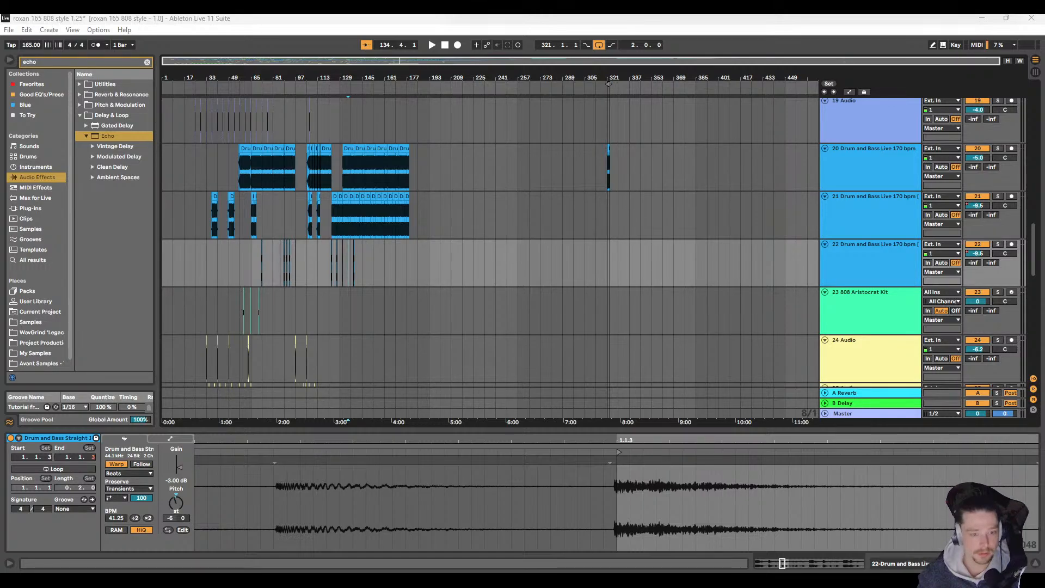
Step: Play the arrangement from around bar 129 to audition the drum section
{"action": "left_click", "coordinate": [337, 165]}
{"action": "key", "text": "space"}
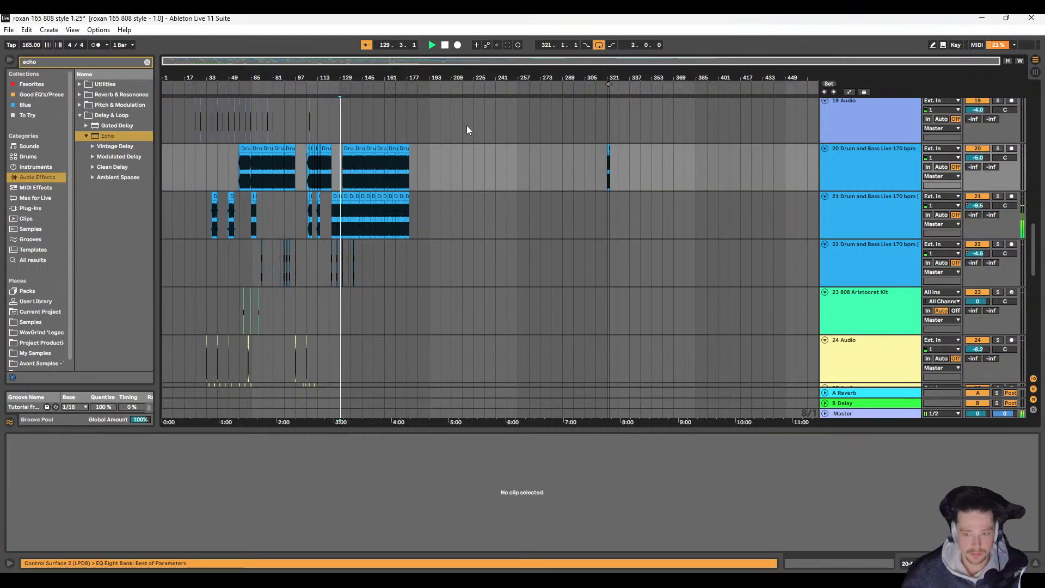
{"action": "key", "text": "space"}
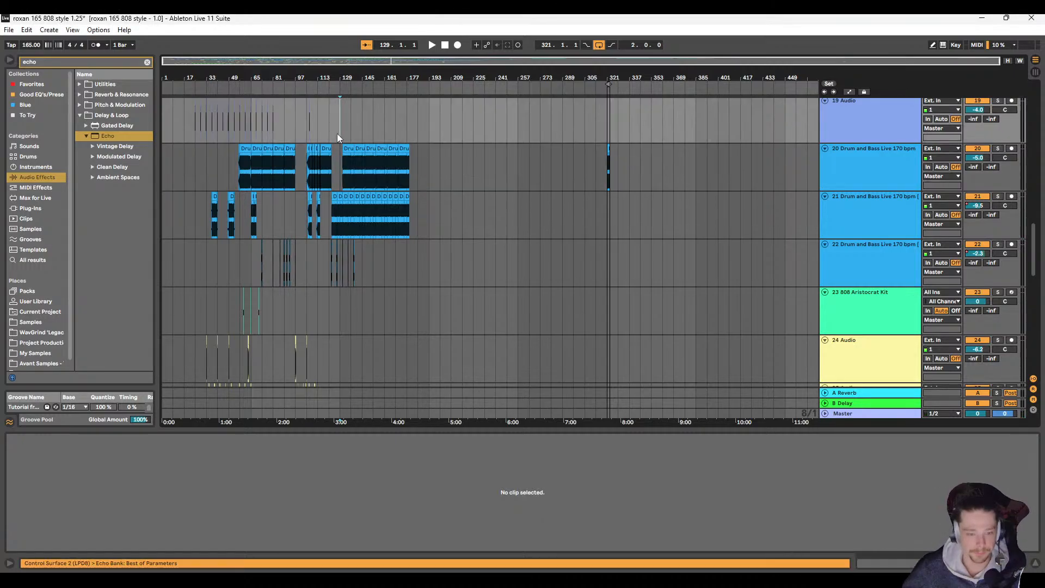
{"action": "left_click", "coordinate": [337, 133]}
{"action": "key", "text": "space"}
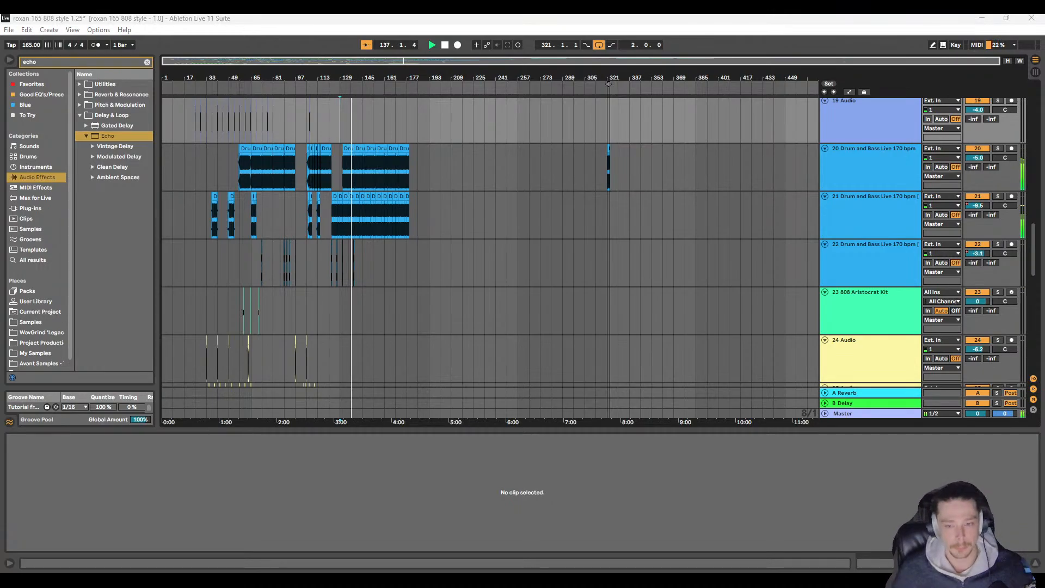
Step: Duplicate the four-bar vocal section at bar 133 on track 3 Garage & Bassline Beatbox twice, placing copies at bars 137 and 141
{"action": "left_click", "coordinate": [334, 256]}
{"action": "scroll", "coordinate": [342, 245], "scroll_direction": "up", "scroll_amount": 3}
{"action": "scroll", "coordinate": [359, 269], "scroll_direction": "up", "scroll_amount": 8}
{"action": "scroll", "coordinate": [333, 239], "scroll_direction": "up", "scroll_amount": 4}
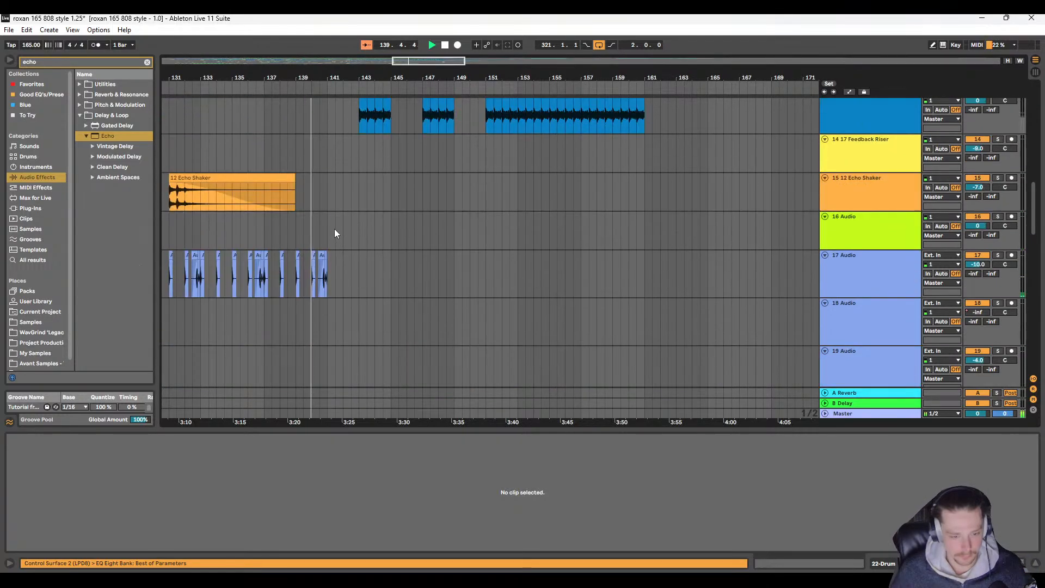
{"action": "scroll", "coordinate": [335, 229], "scroll_direction": "left", "scroll_amount": 3}
{"action": "scroll", "coordinate": [341, 227], "scroll_direction": "up", "scroll_amount": 3}
{"action": "scroll", "coordinate": [342, 231], "scroll_direction": "up", "scroll_amount": 5}
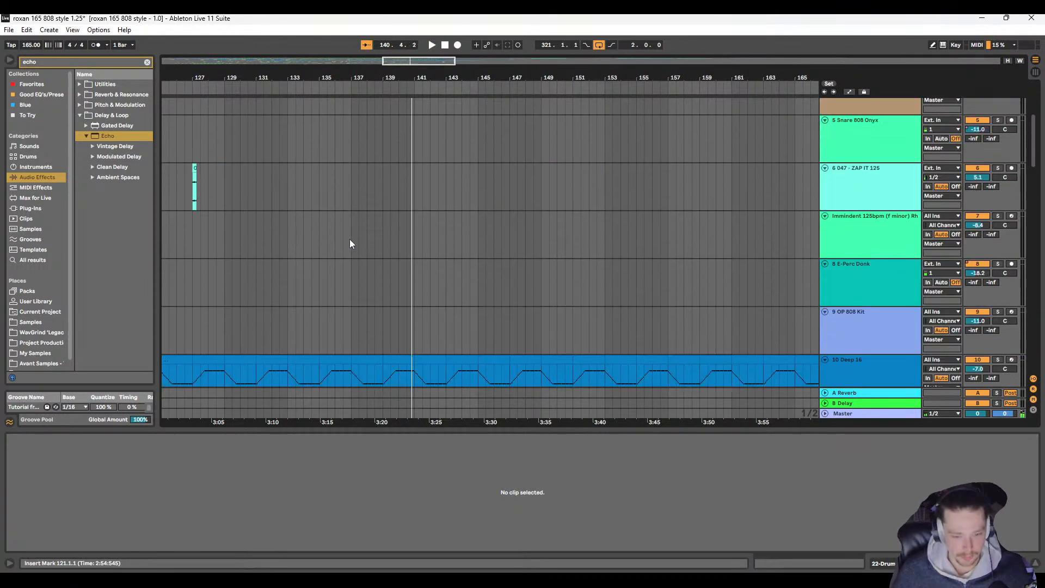
{"action": "scroll", "coordinate": [346, 238], "scroll_direction": "left", "scroll_amount": 3}
{"action": "scroll", "coordinate": [413, 226], "scroll_direction": "up", "scroll_amount": 2}
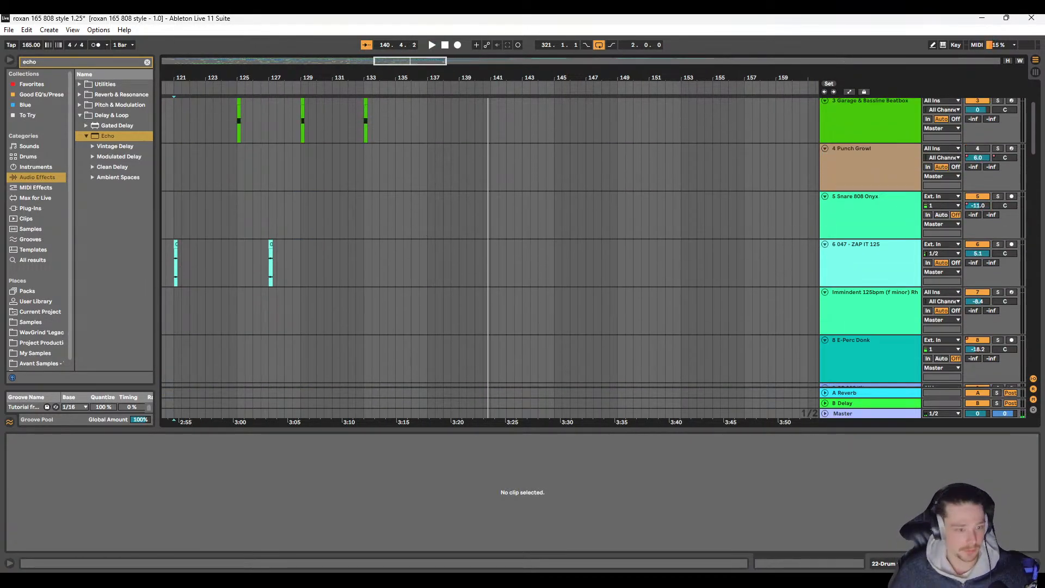
{"action": "left_click", "coordinate": [373, 239]}
{"action": "scroll", "coordinate": [424, 237], "scroll_direction": "up", "scroll_amount": 2}
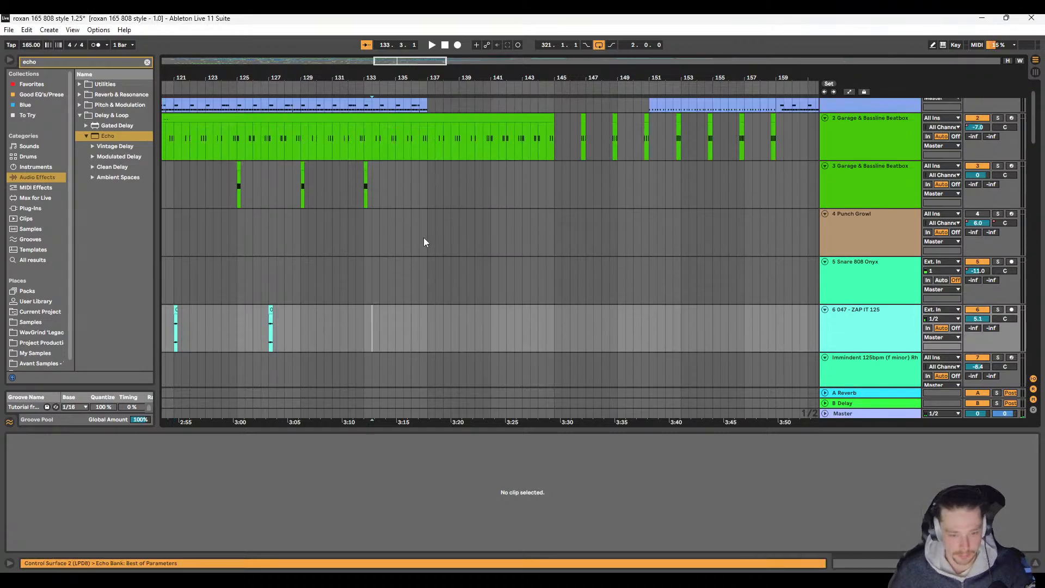
{"action": "left_click", "coordinate": [364, 175]}
{"action": "key", "text": "ctrl+d"}
{"action": "key", "text": "ctrl+d"}
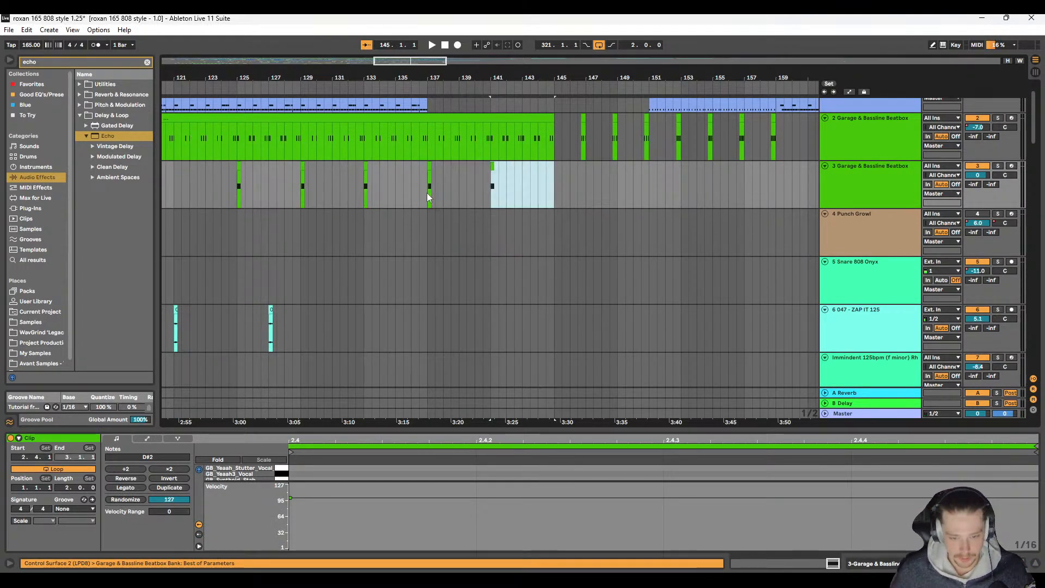
Step: Play from bar 136 and copy the ZAP IT 125 section from bars 125–129 to bar 137 on the same track
{"action": "left_click", "coordinate": [427, 193]}
{"action": "key", "text": "space"}
{"action": "scroll", "coordinate": [381, 207], "scroll_direction": "down", "scroll_amount": 3}
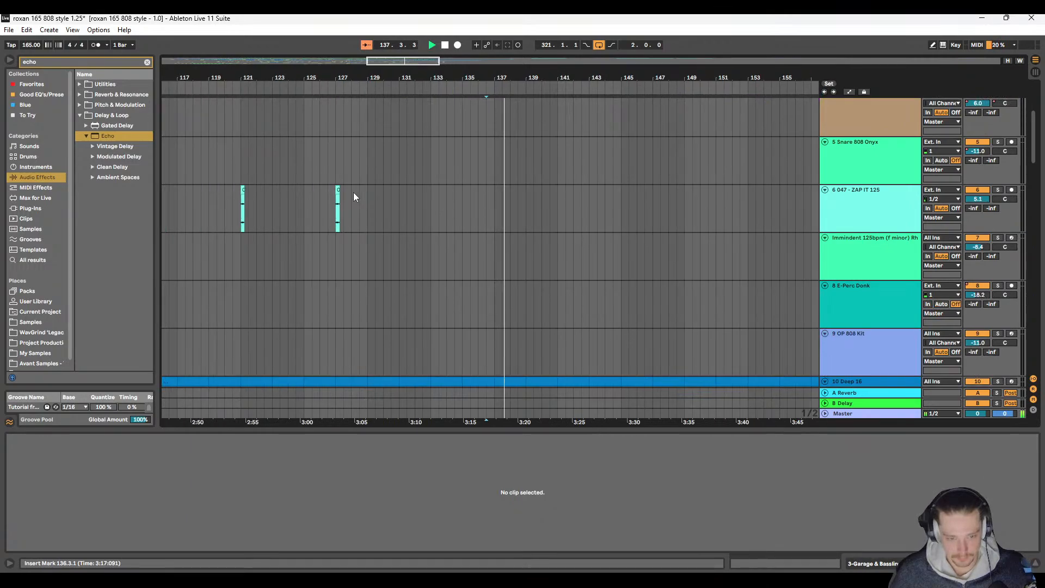
{"action": "left_click_drag", "start_coordinate": [312, 194], "coordinate": [376, 199]}
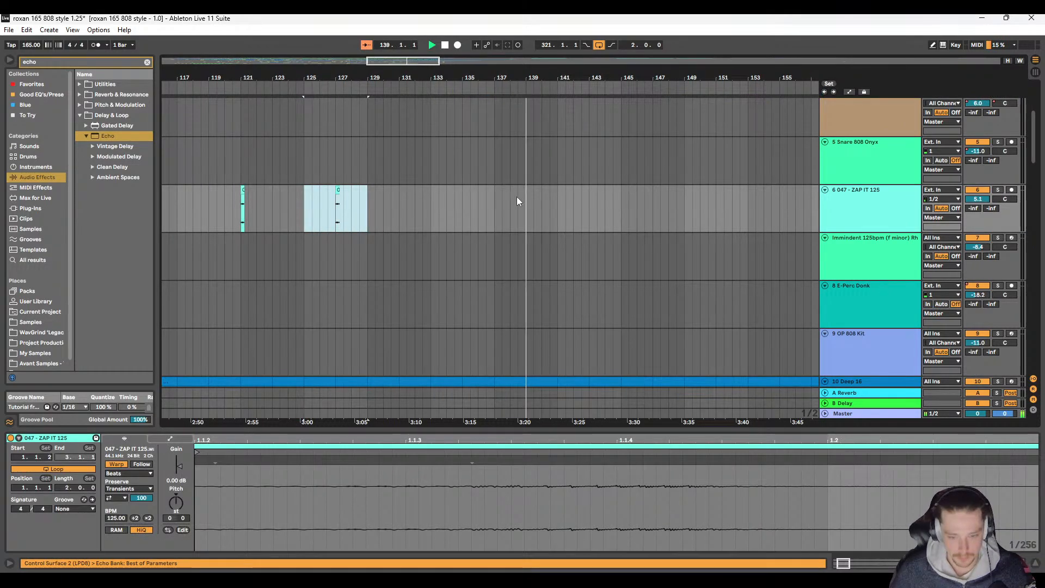
{"action": "left_click", "coordinate": [495, 194]}
{"action": "key", "text": "ctrl+v"}
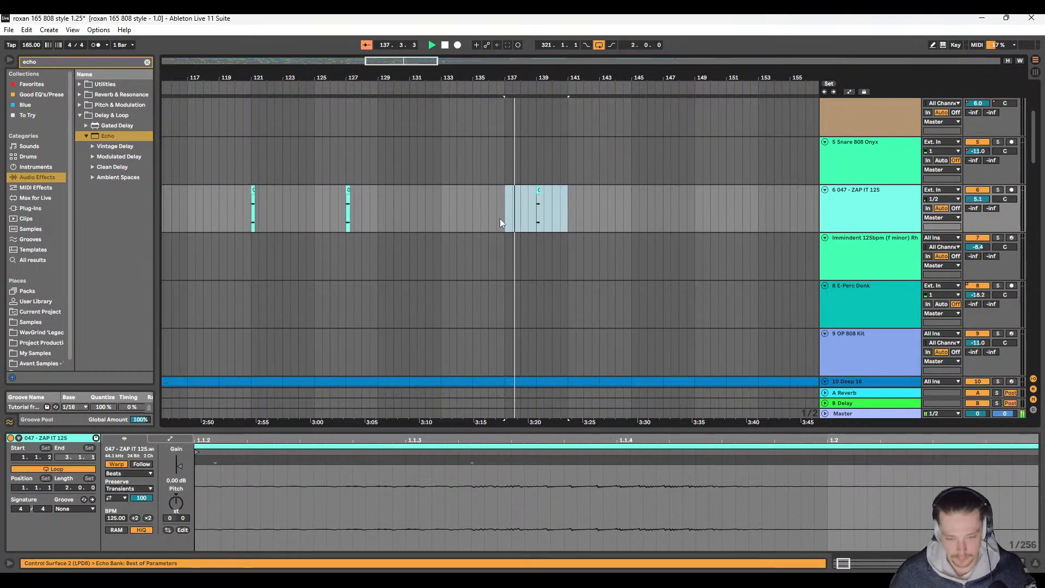
Step: Check the pasted zap clip and its track volume, and play the earlier zap at bar 61 for comparison
{"action": "scroll", "coordinate": [500, 218], "scroll_direction": "up", "scroll_amount": 8}
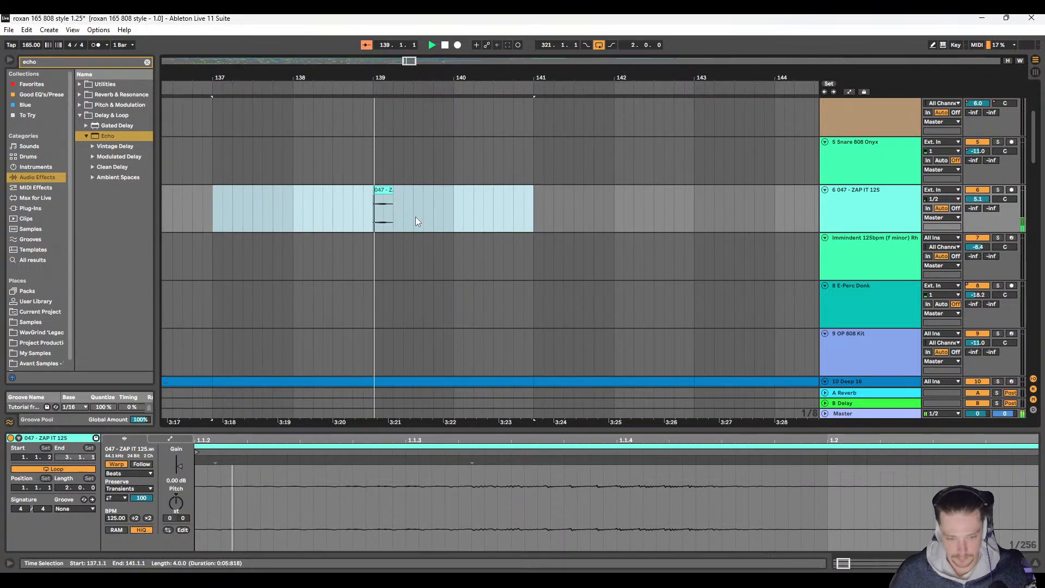
{"action": "left_click", "coordinate": [967, 200]}
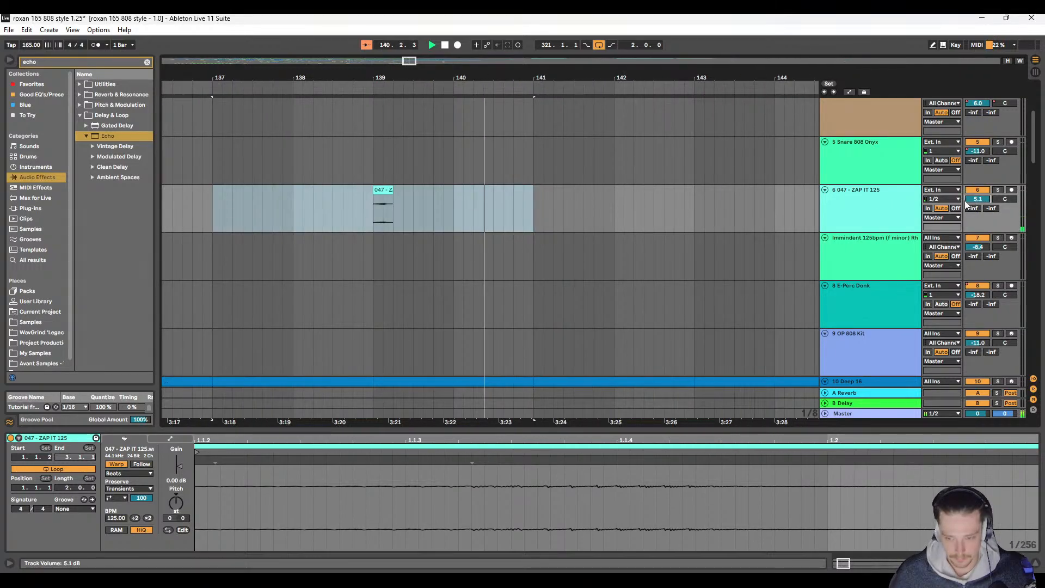
{"action": "scroll", "coordinate": [399, 226], "scroll_direction": "down", "scroll_amount": 10}
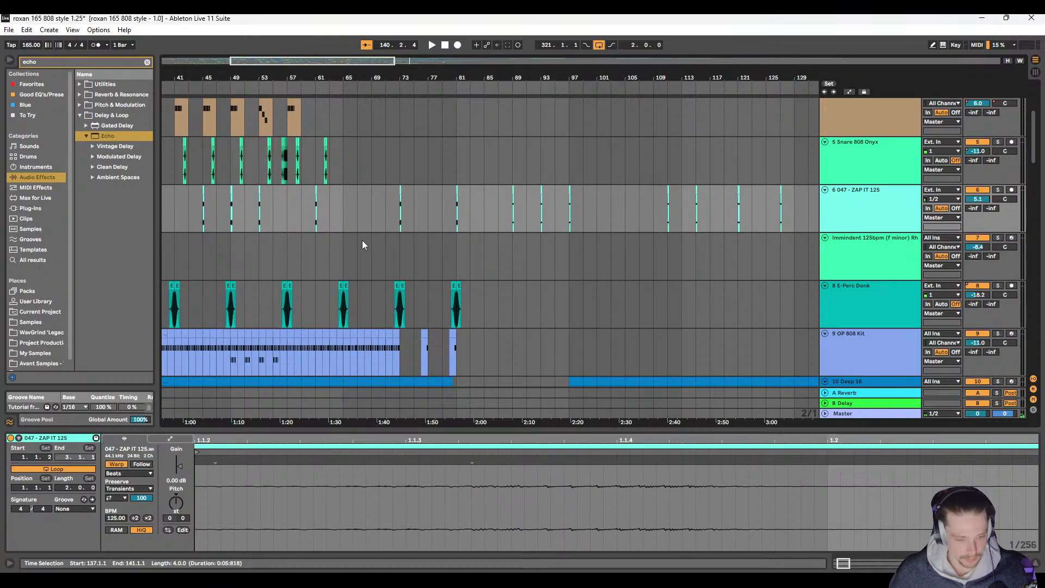
{"action": "scroll", "coordinate": [311, 200], "scroll_direction": "up", "scroll_amount": 8}
{"action": "left_click", "coordinate": [316, 207]}
{"action": "key", "text": "space"}
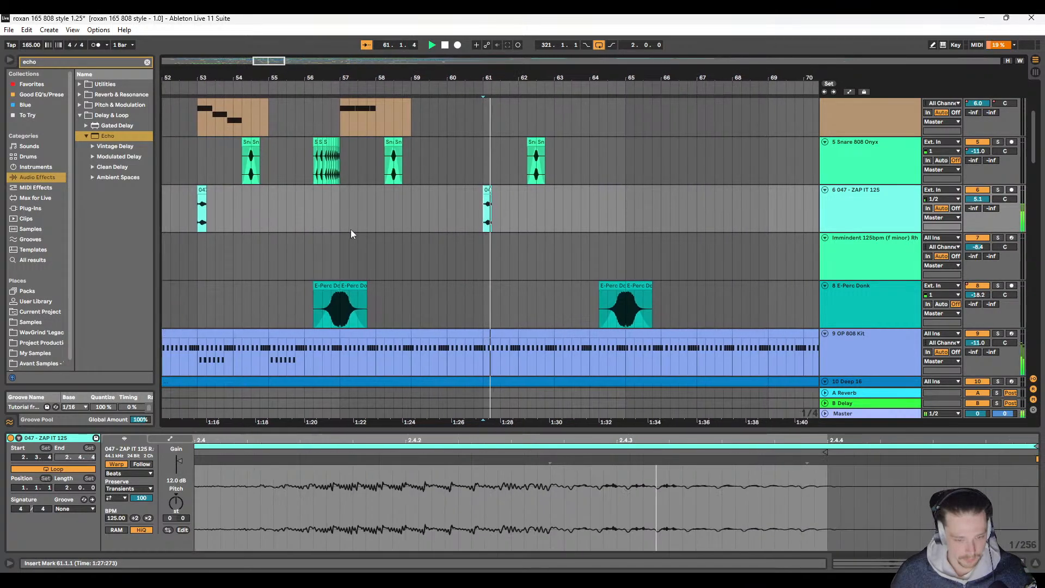
{"action": "key", "text": "space"}
Step: Compare the clip gain of the ZAP IT 125 clips at bars 61, 73, 81 and 89
{"action": "left_click", "coordinate": [418, 190]}
{"action": "key", "text": "ctrl+c"}
{"action": "scroll", "coordinate": [553, 208], "scroll_direction": "right", "scroll_amount": 5}
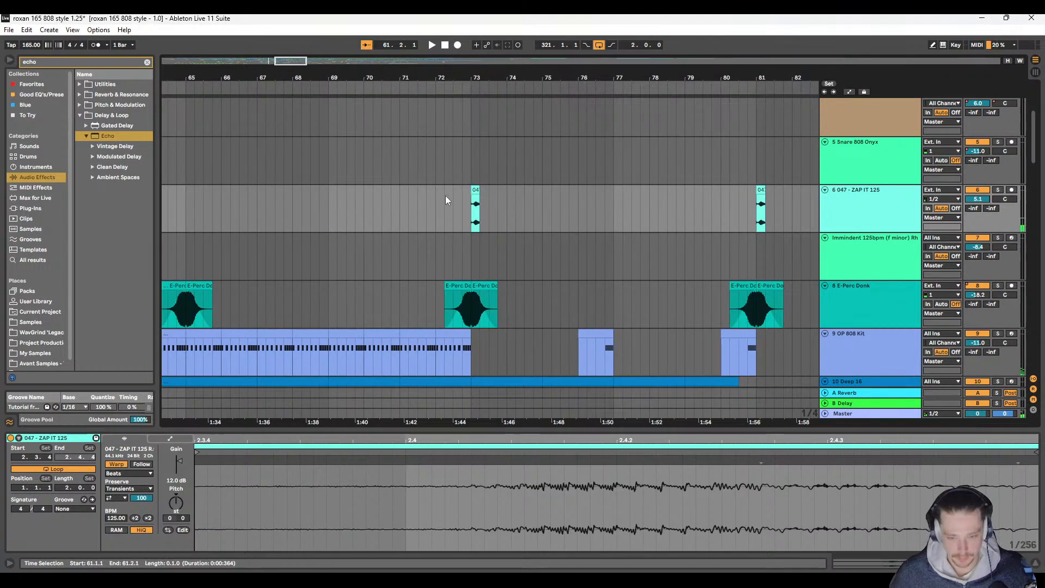
{"action": "scroll", "coordinate": [514, 198], "scroll_direction": "right", "scroll_amount": 6}
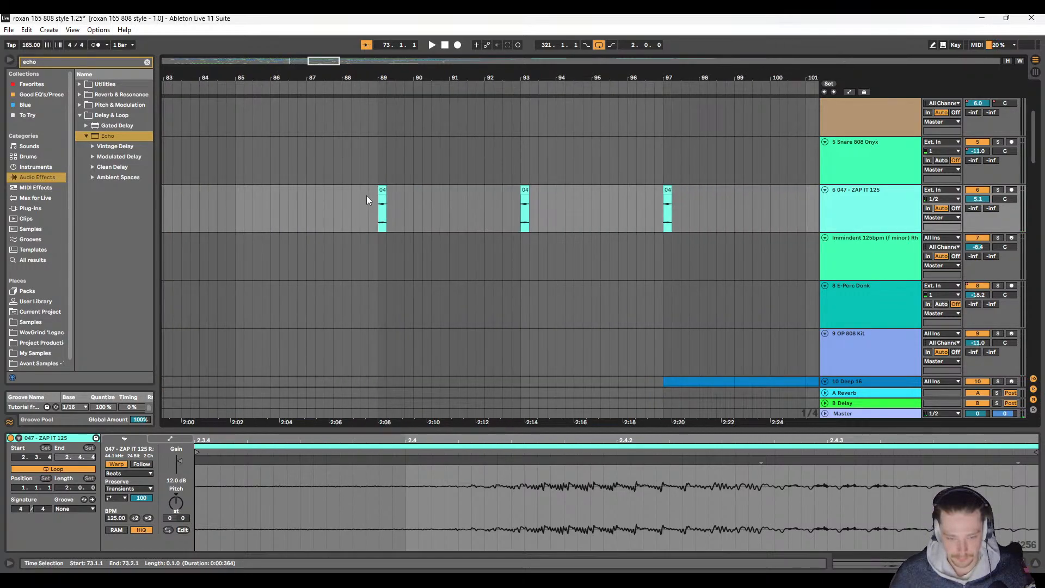
{"action": "left_click", "coordinate": [384, 190]}
{"action": "scroll", "coordinate": [328, 233], "scroll_direction": "left", "scroll_amount": 3}
{"action": "left_click", "coordinate": [336, 190]}
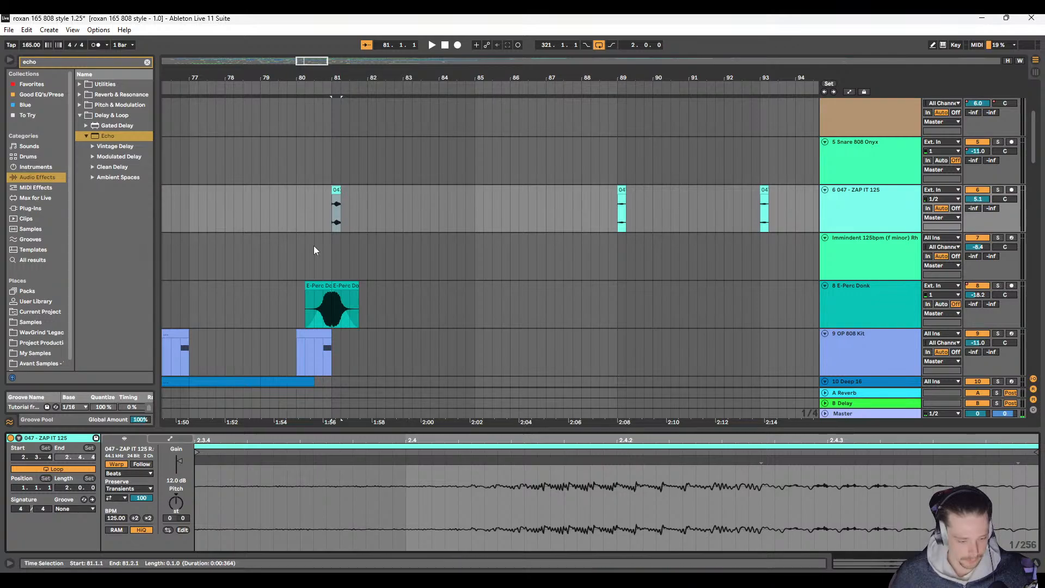
Step: Raise the gain of the ZAP IT 125 clip at bar 89 to 6 dB and play it back
{"action": "left_click", "coordinate": [621, 210]}
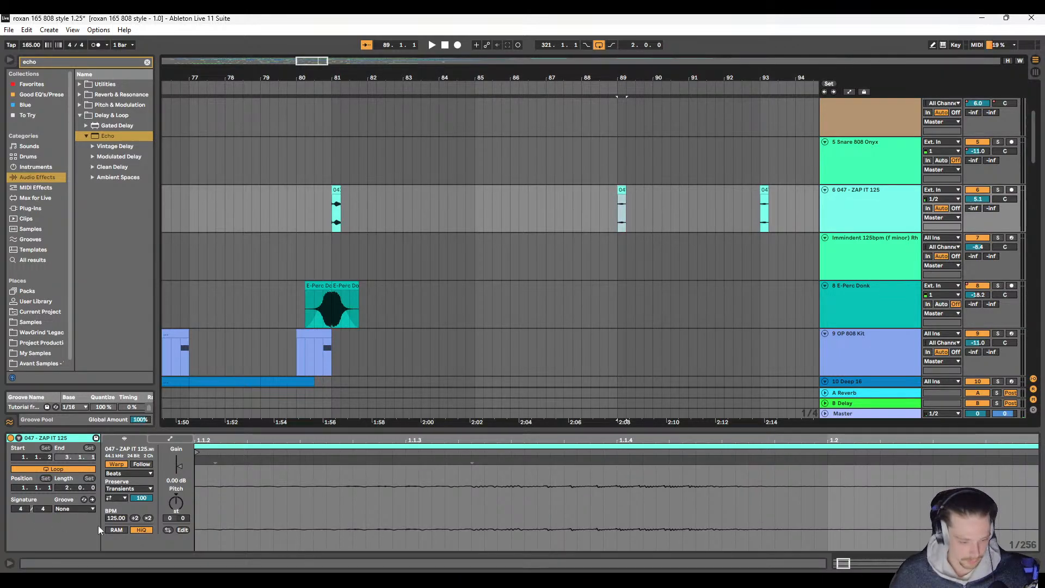
{"action": "left_click_drag", "start_coordinate": [175, 481], "coordinate": [175, 474]}
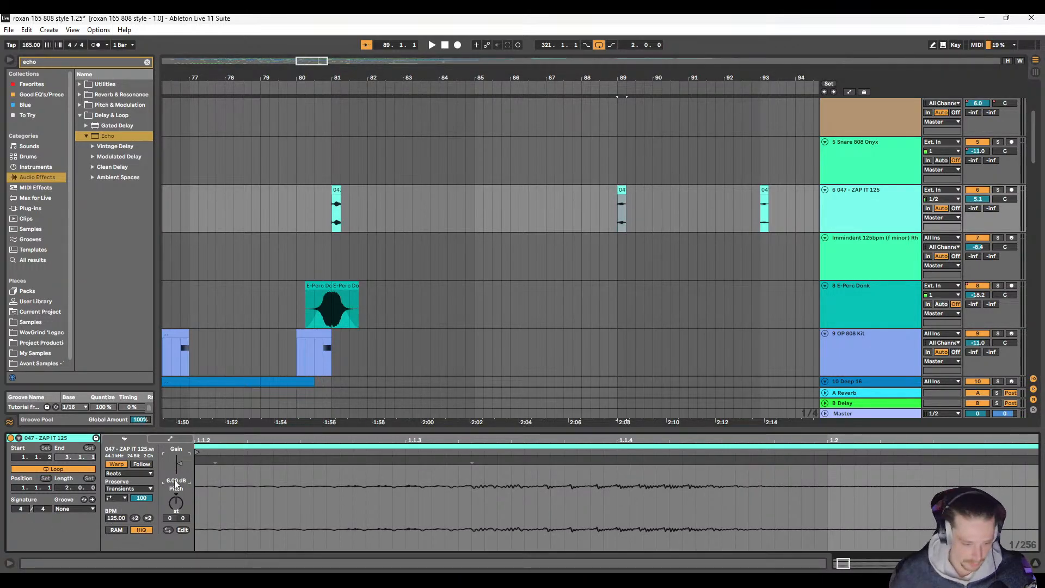
{"action": "left_click", "coordinate": [608, 204]}
{"action": "key", "text": "space"}
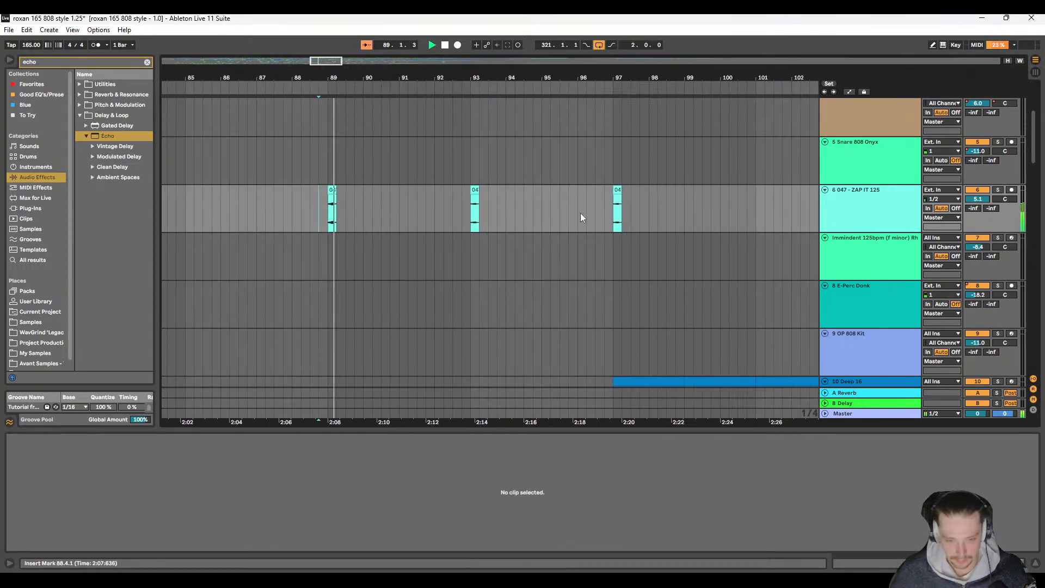
Step: Replace the zap clips at bars 93 and 97 with copies of the louder clip from bar 89
{"action": "left_click", "coordinate": [332, 190]}
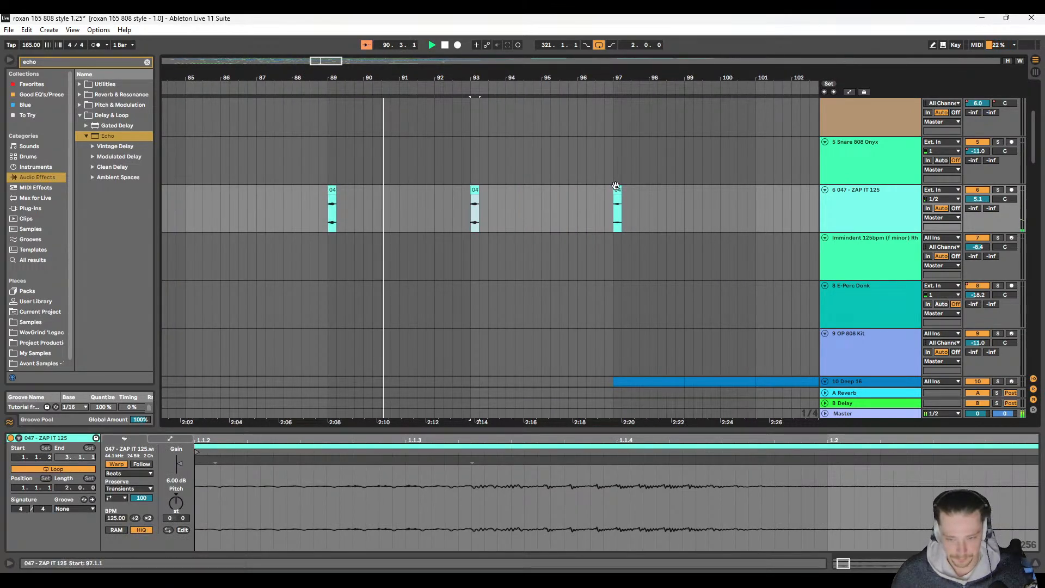
{"action": "left_click", "coordinate": [622, 209]}
{"action": "scroll", "coordinate": [312, 233], "scroll_direction": "right", "scroll_amount": 5}
{"action": "scroll", "coordinate": [294, 221], "scroll_direction": "left", "scroll_amount": 3}
Step: Add a copy of the louder zap clip at bar 91 and play the section from just before it
{"action": "key", "text": "space"}
{"action": "left_click", "coordinate": [290, 193]}
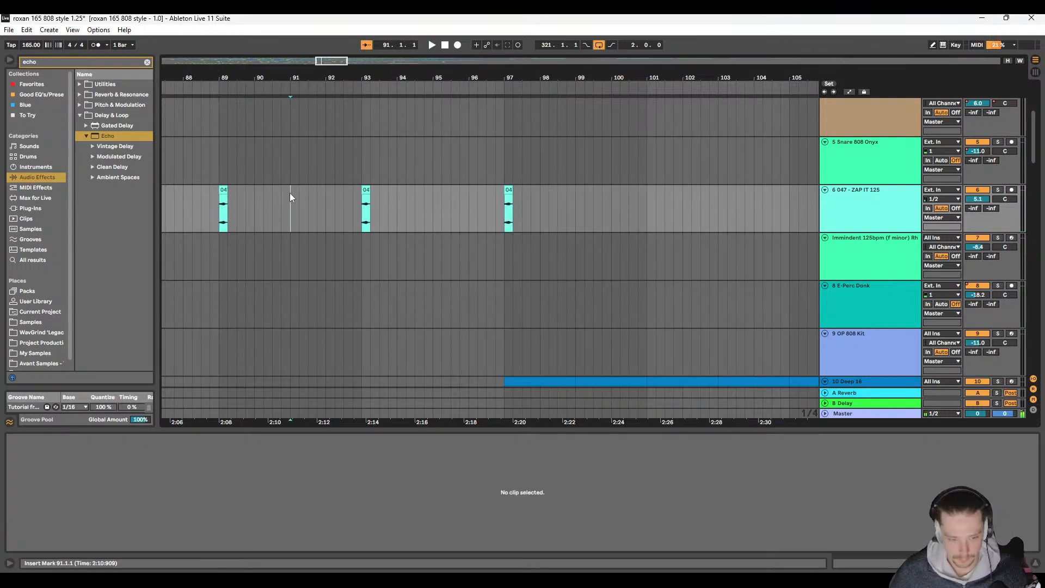
{"action": "key", "text": "ctrl+v"}
{"action": "left_click", "coordinate": [283, 202]}
{"action": "key", "text": "space"}
{"action": "scroll", "coordinate": [399, 228], "scroll_direction": "right", "scroll_amount": 6}
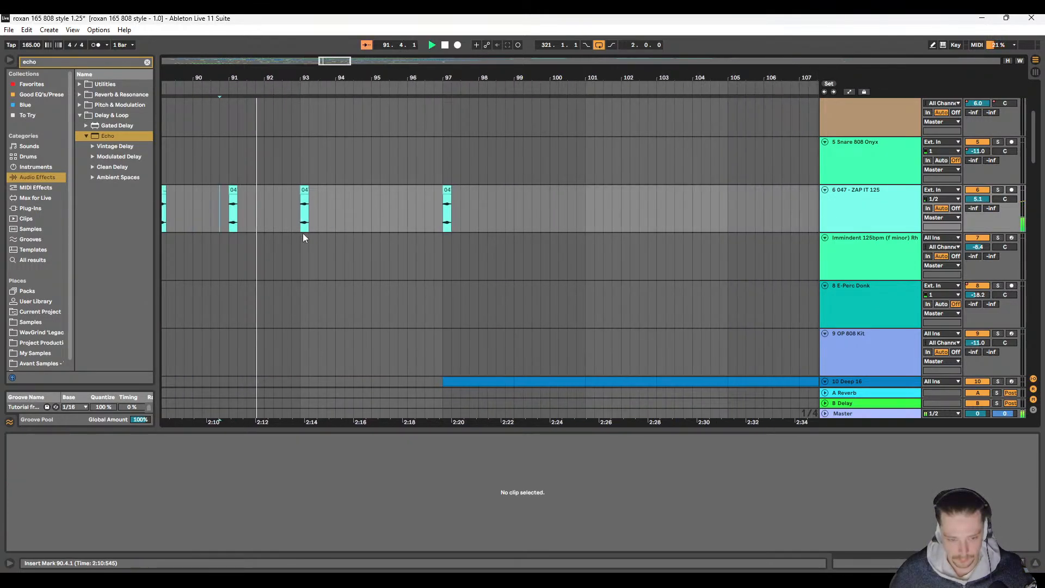
{"action": "scroll", "coordinate": [303, 233], "scroll_direction": "left", "scroll_amount": 4}
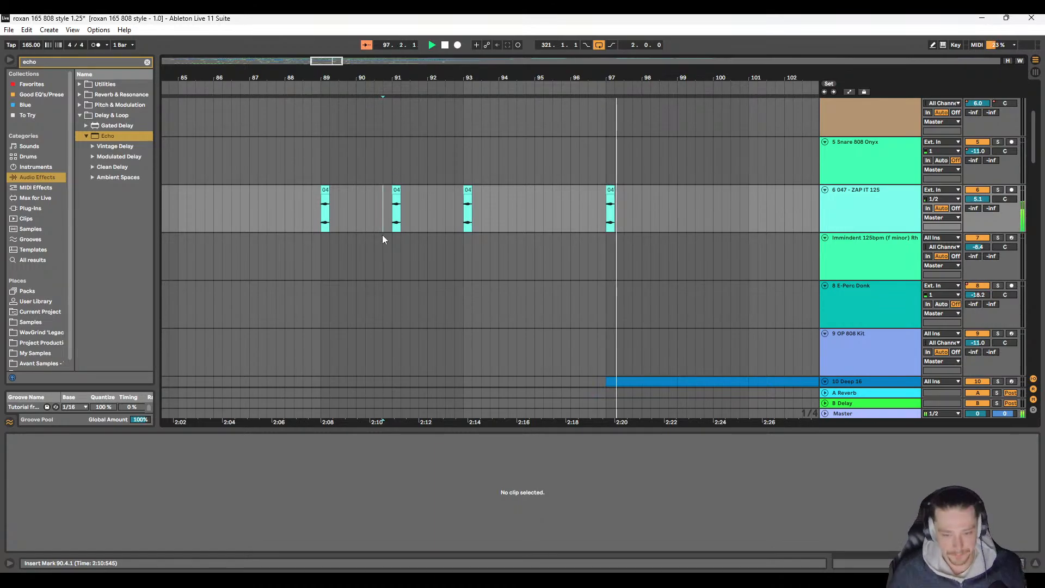
Step: Delete the two-bar section from bar 97 to bar 99 on the ZAP IT 125 track
{"action": "scroll", "coordinate": [285, 174], "scroll_direction": "down", "scroll_amount": 5}
{"action": "left_click", "coordinate": [359, 188]}
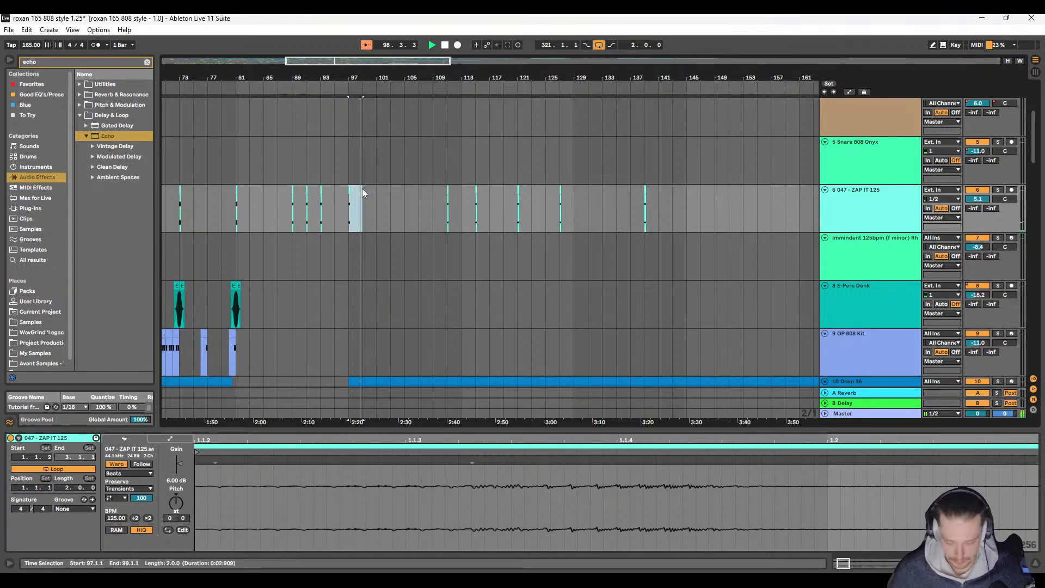
{"action": "key", "text": "Delete"}
Step: Examine the drum, riser, audio and Rave Siren tracks around bars 97 to 113 during playback
{"action": "scroll", "coordinate": [359, 218], "scroll_direction": "down", "scroll_amount": 10}
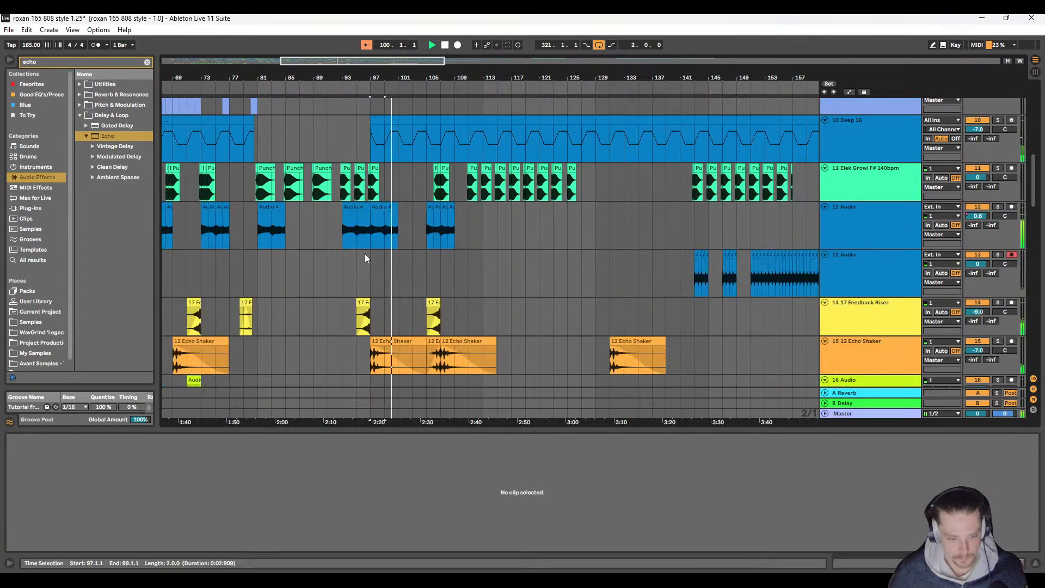
{"action": "scroll", "coordinate": [376, 251], "scroll_direction": "up", "scroll_amount": 3}
{"action": "scroll", "coordinate": [377, 252], "scroll_direction": "down", "scroll_amount": 9}
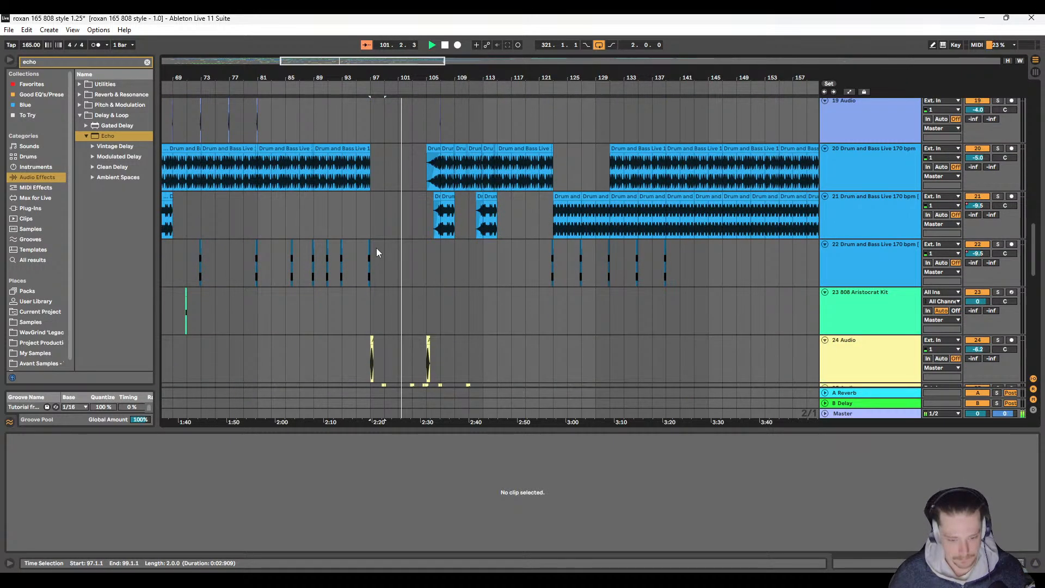
{"action": "scroll", "coordinate": [376, 272], "scroll_direction": "down", "scroll_amount": 2}
{"action": "scroll", "coordinate": [384, 276], "scroll_direction": "up", "scroll_amount": 5}
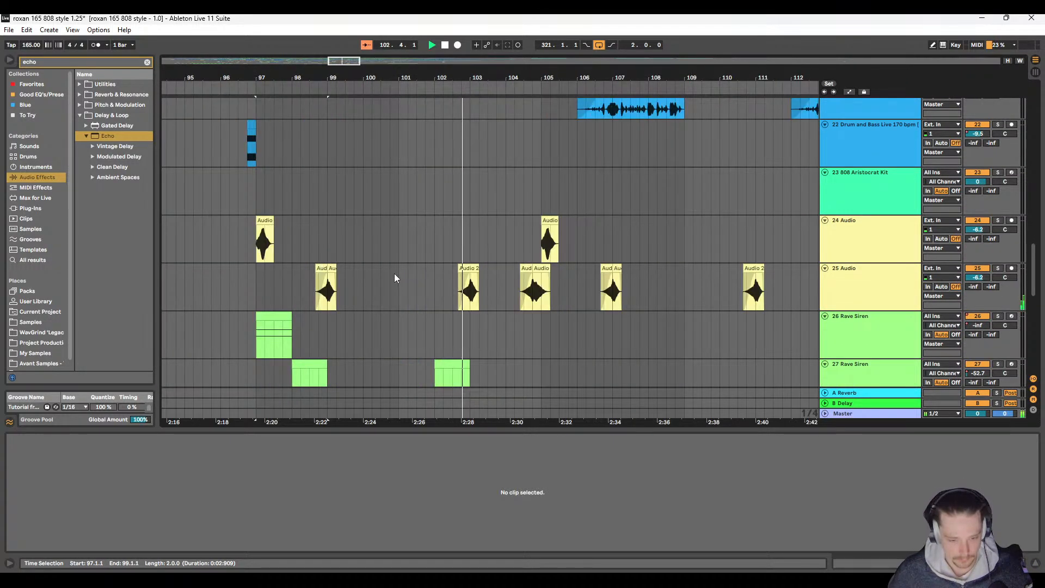
{"action": "scroll", "coordinate": [360, 266], "scroll_direction": "right", "scroll_amount": 1}
{"action": "scroll", "coordinate": [339, 264], "scroll_direction": "left", "scroll_amount": 1}
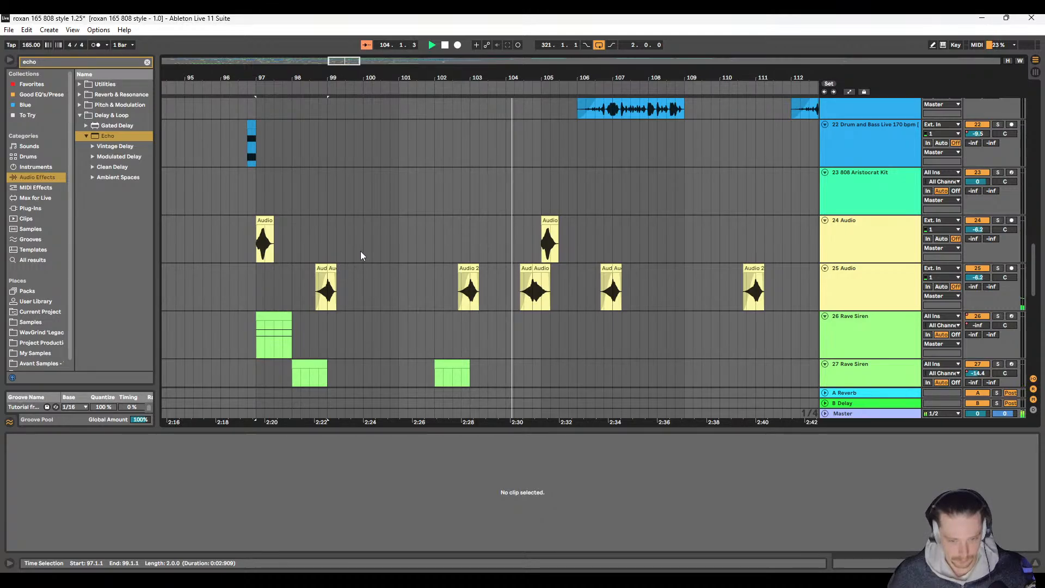
{"action": "scroll", "coordinate": [473, 265], "scroll_direction": "up", "scroll_amount": 4}
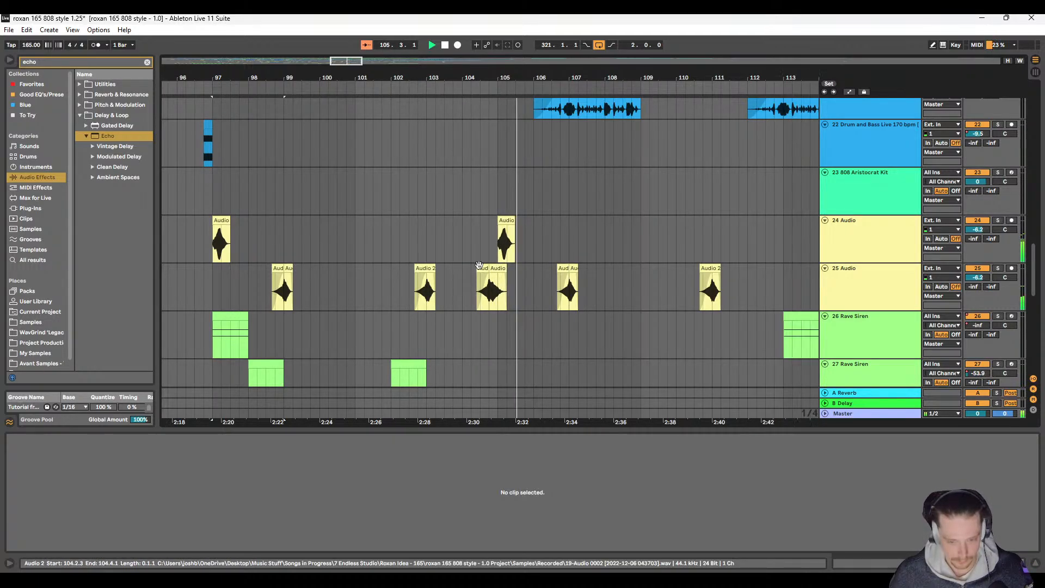
Step: Move the two adjoining Audio 2 clips on track 25 so the second starts at bar 105, and play them back
{"action": "scroll", "coordinate": [475, 266], "scroll_direction": "up", "scroll_amount": 3}
{"action": "key", "text": "space"}
{"action": "left_click", "coordinate": [415, 267]}
{"action": "left_click", "coordinate": [457, 267], "text": "shift"}
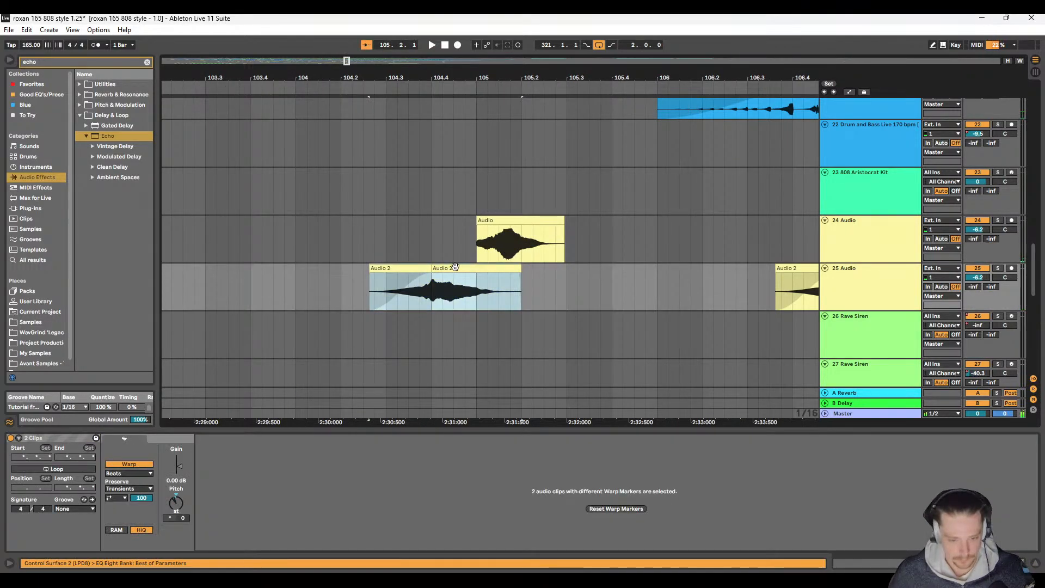
{"action": "left_click_drag", "start_coordinate": [458, 267], "coordinate": [509, 275]}
{"action": "left_click", "coordinate": [352, 251]}
{"action": "key", "text": "space"}
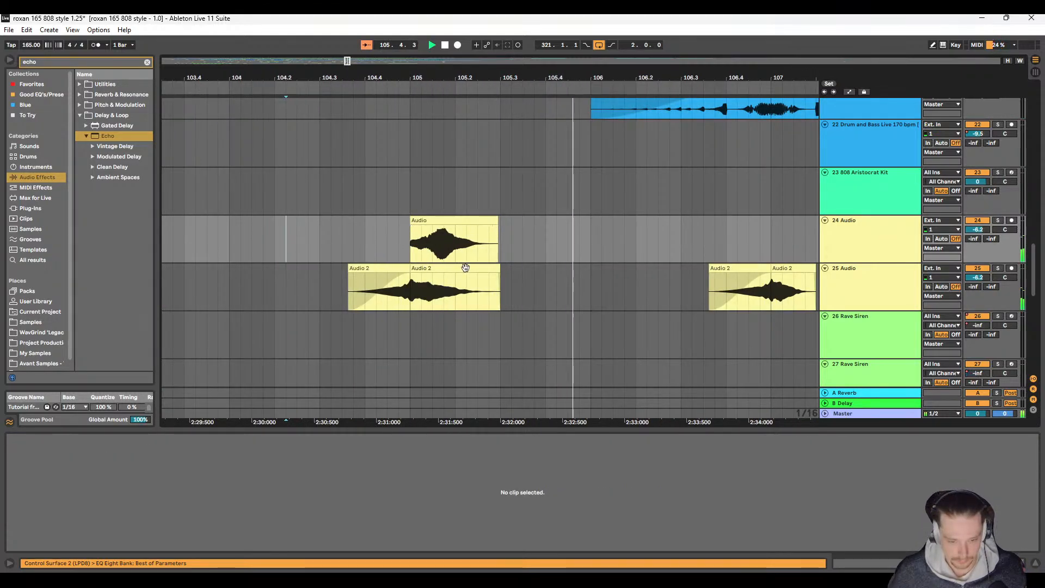
Step: Delete the second Audio 2 clip at bar 105 on track 25 and replay the transition from around bar 104
{"action": "left_click", "coordinate": [465, 268]}
{"action": "left_click", "coordinate": [363, 243]}
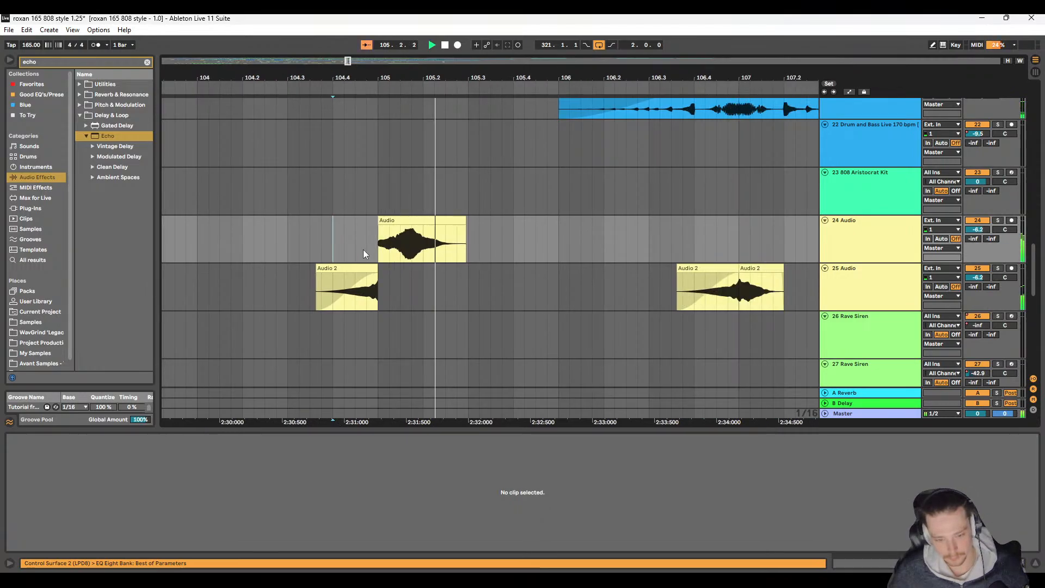
{"action": "left_click", "coordinate": [355, 227]}
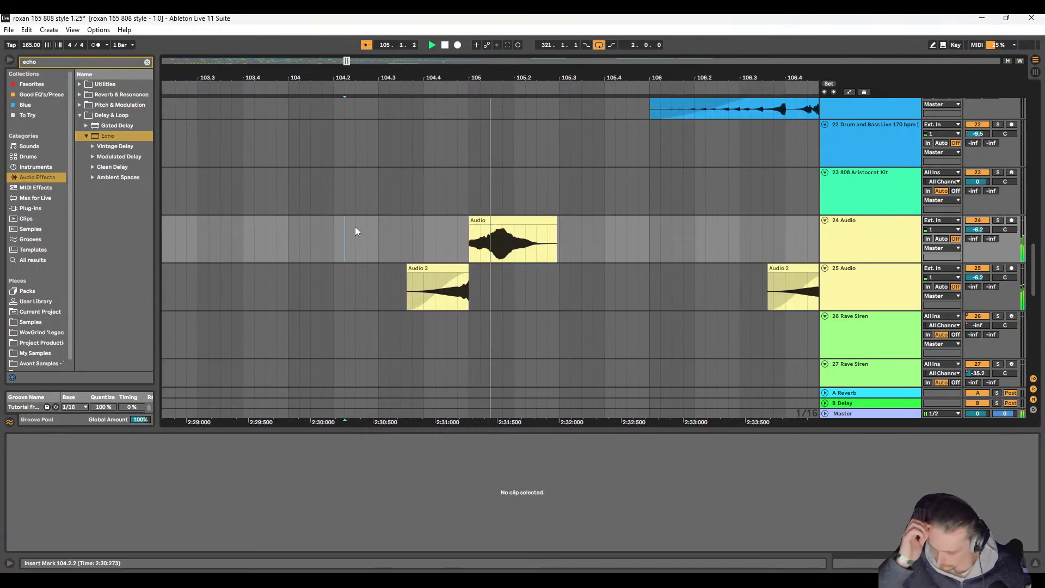
Step: Replay from bar 105 and examine the drum, Echo Shaker, audio and Rave Siren tracks around the transition
{"action": "key", "text": "space"}
{"action": "scroll", "coordinate": [363, 227], "scroll_direction": "down", "scroll_amount": 3, "text": "ctrl"}
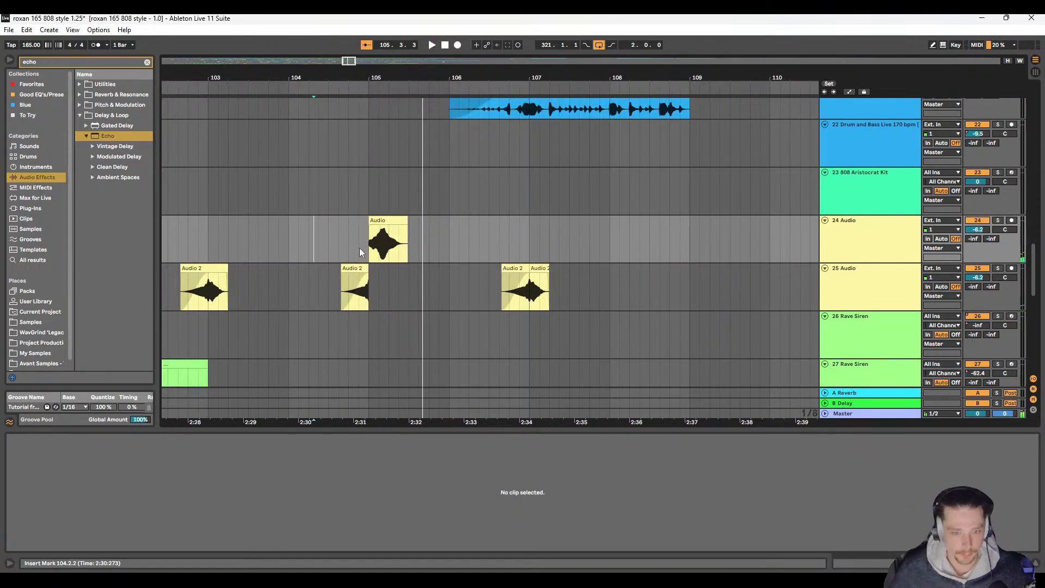
{"action": "scroll", "coordinate": [357, 250], "scroll_direction": "up", "scroll_amount": 2}
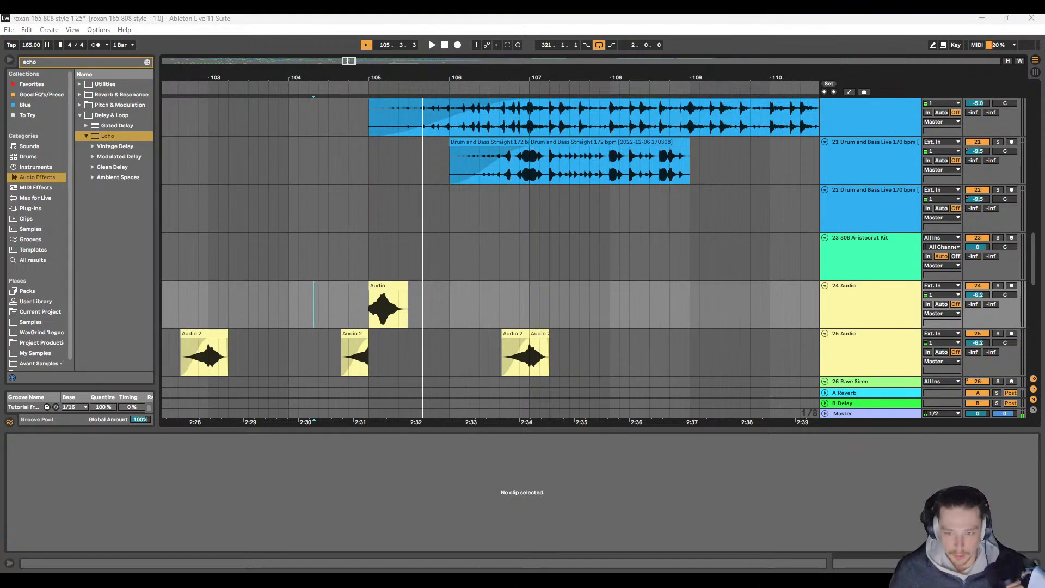
{"action": "left_click", "coordinate": [365, 208]}
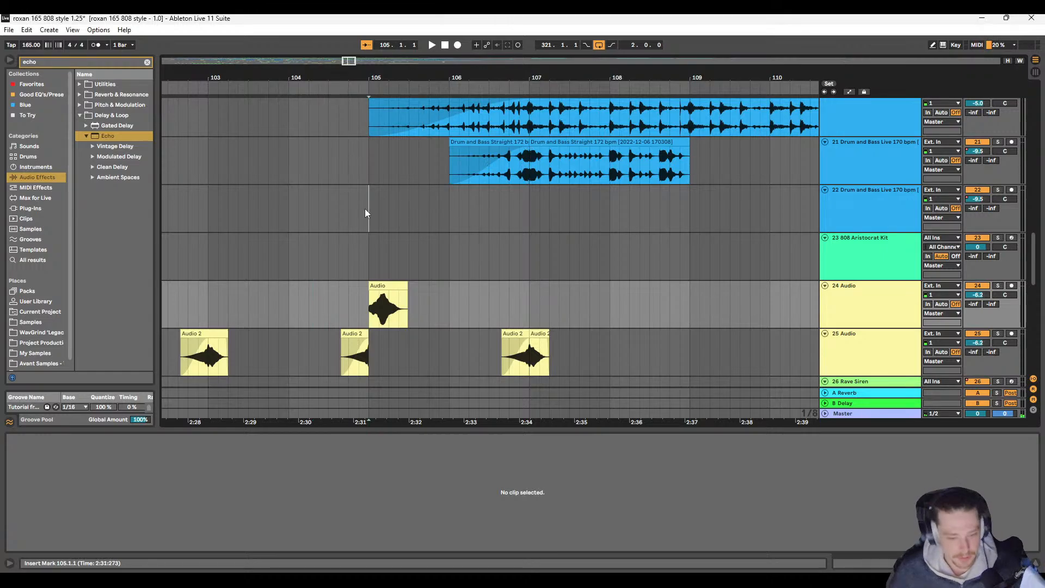
{"action": "key", "text": "space"}
{"action": "scroll", "coordinate": [463, 270], "scroll_direction": "down", "scroll_amount": 3}
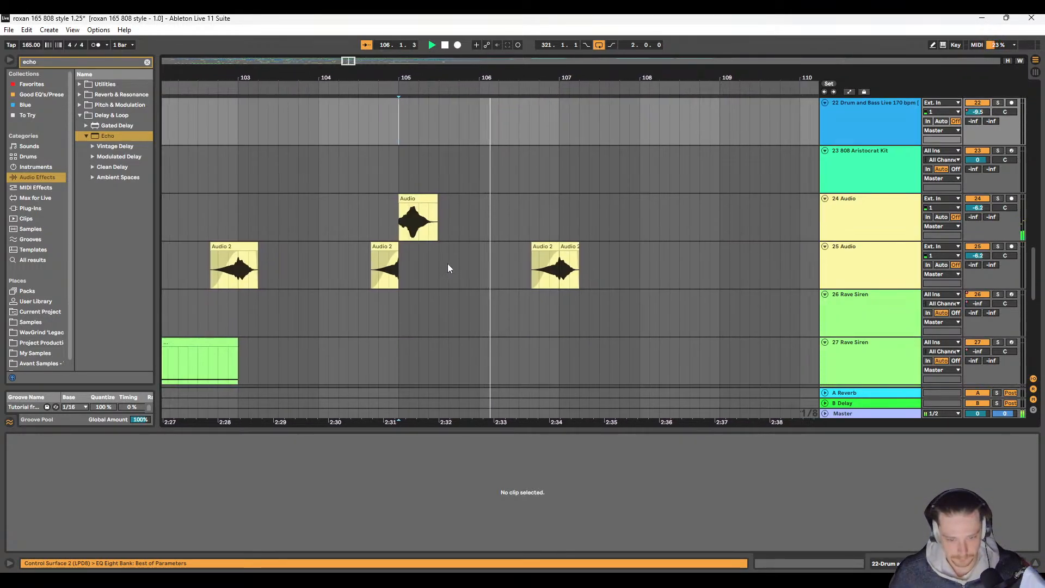
{"action": "scroll", "coordinate": [388, 268], "scroll_direction": "up", "scroll_amount": 4}
{"action": "scroll", "coordinate": [385, 283], "scroll_direction": "down", "scroll_amount": 5}
{"action": "scroll", "coordinate": [381, 281], "scroll_direction": "down", "scroll_amount": 6}
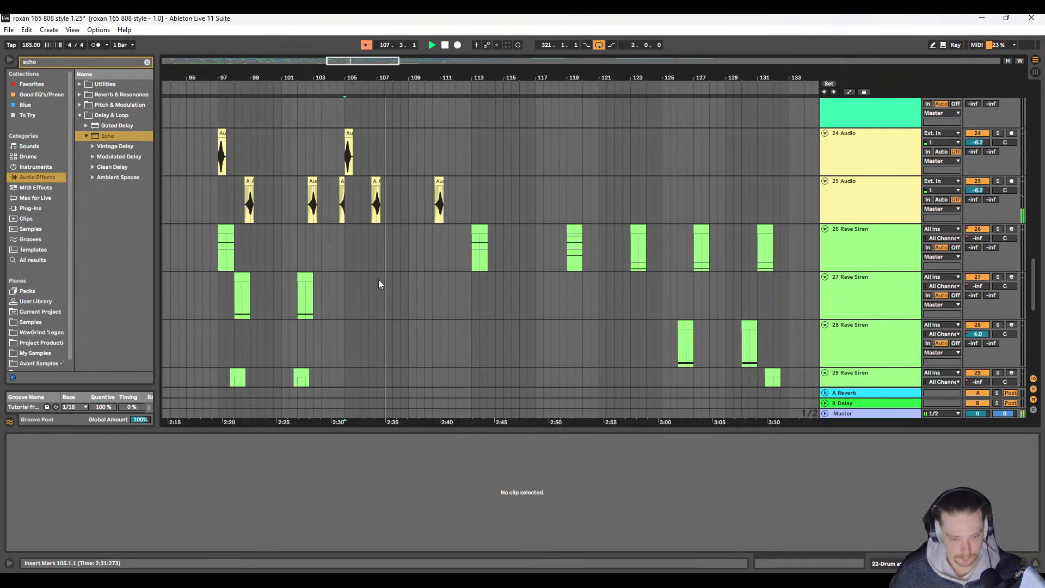
{"action": "scroll", "coordinate": [379, 277], "scroll_direction": "down", "scroll_amount": 1}
{"action": "scroll", "coordinate": [384, 276], "scroll_direction": "up", "scroll_amount": 10}
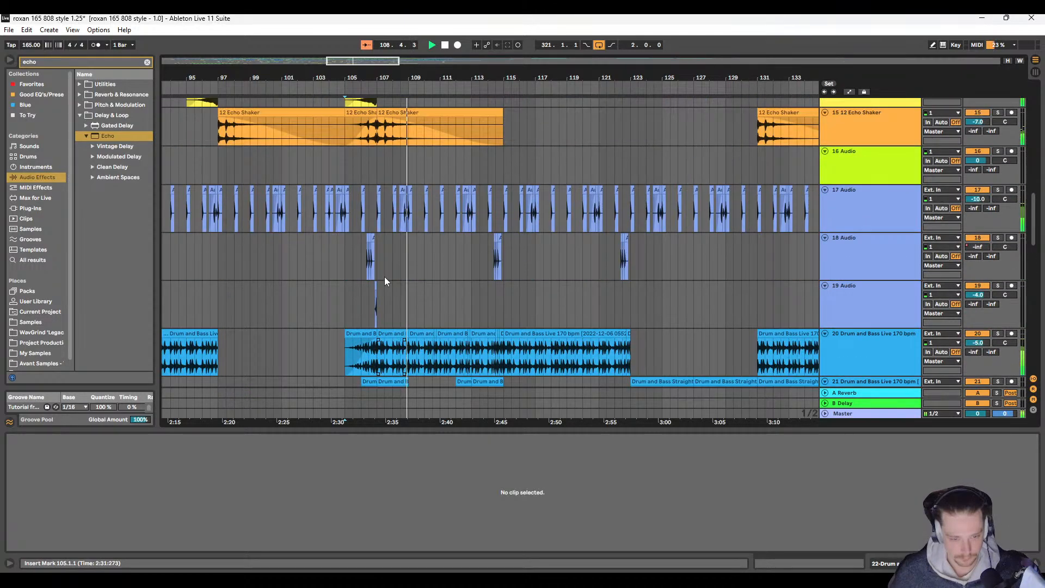
{"action": "scroll", "coordinate": [404, 240], "scroll_direction": "up", "scroll_amount": 5}
Step: Examine the 12 Echo Shaker clip at bar 107 and the audio and Rave Siren tracks through about bar 120 during playback
{"action": "left_click", "coordinate": [404, 240]}
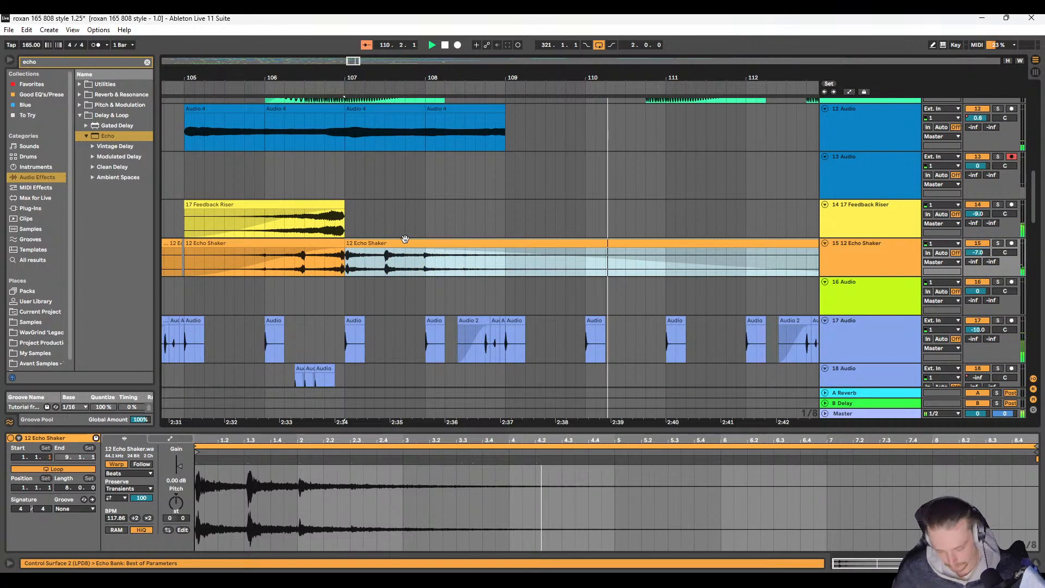
{"action": "scroll", "coordinate": [529, 277], "scroll_direction": "down", "scroll_amount": 1}
{"action": "scroll", "coordinate": [529, 277], "scroll_direction": "down", "scroll_amount": 10}
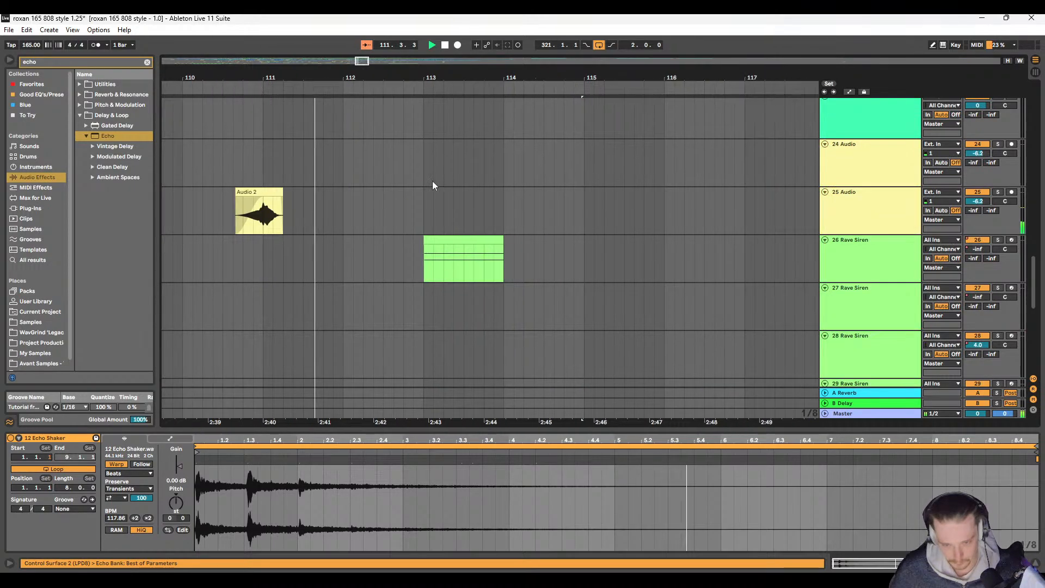
{"action": "scroll", "coordinate": [342, 239], "scroll_direction": "down", "scroll_amount": 5}
{"action": "scroll", "coordinate": [340, 234], "scroll_direction": "up", "scroll_amount": 3}
{"action": "scroll", "coordinate": [348, 243], "scroll_direction": "down", "scroll_amount": 3}
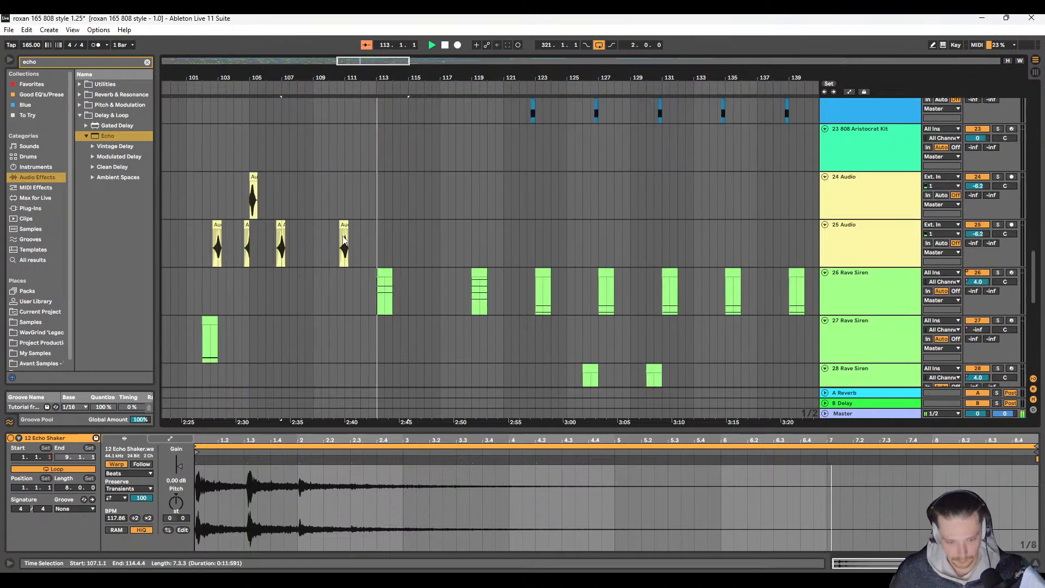
{"action": "scroll", "coordinate": [373, 258], "scroll_direction": "up", "scroll_amount": 3}
{"action": "scroll", "coordinate": [375, 254], "scroll_direction": "right", "scroll_amount": 3}
{"action": "scroll", "coordinate": [350, 254], "scroll_direction": "down", "scroll_amount": 5}
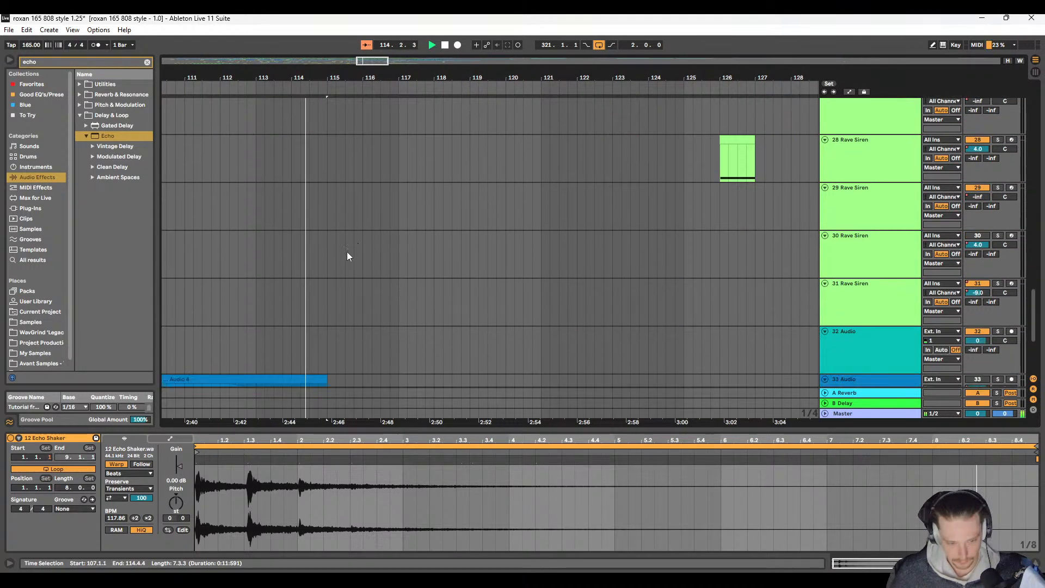
{"action": "scroll", "coordinate": [347, 251], "scroll_direction": "up", "scroll_amount": 5}
{"action": "scroll", "coordinate": [344, 246], "scroll_direction": "down", "scroll_amount": 3}
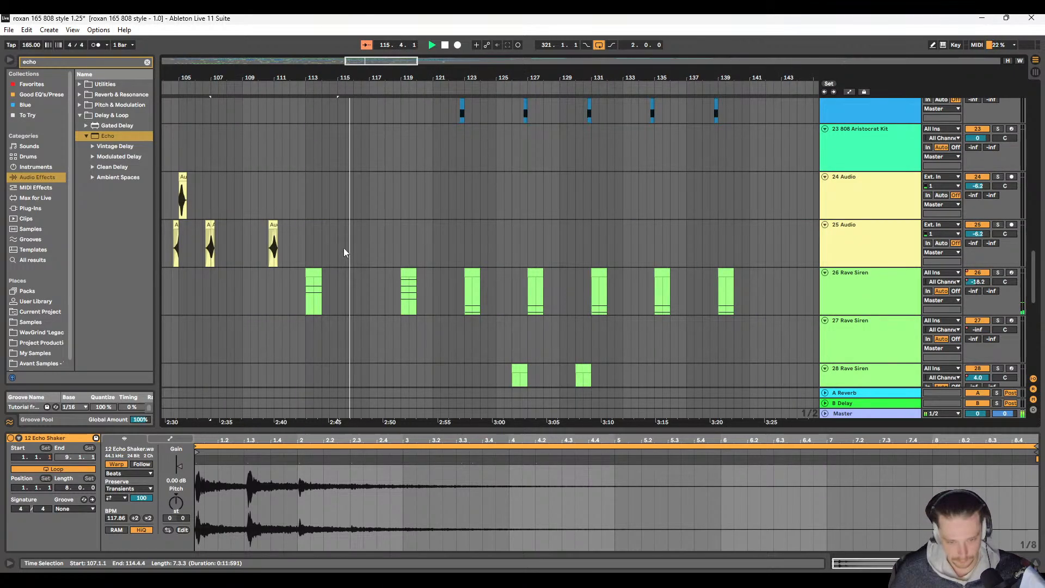
Step: Show the automation lanes for the arrangement and play the Rave Siren section briefly from bar 107
{"action": "left_click_drag", "start_coordinate": [978, 282], "coordinate": [973, 290]}
{"action": "key", "text": "a"}
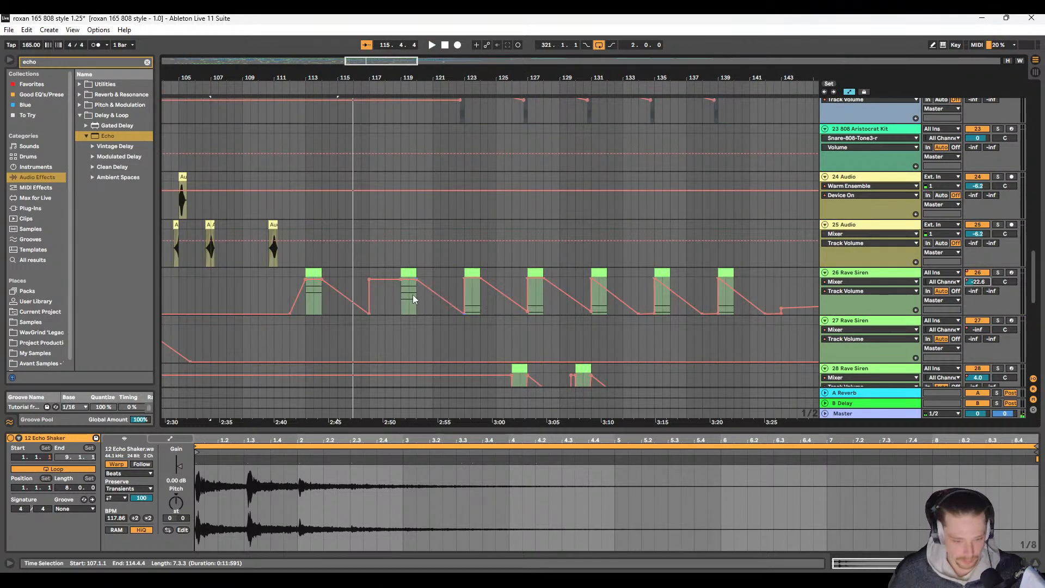
{"action": "scroll", "coordinate": [321, 325], "scroll_direction": "up", "scroll_amount": 5}
{"action": "scroll", "coordinate": [386, 311], "scroll_direction": "left", "scroll_amount": 4}
{"action": "left_click_drag", "start_coordinate": [437, 299], "coordinate": [528, 299]}
{"action": "key", "text": "space"}
{"action": "key", "text": "space"}
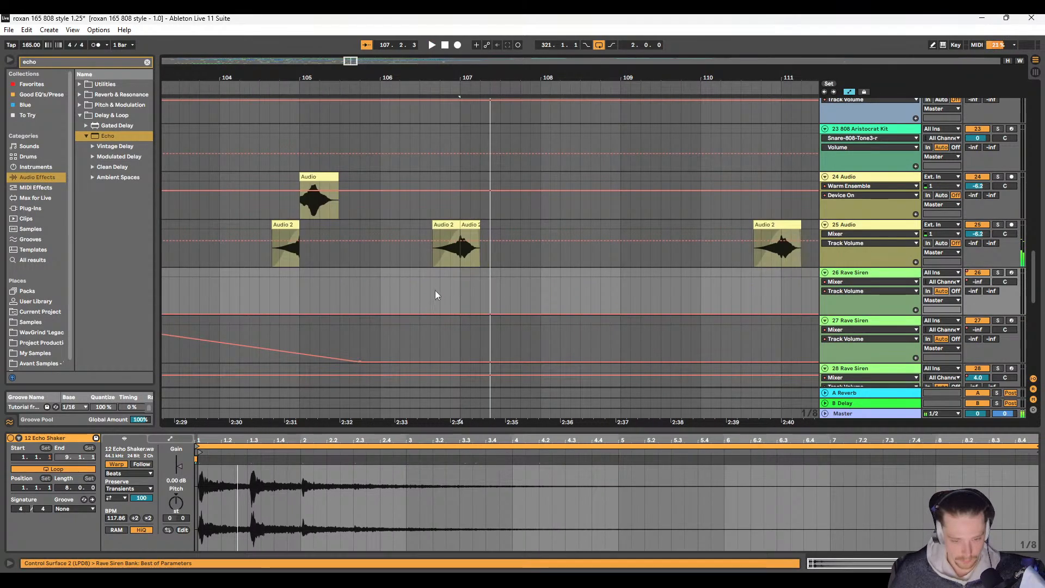
Step: Play the arrangement from 96.2 and check the track 26 and 27 Rave Siren volume envelopes leading into bar 105
{"action": "scroll", "coordinate": [430, 296], "scroll_direction": "down", "scroll_amount": 3}
{"action": "scroll", "coordinate": [272, 332], "scroll_direction": "left", "scroll_amount": 4}
{"action": "scroll", "coordinate": [343, 310], "scroll_direction": "left", "scroll_amount": 3}
{"action": "left_click", "coordinate": [370, 293]}
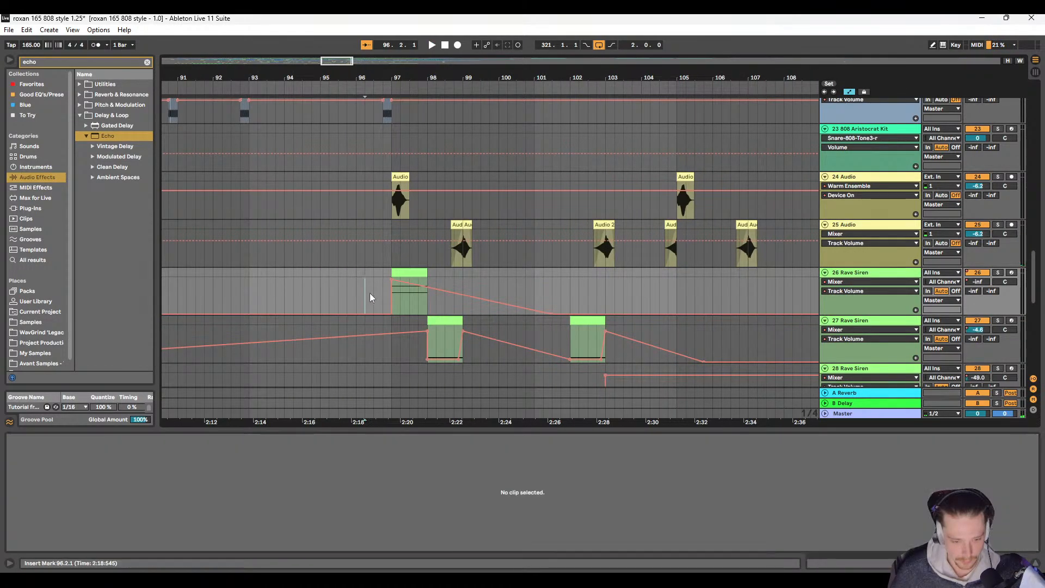
{"action": "key", "text": "space"}
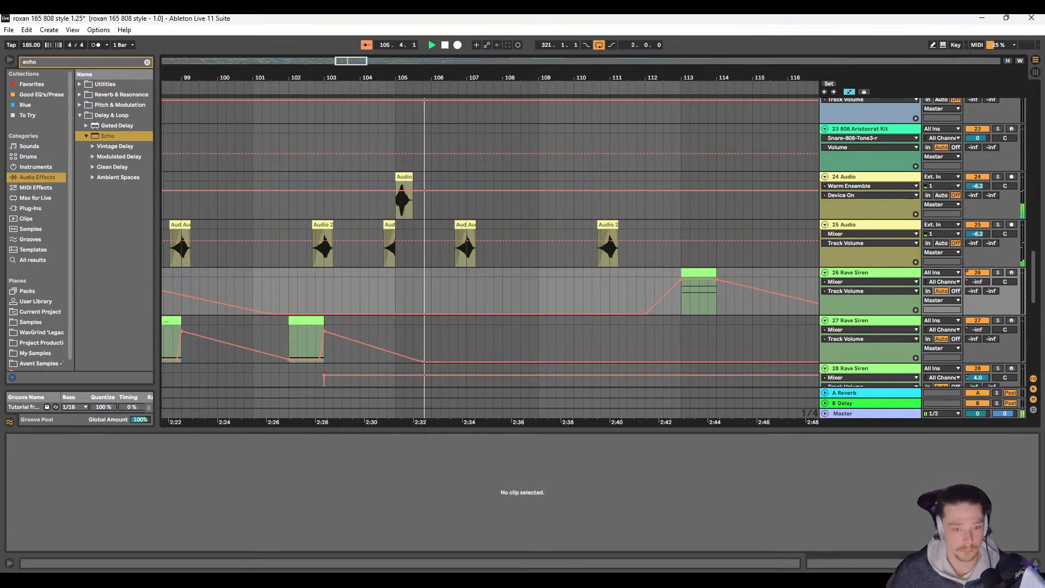
Step: View the full arrangement and examine all tracks for overlapping sounds while playing from bar 105
{"action": "key", "text": "w"}
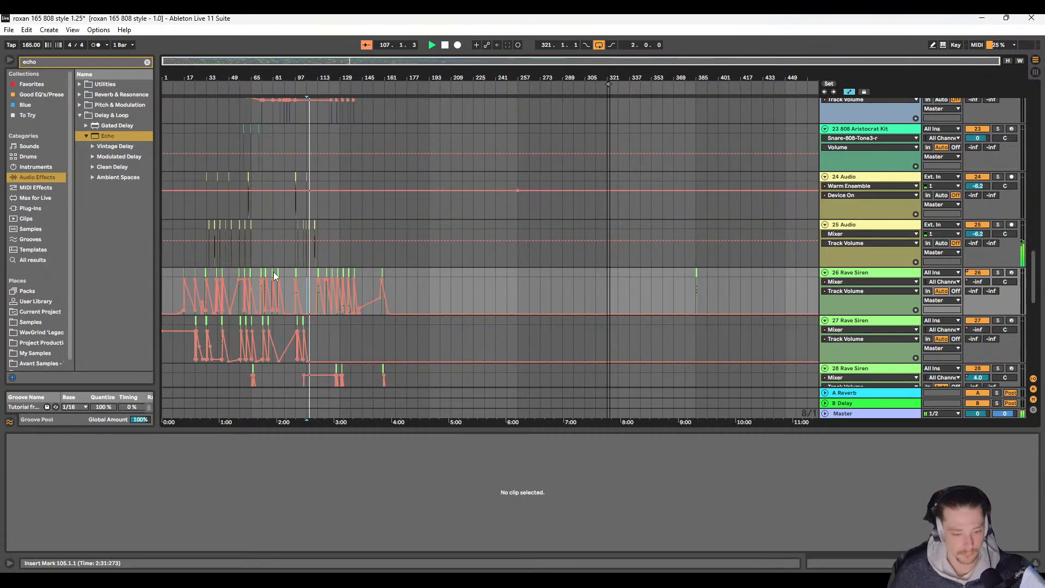
{"action": "scroll", "coordinate": [255, 240], "scroll_direction": "up", "scroll_amount": 3}
{"action": "left_click", "coordinate": [225, 221]}
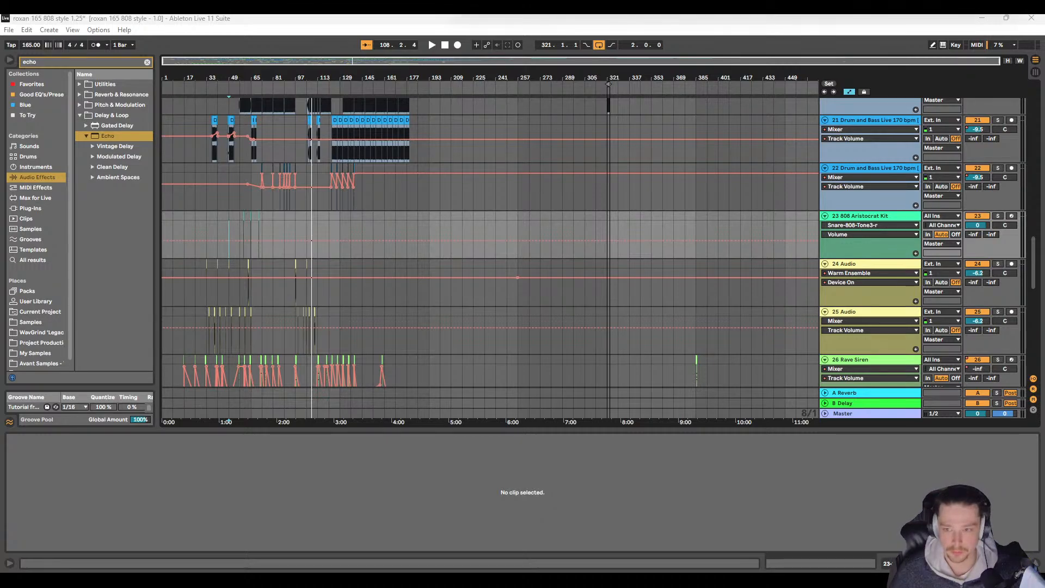
{"action": "left_click", "coordinate": [307, 216]}
{"action": "key", "text": "space"}
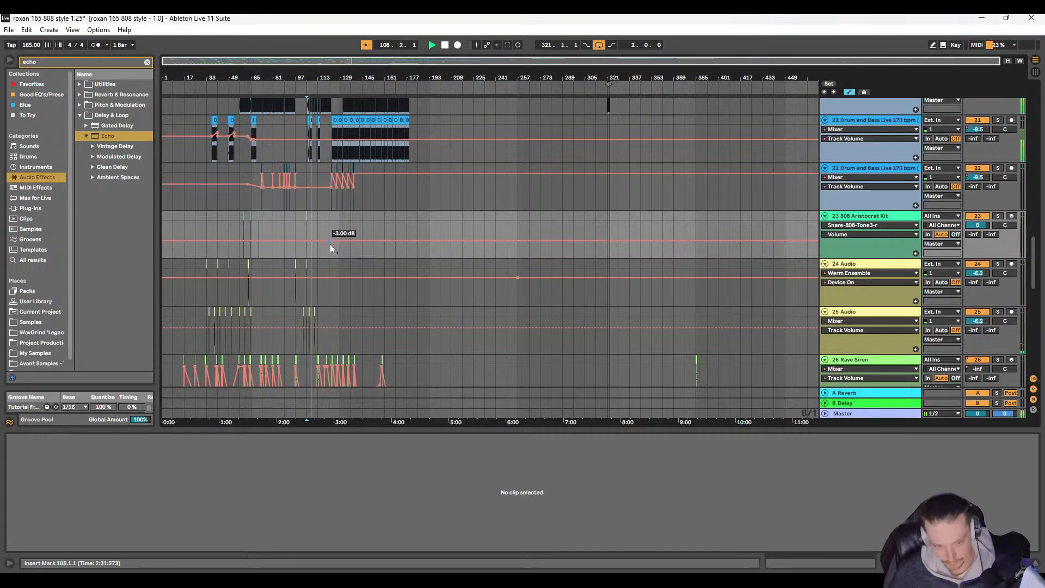
{"action": "scroll", "coordinate": [295, 326], "scroll_direction": "up", "scroll_amount": 5}
{"action": "scroll", "coordinate": [315, 244], "scroll_direction": "up", "scroll_amount": 10}
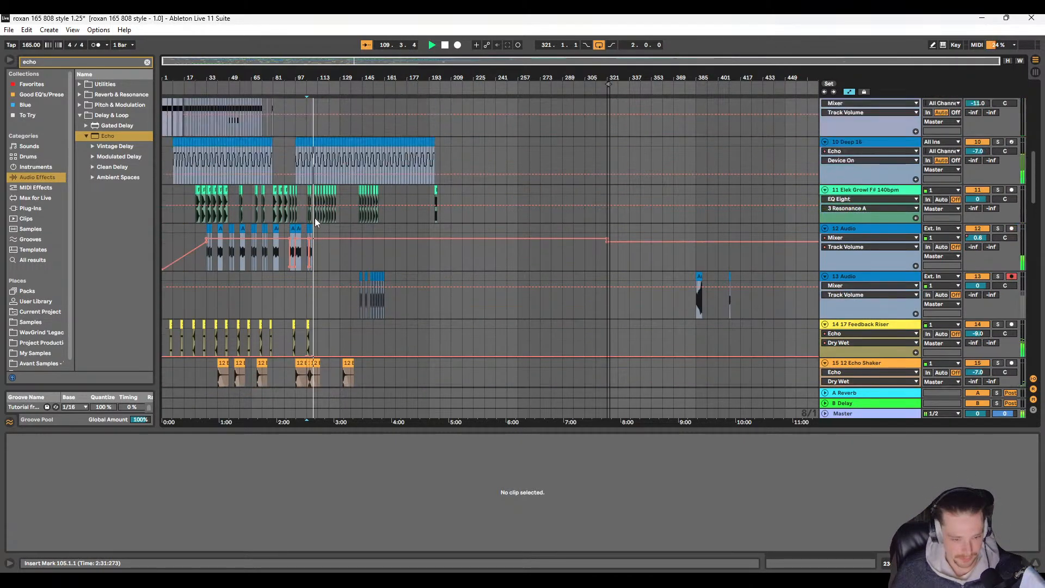
{"action": "scroll", "coordinate": [315, 256], "scroll_direction": "down", "scroll_amount": 7}
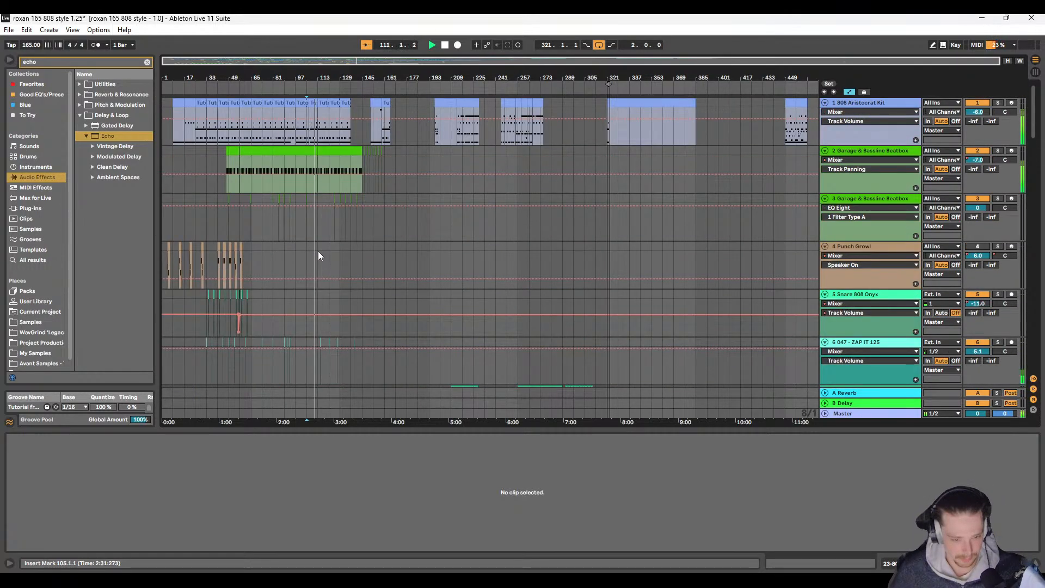
{"action": "scroll", "coordinate": [321, 260], "scroll_direction": "down", "scroll_amount": 4}
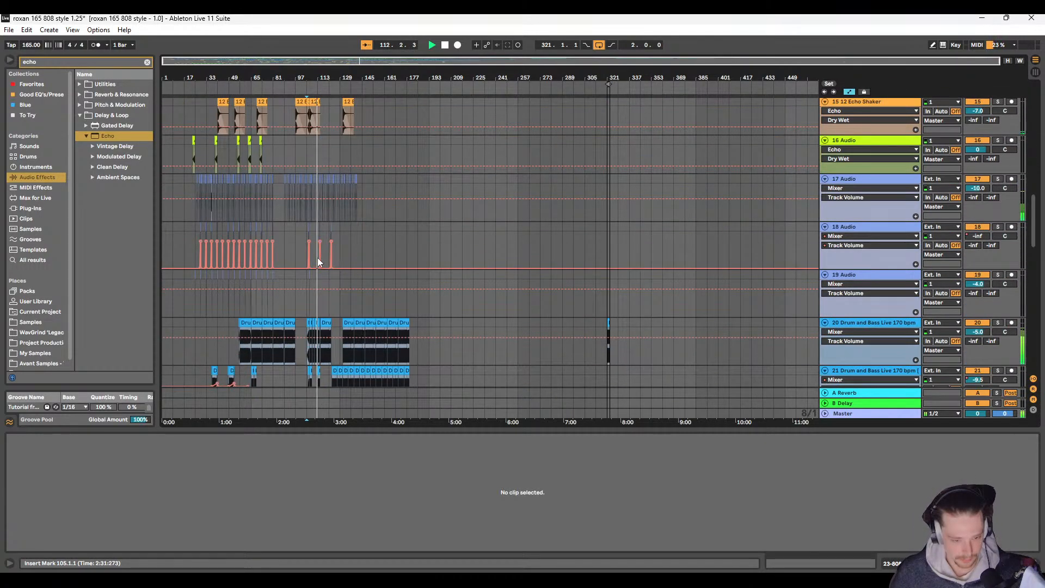
{"action": "scroll", "coordinate": [319, 258], "scroll_direction": "up", "scroll_amount": 3}
{"action": "scroll", "coordinate": [313, 218], "scroll_direction": "up", "scroll_amount": 8}
{"action": "scroll", "coordinate": [327, 211], "scroll_direction": "left", "scroll_amount": 3}
{"action": "key", "text": "space"}
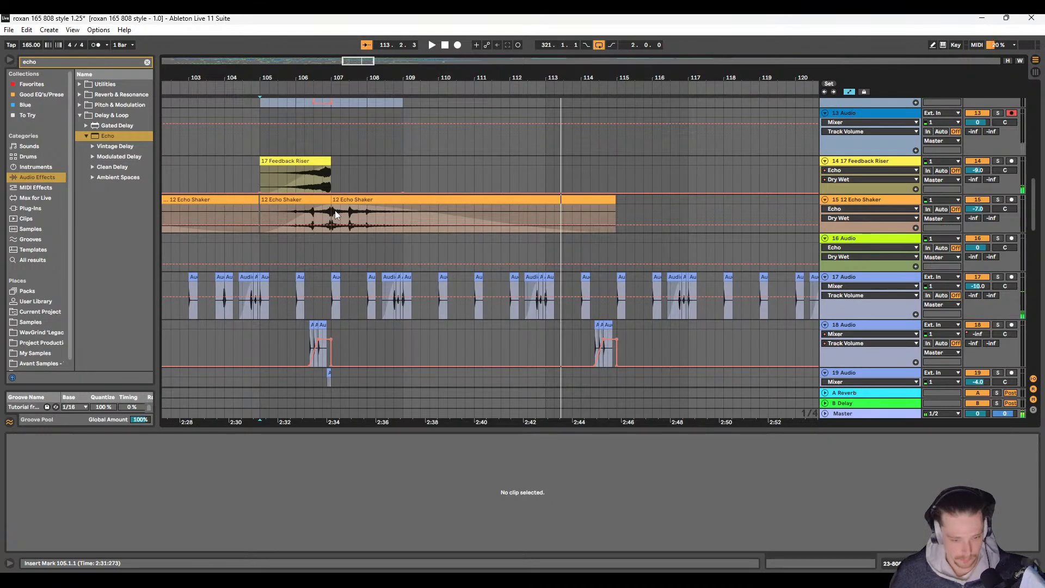
Step: Listen from bar 107 and delete the 12 Echo Shaker clip that starts there on track 15
{"action": "left_click", "coordinate": [335, 211]}
{"action": "key", "text": "space"}
{"action": "scroll", "coordinate": [335, 211], "scroll_direction": "right", "scroll_amount": 9}
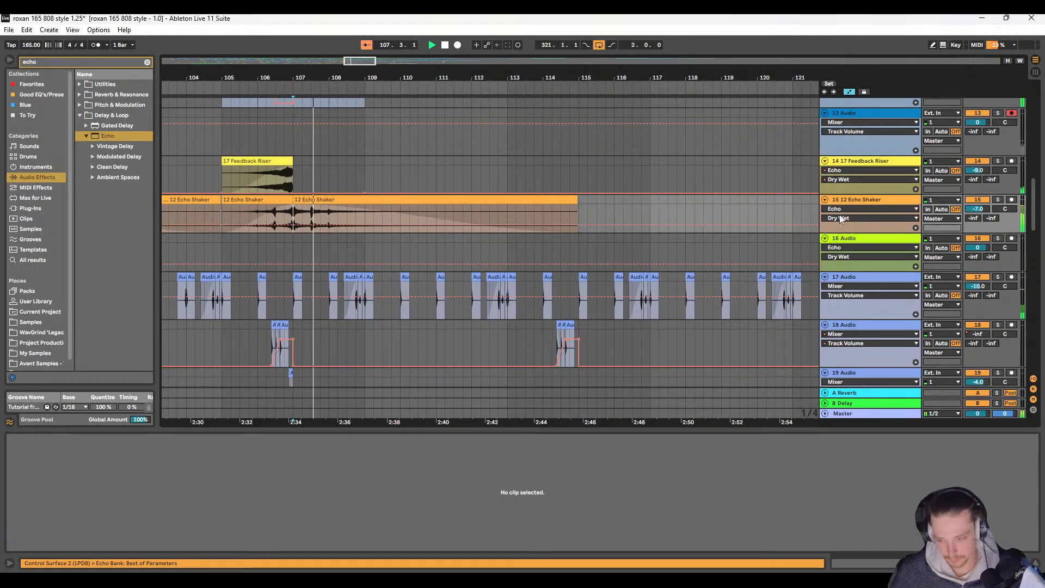
{"action": "key", "text": "space"}
{"action": "left_click", "coordinate": [417, 201]}
{"action": "key", "text": "Delete"}
Step: Replay the Feedback Riser and Echo Shaker build-up from 104.4 to bar 107
{"action": "scroll", "coordinate": [308, 217], "scroll_direction": "left", "scroll_amount": 8}
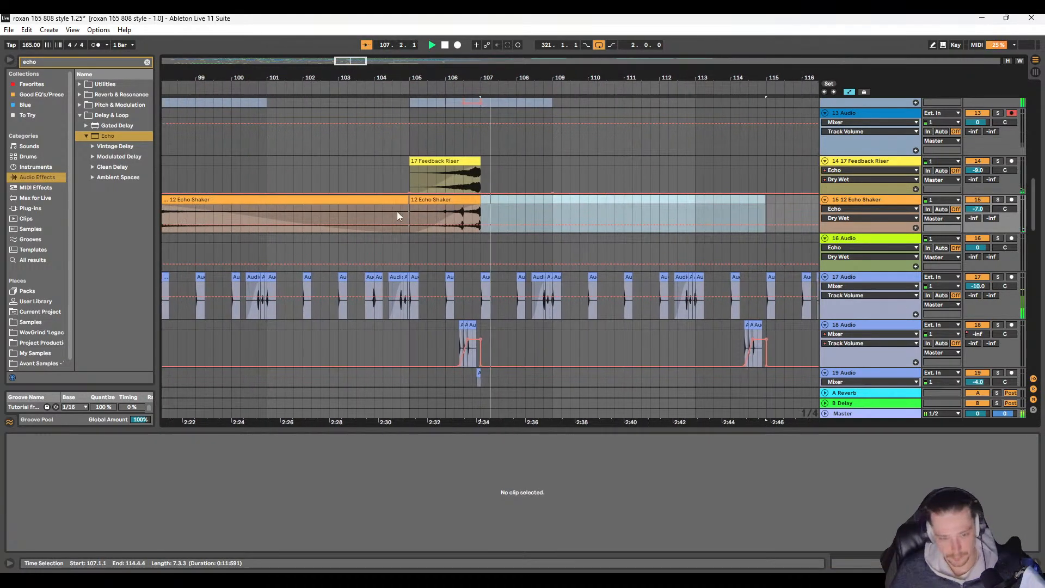
{"action": "scroll", "coordinate": [397, 211], "scroll_direction": "down", "scroll_amount": 1}
{"action": "left_click", "coordinate": [392, 200]}
{"action": "key", "text": "space"}
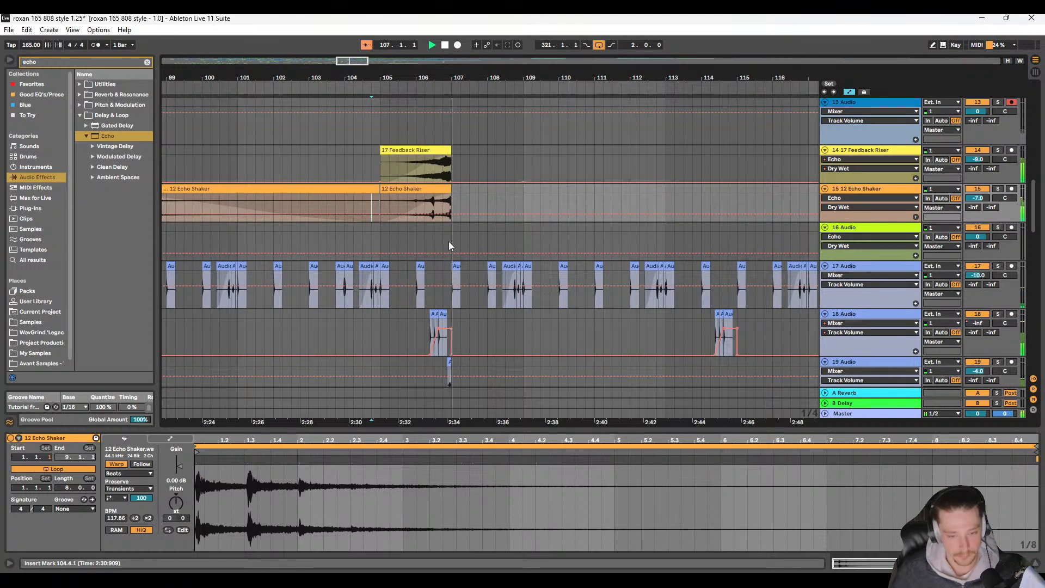
{"action": "key", "text": "space"}
Step: Automate the Echo Dry/Wet on the 12 Echo Shaker track from 27% at bar 105 to 100% at bar 109 and back by bar 113
{"action": "left_click", "coordinate": [337, 204]}
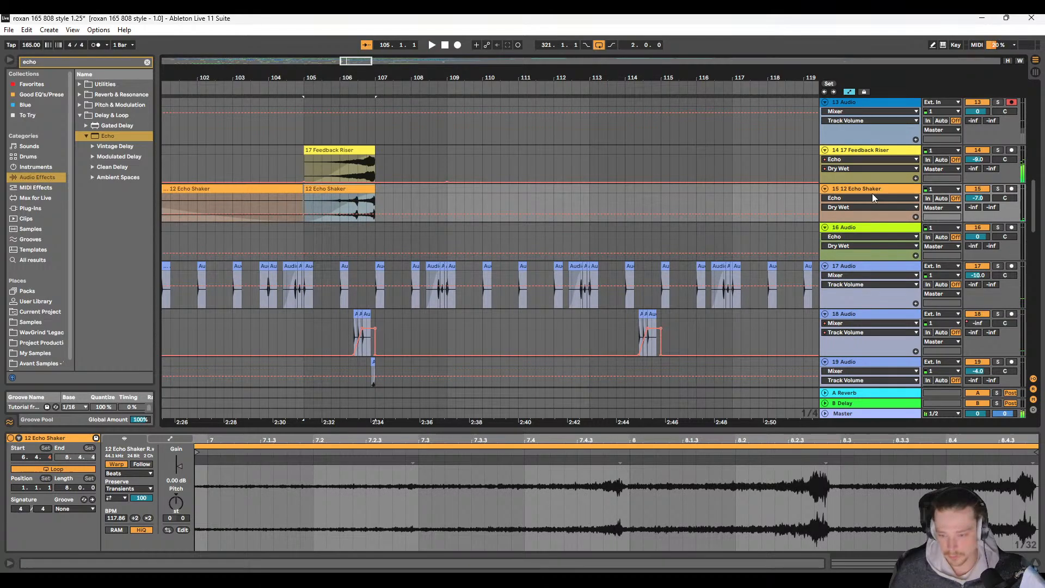
{"action": "left_click", "coordinate": [871, 189]}
{"action": "left_click", "coordinate": [327, 200]}
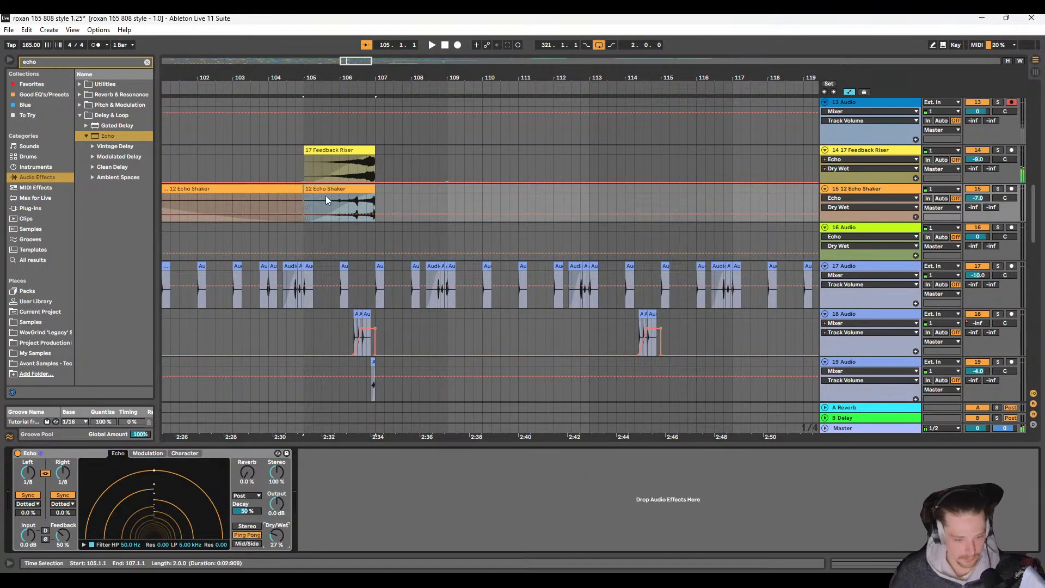
{"action": "left_click", "coordinate": [303, 216]}
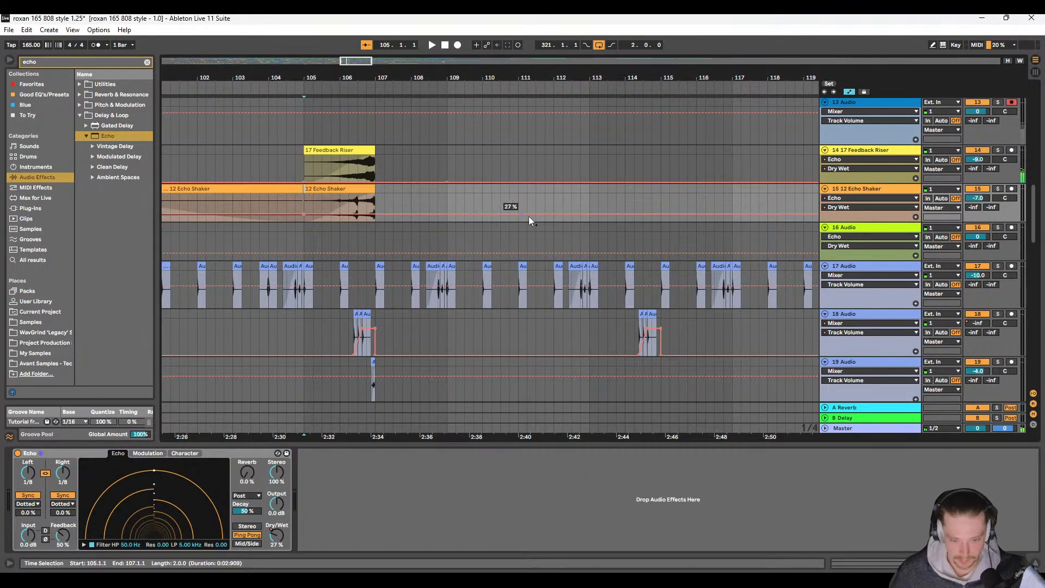
{"action": "left_click", "coordinate": [591, 214]}
{"action": "left_click_drag", "start_coordinate": [449, 215], "coordinate": [448, 196]}
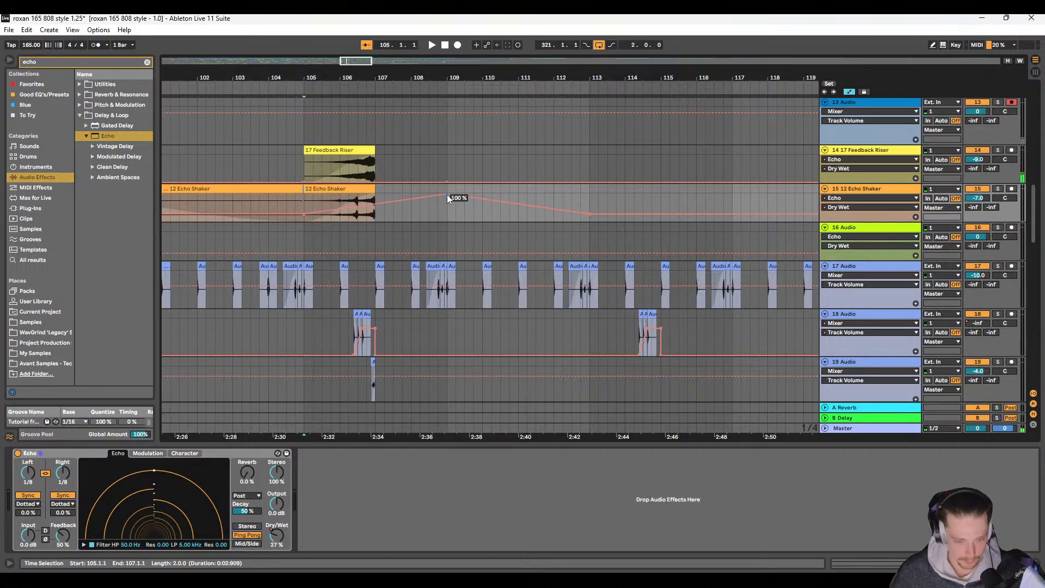
Step: Play the transition from bar 105, solo the 12 Echo Shaker track and listen to its echo tail
{"action": "left_click", "coordinate": [300, 168]}
{"action": "key", "text": "space"}
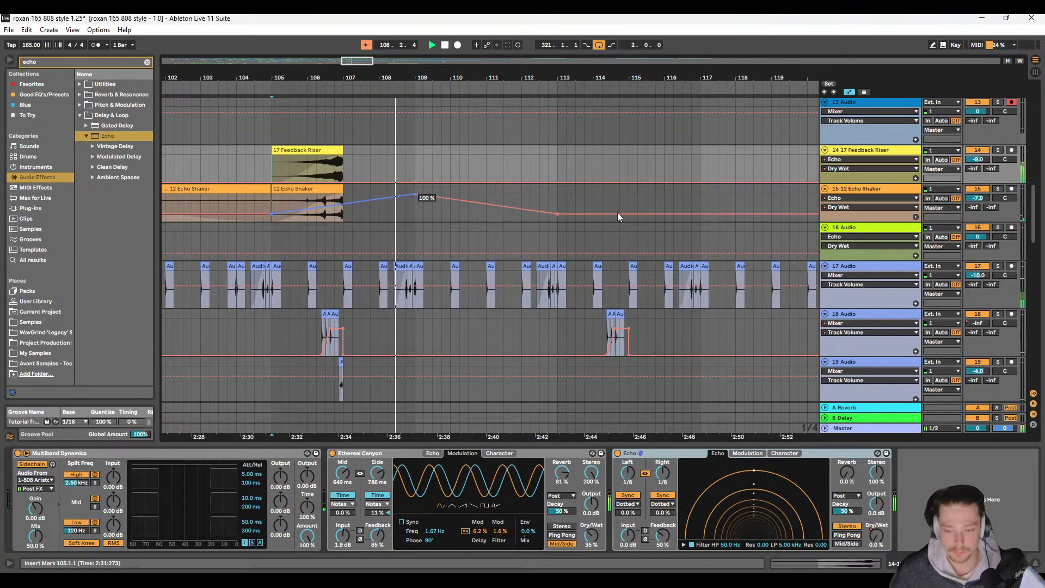
{"action": "left_click", "coordinate": [998, 189]}
{"action": "key", "text": "space"}
{"action": "key", "text": "space"}
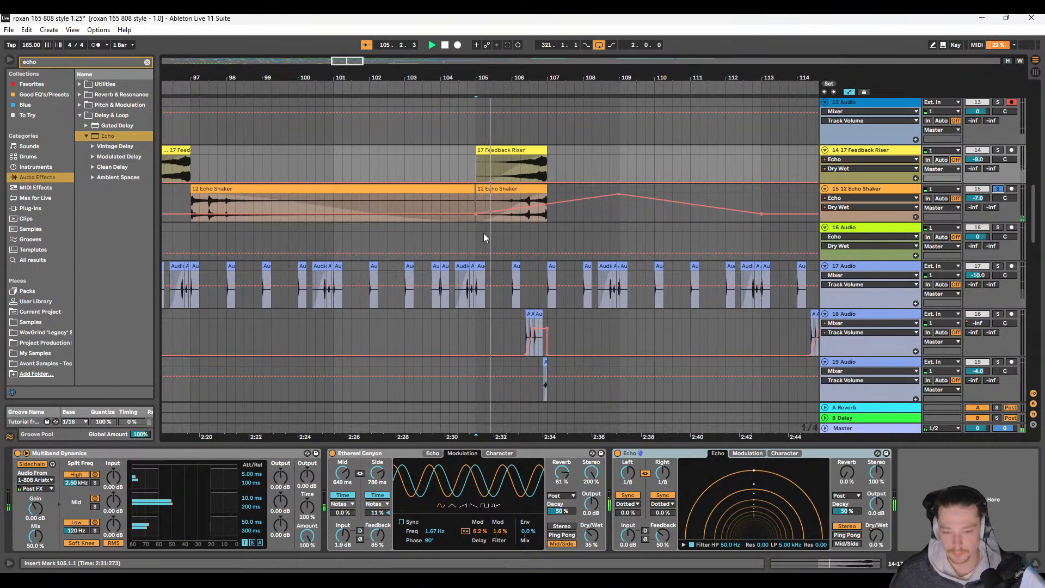
{"action": "scroll", "coordinate": [484, 233], "scroll_direction": "right", "scroll_amount": 1}
{"action": "scroll", "coordinate": [479, 206], "scroll_direction": "up", "scroll_amount": 3}
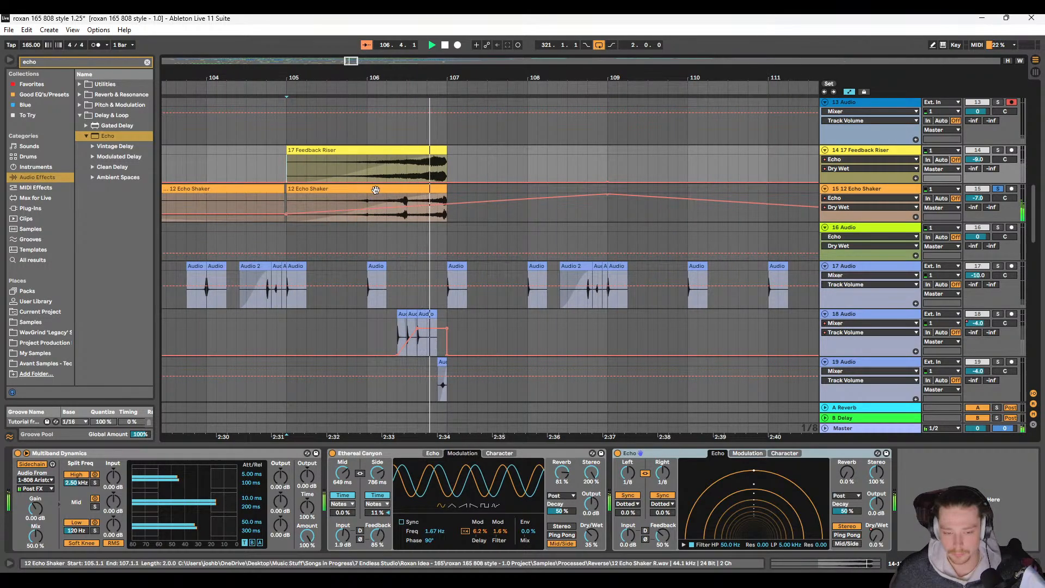
Step: Hide the automation lanes, shorten the fade-in of the 12 Echo Shaker clip at bar 105 to about one bar and replay it
{"action": "key", "text": "a"}
{"action": "left_click_drag", "start_coordinate": [431, 197], "coordinate": [370, 195]}
{"action": "key", "text": "space"}
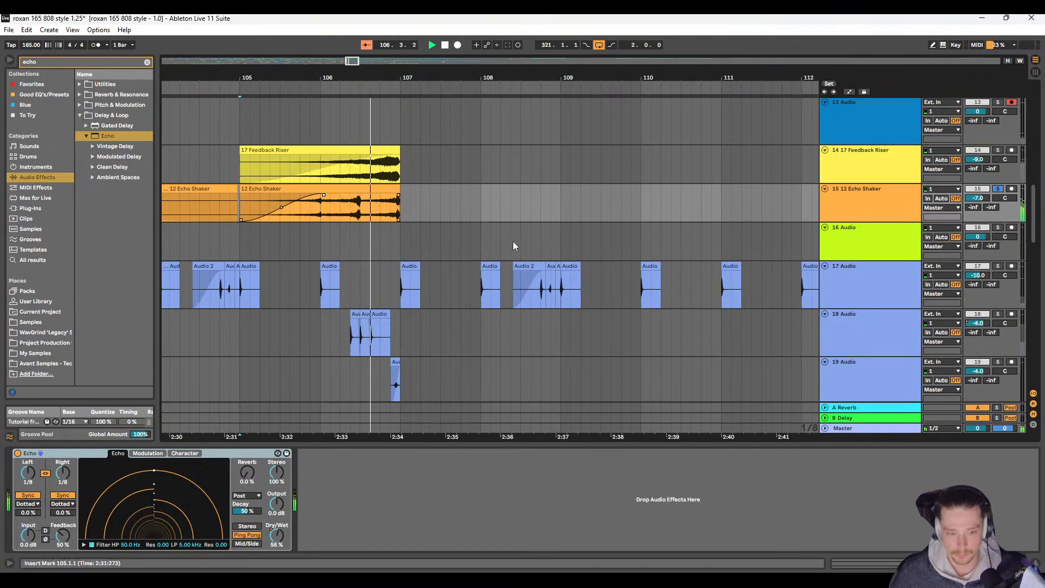
{"action": "scroll", "coordinate": [512, 240], "scroll_direction": "down", "scroll_amount": 5}
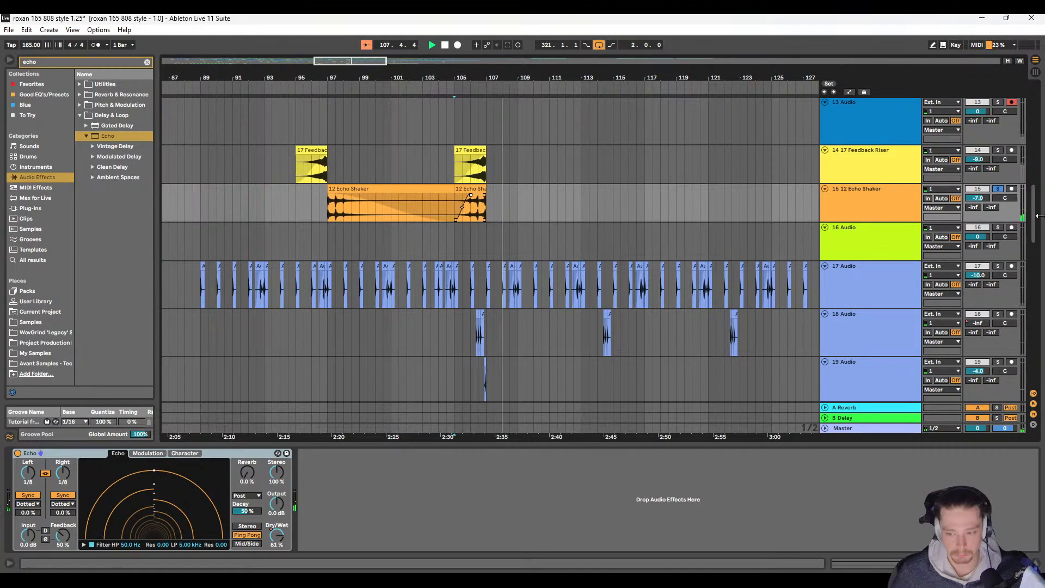
{"action": "key", "text": "space"}
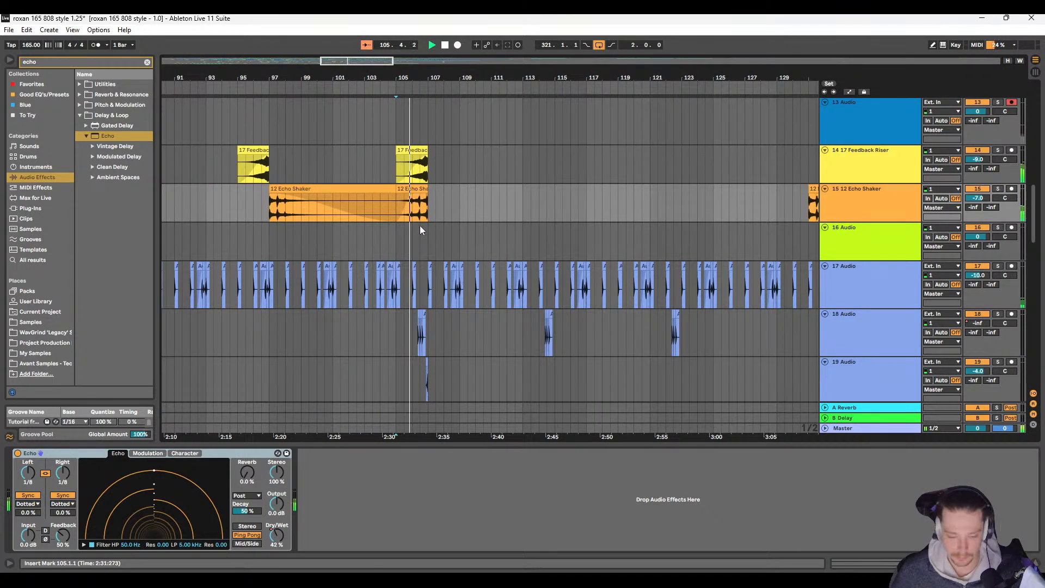
Step: Show the automation lanes and copy the 26 Rave Siren section with its volume automation from bar 123 to bar 127
{"action": "scroll", "coordinate": [417, 228], "scroll_direction": "down", "scroll_amount": 3}
{"action": "scroll", "coordinate": [413, 234], "scroll_direction": "down", "scroll_amount": 6}
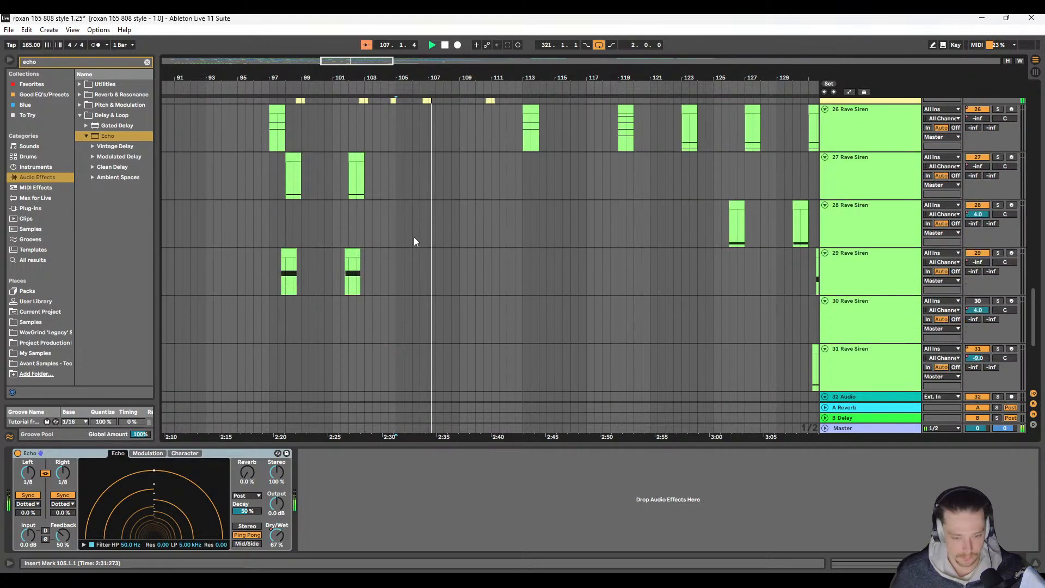
{"action": "scroll", "coordinate": [416, 240], "scroll_direction": "up", "scroll_amount": 3}
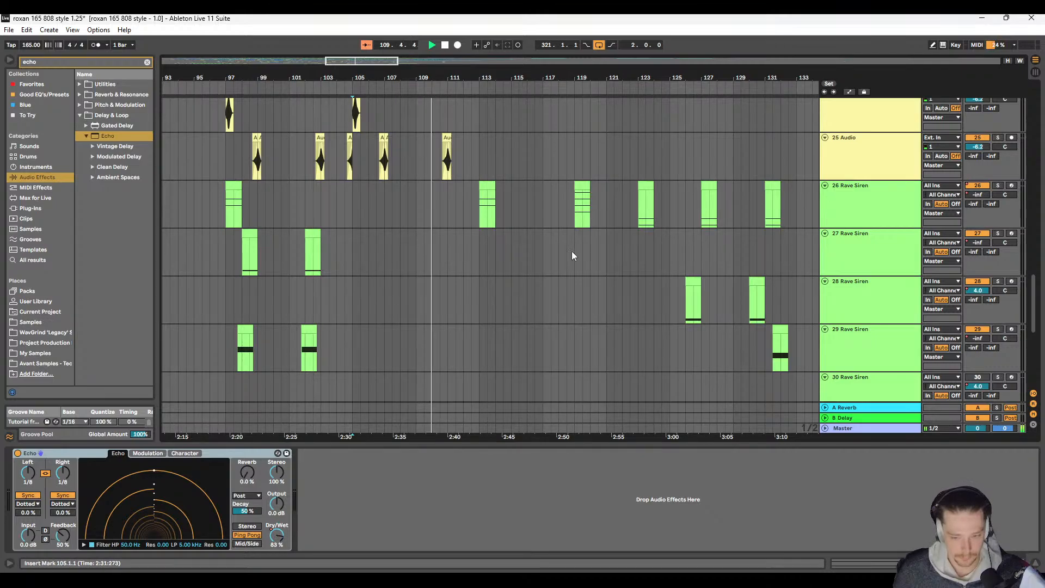
{"action": "scroll", "coordinate": [574, 267], "scroll_direction": "up", "scroll_amount": 2}
{"action": "key", "text": "space"}
{"action": "left_click", "coordinate": [601, 223]}
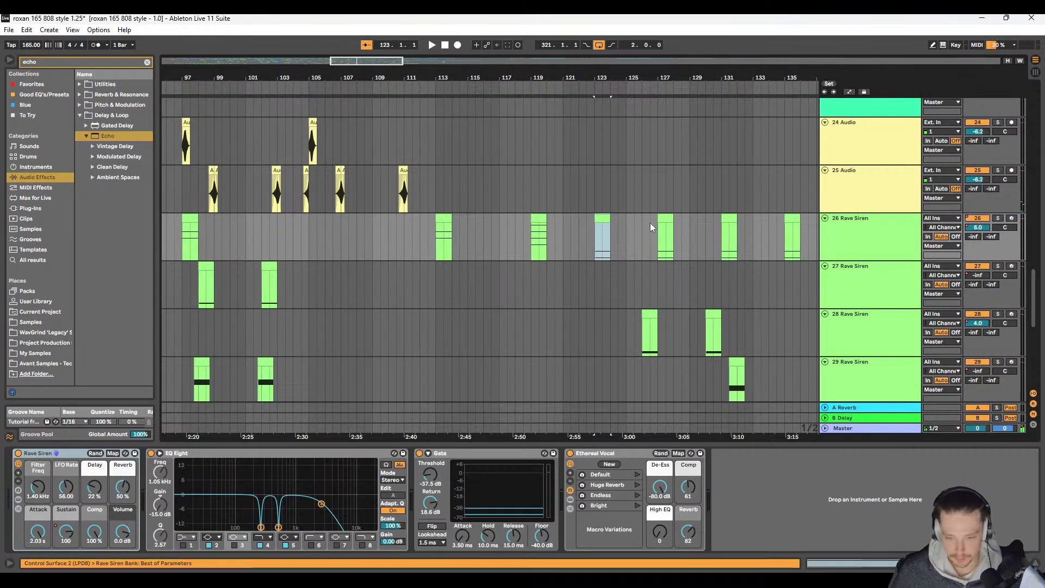
{"action": "key", "text": "a"}
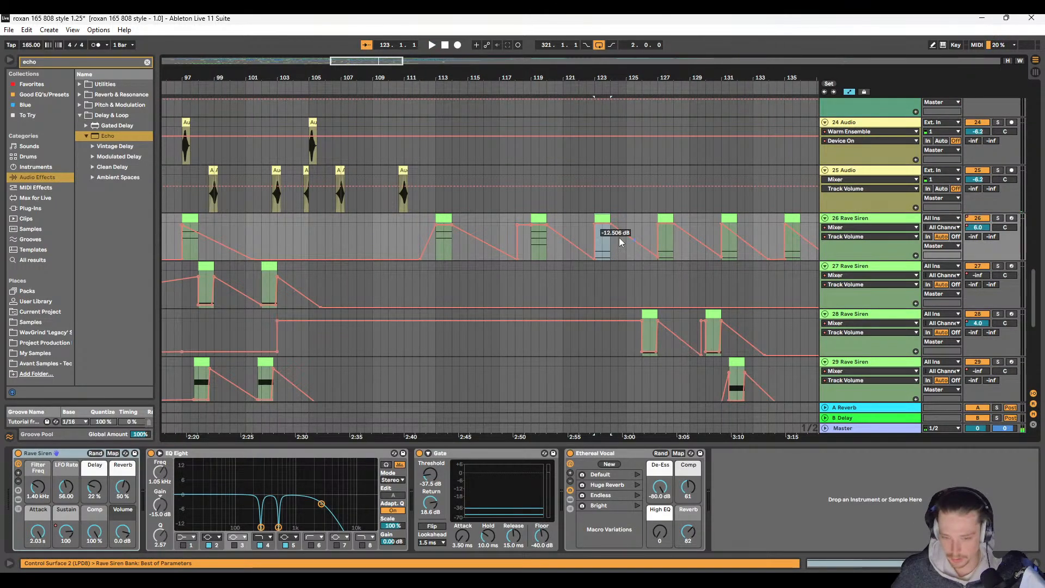
{"action": "left_click", "coordinate": [655, 218], "text": "shift"}
{"action": "left_click", "coordinate": [656, 217], "text": "shift"}
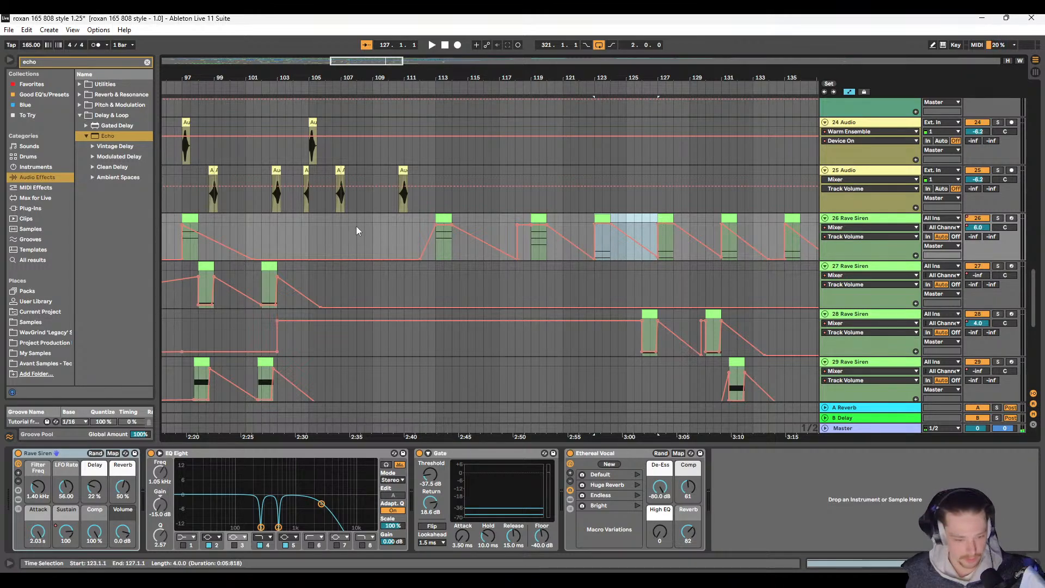
Step: Try the copied Rave Siren clip and volume automation at bar 107 on track 26, listen to it, and undo the paste
{"action": "left_click", "coordinate": [310, 223]}
{"action": "key", "text": "space"}
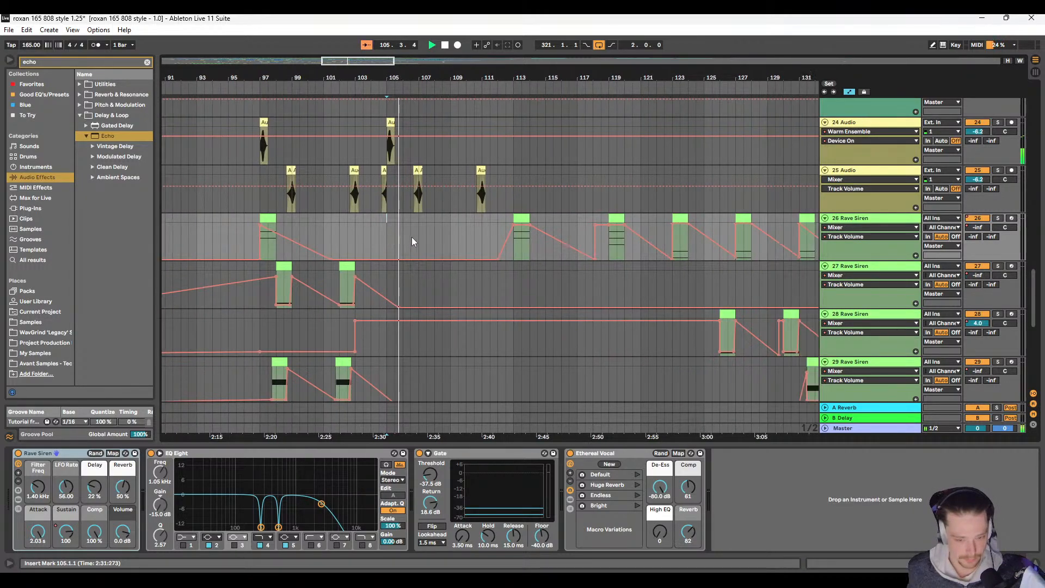
{"action": "scroll", "coordinate": [329, 246], "scroll_direction": "left", "scroll_amount": 2}
{"action": "scroll", "coordinate": [400, 272], "scroll_direction": "up", "scroll_amount": 2}
{"action": "scroll", "coordinate": [403, 267], "scroll_direction": "down", "scroll_amount": 2}
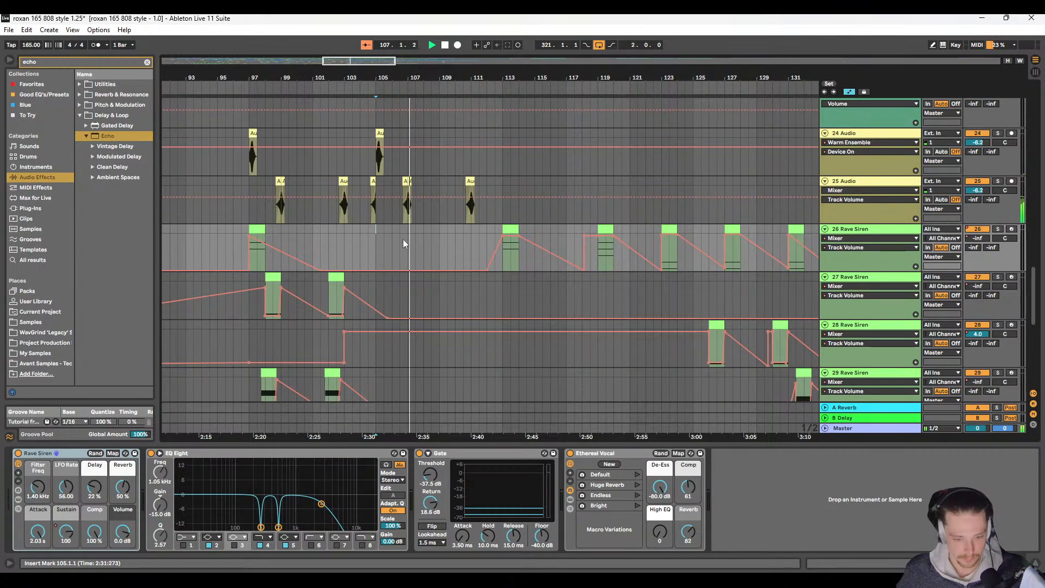
{"action": "left_click", "coordinate": [409, 231]}
{"action": "key", "text": "ctrl+v"}
{"action": "left_click", "coordinate": [387, 230]}
{"action": "key", "text": "space"}
{"action": "key", "text": "space"}
{"action": "scroll", "coordinate": [448, 254], "scroll_direction": "right", "scroll_amount": 4}
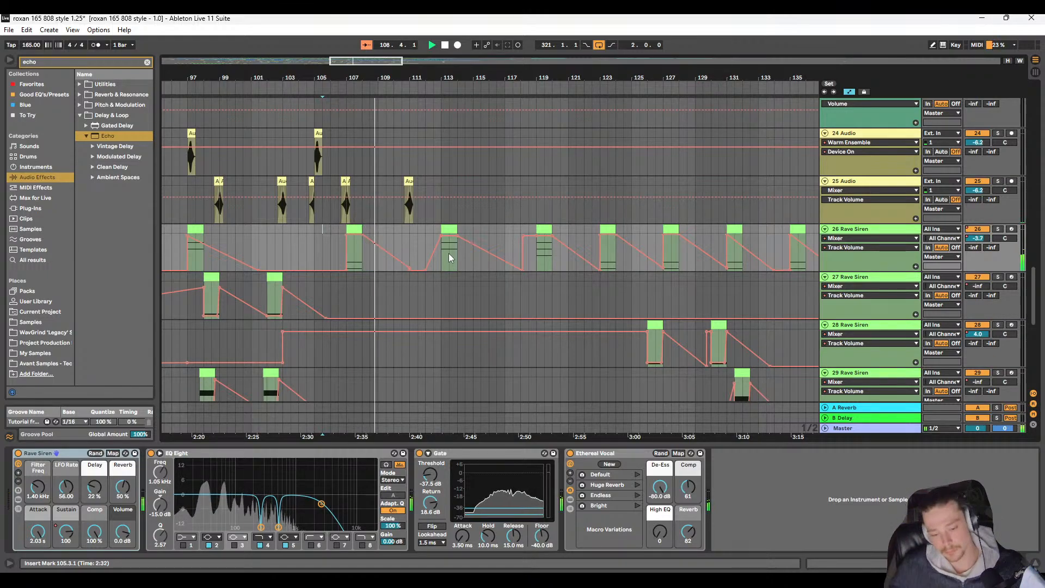
{"action": "key", "text": "ctrl+z"}
Step: Play the arrangement from bar 107 and examine the siren, vocal and drum tracks through bar 115
{"action": "key", "text": "space"}
{"action": "left_click", "coordinate": [348, 229]}
{"action": "key", "text": "space"}
{"action": "scroll", "coordinate": [468, 222], "scroll_direction": "down", "scroll_amount": 4}
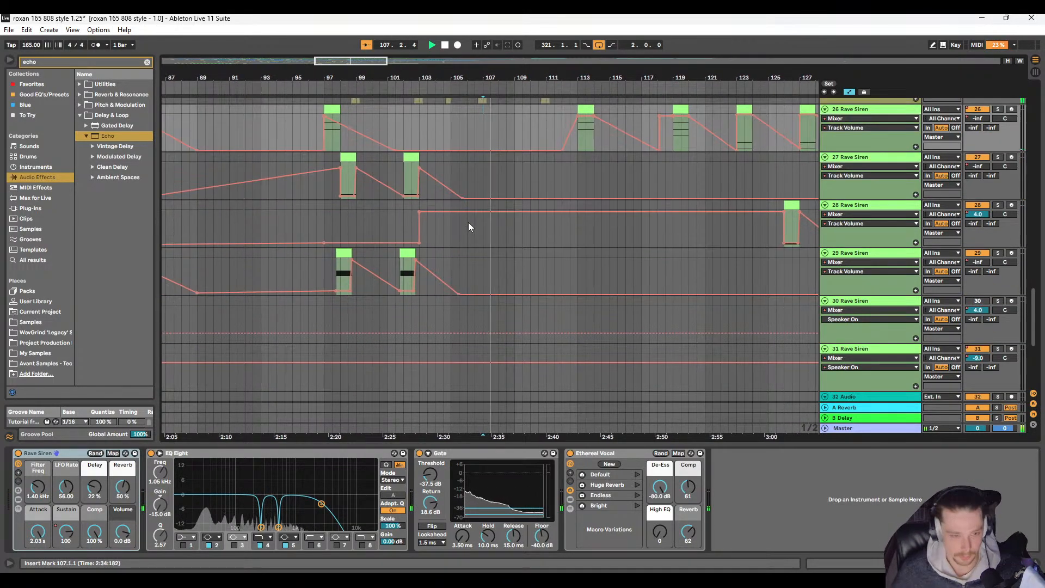
{"action": "scroll", "coordinate": [482, 250], "scroll_direction": "up", "scroll_amount": 3}
{"action": "scroll", "coordinate": [481, 250], "scroll_direction": "up", "scroll_amount": 1}
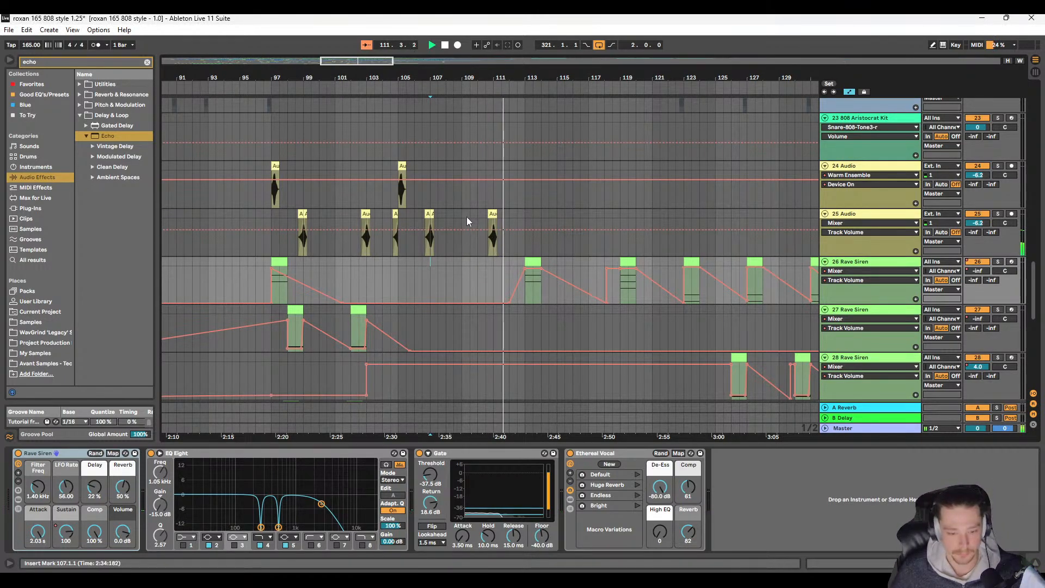
{"action": "left_click", "coordinate": [534, 202]}
{"action": "scroll", "coordinate": [427, 237], "scroll_direction": "up", "scroll_amount": 3}
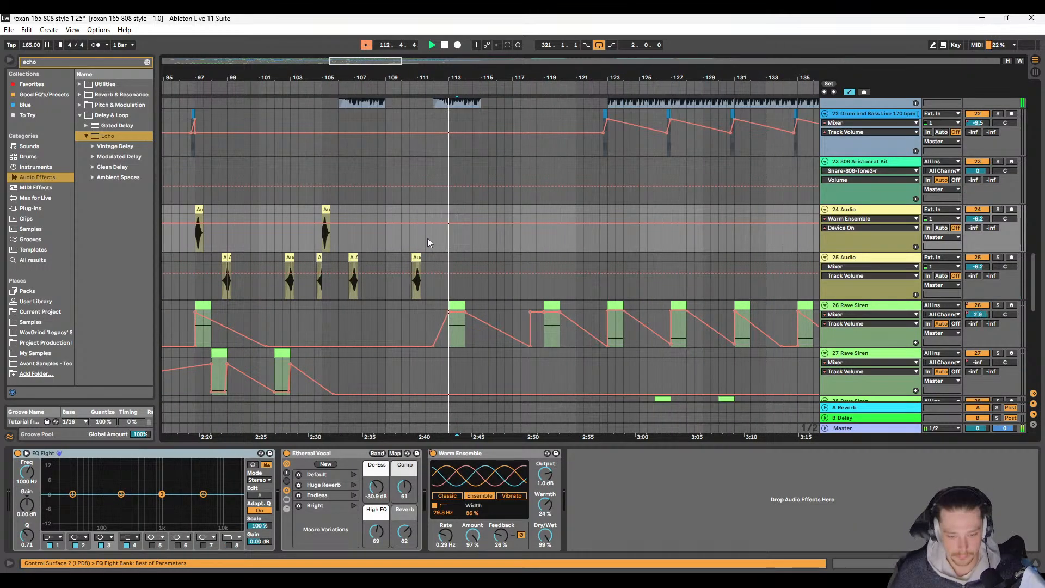
{"action": "scroll", "coordinate": [426, 246], "scroll_direction": "down", "scroll_amount": 4}
{"action": "scroll", "coordinate": [376, 241], "scroll_direction": "down", "scroll_amount": 4}
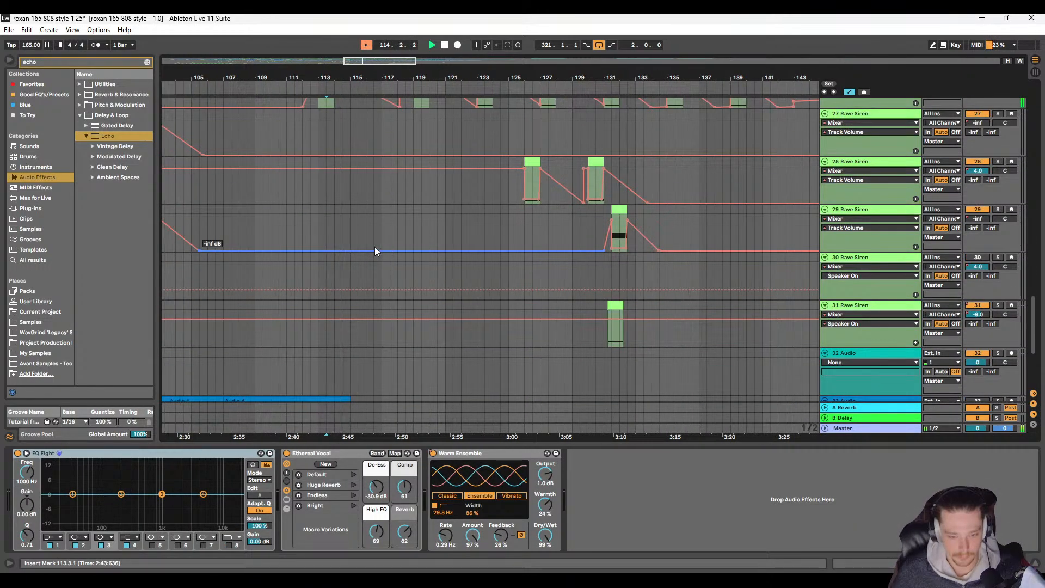
{"action": "scroll", "coordinate": [453, 252], "scroll_direction": "up", "scroll_amount": 6}
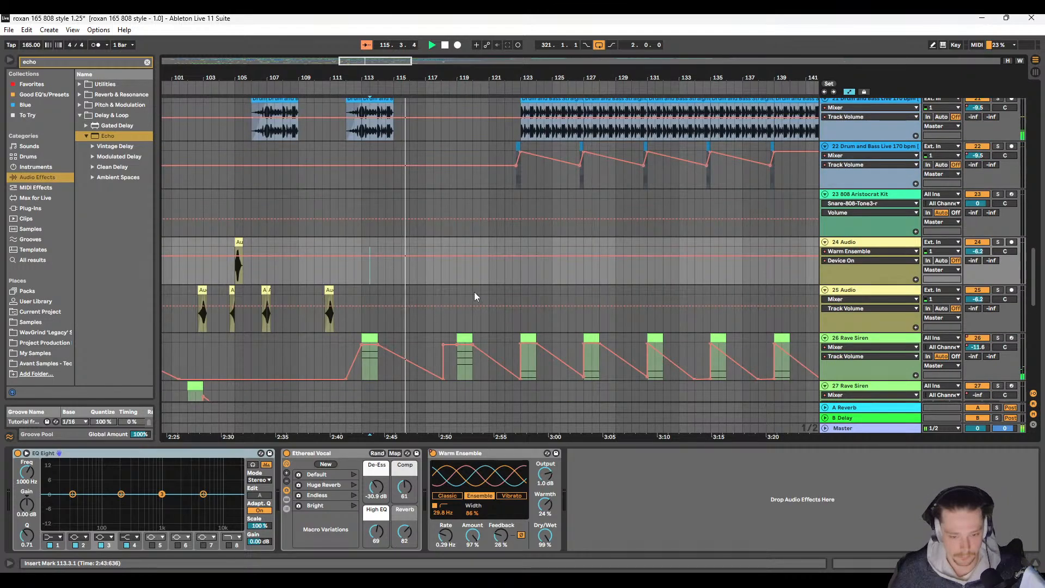
Step: Turn the volume automation jump before the 26 Rave Siren clip at bar 119 into a gradual ramp and listen to it
{"action": "left_click", "coordinate": [443, 342]}
{"action": "scroll", "coordinate": [430, 305], "scroll_direction": "up", "scroll_amount": 2}
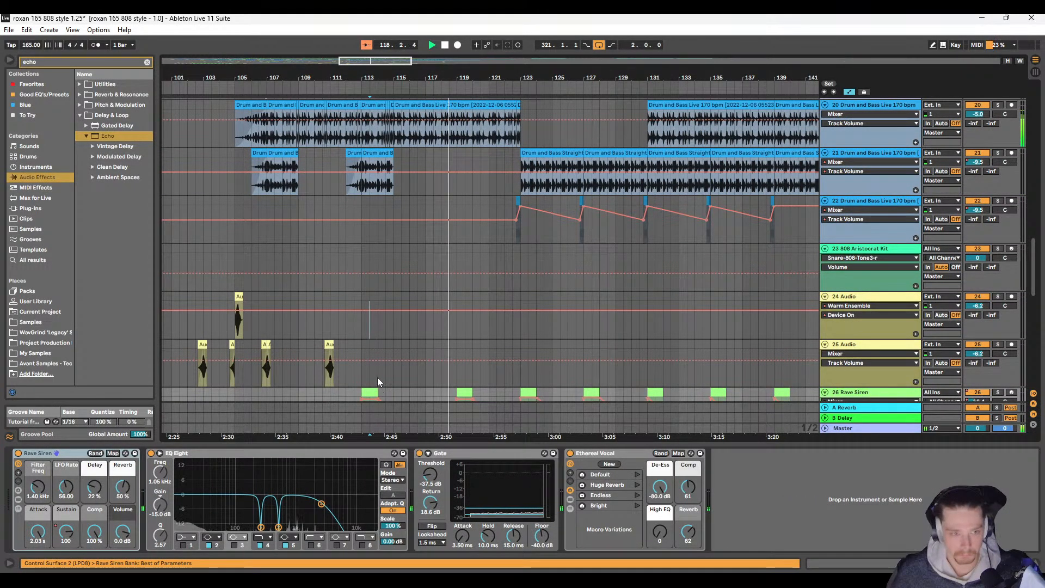
{"action": "scroll", "coordinate": [389, 337], "scroll_direction": "up", "scroll_amount": 3}
{"action": "scroll", "coordinate": [408, 292], "scroll_direction": "up", "scroll_amount": 2}
{"action": "scroll", "coordinate": [429, 305], "scroll_direction": "down", "scroll_amount": 8}
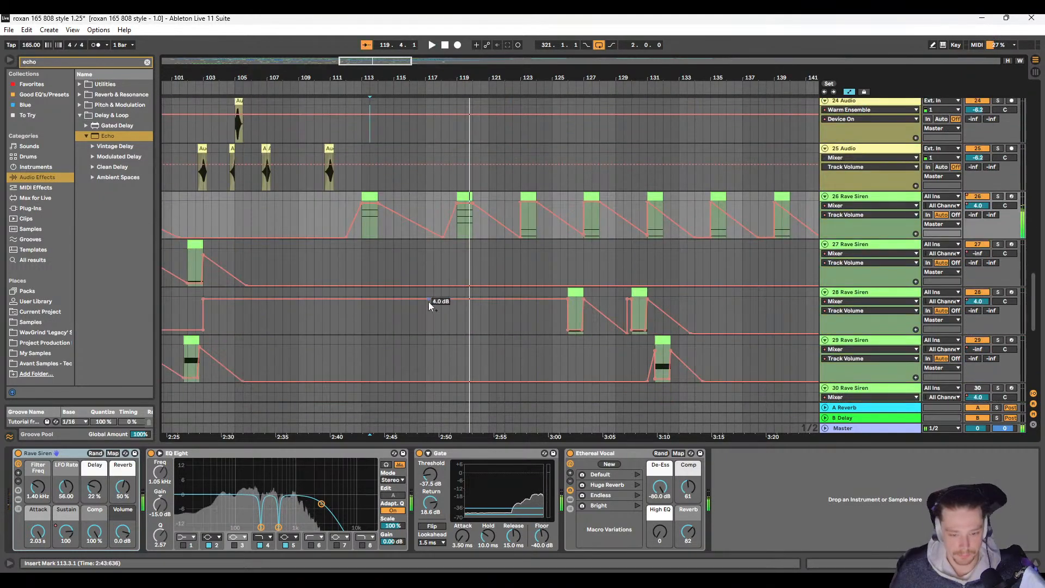
{"action": "scroll", "coordinate": [430, 301], "scroll_direction": "up", "scroll_amount": 5}
{"action": "key", "text": "space"}
Step: Copy the 3 Garage & Bassline Beatbox clip at bar 125 to bar 117 and play the section from 115.3
{"action": "scroll", "coordinate": [439, 296], "scroll_direction": "up", "scroll_amount": 15}
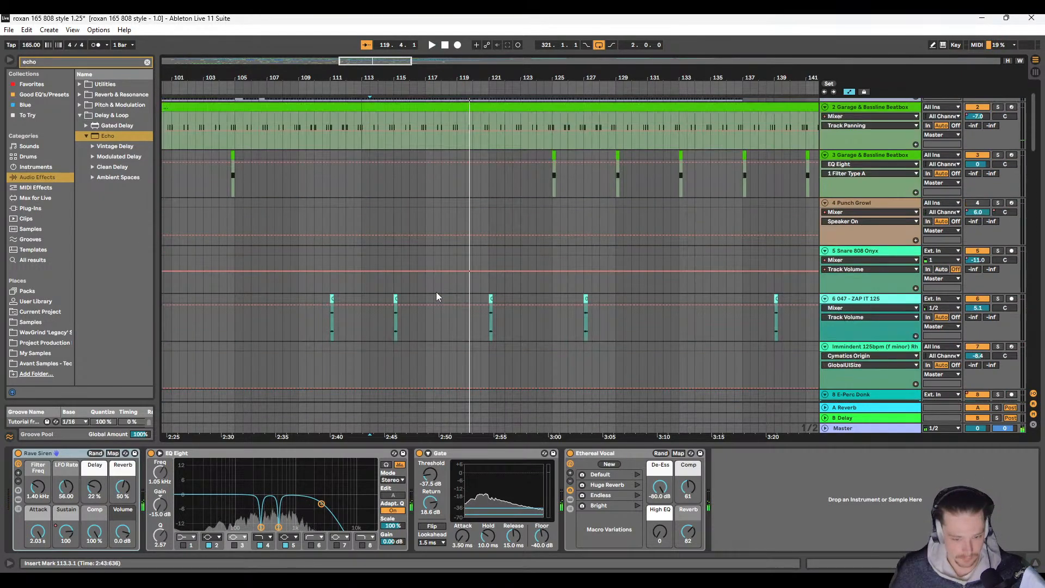
{"action": "left_click", "coordinate": [427, 199]}
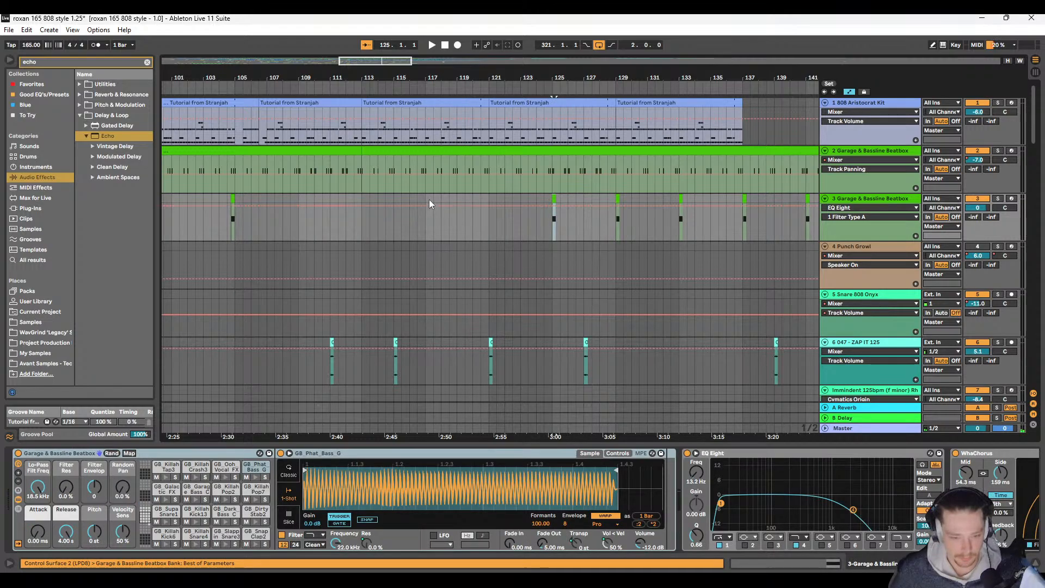
{"action": "key", "text": "space"}
{"action": "scroll", "coordinate": [423, 213], "scroll_direction": "down", "scroll_amount": 6}
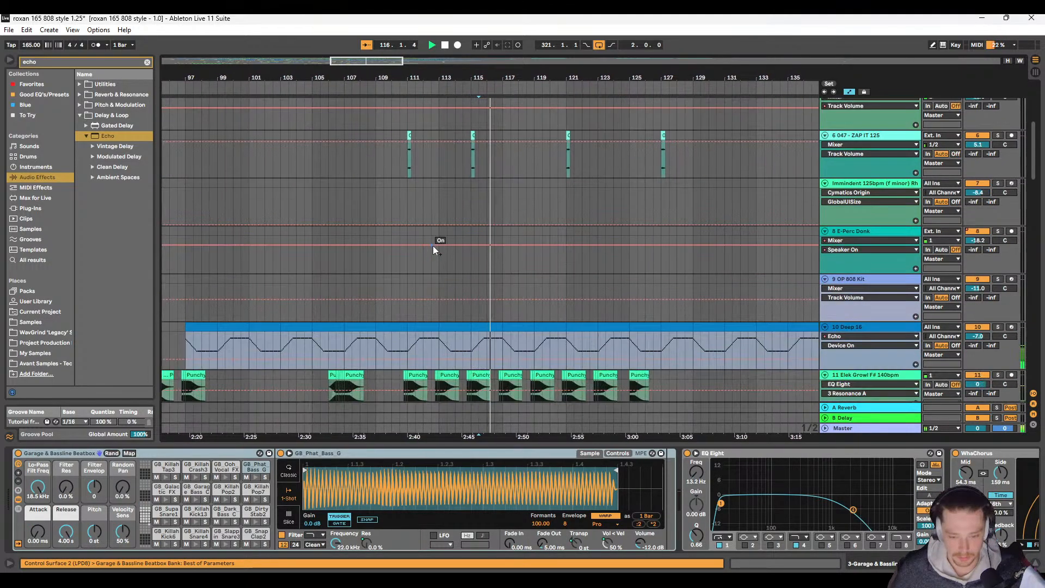
{"action": "scroll", "coordinate": [408, 267], "scroll_direction": "up", "scroll_amount": 5}
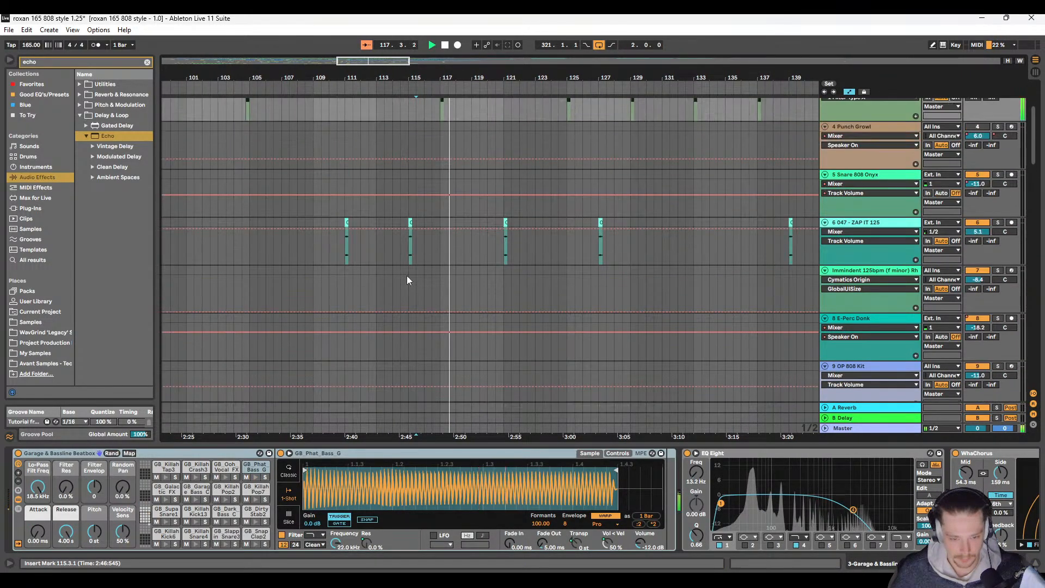
{"action": "scroll", "coordinate": [407, 276], "scroll_direction": "down", "scroll_amount": 10}
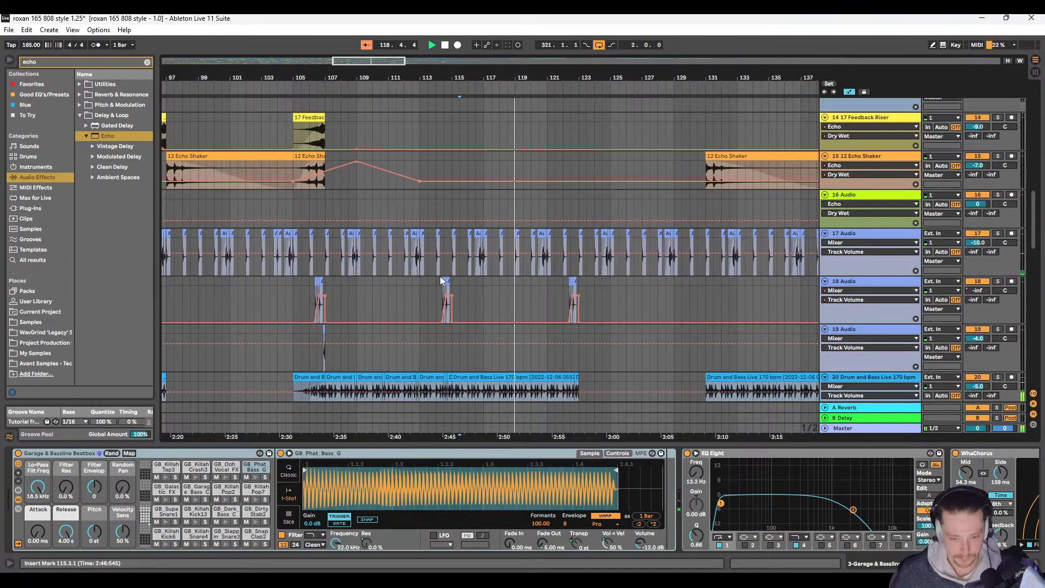
{"action": "scroll", "coordinate": [395, 279], "scroll_direction": "down", "scroll_amount": 8}
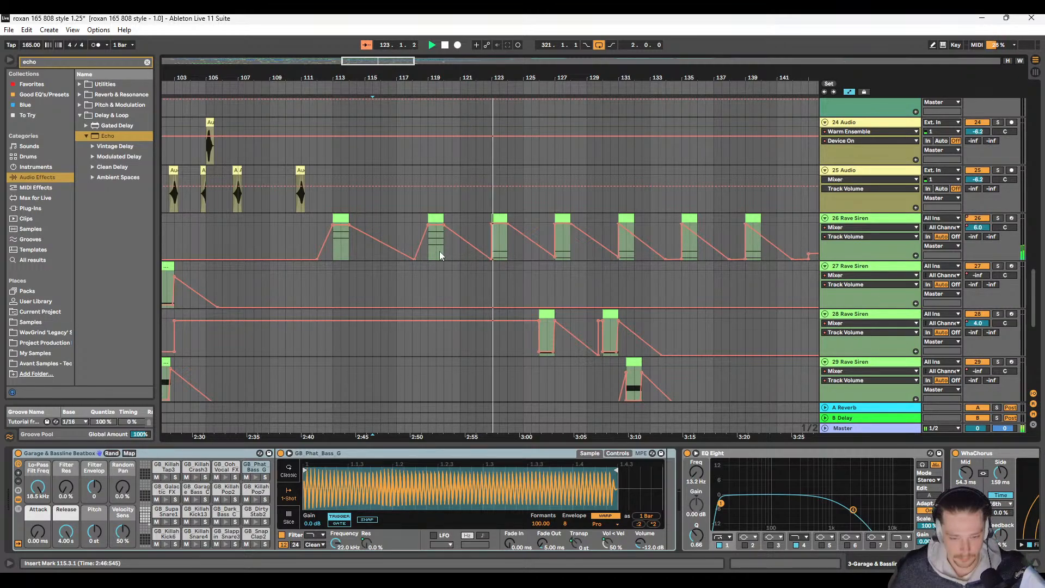
{"action": "scroll", "coordinate": [438, 254], "scroll_direction": "up", "scroll_amount": 5}
{"action": "scroll", "coordinate": [438, 260], "scroll_direction": "up", "scroll_amount": 20}
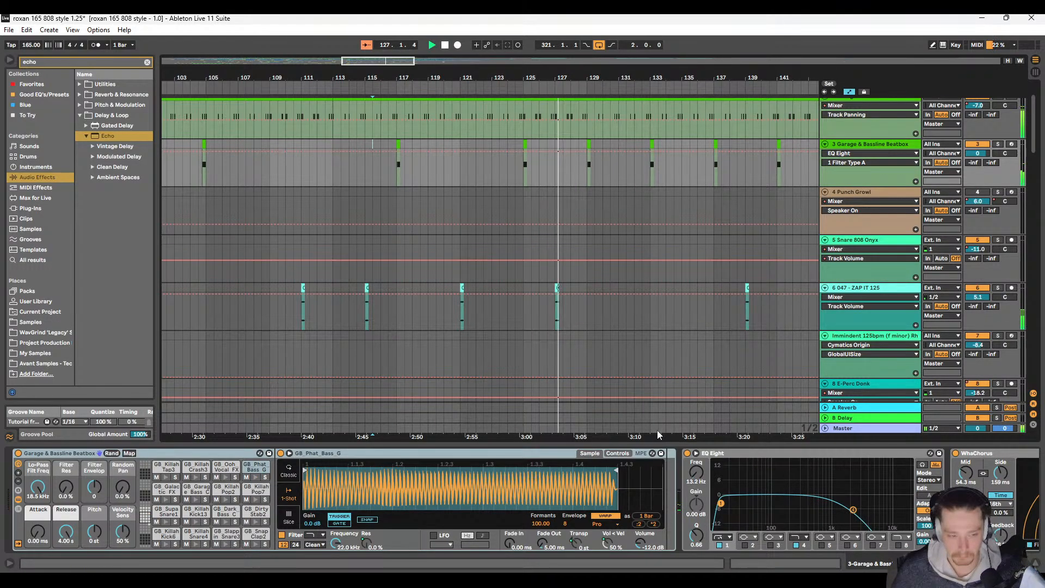
Step: Clear the browser's echo search and narrow the browser to widen the arrangement
{"action": "left_click", "coordinate": [147, 62]}
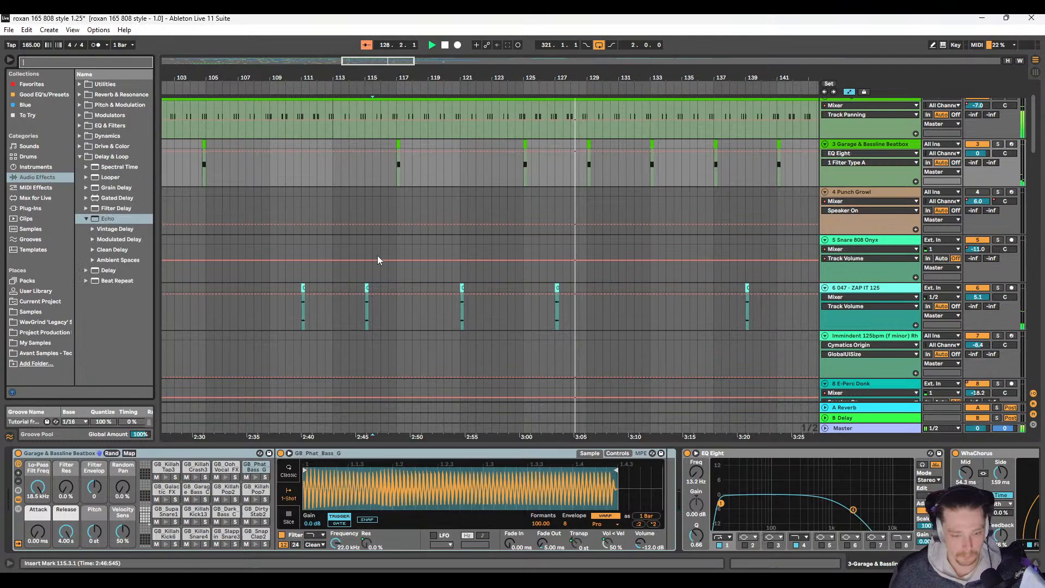
{"action": "left_click", "coordinate": [397, 197]}
{"action": "left_click_drag", "start_coordinate": [152, 191], "coordinate": [48, 194]}
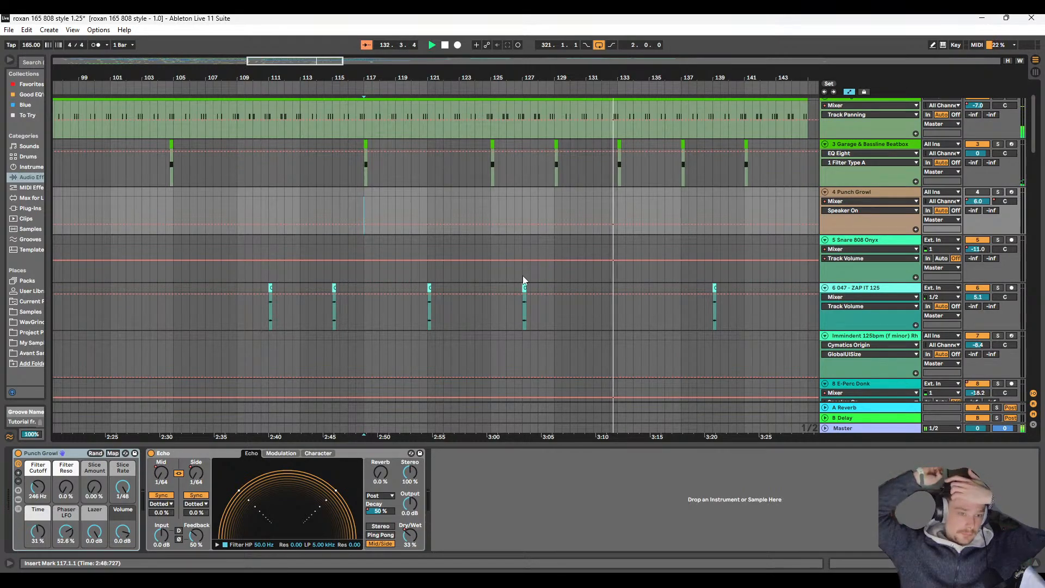
{"action": "key", "text": "space"}
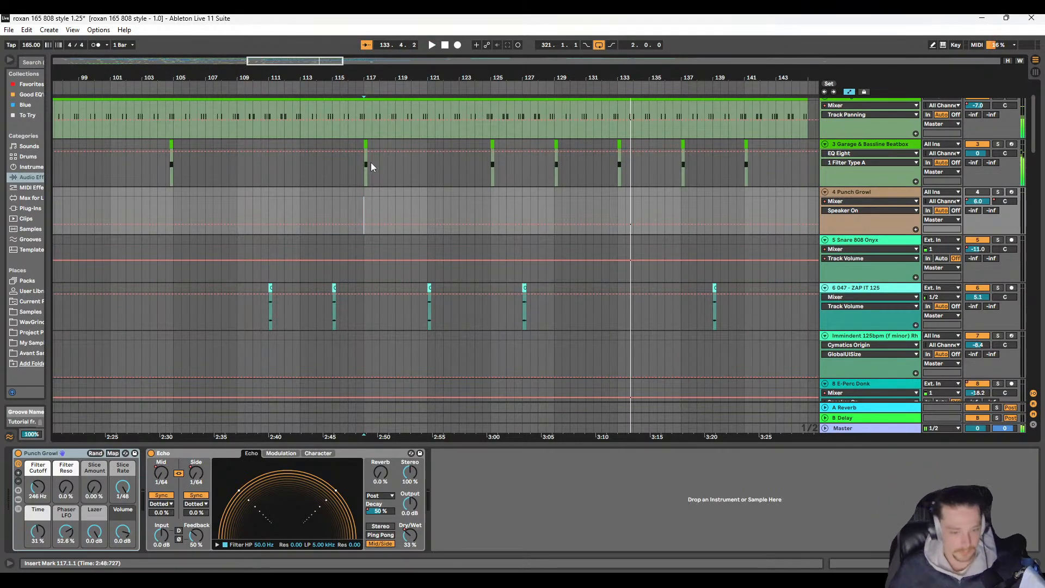
Step: Move the 3 Garage & Bassline Beatbox clip from bar 117 to bar 113
{"action": "left_click", "coordinate": [364, 145]}
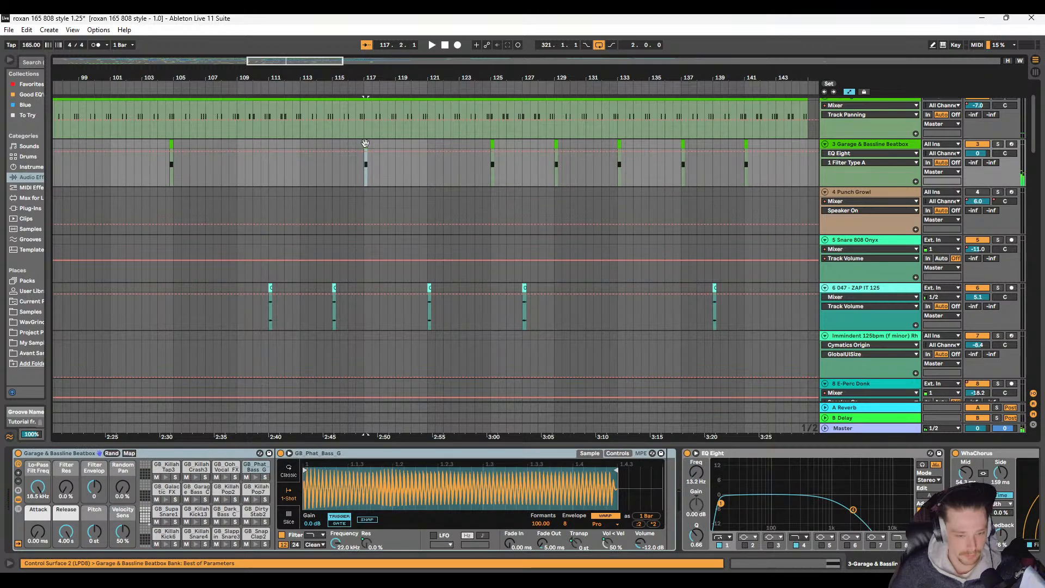
{"action": "left_click", "coordinate": [425, 147], "text": "shift"}
{"action": "left_click_drag", "start_coordinate": [371, 146], "coordinate": [307, 145]}
{"action": "left_click", "coordinate": [281, 146]}
Step: Play from 111.3 and examine the effects and Punchy Sub tracks between bars 111 and 119
{"action": "key", "text": "space"}
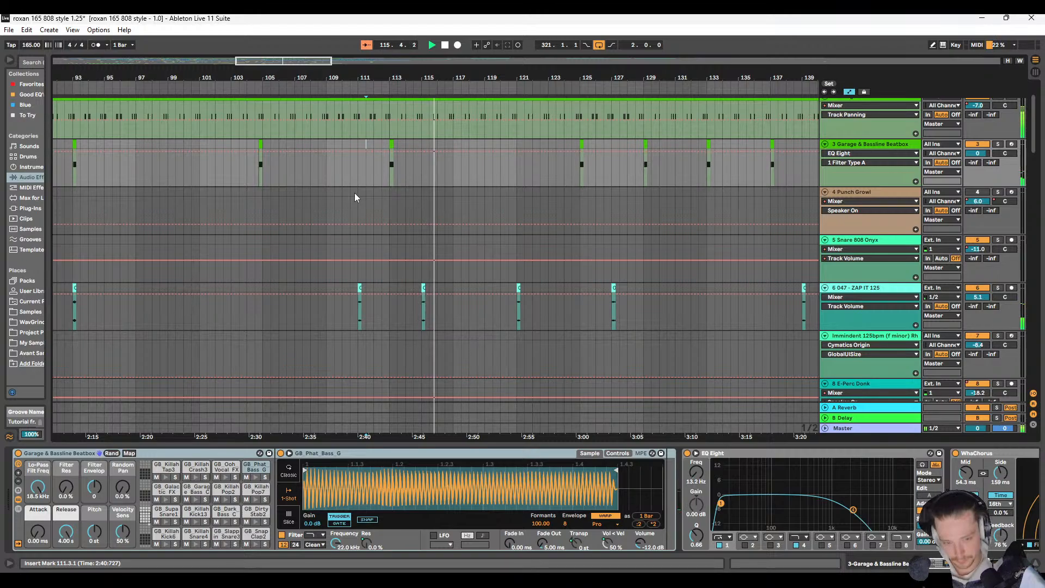
{"action": "scroll", "coordinate": [447, 254], "scroll_direction": "down", "scroll_amount": 5}
{"action": "scroll", "coordinate": [446, 254], "scroll_direction": "down", "scroll_amount": 5}
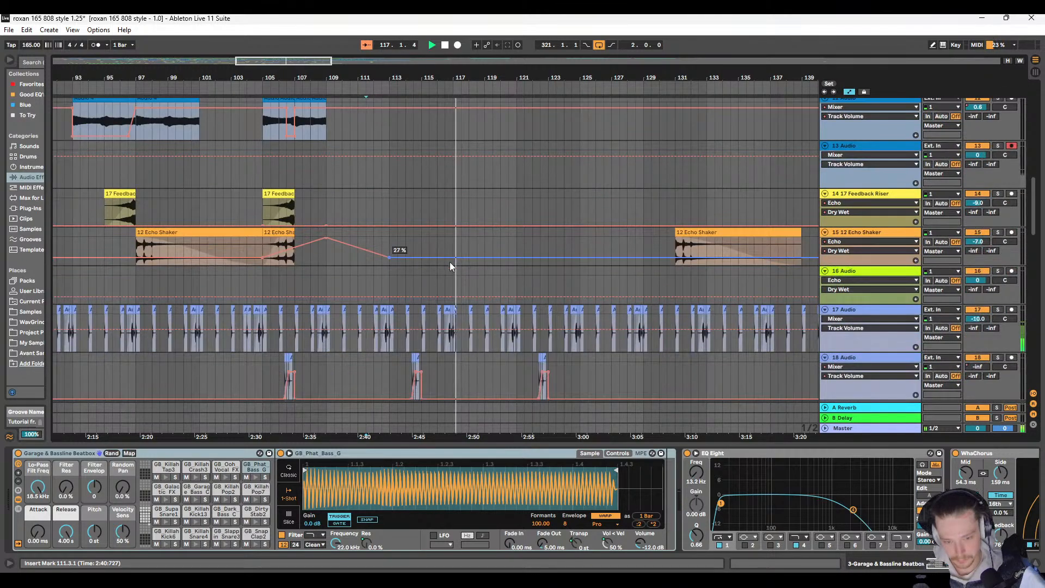
{"action": "scroll", "coordinate": [453, 266], "scroll_direction": "up", "scroll_amount": 4}
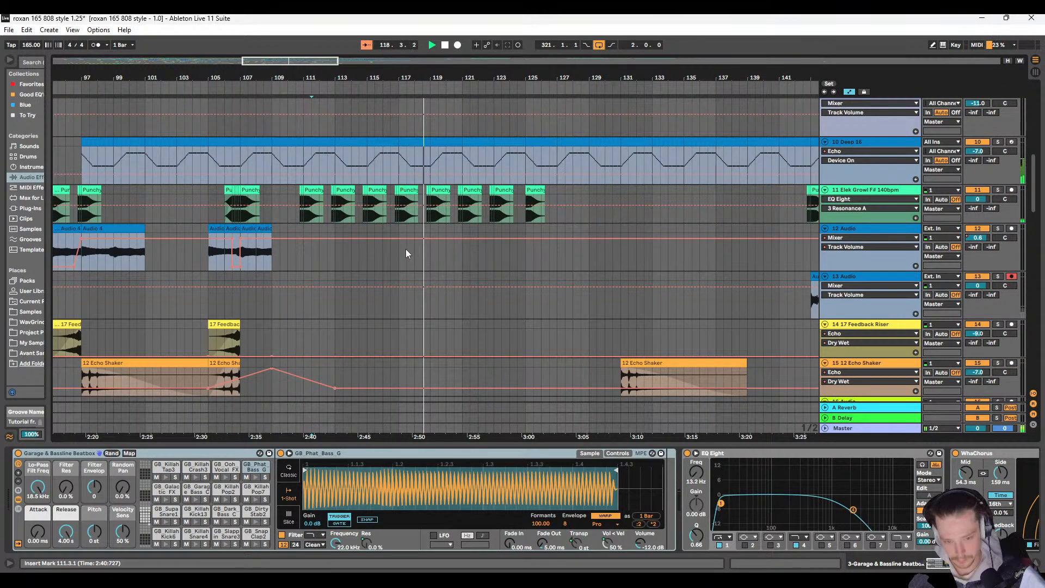
{"action": "scroll", "coordinate": [406, 249], "scroll_direction": "up", "scroll_amount": 1}
{"action": "scroll", "coordinate": [406, 249], "scroll_direction": "up", "scroll_amount": 3}
{"action": "scroll", "coordinate": [411, 242], "scroll_direction": "right", "scroll_amount": 1}
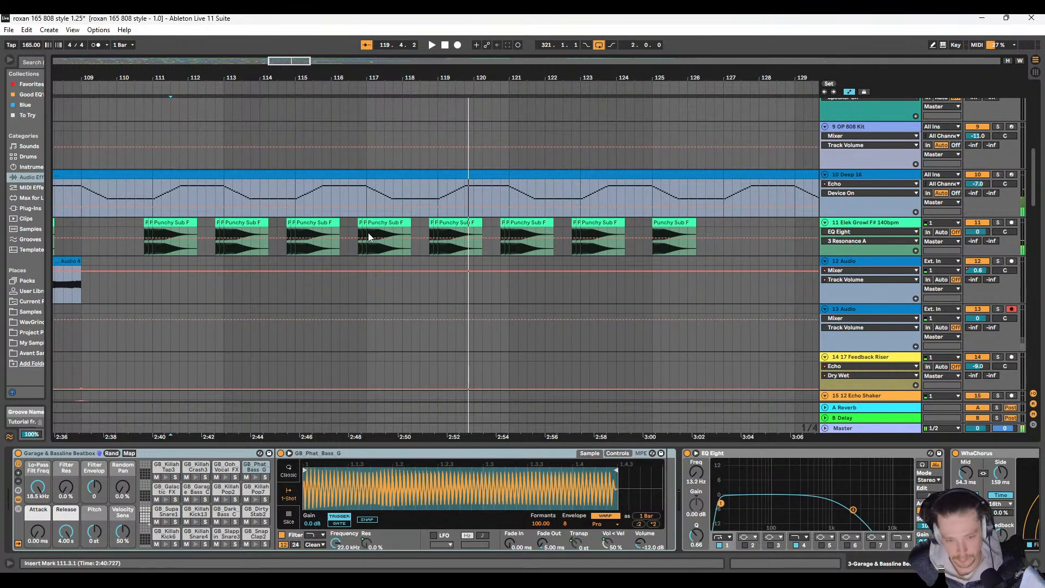
Step: Copy the half-bar reversed Punchy Sub clip at bar 106 on track 11 to 118.3, leading into the sub hit at bar 119
{"action": "scroll", "coordinate": [366, 233], "scroll_direction": "left", "scroll_amount": 6}
{"action": "left_click", "coordinate": [298, 221]}
{"action": "key", "text": "ctrl+c"}
{"action": "scroll", "coordinate": [539, 240], "scroll_direction": "right", "scroll_amount": 5}
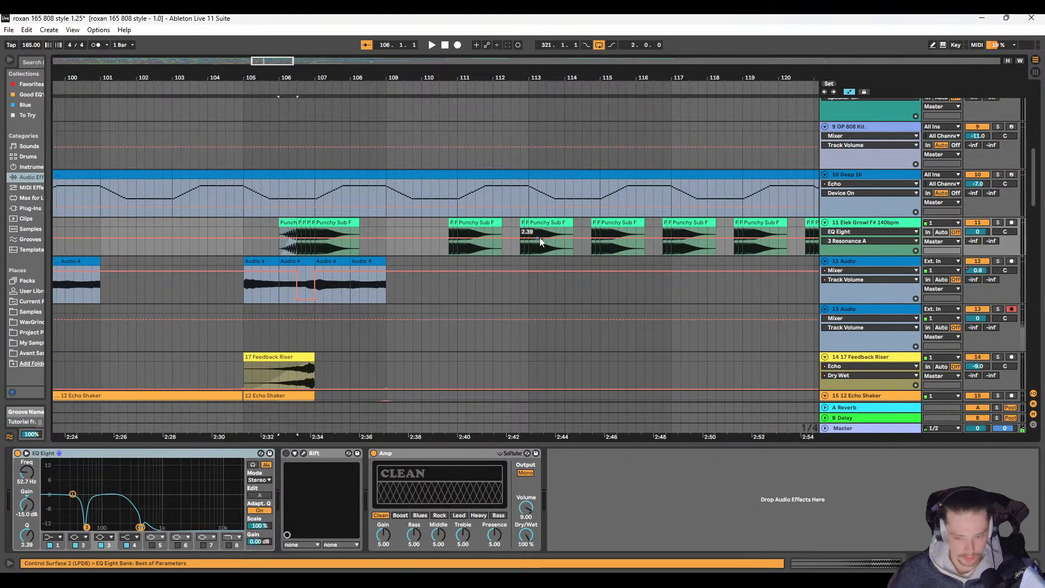
{"action": "left_click", "coordinate": [474, 220]}
{"action": "key", "text": "ctrl+v"}
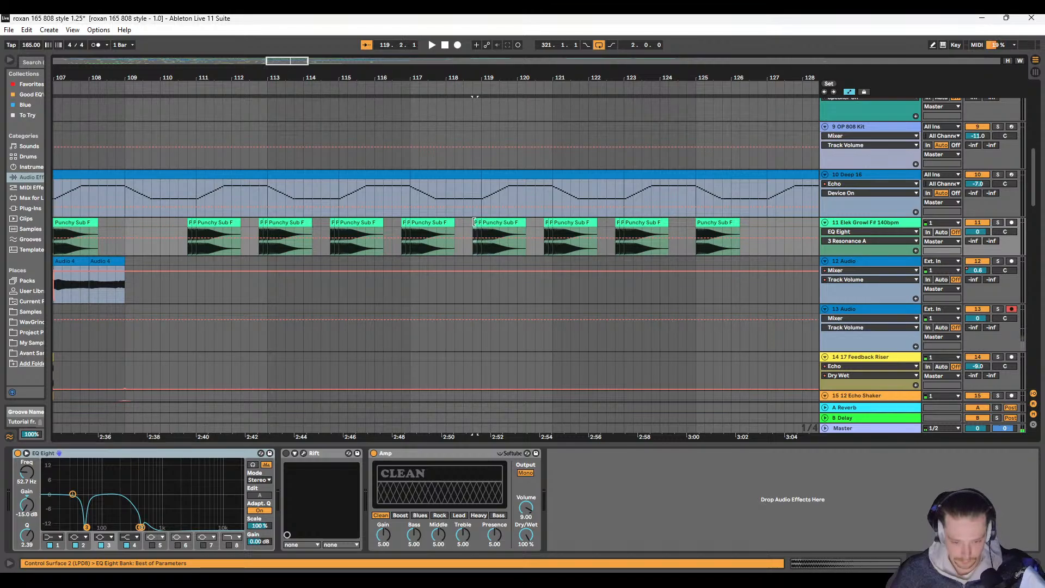
{"action": "scroll", "coordinate": [473, 220], "scroll_direction": "up", "scroll_amount": 5}
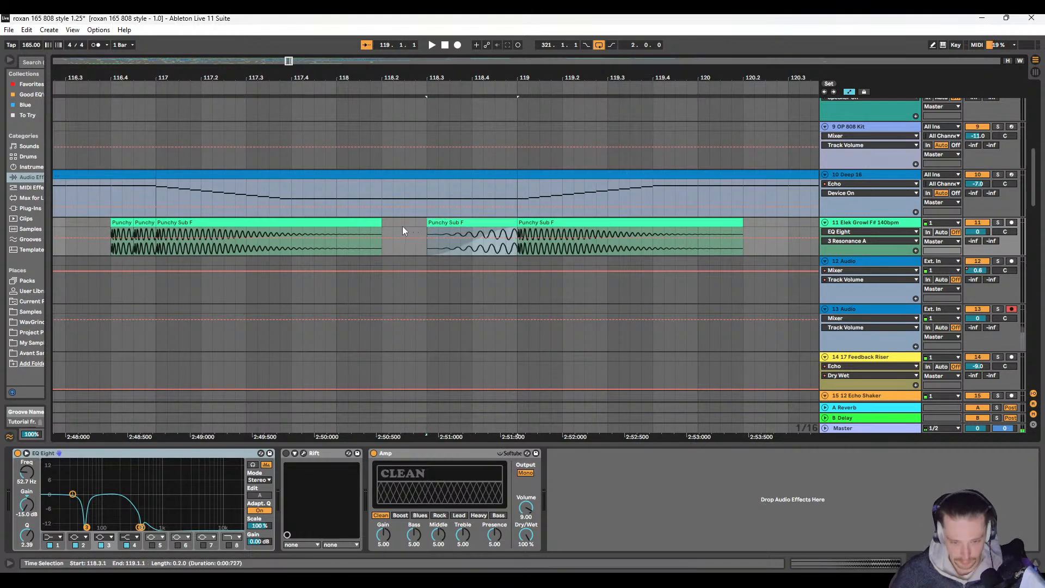
Step: Solo the 11 Elek Growl F# 140bpm track and listen to the reversed sub lead-in from 118.2
{"action": "key", "text": "space"}
{"action": "left_click", "coordinate": [999, 222]}
{"action": "key", "text": "space"}
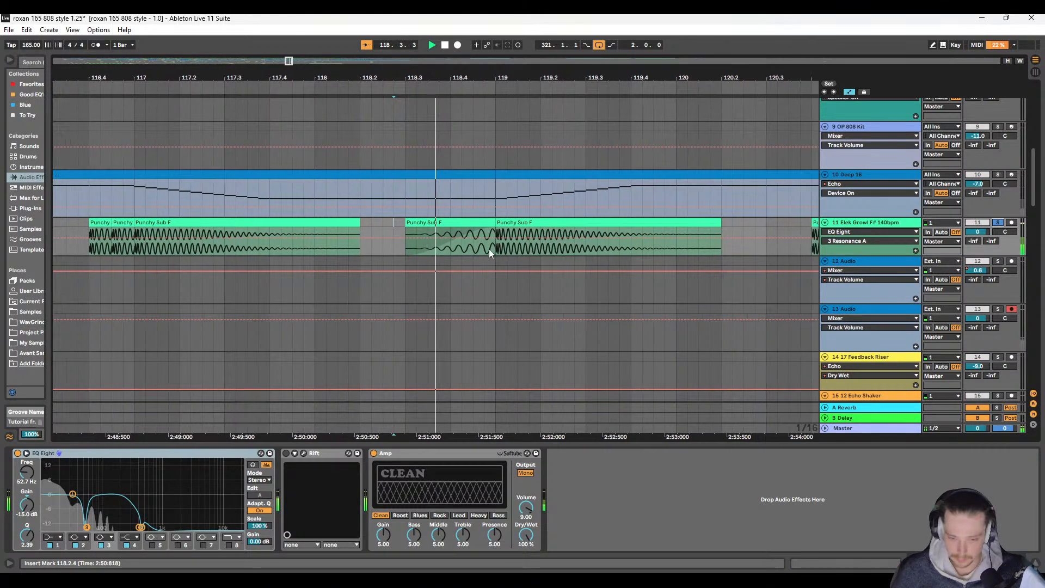
{"action": "scroll", "coordinate": [375, 276], "scroll_direction": "right", "scroll_amount": 1}
{"action": "scroll", "coordinate": [374, 278], "scroll_direction": "down", "scroll_amount": 5}
{"action": "scroll", "coordinate": [381, 275], "scroll_direction": "left", "scroll_amount": 2}
{"action": "key", "text": "space"}
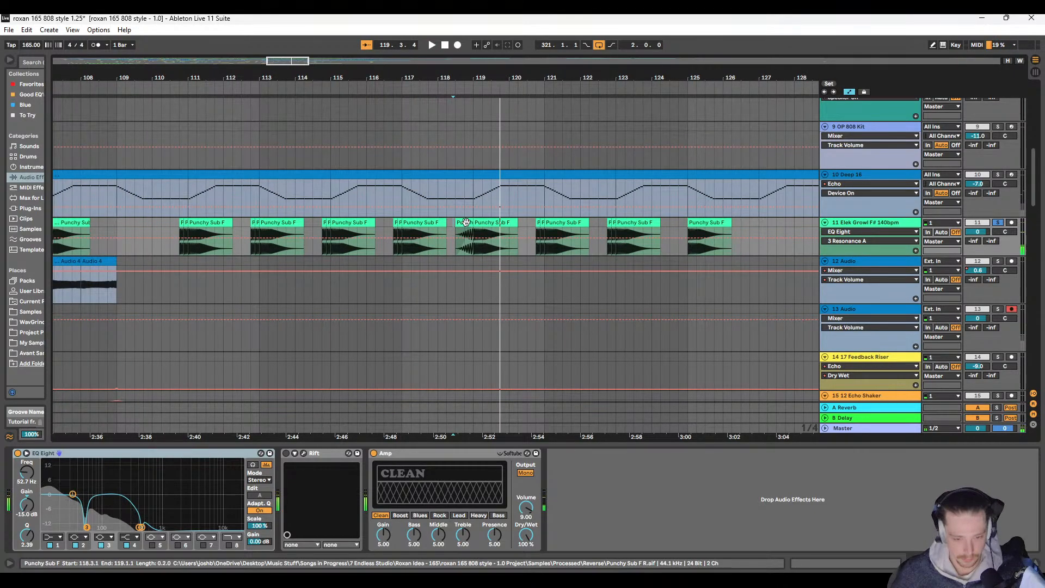
Step: Paste the half-bar reversed Punchy Sub clip on track 11 at 116.3, 114.3 and 112.3, leading into the following sub hits
{"action": "left_click", "coordinate": [389, 231]}
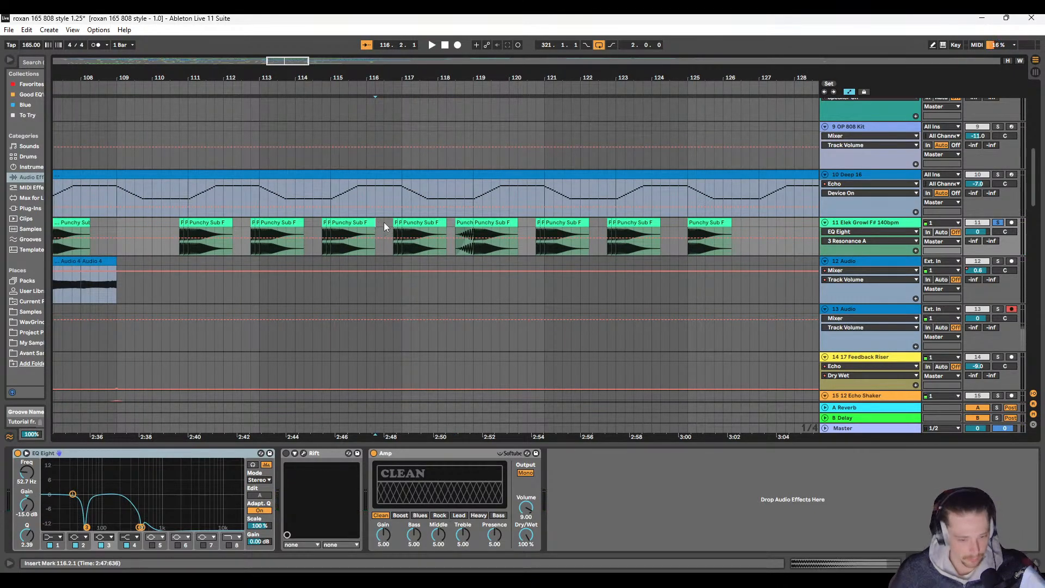
{"action": "left_click", "coordinate": [384, 223]}
{"action": "key", "text": "ctrl+v"}
{"action": "left_click", "coordinate": [312, 222]}
{"action": "key", "text": "ctrl+v"}
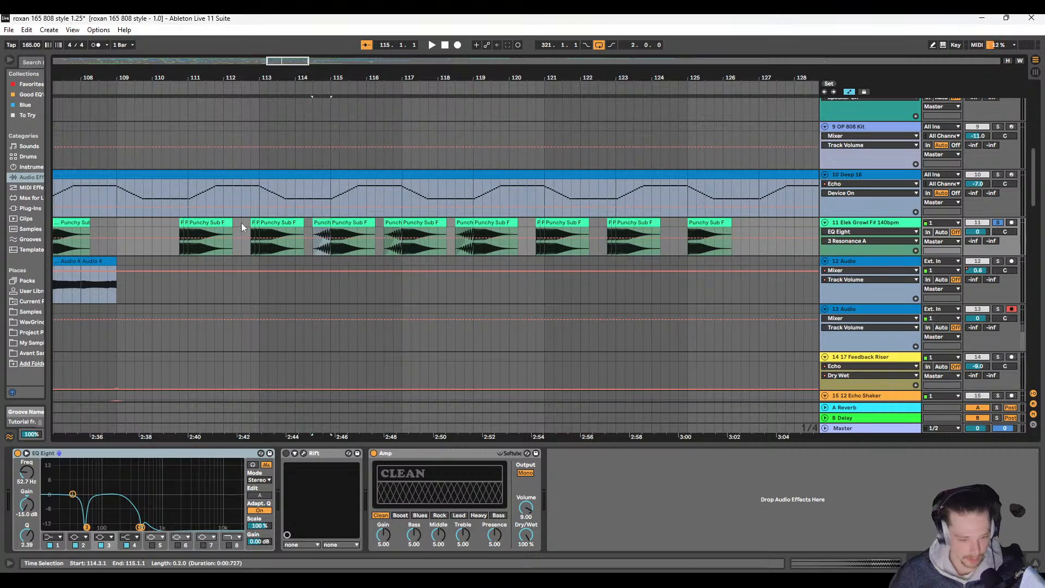
{"action": "left_click", "coordinate": [240, 223]}
{"action": "key", "text": "ctrl+v"}
Step: Paste the reversed Punchy Sub clip on track 11 at 120.3, 122.3 and 124.3, before the remaining sub hits
{"action": "left_click", "coordinate": [527, 222]}
{"action": "key", "text": "ctrl+v"}
{"action": "left_click", "coordinate": [601, 222]}
{"action": "key", "text": "ctrl+v"}
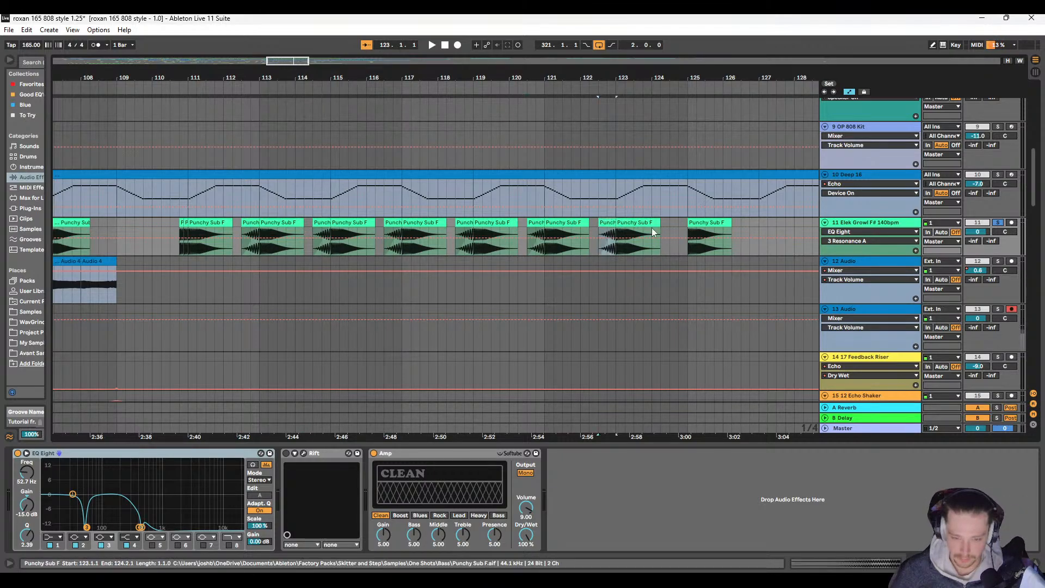
{"action": "left_click", "coordinate": [679, 222]}
{"action": "key", "text": "ctrl+v"}
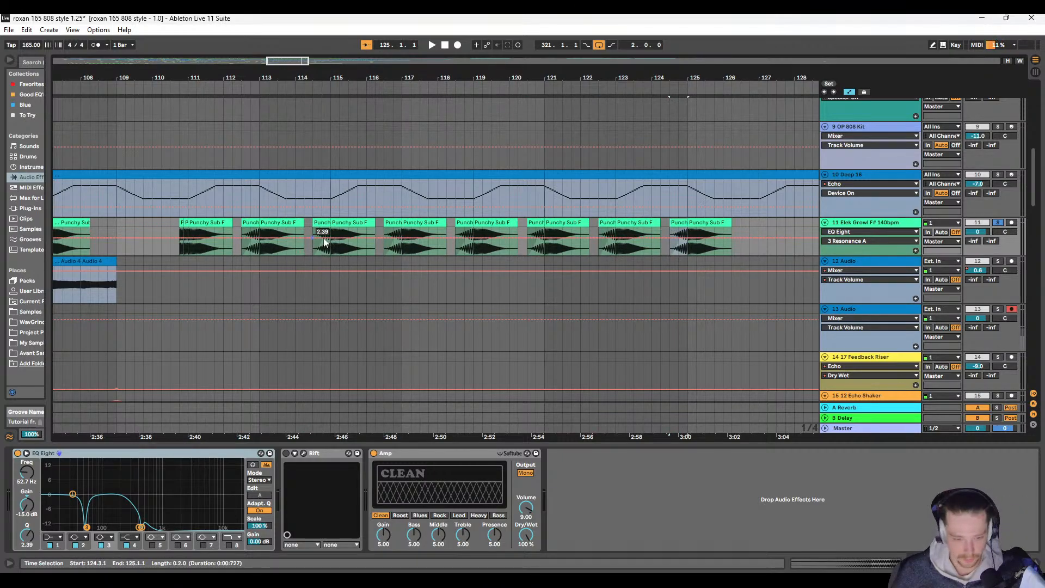
Step: Play from 112.3 and listen to the reversed sub lead-in to bar 113
{"action": "left_click", "coordinate": [243, 244]}
{"action": "key", "text": "space"}
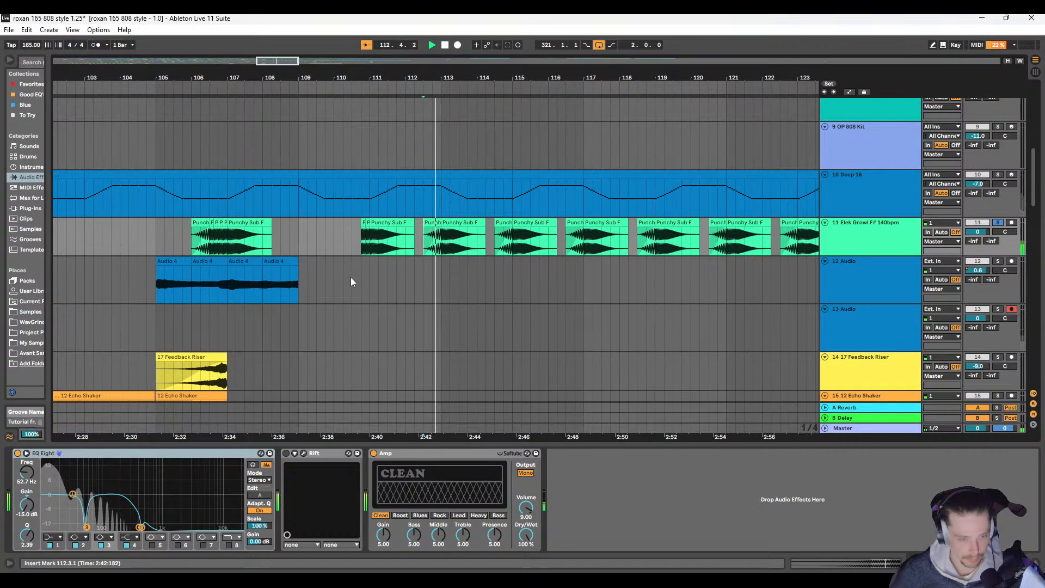
{"action": "key", "text": "space"}
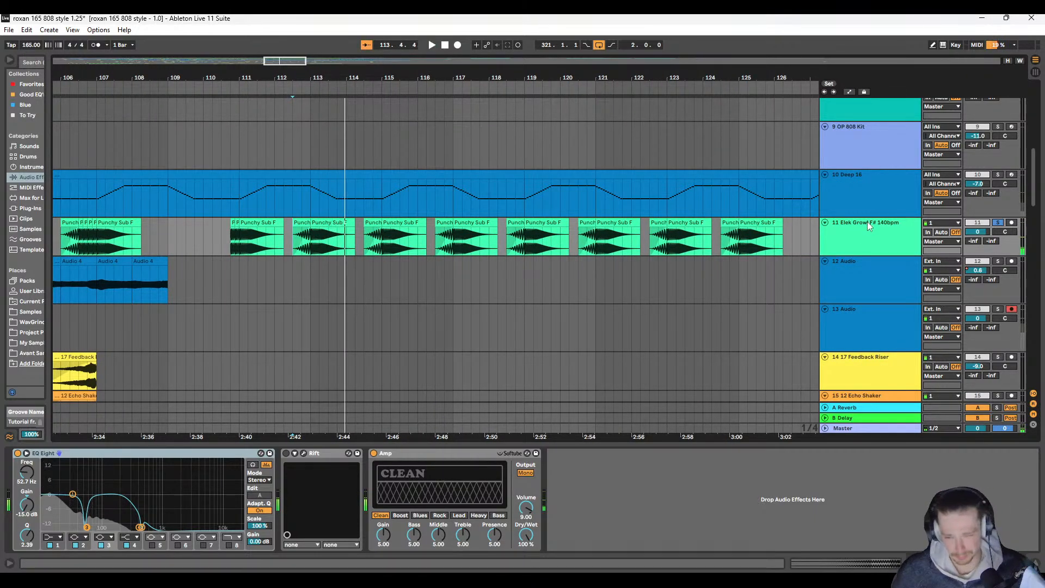
Step: Expand and enlarge the EQ Eight spectrum display on track 11 and examine the sub's frequencies during playback from 112.3
{"action": "left_click", "coordinate": [26, 456]}
{"action": "key", "text": "space"}
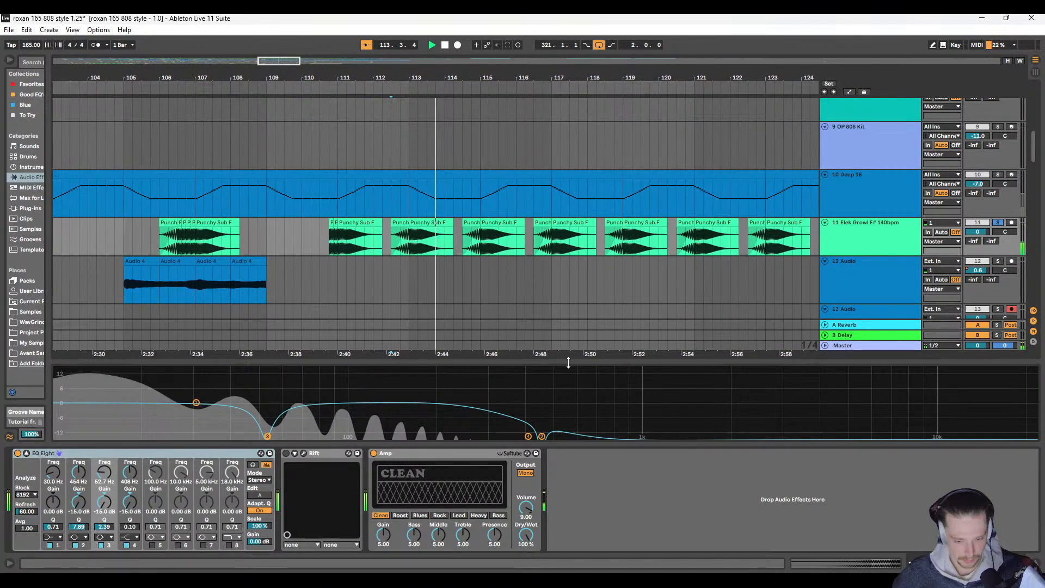
{"action": "left_click_drag", "start_coordinate": [569, 363], "coordinate": [573, 168]}
{"action": "key", "text": "space"}
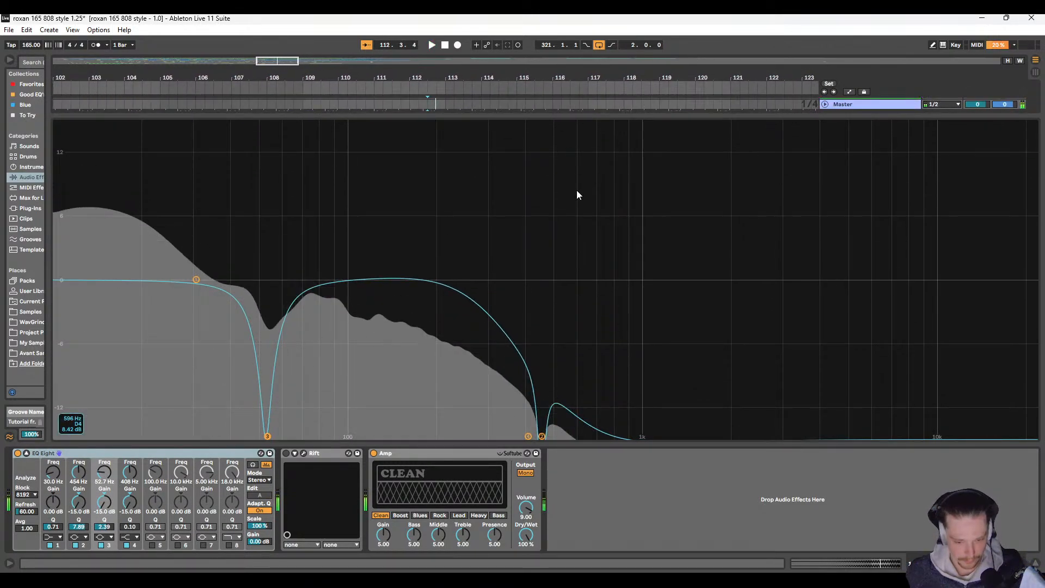
{"action": "key", "text": "space"}
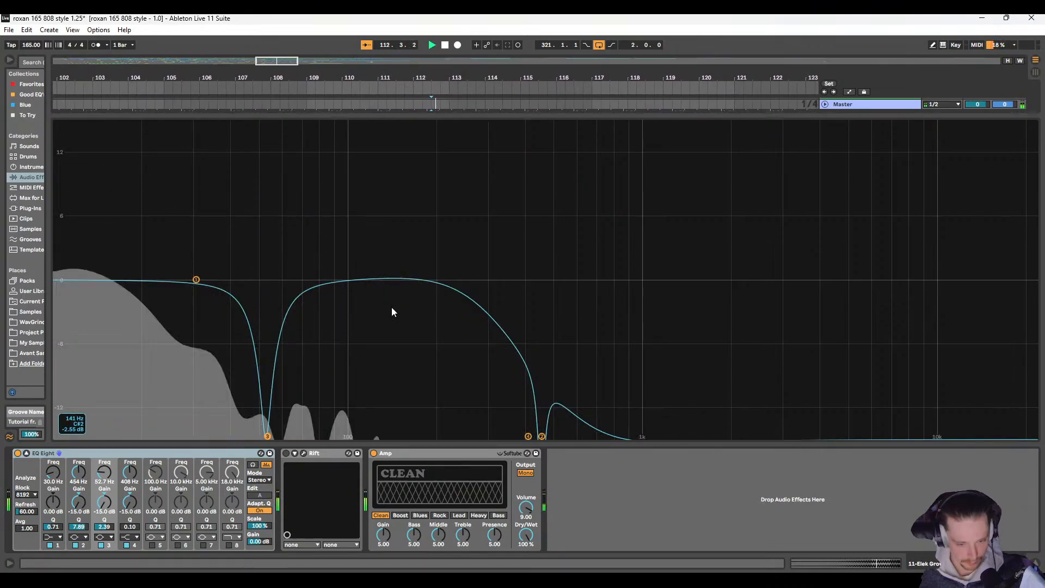
{"action": "key", "text": "space"}
Step: Inspect the waveform join at bar 113, then replay it from 112.4.4 and examine the enlarged EQ Eight spectrum
{"action": "left_click_drag", "start_coordinate": [646, 119], "coordinate": [646, 363]}
{"action": "scroll", "coordinate": [438, 185], "scroll_direction": "up", "scroll_amount": 5}
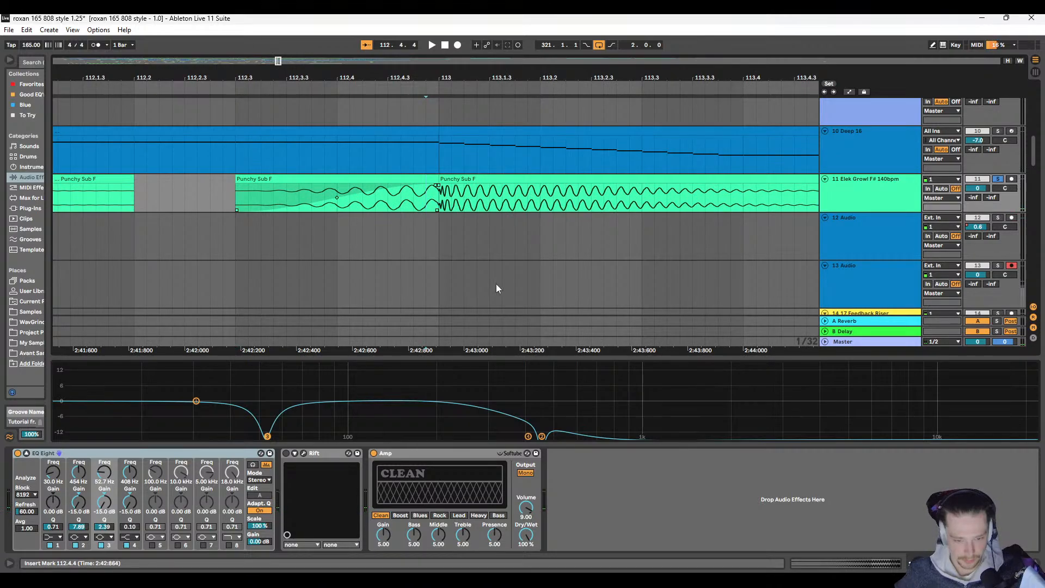
{"action": "left_click_drag", "start_coordinate": [587, 361], "coordinate": [576, 103]}
{"action": "key", "text": "space"}
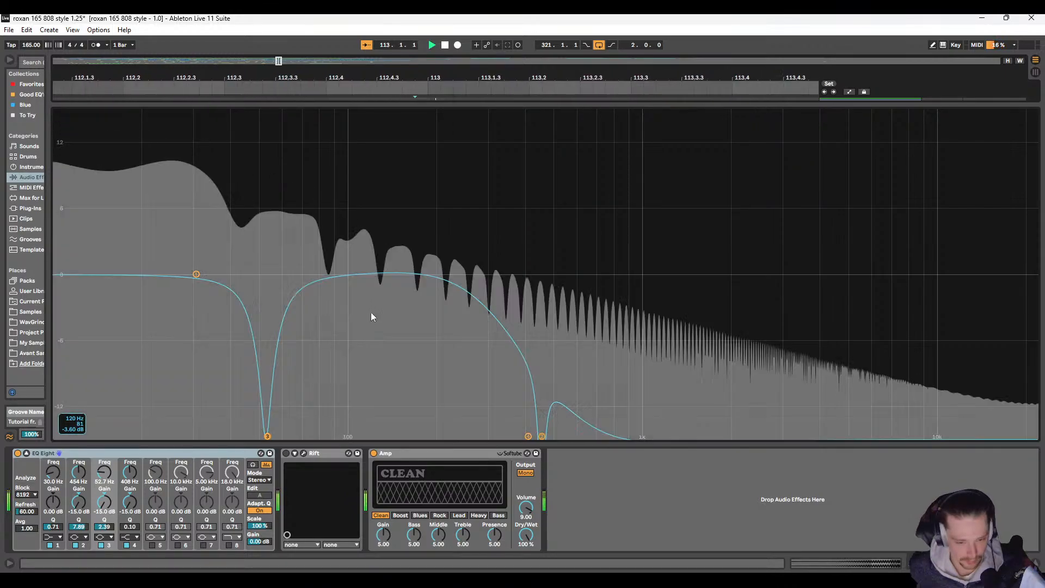
{"action": "key", "text": "space"}
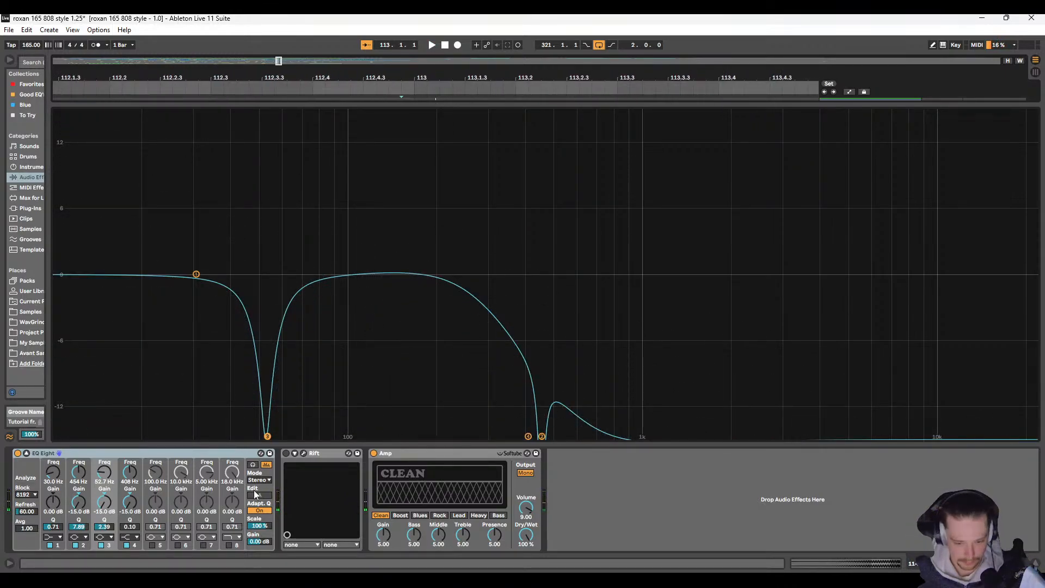
Step: Try a narrow EQ Eight band 5 boost of 14.9 dB at 67.5 Hz with Q 18.0 and play the sub transition
{"action": "left_click", "coordinate": [153, 545]}
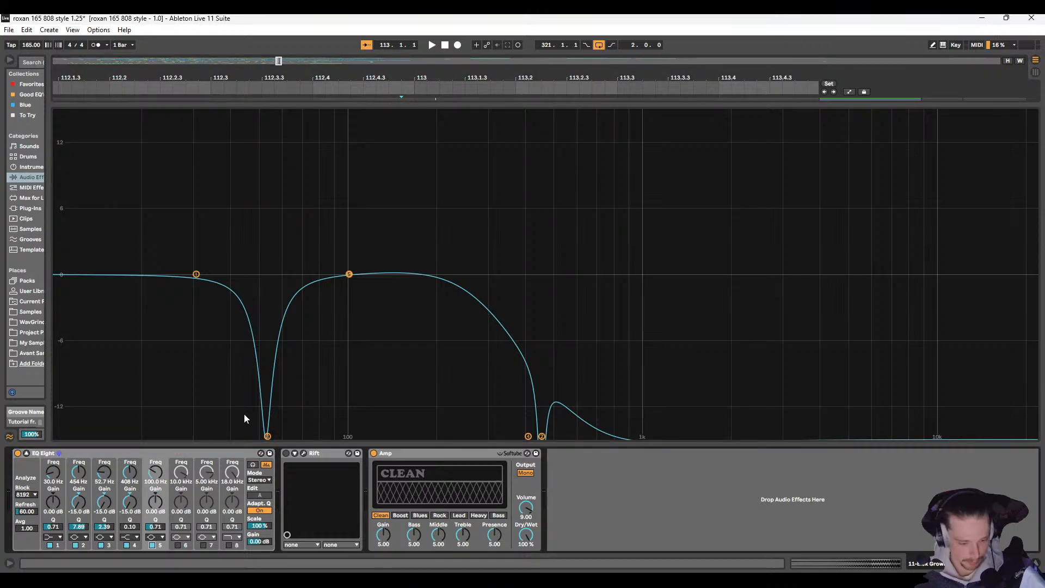
{"action": "key", "text": "space"}
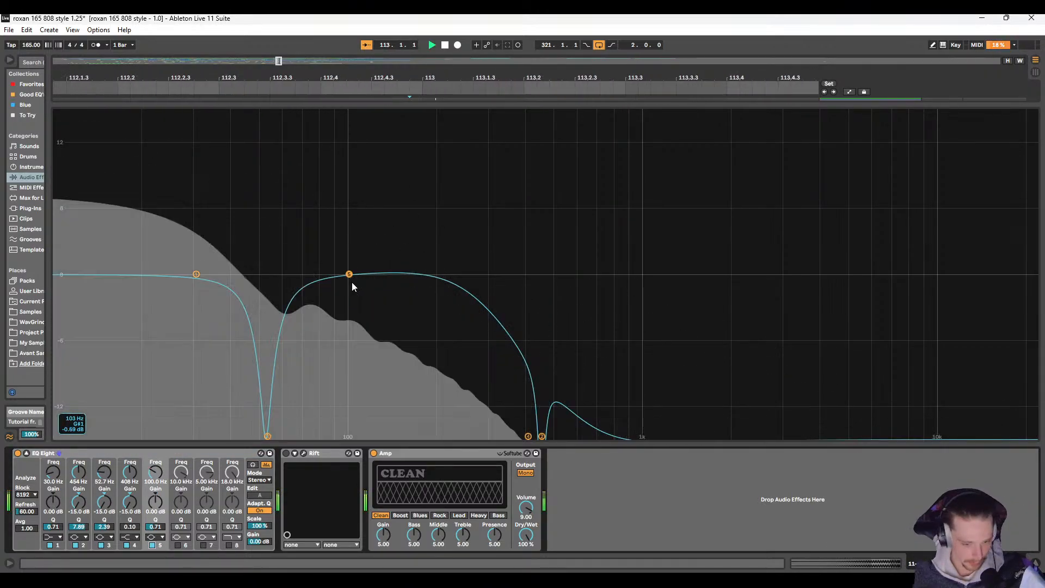
{"action": "left_click_drag", "start_coordinate": [349, 274], "coordinate": [354, 274]}
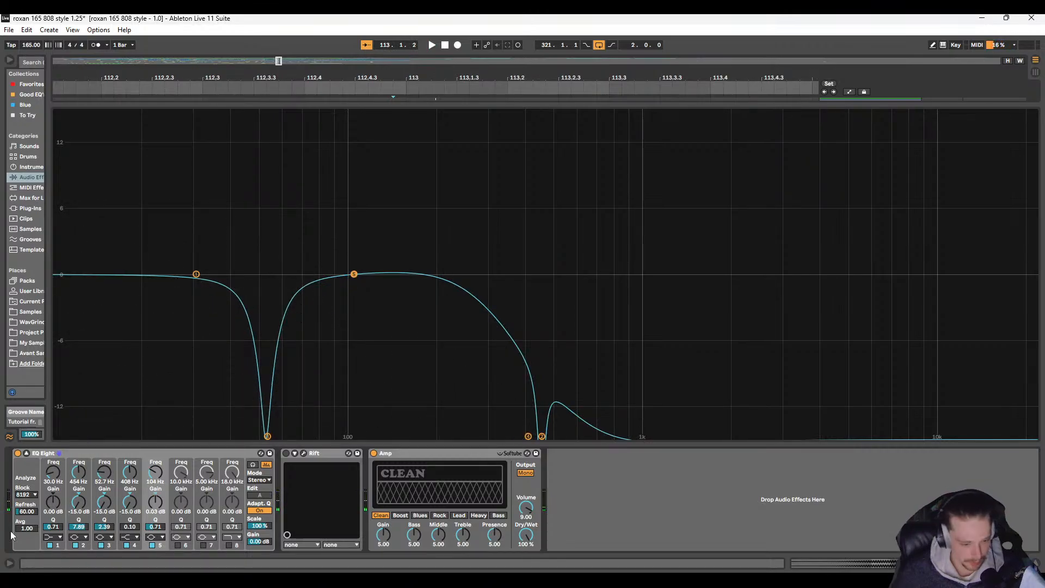
{"action": "left_click_drag", "start_coordinate": [156, 528], "coordinate": [156, 468]}
{"action": "left_click_drag", "start_coordinate": [353, 275], "coordinate": [299, 113]}
{"action": "key", "text": "space"}
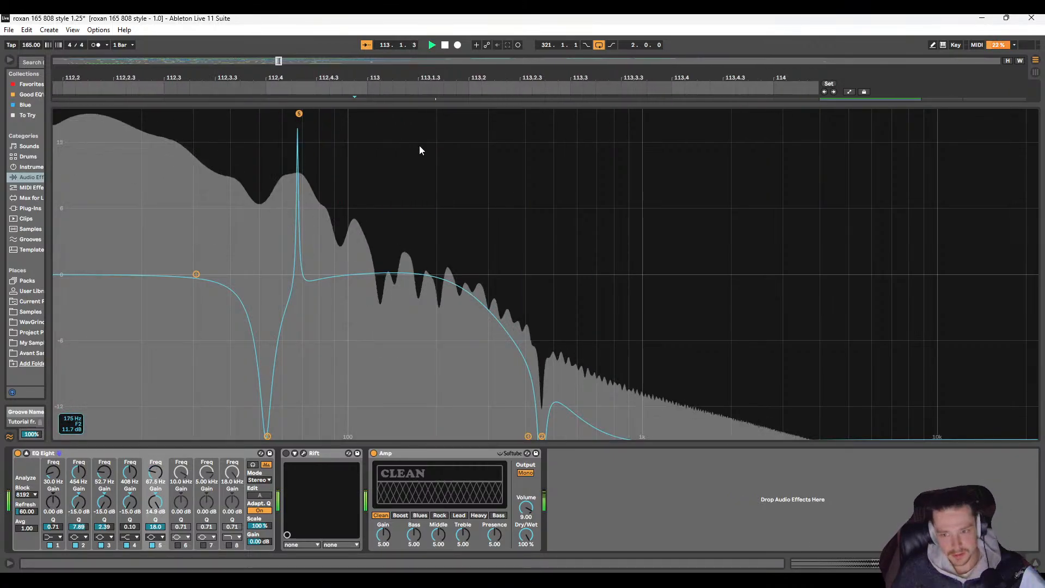
Step: Undo the EQ Eight band 5 boost and switch band 5 off
{"action": "key", "text": "ctrl+z"}
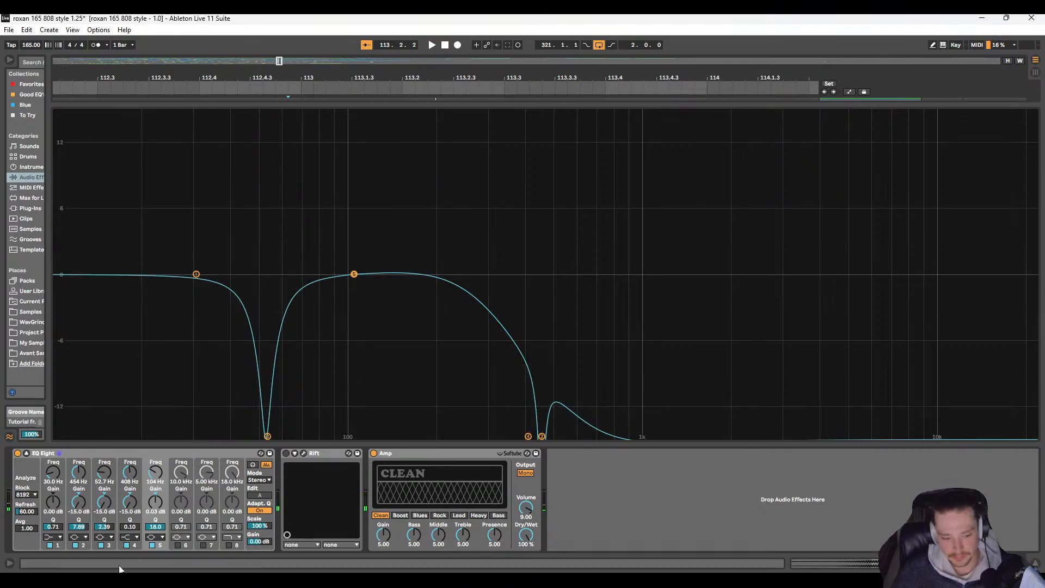
{"action": "left_click", "coordinate": [152, 545]}
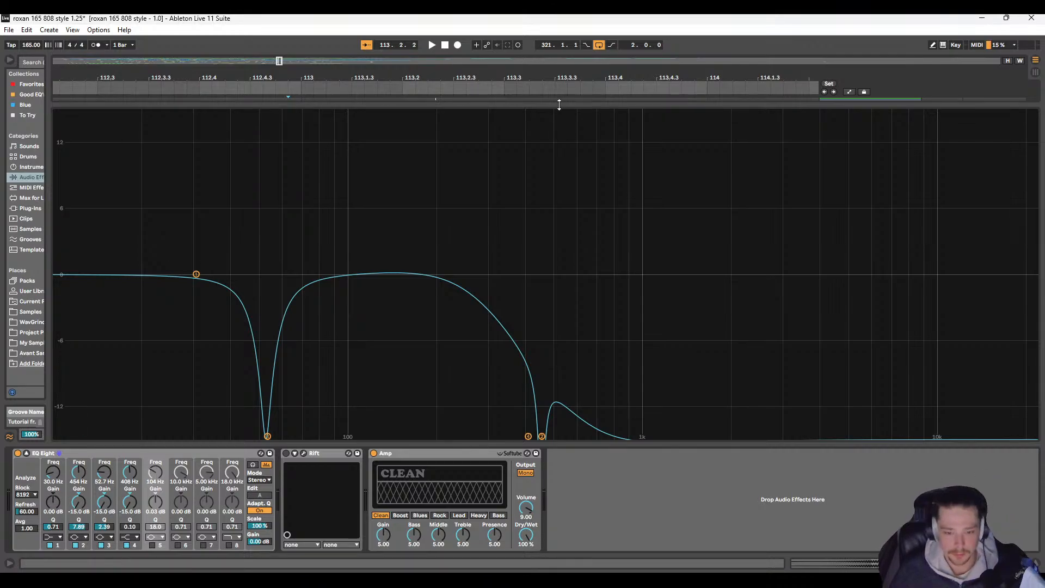
Step: Shrink the EQ Eight display, examine the Punchy Sub waveforms around bar 113 and replay the transition from 112.4.4
{"action": "left_click_drag", "start_coordinate": [560, 104], "coordinate": [526, 356]}
{"action": "scroll", "coordinate": [302, 210], "scroll_direction": "up", "scroll_amount": 1}
{"action": "scroll", "coordinate": [302, 211], "scroll_direction": "up", "scroll_amount": 1}
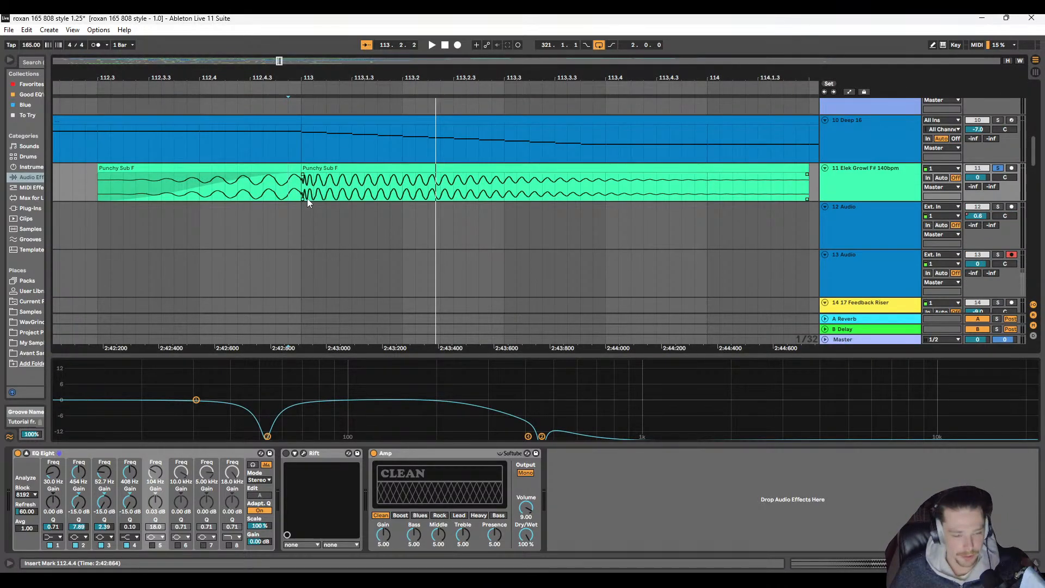
{"action": "scroll", "coordinate": [307, 198], "scroll_direction": "down", "scroll_amount": 5}
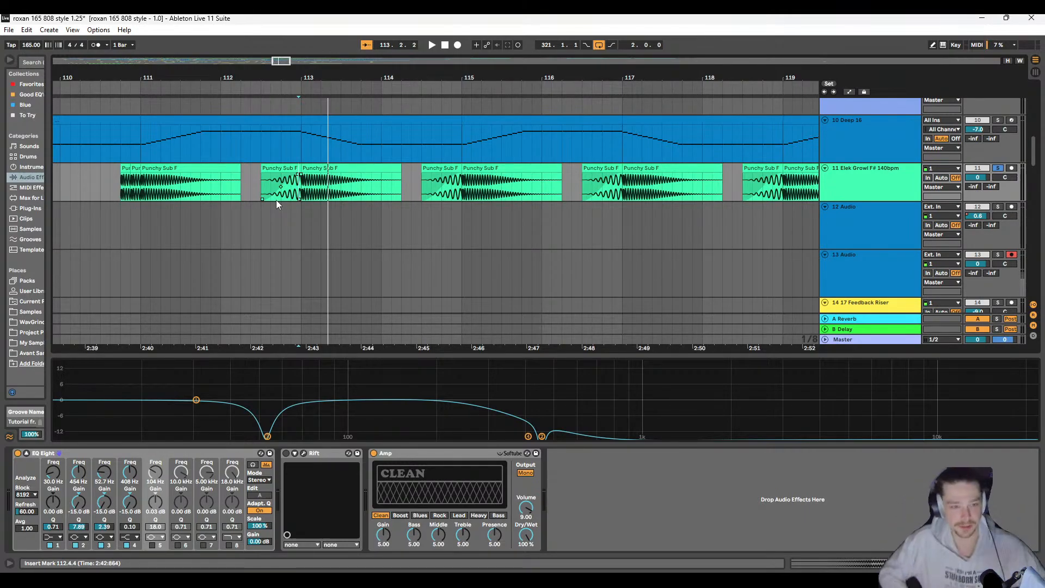
{"action": "key", "text": "space"}
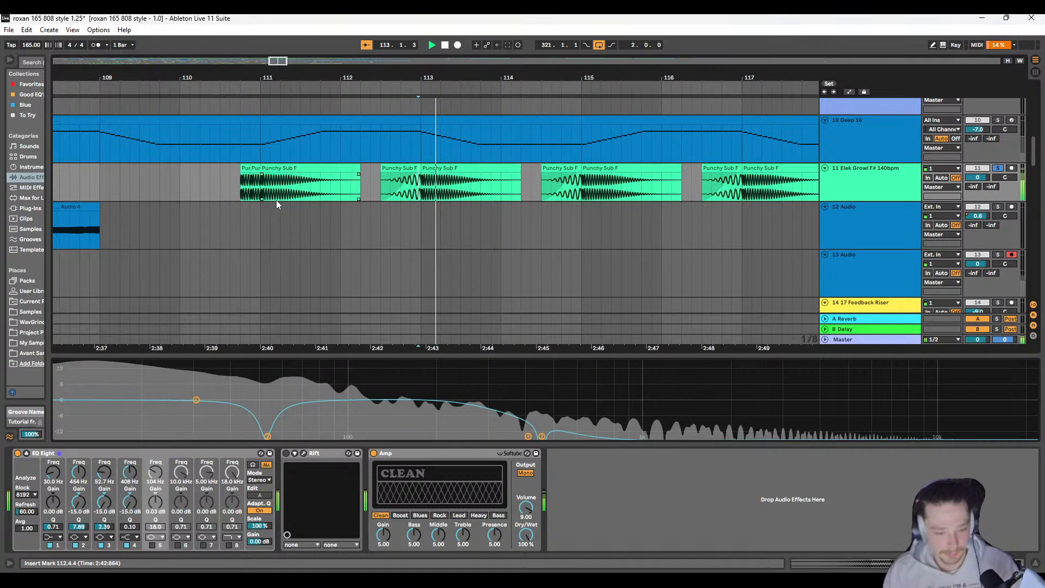
{"action": "key", "text": "space"}
Step: Play track 11 from 110.3.3 and examine the repeated sub hits leading into bar 111
{"action": "left_click_drag", "start_coordinate": [239, 189], "coordinate": [304, 191]}
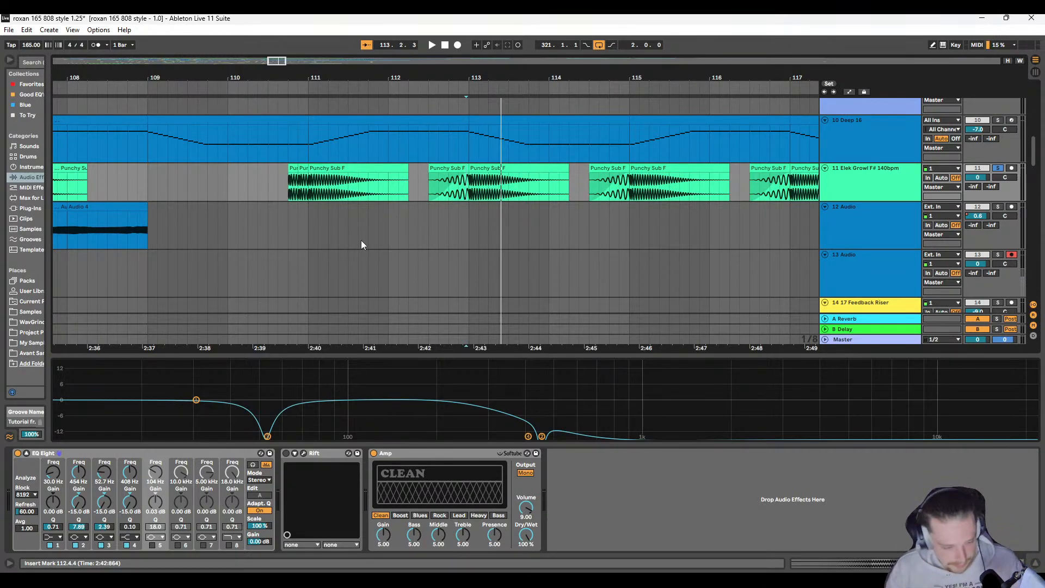
{"action": "scroll", "coordinate": [342, 147], "scroll_direction": "left", "scroll_amount": 1}
{"action": "left_click", "coordinate": [337, 186]}
{"action": "key", "text": "space"}
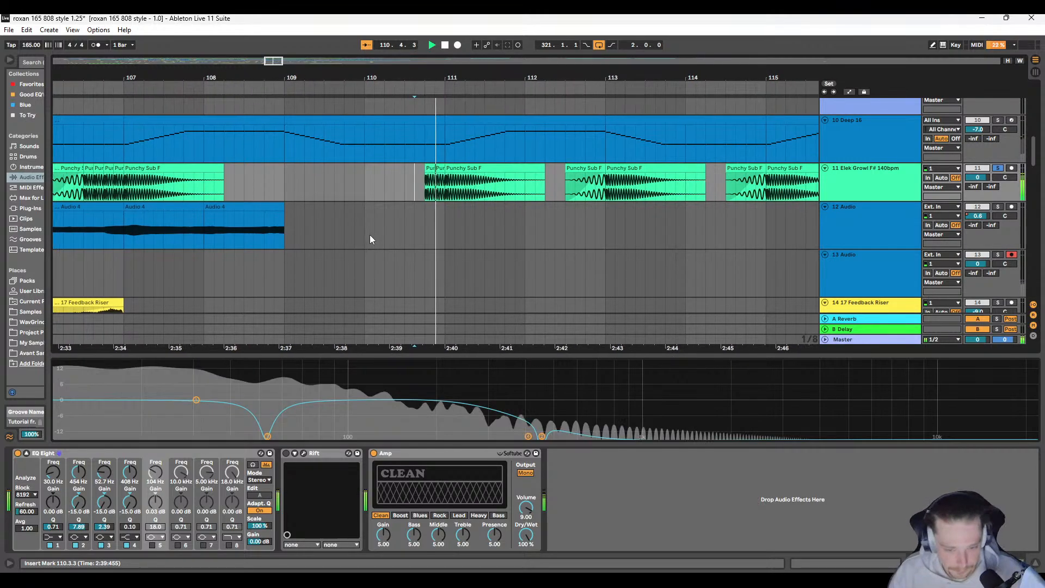
{"action": "scroll", "coordinate": [388, 183], "scroll_direction": "up", "scroll_amount": 4}
{"action": "key", "text": "space"}
{"action": "scroll", "coordinate": [470, 203], "scroll_direction": "down", "scroll_amount": 2}
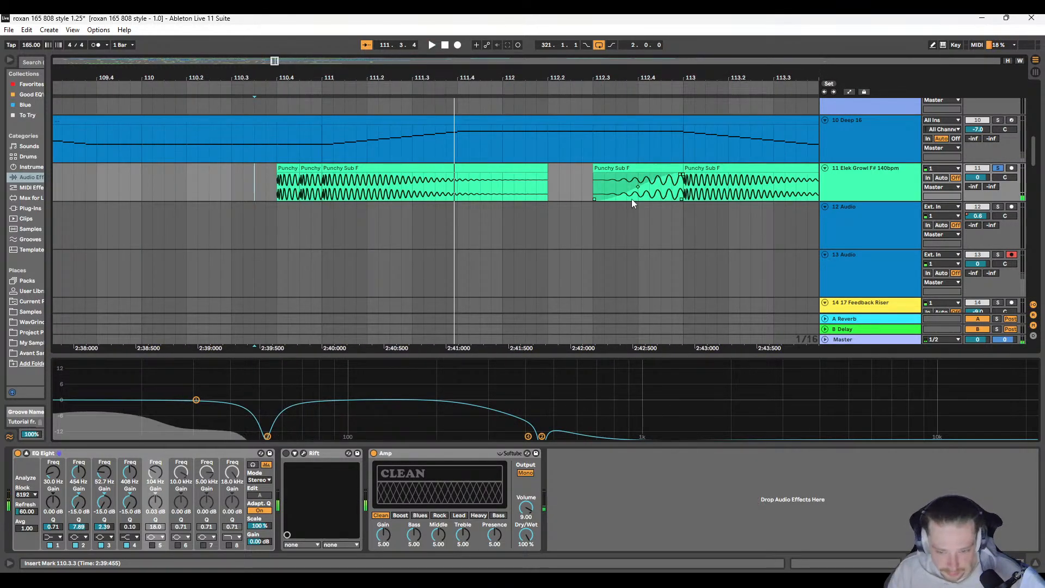
Step: Play from 112.4.2 and compare the reversed sub's waveform with the sub hit at bar 113, replaying the lead-in
{"action": "scroll", "coordinate": [631, 198], "scroll_direction": "right", "scroll_amount": 2}
{"action": "left_click", "coordinate": [522, 182]}
{"action": "key", "text": "space"}
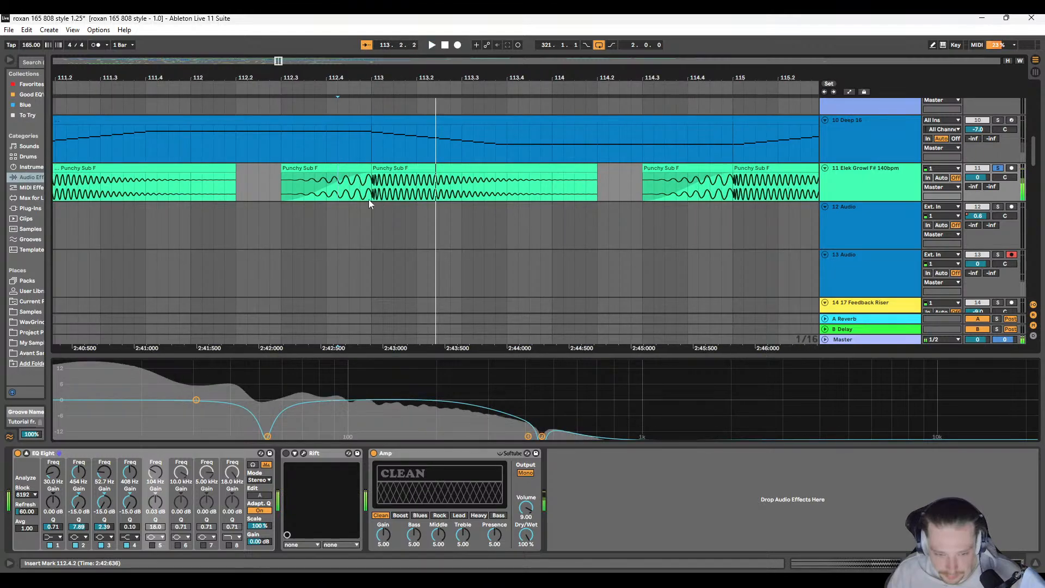
{"action": "scroll", "coordinate": [368, 199], "scroll_direction": "up", "scroll_amount": 2}
{"action": "scroll", "coordinate": [363, 201], "scroll_direction": "up", "scroll_amount": 4}
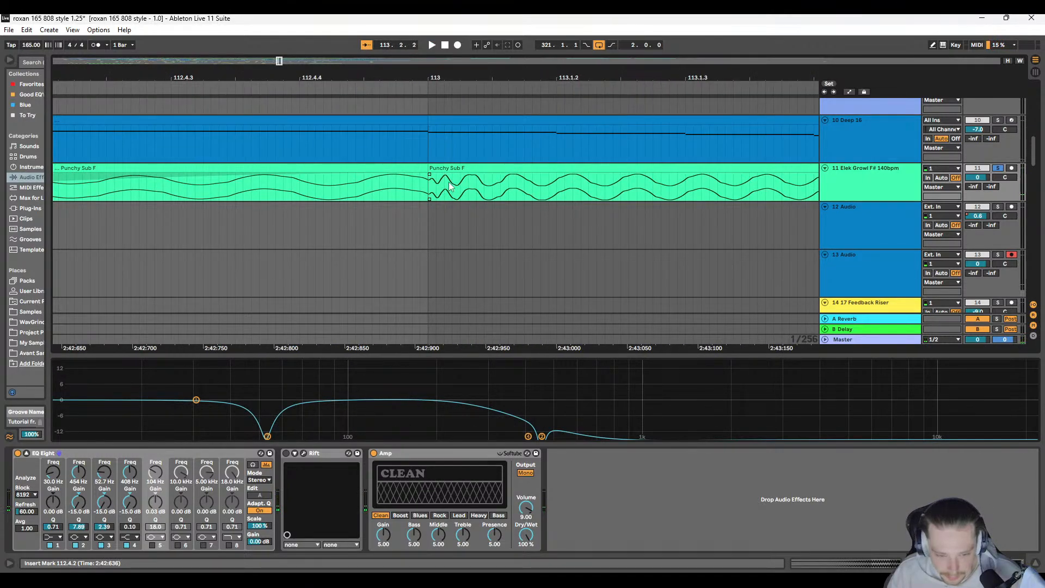
{"action": "scroll", "coordinate": [449, 182], "scroll_direction": "down", "scroll_amount": 6}
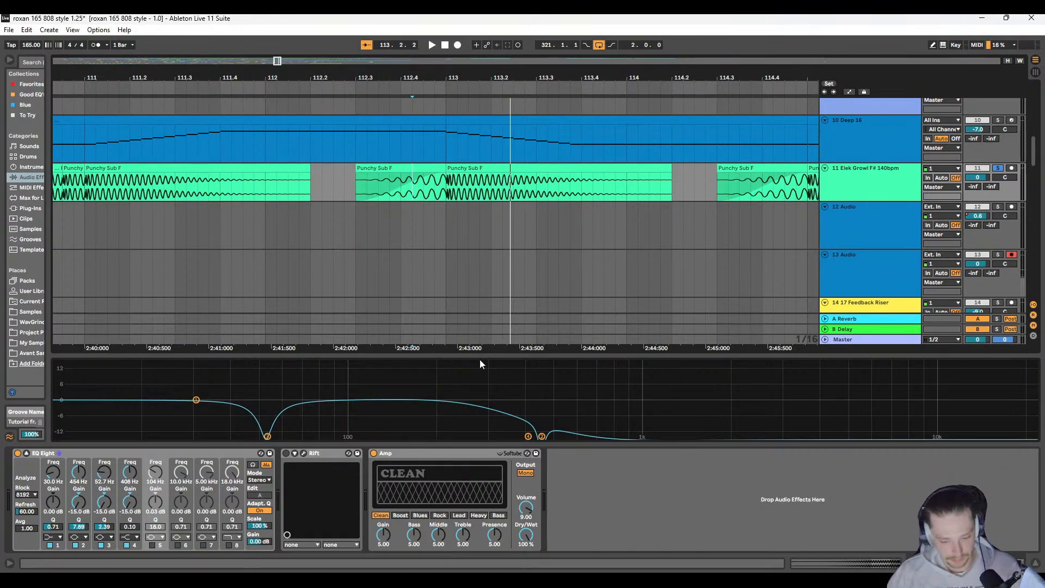
{"action": "key", "text": "space"}
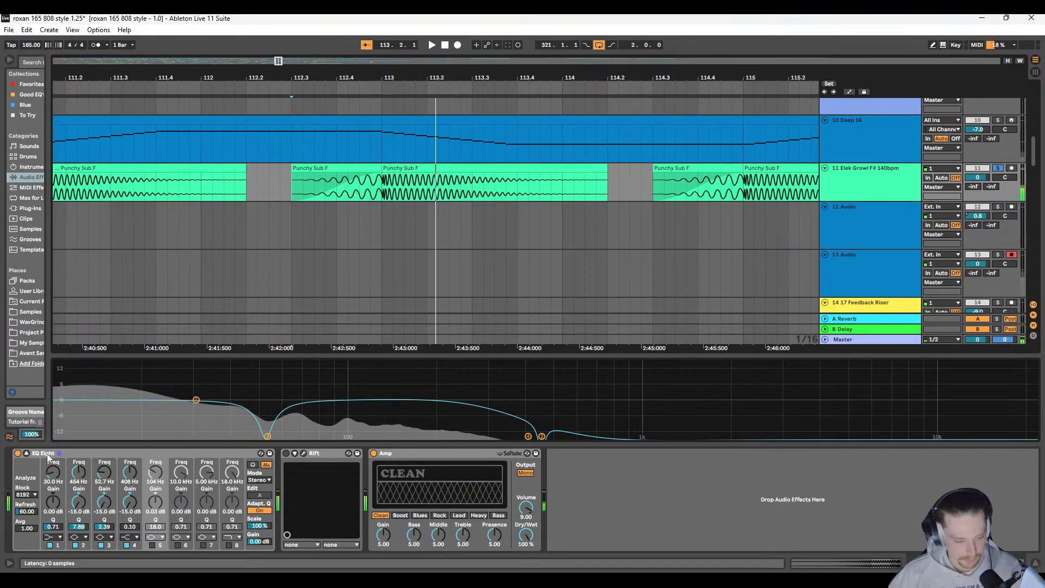
Step: Collapse the EQ Eight display and unsolo track 11, checking the lead-in to bar 113 in playback
{"action": "left_click", "coordinate": [27, 452]}
{"action": "scroll", "coordinate": [387, 241], "scroll_direction": "down", "scroll_amount": 5}
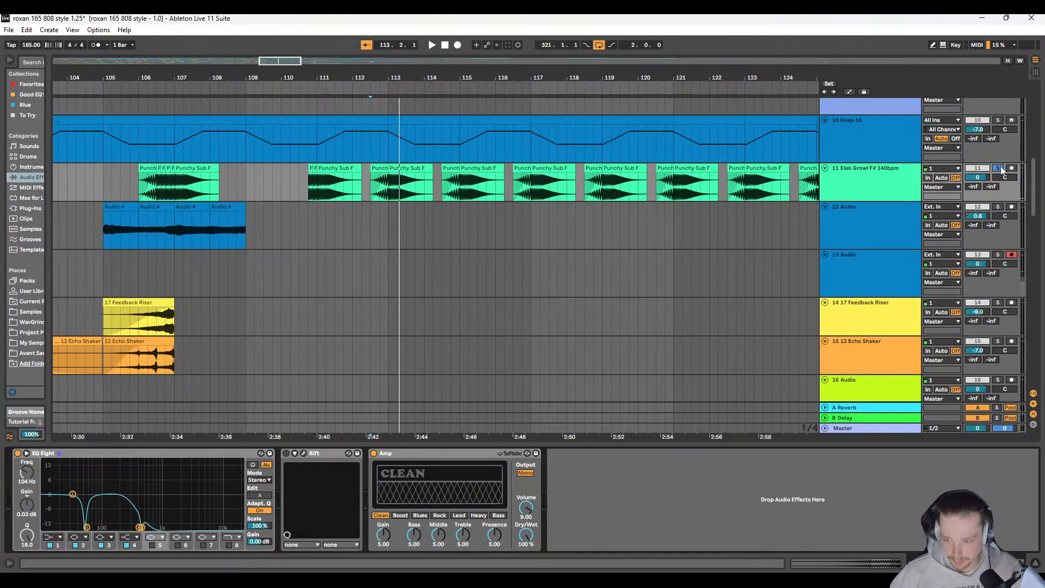
{"action": "key", "text": "space"}
{"action": "key", "text": "space"}
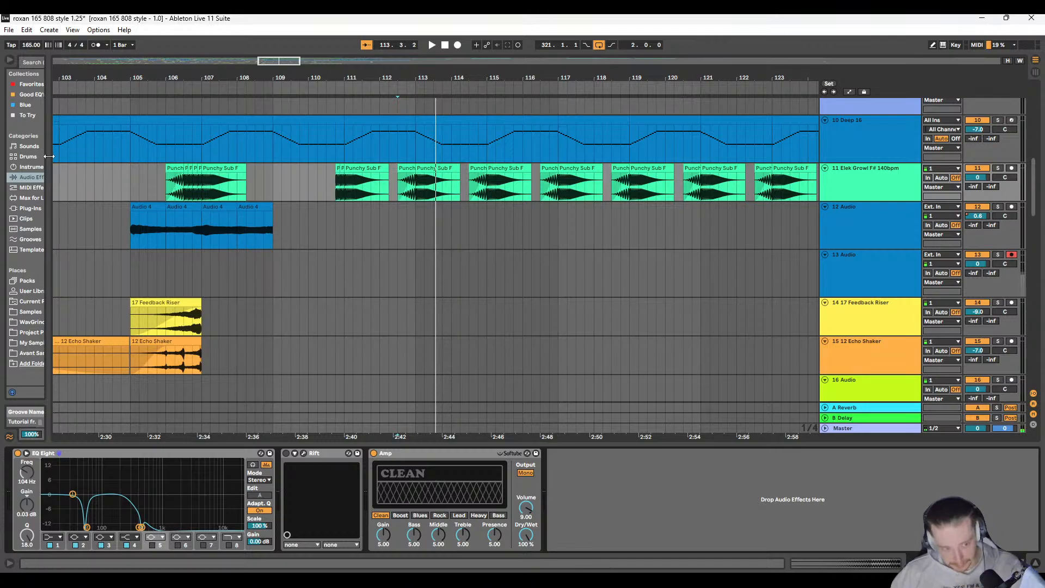
Step: Widen the browser and play the full mix from just before the sub hits at bar 111
{"action": "left_click_drag", "start_coordinate": [49, 157], "coordinate": [250, 166]}
{"action": "left_click", "coordinate": [536, 187]}
{"action": "key", "text": "space"}
{"action": "key", "text": "space"}
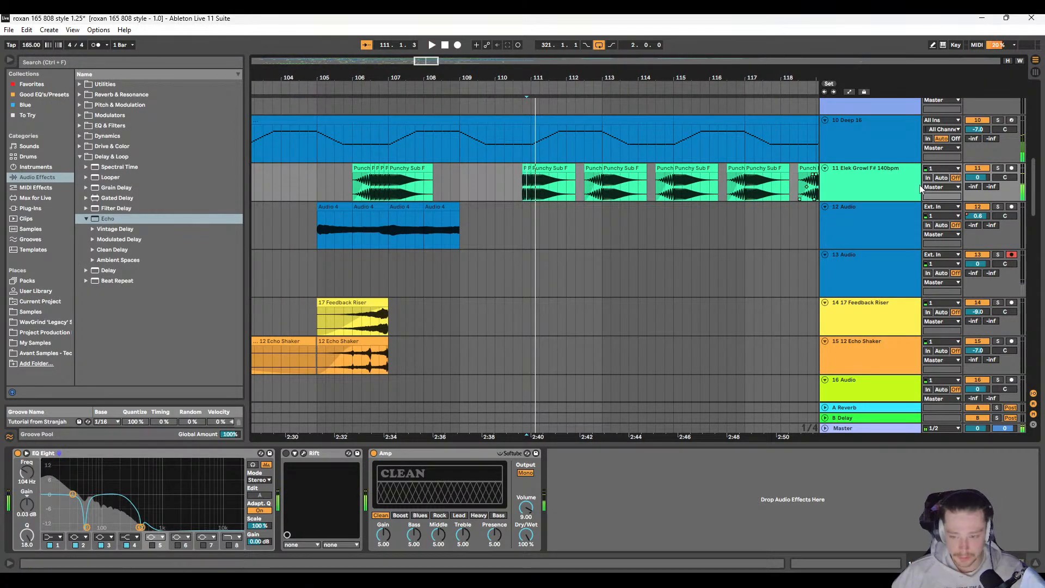
Step: Search the audio effects for "lfo" and add the Modulators LFO device to the end of track 11's device chain
{"action": "left_click", "coordinate": [80, 63]}
{"action": "type", "text": "low freq"}
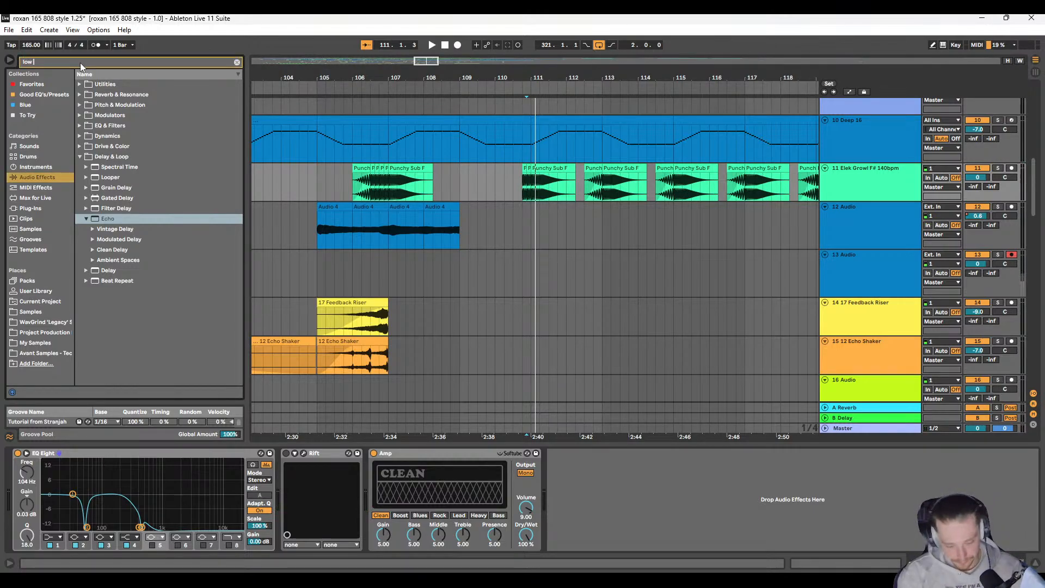
{"action": "key", "text": "BackSpace"}
{"action": "key", "text": "BackSpace"}
{"action": "key", "text": "BackSpace"}
{"action": "key", "text": "BackSpace"}
{"action": "key", "text": "BackSpace"}
{"action": "key", "text": "BackSpace"}
{"action": "key", "text": "BackSpace"}
{"action": "key", "text": "BackSpace"}
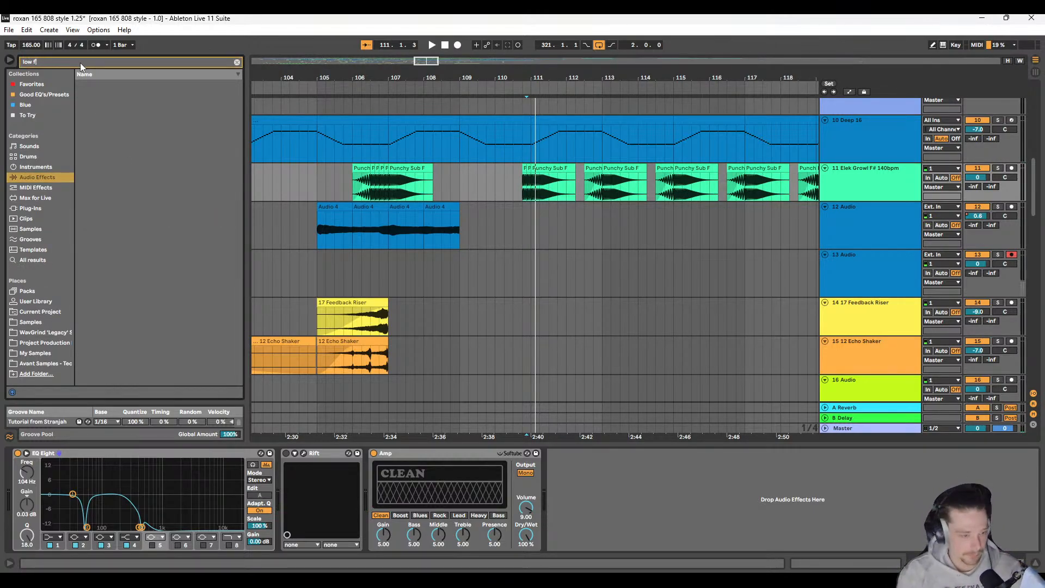
{"action": "type", "text": "lfo"}
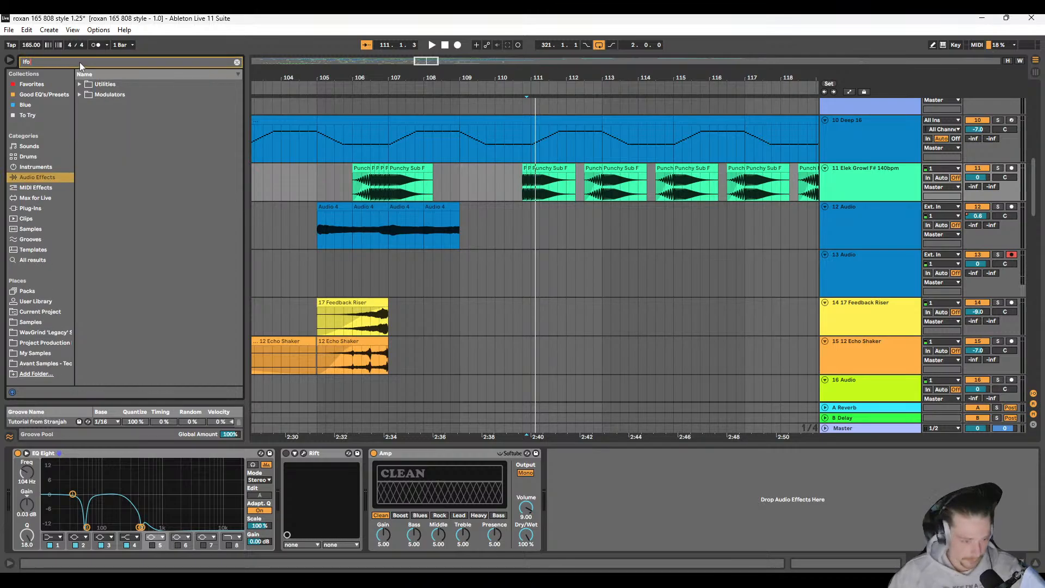
{"action": "left_click", "coordinate": [79, 95]}
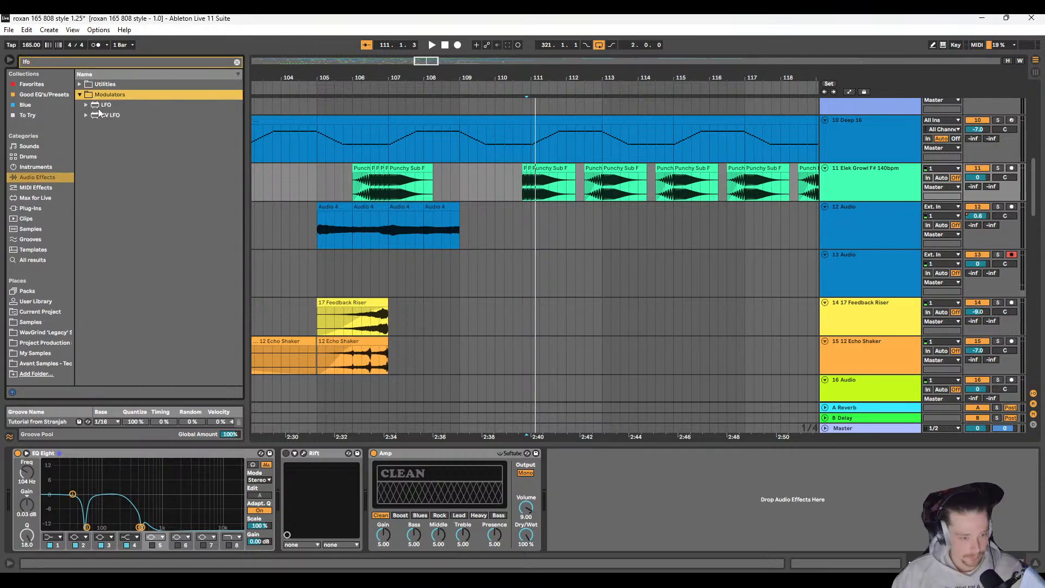
{"action": "left_click", "coordinate": [99, 105]}
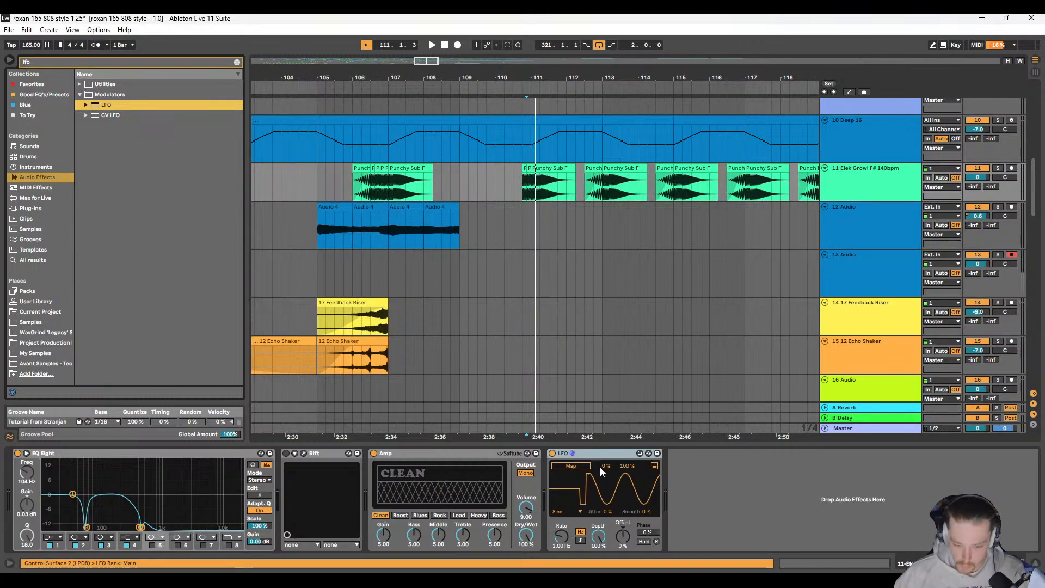
Step: Listen to track 11 in solo, try a different LFO rate, and undo the last change
{"action": "key", "text": "space"}
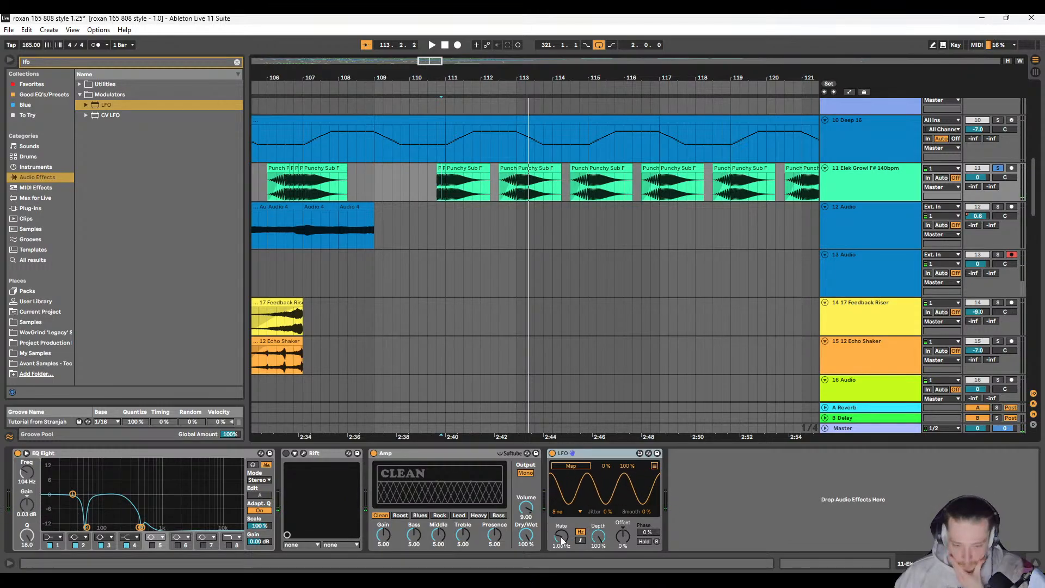
{"action": "mouse_move", "coordinate": [561, 539]}
{"action": "left_mouse_down"}
{"action": "mouse_move", "coordinate": [561, 566]}
{"action": "mouse_move", "coordinate": [561, 479]}
{"action": "left_mouse_up"}
{"action": "key", "text": "space"}
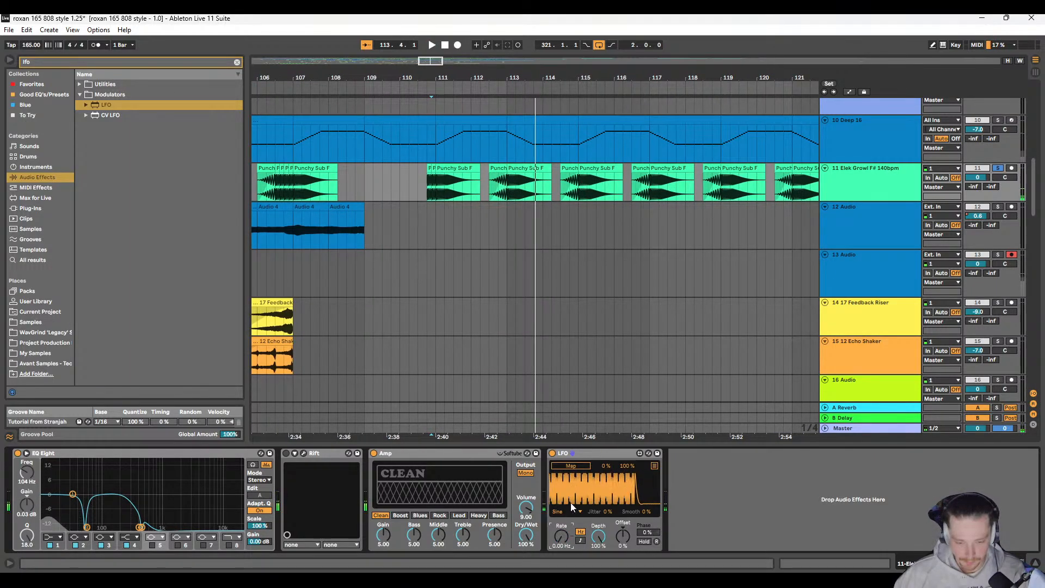
{"action": "key", "text": "ctrl+z"}
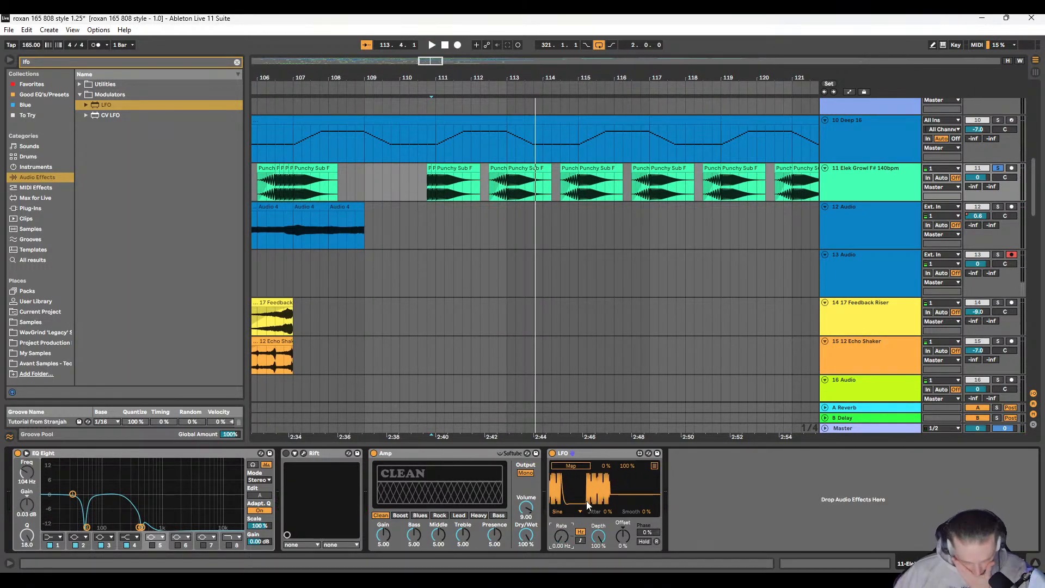
Step: Look through the Audio Effect Rack's Modulation & Rhythmic LFO presets and view the device chains of tracks 12 and 11
{"action": "left_click", "coordinate": [80, 84]}
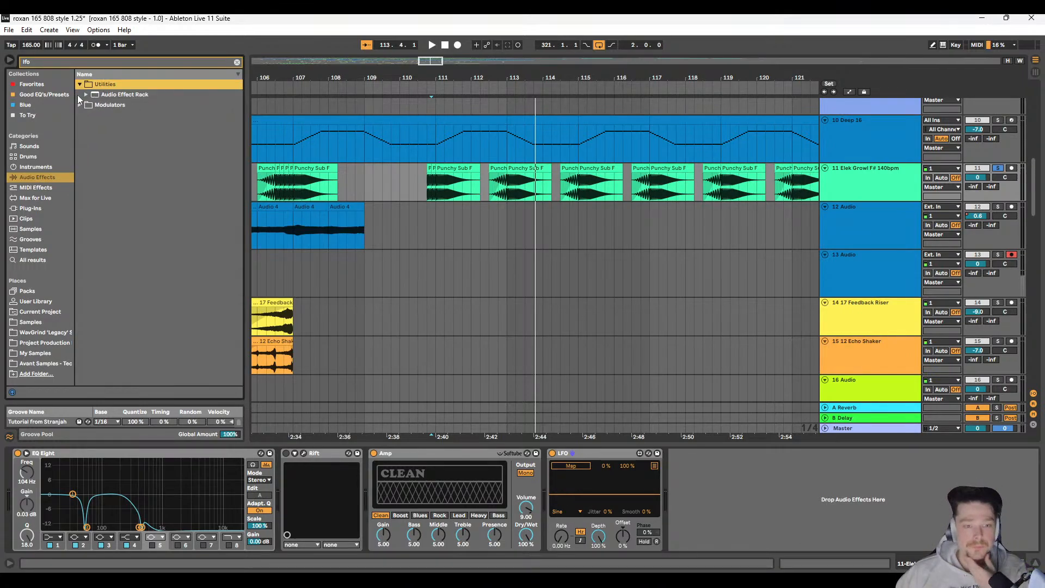
{"action": "left_click", "coordinate": [87, 93]}
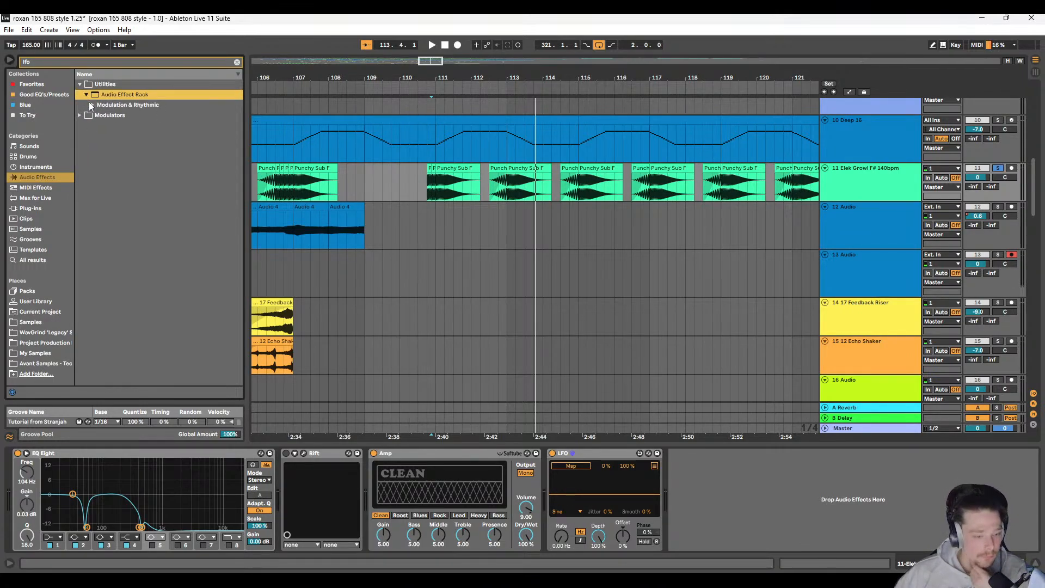
{"action": "left_click", "coordinate": [92, 104]}
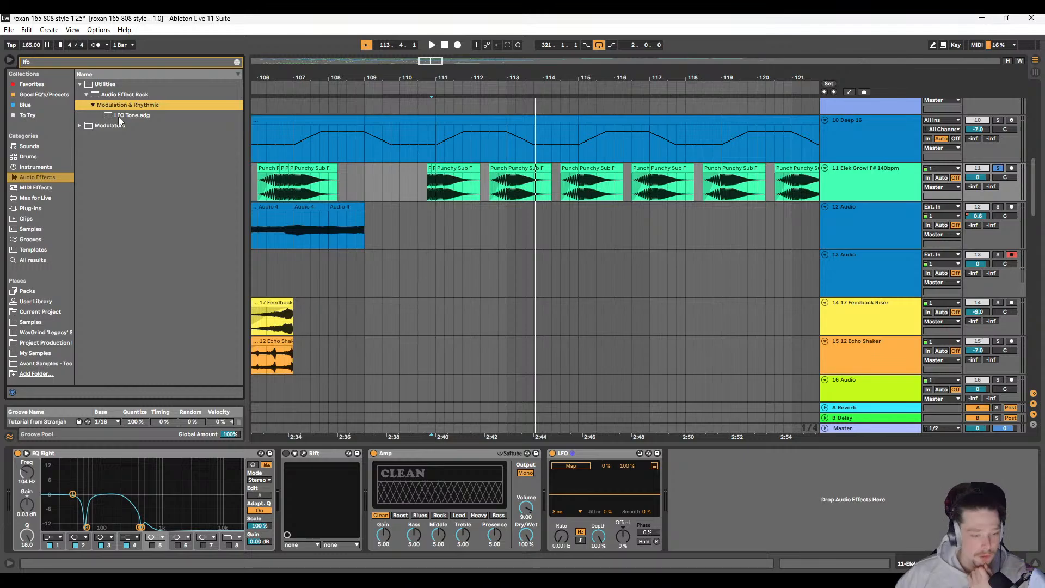
{"action": "left_click", "coordinate": [588, 237]}
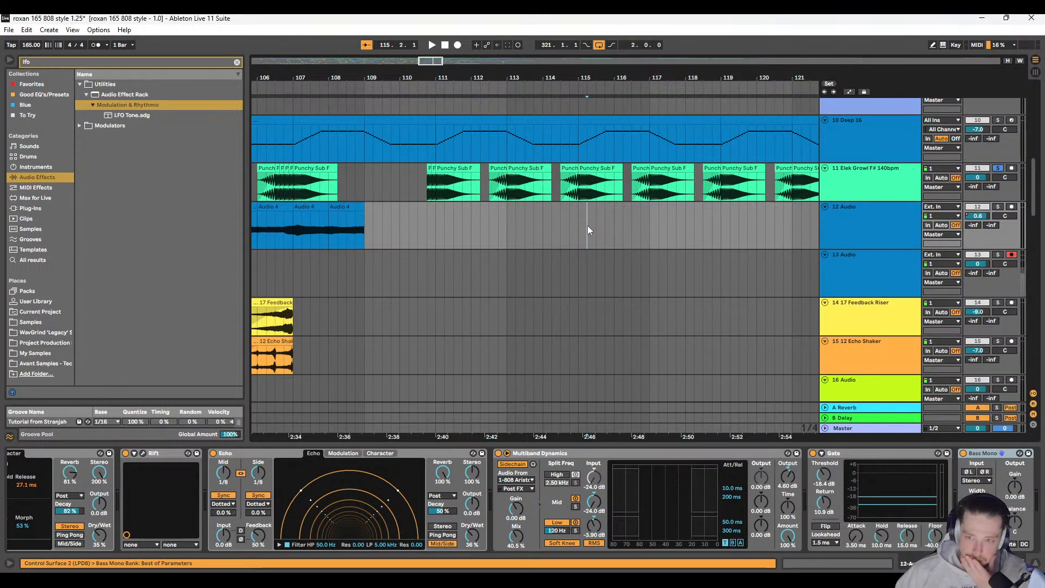
{"action": "left_click", "coordinate": [845, 186]}
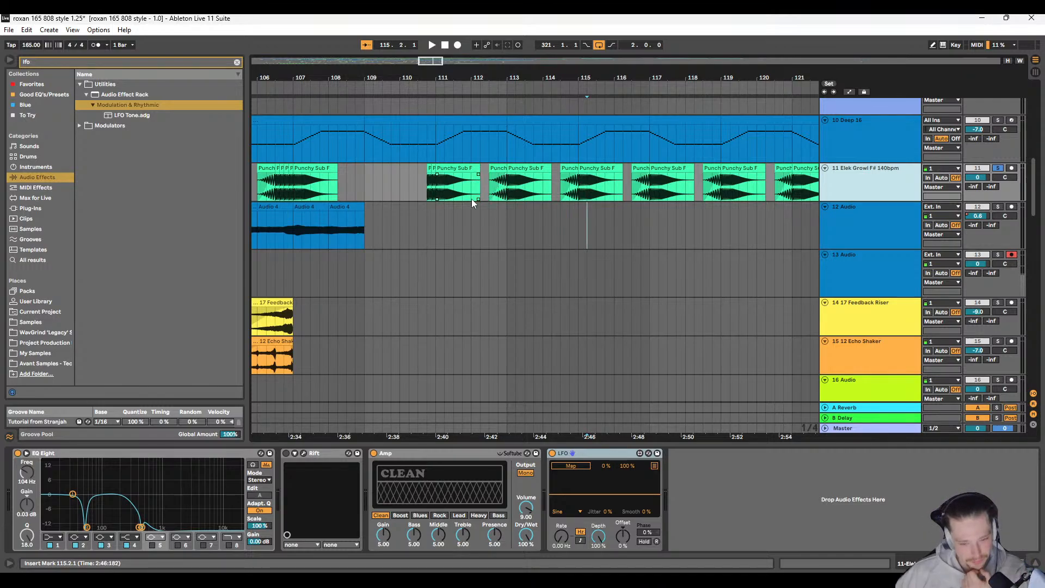
Step: Play track 11 from 105.1.1 and examine the waveforms of the repeated sub hits starting at 106.3.1
{"action": "left_click", "coordinate": [261, 191]}
{"action": "key", "text": "space"}
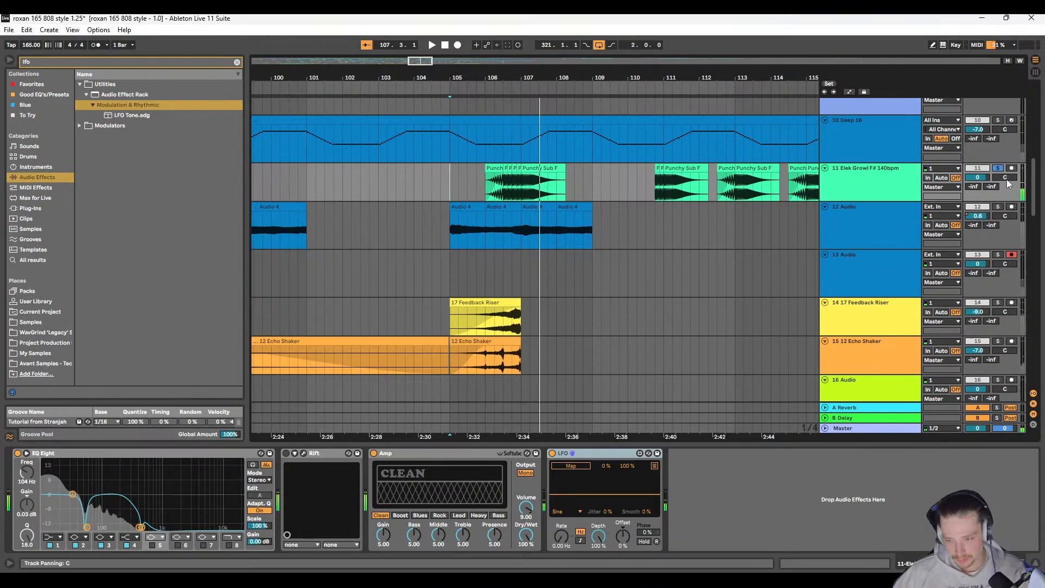
{"action": "scroll", "coordinate": [390, 185], "scroll_direction": "up", "scroll_amount": 5}
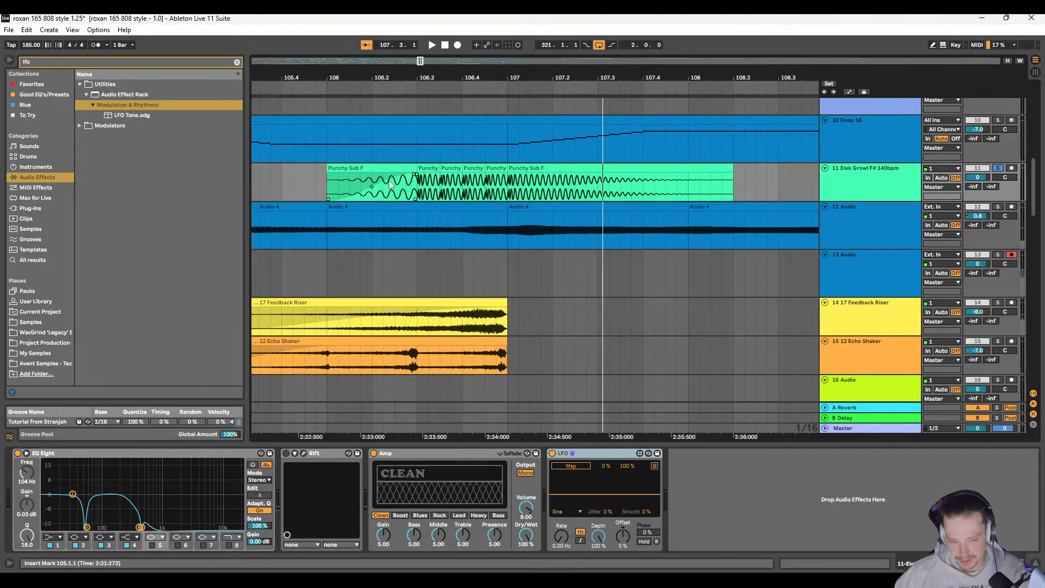
{"action": "scroll", "coordinate": [415, 184], "scroll_direction": "up", "scroll_amount": 5}
{"action": "left_click_drag", "start_coordinate": [422, 183], "coordinate": [517, 180]}
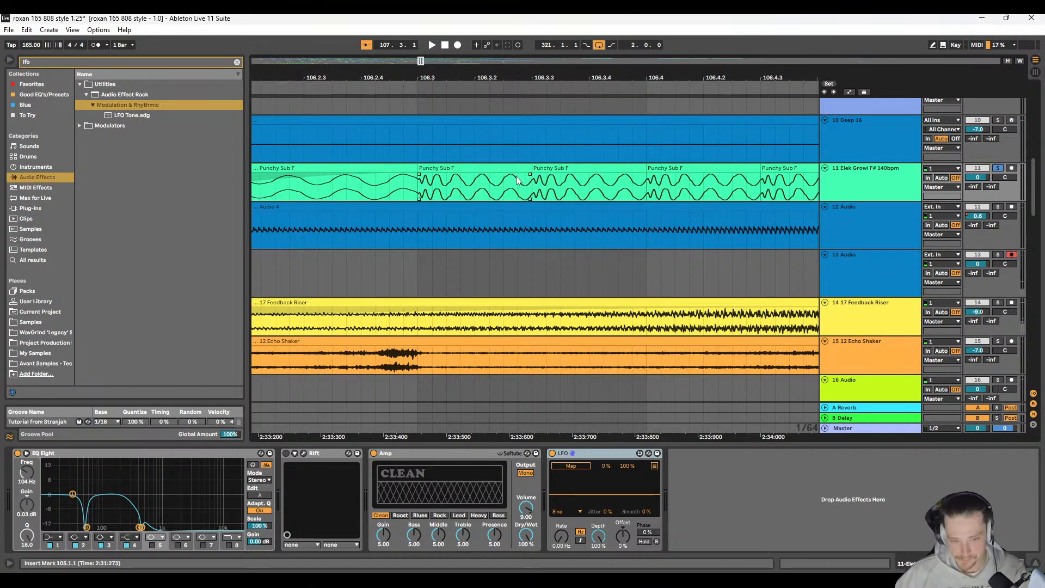
{"action": "left_click", "coordinate": [546, 187]}
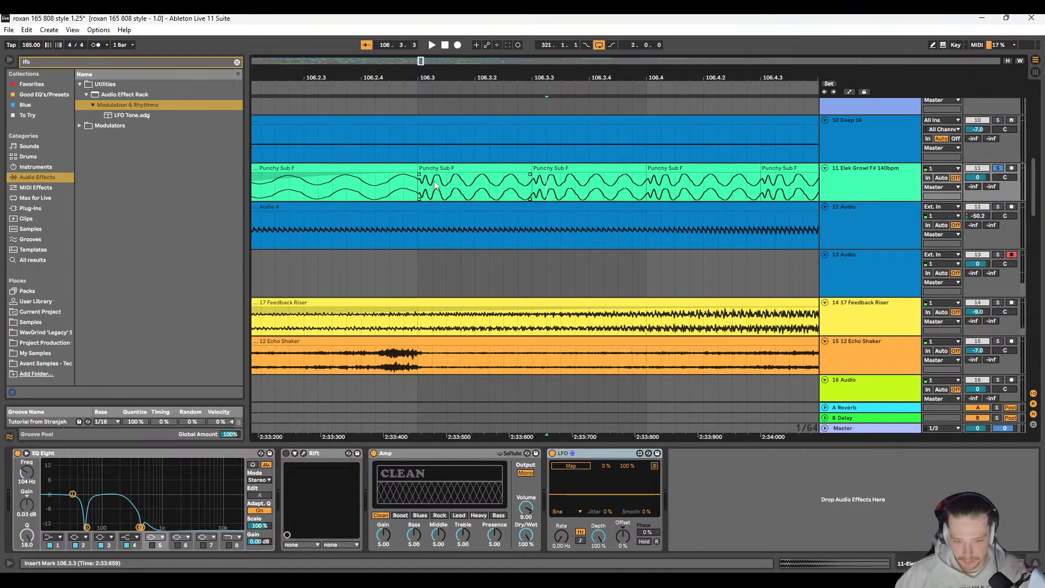
Step: Cut the attack transient off the sub hit at 106.3.1 and fill the gap with the remaining smooth part of the clip
{"action": "left_click_drag", "start_coordinate": [447, 188], "coordinate": [419, 179]}
{"action": "key", "text": "Delete"}
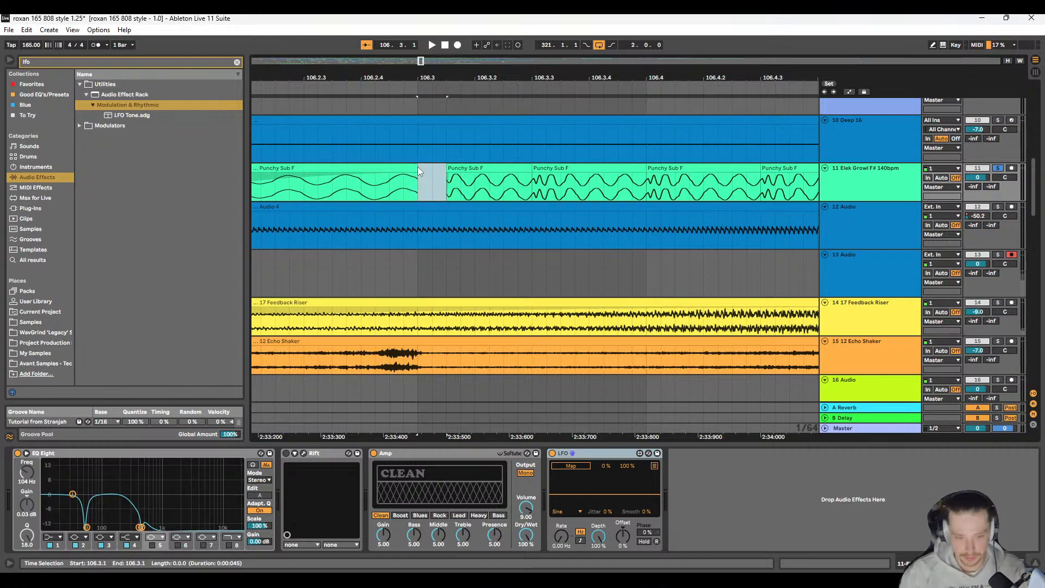
{"action": "left_click_drag", "start_coordinate": [467, 168], "coordinate": [528, 169]}
{"action": "scroll", "coordinate": [505, 186], "scroll_direction": "right", "scroll_amount": 1}
{"action": "scroll", "coordinate": [483, 188], "scroll_direction": "down", "scroll_amount": 5}
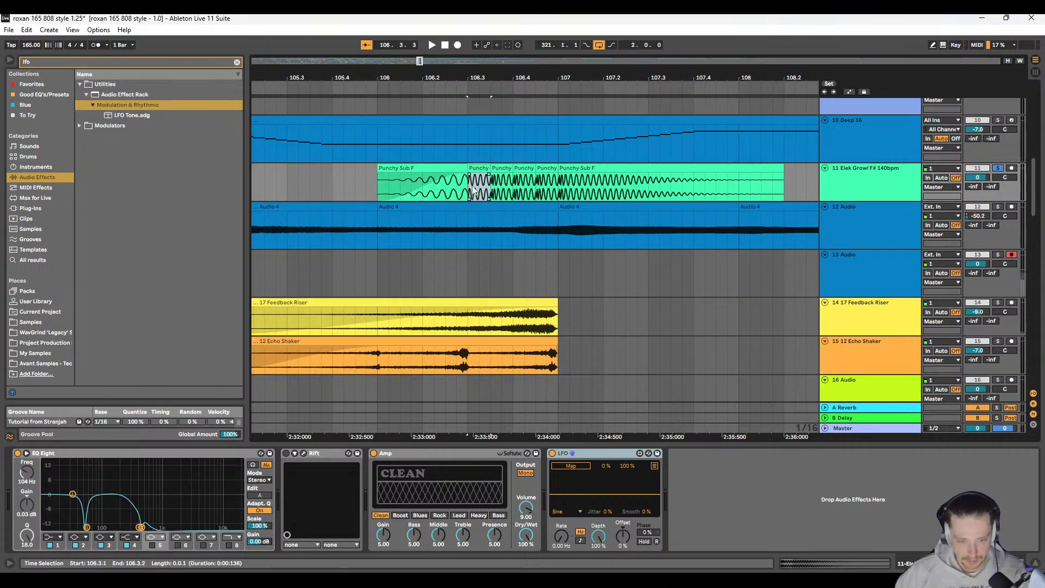
Step: Play track 11 from 106.1.1 to hear the trimmed sub hit after the reversed lead-in
{"action": "scroll", "coordinate": [473, 190], "scroll_direction": "left", "scroll_amount": 1}
{"action": "left_click", "coordinate": [422, 186]}
{"action": "key", "text": "space"}
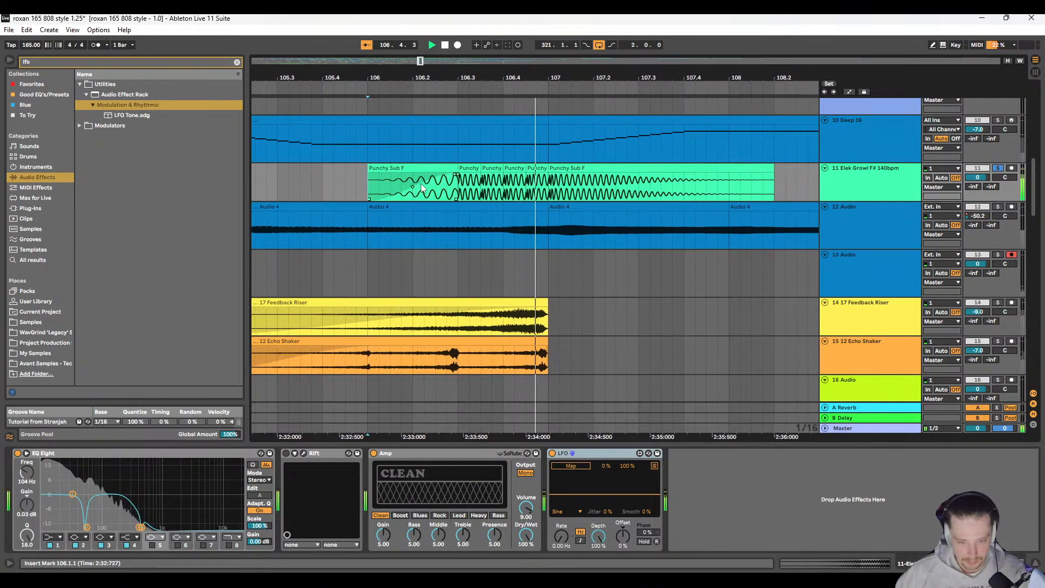
{"action": "key", "text": "space"}
Step: Try cutting the attack transients off the repeated sub hits at 106.3.3, 106.4.1 and 106.4.3
{"action": "scroll", "coordinate": [444, 189], "scroll_direction": "up", "scroll_amount": 3}
{"action": "scroll", "coordinate": [489, 190], "scroll_direction": "up", "scroll_amount": 3}
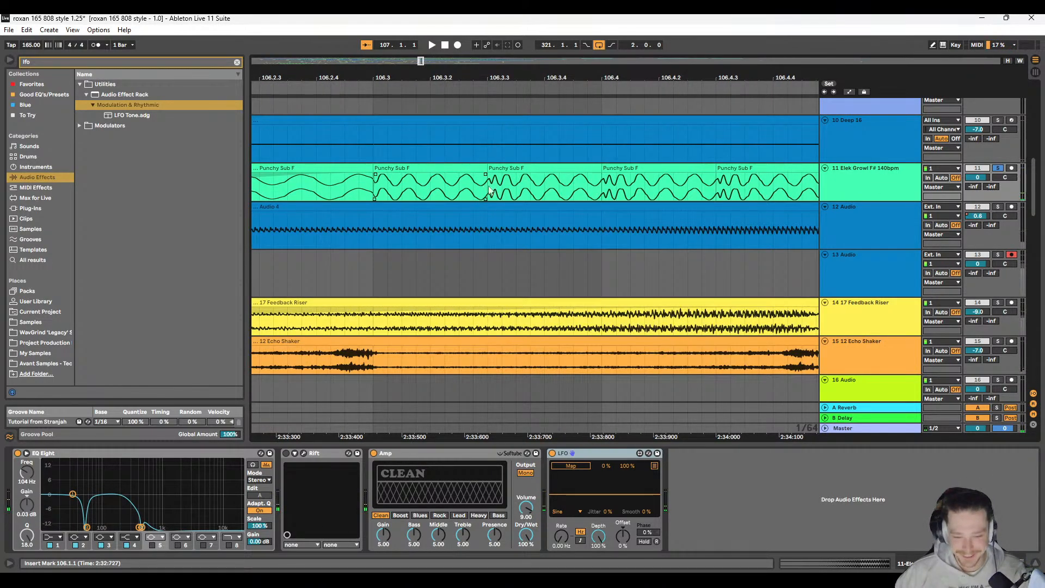
{"action": "left_click_drag", "start_coordinate": [516, 181], "coordinate": [488, 181]}
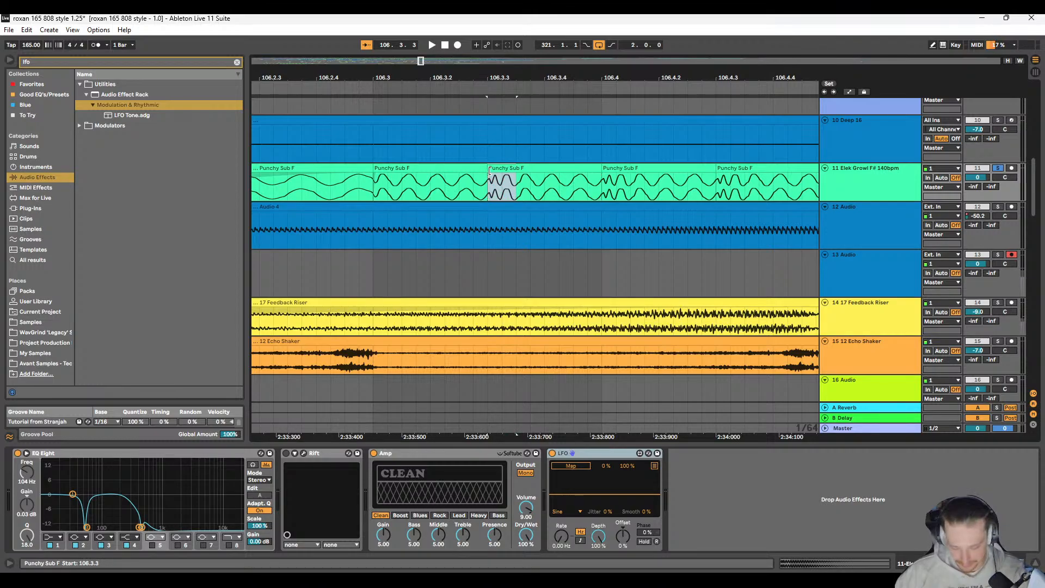
{"action": "key", "text": "Delete"}
{"action": "left_click_drag", "start_coordinate": [630, 189], "coordinate": [602, 188]}
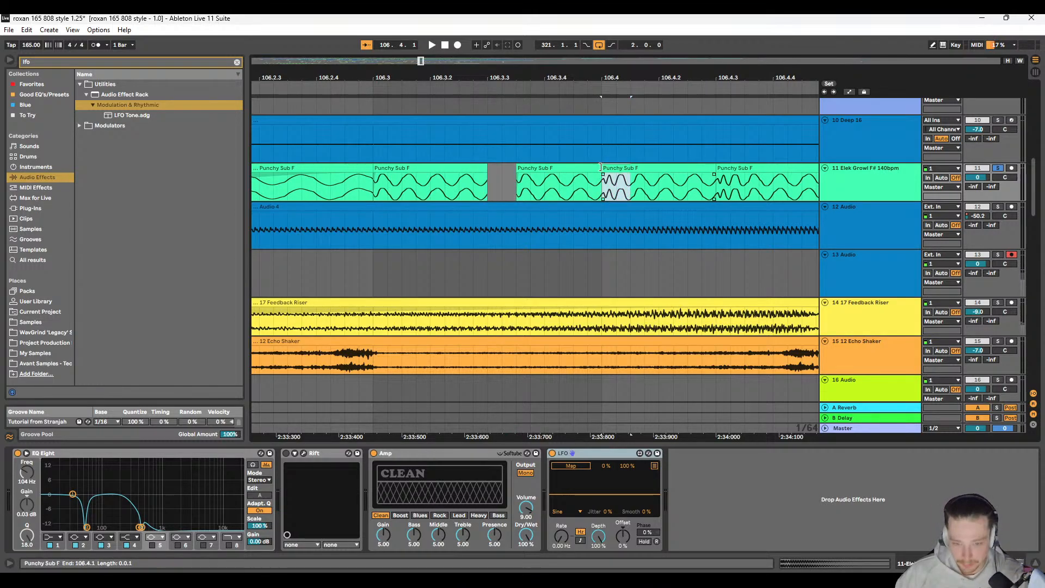
{"action": "key", "text": "Delete"}
{"action": "left_click", "coordinate": [745, 183]}
{"action": "left_click_drag", "start_coordinate": [747, 183], "coordinate": [717, 183]}
{"action": "key", "text": "Delete"}
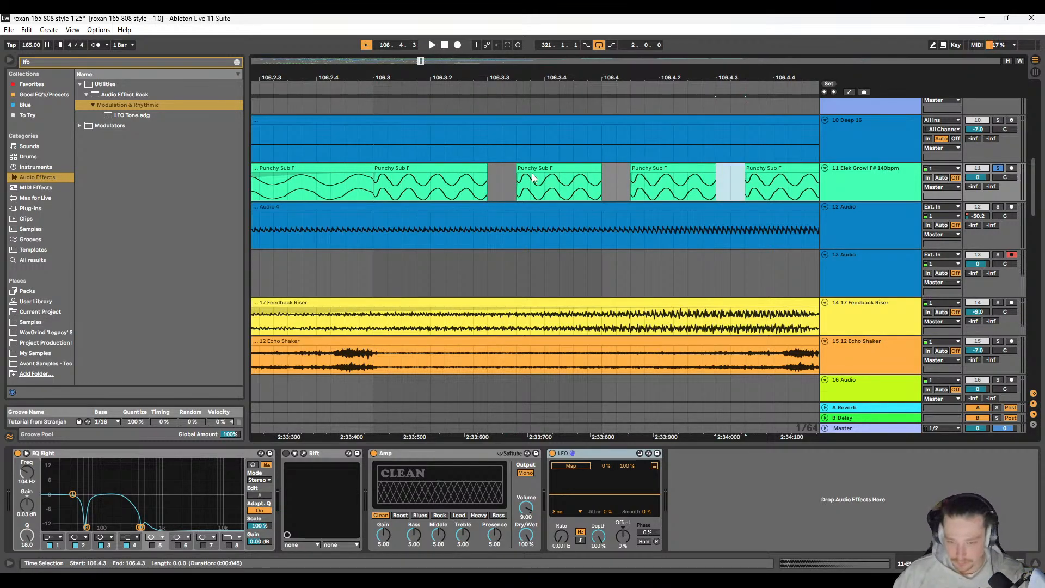
Step: Move the trimmed second hit back to 106.3.3, and try duplicating the trimmed hit at 106.3.1 over the following hits up to 107.1.1
{"action": "left_click_drag", "start_coordinate": [540, 168], "coordinate": [511, 168]}
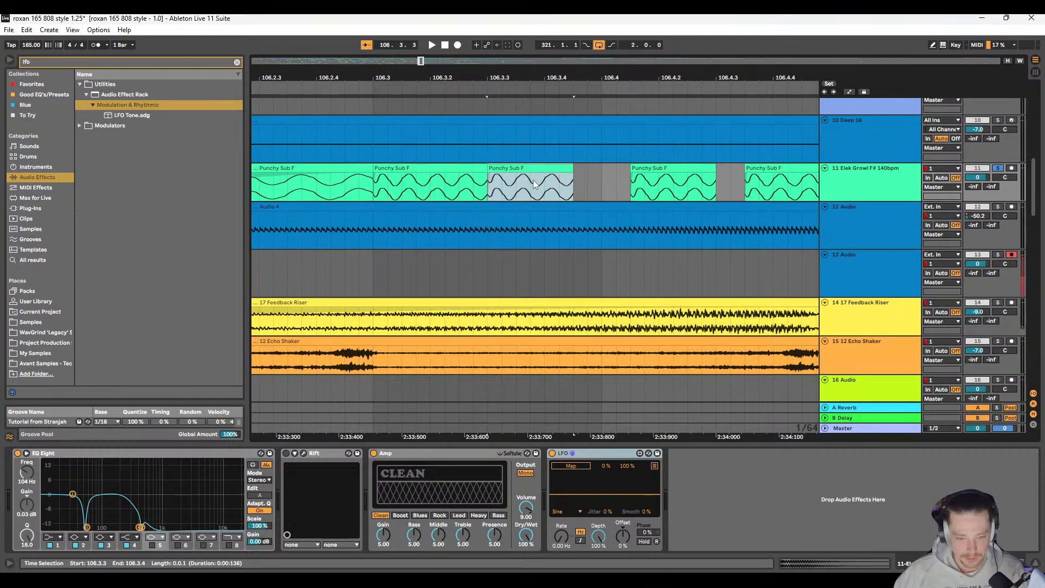
{"action": "left_click_drag", "start_coordinate": [486, 181], "coordinate": [369, 177]}
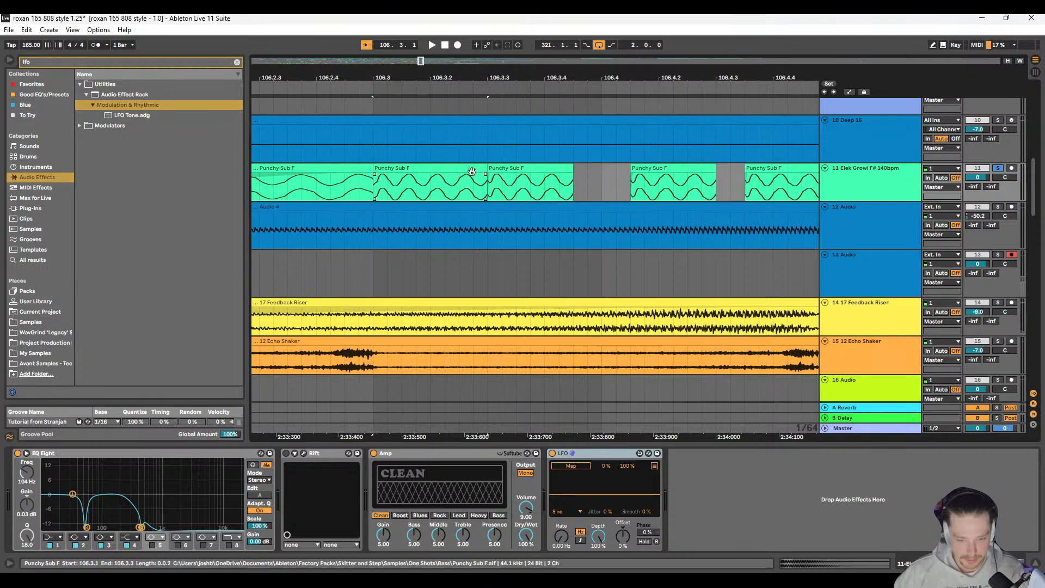
{"action": "scroll", "coordinate": [479, 182], "scroll_direction": "down", "scroll_amount": 5}
{"action": "key", "text": "ctrl+d"}
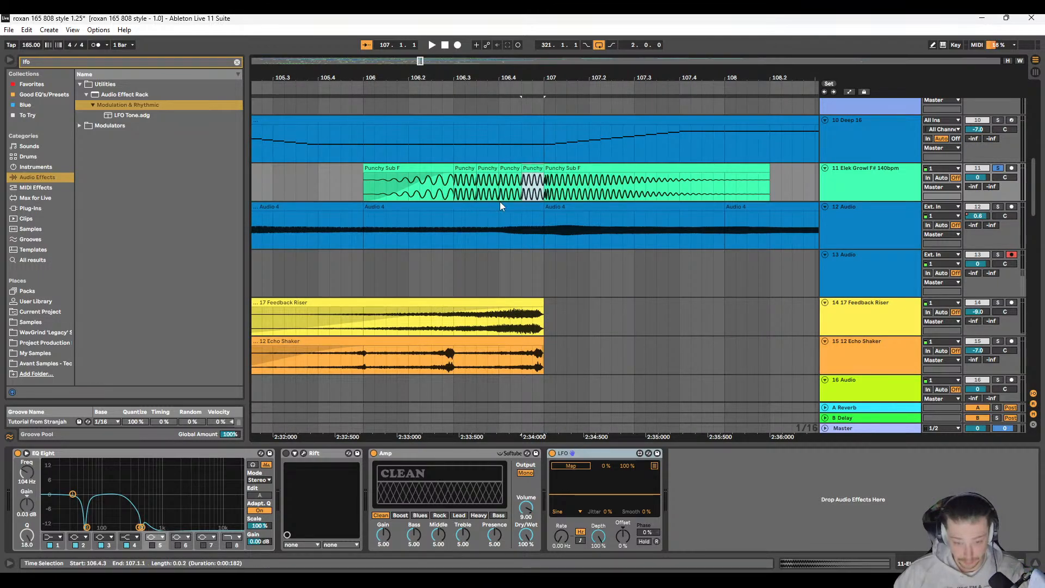
Step: Play the smoothed sub roll repeatedly from 106.4.3, 106.3.1 and 106.1.1 into bar 107
{"action": "key", "text": "space"}
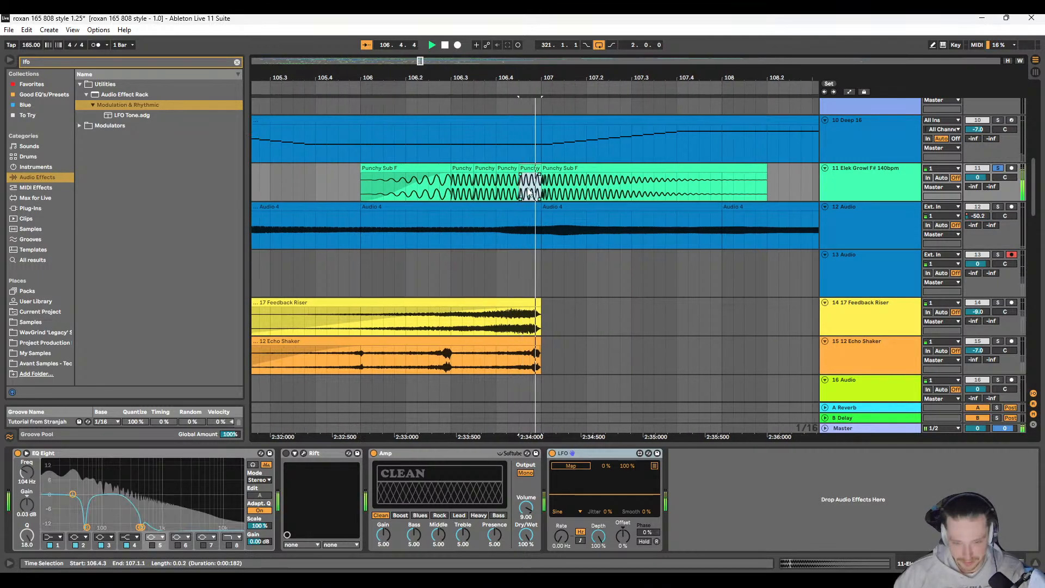
{"action": "key", "text": "space"}
{"action": "scroll", "coordinate": [493, 197], "scroll_direction": "left", "scroll_amount": 2}
{"action": "left_click", "coordinate": [434, 192]}
{"action": "key", "text": "space"}
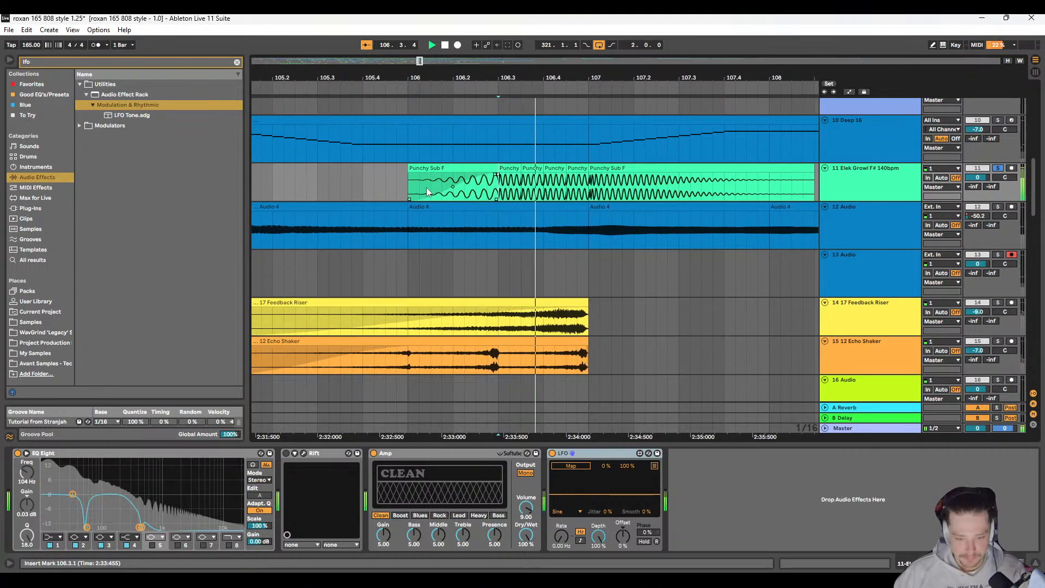
{"action": "key", "text": "space"}
{"action": "left_click", "coordinate": [348, 185]}
{"action": "key", "text": "space"}
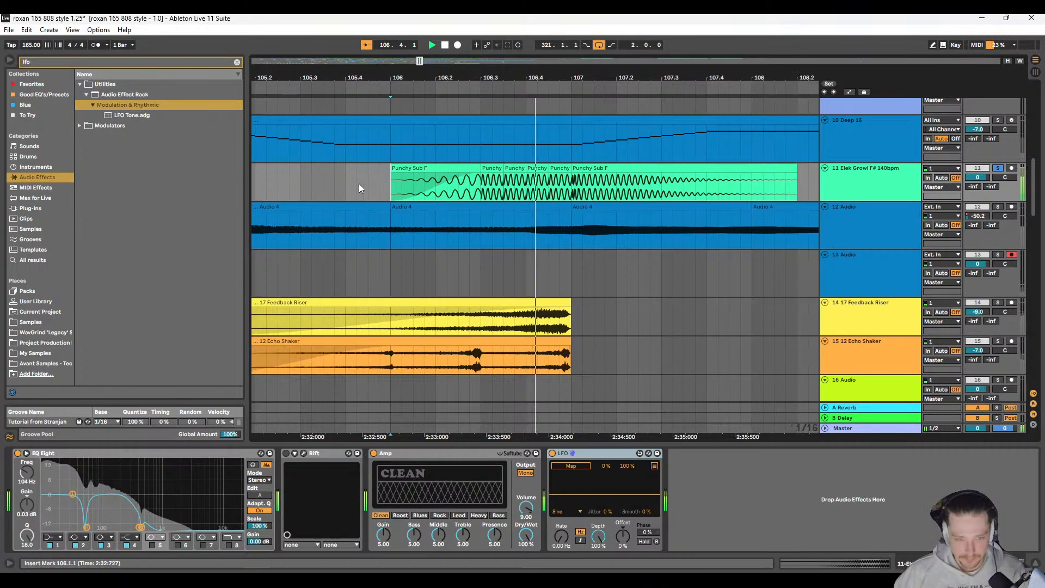
{"action": "key", "text": "space"}
Step: Undo the duplicated hits and the transient cuts from 106.3.3 onward, and replay the roll on track 11
{"action": "key", "text": "ctrl+z"}
{"action": "key", "text": "ctrl+z"}
{"action": "key", "text": "ctrl+z"}
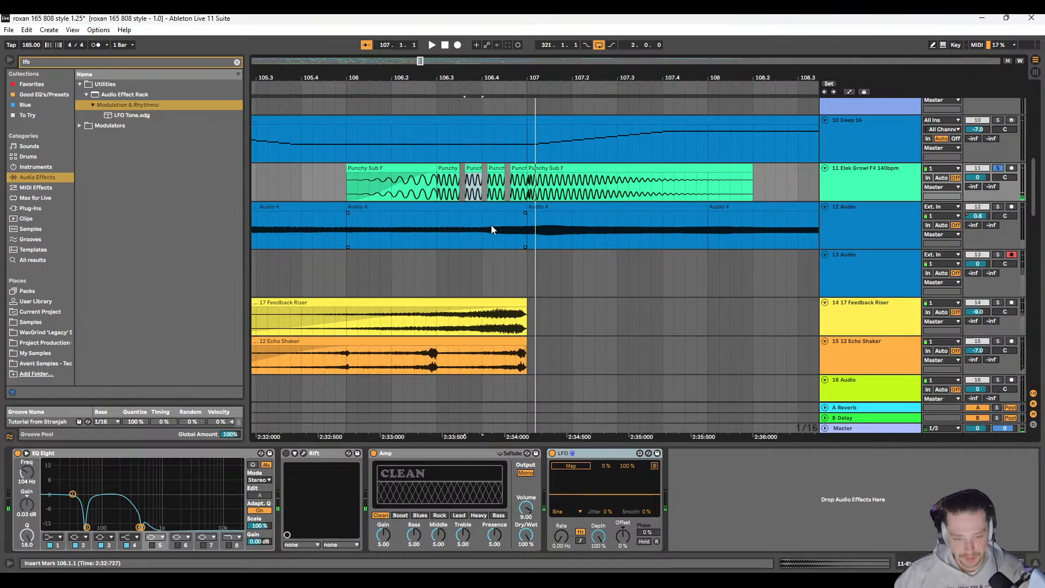
{"action": "key", "text": "ctrl+z"}
{"action": "key", "text": "ctrl+z"}
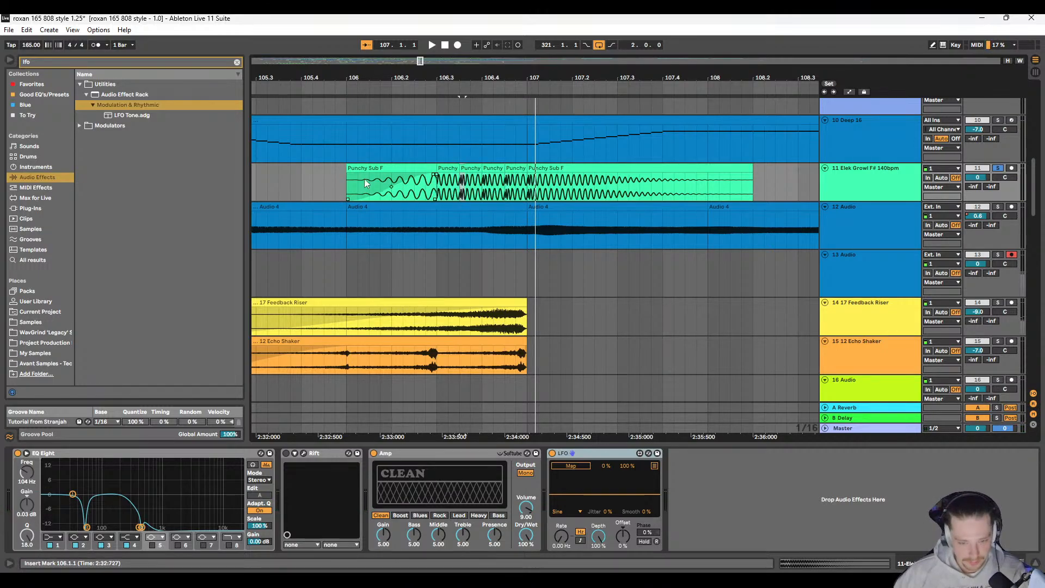
{"action": "key", "text": "space"}
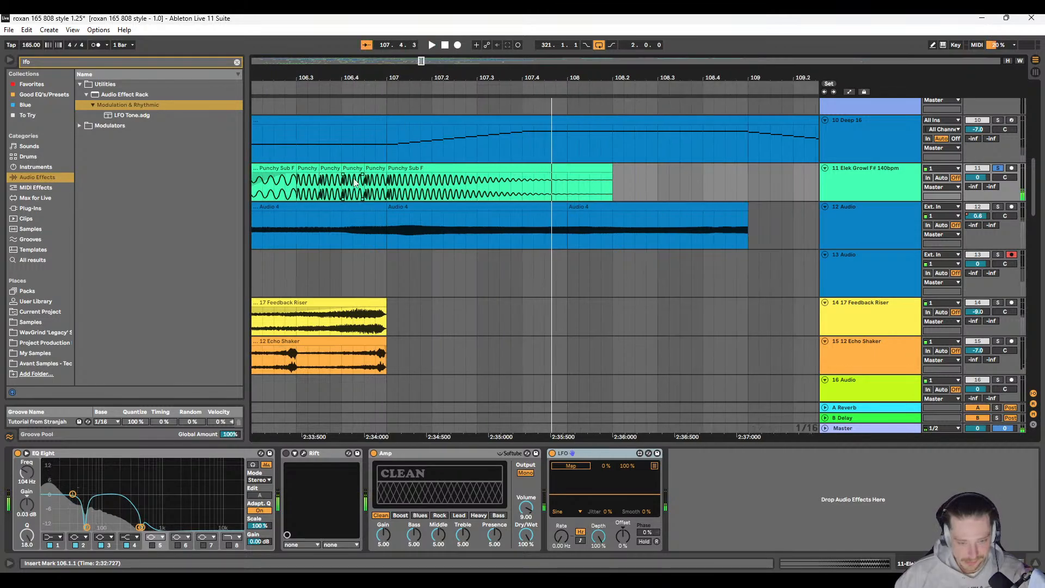
Step: Play the transition from the reversed sub into the hit at 113.1.1 on track 11 and examine its waveform
{"action": "left_click", "coordinate": [307, 168]}
{"action": "scroll", "coordinate": [595, 218], "scroll_direction": "down", "scroll_amount": 5}
{"action": "scroll", "coordinate": [617, 215], "scroll_direction": "right", "scroll_amount": 4}
{"action": "scroll", "coordinate": [503, 191], "scroll_direction": "up", "scroll_amount": 8}
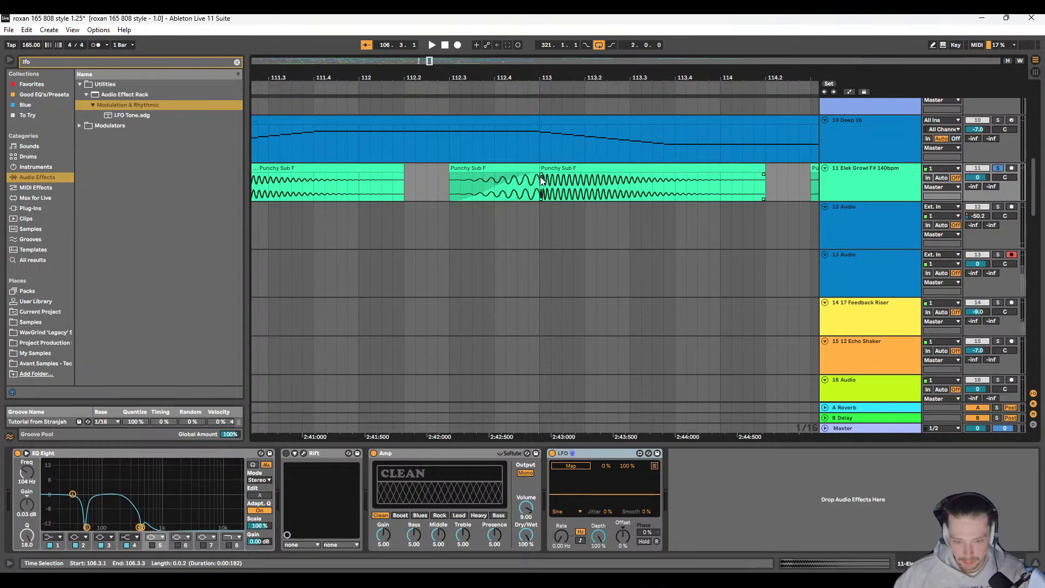
{"action": "scroll", "coordinate": [506, 182], "scroll_direction": "right", "scroll_amount": 2}
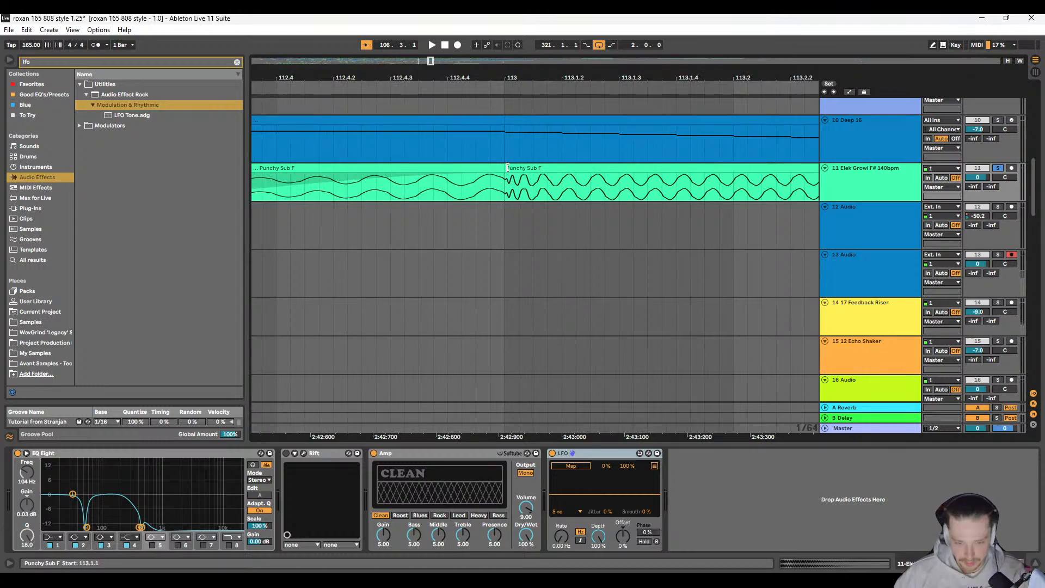
{"action": "key", "text": "space"}
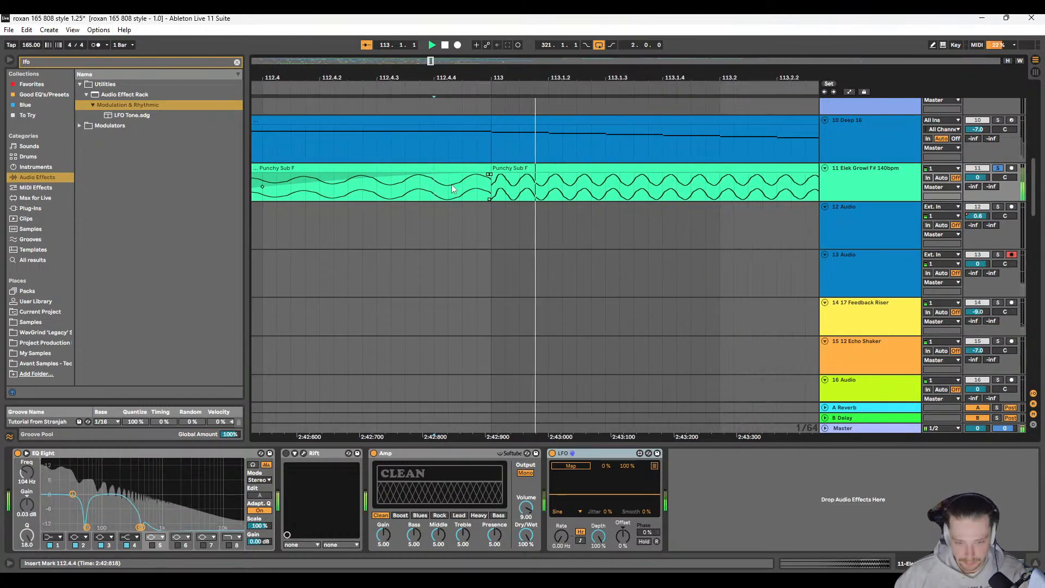
{"action": "scroll", "coordinate": [490, 180], "scroll_direction": "down", "scroll_amount": 3}
{"action": "left_click", "coordinate": [494, 182]}
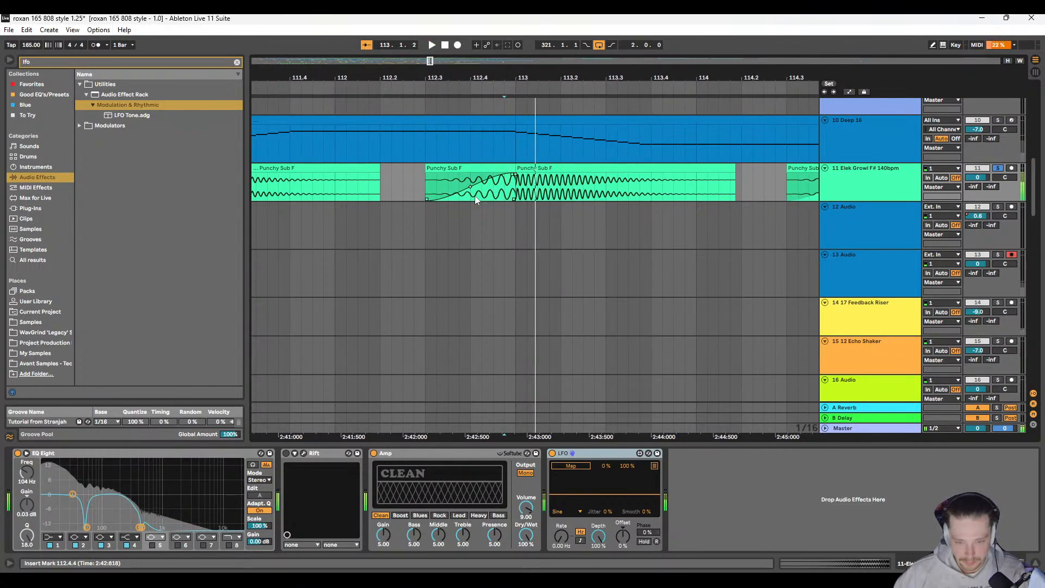
{"action": "left_click", "coordinate": [432, 179]}
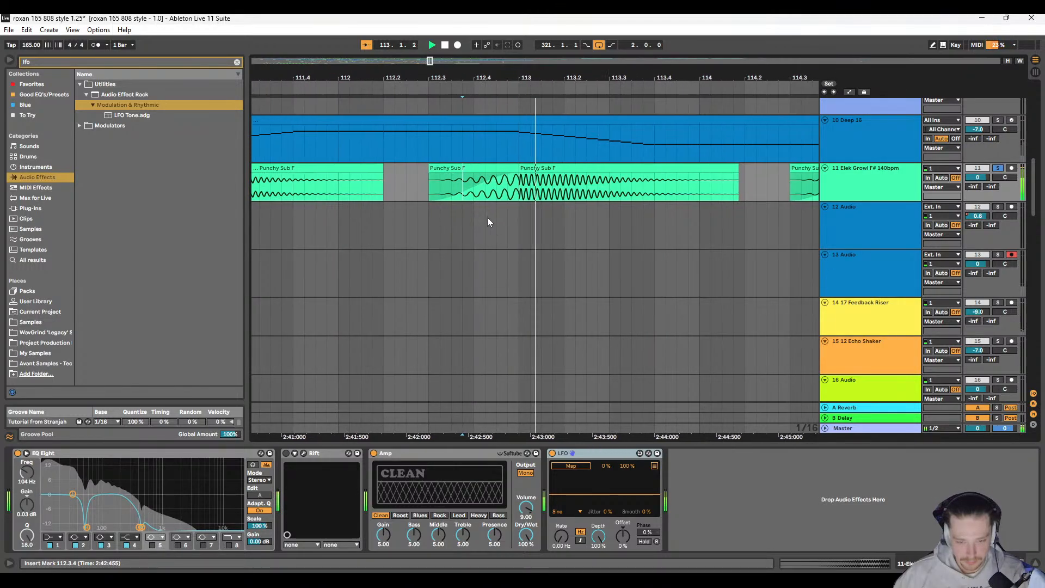
{"action": "scroll", "coordinate": [485, 215], "scroll_direction": "up", "scroll_amount": 8}
{"action": "scroll", "coordinate": [488, 181], "scroll_direction": "up", "scroll_amount": 4}
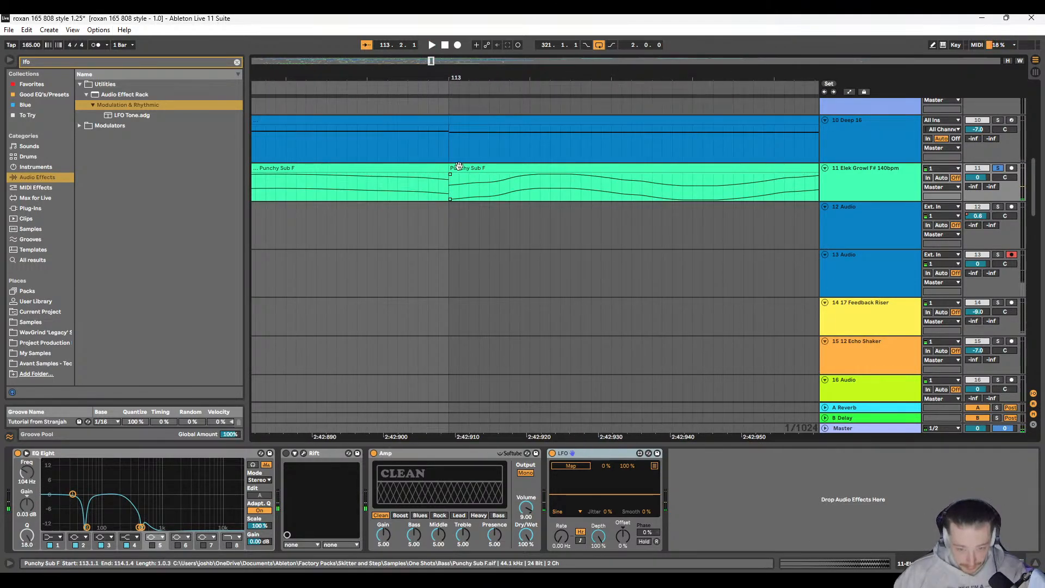
Step: Try cutting the attack transient off the sub hit at 113.1.1 and closing the gap, and play it from 112.3.1
{"action": "mouse_move", "coordinate": [451, 169]}
{"action": "left_mouse_down"}
{"action": "mouse_move", "coordinate": [498, 170]}
{"action": "mouse_move", "coordinate": [452, 174]}
{"action": "left_mouse_up"}
{"action": "scroll", "coordinate": [497, 181], "scroll_direction": "down", "scroll_amount": 4}
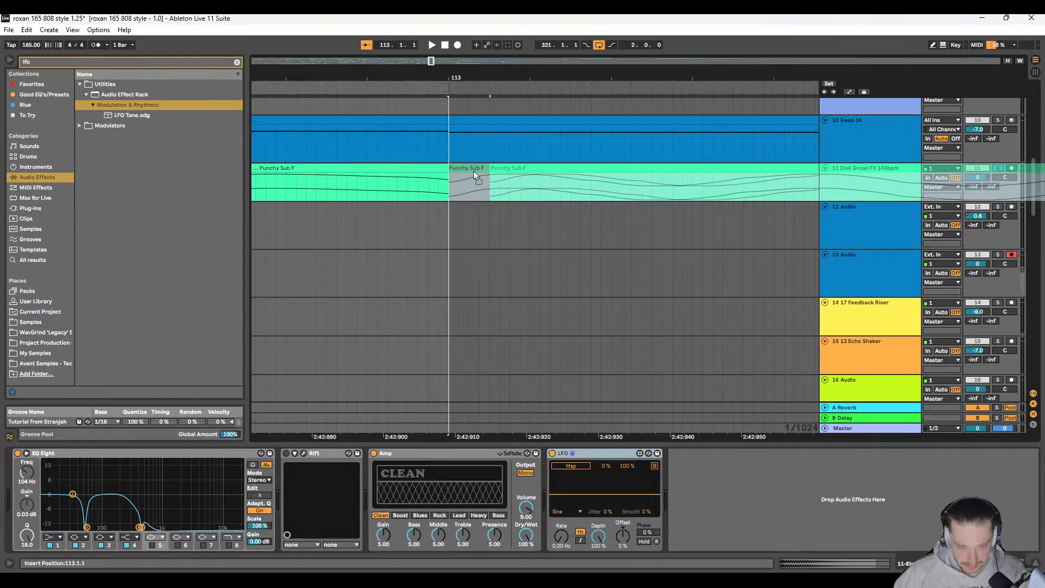
{"action": "scroll", "coordinate": [582, 198], "scroll_direction": "down", "scroll_amount": 3}
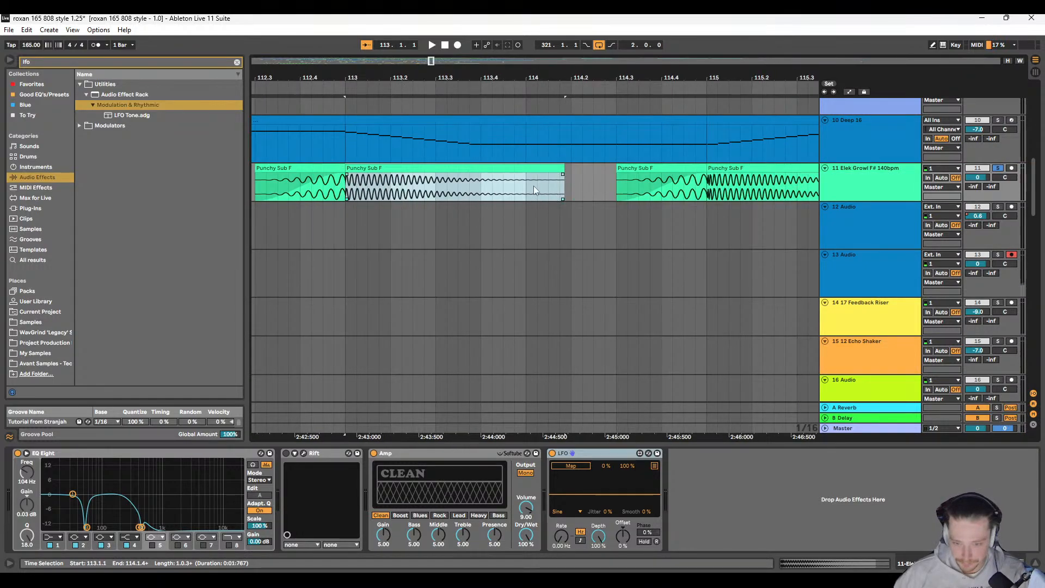
{"action": "scroll", "coordinate": [560, 185], "scroll_direction": "left", "scroll_amount": 3}
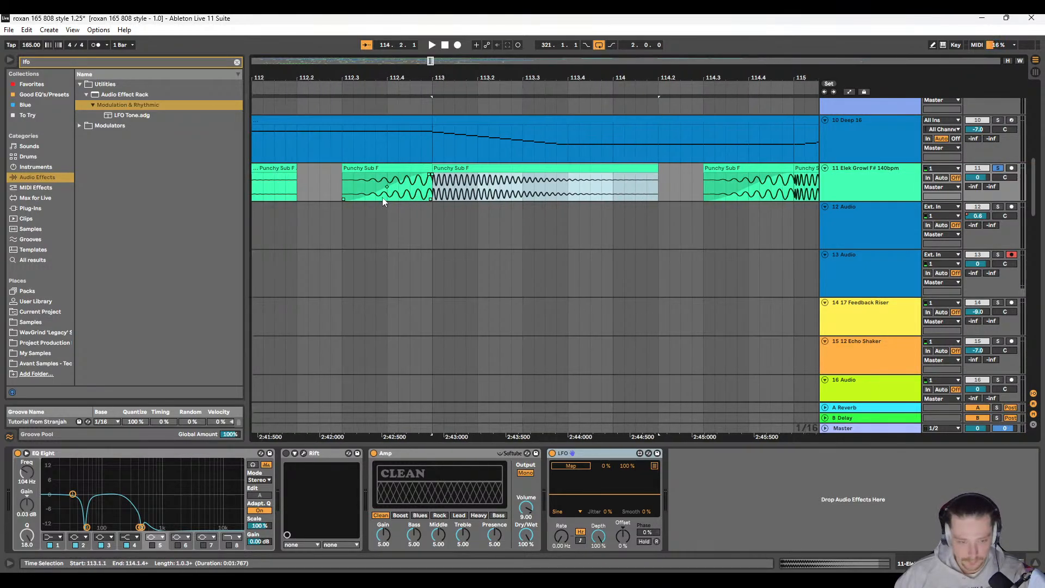
{"action": "left_click", "coordinate": [341, 185]}
{"action": "key", "text": "space"}
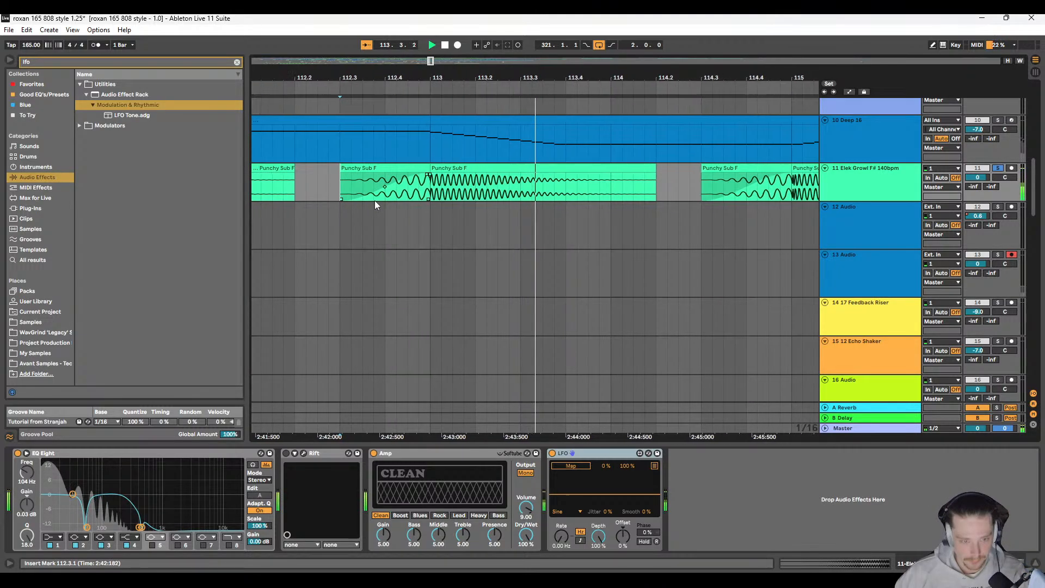
{"action": "scroll", "coordinate": [375, 200], "scroll_direction": "down", "scroll_amount": 2}
{"action": "key", "text": "space"}
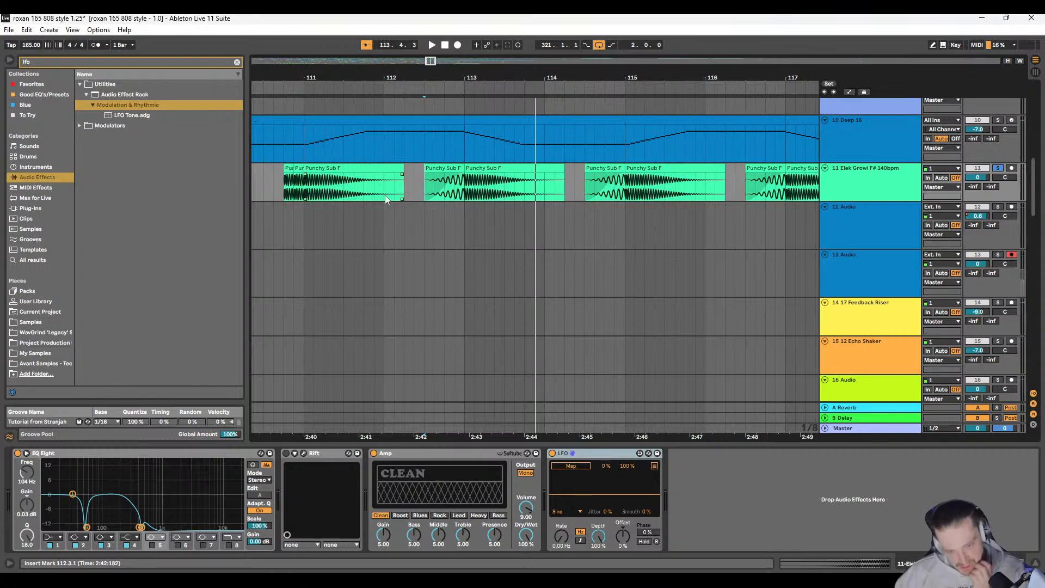
Step: Try shifting the trimmed sub hit a sixteenth later to 113.1.2, and play it separated from the reversed lead-in
{"action": "scroll", "coordinate": [463, 186], "scroll_direction": "up", "scroll_amount": 4}
{"action": "left_click_drag", "start_coordinate": [481, 169], "coordinate": [506, 172]}
{"action": "left_click", "coordinate": [469, 178]}
{"action": "key", "text": "space"}
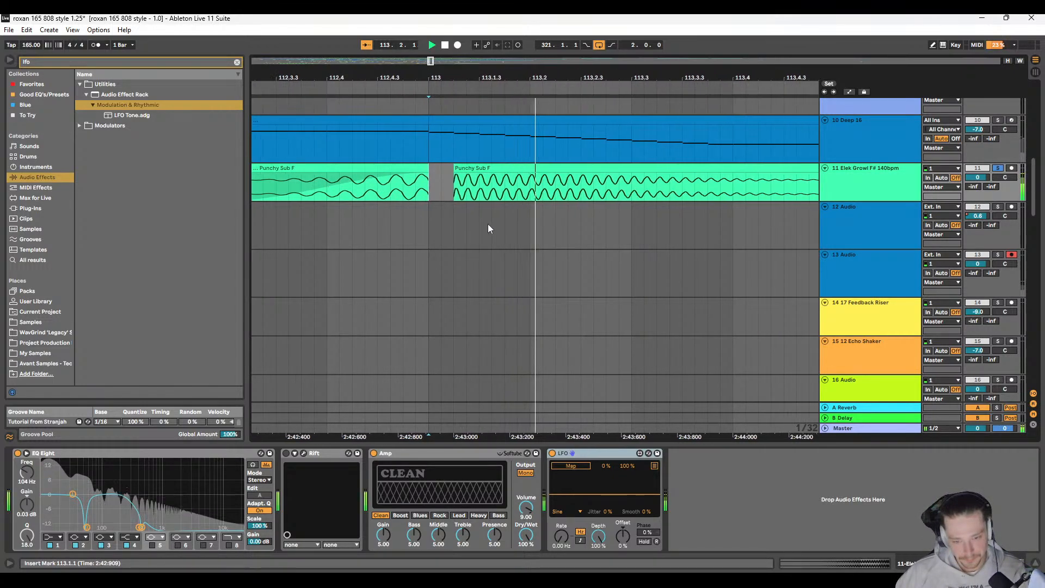
{"action": "left_click", "coordinate": [351, 194]}
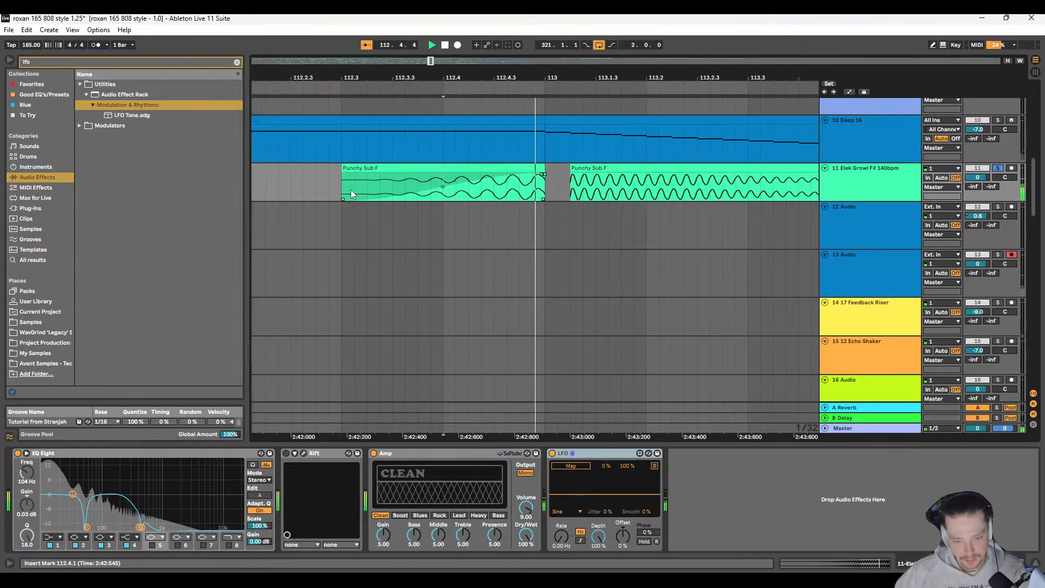
{"action": "left_click", "coordinate": [538, 188]}
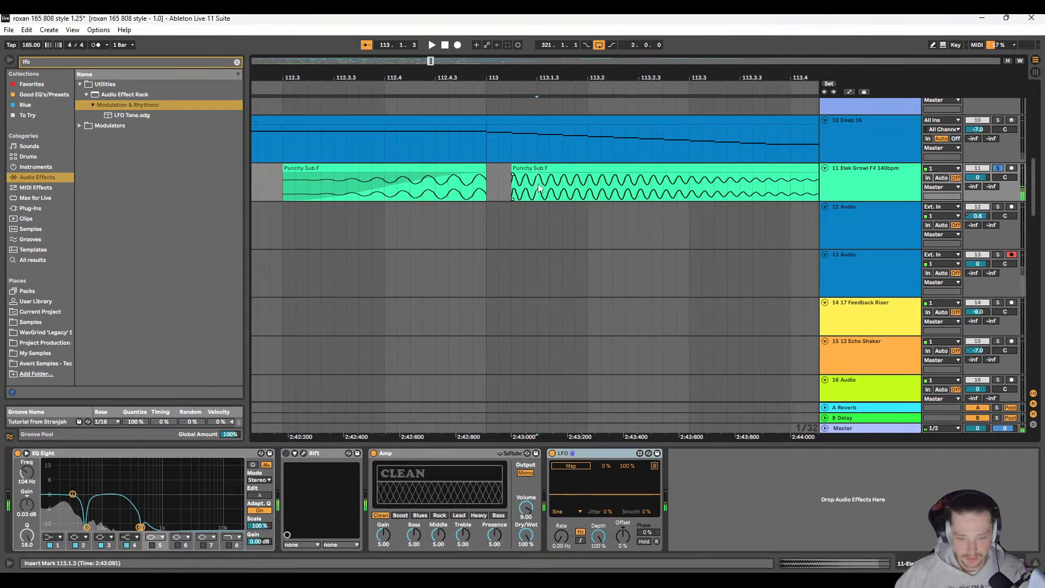
{"action": "left_click", "coordinate": [488, 179]}
{"action": "key", "text": "space"}
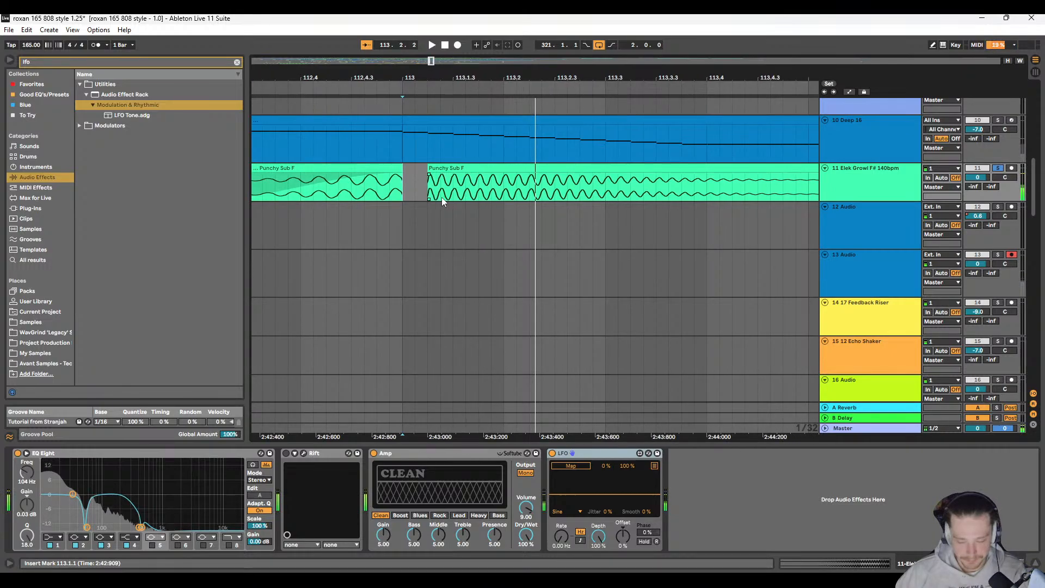
{"action": "key", "text": "space"}
{"action": "scroll", "coordinate": [425, 181], "scroll_direction": "down", "scroll_amount": 8}
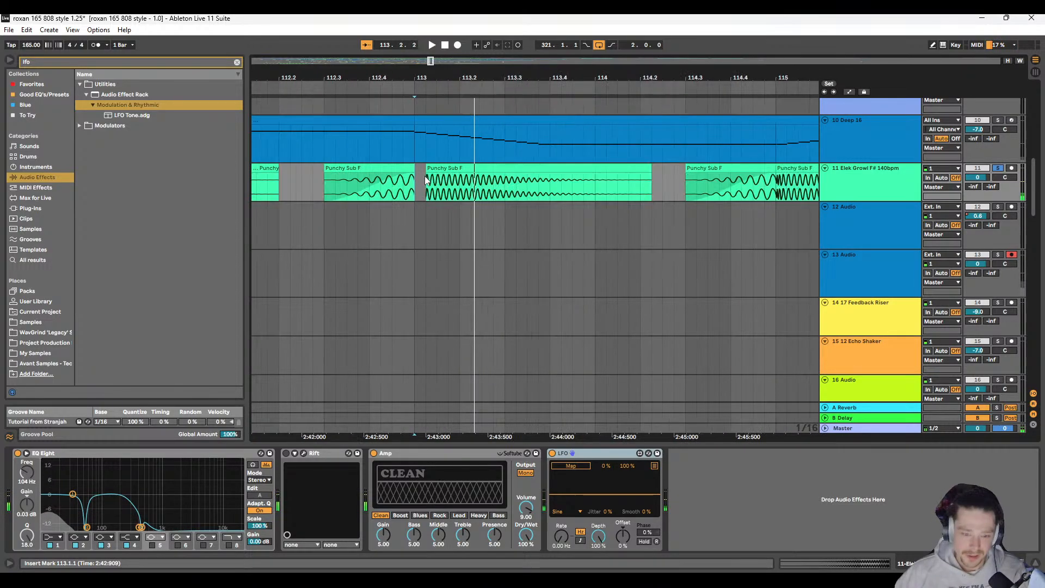
{"action": "scroll", "coordinate": [400, 185], "scroll_direction": "up", "scroll_amount": 10}
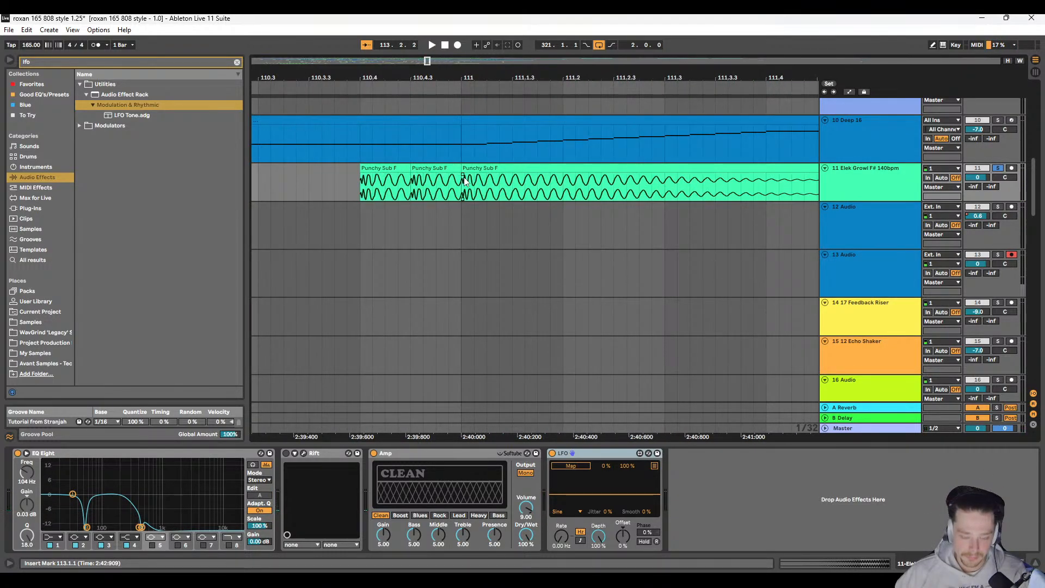
Step: Play the repeated sub hits from 110.4.1 into bar 111 to hear their attack transients
{"action": "left_click", "coordinate": [375, 181]}
{"action": "key", "text": "space"}
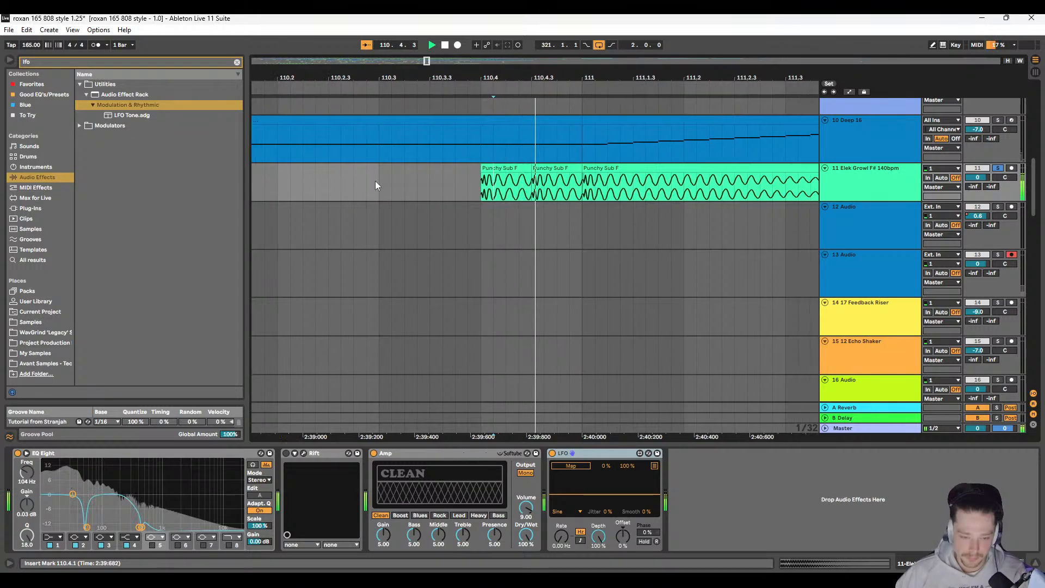
{"action": "scroll", "coordinate": [387, 195], "scroll_direction": "down", "scroll_amount": 3}
{"action": "key", "text": "space"}
{"action": "key", "text": "space"}
{"action": "key", "text": "space"}
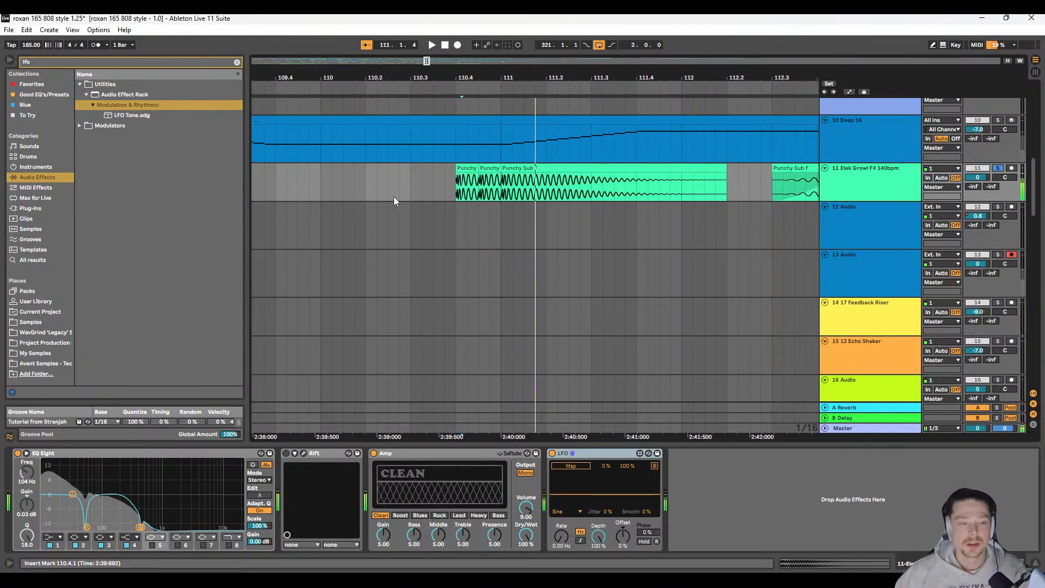
Step: Replace the shifted hit with a copy of the 111.1.1 hit at 113.1.1, and delete the leftover sixteenth fragment at 114.2.2
{"action": "left_click", "coordinate": [555, 168]}
{"action": "scroll", "coordinate": [565, 207], "scroll_direction": "right", "scroll_amount": 5}
{"action": "scroll", "coordinate": [565, 207], "scroll_direction": "right", "scroll_amount": 1}
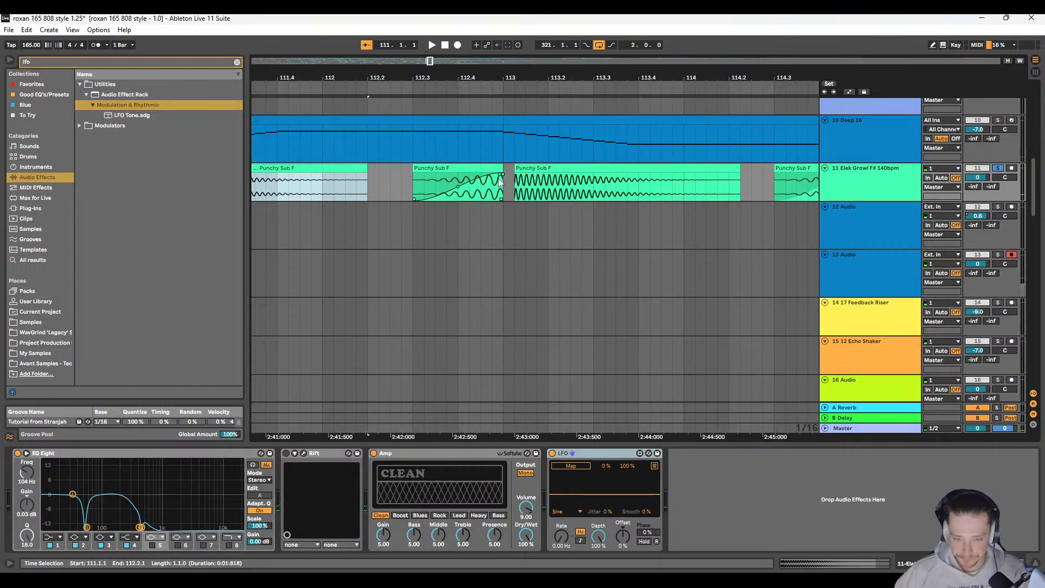
{"action": "left_click_drag", "start_coordinate": [506, 178], "coordinate": [738, 170]}
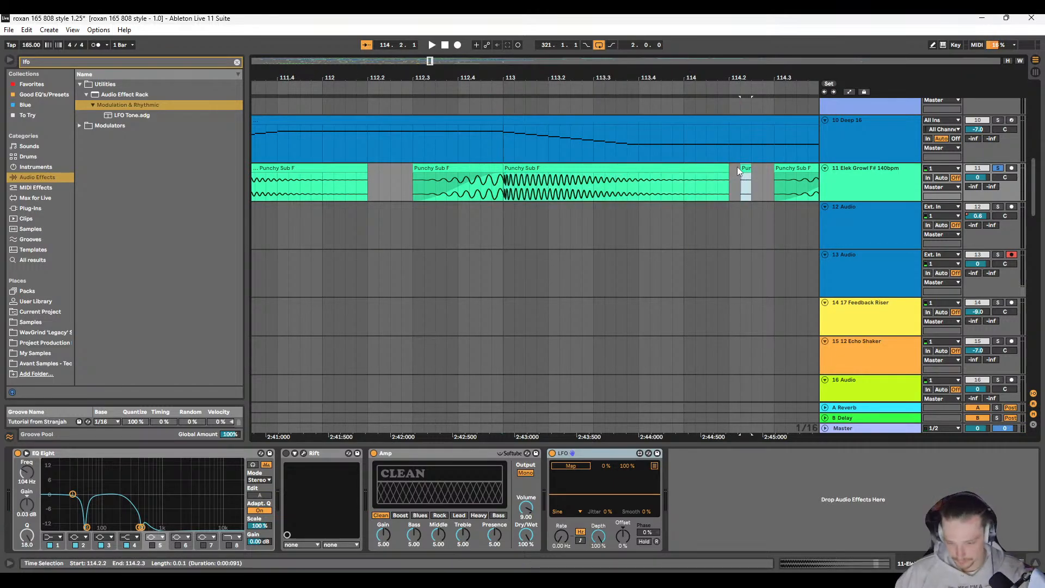
{"action": "left_click", "coordinate": [743, 168]}
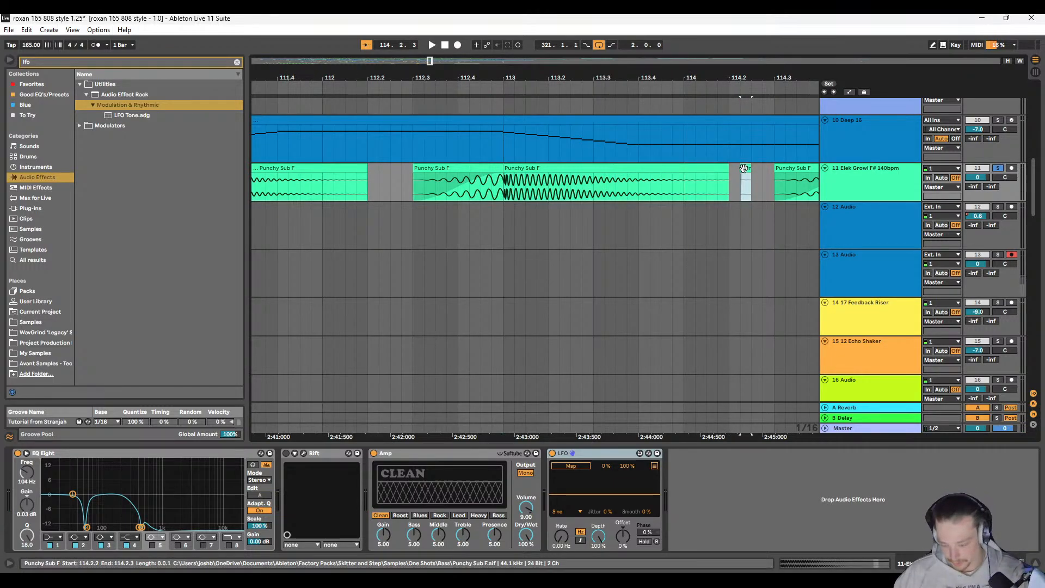
Step: Paste the copied sub hit over the main hits following the reversed lead-ins from 113.1.1 to 125.1.1 on track 11
{"action": "left_click", "coordinate": [481, 180]}
{"action": "scroll", "coordinate": [502, 188], "scroll_direction": "down", "scroll_amount": 4}
{"action": "scroll", "coordinate": [443, 192], "scroll_direction": "right", "scroll_amount": 1}
{"action": "scroll", "coordinate": [417, 189], "scroll_direction": "up", "scroll_amount": 6}
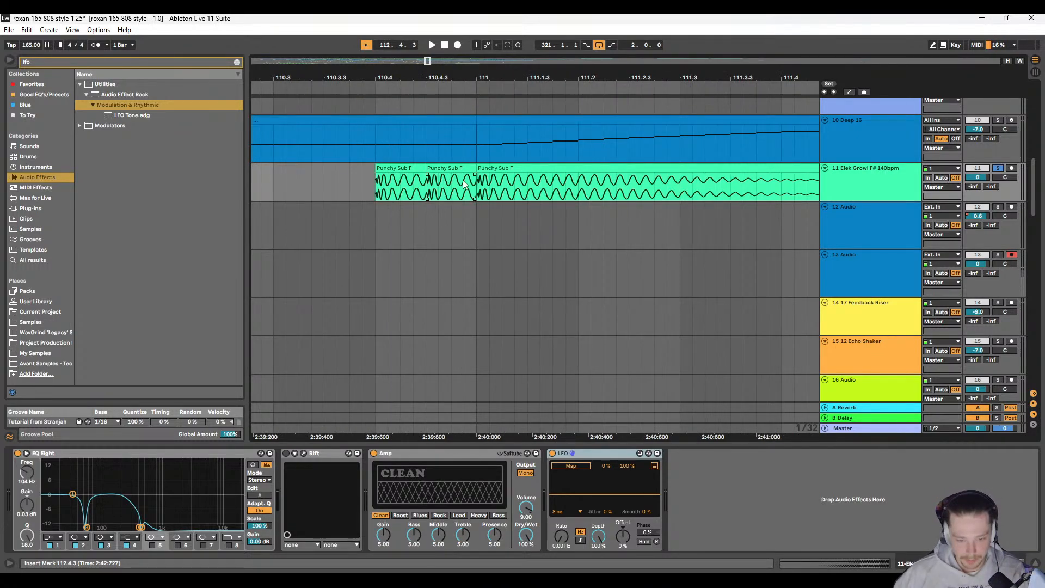
{"action": "scroll", "coordinate": [468, 186], "scroll_direction": "right", "scroll_amount": 5}
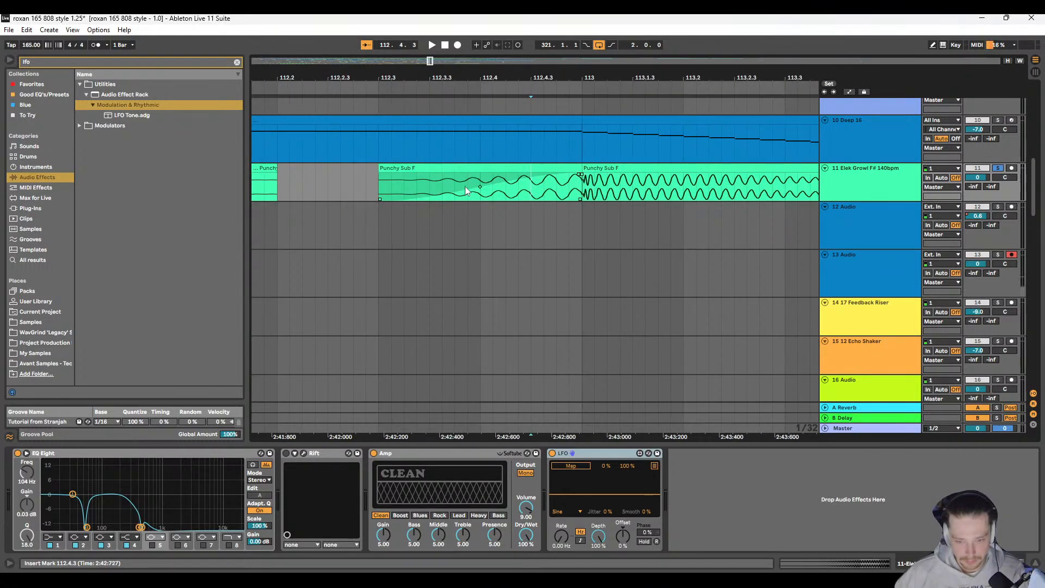
{"action": "left_click", "coordinate": [474, 165]}
{"action": "scroll", "coordinate": [440, 190], "scroll_direction": "down", "scroll_amount": 6}
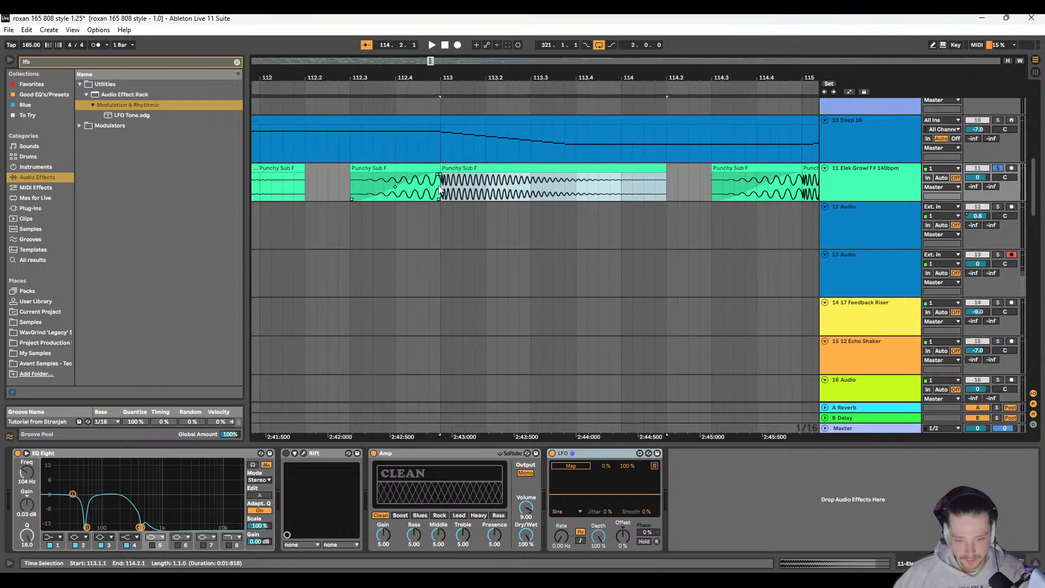
{"action": "left_click", "coordinate": [595, 169]}
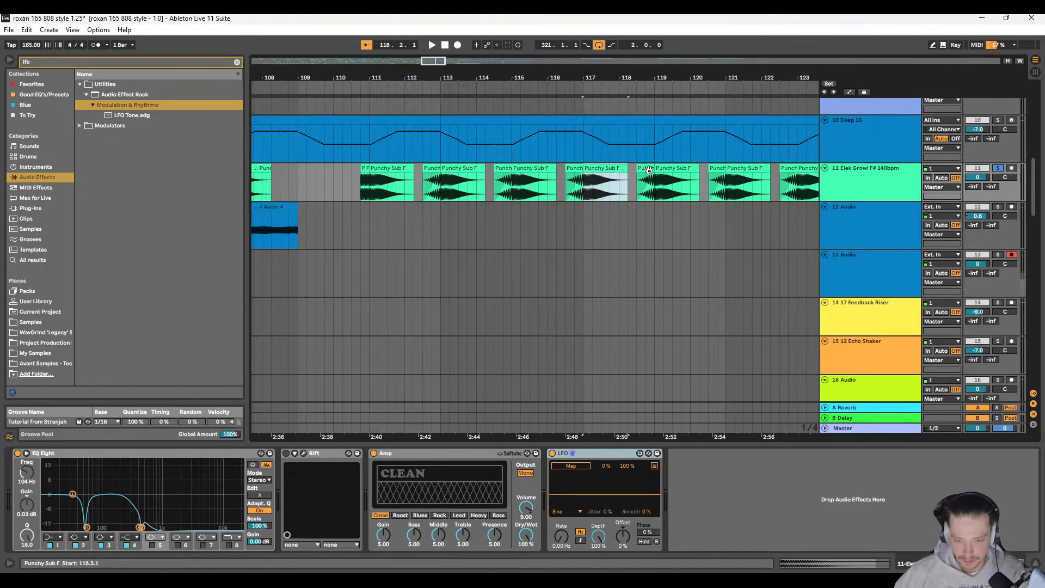
{"action": "left_click", "coordinate": [668, 169]}
{"action": "scroll", "coordinate": [667, 171], "scroll_direction": "right", "scroll_amount": 5}
{"action": "left_click", "coordinate": [604, 170]}
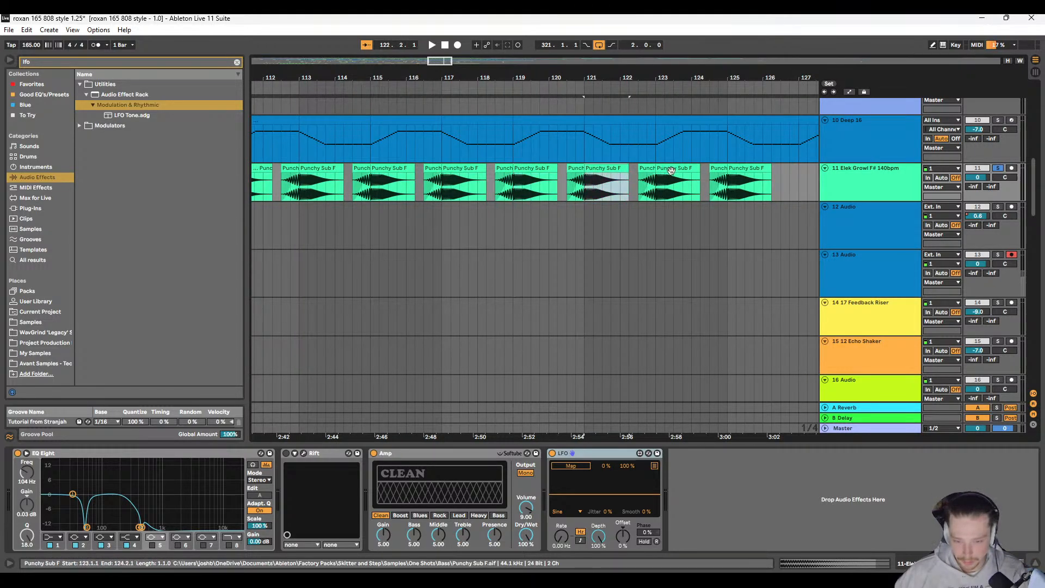
{"action": "left_click", "coordinate": [738, 170]}
Step: Paste the same sub hit over the main hits at 107.1.1, 97.1.1 and 93.1.1 on track 11
{"action": "scroll", "coordinate": [436, 220], "scroll_direction": "left", "scroll_amount": 15}
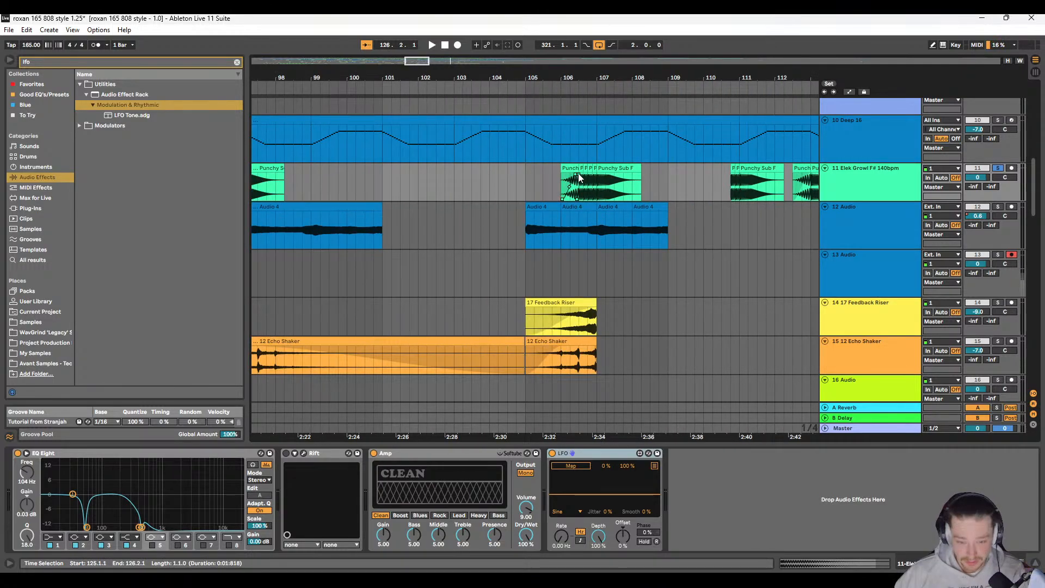
{"action": "scroll", "coordinate": [408, 197], "scroll_direction": "left", "scroll_amount": 8}
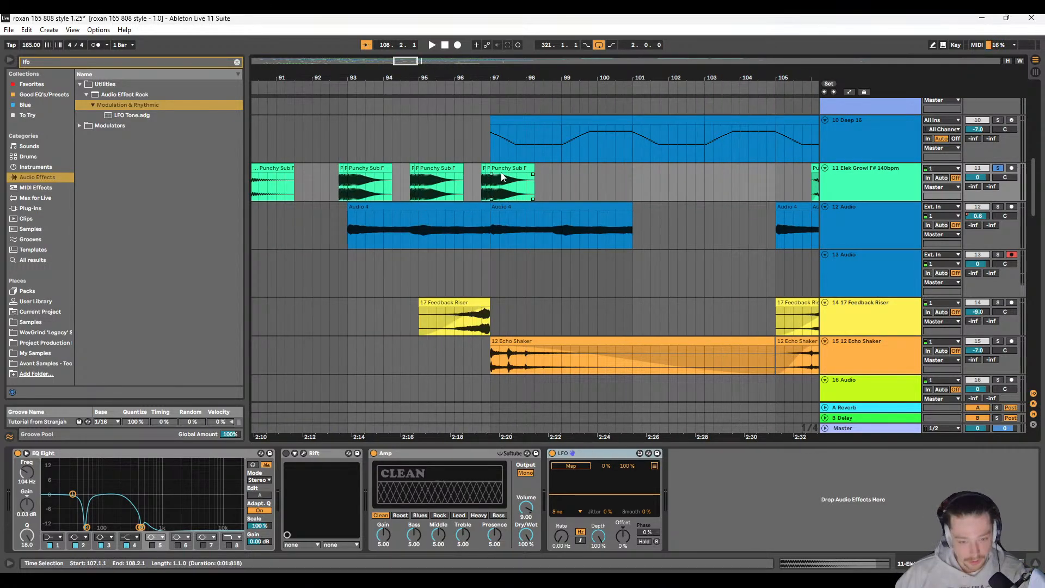
{"action": "left_click", "coordinate": [499, 166]}
{"action": "left_click", "coordinate": [385, 169]}
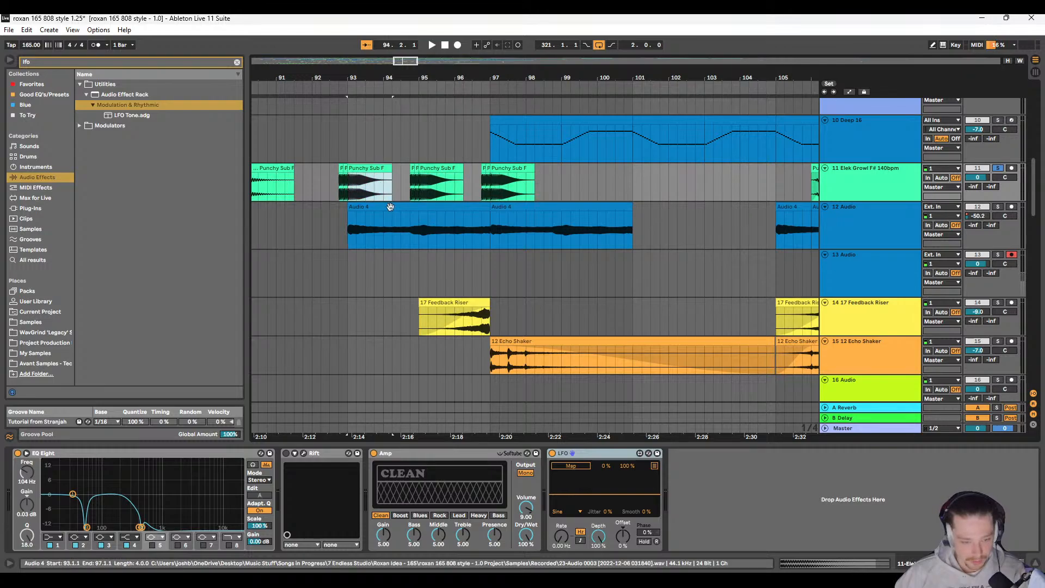
Step: Replace the long hit at 89.1.1 with the copied hit, double its warp BPM to 660, extend it to 91.3.1 and play it
{"action": "scroll", "coordinate": [436, 180], "scroll_direction": "left", "scroll_amount": 8}
{"action": "left_click", "coordinate": [520, 167]}
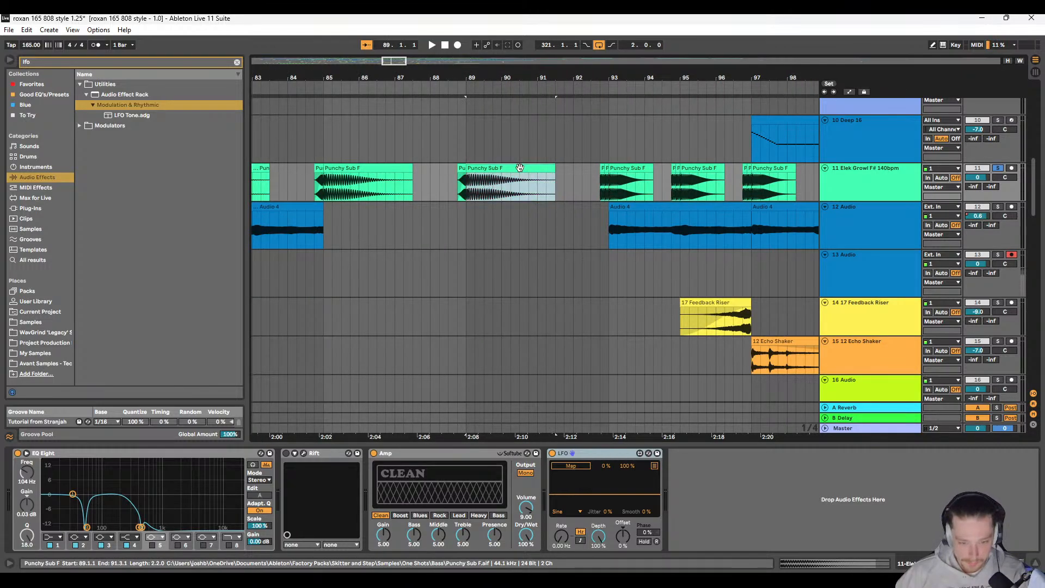
{"action": "double_click", "coordinate": [520, 168]}
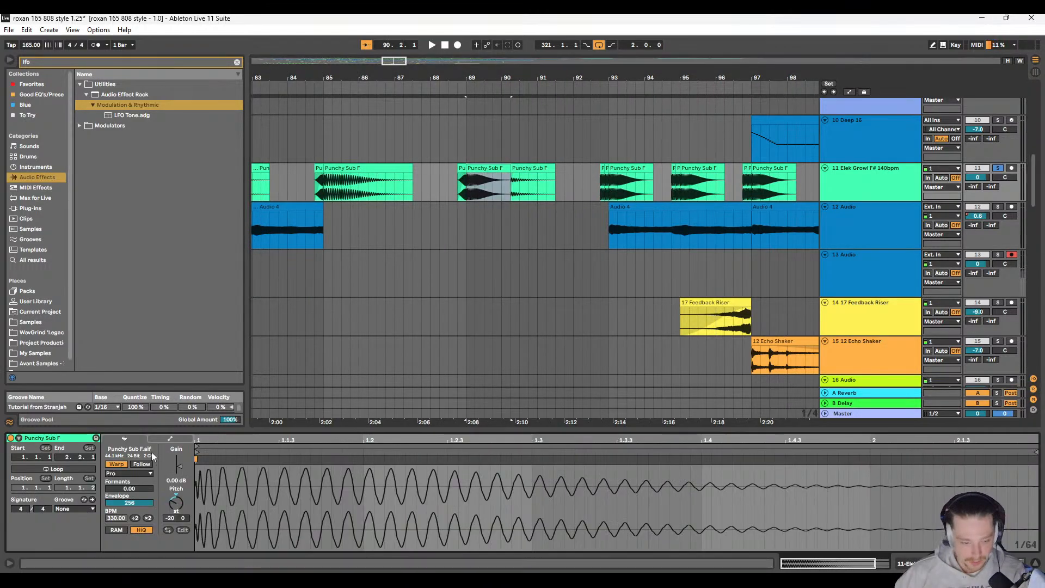
{"action": "left_click", "coordinate": [147, 519]}
{"action": "left_click_drag", "start_coordinate": [506, 169], "coordinate": [554, 170]}
{"action": "left_click", "coordinate": [459, 191]}
{"action": "key", "text": "space"}
{"action": "scroll", "coordinate": [446, 200], "scroll_direction": "left", "scroll_amount": 4}
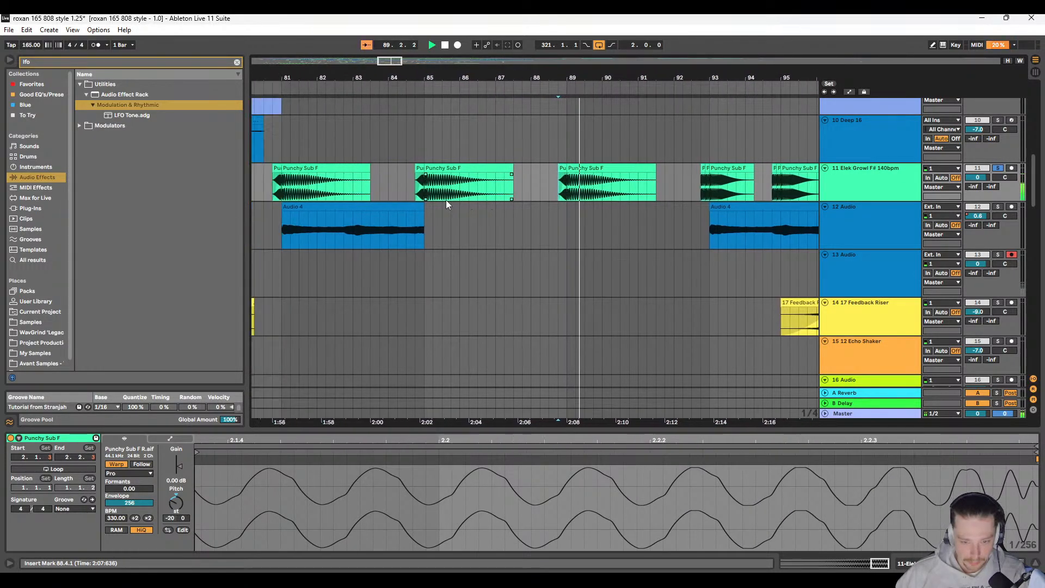
Step: Paste the stretched 660 BPM sub hit over the long hits at 85.1.1 and 81.1.1 on track 11
{"action": "left_click", "coordinate": [700, 168]}
{"action": "left_click", "coordinate": [576, 167]}
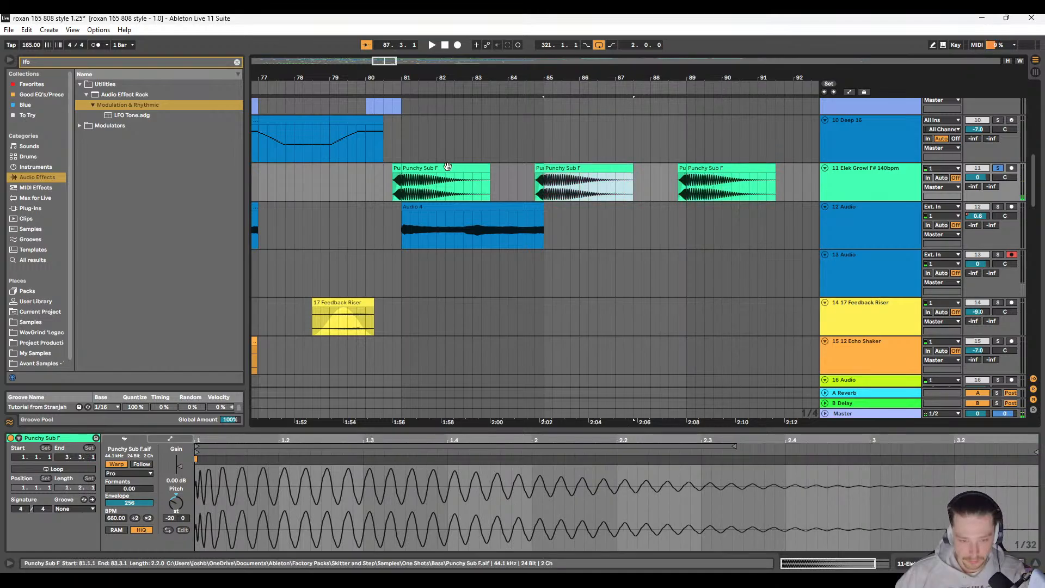
{"action": "left_click", "coordinate": [443, 167]}
{"action": "key", "text": "ctrl+c"}
Step: Copy the 330 BPM sub hit at 95.1.1 and paste it over the main hits at 73.4.1, 68.4.1 and 57.4.1 on track 11
{"action": "scroll", "coordinate": [549, 191], "scroll_direction": "right", "scroll_amount": 4}
{"action": "left_click", "coordinate": [708, 167]}
{"action": "scroll", "coordinate": [343, 210], "scroll_direction": "left", "scroll_amount": 10}
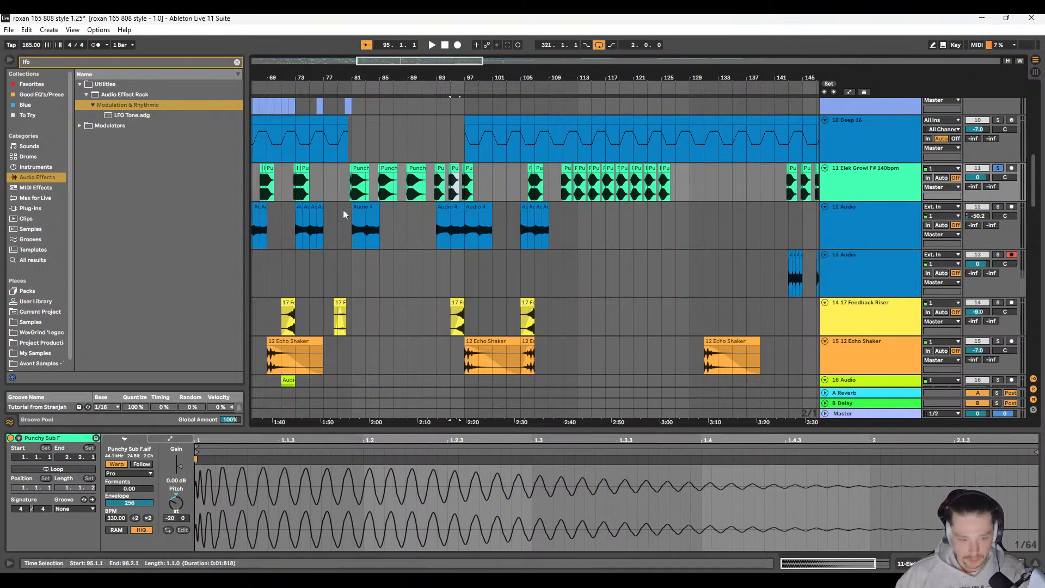
{"action": "left_click", "coordinate": [341, 183]}
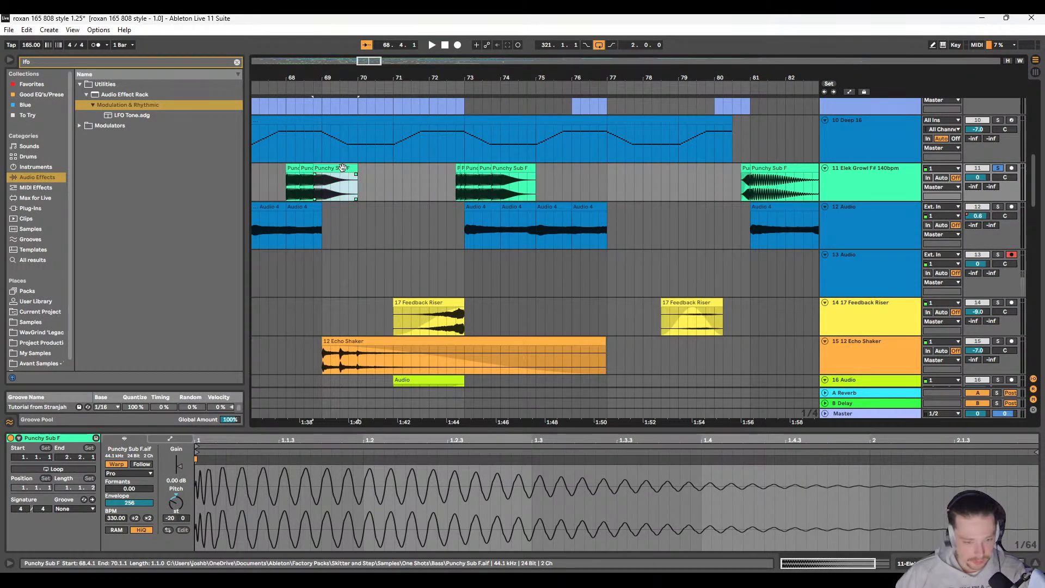
{"action": "scroll", "coordinate": [344, 200], "scroll_direction": "left", "scroll_amount": 6}
{"action": "scroll", "coordinate": [381, 194], "scroll_direction": "left", "scroll_amount": 3}
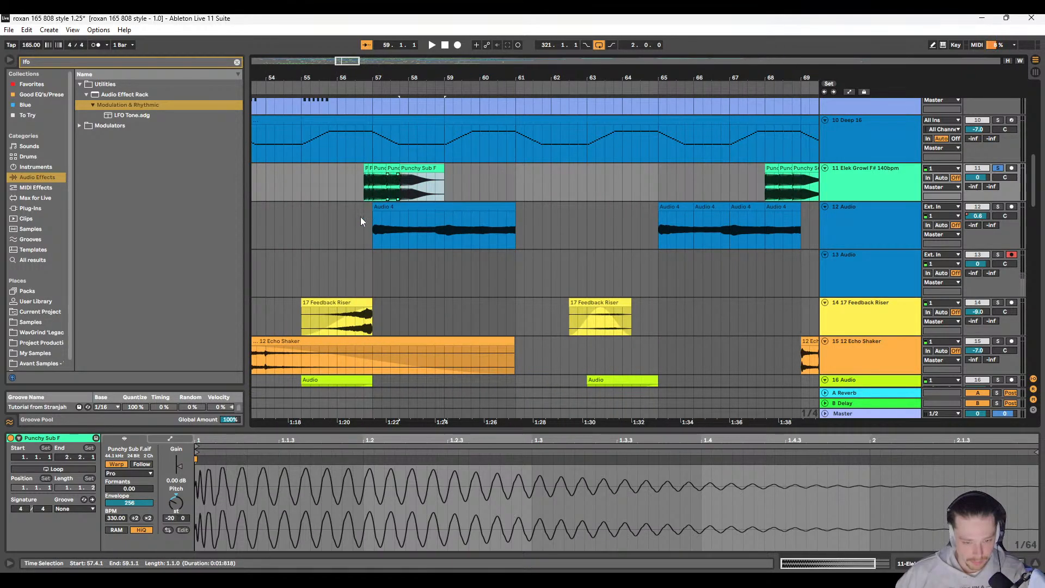
{"action": "scroll", "coordinate": [362, 215], "scroll_direction": "left", "scroll_amount": 7}
Step: Copy the 660 BPM sub hit at bar 81 and paste it over the long hits from 45.4.1 back to 25.4.1 on track 11, then play them
{"action": "left_click", "coordinate": [452, 170]}
{"action": "scroll", "coordinate": [455, 174], "scroll_direction": "down", "scroll_amount": 5}
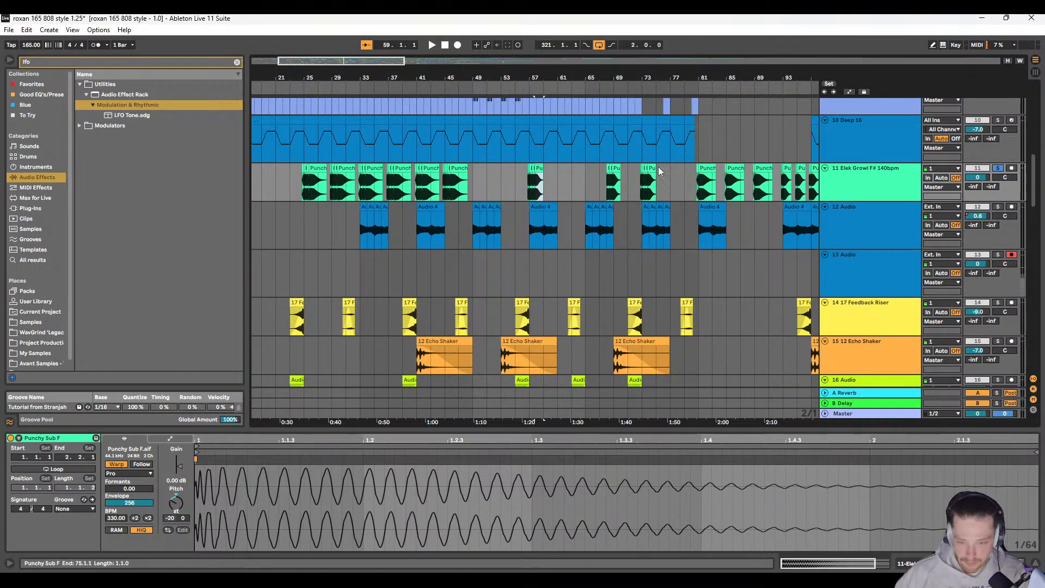
{"action": "left_click", "coordinate": [706, 180]}
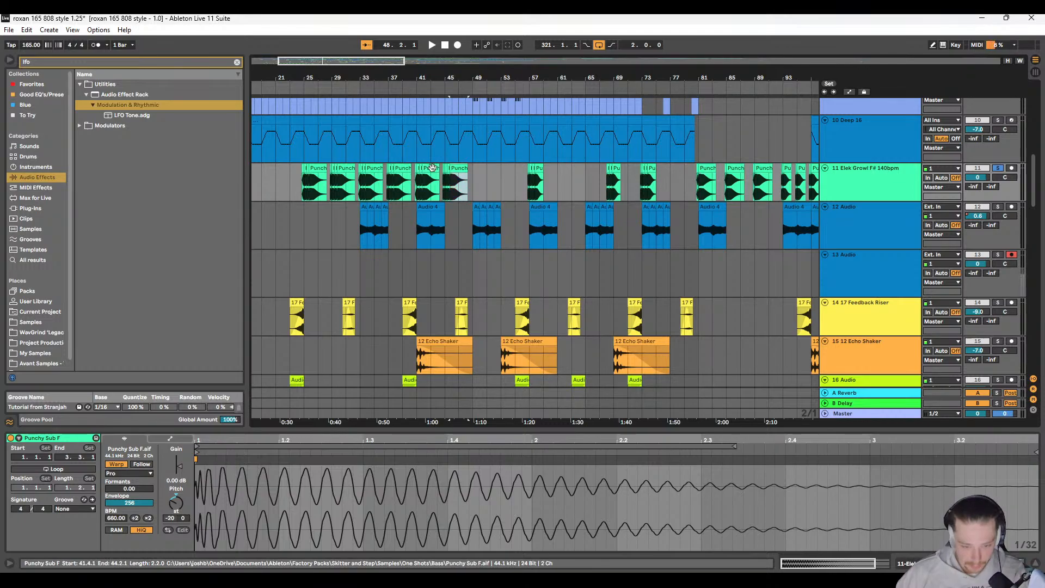
{"action": "left_click", "coordinate": [403, 168]}
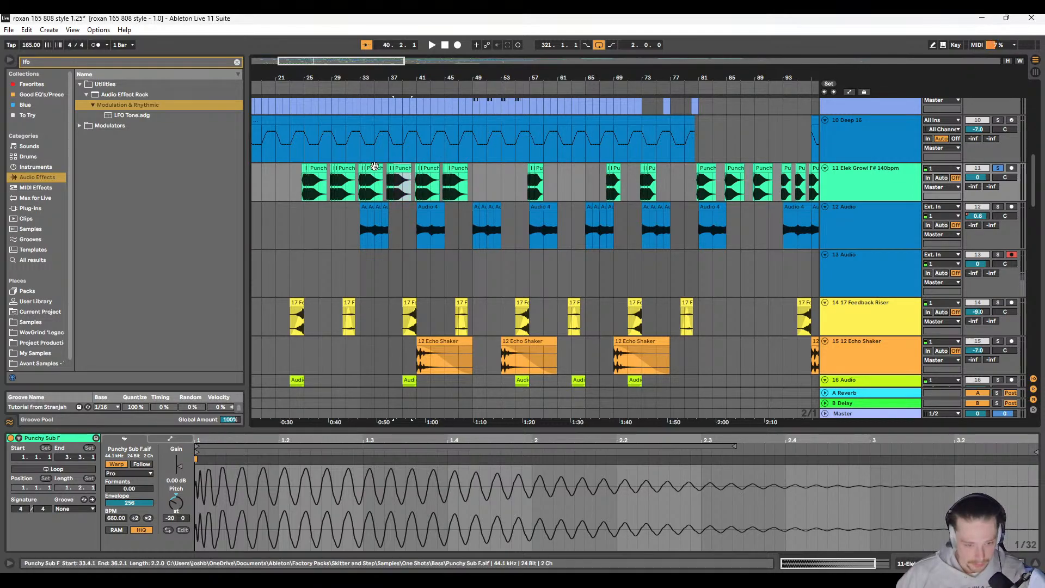
{"action": "left_click", "coordinate": [343, 173]}
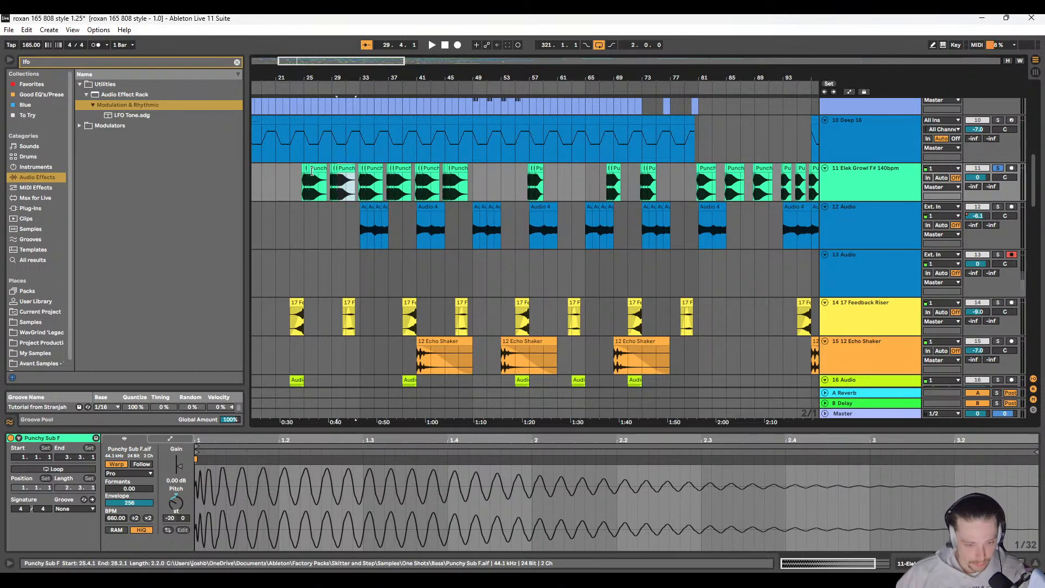
{"action": "scroll", "coordinate": [325, 211], "scroll_direction": "left", "scroll_amount": 3}
{"action": "scroll", "coordinate": [327, 211], "scroll_direction": "down", "scroll_amount": 5}
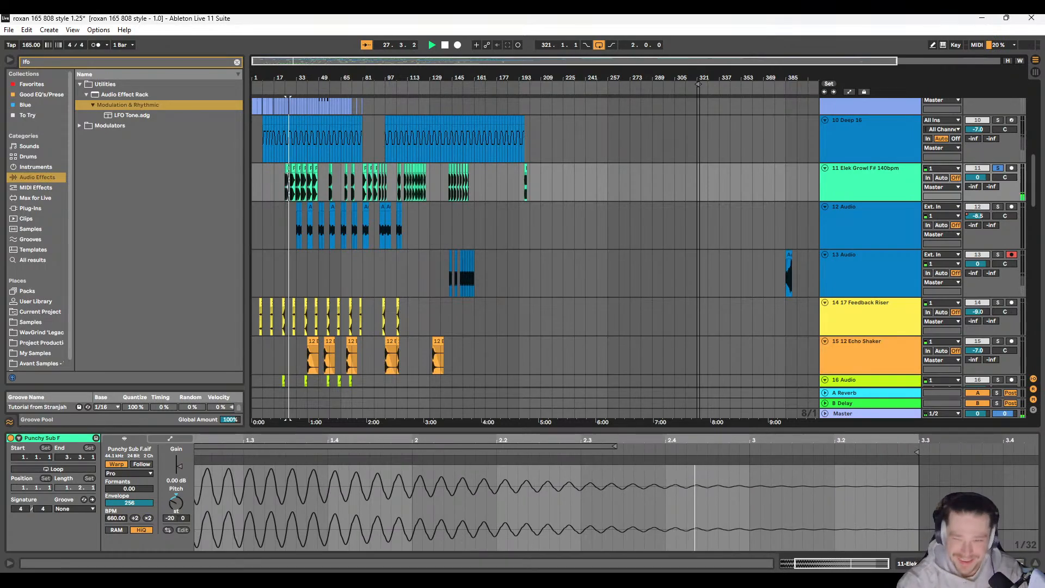
Step: Stop playback and adjust the short fade-in at the start of the sub hit at 29.2.3 on track 11
{"action": "scroll", "coordinate": [254, 146], "scroll_direction": "up", "scroll_amount": 4}
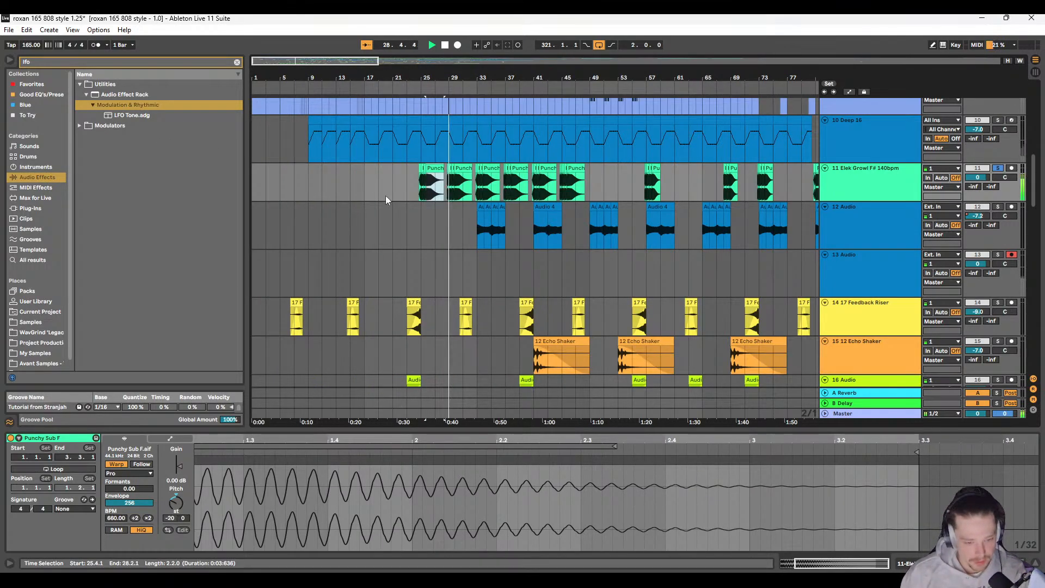
{"action": "scroll", "coordinate": [386, 195], "scroll_direction": "up", "scroll_amount": 2}
{"action": "scroll", "coordinate": [414, 193], "scroll_direction": "right", "scroll_amount": 2}
{"action": "scroll", "coordinate": [464, 187], "scroll_direction": "up", "scroll_amount": 2}
{"action": "scroll", "coordinate": [463, 189], "scroll_direction": "up", "scroll_amount": 4}
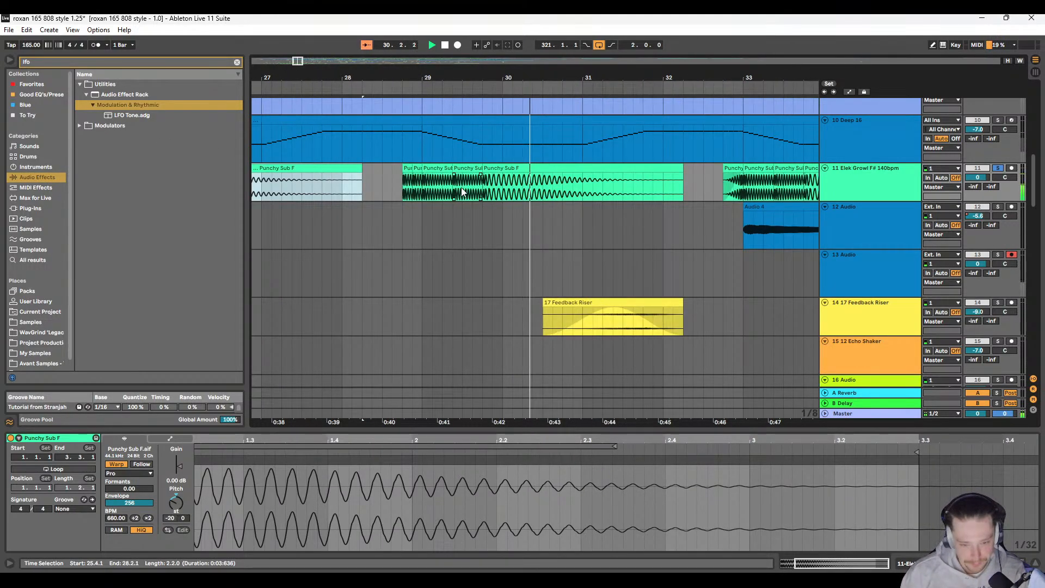
{"action": "left_click", "coordinate": [462, 188]}
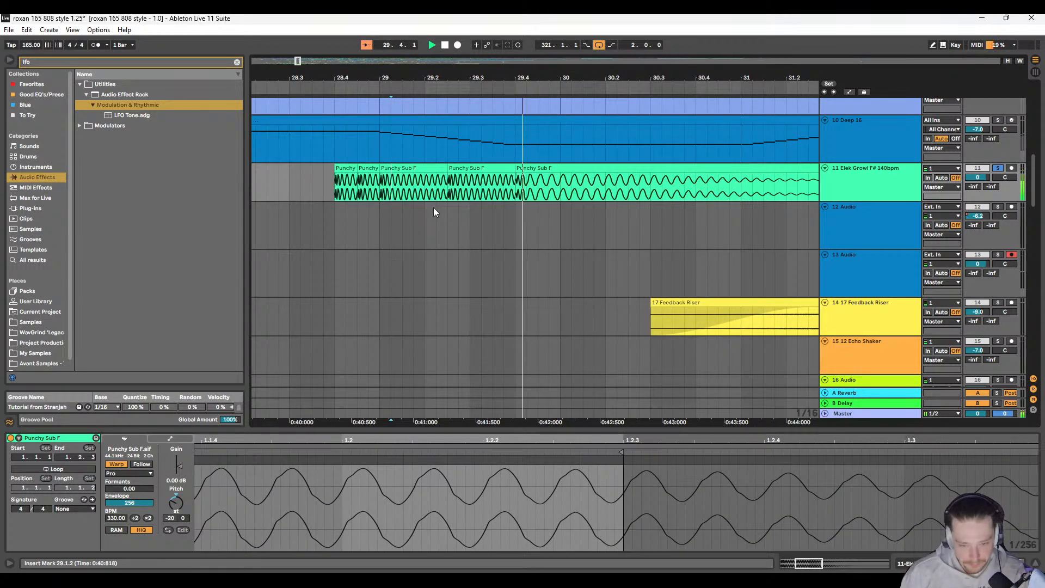
{"action": "key", "text": "space"}
{"action": "scroll", "coordinate": [446, 188], "scroll_direction": "up", "scroll_amount": 3}
{"action": "left_click", "coordinate": [449, 181]}
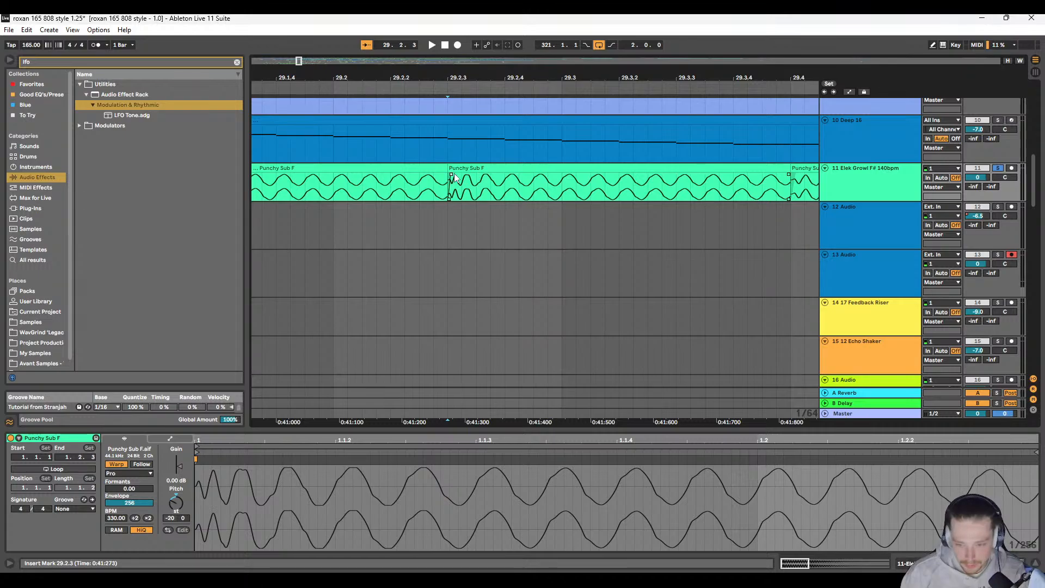
Step: Copy the sub hit at 29.2.3 and paste it over the preceding hit at 29.1.1 on track 11
{"action": "left_click", "coordinate": [466, 167]}
{"action": "scroll", "coordinate": [452, 182], "scroll_direction": "left", "scroll_amount": 2}
{"action": "left_click", "coordinate": [431, 167]}
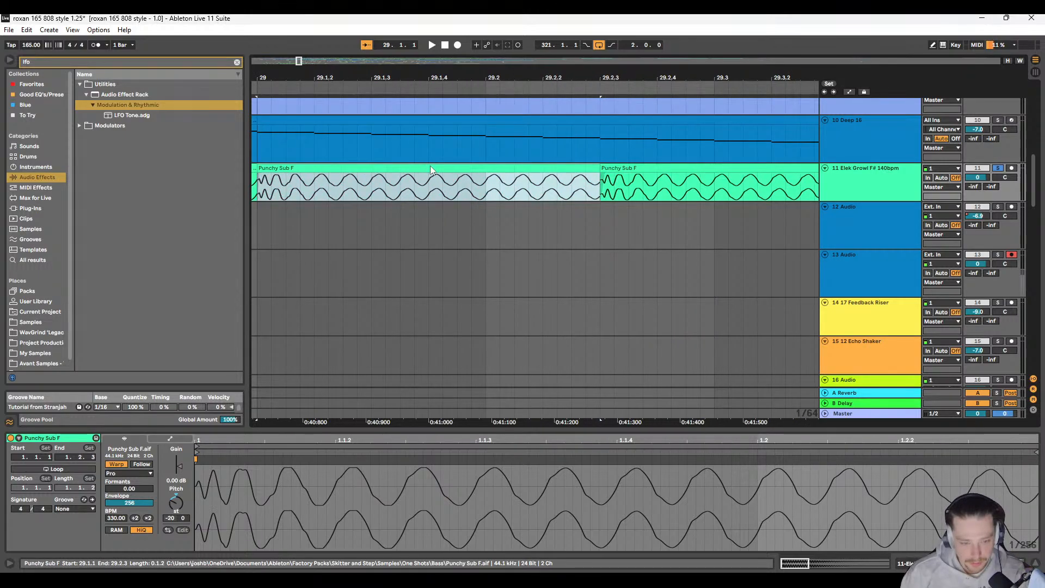
{"action": "key", "text": "ctrl+c"}
{"action": "scroll", "coordinate": [401, 184], "scroll_direction": "down", "scroll_amount": 4}
{"action": "scroll", "coordinate": [392, 189], "scroll_direction": "left", "scroll_amount": 10}
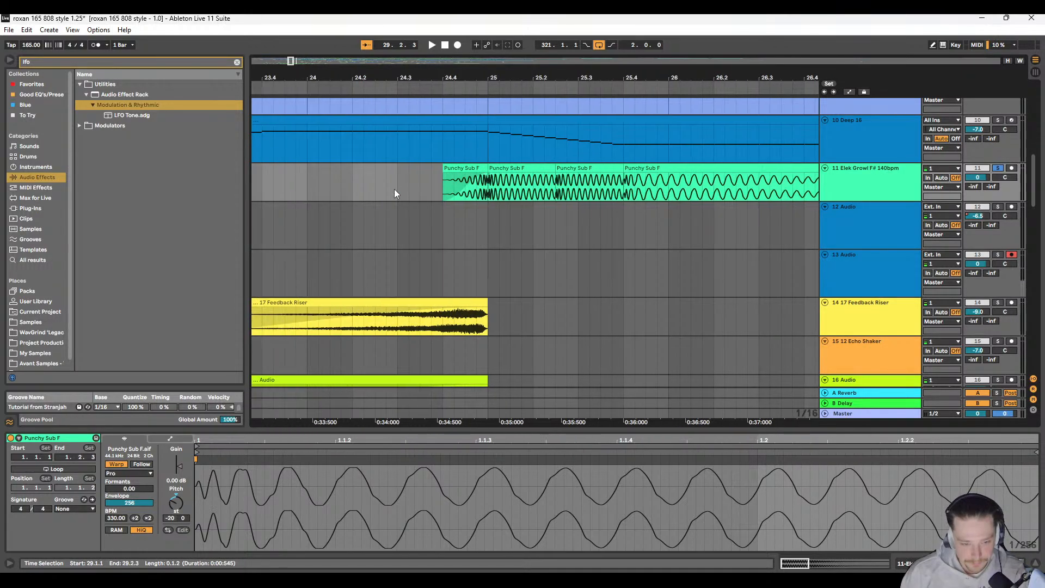
Step: Play the track 11 sub sequence from 24.4.1 and follow it up to the hit group at bar 29
{"action": "left_click", "coordinate": [440, 183]}
{"action": "key", "text": "space"}
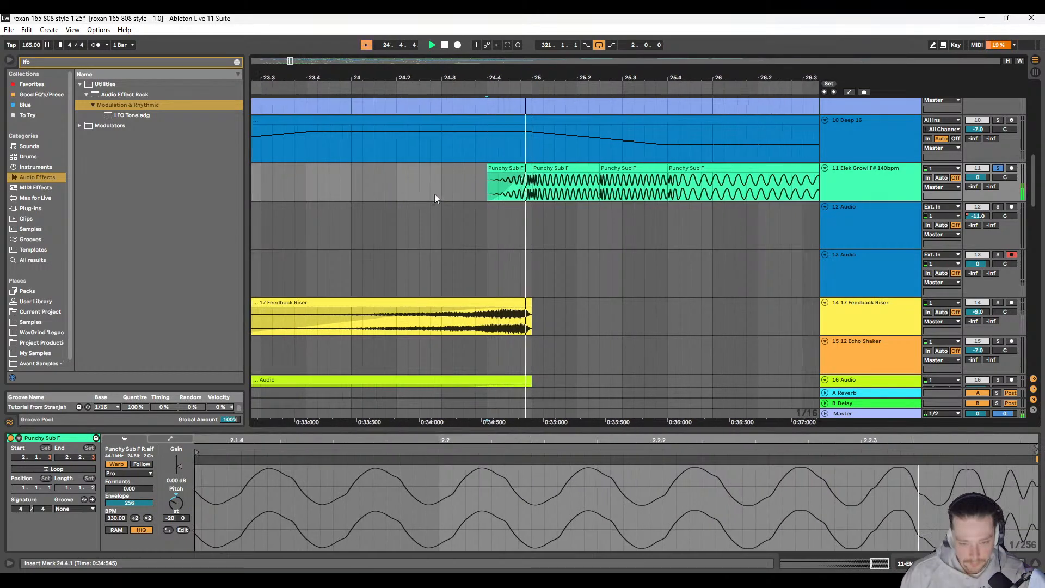
{"action": "scroll", "coordinate": [429, 202], "scroll_direction": "right", "scroll_amount": 3}
{"action": "scroll", "coordinate": [387, 206], "scroll_direction": "down", "scroll_amount": 5}
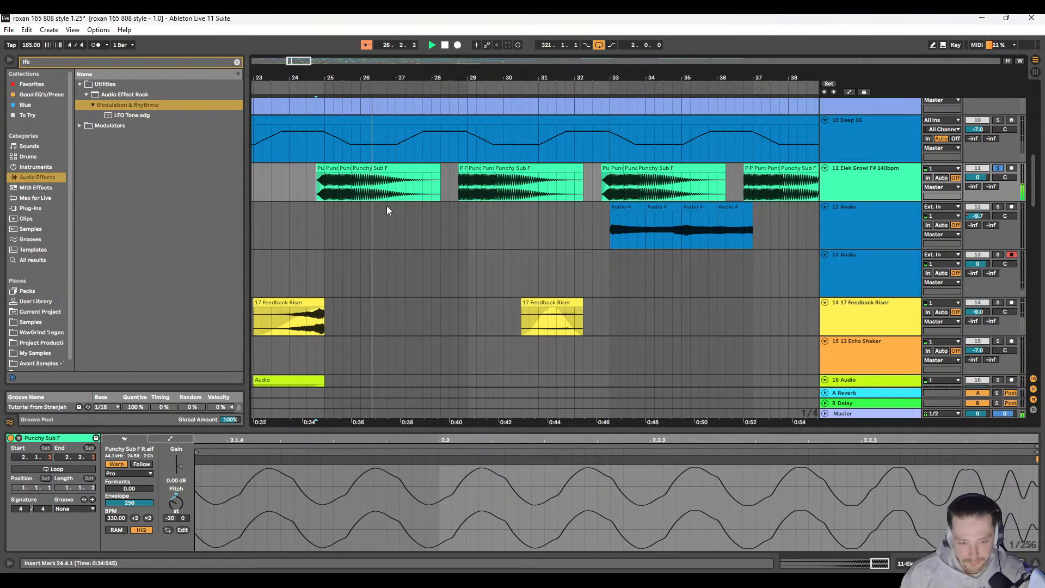
{"action": "scroll", "coordinate": [383, 199], "scroll_direction": "right", "scroll_amount": 3}
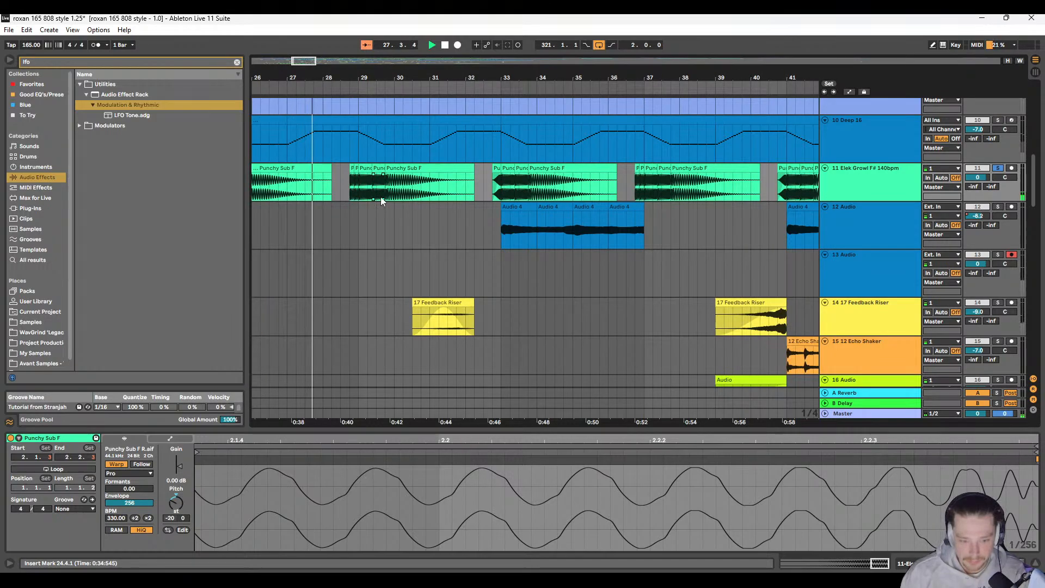
{"action": "scroll", "coordinate": [362, 188], "scroll_direction": "up", "scroll_amount": 5}
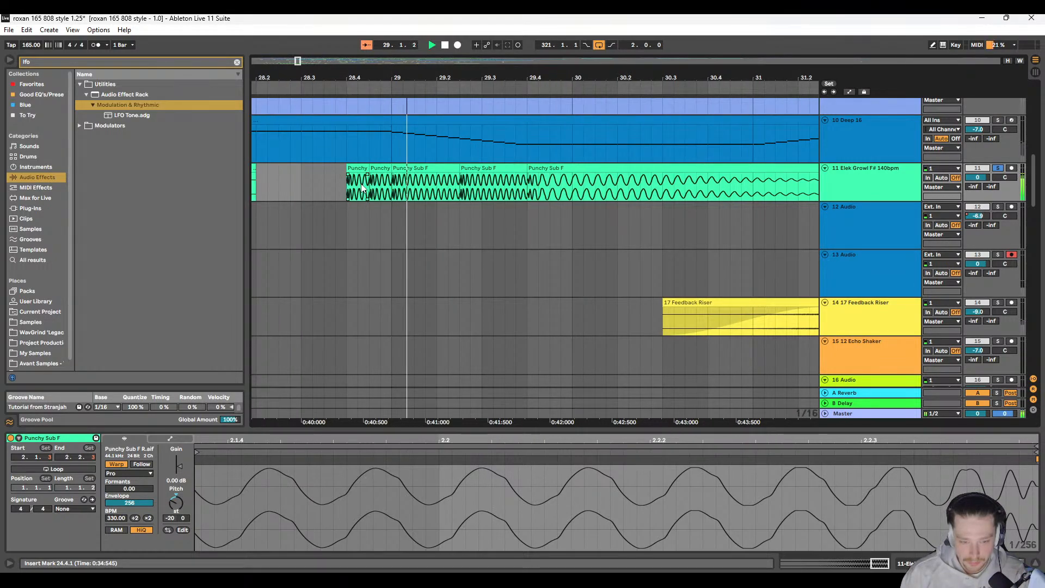
Step: Copy the three sub hits spanning 29.1.1 to 32.2.1 and paste them over the matching groups from 33.1.1 to 45.1.1 on track 11
{"action": "scroll", "coordinate": [363, 188], "scroll_direction": "right", "scroll_amount": 2}
{"action": "scroll", "coordinate": [363, 189], "scroll_direction": "down", "scroll_amount": 3}
{"action": "left_click", "coordinate": [329, 168]}
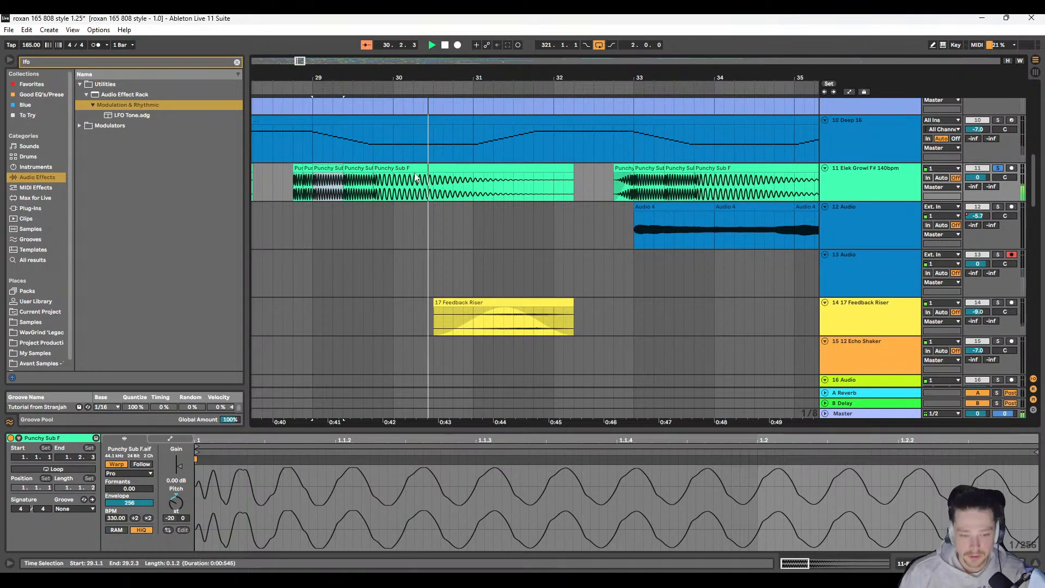
{"action": "left_click", "coordinate": [406, 169], "text": "shift"}
{"action": "scroll", "coordinate": [450, 184], "scroll_direction": "right", "scroll_amount": 3}
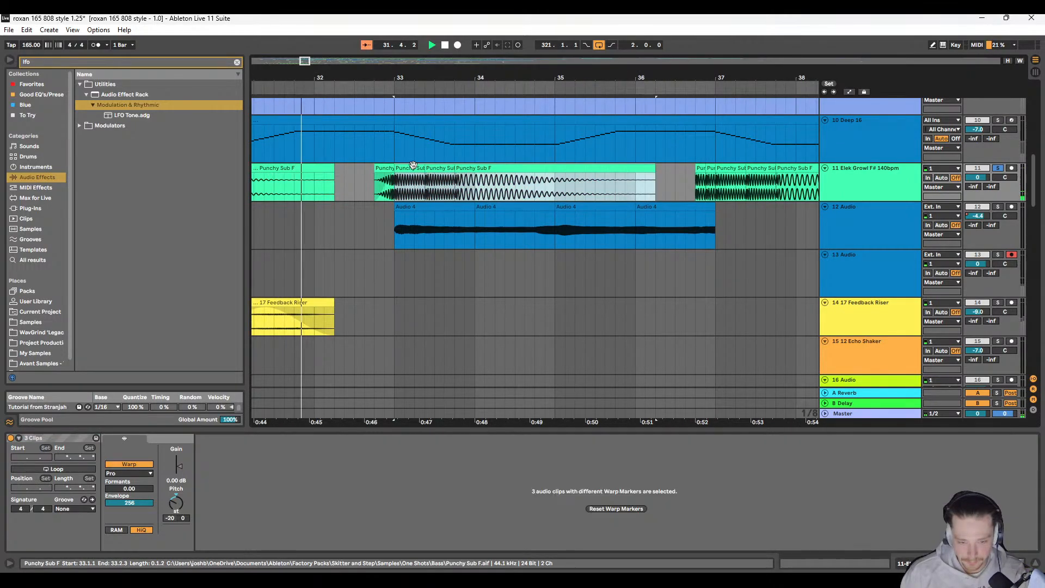
{"action": "scroll", "coordinate": [329, 169], "scroll_direction": "right", "scroll_amount": 5}
{"action": "scroll", "coordinate": [370, 169], "scroll_direction": "right", "scroll_amount": 3}
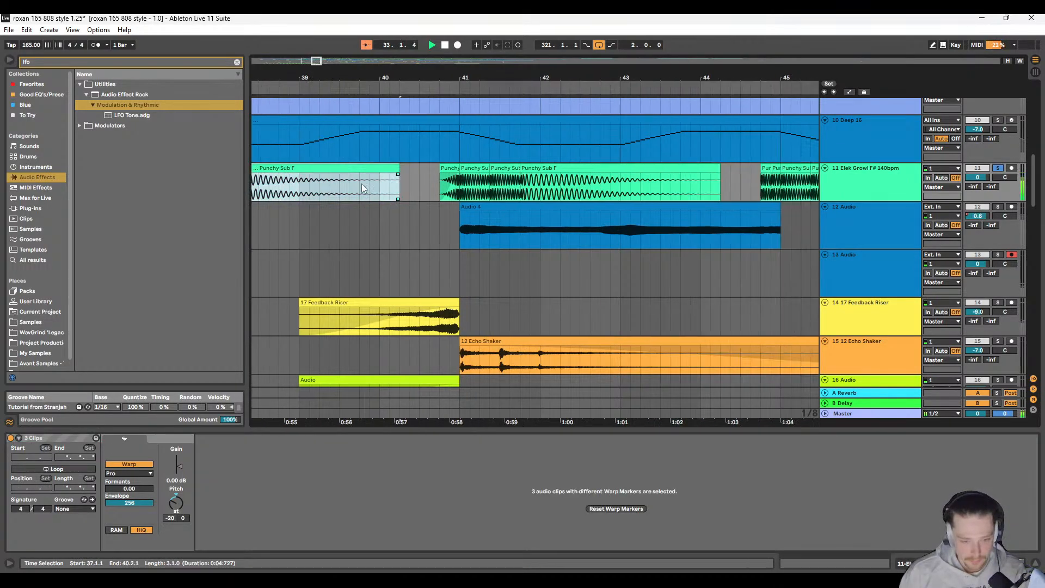
{"action": "scroll", "coordinate": [411, 168], "scroll_direction": "right", "scroll_amount": 6}
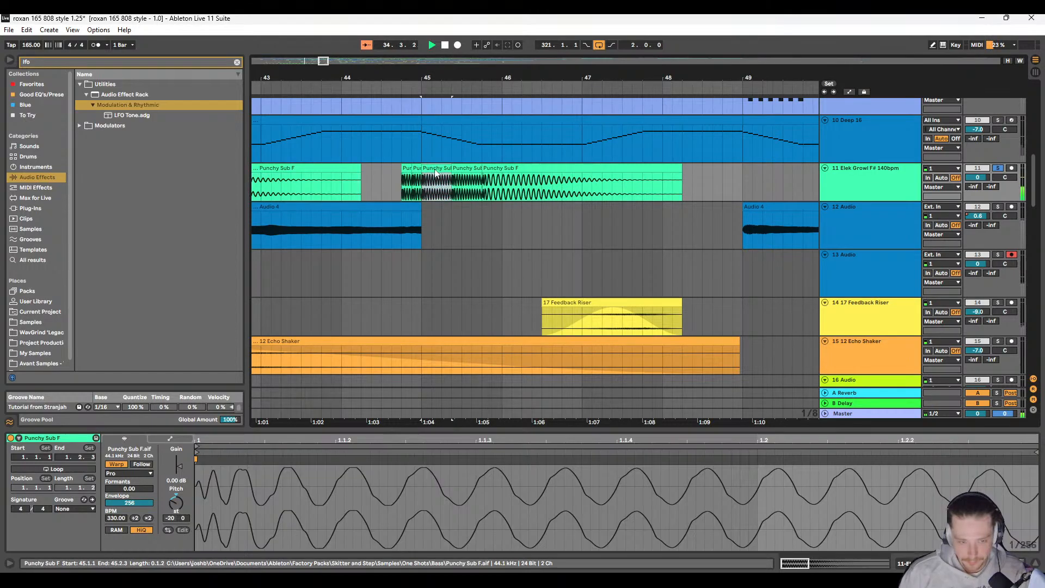
{"action": "scroll", "coordinate": [459, 177], "scroll_direction": "down", "scroll_amount": 8}
{"action": "left_click_drag", "start_coordinate": [458, 178], "coordinate": [415, 181]}
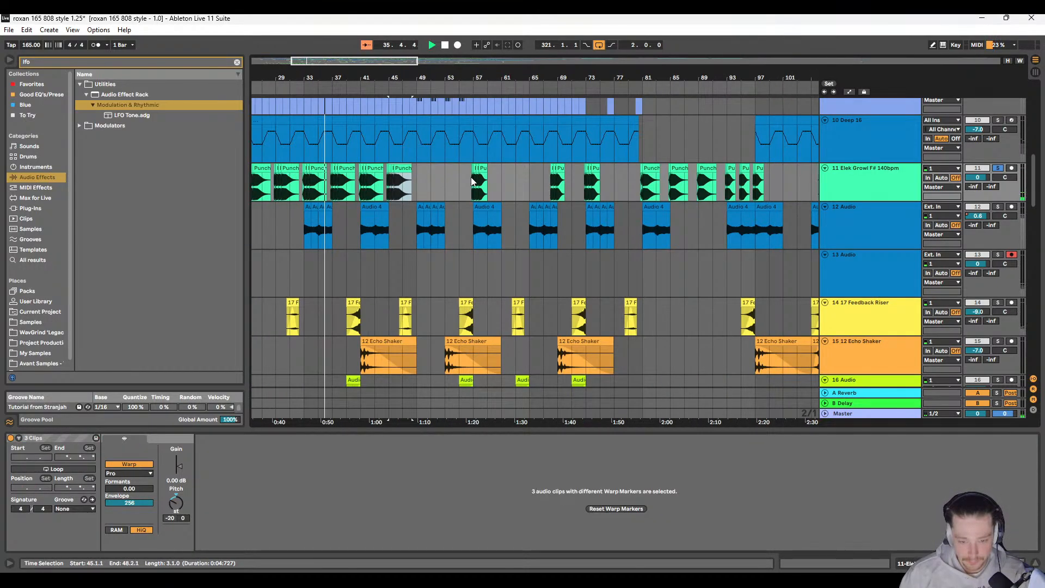
Step: Adjust the fade at the start of the short lead-in sub hit at 56.4.1 on track 11
{"action": "scroll", "coordinate": [415, 181], "scroll_direction": "up", "scroll_amount": 5}
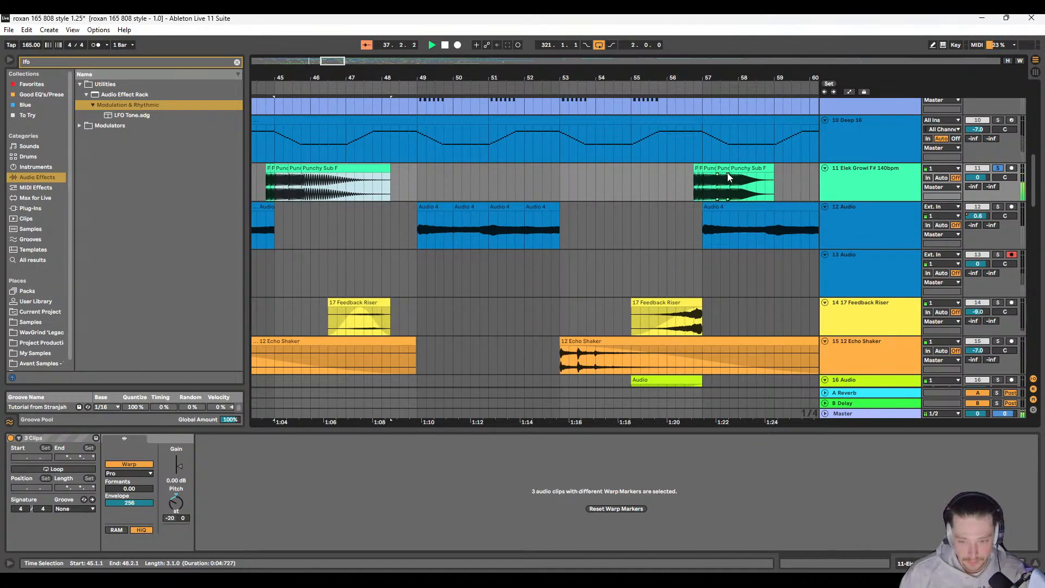
{"action": "scroll", "coordinate": [722, 182], "scroll_direction": "up", "scroll_amount": 5}
{"action": "left_click_drag", "start_coordinate": [648, 186], "coordinate": [333, 192]}
{"action": "key", "text": "space"}
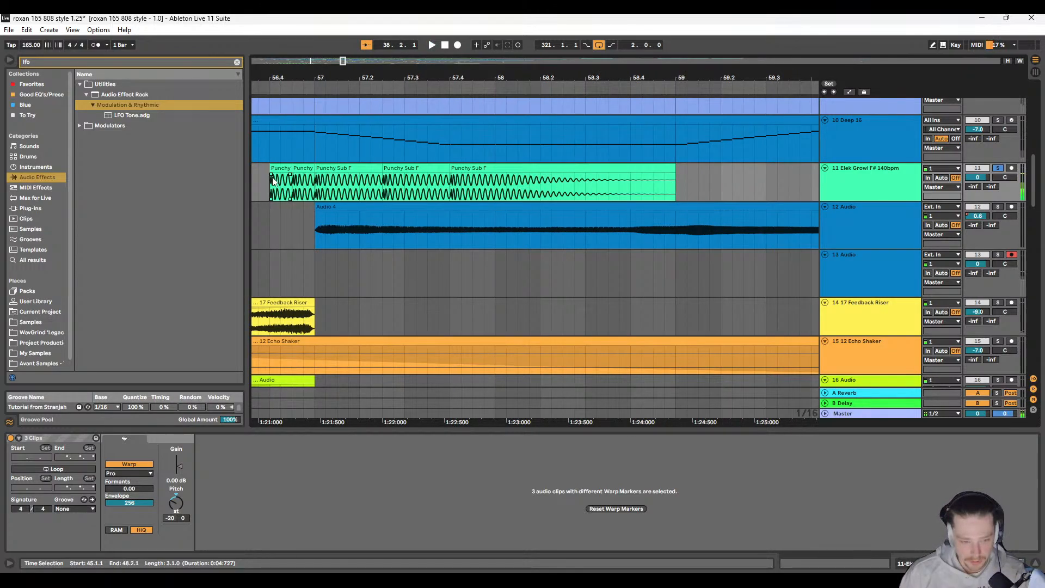
{"action": "key", "text": "space"}
Step: Play the sub hit group on track 11 from its start at 56.4.1
{"action": "key", "text": "space"}
{"action": "scroll", "coordinate": [438, 187], "scroll_direction": "down", "scroll_amount": 8}
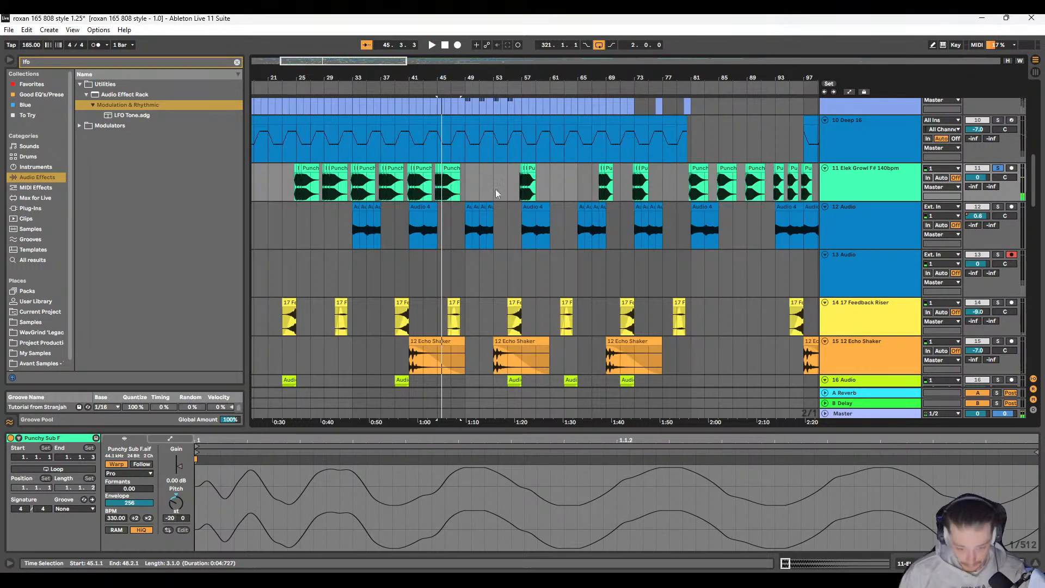
{"action": "left_click", "coordinate": [518, 185]}
{"action": "scroll", "coordinate": [516, 186], "scroll_direction": "up", "scroll_amount": 8}
{"action": "left_click", "coordinate": [516, 186]}
{"action": "key", "text": "space"}
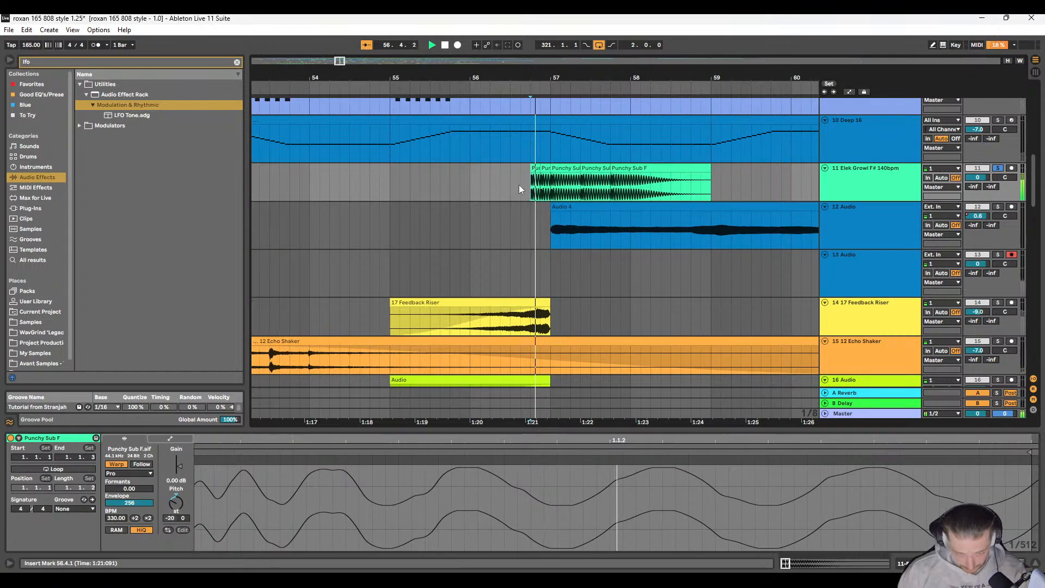
Step: Adjust the short fade-in on the sub hit at 57.2.3 and play the group from 57.1.2
{"action": "scroll", "coordinate": [451, 190], "scroll_direction": "up", "scroll_amount": 5}
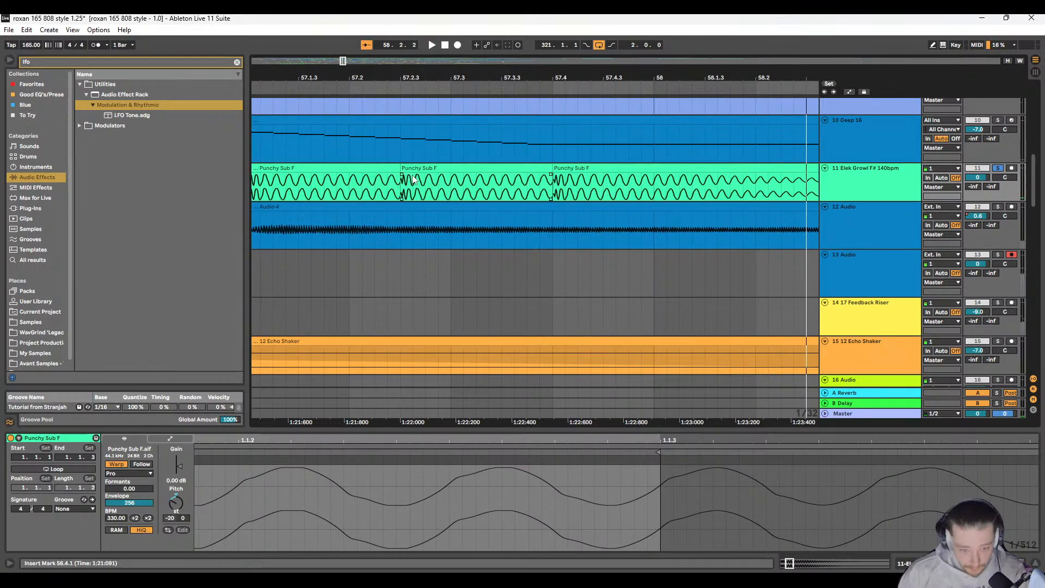
{"action": "scroll", "coordinate": [406, 181], "scroll_direction": "up", "scroll_amount": 3}
{"action": "left_click_drag", "start_coordinate": [403, 178], "coordinate": [409, 179]}
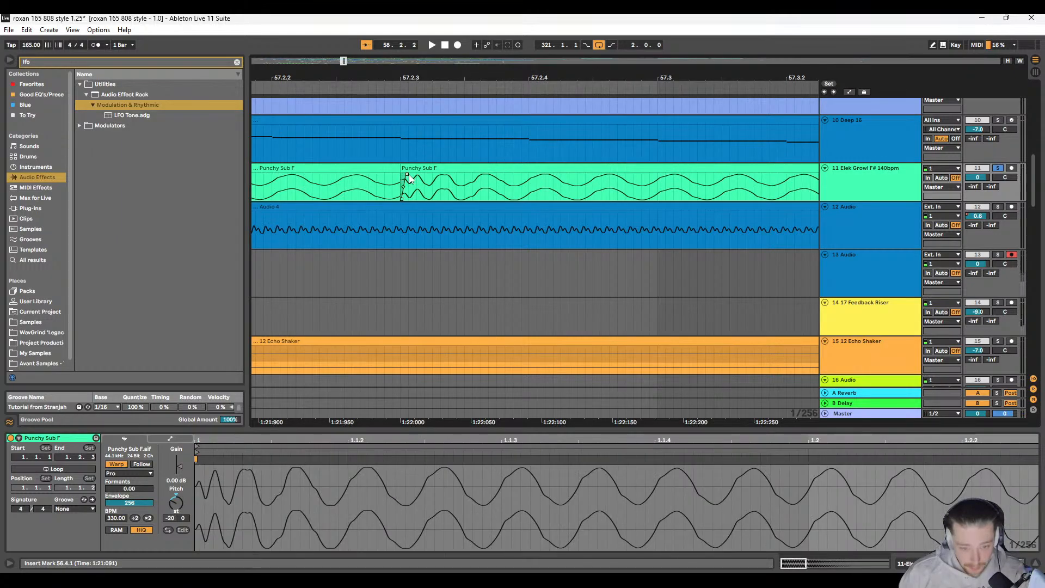
{"action": "scroll", "coordinate": [409, 179], "scroll_direction": "down", "scroll_amount": 10}
{"action": "key", "text": "space"}
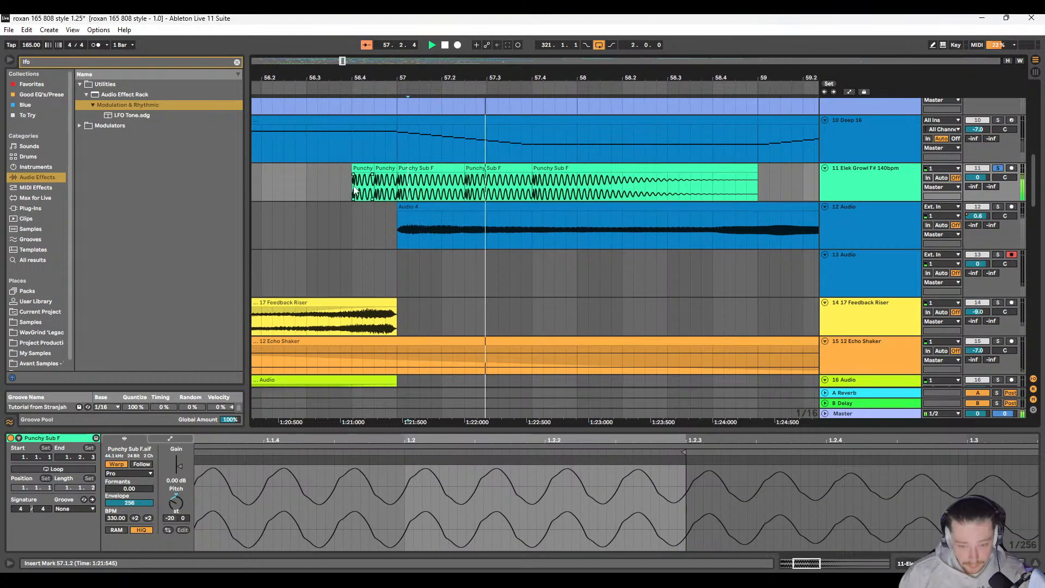
Step: Play the sub hit group at bar 68 from 68.1.3 and again from 67.4.4 to check the transitions between hits
{"action": "scroll", "coordinate": [354, 190], "scroll_direction": "down", "scroll_amount": 8}
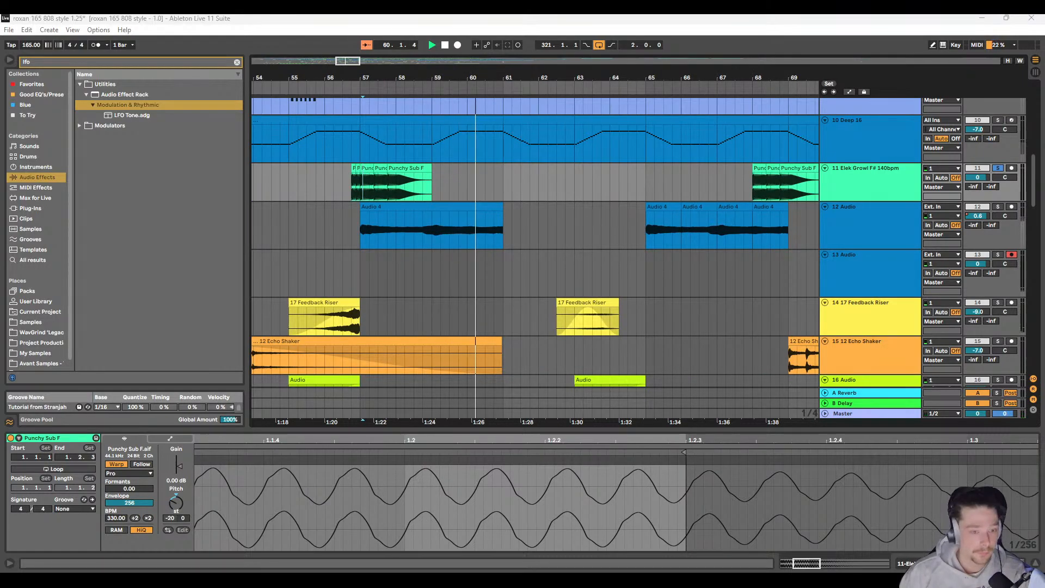
{"action": "scroll", "coordinate": [528, 204], "scroll_direction": "right", "scroll_amount": 6}
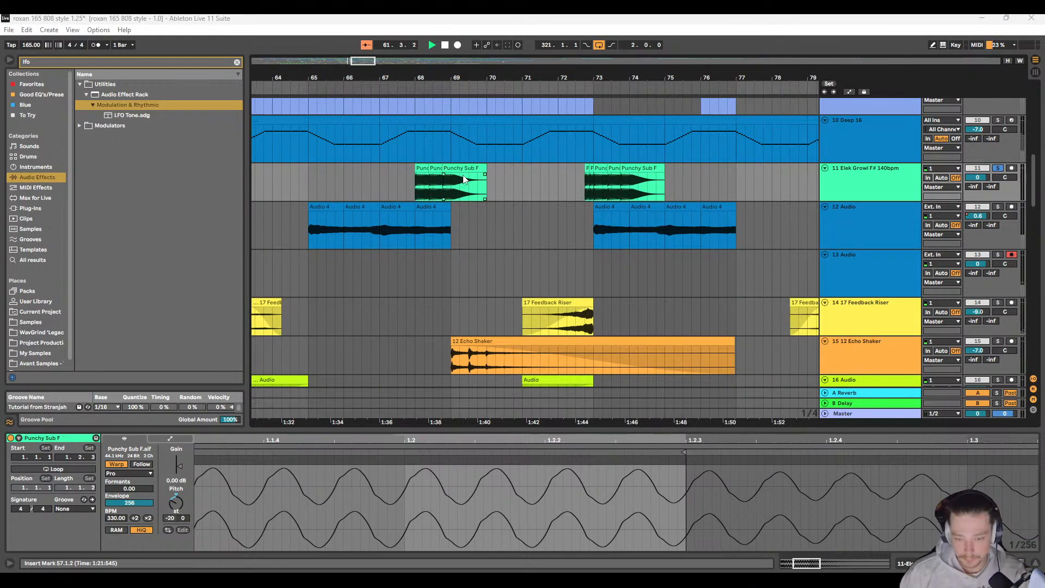
{"action": "scroll", "coordinate": [429, 188], "scroll_direction": "up", "scroll_amount": 8}
{"action": "left_click", "coordinate": [384, 187]}
{"action": "key", "text": "space"}
{"action": "scroll", "coordinate": [430, 197], "scroll_direction": "up", "scroll_amount": 8}
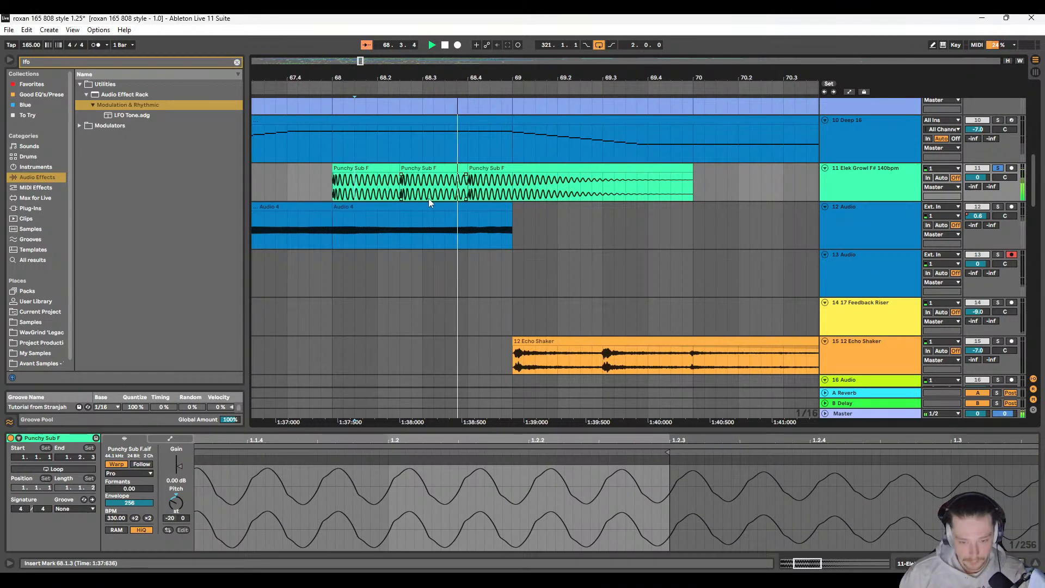
{"action": "scroll", "coordinate": [425, 188], "scroll_direction": "left", "scroll_amount": 3}
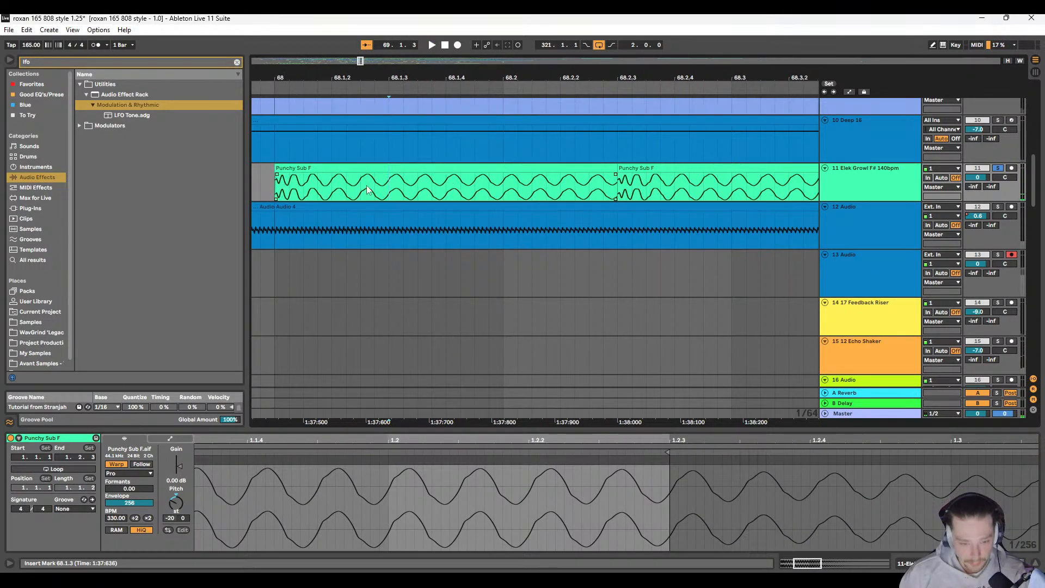
{"action": "left_click", "coordinate": [266, 179]}
{"action": "scroll", "coordinate": [278, 184], "scroll_direction": "left", "scroll_amount": 3}
{"action": "scroll", "coordinate": [376, 185], "scroll_direction": "right", "scroll_amount": 8}
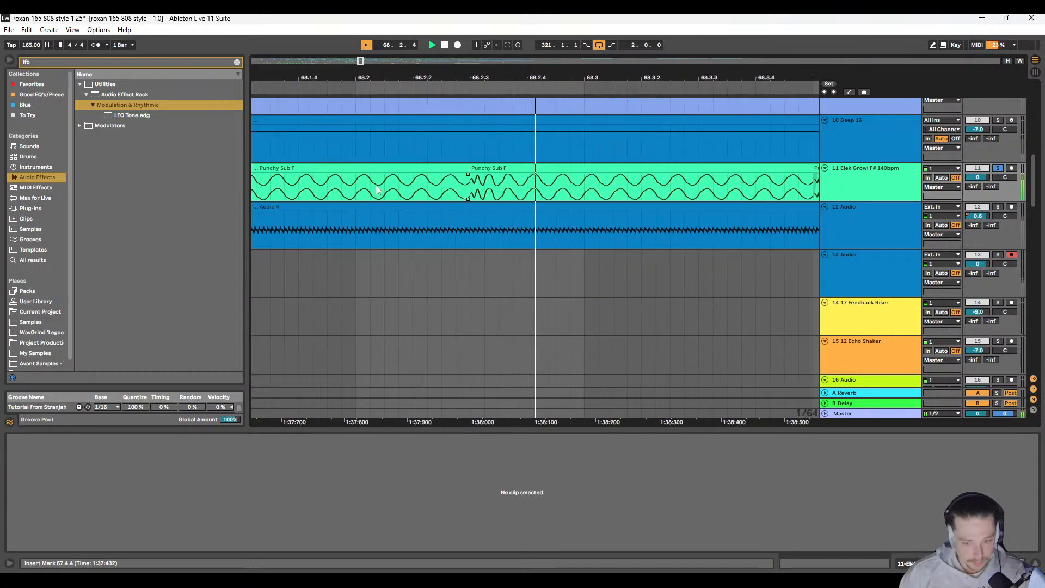
Step: Adjust the short fade-in on the sub hit at 68.2.3 on track 11 and play the group from 67.4.1
{"action": "left_click", "coordinate": [332, 178]}
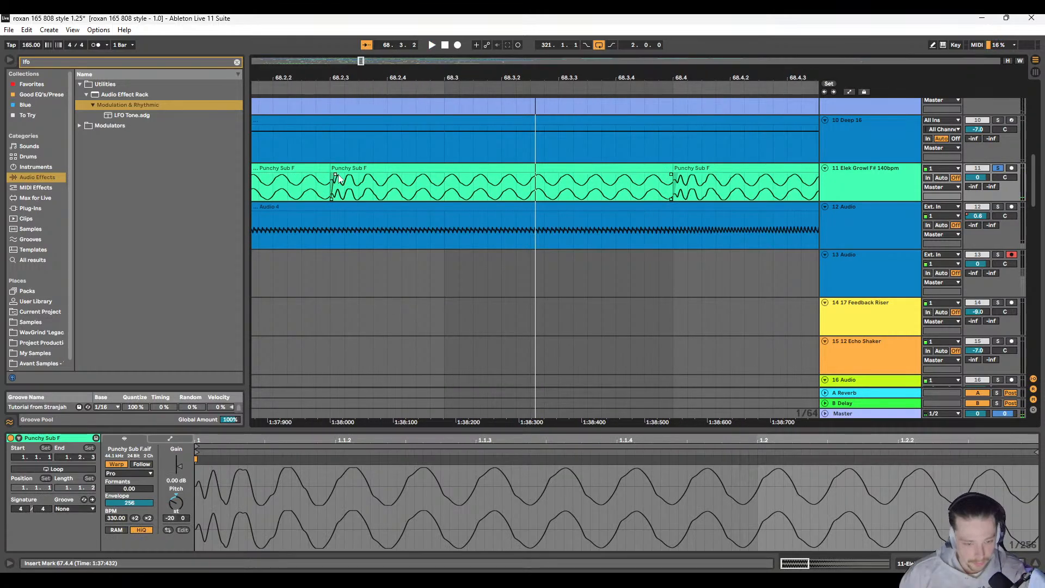
{"action": "scroll", "coordinate": [343, 179], "scroll_direction": "down", "scroll_amount": 10}
{"action": "scroll", "coordinate": [368, 188], "scroll_direction": "left", "scroll_amount": 3}
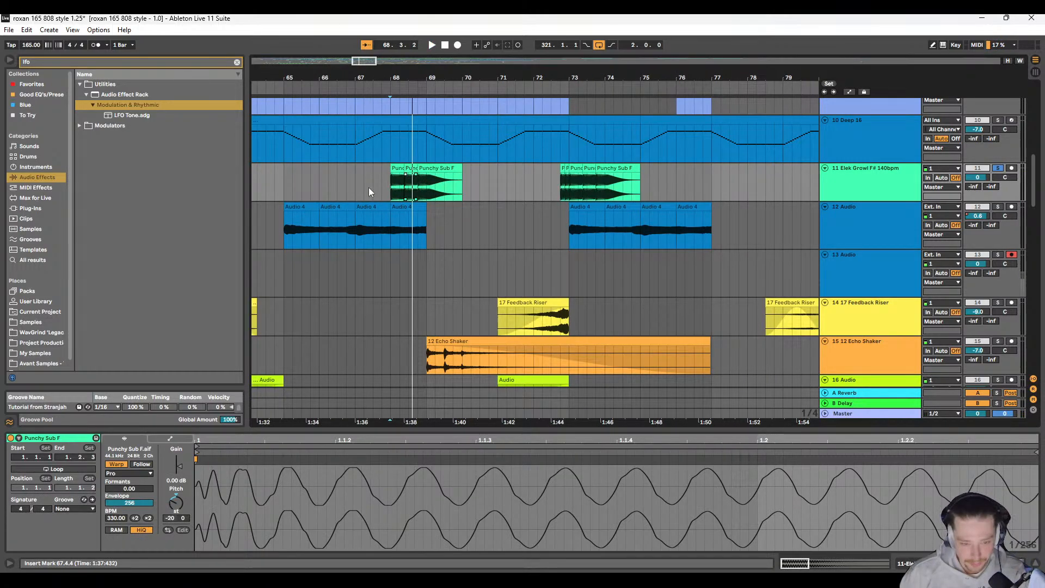
{"action": "left_click", "coordinate": [385, 182]}
{"action": "key", "text": "space"}
{"action": "scroll", "coordinate": [384, 182], "scroll_direction": "right", "scroll_amount": 5}
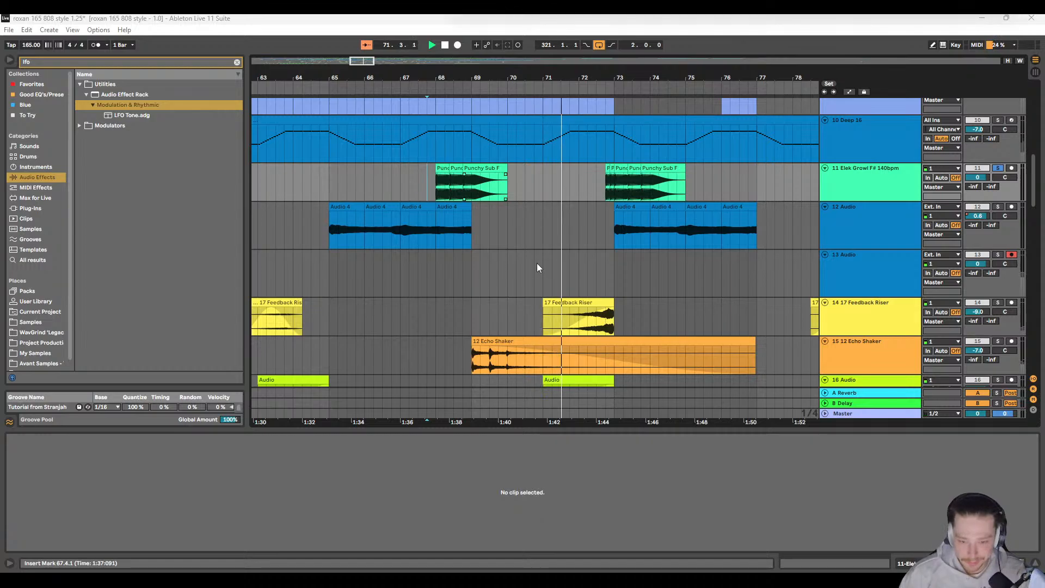
Step: Copy the refined bar 68 sub hits on track 11 over the matching hits between 73.1.1 and 75.1.1
{"action": "left_click", "coordinate": [559, 217]}
{"action": "scroll", "coordinate": [560, 217], "scroll_direction": "right", "scroll_amount": 3}
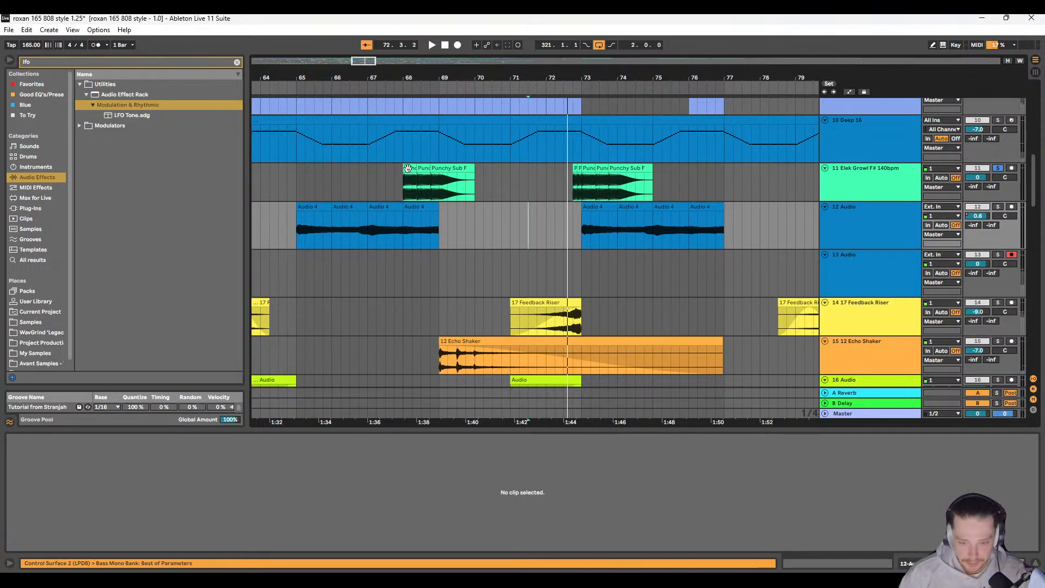
{"action": "left_click", "coordinate": [408, 169]}
{"action": "left_click", "coordinate": [450, 168], "text": "shift"}
{"action": "left_click", "coordinate": [589, 169]}
{"action": "left_click", "coordinate": [618, 168], "text": "shift"}
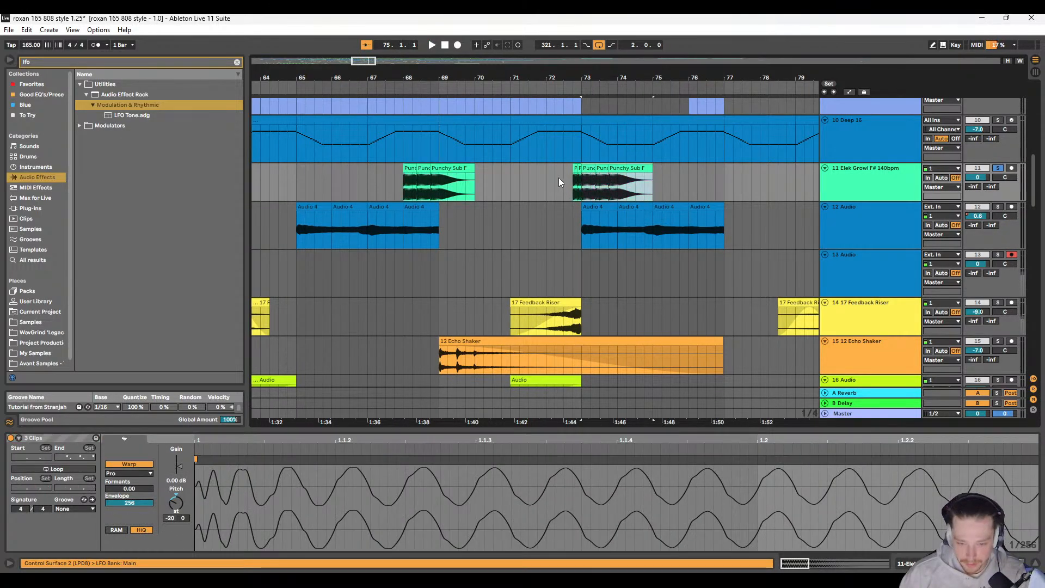
Step: Play the bar 73 sub hit group from 72.3.1 and select its hits from 73.1.1 to 75.1.1
{"action": "left_click", "coordinate": [560, 177]}
{"action": "key", "text": "space"}
{"action": "scroll", "coordinate": [531, 193], "scroll_direction": "right", "scroll_amount": 3}
{"action": "scroll", "coordinate": [481, 195], "scroll_direction": "up", "scroll_amount": 3}
{"action": "scroll", "coordinate": [481, 195], "scroll_direction": "right", "scroll_amount": 5}
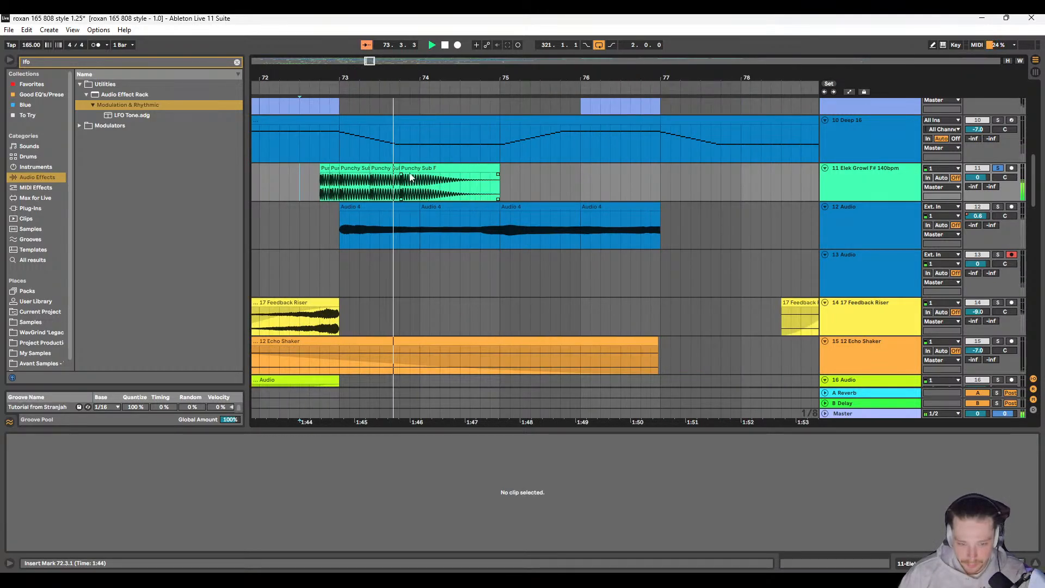
{"action": "left_click", "coordinate": [350, 168]}
{"action": "left_click", "coordinate": [426, 169], "text": "shift"}
Step: Play the sub hit group at bar 81 on track 11 from 80.3.1 to check its transition
{"action": "scroll", "coordinate": [492, 182], "scroll_direction": "right", "scroll_amount": 6}
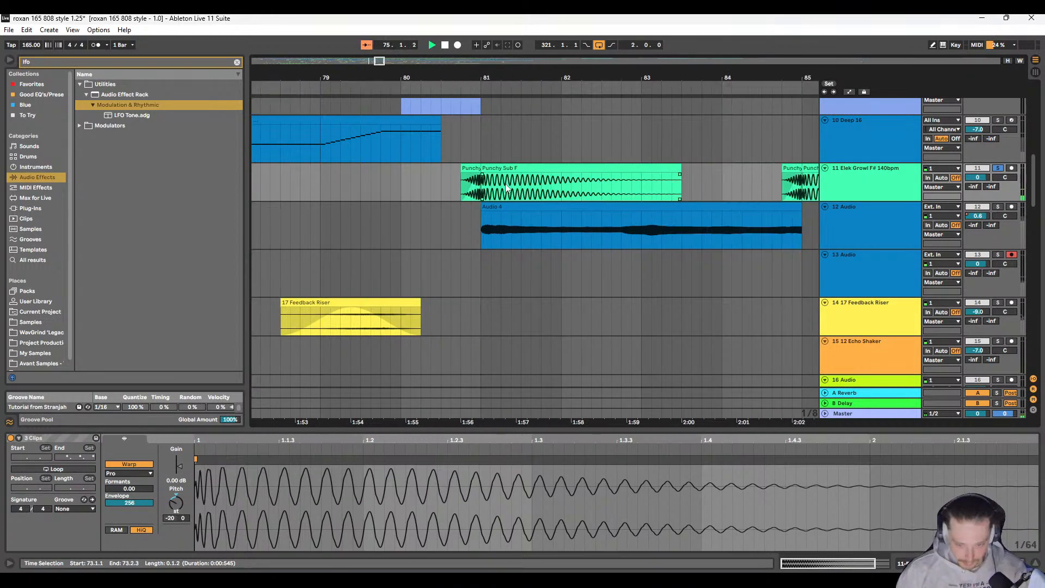
{"action": "scroll", "coordinate": [506, 188], "scroll_direction": "right", "scroll_amount": 1}
{"action": "scroll", "coordinate": [502, 184], "scroll_direction": "down", "scroll_amount": 4}
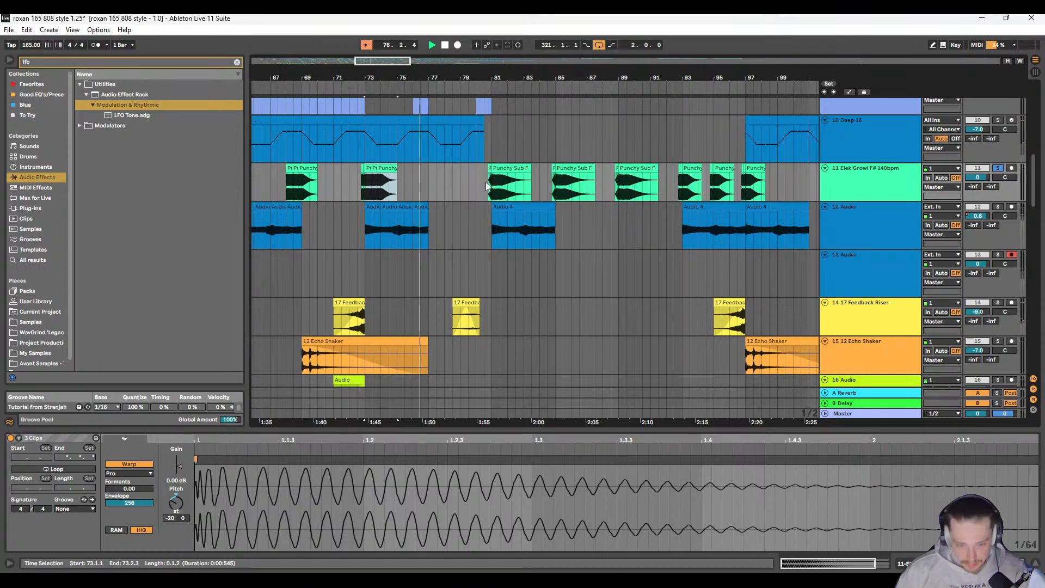
{"action": "left_click", "coordinate": [486, 181]}
{"action": "scroll", "coordinate": [491, 185], "scroll_direction": "up", "scroll_amount": 8}
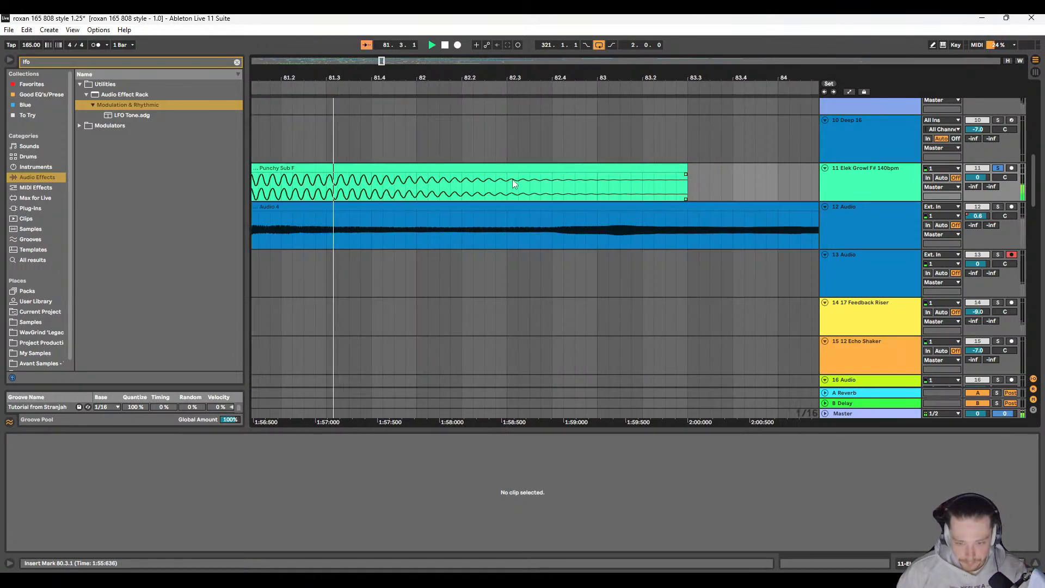
{"action": "scroll", "coordinate": [512, 183], "scroll_direction": "down", "scroll_amount": 10}
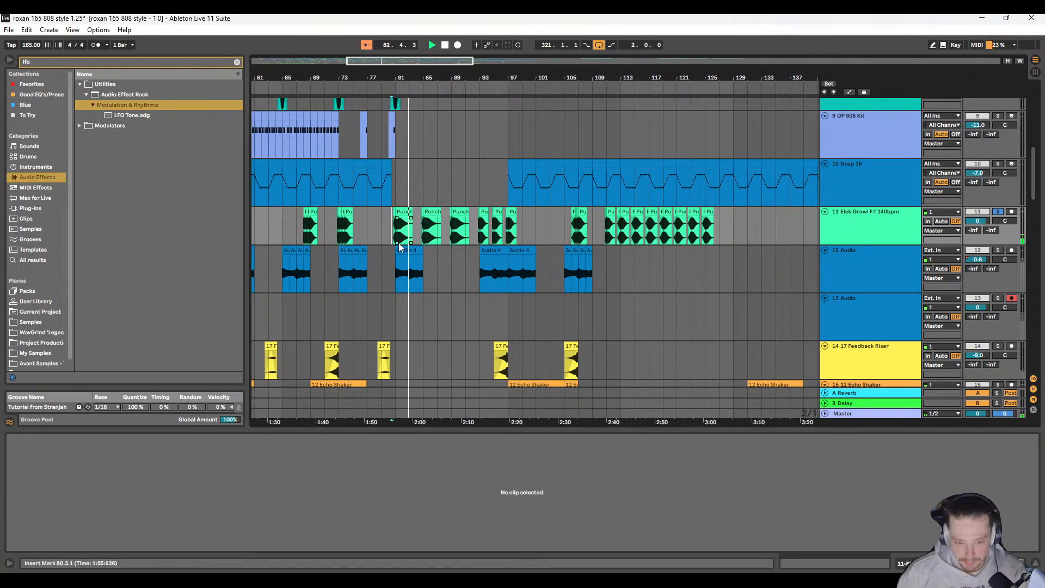
Step: Play the sub hit groups at bars 85 and 89 on track 11 to check their transitions
{"action": "left_click", "coordinate": [457, 185]}
{"action": "scroll", "coordinate": [524, 209], "scroll_direction": "up", "scroll_amount": 6}
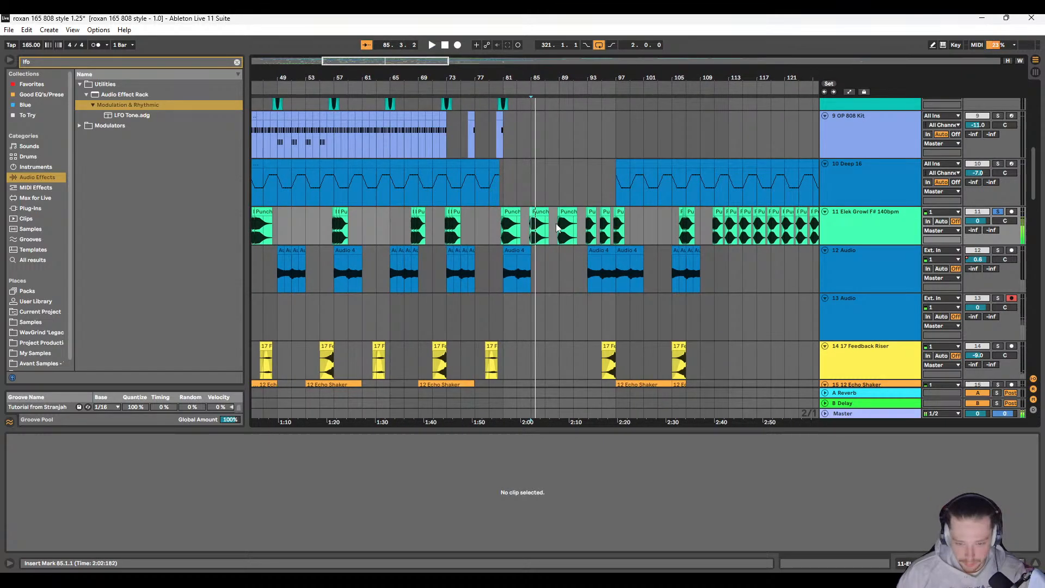
{"action": "left_click", "coordinate": [531, 216]}
{"action": "key", "text": "space"}
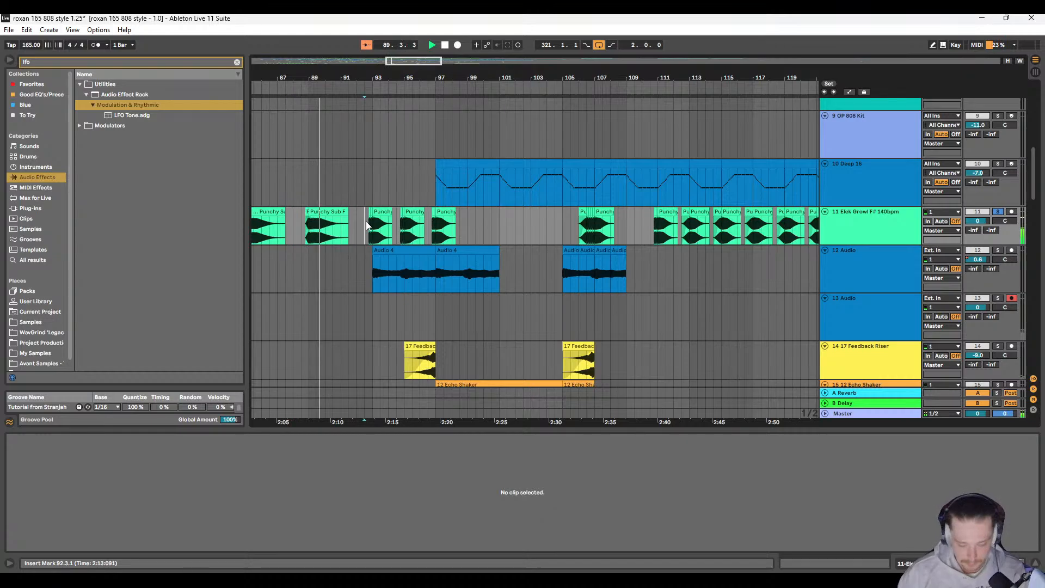
Step: Play the group from 92.3.1, adjust the fades on its short lead-in sub hits, and replay it from 92.3.3
{"action": "left_click", "coordinate": [367, 223]}
{"action": "scroll", "coordinate": [370, 221], "scroll_direction": "up", "scroll_amount": 8}
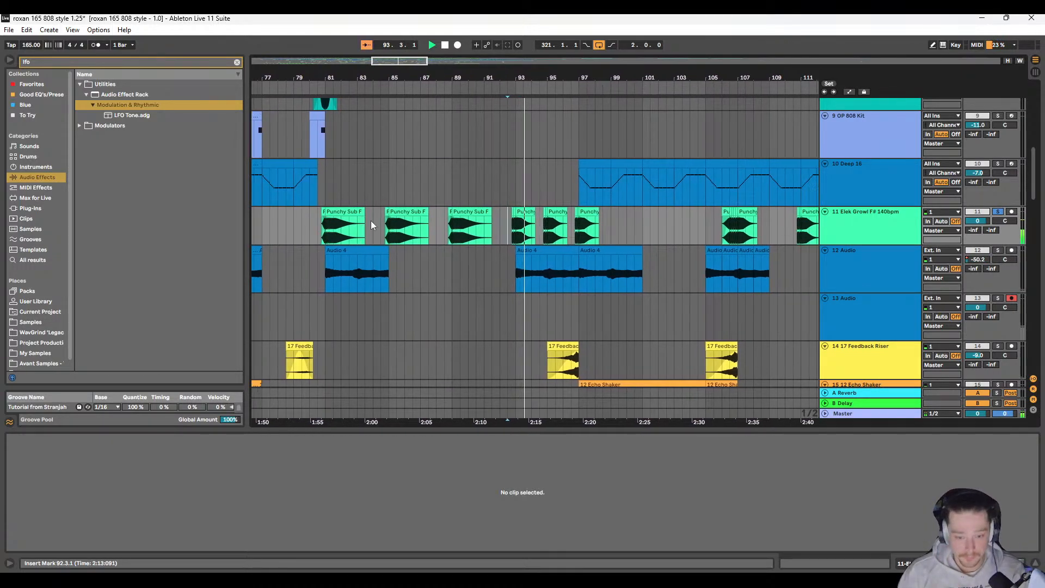
{"action": "scroll", "coordinate": [490, 229], "scroll_direction": "up", "scroll_amount": 6}
{"action": "key", "text": "space"}
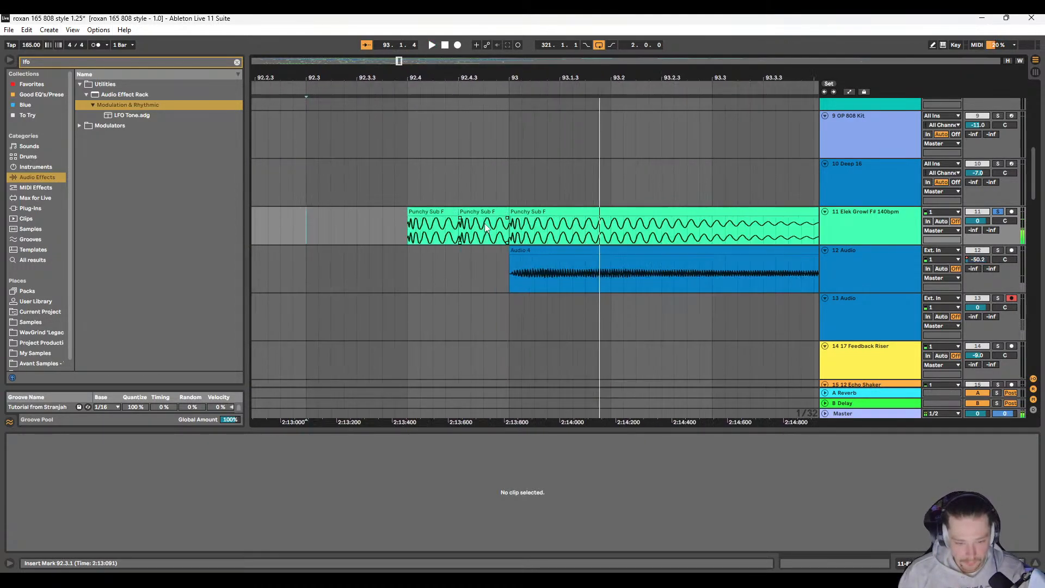
{"action": "left_click", "coordinate": [478, 224]}
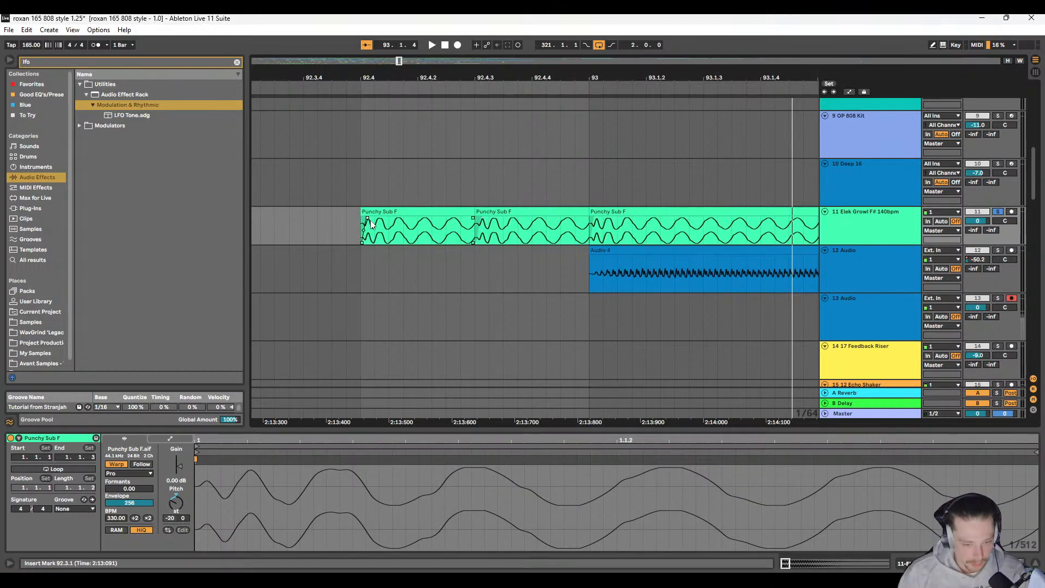
{"action": "left_click", "coordinate": [261, 220]}
{"action": "scroll", "coordinate": [270, 218], "scroll_direction": "down", "scroll_amount": 7}
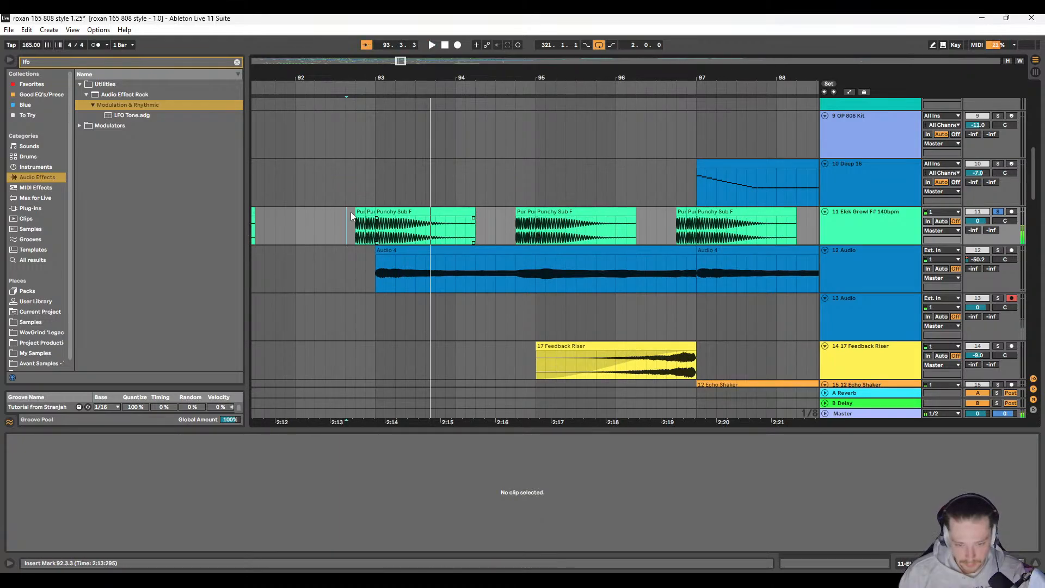
Step: Reuse the refined sub hits from 92.4.1 at 94.4.1 and 96.4.1, and copy the three-hit group at 96.4.1
{"action": "left_click", "coordinate": [358, 215]}
{"action": "left_click", "coordinate": [518, 215]}
{"action": "left_click", "coordinate": [680, 213]}
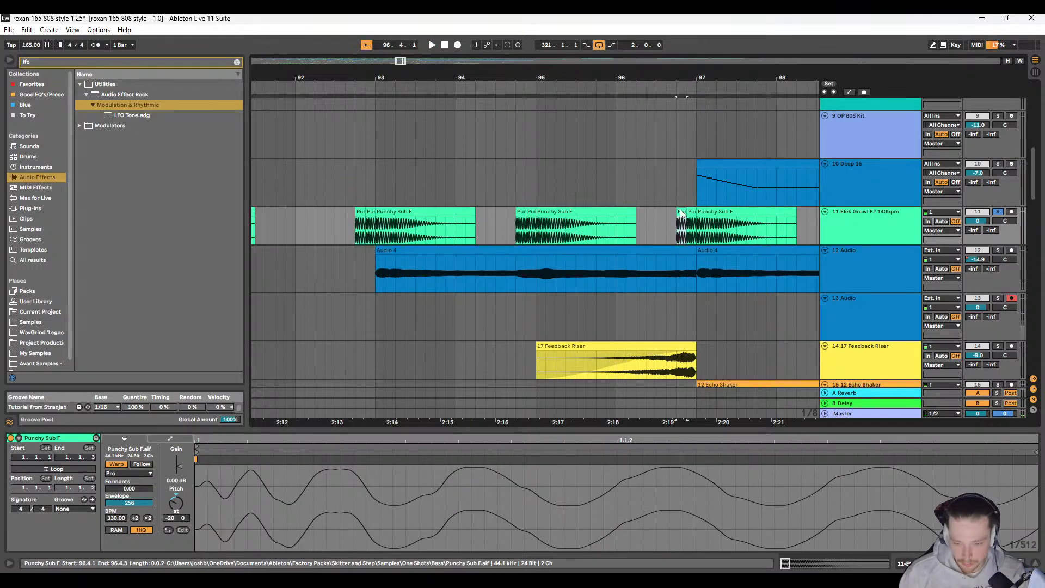
{"action": "left_click", "coordinate": [712, 213], "text": "shift"}
{"action": "key", "text": "ctrl+c"}
Step: Play the sub hit group on track 11 from 106.1.1 and examine the transitions between its repeated hits
{"action": "scroll", "coordinate": [661, 243], "scroll_direction": "right", "scroll_amount": 12}
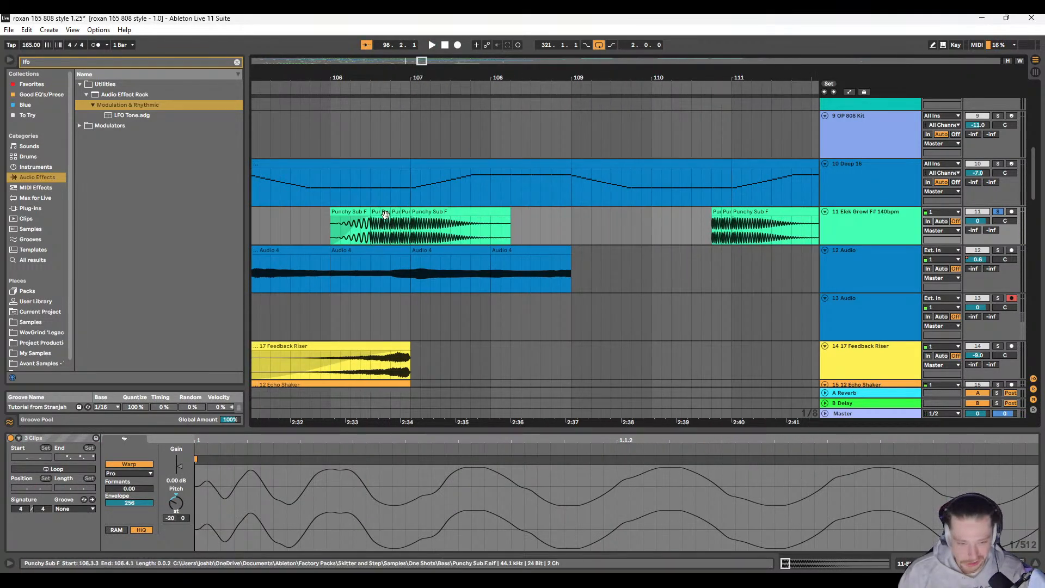
{"action": "left_click", "coordinate": [330, 226]}
{"action": "key", "text": "space"}
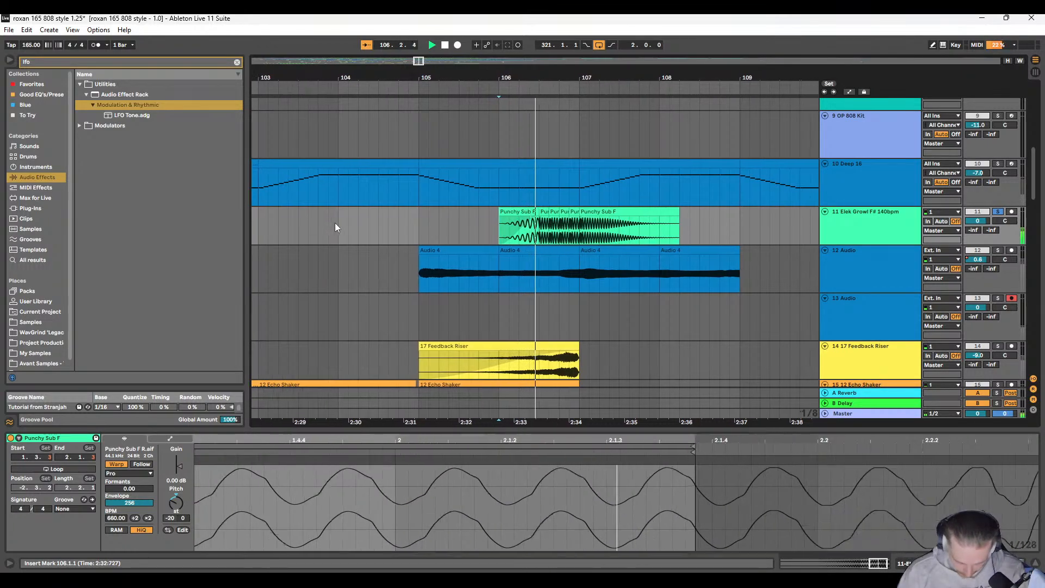
{"action": "scroll", "coordinate": [445, 220], "scroll_direction": "up", "scroll_amount": 6}
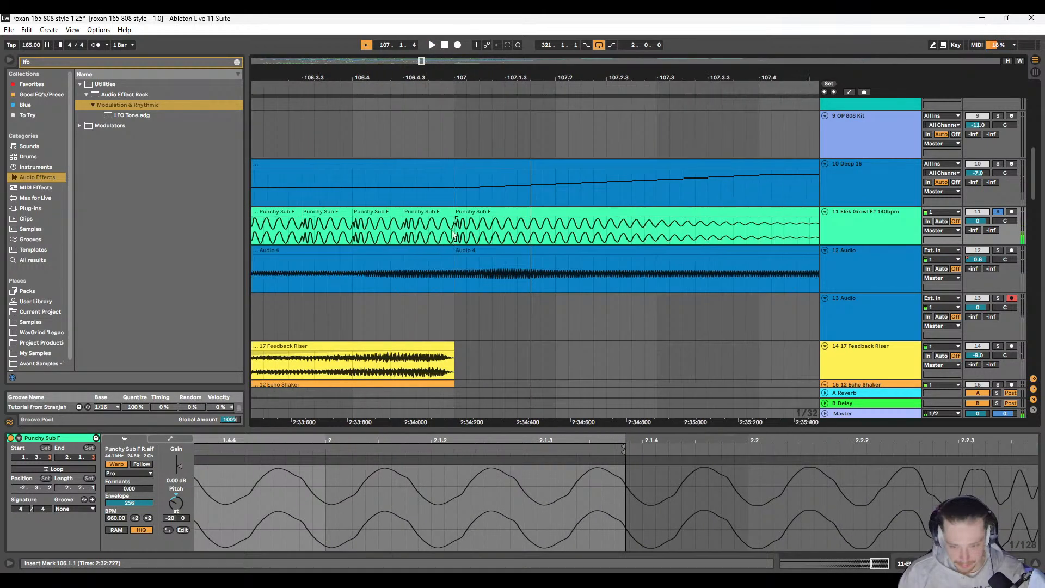
{"action": "scroll", "coordinate": [404, 229], "scroll_direction": "up", "scroll_amount": 3}
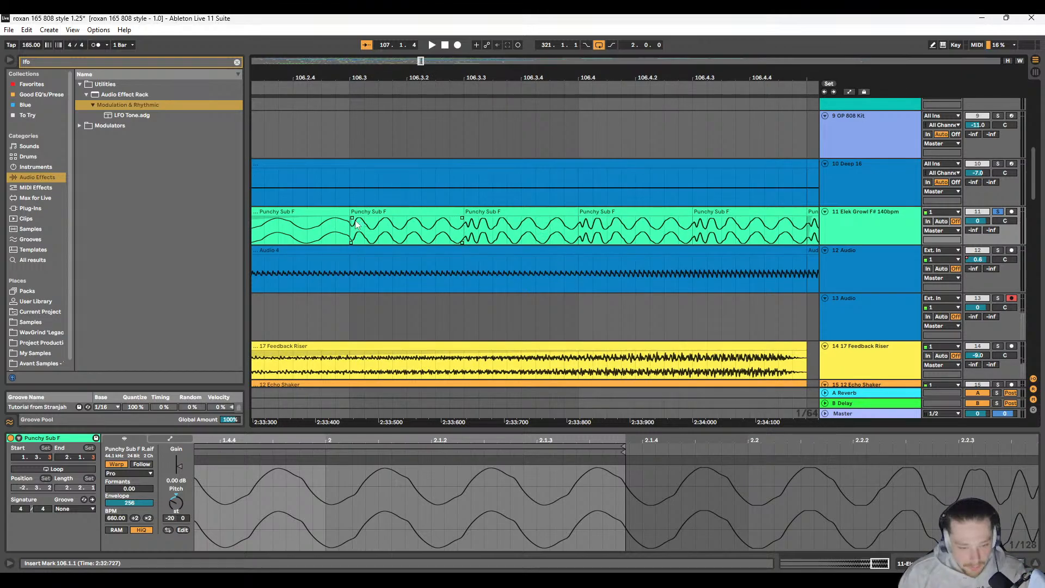
Step: Adjust the fade-in on the sub hit at 106.3.1 and apply it to the repeats through 106.4.3
{"action": "left_click", "coordinate": [355, 224]}
{"action": "left_click", "coordinate": [381, 211]}
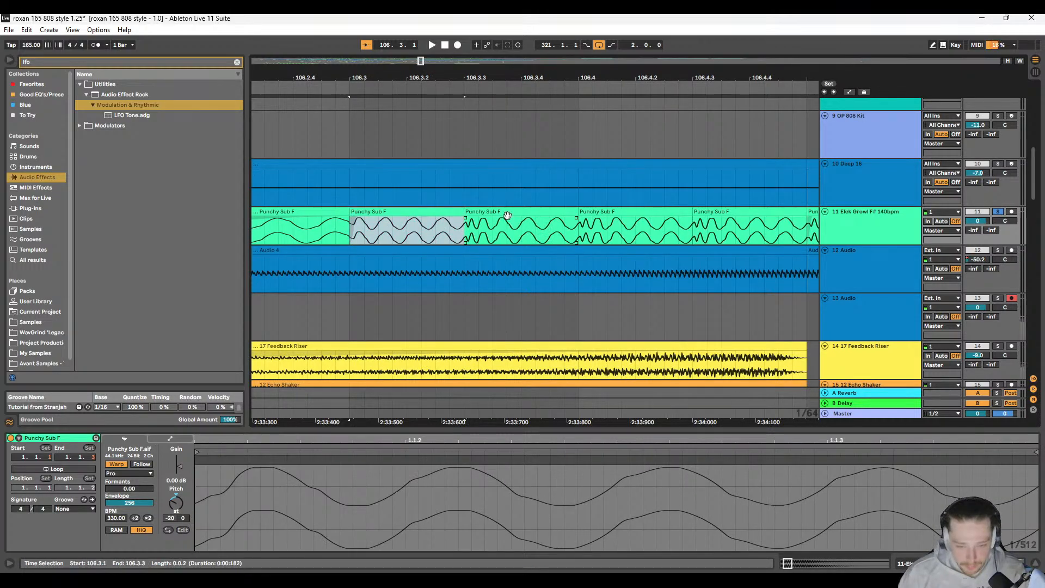
{"action": "left_click", "coordinate": [511, 211]}
{"action": "left_click", "coordinate": [617, 210]}
{"action": "left_click", "coordinate": [724, 212]}
{"action": "scroll", "coordinate": [490, 234], "scroll_direction": "down", "scroll_amount": 3}
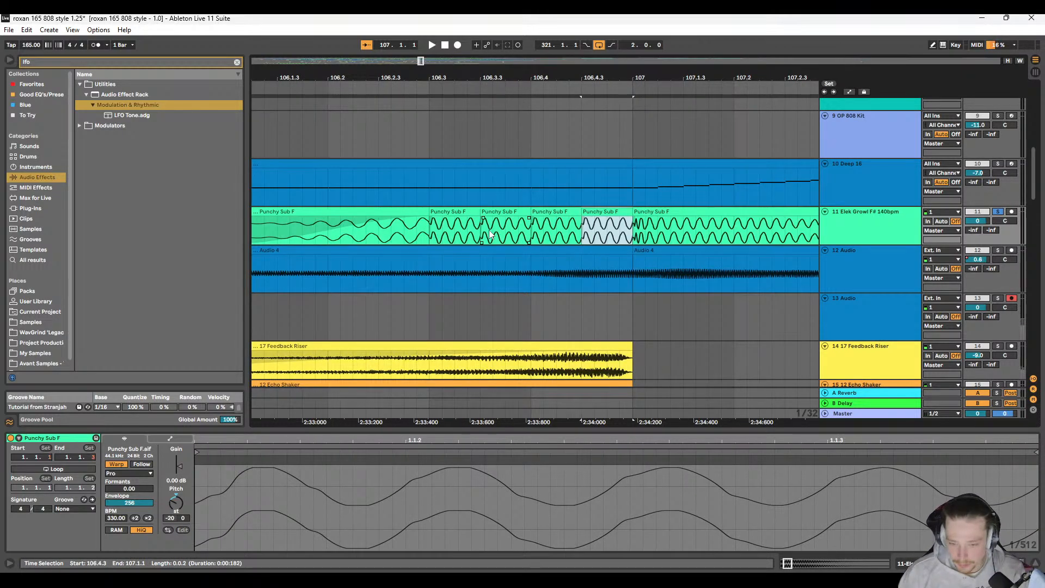
Step: Duplicate the short sub hit at 106.3.3 twice, over 106.4.1 and 106.4.3, and play the group from 106.1.1
{"action": "left_click", "coordinate": [489, 234]}
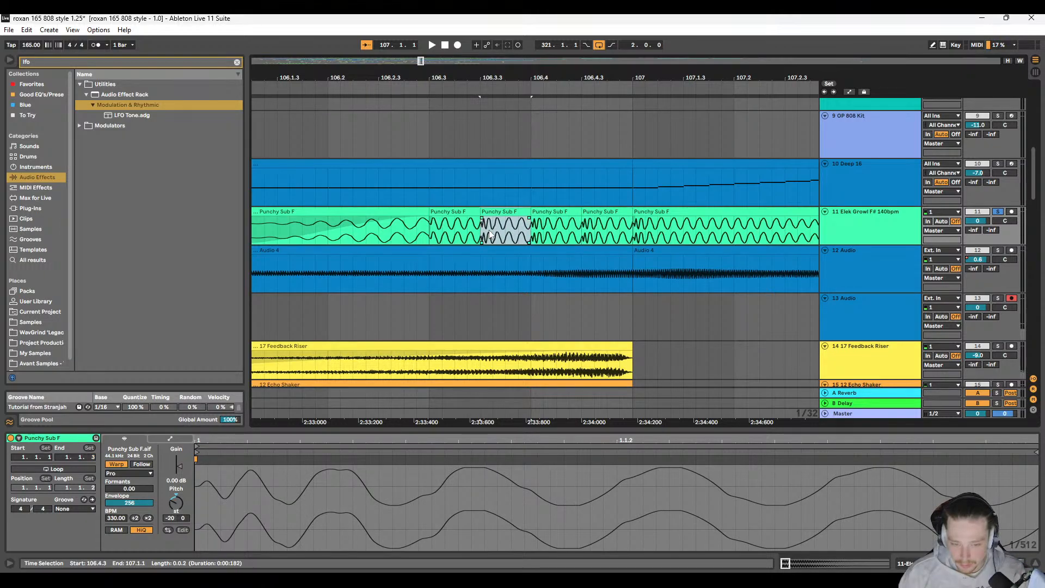
{"action": "key", "text": "ctrl+d"}
{"action": "key", "text": "ctrl+d"}
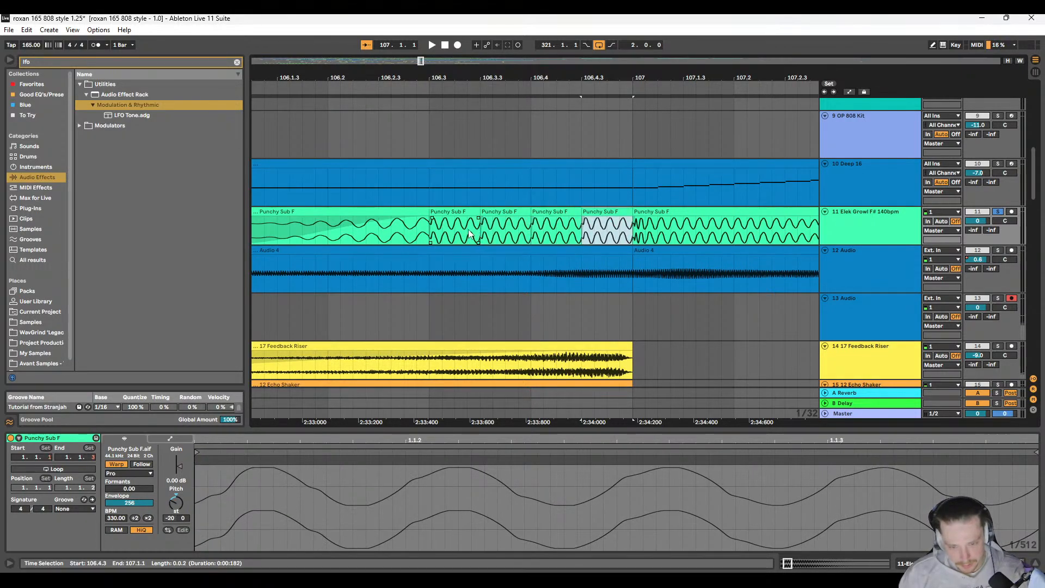
{"action": "scroll", "coordinate": [404, 231], "scroll_direction": "down", "scroll_amount": 5}
{"action": "left_click", "coordinate": [366, 230]}
{"action": "key", "text": "space"}
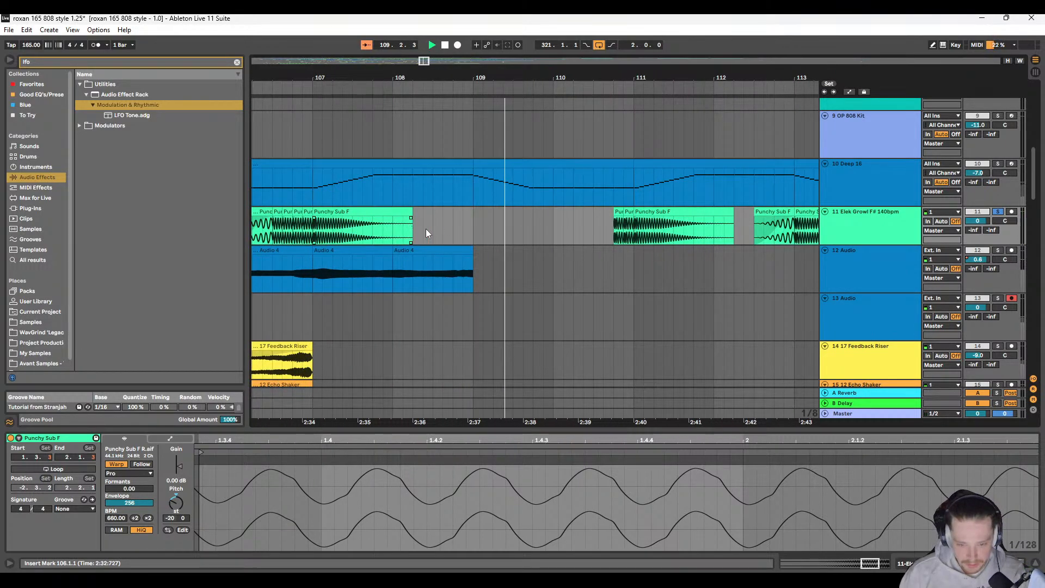
Step: Adjust the short fade-in on the sub hit at 110.4.3 and select the lead-in hits from 110.4.1 to 111.1.1
{"action": "scroll", "coordinate": [428, 228], "scroll_direction": "right", "scroll_amount": 4}
{"action": "scroll", "coordinate": [490, 229], "scroll_direction": "up", "scroll_amount": 8}
{"action": "scroll", "coordinate": [457, 229], "scroll_direction": "left", "scroll_amount": 2}
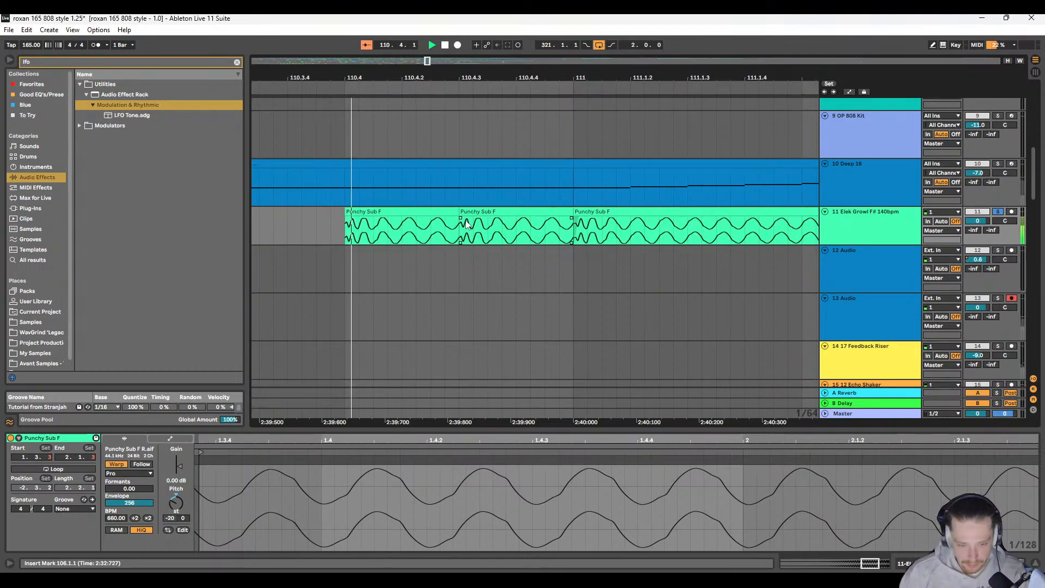
{"action": "left_click", "coordinate": [467, 223]}
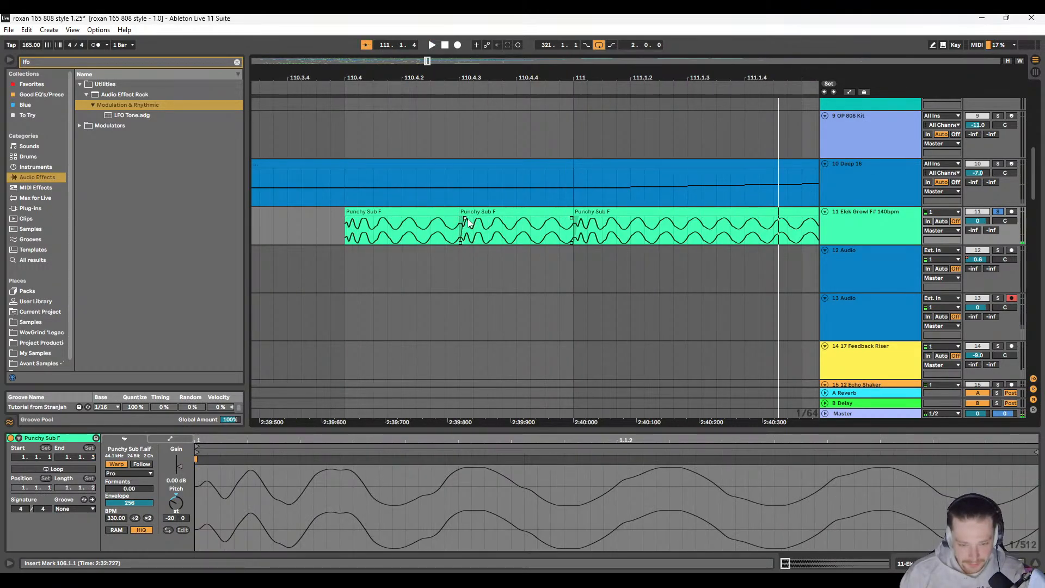
{"action": "left_click", "coordinate": [435, 213]}
{"action": "left_click", "coordinate": [492, 212], "text": "shift"}
{"action": "scroll", "coordinate": [533, 224], "scroll_direction": "down", "scroll_amount": 8}
{"action": "scroll", "coordinate": [523, 222], "scroll_direction": "right", "scroll_amount": 4}
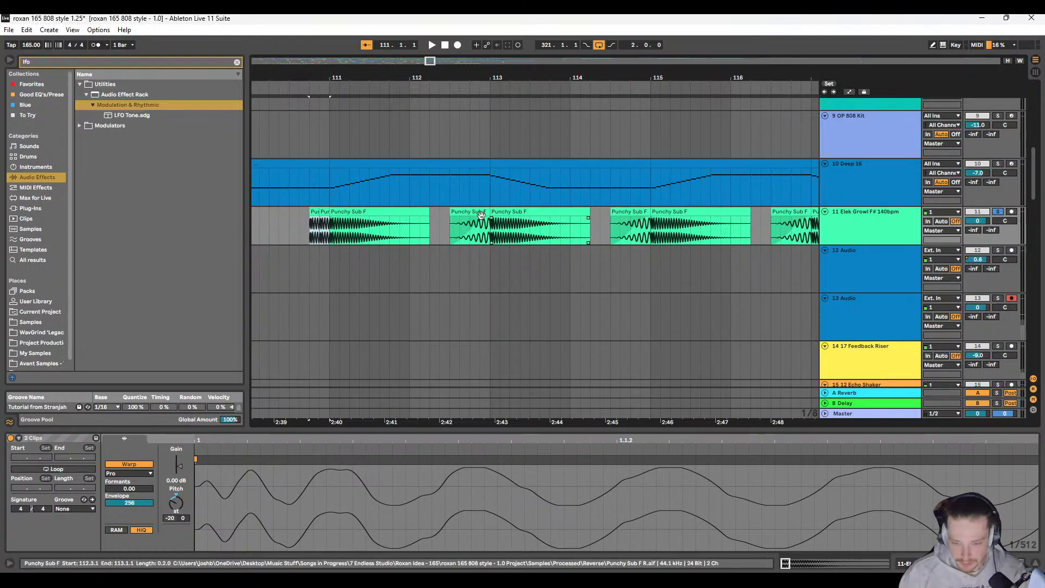
Step: Play the sub hit groups on track 11 from 112.3.1, 114.2.1 and 116.3.1 to check their transitions
{"action": "scroll", "coordinate": [510, 222], "scroll_direction": "right", "scroll_amount": 4}
{"action": "scroll", "coordinate": [511, 233], "scroll_direction": "down", "scroll_amount": 8}
{"action": "scroll", "coordinate": [479, 237], "scroll_direction": "left", "scroll_amount": 1}
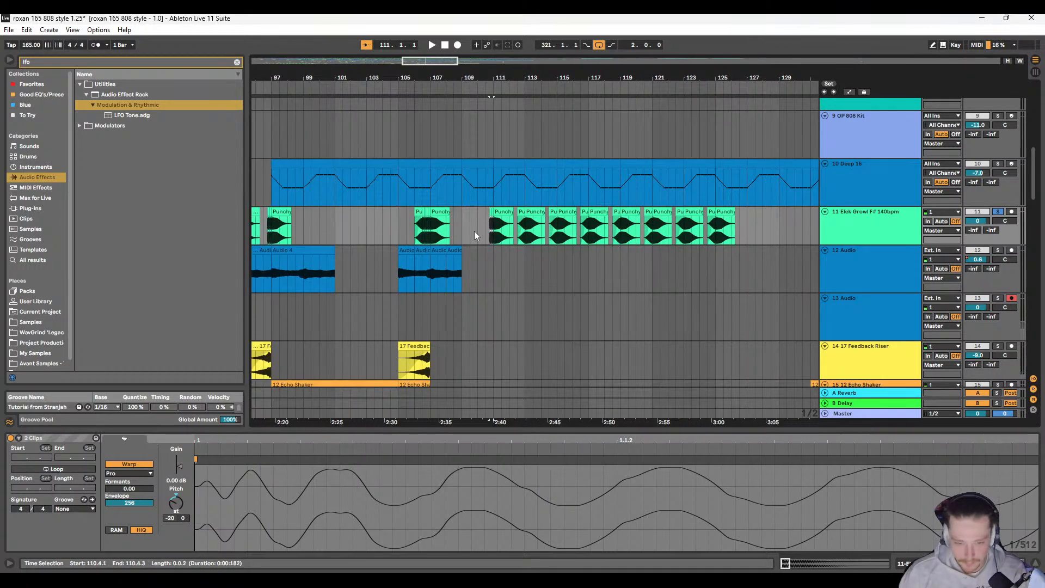
{"action": "left_click", "coordinate": [516, 229]}
{"action": "key", "text": "space"}
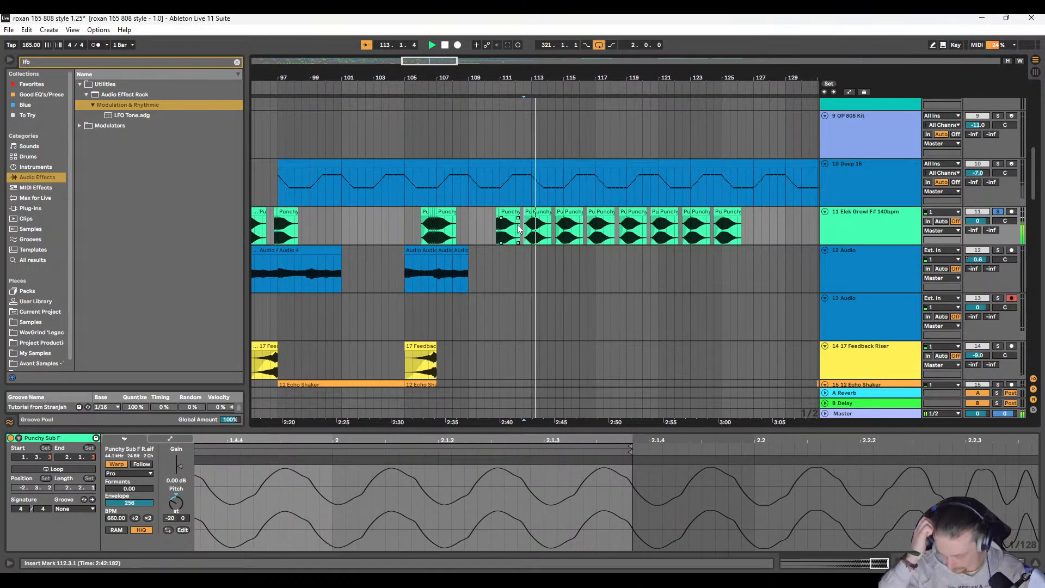
{"action": "left_click", "coordinate": [546, 234]}
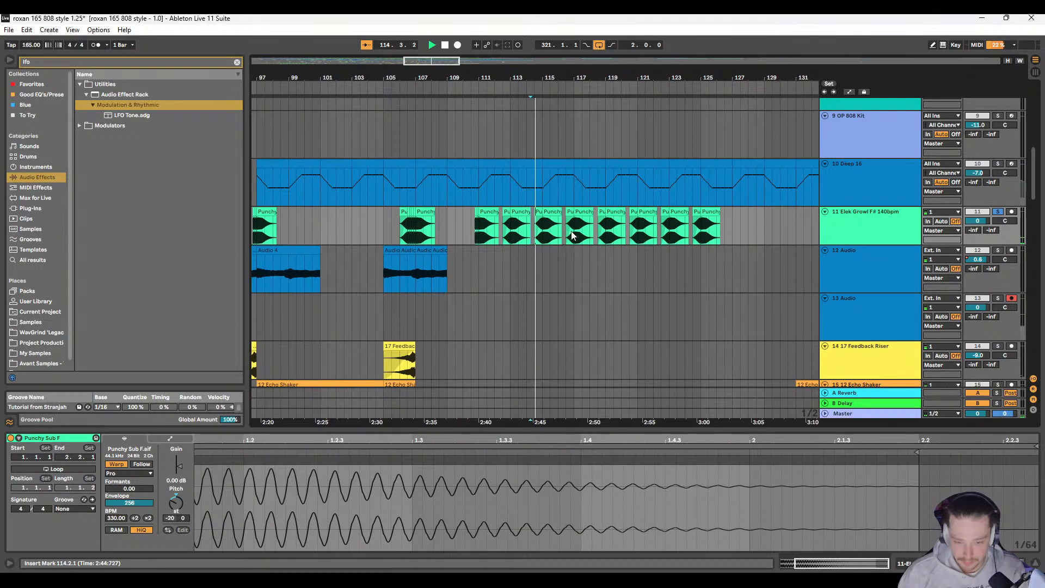
{"action": "left_click", "coordinate": [562, 225]}
{"action": "key", "text": "space"}
{"action": "key", "text": "space"}
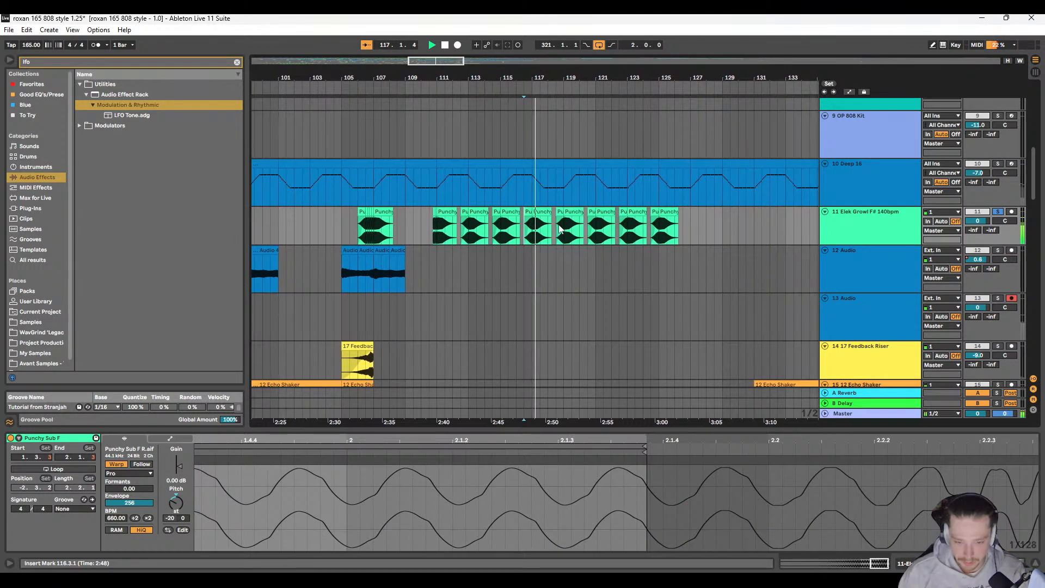
Step: Play the remaining sub hit groups on track 11 up to bar 125, including from 120.3.1 and 124.3.1
{"action": "left_click", "coordinate": [558, 231]}
{"action": "key", "text": "space"}
{"action": "key", "text": "space"}
{"action": "left_click", "coordinate": [604, 229]}
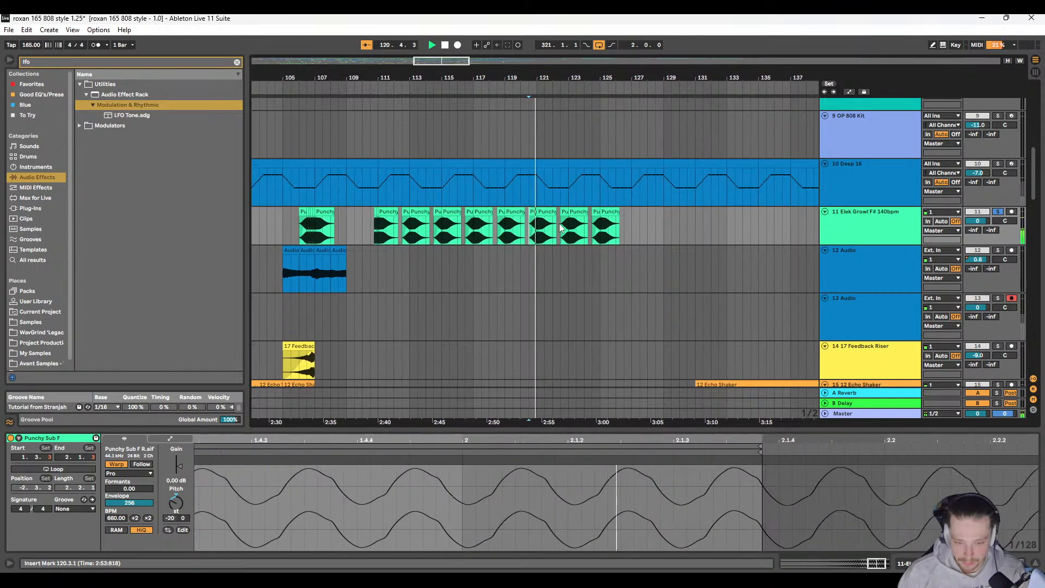
{"action": "key", "text": "space"}
{"action": "left_click", "coordinate": [559, 224]}
{"action": "key", "text": "space"}
{"action": "key", "text": "space"}
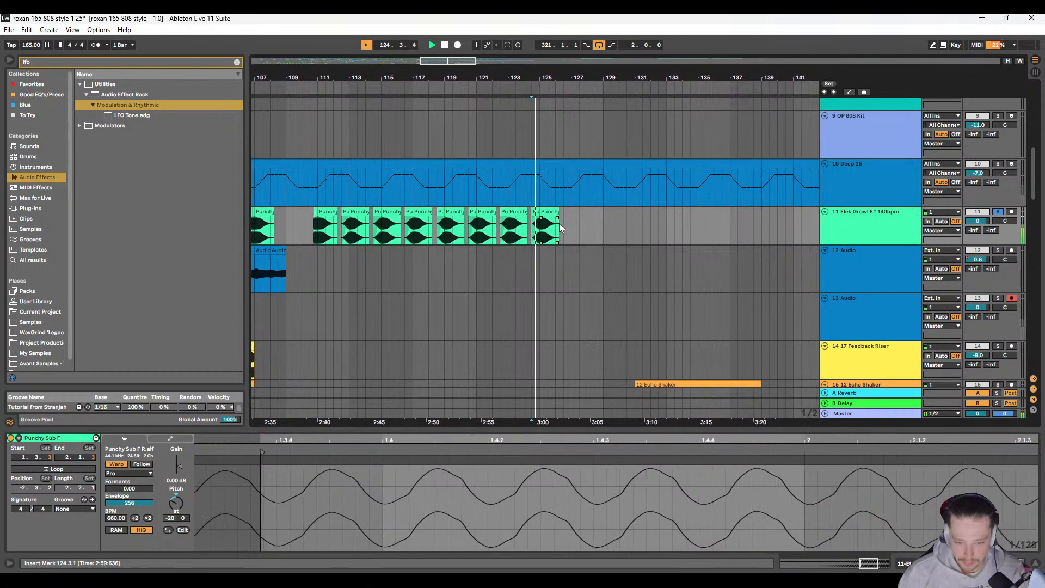
Step: Play the sub hit group on track 11 that leads into bar 143, starting from 142.4.1
{"action": "scroll", "coordinate": [559, 224], "scroll_direction": "right", "scroll_amount": 6}
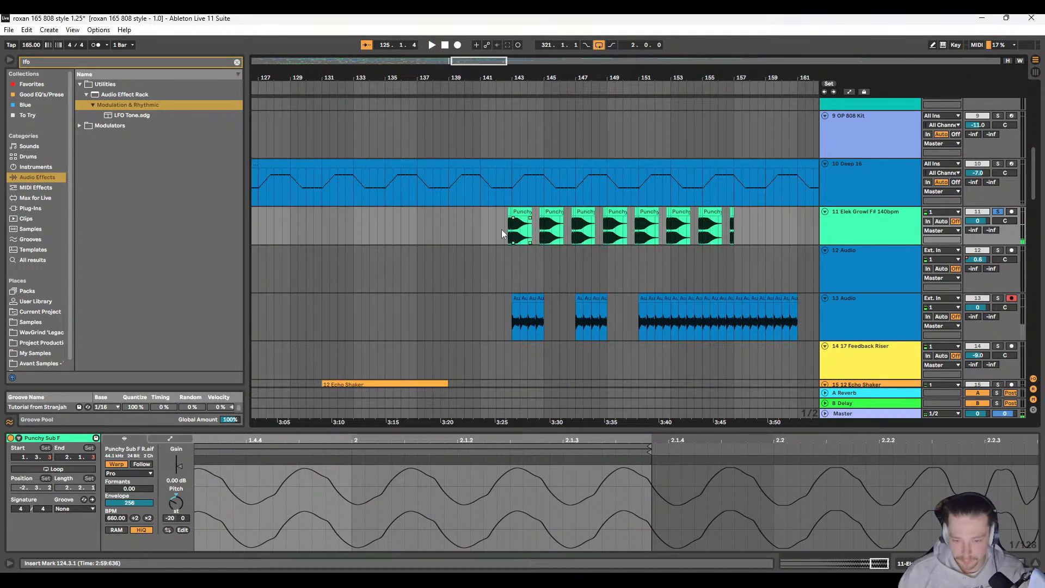
{"action": "left_click", "coordinate": [507, 227]}
{"action": "key", "text": "space"}
{"action": "key", "text": "space"}
{"action": "scroll", "coordinate": [517, 233], "scroll_direction": "up", "scroll_amount": 3}
{"action": "left_click_drag", "start_coordinate": [517, 233], "coordinate": [434, 234]}
{"action": "key", "text": "space"}
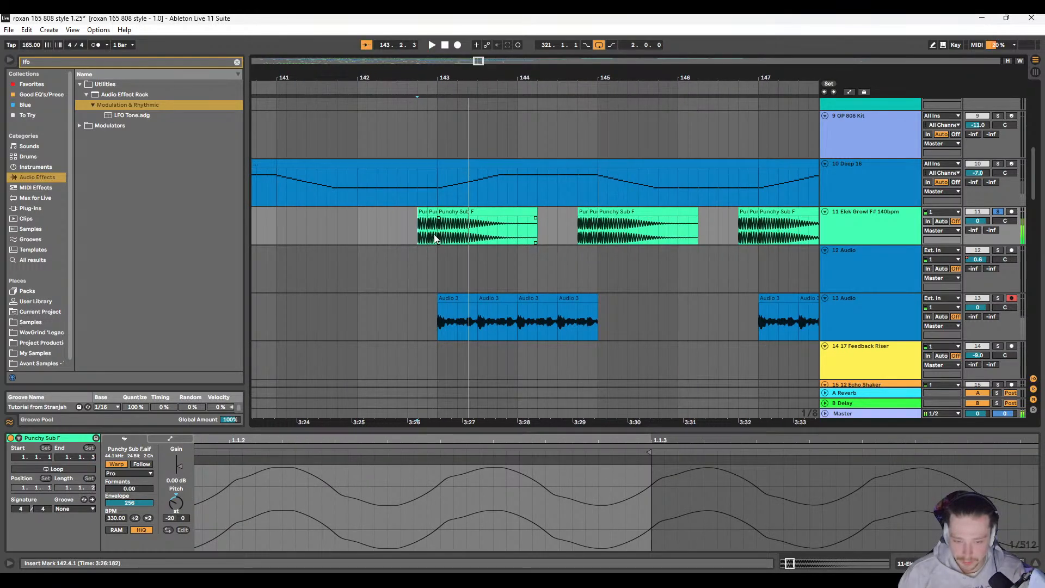
Step: Adjust the short fade-ins on the sub hits at 143.1.1 and 142.4.3, and play the group from 142.3.4
{"action": "scroll", "coordinate": [435, 234], "scroll_direction": "up", "scroll_amount": 3}
{"action": "scroll", "coordinate": [381, 235], "scroll_direction": "left", "scroll_amount": 2}
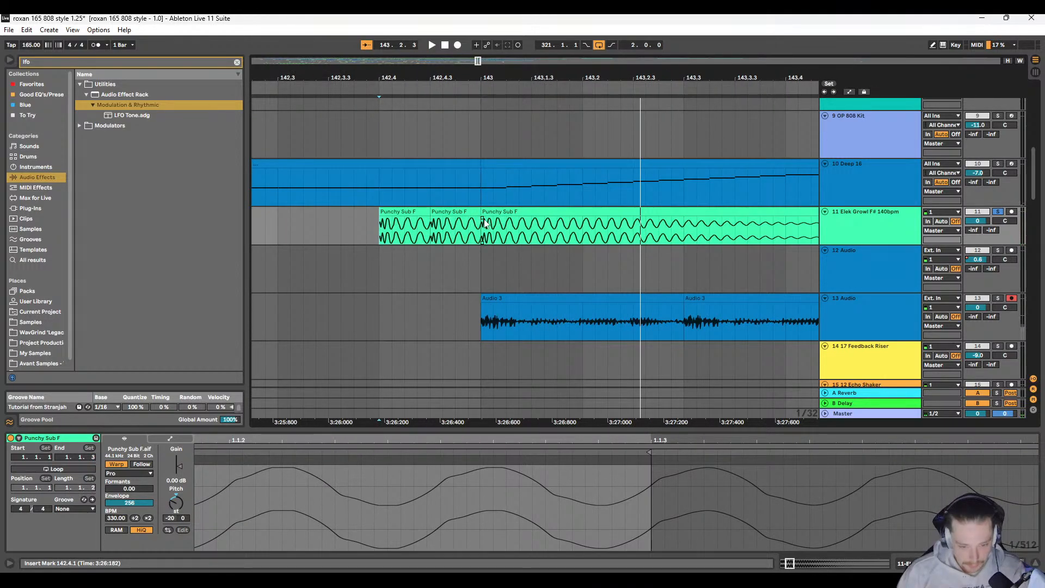
{"action": "left_click", "coordinate": [485, 223]}
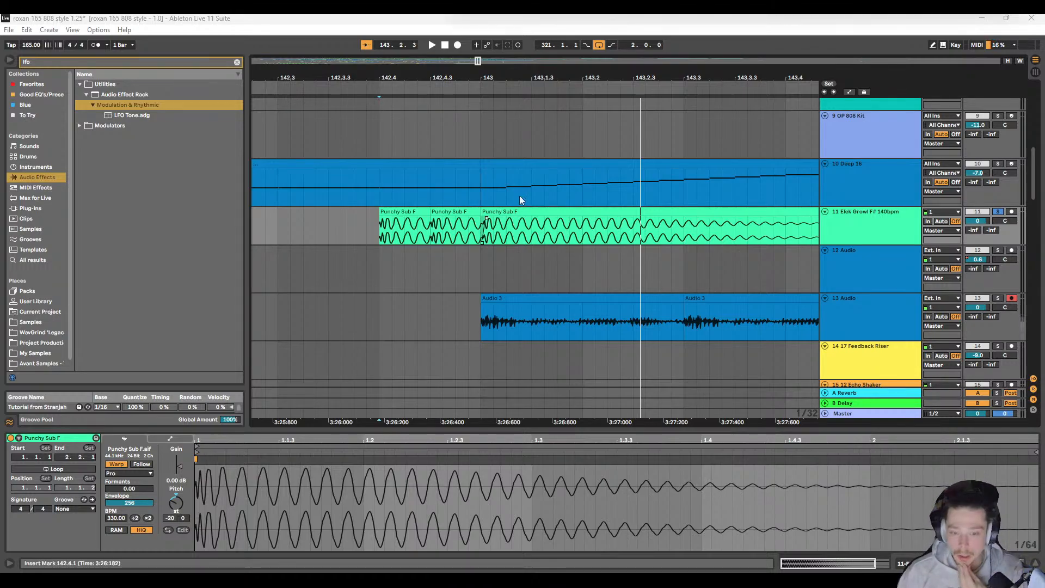
{"action": "left_click", "coordinate": [458, 238]}
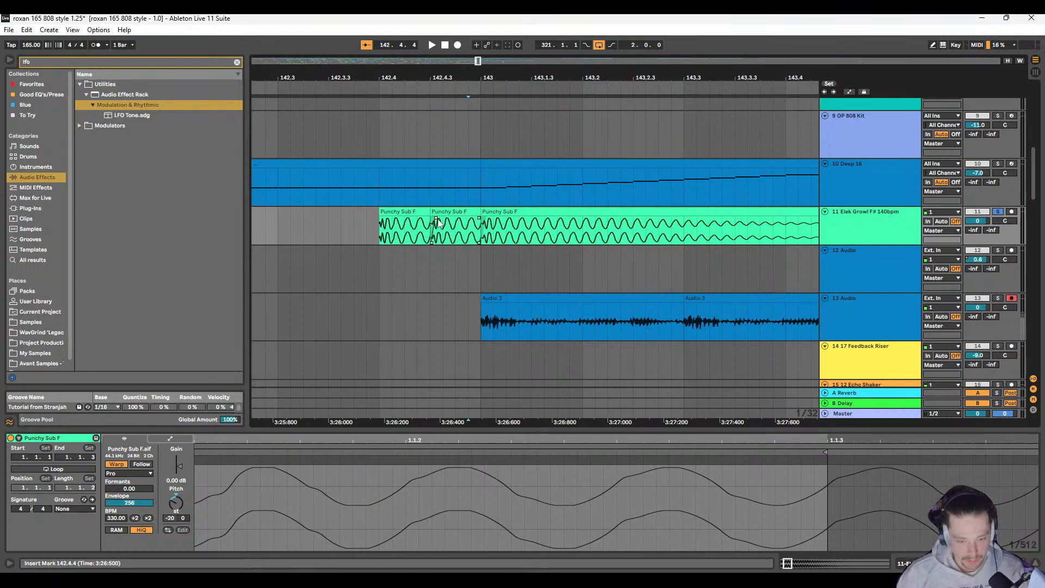
{"action": "left_click", "coordinate": [364, 221]}
{"action": "key", "text": "space"}
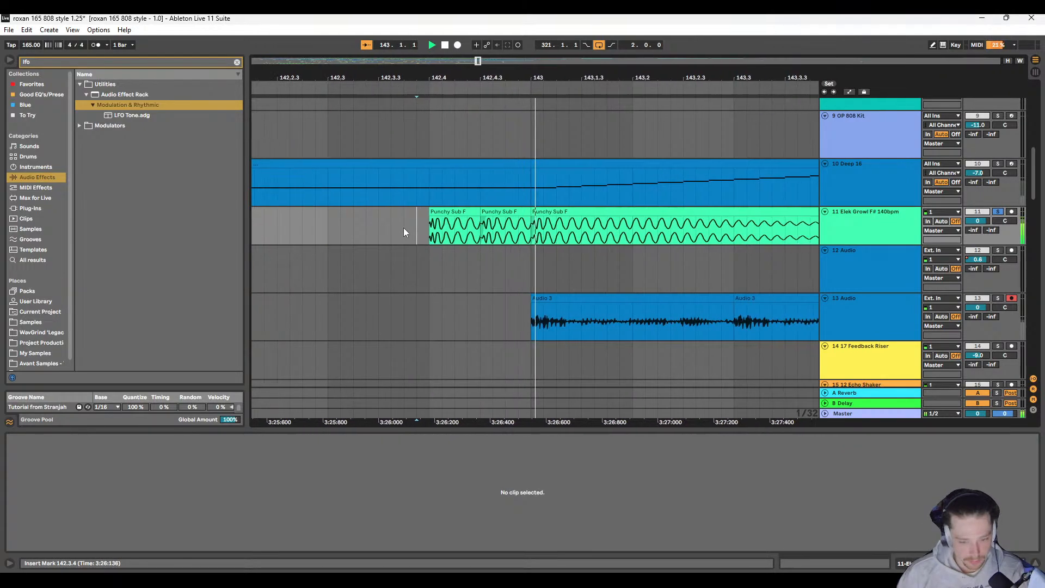
{"action": "key", "text": "space"}
Step: Copy the three-hit sub group from 142.4.1 to 144.2.1 and paste it over the groups at 144.4.1, 146.4.1 and 148.4.1
{"action": "left_click", "coordinate": [283, 211]}
{"action": "left_click", "coordinate": [373, 212], "text": "shift"}
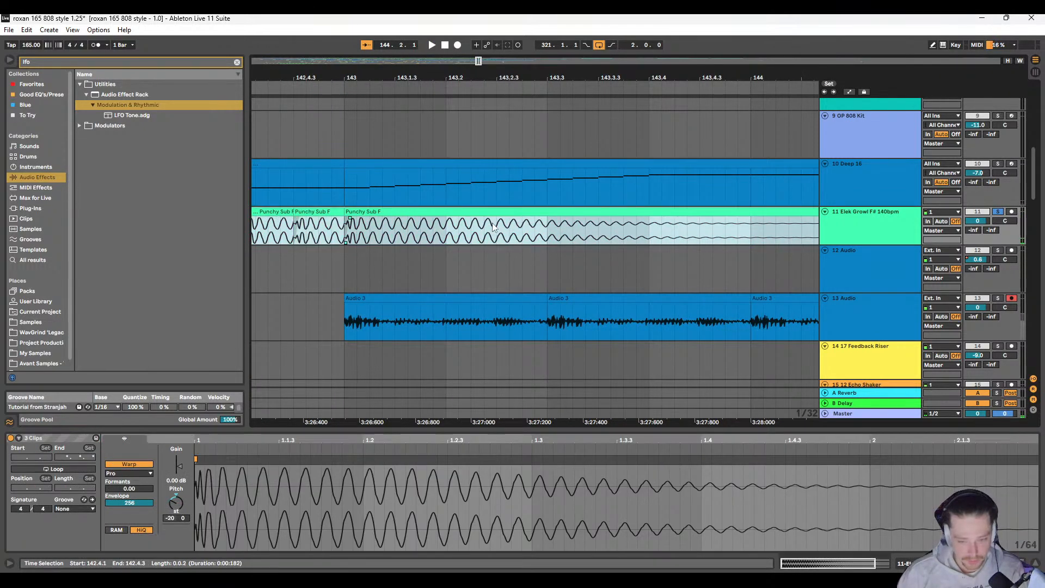
{"action": "scroll", "coordinate": [505, 229], "scroll_direction": "down", "scroll_amount": 5}
{"action": "scroll", "coordinate": [526, 229], "scroll_direction": "right", "scroll_amount": 2}
{"action": "left_click", "coordinate": [541, 211]}
{"action": "left_click", "coordinate": [570, 212], "text": "shift"}
{"action": "scroll", "coordinate": [584, 234], "scroll_direction": "right", "scroll_amount": 7}
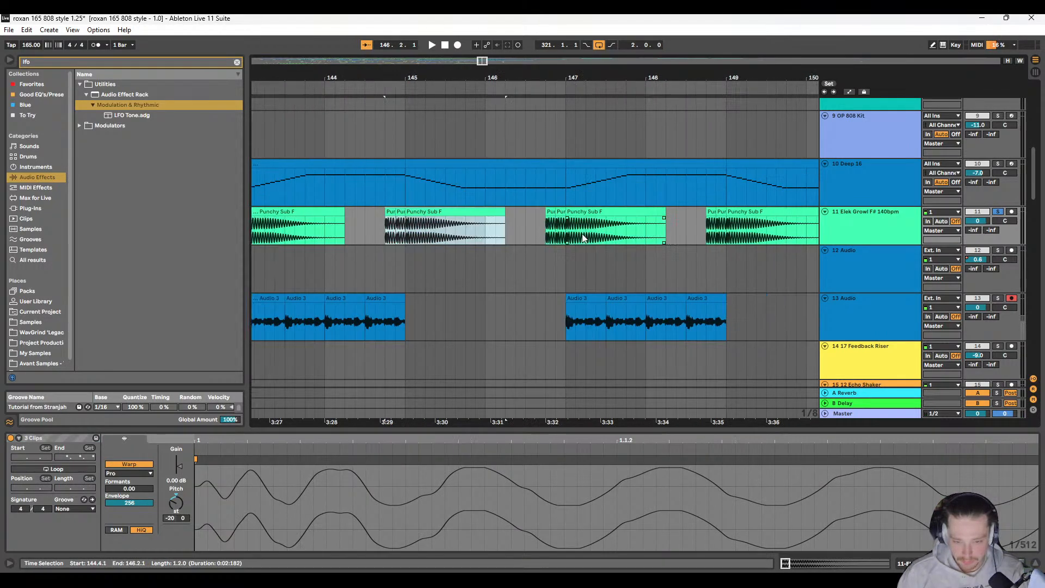
{"action": "left_click", "coordinate": [432, 212]}
{"action": "left_click", "coordinate": [458, 212], "text": "shift"}
{"action": "left_click", "coordinate": [592, 212]}
{"action": "left_click", "coordinate": [615, 212], "text": "shift"}
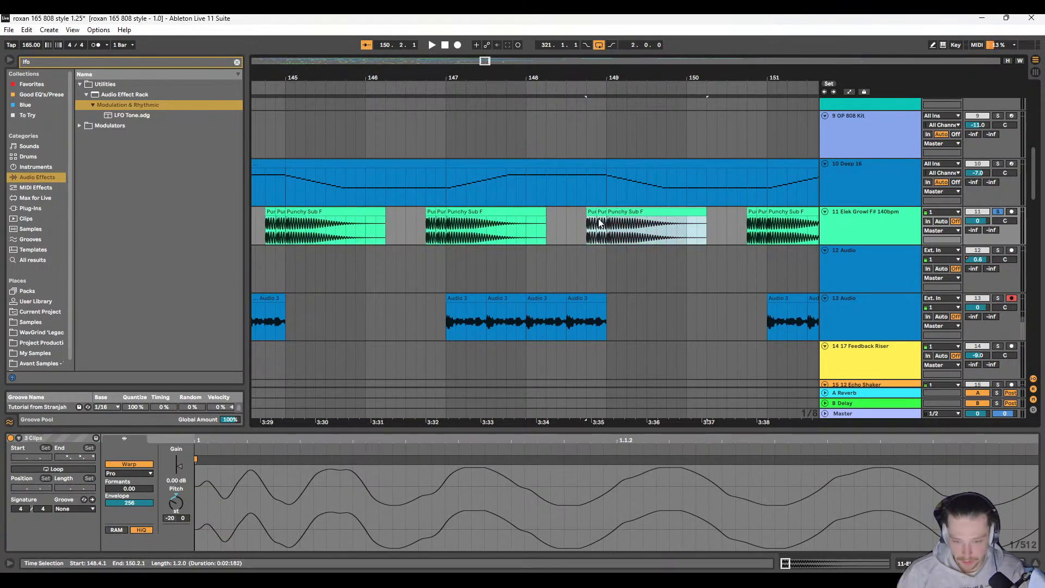
Step: Paste the copied sub group over 150.4.1, 152.4.1, 154.4.1 and 156.4.1, and play the last one from 156.4.1
{"action": "scroll", "coordinate": [599, 223], "scroll_direction": "right", "scroll_amount": 6}
{"action": "left_click", "coordinate": [479, 212]}
{"action": "left_click", "coordinate": [506, 212], "text": "shift"}
{"action": "scroll", "coordinate": [527, 224], "scroll_direction": "right", "scroll_amount": 6}
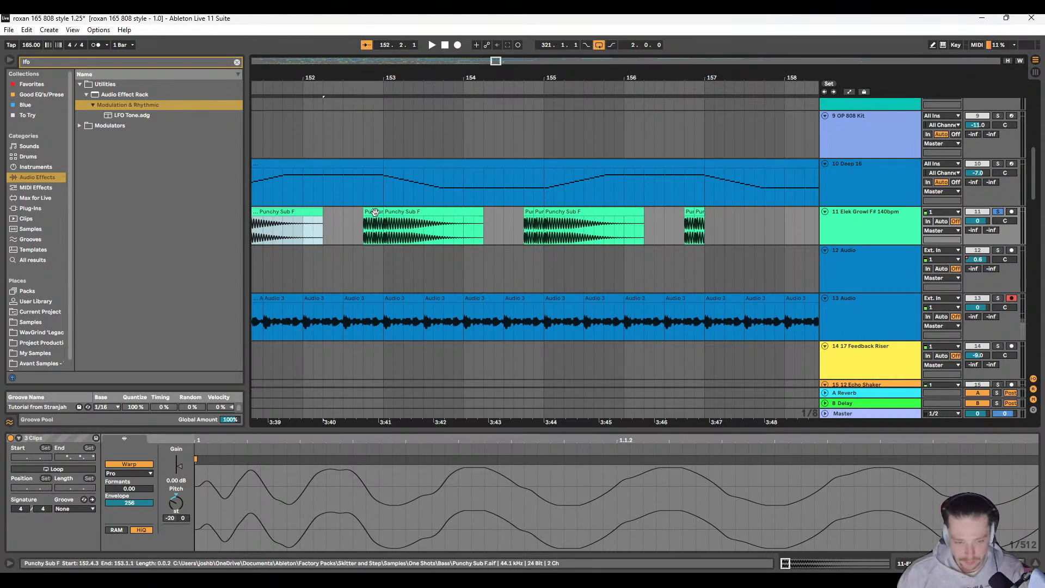
{"action": "left_click", "coordinate": [370, 212]}
{"action": "left_click", "coordinate": [396, 212], "text": "shift"}
{"action": "left_click", "coordinate": [528, 212]}
{"action": "left_click", "coordinate": [559, 212], "text": "shift"}
{"action": "scroll", "coordinate": [568, 221], "scroll_direction": "right", "scroll_amount": 6}
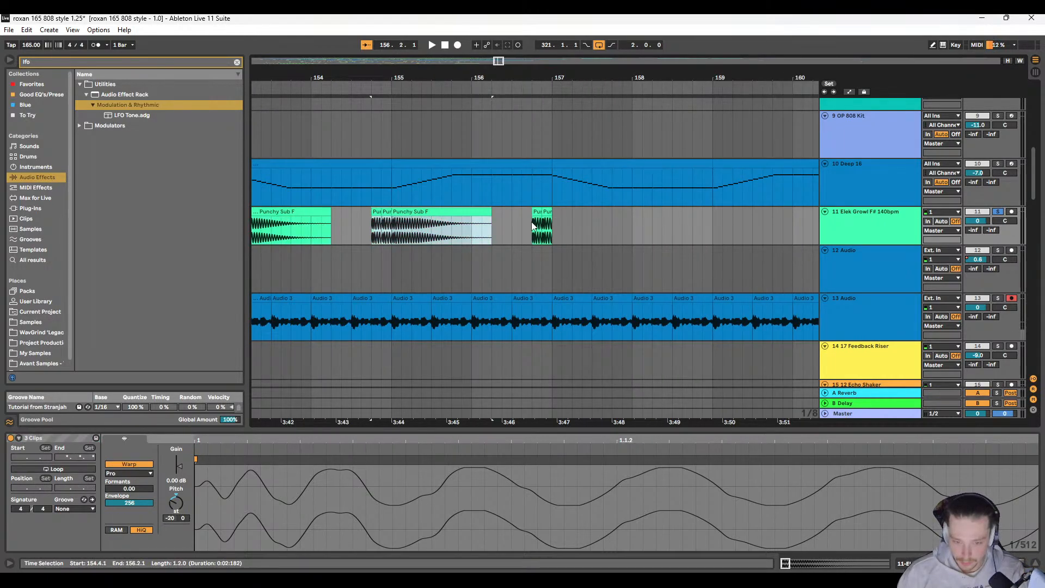
{"action": "left_click", "coordinate": [537, 212]}
{"action": "key", "text": "ctrl+v"}
{"action": "left_click", "coordinate": [530, 222]}
{"action": "key", "text": "space"}
Step: Turn off solo on track 11 and play the full arrangement from 141.1.1
{"action": "scroll", "coordinate": [490, 229], "scroll_direction": "down", "scroll_amount": 6}
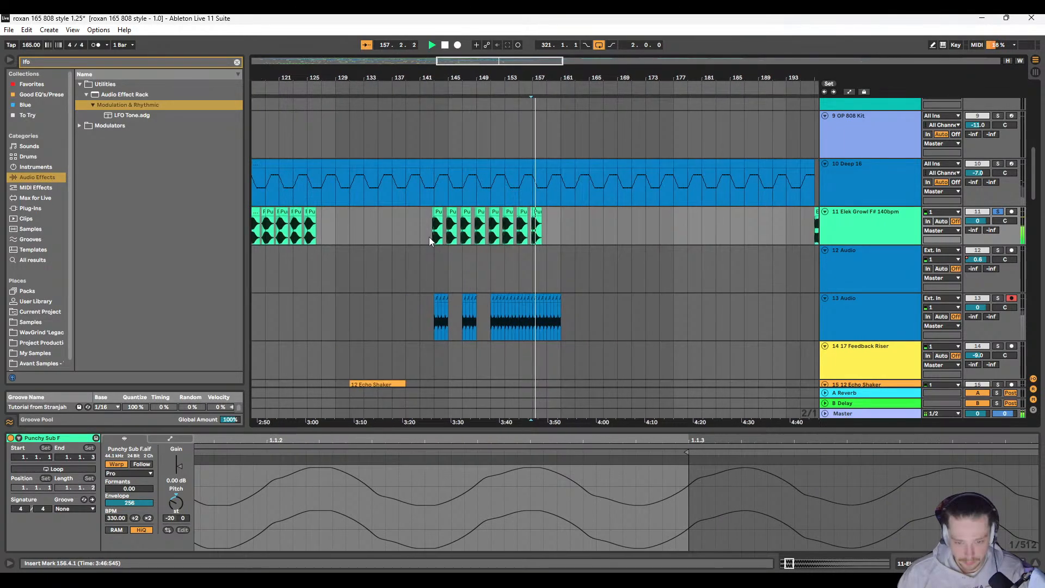
{"action": "scroll", "coordinate": [463, 232], "scroll_direction": "left", "scroll_amount": 3}
{"action": "left_click", "coordinate": [507, 229]}
{"action": "left_click", "coordinate": [998, 212]}
{"action": "key", "text": "space"}
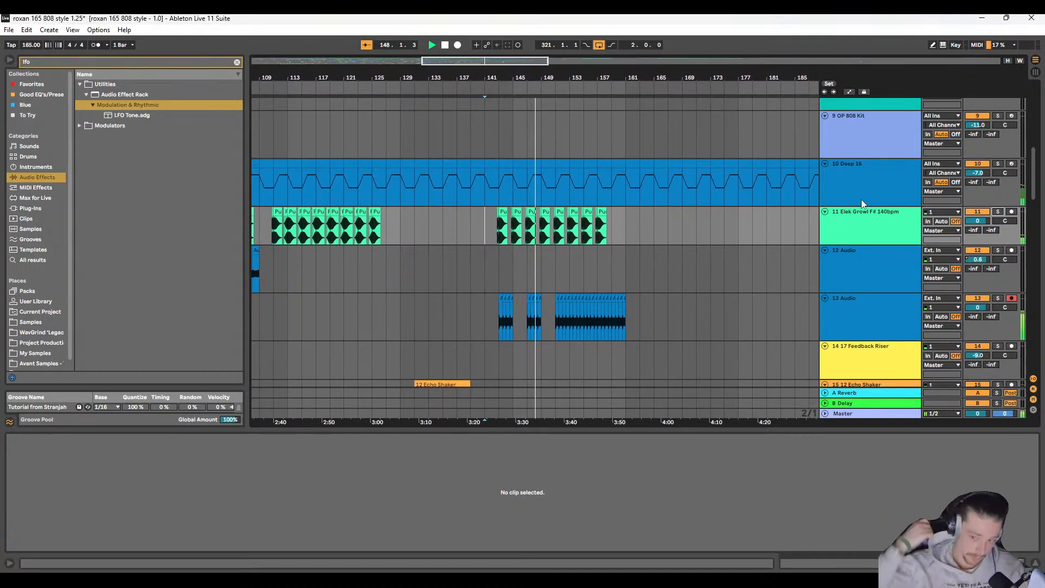
Step: Examine the drum, percussion and kit tracks around bars 144 to 165 while the arrangement plays
{"action": "scroll", "coordinate": [560, 250], "scroll_direction": "down", "scroll_amount": 5}
{"action": "scroll", "coordinate": [547, 239], "scroll_direction": "up", "scroll_amount": 4}
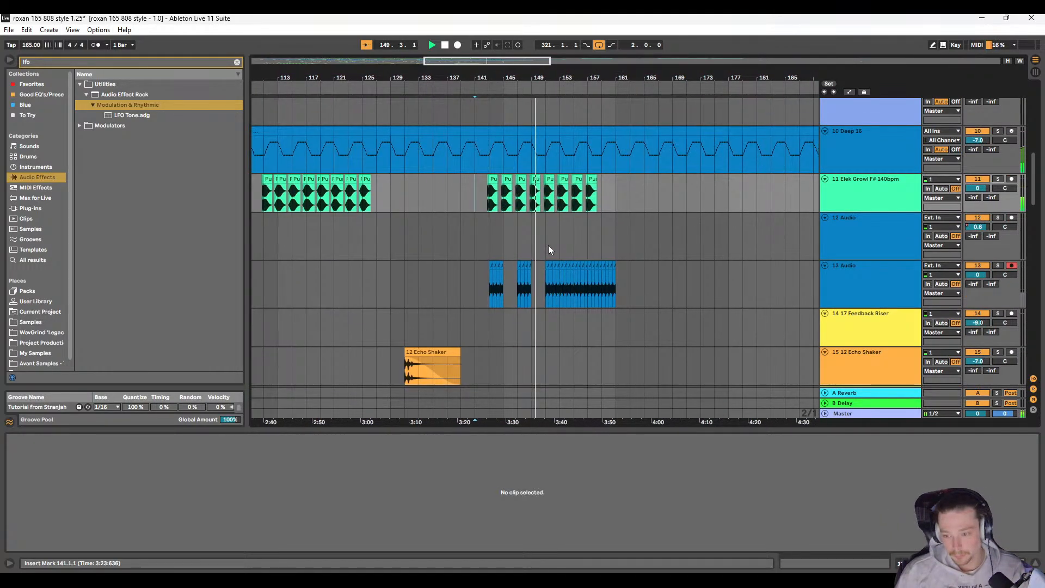
{"action": "scroll", "coordinate": [443, 228], "scroll_direction": "down", "scroll_amount": 5}
{"action": "scroll", "coordinate": [443, 233], "scroll_direction": "down", "scroll_amount": 10}
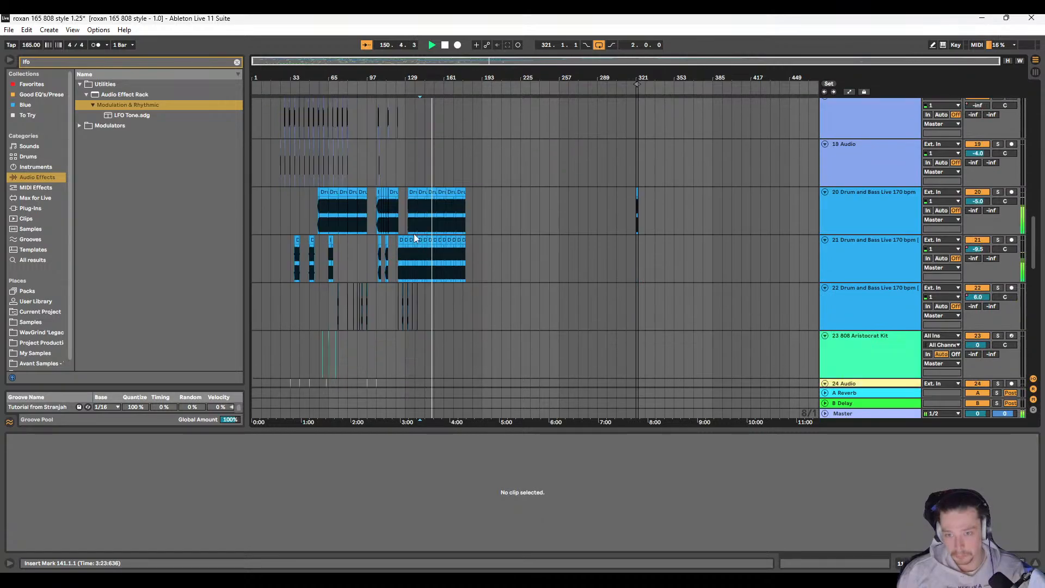
{"action": "scroll", "coordinate": [410, 234], "scroll_direction": "up", "scroll_amount": 12}
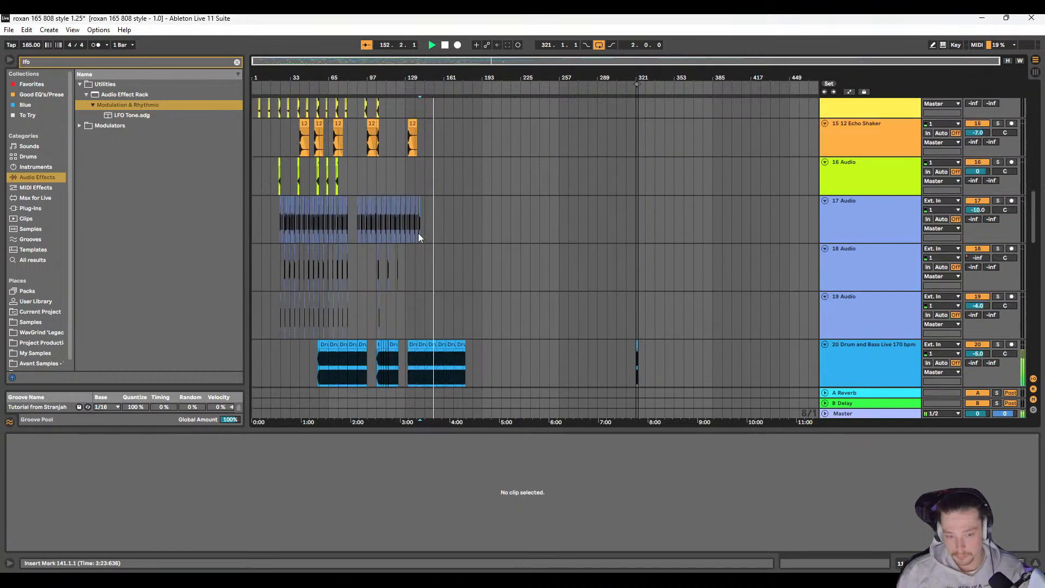
{"action": "scroll", "coordinate": [419, 238], "scroll_direction": "up", "scroll_amount": 8}
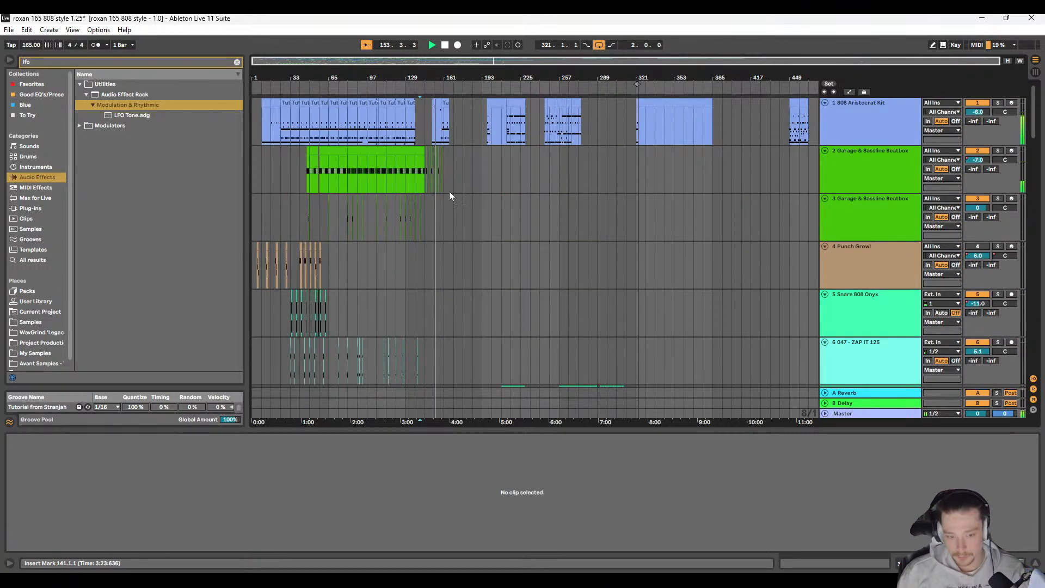
{"action": "scroll", "coordinate": [452, 183], "scroll_direction": "up", "scroll_amount": 5}
{"action": "scroll", "coordinate": [490, 168], "scroll_direction": "up", "scroll_amount": 4}
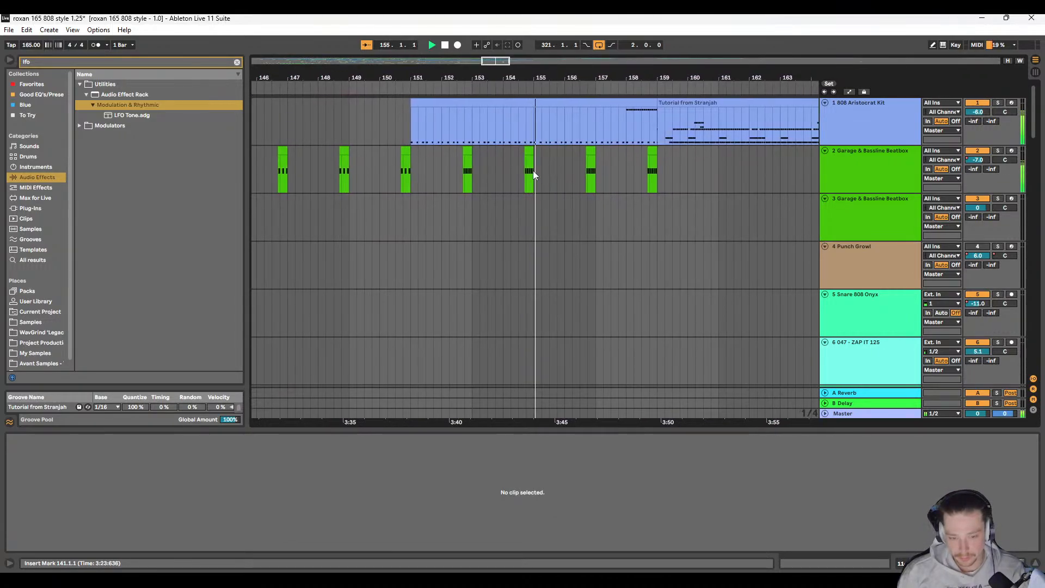
{"action": "scroll", "coordinate": [534, 171], "scroll_direction": "left", "scroll_amount": 1}
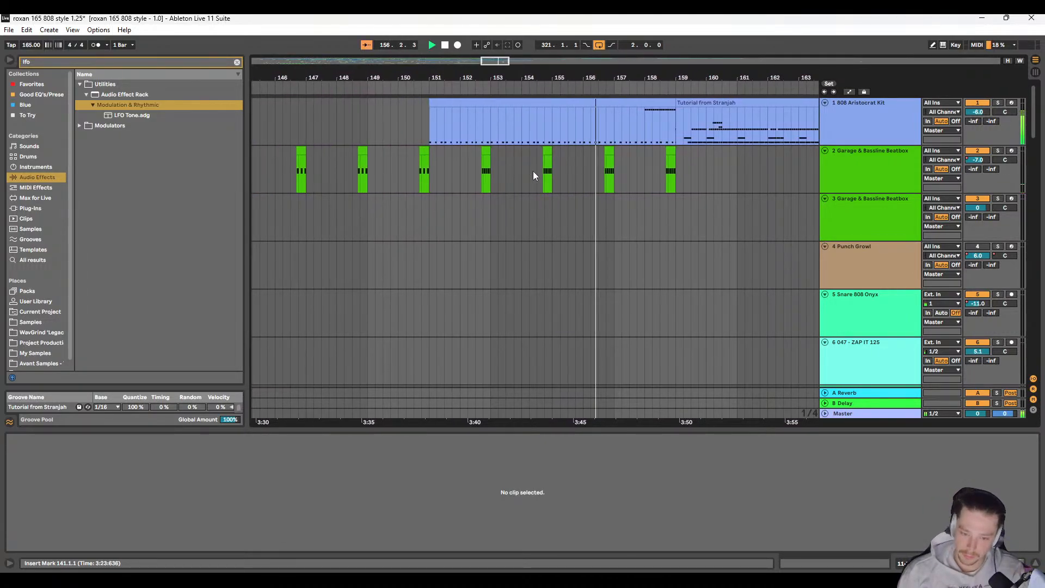
{"action": "scroll", "coordinate": [547, 172], "scroll_direction": "right", "scroll_amount": 1}
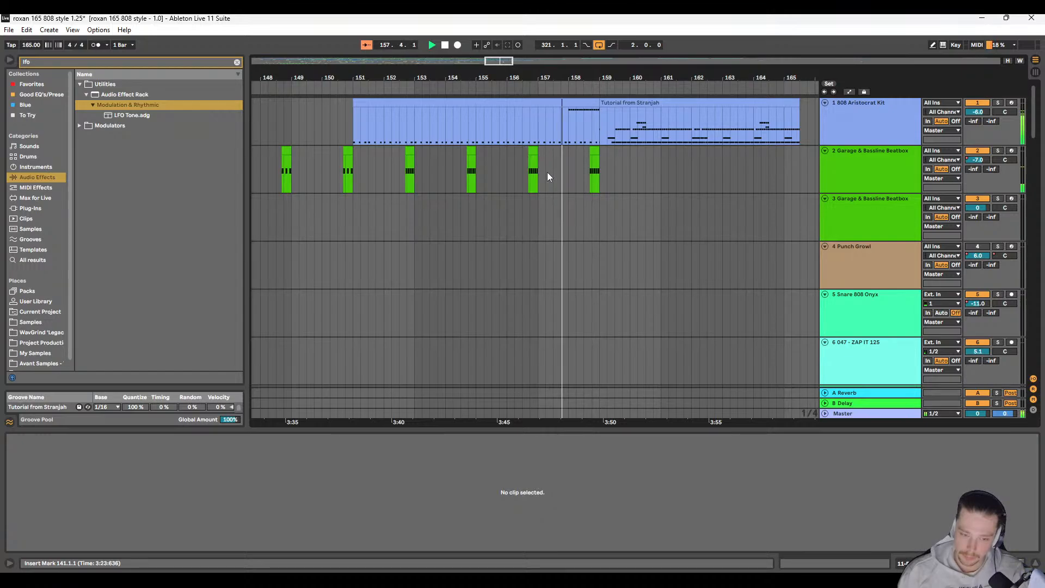
{"action": "scroll", "coordinate": [547, 172], "scroll_direction": "left", "scroll_amount": 3}
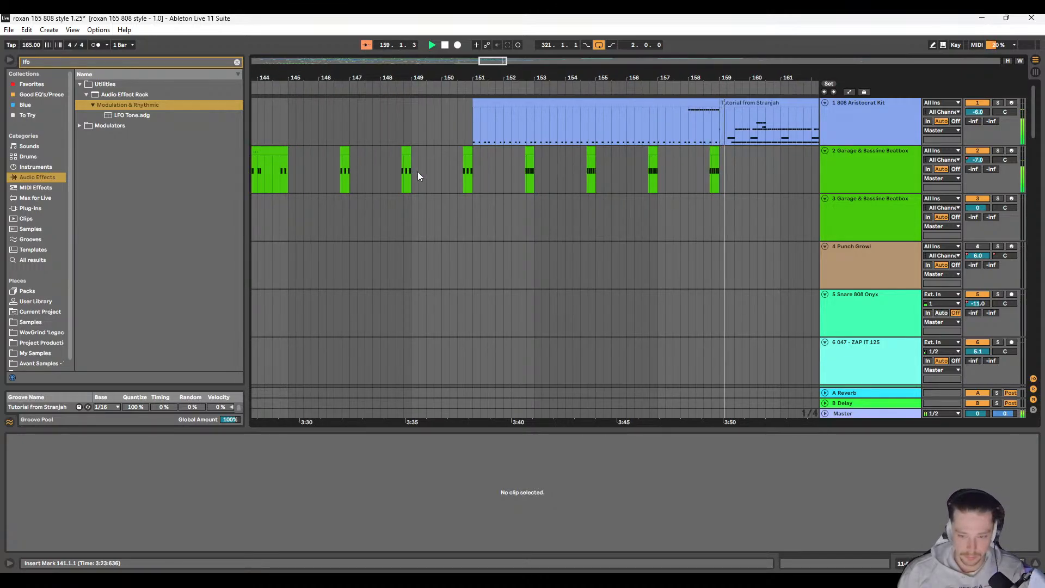
Step: Open the track 1 clip at bar 151 in an enlarged note editor, play it from 151.1.1, and move the playback start to 146.4.1
{"action": "left_click", "coordinate": [696, 102]}
{"action": "key", "text": "space"}
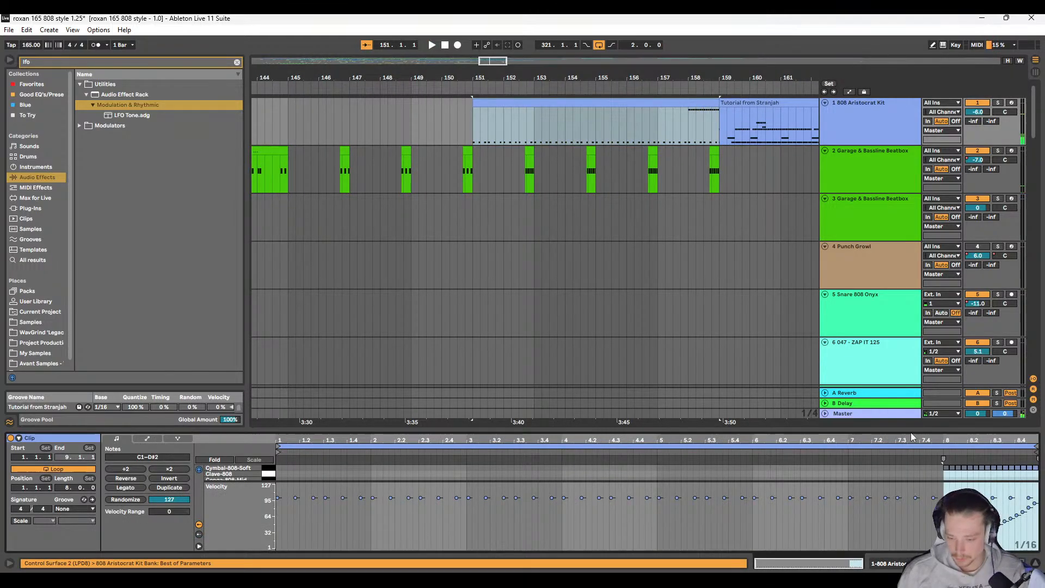
{"action": "left_click_drag", "start_coordinate": [912, 432], "coordinate": [920, 264]}
{"action": "key", "text": "space"}
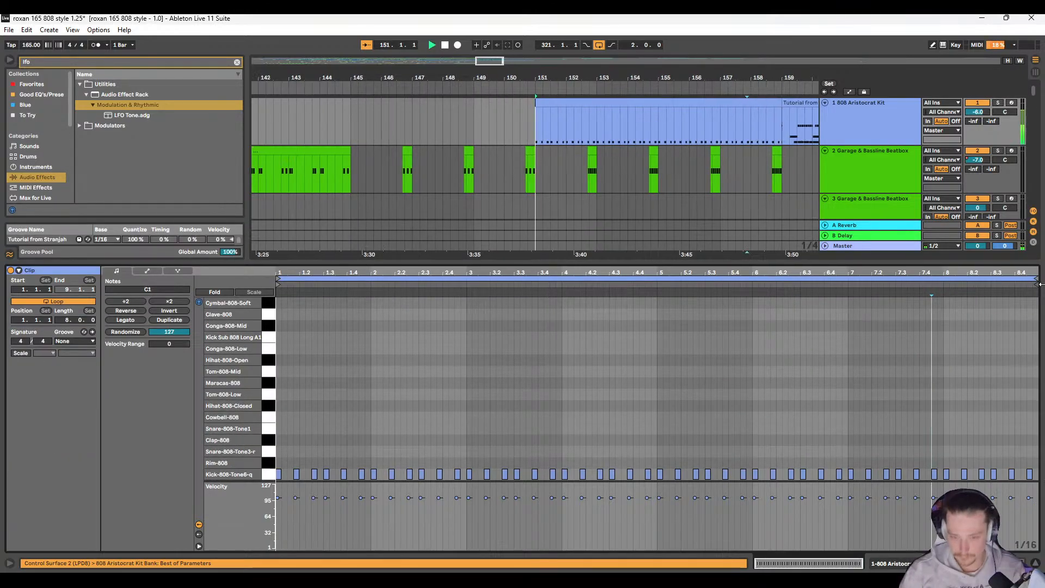
{"action": "left_click", "coordinate": [398, 138]}
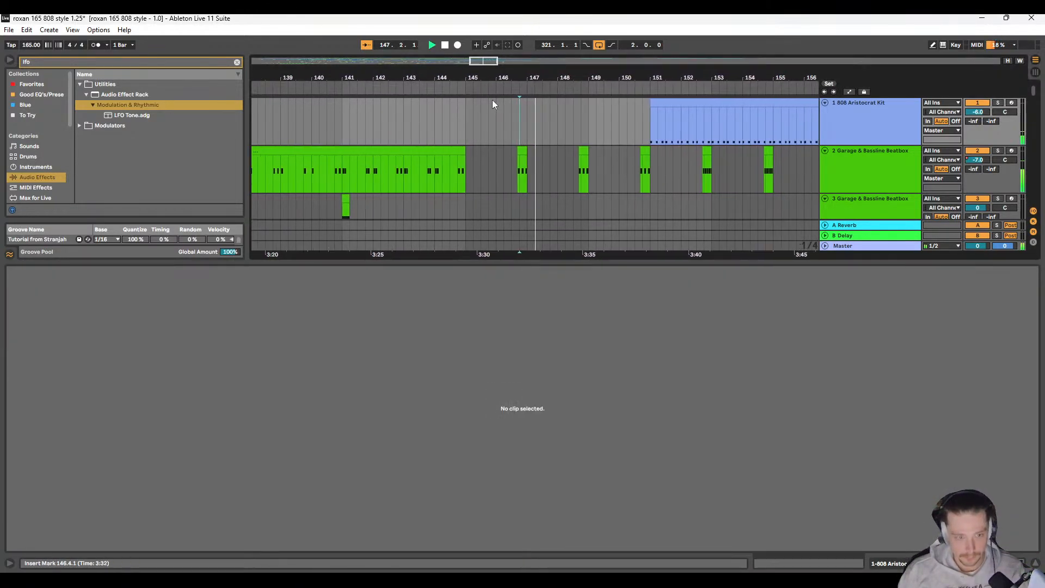
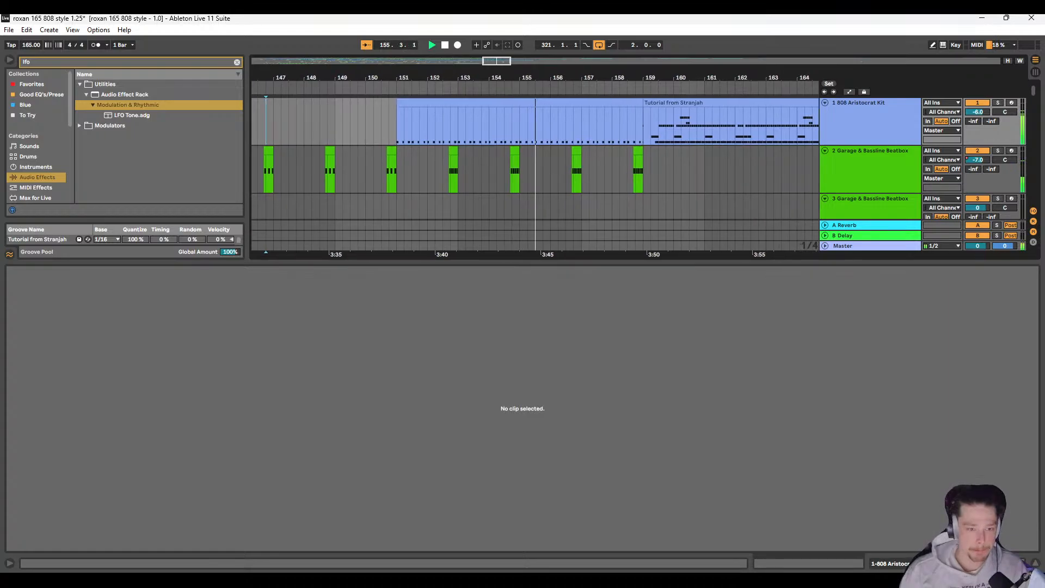
Step: Enlarge the arrangement area, look over the clips on tracks 8 to 18, and stop playback
{"action": "left_click_drag", "start_coordinate": [587, 266], "coordinate": [585, 419]}
{"action": "scroll", "coordinate": [429, 257], "scroll_direction": "down", "scroll_amount": 6}
{"action": "scroll", "coordinate": [468, 246], "scroll_direction": "down", "scroll_amount": 9}
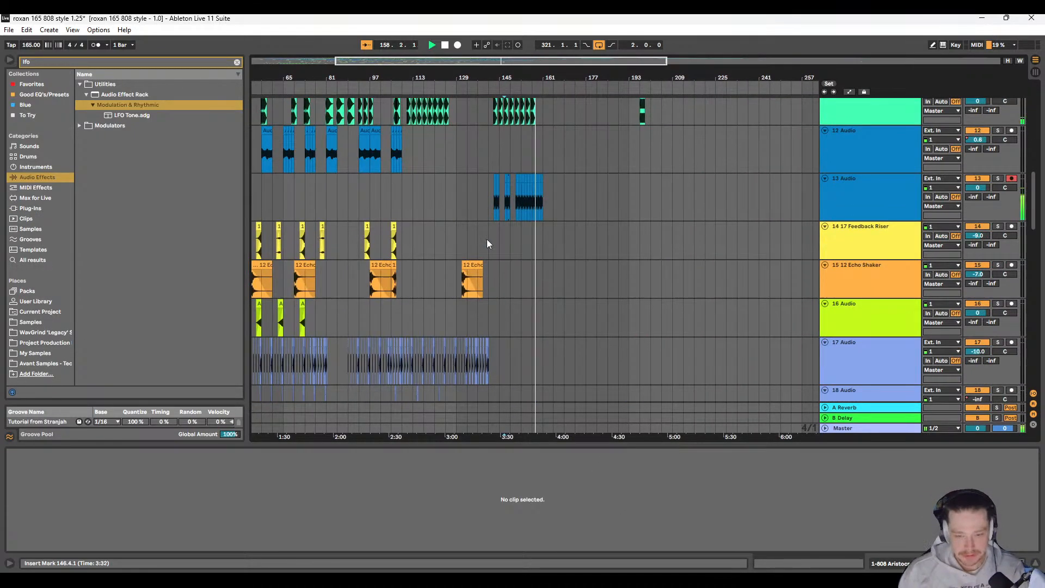
{"action": "scroll", "coordinate": [487, 237], "scroll_direction": "up", "scroll_amount": 5}
{"action": "scroll", "coordinate": [494, 246], "scroll_direction": "down", "scroll_amount": 3}
{"action": "key", "text": "space"}
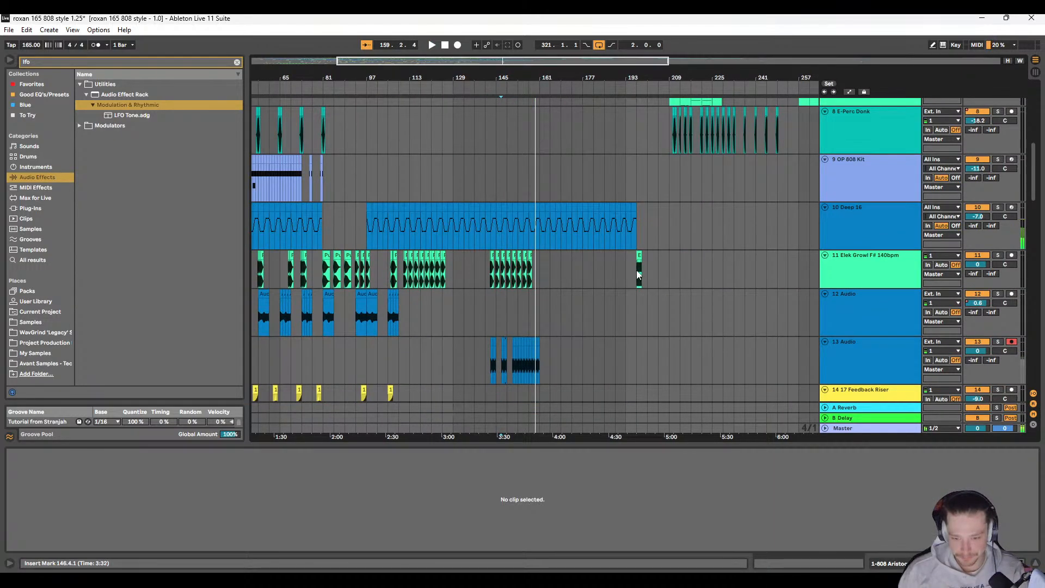
Step: Open the Elek Growl clip at 197.1.1 on track 11 and look over the surrounding audio and percussion tracks
{"action": "left_click", "coordinate": [638, 274]}
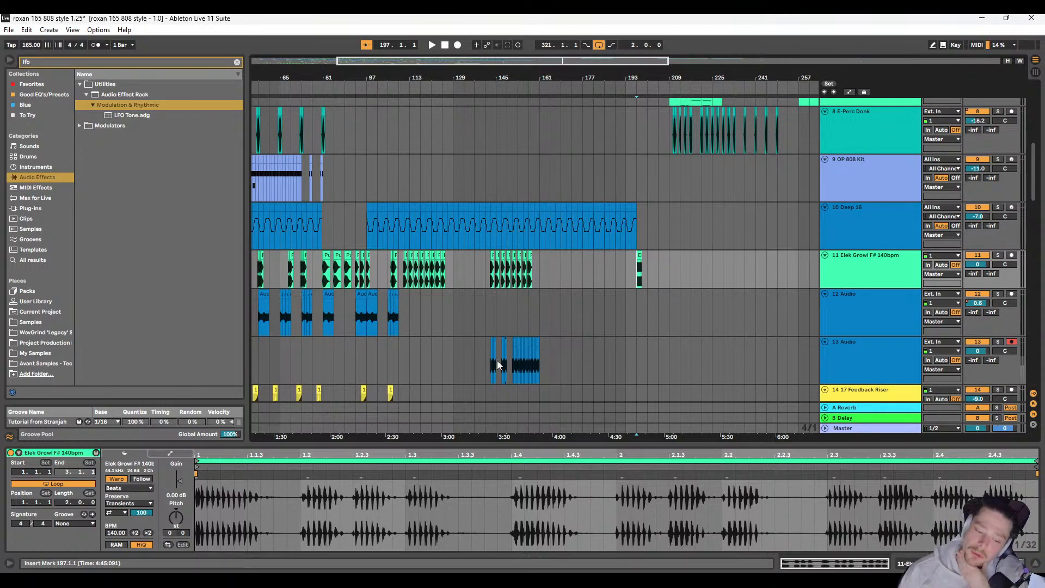
{"action": "scroll", "coordinate": [498, 328], "scroll_direction": "down", "scroll_amount": 5}
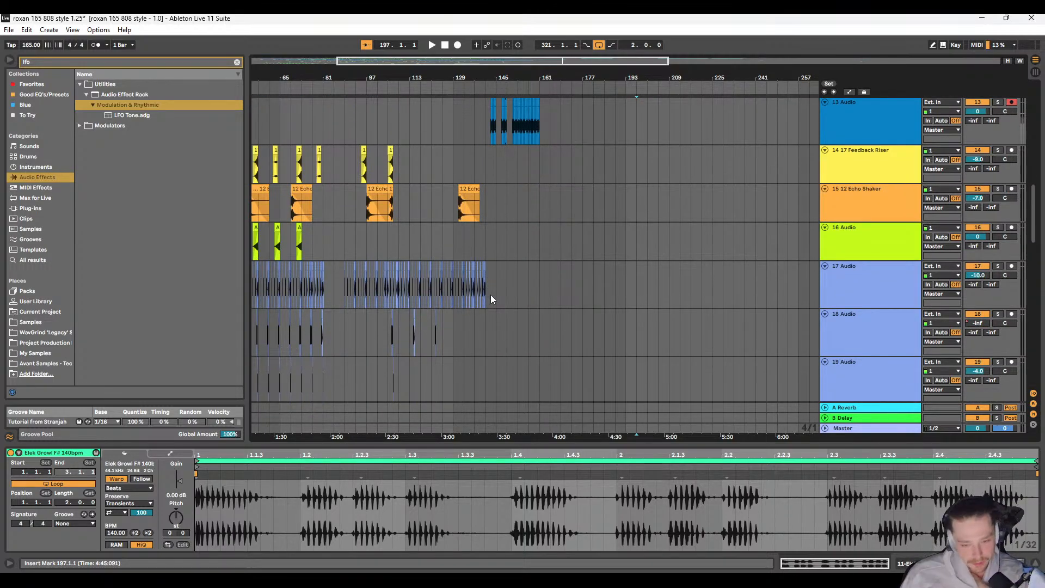
{"action": "scroll", "coordinate": [495, 294], "scroll_direction": "up", "scroll_amount": 7}
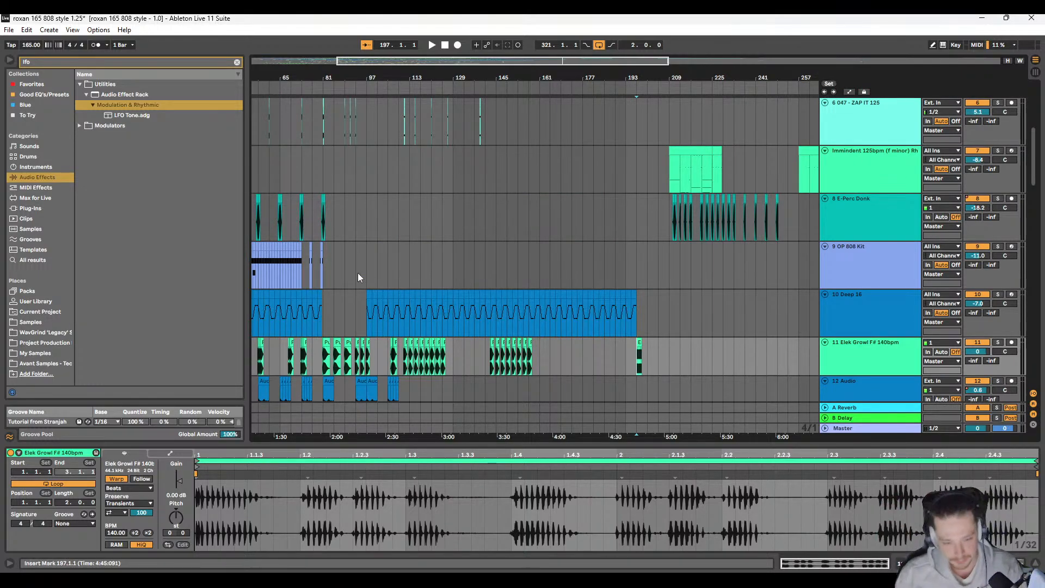
Step: Play the arrangement from 1.1.1 and look over tracks 11 to 21 during playback
{"action": "scroll", "coordinate": [358, 272], "scroll_direction": "down", "scroll_amount": 4}
{"action": "left_click", "coordinate": [256, 213]}
{"action": "key", "text": "space"}
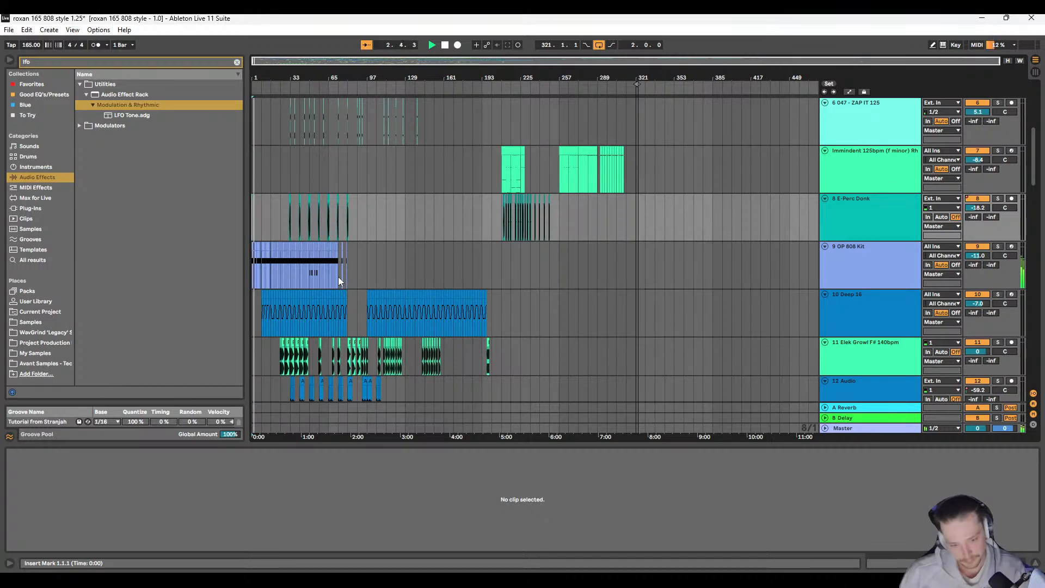
{"action": "scroll", "coordinate": [338, 277], "scroll_direction": "down", "scroll_amount": 3}
{"action": "scroll", "coordinate": [332, 264], "scroll_direction": "down", "scroll_amount": 2}
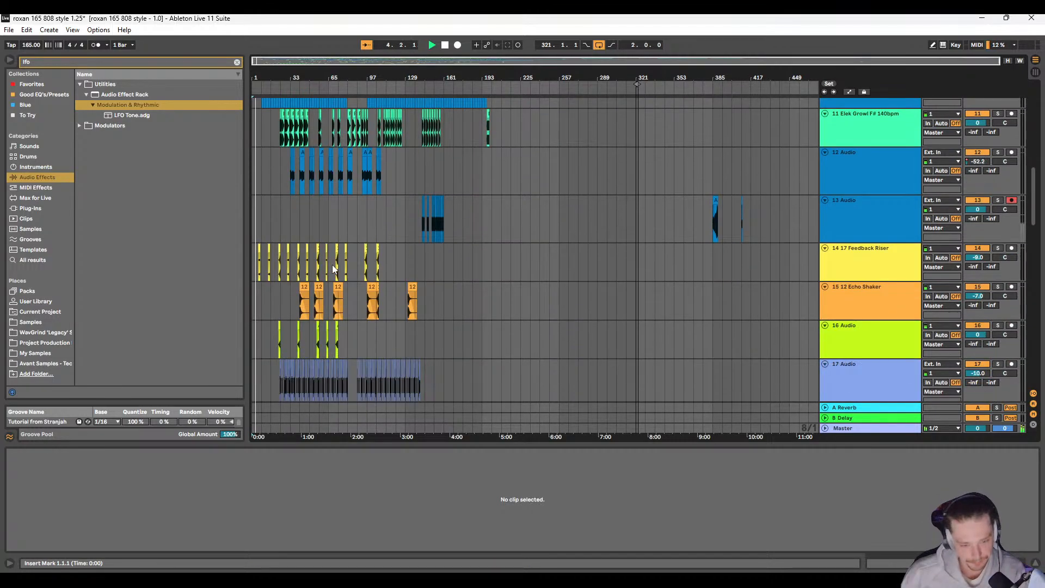
{"action": "scroll", "coordinate": [332, 265], "scroll_direction": "down", "scroll_amount": 2}
{"action": "scroll", "coordinate": [375, 278], "scroll_direction": "down", "scroll_amount": 2}
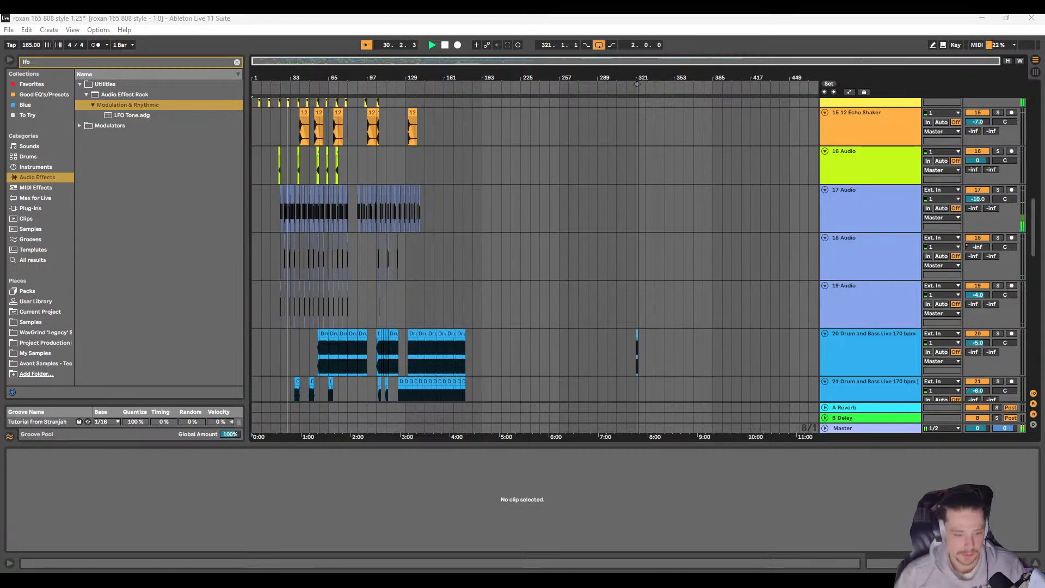
Step: Copy the Rave Siren clips on tracks 26 to 29 across 32.1.1 to 40.1.1
{"action": "scroll", "coordinate": [294, 286], "scroll_direction": "up", "scroll_amount": 6}
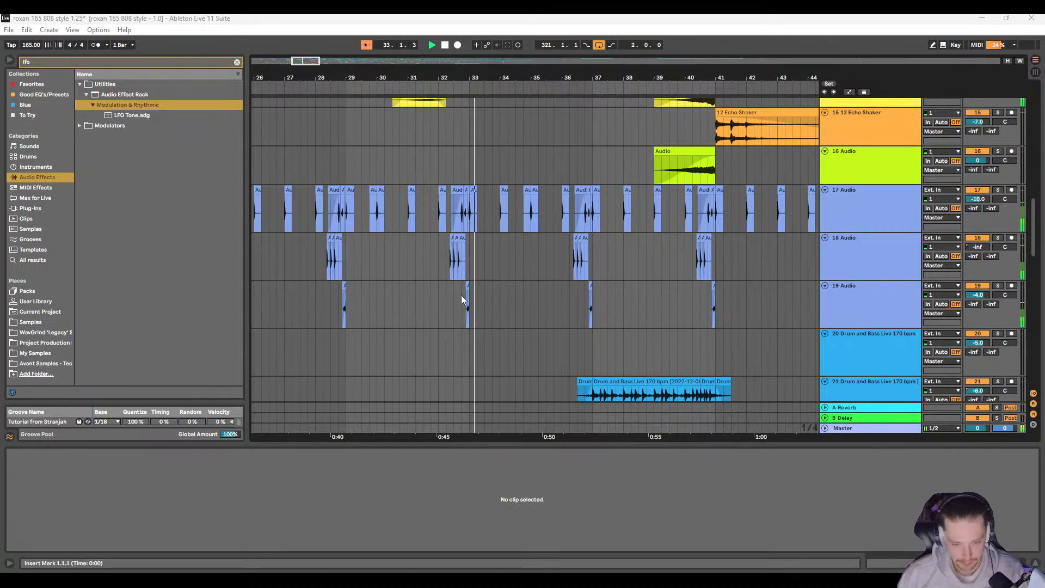
{"action": "scroll", "coordinate": [461, 295], "scroll_direction": "up", "scroll_amount": 3}
{"action": "left_click_drag", "start_coordinate": [413, 243], "coordinate": [479, 292]}
{"action": "scroll", "coordinate": [506, 319], "scroll_direction": "down", "scroll_amount": 8}
{"action": "scroll", "coordinate": [509, 315], "scroll_direction": "down", "scroll_amount": 4}
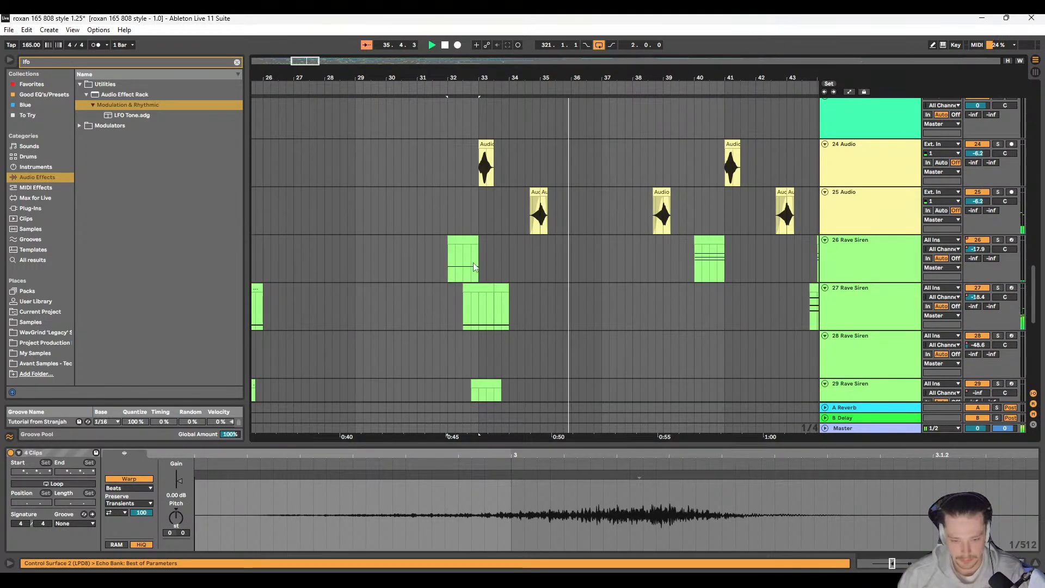
{"action": "scroll", "coordinate": [463, 218], "scroll_direction": "down", "scroll_amount": 1}
{"action": "left_click", "coordinate": [452, 188]}
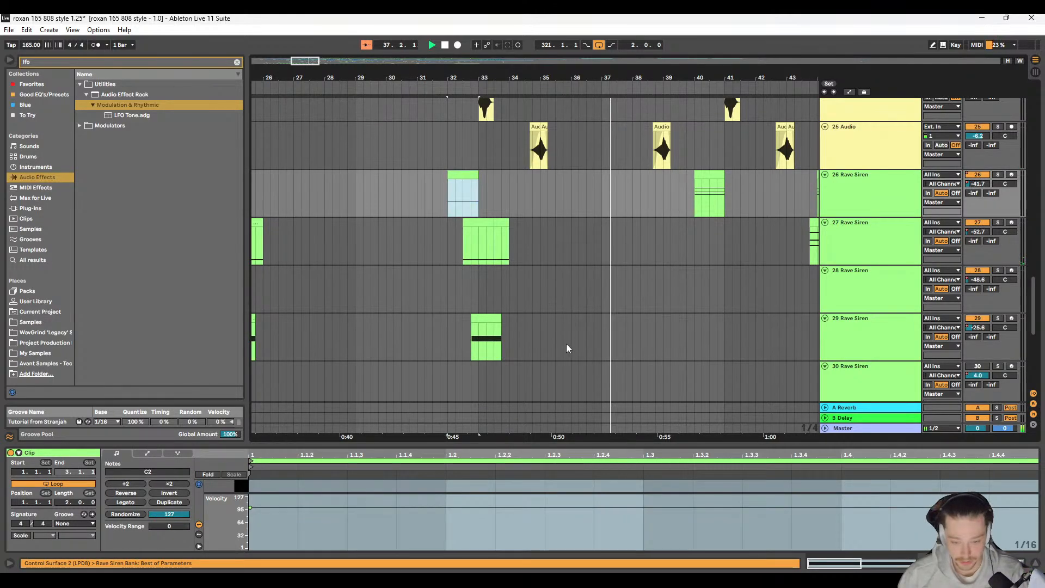
{"action": "left_click", "coordinate": [691, 343], "text": "shift"}
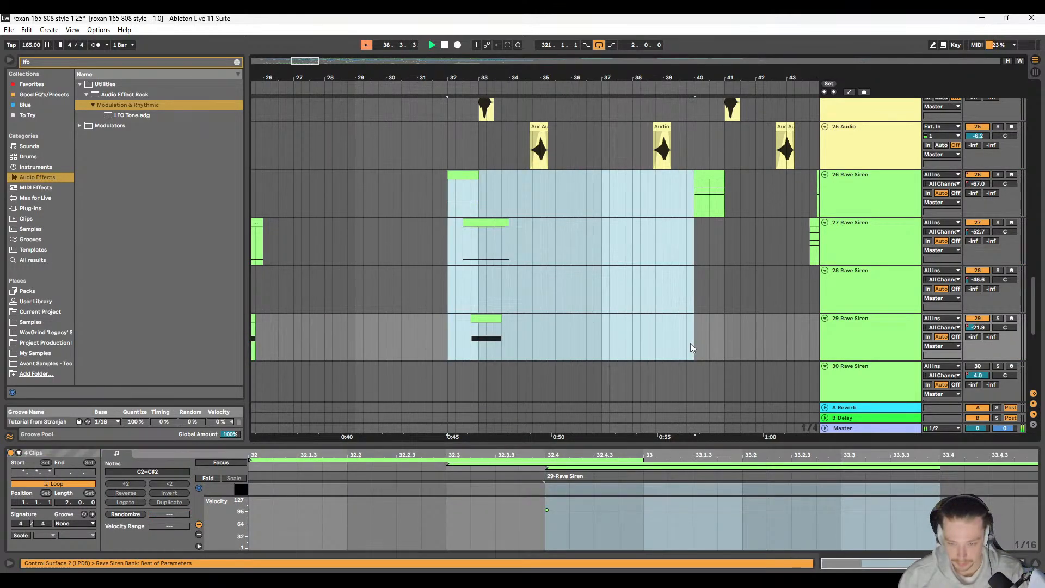
Step: Locate the end of the beatbox hits on track 2 near bar 159 and set the insert mark at 159.2.3
{"action": "key", "text": "minus"}
{"action": "key", "text": "minus"}
{"action": "key", "text": "minus"}
{"action": "key", "text": "minus"}
{"action": "key", "text": "minus"}
{"action": "scroll", "coordinate": [454, 270], "scroll_direction": "up", "scroll_amount": 15}
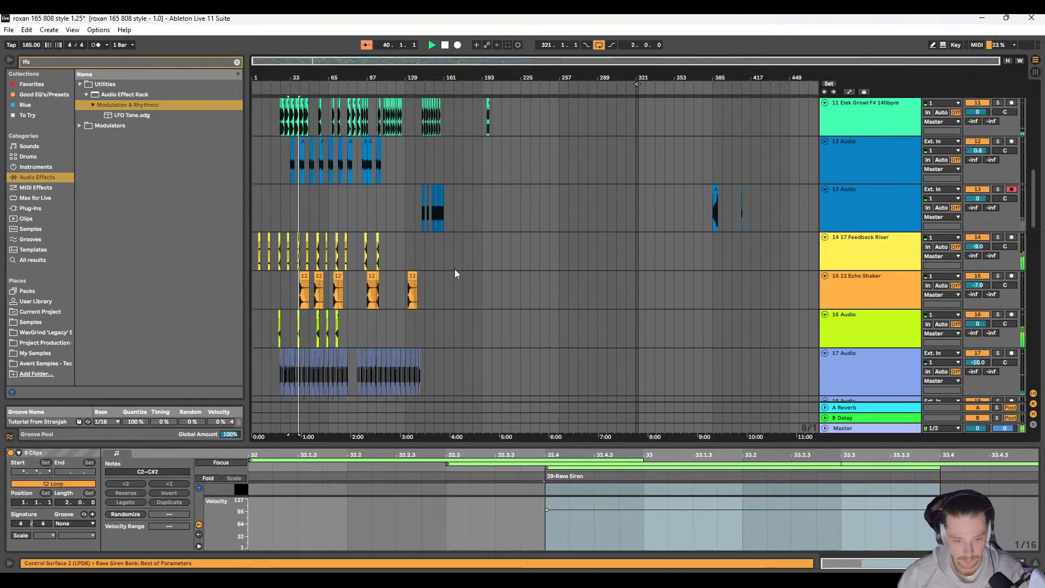
{"action": "scroll", "coordinate": [452, 269], "scroll_direction": "up", "scroll_amount": 5}
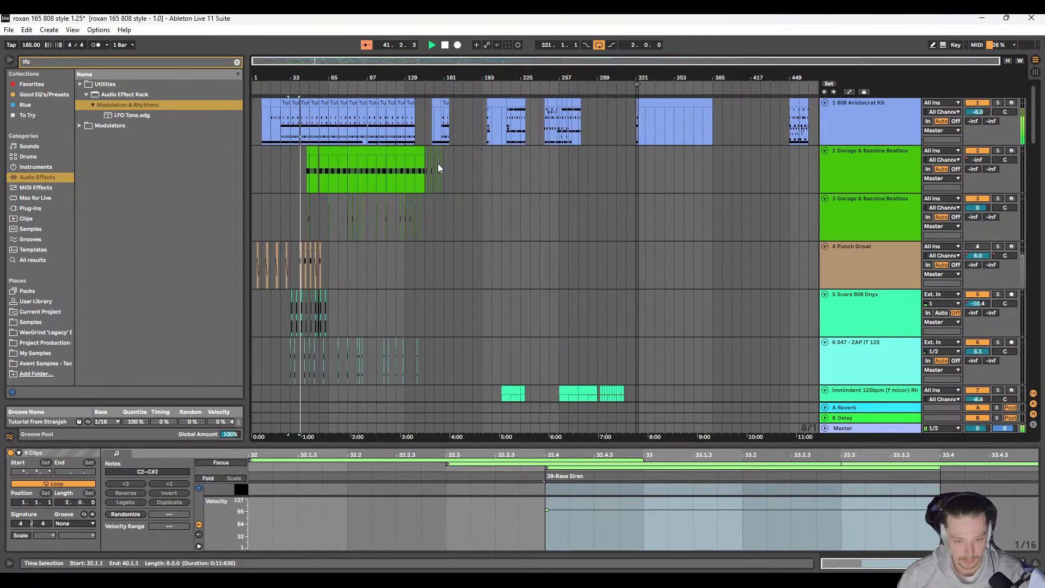
{"action": "scroll", "coordinate": [441, 160], "scroll_direction": "up", "scroll_amount": 5}
{"action": "scroll", "coordinate": [445, 159], "scroll_direction": "up", "scroll_amount": 8}
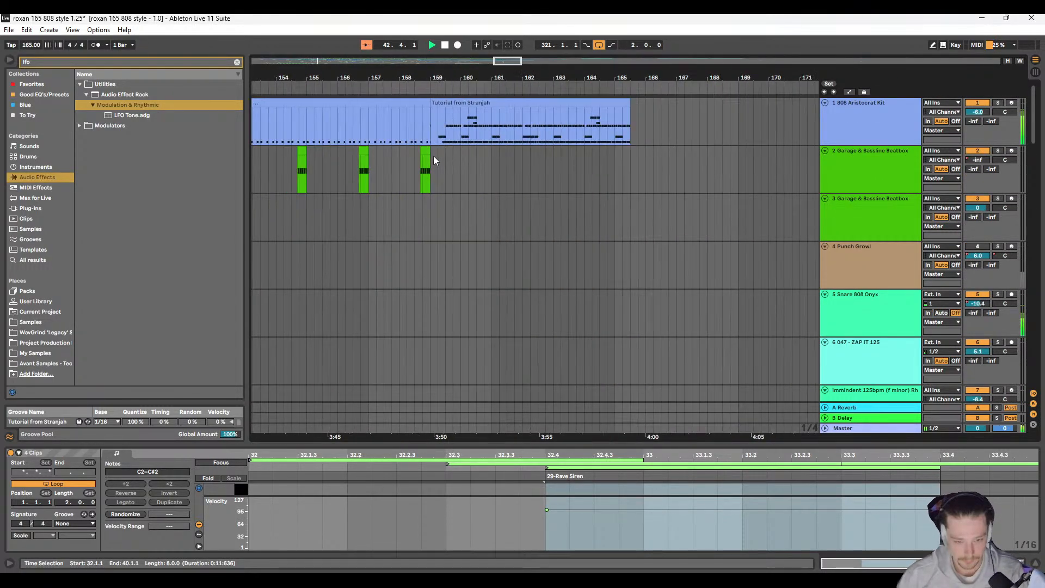
{"action": "left_click", "coordinate": [445, 161]}
{"action": "scroll", "coordinate": [444, 161], "scroll_direction": "up", "scroll_amount": 4}
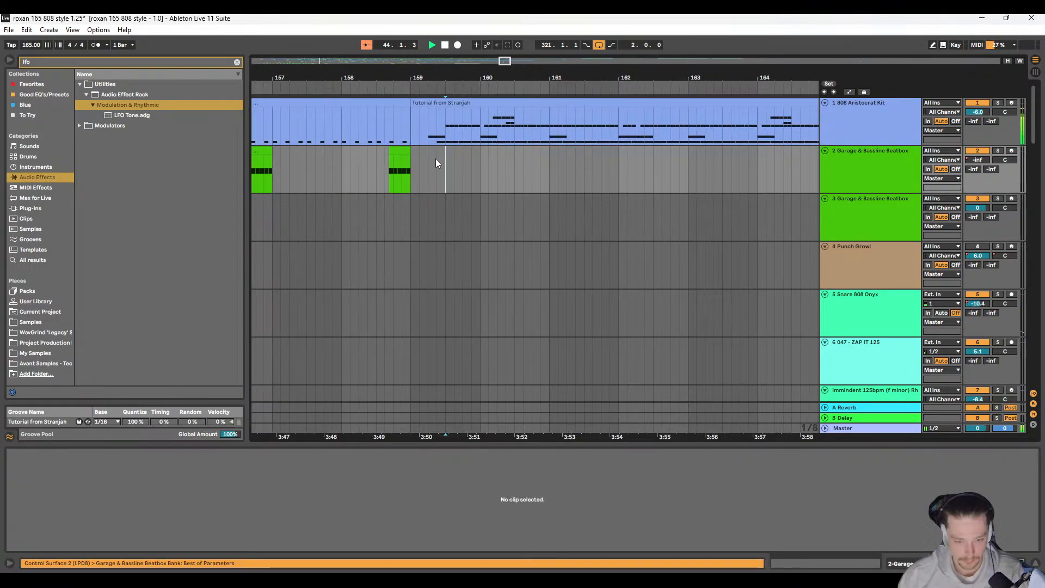
Step: Paste the copied Rave Siren group at 159.1.1, starting on track 26
{"action": "scroll", "coordinate": [430, 239], "scroll_direction": "down", "scroll_amount": 2}
{"action": "scroll", "coordinate": [431, 248], "scroll_direction": "down", "scroll_amount": 8}
{"action": "scroll", "coordinate": [441, 262], "scroll_direction": "down", "scroll_amount": 10}
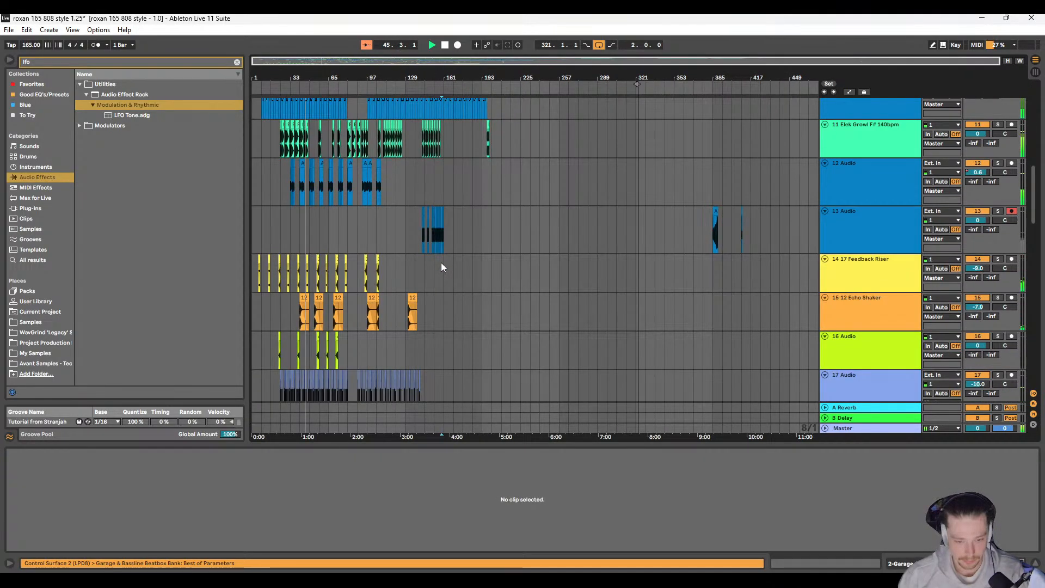
{"action": "scroll", "coordinate": [441, 266], "scroll_direction": "down", "scroll_amount": 2}
{"action": "scroll", "coordinate": [435, 266], "scroll_direction": "down", "scroll_amount": 2}
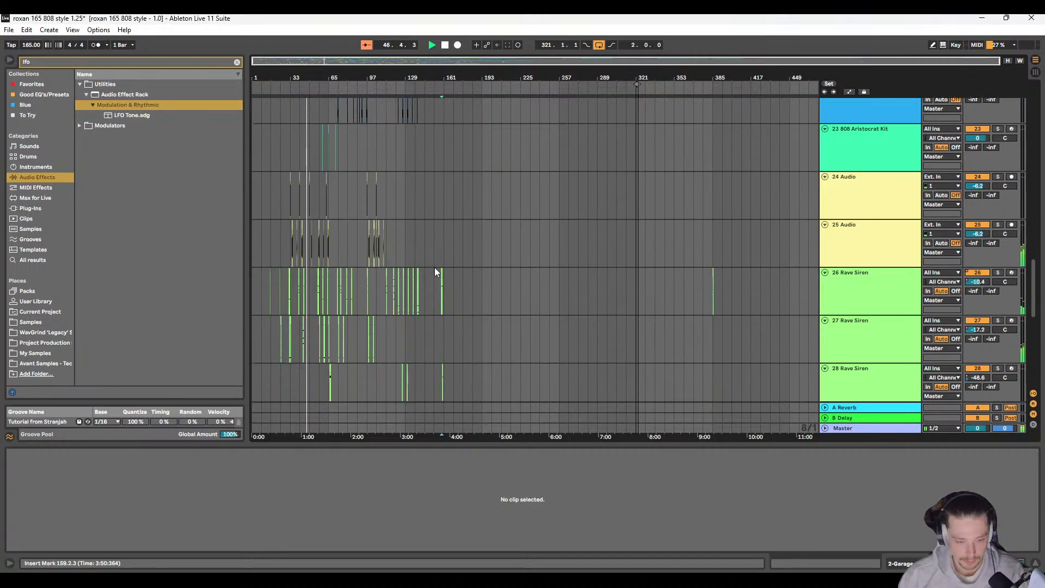
{"action": "scroll", "coordinate": [433, 270], "scroll_direction": "down", "scroll_amount": 1}
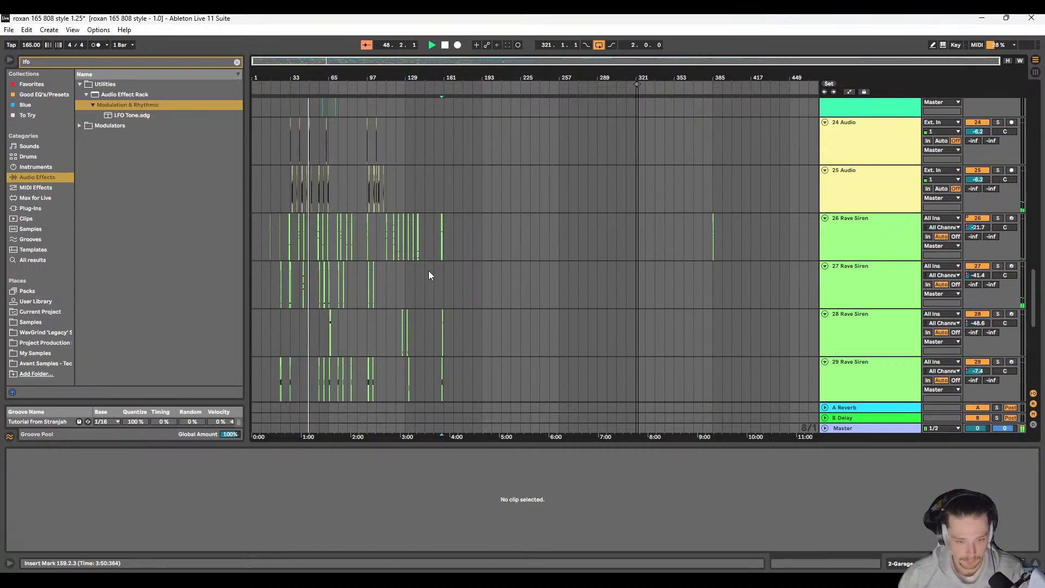
{"action": "scroll", "coordinate": [437, 256], "scroll_direction": "up", "scroll_amount": 10}
{"action": "scroll", "coordinate": [439, 253], "scroll_direction": "down", "scroll_amount": 2}
{"action": "scroll", "coordinate": [438, 253], "scroll_direction": "up", "scroll_amount": 1}
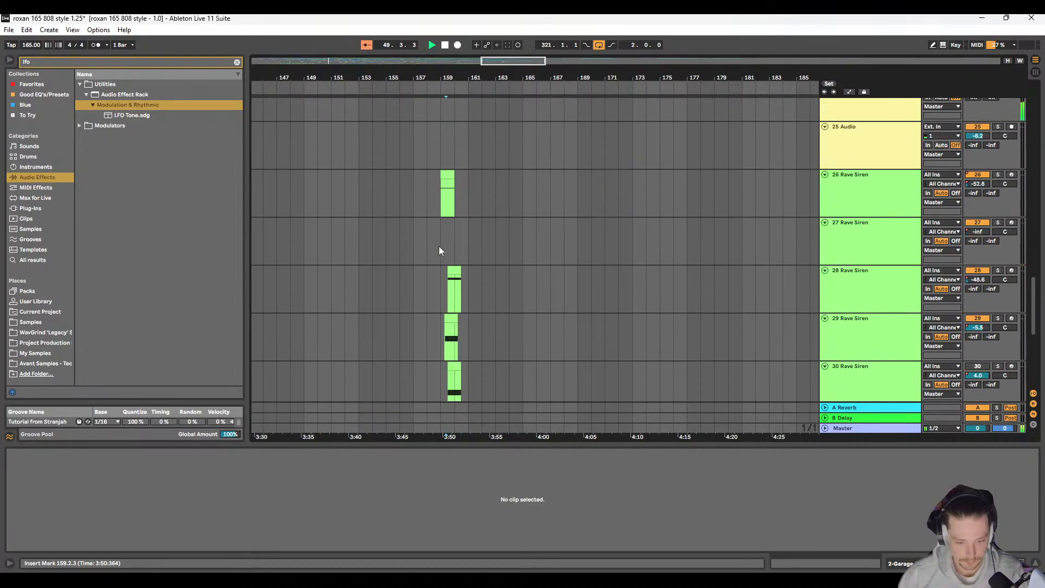
{"action": "left_click", "coordinate": [447, 175]}
{"action": "key", "text": "ctrl+v"}
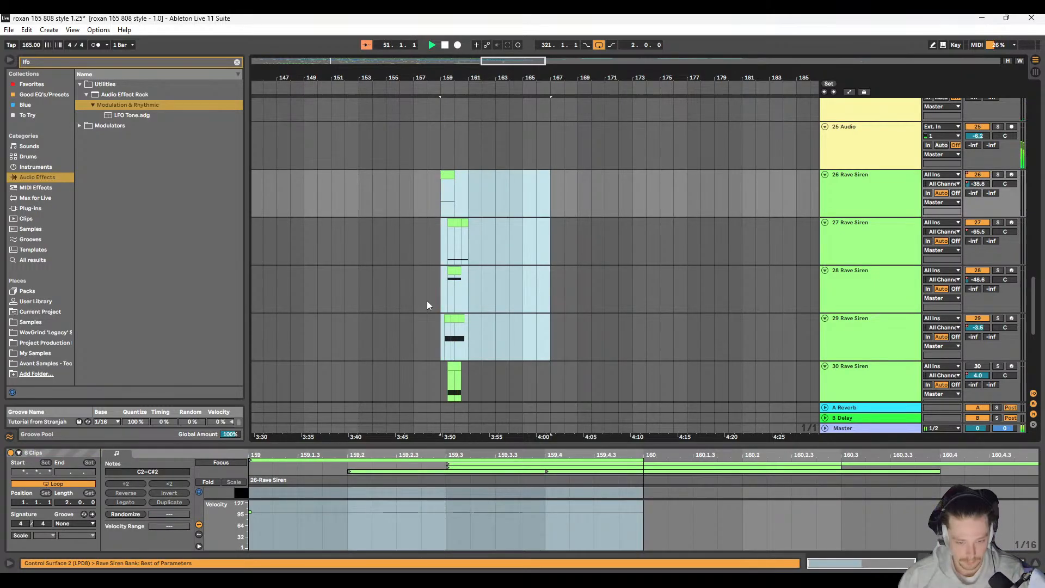
Step: Delete the leading leftover clip on track 29, the trailing one on track 27 and the track 30 clip around bars 159 to 160
{"action": "scroll", "coordinate": [425, 299], "scroll_direction": "down", "scroll_amount": 1}
{"action": "left_click", "coordinate": [447, 285]}
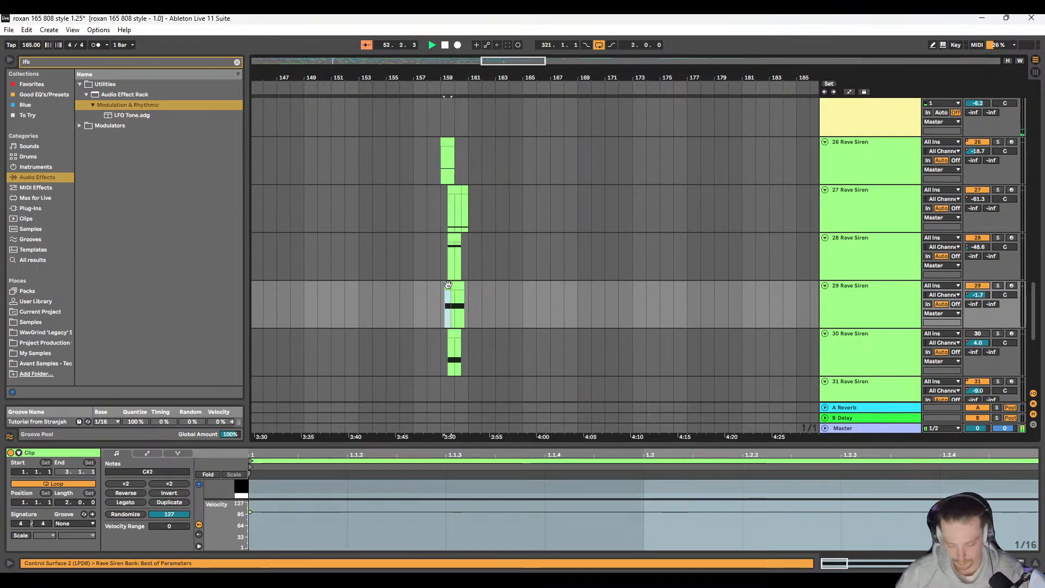
{"action": "key", "text": "Delete"}
{"action": "left_click", "coordinate": [463, 188]}
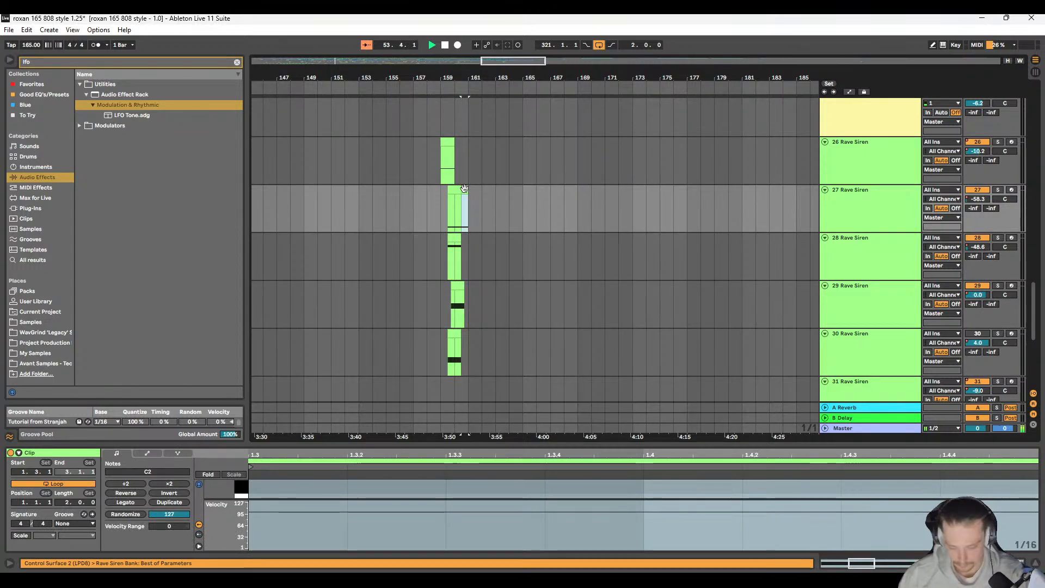
{"action": "key", "text": "Delete"}
{"action": "left_click", "coordinate": [457, 338]}
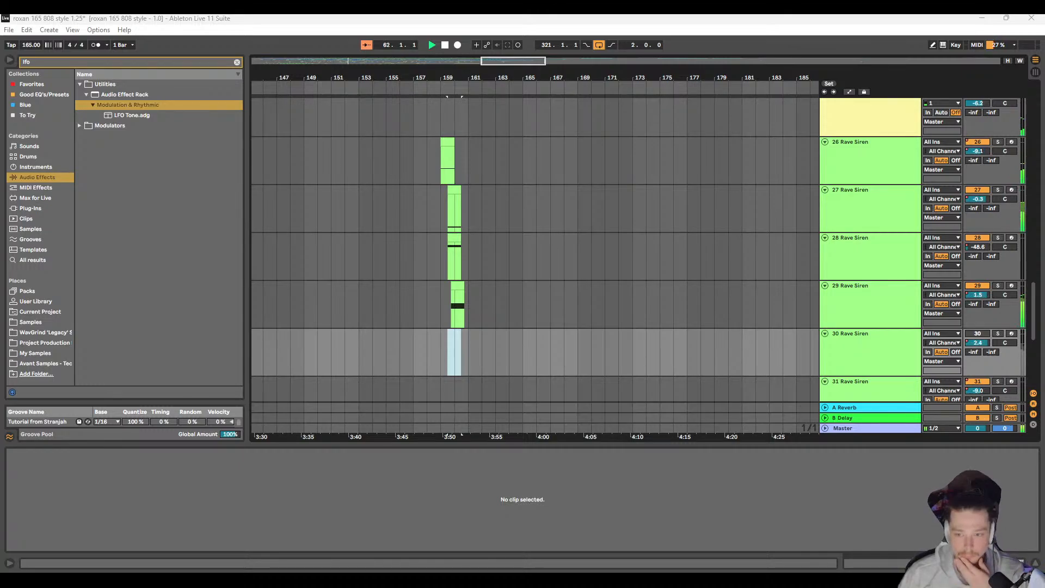
Step: Set the insert mark at 155.1.1 on track 28 and examine the Rave Siren clips around bars 55 to 93
{"action": "left_click", "coordinate": [380, 240]}
{"action": "scroll", "coordinate": [376, 240], "scroll_direction": "down", "scroll_amount": 10}
{"action": "scroll", "coordinate": [324, 248], "scroll_direction": "up", "scroll_amount": 6}
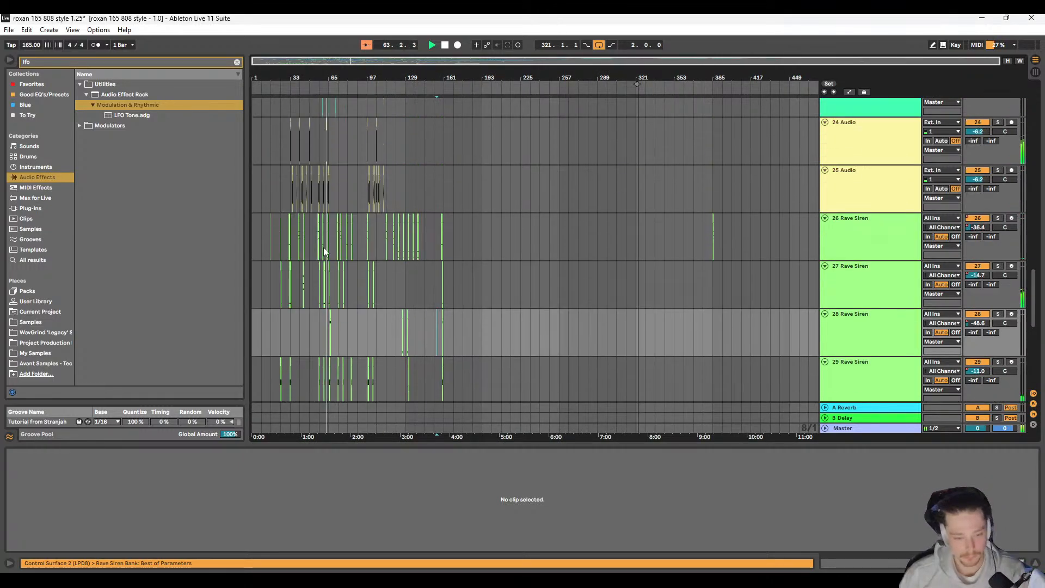
{"action": "scroll", "coordinate": [325, 253], "scroll_direction": "down", "scroll_amount": 4}
{"action": "scroll", "coordinate": [326, 254], "scroll_direction": "up", "scroll_amount": 8}
{"action": "left_click_drag", "start_coordinate": [327, 252], "coordinate": [386, 228]}
{"action": "scroll", "coordinate": [390, 228], "scroll_direction": "up", "scroll_amount": 1}
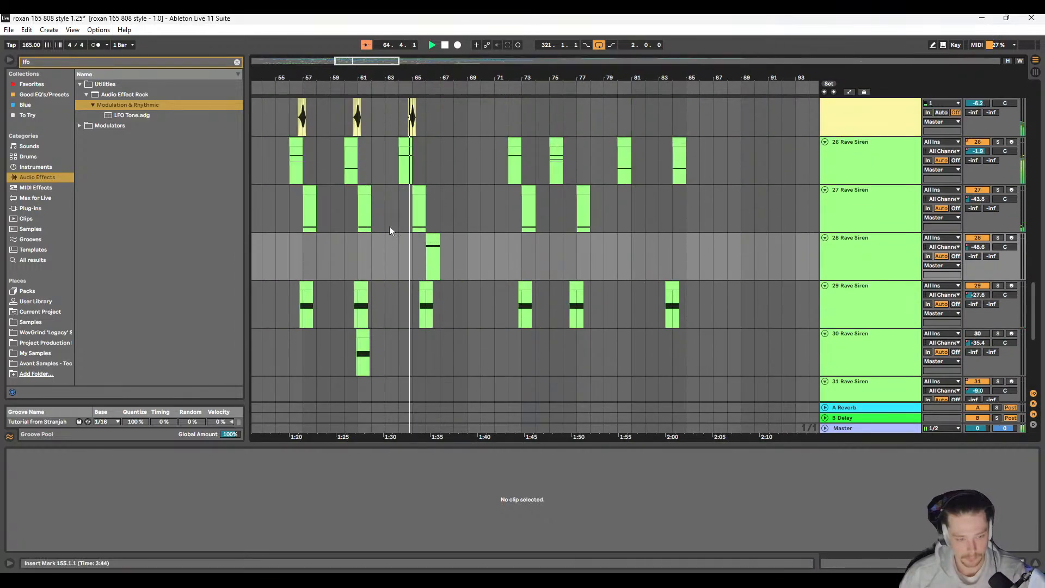
Step: Clear the browser search and follow the Rave Siren and audio clips through bars 65 to 139 during playback
{"action": "left_click", "coordinate": [238, 61]}
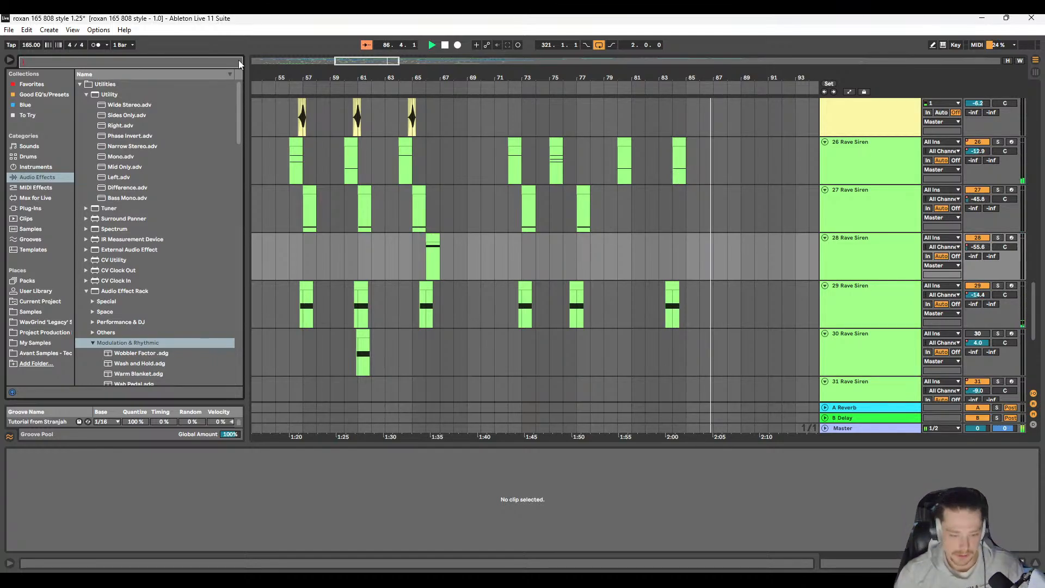
{"action": "scroll", "coordinate": [471, 271], "scroll_direction": "right", "scroll_amount": 5}
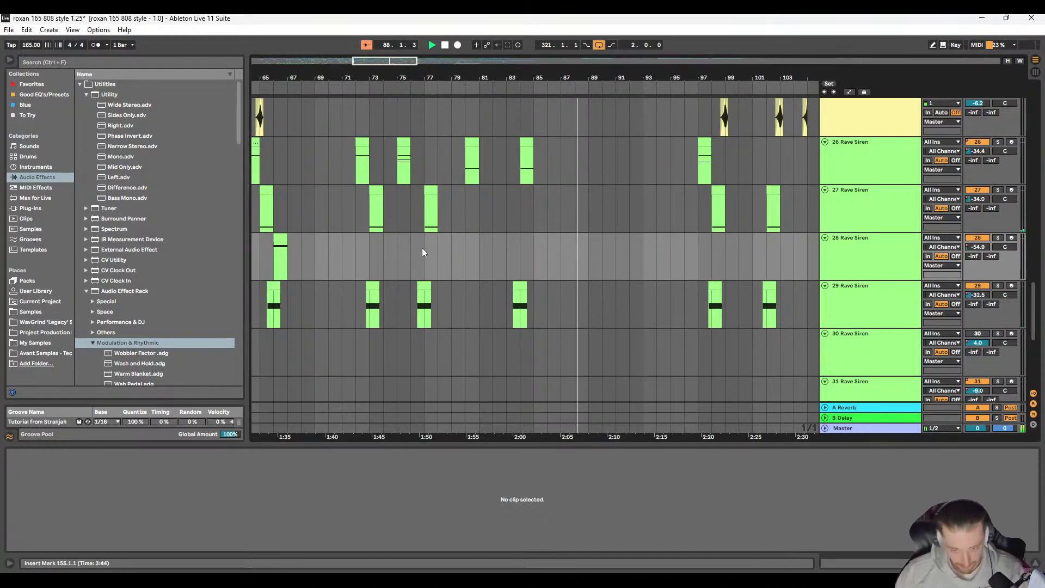
{"action": "scroll", "coordinate": [471, 246], "scroll_direction": "right", "scroll_amount": 4}
{"action": "scroll", "coordinate": [420, 266], "scroll_direction": "left", "scroll_amount": 1}
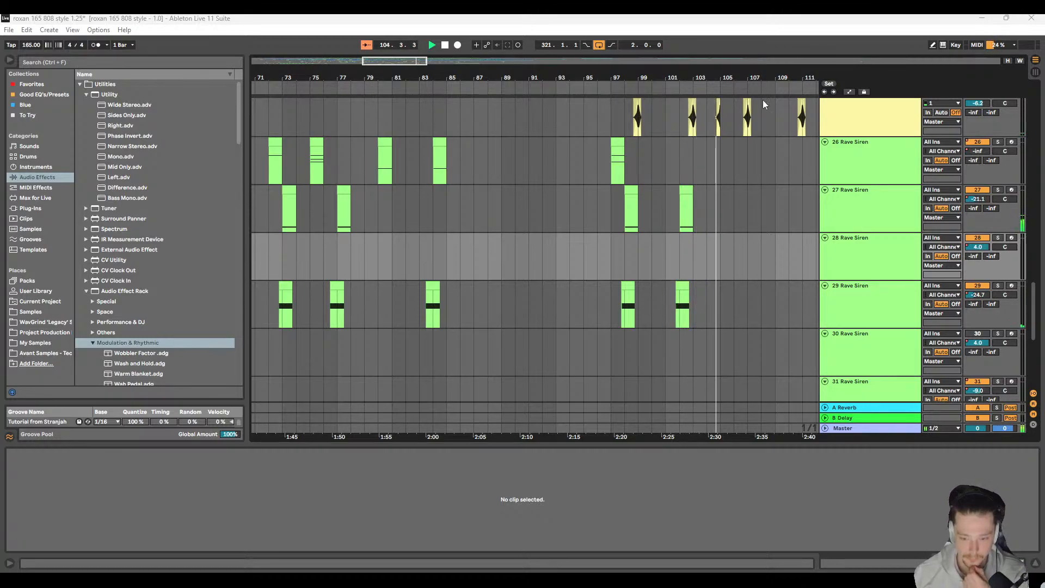
{"action": "scroll", "coordinate": [679, 179], "scroll_direction": "right", "scroll_amount": 10}
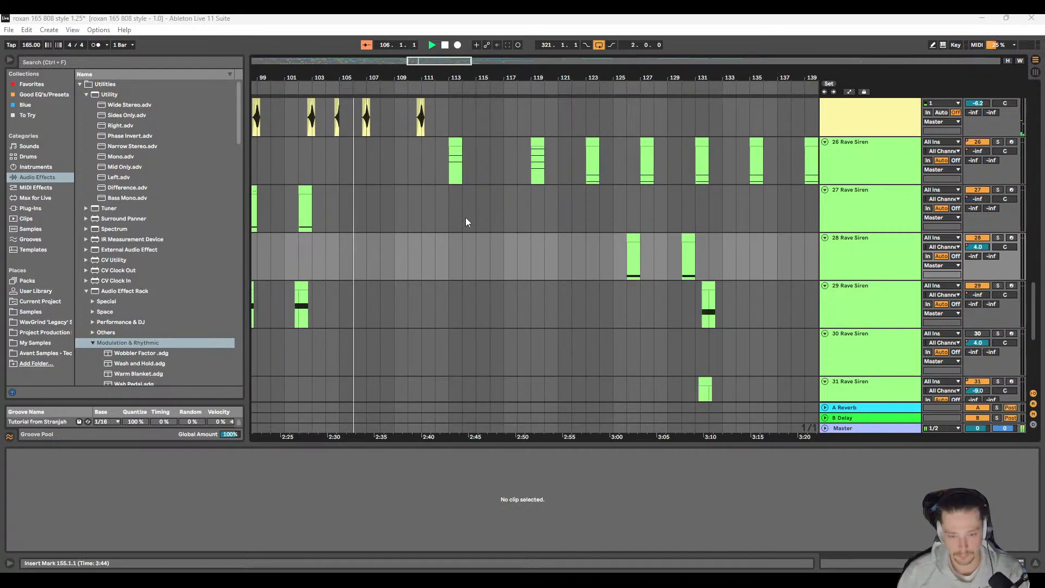
{"action": "scroll", "coordinate": [466, 221], "scroll_direction": "up", "scroll_amount": 4}
{"action": "scroll", "coordinate": [406, 227], "scroll_direction": "down", "scroll_amount": 6}
{"action": "scroll", "coordinate": [374, 255], "scroll_direction": "up", "scroll_amount": 3}
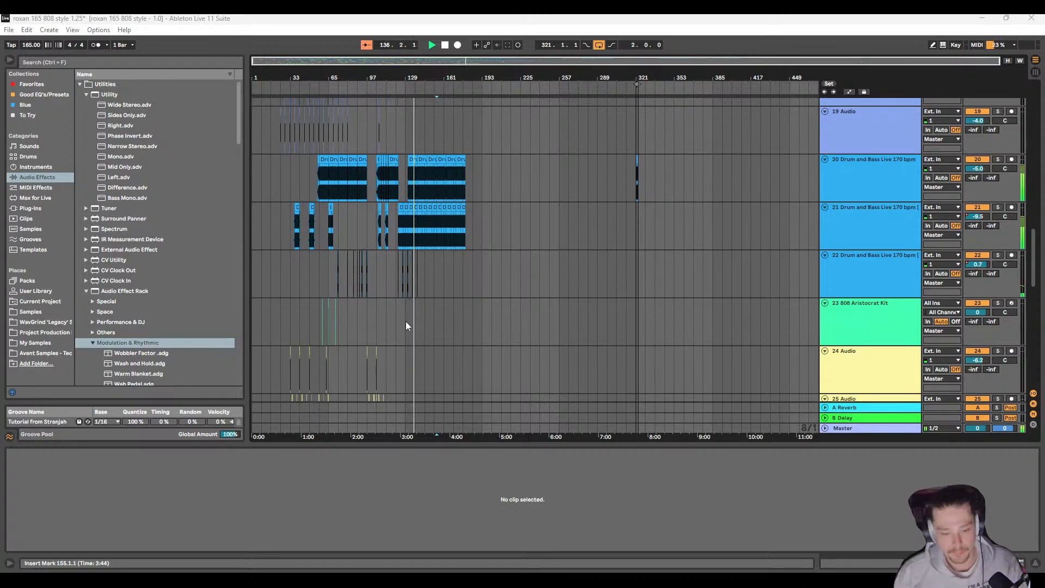
Step: Compare the Rave Siren clips on tracks 26 to 31 around bars 130 to 140 with the group at bar 159
{"action": "scroll", "coordinate": [416, 306], "scroll_direction": "down", "scroll_amount": 6}
{"action": "scroll", "coordinate": [412, 291], "scroll_direction": "up", "scroll_amount": 5}
{"action": "scroll", "coordinate": [413, 288], "scroll_direction": "up", "scroll_amount": 5}
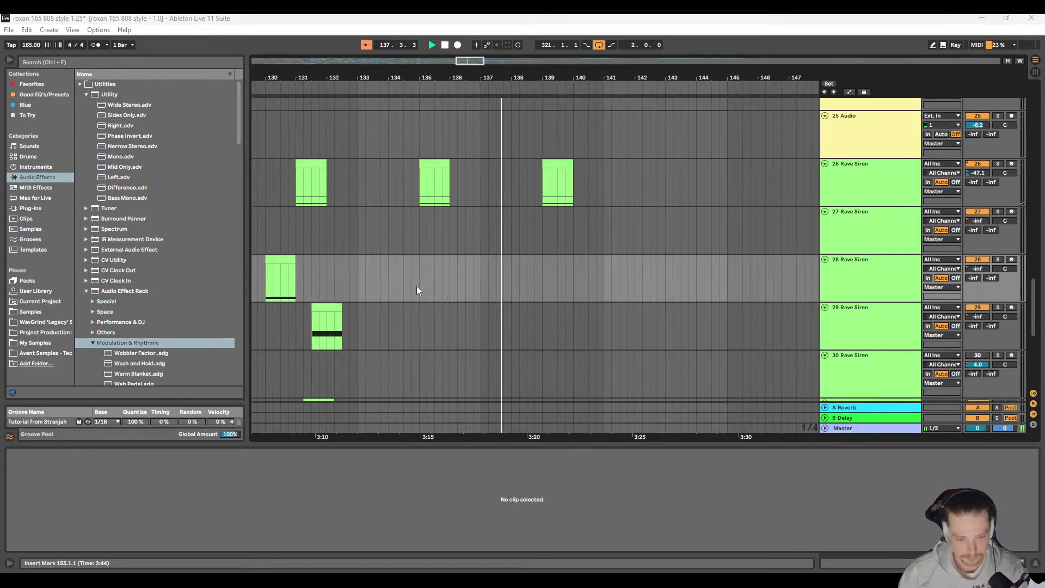
{"action": "scroll", "coordinate": [406, 256], "scroll_direction": "down", "scroll_amount": 2}
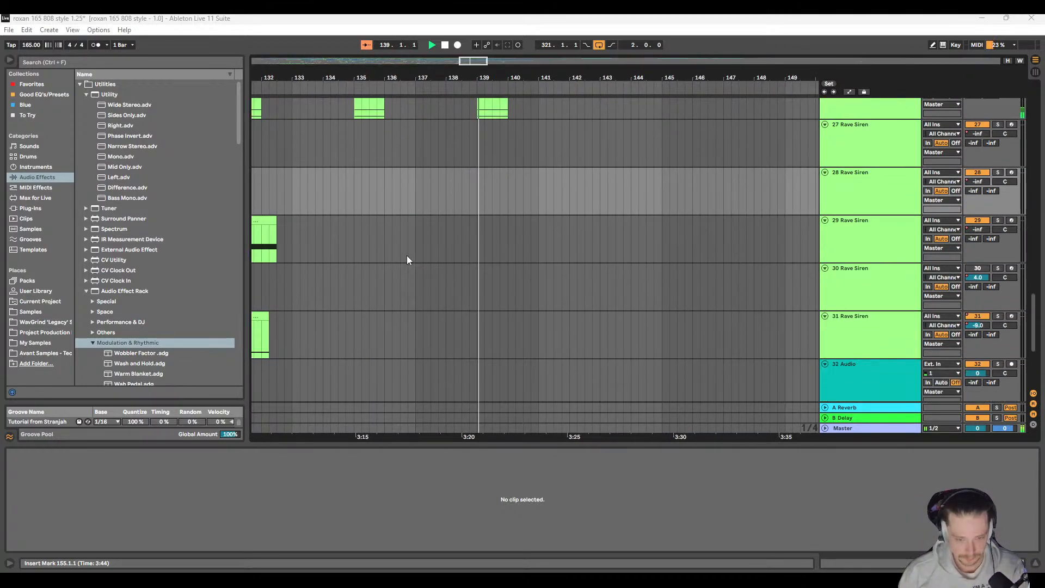
{"action": "scroll", "coordinate": [407, 256], "scroll_direction": "down", "scroll_amount": 5}
{"action": "scroll", "coordinate": [471, 246], "scroll_direction": "up", "scroll_amount": 3}
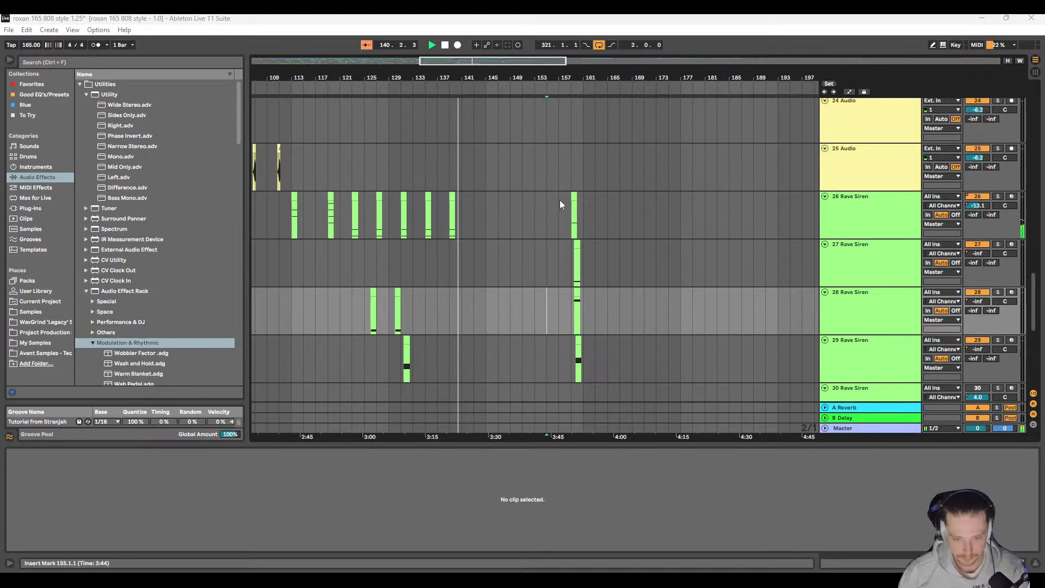
{"action": "scroll", "coordinate": [561, 202], "scroll_direction": "down", "scroll_amount": 1}
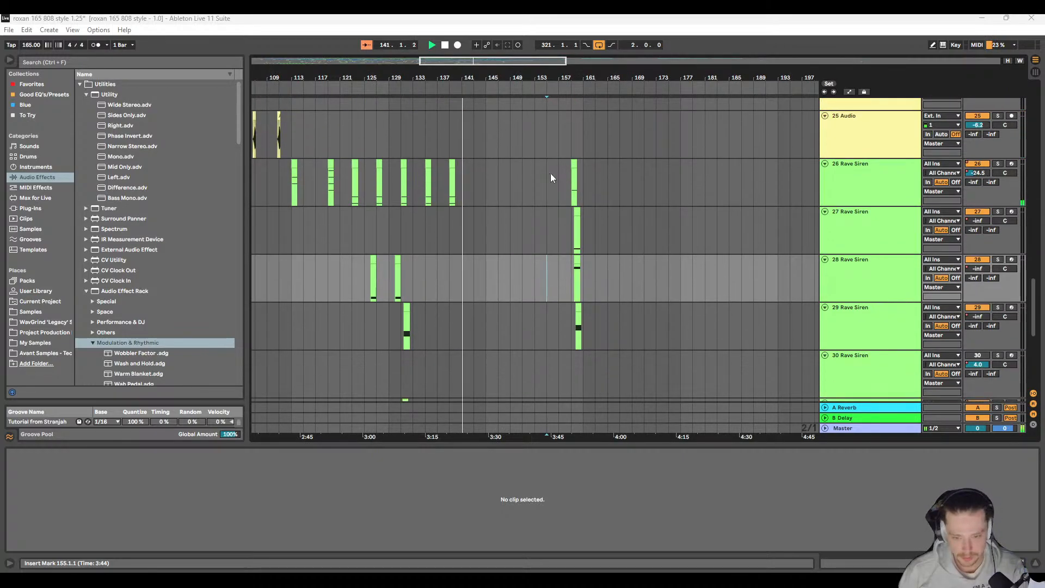
Step: Solo track 27 and play its Rave Siren hit from bar 159, ending with the solo cleared and the insert mark at 159.3.1 on track 28
{"action": "left_click", "coordinate": [572, 238]}
{"action": "left_click", "coordinate": [998, 212]}
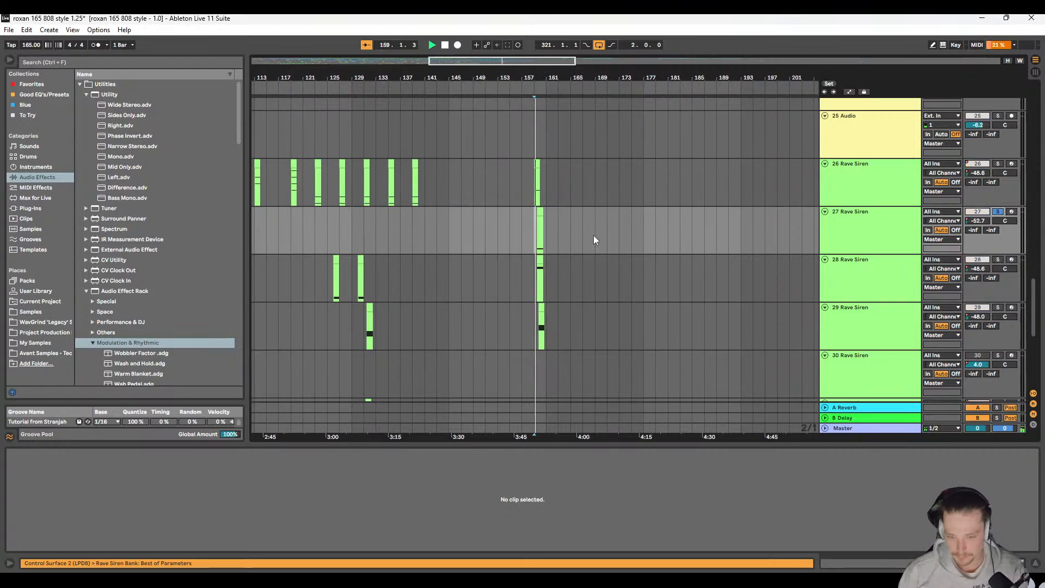
{"action": "scroll", "coordinate": [531, 228], "scroll_direction": "up", "scroll_amount": 5}
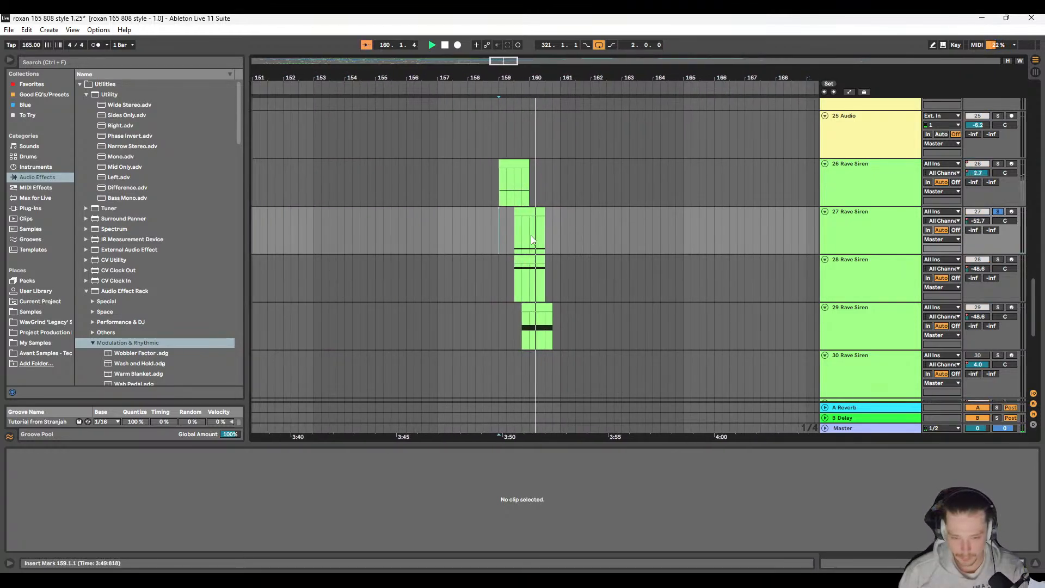
{"action": "left_click", "coordinate": [513, 280]}
{"action": "key", "text": "space"}
{"action": "left_click", "coordinate": [998, 213]}
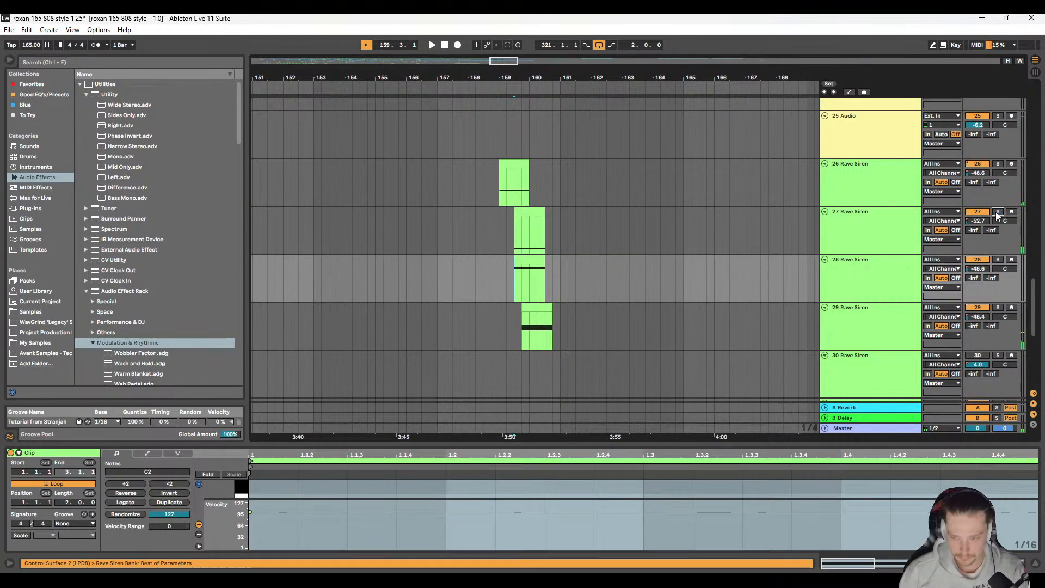
Step: Solo track 28 and listen to its Rave Siren hit from 159.3.1
{"action": "left_click", "coordinate": [998, 260]}
{"action": "key", "text": "space"}
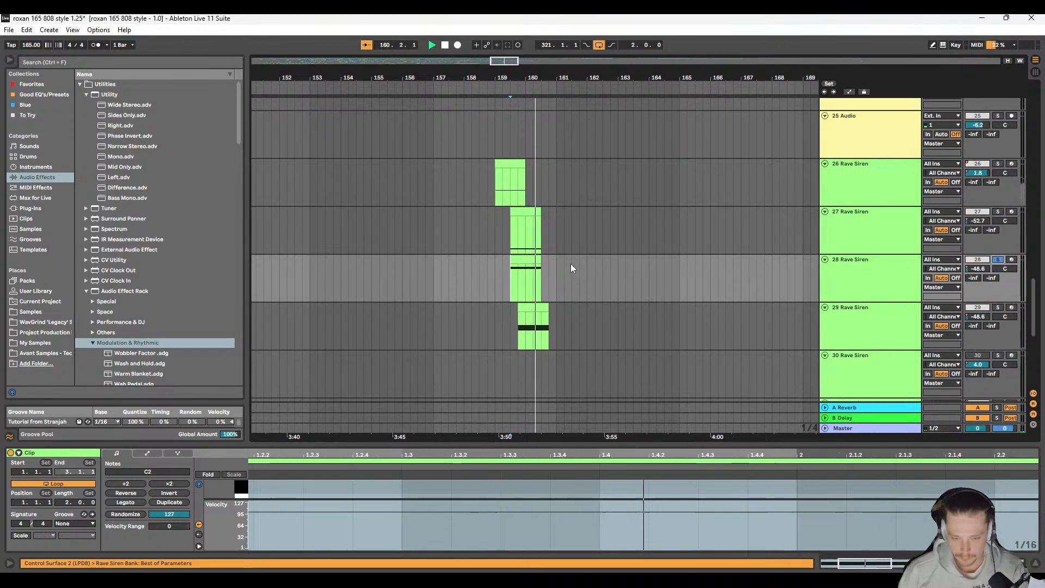
{"action": "key", "text": "space"}
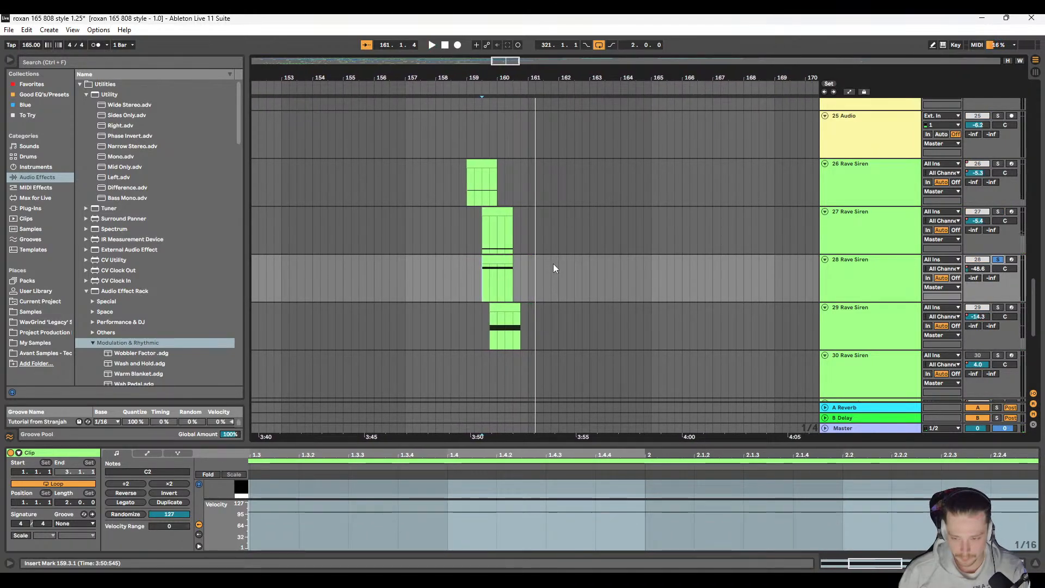
Step: Show the automation lanes and raise track 28's volume breakpoint at the end of its bar 159 clip to about 0 dB
{"action": "left_click_drag", "start_coordinate": [512, 276], "coordinate": [482, 277]}
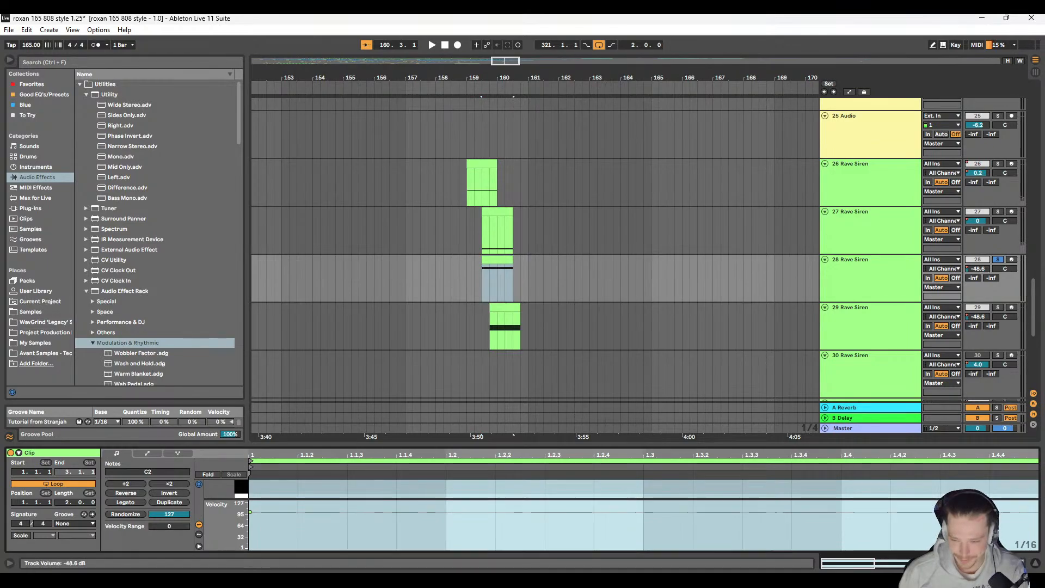
{"action": "key", "text": "a"}
{"action": "scroll", "coordinate": [521, 288], "scroll_direction": "left", "scroll_amount": 2}
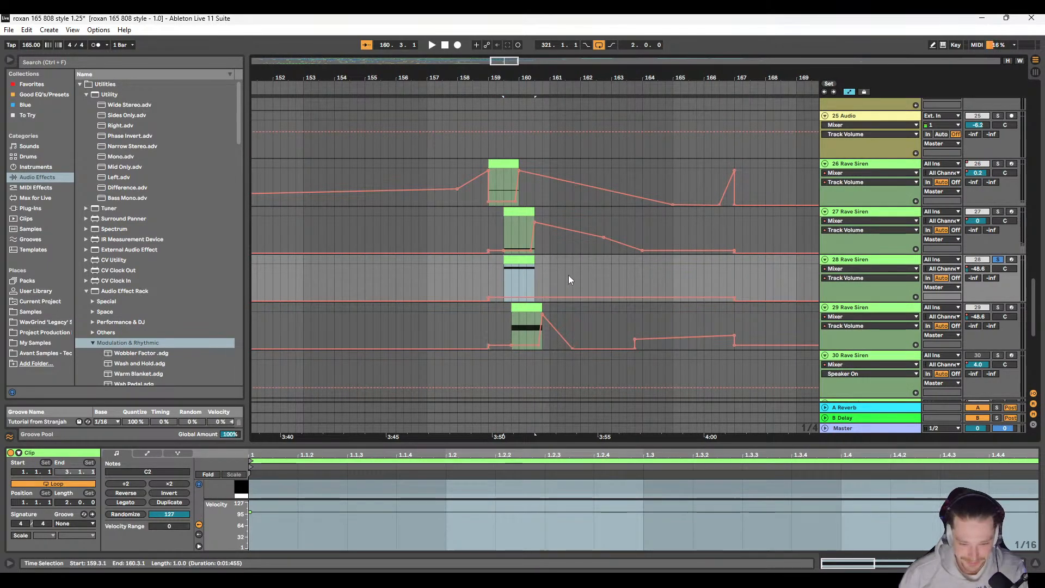
{"action": "scroll", "coordinate": [544, 276], "scroll_direction": "up", "scroll_amount": 2}
{"action": "left_click", "coordinate": [515, 296]}
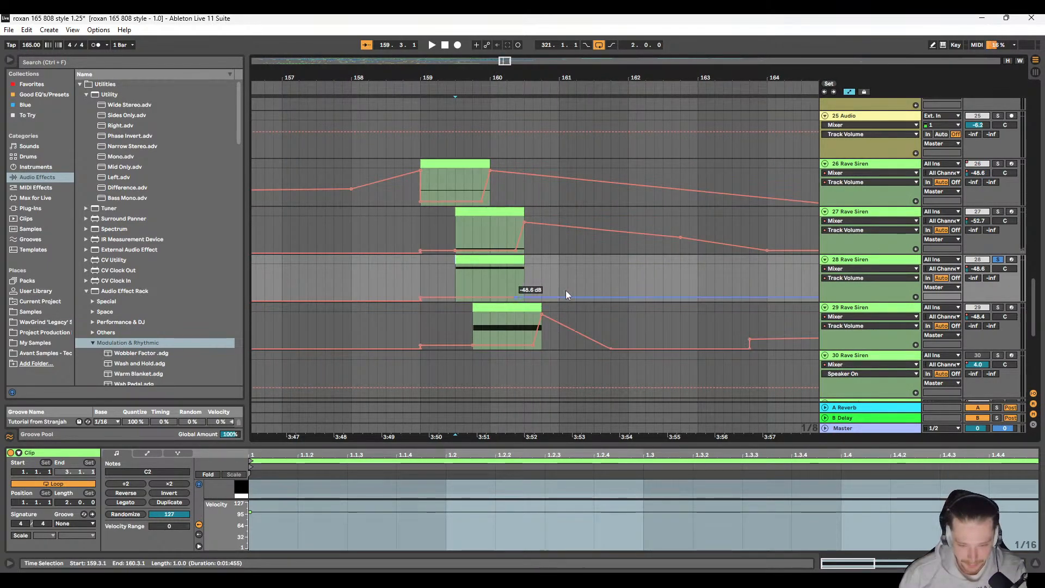
{"action": "left_click", "coordinate": [524, 298]}
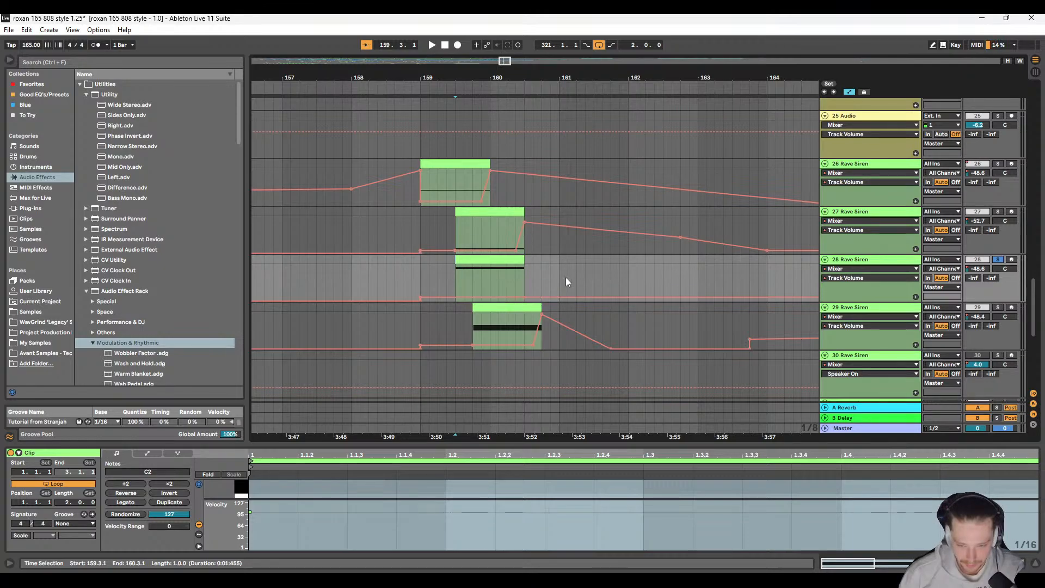
{"action": "scroll", "coordinate": [695, 290], "scroll_direction": "right", "scroll_amount": 1}
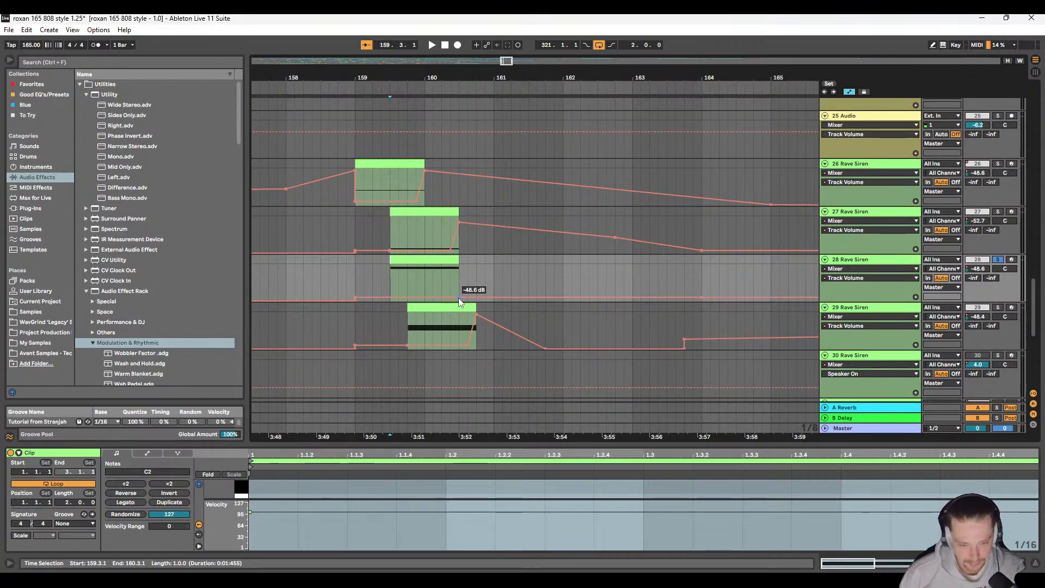
{"action": "left_click_drag", "start_coordinate": [459, 299], "coordinate": [459, 269]}
Step: Listen to the Rave Siren hits on tracks 28, 27 and 29 around bars 159 to 161, each in solo
{"action": "left_click", "coordinate": [383, 273]}
{"action": "key", "text": "space"}
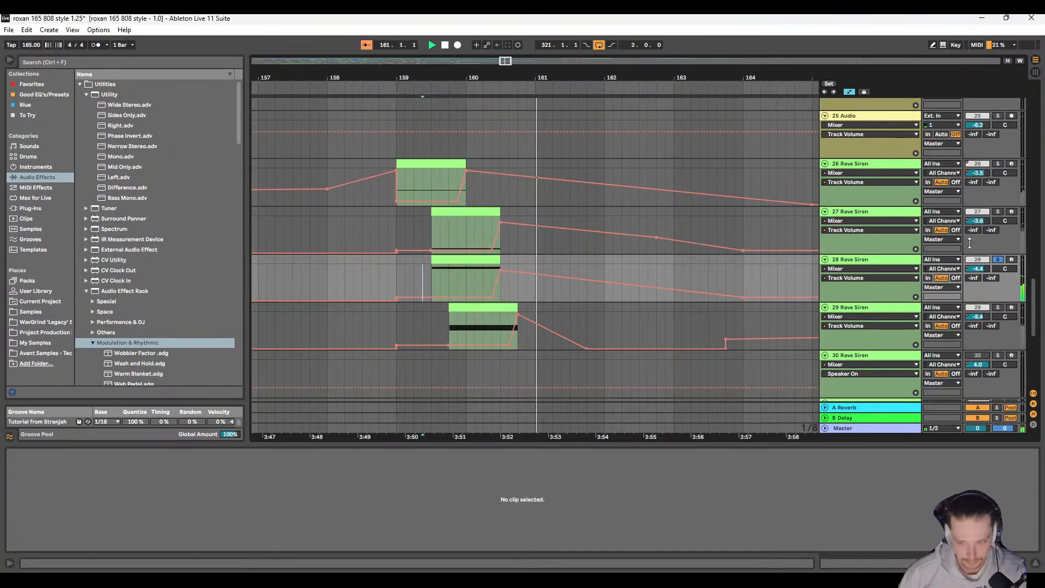
{"action": "key", "text": "space"}
{"action": "left_click", "coordinate": [474, 231]}
{"action": "key", "text": "space"}
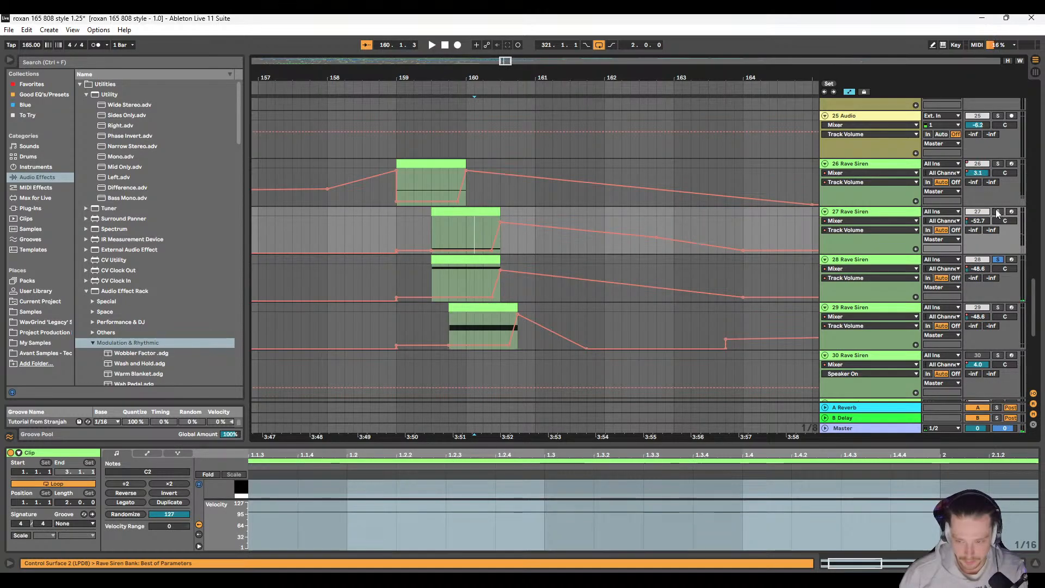
{"action": "key", "text": "space"}
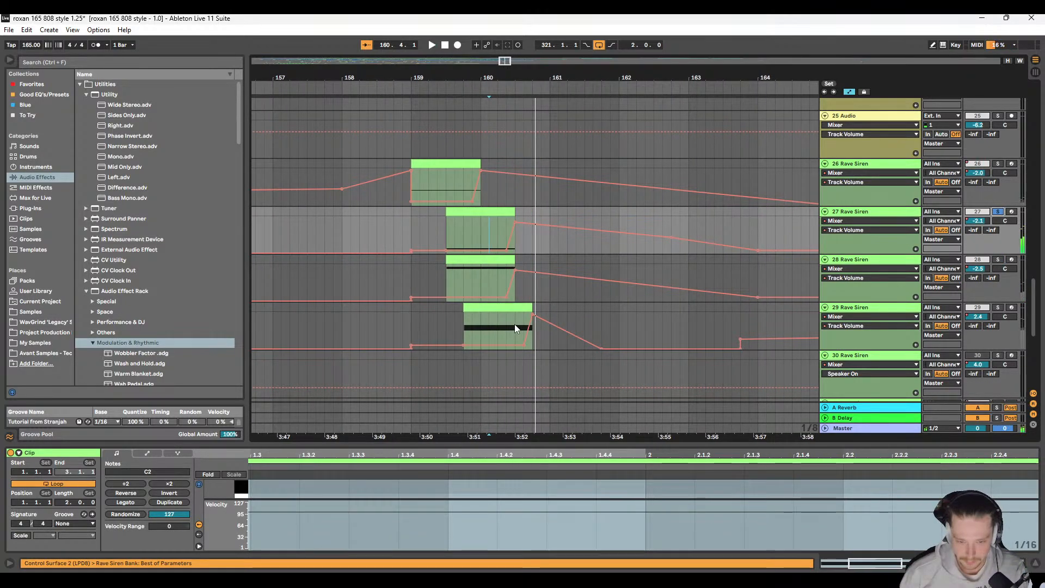
{"action": "left_click", "coordinate": [514, 325]}
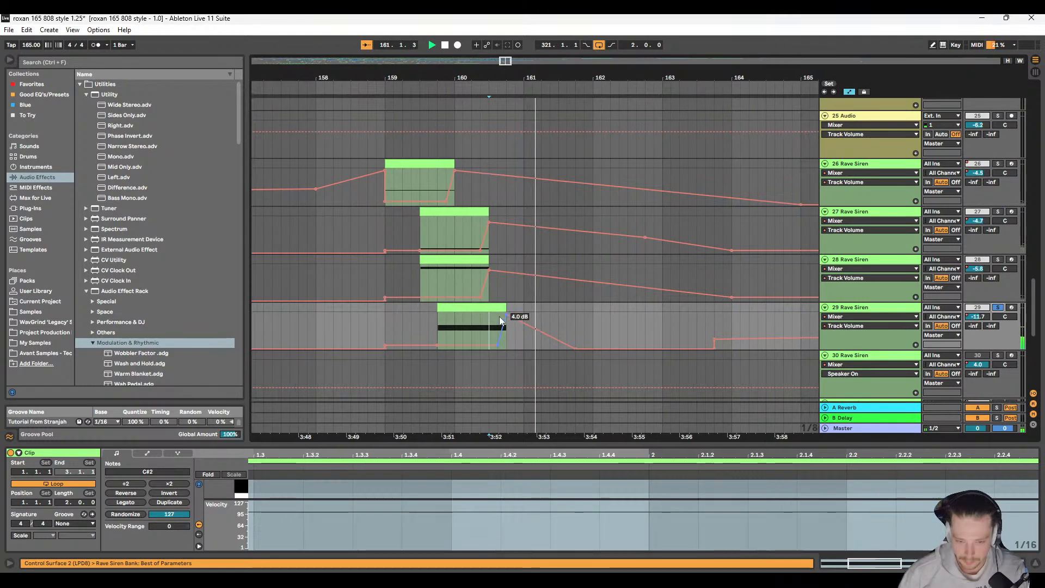
{"action": "key", "text": "space"}
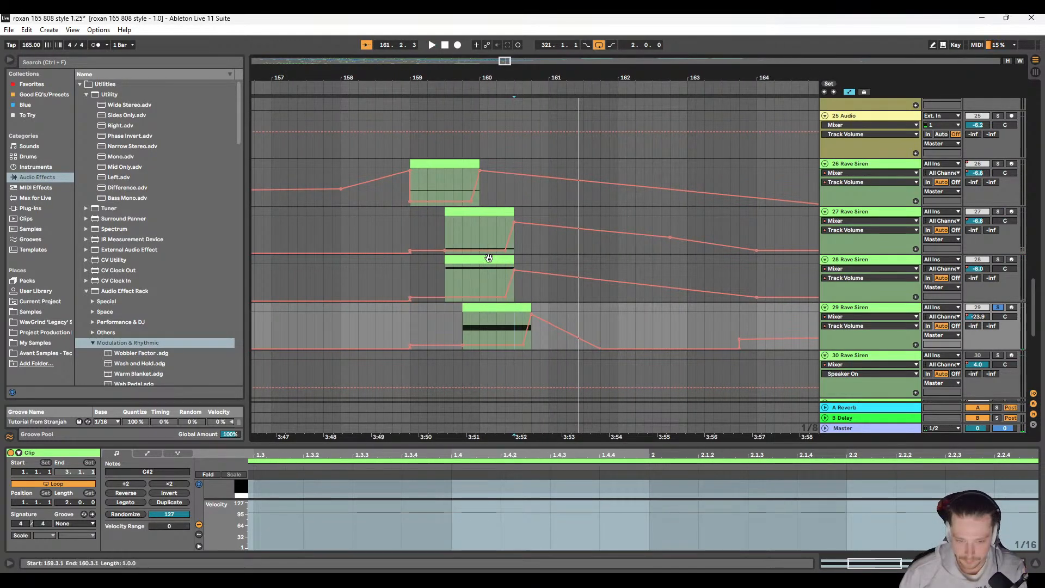
Step: Move track 28's clip and its volume automation up to 164.1.1 one beat earlier to 159.2.1, and play the group back
{"action": "left_click", "coordinate": [486, 259]}
{"action": "left_click", "coordinate": [750, 270], "text": "shift"}
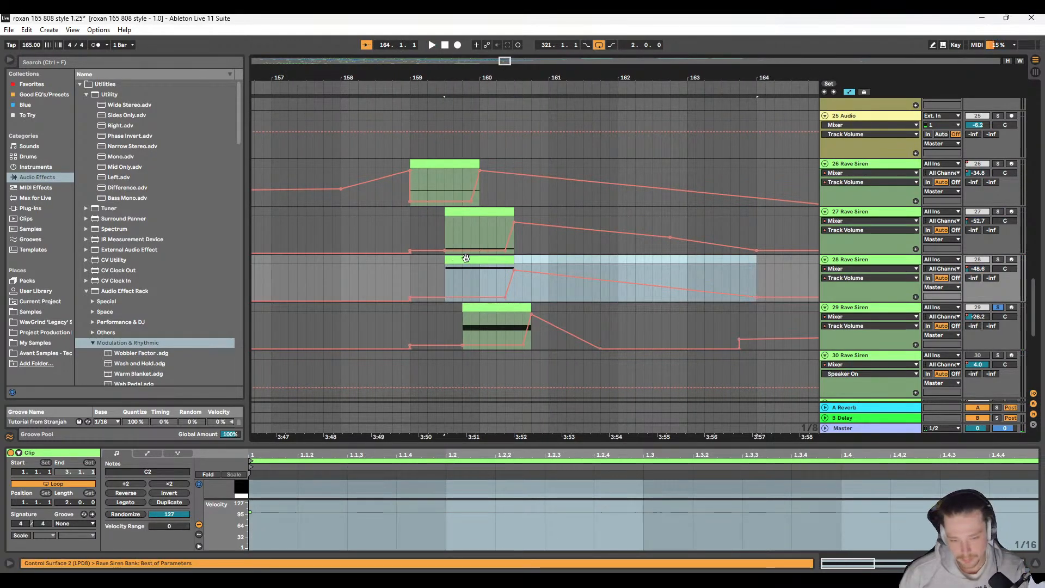
{"action": "left_click_drag", "start_coordinate": [476, 263], "coordinate": [461, 264]}
{"action": "left_click", "coordinate": [399, 268]}
{"action": "key", "text": "space"}
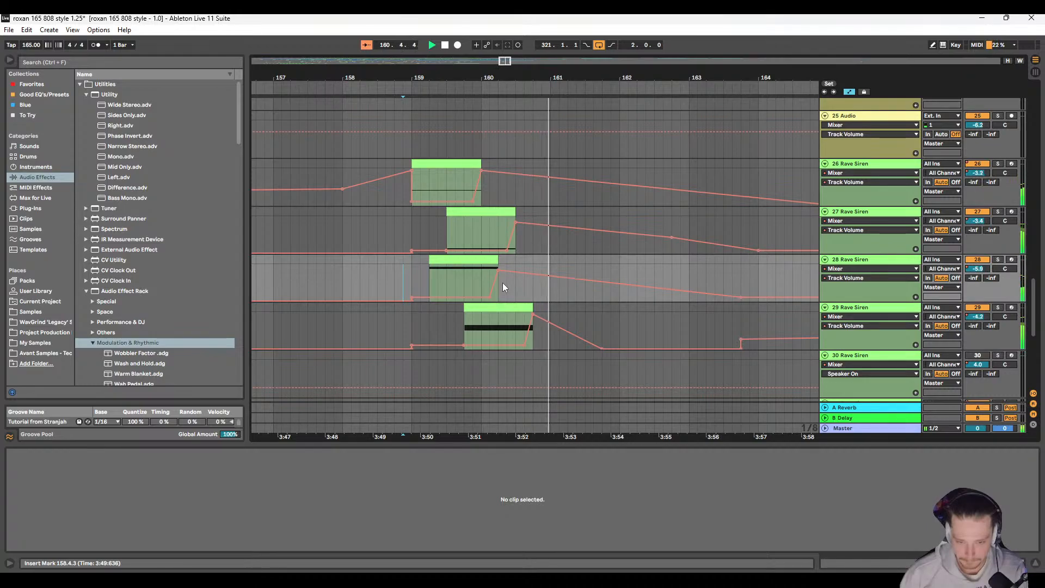
{"action": "key", "text": "space"}
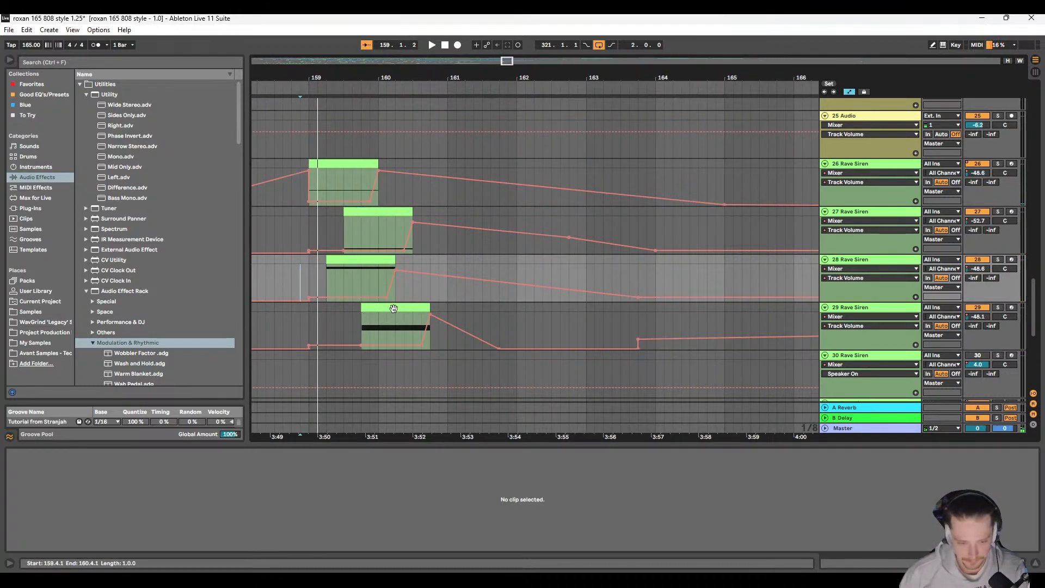
Step: Move track 29's Rave Siren clip with its volume automation up to 163.4.1 two beats earlier to start at 159.2.1
{"action": "left_click", "coordinate": [393, 307]}
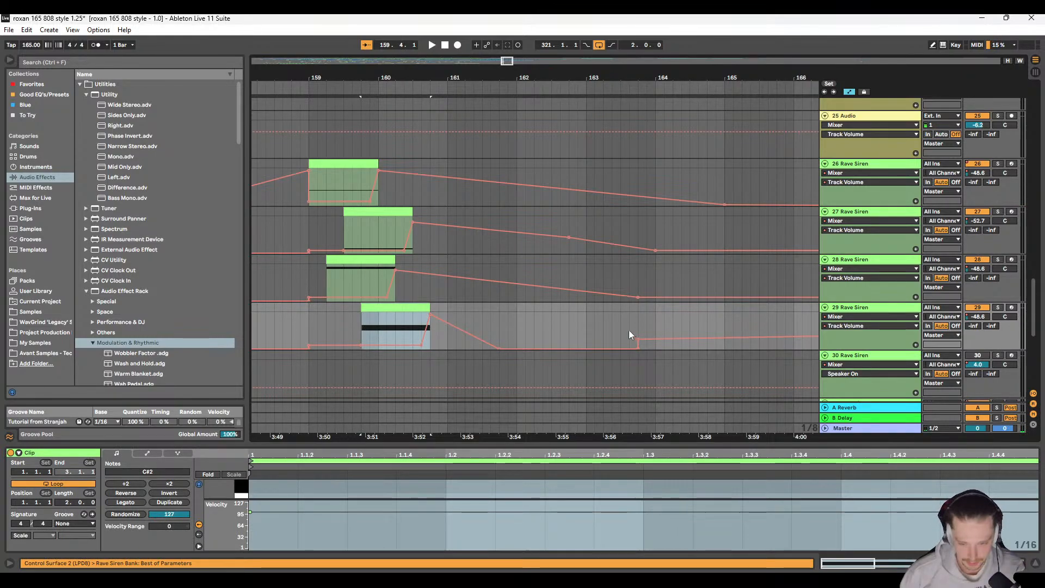
{"action": "left_click", "coordinate": [635, 308], "text": "shift"}
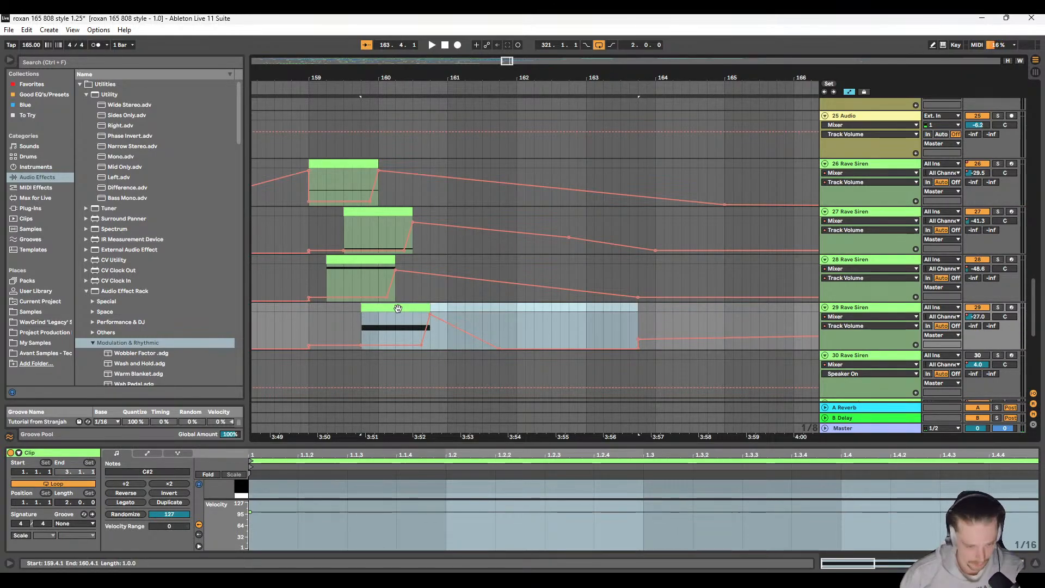
{"action": "left_click_drag", "start_coordinate": [398, 308], "coordinate": [366, 313]}
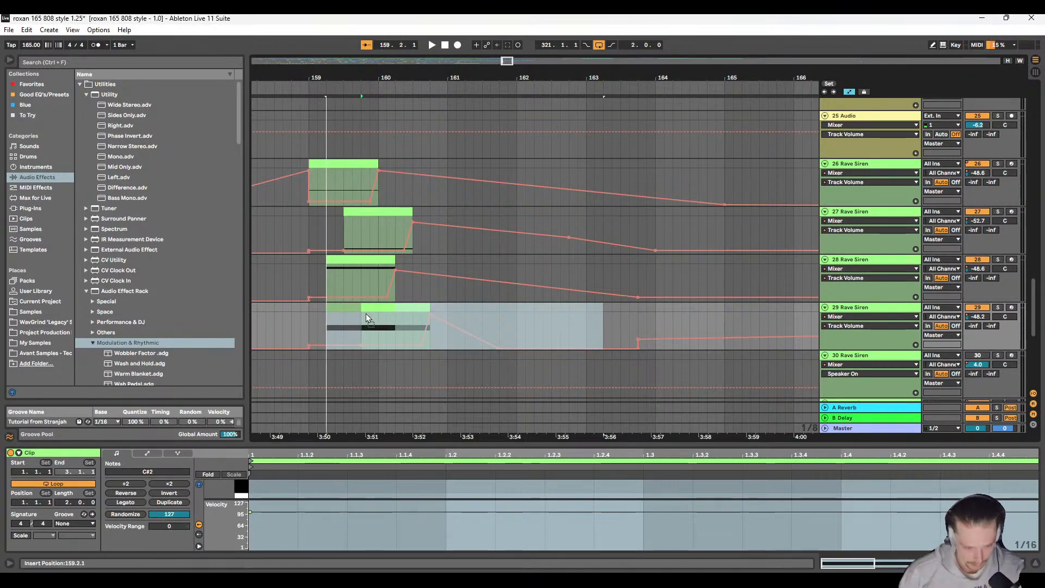
Step: Move track 28's clip with its volume automation up to 163.4.1 to start at 159.4.1, and play the group from 158.4.3
{"action": "left_click", "coordinate": [364, 267]}
{"action": "left_click", "coordinate": [638, 263], "text": "shift"}
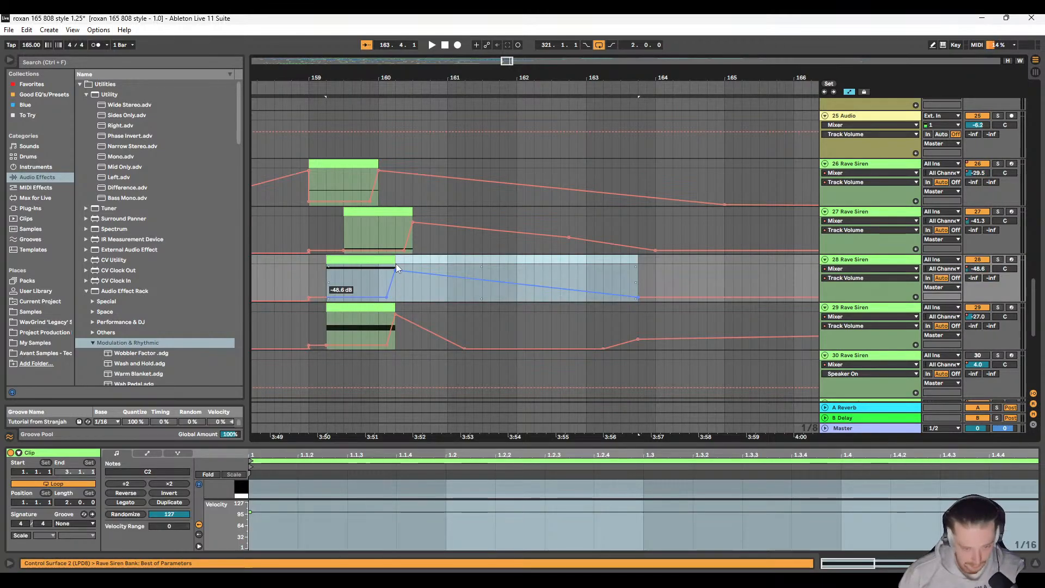
{"action": "left_click_drag", "start_coordinate": [397, 264], "coordinate": [429, 263]}
{"action": "left_click", "coordinate": [300, 277]}
{"action": "key", "text": "space"}
{"action": "scroll", "coordinate": [409, 288], "scroll_direction": "right", "scroll_amount": 3}
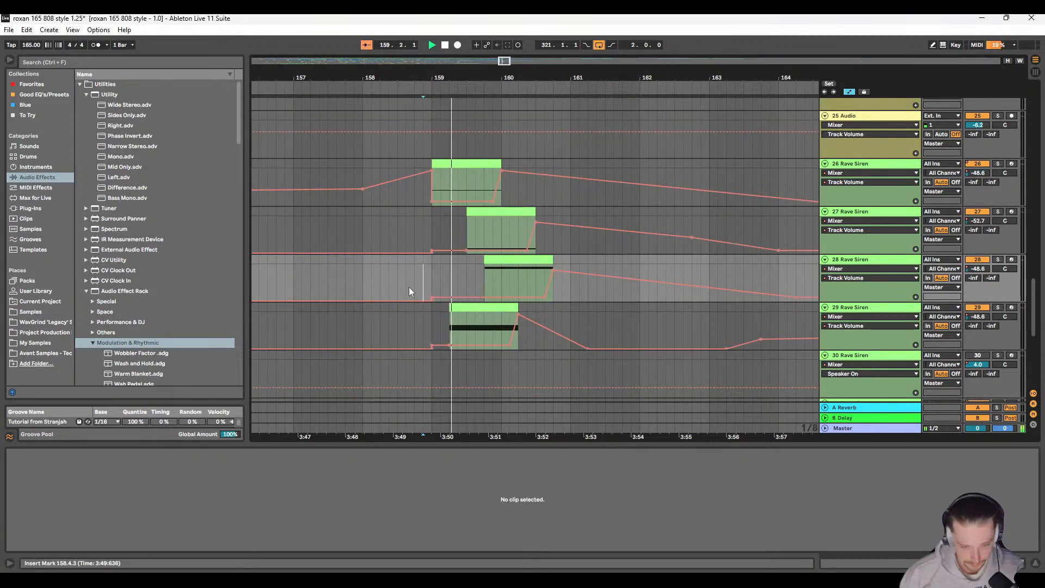
{"action": "scroll", "coordinate": [409, 286], "scroll_direction": "right", "scroll_amount": 3}
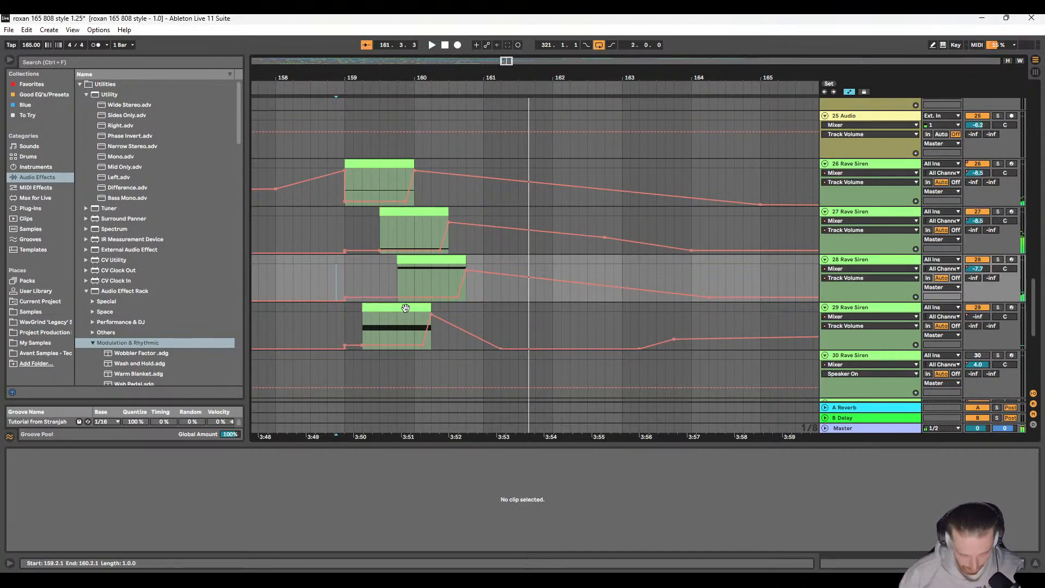
{"action": "scroll", "coordinate": [365, 292], "scroll_direction": "left", "scroll_amount": 2}
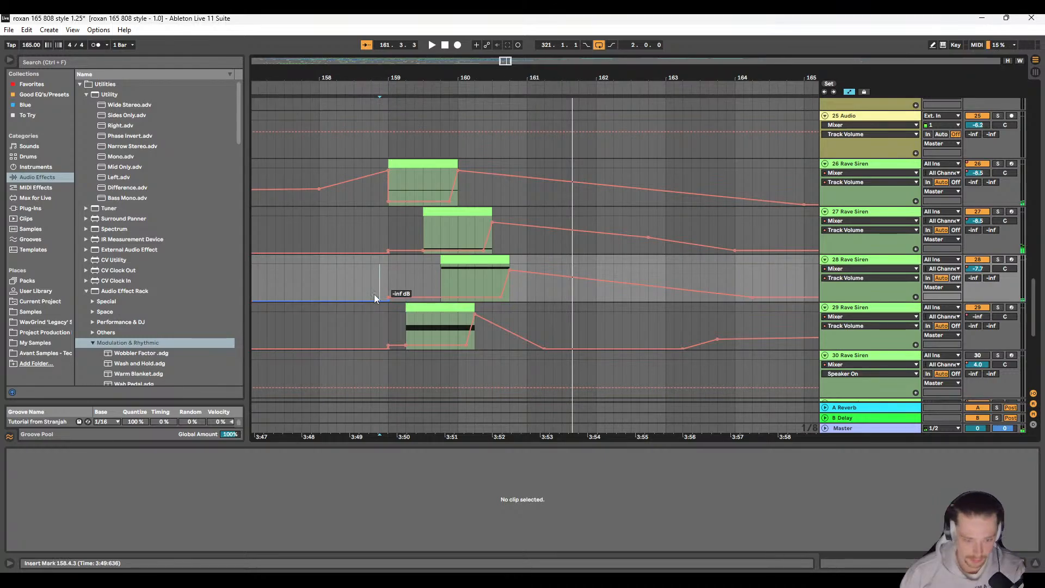
Step: Solo tracks 26 and 27 in turn and listen to their Rave Siren hits around bars 159 to 160
{"action": "left_click", "coordinate": [776, 166]}
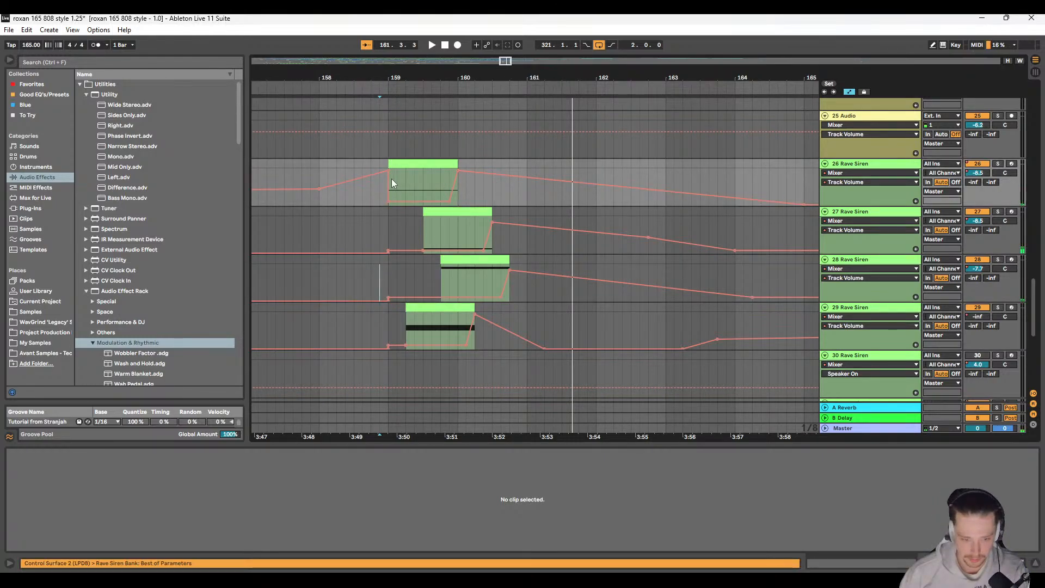
{"action": "left_click", "coordinate": [391, 179]}
{"action": "left_click", "coordinate": [998, 165]}
{"action": "key", "text": "space"}
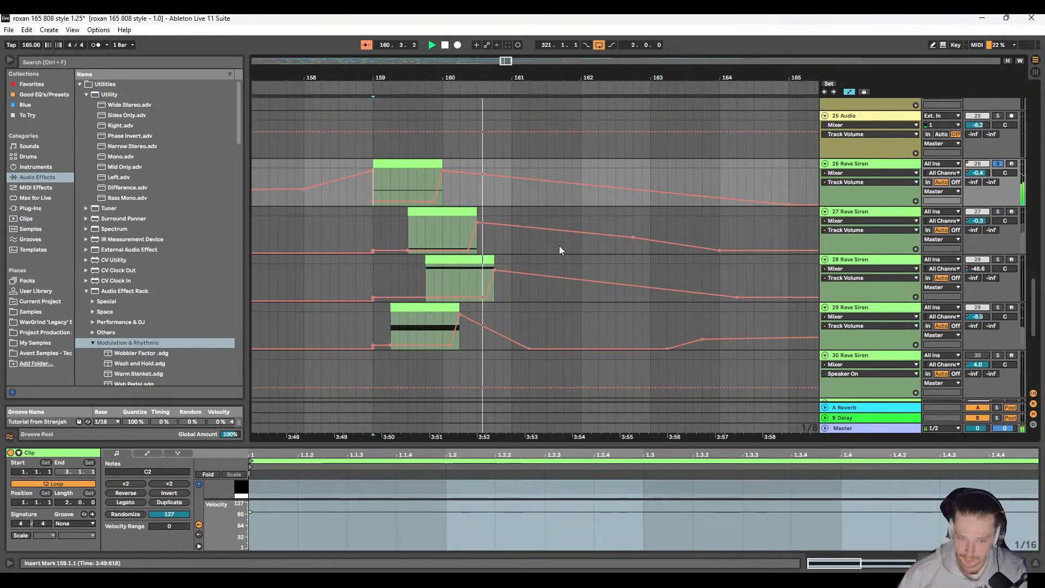
{"action": "key", "text": "space"}
{"action": "left_click", "coordinate": [457, 227]}
{"action": "left_click", "coordinate": [999, 213]}
{"action": "key", "text": "space"}
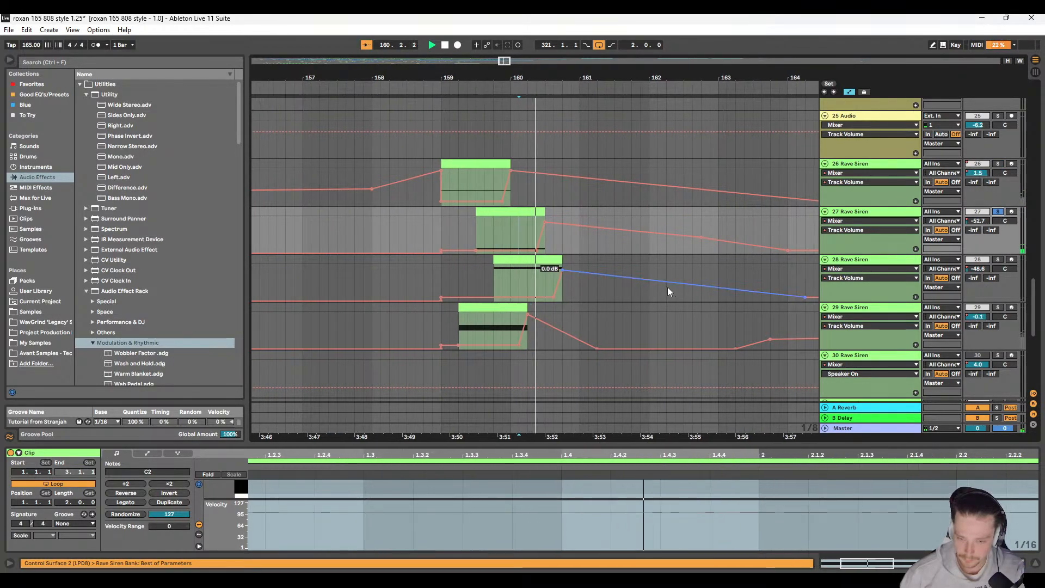
{"action": "key", "text": "space"}
Step: Solo tracks 28 and 29 in turn and listen to their repositioned Rave Siren hits around bars 159 to 161
{"action": "left_click", "coordinate": [477, 284]}
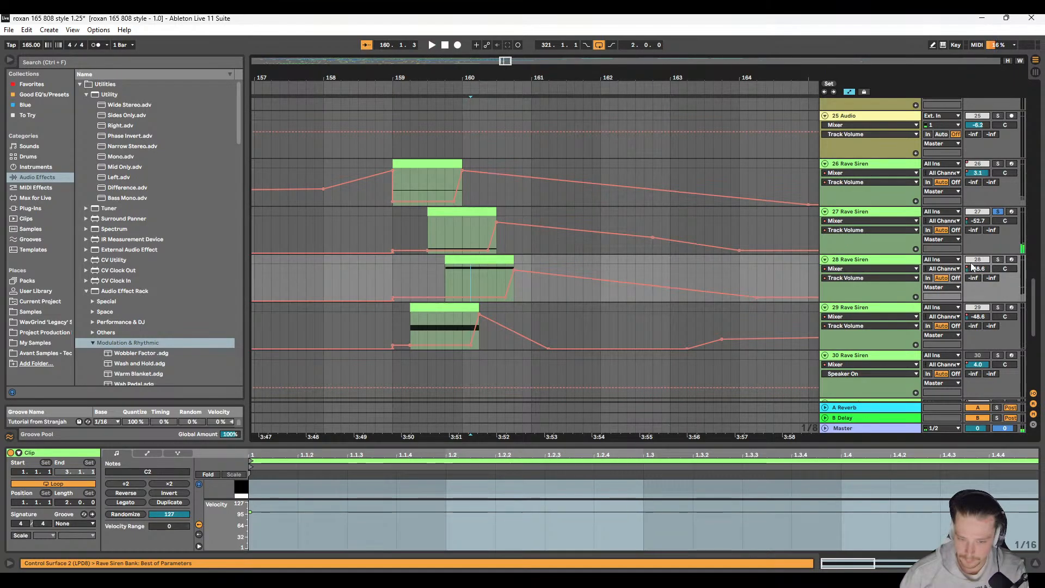
{"action": "left_click", "coordinate": [997, 261]}
{"action": "key", "text": "space"}
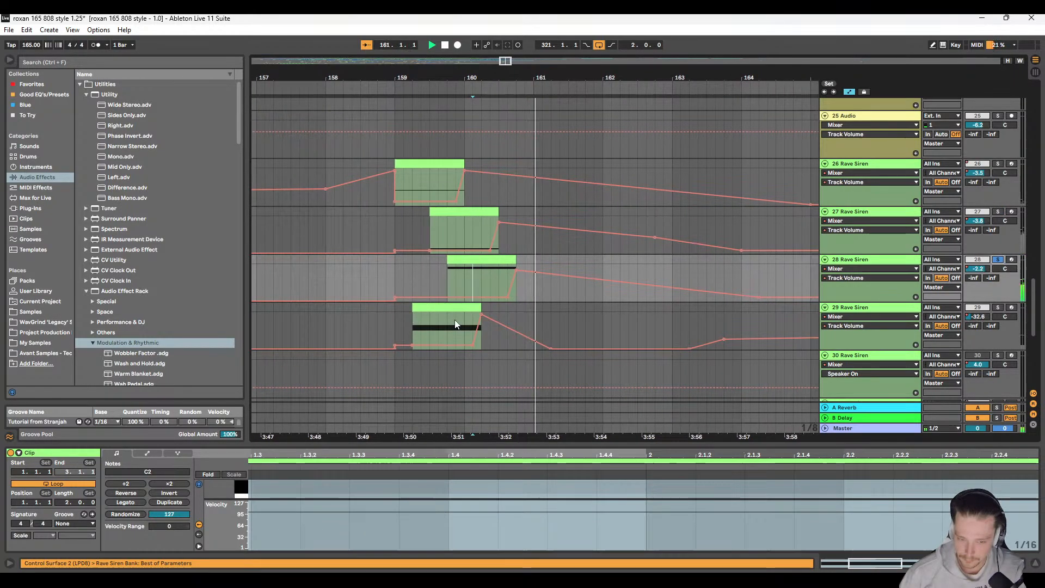
{"action": "key", "text": "space"}
{"action": "left_click", "coordinate": [443, 324]}
{"action": "key", "text": "space"}
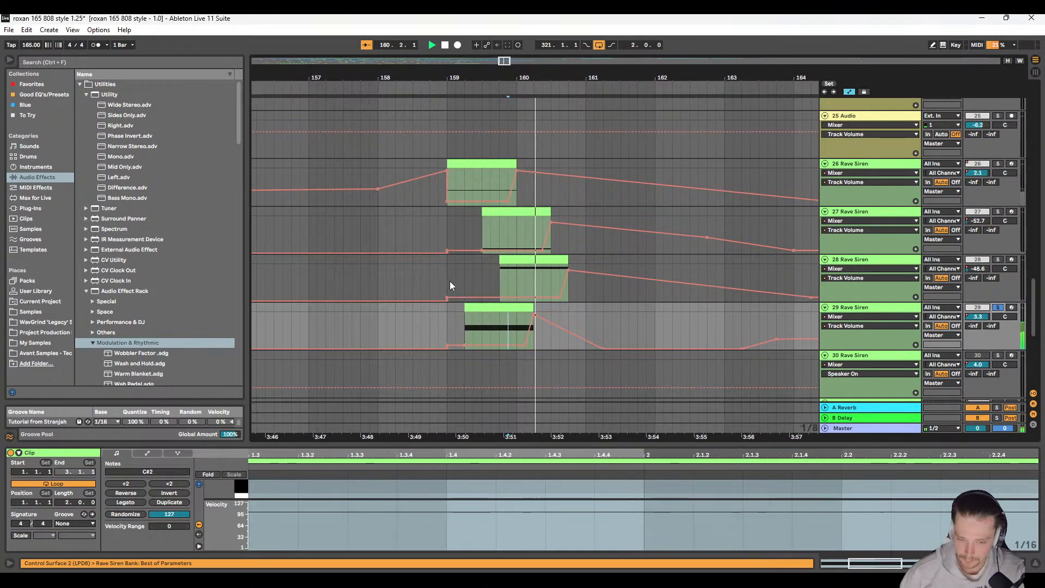
{"action": "key", "text": "space"}
{"action": "key", "text": "minus"}
{"action": "scroll", "coordinate": [446, 298], "scroll_direction": "down", "scroll_amount": 2}
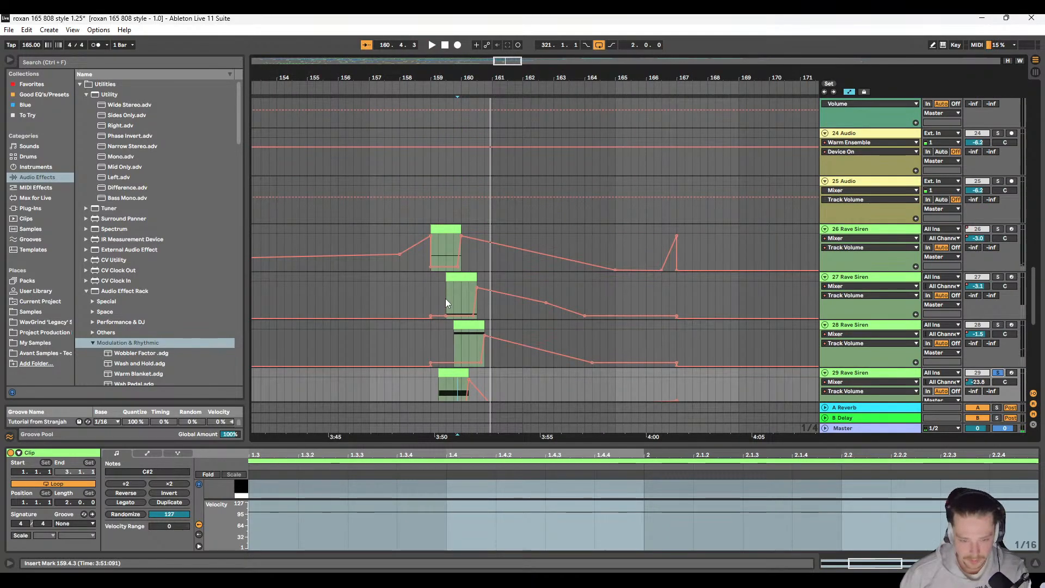
{"action": "scroll", "coordinate": [445, 303], "scroll_direction": "left", "scroll_amount": 3}
{"action": "scroll", "coordinate": [543, 290], "scroll_direction": "up", "scroll_amount": 15}
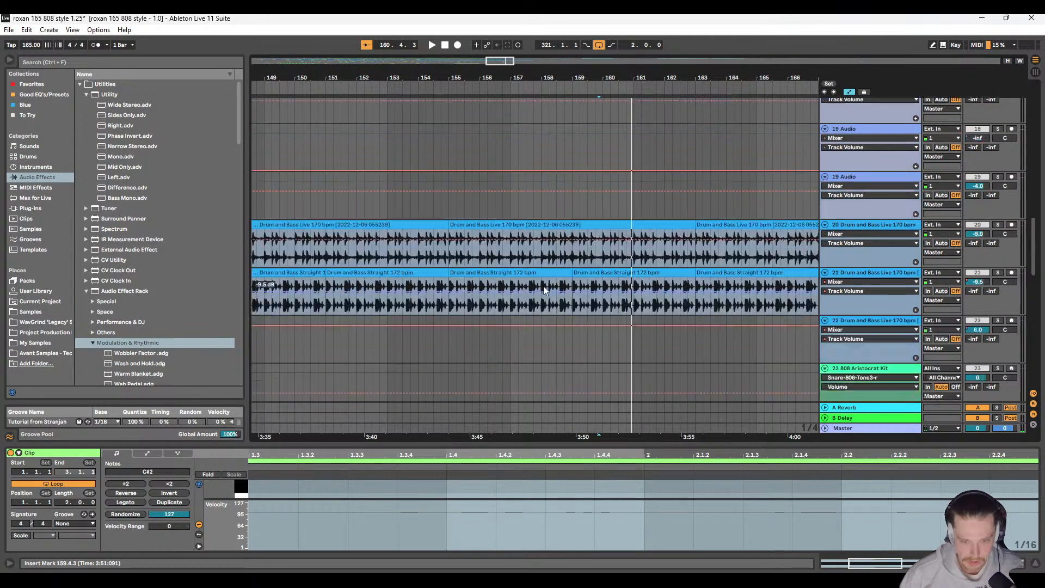
{"action": "scroll", "coordinate": [544, 286], "scroll_direction": "down", "scroll_amount": 8}
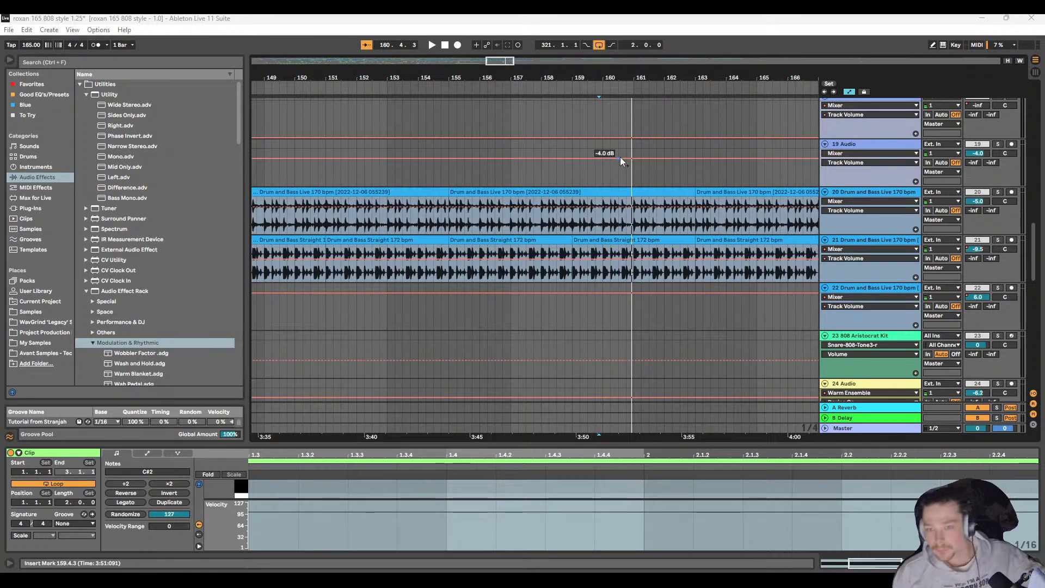
{"action": "scroll", "coordinate": [561, 231], "scroll_direction": "down", "scroll_amount": 2}
Step: Duplicate track 22's two-bar drum section with its volume automation from 137.1.1 to 139.1.1 directly after itself
{"action": "key", "text": "super"}
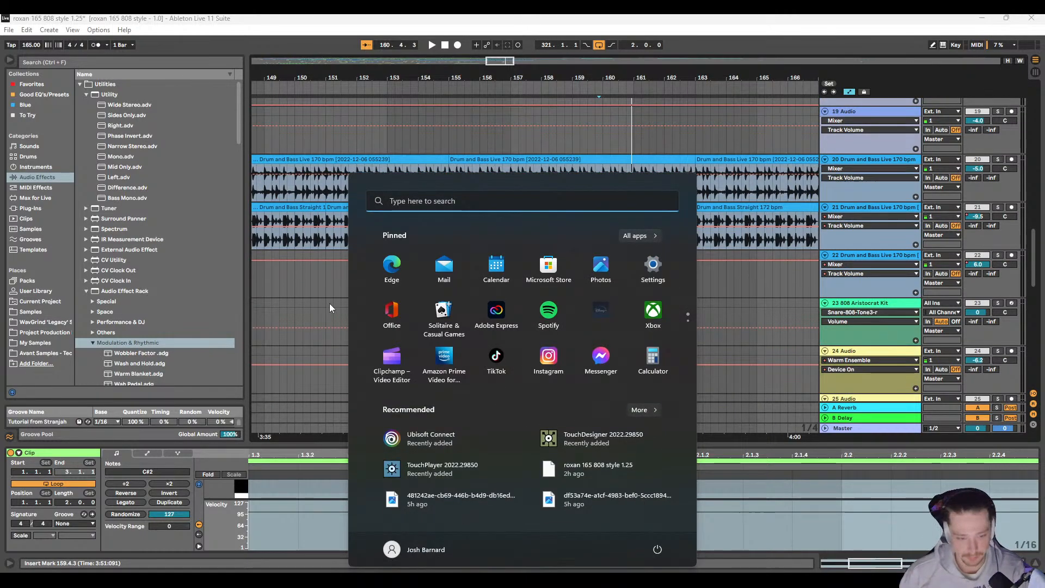
{"action": "left_click", "coordinate": [332, 280]}
{"action": "scroll", "coordinate": [339, 277], "scroll_direction": "down", "scroll_amount": 8}
{"action": "scroll", "coordinate": [406, 304], "scroll_direction": "up", "scroll_amount": 1}
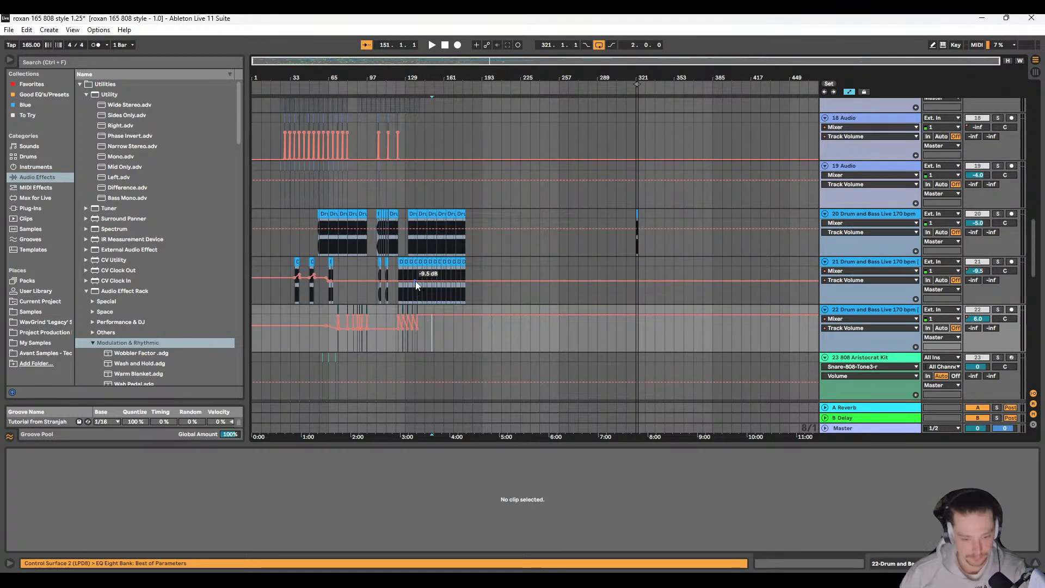
{"action": "scroll", "coordinate": [418, 294], "scroll_direction": "up", "scroll_amount": 1}
{"action": "scroll", "coordinate": [421, 368], "scroll_direction": "up", "scroll_amount": 2}
{"action": "scroll", "coordinate": [416, 356], "scroll_direction": "up", "scroll_amount": 3}
{"action": "scroll", "coordinate": [414, 351], "scroll_direction": "up", "scroll_amount": 3}
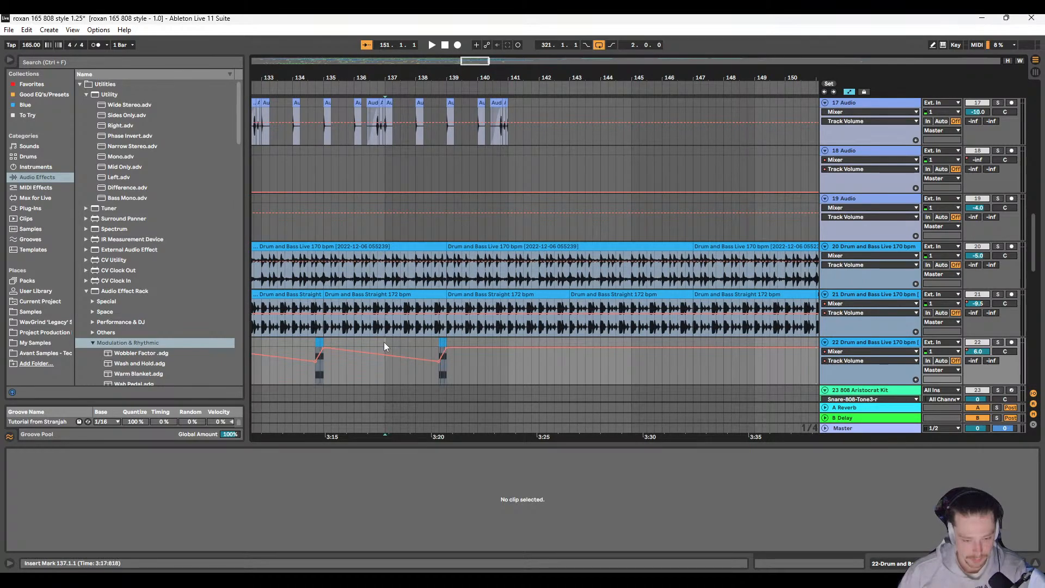
{"action": "left_click_drag", "start_coordinate": [384, 342], "coordinate": [448, 344]}
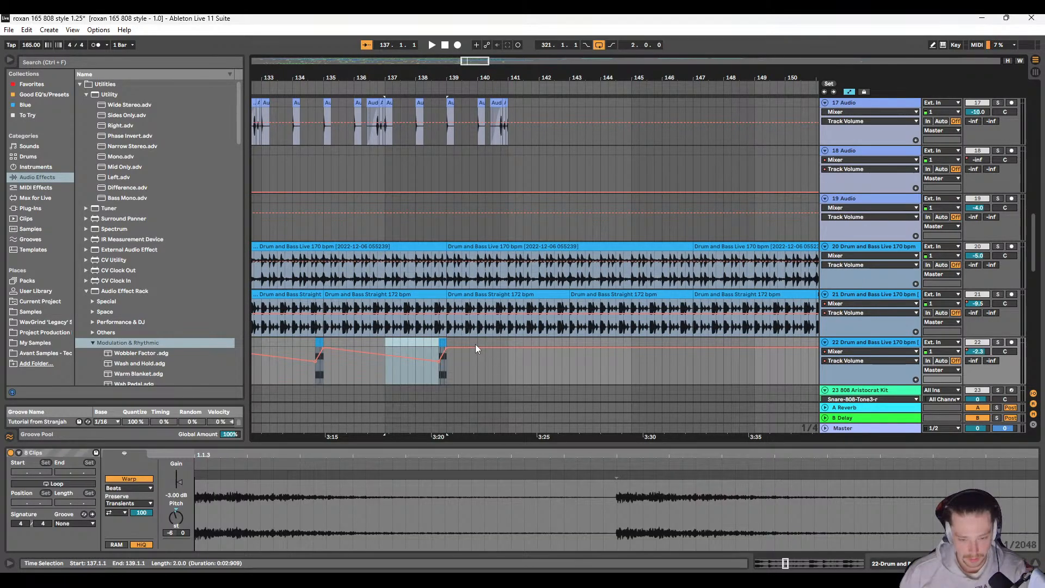
{"action": "key", "text": "ctrl+d"}
Step: Play the arrangement from 139.1.1 and briefly toggle solo on track 22 to check the duplicated drum fill
{"action": "left_click", "coordinate": [449, 347]}
{"action": "key", "text": "space"}
{"action": "scroll", "coordinate": [517, 347], "scroll_direction": "right", "scroll_amount": 3}
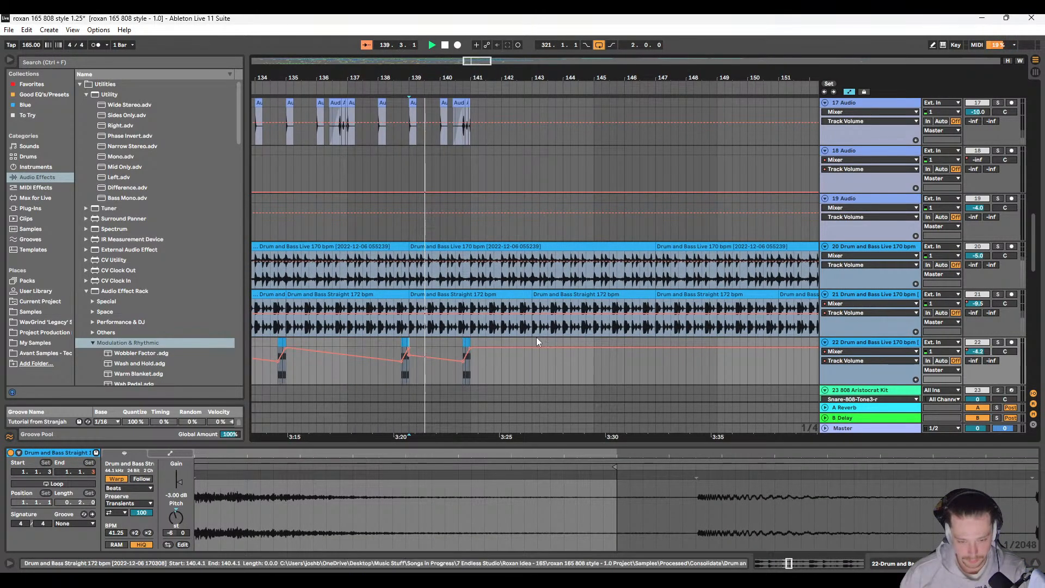
{"action": "left_click", "coordinate": [997, 342]}
{"action": "left_click", "coordinate": [998, 342]}
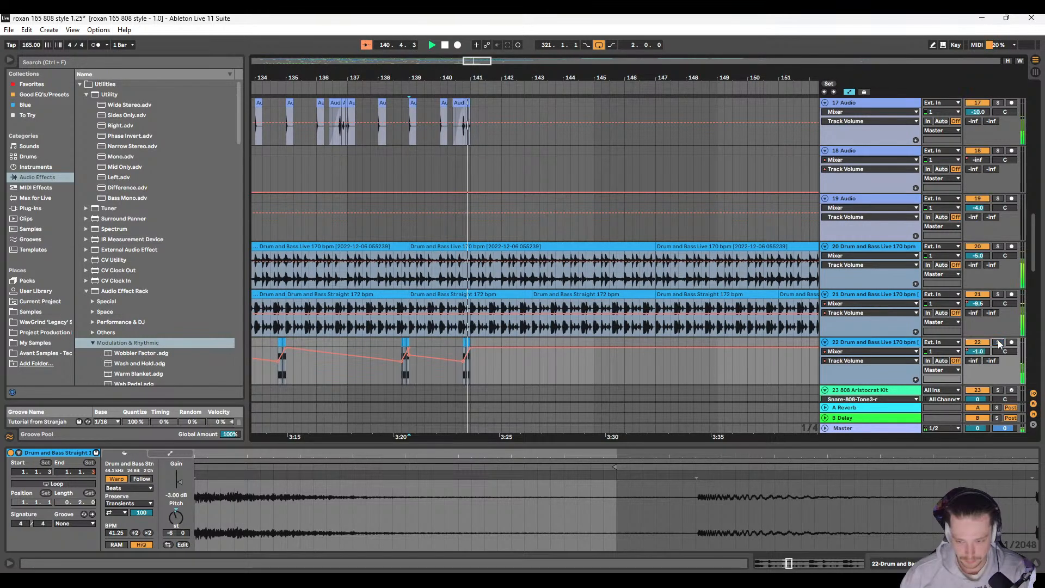
Step: Paste the two-bar drum section with its volume automation on track 22 at 143.1.1 and again at 147.1.1
{"action": "scroll", "coordinate": [422, 331], "scroll_direction": "right", "scroll_amount": 2}
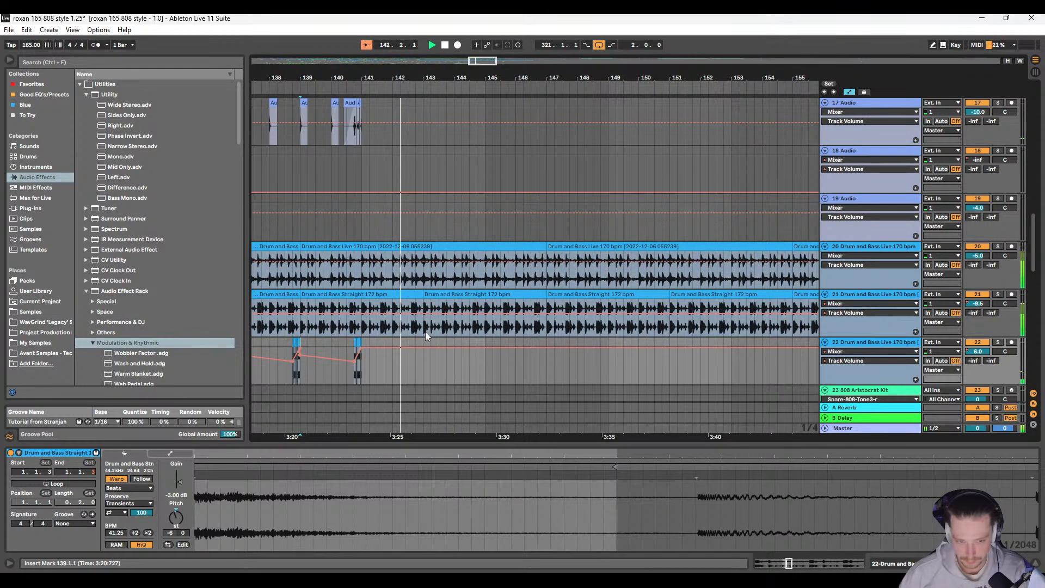
{"action": "left_click_drag", "start_coordinate": [426, 340], "coordinate": [492, 350]}
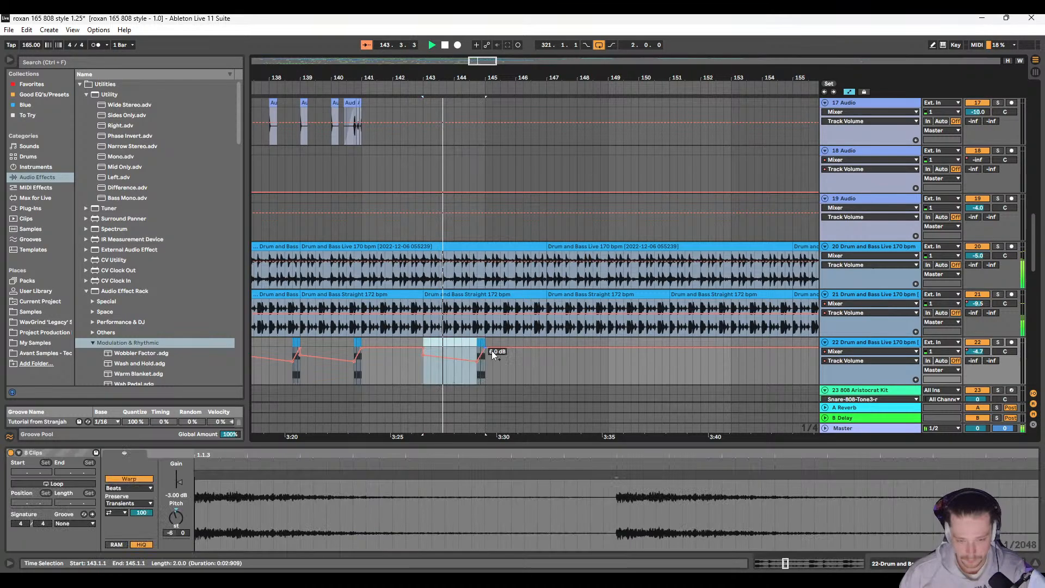
{"action": "scroll", "coordinate": [479, 353], "scroll_direction": "right", "scroll_amount": 2}
{"action": "scroll", "coordinate": [479, 354], "scroll_direction": "right", "scroll_amount": 7}
{"action": "scroll", "coordinate": [393, 370], "scroll_direction": "left", "scroll_amount": 4}
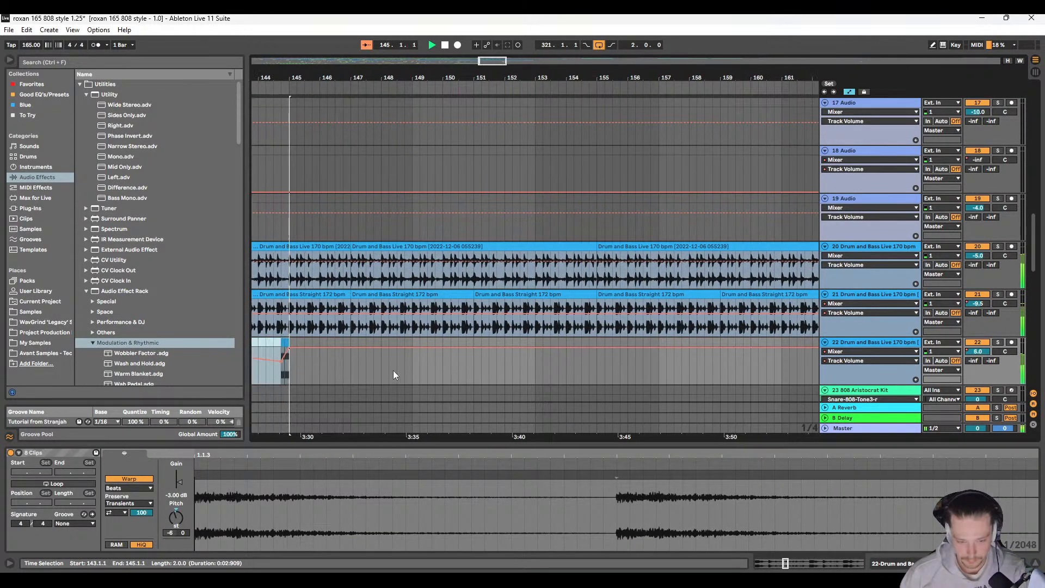
{"action": "left_click", "coordinate": [419, 342]}
{"action": "key", "text": "ctrl+v"}
{"action": "scroll", "coordinate": [410, 340], "scroll_direction": "left", "scroll_amount": 4}
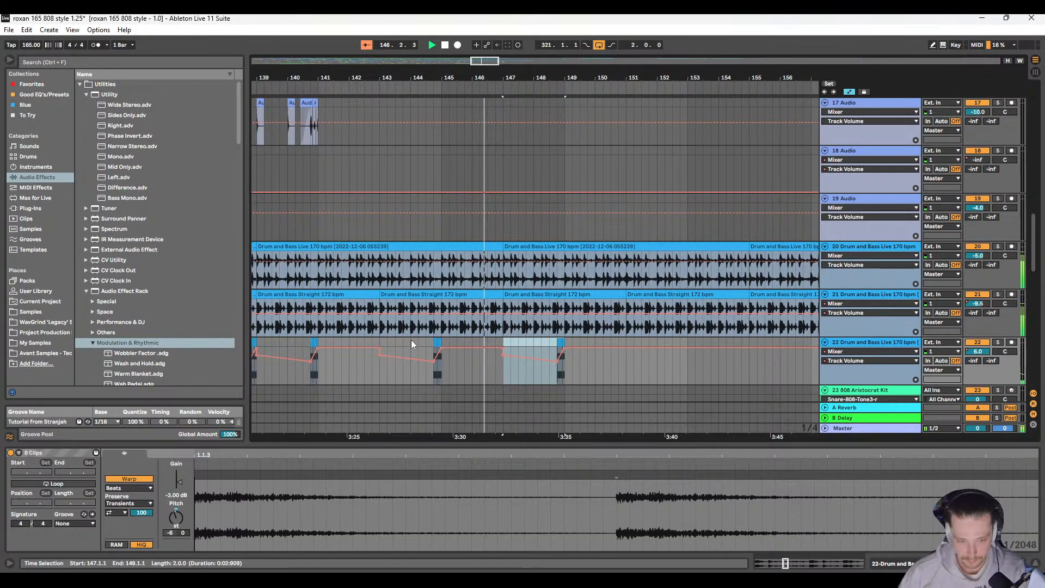
Step: Copy track 3's short Garage & Bassline Beatbox clip at 141.1.1 and paste it at 145.1.1
{"action": "scroll", "coordinate": [413, 333], "scroll_direction": "up", "scroll_amount": 8}
{"action": "scroll", "coordinate": [413, 329], "scroll_direction": "up", "scroll_amount": 6}
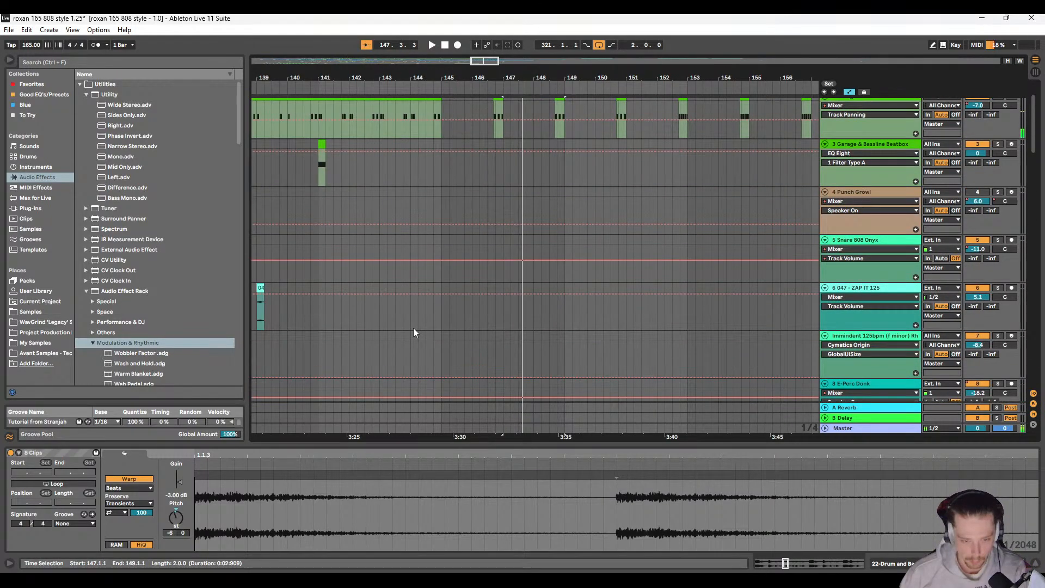
{"action": "left_click", "coordinate": [322, 155]}
{"action": "key", "text": "ctrl+c"}
{"action": "left_click", "coordinate": [432, 141]}
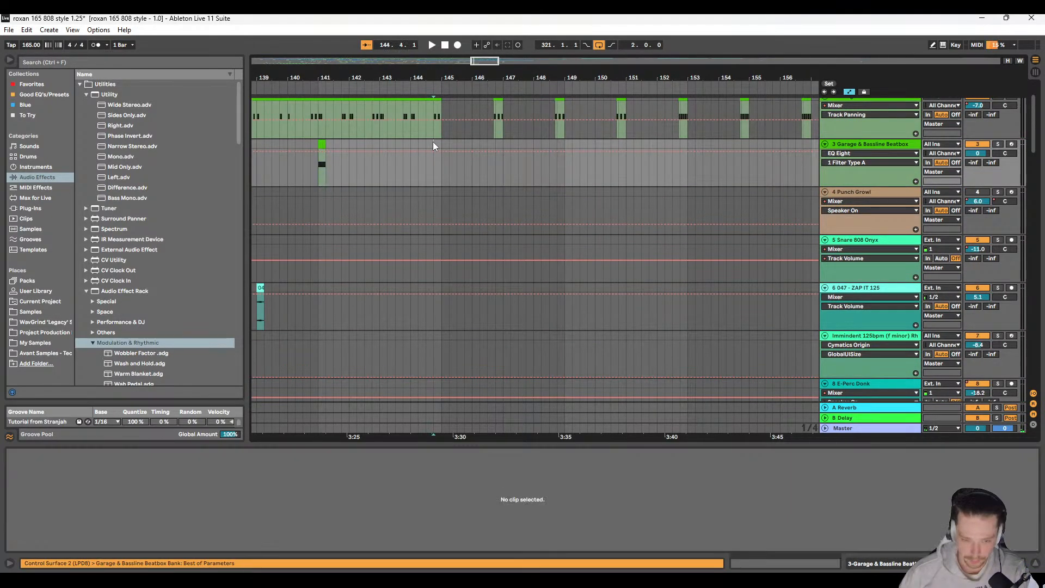
{"action": "key", "text": "ctrl+v"}
{"action": "key", "text": "ctrl+z"}
{"action": "left_click", "coordinate": [443, 144]}
{"action": "key", "text": "ctrl+v"}
Step: Play the arrangement from 143.3.1 and listen to the pasted beatbox hit on track 3
{"action": "left_click", "coordinate": [394, 146]}
{"action": "key", "text": "space"}
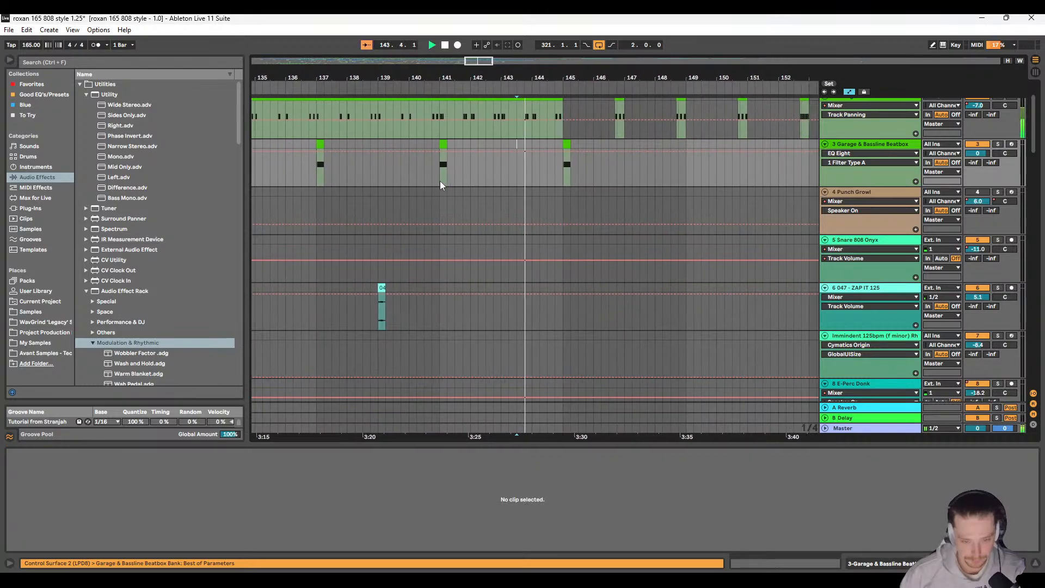
{"action": "scroll", "coordinate": [439, 183], "scroll_direction": "right", "scroll_amount": 3}
{"action": "scroll", "coordinate": [425, 251], "scroll_direction": "up", "scroll_amount": 2}
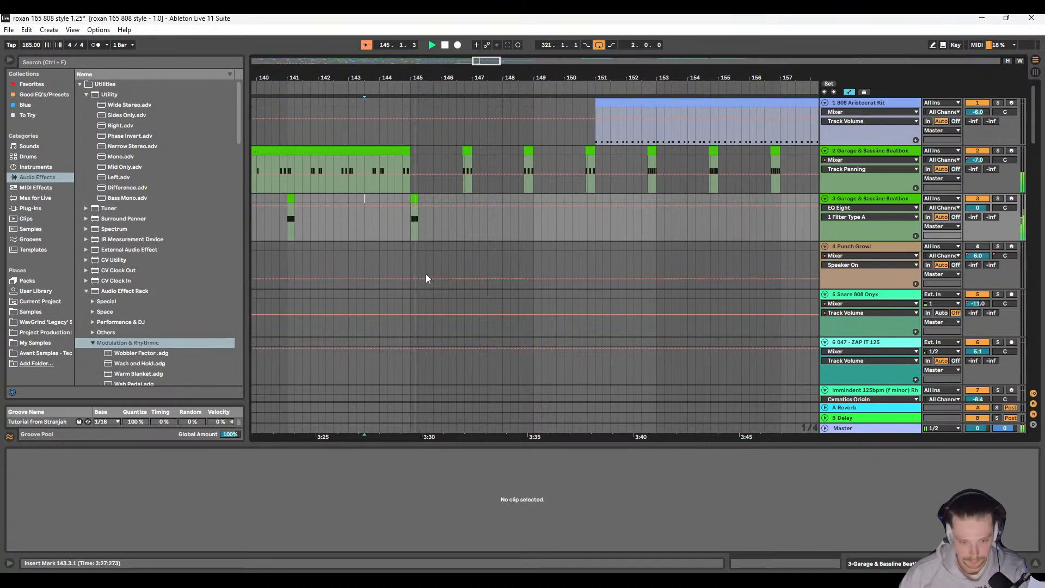
{"action": "scroll", "coordinate": [403, 262], "scroll_direction": "right", "scroll_amount": 3}
{"action": "scroll", "coordinate": [365, 239], "scroll_direction": "left", "scroll_amount": 2}
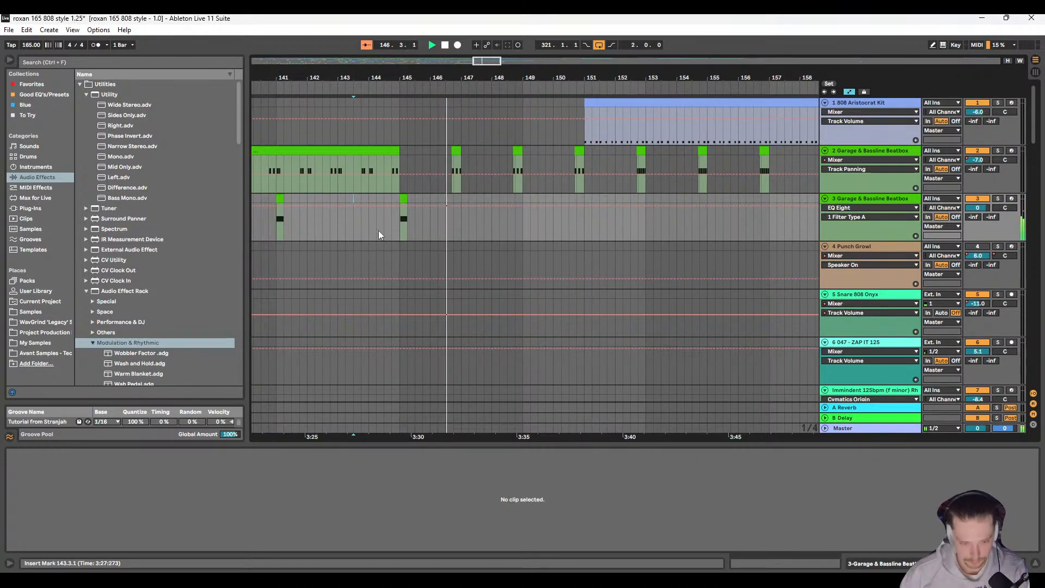
Step: Duplicate track 3's four-bar section from 145.1.1 three times, placing the beatbox hit at 149.1.1, 153.1.1 and 157.1.1
{"action": "left_click", "coordinate": [403, 227]}
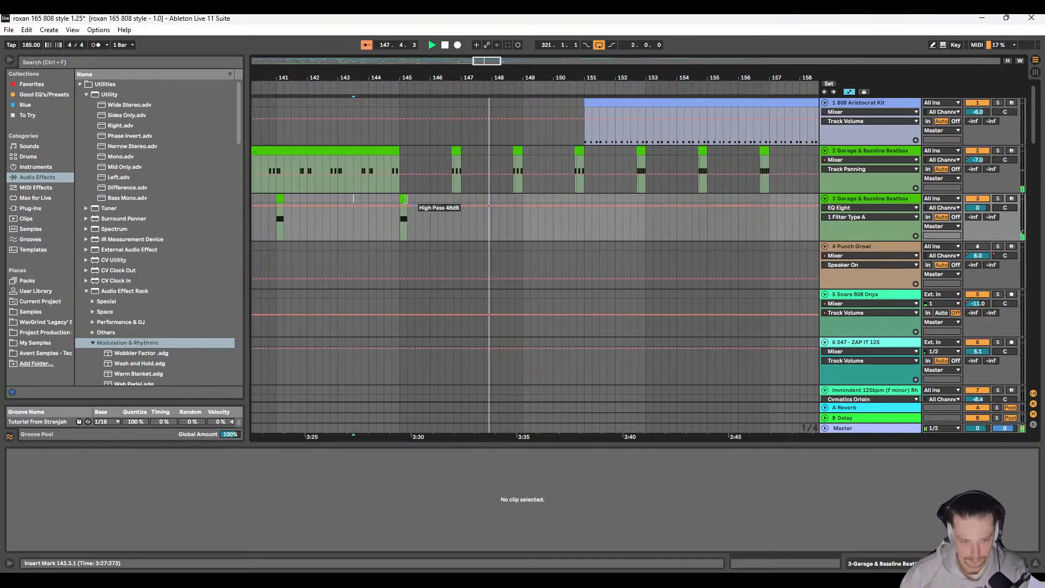
{"action": "left_click_drag", "start_coordinate": [521, 200], "coordinate": [648, 218]}
{"action": "scroll", "coordinate": [544, 250], "scroll_direction": "right", "scroll_amount": 3}
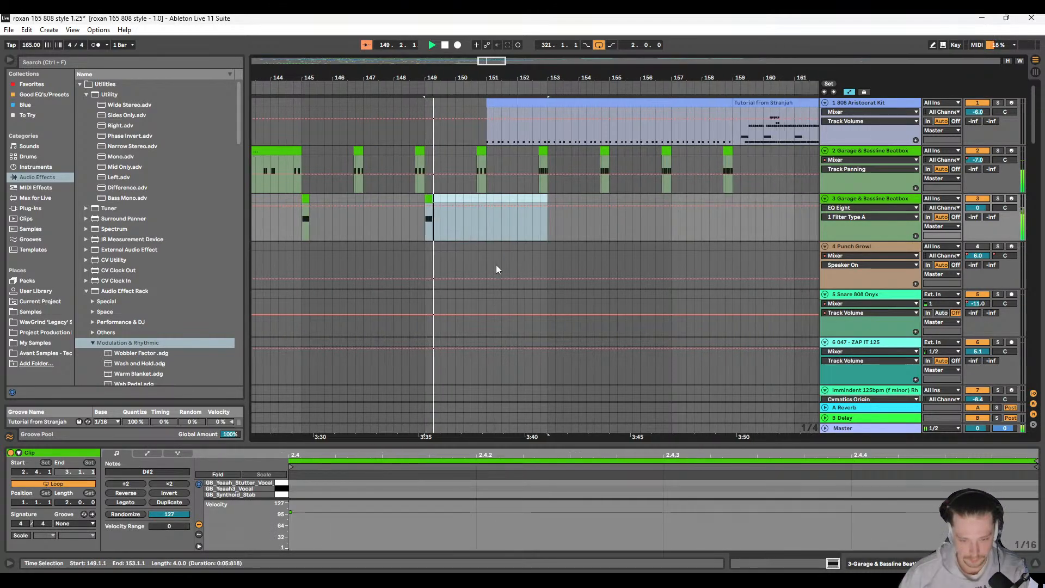
{"action": "scroll", "coordinate": [463, 264], "scroll_direction": "down", "scroll_amount": 3}
{"action": "scroll", "coordinate": [435, 268], "scroll_direction": "up", "scroll_amount": 3}
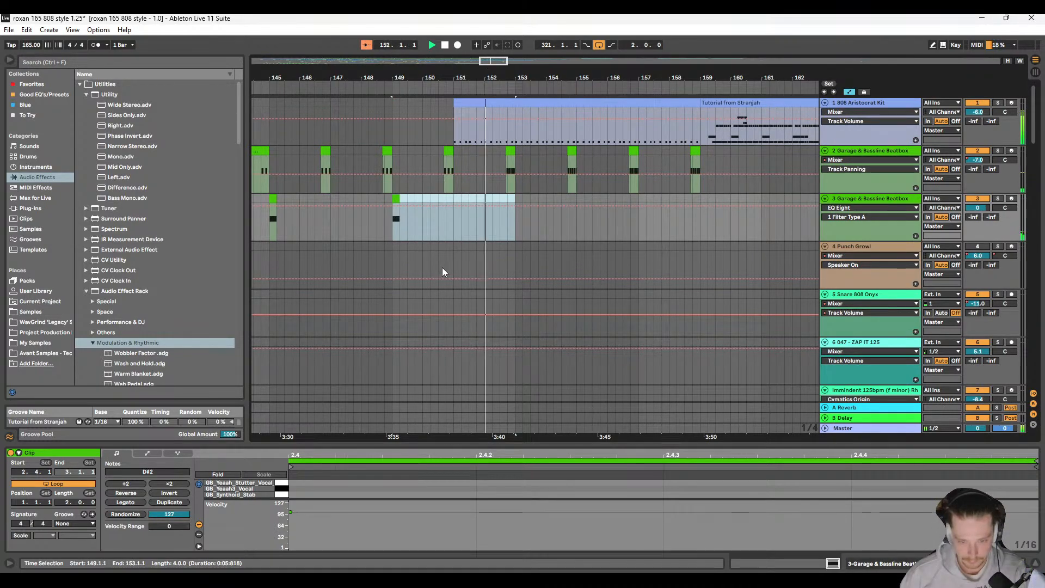
{"action": "key", "text": "ctrl+d"}
{"action": "scroll", "coordinate": [439, 270], "scroll_direction": "right", "scroll_amount": 5}
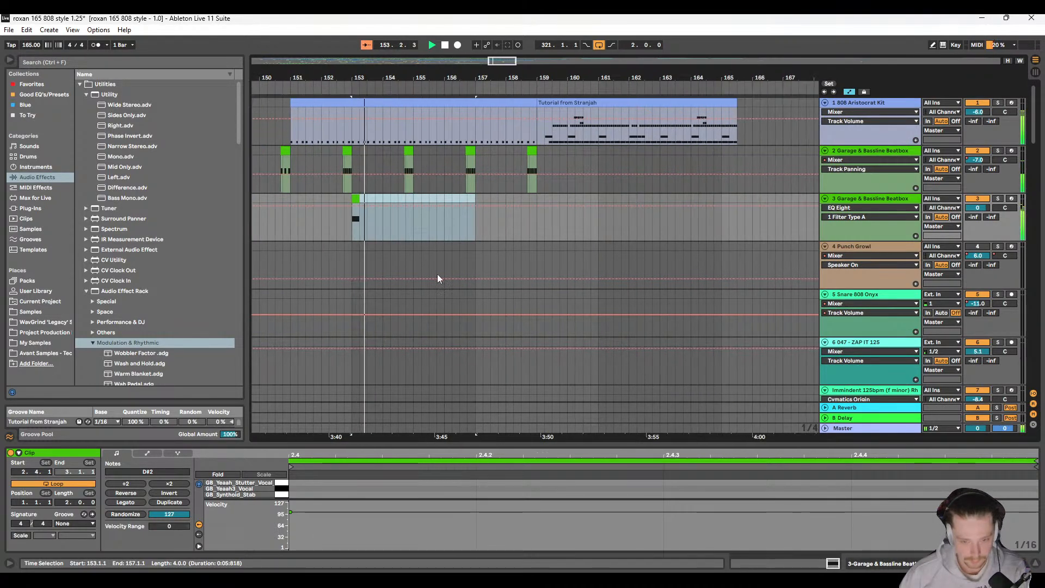
{"action": "scroll", "coordinate": [376, 113], "scroll_direction": "up", "scroll_amount": 3}
{"action": "scroll", "coordinate": [380, 136], "scroll_direction": "left", "scroll_amount": 1}
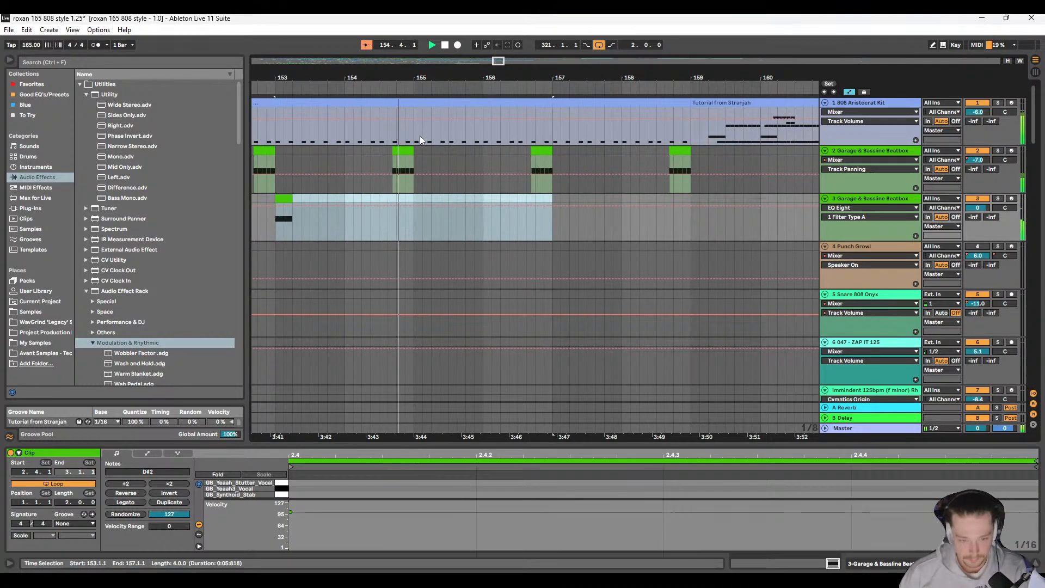
{"action": "scroll", "coordinate": [427, 154], "scroll_direction": "right", "scroll_amount": 2}
{"action": "key", "text": "ctrl+d"}
Step: Listen through the Rave Siren section on tracks 26 to 29, and solo track 27 to play its hit from bar 160
{"action": "scroll", "coordinate": [447, 214], "scroll_direction": "down", "scroll_amount": 2}
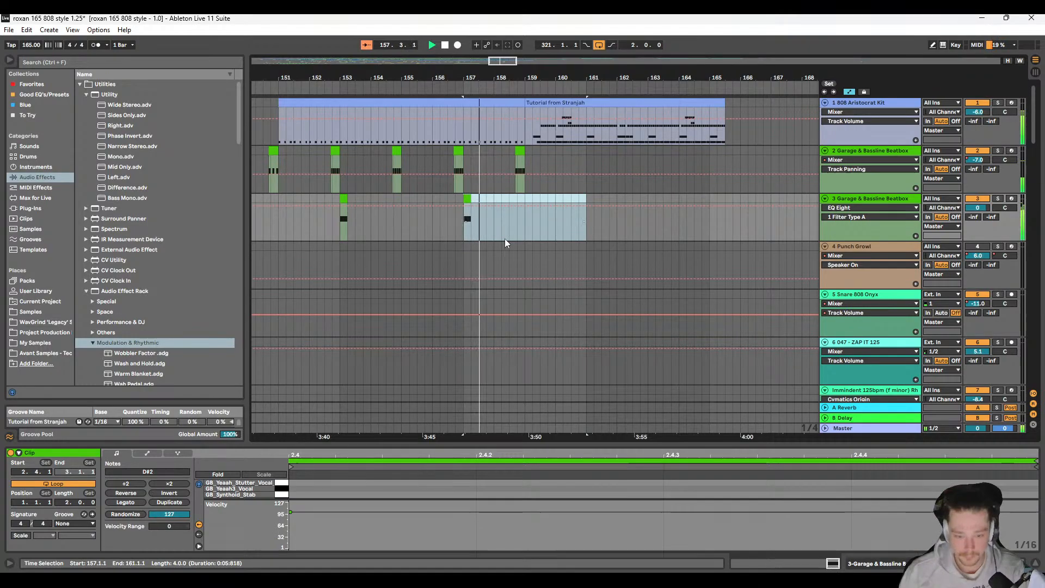
{"action": "scroll", "coordinate": [512, 226], "scroll_direction": "down", "scroll_amount": 10}
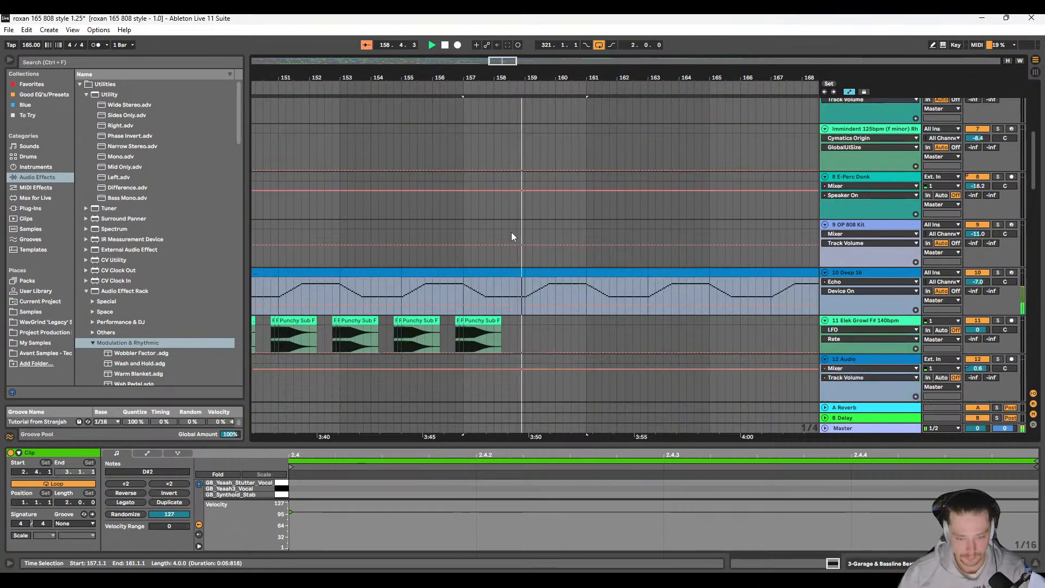
{"action": "scroll", "coordinate": [501, 247], "scroll_direction": "down", "scroll_amount": 15}
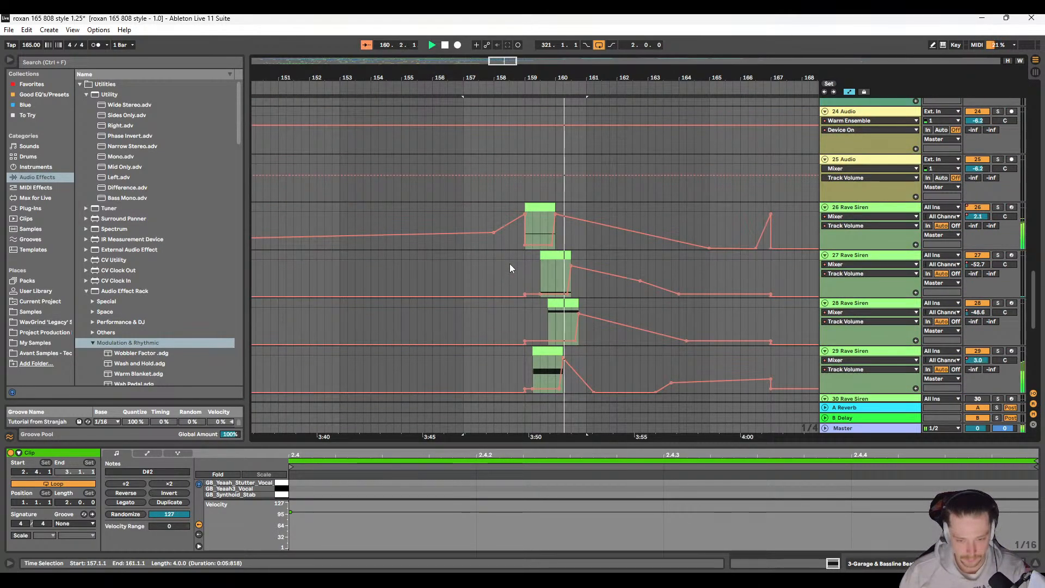
{"action": "scroll", "coordinate": [518, 267], "scroll_direction": "down", "scroll_amount": 3}
{"action": "scroll", "coordinate": [547, 303], "scroll_direction": "up", "scroll_amount": 5}
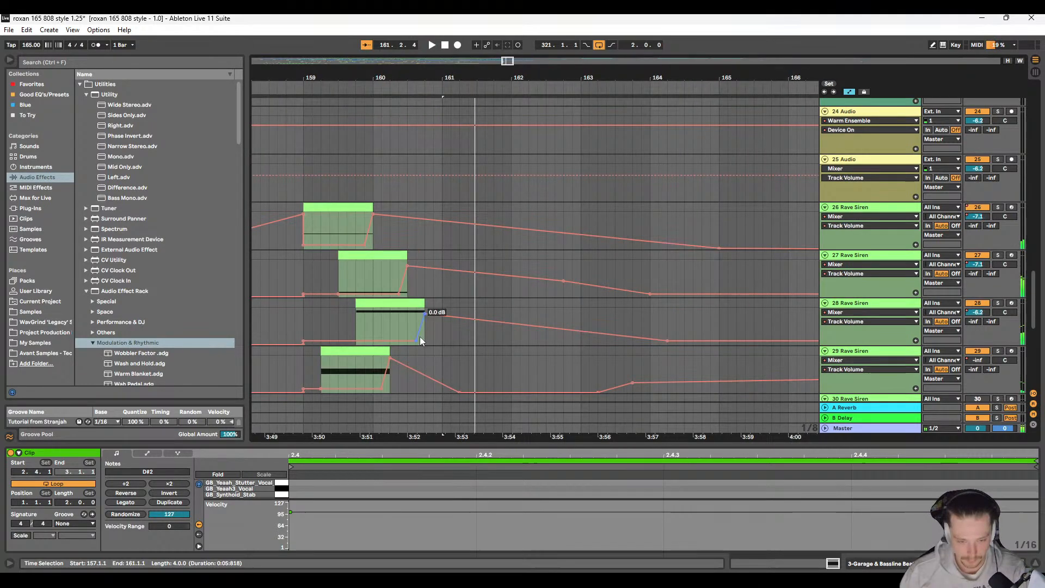
{"action": "scroll", "coordinate": [420, 336], "scroll_direction": "down", "scroll_amount": 2}
{"action": "scroll", "coordinate": [409, 327], "scroll_direction": "left", "scroll_amount": 3}
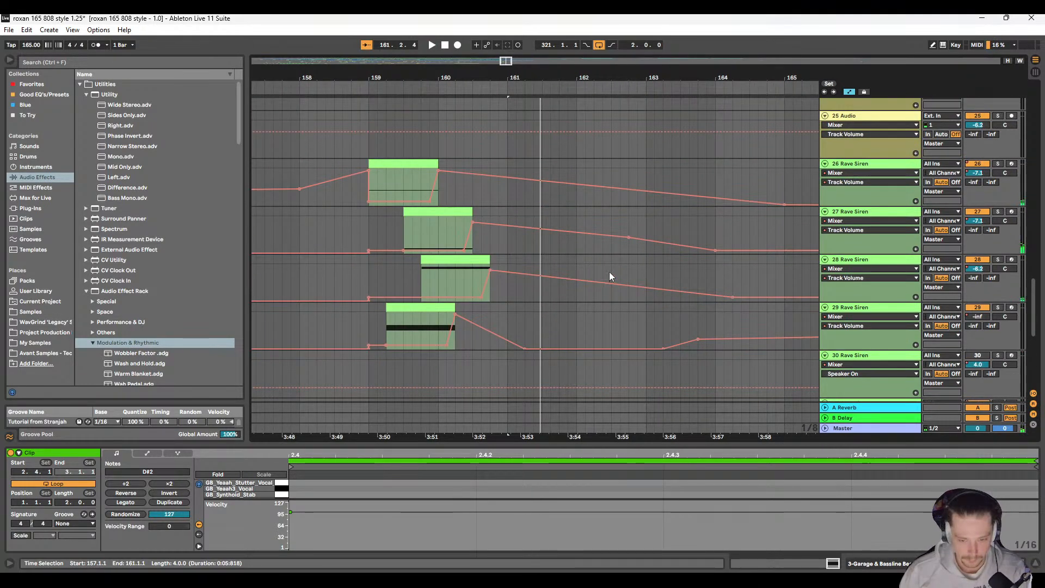
{"action": "left_click", "coordinate": [998, 212]}
{"action": "left_click", "coordinate": [438, 238]}
{"action": "key", "text": "space"}
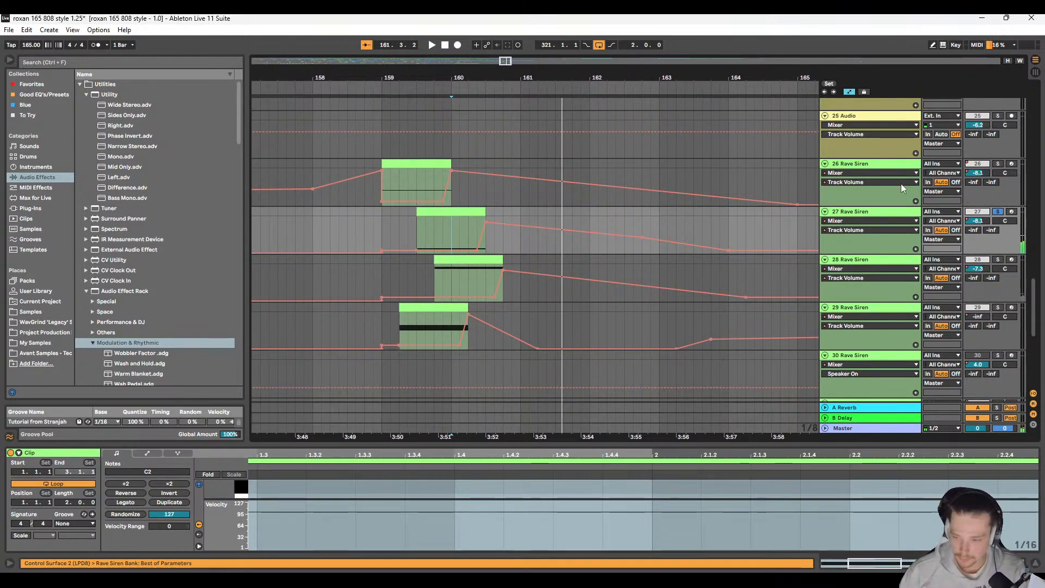
Step: Move track 27's Rave Siren clip with its volume automation up to 164.1.1 one beat later to start at 159.4.1
{"action": "left_click", "coordinate": [451, 211]}
{"action": "left_click", "coordinate": [727, 244], "text": "shift"}
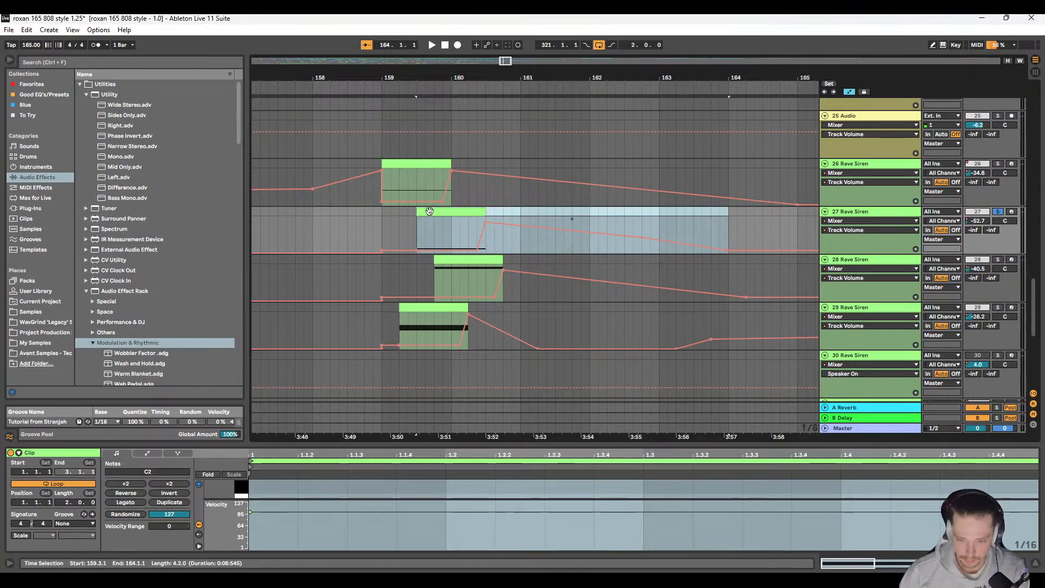
{"action": "left_click_drag", "start_coordinate": [444, 212], "coordinate": [461, 214]}
Step: Move track 28's Rave Siren clip with its volume automation up to 164.2.1 one beat earlier to start at 159.3.1
{"action": "left_click", "coordinate": [472, 261]}
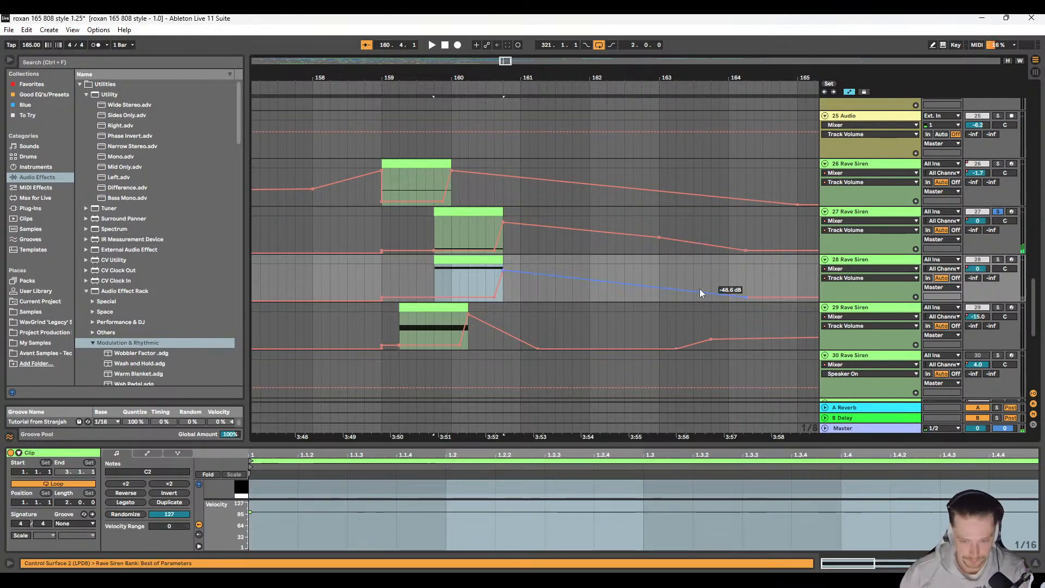
{"action": "left_click", "coordinate": [744, 271], "text": "shift"}
{"action": "left_click_drag", "start_coordinate": [456, 262], "coordinate": [446, 263]}
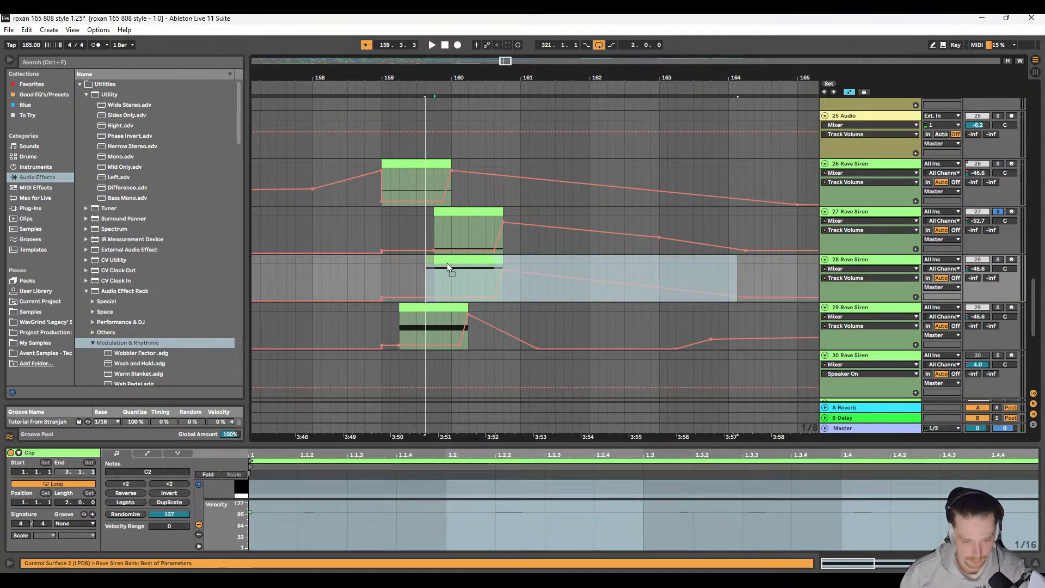
Step: Solo tracks 26 to 29 together and play the re-timed Rave Siren hits from 159.1.3
{"action": "left_click", "coordinate": [390, 227]}
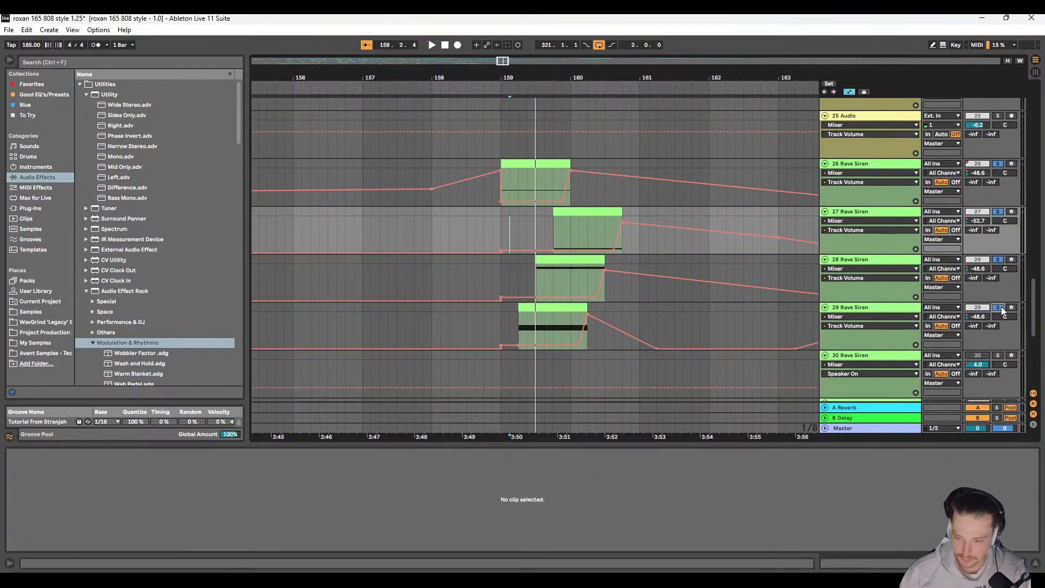
{"action": "key", "text": "space"}
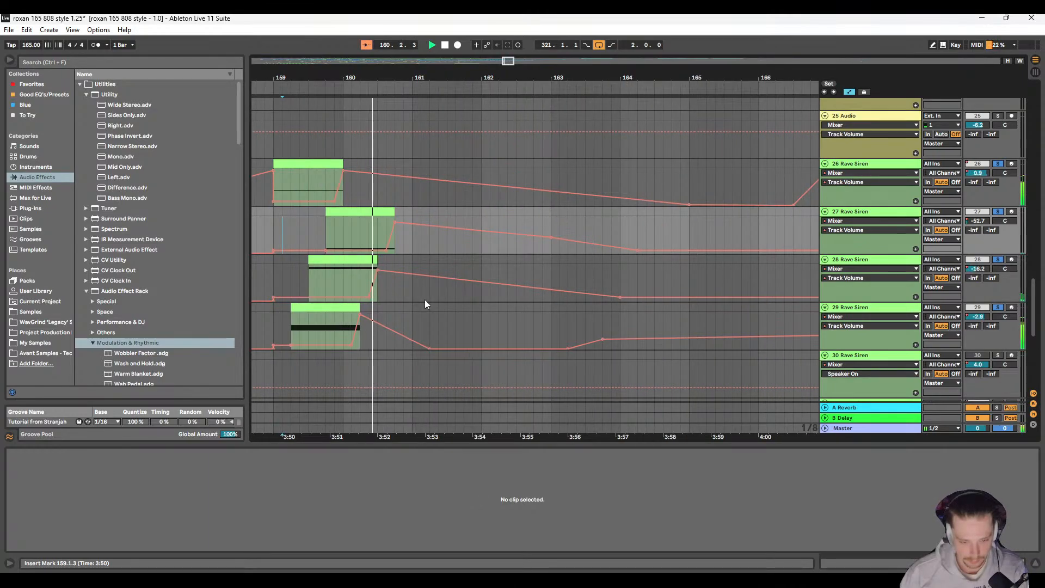
{"action": "scroll", "coordinate": [429, 306], "scroll_direction": "left", "scroll_amount": 1}
{"action": "key", "text": "space"}
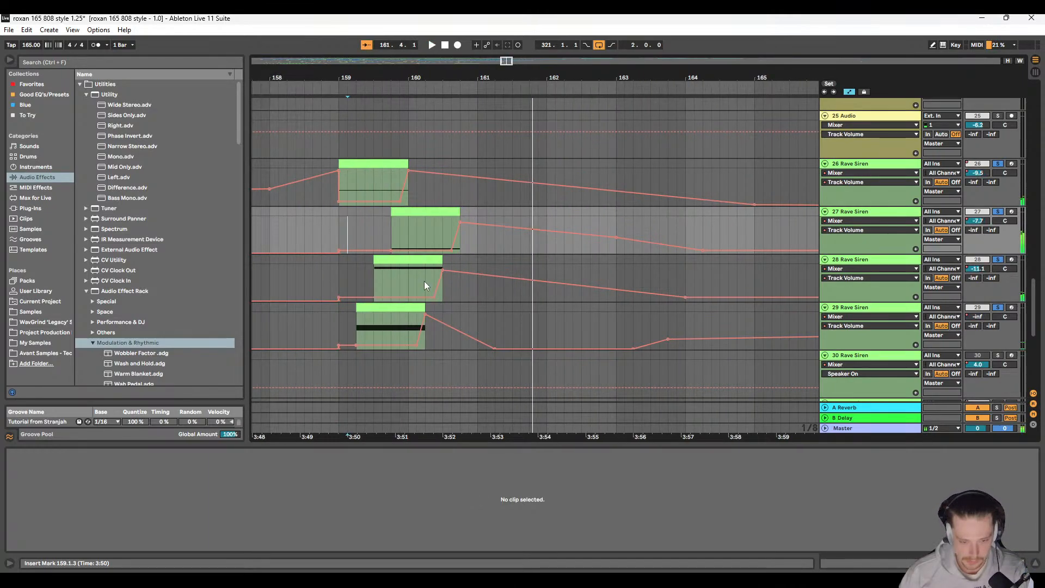
{"action": "scroll", "coordinate": [425, 283], "scroll_direction": "up", "scroll_amount": 2}
{"action": "scroll", "coordinate": [365, 319], "scroll_direction": "left", "scroll_amount": 1}
{"action": "left_click", "coordinate": [422, 277]}
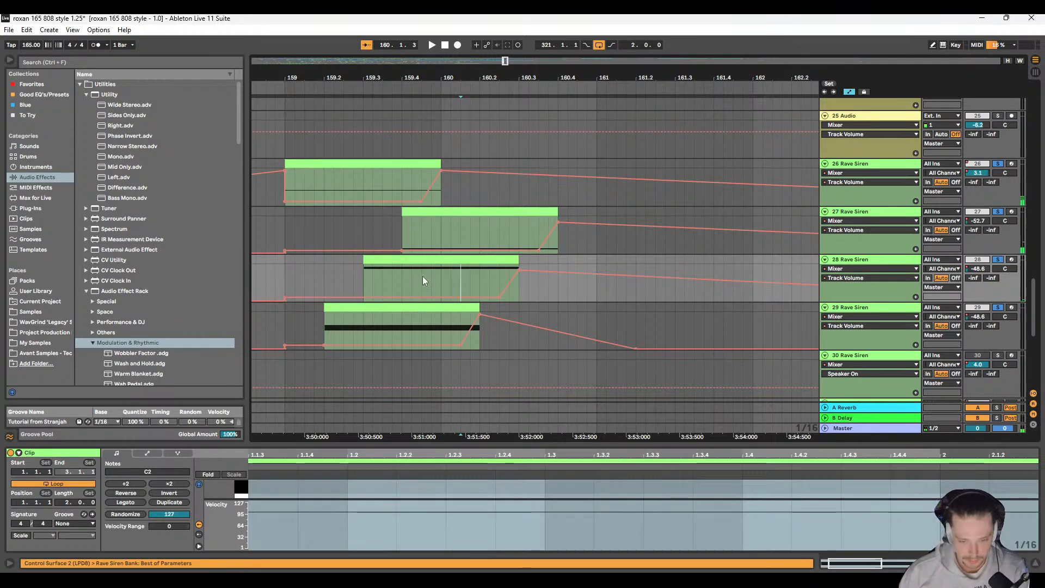
{"action": "left_click", "coordinate": [464, 259]}
{"action": "scroll", "coordinate": [673, 276], "scroll_direction": "down", "scroll_amount": 3}
{"action": "scroll", "coordinate": [673, 276], "scroll_direction": "right", "scroll_amount": 4}
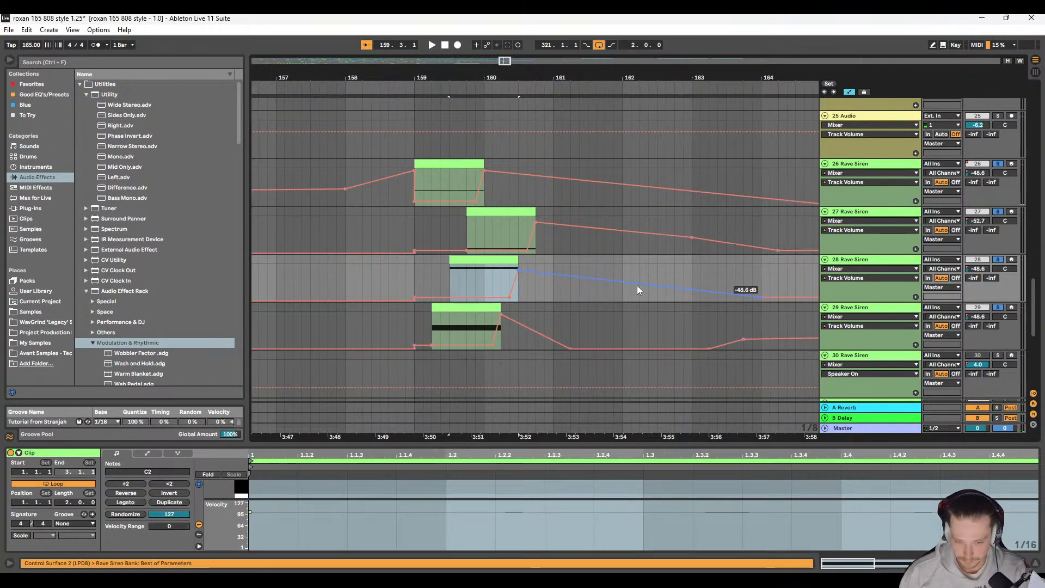
{"action": "left_click", "coordinate": [652, 261], "text": "shift"}
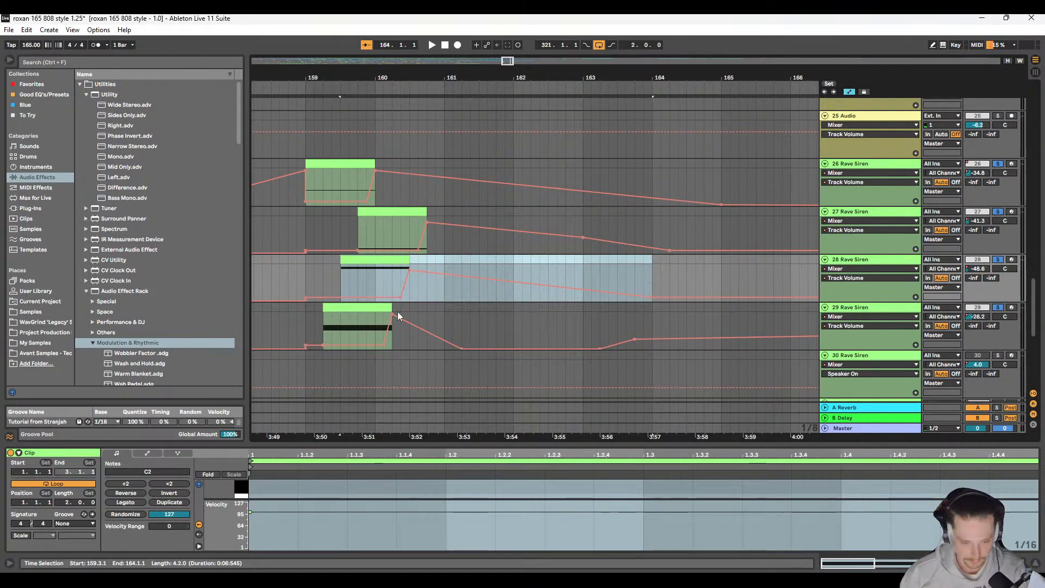
Step: Delete the volume breakpoint near the end of track 26's clip, and move track 27's clip with its automation one beat earlier to 159.3.1
{"action": "left_click", "coordinate": [373, 205]}
{"action": "left_click", "coordinate": [375, 210]}
{"action": "left_click", "coordinate": [669, 212], "text": "shift"}
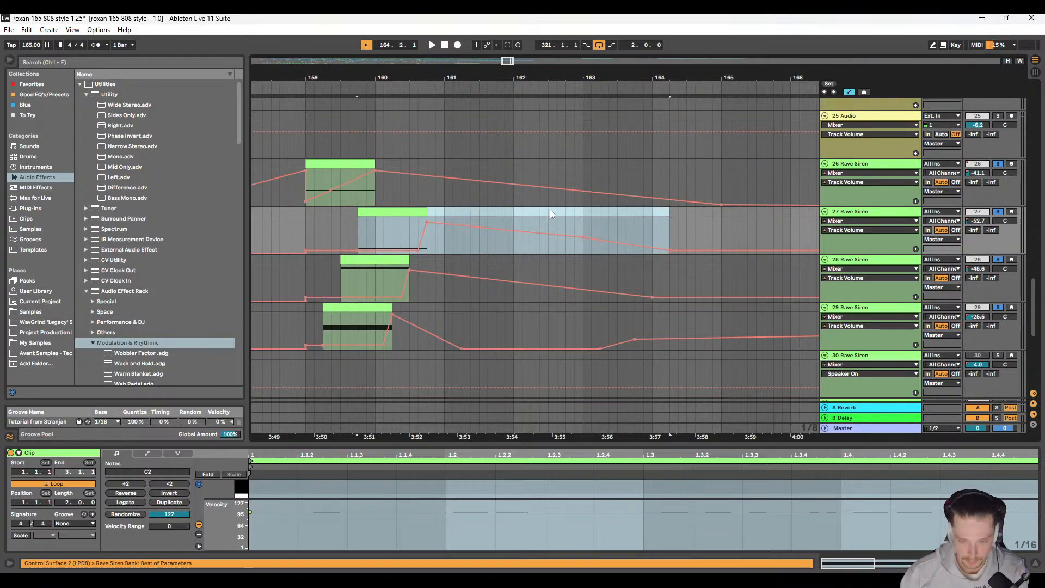
{"action": "left_click_drag", "start_coordinate": [390, 212], "coordinate": [387, 226]}
{"action": "left_click", "coordinate": [312, 226]}
{"action": "key", "text": "space"}
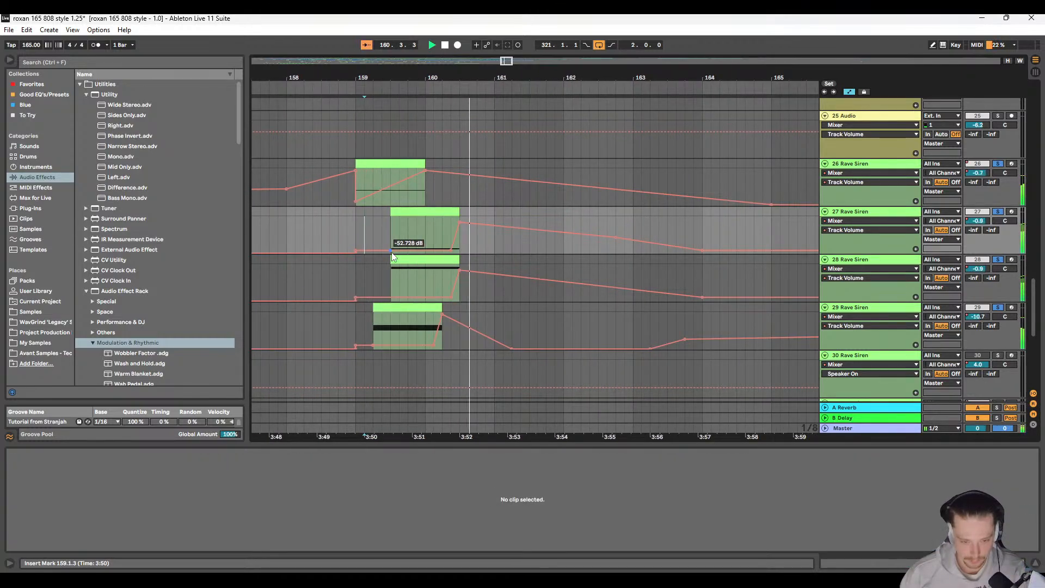
Step: Delete the low volume breakpoint at the start of track 26's Rave Siren clip and play the soloed hits
{"action": "left_click", "coordinate": [351, 217]}
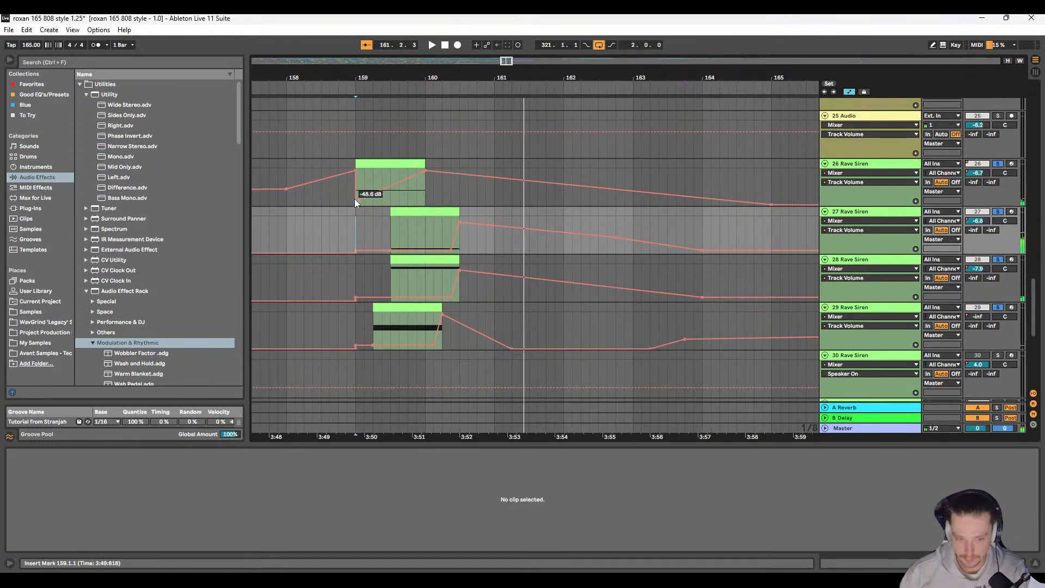
{"action": "left_click", "coordinate": [355, 200]}
{"action": "key", "text": "space"}
{"action": "scroll", "coordinate": [395, 234], "scroll_direction": "right", "scroll_amount": 2}
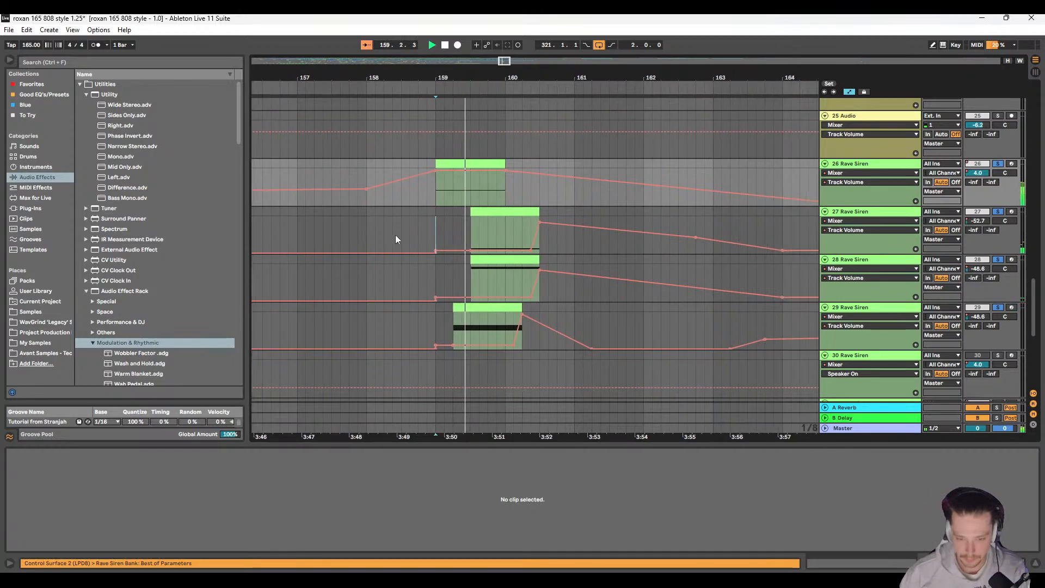
{"action": "left_click", "coordinate": [365, 168]}
{"action": "key", "text": "space"}
Step: Clear the solo on Rave Siren tracks 26 to 29 and play the full mix from 158.1.1
{"action": "left_click", "coordinate": [997, 164]}
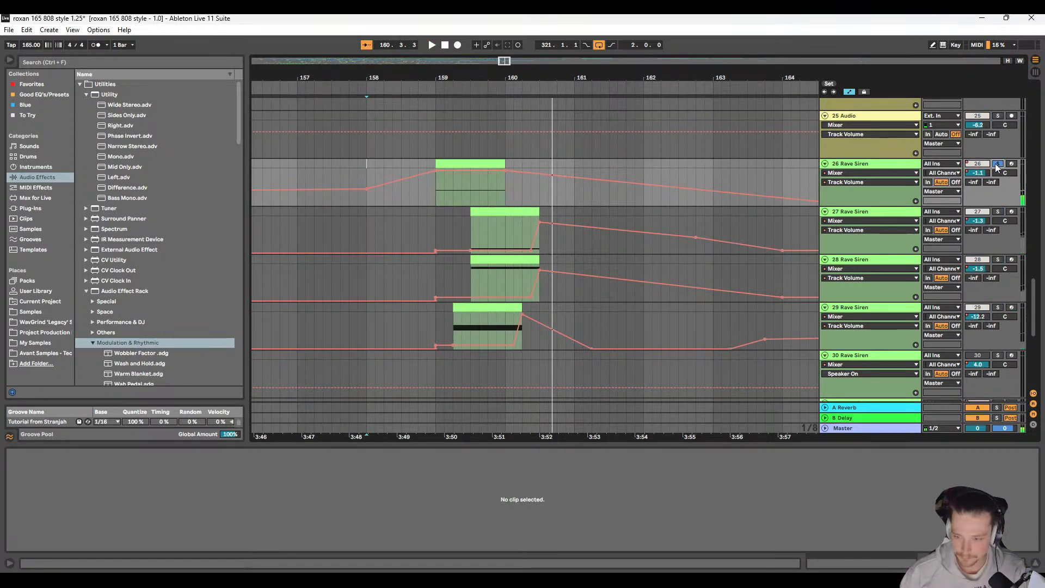
{"action": "left_click", "coordinate": [998, 164]}
{"action": "key", "text": "space"}
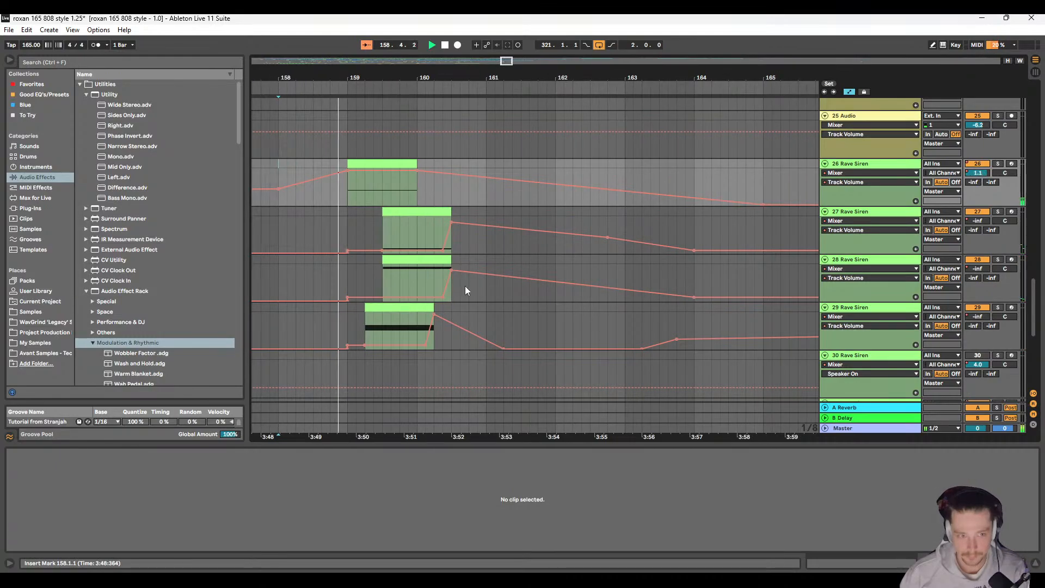
{"action": "scroll", "coordinate": [464, 286], "scroll_direction": "up", "scroll_amount": 3}
{"action": "scroll", "coordinate": [488, 288], "scroll_direction": "up", "scroll_amount": 3}
{"action": "scroll", "coordinate": [490, 290], "scroll_direction": "down", "scroll_amount": 4}
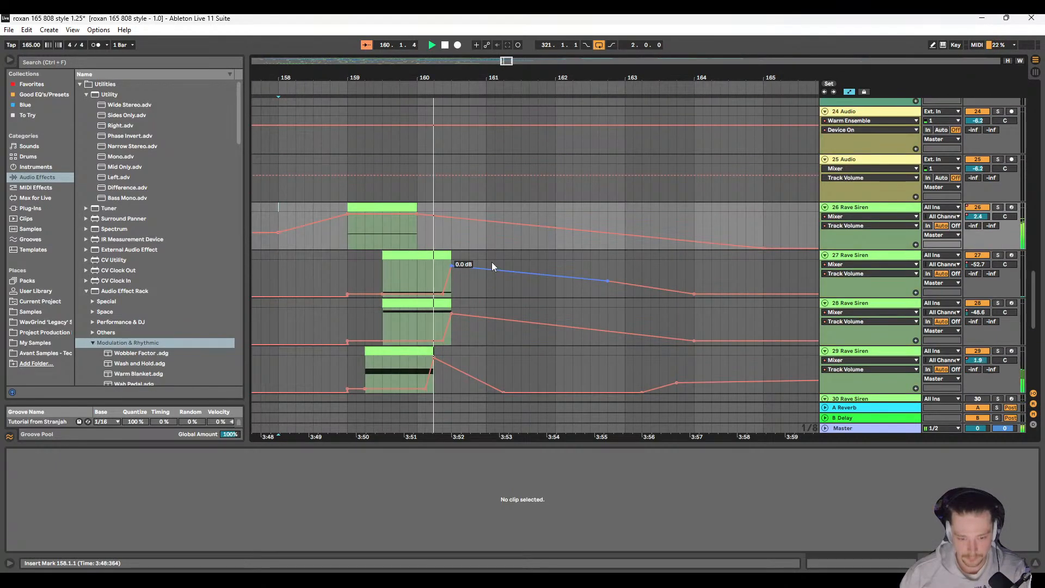
{"action": "scroll", "coordinate": [402, 289], "scroll_direction": "up", "scroll_amount": 2}
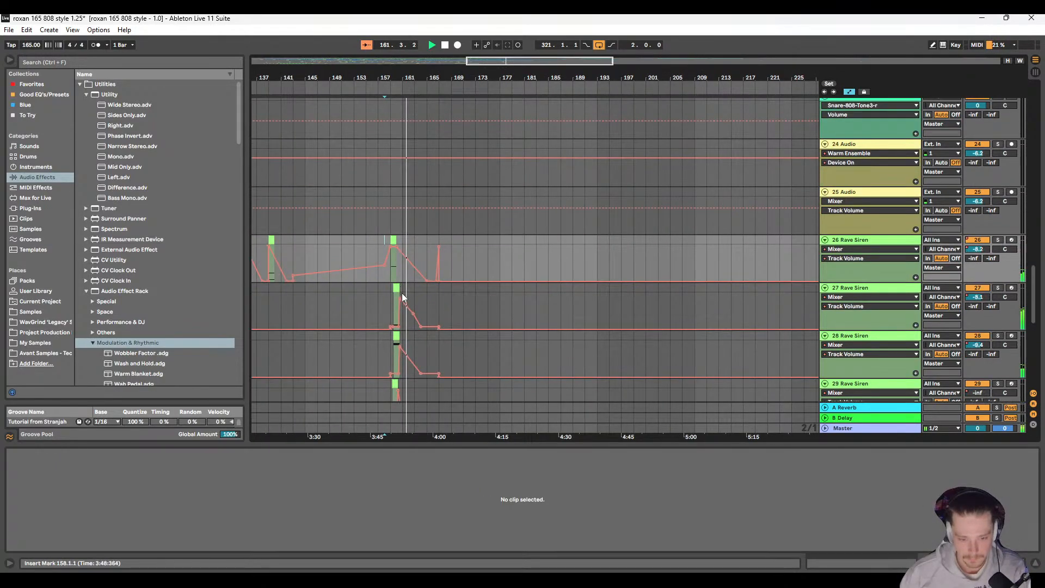
{"action": "scroll", "coordinate": [402, 306], "scroll_direction": "left", "scroll_amount": 2}
{"action": "scroll", "coordinate": [406, 305], "scroll_direction": "down", "scroll_amount": 4}
{"action": "key", "text": "space"}
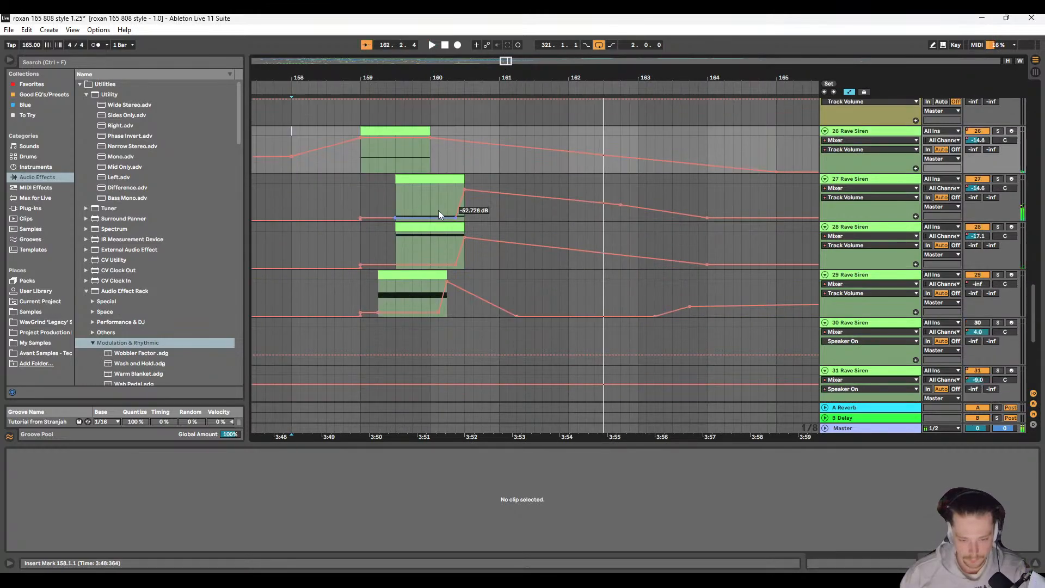
Step: Try the Rave Siren clips on tracks 27 and 28 with their automation one beat later at 159.4.1, and undo the move
{"action": "left_click", "coordinate": [431, 180]}
{"action": "left_click", "coordinate": [707, 229], "text": "shift"}
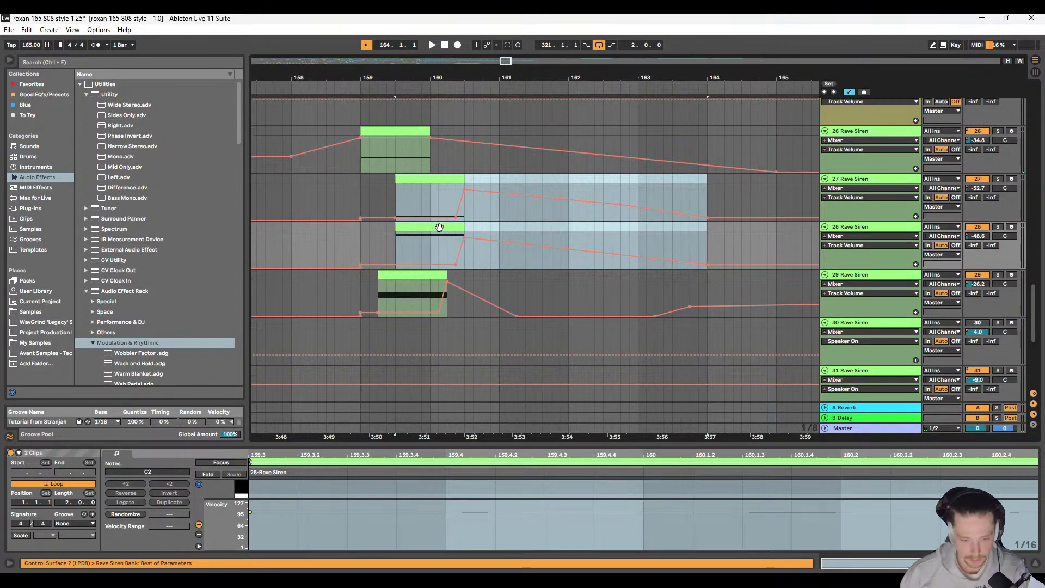
{"action": "left_click_drag", "start_coordinate": [442, 228], "coordinate": [459, 226]}
{"action": "left_click", "coordinate": [366, 198]}
{"action": "key", "text": "space"}
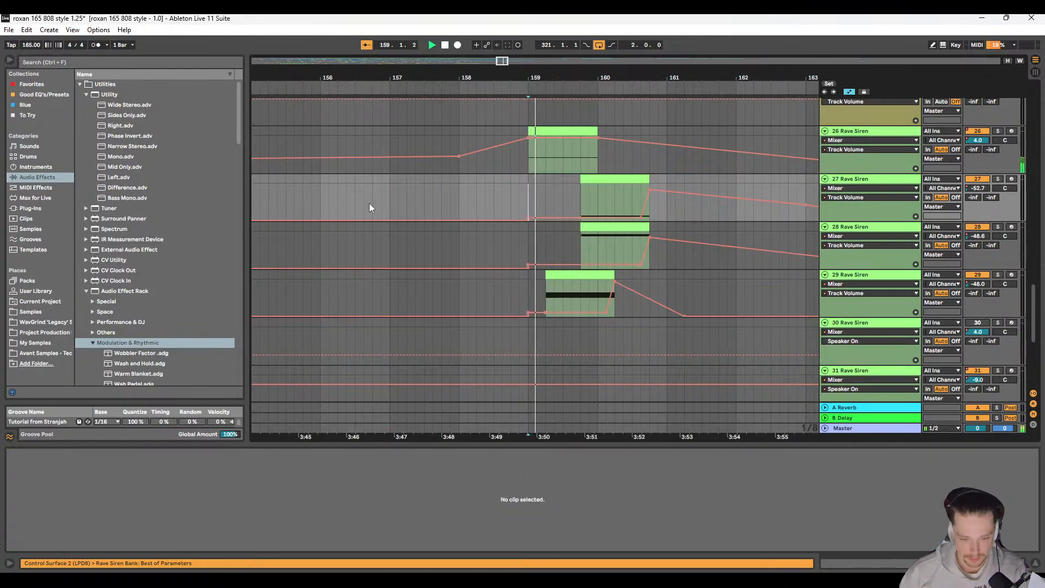
{"action": "scroll", "coordinate": [403, 229], "scroll_direction": "right", "scroll_amount": 2}
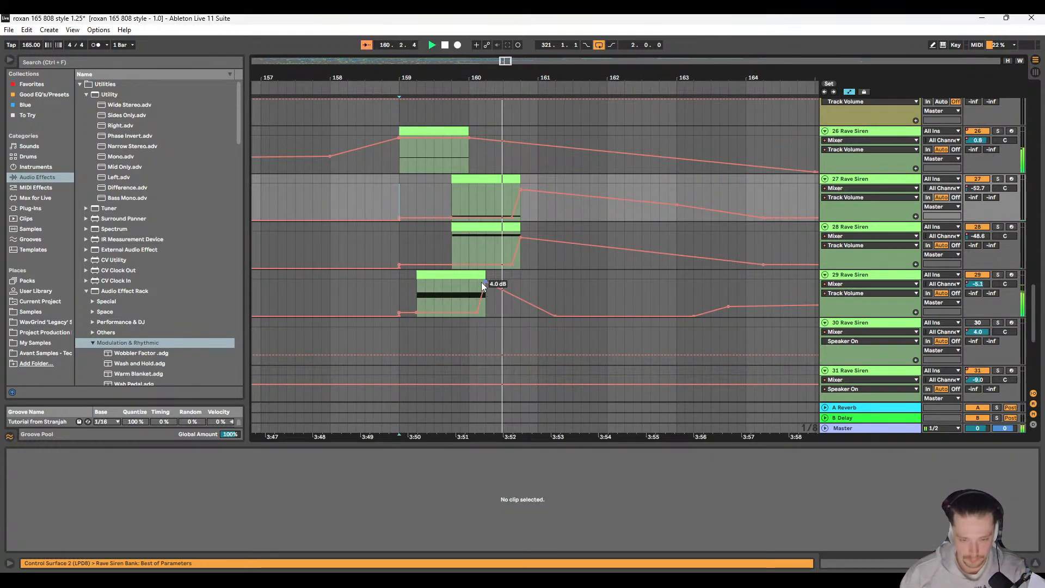
{"action": "key", "text": "ctrl+z"}
Step: Move track 29's Rave Siren clip with its volume automation up to 161.2.1 half a beat later to 159.2.3, and play from 159.2.1
{"action": "left_click", "coordinate": [449, 274]}
{"action": "scroll", "coordinate": [478, 280], "scroll_direction": "up", "scroll_amount": 3}
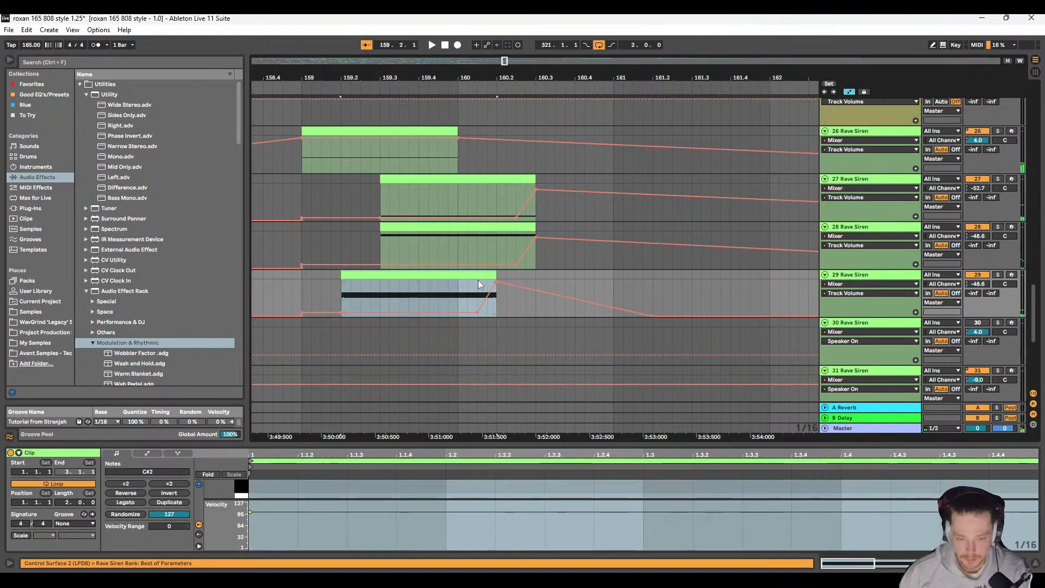
{"action": "scroll", "coordinate": [478, 280], "scroll_direction": "right", "scroll_amount": 2}
{"action": "scroll", "coordinate": [627, 295], "scroll_direction": "down", "scroll_amount": 3}
{"action": "left_click", "coordinate": [592, 276], "text": "shift"}
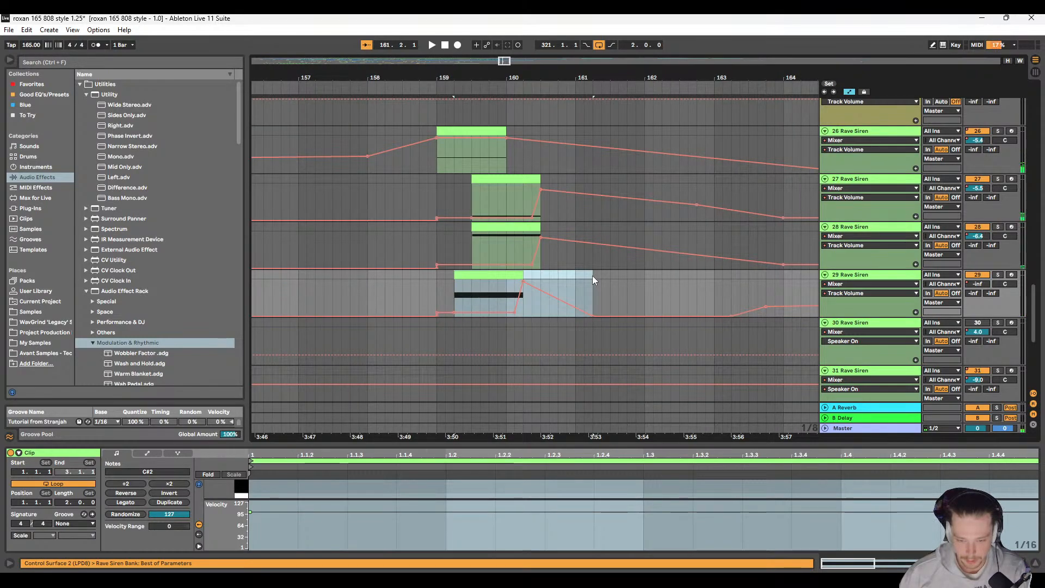
{"action": "left_click_drag", "start_coordinate": [498, 277], "coordinate": [508, 278]}
{"action": "left_click", "coordinate": [450, 281]}
{"action": "key", "text": "space"}
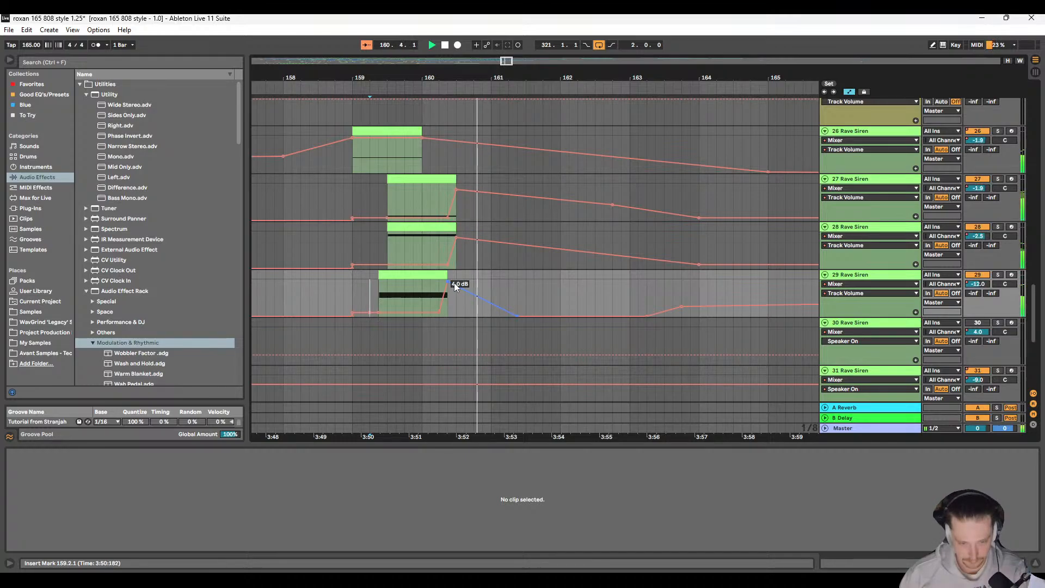
Step: Move the Rave Siren clips on tracks 27 and 28 with their automation half a beat later to 159.3.3, and play the result
{"action": "left_click", "coordinate": [427, 179]}
{"action": "key", "text": "space"}
{"action": "left_click", "coordinate": [698, 233], "text": "shift"}
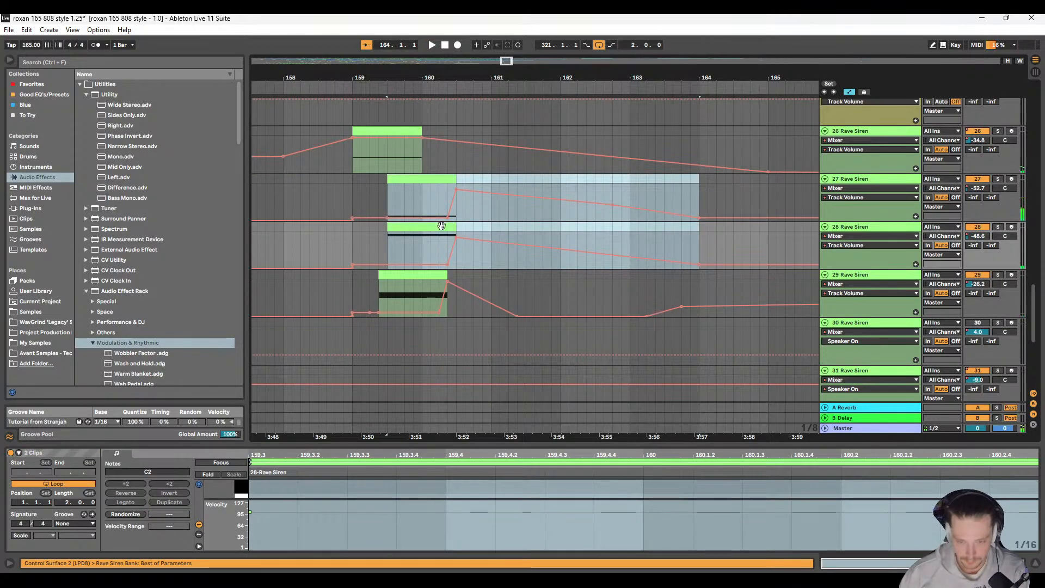
{"action": "left_click_drag", "start_coordinate": [434, 225], "coordinate": [441, 224]}
{"action": "left_click", "coordinate": [354, 192]}
{"action": "key", "text": "space"}
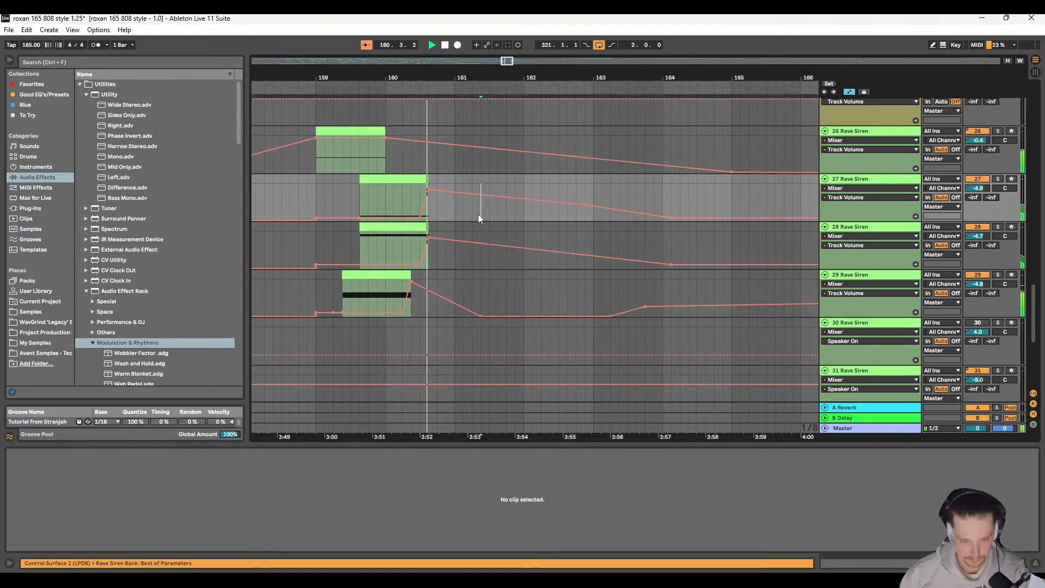
Step: Shift the clips and automation on tracks 27 to 29 from 159.1.1 half a beat later to 159.1.3, and play them
{"action": "left_click", "coordinate": [479, 215]}
{"action": "left_click_drag", "start_coordinate": [314, 184], "coordinate": [670, 302]}
{"action": "left_click_drag", "start_coordinate": [381, 183], "coordinate": [389, 187]}
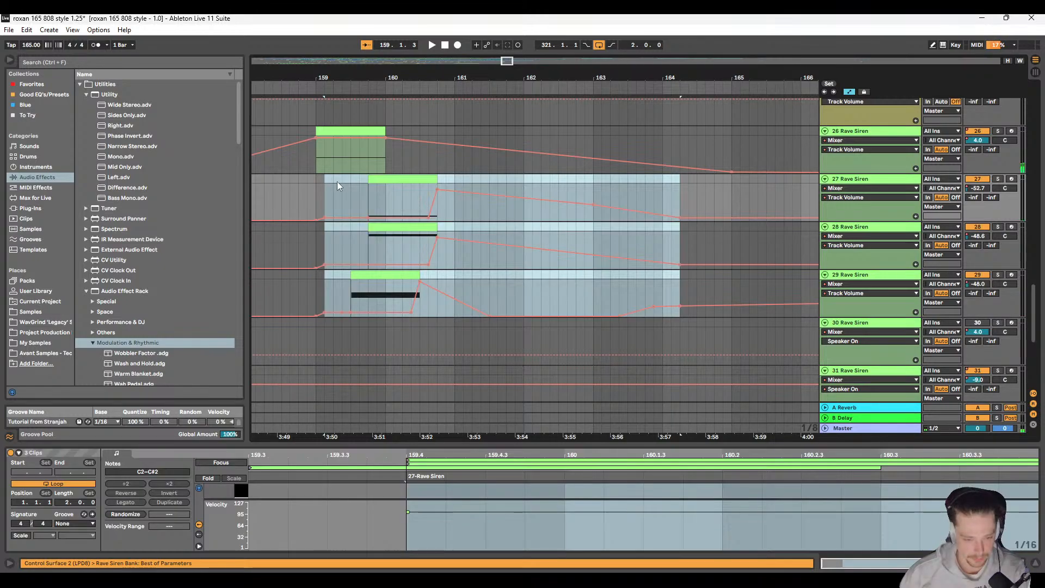
{"action": "left_click", "coordinate": [321, 181]}
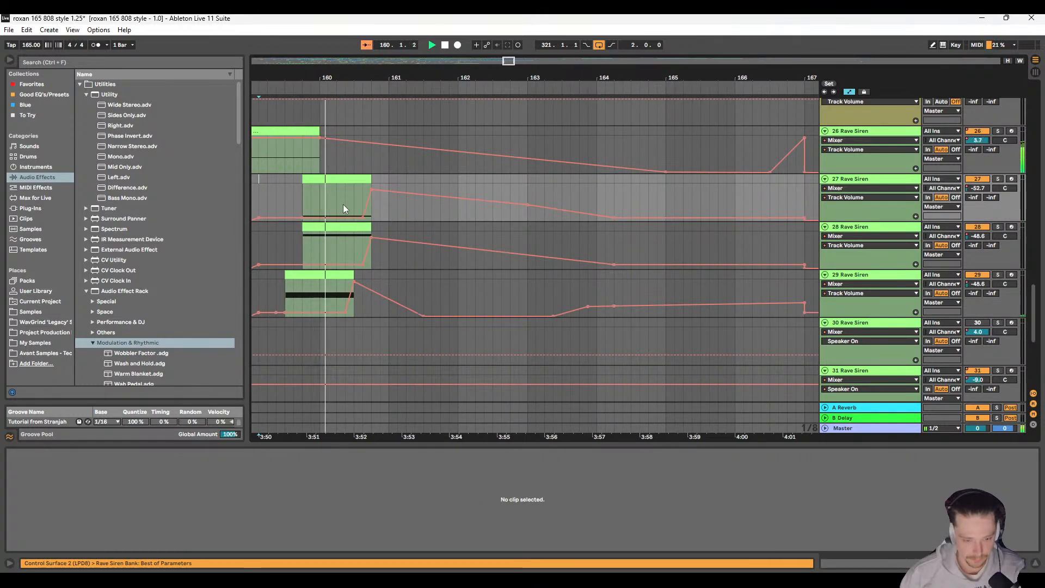
{"action": "key", "text": "space"}
Step: Move the Rave Siren clips on tracks 27 and 28 with their automation one beat later to 160.1.1, and play from 159.1.1
{"action": "left_click", "coordinate": [356, 181]}
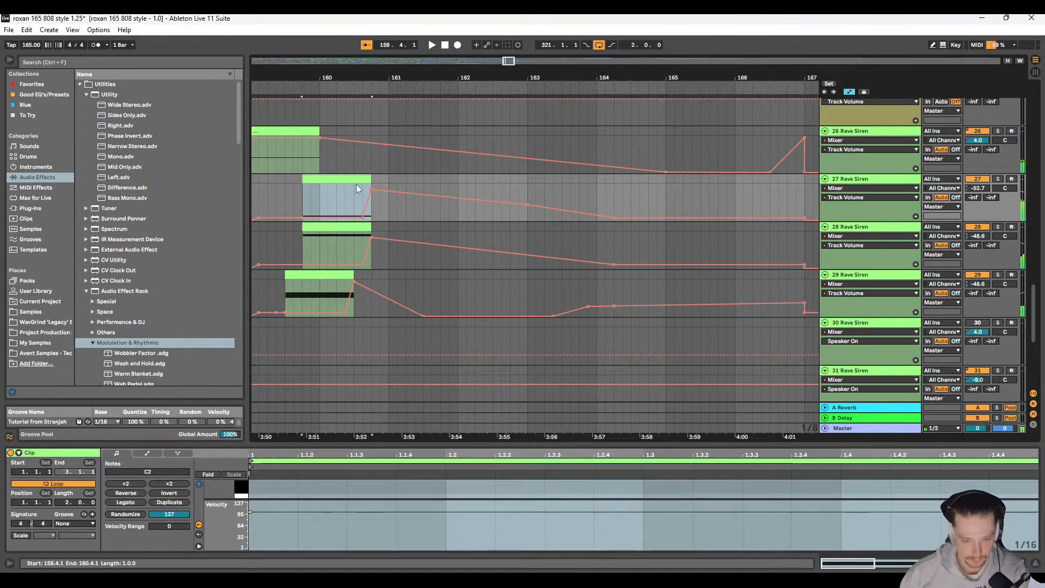
{"action": "left_click", "coordinate": [616, 235], "text": "shift"}
{"action": "left_click_drag", "start_coordinate": [351, 228], "coordinate": [369, 229]}
{"action": "scroll", "coordinate": [298, 194], "scroll_direction": "left", "scroll_amount": 1}
{"action": "left_click", "coordinate": [314, 186]}
{"action": "key", "text": "space"}
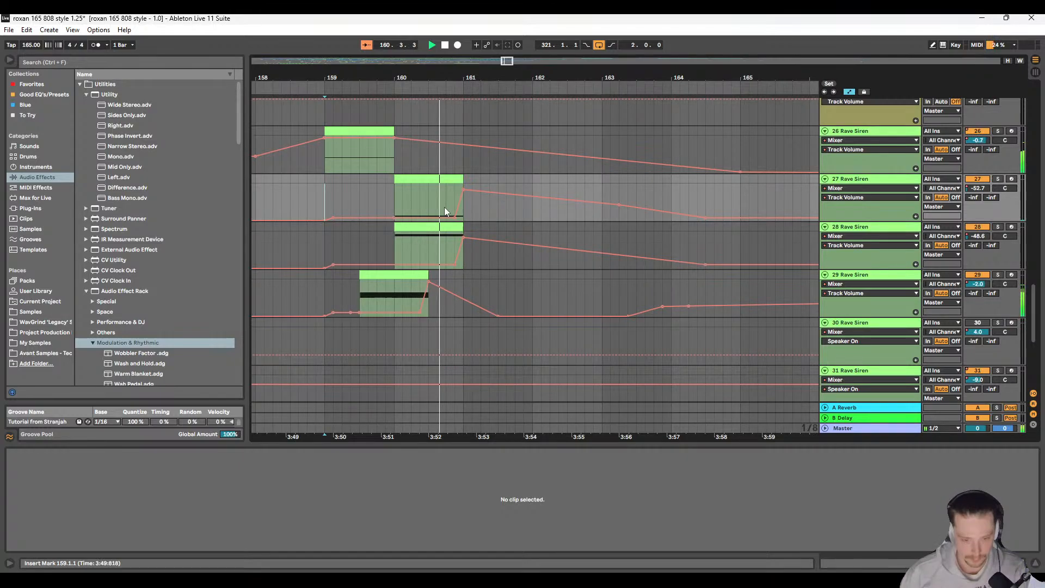
{"action": "scroll", "coordinate": [445, 208], "scroll_direction": "down", "scroll_amount": 3}
{"action": "scroll", "coordinate": [442, 229], "scroll_direction": "up", "scroll_amount": 2}
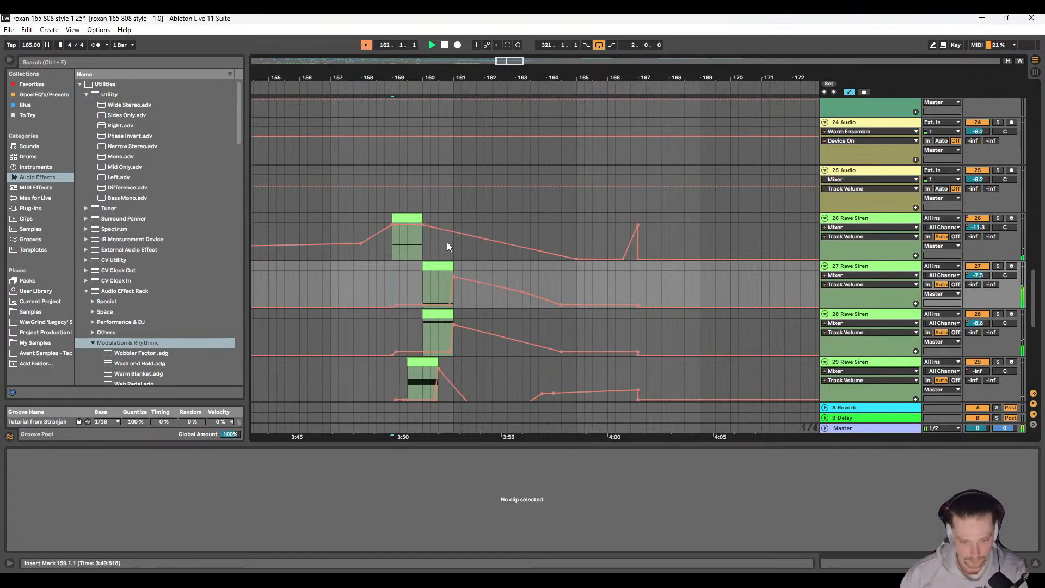
{"action": "scroll", "coordinate": [446, 249], "scroll_direction": "up", "scroll_amount": 3}
{"action": "key", "text": "space"}
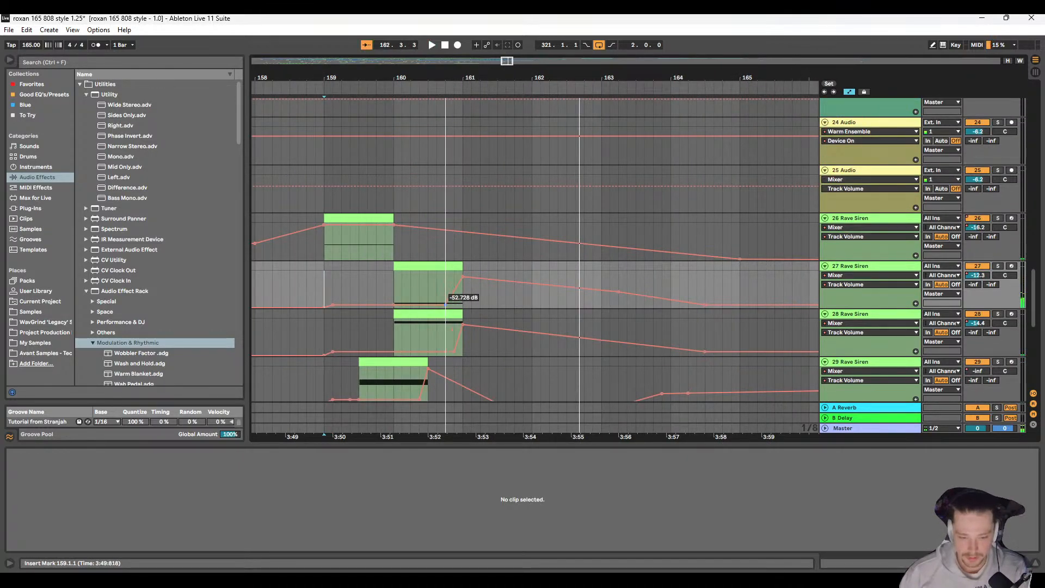
Step: Listen to the re-timed Rave Siren hits from 159.4.3 and again from 159.1.1
{"action": "left_click", "coordinate": [461, 343]}
{"action": "left_click", "coordinate": [393, 341]}
{"action": "key", "text": "space"}
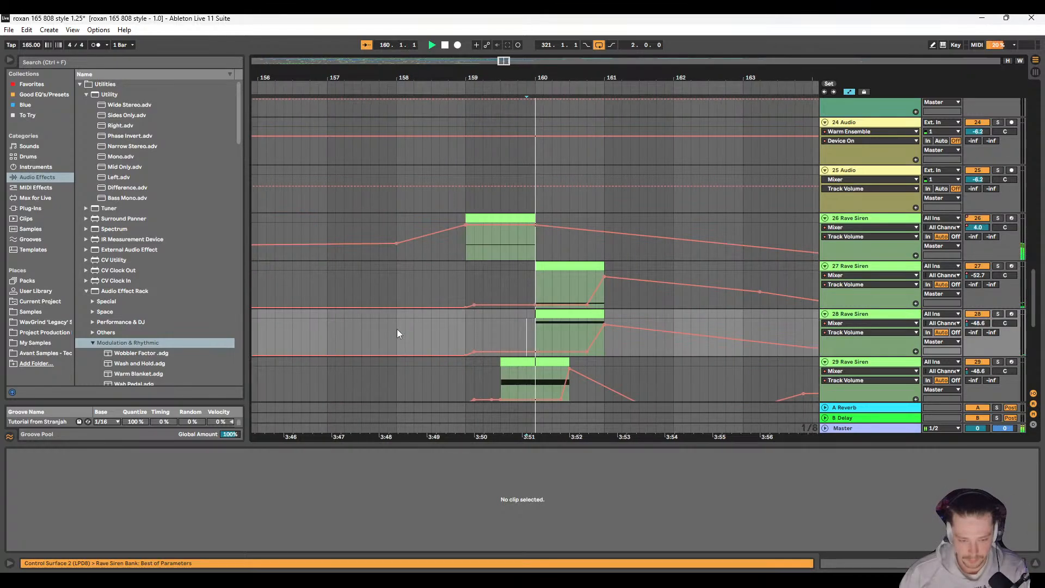
{"action": "scroll", "coordinate": [411, 321], "scroll_direction": "down", "scroll_amount": 3}
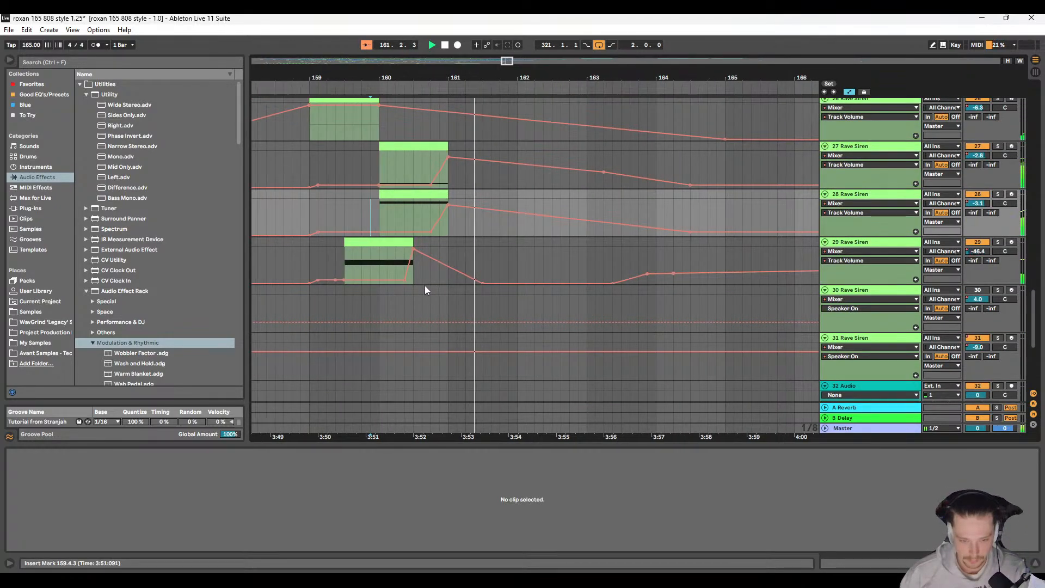
{"action": "left_click", "coordinate": [356, 197]}
{"action": "key", "text": "space"}
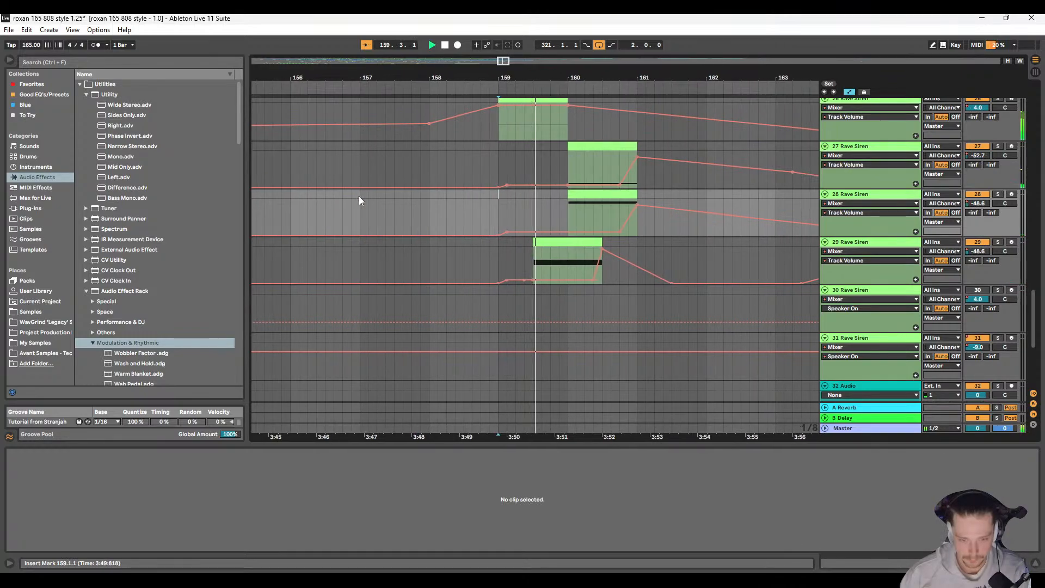
{"action": "scroll", "coordinate": [501, 281], "scroll_direction": "up", "scroll_amount": 2}
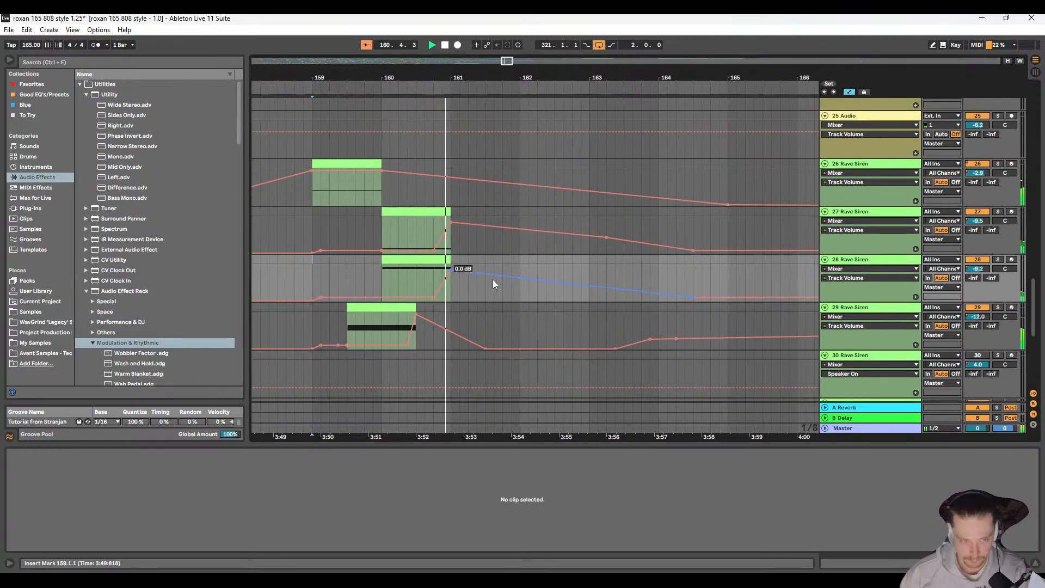
{"action": "scroll", "coordinate": [438, 265], "scroll_direction": "down", "scroll_amount": 5}
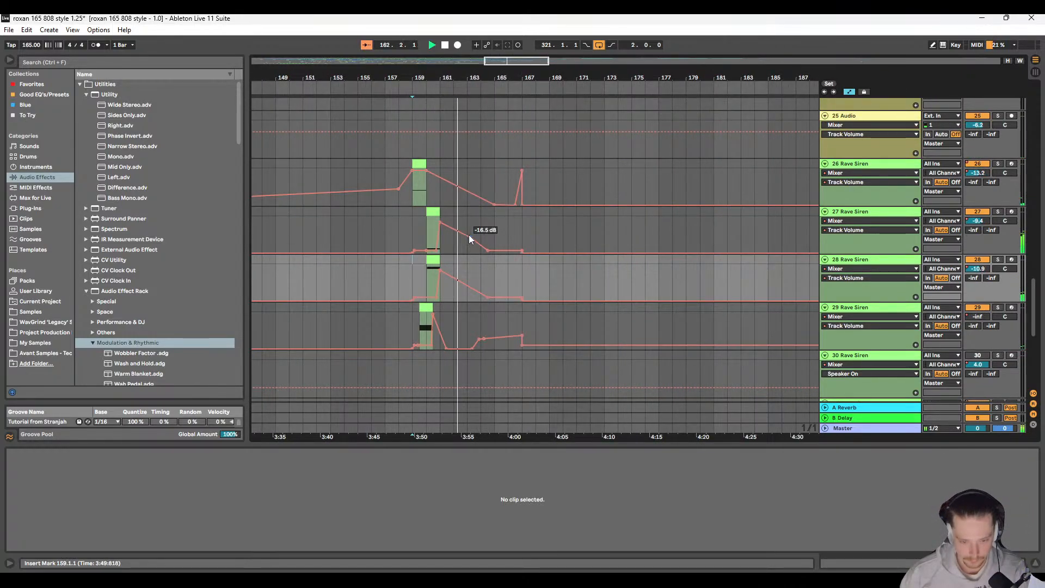
Step: Solo track 27 Rave Siren and add the Echo preset Gated Splash to its device chain, searching the audio effects for "gate"
{"action": "left_click_drag", "start_coordinate": [487, 251], "coordinate": [514, 252]}
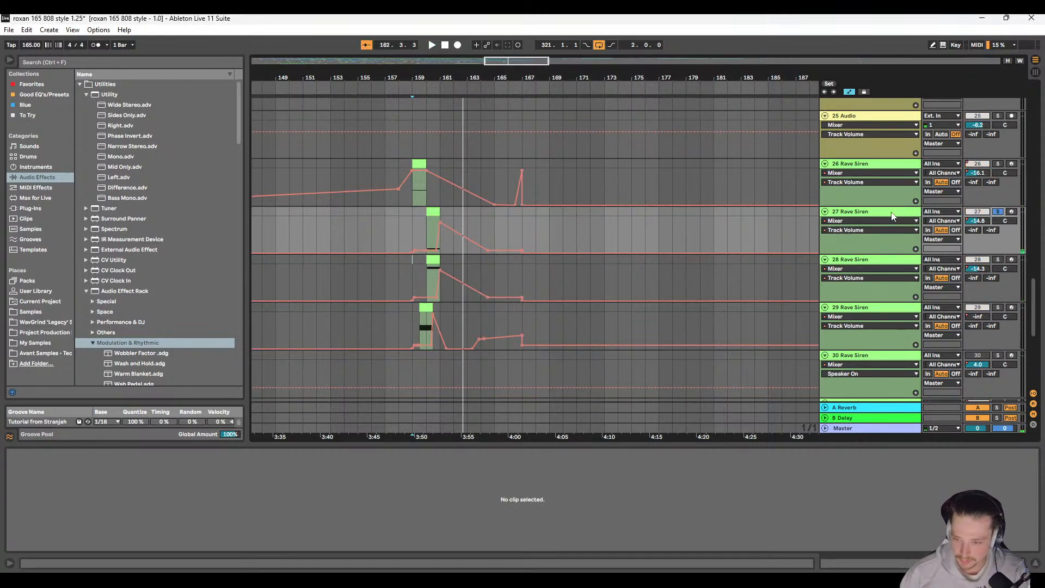
{"action": "left_click", "coordinate": [813, 250]}
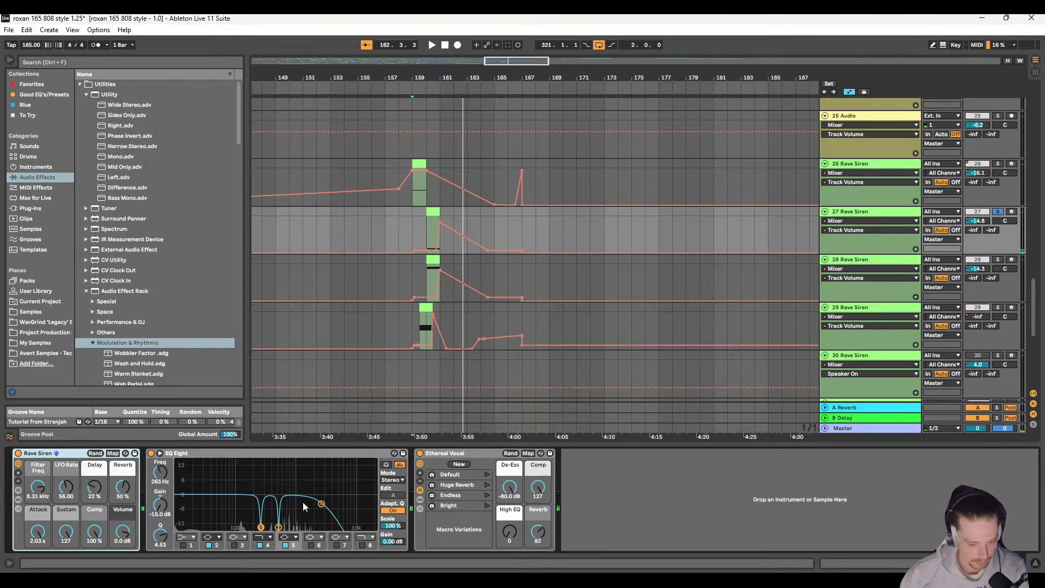
{"action": "left_click", "coordinate": [84, 62]}
{"action": "type", "text": "gate"}
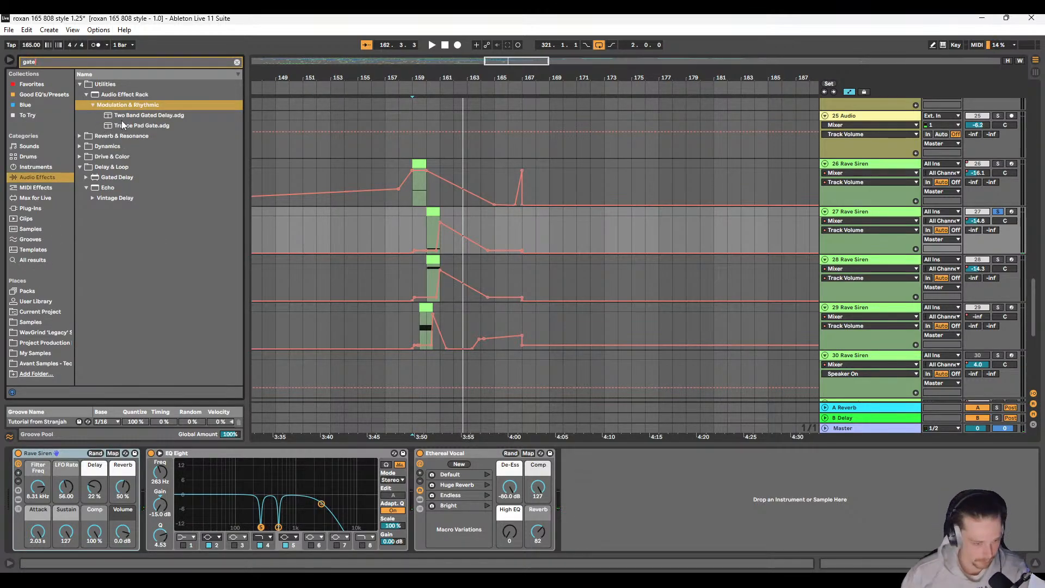
{"action": "left_click", "coordinate": [90, 198]}
{"action": "left_click", "coordinate": [123, 167]}
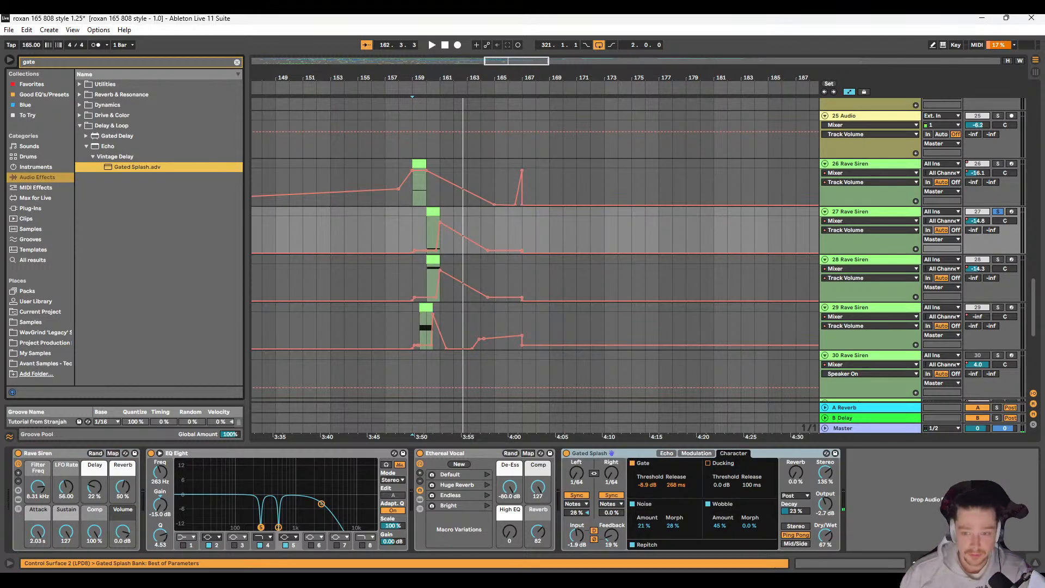
Step: Audition the Gated Splash echo on track 27 Rave Siren and set its channel mode to Mid/Side
{"action": "key", "text": "space"}
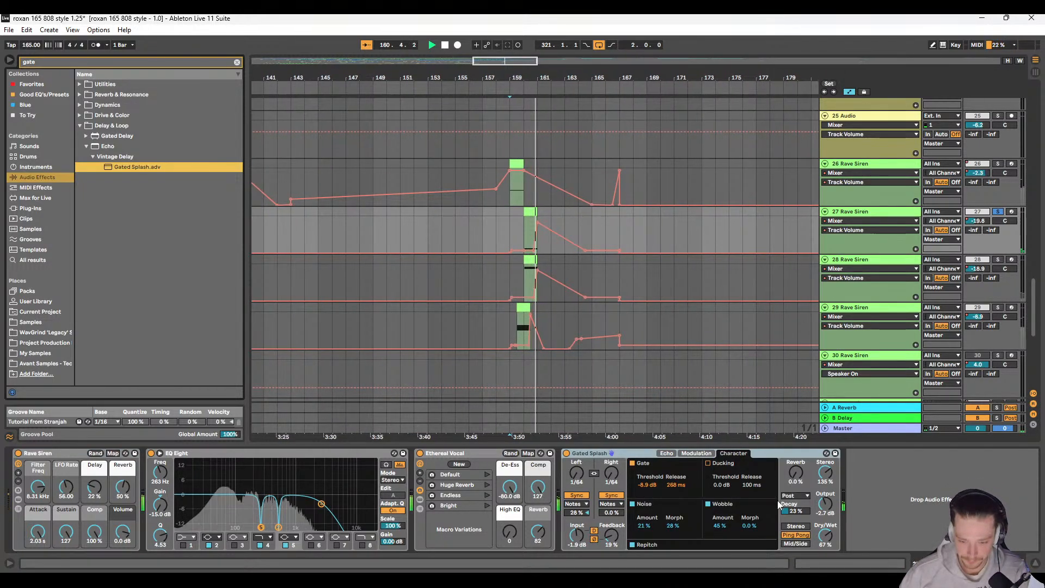
{"action": "left_click", "coordinate": [669, 454]}
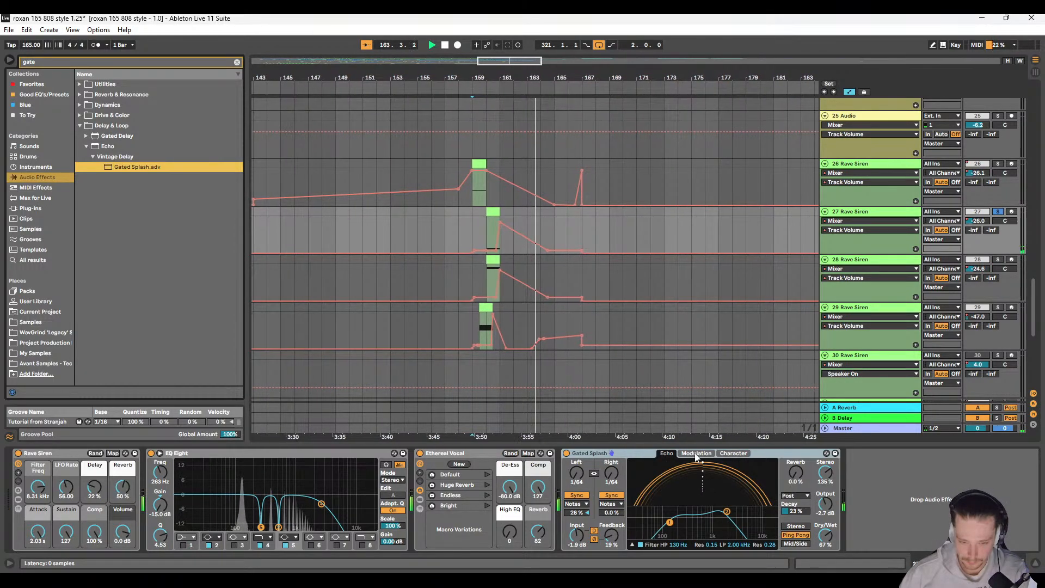
{"action": "key", "text": "space"}
{"action": "key", "text": "space"}
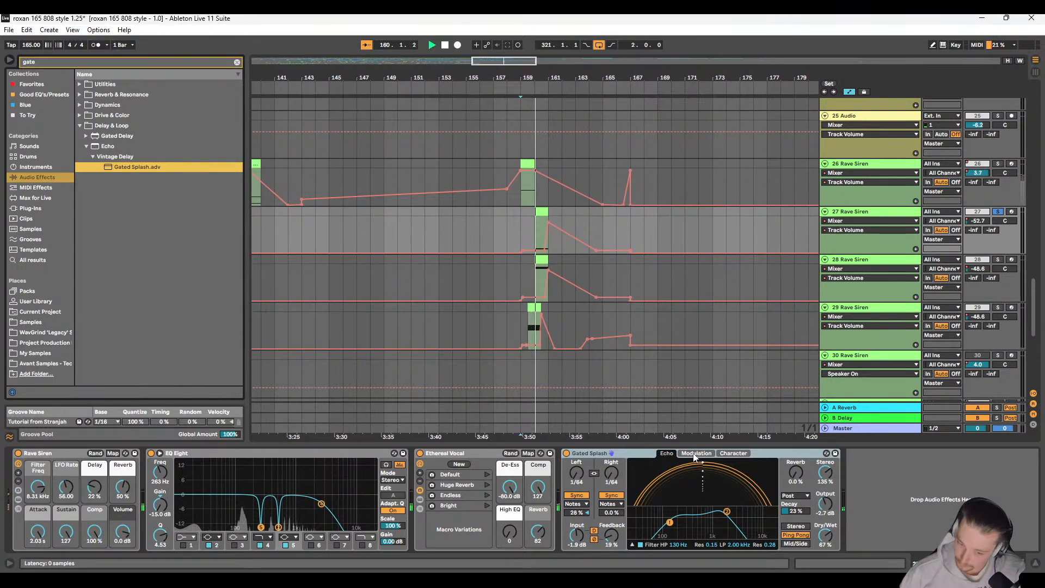
{"action": "left_click", "coordinate": [802, 544]}
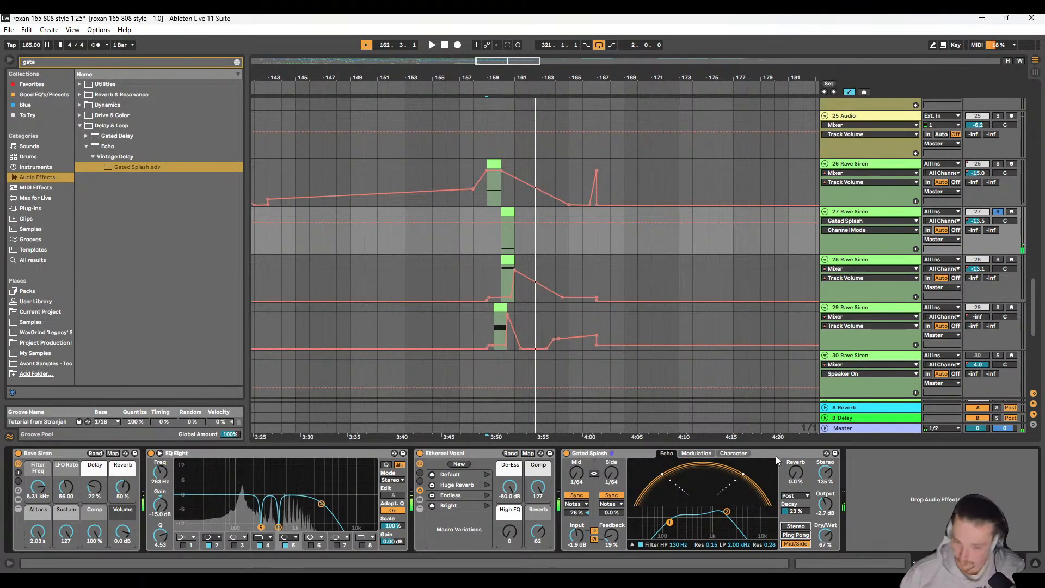
Step: Copy the Gated Splash echo from track 27 to Rave Siren tracks 28, 29 and 26, solo them together, and play from 157.1.1
{"action": "left_click", "coordinate": [853, 282]}
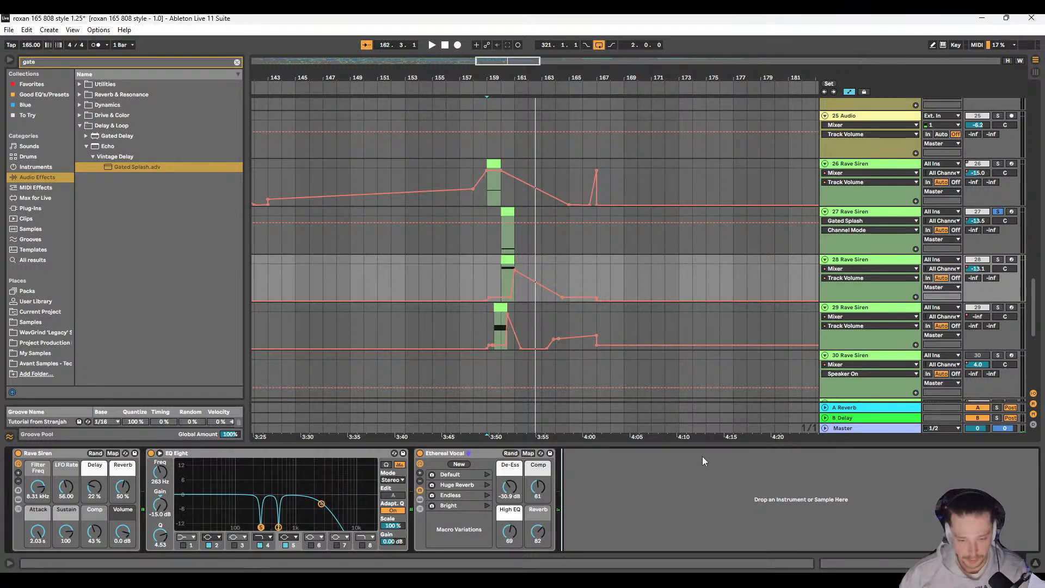
{"action": "key", "text": "Down"}
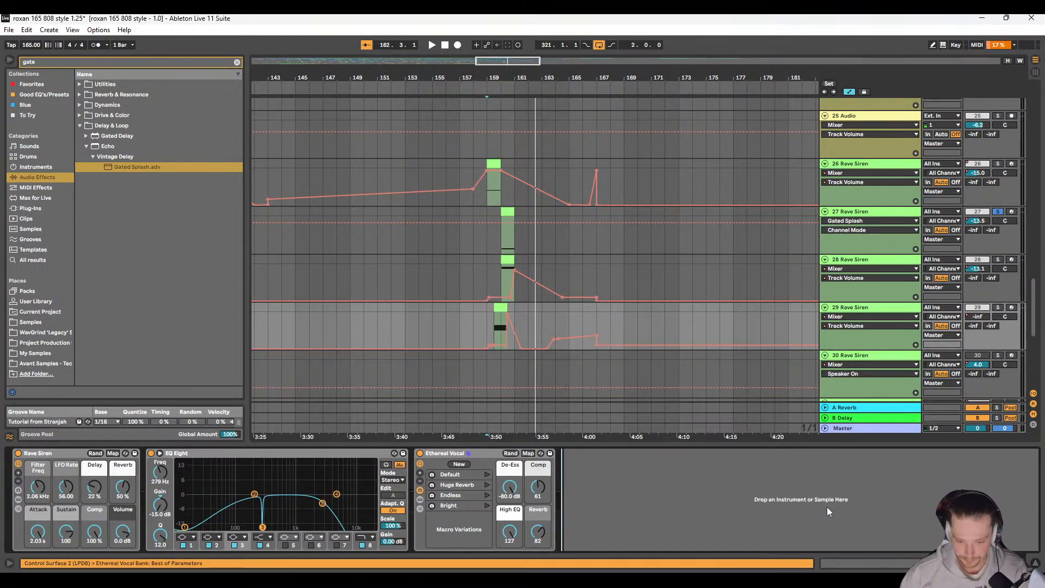
{"action": "left_click", "coordinate": [473, 239]}
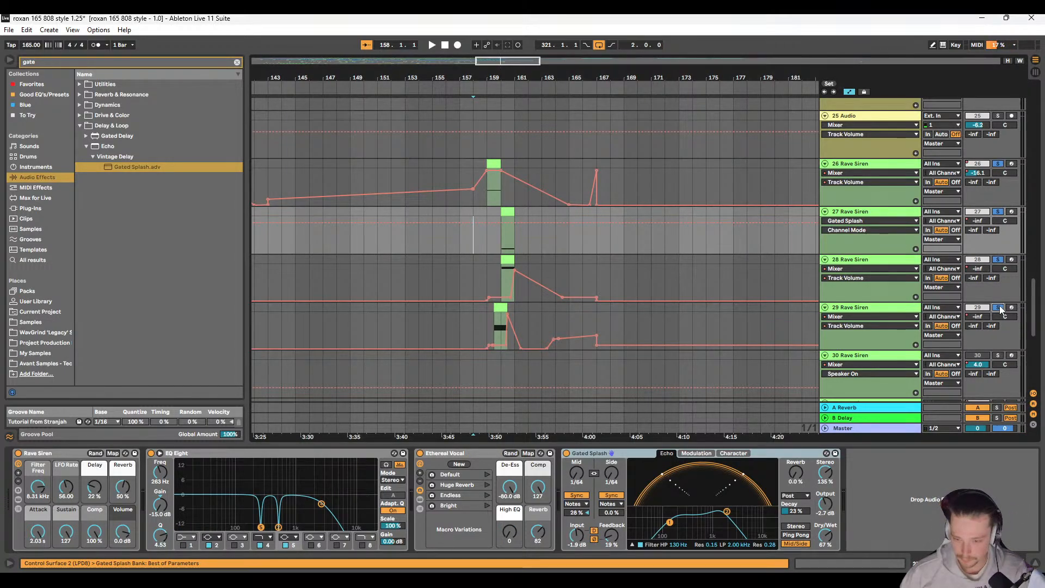
{"action": "key", "text": "Up"}
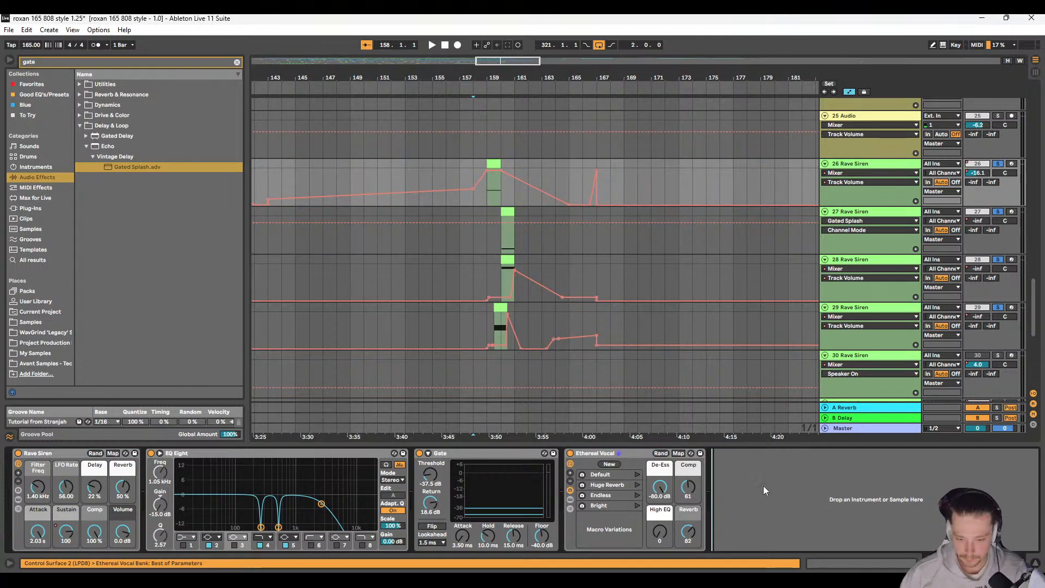
{"action": "key", "text": "ctrl+v"}
{"action": "left_click", "coordinate": [459, 171]}
{"action": "key", "text": "space"}
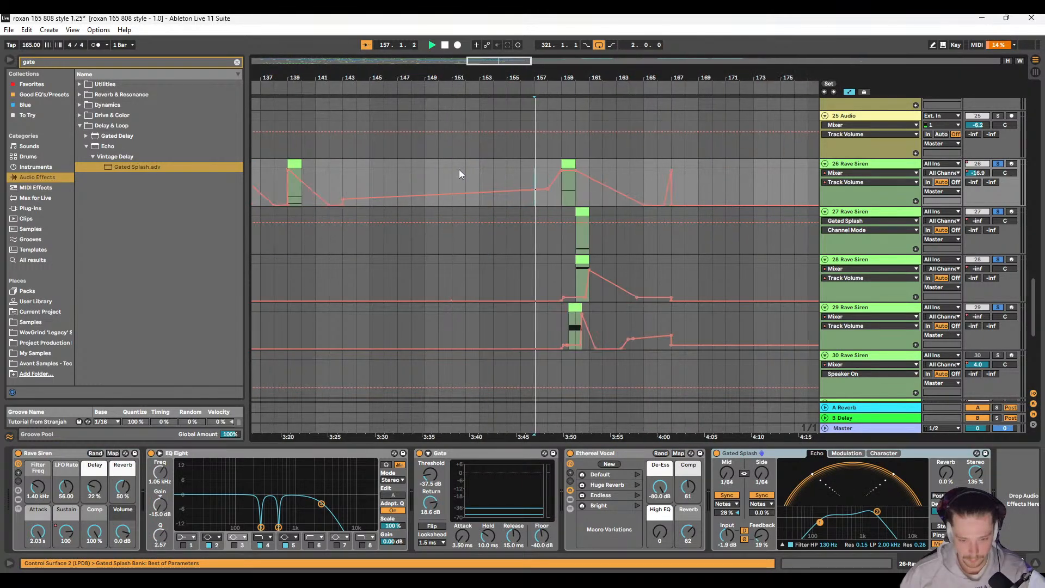
{"action": "scroll", "coordinate": [545, 246], "scroll_direction": "right", "scroll_amount": 3}
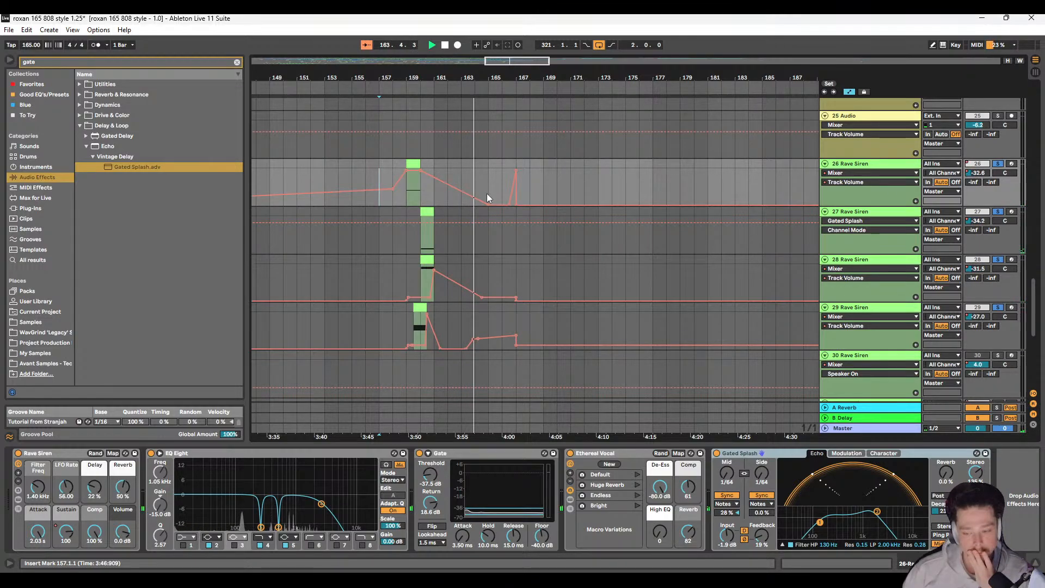
Step: Remove the stray volume automation before bar 167: the bump on track 29, the held level on track 28 and the spike on track 26
{"action": "left_click", "coordinate": [509, 285]}
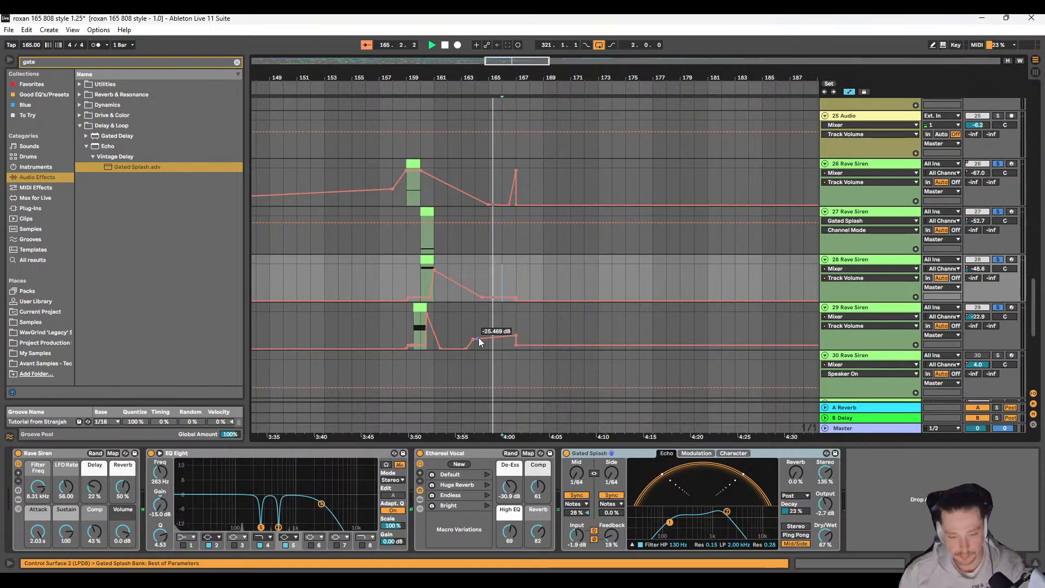
{"action": "left_click", "coordinate": [473, 338]}
{"action": "left_click", "coordinate": [516, 336]}
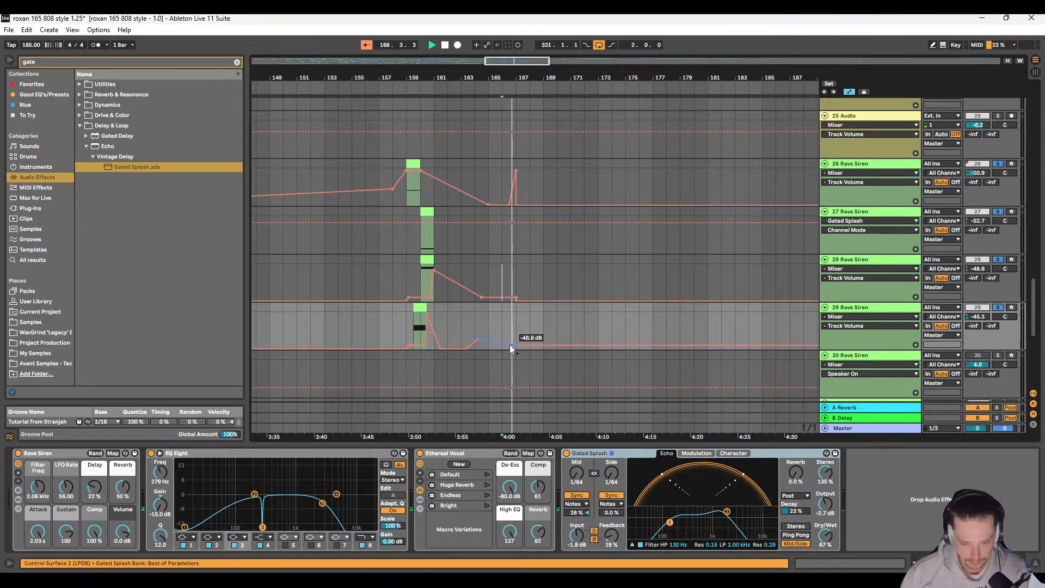
{"action": "left_click", "coordinate": [516, 346]}
{"action": "left_click", "coordinate": [478, 339]}
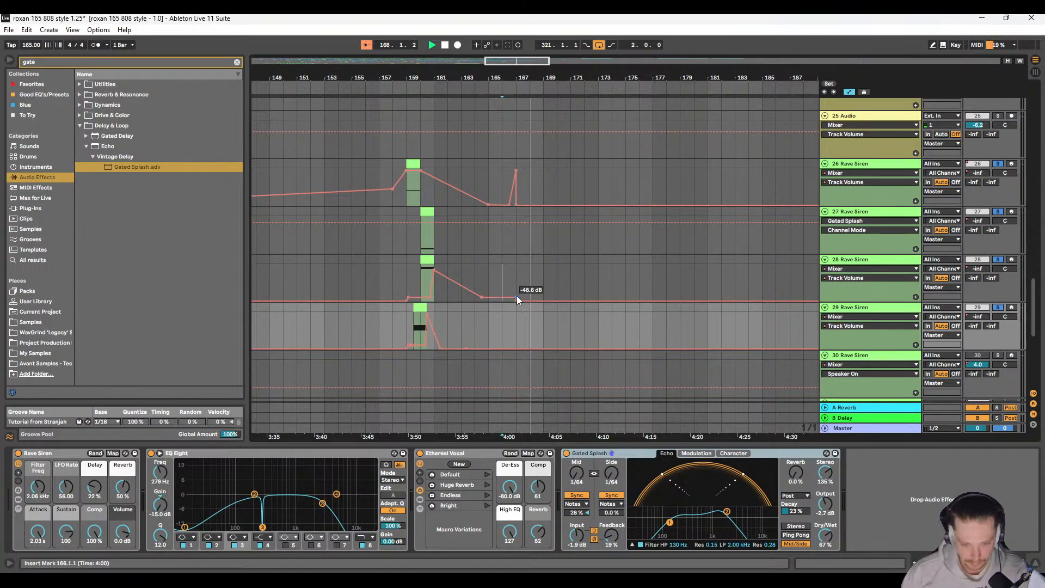
{"action": "left_click", "coordinate": [517, 295]}
{"action": "left_click", "coordinate": [549, 170]}
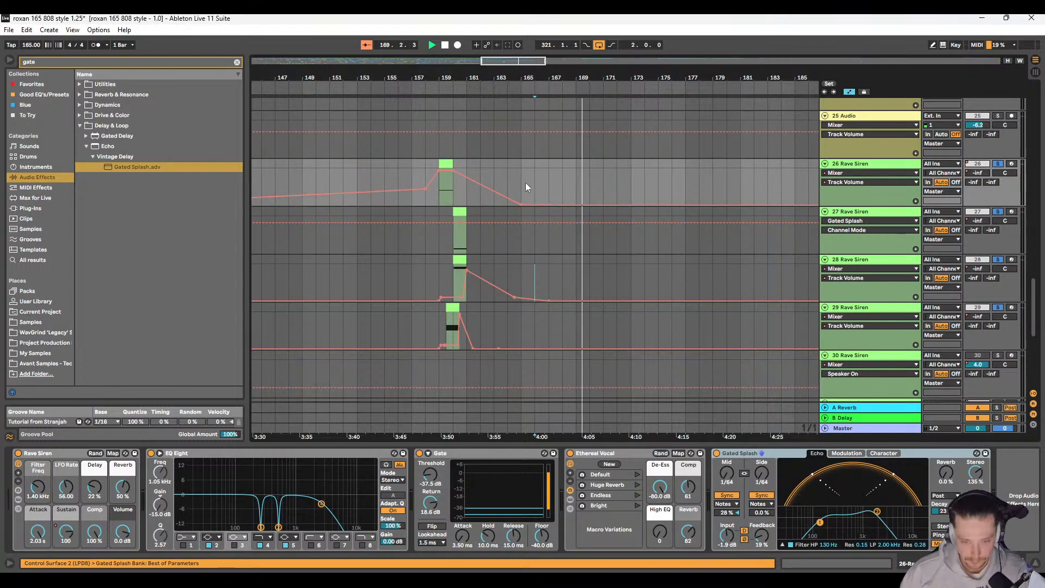
Step: Show the Track Volume automation on track 27 Rave Siren again and delete its breakpoint at bar 167
{"action": "left_click_drag", "start_coordinate": [535, 189], "coordinate": [695, 191]}
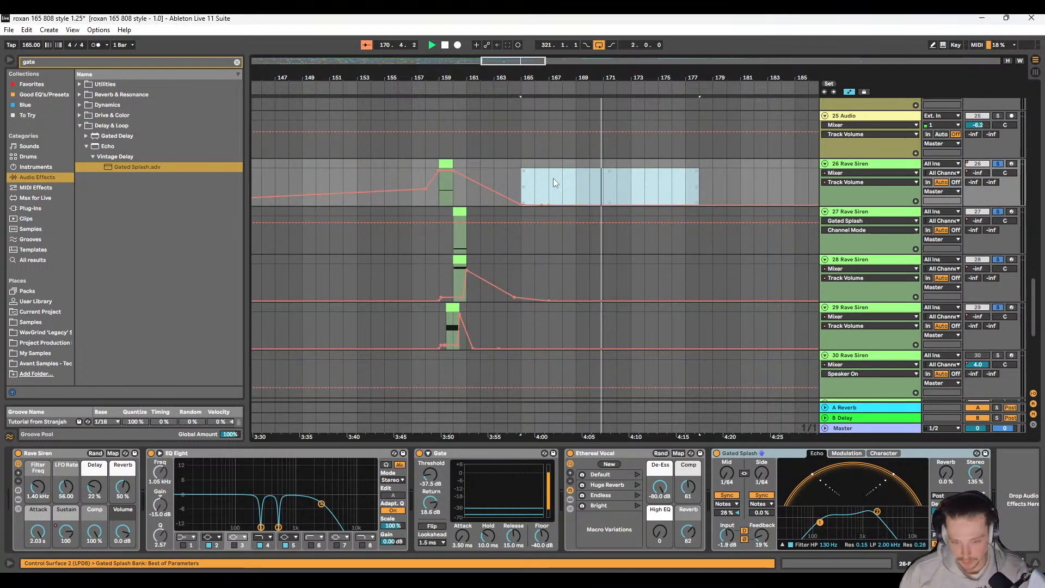
{"action": "left_click", "coordinate": [530, 184]}
{"action": "left_click_drag", "start_coordinate": [531, 184], "coordinate": [631, 199]}
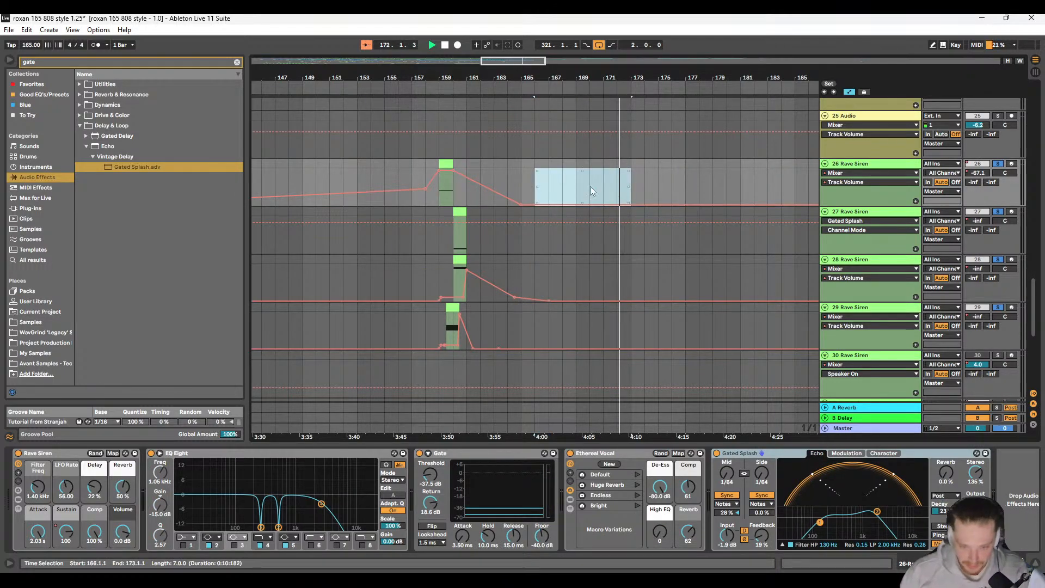
{"action": "left_click", "coordinate": [535, 281]}
{"action": "left_click", "coordinate": [979, 221]}
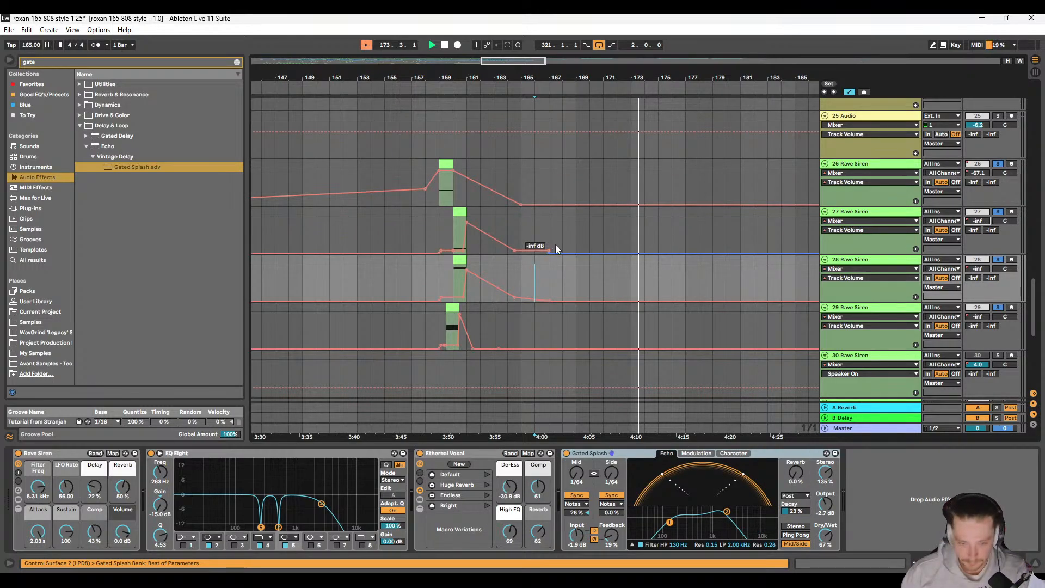
{"action": "left_click_drag", "start_coordinate": [536, 258], "coordinate": [586, 255]}
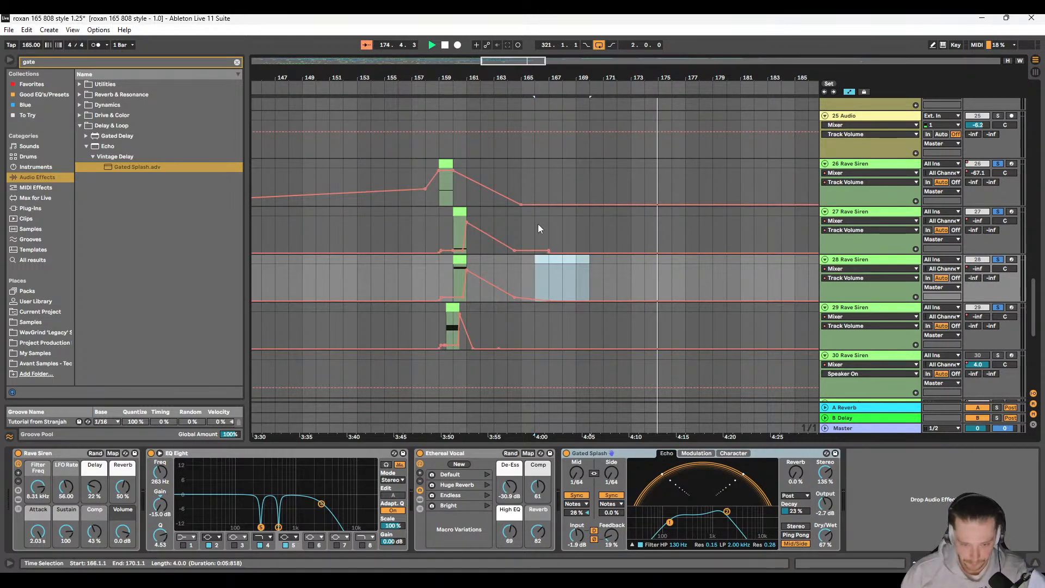
{"action": "left_click_drag", "start_coordinate": [538, 224], "coordinate": [651, 231]}
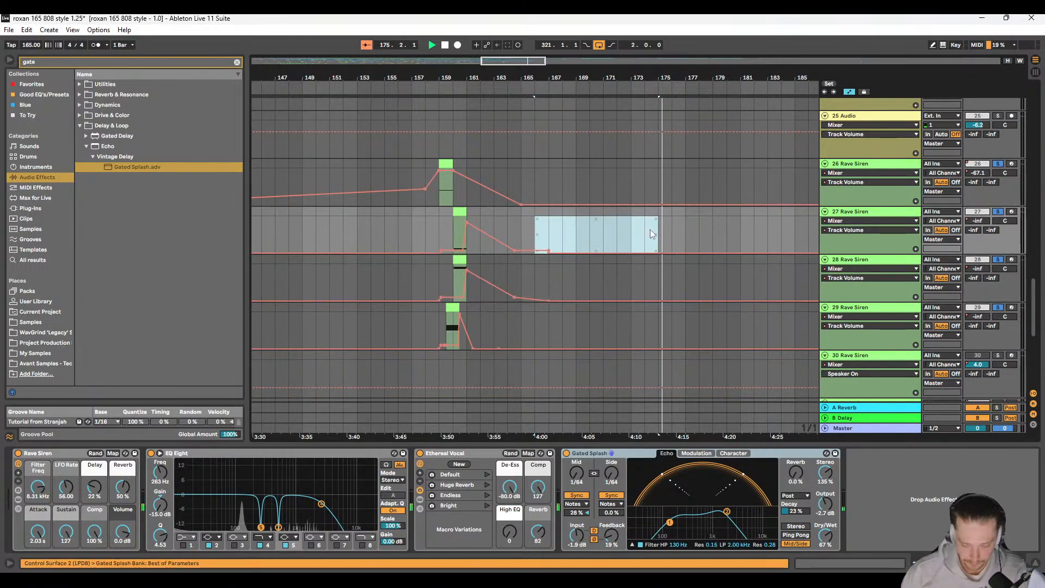
Step: Stop playback, try to extend the volume fade-out on track 27 to 166.1.1, and undo the last automation change
{"action": "key", "text": "space"}
{"action": "left_click", "coordinate": [549, 236]}
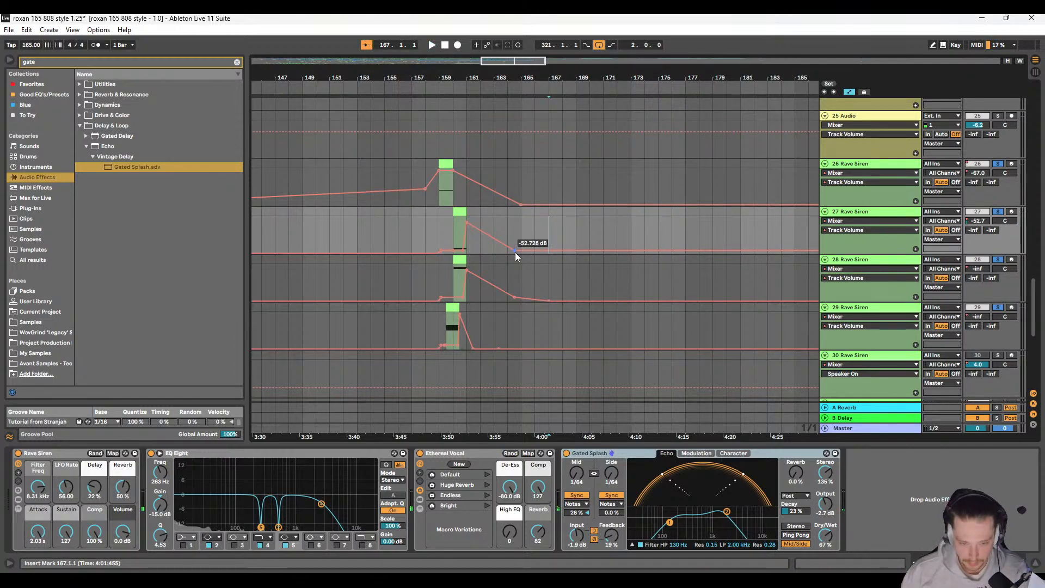
{"action": "left_click_drag", "start_coordinate": [515, 253], "coordinate": [534, 251]}
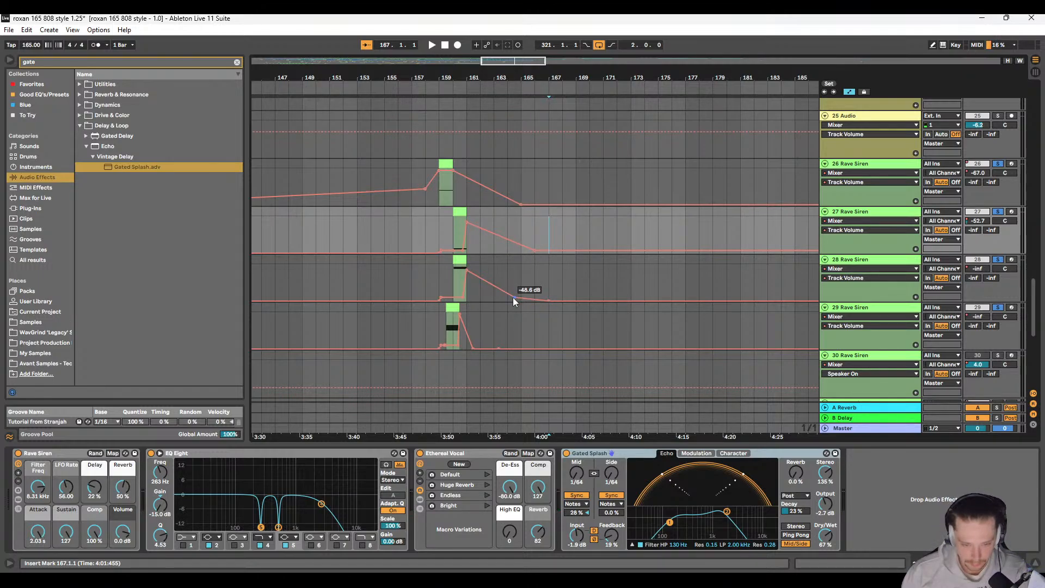
{"action": "key", "text": "ctrl+z"}
Step: Listen to the soloed Rave Siren tracks from the first hit near bar 17 and again from 23.1.1, following their volume automation
{"action": "scroll", "coordinate": [462, 290], "scroll_direction": "down", "scroll_amount": 6, "text": "ctrl"}
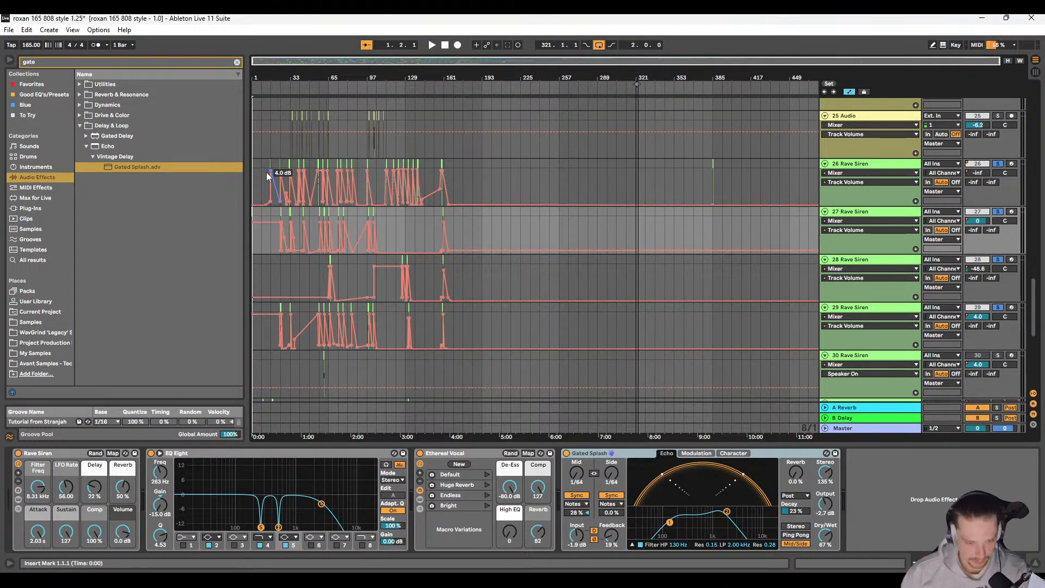
{"action": "left_click", "coordinate": [266, 166]}
{"action": "key", "text": "space"}
{"action": "scroll", "coordinate": [284, 197], "scroll_direction": "up", "scroll_amount": 5}
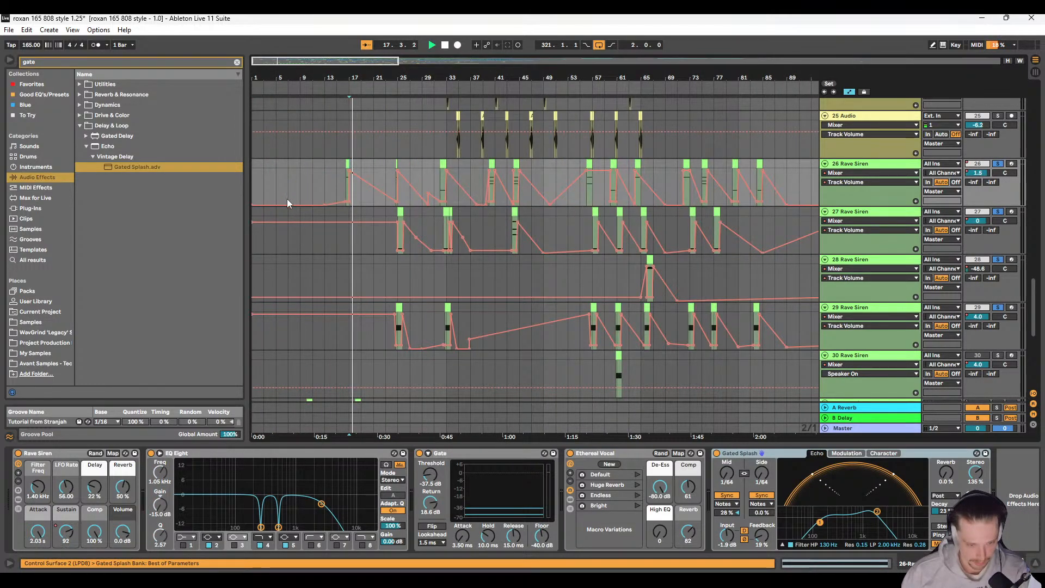
{"action": "left_click", "coordinate": [390, 164]}
{"action": "scroll", "coordinate": [406, 199], "scroll_direction": "up", "scroll_amount": 2}
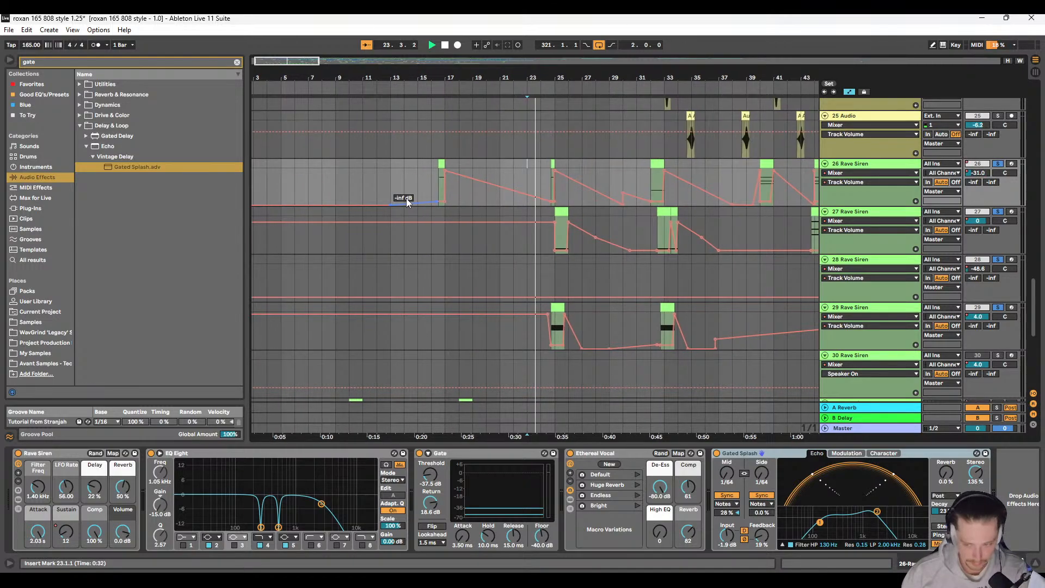
{"action": "scroll", "coordinate": [479, 239], "scroll_direction": "up", "scroll_amount": 1}
{"action": "scroll", "coordinate": [481, 241], "scroll_direction": "down", "scroll_amount": 2}
{"action": "scroll", "coordinate": [482, 244], "scroll_direction": "right", "scroll_amount": 1}
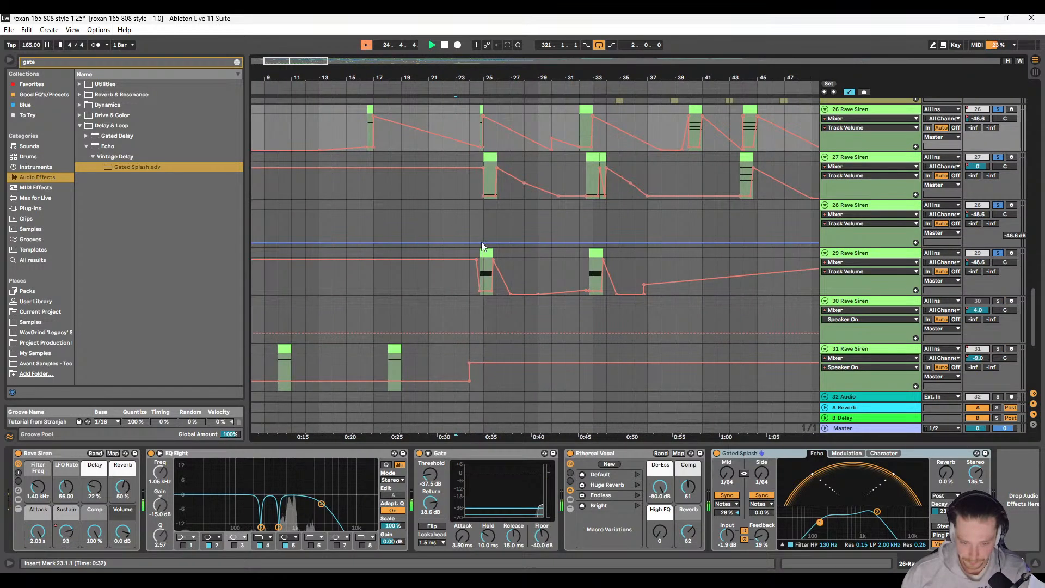
{"action": "scroll", "coordinate": [483, 247], "scroll_direction": "down", "scroll_amount": 1}
{"action": "scroll", "coordinate": [463, 245], "scroll_direction": "right", "scroll_amount": 2}
{"action": "scroll", "coordinate": [431, 247], "scroll_direction": "up", "scroll_amount": 2}
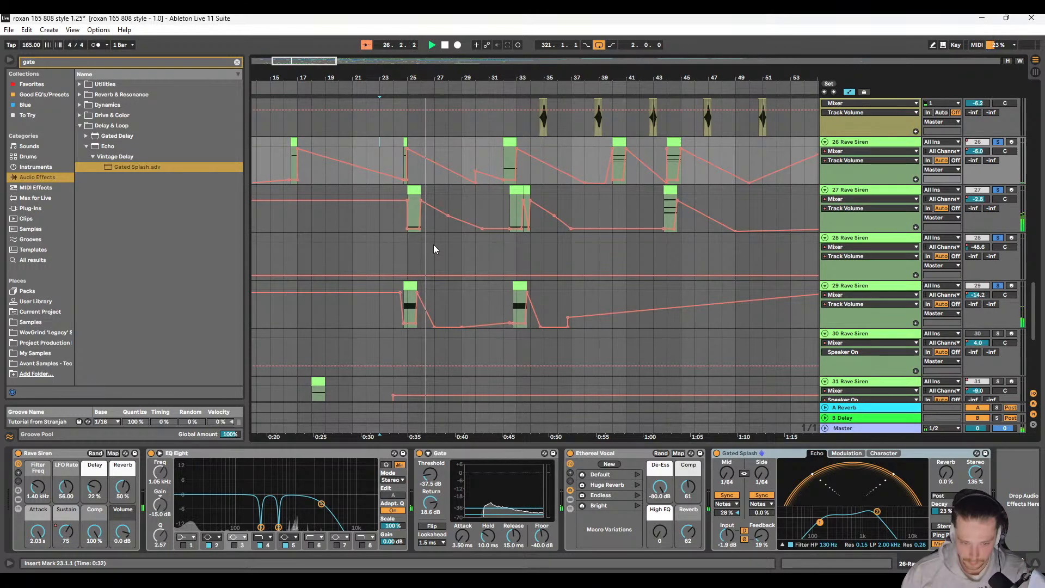
{"action": "scroll", "coordinate": [433, 244], "scroll_direction": "right", "scroll_amount": 1}
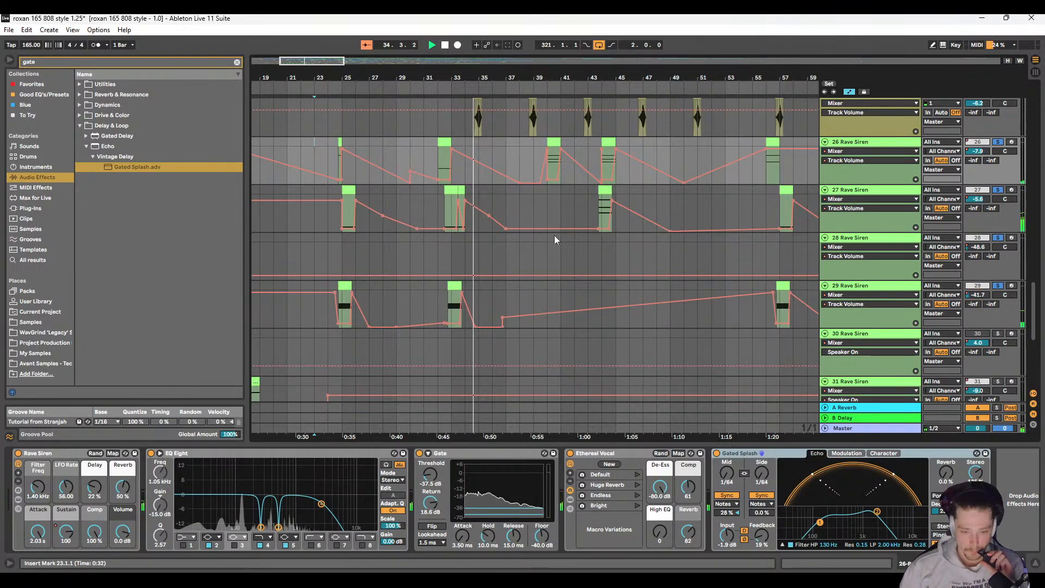
{"action": "scroll", "coordinate": [523, 233], "scroll_direction": "up", "scroll_amount": 2}
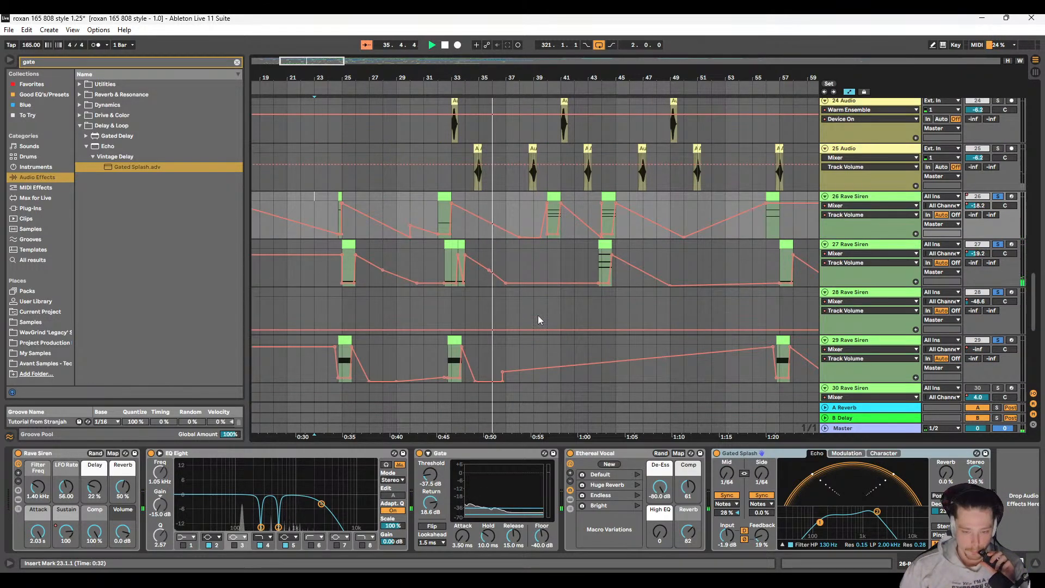
Step: Look over the whole arrangement during playback, from the Rave Siren tracks down to 43 Ethereal Textures and back
{"action": "left_click", "coordinate": [526, 257]}
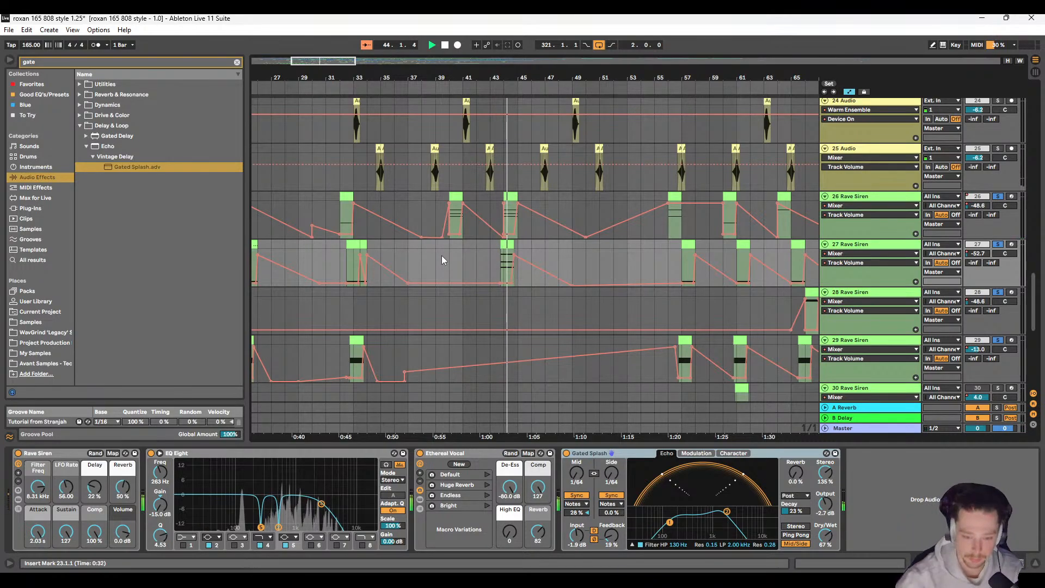
{"action": "scroll", "coordinate": [446, 240], "scroll_direction": "down", "scroll_amount": 5, "text": "ctrl"}
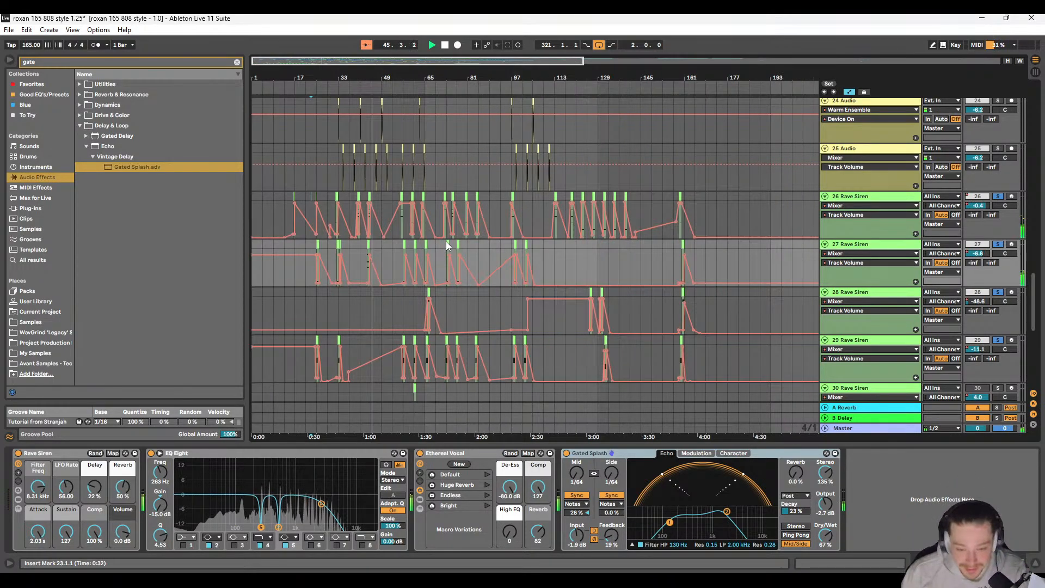
{"action": "scroll", "coordinate": [388, 266], "scroll_direction": "down", "scroll_amount": 3}
{"action": "scroll", "coordinate": [354, 250], "scroll_direction": "down", "scroll_amount": 9}
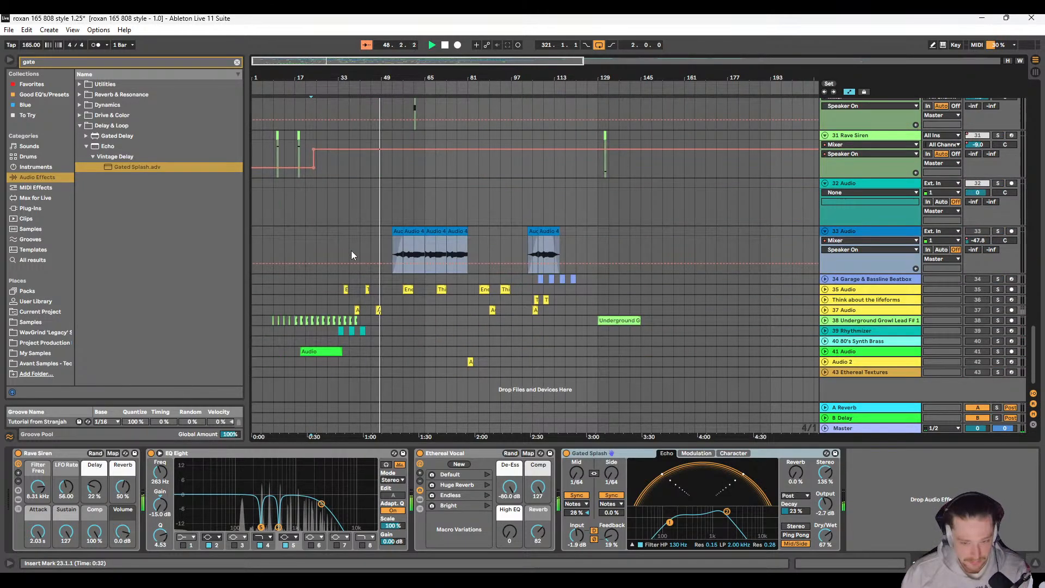
{"action": "scroll", "coordinate": [351, 250], "scroll_direction": "up", "scroll_amount": 4}
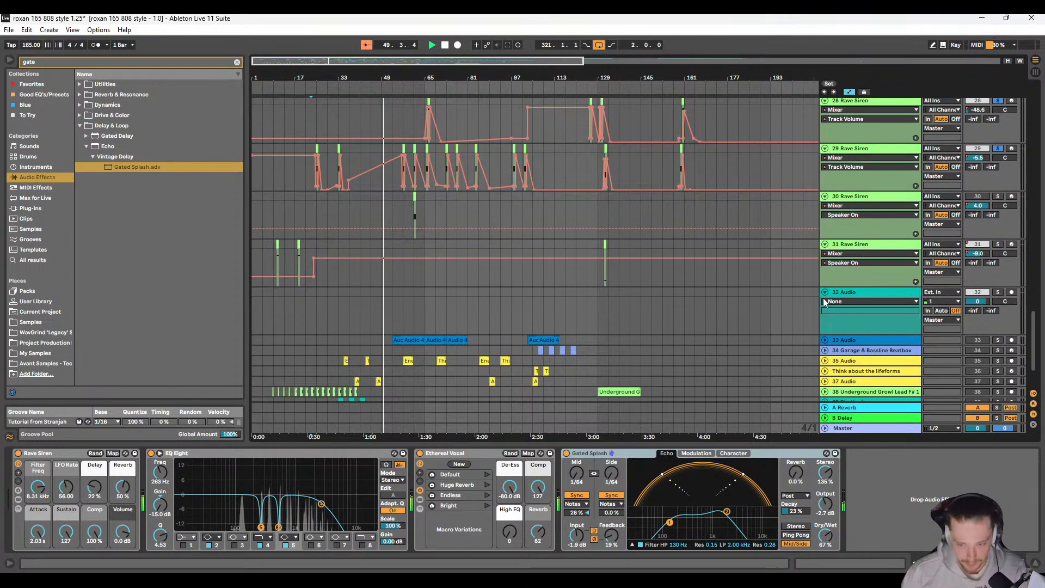
{"action": "scroll", "coordinate": [484, 299], "scroll_direction": "up", "scroll_amount": 8}
{"action": "scroll", "coordinate": [382, 295], "scroll_direction": "up", "scroll_amount": 5}
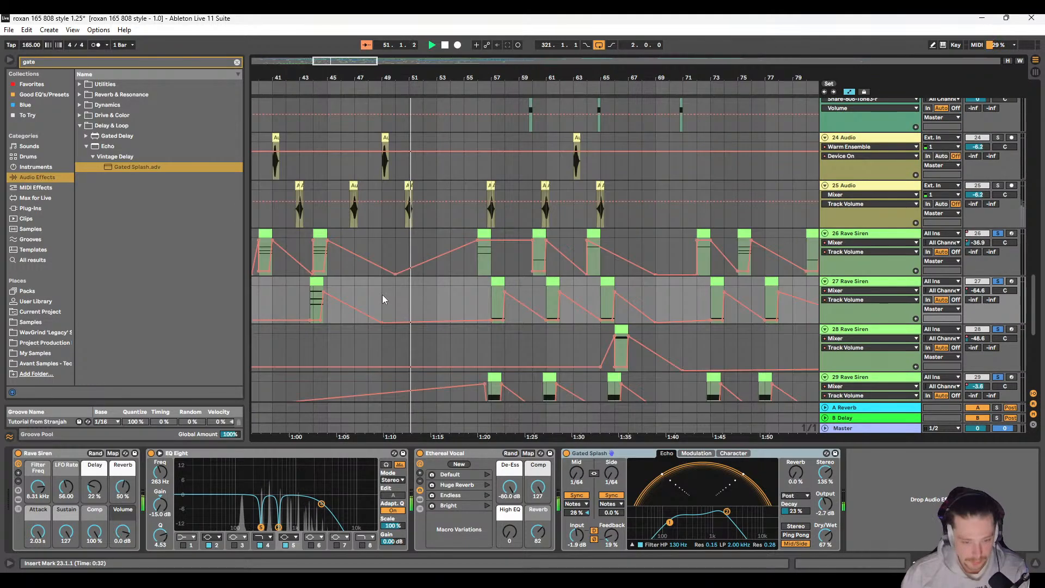
Step: Unsolo the Rave Siren tracks and play the full arrangement from 53.1.1
{"action": "scroll", "coordinate": [408, 286], "scroll_direction": "down", "scroll_amount": 3}
{"action": "key", "text": "space"}
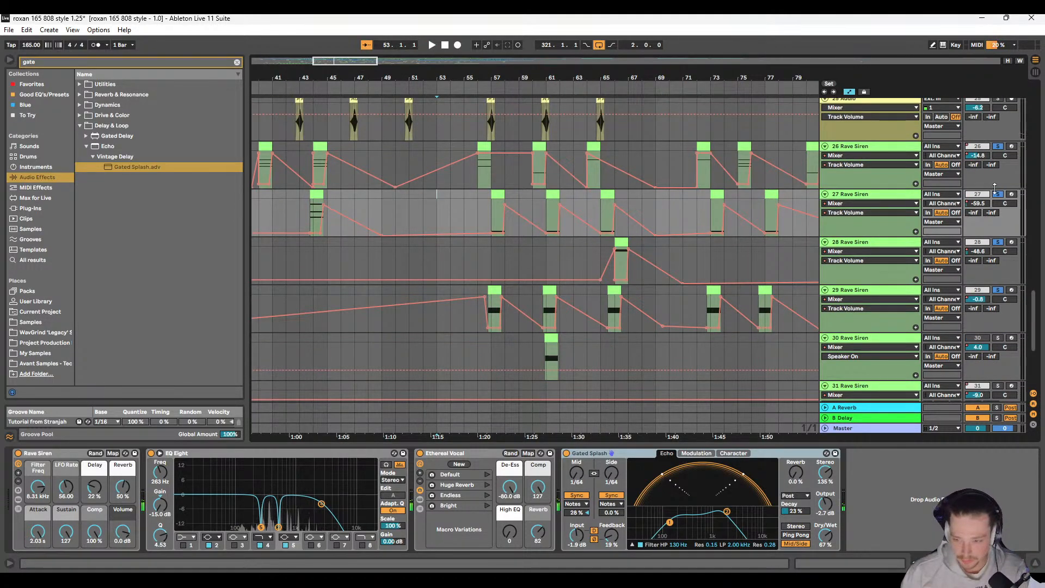
{"action": "scroll", "coordinate": [532, 265], "scroll_direction": "up", "scroll_amount": 6}
{"action": "key", "text": "space"}
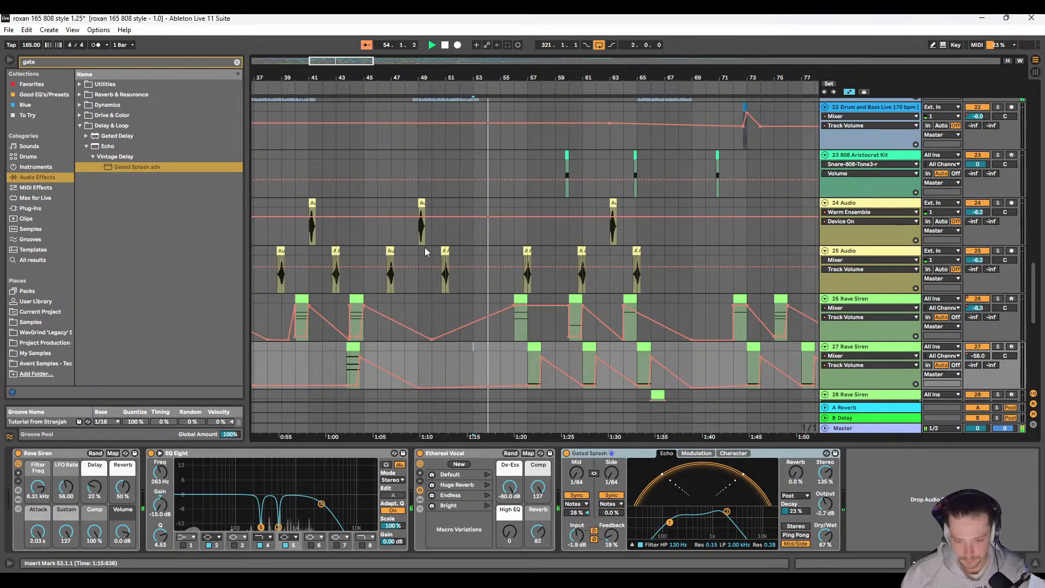
Step: Follow the playback from bar 55 to bar 60 across tracks 21 to 31, checking the Rave Siren volume automation, and stop
{"action": "scroll", "coordinate": [426, 247], "scroll_direction": "up", "scroll_amount": 3}
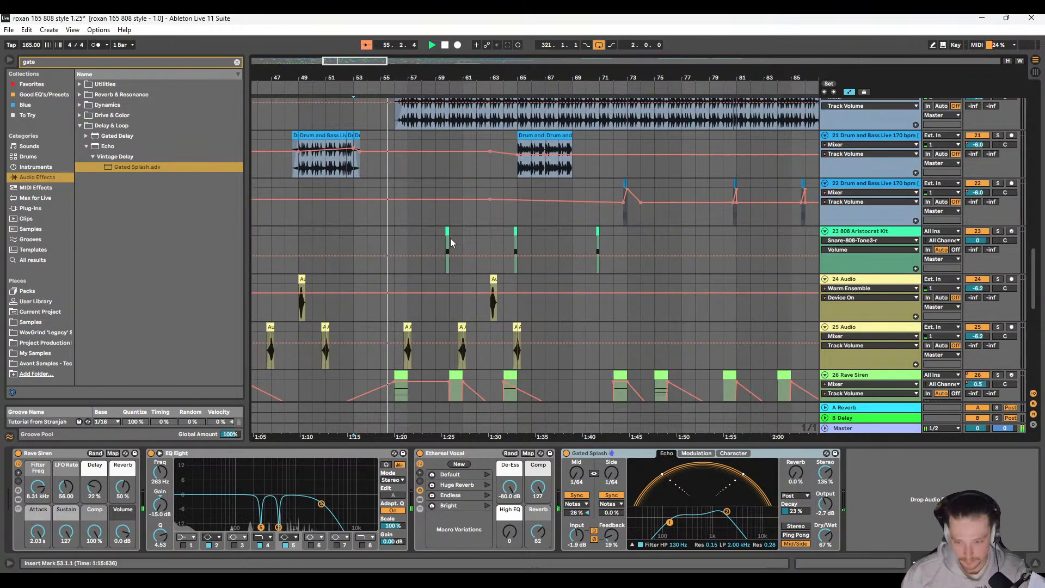
{"action": "scroll", "coordinate": [449, 237], "scroll_direction": "up", "scroll_amount": 3}
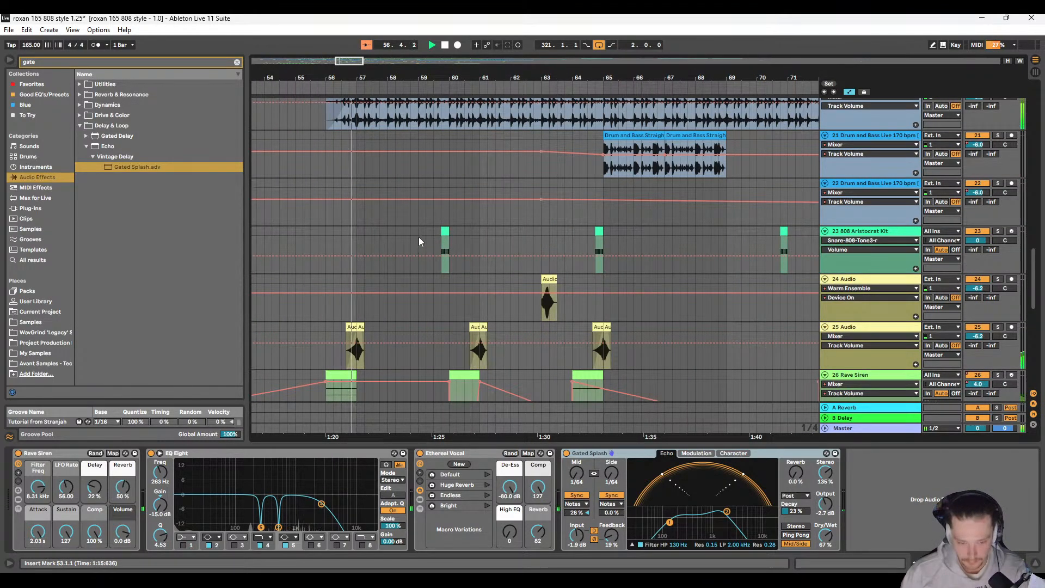
{"action": "scroll", "coordinate": [391, 240], "scroll_direction": "down", "scroll_amount": 3}
{"action": "scroll", "coordinate": [374, 240], "scroll_direction": "up", "scroll_amount": 5}
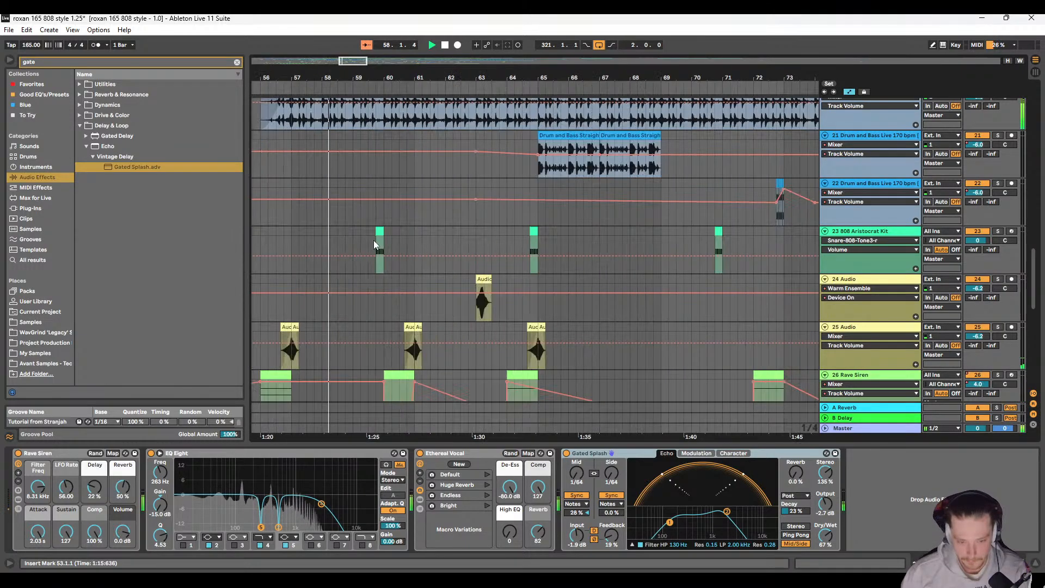
{"action": "scroll", "coordinate": [373, 240], "scroll_direction": "down", "scroll_amount": 5}
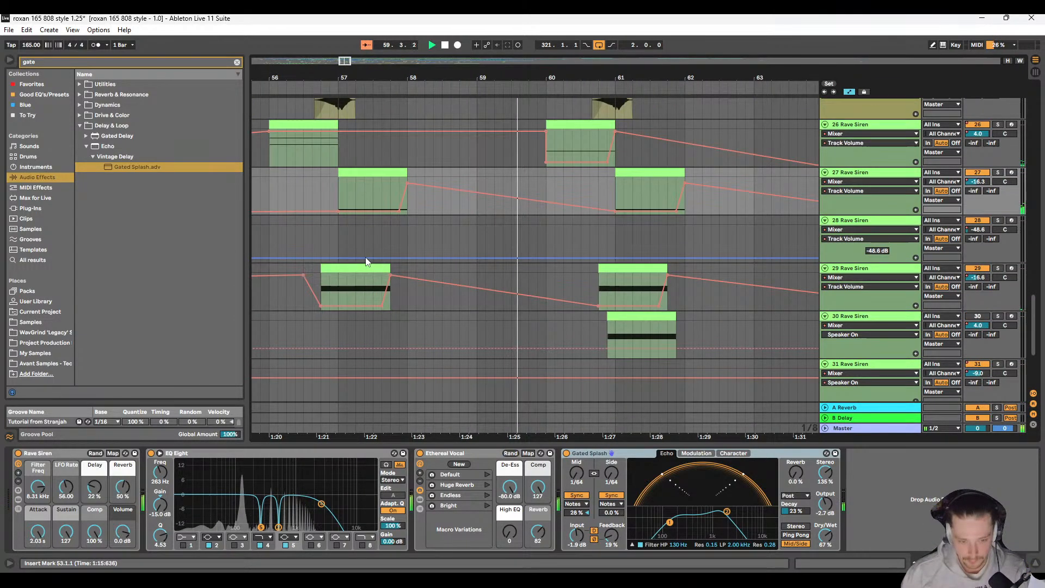
{"action": "scroll", "coordinate": [390, 257], "scroll_direction": "up", "scroll_amount": 1}
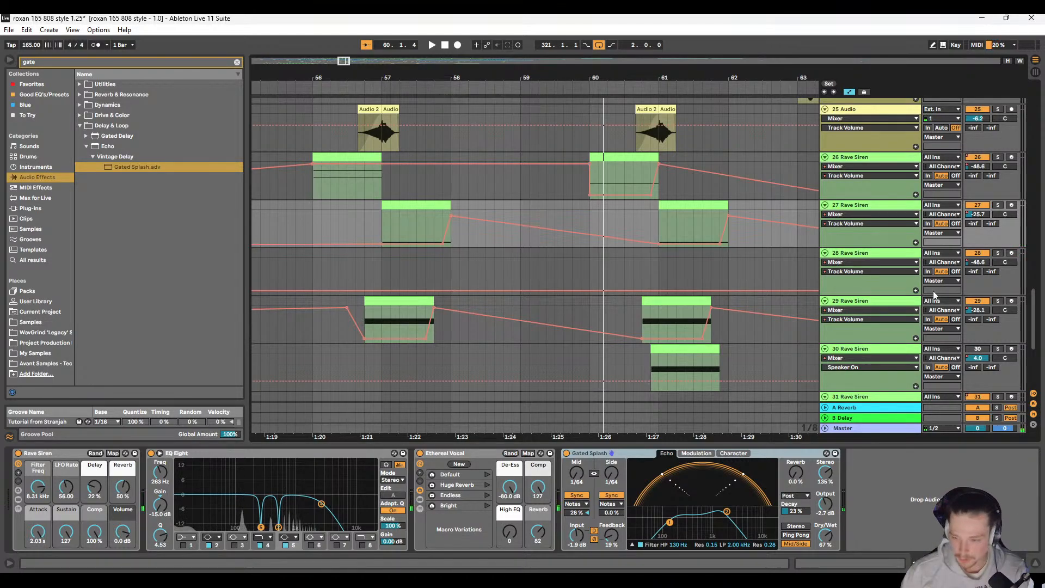
{"action": "key", "text": "space"}
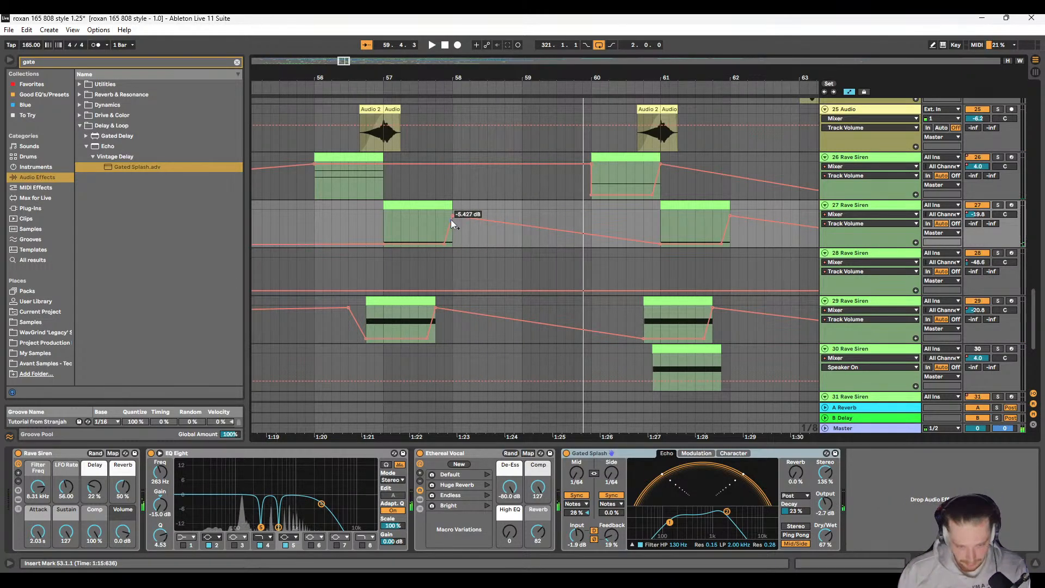
Step: Raise the volume automation peak at the end of track 27's bar 57 Rave Siren clip and listen to it from 57.1.1
{"action": "left_click_drag", "start_coordinate": [451, 217], "coordinate": [452, 213]}
{"action": "key", "text": "space"}
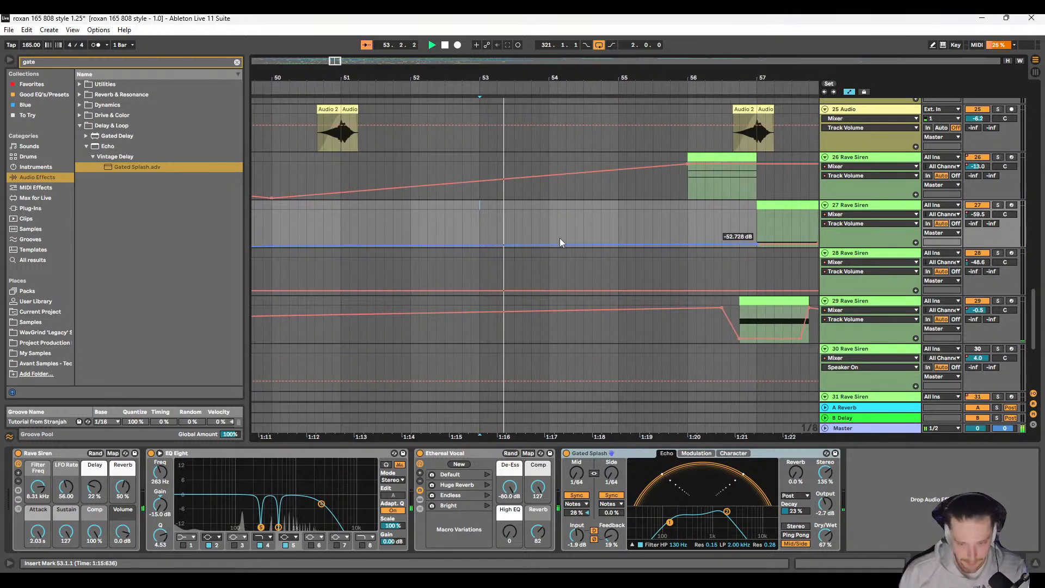
{"action": "scroll", "coordinate": [559, 238], "scroll_direction": "right", "scroll_amount": 5}
{"action": "left_click", "coordinate": [504, 216]}
{"action": "key", "text": "space"}
{"action": "scroll", "coordinate": [462, 222], "scroll_direction": "right", "scroll_amount": 5}
{"action": "scroll", "coordinate": [435, 232], "scroll_direction": "left", "scroll_amount": 2}
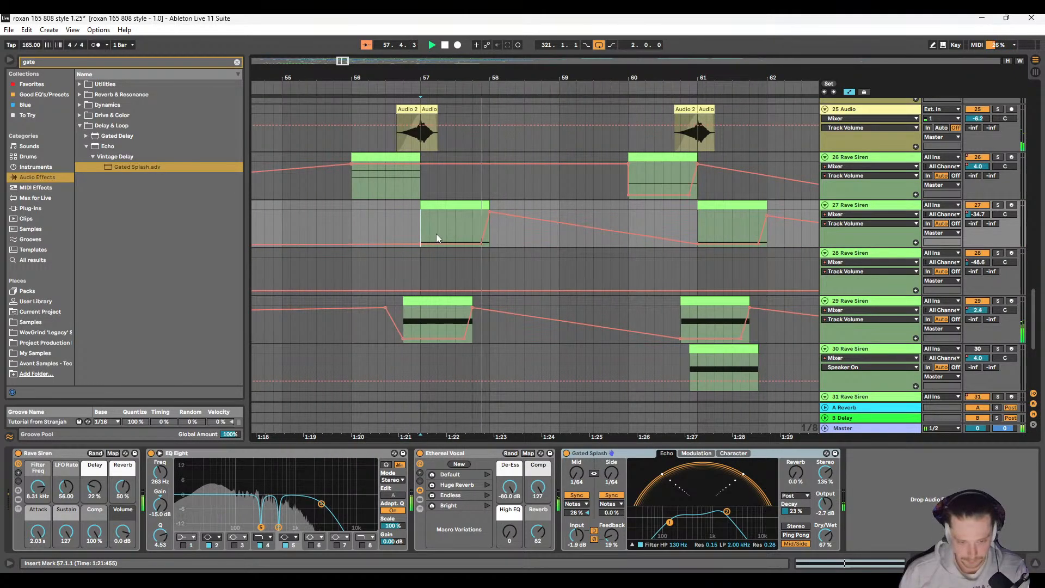
{"action": "key", "text": "space"}
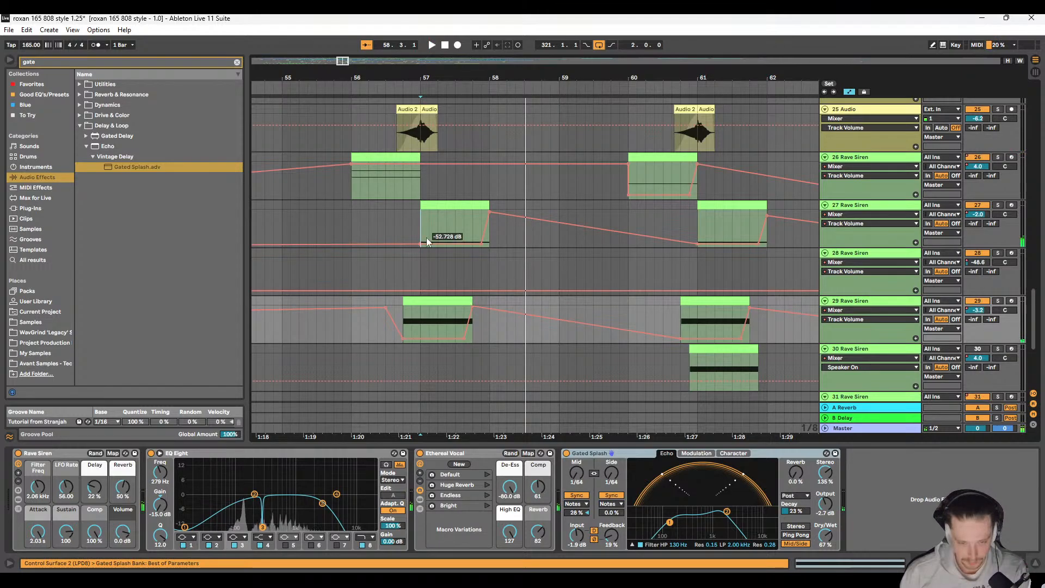
{"action": "key", "text": "space"}
{"action": "scroll", "coordinate": [425, 230], "scroll_direction": "right", "scroll_amount": 5}
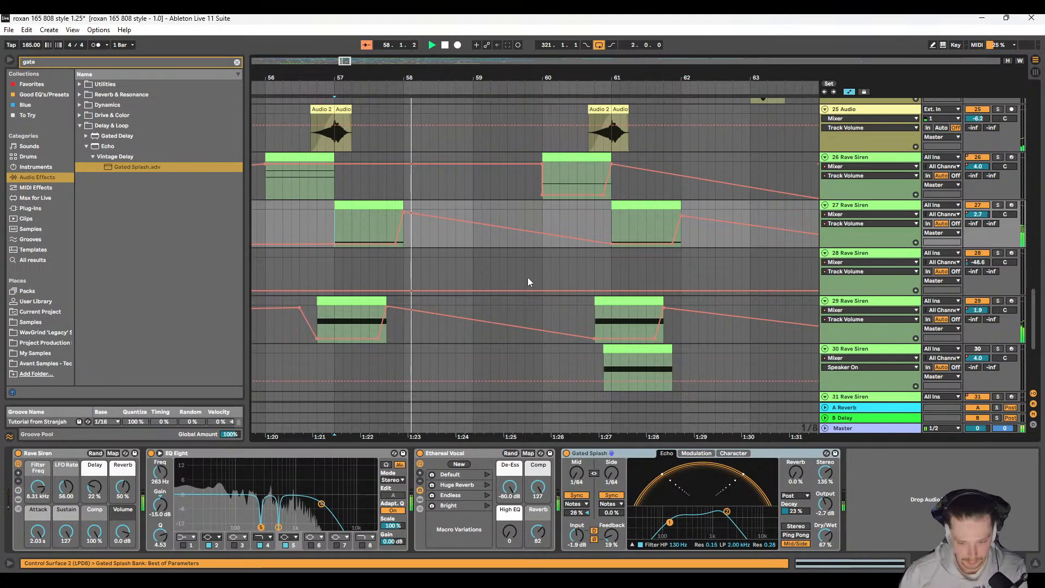
Step: Compare track 29's Rave Siren with Gated Splash switched off and back on
{"action": "left_click", "coordinate": [831, 335]}
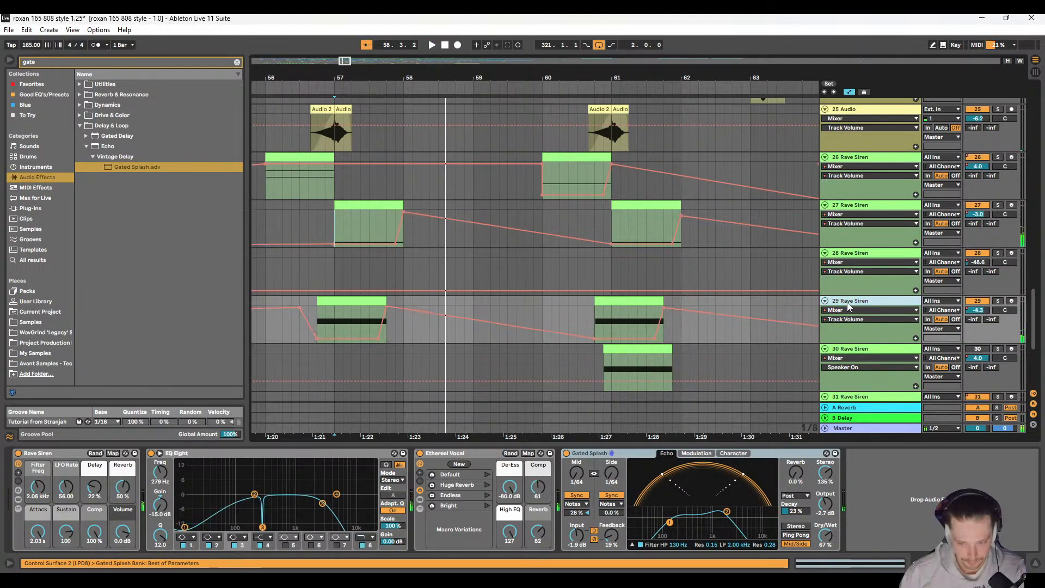
{"action": "left_click", "coordinate": [566, 454]}
{"action": "key", "text": "space"}
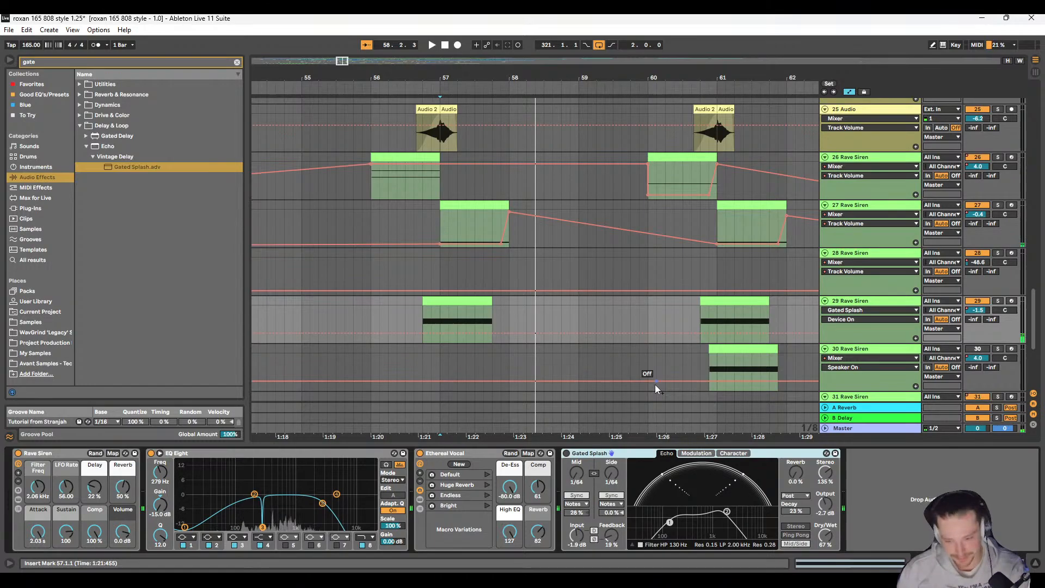
{"action": "left_click", "coordinate": [566, 454]}
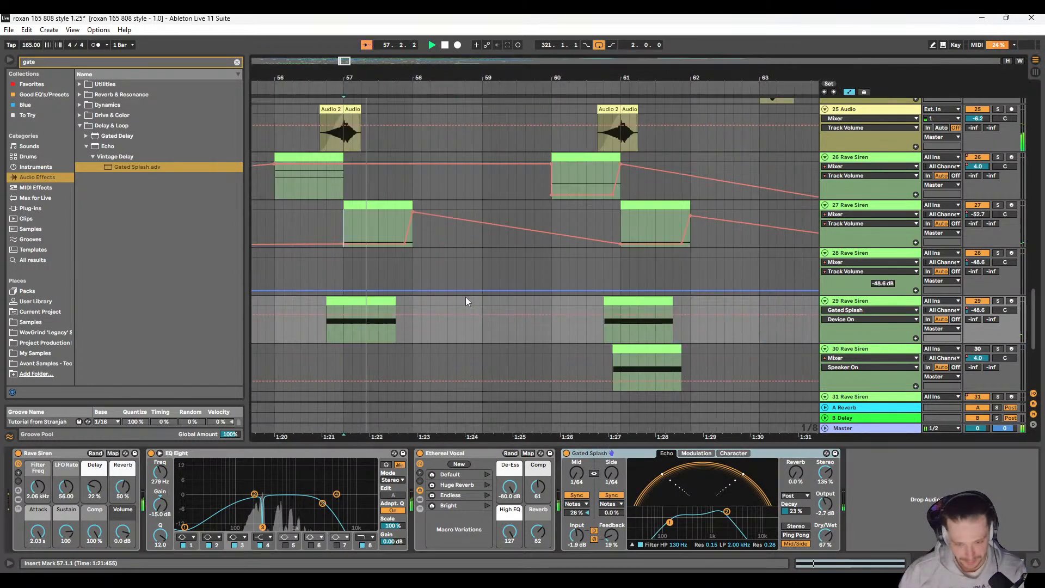
Step: Fold track 30 Rave Siren while listening on through the hits up to about bar 68
{"action": "left_click", "coordinate": [394, 298]}
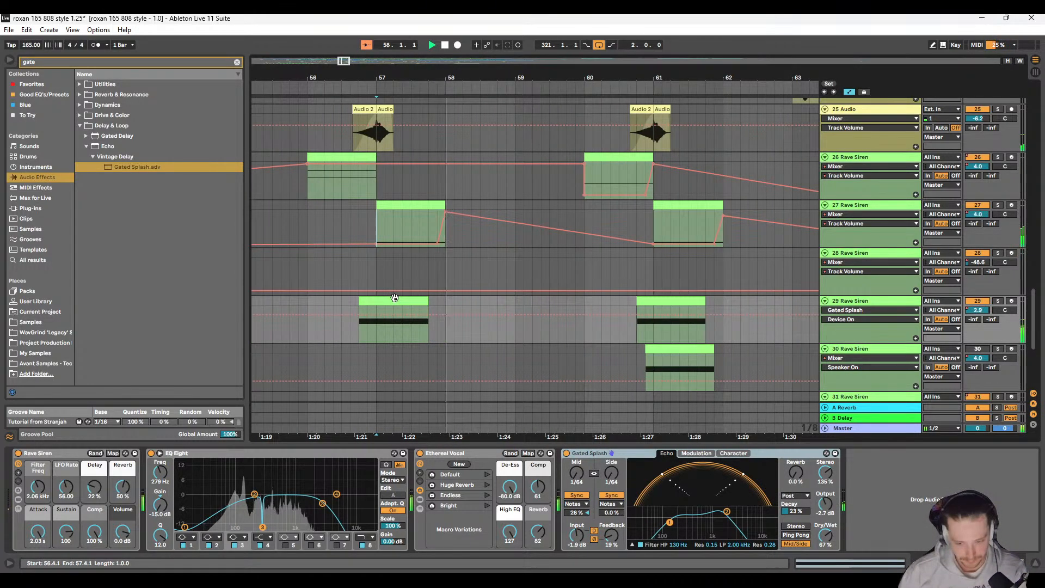
{"action": "left_click", "coordinate": [443, 256]}
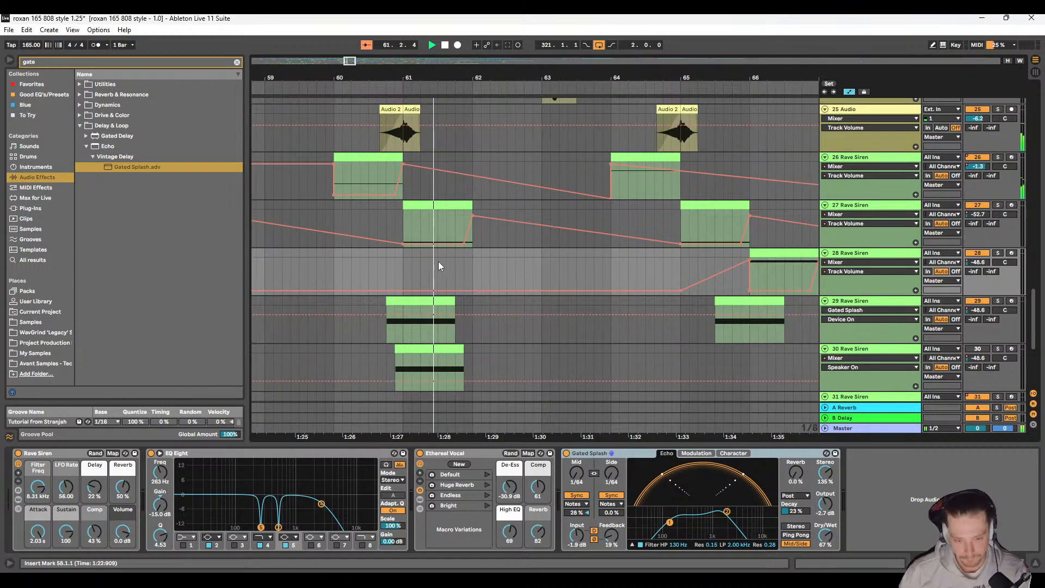
{"action": "scroll", "coordinate": [433, 282], "scroll_direction": "left", "scroll_amount": 1}
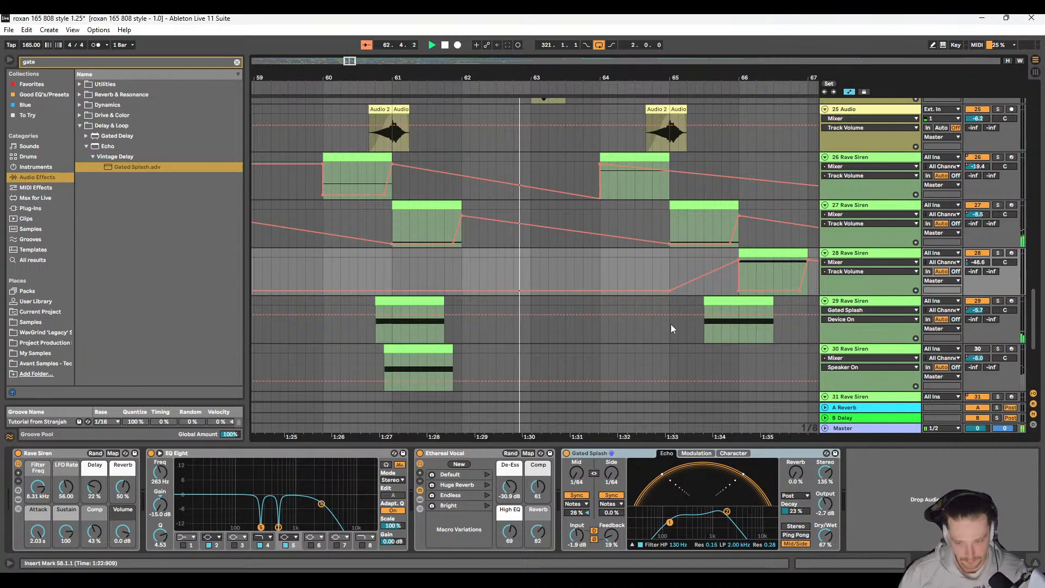
{"action": "left_click", "coordinate": [825, 349]}
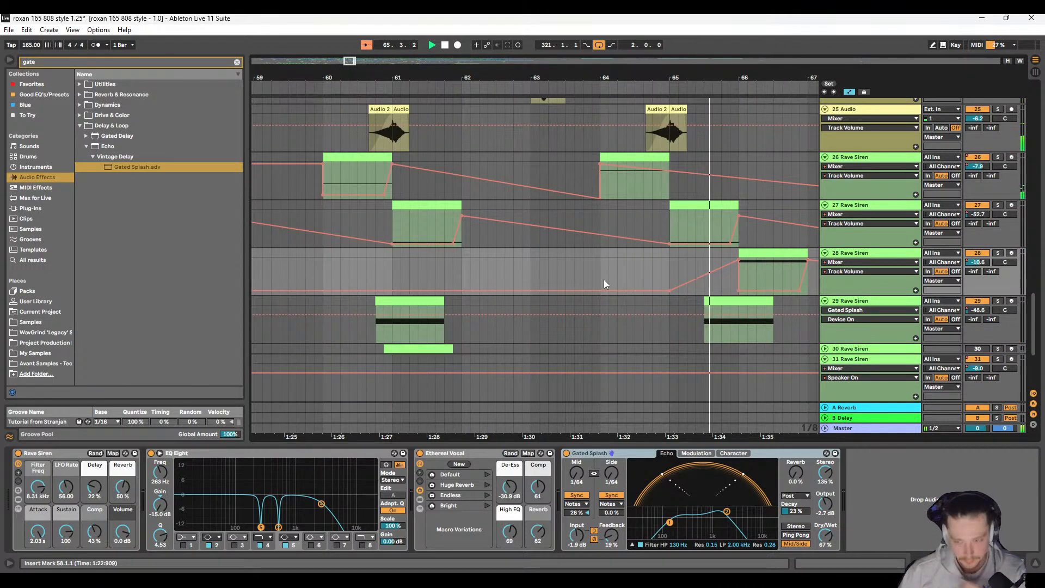
{"action": "scroll", "coordinate": [528, 285], "scroll_direction": "down", "scroll_amount": 5, "text": "ctrl"}
{"action": "scroll", "coordinate": [571, 314], "scroll_direction": "up", "scroll_amount": 2}
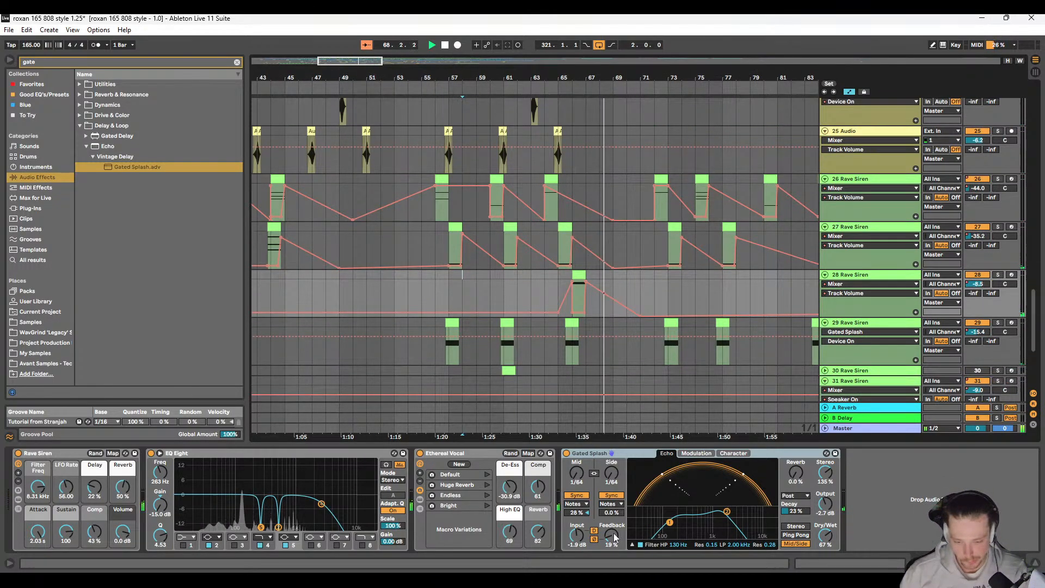
Step: Raise the output gain of track 28's Gated Splash to 0.0 dB and on to 8.9 dB while playing its hit from 66.1.1
{"action": "left_click", "coordinate": [825, 503]}
{"action": "key", "text": "space"}
{"action": "key", "text": "Delete"}
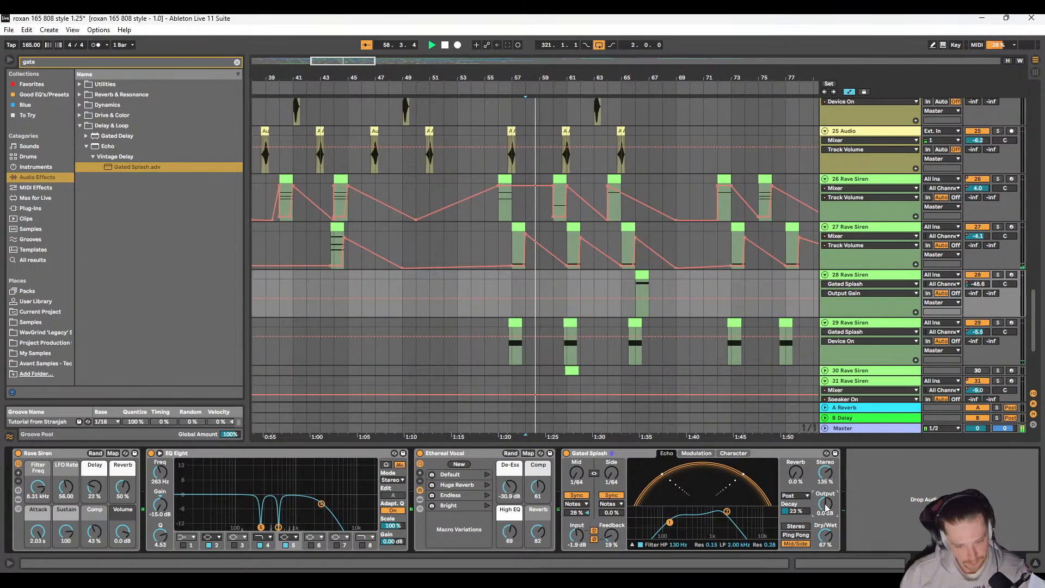
{"action": "left_click", "coordinate": [626, 277]}
{"action": "key", "text": "space"}
{"action": "key", "text": "space"}
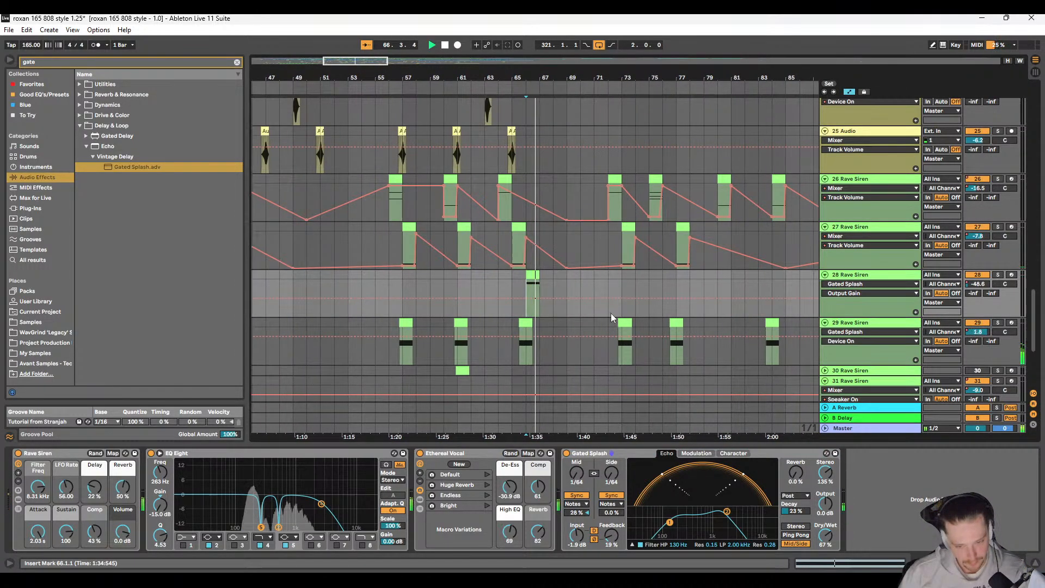
{"action": "key", "text": "space"}
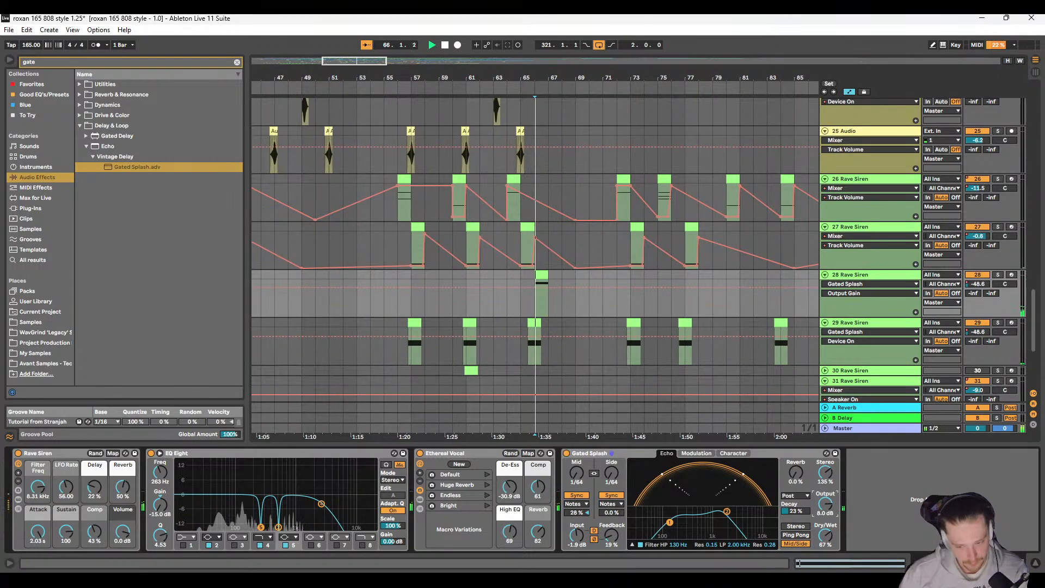
{"action": "mouse_move", "coordinate": [822, 508]}
{"action": "left_mouse_down"}
{"action": "mouse_move", "coordinate": [822, 484]}
{"action": "mouse_move", "coordinate": [823, 513]}
{"action": "left_mouse_up"}
Step: Solo track 28 Rave Siren and listen to its hit from 66.1.1
{"action": "left_click", "coordinate": [998, 275]}
{"action": "key", "text": "space"}
{"action": "key", "text": "space"}
{"action": "key", "text": "space"}
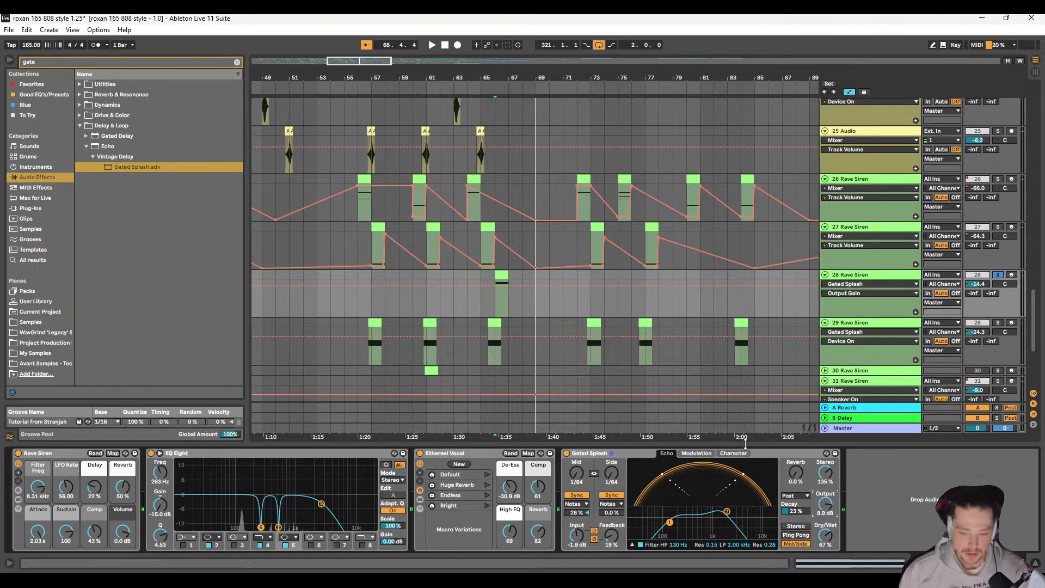
Step: Delete Gated Splash from track 28 Rave Siren and copy the Gated Splash device from track 27
{"action": "right_click", "coordinate": [767, 453]}
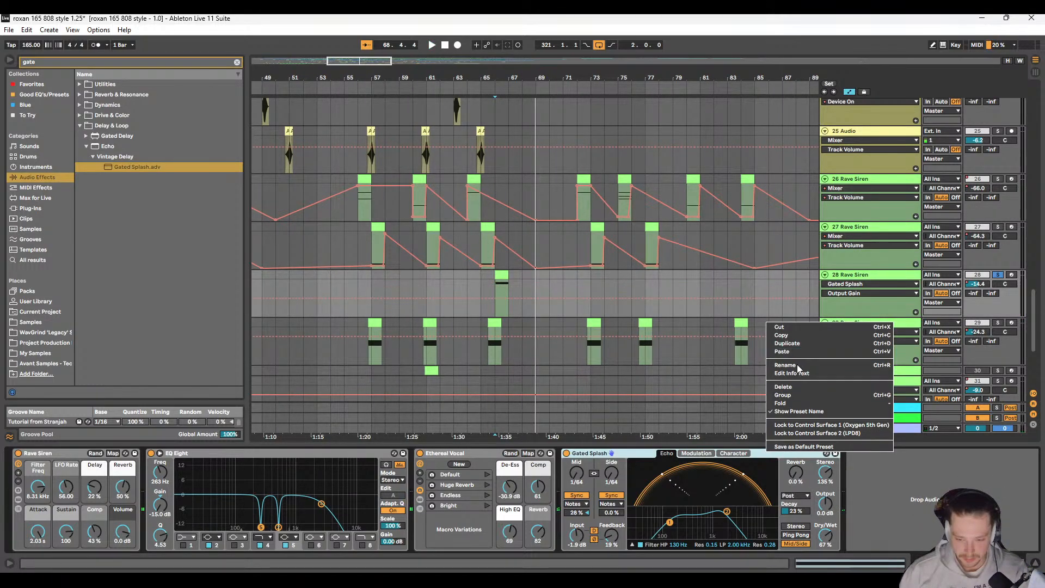
{"action": "left_click", "coordinate": [882, 233]}
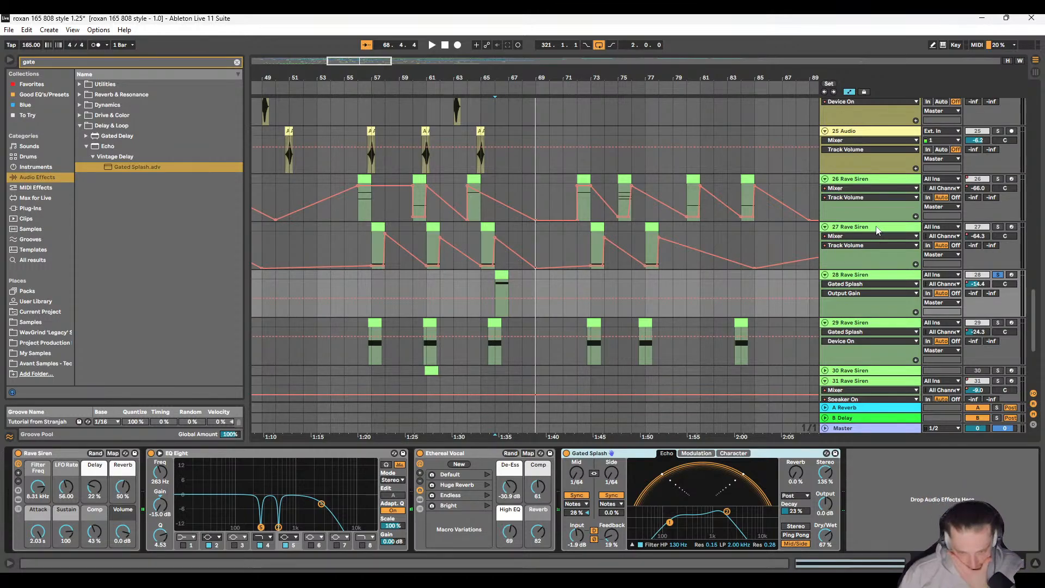
{"action": "left_click", "coordinate": [878, 231]}
{"action": "right_click", "coordinate": [773, 455]}
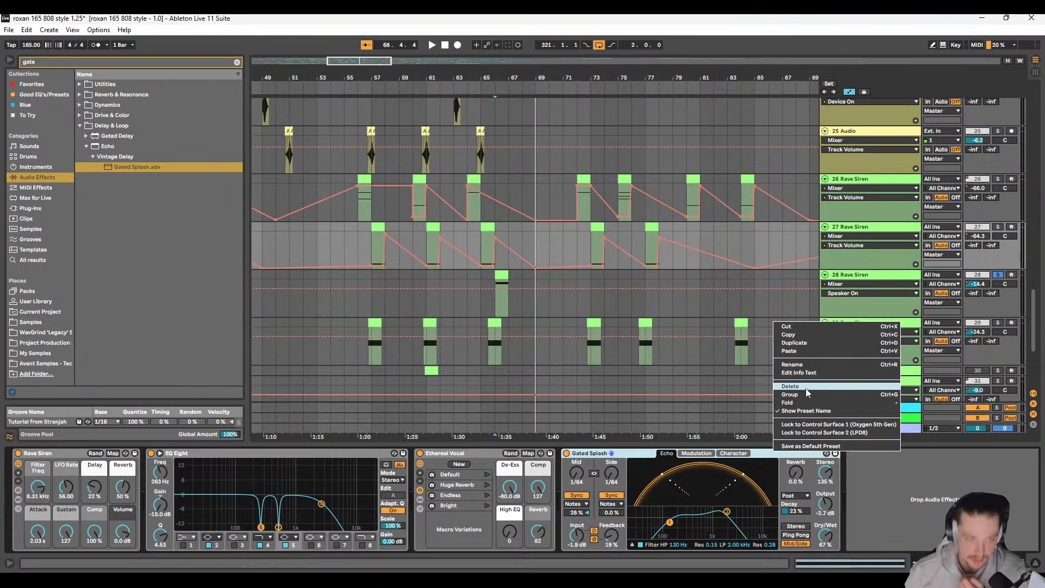
{"action": "key", "text": "ctrl+c"}
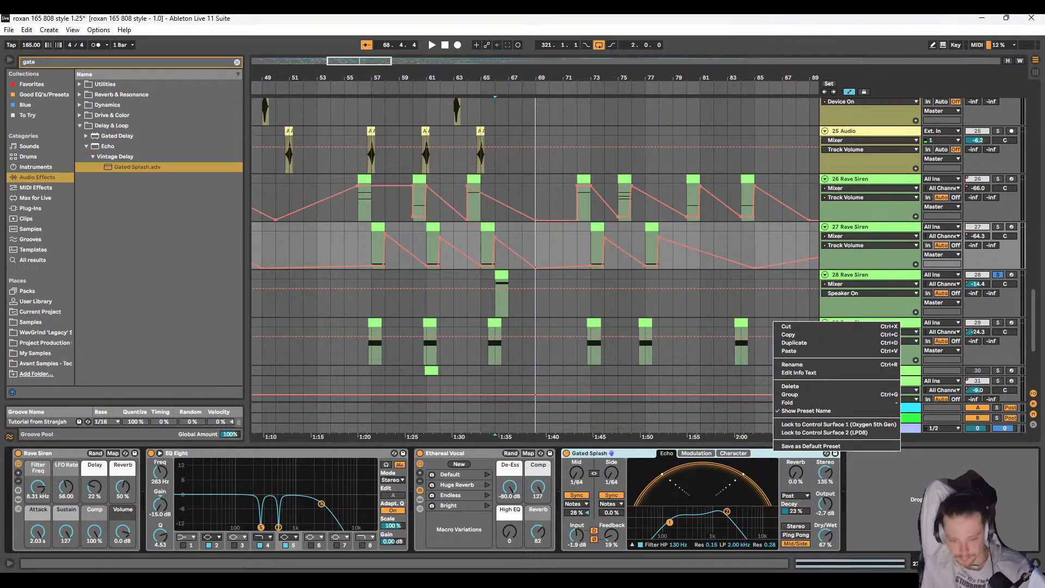
Step: Listen to the soloed track 28 hit from 66.1.1 without Gated Splash
{"action": "left_click", "coordinate": [479, 273]}
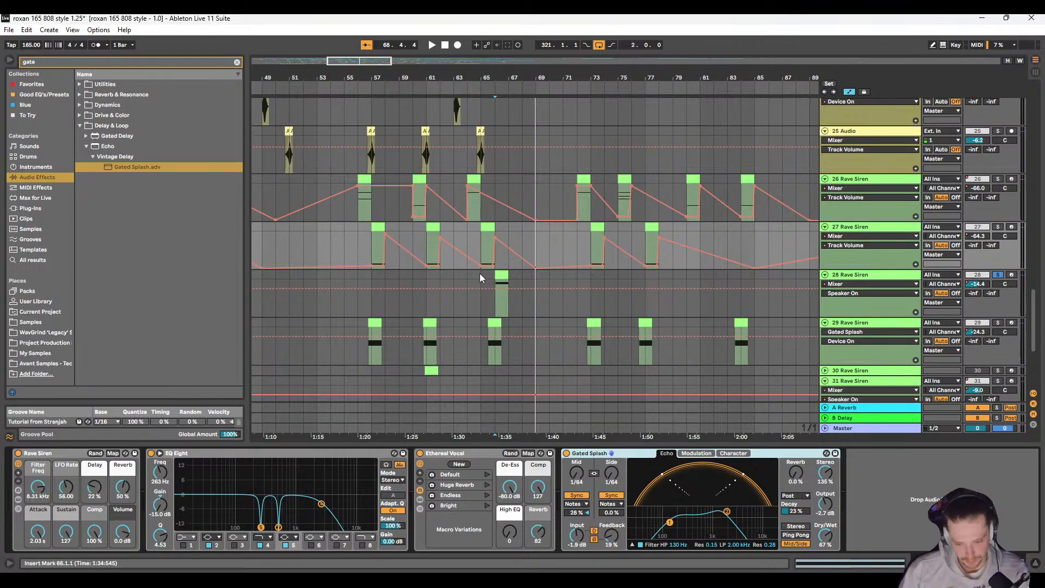
{"action": "key", "text": "space"}
{"action": "left_click", "coordinate": [810, 279]}
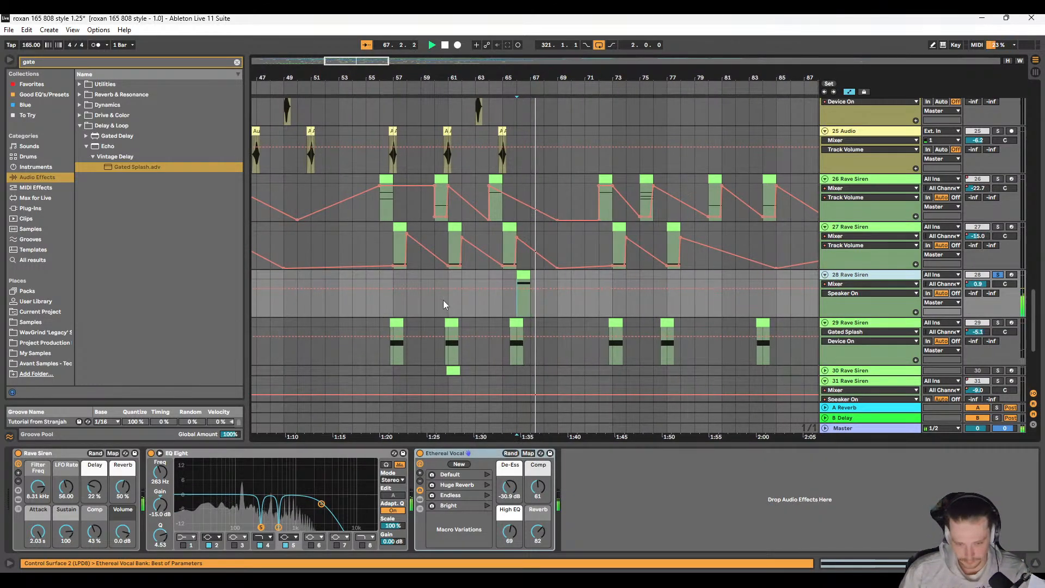
{"action": "key", "text": "space"}
Step: Solo track 27 Rave Siren instead and play its hit from 65.1.1
{"action": "left_click", "coordinate": [975, 231]}
{"action": "left_click", "coordinate": [998, 227]}
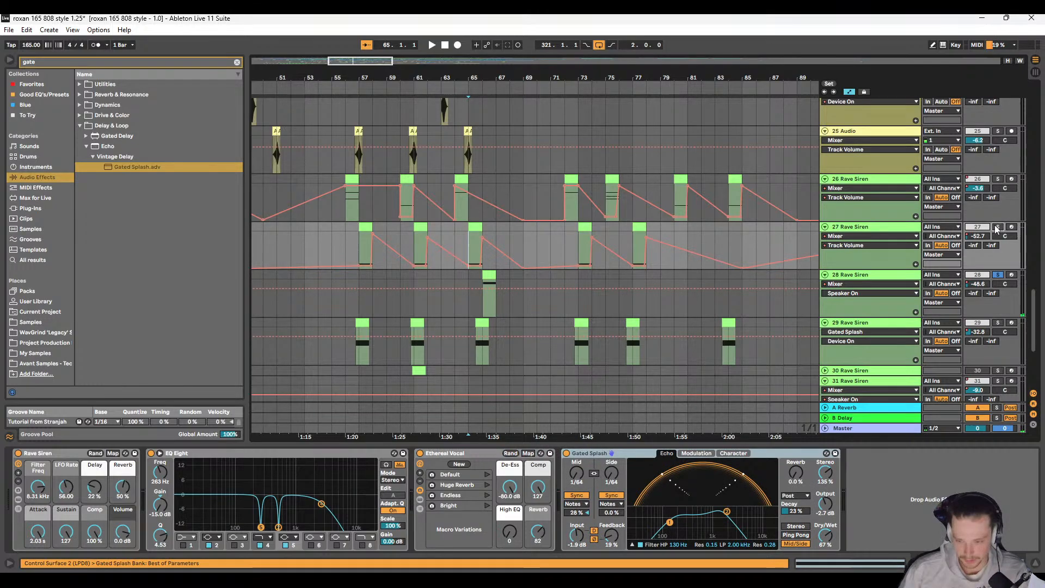
{"action": "key", "text": "space"}
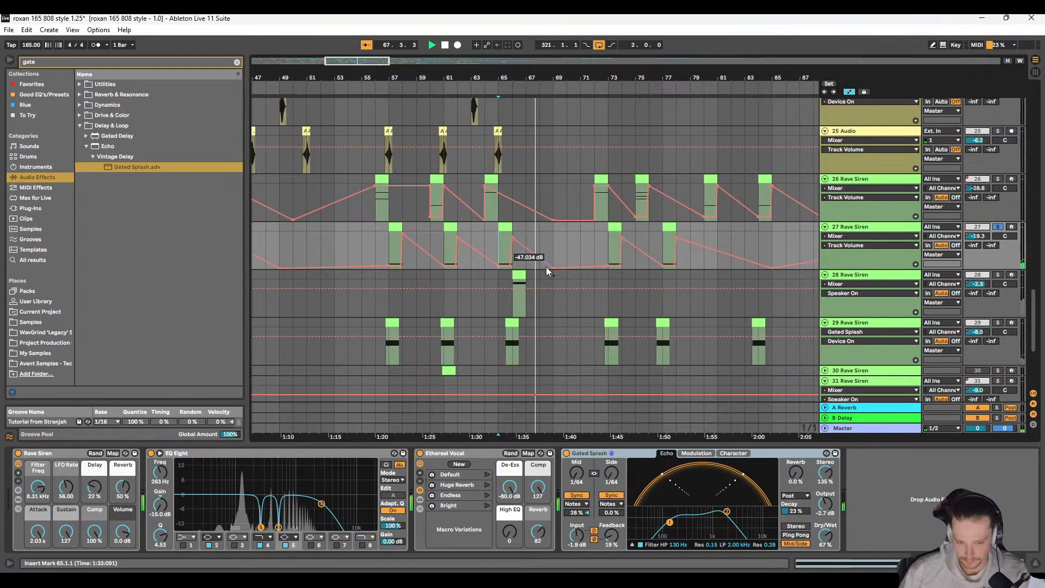
{"action": "key", "text": "space"}
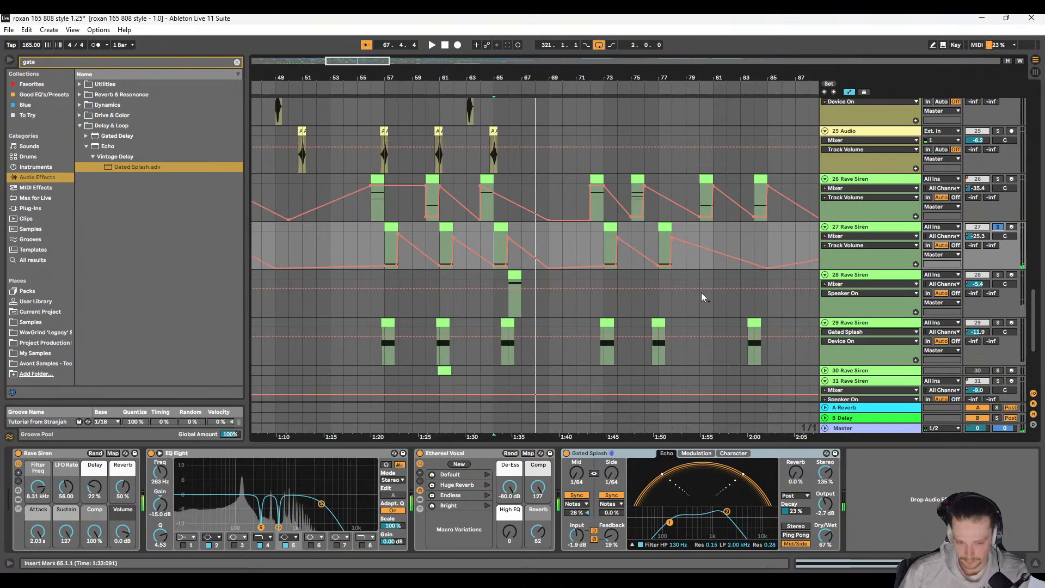
Step: Paste the copied Gated Splash onto track 28 Rave Siren and play it soloed together with track 27 from 65.1.1
{"action": "left_click", "coordinate": [861, 278]}
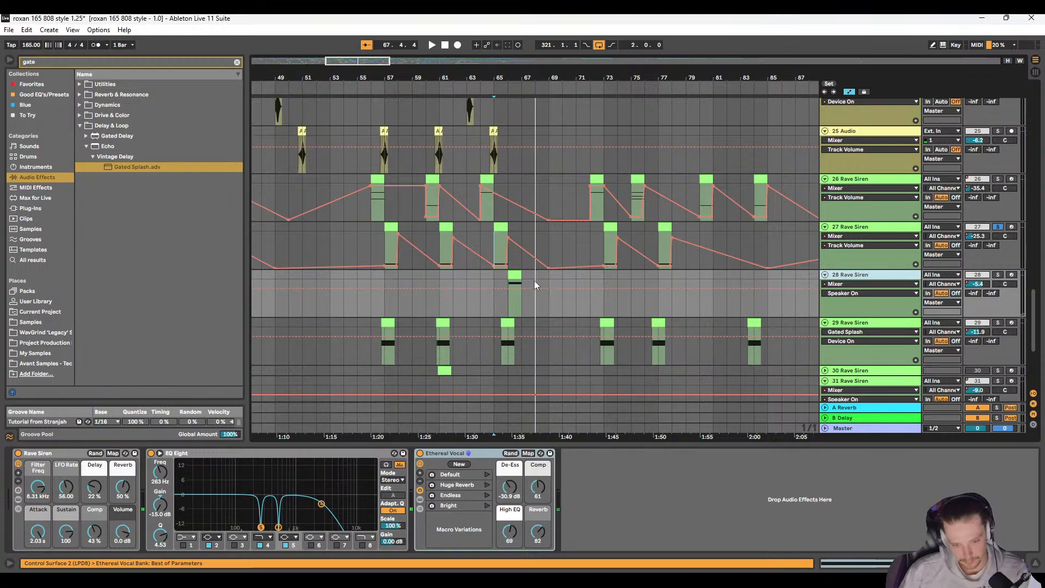
{"action": "key", "text": "ctrl+v"}
{"action": "key", "text": "space"}
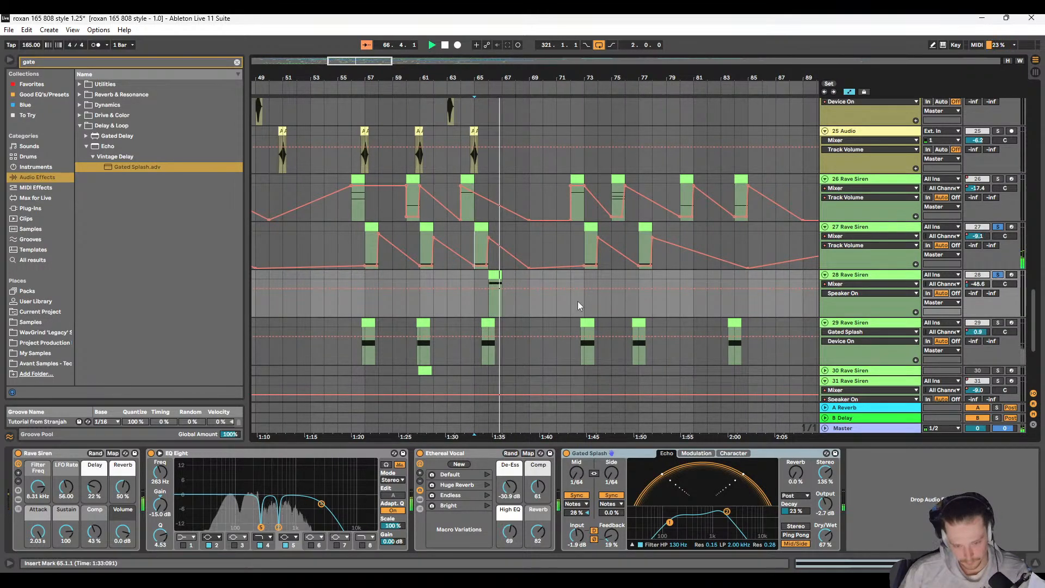
{"action": "key", "text": "space"}
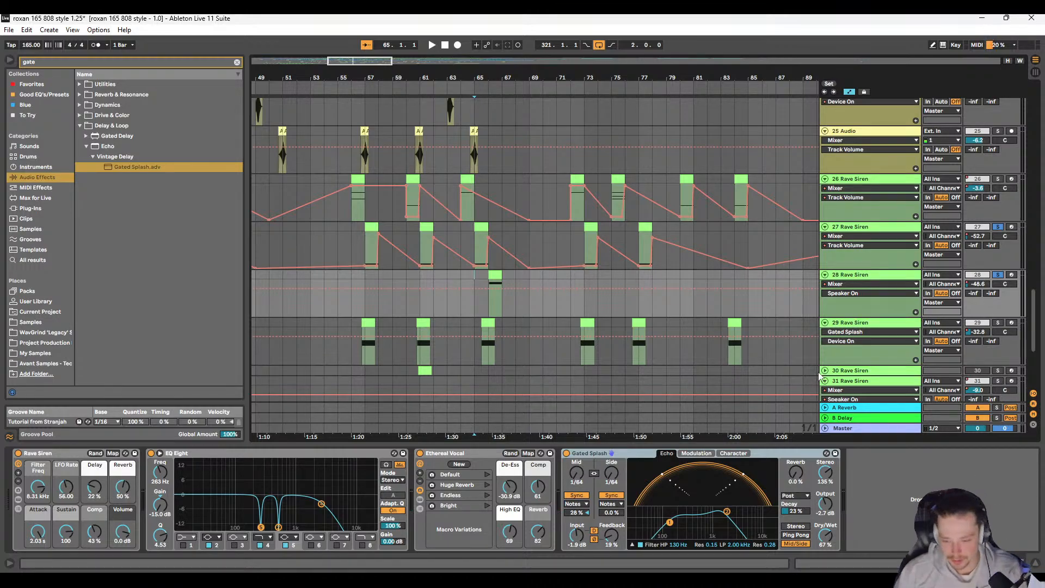
Step: Show the Master track's effect chain
{"action": "left_click", "coordinate": [853, 429]}
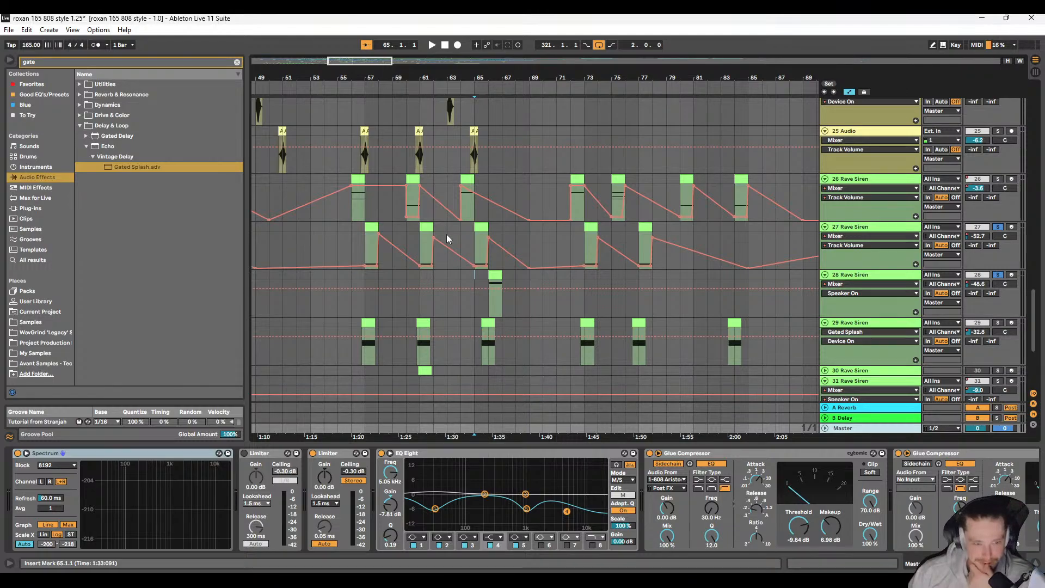
Step: Clear the browser search and narrow the browser to widen the arrangement
{"action": "left_click_drag", "start_coordinate": [350, 204], "coordinate": [749, 348]}
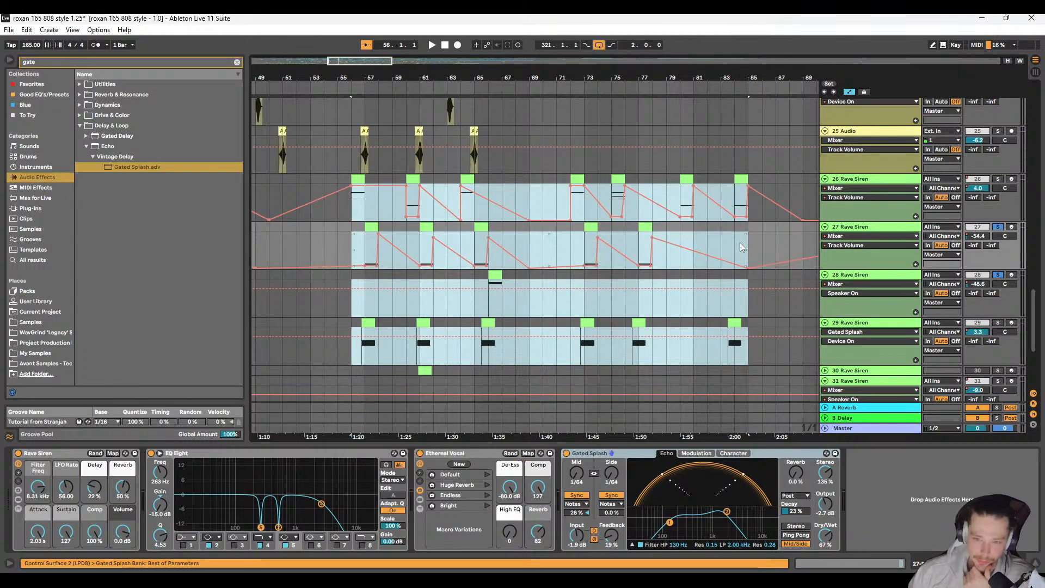
{"action": "left_click", "coordinate": [725, 242]}
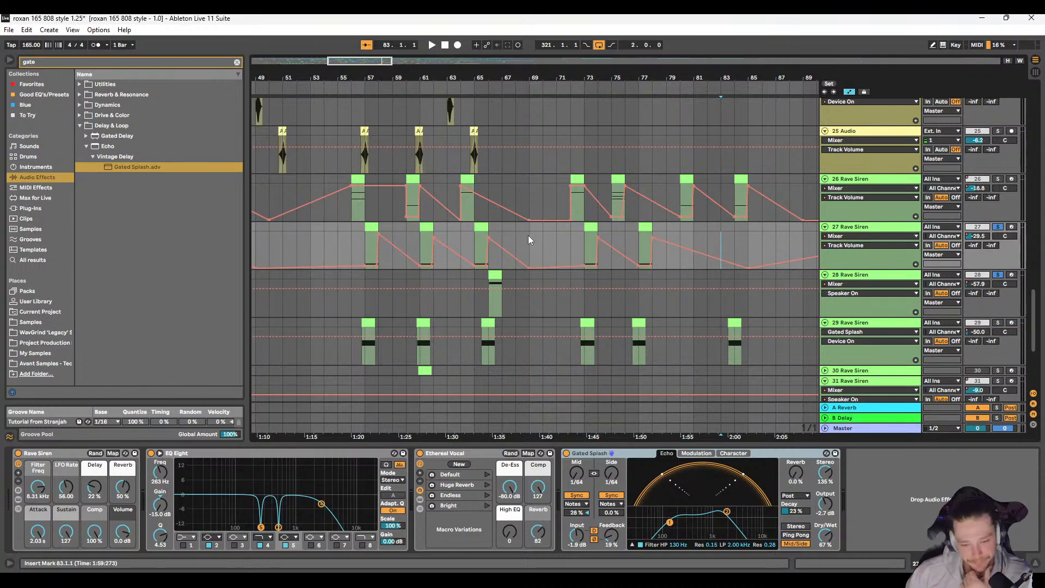
{"action": "left_click", "coordinate": [237, 62]}
{"action": "left_click_drag", "start_coordinate": [248, 147], "coordinate": [106, 147]}
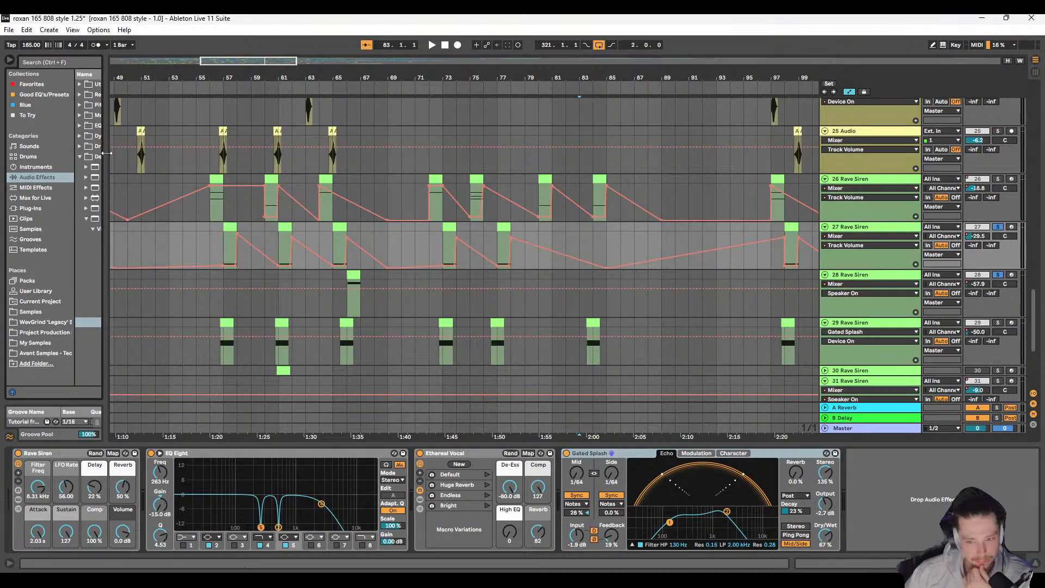
Step: Turn off solo on the Rave Siren tracks and play the full mix from 56.1.1
{"action": "left_click", "coordinate": [393, 238]}
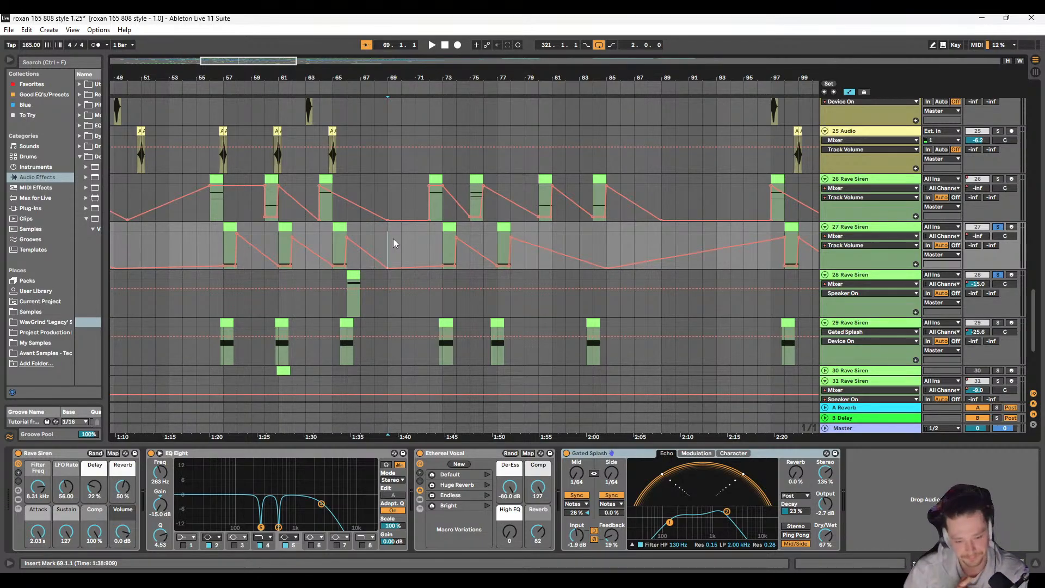
{"action": "left_click", "coordinate": [210, 239]}
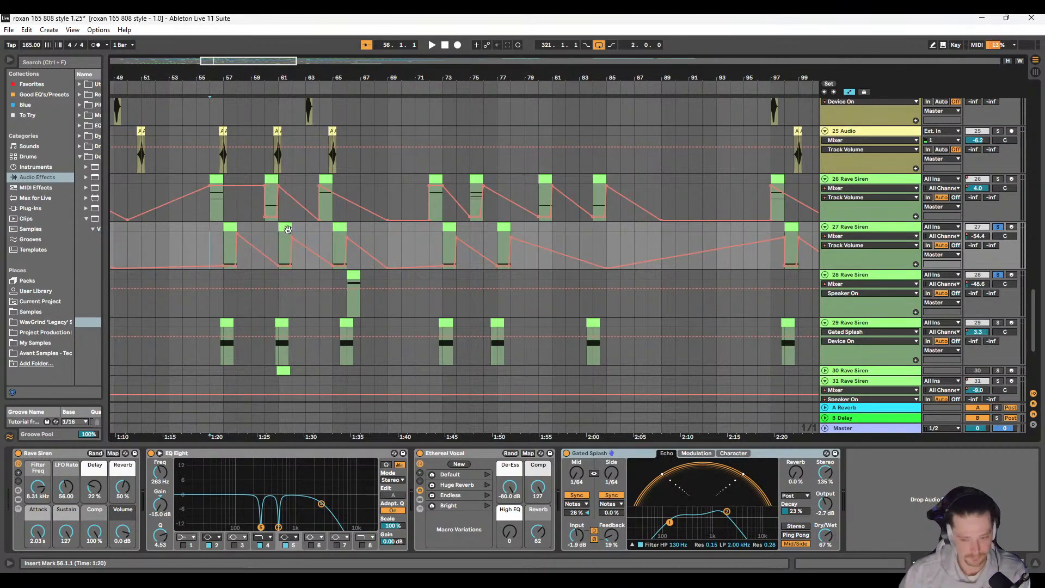
{"action": "left_click", "coordinate": [998, 226]}
{"action": "key", "text": "space"}
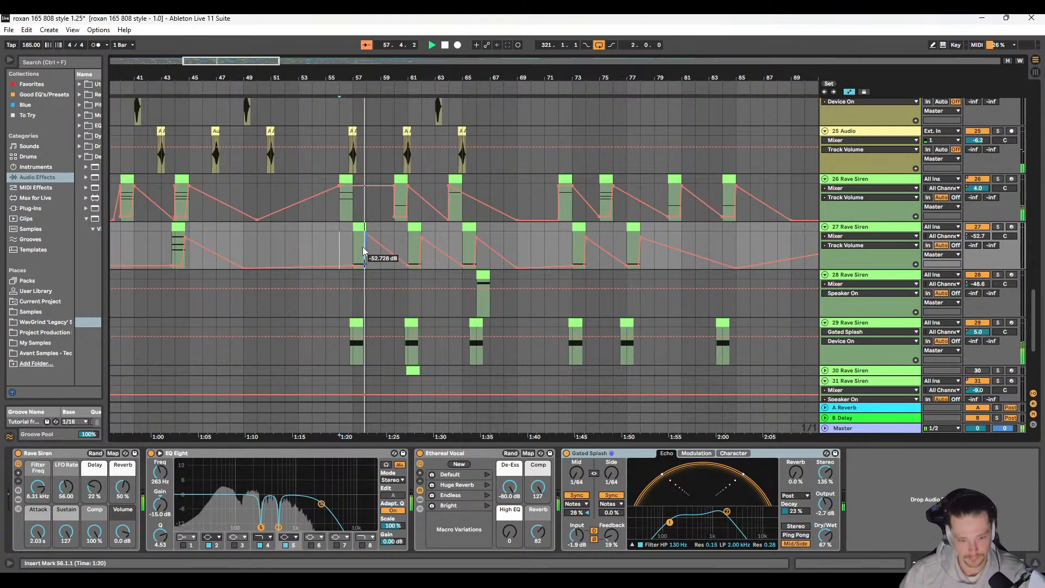
{"action": "scroll", "coordinate": [394, 241], "scroll_direction": "down", "scroll_amount": 2}
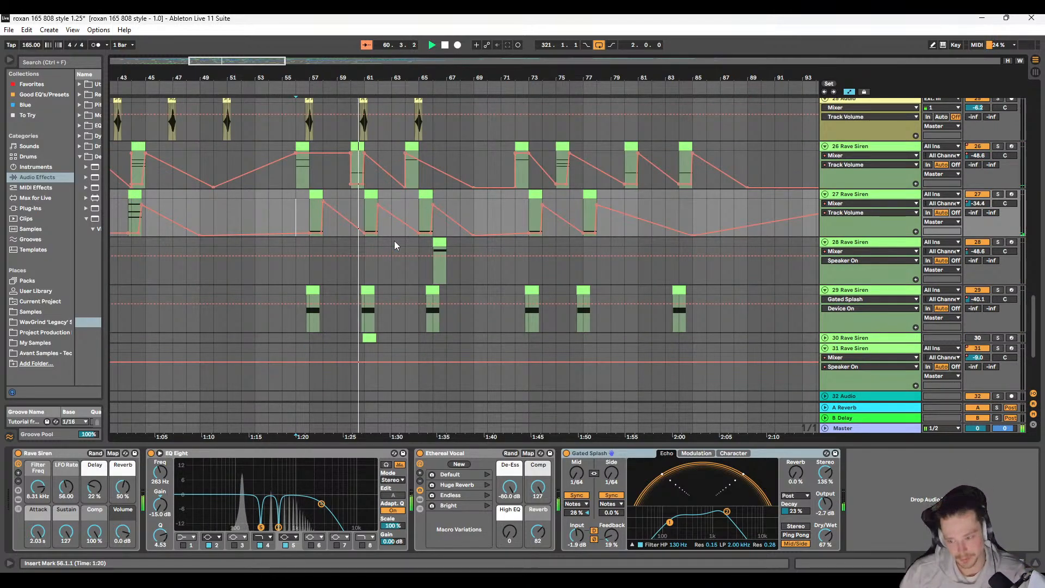
{"action": "scroll", "coordinate": [413, 246], "scroll_direction": "up", "scroll_amount": 2}
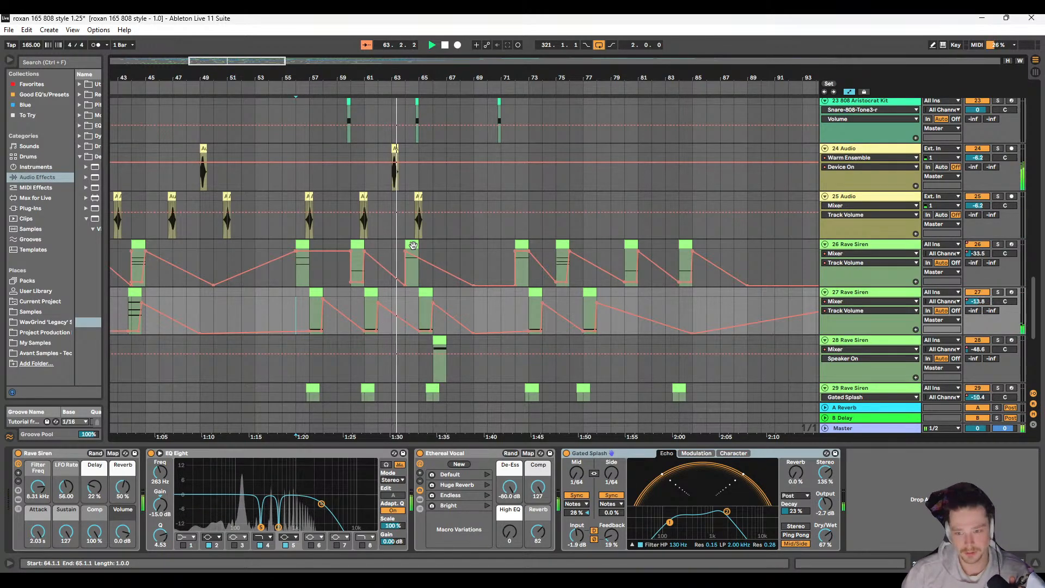
{"action": "scroll", "coordinate": [416, 246], "scroll_direction": "right", "scroll_amount": 5}
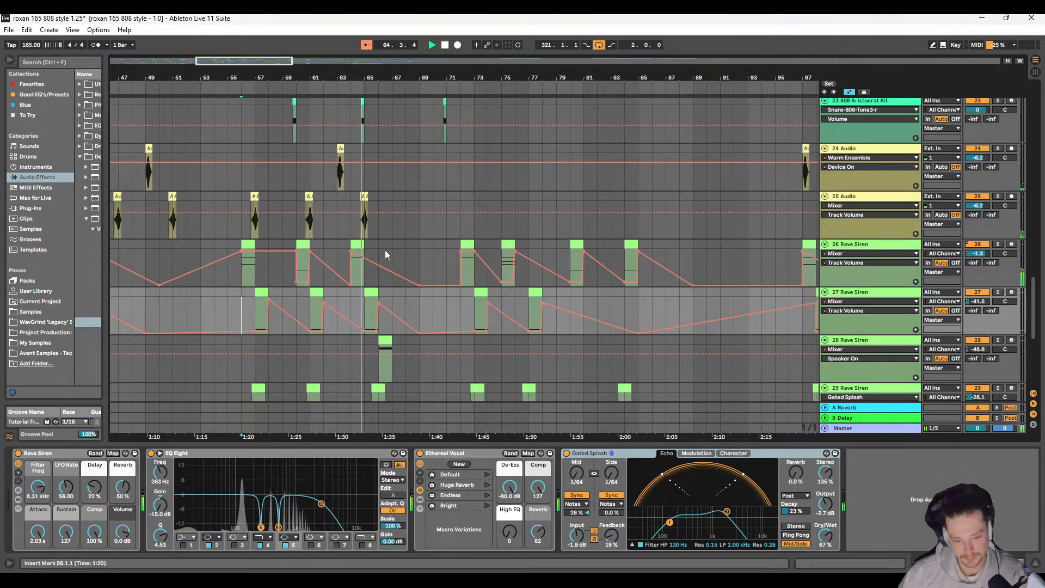
{"action": "scroll", "coordinate": [381, 238], "scroll_direction": "down", "scroll_amount": 1}
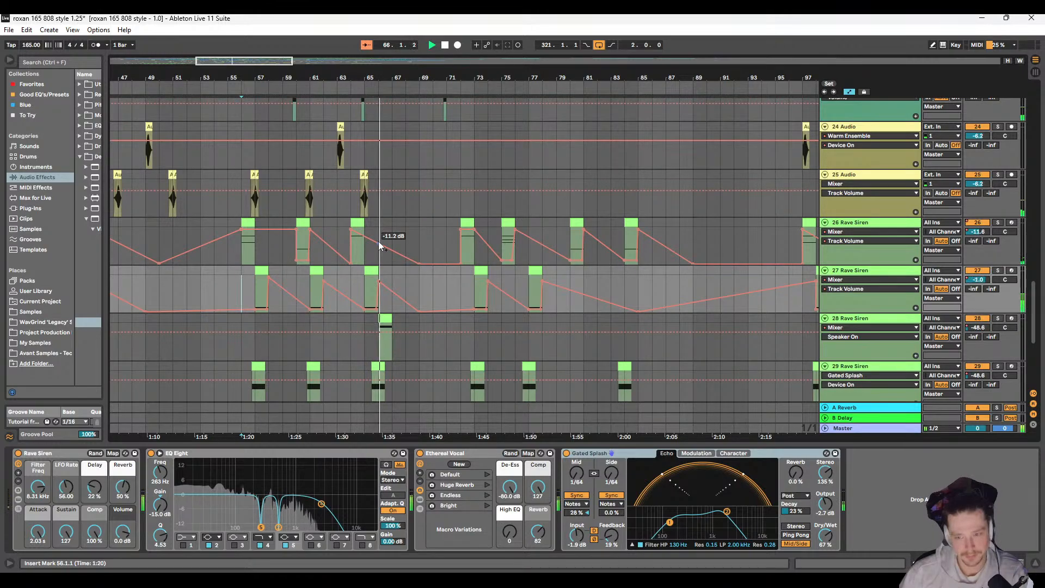
{"action": "scroll", "coordinate": [390, 221], "scroll_direction": "right", "scroll_amount": 2}
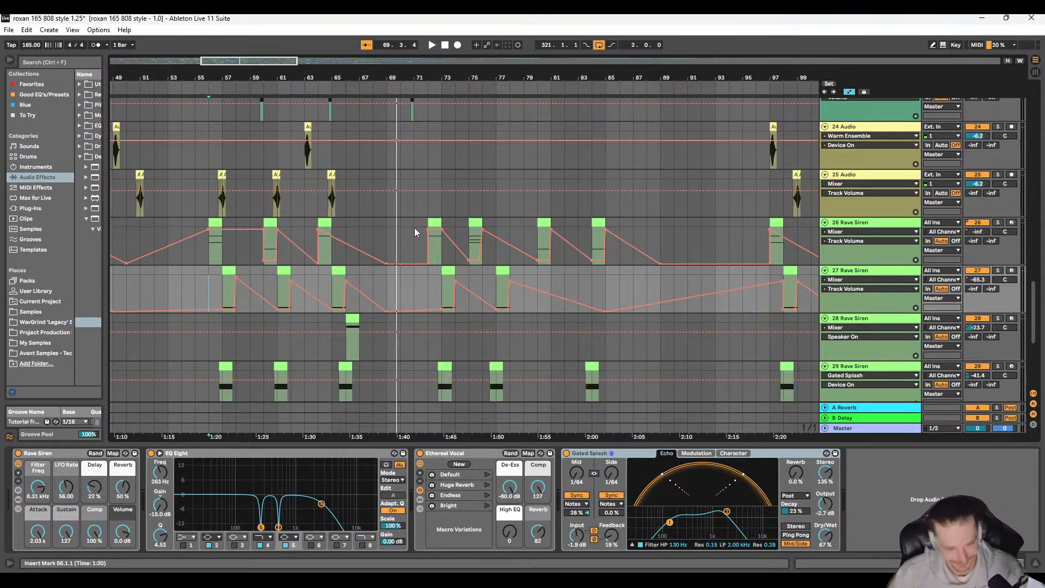
Step: Check the device chains of Rave Siren tracks 26 to 31 and fold track 31
{"action": "key", "text": "w"}
{"action": "scroll", "coordinate": [205, 276], "scroll_direction": "up", "scroll_amount": 10}
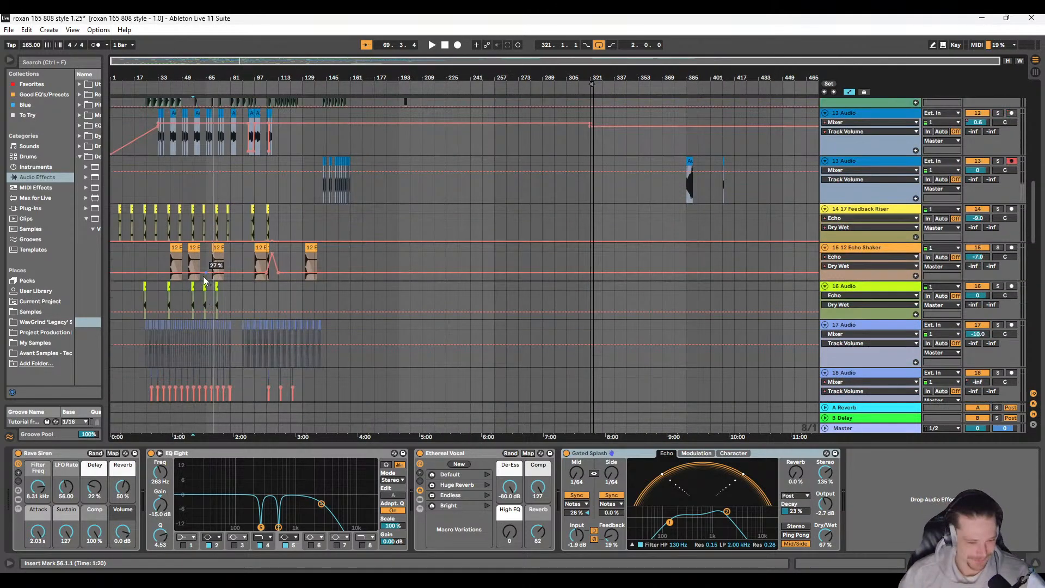
{"action": "scroll", "coordinate": [204, 277], "scroll_direction": "down", "scroll_amount": 2}
{"action": "scroll", "coordinate": [202, 278], "scroll_direction": "down", "scroll_amount": 10}
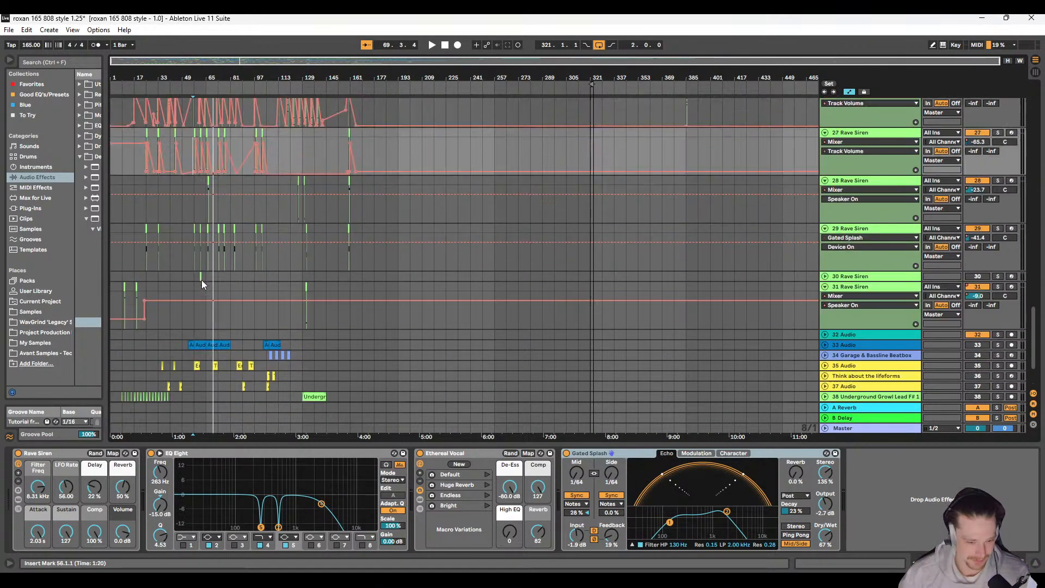
{"action": "scroll", "coordinate": [202, 280], "scroll_direction": "up", "scroll_amount": 1}
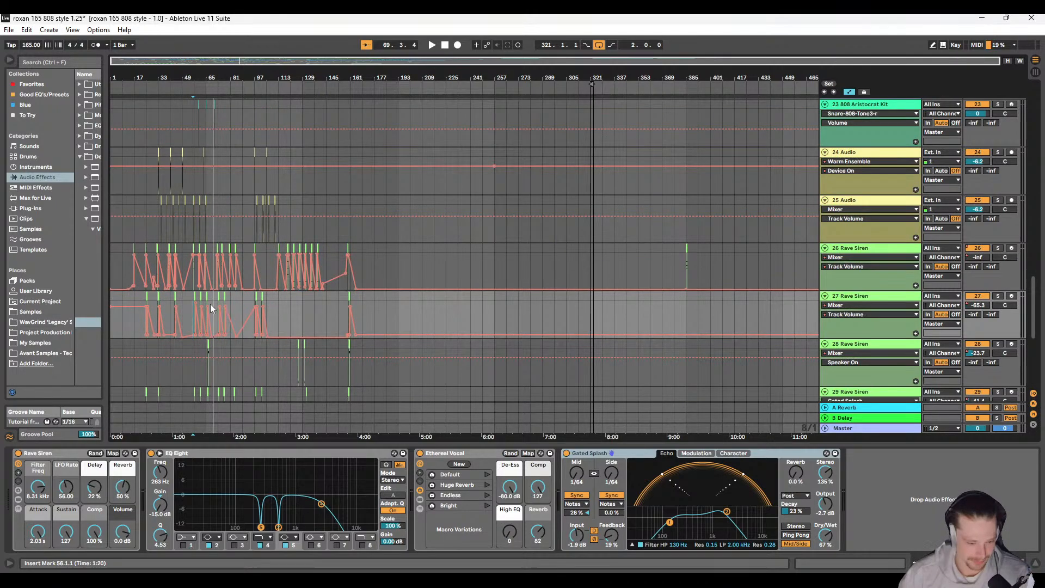
{"action": "scroll", "coordinate": [196, 322], "scroll_direction": "down", "scroll_amount": 5}
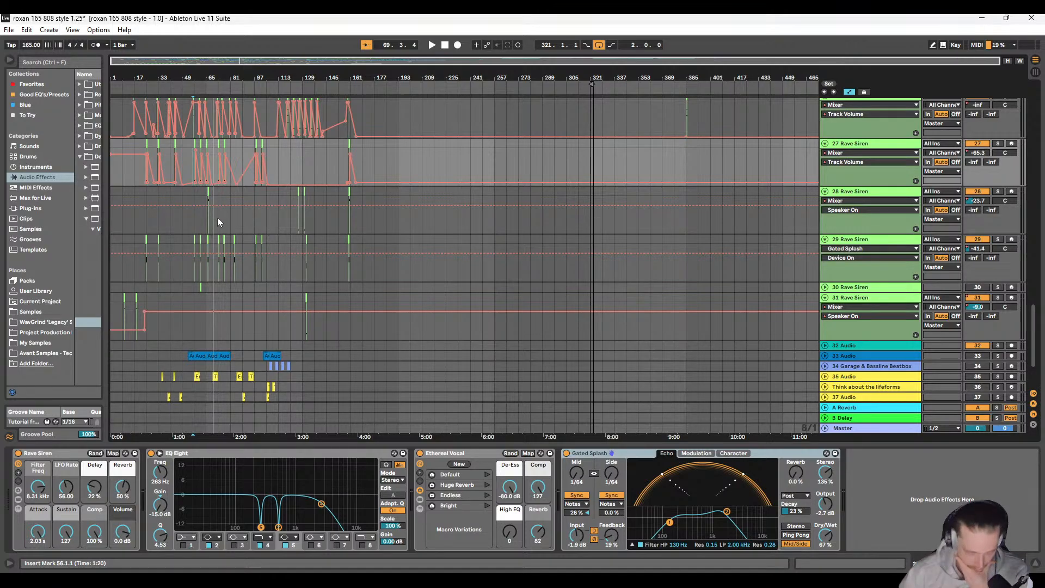
{"action": "scroll", "coordinate": [213, 221], "scroll_direction": "up", "scroll_amount": 2}
{"action": "left_click", "coordinate": [848, 143]}
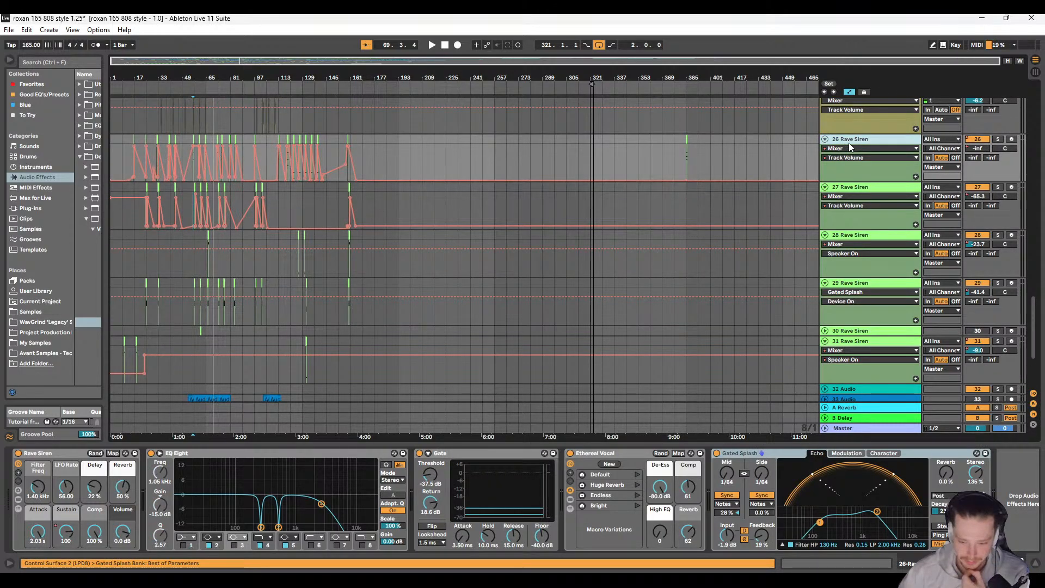
{"action": "left_click", "coordinate": [877, 188]}
{"action": "left_click", "coordinate": [877, 238]}
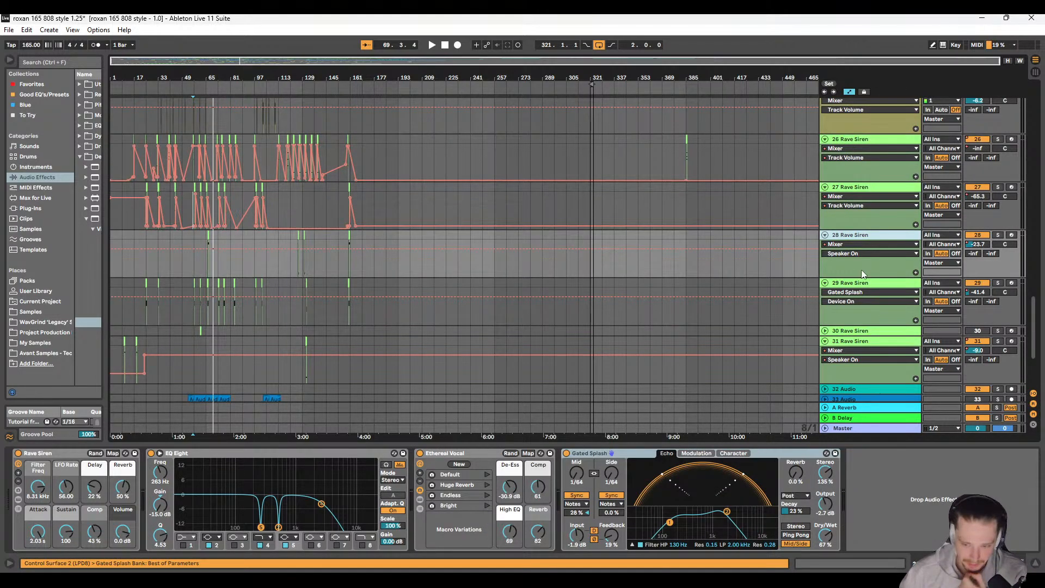
{"action": "left_click", "coordinate": [871, 291]}
{"action": "left_click", "coordinate": [866, 331]}
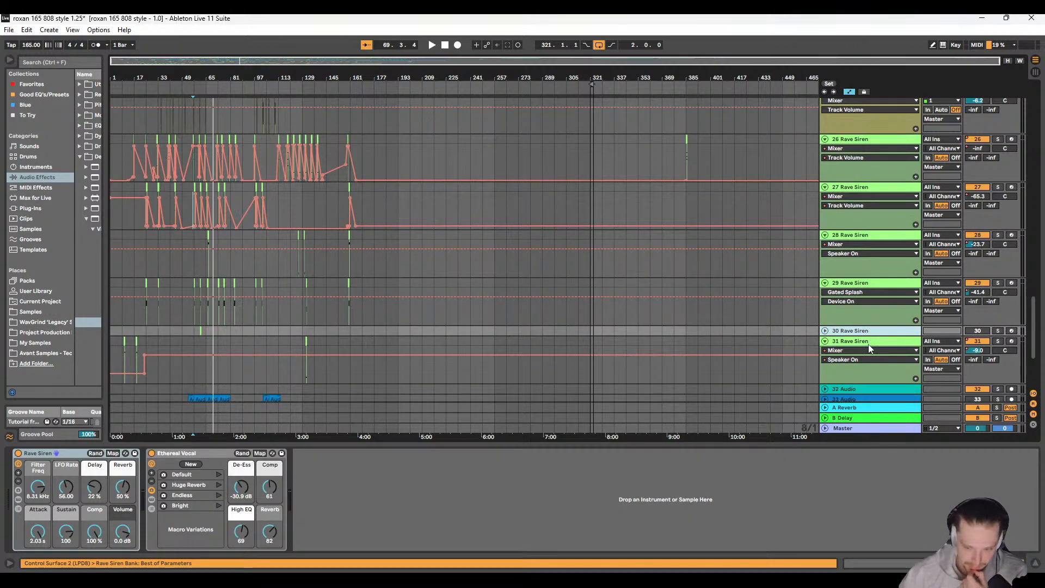
{"action": "left_click", "coordinate": [869, 343]}
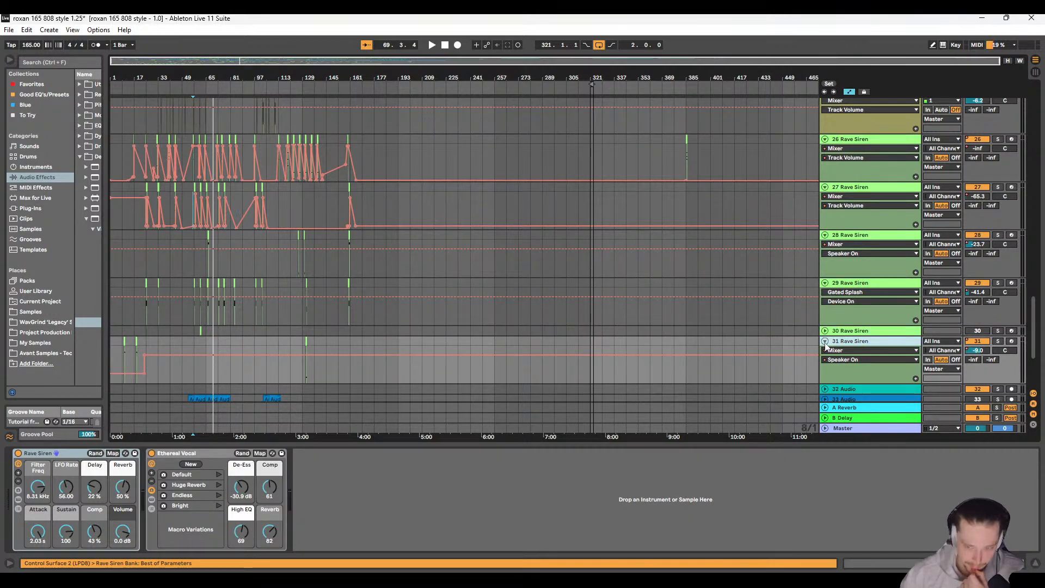
{"action": "left_click", "coordinate": [825, 342]}
Step: Look over the clips on audio tracks 24 and 25 around bars 97 to 111
{"action": "scroll", "coordinate": [392, 298], "scroll_direction": "up", "scroll_amount": 1}
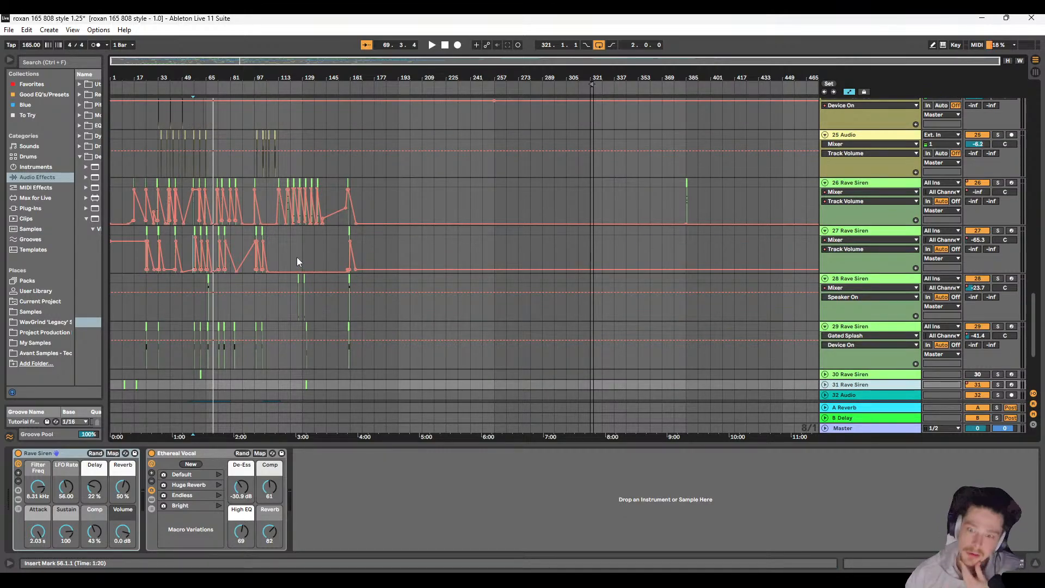
{"action": "mouse_move", "coordinate": [298, 218]}
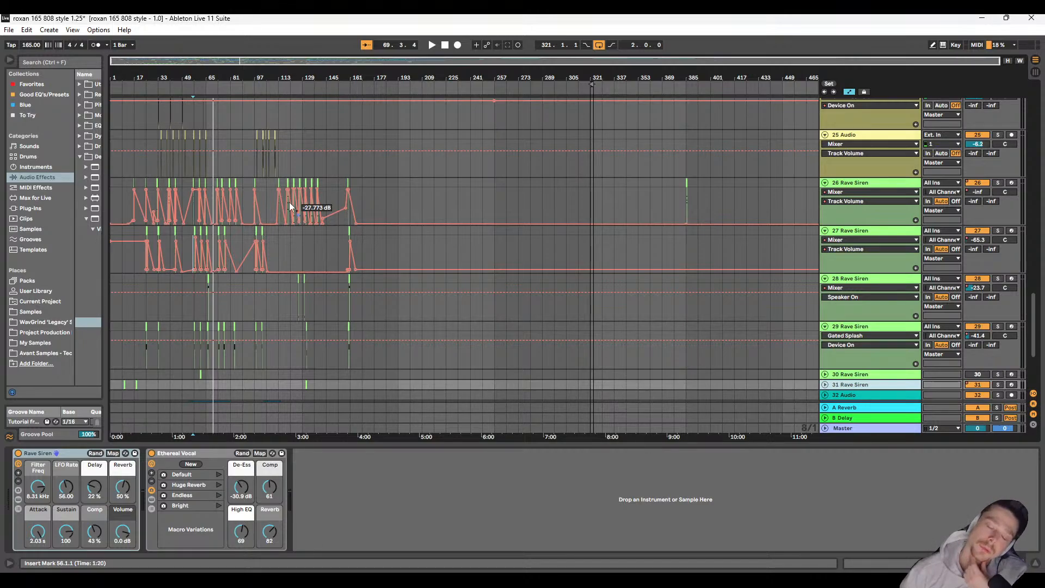
{"action": "scroll", "coordinate": [250, 237], "scroll_direction": "up", "scroll_amount": 3}
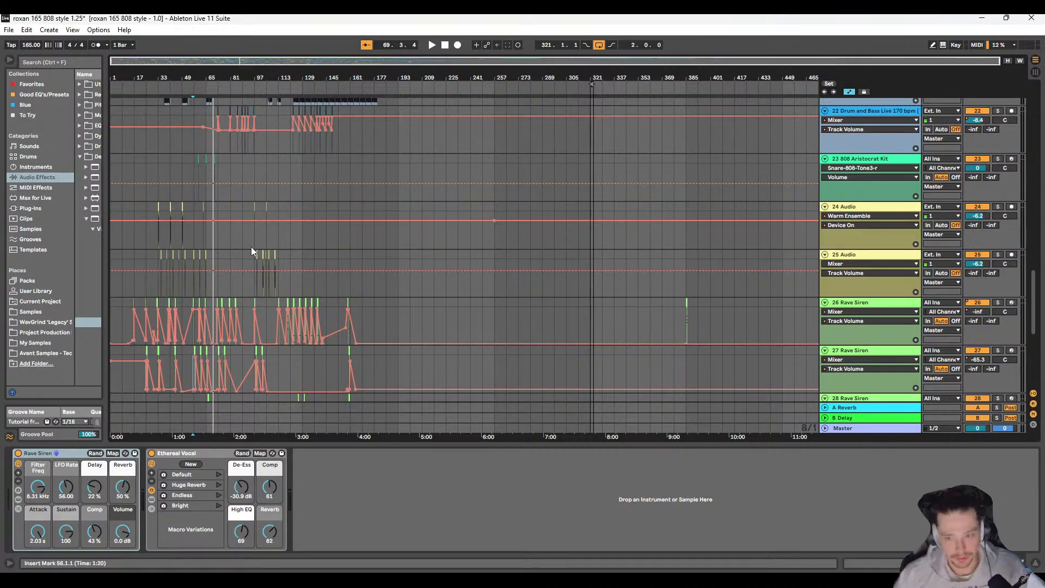
{"action": "scroll", "coordinate": [255, 235], "scroll_direction": "up", "scroll_amount": 5}
{"action": "left_click", "coordinate": [261, 201]}
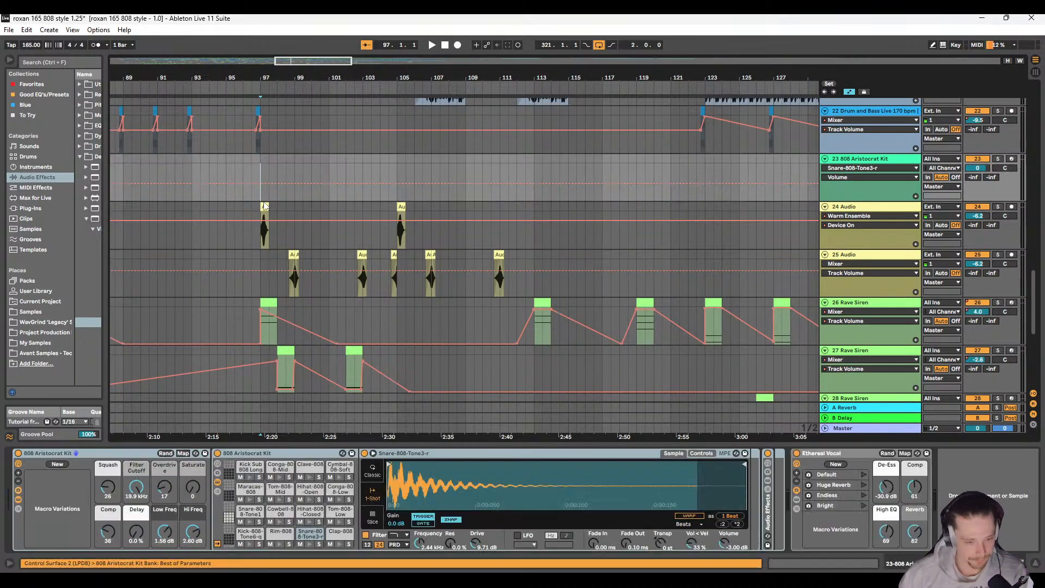
{"action": "left_click_drag", "start_coordinate": [261, 203], "coordinate": [329, 254]}
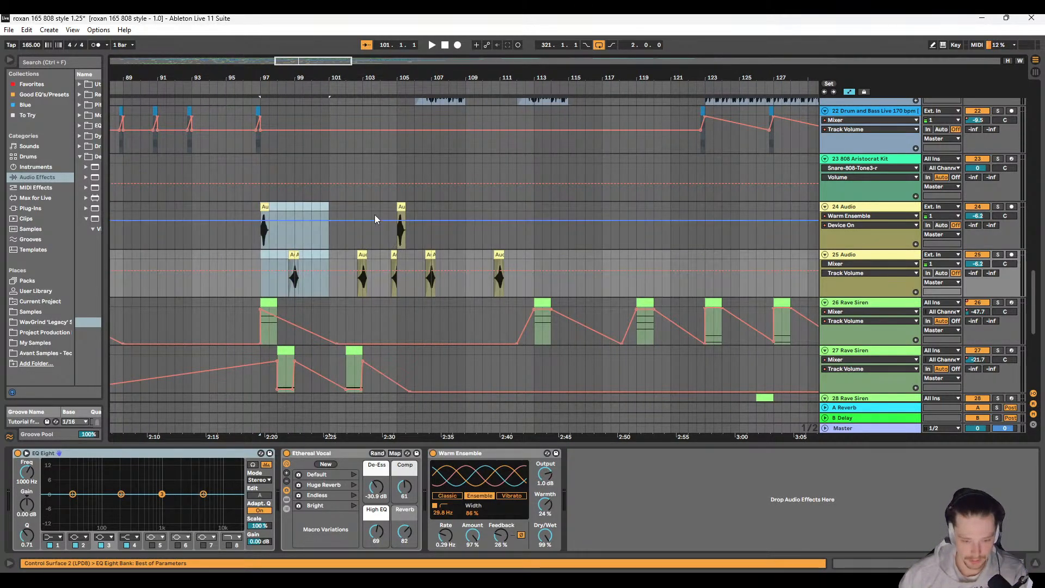
{"action": "left_click", "coordinate": [330, 205]}
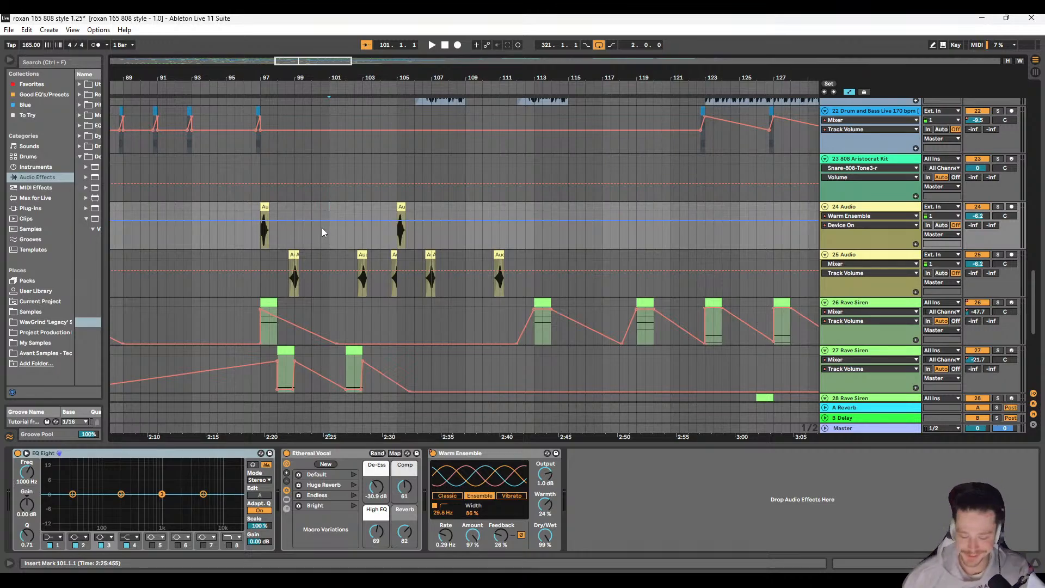
{"action": "scroll", "coordinate": [326, 234], "scroll_direction": "down", "scroll_amount": 5}
{"action": "scroll", "coordinate": [308, 278], "scroll_direction": "up", "scroll_amount": 1}
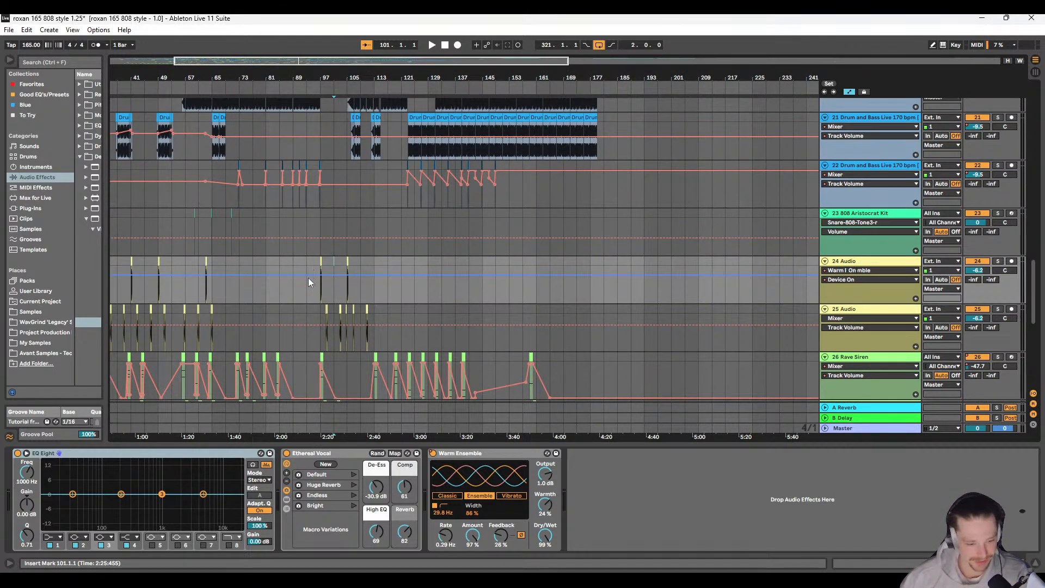
{"action": "scroll", "coordinate": [453, 267], "scroll_direction": "up", "scroll_amount": 8}
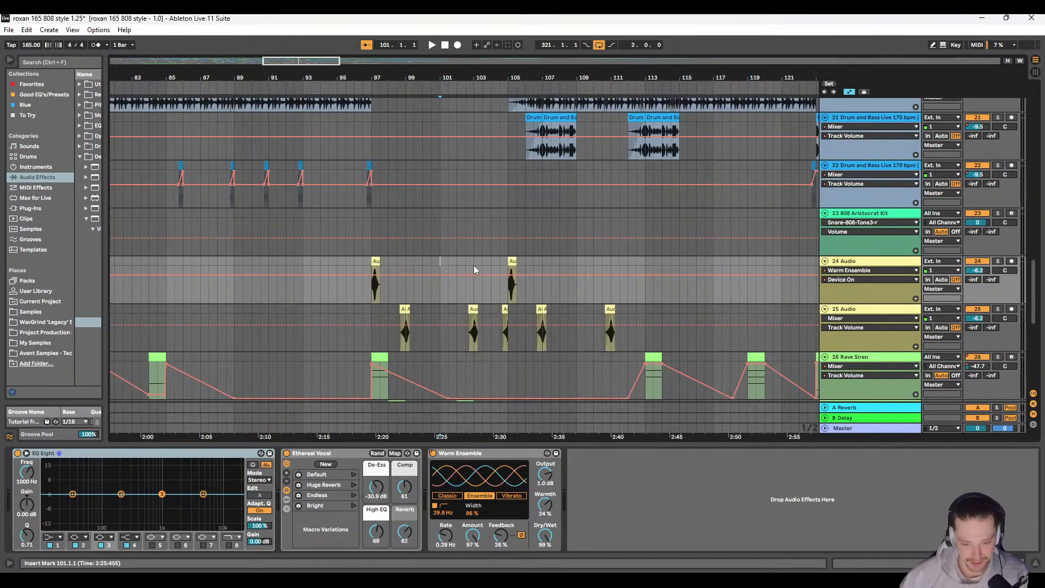
Step: Copy the section from 97.1.1 to 105.1.1 on audio tracks 24 and 25
{"action": "left_click_drag", "start_coordinate": [507, 260], "coordinate": [576, 306]}
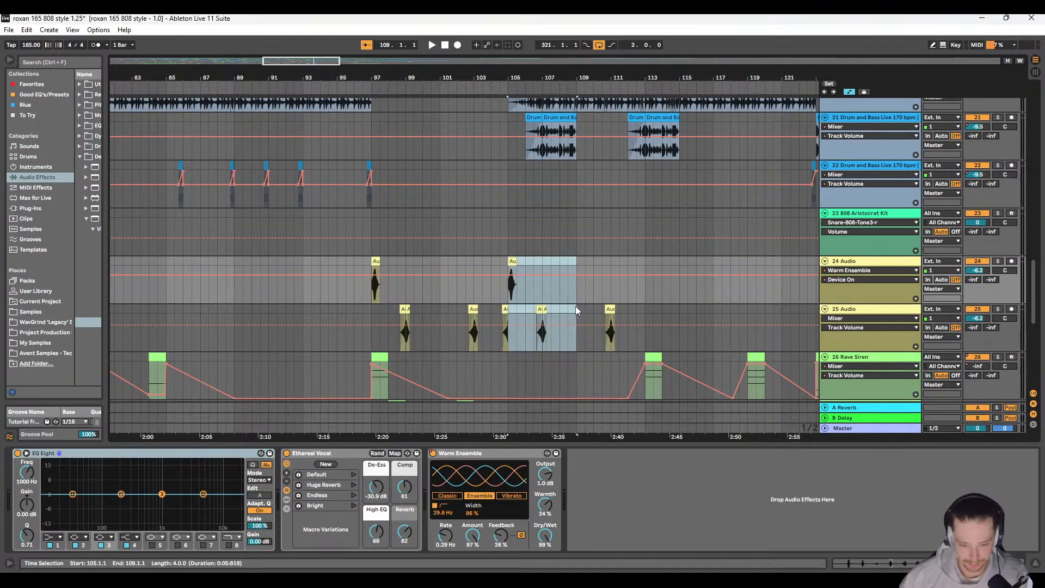
{"action": "left_click_drag", "start_coordinate": [372, 271], "coordinate": [509, 310]}
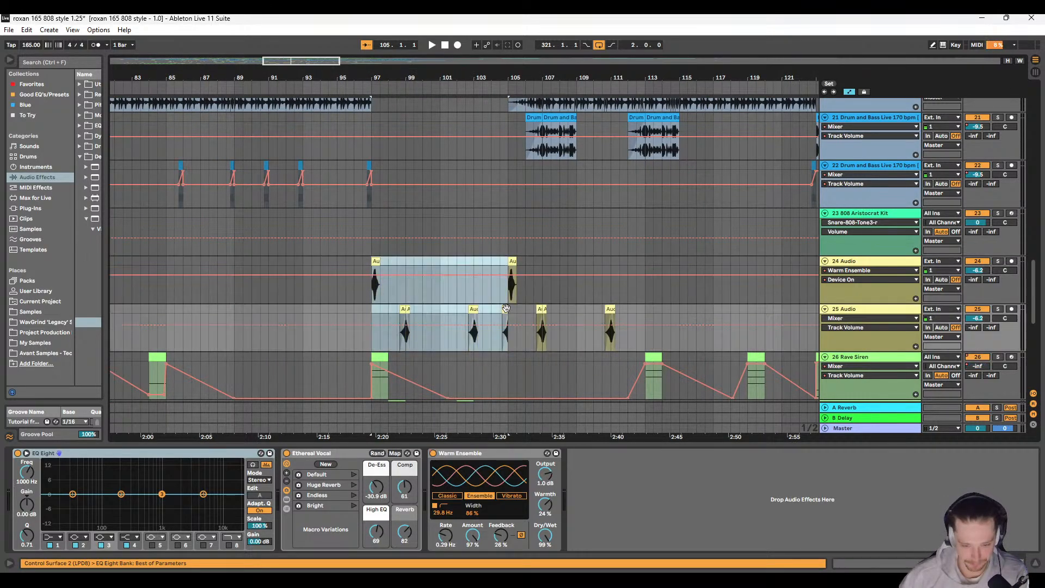
{"action": "scroll", "coordinate": [394, 291], "scroll_direction": "right", "scroll_amount": 5}
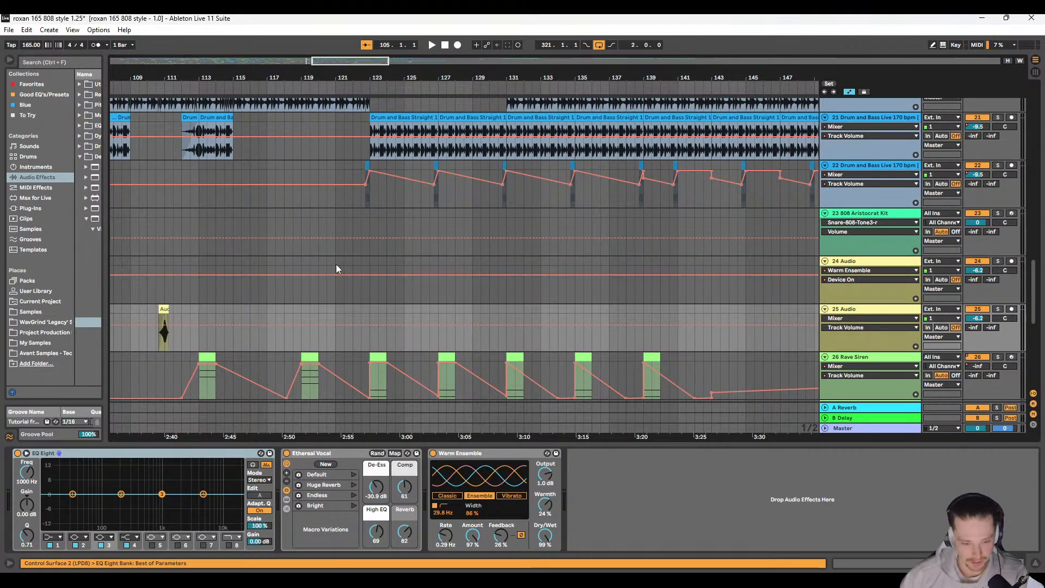
Step: Try pasting the copied audio section onto track 24 at 121.1.1
{"action": "left_click", "coordinate": [336, 260]}
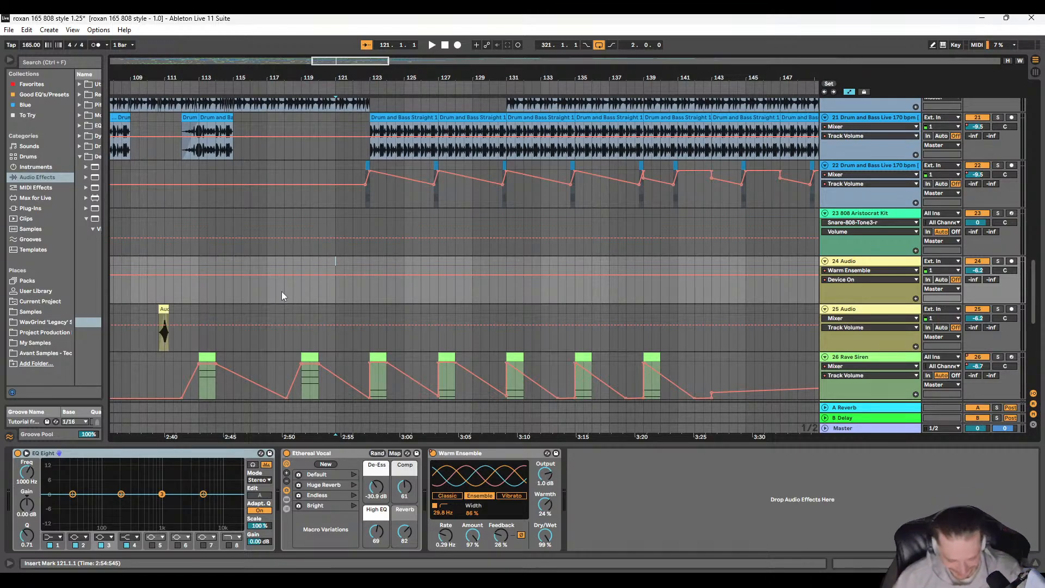
{"action": "scroll", "coordinate": [296, 267], "scroll_direction": "left", "scroll_amount": 9}
{"action": "scroll", "coordinate": [299, 266], "scroll_direction": "right", "scroll_amount": 10}
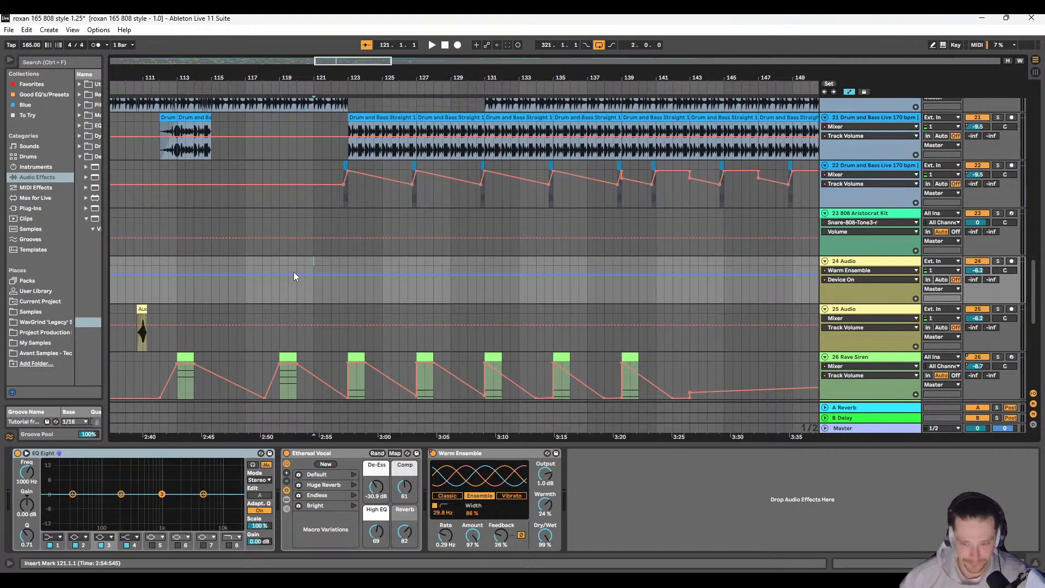
{"action": "key", "text": "ctrl+v"}
{"action": "scroll", "coordinate": [328, 269], "scroll_direction": "up", "scroll_amount": 5}
{"action": "scroll", "coordinate": [328, 269], "scroll_direction": "down", "scroll_amount": 6}
{"action": "key", "text": "ctrl+z"}
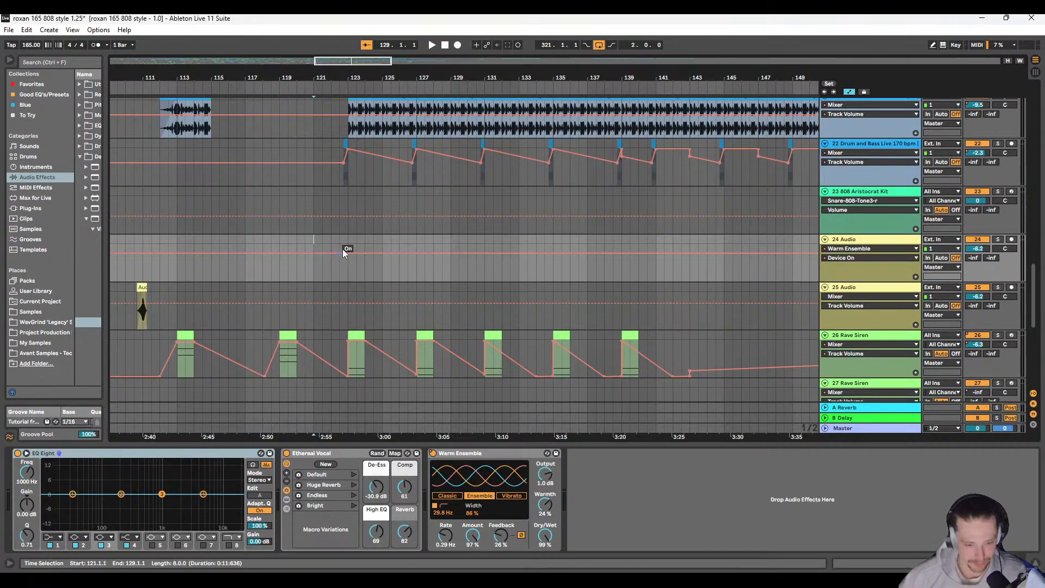
Step: Paste the copied audio section starting at 123.1.1 on track 24 and set the insert marker to 121.1.1
{"action": "left_click", "coordinate": [348, 243]}
{"action": "key", "text": "ctrl+v"}
{"action": "scroll", "coordinate": [325, 269], "scroll_direction": "up", "scroll_amount": 5}
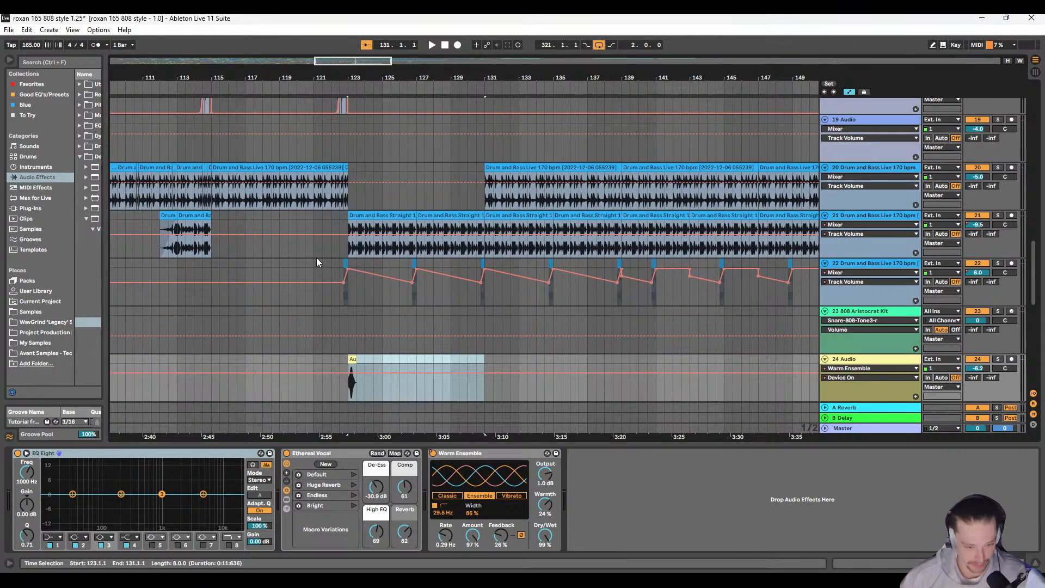
{"action": "left_click", "coordinate": [314, 262]}
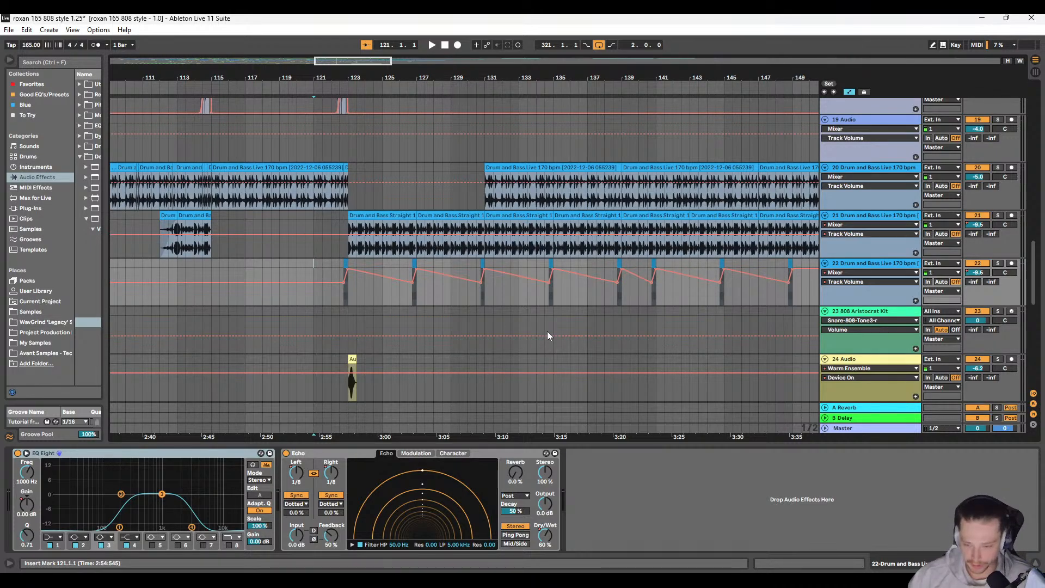
Step: Play the arrangement from 123.1.1 to hear the pasted stabs on tracks 24 and 25
{"action": "left_click", "coordinate": [351, 315]}
{"action": "scroll", "coordinate": [350, 313], "scroll_direction": "down", "scroll_amount": 1}
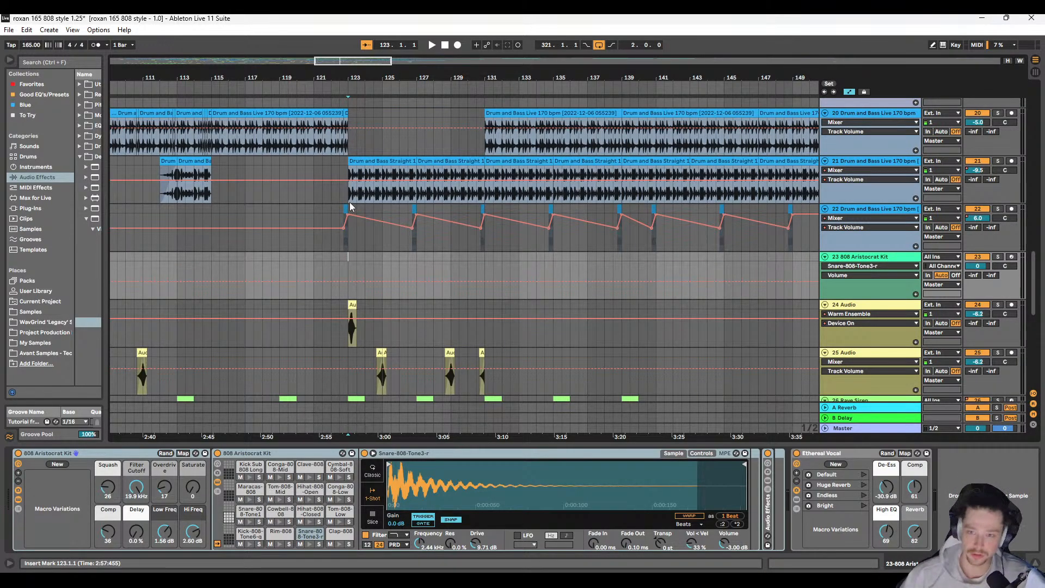
{"action": "key", "text": "space"}
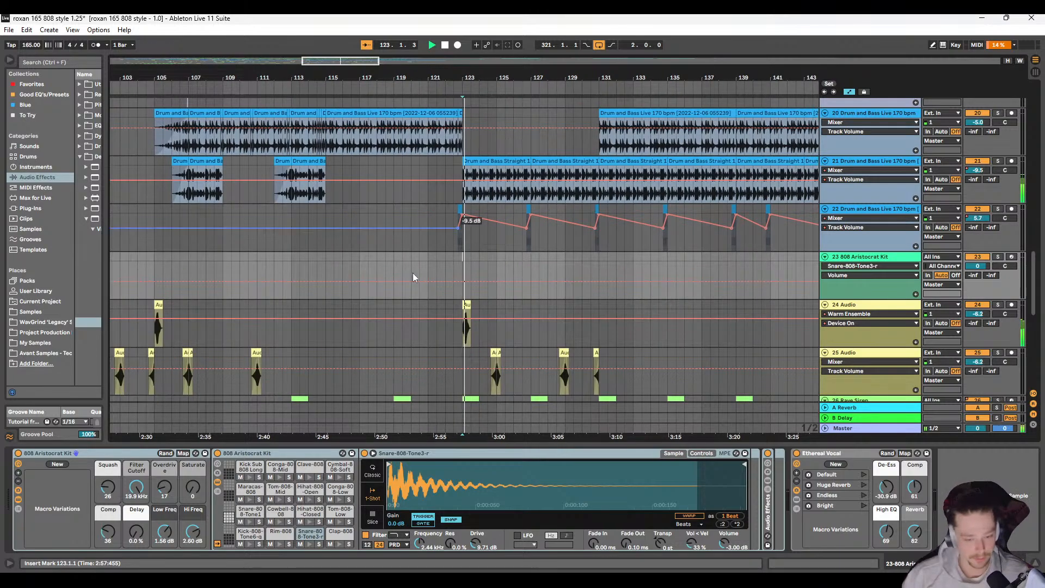
{"action": "scroll", "coordinate": [408, 280], "scroll_direction": "right", "scroll_amount": 2}
{"action": "scroll", "coordinate": [339, 239], "scroll_direction": "down", "scroll_amount": 3}
{"action": "scroll", "coordinate": [359, 259], "scroll_direction": "up", "scroll_amount": 2}
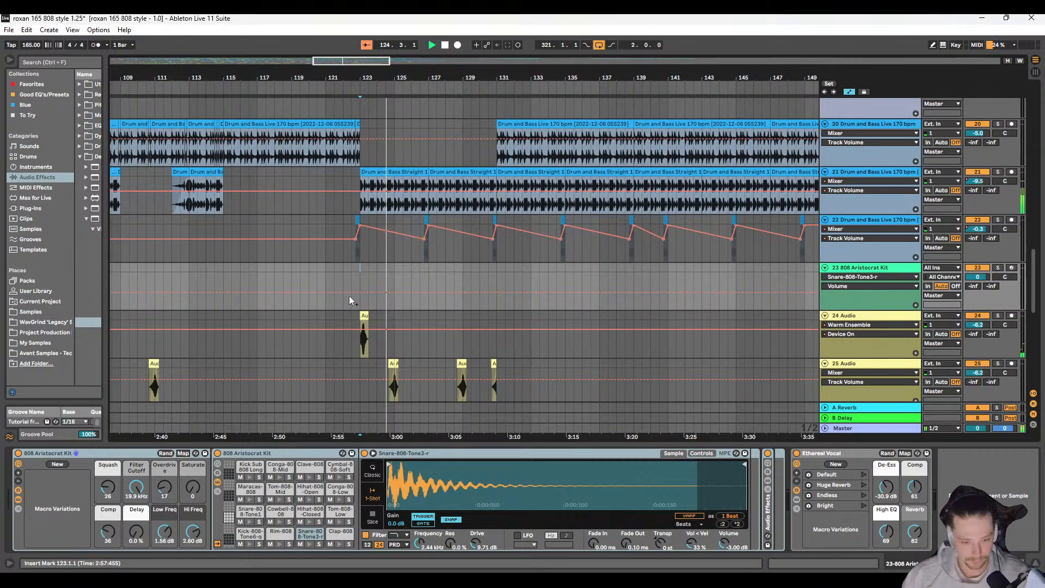
Step: Restart playback from 122.1.1 and check the stabs on tracks 24 and 25 against the Rave Siren clips
{"action": "left_click", "coordinate": [340, 269]}
{"action": "key", "text": "space"}
{"action": "key", "text": "space"}
{"action": "scroll", "coordinate": [383, 281], "scroll_direction": "right", "scroll_amount": 3}
{"action": "scroll", "coordinate": [311, 280], "scroll_direction": "up", "scroll_amount": 4}
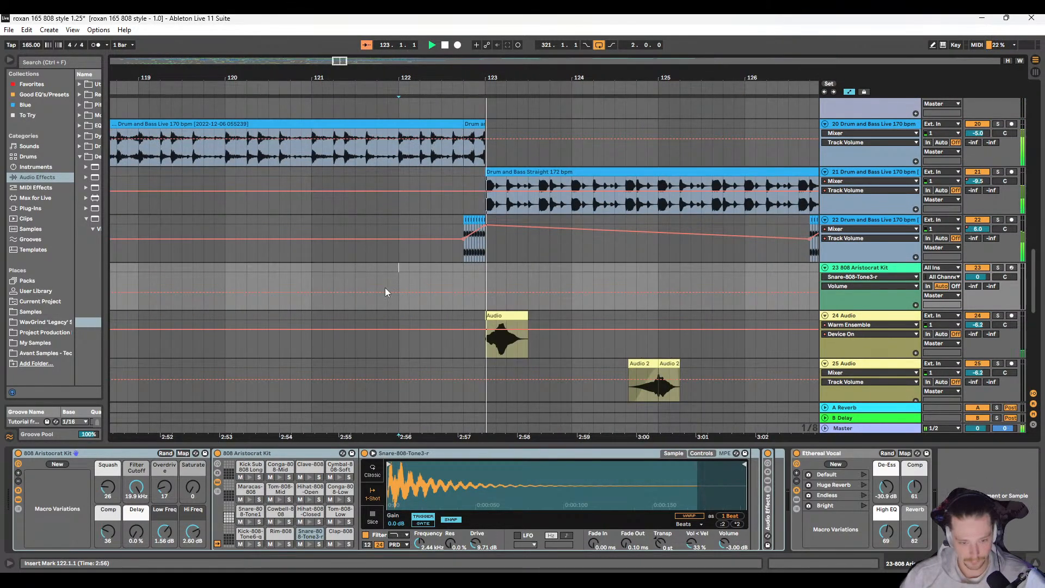
{"action": "scroll", "coordinate": [370, 289], "scroll_direction": "right", "scroll_amount": 3}
{"action": "scroll", "coordinate": [330, 280], "scroll_direction": "down", "scroll_amount": 3}
{"action": "scroll", "coordinate": [330, 263], "scroll_direction": "right", "scroll_amount": 2}
{"action": "scroll", "coordinate": [325, 256], "scroll_direction": "up", "scroll_amount": 1}
{"action": "scroll", "coordinate": [326, 261], "scroll_direction": "up", "scroll_amount": 2}
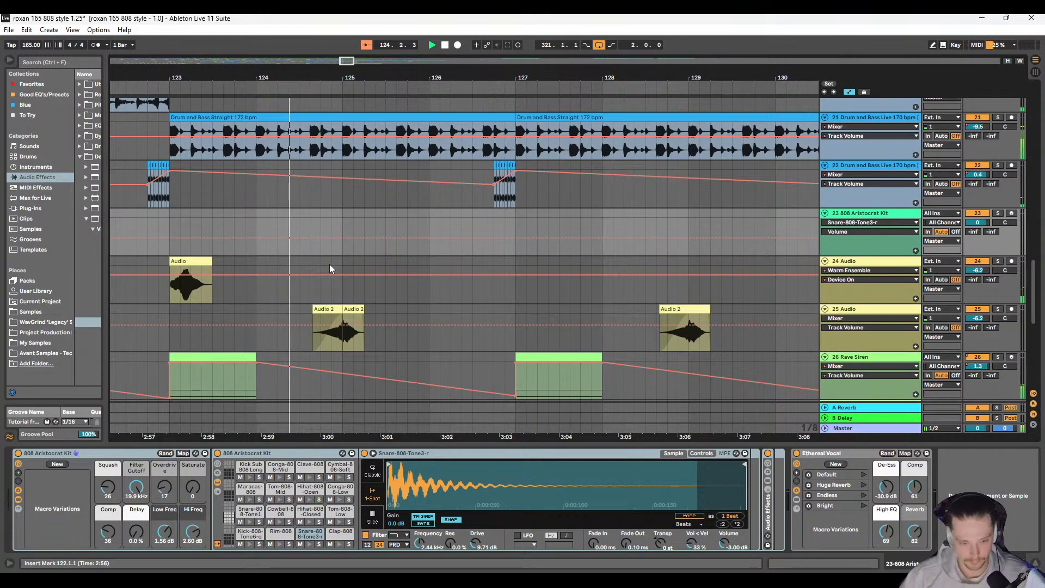
{"action": "scroll", "coordinate": [327, 267], "scroll_direction": "down", "scroll_amount": 4}
{"action": "scroll", "coordinate": [327, 277], "scroll_direction": "up", "scroll_amount": 1}
{"action": "scroll", "coordinate": [338, 340], "scroll_direction": "up", "scroll_amount": 2}
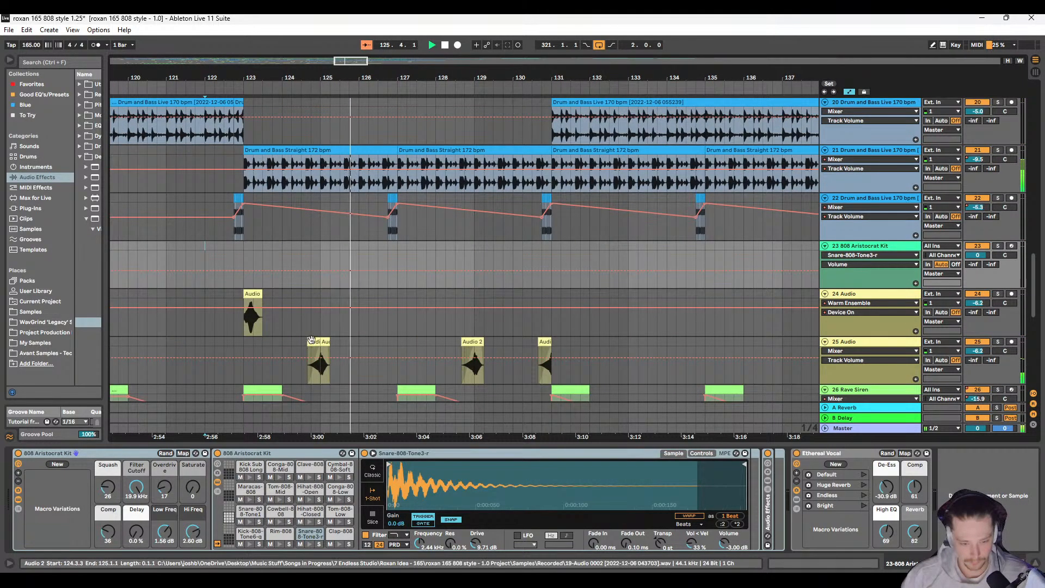
Step: Copy the track 25 stab section from 124.3.1 to 125.3.1 and paste it at 126.3.1 on the same track
{"action": "left_click", "coordinate": [324, 348]}
{"action": "key", "text": "space"}
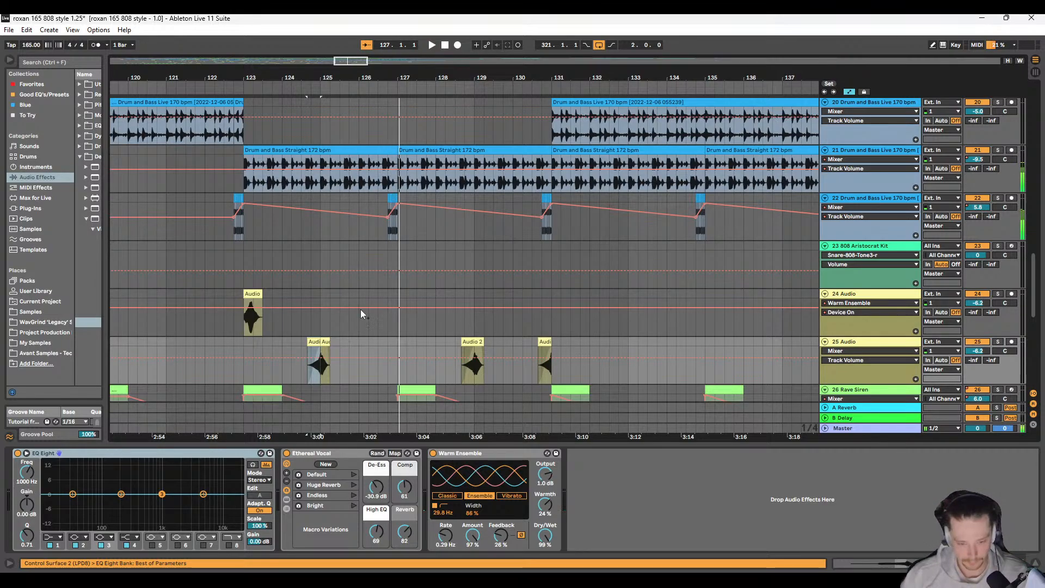
{"action": "scroll", "coordinate": [301, 341], "scroll_direction": "up", "scroll_amount": 2}
{"action": "left_click_drag", "start_coordinate": [301, 341], "coordinate": [385, 342]}
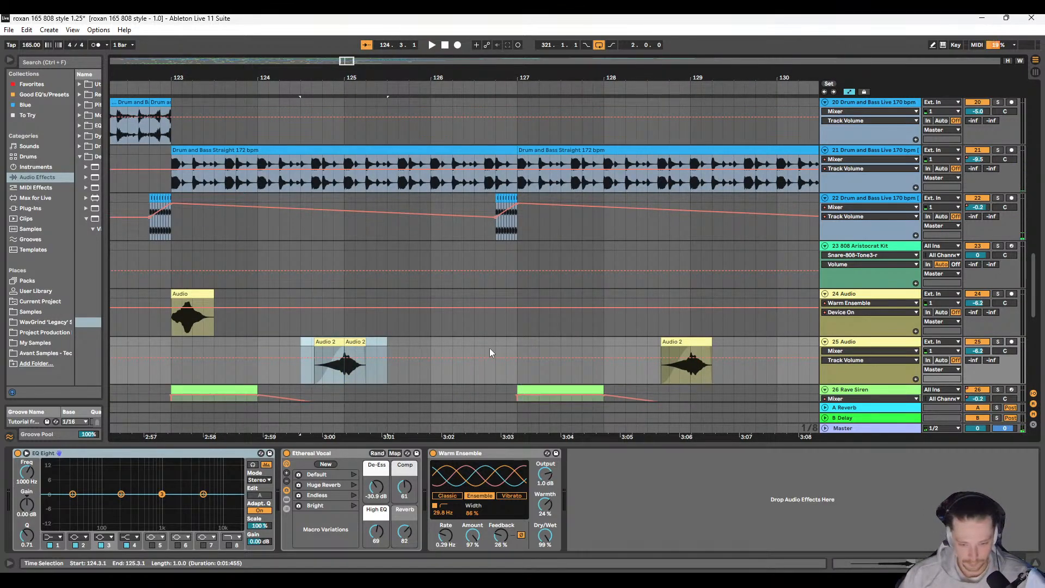
{"action": "key", "text": "space"}
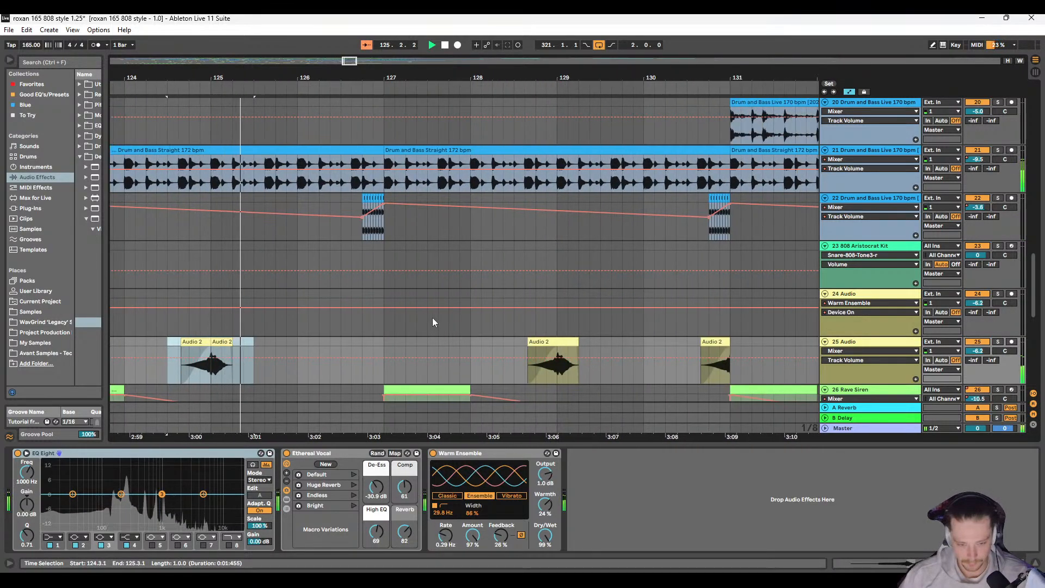
{"action": "left_click", "coordinate": [353, 341]}
{"action": "key", "text": "ctrl+v"}
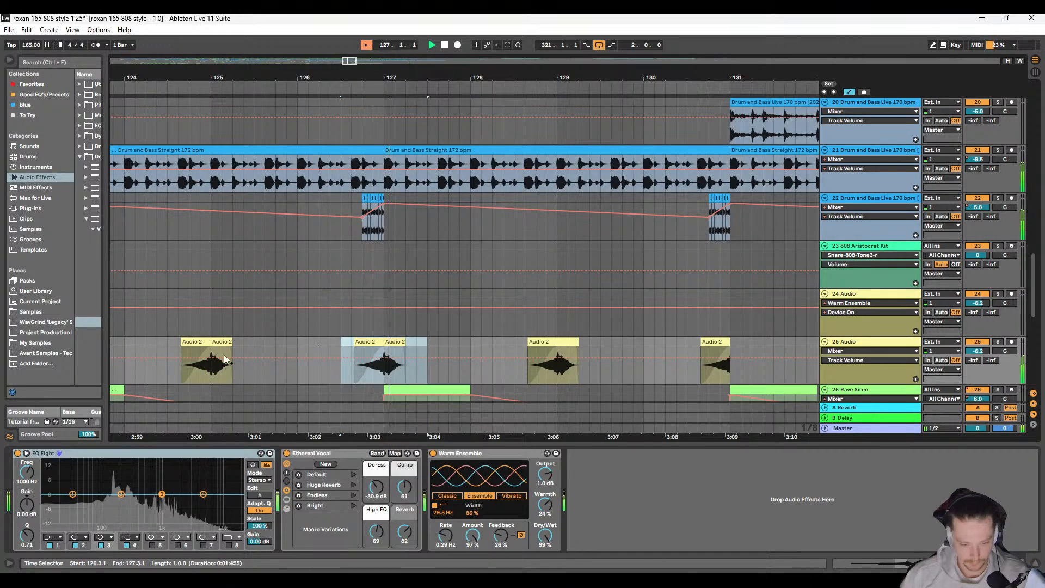
Step: Delete the track 25 stabs between 124.3.3 and 126.1.1 and around bar 129
{"action": "left_click", "coordinate": [195, 341]}
{"action": "left_click", "coordinate": [293, 343], "text": "shift"}
{"action": "key", "text": "Delete"}
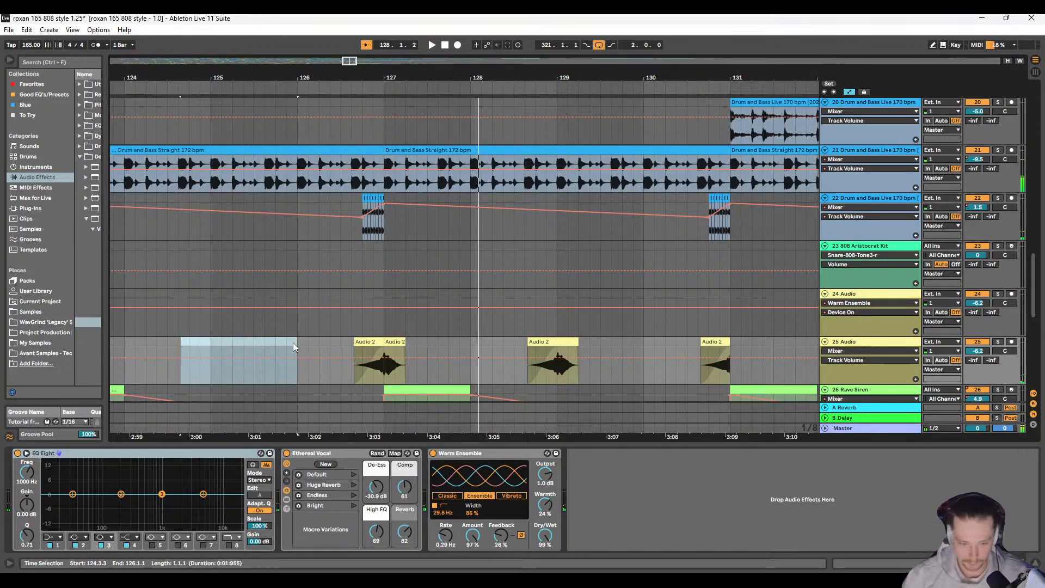
{"action": "key", "text": "space"}
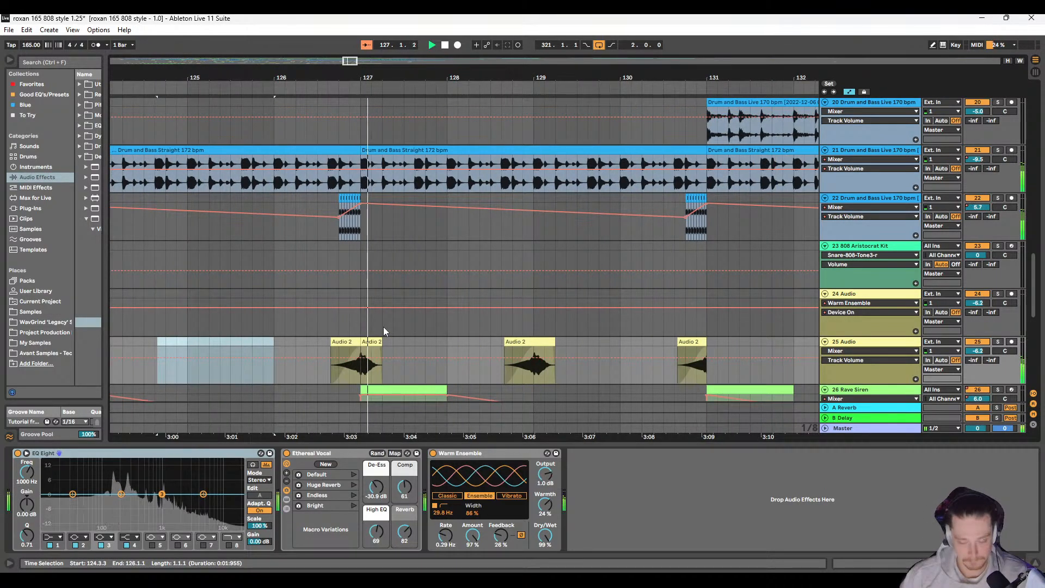
{"action": "left_click_drag", "start_coordinate": [437, 339], "coordinate": [537, 342]}
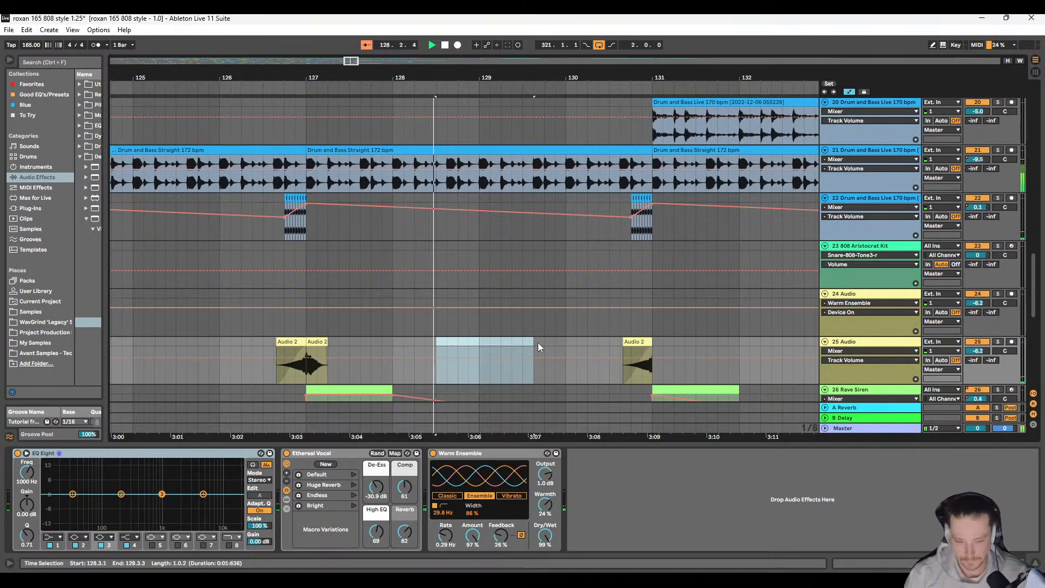
{"action": "scroll", "coordinate": [520, 356], "scroll_direction": "left", "scroll_amount": 2}
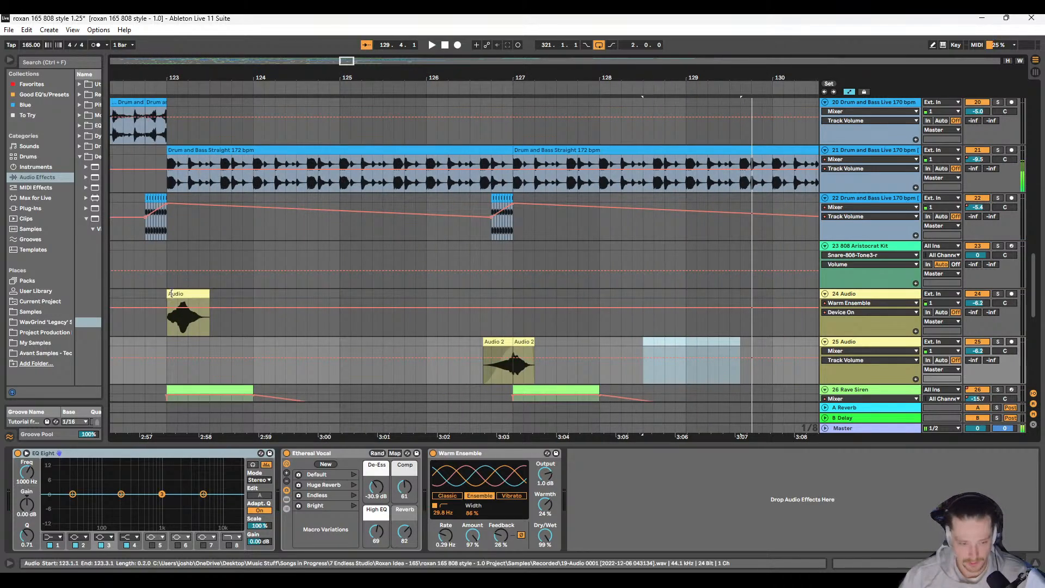
Step: Copy the track 24 audio clip at 123.1.1 and paste it at 129.1.1 on the same track
{"action": "left_click", "coordinate": [180, 294]}
{"action": "scroll", "coordinate": [436, 321], "scroll_direction": "right", "scroll_amount": 5}
{"action": "key", "text": "space"}
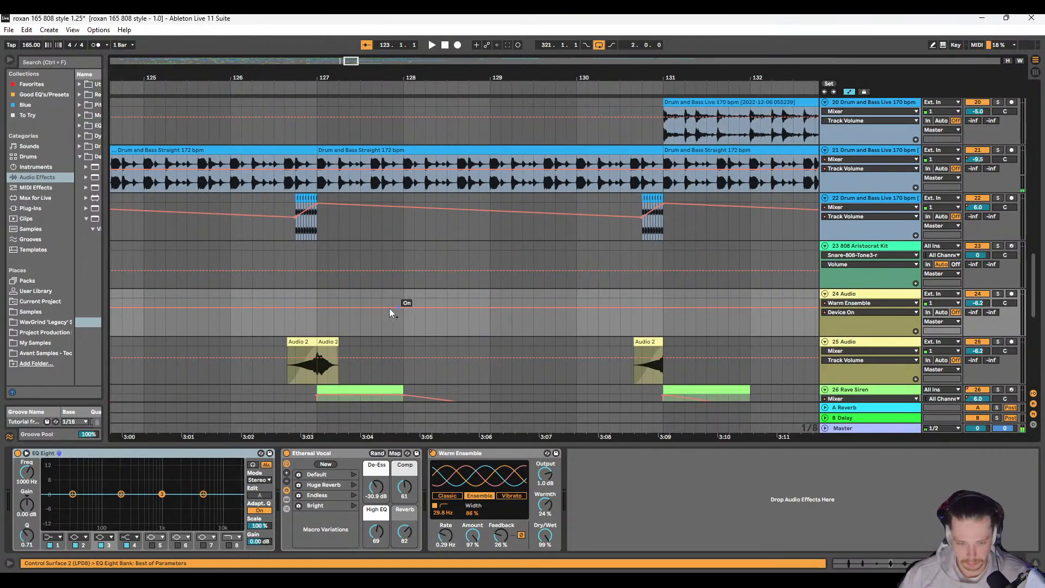
{"action": "left_click", "coordinate": [488, 294]}
{"action": "key", "text": "ctrl+v"}
Step: Play from 127.1.3 to review the rearranged stabs and the following section, and set the insert marker at bar 133 on track 24
{"action": "left_click", "coordinate": [330, 295]}
{"action": "key", "text": "space"}
{"action": "scroll", "coordinate": [403, 306], "scroll_direction": "right", "scroll_amount": 4}
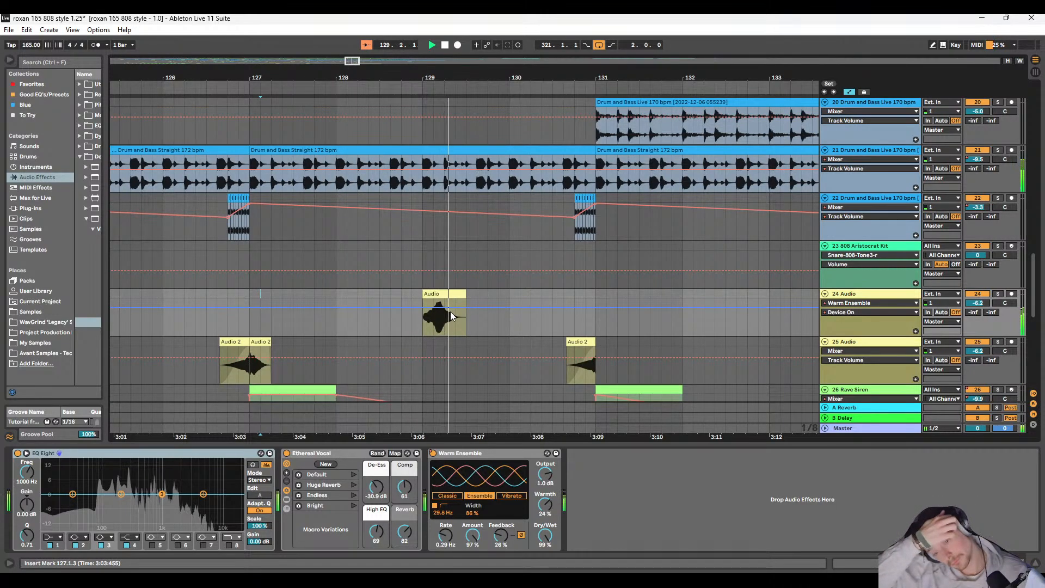
{"action": "scroll", "coordinate": [459, 340], "scroll_direction": "right", "scroll_amount": 5}
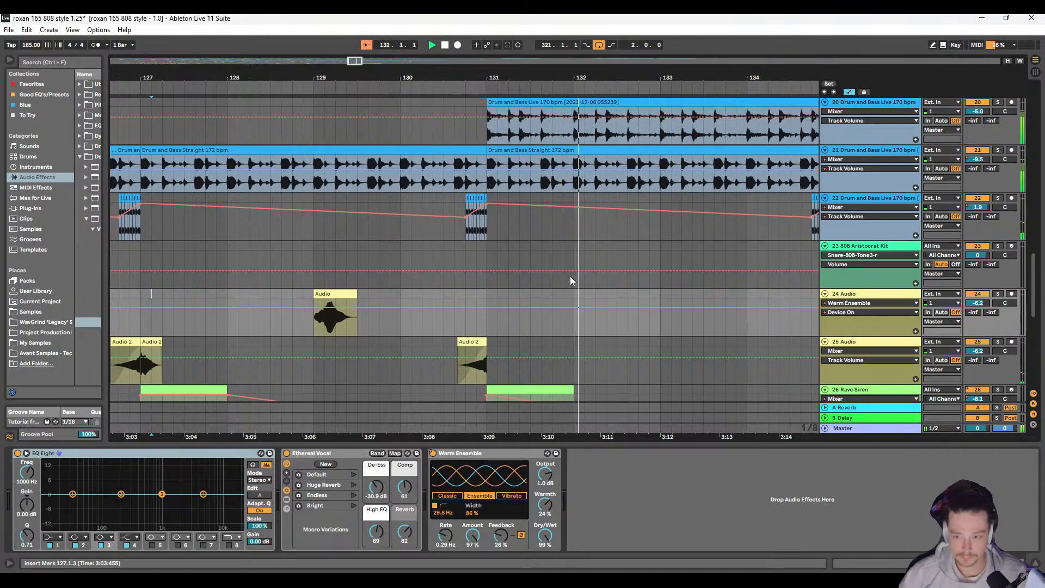
{"action": "scroll", "coordinate": [574, 280], "scroll_direction": "right", "scroll_amount": 8}
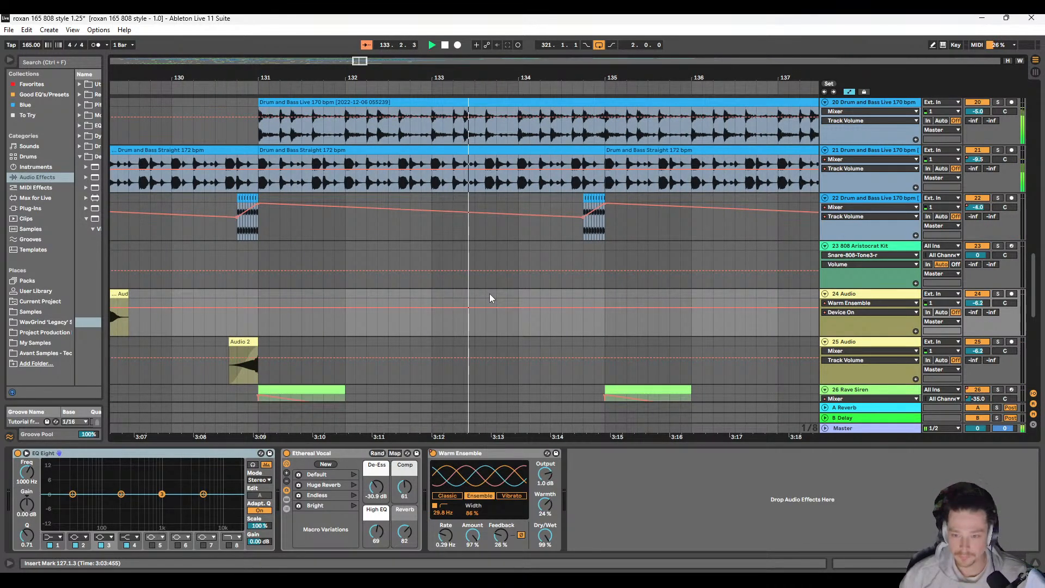
{"action": "scroll", "coordinate": [489, 293], "scroll_direction": "down", "scroll_amount": 3}
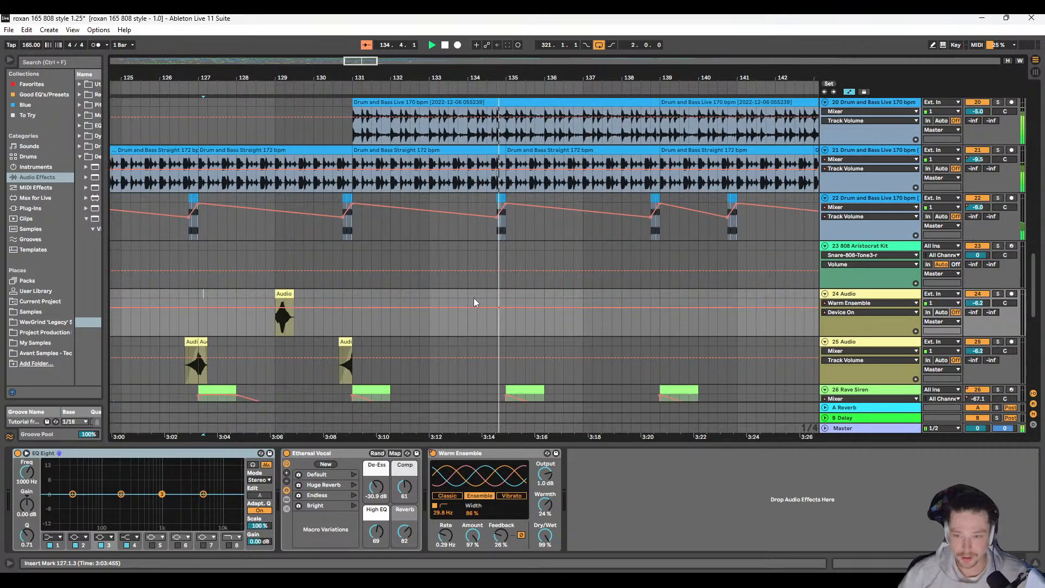
{"action": "scroll", "coordinate": [474, 299], "scroll_direction": "right", "scroll_amount": 2}
{"action": "scroll", "coordinate": [427, 303], "scroll_direction": "down", "scroll_amount": 4}
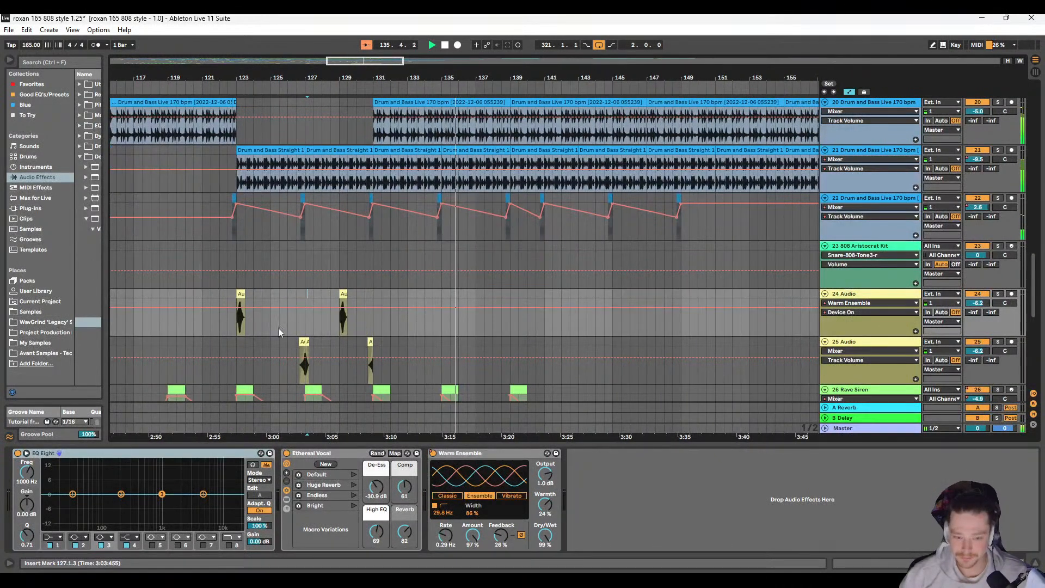
{"action": "left_click", "coordinate": [407, 291]}
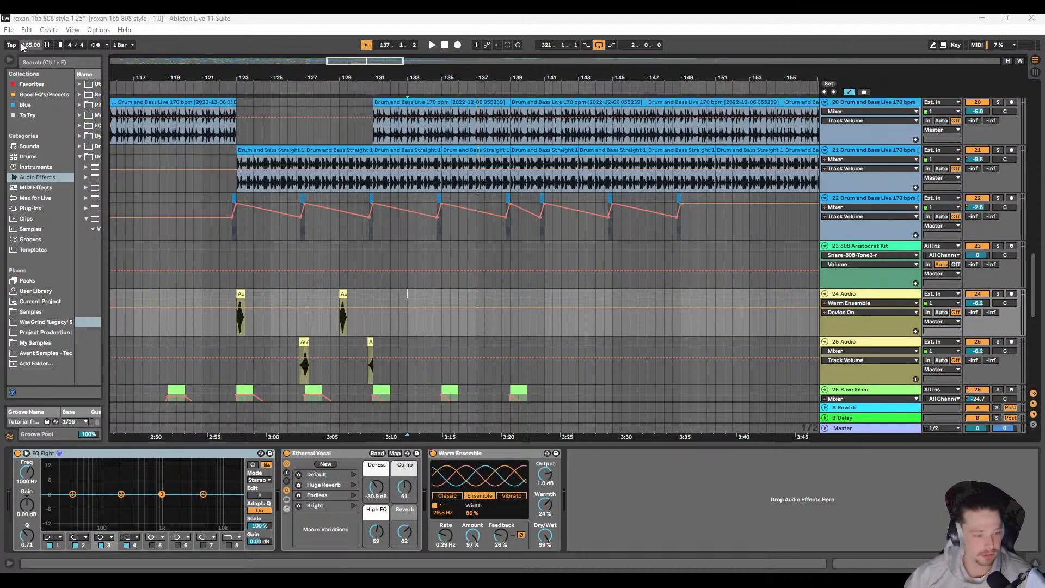
{"action": "left_click", "coordinate": [9, 29]}
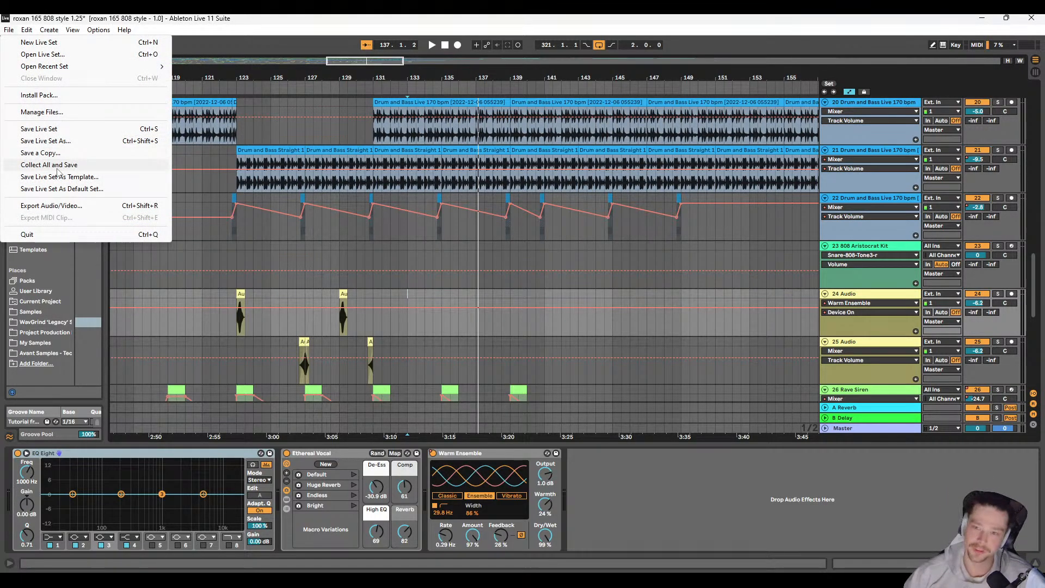
{"action": "left_click", "coordinate": [566, 26]}
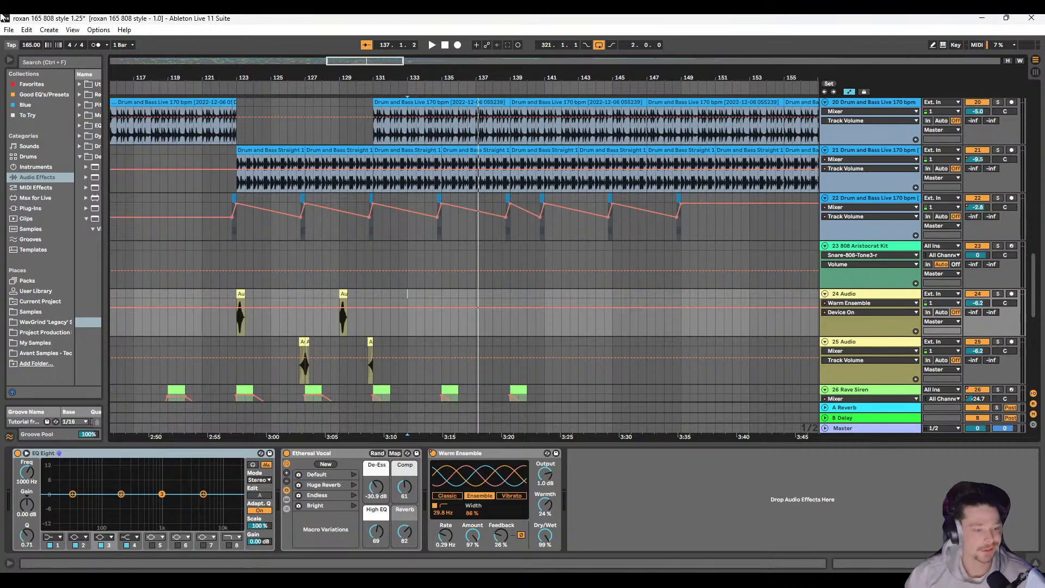
{"action": "left_click", "coordinate": [9, 29]}
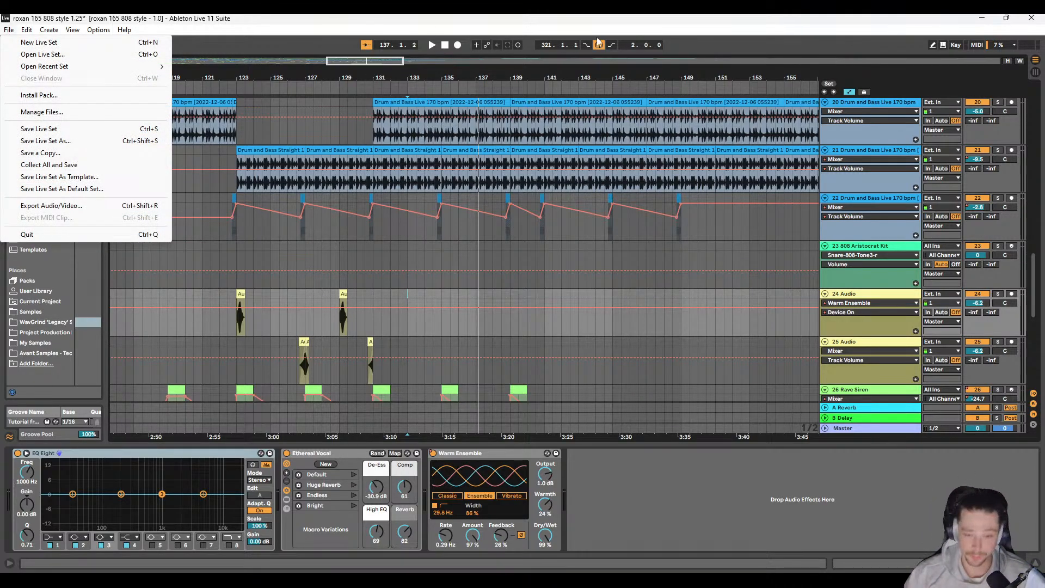
{"action": "left_click", "coordinate": [574, 22]}
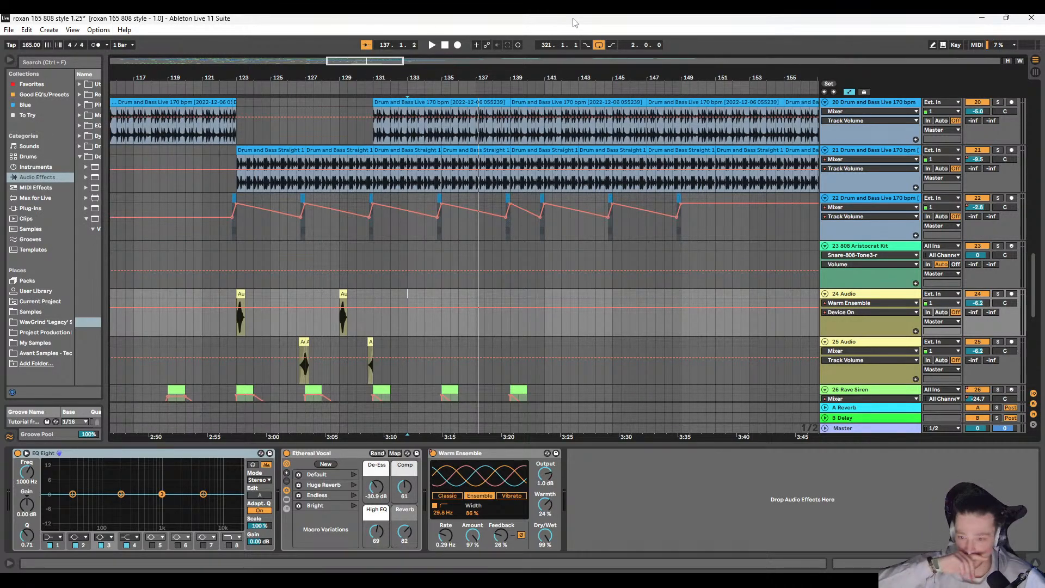
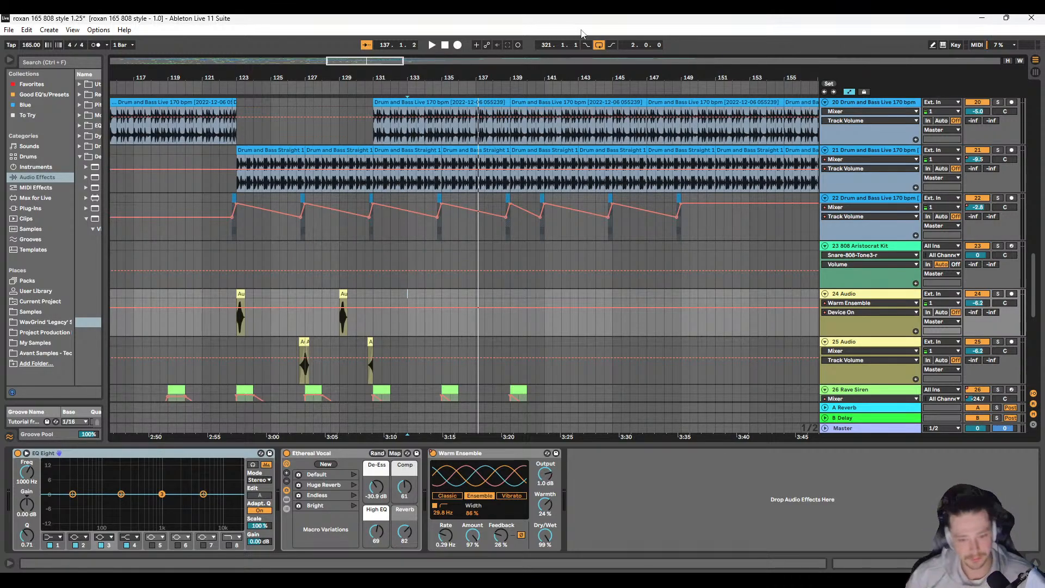
Step: Play from 129.1.1 to review the track 24 and 25 stabs around bars 127 to 131
{"action": "left_click", "coordinate": [339, 248]}
{"action": "key", "text": "space"}
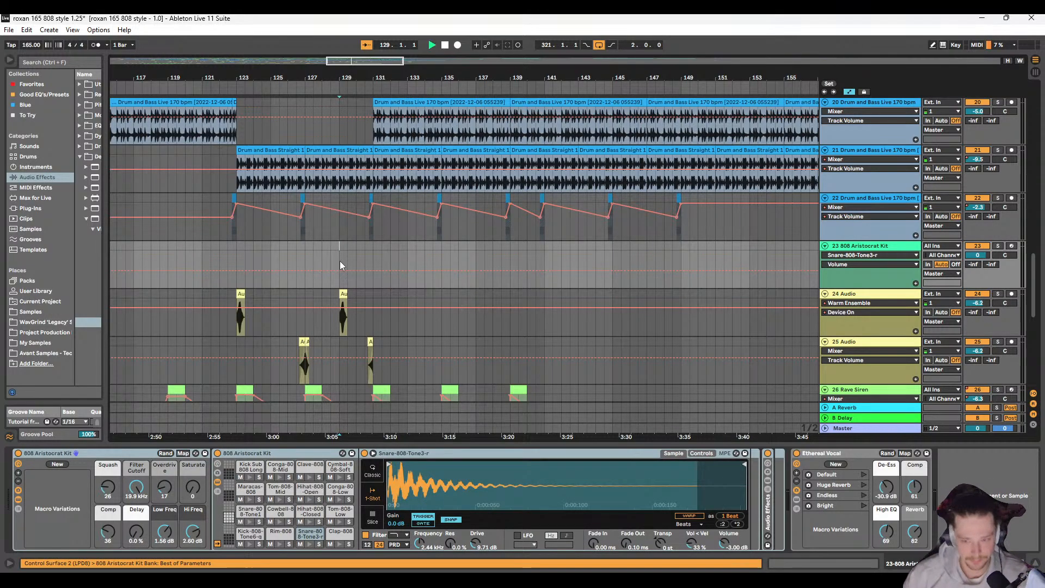
{"action": "scroll", "coordinate": [343, 263], "scroll_direction": "left", "scroll_amount": 2}
{"action": "scroll", "coordinate": [368, 271], "scroll_direction": "right", "scroll_amount": 2}
{"action": "scroll", "coordinate": [349, 321], "scroll_direction": "up", "scroll_amount": 2}
{"action": "scroll", "coordinate": [353, 322], "scroll_direction": "left", "scroll_amount": 1}
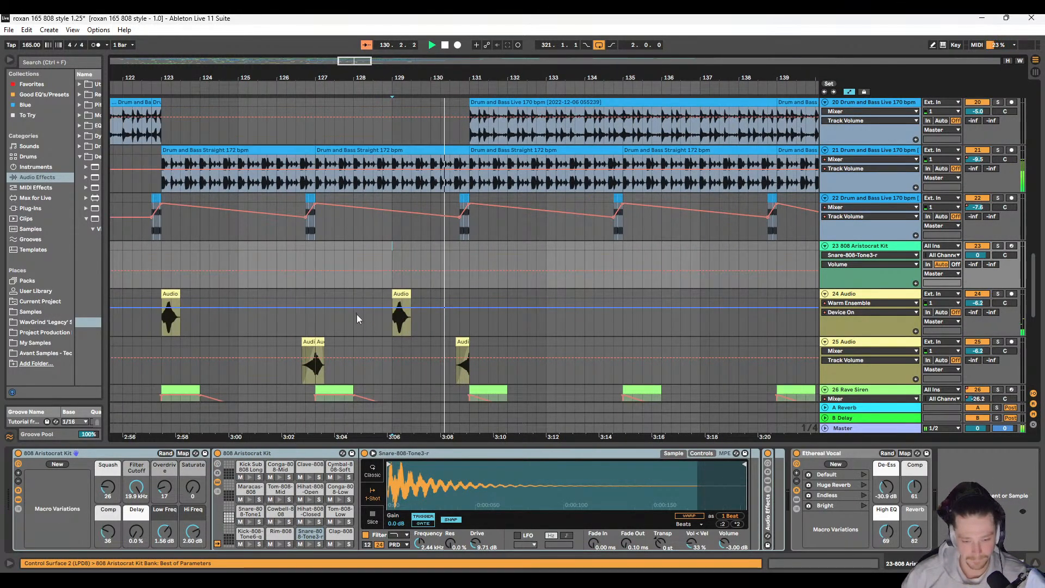
{"action": "scroll", "coordinate": [357, 319], "scroll_direction": "left", "scroll_amount": 1}
Step: Copy the pair of track 25 stab clips around bar 127 and paste it at 130.3.3 on the same track
{"action": "left_click", "coordinate": [376, 340]}
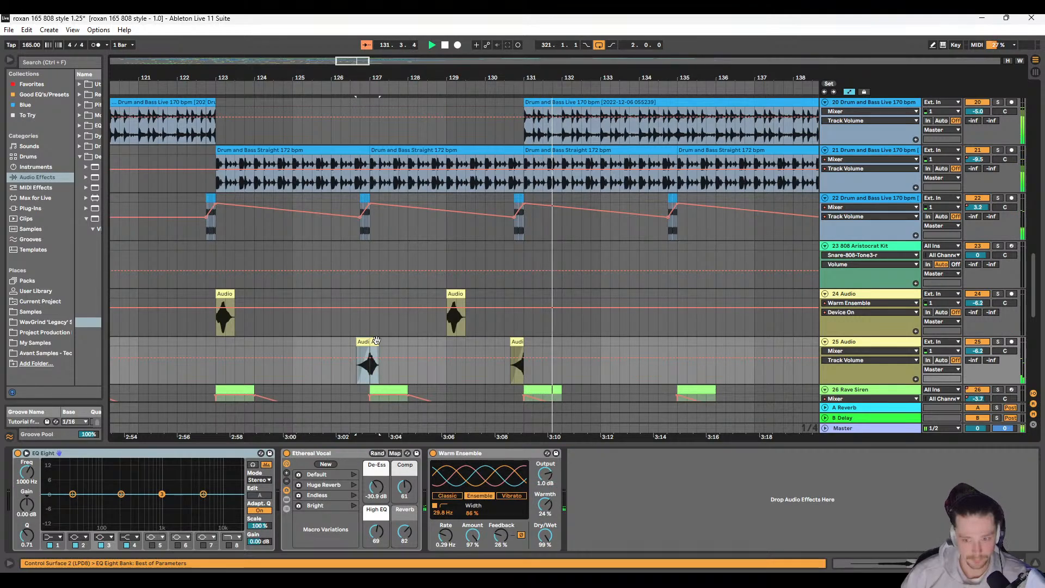
{"action": "scroll", "coordinate": [456, 340], "scroll_direction": "right", "scroll_amount": 3}
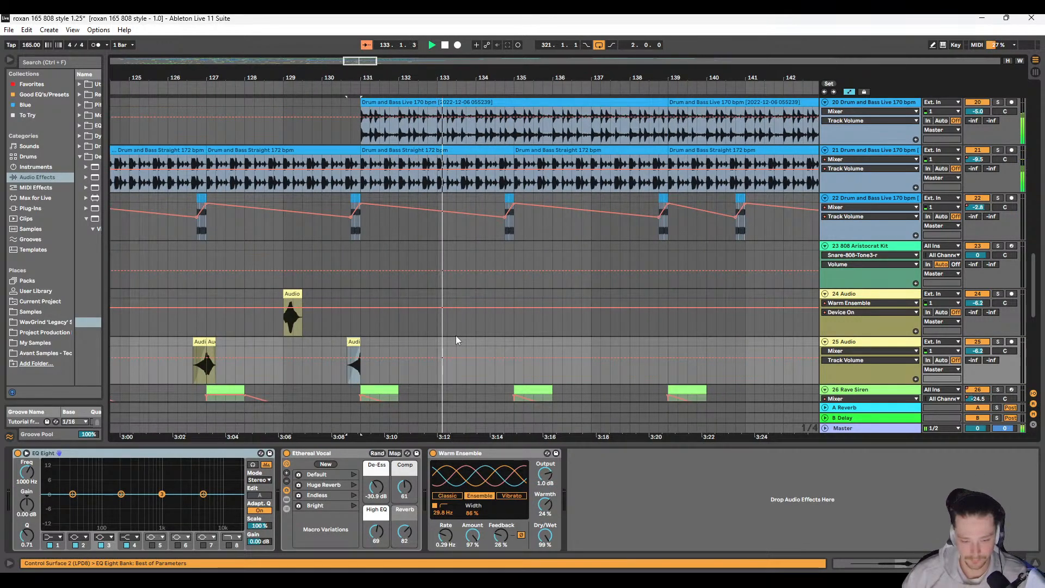
{"action": "scroll", "coordinate": [435, 338], "scroll_direction": "down", "scroll_amount": 5}
{"action": "scroll", "coordinate": [403, 334], "scroll_direction": "up", "scroll_amount": 3}
{"action": "scroll", "coordinate": [383, 323], "scroll_direction": "down", "scroll_amount": 3}
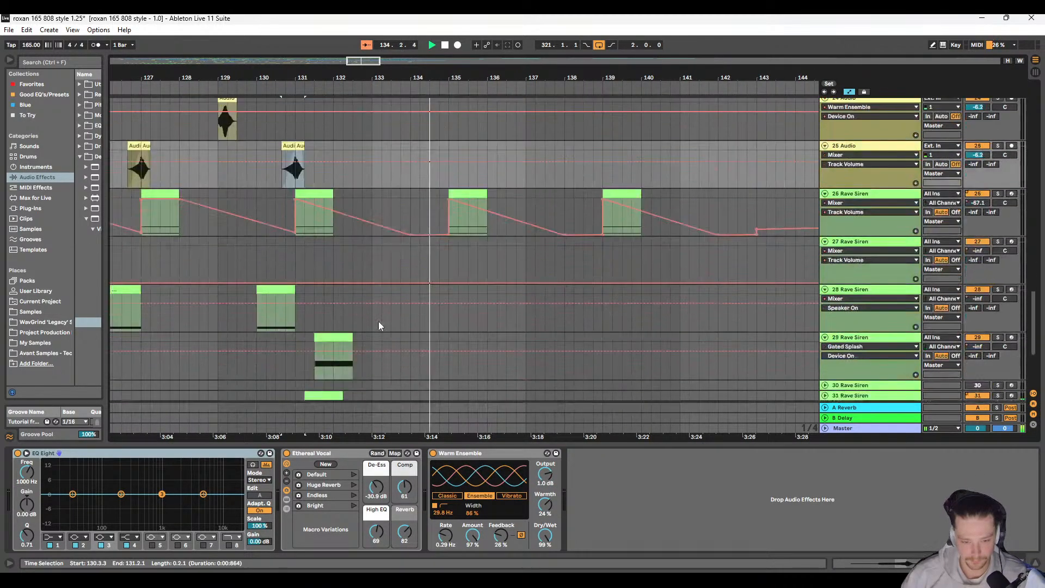
Step: Stop playback, copy the Feedback Riser section from 73.1.1 to 81.1.1 on track 14, and paste it at 113.1.1
{"action": "scroll", "coordinate": [380, 325], "scroll_direction": "up", "scroll_amount": 8}
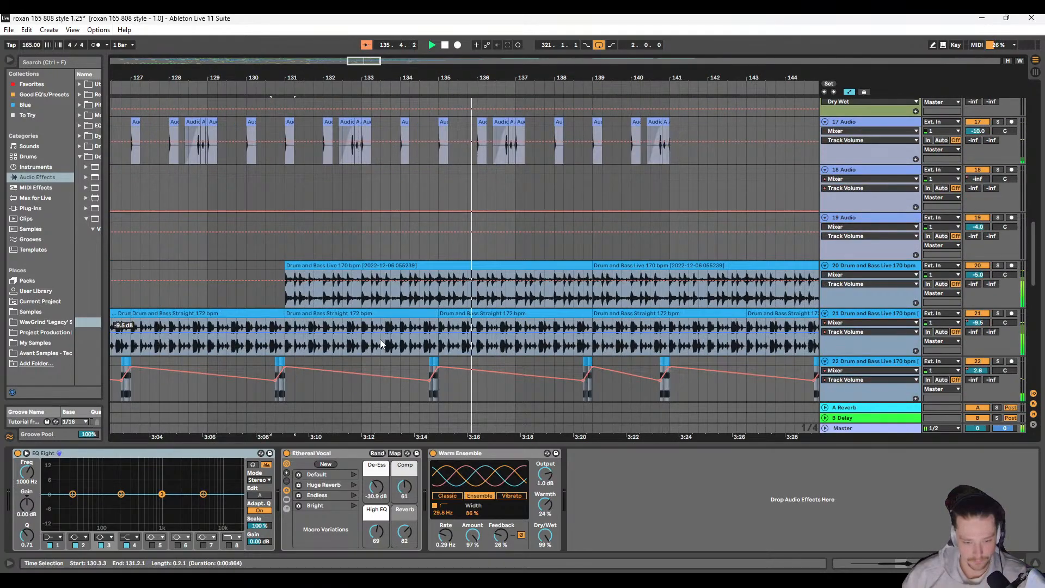
{"action": "scroll", "coordinate": [385, 338], "scroll_direction": "up", "scroll_amount": 4}
{"action": "scroll", "coordinate": [381, 329], "scroll_direction": "down", "scroll_amount": 8}
{"action": "scroll", "coordinate": [326, 286], "scroll_direction": "left", "scroll_amount": 2}
{"action": "key", "text": "space"}
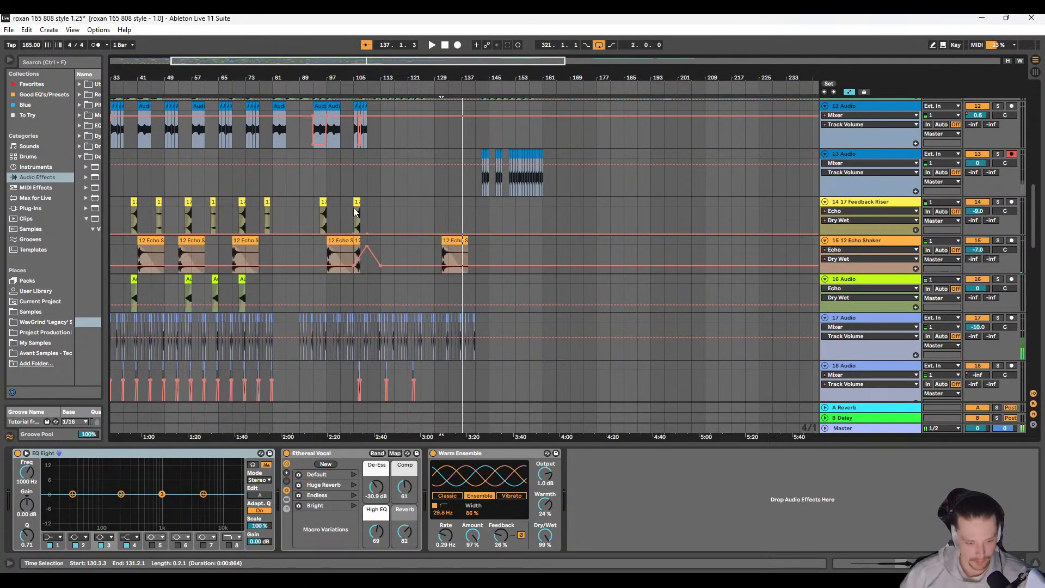
{"action": "left_click", "coordinate": [268, 213]}
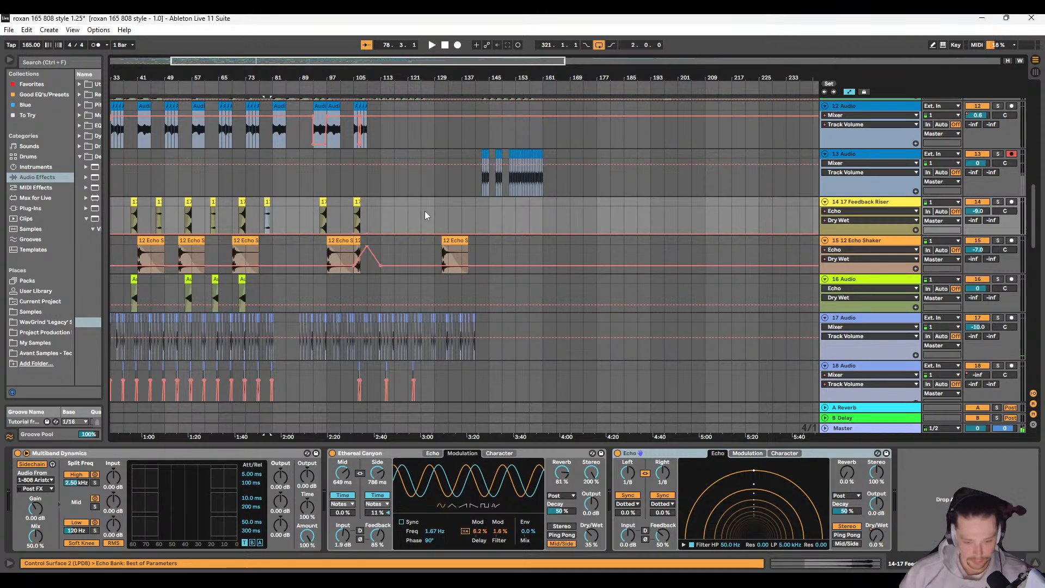
{"action": "left_click_drag", "start_coordinate": [249, 202], "coordinate": [271, 198]}
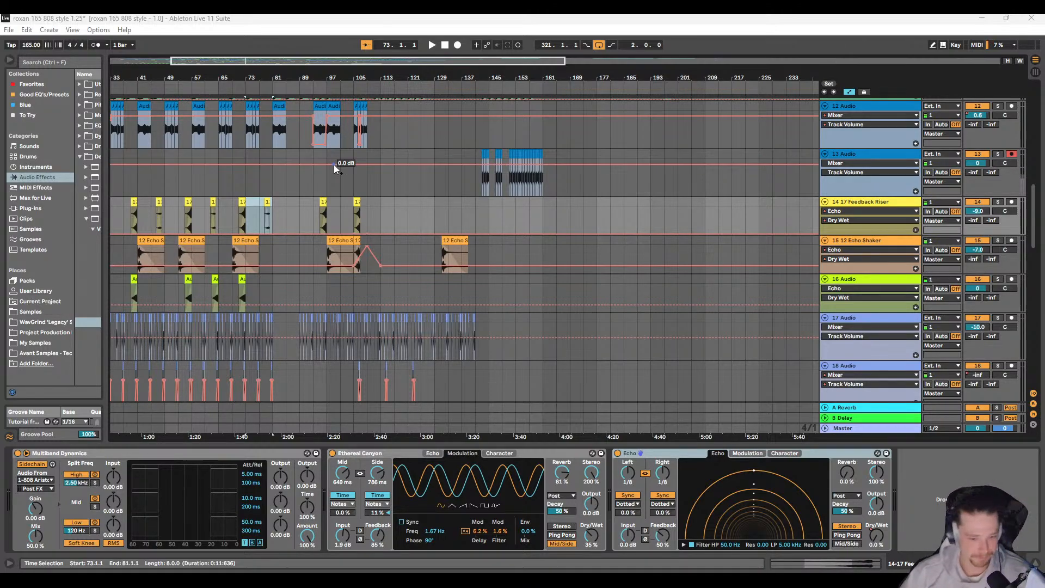
{"action": "left_click", "coordinate": [257, 210]}
{"action": "left_click_drag", "start_coordinate": [246, 200], "coordinate": [270, 200]}
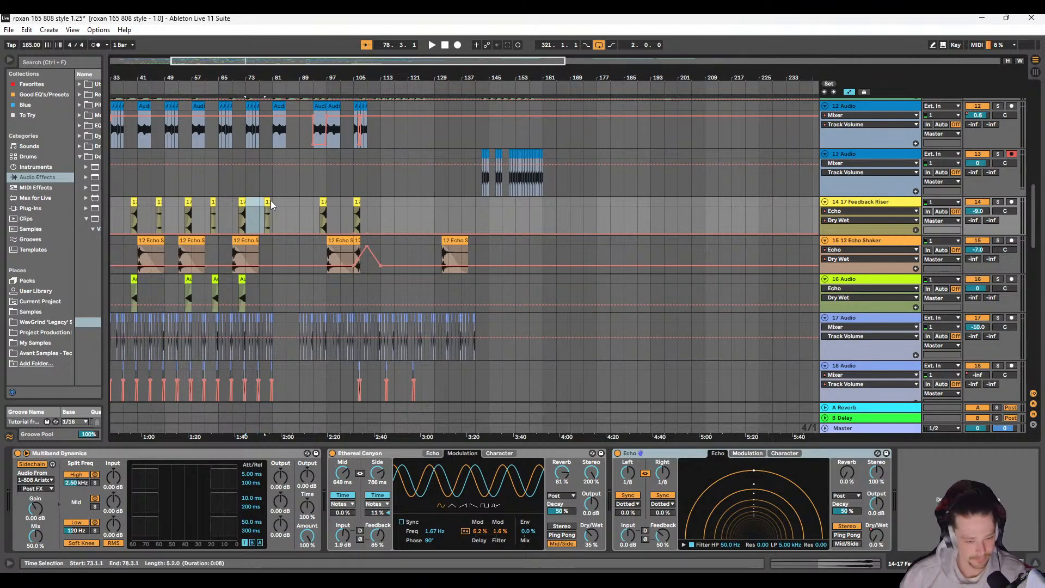
{"action": "key", "text": "ctrl+c"}
{"action": "left_click", "coordinate": [381, 204]}
{"action": "key", "text": "ctrl+v"}
{"action": "left_click", "coordinate": [381, 206]}
Step: Play from 113.1.1 and examine the placement of the pasted Feedback Riser near bar 119
{"action": "key", "text": "space"}
{"action": "scroll", "coordinate": [409, 212], "scroll_direction": "down", "scroll_amount": 8}
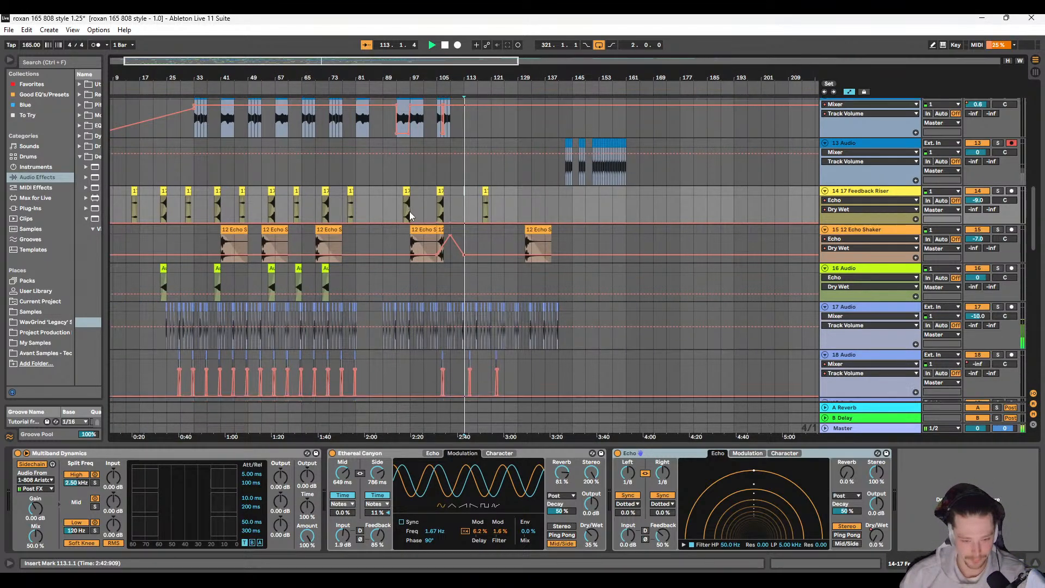
{"action": "scroll", "coordinate": [446, 199], "scroll_direction": "up", "scroll_amount": 6}
{"action": "scroll", "coordinate": [465, 190], "scroll_direction": "up", "scroll_amount": 3}
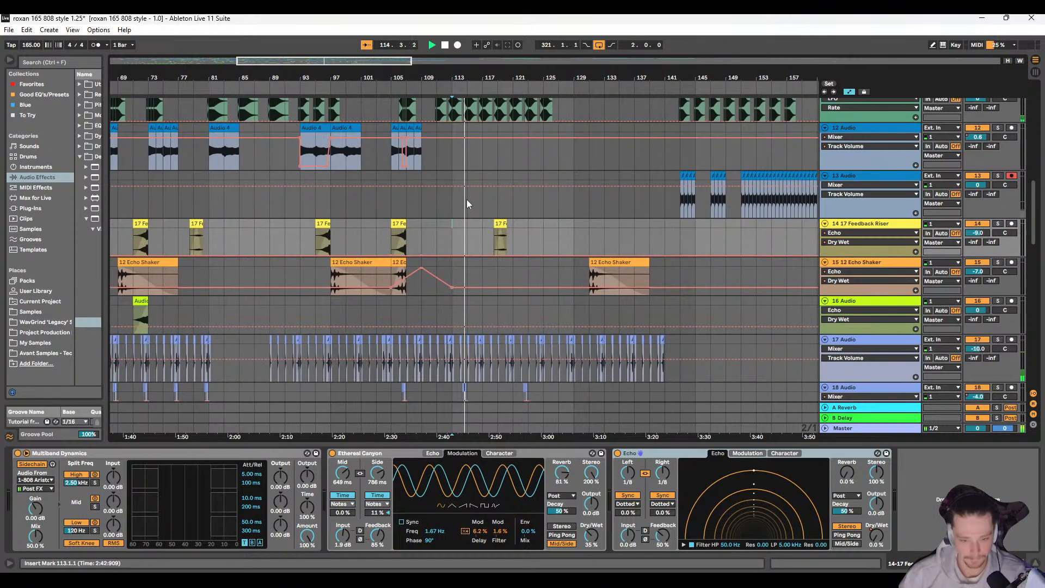
{"action": "scroll", "coordinate": [445, 210], "scroll_direction": "up", "scroll_amount": 5}
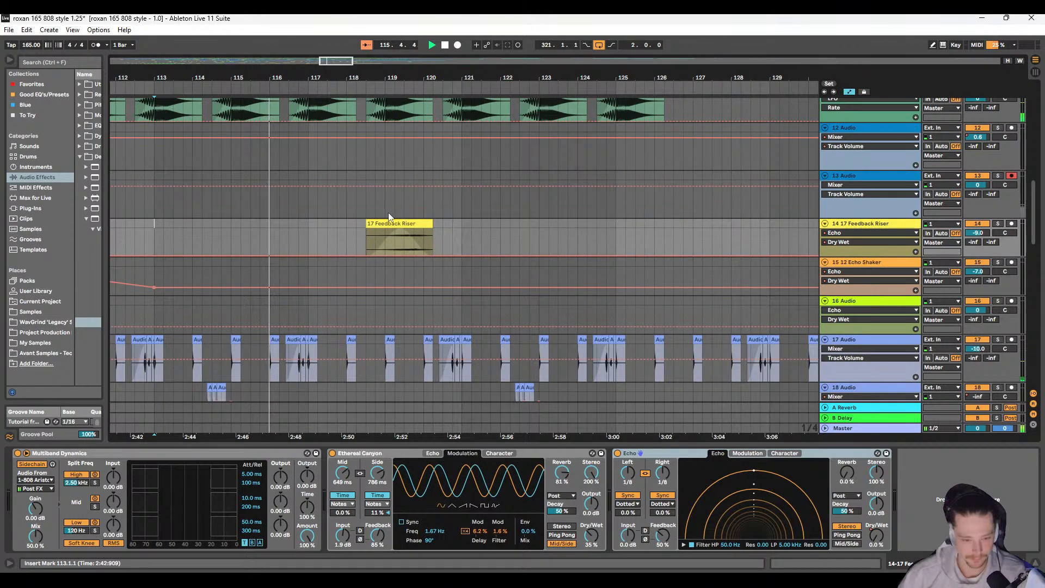
{"action": "scroll", "coordinate": [344, 215], "scroll_direction": "left", "scroll_amount": 1}
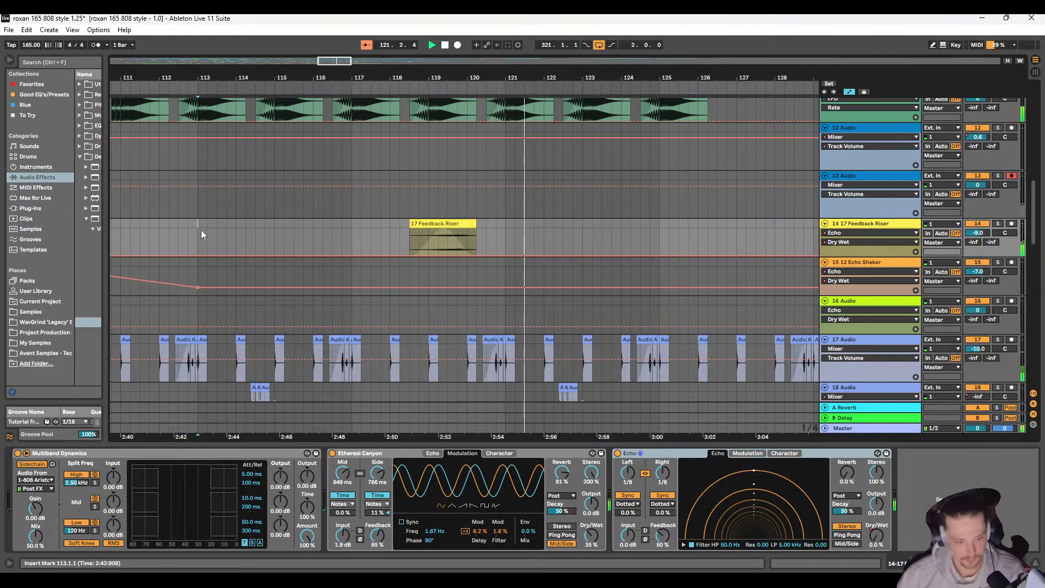
Step: Shift the pasted riser four bars earlier by copying 117.1.1 to 121.1.1 onto 113.1.1 and deleting the original riser near bar 119
{"action": "key", "text": "ctrl+z"}
{"action": "key", "text": "ctrl+v"}
{"action": "scroll", "coordinate": [198, 228], "scroll_direction": "down", "scroll_amount": 3}
{"action": "scroll", "coordinate": [234, 238], "scroll_direction": "left", "scroll_amount": 3}
{"action": "key", "text": "space"}
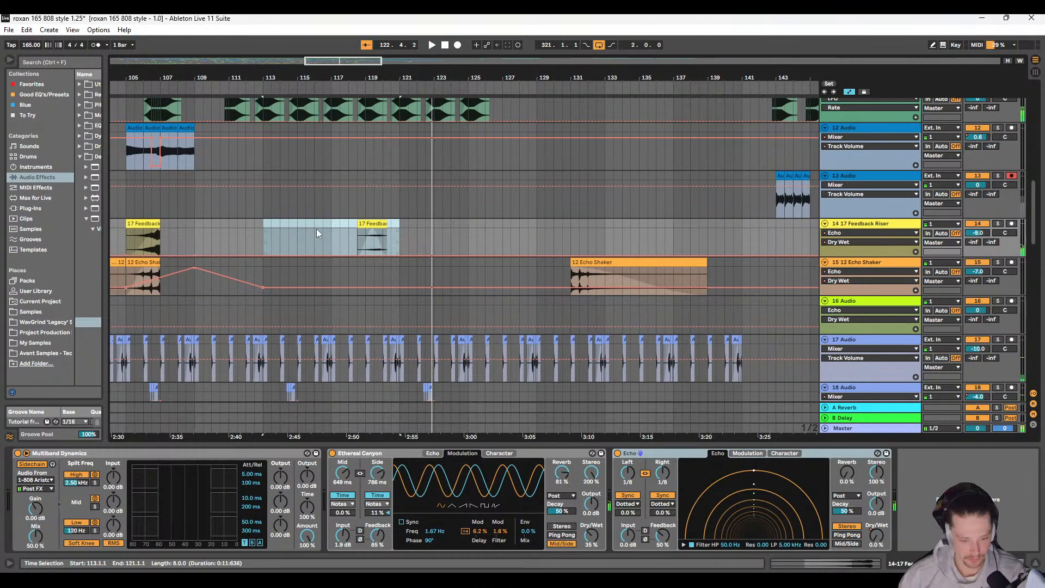
{"action": "left_click_drag", "start_coordinate": [332, 227], "coordinate": [399, 223]}
{"action": "left_click", "coordinate": [264, 223]}
{"action": "key", "text": "ctrl+v"}
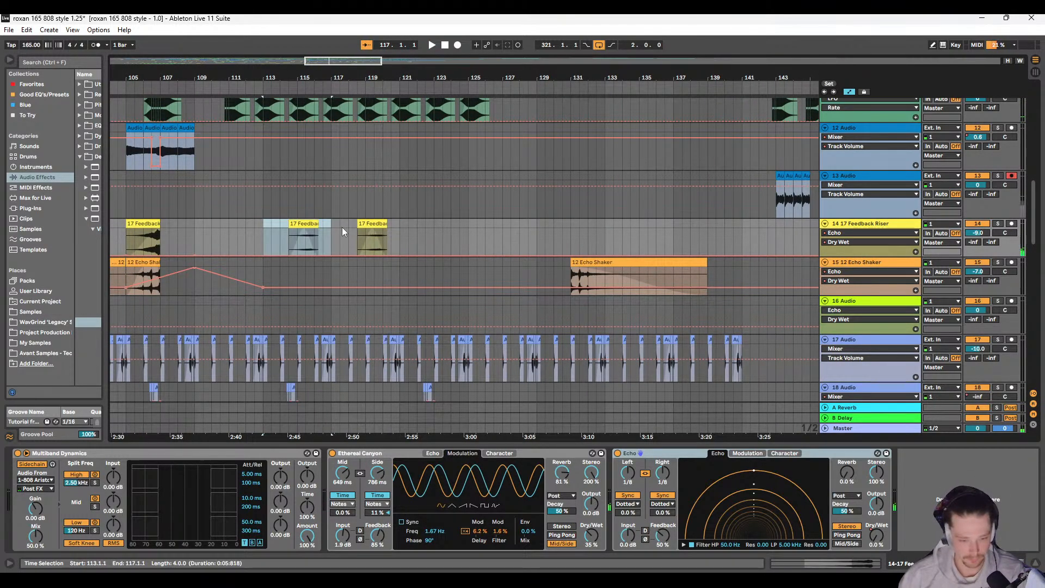
{"action": "left_click", "coordinate": [369, 224]}
{"action": "key", "text": "Delete"}
Step: Play from 113.3.1 to review the moved riser and compare it with the Feedback Riser clip at 105.1.1
{"action": "left_click", "coordinate": [273, 224]}
{"action": "key", "text": "space"}
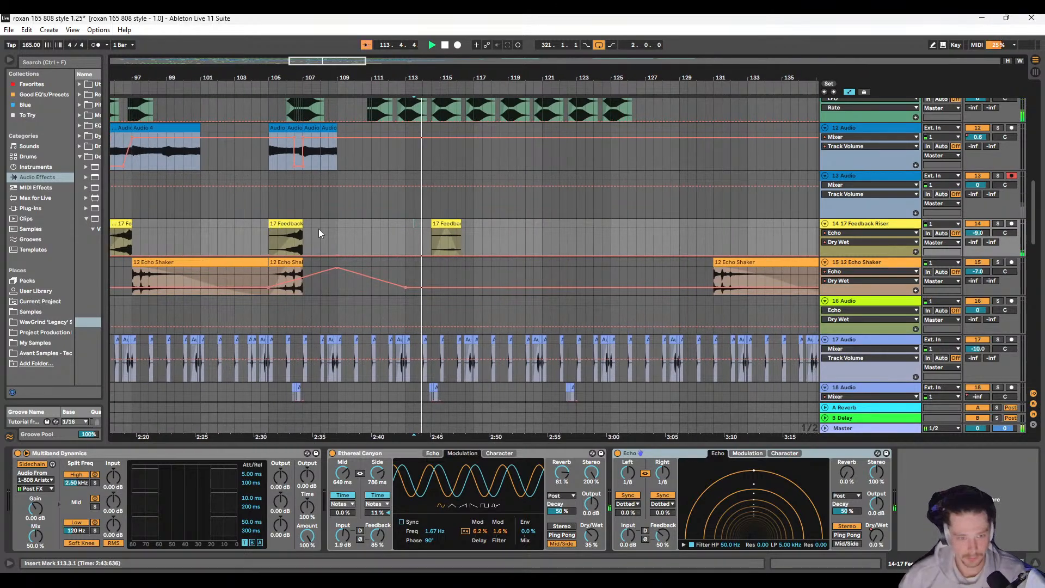
{"action": "scroll", "coordinate": [313, 229], "scroll_direction": "left", "scroll_amount": 2}
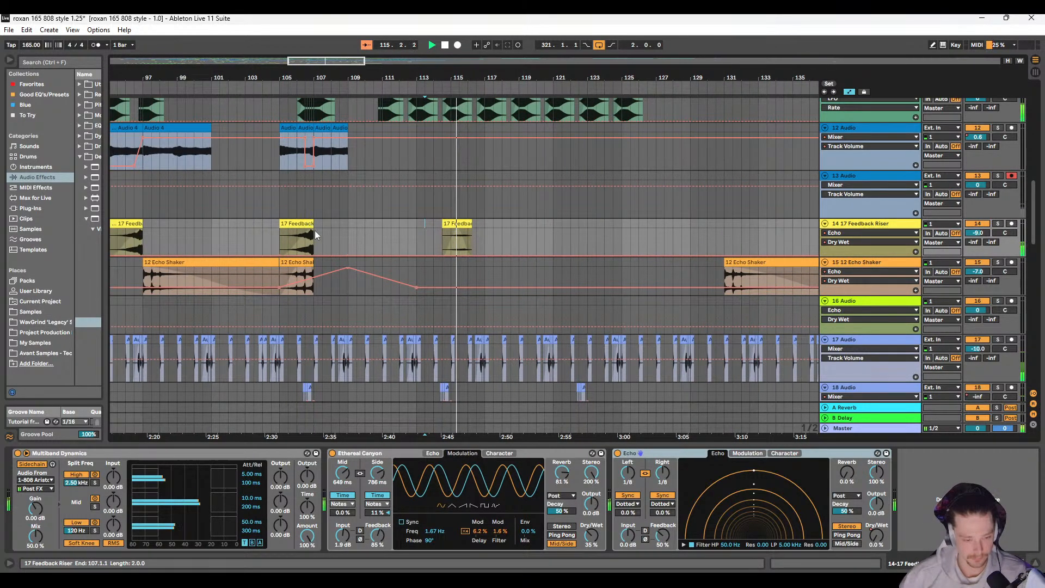
{"action": "left_click", "coordinate": [305, 223]}
{"action": "scroll", "coordinate": [428, 248], "scroll_direction": "right", "scroll_amount": 3}
{"action": "scroll", "coordinate": [429, 248], "scroll_direction": "right", "scroll_amount": 1}
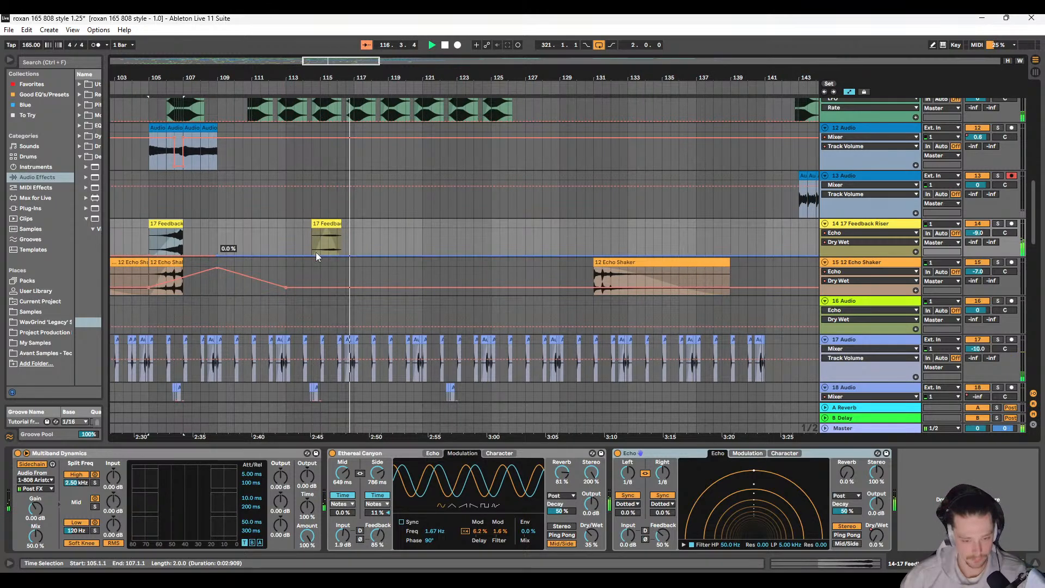
Step: Copy the track 14 riser section from 113.1.1 to 117.1.1 and paste it at 121.1.1 during playback
{"action": "left_click_drag", "start_coordinate": [285, 227], "coordinate": [354, 223]}
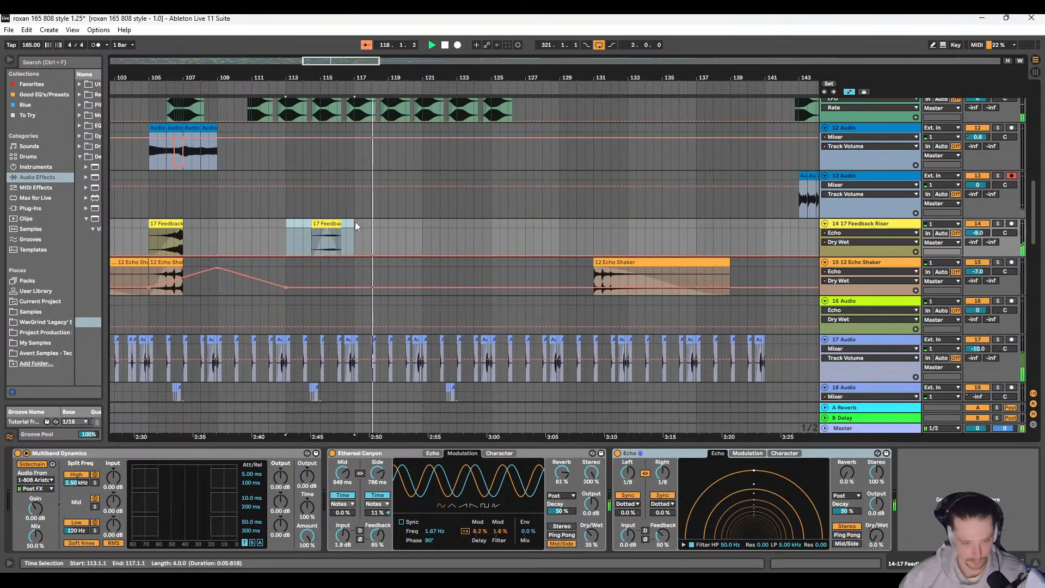
{"action": "left_click", "coordinate": [424, 222]}
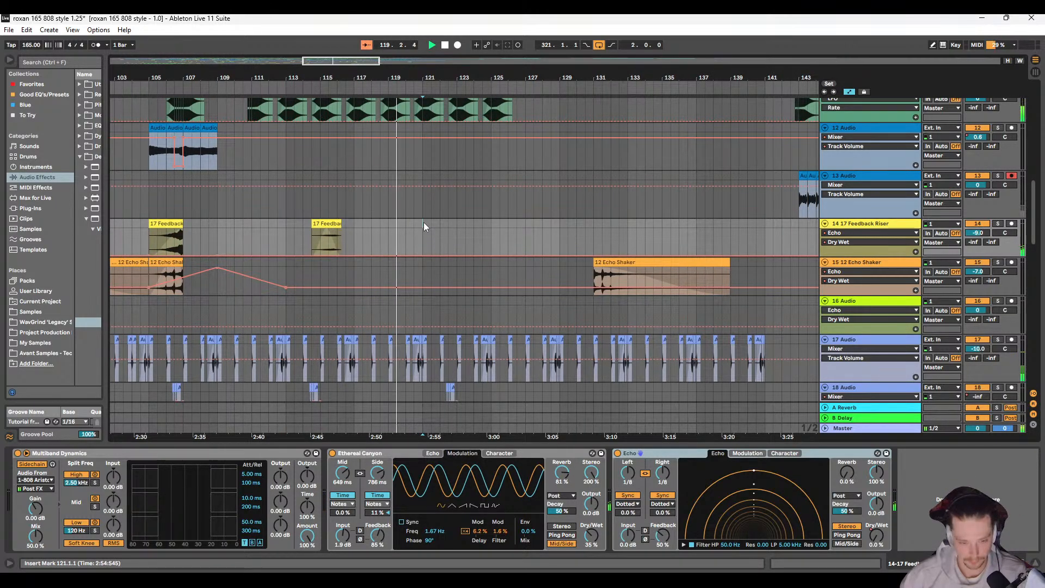
{"action": "key", "text": "ctrl+v"}
{"action": "left_click", "coordinate": [458, 224]}
{"action": "scroll", "coordinate": [318, 229], "scroll_direction": "left", "scroll_amount": 3}
{"action": "left_click", "coordinate": [244, 223]}
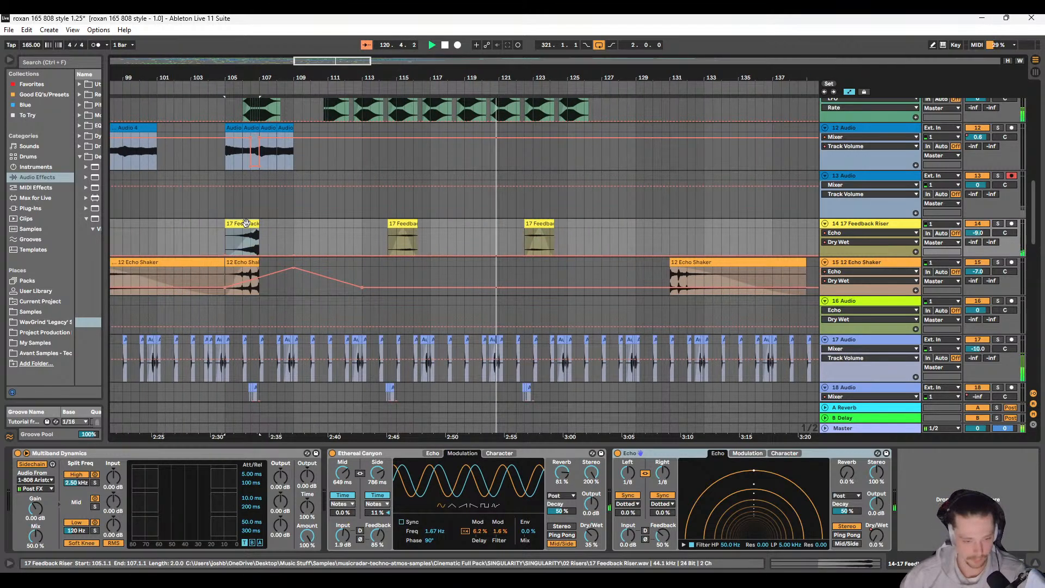
{"action": "scroll", "coordinate": [418, 235], "scroll_direction": "right", "scroll_amount": 3}
{"action": "left_click", "coordinate": [459, 223]}
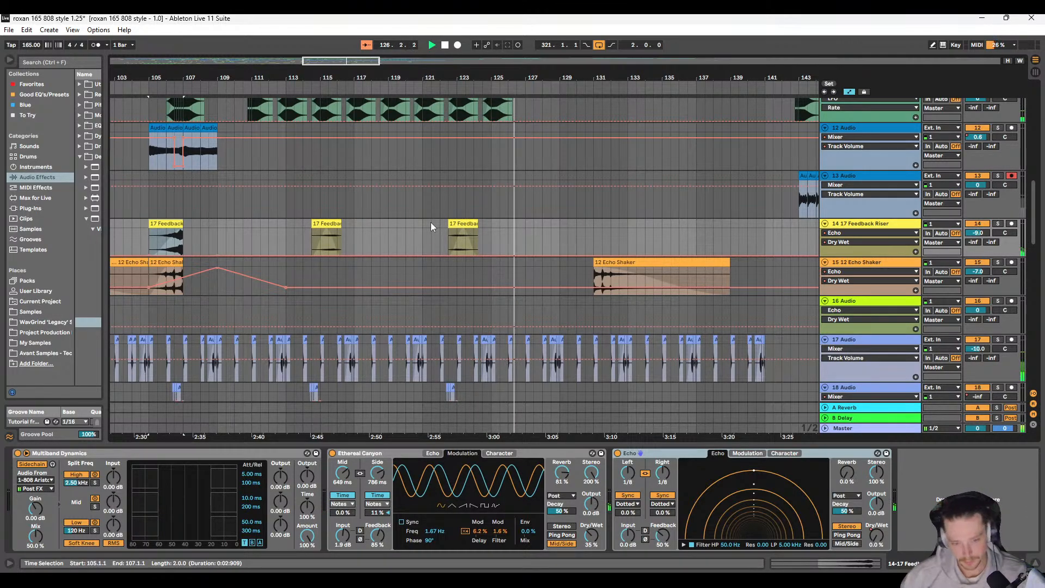
Step: Stop playback, show track 14's volume automation, and raise it slightly over the riser near bar 123
{"action": "key", "text": "a"}
{"action": "key", "text": "a"}
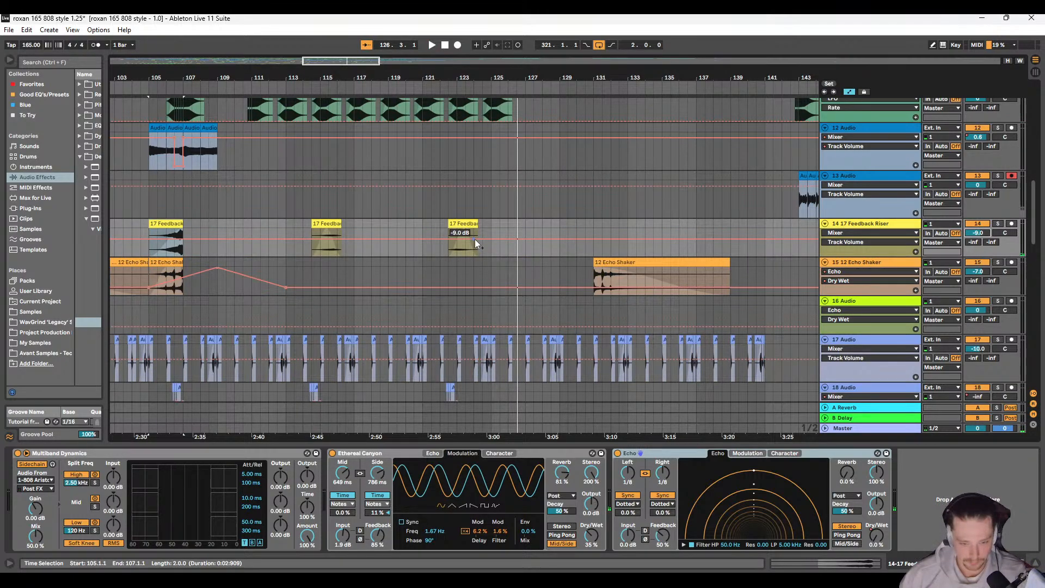
{"action": "key", "text": "space"}
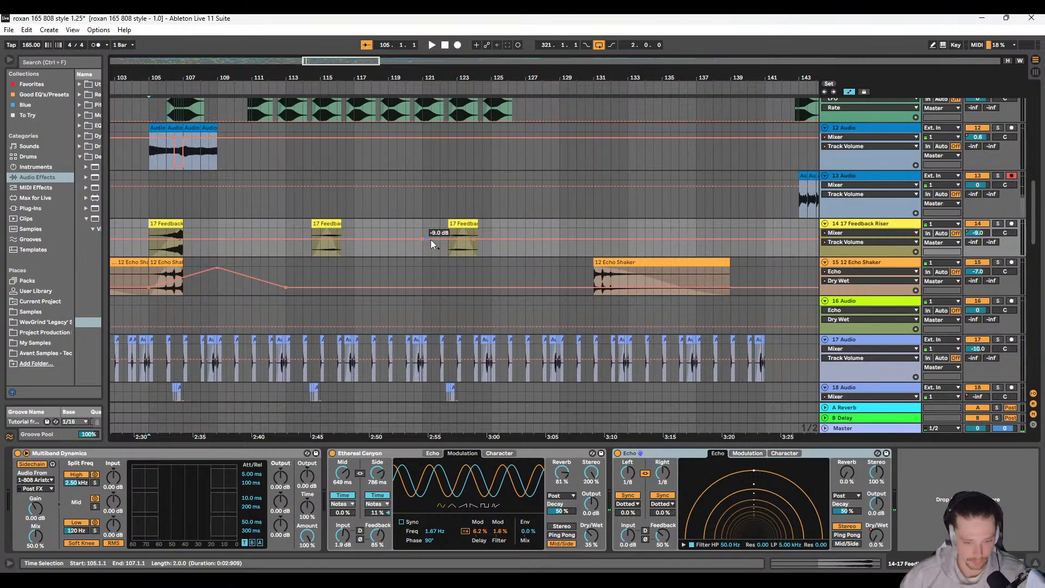
{"action": "left_click_drag", "start_coordinate": [475, 242], "coordinate": [475, 239]}
Step: Play from 122.1.1 to check the volume automation on the second riser
{"action": "left_click", "coordinate": [440, 229]}
{"action": "key", "text": "space"}
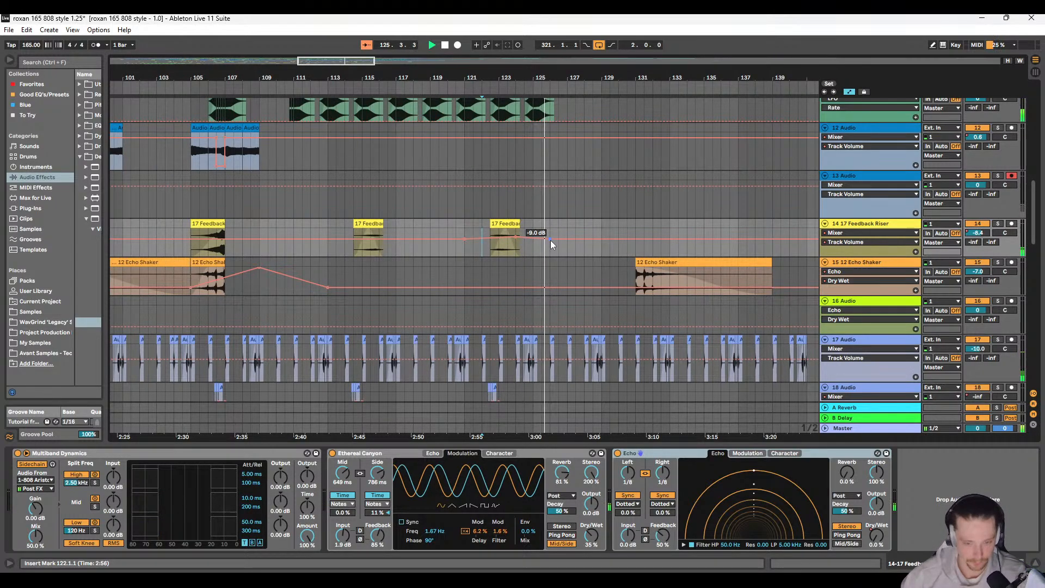
{"action": "key", "text": "space"}
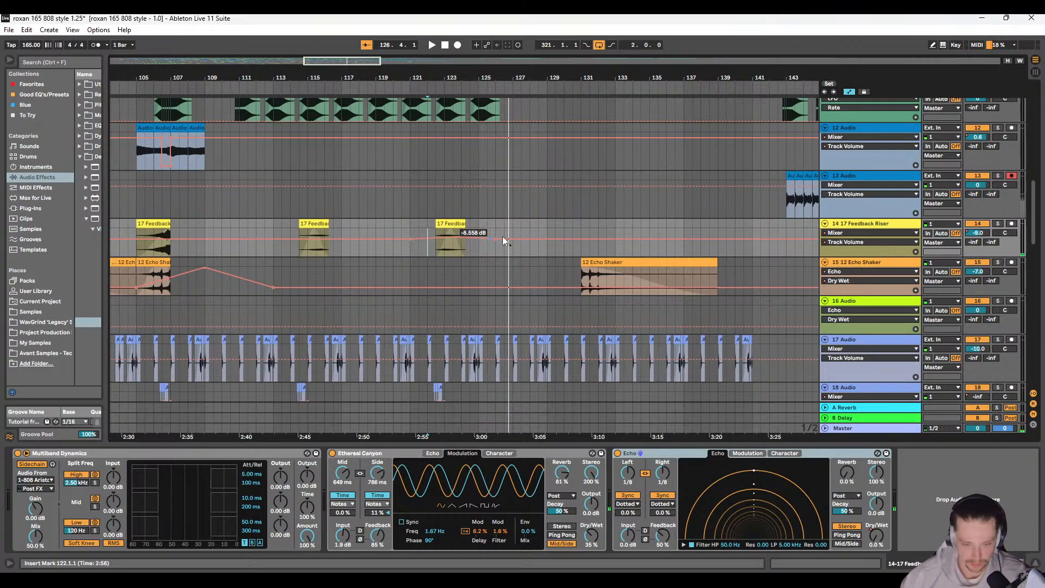
Step: Select the automated Feedback Riser section from 121.1.1 to 125.1.1 on track 14
{"action": "scroll", "coordinate": [453, 245], "scroll_direction": "left", "scroll_amount": 3}
{"action": "left_click", "coordinate": [453, 242]}
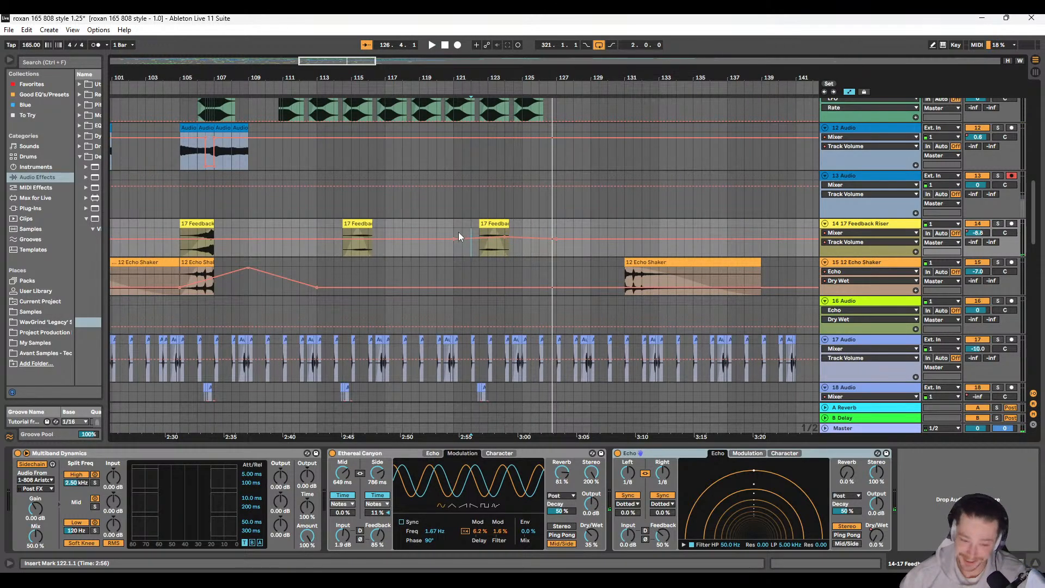
{"action": "left_click", "coordinate": [555, 234], "text": "shift"}
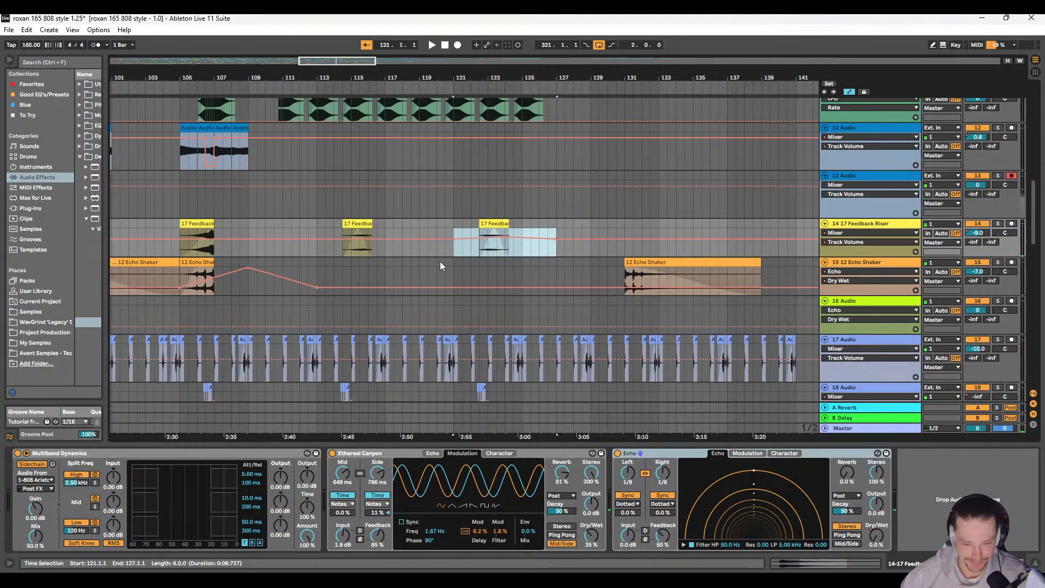
{"action": "left_click", "coordinate": [457, 250]}
{"action": "left_click_drag", "start_coordinate": [456, 251], "coordinate": [521, 243]}
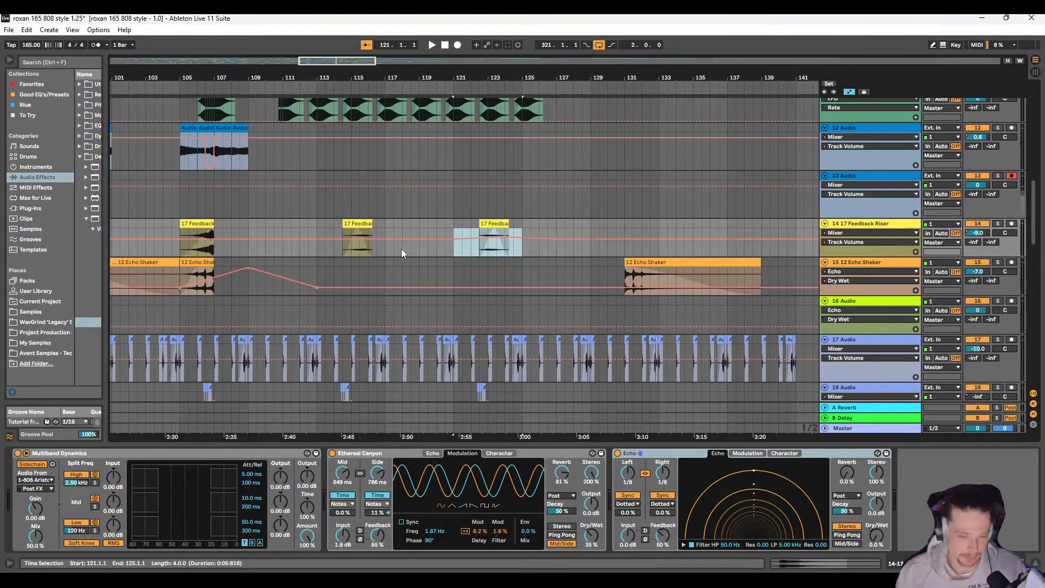
Step: Select the Audio 4 clip from 93.1.1 to 97.1.1 on track 12 and show the end of the track's device chain
{"action": "scroll", "coordinate": [245, 253], "scroll_direction": "down", "scroll_amount": 8}
{"action": "scroll", "coordinate": [219, 256], "scroll_direction": "up", "scroll_amount": 4}
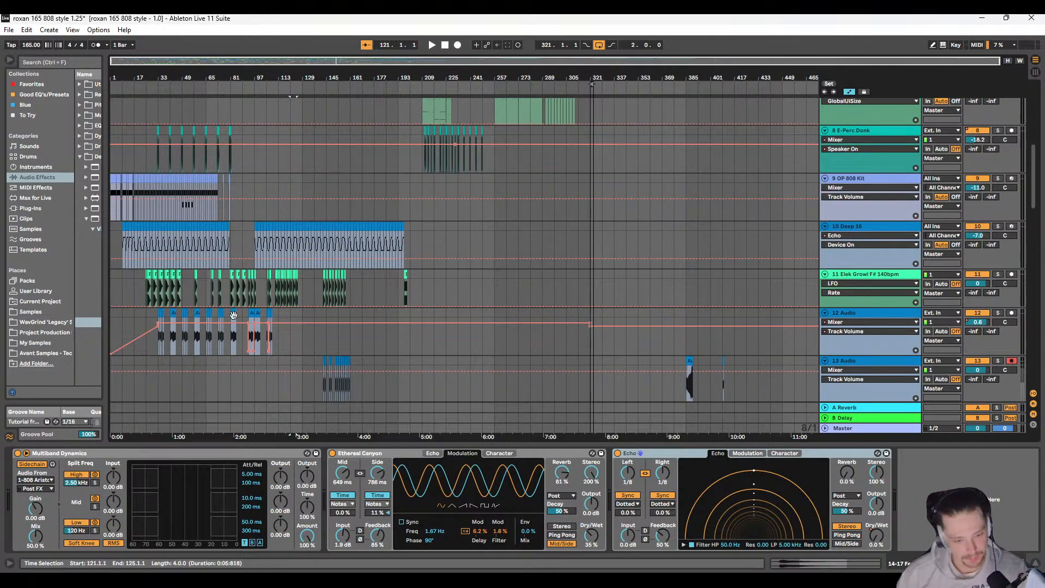
{"action": "scroll", "coordinate": [237, 336], "scroll_direction": "up", "scroll_amount": 5}
{"action": "scroll", "coordinate": [348, 335], "scroll_direction": "up", "scroll_amount": 3}
{"action": "scroll", "coordinate": [354, 315], "scroll_direction": "down", "scroll_amount": 2}
{"action": "left_click", "coordinate": [380, 256]}
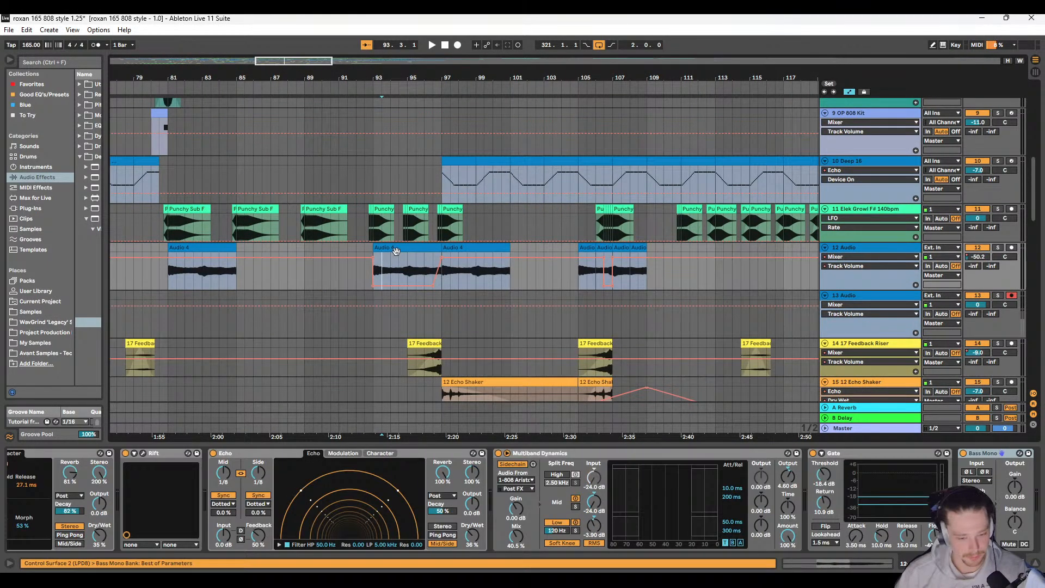
{"action": "left_click", "coordinate": [866, 248]}
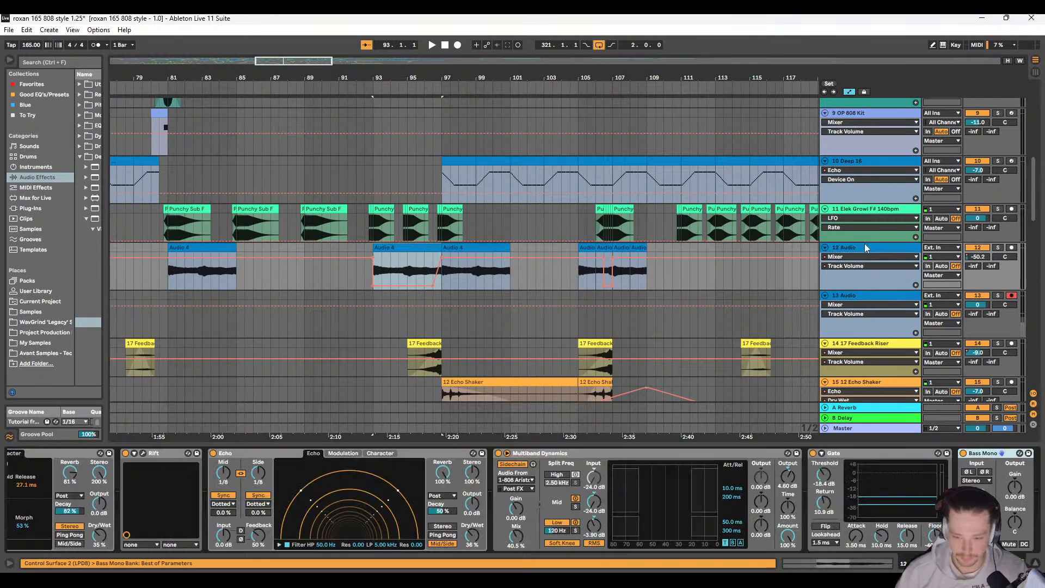
{"action": "scroll", "coordinate": [135, 518], "scroll_direction": "up", "scroll_amount": 5}
{"action": "scroll", "coordinate": [135, 517], "scroll_direction": "down", "scroll_amount": 8}
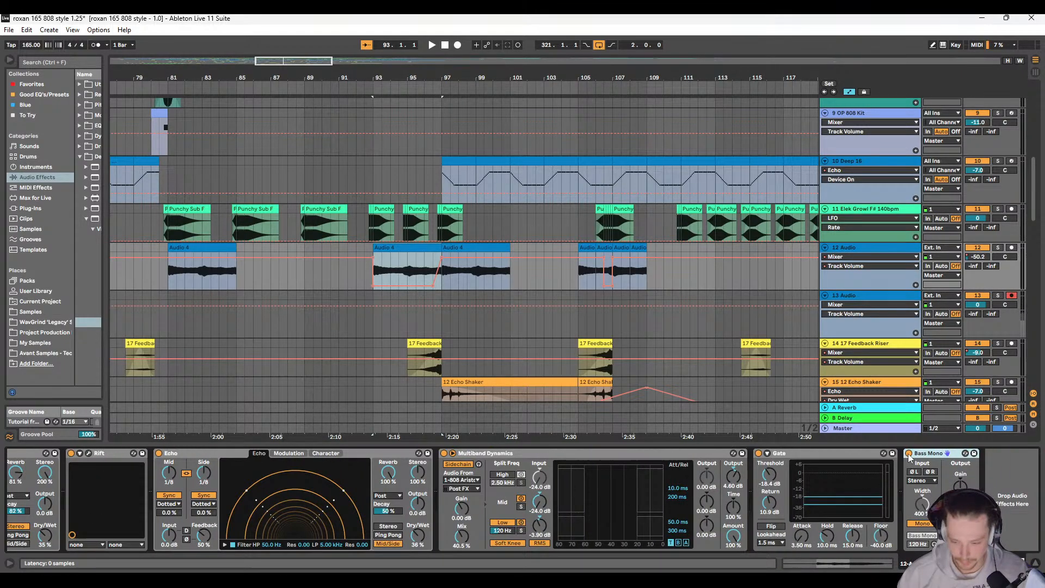
Step: Bypass all of track 12's devices, working back through the chain from Bass Mono to EQ Eight
{"action": "left_click", "coordinate": [758, 453]}
{"action": "left_click", "coordinate": [444, 453]}
{"action": "scroll", "coordinate": [230, 501], "scroll_direction": "up", "scroll_amount": 5}
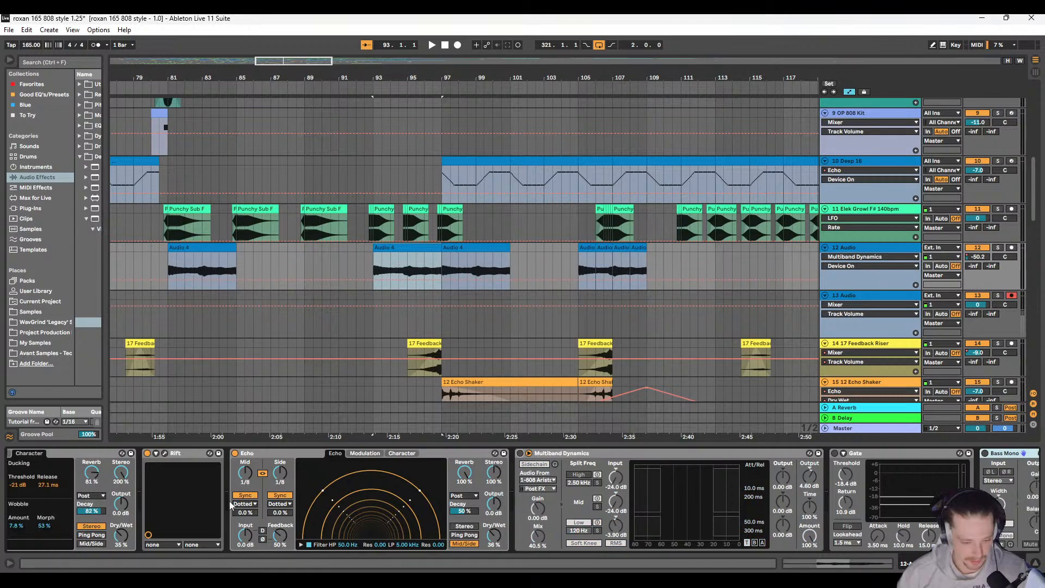
{"action": "left_click", "coordinate": [306, 453]}
{"action": "scroll", "coordinate": [298, 461], "scroll_direction": "up", "scroll_amount": 2}
{"action": "left_click", "coordinate": [289, 454]}
{"action": "scroll", "coordinate": [231, 492], "scroll_direction": "up", "scroll_amount": 6}
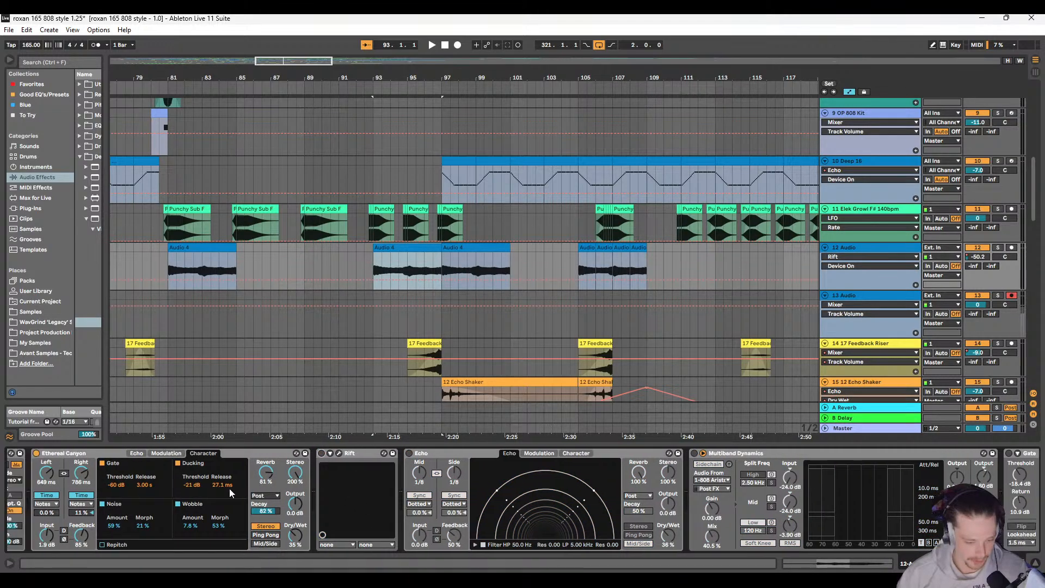
{"action": "left_click", "coordinate": [211, 454]}
{"action": "scroll", "coordinate": [157, 500], "scroll_direction": "up", "scroll_amount": 2}
{"action": "scroll", "coordinate": [157, 501], "scroll_direction": "up", "scroll_amount": 1}
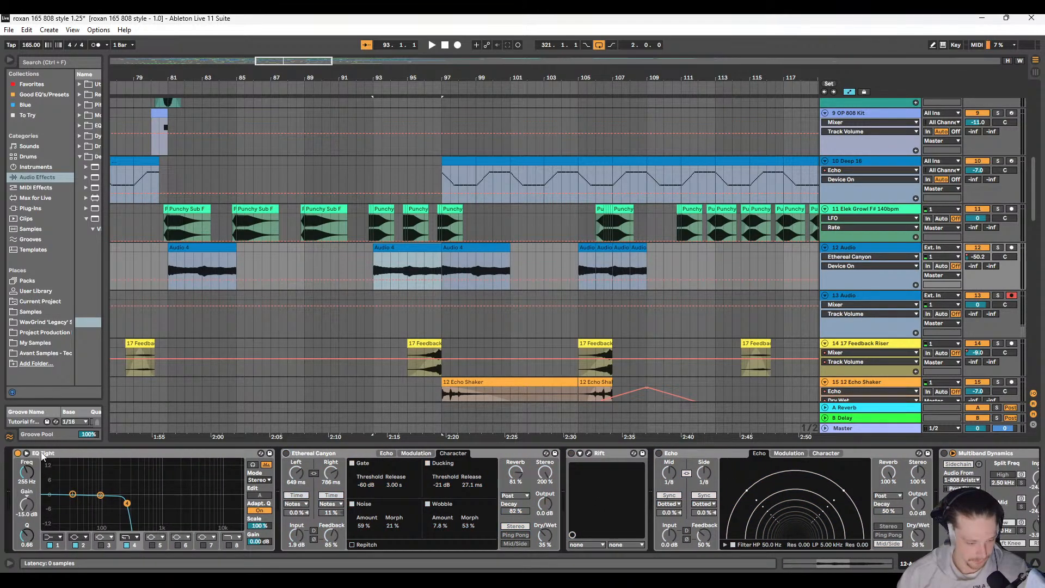
{"action": "left_click", "coordinate": [18, 453]}
Step: Solo track 12 and play the unprocessed Audio 4 clip from 93.1.1
{"action": "key", "text": "space"}
{"action": "left_click", "coordinate": [997, 247]}
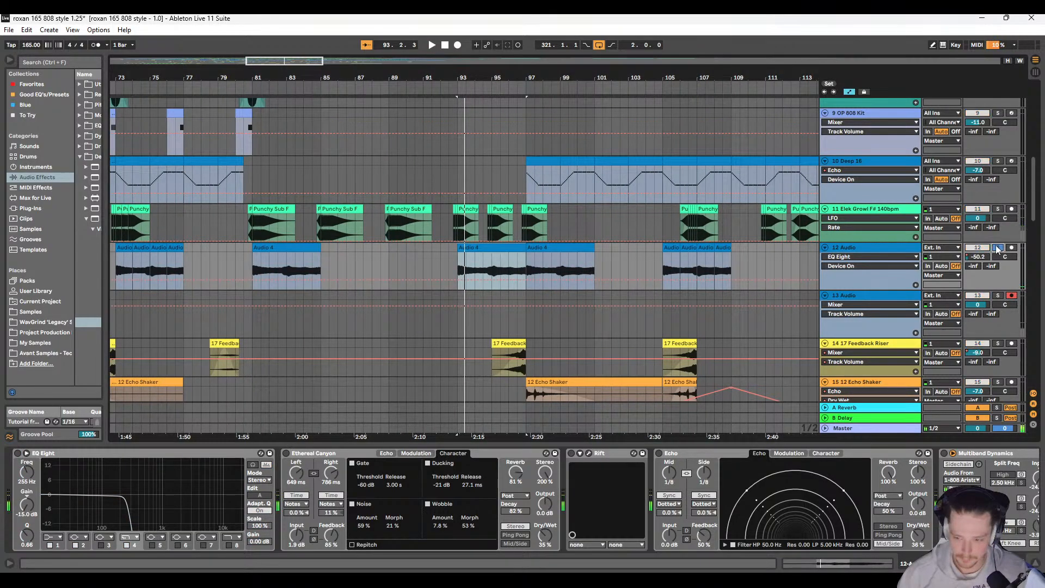
{"action": "left_click", "coordinate": [493, 268]}
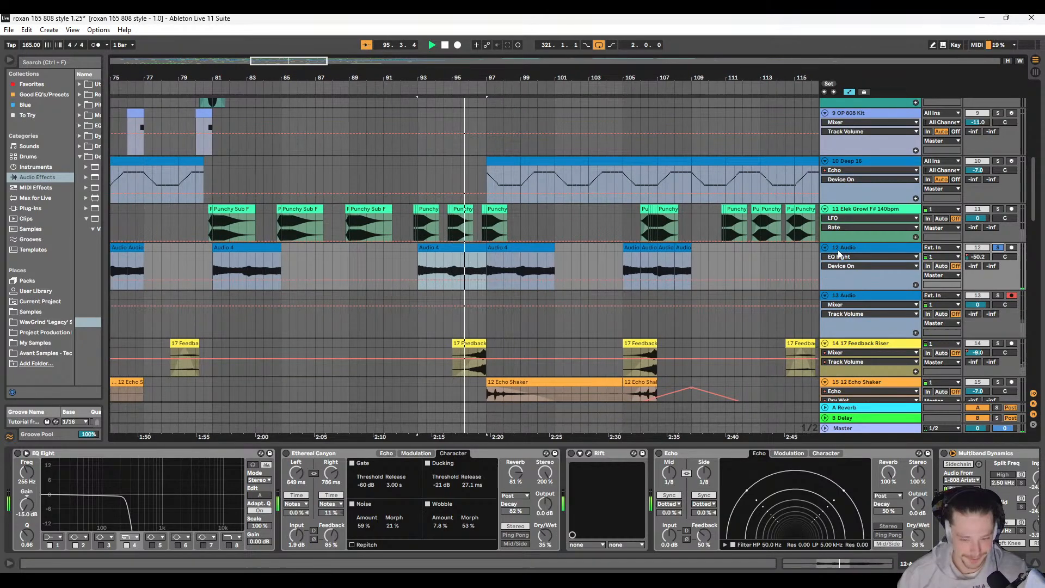
{"action": "key", "text": "space"}
Step: Set the pitch of the Audio 4 clip at 93.1.1 to 0 semitones and play it back
{"action": "double_click", "coordinate": [423, 247]}
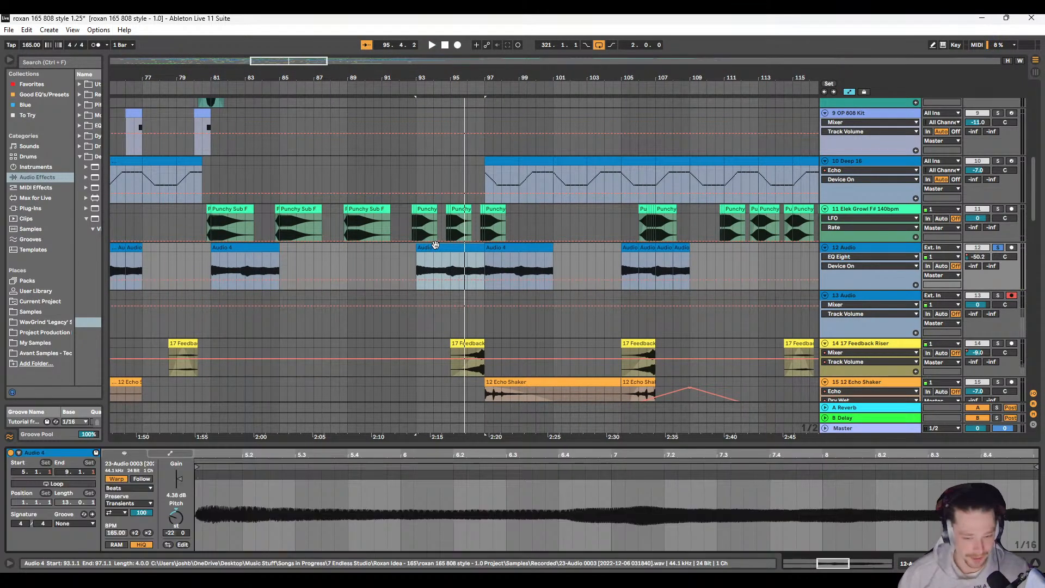
{"action": "double_click", "coordinate": [176, 517]}
{"action": "key", "text": "space"}
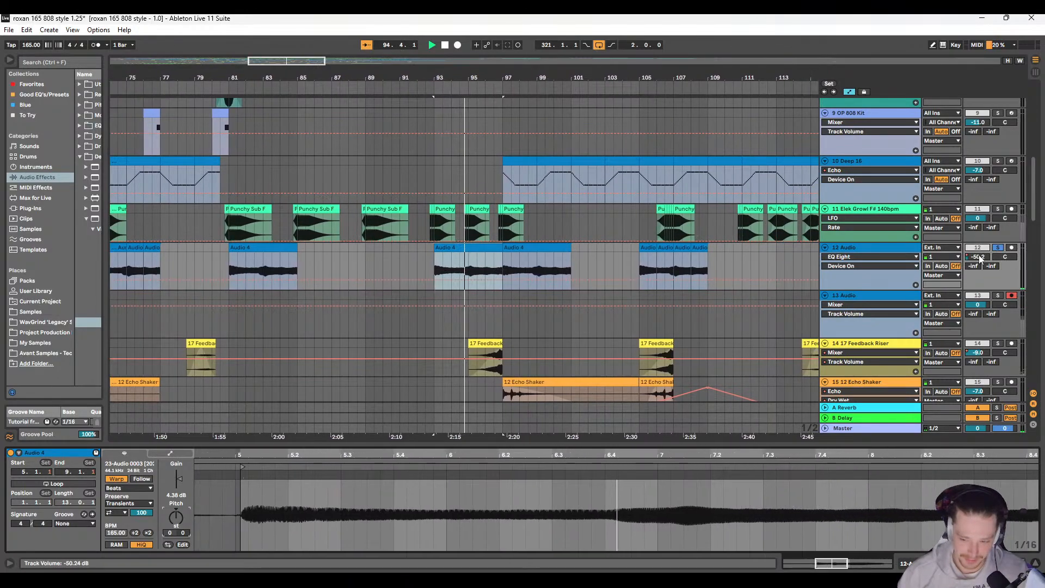
{"action": "key", "text": "XF86AudioRaiseVolume"}
{"action": "key", "text": "space"}
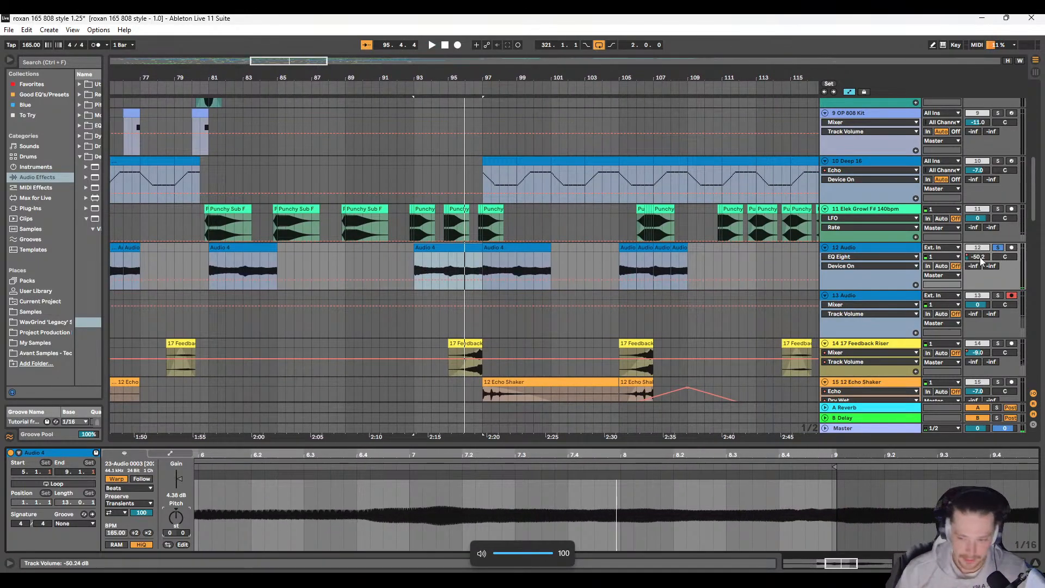
Step: Show track 12's volume automation and play the second Audio 4 clip from 97.1.1
{"action": "left_click", "coordinate": [981, 259]}
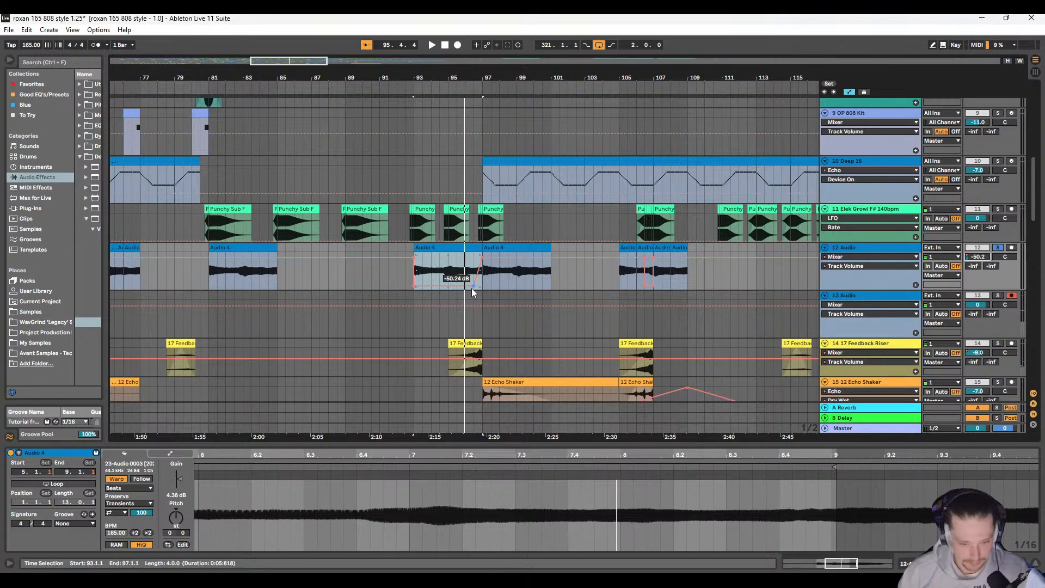
{"action": "left_click", "coordinate": [485, 277]}
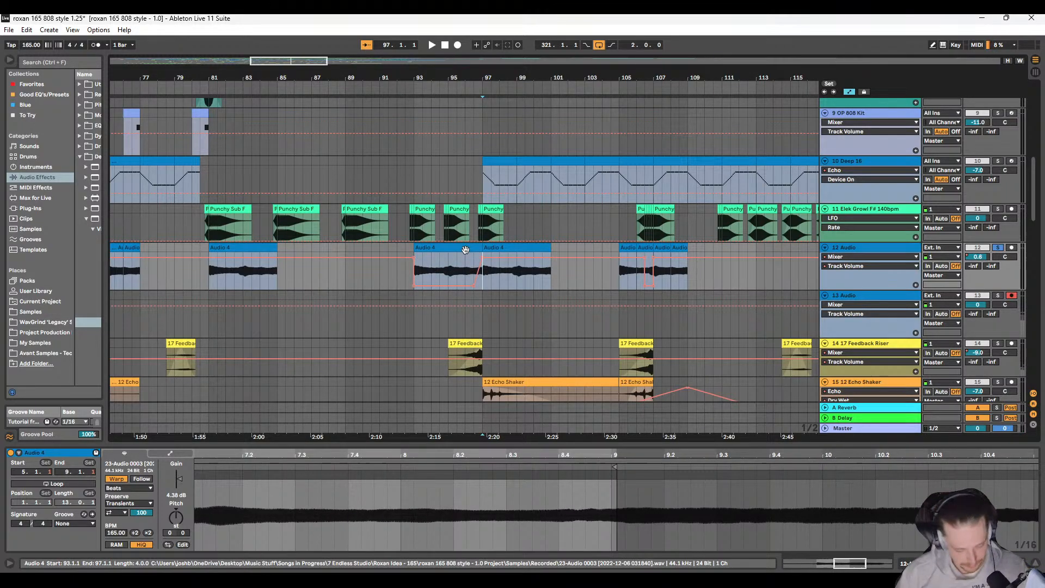
{"action": "left_click", "coordinate": [493, 274]}
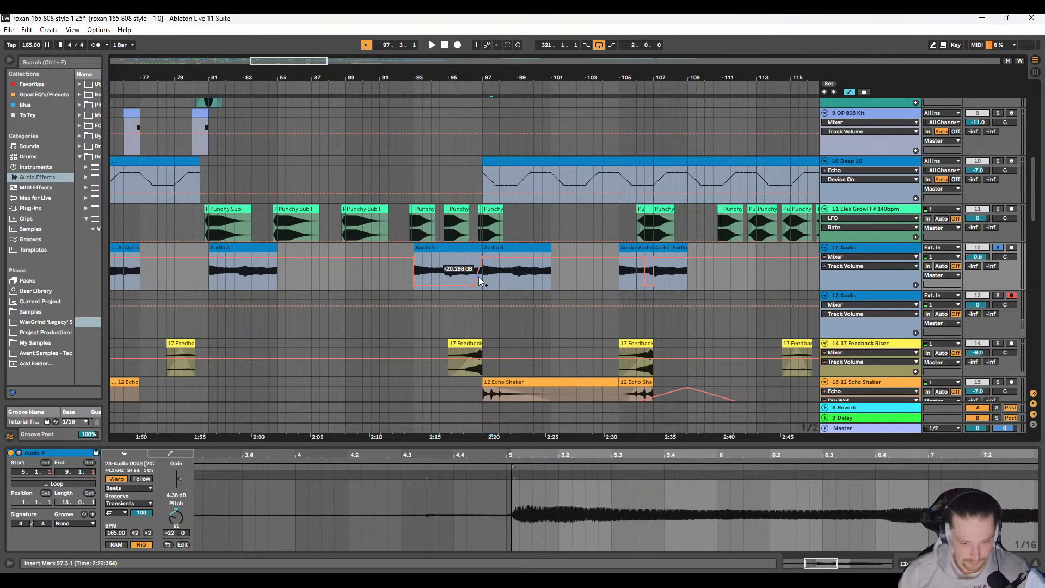
{"action": "left_click", "coordinate": [488, 281]}
{"action": "key", "text": "space"}
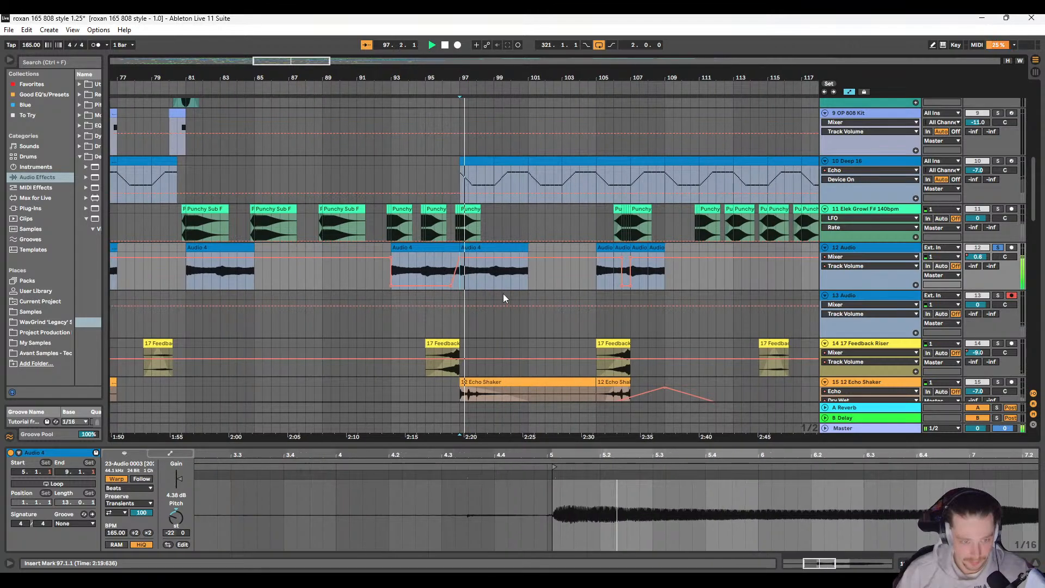
{"action": "key", "text": "space"}
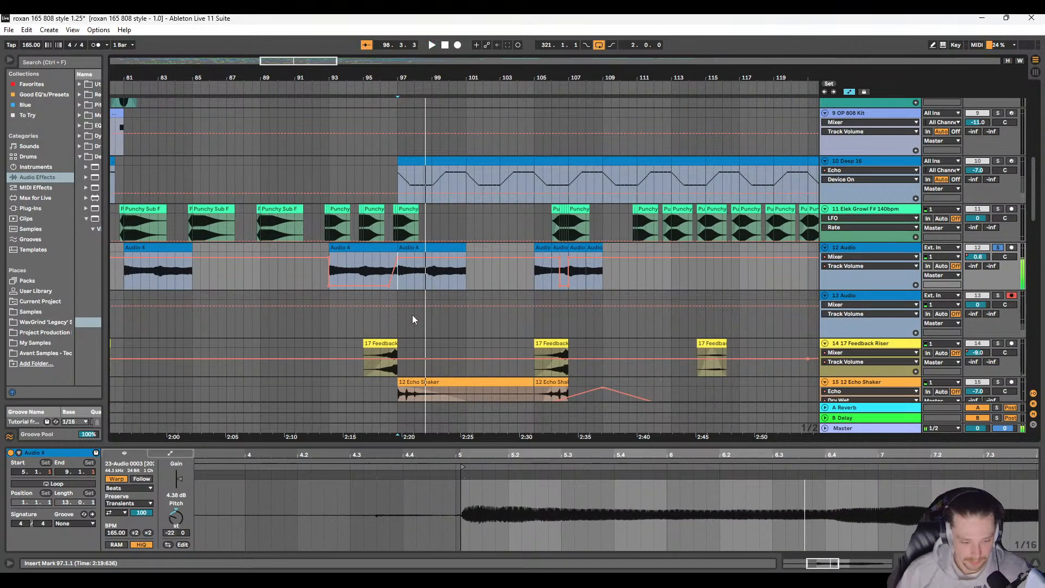
Step: Try the second Audio 4 clip at 0 semitones, undo the pitch change, and replay it from 97.1.1
{"action": "double_click", "coordinate": [173, 517]}
{"action": "key", "text": "space"}
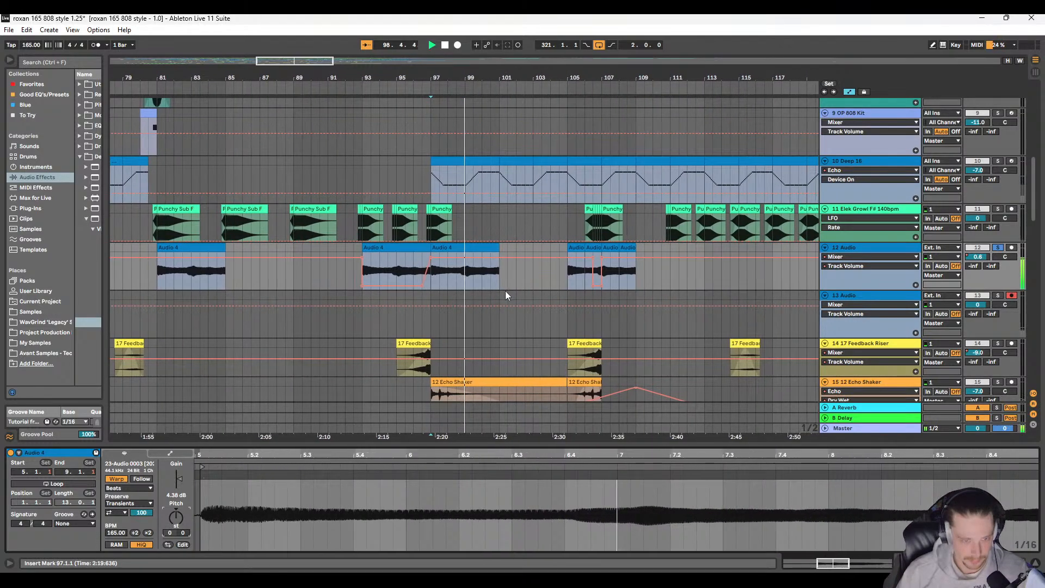
{"action": "key", "text": "ctrl+z"}
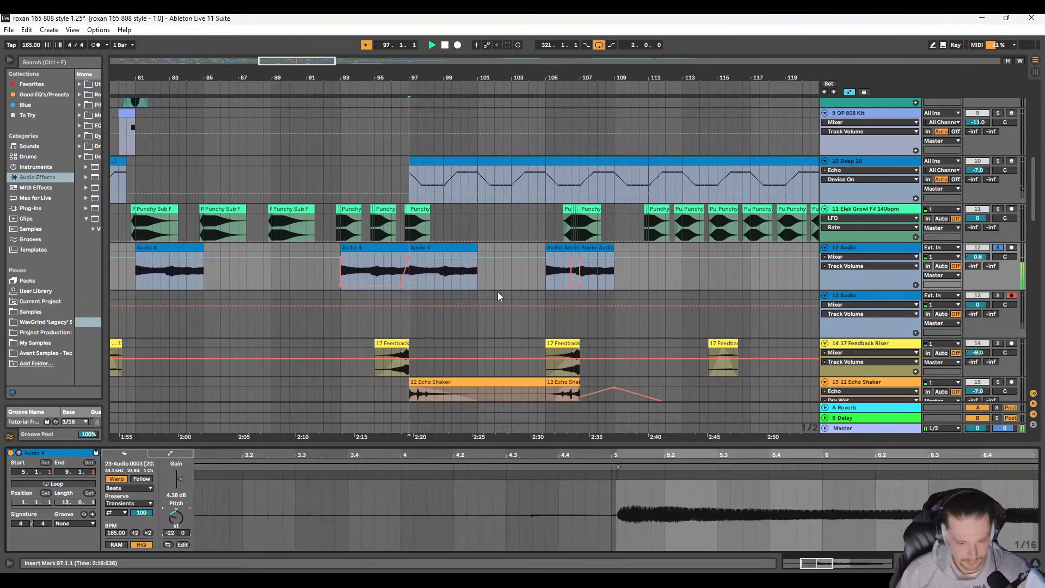
{"action": "key", "text": "space"}
{"action": "key", "text": "space"}
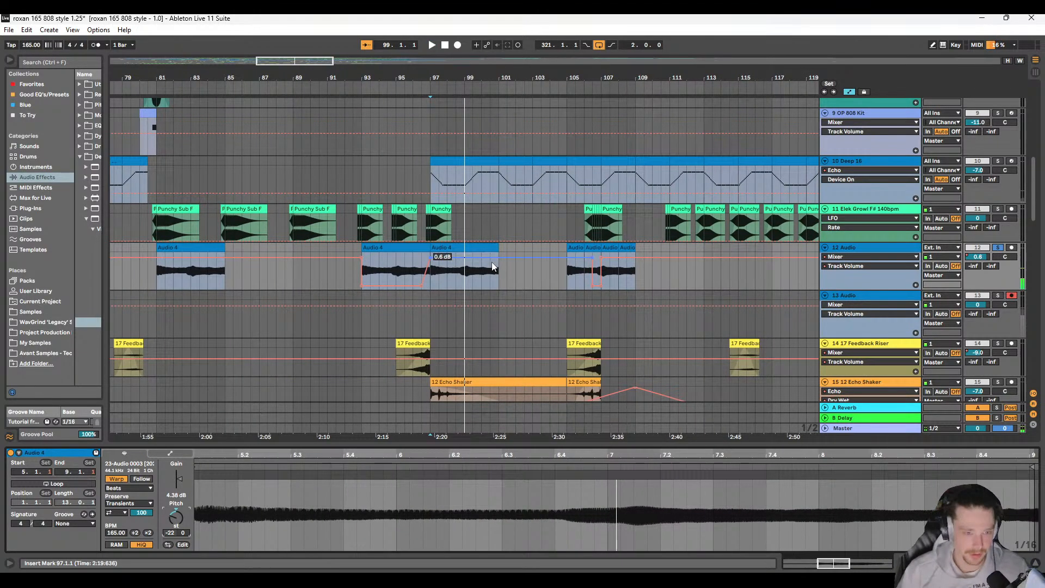
Step: Re-enable all of track 12's devices: EQ Eight, Ethereal Canyon, Rift, Echo, Multiband Dynamics, Gate and Bass Mono
{"action": "left_click", "coordinate": [877, 248]}
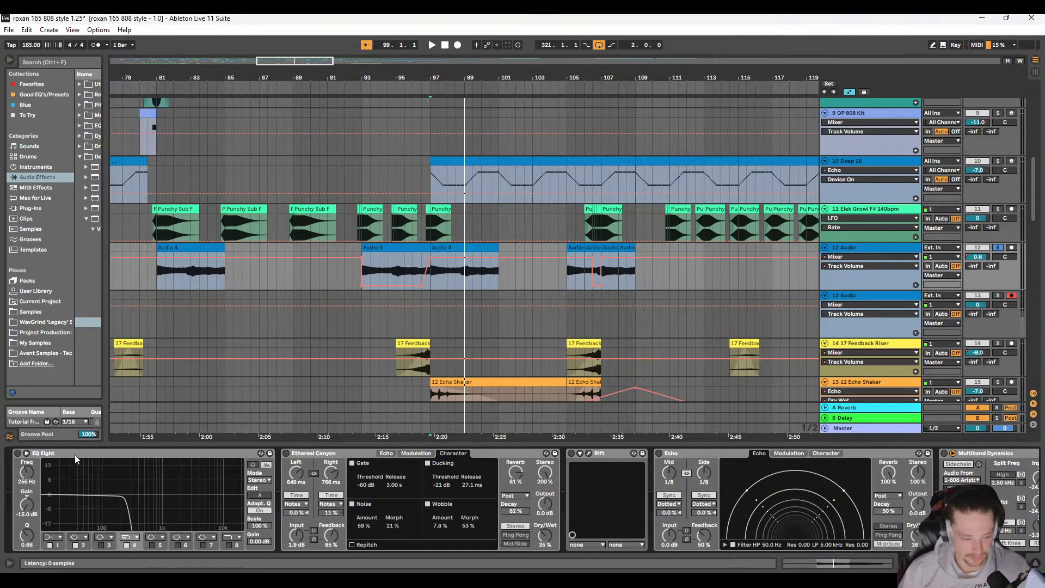
{"action": "left_click", "coordinate": [17, 453]}
{"action": "left_click", "coordinate": [286, 453]}
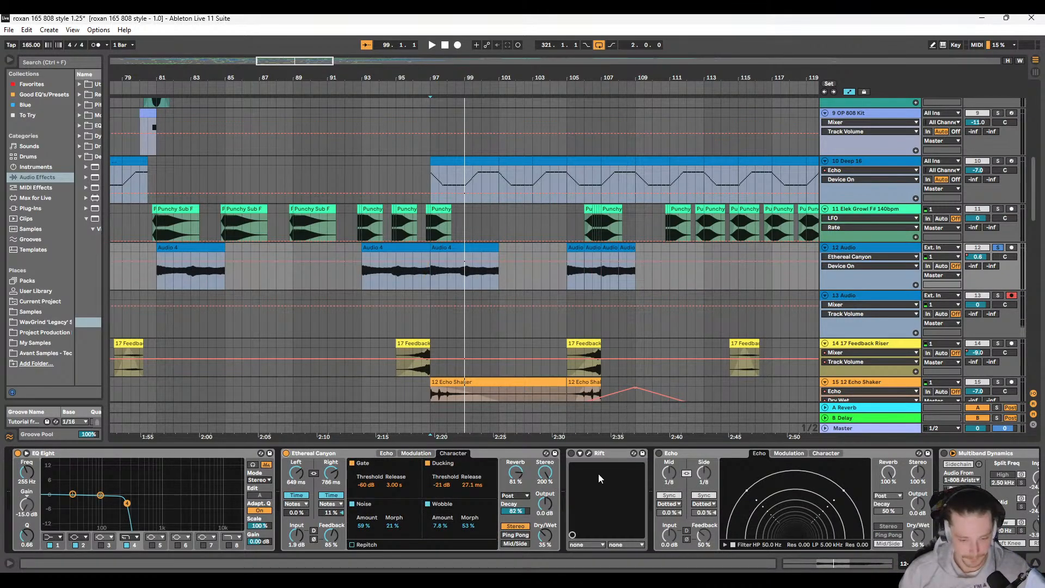
{"action": "left_click", "coordinate": [571, 453]}
{"action": "left_click", "coordinate": [660, 453]}
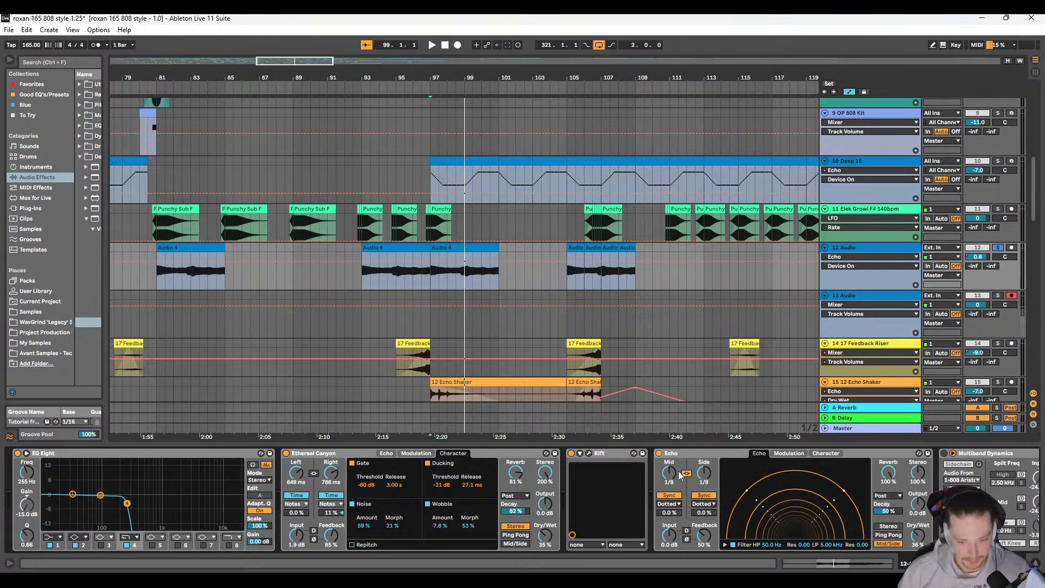
{"action": "scroll", "coordinate": [649, 478], "scroll_direction": "down", "scroll_amount": 8}
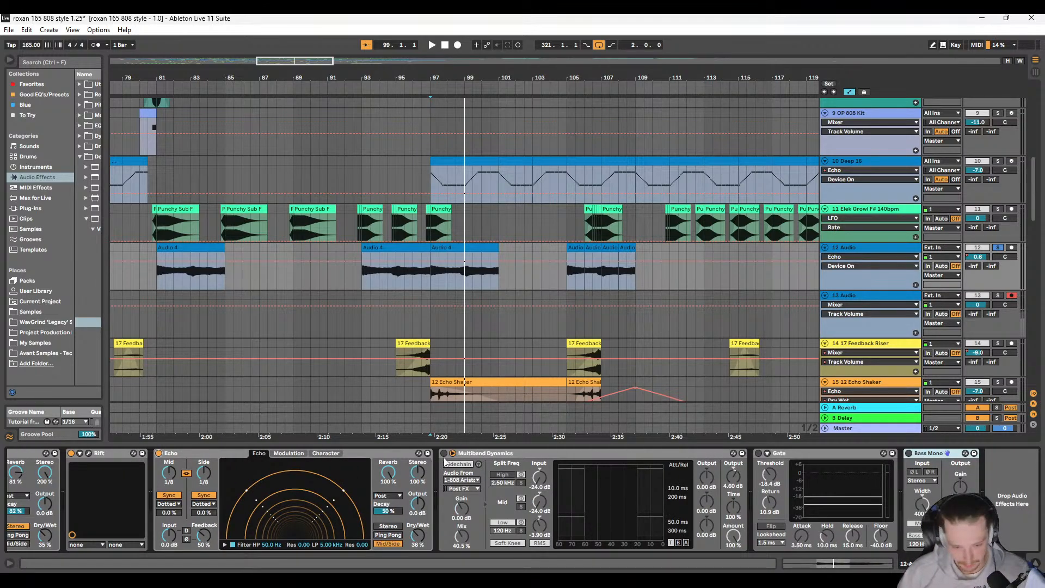
{"action": "left_click", "coordinate": [443, 453]}
{"action": "left_click", "coordinate": [758, 453]}
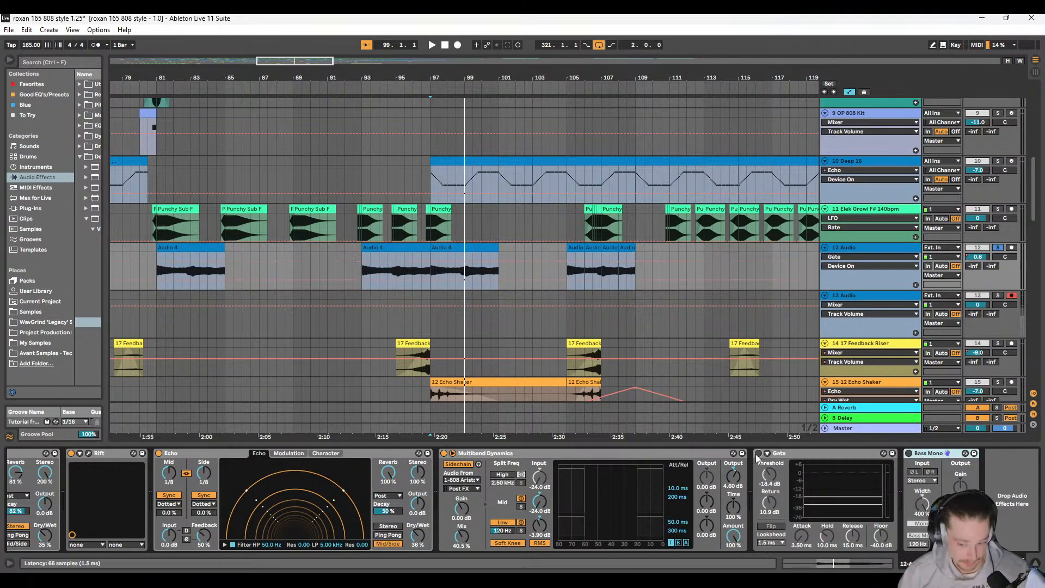
{"action": "left_click", "coordinate": [909, 453]}
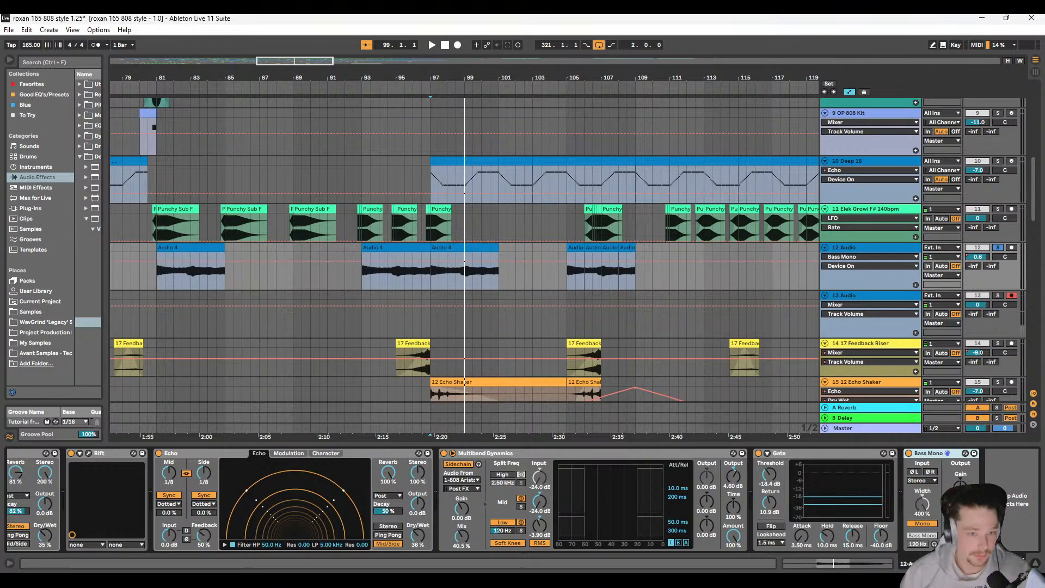
Step: Find the audio clip at 33.1.1 on track 24, show the track's devices, and solo the track
{"action": "left_click", "coordinate": [431, 271]}
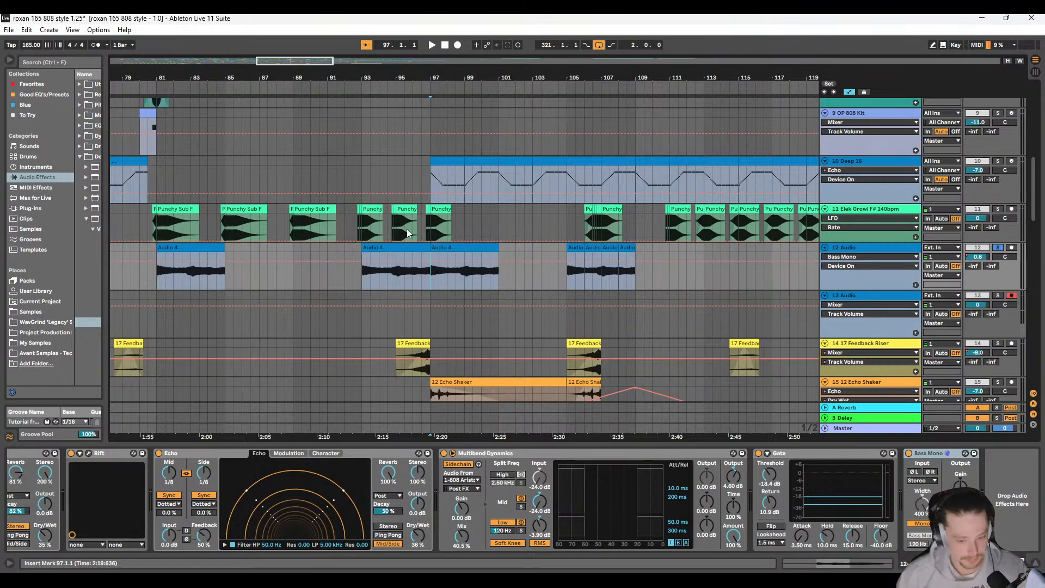
{"action": "scroll", "coordinate": [425, 297], "scroll_direction": "down", "scroll_amount": 4}
{"action": "scroll", "coordinate": [289, 279], "scroll_direction": "down", "scroll_amount": 3}
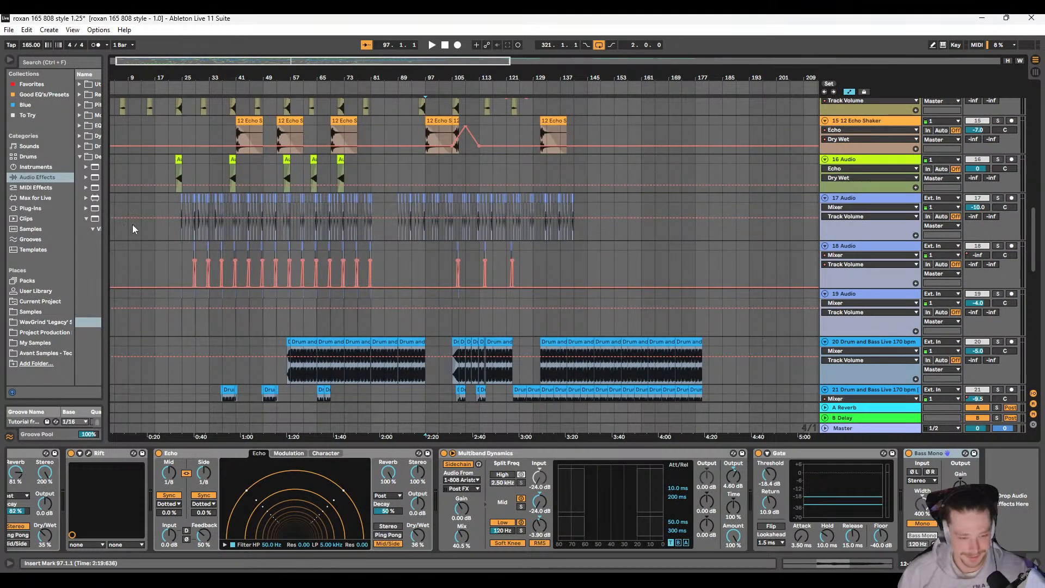
{"action": "scroll", "coordinate": [142, 237], "scroll_direction": "up", "scroll_amount": 1}
{"action": "scroll", "coordinate": [171, 262], "scroll_direction": "down", "scroll_amount": 6}
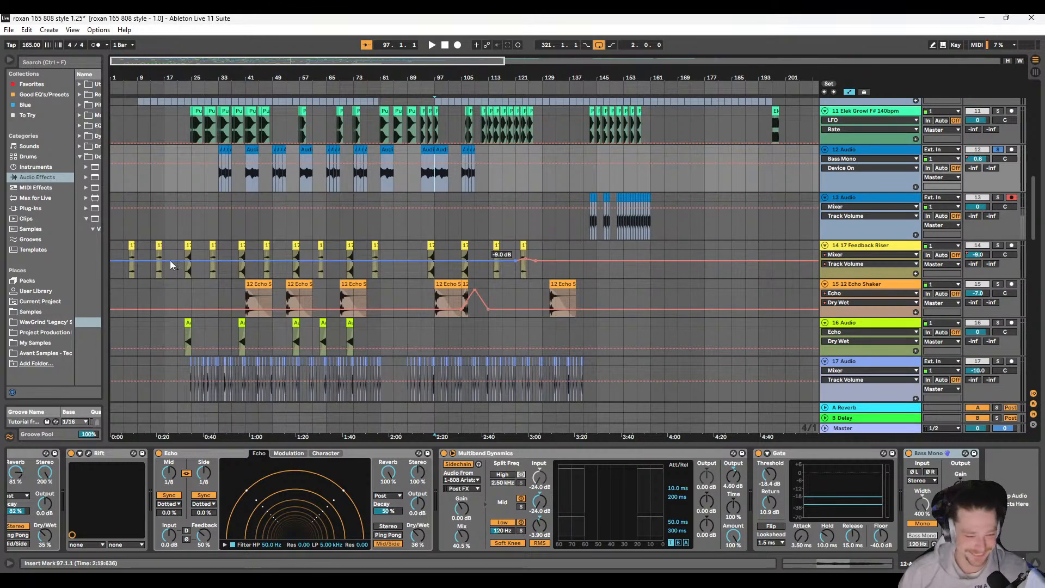
{"action": "scroll", "coordinate": [174, 269], "scroll_direction": "down", "scroll_amount": 3}
{"action": "scroll", "coordinate": [218, 220], "scroll_direction": "up", "scroll_amount": 5}
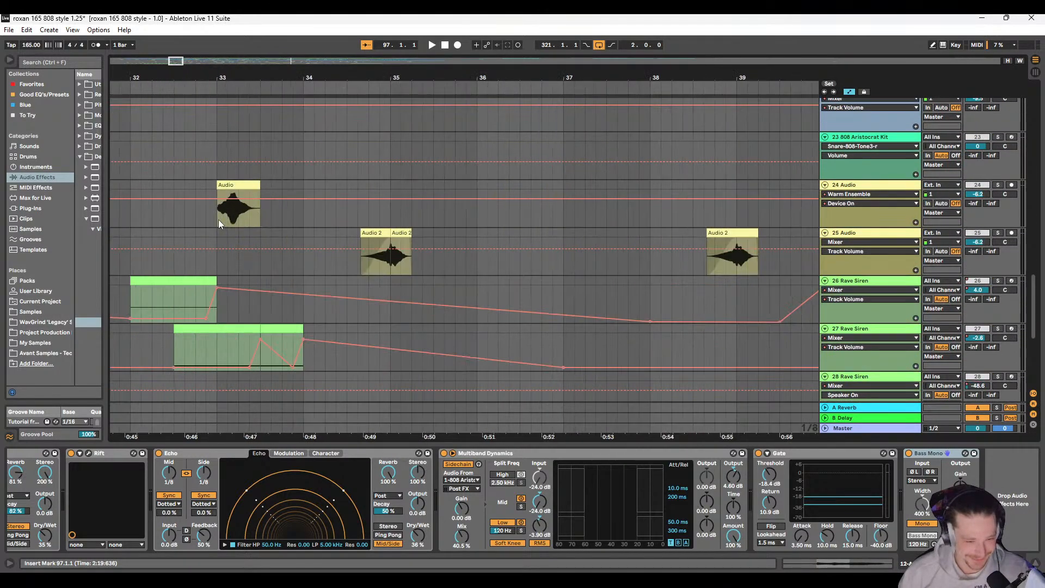
{"action": "left_click", "coordinate": [252, 187]}
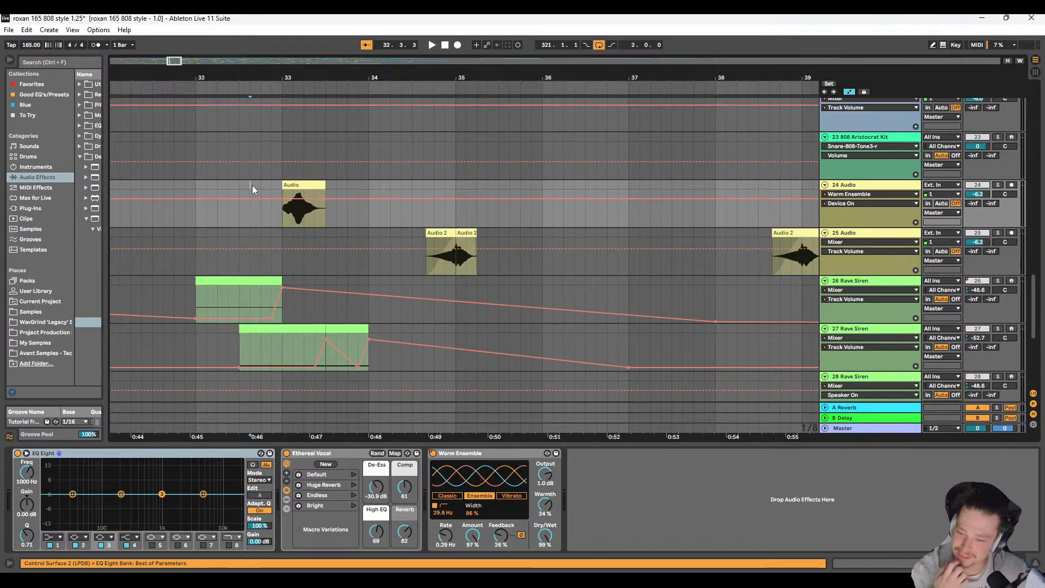
{"action": "left_click", "coordinate": [997, 186]}
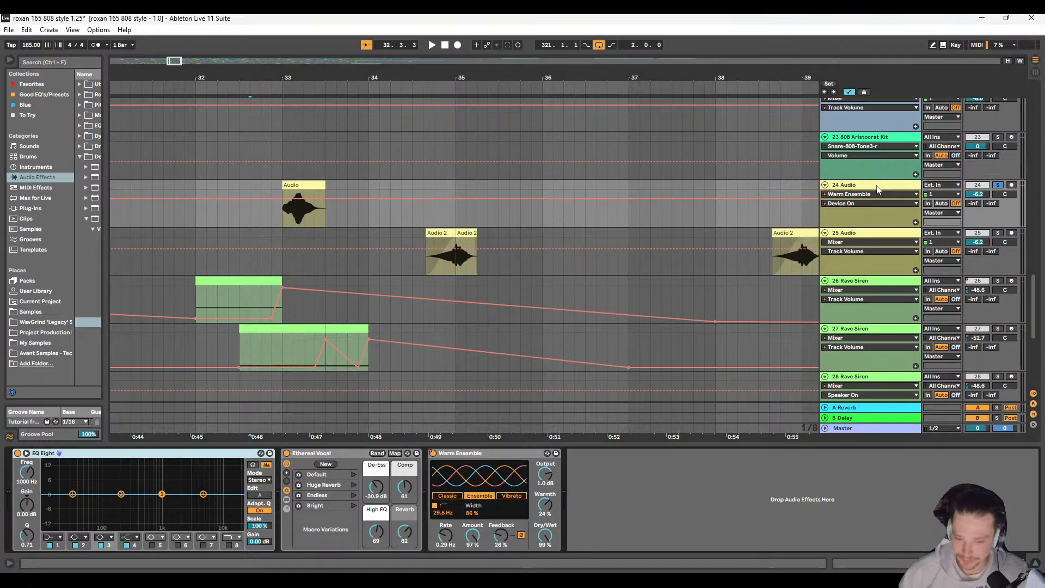
Step: Inspect the clip at 33.1.1, then bypass track 24's Ethereal Vocal, Warm Ensemble and EQ Eight
{"action": "left_click", "coordinate": [297, 185]}
{"action": "double_click", "coordinate": [297, 186]}
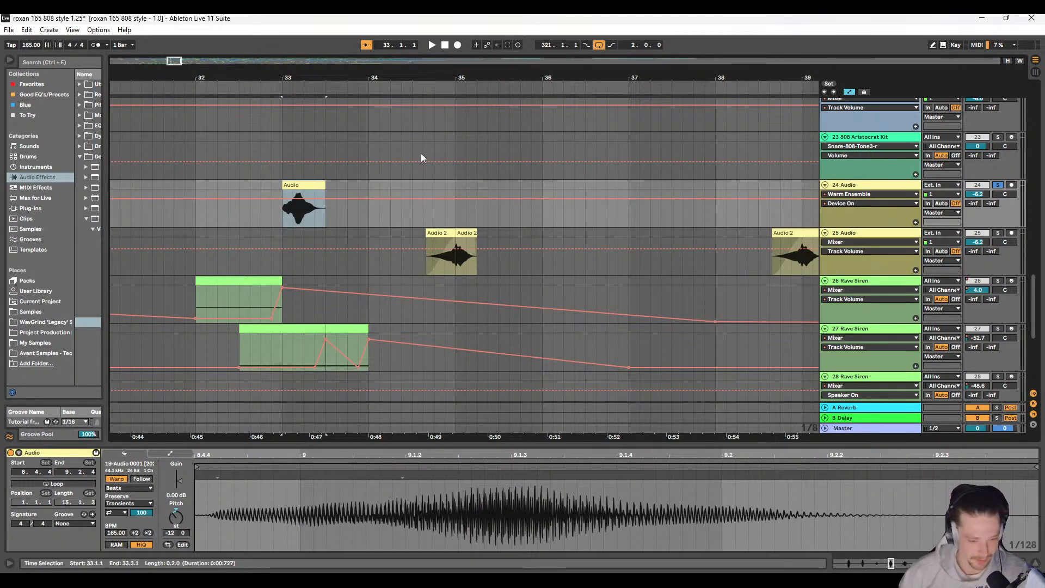
{"action": "double_click", "coordinate": [872, 187]}
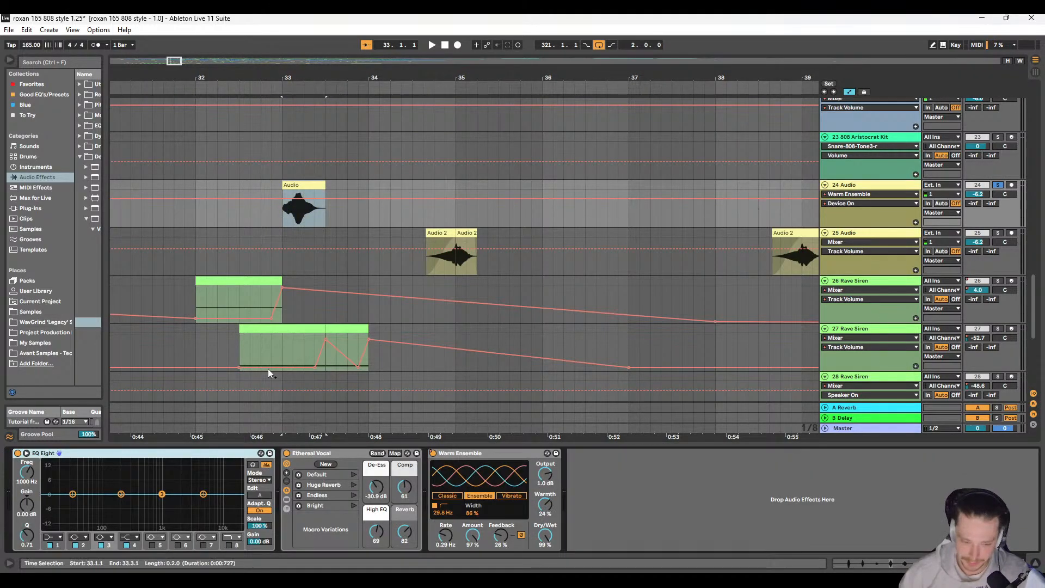
{"action": "left_click", "coordinate": [287, 454]}
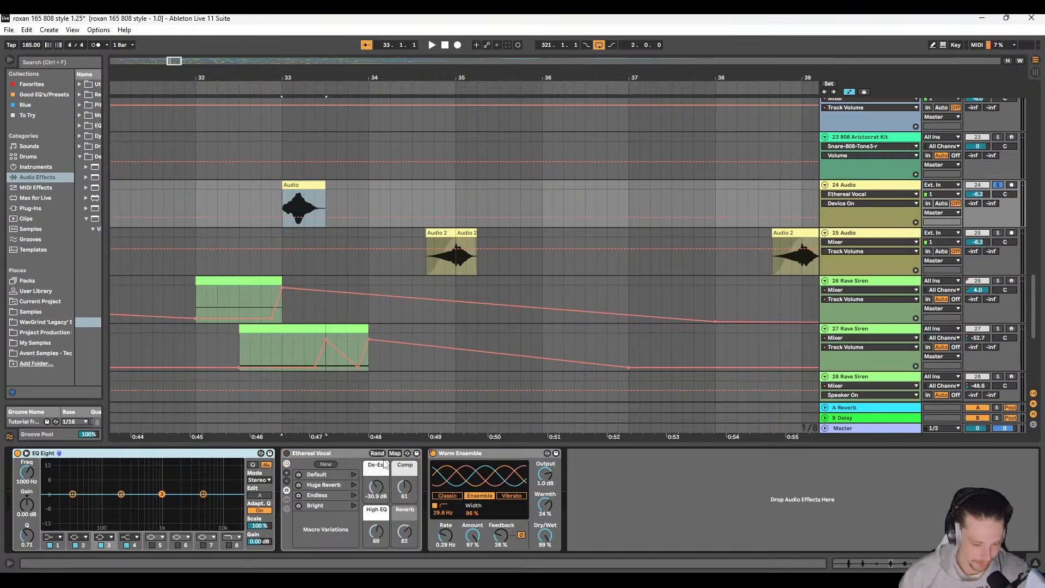
{"action": "left_click", "coordinate": [17, 453]}
Step: Set the pitch of track 24's clip at 33.1.1 to 0 semitones and play it dry
{"action": "left_click", "coordinate": [308, 185]}
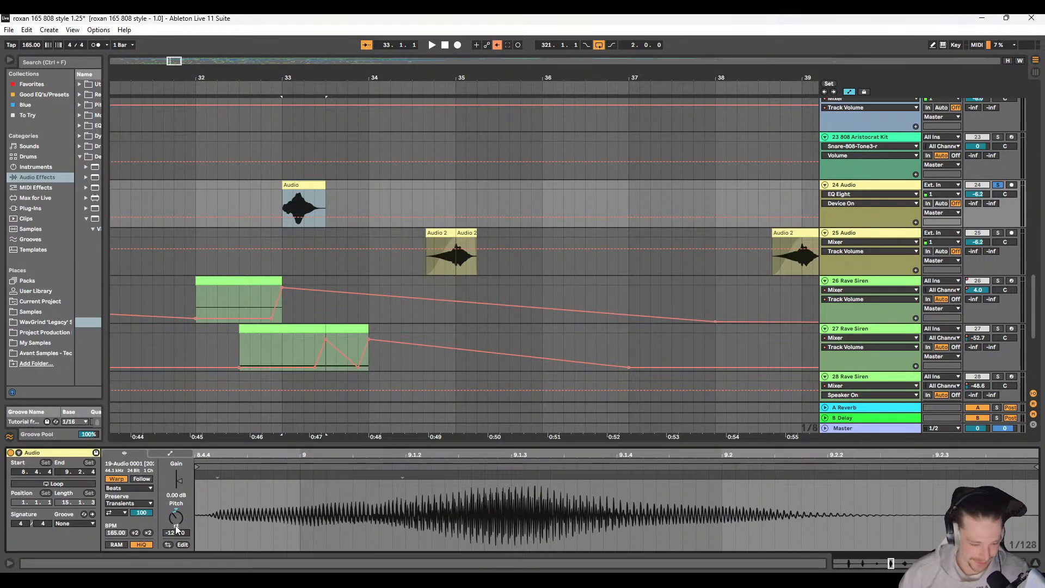
{"action": "key", "text": "space"}
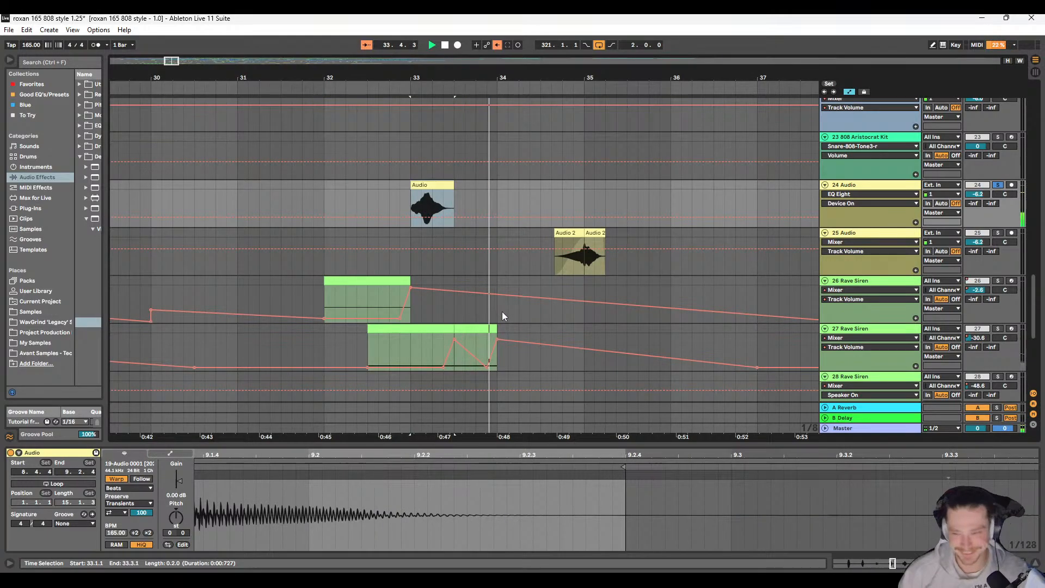
{"action": "left_click", "coordinate": [386, 185]}
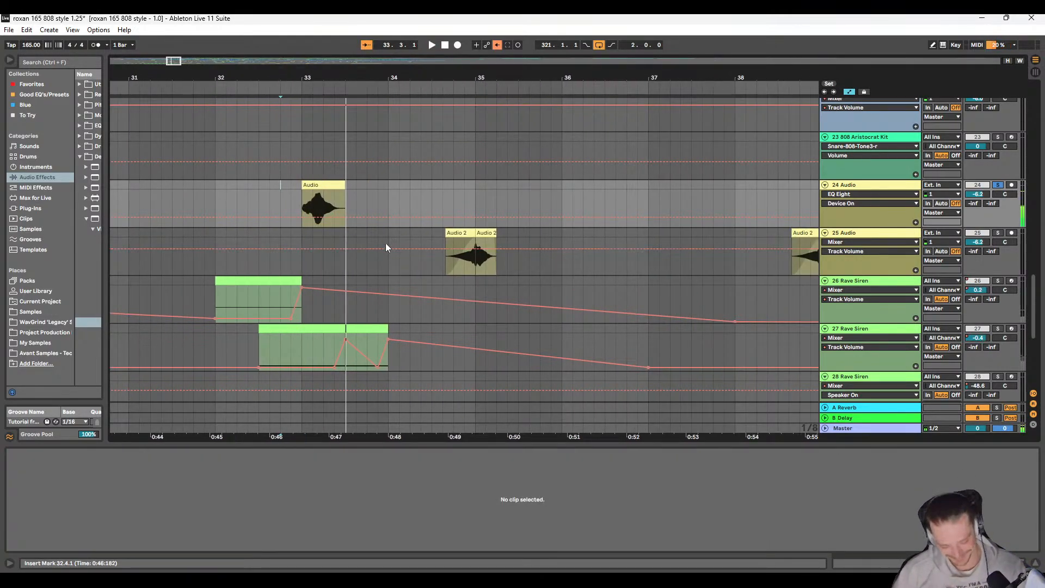
{"action": "left_click", "coordinate": [855, 189]}
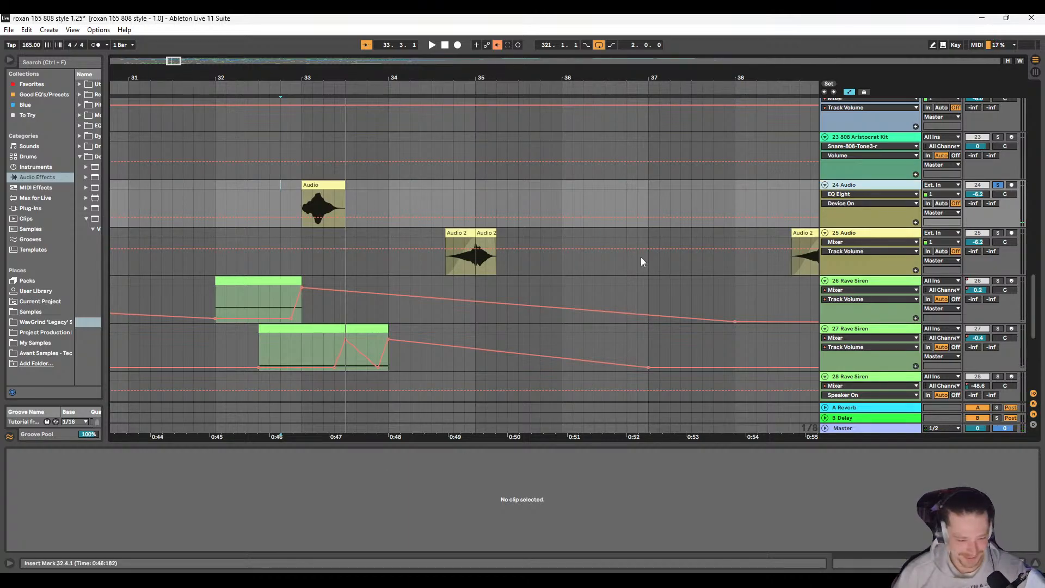
Step: Re-enable EQ Eight, Ethereal Vocal and Warm Ensemble on track 24 and start playback
{"action": "double_click", "coordinate": [871, 188]}
{"action": "left_click", "coordinate": [18, 453]}
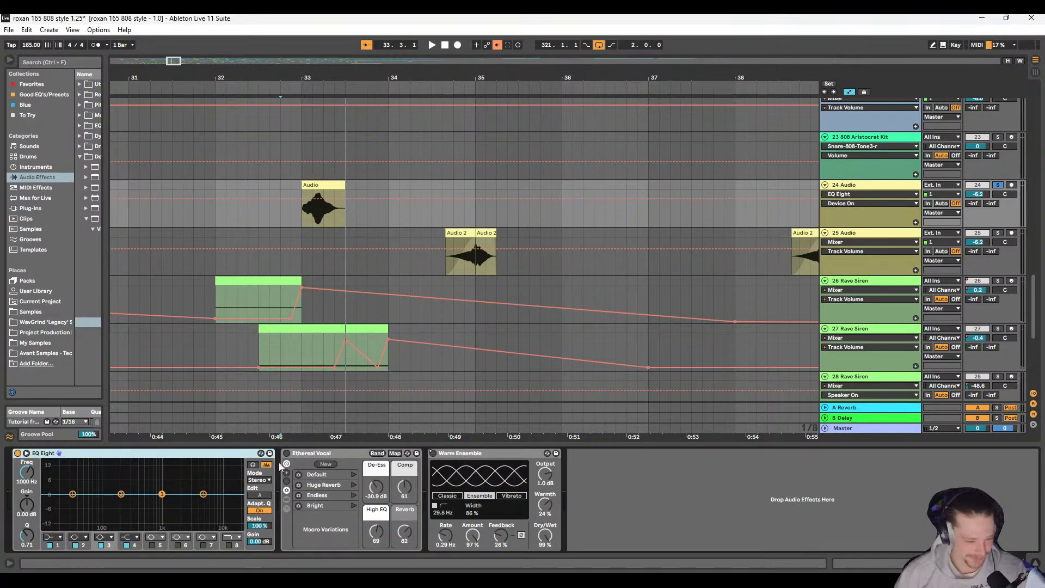
{"action": "left_click", "coordinate": [288, 454]}
{"action": "left_click", "coordinate": [432, 453]}
{"action": "key", "text": "space"}
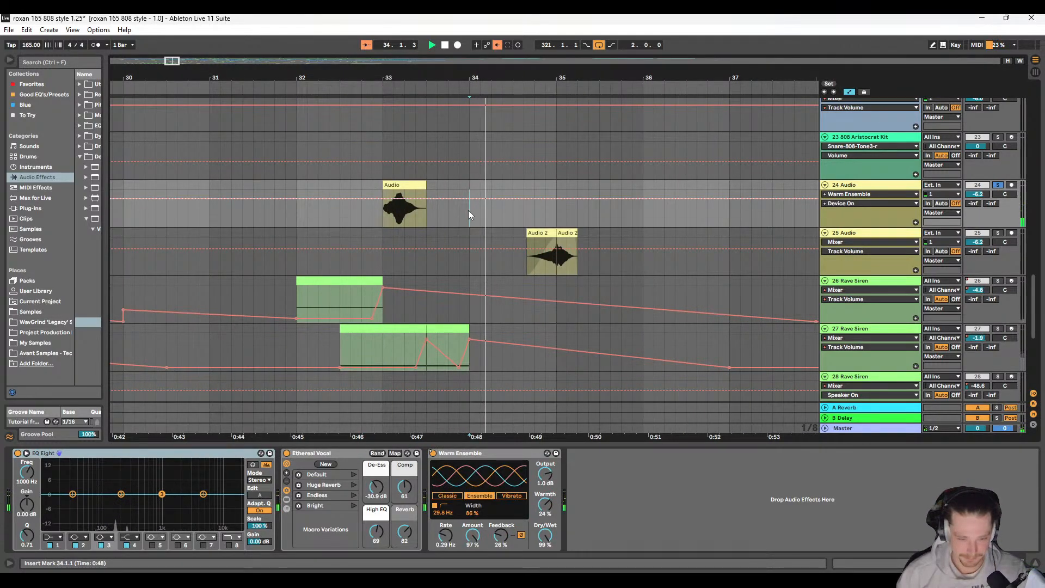
Step: Play the soloed track 24 with its effects on from 34.1.1 and from 36.1.1, and stop playback
{"action": "left_click", "coordinate": [468, 210]}
{"action": "scroll", "coordinate": [465, 211], "scroll_direction": "right", "scroll_amount": 1}
{"action": "left_click", "coordinate": [544, 217]}
{"action": "scroll", "coordinate": [538, 220], "scroll_direction": "down", "scroll_amount": 10}
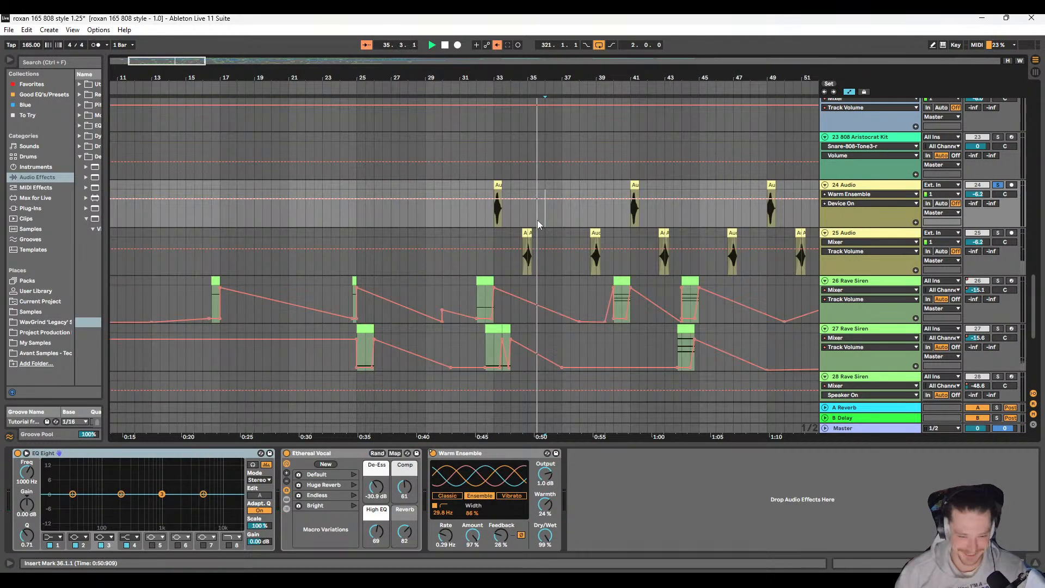
{"action": "key", "text": "space"}
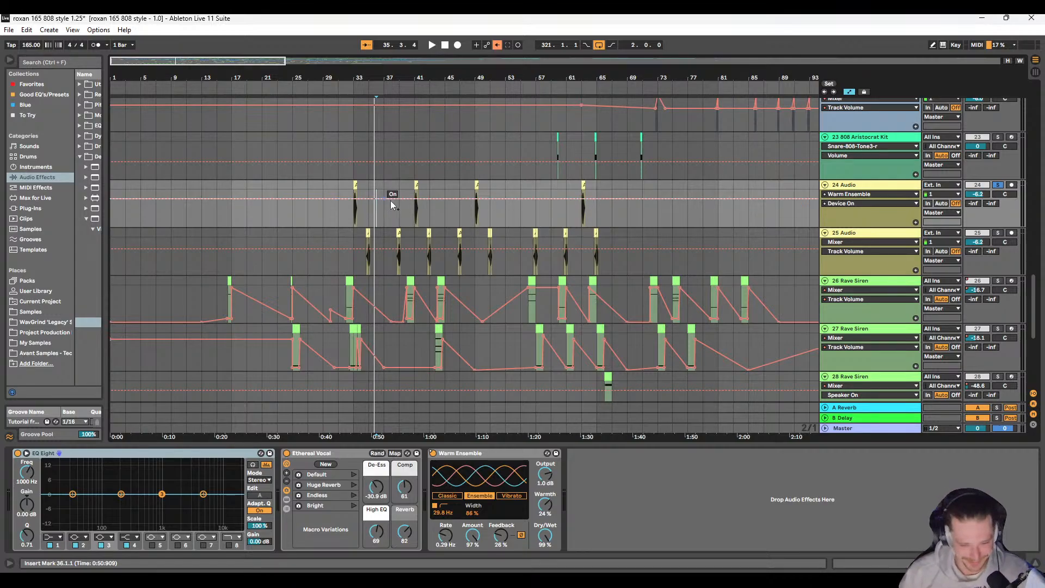
Step: Re-enable the overridden automation, unsolo track 24 and play the full arrangement from 36.1.1
{"action": "left_click", "coordinate": [497, 44]}
{"action": "scroll", "coordinate": [442, 221], "scroll_direction": "down", "scroll_amount": 5}
{"action": "scroll", "coordinate": [316, 252], "scroll_direction": "up", "scroll_amount": 5}
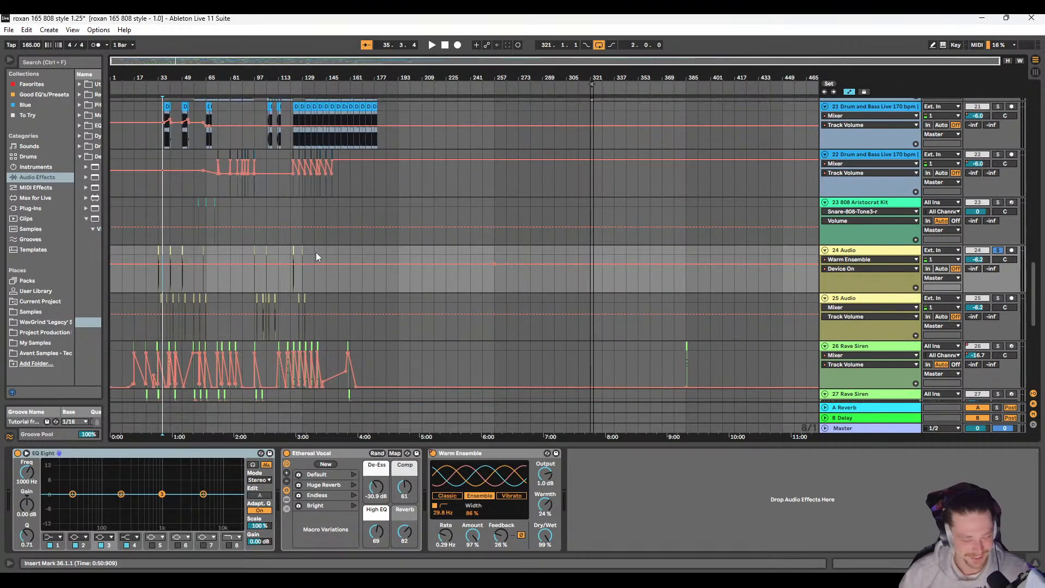
{"action": "scroll", "coordinate": [194, 297], "scroll_direction": "down", "scroll_amount": 5}
{"action": "scroll", "coordinate": [195, 292], "scroll_direction": "up", "scroll_amount": 2}
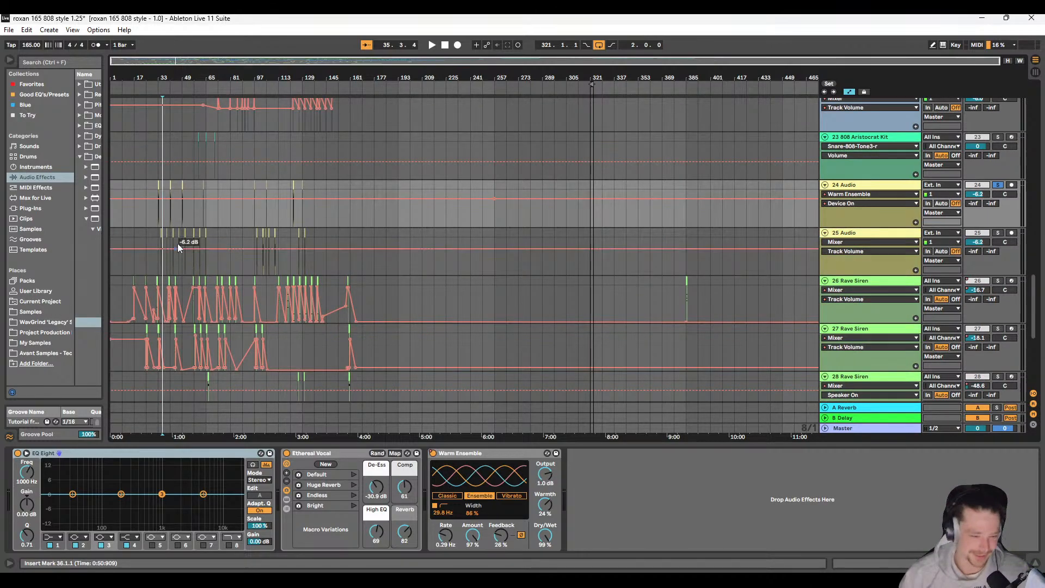
{"action": "scroll", "coordinate": [179, 243], "scroll_direction": "up", "scroll_amount": 5}
{"action": "scroll", "coordinate": [195, 244], "scroll_direction": "left", "scroll_amount": 2}
{"action": "scroll", "coordinate": [197, 240], "scroll_direction": "down", "scroll_amount": 5}
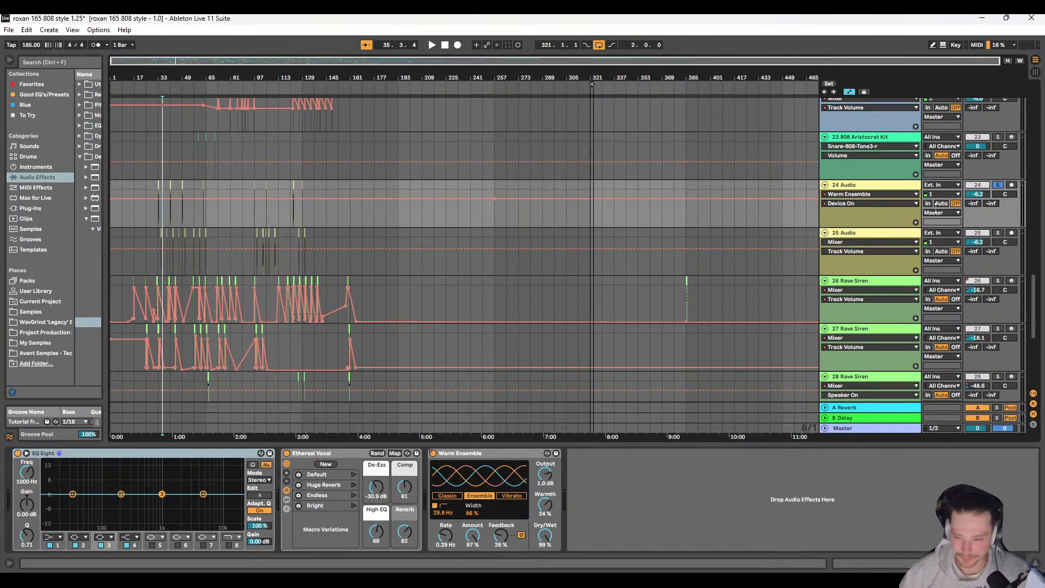
{"action": "left_click", "coordinate": [999, 184]}
{"action": "key", "text": "space"}
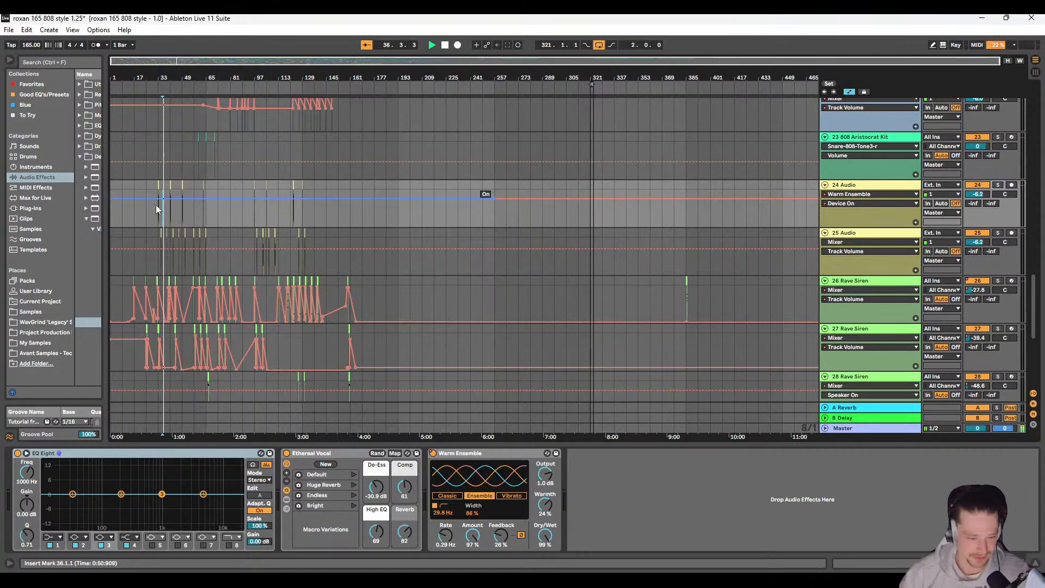
Step: Examine the Drum and Bass Live loops and their volume automation on tracks 20 to 22 along the arrangement
{"action": "scroll", "coordinate": [158, 217], "scroll_direction": "up", "scroll_amount": 5}
{"action": "scroll", "coordinate": [263, 246], "scroll_direction": "up", "scroll_amount": 6}
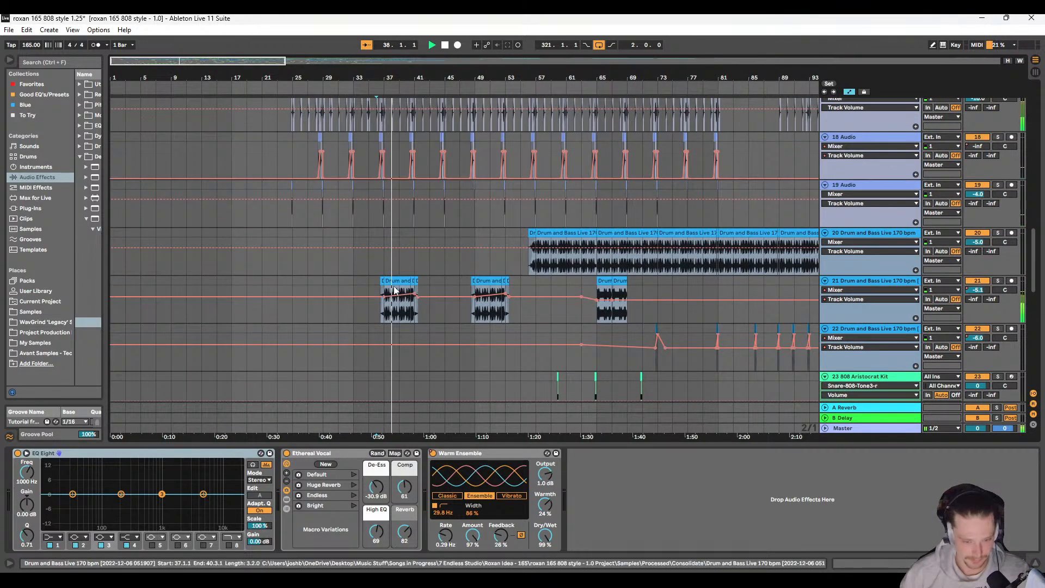
{"action": "scroll", "coordinate": [269, 268], "scroll_direction": "down", "scroll_amount": 7}
{"action": "scroll", "coordinate": [272, 272], "scroll_direction": "up", "scroll_amount": 4}
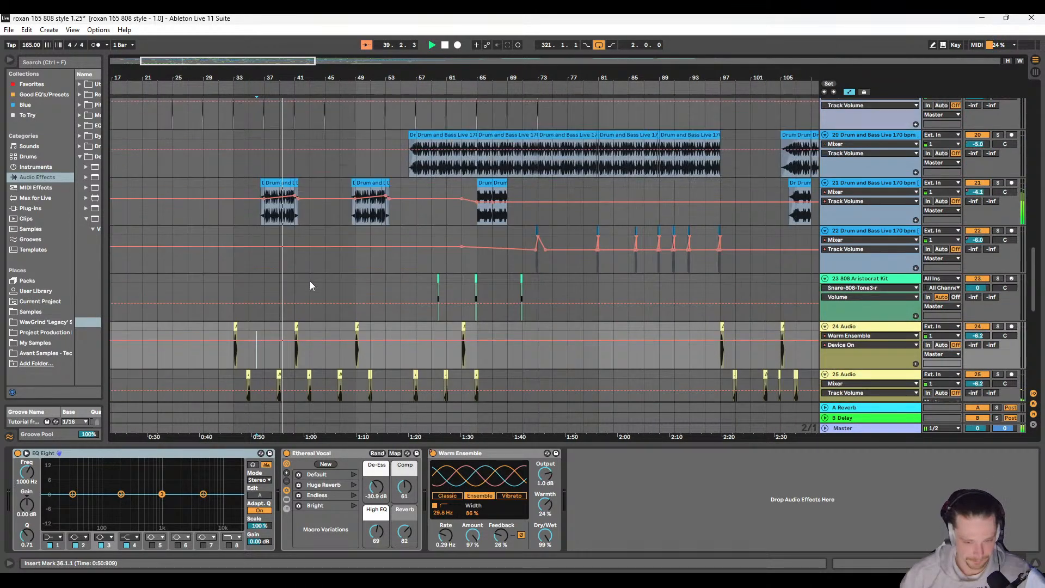
{"action": "scroll", "coordinate": [354, 278], "scroll_direction": "right", "scroll_amount": 5}
{"action": "scroll", "coordinate": [358, 279], "scroll_direction": "right", "scroll_amount": 8}
{"action": "scroll", "coordinate": [355, 279], "scroll_direction": "up", "scroll_amount": 3}
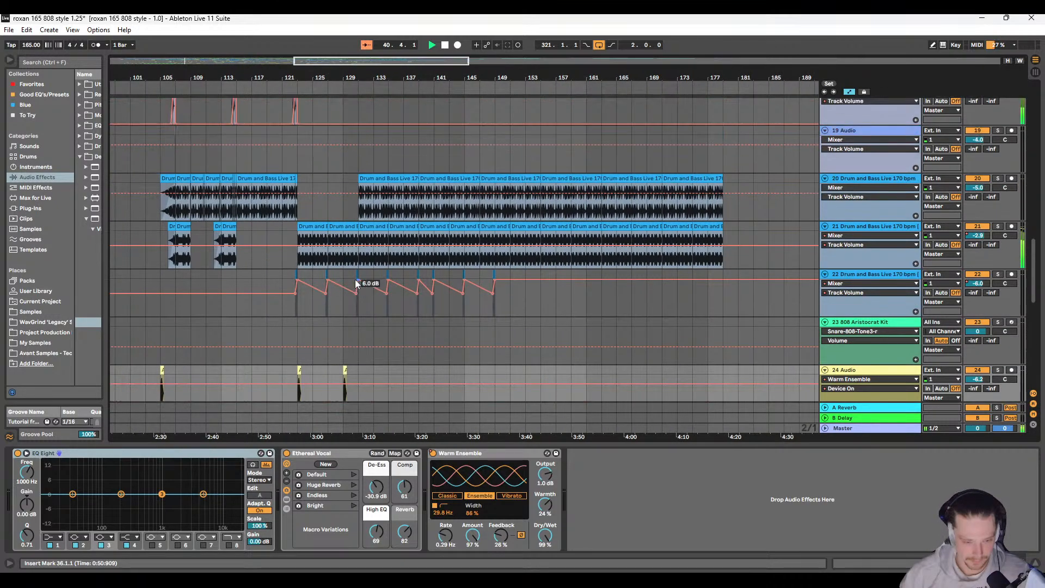
{"action": "scroll", "coordinate": [350, 281], "scroll_direction": "left", "scroll_amount": 9}
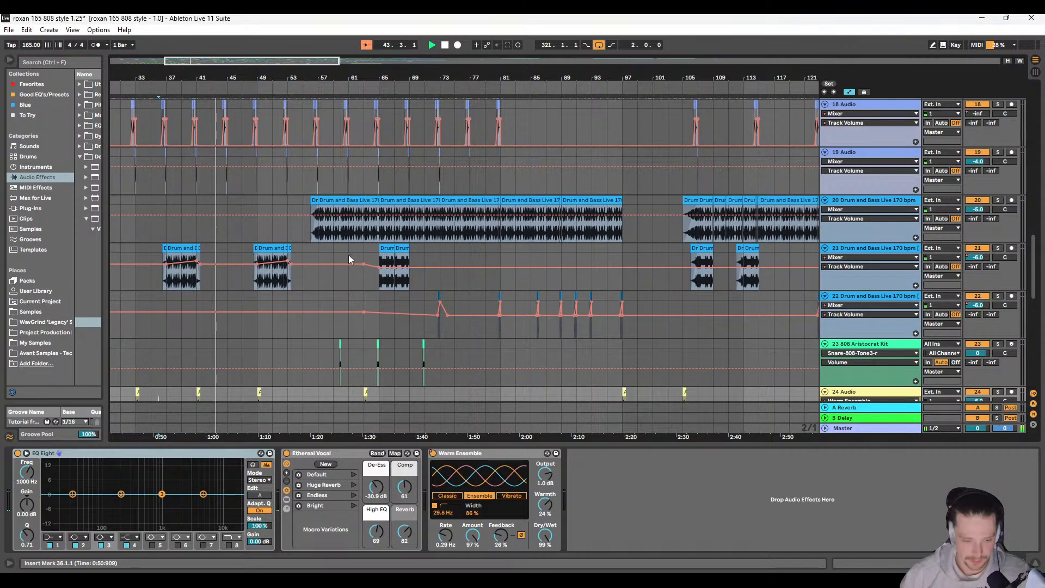
{"action": "scroll", "coordinate": [201, 263], "scroll_direction": "right", "scroll_amount": 11}
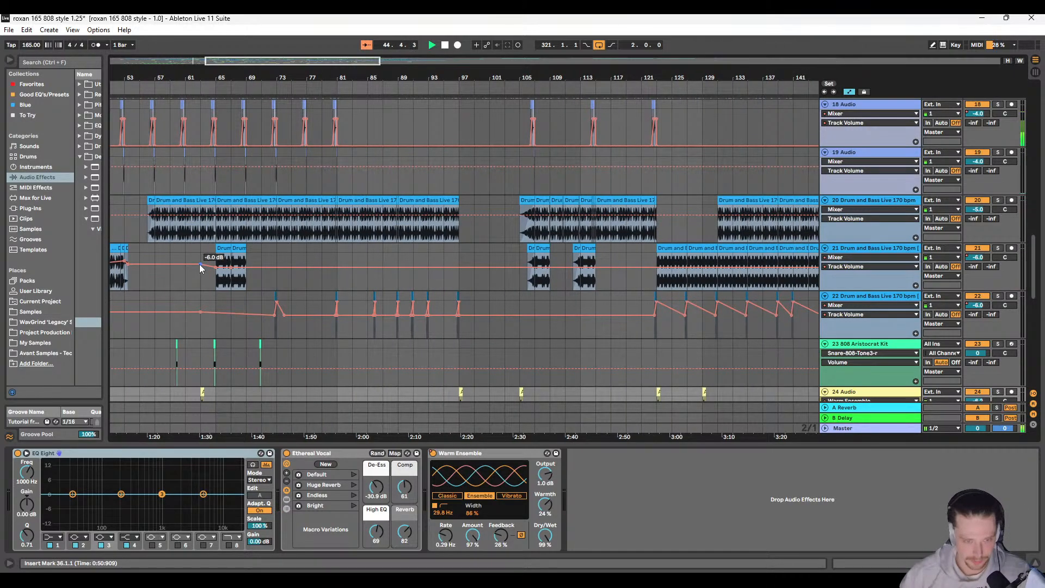
{"action": "scroll", "coordinate": [210, 271], "scroll_direction": "right", "scroll_amount": 1}
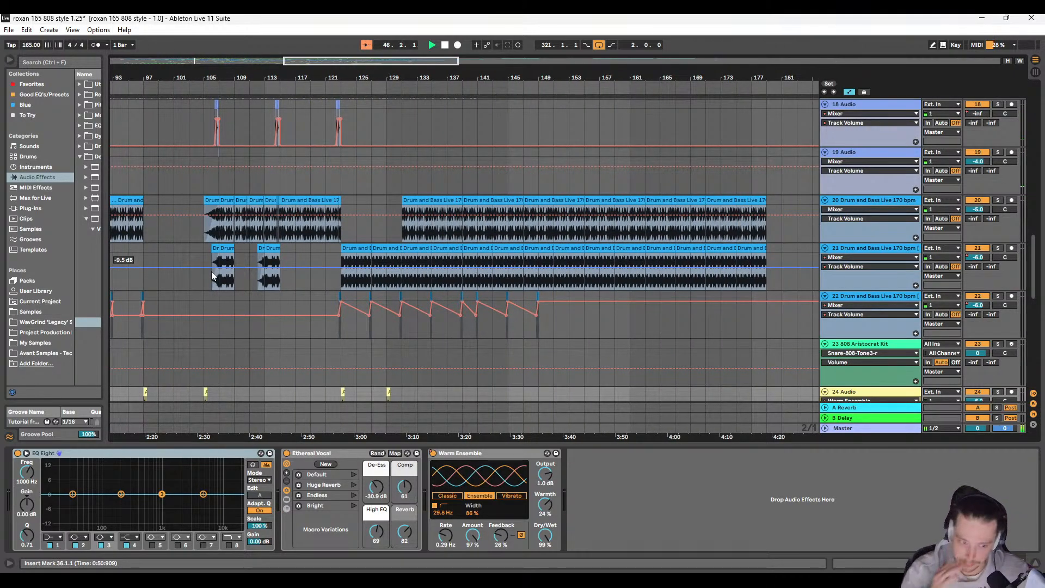
Step: Duplicate track 21 (Drum and Bass Live) and delete the duplicate's clips between 33.1.1 and 105.1.1
{"action": "left_click", "coordinate": [854, 264]}
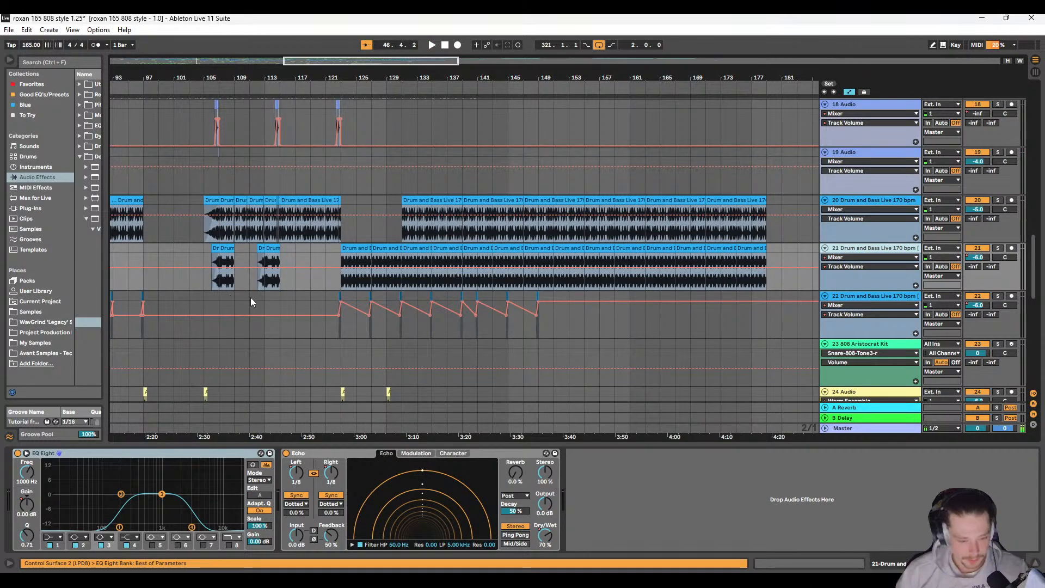
{"action": "key", "text": "ctrl+d"}
{"action": "scroll", "coordinate": [285, 318], "scroll_direction": "left", "scroll_amount": 5}
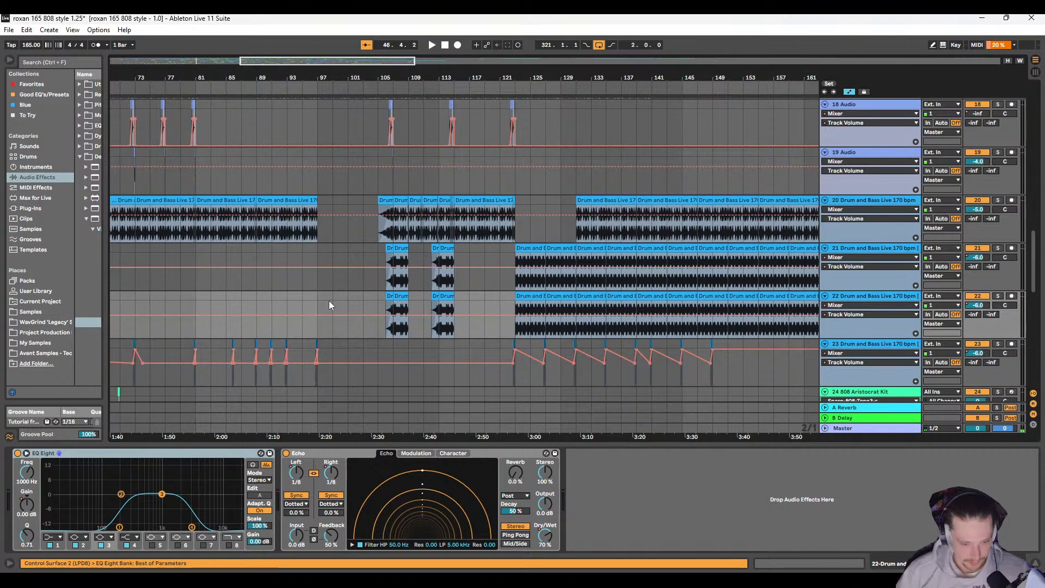
{"action": "key", "text": "w"}
{"action": "left_click", "coordinate": [223, 297]}
{"action": "left_click_drag", "start_coordinate": [159, 297], "coordinate": [269, 299]}
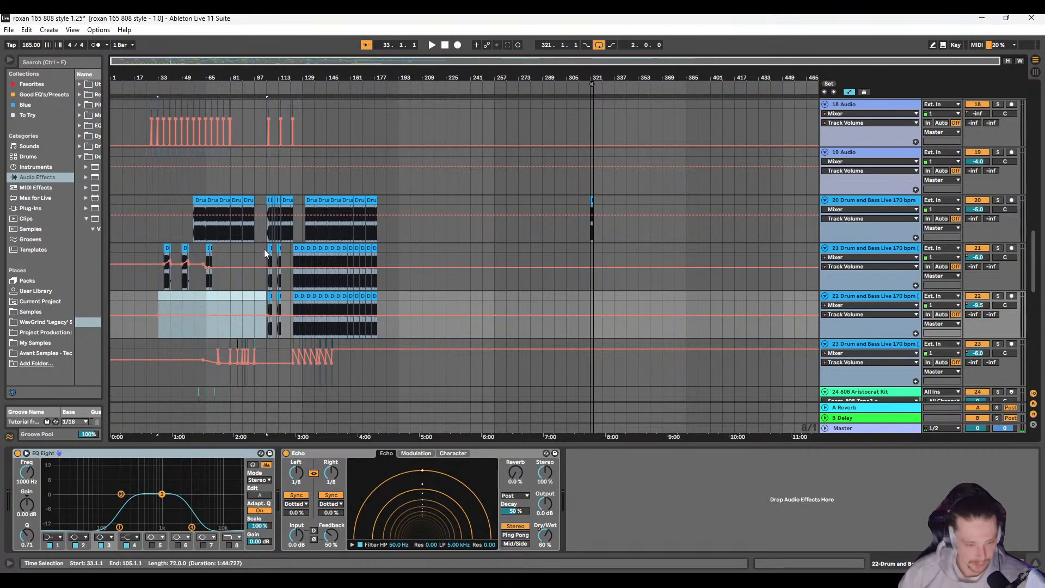
{"action": "key", "text": "Delete"}
Step: Select the clips from bar 105 onward on track 21 and play the arrangement from 33.1.1
{"action": "left_click_drag", "start_coordinate": [266, 249], "coordinate": [446, 246]}
{"action": "left_click", "coordinate": [158, 254]}
{"action": "key", "text": "space"}
{"action": "scroll", "coordinate": [229, 281], "scroll_direction": "up", "scroll_amount": 8}
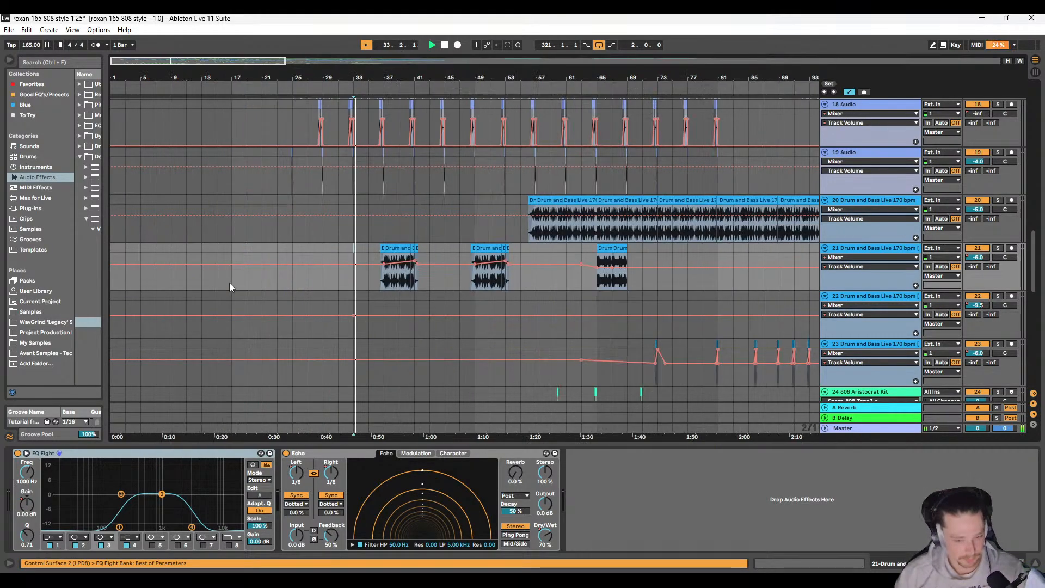
{"action": "scroll", "coordinate": [381, 283], "scroll_direction": "right", "scroll_amount": 5}
{"action": "scroll", "coordinate": [416, 282], "scroll_direction": "down", "scroll_amount": 8}
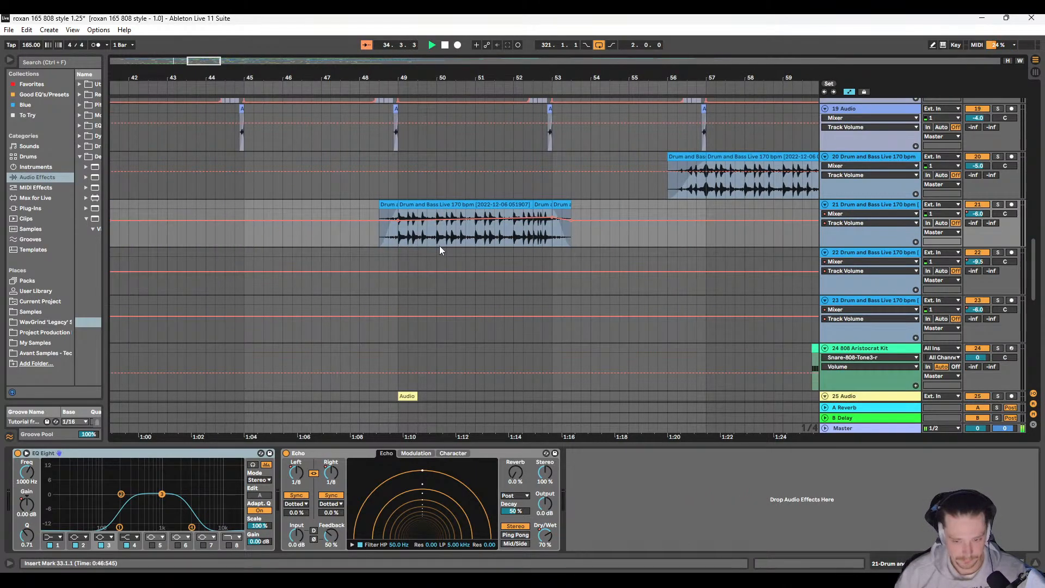
{"action": "scroll", "coordinate": [345, 260], "scroll_direction": "down", "scroll_amount": 6}
{"action": "scroll", "coordinate": [328, 271], "scroll_direction": "up", "scroll_amount": 3}
{"action": "scroll", "coordinate": [304, 282], "scroll_direction": "up", "scroll_amount": 4}
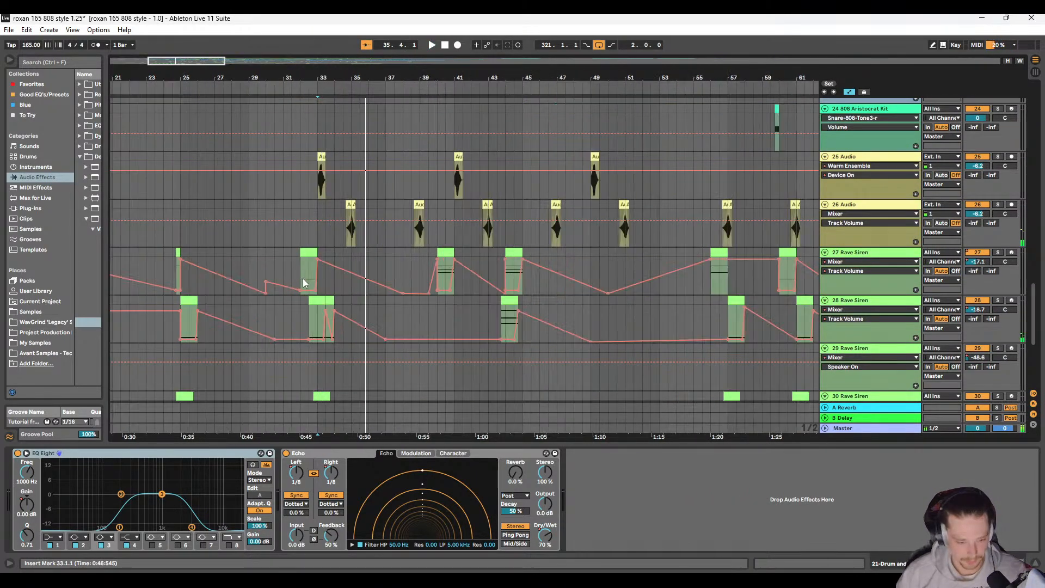
Step: Delete the raised volume automation breakpoint near bar 30 on track 27 (Rave Siren)
{"action": "left_click", "coordinate": [794, 275]}
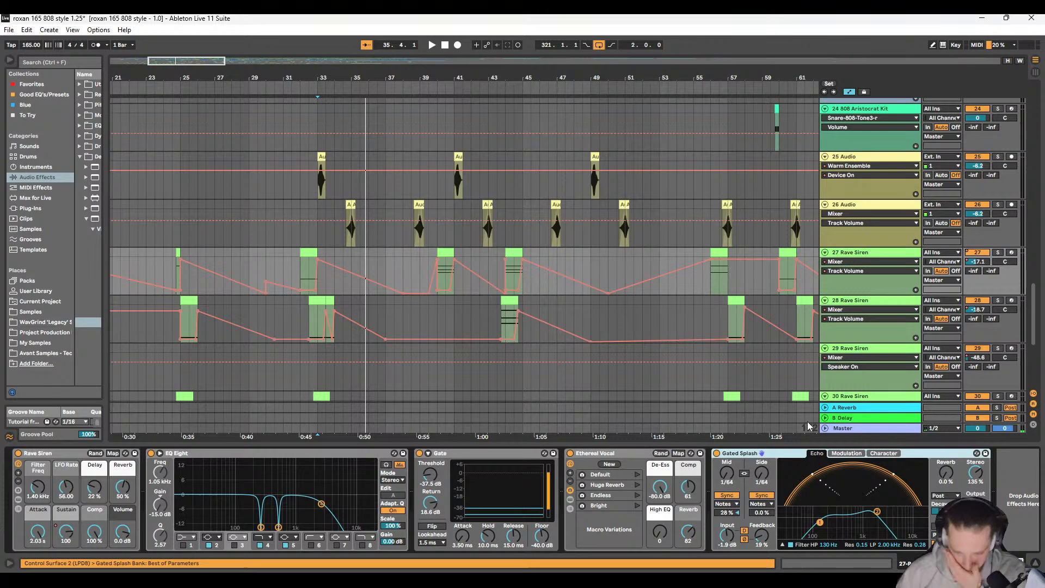
{"action": "scroll", "coordinate": [333, 303], "scroll_direction": "down", "scroll_amount": 2}
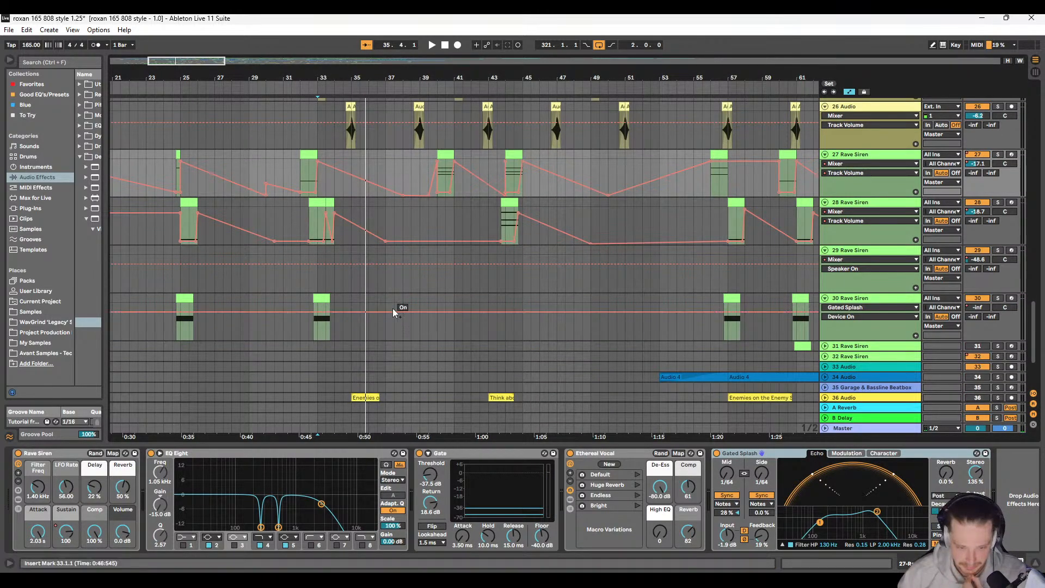
{"action": "left_click", "coordinate": [309, 242]}
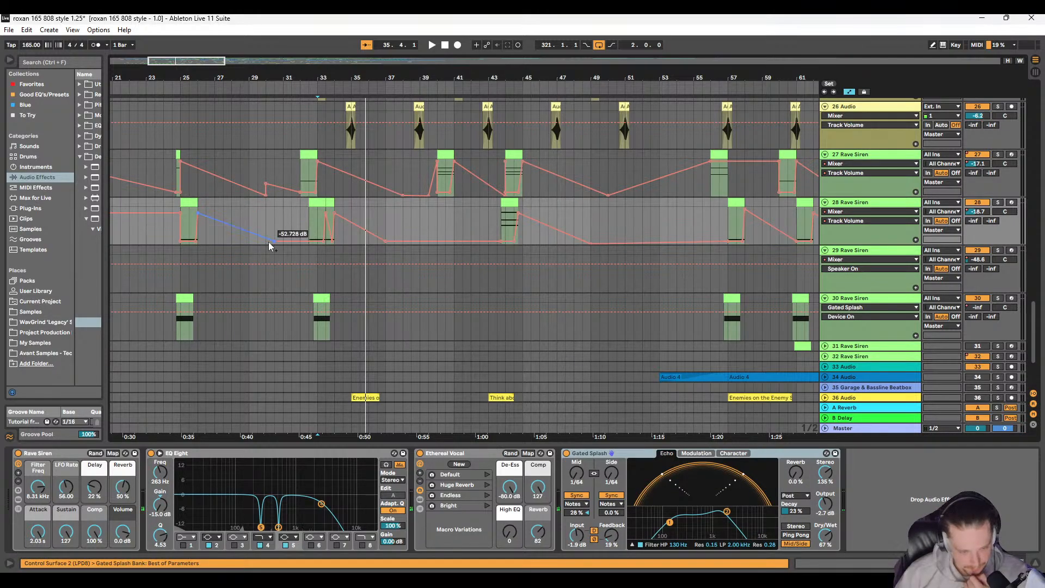
{"action": "left_click", "coordinate": [291, 239]}
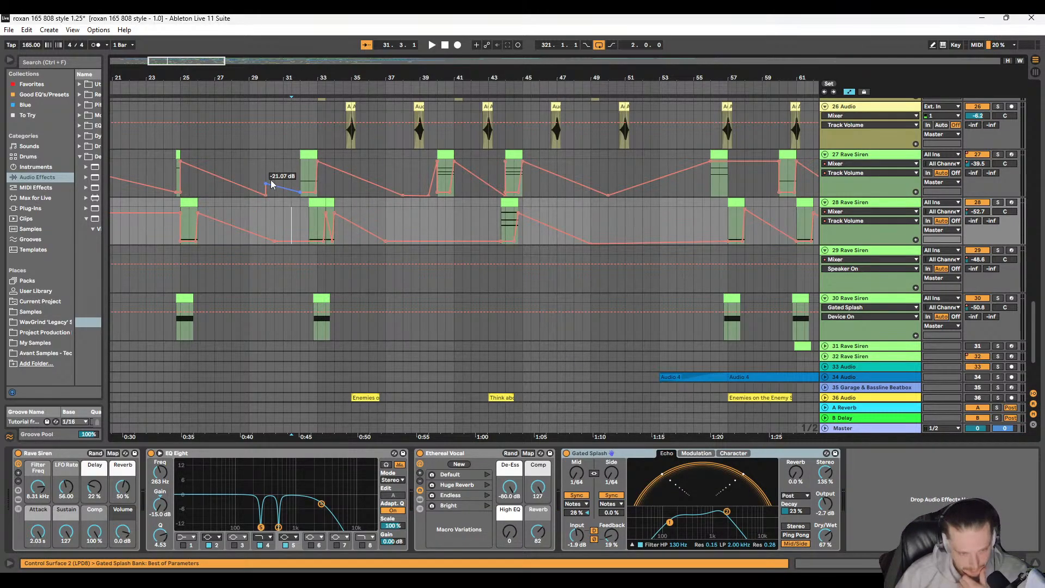
{"action": "left_click", "coordinate": [272, 184]}
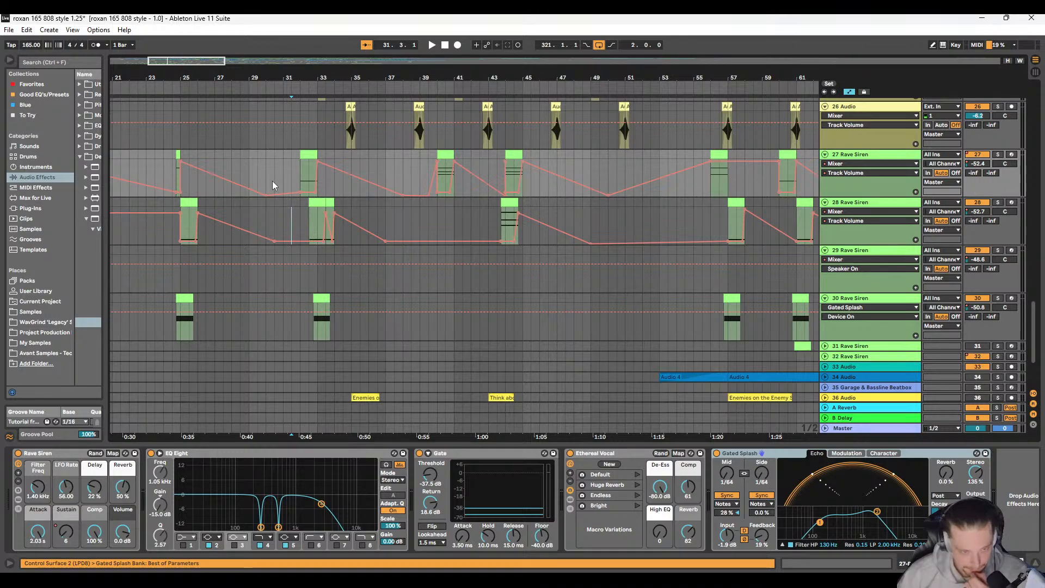
Step: Find the Amp audio effect under Drive & Color and add it to the end of track 27's device chain
{"action": "scroll", "coordinate": [272, 184], "scroll_direction": "up", "scroll_amount": 2}
{"action": "left_click", "coordinate": [251, 250]}
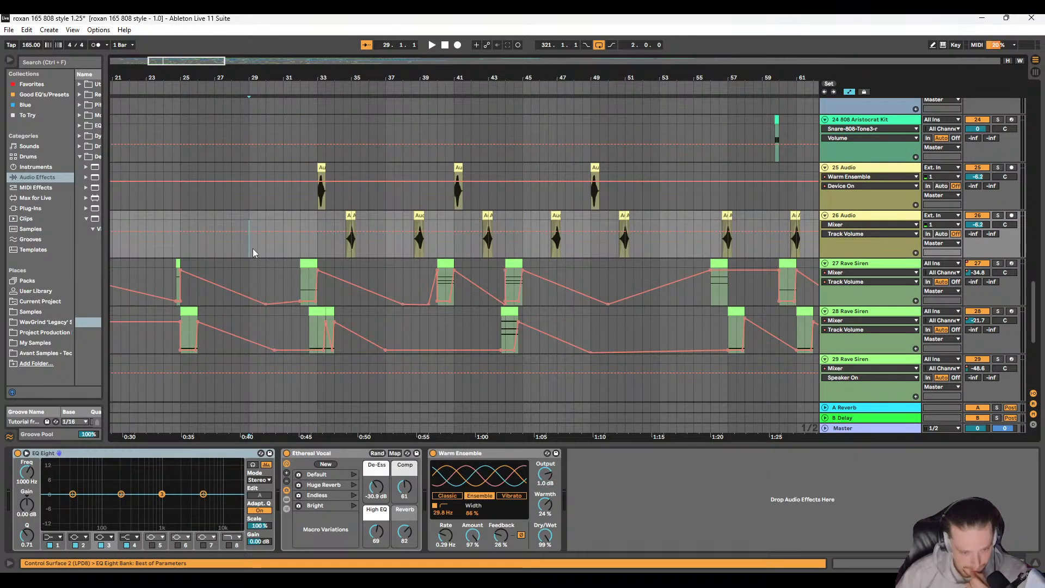
{"action": "scroll", "coordinate": [355, 277], "scroll_direction": "down", "scroll_amount": 1}
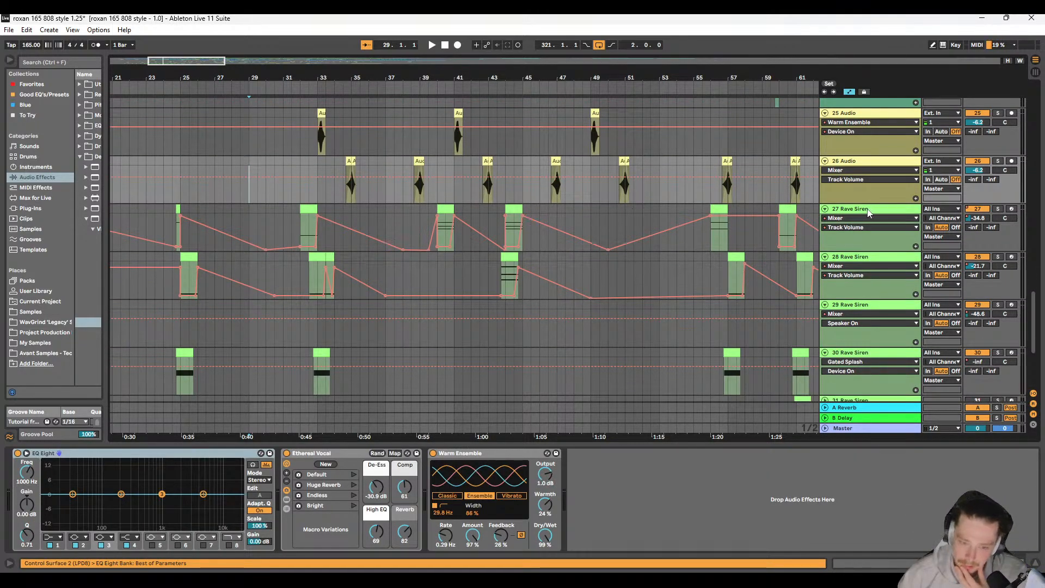
{"action": "left_click", "coordinate": [865, 211]}
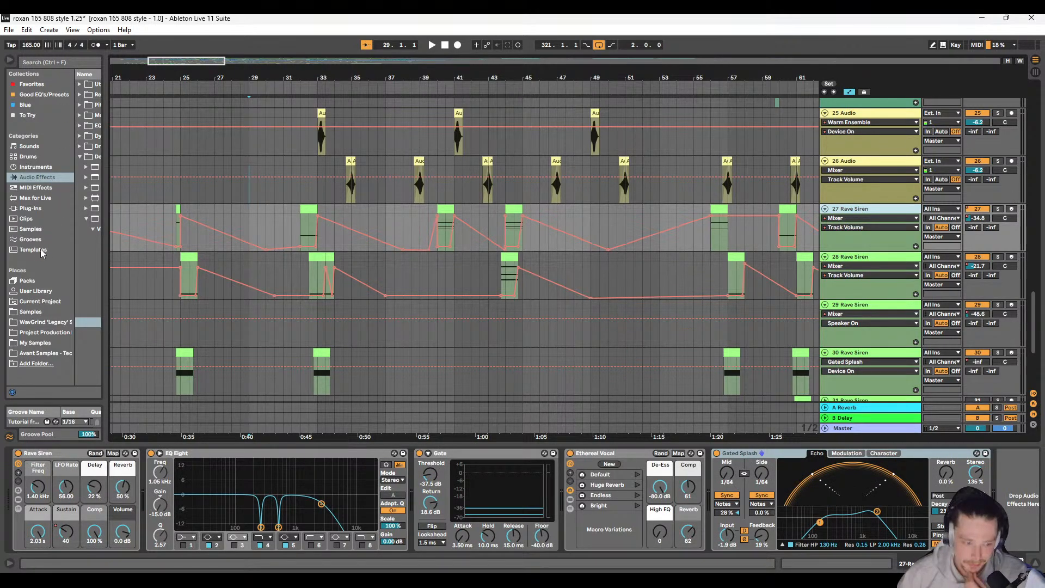
{"action": "left_click_drag", "start_coordinate": [106, 195], "coordinate": [166, 195]}
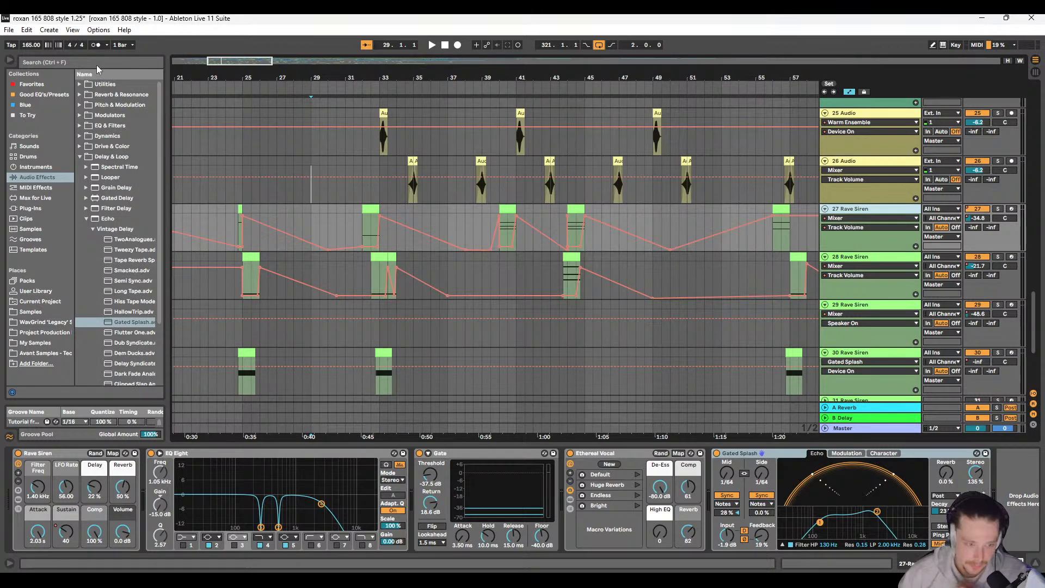
{"action": "left_click", "coordinate": [100, 64]}
{"action": "type", "text": "amp"}
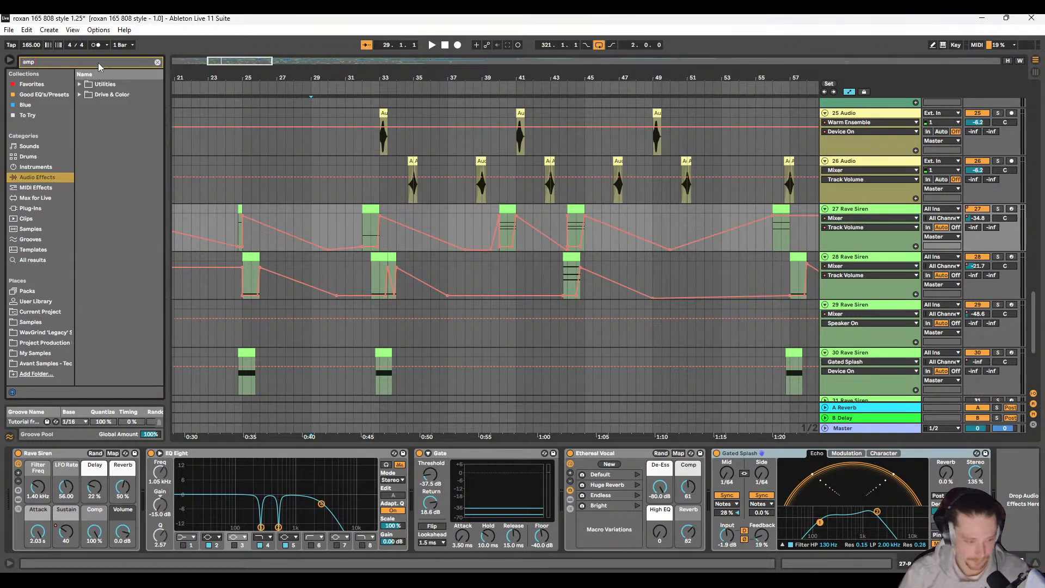
{"action": "left_click", "coordinate": [79, 94]}
{"action": "double_click", "coordinate": [108, 105]}
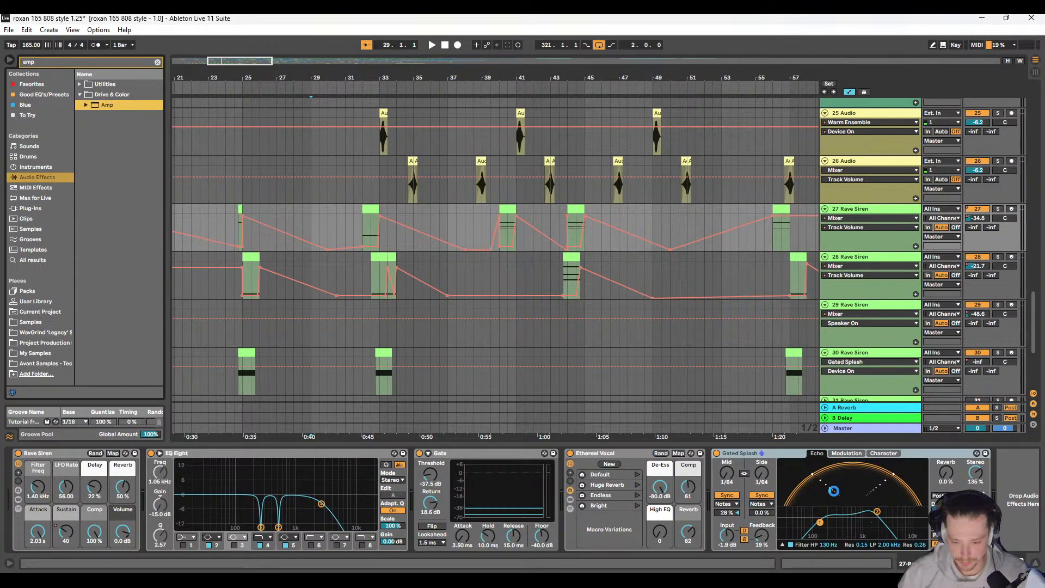
Step: Solo track 27 and play its Rave Siren clips from 24.3.1 through the Amp
{"action": "left_click", "coordinate": [236, 224]}
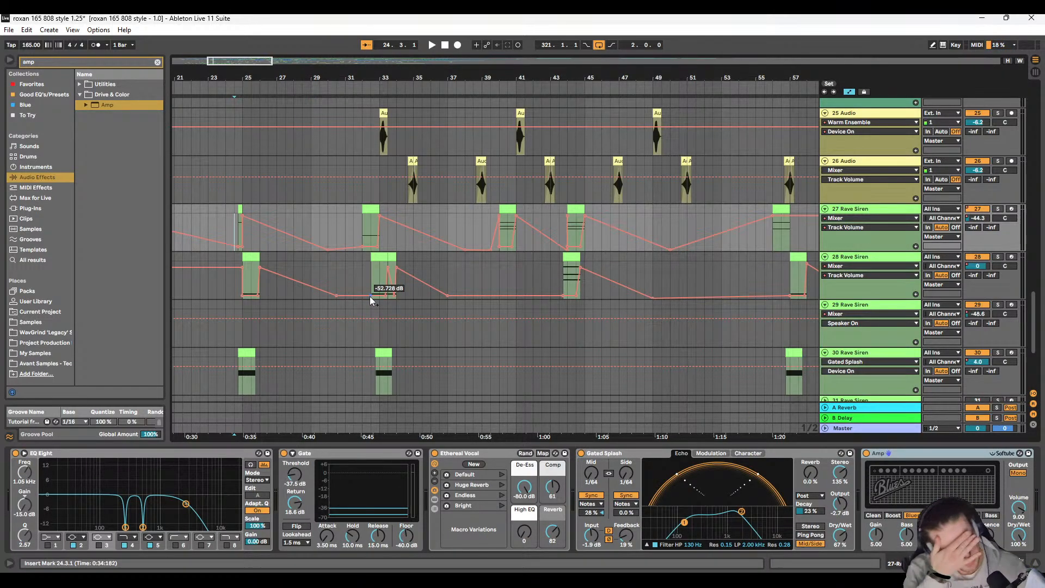
{"action": "key", "text": "space"}
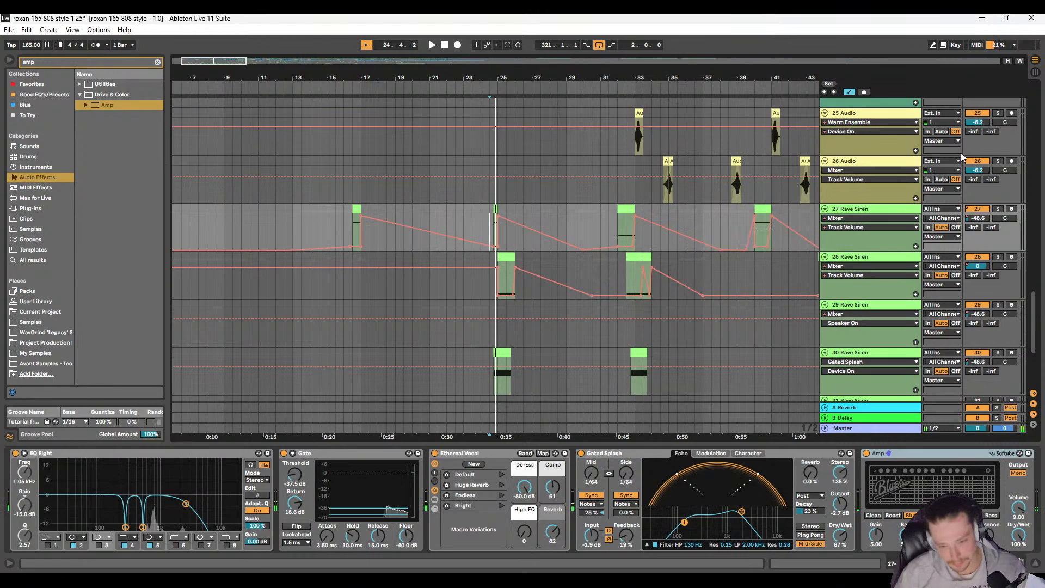
{"action": "left_click", "coordinate": [998, 209]}
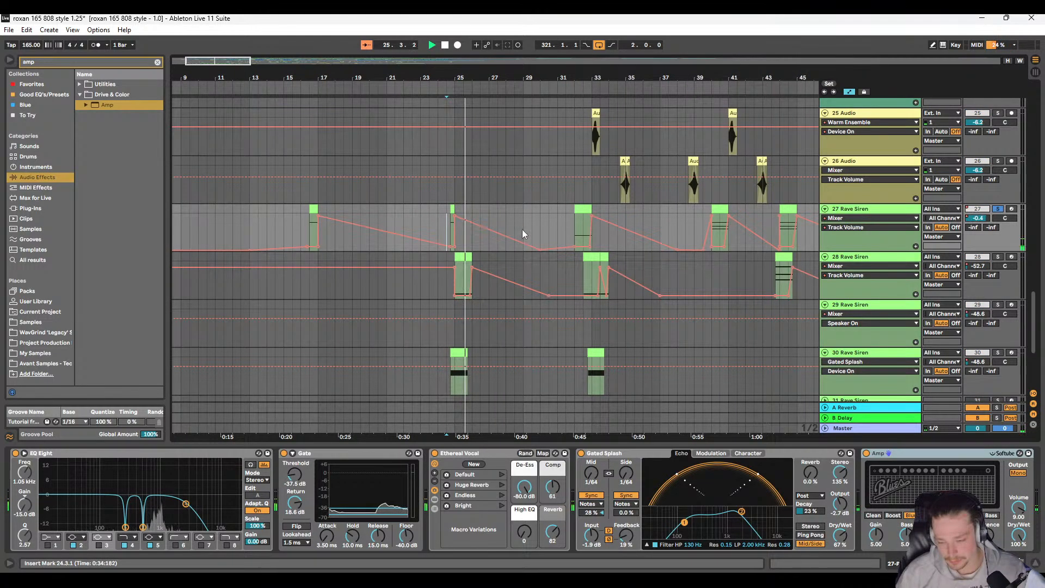
{"action": "scroll", "coordinate": [468, 234], "scroll_direction": "left", "scroll_amount": 1}
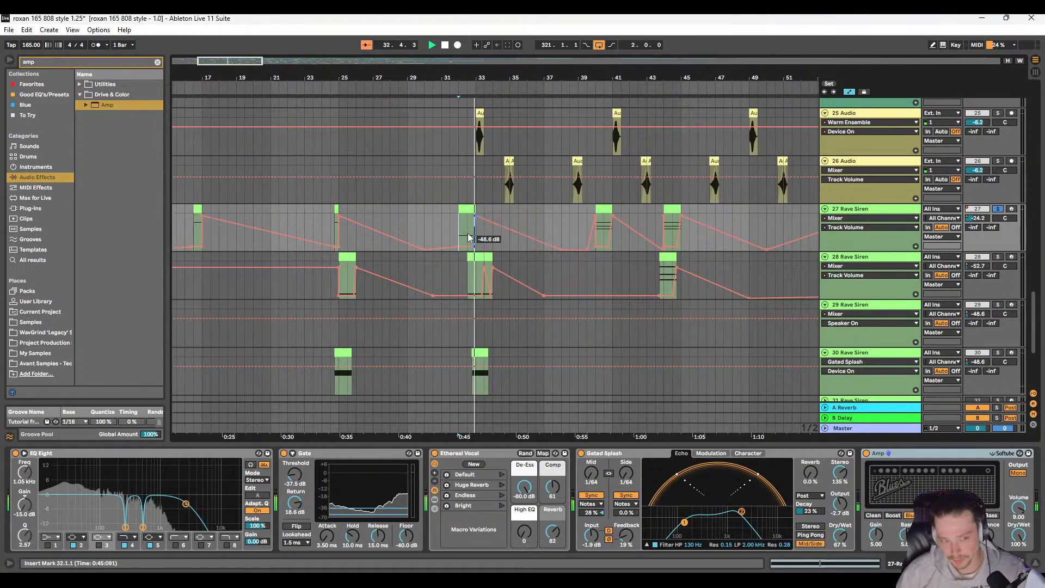
Step: Stop the full playback, solo track 27 and play its Rave Siren clips from 40.1.1 through the Amp
{"action": "scroll", "coordinate": [520, 217], "scroll_direction": "up", "scroll_amount": 2}
{"action": "scroll", "coordinate": [542, 231], "scroll_direction": "right", "scroll_amount": 2}
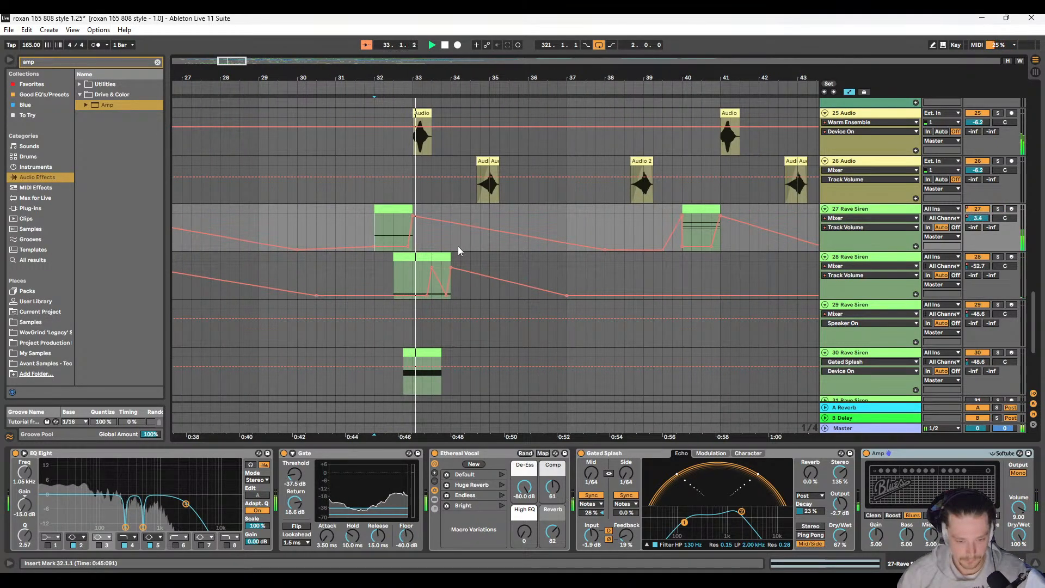
{"action": "key", "text": "space"}
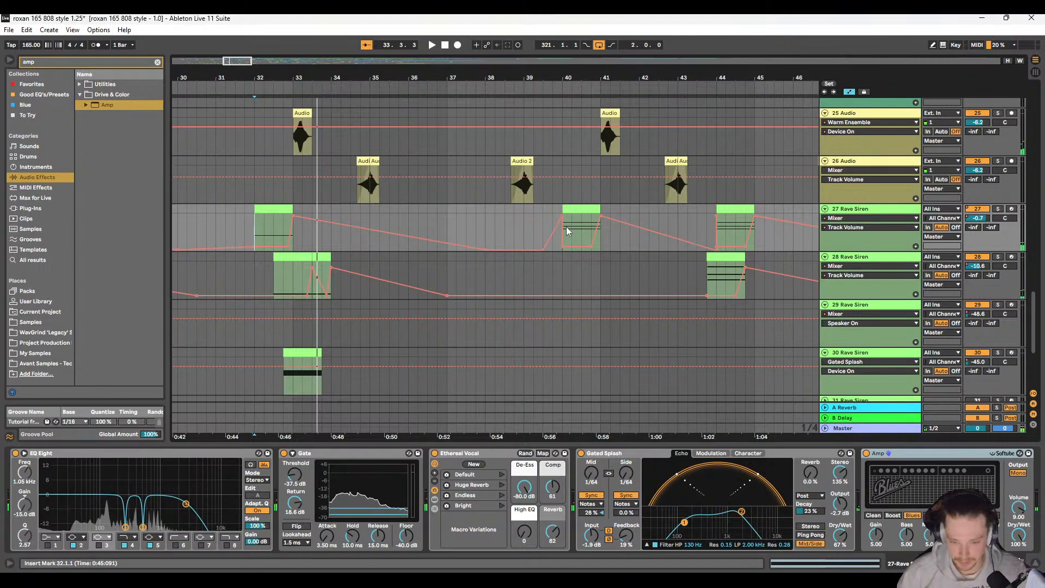
{"action": "left_click", "coordinate": [558, 238]}
{"action": "left_click", "coordinate": [997, 209]}
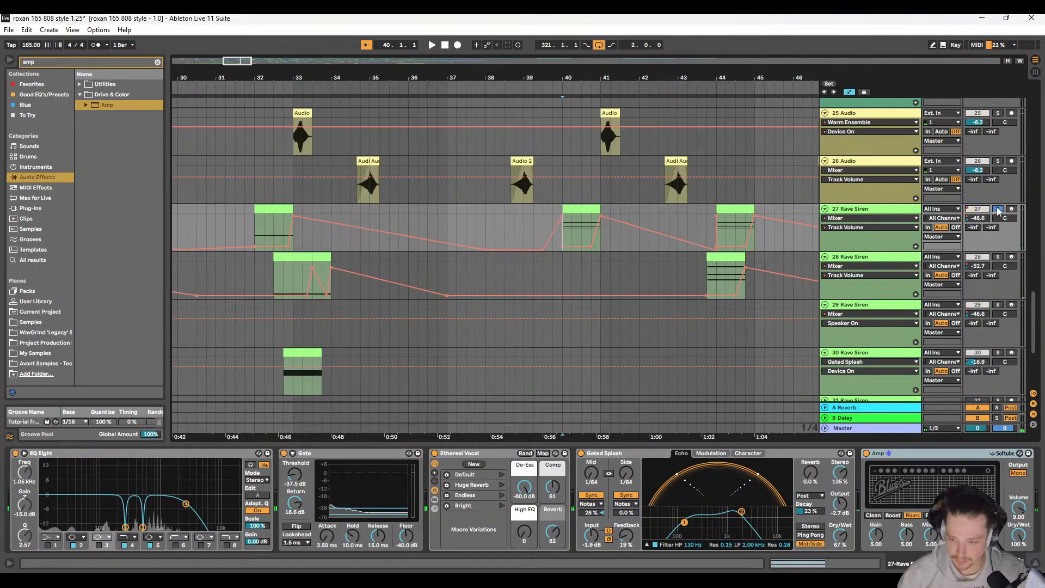
{"action": "key", "text": "space"}
{"action": "scroll", "coordinate": [456, 227], "scroll_direction": "right", "scroll_amount": 4}
{"action": "scroll", "coordinate": [564, 242], "scroll_direction": "right", "scroll_amount": 8}
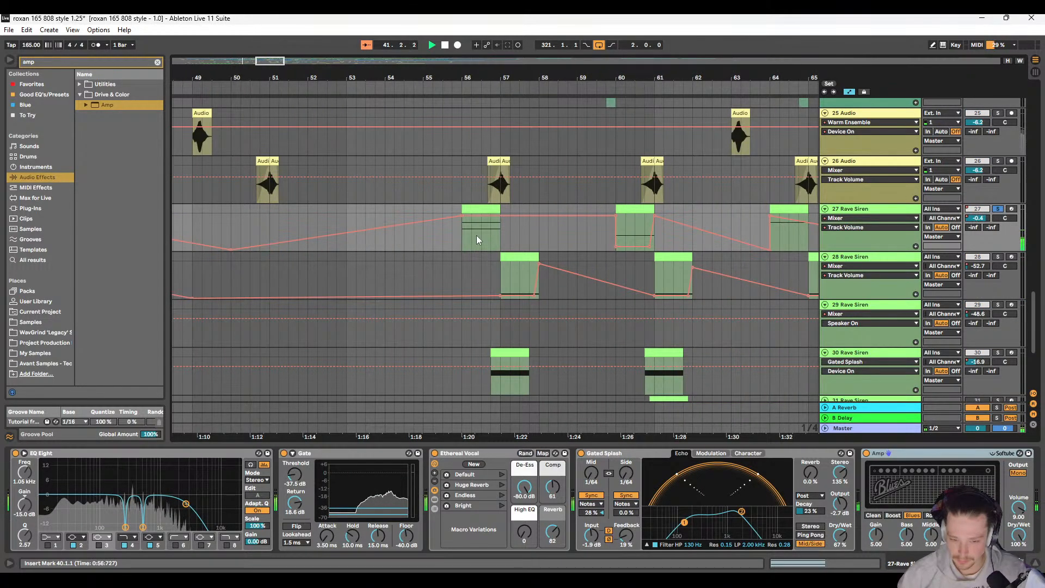
Step: Play the soloed track 27 from 55.4.1 to hear its Rave Siren clip at bar 56
{"action": "left_click", "coordinate": [456, 225]}
{"action": "scroll", "coordinate": [447, 251], "scroll_direction": "left", "scroll_amount": 3}
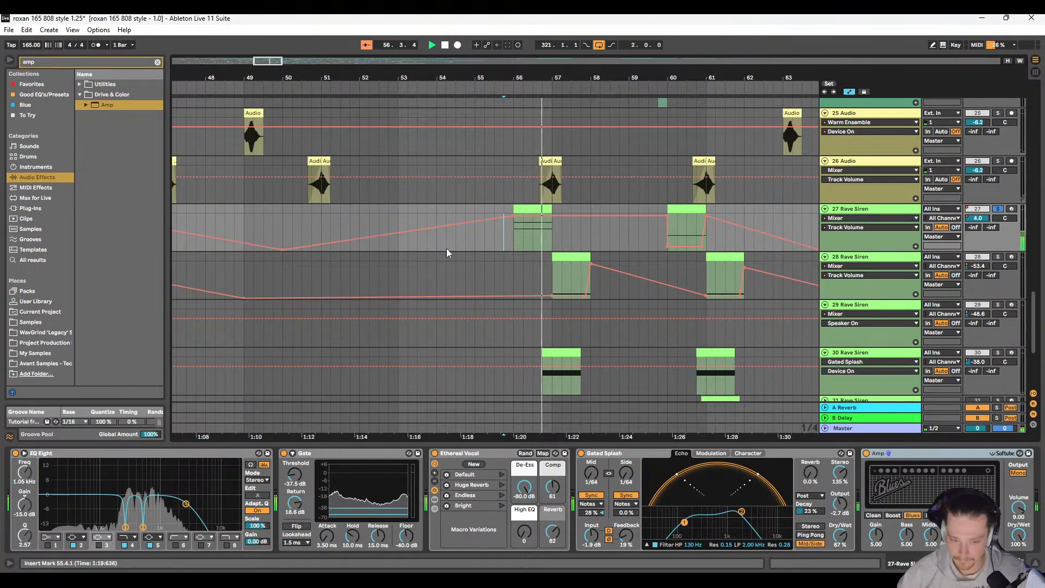
{"action": "scroll", "coordinate": [447, 250], "scroll_direction": "down", "scroll_amount": 5}
Step: Stop playback with the insert marker at 51.1.1 and delete the Amp from track 27's device chain
{"action": "left_click", "coordinate": [423, 224]}
{"action": "key", "text": "space"}
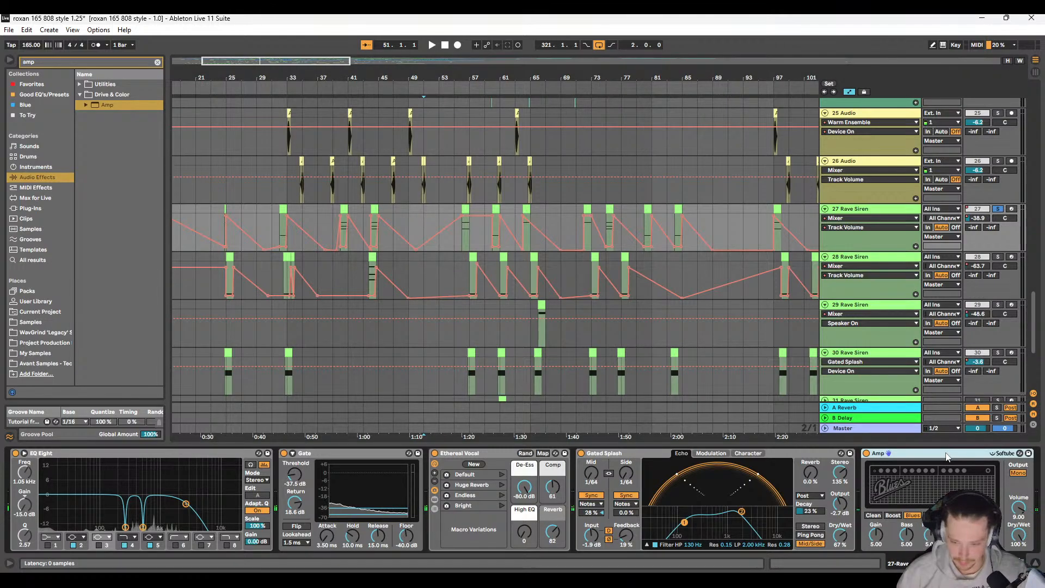
{"action": "key", "text": "Delete"}
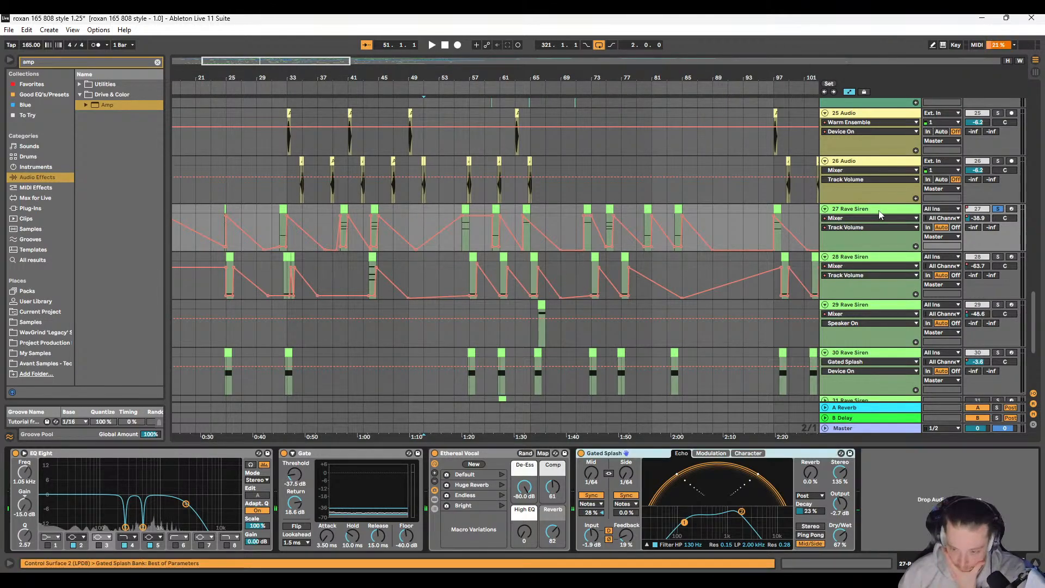
Step: Delete the Gated Splash echo device from Rave Siren tracks 27, 29 and 30
{"action": "left_click", "coordinate": [879, 210]}
{"action": "left_click", "coordinate": [609, 455]}
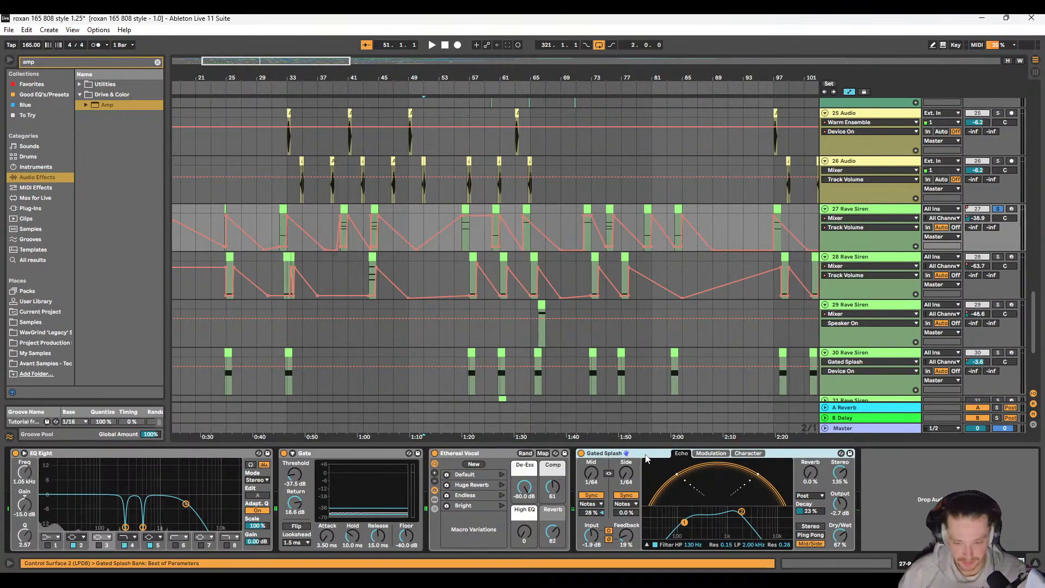
{"action": "left_click", "coordinate": [853, 272]}
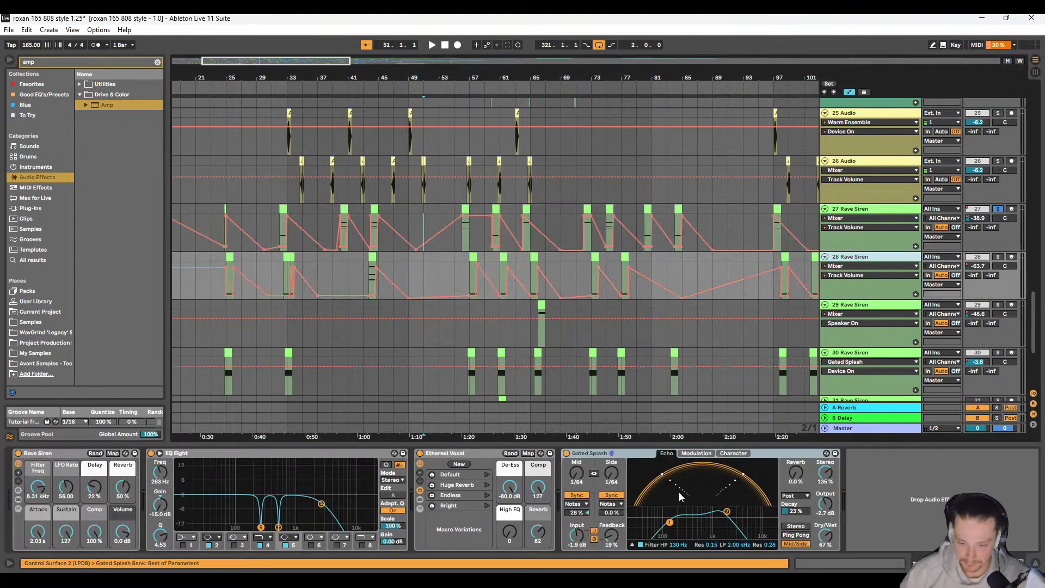
{"action": "left_click", "coordinate": [854, 311]}
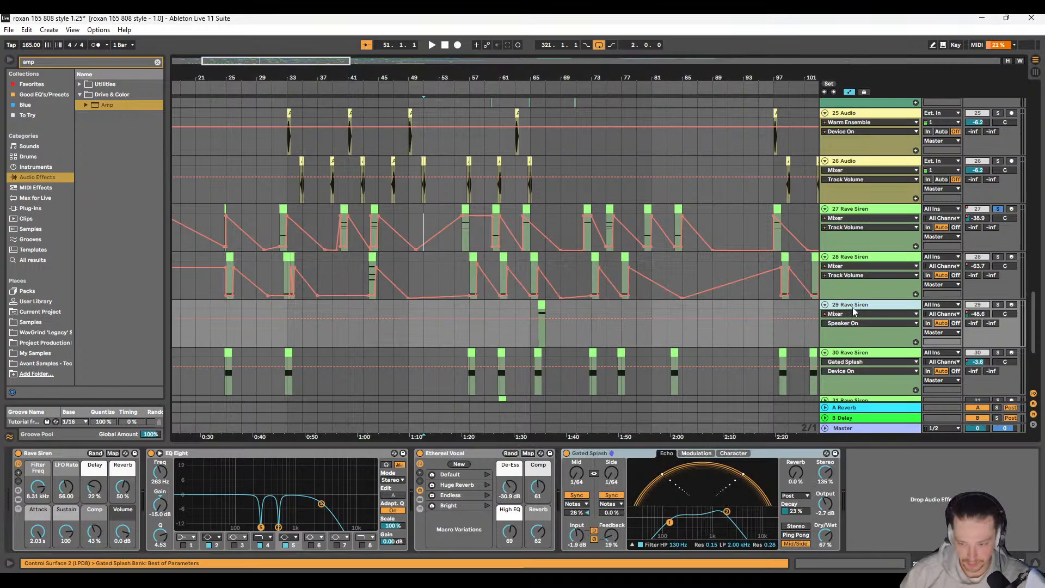
{"action": "left_click", "coordinate": [789, 453]}
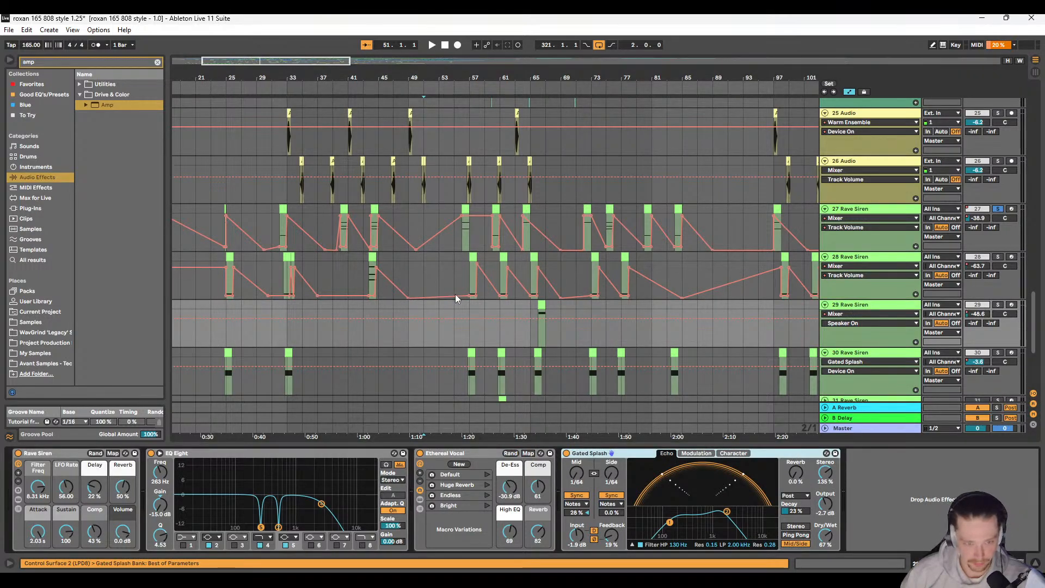
{"action": "key", "text": "Delete"}
{"action": "scroll", "coordinate": [628, 293], "scroll_direction": "down", "scroll_amount": 1}
{"action": "left_click", "coordinate": [873, 321]}
{"action": "left_click", "coordinate": [792, 449]}
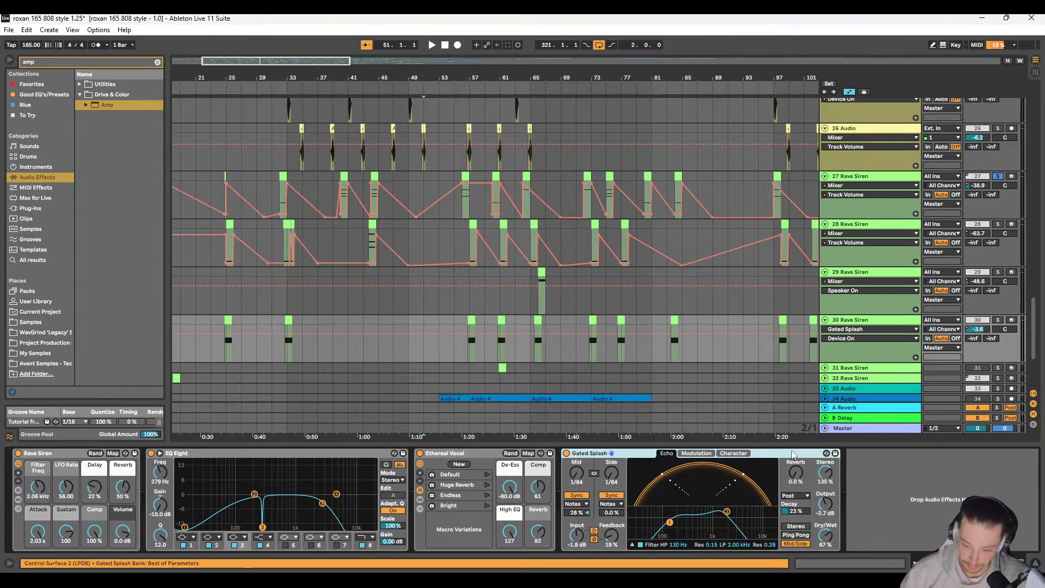
{"action": "key", "text": "Delete"}
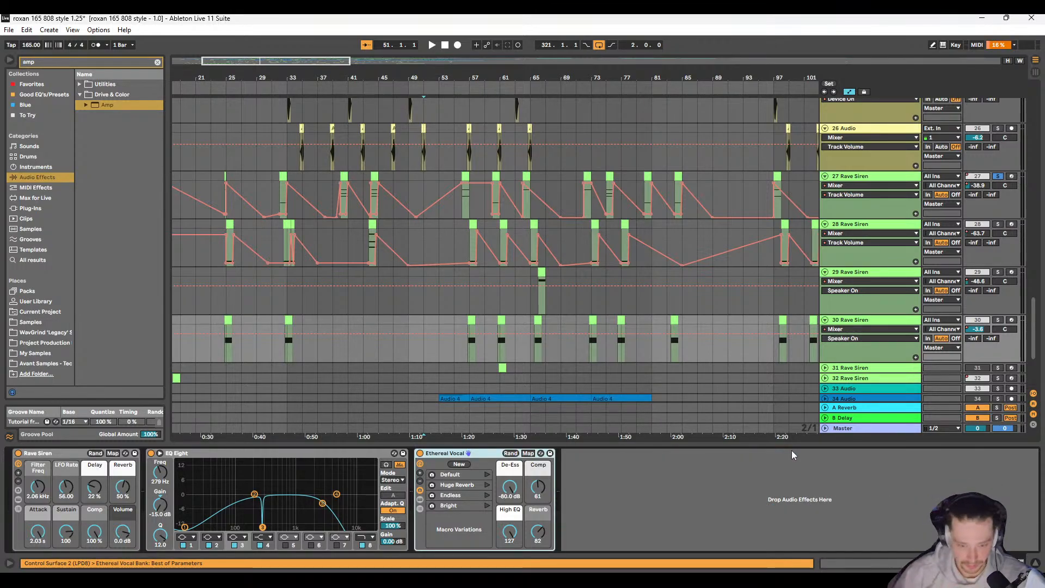
Step: Play the soloed track 27 from 56.1.1 to hear its Rave Siren without Gated Splash
{"action": "scroll", "coordinate": [400, 250], "scroll_direction": "down", "scroll_amount": 5}
{"action": "key", "text": "space"}
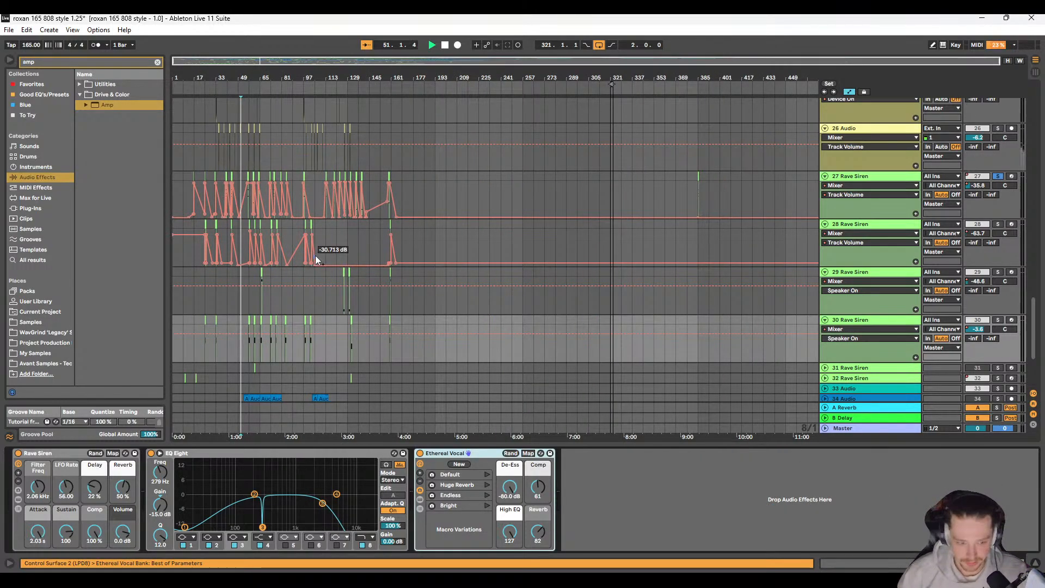
{"action": "scroll", "coordinate": [246, 194], "scroll_direction": "up", "scroll_amount": 7}
{"action": "left_click", "coordinate": [442, 202]}
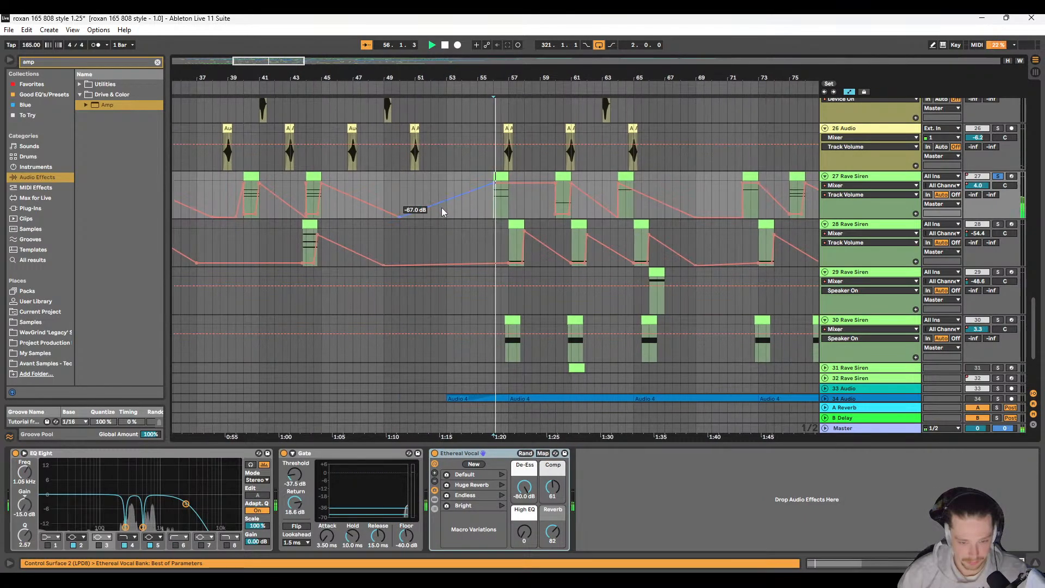
{"action": "scroll", "coordinate": [263, 196], "scroll_direction": "down", "scroll_amount": 6}
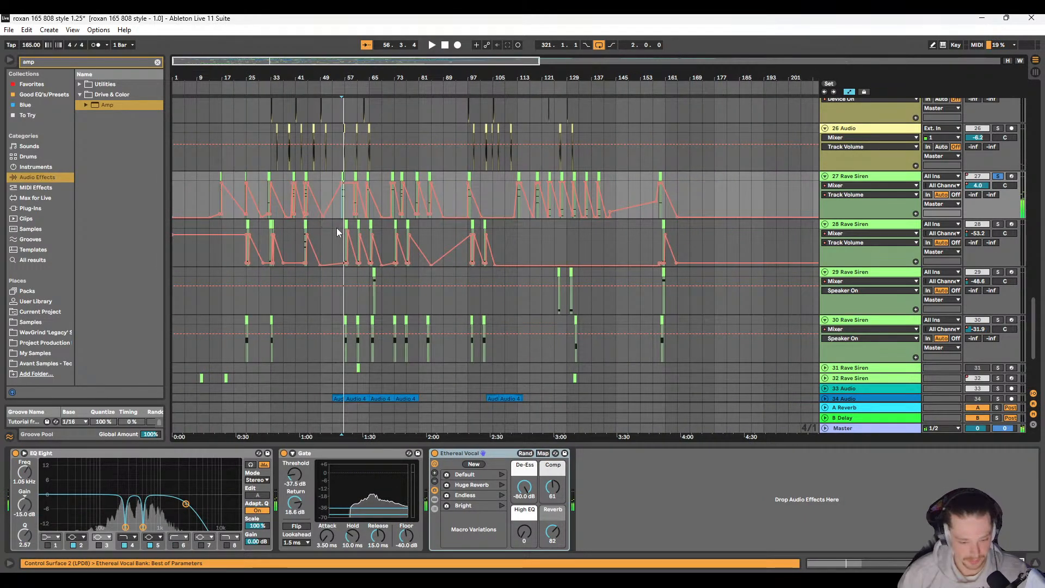
Step: Lower track 27's volume automation breakpoint just before the bar 60 clip to -inf dB
{"action": "scroll", "coordinate": [298, 198], "scroll_direction": "up", "scroll_amount": 1}
{"action": "scroll", "coordinate": [348, 220], "scroll_direction": "up", "scroll_amount": 10}
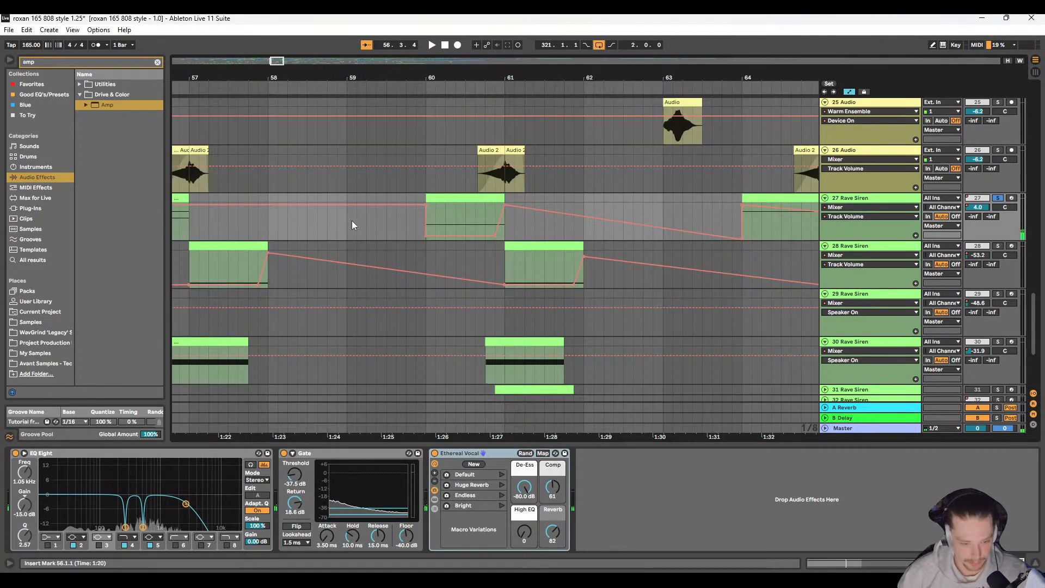
{"action": "left_click_drag", "start_coordinate": [448, 205], "coordinate": [460, 238]}
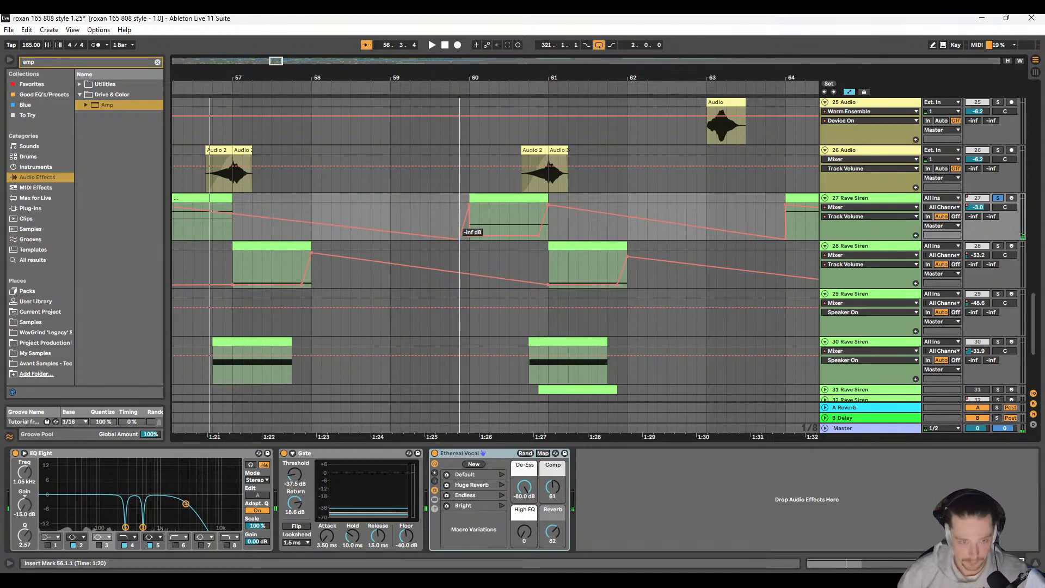
{"action": "scroll", "coordinate": [315, 219], "scroll_direction": "down", "scroll_amount": 6}
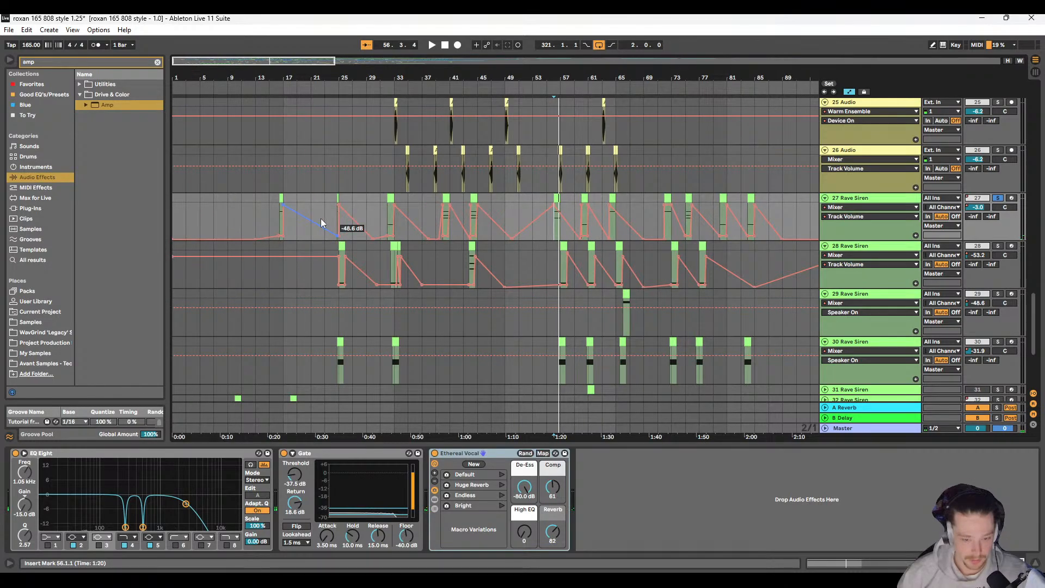
{"action": "scroll", "coordinate": [392, 225], "scroll_direction": "up", "scroll_amount": 1}
Step: Search the audio effects for compression and expand the Compressor presets under Dynamics
{"action": "left_click_drag", "start_coordinate": [93, 62], "coordinate": [6, 59]}
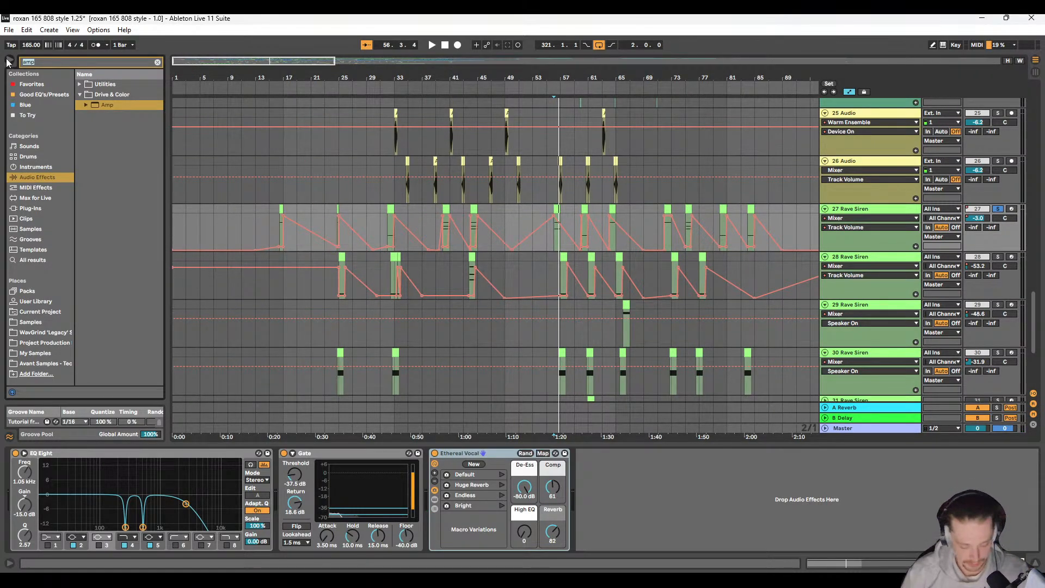
{"action": "type", "text": "compresison n"}
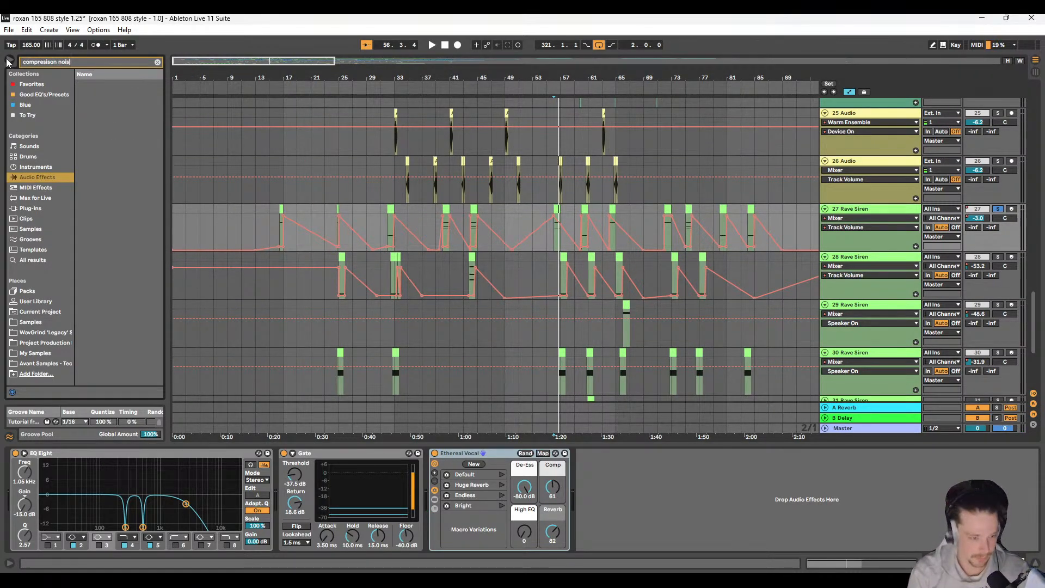
{"action": "type", "text": "ois"}
{"action": "key", "text": "BackSpace"}
{"action": "key", "text": "BackSpace"}
{"action": "key", "text": "BackSpace"}
{"action": "key", "text": "BackSpace"}
{"action": "key", "text": "BackSpace"}
{"action": "key", "text": "BackSpace"}
{"action": "key", "text": "BackSpace"}
{"action": "key", "text": "BackSpace"}
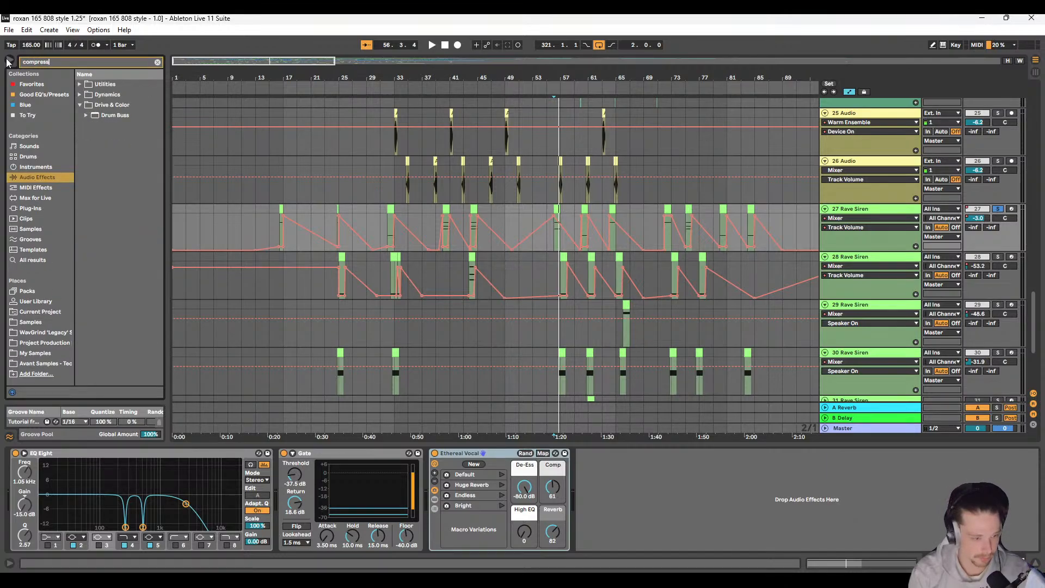
{"action": "type", "text": "ion"}
{"action": "left_click", "coordinate": [80, 85]}
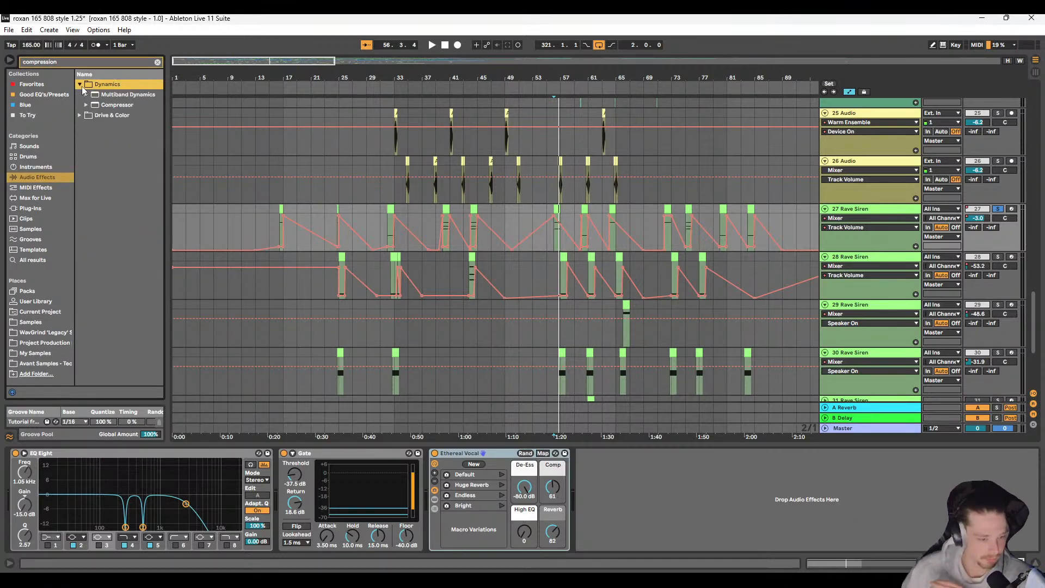
{"action": "left_click", "coordinate": [86, 105]}
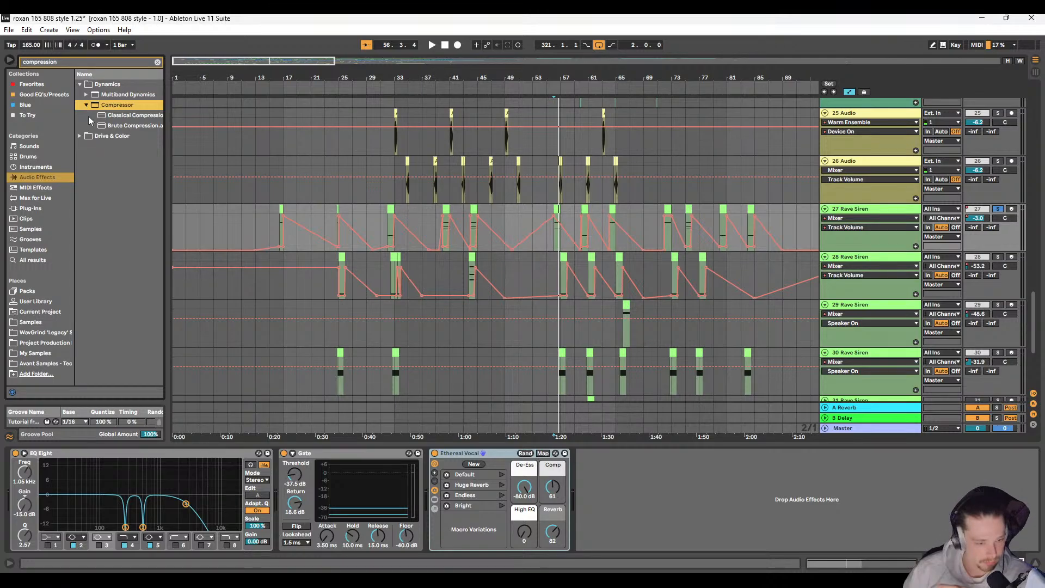
Step: Search the audio effects for gate, expand the Gate presets under Dynamics, and select the Gate device on track 27
{"action": "key", "text": "ctrl+f"}
{"action": "type", "text": "noise gat"}
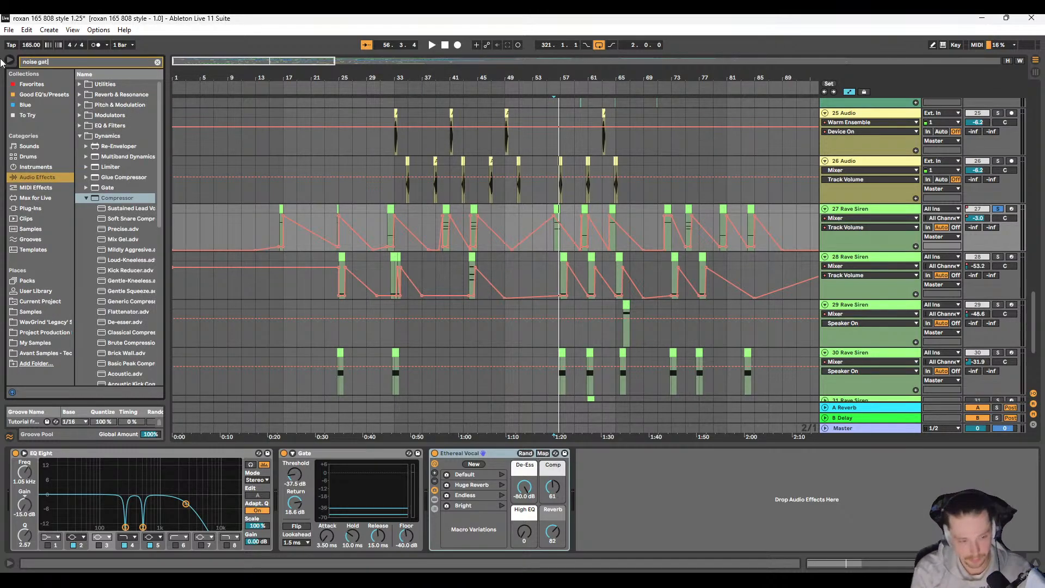
{"action": "type", "text": "e"}
{"action": "left_click_drag", "start_coordinate": [68, 62], "coordinate": [1, 60]}
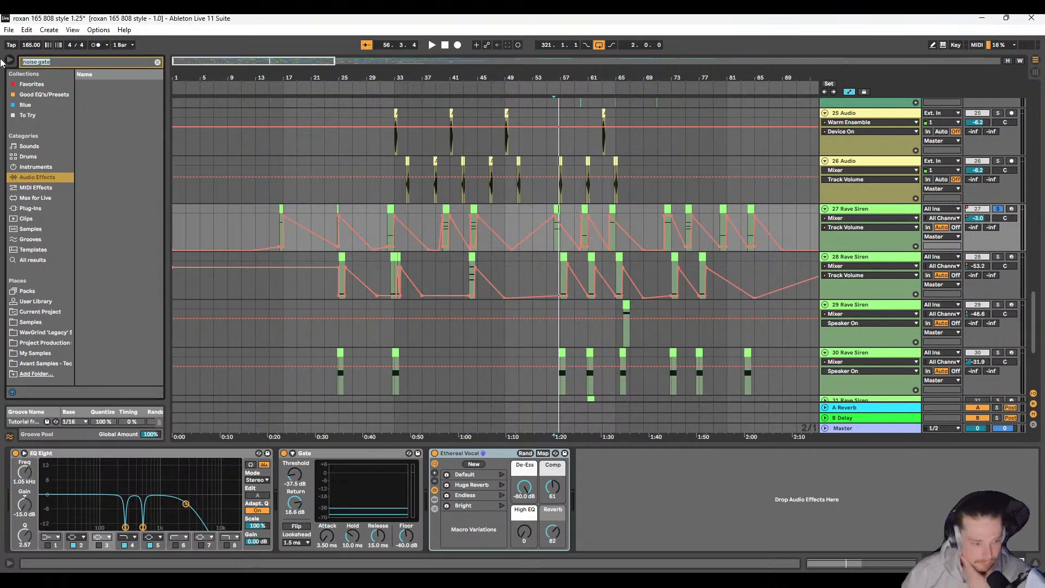
{"action": "type", "text": "gate"}
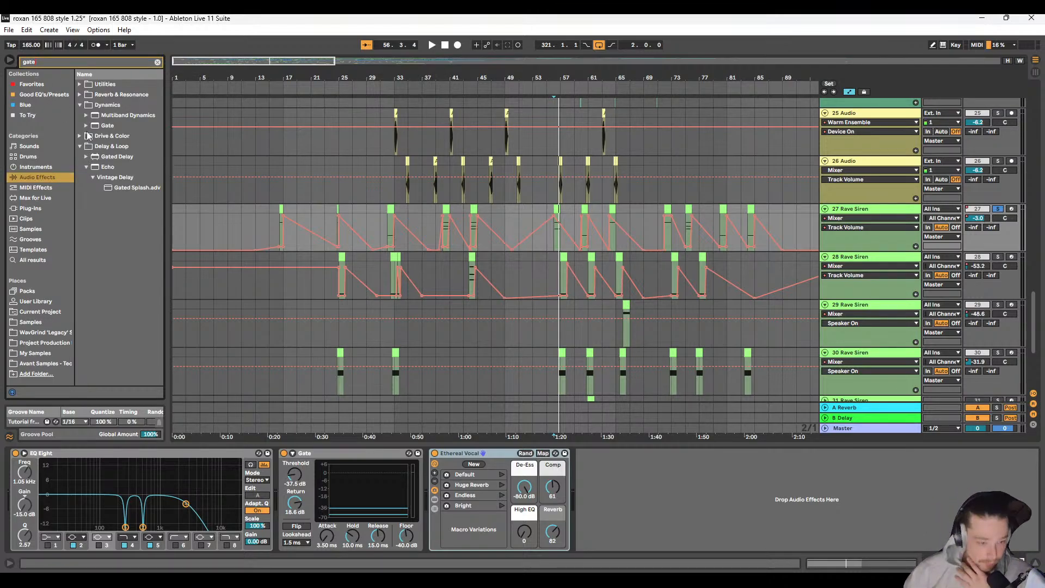
{"action": "left_click", "coordinate": [86, 126]}
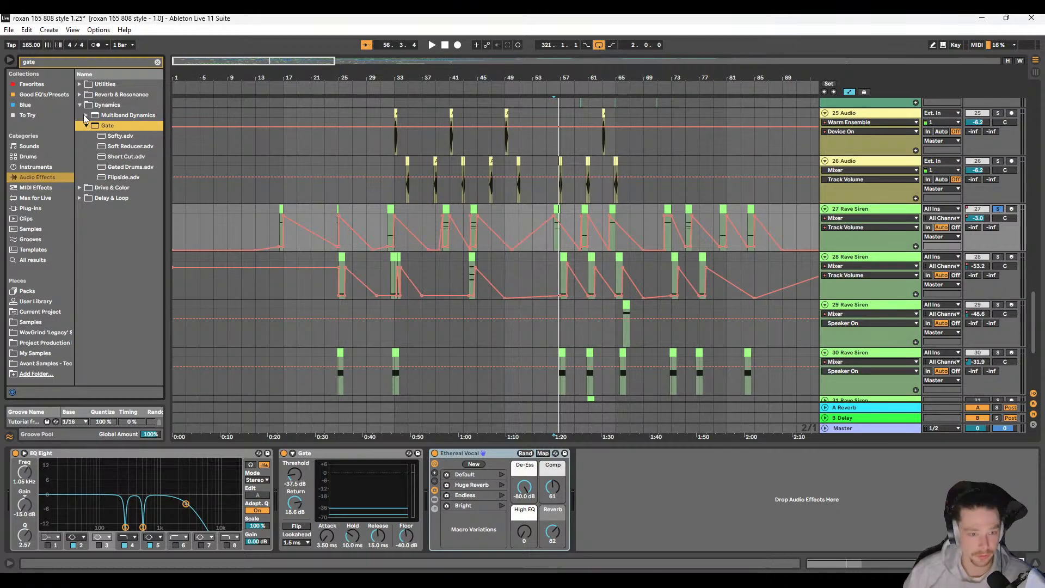
{"action": "left_click", "coordinate": [328, 453]}
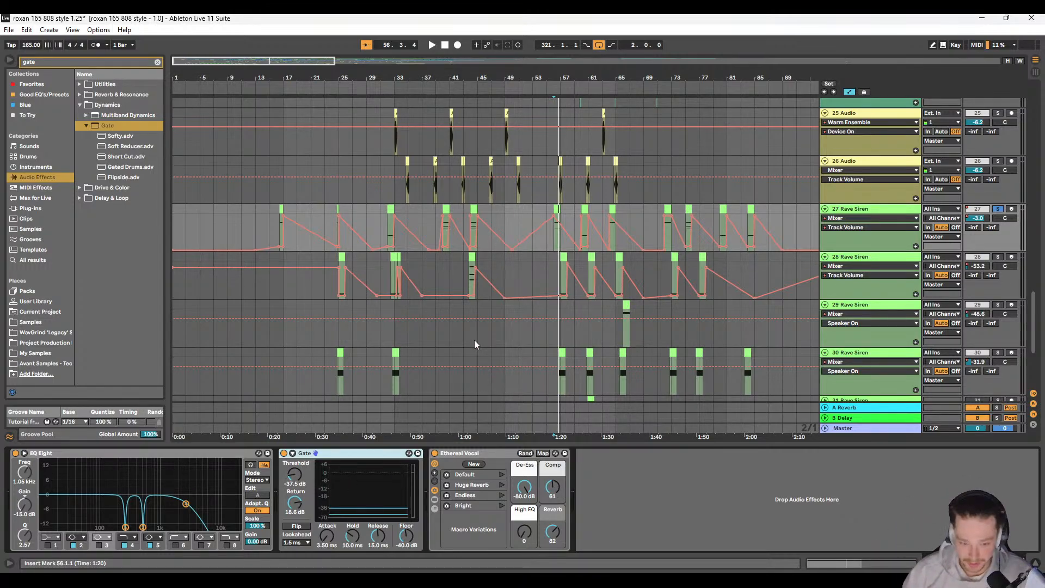
Step: Unsolo track 27 and play the full arrangement from 31.1.1, following the Rave Siren tracks around bars 32 to 36
{"action": "left_click", "coordinate": [997, 212]}
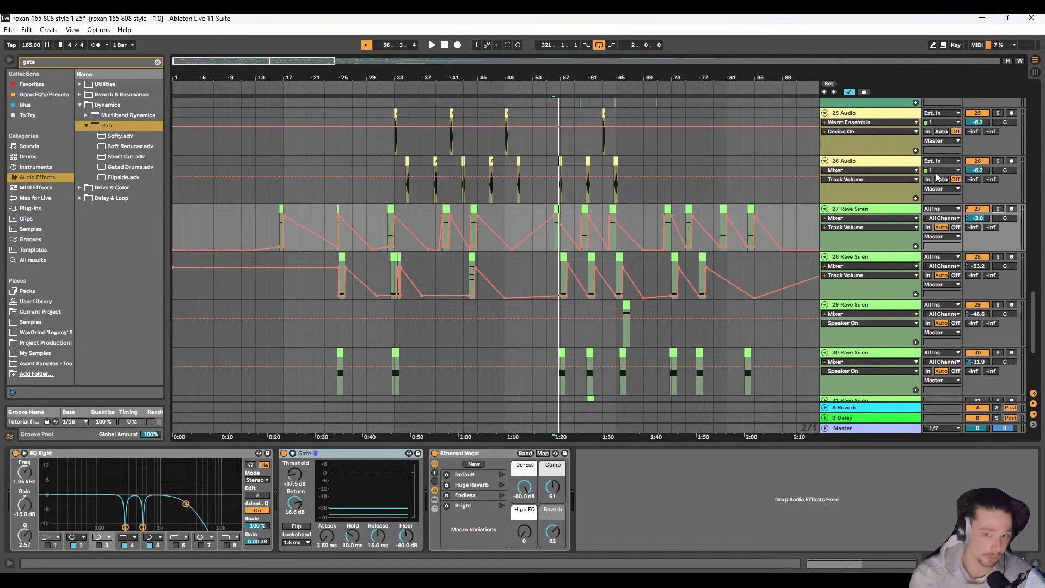
{"action": "left_click", "coordinate": [387, 224]}
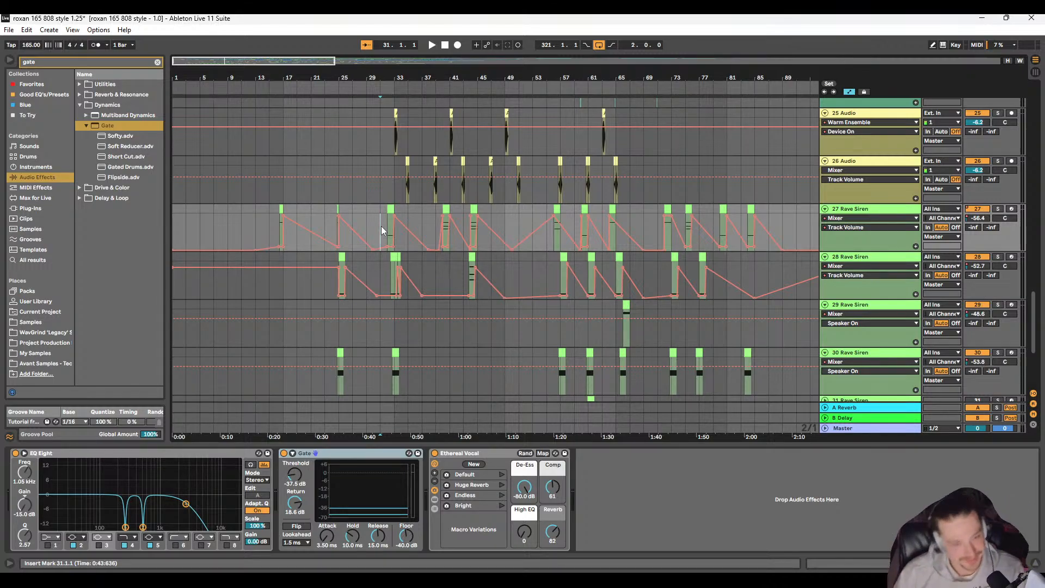
{"action": "key", "text": "space"}
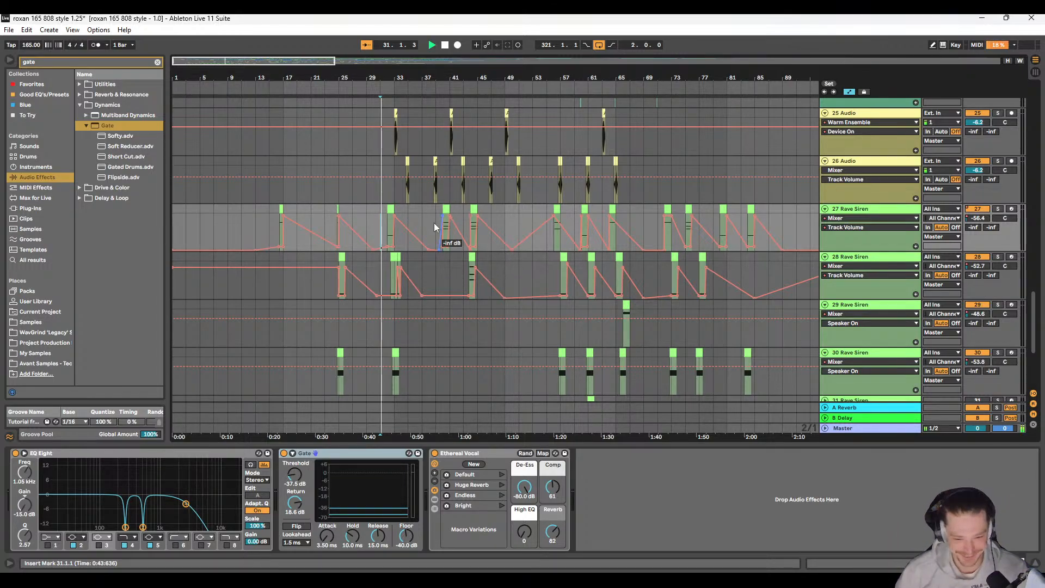
{"action": "key", "text": "plus"}
{"action": "key", "text": "plus"}
{"action": "key", "text": "plus"}
{"action": "key", "text": "plus"}
{"action": "scroll", "coordinate": [439, 239], "scroll_direction": "right", "scroll_amount": 5}
{"action": "scroll", "coordinate": [362, 241], "scroll_direction": "up", "scroll_amount": 2}
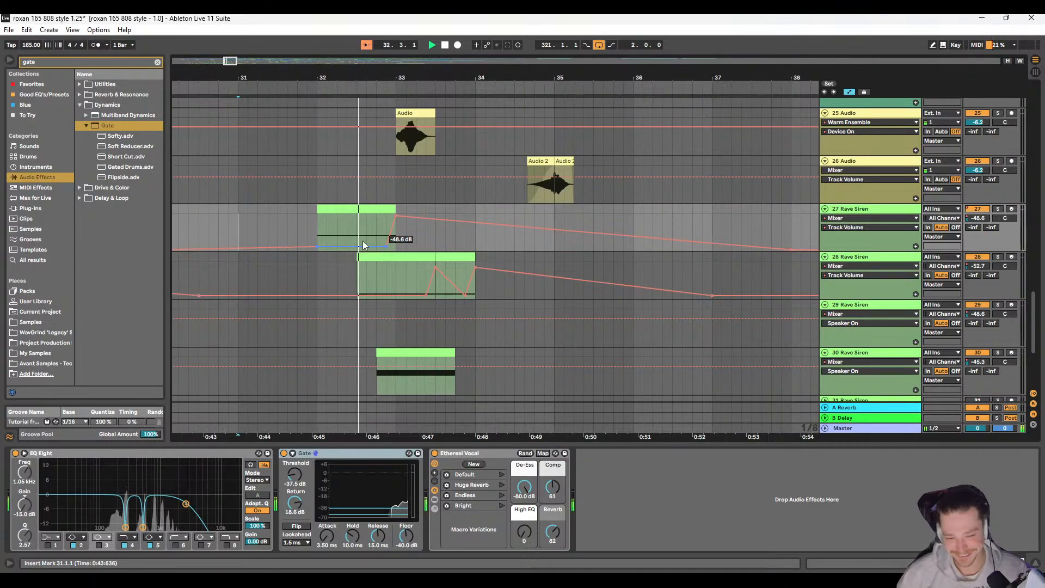
{"action": "scroll", "coordinate": [381, 242], "scroll_direction": "left", "scroll_amount": 1}
{"action": "scroll", "coordinate": [382, 253], "scroll_direction": "right", "scroll_amount": 4}
{"action": "scroll", "coordinate": [379, 254], "scroll_direction": "down", "scroll_amount": 4}
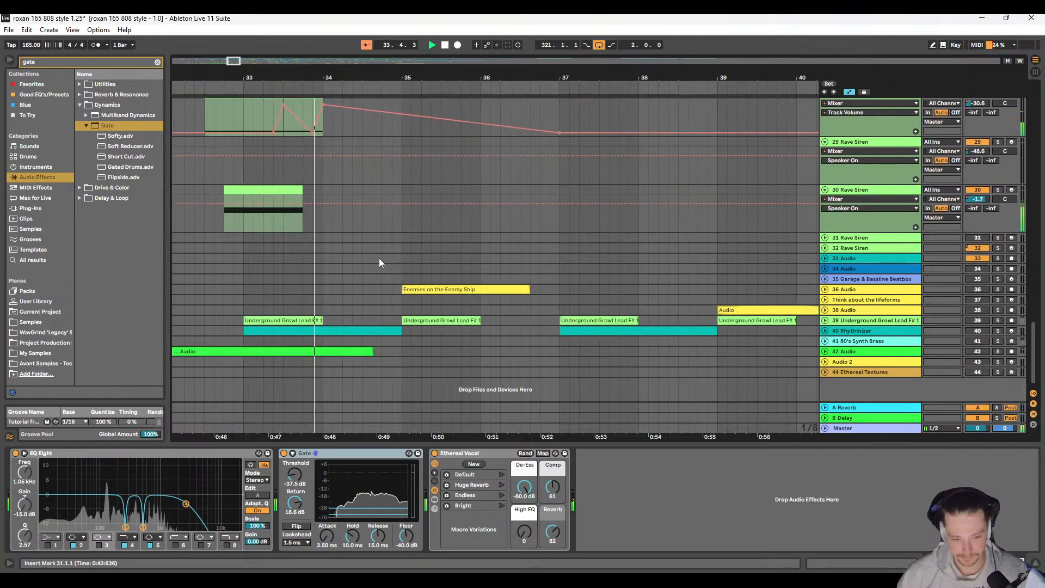
{"action": "scroll", "coordinate": [379, 259], "scroll_direction": "up", "scroll_amount": 2}
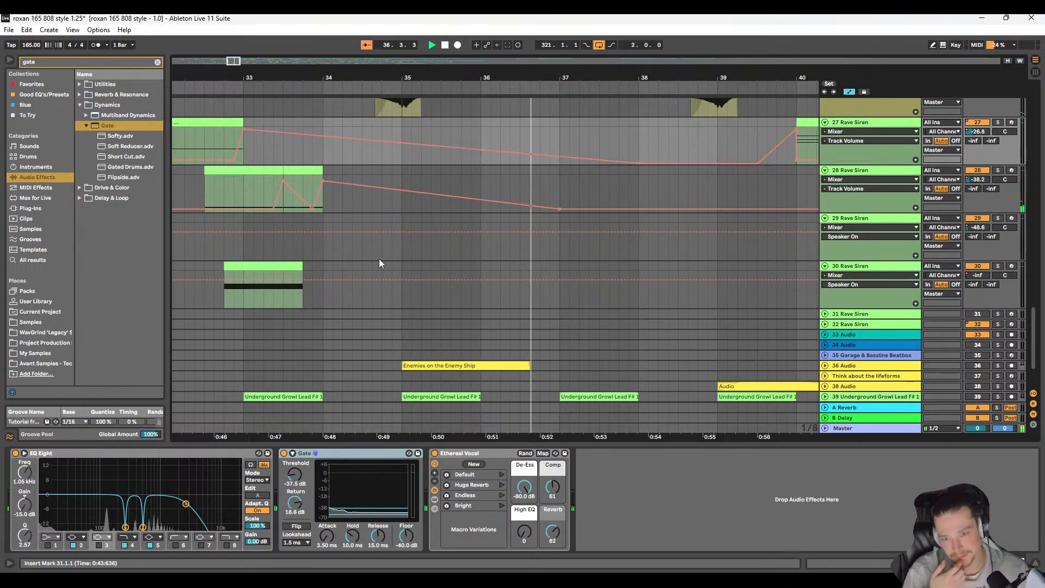
Step: Play the full arrangement from 38.1.1, following the Rave Siren tracks around bars 38 to 40
{"action": "scroll", "coordinate": [407, 289], "scroll_direction": "down", "scroll_amount": 2}
{"action": "scroll", "coordinate": [424, 293], "scroll_direction": "up", "scroll_amount": 2}
{"action": "scroll", "coordinate": [423, 292], "scroll_direction": "up", "scroll_amount": 3}
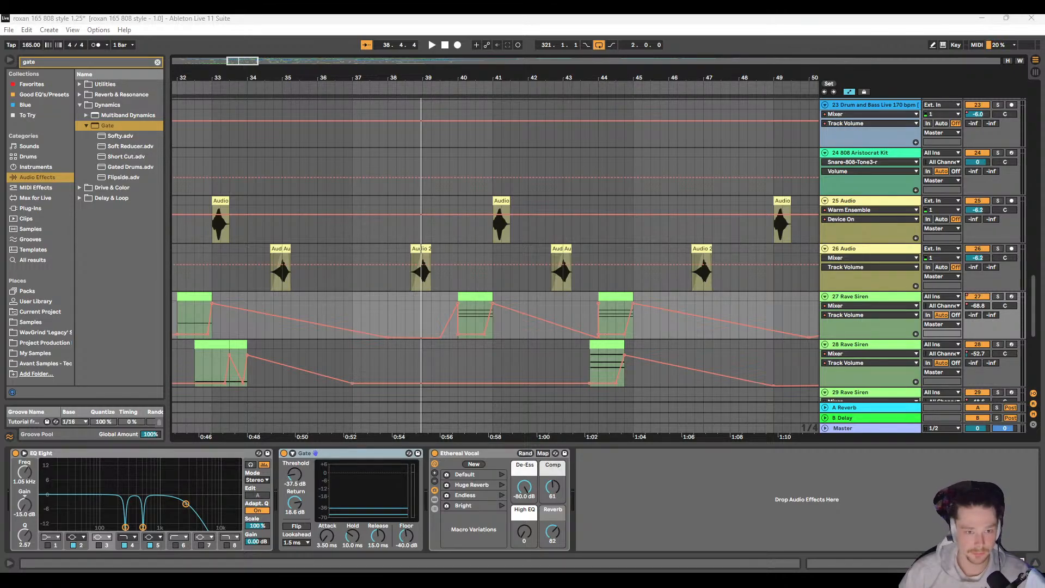
{"action": "left_click", "coordinate": [390, 188]}
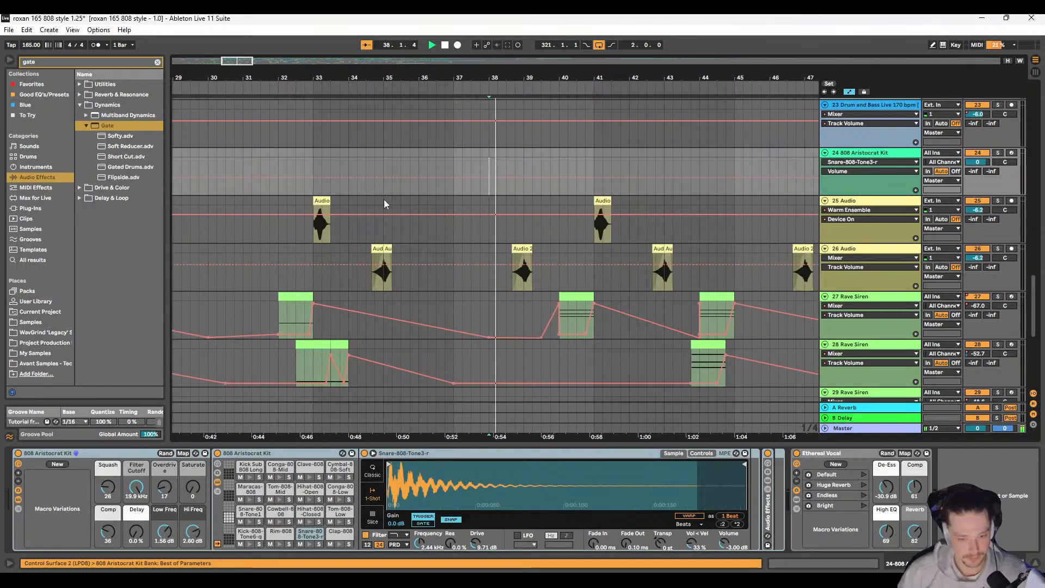
{"action": "key", "text": "space"}
{"action": "scroll", "coordinate": [397, 196], "scroll_direction": "down", "scroll_amount": 5}
{"action": "scroll", "coordinate": [393, 230], "scroll_direction": "down", "scroll_amount": 3}
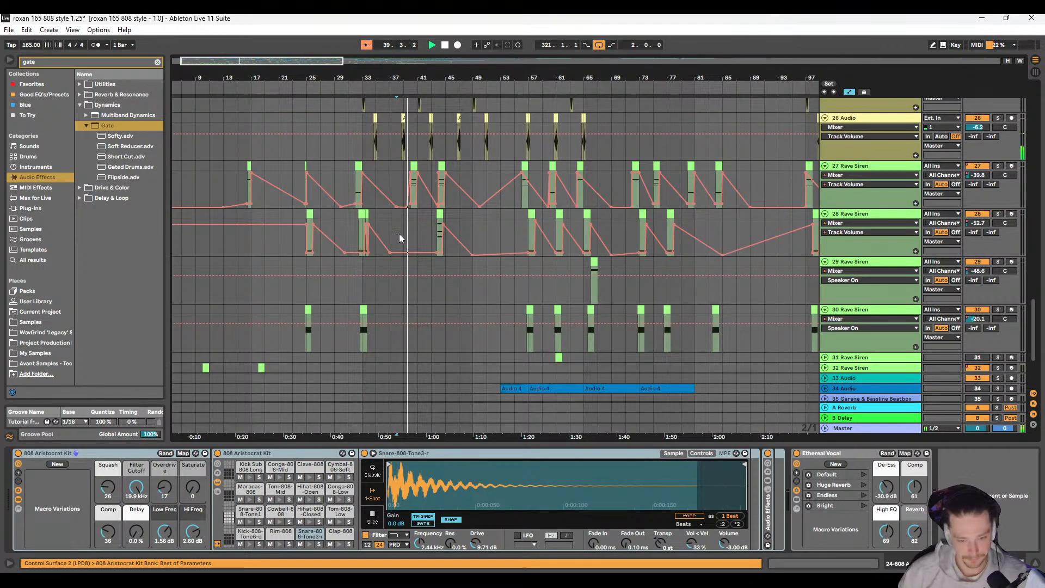
Step: Stop playback and examine the clips and automation across the whole timeline, from the Rave Siren tracks up to the first tracks
{"action": "scroll", "coordinate": [400, 234], "scroll_direction": "up", "scroll_amount": 3}
{"action": "scroll", "coordinate": [402, 236], "scroll_direction": "right", "scroll_amount": 1}
{"action": "scroll", "coordinate": [472, 254], "scroll_direction": "right", "scroll_amount": 5}
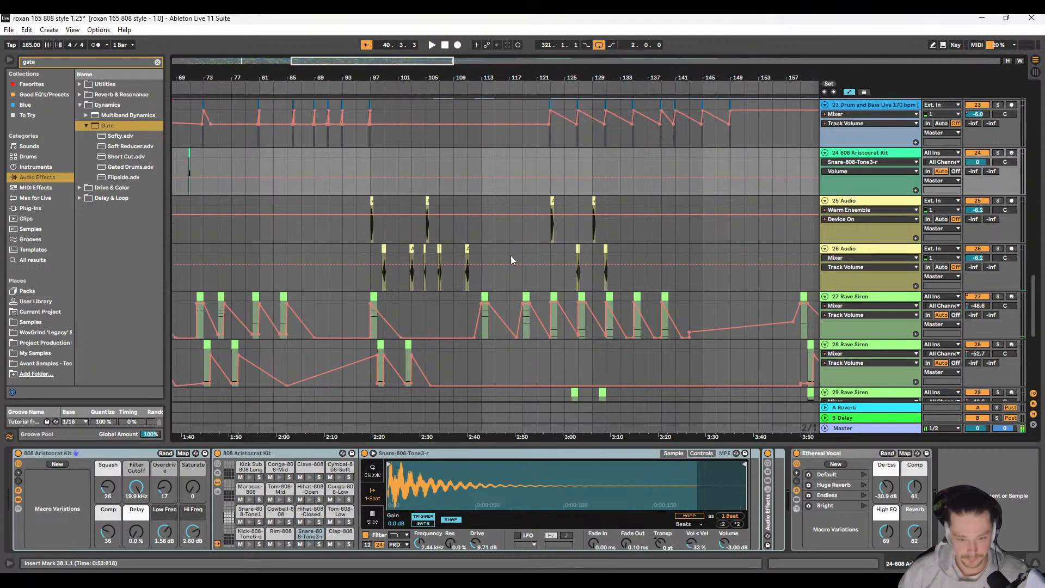
{"action": "scroll", "coordinate": [511, 256], "scroll_direction": "up", "scroll_amount": 4}
{"action": "scroll", "coordinate": [512, 251], "scroll_direction": "down", "scroll_amount": 2}
{"action": "scroll", "coordinate": [490, 247], "scroll_direction": "down", "scroll_amount": 5}
{"action": "scroll", "coordinate": [435, 256], "scroll_direction": "up", "scroll_amount": 3}
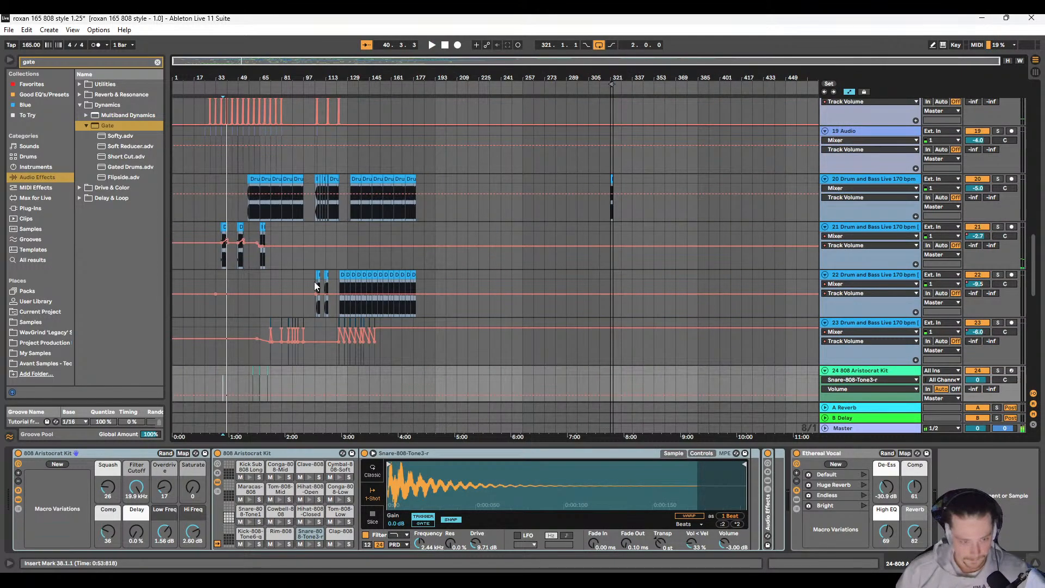
{"action": "scroll", "coordinate": [324, 287], "scroll_direction": "up", "scroll_amount": 10}
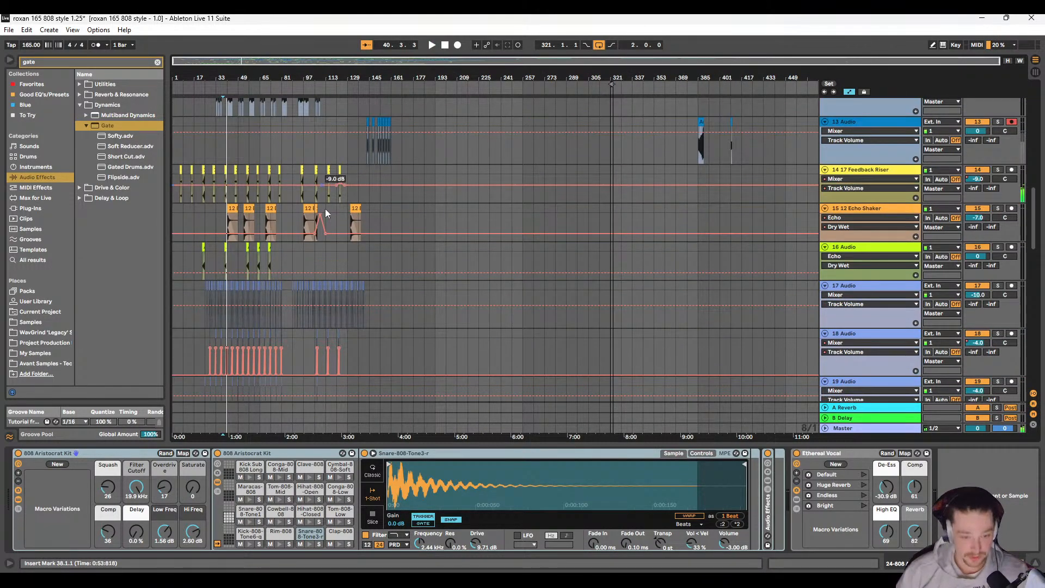
{"action": "scroll", "coordinate": [326, 201], "scroll_direction": "up", "scroll_amount": 10}
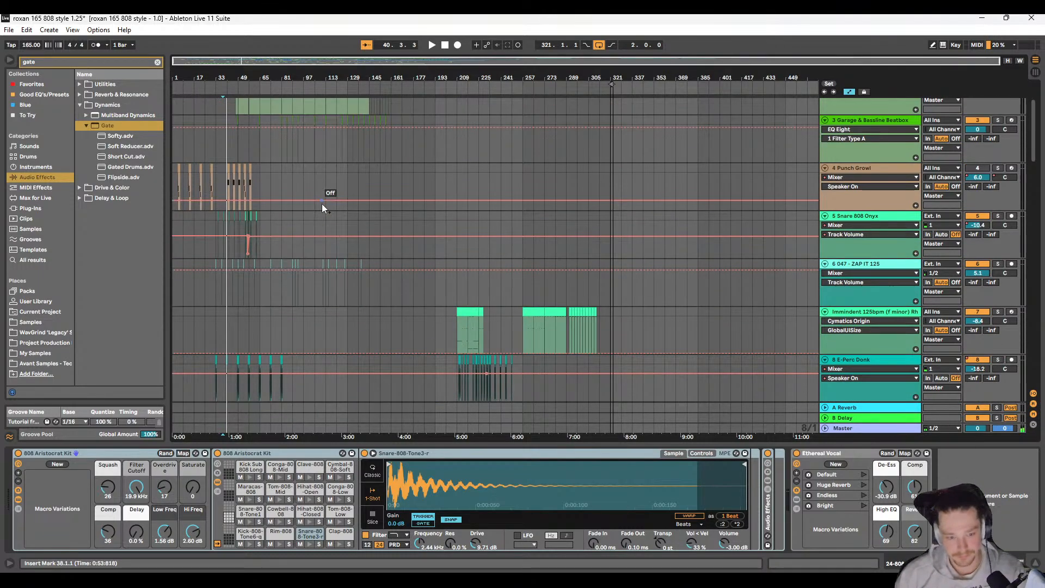
{"action": "scroll", "coordinate": [327, 196], "scroll_direction": "up", "scroll_amount": 5}
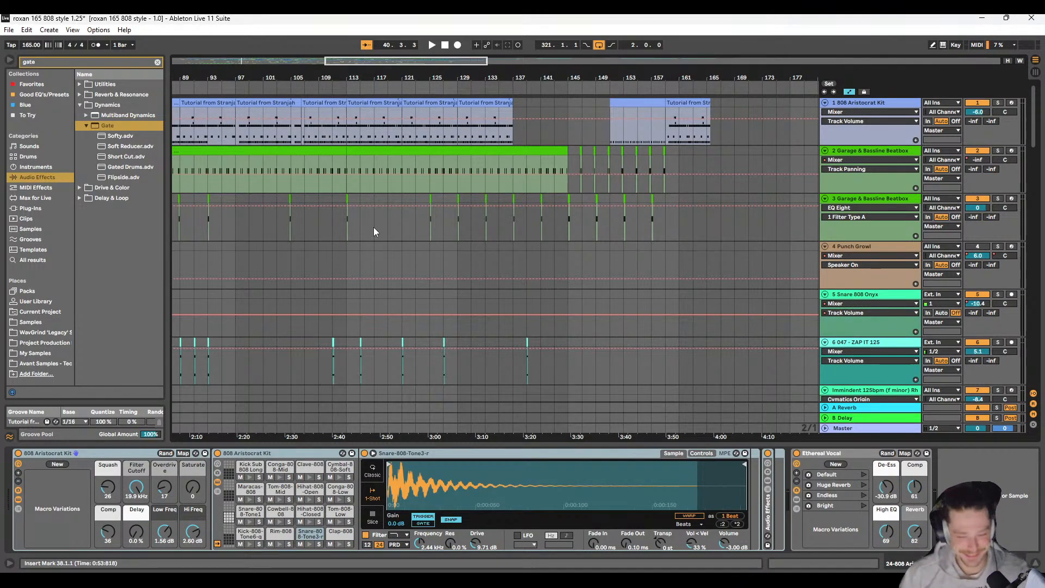
Step: Play the arrangement from 113.1.1, following the Deep 16, Elek Growl and Feedback Riser tracks through about bar 118
{"action": "left_click", "coordinate": [348, 218]}
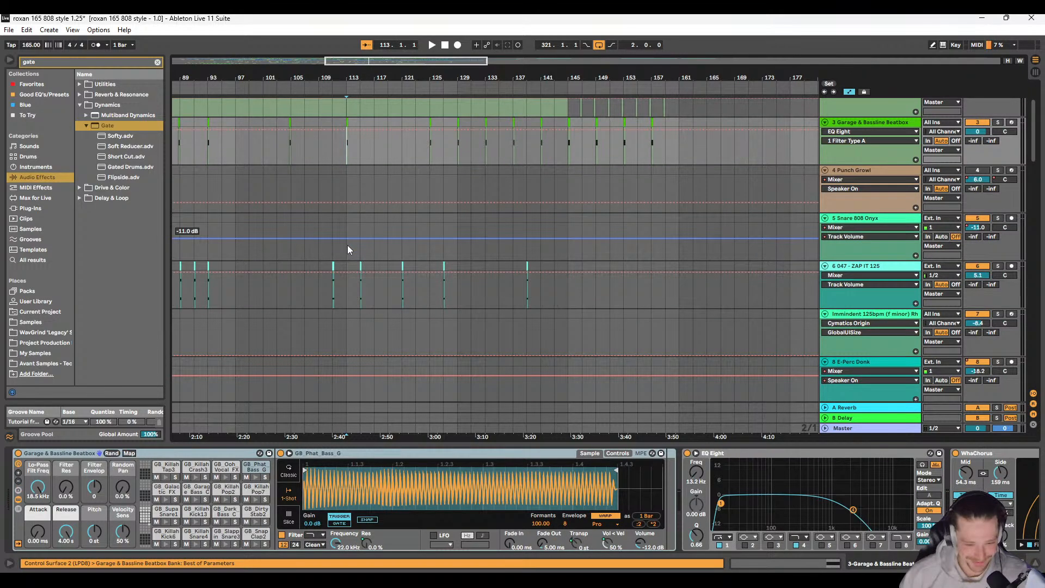
{"action": "key", "text": "space"}
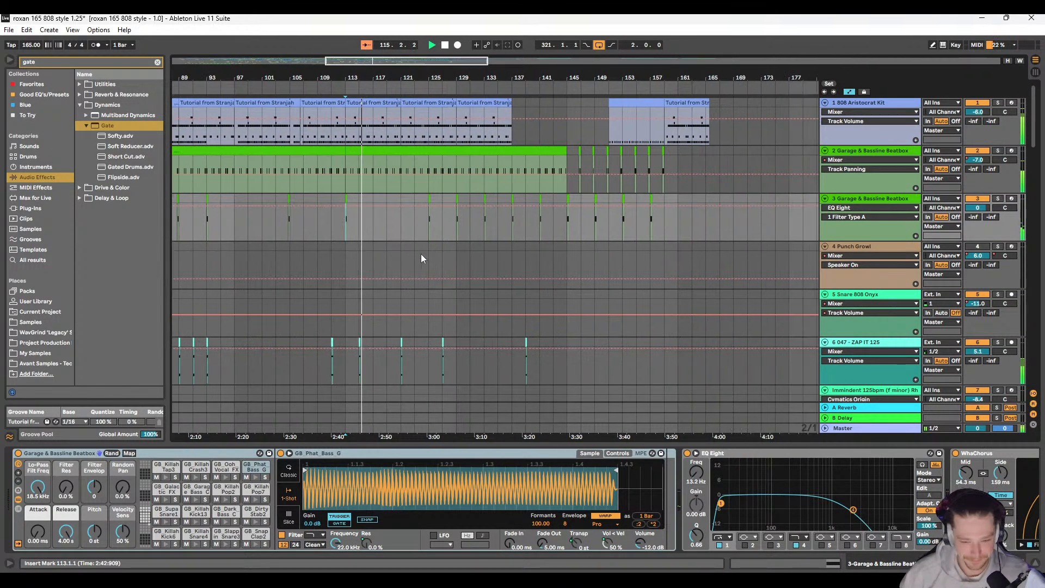
{"action": "scroll", "coordinate": [381, 253], "scroll_direction": "down", "scroll_amount": 4}
{"action": "scroll", "coordinate": [368, 254], "scroll_direction": "down", "scroll_amount": 6}
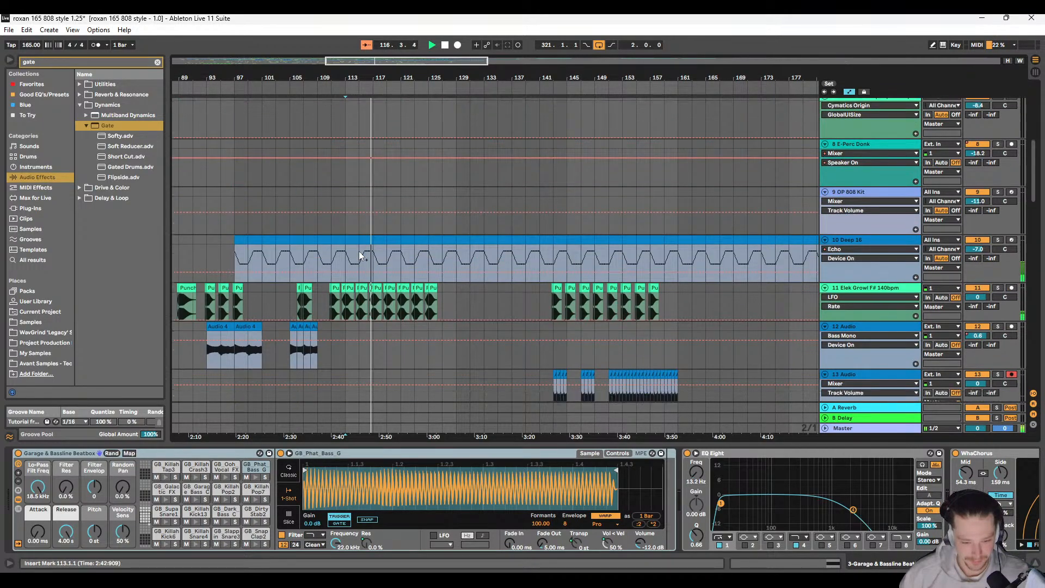
{"action": "scroll", "coordinate": [368, 254], "scroll_direction": "up", "scroll_amount": 5, "text": "ctrl"}
{"action": "scroll", "coordinate": [430, 163], "scroll_direction": "up", "scroll_amount": 3}
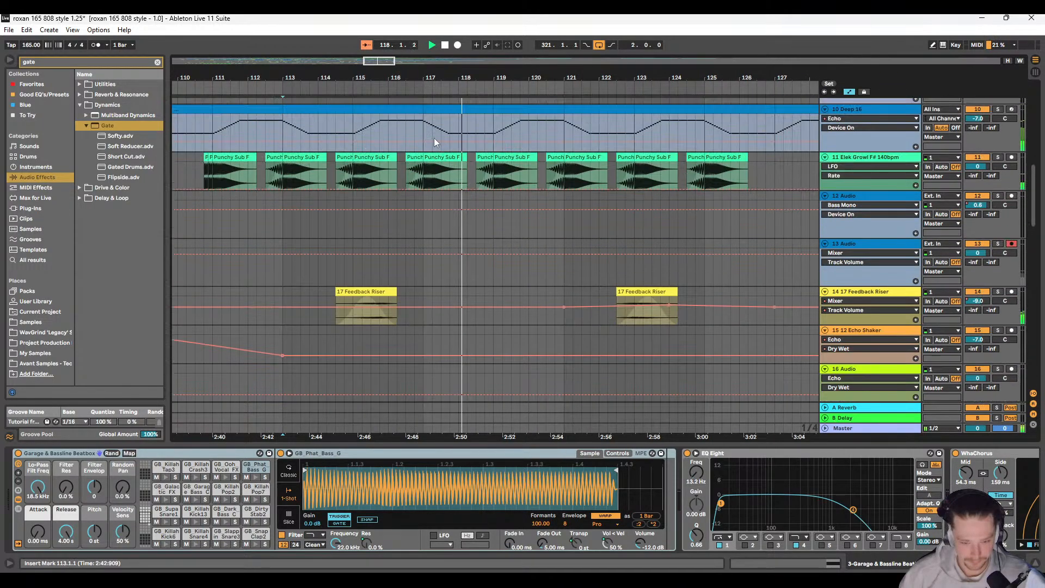
{"action": "scroll", "coordinate": [430, 200], "scroll_direction": "up", "scroll_amount": 5, "text": "ctrl"}
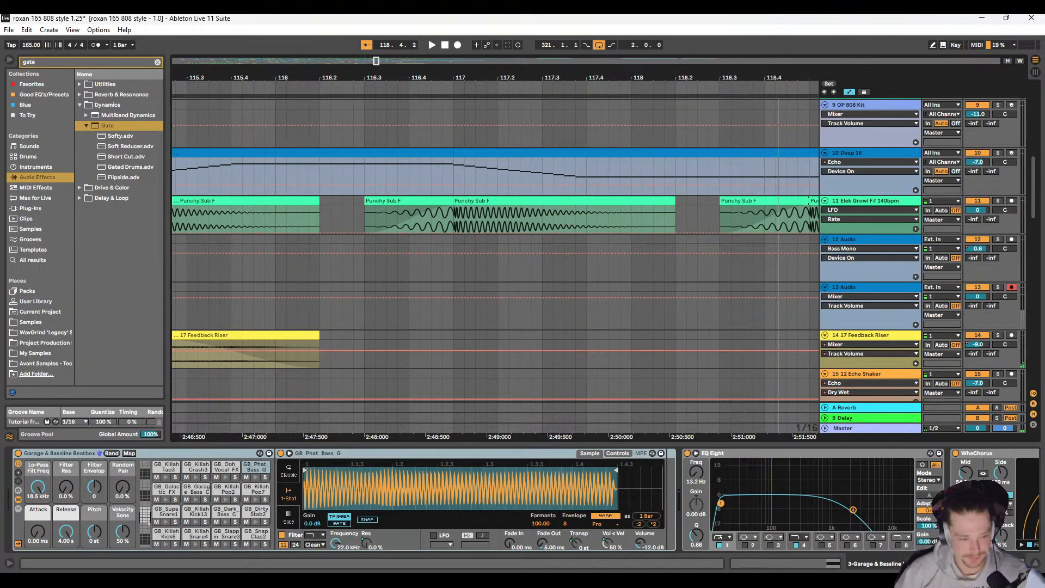
Step: Save the Live Set in the same project folder as a new version named "roxan 165 808 style 1.26"
{"action": "left_click", "coordinate": [8, 30]}
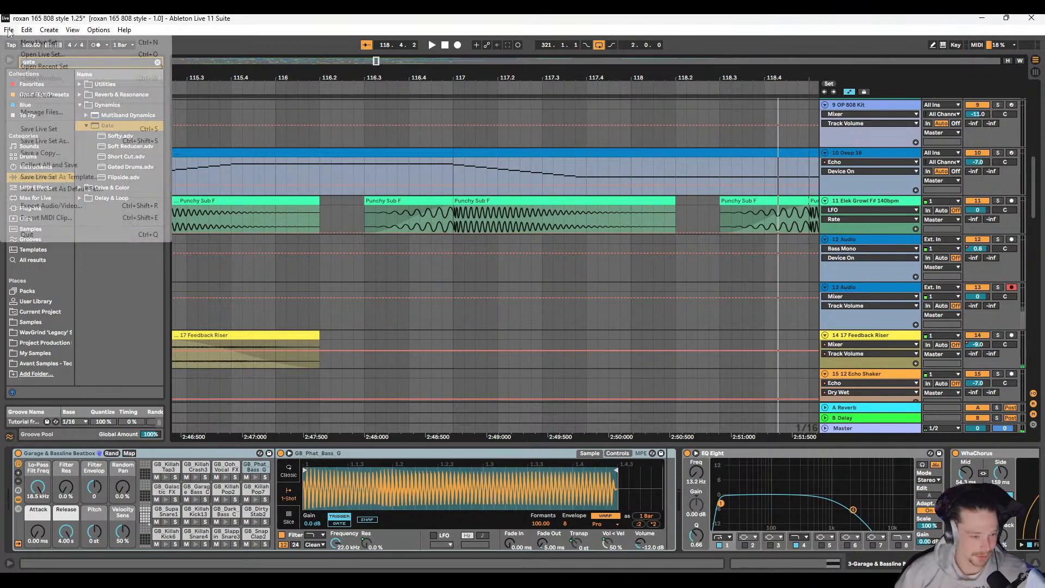
{"action": "left_click", "coordinate": [60, 141]}
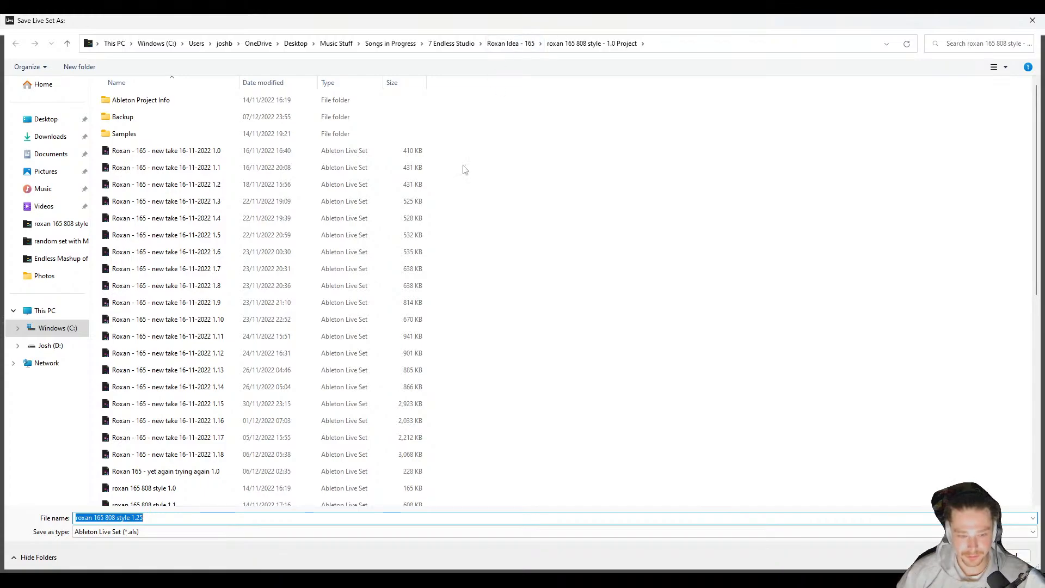
{"action": "left_click", "coordinate": [210, 517]}
{"action": "key", "text": "Return"}
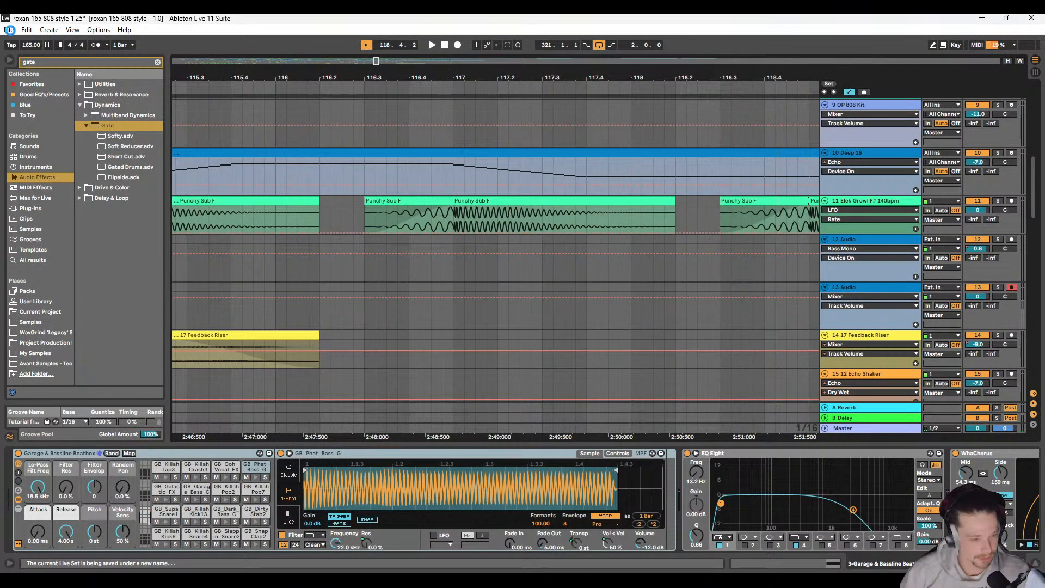
Step: Start opening another Live Set and go up to the Songs in Progress folder
{"action": "left_click", "coordinate": [9, 30]}
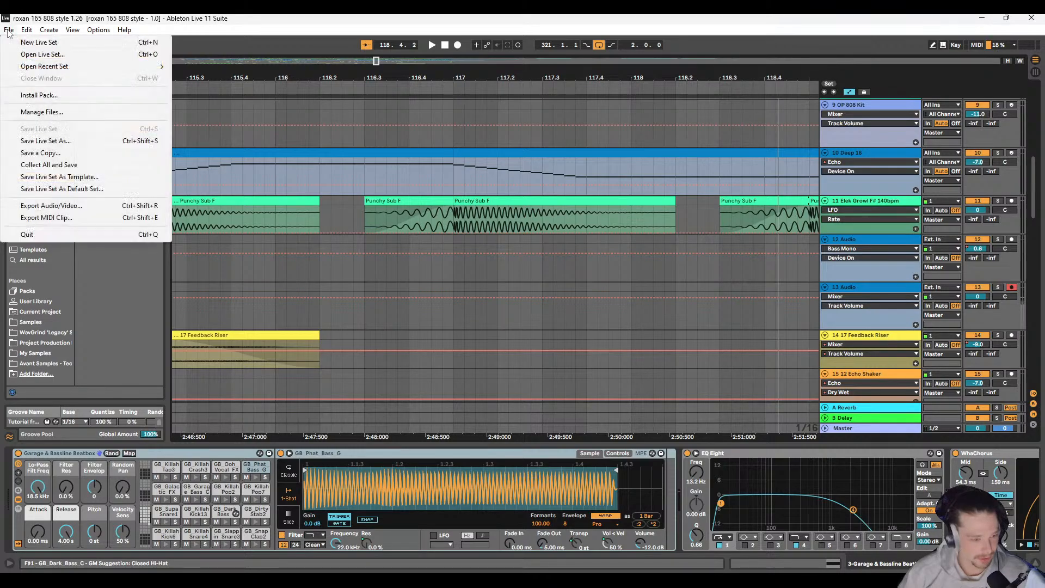
{"action": "left_click", "coordinate": [52, 56]}
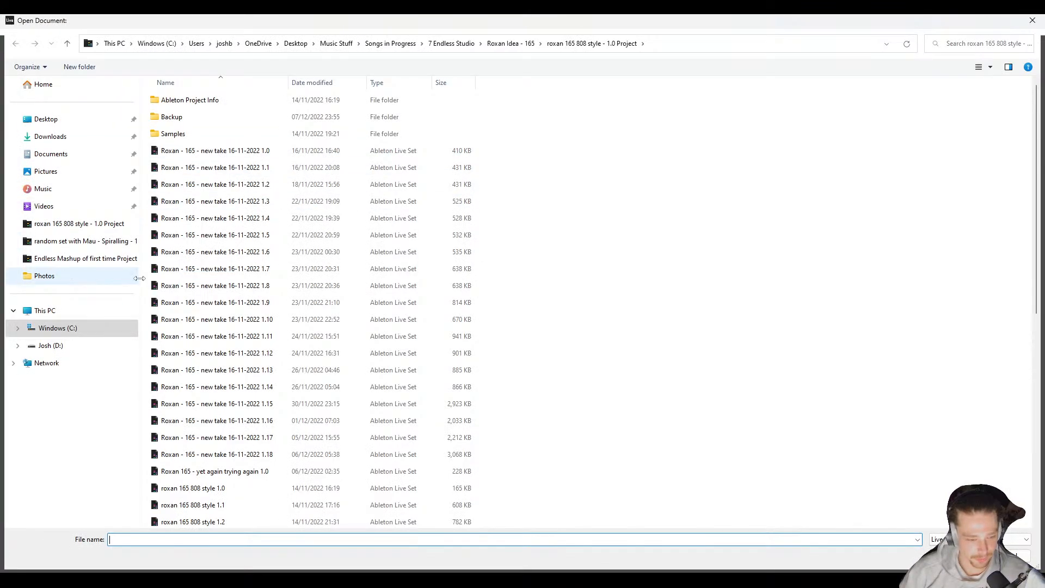
{"action": "left_click", "coordinate": [390, 44]}
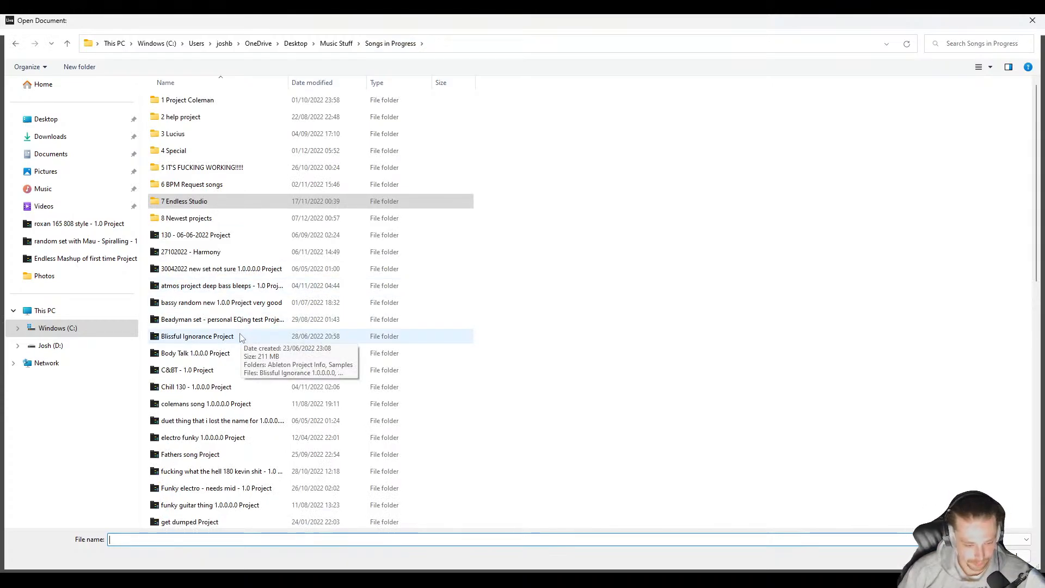
Step: Look through the project list, check the saved sets inside the Stumbling project folder, and return to Songs in Progress
{"action": "scroll", "coordinate": [242, 337], "scroll_direction": "down", "scroll_amount": 4}
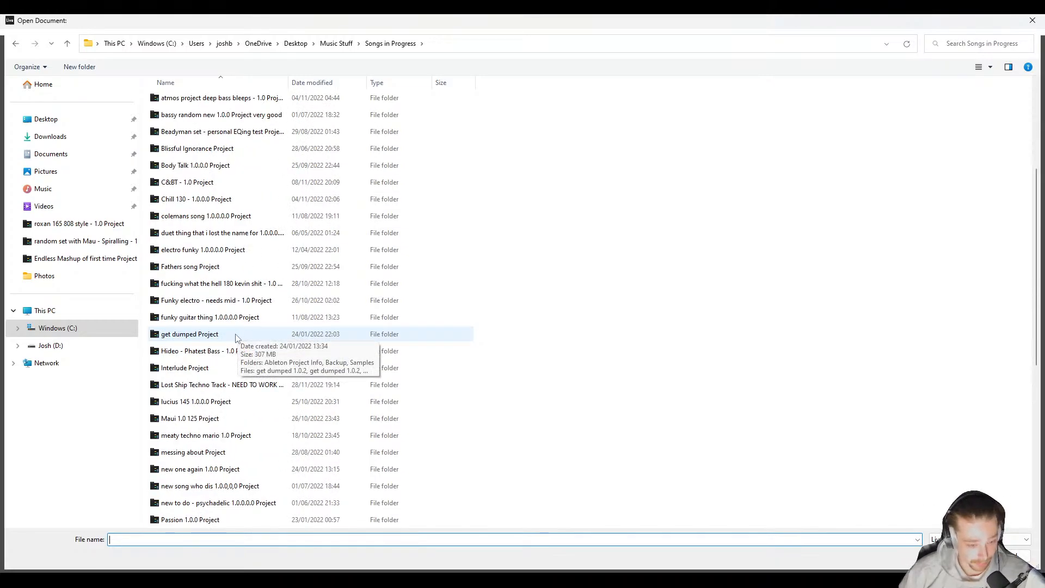
{"action": "scroll", "coordinate": [233, 249], "scroll_direction": "down", "scroll_amount": 4}
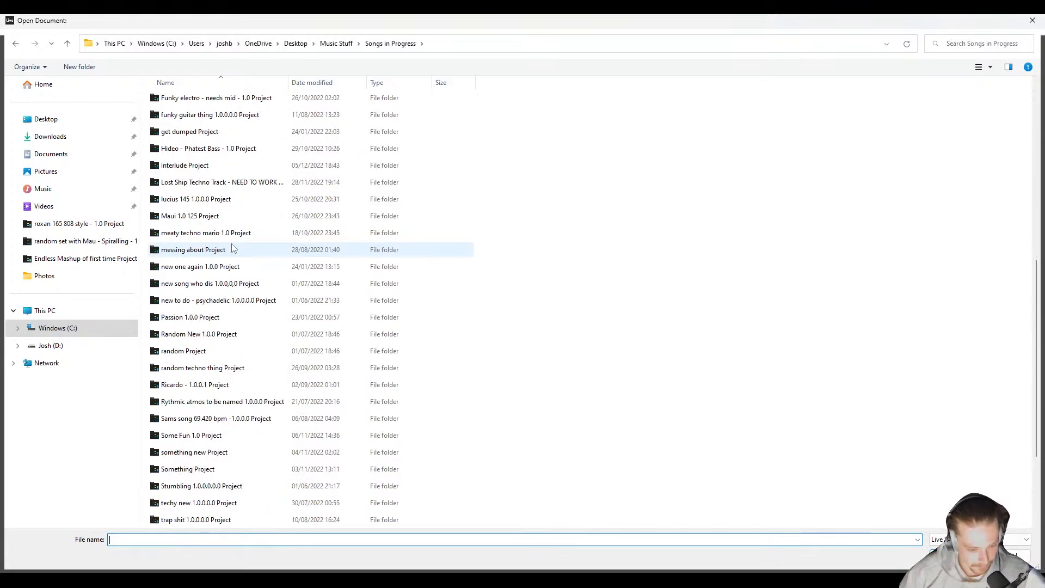
{"action": "scroll", "coordinate": [233, 248], "scroll_direction": "down", "scroll_amount": 1}
{"action": "scroll", "coordinate": [233, 248], "scroll_direction": "down", "scroll_amount": 2}
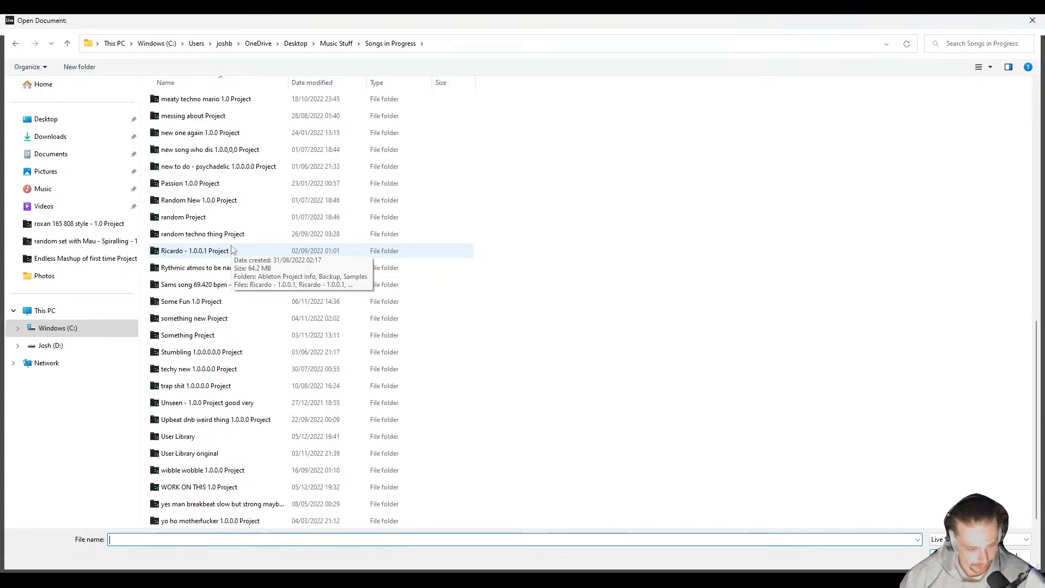
{"action": "double_click", "coordinate": [243, 357]}
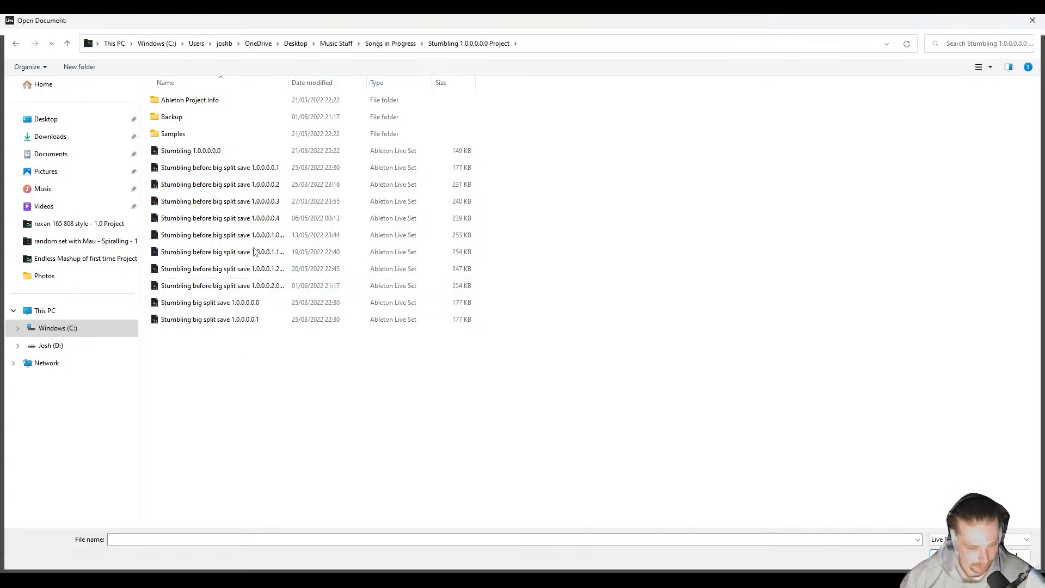
{"action": "key", "text": "BackSpace"}
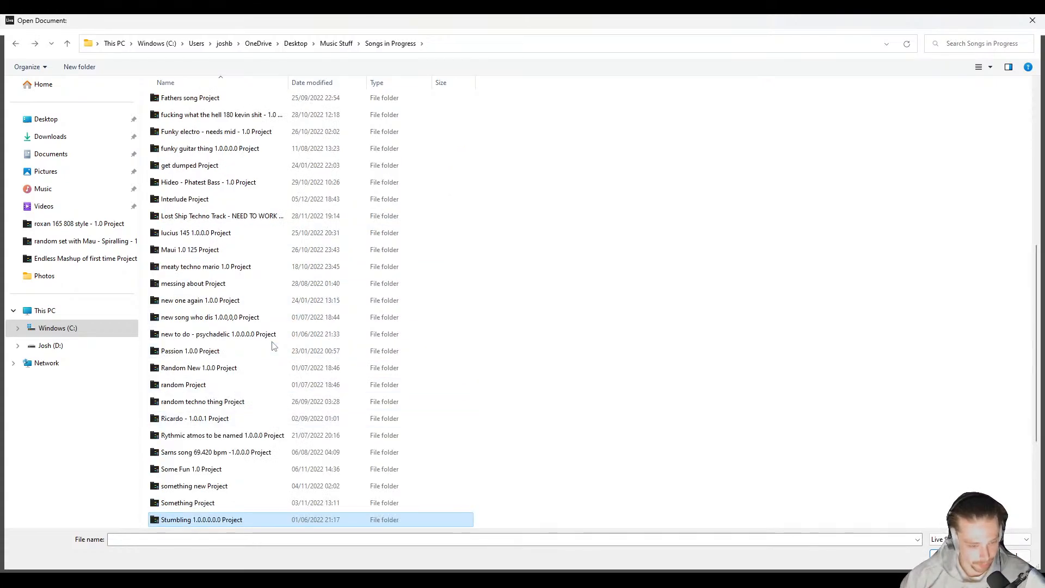
Step: Check the saved sets inside the Blissful Ignorance Project folder and return to Songs in Progress
{"action": "scroll", "coordinate": [274, 347], "scroll_direction": "up", "scroll_amount": 2}
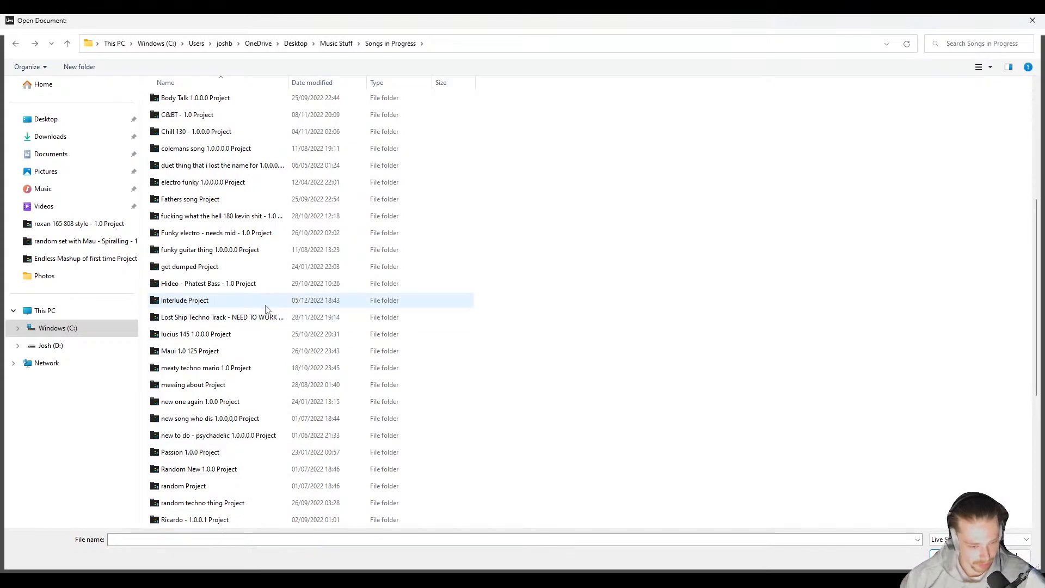
{"action": "scroll", "coordinate": [267, 309], "scroll_direction": "up", "scroll_amount": 2}
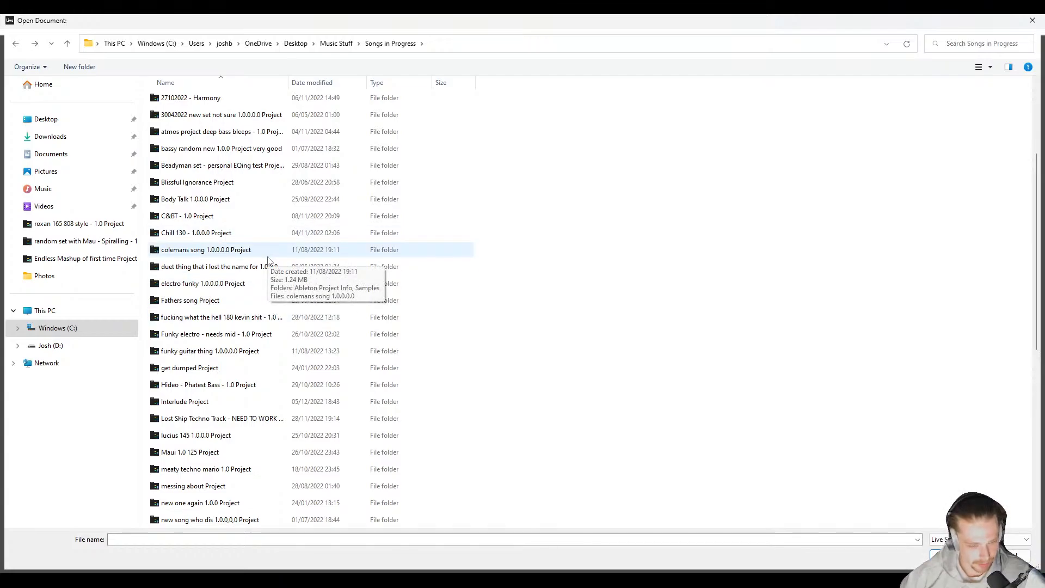
{"action": "scroll", "coordinate": [267, 262], "scroll_direction": "up", "scroll_amount": 1}
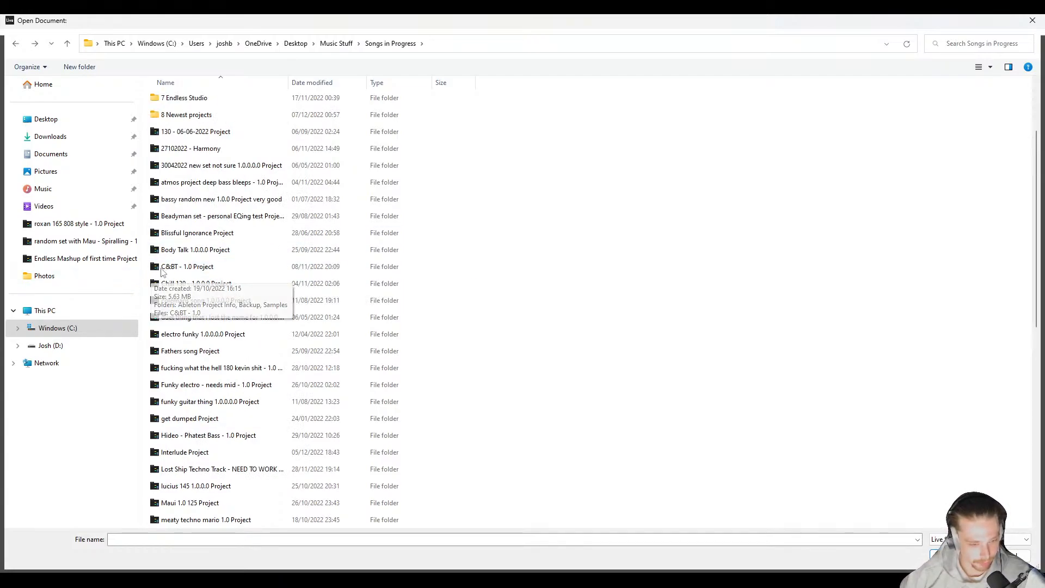
{"action": "scroll", "coordinate": [216, 274], "scroll_direction": "up", "scroll_amount": 1}
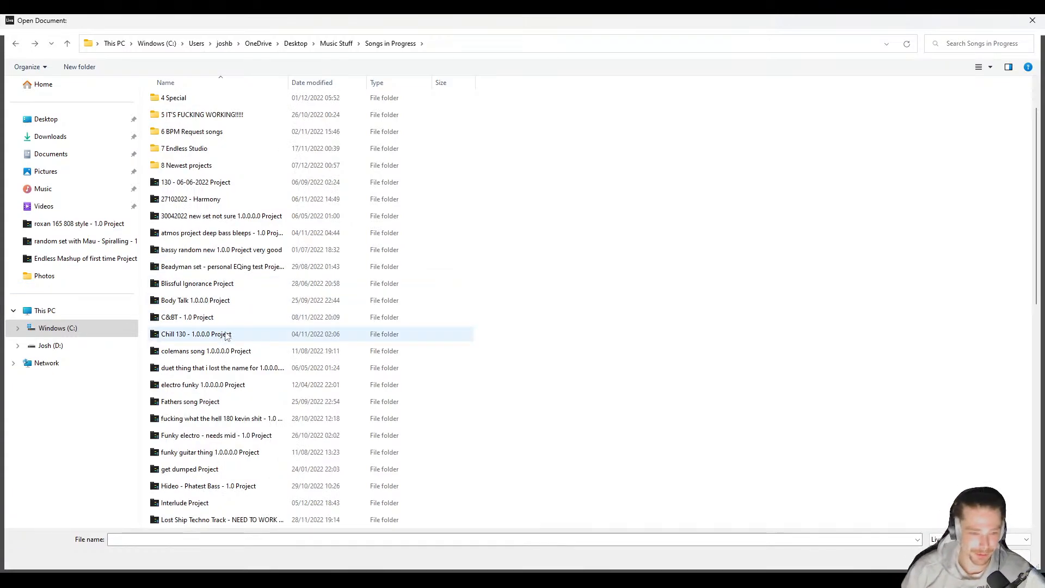
{"action": "double_click", "coordinate": [237, 284]}
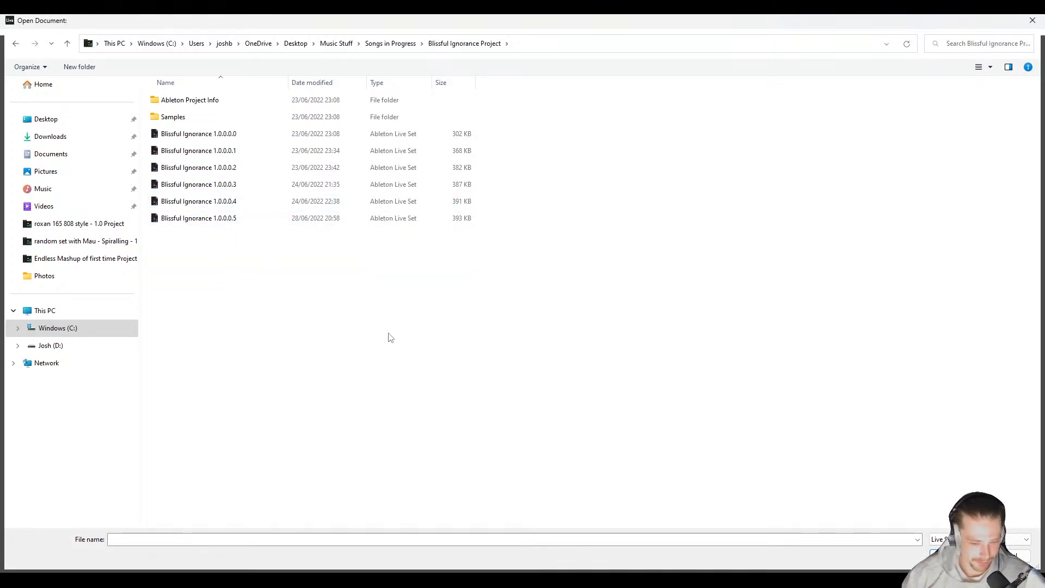
{"action": "key", "text": "alt+Left"}
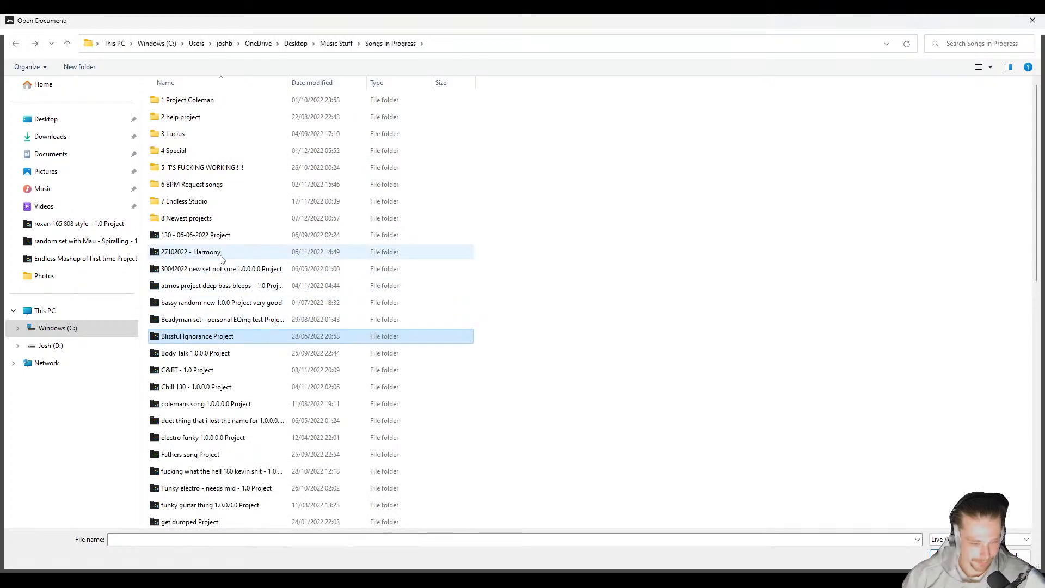
Step: Check the saved sets inside the 130 - 06-06-2022 Project folder, return to Songs in Progress and look through its project list
{"action": "double_click", "coordinate": [232, 237]}
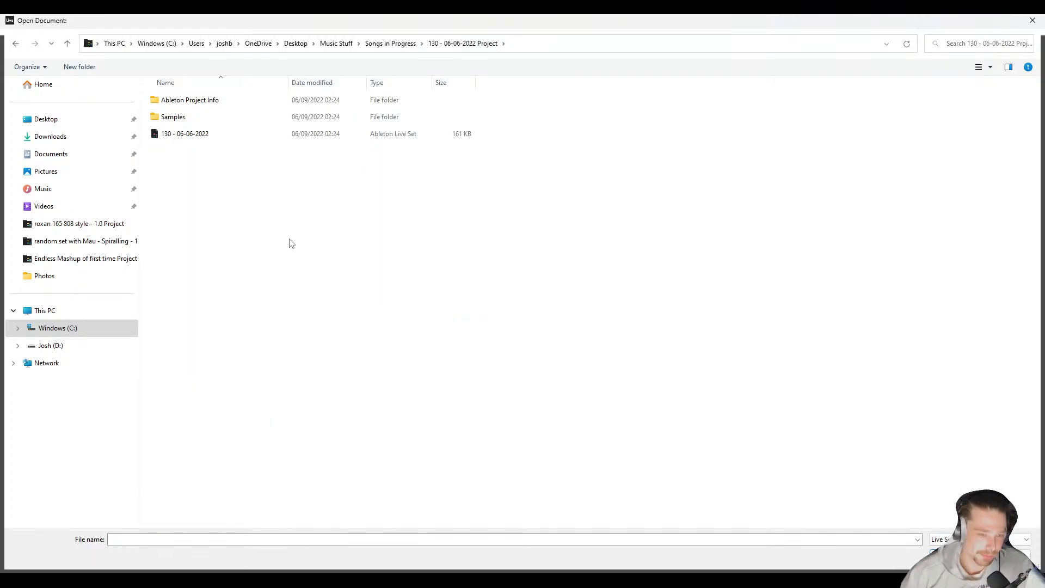
{"action": "key", "text": "alt+Left"}
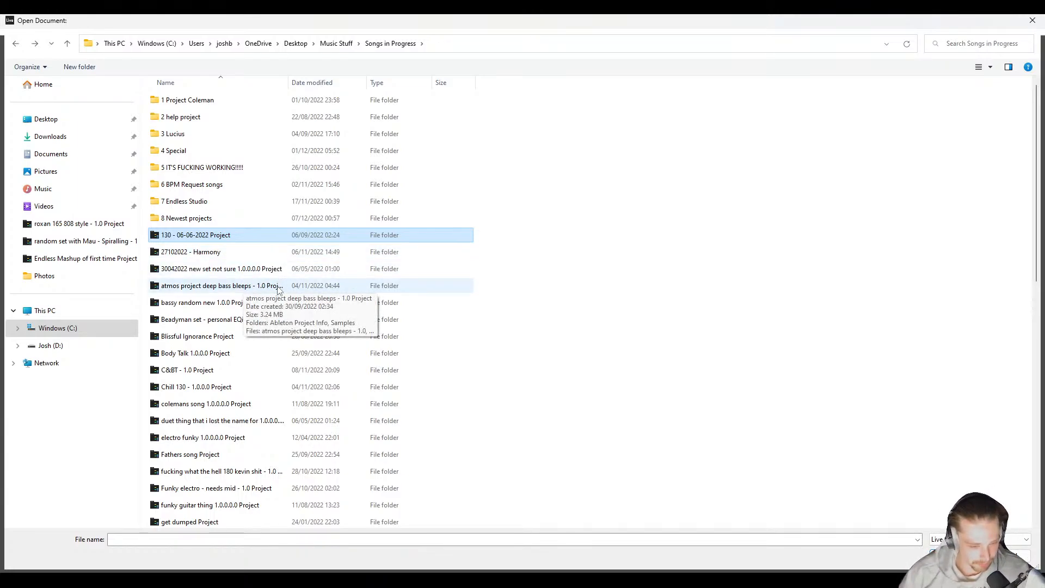
{"action": "scroll", "coordinate": [278, 296], "scroll_direction": "down", "scroll_amount": 9}
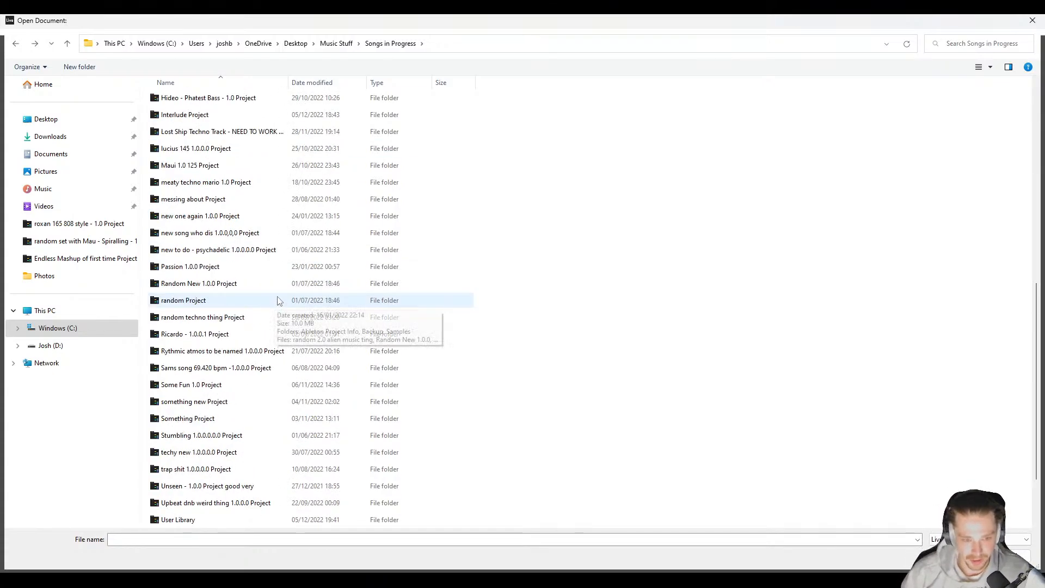
{"action": "scroll", "coordinate": [279, 300], "scroll_direction": "down", "scroll_amount": 2}
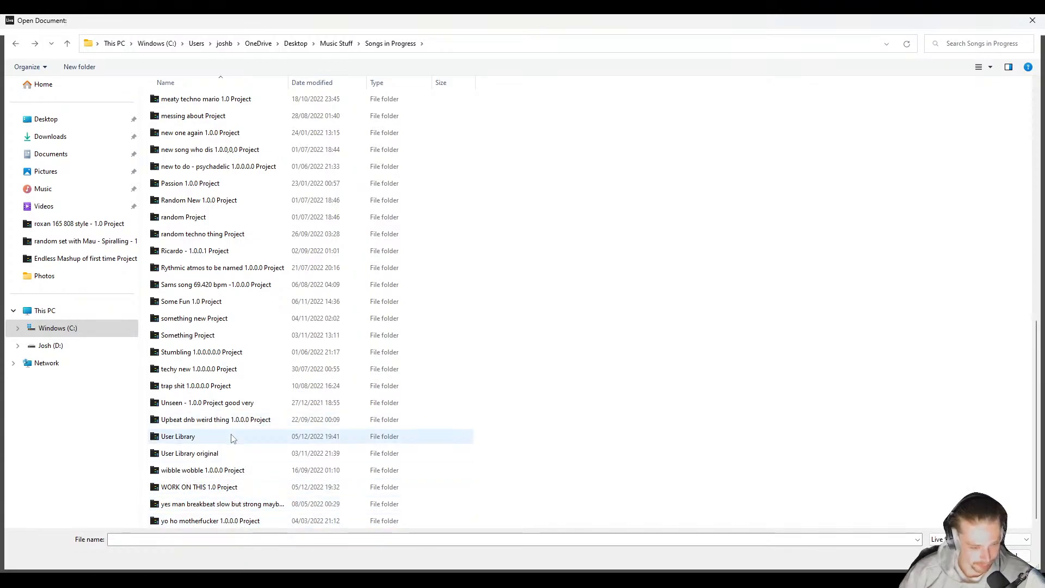
{"action": "scroll", "coordinate": [231, 439], "scroll_direction": "up", "scroll_amount": 1}
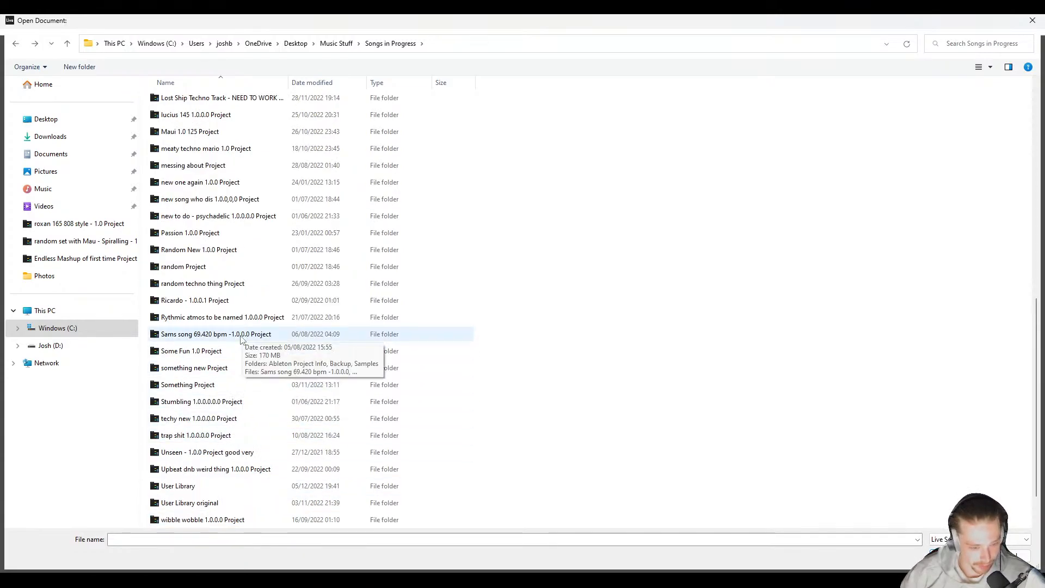
{"action": "scroll", "coordinate": [244, 354], "scroll_direction": "up", "scroll_amount": 2}
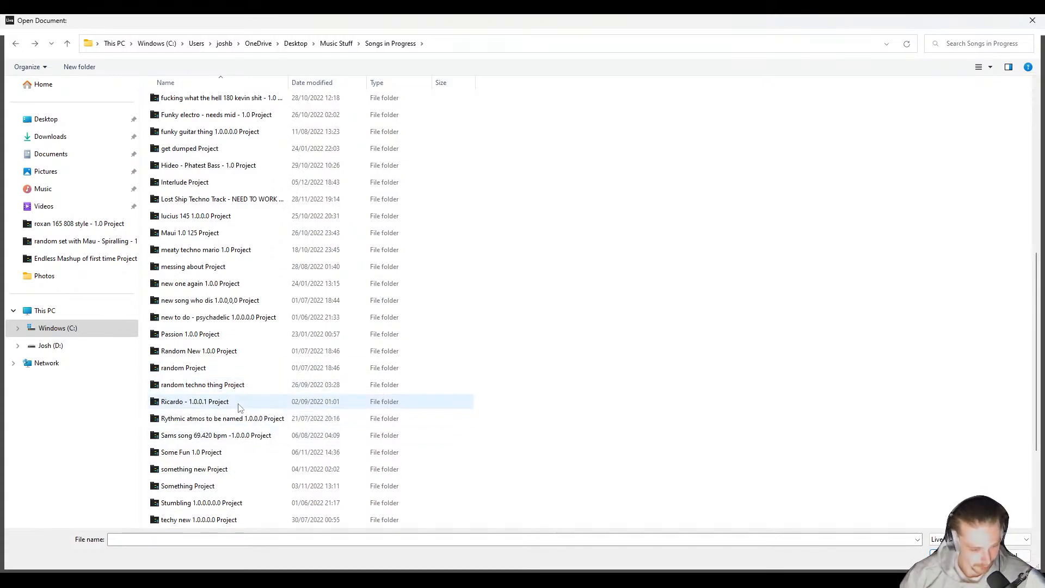
Step: Check the saved set inside the random techno thing Project folder, return to Songs in Progress and close the dialog without opening anything
{"action": "double_click", "coordinate": [241, 385]}
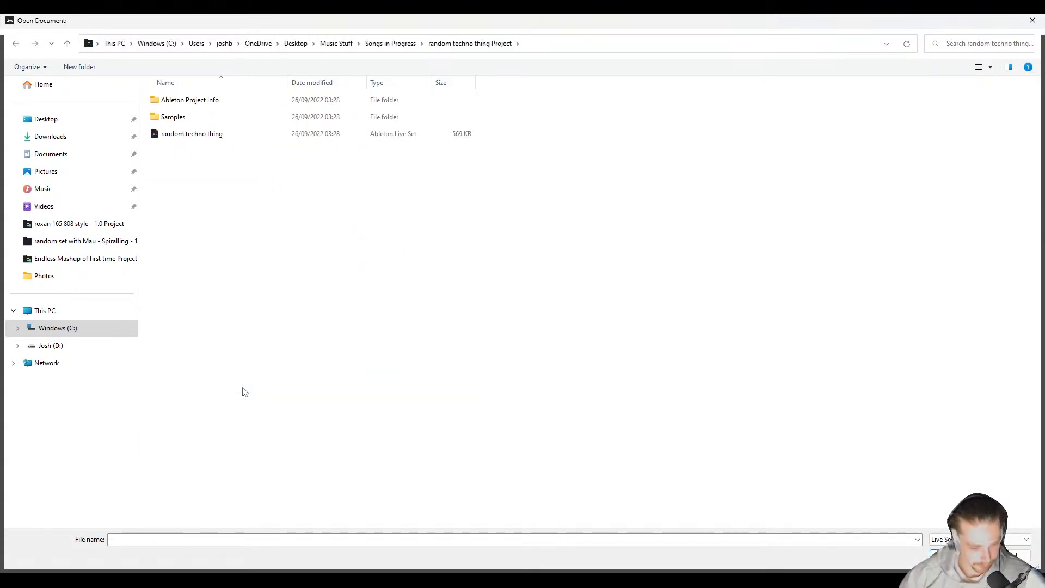
{"action": "key", "text": "alt+Left"}
{"action": "scroll", "coordinate": [241, 388], "scroll_direction": "up", "scroll_amount": 3}
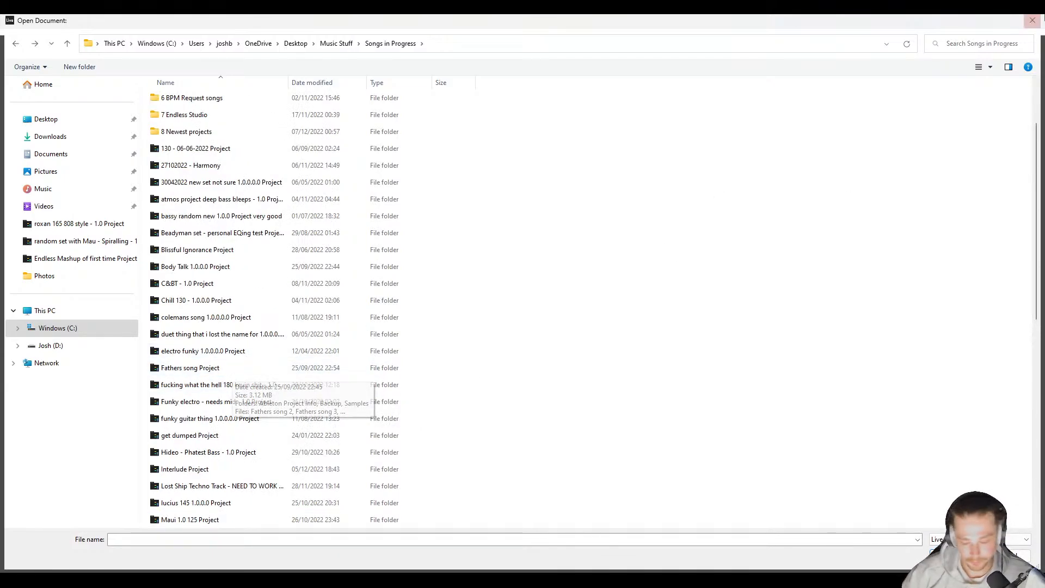
{"action": "left_click", "coordinate": [1031, 20]}
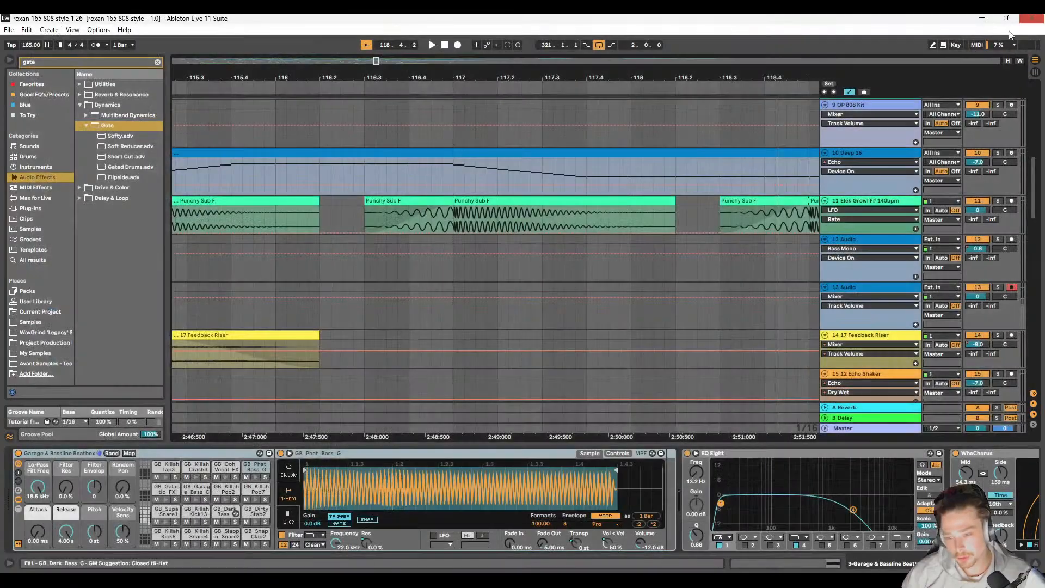
Step: Select the zap clip section from bar 113 to bar 129 on the 047 - ZAP IT 125 track
{"action": "left_click", "coordinate": [353, 275]}
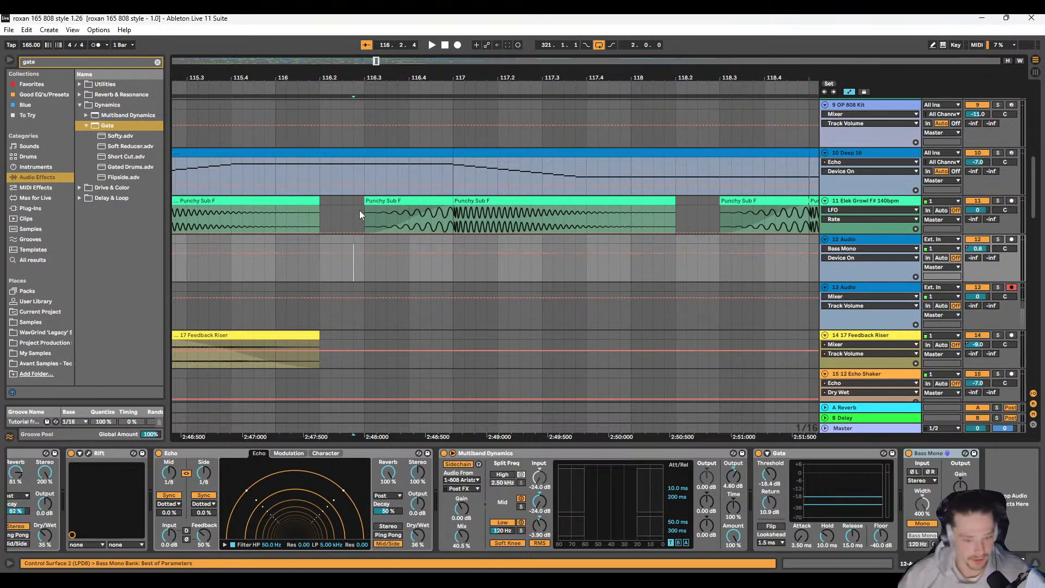
{"action": "scroll", "coordinate": [385, 275], "scroll_direction": "down", "scroll_amount": 10}
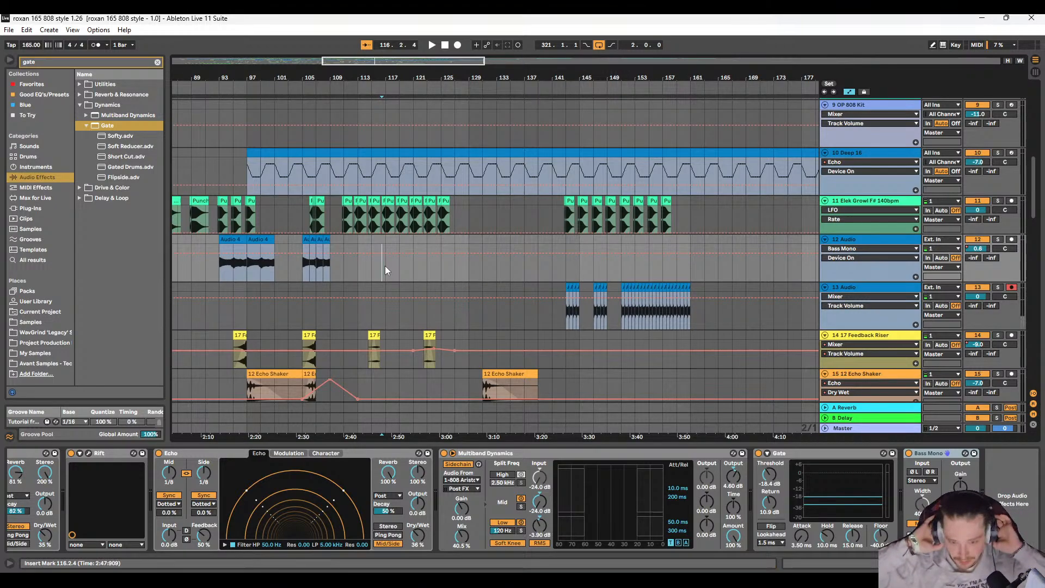
{"action": "scroll", "coordinate": [361, 254], "scroll_direction": "down", "scroll_amount": 10}
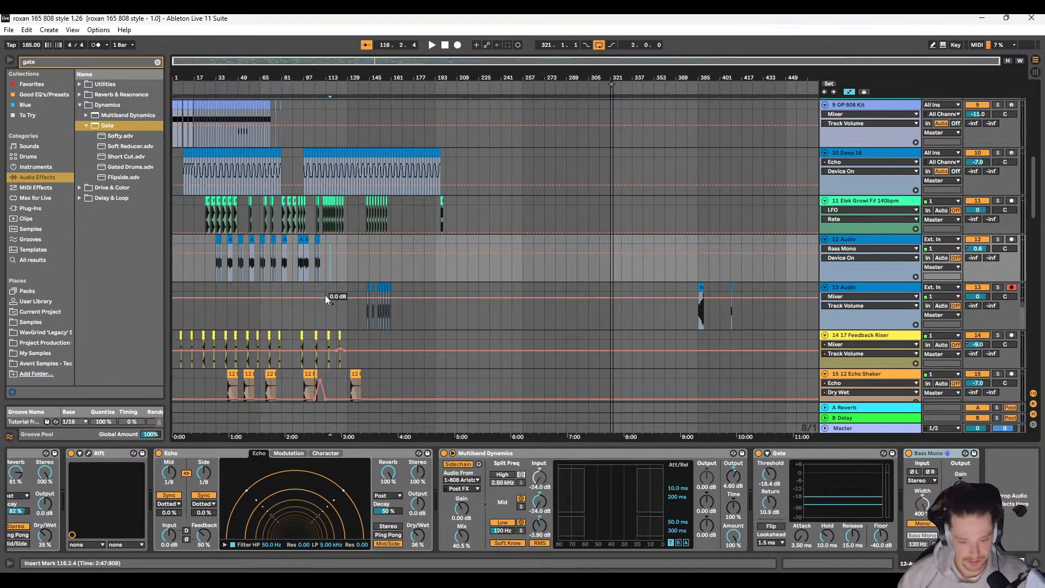
{"action": "scroll", "coordinate": [325, 295], "scroll_direction": "up", "scroll_amount": 5}
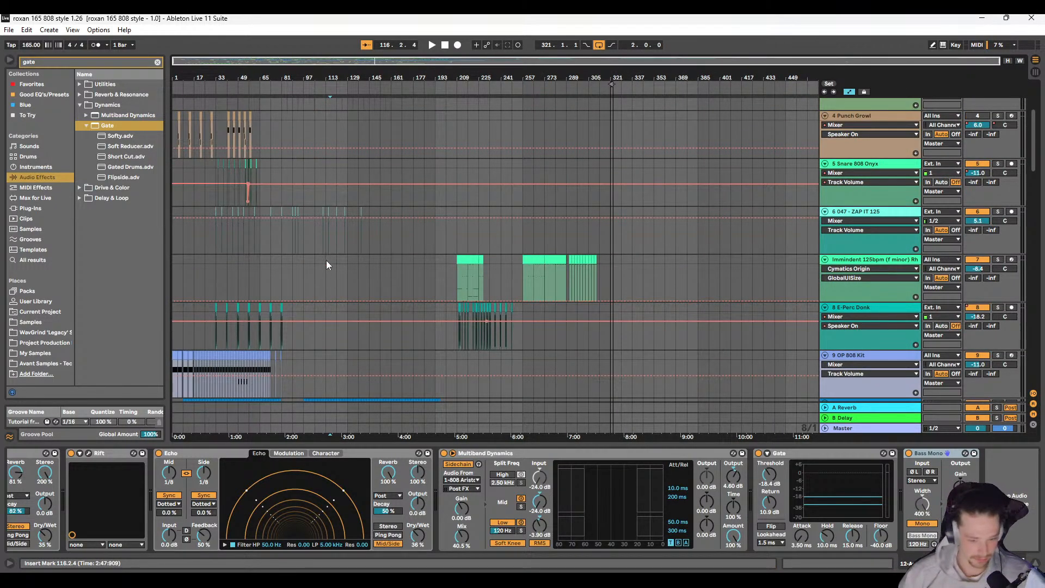
{"action": "scroll", "coordinate": [327, 260], "scroll_direction": "up", "scroll_amount": 5}
{"action": "left_click_drag", "start_coordinate": [328, 212], "coordinate": [455, 218]}
{"action": "scroll", "coordinate": [315, 235], "scroll_direction": "down", "scroll_amount": 5}
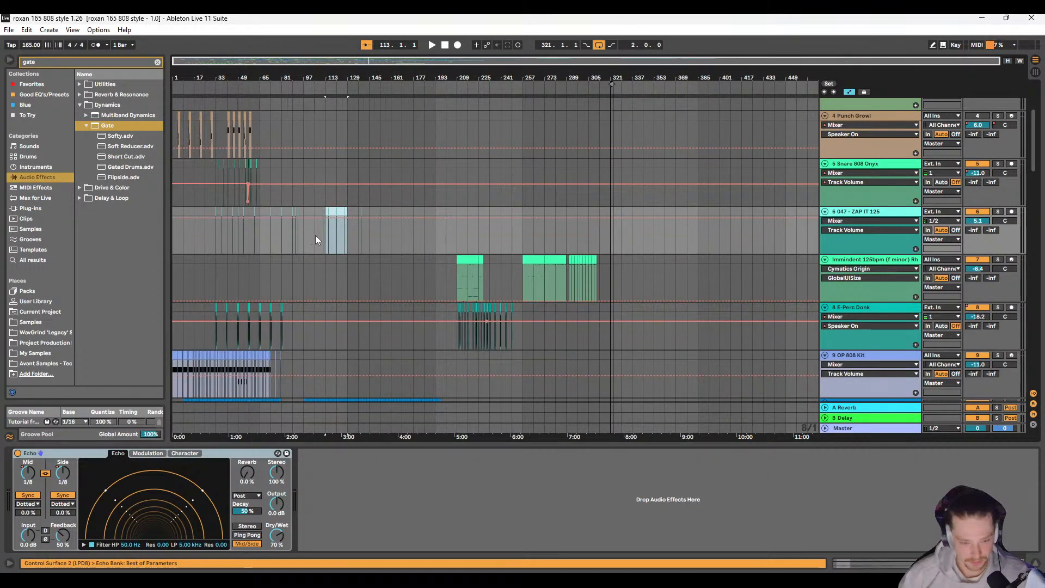
{"action": "scroll", "coordinate": [323, 240], "scroll_direction": "down", "scroll_amount": 3}
{"action": "scroll", "coordinate": [331, 242], "scroll_direction": "up", "scroll_amount": 6}
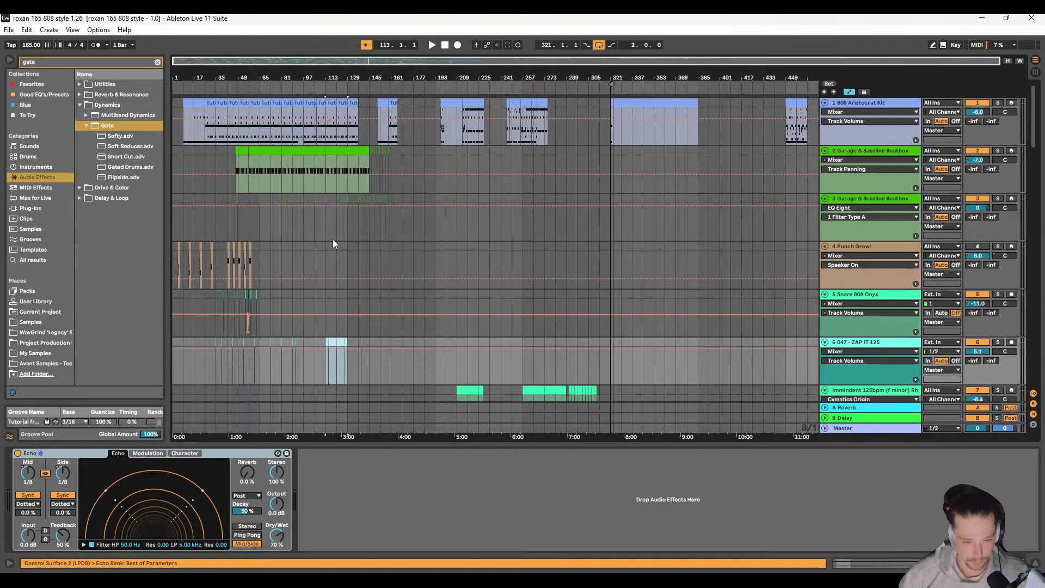
{"action": "scroll", "coordinate": [348, 279], "scroll_direction": "up", "scroll_amount": 2}
{"action": "scroll", "coordinate": [339, 316], "scroll_direction": "down", "scroll_amount": 1}
{"action": "key", "text": "ctrl+d"}
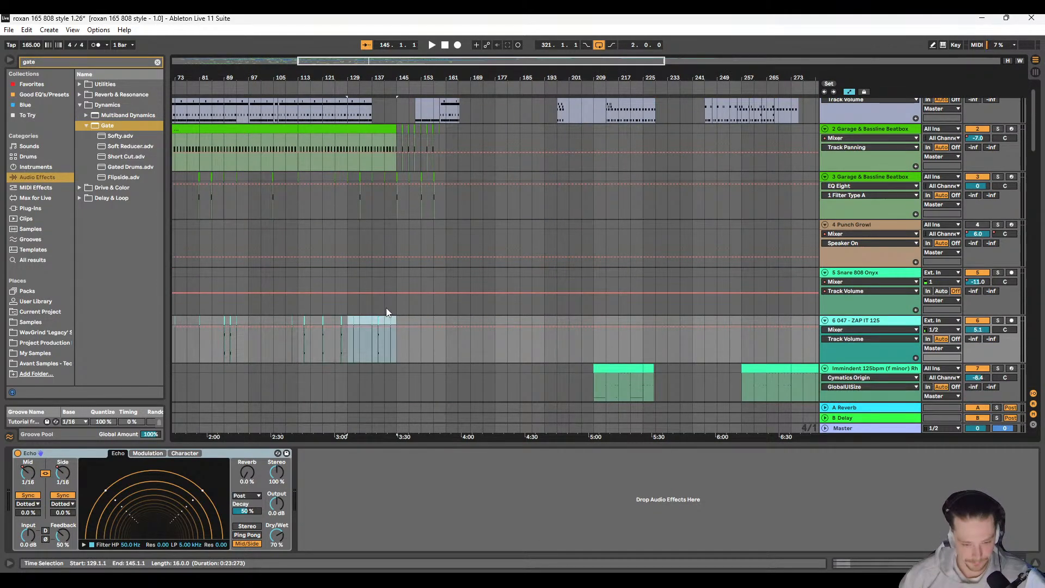
{"action": "scroll", "coordinate": [383, 329], "scroll_direction": "up", "scroll_amount": 2}
{"action": "key", "text": "ctrl+z"}
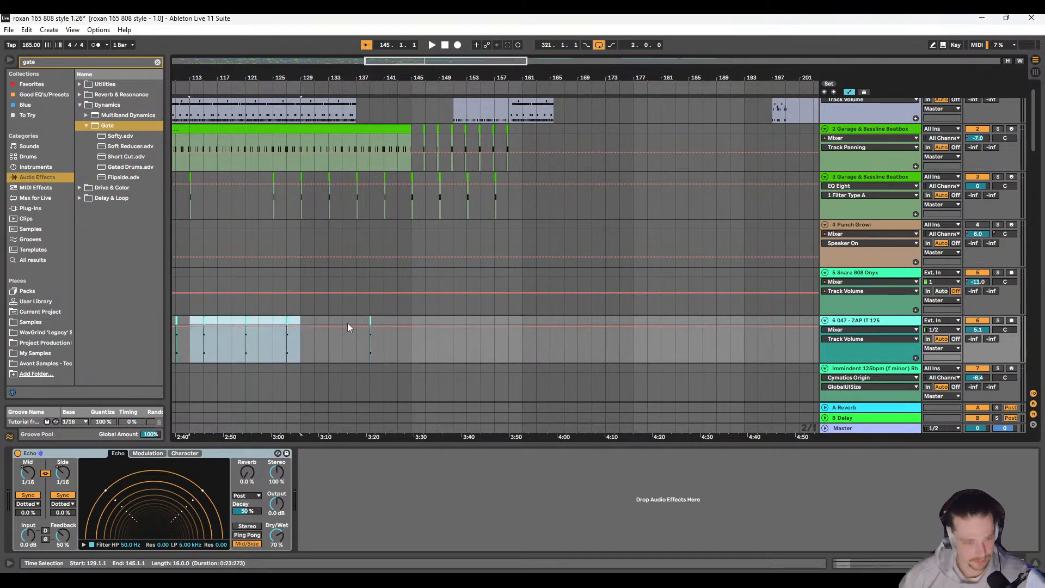
Step: Paste the 16-bar zap clip section at bar 159 on the 047 - ZAP IT 125 track
{"action": "left_click", "coordinate": [410, 321]}
{"action": "scroll", "coordinate": [416, 324], "scroll_direction": "up", "scroll_amount": 1}
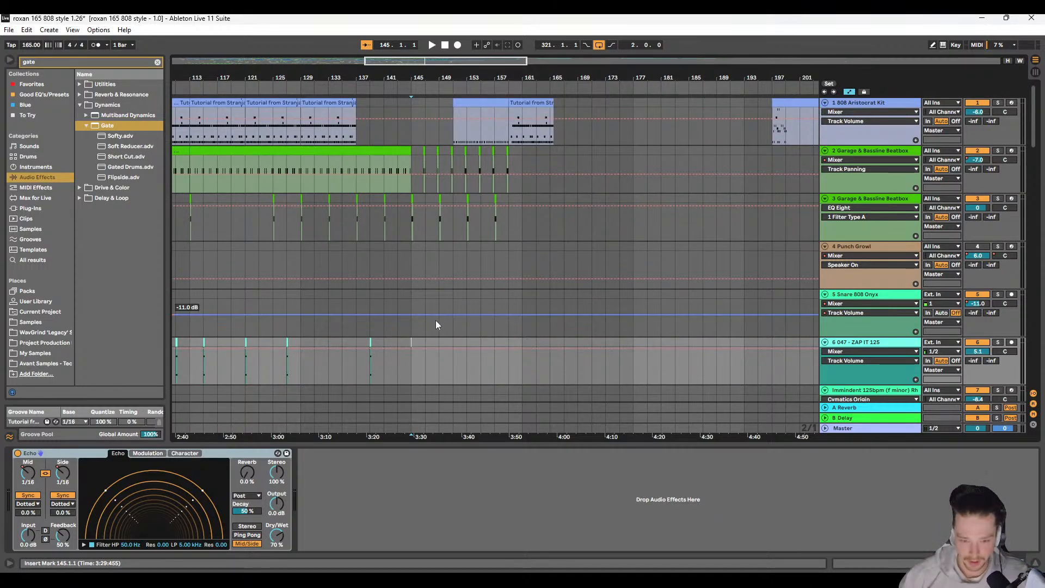
{"action": "scroll", "coordinate": [446, 320], "scroll_direction": "right", "scroll_amount": 1}
{"action": "left_click", "coordinate": [498, 341]}
{"action": "key", "text": "ctrl+v"}
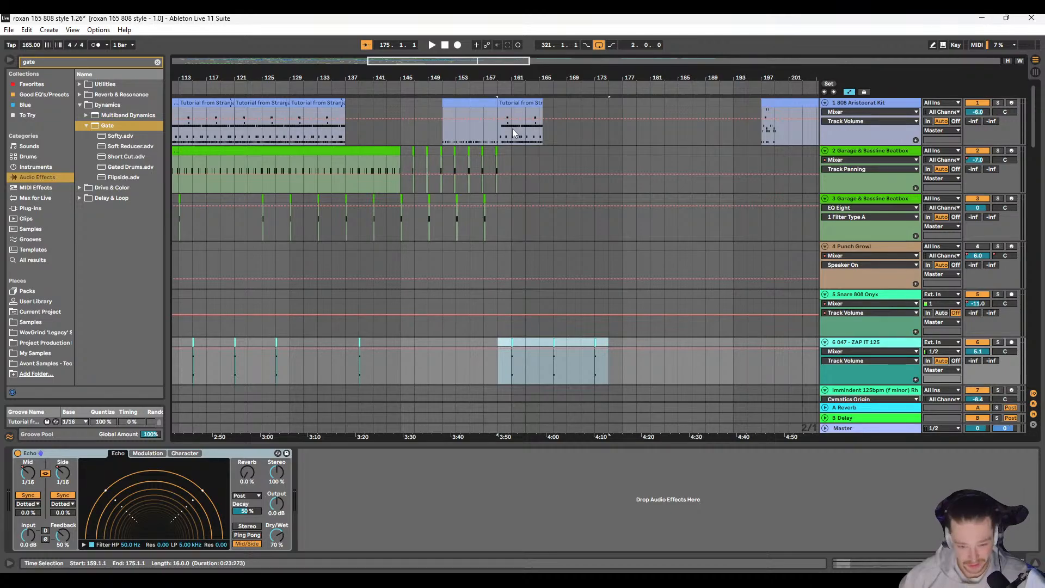
Step: Look over the arrangement's tracks from the 808 Aristocrat Kit down to the Drum and Bass Live loops
{"action": "scroll", "coordinate": [508, 131], "scroll_direction": "up", "scroll_amount": 3}
{"action": "scroll", "coordinate": [502, 133], "scroll_direction": "down", "scroll_amount": 3}
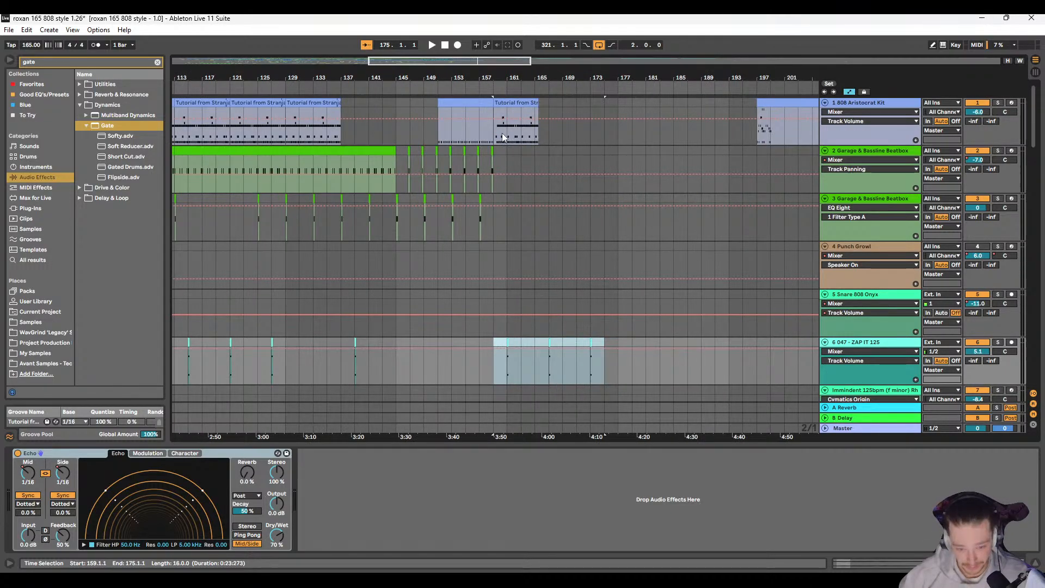
{"action": "scroll", "coordinate": [500, 135], "scroll_direction": "down", "scroll_amount": 5}
{"action": "scroll", "coordinate": [484, 256], "scroll_direction": "down", "scroll_amount": 5}
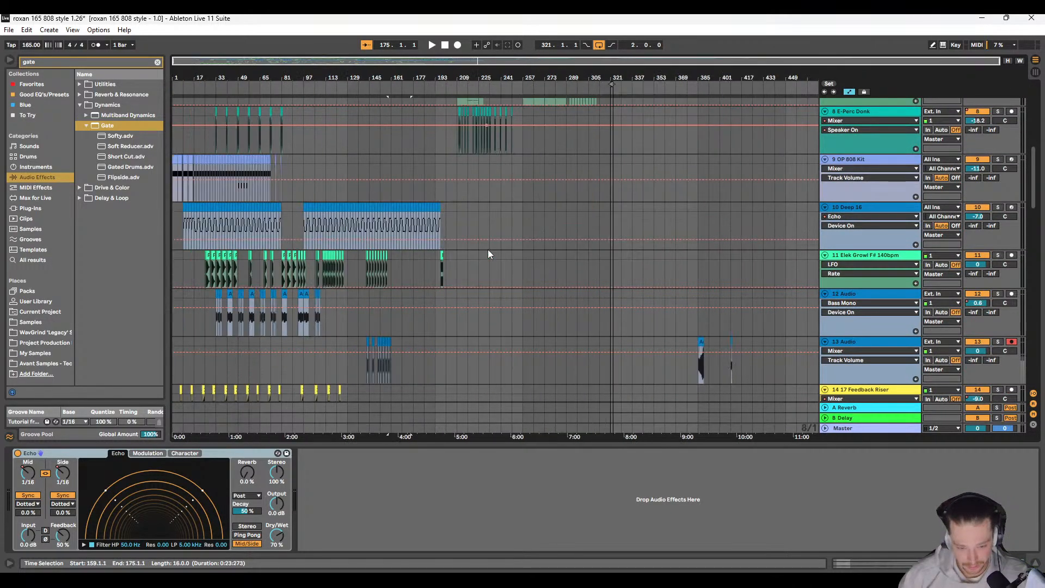
{"action": "scroll", "coordinate": [427, 264], "scroll_direction": "down", "scroll_amount": 6}
{"action": "scroll", "coordinate": [390, 268], "scroll_direction": "down", "scroll_amount": 3}
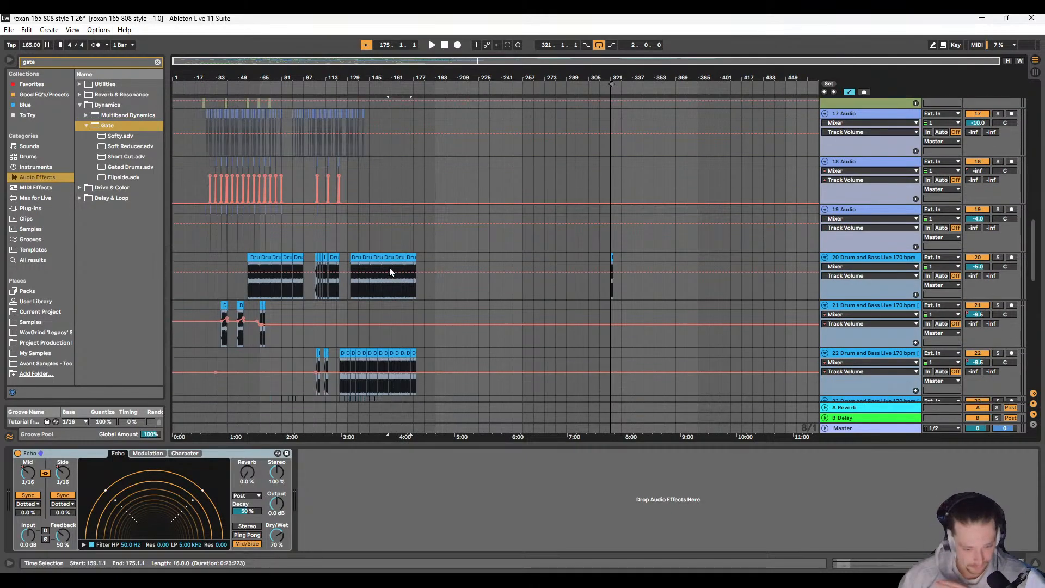
{"action": "scroll", "coordinate": [390, 266], "scroll_direction": "down", "scroll_amount": 2}
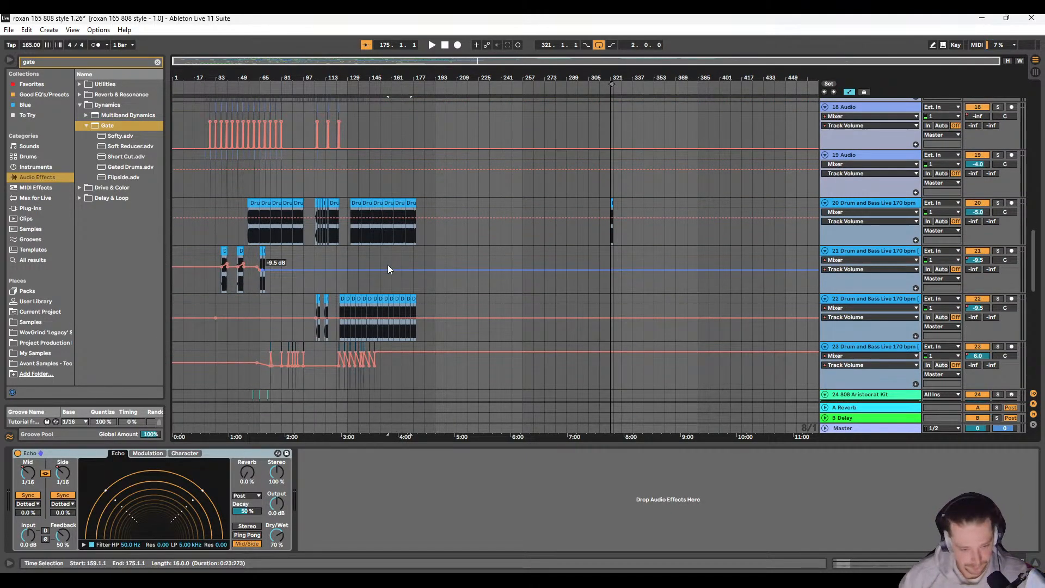
{"action": "scroll", "coordinate": [385, 264], "scroll_direction": "up", "scroll_amount": 5}
{"action": "scroll", "coordinate": [380, 240], "scroll_direction": "left", "scroll_amount": 5}
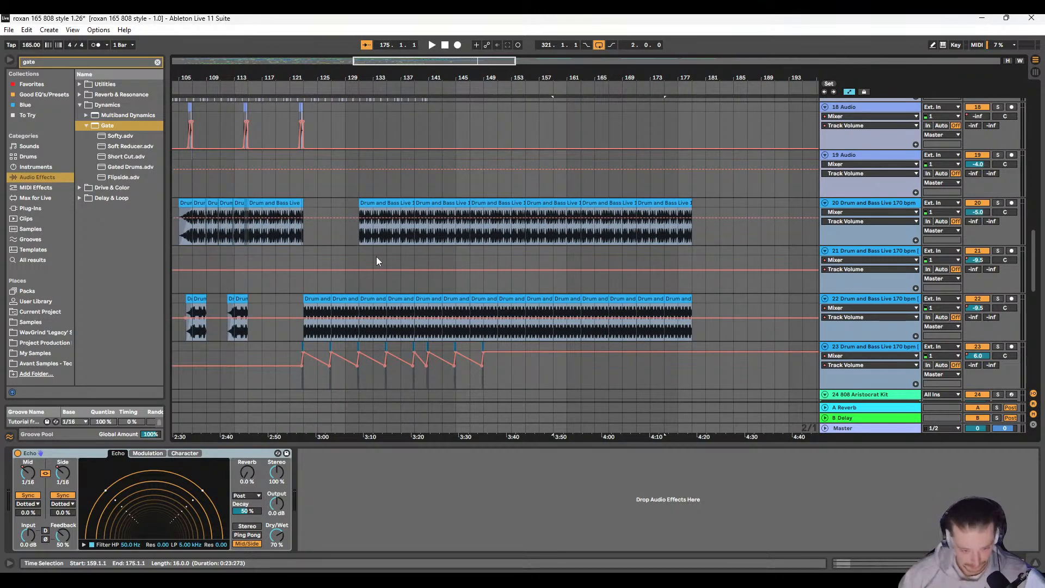
Step: Audition the arrangement from bar 125 for a few bars and stop playback
{"action": "left_click", "coordinate": [317, 197]}
{"action": "key", "text": "space"}
{"action": "scroll", "coordinate": [403, 212], "scroll_direction": "right", "scroll_amount": 3}
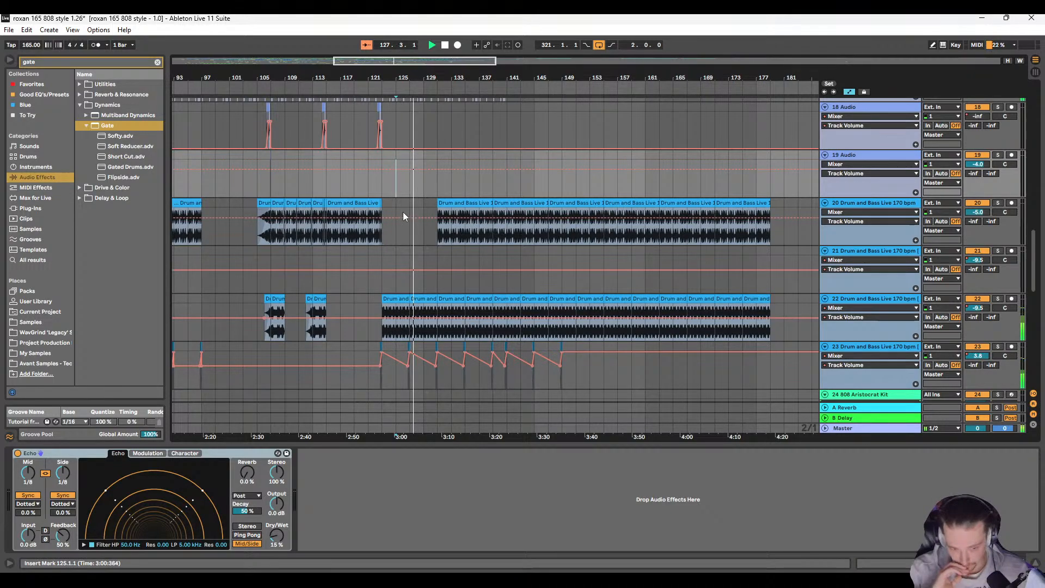
{"action": "key", "text": "space"}
Step: Play from bar 125 again and remove the zap clip at bar 127 on the 047 - ZAP IT 125 track
{"action": "scroll", "coordinate": [411, 270], "scroll_direction": "up", "scroll_amount": 10}
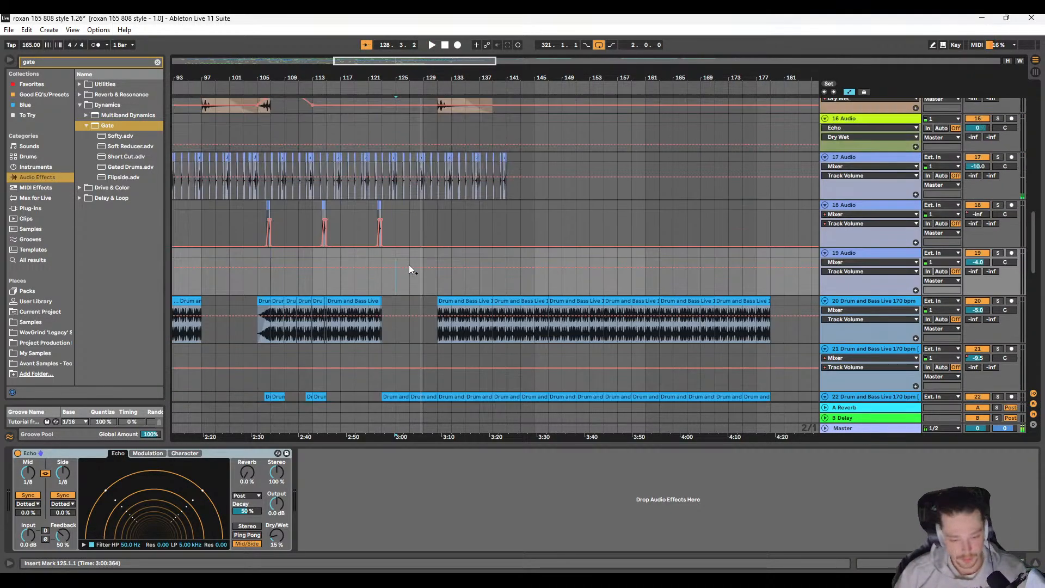
{"action": "scroll", "coordinate": [411, 270], "scroll_direction": "down", "scroll_amount": 3}
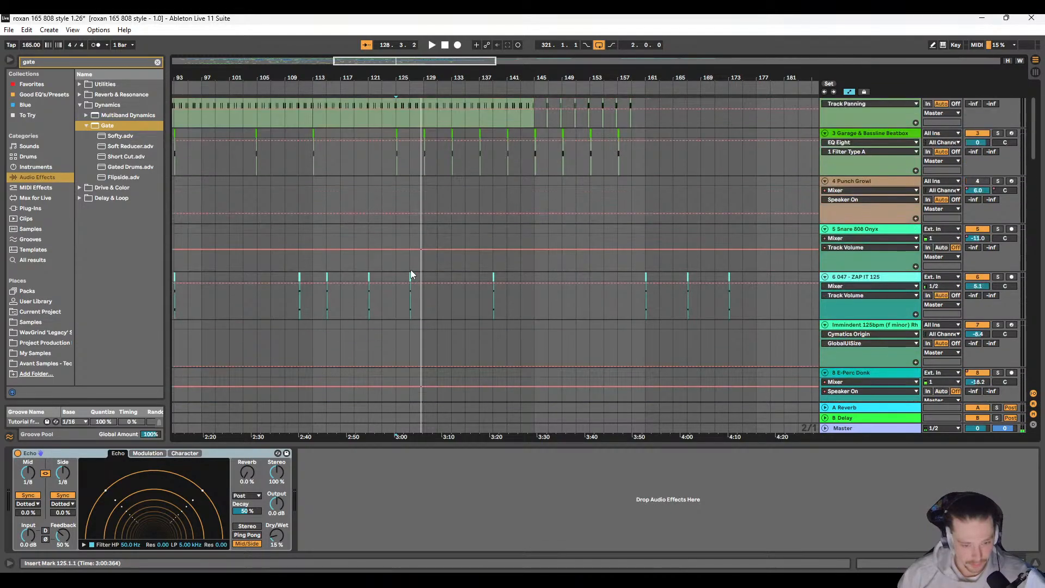
{"action": "scroll", "coordinate": [411, 270], "scroll_direction": "up", "scroll_amount": 8}
{"action": "key", "text": "space"}
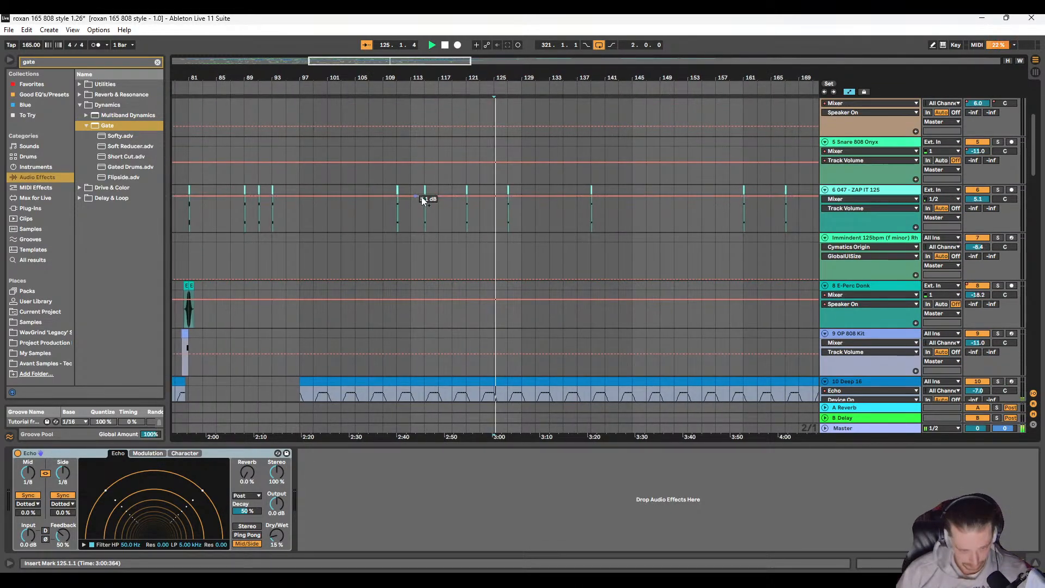
{"action": "scroll", "coordinate": [427, 198], "scroll_direction": "up", "scroll_amount": 5}
{"action": "left_click", "coordinate": [452, 191]}
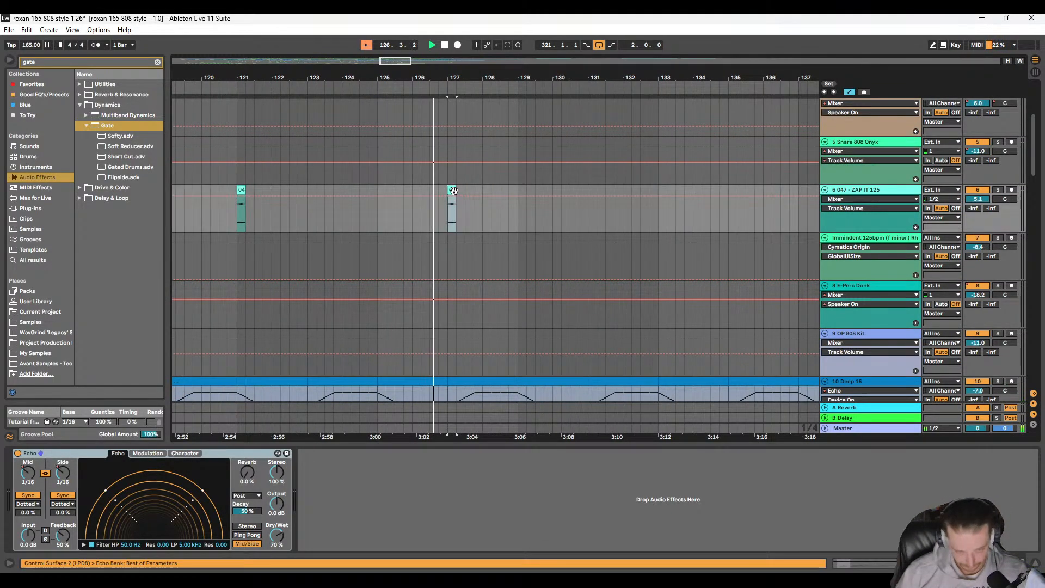
{"action": "scroll", "coordinate": [479, 200], "scroll_direction": "down", "scroll_amount": 5}
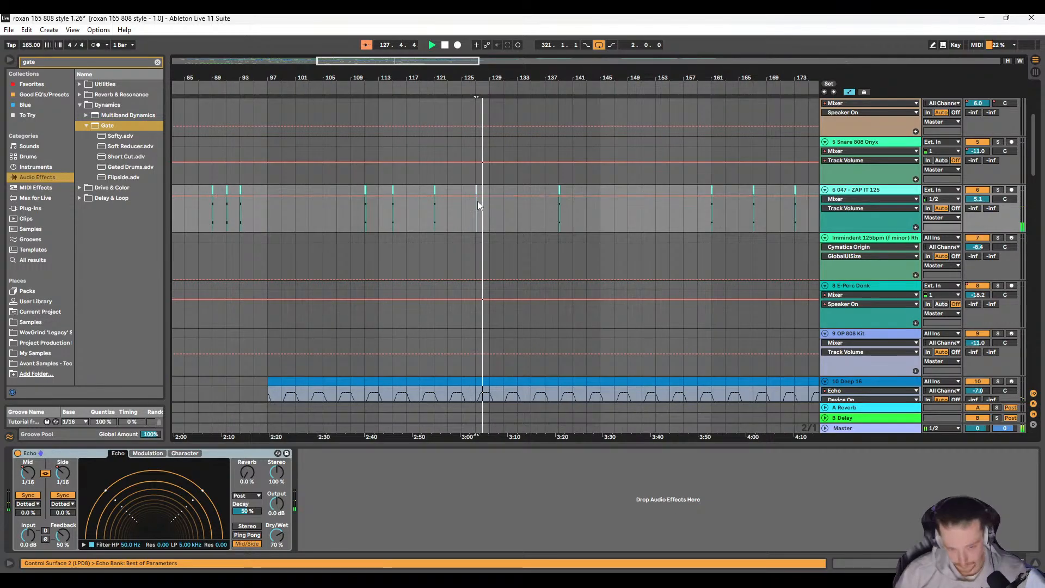
{"action": "left_click_drag", "start_coordinate": [407, 193], "coordinate": [450, 203]}
{"action": "key", "text": "space"}
Step: Play from bar 113 and paste a copy of the zap clip at bar 118 on the 047 - ZAP IT 125 track
{"action": "left_click", "coordinate": [421, 184]}
{"action": "key", "text": "space"}
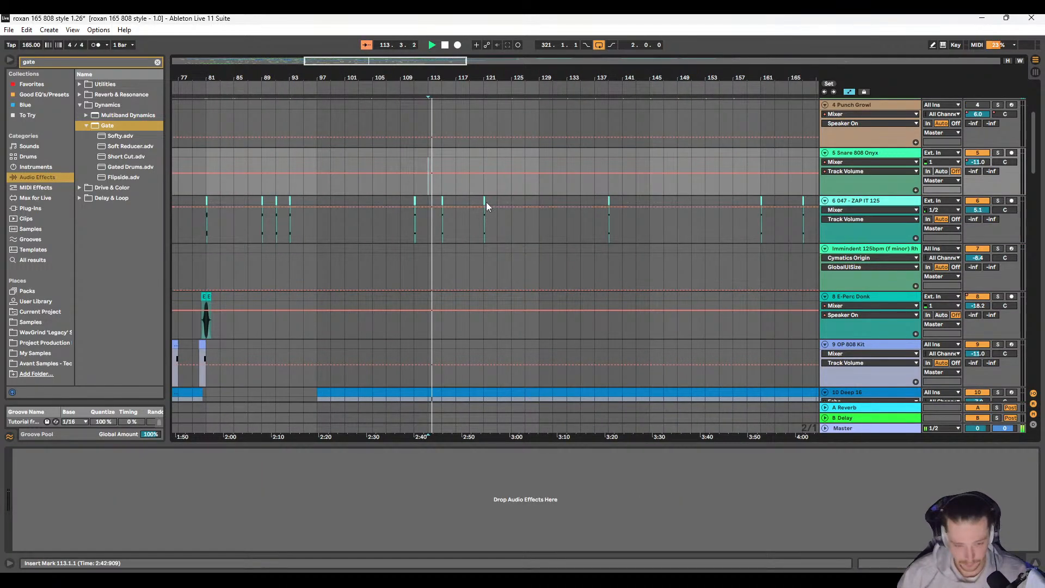
{"action": "scroll", "coordinate": [485, 203], "scroll_direction": "up", "scroll_amount": 5}
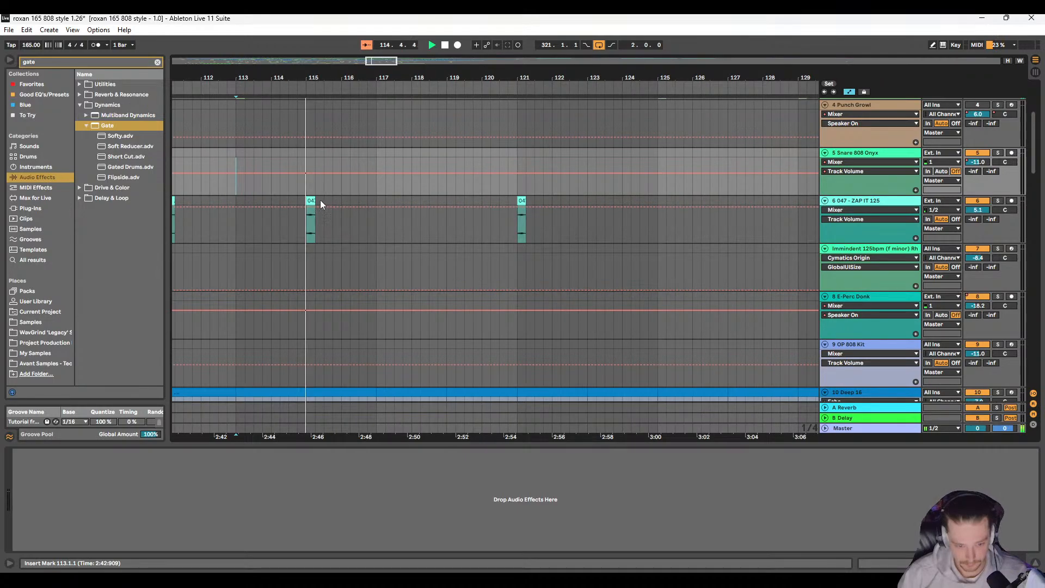
{"action": "left_click", "coordinate": [315, 202]}
{"action": "left_click", "coordinate": [527, 200]}
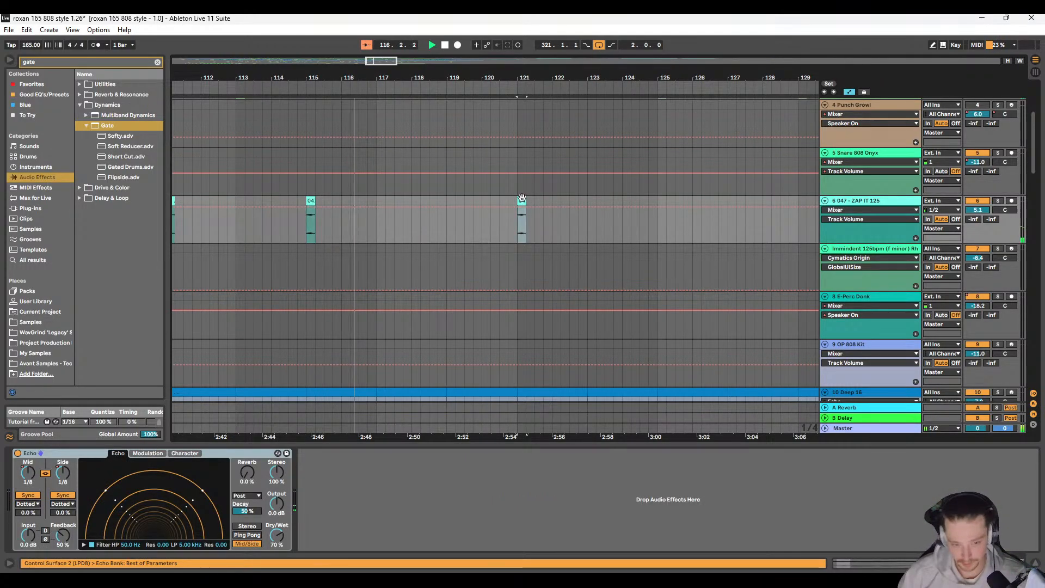
{"action": "left_click", "coordinate": [412, 201]}
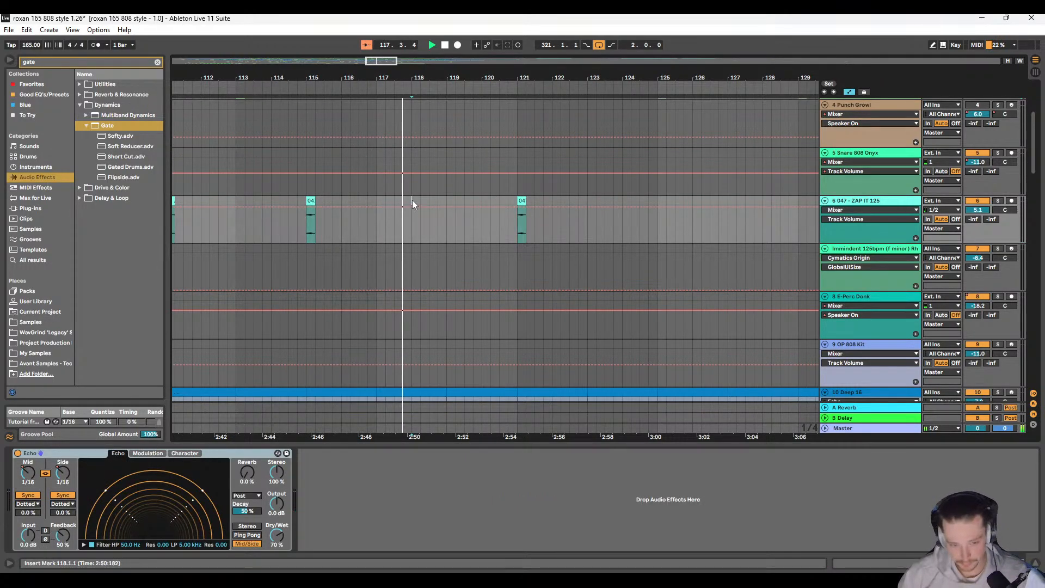
{"action": "key", "text": "ctrl+v"}
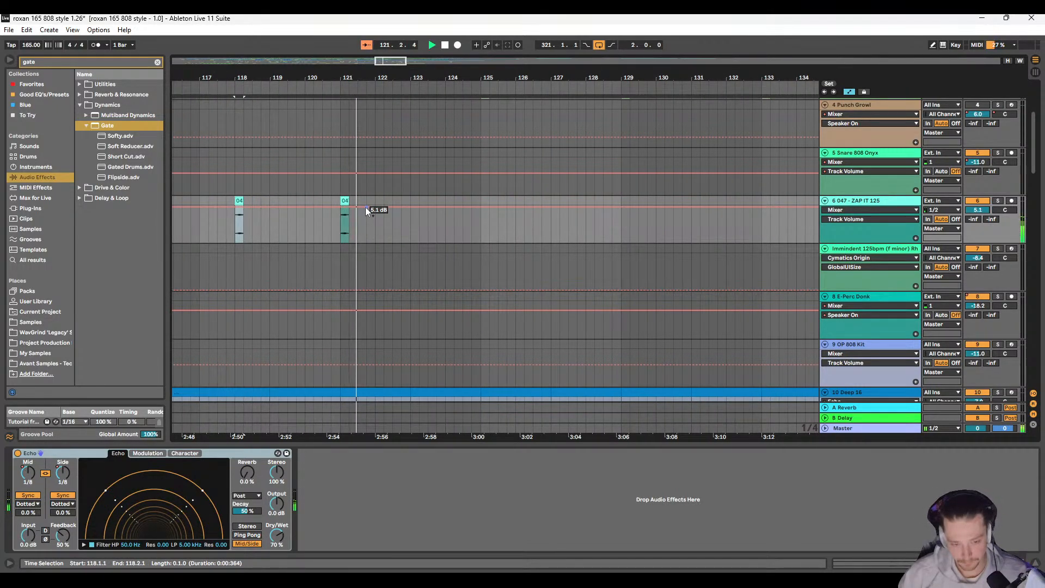
Step: Copy the four-bar section holding the zap clip at bar 118 to bar 125 on the 047 - ZAP IT 125 track
{"action": "left_click_drag", "start_coordinate": [267, 205], "coordinate": [407, 201]}
{"action": "left_click", "coordinate": [544, 204]}
{"action": "key", "text": "ctrl+v"}
{"action": "scroll", "coordinate": [507, 246], "scroll_direction": "right", "scroll_amount": 3}
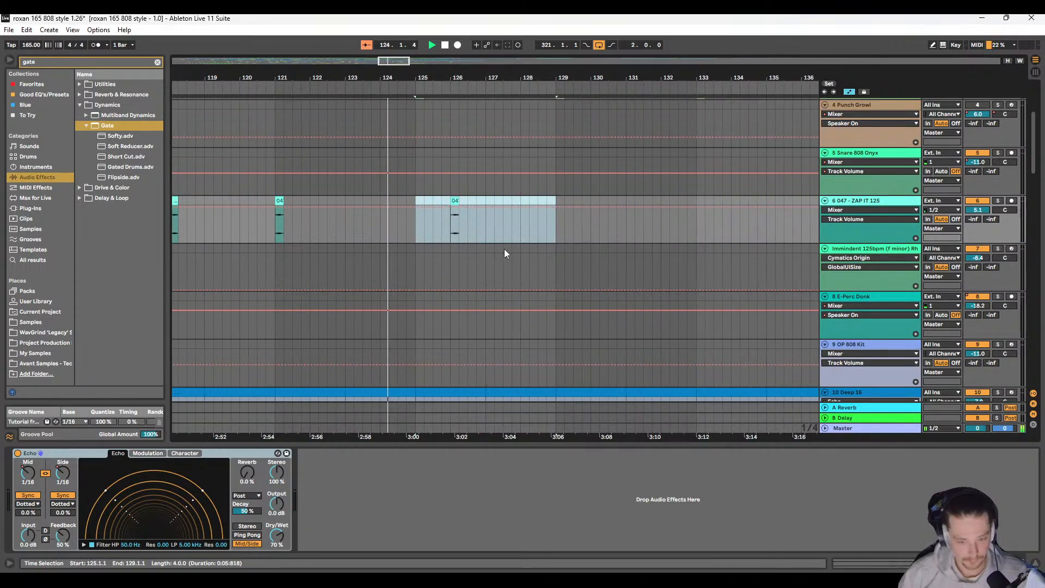
{"action": "left_click", "coordinate": [485, 201]}
{"action": "scroll", "coordinate": [413, 240], "scroll_direction": "down", "scroll_amount": 5}
{"action": "key", "text": "space"}
Step: Transpose the Feedback Riser clip near bar 122 down 3 semitones and audition it with its track soloed
{"action": "scroll", "coordinate": [383, 264], "scroll_direction": "down", "scroll_amount": 4}
{"action": "scroll", "coordinate": [363, 248], "scroll_direction": "left", "scroll_amount": 2}
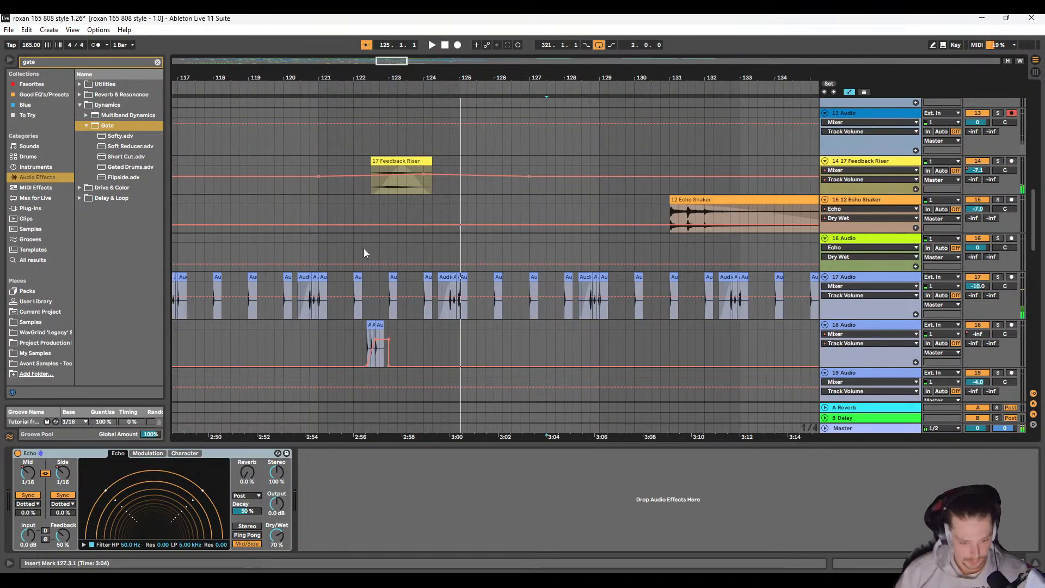
{"action": "double_click", "coordinate": [425, 161]}
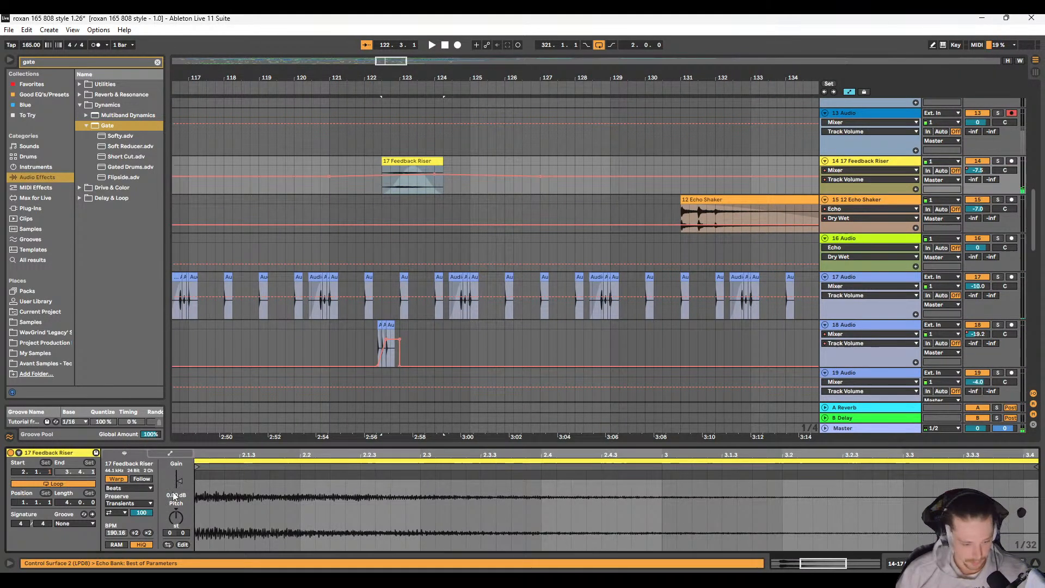
{"action": "left_click_drag", "start_coordinate": [175, 516], "coordinate": [175, 527]}
{"action": "key", "text": "space"}
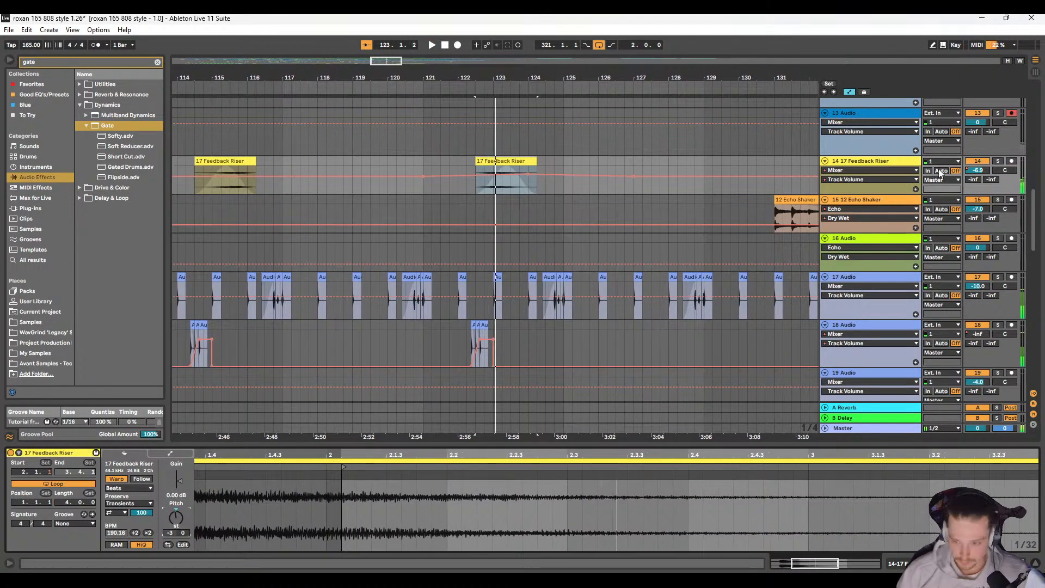
{"action": "key", "text": "space"}
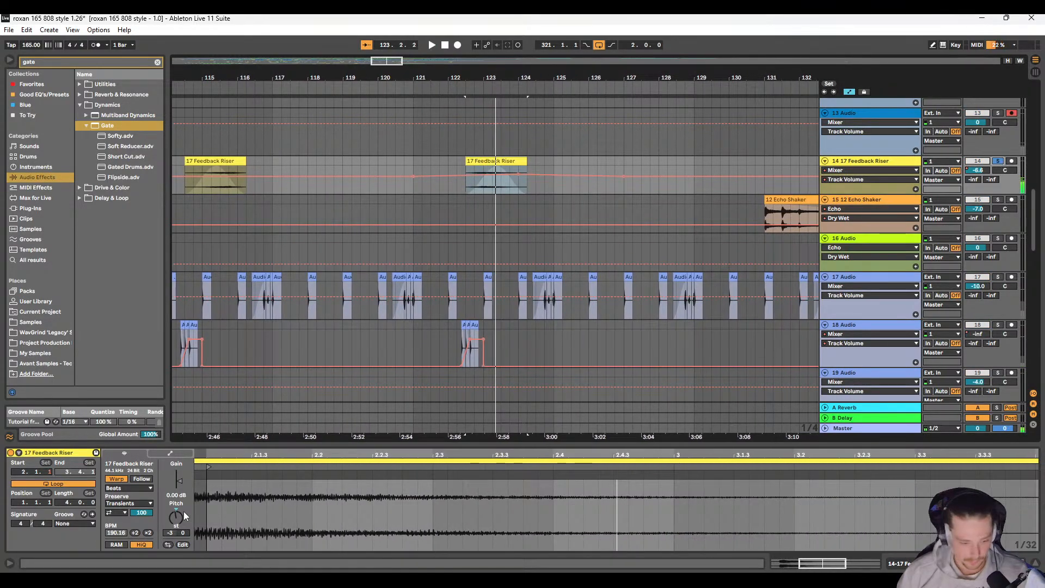
Step: Split the Feedback Riser clip near bar 122 at its fade peak, position 123.2.3
{"action": "scroll", "coordinate": [503, 190], "scroll_direction": "up", "scroll_amount": 2}
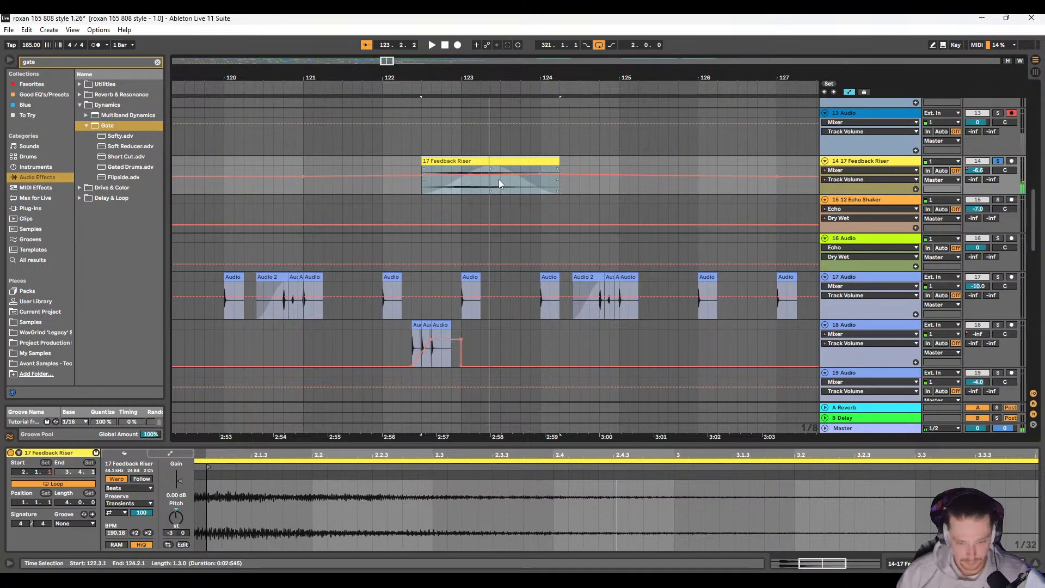
{"action": "left_click_drag", "start_coordinate": [502, 191], "coordinate": [491, 185]}
{"action": "left_click", "coordinate": [493, 177]}
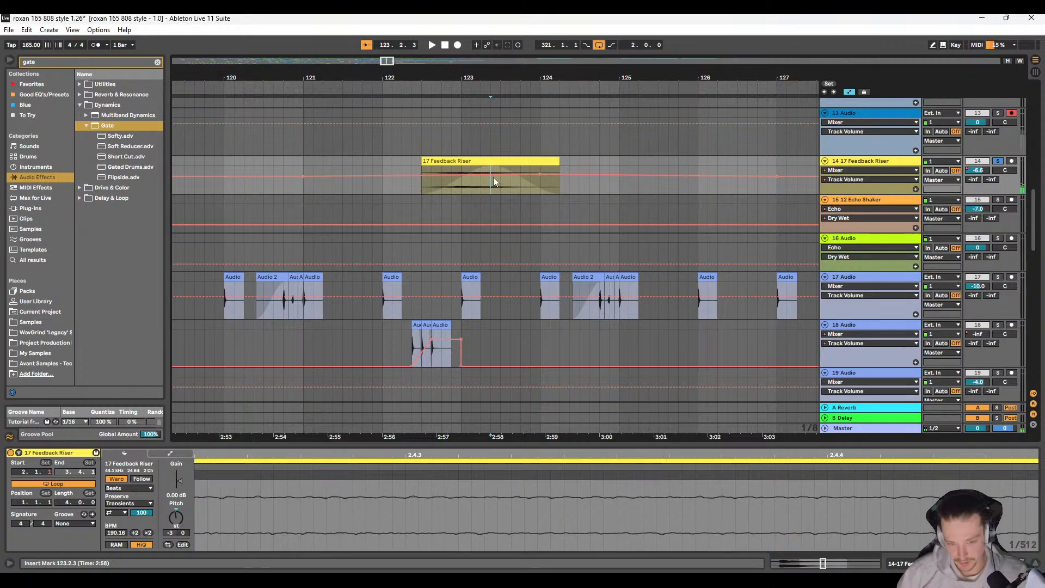
{"action": "key", "text": "ctrl+e"}
Step: Reset the pitch of the riser's second half to its default and audition both halves from bar 122
{"action": "left_click", "coordinate": [501, 161]}
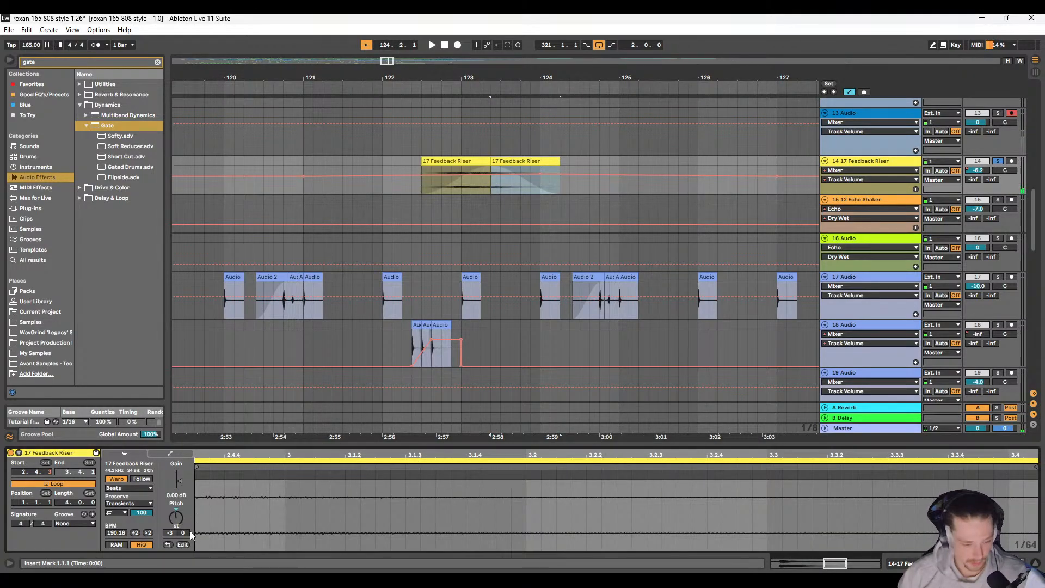
{"action": "double_click", "coordinate": [175, 515]}
{"action": "left_click", "coordinate": [380, 159]}
{"action": "key", "text": "space"}
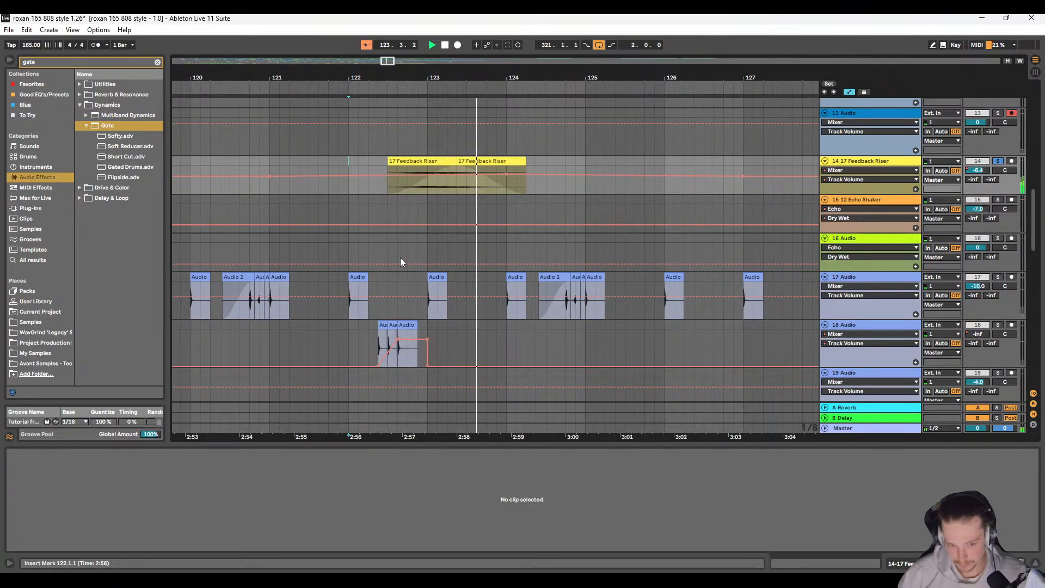
{"action": "scroll", "coordinate": [442, 167], "scroll_direction": "up", "scroll_amount": 3, "text": "ctrl"}
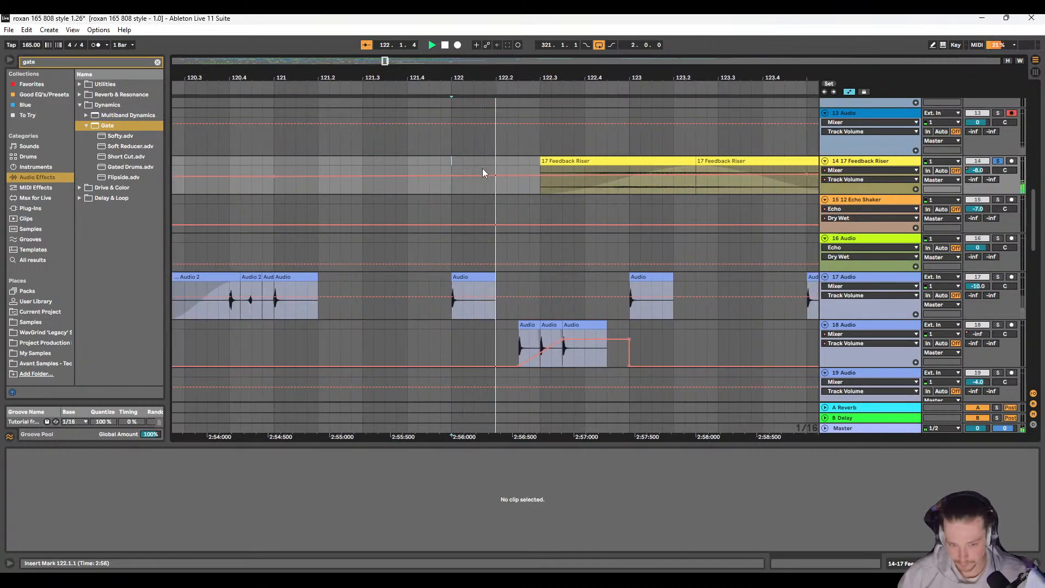
{"action": "key", "text": "space"}
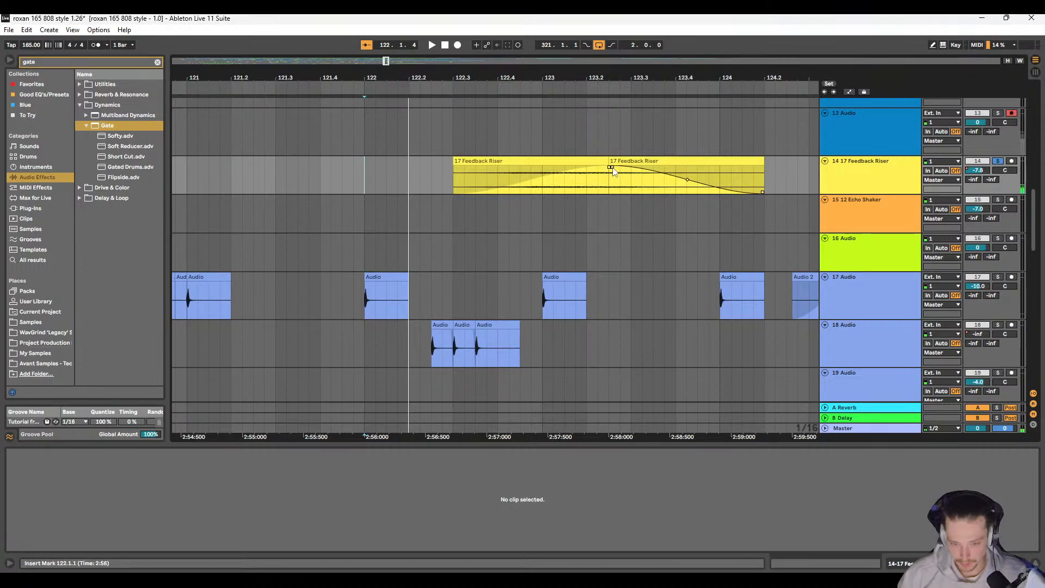
Step: Adjust the fades into a short crossfade between the two Feedback Riser halves and audition it from 122.2.1
{"action": "left_click", "coordinate": [610, 161]}
{"action": "mouse_move", "coordinate": [609, 172]}
{"action": "left_mouse_down"}
{"action": "mouse_move", "coordinate": [599, 169]}
{"action": "mouse_move", "coordinate": [623, 171]}
{"action": "mouse_move", "coordinate": [606, 174]}
{"action": "left_mouse_up"}
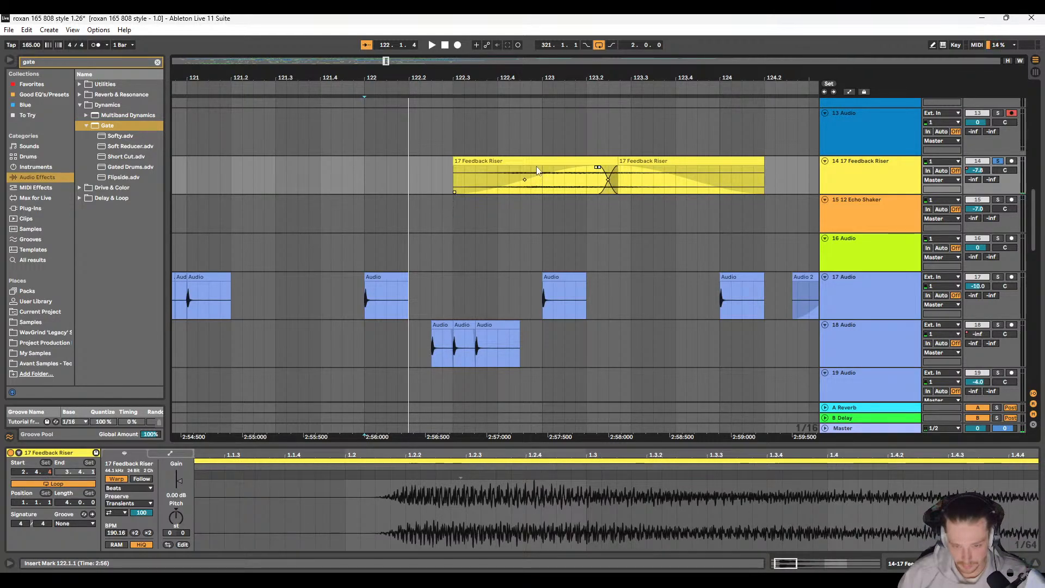
{"action": "left_click", "coordinate": [409, 162]}
{"action": "key", "text": "space"}
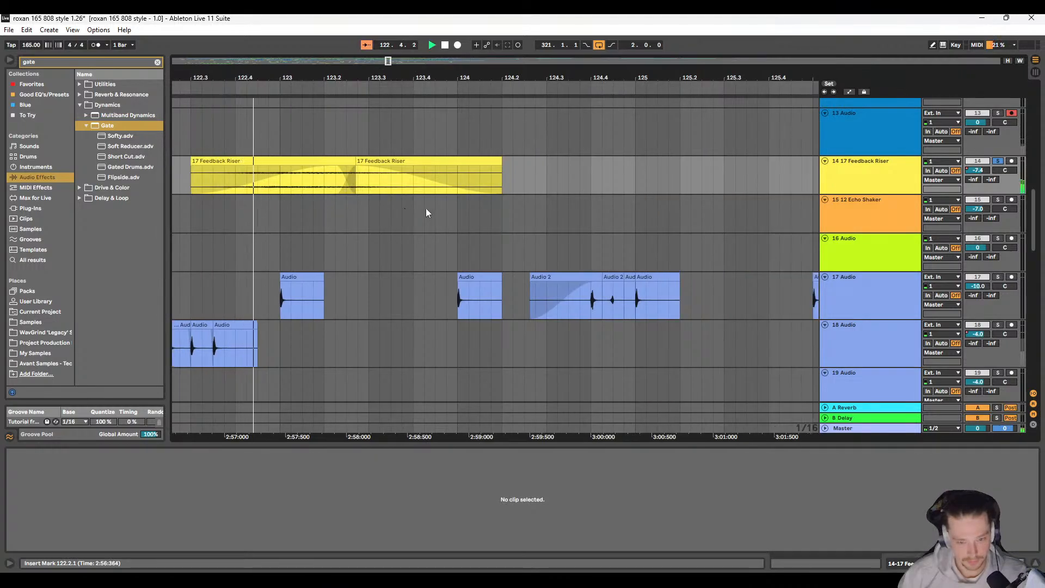
{"action": "scroll", "coordinate": [346, 204], "scroll_direction": "down", "scroll_amount": 5}
{"action": "key", "text": "space"}
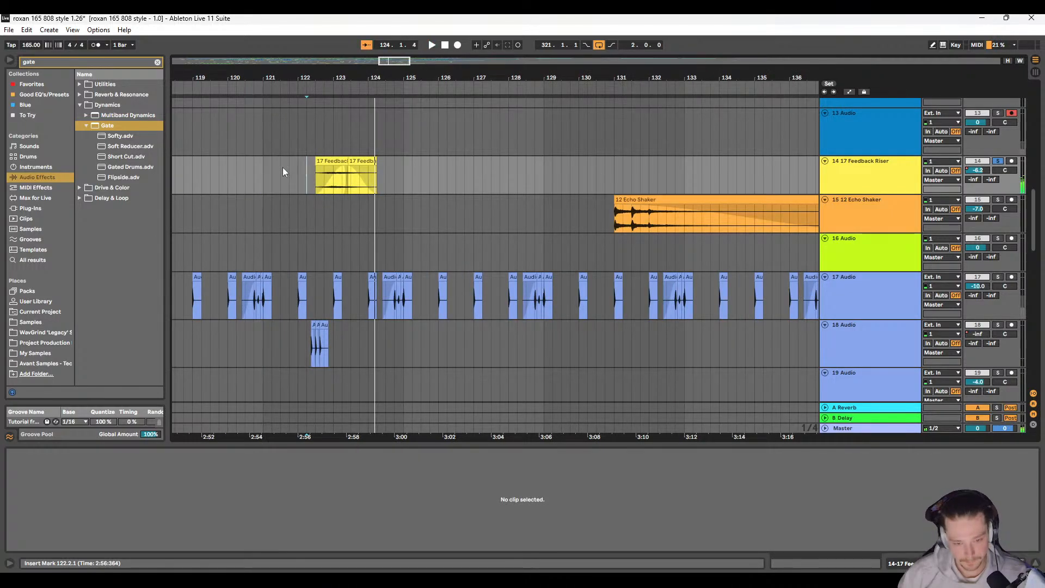
Step: Consolidate the two Feedback Riser halves between 122.3.1 and 124.2.1 into a single clip
{"action": "left_click", "coordinate": [333, 161]}
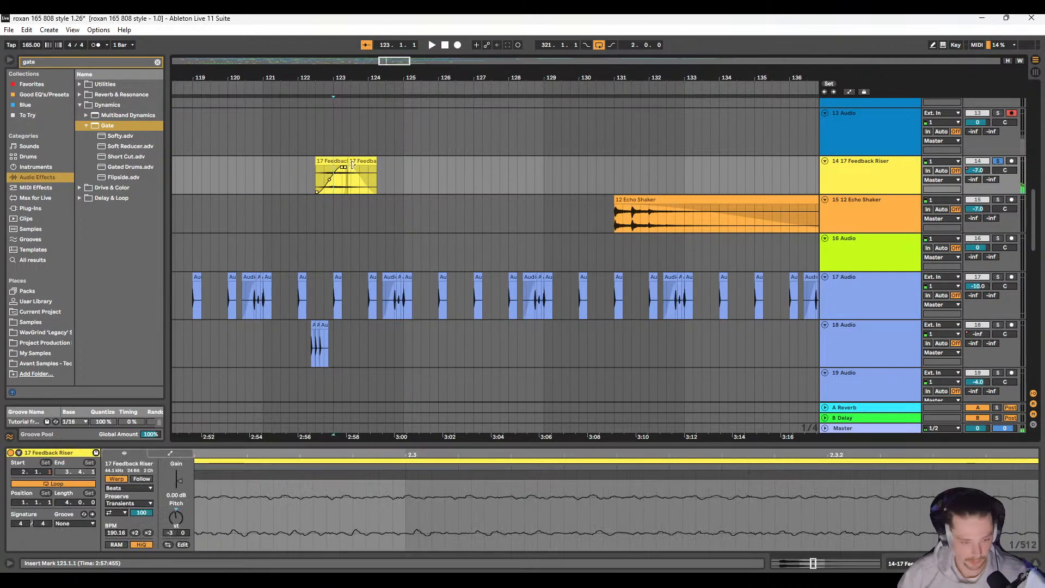
{"action": "left_click", "coordinate": [358, 162], "text": "shift"}
{"action": "right_click", "coordinate": [358, 163]}
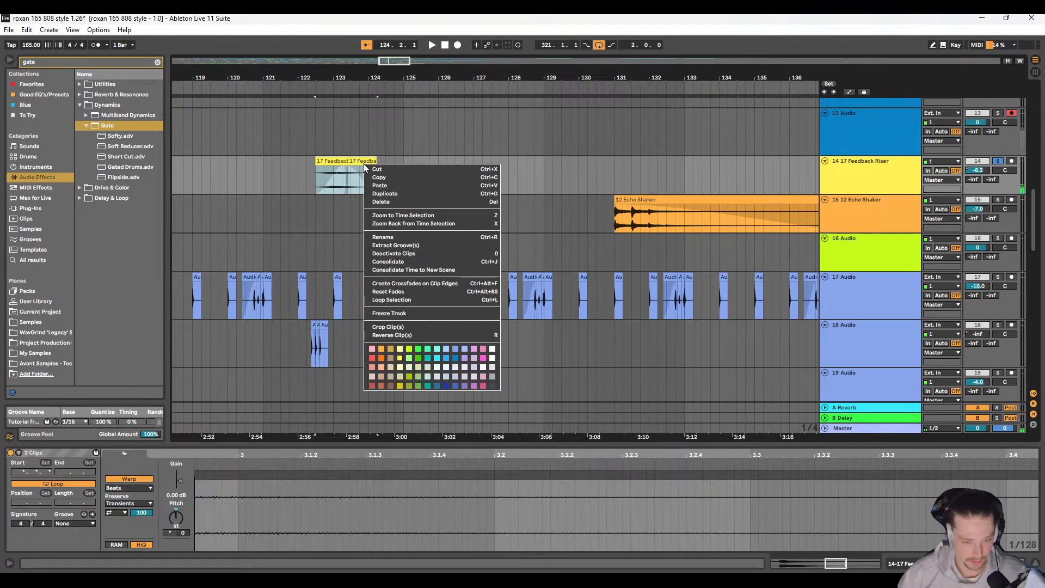
{"action": "left_click", "coordinate": [430, 264]}
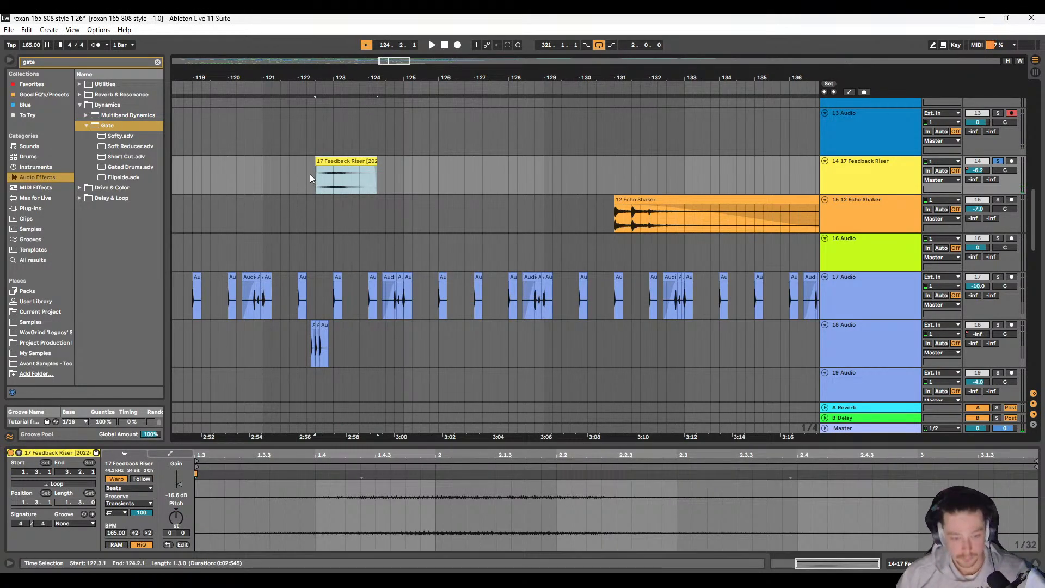
Step: Audition the consolidated Feedback Riser clip on its soloed track, including from bar 121
{"action": "key", "text": "space"}
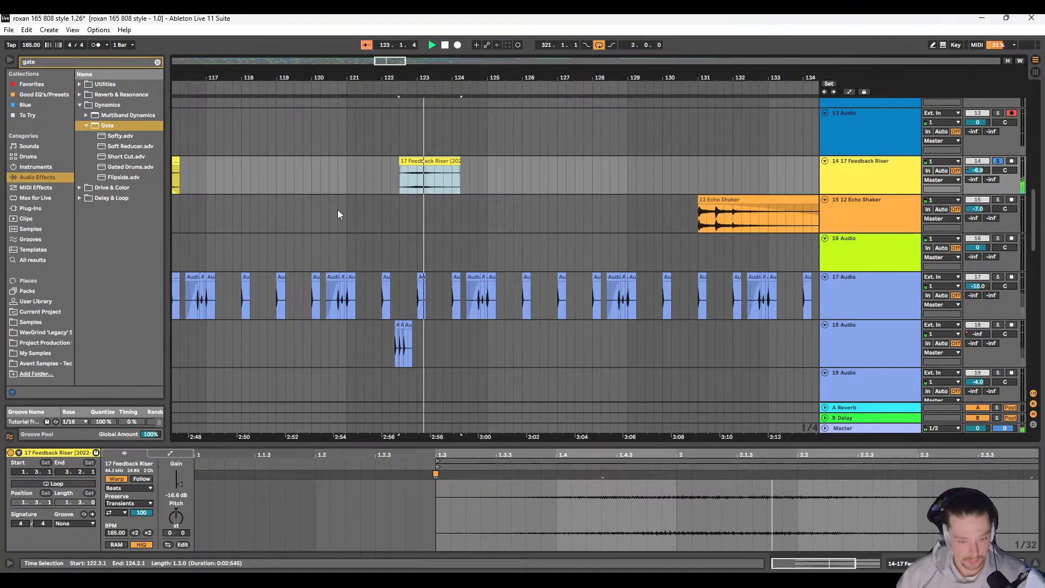
{"action": "scroll", "coordinate": [402, 179], "scroll_direction": "up", "scroll_amount": 2}
{"action": "left_click", "coordinate": [282, 175]}
{"action": "key", "text": "space"}
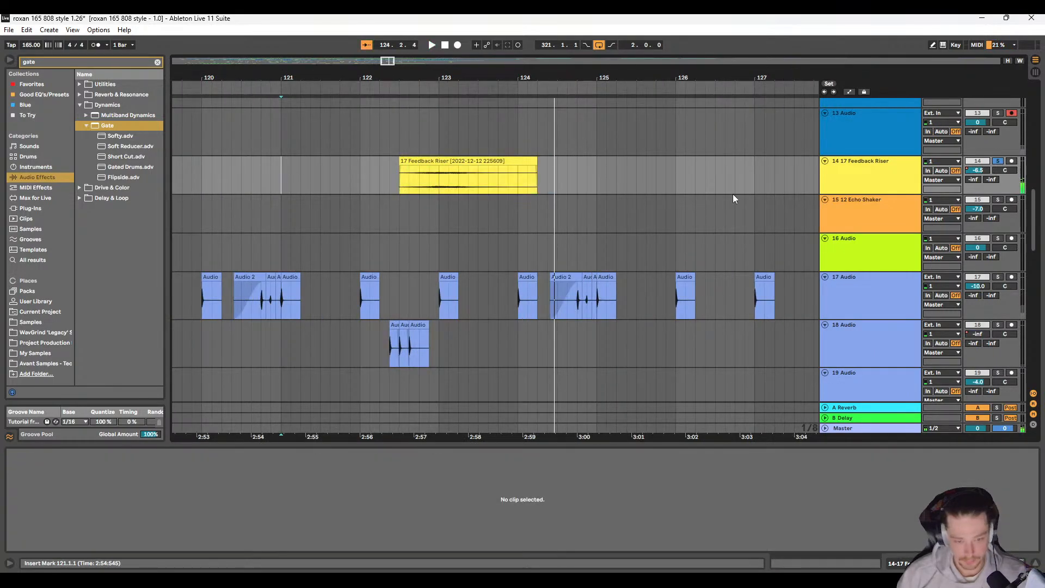
Step: Unsolo the 17 Feedback Riser track and play the full mix from bar 121
{"action": "scroll", "coordinate": [732, 194], "scroll_direction": "down", "scroll_amount": 4}
{"action": "left_click", "coordinate": [997, 161]}
{"action": "key", "text": "space"}
{"action": "scroll", "coordinate": [457, 240], "scroll_direction": "up", "scroll_amount": 2}
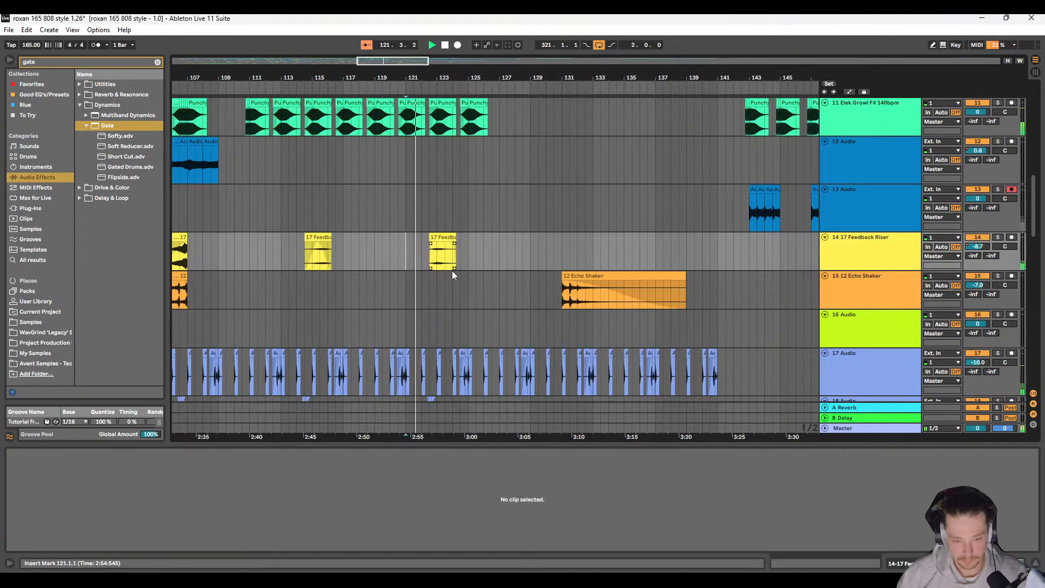
{"action": "scroll", "coordinate": [442, 258], "scroll_direction": "up", "scroll_amount": 2}
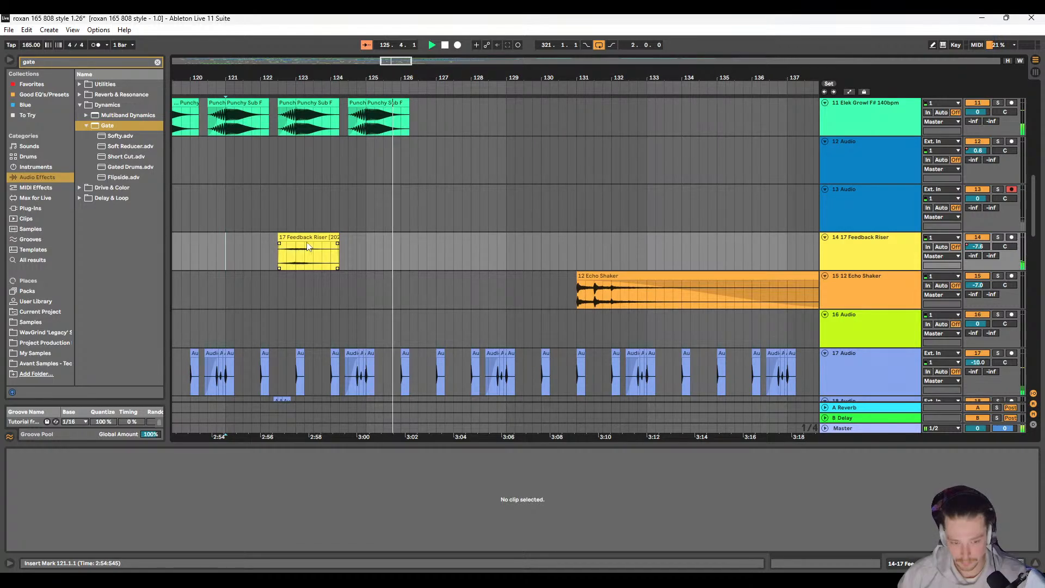
Step: Try moving the consolidated Feedback Riser clip about three beats forward, audition it from 121.4.1, and undo the move
{"action": "left_click", "coordinate": [307, 236]}
{"action": "key", "text": "space"}
{"action": "left_click_drag", "start_coordinate": [311, 237], "coordinate": [337, 238]}
{"action": "left_click", "coordinate": [252, 252]}
{"action": "key", "text": "space"}
{"action": "scroll", "coordinate": [352, 253], "scroll_direction": "right", "scroll_amount": 3}
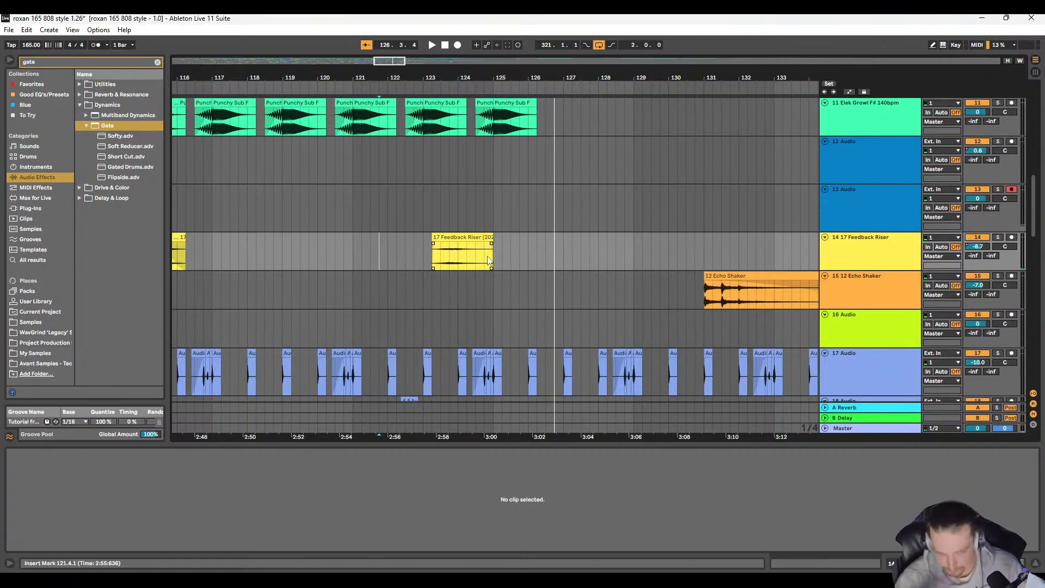
{"action": "key", "text": "ctrl+z"}
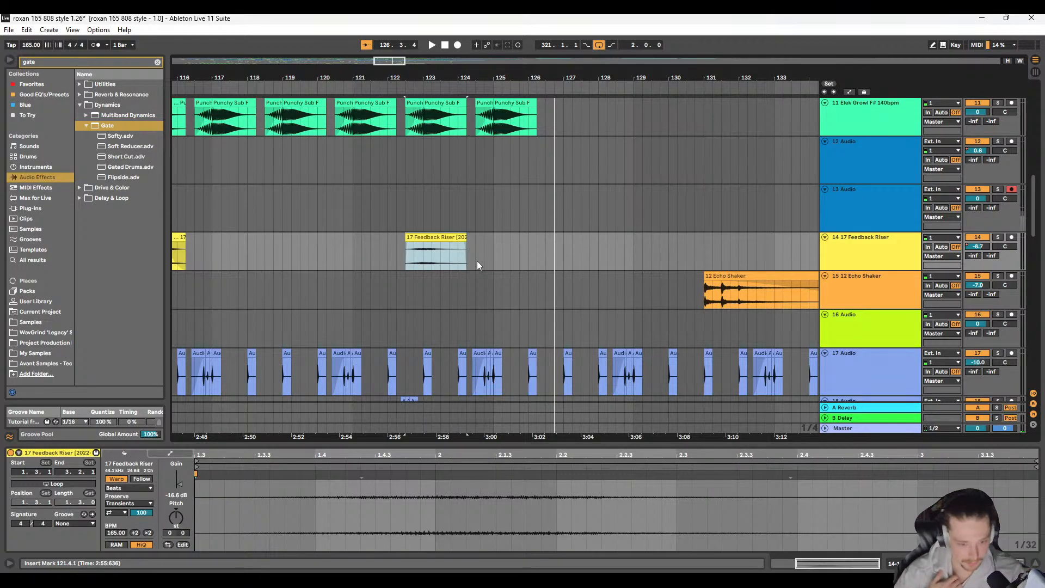
{"action": "left_click", "coordinate": [354, 253]}
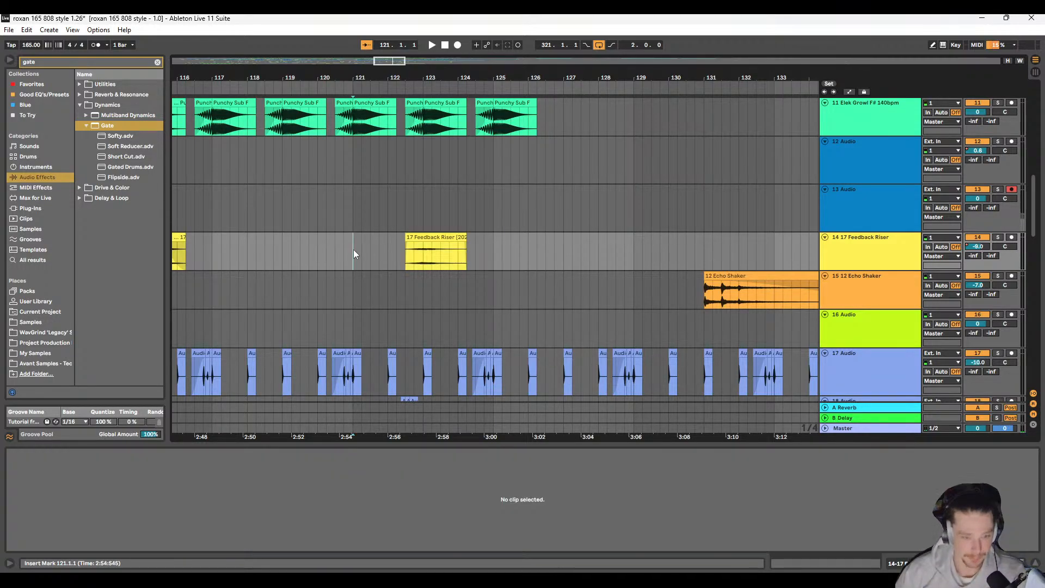
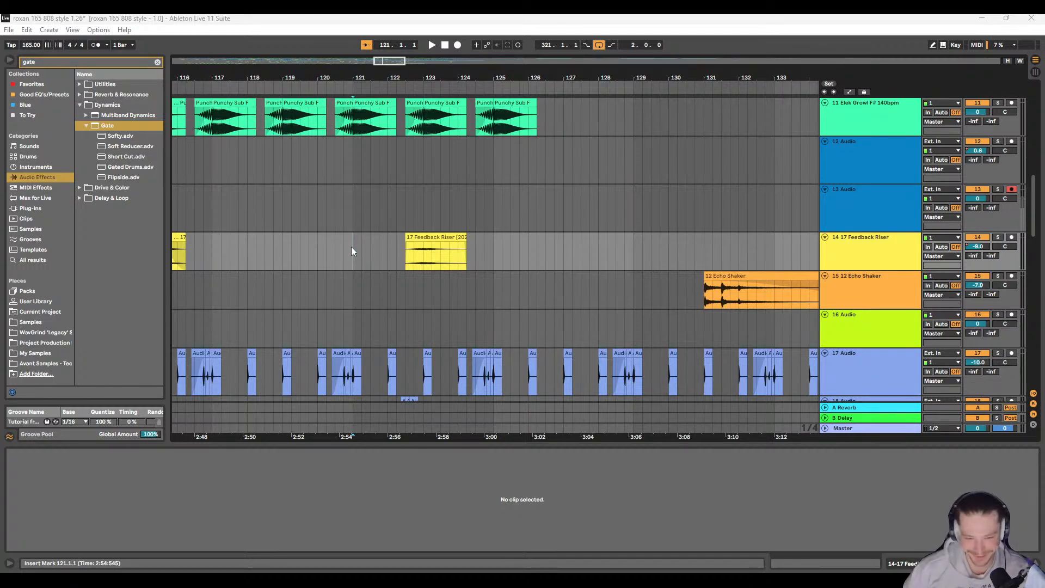
Step: Add a fade-in over about the first half of the consolidated Feedback Riser clip and audition it from 120.4.1
{"action": "key", "text": "space"}
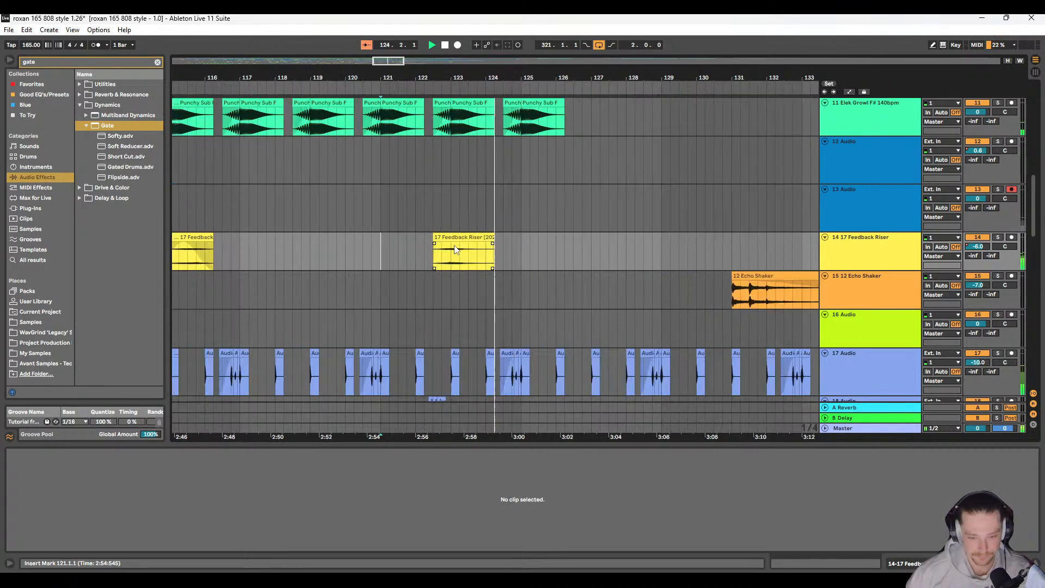
{"action": "key", "text": "space"}
{"action": "left_click_drag", "start_coordinate": [434, 243], "coordinate": [466, 243]}
{"action": "left_click", "coordinate": [373, 228]}
{"action": "key", "text": "space"}
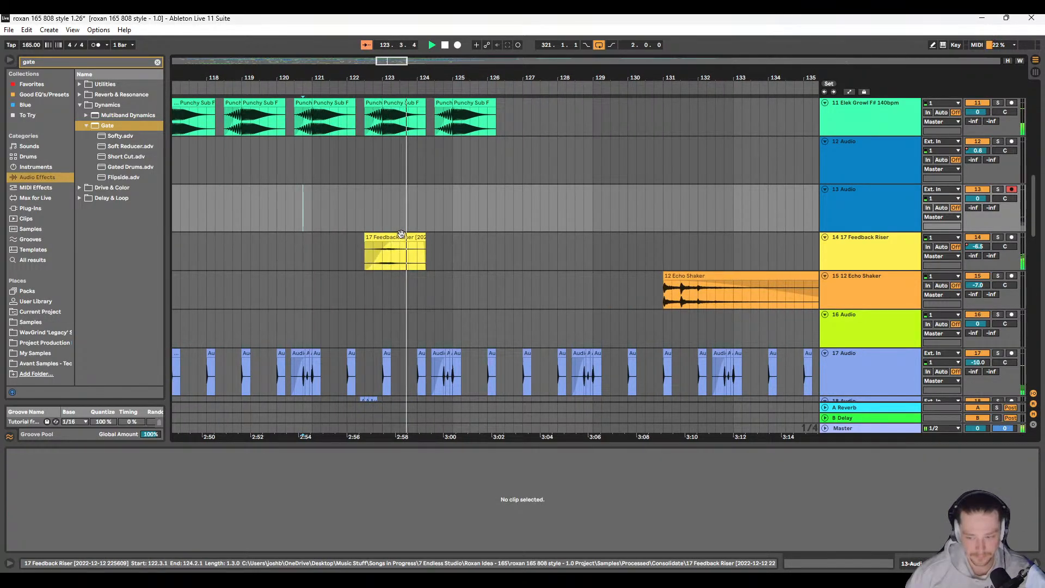
Step: Trim the start of the Feedback Riser clip to 123.1.3 and play the shortened clip
{"action": "scroll", "coordinate": [381, 261], "scroll_direction": "up", "scroll_amount": 1}
{"action": "scroll", "coordinate": [371, 285], "scroll_direction": "up", "scroll_amount": 3}
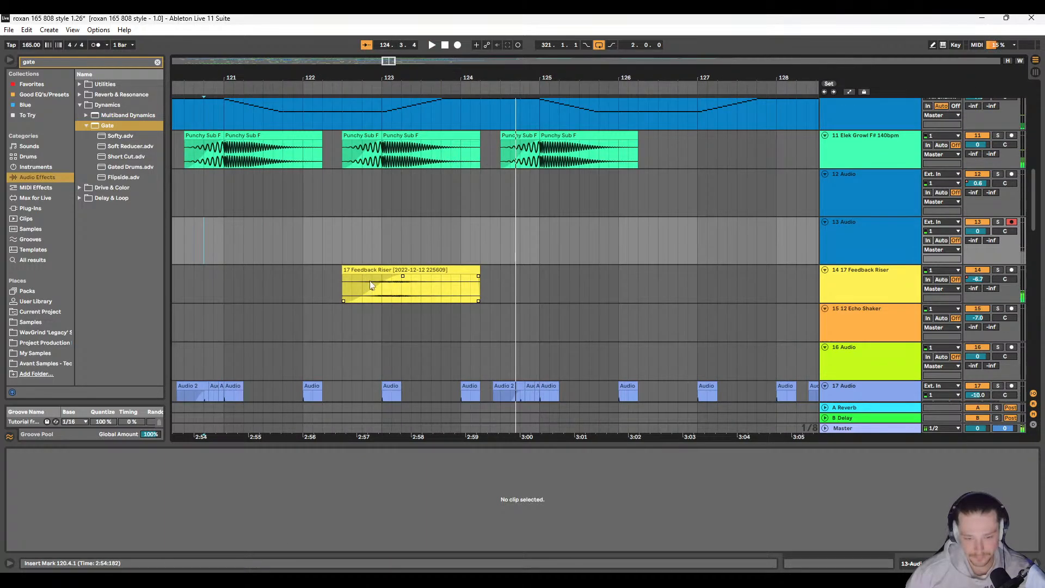
{"action": "left_click_drag", "start_coordinate": [343, 270], "coordinate": [391, 271]}
{"action": "key", "text": "space"}
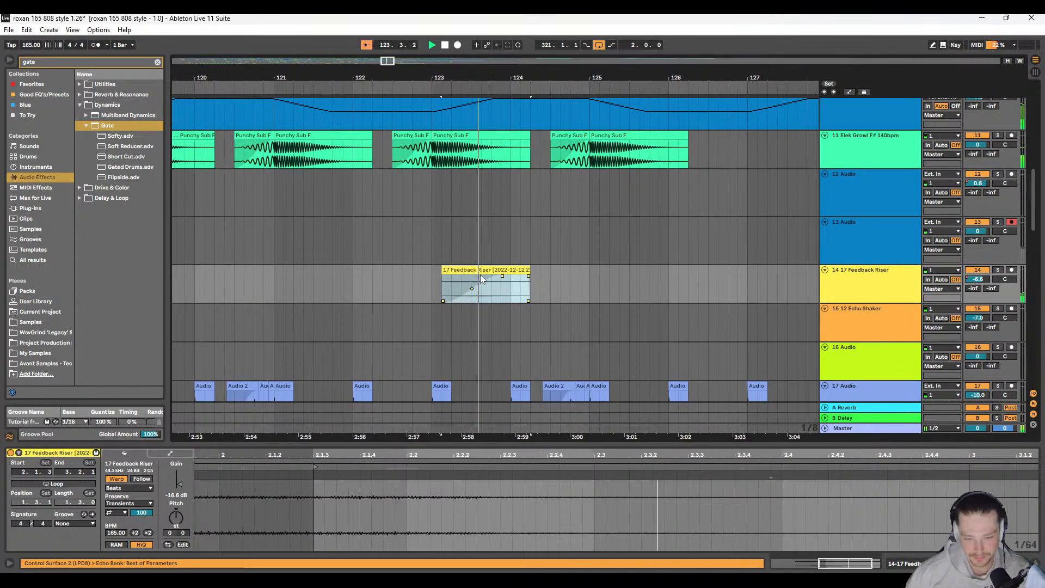
Step: Remove the fade-in from the trimmed Feedback Riser clip and audition it from 122.3.1
{"action": "key", "text": "space"}
{"action": "key", "text": "a"}
{"action": "key", "text": "a"}
{"action": "left_click_drag", "start_coordinate": [503, 277], "coordinate": [387, 269]}
{"action": "key", "text": "space"}
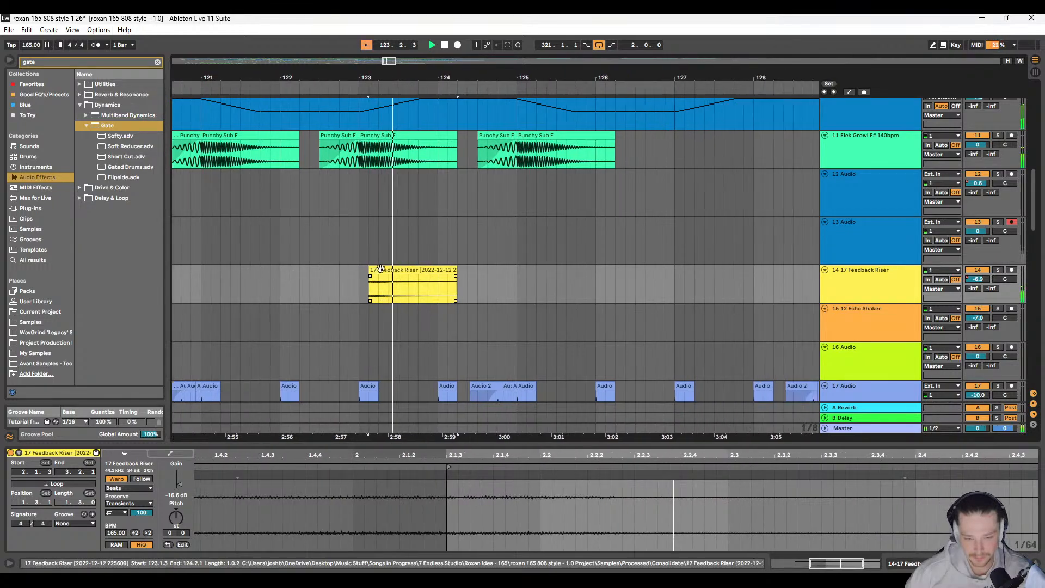
{"action": "scroll", "coordinate": [381, 269], "scroll_direction": "right", "scroll_amount": 1}
{"action": "left_click", "coordinate": [296, 258]}
{"action": "key", "text": "space"}
{"action": "key", "text": "space"}
{"action": "scroll", "coordinate": [380, 266], "scroll_direction": "right", "scroll_amount": 5}
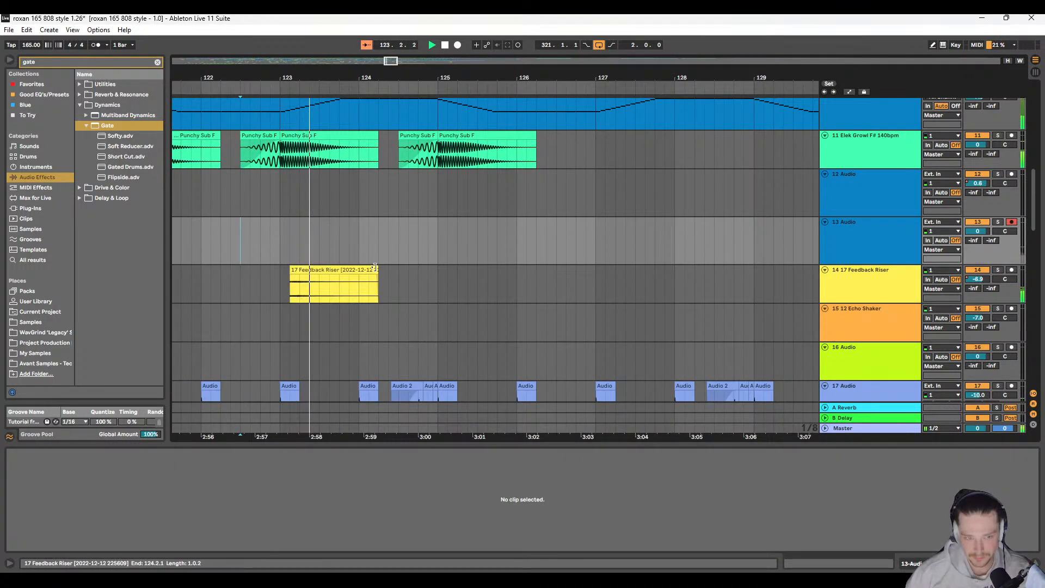
Step: Shorten the Feedback Riser clip to one bar spanning 123.1.1 to 124.1.1 and audition it from 120.1.1
{"action": "mouse_move", "coordinate": [375, 269]}
{"action": "left_mouse_down"}
{"action": "mouse_move", "coordinate": [365, 269]}
{"action": "mouse_move", "coordinate": [388, 270]}
{"action": "left_mouse_up"}
{"action": "left_click", "coordinate": [269, 259]}
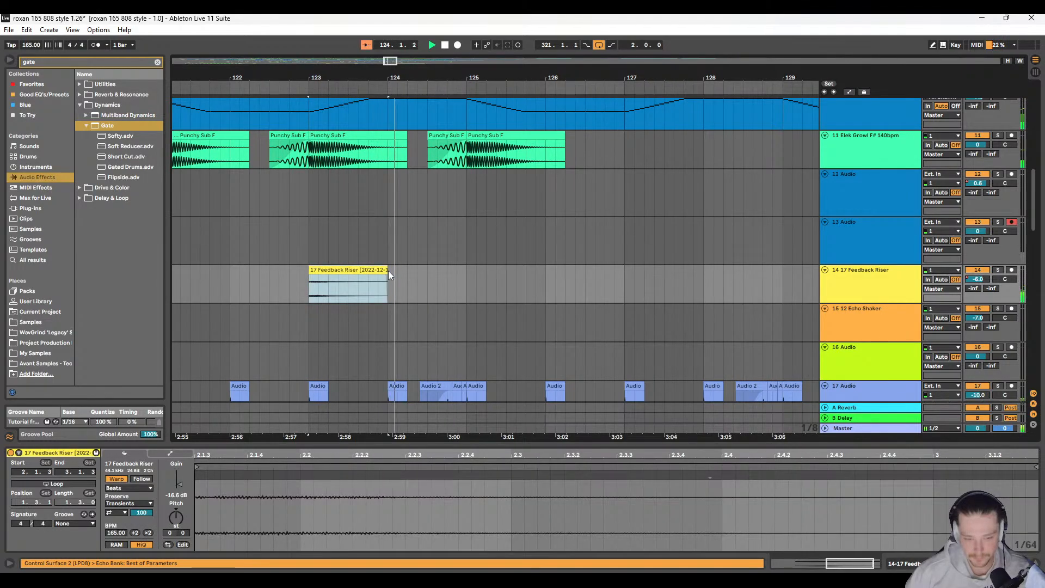
{"action": "scroll", "coordinate": [377, 271], "scroll_direction": "right", "scroll_amount": 1}
{"action": "scroll", "coordinate": [377, 271], "scroll_direction": "down", "scroll_amount": 3}
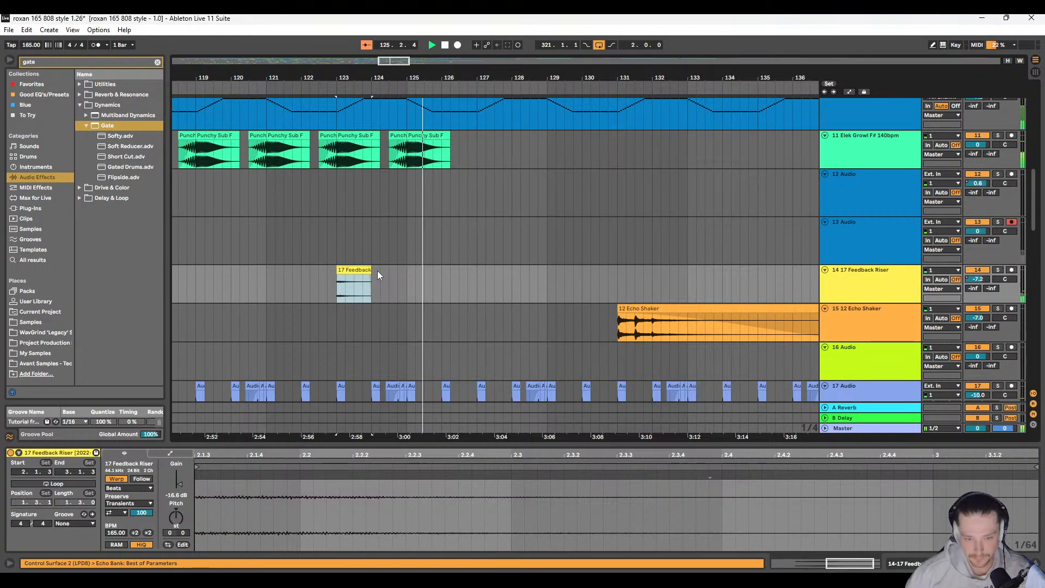
{"action": "left_click", "coordinate": [310, 249]}
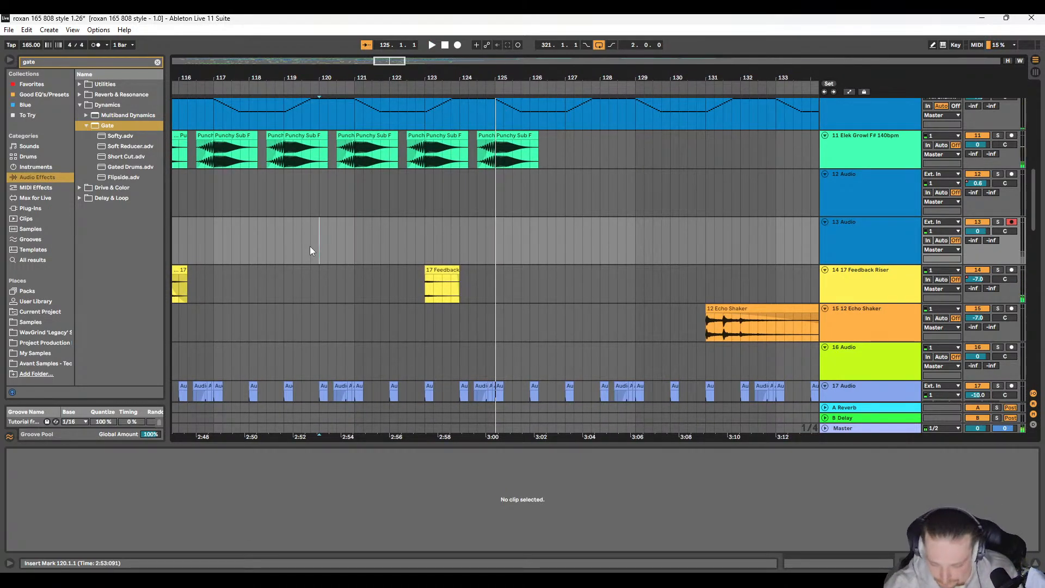
Step: Replace the clip at 123.1.1 with a reversed copy of the two-bar Feedback Riser, audition it and remove its fade-in
{"action": "scroll", "coordinate": [359, 279], "scroll_direction": "left", "scroll_amount": 15}
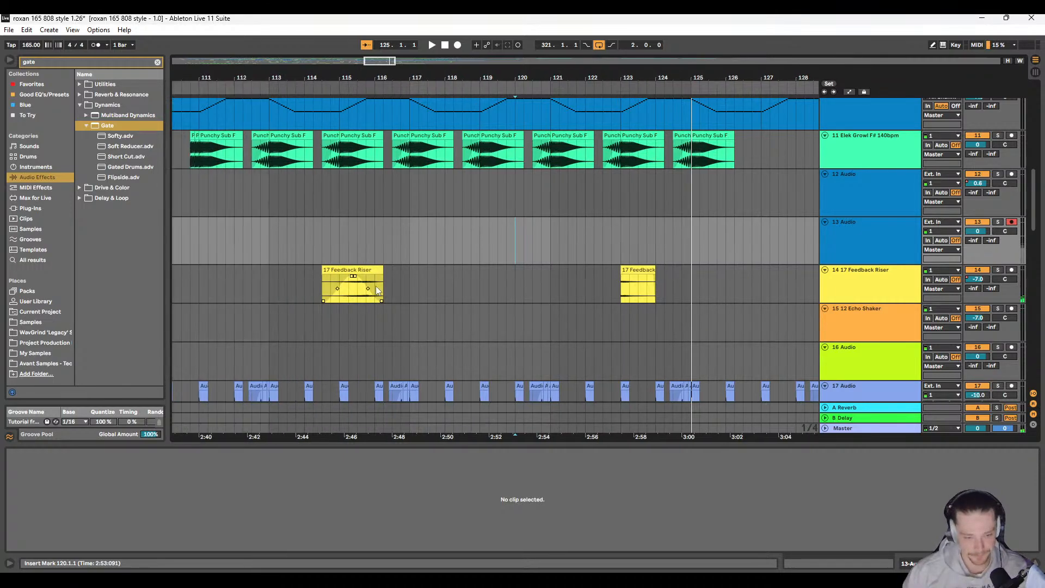
{"action": "left_click_drag", "start_coordinate": [360, 280], "coordinate": [513, 268]}
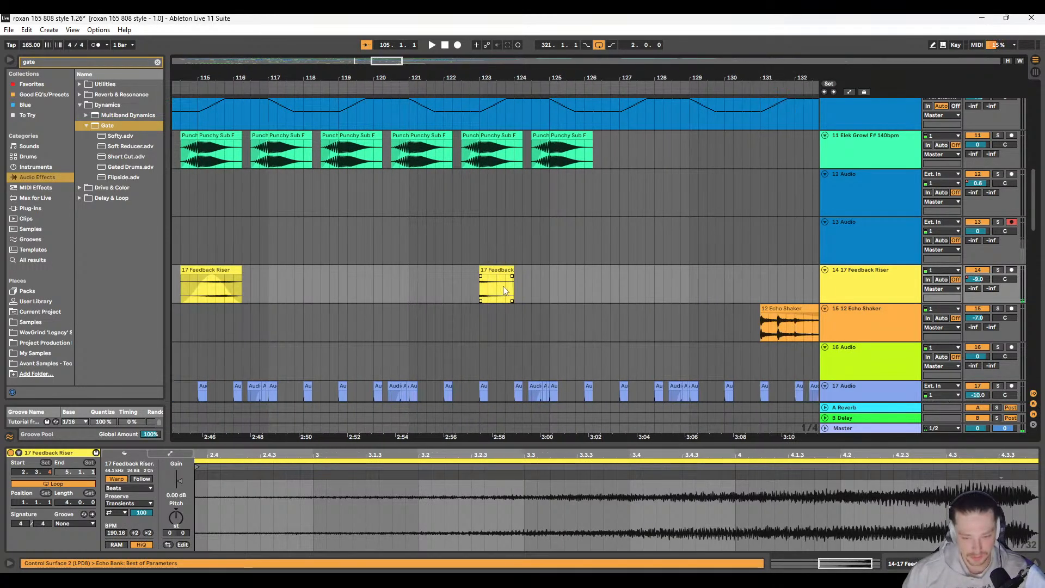
{"action": "key", "text": "r"}
{"action": "key", "text": "space"}
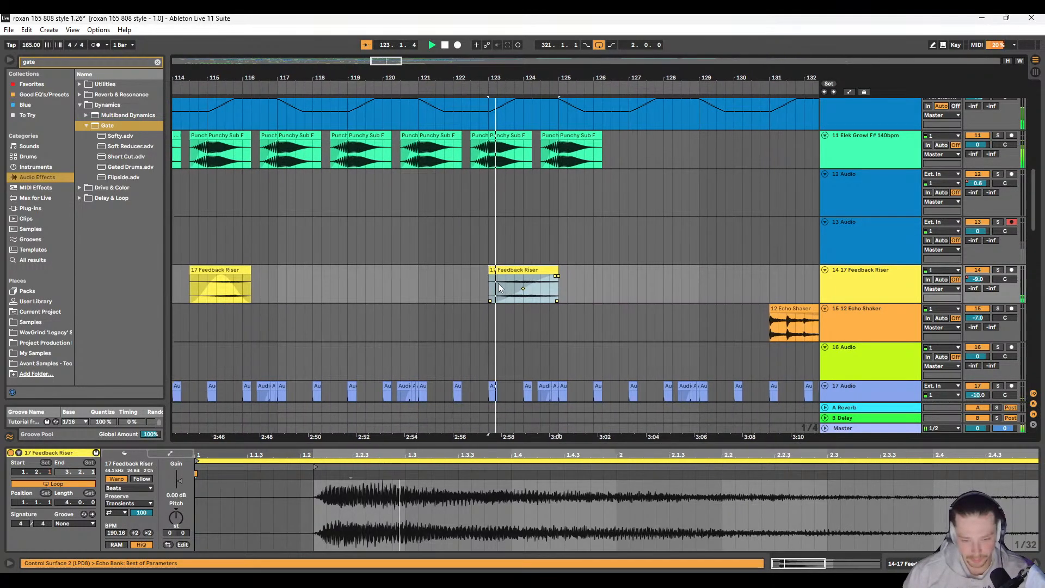
{"action": "key", "text": "space"}
{"action": "key", "text": "a"}
{"action": "key", "text": "a"}
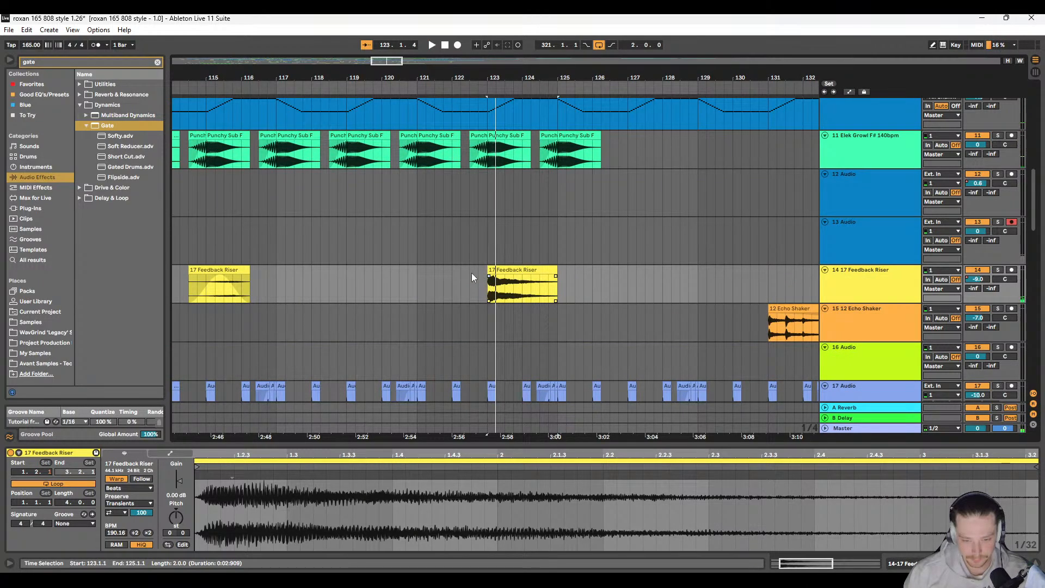
Step: Show the automation lanes and review the 27 Rave Siren track's volume automation around bar 123
{"action": "scroll", "coordinate": [475, 290], "scroll_direction": "down", "scroll_amount": 4}
{"action": "scroll", "coordinate": [475, 290], "scroll_direction": "down", "scroll_amount": 15}
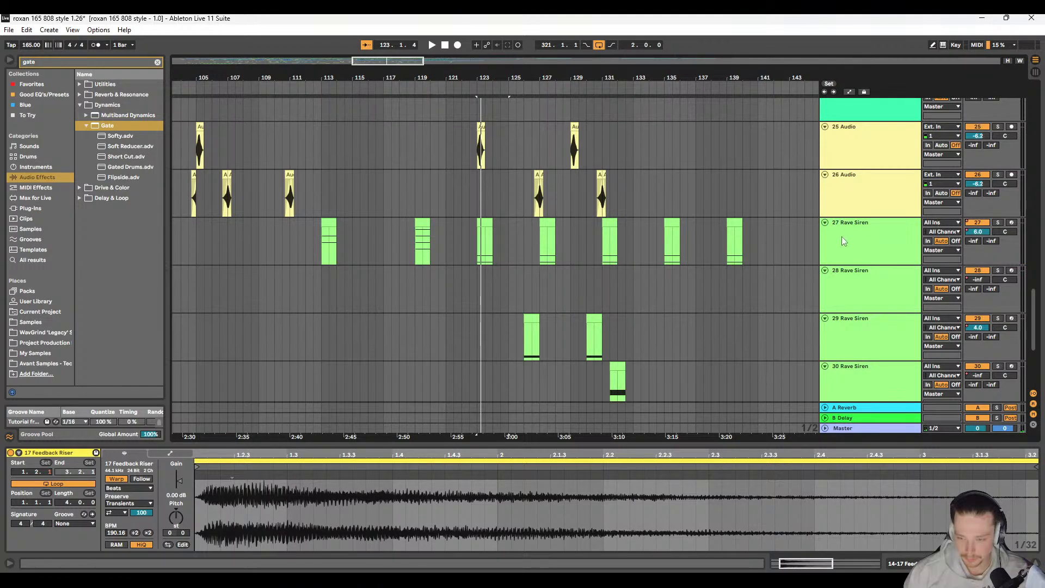
{"action": "left_click", "coordinate": [842, 237]}
{"action": "key", "text": "a"}
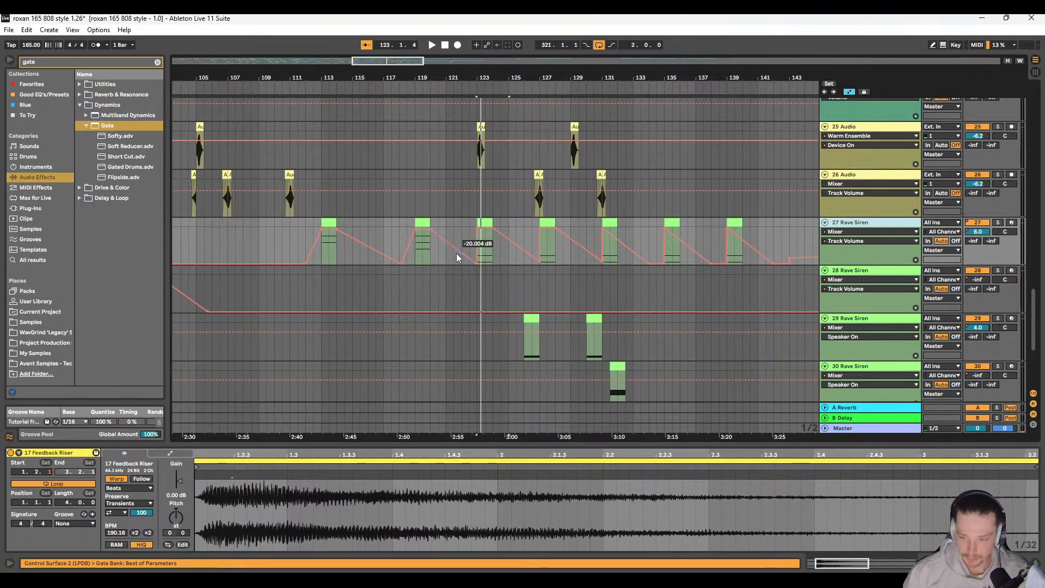
{"action": "left_click", "coordinate": [484, 242]}
{"action": "scroll", "coordinate": [481, 256], "scroll_direction": "up", "scroll_amount": 13}
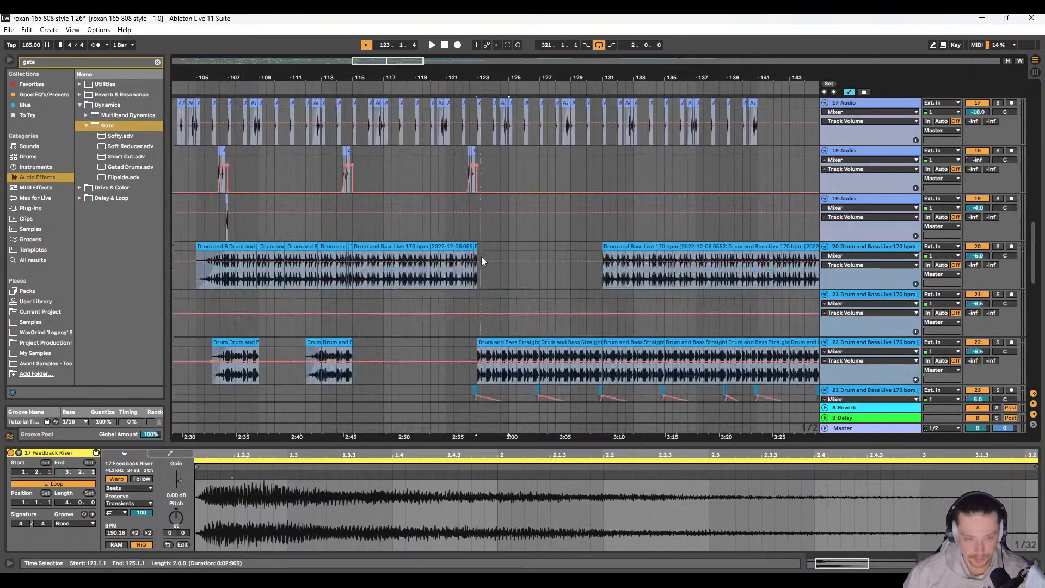
{"action": "scroll", "coordinate": [484, 272], "scroll_direction": "up", "scroll_amount": 3}
Step: Audition the reversed Feedback Riser in the full mix from 123.1.1
{"action": "left_click", "coordinate": [476, 328]}
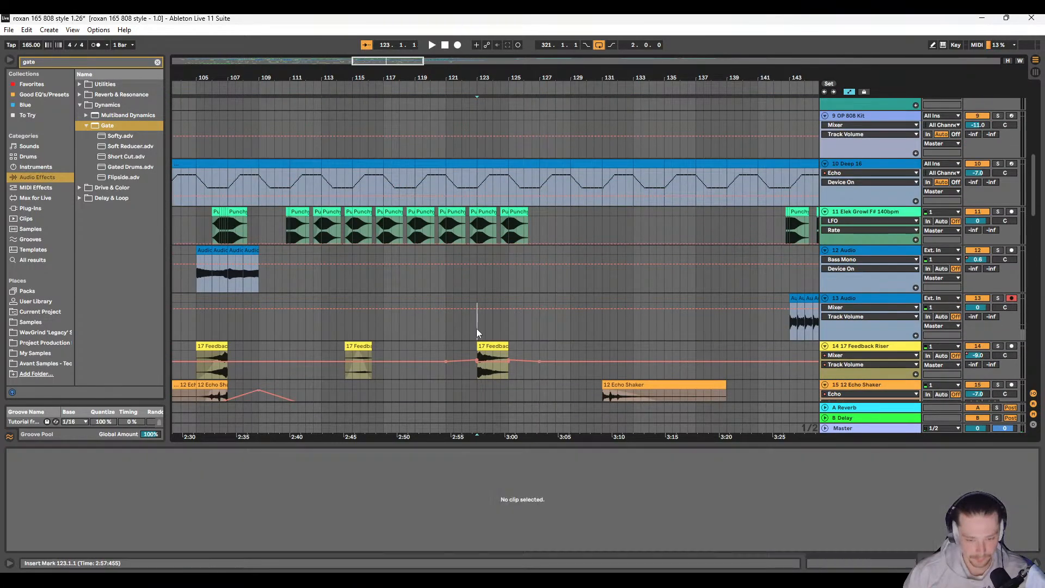
{"action": "key", "text": "plus"}
{"action": "key", "text": "space"}
{"action": "scroll", "coordinate": [445, 321], "scroll_direction": "down", "scroll_amount": 2}
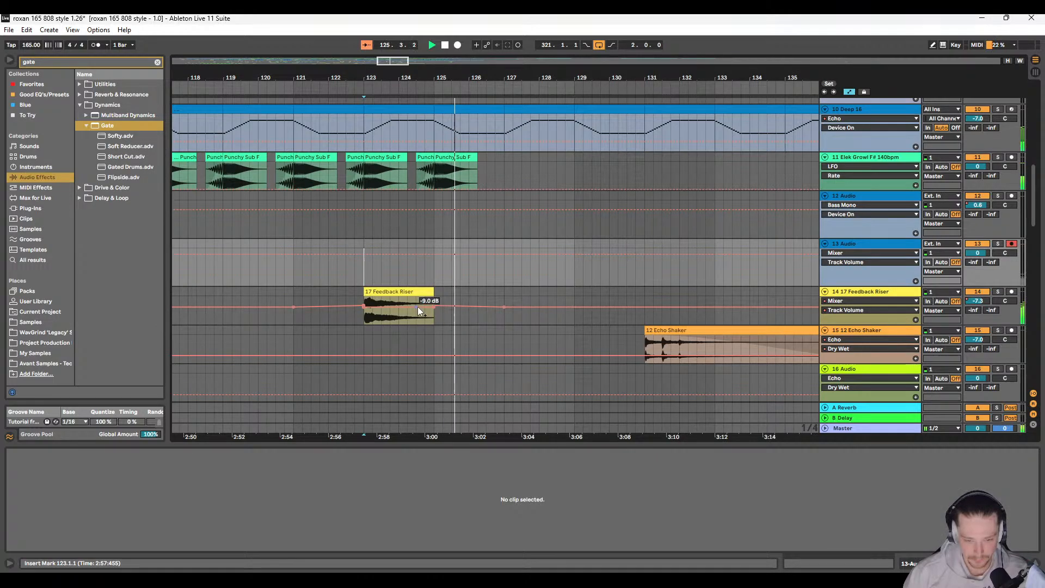
{"action": "key", "text": "space"}
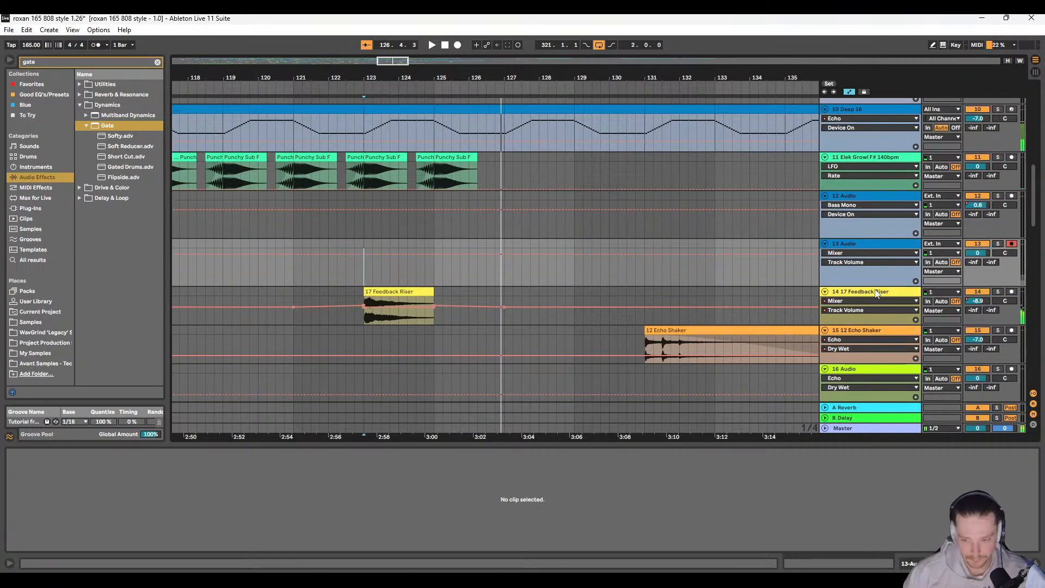
Step: Automate the Feedback Riser track's Ethereal Canyon Dry/Wet to dip from bar 123 to its lowest near bar 127, and audition it
{"action": "double_click", "coordinate": [874, 290]}
{"action": "scroll", "coordinate": [549, 340], "scroll_direction": "left", "scroll_amount": 1}
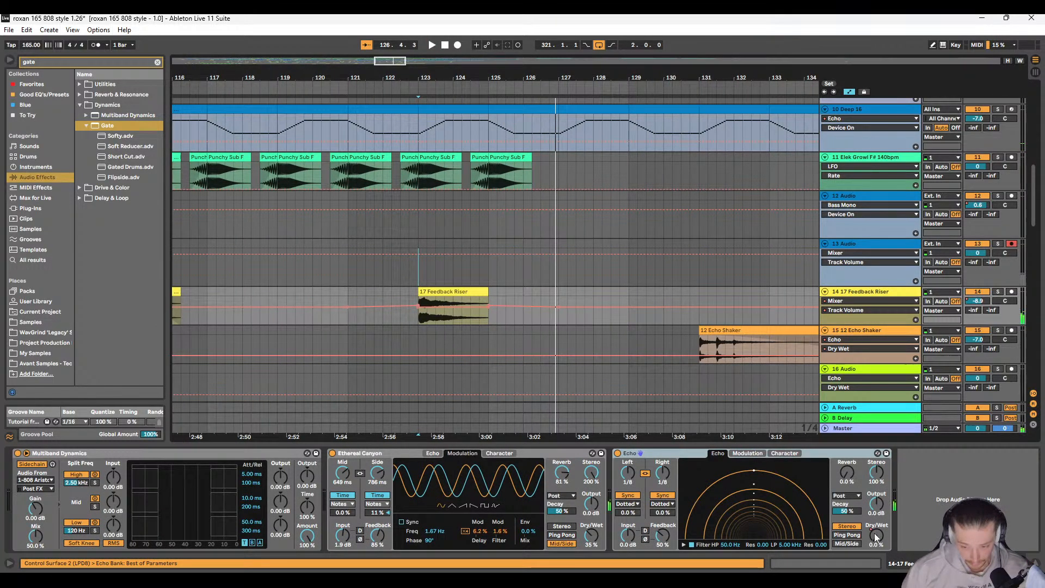
{"action": "left_click", "coordinate": [876, 535]}
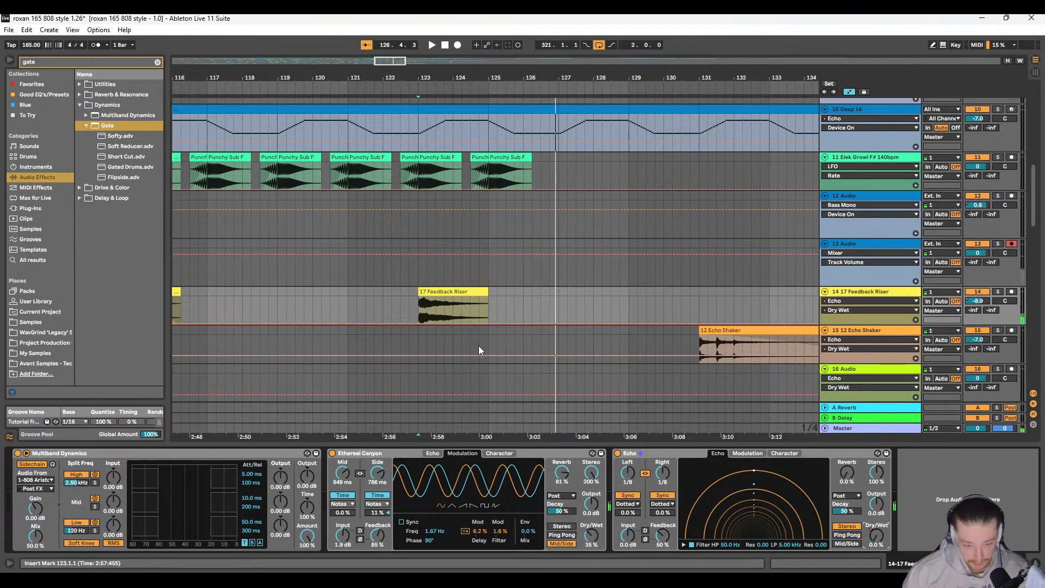
{"action": "left_click", "coordinate": [593, 540]}
{"action": "scroll", "coordinate": [436, 299], "scroll_direction": "left", "scroll_amount": 2}
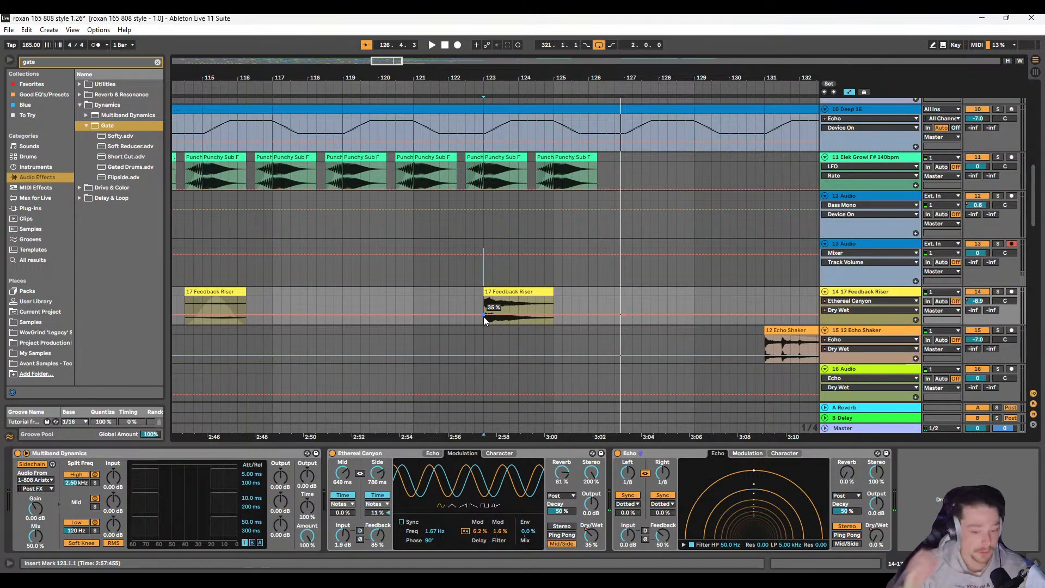
{"action": "left_click", "coordinate": [482, 294]}
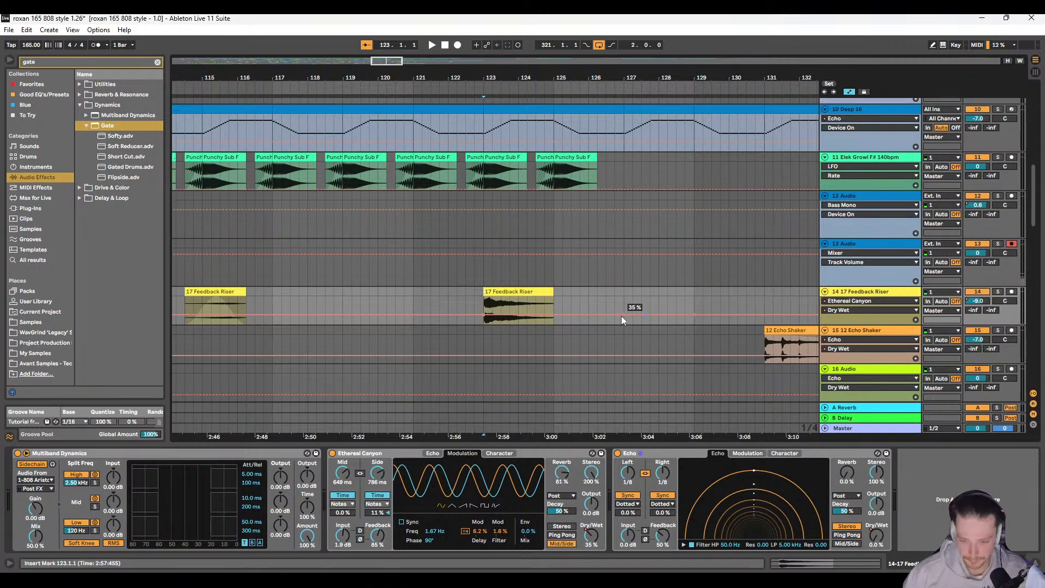
{"action": "left_click_drag", "start_coordinate": [625, 316], "coordinate": [623, 325]}
{"action": "key", "text": "space"}
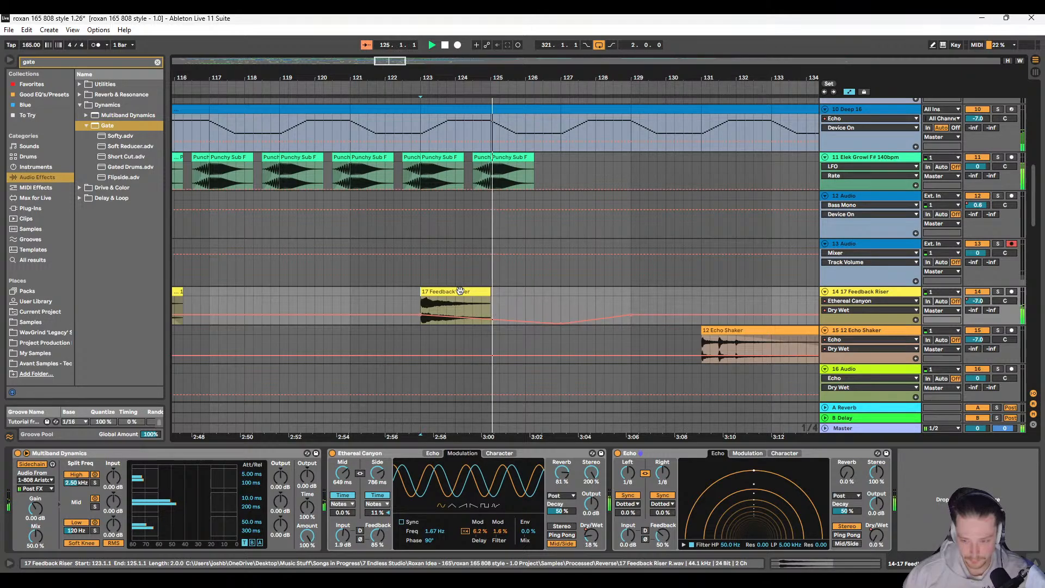
Step: Try clearing the Dry/Wet automation over the riser from 123.1.1 to 125.1.1, then undo it and the Dry/Wet dip
{"action": "left_click", "coordinate": [460, 292]}
{"action": "key", "text": "Delete"}
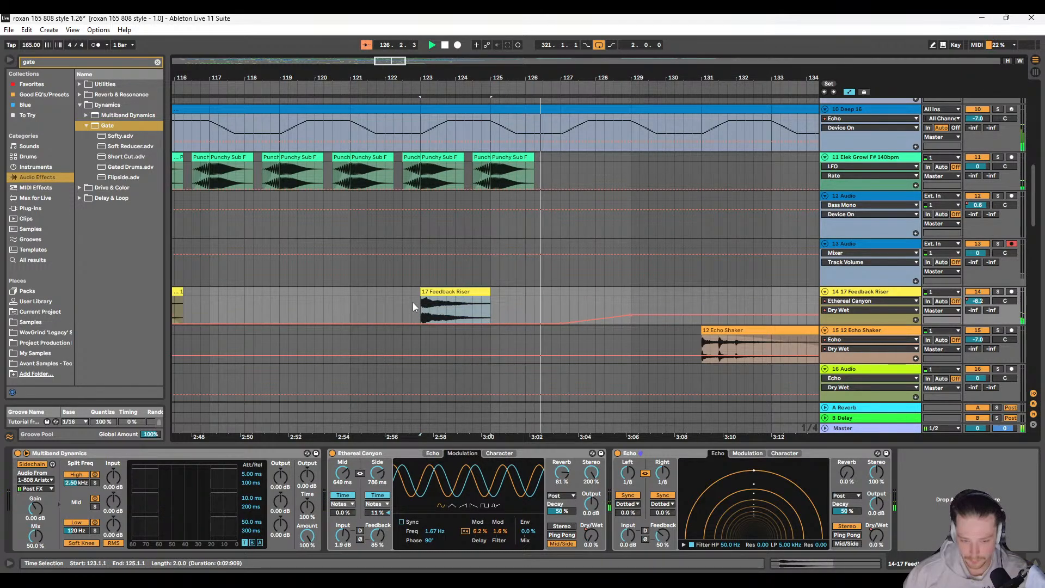
{"action": "left_click", "coordinate": [419, 309]}
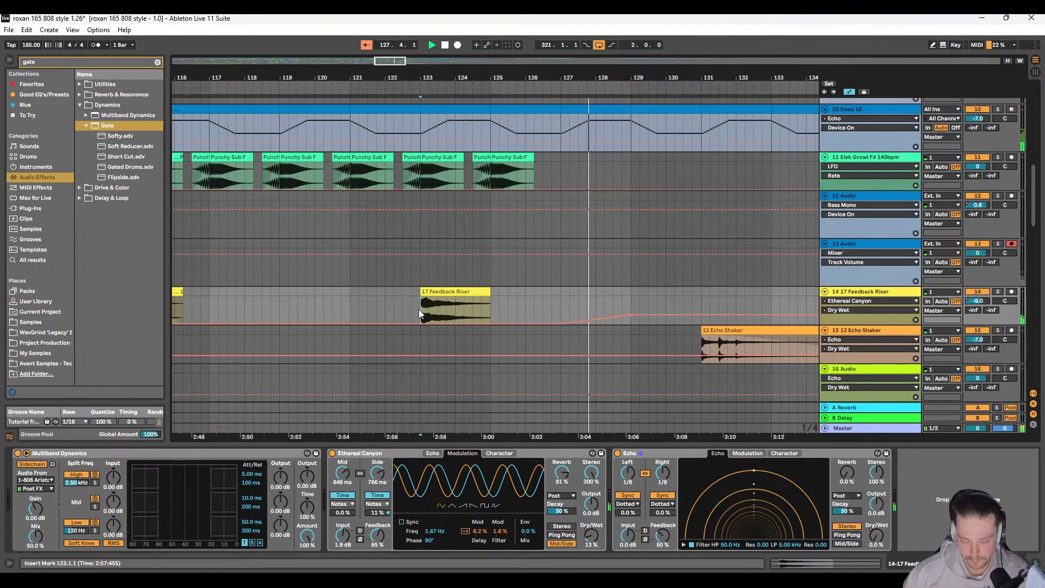
{"action": "key", "text": "space"}
{"action": "key", "text": "space"}
{"action": "key", "text": "ctrl+z"}
{"action": "key", "text": "space"}
{"action": "key", "text": "space"}
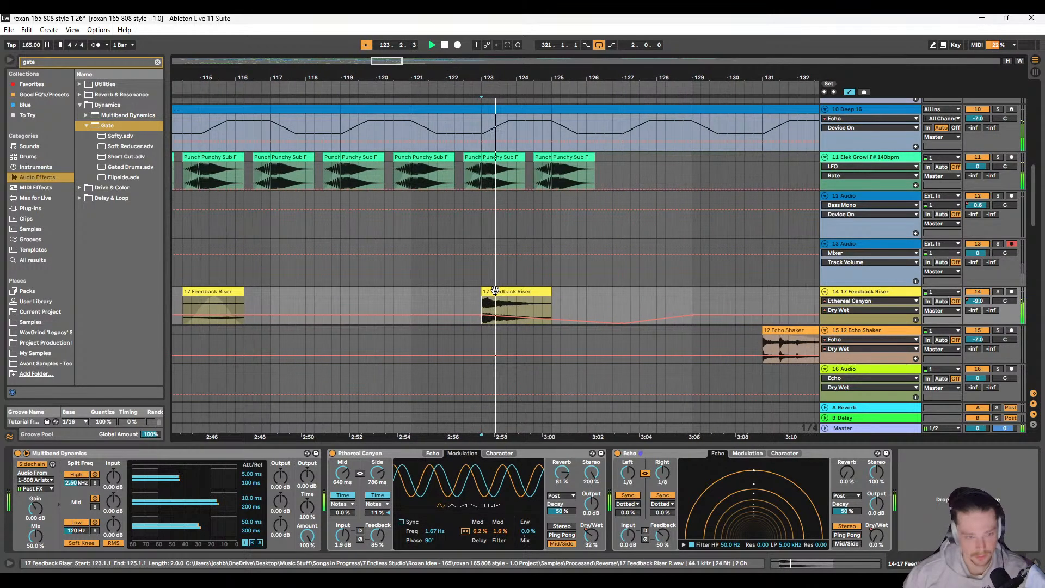
{"action": "key", "text": "space"}
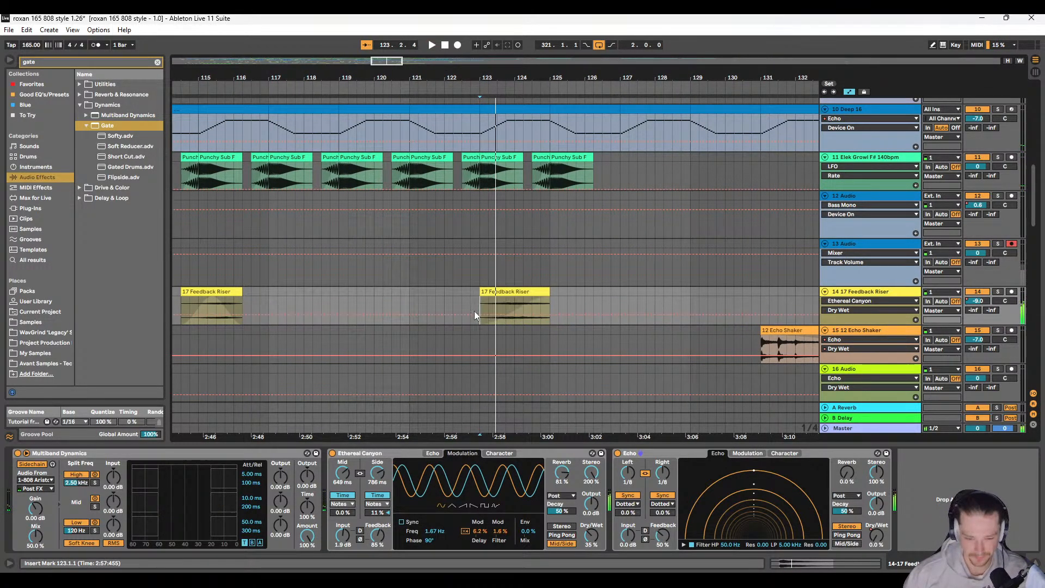
Step: Audition the earlier Feedback Riser clip at bar 23 for comparison with the one at bar 123
{"action": "scroll", "coordinate": [458, 310], "scroll_direction": "down", "scroll_amount": 5}
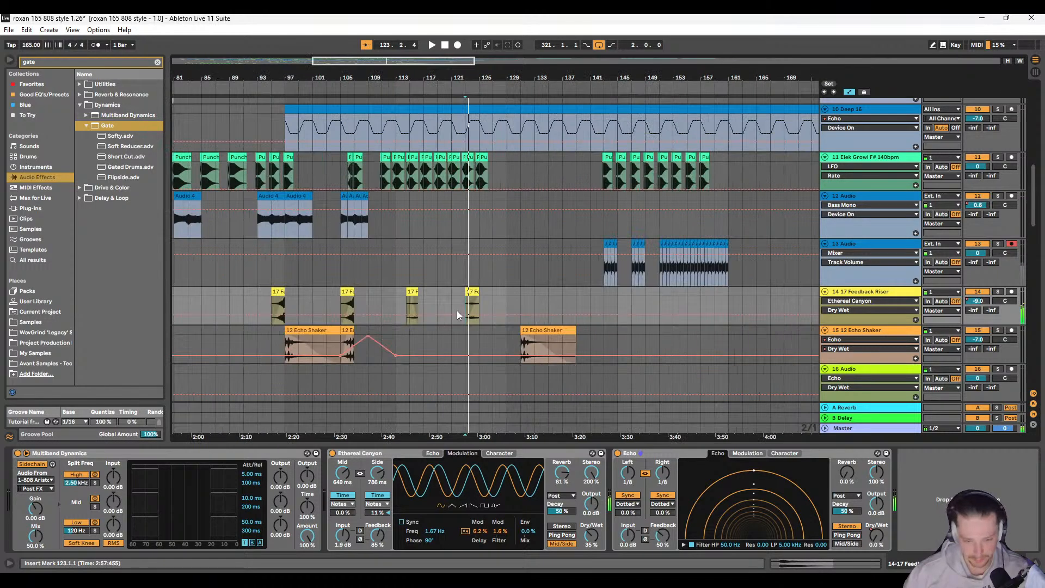
{"action": "left_click", "coordinate": [355, 282]}
{"action": "scroll", "coordinate": [375, 303], "scroll_direction": "left", "scroll_amount": 15}
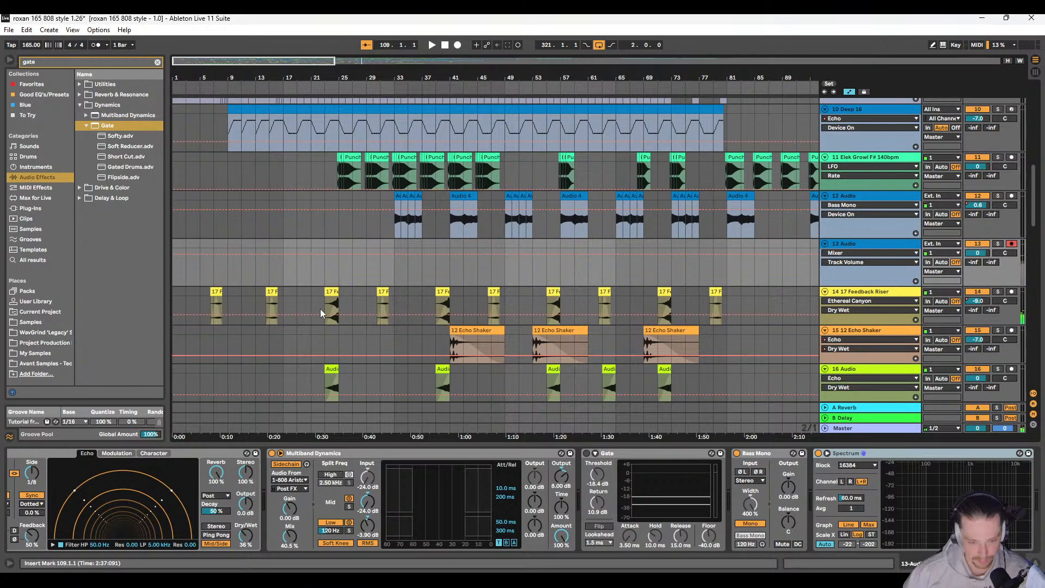
{"action": "left_click", "coordinate": [325, 308]}
{"action": "key", "text": "space"}
{"action": "scroll", "coordinate": [348, 304], "scroll_direction": "up", "scroll_amount": 4}
{"action": "scroll", "coordinate": [348, 303], "scroll_direction": "up", "scroll_amount": 5}
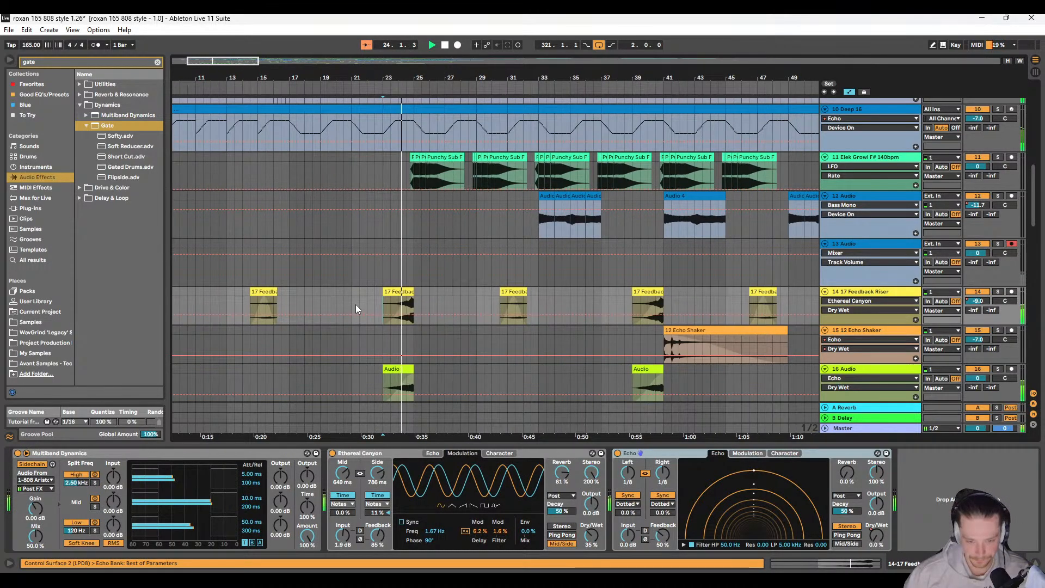
{"action": "scroll", "coordinate": [376, 291], "scroll_direction": "down", "scroll_amount": 8}
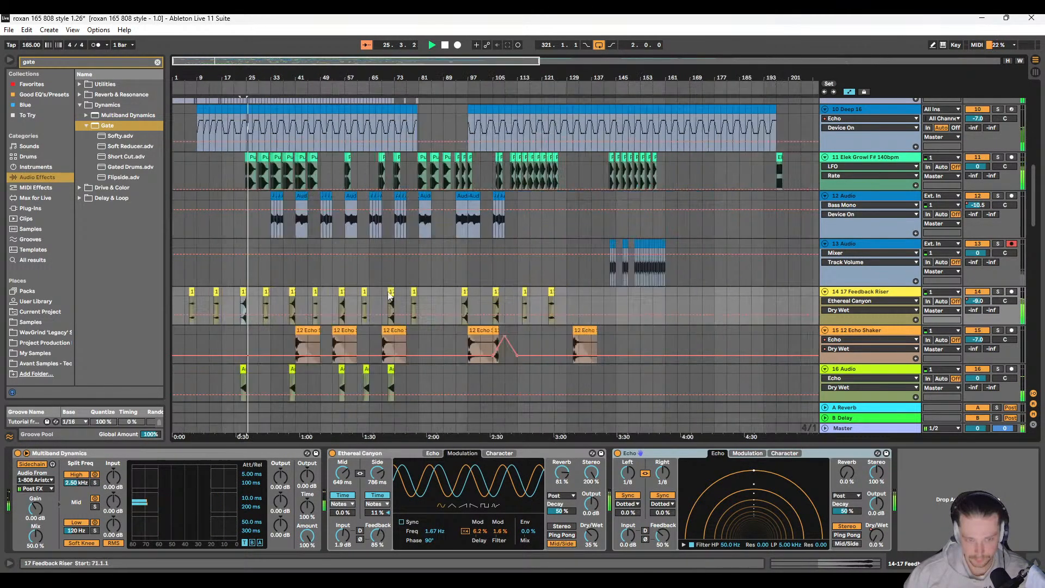
{"action": "scroll", "coordinate": [383, 294], "scroll_direction": "up", "scroll_amount": 1}
{"action": "scroll", "coordinate": [383, 294], "scroll_direction": "up", "scroll_amount": 6}
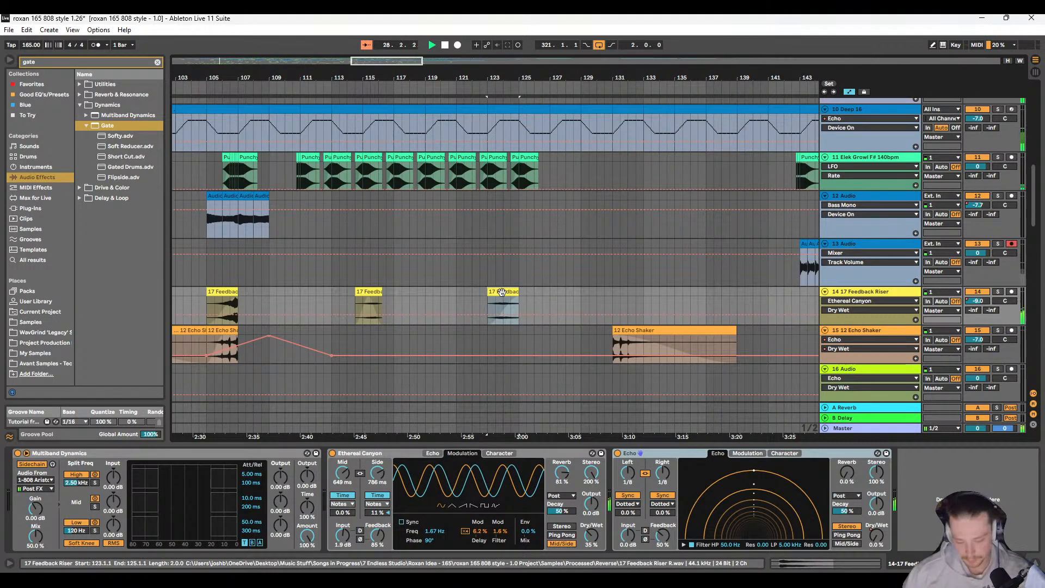
Step: Delete the Feedback Riser clip at 123.1.1 and play the arrangement from 113.1.1
{"action": "left_click", "coordinate": [501, 292]}
{"action": "key", "text": "Delete"}
{"action": "left_click", "coordinate": [333, 272]}
{"action": "key", "text": "space"}
{"action": "key", "text": "space"}
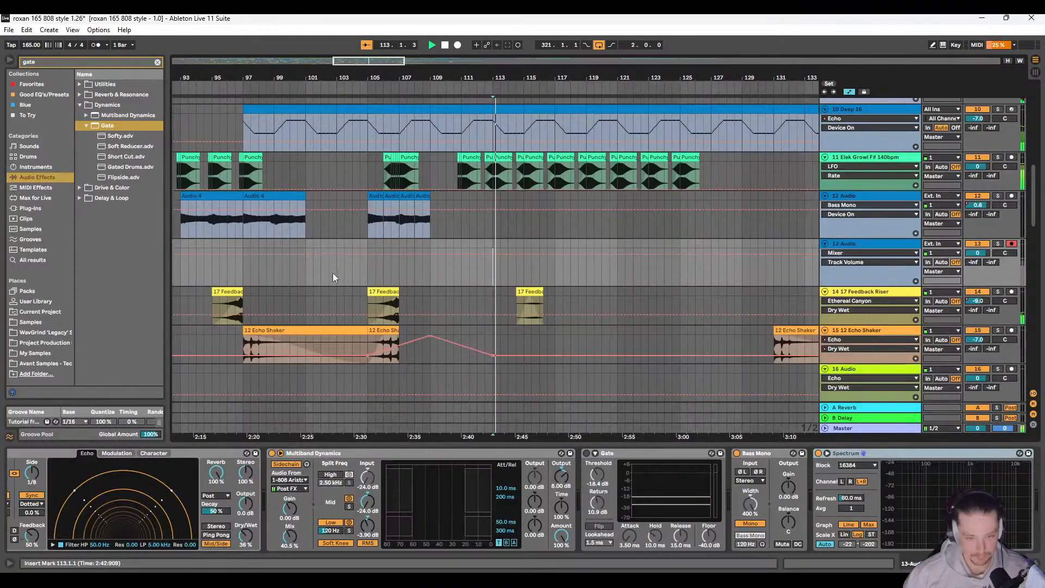
{"action": "scroll", "coordinate": [354, 281], "scroll_direction": "right", "scroll_amount": 2}
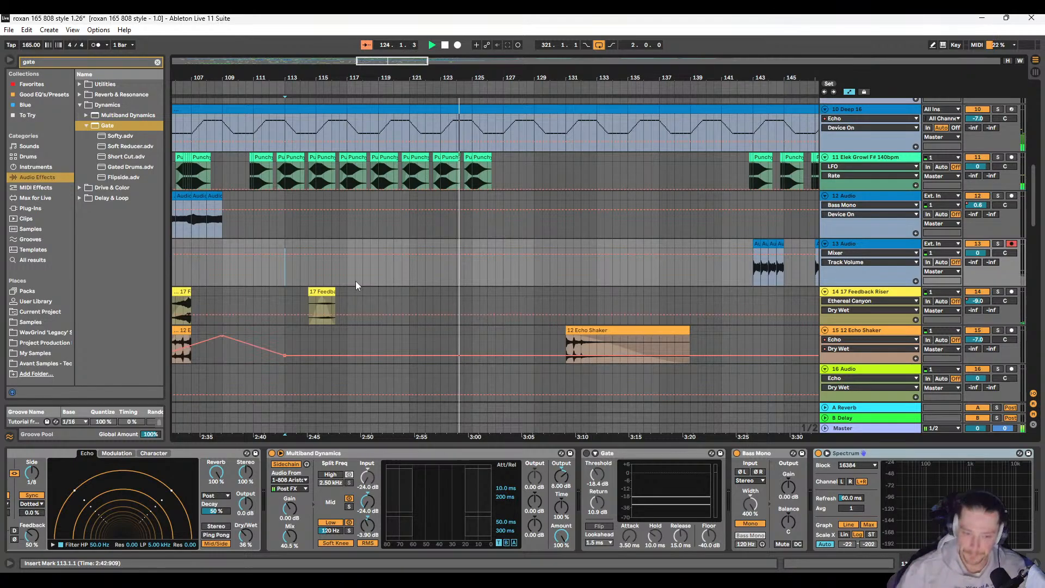
Step: Copy the Audio 3 clips from 147.1.1 to 149.1.1 on track 13, paste them at 111.1.1, and play from 110.4.3
{"action": "scroll", "coordinate": [325, 295], "scroll_direction": "up", "scroll_amount": 3}
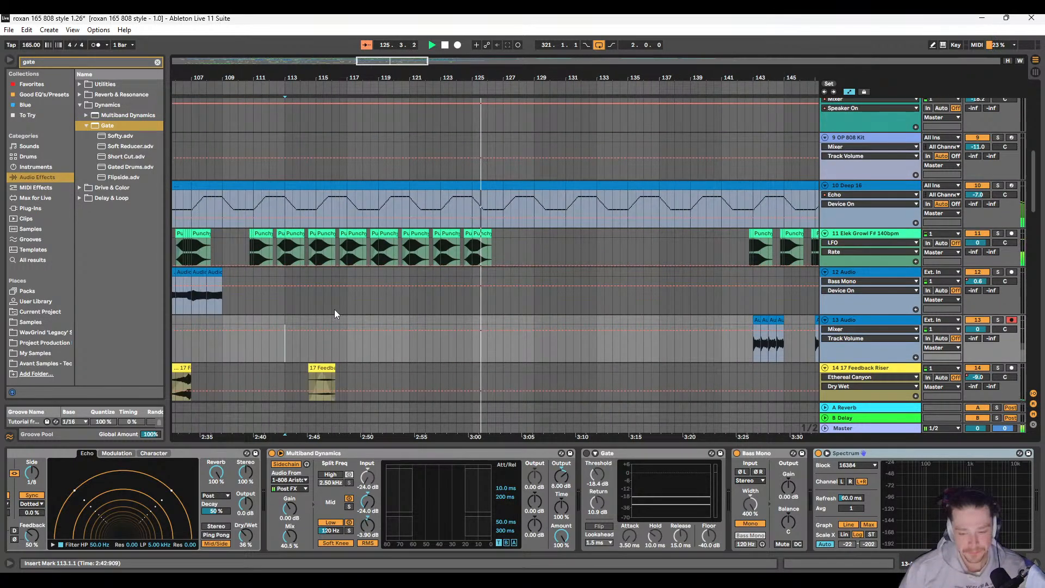
{"action": "scroll", "coordinate": [338, 307], "scroll_direction": "down", "scroll_amount": 3}
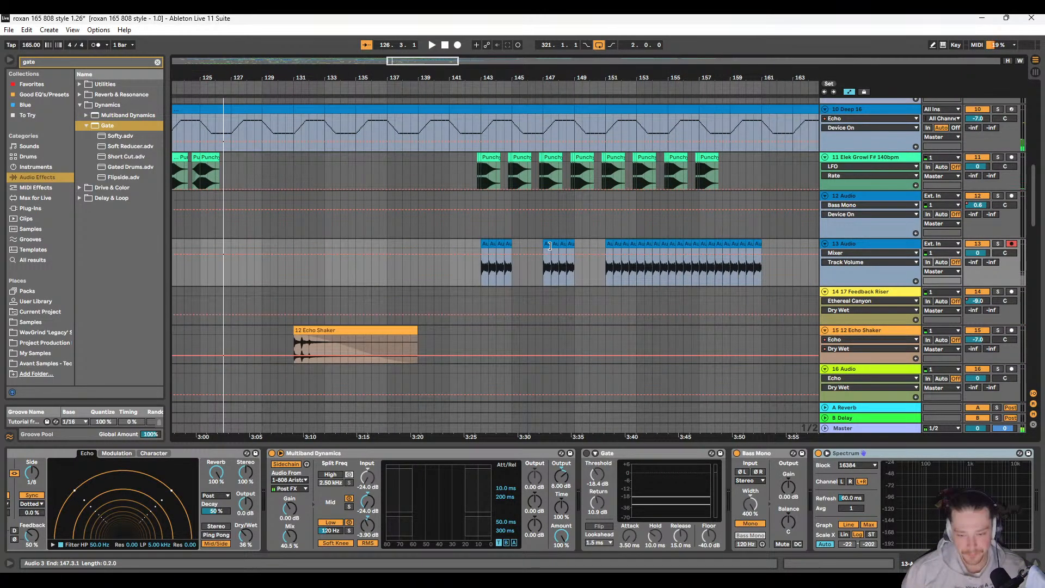
{"action": "left_click", "coordinate": [549, 245]}
{"action": "left_click", "coordinate": [570, 243], "text": "shift"}
{"action": "scroll", "coordinate": [381, 266], "scroll_direction": "left", "scroll_amount": 3}
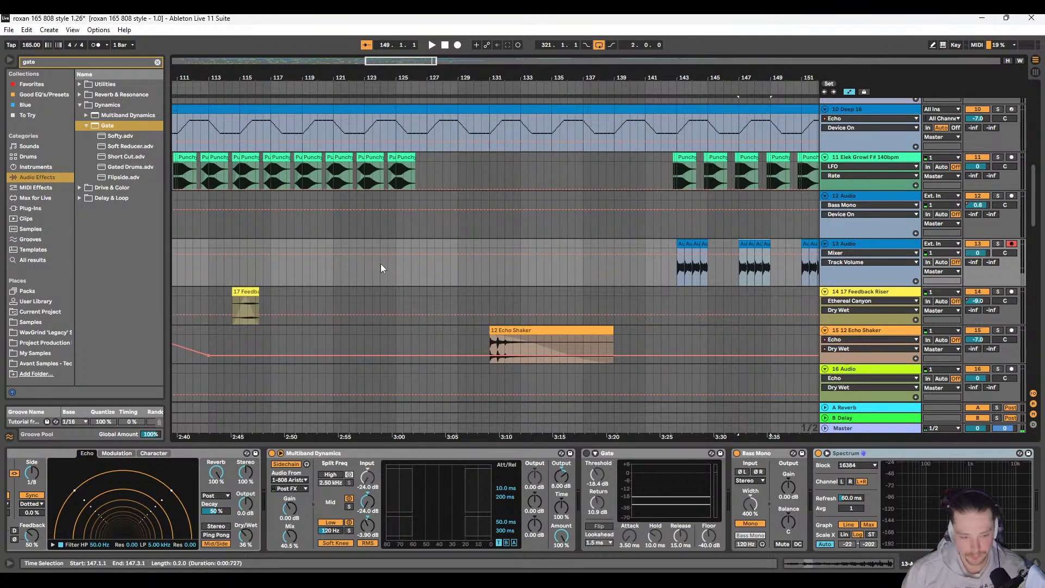
{"action": "scroll", "coordinate": [381, 267], "scroll_direction": "left", "scroll_amount": 2}
{"action": "left_click", "coordinate": [312, 243]}
{"action": "key", "text": "plus"}
{"action": "key", "text": "plus"}
{"action": "key", "text": "plus"}
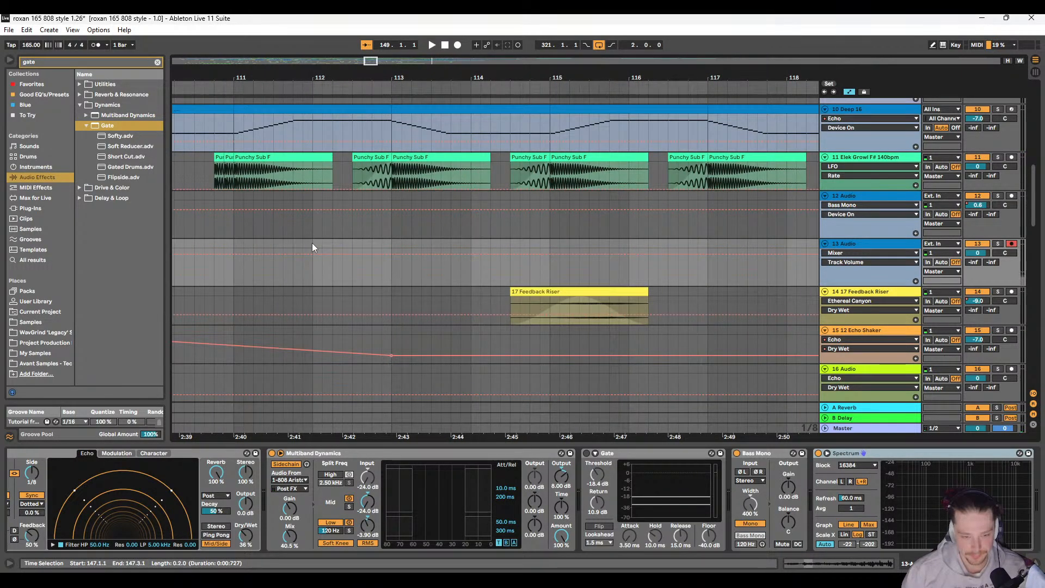
{"action": "key", "text": "ctrl+v"}
{"action": "key", "text": "space"}
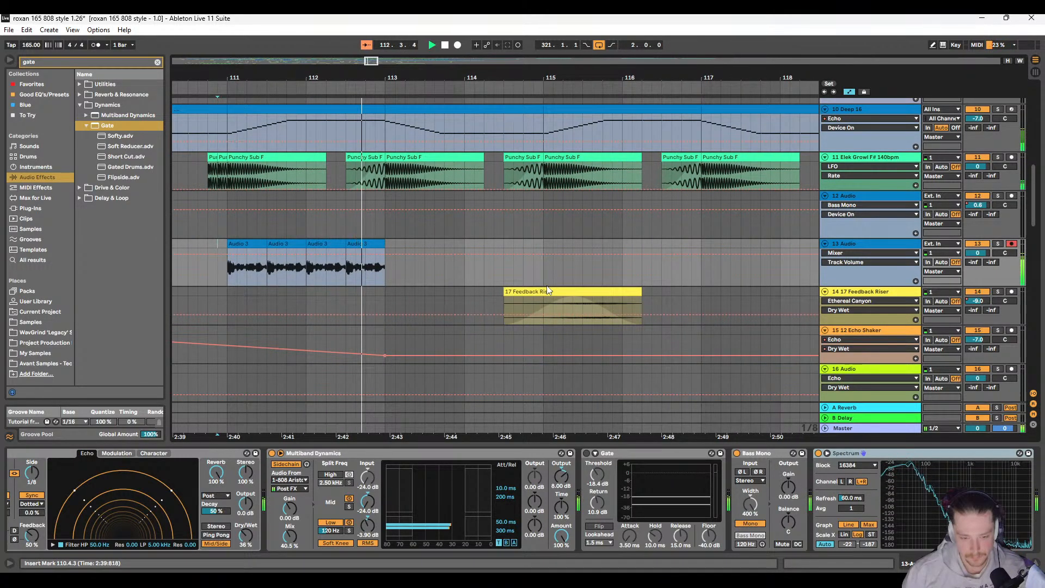
Step: Solo track 13, try repeating the slice from 112.4.1 to 112.4.3 across bar 111, and undo it
{"action": "left_click", "coordinate": [999, 246]}
{"action": "key", "text": "space"}
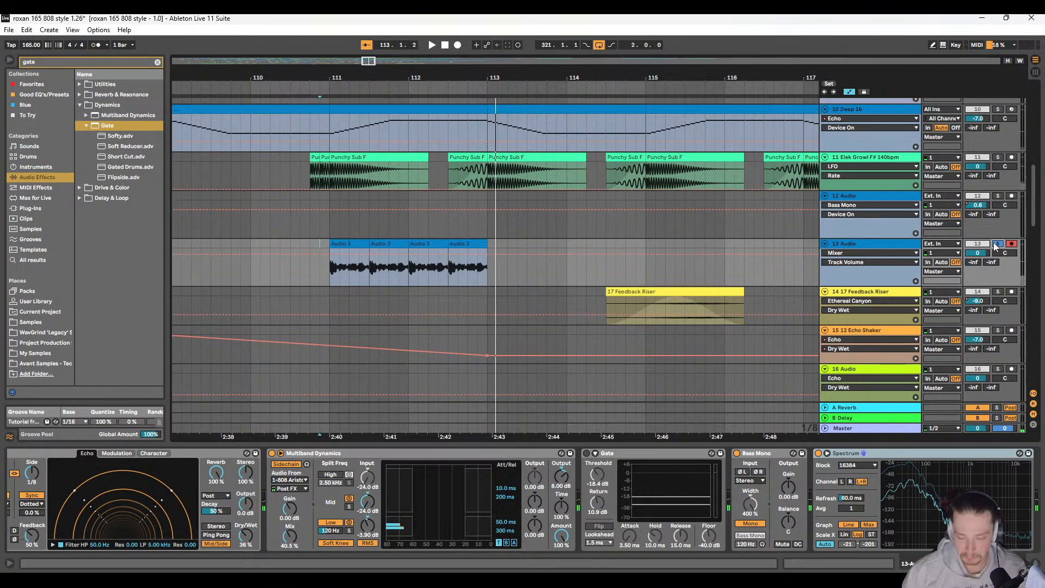
{"action": "left_click_drag", "start_coordinate": [468, 261], "coordinate": [481, 253]}
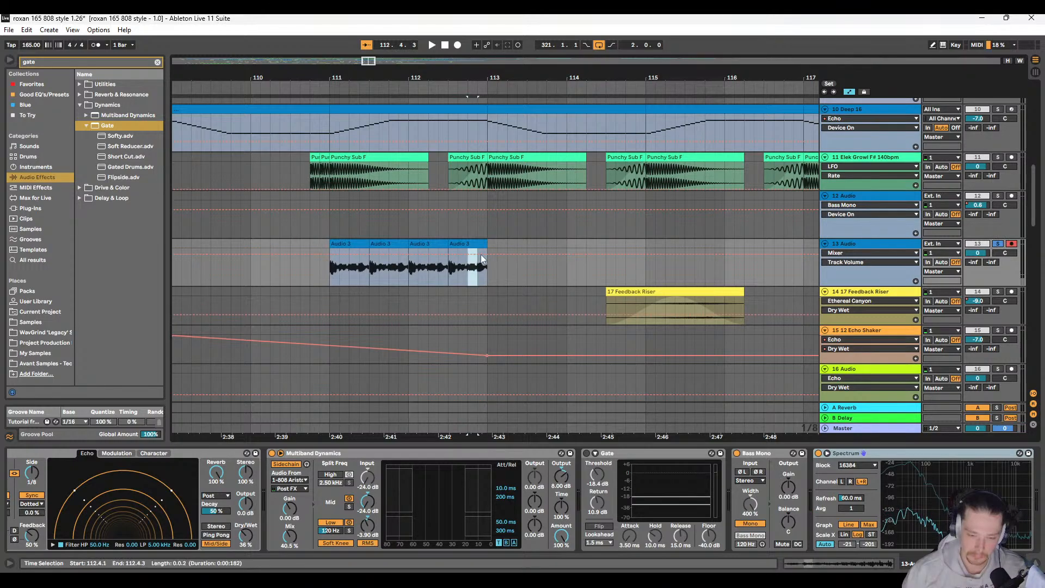
{"action": "left_click", "coordinate": [329, 269]}
{"action": "key", "text": "ctrl+v"}
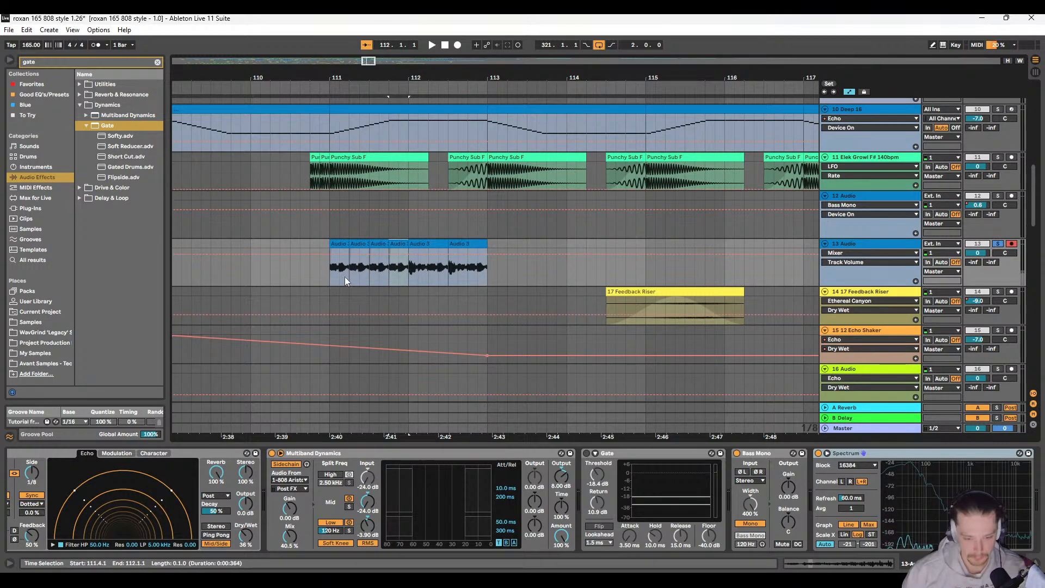
{"action": "left_click", "coordinate": [335, 272]}
{"action": "key", "text": "space"}
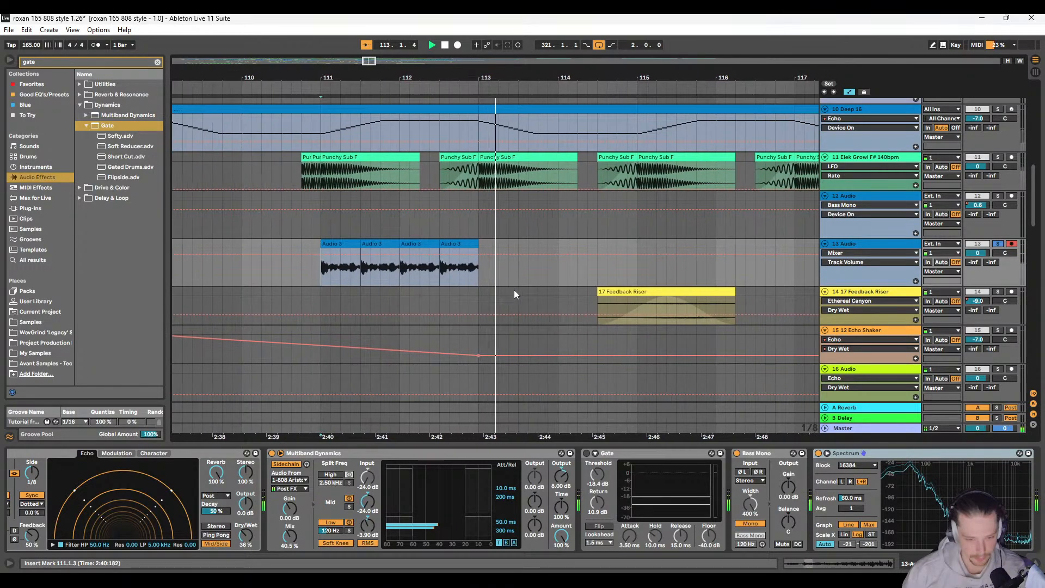
Step: Audition the Audio 3 clips from bar 111, turn off track 13's solo, and listen to them in the full mix
{"action": "key", "text": "space"}
{"action": "key", "text": "space"}
{"action": "scroll", "coordinate": [537, 286], "scroll_direction": "right", "scroll_amount": 2}
{"action": "key", "text": "space"}
{"action": "left_click", "coordinate": [998, 243]}
{"action": "key", "text": "space"}
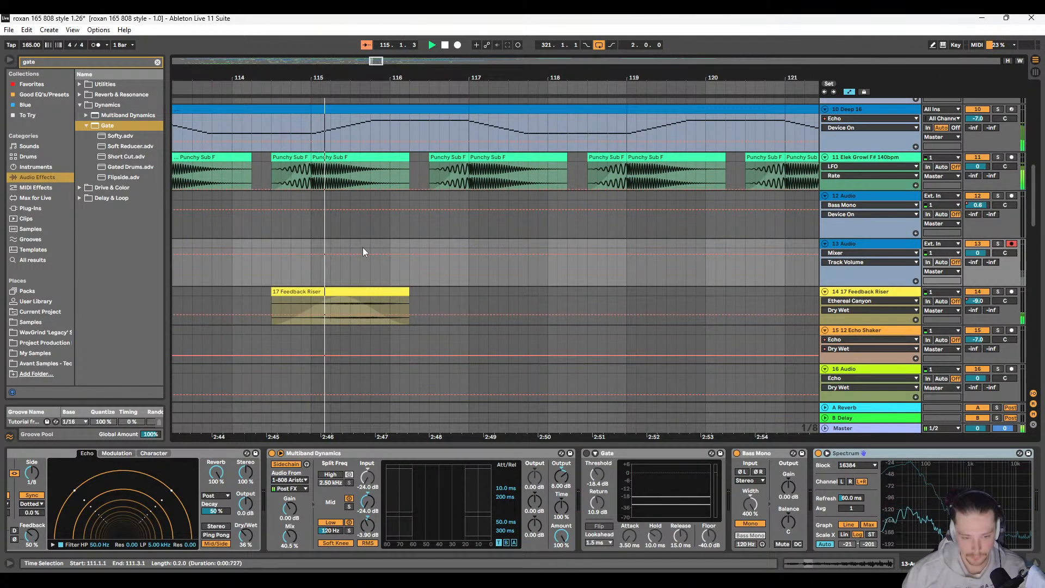
Step: Delete the 17 Feedback Riser clip at 114.3.1 on track 14
{"action": "scroll", "coordinate": [363, 248], "scroll_direction": "left", "scroll_amount": 2}
{"action": "scroll", "coordinate": [363, 247], "scroll_direction": "down", "scroll_amount": 5}
{"action": "left_click", "coordinate": [358, 289]}
{"action": "key", "text": "space"}
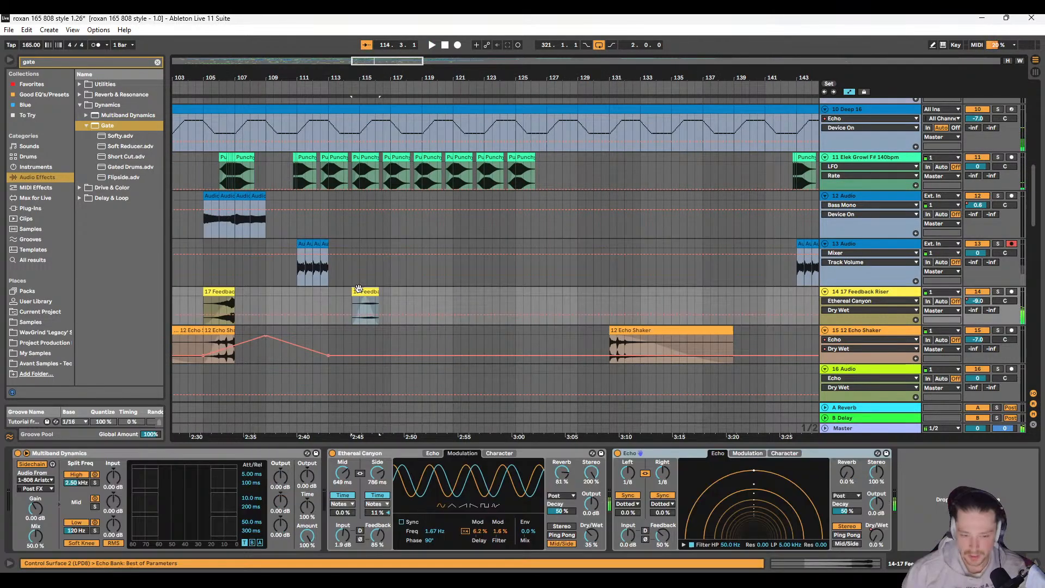
{"action": "key", "text": "space"}
{"action": "key", "text": "Delete"}
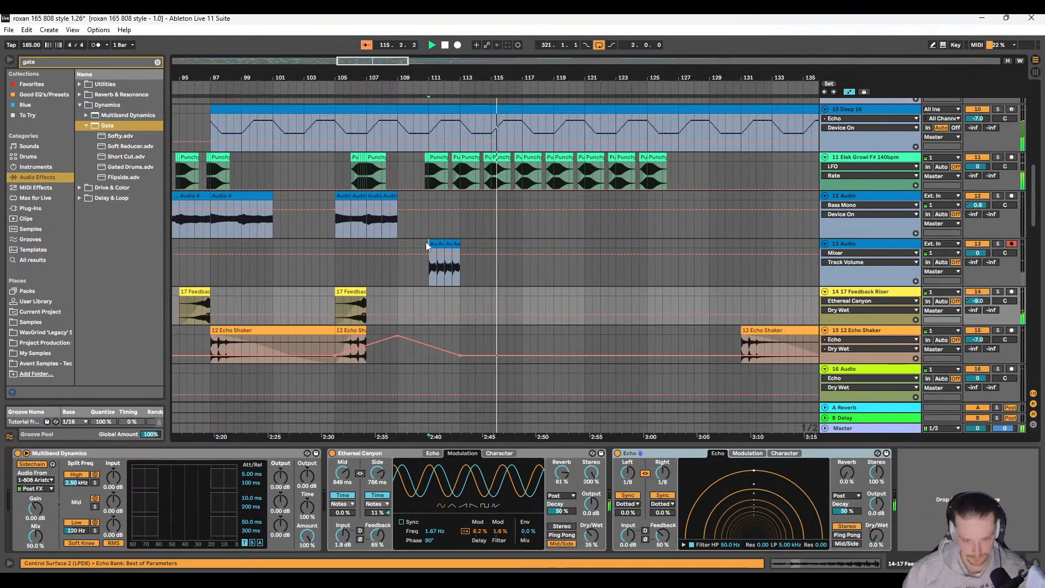
Step: Lower track 13's volume to -3.5 dB and replay the section from 111.1.1
{"action": "left_click", "coordinate": [425, 242]}
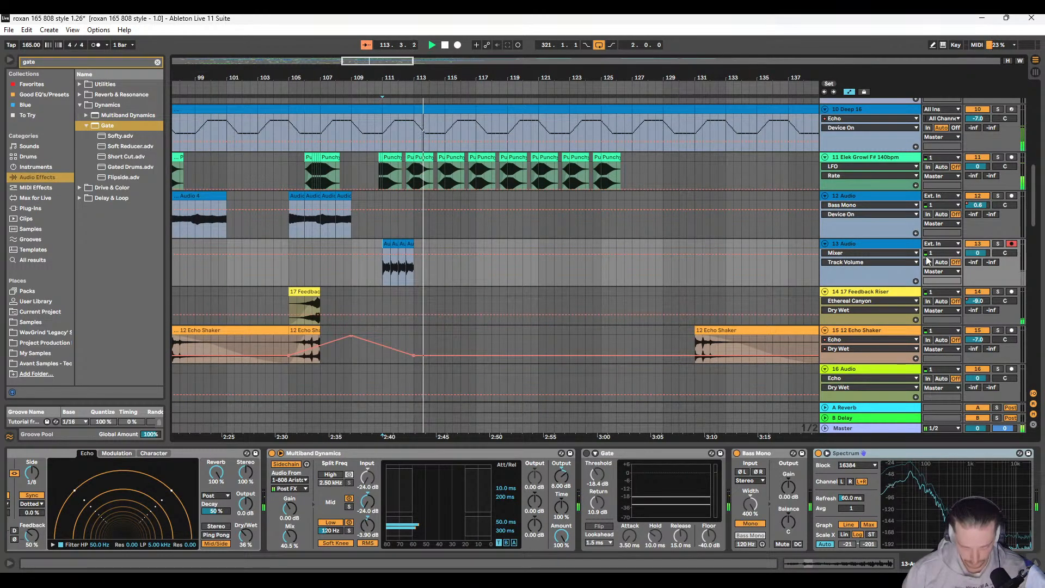
{"action": "key", "text": "space"}
{"action": "key", "text": "space"}
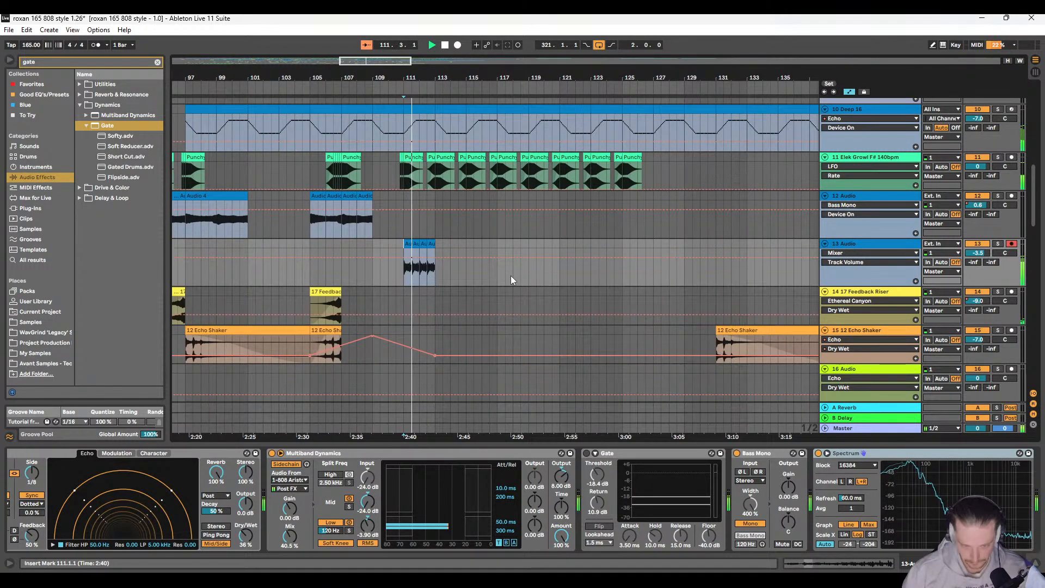
{"action": "scroll", "coordinate": [849, 485], "scroll_direction": "down", "scroll_amount": 2}
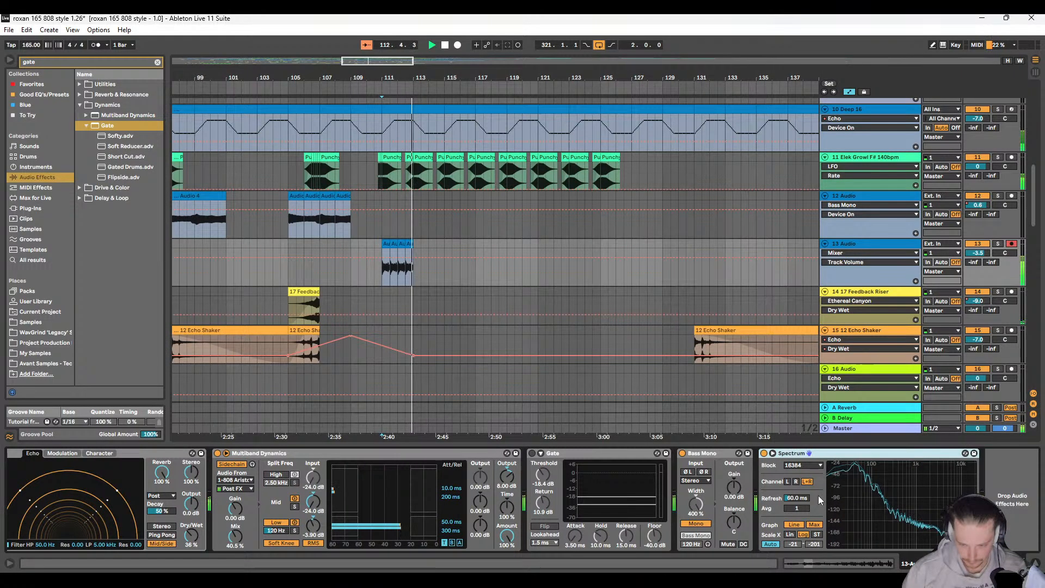
Step: Copy track 13's Audio 3 clips from 111.1.1 to 113.1.1 and paste them at 117.1.1, 123.1.1 and 129.1.1
{"action": "scroll", "coordinate": [393, 339], "scroll_direction": "up", "scroll_amount": 2}
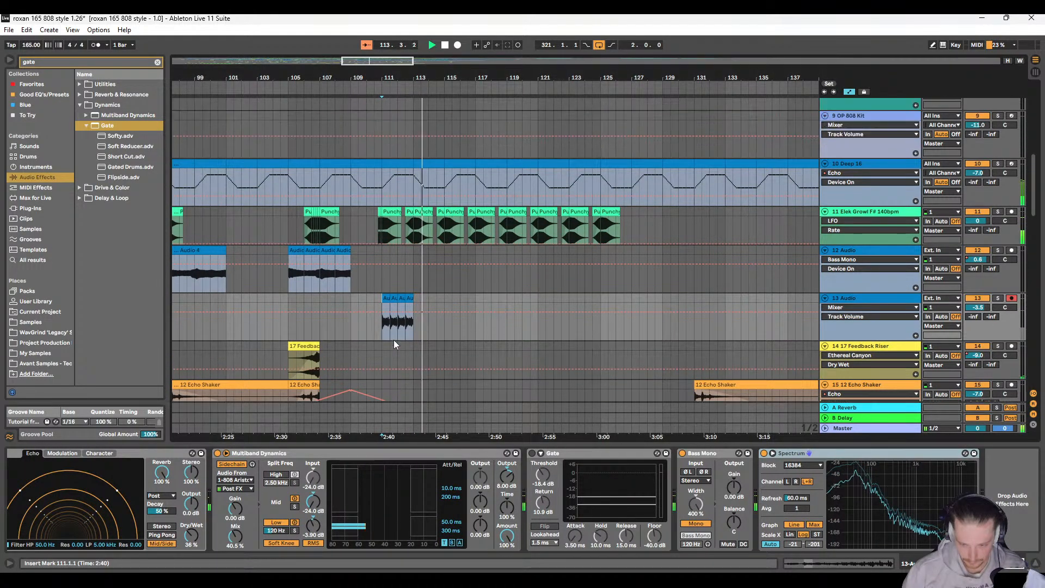
{"action": "left_click", "coordinate": [385, 298]}
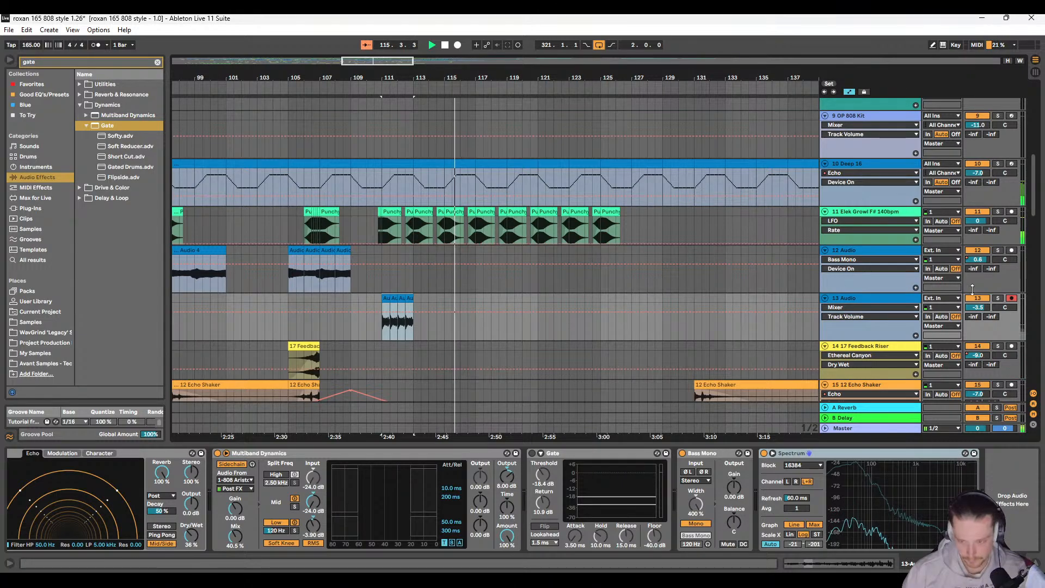
{"action": "left_click", "coordinate": [476, 298]}
{"action": "key", "text": "ctrl+v"}
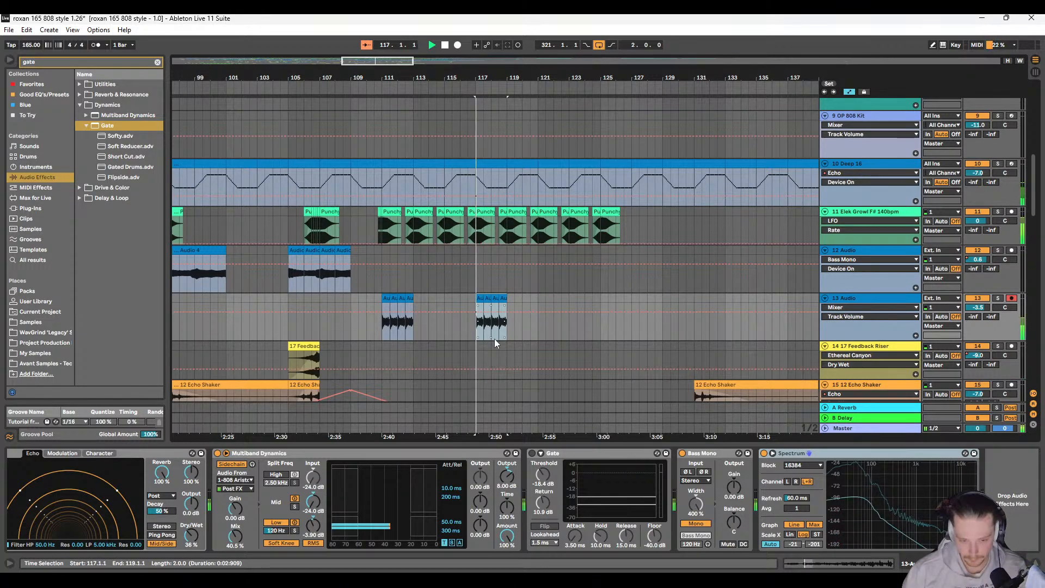
{"action": "scroll", "coordinate": [448, 317], "scroll_direction": "down", "scroll_amount": 2}
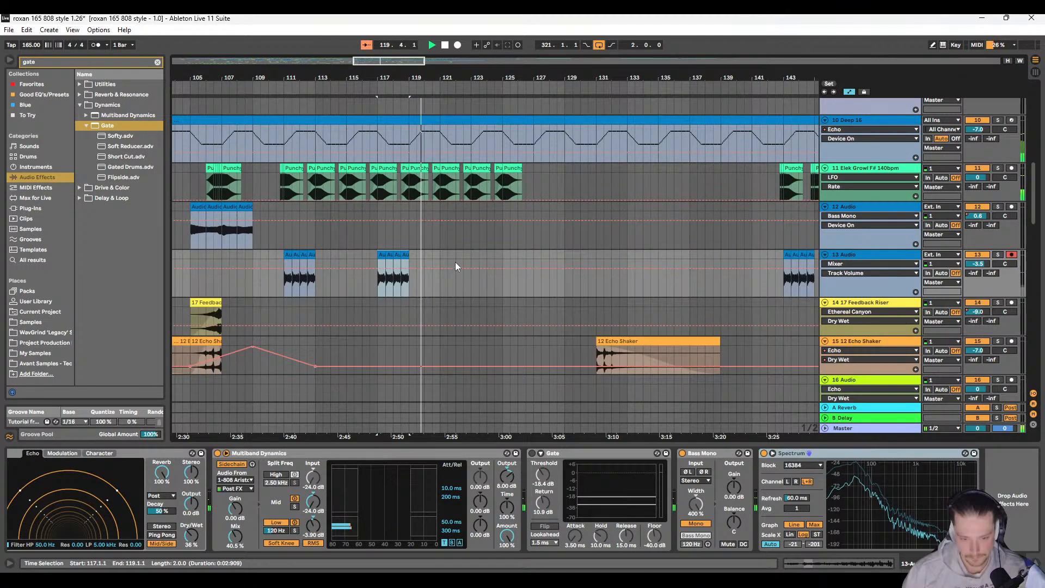
{"action": "left_click", "coordinate": [502, 254]}
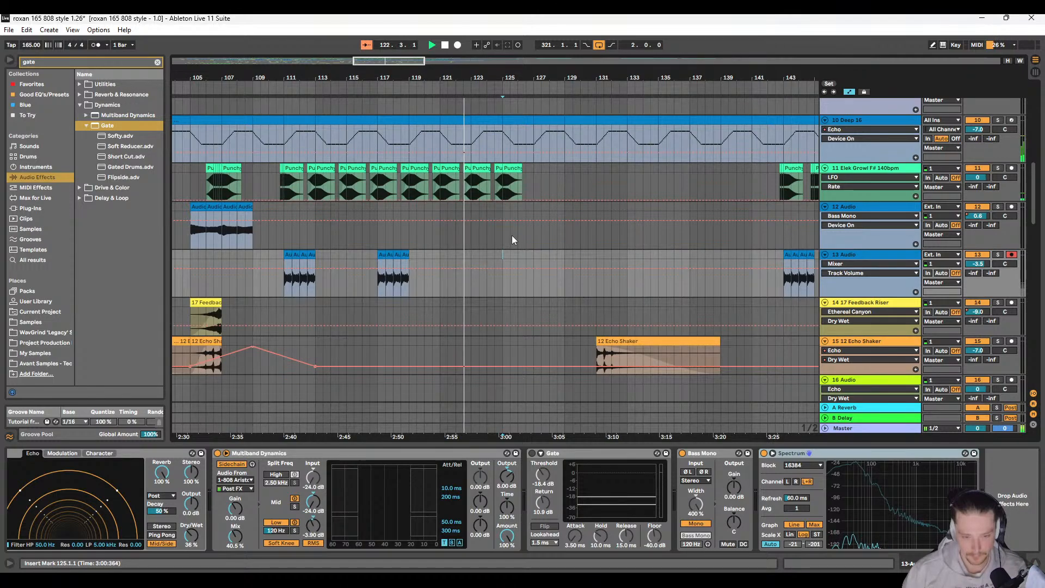
{"action": "left_click", "coordinate": [474, 254]}
{"action": "key", "text": "ctrl+v"}
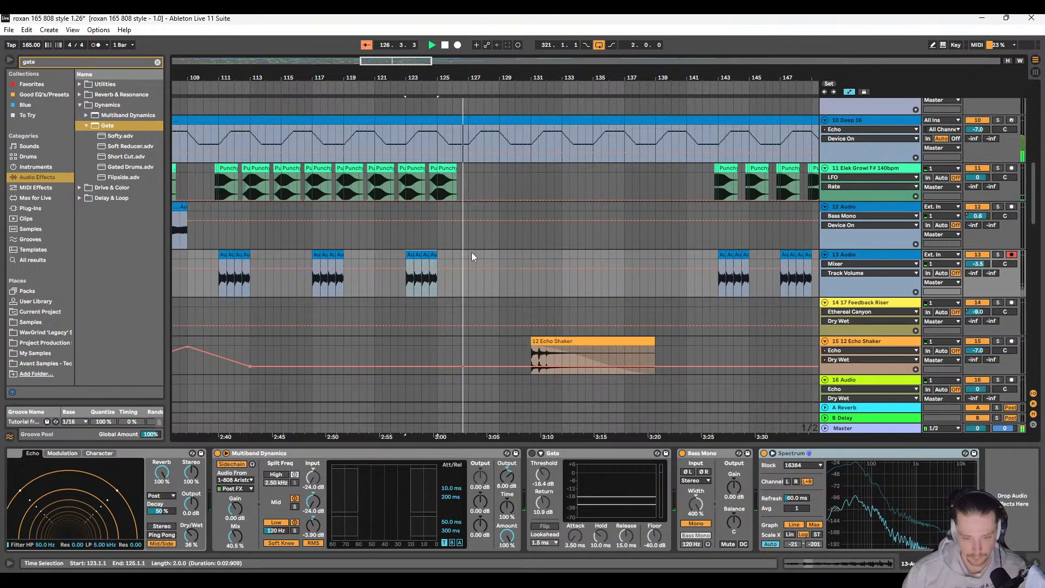
{"action": "left_click", "coordinate": [503, 256]}
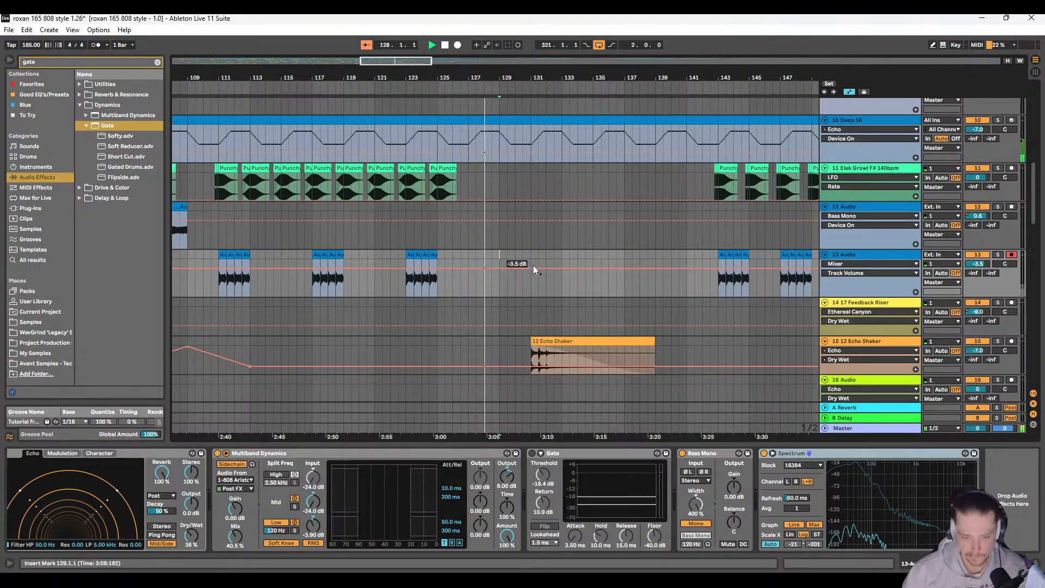
{"action": "key", "text": "ctrl+v"}
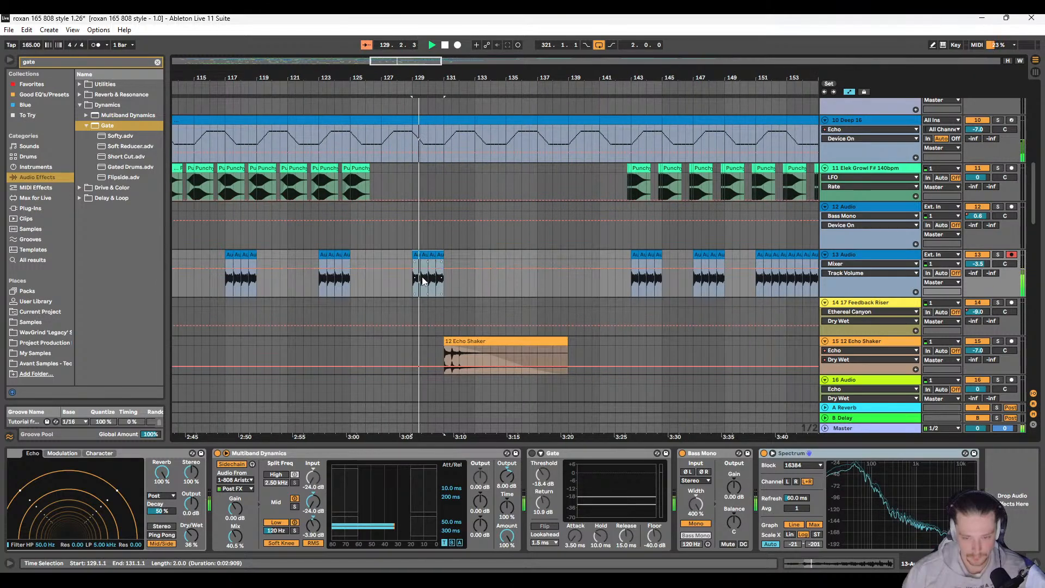
Step: Play on past bar 129 and examine how the percussion and drum tracks are arranged from bar 123
{"action": "scroll", "coordinate": [456, 263], "scroll_direction": "up", "scroll_amount": 4}
{"action": "scroll", "coordinate": [454, 263], "scroll_direction": "right", "scroll_amount": 1}
{"action": "scroll", "coordinate": [409, 261], "scroll_direction": "down", "scroll_amount": 2}
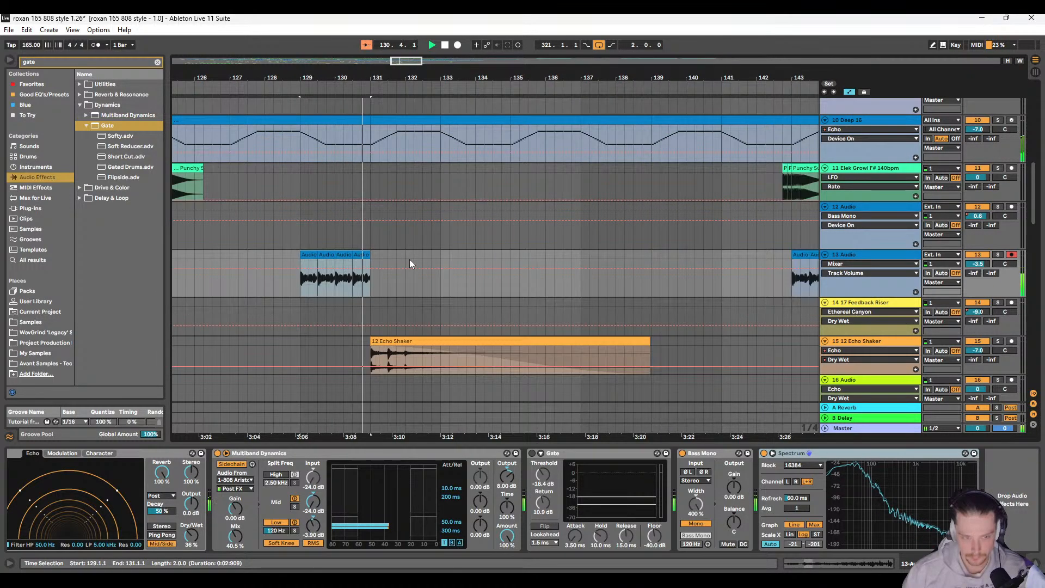
{"action": "scroll", "coordinate": [408, 260], "scroll_direction": "down", "scroll_amount": 3}
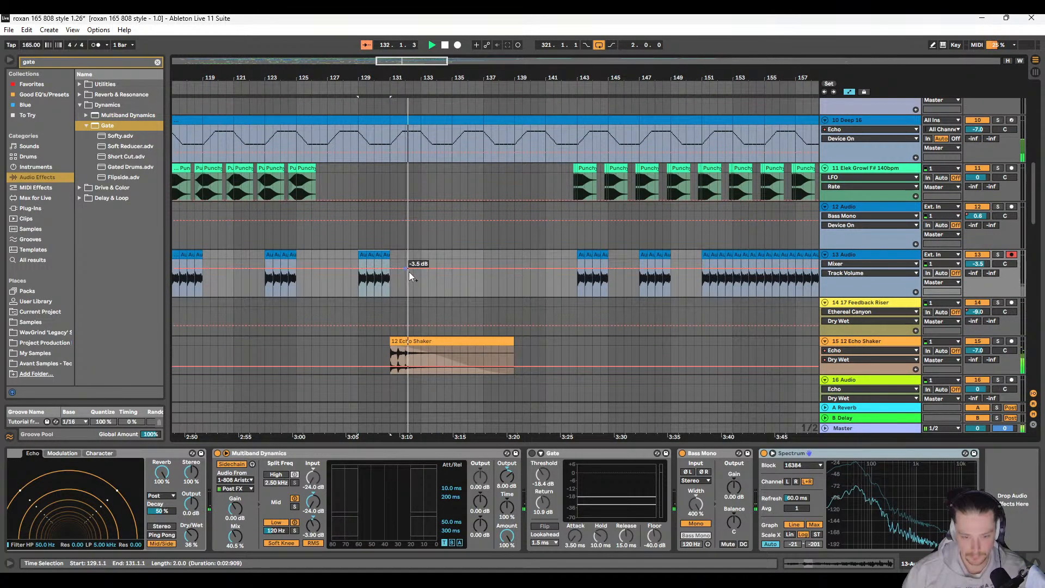
{"action": "scroll", "coordinate": [411, 275], "scroll_direction": "down", "scroll_amount": 10}
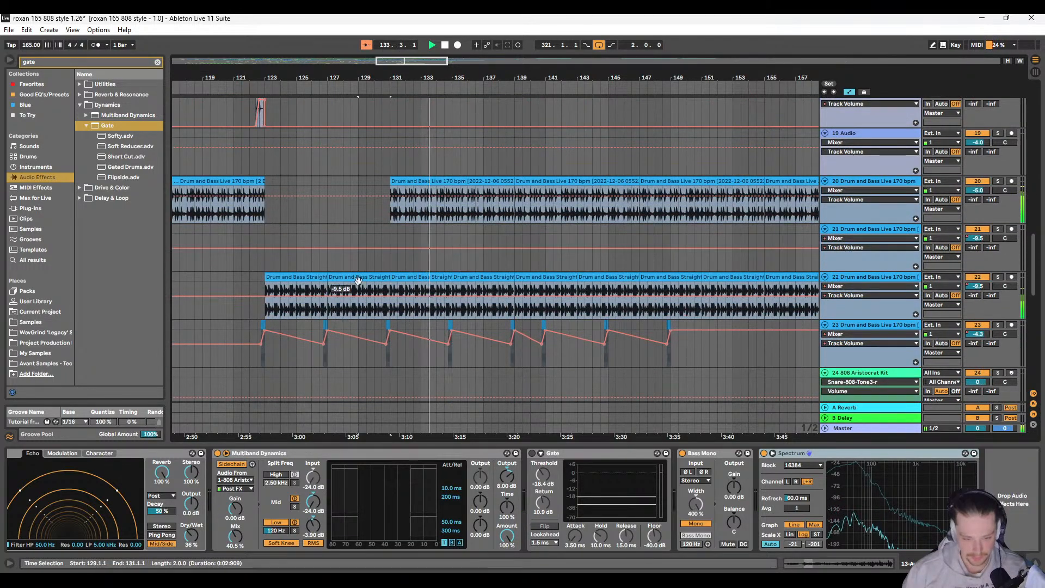
{"action": "scroll", "coordinate": [370, 301], "scroll_direction": "down", "scroll_amount": 2}
{"action": "scroll", "coordinate": [385, 299], "scroll_direction": "down", "scroll_amount": 2}
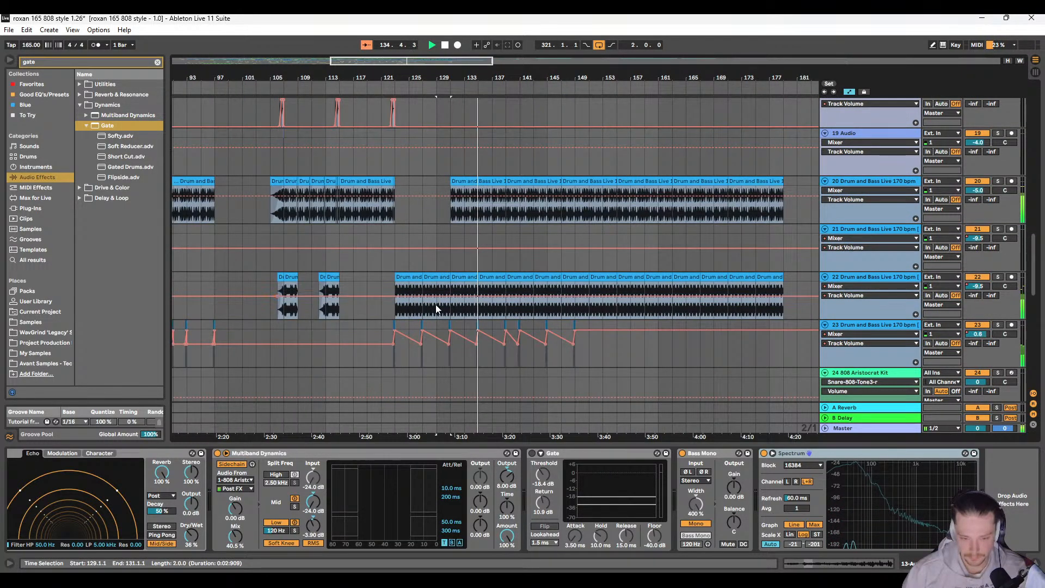
{"action": "scroll", "coordinate": [436, 305], "scroll_direction": "up", "scroll_amount": 3}
{"action": "scroll", "coordinate": [422, 306], "scroll_direction": "right", "scroll_amount": 1}
{"action": "scroll", "coordinate": [417, 308], "scroll_direction": "down", "scroll_amount": 4}
{"action": "scroll", "coordinate": [416, 309], "scroll_direction": "up", "scroll_amount": 1}
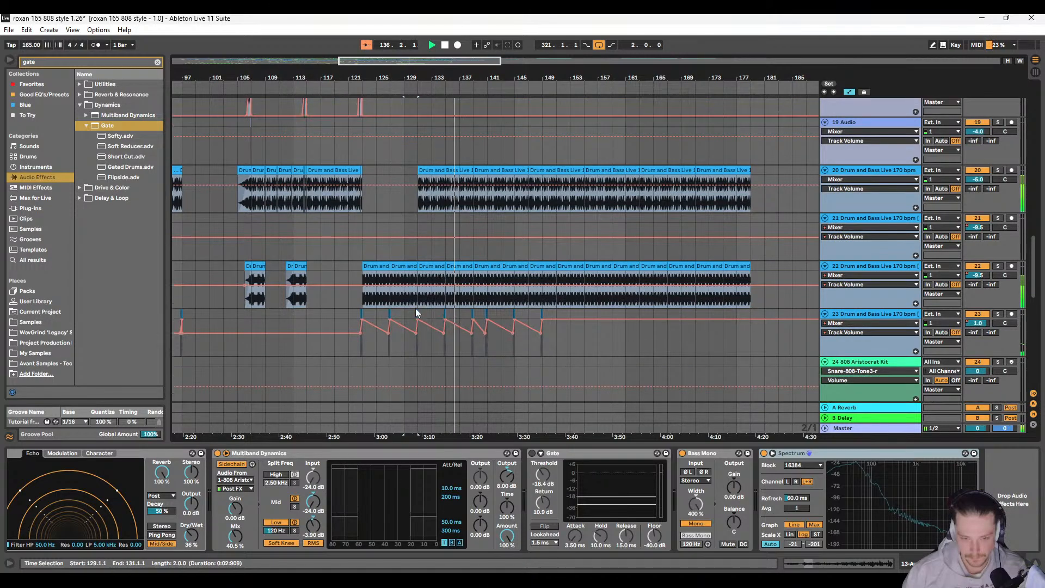
{"action": "scroll", "coordinate": [415, 308], "scroll_direction": "up", "scroll_amount": 5}
{"action": "scroll", "coordinate": [400, 269], "scroll_direction": "up", "scroll_amount": 4}
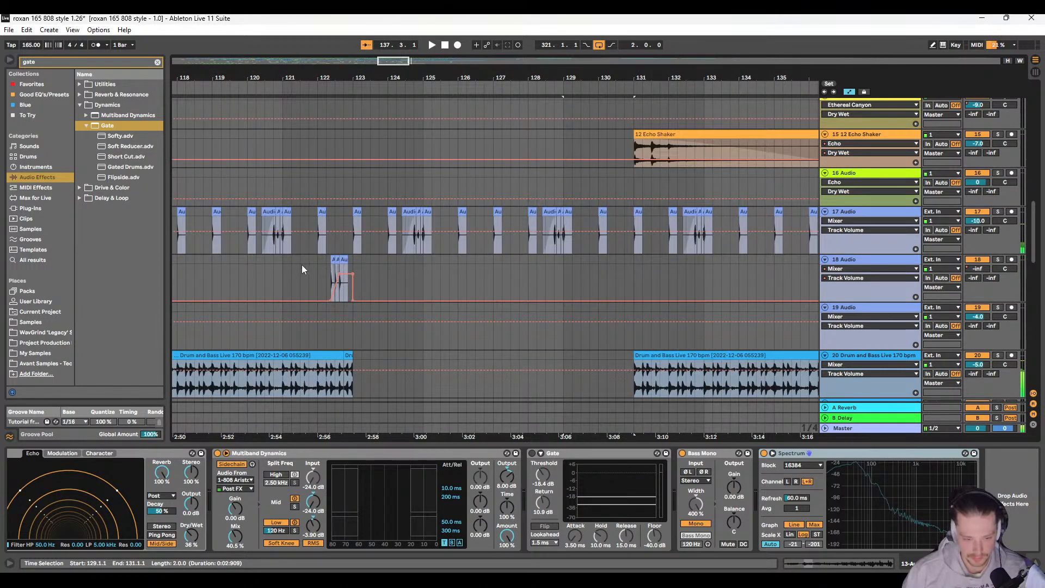
Step: Copy track 18's range from 121.1.1 to 123.1.1, including its closing fill, and paste it at 127.1.1
{"action": "left_click_drag", "start_coordinate": [282, 258], "coordinate": [353, 259]}
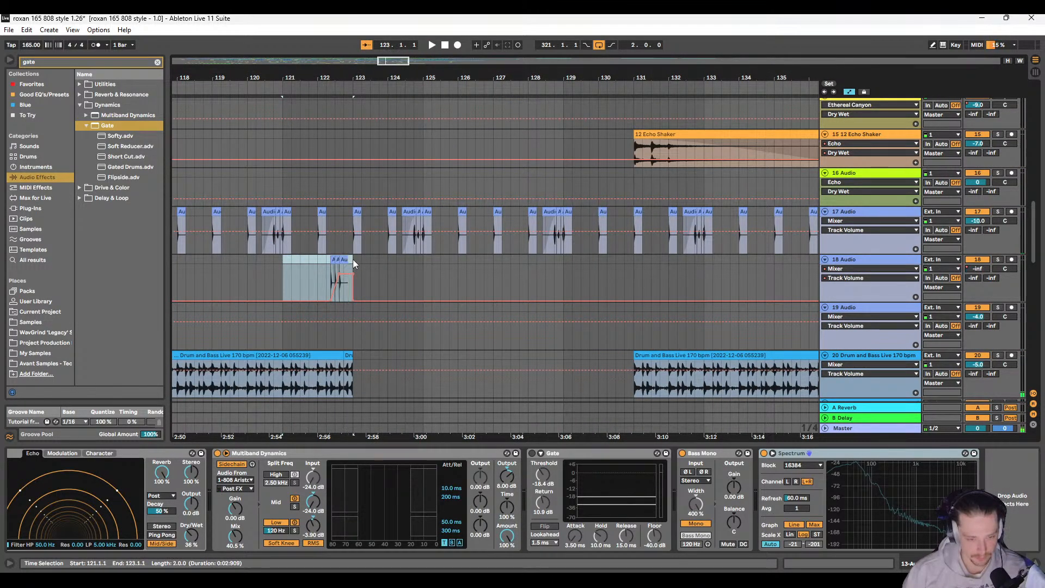
{"action": "scroll", "coordinate": [452, 275], "scroll_direction": "right", "scroll_amount": 9}
{"action": "scroll", "coordinate": [390, 292], "scroll_direction": "down", "scroll_amount": 4}
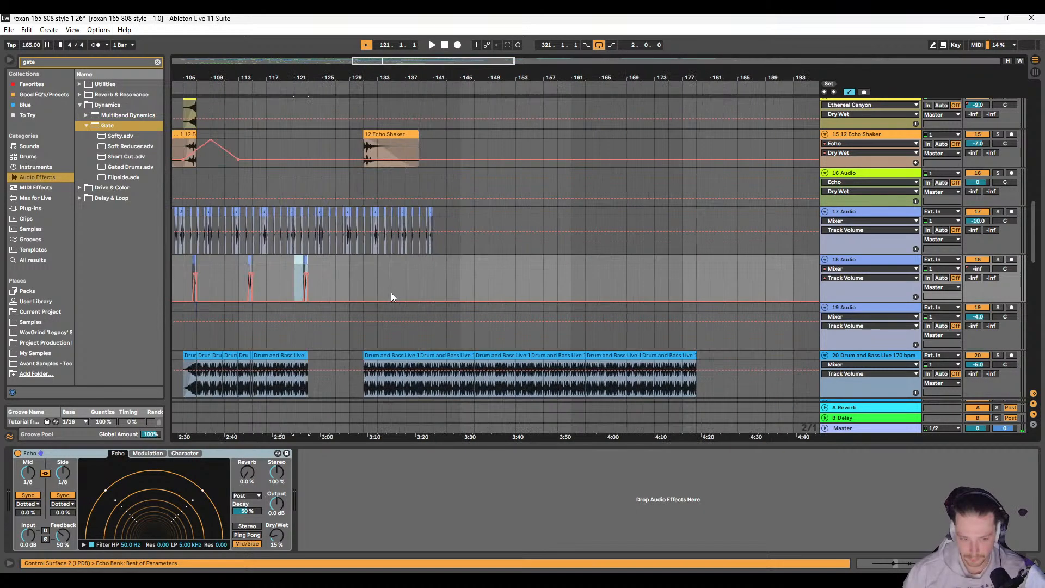
{"action": "scroll", "coordinate": [403, 283], "scroll_direction": "left", "scroll_amount": 2}
{"action": "left_click", "coordinate": [425, 262]}
{"action": "key", "text": "space"}
{"action": "scroll", "coordinate": [449, 276], "scroll_direction": "right", "scroll_amount": 1}
{"action": "scroll", "coordinate": [452, 277], "scroll_direction": "right", "scroll_amount": 1}
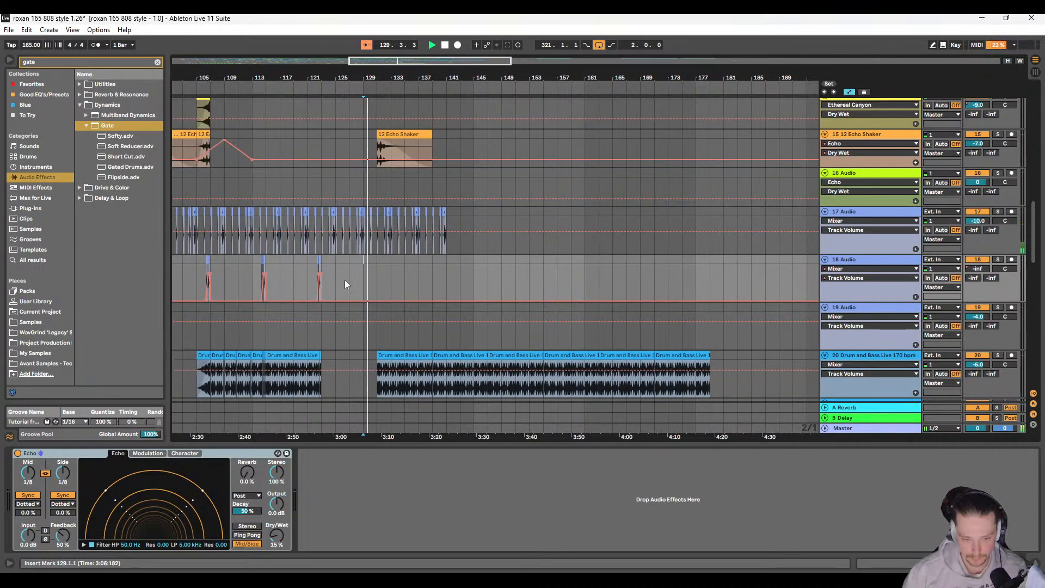
{"action": "scroll", "coordinate": [370, 275], "scroll_direction": "left", "scroll_amount": 2}
{"action": "key", "text": "space"}
{"action": "left_click", "coordinate": [393, 262]}
{"action": "key", "text": "ctrl+v"}
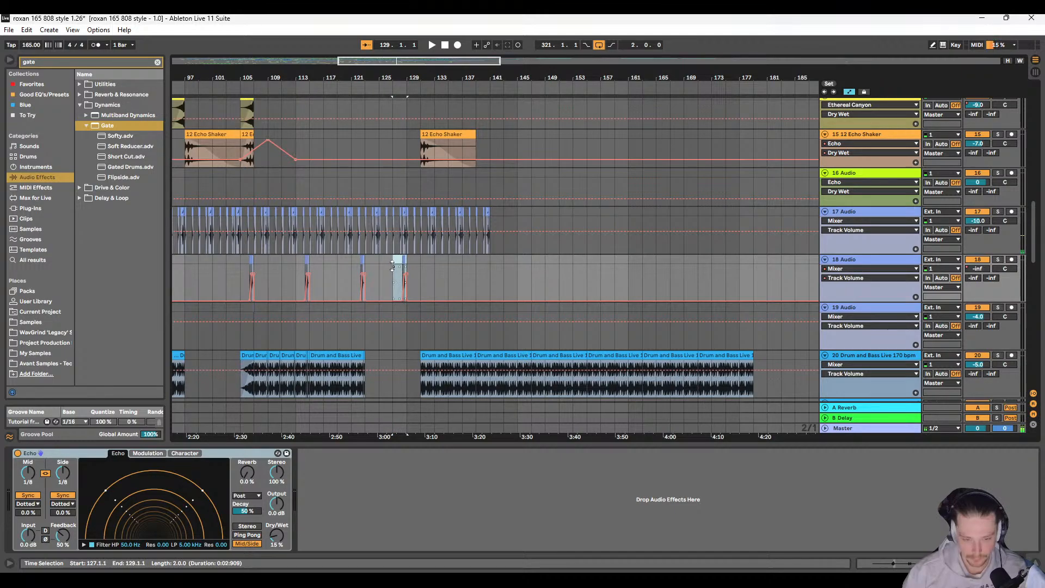
Step: Audition the pasted track 18 fill from 127.1.1 through bar 129
{"action": "scroll", "coordinate": [400, 270], "scroll_direction": "up", "scroll_amount": 6}
{"action": "key", "text": "space"}
{"action": "scroll", "coordinate": [410, 281], "scroll_direction": "left", "scroll_amount": 2}
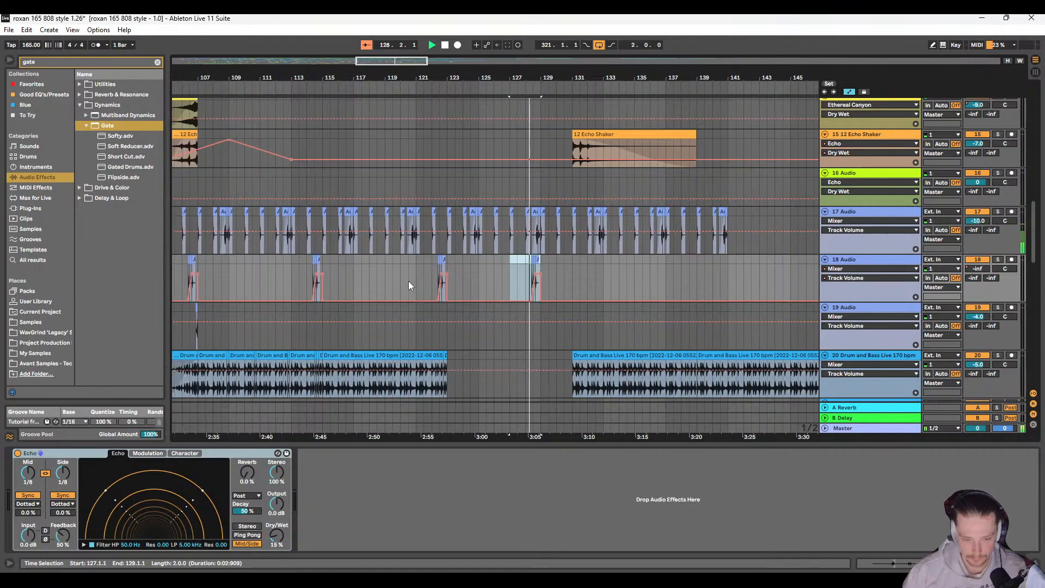
{"action": "scroll", "coordinate": [409, 280], "scroll_direction": "right", "scroll_amount": 2}
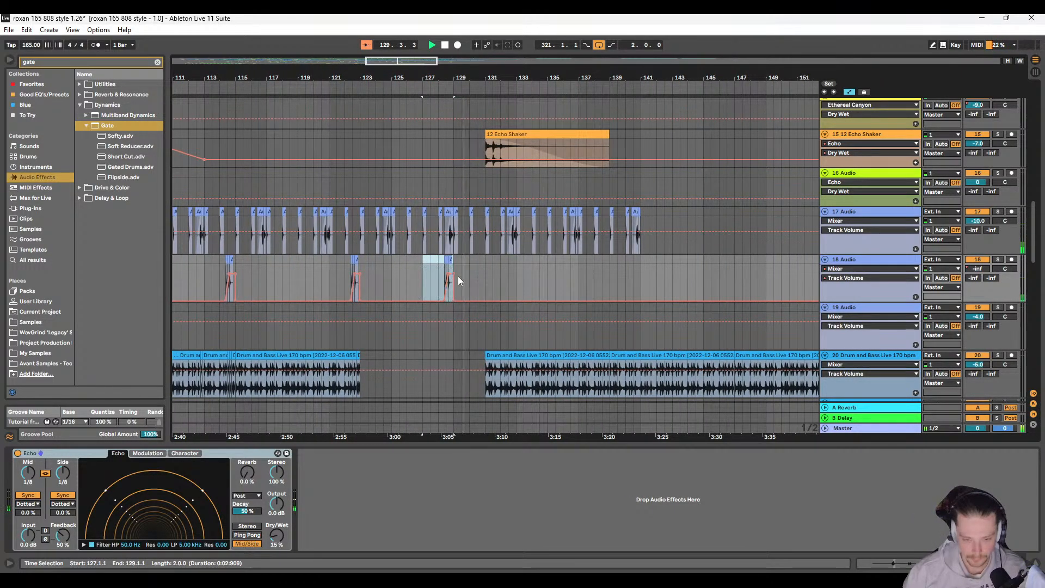
Step: Undo the track 18 fill paste at 127.1.1 and paste the two-bar range at 131.1.1 instead
{"action": "key", "text": "ctrl+z"}
{"action": "left_click", "coordinate": [498, 259]}
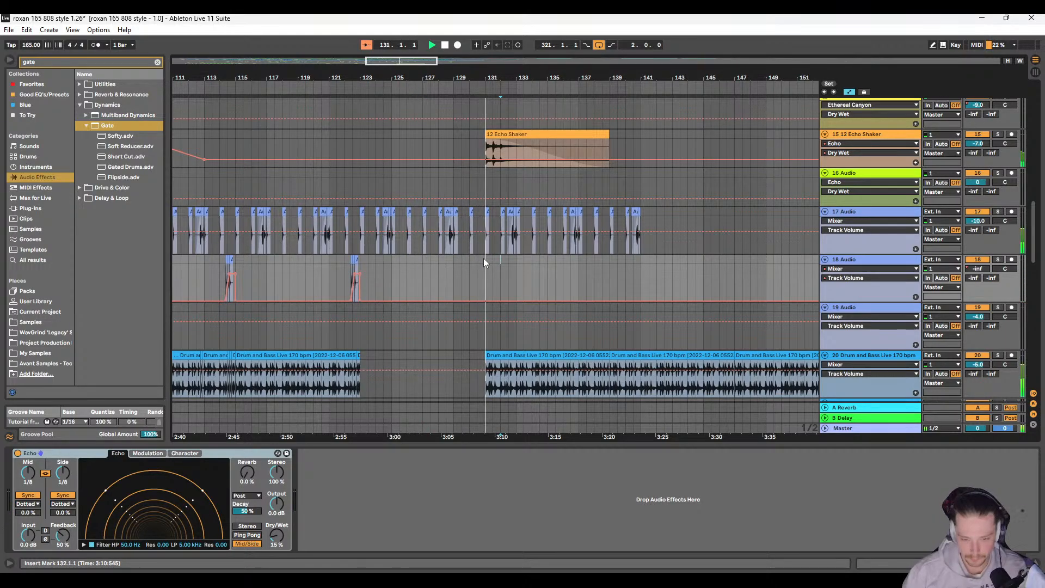
{"action": "key", "text": "ctrl+v"}
{"action": "scroll", "coordinate": [455, 287], "scroll_direction": "right", "scroll_amount": 3}
{"action": "scroll", "coordinate": [420, 291], "scroll_direction": "up", "scroll_amount": 4}
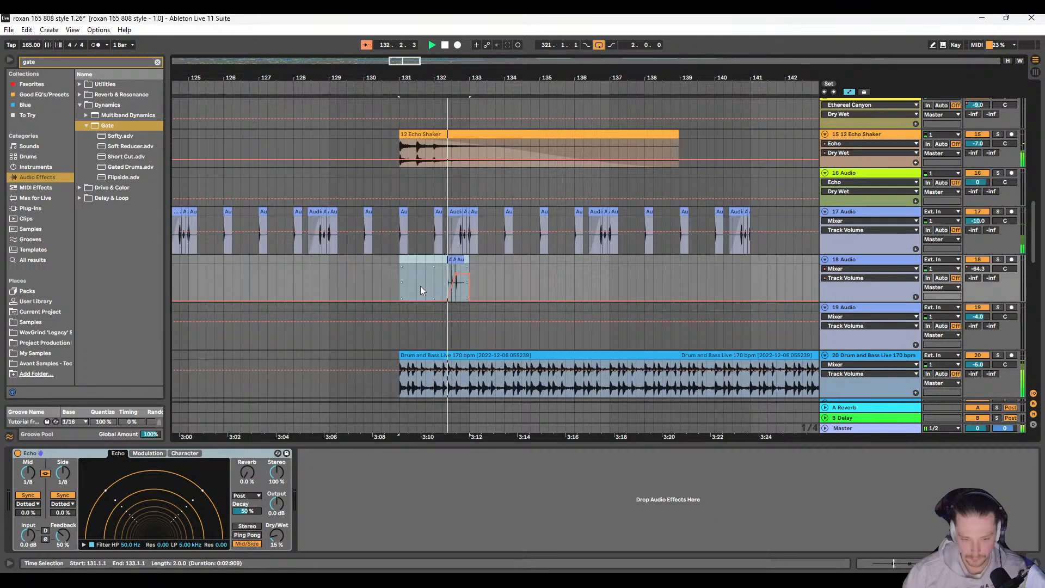
Step: Duplicate track 18's pasted two-bar range twice, filling 133.1.1 to 137.1.1 with the fill
{"action": "scroll", "coordinate": [421, 290], "scroll_direction": "right", "scroll_amount": 4}
{"action": "scroll", "coordinate": [417, 291], "scroll_direction": "down", "scroll_amount": 4}
{"action": "scroll", "coordinate": [417, 285], "scroll_direction": "up", "scroll_amount": 3}
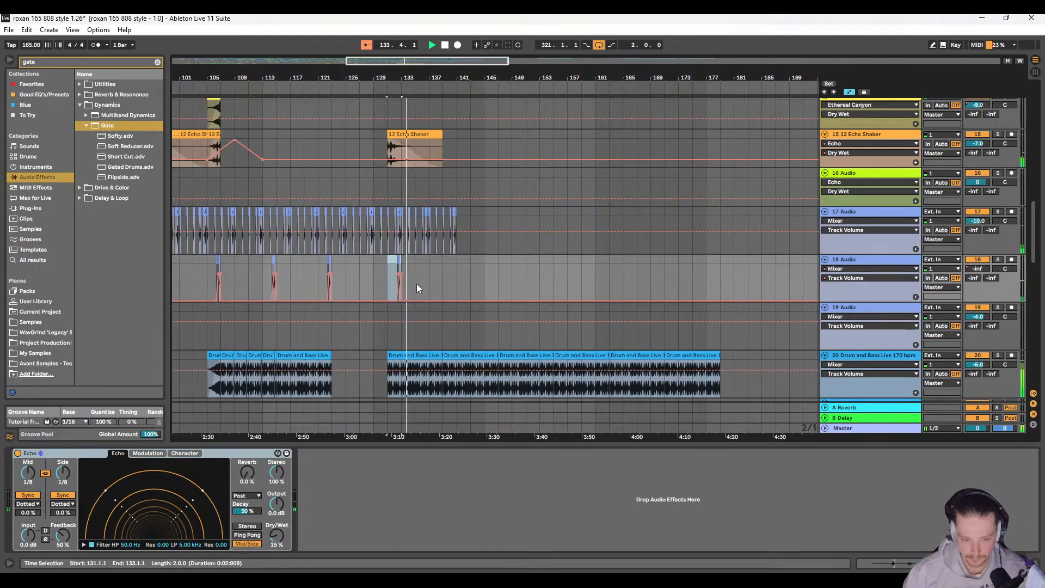
{"action": "key", "text": "ctrl+d"}
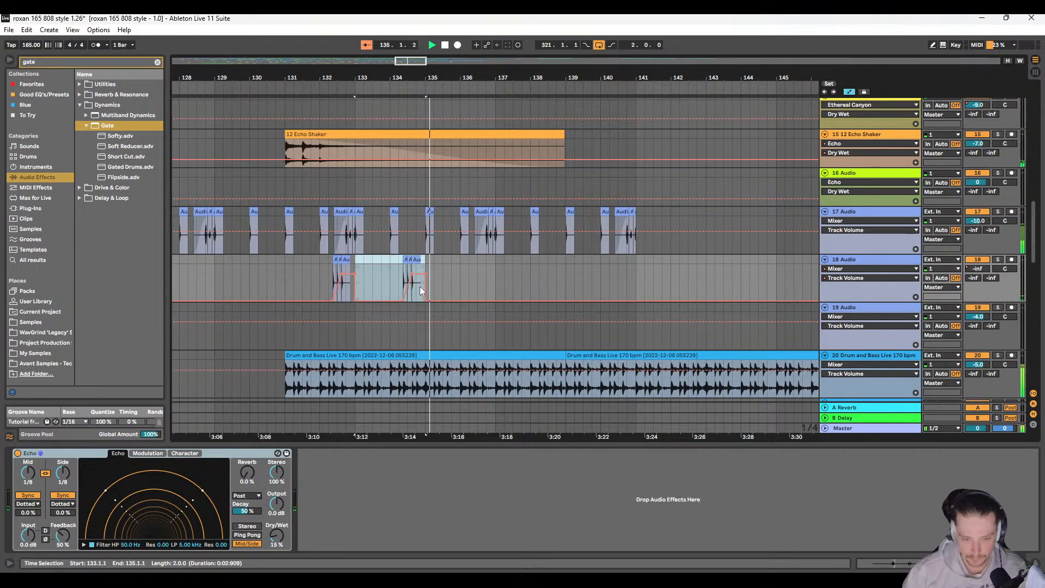
{"action": "key", "text": "ctrl+d"}
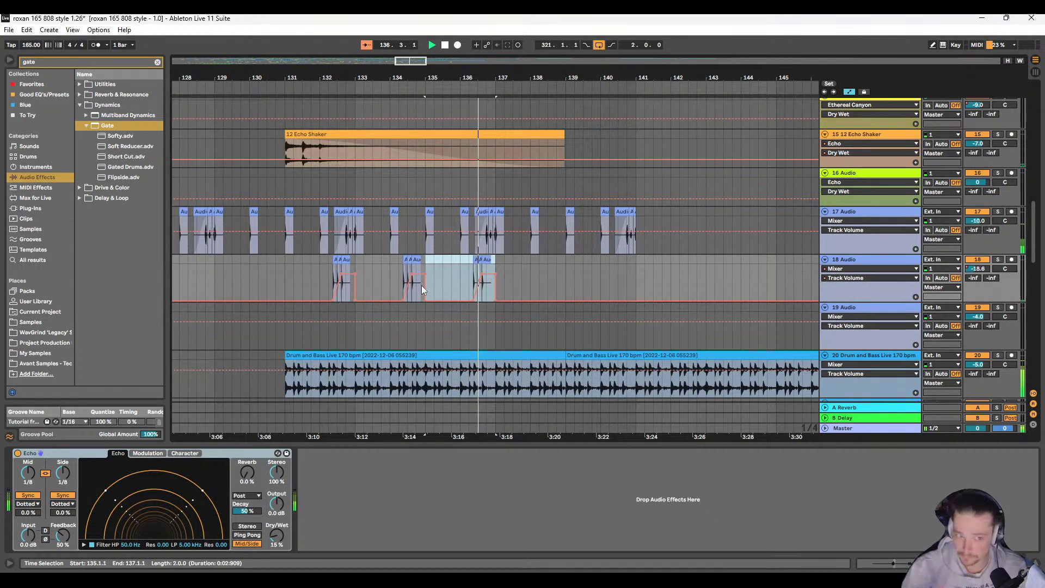
Step: Solo track 18 to audition the repeated fills from 135.1.1, clear the solo and stop playback
{"action": "left_click", "coordinate": [1004, 261]}
{"action": "key", "text": "space"}
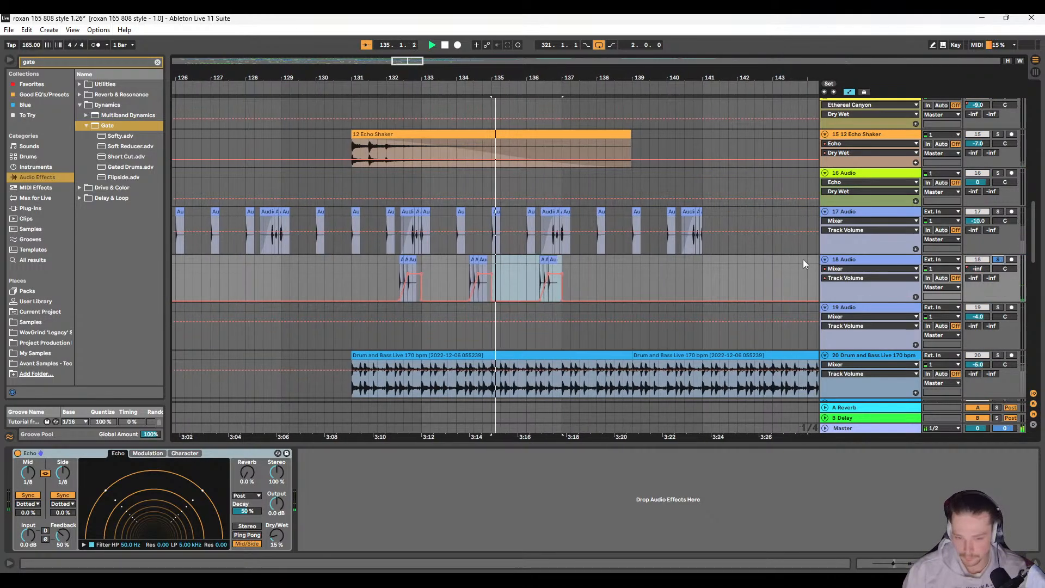
{"action": "scroll", "coordinate": [507, 277], "scroll_direction": "up", "scroll_amount": 3}
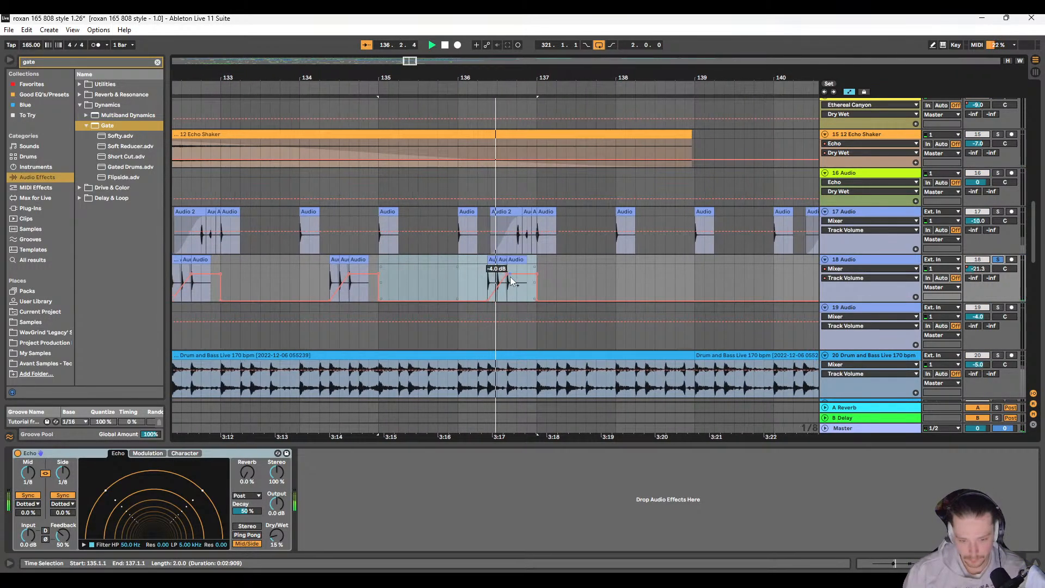
{"action": "left_click", "coordinate": [1001, 258]}
{"action": "scroll", "coordinate": [601, 299], "scroll_direction": "down", "scroll_amount": 4}
{"action": "key", "text": "space"}
{"action": "scroll", "coordinate": [490, 306], "scroll_direction": "down", "scroll_amount": 5}
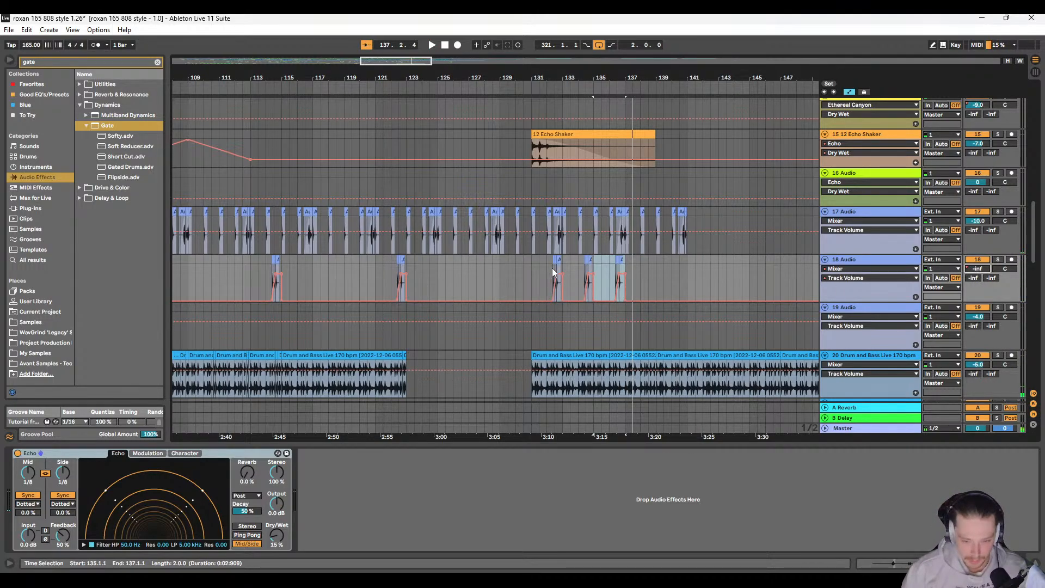
Step: Raise track 18's volume automation slightly from 132.1.1 to 146.3.1 and play from 132.1.1
{"action": "left_click_drag", "start_coordinate": [552, 267], "coordinate": [680, 284]}
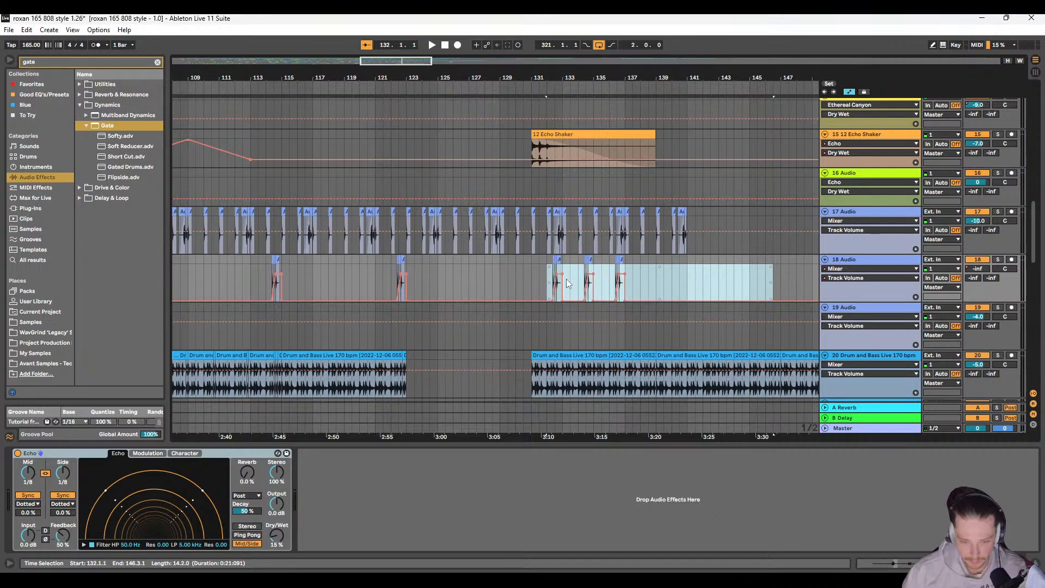
{"action": "left_click_drag", "start_coordinate": [563, 286], "coordinate": [563, 289]}
{"action": "key", "text": "space"}
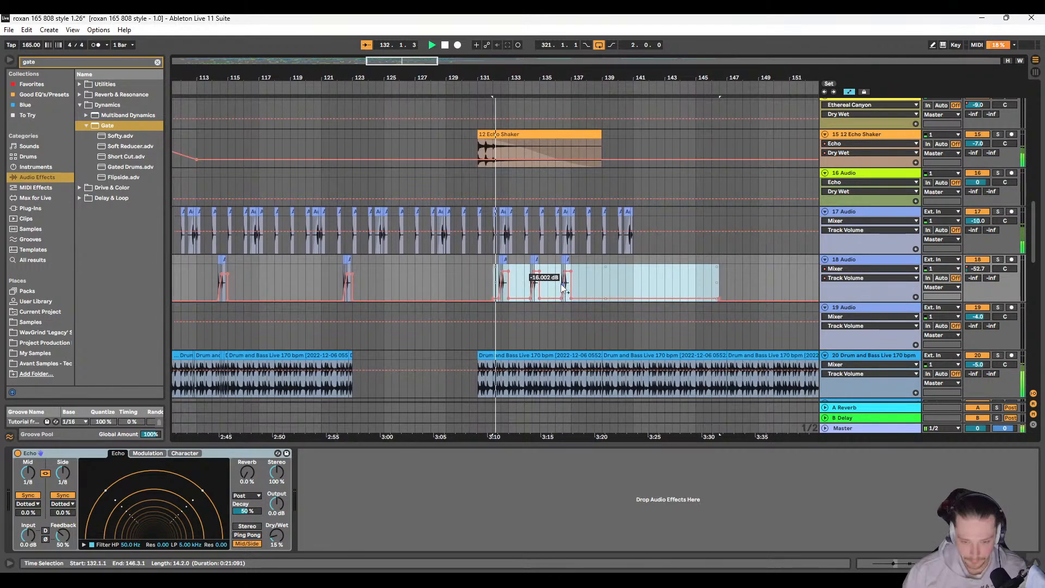
{"action": "scroll", "coordinate": [563, 289], "scroll_direction": "right", "scroll_amount": 2}
{"action": "left_click", "coordinate": [517, 284]}
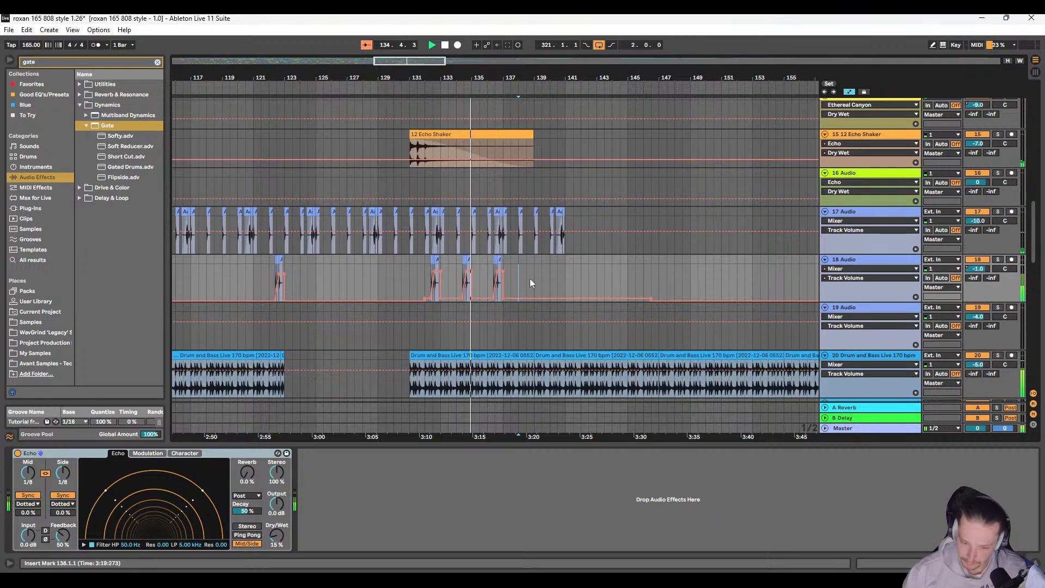
Step: Duplicate track 18's two-bar phrase at 133.1.1, with its adjusted automation, back to back up to 141.1.1
{"action": "left_click_drag", "start_coordinate": [455, 277], "coordinate": [547, 258]}
{"action": "scroll", "coordinate": [509, 275], "scroll_direction": "up", "scroll_amount": 2}
{"action": "key", "text": "ctrl+d"}
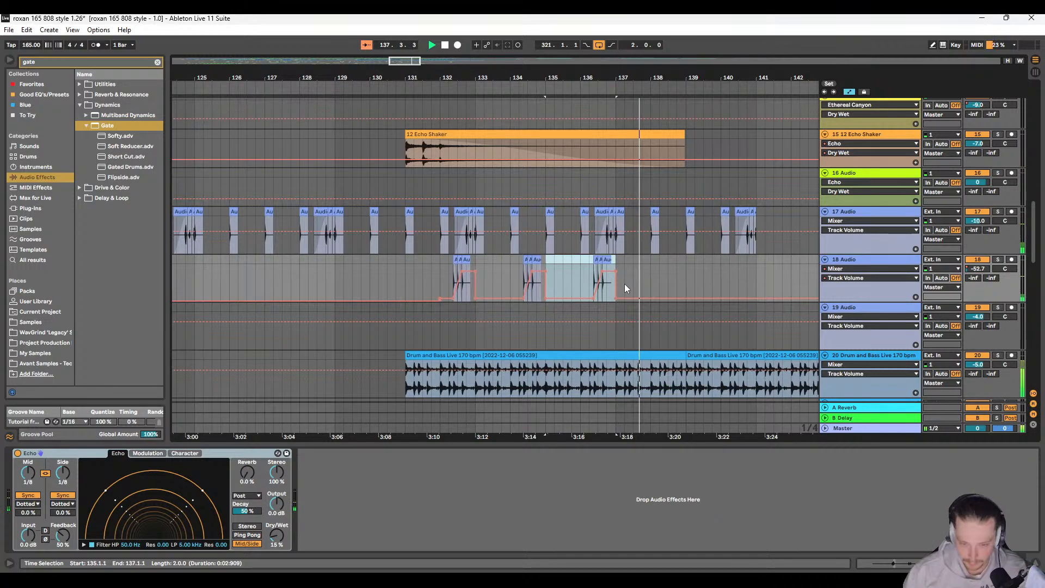
{"action": "scroll", "coordinate": [625, 288], "scroll_direction": "down", "scroll_amount": 3}
{"action": "key", "text": "ctrl+d"}
{"action": "key", "text": "ctrl+d"}
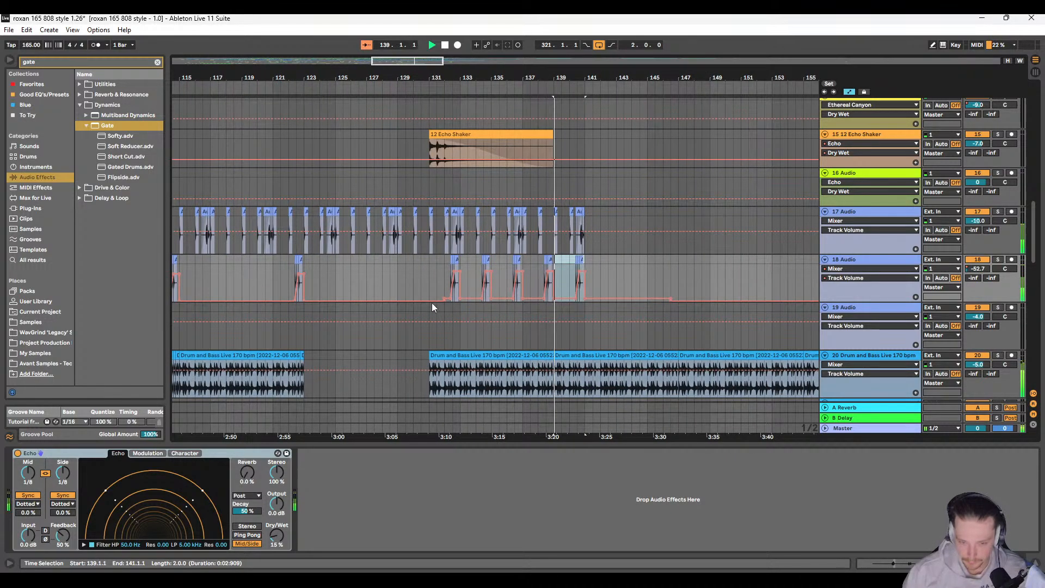
Step: Duplicate track 18's phrase from 139.1.1 two more times, extending the fills to 145.1.1
{"action": "scroll", "coordinate": [375, 308], "scroll_direction": "down", "scroll_amount": 3}
{"action": "scroll", "coordinate": [283, 312], "scroll_direction": "left", "scroll_amount": 4}
{"action": "scroll", "coordinate": [470, 305], "scroll_direction": "right", "scroll_amount": 4}
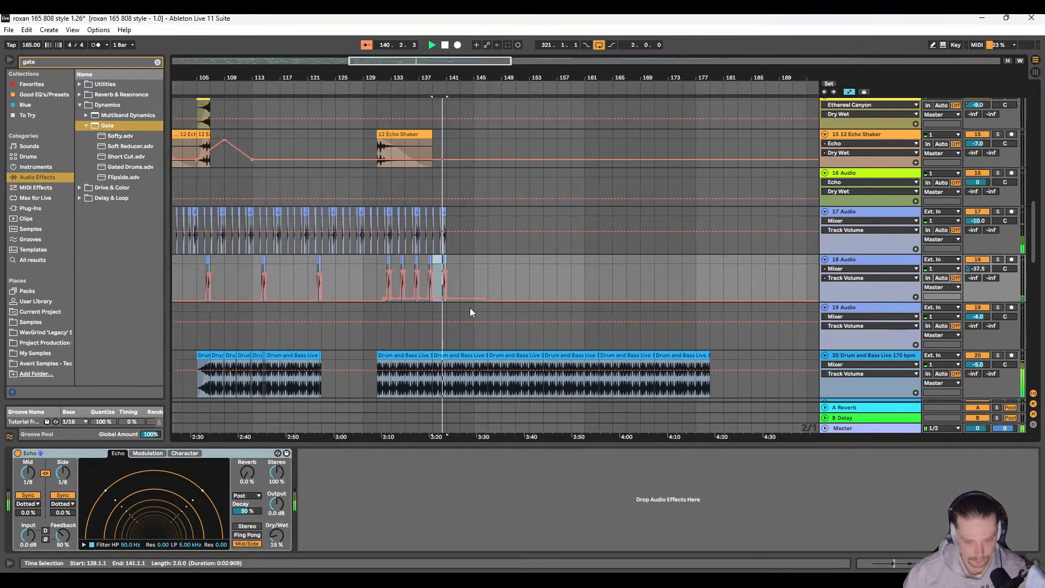
{"action": "scroll", "coordinate": [469, 308], "scroll_direction": "right", "scroll_amount": 3}
{"action": "key", "text": "ctrl+d"}
{"action": "key", "text": "ctrl+d"}
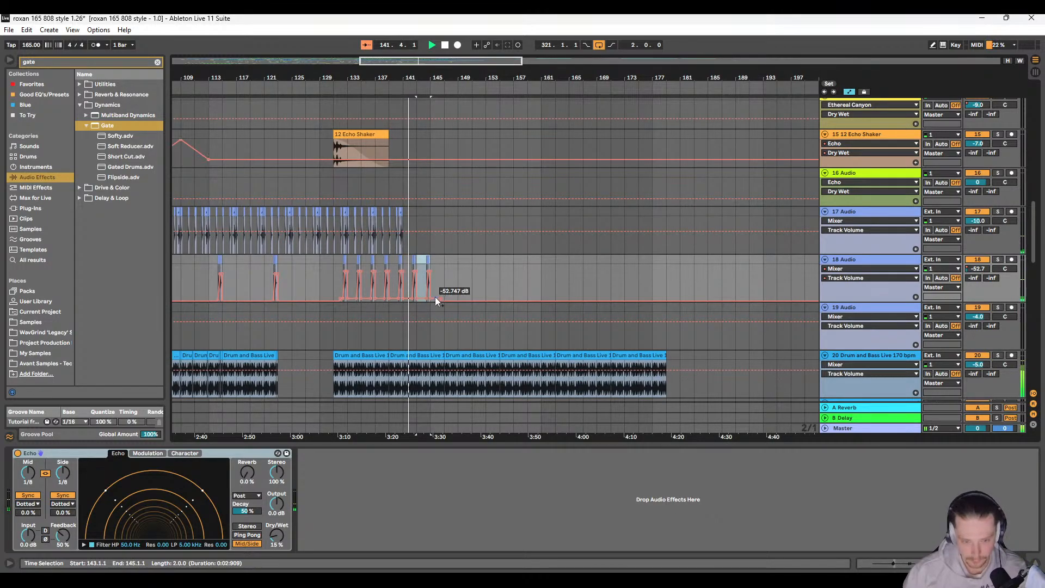
Step: Extend track 18's repeated two-bar phrases from 145.1.1 to 151.1.1 while reviewing the other tracks around them
{"action": "scroll", "coordinate": [425, 306], "scroll_direction": "up", "scroll_amount": 8}
{"action": "scroll", "coordinate": [423, 304], "scroll_direction": "down", "scroll_amount": 8}
{"action": "scroll", "coordinate": [424, 305], "scroll_direction": "up", "scroll_amount": 5}
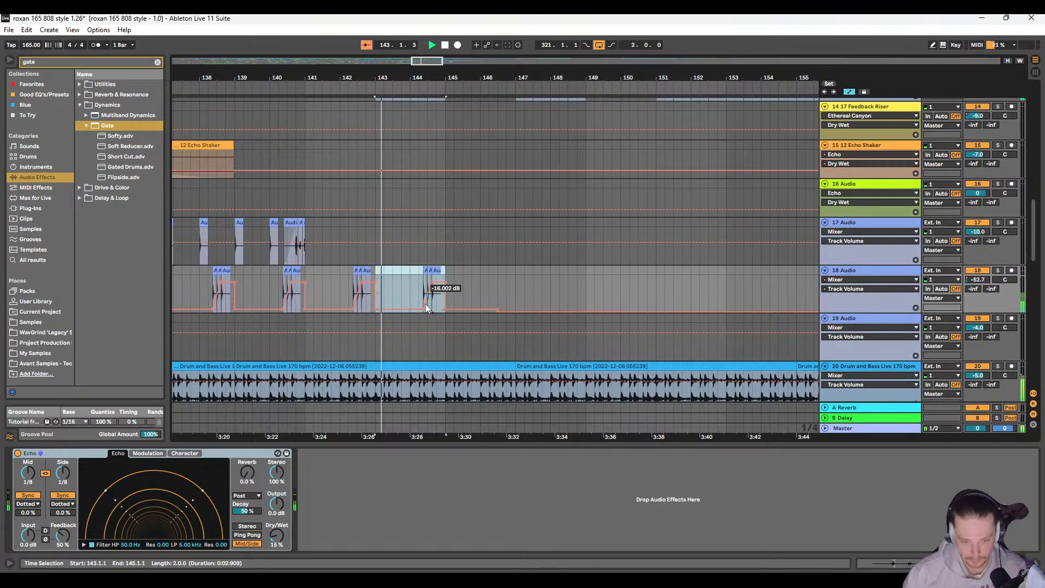
{"action": "scroll", "coordinate": [426, 303], "scroll_direction": "up", "scroll_amount": 10}
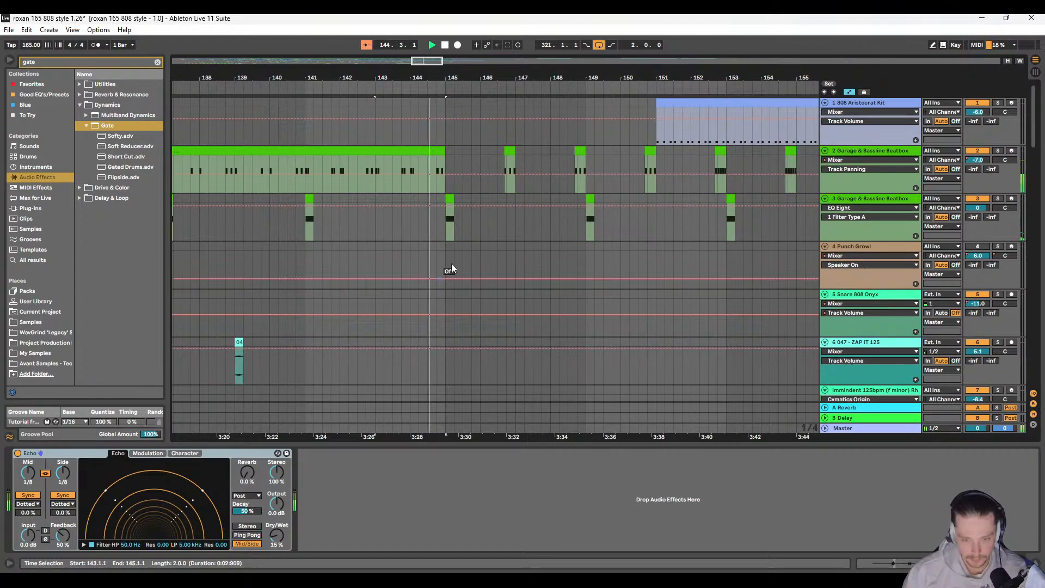
{"action": "scroll", "coordinate": [509, 156], "scroll_direction": "down", "scroll_amount": 2}
{"action": "scroll", "coordinate": [492, 313], "scroll_direction": "down", "scroll_amount": 5}
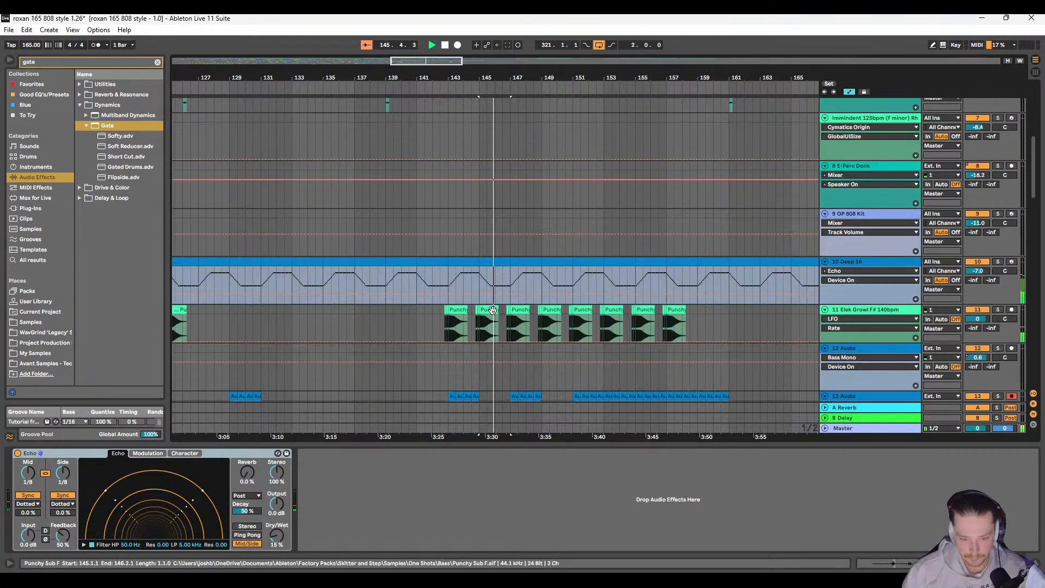
{"action": "scroll", "coordinate": [505, 289], "scroll_direction": "down", "scroll_amount": 6}
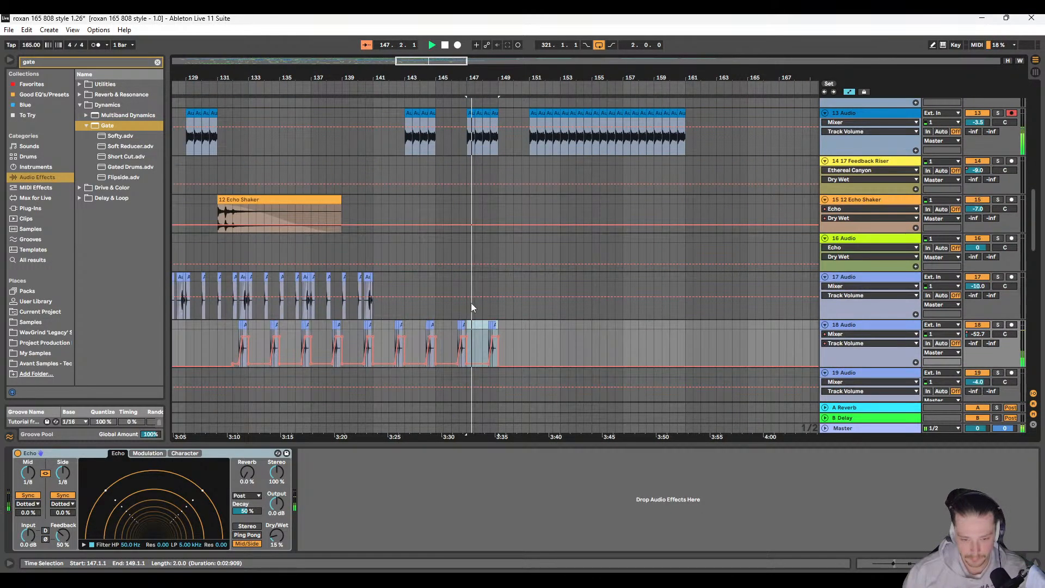
{"action": "scroll", "coordinate": [484, 309], "scroll_direction": "down", "scroll_amount": 4}
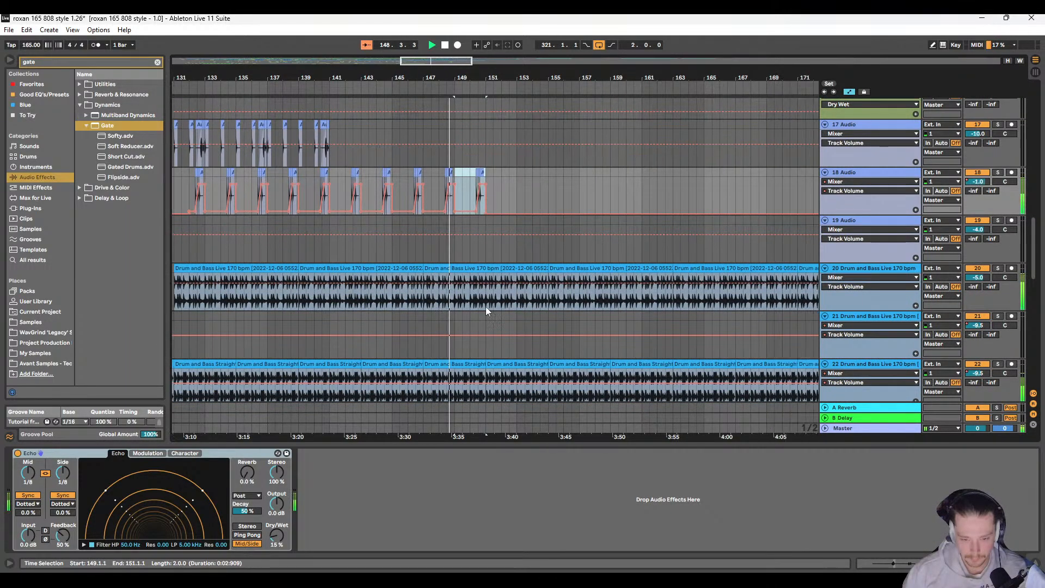
{"action": "scroll", "coordinate": [662, 359], "scroll_direction": "down", "scroll_amount": 2}
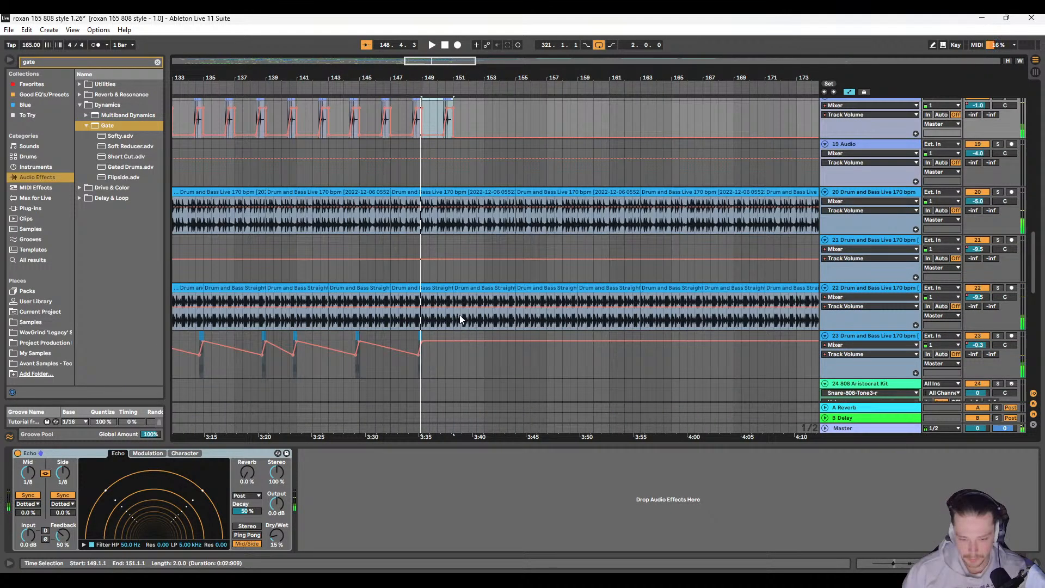
Step: Audition drum loop tracks 22 and 20 in solo around bars 148 to 151
{"action": "left_click", "coordinate": [996, 289]}
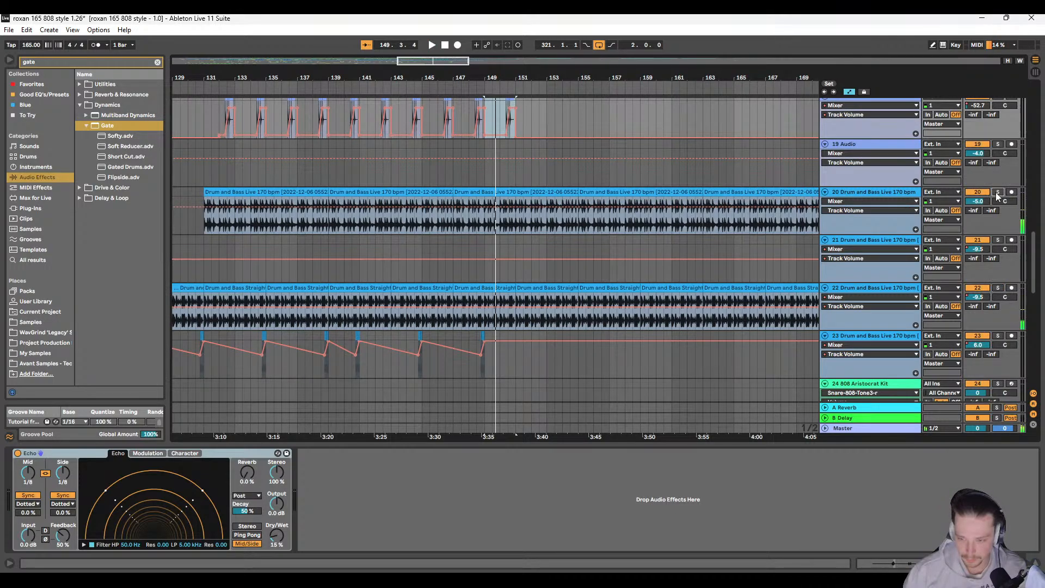
{"action": "left_click", "coordinate": [997, 193]}
{"action": "scroll", "coordinate": [458, 295], "scroll_direction": "up", "scroll_amount": 2}
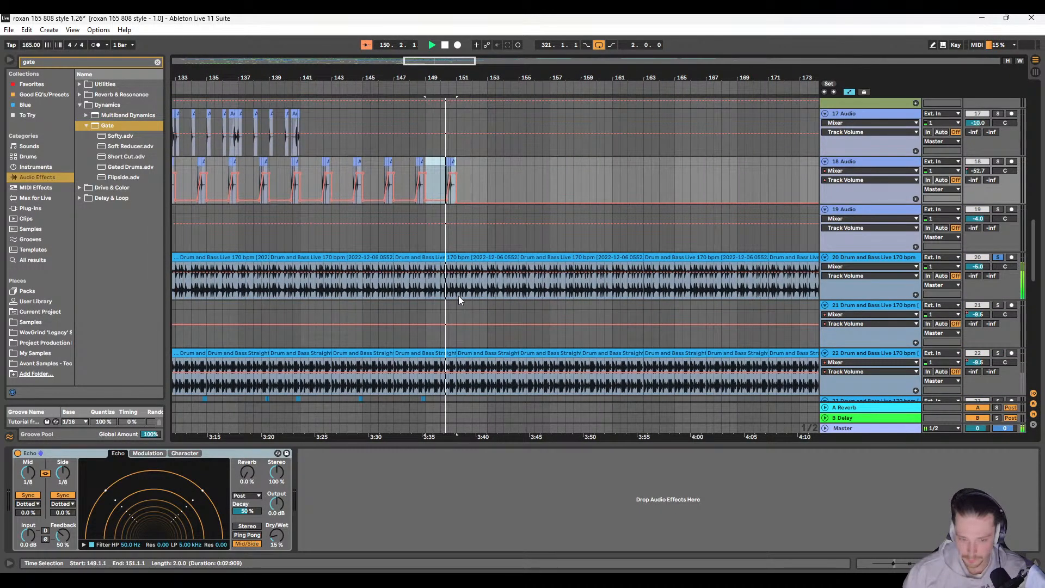
{"action": "scroll", "coordinate": [458, 296], "scroll_direction": "up", "scroll_amount": 15}
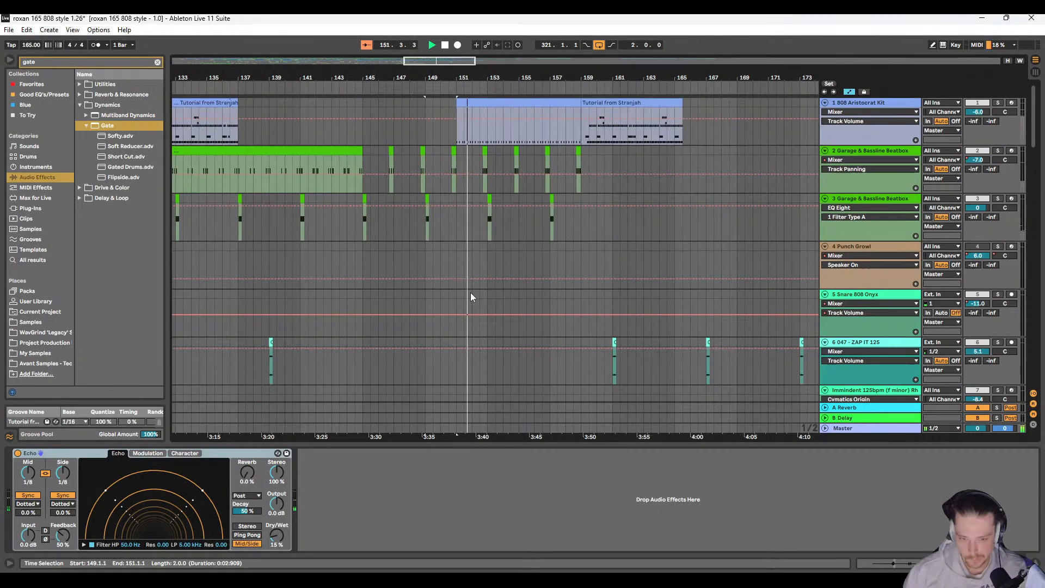
{"action": "scroll", "coordinate": [451, 239], "scroll_direction": "down", "scroll_amount": 8}
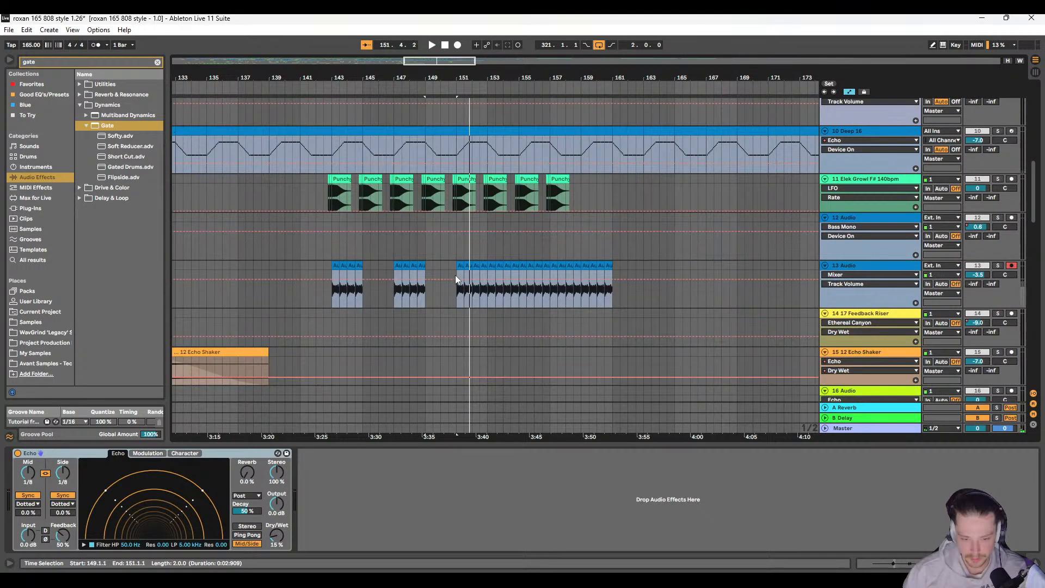
Step: Reverse track 22's drum loop section from 150.1.1 to 151.1.1
{"action": "scroll", "coordinate": [455, 275], "scroll_direction": "down", "scroll_amount": 8}
{"action": "left_click", "coordinate": [456, 231]}
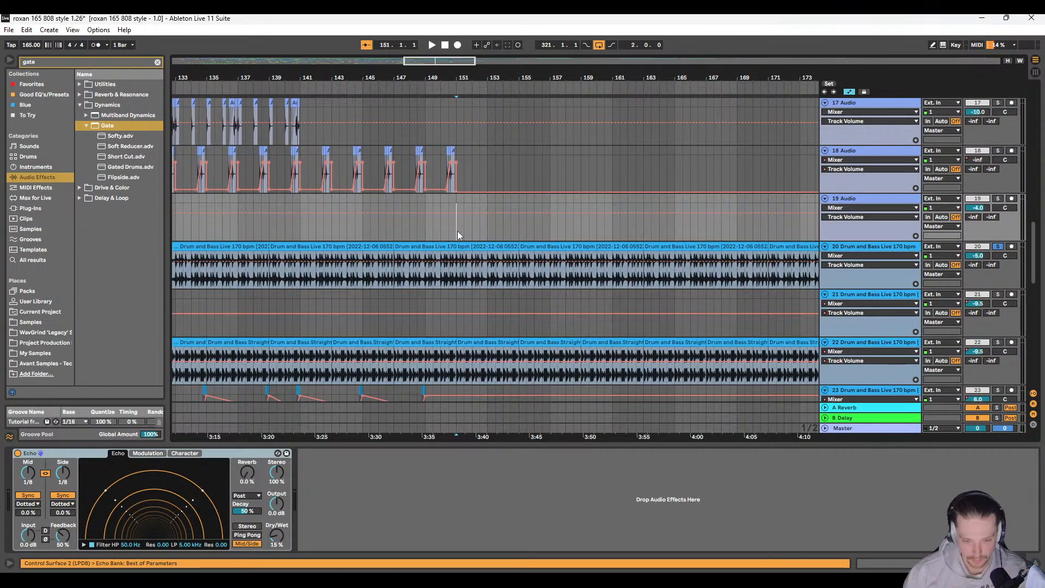
{"action": "scroll", "coordinate": [457, 230], "scroll_direction": "down", "scroll_amount": 1}
{"action": "left_click", "coordinate": [450, 321]}
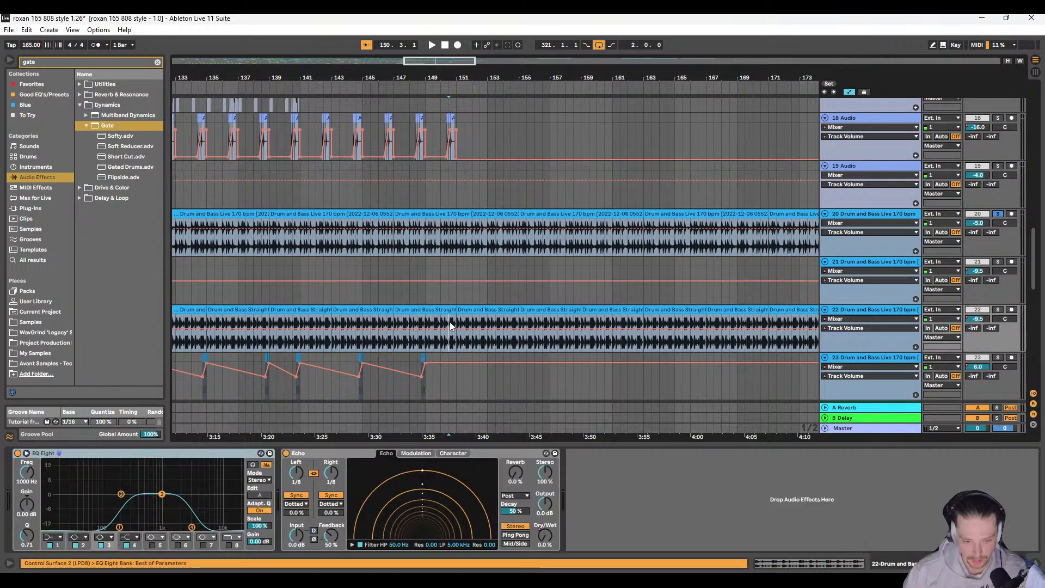
{"action": "scroll", "coordinate": [450, 322], "scroll_direction": "up", "scroll_amount": 2}
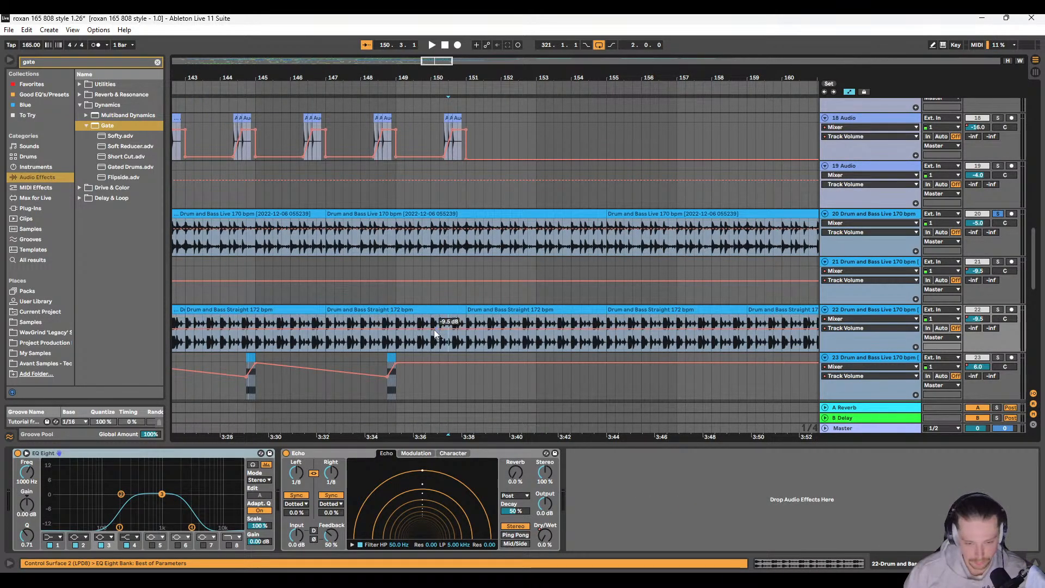
{"action": "left_click_drag", "start_coordinate": [430, 345], "coordinate": [467, 306]}
{"action": "key", "text": "r"}
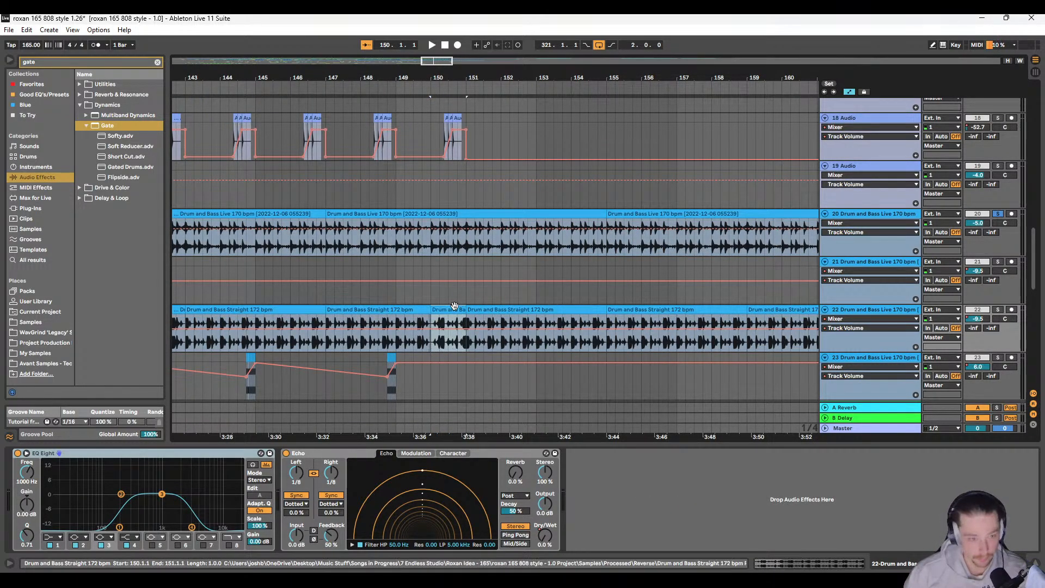
Step: Hide the automation and audition the reversed bar on track 22 in solo
{"action": "scroll", "coordinate": [438, 322], "scroll_direction": "up", "scroll_amount": 2}
{"action": "key", "text": "a"}
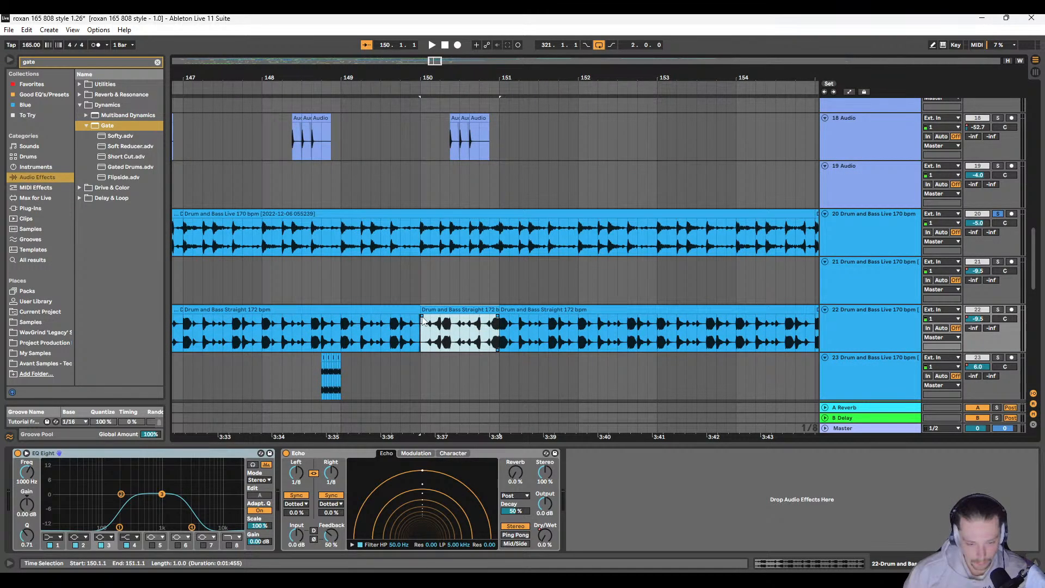
{"action": "left_click", "coordinate": [379, 271]}
{"action": "left_click", "coordinate": [998, 309]}
{"action": "key", "text": "space"}
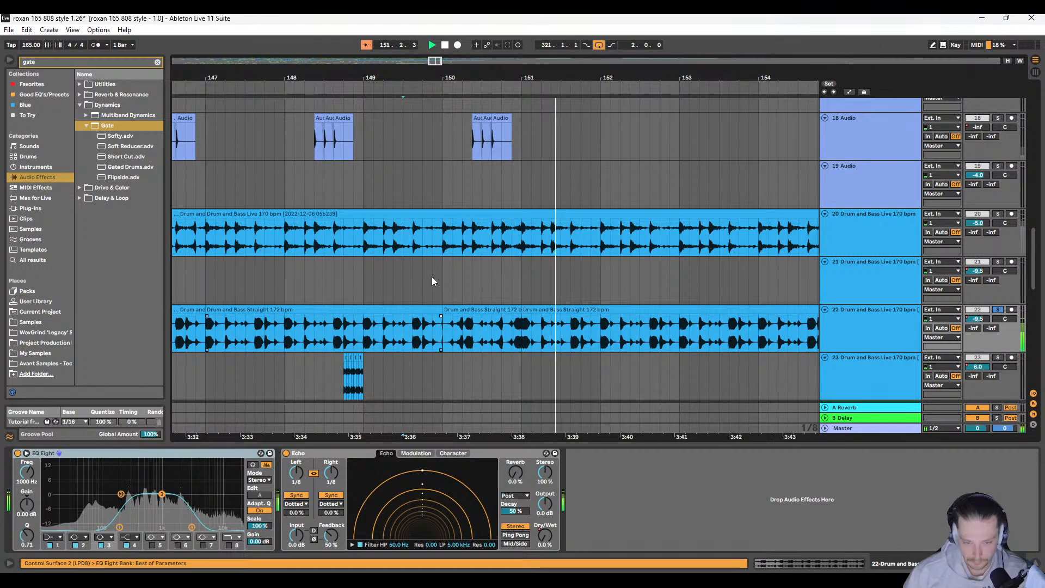
{"action": "key", "text": "space"}
Step: Clear track 22's solo and play the reversed bar from 150.1.1 with the full mix
{"action": "left_click_drag", "start_coordinate": [445, 273], "coordinate": [451, 273]}
{"action": "left_click", "coordinate": [999, 310]}
{"action": "key", "text": "space"}
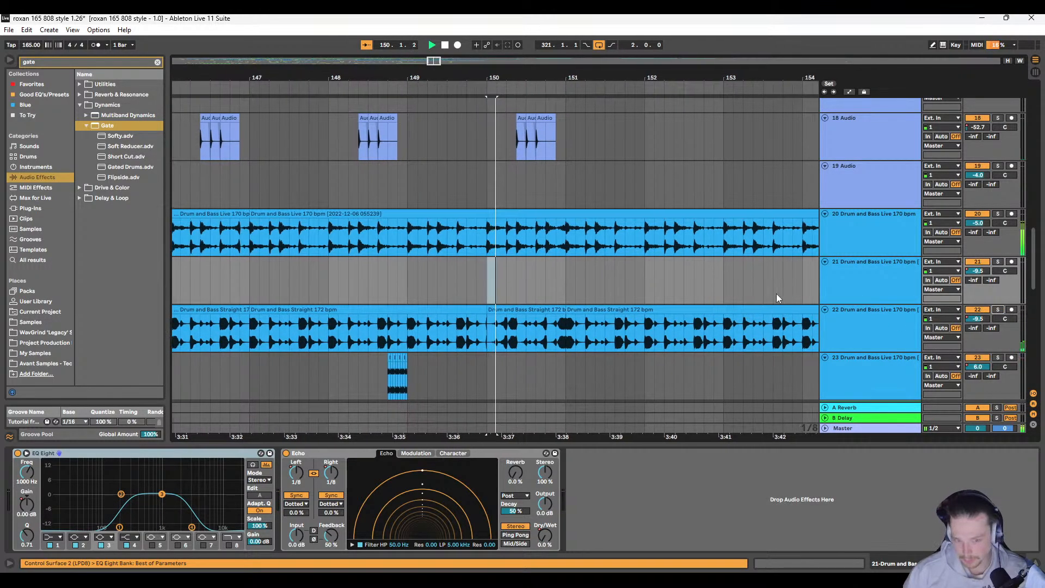
{"action": "key", "text": "space"}
Step: Reverse track 20's drum loop section from 150.1.1 to 151.1.1 and audition it with the full mix
{"action": "left_click_drag", "start_coordinate": [415, 233], "coordinate": [498, 214]}
{"action": "key", "text": "ctrl+e"}
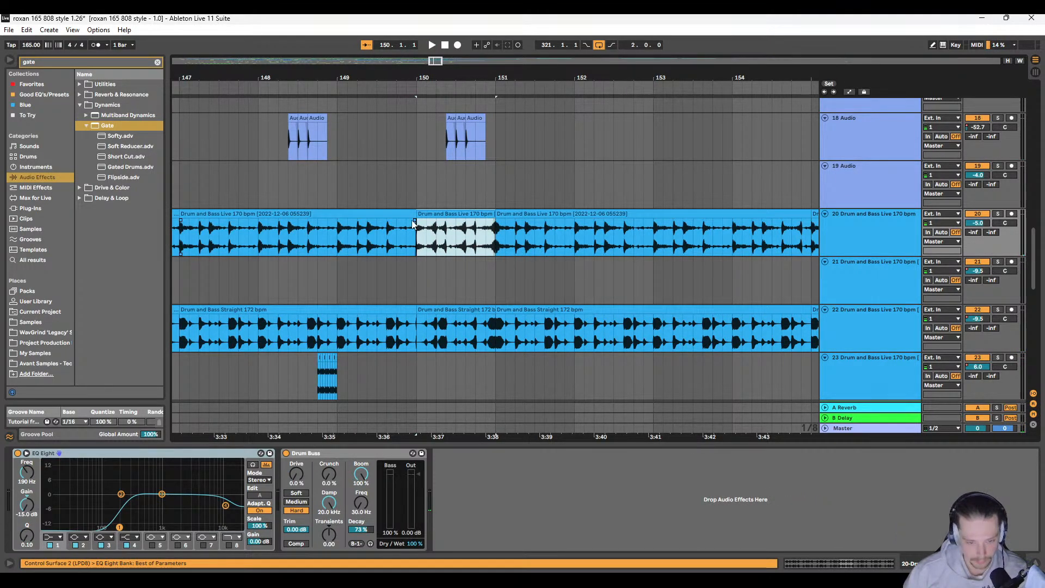
{"action": "left_click", "coordinate": [375, 205]}
{"action": "key", "text": "space"}
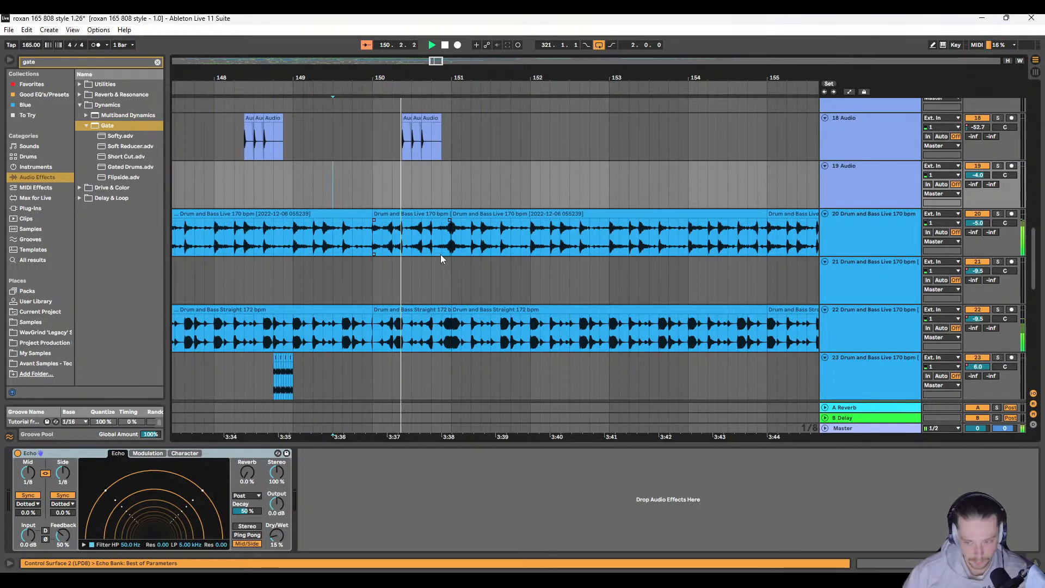
{"action": "left_click", "coordinate": [448, 221]}
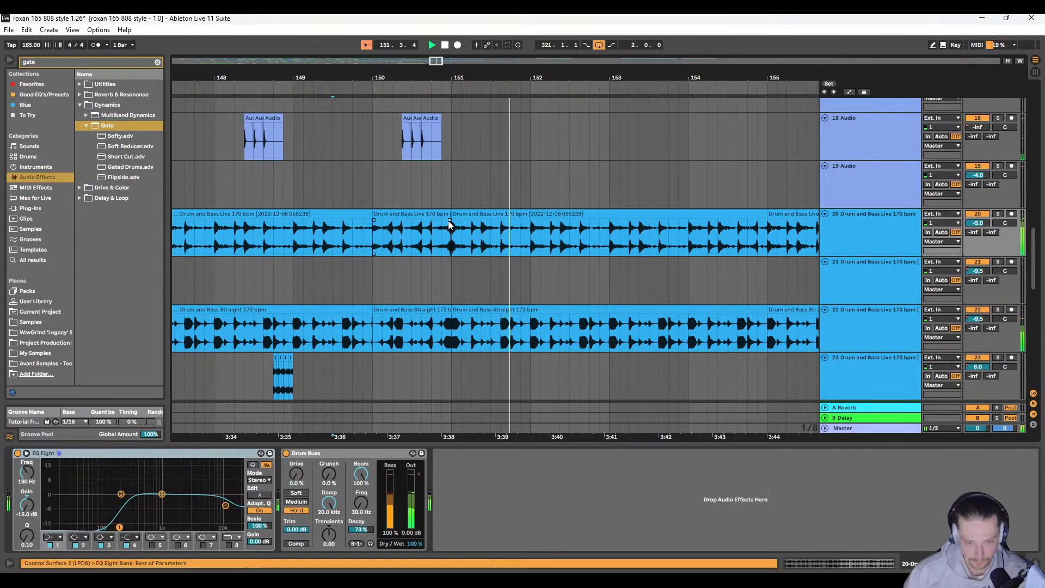
Step: Check the transition in playback, then start track 20's reversed section at 150.3.1, with the preceding drum loop extended up to it
{"action": "scroll", "coordinate": [436, 223], "scroll_direction": "down", "scroll_amount": 3}
{"action": "key", "text": "space"}
{"action": "key", "text": "space"}
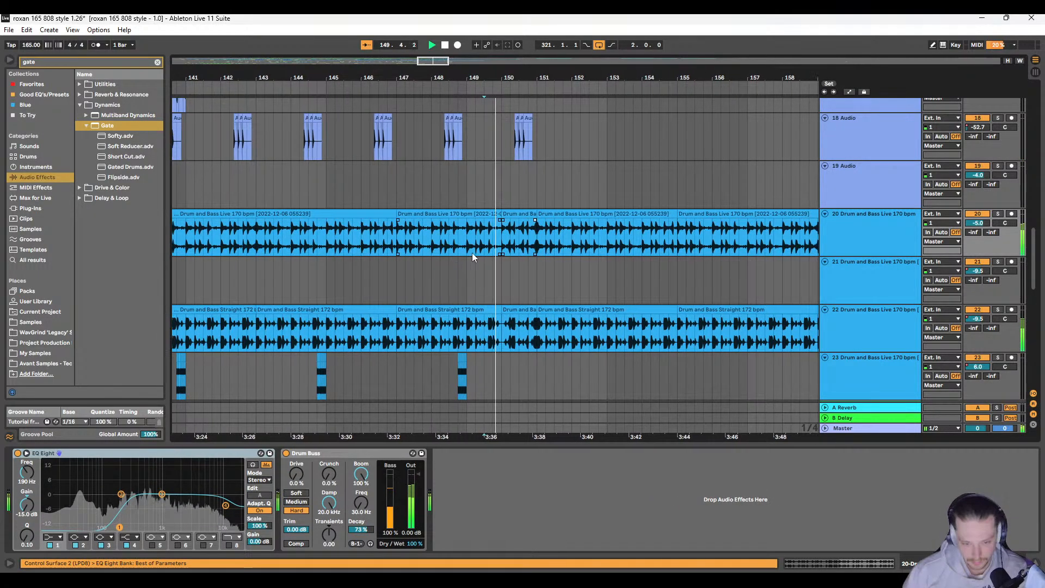
{"action": "key", "text": "space"}
{"action": "scroll", "coordinate": [477, 253], "scroll_direction": "up", "scroll_amount": 3}
{"action": "scroll", "coordinate": [567, 230], "scroll_direction": "up", "scroll_amount": 3}
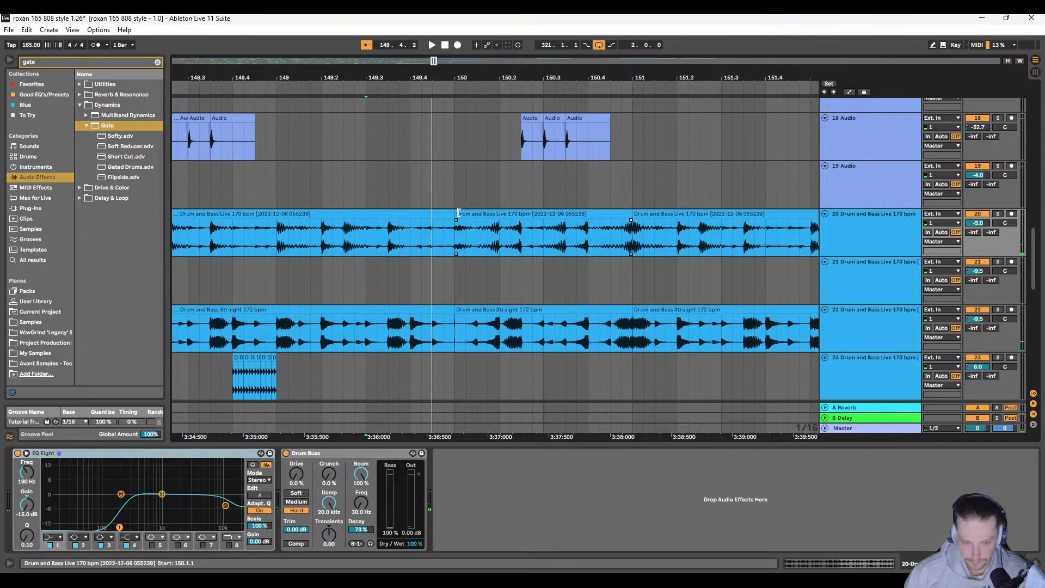
{"action": "left_click_drag", "start_coordinate": [458, 213], "coordinate": [545, 215]}
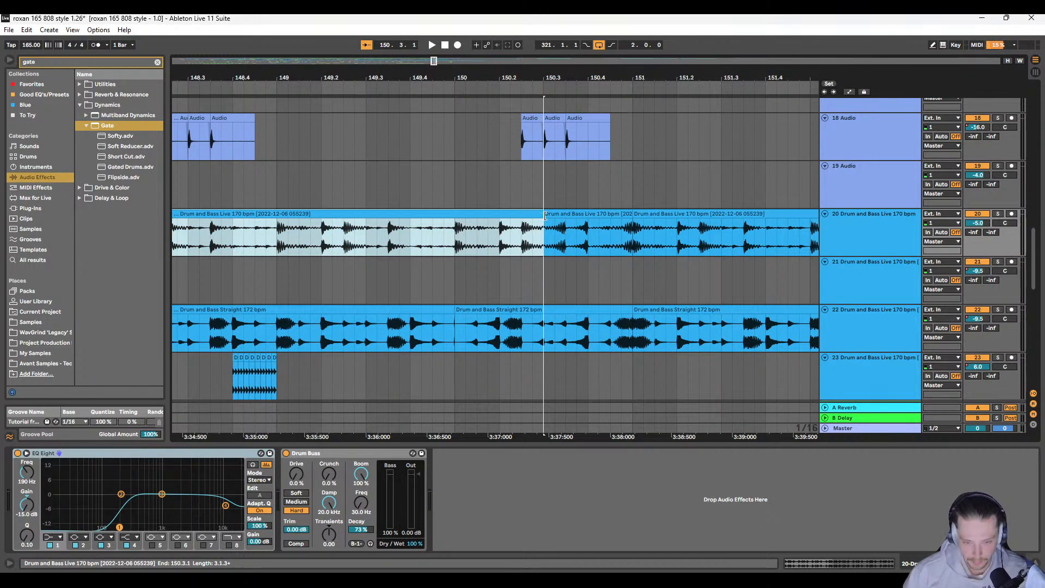
Step: Trim the start of track 22's reversed section to 150.3.1 and extend the preceding drum loop clip to meet it
{"action": "left_click_drag", "start_coordinate": [460, 309], "coordinate": [543, 310]}
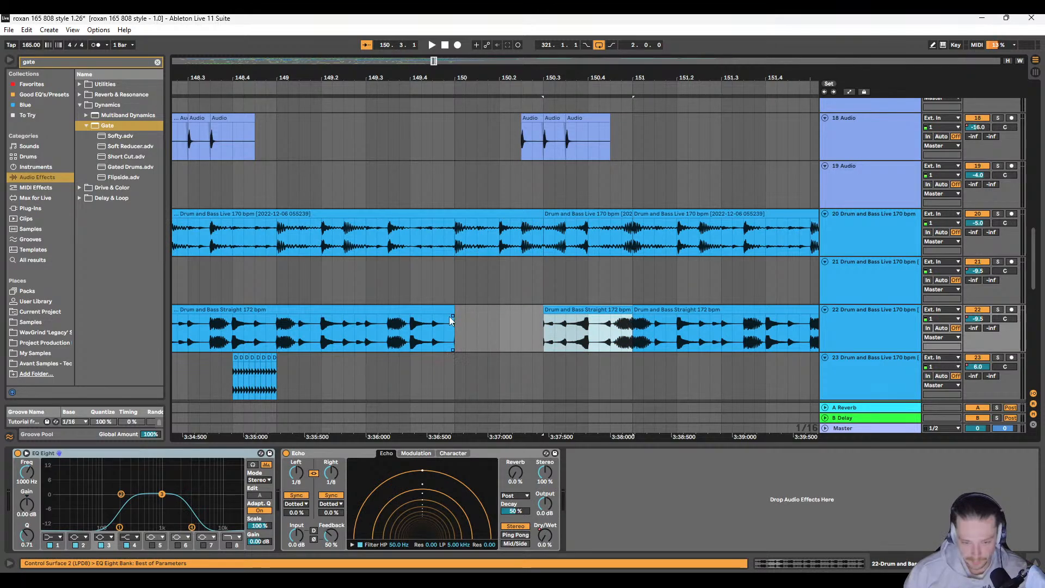
{"action": "left_click_drag", "start_coordinate": [453, 309], "coordinate": [543, 309]}
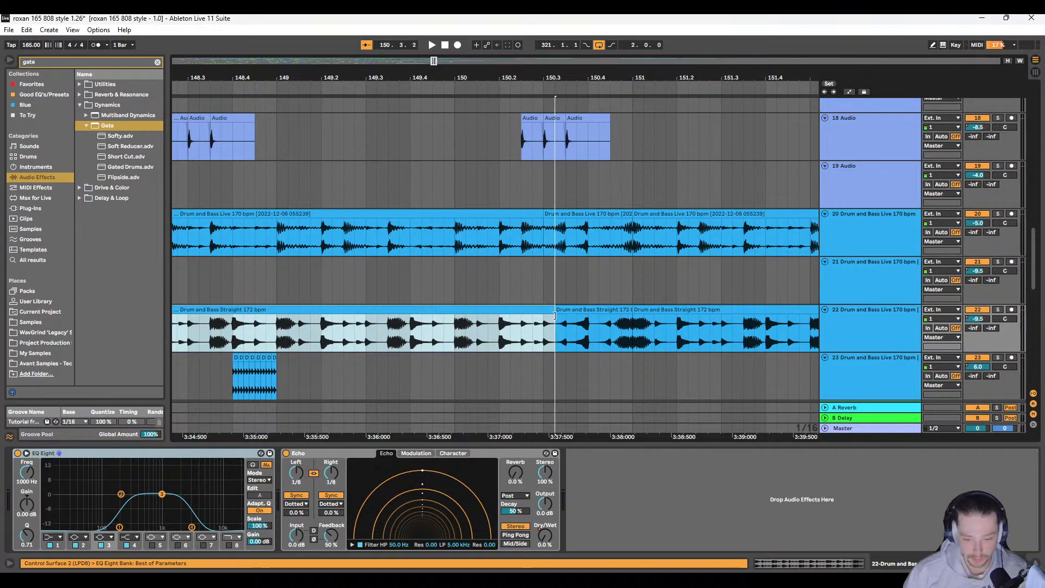
{"action": "scroll", "coordinate": [467, 289], "scroll_direction": "down", "scroll_amount": 5}
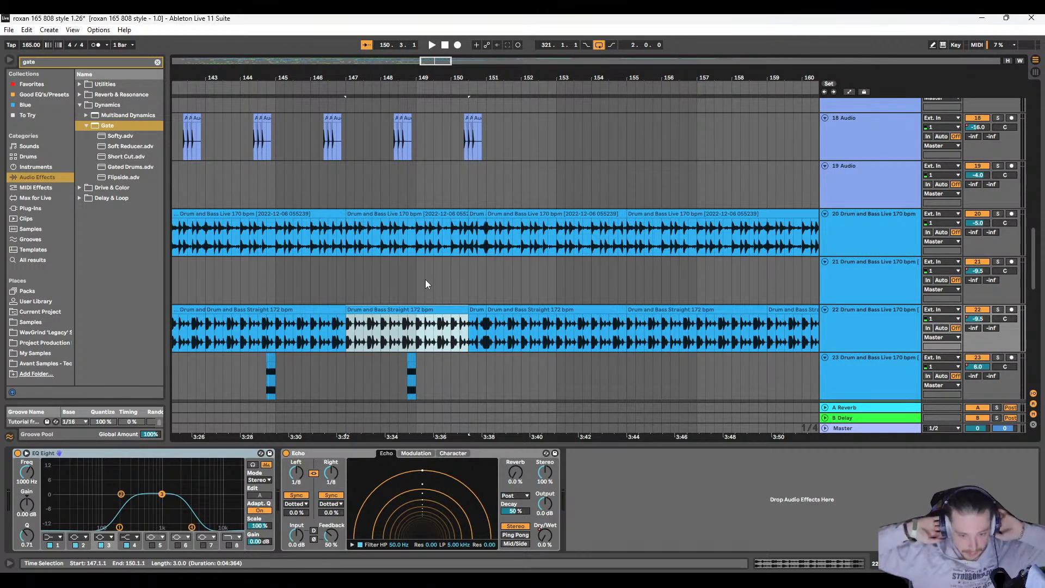
Step: Examine the clip layout on tracks 13 to 21 between about bars 131 and 160
{"action": "scroll", "coordinate": [430, 234], "scroll_direction": "up", "scroll_amount": 4}
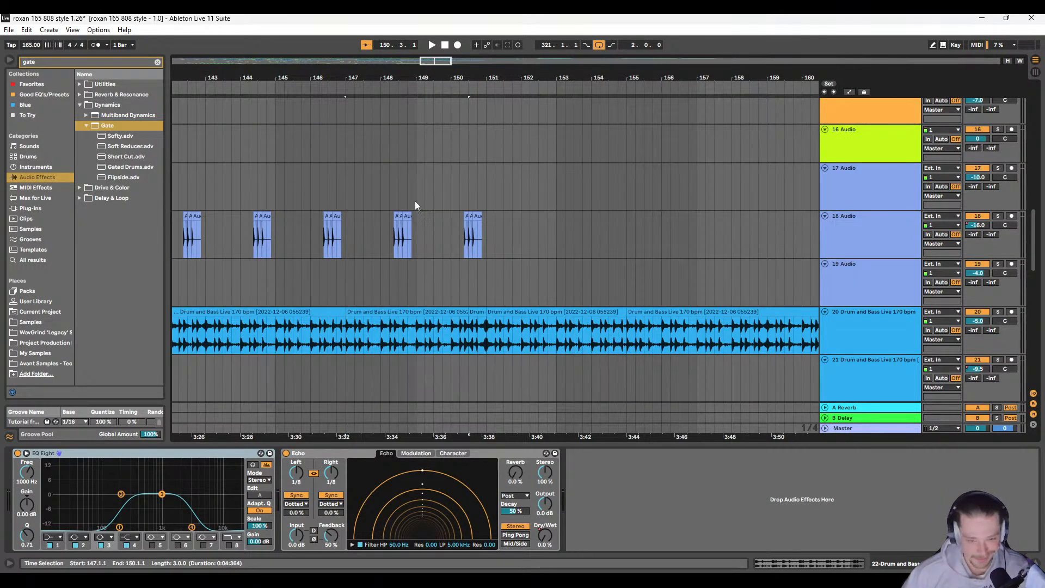
{"action": "left_click", "coordinate": [416, 189]}
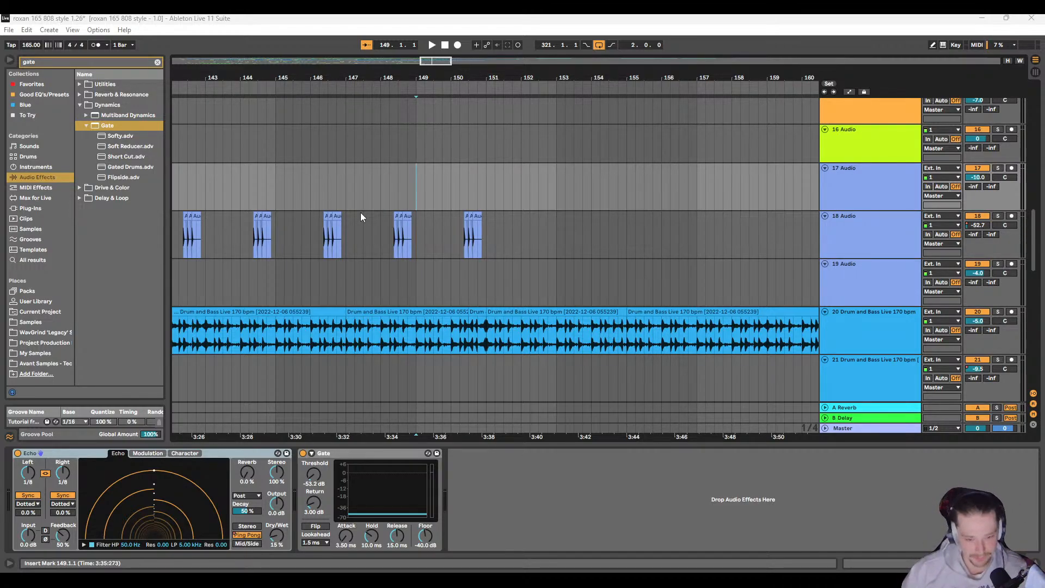
{"action": "scroll", "coordinate": [390, 223], "scroll_direction": "down", "scroll_amount": 2}
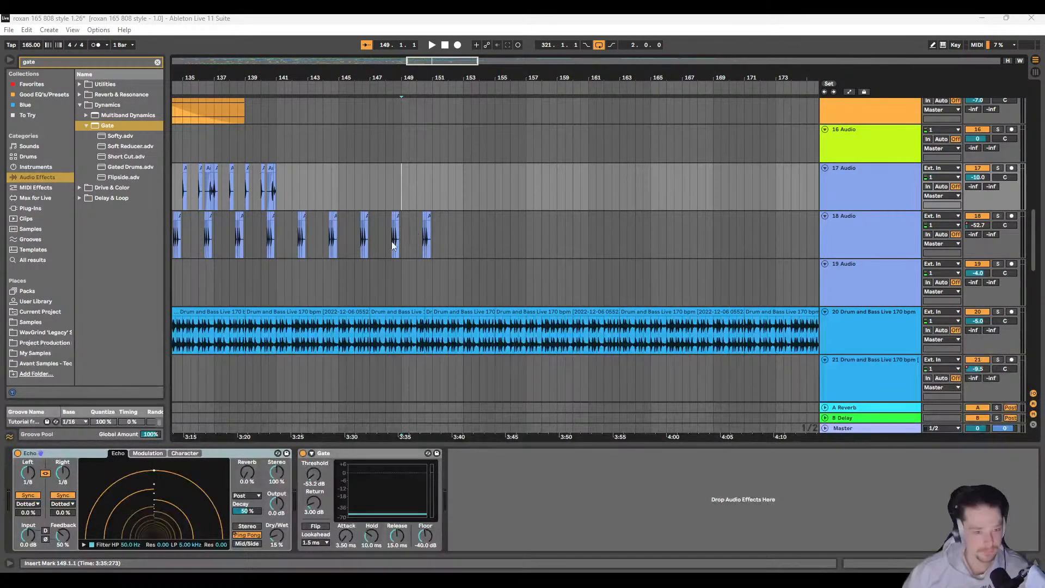
{"action": "scroll", "coordinate": [392, 241], "scroll_direction": "left", "scroll_amount": 2}
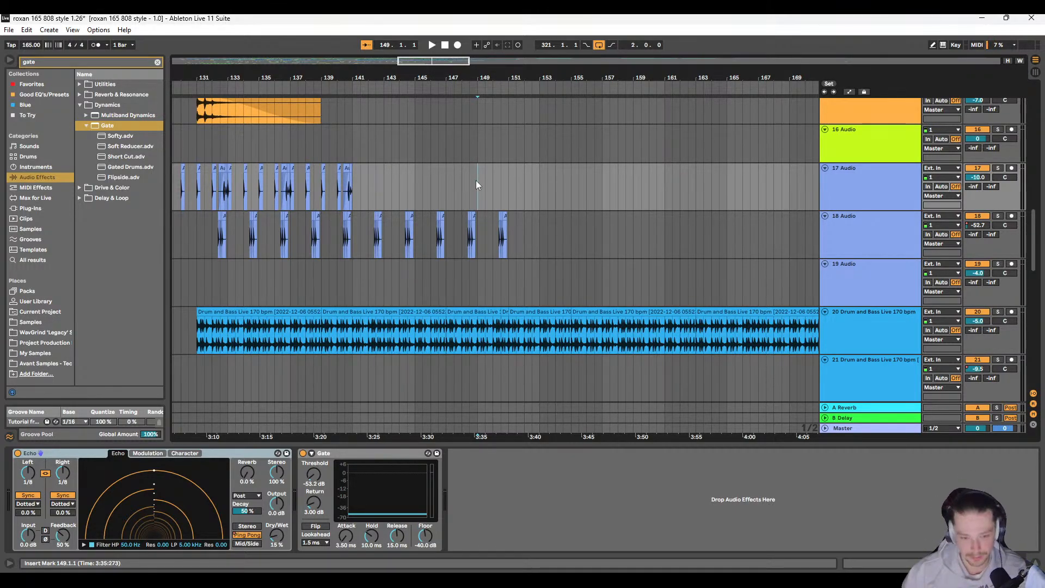
{"action": "scroll", "coordinate": [457, 182], "scroll_direction": "right", "scroll_amount": 1}
{"action": "scroll", "coordinate": [417, 199], "scroll_direction": "up", "scroll_amount": 2}
{"action": "scroll", "coordinate": [417, 199], "scroll_direction": "left", "scroll_amount": 1}
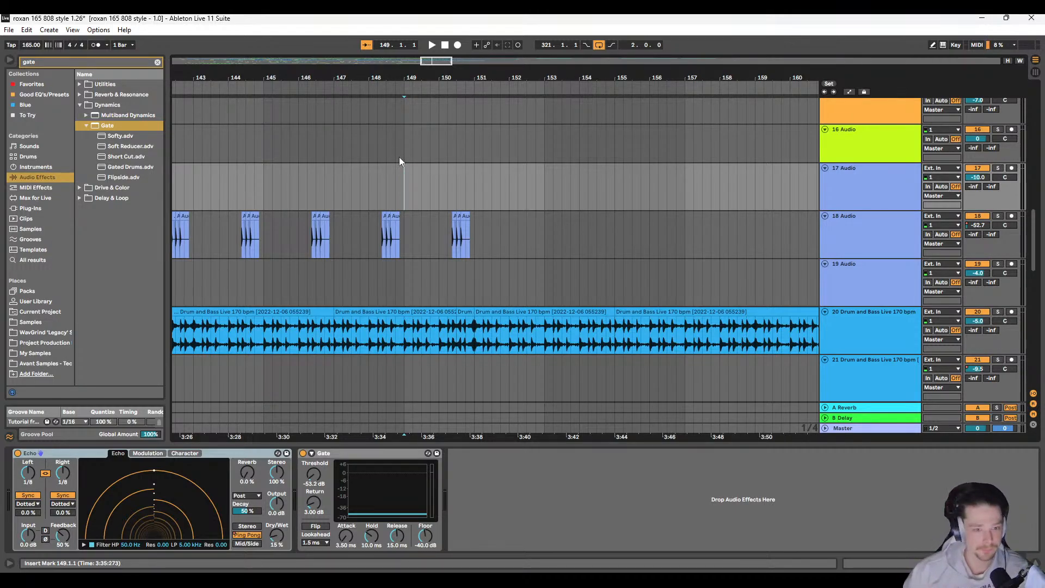
{"action": "scroll", "coordinate": [406, 199], "scroll_direction": "up", "scroll_amount": 3}
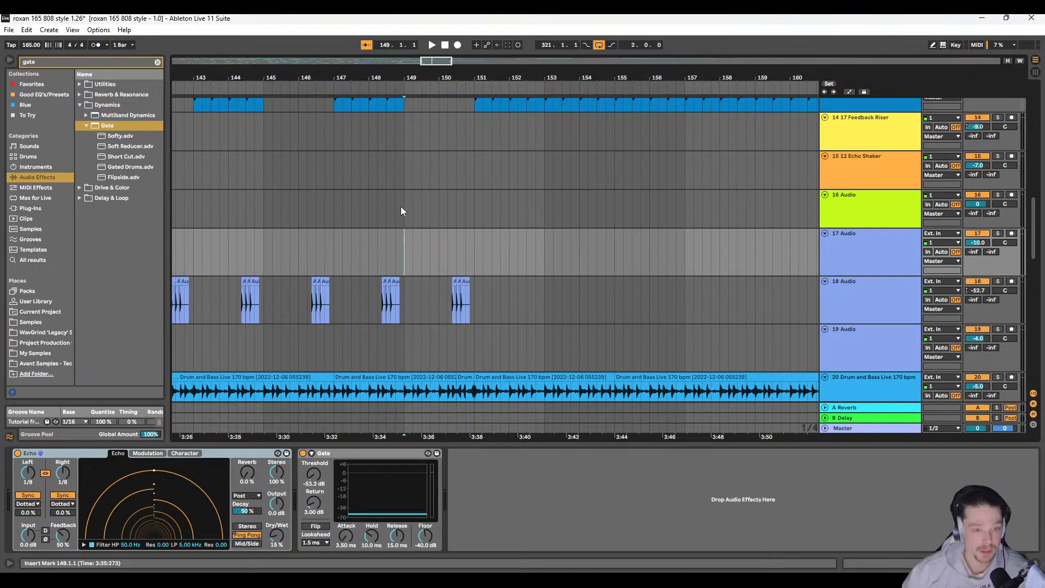
{"action": "scroll", "coordinate": [401, 207], "scroll_direction": "left", "scroll_amount": 3}
{"action": "scroll", "coordinate": [424, 240], "scroll_direction": "up", "scroll_amount": 3}
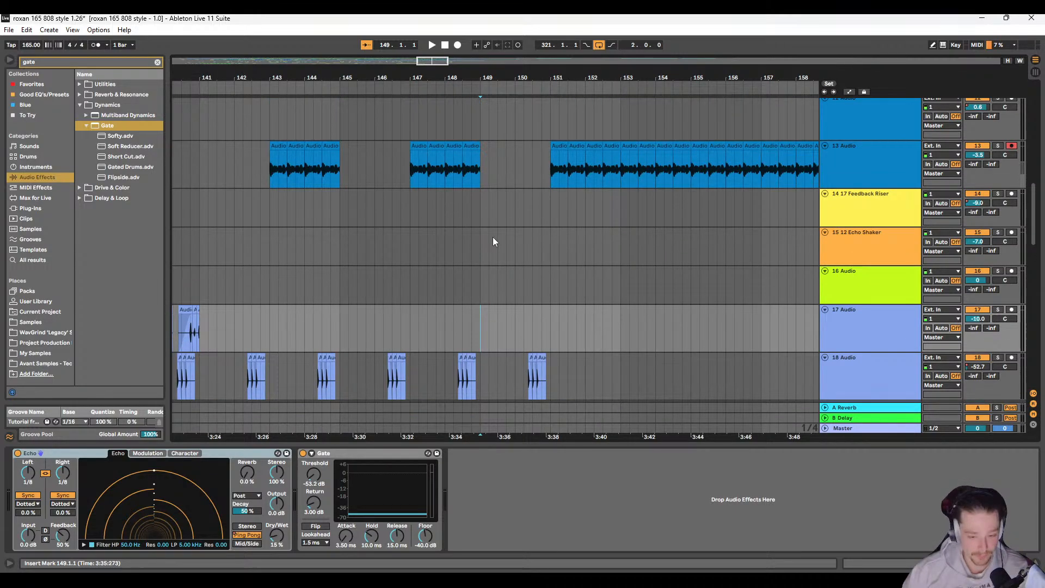
{"action": "left_click", "coordinate": [485, 251]}
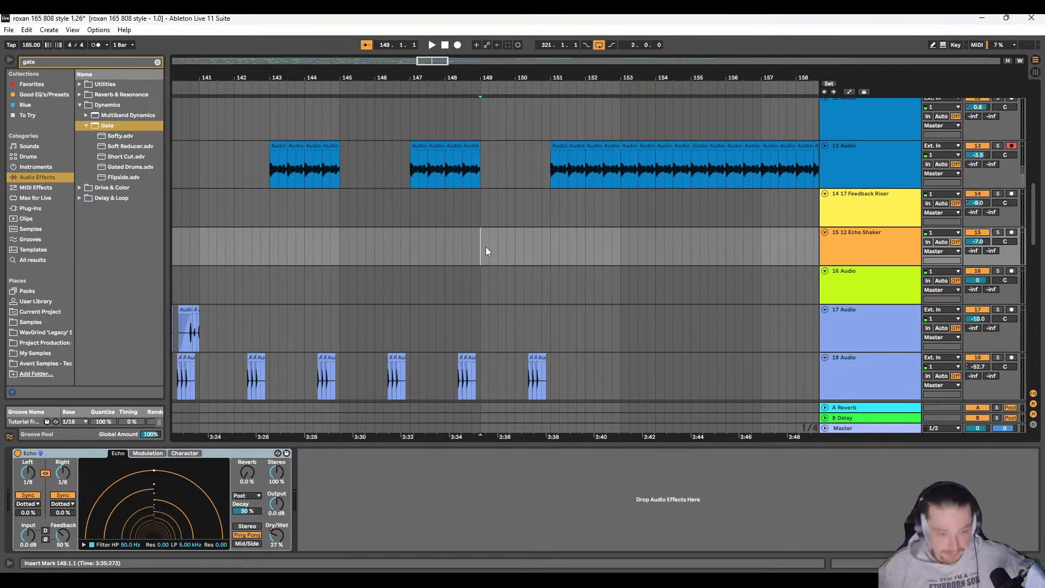
{"action": "left_click", "coordinate": [342, 169]}
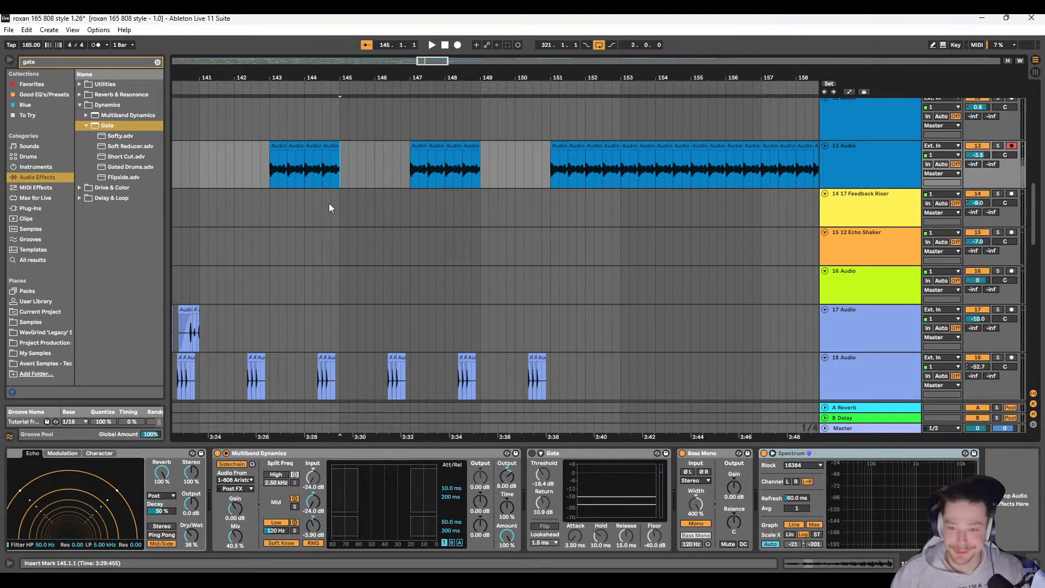
Step: Play the full mix from 129.1.1, where track 13's clips lead into the drop
{"action": "scroll", "coordinate": [346, 220], "scroll_direction": "down", "scroll_amount": 4}
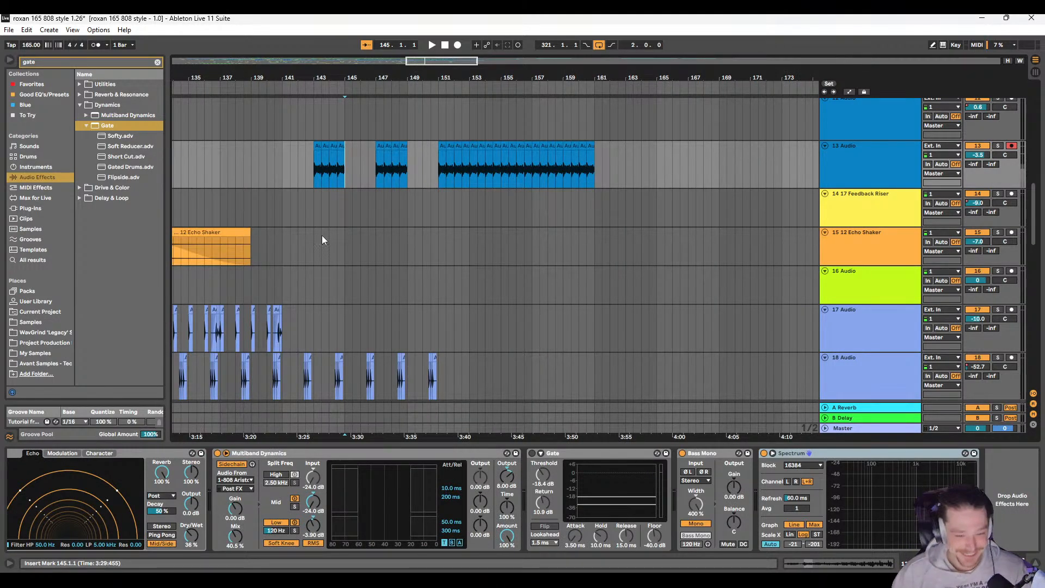
{"action": "scroll", "coordinate": [323, 237], "scroll_direction": "up", "scroll_amount": 2}
{"action": "scroll", "coordinate": [331, 250], "scroll_direction": "left", "scroll_amount": 2}
{"action": "scroll", "coordinate": [348, 231], "scroll_direction": "left", "scroll_amount": 2}
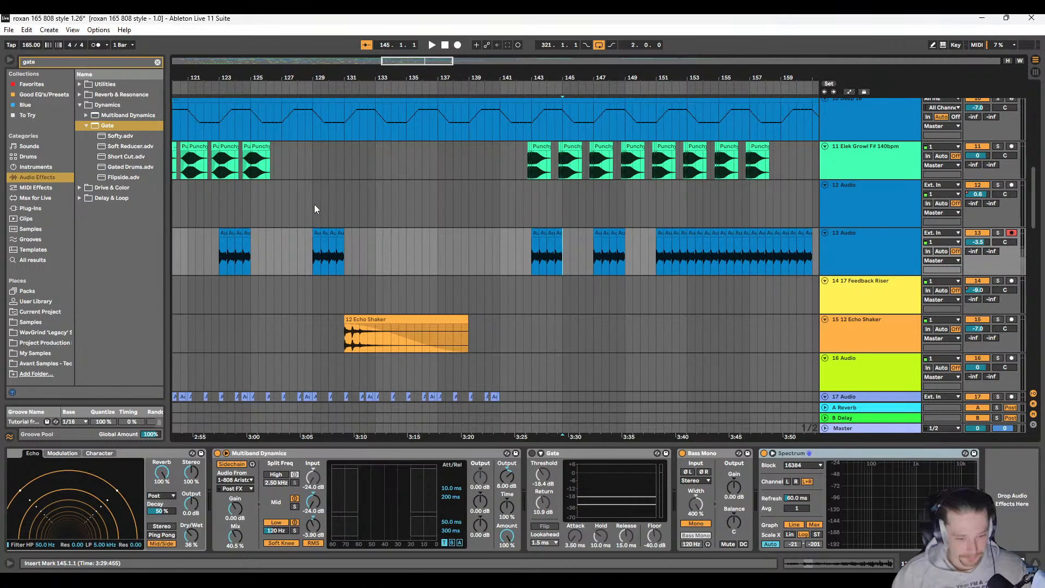
{"action": "left_click", "coordinate": [314, 204]}
{"action": "key", "text": "space"}
{"action": "scroll", "coordinate": [416, 263], "scroll_direction": "left", "scroll_amount": 5}
{"action": "scroll", "coordinate": [394, 254], "scroll_direction": "right", "scroll_amount": 4}
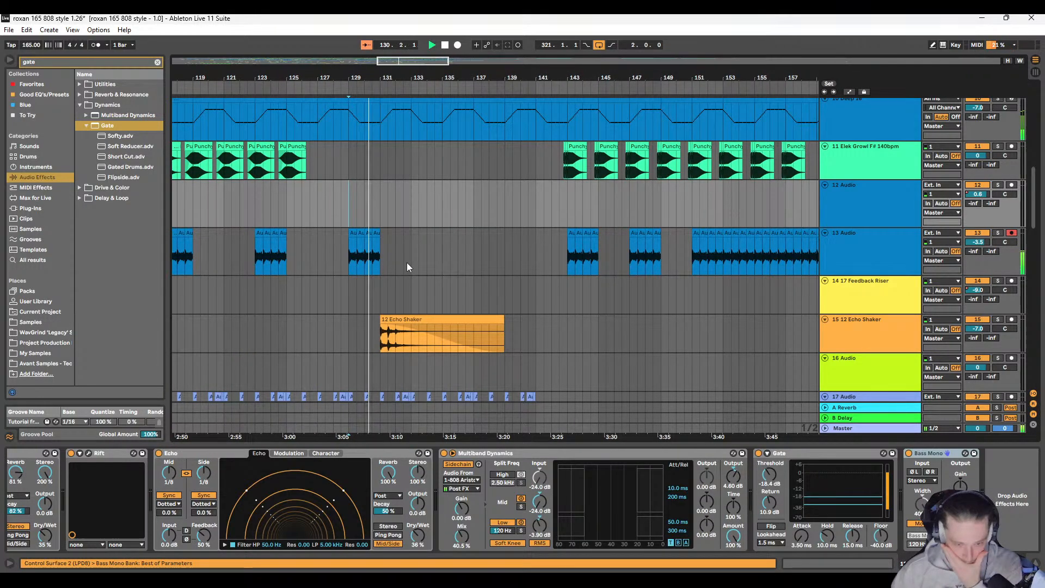
Step: Solo track 13 and audition its clips from 129.1.1 to 131.1.1
{"action": "left_click", "coordinate": [997, 233]}
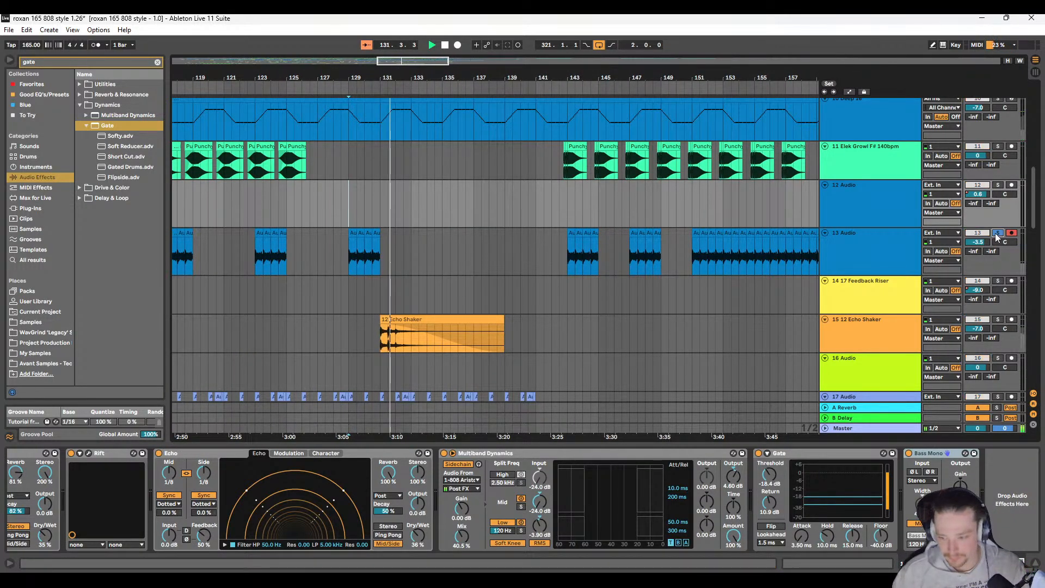
{"action": "key", "text": "space"}
{"action": "key", "text": "space"}
{"action": "scroll", "coordinate": [490, 251], "scroll_direction": "up", "scroll_amount": 5}
{"action": "scroll", "coordinate": [488, 248], "scroll_direction": "right", "scroll_amount": 3}
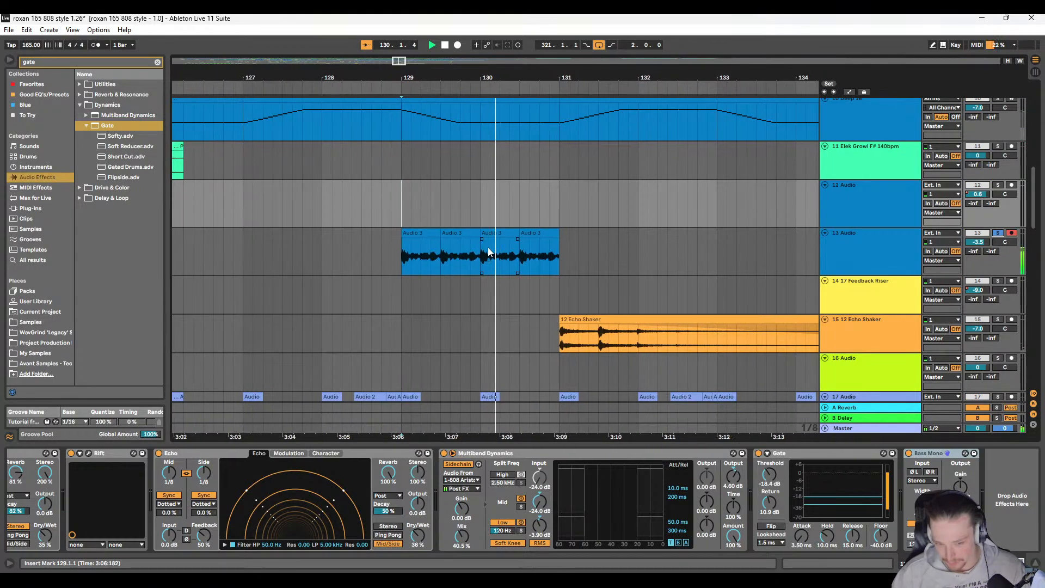
{"action": "scroll", "coordinate": [480, 261], "scroll_direction": "left", "scroll_amount": 2}
{"action": "key", "text": "space"}
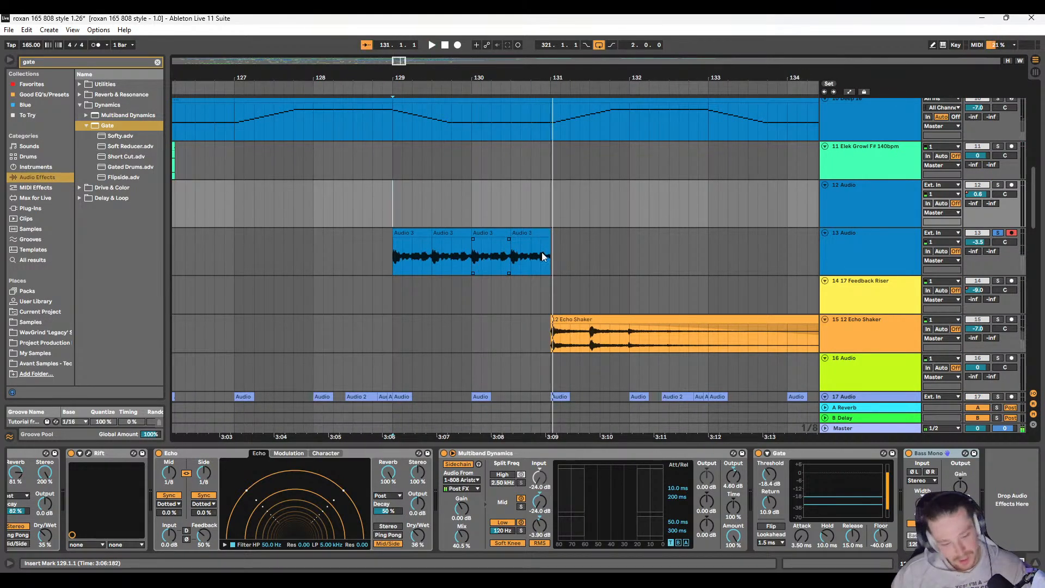
Step: Examine track 13's device chain from EQ Eight to Spectrum while auditioning its clips in solo
{"action": "left_click", "coordinate": [877, 250]}
{"action": "scroll", "coordinate": [239, 497], "scroll_direction": "left", "scroll_amount": 3}
{"action": "scroll", "coordinate": [234, 493], "scroll_direction": "left", "scroll_amount": 3}
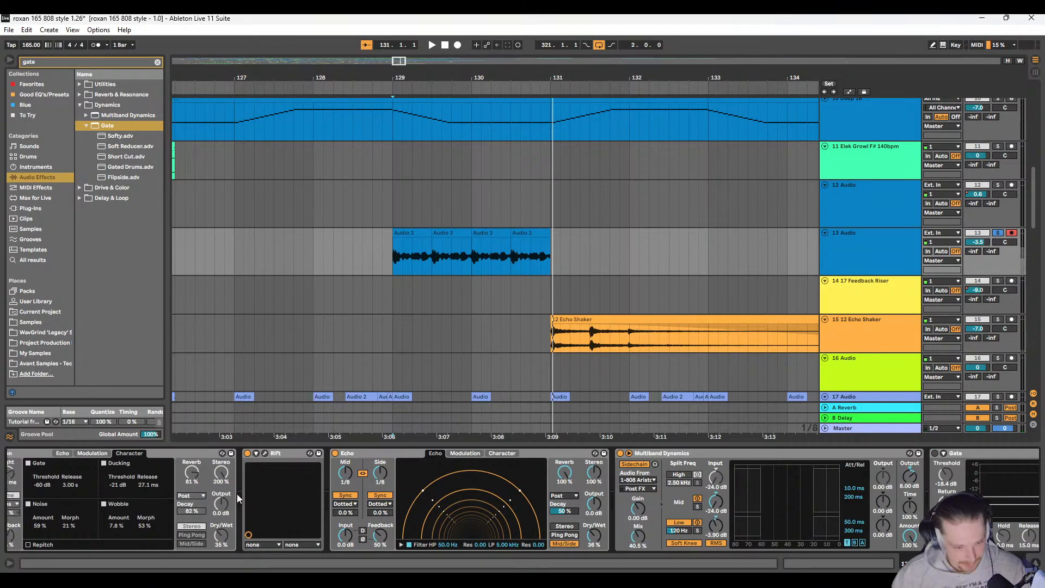
{"action": "scroll", "coordinate": [237, 495], "scroll_direction": "right", "scroll_amount": 5}
{"action": "key", "text": "space"}
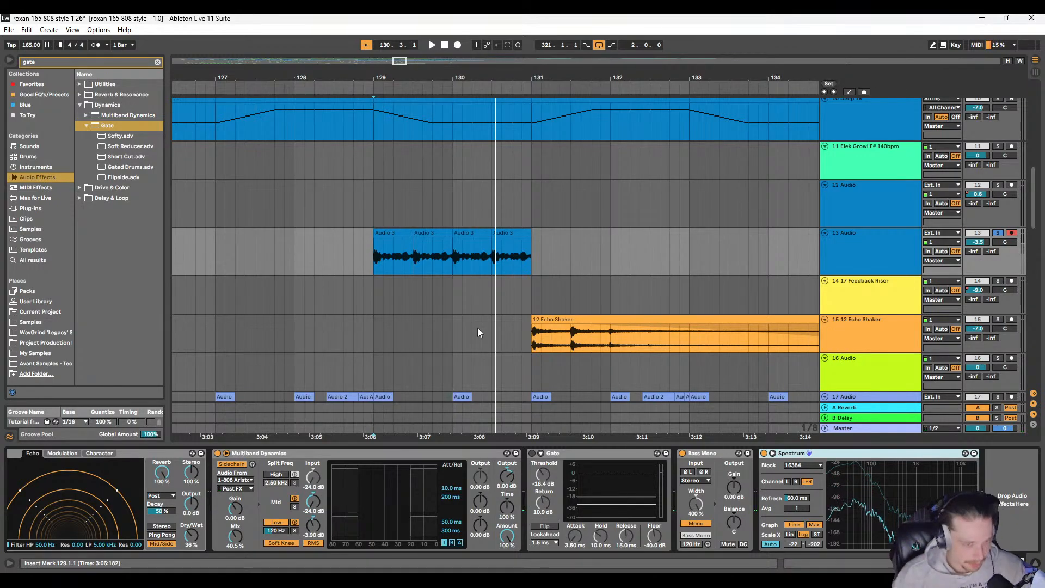
{"action": "scroll", "coordinate": [317, 506], "scroll_direction": "left", "scroll_amount": 5}
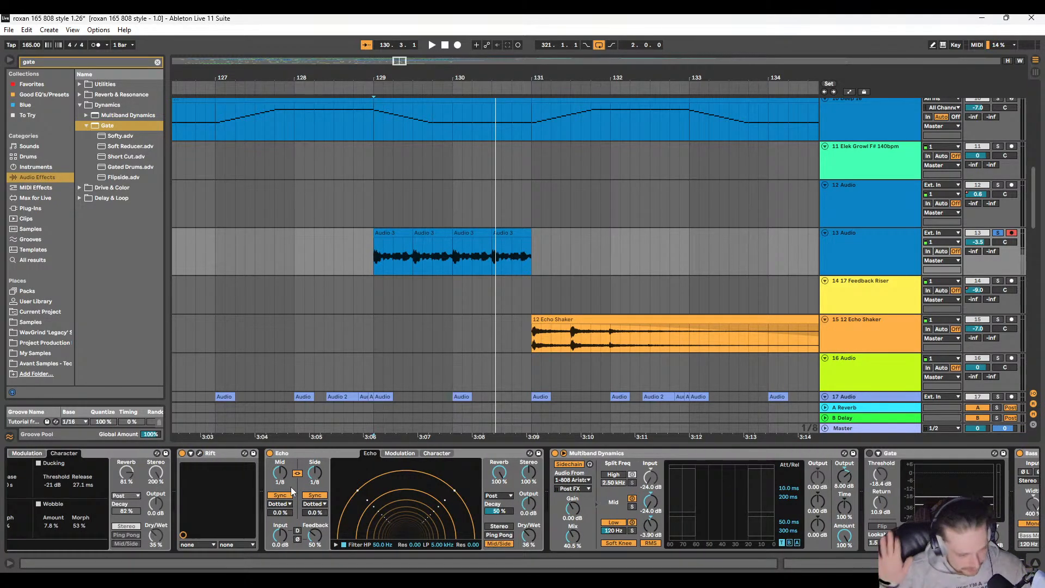
{"action": "scroll", "coordinate": [290, 487], "scroll_direction": "left", "scroll_amount": 5}
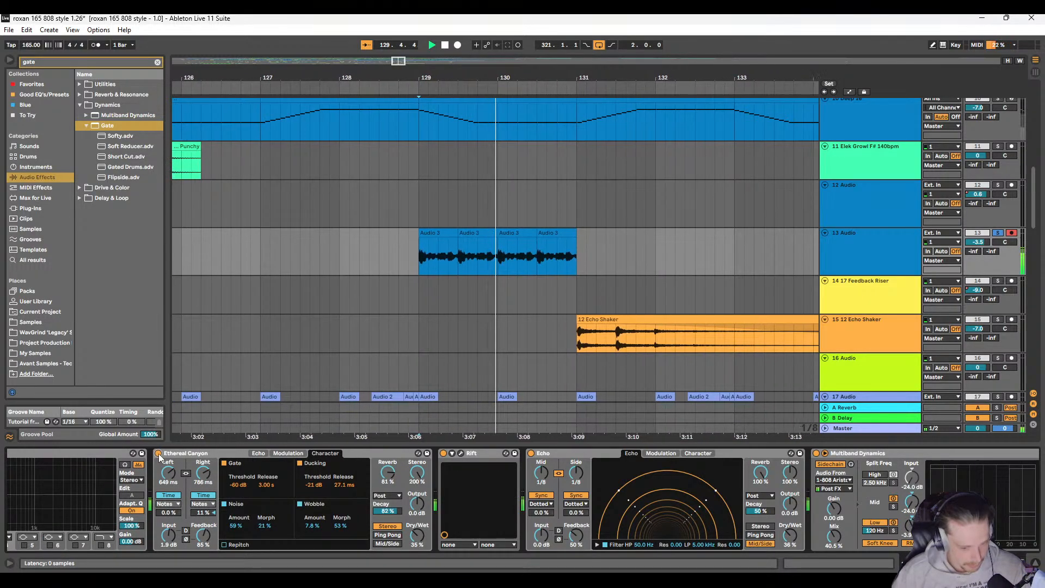
{"action": "scroll", "coordinate": [159, 505], "scroll_direction": "left", "scroll_amount": 5}
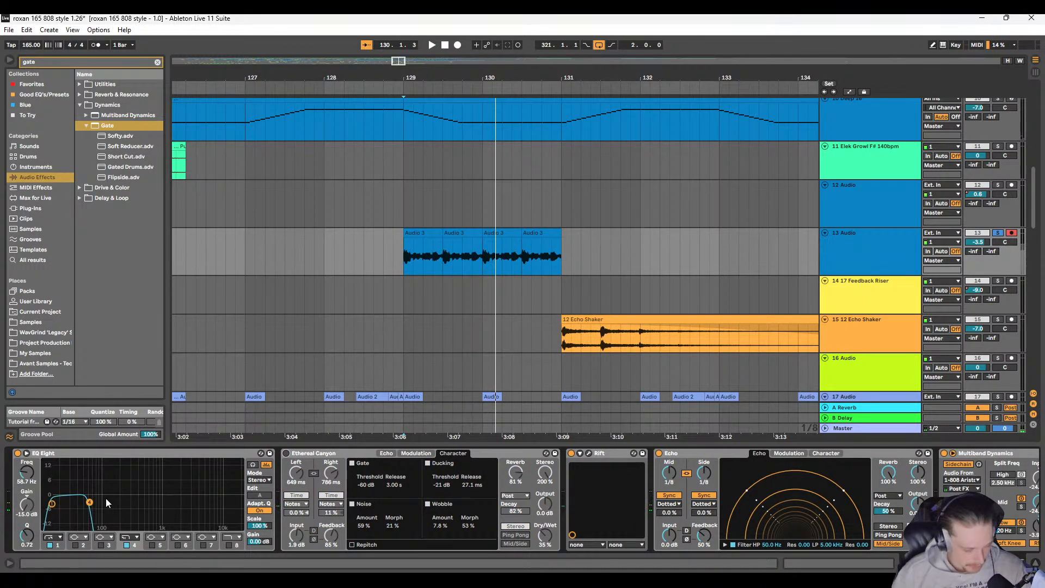
{"action": "scroll", "coordinate": [572, 512], "scroll_direction": "right", "scroll_amount": 3}
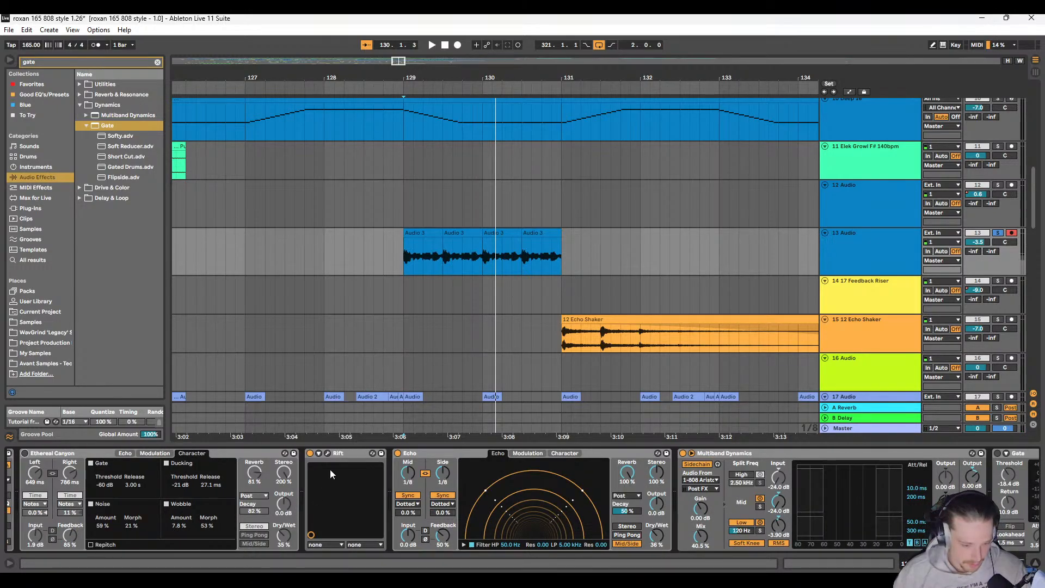
Step: Open the Rift plug-in editor on track 13 and audition the soloed clips from 129.1.1
{"action": "left_click", "coordinate": [327, 454]}
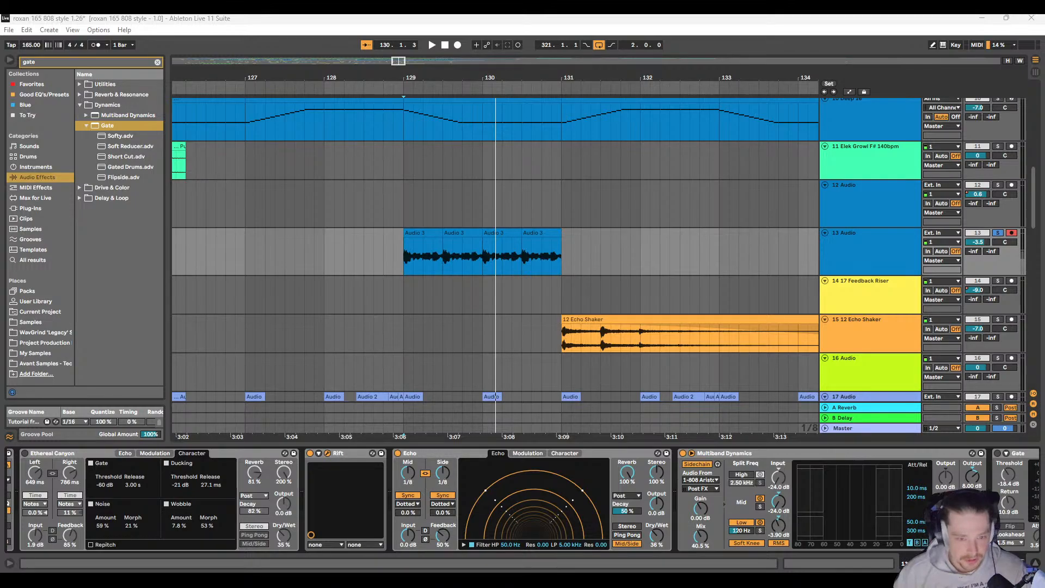
{"action": "key", "text": "space"}
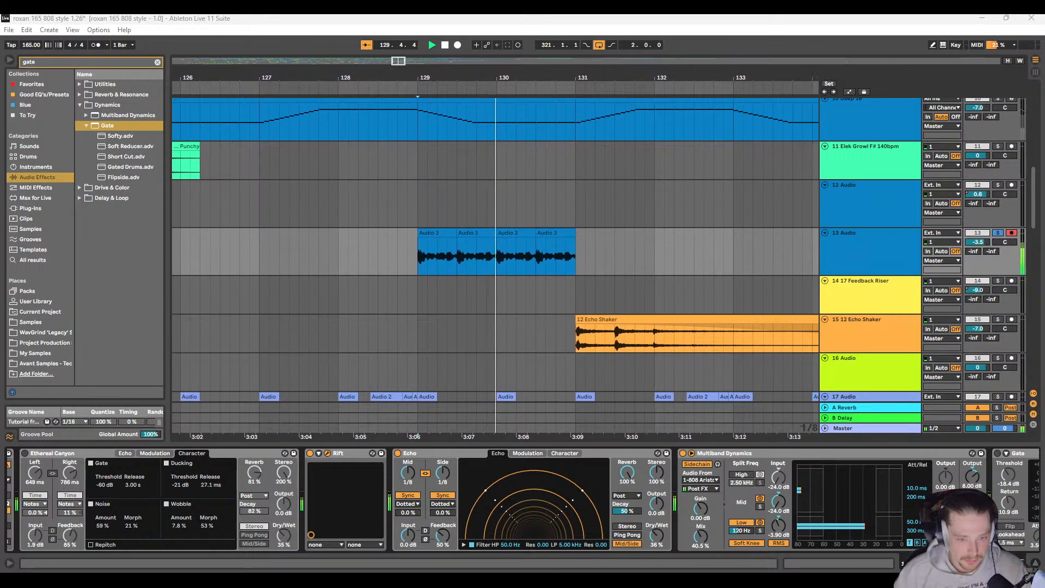
{"action": "key", "text": "space"}
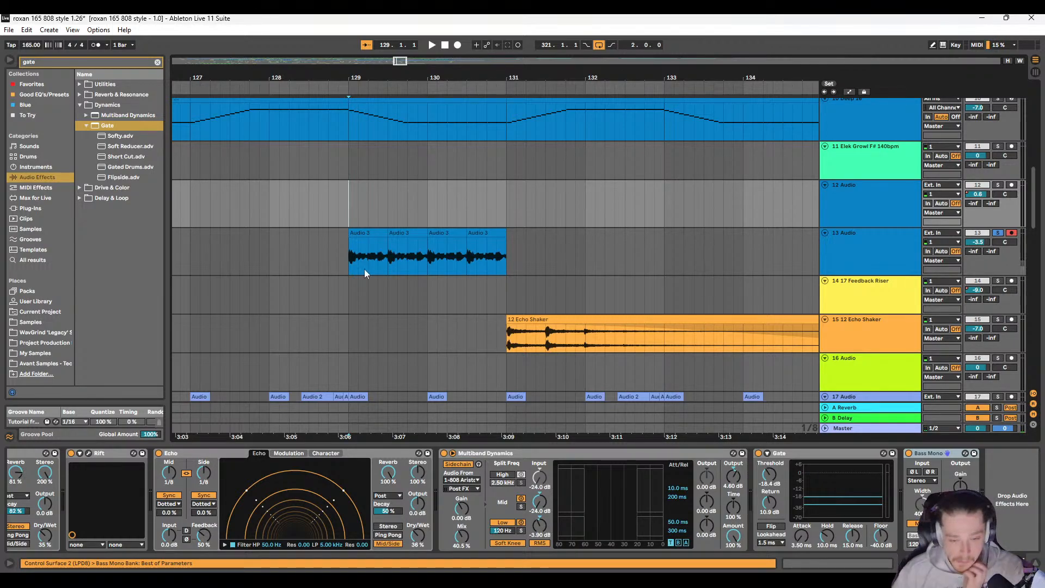
Step: Play the full mix without track 13's solo from 129.1.1 and review the tracks through the following section
{"action": "key", "text": "space"}
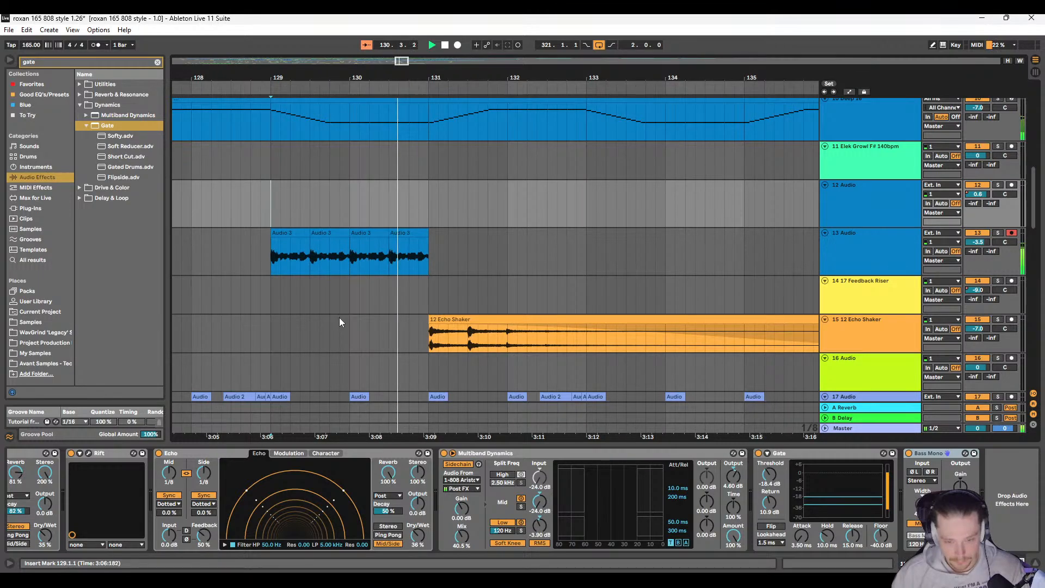
{"action": "key", "text": "minus"}
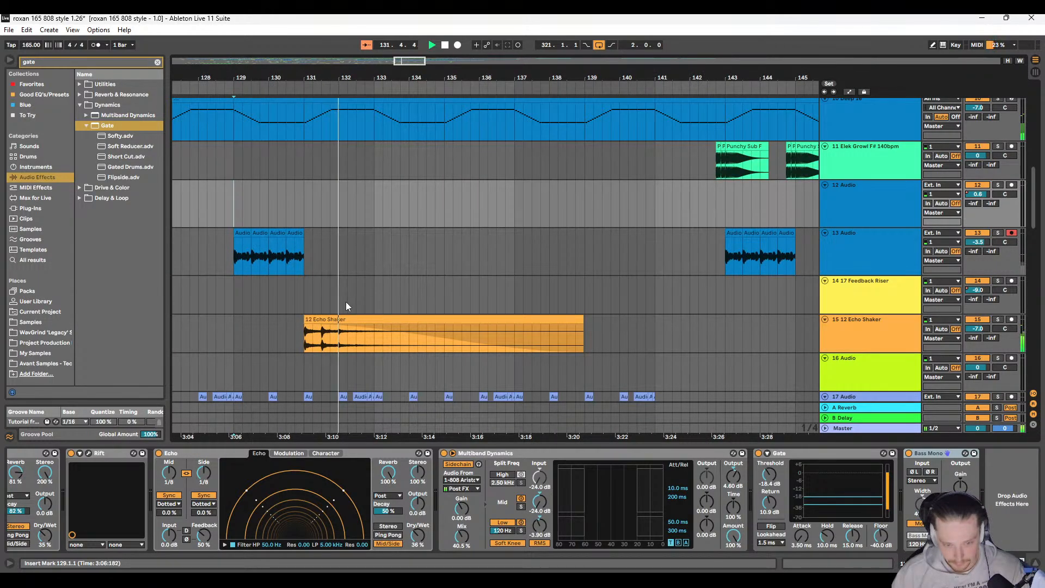
{"action": "scroll", "coordinate": [376, 250], "scroll_direction": "down", "scroll_amount": 10}
{"action": "scroll", "coordinate": [361, 275], "scroll_direction": "up", "scroll_amount": 8}
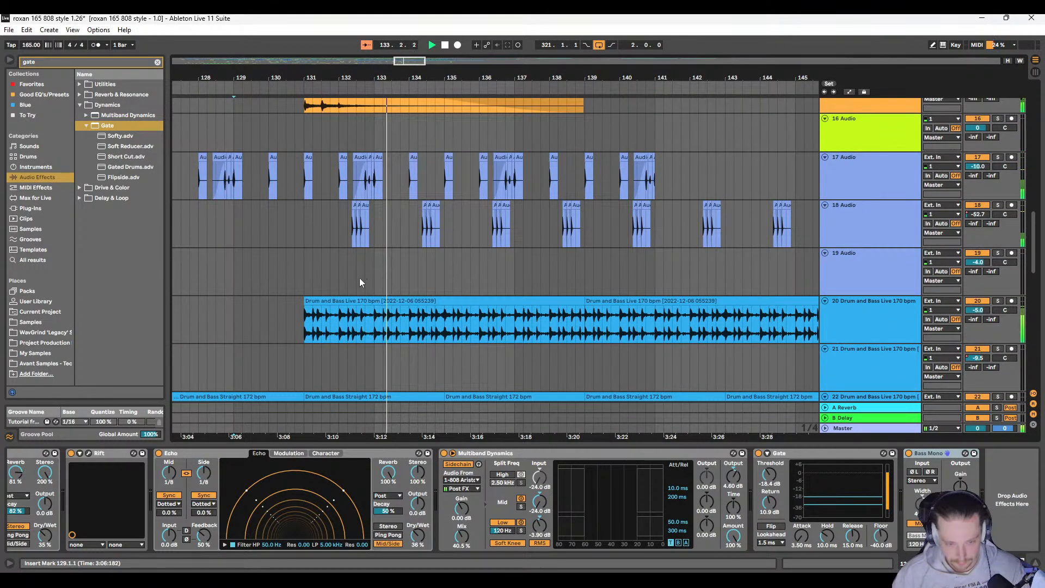
{"action": "scroll", "coordinate": [370, 286], "scroll_direction": "up", "scroll_amount": 5}
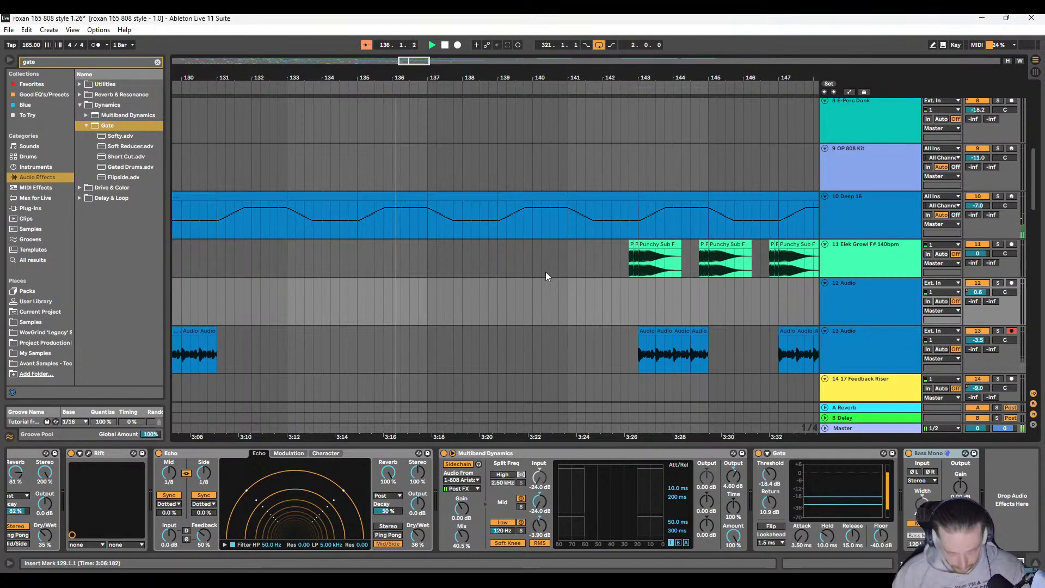
{"action": "scroll", "coordinate": [537, 270], "scroll_direction": "down", "scroll_amount": 5}
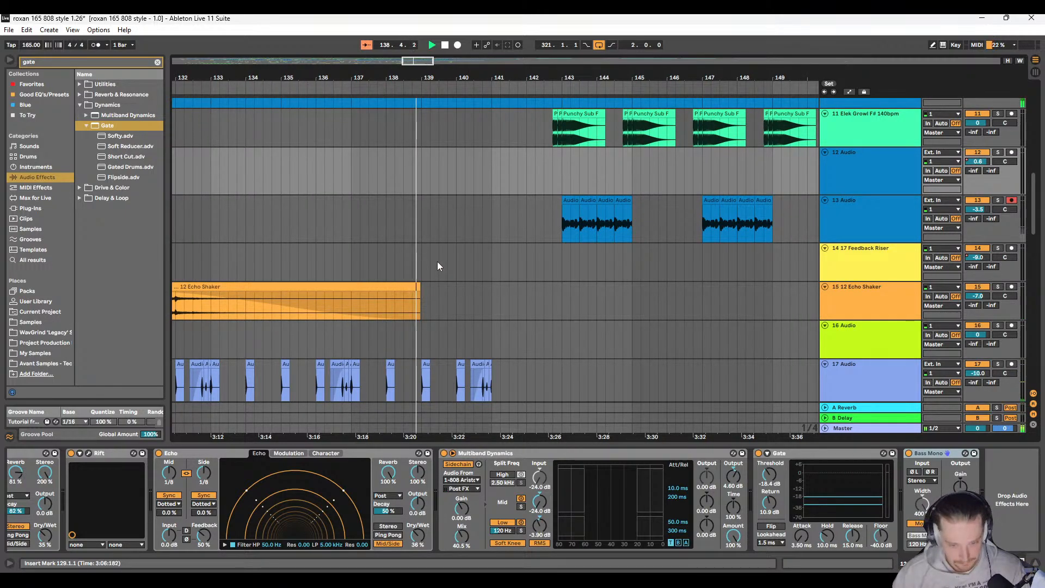
Step: Play the full mix up to bar 159 and review the clips on tracks 11 to 23 across the section
{"action": "scroll", "coordinate": [436, 259], "scroll_direction": "down", "scroll_amount": 2}
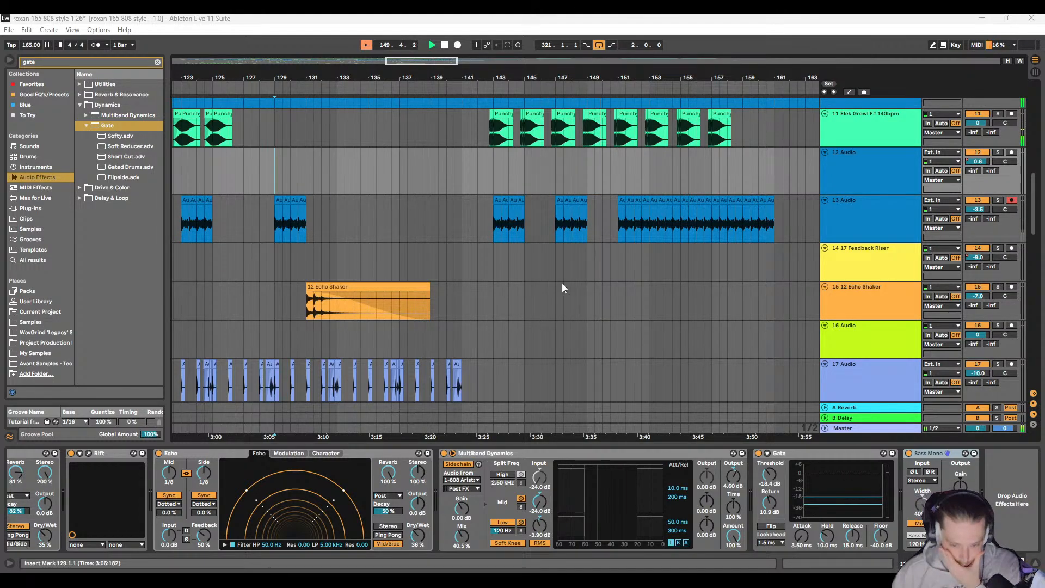
{"action": "left_click", "coordinate": [478, 221]}
{"action": "scroll", "coordinate": [486, 250], "scroll_direction": "down", "scroll_amount": 5}
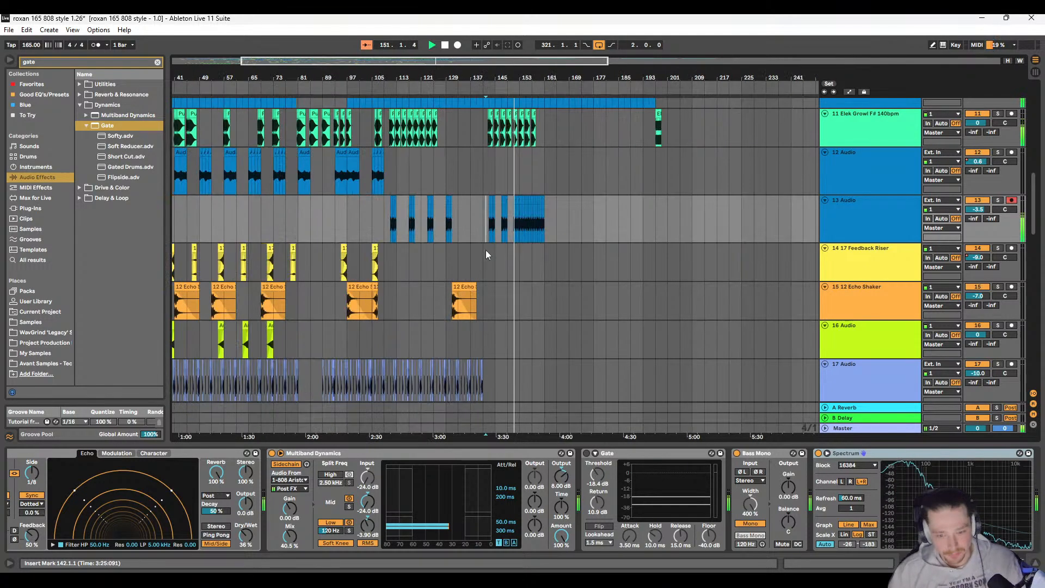
{"action": "scroll", "coordinate": [474, 255], "scroll_direction": "down", "scroll_amount": 3}
{"action": "scroll", "coordinate": [547, 269], "scroll_direction": "down", "scroll_amount": 5}
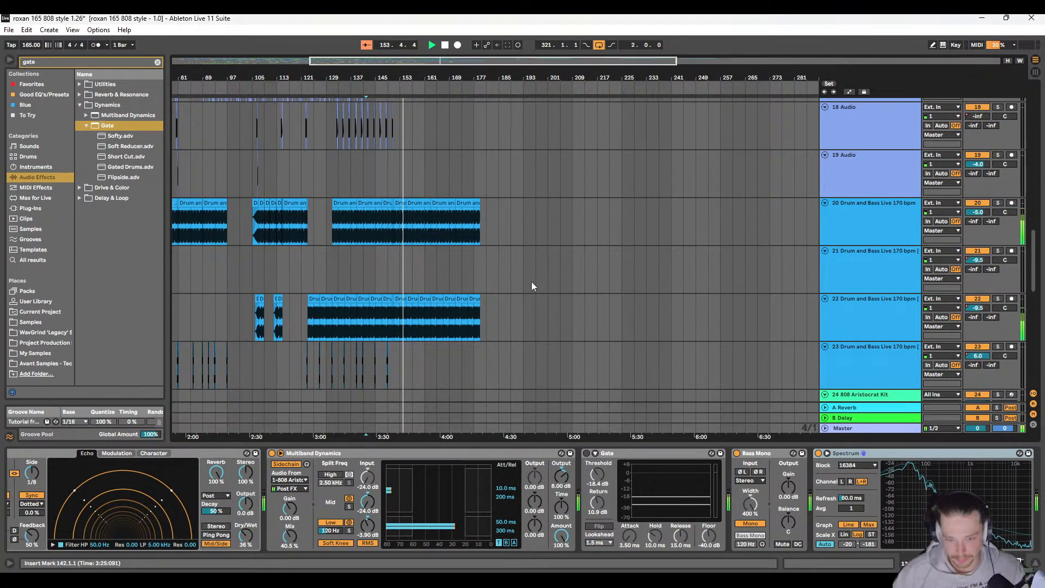
{"action": "scroll", "coordinate": [531, 282], "scroll_direction": "up", "scroll_amount": 10}
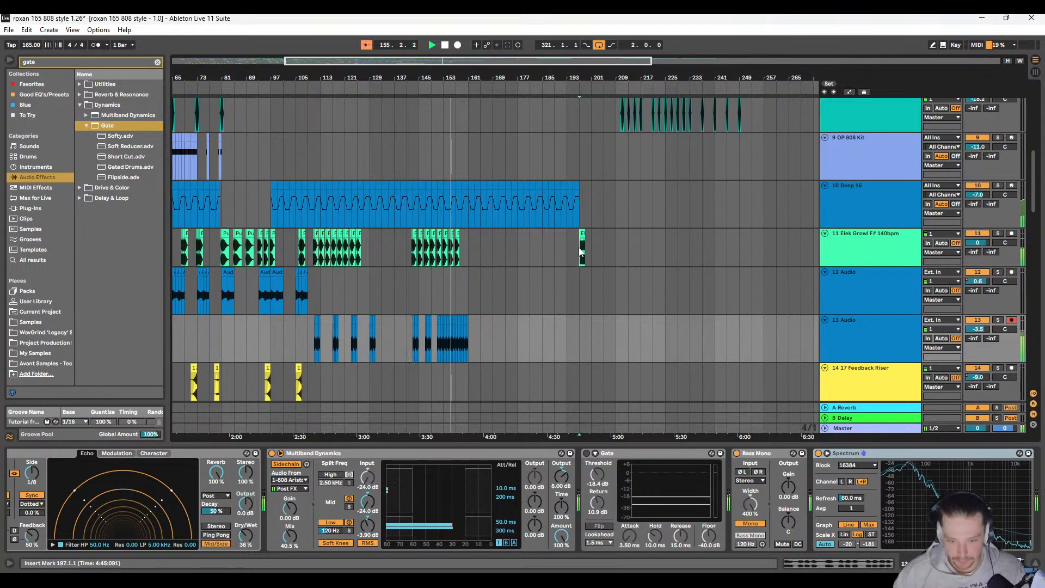
{"action": "left_click", "coordinate": [580, 252]}
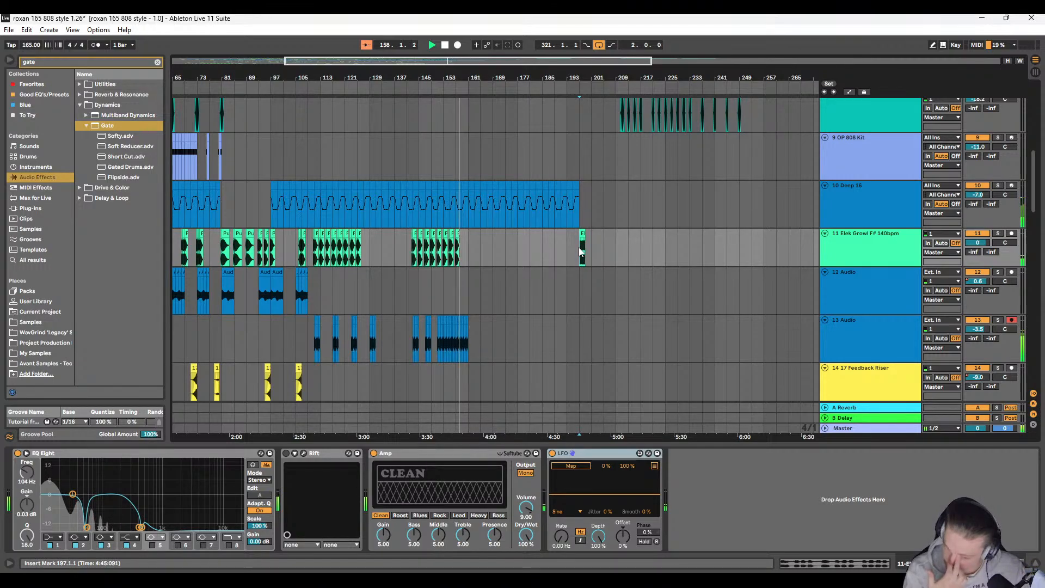
{"action": "key", "text": "space"}
Step: Audition the transition into 159.1.1 and examine the 808 Aristocrat Kit clips on track 1 from bar 151
{"action": "scroll", "coordinate": [393, 237], "scroll_direction": "up", "scroll_amount": 10}
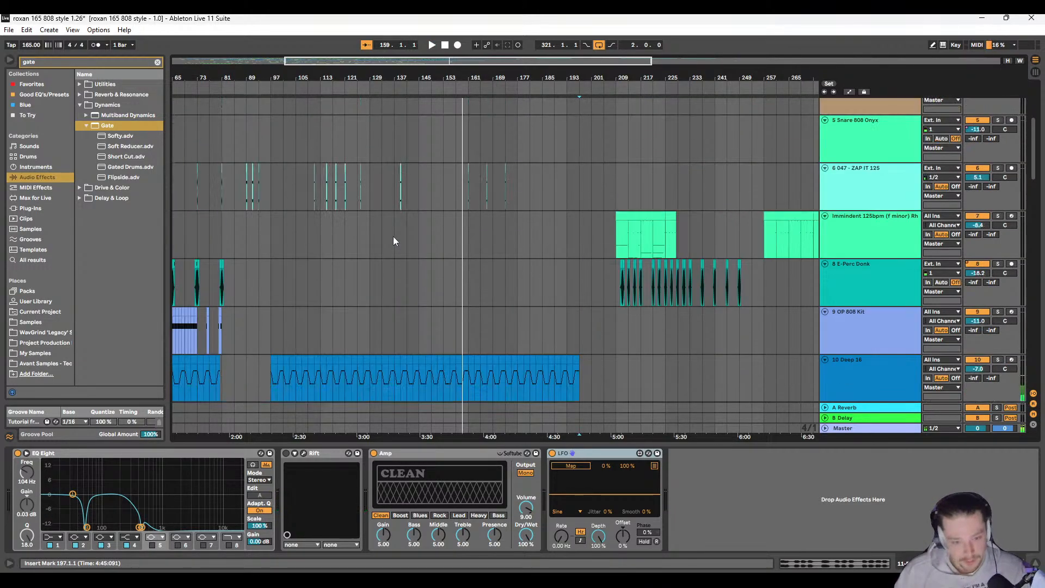
{"action": "scroll", "coordinate": [455, 124], "scroll_direction": "up", "scroll_amount": 5}
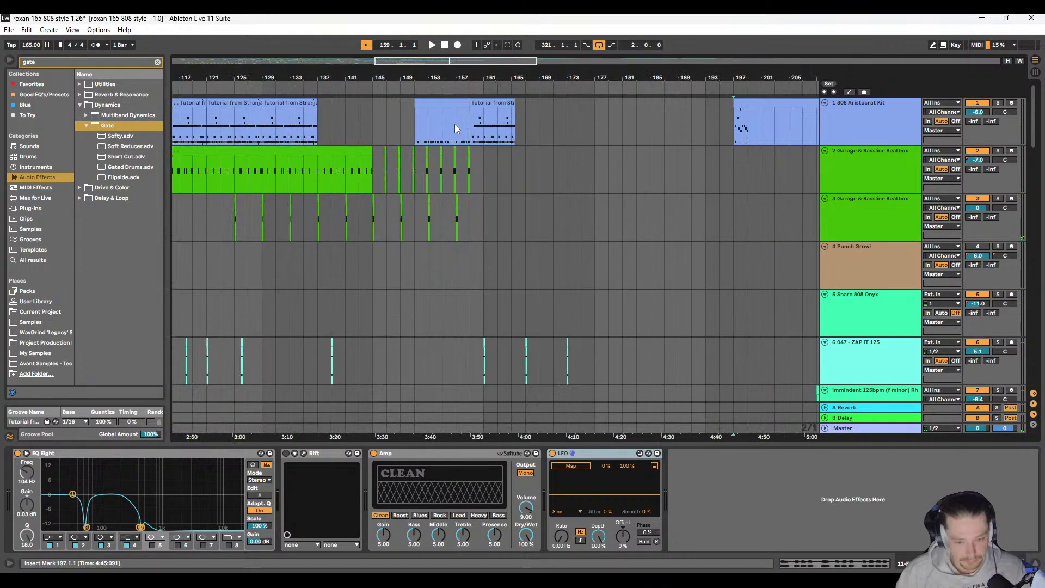
{"action": "left_click", "coordinate": [476, 121]}
{"action": "scroll", "coordinate": [489, 155], "scroll_direction": "up", "scroll_amount": 5}
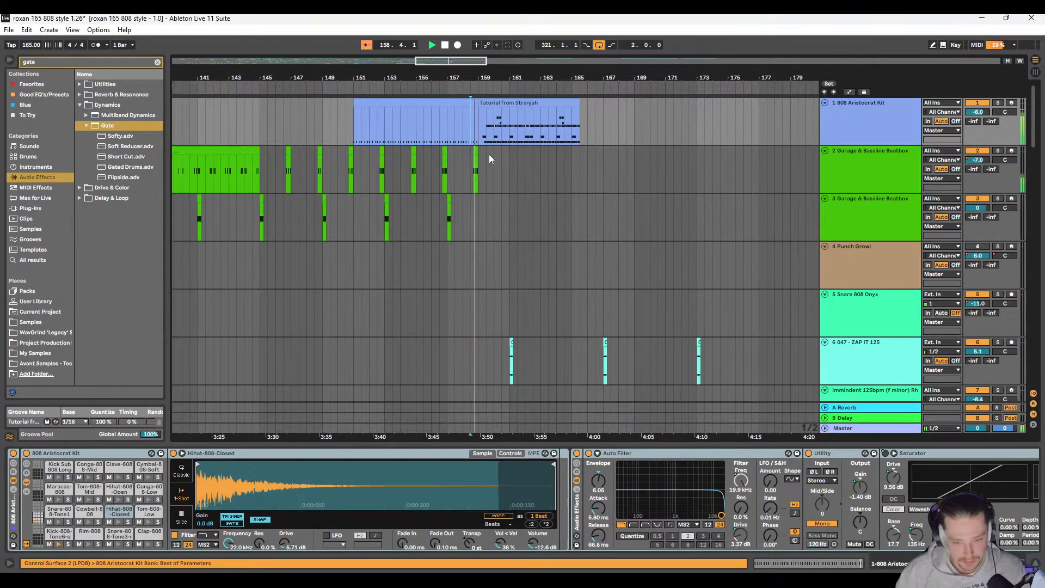
{"action": "key", "text": "space"}
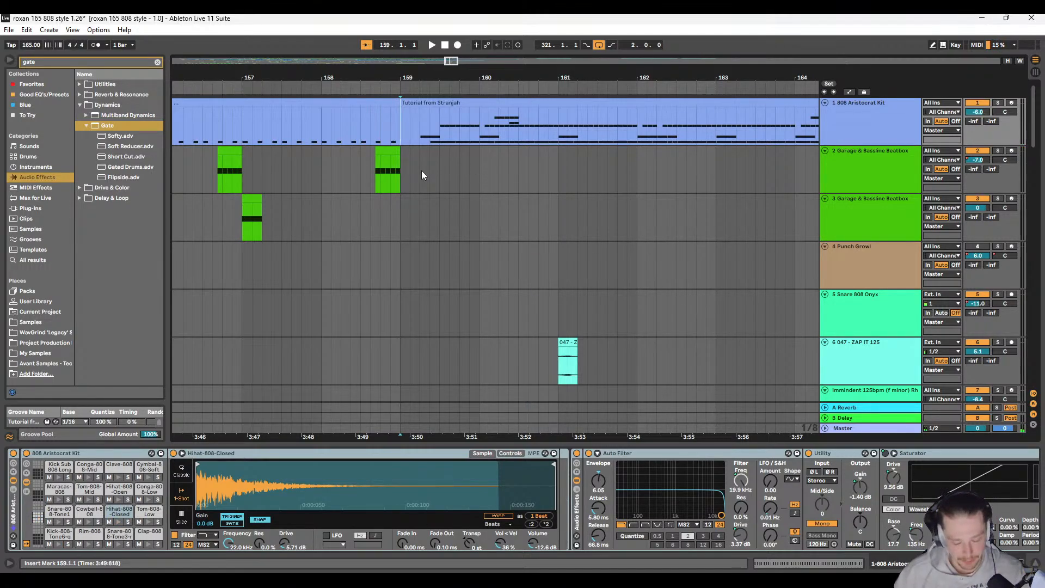
{"action": "scroll", "coordinate": [341, 139], "scroll_direction": "down", "scroll_amount": 3}
{"action": "left_click_drag", "start_coordinate": [341, 139], "coordinate": [459, 122]}
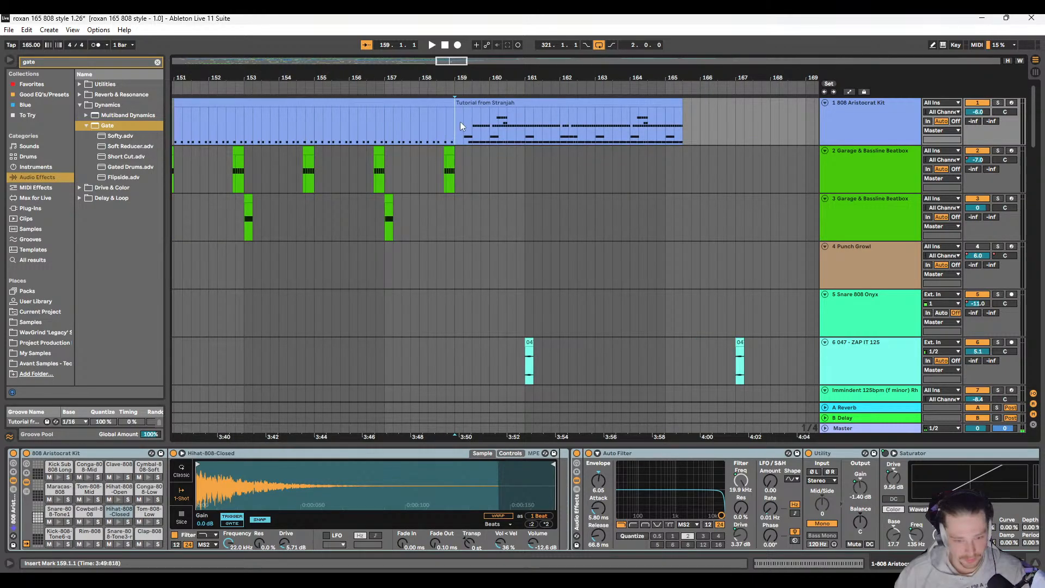
{"action": "scroll", "coordinate": [459, 165], "scroll_direction": "left", "scroll_amount": 1}
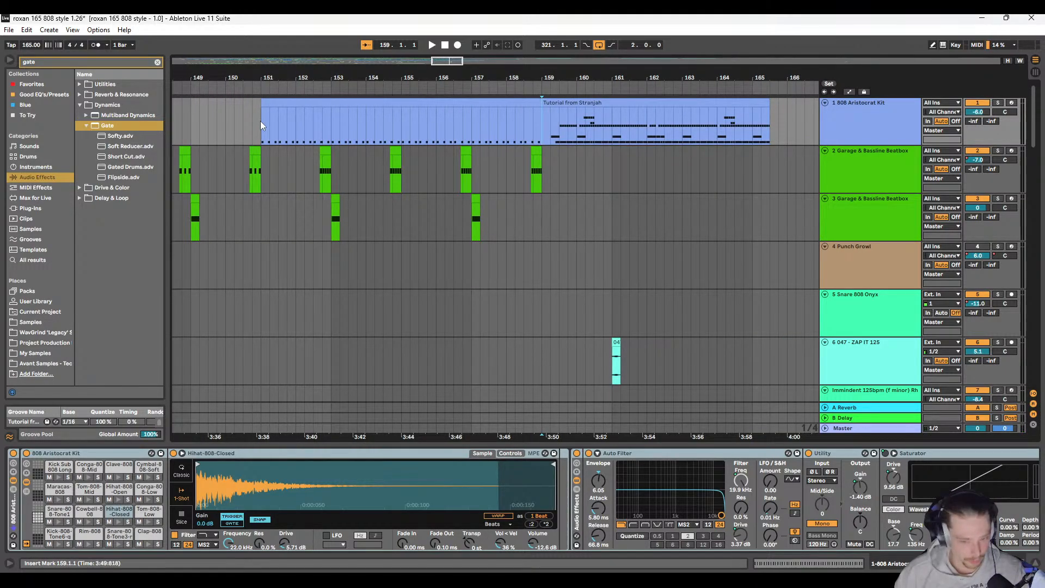
Step: Examine track 2's clip from 158.3.4 to 159.1.1 and compare the clips on the tracks below around bar 159
{"action": "left_click", "coordinate": [534, 152]}
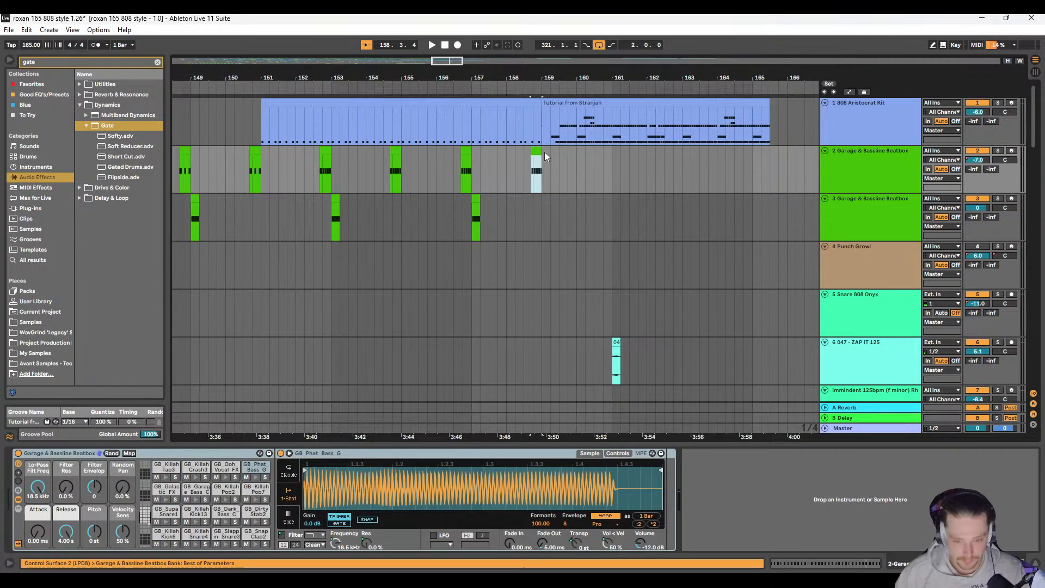
{"action": "scroll", "coordinate": [545, 152], "scroll_direction": "up", "scroll_amount": 3}
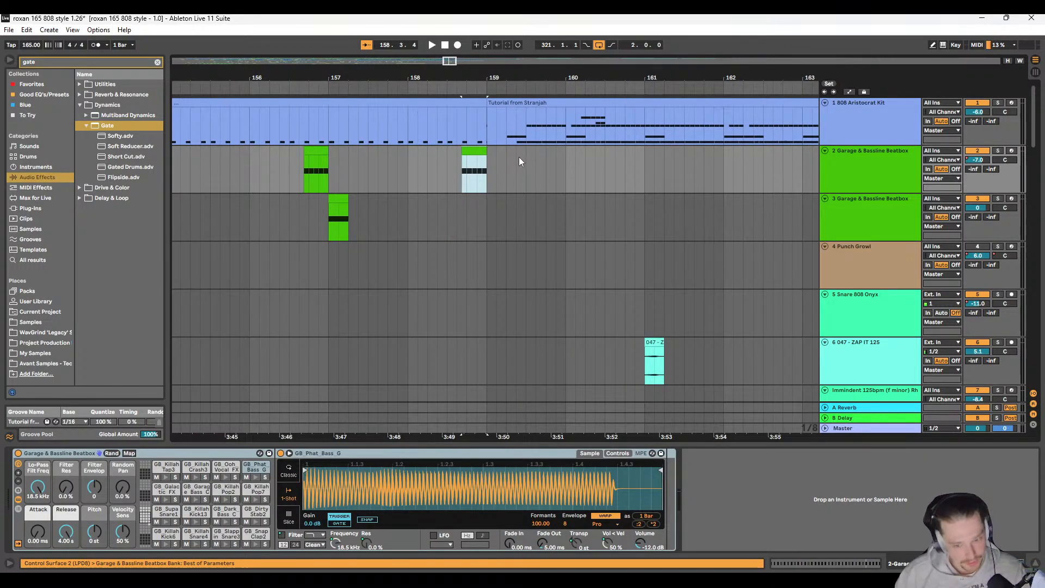
{"action": "scroll", "coordinate": [443, 220], "scroll_direction": "down", "scroll_amount": 10}
{"action": "scroll", "coordinate": [433, 229], "scroll_direction": "down", "scroll_amount": 5}
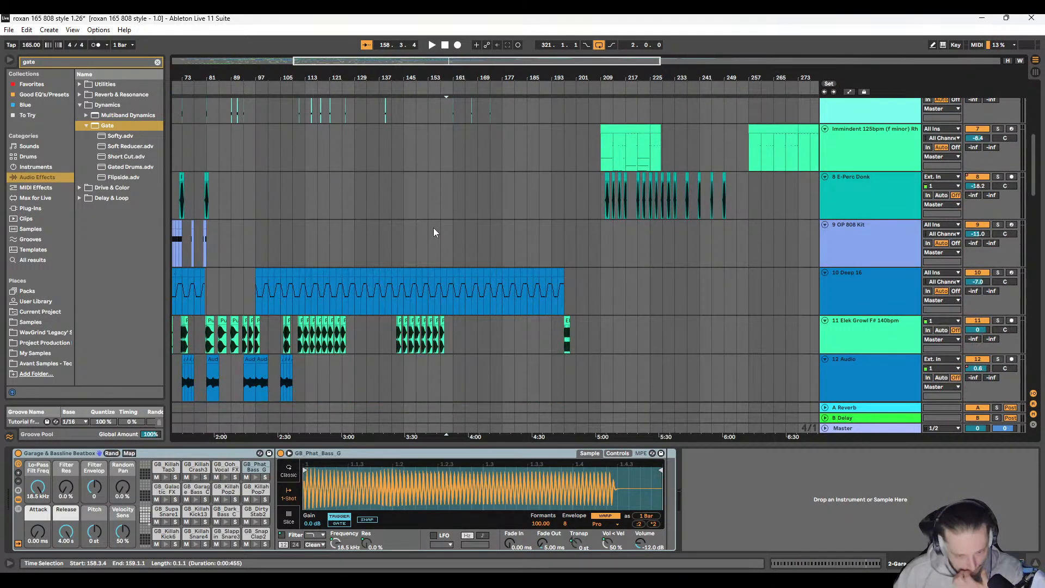
{"action": "scroll", "coordinate": [440, 242], "scroll_direction": "down", "scroll_amount": 6}
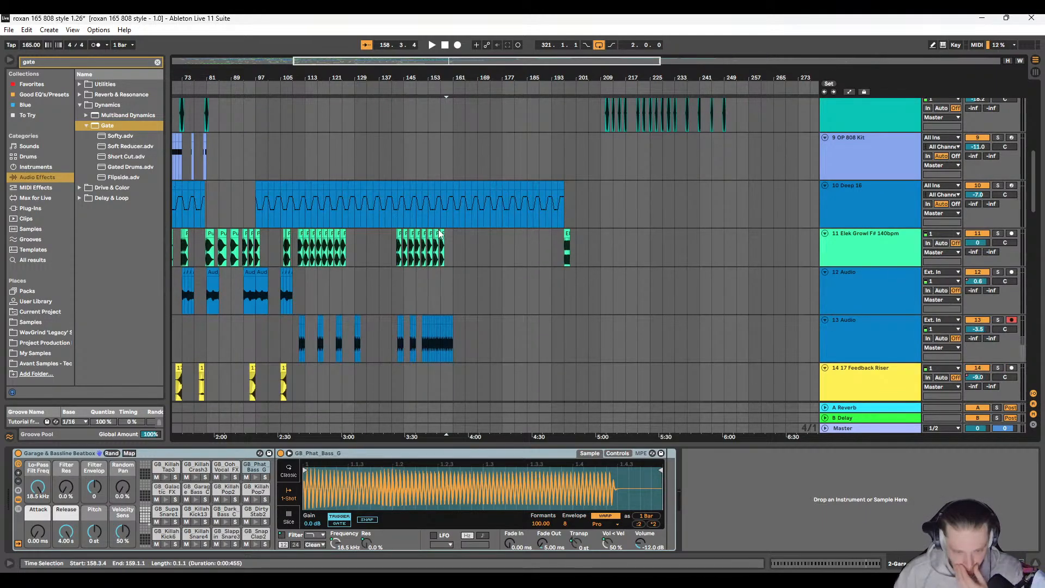
{"action": "scroll", "coordinate": [444, 242], "scroll_direction": "down", "scroll_amount": 5}
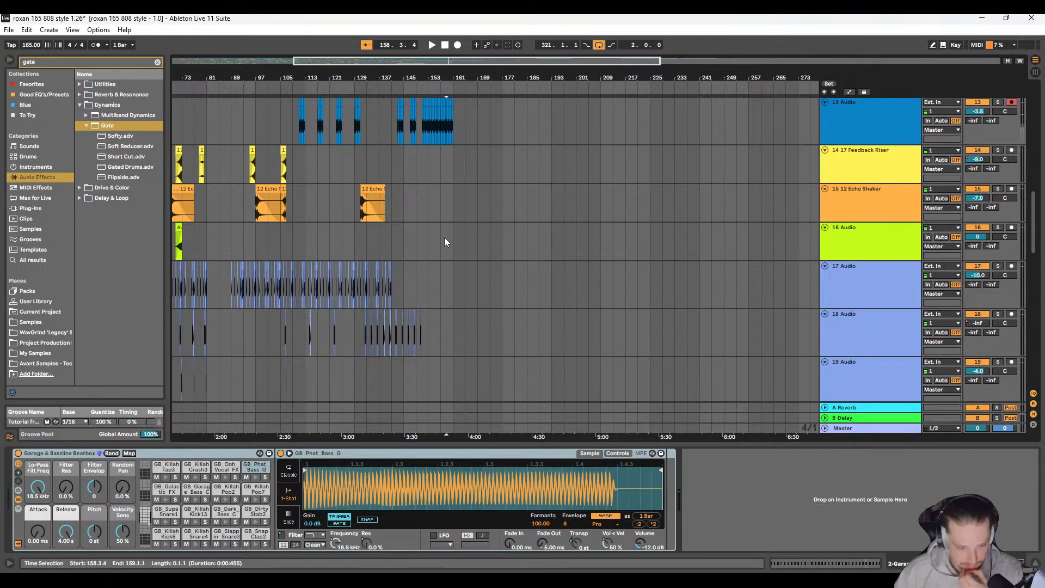
{"action": "scroll", "coordinate": [425, 237], "scroll_direction": "up", "scroll_amount": 4}
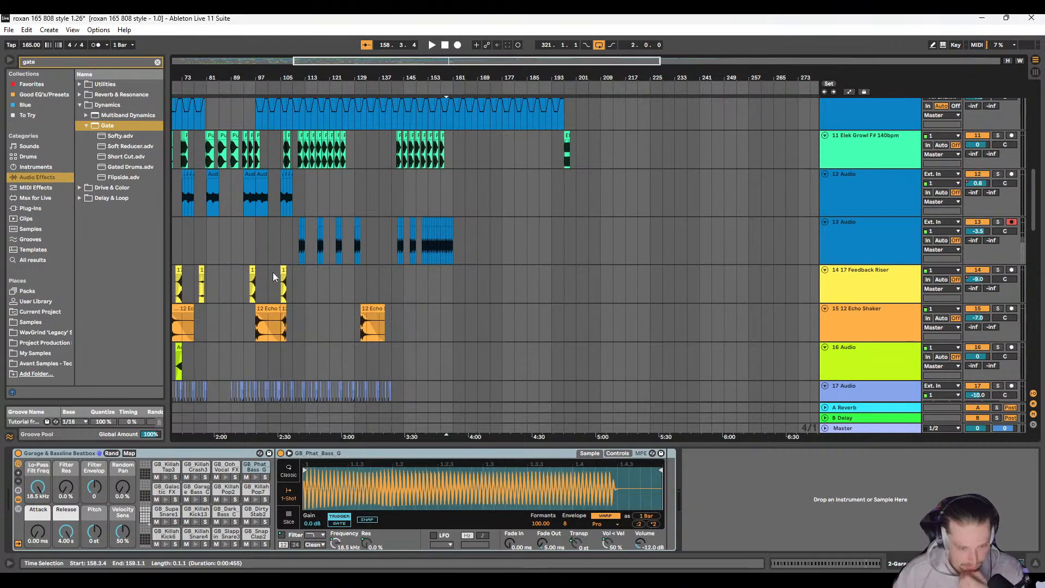
{"action": "scroll", "coordinate": [308, 293], "scroll_direction": "down", "scroll_amount": 3}
{"action": "scroll", "coordinate": [308, 293], "scroll_direction": "up", "scroll_amount": 3}
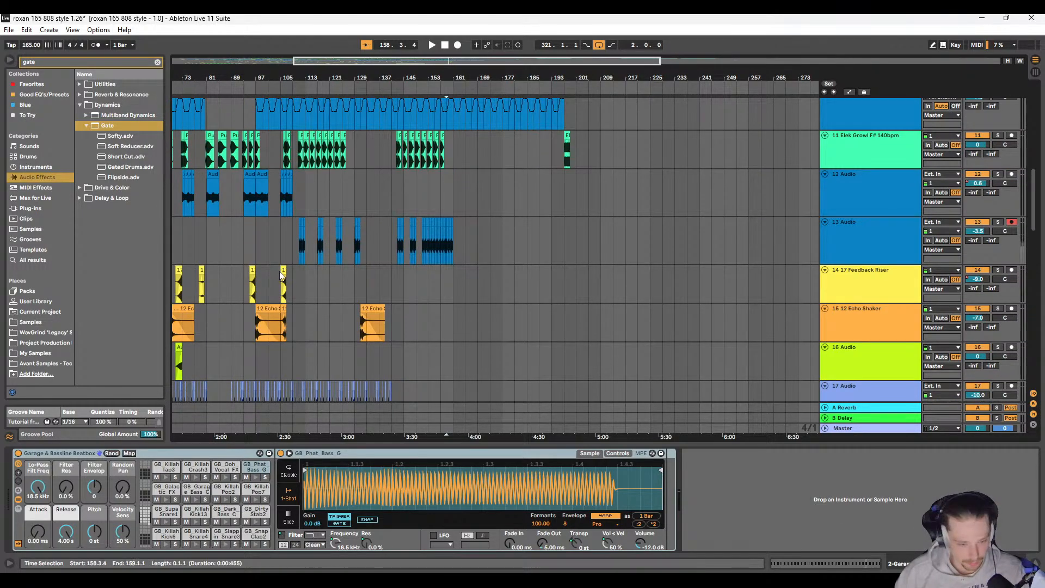
Step: Copy the two-bar 17 Feedback Riser clip from 105.1.1 to 159.1.1 on track 14
{"action": "left_click", "coordinate": [280, 275]}
{"action": "scroll", "coordinate": [367, 292], "scroll_direction": "up", "scroll_amount": 15}
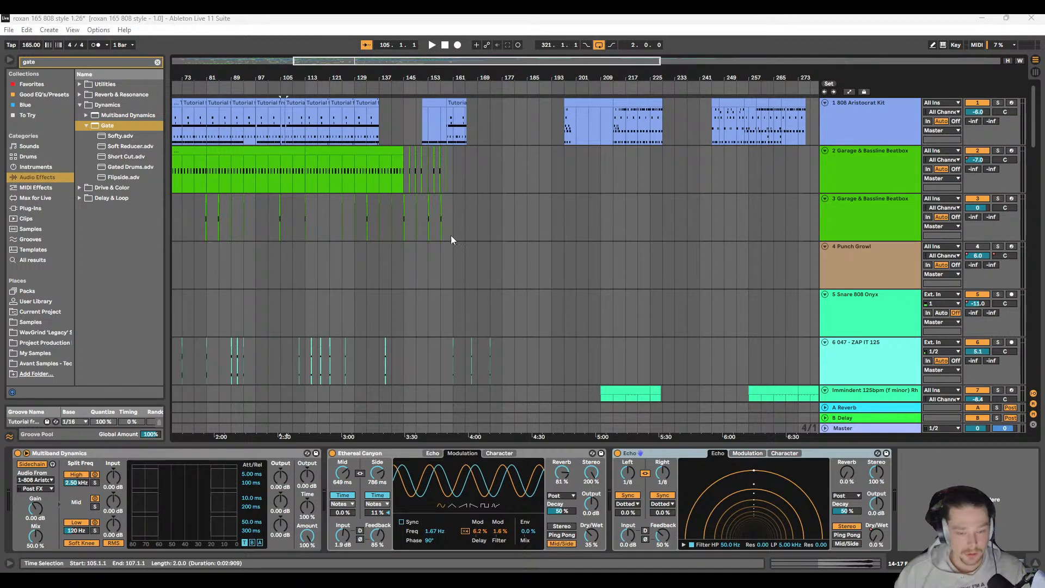
{"action": "scroll", "coordinate": [436, 161], "scroll_direction": "up", "scroll_amount": 5}
{"action": "left_click", "coordinate": [396, 158]}
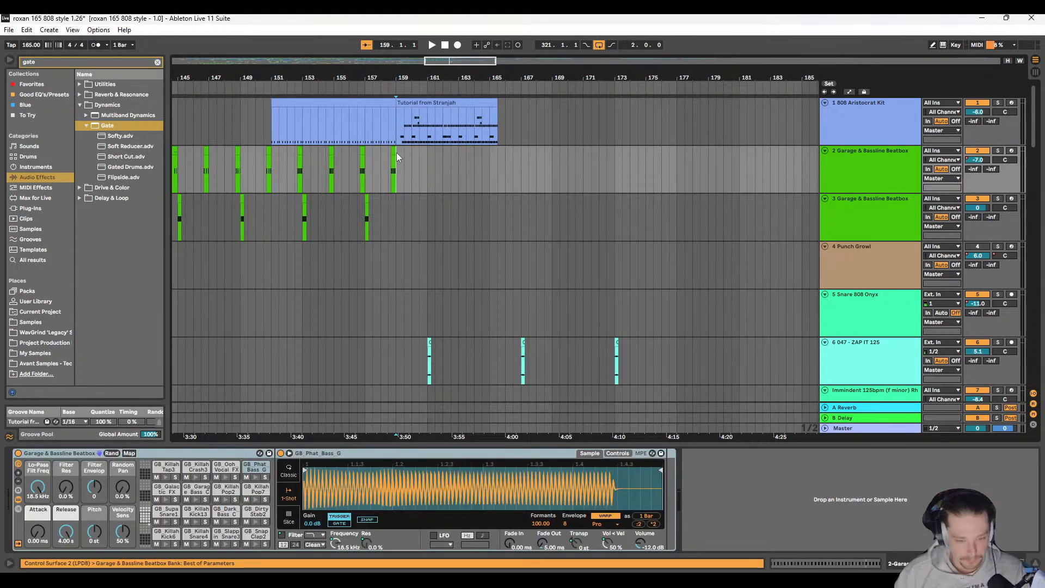
{"action": "scroll", "coordinate": [396, 159], "scroll_direction": "up", "scroll_amount": 3}
{"action": "scroll", "coordinate": [396, 159], "scroll_direction": "down", "scroll_amount": 5}
{"action": "scroll", "coordinate": [397, 164], "scroll_direction": "down", "scroll_amount": 5}
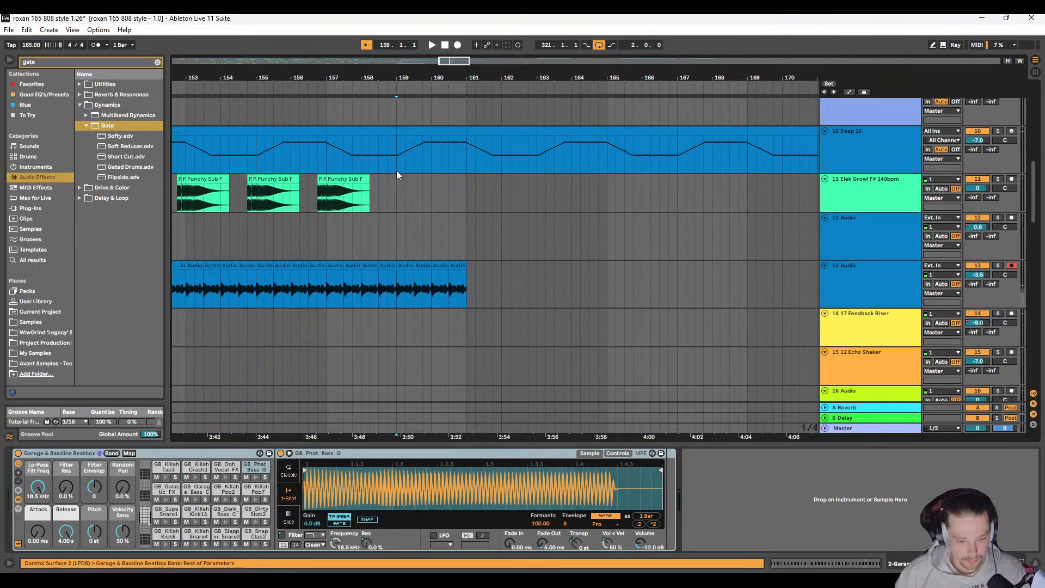
{"action": "scroll", "coordinate": [395, 173], "scroll_direction": "down", "scroll_amount": 2}
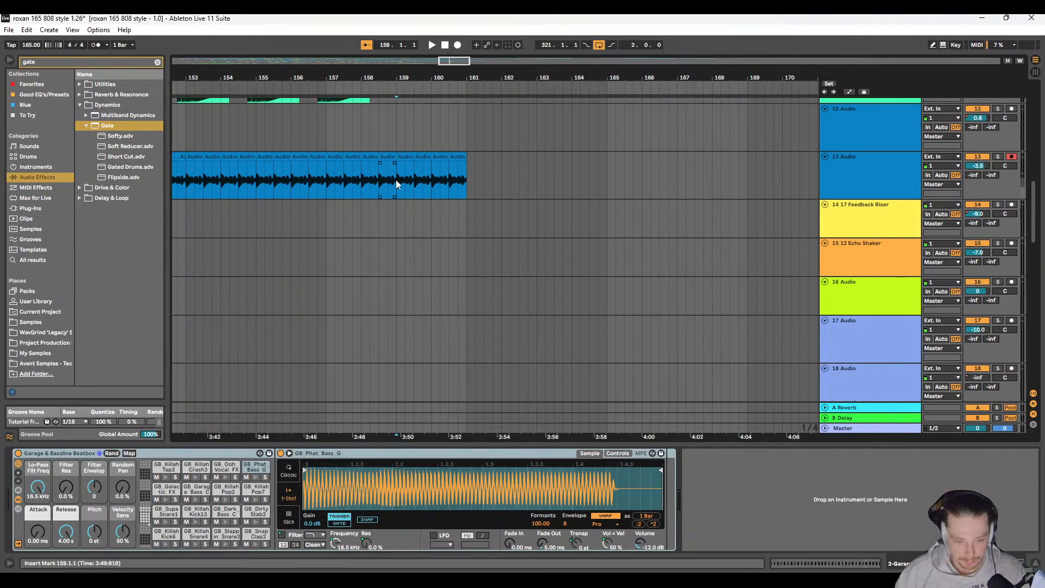
{"action": "left_click", "coordinate": [398, 209]}
{"action": "key", "text": "ctrl+v"}
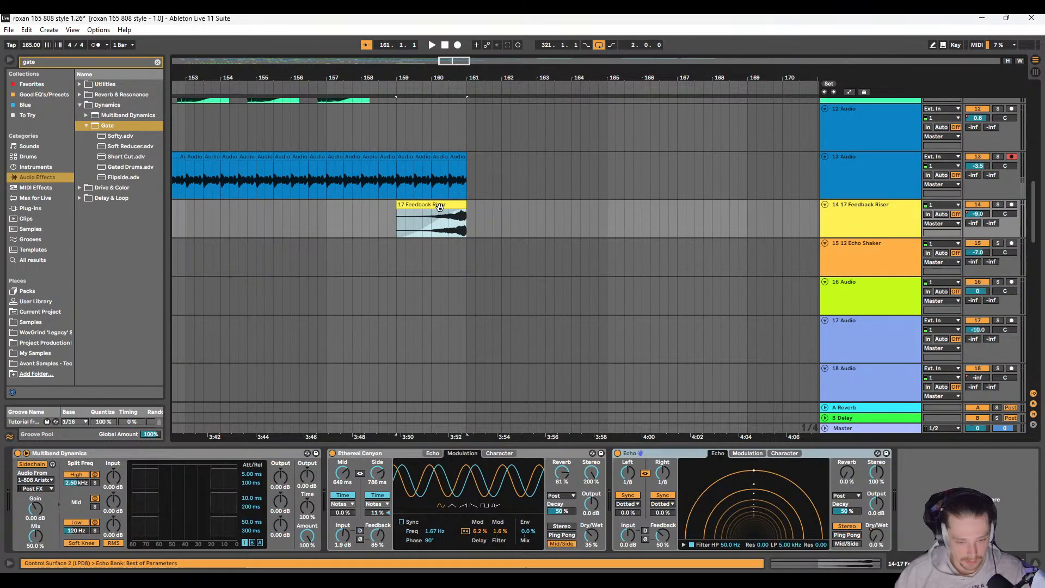
Step: Move the copied Feedback Riser clip earlier on track 14 so it ends at 159.2.3
{"action": "left_click_drag", "start_coordinate": [440, 207], "coordinate": [393, 210]}
{"action": "scroll", "coordinate": [416, 208], "scroll_direction": "up", "scroll_amount": 12}
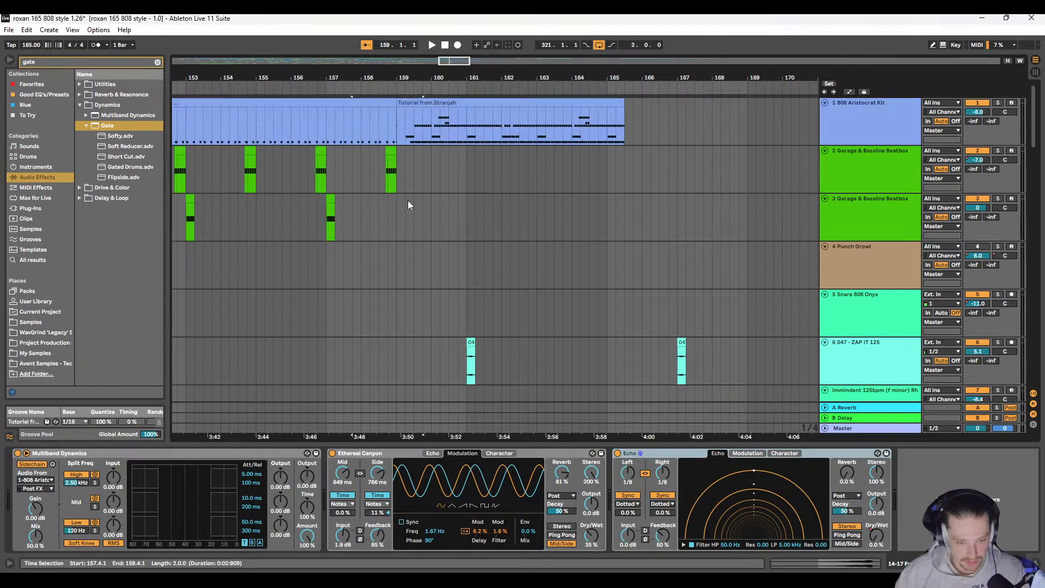
{"action": "scroll", "coordinate": [409, 149], "scroll_direction": "up", "scroll_amount": 3}
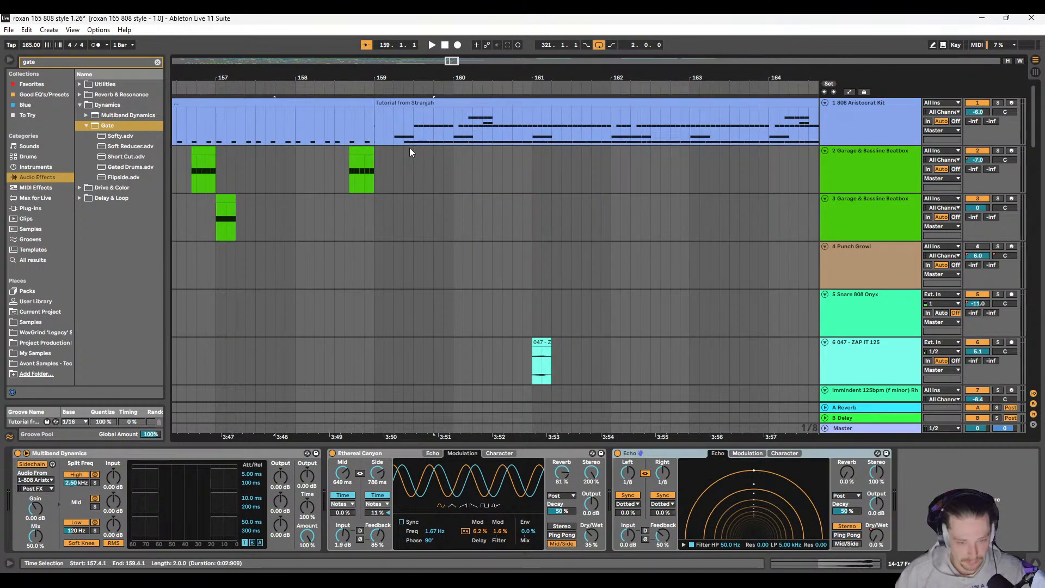
{"action": "left_click", "coordinate": [403, 155]}
{"action": "scroll", "coordinate": [406, 165], "scroll_direction": "down", "scroll_amount": 9}
{"action": "scroll", "coordinate": [404, 188], "scroll_direction": "down", "scroll_amount": 4}
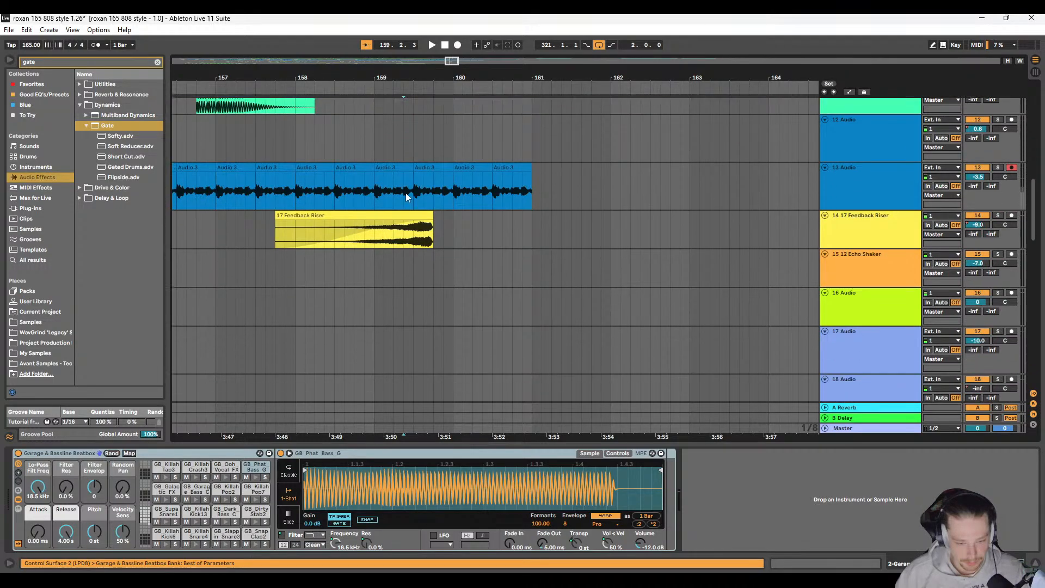
{"action": "left_click_drag", "start_coordinate": [409, 206], "coordinate": [380, 209]}
Step: Play the mix from 157.1.3 and review how the Feedback Riser leads into the section after bar 159
{"action": "left_click", "coordinate": [227, 223]}
{"action": "key", "text": "space"}
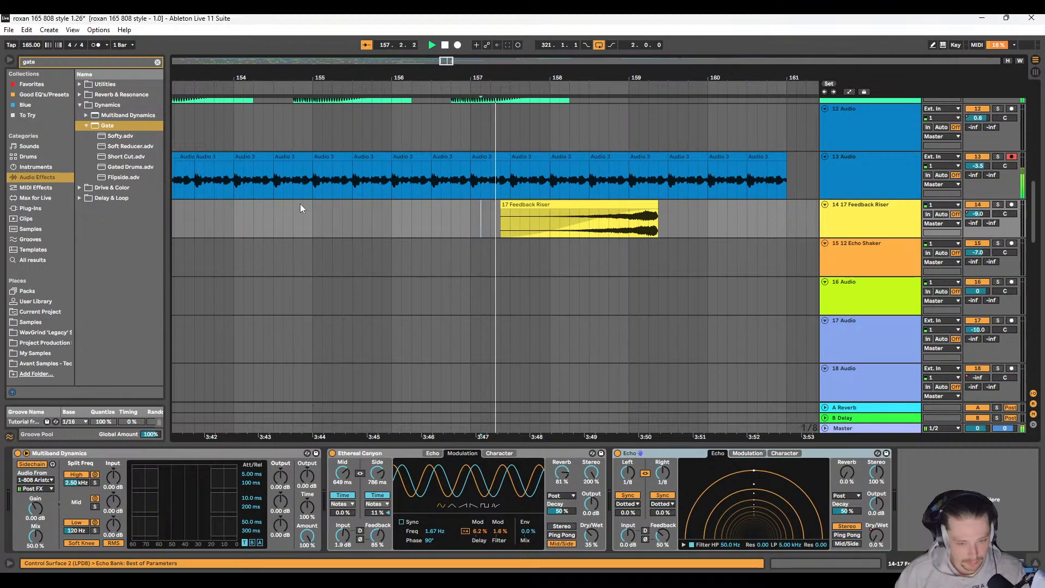
{"action": "scroll", "coordinate": [456, 221], "scroll_direction": "down", "scroll_amount": 8}
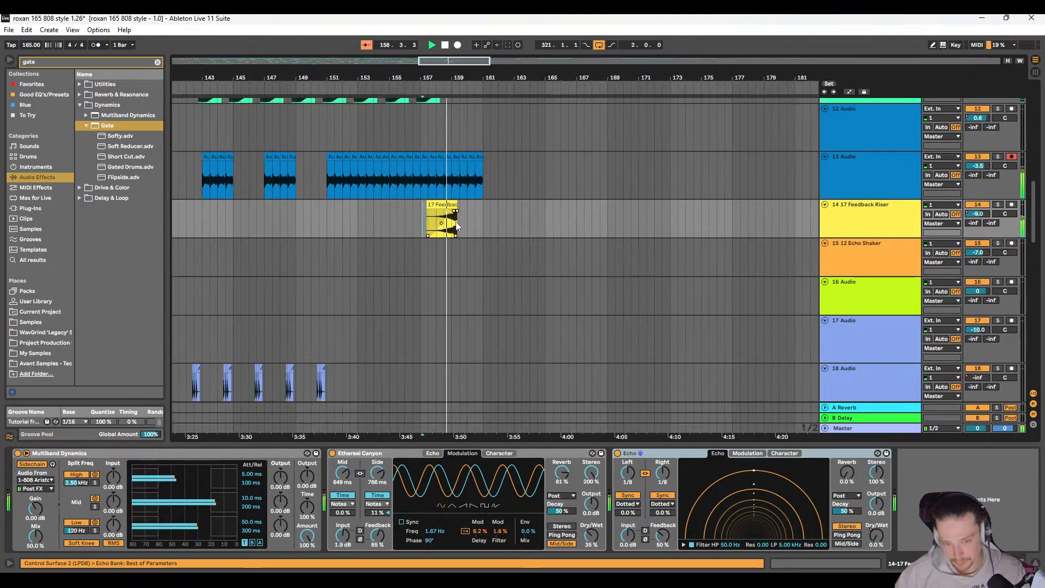
{"action": "scroll", "coordinate": [428, 240], "scroll_direction": "up", "scroll_amount": 5}
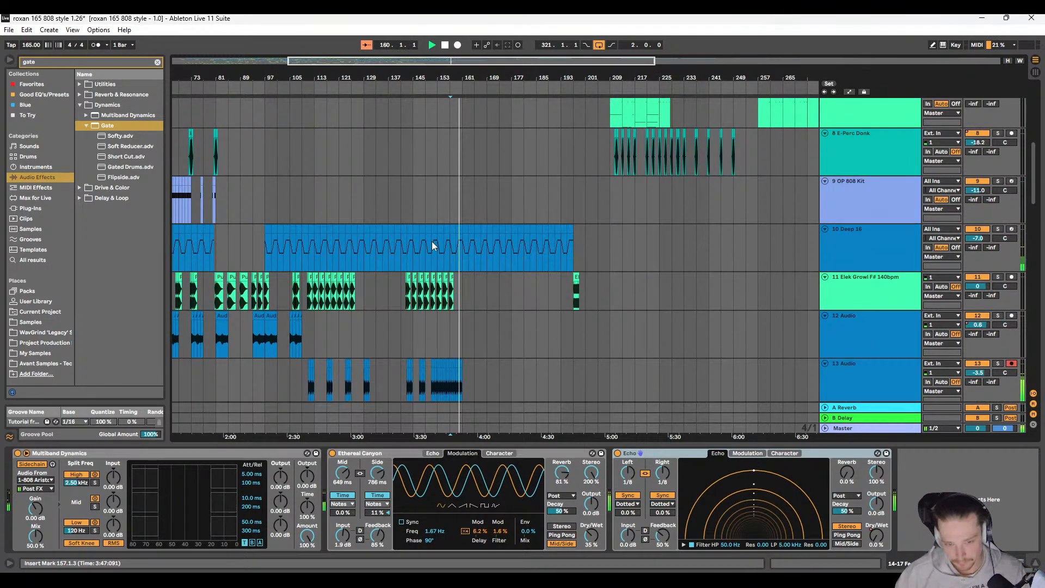
{"action": "scroll", "coordinate": [434, 246], "scroll_direction": "up", "scroll_amount": 6}
{"action": "scroll", "coordinate": [490, 234], "scroll_direction": "right", "scroll_amount": 1}
{"action": "scroll", "coordinate": [488, 234], "scroll_direction": "down", "scroll_amount": 2}
{"action": "scroll", "coordinate": [488, 235], "scroll_direction": "down", "scroll_amount": 1}
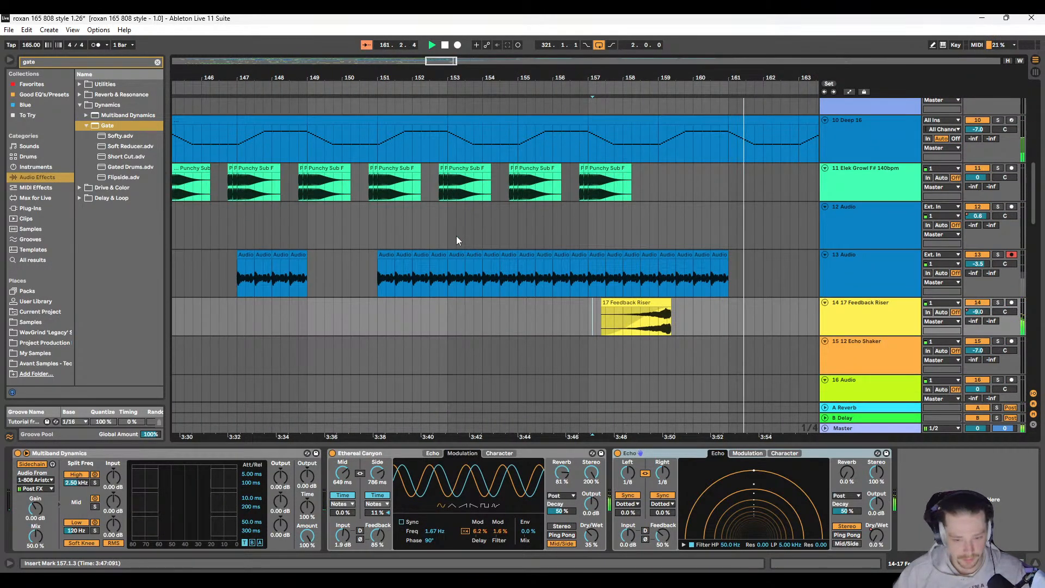
Step: Stop playback and remove the copied Feedback Riser clip near bar 157 from track 14
{"action": "key", "text": "space"}
{"action": "left_click_drag", "start_coordinate": [457, 237], "coordinate": [493, 238]}
{"action": "key", "text": "Delete"}
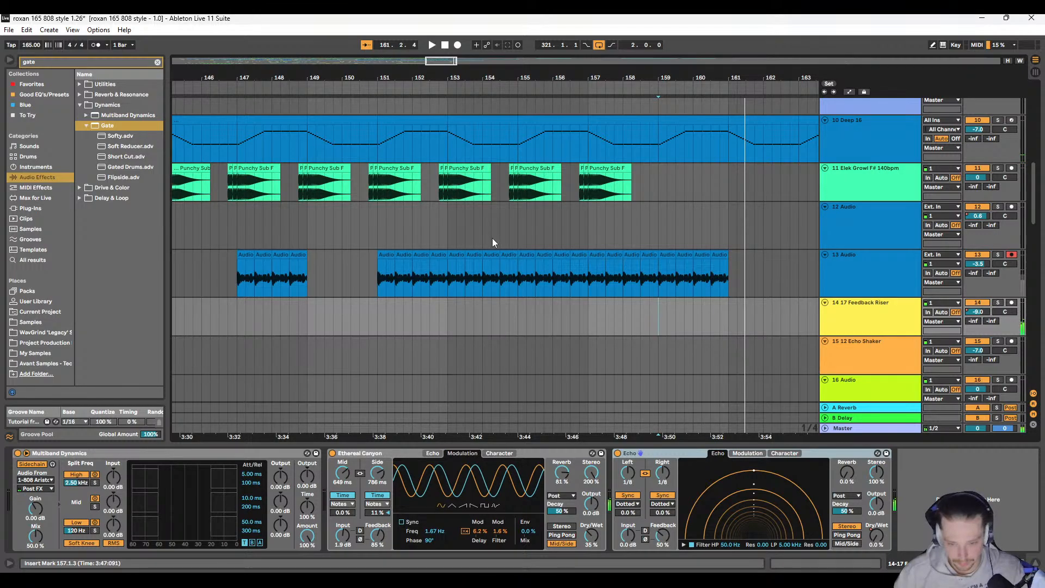
Step: Duplicate the 3 Garage & Bassline Beatbox track together with its clips and devices
{"action": "scroll", "coordinate": [492, 238], "scroll_direction": "down", "scroll_amount": 2}
{"action": "scroll", "coordinate": [567, 230], "scroll_direction": "up", "scroll_amount": 1}
{"action": "scroll", "coordinate": [567, 229], "scroll_direction": "up", "scroll_amount": 6}
{"action": "scroll", "coordinate": [403, 240], "scroll_direction": "down", "scroll_amount": 1}
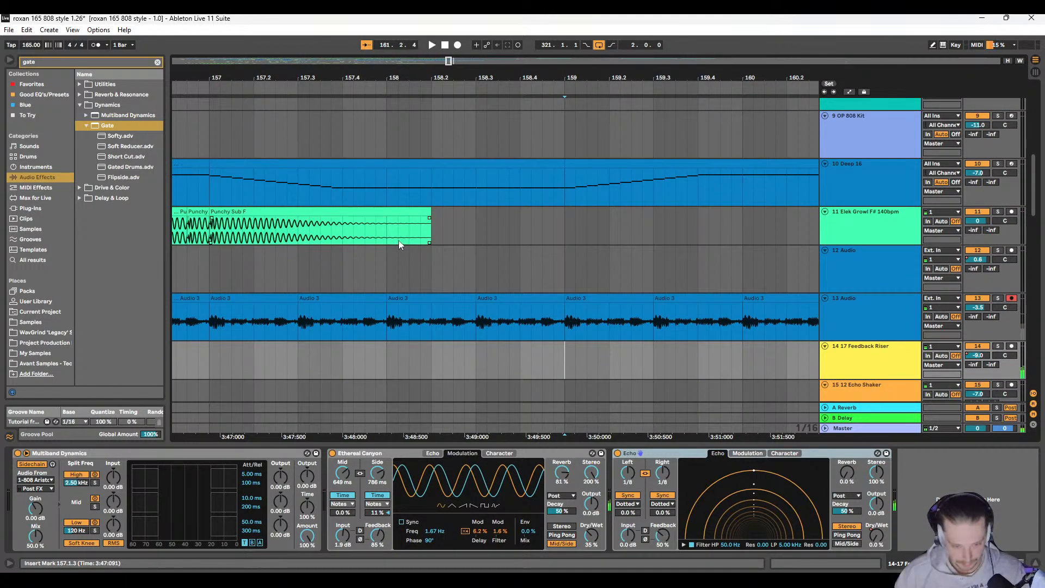
{"action": "scroll", "coordinate": [399, 240], "scroll_direction": "down", "scroll_amount": 2}
{"action": "scroll", "coordinate": [403, 238], "scroll_direction": "up", "scroll_amount": 10}
{"action": "left_click", "coordinate": [413, 164]}
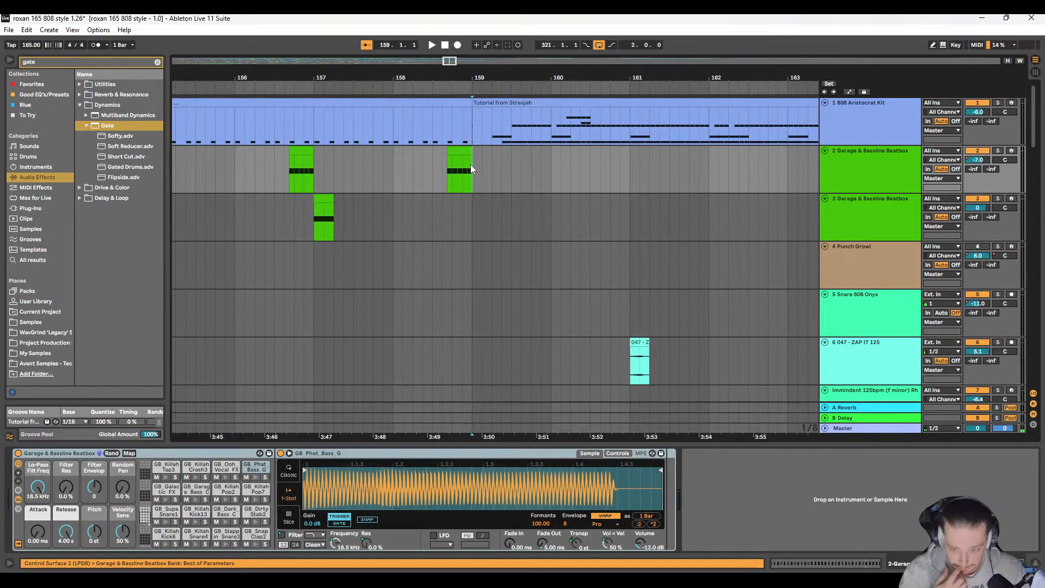
{"action": "left_click", "coordinate": [321, 203]}
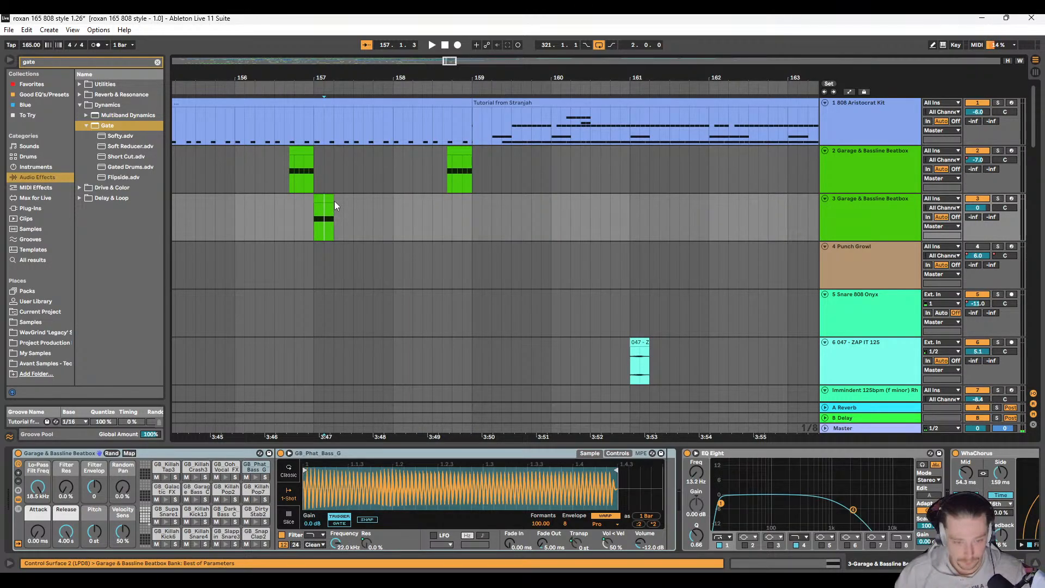
{"action": "left_click", "coordinate": [321, 197]}
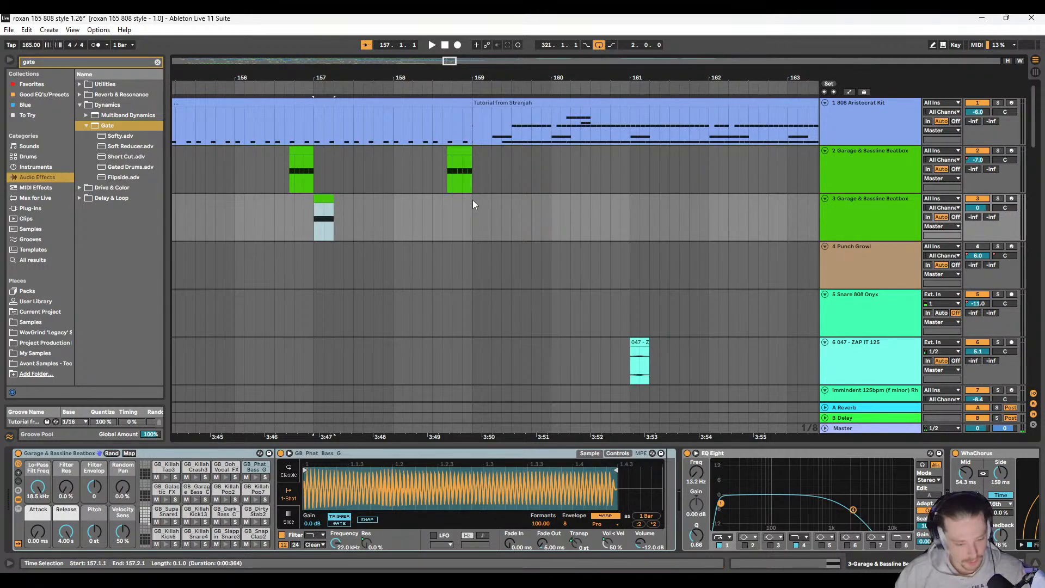
{"action": "left_click", "coordinate": [851, 225]}
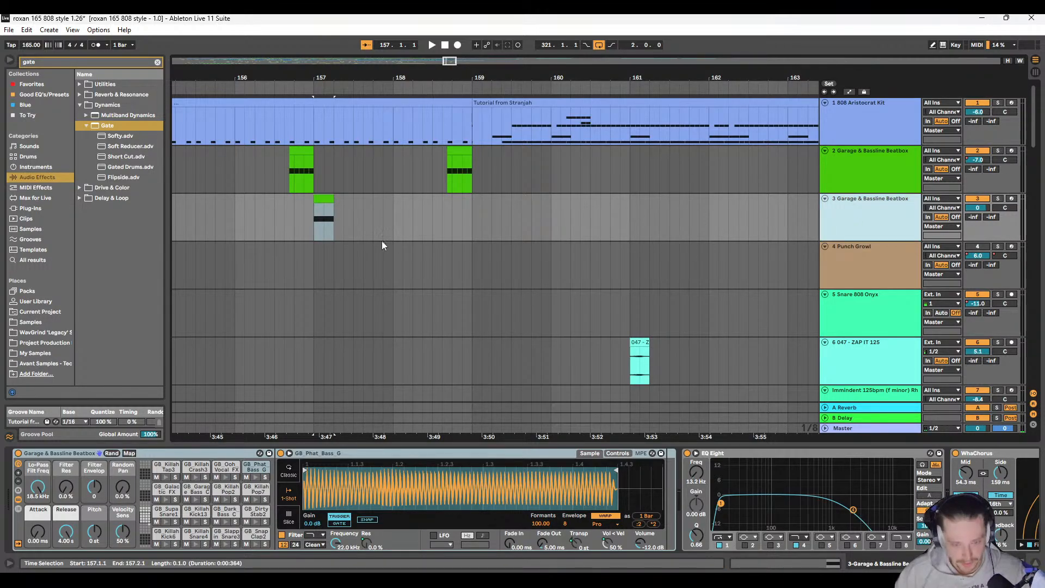
{"action": "key", "text": "ctrl+d"}
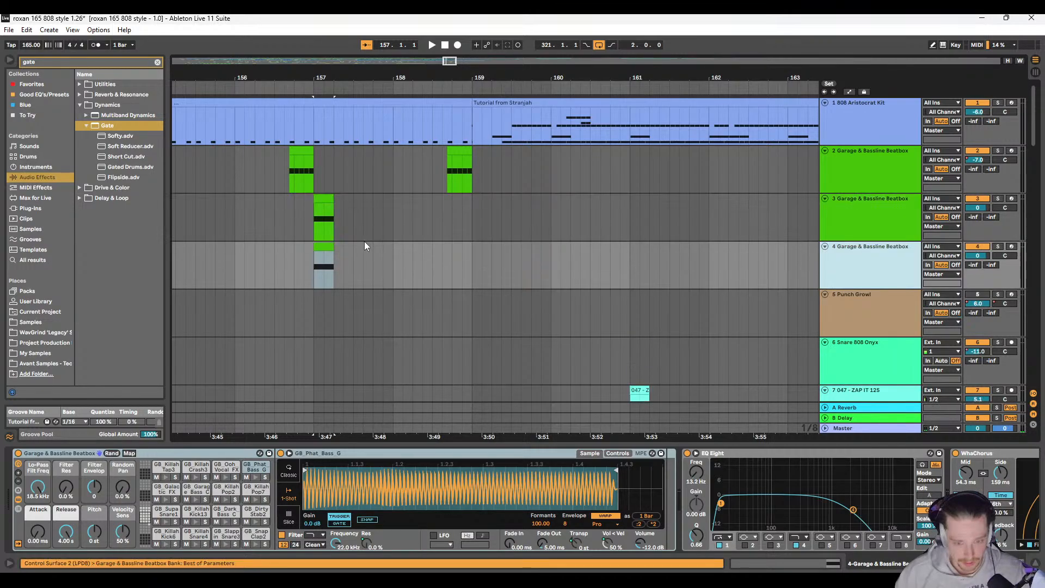
Step: Delete all clips on the duplicated track 4 across bars 45 to 177
{"action": "key", "text": "w"}
{"action": "scroll", "coordinate": [236, 248], "scroll_direction": "up", "scroll_amount": 4}
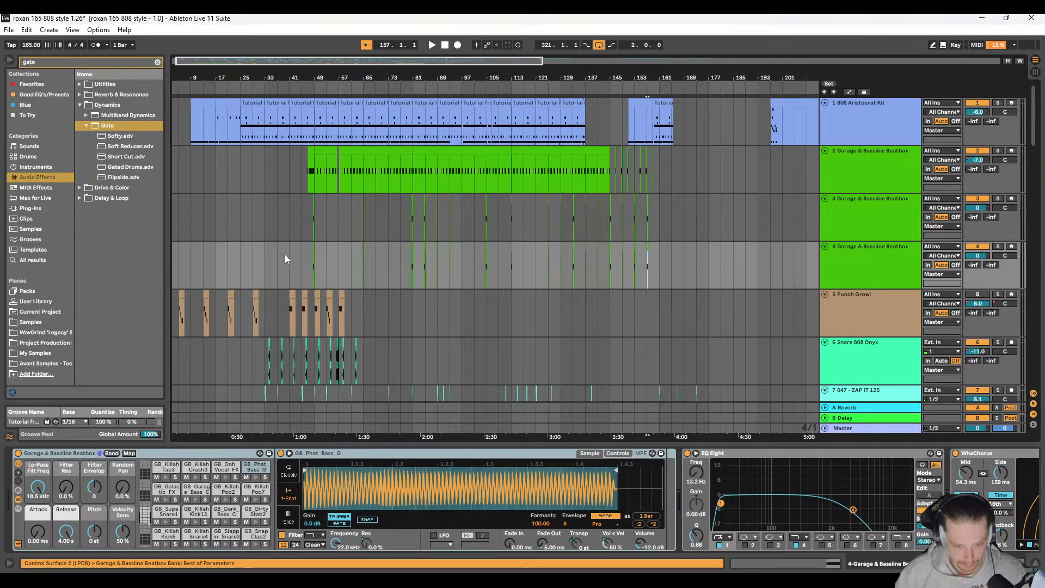
{"action": "left_click_drag", "start_coordinate": [303, 254], "coordinate": [708, 256]}
{"action": "key", "text": "Delete"}
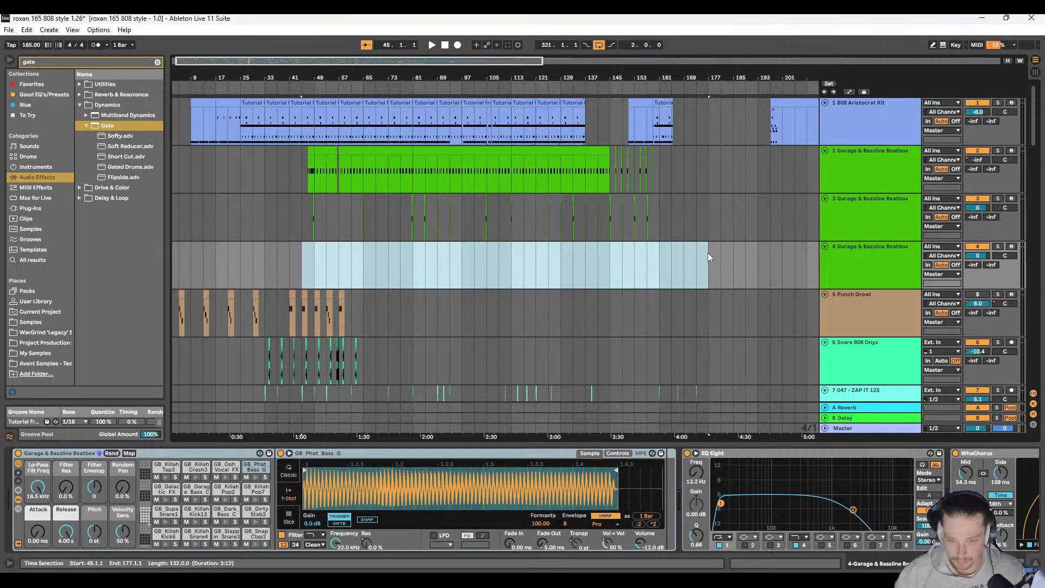
Step: Copy the short Garage & Bassline Beatbox clip from 157.1.1 on track 3 to 159.1.1 on track 4
{"action": "scroll", "coordinate": [707, 253], "scroll_direction": "up", "scroll_amount": 4}
{"action": "scroll", "coordinate": [674, 229], "scroll_direction": "right", "scroll_amount": 5}
{"action": "scroll", "coordinate": [463, 207], "scroll_direction": "up", "scroll_amount": 5}
{"action": "left_click", "coordinate": [473, 200]}
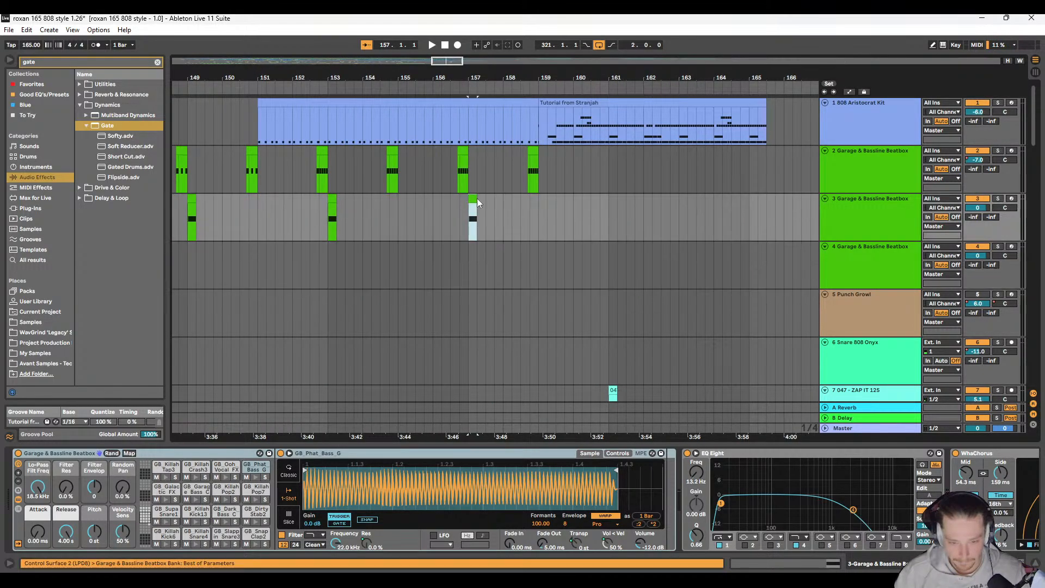
{"action": "left_click", "coordinate": [540, 257]}
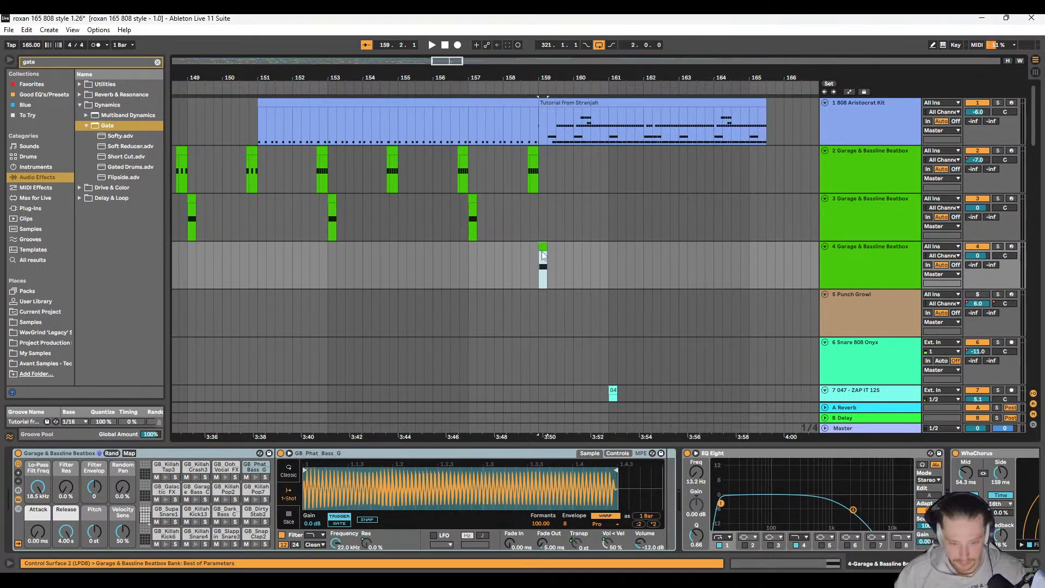
Step: Solo track 4 and lower its GB Phat Bass G filter frequency to 231 Hz while auditioning the clip at 159.1.1
{"action": "double_click", "coordinate": [542, 256]}
{"action": "left_click", "coordinate": [861, 271]}
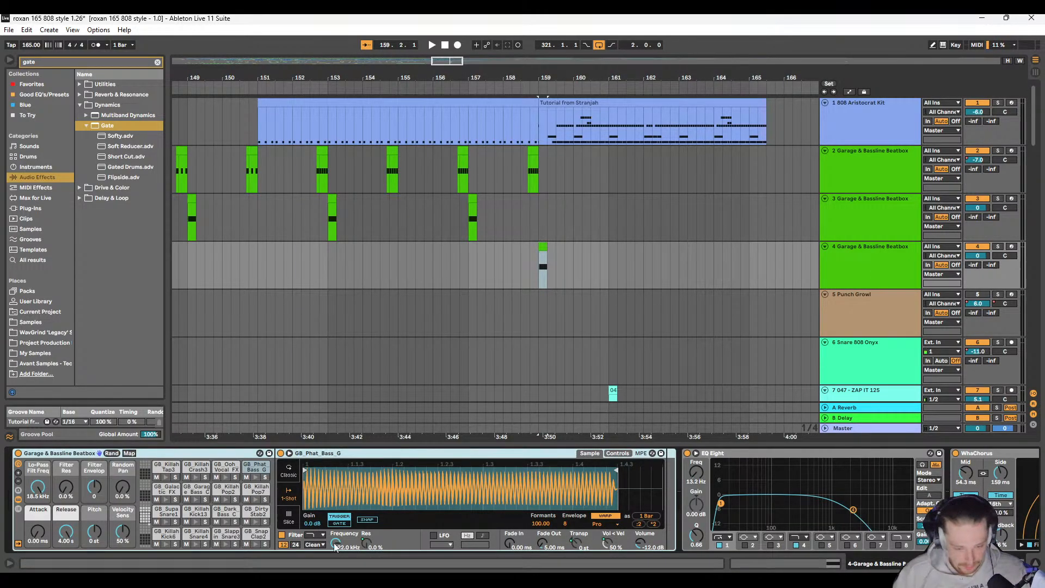
{"action": "left_click_drag", "start_coordinate": [335, 544], "coordinate": [335, 583]}
{"action": "key", "text": "space"}
{"action": "key", "text": "space"}
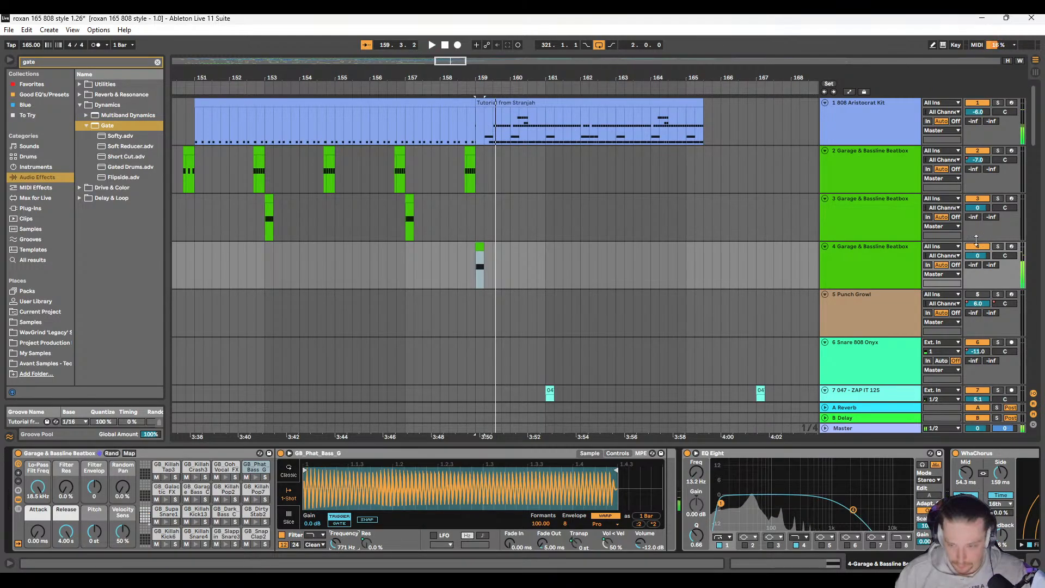
{"action": "left_click", "coordinate": [995, 246]}
{"action": "key", "text": "space"}
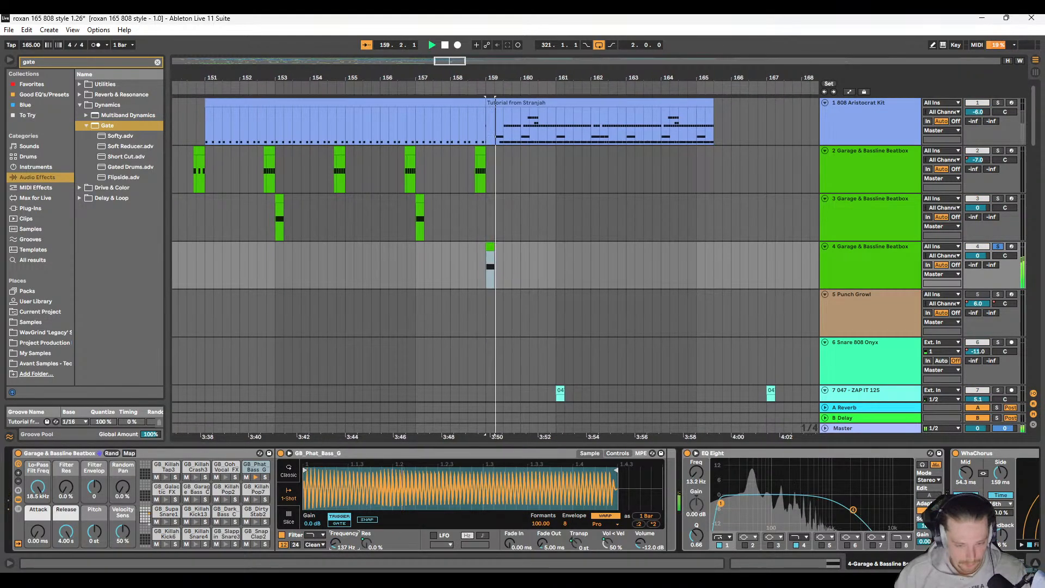
{"action": "mouse_move", "coordinate": [334, 544]}
{"action": "left_mouse_down"}
{"action": "mouse_move", "coordinate": [335, 566]}
{"action": "mouse_move", "coordinate": [335, 536]}
{"action": "left_mouse_up"}
{"action": "key", "text": "space"}
{"action": "key", "text": "space"}
{"action": "key", "text": "space"}
{"action": "key", "text": "space"}
{"action": "key", "text": "space"}
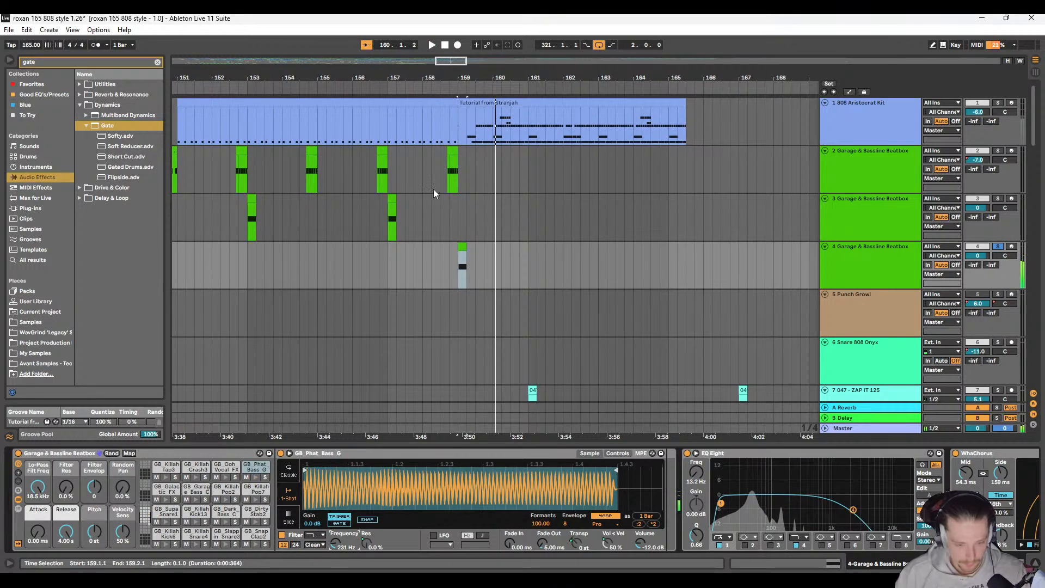
Step: Automate track 4's Filter Freq to dip midway through the clip at 159.1.1, starting and ending at 508 Hz, and audition it
{"action": "scroll", "coordinate": [455, 263], "scroll_direction": "up", "scroll_amount": 5}
{"action": "key", "text": "a"}
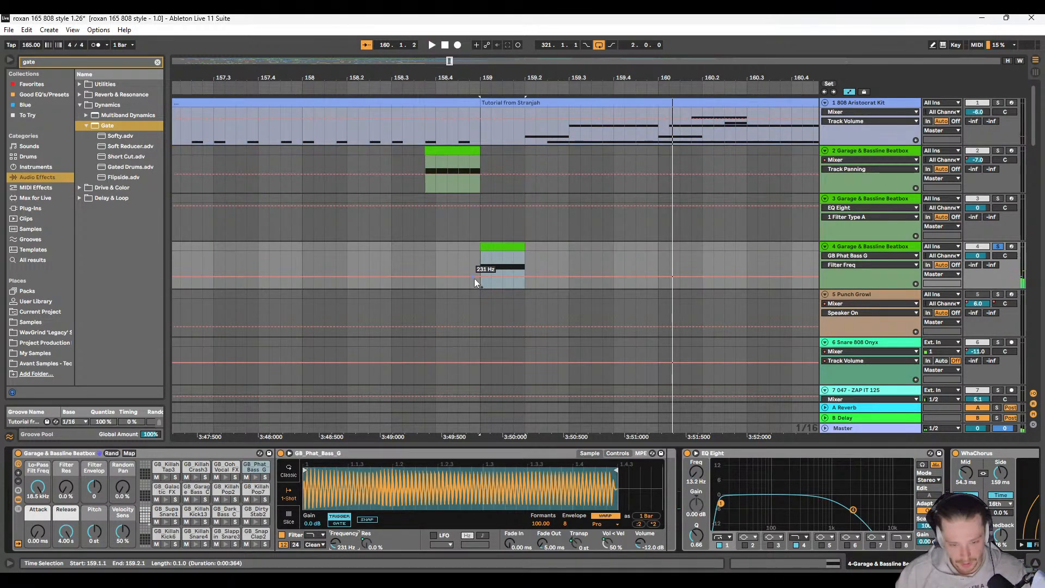
{"action": "left_click_drag", "start_coordinate": [481, 276], "coordinate": [525, 276]}
{"action": "key", "text": "space"}
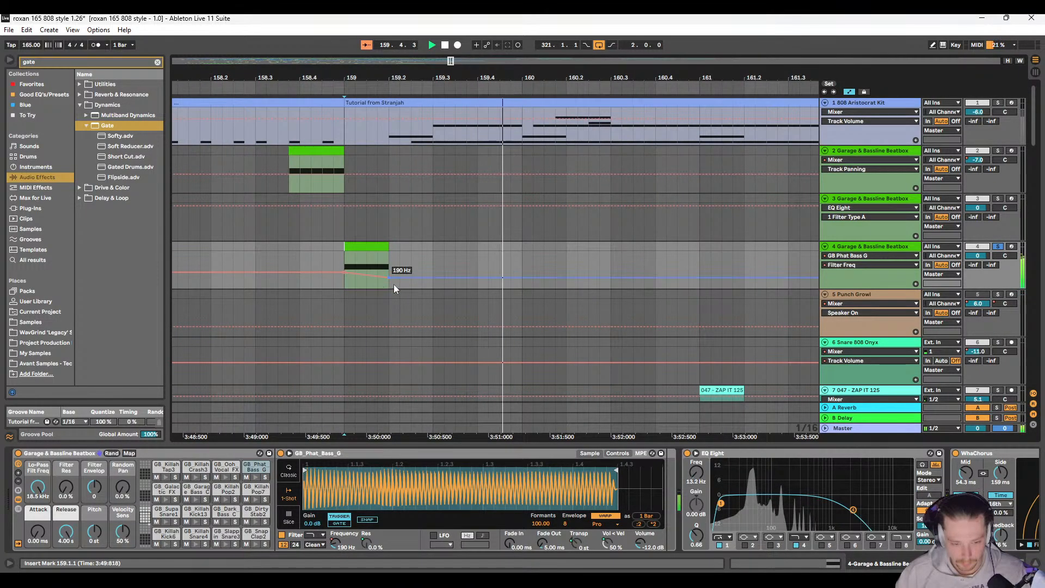
{"action": "left_click_drag", "start_coordinate": [390, 278], "coordinate": [373, 273]}
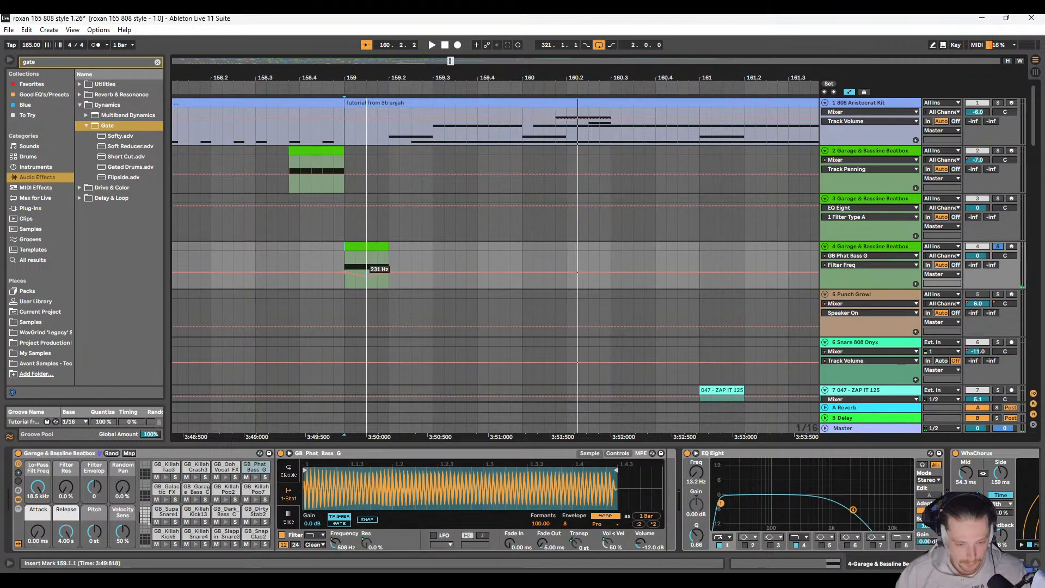
{"action": "key", "text": "space"}
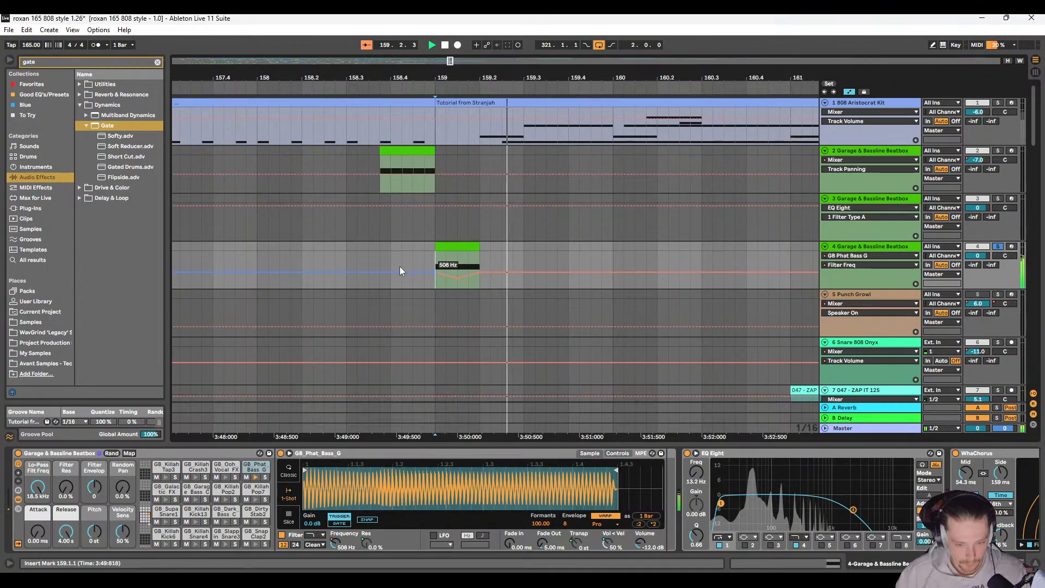
{"action": "key", "text": "space"}
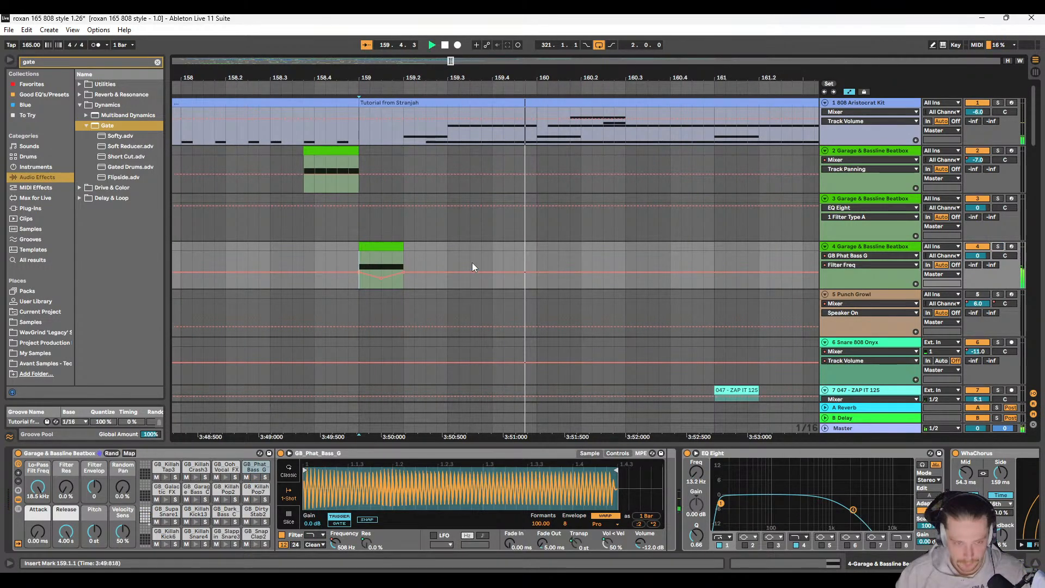
Step: Raise track 4's volume to 1.4 dB and play the transition in the full mix
{"action": "scroll", "coordinate": [471, 263], "scroll_direction": "down", "scroll_amount": 6}
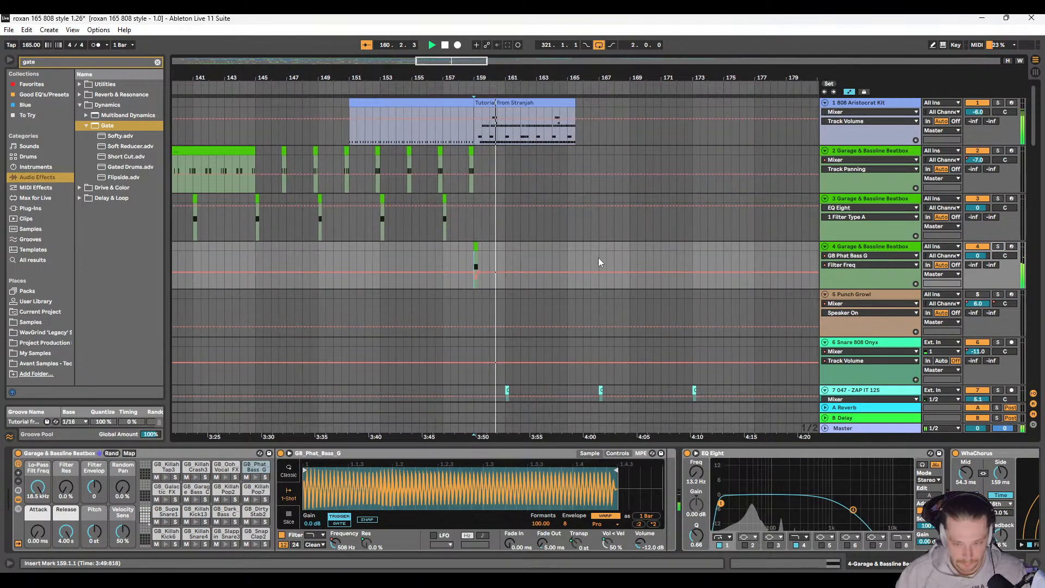
{"action": "left_click", "coordinate": [975, 258]}
{"action": "key", "text": "space"}
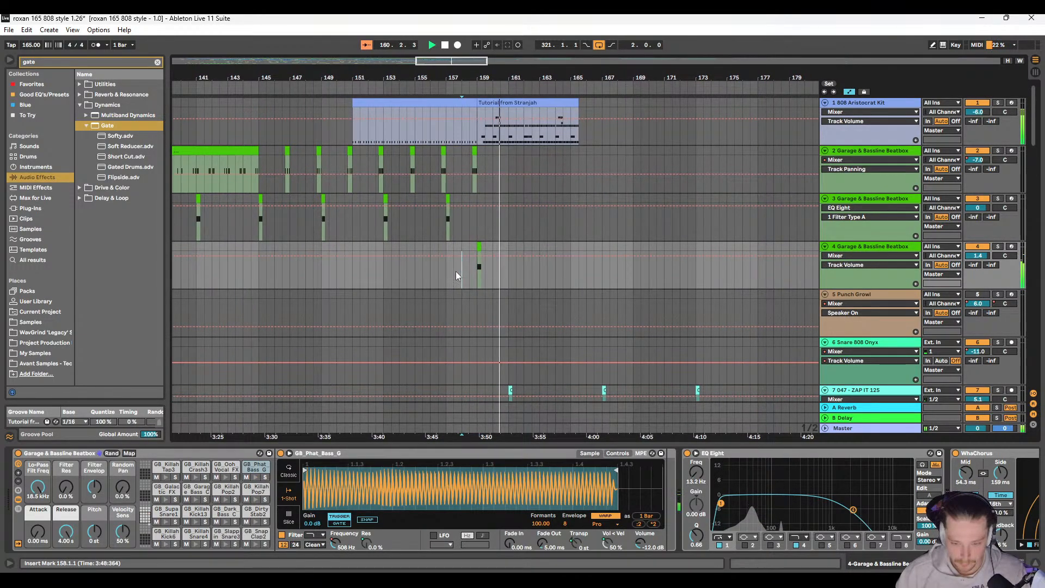
{"action": "left_click", "coordinate": [418, 281]}
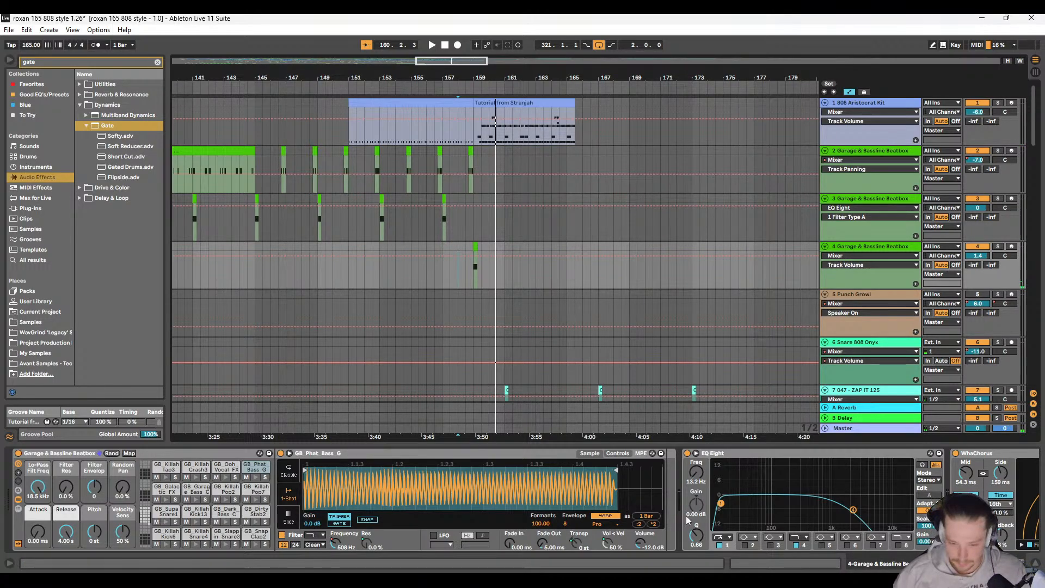
Step: Raise the entire GB Phat Bass G Filter Freq automation between 1.1.1 and 321.1.1 on track 4, bringing its base level to 1.36 kHz
{"action": "scroll", "coordinate": [667, 508], "scroll_direction": "right", "scroll_amount": 10}
{"action": "scroll", "coordinate": [671, 523], "scroll_direction": "left", "scroll_amount": 10}
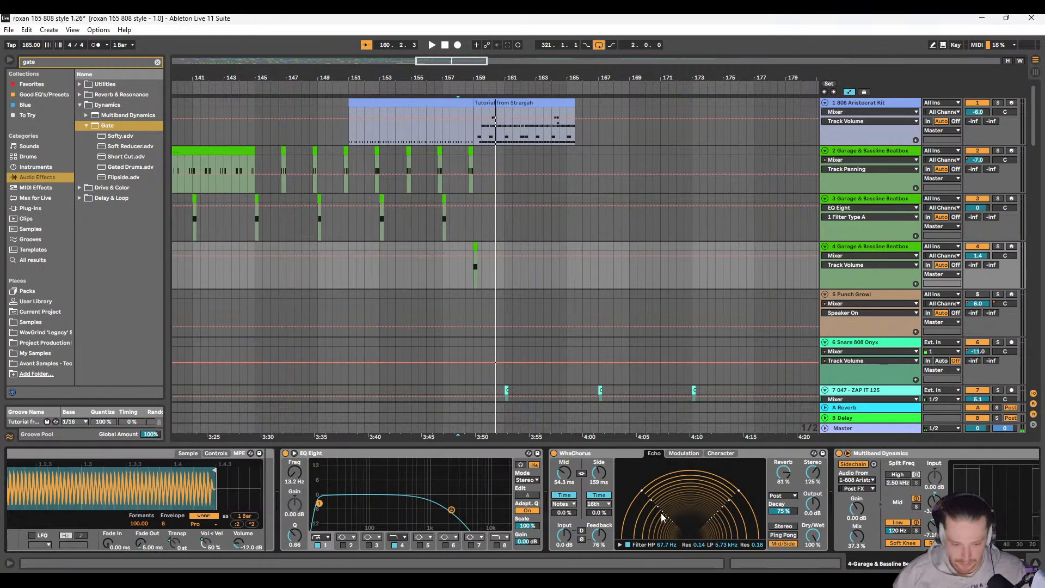
{"action": "scroll", "coordinate": [662, 512], "scroll_direction": "right", "scroll_amount": 10}
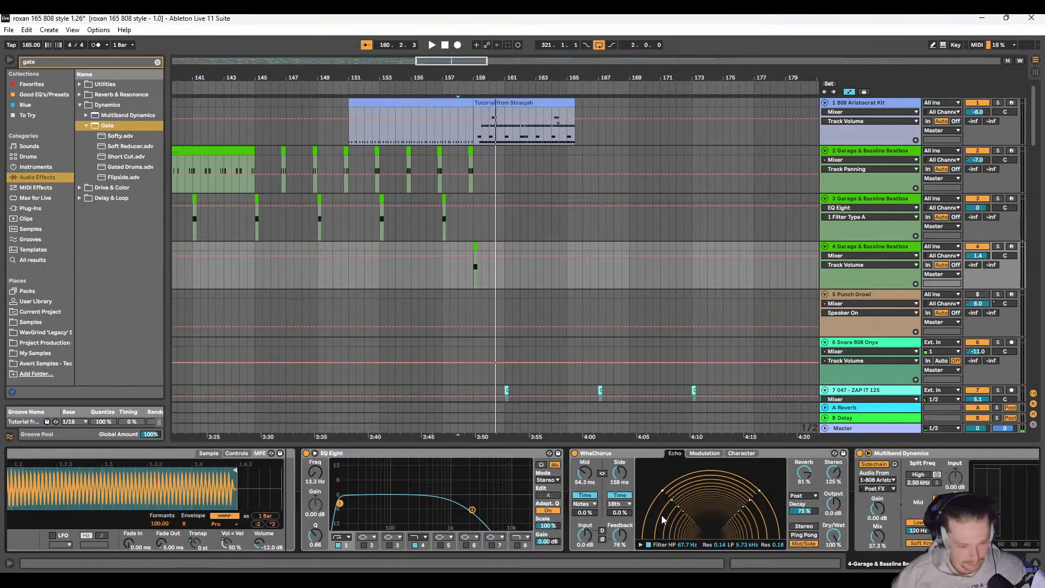
{"action": "scroll", "coordinate": [661, 511], "scroll_direction": "left", "scroll_amount": 10}
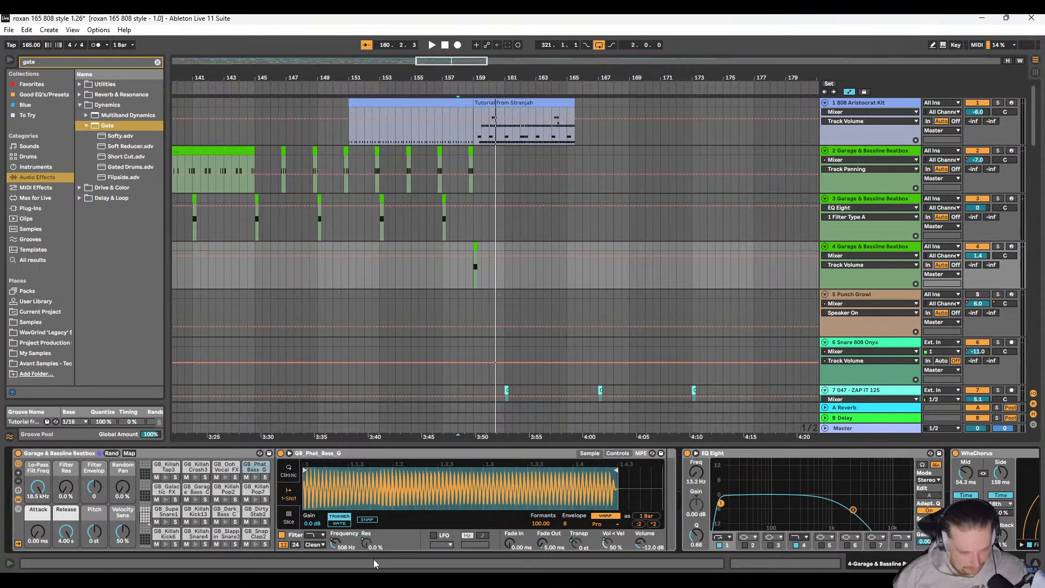
{"action": "left_click", "coordinate": [334, 543]}
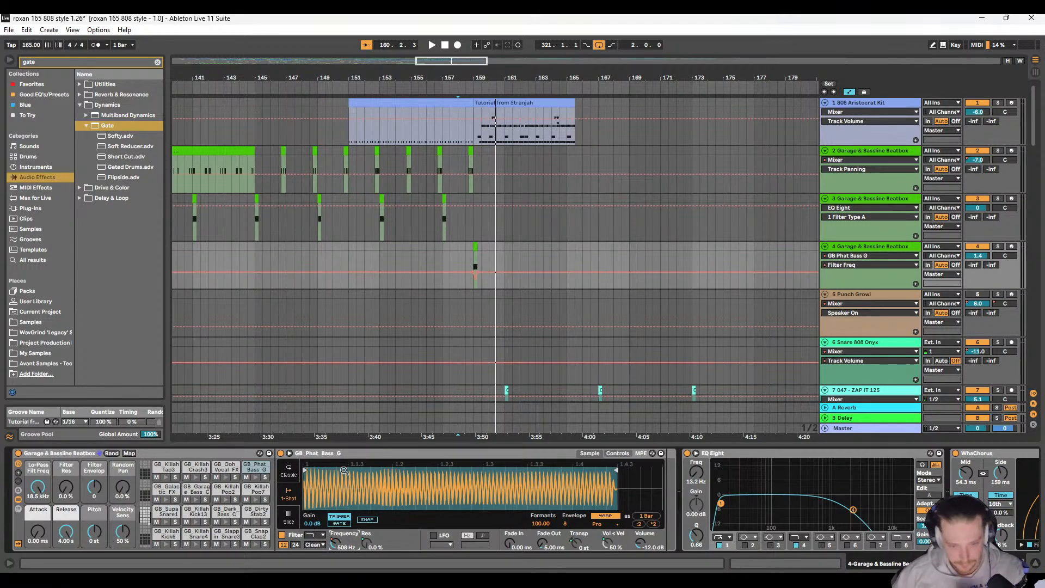
{"action": "scroll", "coordinate": [210, 286], "scroll_direction": "down", "scroll_amount": 10, "text": "ctrl"}
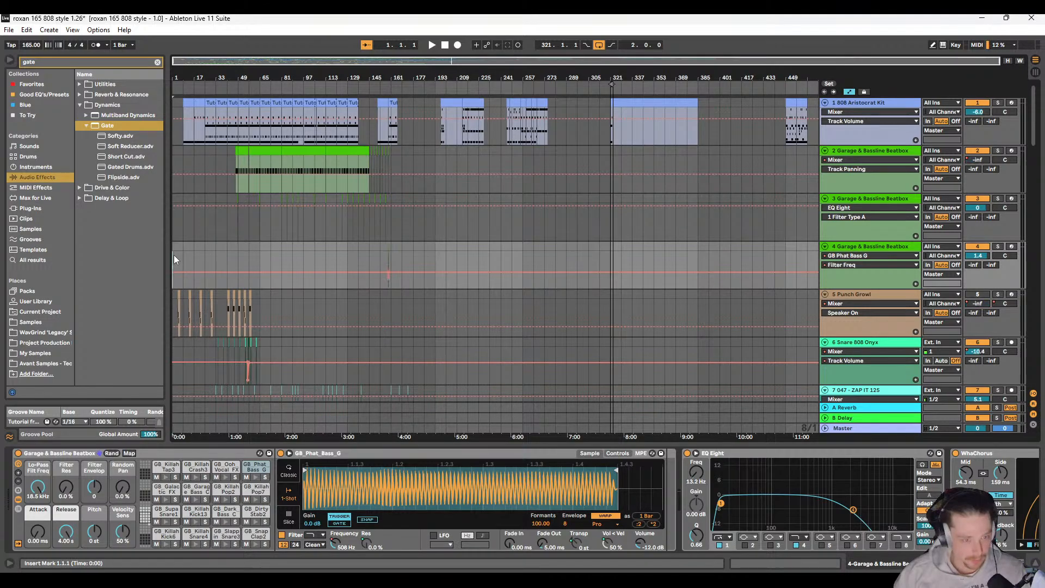
{"action": "left_click_drag", "start_coordinate": [174, 254], "coordinate": [610, 260]}
{"action": "scroll", "coordinate": [478, 270], "scroll_direction": "up", "scroll_amount": 10, "text": "ctrl"}
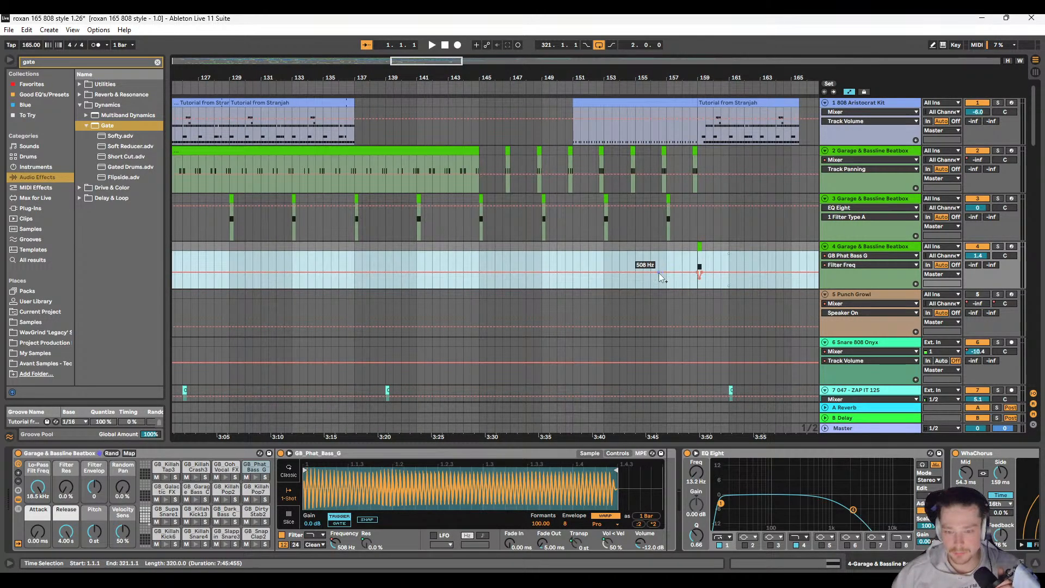
{"action": "scroll", "coordinate": [628, 256], "scroll_direction": "up", "scroll_amount": 10, "text": "ctrl"}
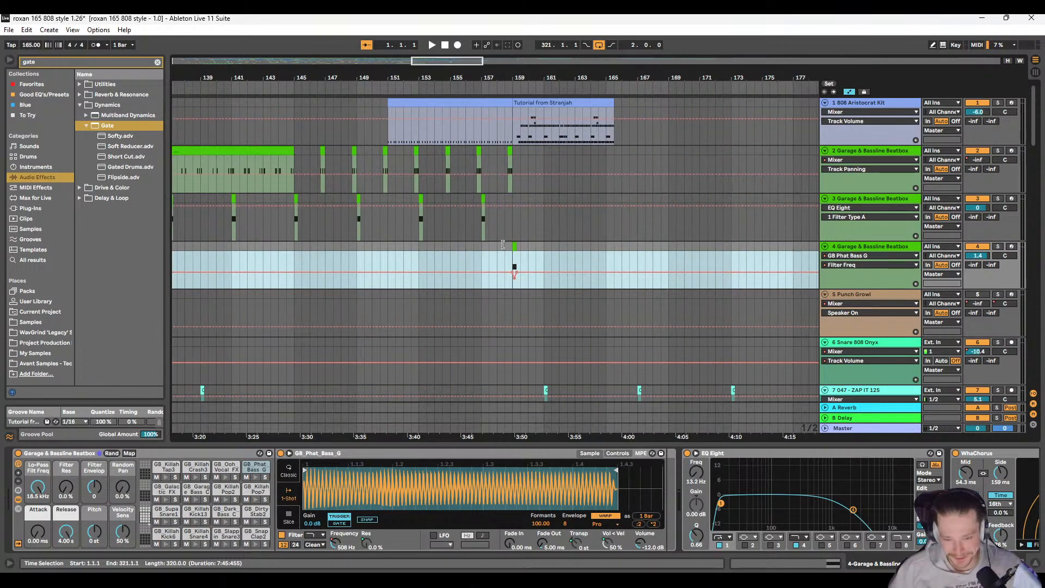
{"action": "scroll", "coordinate": [479, 270], "scroll_direction": "right", "scroll_amount": 3}
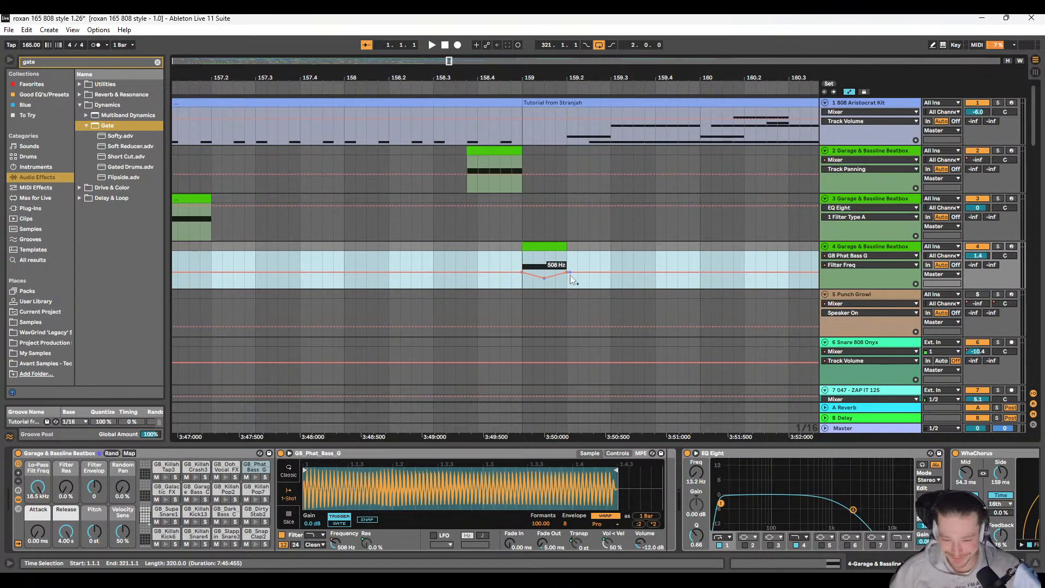
{"action": "left_click_drag", "start_coordinate": [599, 273], "coordinate": [600, 268]}
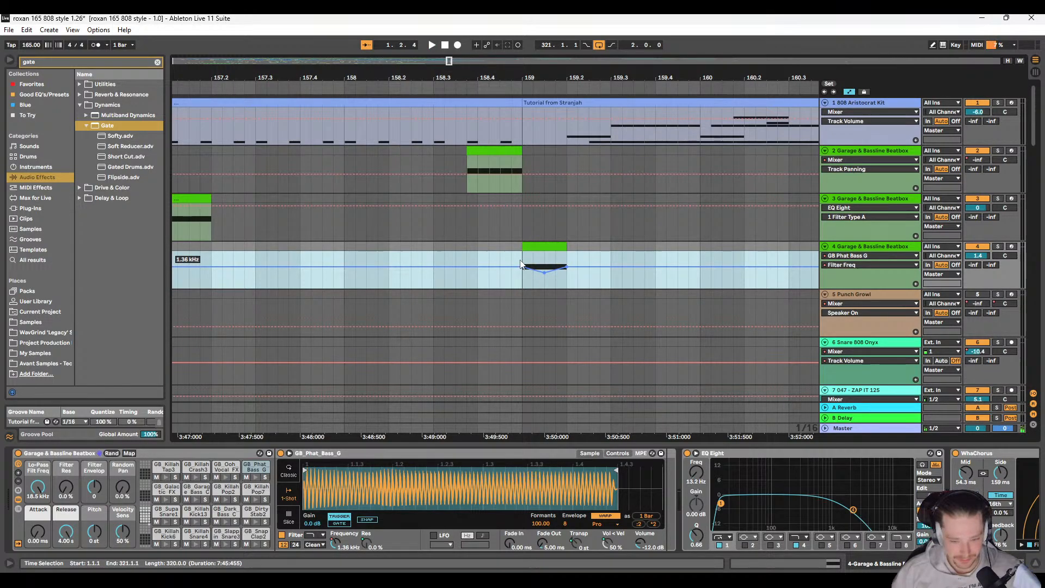
Step: Play the mix from 159.1.1 to check the brighter bass clip on track 4
{"action": "left_click", "coordinate": [531, 289]}
{"action": "key", "text": "space"}
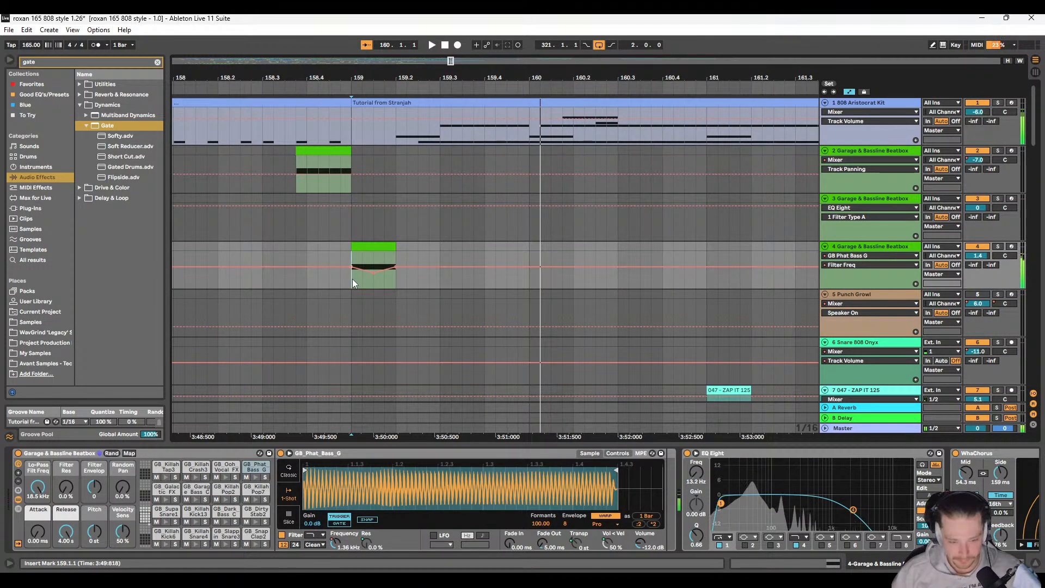
{"action": "scroll", "coordinate": [362, 285], "scroll_direction": "right", "scroll_amount": 3}
{"action": "scroll", "coordinate": [689, 272], "scroll_direction": "down", "scroll_amount": 3}
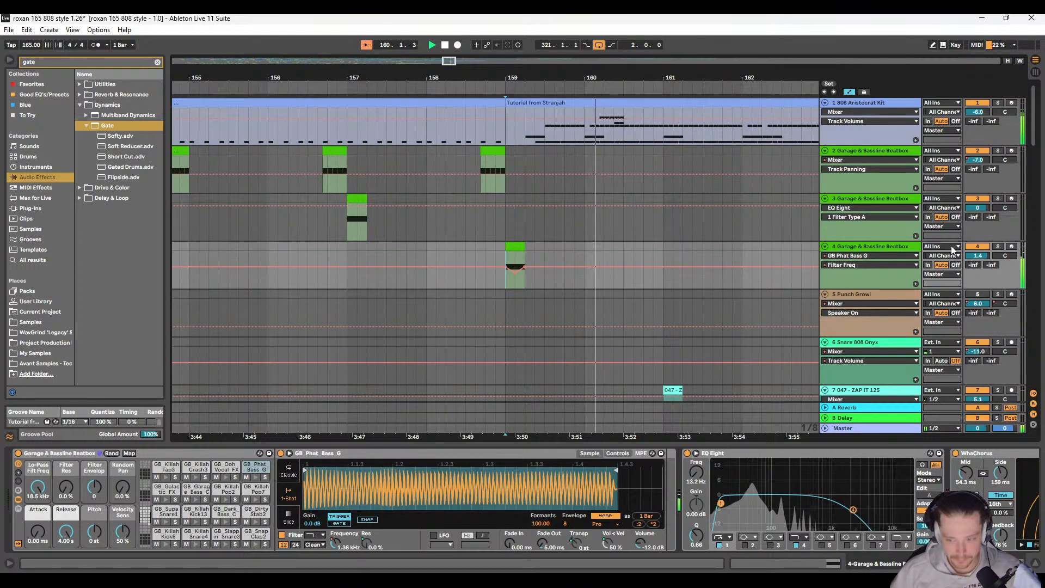
Step: Reset track 4's volume to 0 dB and replay the transition from 159.1.1
{"action": "double_click", "coordinate": [982, 257]}
{"action": "scroll", "coordinate": [570, 270], "scroll_direction": "down", "scroll_amount": 3}
{"action": "key", "text": "space"}
{"action": "key", "text": "space"}
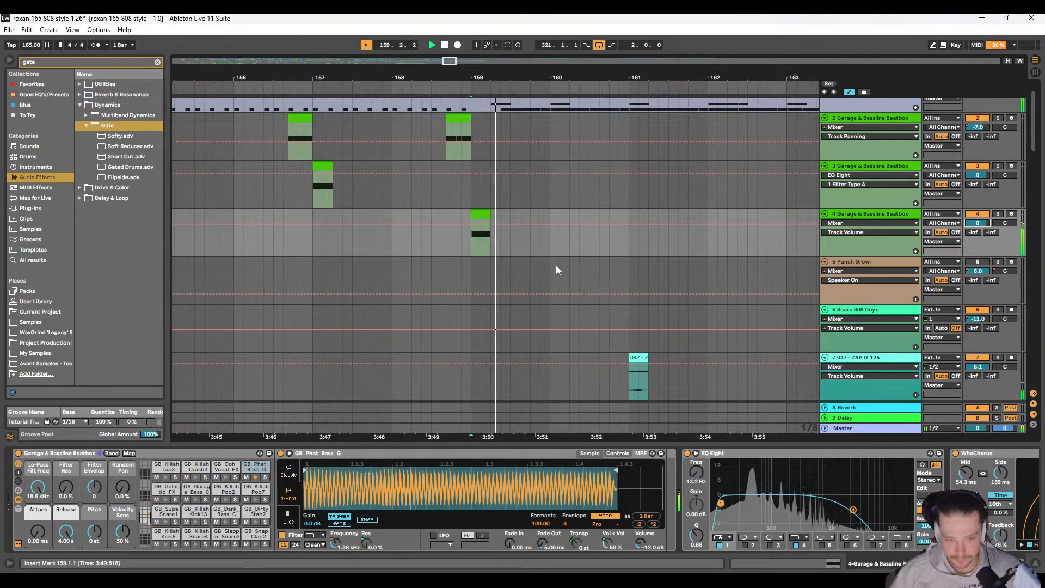
{"action": "scroll", "coordinate": [557, 267], "scroll_direction": "right", "scroll_amount": 3}
{"action": "scroll", "coordinate": [398, 262], "scroll_direction": "up", "scroll_amount": 1}
{"action": "scroll", "coordinate": [384, 256], "scroll_direction": "down", "scroll_amount": 5}
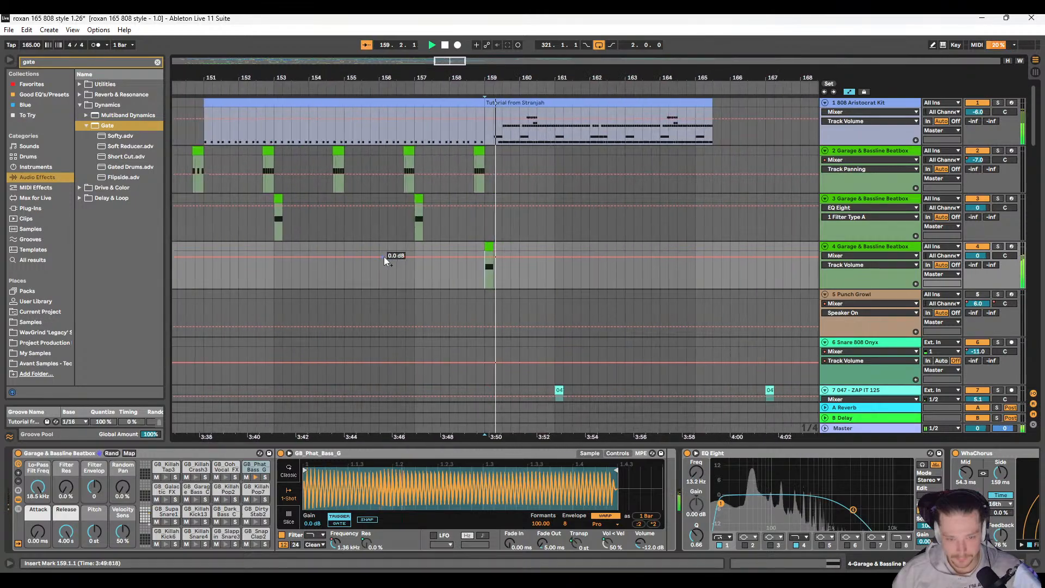
Step: Delete the Rave Siren clips on tracks 28 to 31 between 157.1.1 and 187.1.1
{"action": "scroll", "coordinate": [484, 196], "scroll_direction": "up", "scroll_amount": 8}
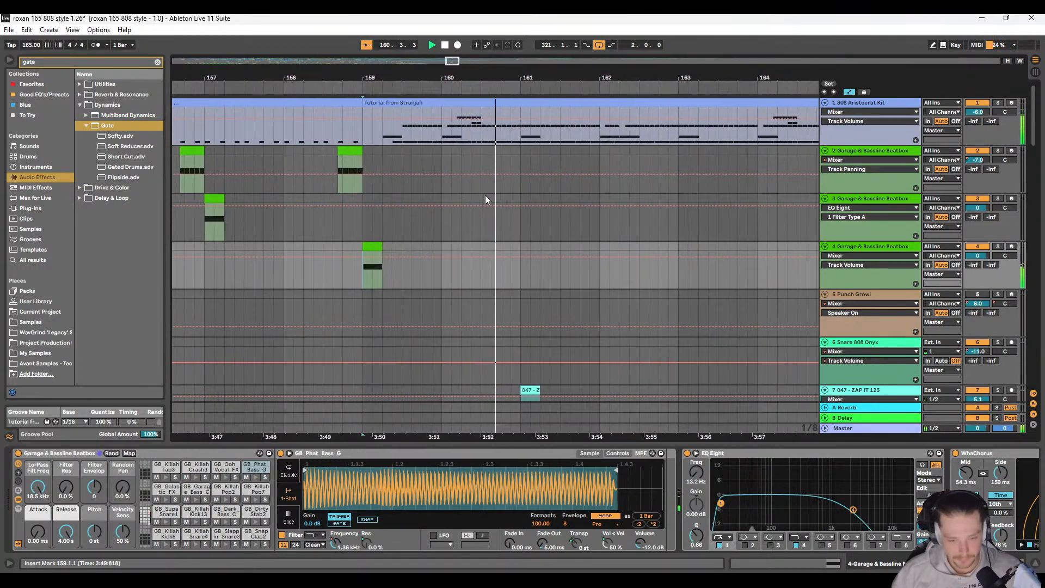
{"action": "scroll", "coordinate": [383, 238], "scroll_direction": "down", "scroll_amount": 4}
{"action": "scroll", "coordinate": [387, 238], "scroll_direction": "down", "scroll_amount": 8}
{"action": "scroll", "coordinate": [381, 240], "scroll_direction": "down", "scroll_amount": 6}
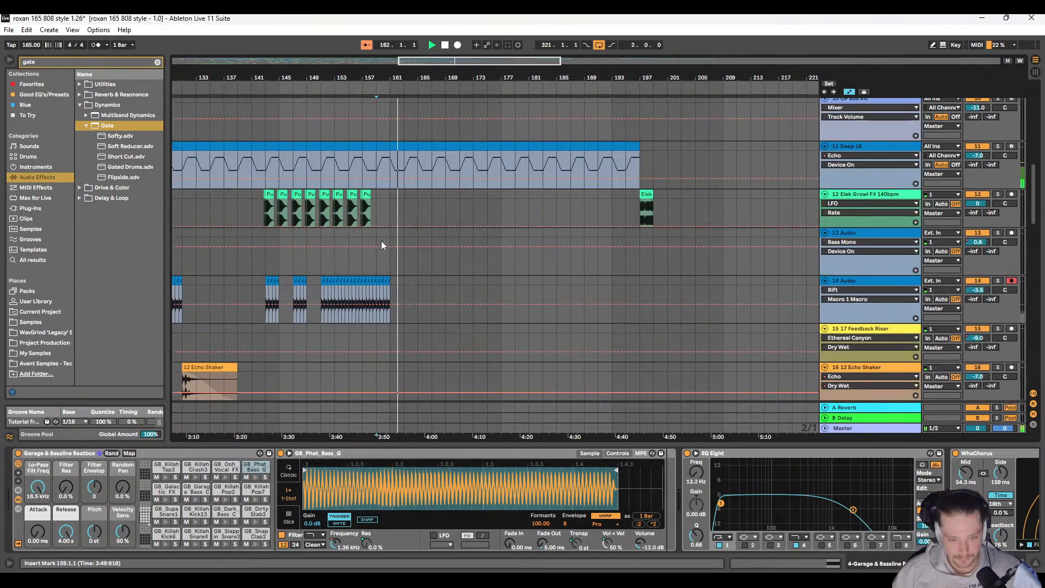
{"action": "scroll", "coordinate": [379, 240], "scroll_direction": "up", "scroll_amount": 3}
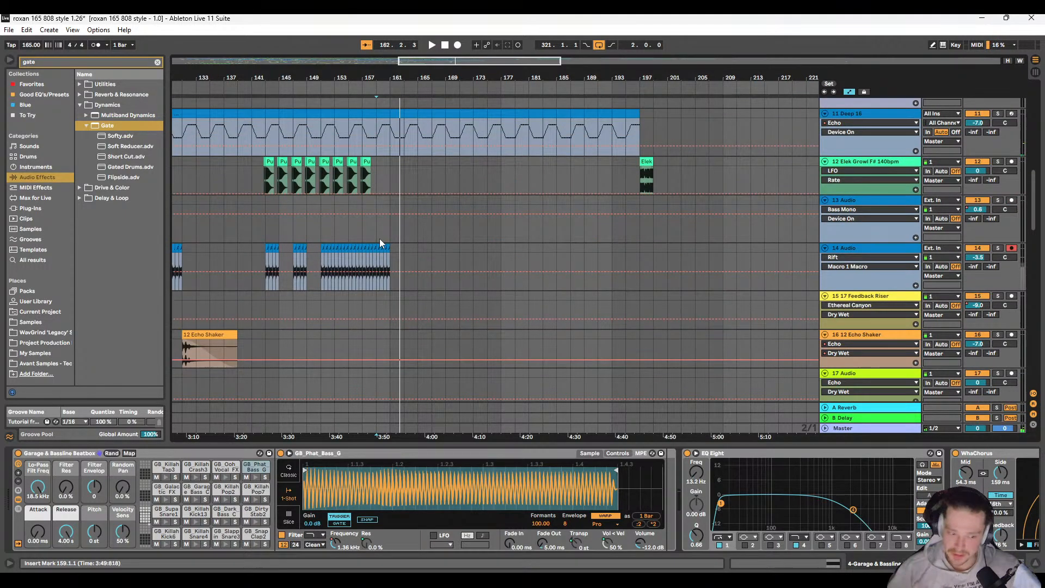
{"action": "scroll", "coordinate": [380, 239], "scroll_direction": "down", "scroll_amount": 15}
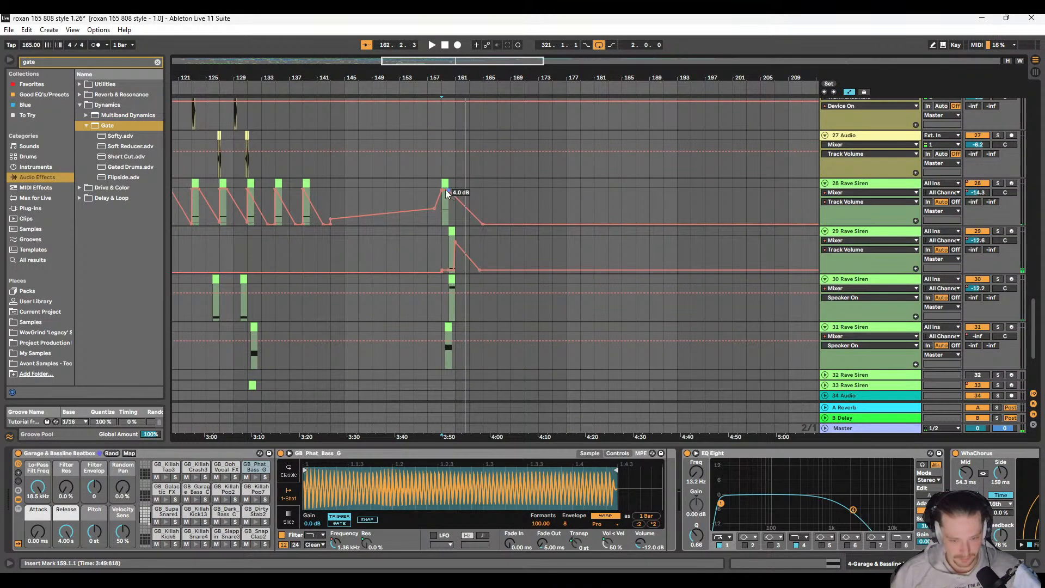
{"action": "left_click_drag", "start_coordinate": [446, 192], "coordinate": [626, 348]}
{"action": "scroll", "coordinate": [561, 340], "scroll_direction": "down", "scroll_amount": 5}
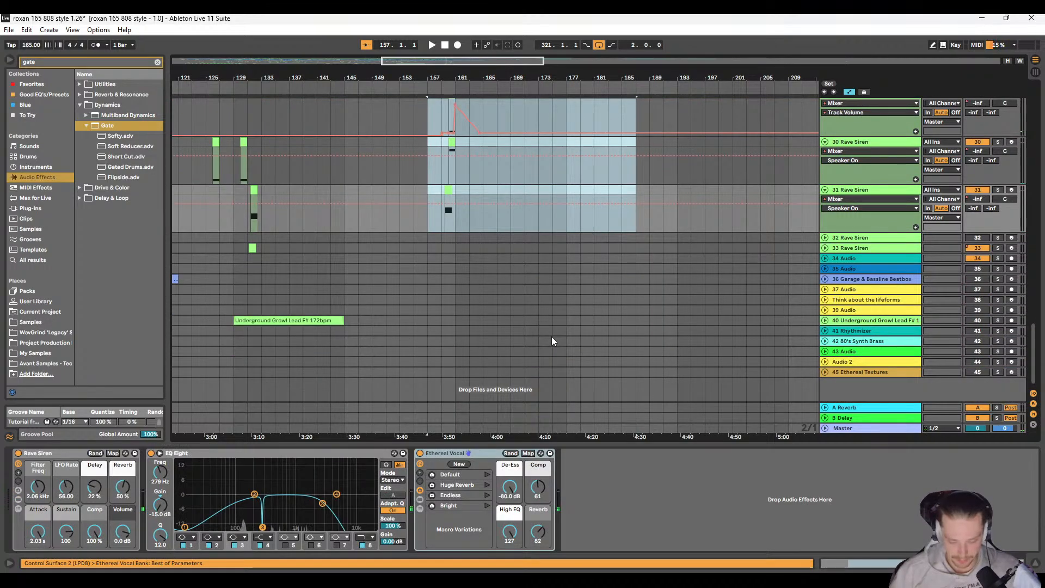
{"action": "scroll", "coordinate": [551, 336], "scroll_direction": "up", "scroll_amount": 8}
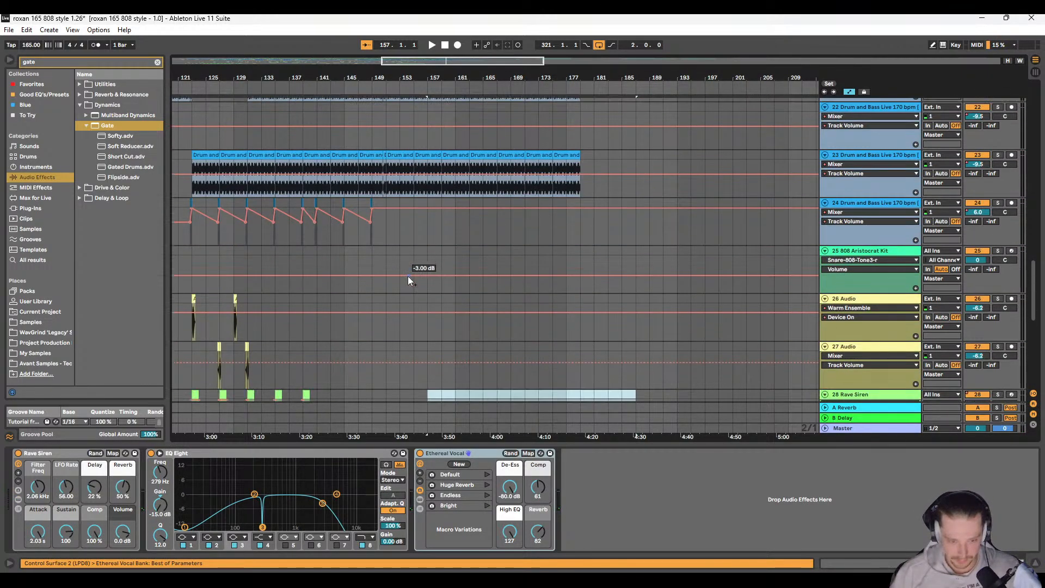
Step: Examine the full arrangement across the audio and drum loop tracks for parts to reuse in the new section
{"action": "key", "text": "w"}
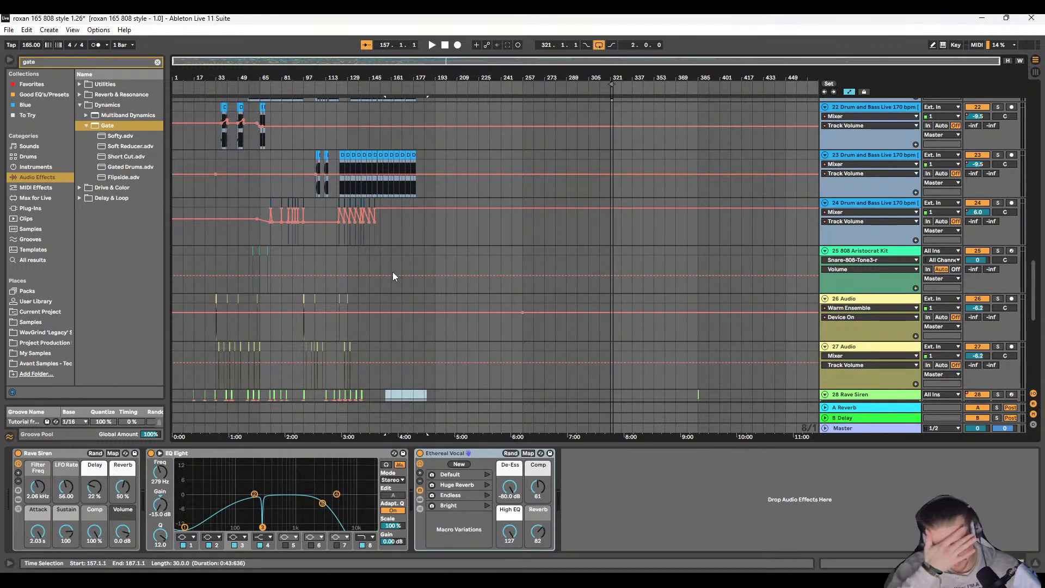
{"action": "scroll", "coordinate": [334, 184], "scroll_direction": "up", "scroll_amount": 5}
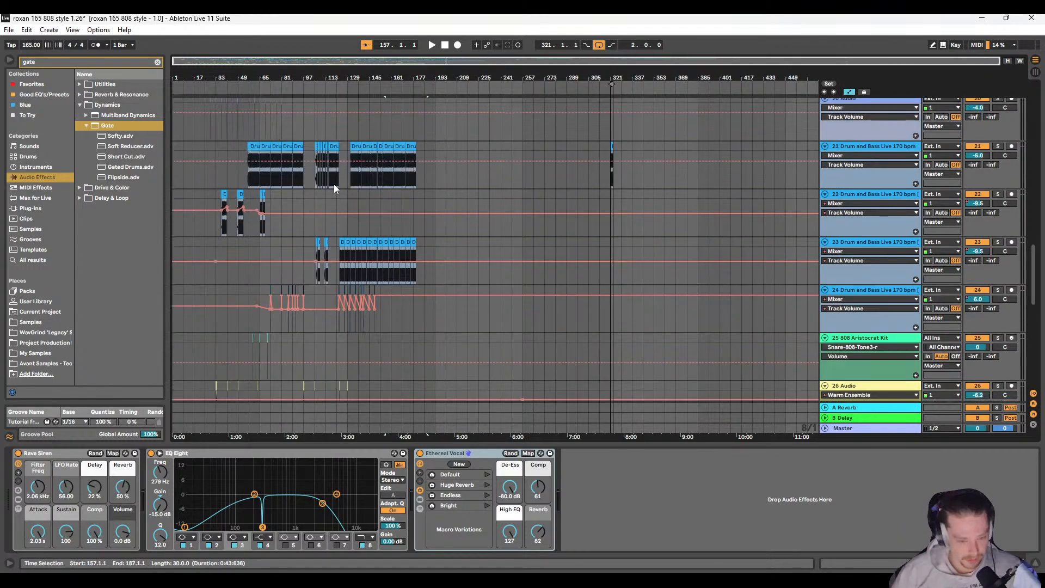
{"action": "scroll", "coordinate": [331, 306], "scroll_direction": "up", "scroll_amount": 6}
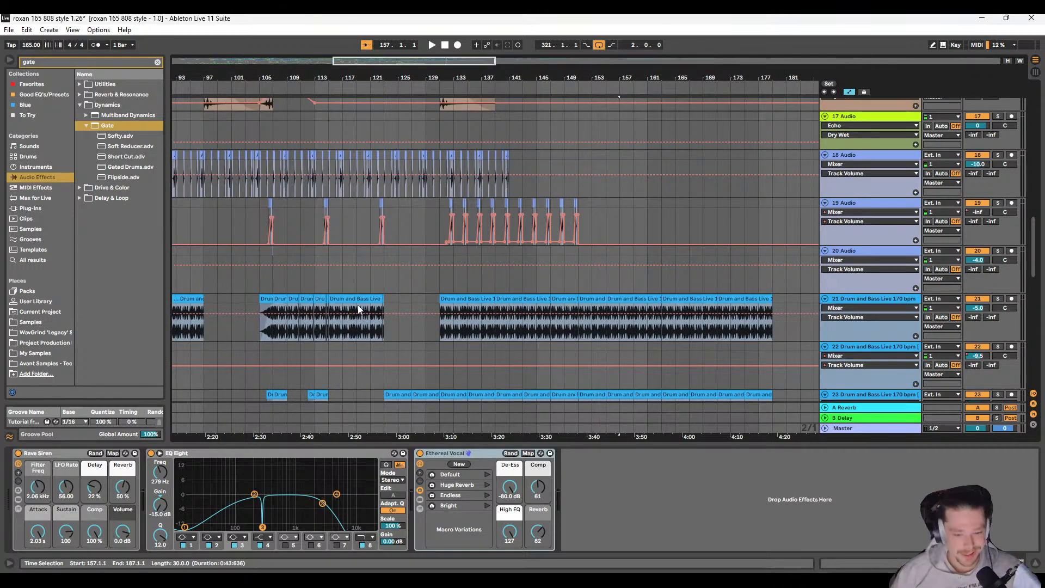
{"action": "scroll", "coordinate": [359, 307], "scroll_direction": "left", "scroll_amount": 4}
{"action": "scroll", "coordinate": [384, 310], "scroll_direction": "down", "scroll_amount": 7}
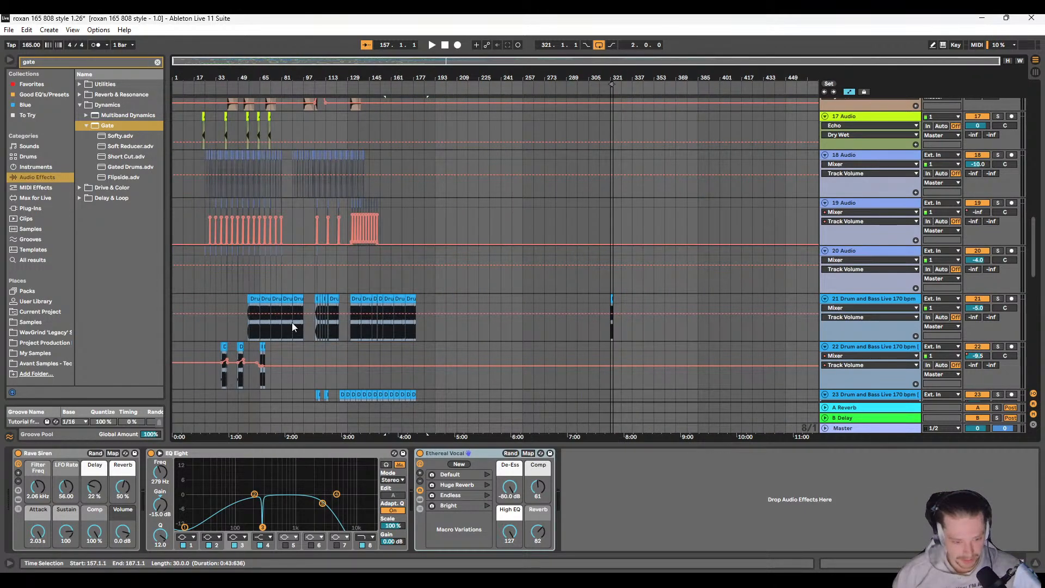
{"action": "scroll", "coordinate": [368, 295], "scroll_direction": "up", "scroll_amount": 11}
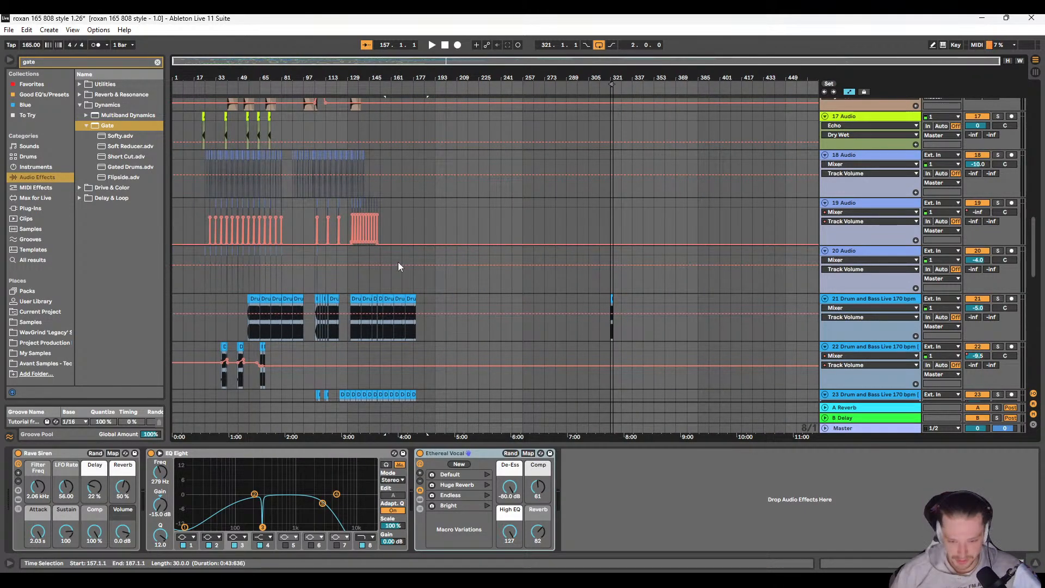
{"action": "scroll", "coordinate": [370, 292], "scroll_direction": "up", "scroll_amount": 1}
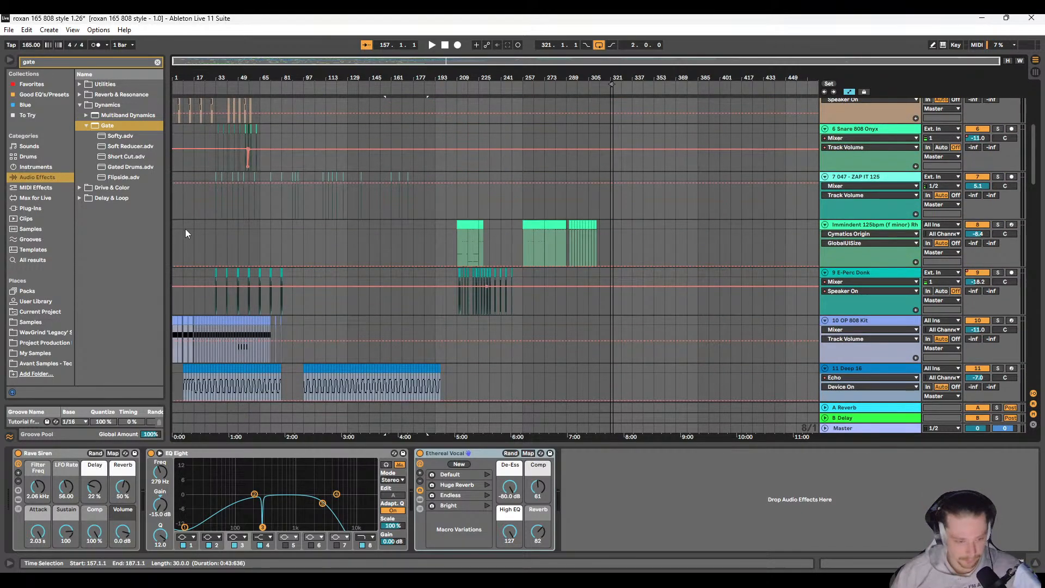
Step: Play the song from 1.1.1 while looking through the bass, riser and percussion tracks of the opening
{"action": "key", "text": "space"}
{"action": "left_click", "coordinate": [174, 231]}
{"action": "key", "text": "space"}
{"action": "key", "text": "space"}
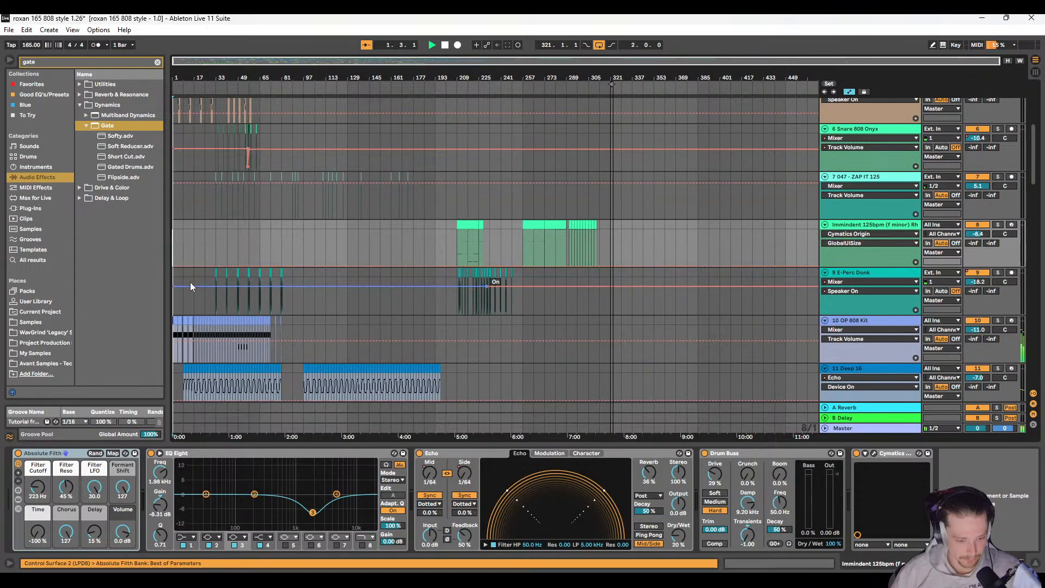
{"action": "scroll", "coordinate": [186, 294], "scroll_direction": "down", "scroll_amount": 4}
{"action": "scroll", "coordinate": [189, 295], "scroll_direction": "up", "scroll_amount": 1}
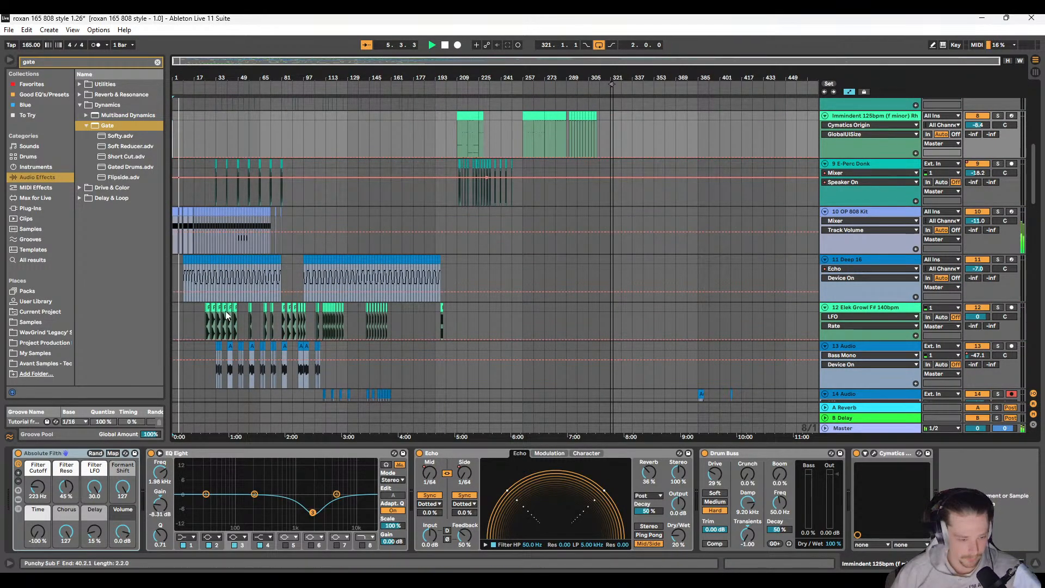
{"action": "scroll", "coordinate": [234, 289], "scroll_direction": "down", "scroll_amount": 6}
{"action": "scroll", "coordinate": [219, 297], "scroll_direction": "up", "scroll_amount": 2}
{"action": "scroll", "coordinate": [219, 294], "scroll_direction": "up", "scroll_amount": 6}
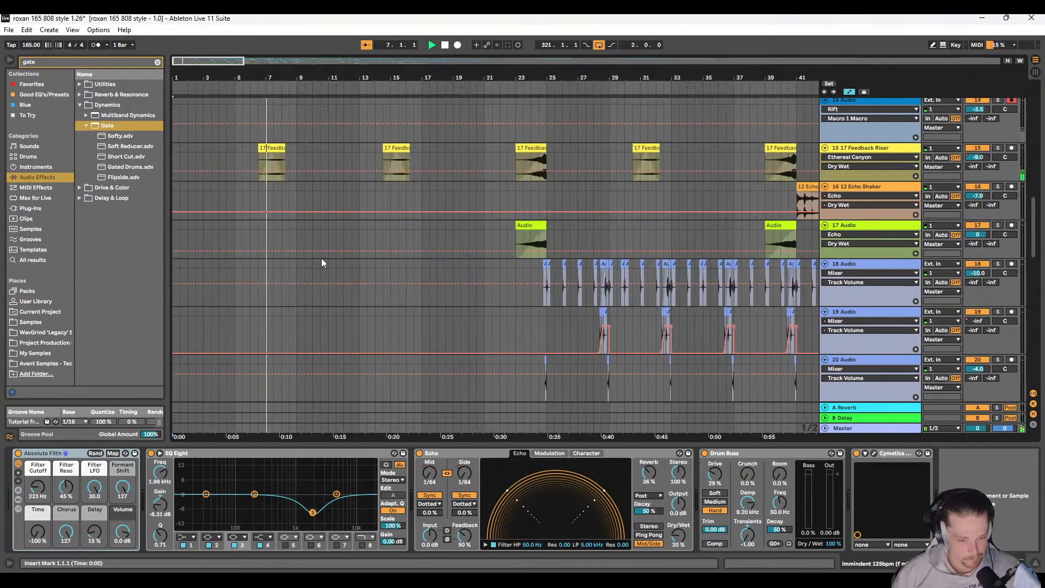
Step: Copy the four-bar section of track 20 starting at 25.1.1 and paste it at 129.1.1 on the same track
{"action": "scroll", "coordinate": [447, 285], "scroll_direction": "right", "scroll_amount": 4}
{"action": "scroll", "coordinate": [348, 297], "scroll_direction": "down", "scroll_amount": 1}
{"action": "scroll", "coordinate": [273, 282], "scroll_direction": "down", "scroll_amount": 2}
{"action": "scroll", "coordinate": [287, 285], "scroll_direction": "left", "scroll_amount": 3}
{"action": "key", "text": "space"}
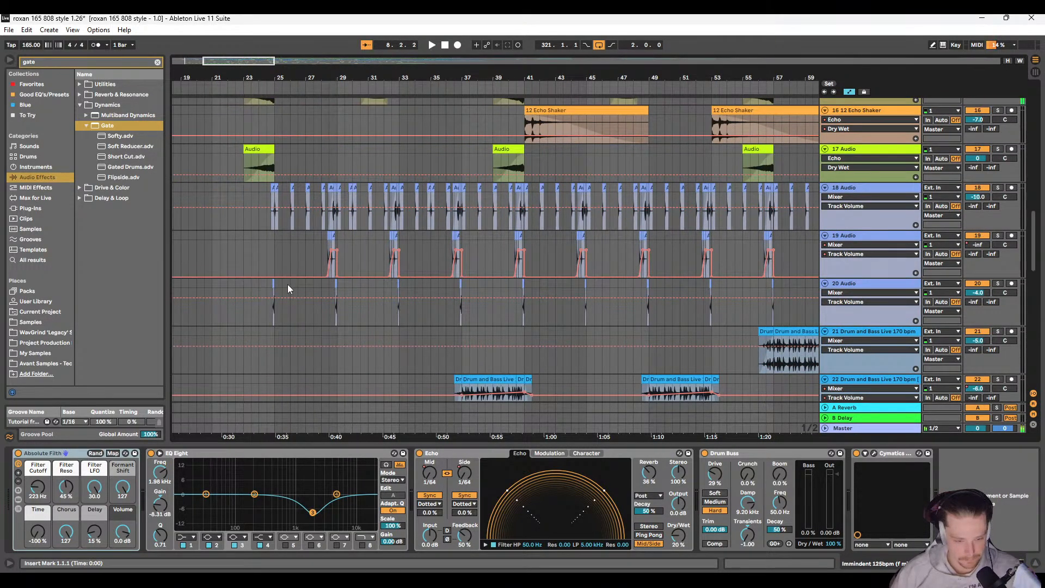
{"action": "left_click_drag", "start_coordinate": [282, 282], "coordinate": [339, 280]}
{"action": "scroll", "coordinate": [462, 279], "scroll_direction": "down", "scroll_amount": 6}
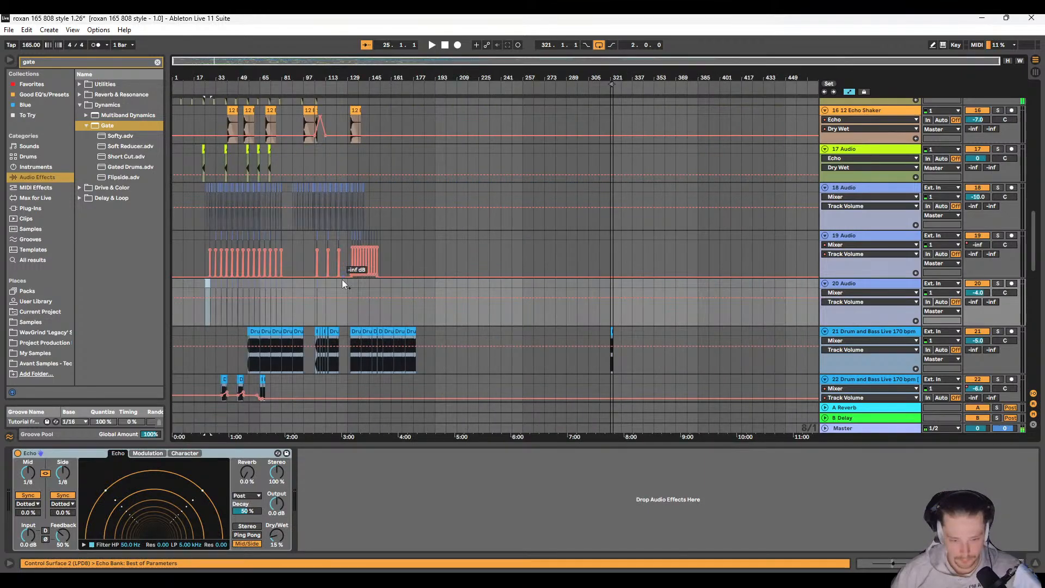
{"action": "scroll", "coordinate": [342, 279], "scroll_direction": "up", "scroll_amount": 6}
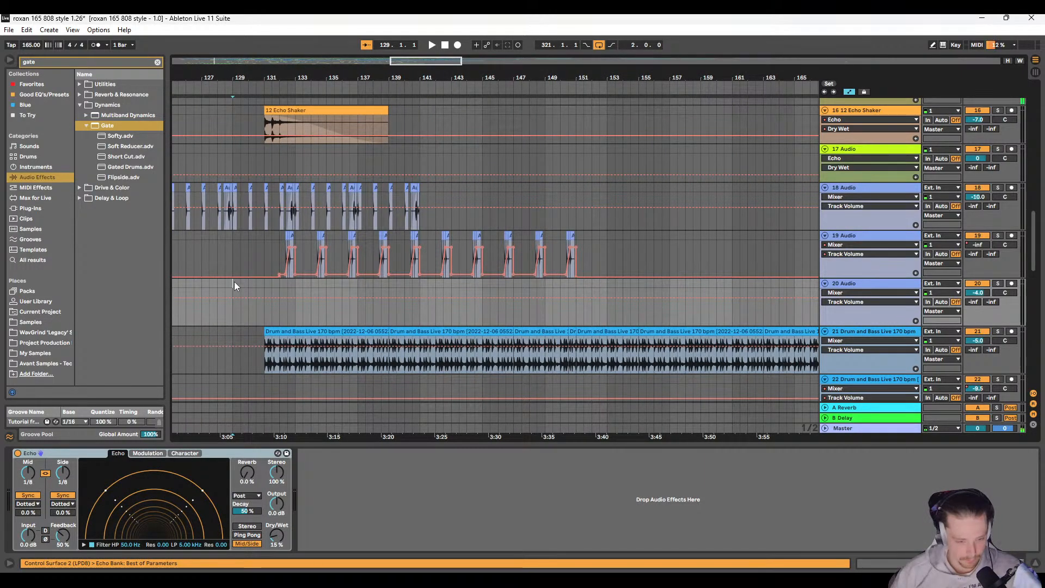
{"action": "left_click_drag", "start_coordinate": [234, 282], "coordinate": [295, 296]}
{"action": "left_click", "coordinate": [287, 281]}
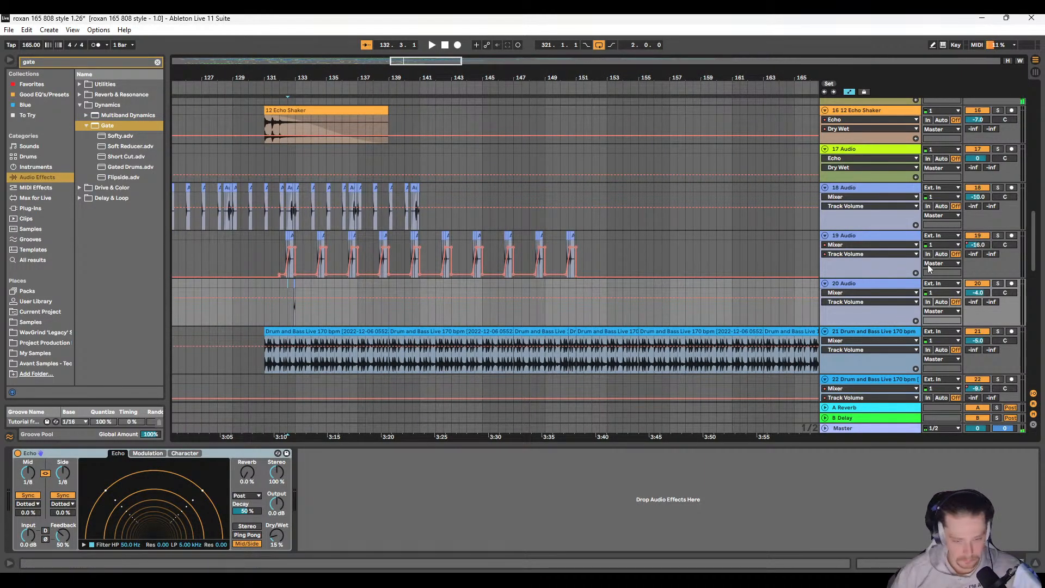
Step: Solo tracks 19 and 20 and play them together from 132.3.1
{"action": "left_click", "coordinate": [998, 283]}
{"action": "left_click", "coordinate": [998, 235], "text": "ctrl"}
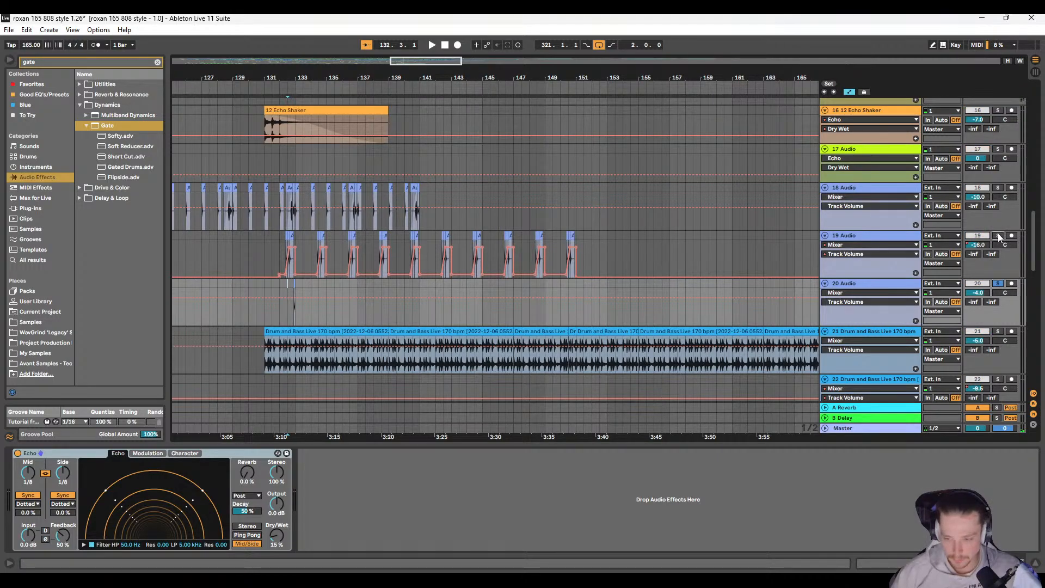
{"action": "key", "text": "space"}
{"action": "scroll", "coordinate": [477, 284], "scroll_direction": "up", "scroll_amount": 1}
{"action": "scroll", "coordinate": [478, 285], "scroll_direction": "right", "scroll_amount": 2}
{"action": "key", "text": "space"}
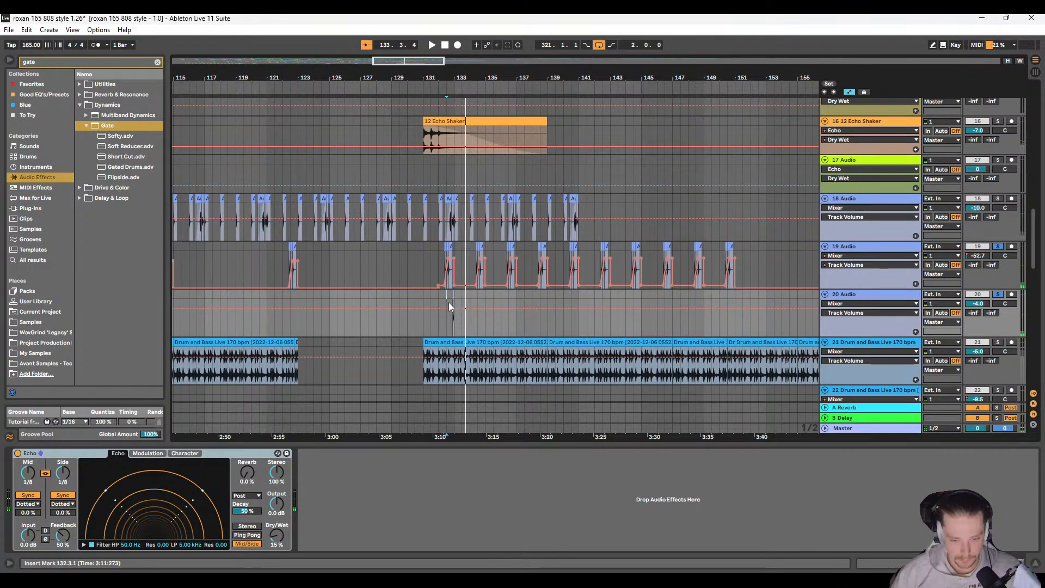
Step: Copy the bar from 132.1.1 to 133.1.1 on track 20 and paste it at 134.1.1 and 136.1.1
{"action": "scroll", "coordinate": [447, 301], "scroll_direction": "up", "scroll_amount": 2}
{"action": "left_click_drag", "start_coordinate": [440, 293], "coordinate": [464, 292]}
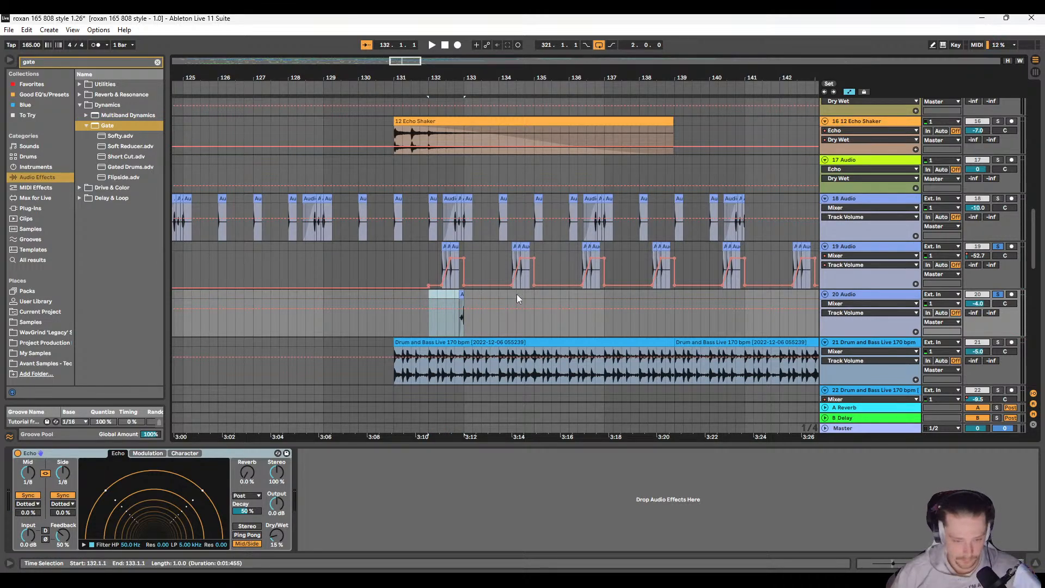
{"action": "key", "text": "ctrl+c"}
{"action": "left_click", "coordinate": [502, 298]}
{"action": "key", "text": "ctrl+v"}
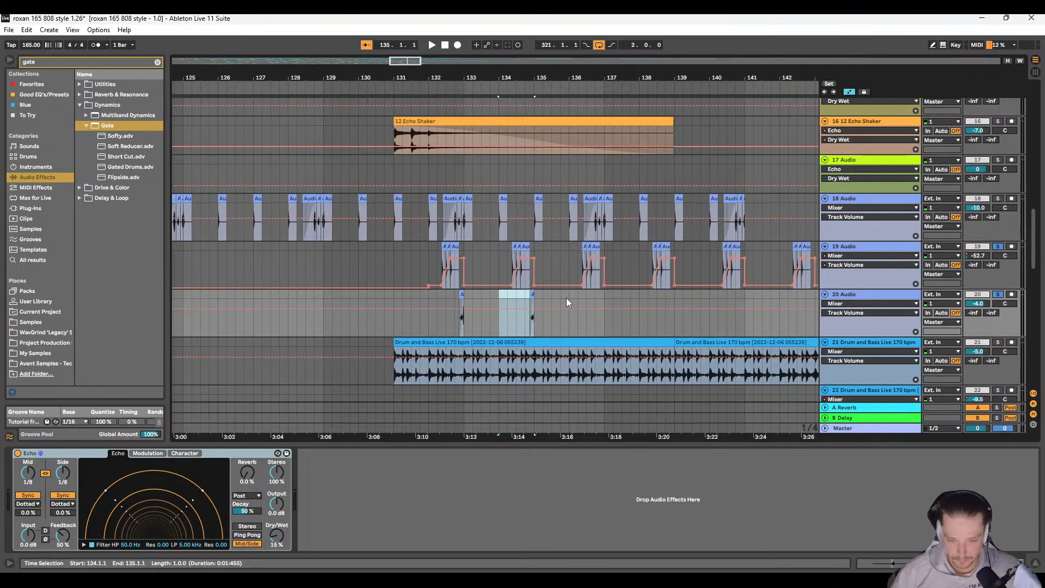
{"action": "left_click", "coordinate": [567, 298]}
{"action": "key", "text": "ctrl+v"}
Step: Duplicate the four-bar section from 133.1.1 to 137.1.1 on track 20 repeatedly up to bar 153
{"action": "left_click_drag", "start_coordinate": [465, 292], "coordinate": [603, 296]}
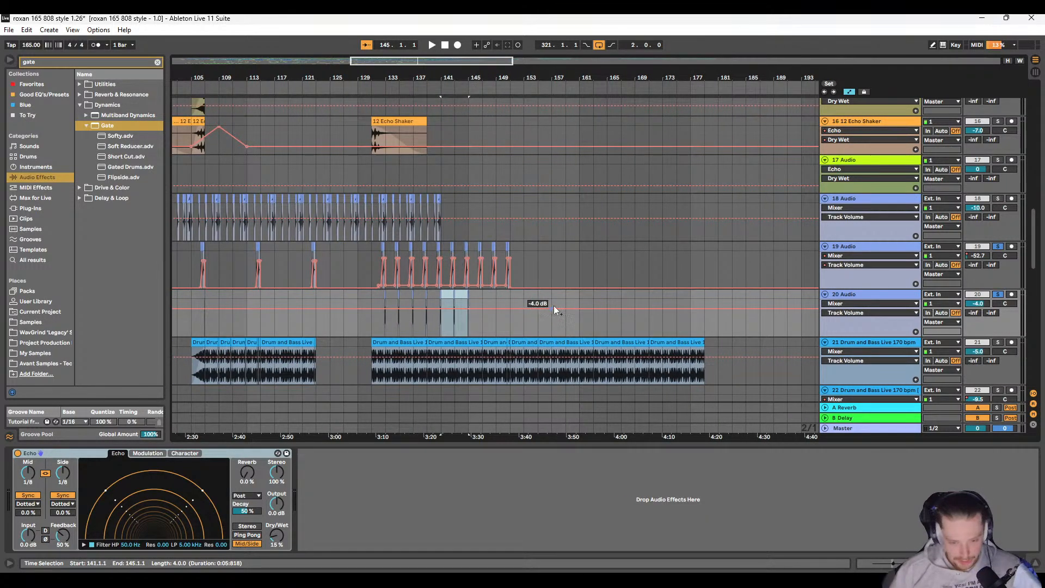
{"action": "key", "text": "ctrl+d"}
{"action": "key", "text": "ctrl+d"}
Step: Play tracks 19 and 20 from 129.1.1 and take both out of solo
{"action": "left_click", "coordinate": [362, 292]}
{"action": "key", "text": "space"}
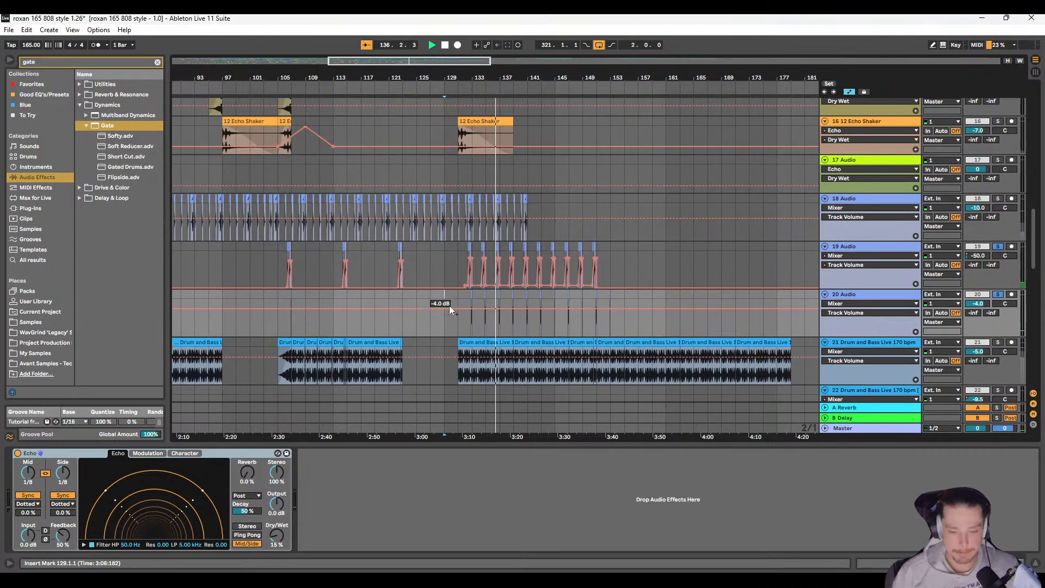
{"action": "scroll", "coordinate": [449, 306], "scroll_direction": "down", "scroll_amount": 2}
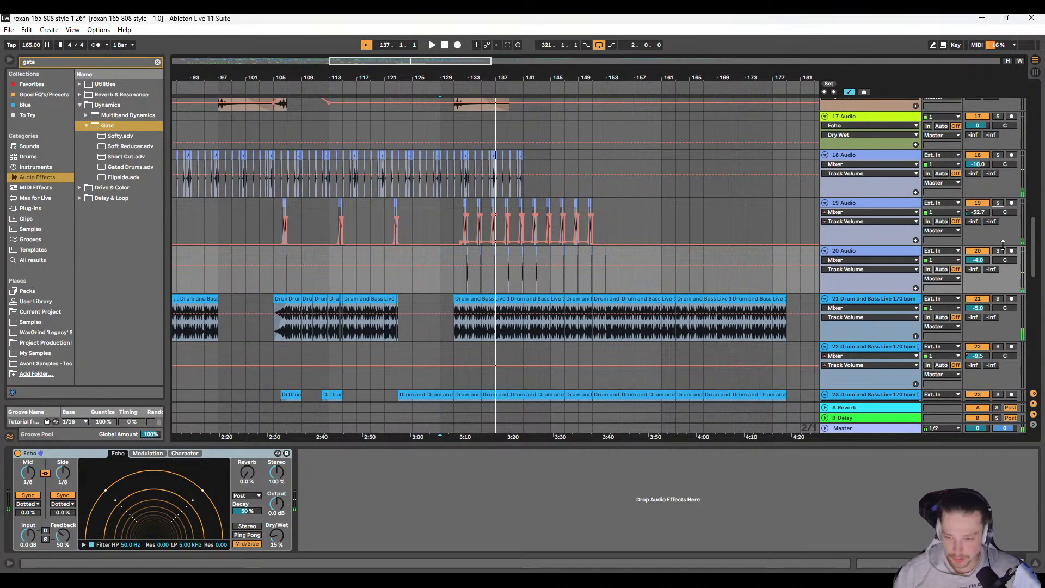
Step: Copy the Audio 4 clips between 105.1.1 and 109.1.1 on track 13 and paste them at 161.1.1
{"action": "scroll", "coordinate": [423, 230], "scroll_direction": "up", "scroll_amount": 2}
{"action": "scroll", "coordinate": [438, 281], "scroll_direction": "up", "scroll_amount": 10}
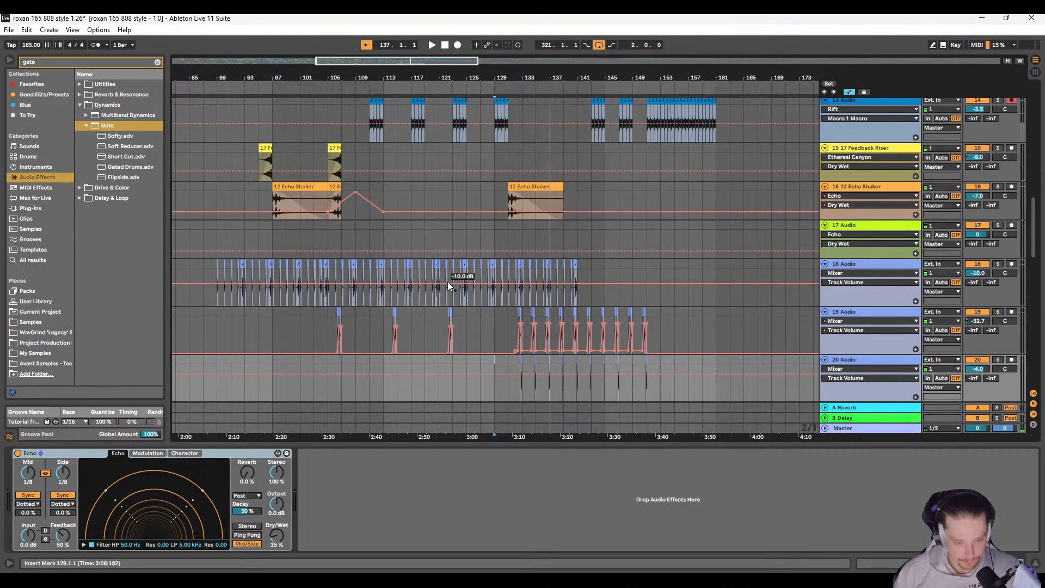
{"action": "scroll", "coordinate": [419, 276], "scroll_direction": "up", "scroll_amount": 3}
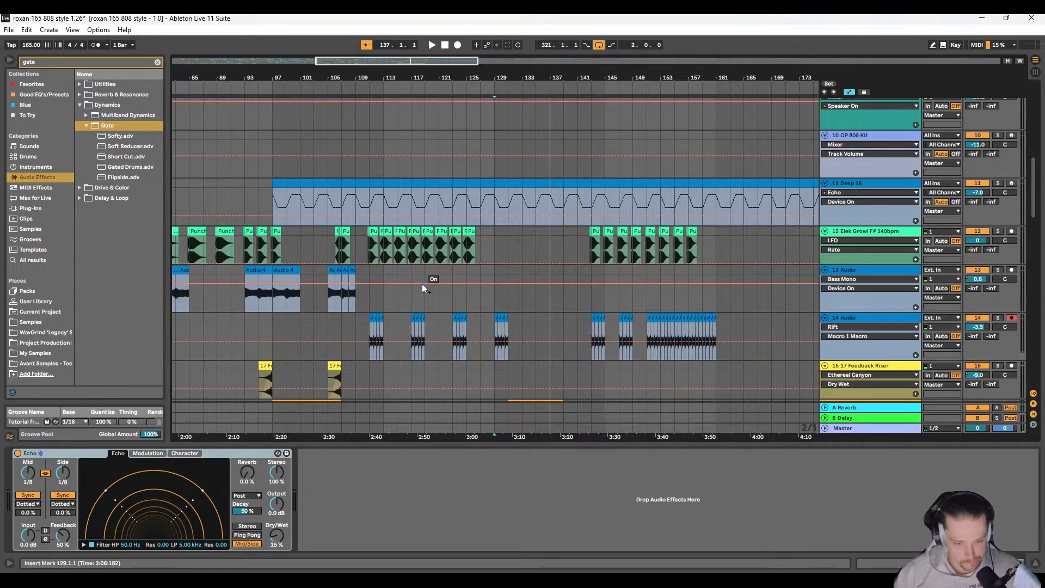
{"action": "scroll", "coordinate": [422, 283], "scroll_direction": "left", "scroll_amount": 5}
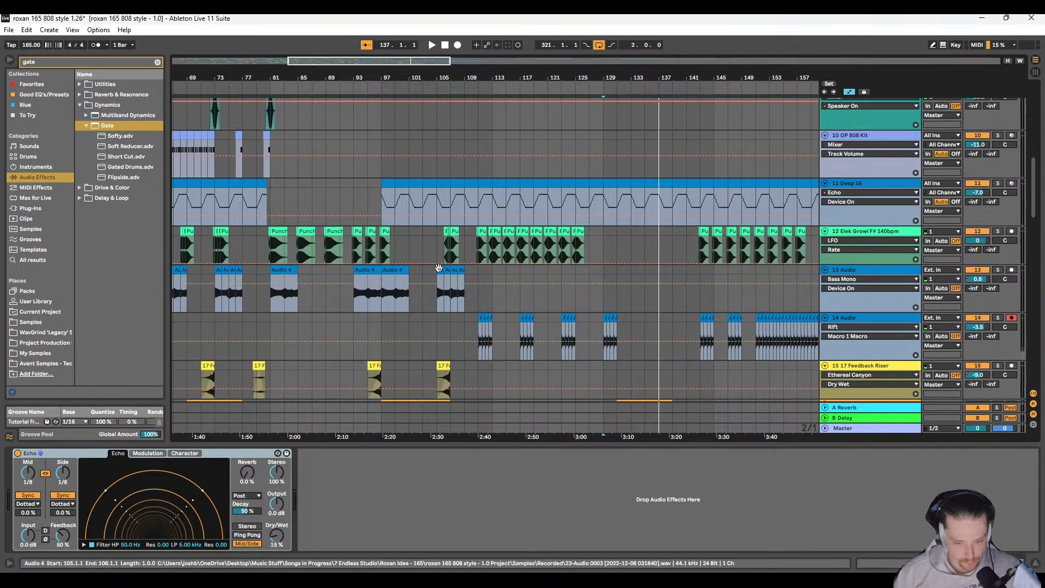
{"action": "left_click", "coordinate": [439, 270]}
{"action": "left_click", "coordinate": [461, 270], "text": "shift"}
{"action": "scroll", "coordinate": [501, 275], "scroll_direction": "right", "scroll_amount": 10}
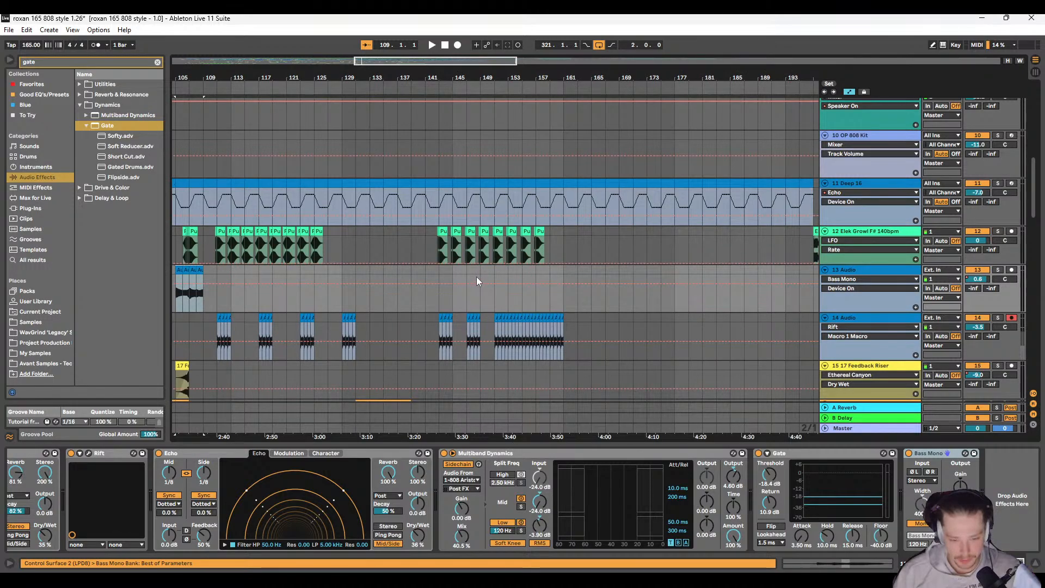
{"action": "scroll", "coordinate": [476, 276], "scroll_direction": "right", "scroll_amount": 6}
{"action": "left_click", "coordinate": [435, 267]}
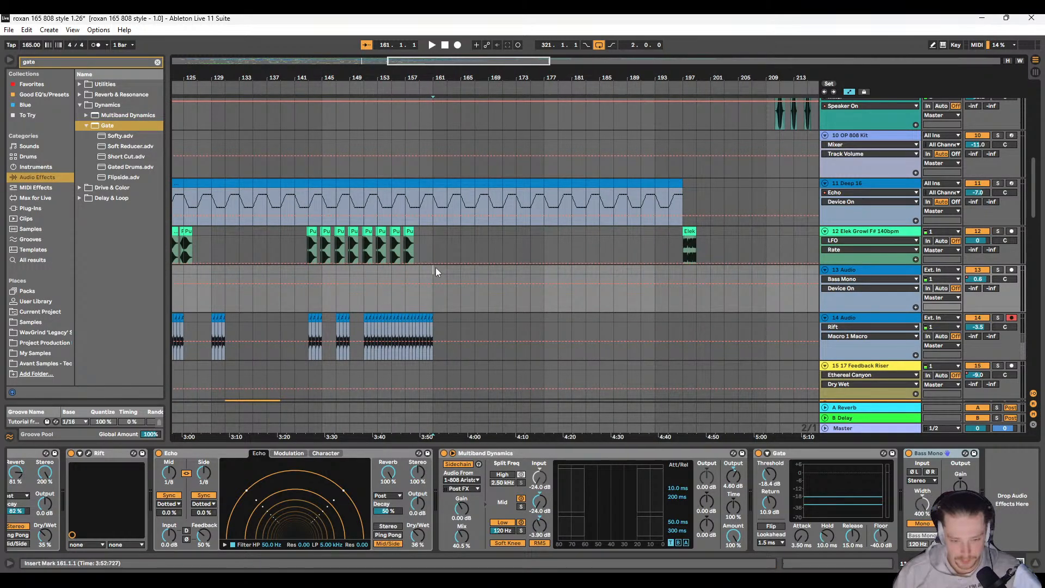
{"action": "key", "text": "ctrl+v"}
Step: Play the mix from 157.1.1 to check the lead-in to the Audio 4 clips on track 13
{"action": "left_click", "coordinate": [399, 271]}
{"action": "key", "text": "space"}
{"action": "scroll", "coordinate": [436, 274], "scroll_direction": "right", "scroll_amount": 3}
{"action": "scroll", "coordinate": [420, 265], "scroll_direction": "up", "scroll_amount": 5}
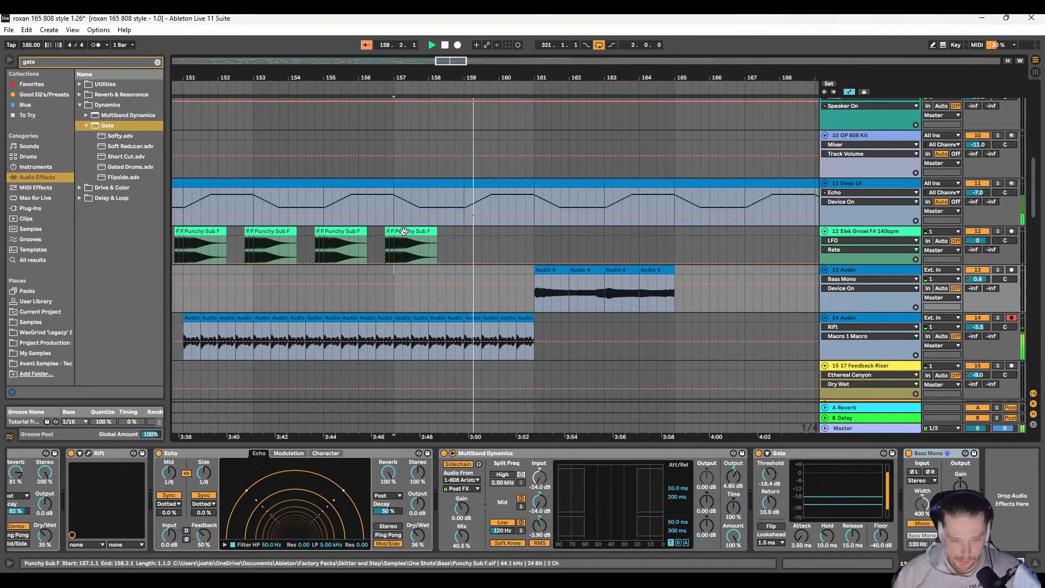
Step: Replay the transition from 156.3.1 with the Garage & Bassline Beatbox tracks in view
{"action": "scroll", "coordinate": [370, 245], "scroll_direction": "up", "scroll_amount": 10}
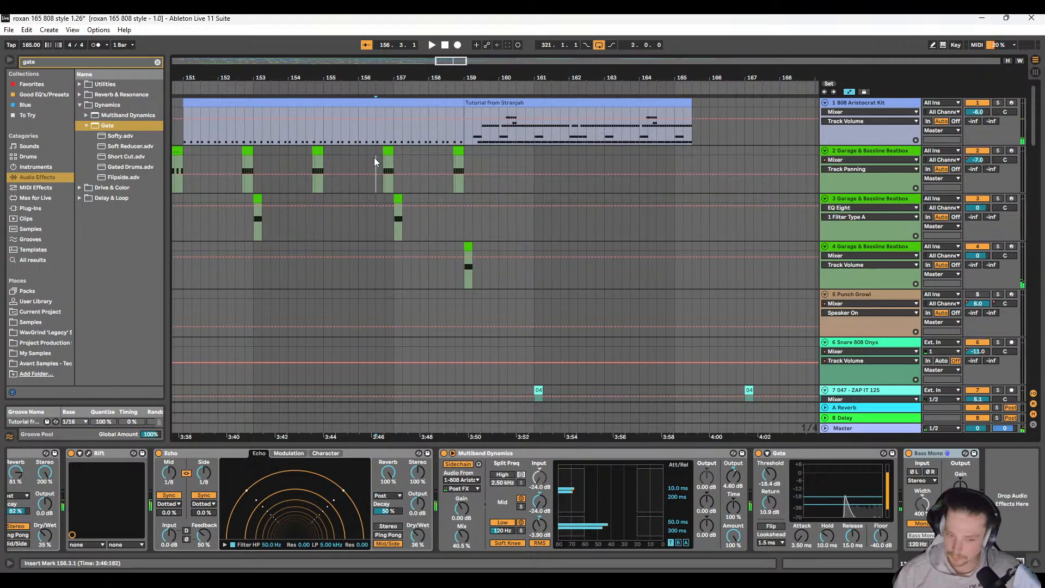
{"action": "left_click", "coordinate": [375, 164]}
{"action": "scroll", "coordinate": [398, 222], "scroll_direction": "left", "scroll_amount": 1}
{"action": "key", "text": "space"}
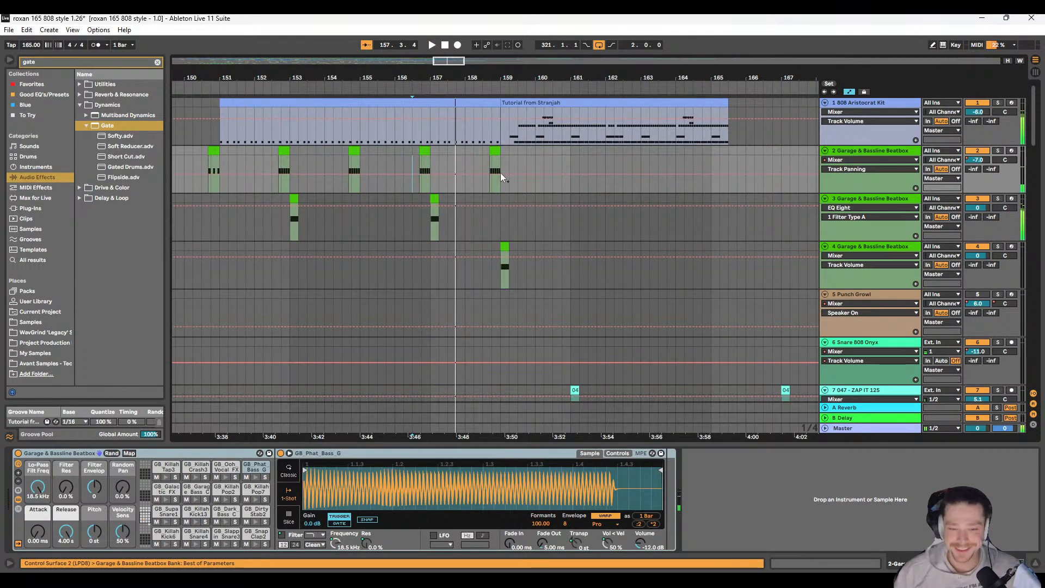
Step: Move the Garage & Bassline Beatbox clip at 157.1.1 on track 3 back to 155.1.1
{"action": "scroll", "coordinate": [479, 205], "scroll_direction": "left", "scroll_amount": 1}
{"action": "left_click", "coordinate": [500, 199]}
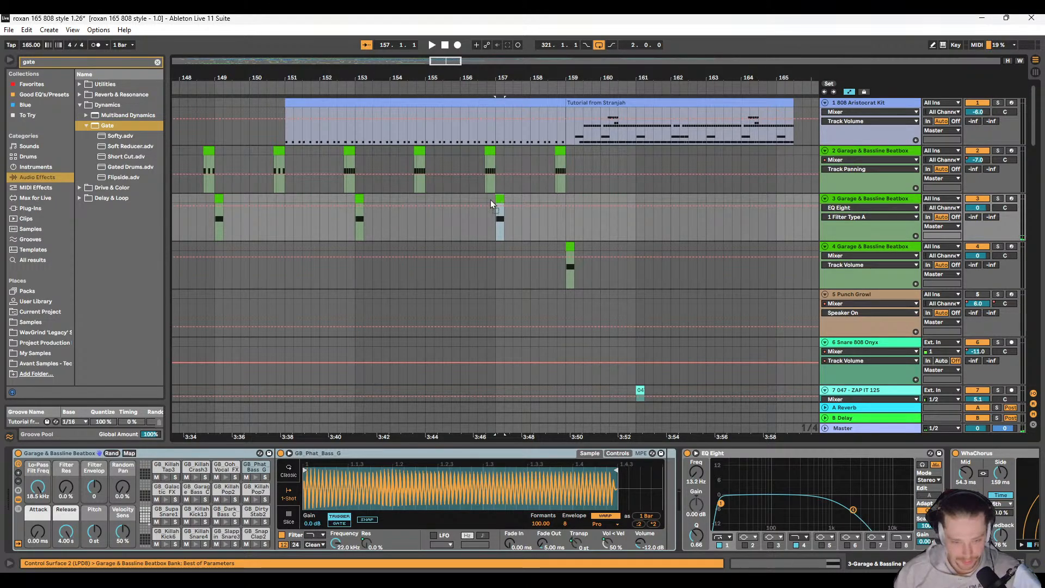
{"action": "scroll", "coordinate": [423, 211], "scroll_direction": "left", "scroll_amount": 3}
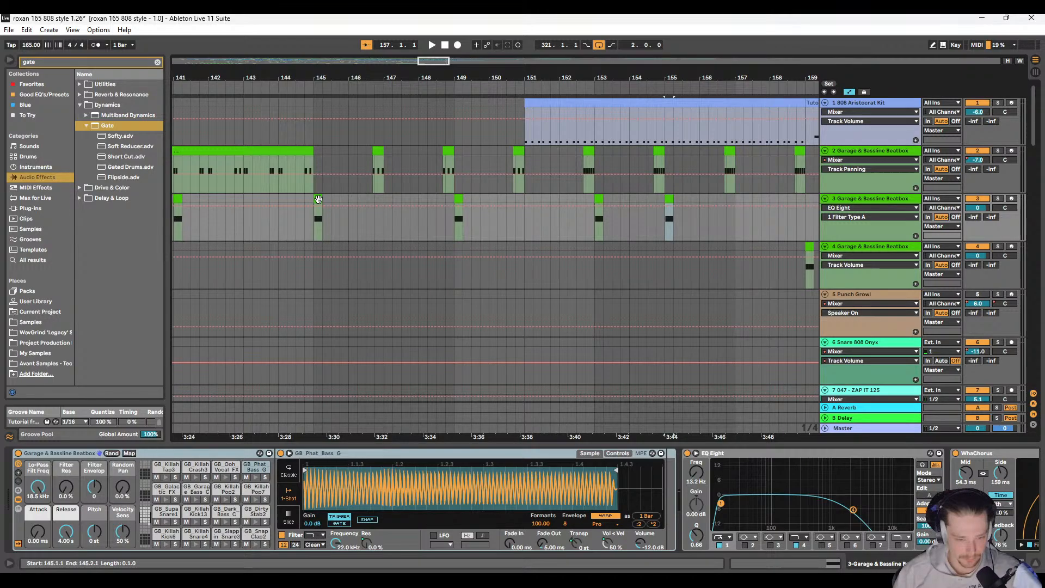
Step: Look over the Beatbox clips on tracks 2 and 3 around bars 125 to 157 and play the mix from 129.1.1
{"action": "scroll", "coordinate": [338, 215], "scroll_direction": "left", "scroll_amount": 2}
{"action": "scroll", "coordinate": [344, 210], "scroll_direction": "down", "scroll_amount": 2, "text": "ctrl"}
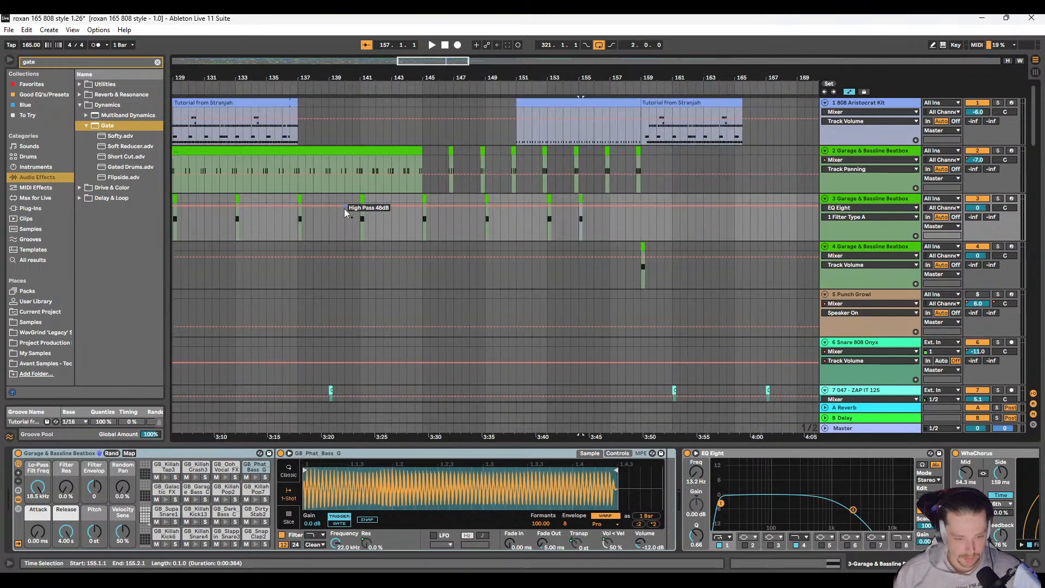
{"action": "scroll", "coordinate": [381, 207], "scroll_direction": "left", "scroll_amount": 2}
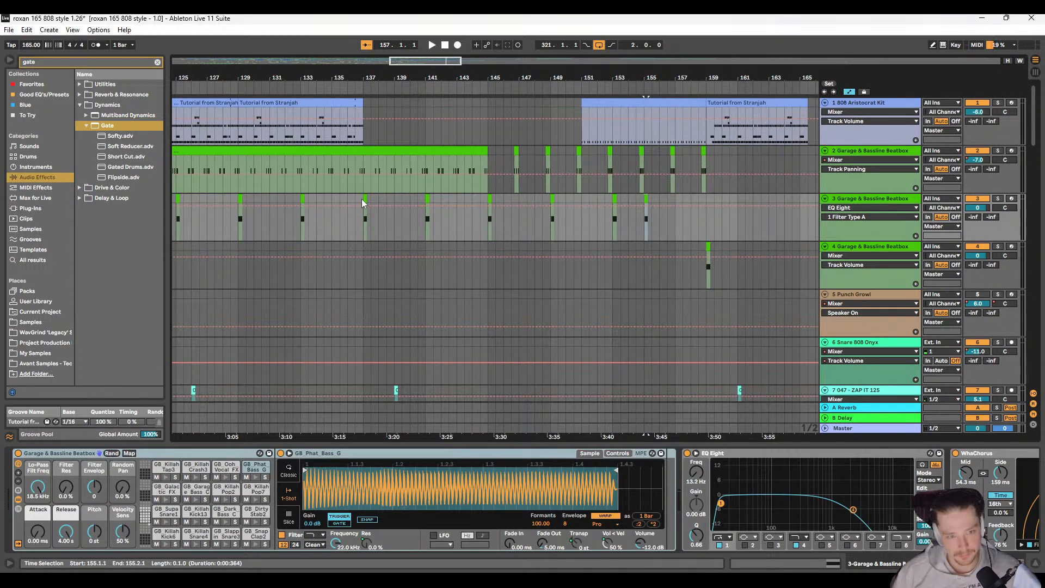
{"action": "scroll", "coordinate": [361, 202], "scroll_direction": "right", "scroll_amount": 3}
{"action": "scroll", "coordinate": [363, 205], "scroll_direction": "left", "scroll_amount": 2}
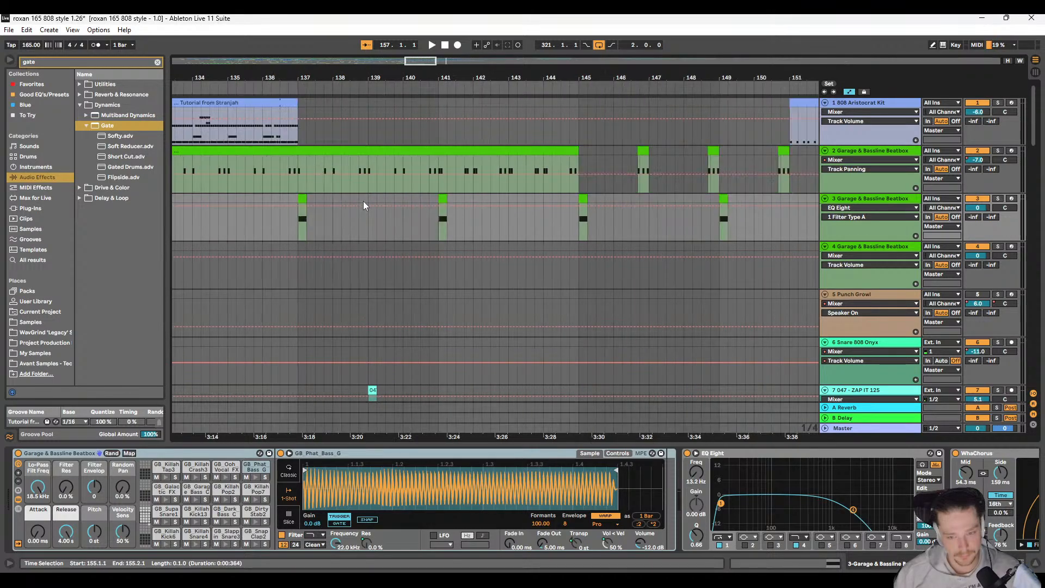
{"action": "scroll", "coordinate": [364, 205], "scroll_direction": "down", "scroll_amount": 11}
{"action": "scroll", "coordinate": [364, 208], "scroll_direction": "down", "scroll_amount": 5}
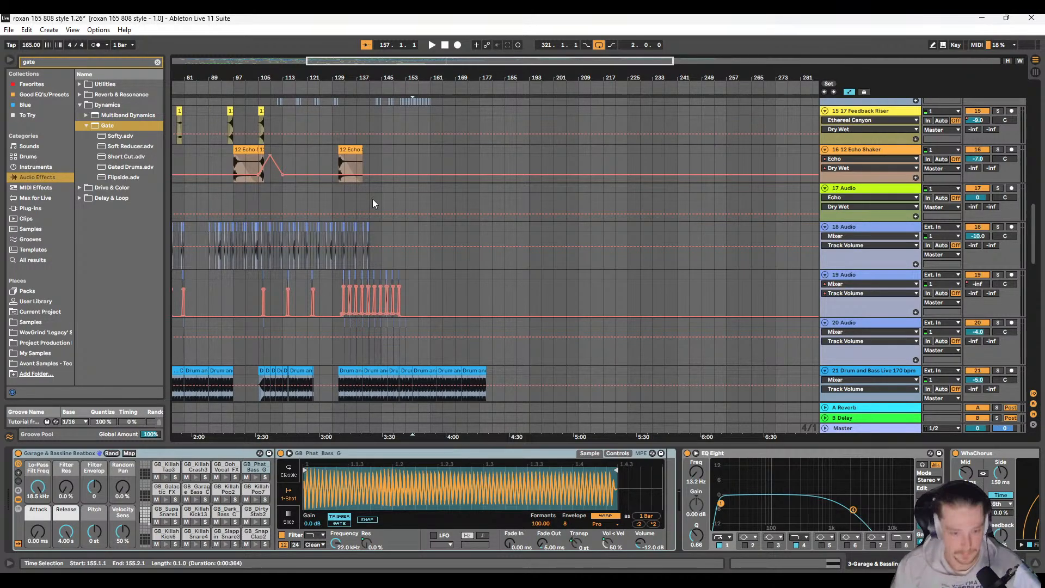
{"action": "left_click", "coordinate": [331, 196]}
{"action": "key", "text": "space"}
Step: Review the arrangement from track 1 to track 23 during playback and return the insert marker to 129.1.1 on track 20
{"action": "scroll", "coordinate": [381, 234], "scroll_direction": "up", "scroll_amount": 3}
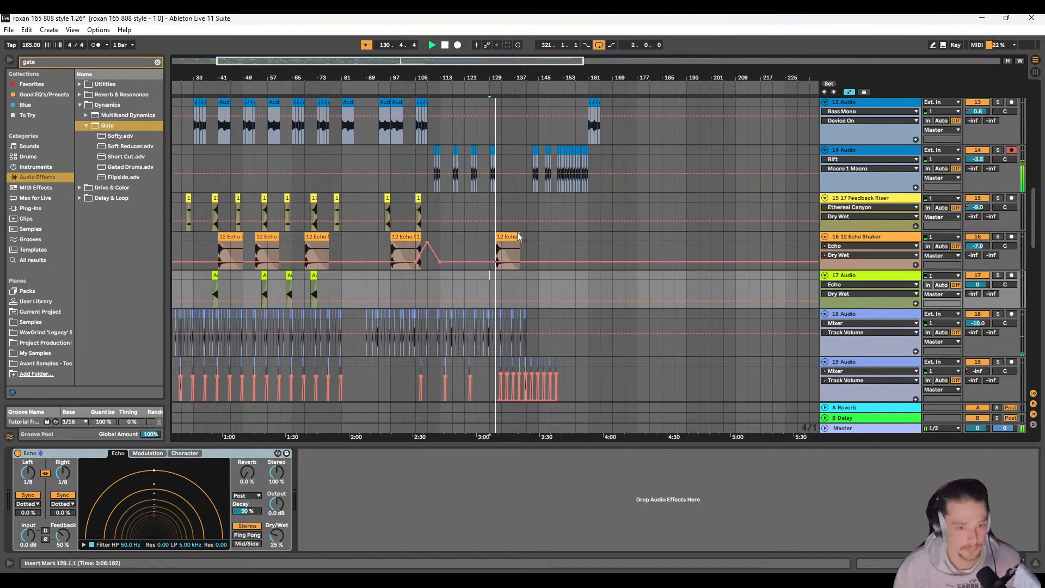
{"action": "scroll", "coordinate": [501, 243], "scroll_direction": "up", "scroll_amount": 3}
{"action": "scroll", "coordinate": [508, 223], "scroll_direction": "up", "scroll_amount": 6}
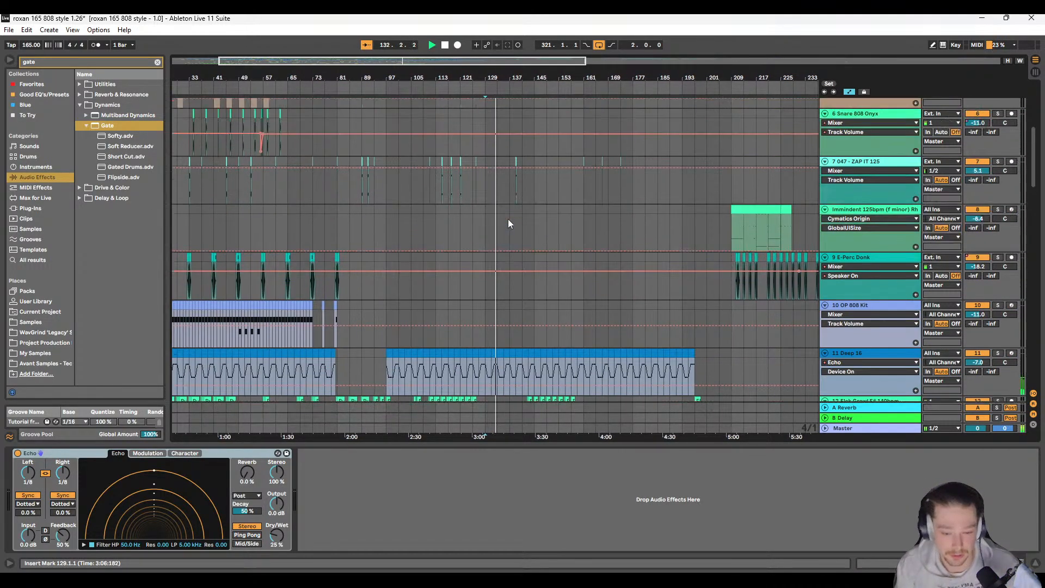
{"action": "scroll", "coordinate": [488, 224], "scroll_direction": "up", "scroll_amount": 2}
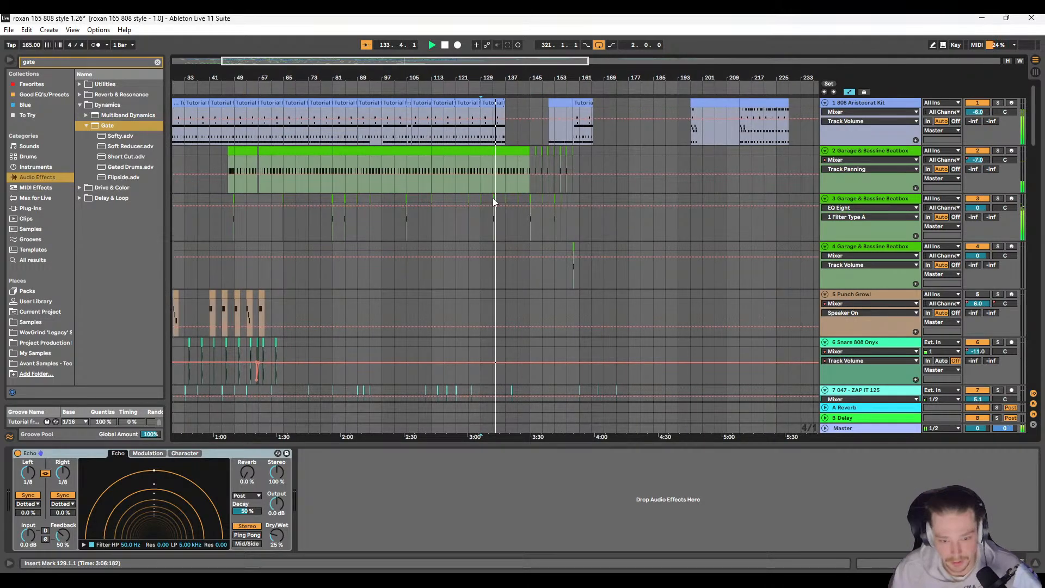
{"action": "scroll", "coordinate": [492, 198], "scroll_direction": "down", "scroll_amount": 1}
{"action": "scroll", "coordinate": [460, 217], "scroll_direction": "down", "scroll_amount": 15}
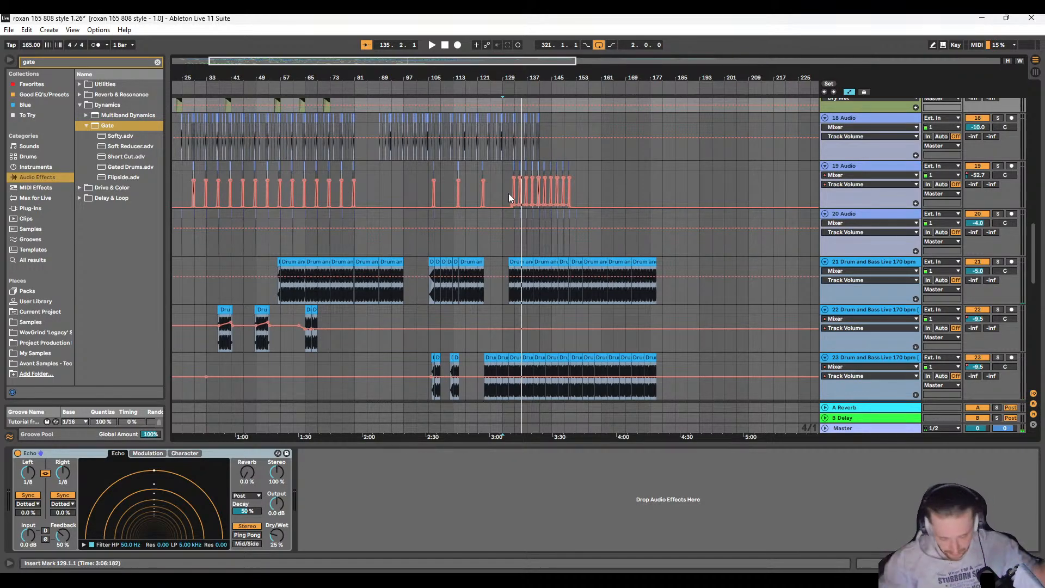
{"action": "left_click", "coordinate": [505, 218]}
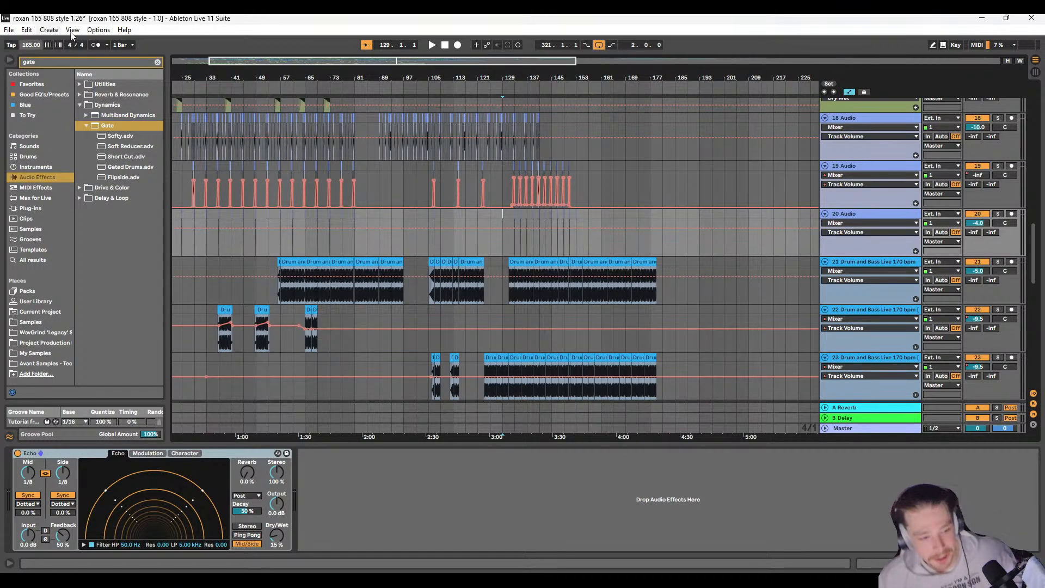
Step: Clear the gate search and search the whole browser library for "stabs"
{"action": "left_click", "coordinate": [156, 62]}
{"action": "left_click", "coordinate": [23, 289]}
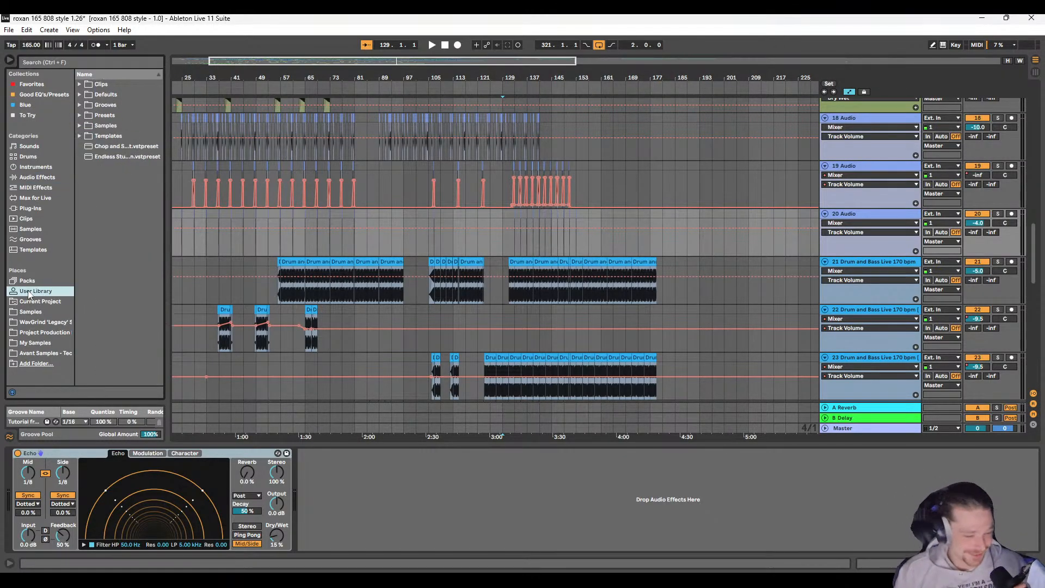
{"action": "left_click", "coordinate": [66, 64]}
{"action": "type", "text": "stabs"}
{"action": "left_click", "coordinate": [43, 260]}
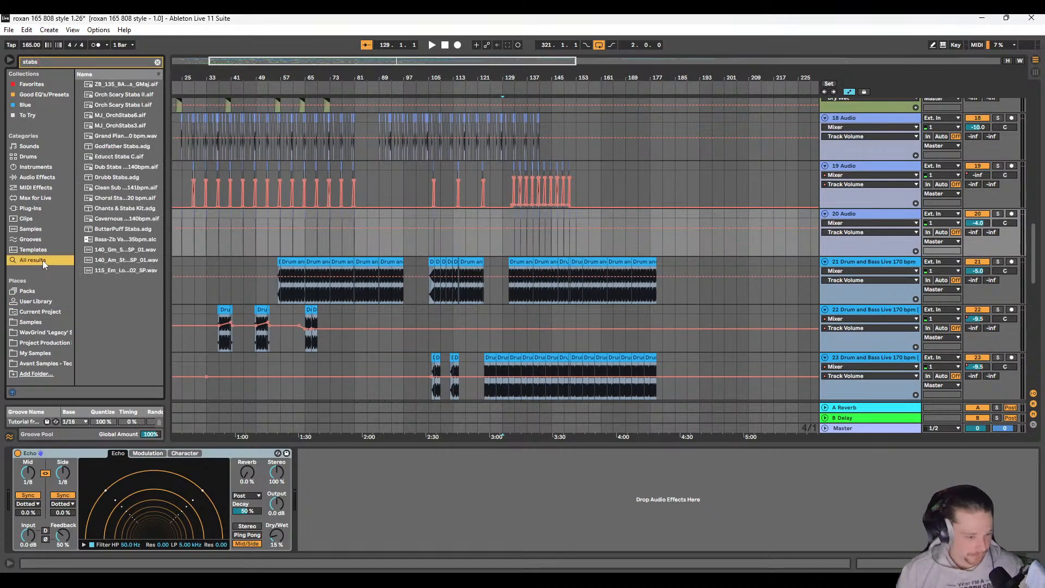
Step: Audition the first seven stab results, from the ZB_135 sample through the Orch Scary and MJ_OrchStabs samples to Godfather Stabs
{"action": "left_click", "coordinate": [123, 84]}
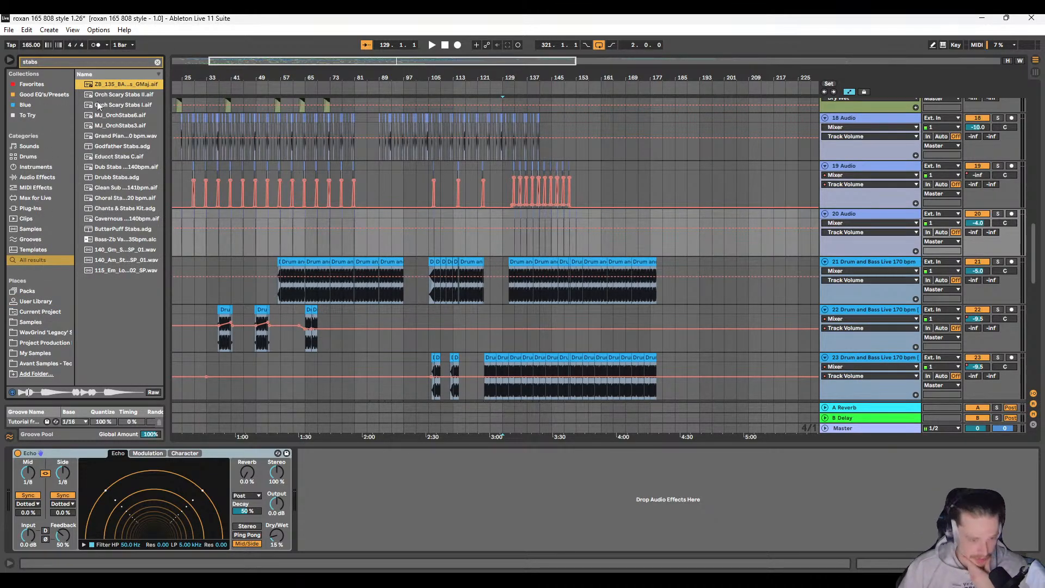
{"action": "left_click", "coordinate": [112, 93]}
{"action": "left_click", "coordinate": [122, 103]}
{"action": "left_click", "coordinate": [129, 116]}
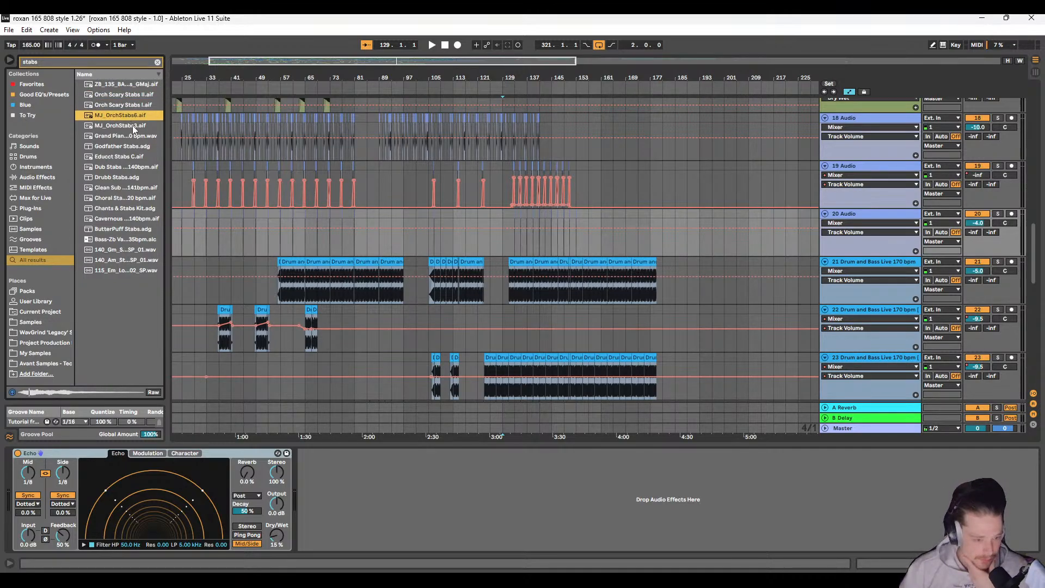
{"action": "left_click", "coordinate": [134, 127]}
{"action": "left_click", "coordinate": [137, 136]}
{"action": "left_click", "coordinate": [140, 145]}
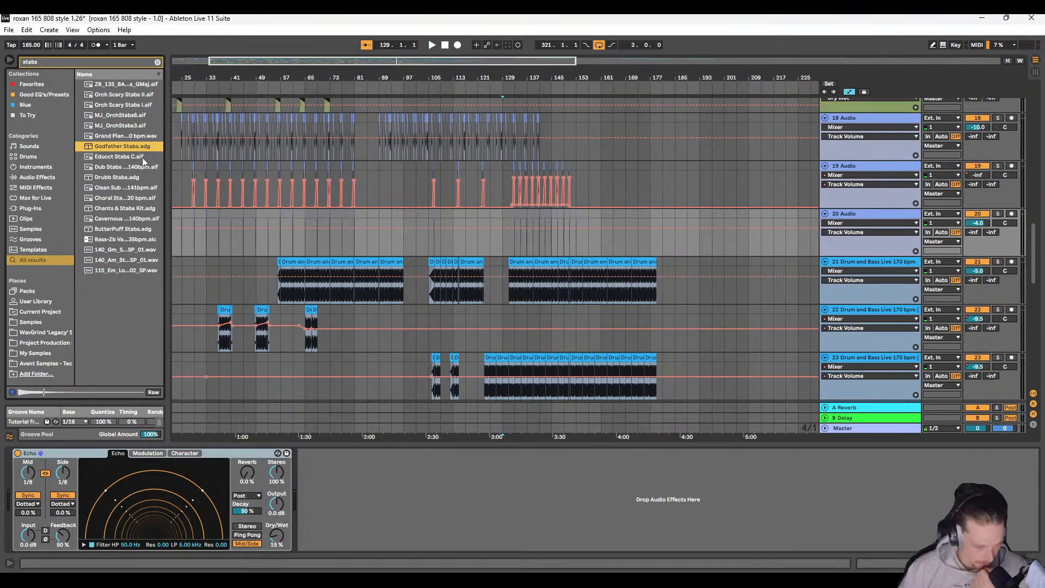
Step: Audition Educct Stabs C, the Dub Stabs sample, Drubb Stabs, Chants & Stabs Kit and ButterPuff Stabs, keeping all results listed
{"action": "left_click", "coordinate": [142, 158]}
{"action": "left_click", "coordinate": [144, 168]}
{"action": "left_click", "coordinate": [145, 178]}
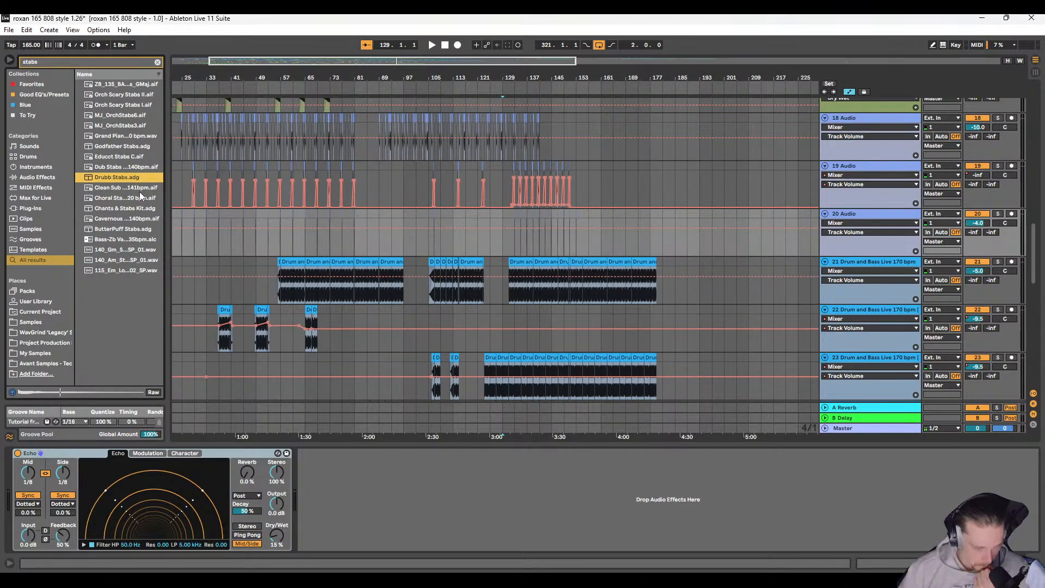
{"action": "left_click", "coordinate": [136, 209]}
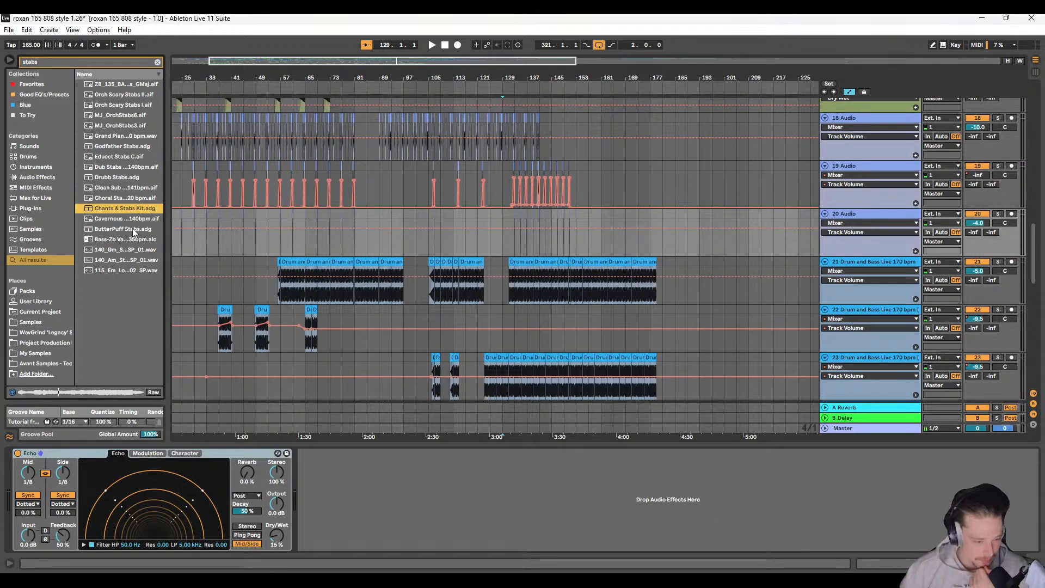
{"action": "left_click", "coordinate": [134, 230]}
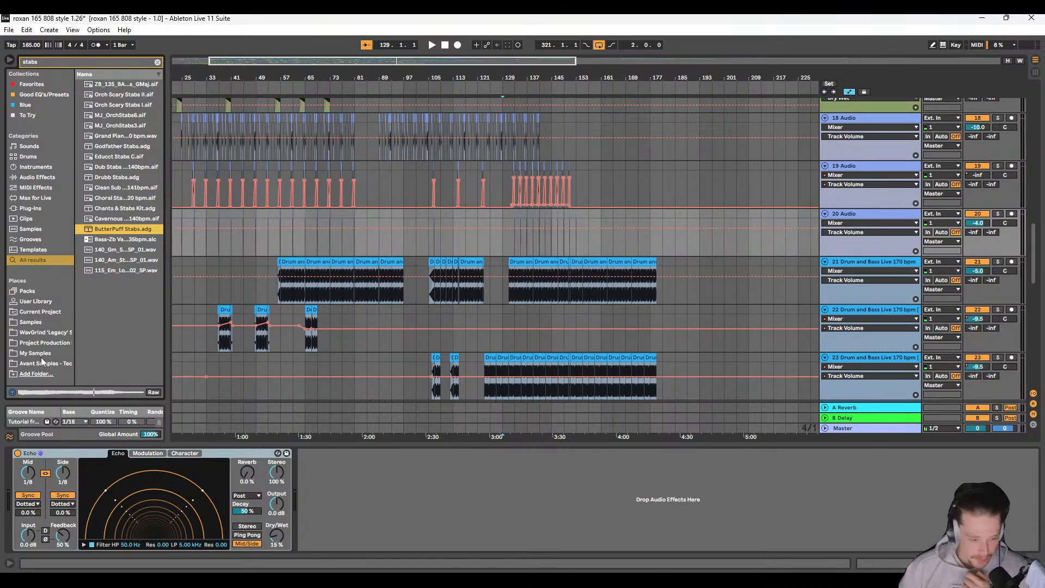
{"action": "left_click", "coordinate": [45, 333]}
{"action": "left_click", "coordinate": [35, 258]}
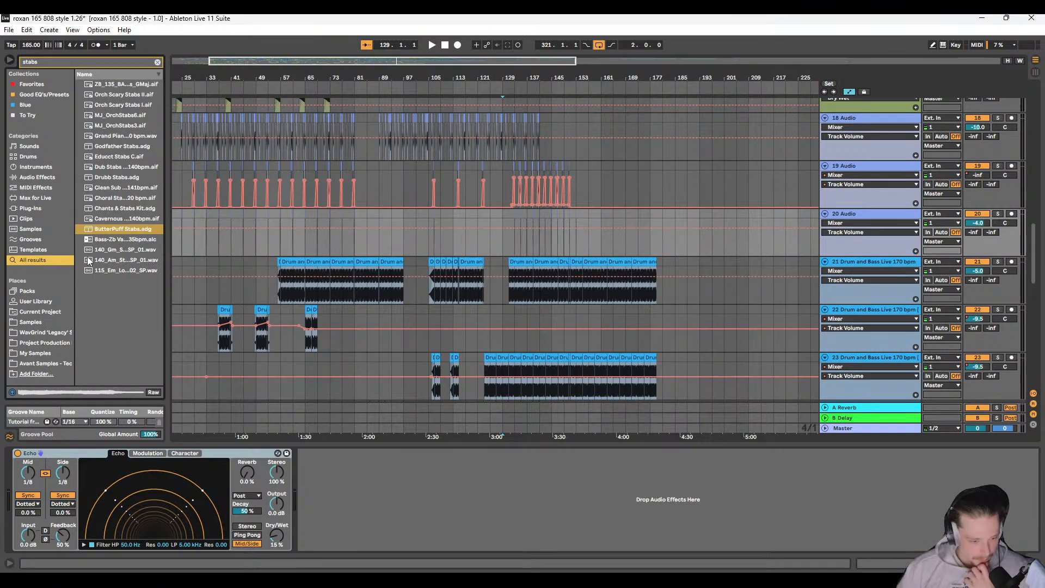
Step: Preview the Bass-Zb clip and the 140_Gm, 140_Am and 115_Em stab samples from the full results list
{"action": "left_click", "coordinate": [117, 240]}
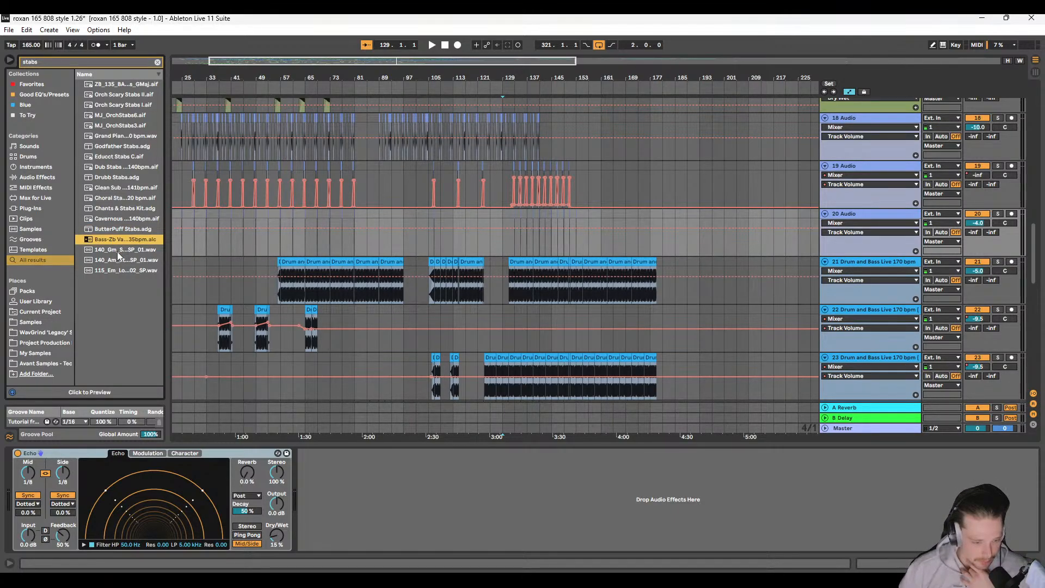
{"action": "left_click", "coordinate": [94, 392]}
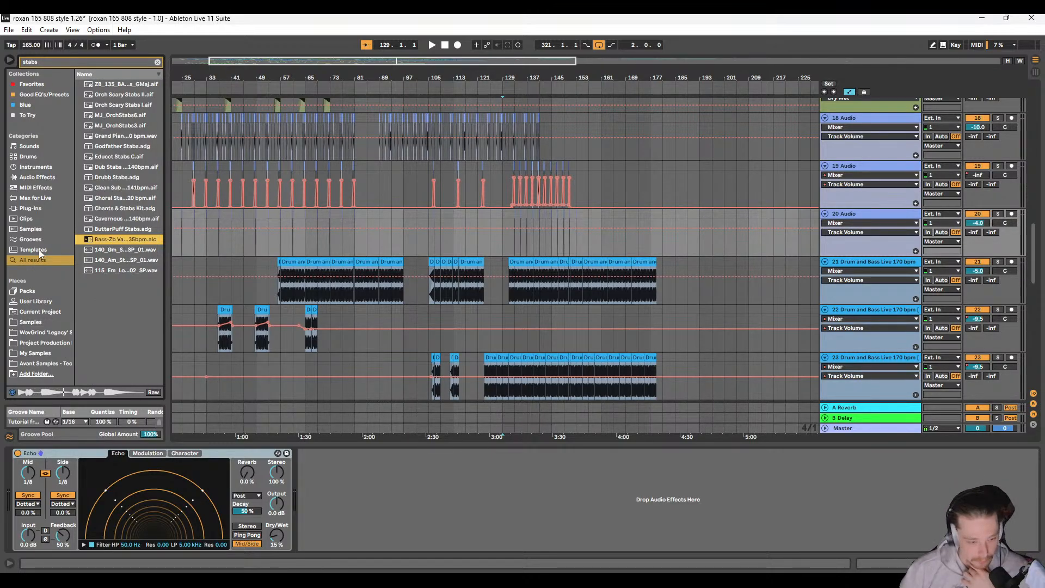
{"action": "left_click", "coordinate": [38, 250]}
{"action": "left_click", "coordinate": [40, 260]}
{"action": "left_click", "coordinate": [113, 251]}
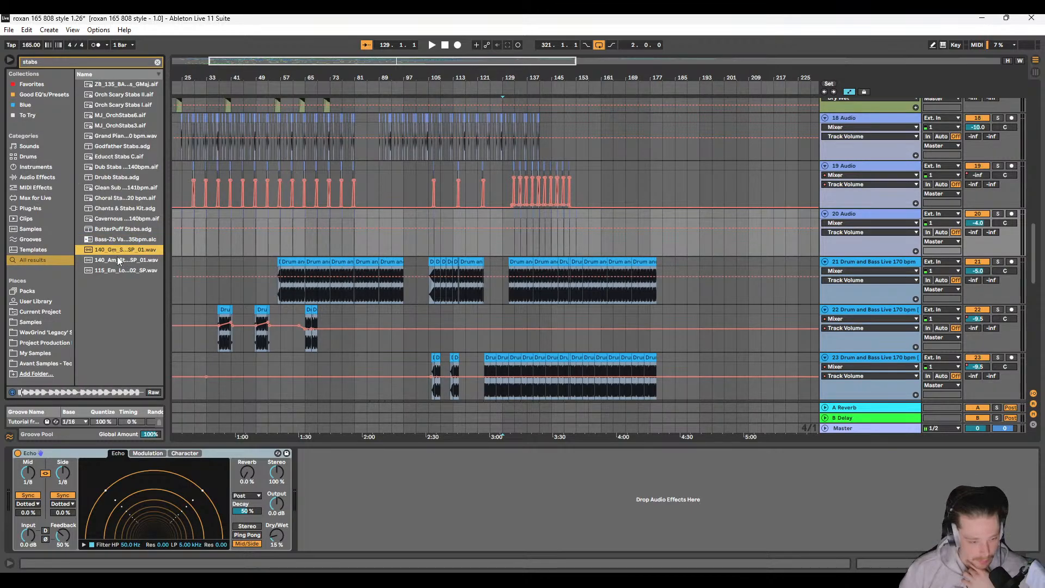
{"action": "left_click", "coordinate": [118, 258]}
{"action": "left_click", "coordinate": [123, 271]}
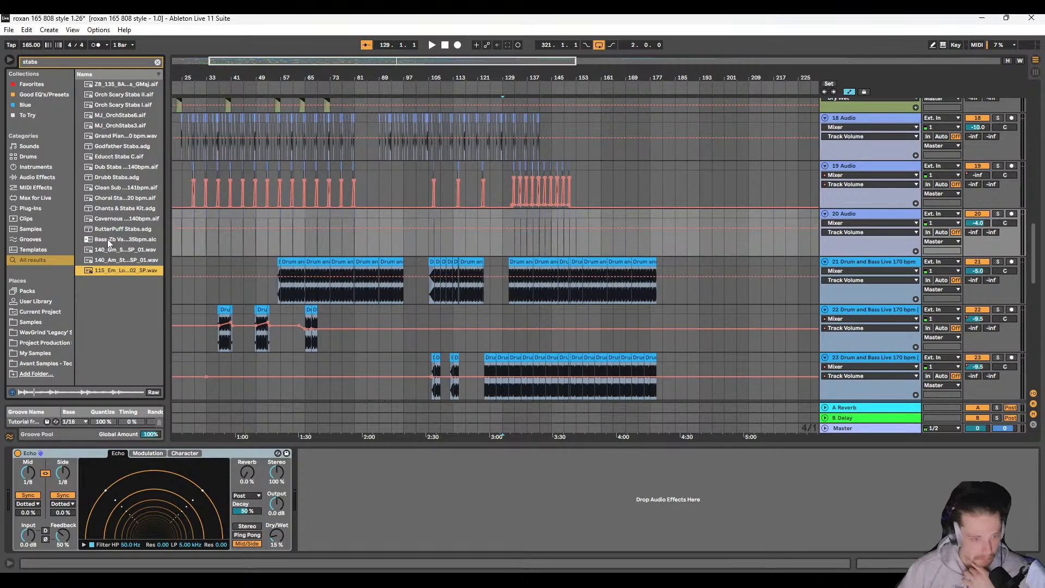
{"action": "left_click", "coordinate": [41, 261]}
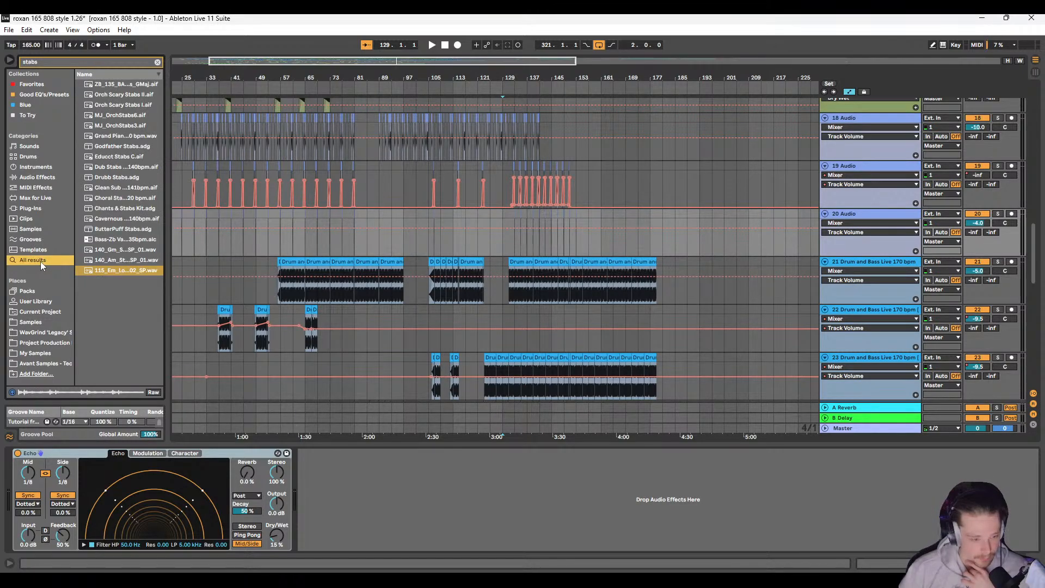
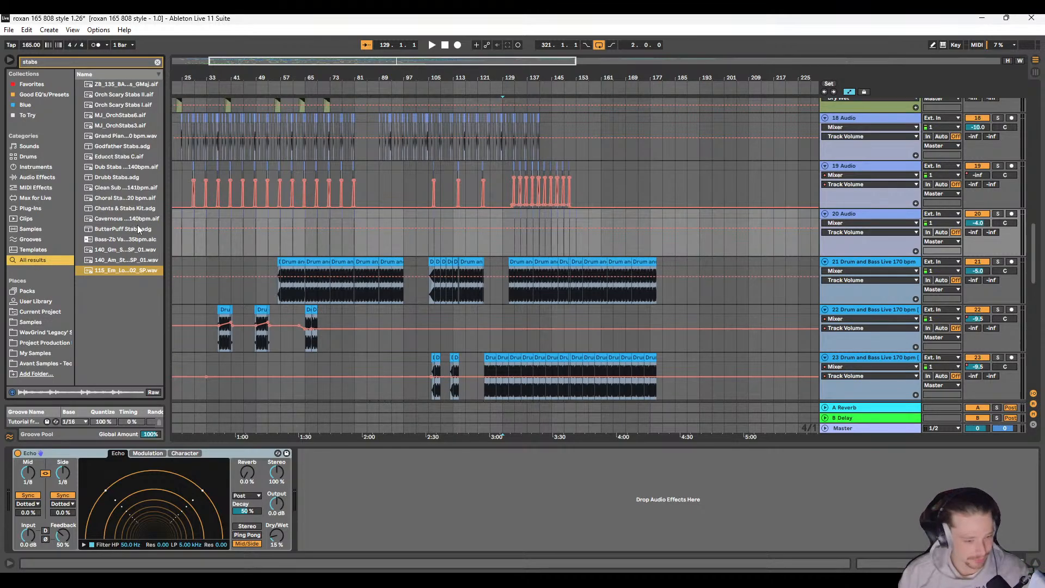
Step: Audition several of the stab search results, including the Cavernous sample, and settle on the Drubb Stabs.adg preset
{"action": "left_click", "coordinate": [109, 220]}
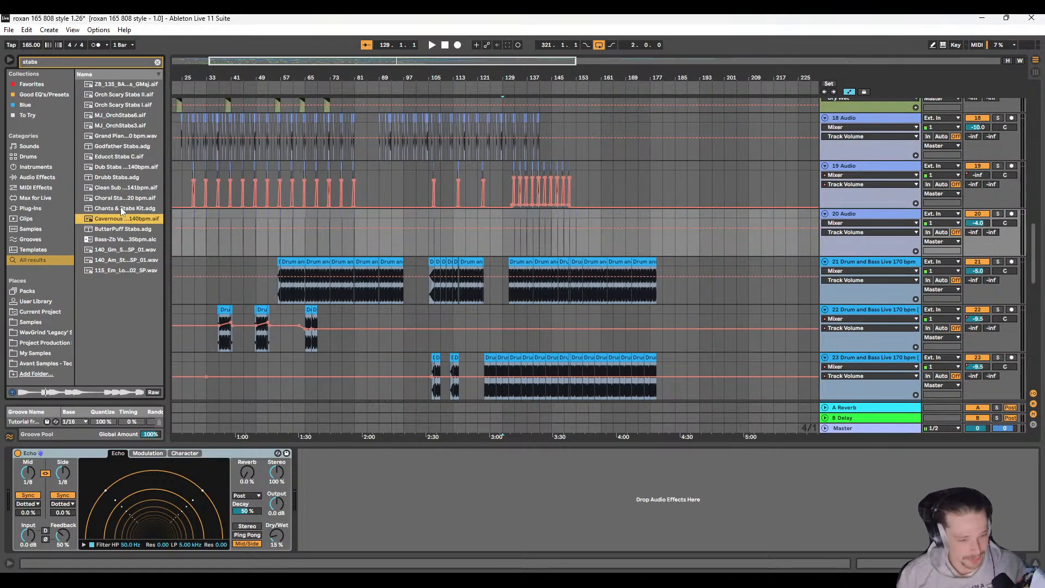
{"action": "left_click", "coordinate": [120, 208]}
{"action": "left_click", "coordinate": [125, 177]}
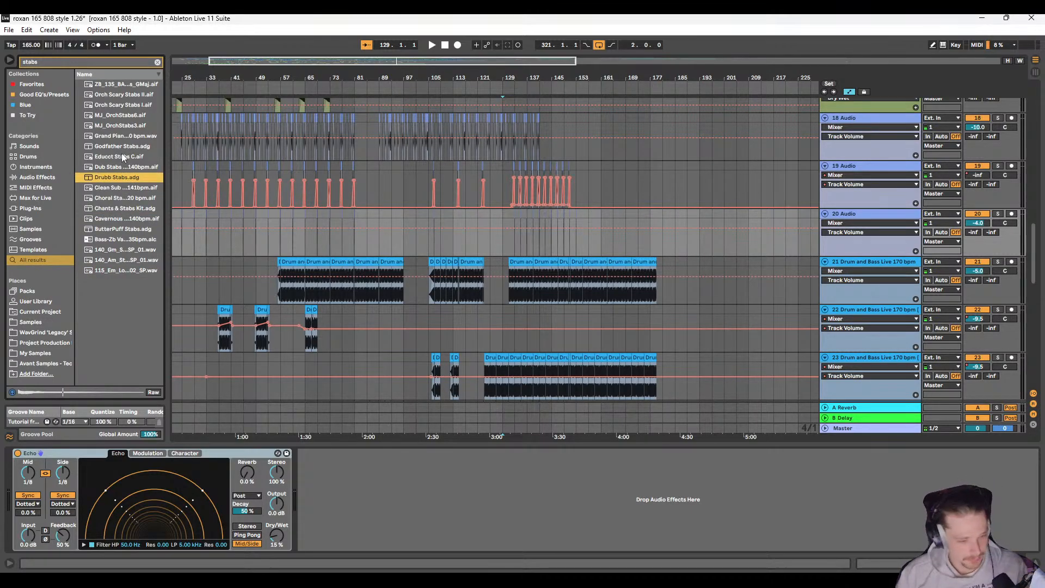
{"action": "left_click", "coordinate": [123, 148]}
{"action": "left_click", "coordinate": [129, 178]}
Step: Insert a MIDI track below track 31 Rave Siren and load the Drubb Stabs.adg preset onto it
{"action": "scroll", "coordinate": [372, 283], "scroll_direction": "down", "scroll_amount": 12}
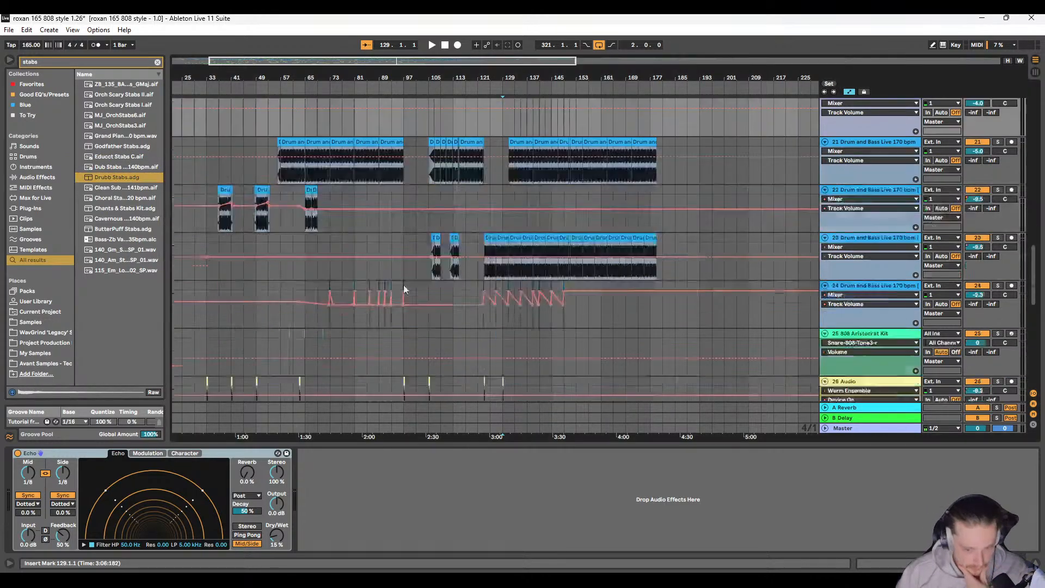
{"action": "scroll", "coordinate": [401, 292], "scroll_direction": "down", "scroll_amount": 2}
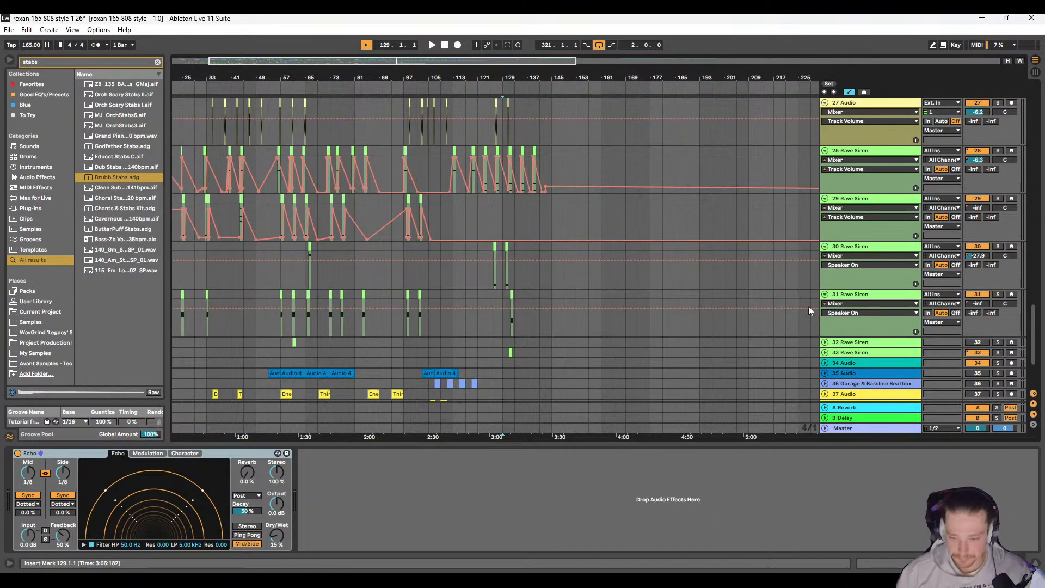
{"action": "scroll", "coordinate": [330, 309], "scroll_direction": "down", "scroll_amount": 2}
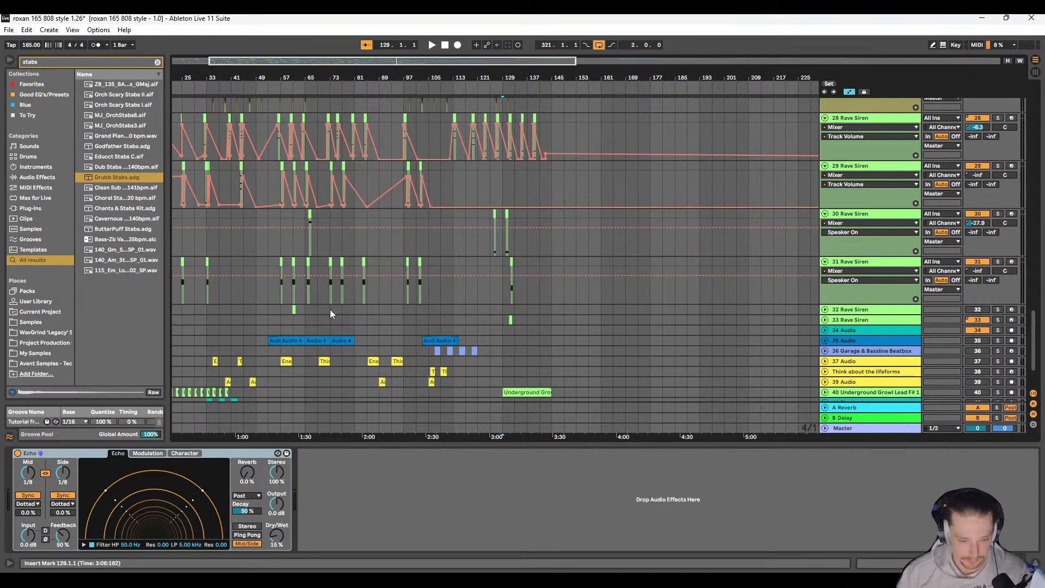
{"action": "left_click", "coordinate": [848, 287]}
{"action": "right_click", "coordinate": [855, 265]}
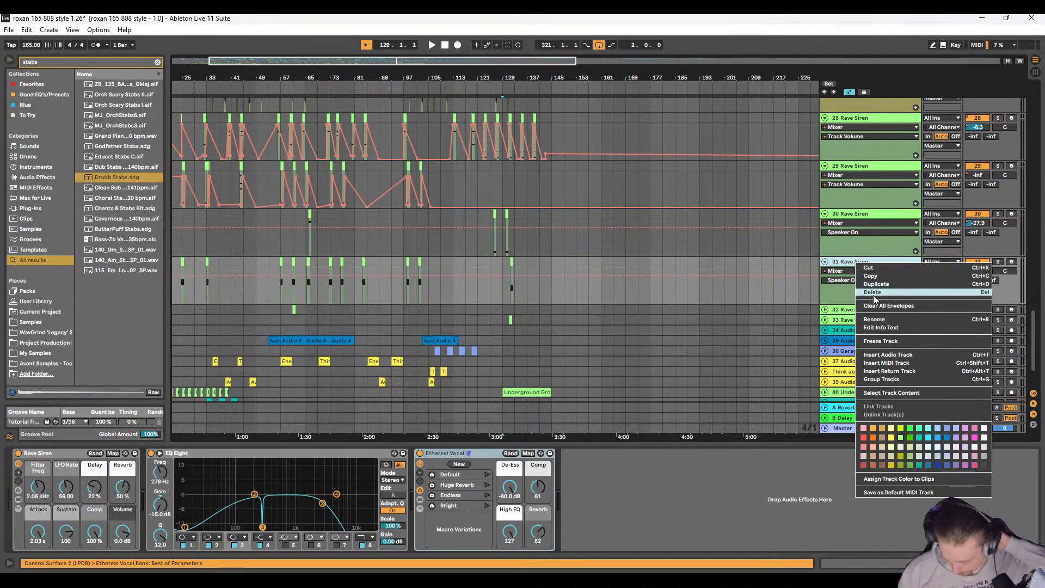
{"action": "left_click", "coordinate": [897, 364]}
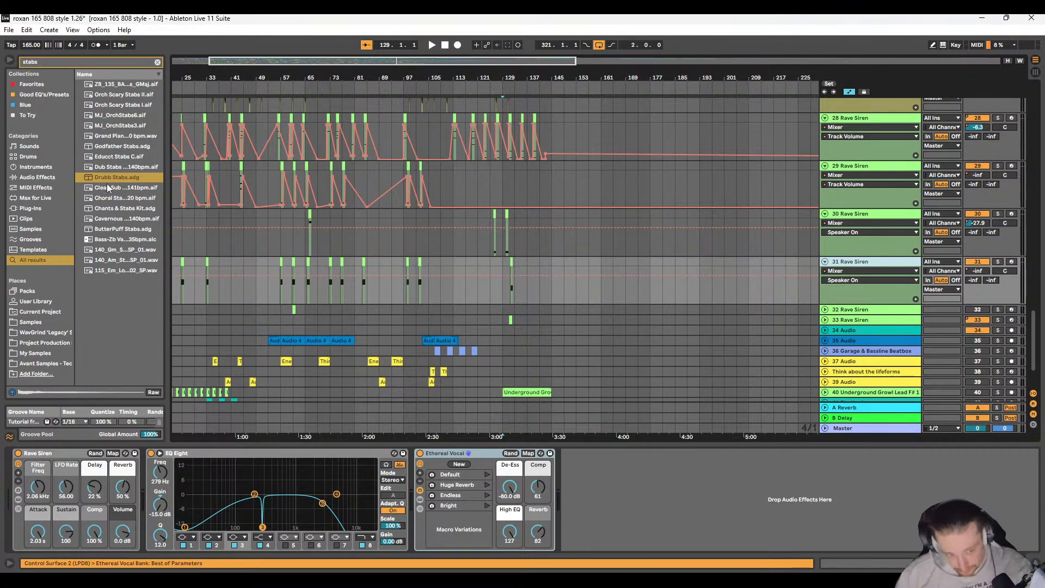
{"action": "left_click_drag", "start_coordinate": [118, 176], "coordinate": [392, 334]}
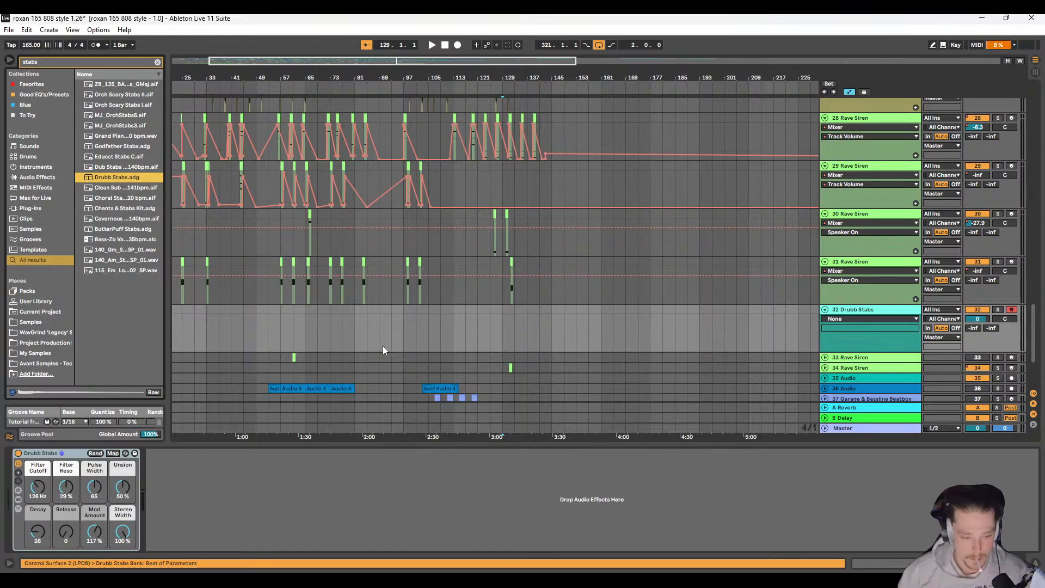
Step: Place the insert marker at bar 65 on the Drubb Stabs track and add an empty MIDI track below it
{"action": "scroll", "coordinate": [384, 346], "scroll_direction": "left", "scroll_amount": 1}
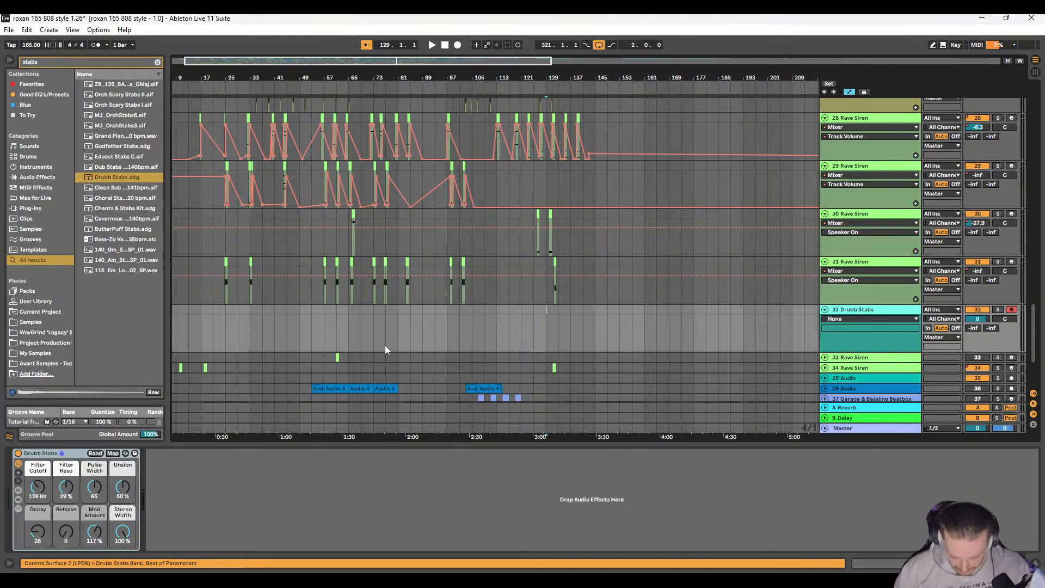
{"action": "scroll", "coordinate": [344, 339], "scroll_direction": "left", "scroll_amount": 1}
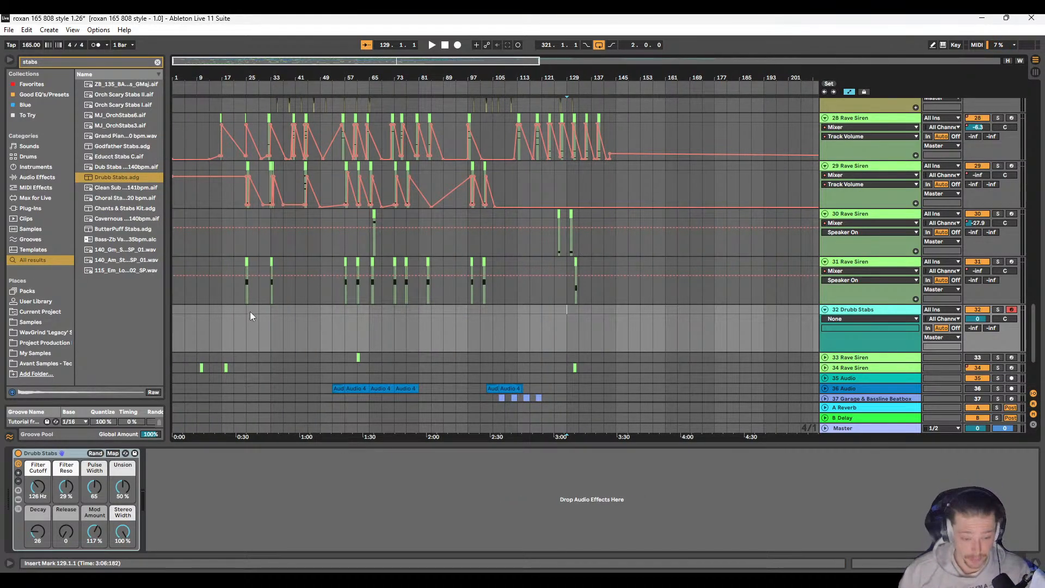
{"action": "left_click_drag", "start_coordinate": [224, 311], "coordinate": [269, 308]}
{"action": "left_click", "coordinate": [372, 319]}
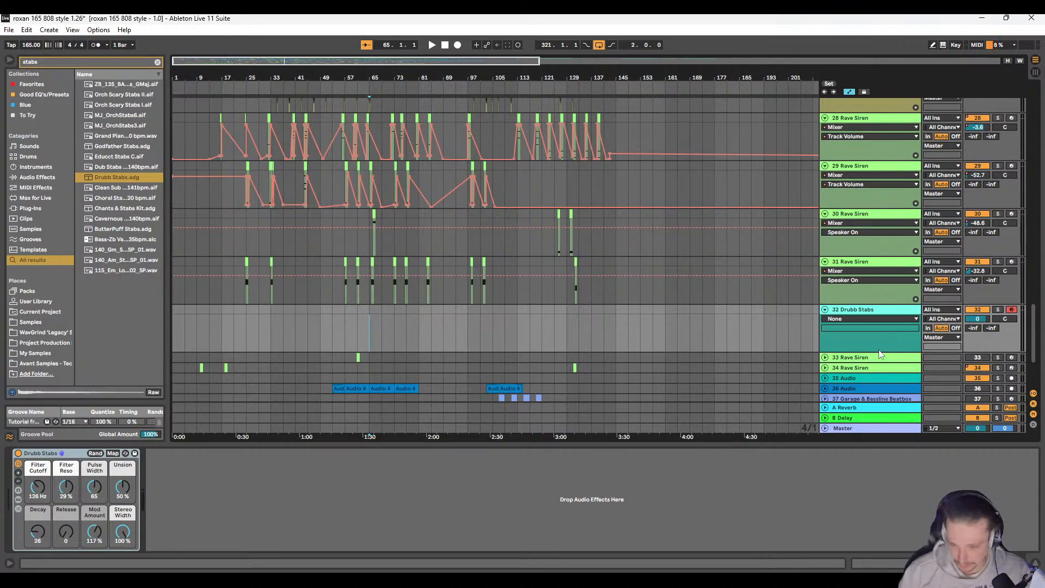
{"action": "right_click", "coordinate": [853, 311]}
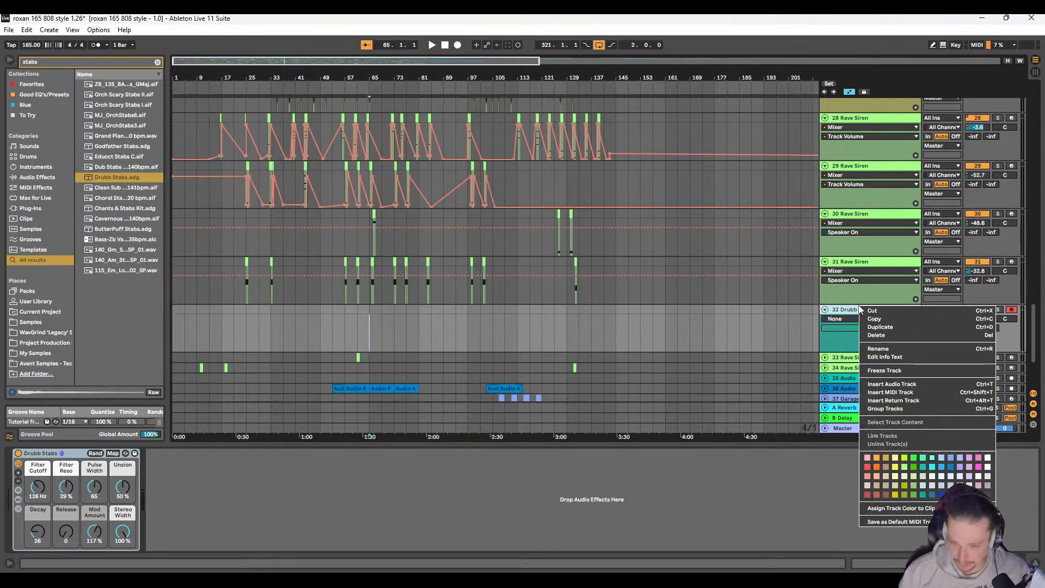
{"action": "left_click", "coordinate": [902, 396]}
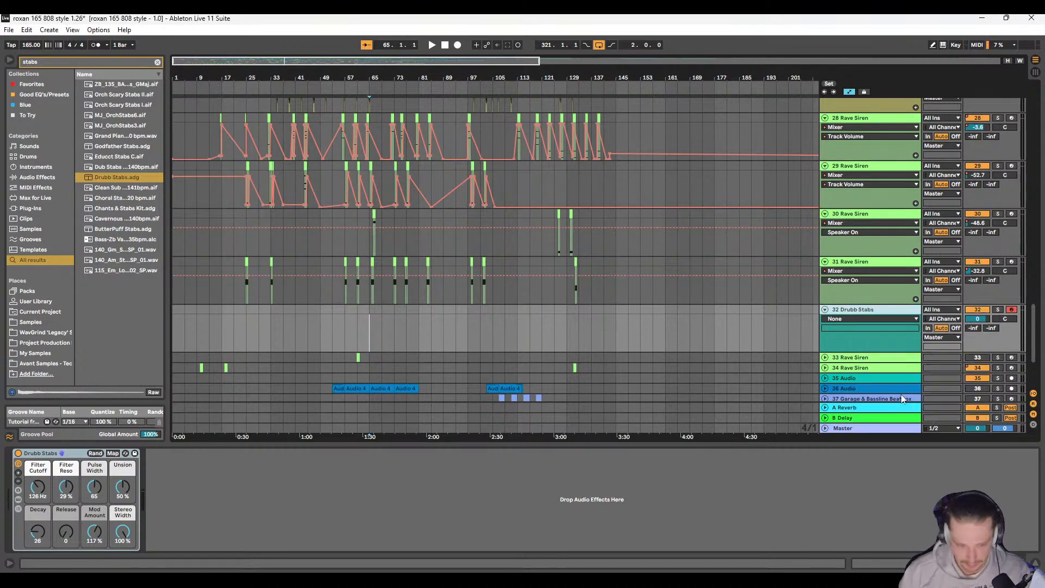
Step: Clear the stabs search and load the _Futurephonic Rhythmizer VST3 plug-in onto the new MIDI track
{"action": "left_click", "coordinate": [33, 210]}
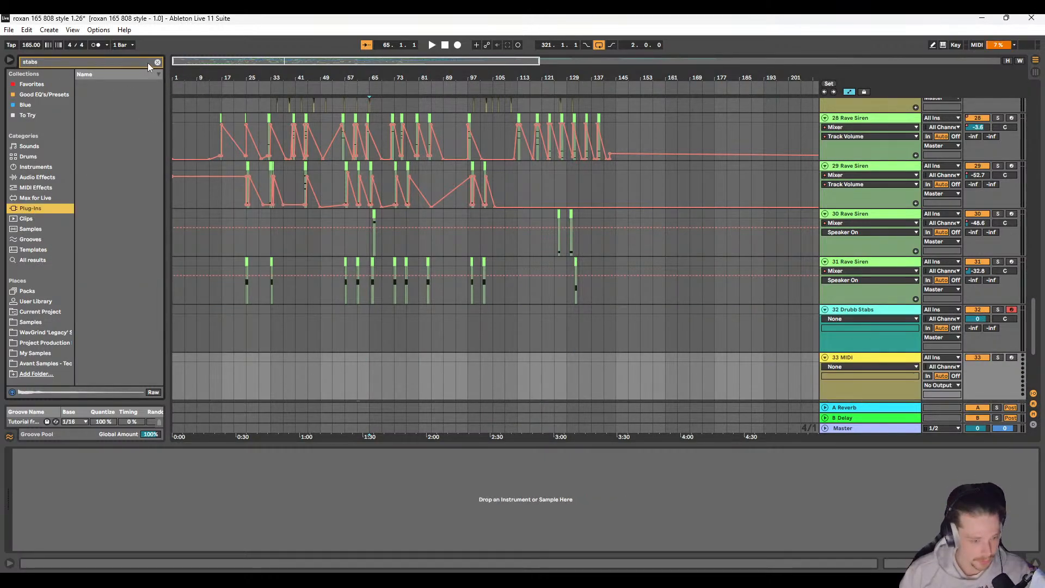
{"action": "left_click", "coordinate": [158, 62]}
{"action": "left_click", "coordinate": [80, 84]}
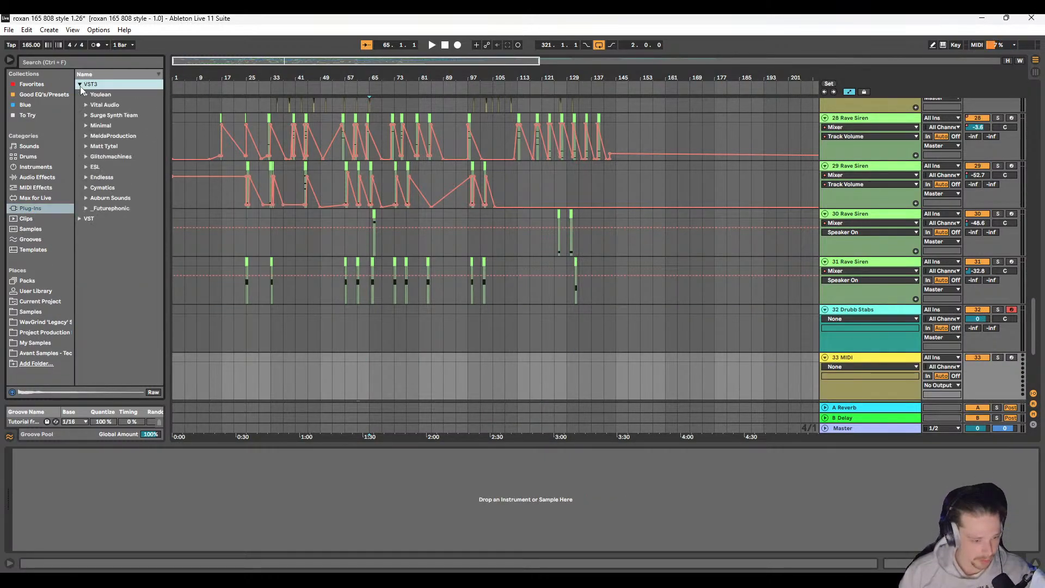
{"action": "left_click", "coordinate": [86, 208]}
{"action": "left_click_drag", "start_coordinate": [106, 219], "coordinate": [465, 369]}
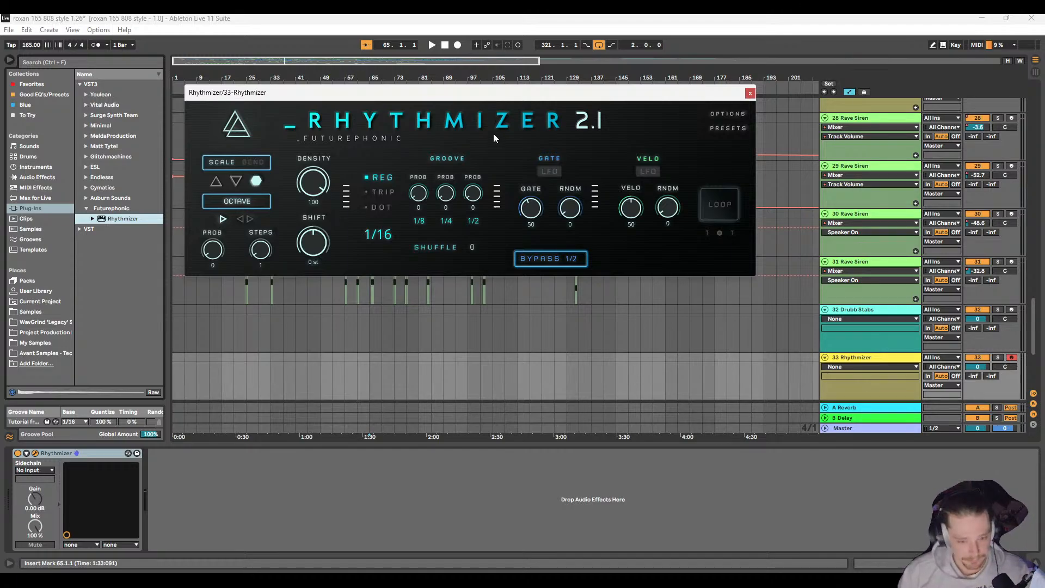
Step: Load the factory preset Alex Starting Point in Rhythmizer
{"action": "left_click_drag", "start_coordinate": [492, 95], "coordinate": [548, 173]}
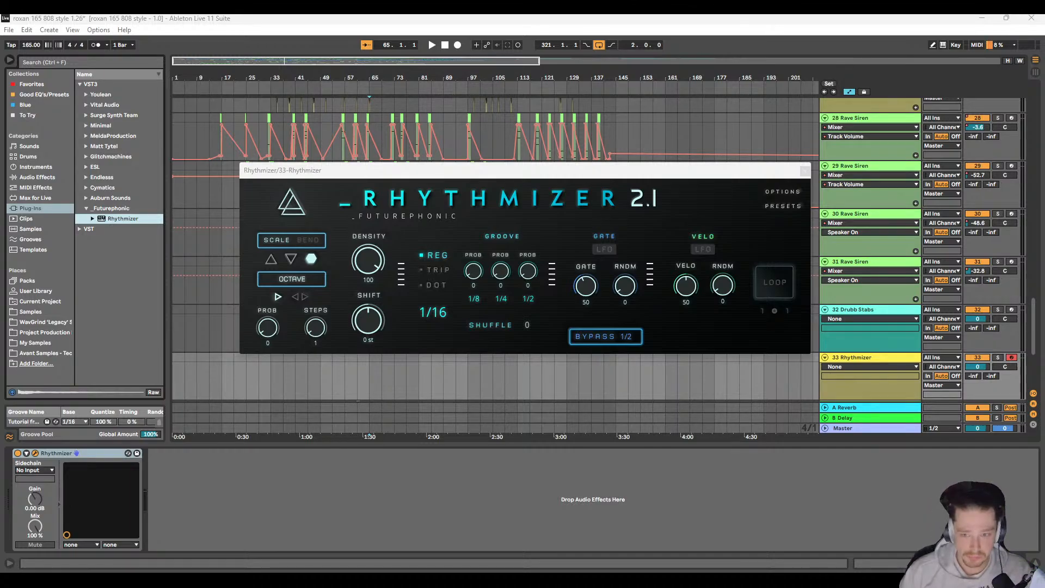
{"action": "left_click", "coordinate": [776, 205]}
{"action": "mouse_move", "coordinate": [769, 215]}
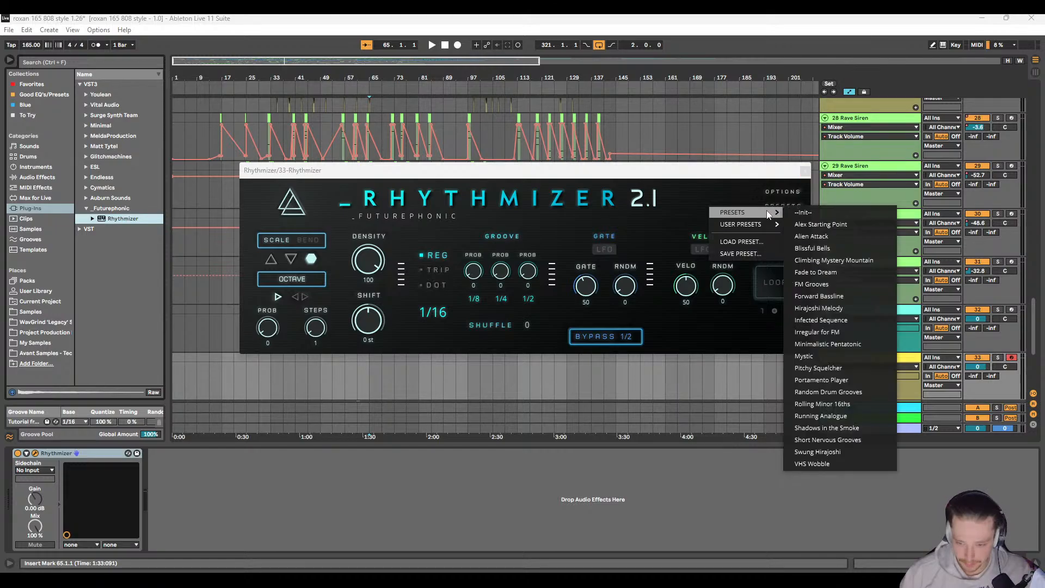
{"action": "left_click", "coordinate": [825, 224]}
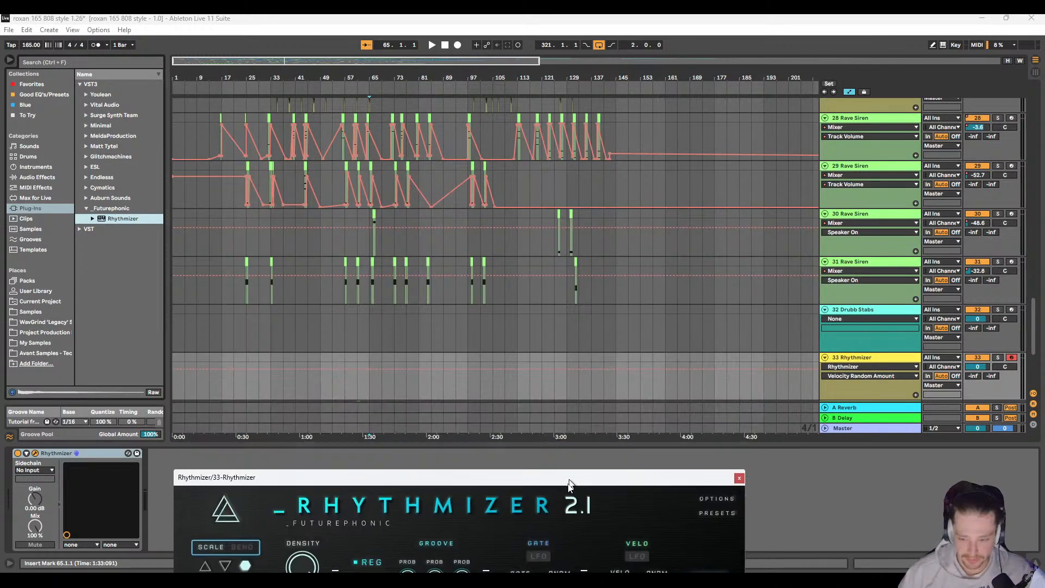
Step: Route the Drubb Stabs track's MIDI input from 43-Rhythmizer with Rhythmizer as the source channel, and set its monitoring to In
{"action": "left_click", "coordinate": [946, 311]}
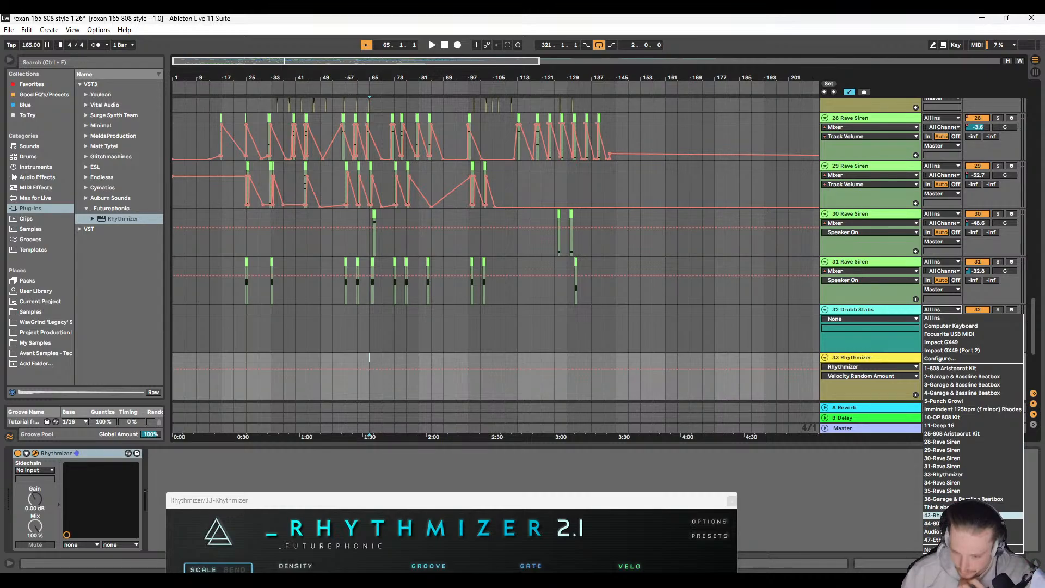
{"action": "left_click", "coordinate": [936, 515]}
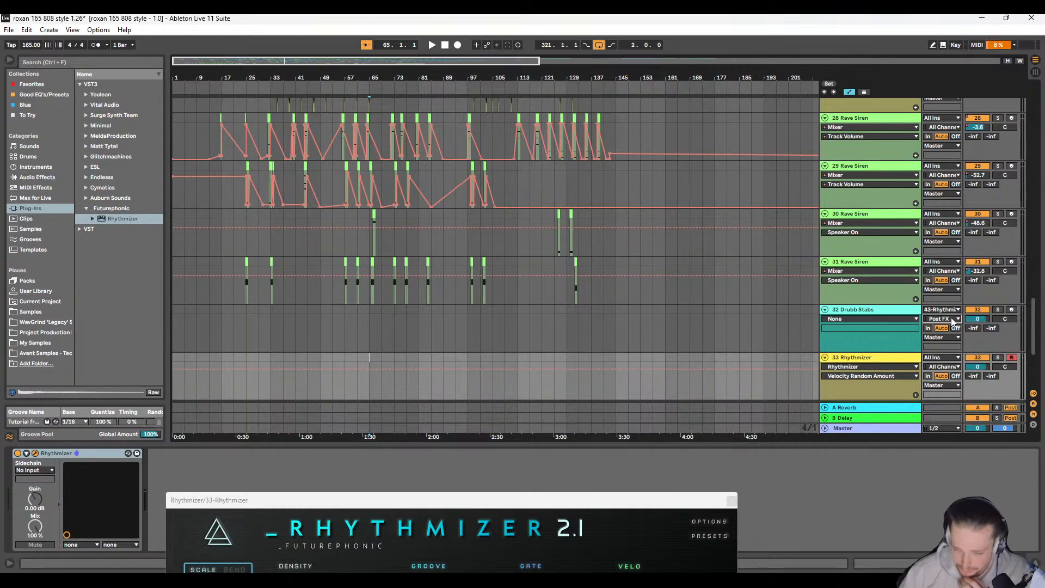
{"action": "left_click", "coordinate": [952, 320]}
{"action": "left_click", "coordinate": [948, 346]}
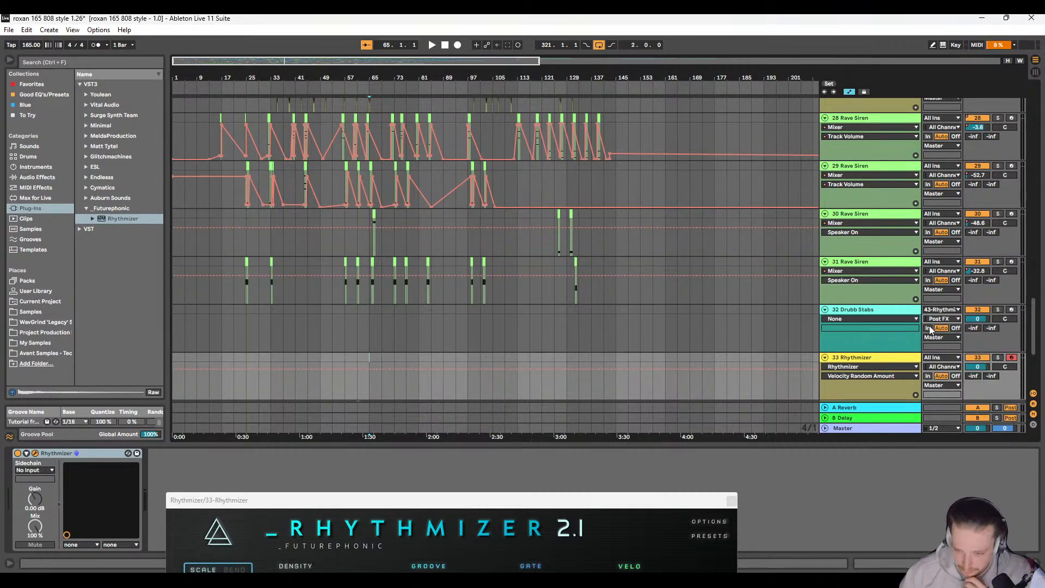
{"action": "left_click", "coordinate": [928, 328]}
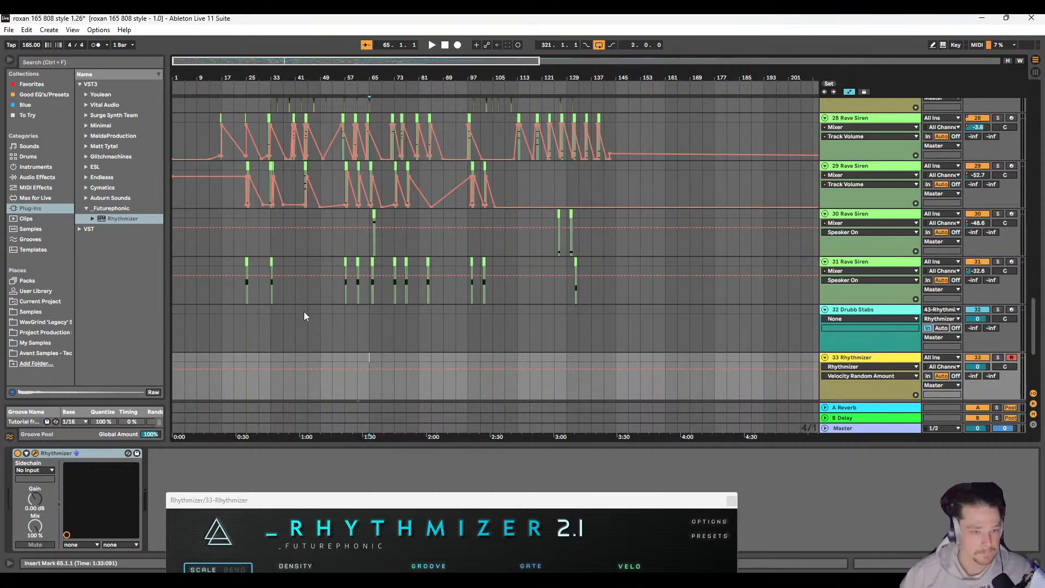
Step: Bring the Rhythmizer window back into full view to review its settings, and close it
{"action": "left_click_drag", "start_coordinate": [447, 503], "coordinate": [528, 315]}
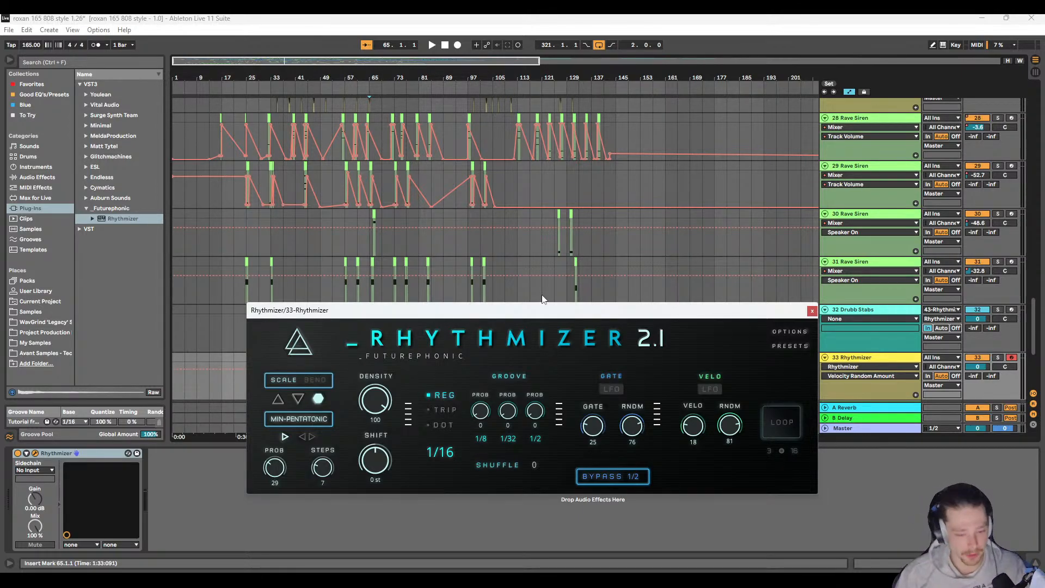
{"action": "left_click_drag", "start_coordinate": [526, 314], "coordinate": [546, 233]}
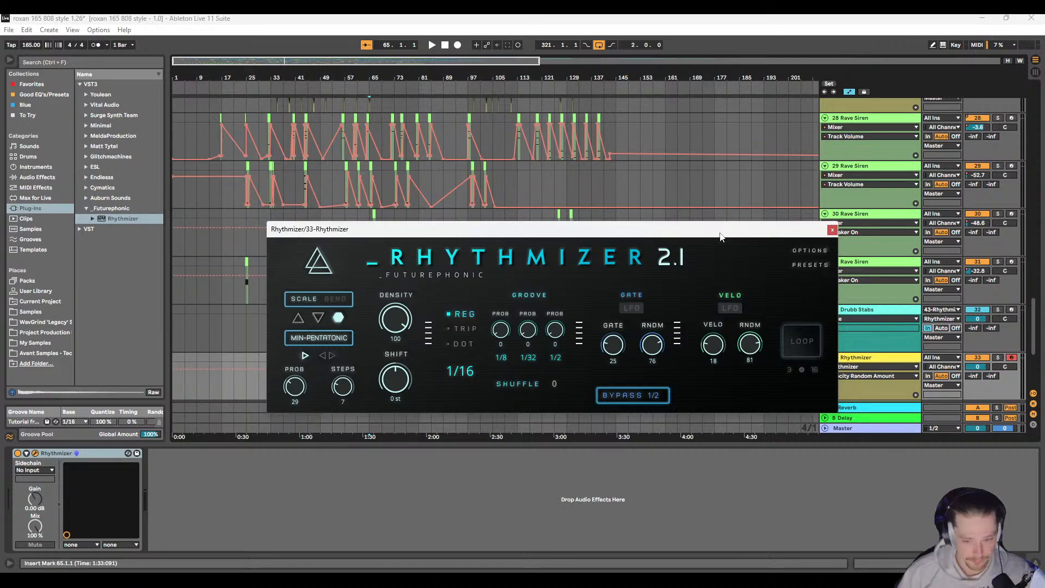
{"action": "left_click", "coordinate": [833, 231]}
Step: Insert an empty MIDI clip from bar 33 to bar 65 on the Rhythmizer track
{"action": "scroll", "coordinate": [327, 321], "scroll_direction": "down", "scroll_amount": 3}
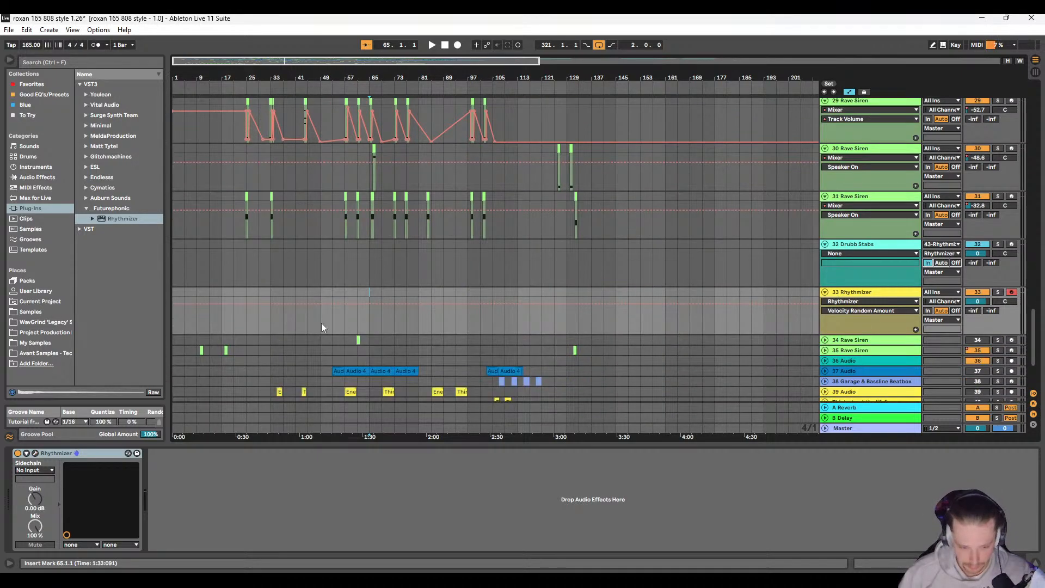
{"action": "left_click_drag", "start_coordinate": [270, 294], "coordinate": [370, 293]}
{"action": "right_click", "coordinate": [369, 293]}
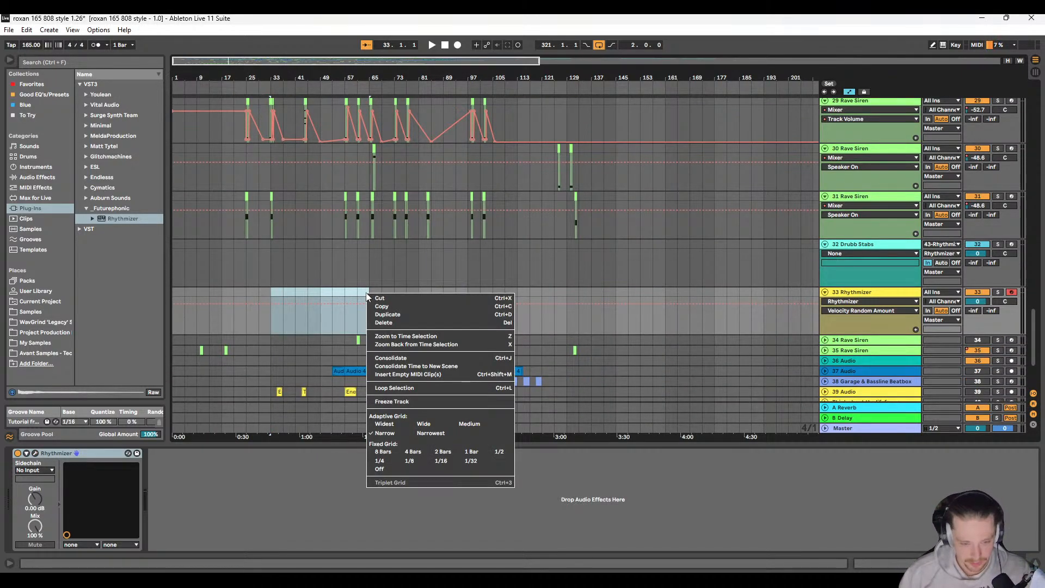
{"action": "left_click", "coordinate": [406, 374]}
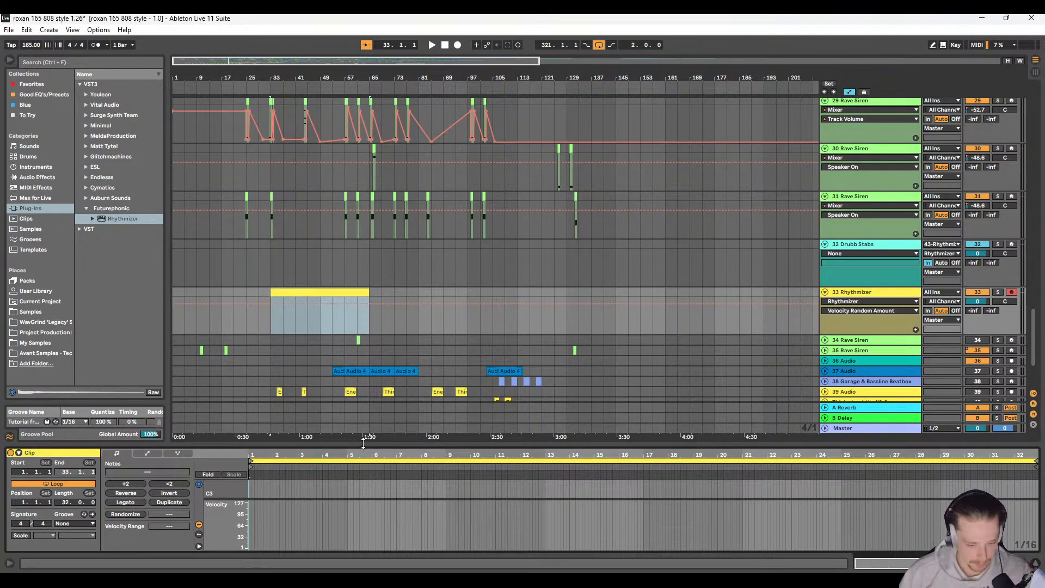
Step: Enlarge the clip's note editor and draw a sustained A2 note from bar 1 to about the end of bar 19
{"action": "left_click_drag", "start_coordinate": [361, 447], "coordinate": [361, 264]}
{"action": "left_click_drag", "start_coordinate": [227, 396], "coordinate": [245, 365]}
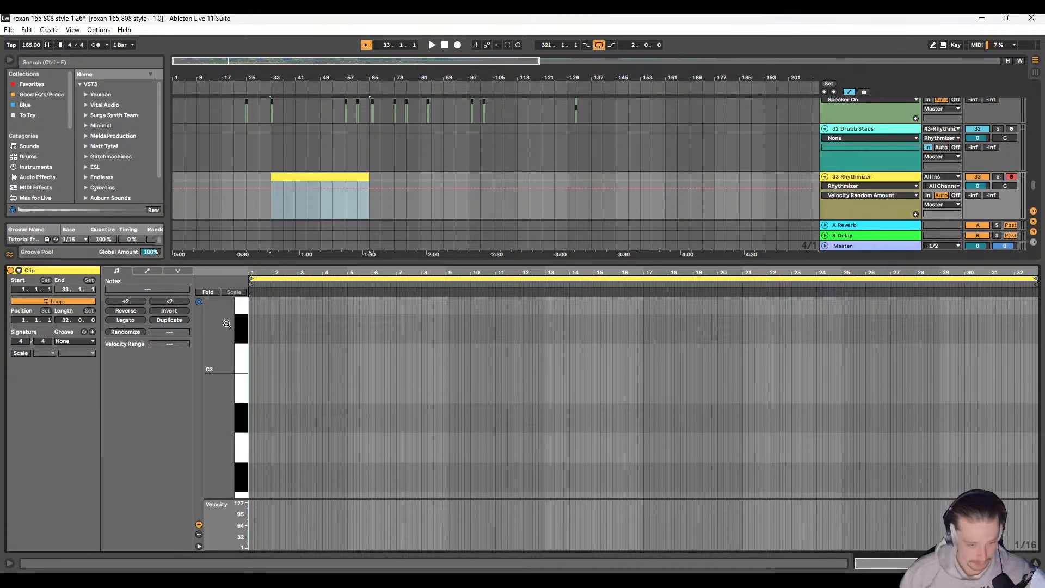
{"action": "scroll", "coordinate": [701, 159], "scroll_direction": "up", "scroll_amount": 1}
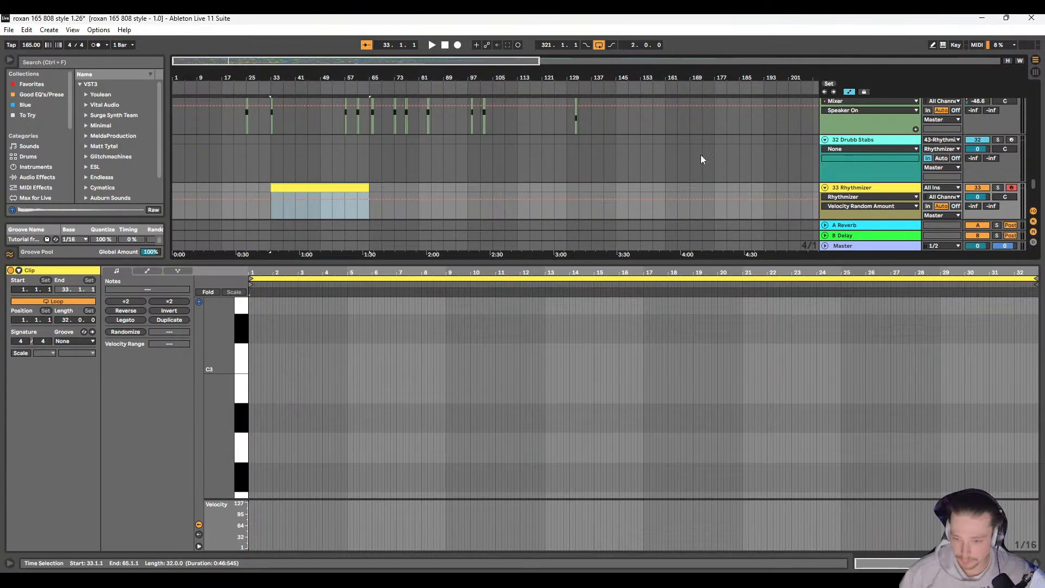
{"action": "double_click", "coordinate": [250, 446]}
{"action": "left_click_drag", "start_coordinate": [249, 447], "coordinate": [714, 447]}
Step: Solo the Drubb Stabs track and set its volume to -13.0 dB while auditioning the clip from bar 33
{"action": "left_click", "coordinate": [998, 140]}
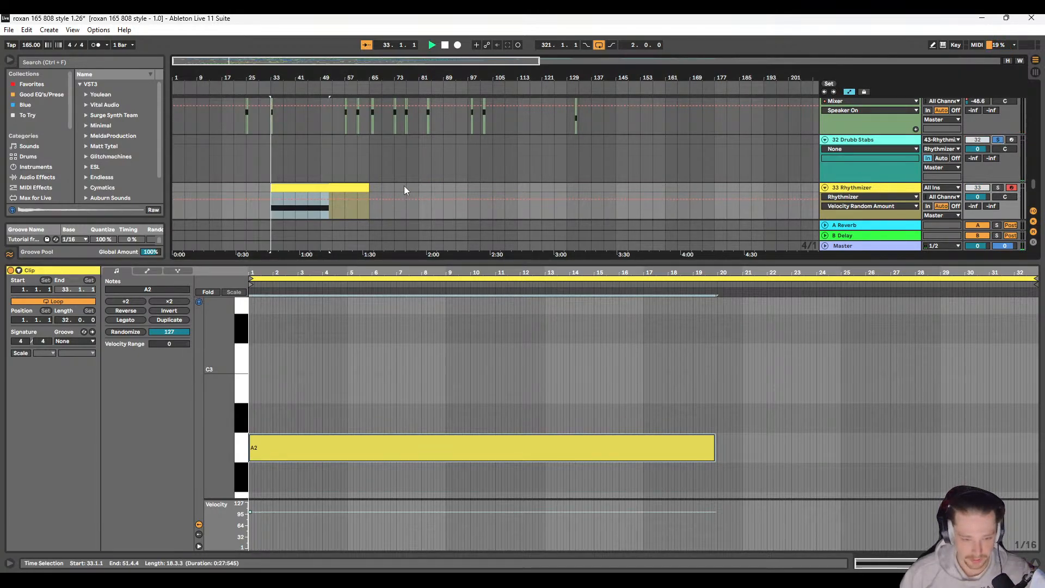
{"action": "left_click_drag", "start_coordinate": [977, 148], "coordinate": [977, 165]}
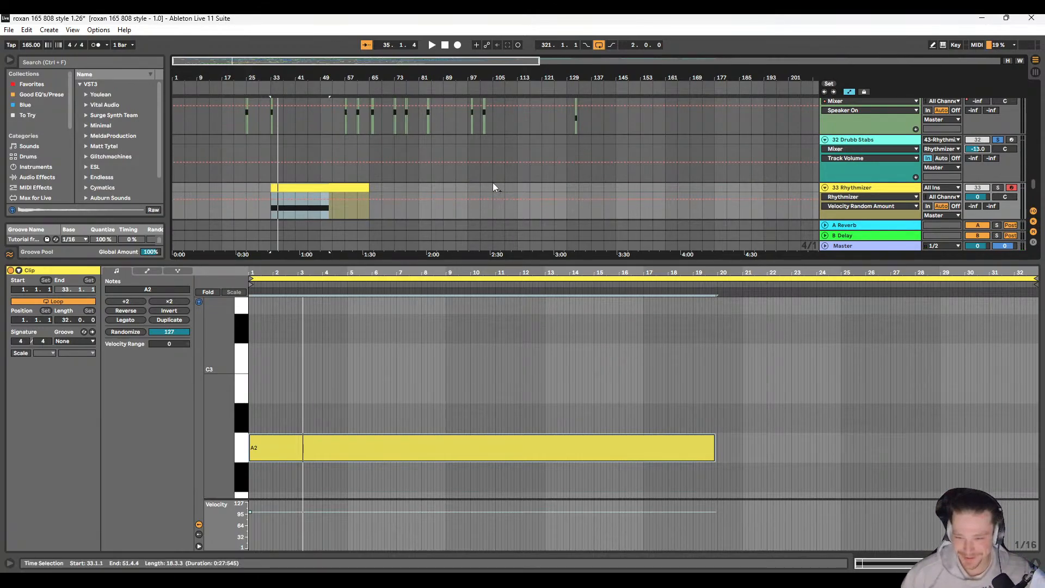
{"action": "key", "text": "space"}
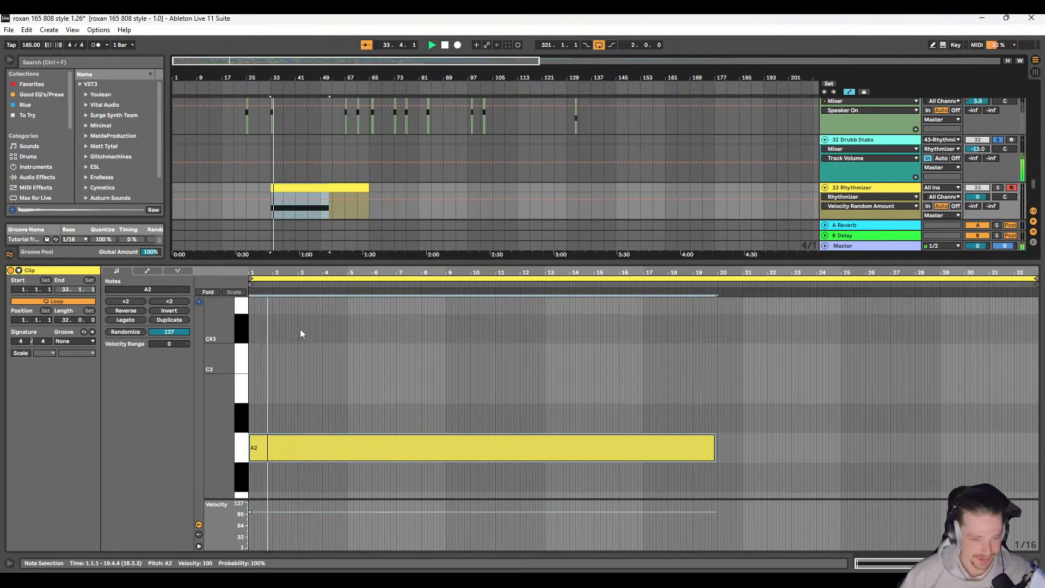
{"action": "key", "text": "space"}
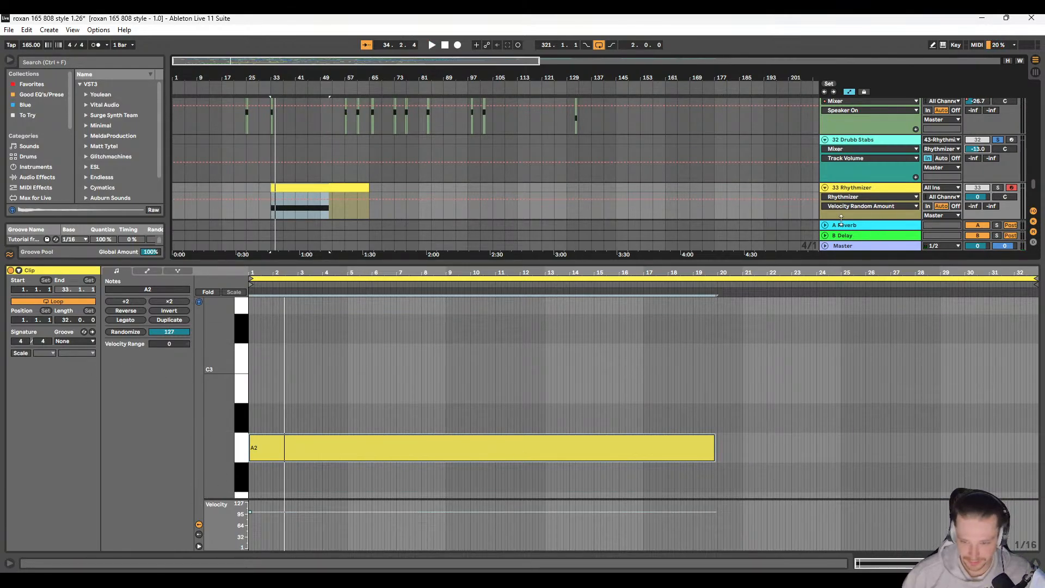
{"action": "scroll", "coordinate": [841, 220], "scroll_direction": "down", "scroll_amount": 2}
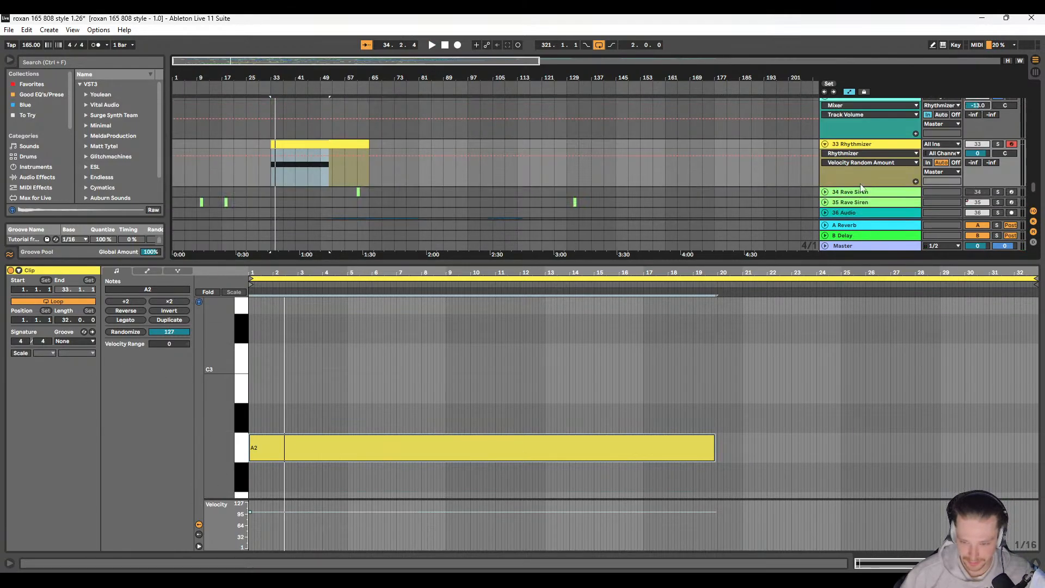
Step: Load the factory preset Alien Attack in the Rhythmizer plug-in and audition it
{"action": "left_click", "coordinate": [853, 147]}
{"action": "left_click", "coordinate": [35, 453]}
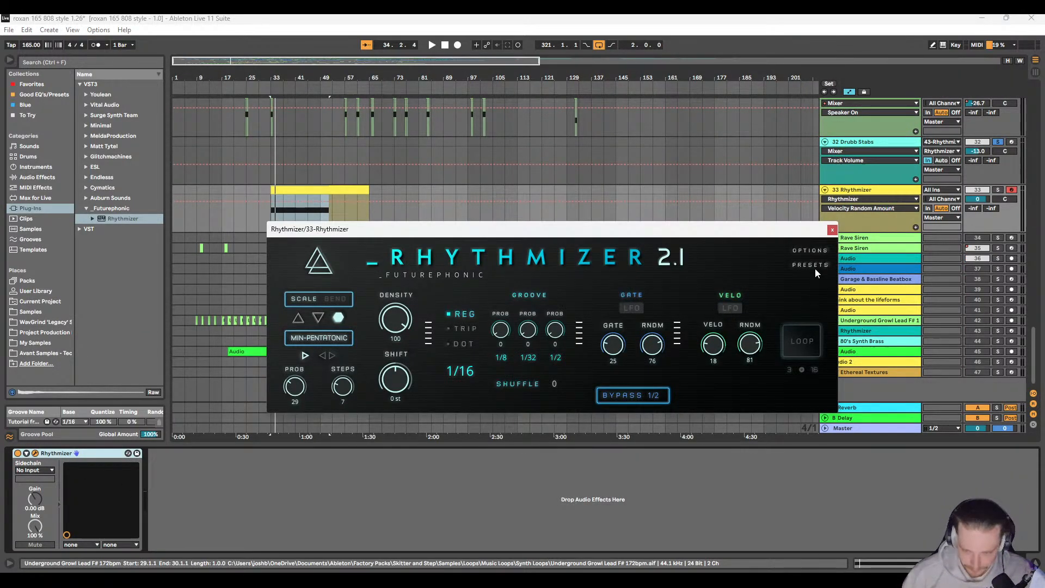
{"action": "left_click", "coordinate": [812, 265]}
{"action": "mouse_move", "coordinate": [792, 270]}
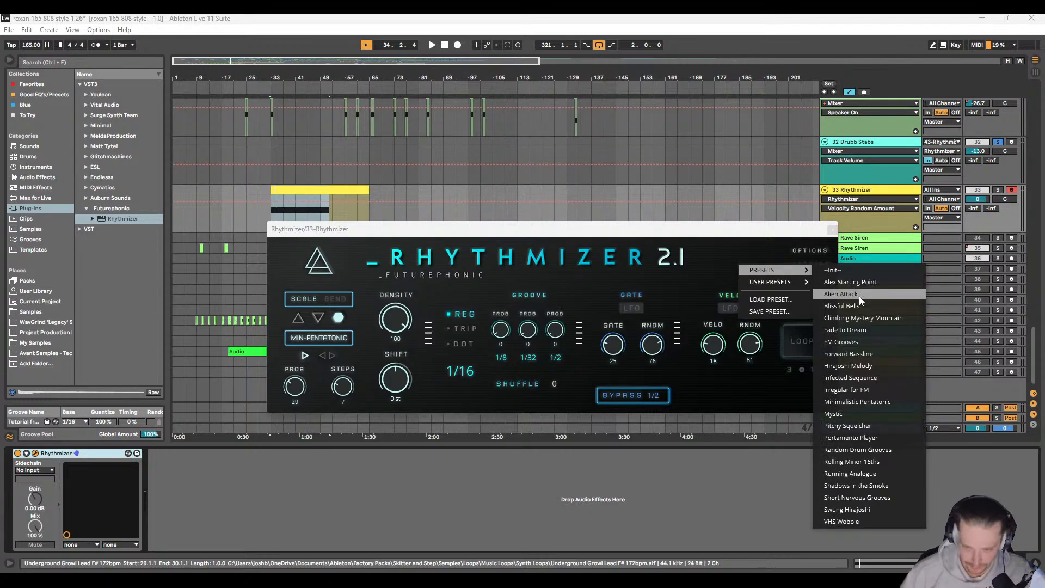
{"action": "left_click", "coordinate": [859, 296]}
{"action": "key", "text": "space"}
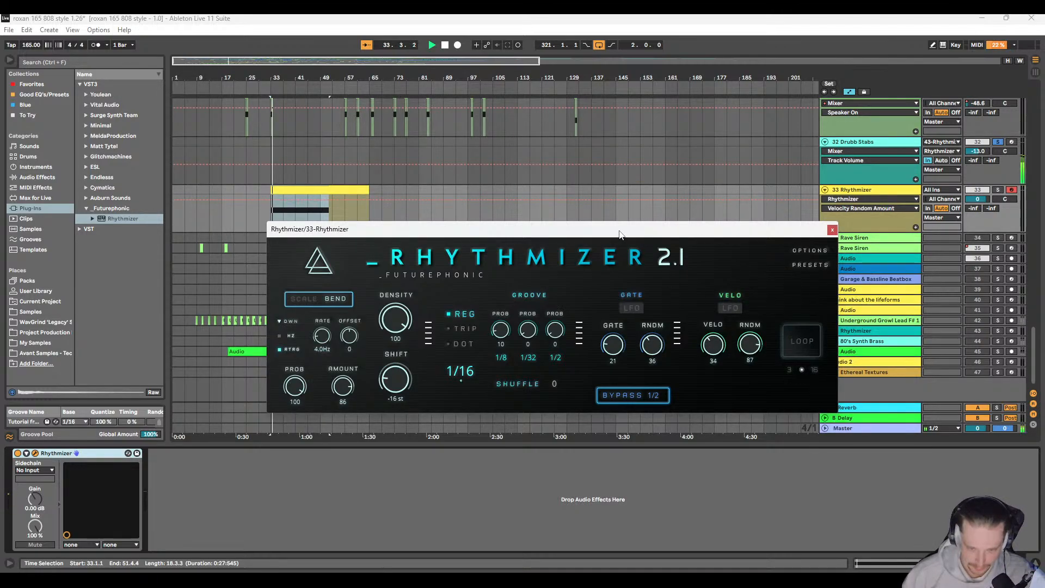
Step: Load Rhythmizer's factory preset Climbing Mystery Mountain, audition it, and close the plug-in window
{"action": "left_click_drag", "start_coordinate": [619, 235], "coordinate": [702, 187]}
{"action": "left_click", "coordinate": [898, 219]}
{"action": "mouse_move", "coordinate": [869, 229]}
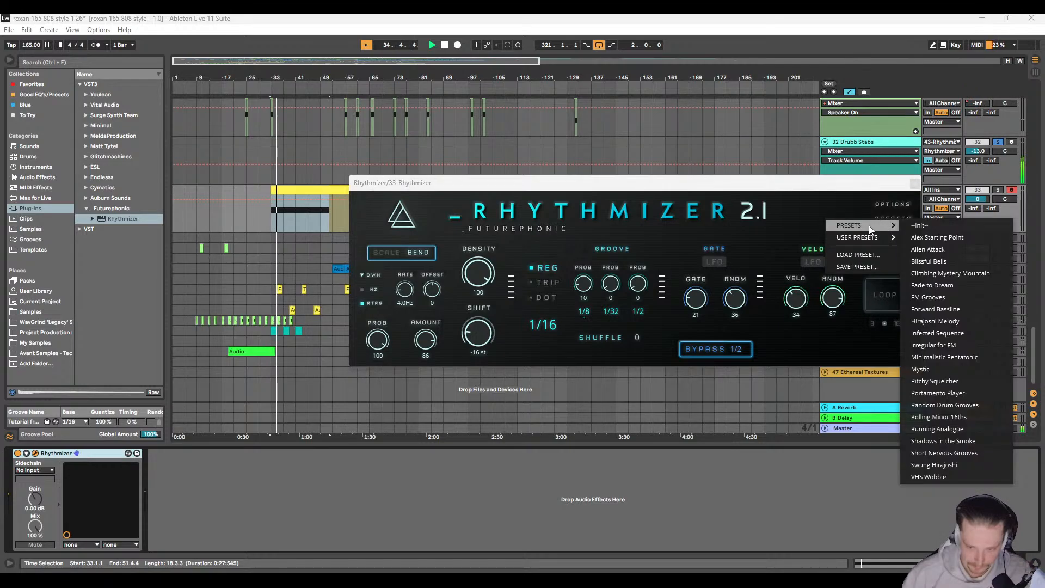
{"action": "left_click", "coordinate": [942, 273]}
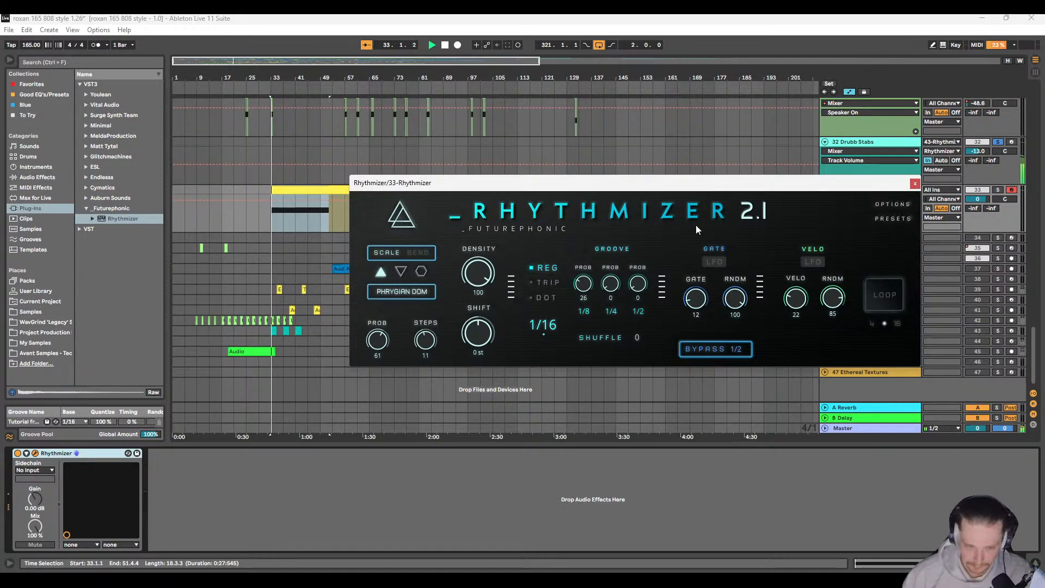
{"action": "key", "text": "space"}
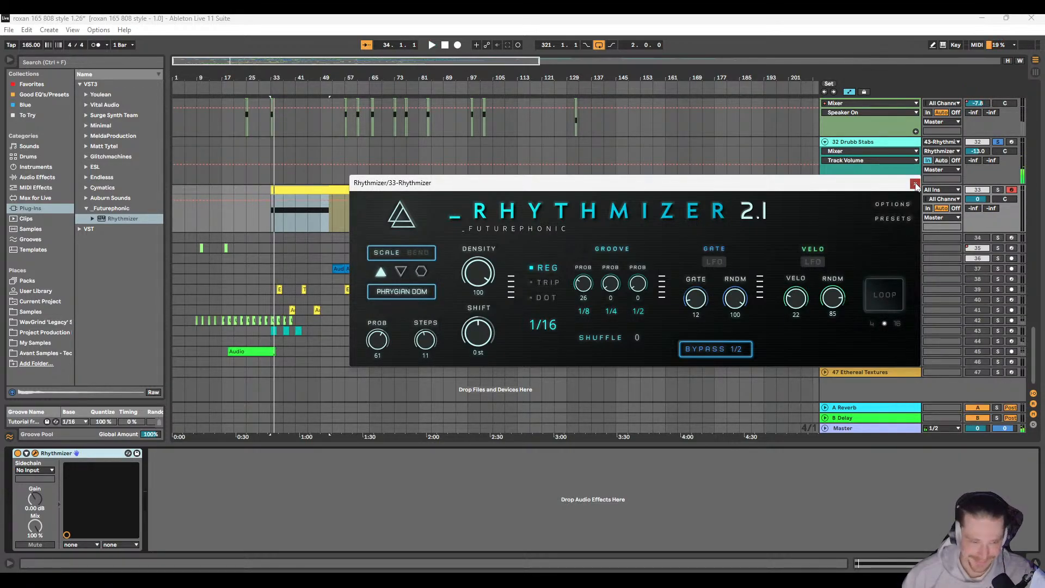
{"action": "left_click", "coordinate": [917, 185]}
Step: Search the browser for "synth" and narrow the results to instruments
{"action": "scroll", "coordinate": [692, 250], "scroll_direction": "up", "scroll_amount": 3}
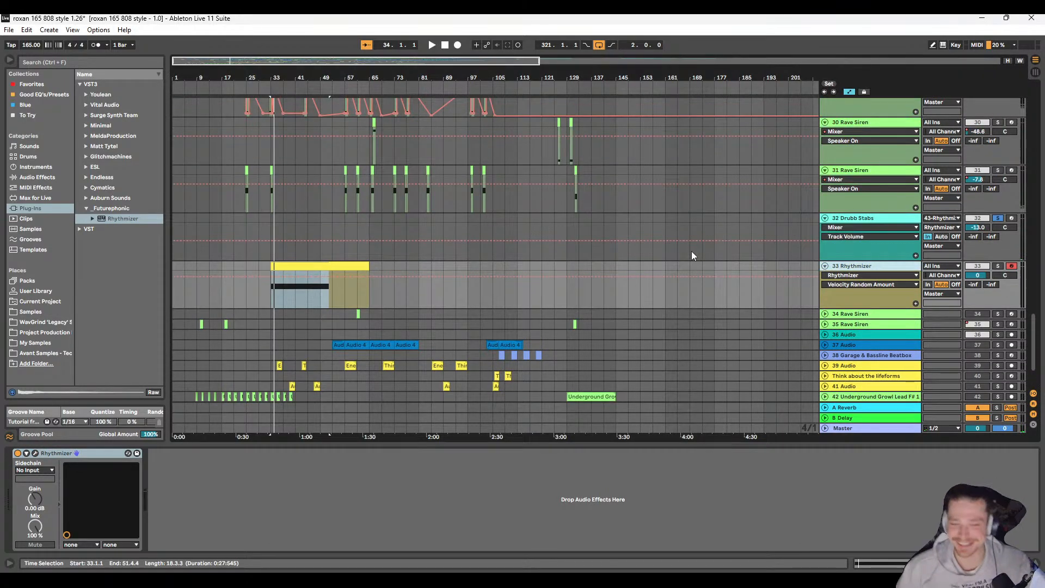
{"action": "scroll", "coordinate": [692, 254], "scroll_direction": "up", "scroll_amount": 2}
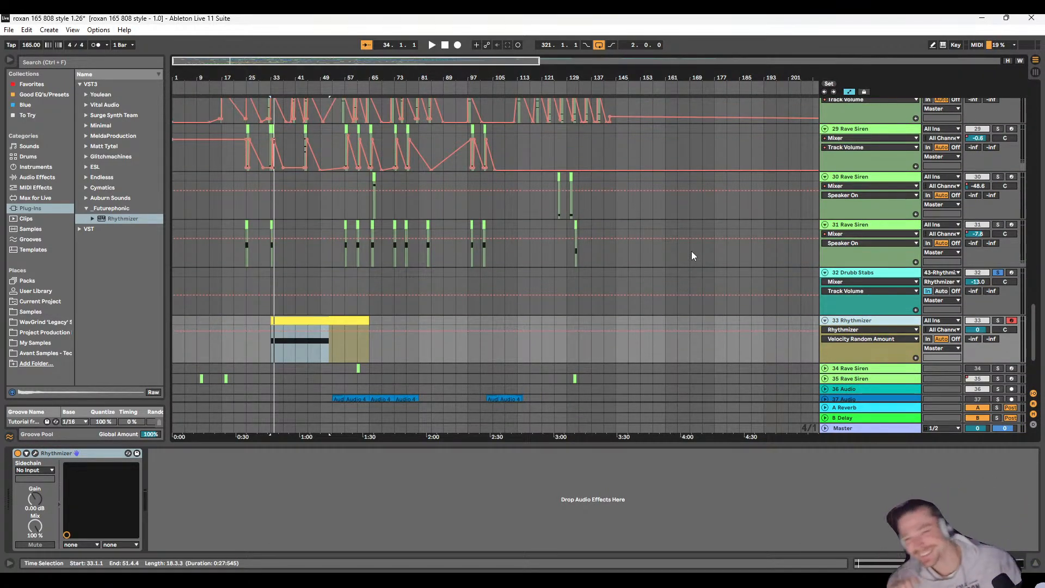
{"action": "left_click", "coordinate": [50, 61]}
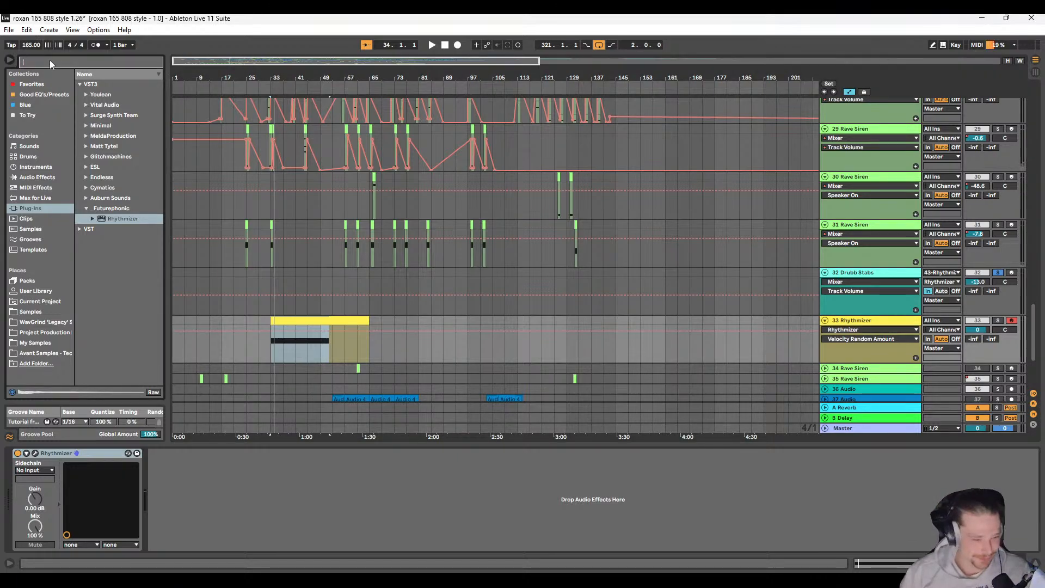
{"action": "type", "text": "synth"}
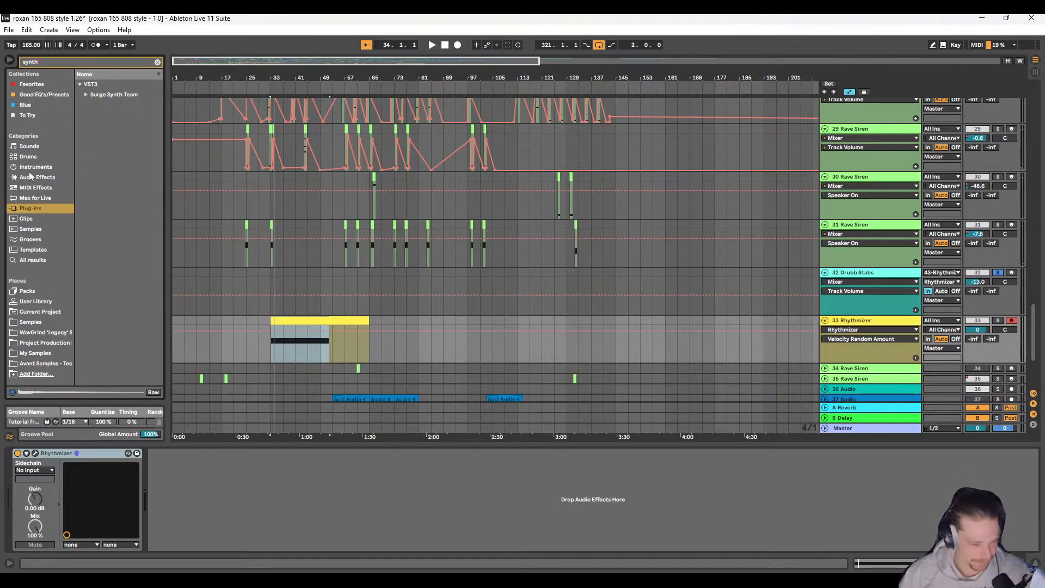
{"action": "left_click", "coordinate": [31, 176]}
{"action": "left_click", "coordinate": [53, 167]}
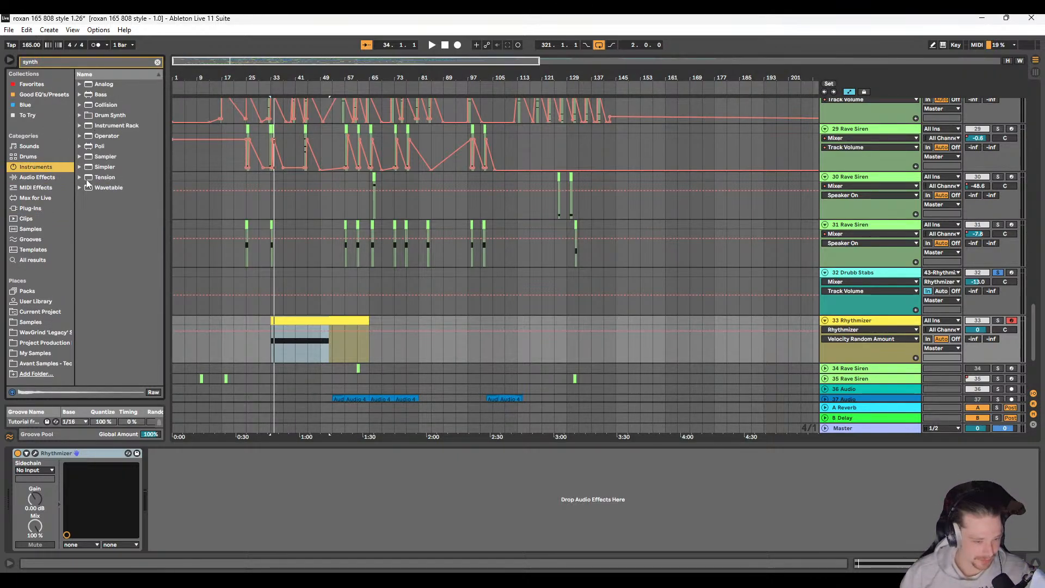
{"action": "left_click", "coordinate": [32, 261]}
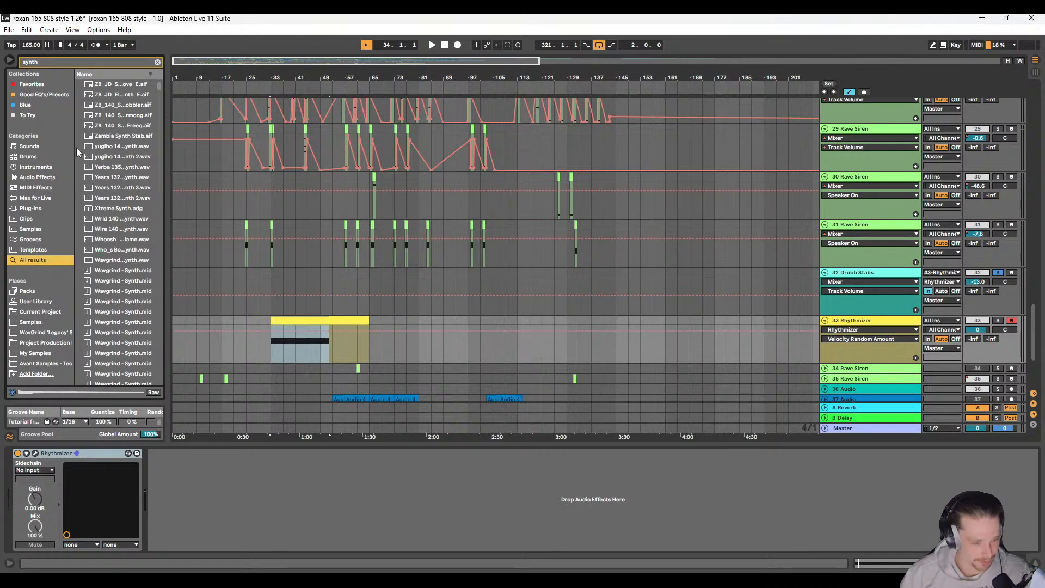
{"action": "left_click", "coordinate": [37, 167]}
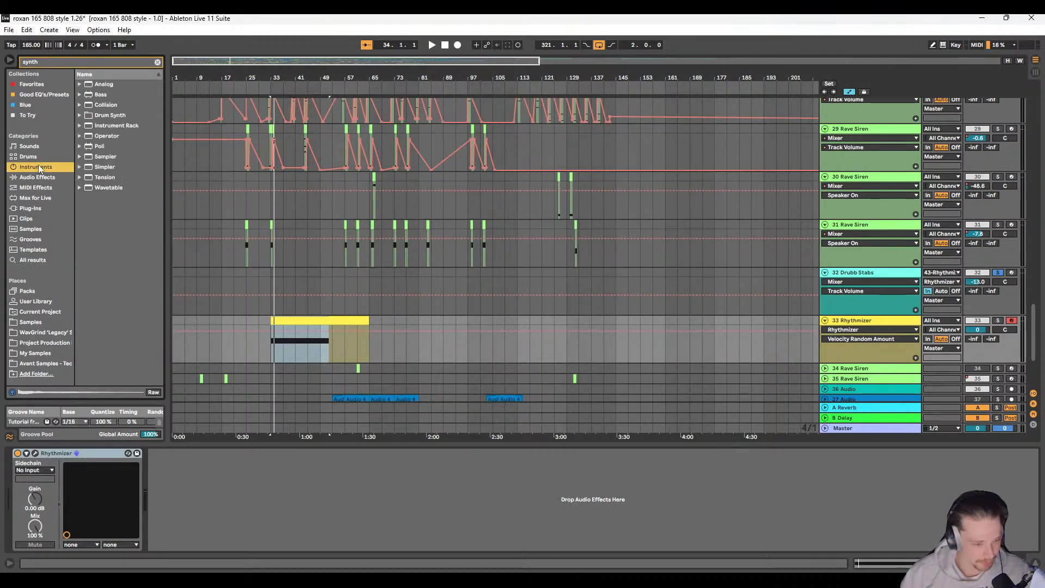
Step: Replace the Drubb Stabs instrument with Tension's synth string bass preset, audition it from bar 33, and raise the track volume to -2.7 dB
{"action": "left_click", "coordinate": [78, 176]}
{"action": "left_click", "coordinate": [86, 188]}
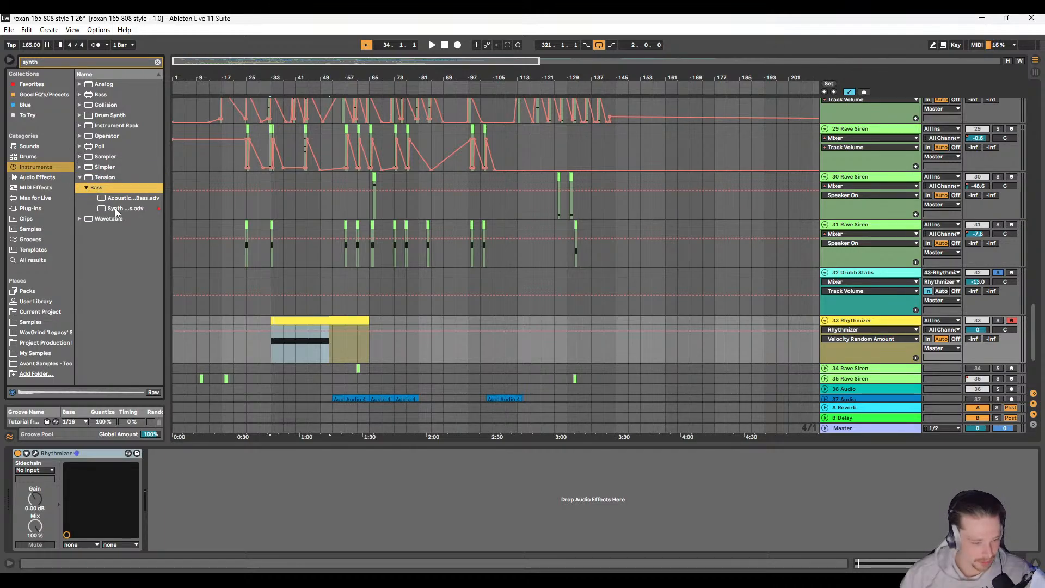
{"action": "left_click", "coordinate": [116, 208]}
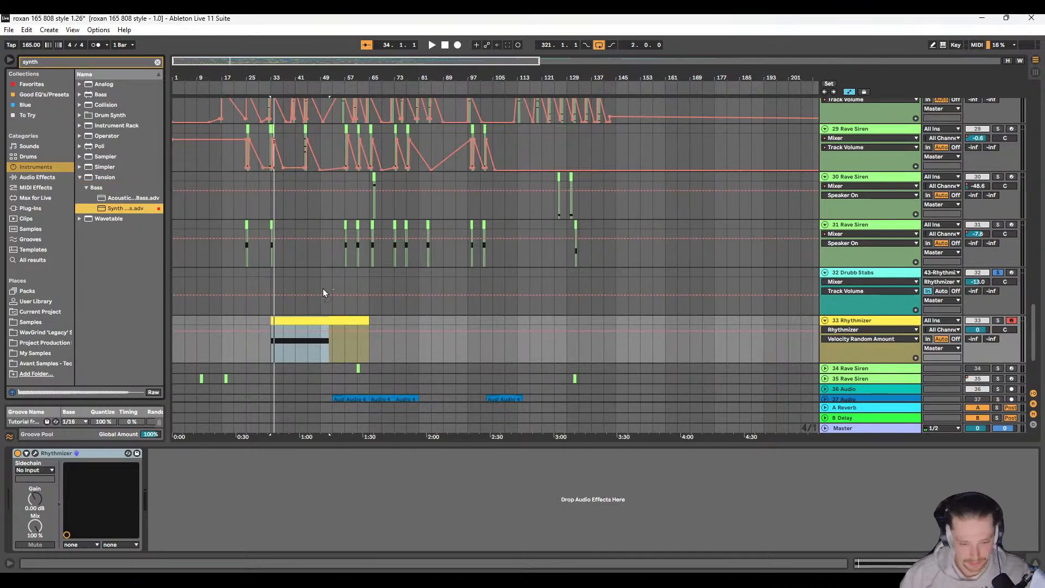
{"action": "left_click", "coordinate": [272, 280]}
{"action": "key", "text": "space"}
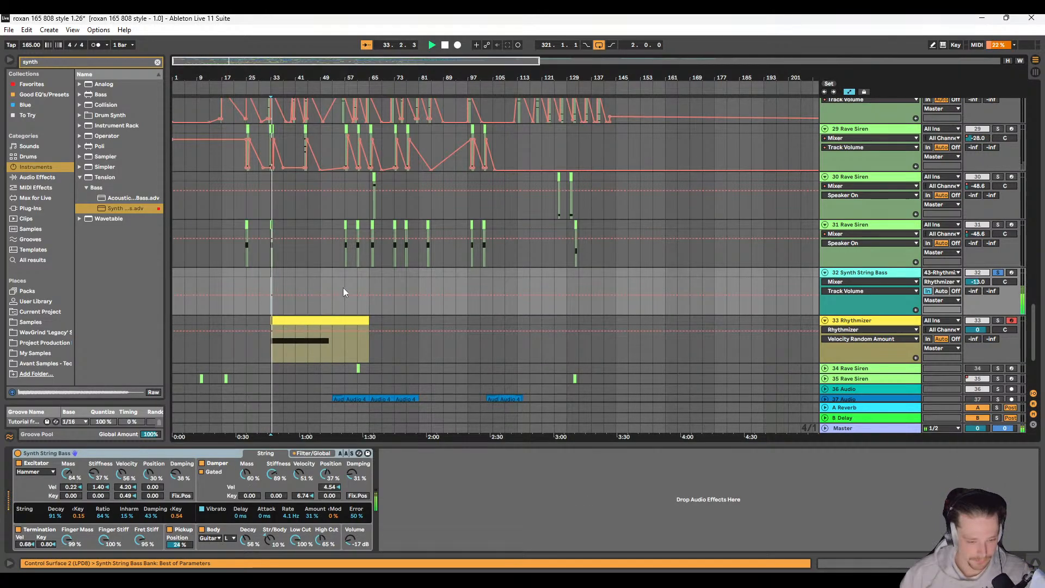
{"action": "key", "text": "space"}
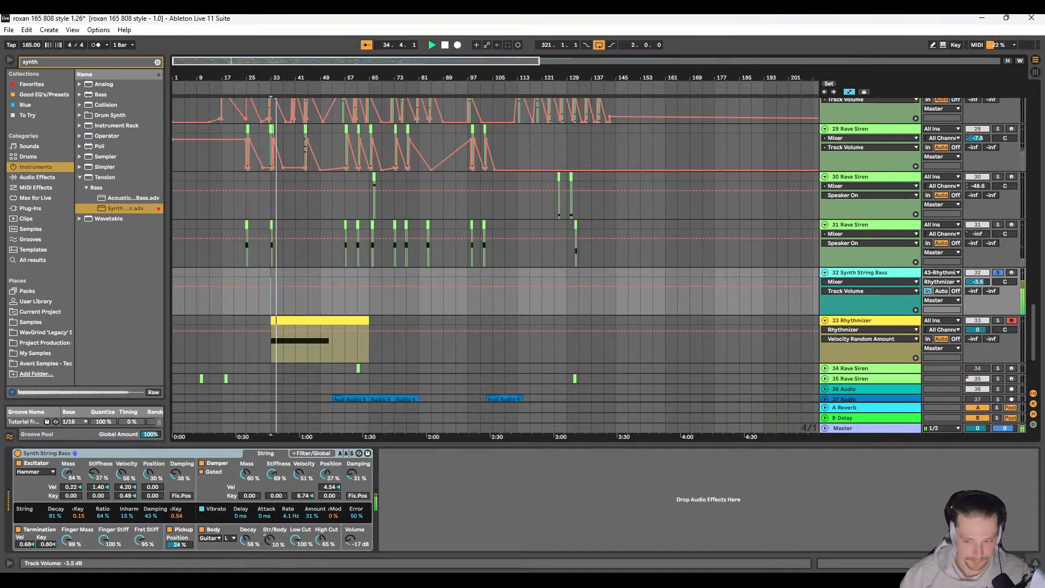
Step: Transpose the sustained A2 note in the Rhythmizer clip up two octaves to A4 and audition the change
{"action": "double_click", "coordinate": [321, 336]}
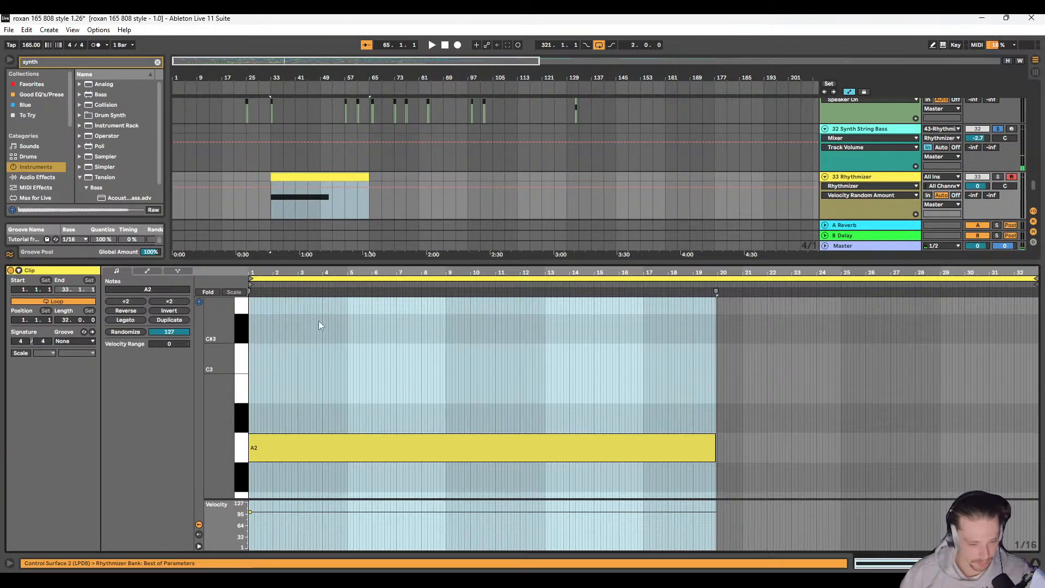
{"action": "left_click", "coordinate": [289, 442]}
{"action": "key", "text": "shift+Up"}
{"action": "key", "text": "space"}
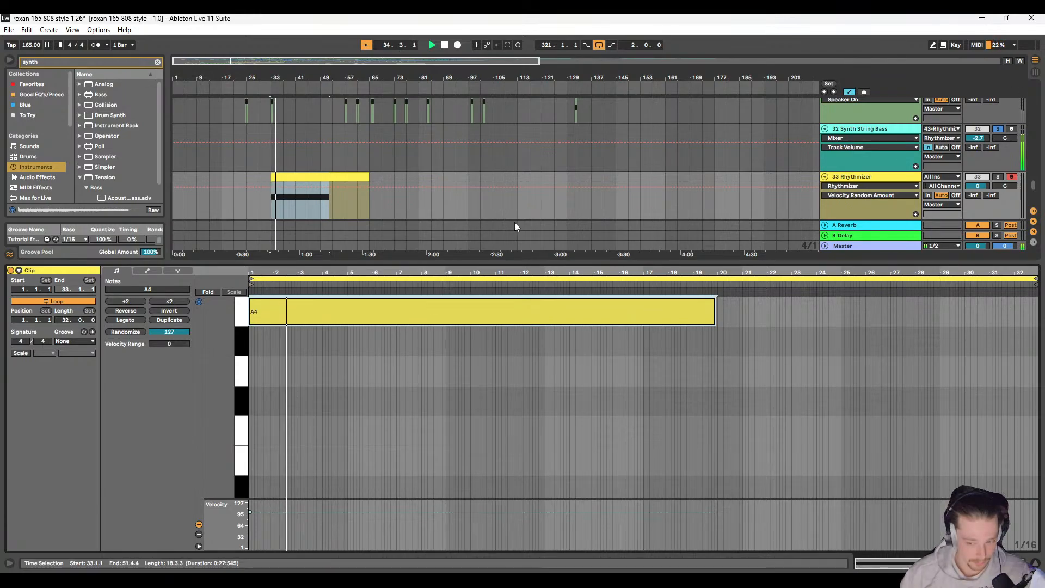
{"action": "key", "text": "space"}
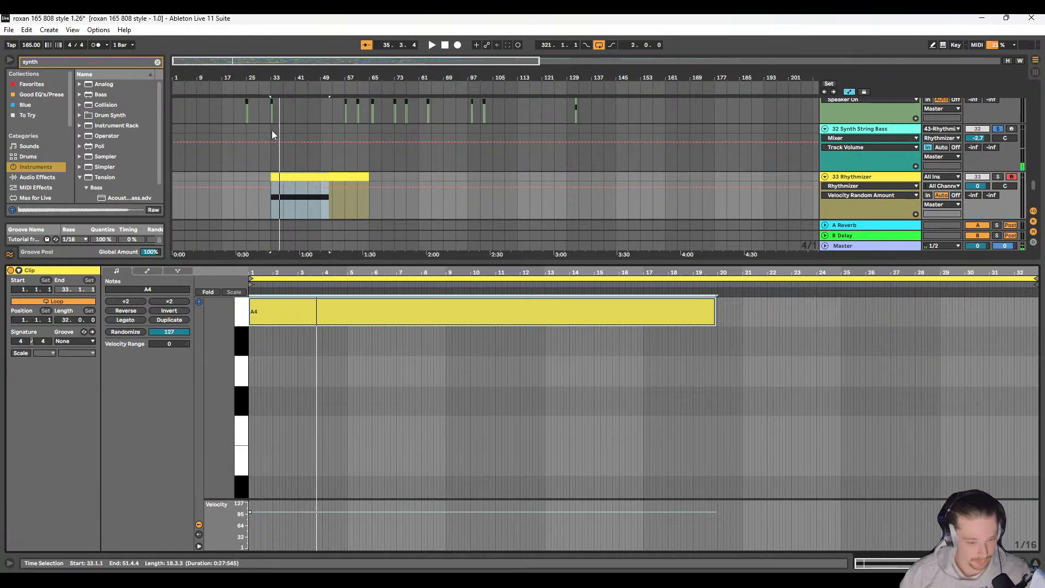
Step: Insert an empty MIDI clip from bar 33 to bar 65 on the Synth String Bass track
{"action": "left_click_drag", "start_coordinate": [272, 129], "coordinate": [368, 130]}
{"action": "right_click", "coordinate": [368, 131]}
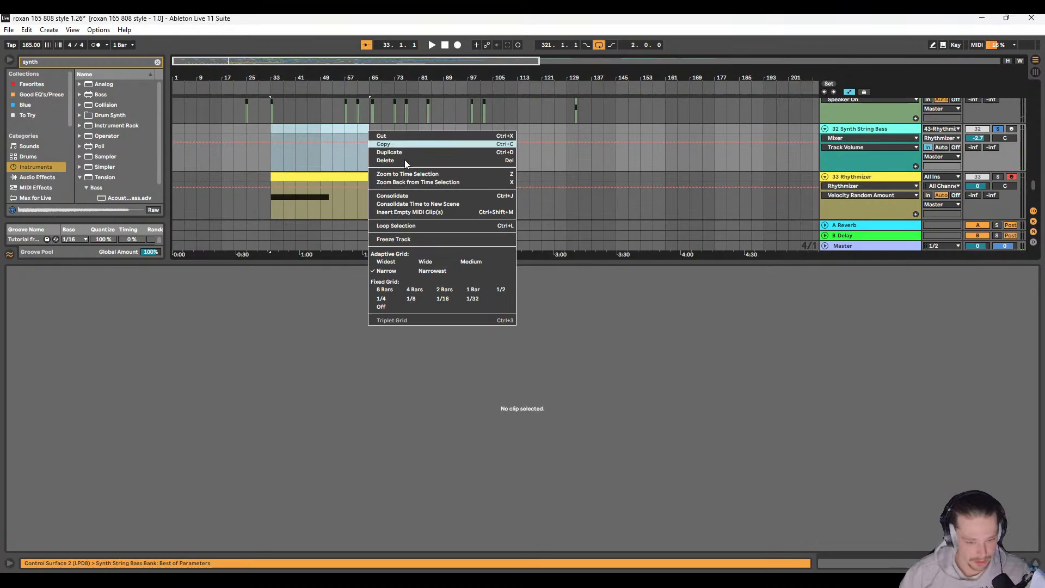
{"action": "left_click", "coordinate": [429, 212]}
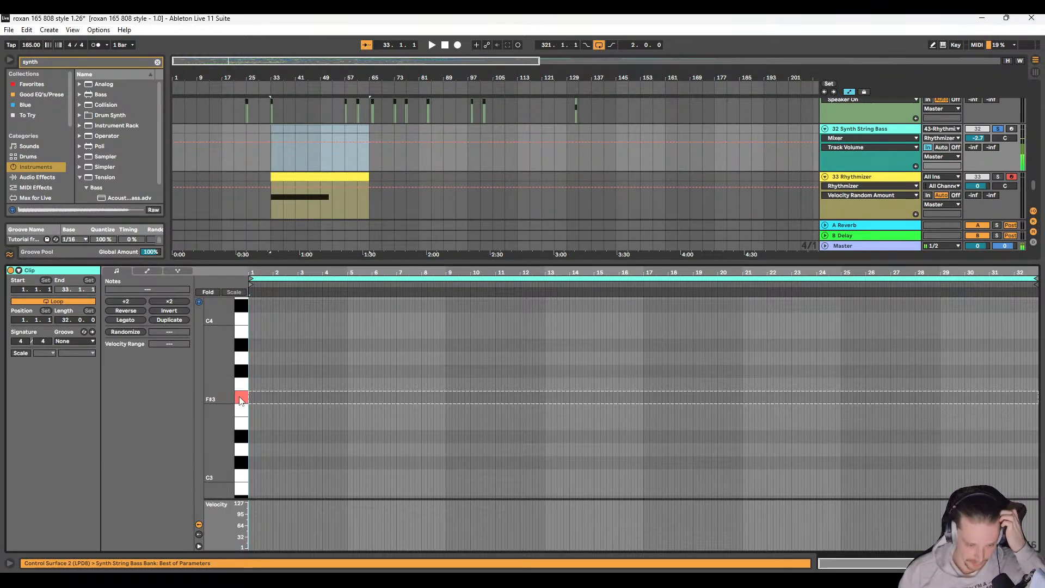
Step: Try a sustained C3 note across the whole new clip, audition it, and undo the addition
{"action": "left_click", "coordinate": [253, 478]}
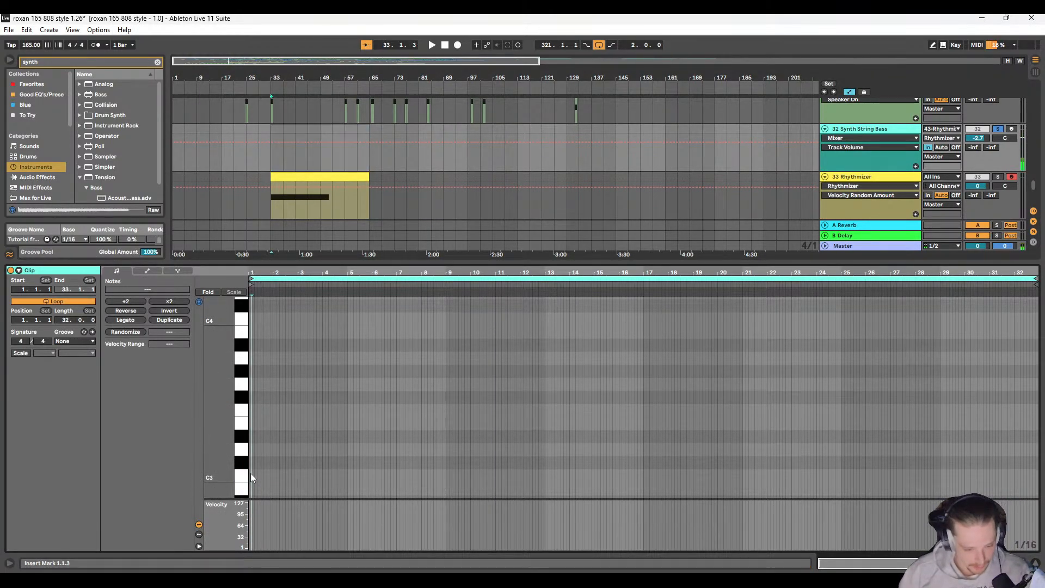
{"action": "double_click", "coordinate": [250, 473]}
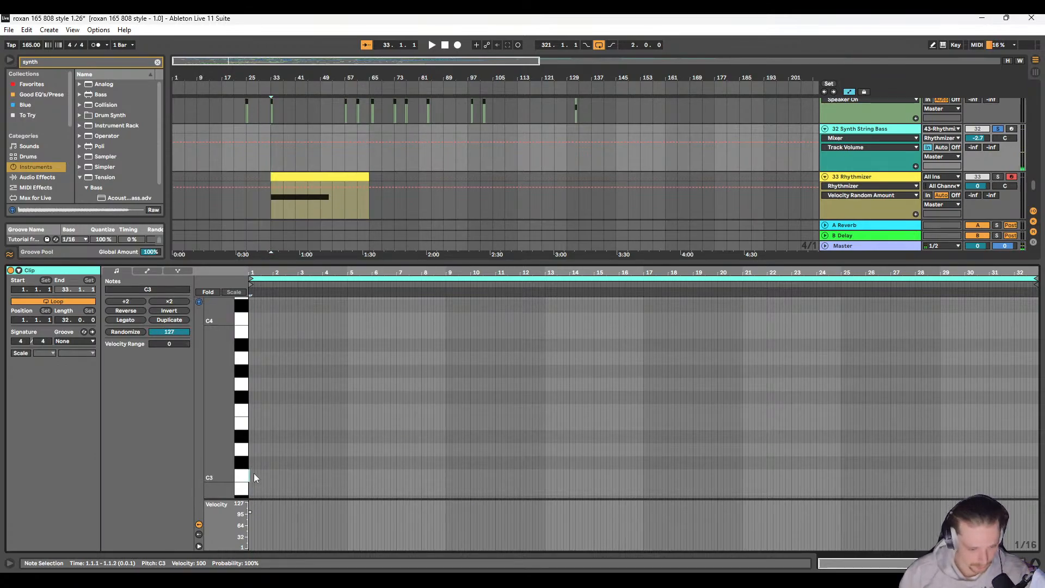
{"action": "left_click_drag", "start_coordinate": [249, 475], "coordinate": [1037, 476]}
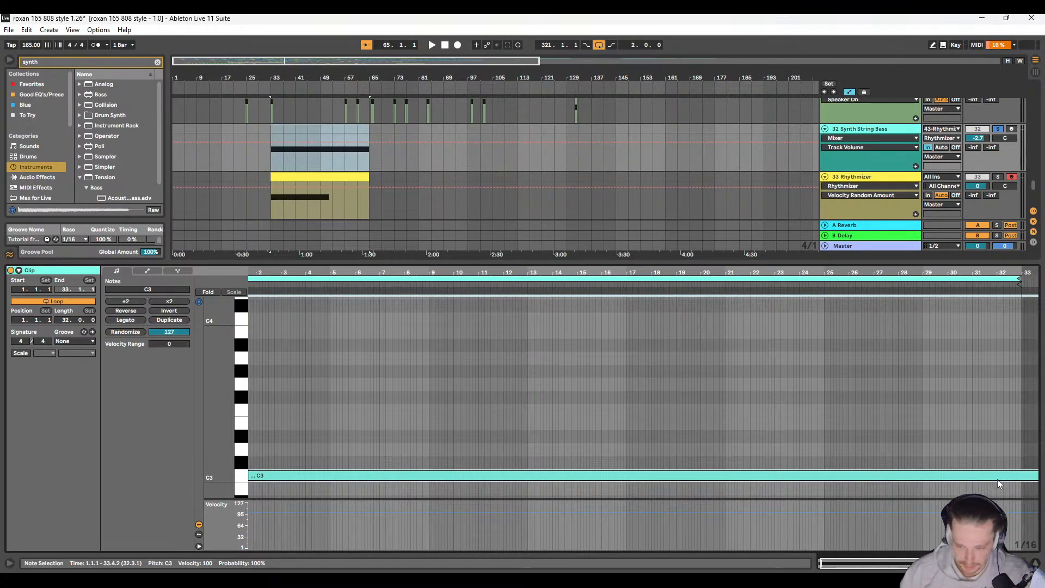
{"action": "key", "text": "space"}
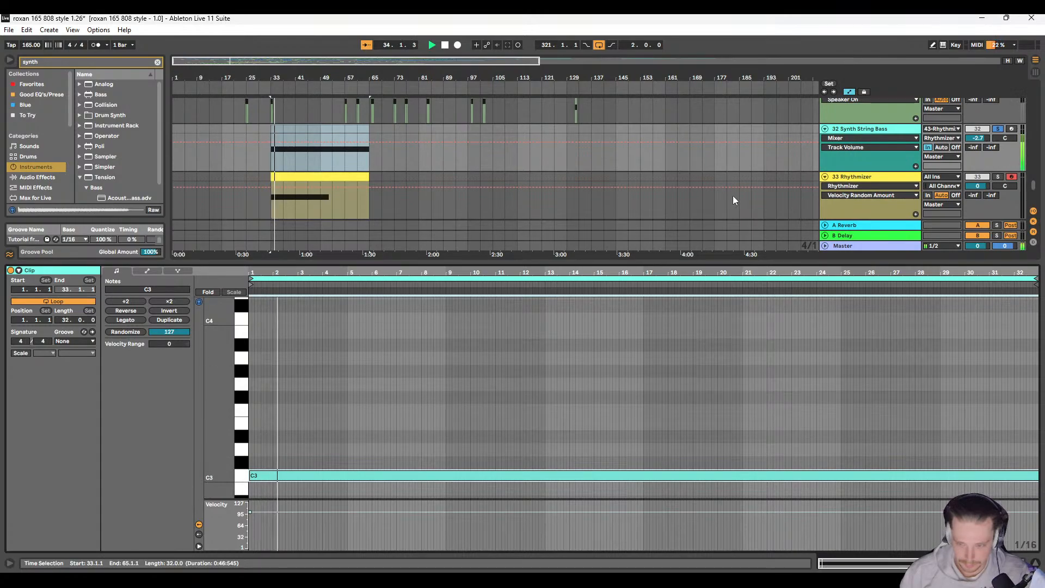
{"action": "key", "text": "space"}
{"action": "key", "text": "ctrl+z"}
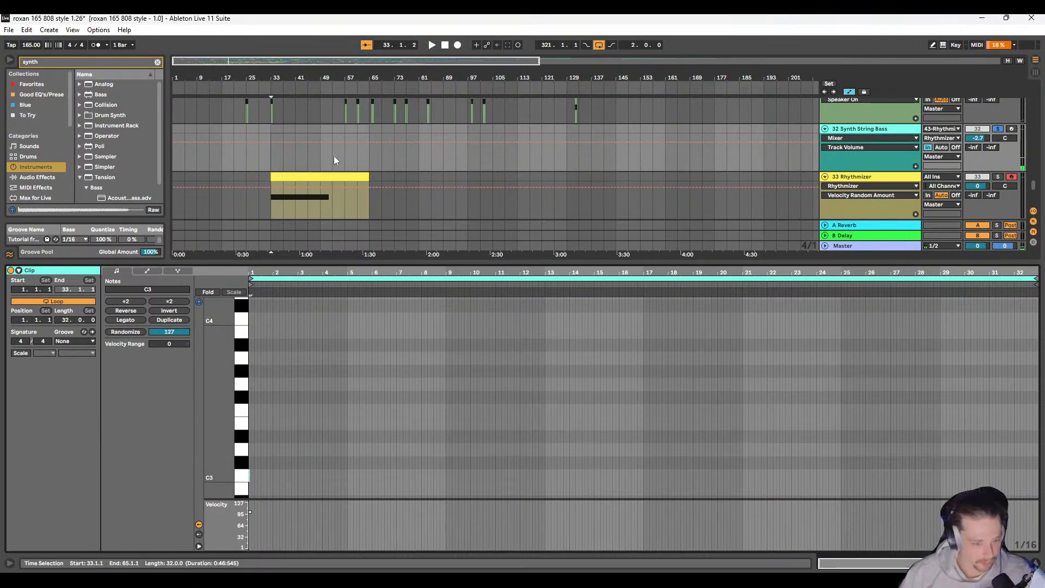
Step: Replace the Synth String Bass with Tension's Acoustic Synth Bass preset and audition it from bar 33
{"action": "left_click", "coordinate": [321, 158]}
{"action": "scroll", "coordinate": [90, 156], "scroll_direction": "down", "scroll_amount": 1}
{"action": "double_click", "coordinate": [116, 178]}
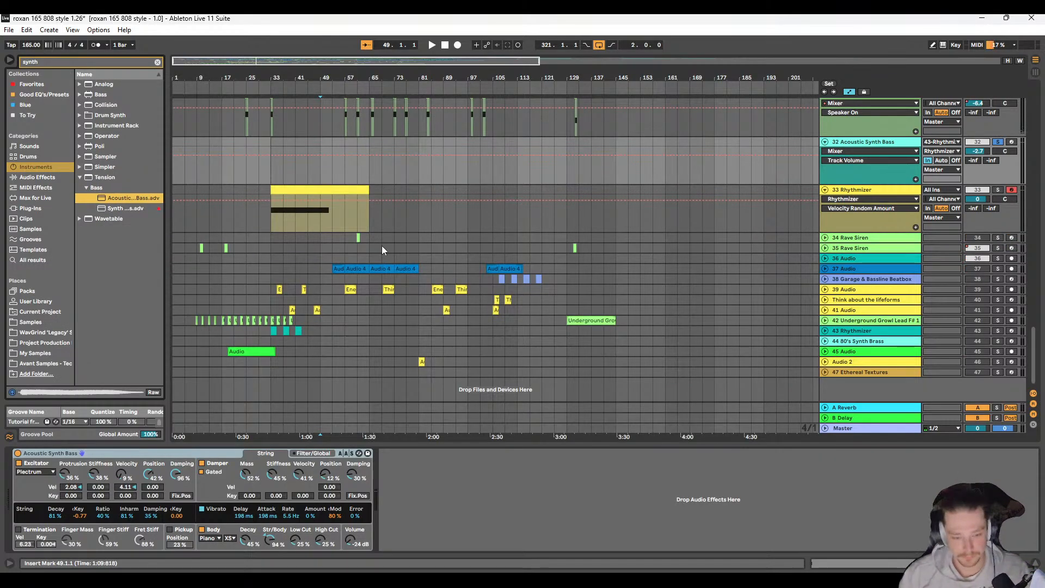
{"action": "left_click", "coordinate": [268, 169]}
{"action": "key", "text": "space"}
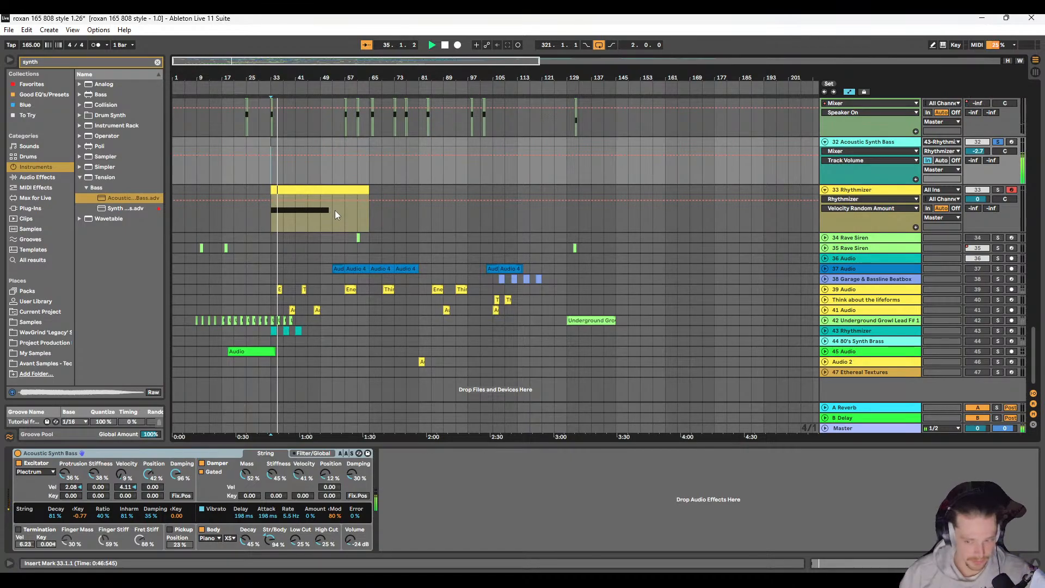
Step: Load the user preset "Shrubbers starting point" in the Rhythmizer plug-in and audition it with the Acoustic Synth Bass
{"action": "scroll", "coordinate": [335, 210], "scroll_direction": "up", "scroll_amount": 2}
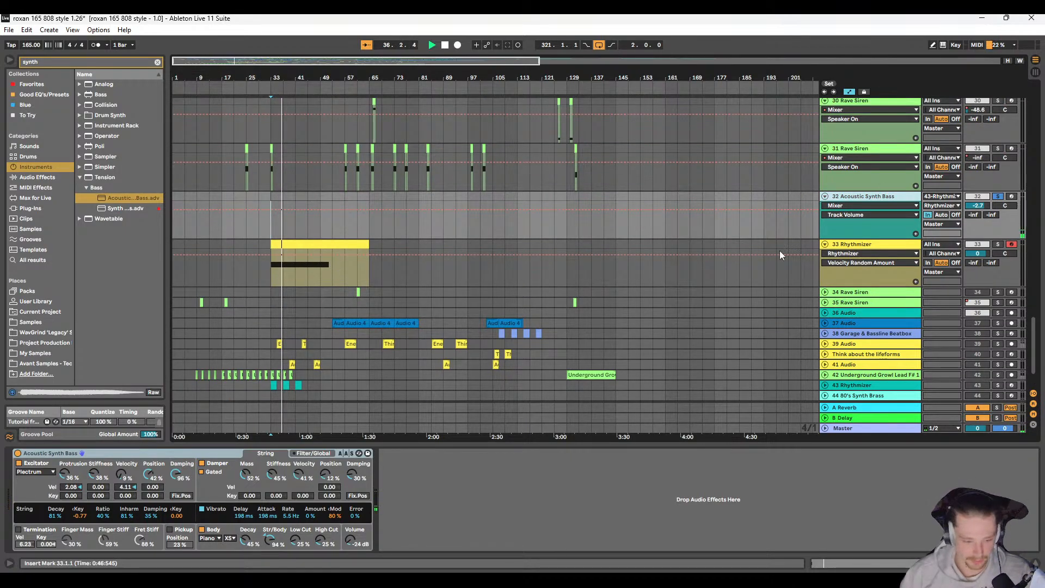
{"action": "left_click", "coordinate": [871, 247]}
{"action": "key", "text": "space"}
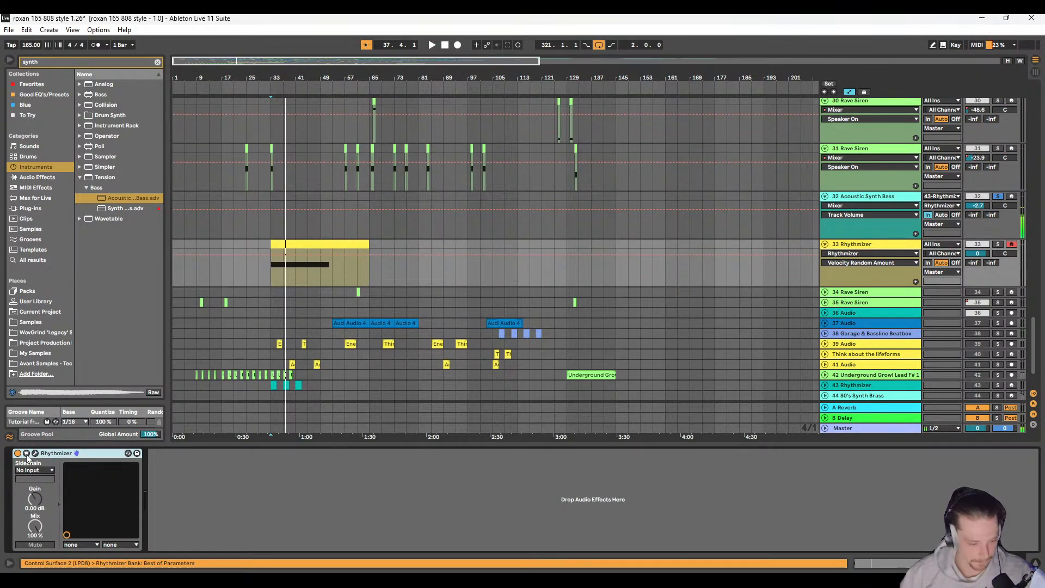
{"action": "left_click", "coordinate": [35, 453]}
{"action": "left_click", "coordinate": [904, 219]}
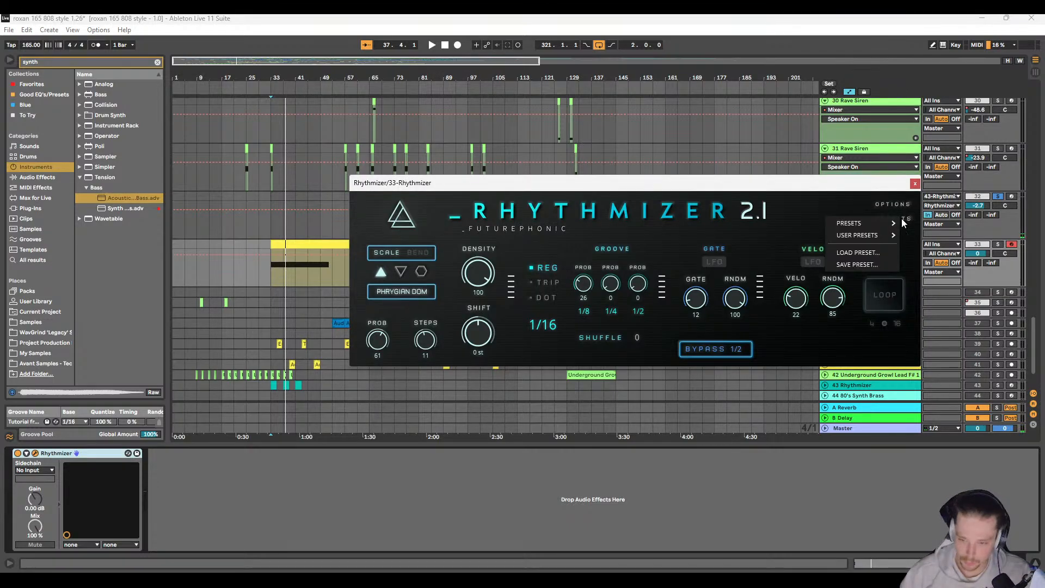
{"action": "mouse_move", "coordinate": [867, 236]}
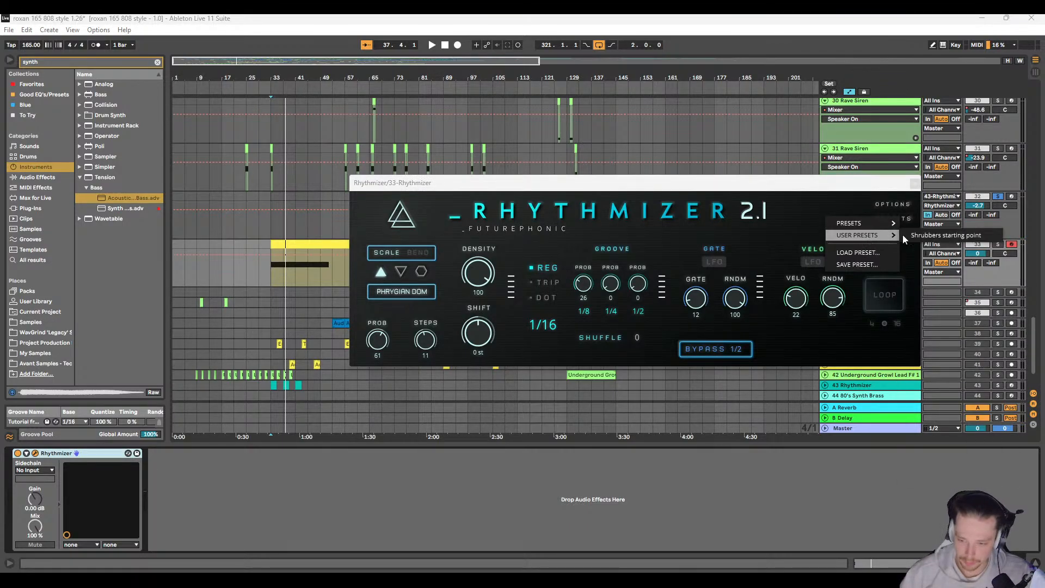
{"action": "left_click", "coordinate": [917, 236]}
{"action": "key", "text": "space"}
{"action": "left_click_drag", "start_coordinate": [706, 182], "coordinate": [681, 225]}
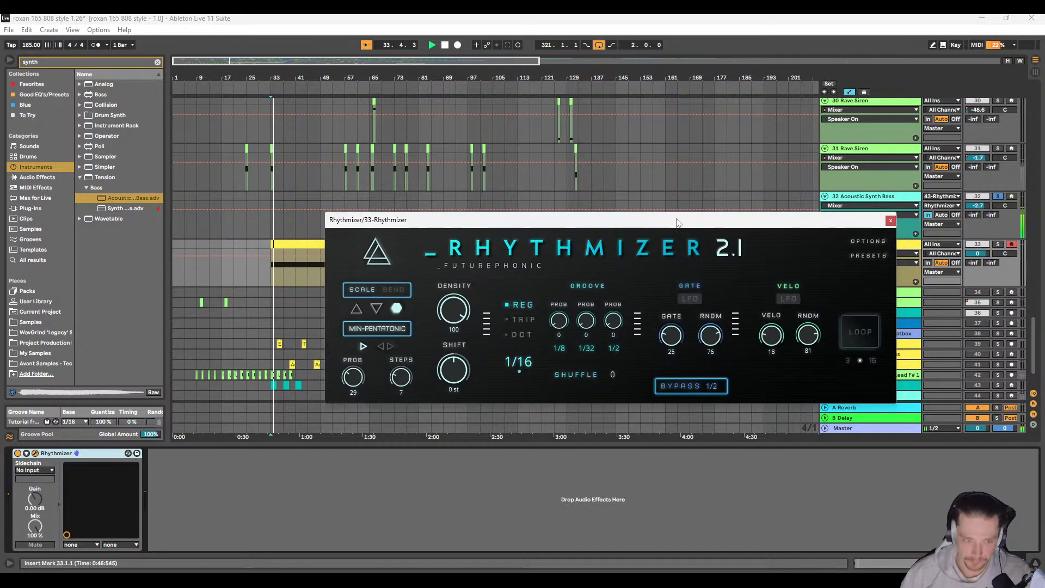
{"action": "key", "text": "space"}
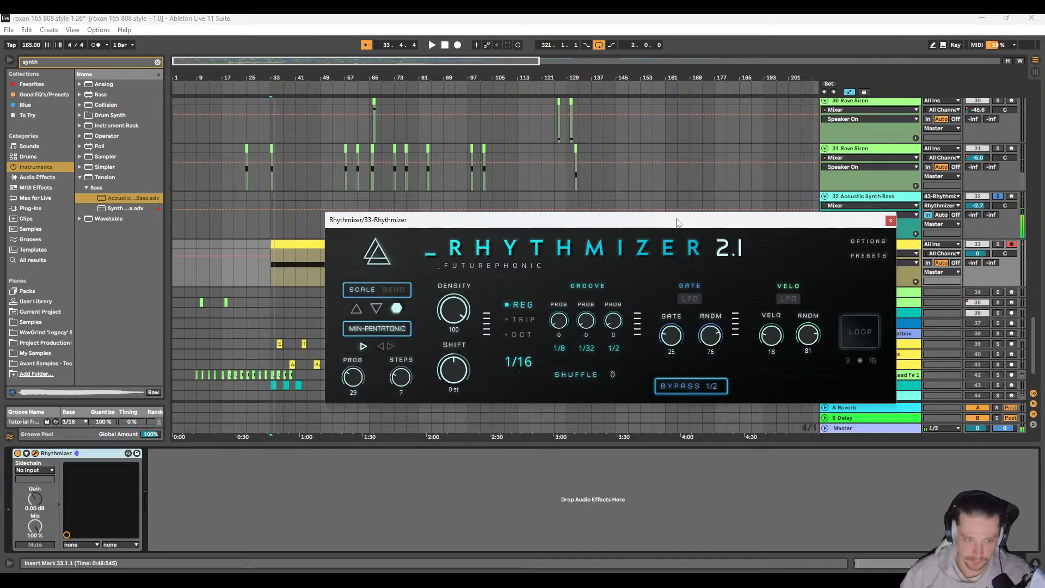
Step: Close the Rhythmizer plug-in window and delete the Acoustic Synth Bass track together with the Rhythmizer track below it
{"action": "left_click", "coordinate": [890, 220]}
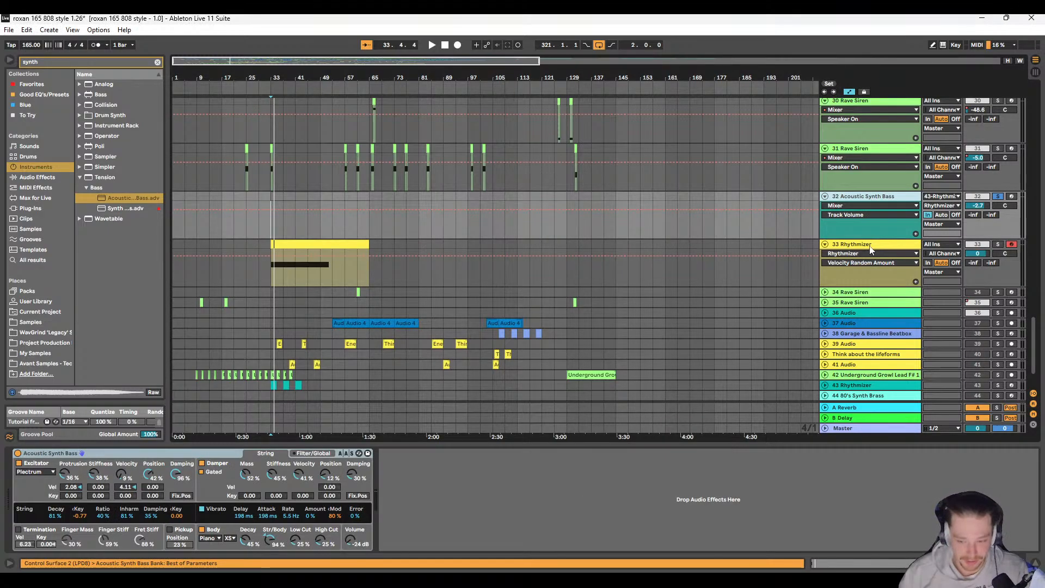
{"action": "right_click", "coordinate": [872, 248]}
{"action": "left_click", "coordinate": [909, 274]}
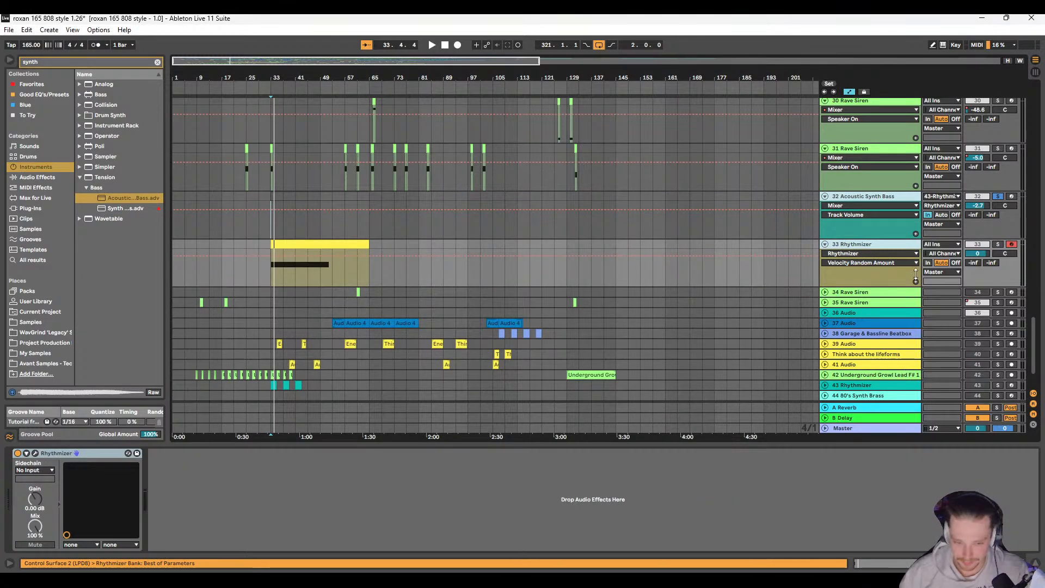
{"action": "scroll", "coordinate": [298, 294], "scroll_direction": "up", "scroll_amount": 7}
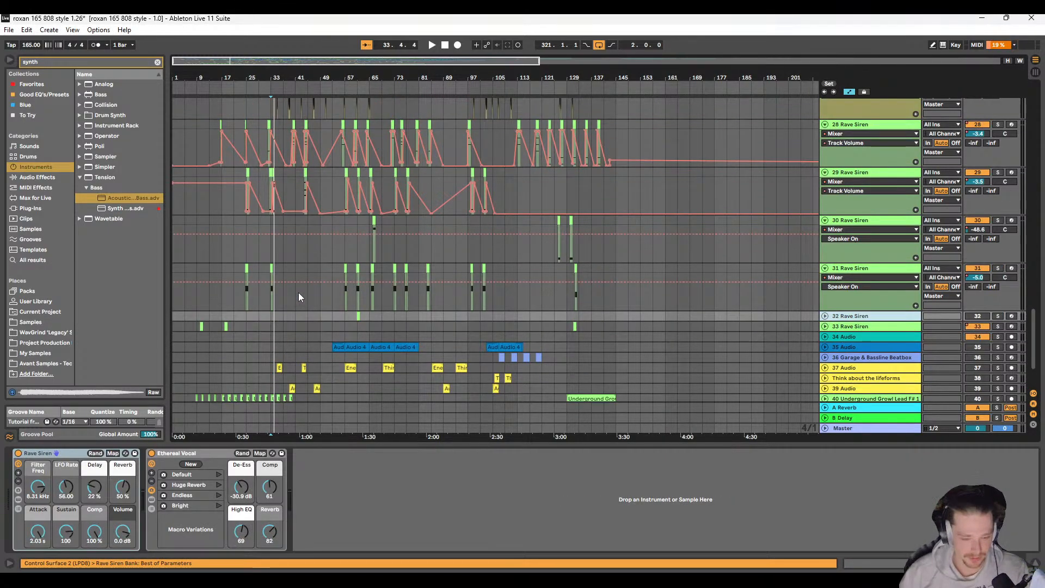
Step: Examine how the bass, growl and audio clips on tracks 10 to 16 are laid out from bar 91 to bar 165
{"action": "scroll", "coordinate": [298, 277], "scroll_direction": "up", "scroll_amount": 4}
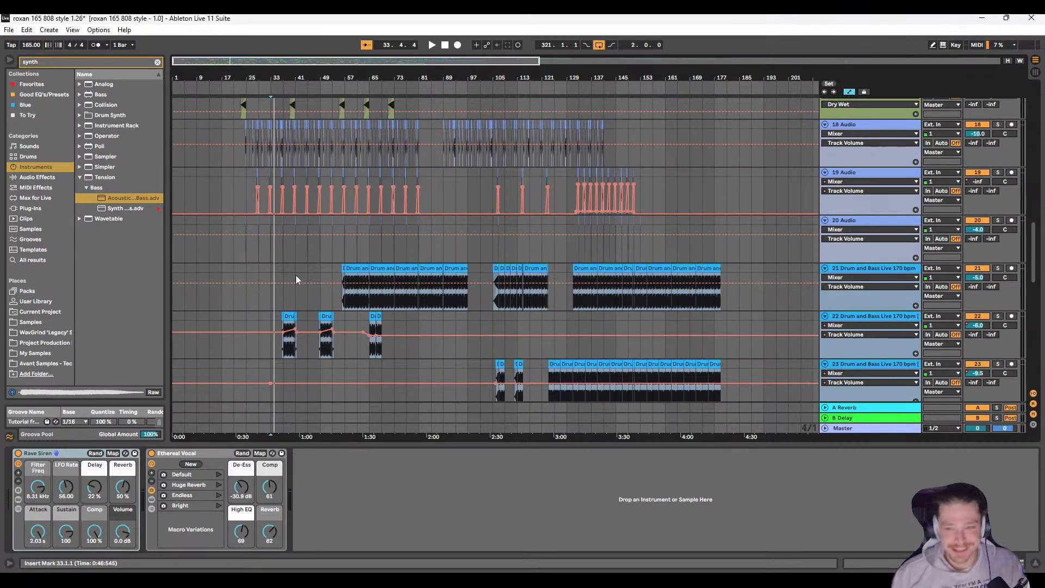
{"action": "scroll", "coordinate": [441, 263], "scroll_direction": "up", "scroll_amount": 6}
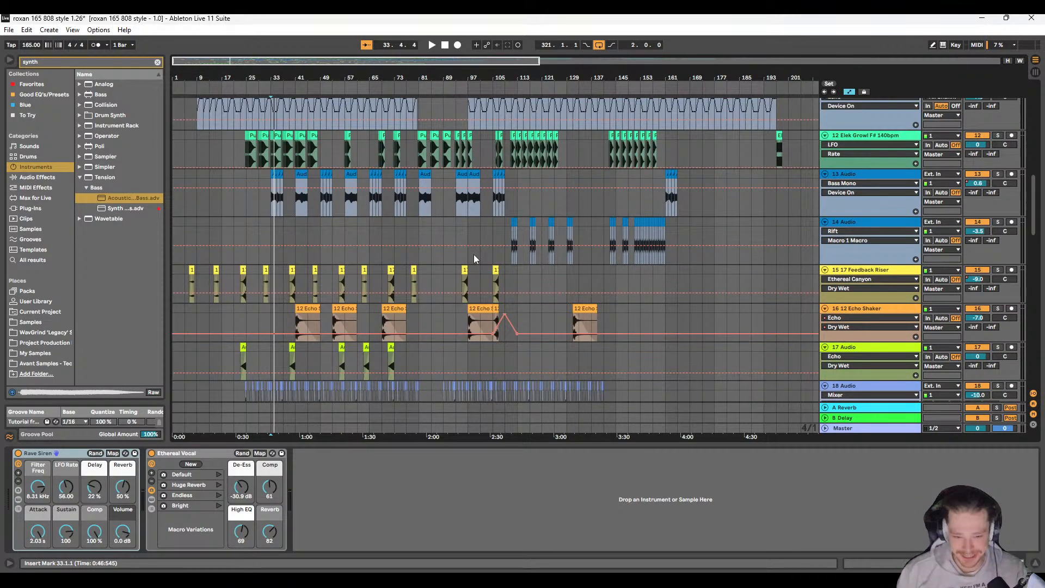
{"action": "scroll", "coordinate": [474, 255], "scroll_direction": "up", "scroll_amount": 5}
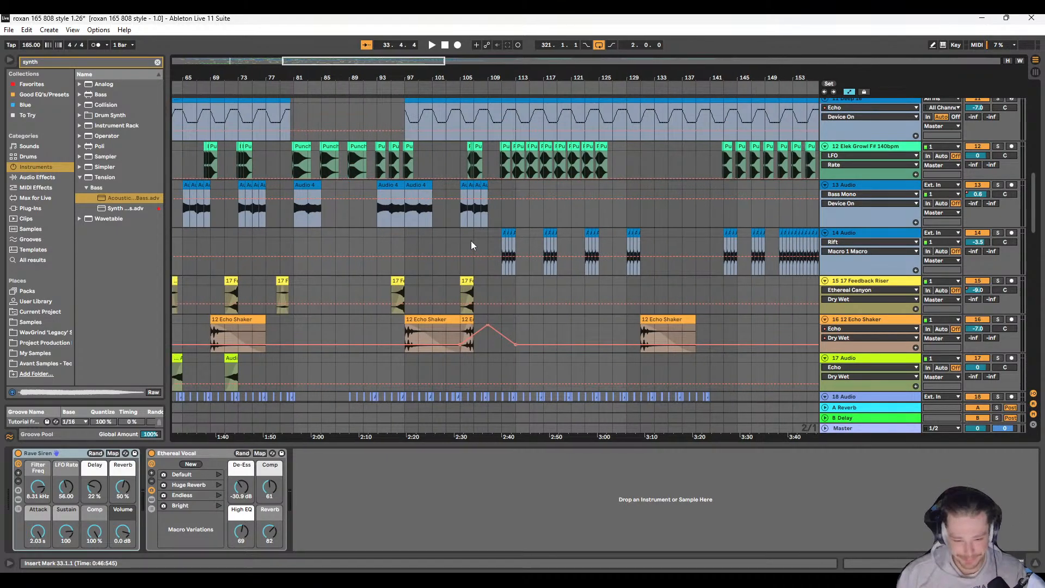
{"action": "scroll", "coordinate": [436, 240], "scroll_direction": "up", "scroll_amount": 2}
{"action": "scroll", "coordinate": [435, 240], "scroll_direction": "up", "scroll_amount": 2}
{"action": "scroll", "coordinate": [419, 245], "scroll_direction": "up", "scroll_amount": 3}
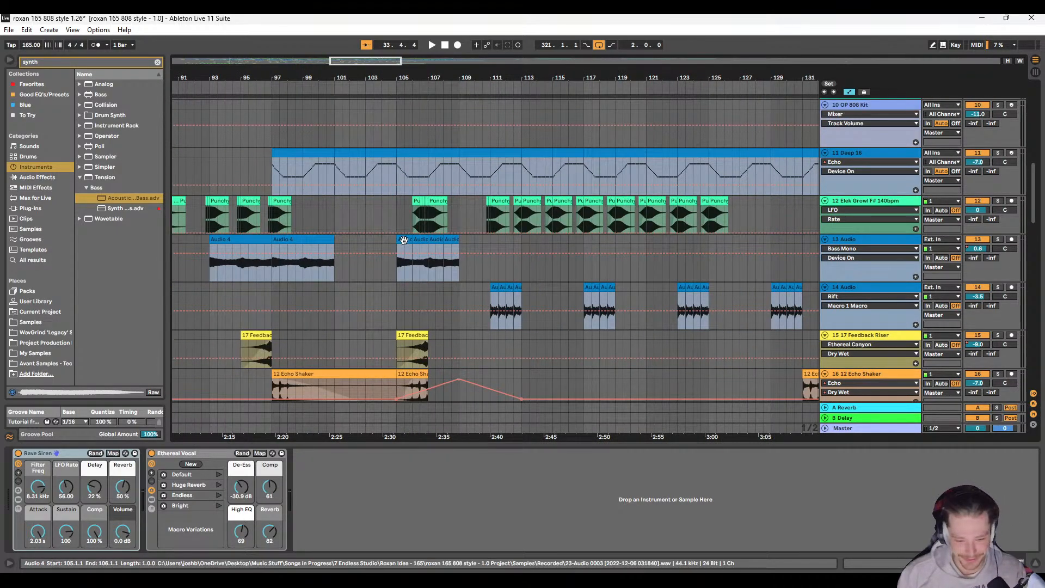
{"action": "left_click", "coordinate": [403, 240]}
{"action": "scroll", "coordinate": [479, 239], "scroll_direction": "right", "scroll_amount": 6}
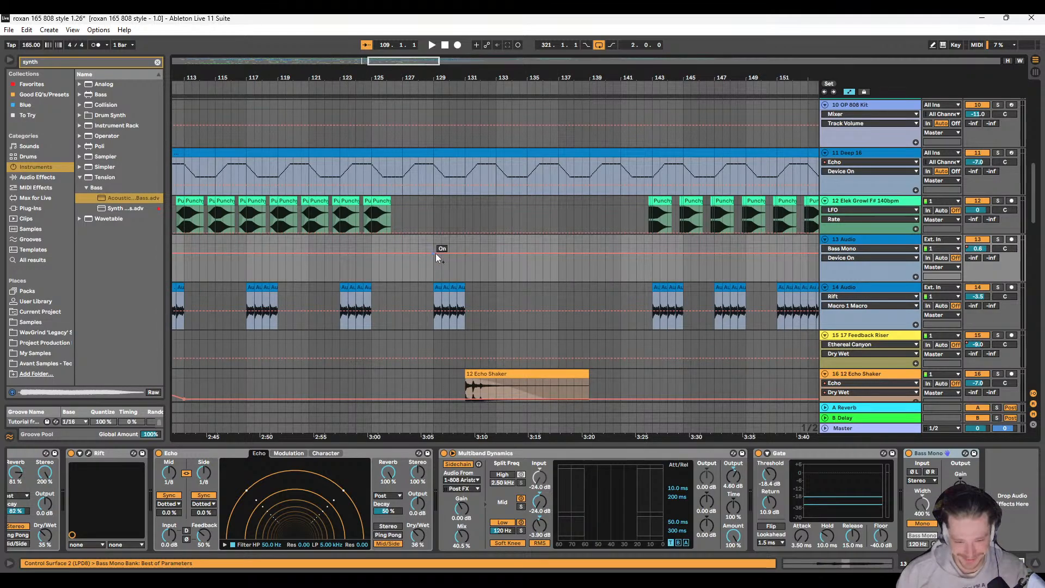
{"action": "scroll", "coordinate": [433, 246], "scroll_direction": "right", "scroll_amount": 4}
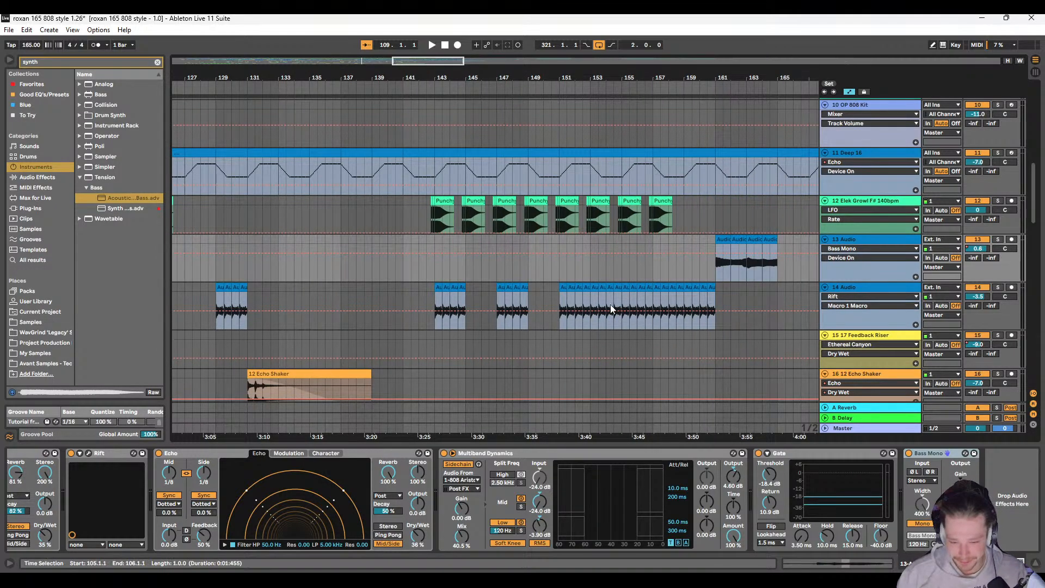
Step: Audition the arrangement from bar 149 and inspect the short percussion clips on tracks 19 and 20 just before bar 151
{"action": "left_click", "coordinate": [524, 274]}
{"action": "key", "text": "space"}
{"action": "scroll", "coordinate": [490, 277], "scroll_direction": "right", "scroll_amount": 5}
{"action": "scroll", "coordinate": [447, 280], "scroll_direction": "left", "scroll_amount": 2}
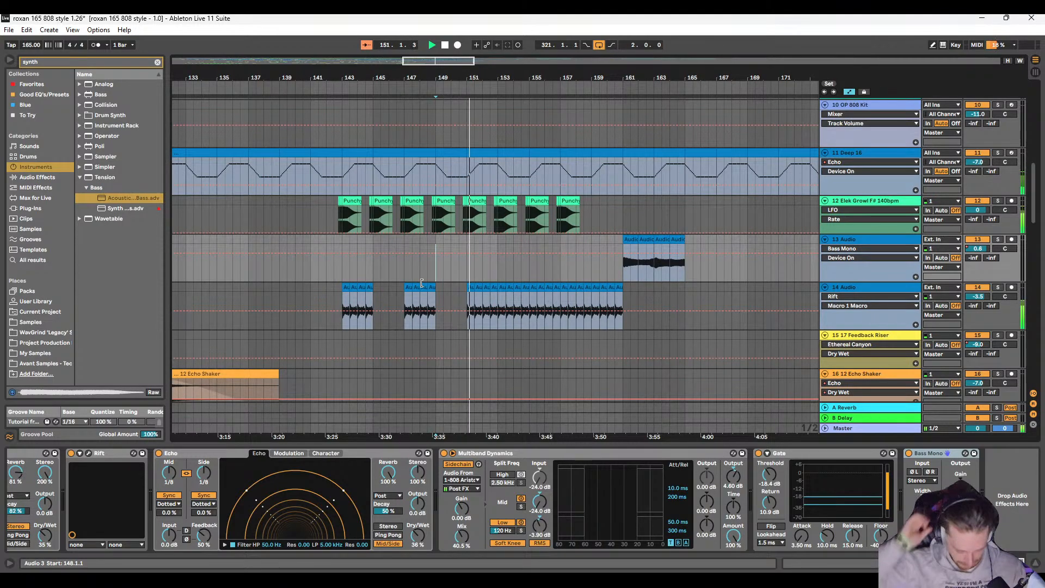
{"action": "key", "text": "space"}
{"action": "key", "text": "space"}
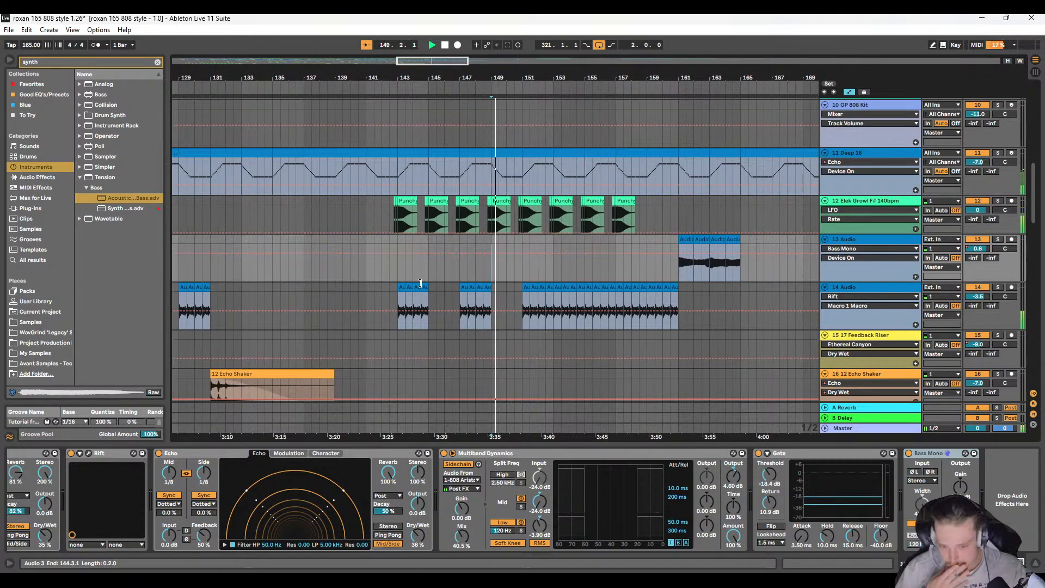
{"action": "scroll", "coordinate": [441, 277], "scroll_direction": "down", "scroll_amount": 6}
{"action": "scroll", "coordinate": [495, 254], "scroll_direction": "up", "scroll_amount": 6}
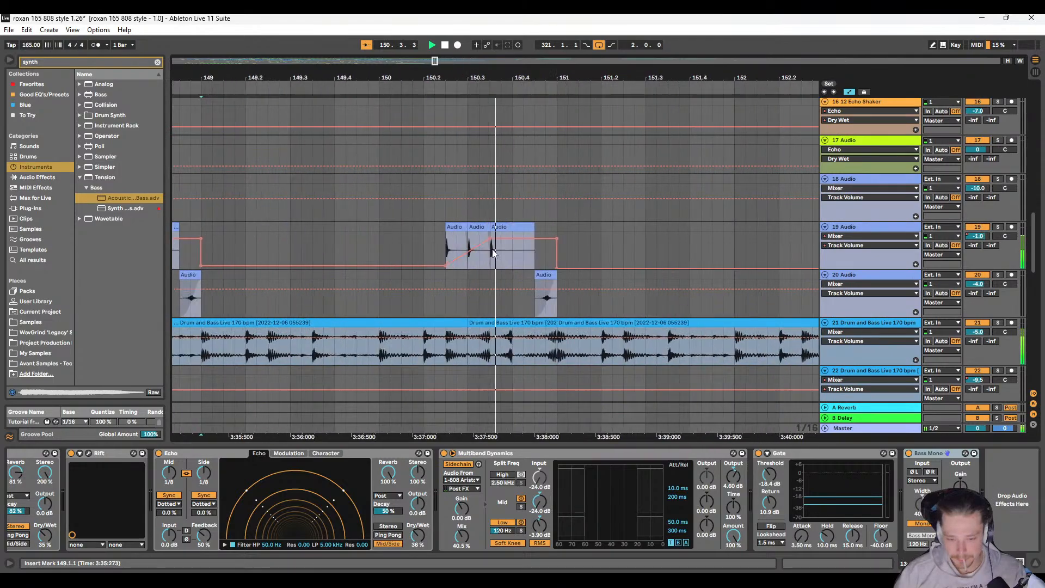
{"action": "key", "text": "space"}
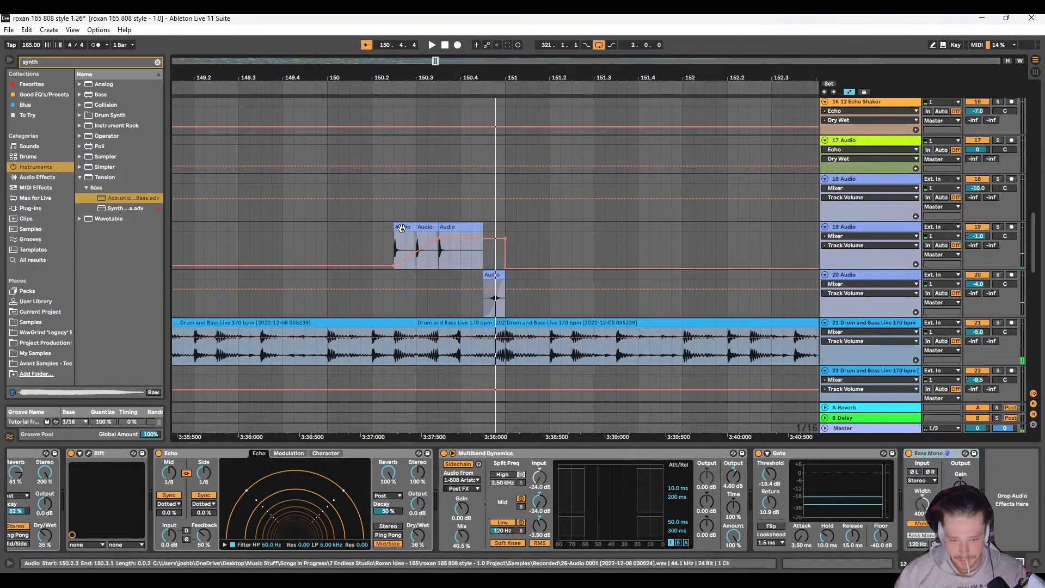
Step: Examine the placement of the percussion, shaker, riser and drum loop clips on tracks 14 to 23 across the arrangement
{"action": "scroll", "coordinate": [446, 281], "scroll_direction": "down", "scroll_amount": 4}
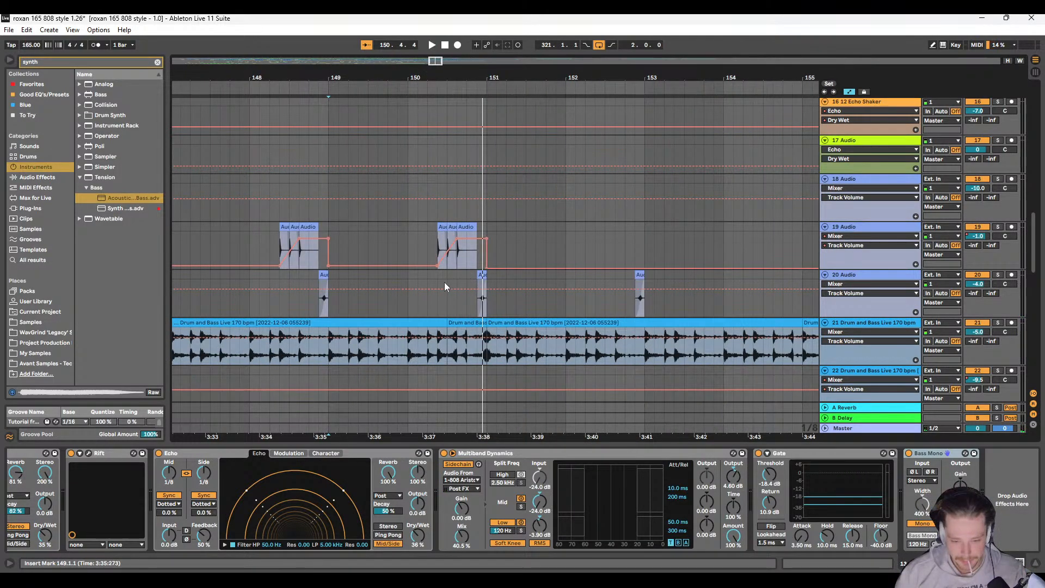
{"action": "scroll", "coordinate": [456, 269], "scroll_direction": "down", "scroll_amount": 5}
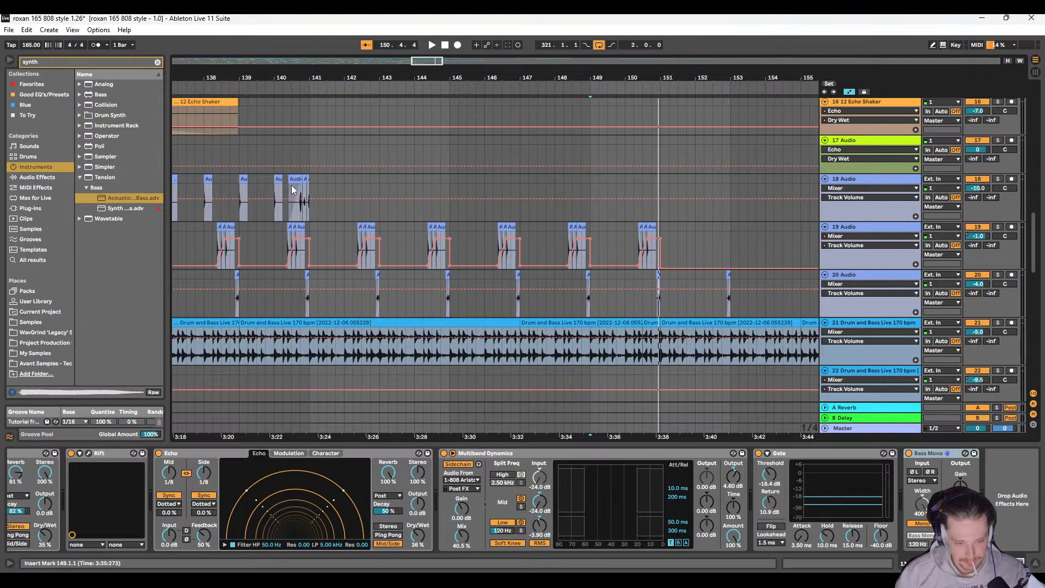
{"action": "scroll", "coordinate": [299, 182], "scroll_direction": "left", "scroll_amount": 2}
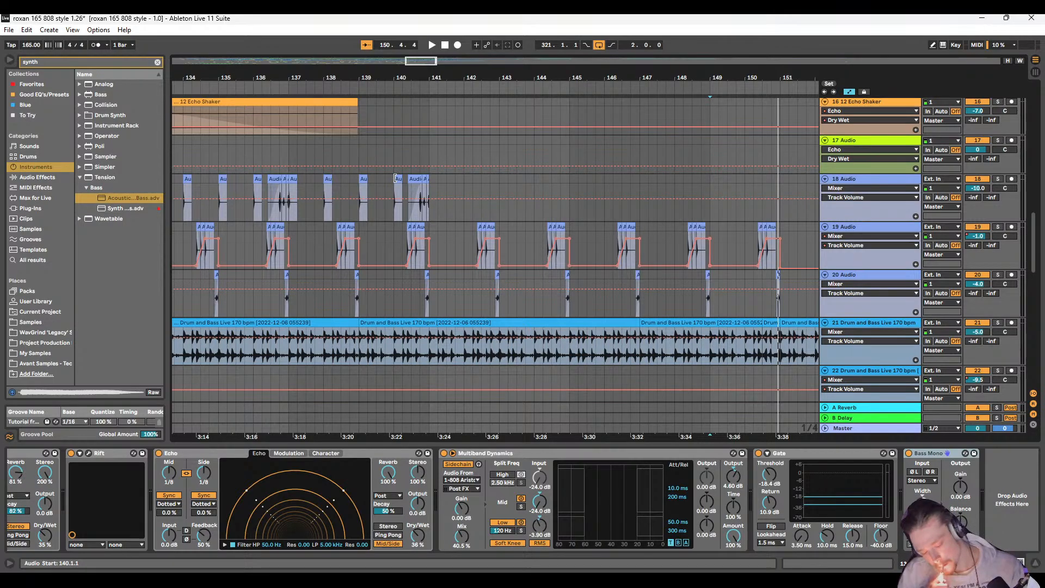
{"action": "scroll", "coordinate": [324, 229], "scroll_direction": "down", "scroll_amount": 10}
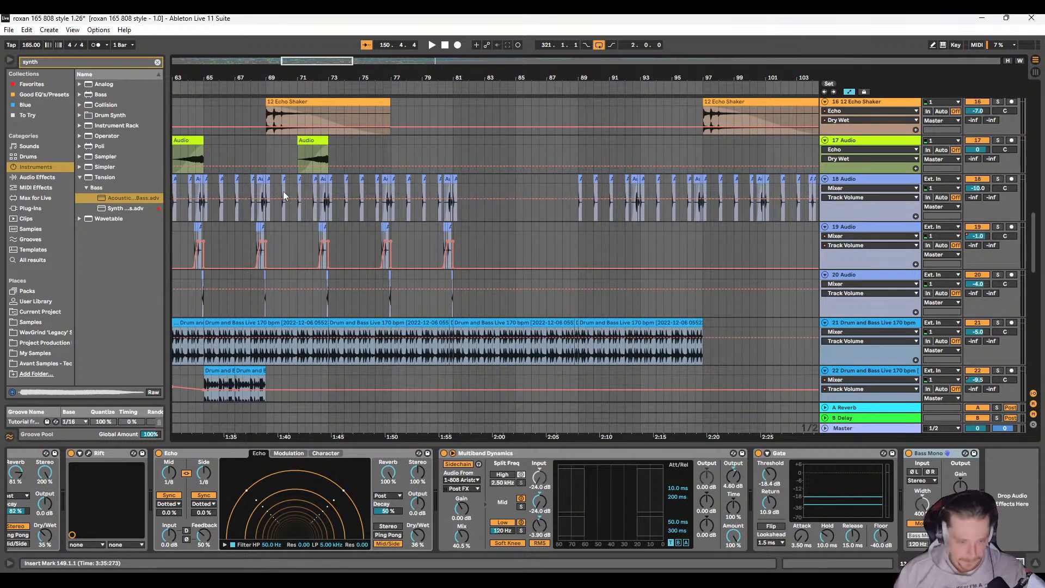
{"action": "scroll", "coordinate": [301, 200], "scroll_direction": "down", "scroll_amount": 5}
{"action": "scroll", "coordinate": [358, 220], "scroll_direction": "up", "scroll_amount": 3}
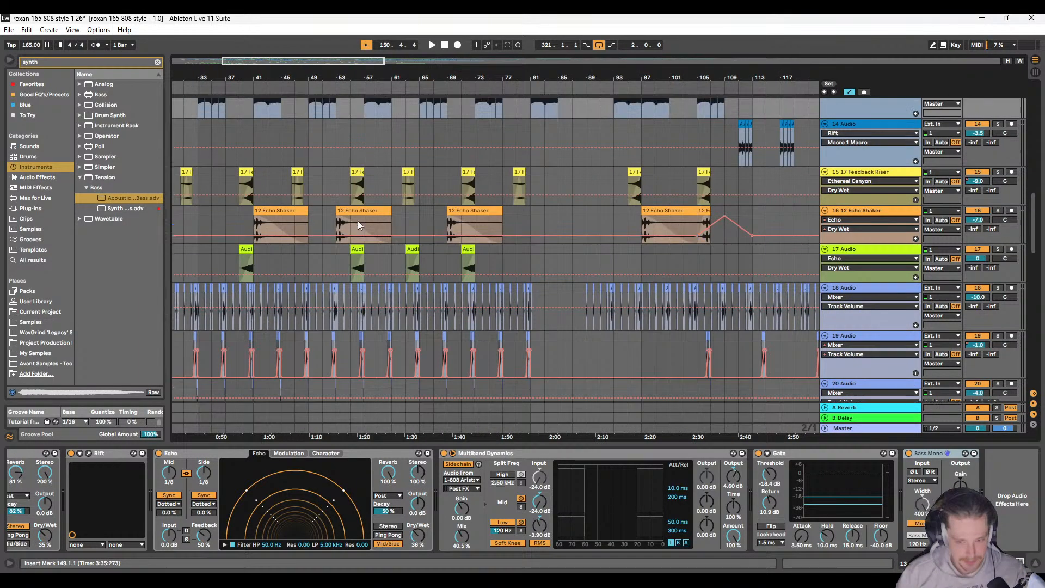
{"action": "scroll", "coordinate": [336, 235], "scroll_direction": "right", "scroll_amount": 8}
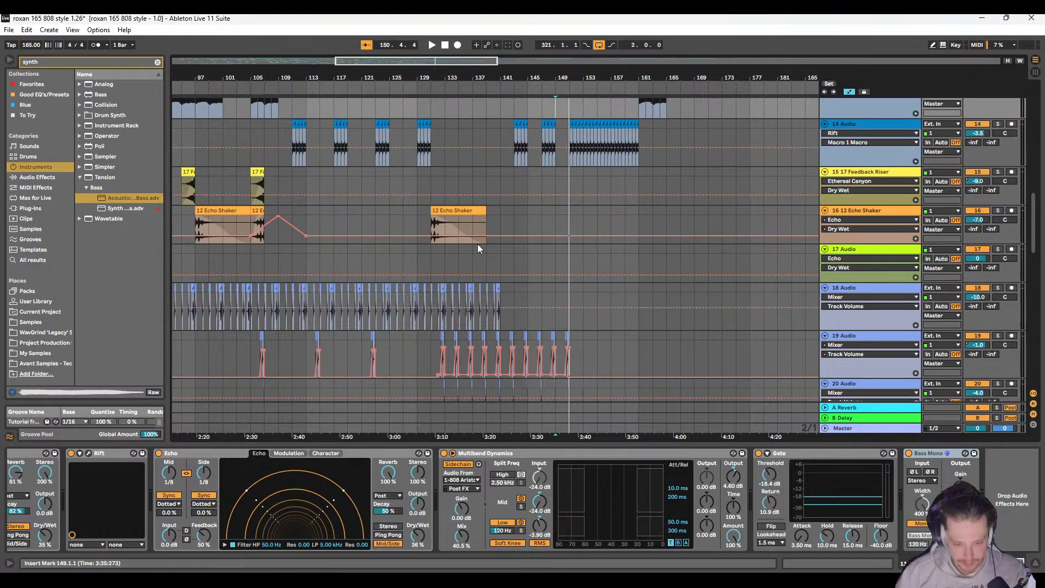
{"action": "scroll", "coordinate": [478, 247], "scroll_direction": "down", "scroll_amount": 4}
{"action": "scroll", "coordinate": [478, 247], "scroll_direction": "right", "scroll_amount": 6}
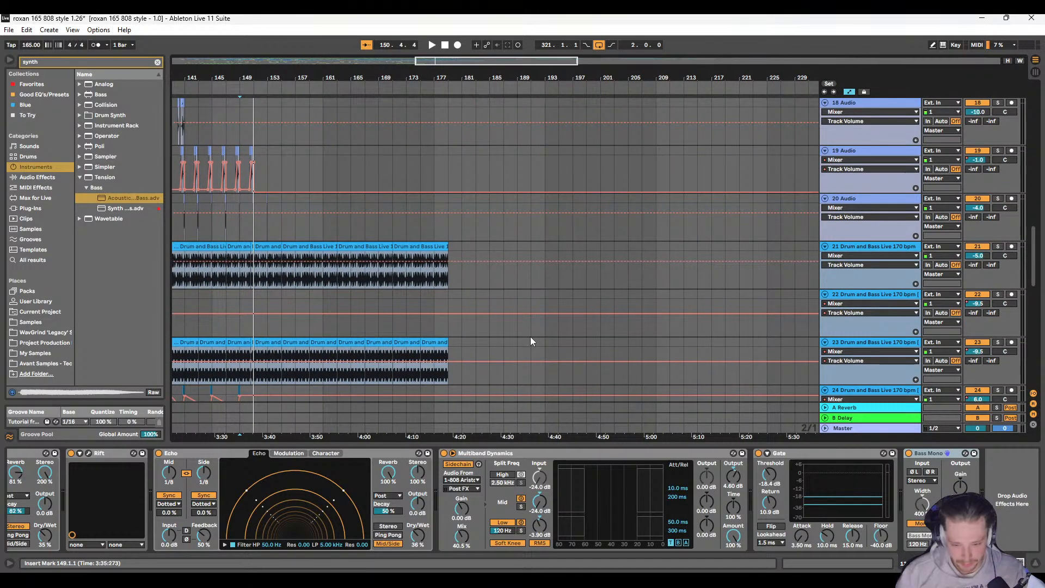
Step: Select the track 23 drum loops from bar 171 to bar 179 and audition that section
{"action": "left_click", "coordinate": [575, 340]}
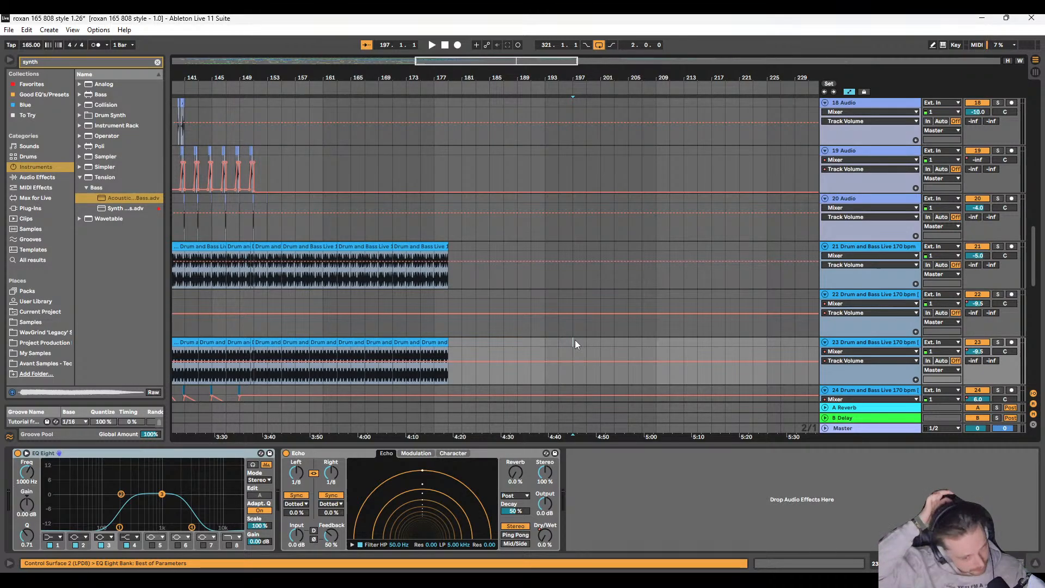
{"action": "scroll", "coordinate": [574, 338], "scroll_direction": "left", "scroll_amount": 1}
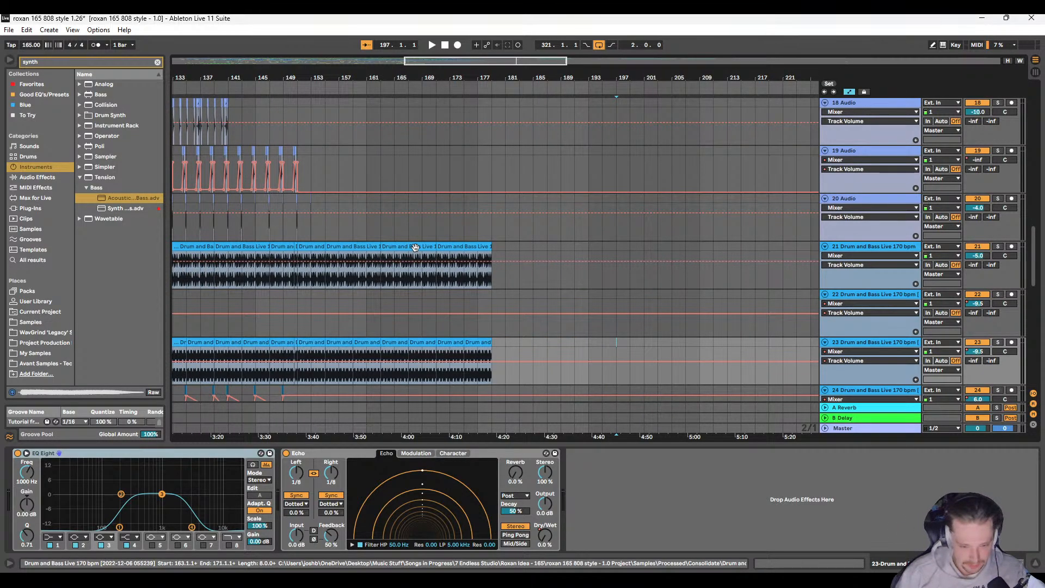
{"action": "left_click", "coordinate": [397, 342]}
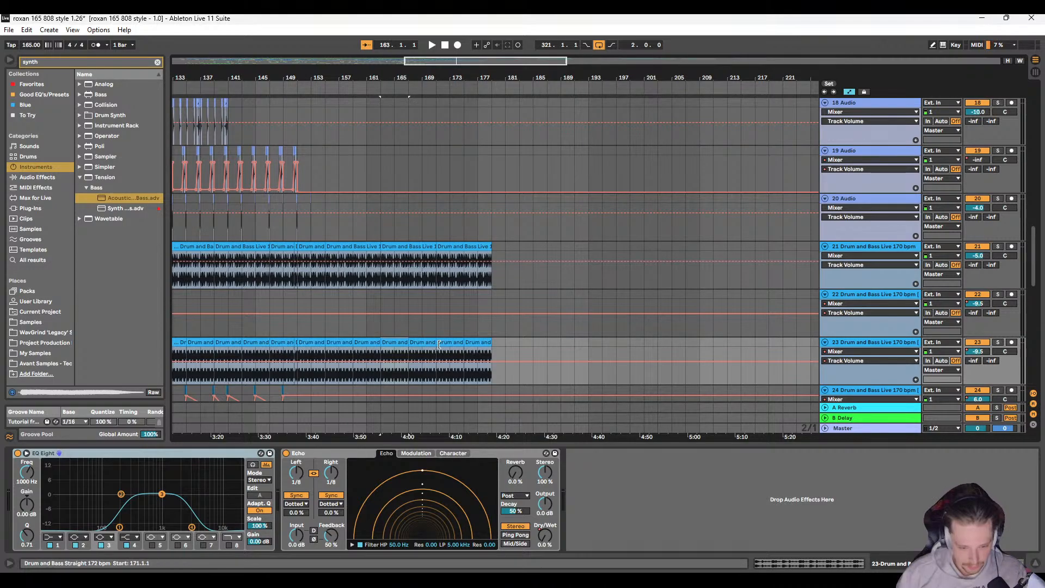
{"action": "left_click", "coordinate": [449, 343]}
{"action": "left_click", "coordinate": [475, 343], "text": "shift"}
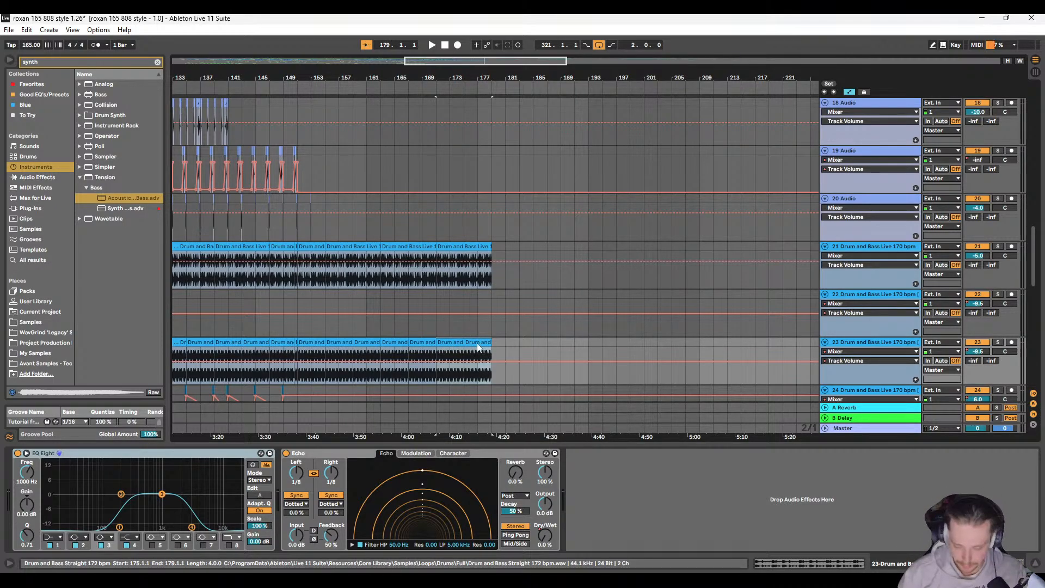
{"action": "key", "text": "space"}
{"action": "scroll", "coordinate": [430, 299], "scroll_direction": "right", "scroll_amount": 1}
{"action": "scroll", "coordinate": [430, 299], "scroll_direction": "up", "scroll_amount": 5}
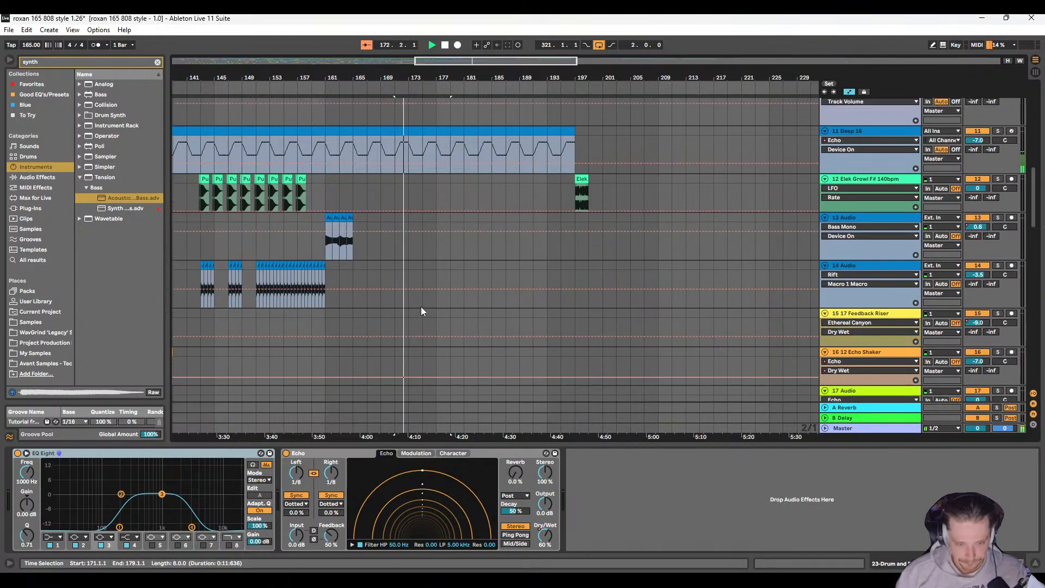
{"action": "scroll", "coordinate": [421, 308], "scroll_direction": "up", "scroll_amount": 3}
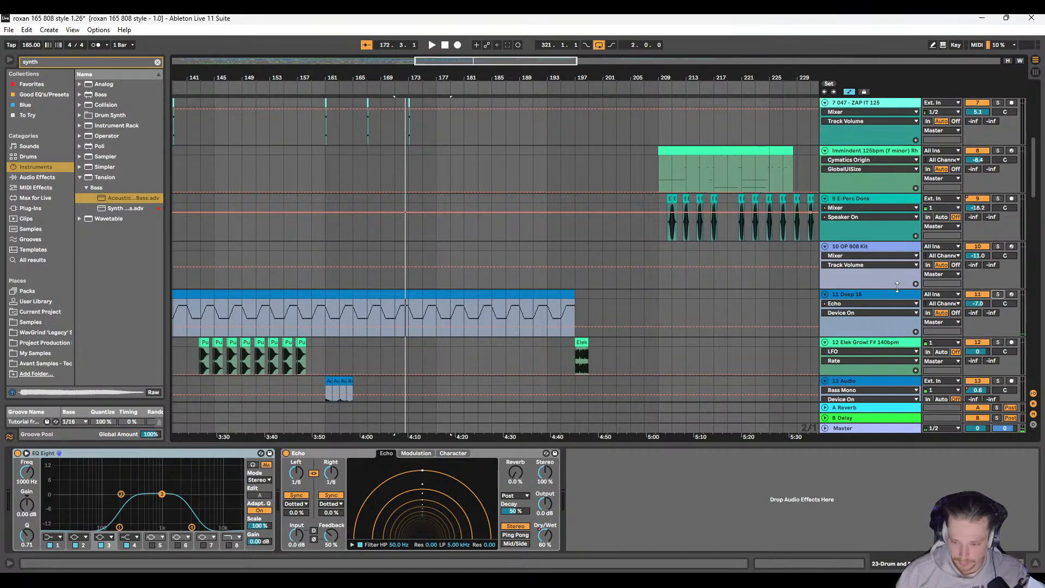
Step: Turn on the EQ Eight on the Deep 16 track, auditioning it soloed and in the full mix from bar 171
{"action": "left_click", "coordinate": [882, 298]}
{"action": "key", "text": "space"}
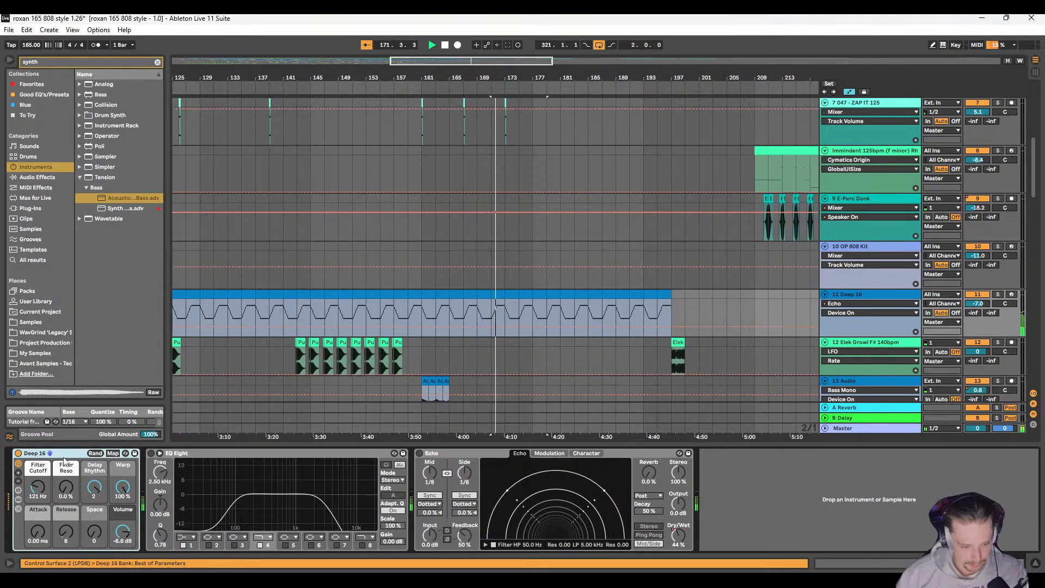
{"action": "left_click", "coordinate": [154, 452]}
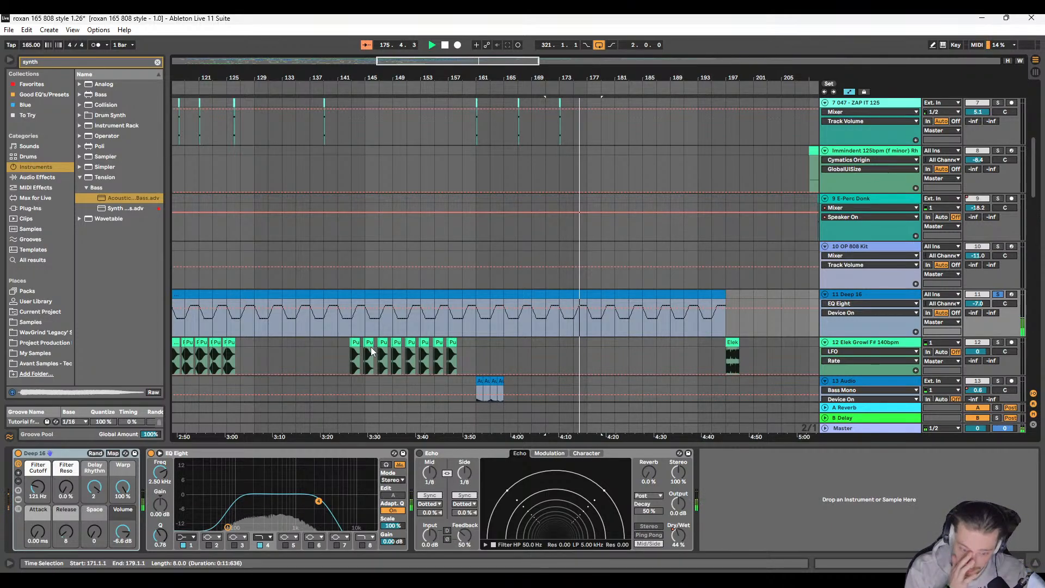
{"action": "key", "text": "space"}
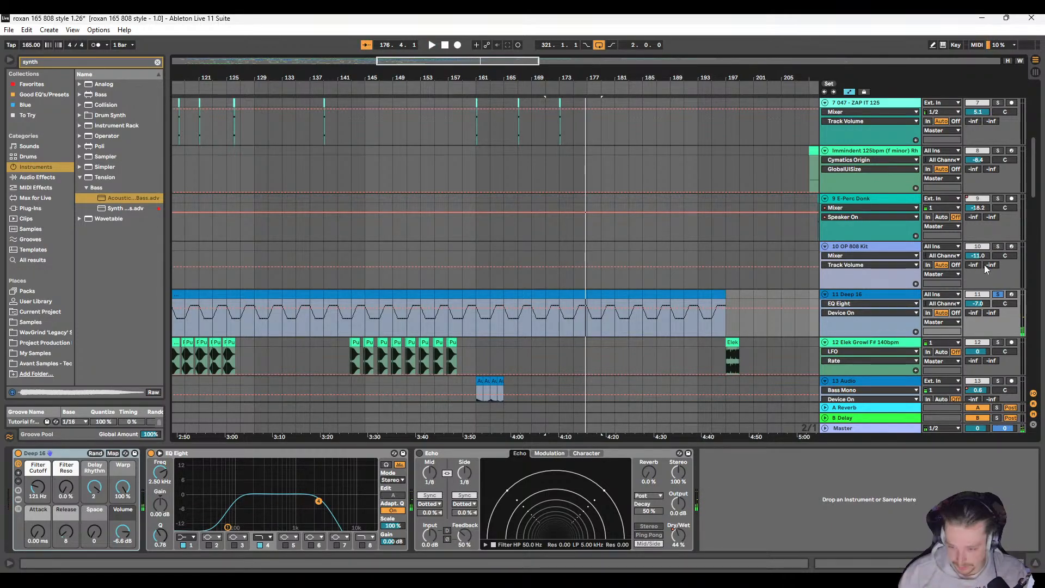
{"action": "left_click", "coordinate": [998, 294]}
{"action": "key", "text": "space"}
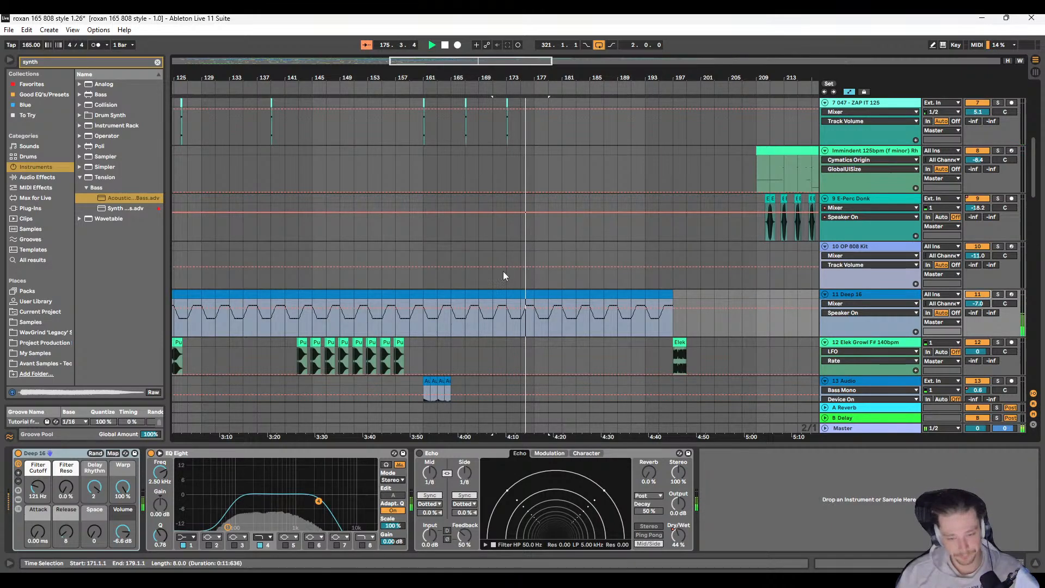
{"action": "scroll", "coordinate": [476, 265], "scroll_direction": "up", "scroll_amount": 10}
{"action": "key", "text": "space"}
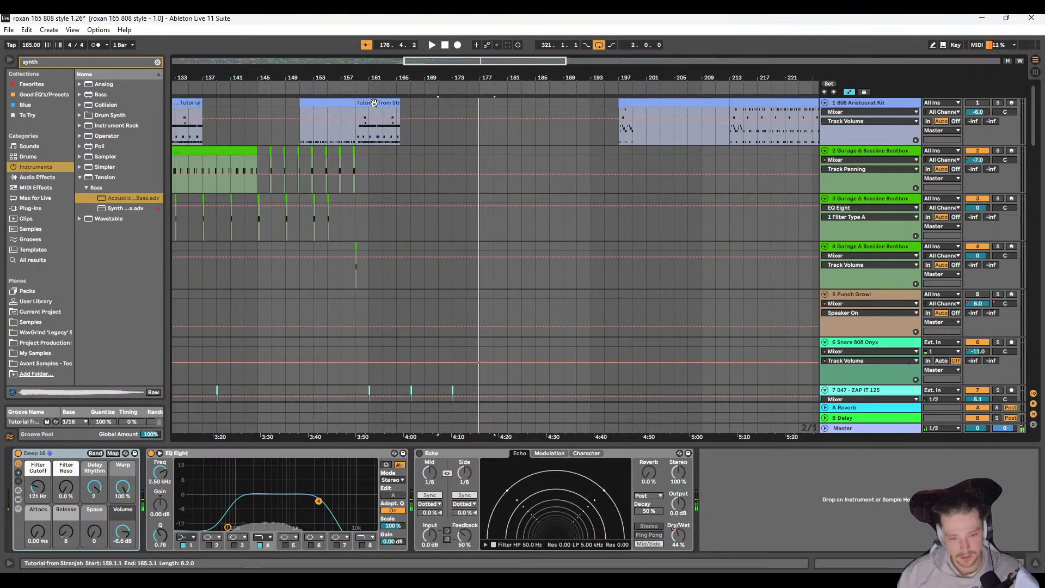
Step: Copy the eight-bar drum clip at bar 25 of the 808 Aristocrat Kit track and paste it at bar 159
{"action": "left_click", "coordinate": [374, 103]}
{"action": "scroll", "coordinate": [348, 200], "scroll_direction": "left", "scroll_amount": 10}
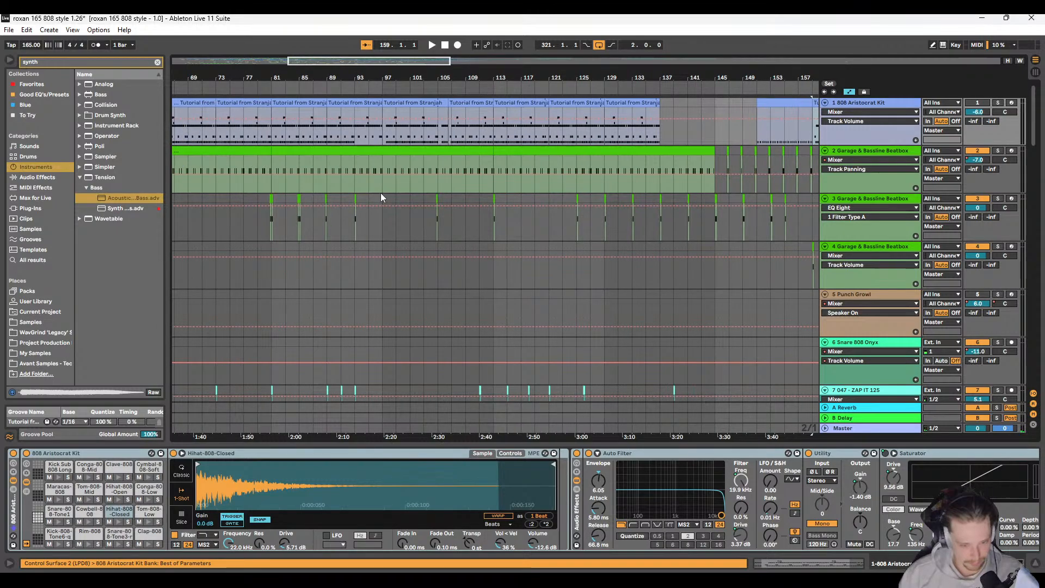
{"action": "scroll", "coordinate": [384, 185], "scroll_direction": "left", "scroll_amount": 6}
{"action": "left_click", "coordinate": [368, 104]}
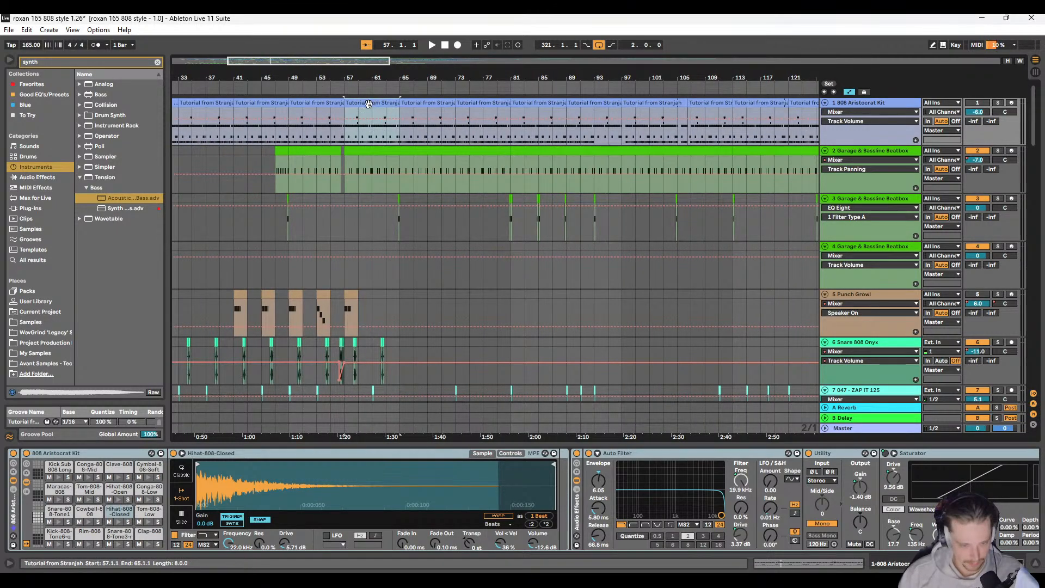
{"action": "scroll", "coordinate": [351, 118], "scroll_direction": "left", "scroll_amount": 5}
{"action": "left_click", "coordinate": [385, 103]}
{"action": "scroll", "coordinate": [412, 132], "scroll_direction": "right", "scroll_amount": 9}
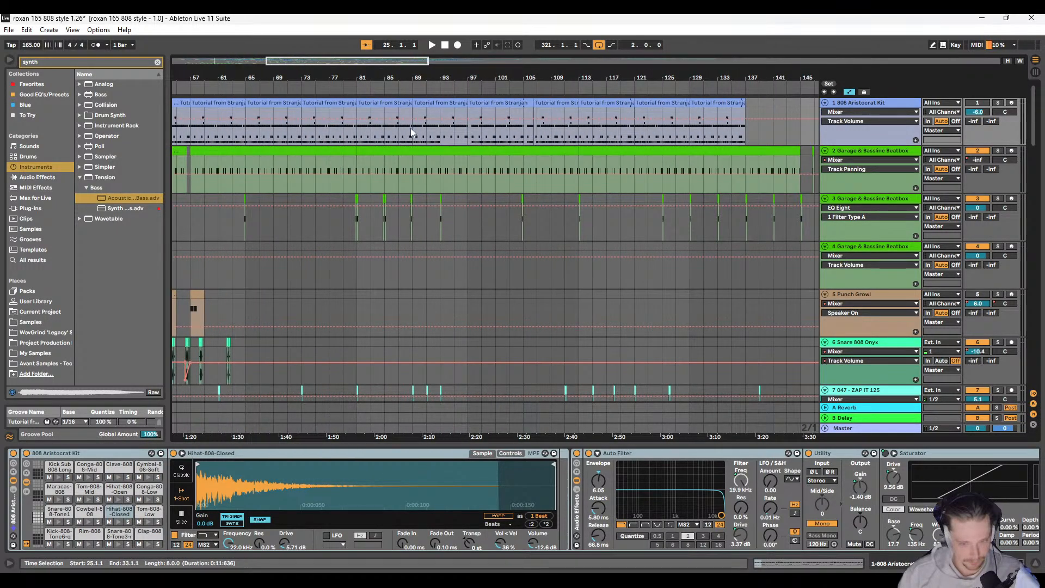
{"action": "scroll", "coordinate": [412, 132], "scroll_direction": "right", "scroll_amount": 12}
{"action": "left_click", "coordinate": [432, 103]}
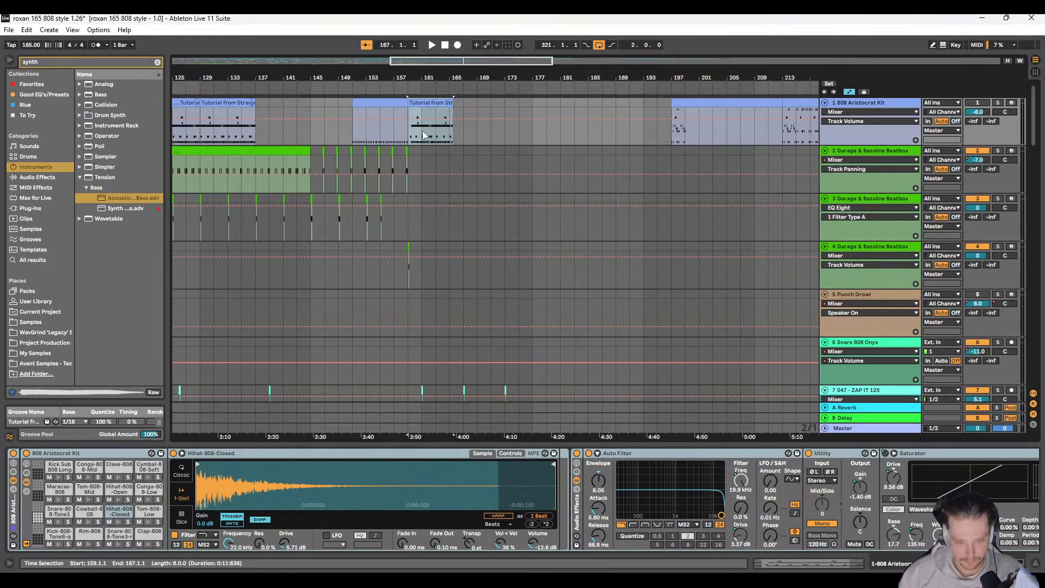
Step: Examine the percussion, bass and drum loop clips on all tracks around bars 151 to 167
{"action": "scroll", "coordinate": [372, 119], "scroll_direction": "up", "scroll_amount": 3, "text": "ctrl"}
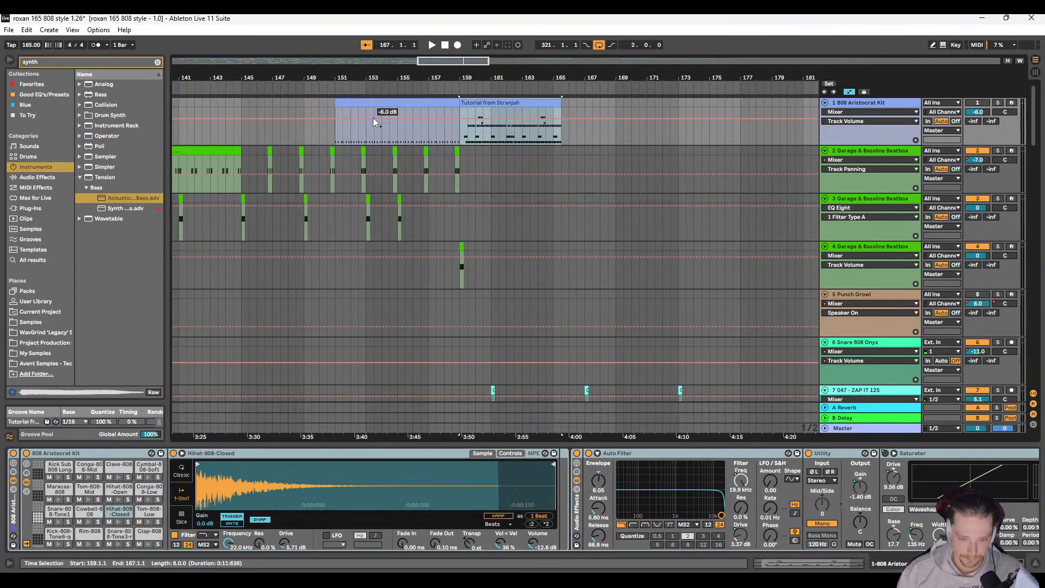
{"action": "scroll", "coordinate": [373, 119], "scroll_direction": "down", "scroll_amount": 3, "text": "ctrl"}
{"action": "scroll", "coordinate": [383, 139], "scroll_direction": "down", "scroll_amount": 8}
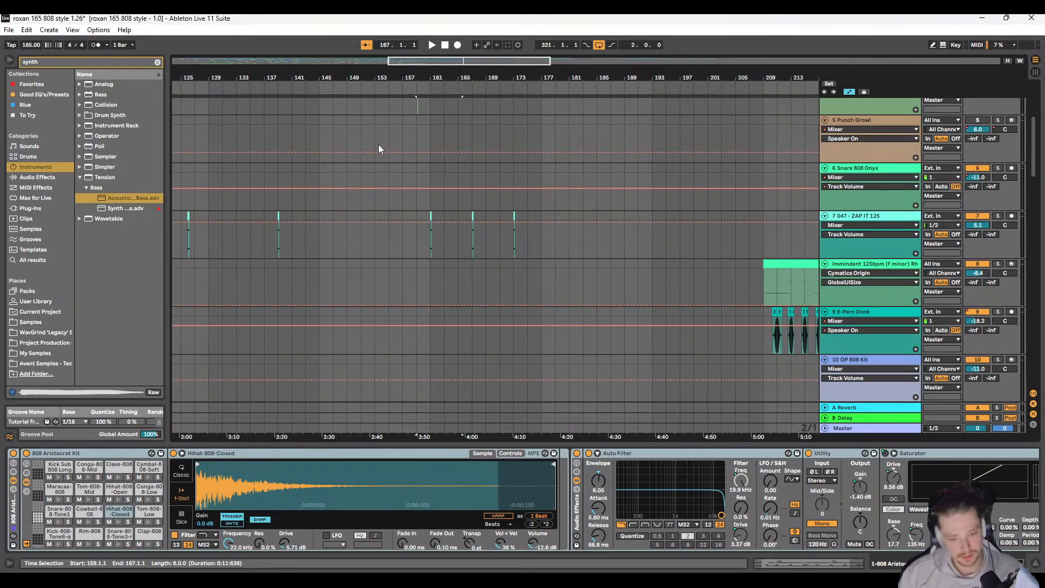
{"action": "scroll", "coordinate": [400, 221], "scroll_direction": "down", "scroll_amount": 4}
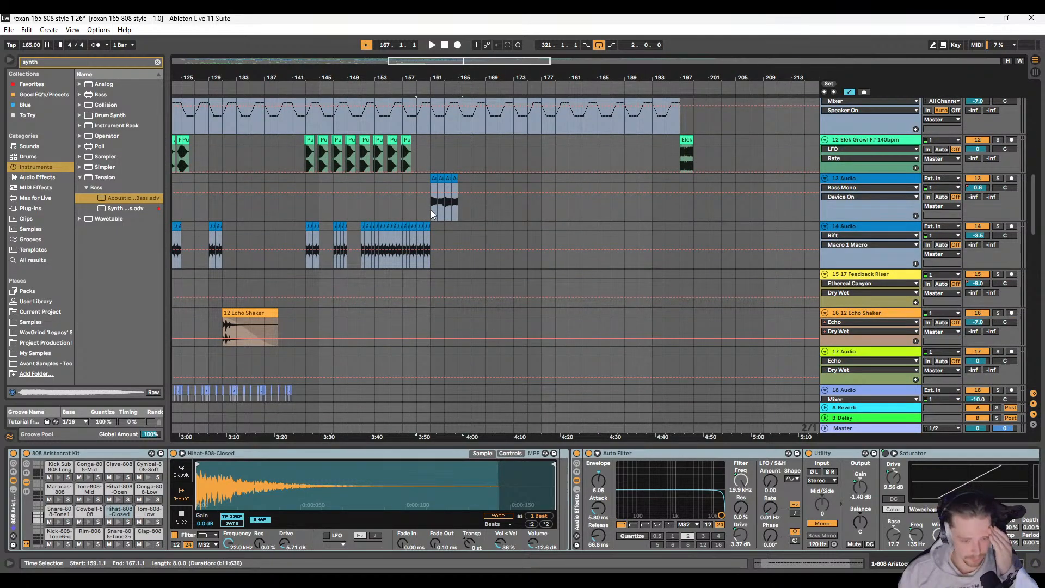
{"action": "scroll", "coordinate": [430, 211], "scroll_direction": "down", "scroll_amount": 2}
{"action": "scroll", "coordinate": [424, 213], "scroll_direction": "up", "scroll_amount": 5}
{"action": "scroll", "coordinate": [428, 226], "scroll_direction": "down", "scroll_amount": 8}
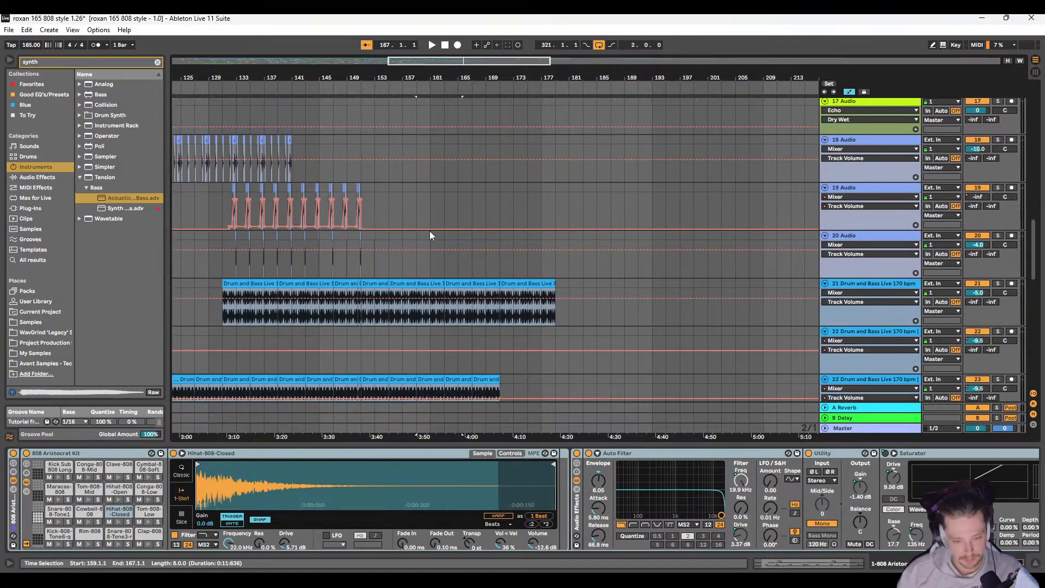
{"action": "scroll", "coordinate": [429, 288], "scroll_direction": "up", "scroll_amount": 2}
{"action": "scroll", "coordinate": [429, 286], "scroll_direction": "up", "scroll_amount": 10}
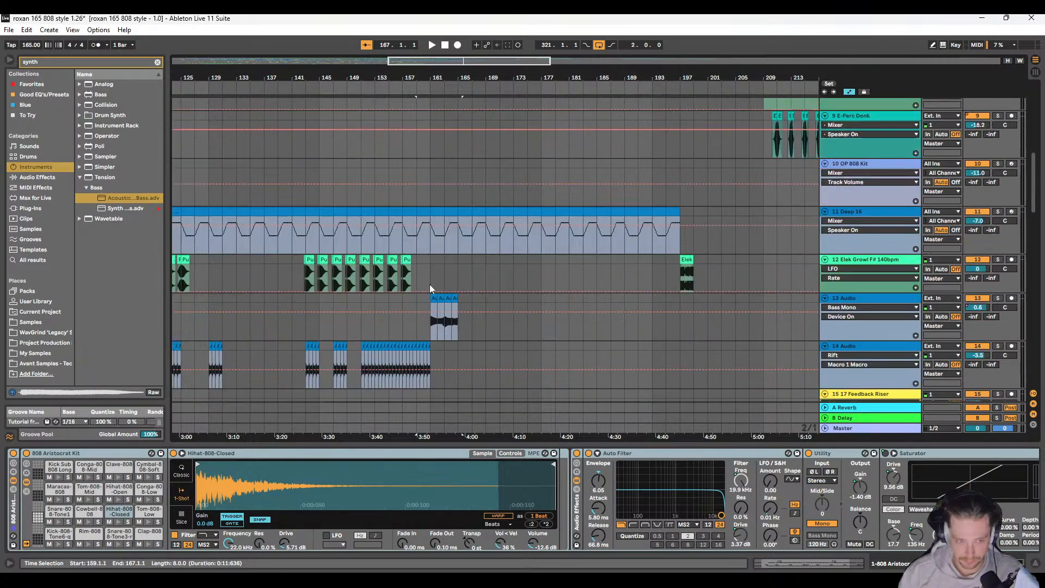
{"action": "scroll", "coordinate": [425, 277], "scroll_direction": "up", "scroll_amount": 2}
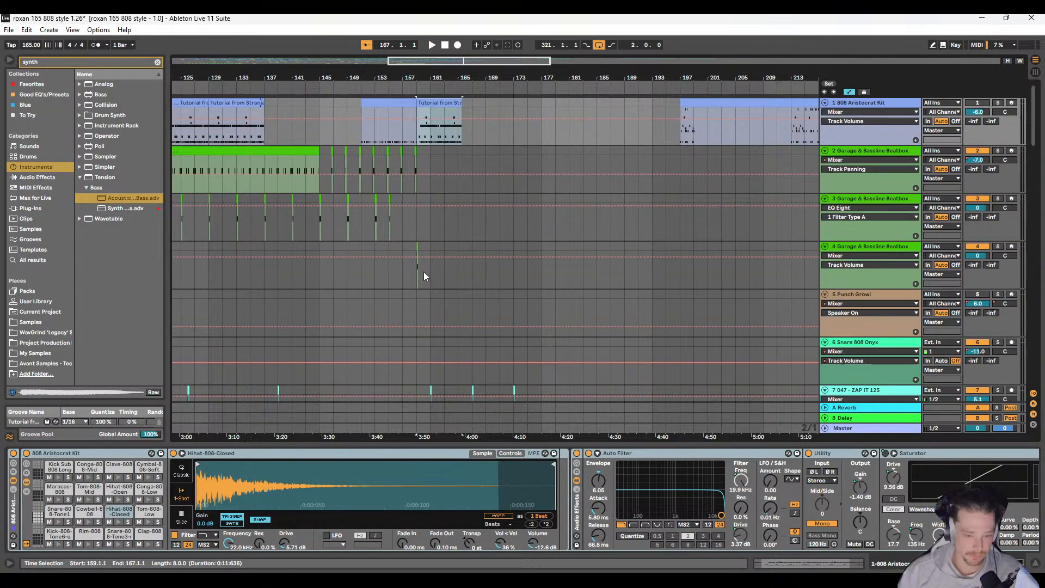
Step: Paste the copied eight-bar drum clip at bar 161 on the 808 Aristocrat Kit track
{"action": "left_click", "coordinate": [442, 124]}
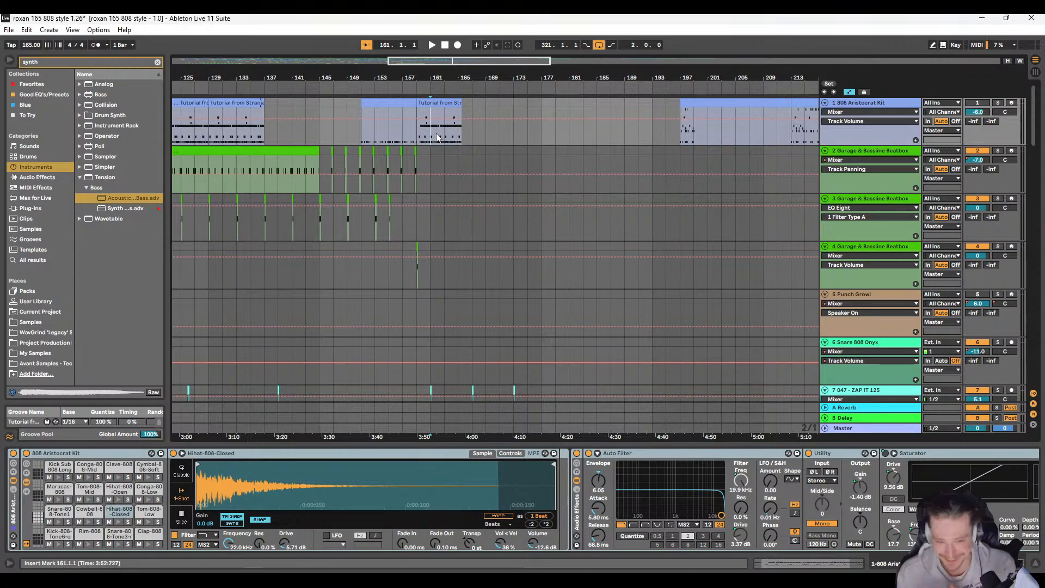
{"action": "scroll", "coordinate": [405, 132], "scroll_direction": "up", "scroll_amount": 3}
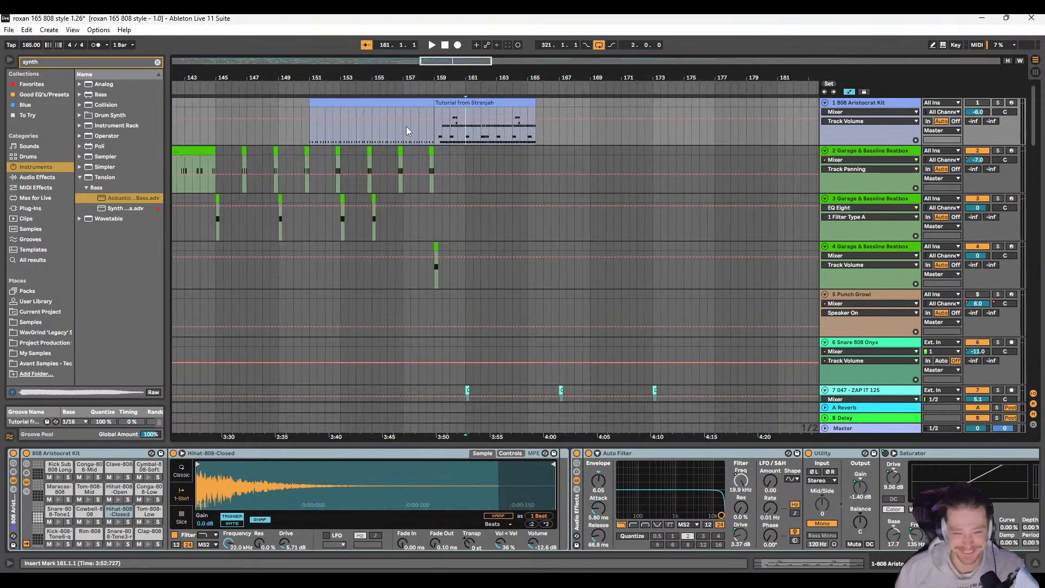
{"action": "scroll", "coordinate": [429, 121], "scroll_direction": "left", "scroll_amount": 1}
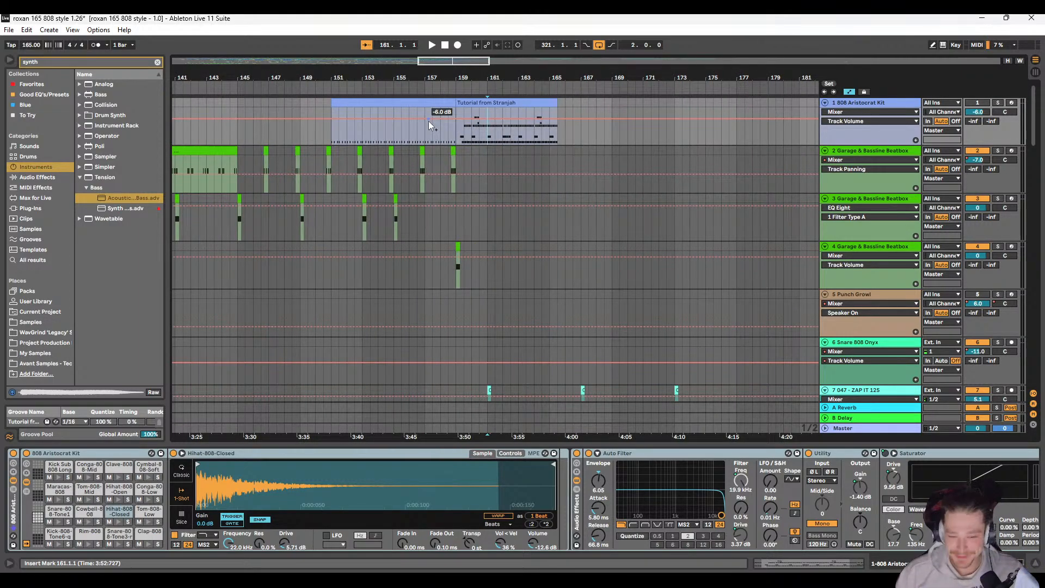
{"action": "left_click", "coordinate": [362, 103]}
{"action": "left_click", "coordinate": [470, 133]}
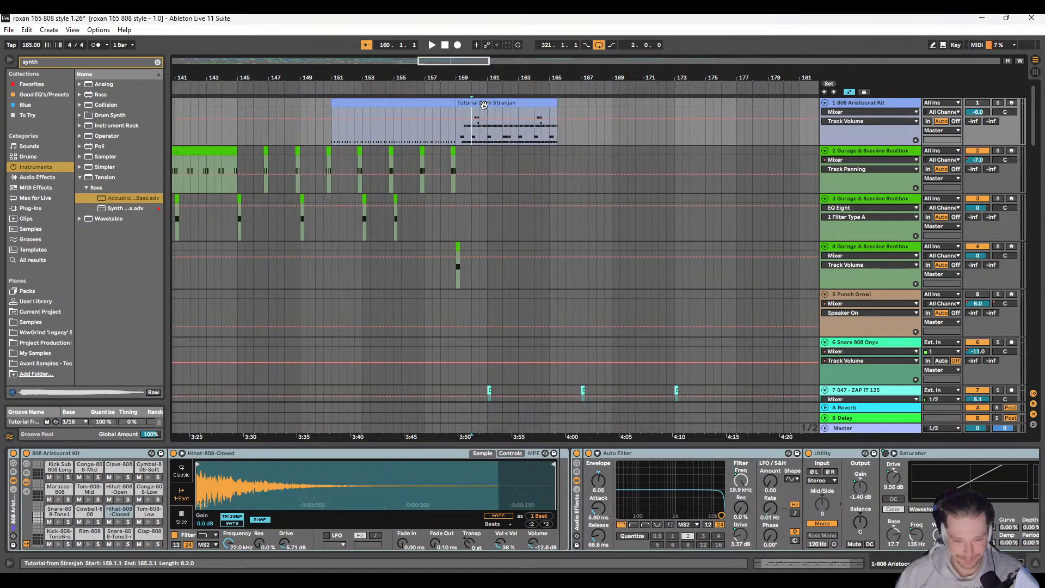
{"action": "key", "text": "Right"}
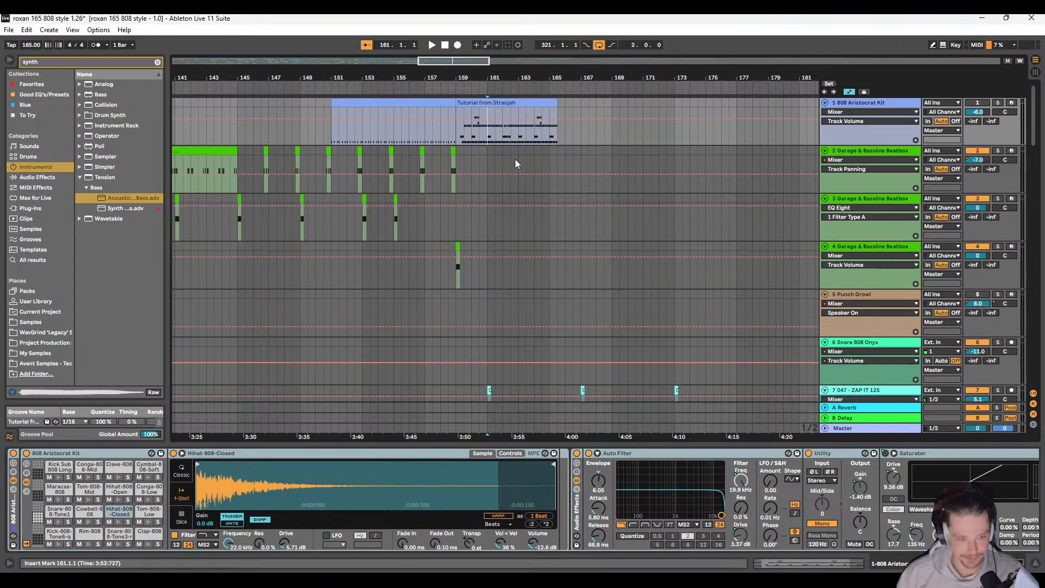
{"action": "key", "text": "ctrl+v"}
{"action": "scroll", "coordinate": [474, 156], "scroll_direction": "right", "scroll_amount": 2}
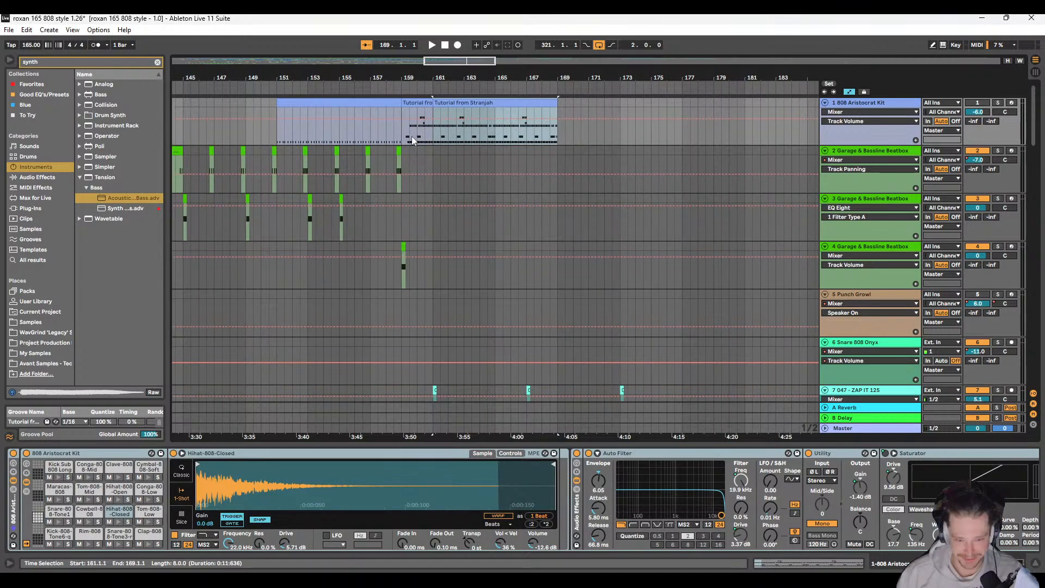
Step: Audition the 808 Aristocrat Kit drum clips in the full mix from bar 159 into bar 161
{"action": "left_click", "coordinate": [370, 137]}
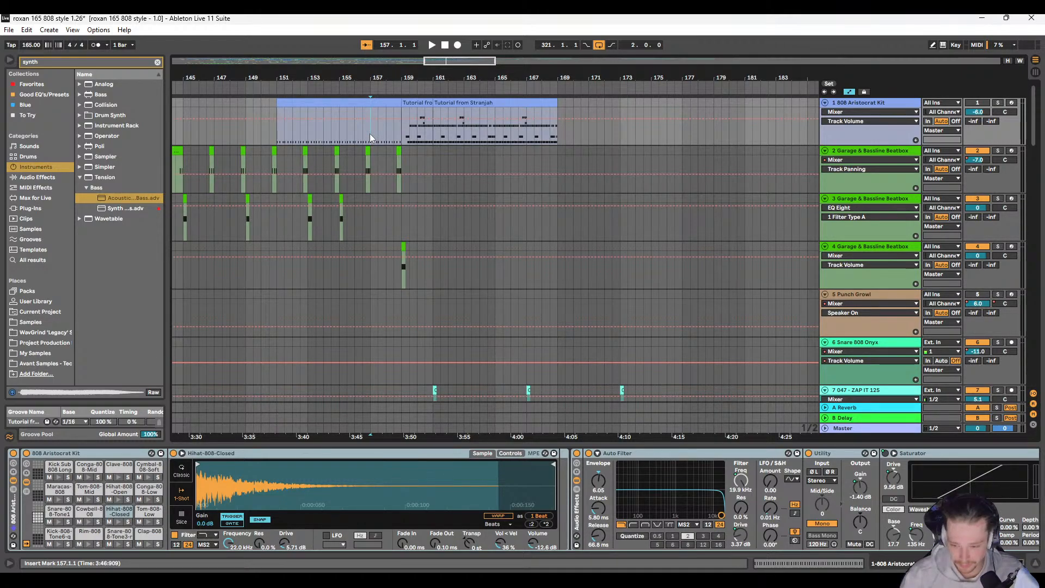
{"action": "scroll", "coordinate": [451, 236], "scroll_direction": "down", "scroll_amount": 2}
{"action": "scroll", "coordinate": [452, 235], "scroll_direction": "down", "scroll_amount": 1}
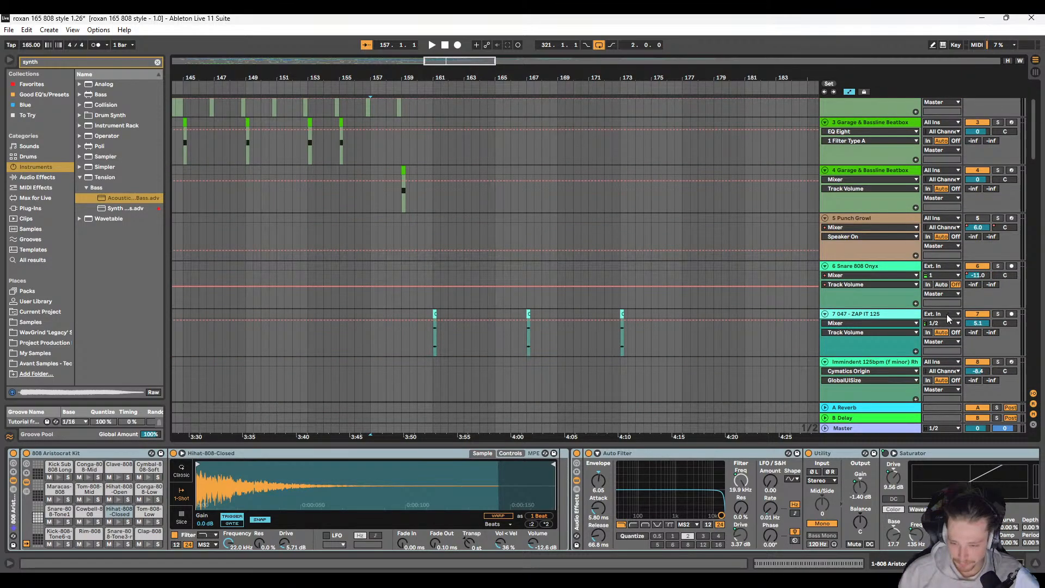
{"action": "scroll", "coordinate": [387, 237], "scroll_direction": "up", "scroll_amount": 3}
{"action": "left_click", "coordinate": [403, 135]}
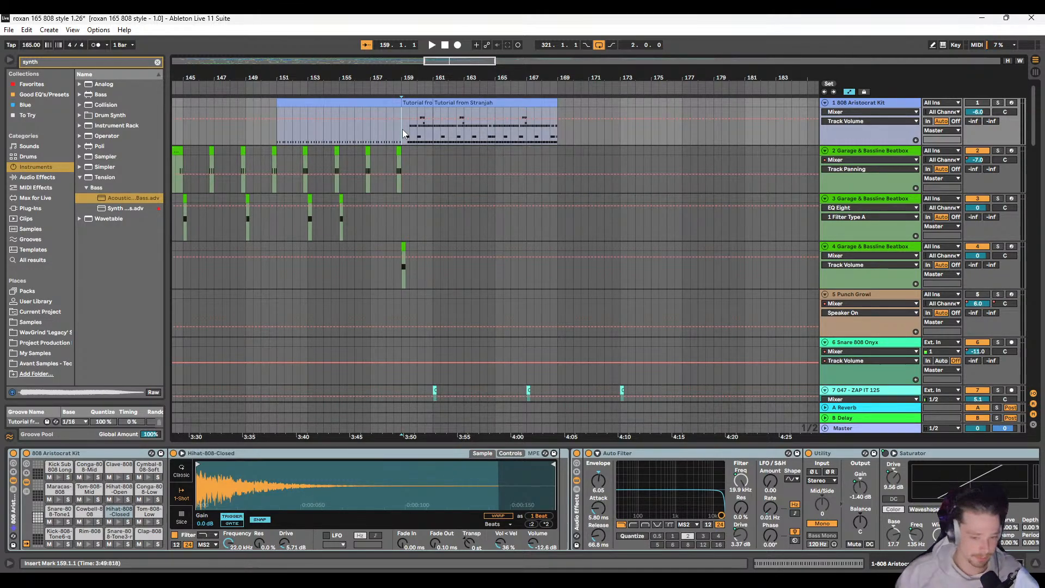
{"action": "key", "text": "space"}
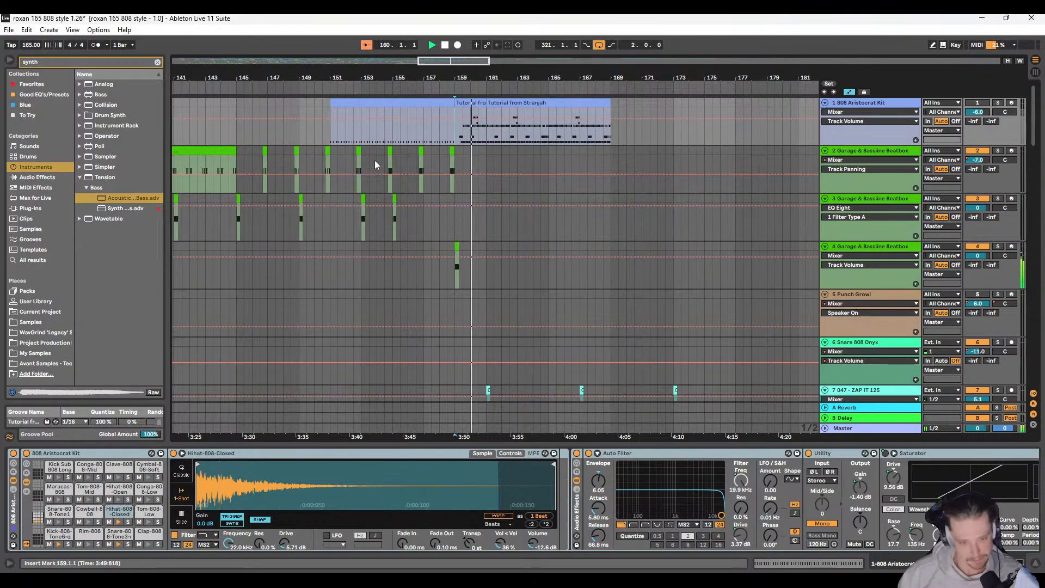
{"action": "scroll", "coordinate": [456, 147], "scroll_direction": "up", "scroll_amount": 5}
{"action": "scroll", "coordinate": [427, 146], "scroll_direction": "right", "scroll_amount": 3}
{"action": "key", "text": "space"}
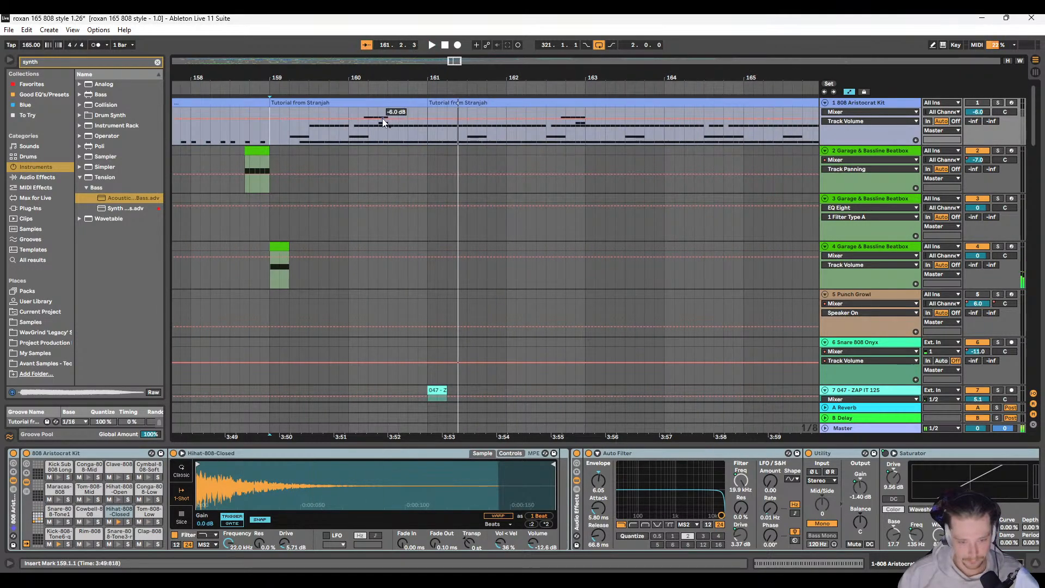
Step: Delete the Kick-808-Tone6 notes from the drum clip at bar 159 and start playback just before that bar
{"action": "double_click", "coordinate": [382, 119]}
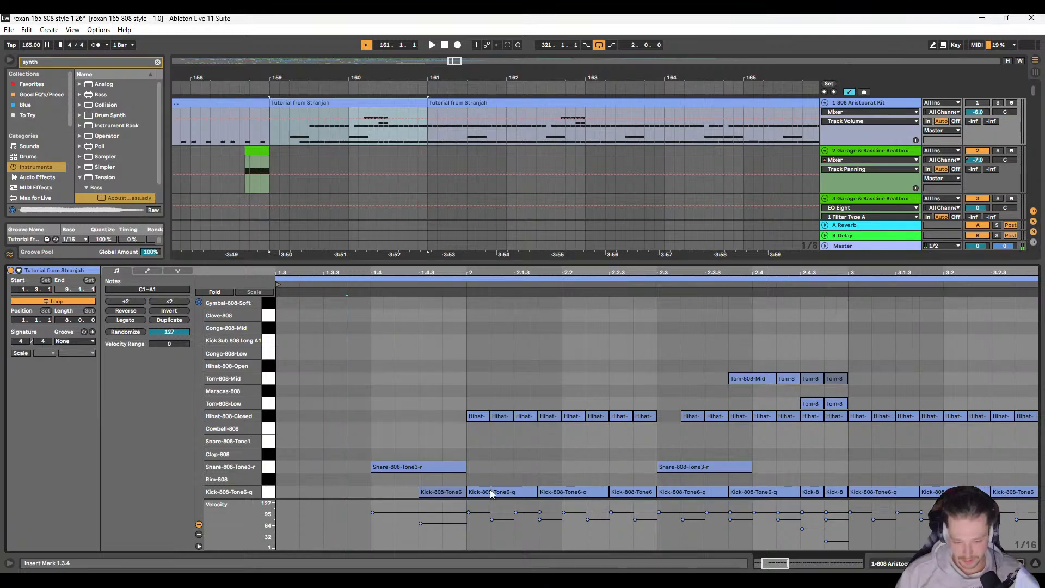
{"action": "left_click_drag", "start_coordinate": [390, 489], "coordinate": [1041, 494]}
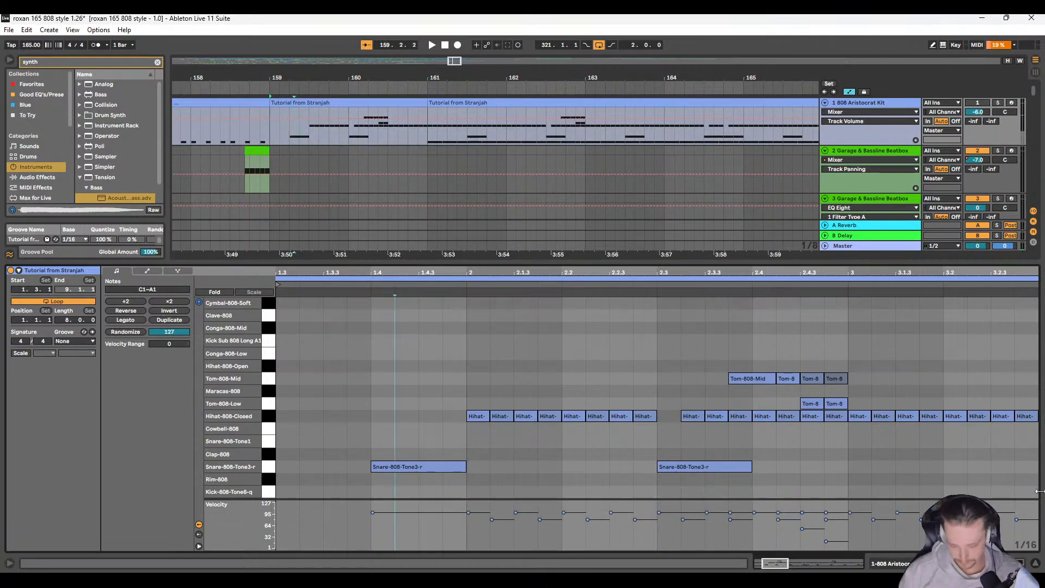
{"action": "left_click", "coordinate": [263, 133]}
{"action": "key", "text": "space"}
Step: Listen through to bar 167 while examining the bass, percussion and drum loop clips on tracks 9 to 23
{"action": "scroll", "coordinate": [283, 143], "scroll_direction": "right", "scroll_amount": 2}
{"action": "scroll", "coordinate": [490, 204], "scroll_direction": "down", "scroll_amount": 3}
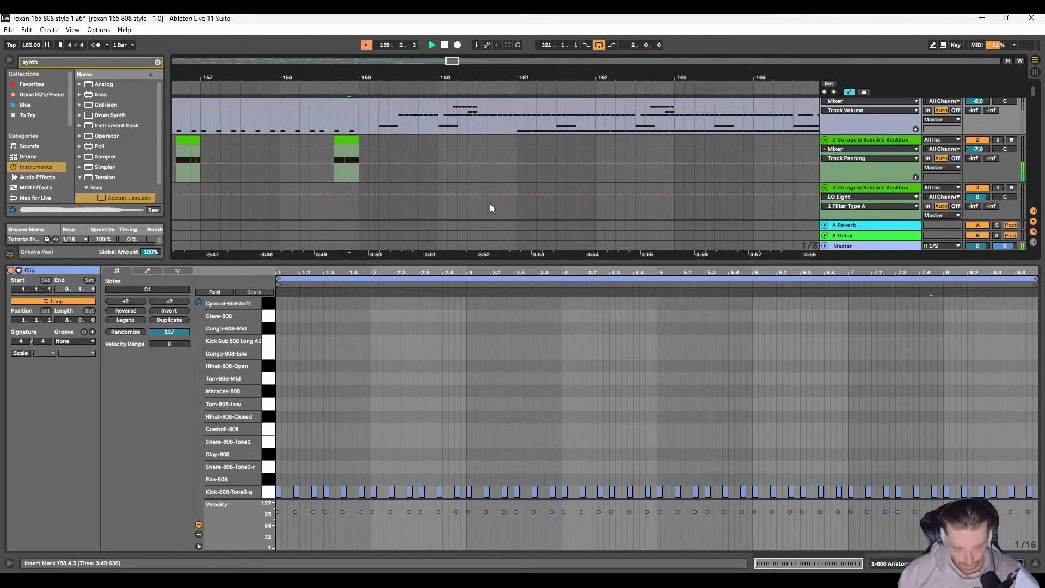
{"action": "left_click_drag", "start_coordinate": [569, 262], "coordinate": [566, 412]}
{"action": "scroll", "coordinate": [500, 300], "scroll_direction": "down", "scroll_amount": 8}
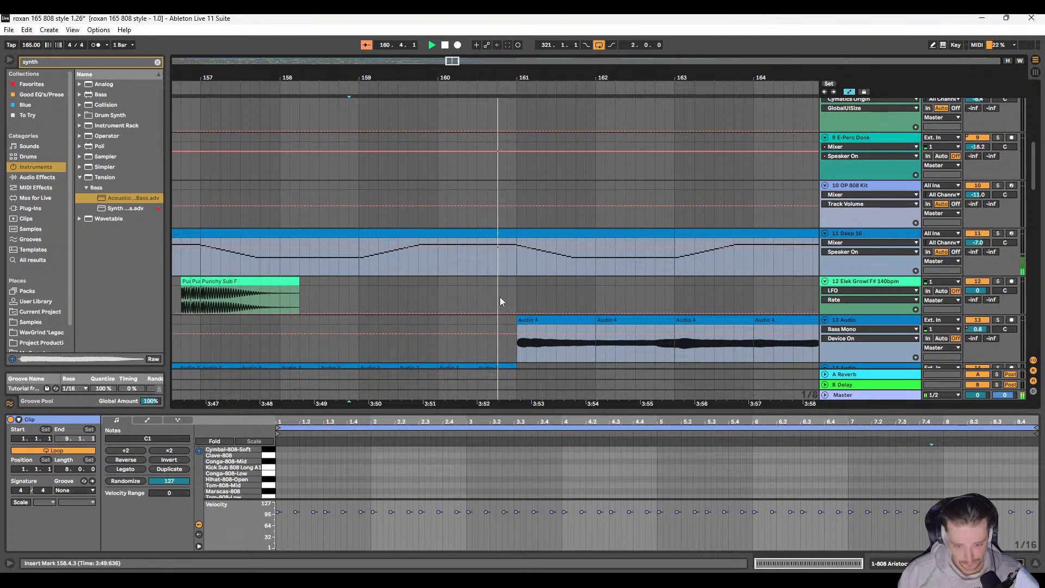
{"action": "scroll", "coordinate": [507, 293], "scroll_direction": "down", "scroll_amount": 4}
{"action": "scroll", "coordinate": [479, 274], "scroll_direction": "up", "scroll_amount": 4}
{"action": "scroll", "coordinate": [477, 295], "scroll_direction": "right", "scroll_amount": 2}
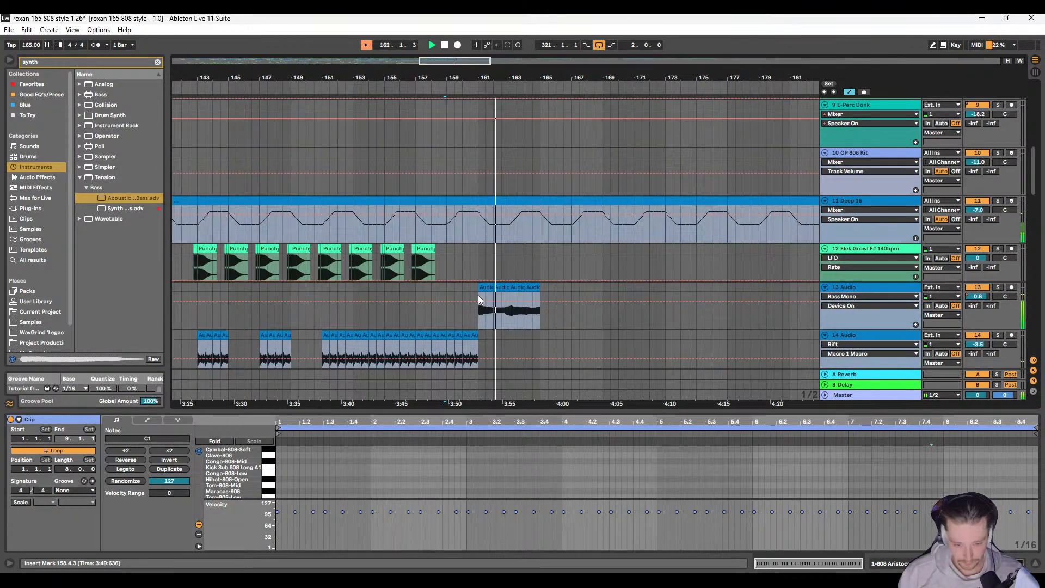
{"action": "scroll", "coordinate": [474, 295], "scroll_direction": "down", "scroll_amount": 4}
{"action": "scroll", "coordinate": [490, 291], "scroll_direction": "up", "scroll_amount": 4}
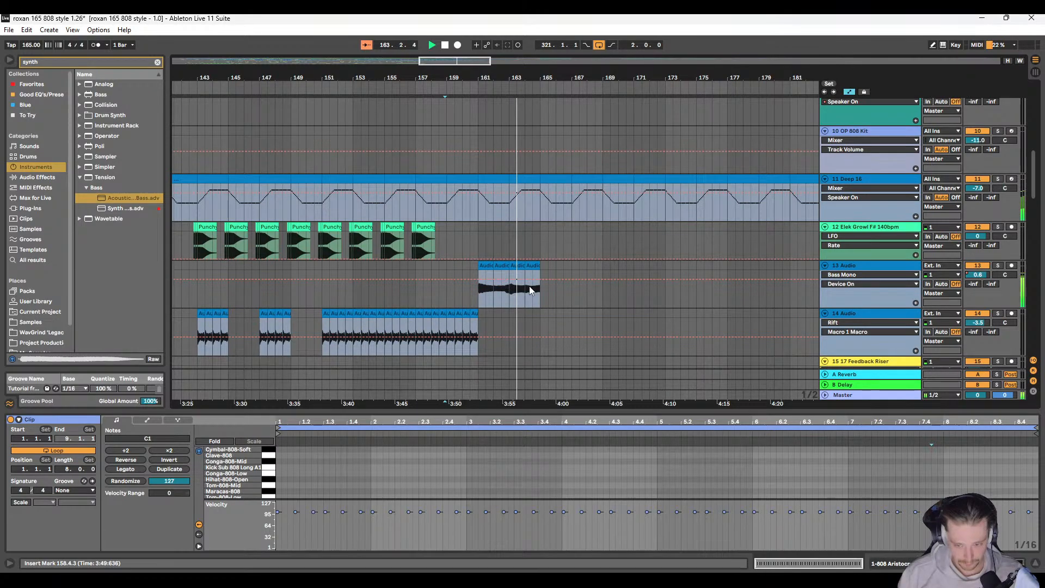
{"action": "scroll", "coordinate": [531, 290], "scroll_direction": "down", "scroll_amount": 1}
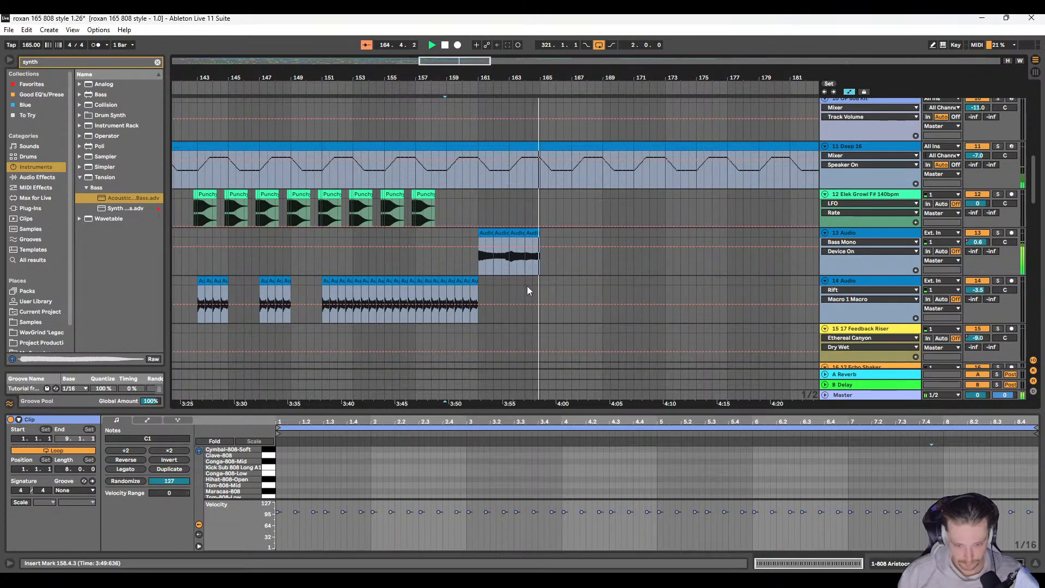
{"action": "scroll", "coordinate": [526, 285], "scroll_direction": "up", "scroll_amount": 2}
{"action": "scroll", "coordinate": [518, 284], "scroll_direction": "right", "scroll_amount": 2}
{"action": "scroll", "coordinate": [457, 275], "scroll_direction": "down", "scroll_amount": 9}
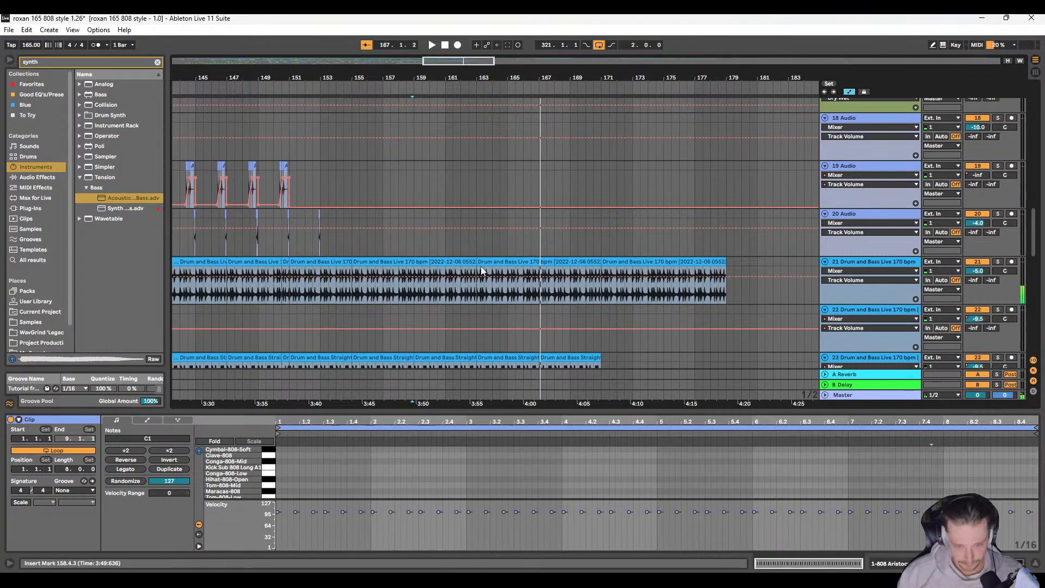
{"action": "scroll", "coordinate": [479, 264], "scroll_direction": "up", "scroll_amount": 14}
{"action": "scroll", "coordinate": [478, 256], "scroll_direction": "up", "scroll_amount": 3}
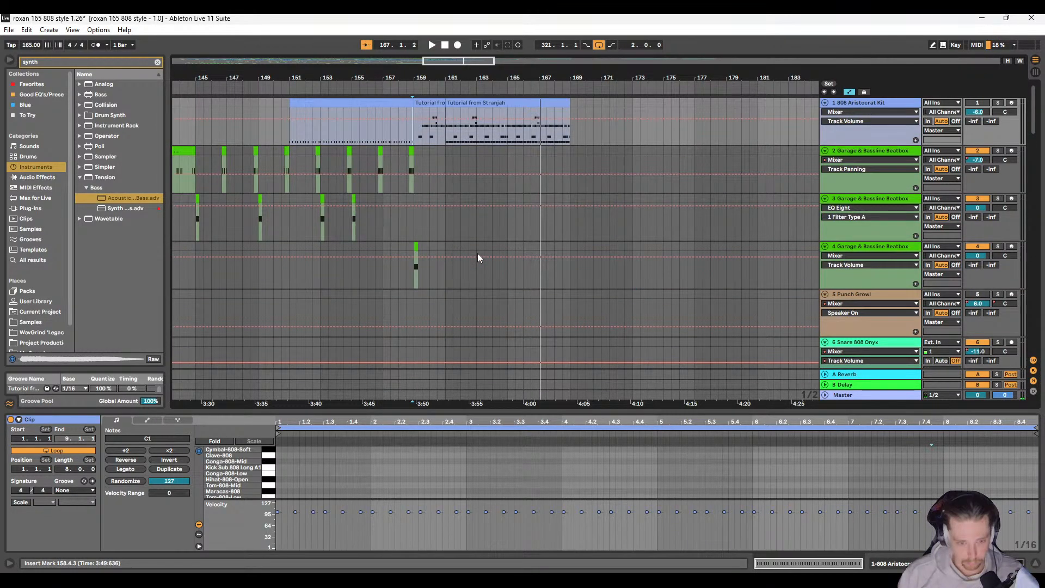
Step: Delete the track 23 drum loop audio from bar 161 to bar 171
{"action": "left_click", "coordinate": [446, 166]}
{"action": "scroll", "coordinate": [449, 253], "scroll_direction": "down", "scroll_amount": 18}
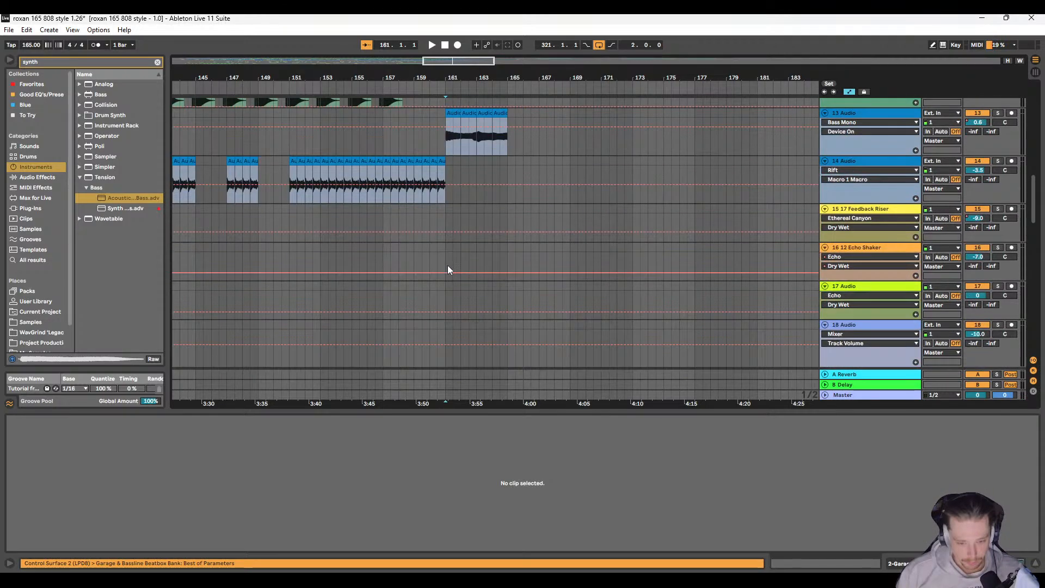
{"action": "scroll", "coordinate": [445, 278], "scroll_direction": "down", "scroll_amount": 3}
{"action": "mouse_move", "coordinate": [455, 237]}
{"action": "left_mouse_down"}
{"action": "mouse_move", "coordinate": [477, 240]}
{"action": "mouse_move", "coordinate": [453, 239]}
{"action": "left_mouse_up"}
{"action": "key", "text": "Delete"}
{"action": "key", "text": "Delete"}
{"action": "left_click", "coordinate": [557, 237]}
{"action": "key", "text": "Delete"}
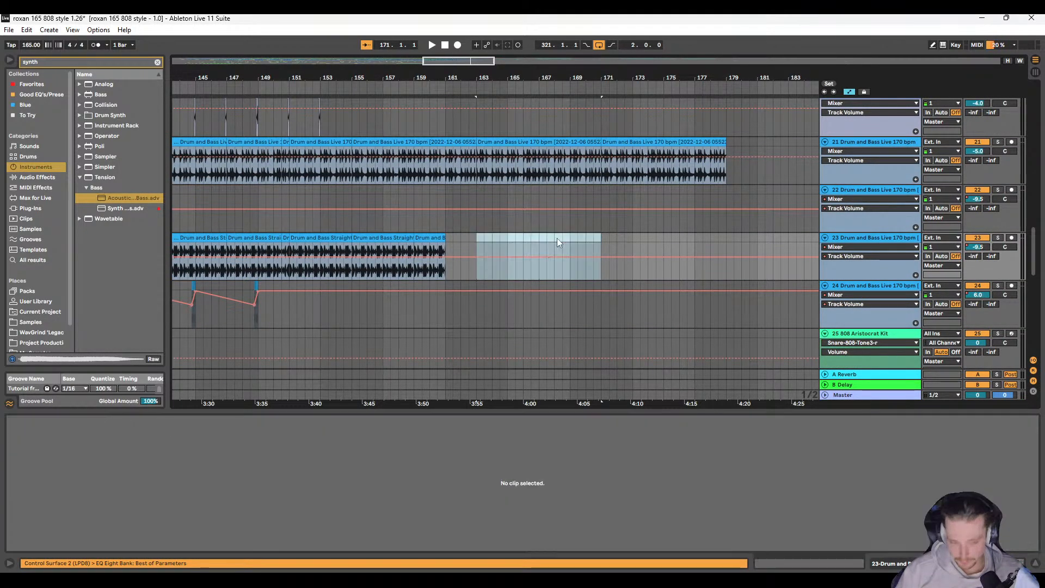
Step: Audition the shortened drum loop section from bar 159 and inspect the bass clips on tracks 11 to 14
{"action": "scroll", "coordinate": [465, 203], "scroll_direction": "up", "scroll_amount": 3}
{"action": "left_click", "coordinate": [466, 203]}
{"action": "key", "text": "space"}
{"action": "scroll", "coordinate": [475, 214], "scroll_direction": "up", "scroll_amount": 3}
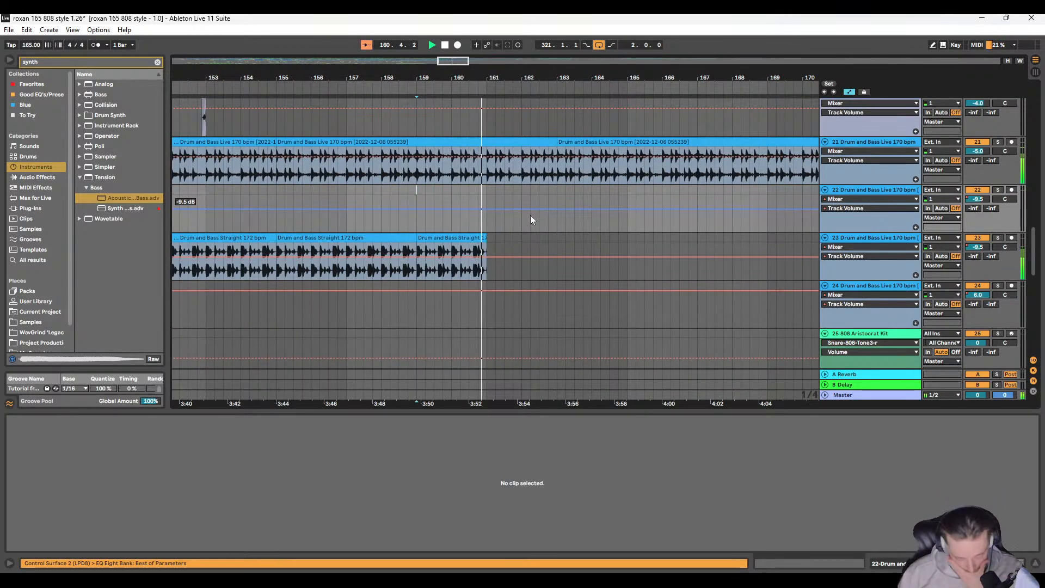
{"action": "scroll", "coordinate": [541, 229], "scroll_direction": "up", "scroll_amount": 8}
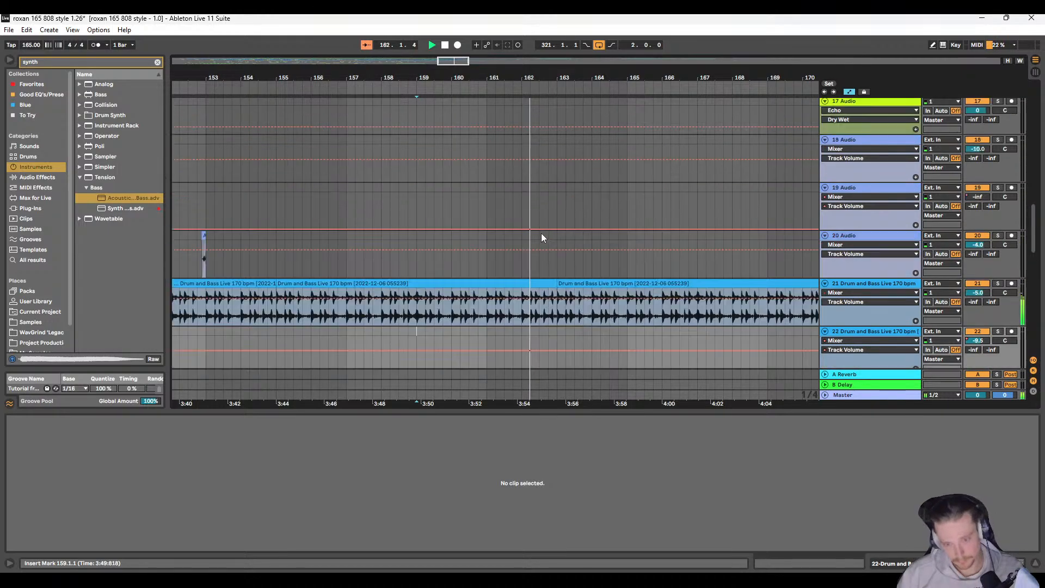
{"action": "scroll", "coordinate": [538, 257], "scroll_direction": "up", "scroll_amount": 2}
{"action": "scroll", "coordinate": [506, 270], "scroll_direction": "down", "scroll_amount": 5}
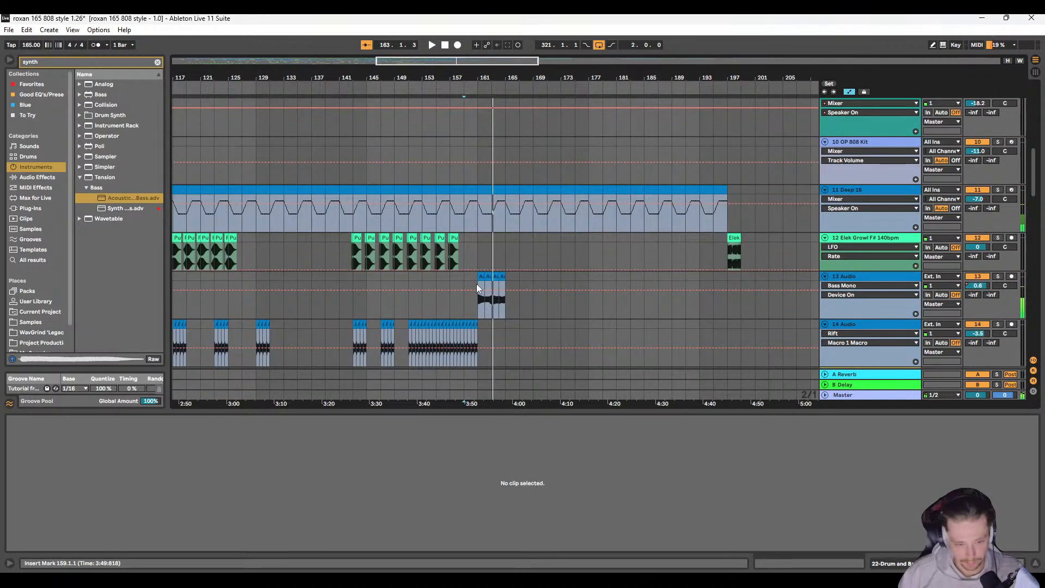
Step: Duplicate the last two bars of track 14 audio clips onto bar 161 and audition them soloed
{"action": "scroll", "coordinate": [473, 280], "scroll_direction": "down", "scroll_amount": 2}
{"action": "scroll", "coordinate": [490, 223], "scroll_direction": "up", "scroll_amount": 10}
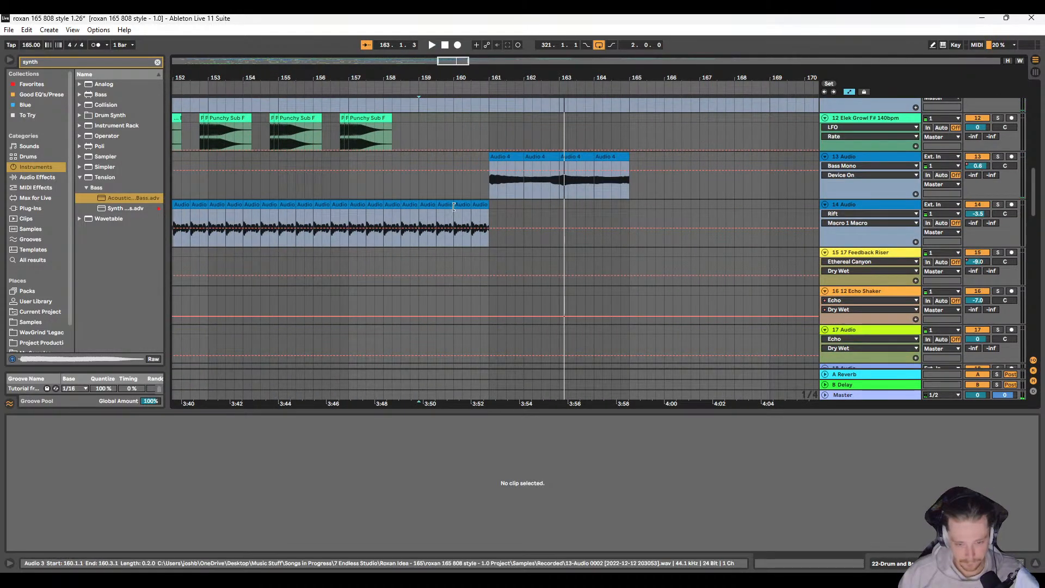
{"action": "left_click", "coordinate": [426, 205]}
{"action": "left_click", "coordinate": [488, 206], "text": "shift"}
{"action": "key", "text": "ctrl+d"}
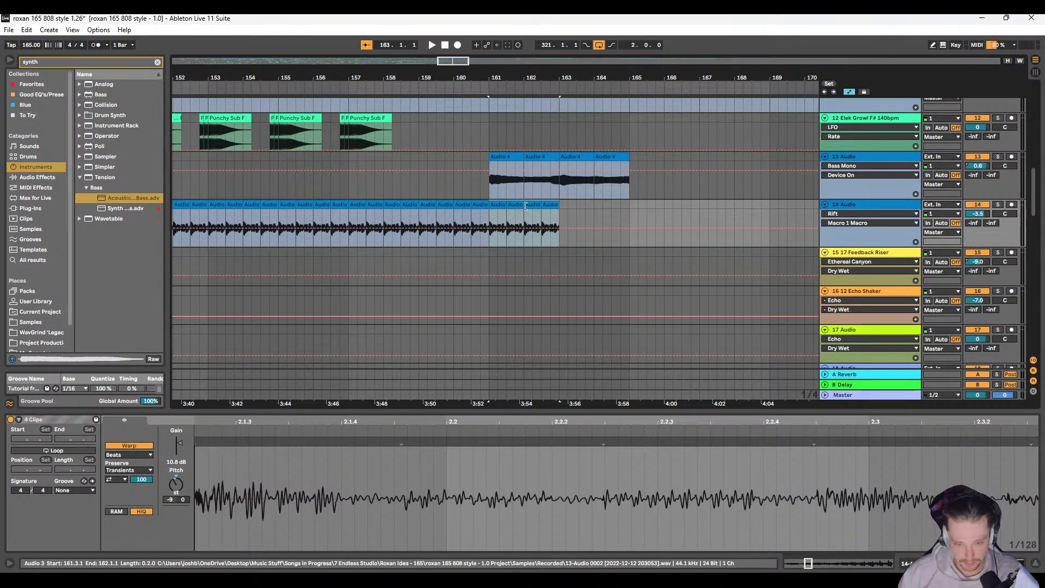
{"action": "left_click", "coordinate": [998, 204]}
{"action": "key", "text": "space"}
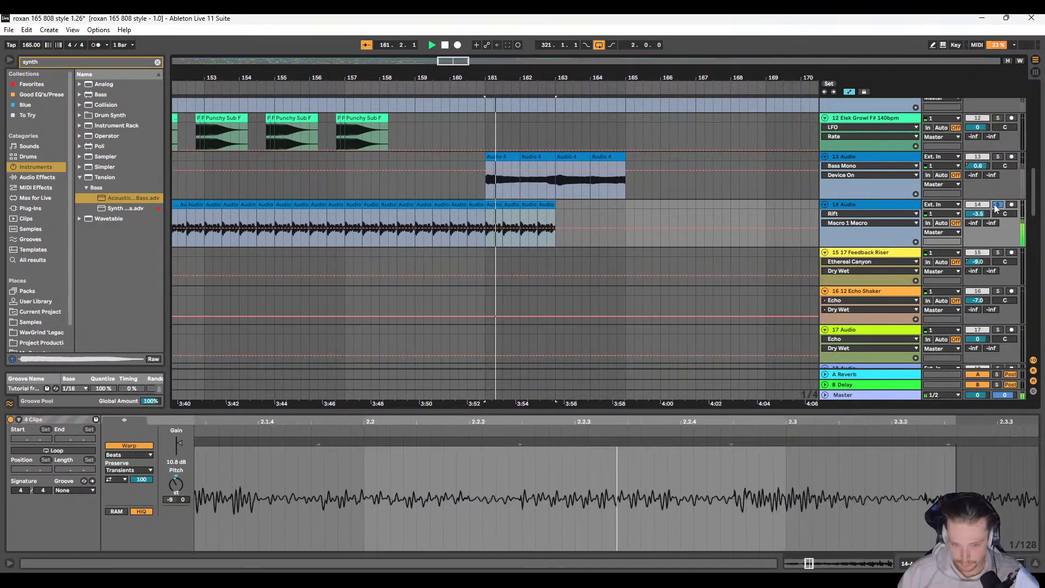
{"action": "key", "text": "space"}
{"action": "left_click", "coordinate": [997, 205]}
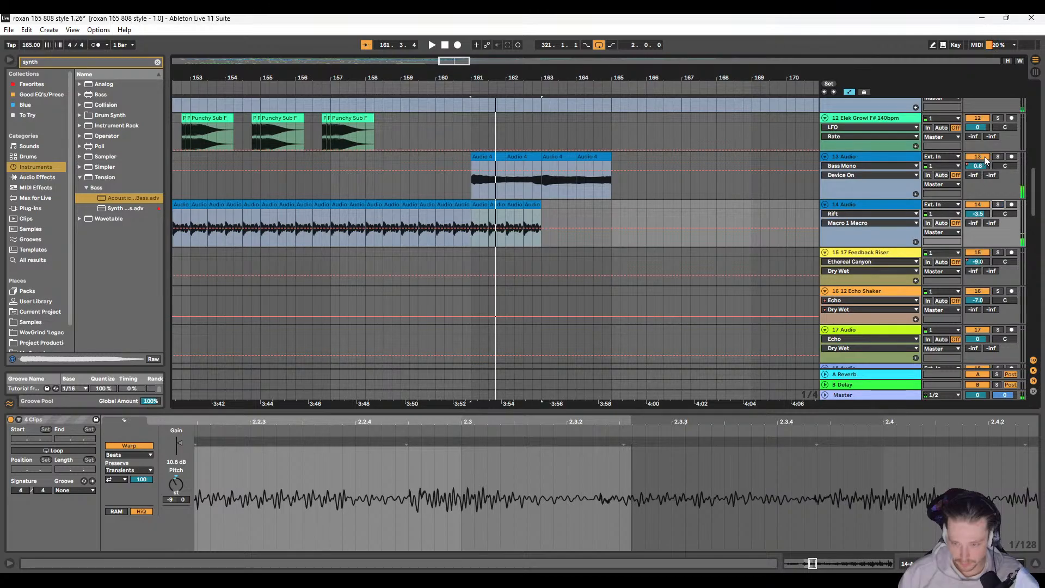
Step: Compare the duplicated track 14 clips with track 13 toggled, and delete the duplicates from bars 161 to 163
{"action": "left_click", "coordinate": [978, 157]}
{"action": "key", "text": "space"}
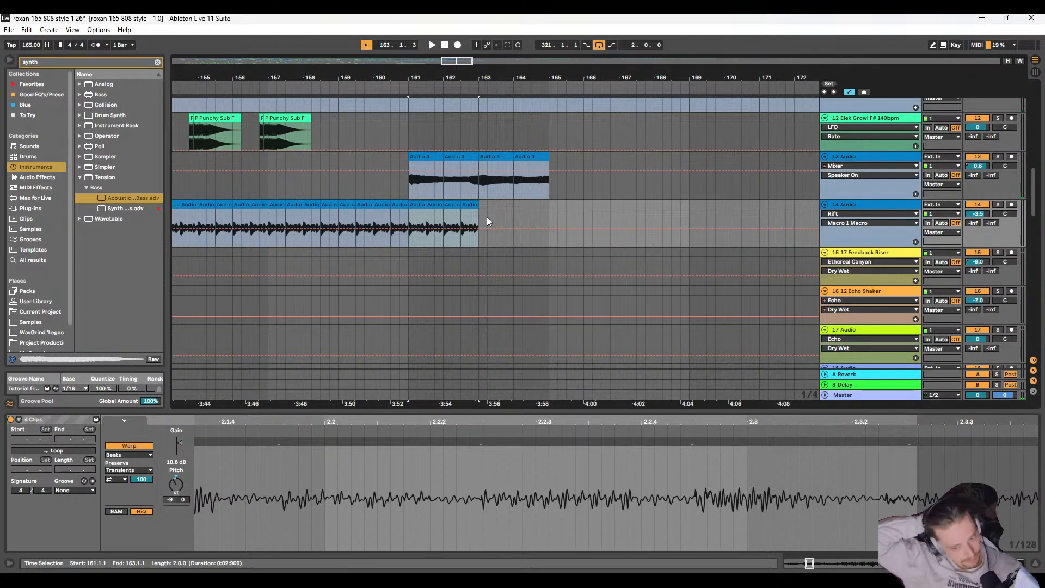
{"action": "key", "text": "Delete"}
Step: Play from bar 161 and remove the dip in track 13's volume automation just before bar 163
{"action": "left_click", "coordinate": [407, 182]}
{"action": "key", "text": "space"}
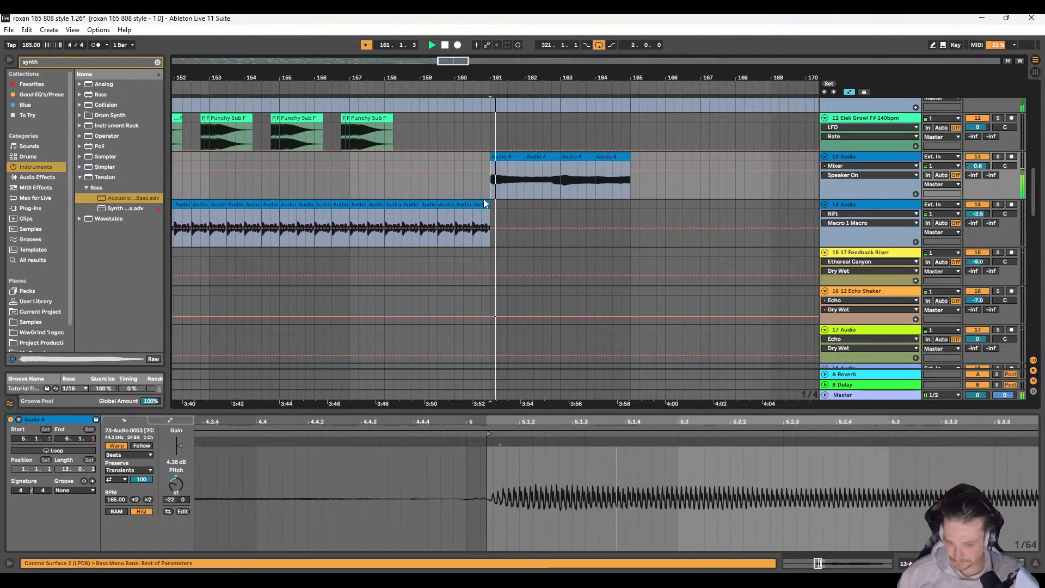
{"action": "left_click", "coordinate": [970, 166]}
{"action": "scroll", "coordinate": [503, 179], "scroll_direction": "down", "scroll_amount": 5}
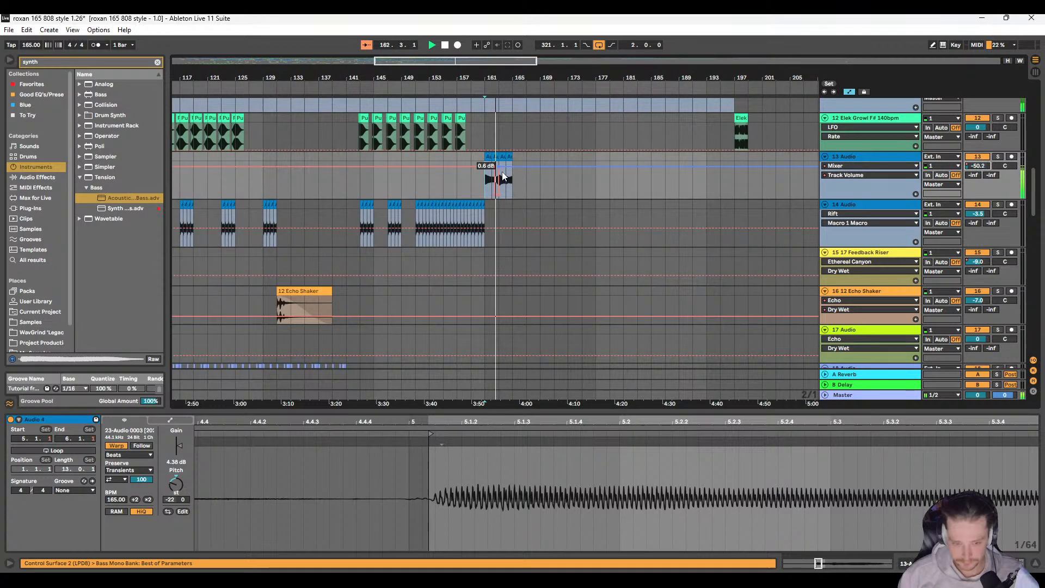
{"action": "scroll", "coordinate": [501, 179], "scroll_direction": "up", "scroll_amount": 5}
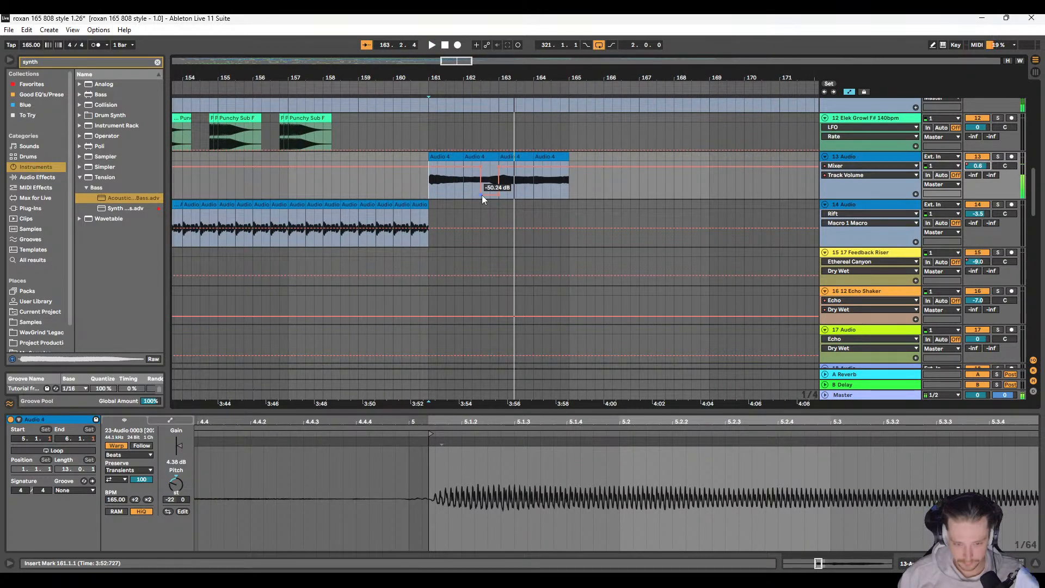
{"action": "left_click", "coordinate": [481, 195]}
{"action": "left_click", "coordinate": [498, 193]}
{"action": "key", "text": "space"}
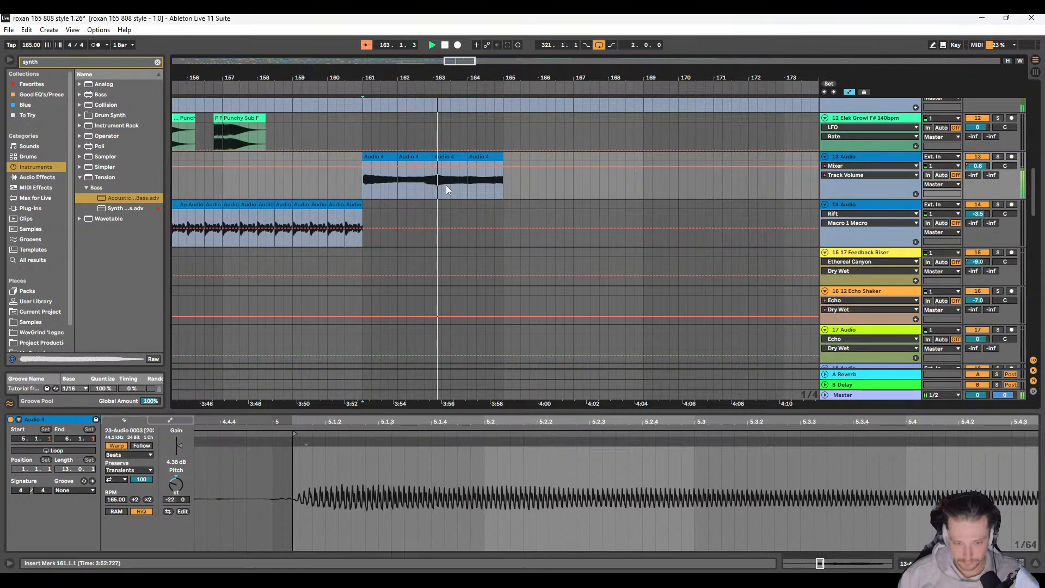
Step: Duplicate the four bars of track 13 audio clips starting at bar 161 to fill bars 165 to 169
{"action": "scroll", "coordinate": [434, 166], "scroll_direction": "down", "scroll_amount": 5}
{"action": "left_click", "coordinate": [438, 157]}
{"action": "left_click", "coordinate": [457, 157], "text": "shift"}
{"action": "key", "text": "ctrl+d"}
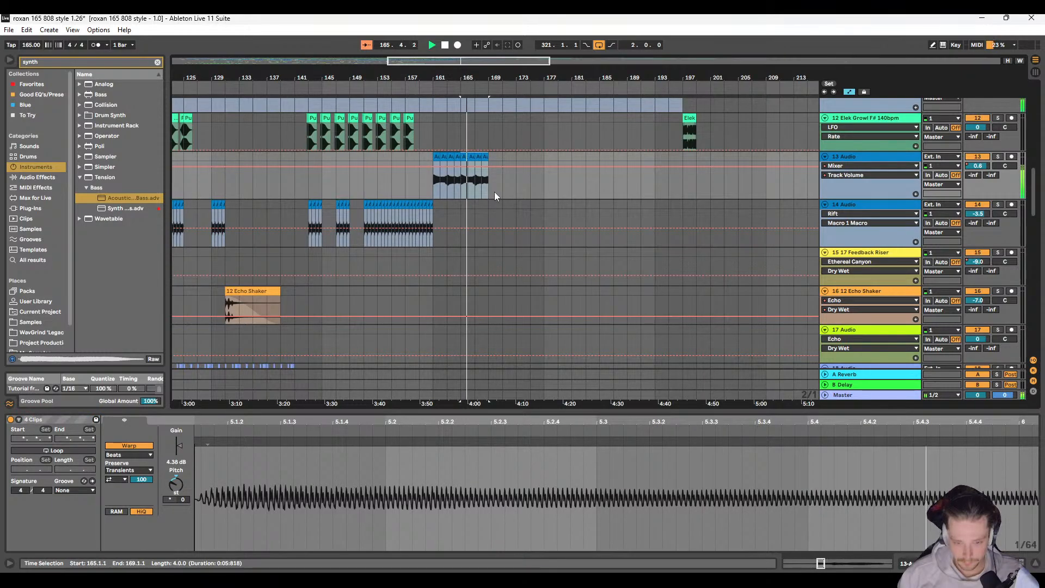
Step: Copy the Punchy Sub F clips of bars 153 to 157 on track 12 to bar 161 and start playback there
{"action": "scroll", "coordinate": [493, 191], "scroll_direction": "down", "scroll_amount": 3}
{"action": "scroll", "coordinate": [491, 190], "scroll_direction": "up", "scroll_amount": 6}
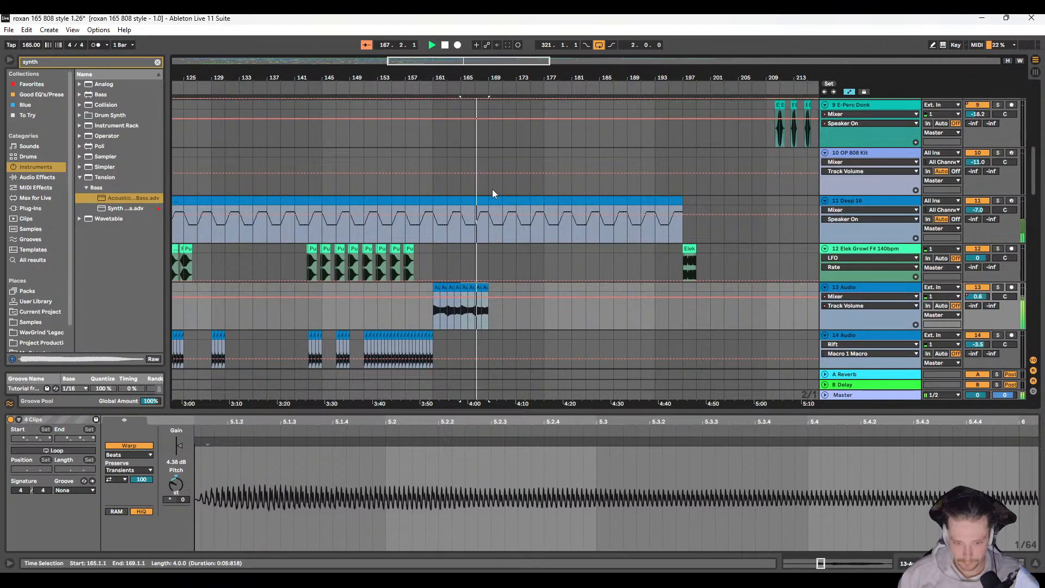
{"action": "scroll", "coordinate": [422, 257], "scroll_direction": "up", "scroll_amount": 3}
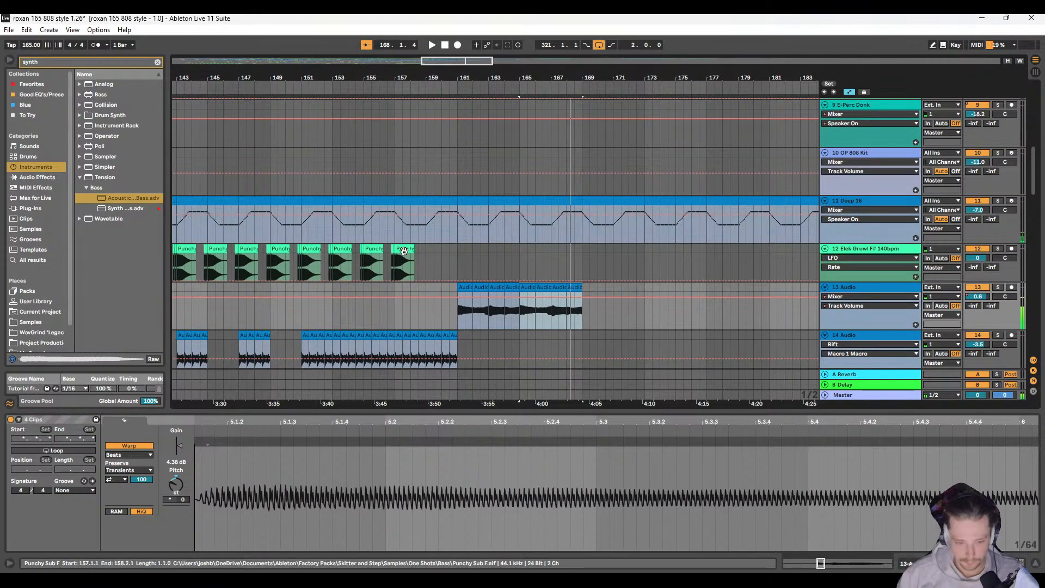
{"action": "left_click", "coordinate": [347, 248]}
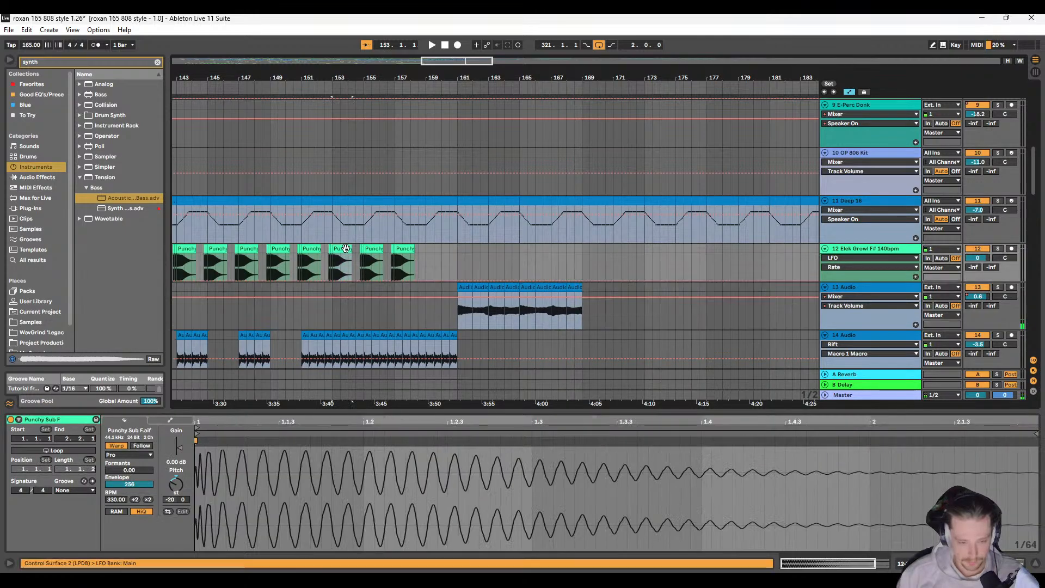
{"action": "scroll", "coordinate": [393, 248], "scroll_direction": "up", "scroll_amount": 2}
{"action": "left_click", "coordinate": [389, 249], "text": "shift"}
{"action": "scroll", "coordinate": [407, 248], "scroll_direction": "down", "scroll_amount": 1}
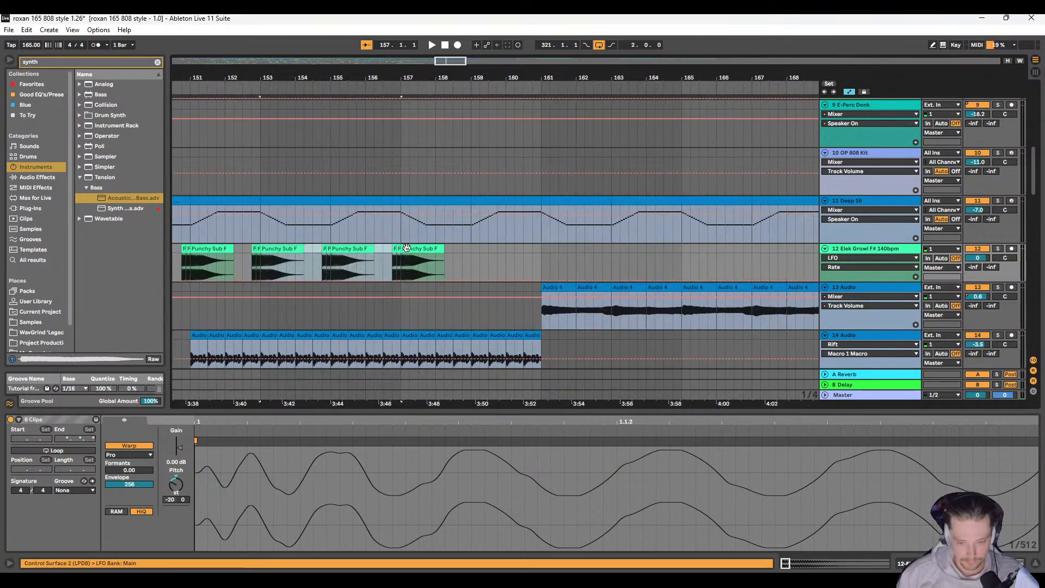
{"action": "scroll", "coordinate": [408, 256], "scroll_direction": "right", "scroll_amount": 3}
{"action": "left_click", "coordinate": [422, 248]}
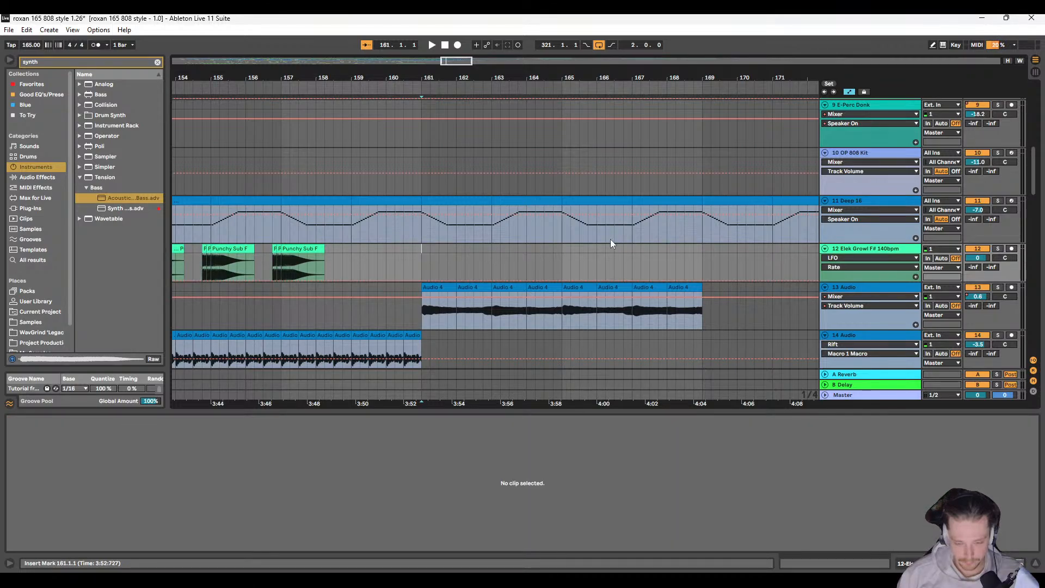
{"action": "key", "text": "ctrl+v"}
{"action": "left_click", "coordinate": [423, 263]}
{"action": "key", "text": "space"}
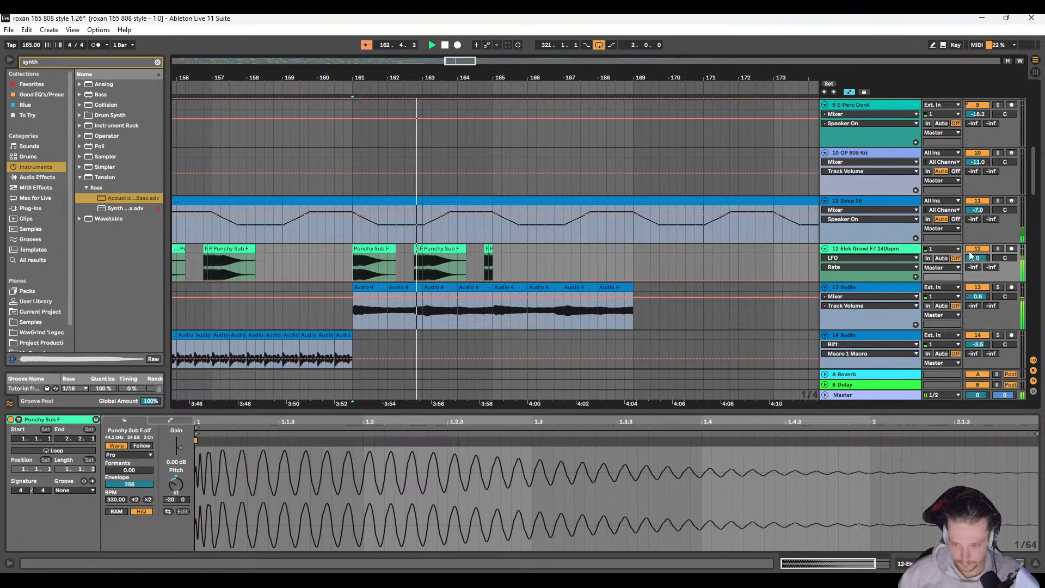
Step: Inspect the pasted Punchy Sub F pattern alongside the track 13 bass and listen from bar 161 to bar 165
{"action": "key", "text": "space"}
{"action": "scroll", "coordinate": [394, 267], "scroll_direction": "up", "scroll_amount": 5}
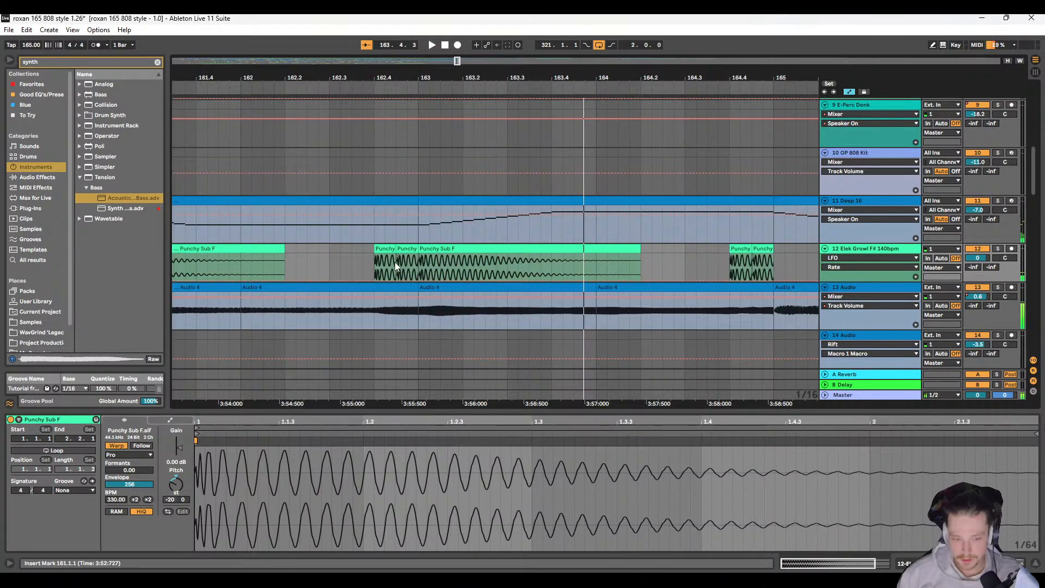
{"action": "scroll", "coordinate": [408, 265], "scroll_direction": "left", "scroll_amount": 3}
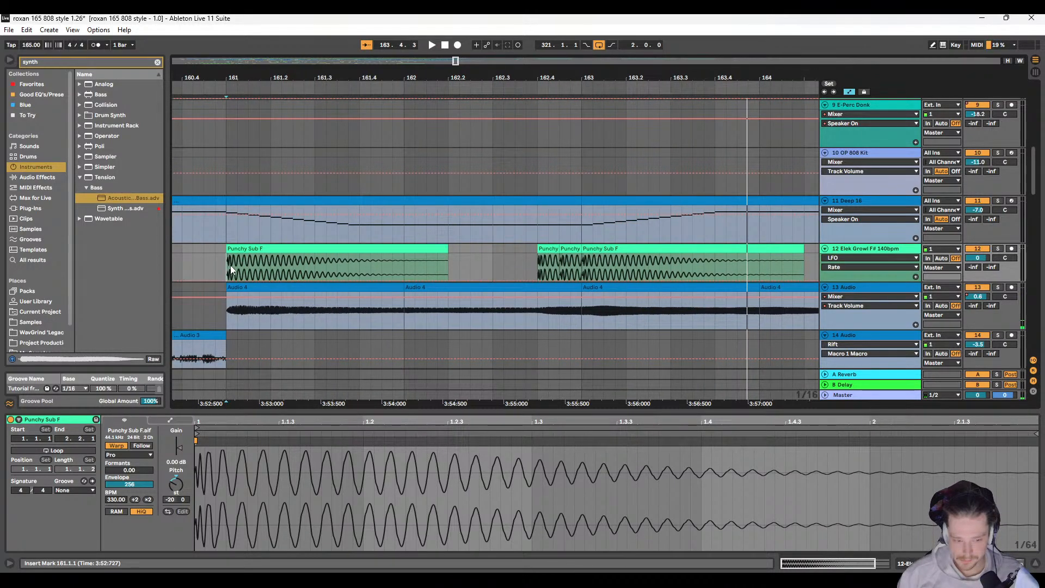
{"action": "key", "text": "space"}
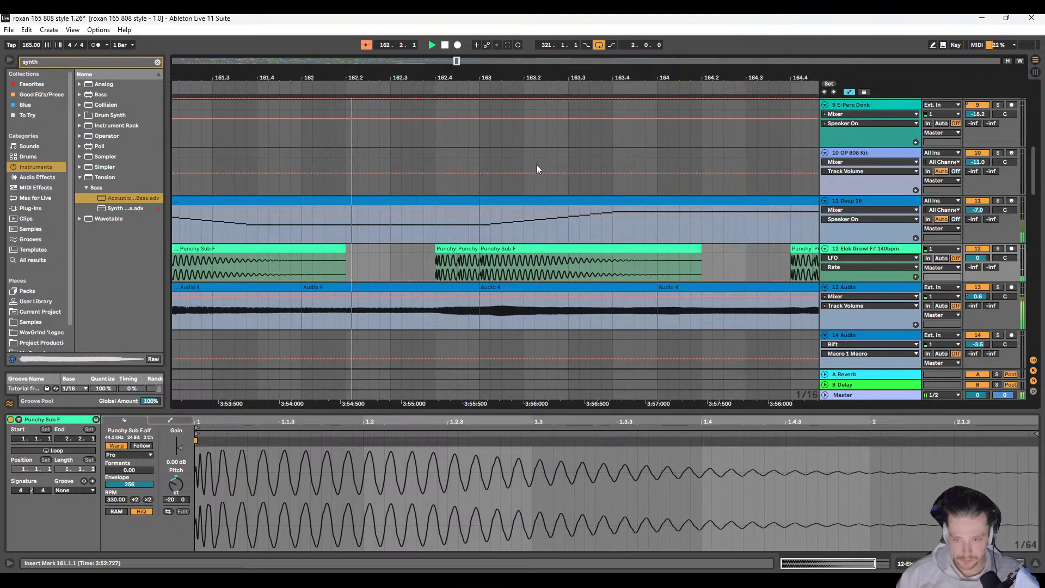
{"action": "scroll", "coordinate": [463, 248], "scroll_direction": "down", "scroll_amount": 8}
{"action": "scroll", "coordinate": [434, 254], "scroll_direction": "up", "scroll_amount": 8}
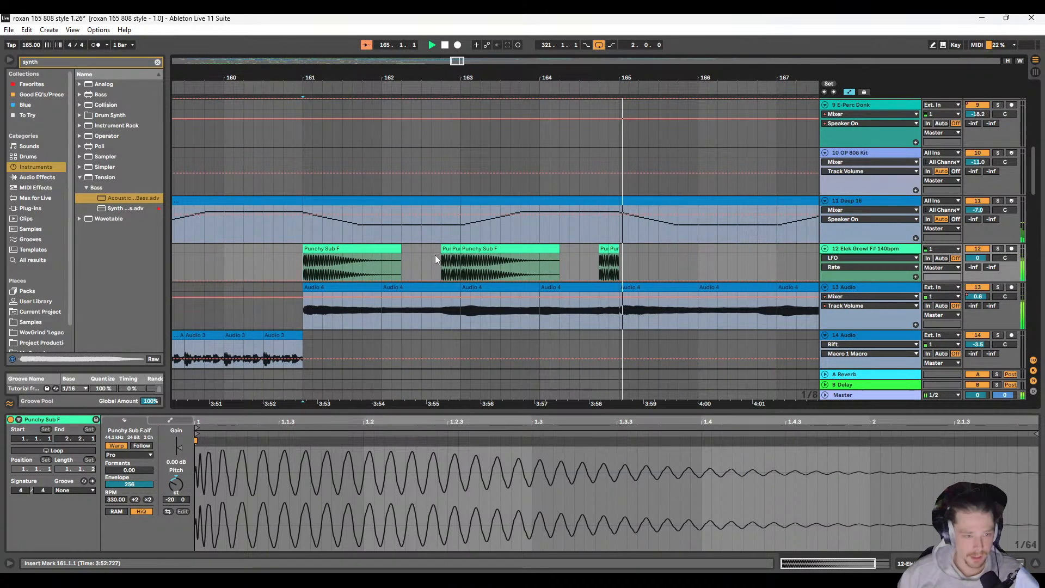
Step: Copy the long Punchy Sub F clip at bar 161 on track 12 and paste it at bar 165
{"action": "key", "text": "space"}
{"action": "left_click", "coordinate": [351, 248]}
{"action": "key", "text": "ctrl+c"}
{"action": "left_click", "coordinate": [621, 251]}
{"action": "key", "text": "ctrl+v"}
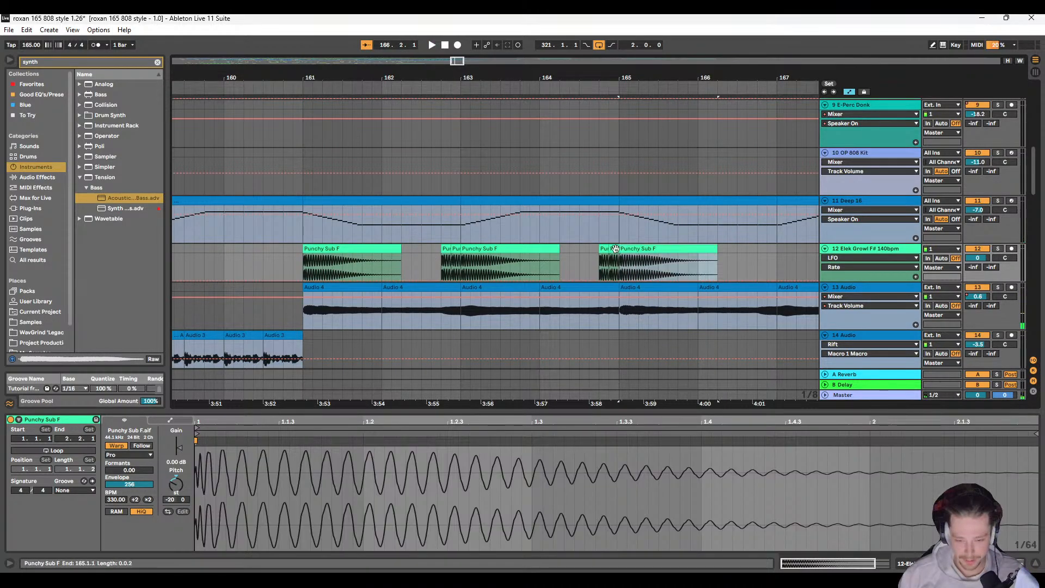
{"action": "scroll", "coordinate": [296, 254], "scroll_direction": "left", "scroll_amount": 2}
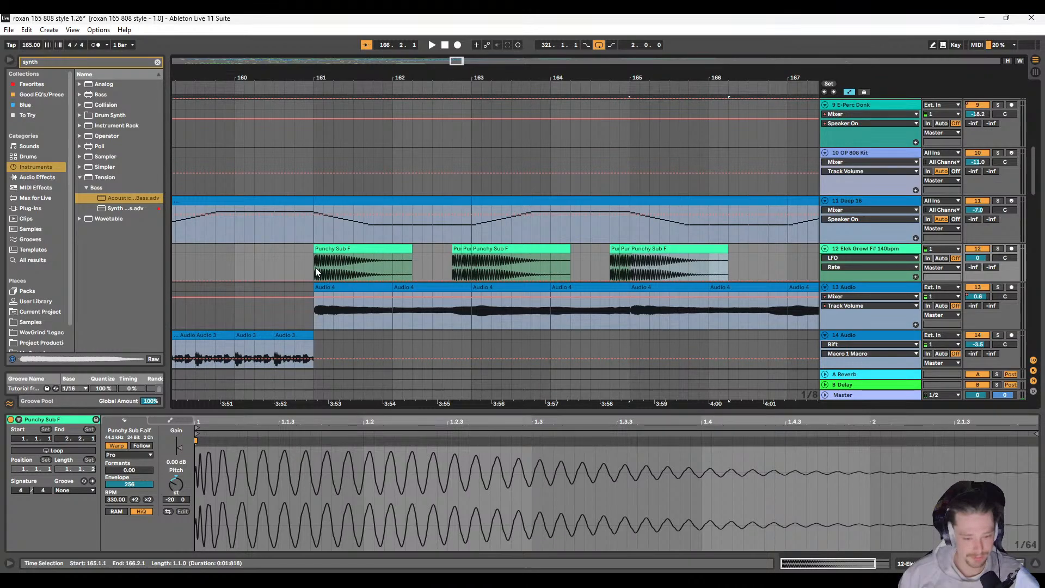
Step: Audition the Punchy Sub F pattern together with the track 13 bass from bar 161 to about bar 166
{"action": "left_click", "coordinate": [315, 268]}
{"action": "key", "text": "space"}
{"action": "scroll", "coordinate": [349, 268], "scroll_direction": "left", "scroll_amount": 3}
{"action": "scroll", "coordinate": [355, 267], "scroll_direction": "right", "scroll_amount": 6}
{"action": "scroll", "coordinate": [336, 273], "scroll_direction": "down", "scroll_amount": 3}
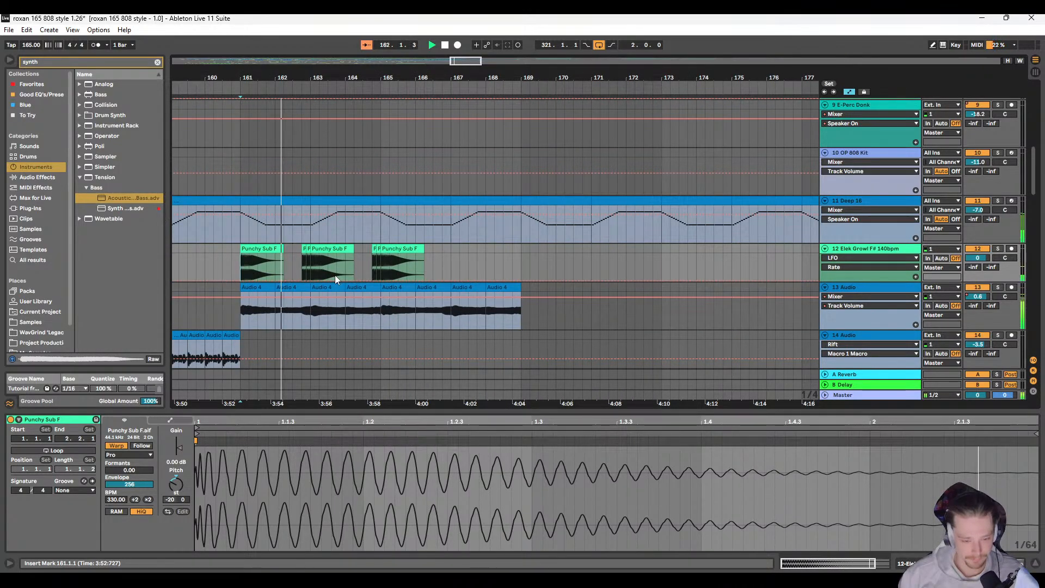
{"action": "scroll", "coordinate": [334, 276], "scroll_direction": "left", "scroll_amount": 4}
{"action": "scroll", "coordinate": [417, 256], "scroll_direction": "down", "scroll_amount": 1}
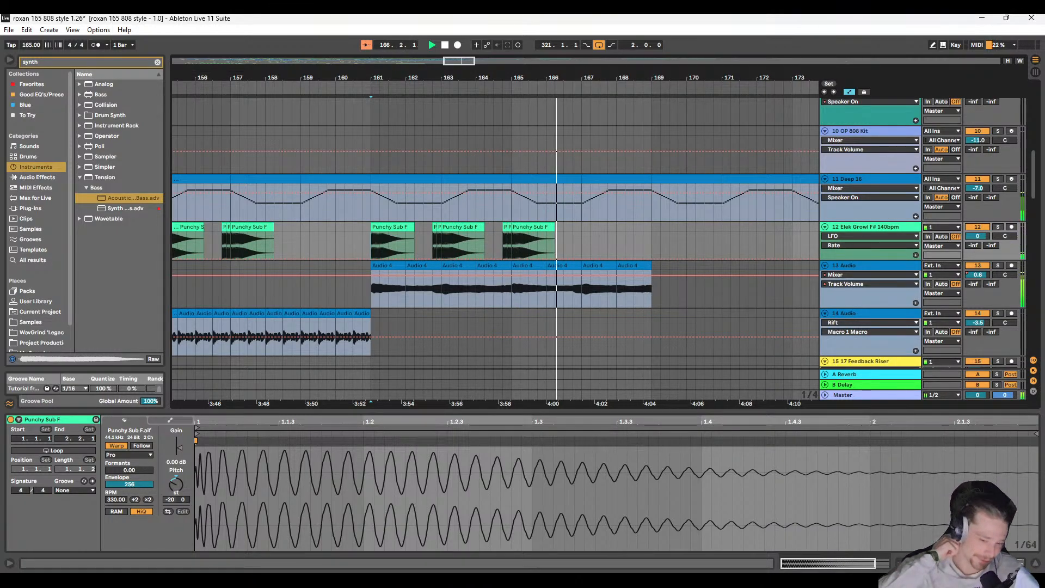
Step: Duplicate the track 12 Punchy Sub F section of bars 161 to 165 onto bars 165 to 169
{"action": "left_click", "coordinate": [392, 228]}
{"action": "left_click", "coordinate": [510, 227], "text": "shift"}
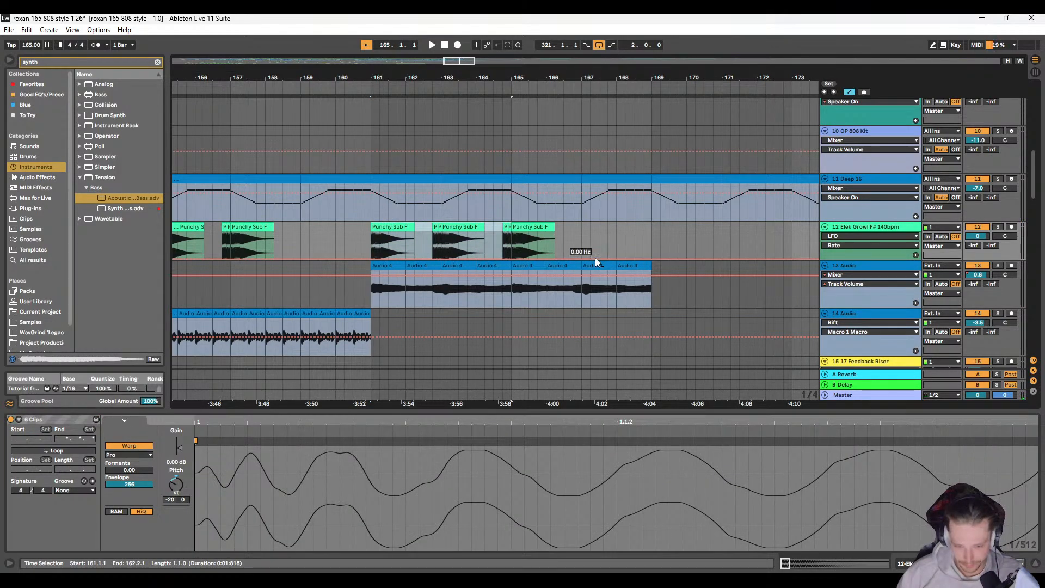
{"action": "key", "text": "ctrl+d"}
Step: Examine the synth, bass, percussion and drum loop clips on tracks 8 to 22 around and beyond bar 161
{"action": "scroll", "coordinate": [593, 258], "scroll_direction": "down", "scroll_amount": 5}
{"action": "scroll", "coordinate": [545, 255], "scroll_direction": "down", "scroll_amount": 4}
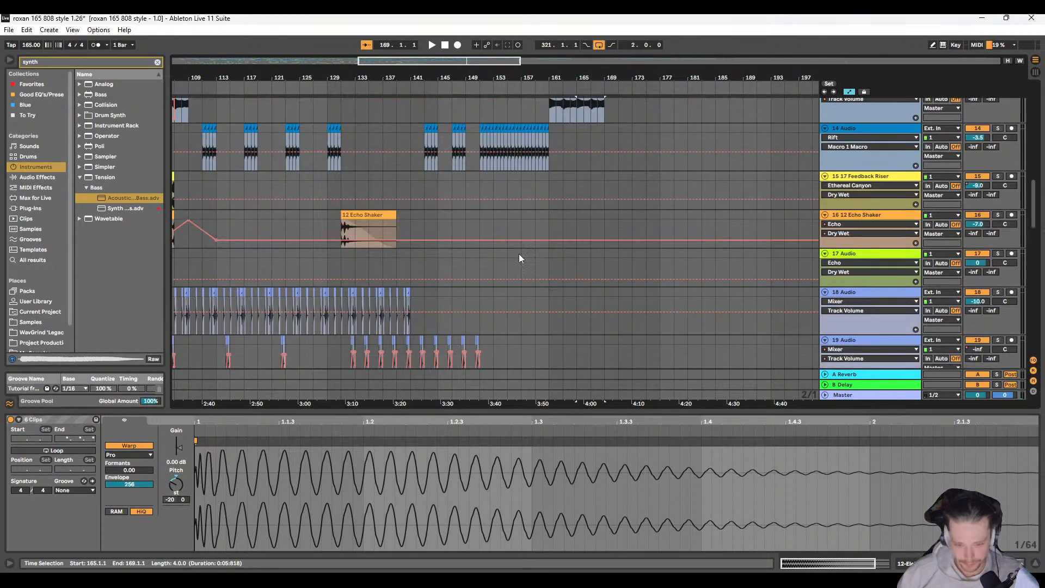
{"action": "scroll", "coordinate": [501, 257], "scroll_direction": "right", "scroll_amount": 5}
{"action": "scroll", "coordinate": [471, 256], "scroll_direction": "up", "scroll_amount": 6}
{"action": "scroll", "coordinate": [490, 278], "scroll_direction": "left", "scroll_amount": 3}
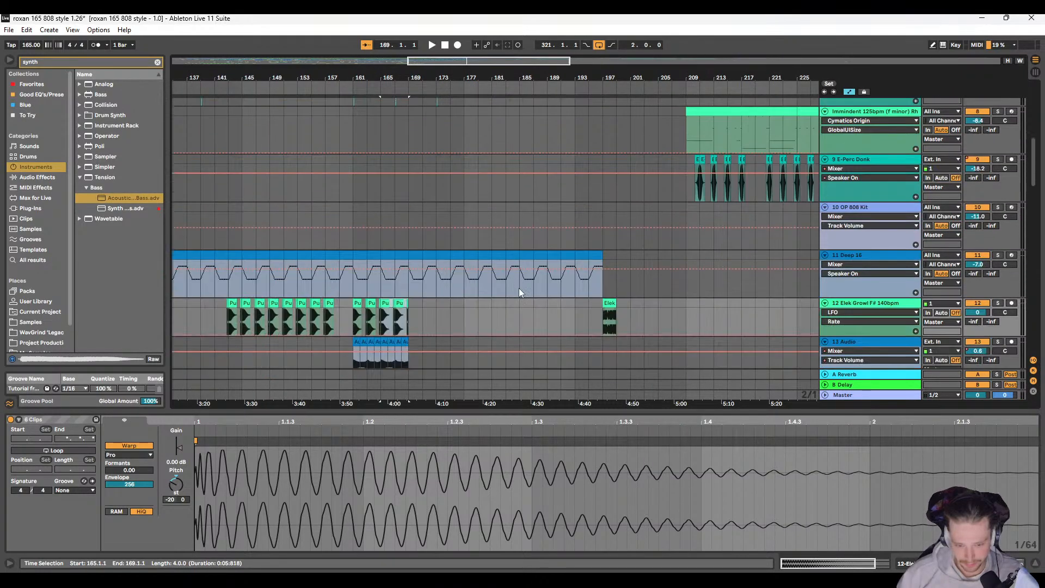
{"action": "left_click", "coordinate": [601, 259]}
{"action": "scroll", "coordinate": [544, 262], "scroll_direction": "down", "scroll_amount": 10}
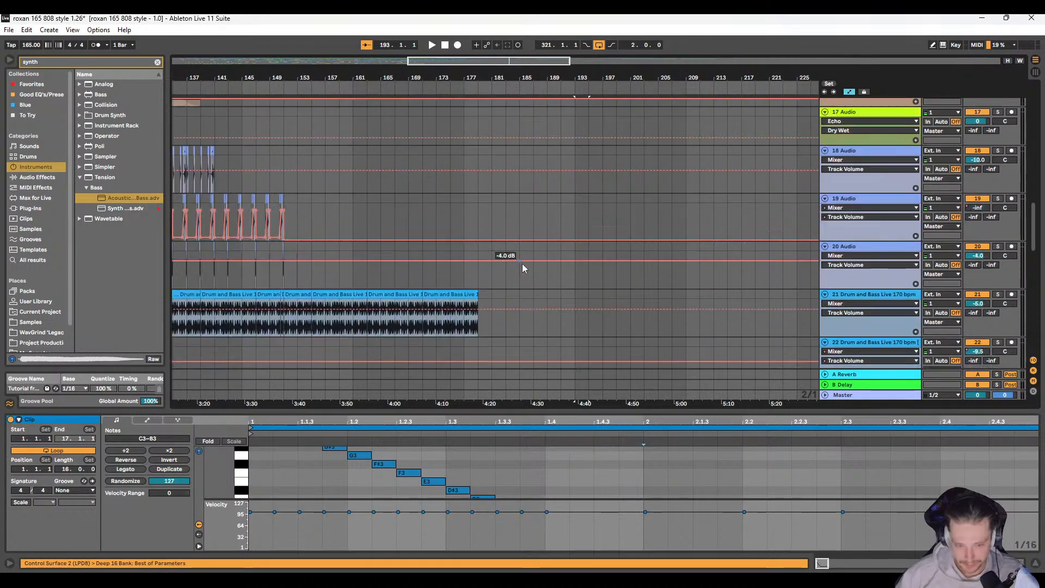
{"action": "scroll", "coordinate": [513, 261], "scroll_direction": "up", "scroll_amount": 3}
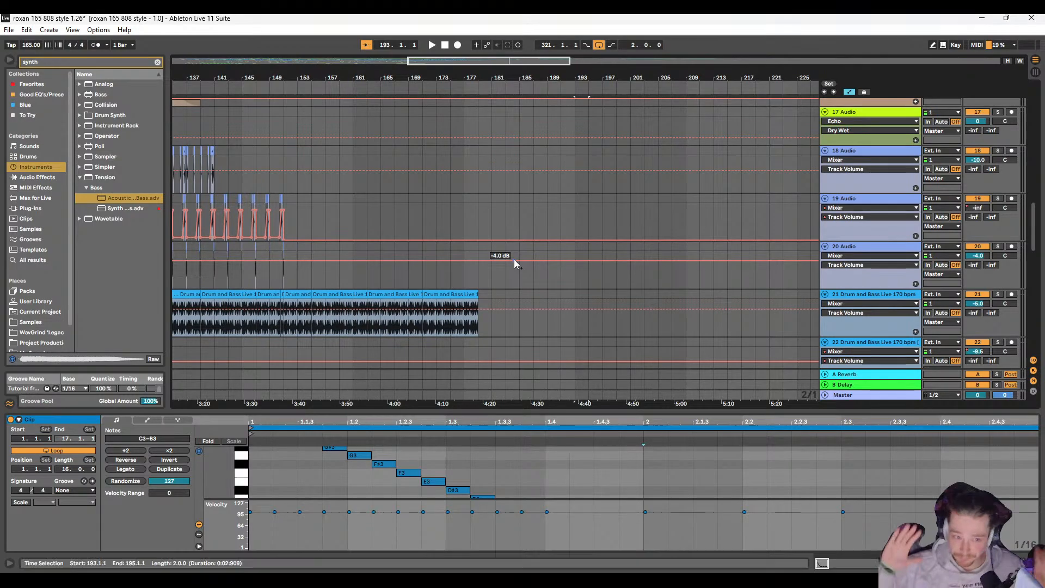
{"action": "scroll", "coordinate": [325, 240], "scroll_direction": "up", "scroll_amount": 4}
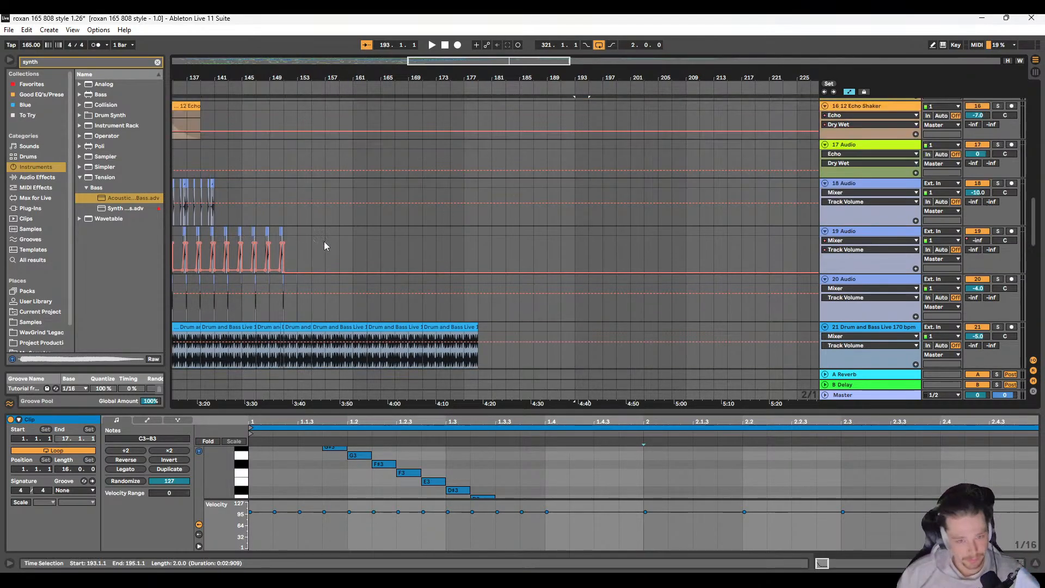
{"action": "scroll", "coordinate": [328, 246], "scroll_direction": "up", "scroll_amount": 5}
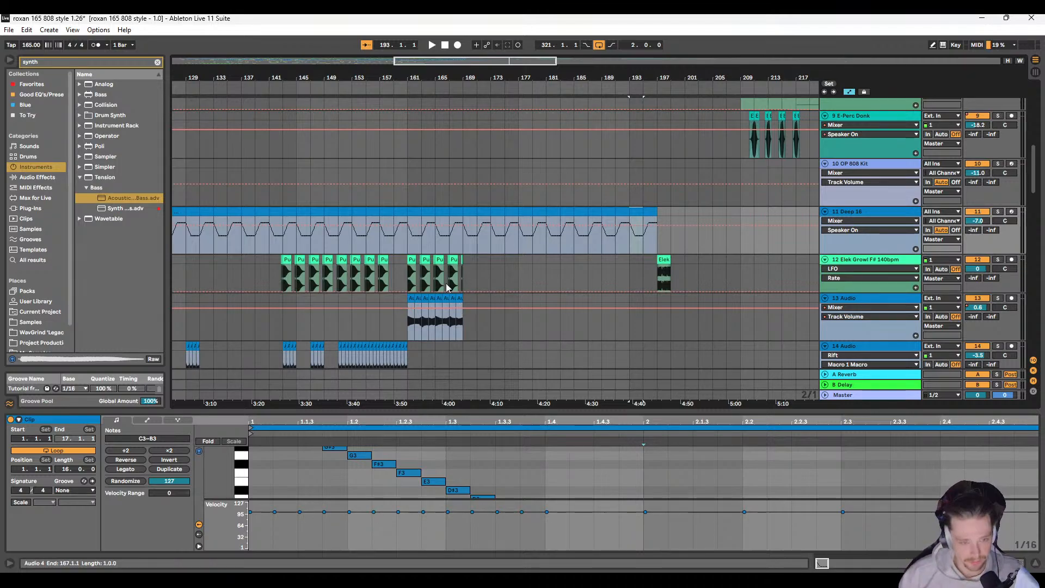
{"action": "left_click", "coordinate": [407, 147]}
{"action": "scroll", "coordinate": [418, 229], "scroll_direction": "up", "scroll_amount": 1}
{"action": "scroll", "coordinate": [409, 276], "scroll_direction": "up", "scroll_amount": 2}
{"action": "scroll", "coordinate": [409, 276], "scroll_direction": "up", "scroll_amount": 2}
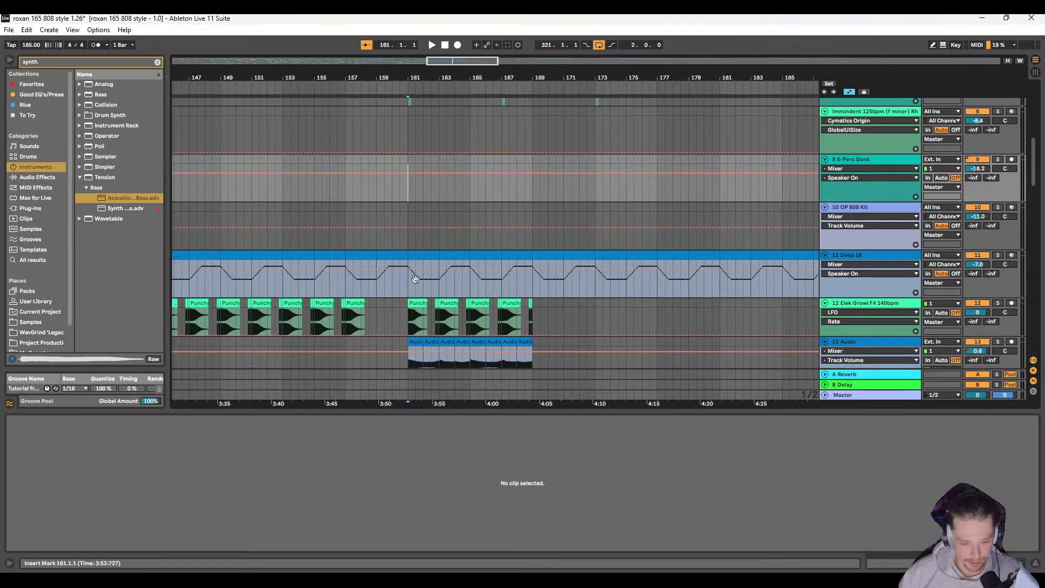
Step: Copy the short Punchy Sub F pickup clips leading into bar 163 and paste them at 160.4.1 on track 12
{"action": "scroll", "coordinate": [424, 275], "scroll_direction": "down", "scroll_amount": 1}
{"action": "scroll", "coordinate": [436, 275], "scroll_direction": "up", "scroll_amount": 2}
{"action": "left_click", "coordinate": [451, 270]}
{"action": "left_click", "coordinate": [450, 270], "text": "shift"}
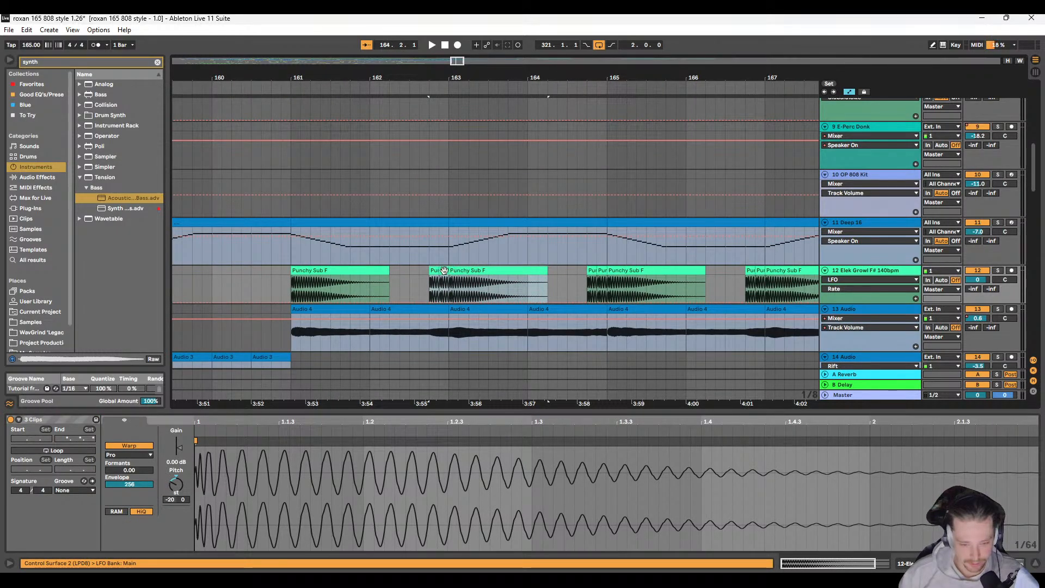
{"action": "left_click", "coordinate": [443, 270], "text": "shift"}
{"action": "left_click", "coordinate": [456, 280]}
{"action": "left_click", "coordinate": [442, 269]}
{"action": "left_click", "coordinate": [434, 270], "text": "shift"}
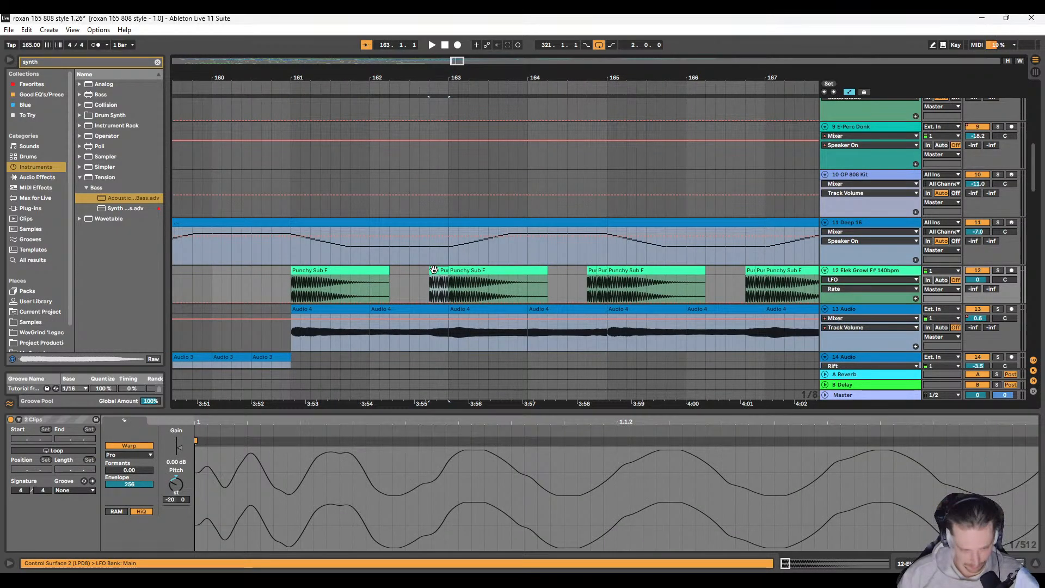
{"action": "key", "text": "ctrl+c"}
{"action": "left_click", "coordinate": [273, 272]}
{"action": "key", "text": "ctrl+v"}
{"action": "scroll", "coordinate": [289, 283], "scroll_direction": "left", "scroll_amount": 2}
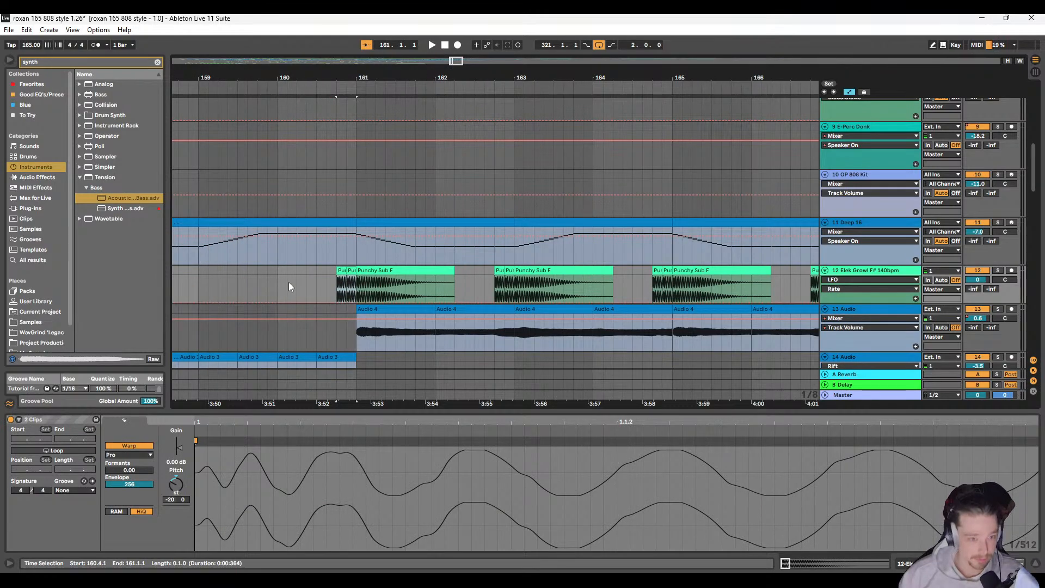
Step: Audition the Punchy Sub F pickup leading into bar 161 together with the track 13 bass
{"action": "left_click", "coordinate": [332, 274]}
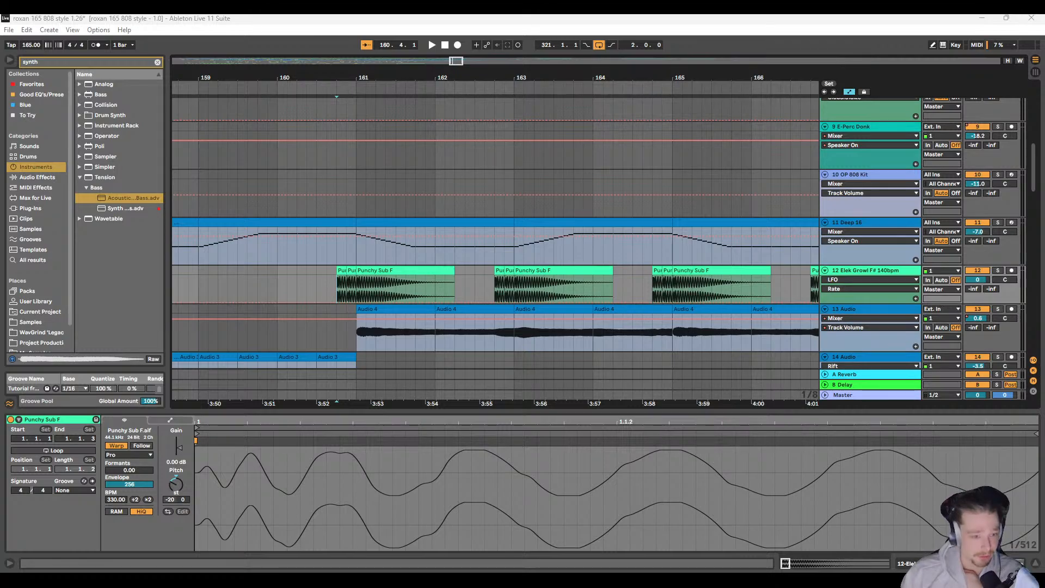
{"action": "left_click", "coordinate": [356, 177]}
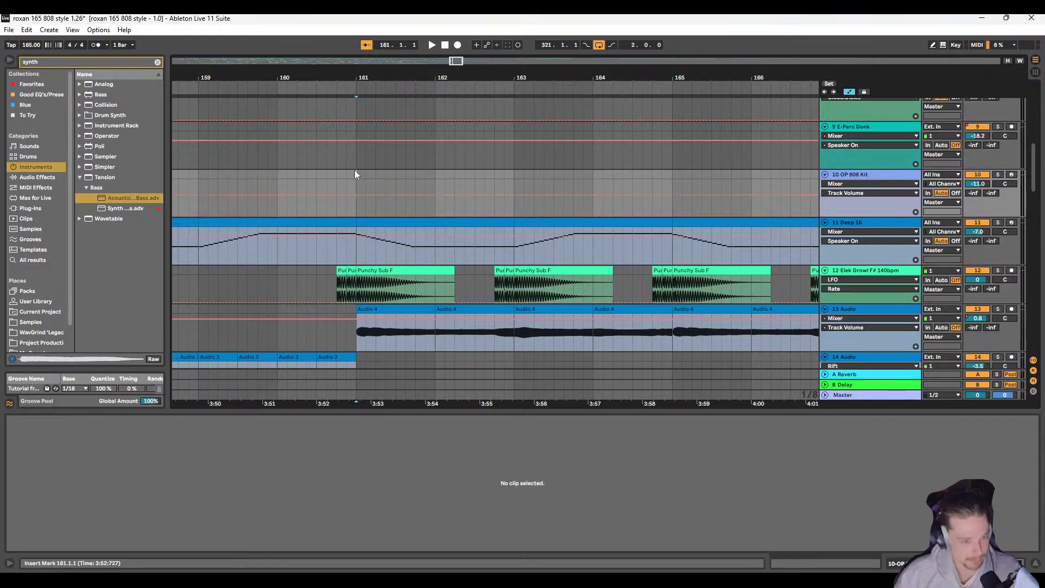
{"action": "key", "text": "space"}
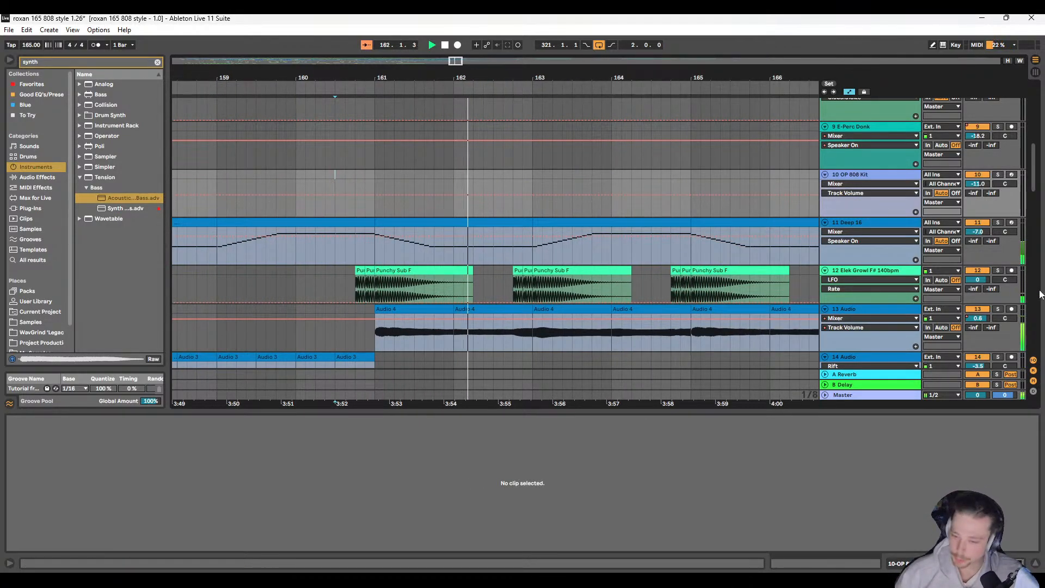
{"action": "key", "text": "space"}
Step: Draw a Track Volume fade-in on track 12 from silence at 160.4.1 to 1.0 dB at bar 161, and play it back
{"action": "key", "text": "a"}
{"action": "key", "text": "a"}
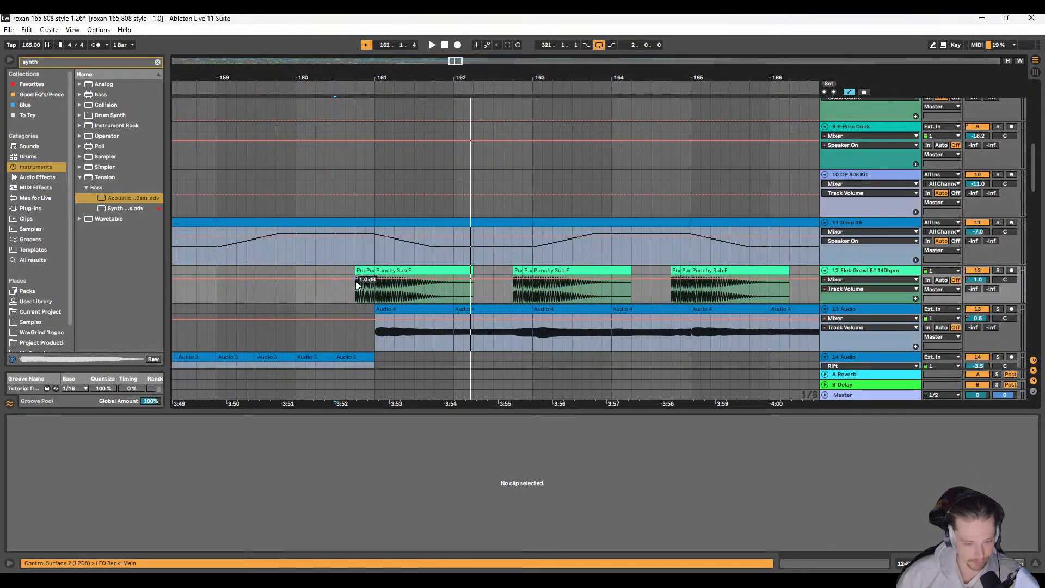
{"action": "left_click_drag", "start_coordinate": [355, 281], "coordinate": [355, 304]}
{"action": "left_click", "coordinate": [327, 293]}
{"action": "key", "text": "space"}
{"action": "scroll", "coordinate": [339, 295], "scroll_direction": "right", "scroll_amount": 2}
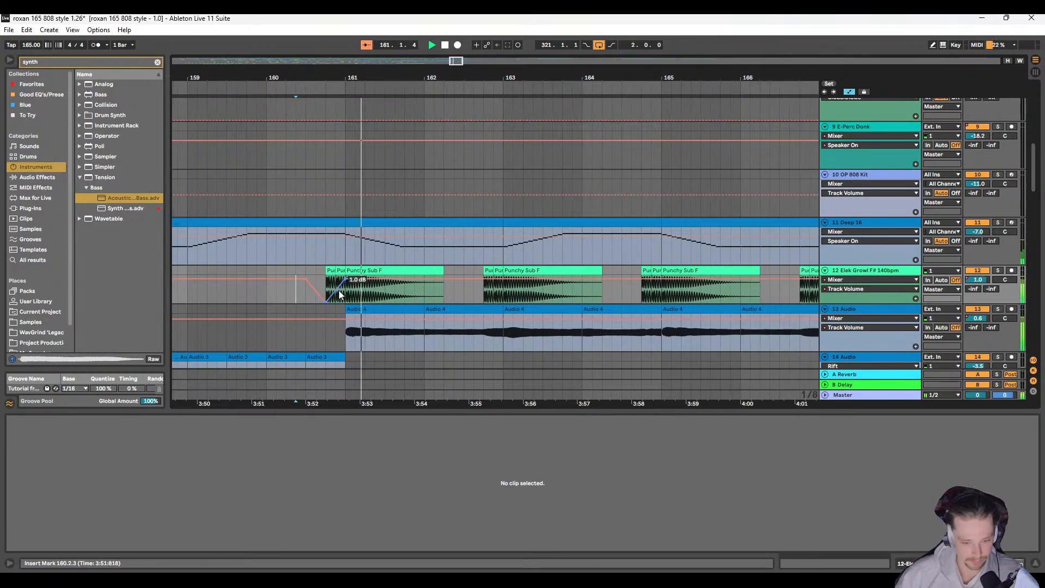
{"action": "scroll", "coordinate": [324, 289], "scroll_direction": "up", "scroll_amount": 3}
{"action": "scroll", "coordinate": [329, 289], "scroll_direction": "left", "scroll_amount": 1}
{"action": "key", "text": "space"}
Step: Copy the two short Punchy Sub F pickup clips to 160.3.1 and stretch the volume fade-in from there to bar 161
{"action": "left_click", "coordinate": [385, 272]}
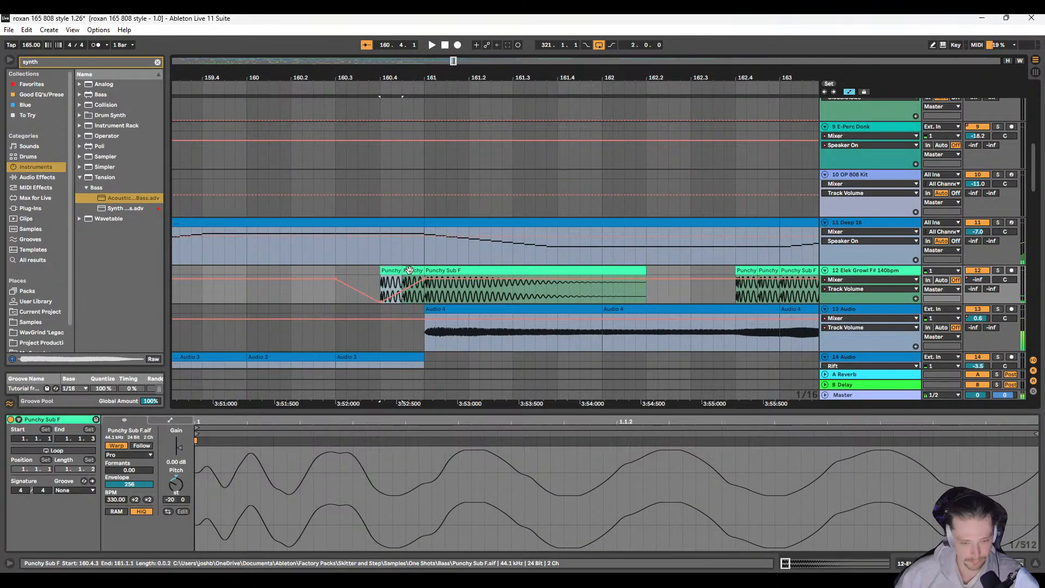
{"action": "left_click", "coordinate": [411, 270], "text": "shift"}
{"action": "left_click_drag", "start_coordinate": [390, 271], "coordinate": [345, 274]}
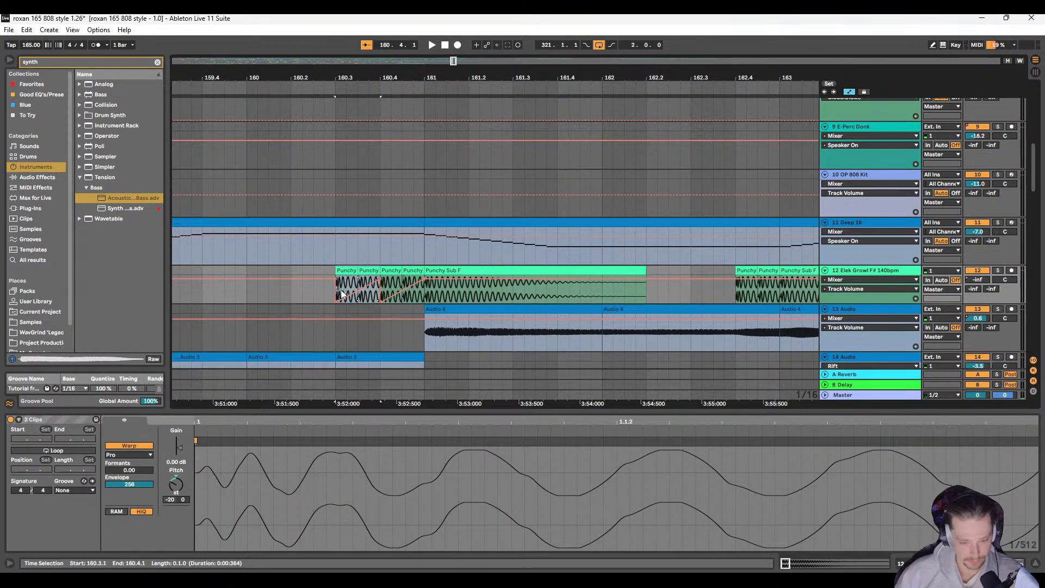
{"action": "left_click", "coordinate": [387, 281]}
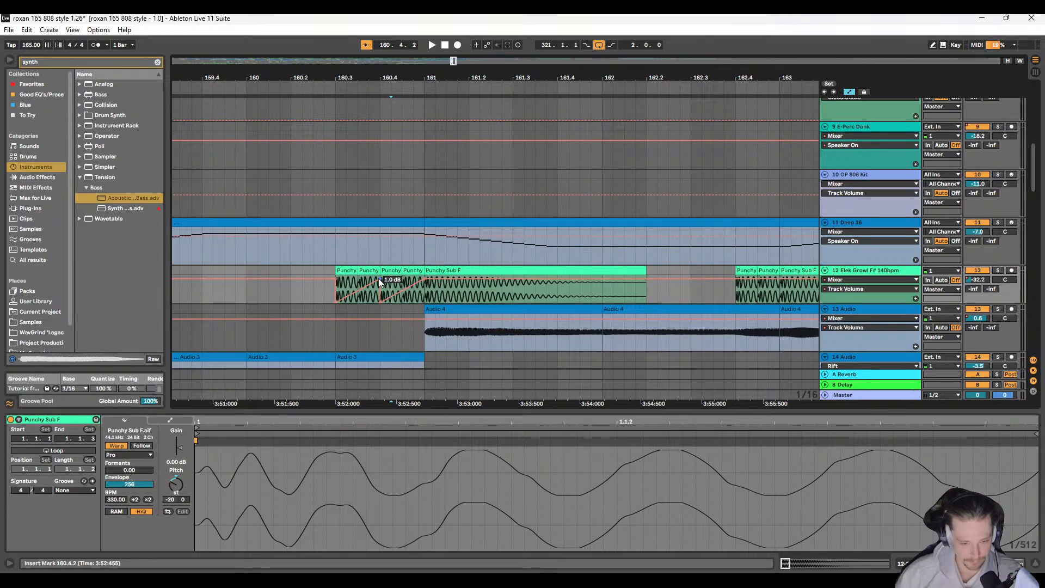
{"action": "left_click", "coordinate": [313, 289]}
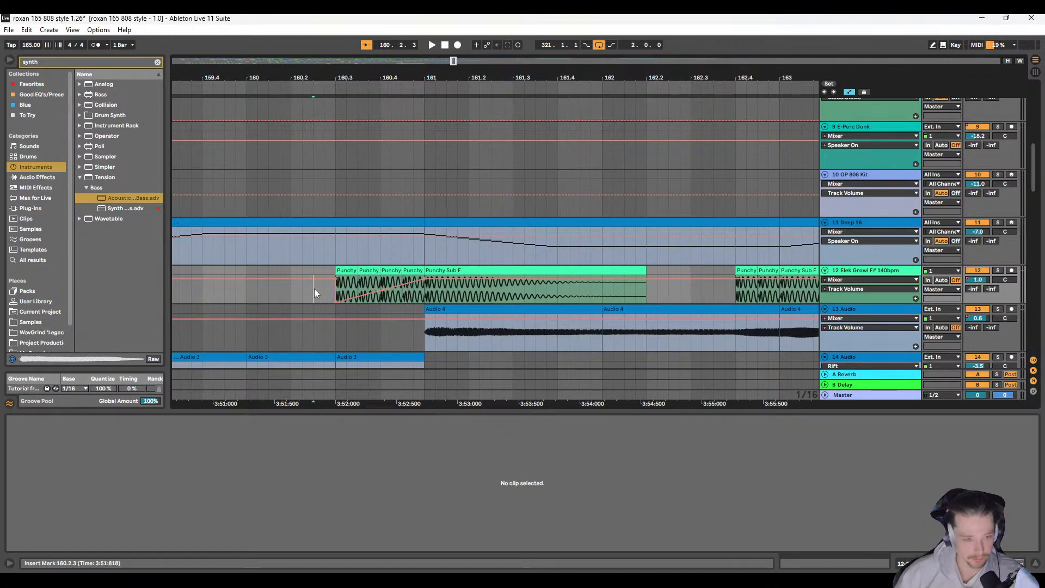
Step: Audition the faded-in Punchy Sub F pattern from 160.2.3 to about bar 166 while checking the tracks below
{"action": "key", "text": "space"}
{"action": "scroll", "coordinate": [354, 283], "scroll_direction": "down", "scroll_amount": 8, "text": "ctrl"}
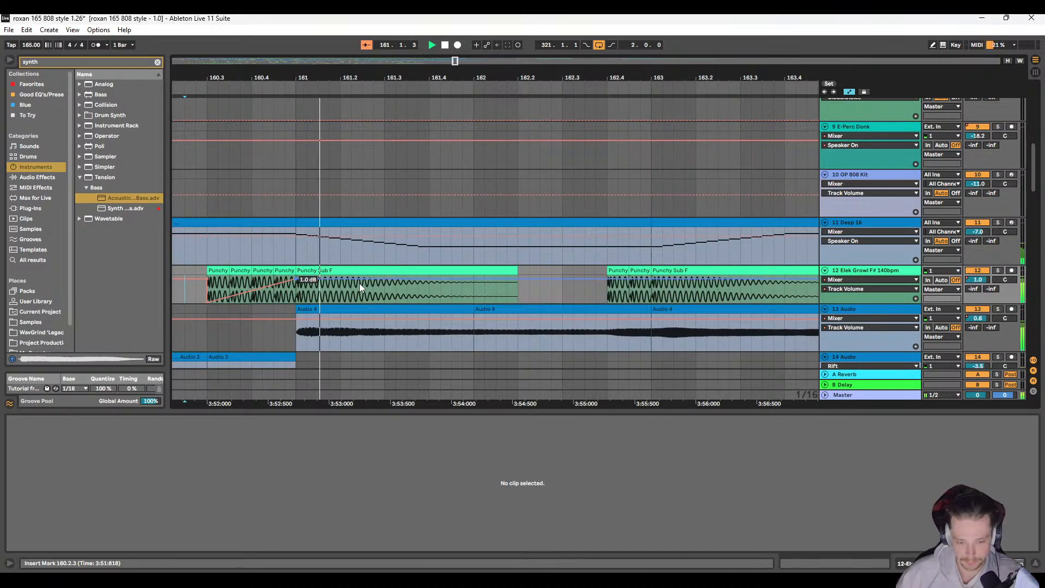
{"action": "scroll", "coordinate": [354, 275], "scroll_direction": "down", "scroll_amount": 3}
{"action": "scroll", "coordinate": [353, 261], "scroll_direction": "down", "scroll_amount": 5}
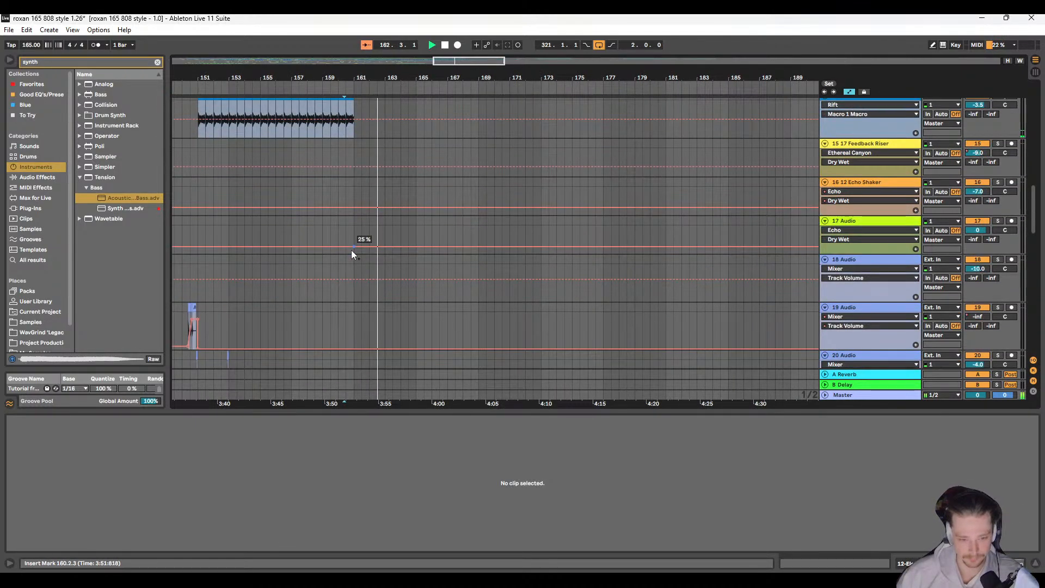
{"action": "scroll", "coordinate": [357, 247], "scroll_direction": "up", "scroll_amount": 3}
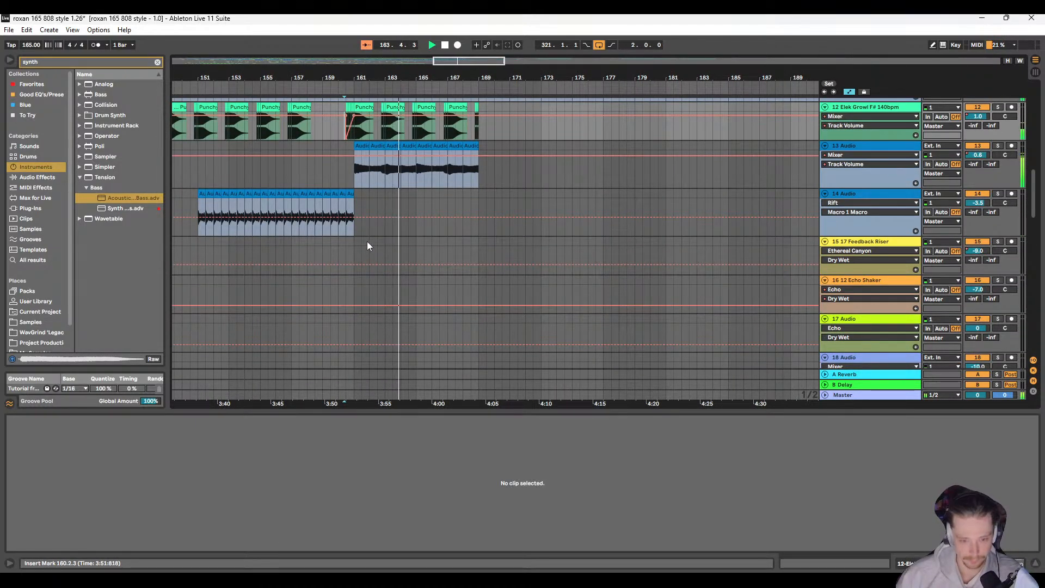
{"action": "scroll", "coordinate": [367, 241], "scroll_direction": "up", "scroll_amount": 3}
{"action": "scroll", "coordinate": [386, 237], "scroll_direction": "up", "scroll_amount": 6, "text": "ctrl"}
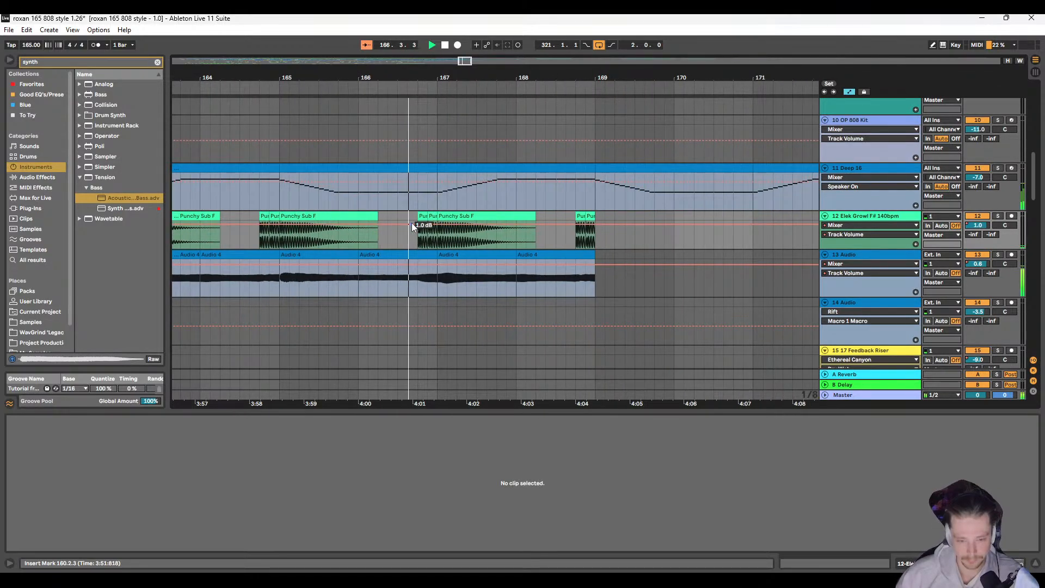
Step: Hide the automation and copy the long Punchy Sub F clip at 167.1.1 to 169.1.1 on track 12
{"action": "key", "text": "a"}
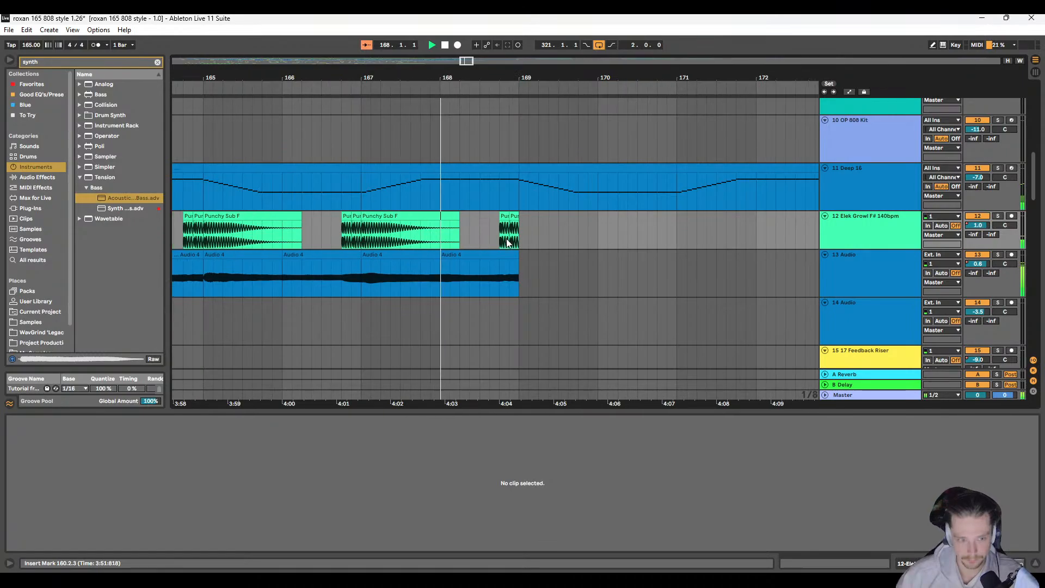
{"action": "left_click", "coordinate": [349, 218]}
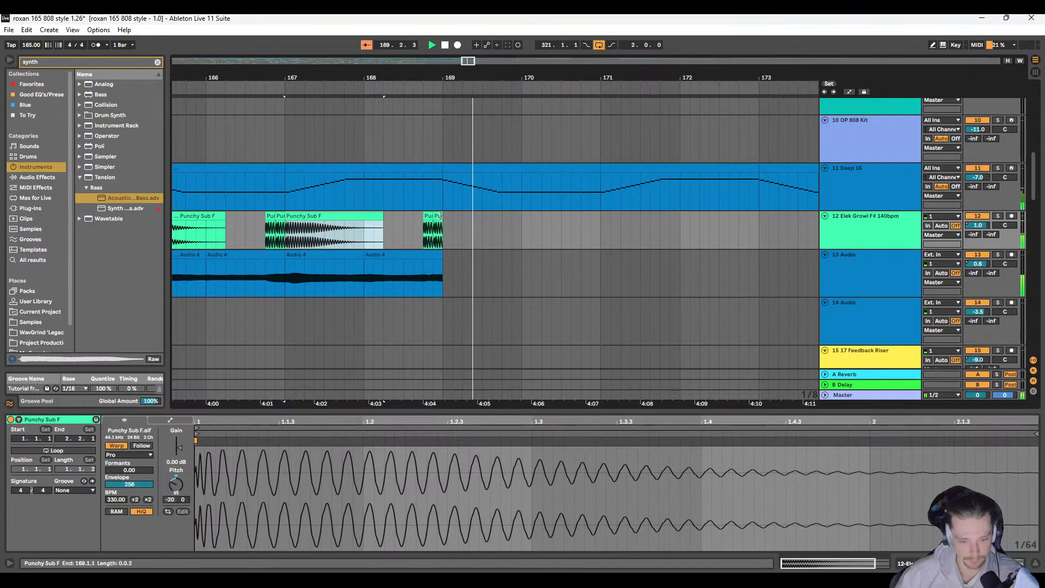
{"action": "key", "text": "ctrl+d"}
{"action": "scroll", "coordinate": [452, 236], "scroll_direction": "down", "scroll_amount": 5}
{"action": "scroll", "coordinate": [451, 236], "scroll_direction": "down", "scroll_amount": 3}
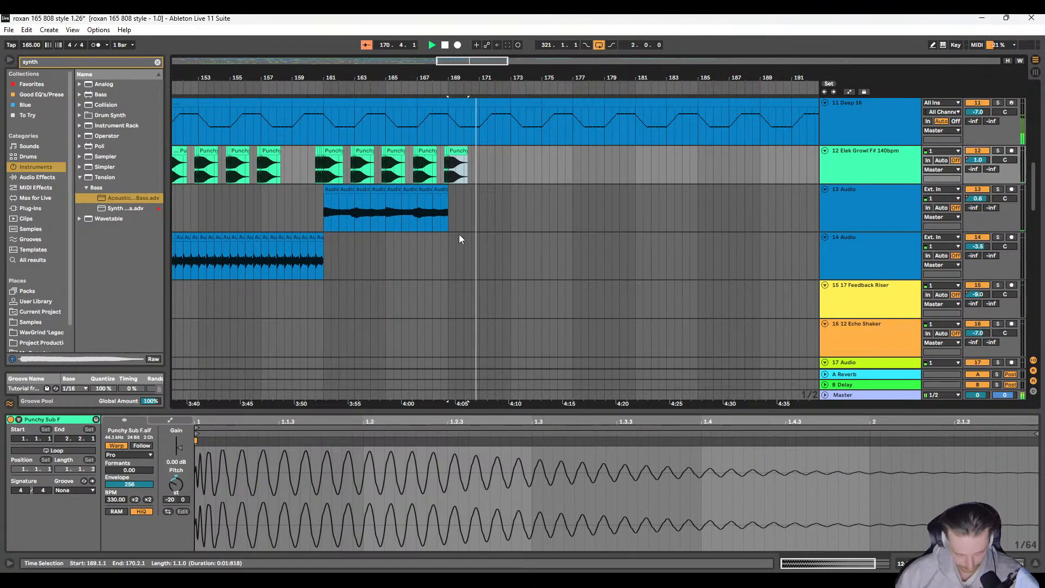
Step: Duplicate the track 12 Punchy Sub F section of bars 165 to 169 onto bars 169 to 173
{"action": "key", "text": "space"}
{"action": "scroll", "coordinate": [452, 236], "scroll_direction": "up", "scroll_amount": 4}
{"action": "scroll", "coordinate": [393, 225], "scroll_direction": "up", "scroll_amount": 5}
{"action": "left_click_drag", "start_coordinate": [341, 227], "coordinate": [663, 225]}
{"action": "scroll", "coordinate": [629, 249], "scroll_direction": "down", "scroll_amount": 5}
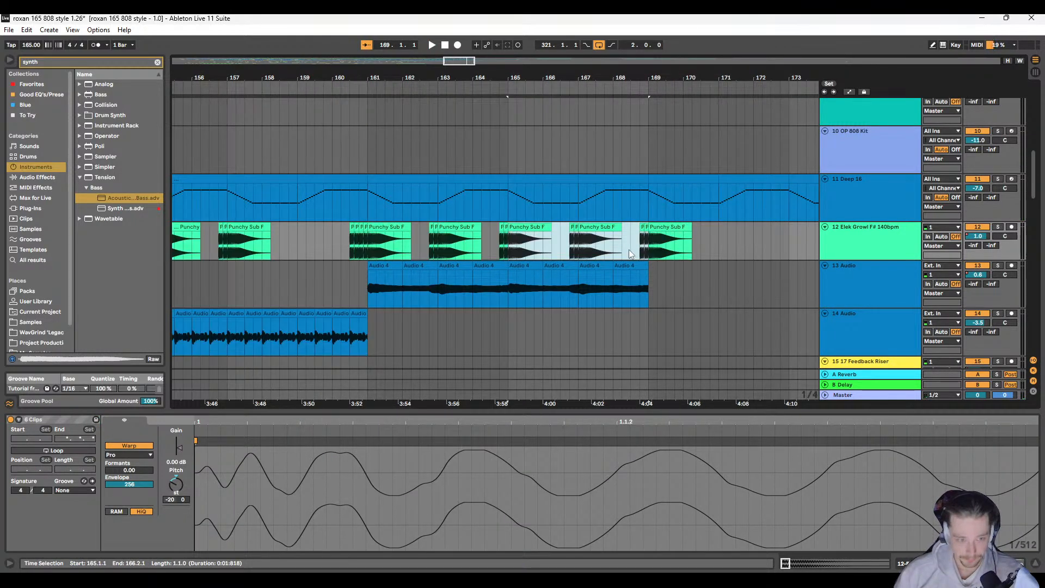
{"action": "key", "text": "ctrl+d"}
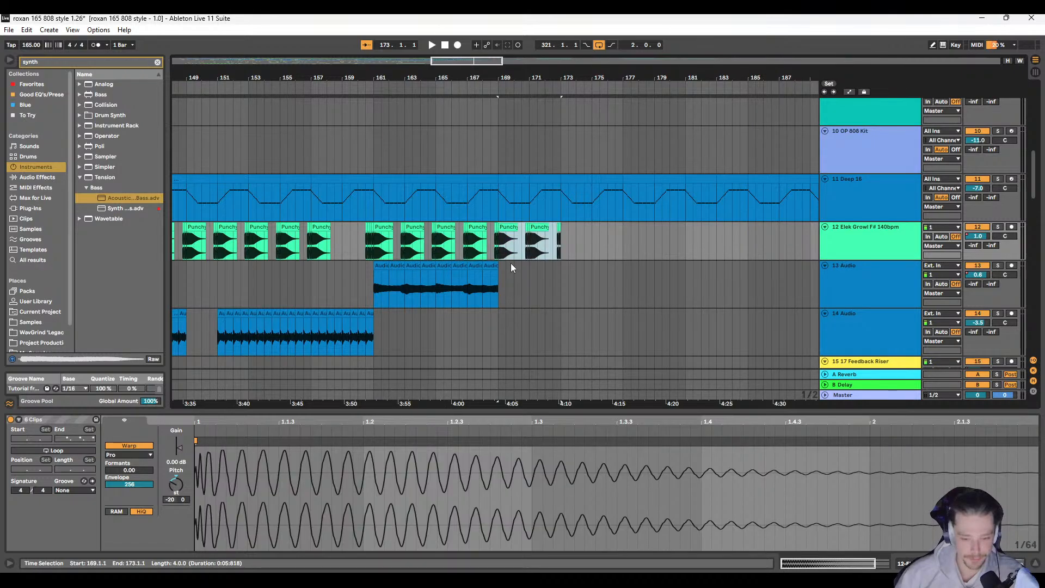
Step: Copy the long Punchy Sub F clip at 167.1.1 to bar 173 on track 12 and audition the pattern from 168.4.1
{"action": "left_click", "coordinate": [478, 227]}
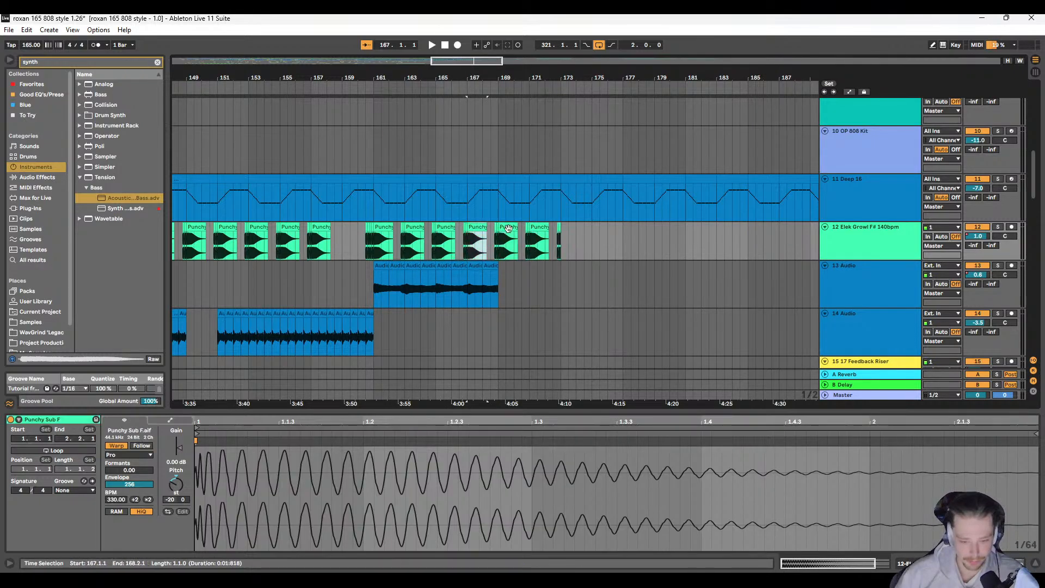
{"action": "left_click", "coordinate": [561, 227]}
{"action": "key", "text": "ctrl+v"}
{"action": "left_click", "coordinate": [493, 227]}
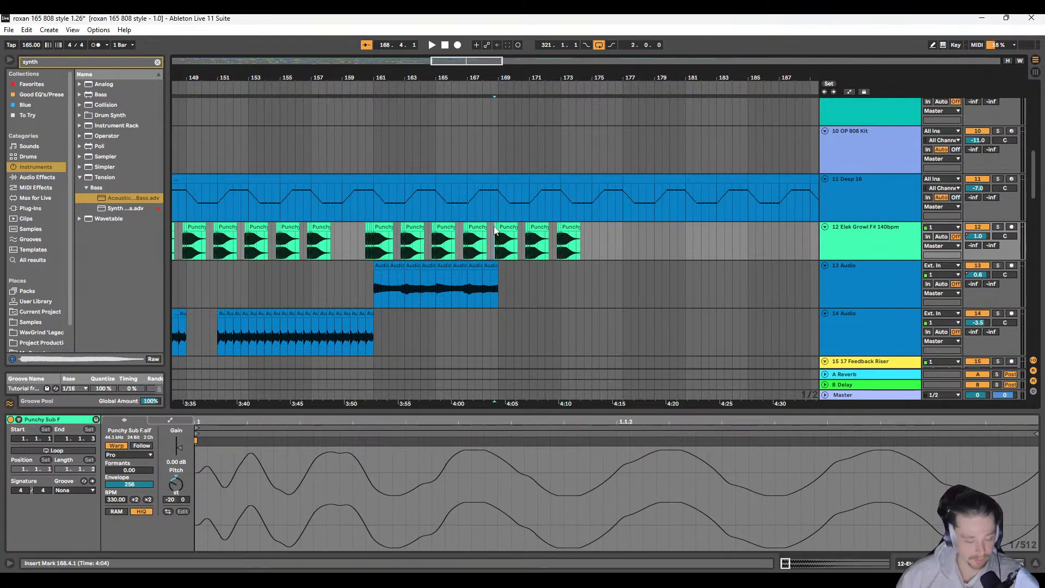
{"action": "key", "text": "space"}
{"action": "scroll", "coordinate": [459, 250], "scroll_direction": "down", "scroll_amount": 2}
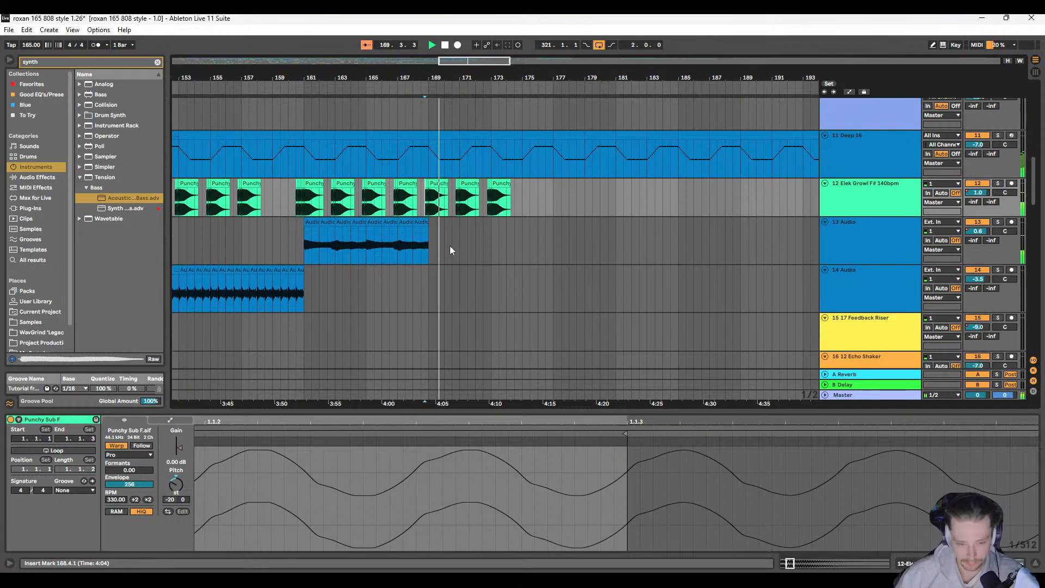
{"action": "scroll", "coordinate": [449, 246], "scroll_direction": "up", "scroll_amount": 6, "text": "ctrl"}
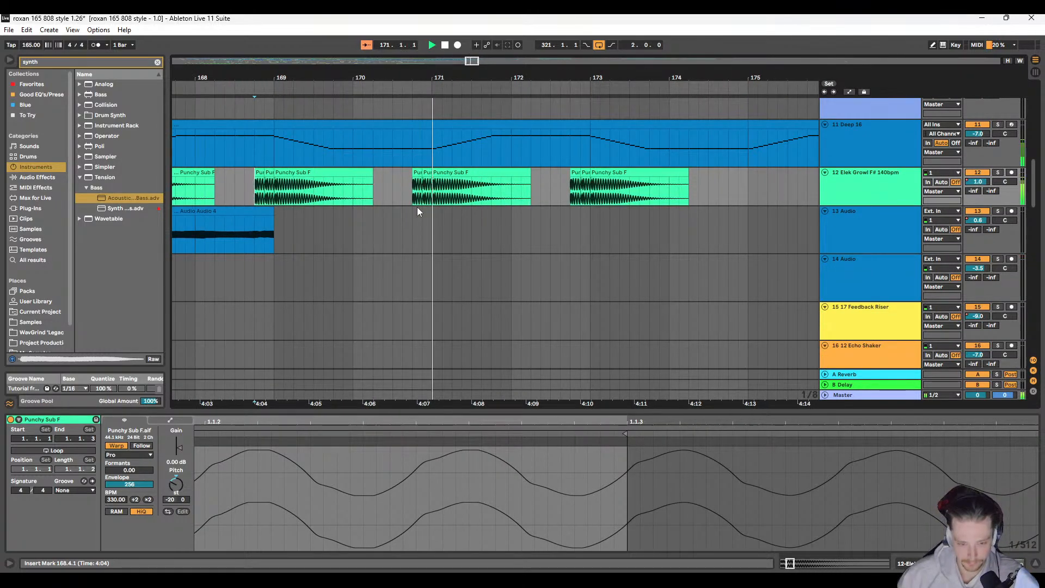
{"action": "key", "text": "space"}
Step: Reverse the short Punchy Sub F pickup clips leading into bars 169, 171 and 173 on track 12
{"action": "scroll", "coordinate": [376, 201], "scroll_direction": "left", "scroll_amount": 2}
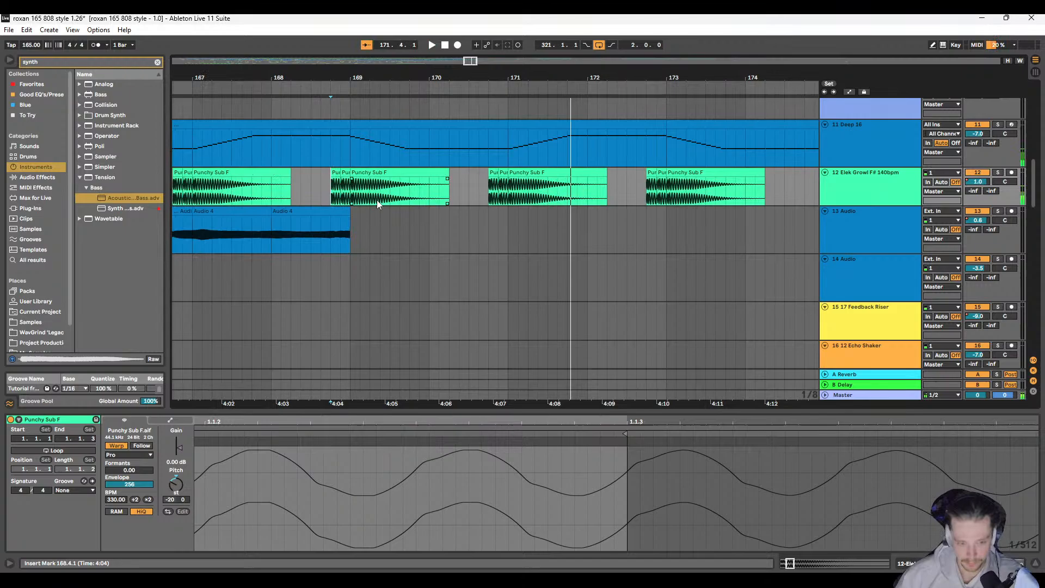
{"action": "left_click", "coordinate": [336, 173]}
{"action": "key", "text": "r"}
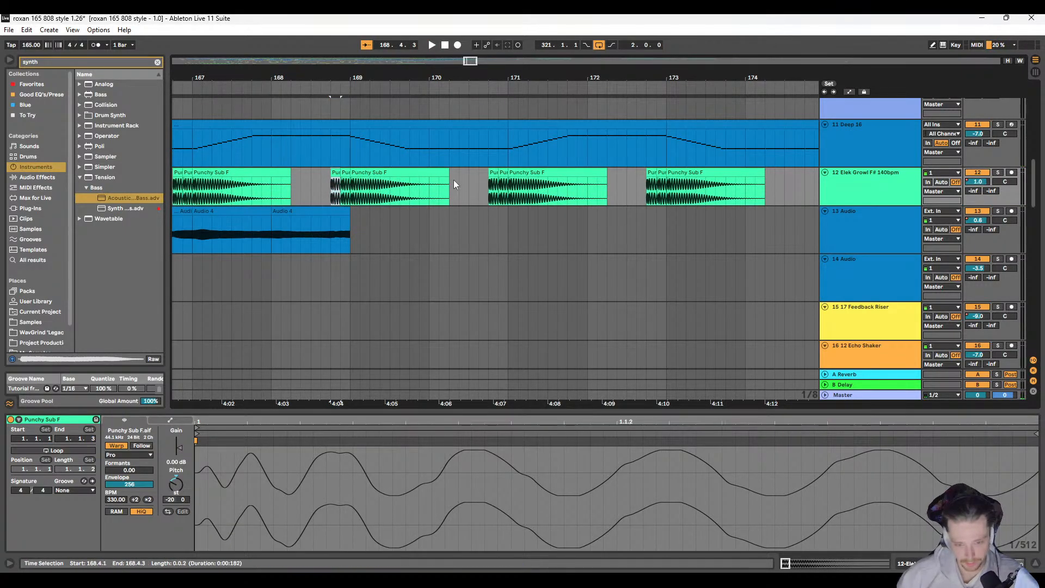
{"action": "left_click", "coordinate": [507, 175]}
{"action": "key", "text": "r"}
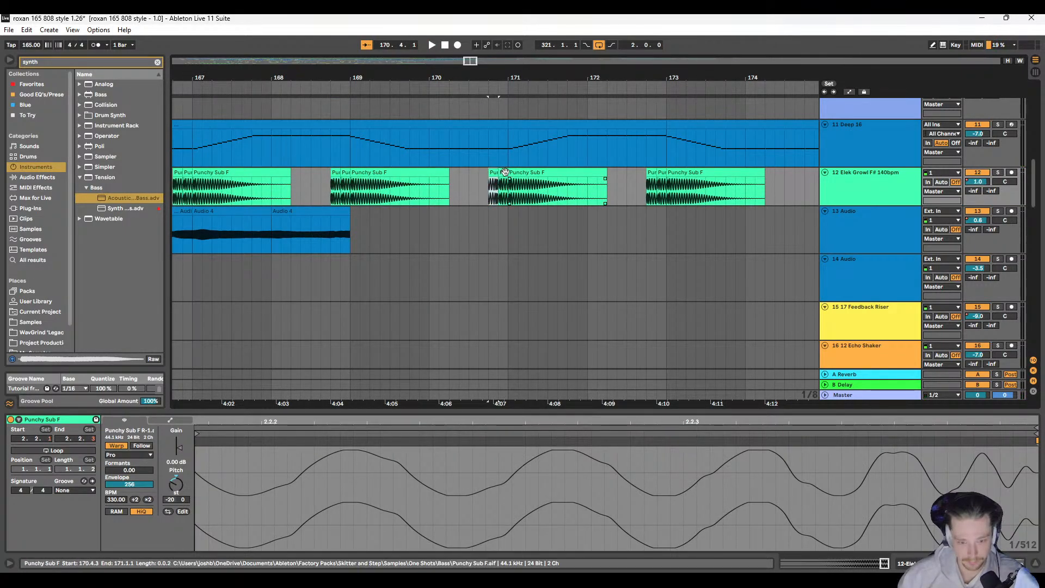
{"action": "left_click", "coordinate": [504, 173]}
{"action": "key", "text": "r"}
{"action": "left_click", "coordinate": [660, 174]}
{"action": "key", "text": "r"}
Step: Audition the reversed Punchy Sub F pickups from 169.1.3 past bar 173 and examine their waveforms and fades
{"action": "left_click", "coordinate": [363, 185]}
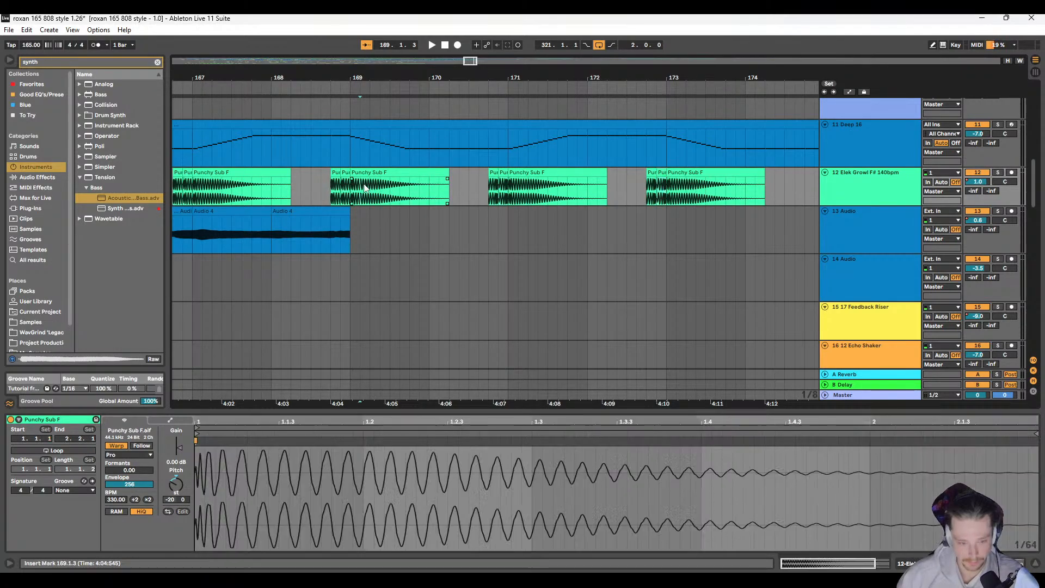
{"action": "key", "text": "space"}
{"action": "scroll", "coordinate": [479, 214], "scroll_direction": "right", "scroll_amount": 2}
{"action": "scroll", "coordinate": [440, 179], "scroll_direction": "up", "scroll_amount": 3}
{"action": "scroll", "coordinate": [438, 174], "scroll_direction": "right", "scroll_amount": 1}
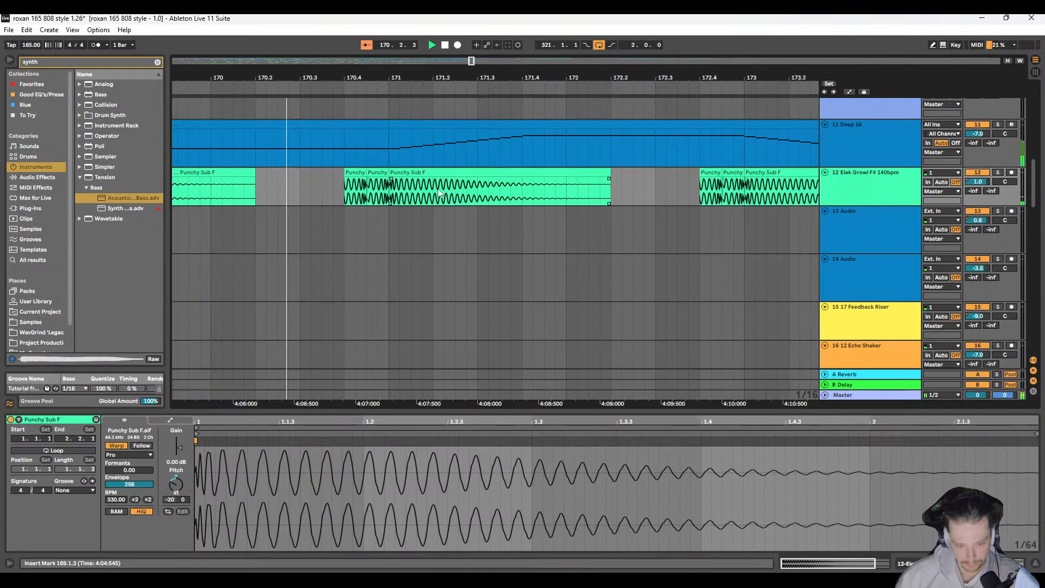
{"action": "scroll", "coordinate": [424, 205], "scroll_direction": "right", "scroll_amount": 2}
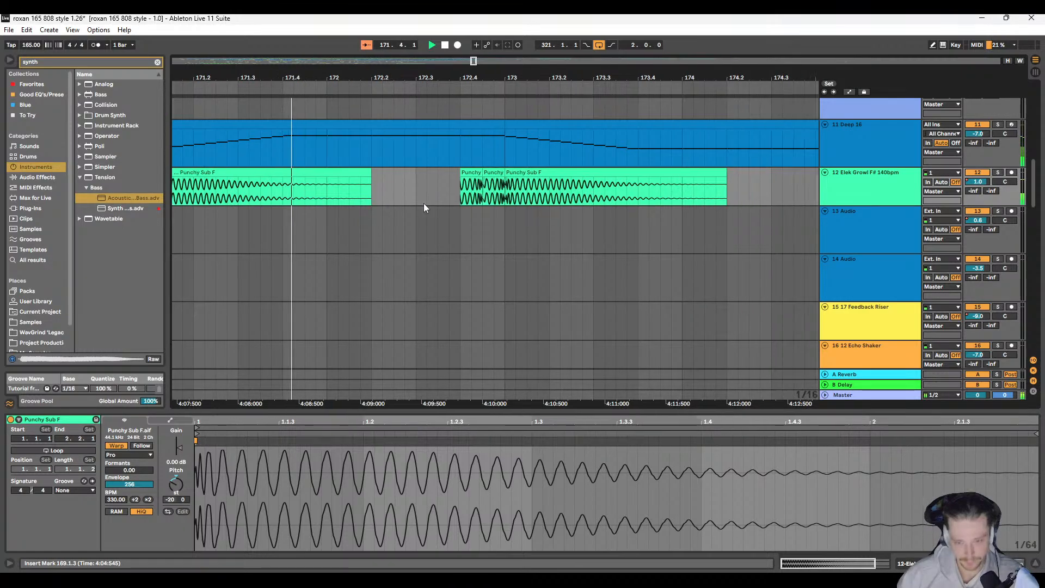
{"action": "scroll", "coordinate": [424, 203], "scroll_direction": "right", "scroll_amount": 2}
{"action": "scroll", "coordinate": [502, 202], "scroll_direction": "up", "scroll_amount": 3}
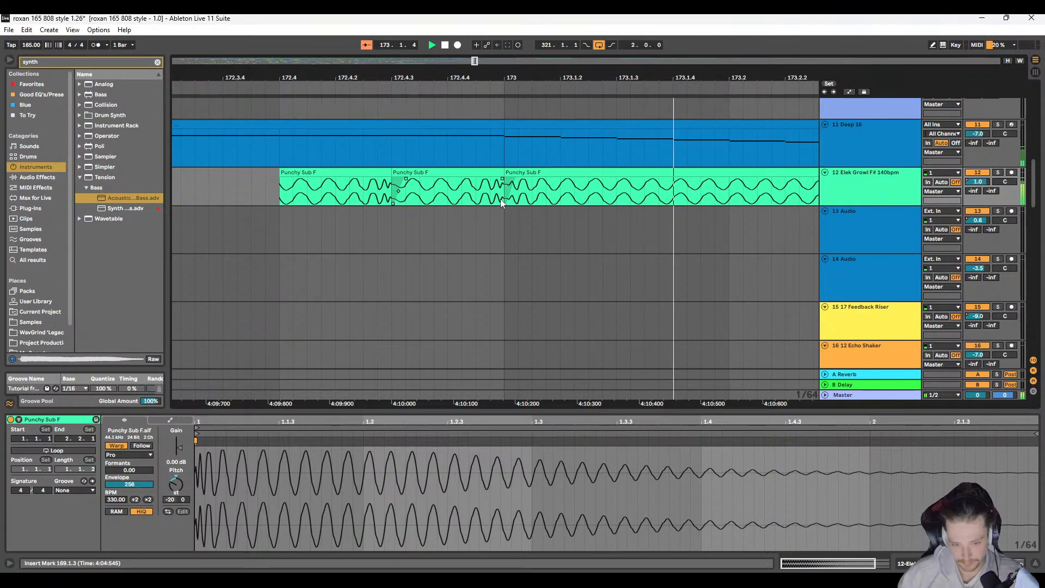
{"action": "scroll", "coordinate": [307, 201], "scroll_direction": "down", "scroll_amount": 5}
{"action": "scroll", "coordinate": [355, 204], "scroll_direction": "left", "scroll_amount": 2}
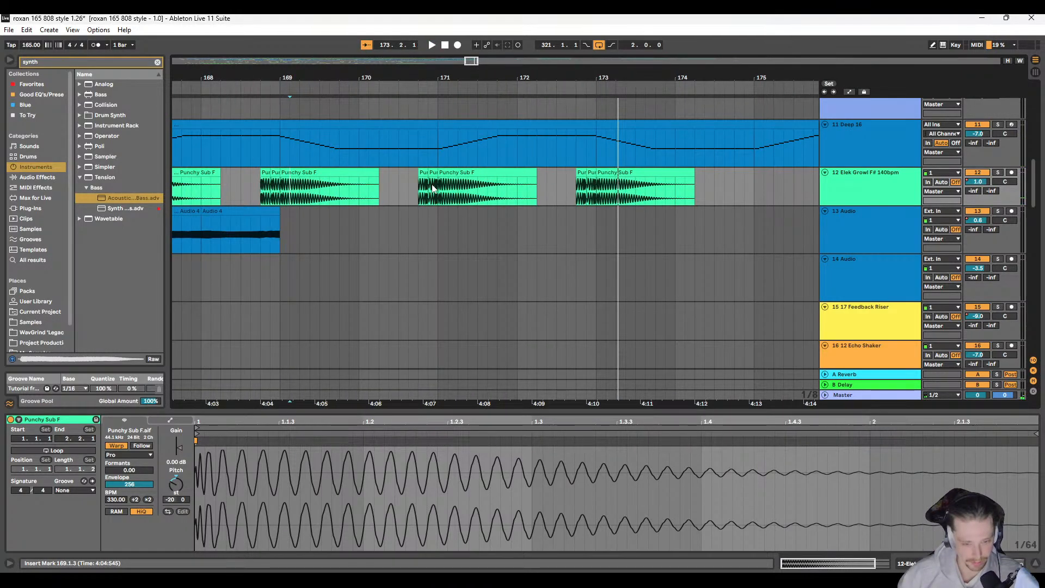
Step: Adjust the clip fades between the reversed Punchy Sub F pickup clips at 170.4.3 and just before bar 171
{"action": "scroll", "coordinate": [433, 184], "scroll_direction": "up", "scroll_amount": 5}
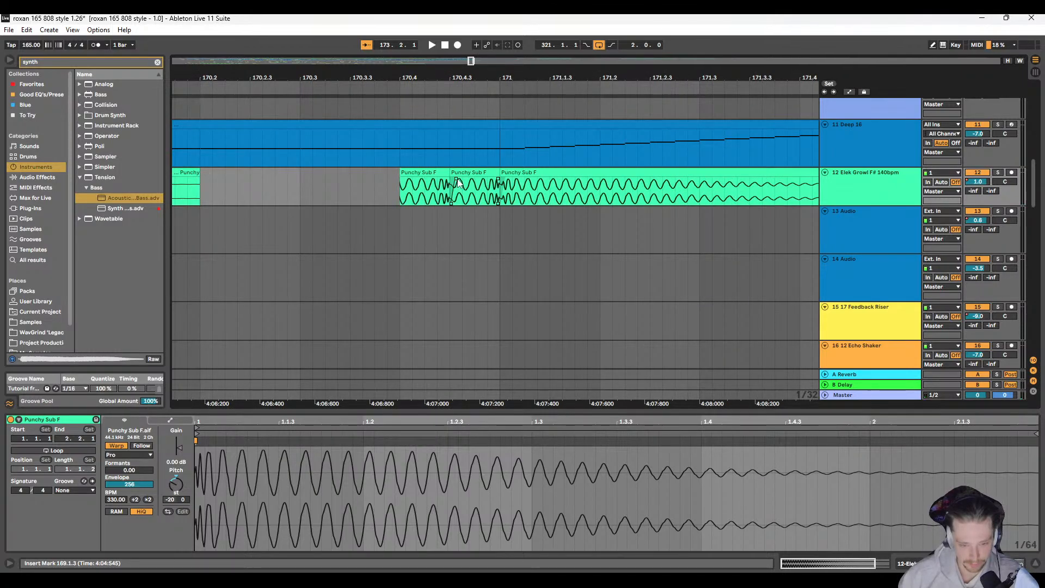
{"action": "left_click", "coordinate": [447, 182]}
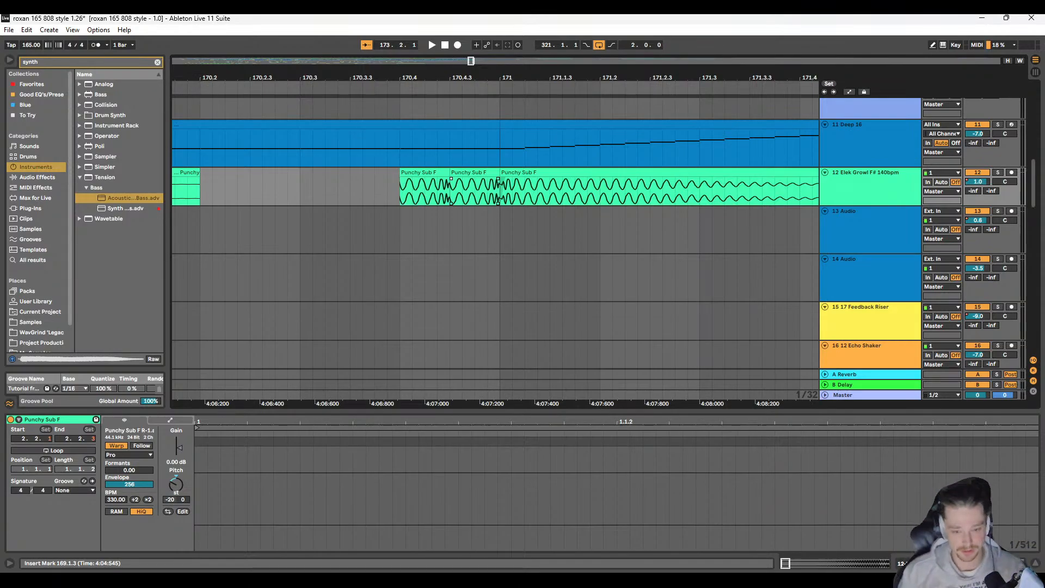
{"action": "scroll", "coordinate": [482, 182], "scroll_direction": "up", "scroll_amount": 5}
{"action": "left_click_drag", "start_coordinate": [500, 184], "coordinate": [481, 182]}
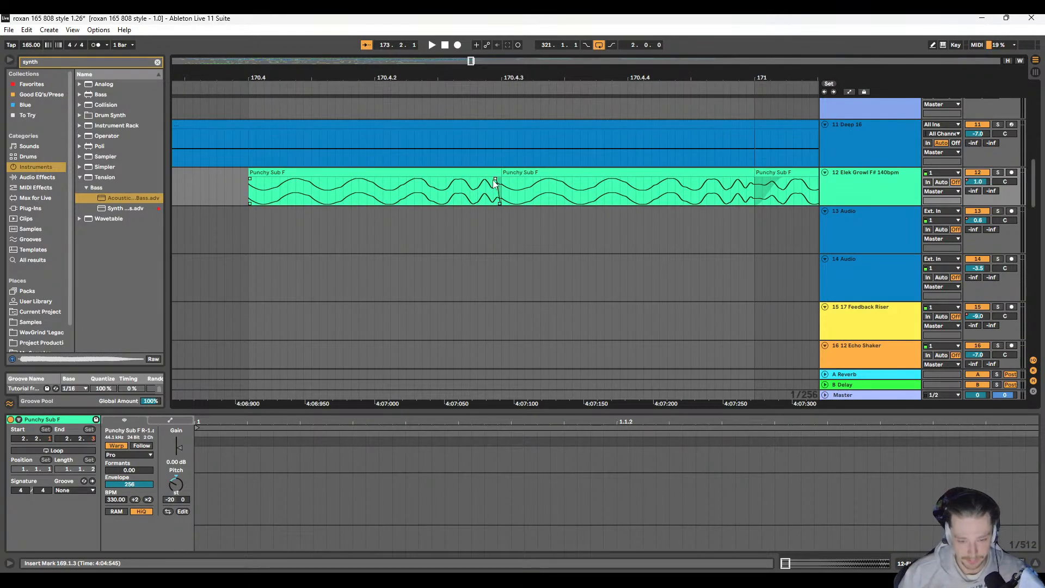
{"action": "scroll", "coordinate": [504, 177], "scroll_direction": "right", "scroll_amount": 3}
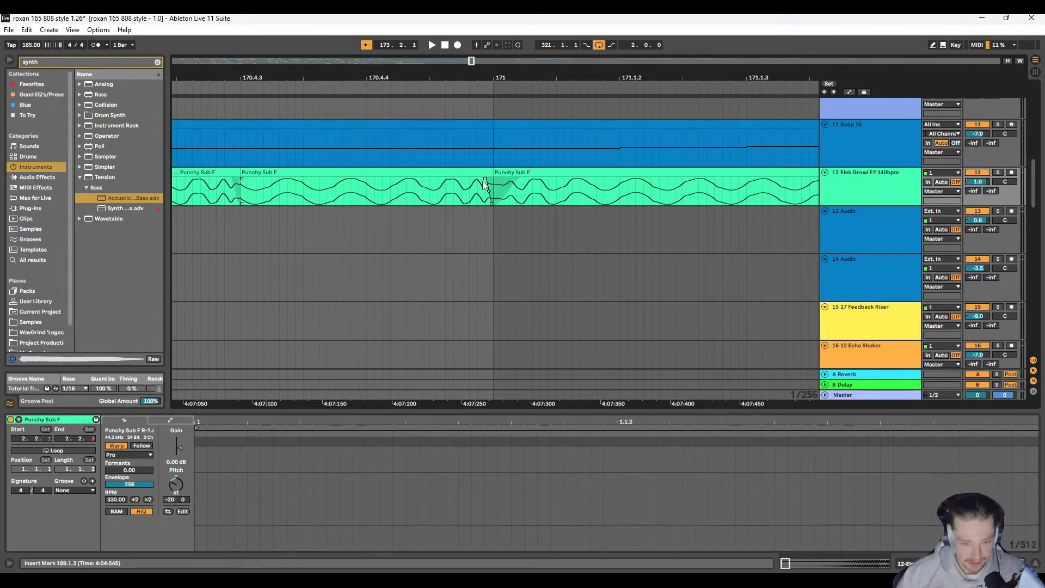
{"action": "scroll", "coordinate": [482, 182], "scroll_direction": "down", "scroll_amount": 5}
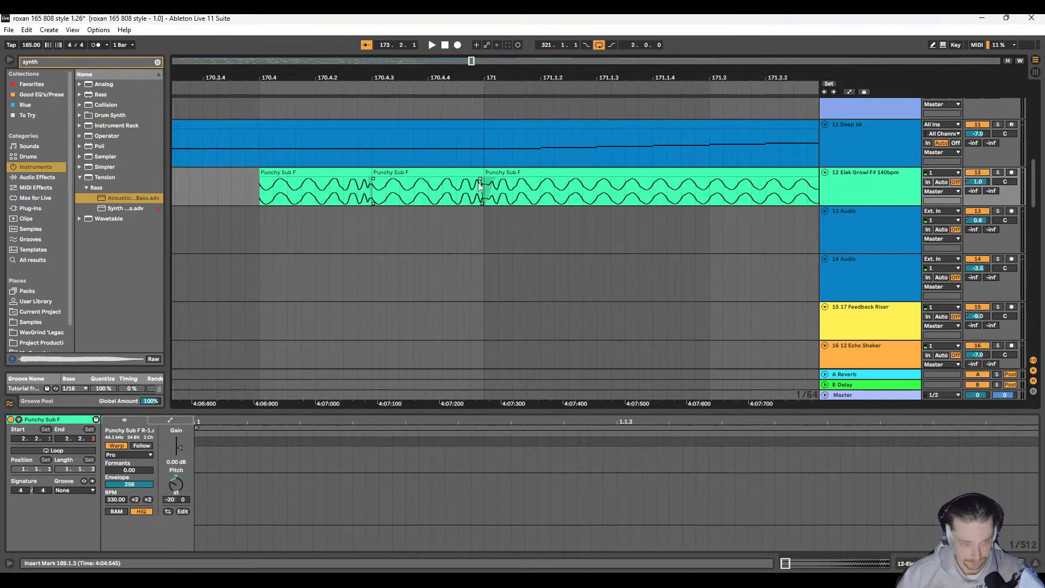
{"action": "scroll", "coordinate": [481, 183], "scroll_direction": "left", "scroll_amount": 1}
{"action": "scroll", "coordinate": [414, 197], "scroll_direction": "down", "scroll_amount": 5}
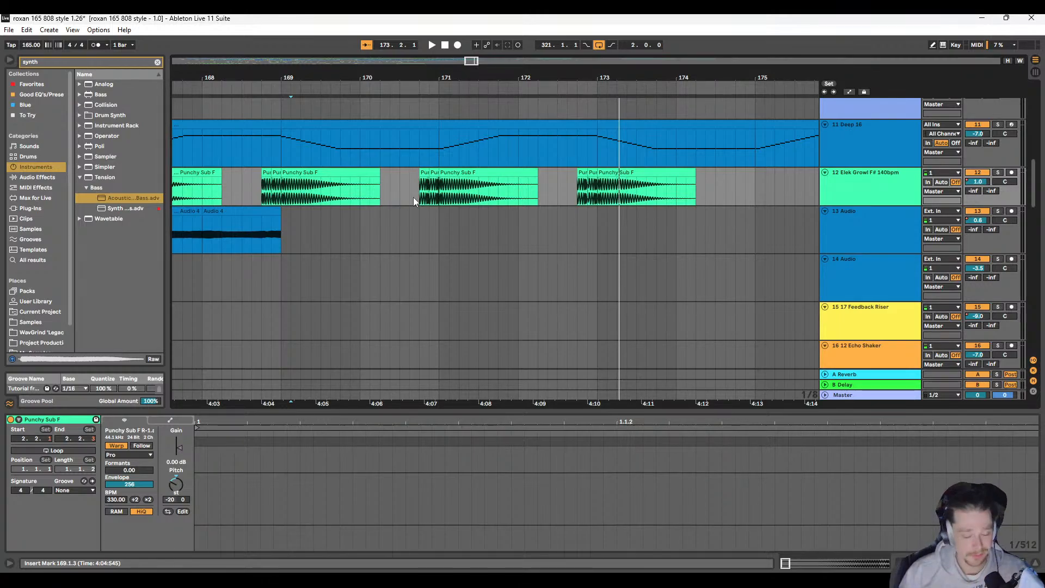
{"action": "scroll", "coordinate": [598, 185], "scroll_direction": "up", "scroll_amount": 3}
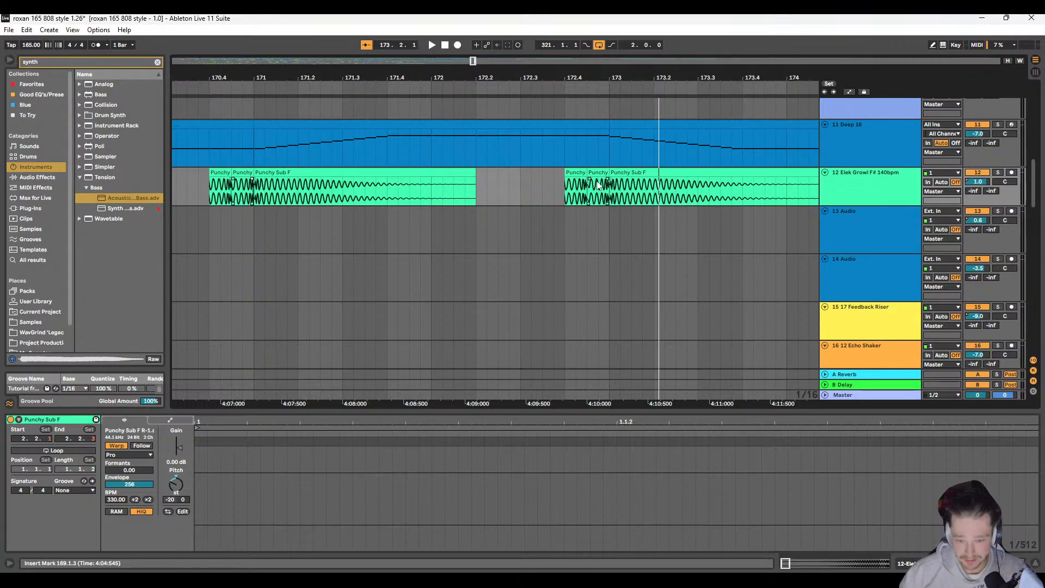
Step: Copy the two reversed Punchy Sub F pickup clips before bar 171 to 172.4.1 on track 12
{"action": "left_click", "coordinate": [218, 172]}
{"action": "left_click", "coordinate": [237, 172], "text": "shift"}
{"action": "left_click", "coordinate": [563, 174]}
{"action": "key", "text": "ctrl+v"}
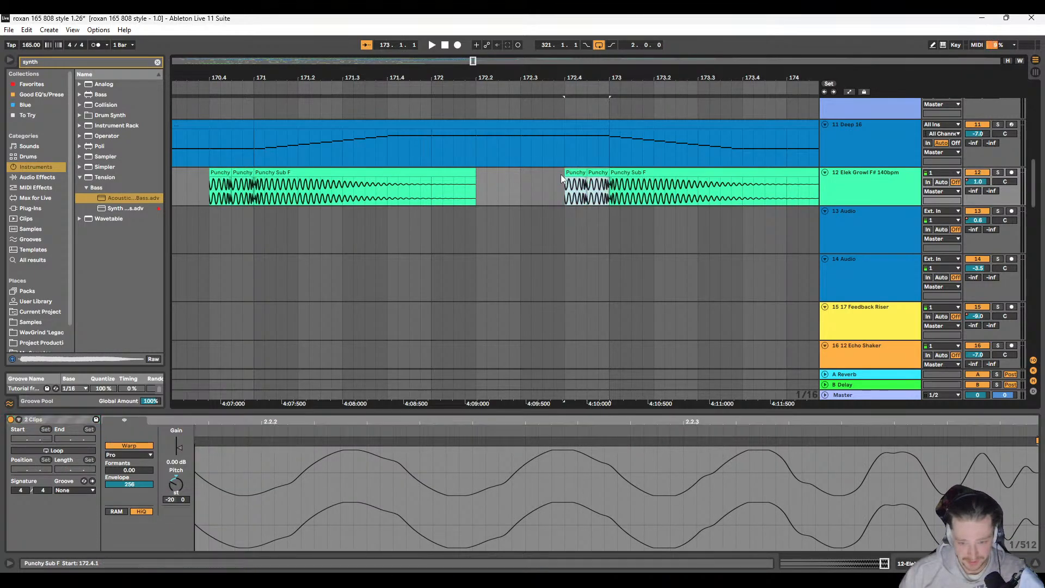
Step: Audition the Punchy Sub F pattern with the full mix from 168.4.1 past bar 171
{"action": "scroll", "coordinate": [387, 197], "scroll_direction": "down", "scroll_amount": 3}
{"action": "scroll", "coordinate": [349, 199], "scroll_direction": "left", "scroll_amount": 1}
{"action": "left_click", "coordinate": [317, 191]}
{"action": "key", "text": "space"}
{"action": "scroll", "coordinate": [356, 191], "scroll_direction": "right", "scroll_amount": 2}
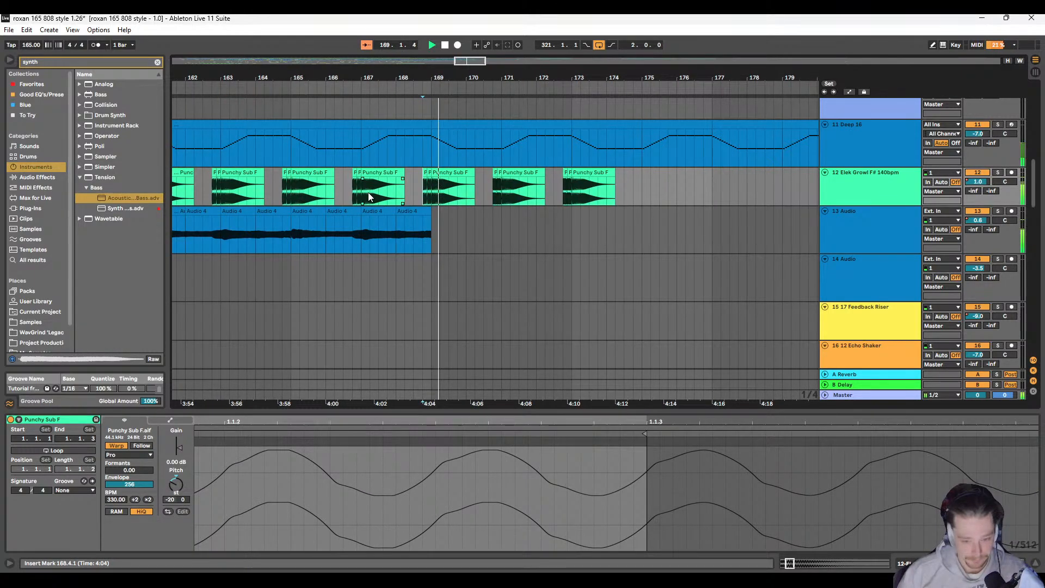
{"action": "scroll", "coordinate": [406, 182], "scroll_direction": "up", "scroll_amount": 2}
{"action": "scroll", "coordinate": [403, 181], "scroll_direction": "right", "scroll_amount": 3}
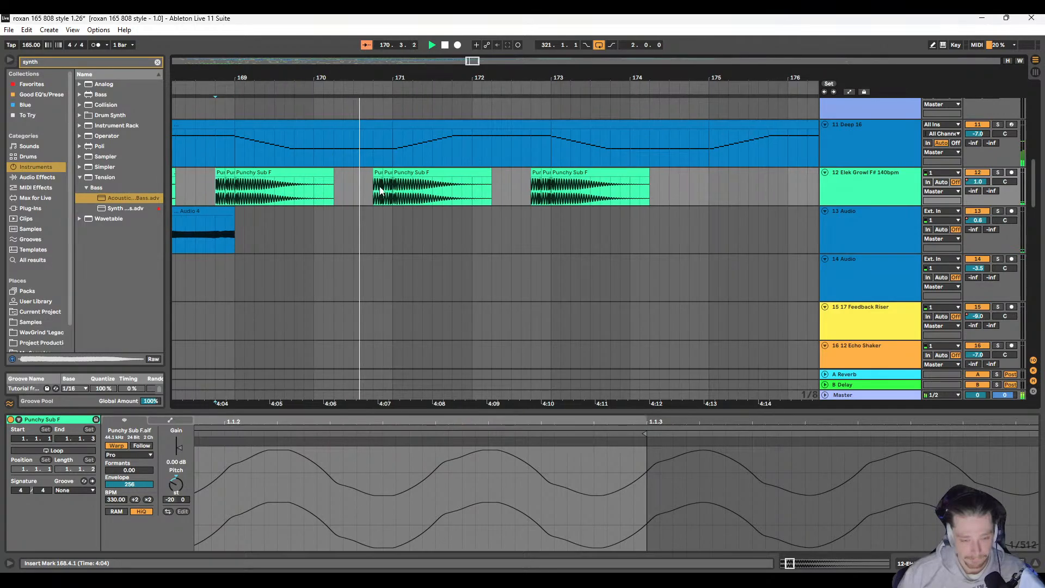
{"action": "scroll", "coordinate": [390, 205], "scroll_direction": "right", "scroll_amount": 3}
{"action": "key", "text": "space"}
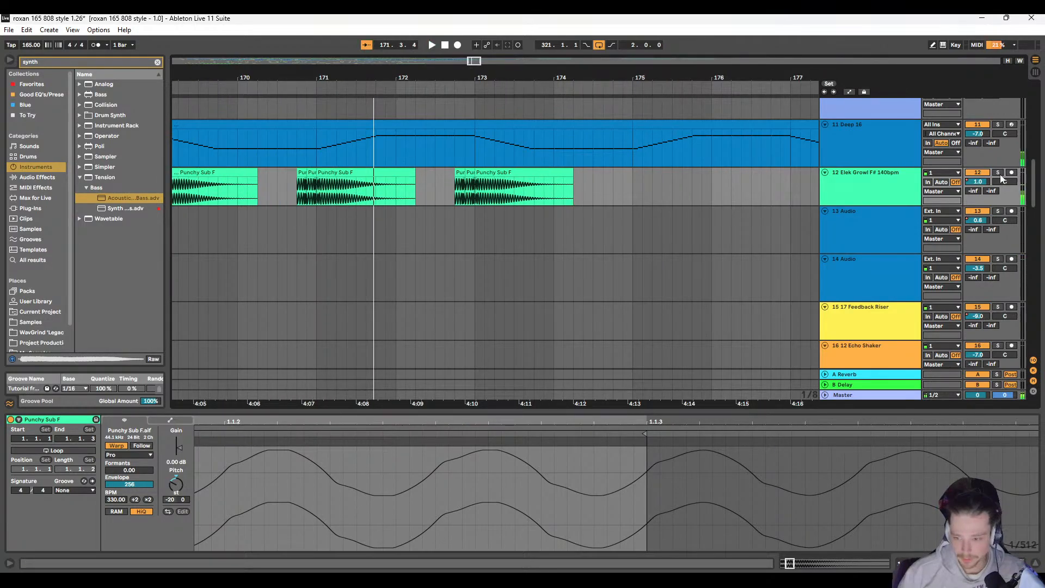
Step: Solo track 12 and audition its Punchy Sub F clips from 170.4.1
{"action": "left_click", "coordinate": [999, 174]}
{"action": "key", "text": "space"}
{"action": "scroll", "coordinate": [512, 209], "scroll_direction": "right", "scroll_amount": 3}
{"action": "left_click", "coordinate": [499, 189]}
{"action": "key", "text": "space"}
{"action": "key", "text": "space"}
{"action": "scroll", "coordinate": [498, 193], "scroll_direction": "right", "scroll_amount": 3}
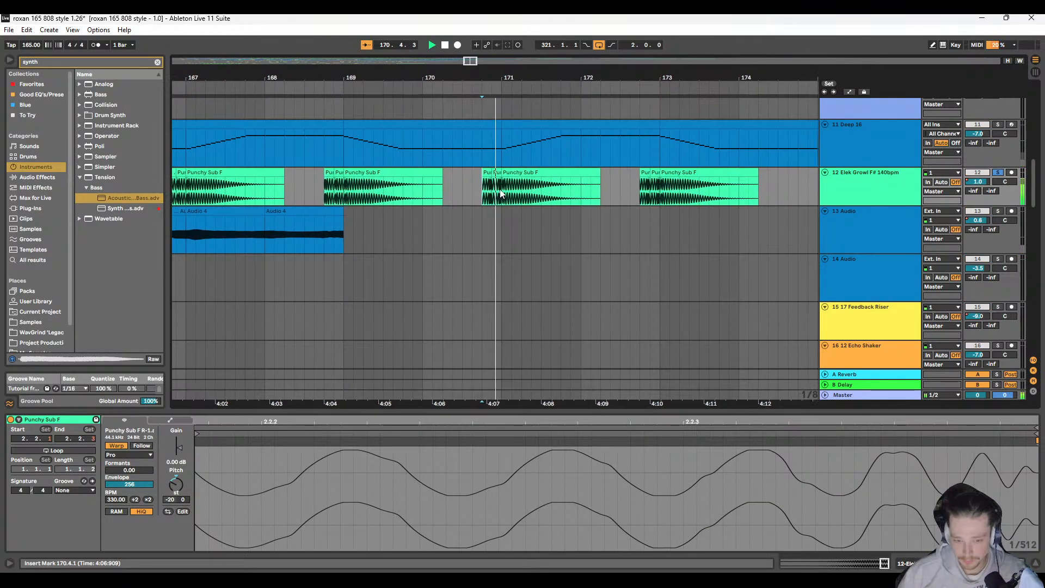
Step: Show track 12's device chain and watch its EQ Eight spectrum while auditioning the soloed clips from 170.4.1
{"action": "left_click", "coordinate": [863, 177]}
{"action": "key", "text": "space"}
{"action": "key", "text": "space"}
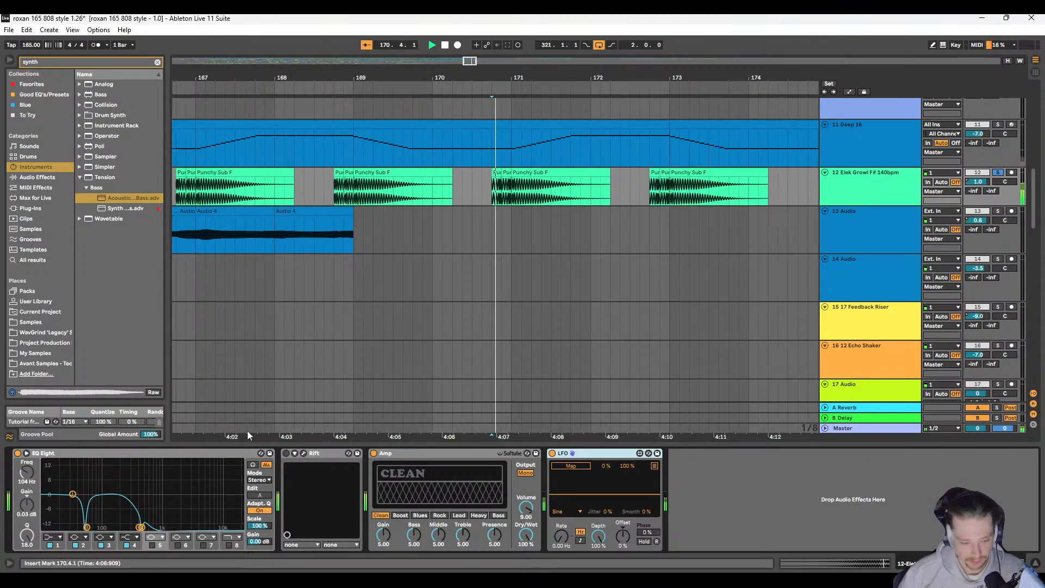
{"action": "key", "text": "space"}
{"action": "key", "text": "space"}
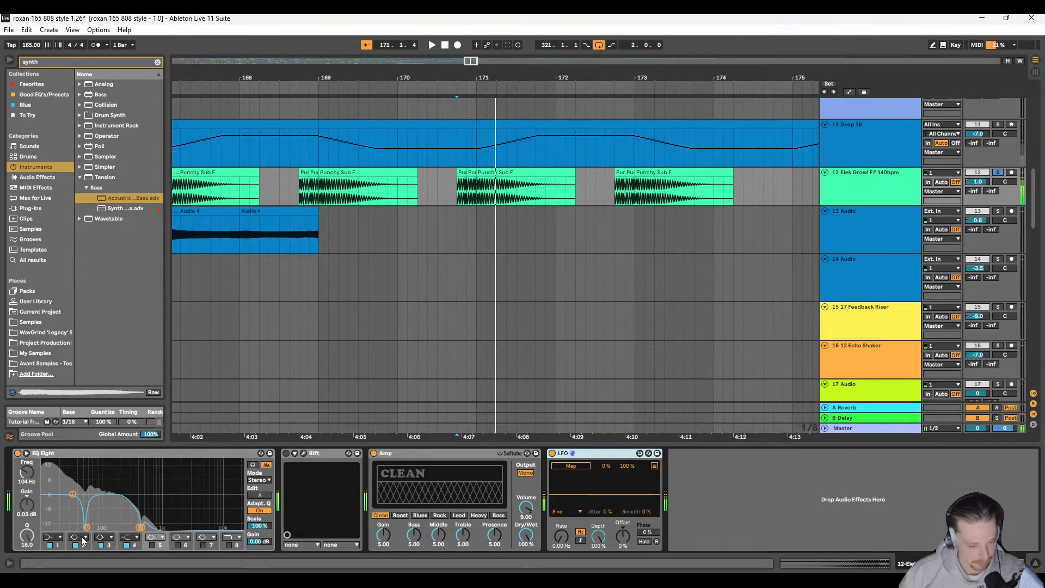
Step: Enable band 5 and lower band 1 to about -4 dB in track 12's EQ Eight, auditioning the soloed sub repeatedly
{"action": "left_click", "coordinate": [152, 545]}
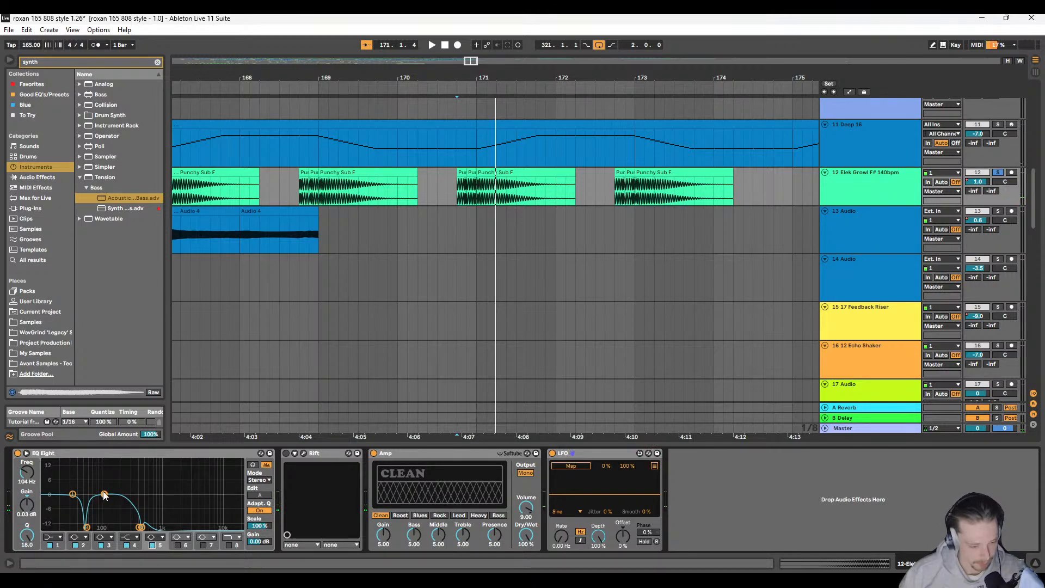
{"action": "key", "text": "space"}
{"action": "left_click_drag", "start_coordinate": [119, 462], "coordinate": [73, 504]}
{"action": "key", "text": "space"}
{"action": "key", "text": "space"}
{"action": "key", "text": "space"}
{"action": "key", "text": "space"}
{"action": "key", "text": "space"}
{"action": "key", "text": "space"}
{"action": "key", "text": "space"}
{"action": "key", "text": "space"}
{"action": "key", "text": "space"}
{"action": "key", "text": "space"}
{"action": "key", "text": "space"}
{"action": "key", "text": "space"}
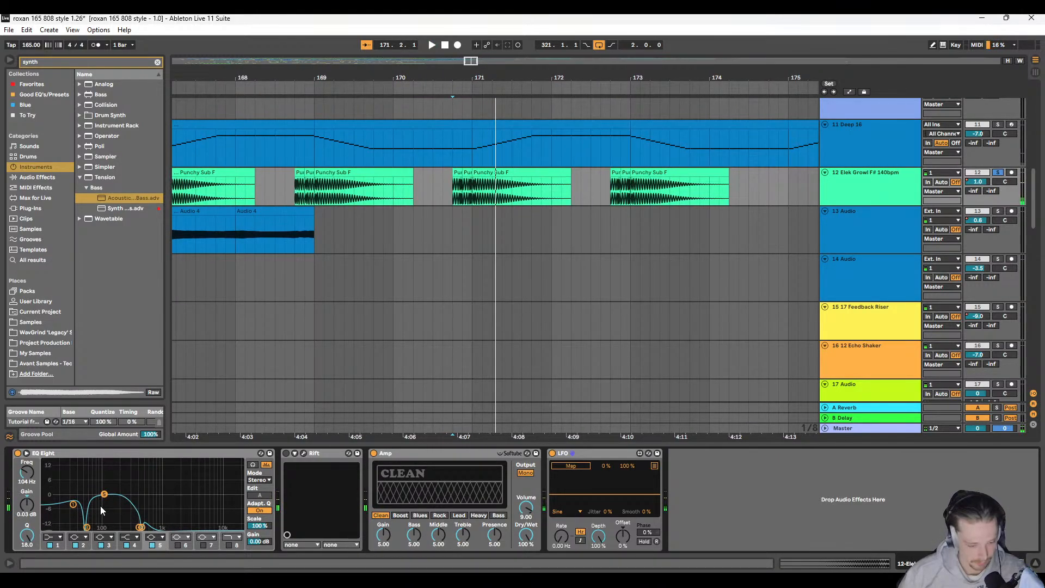
Step: Try EQ Eight band 5 at 167 Hz, -1.36 dB and Q 0.59, audition it, and disable the band
{"action": "left_click_drag", "start_coordinate": [105, 497], "coordinate": [116, 497]}
{"action": "left_click_drag", "start_coordinate": [26, 537], "coordinate": [26, 572]}
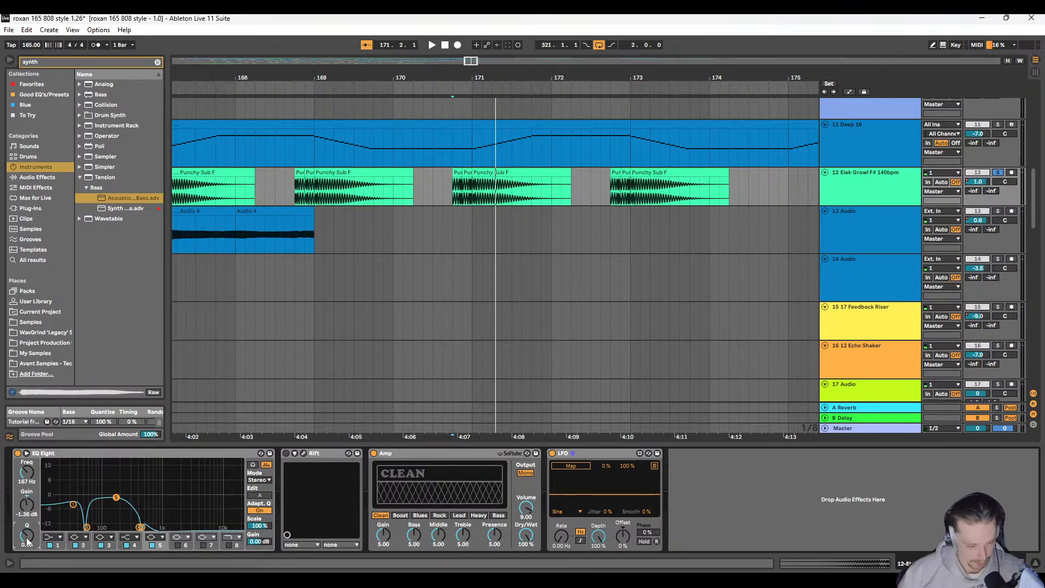
{"action": "mouse_move", "coordinate": [114, 499]}
{"action": "left_mouse_down"}
{"action": "mouse_move", "coordinate": [135, 527]}
{"action": "mouse_move", "coordinate": [64, 527]}
{"action": "mouse_move", "coordinate": [116, 497]}
{"action": "left_mouse_up"}
{"action": "key", "text": "space"}
{"action": "key", "text": "space"}
{"action": "left_click", "coordinate": [152, 544]}
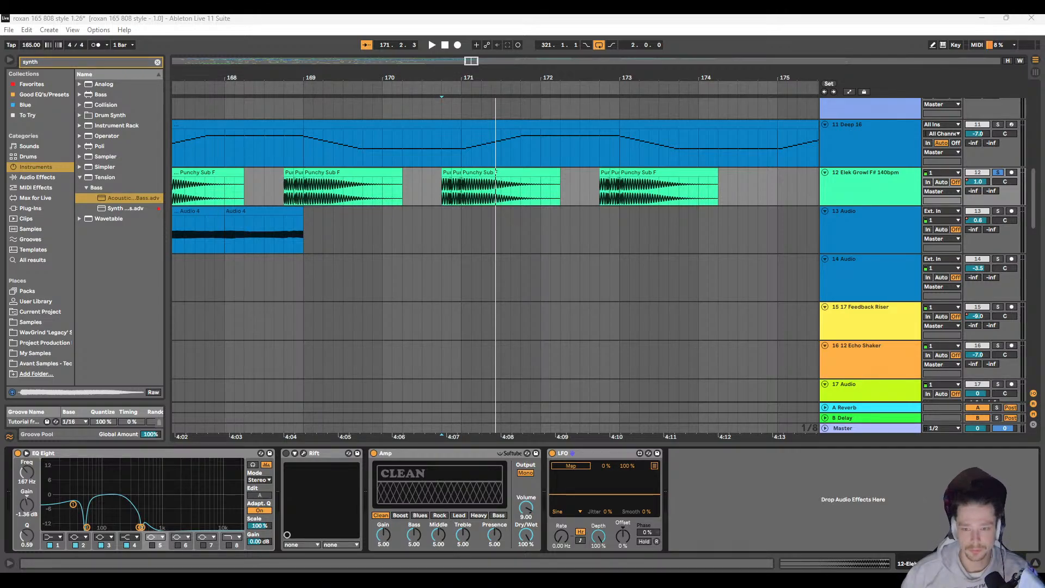
Step: Audition the soloed, re-equalised Punchy Sub F clips from 168.4.1 into bar 171
{"action": "left_click", "coordinate": [303, 200]}
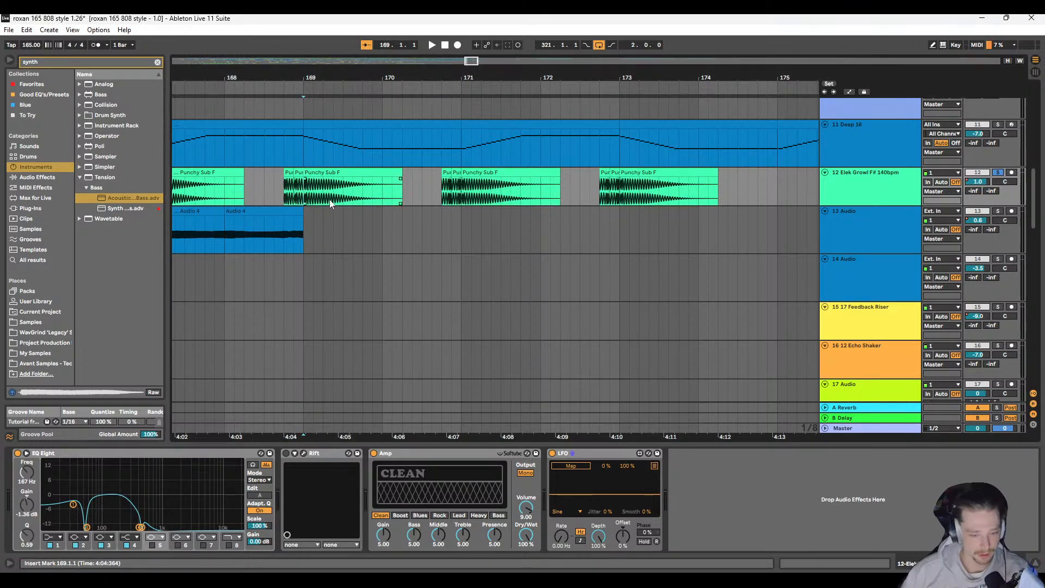
{"action": "scroll", "coordinate": [331, 200], "scroll_direction": "left", "scroll_amount": 5}
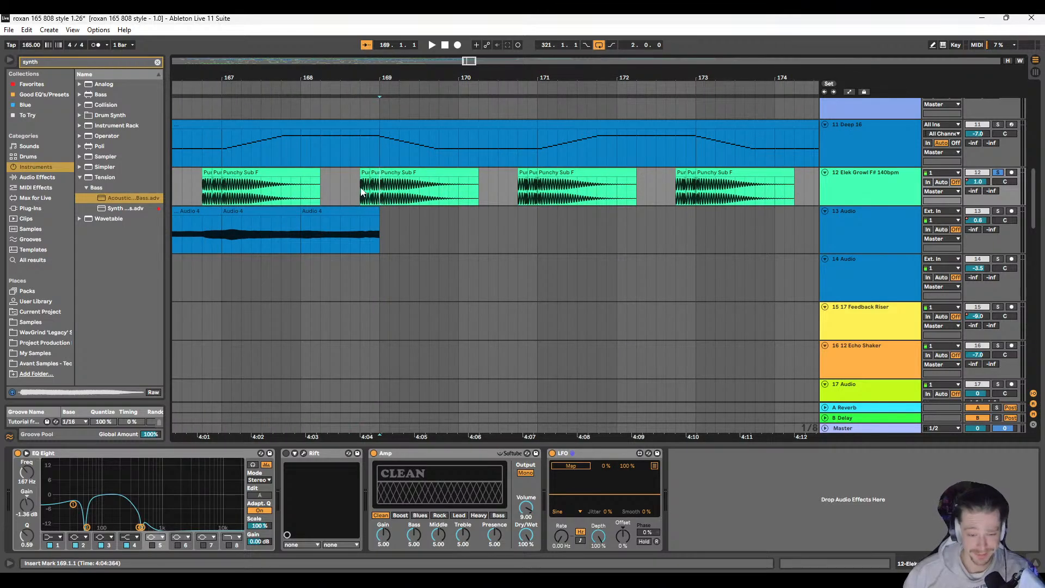
{"action": "left_click", "coordinate": [361, 189]}
{"action": "key", "text": "space"}
{"action": "left_click_drag", "start_coordinate": [512, 228], "coordinate": [340, 223]}
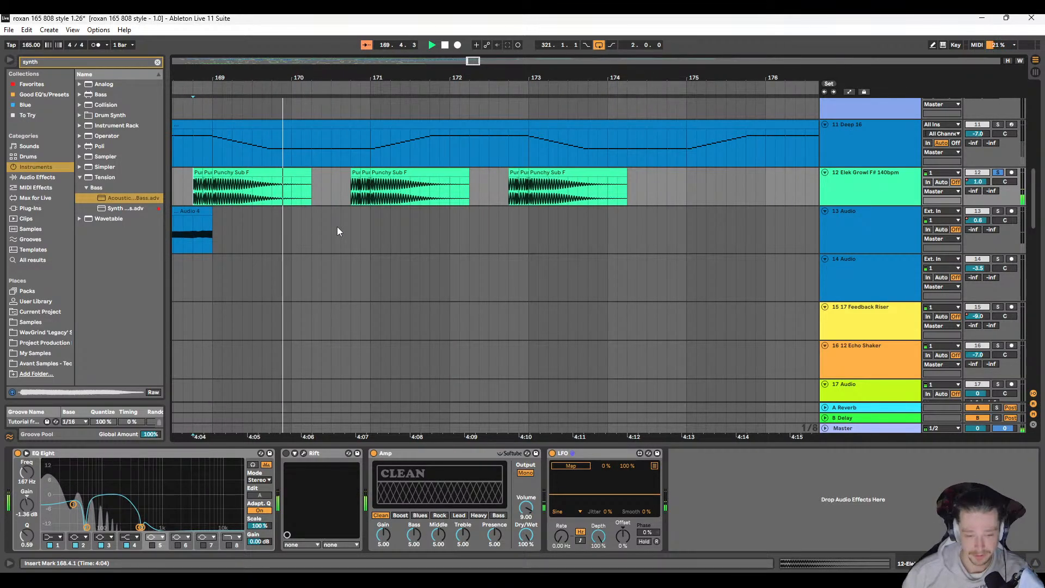
{"action": "scroll", "coordinate": [289, 226], "scroll_direction": "left", "scroll_amount": 3}
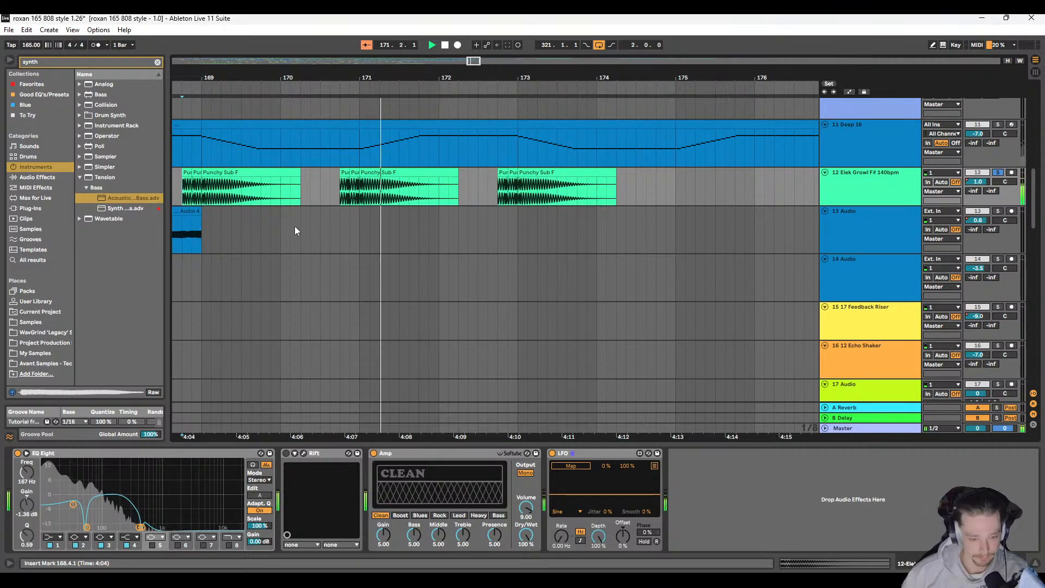
{"action": "key", "text": "space"}
Step: Examine the pickup waveforms at 170.4.1 and audition the soloed sub from there to the end of bar 172
{"action": "scroll", "coordinate": [351, 183], "scroll_direction": "up", "scroll_amount": 5}
{"action": "scroll", "coordinate": [346, 182], "scroll_direction": "left", "scroll_amount": 2}
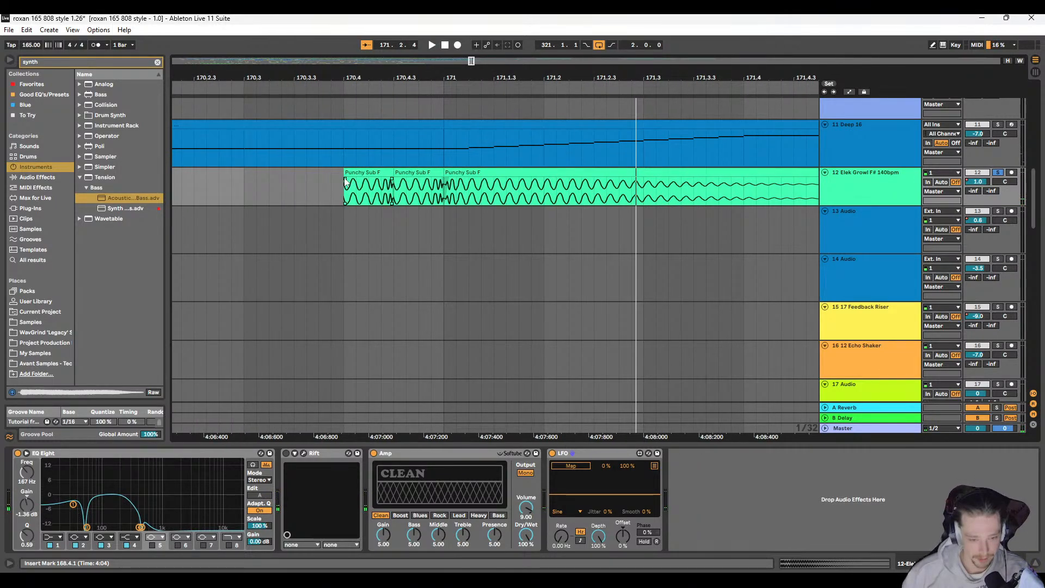
{"action": "left_click", "coordinate": [342, 186]}
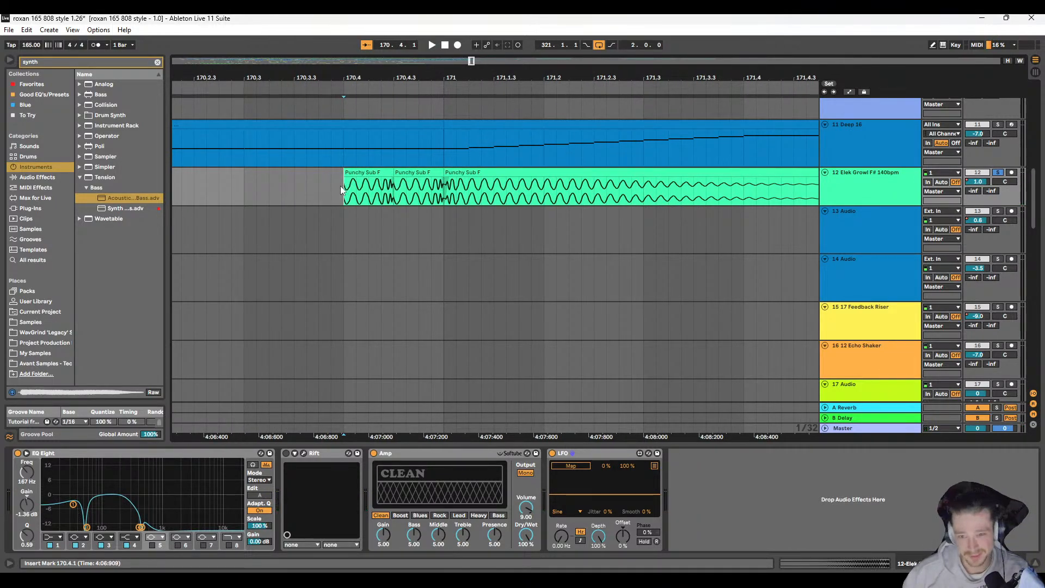
{"action": "scroll", "coordinate": [333, 198], "scroll_direction": "down", "scroll_amount": 5}
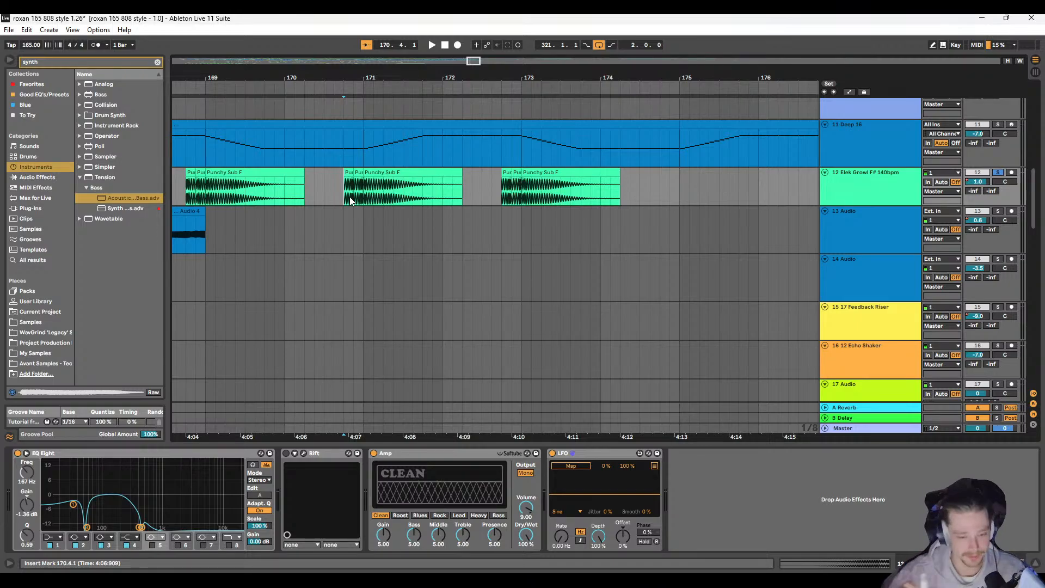
{"action": "key", "text": "space"}
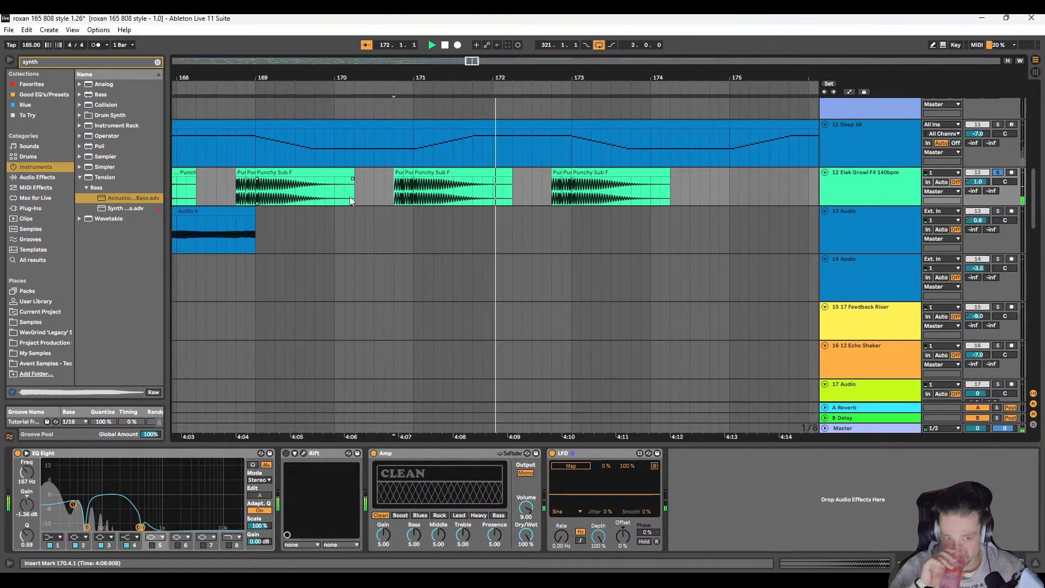
{"action": "key", "text": "space"}
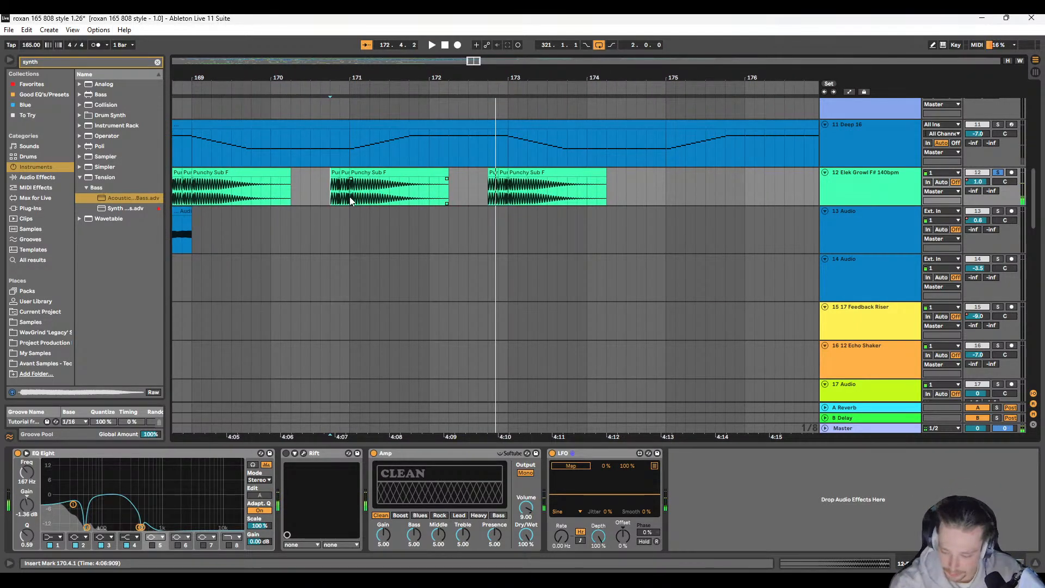
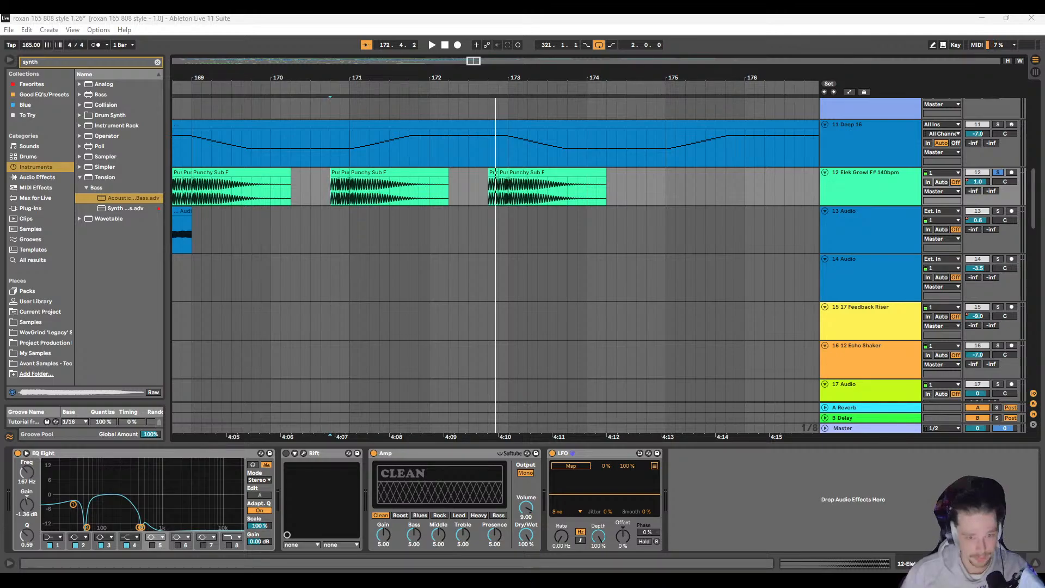
Step: Audition the soloed Punchy Sub F pickup and hit on track 12 from 172.4.1
{"action": "left_click", "coordinate": [489, 192]}
{"action": "key", "text": "space"}
{"action": "left_click_drag", "start_coordinate": [555, 200], "coordinate": [467, 205]}
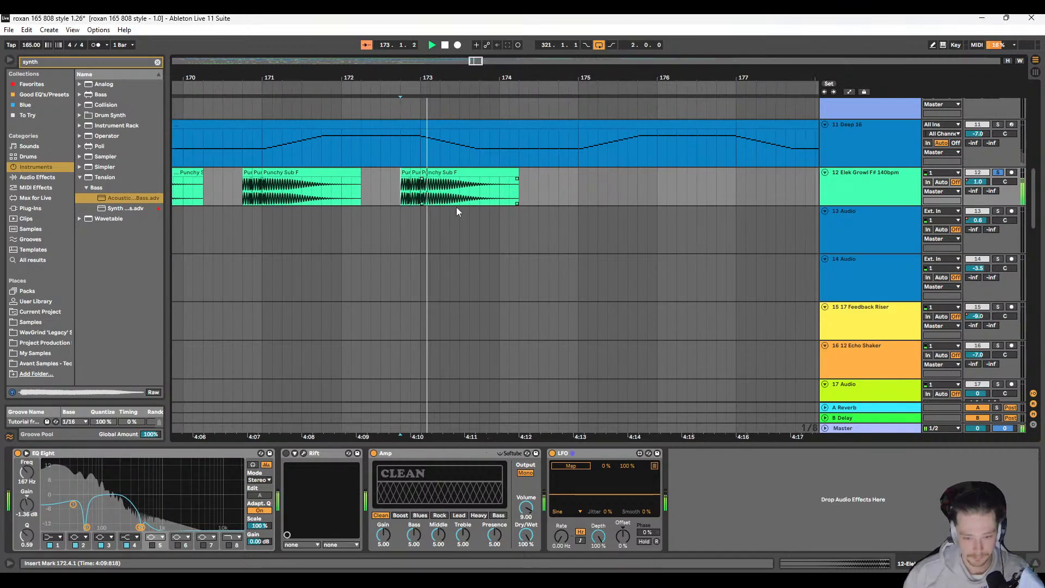
{"action": "scroll", "coordinate": [434, 205], "scroll_direction": "down", "scroll_amount": 5}
{"action": "key", "text": "space"}
Step: Unsolo track 12 and audition the full mix from 166.3.1 while looking over the tracks
{"action": "left_click", "coordinate": [330, 195]}
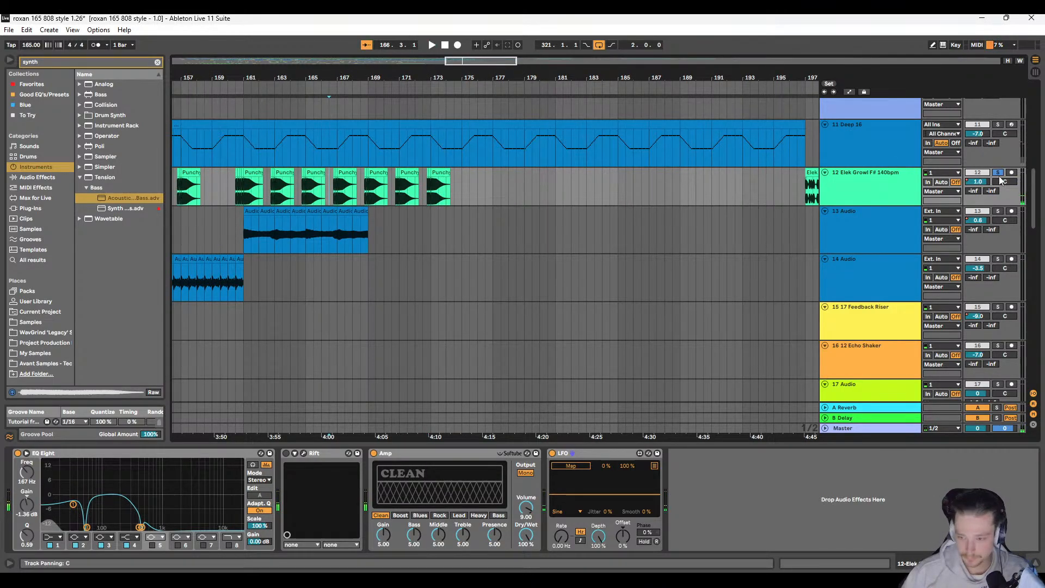
{"action": "left_click", "coordinate": [998, 172]}
{"action": "key", "text": "space"}
{"action": "scroll", "coordinate": [391, 228], "scroll_direction": "up", "scroll_amount": 6}
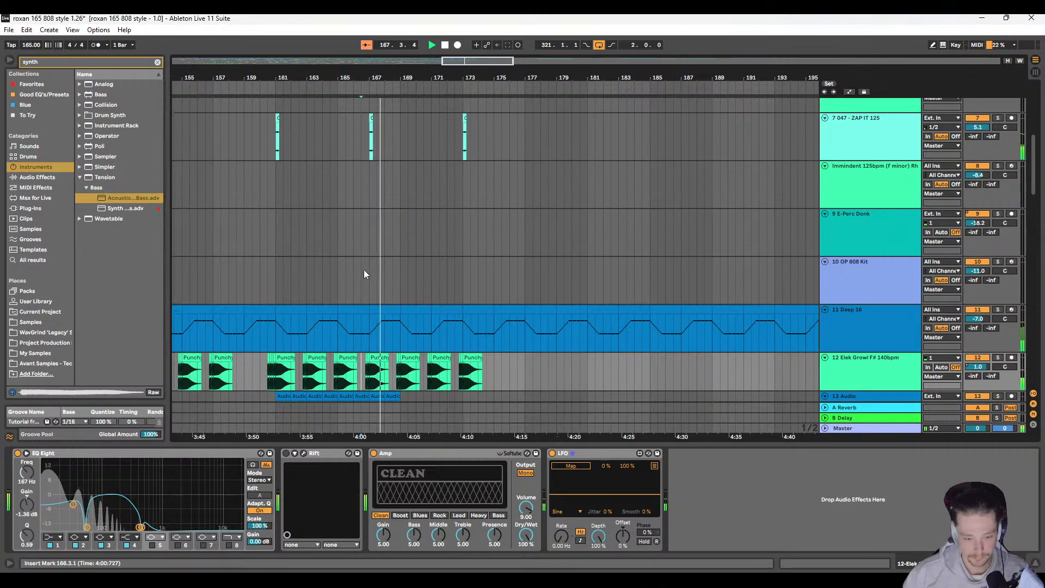
{"action": "scroll", "coordinate": [364, 269], "scroll_direction": "down", "scroll_amount": 3}
{"action": "scroll", "coordinate": [389, 268], "scroll_direction": "down", "scroll_amount": 2}
{"action": "scroll", "coordinate": [337, 281], "scroll_direction": "up", "scroll_amount": 5}
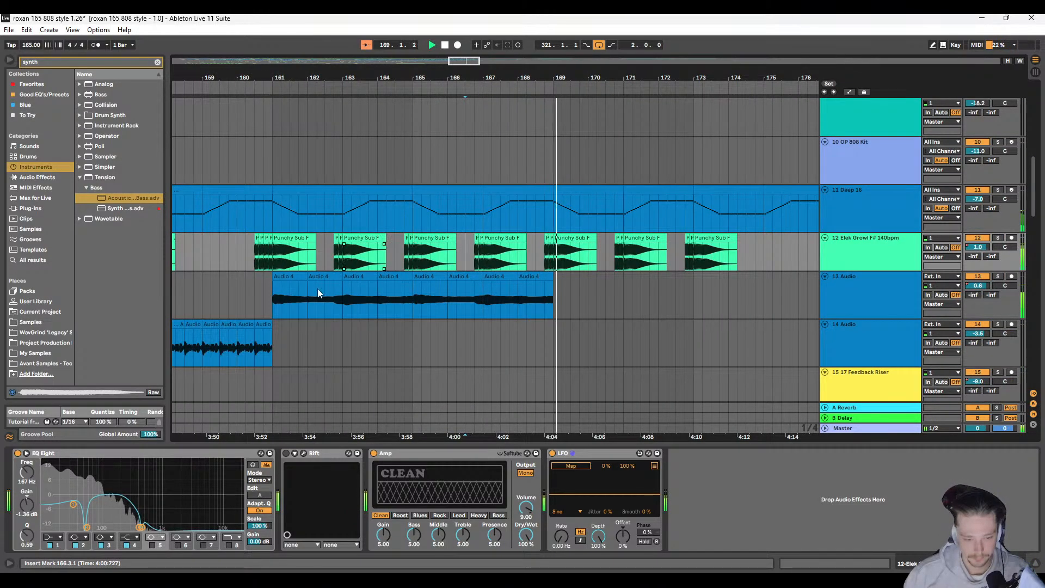
Step: Select the Audio 4 clips on track 13 from 161.1.1 to 169.1.1 and listen on past bar 175
{"action": "left_click", "coordinate": [286, 278]}
{"action": "left_click", "coordinate": [531, 277], "text": "shift"}
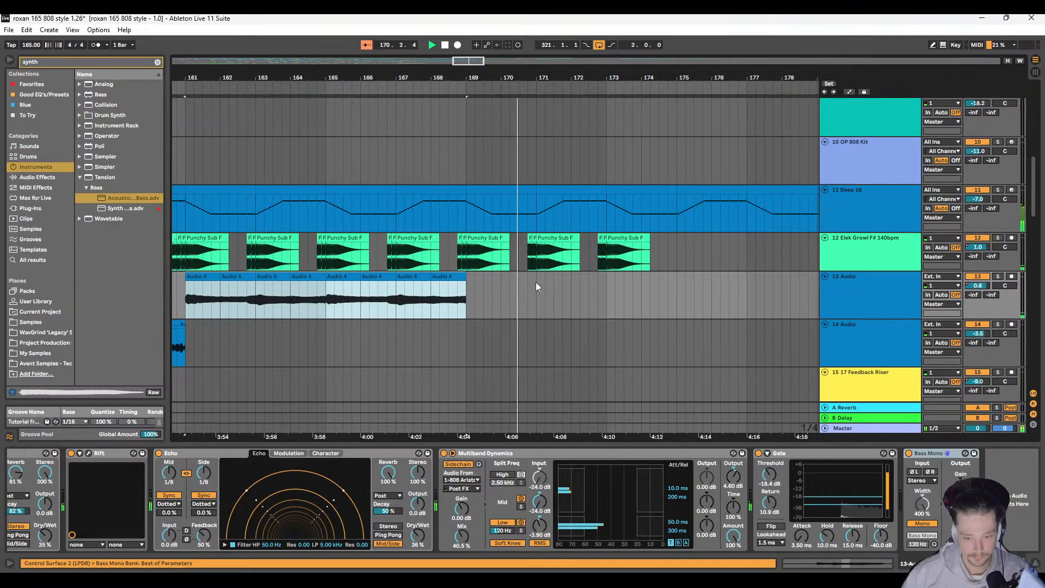
{"action": "scroll", "coordinate": [443, 293], "scroll_direction": "down", "scroll_amount": 5}
{"action": "scroll", "coordinate": [374, 286], "scroll_direction": "down", "scroll_amount": 3}
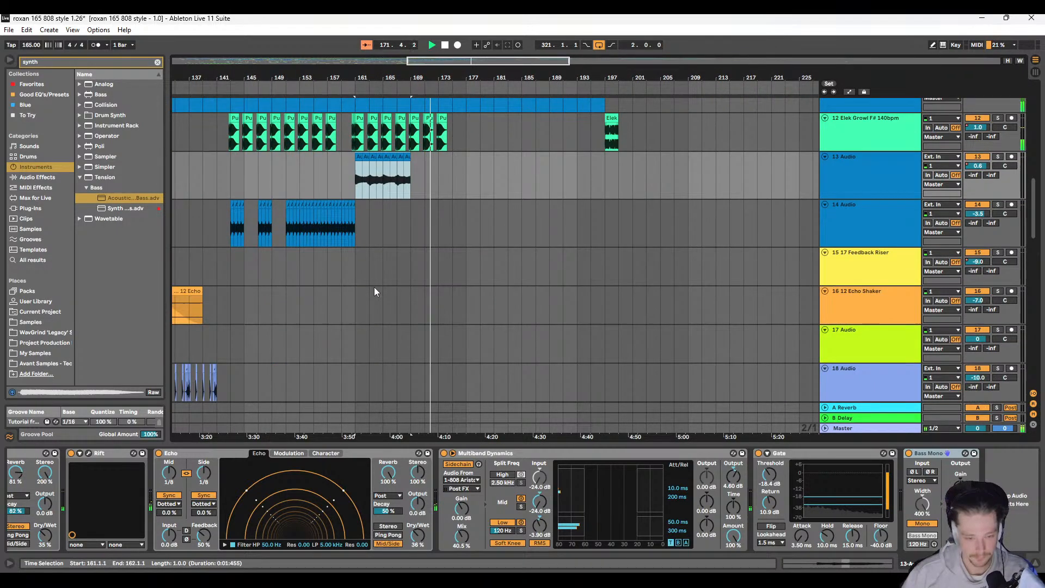
{"action": "scroll", "coordinate": [436, 280], "scroll_direction": "up", "scroll_amount": 3}
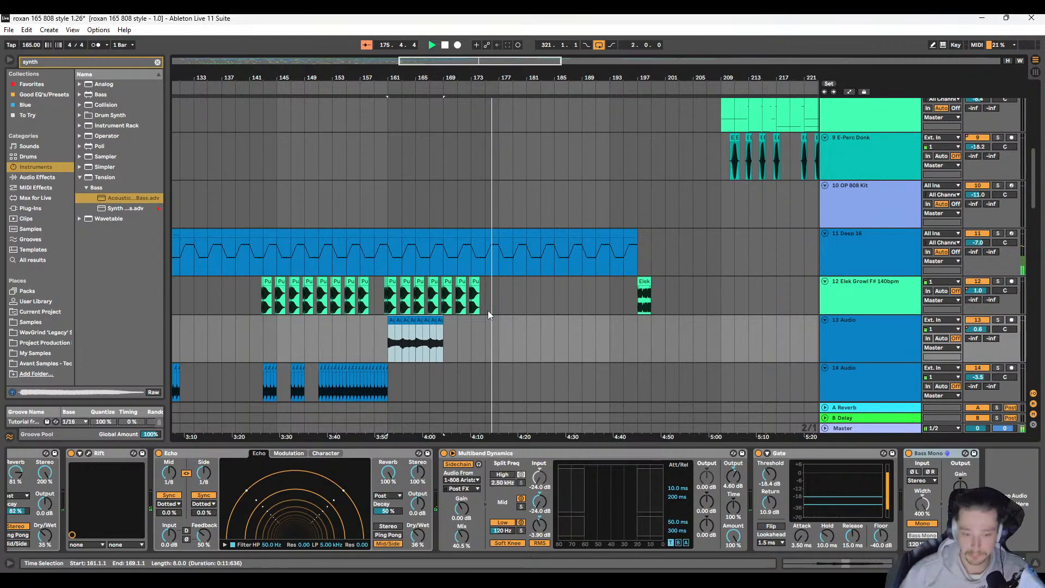
{"action": "scroll", "coordinate": [487, 310], "scroll_direction": "up", "scroll_amount": 5}
{"action": "key", "text": "space"}
Step: Duplicate track 12's Punchy Sub F pattern from bars 169–173 into bars 173–177 and add its main hit at 177.1.1
{"action": "left_click", "coordinate": [419, 282]}
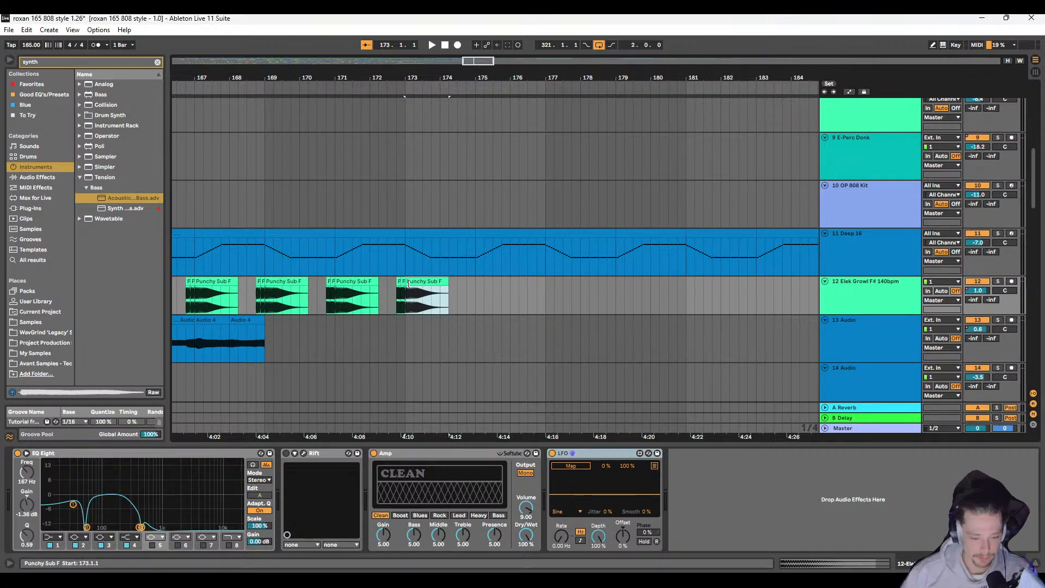
{"action": "left_click", "coordinate": [287, 282]}
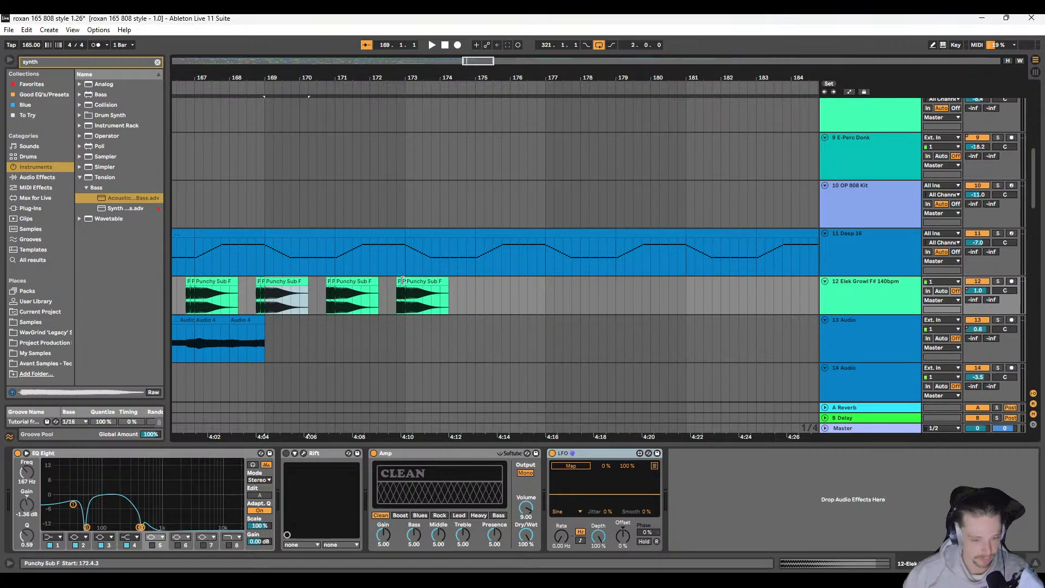
{"action": "left_click", "coordinate": [401, 281], "text": "shift"}
{"action": "key", "text": "ctrl+d"}
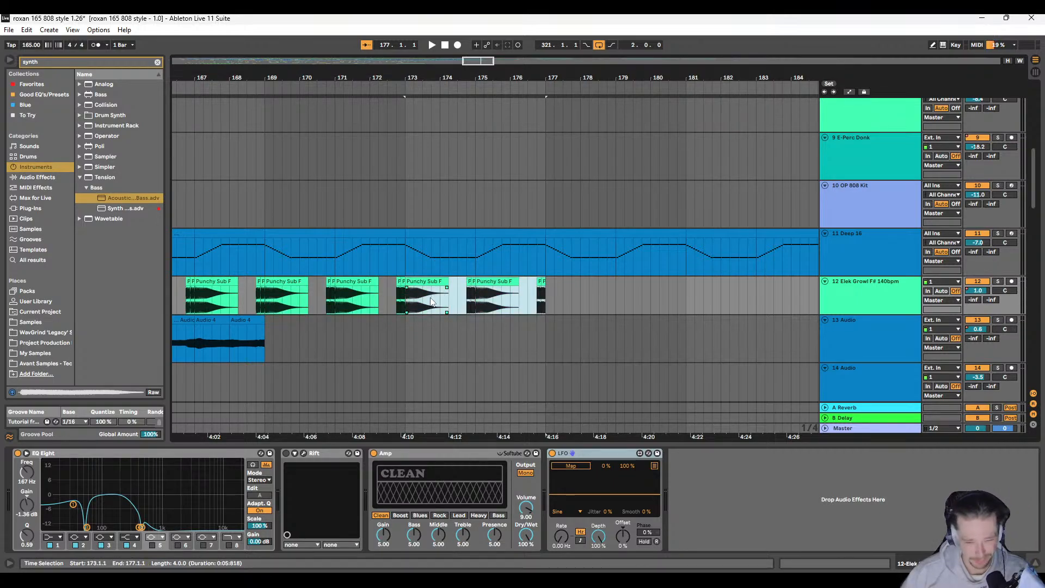
{"action": "left_click", "coordinate": [493, 289]}
{"action": "key", "text": "ctrl+d"}
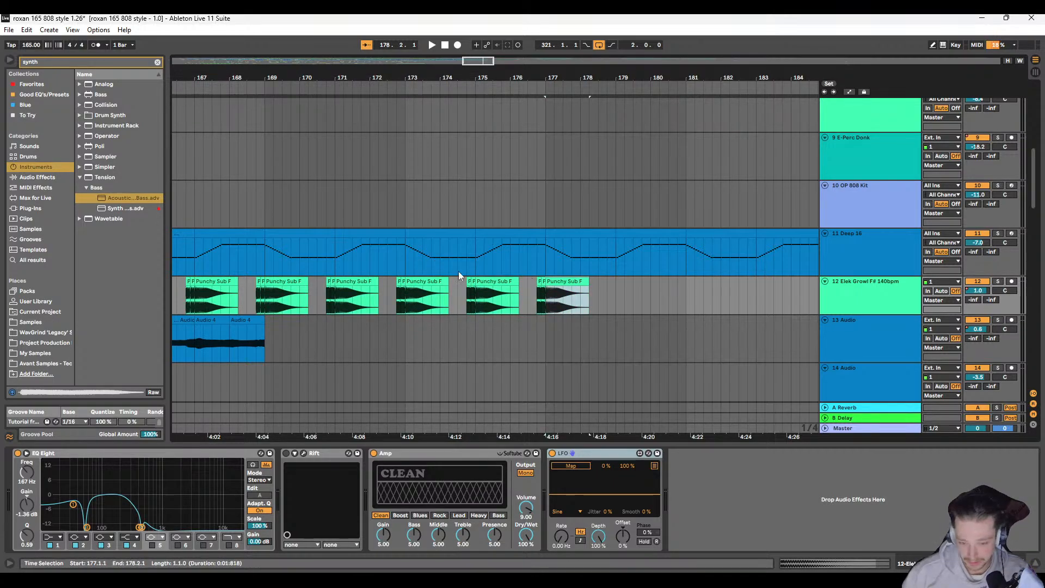
Step: Look over the extended section's tracks and audition the arrangement from 175.1.1
{"action": "key", "text": "minus"}
{"action": "scroll", "coordinate": [409, 272], "scroll_direction": "up", "scroll_amount": 3}
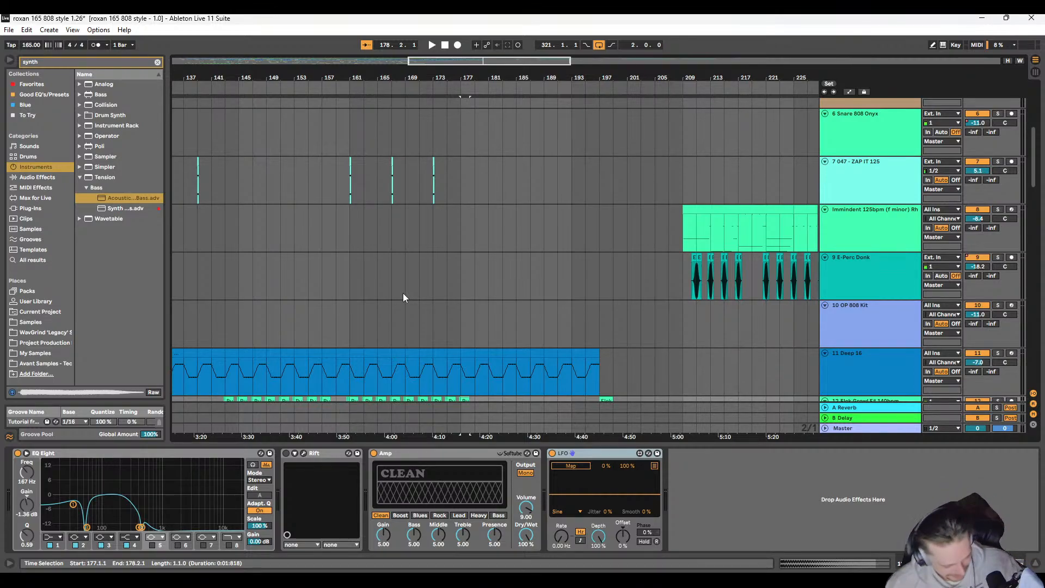
{"action": "scroll", "coordinate": [456, 205], "scroll_direction": "down", "scroll_amount": 3}
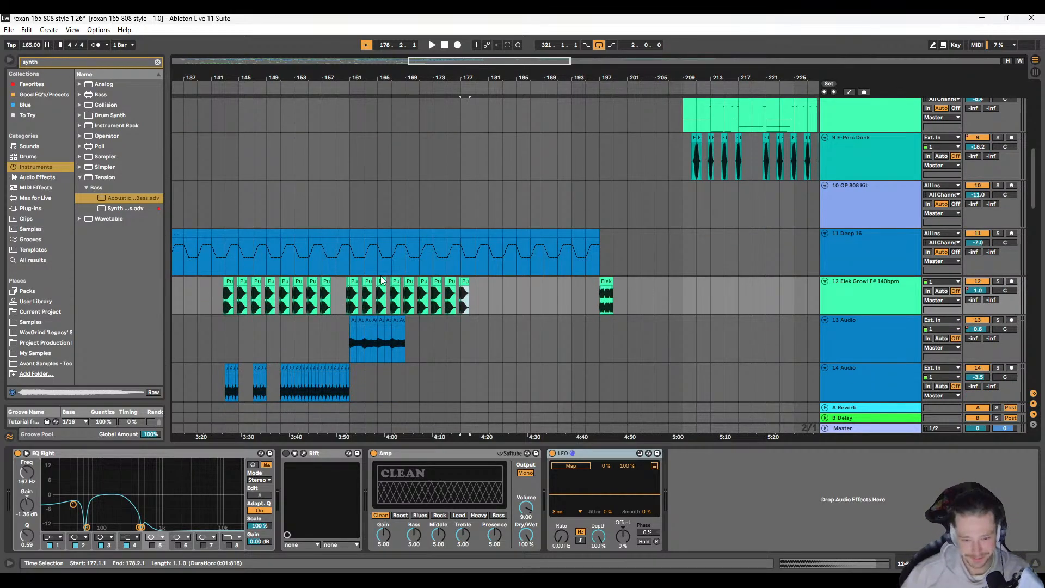
{"action": "scroll", "coordinate": [441, 274], "scroll_direction": "down", "scroll_amount": 2}
{"action": "scroll", "coordinate": [443, 276], "scroll_direction": "up", "scroll_amount": 3}
{"action": "scroll", "coordinate": [443, 275], "scroll_direction": "up", "scroll_amount": 2}
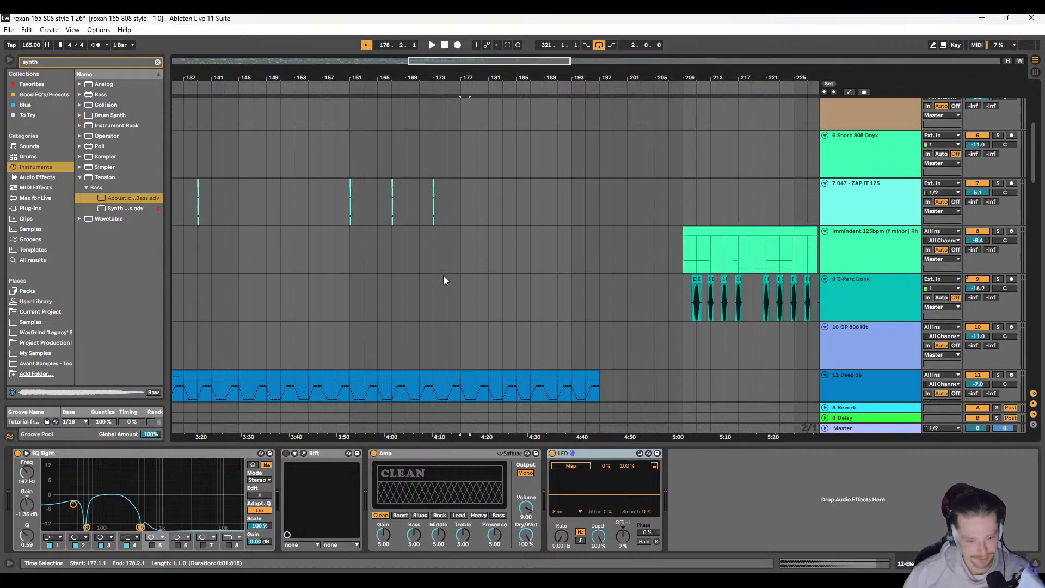
{"action": "left_click", "coordinate": [449, 197]}
{"action": "scroll", "coordinate": [448, 204], "scroll_direction": "down", "scroll_amount": 3}
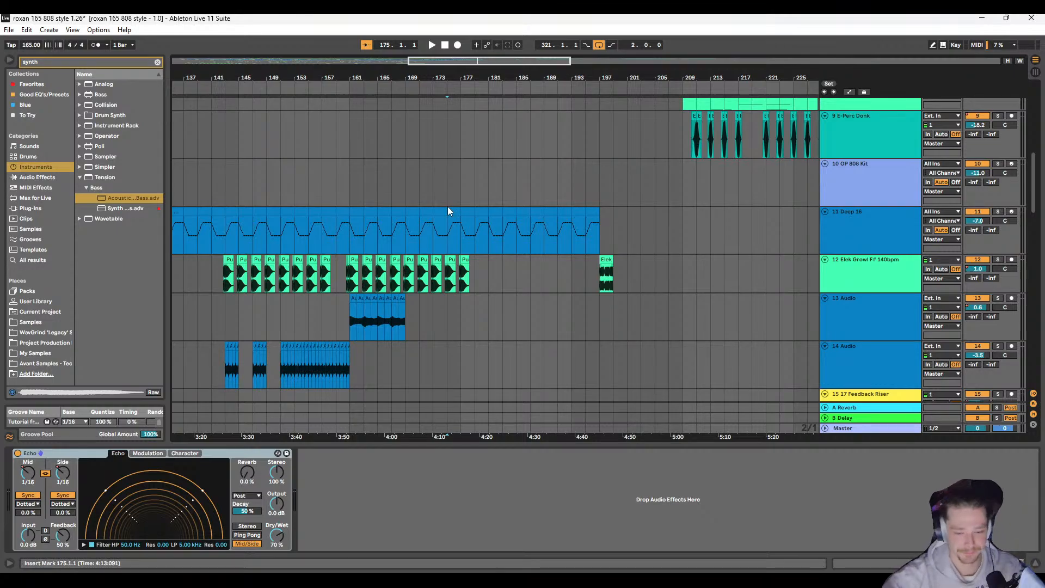
{"action": "key", "text": "space"}
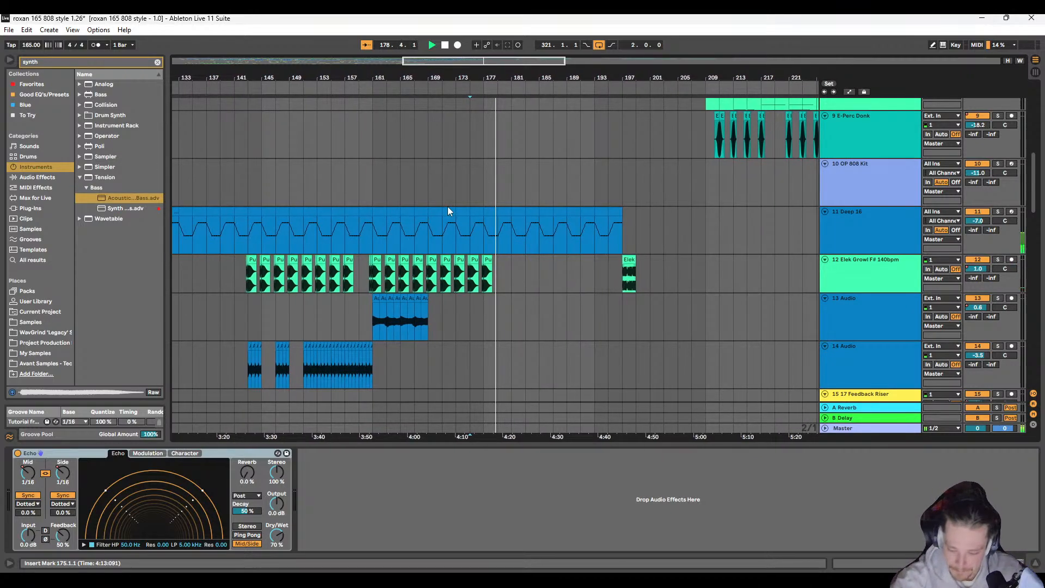
{"action": "scroll", "coordinate": [448, 185], "scroll_direction": "up", "scroll_amount": 3}
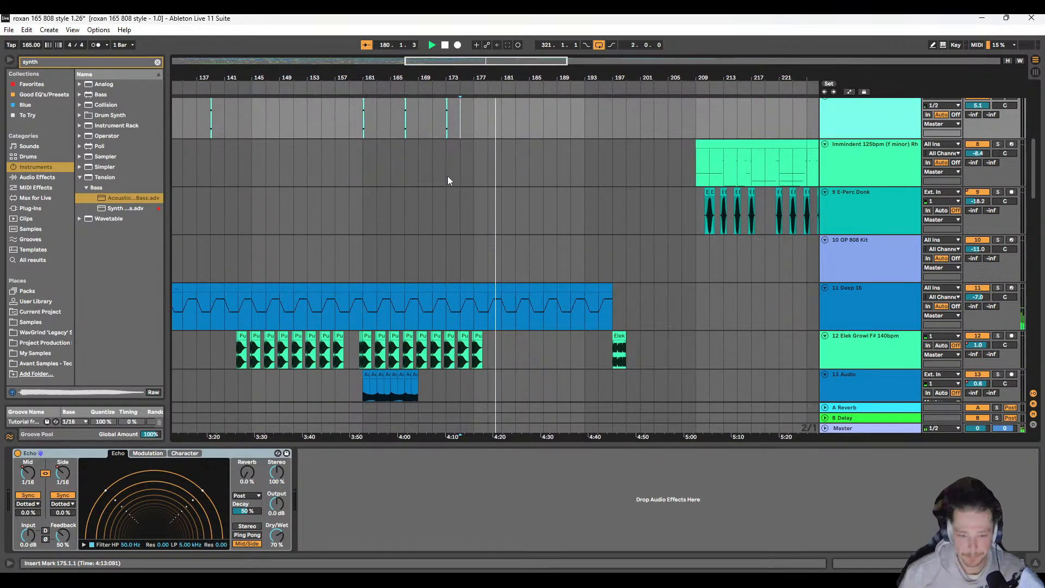
{"action": "scroll", "coordinate": [445, 183], "scroll_direction": "up", "scroll_amount": 10}
Step: Duplicate the 808 Aristocrat Kit clip at bars 161–169 into bars 169–177 and play from 161.1.1
{"action": "left_click", "coordinate": [396, 107]}
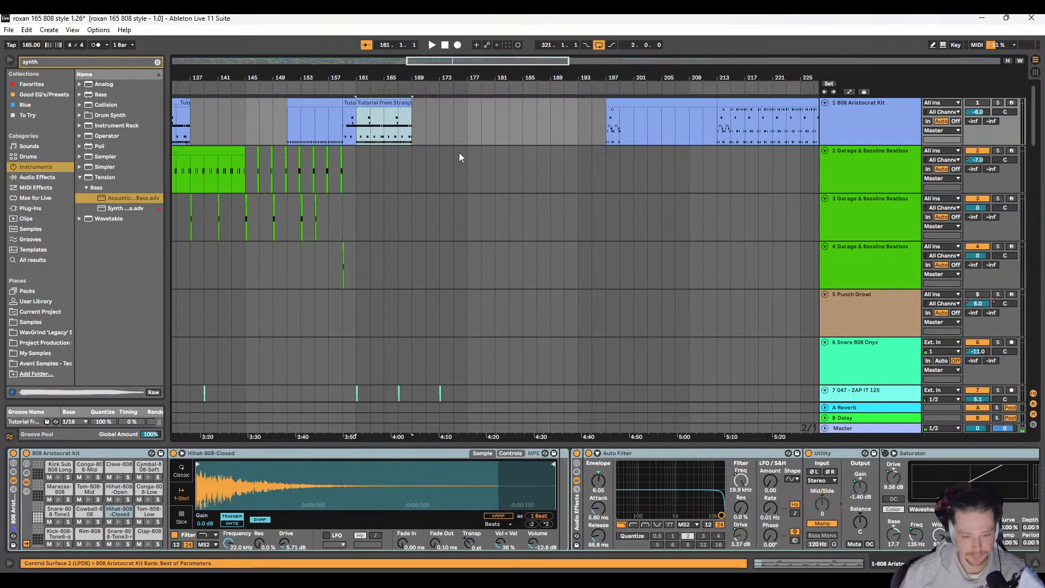
{"action": "key", "text": "ctrl+d"}
{"action": "left_click", "coordinate": [362, 160]}
{"action": "key", "text": "space"}
{"action": "scroll", "coordinate": [404, 168], "scroll_direction": "right", "scroll_amount": 2}
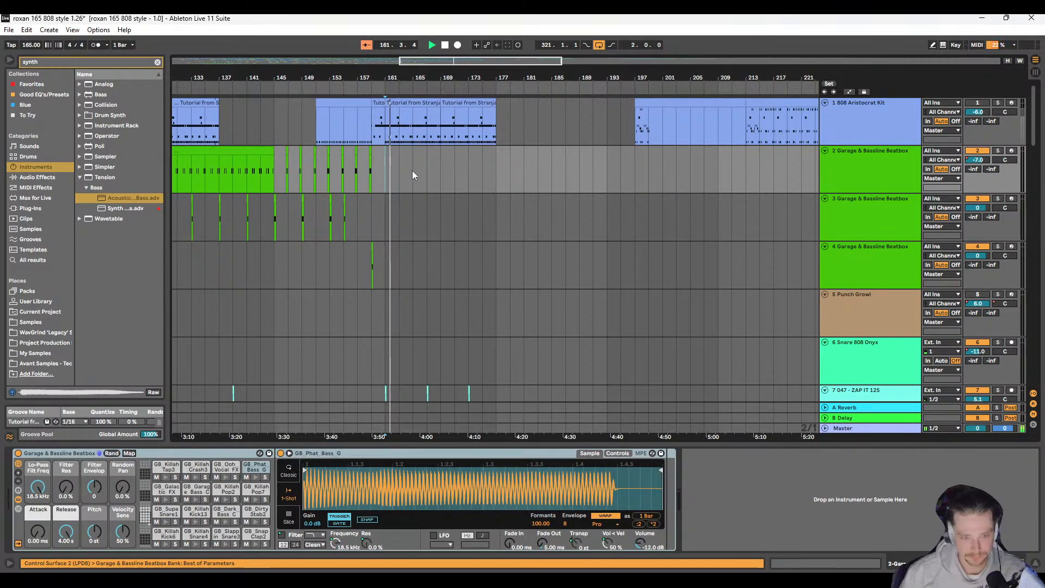
Step: Compare the tracks during playback and select the ZAP IT 125 clip at bar 173
{"action": "scroll", "coordinate": [413, 170], "scroll_direction": "down", "scroll_amount": 2}
{"action": "scroll", "coordinate": [420, 166], "scroll_direction": "up", "scroll_amount": 2}
{"action": "scroll", "coordinate": [423, 164], "scroll_direction": "down", "scroll_amount": 5}
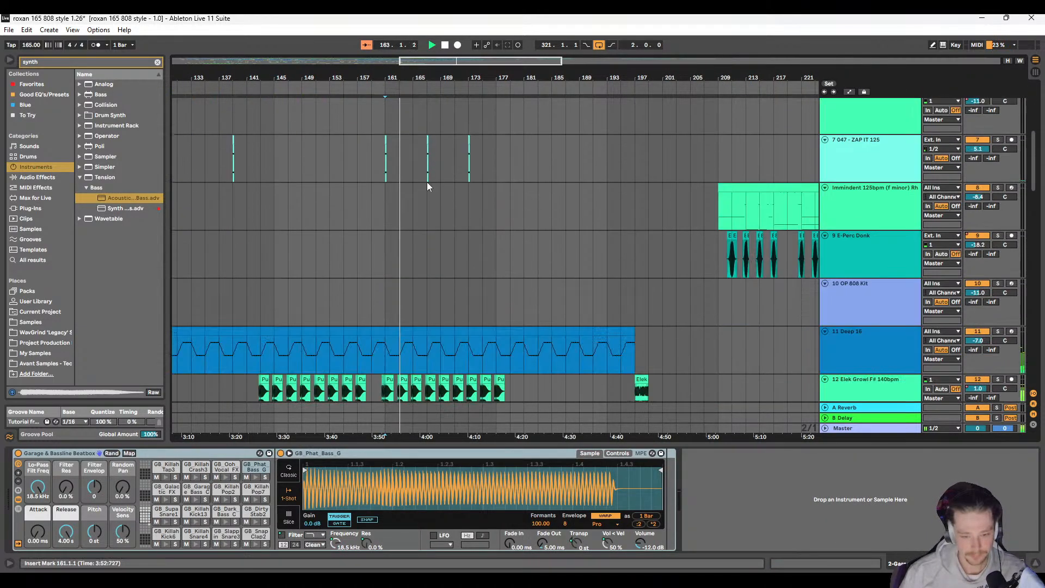
{"action": "scroll", "coordinate": [427, 182], "scroll_direction": "up", "scroll_amount": 2}
{"action": "scroll", "coordinate": [476, 223], "scroll_direction": "up", "scroll_amount": 3}
{"action": "left_click", "coordinate": [457, 246]}
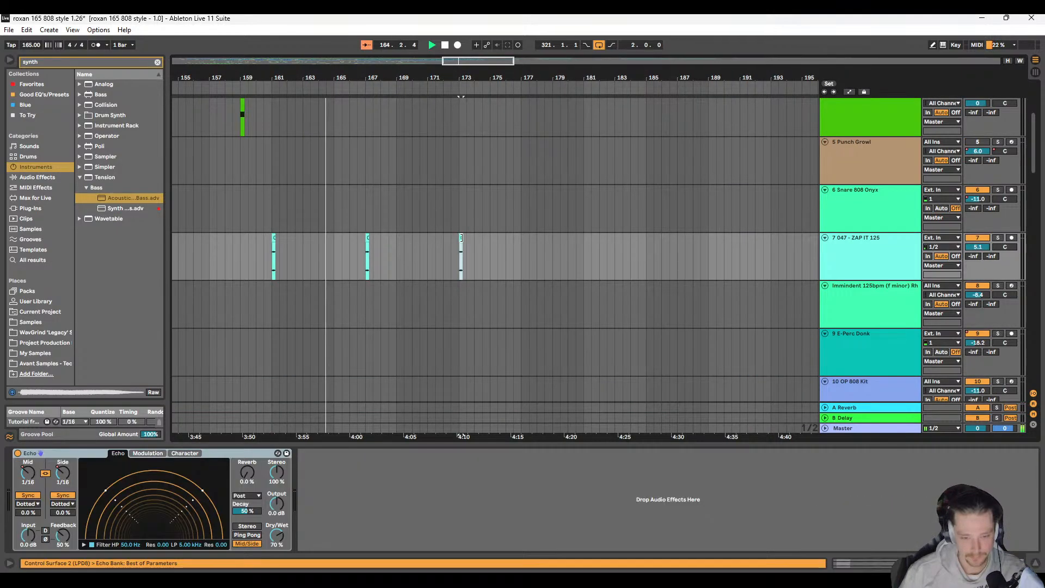
{"action": "scroll", "coordinate": [449, 249], "scroll_direction": "up", "scroll_amount": 4}
{"action": "scroll", "coordinate": [397, 240], "scroll_direction": "left", "scroll_amount": 4}
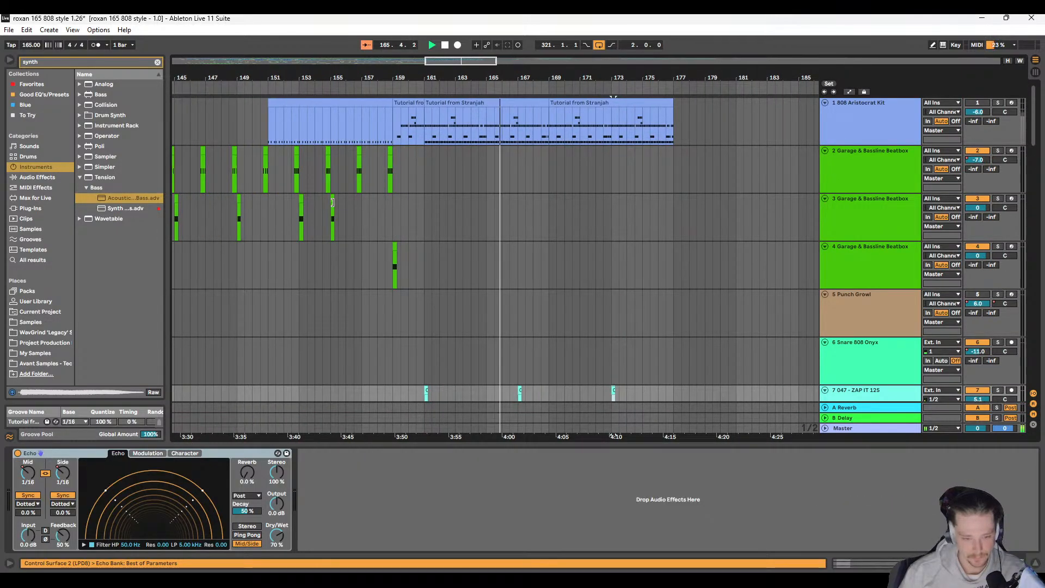
Step: Try copying the short Beatbox clip at bar 153 on track 3 to 169.1.1 and audition it
{"action": "left_click", "coordinate": [333, 213]}
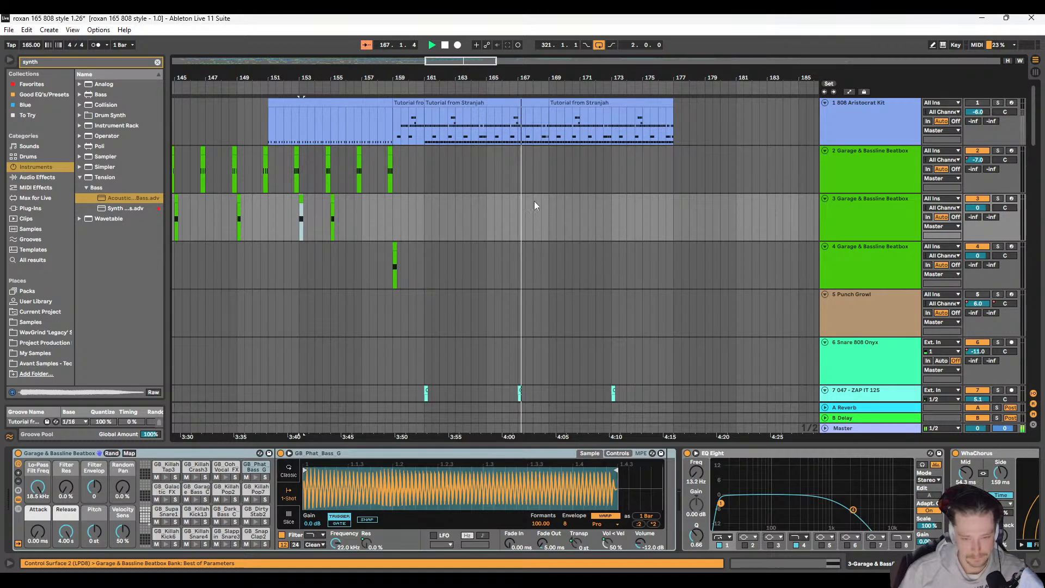
{"action": "left_click", "coordinate": [550, 196]}
{"action": "key", "text": "ctrl+v"}
{"action": "scroll", "coordinate": [546, 227], "scroll_direction": "down", "scroll_amount": 3}
{"action": "scroll", "coordinate": [532, 223], "scroll_direction": "down", "scroll_amount": 1}
{"action": "scroll", "coordinate": [532, 223], "scroll_direction": "right", "scroll_amount": 3}
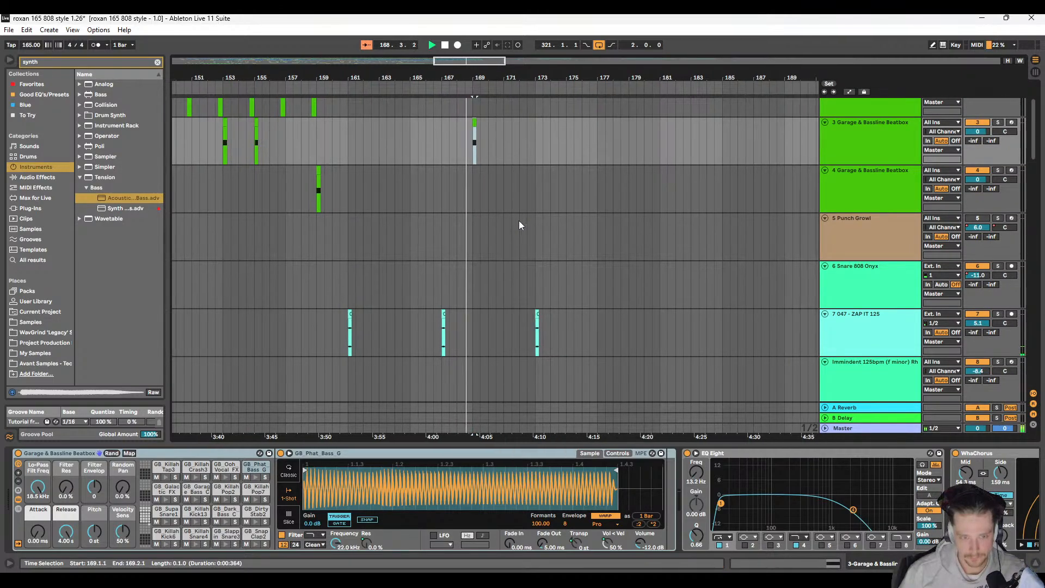
{"action": "scroll", "coordinate": [453, 223], "scroll_direction": "right", "scroll_amount": 1}
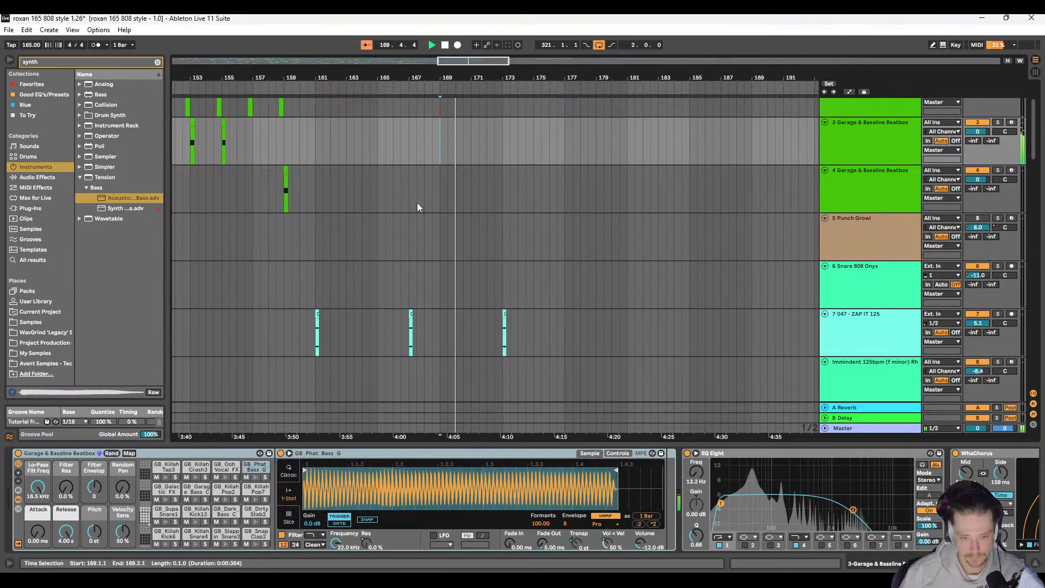
Step: Look through the lower tracks for reusable parts while auditioning from 169.1.1
{"action": "scroll", "coordinate": [332, 142], "scroll_direction": "up", "scroll_amount": 5}
{"action": "scroll", "coordinate": [338, 211], "scroll_direction": "down", "scroll_amount": 10}
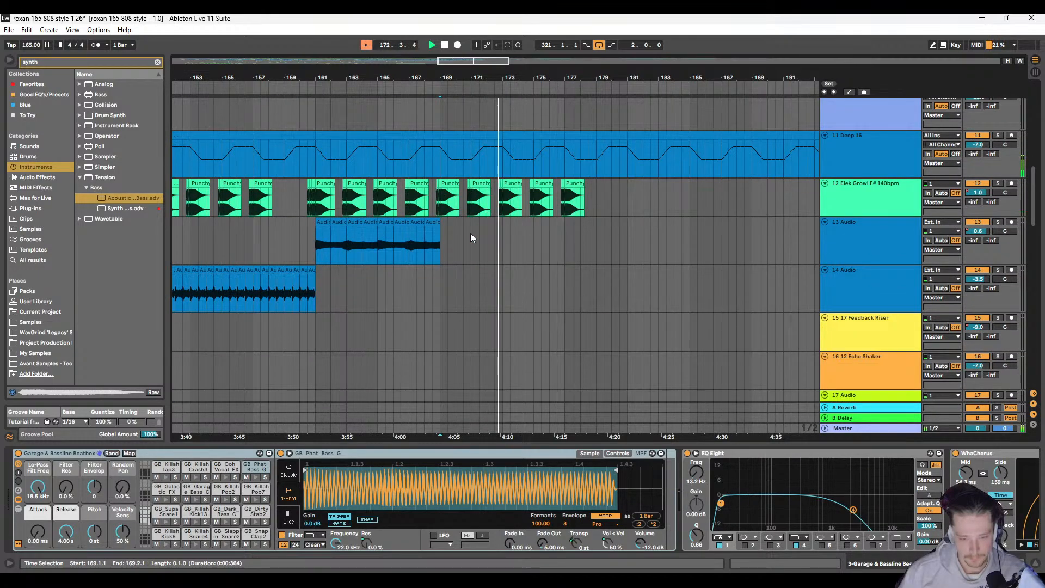
{"action": "scroll", "coordinate": [463, 231], "scroll_direction": "right", "scroll_amount": 3}
{"action": "scroll", "coordinate": [430, 233], "scroll_direction": "down", "scroll_amount": 8}
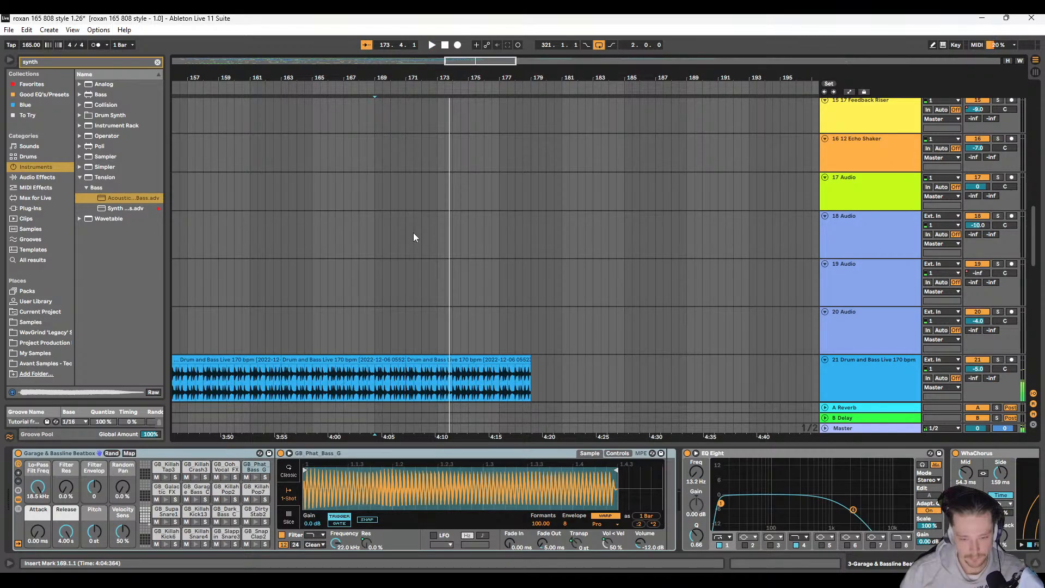
{"action": "scroll", "coordinate": [413, 233], "scroll_direction": "down", "scroll_amount": 10}
{"action": "scroll", "coordinate": [430, 255], "scroll_direction": "up", "scroll_amount": 10}
{"action": "scroll", "coordinate": [372, 257], "scroll_direction": "up", "scroll_amount": 10}
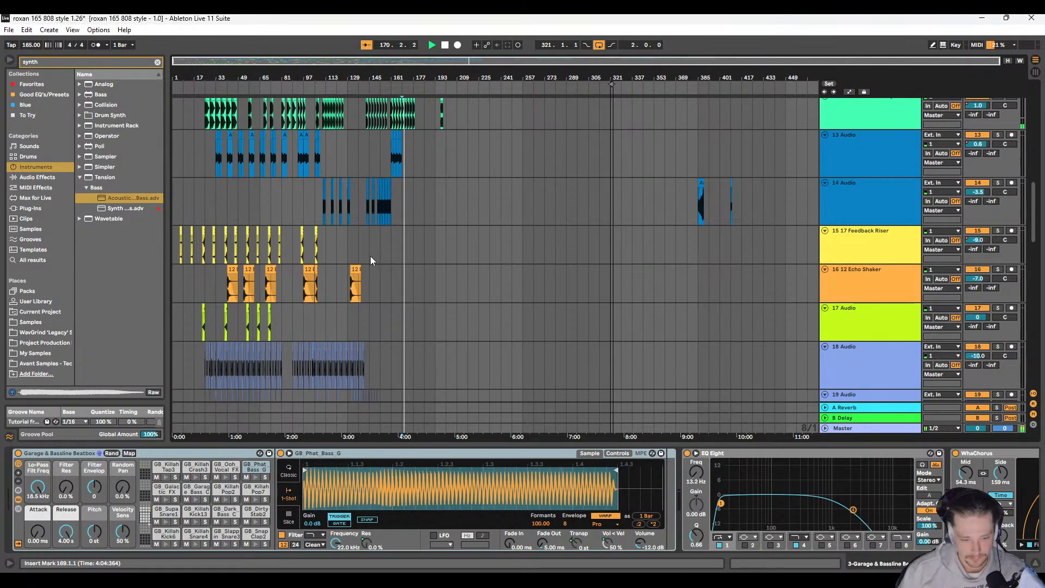
Step: Copy the 12 Echo Shaker clip at bar 131 on track 16 to 161.1.1
{"action": "scroll", "coordinate": [378, 271], "scroll_direction": "down", "scroll_amount": 2}
{"action": "left_click", "coordinate": [503, 266]}
{"action": "scroll", "coordinate": [451, 298], "scroll_direction": "up", "scroll_amount": 2}
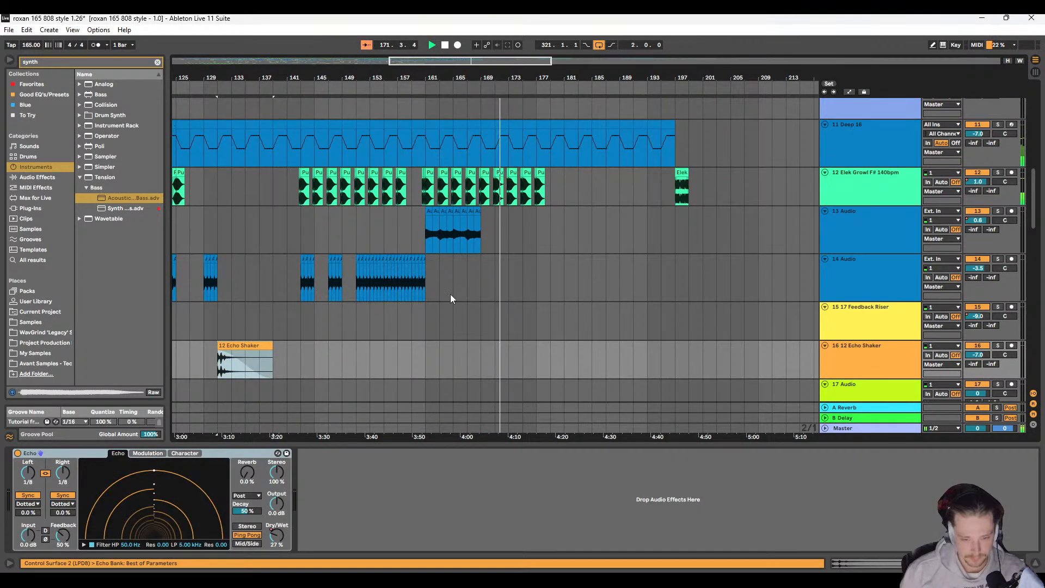
{"action": "left_click", "coordinate": [423, 343]}
{"action": "key", "text": "ctrl+v"}
Step: Audition the Echo Shaker entry from 159.1.1 and examine the other tracks for parts to reuse
{"action": "left_click", "coordinate": [413, 362]}
{"action": "key", "text": "space"}
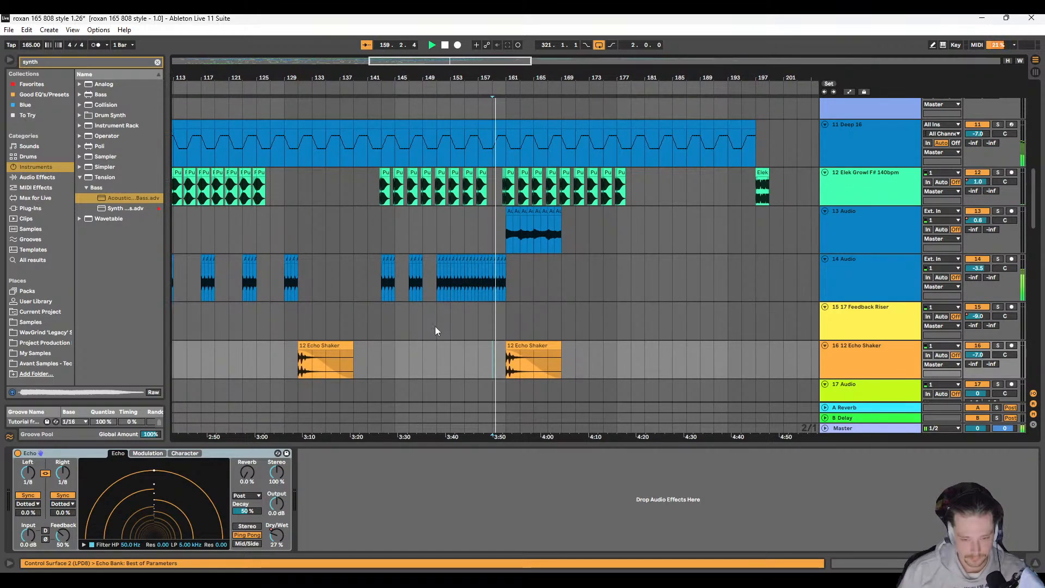
{"action": "scroll", "coordinate": [446, 324], "scroll_direction": "up", "scroll_amount": 3}
{"action": "scroll", "coordinate": [454, 321], "scroll_direction": "up", "scroll_amount": 7}
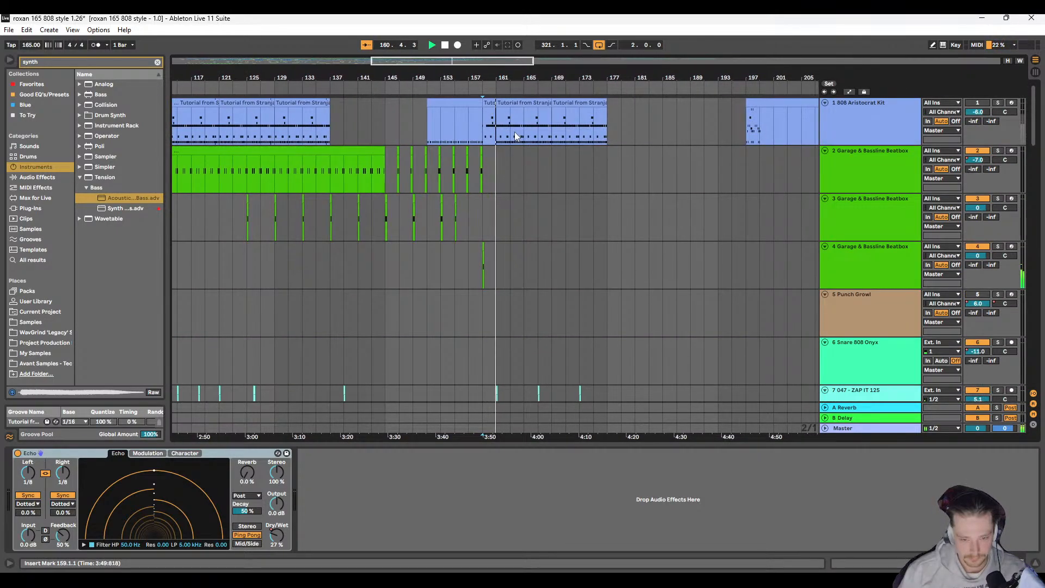
{"action": "scroll", "coordinate": [488, 133], "scroll_direction": "up", "scroll_amount": 6}
{"action": "scroll", "coordinate": [478, 146], "scroll_direction": "down", "scroll_amount": 10}
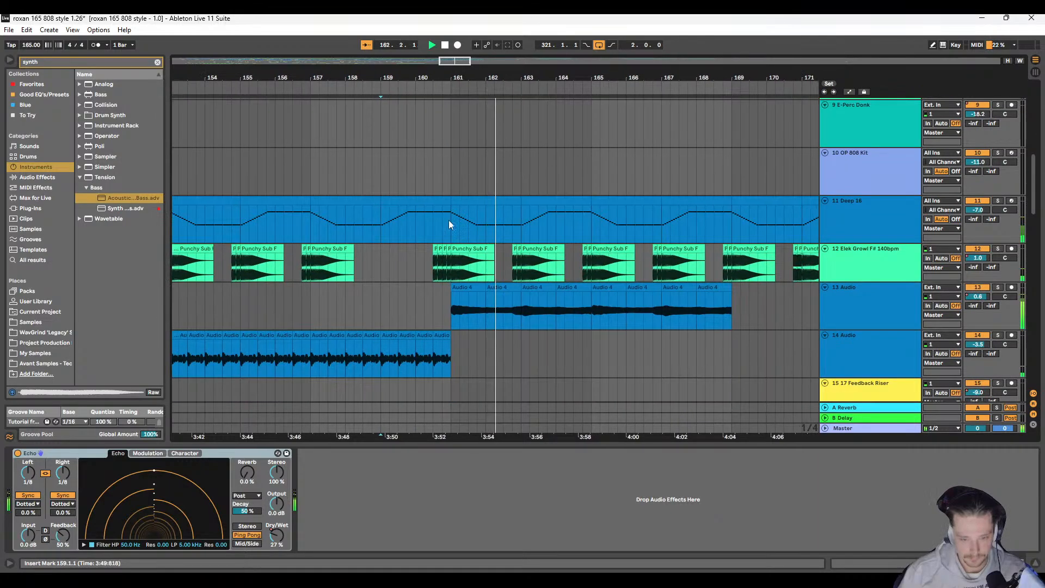
{"action": "scroll", "coordinate": [450, 224], "scroll_direction": "down", "scroll_amount": 11}
{"action": "scroll", "coordinate": [446, 239], "scroll_direction": "up", "scroll_amount": 3}
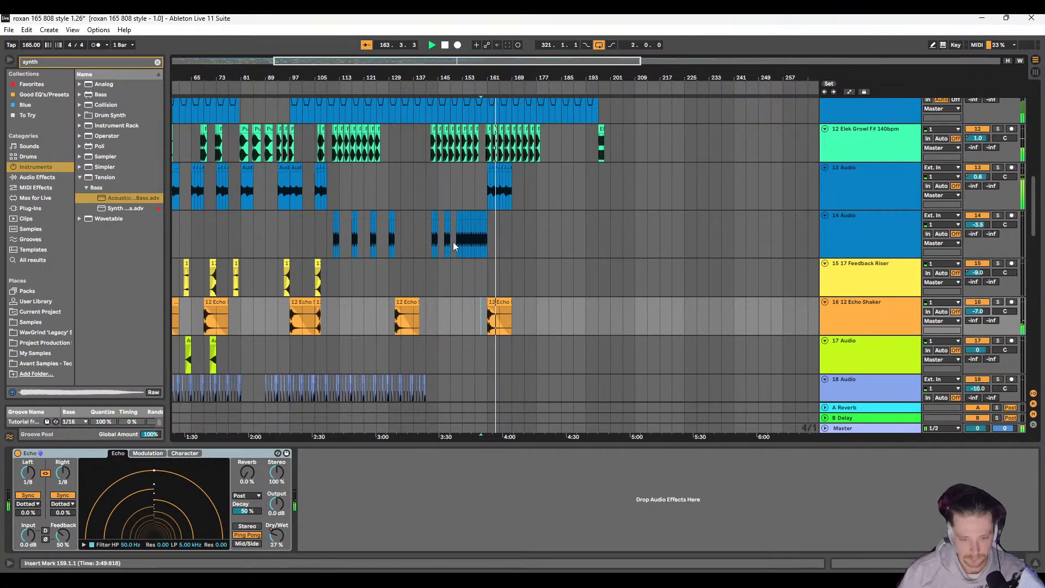
{"action": "scroll", "coordinate": [454, 242], "scroll_direction": "up", "scroll_amount": 3}
{"action": "scroll", "coordinate": [455, 237], "scroll_direction": "left", "scroll_amount": 3}
{"action": "scroll", "coordinate": [471, 276], "scroll_direction": "down", "scroll_amount": 2}
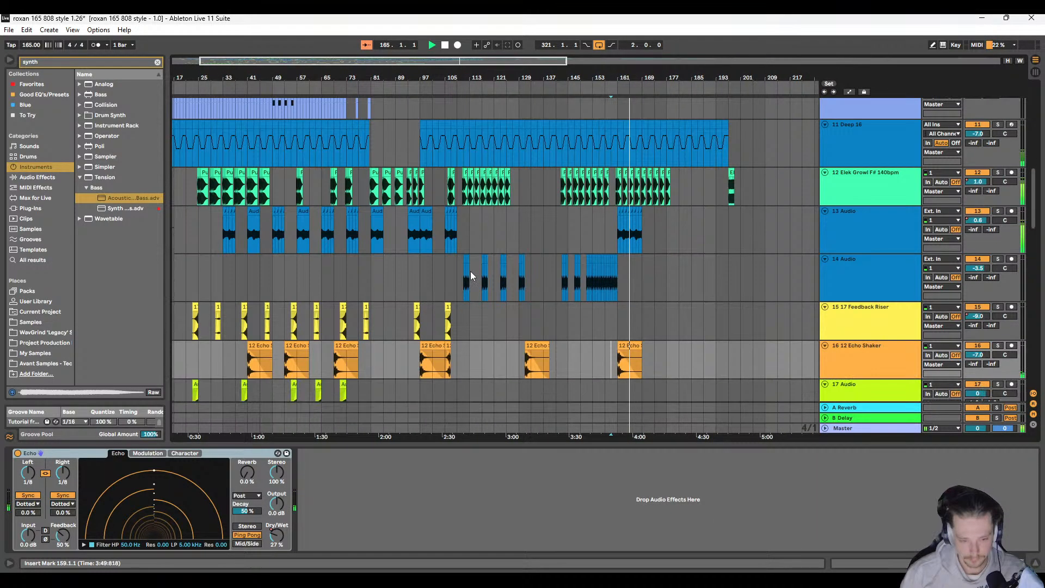
{"action": "scroll", "coordinate": [473, 269], "scroll_direction": "up", "scroll_amount": 3}
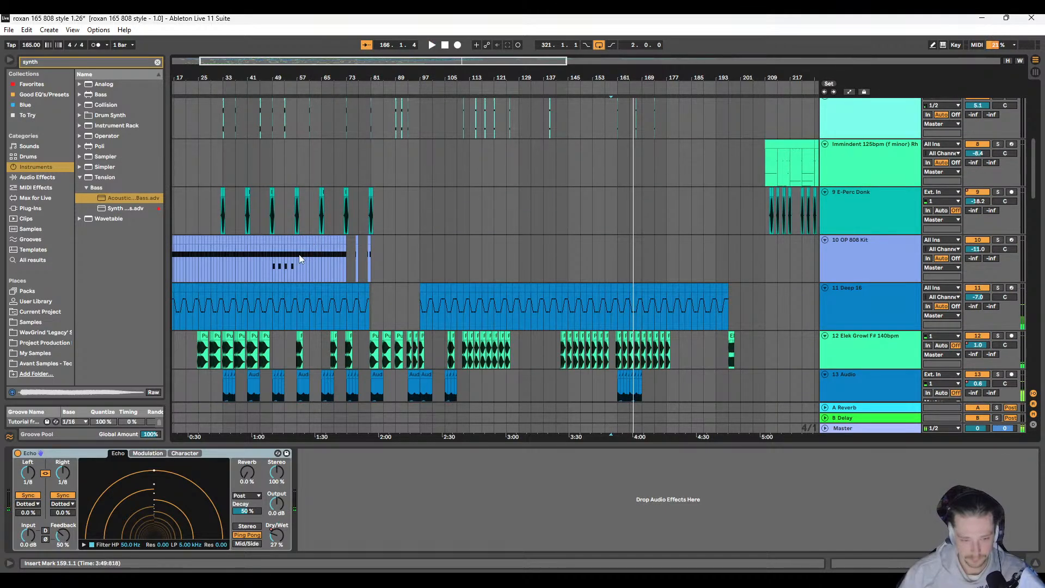
Step: Copy the OP 808 Kit clip that starts at 17.1.1 on track 10
{"action": "scroll", "coordinate": [235, 256], "scroll_direction": "left", "scroll_amount": 1}
{"action": "scroll", "coordinate": [209, 250], "scroll_direction": "up", "scroll_amount": 4}
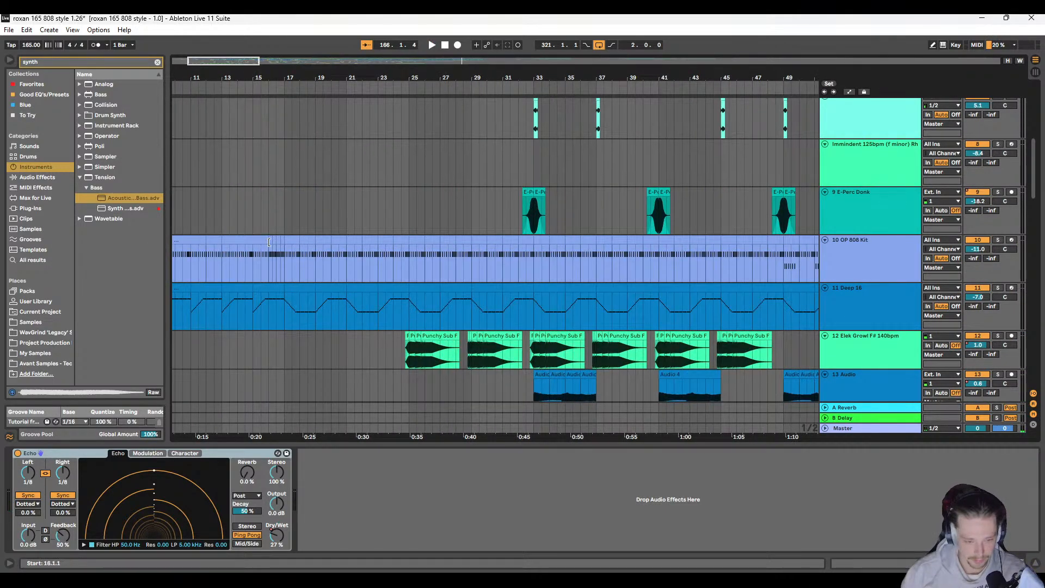
{"action": "scroll", "coordinate": [228, 248], "scroll_direction": "right", "scroll_amount": 1}
{"action": "scroll", "coordinate": [263, 245], "scroll_direction": "up", "scroll_amount": 2}
{"action": "left_click", "coordinate": [297, 239]}
{"action": "scroll", "coordinate": [415, 238], "scroll_direction": "down", "scroll_amount": 2}
{"action": "scroll", "coordinate": [415, 239], "scroll_direction": "down", "scroll_amount": 5}
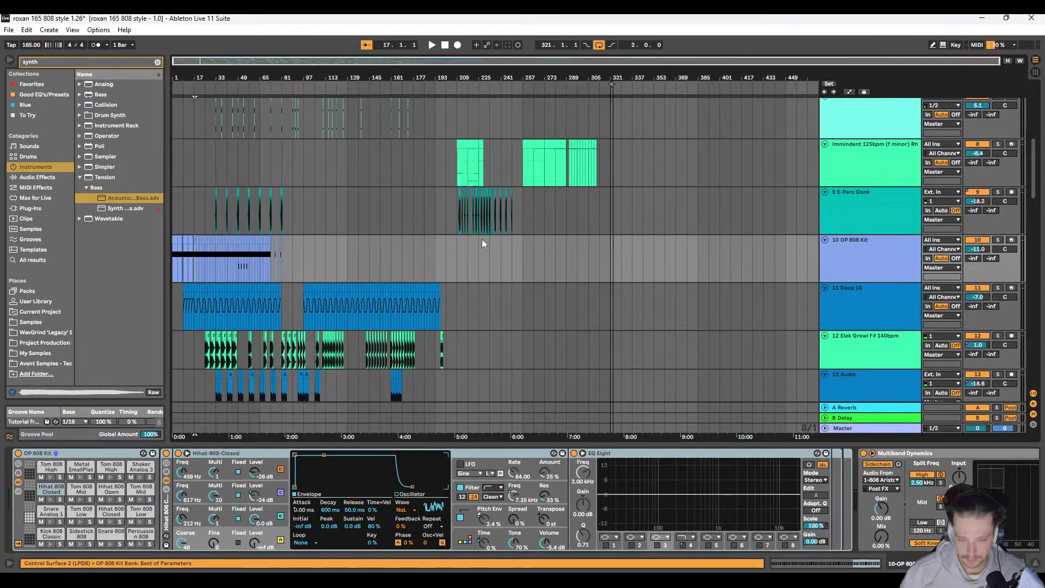
Step: Try pasting the copied clip at 257.1.1 on the OP 808 Kit track and audition it there
{"action": "scroll", "coordinate": [535, 235], "scroll_direction": "up", "scroll_amount": 4}
{"action": "left_click", "coordinate": [478, 241]}
{"action": "key", "text": "ctrl+v"}
{"action": "left_click", "coordinate": [474, 254]}
{"action": "key", "text": "space"}
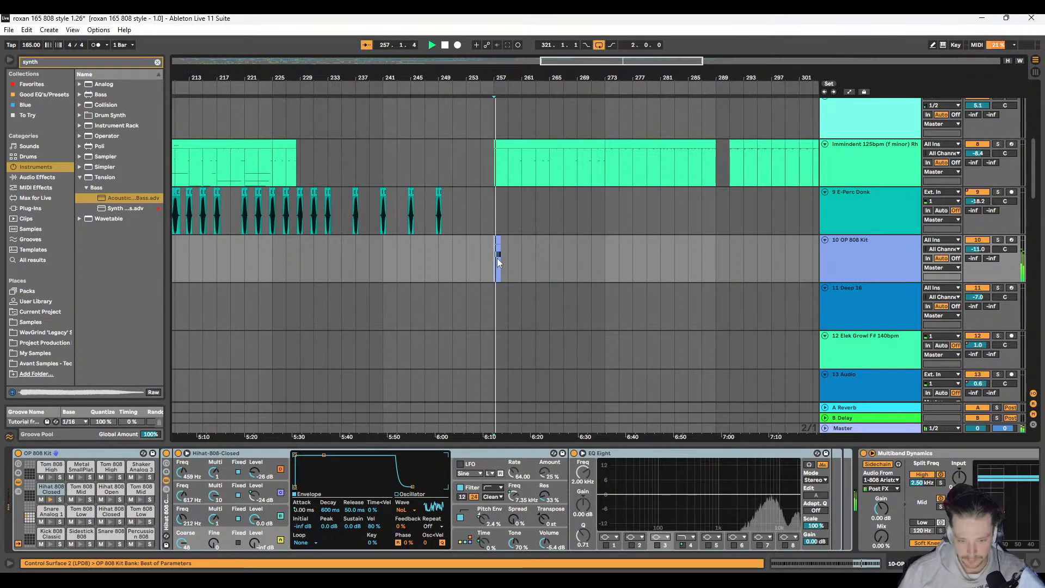
{"action": "scroll", "coordinate": [497, 258], "scroll_direction": "right", "scroll_amount": 3}
{"action": "key", "text": "space"}
{"action": "key", "text": "space"}
{"action": "scroll", "coordinate": [645, 270], "scroll_direction": "down", "scroll_amount": 5}
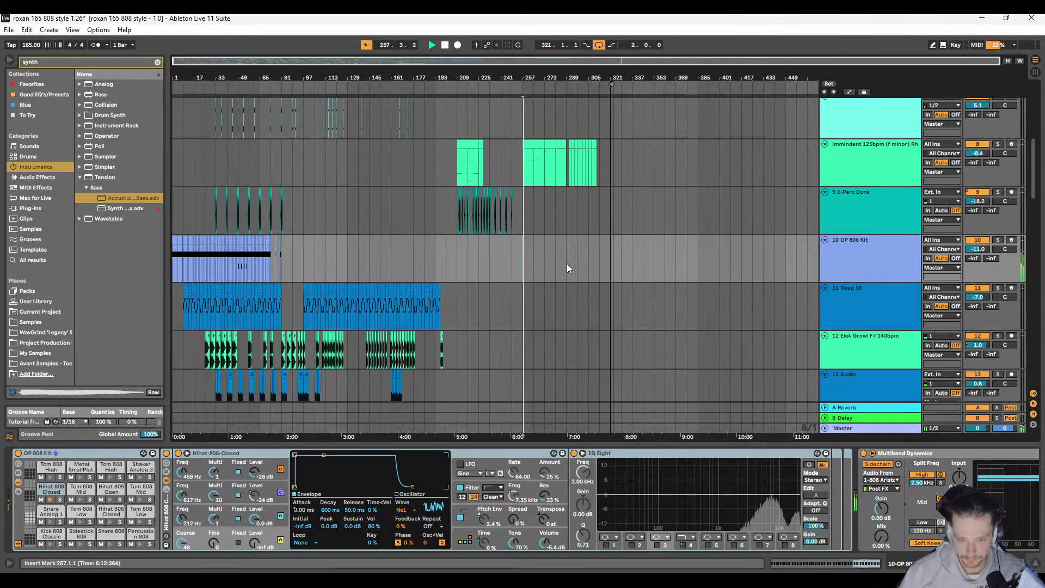
{"action": "scroll", "coordinate": [490, 304], "scroll_direction": "up", "scroll_amount": 5}
{"action": "scroll", "coordinate": [413, 318], "scroll_direction": "down", "scroll_amount": 6}
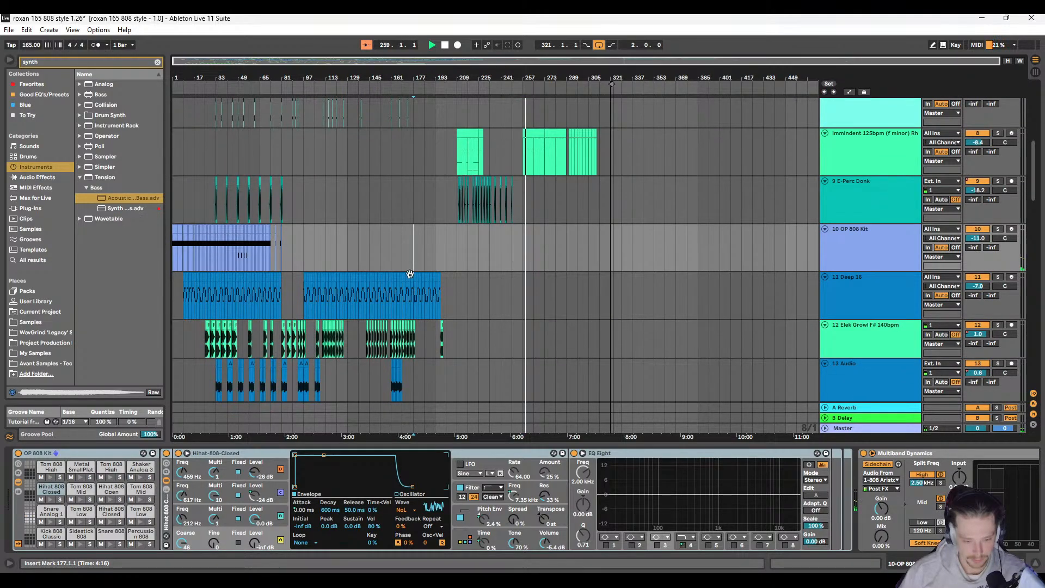
Step: Paste the copied clip at 176.1.1 on the OP 808 Kit track
{"action": "scroll", "coordinate": [405, 281], "scroll_direction": "down", "scroll_amount": 3}
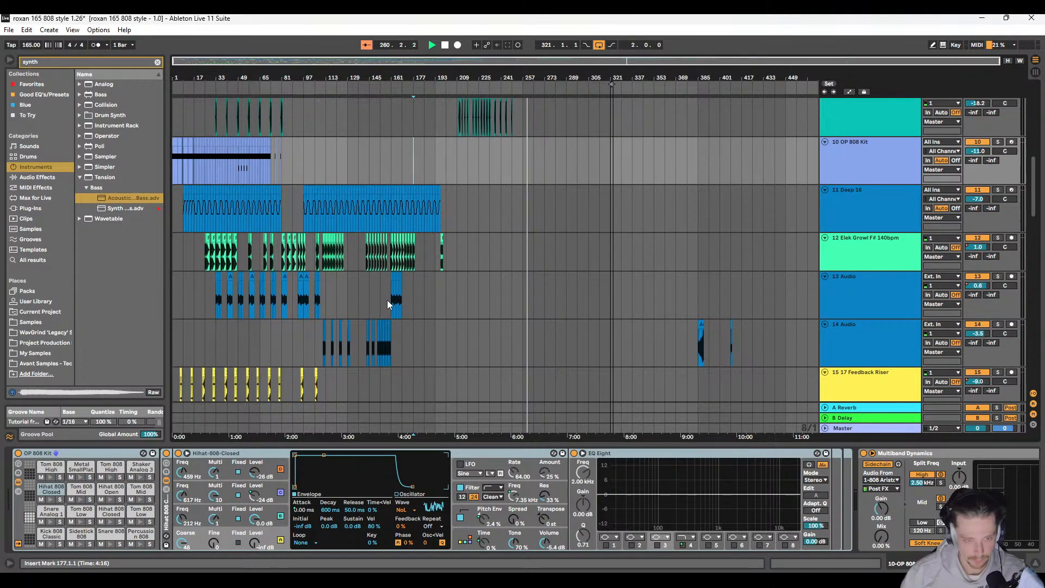
{"action": "scroll", "coordinate": [397, 256], "scroll_direction": "up", "scroll_amount": 12}
{"action": "scroll", "coordinate": [397, 265], "scroll_direction": "down", "scroll_amount": 6}
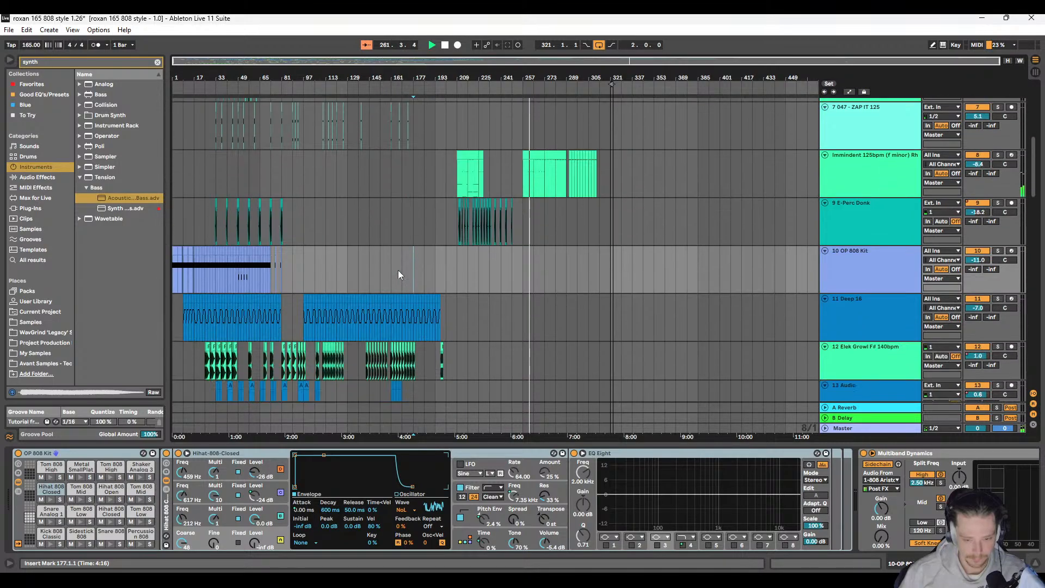
{"action": "scroll", "coordinate": [397, 272], "scroll_direction": "up", "scroll_amount": 4}
{"action": "scroll", "coordinate": [370, 276], "scroll_direction": "up", "scroll_amount": 4}
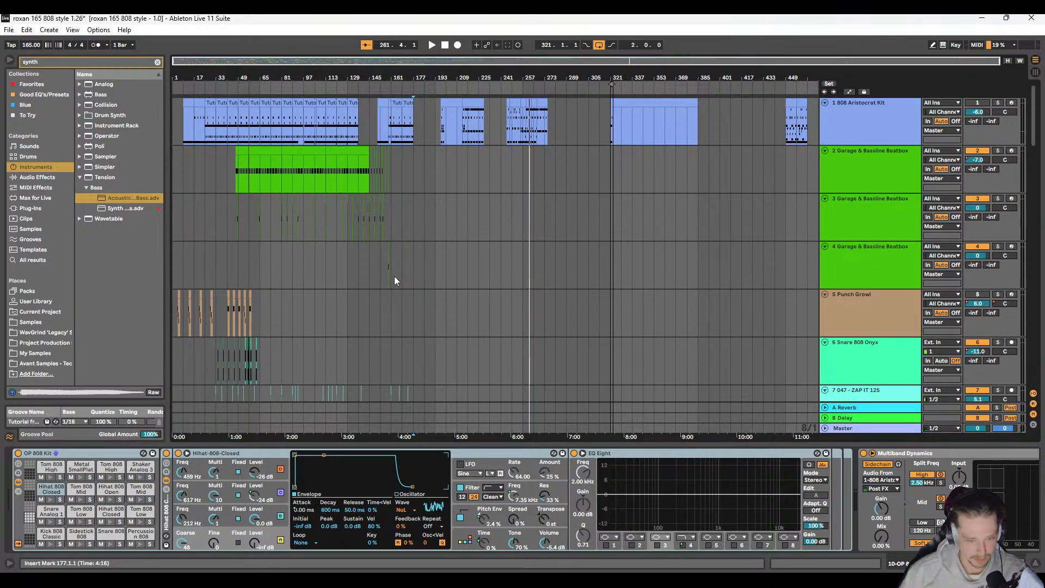
{"action": "scroll", "coordinate": [387, 276], "scroll_direction": "down", "scroll_amount": 8}
{"action": "key", "text": "plus"}
{"action": "key", "text": "plus"}
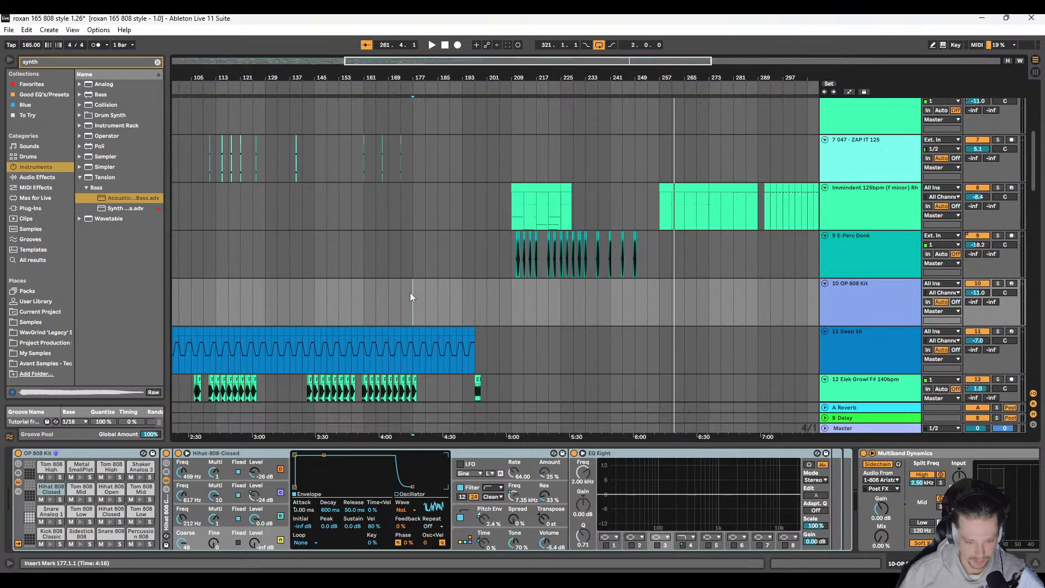
{"action": "left_click_drag", "start_coordinate": [400, 282], "coordinate": [421, 283]}
{"action": "key", "text": "ctrl+v"}
Step: Audition the OP 808 Kit clip at bar 176 from 175.1.1 and examine the track's device chain
{"action": "scroll", "coordinate": [406, 290], "scroll_direction": "up", "scroll_amount": 2}
{"action": "left_click", "coordinate": [393, 281]}
{"action": "key", "text": "space"}
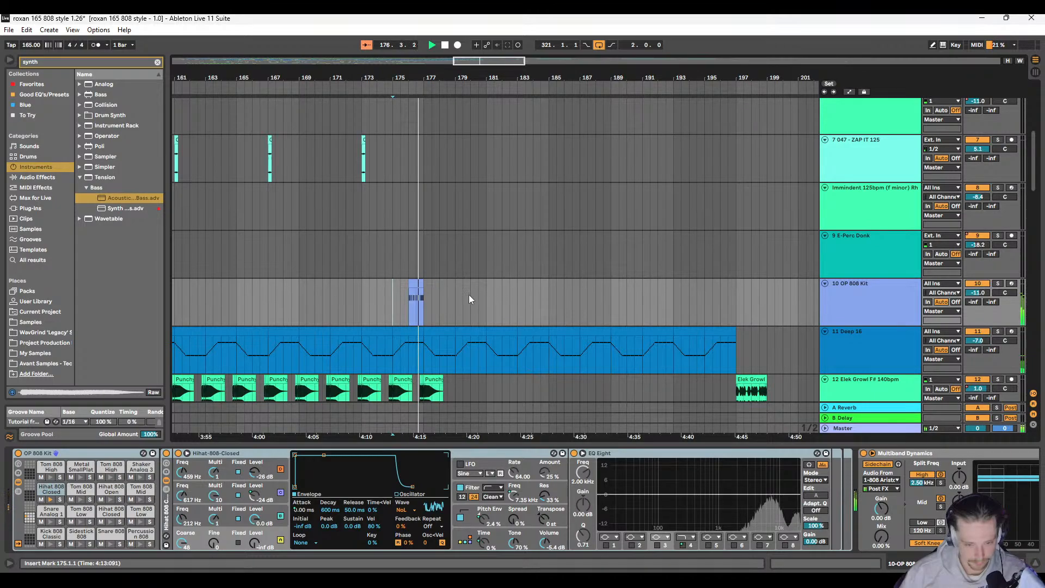
{"action": "left_click", "coordinate": [418, 282]}
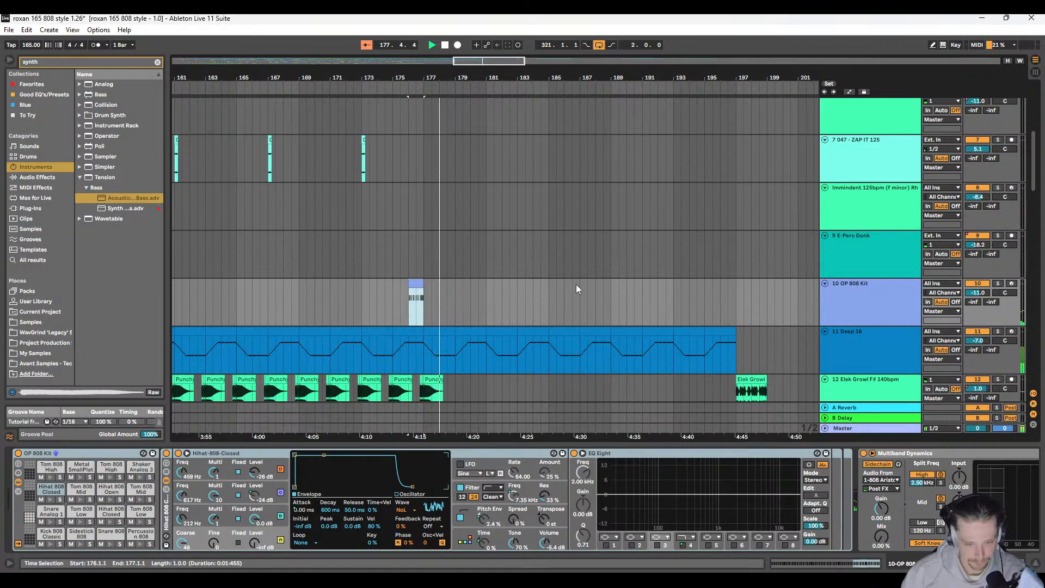
{"action": "key", "text": "space"}
{"action": "scroll", "coordinate": [812, 490], "scroll_direction": "down", "scroll_amount": 5}
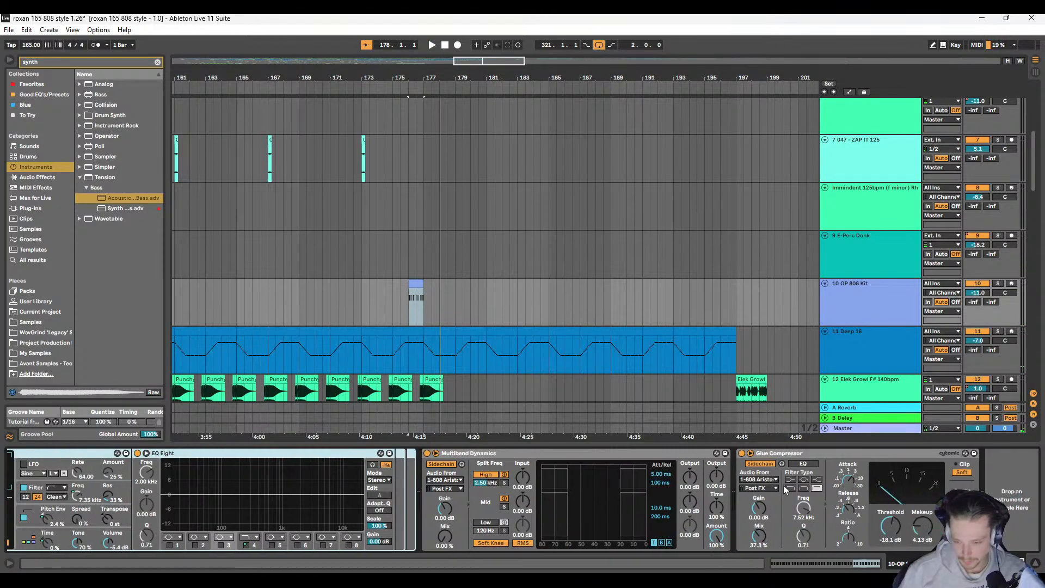
{"action": "scroll", "coordinate": [786, 479], "scroll_direction": "up", "scroll_amount": 4}
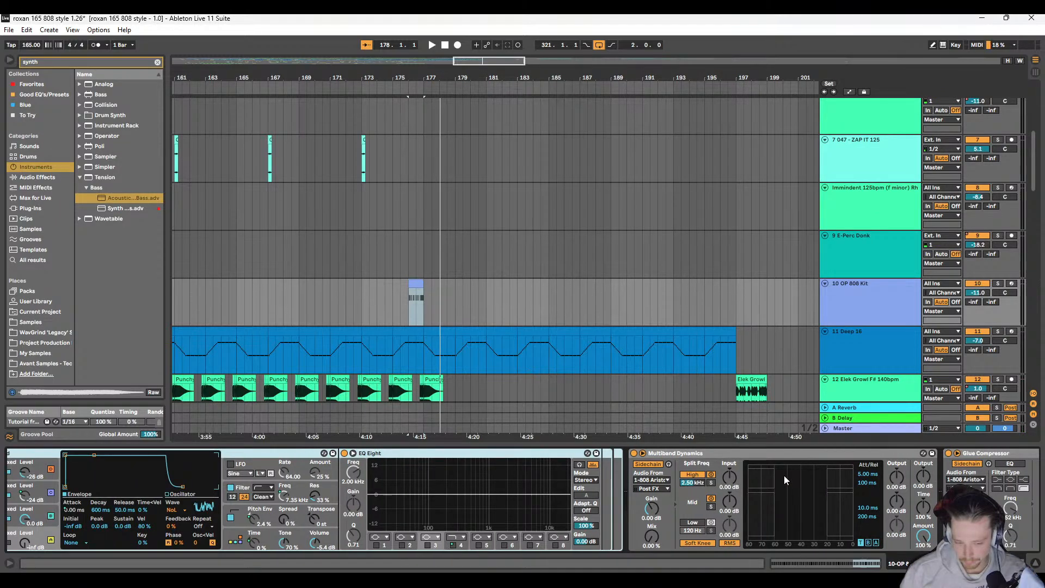
Step: Replace the browser's synth search with a search for "pan" among the audio effects
{"action": "left_click", "coordinate": [78, 66]}
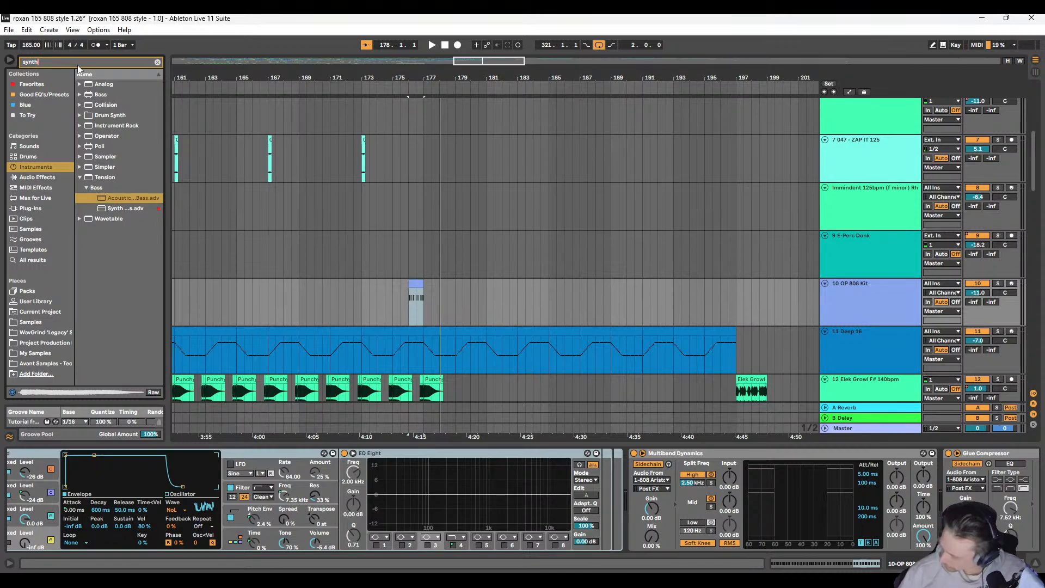
{"action": "key", "text": "BackSpace"}
{"action": "key", "text": "BackSpace"}
{"action": "key", "text": "BackSpace"}
{"action": "key", "text": "BackSpace"}
{"action": "key", "text": "BackSpace"}
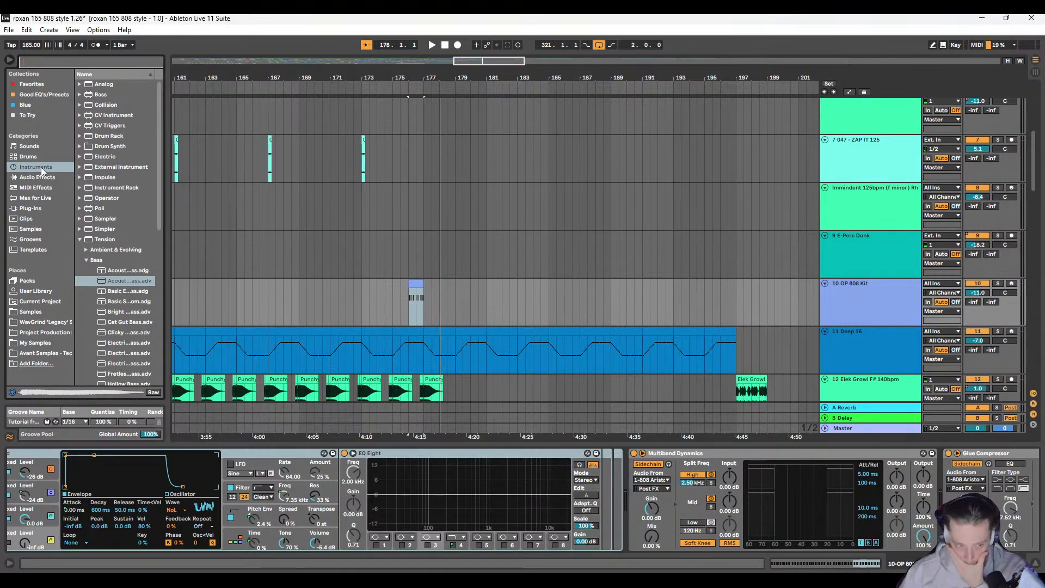
{"action": "left_click", "coordinate": [44, 177]}
{"action": "left_click", "coordinate": [64, 60]}
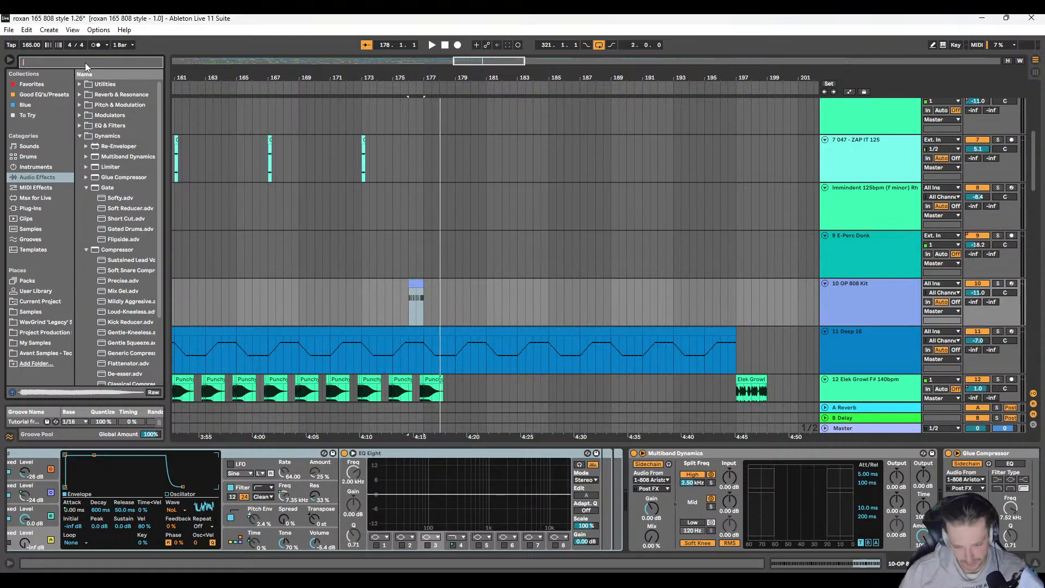
{"action": "type", "text": "panning"}
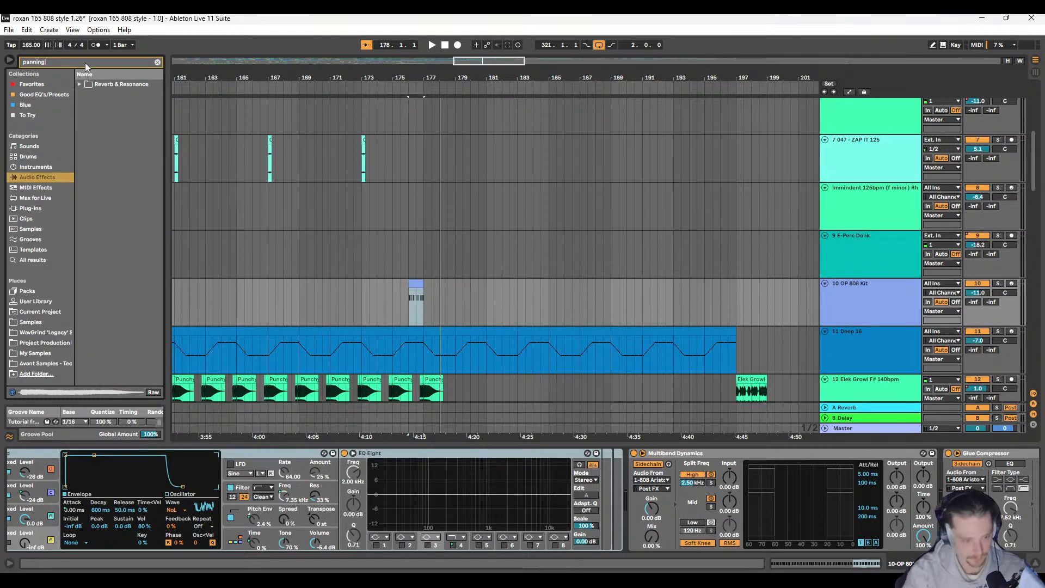
{"action": "key", "text": "BackSpace"}
{"action": "key", "text": "BackSpace"}
{"action": "key", "text": "BackSpace"}
{"action": "key", "text": "BackSpace"}
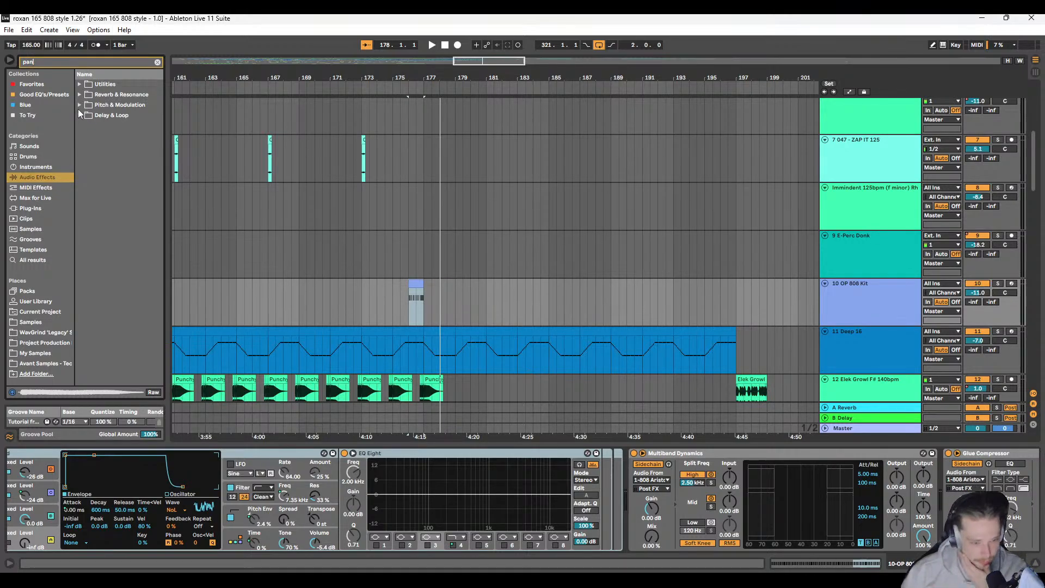
Step: Examine the panning presets under Pitch & Modulation, Reverb & Resonance, Utilities and Delay & Loop
{"action": "left_click", "coordinate": [80, 105]}
{"action": "left_click", "coordinate": [85, 115]}
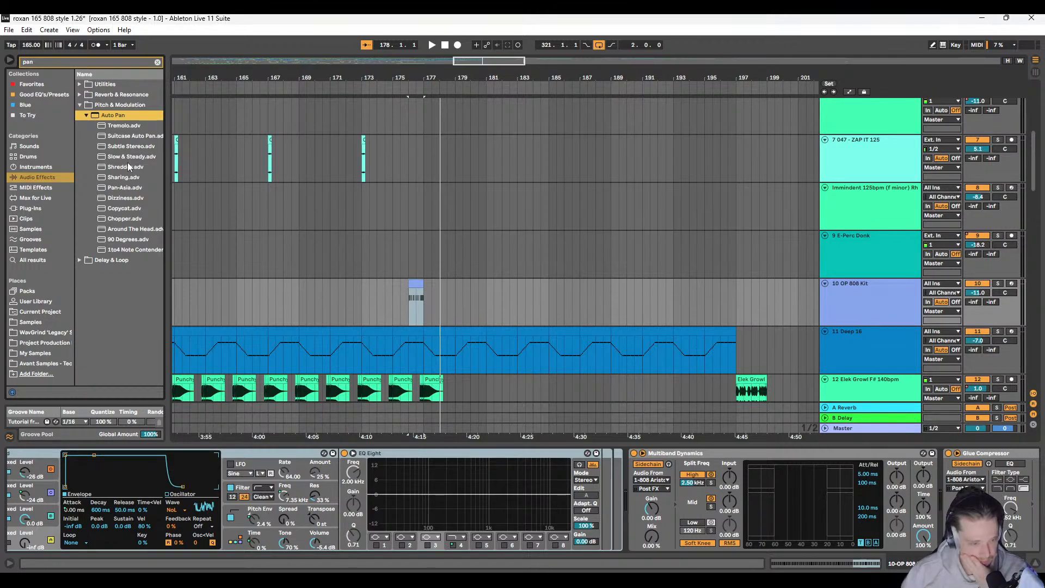
{"action": "left_click", "coordinate": [79, 94]}
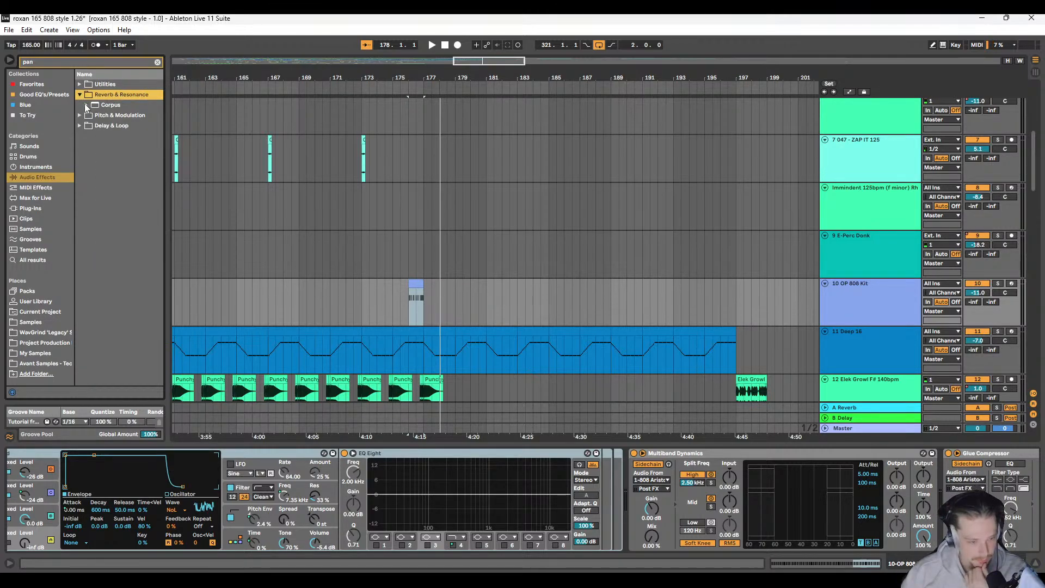
{"action": "left_click", "coordinate": [80, 84]}
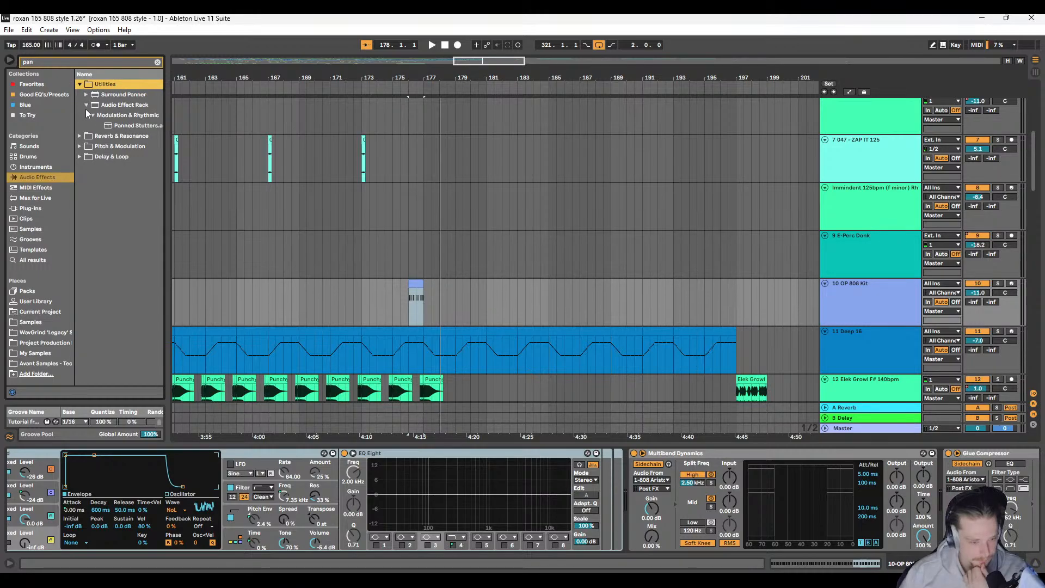
{"action": "left_click", "coordinate": [77, 156]}
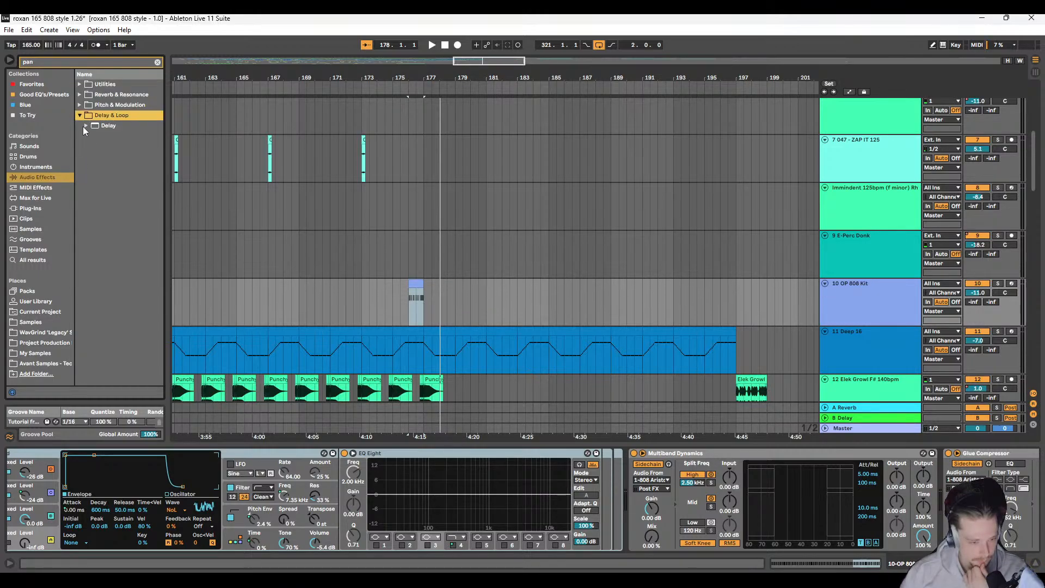
{"action": "left_click", "coordinate": [84, 125]}
{"action": "left_click", "coordinate": [93, 136]}
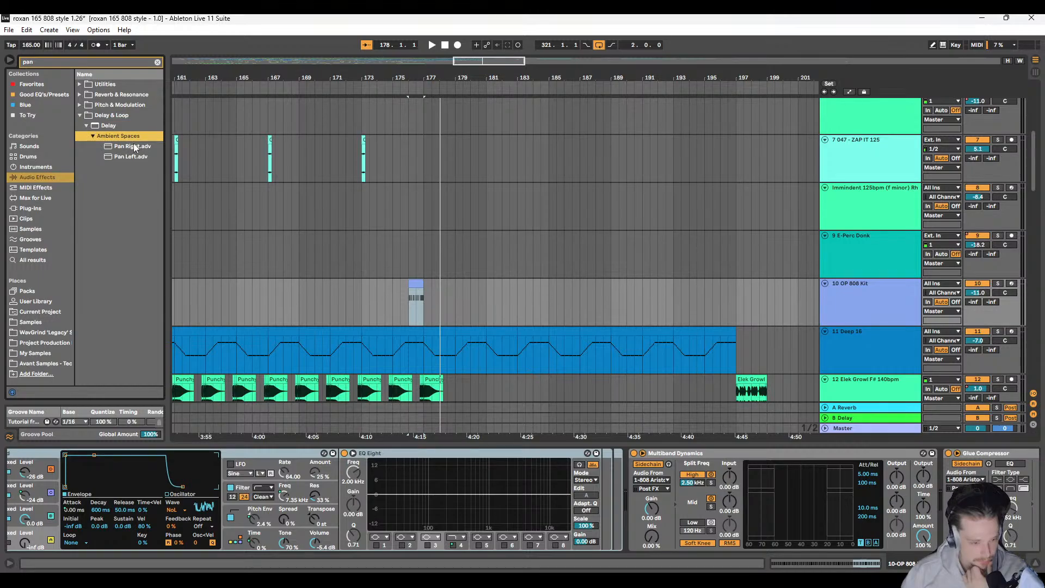
Step: Copy the OP 808 Kit clip at bar 176 to 173.1.1 on the same track
{"action": "left_click", "coordinate": [431, 256]}
{"action": "left_click", "coordinate": [417, 281]}
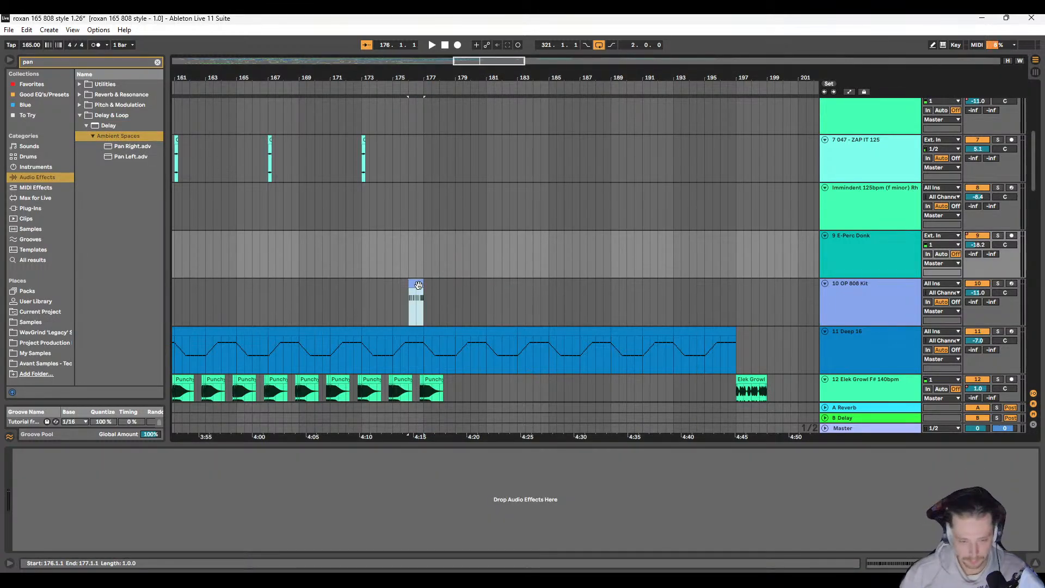
{"action": "key", "text": "ctrl+c"}
{"action": "left_click", "coordinate": [367, 280]}
{"action": "key", "text": "ctrl+v"}
{"action": "key", "text": "ctrl+z"}
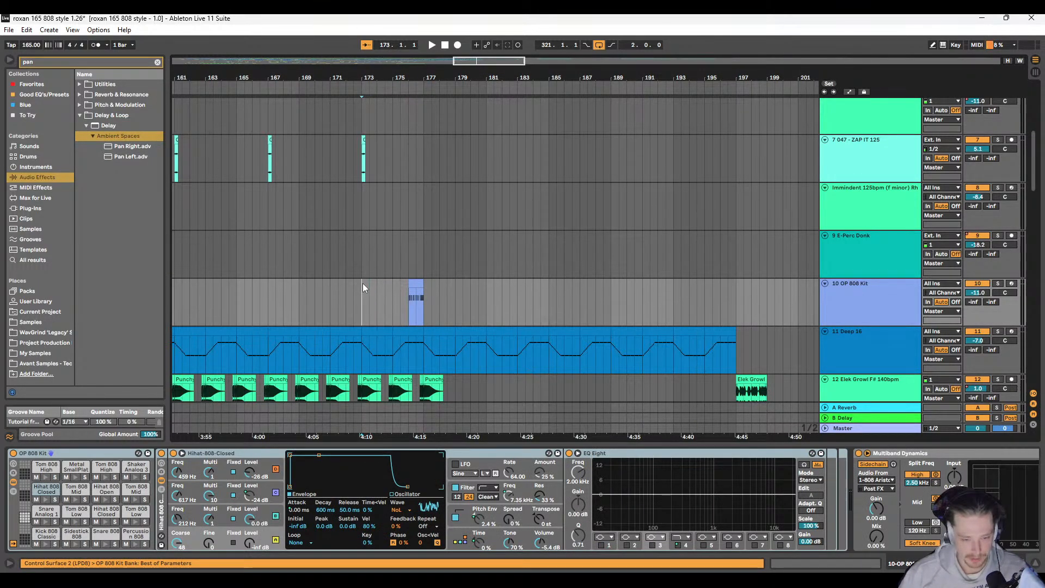
{"action": "left_click", "coordinate": [363, 283]}
{"action": "key", "text": "ctrl+v"}
Step: Audition the OP 808 Kit clip at bar 173, starting playback shortly before it
{"action": "scroll", "coordinate": [349, 288], "scroll_direction": "left", "scroll_amount": 4}
{"action": "scroll", "coordinate": [354, 289], "scroll_direction": "right", "scroll_amount": 3}
{"action": "left_click", "coordinate": [370, 292]}
{"action": "key", "text": "space"}
{"action": "scroll", "coordinate": [371, 292], "scroll_direction": "left", "scroll_amount": 1}
{"action": "scroll", "coordinate": [371, 292], "scroll_direction": "up", "scroll_amount": 4}
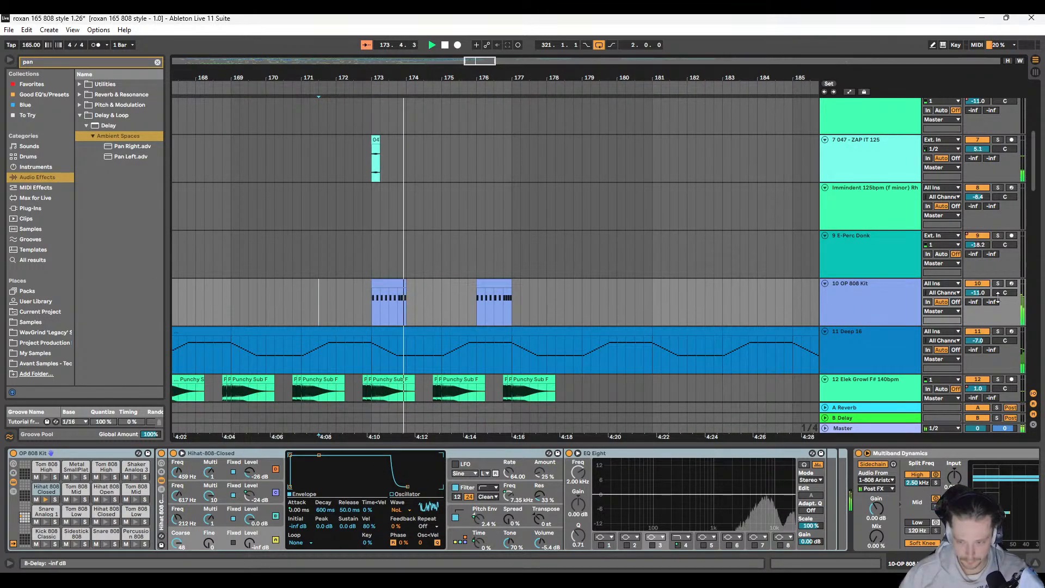
{"action": "key", "text": "space"}
Step: Relocate the OP 808 Kit clip from 176.1.1 to 175.1.1 by copying it and deleting the original
{"action": "left_click", "coordinate": [487, 285]}
{"action": "key", "text": "ctrl+c"}
{"action": "left_click", "coordinate": [442, 283]}
{"action": "key", "text": "ctrl+v"}
{"action": "left_click", "coordinate": [488, 287]}
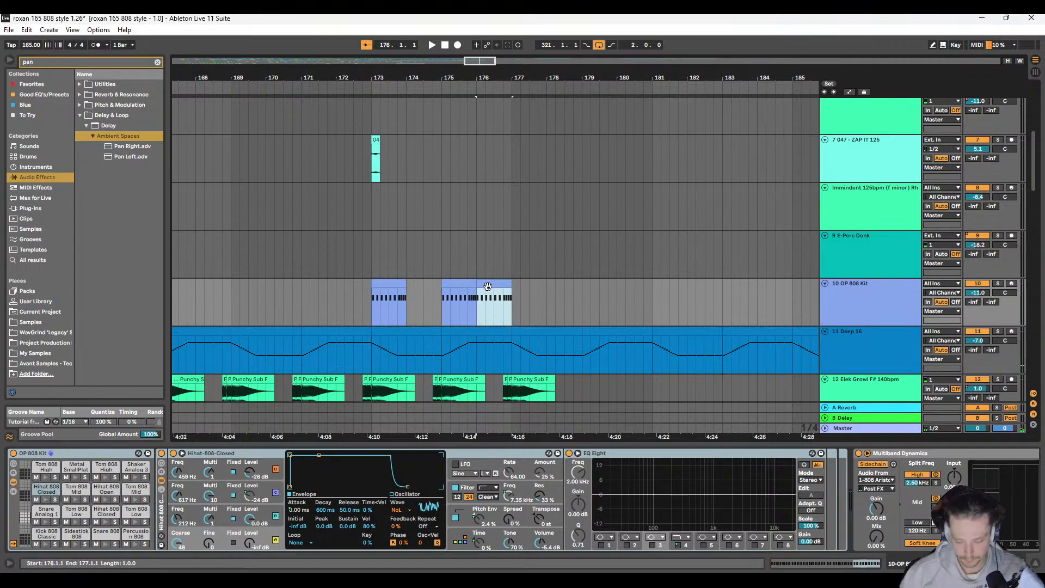
{"action": "key", "text": "Delete"}
{"action": "scroll", "coordinate": [341, 278], "scroll_direction": "down", "scroll_amount": 4}
{"action": "scroll", "coordinate": [348, 291], "scroll_direction": "left", "scroll_amount": 2}
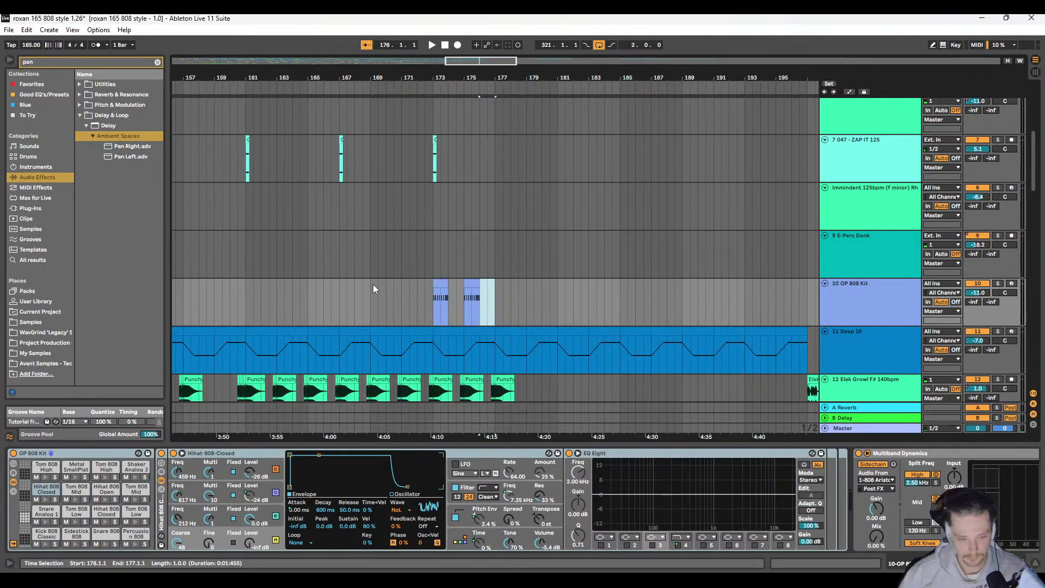
Step: Copy the OP 808 Kit clip at bar 173 to 171.1.1 and 169.1.1
{"action": "left_click", "coordinate": [441, 284]}
{"action": "key", "text": "ctrl+c"}
{"action": "left_click", "coordinate": [401, 280]}
{"action": "key", "text": "ctrl+v"}
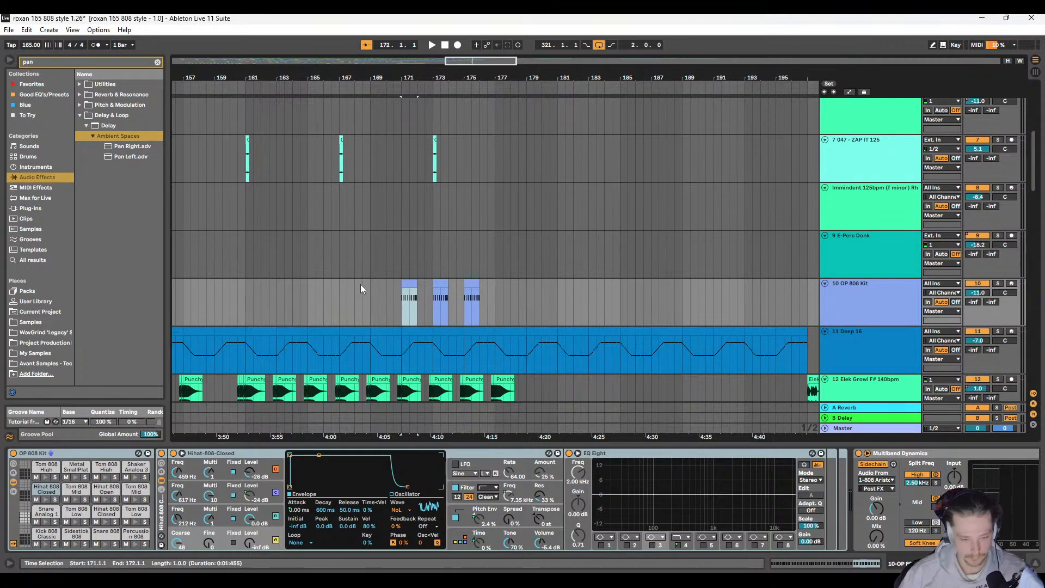
{"action": "left_click", "coordinate": [369, 283]}
{"action": "key", "text": "ctrl+v"}
Step: Audition the repeated OP 808 Kit clips from 168.3.1 and show the track's panning automation
{"action": "key", "text": "space"}
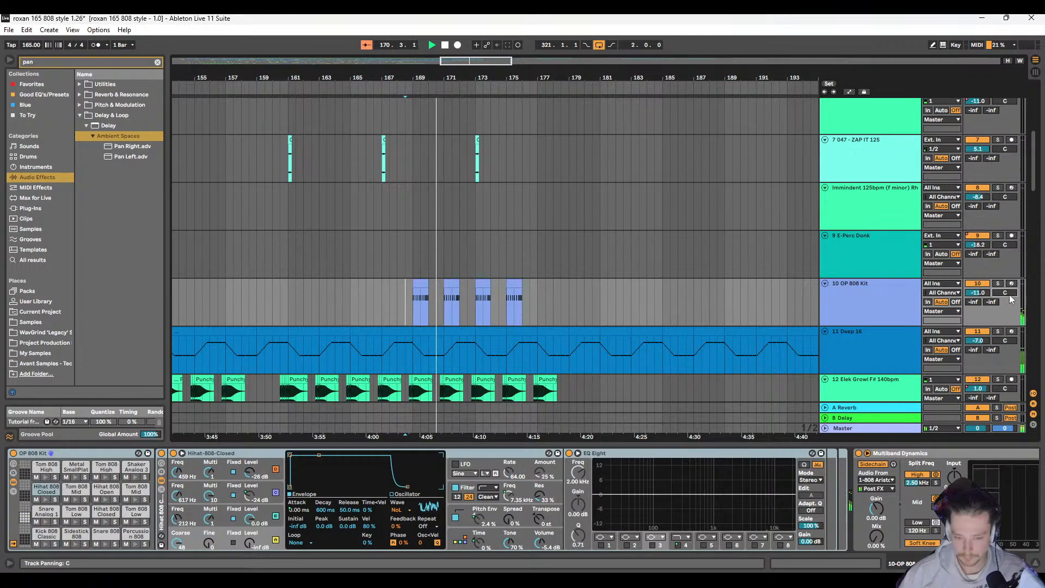
{"action": "key", "text": "space"}
{"action": "key", "text": "a"}
{"action": "key", "text": "plus"}
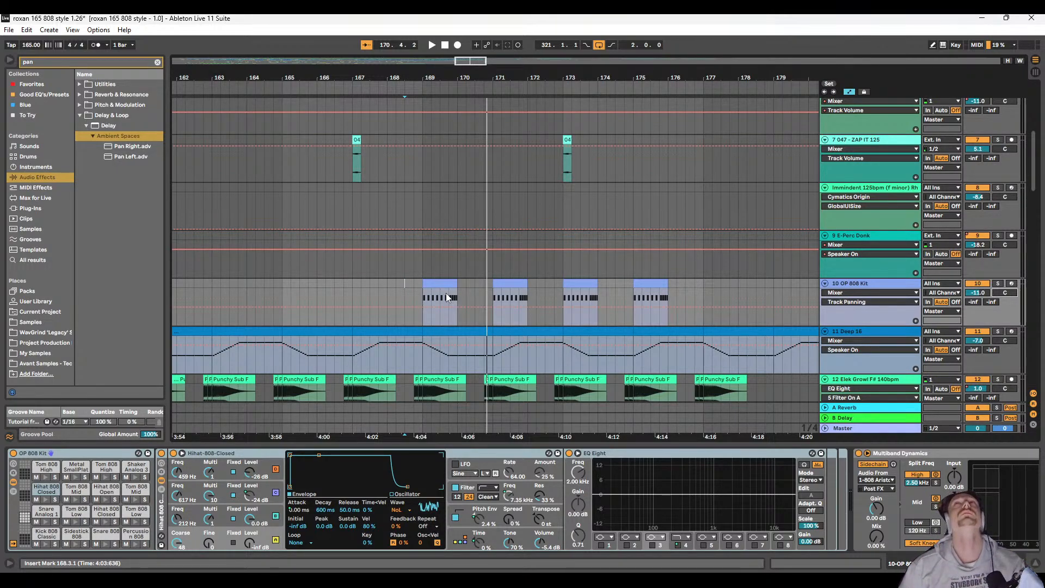
Step: Search the audio effects for "echo" and widen the browser so the preset names are readable
{"action": "scroll", "coordinate": [794, 524], "scroll_direction": "down", "scroll_amount": 5}
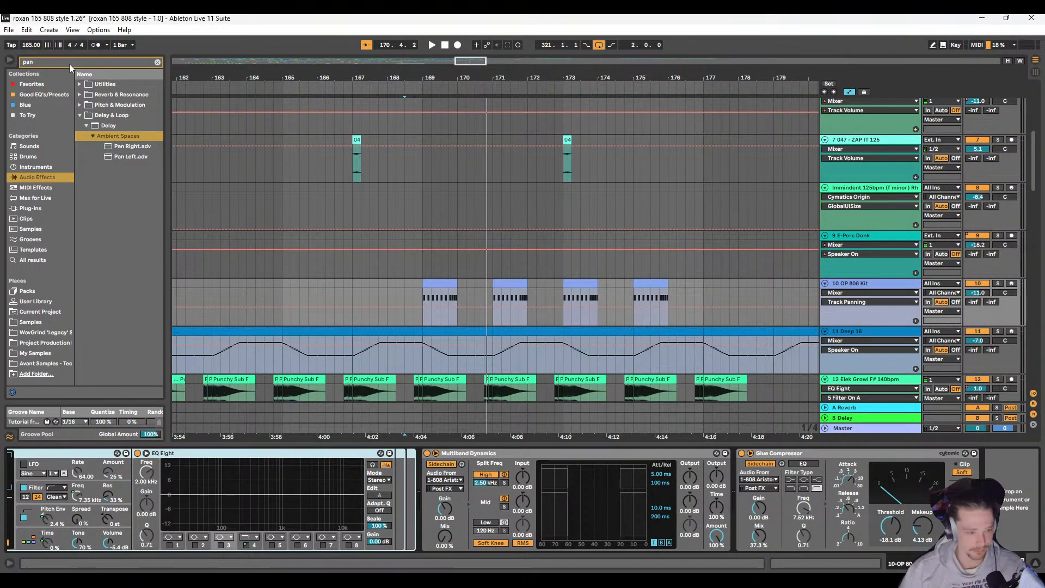
{"action": "key", "text": "BackSpace"}
{"action": "key", "text": "BackSpace"}
{"action": "key", "text": "BackSpace"}
{"action": "type", "text": "e"}
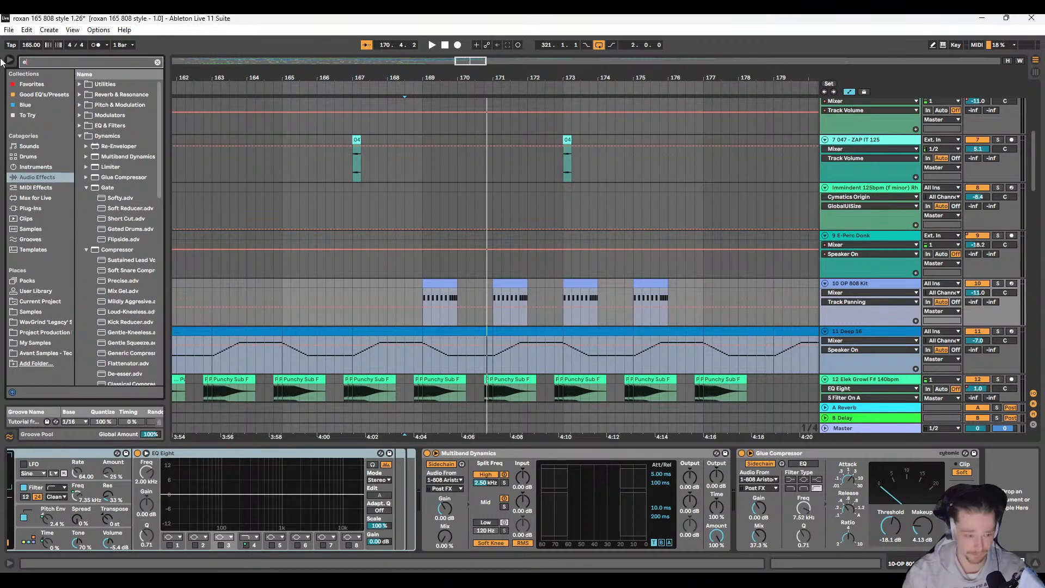
{"action": "type", "text": "cho"}
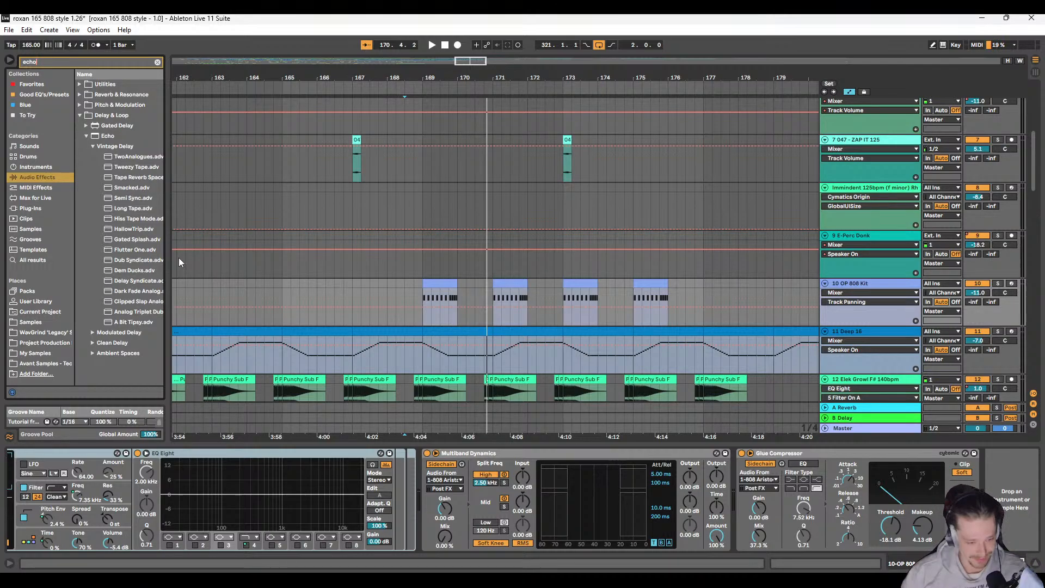
{"action": "left_click_drag", "start_coordinate": [165, 246], "coordinate": [198, 248]}
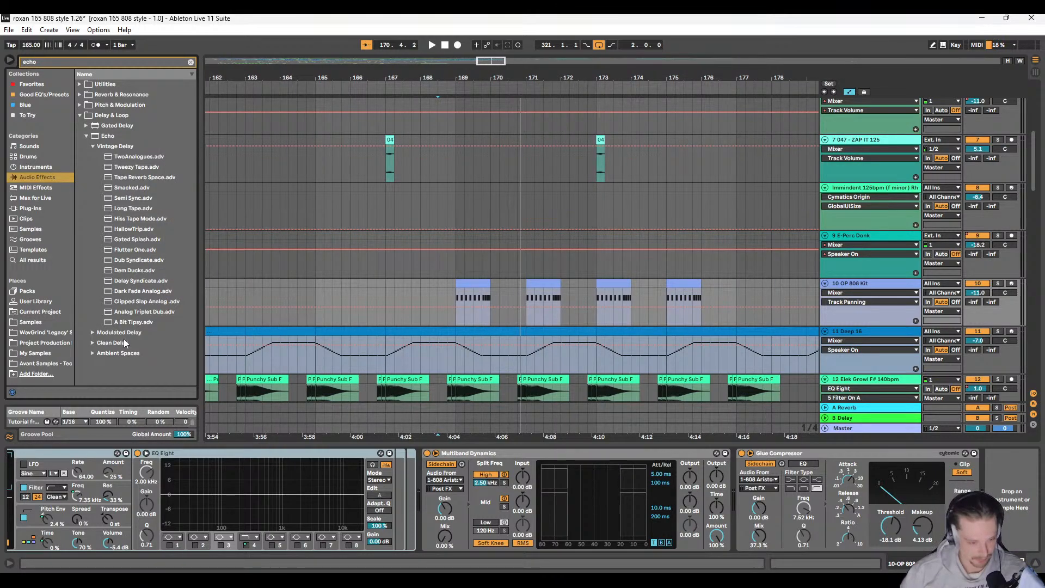
Step: Add a default Echo to the OP 808 Kit track, discarding the first copy used to try 1/64 delay times
{"action": "left_click", "coordinate": [96, 135]}
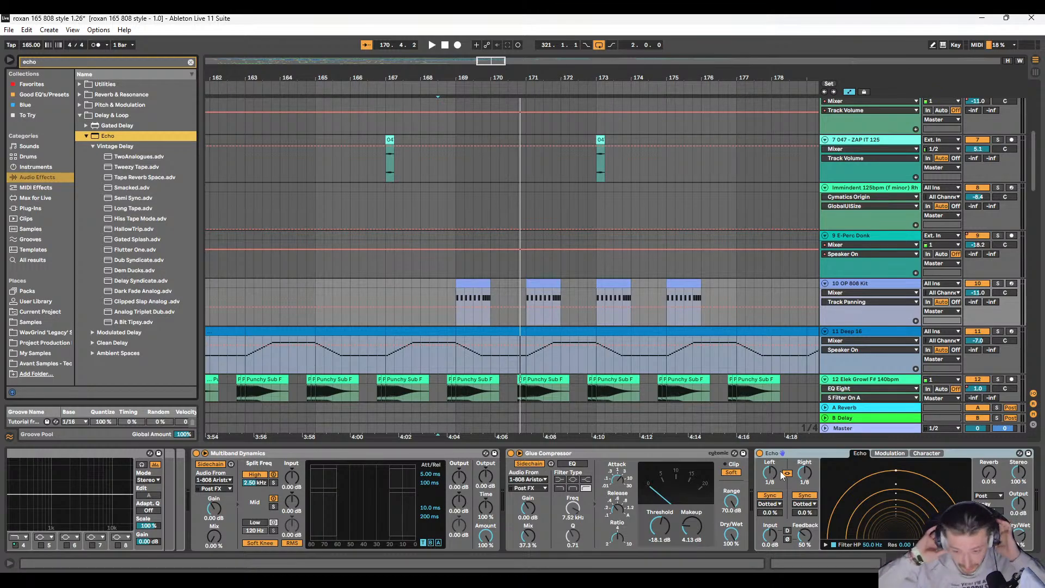
{"action": "left_click_drag", "start_coordinate": [884, 497], "coordinate": [884, 531]}
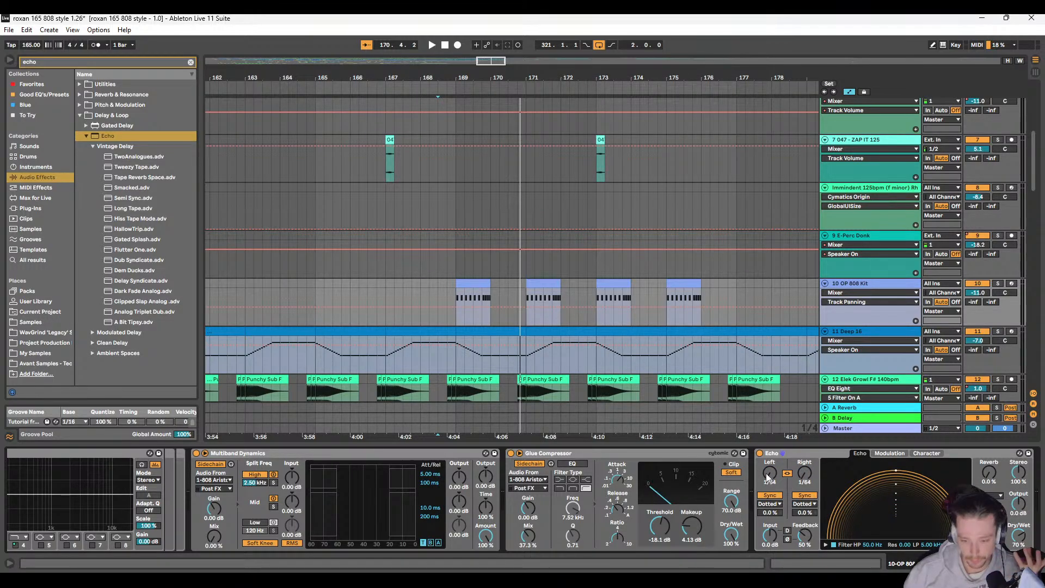
{"action": "mouse_move", "coordinate": [770, 476]}
{"action": "left_mouse_down"}
{"action": "mouse_move", "coordinate": [770, 457]}
{"action": "mouse_move", "coordinate": [769, 474]}
{"action": "left_mouse_up"}
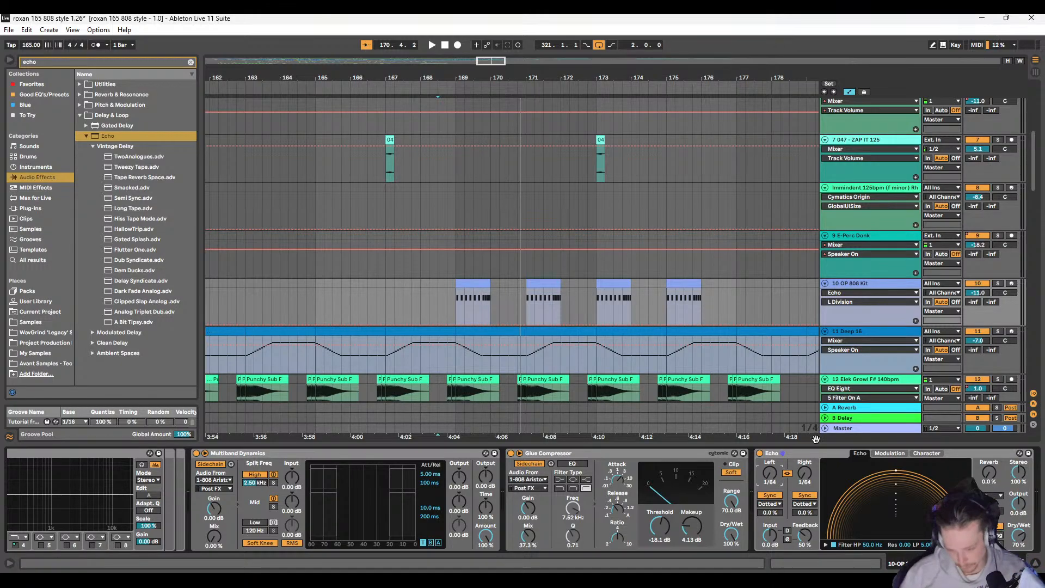
{"action": "key", "text": "ctrl+z"}
{"action": "left_click", "coordinate": [807, 453]}
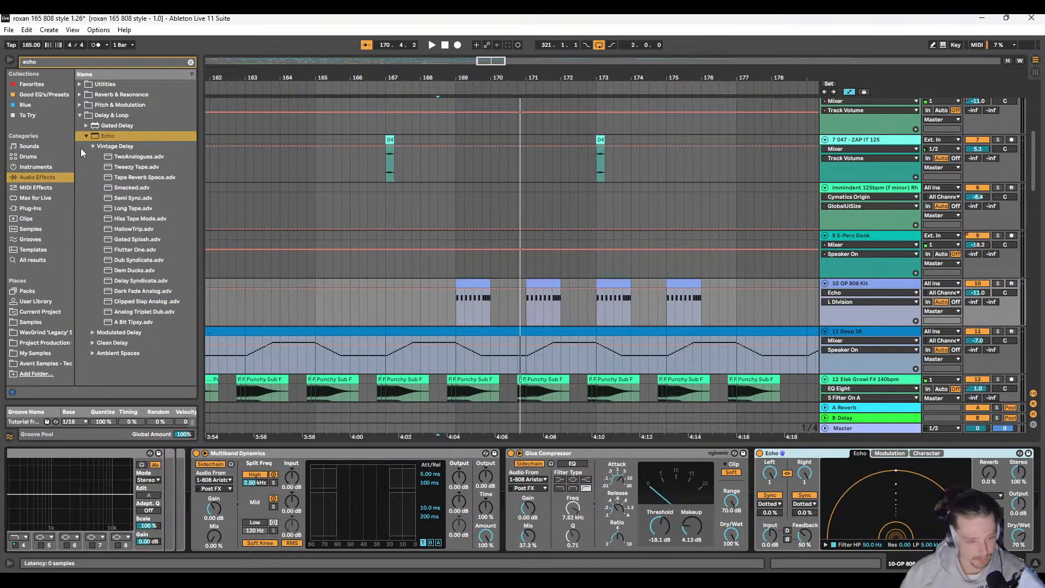
{"action": "key", "text": "Delete"}
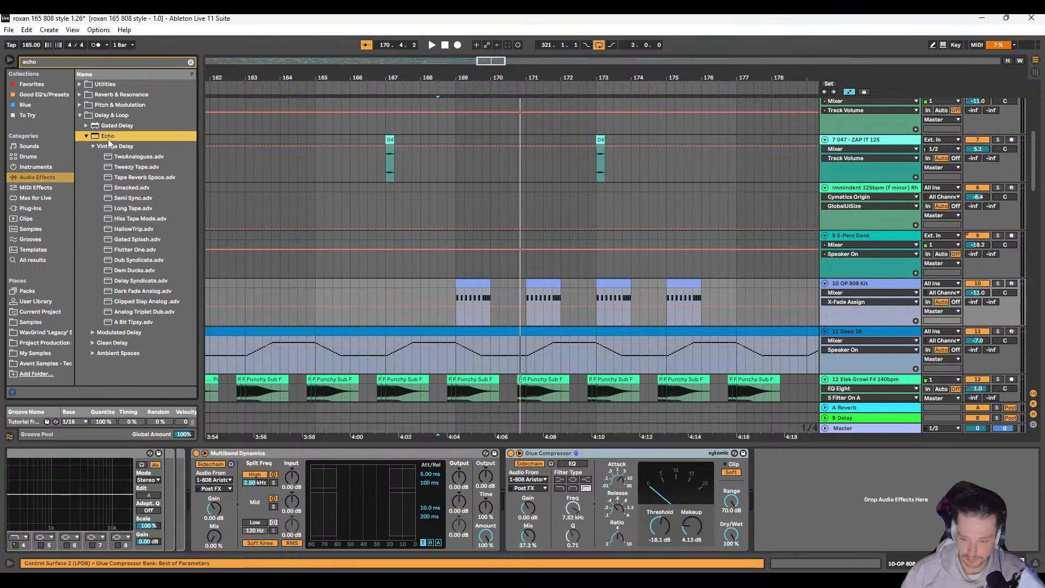
Step: Audition the OP 808 Kit clips with Echo from 169.1.1, both soloed and with the full mix
{"action": "left_click", "coordinate": [457, 298]}
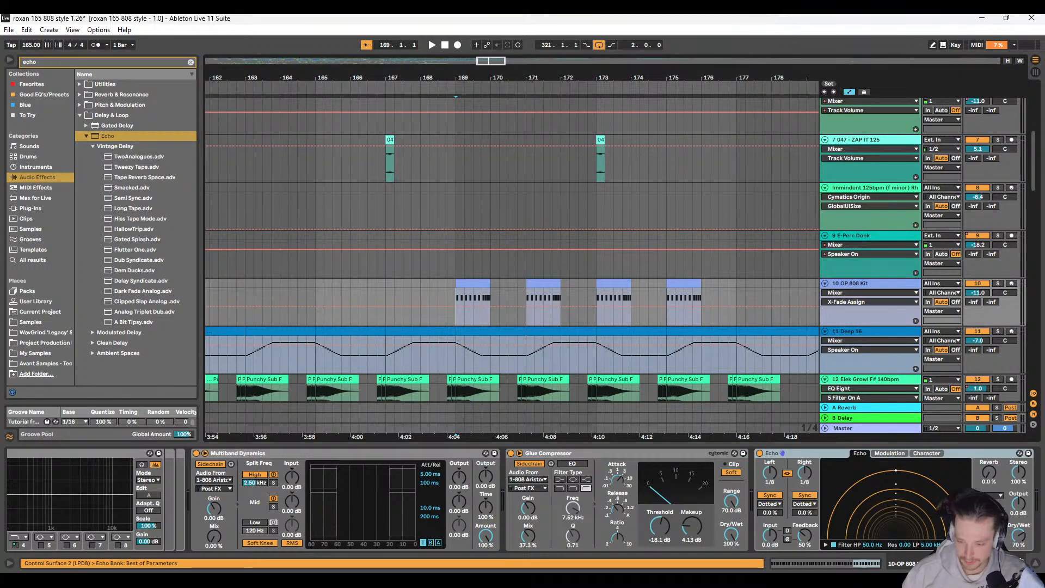
{"action": "key", "text": "space"}
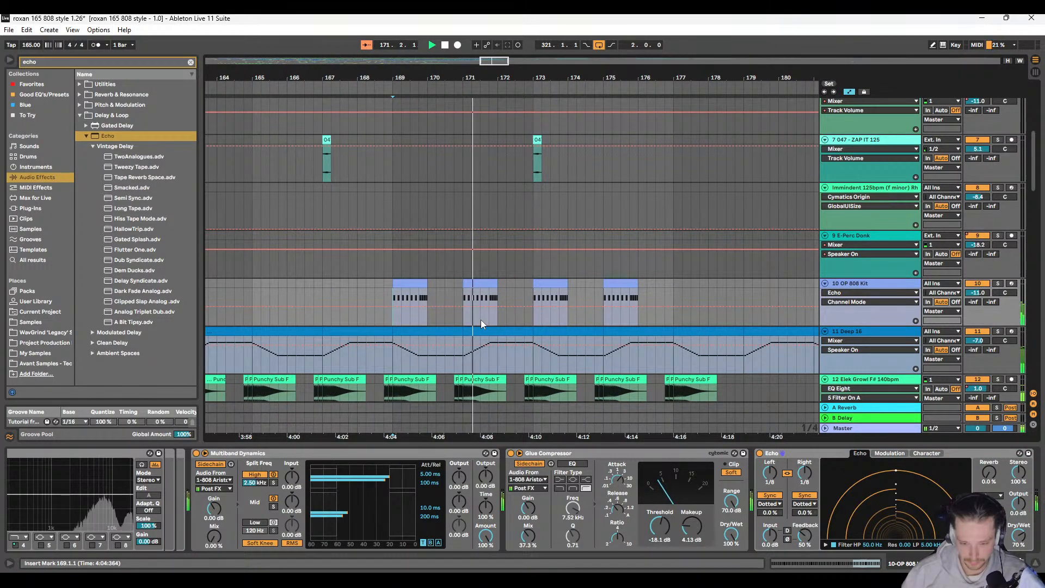
{"action": "key", "text": "space"}
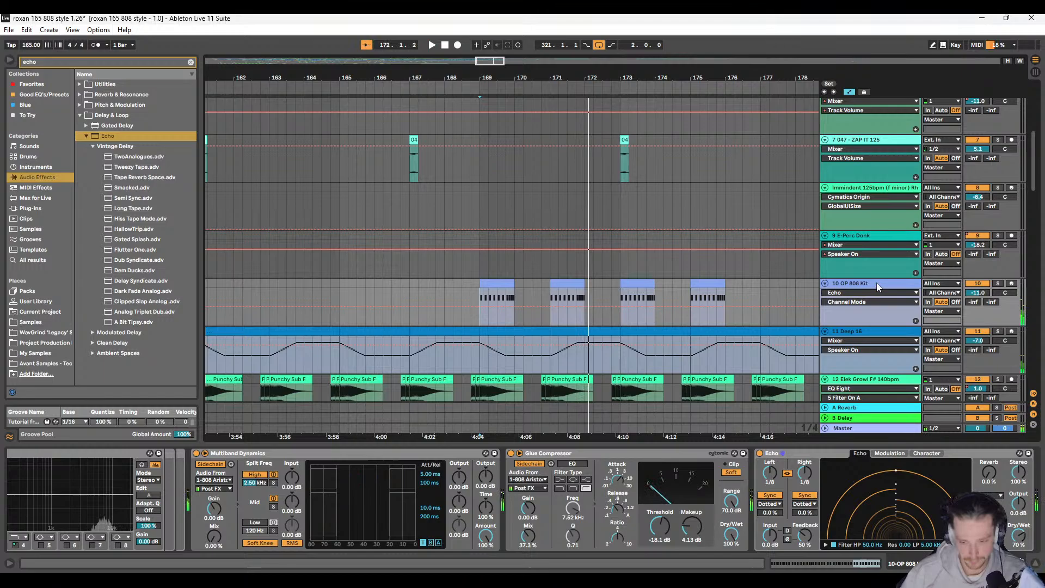
{"action": "left_click", "coordinate": [997, 284]}
{"action": "key", "text": "space"}
{"action": "scroll", "coordinate": [564, 321], "scroll_direction": "right", "scroll_amount": 3}
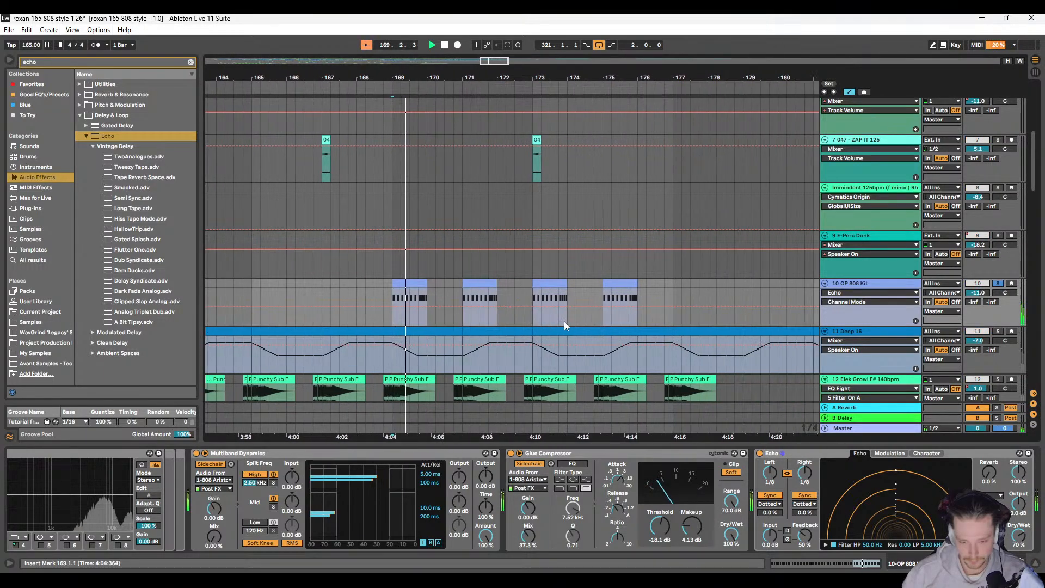
{"action": "left_click", "coordinate": [998, 284]}
{"action": "key", "text": "space"}
{"action": "scroll", "coordinate": [523, 318], "scroll_direction": "right", "scroll_amount": 2}
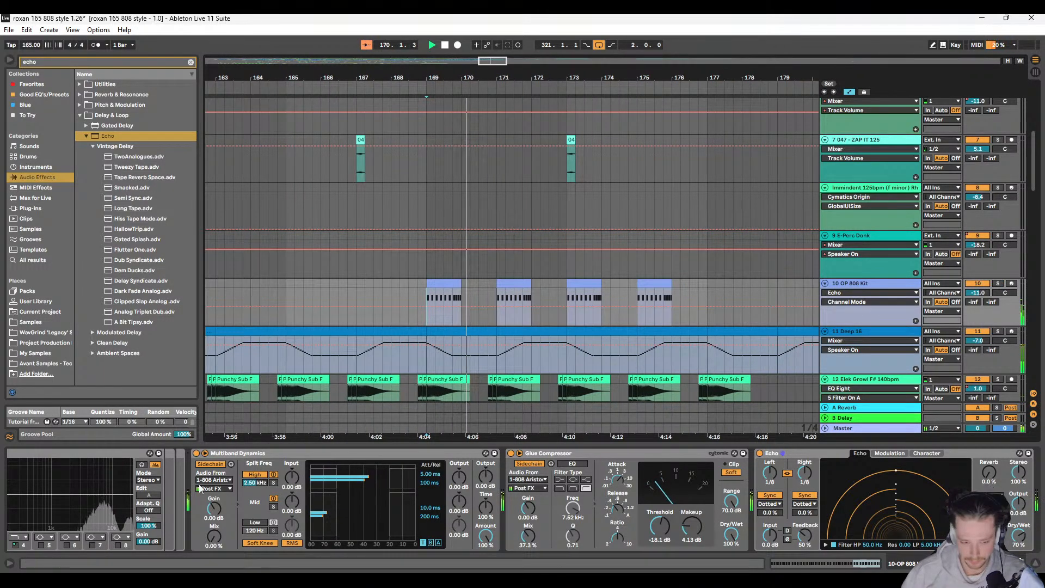
Step: Enable band 1 of the OP 808 Kit's EQ Eight as a low cut at about 2.61 kHz
{"action": "scroll", "coordinate": [200, 488], "scroll_direction": "left", "scroll_amount": 3}
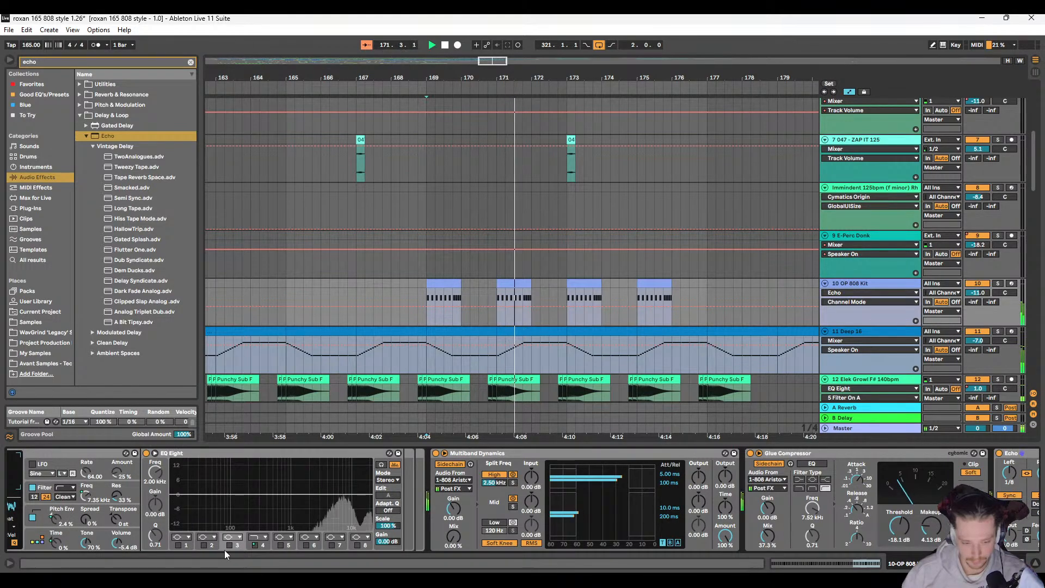
{"action": "left_click", "coordinate": [179, 545]}
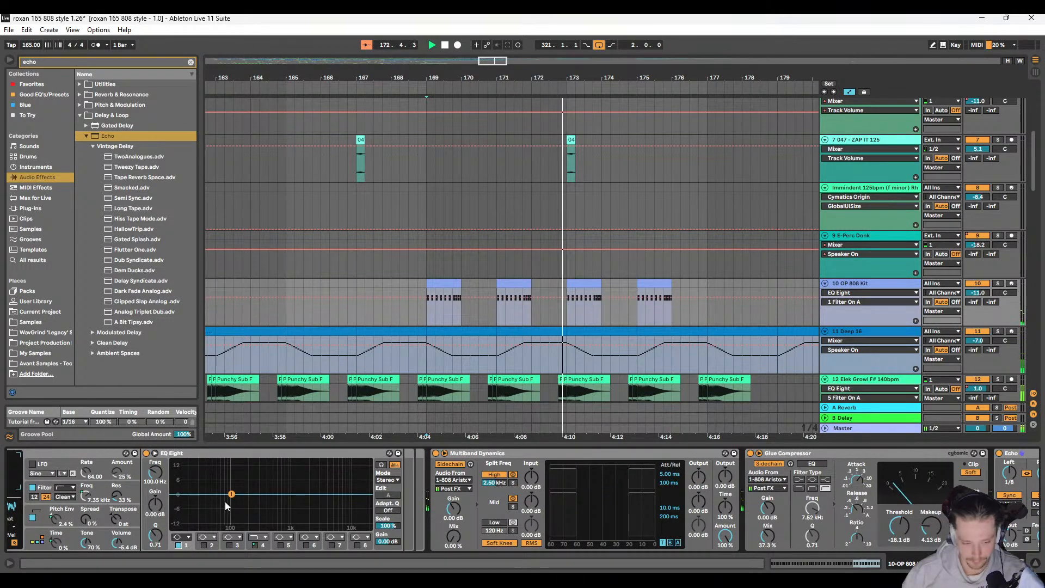
{"action": "left_click", "coordinate": [186, 538]}
{"action": "left_click", "coordinate": [186, 483]}
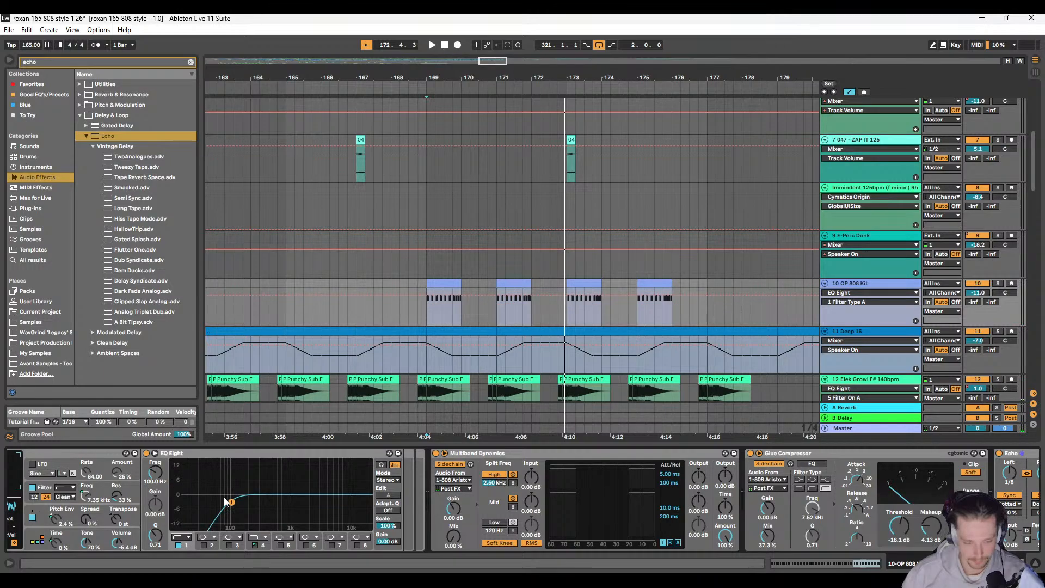
{"action": "left_click_drag", "start_coordinate": [232, 494], "coordinate": [315, 502]}
Step: Show Echo's left division automation on the OP 808 Kit track and draw a raised curve over the bar 169 clip
{"action": "scroll", "coordinate": [543, 269], "scroll_direction": "down", "scroll_amount": 2}
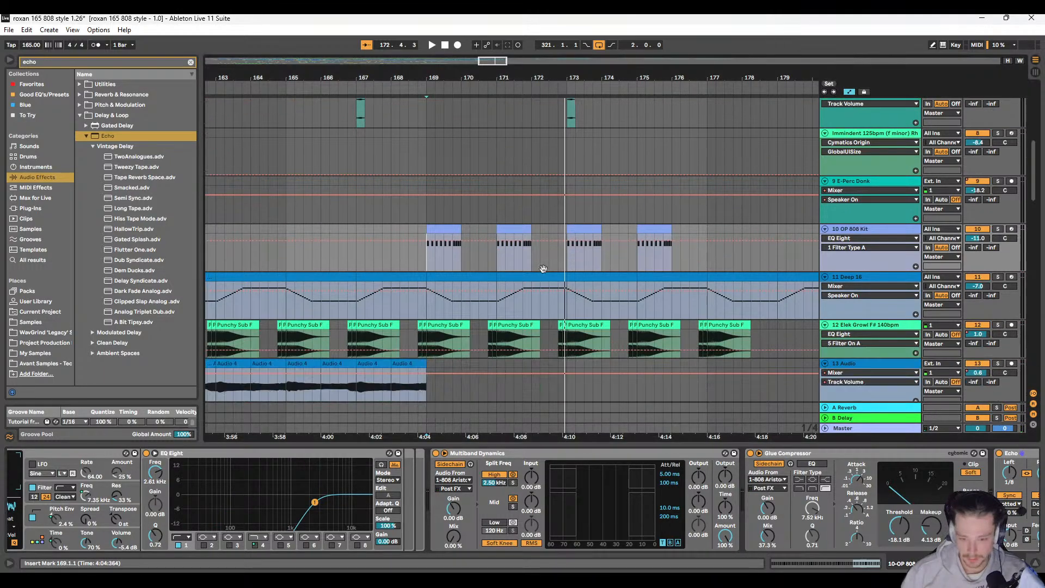
{"action": "scroll", "coordinate": [514, 277], "scroll_direction": "up", "scroll_amount": 2}
{"action": "scroll", "coordinate": [563, 331], "scroll_direction": "right", "scroll_amount": 3}
{"action": "scroll", "coordinate": [599, 498], "scroll_direction": "right", "scroll_amount": 5}
{"action": "scroll", "coordinate": [600, 497], "scroll_direction": "left", "scroll_amount": 1}
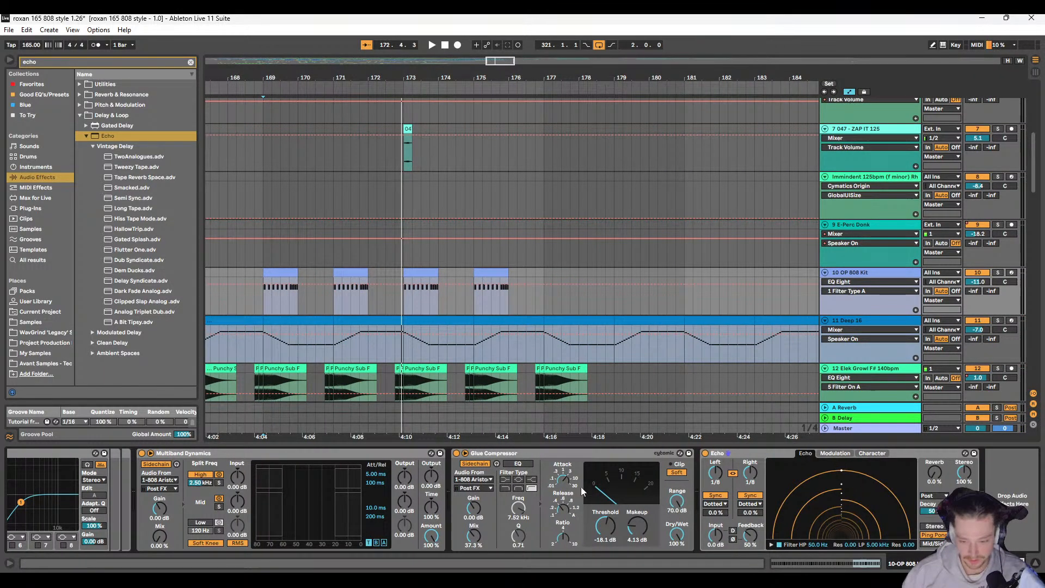
{"action": "scroll", "coordinate": [350, 331], "scroll_direction": "left", "scroll_amount": 1}
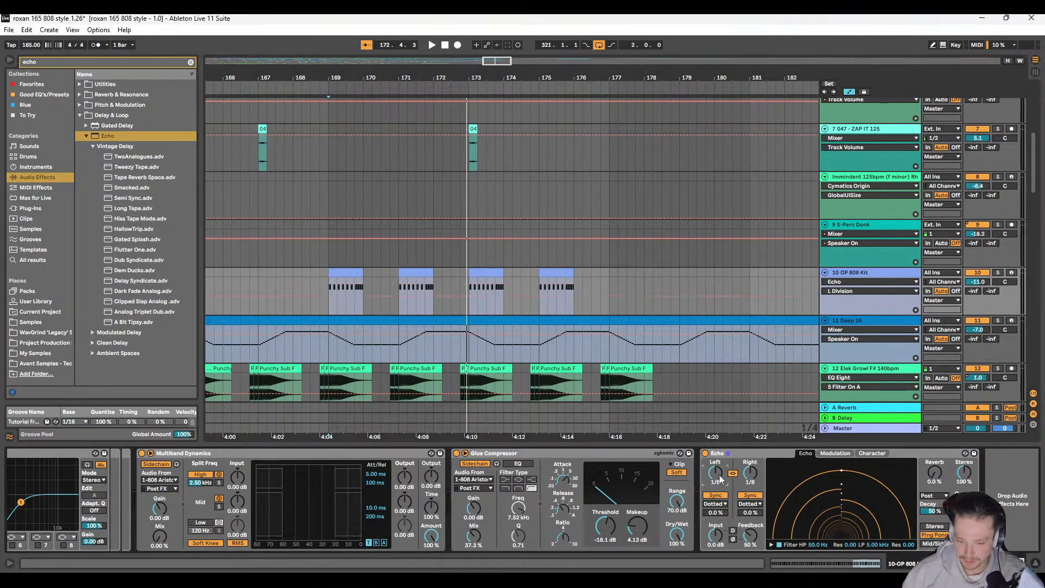
{"action": "key", "text": "a"}
{"action": "key", "text": "a"}
{"action": "scroll", "coordinate": [354, 297], "scroll_direction": "left", "scroll_amount": 1}
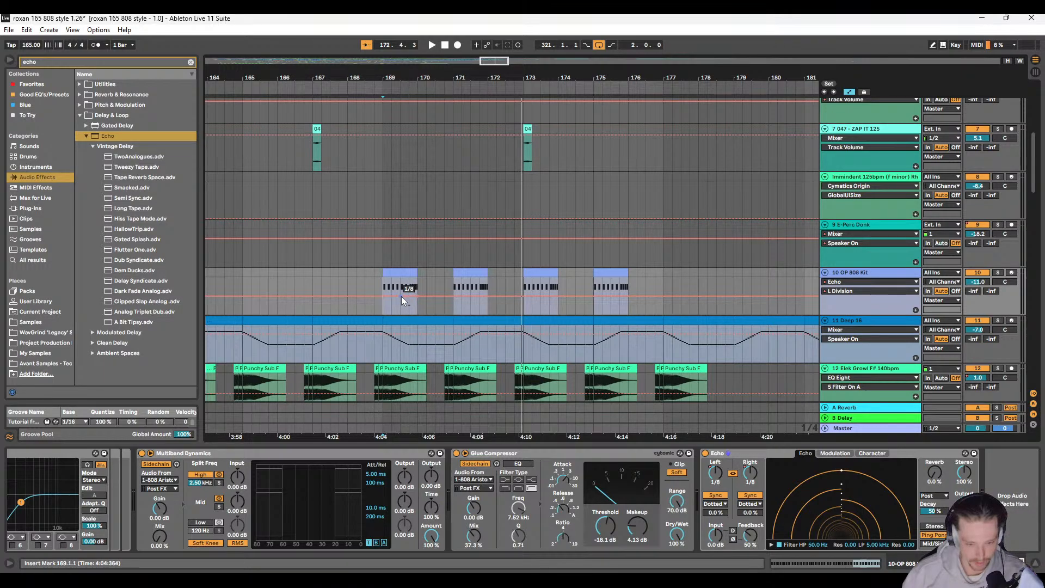
{"action": "left_click_drag", "start_coordinate": [401, 296], "coordinate": [397, 283]}
Step: Solo the OP 808 Kit track and audition the clips at bars 169 and 171 with the Echo division automation
{"action": "key", "text": "space"}
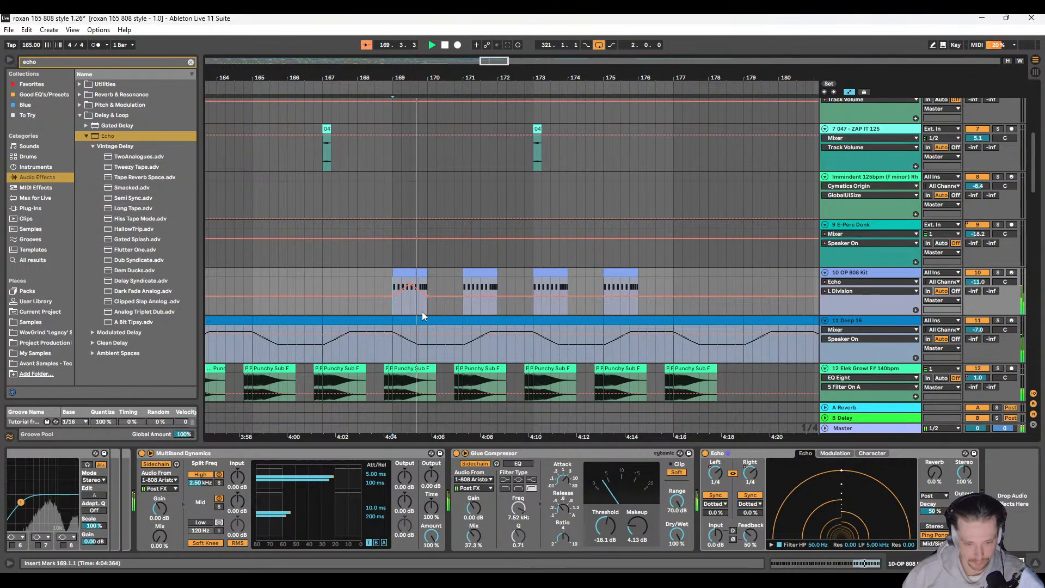
{"action": "key", "text": "space"}
{"action": "left_click", "coordinate": [998, 273]}
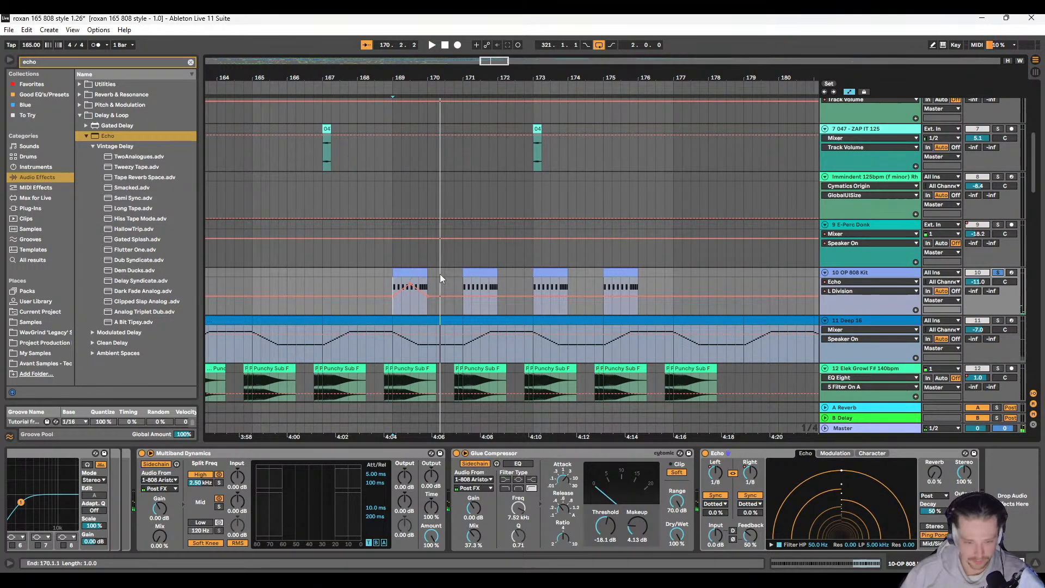
{"action": "left_click", "coordinate": [470, 294]}
{"action": "key", "text": "space"}
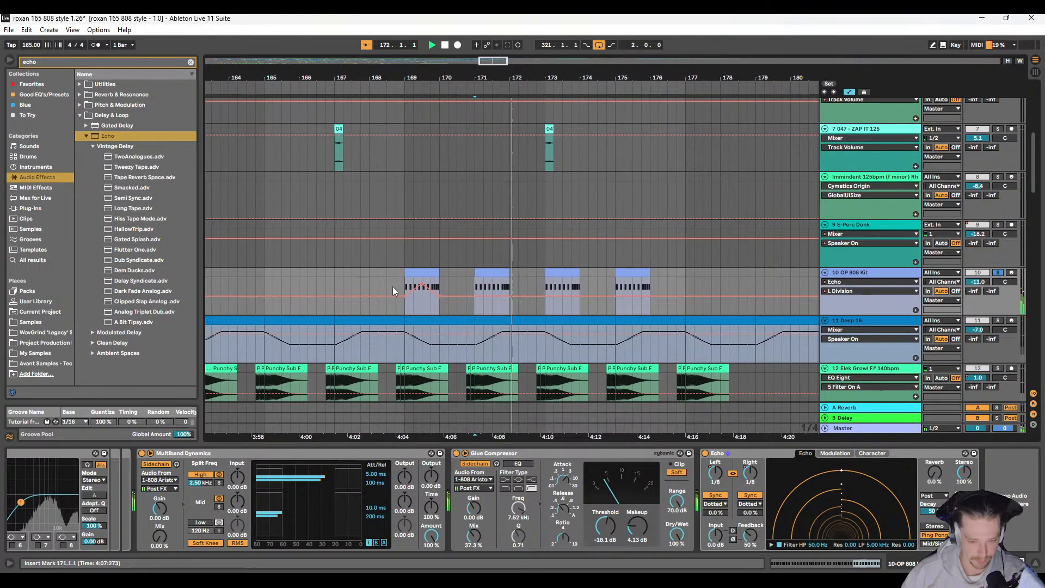
{"action": "left_click", "coordinate": [396, 283]}
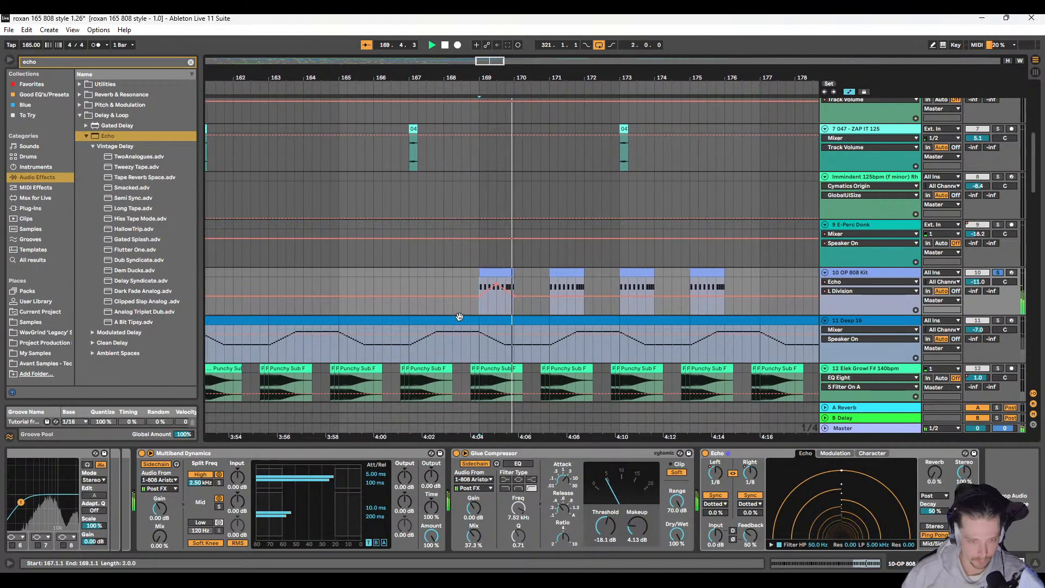
{"action": "key", "text": "space"}
Step: Try a rising and a falling Echo left division ramp reaching 1/2 over the bar 169 clip, auditioning each
{"action": "left_click_drag", "start_coordinate": [472, 283], "coordinate": [490, 283]}
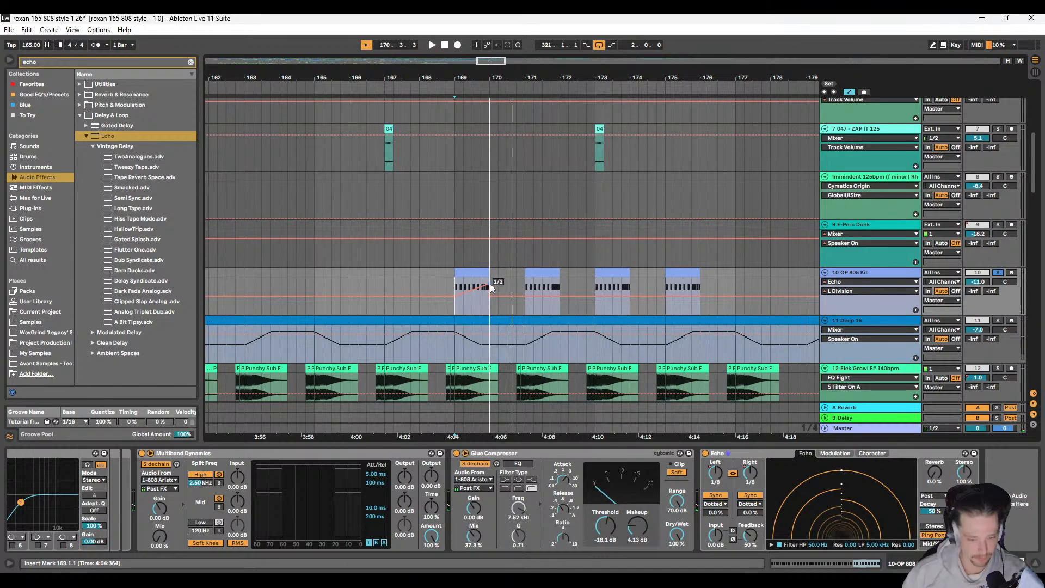
{"action": "key", "text": "space"}
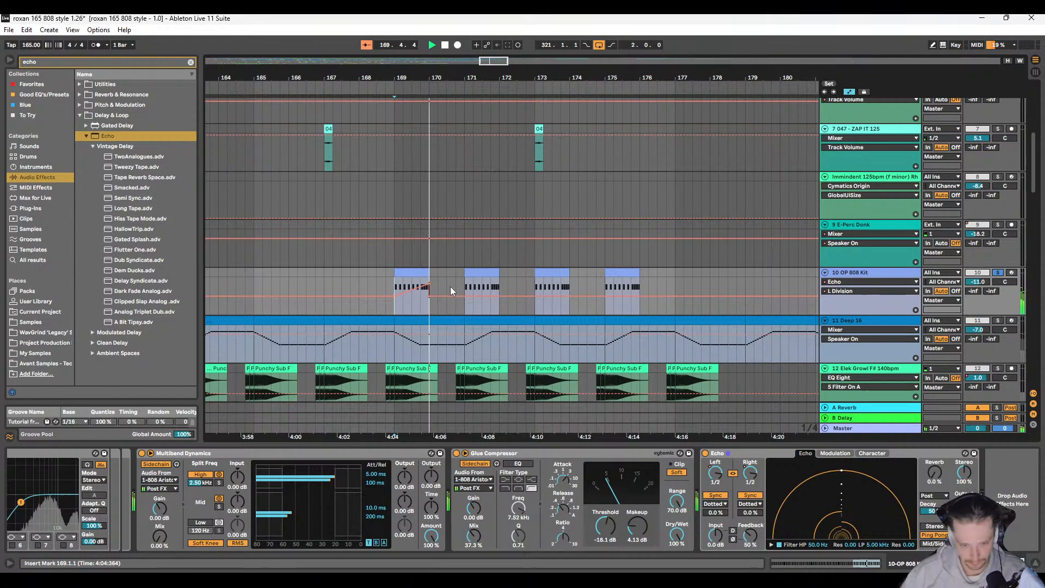
{"action": "key", "text": "space"}
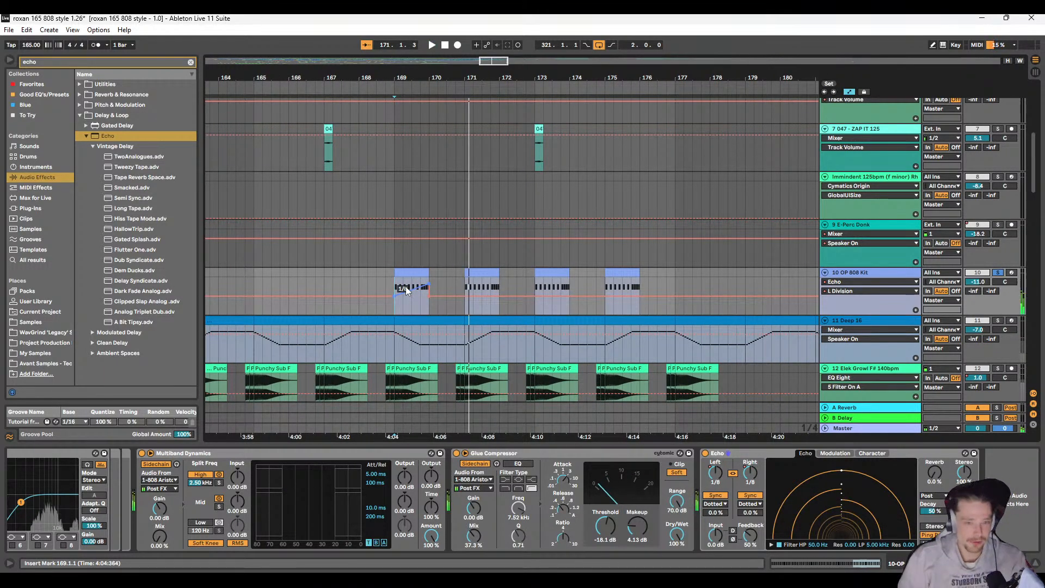
{"action": "key", "text": "space"}
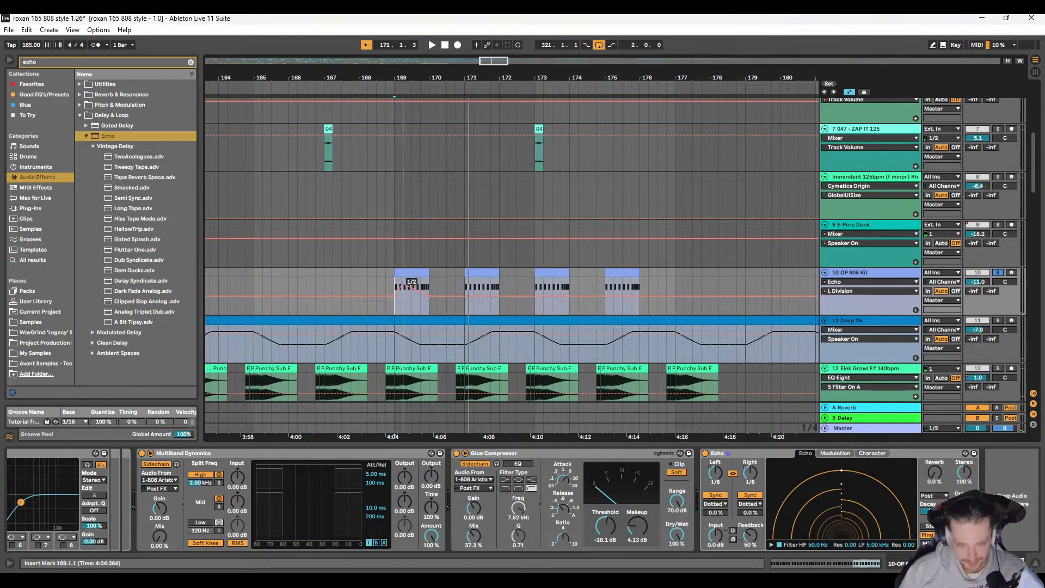
{"action": "left_click_drag", "start_coordinate": [428, 283], "coordinate": [394, 283]}
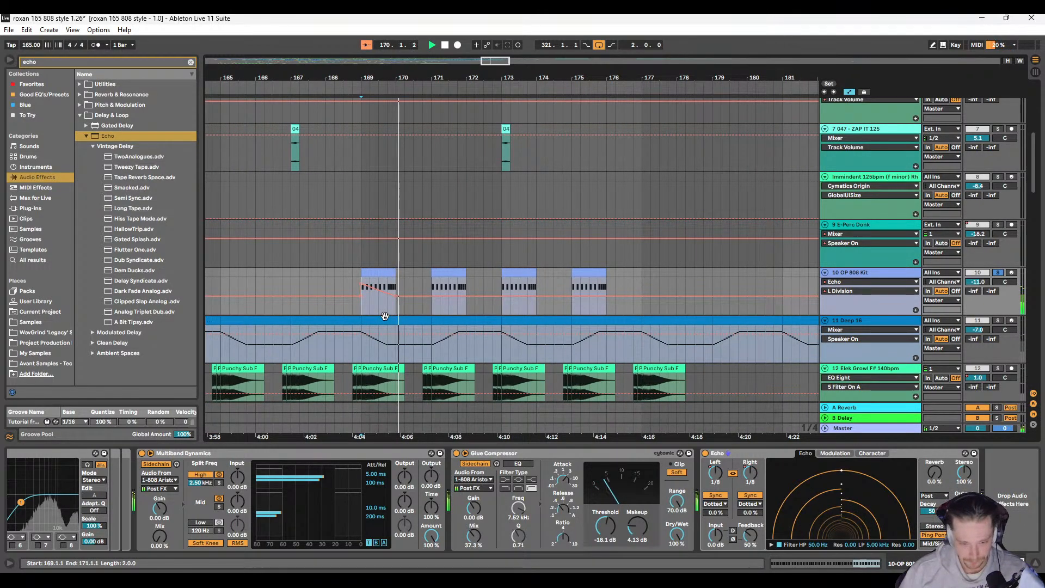
{"action": "key", "text": "space"}
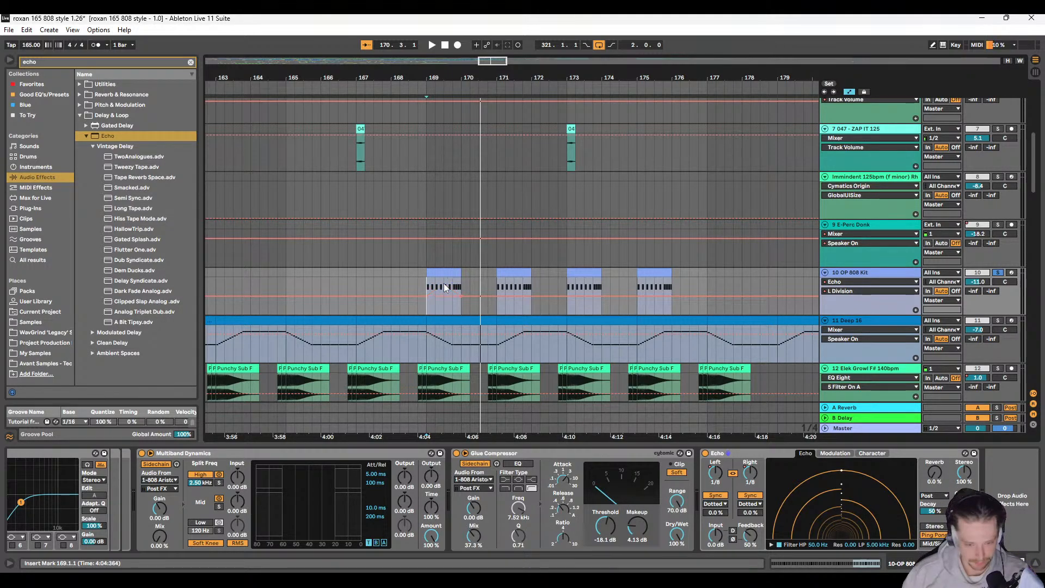
Step: Try an Echo reverb level of 18% on the soloed OP 808 Kit from 169.1.1 and undo the change
{"action": "key", "text": "space"}
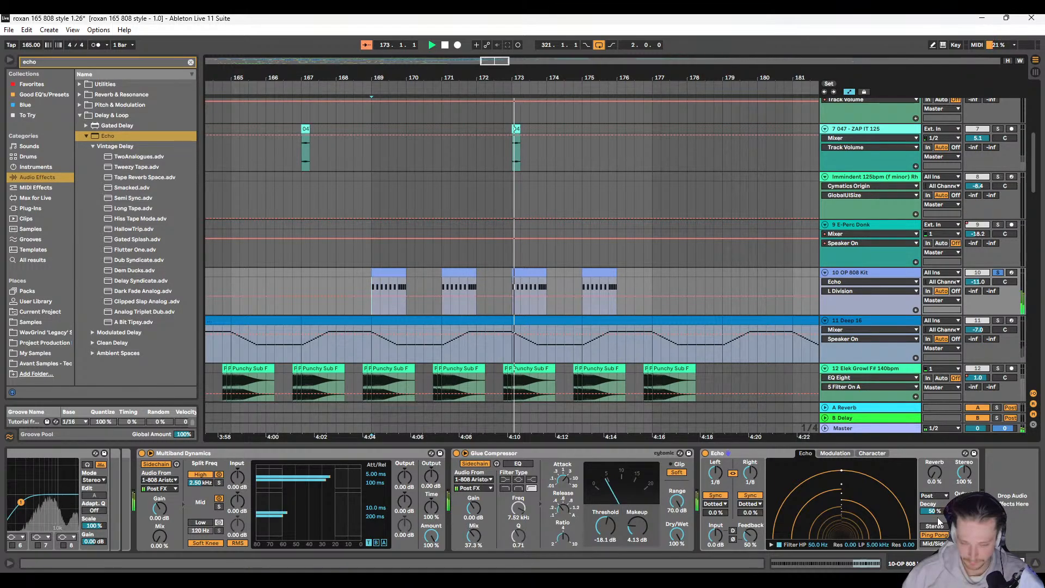
{"action": "left_click_drag", "start_coordinate": [934, 472], "coordinate": [935, 437]}
{"action": "key", "text": "space"}
{"action": "key", "text": "space"}
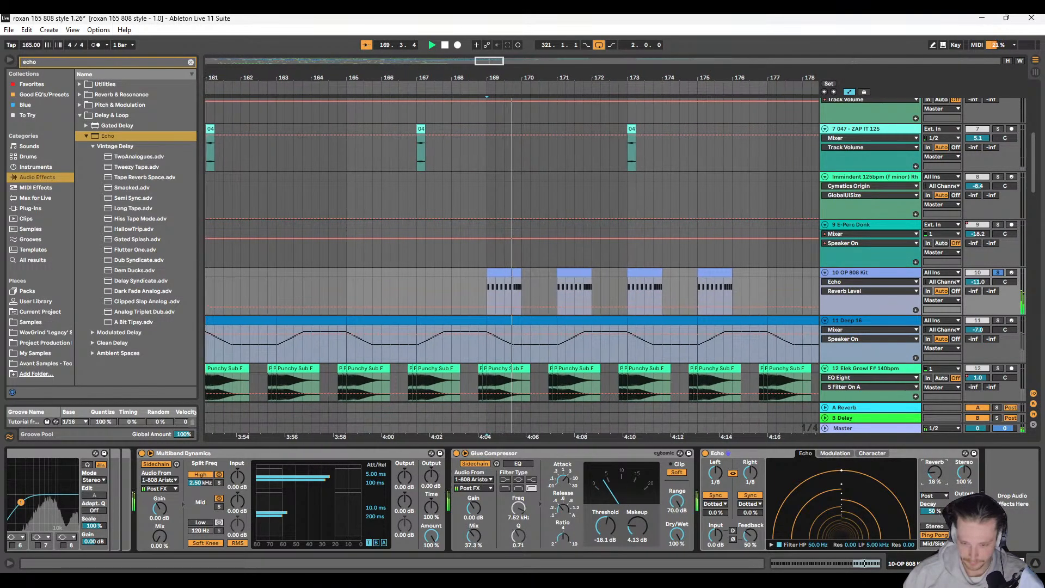
{"action": "key", "text": "space"}
{"action": "key", "text": "ctrl+z"}
Step: Audition the OP 808 Kit from 1.1.1 and lower its Echo Dry/Wet automation to the minimum across the arrangement
{"action": "key", "text": "w"}
{"action": "left_click", "coordinate": [207, 290]}
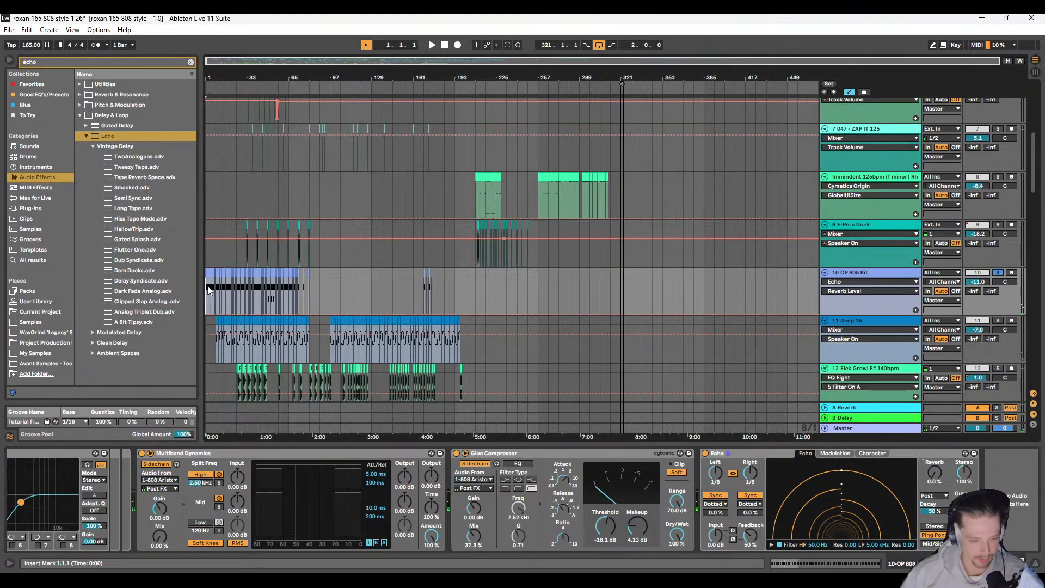
{"action": "key", "text": "space"}
{"action": "scroll", "coordinate": [293, 289], "scroll_direction": "up", "scroll_amount": 4}
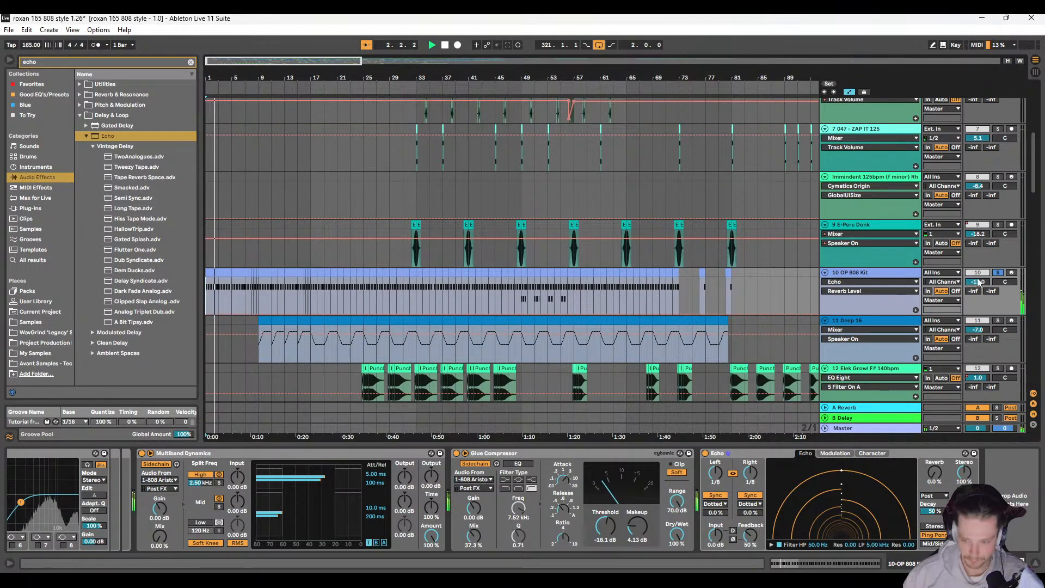
{"action": "left_click", "coordinate": [964, 535]}
{"action": "key", "text": "space"}
{"action": "scroll", "coordinate": [561, 282], "scroll_direction": "down", "scroll_amount": 3}
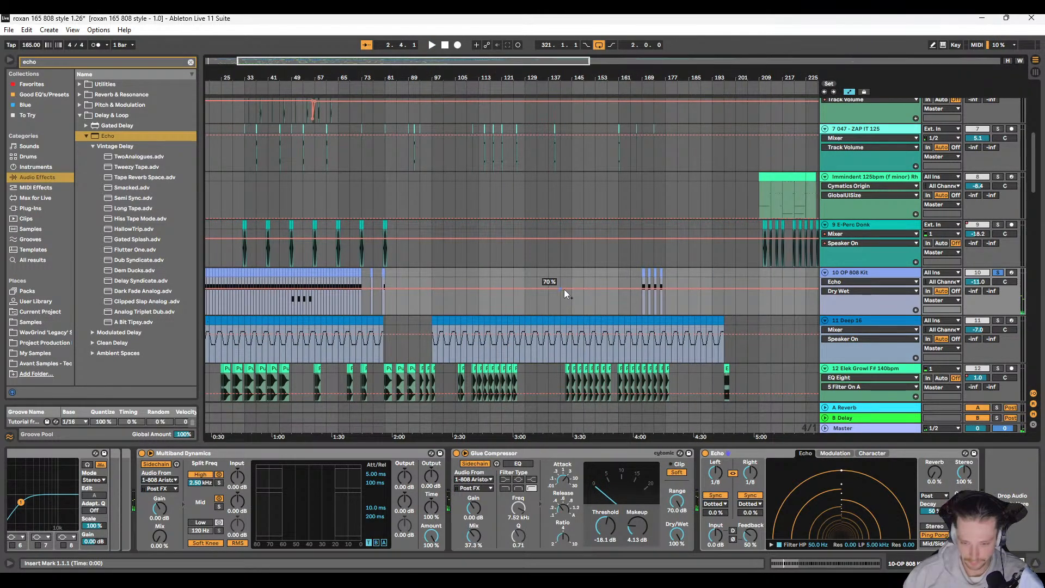
{"action": "left_click_drag", "start_coordinate": [613, 289], "coordinate": [616, 315]}
Step: Replay the soloed OP 808 Kit from the start and set its Multiband Dynamics high-band input gain to -5.30 dB
{"action": "key", "text": "space"}
{"action": "scroll", "coordinate": [244, 287], "scroll_direction": "up", "scroll_amount": 4}
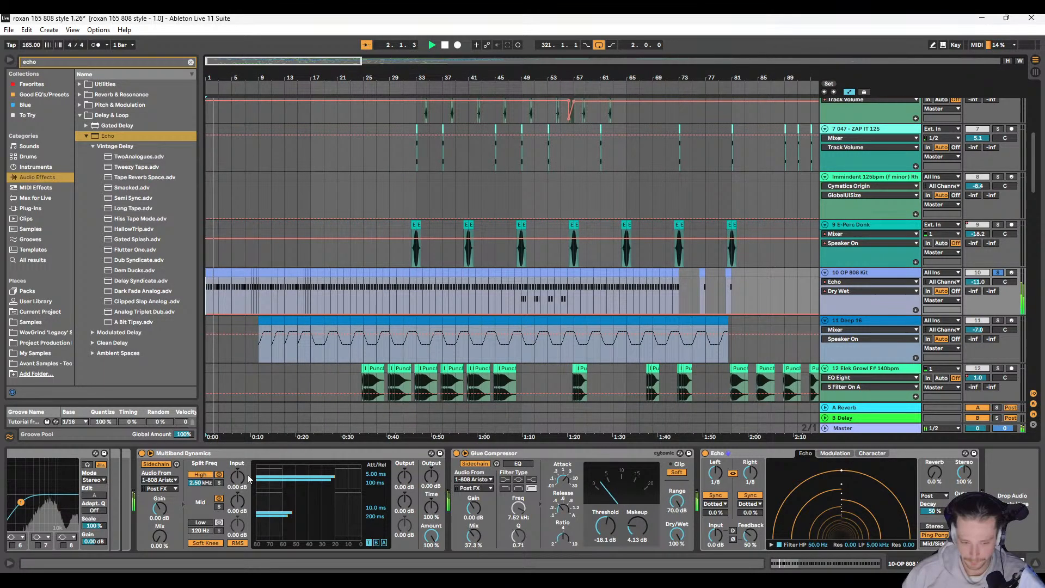
{"action": "left_click_drag", "start_coordinate": [238, 477], "coordinate": [238, 487]}
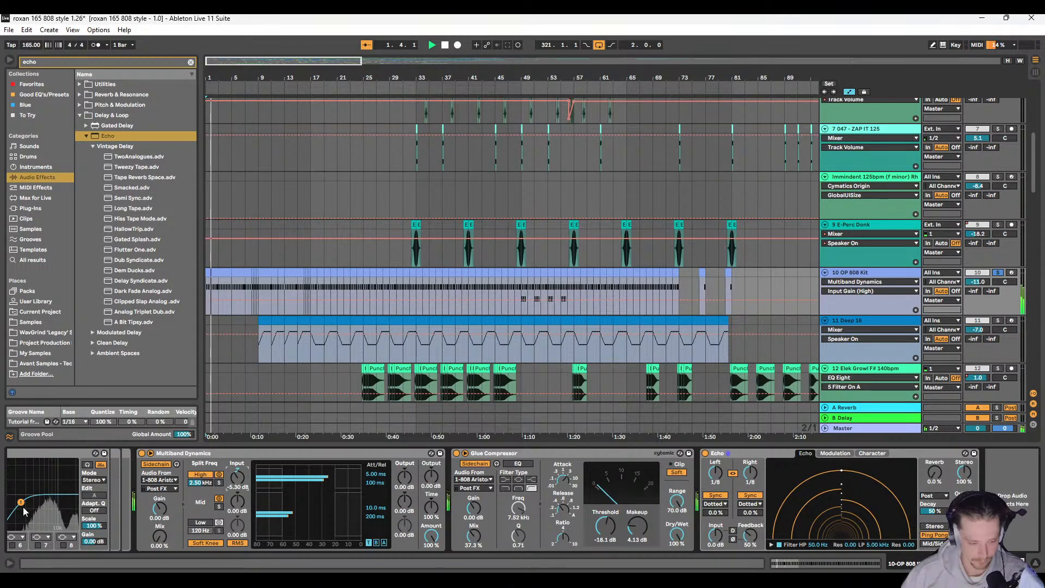
{"action": "scroll", "coordinate": [24, 497], "scroll_direction": "left", "scroll_amount": 5}
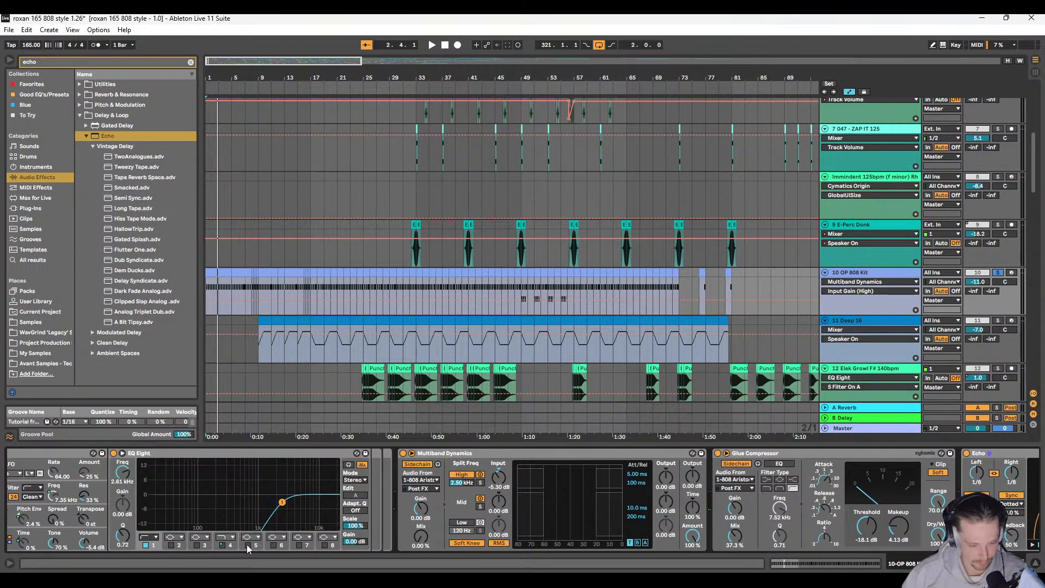
Step: Enable band 5 of the OP 808 Kit's EQ Eight as a 12 dB low-pass filter and set its cutoff to 9.38 kHz during playback
{"action": "left_click", "coordinate": [248, 544]}
{"action": "left_click_drag", "start_coordinate": [185, 495], "coordinate": [333, 502]}
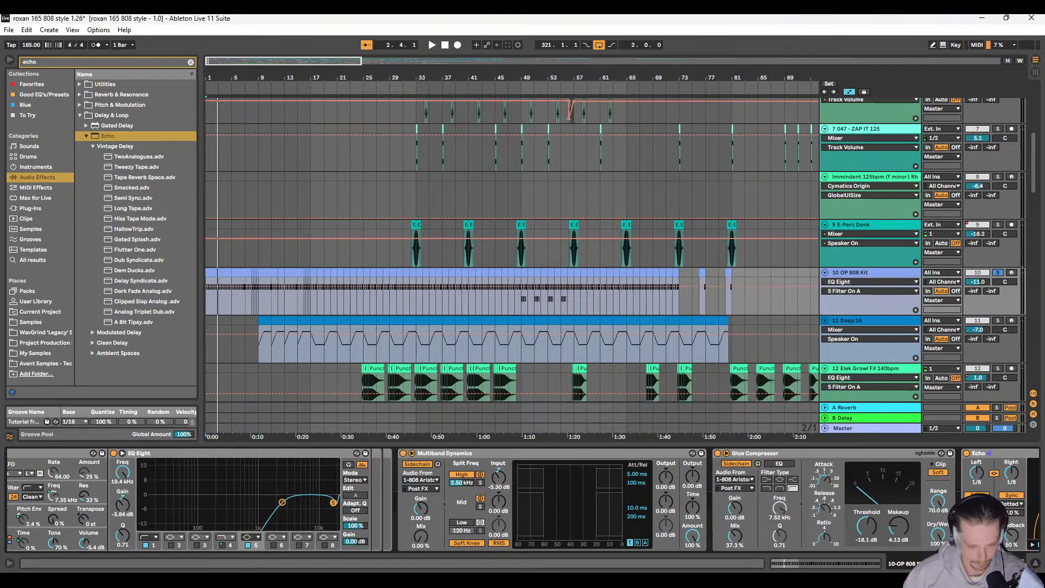
{"action": "left_click", "coordinate": [258, 540]}
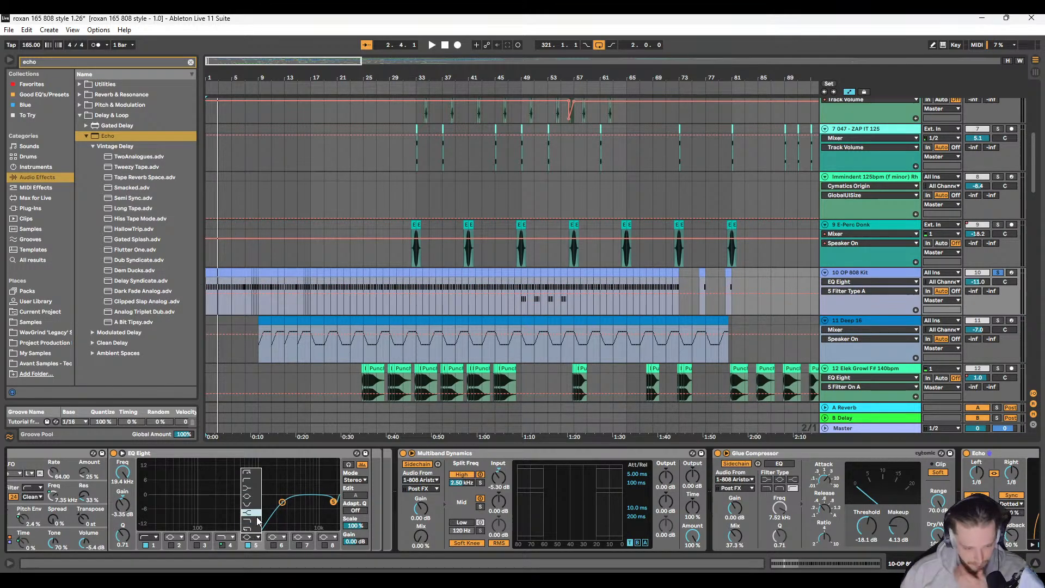
{"action": "left_click", "coordinate": [252, 529]}
{"action": "key", "text": "space"}
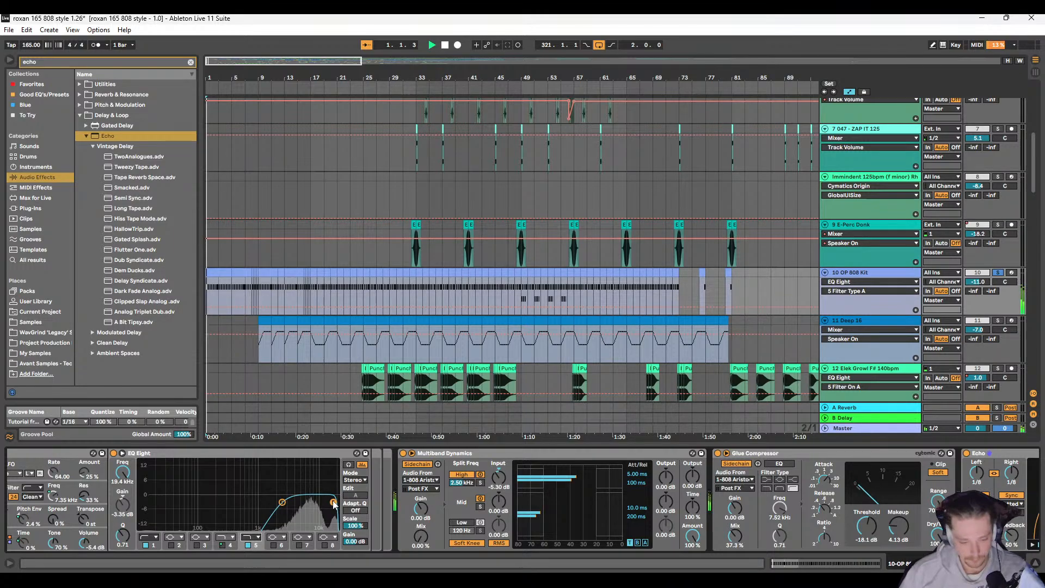
{"action": "left_click_drag", "start_coordinate": [333, 501], "coordinate": [314, 499]}
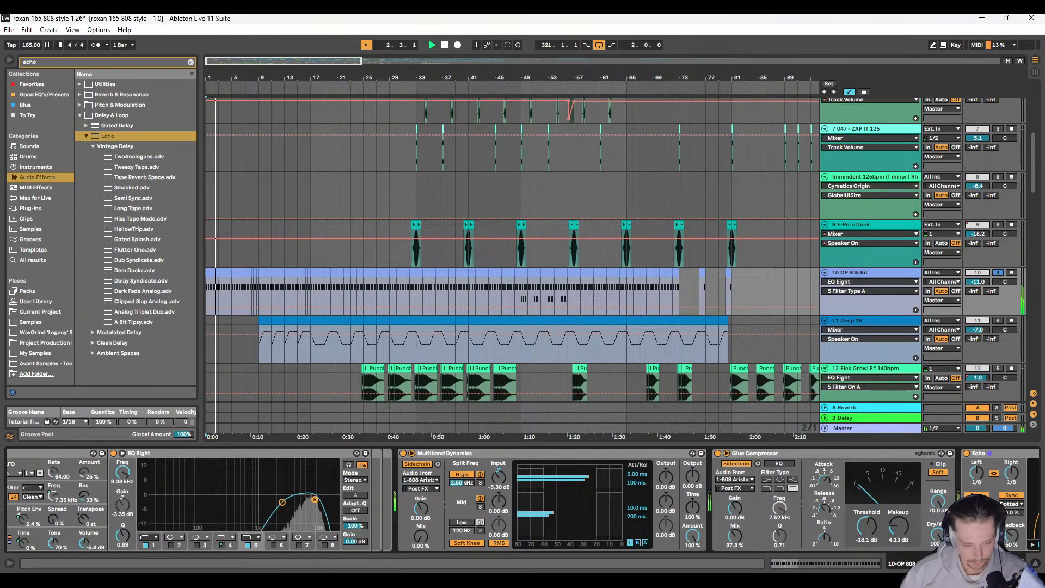
Step: Audition the soloed OP 808 Kit hits from 169.1.1 with the low-pass filter applied
{"action": "scroll", "coordinate": [393, 263], "scroll_direction": "right", "scroll_amount": 5}
{"action": "scroll", "coordinate": [394, 263], "scroll_direction": "right", "scroll_amount": 20}
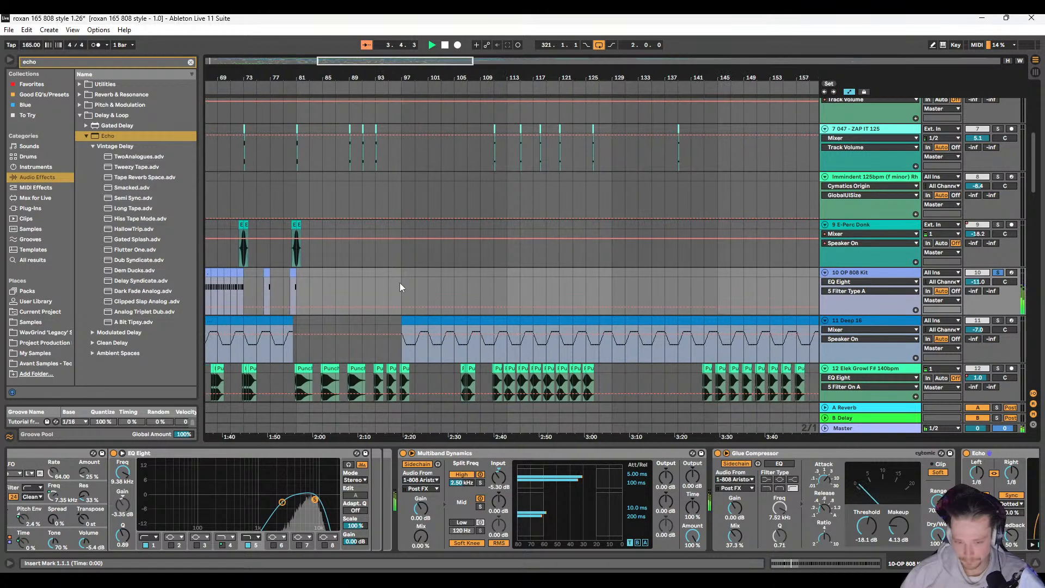
{"action": "key", "text": "space"}
{"action": "left_click", "coordinate": [341, 286]}
{"action": "scroll", "coordinate": [428, 305], "scroll_direction": "left", "scroll_amount": 8}
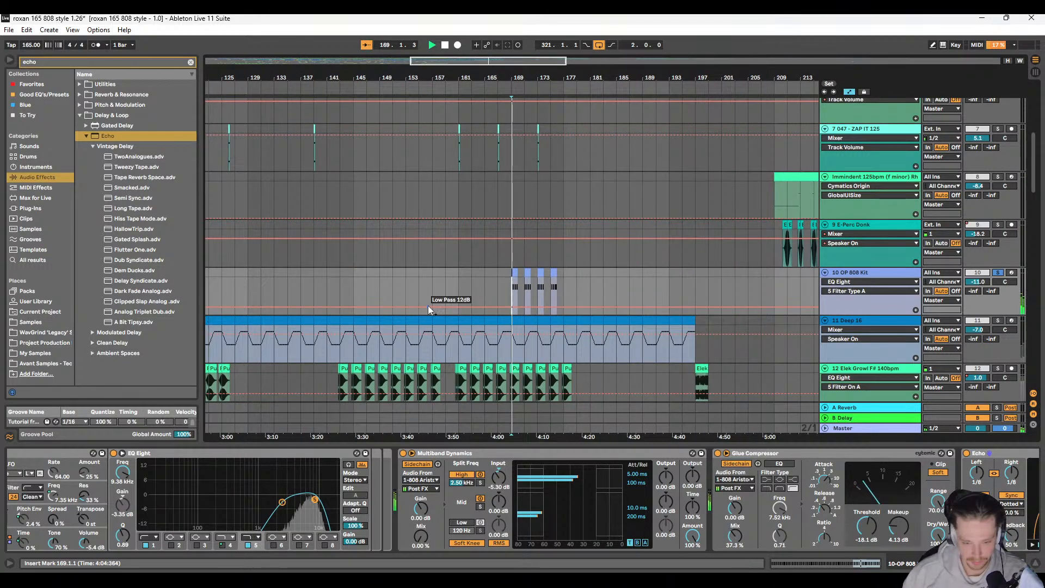
{"action": "scroll", "coordinate": [419, 304], "scroll_direction": "right", "scroll_amount": 7}
{"action": "key", "text": "space"}
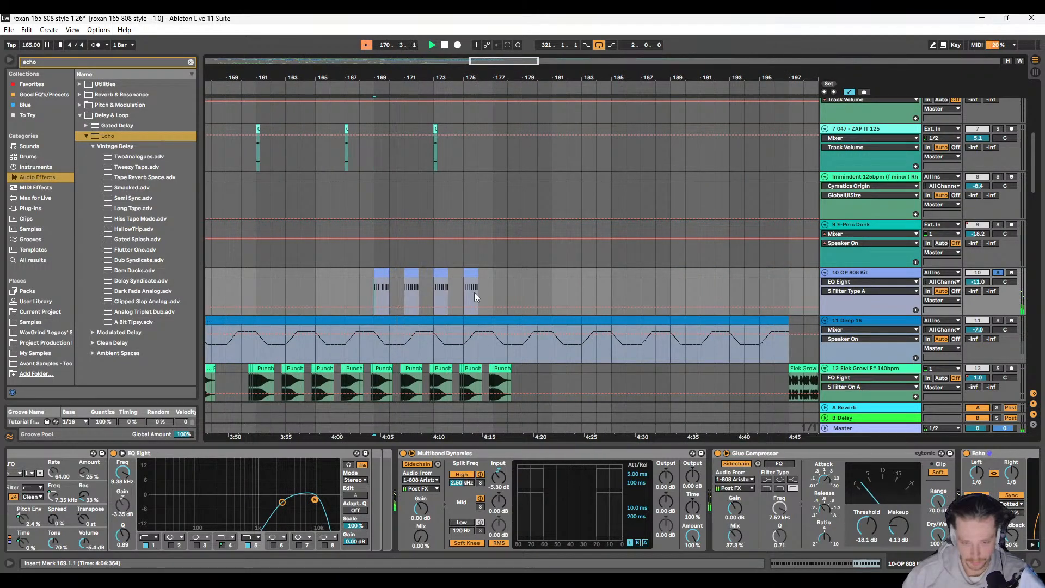
Step: Raise the OP 808 Kit's track volume automation to -8.0 dB from bar 169, unsolo the kit and replay it in the mix
{"action": "scroll", "coordinate": [475, 292], "scroll_direction": "left", "scroll_amount": 3}
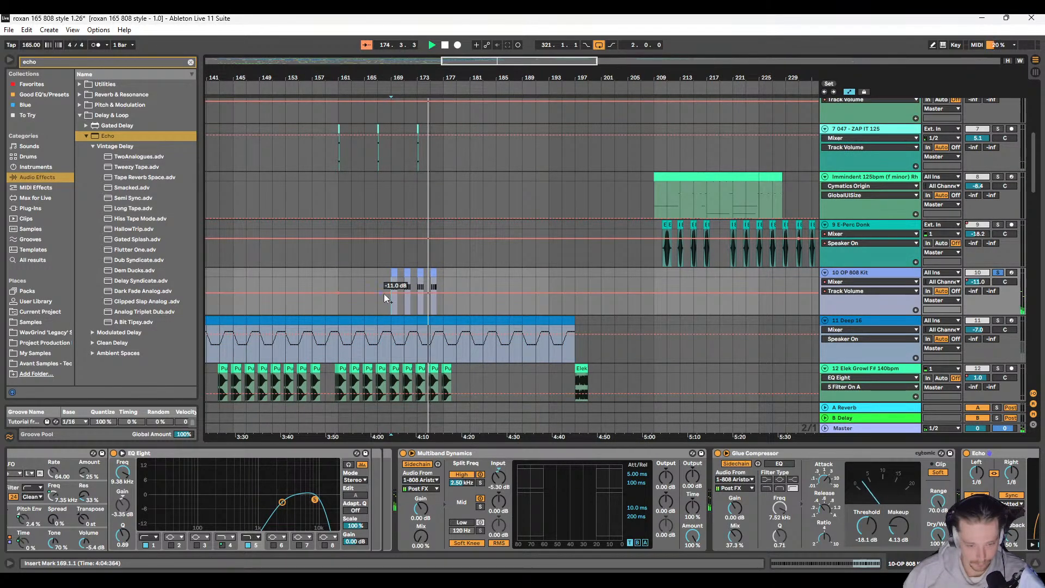
{"action": "left_click_drag", "start_coordinate": [390, 293], "coordinate": [390, 289]}
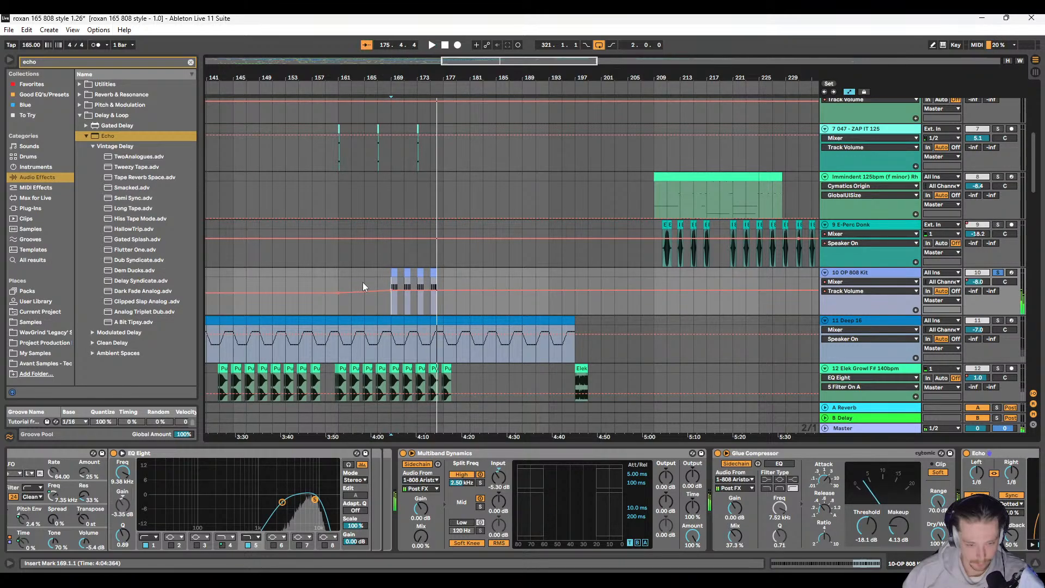
{"action": "key", "text": "space"}
{"action": "key", "text": "space"}
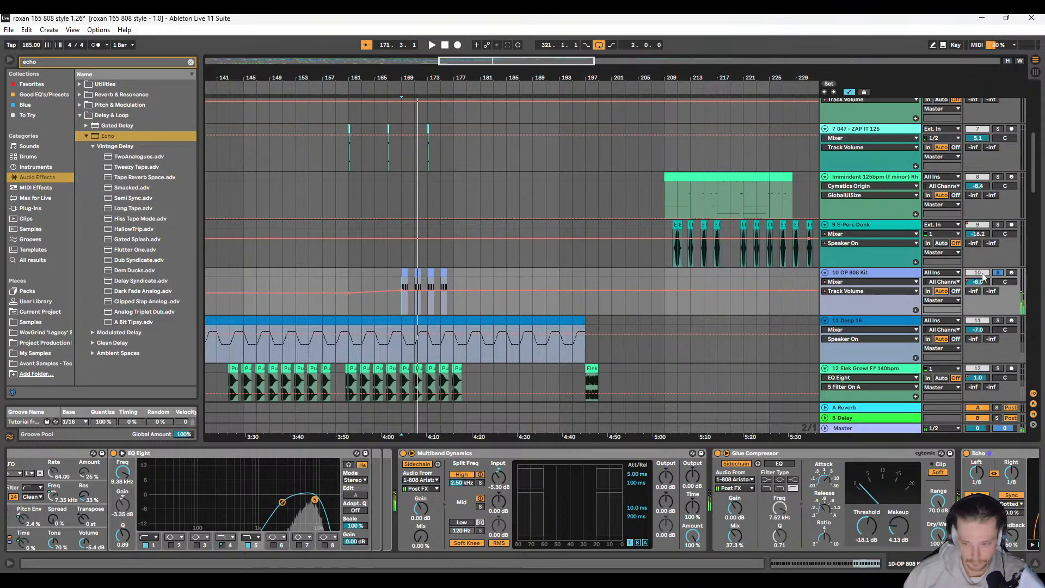
{"action": "key", "text": "space"}
{"action": "key", "text": "space"}
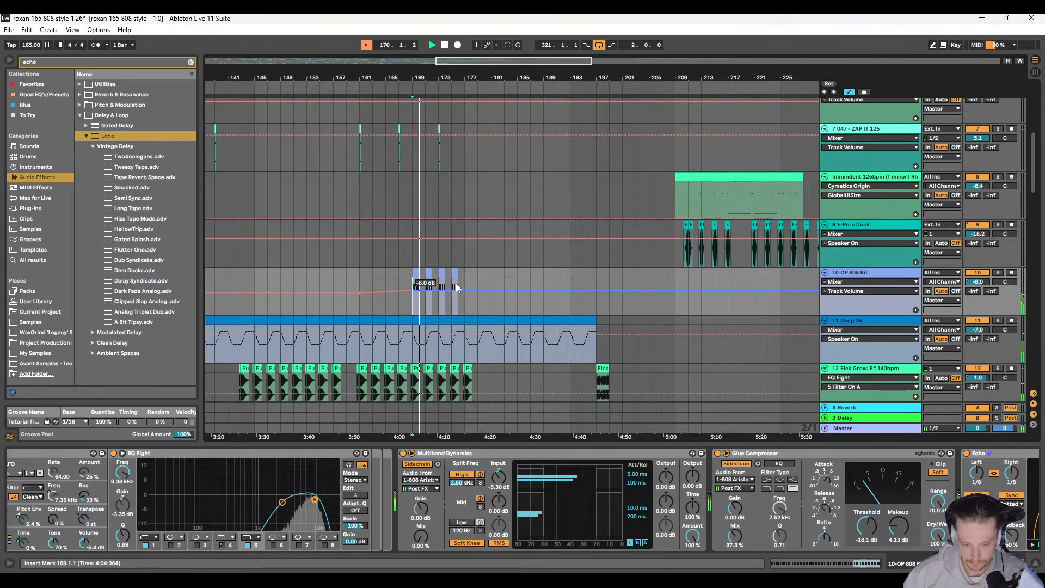
Step: Fill the closed hi-hat gaps in the OP 808 Kit's bar 169 clip with duplicated notes for continuous 1/16 hits
{"action": "scroll", "coordinate": [463, 277], "scroll_direction": "up", "scroll_amount": 5}
{"action": "key", "text": "space"}
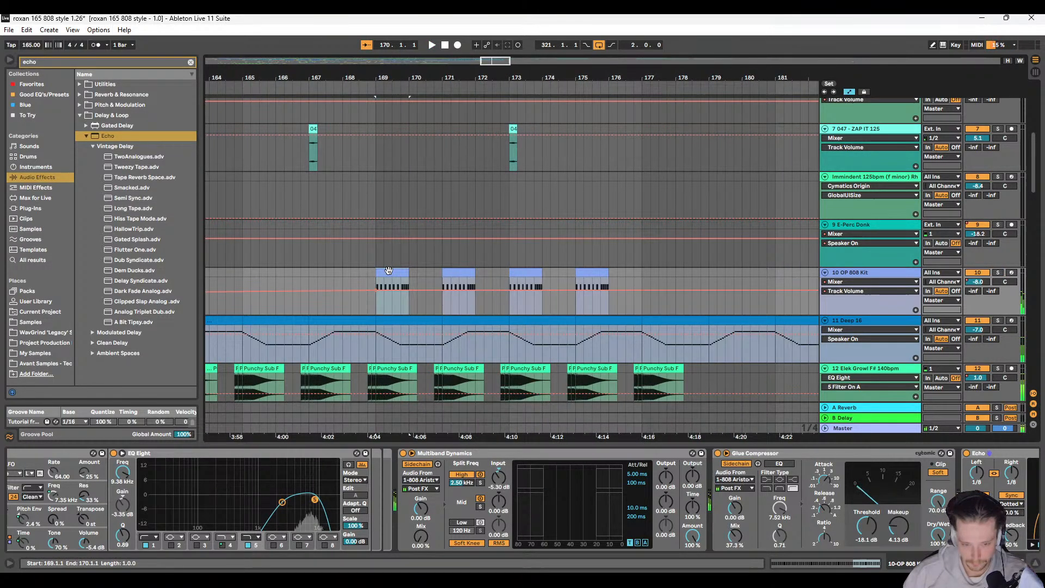
{"action": "double_click", "coordinate": [476, 272]}
{"action": "left_click_drag", "start_coordinate": [510, 410], "coordinate": [500, 196]}
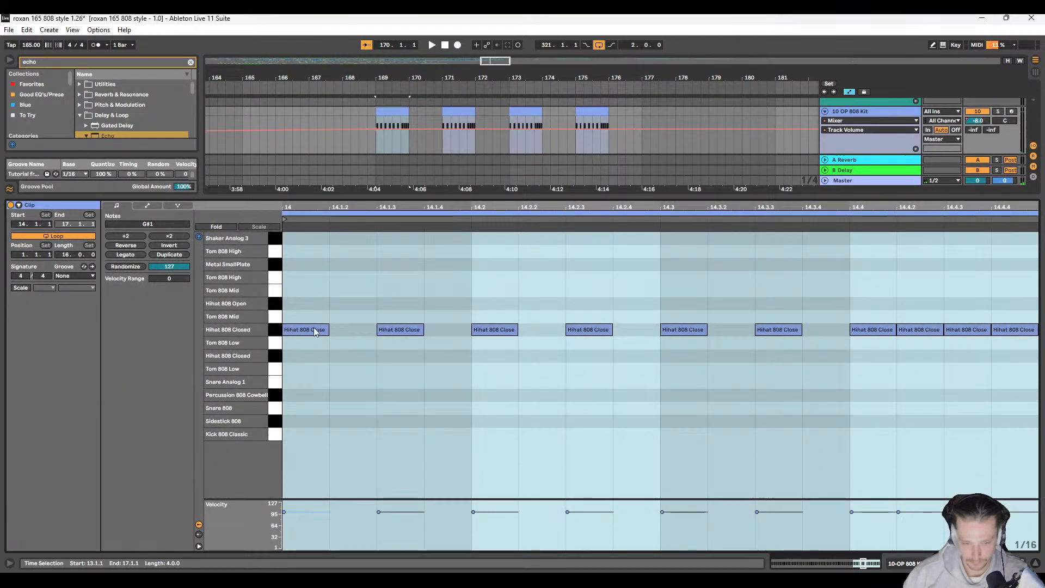
{"action": "left_click", "coordinate": [316, 333]}
{"action": "key", "text": "ctrl+d"}
{"action": "key", "text": "ctrl+d"}
{"action": "key", "text": "ctrl+d"}
{"action": "key", "text": "ctrl+d"}
{"action": "key", "text": "ctrl+d"}
{"action": "key", "text": "ctrl+d"}
{"action": "key", "text": "ctrl+d"}
{"action": "key", "text": "ctrl+d"}
{"action": "key", "text": "ctrl+d"}
{"action": "key", "text": "ctrl+d"}
{"action": "key", "text": "ctrl+d"}
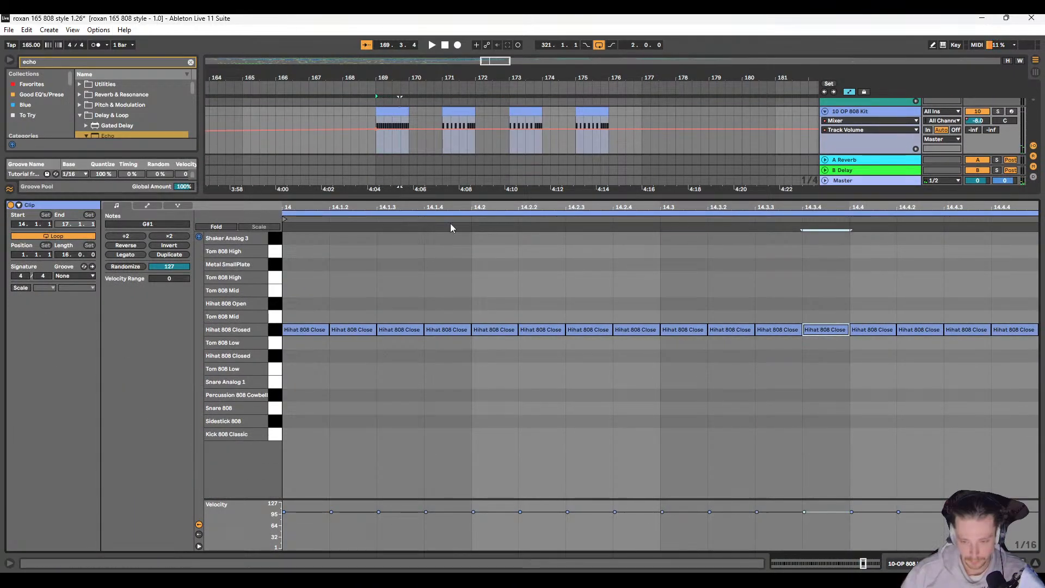
Step: Audition the filled bar 169 hi-hat clip and paste it over the OP 808 Kit clips at bars 171, 173 and 175
{"action": "key", "text": "space"}
{"action": "left_click_drag", "start_coordinate": [622, 196], "coordinate": [593, 333]}
{"action": "scroll", "coordinate": [509, 245], "scroll_direction": "up", "scroll_amount": 2}
{"action": "left_click", "coordinate": [412, 188]}
{"action": "key", "text": "space"}
{"action": "left_click", "coordinate": [470, 188]}
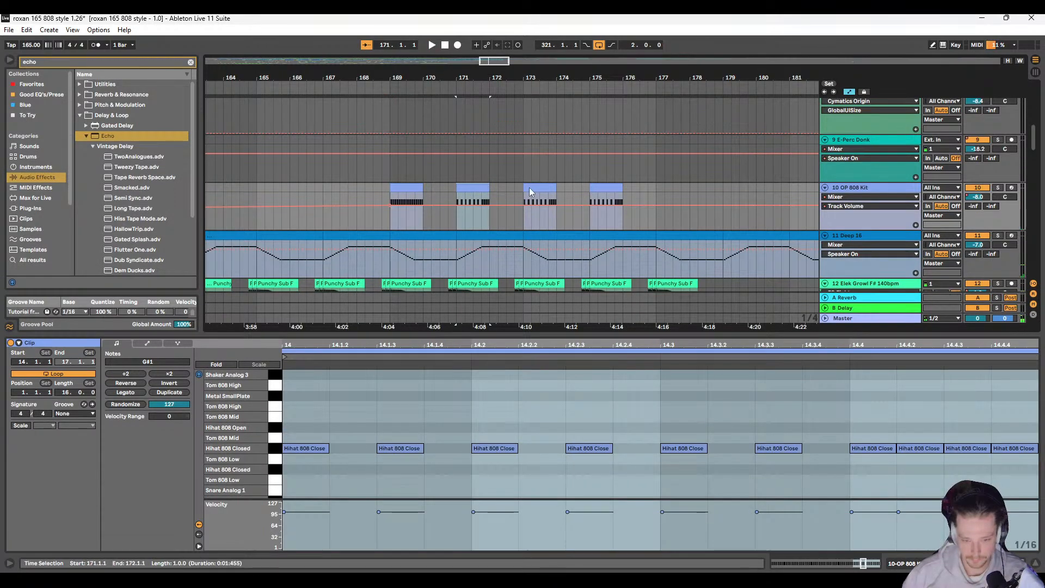
{"action": "key", "text": "ctrl+v"}
{"action": "left_click", "coordinate": [532, 188]}
{"action": "key", "text": "ctrl+v"}
{"action": "left_click", "coordinate": [602, 185]}
{"action": "key", "text": "ctrl+v"}
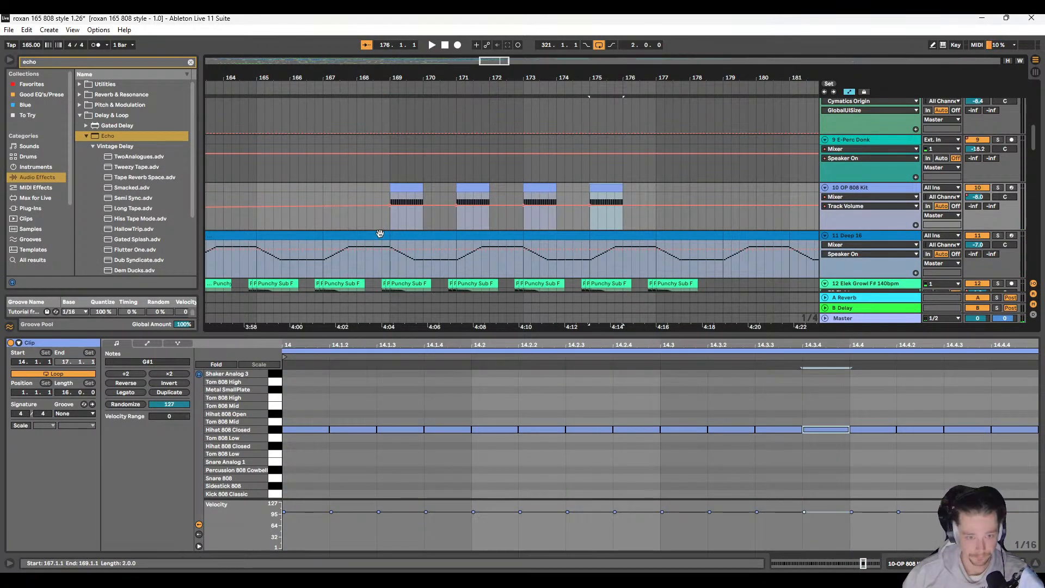
Step: Paste the filled hi-hat clip at bars 165 and 167 on the OP 808 Kit and play the section from 164.1.1
{"action": "scroll", "coordinate": [405, 183], "scroll_direction": "down", "scroll_amount": 2}
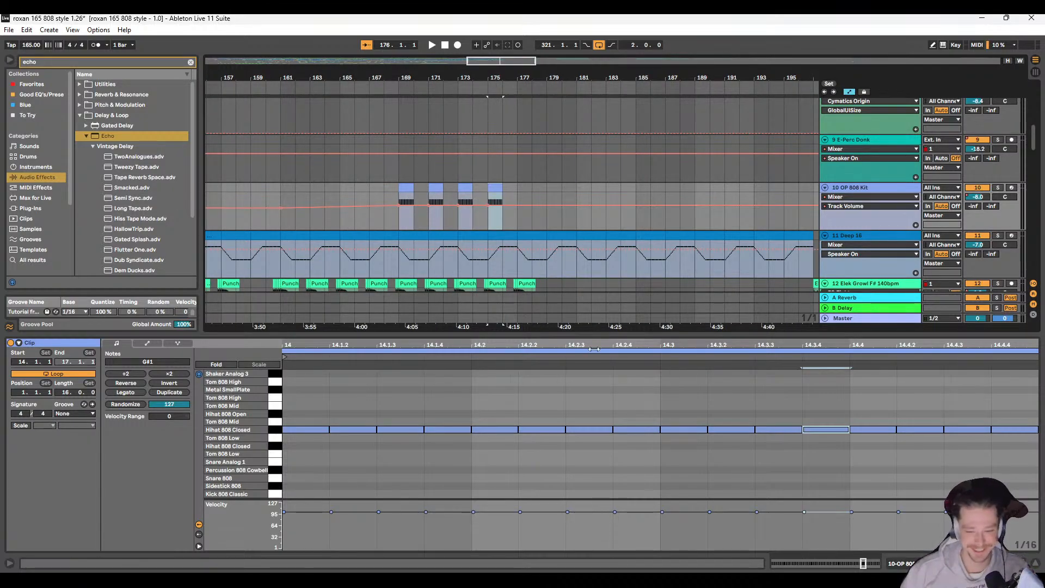
{"action": "left_click_drag", "start_coordinate": [604, 333], "coordinate": [616, 407]}
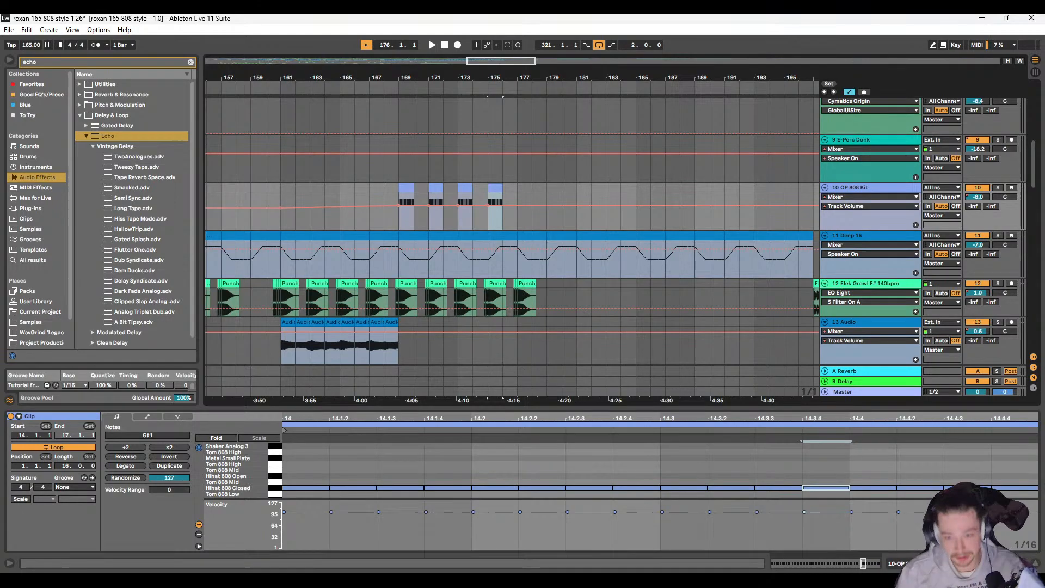
{"action": "scroll", "coordinate": [400, 183], "scroll_direction": "left", "scroll_amount": 3}
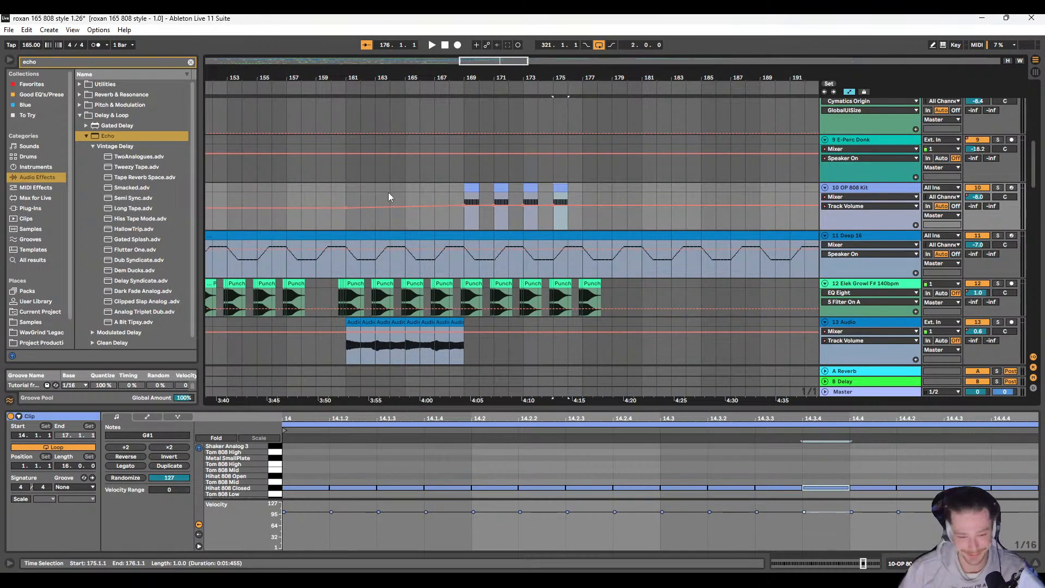
{"action": "left_click", "coordinate": [408, 188]}
{"action": "key", "text": "ctrl+v"}
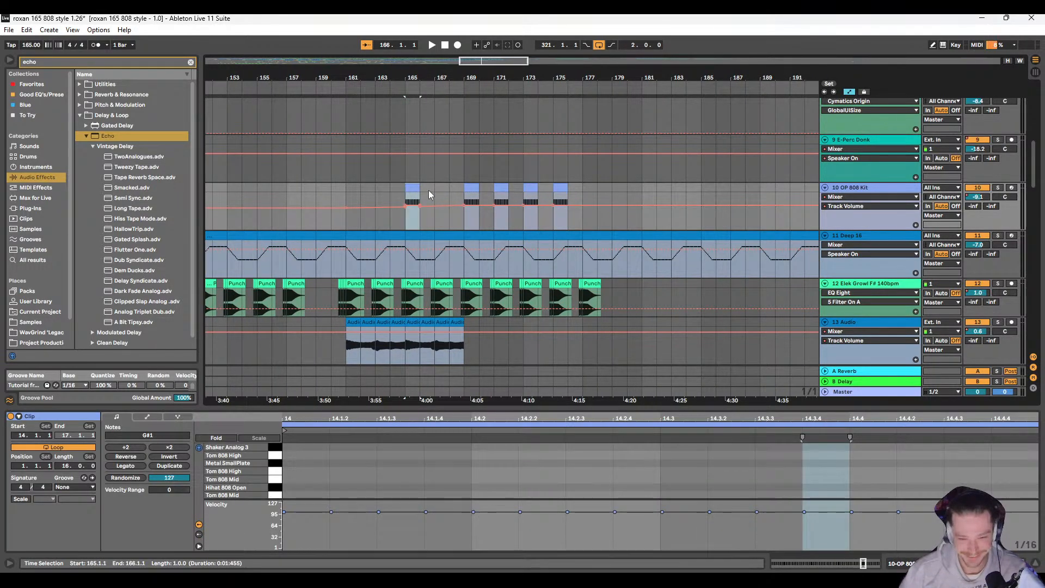
{"action": "left_click", "coordinate": [435, 188]}
{"action": "key", "text": "ctrl+v"}
{"action": "left_click", "coordinate": [388, 190]}
{"action": "key", "text": "space"}
{"action": "scroll", "coordinate": [419, 201], "scroll_direction": "right", "scroll_amount": 3}
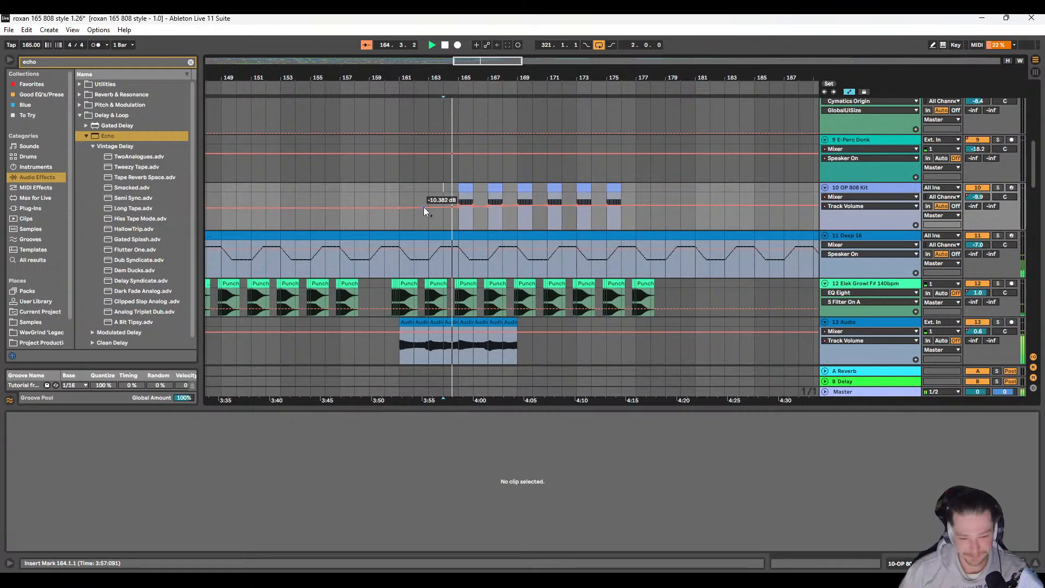
Step: Draw OP 808 Kit track panning automation over the bar 165 clip, sweeping from 50R at its start to 50L at its end
{"action": "scroll", "coordinate": [432, 205], "scroll_direction": "down", "scroll_amount": 4}
{"action": "scroll", "coordinate": [445, 252], "scroll_direction": "up", "scroll_amount": 7}
{"action": "scroll", "coordinate": [443, 256], "scroll_direction": "down", "scroll_amount": 6}
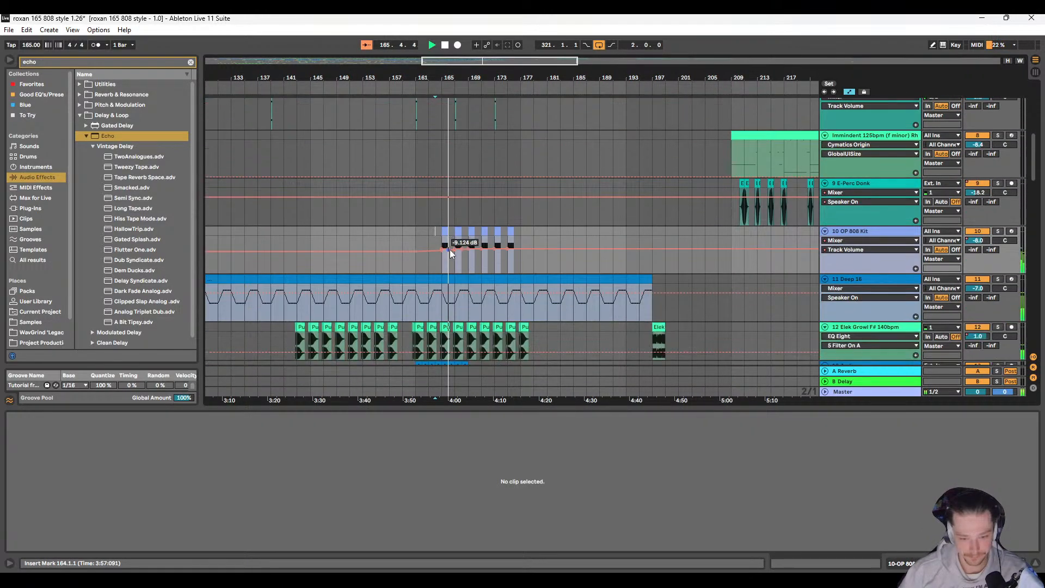
{"action": "scroll", "coordinate": [920, 213], "scroll_direction": "down", "scroll_amount": 2}
{"action": "left_click", "coordinate": [1005, 197]}
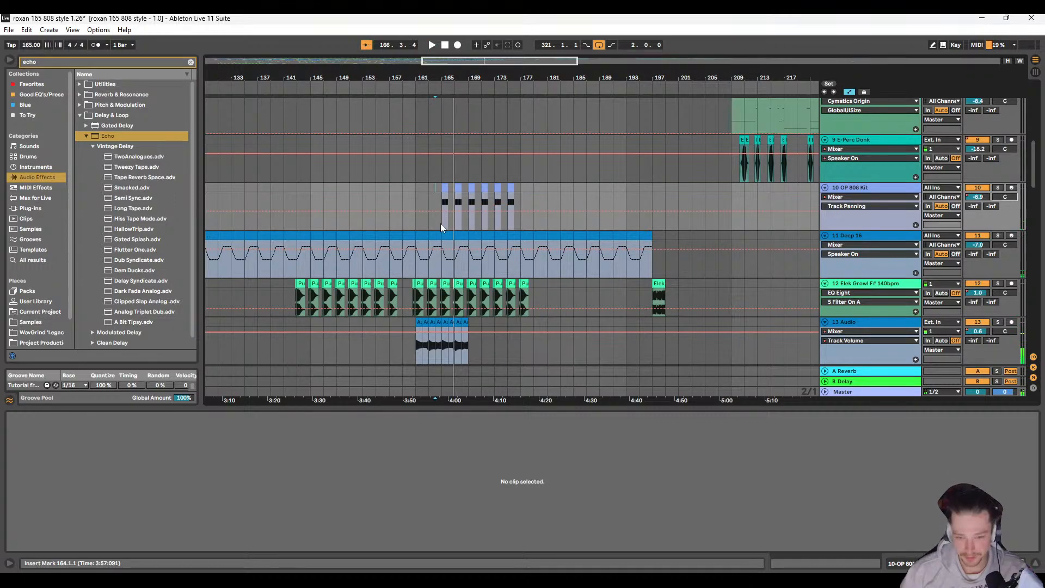
{"action": "scroll", "coordinate": [440, 222], "scroll_direction": "up", "scroll_amount": 8}
{"action": "scroll", "coordinate": [448, 213], "scroll_direction": "right", "scroll_amount": 1}
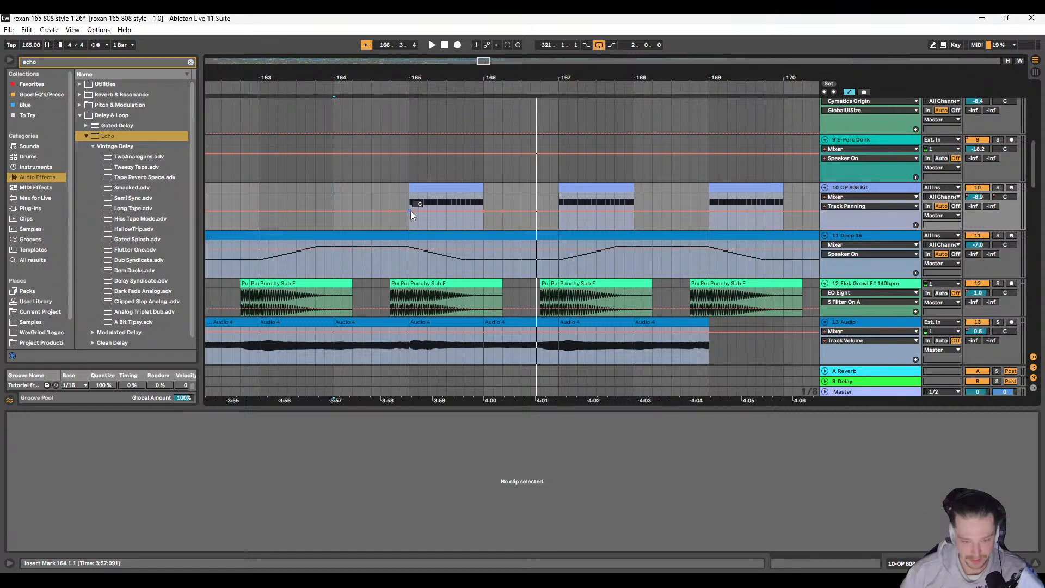
{"action": "left_click_drag", "start_coordinate": [409, 211], "coordinate": [410, 192]}
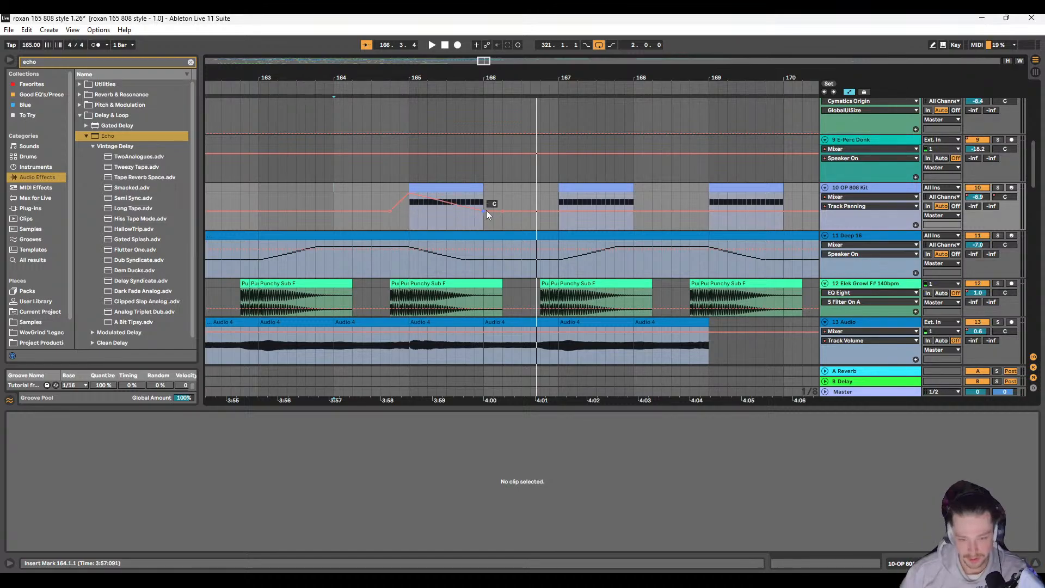
{"action": "left_click_drag", "start_coordinate": [484, 211], "coordinate": [484, 228]}
Step: Copy the panned bar 165 clip to bar 167 and reverse its panning sweep to run from 50L to 50R
{"action": "left_click", "coordinate": [482, 200]}
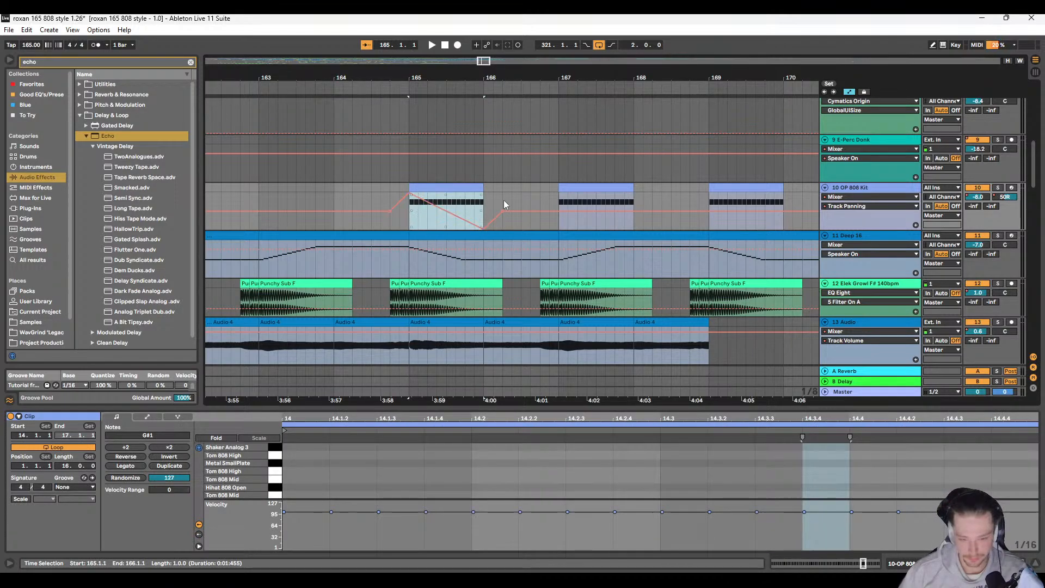
{"action": "left_click", "coordinate": [560, 200]}
{"action": "key", "text": "ctrl+v"}
{"action": "scroll", "coordinate": [554, 201], "scroll_direction": "right", "scroll_amount": 3}
{"action": "left_click", "coordinate": [463, 197]}
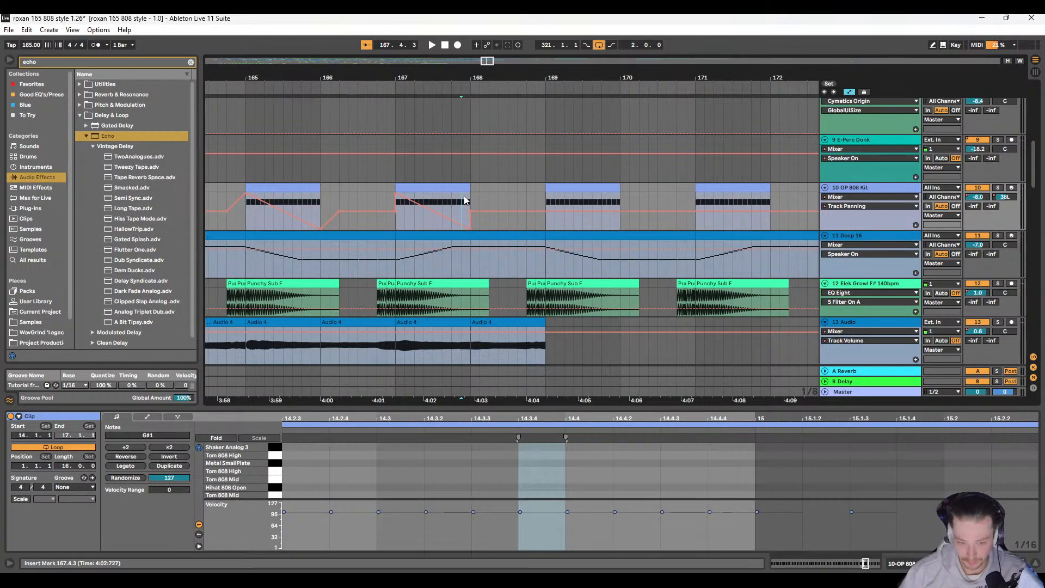
{"action": "left_click_drag", "start_coordinate": [398, 197], "coordinate": [399, 233]}
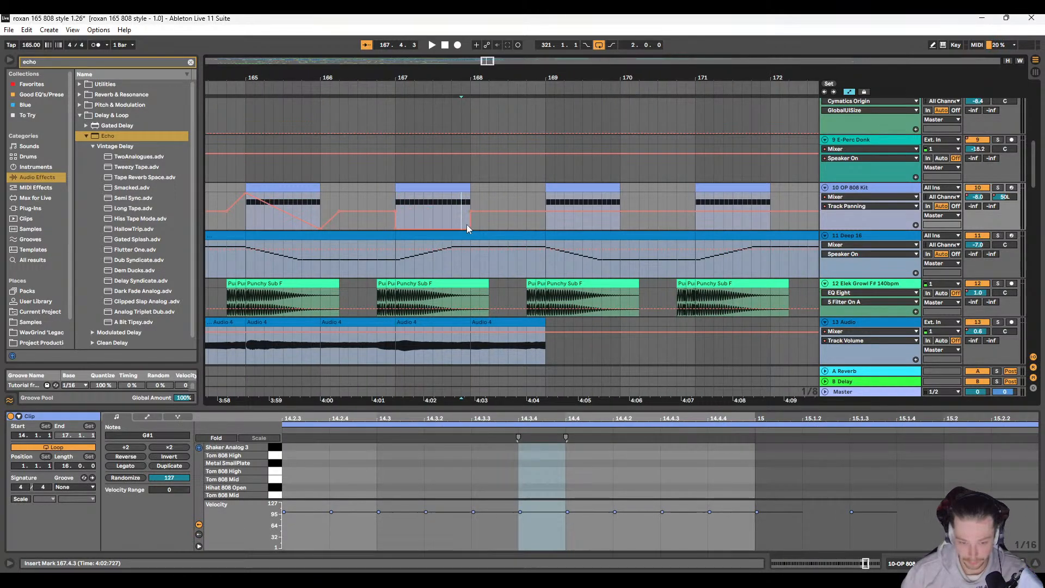
{"action": "left_click_drag", "start_coordinate": [470, 229], "coordinate": [472, 194]}
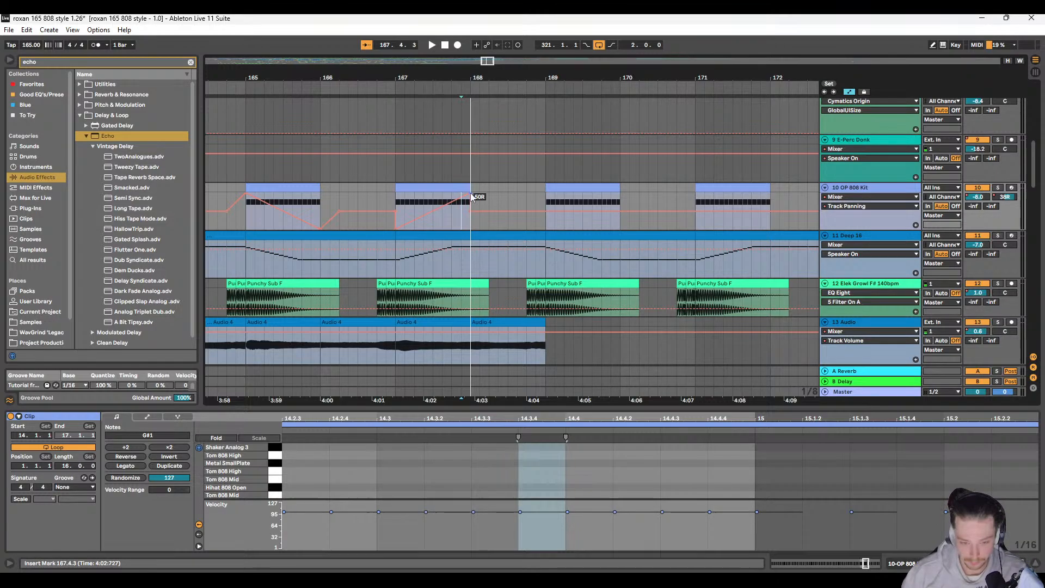
Step: Duplicate the OP 808 Kit's panned clips in bars 165 to 169 to bars 169 and 173, undoing the extra copy at bar 177
{"action": "left_click", "coordinate": [290, 189]}
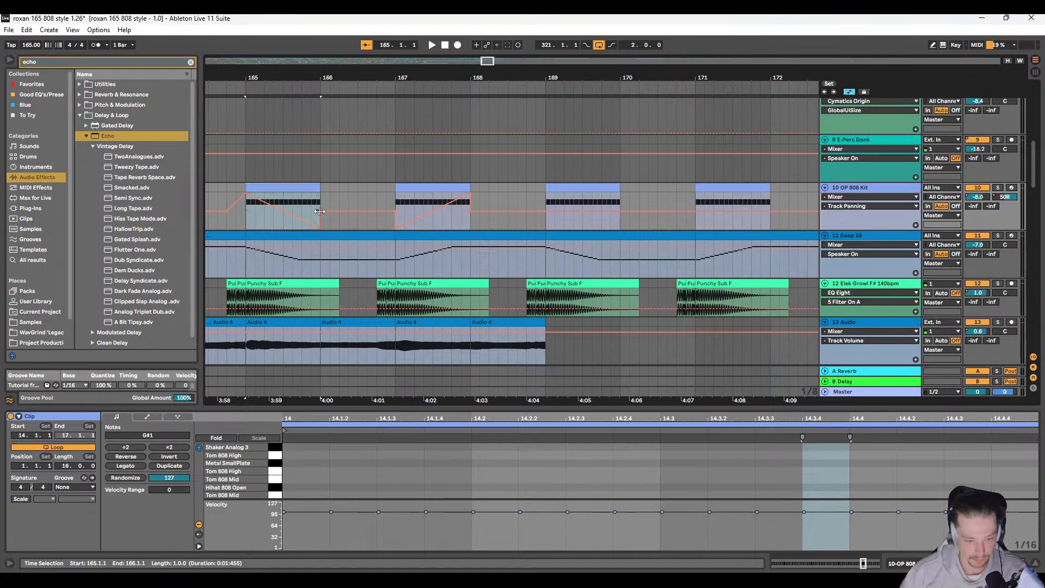
{"action": "scroll", "coordinate": [295, 224], "scroll_direction": "left", "scroll_amount": 3}
{"action": "left_click_drag", "start_coordinate": [324, 192], "coordinate": [621, 191]}
{"action": "scroll", "coordinate": [621, 192], "scroll_direction": "down", "scroll_amount": 5}
{"action": "key", "text": "ctrl+d"}
{"action": "key", "text": "ctrl+d"}
{"action": "key", "text": "ctrl+d"}
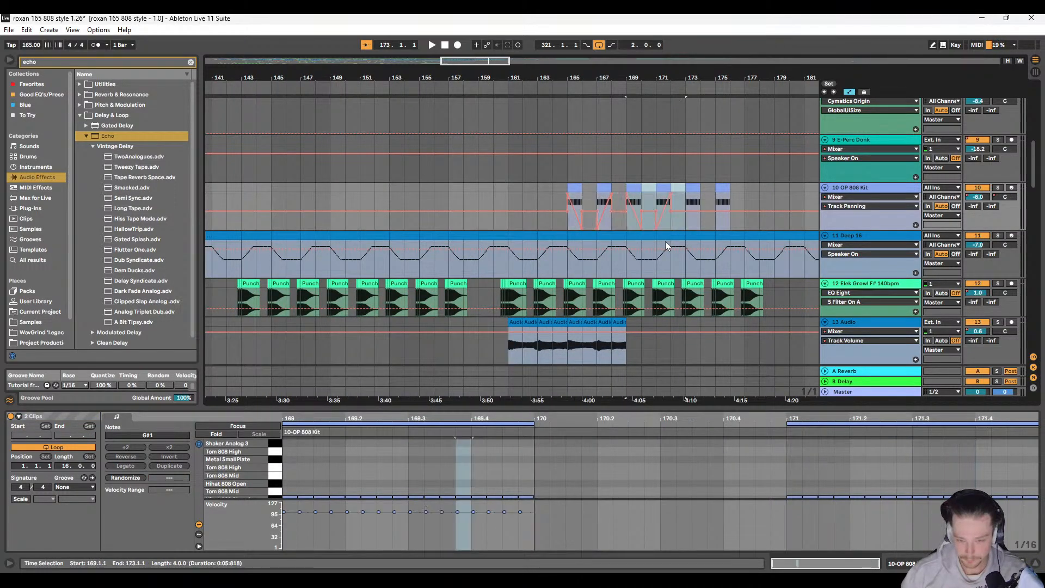
{"action": "key", "text": "ctrl+z"}
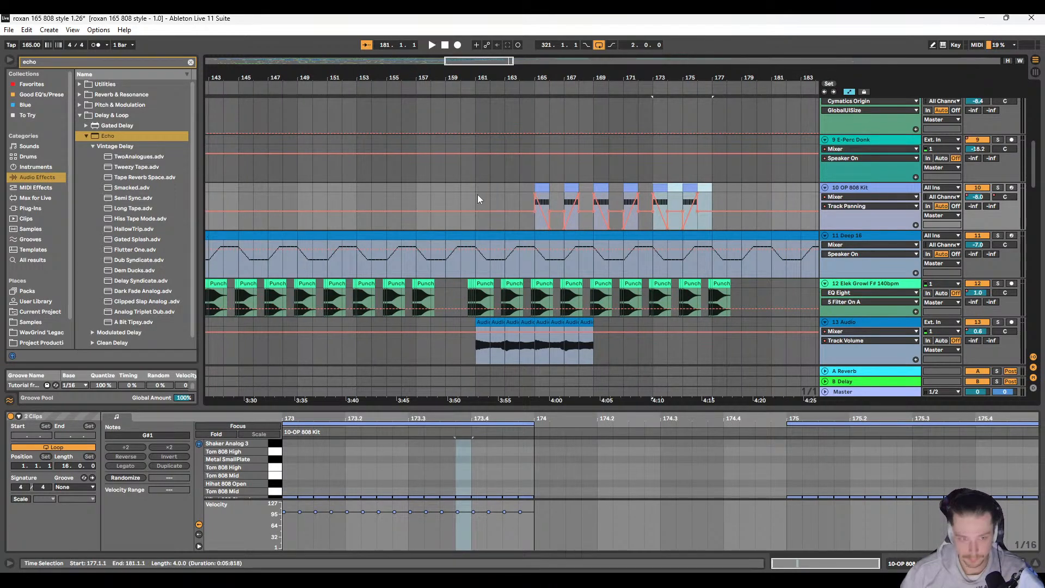
Step: Play from bar 165, show the OP 808 Kit's track volume automation, and delete its automation points between bars 164 and 180
{"action": "left_click", "coordinate": [527, 191]}
{"action": "key", "text": "space"}
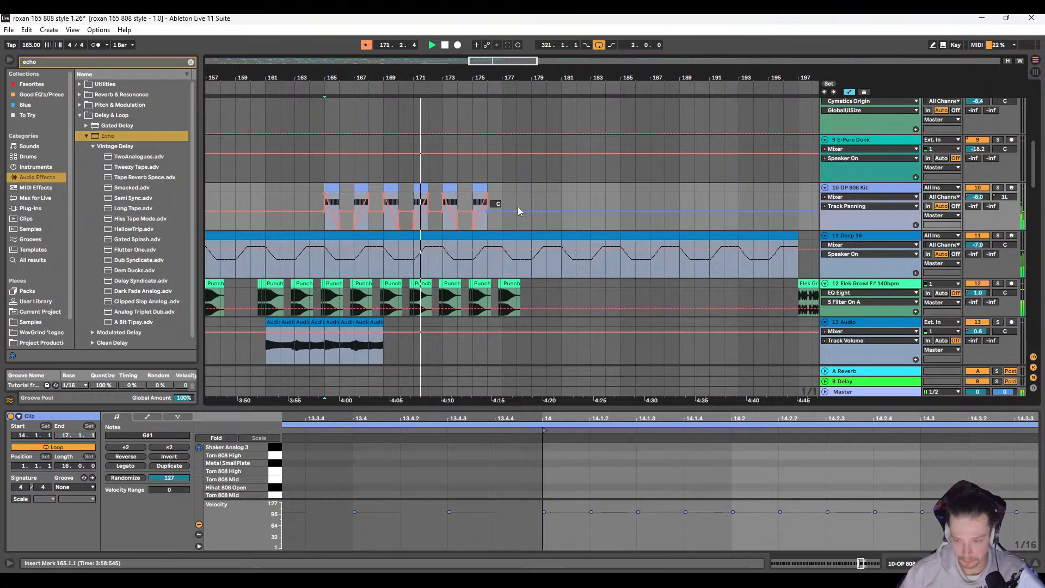
{"action": "scroll", "coordinate": [517, 207], "scroll_direction": "up", "scroll_amount": 3}
{"action": "left_click", "coordinate": [978, 263]}
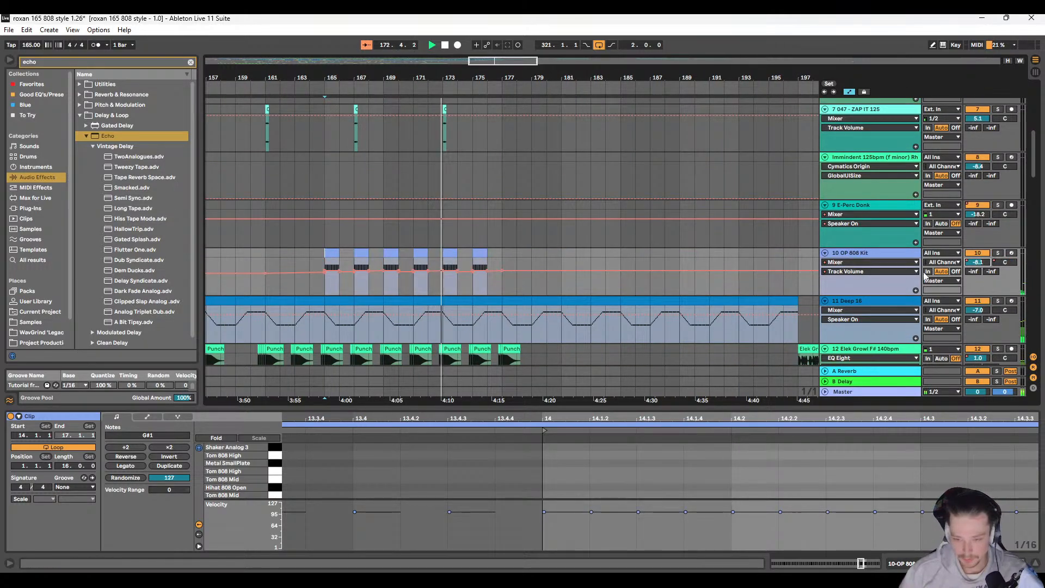
{"action": "scroll", "coordinate": [400, 288], "scroll_direction": "left", "scroll_amount": 2}
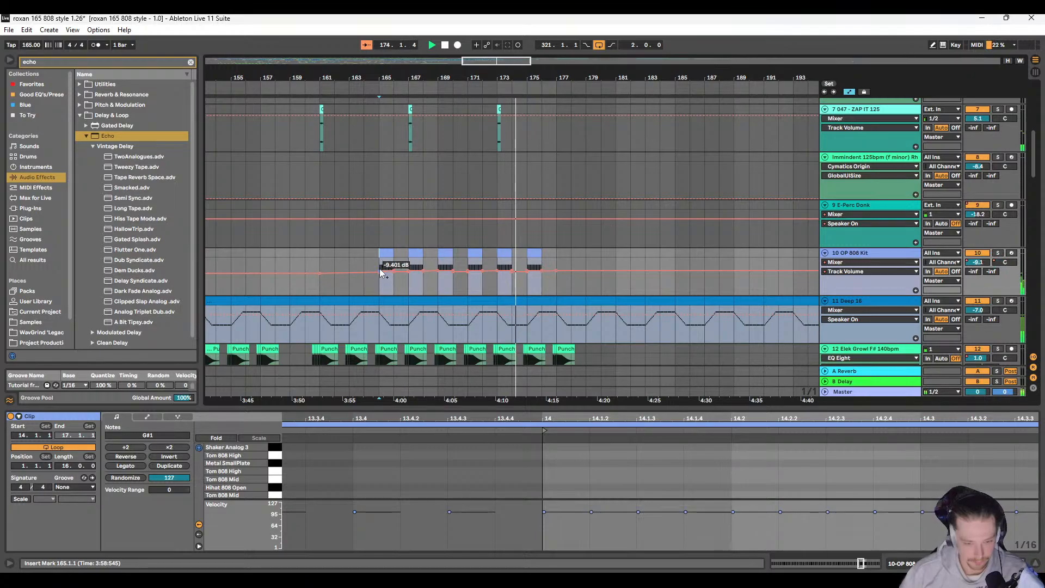
{"action": "left_click_drag", "start_coordinate": [380, 269], "coordinate": [606, 272]}
{"action": "key", "text": "Delete"}
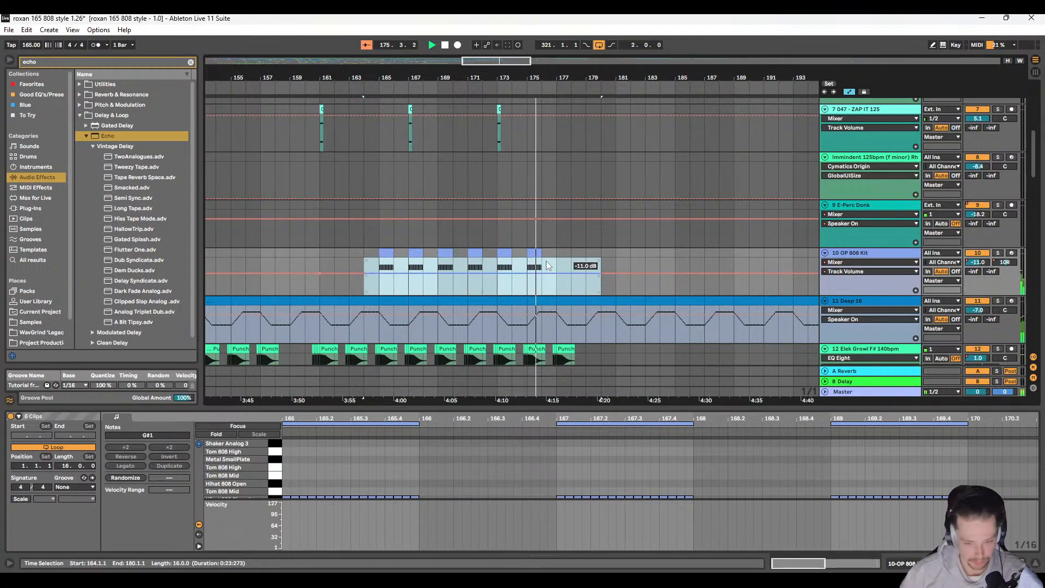
{"action": "scroll", "coordinate": [462, 266], "scroll_direction": "left", "scroll_amount": 2}
{"action": "left_click", "coordinate": [405, 260]}
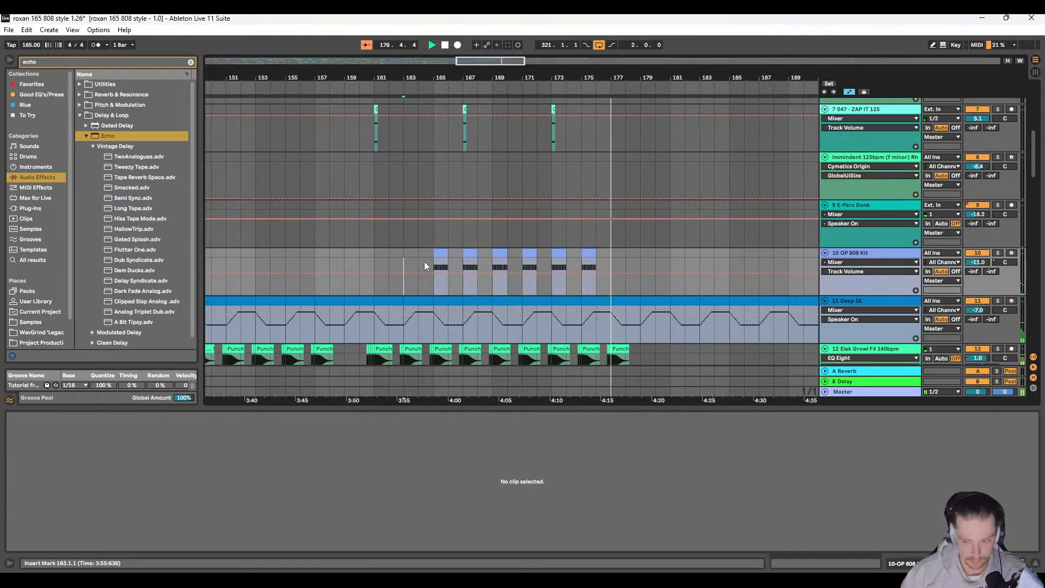
{"action": "scroll", "coordinate": [490, 267], "scroll_direction": "right", "scroll_amount": 2}
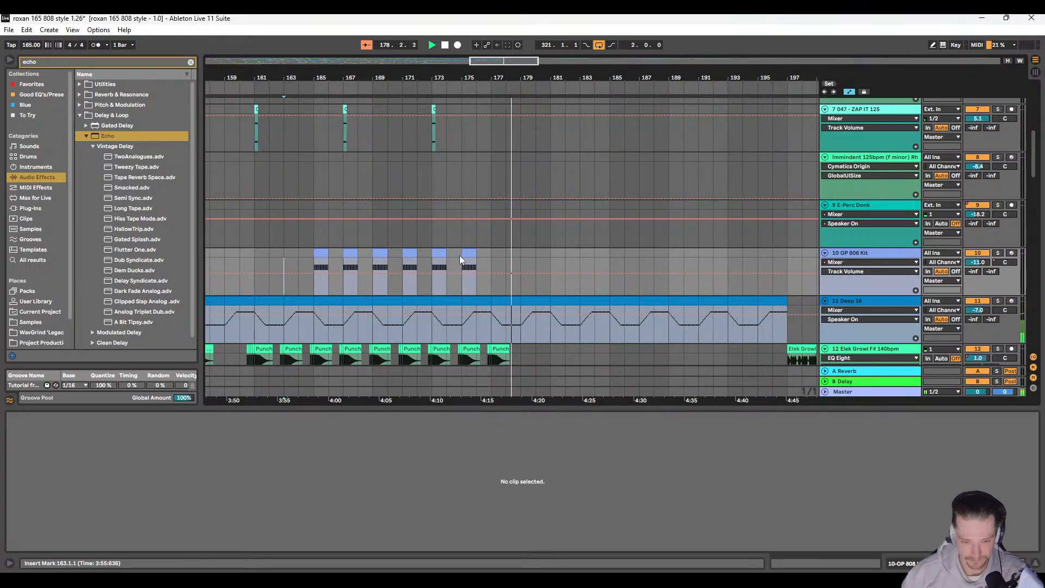
Step: Find the Snare 808 Onyx roll, select its clips from 56.2.1 to 57.1.1, and play it back
{"action": "scroll", "coordinate": [423, 256], "scroll_direction": "down", "scroll_amount": 4}
{"action": "scroll", "coordinate": [356, 264], "scroll_direction": "left", "scroll_amount": 5}
{"action": "scroll", "coordinate": [356, 264], "scroll_direction": "up", "scroll_amount": 3}
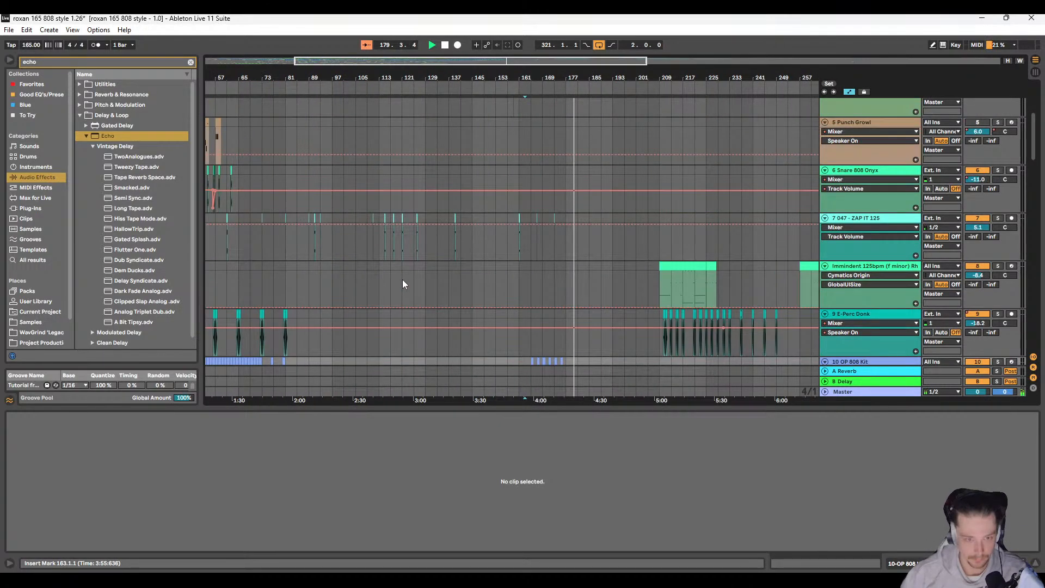
{"action": "scroll", "coordinate": [405, 273], "scroll_direction": "up", "scroll_amount": 2}
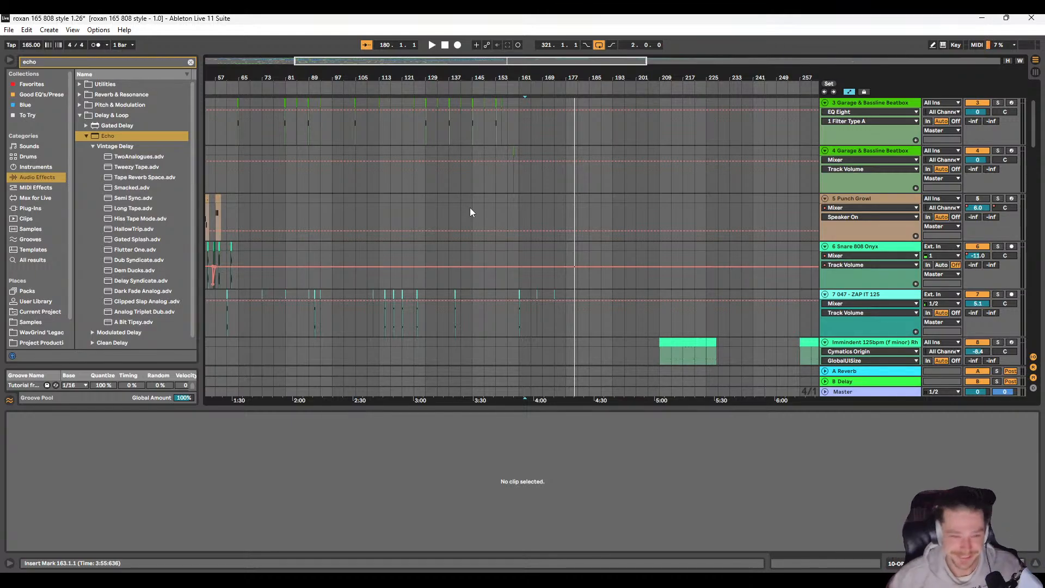
{"action": "scroll", "coordinate": [266, 271], "scroll_direction": "left", "scroll_amount": 5}
{"action": "scroll", "coordinate": [362, 247], "scroll_direction": "up", "scroll_amount": 8}
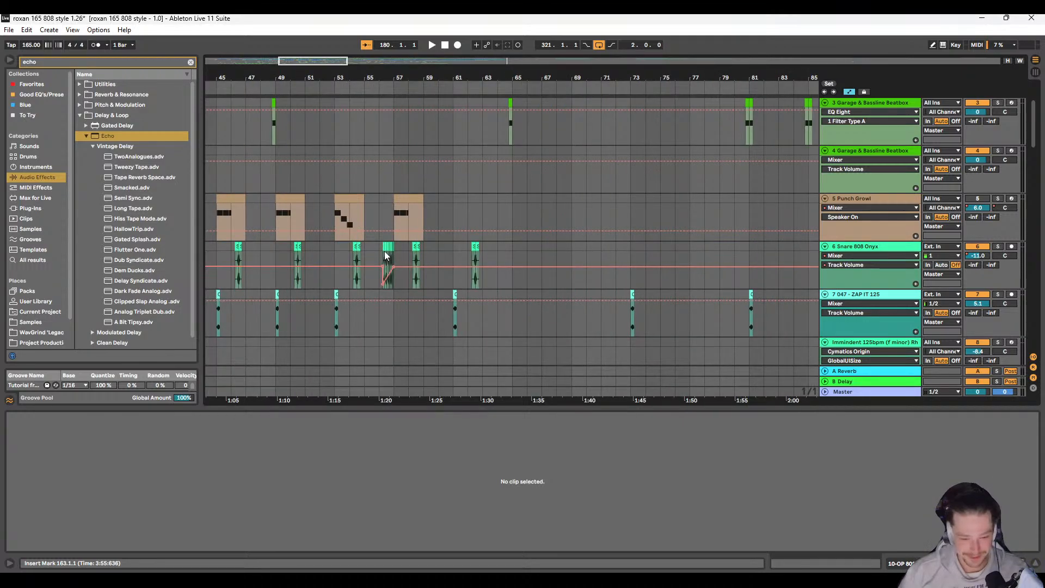
{"action": "left_click", "coordinate": [379, 245]}
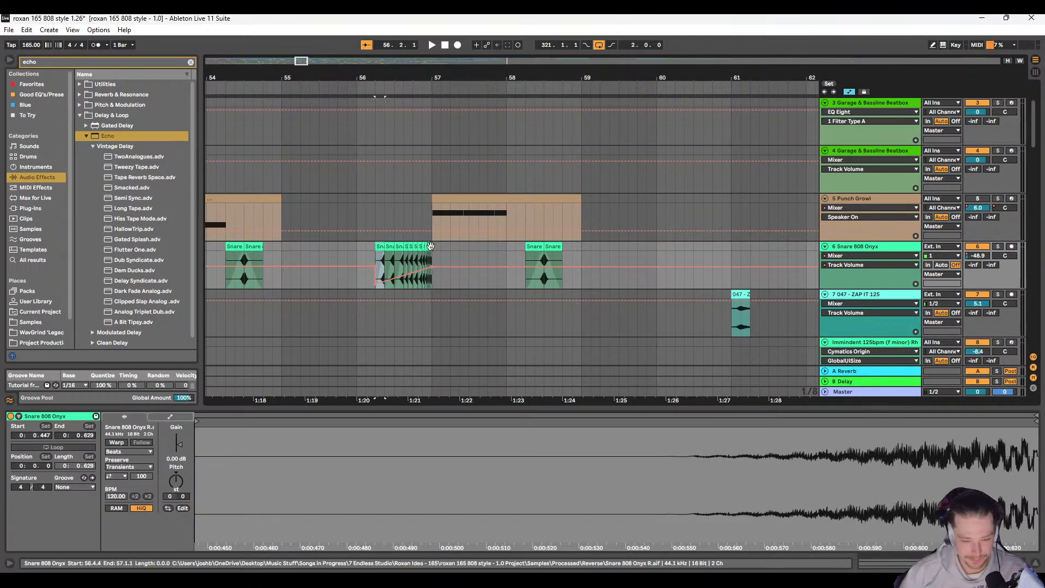
{"action": "left_click", "coordinate": [430, 245], "text": "shift"}
{"action": "scroll", "coordinate": [430, 245], "scroll_direction": "down", "scroll_amount": 3}
{"action": "scroll", "coordinate": [430, 245], "scroll_direction": "down", "scroll_amount": 6}
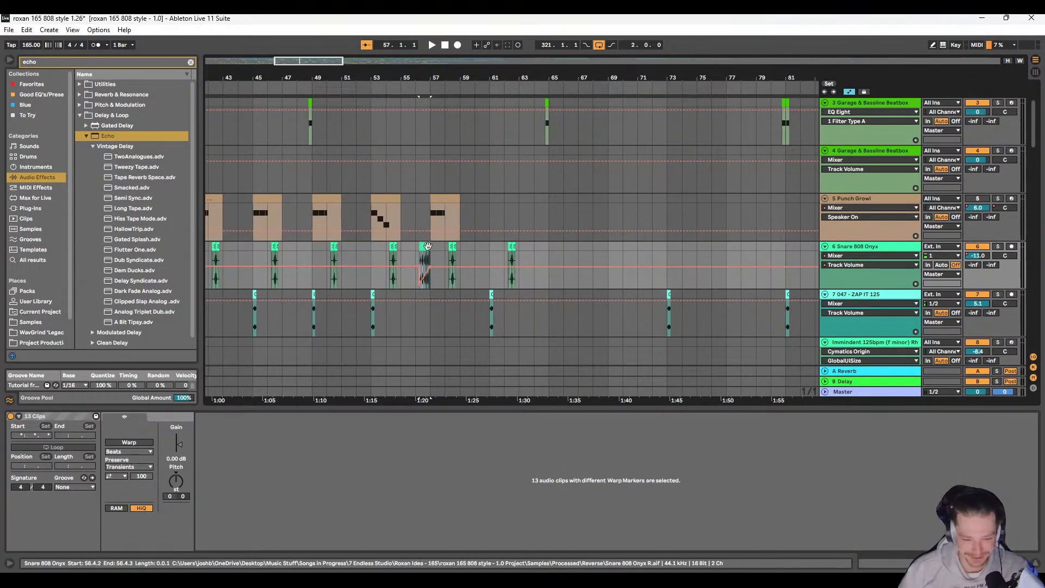
{"action": "key", "text": "space"}
{"action": "scroll", "coordinate": [704, 257], "scroll_direction": "right", "scroll_amount": 1}
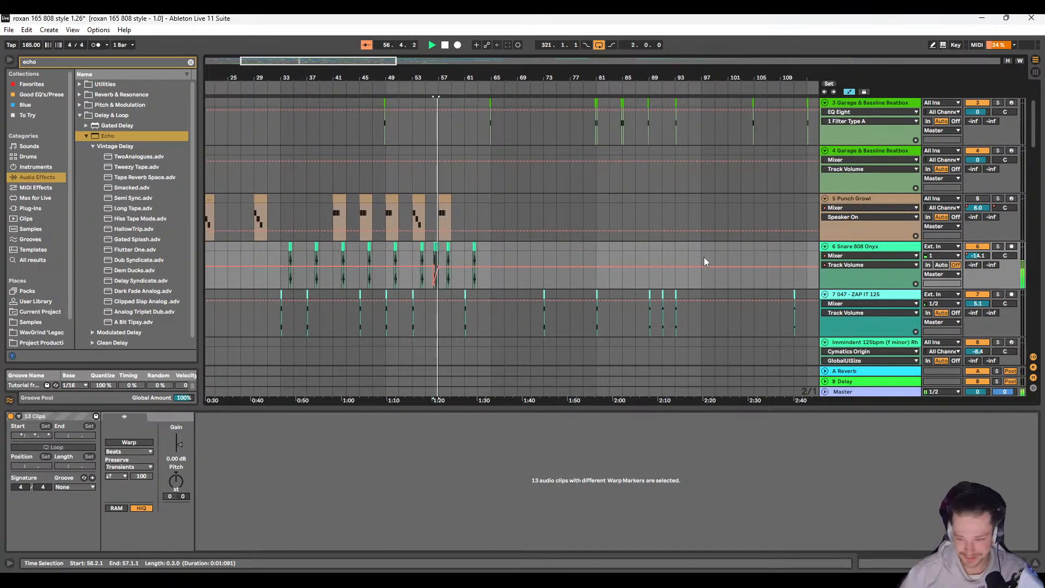
{"action": "scroll", "coordinate": [430, 252], "scroll_direction": "right", "scroll_amount": 1}
{"action": "scroll", "coordinate": [426, 255], "scroll_direction": "left", "scroll_amount": 1}
{"action": "scroll", "coordinate": [487, 269], "scroll_direction": "right", "scroll_amount": 3}
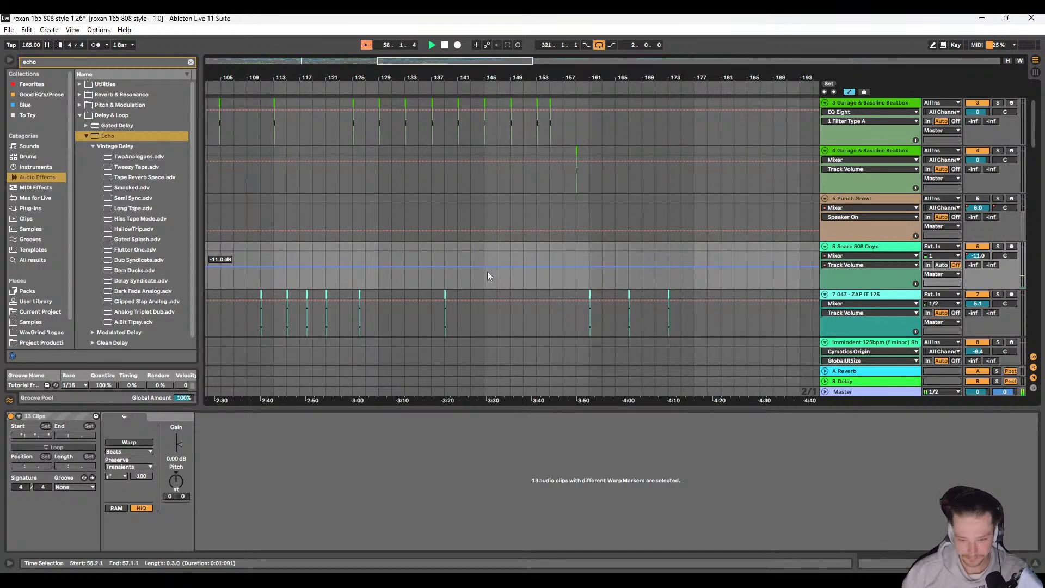
{"action": "scroll", "coordinate": [488, 271], "scroll_direction": "left", "scroll_amount": 3}
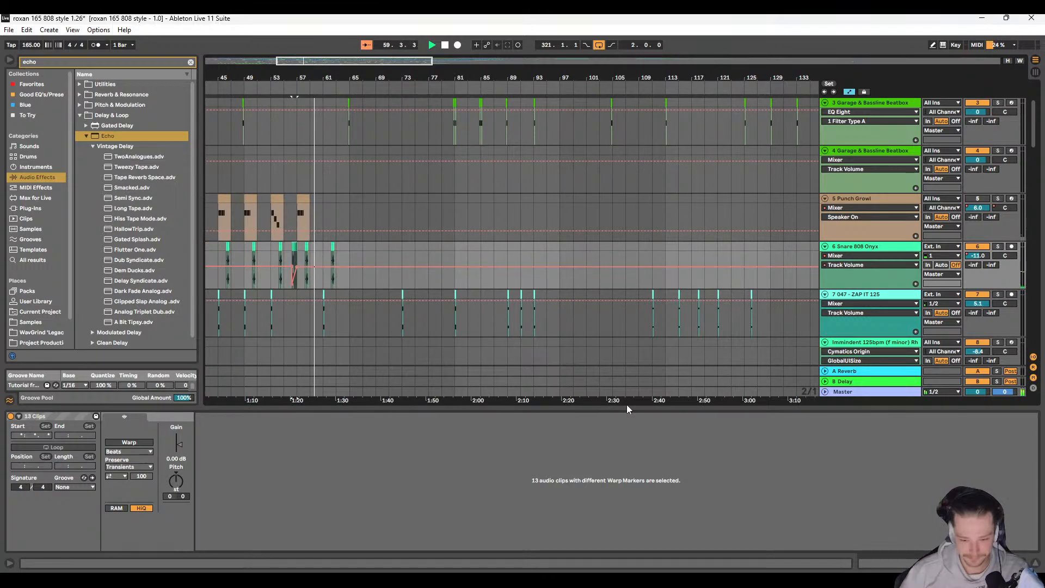
Step: Enlarge the arrangement area by shrinking the clip detail view and narrowing the browser and its category column
{"action": "left_click_drag", "start_coordinate": [626, 411], "coordinate": [627, 447]}
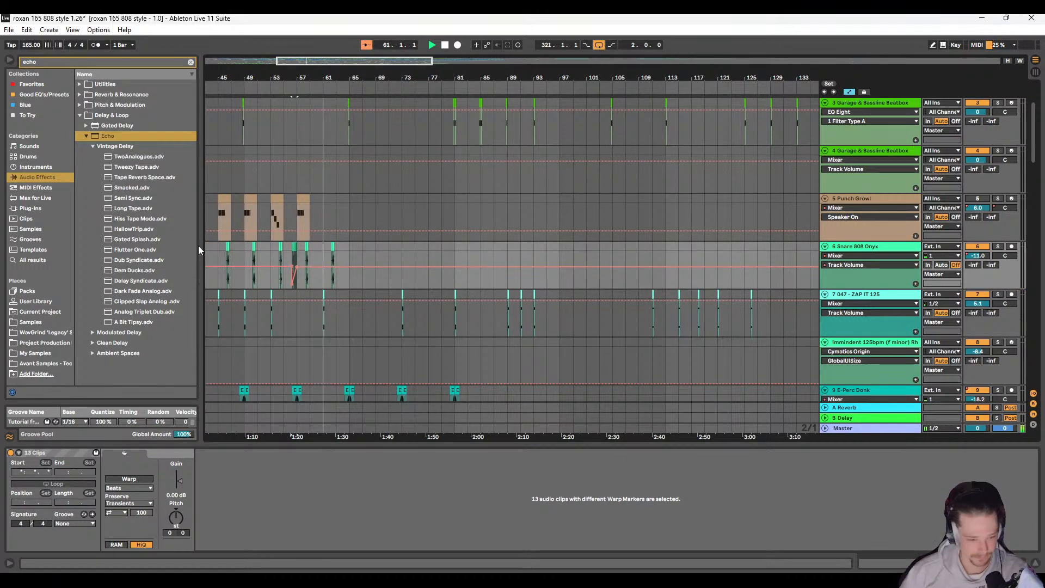
{"action": "left_click_drag", "start_coordinate": [201, 245], "coordinate": [159, 240]}
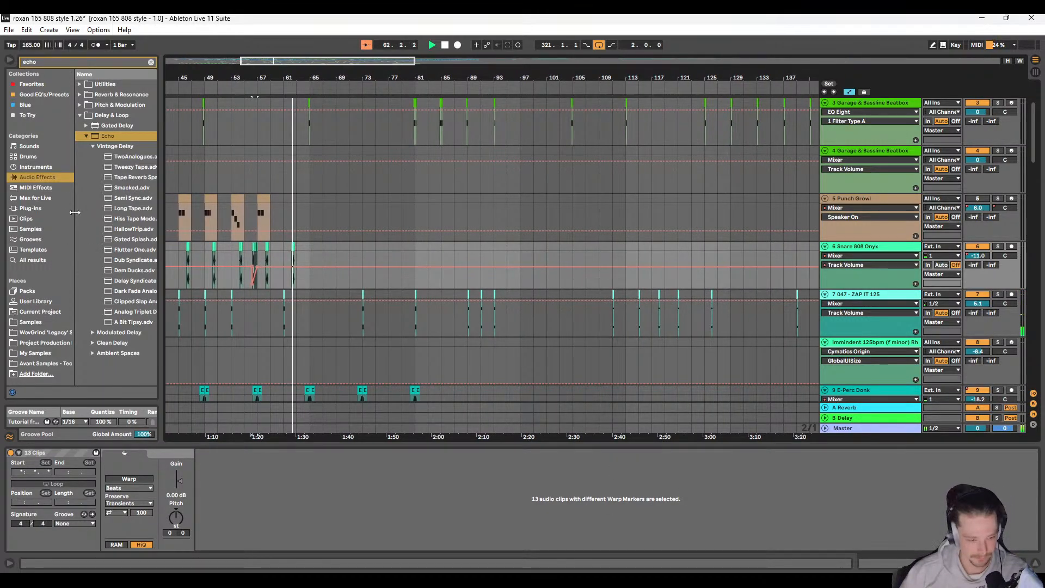
{"action": "left_click_drag", "start_coordinate": [77, 217], "coordinate": [50, 218]}
Step: Select and copy the full bar 56 on the Snare 808 Onyx track, from 56.1.1 to 57.1.1, including the snare roll
{"action": "left_click", "coordinate": [260, 268]}
{"action": "scroll", "coordinate": [259, 283], "scroll_direction": "up", "scroll_amount": 2}
{"action": "scroll", "coordinate": [270, 283], "scroll_direction": "down", "scroll_amount": 1}
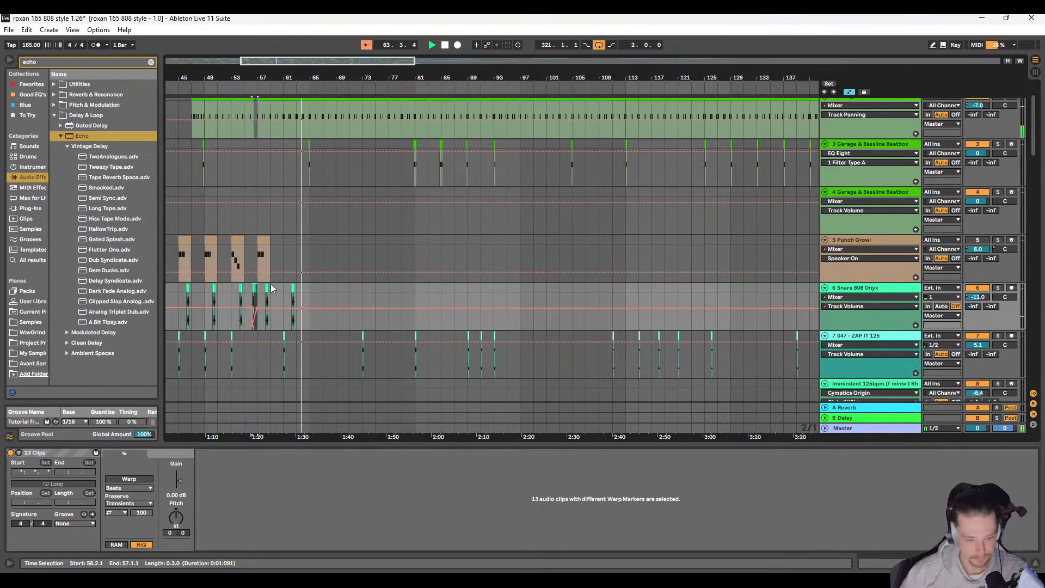
{"action": "scroll", "coordinate": [250, 303], "scroll_direction": "up", "scroll_amount": 4}
{"action": "left_click", "coordinate": [279, 287]}
{"action": "left_click_drag", "start_coordinate": [280, 288], "coordinate": [312, 284]}
Step: Paste the copied snare roll bar at 72.1.1 on the Snare 808 Onyx track
{"action": "scroll", "coordinate": [490, 267], "scroll_direction": "down", "scroll_amount": 5}
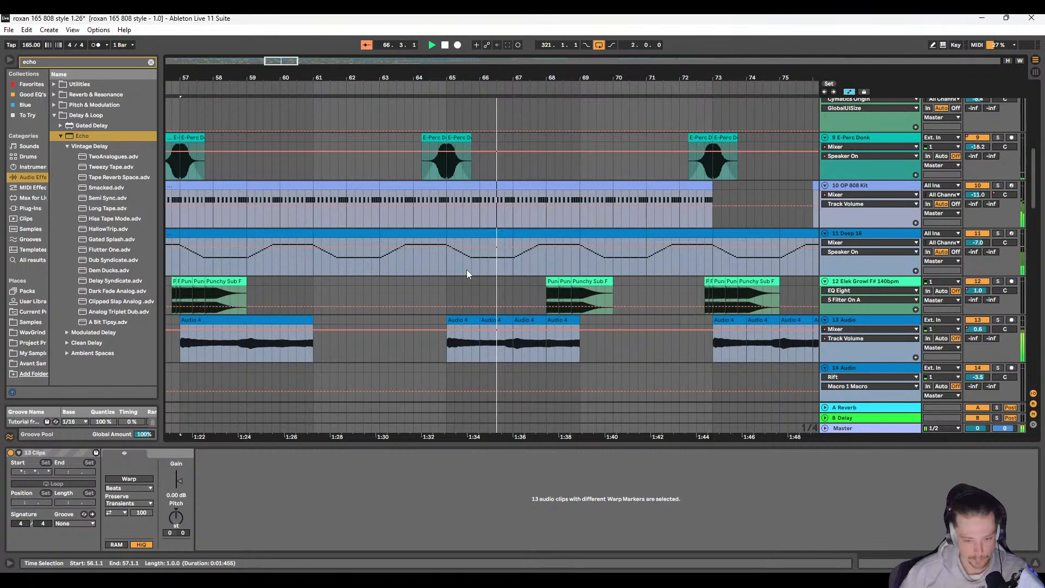
{"action": "scroll", "coordinate": [487, 263], "scroll_direction": "down", "scroll_amount": 4}
{"action": "scroll", "coordinate": [487, 264], "scroll_direction": "down", "scroll_amount": 3}
{"action": "scroll", "coordinate": [490, 217], "scroll_direction": "right", "scroll_amount": 2}
{"action": "scroll", "coordinate": [412, 227], "scroll_direction": "up", "scroll_amount": 2}
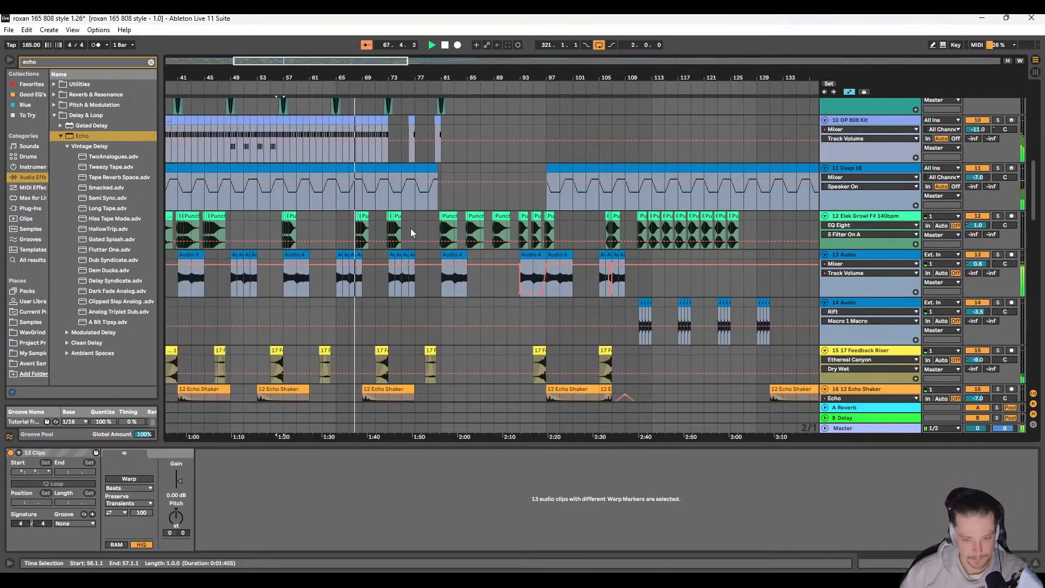
{"action": "scroll", "coordinate": [460, 252], "scroll_direction": "right", "scroll_amount": 7}
{"action": "scroll", "coordinate": [455, 258], "scroll_direction": "left", "scroll_amount": 4}
{"action": "scroll", "coordinate": [460, 265], "scroll_direction": "left", "scroll_amount": 5}
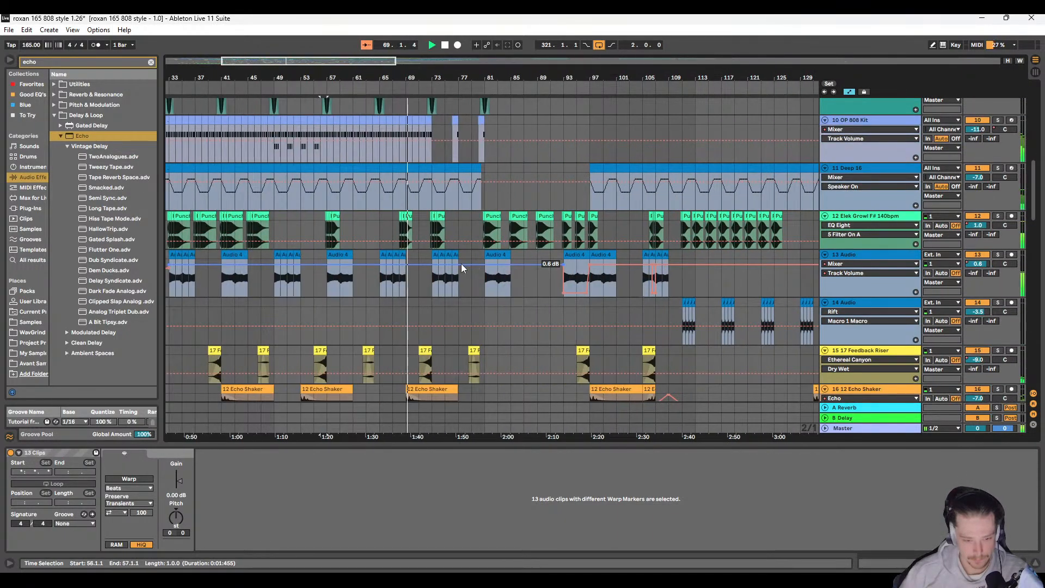
{"action": "scroll", "coordinate": [327, 287], "scroll_direction": "up", "scroll_amount": 8}
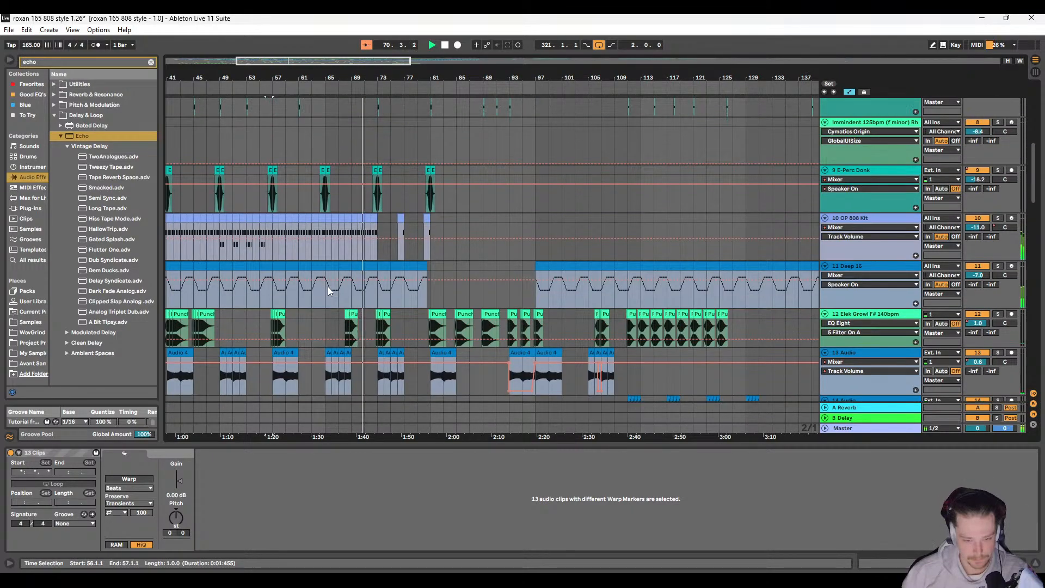
{"action": "scroll", "coordinate": [362, 211], "scroll_direction": "up", "scroll_amount": 5}
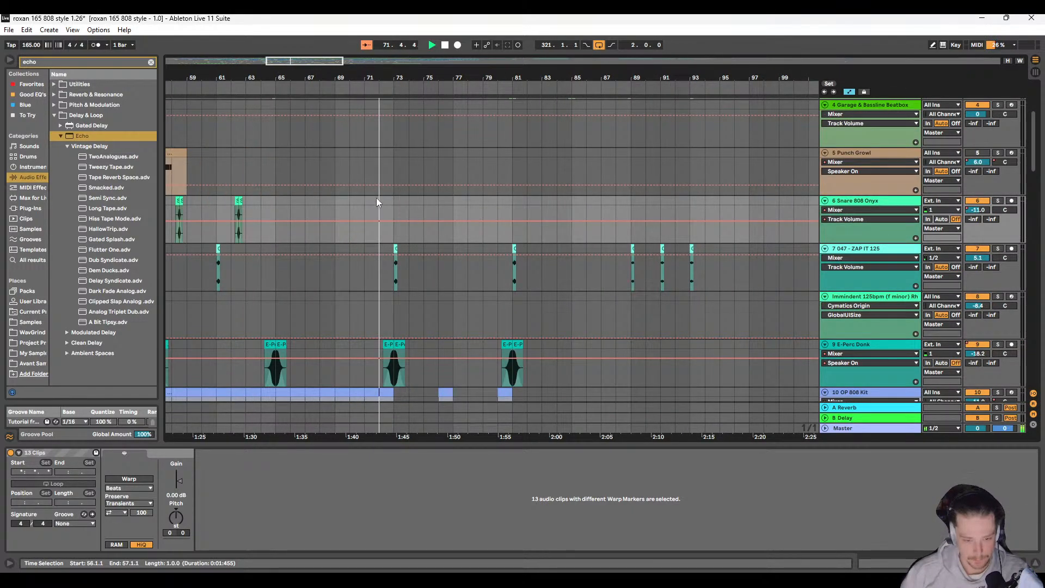
{"action": "left_click", "coordinate": [377, 200]}
{"action": "key", "text": "ctrl+v"}
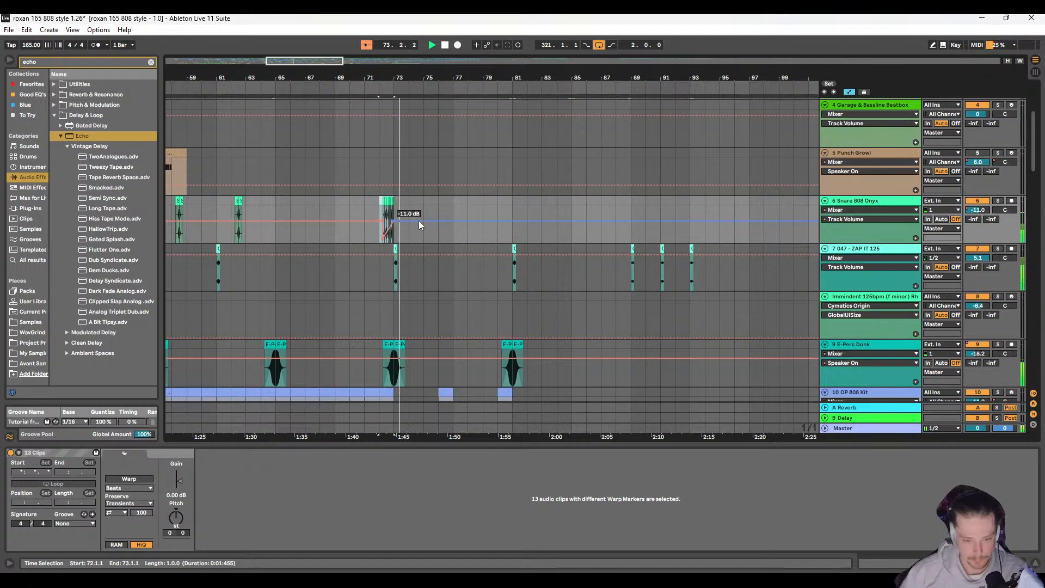
Step: Inspect the pasted roll at bar 72 and open the Snare 808 Onyx track's audio effects chain
{"action": "scroll", "coordinate": [387, 222], "scroll_direction": "right", "scroll_amount": 2}
{"action": "scroll", "coordinate": [360, 219], "scroll_direction": "left", "scroll_amount": 1}
{"action": "scroll", "coordinate": [315, 217], "scroll_direction": "up", "scroll_amount": 8}
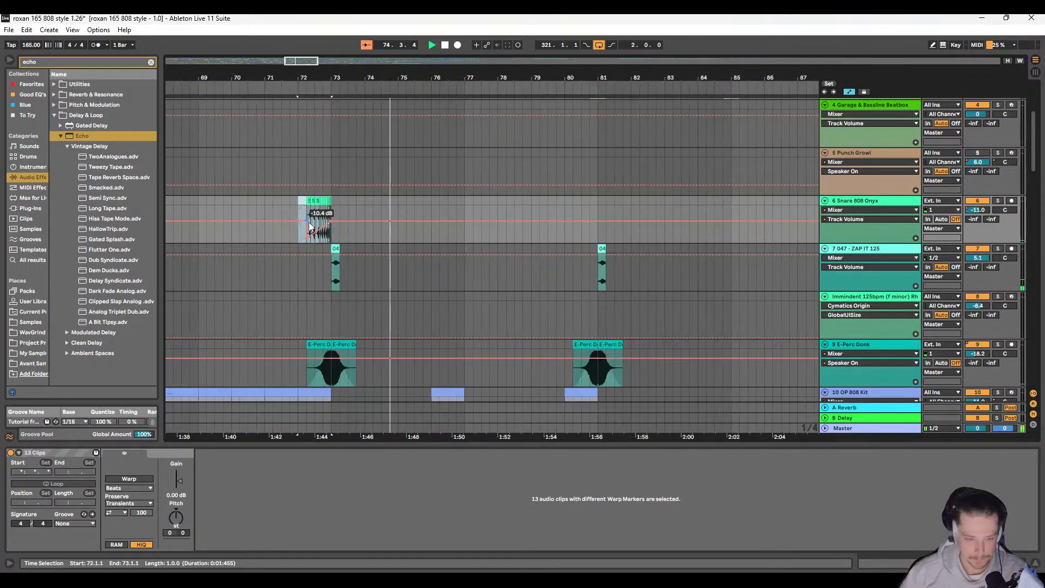
{"action": "double_click", "coordinate": [877, 199]}
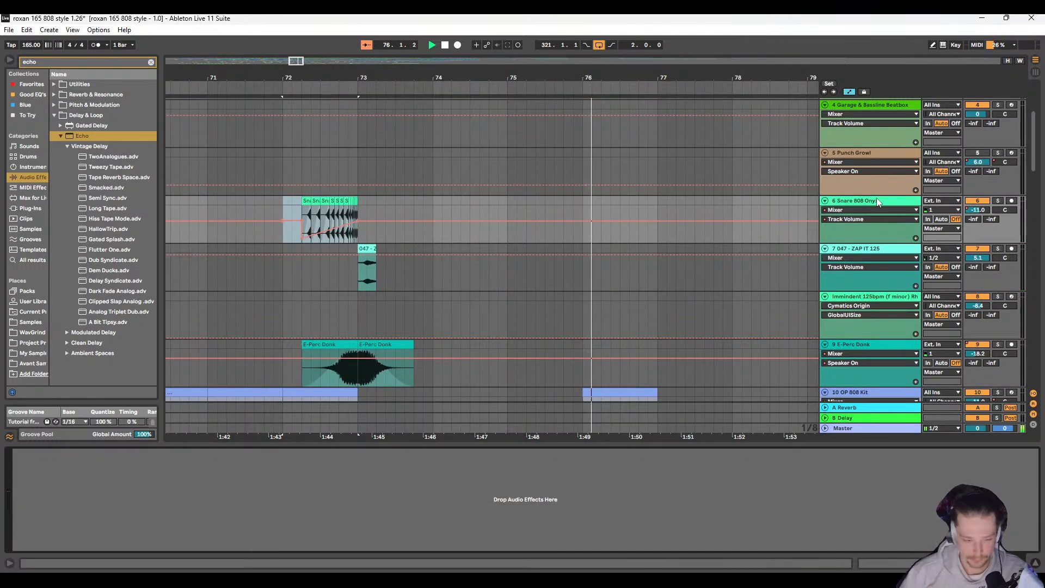
Step: Copy the bar 72 snare roll to bar 77 on the Snare 808 Onyx track and play from 76.4.3
{"action": "left_click_drag", "start_coordinate": [283, 199], "coordinate": [358, 205]}
{"action": "key", "text": "ctrl+c"}
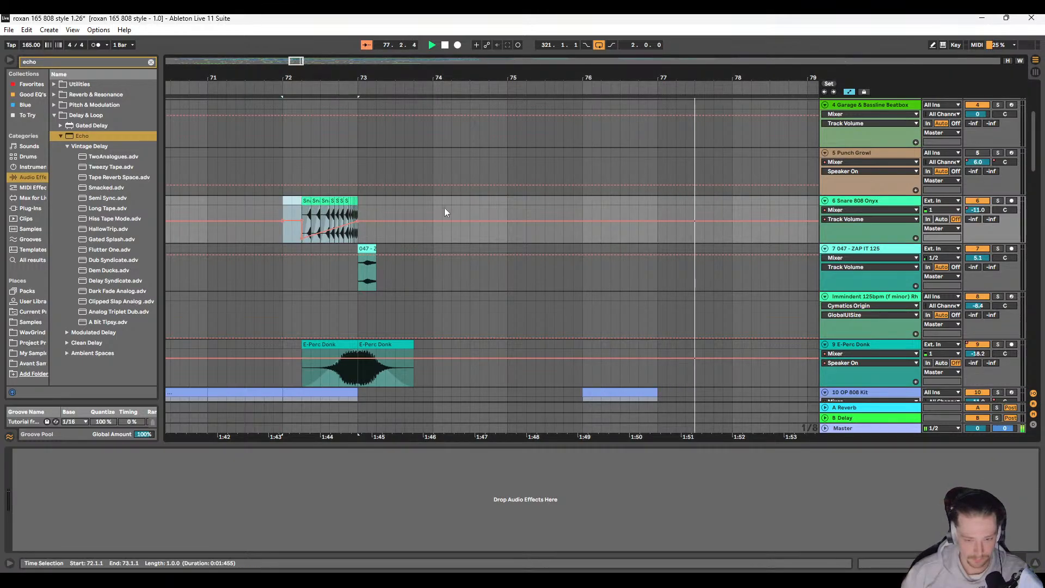
{"action": "scroll", "coordinate": [444, 210], "scroll_direction": "right", "scroll_amount": 3}
{"action": "key", "text": "space"}
{"action": "left_click", "coordinate": [408, 202]}
{"action": "key", "text": "ctrl+v"}
{"action": "left_click", "coordinate": [400, 202]}
{"action": "key", "text": "space"}
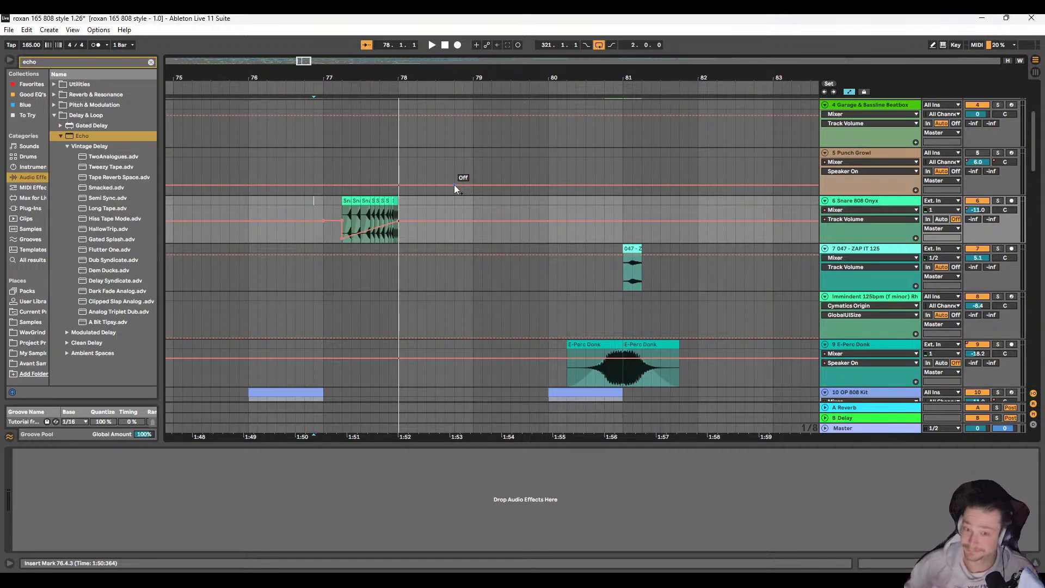
Step: Copy the bar 77 snare roll to bar 82 on the Snare 808 Onyx track and play from 82.1.1
{"action": "key", "text": "space"}
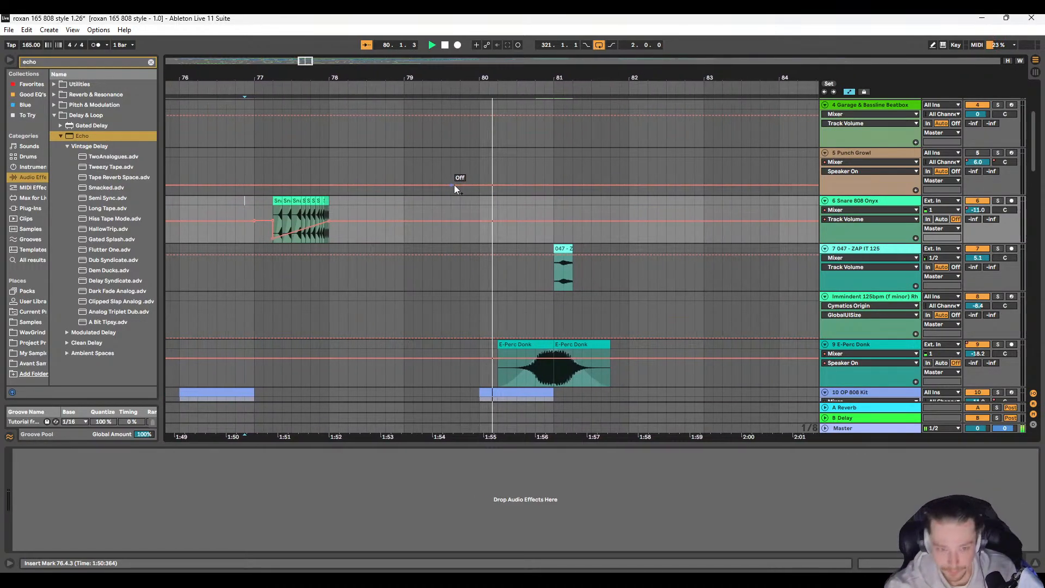
{"action": "scroll", "coordinate": [455, 182], "scroll_direction": "left", "scroll_amount": 2}
{"action": "left_click_drag", "start_coordinate": [261, 202], "coordinate": [335, 198]}
{"action": "key", "text": "ctrl+c"}
{"action": "scroll", "coordinate": [546, 223], "scroll_direction": "right", "scroll_amount": 3}
{"action": "key", "text": "space"}
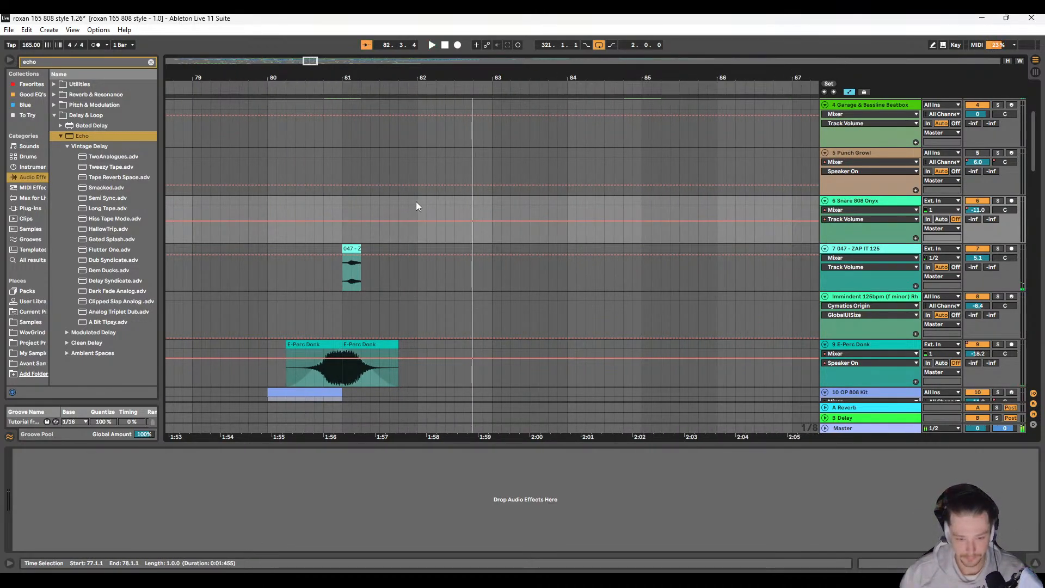
{"action": "left_click", "coordinate": [416, 205]}
{"action": "key", "text": "ctrl+v"}
{"action": "left_click", "coordinate": [416, 204]}
{"action": "key", "text": "space"}
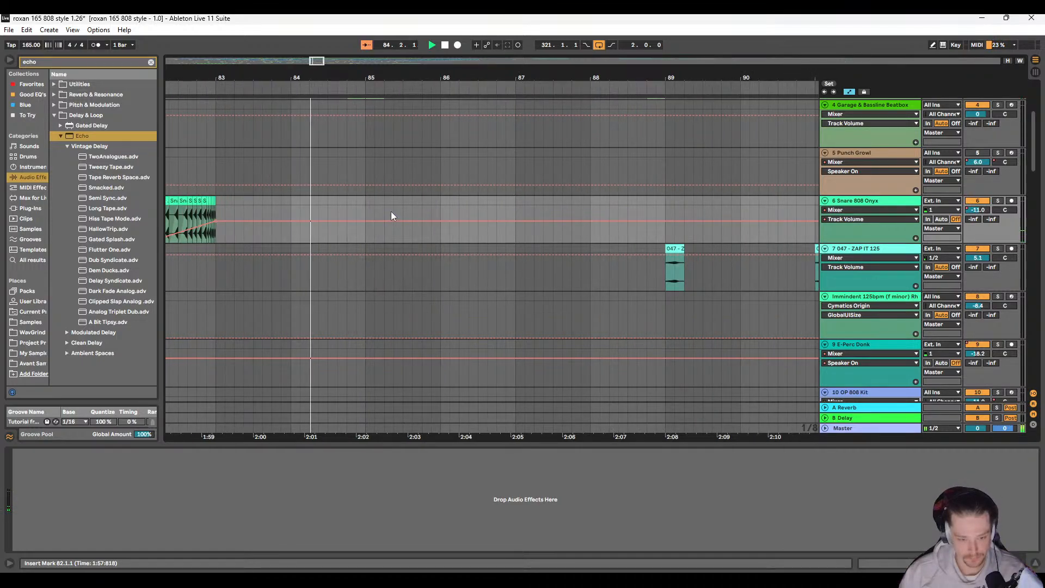
Step: Try the snare roll at bar 86 on the Snare 808 Onyx track and undo the paste
{"action": "scroll", "coordinate": [393, 216], "scroll_direction": "down", "scroll_amount": 2}
{"action": "scroll", "coordinate": [402, 231], "scroll_direction": "up", "scroll_amount": 2}
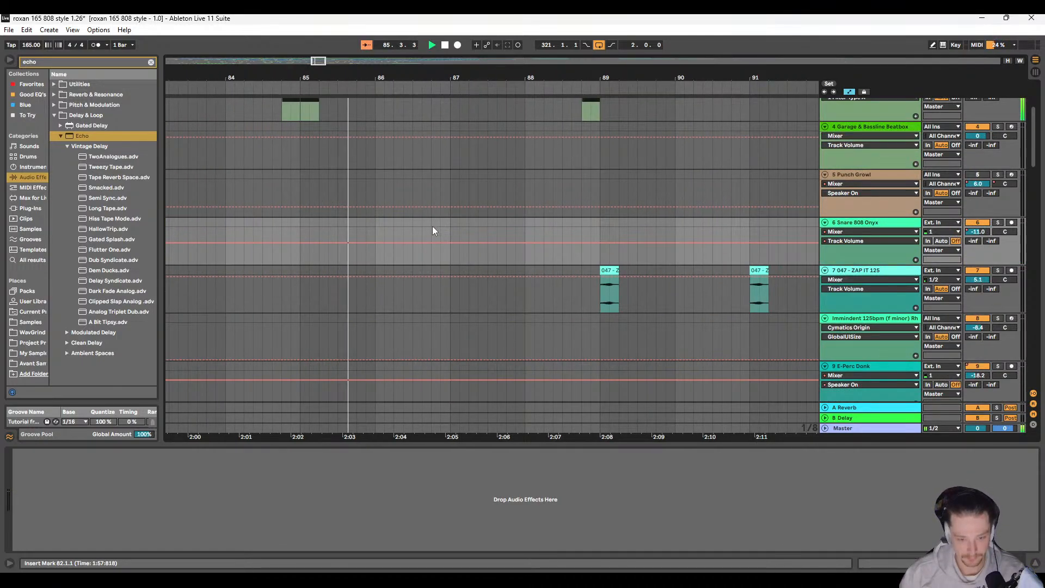
{"action": "left_click", "coordinate": [383, 227]}
{"action": "key", "text": "ctrl+v"}
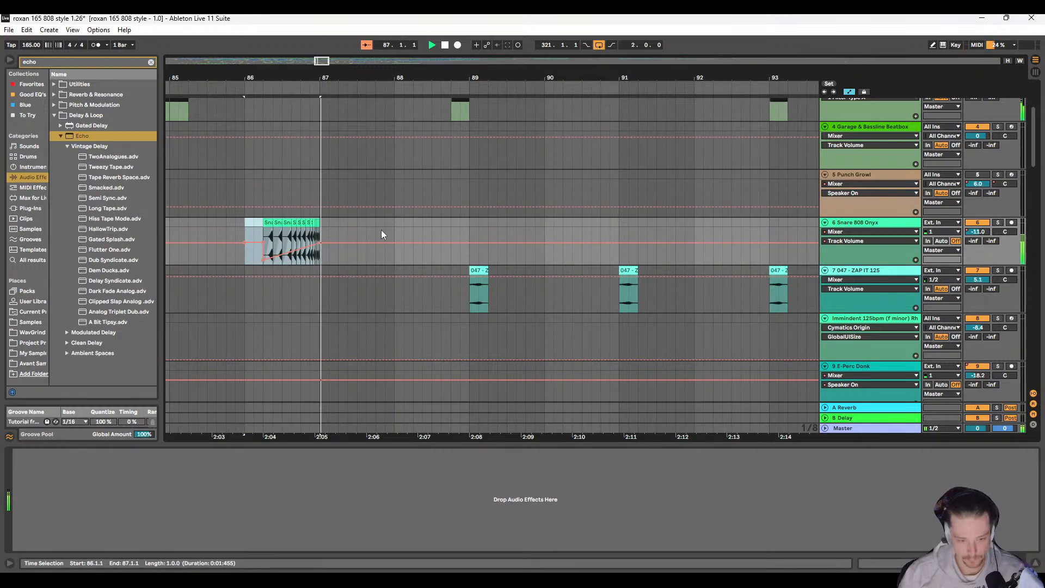
{"action": "scroll", "coordinate": [389, 230], "scroll_direction": "left", "scroll_amount": 1}
{"action": "key", "text": "ctrl+z"}
Step: Stop playback and paste the snare roll at bar 90 on the Snare 808 Onyx track
{"action": "scroll", "coordinate": [441, 226], "scroll_direction": "right", "scroll_amount": 2}
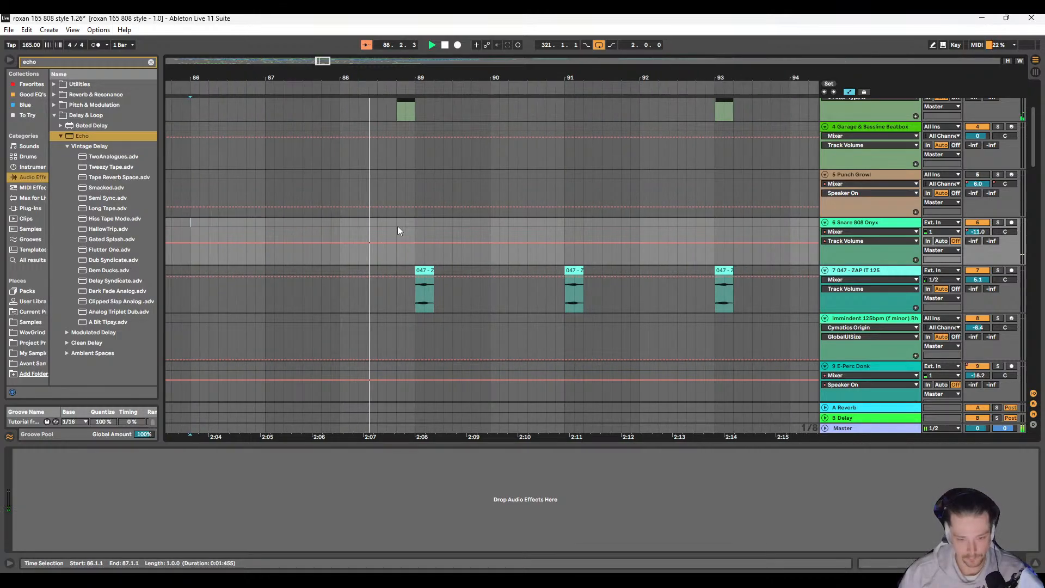
{"action": "scroll", "coordinate": [408, 243], "scroll_direction": "up", "scroll_amount": 3}
{"action": "scroll", "coordinate": [381, 256], "scroll_direction": "down", "scroll_amount": 5}
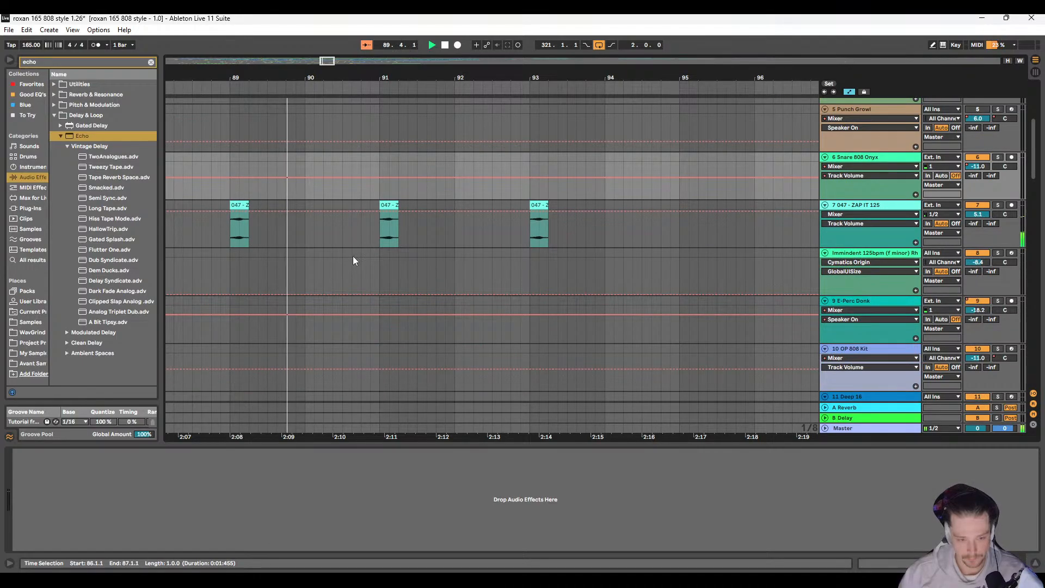
{"action": "scroll", "coordinate": [371, 231], "scroll_direction": "up", "scroll_amount": 2}
{"action": "key", "text": "space"}
{"action": "left_click", "coordinate": [357, 210]}
{"action": "key", "text": "ctrl+v"}
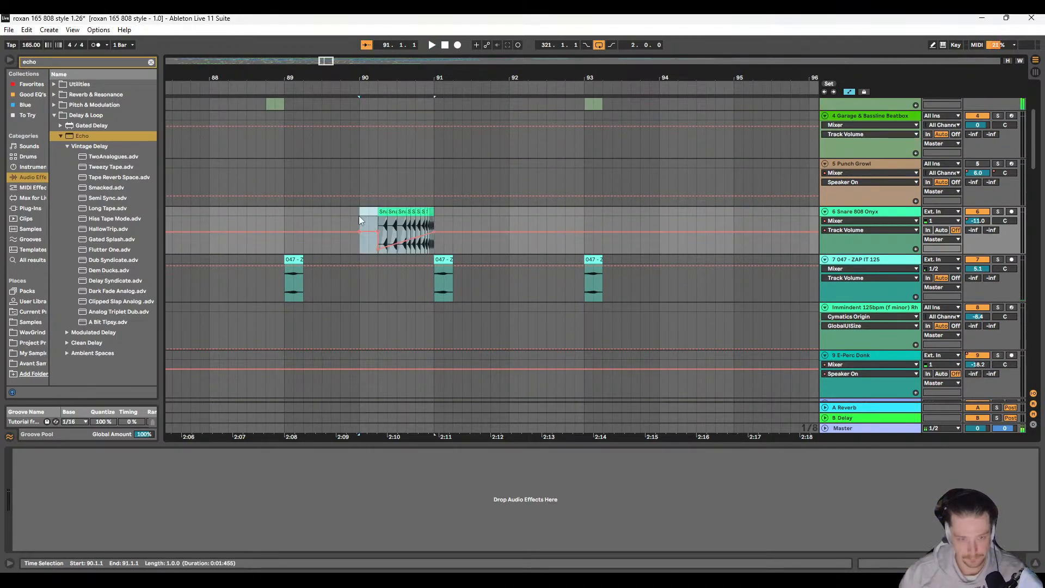
Step: Play the bar 90 snare roll on the Snare 808 Onyx track from 89.3.3 and inspect its volume ramp up to bar 91
{"action": "left_click", "coordinate": [335, 213]}
{"action": "key", "text": "space"}
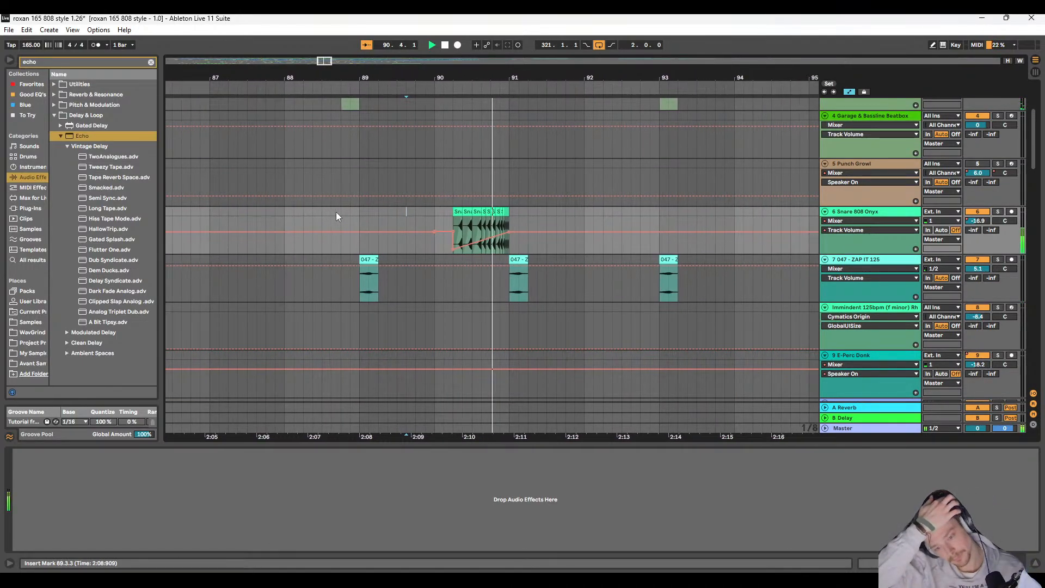
{"action": "scroll", "coordinate": [357, 213], "scroll_direction": "up", "scroll_amount": 5}
{"action": "key", "text": "space"}
{"action": "scroll", "coordinate": [319, 220], "scroll_direction": "left", "scroll_amount": 3}
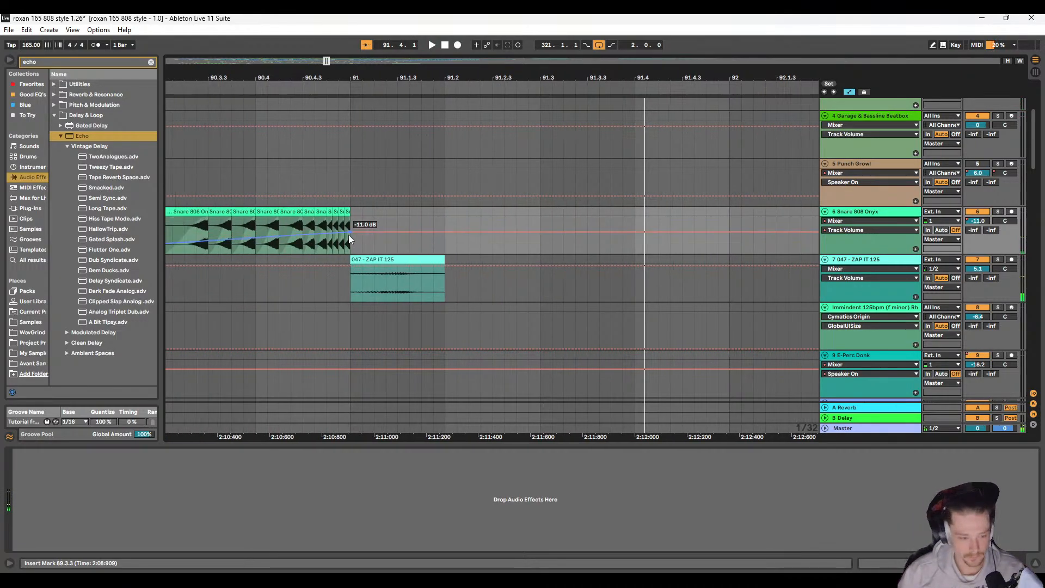
{"action": "scroll", "coordinate": [410, 217], "scroll_direction": "up", "scroll_amount": 4}
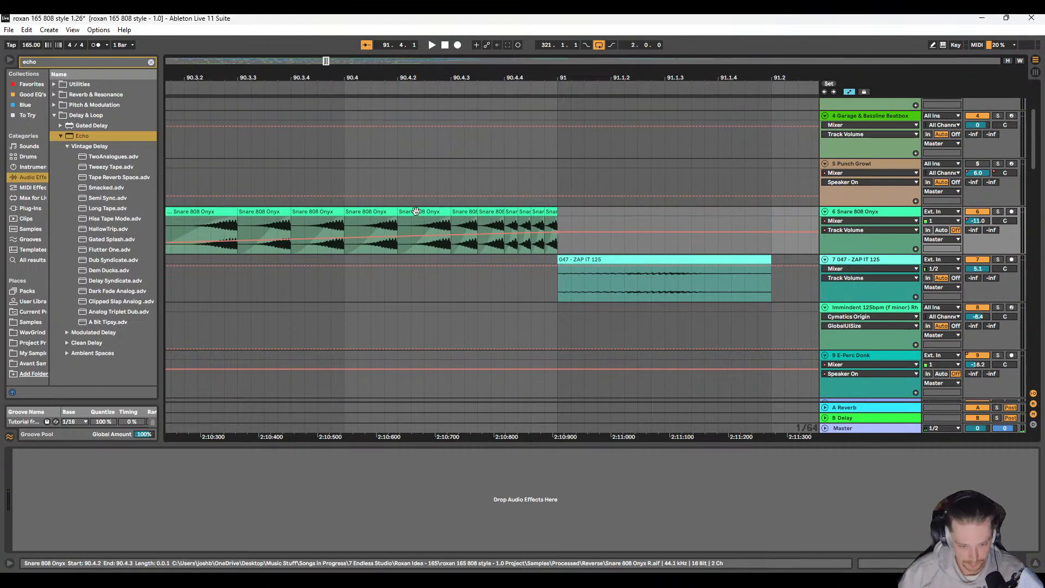
{"action": "scroll", "coordinate": [422, 215], "scroll_direction": "left", "scroll_amount": 2}
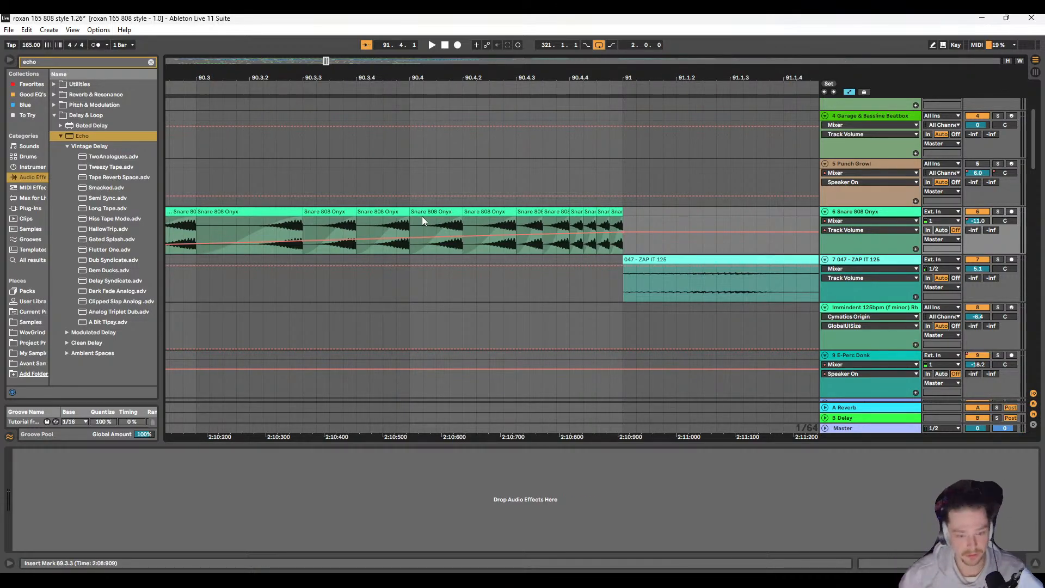
{"action": "key", "text": "w"}
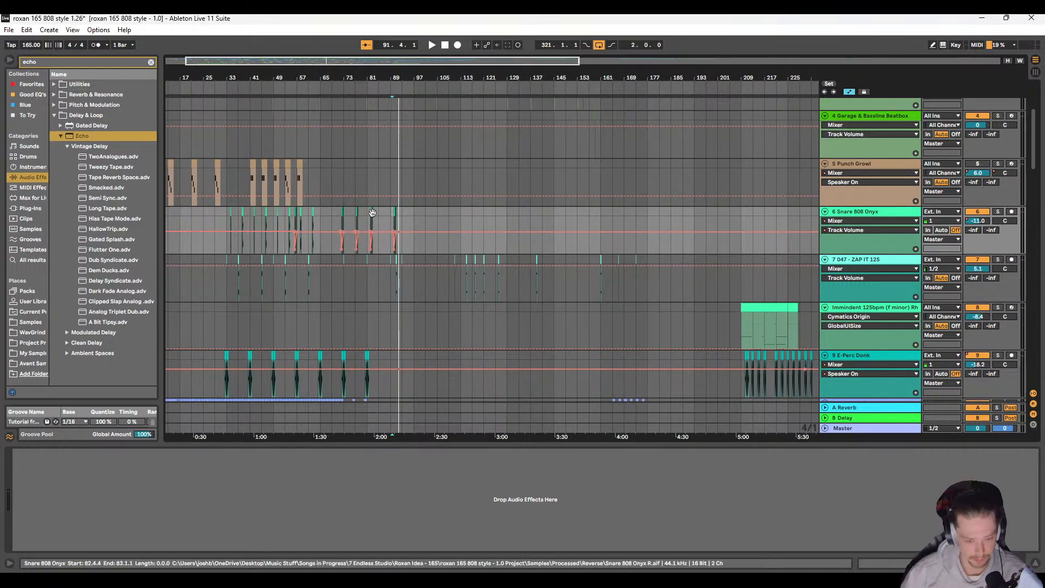
Step: Play the arrangement from 33.1.1 and review the clips and automation from the Snare 808 Onyx track down to the audio tracks
{"action": "scroll", "coordinate": [257, 230], "scroll_direction": "left", "scroll_amount": 1}
{"action": "left_click", "coordinate": [259, 224]}
{"action": "key", "text": "space"}
{"action": "scroll", "coordinate": [260, 221], "scroll_direction": "up", "scroll_amount": 5}
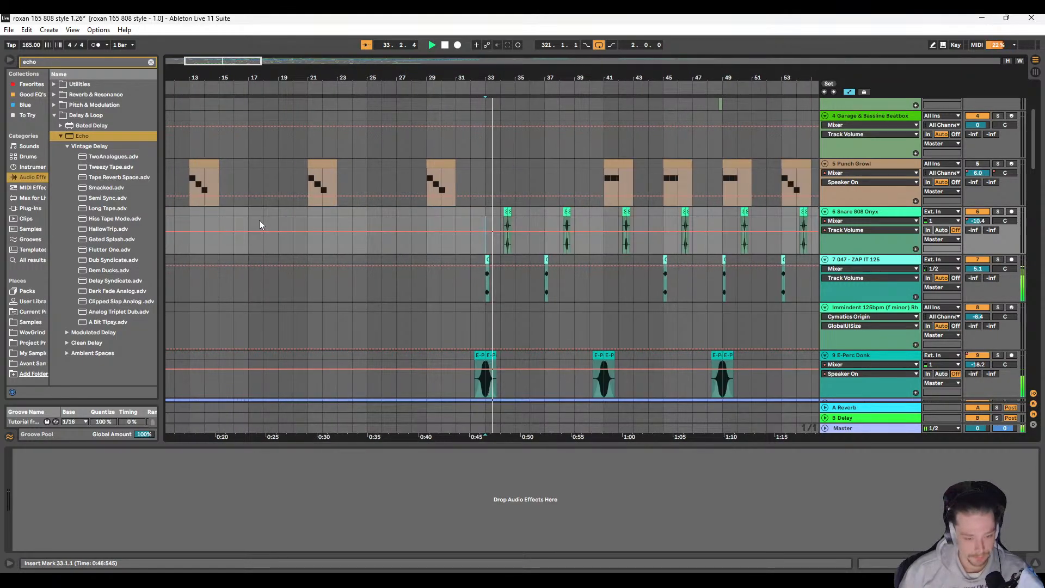
{"action": "scroll", "coordinate": [382, 233], "scroll_direction": "right", "scroll_amount": 2}
{"action": "scroll", "coordinate": [321, 250], "scroll_direction": "up", "scroll_amount": 6}
{"action": "scroll", "coordinate": [318, 250], "scroll_direction": "right", "scroll_amount": 1}
{"action": "scroll", "coordinate": [345, 217], "scroll_direction": "down", "scroll_amount": 3}
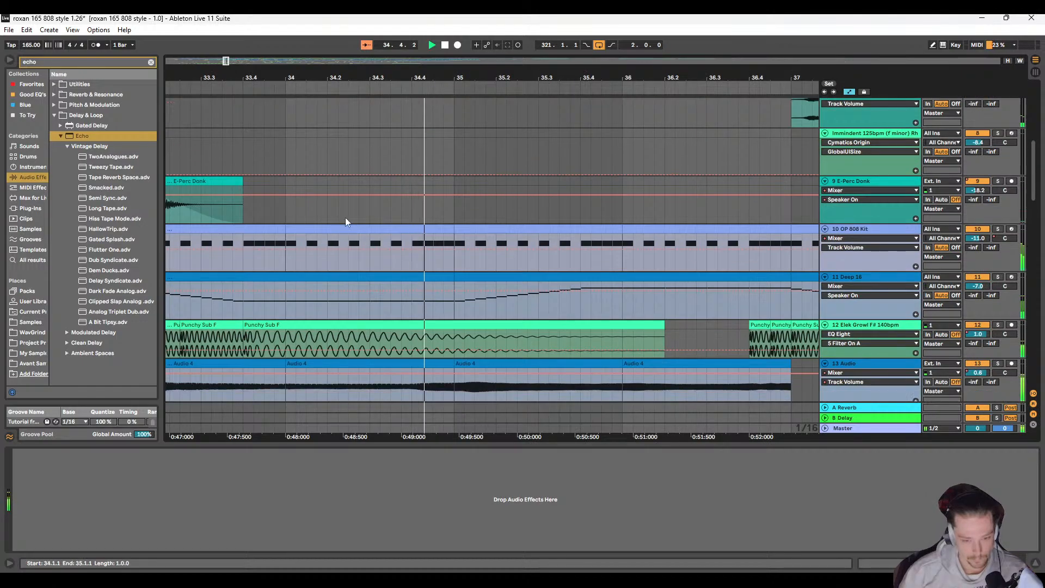
{"action": "scroll", "coordinate": [367, 214], "scroll_direction": "down", "scroll_amount": 7}
{"action": "scroll", "coordinate": [351, 211], "scroll_direction": "down", "scroll_amount": 3}
{"action": "scroll", "coordinate": [353, 213], "scroll_direction": "right", "scroll_amount": 2}
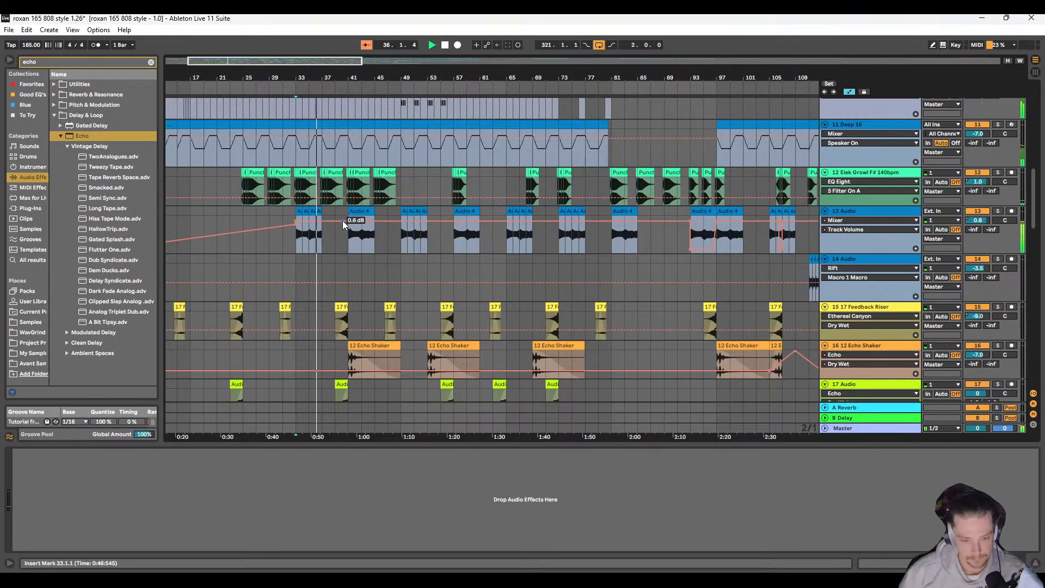
Step: Remove the low starting breakpoint of the 13 Audio track's volume automation so no fade-in precedes bar 33
{"action": "left_click", "coordinate": [295, 237]}
{"action": "scroll", "coordinate": [293, 242], "scroll_direction": "left", "scroll_amount": 3}
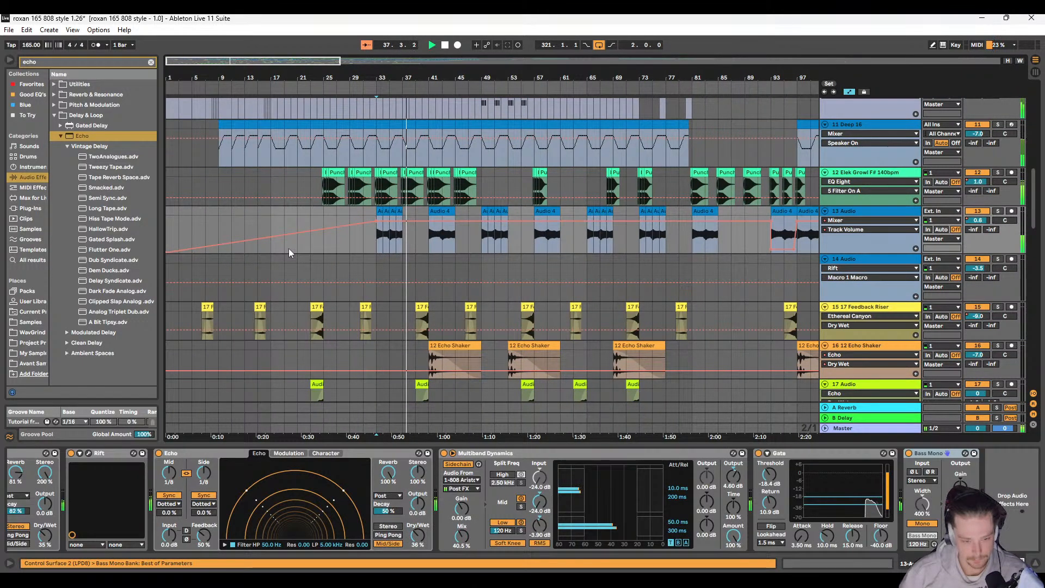
{"action": "left_click", "coordinate": [166, 252]}
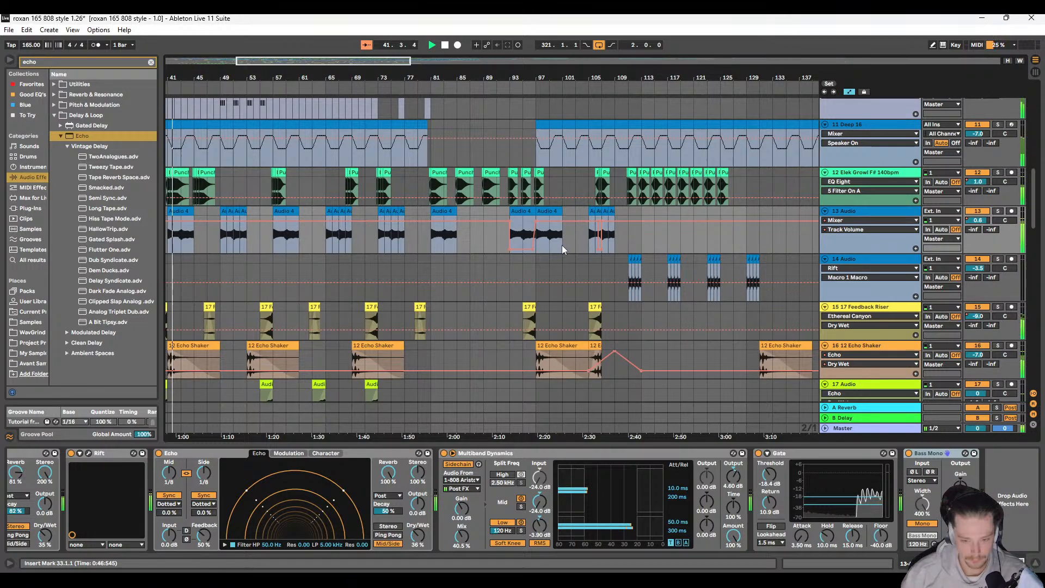
{"action": "scroll", "coordinate": [562, 244], "scroll_direction": "left", "scroll_amount": 3}
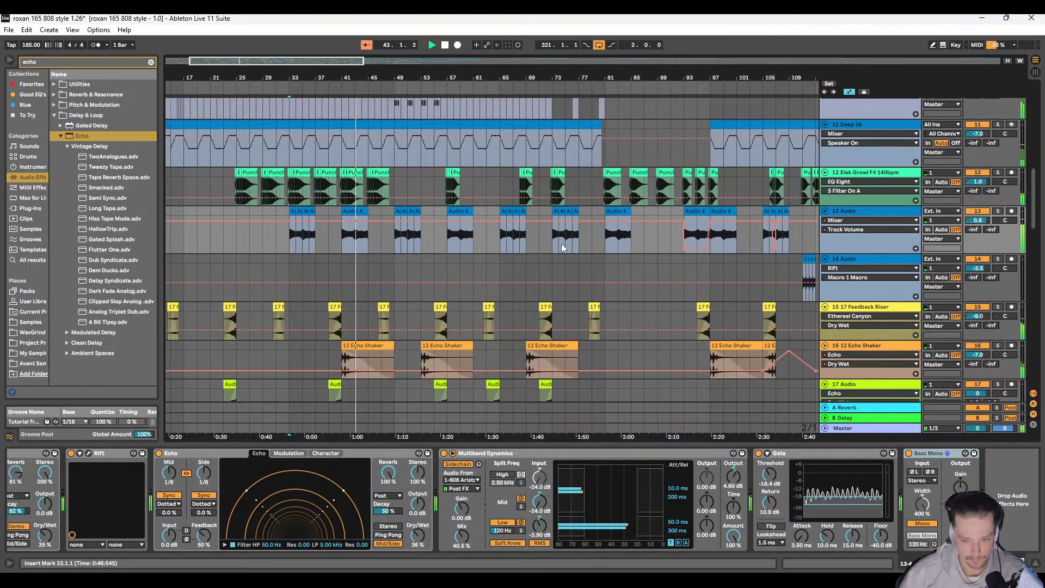
Step: Look over the drum and effect tracks below 13 Audio and play the arrangement from 57.1.1
{"action": "scroll", "coordinate": [561, 245], "scroll_direction": "down", "scroll_amount": 3}
{"action": "scroll", "coordinate": [472, 240], "scroll_direction": "down", "scroll_amount": 5}
{"action": "scroll", "coordinate": [359, 255], "scroll_direction": "down", "scroll_amount": 1}
{"action": "scroll", "coordinate": [357, 250], "scroll_direction": "down", "scroll_amount": 2}
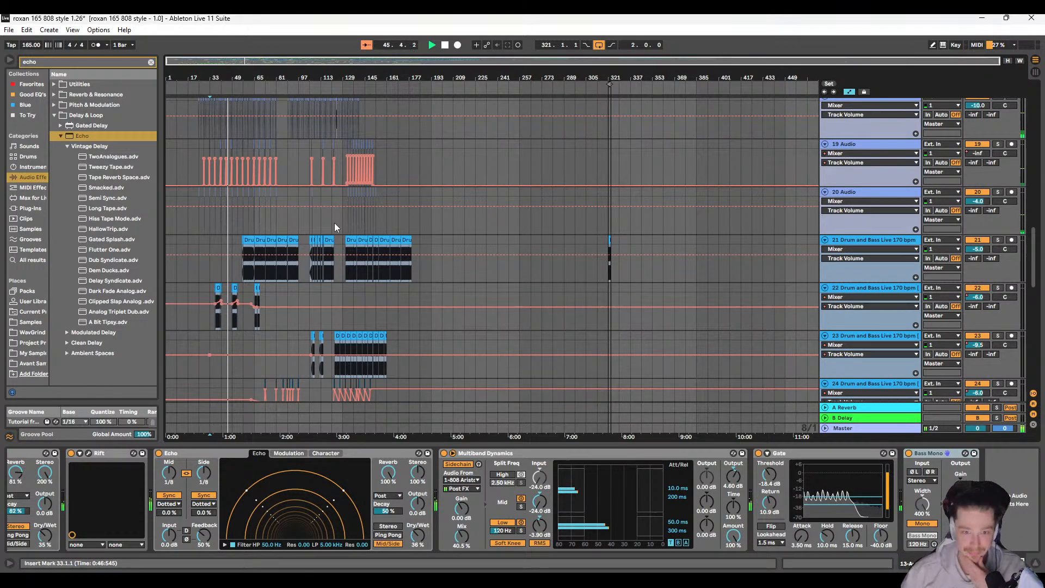
{"action": "scroll", "coordinate": [301, 245], "scroll_direction": "up", "scroll_amount": 2}
{"action": "scroll", "coordinate": [298, 247], "scroll_direction": "up", "scroll_amount": 1}
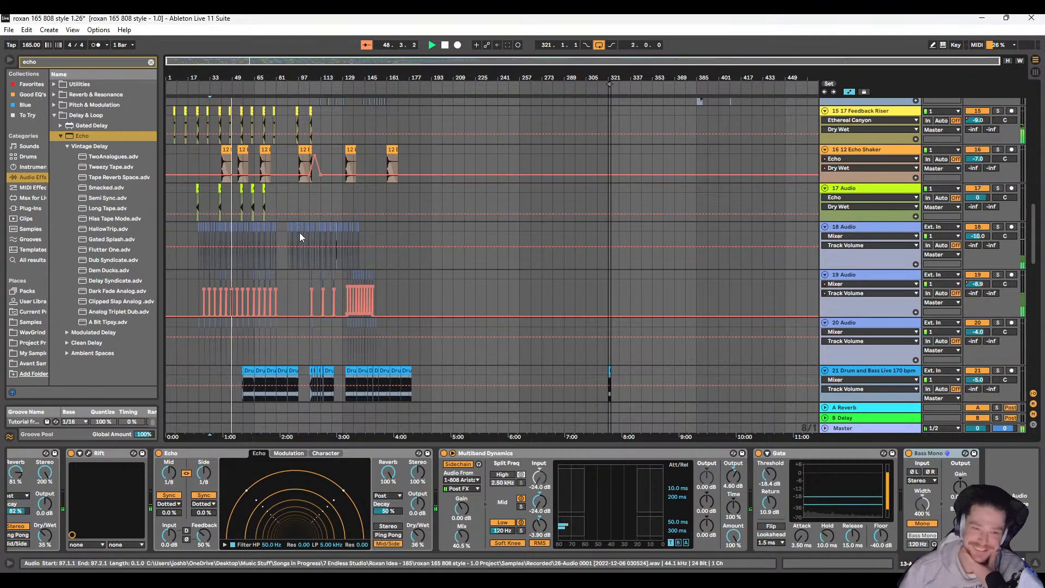
{"action": "scroll", "coordinate": [292, 234], "scroll_direction": "up", "scroll_amount": 2}
{"action": "left_click", "coordinate": [244, 149]}
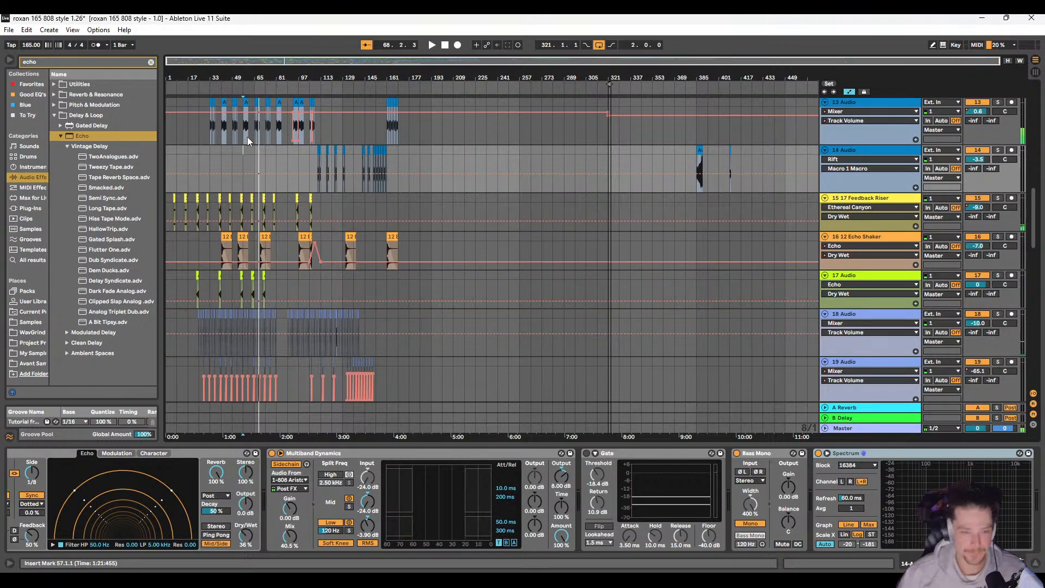
Step: Solo the 30 Rave Siren track and play its clip at bar 66
{"action": "scroll", "coordinate": [269, 198], "scroll_direction": "down", "scroll_amount": 10}
{"action": "scroll", "coordinate": [254, 267], "scroll_direction": "down", "scroll_amount": 5}
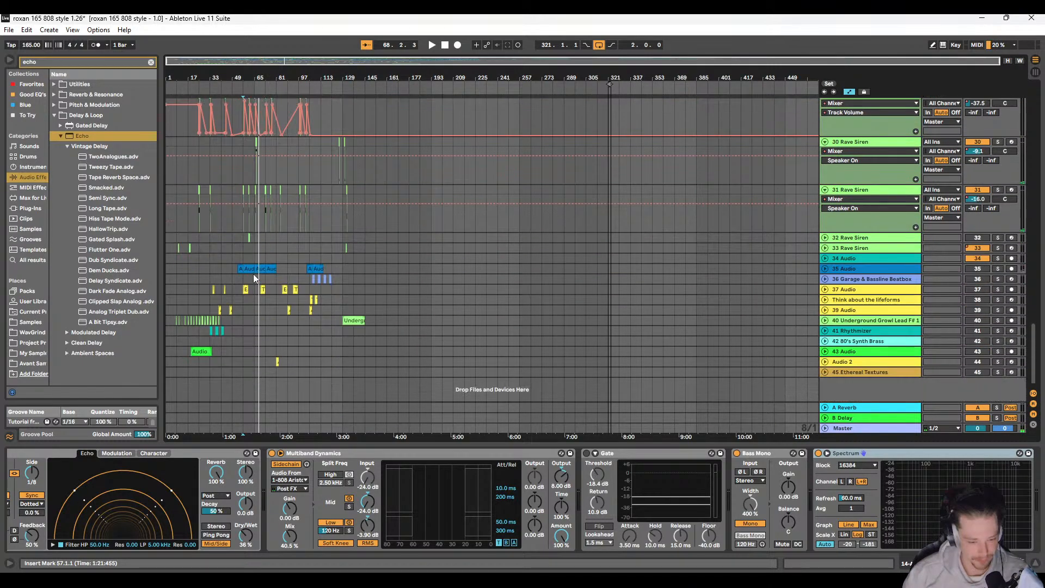
{"action": "scroll", "coordinate": [258, 200], "scroll_direction": "up", "scroll_amount": 5}
{"action": "scroll", "coordinate": [254, 228], "scroll_direction": "up", "scroll_amount": 3}
{"action": "scroll", "coordinate": [267, 315], "scroll_direction": "up", "scroll_amount": 5}
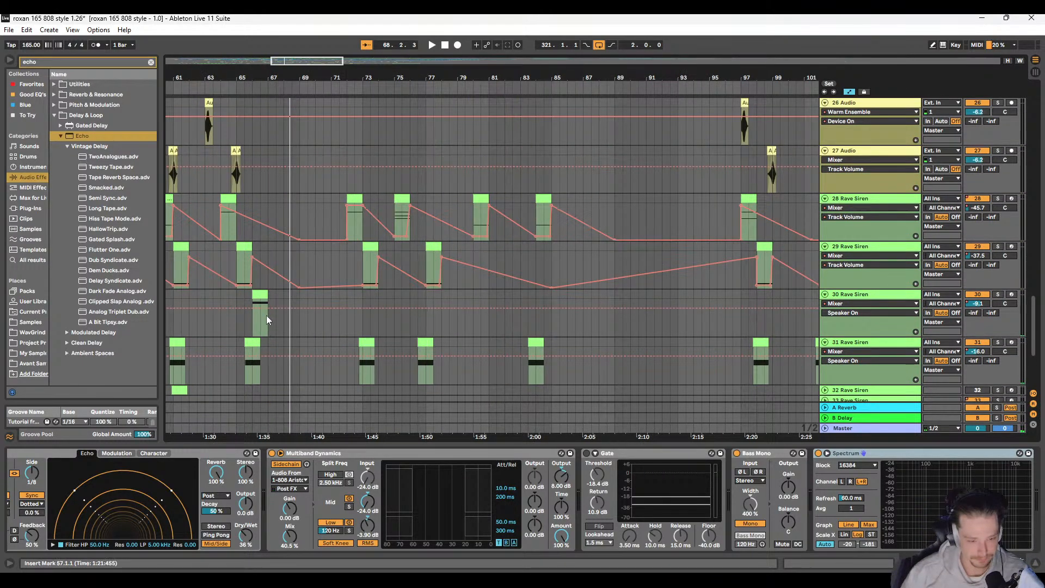
{"action": "left_click", "coordinate": [873, 317]}
{"action": "left_click", "coordinate": [997, 295]}
{"action": "key", "text": "space"}
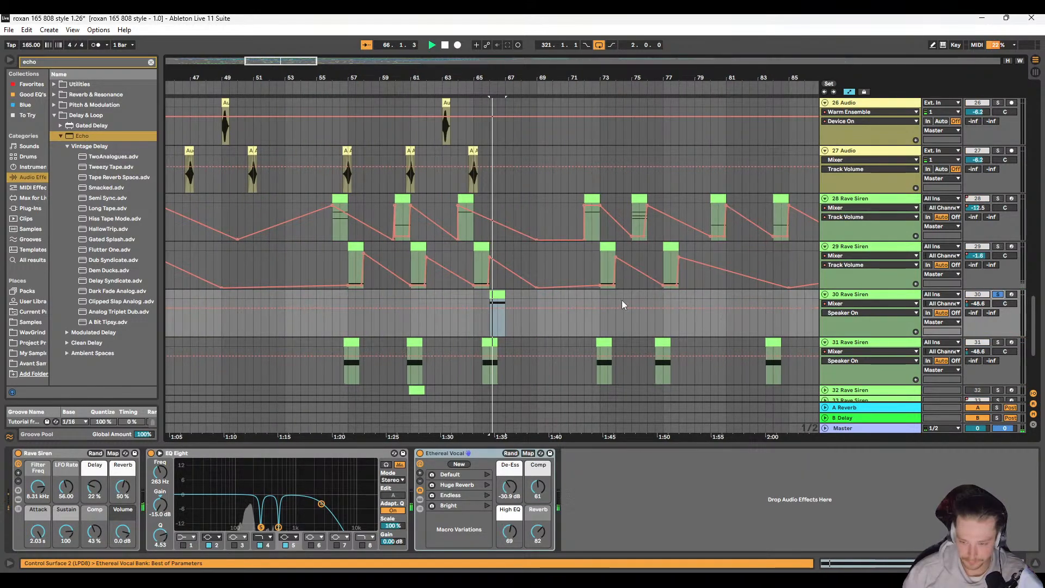
{"action": "scroll", "coordinate": [572, 302], "scroll_direction": "up", "scroll_amount": 3}
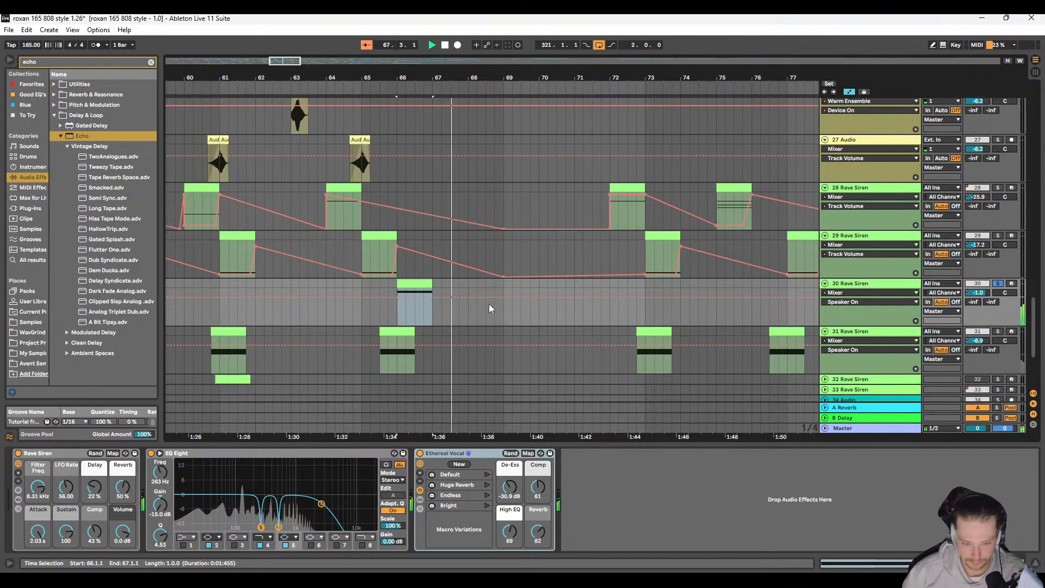
{"action": "scroll", "coordinate": [486, 303], "scroll_direction": "down", "scroll_amount": 2}
Step: Show the mixer's Track Volume automation for the 30 Rave Siren track around the bar 66 clip
{"action": "left_click", "coordinate": [403, 241]}
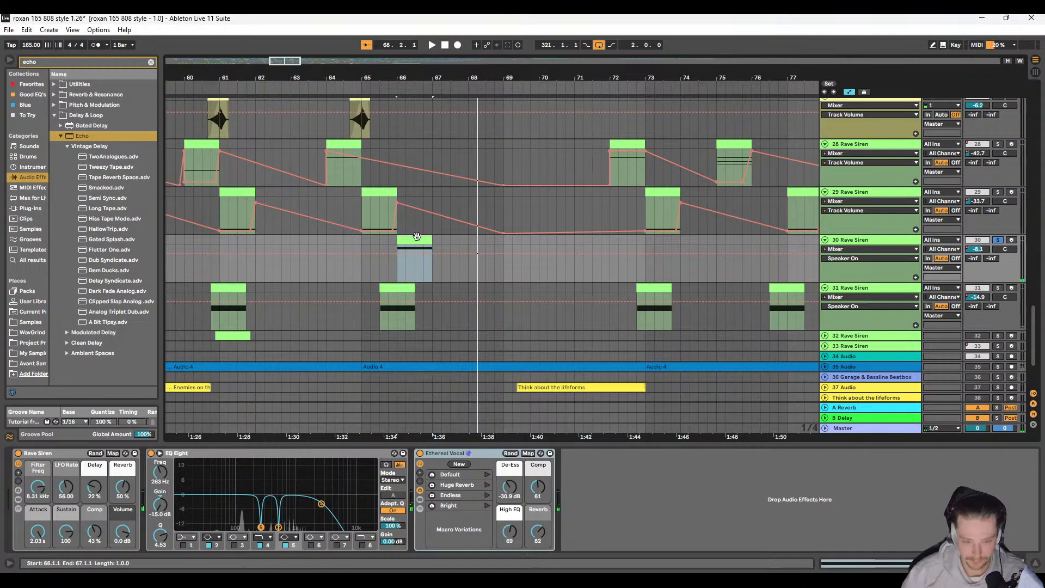
{"action": "left_click", "coordinate": [884, 249]}
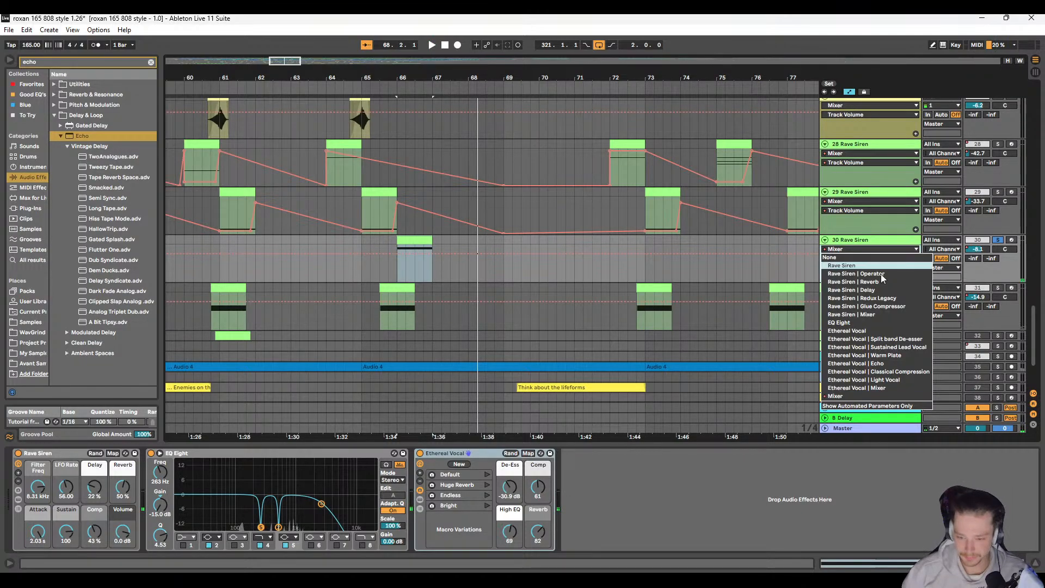
{"action": "left_click", "coordinate": [874, 397]}
{"action": "left_click", "coordinate": [976, 250]}
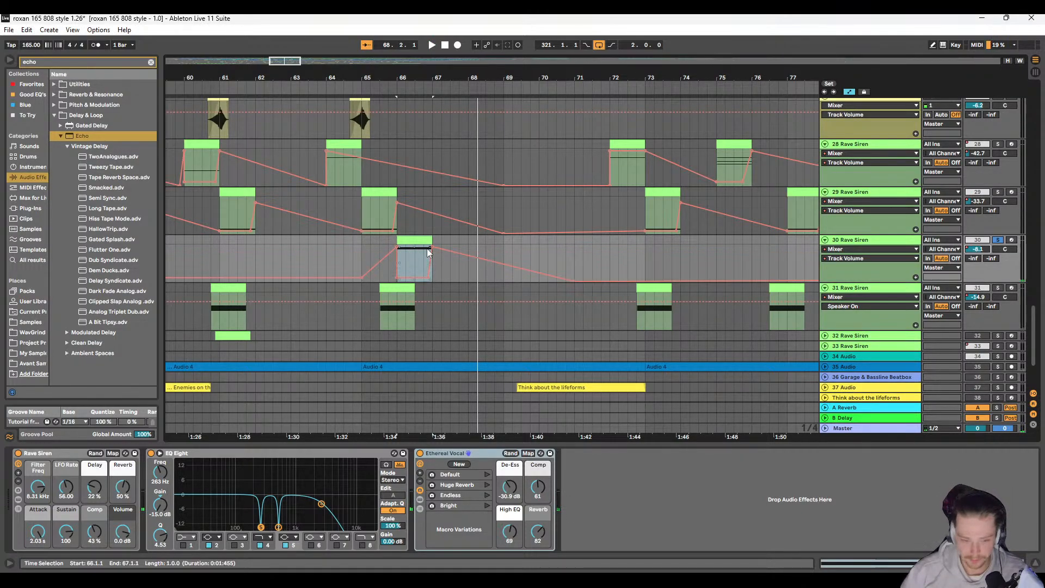
{"action": "scroll", "coordinate": [493, 272], "scroll_direction": "left", "scroll_amount": 1}
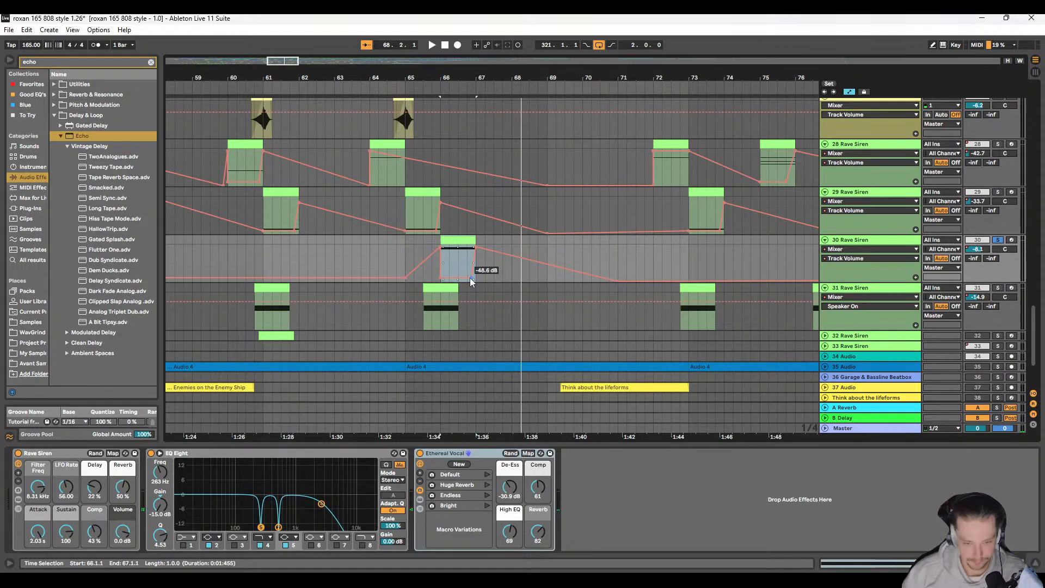
Step: Play the siren from 65.4.1 and move the -48.6 dB breakpoint from the bar 66 clip's start toward its end
{"action": "left_click", "coordinate": [430, 268]}
{"action": "key", "text": "space"}
{"action": "scroll", "coordinate": [408, 272], "scroll_direction": "right", "scroll_amount": 2}
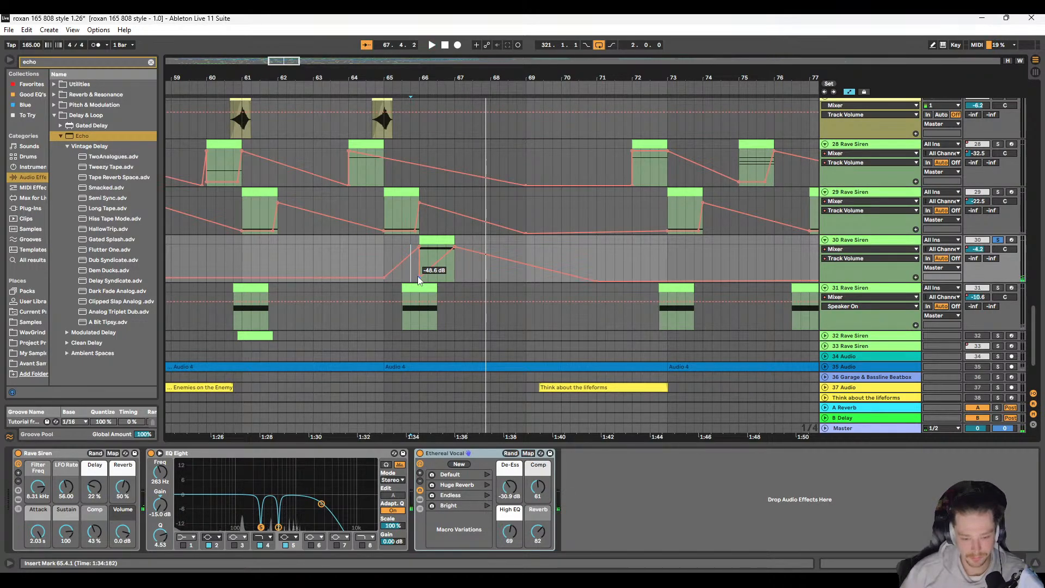
{"action": "left_click_drag", "start_coordinate": [418, 277], "coordinate": [445, 277]}
Step: Play the reshaped 30 Rave Siren fade from 65.4.1, stop playback and turn the track's solo off
{"action": "key", "text": "space"}
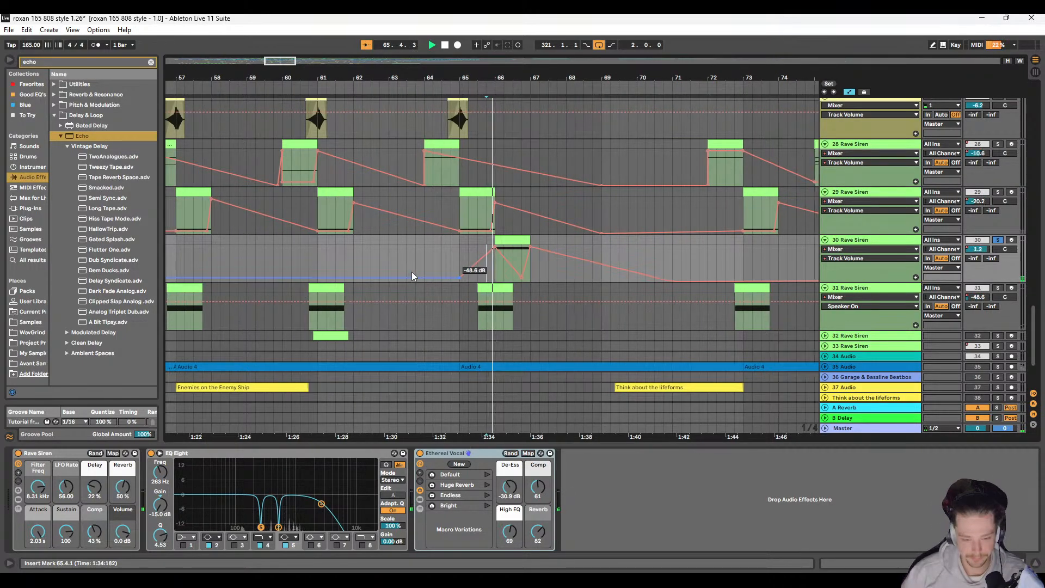
{"action": "scroll", "coordinate": [412, 276], "scroll_direction": "right", "scroll_amount": 3}
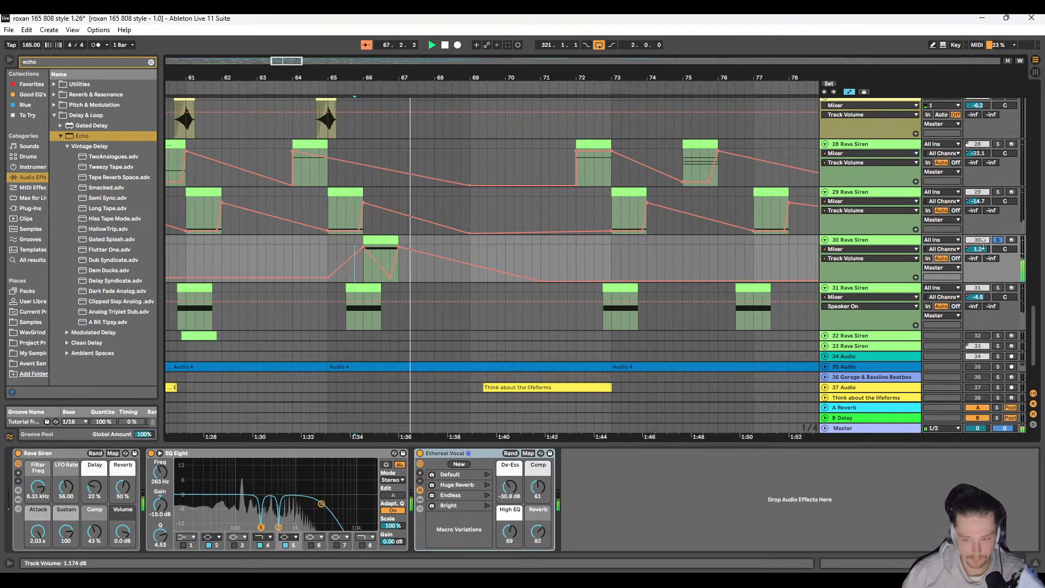
{"action": "key", "text": "space"}
{"action": "key", "text": "space"}
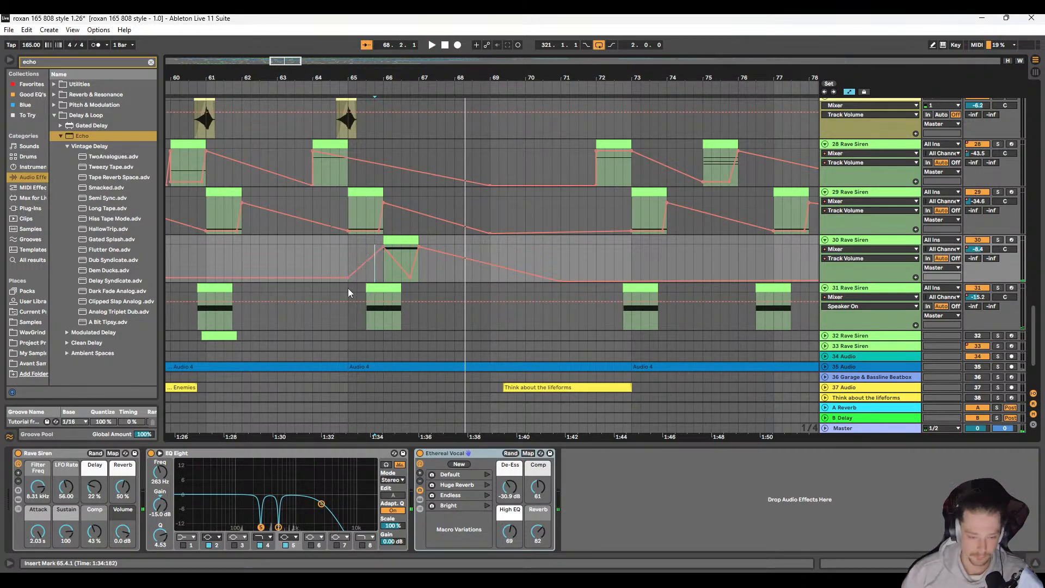
Step: Review the drum, echo and audio tracks and play the arrangement from 97.1.1
{"action": "scroll", "coordinate": [563, 321], "scroll_direction": "up", "scroll_amount": 5}
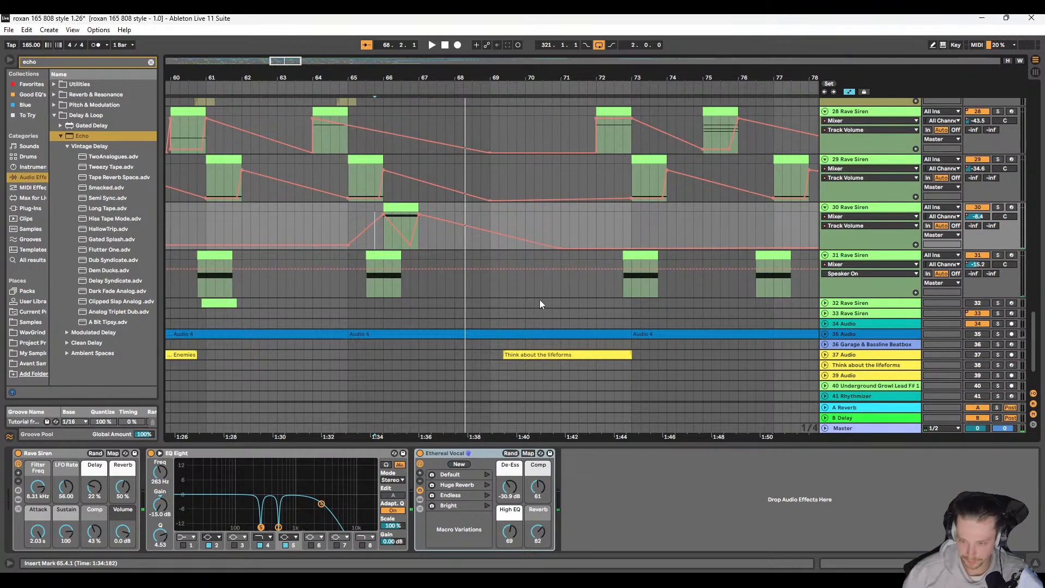
{"action": "scroll", "coordinate": [540, 300], "scroll_direction": "down", "scroll_amount": 3}
{"action": "scroll", "coordinate": [519, 306], "scroll_direction": "up", "scroll_amount": 5}
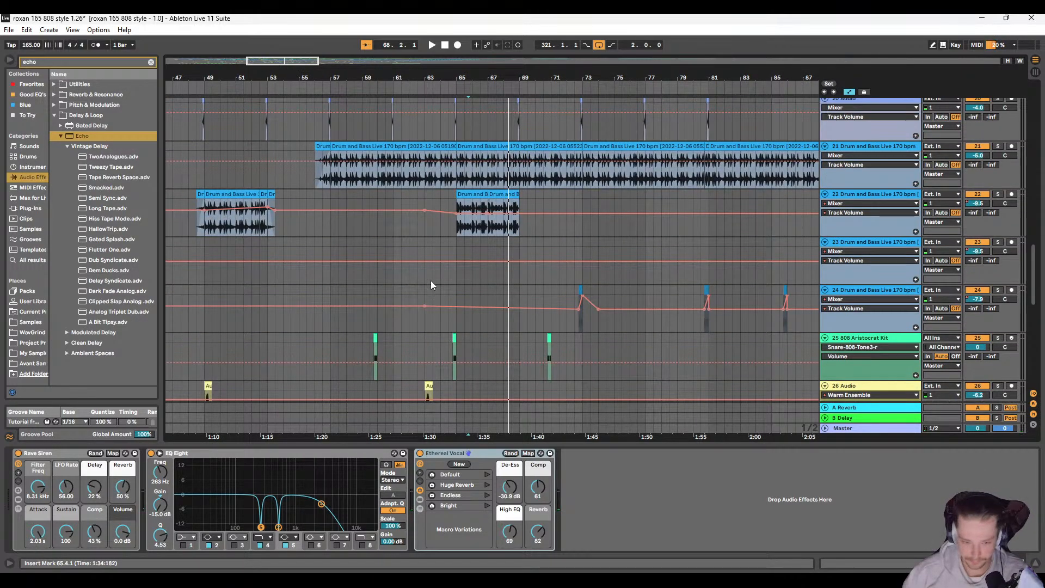
{"action": "scroll", "coordinate": [430, 280], "scroll_direction": "up", "scroll_amount": 3}
{"action": "scroll", "coordinate": [332, 269], "scroll_direction": "down", "scroll_amount": 5}
{"action": "left_click", "coordinate": [457, 218]}
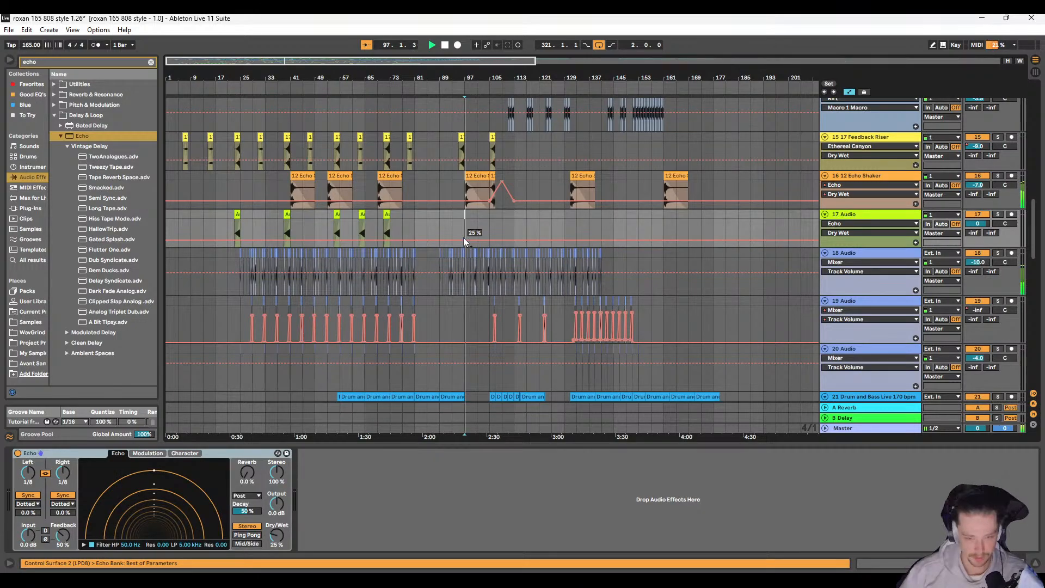
{"action": "key", "text": "space"}
{"action": "scroll", "coordinate": [491, 210], "scroll_direction": "right", "scroll_amount": 3}
{"action": "scroll", "coordinate": [383, 263], "scroll_direction": "up", "scroll_amount": 10}
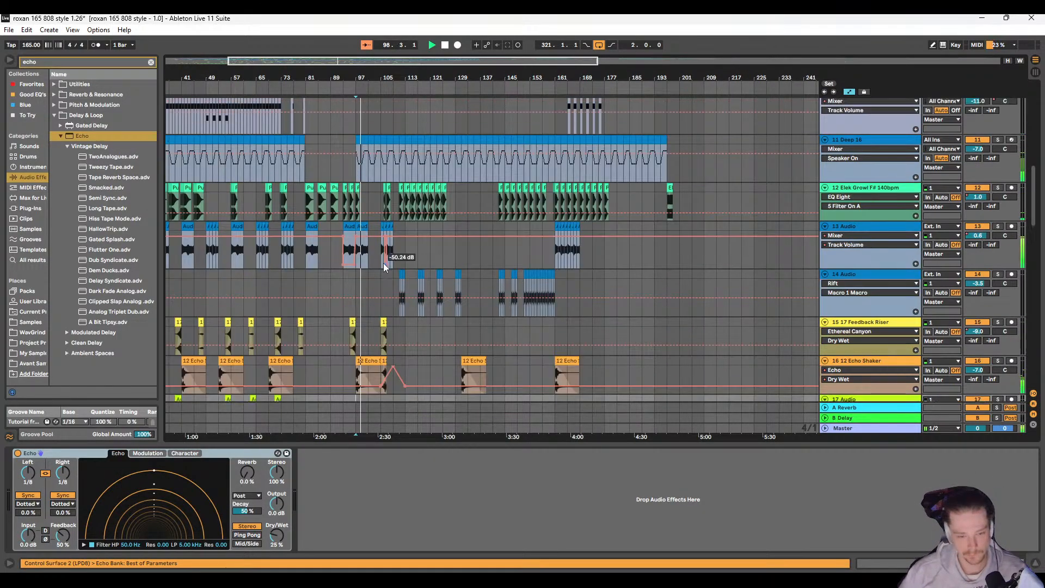
{"action": "scroll", "coordinate": [381, 278], "scroll_direction": "left", "scroll_amount": 3}
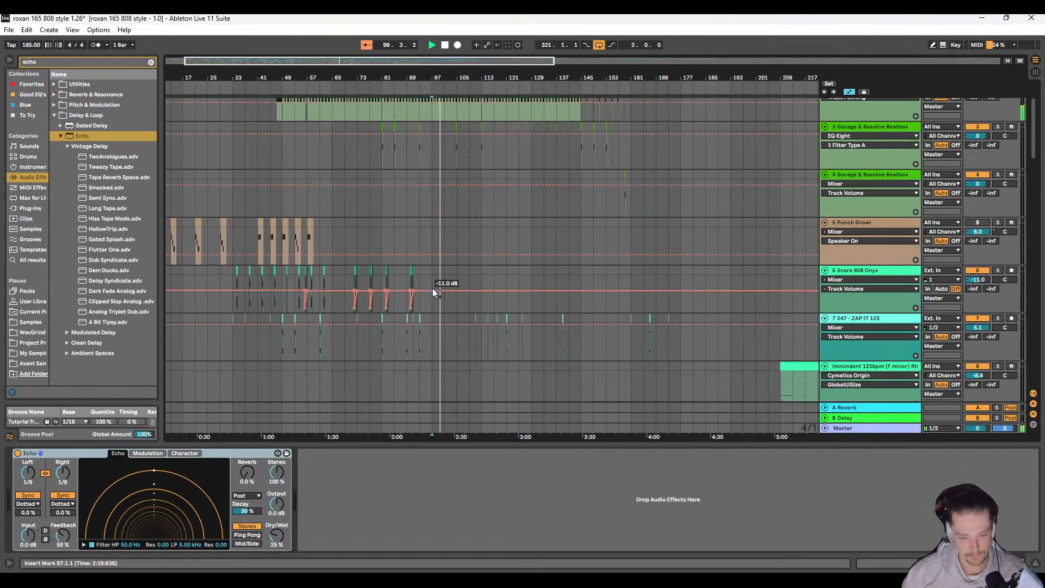
Step: Play the arrangement from 49.1.1 and examine the tracks from 4 Garage & Bassline Beatbox down to the Drum and Bass loops
{"action": "left_click", "coordinate": [394, 200]}
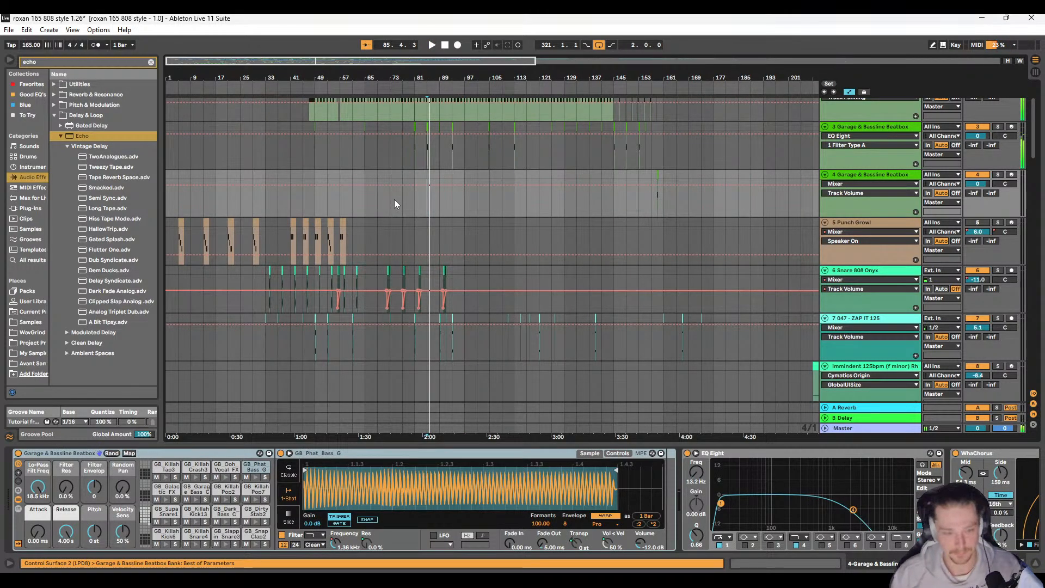
{"action": "left_click", "coordinate": [315, 202]}
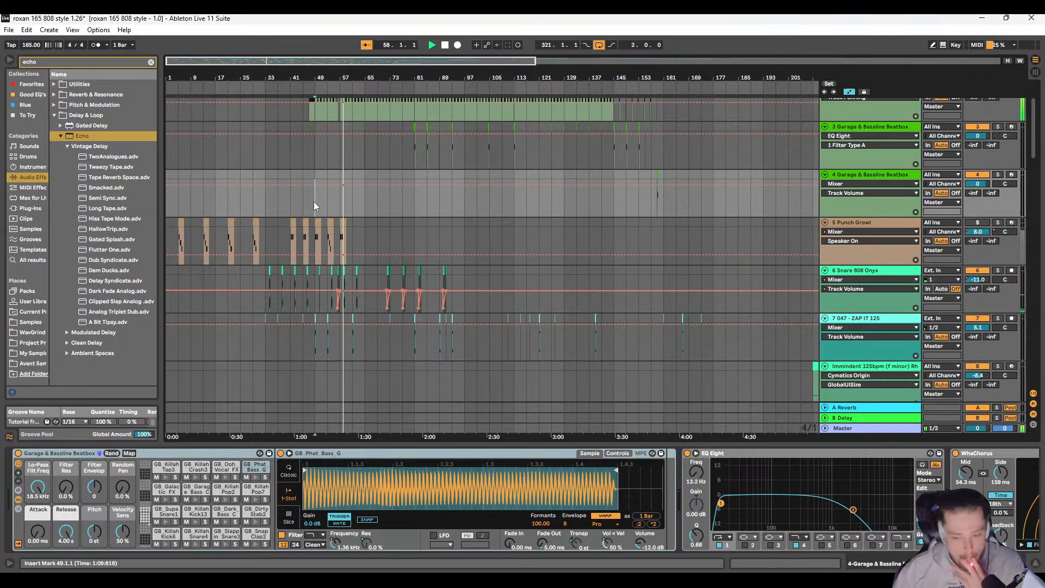
{"action": "scroll", "coordinate": [383, 191], "scroll_direction": "down", "scroll_amount": 3}
{"action": "scroll", "coordinate": [379, 190], "scroll_direction": "down", "scroll_amount": 5}
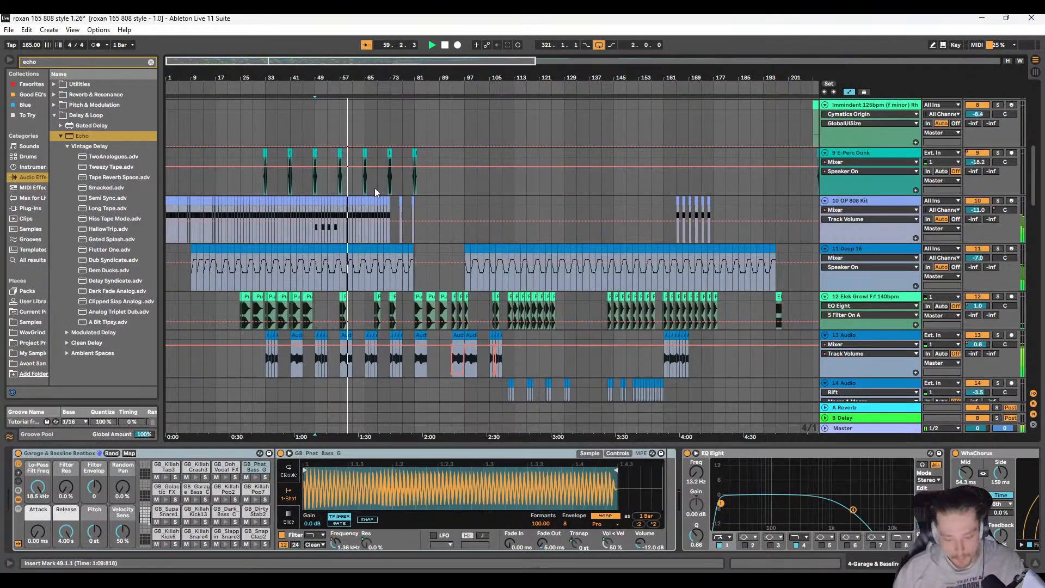
{"action": "scroll", "coordinate": [375, 188], "scroll_direction": "down", "scroll_amount": 20}
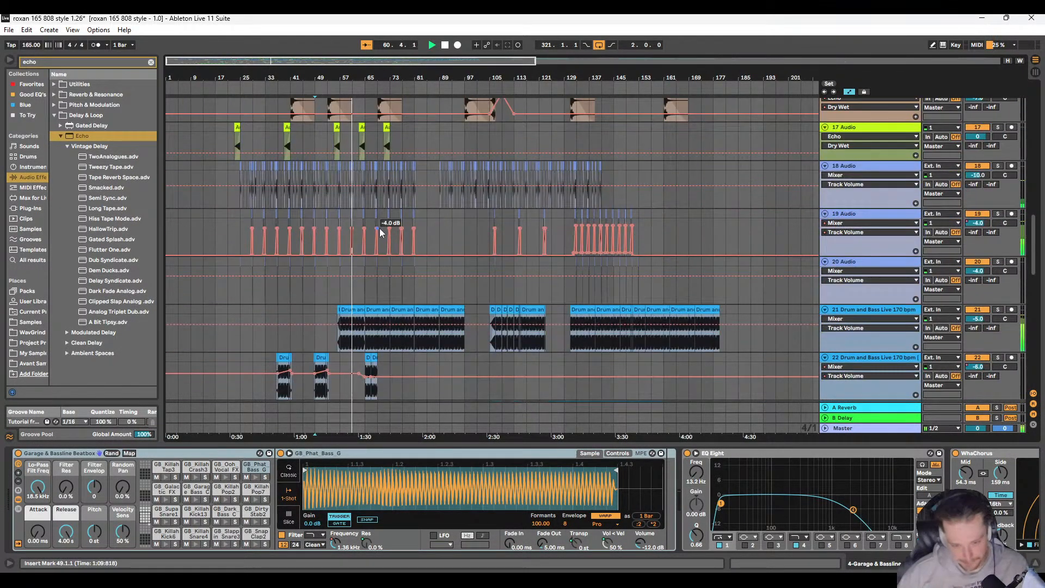
Step: Move the volume breakpoint at the end of 30 Rave Siren's bar 66 clip to just before the clip's end
{"action": "scroll", "coordinate": [374, 249], "scroll_direction": "down", "scroll_amount": 3}
{"action": "scroll", "coordinate": [383, 247], "scroll_direction": "up", "scroll_amount": 4}
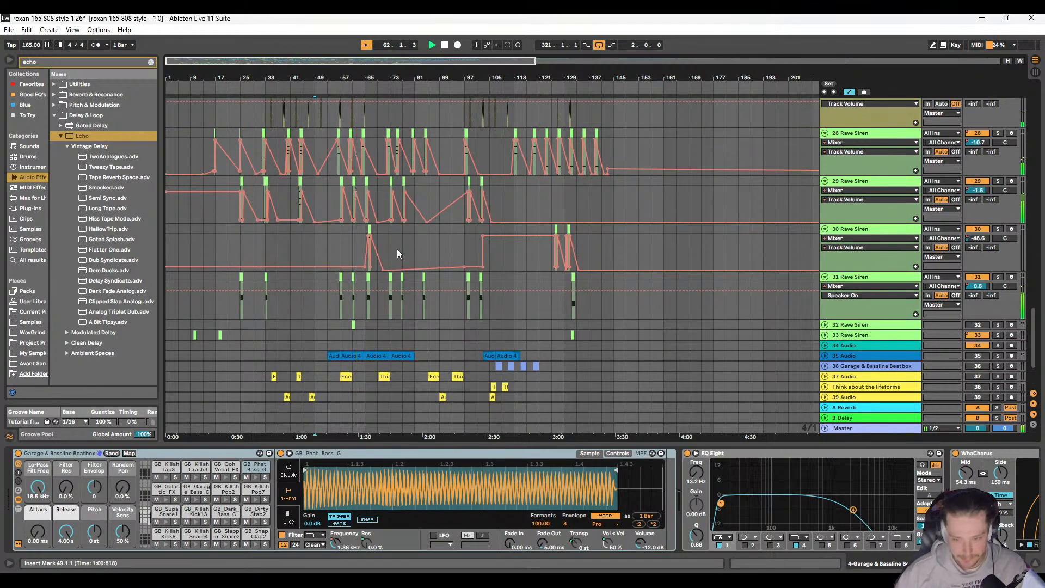
{"action": "scroll", "coordinate": [371, 260], "scroll_direction": "up", "scroll_amount": 1}
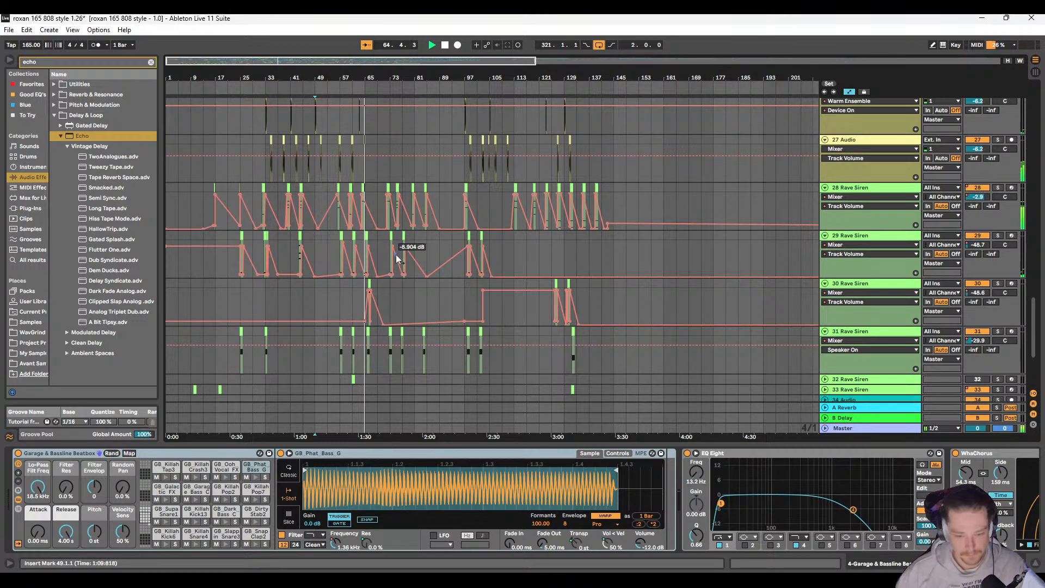
{"action": "scroll", "coordinate": [397, 286], "scroll_direction": "up", "scroll_amount": 5}
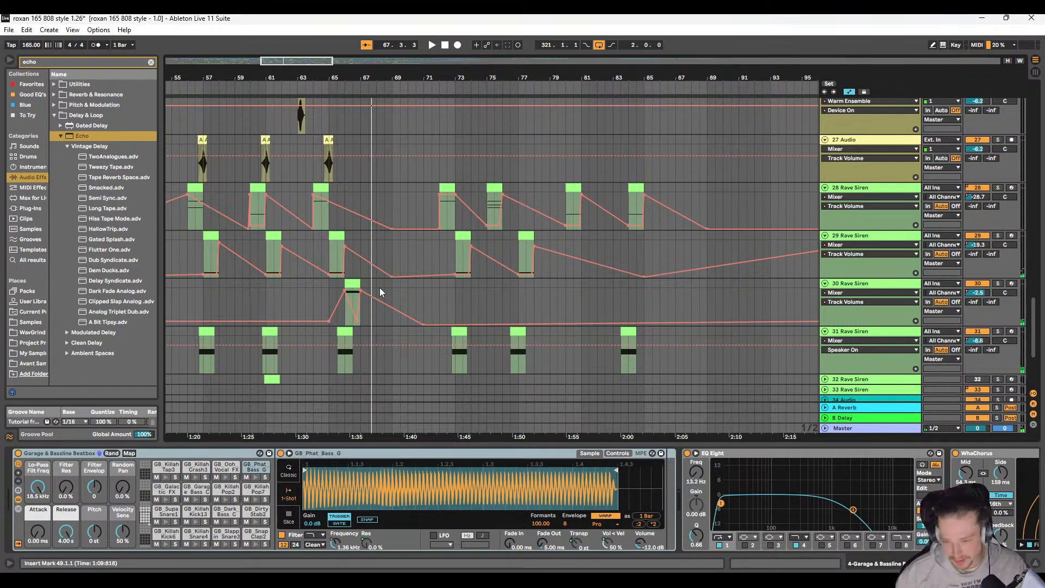
{"action": "scroll", "coordinate": [380, 288], "scroll_direction": "up", "scroll_amount": 5}
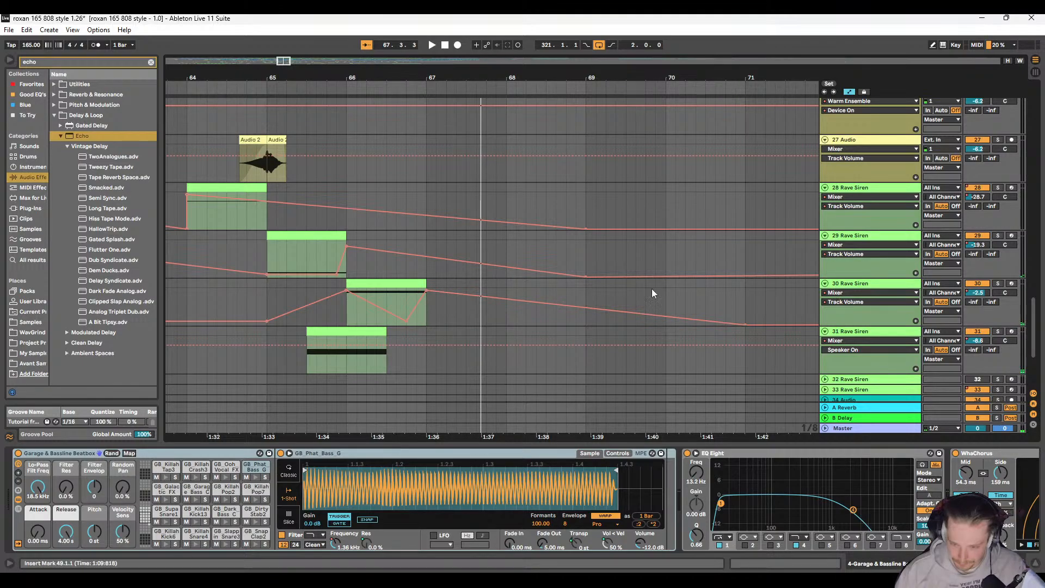
{"action": "left_click", "coordinate": [427, 292]}
Step: Play the arrangement from 65.3.1 and examine how the 30 Rave Siren volume fade behaves after the bar 66 clip
{"action": "key", "text": "space"}
{"action": "scroll", "coordinate": [538, 354], "scroll_direction": "down", "scroll_amount": 8}
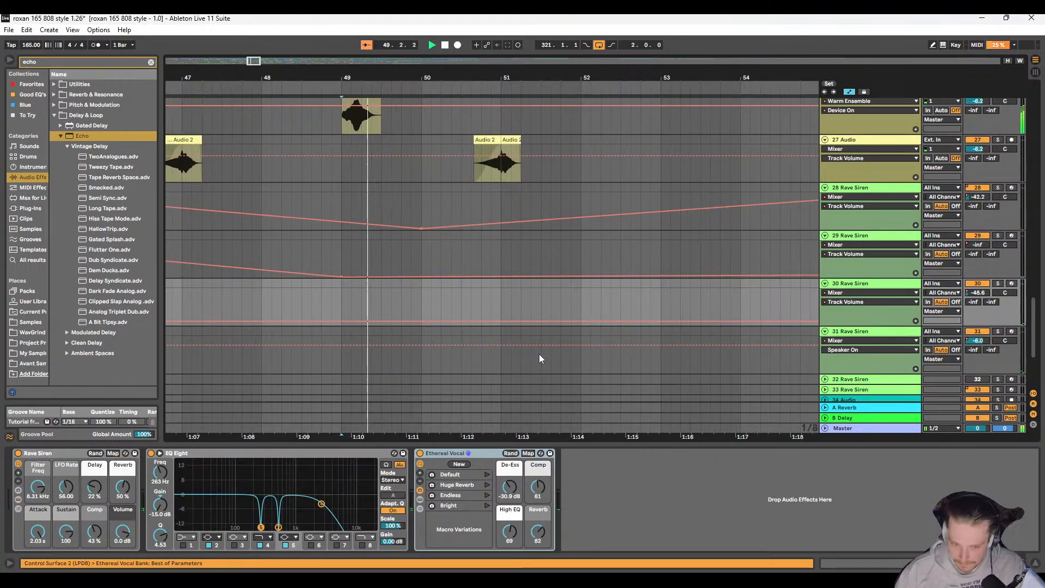
{"action": "scroll", "coordinate": [561, 324], "scroll_direction": "right", "scroll_amount": 4}
{"action": "left_click", "coordinate": [582, 287]}
{"action": "key", "text": "space"}
{"action": "key", "text": "space"}
{"action": "scroll", "coordinate": [581, 286], "scroll_direction": "right", "scroll_amount": 5}
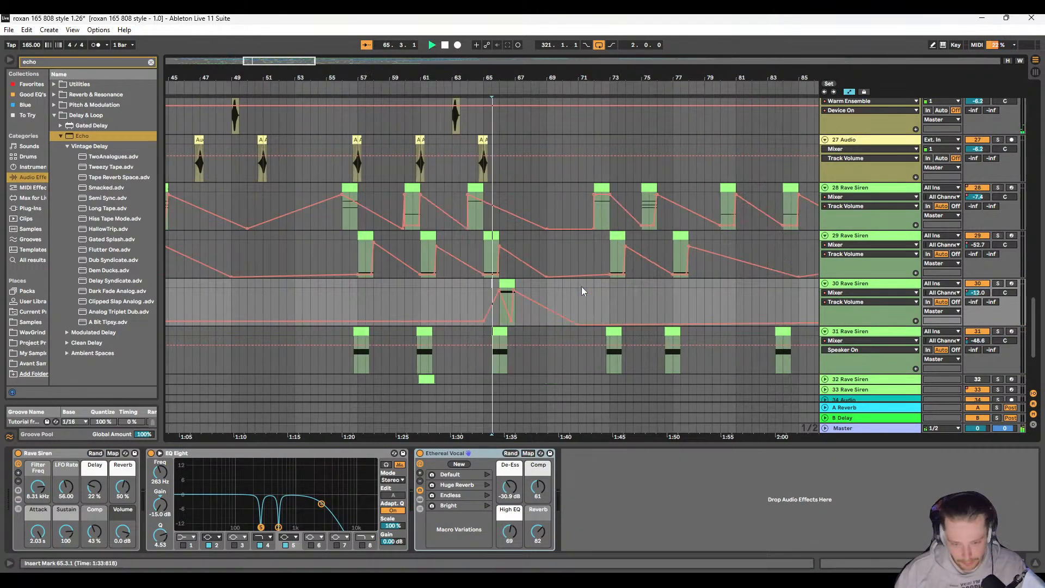
{"action": "scroll", "coordinate": [334, 323], "scroll_direction": "up", "scroll_amount": 5}
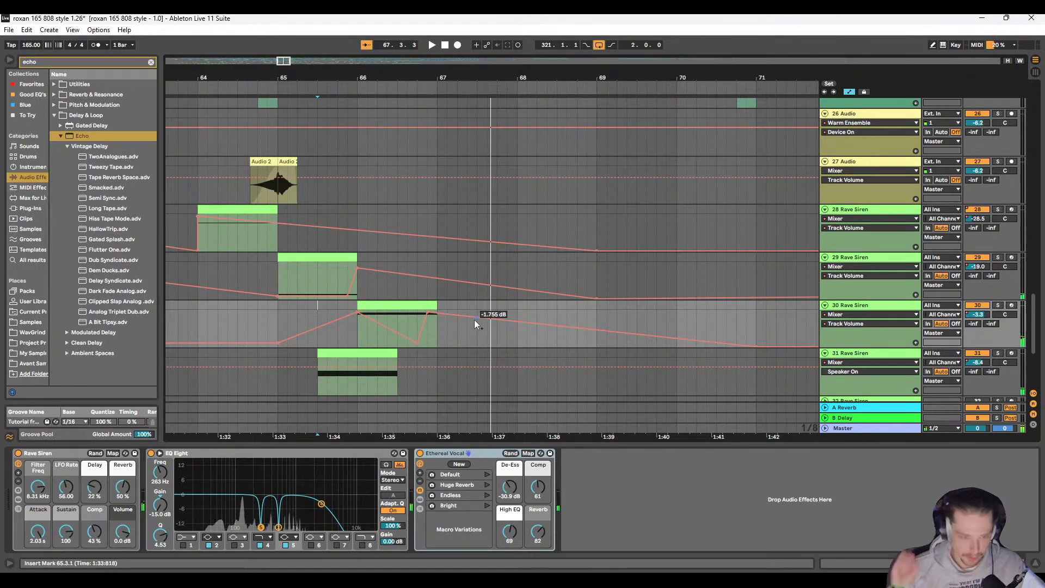
Step: Try a 0.0 dB breakpoint at bar 69 in 30 Rave Siren's volume fade, play it, and remove the breakpoint
{"action": "scroll", "coordinate": [452, 306], "scroll_direction": "right", "scroll_amount": 3}
{"action": "scroll", "coordinate": [472, 309], "scroll_direction": "left", "scroll_amount": 1}
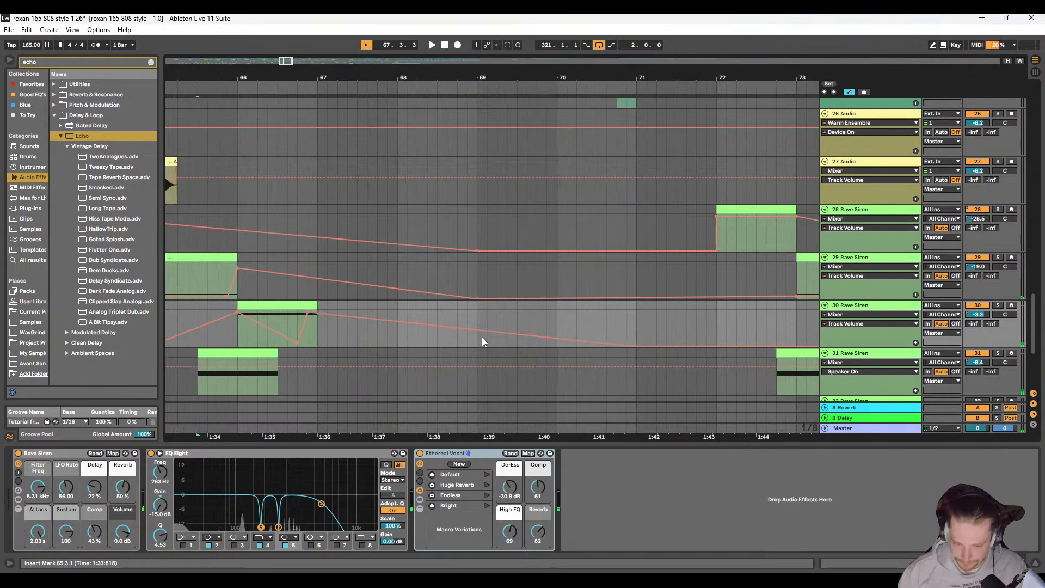
{"action": "left_click_drag", "start_coordinate": [478, 331], "coordinate": [477, 316]}
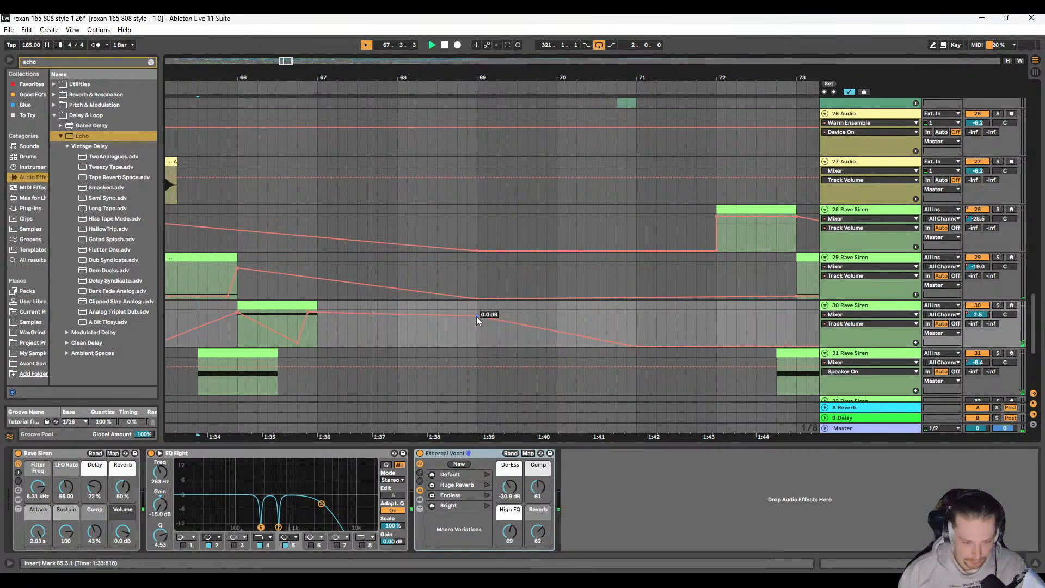
{"action": "key", "text": "space"}
{"action": "scroll", "coordinate": [490, 325], "scroll_direction": "left", "scroll_amount": 3}
{"action": "scroll", "coordinate": [498, 331], "scroll_direction": "right", "scroll_amount": 1}
{"action": "scroll", "coordinate": [381, 332], "scroll_direction": "right", "scroll_amount": 2}
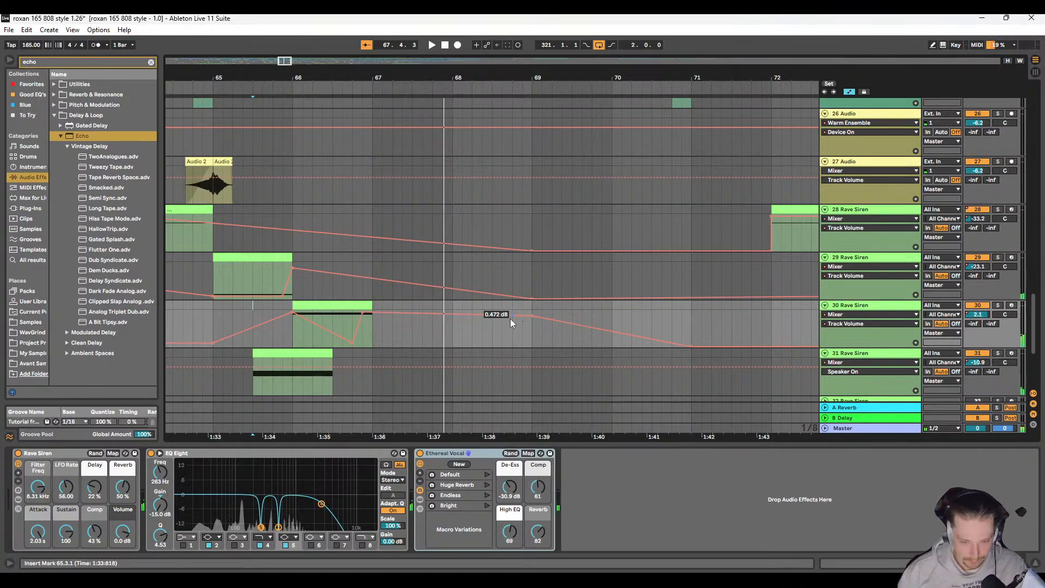
{"action": "left_click", "coordinate": [532, 316]}
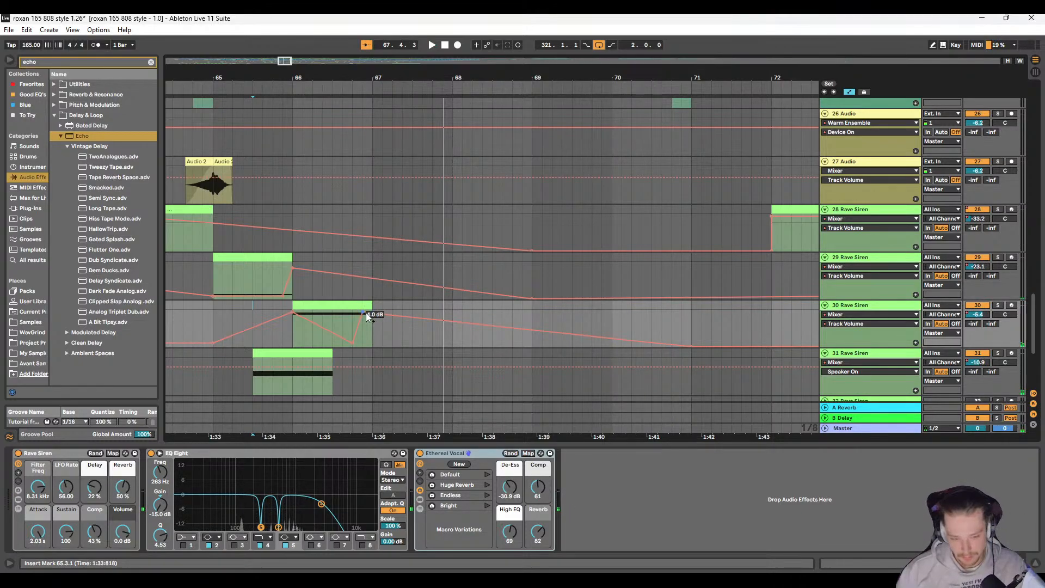
Step: Move the last volume peak of 30 Rave Siren's bar 66 clip to the clip's end and play from 65.1.1
{"action": "left_click_drag", "start_coordinate": [364, 313], "coordinate": [373, 313]}
{"action": "left_click", "coordinate": [344, 319]}
{"action": "key", "text": "space"}
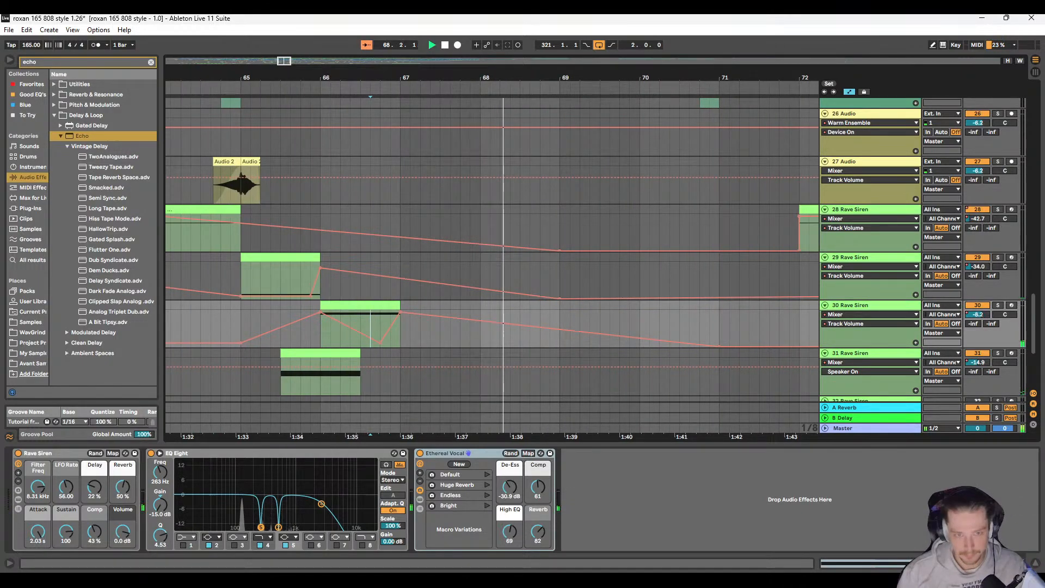
{"action": "left_click", "coordinate": [244, 311]}
{"action": "key", "text": "space"}
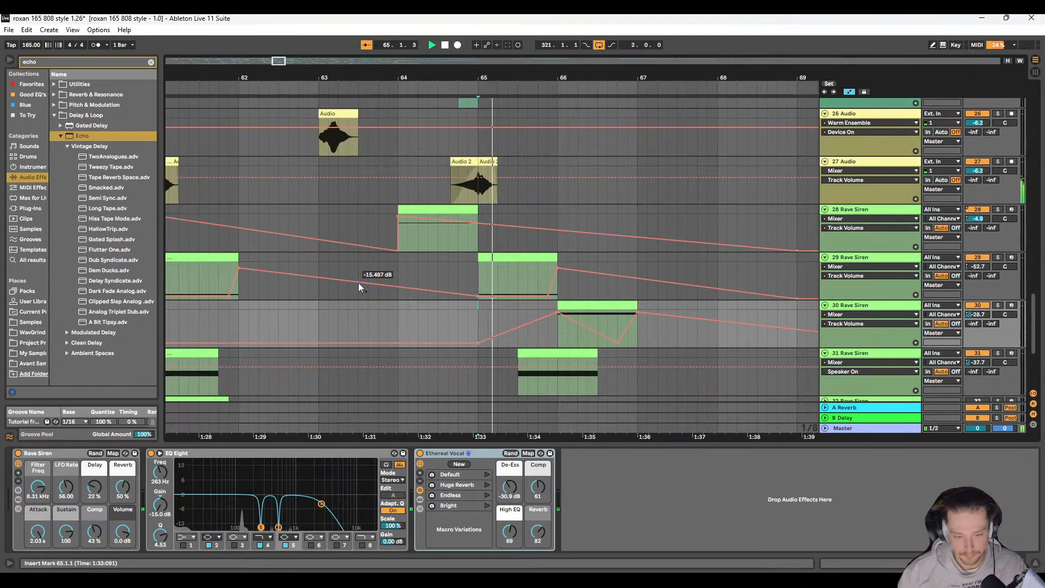
{"action": "scroll", "coordinate": [359, 282], "scroll_direction": "right", "scroll_amount": 6}
{"action": "scroll", "coordinate": [358, 277], "scroll_direction": "right", "scroll_amount": 1}
{"action": "scroll", "coordinate": [358, 277], "scroll_direction": "right", "scroll_amount": 1}
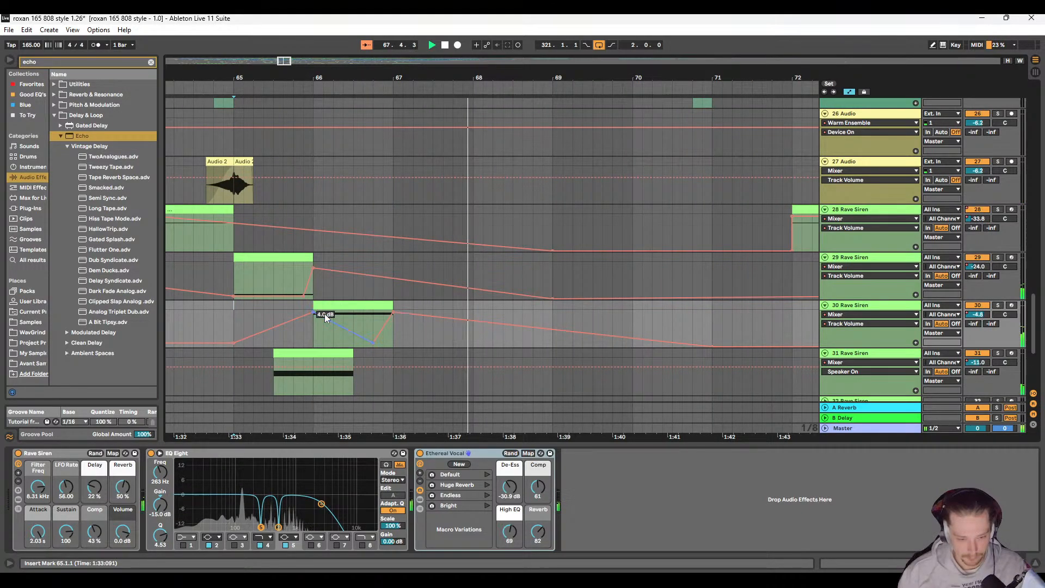
Step: Search the audio effects for amp and add the Amp device after Ethereal Vocal on 30 Rave Siren
{"action": "left_click", "coordinate": [361, 308]}
{"action": "double_click", "coordinate": [361, 308]}
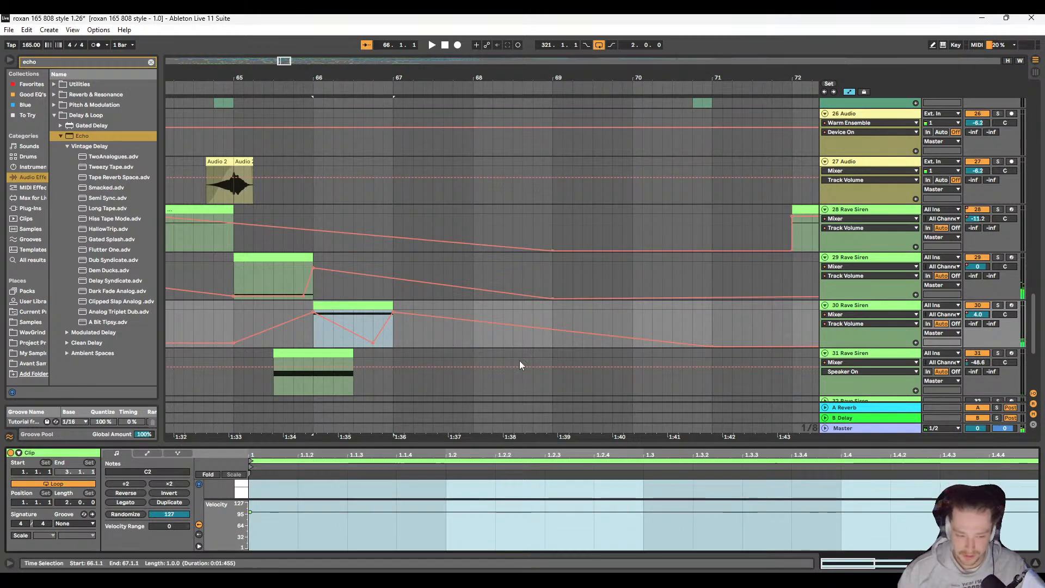
{"action": "left_click", "coordinate": [511, 315]}
{"action": "left_click", "coordinate": [858, 309]}
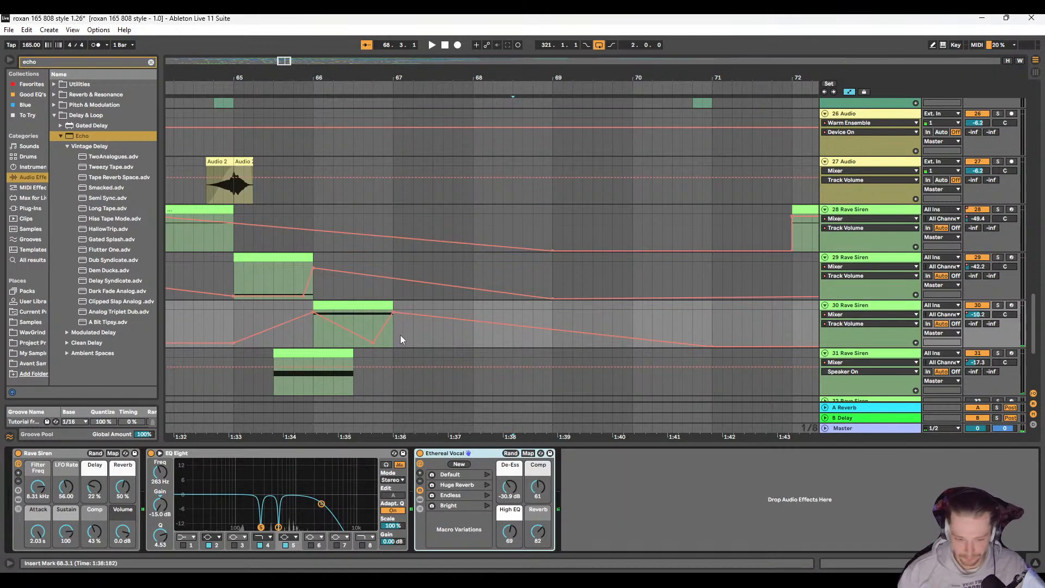
{"action": "left_click", "coordinate": [67, 63]}
{"action": "type", "text": "amp"}
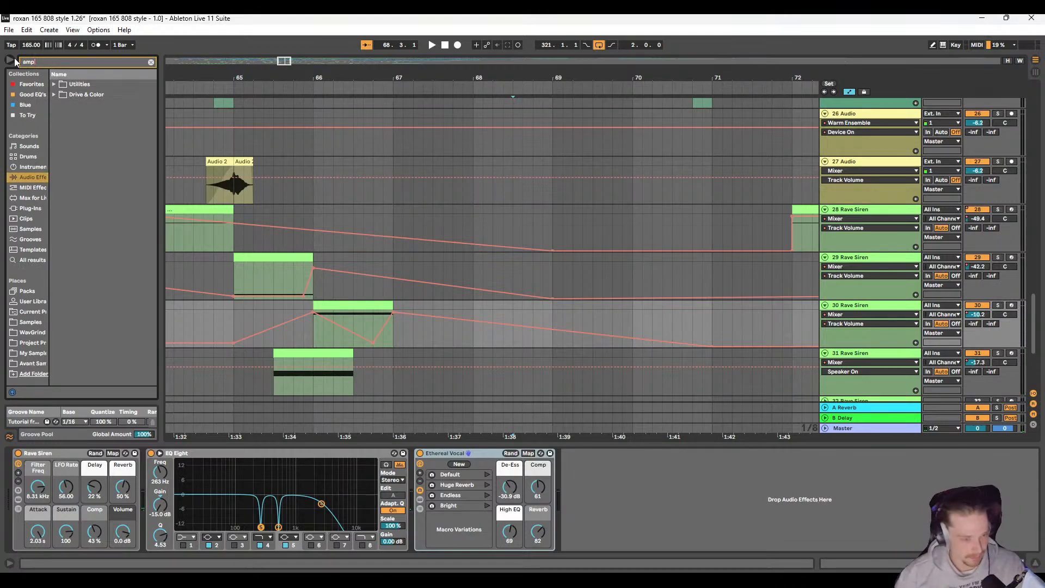
{"action": "left_click", "coordinate": [53, 94]}
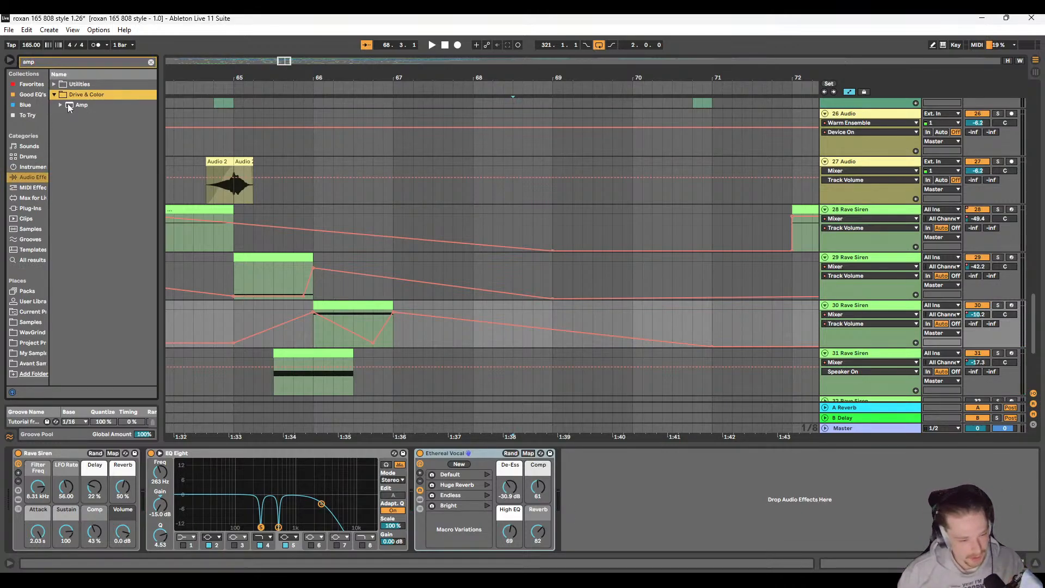
{"action": "left_click_drag", "start_coordinate": [78, 106], "coordinate": [582, 479]}
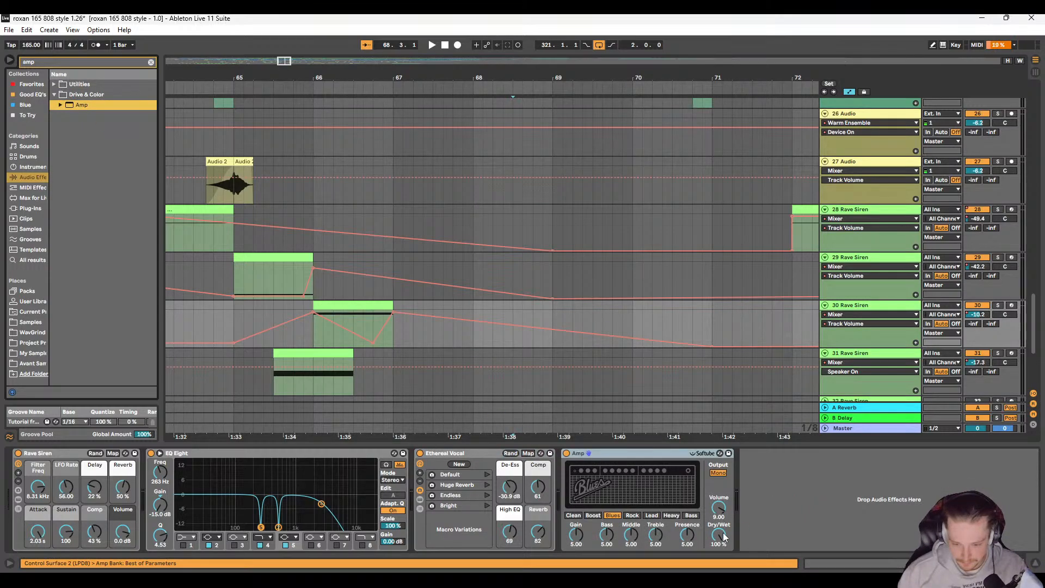
Step: Automate the Amp's Dry/Wet on 30 Rave Siren at 0%, rising to 64.2% at the end of the bar 66 clip
{"action": "scroll", "coordinate": [392, 335], "scroll_direction": "left", "scroll_amount": 2}
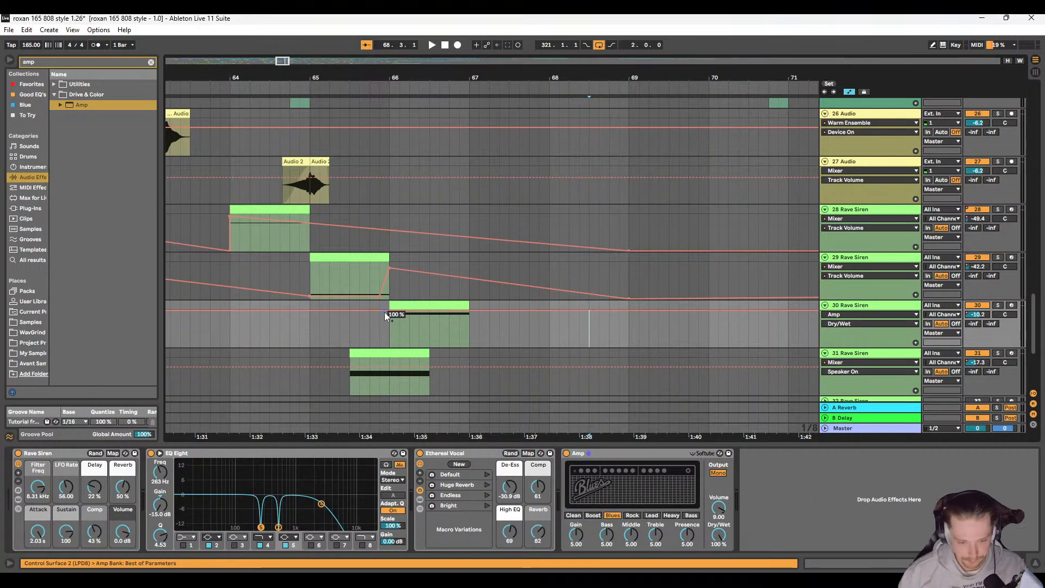
{"action": "left_click_drag", "start_coordinate": [390, 310], "coordinate": [392, 345]}
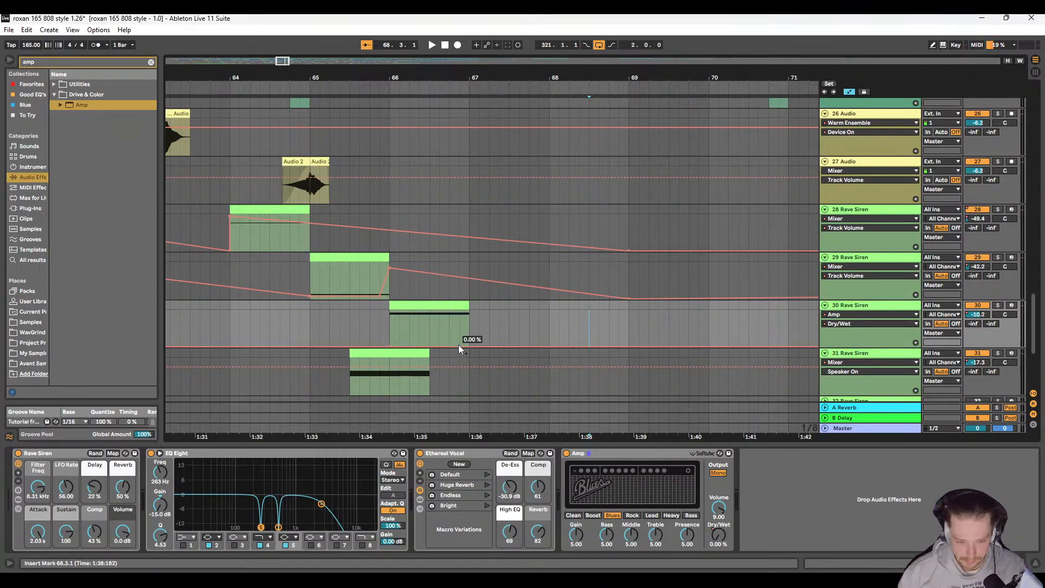
{"action": "left_click_drag", "start_coordinate": [470, 346], "coordinate": [470, 324]}
{"action": "left_click", "coordinate": [456, 321]}
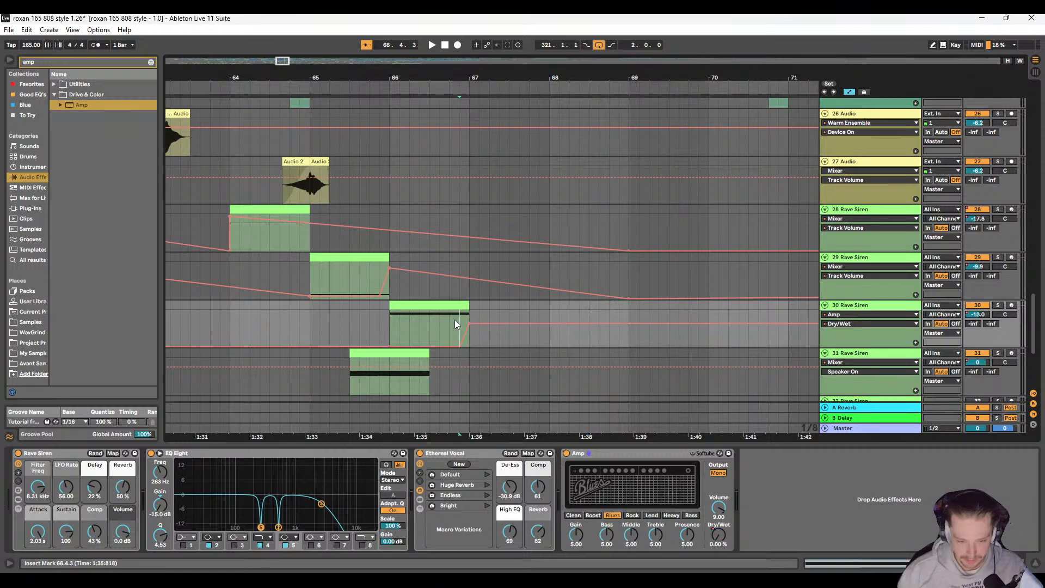
Step: Play the siren from 66.4.3 and again from 65.3.1 to check the Amp's Dry/Wet rise
{"action": "key", "text": "space"}
{"action": "scroll", "coordinate": [462, 336], "scroll_direction": "right", "scroll_amount": 3}
{"action": "key", "text": "space"}
{"action": "left_click", "coordinate": [270, 321]}
{"action": "key", "text": "space"}
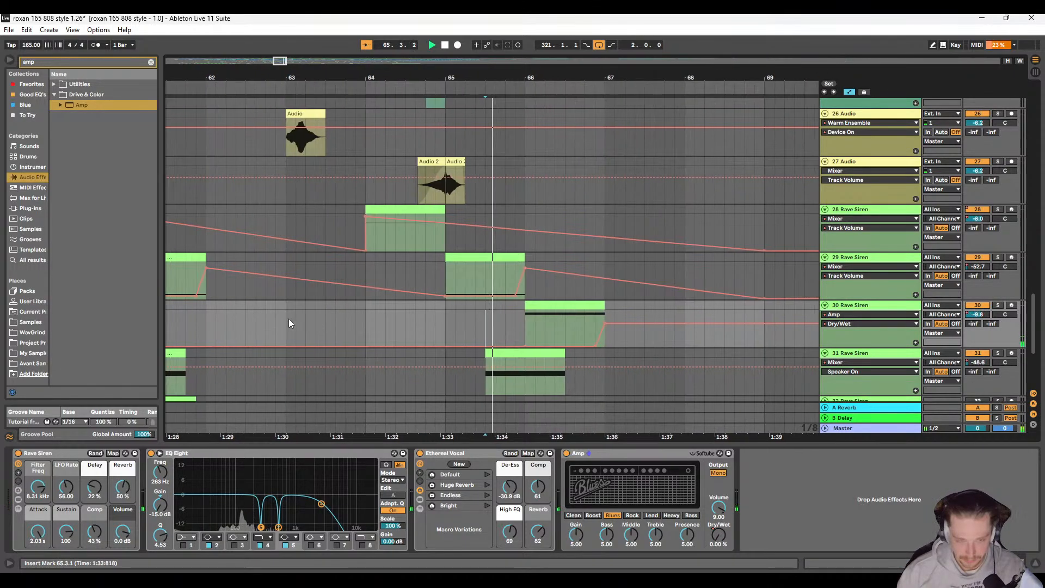
{"action": "scroll", "coordinate": [366, 319], "scroll_direction": "right", "scroll_amount": 3}
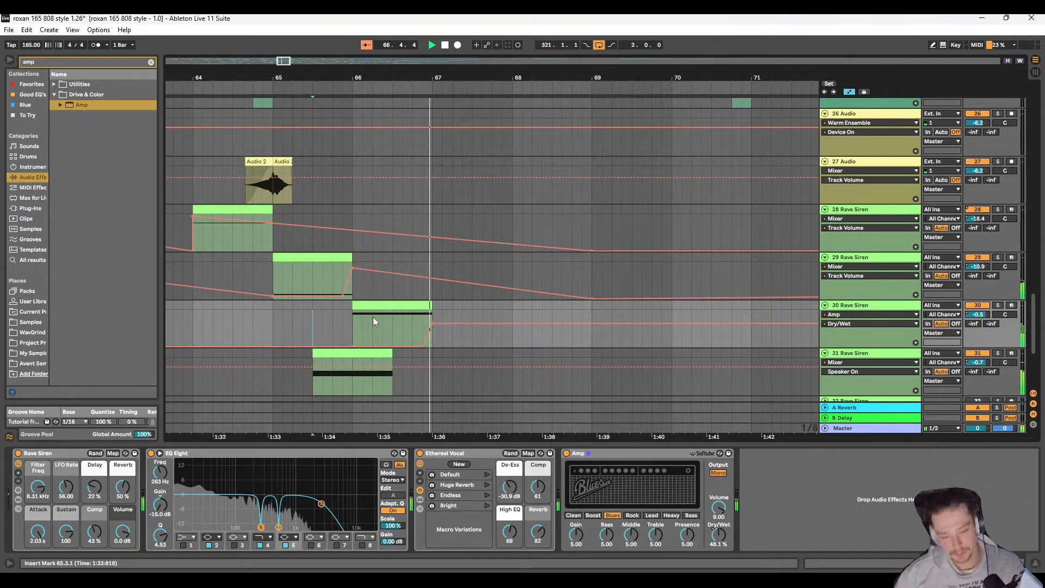
{"action": "scroll", "coordinate": [391, 318], "scroll_direction": "right", "scroll_amount": 1}
{"action": "scroll", "coordinate": [391, 321], "scroll_direction": "right", "scroll_amount": 2}
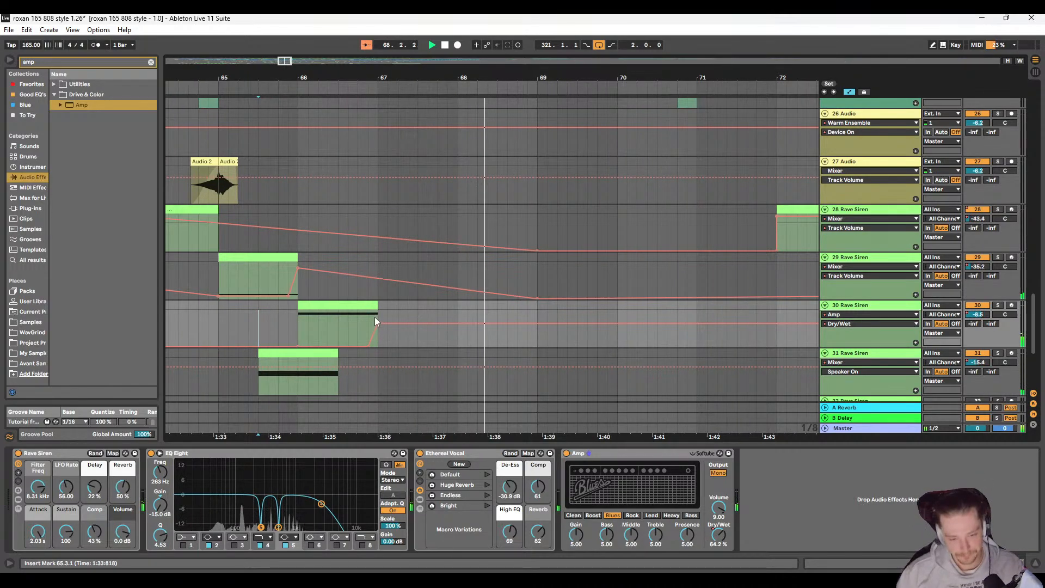
Step: Ramp the Amp's Dry/Wet automation down to 0% at bar 69 and play back the result
{"action": "scroll", "coordinate": [414, 311], "scroll_direction": "down", "scroll_amount": 4}
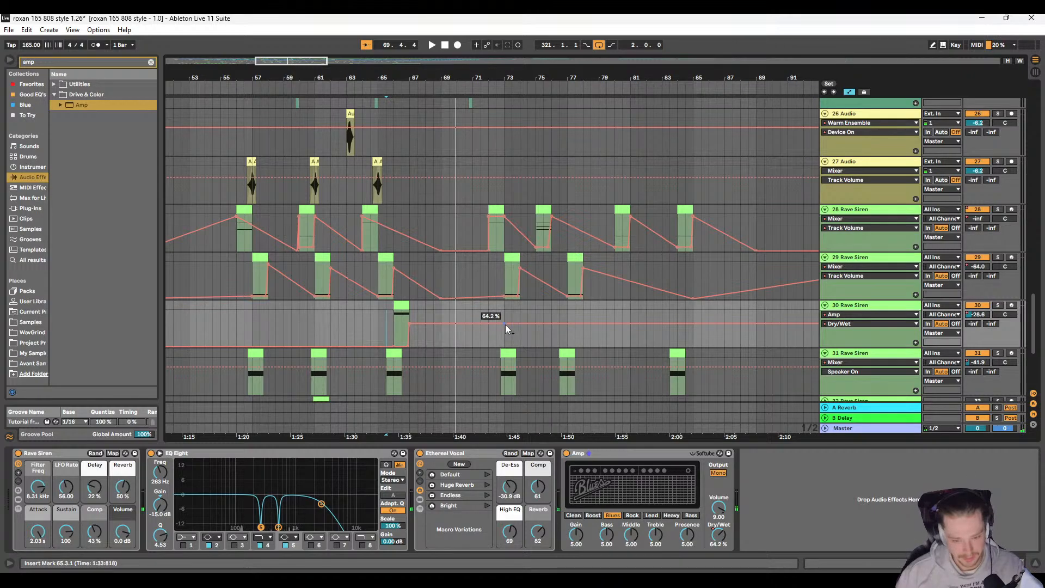
{"action": "left_click_drag", "start_coordinate": [446, 324], "coordinate": [440, 347]}
{"action": "key", "text": "space"}
{"action": "scroll", "coordinate": [399, 333], "scroll_direction": "right", "scroll_amount": 3}
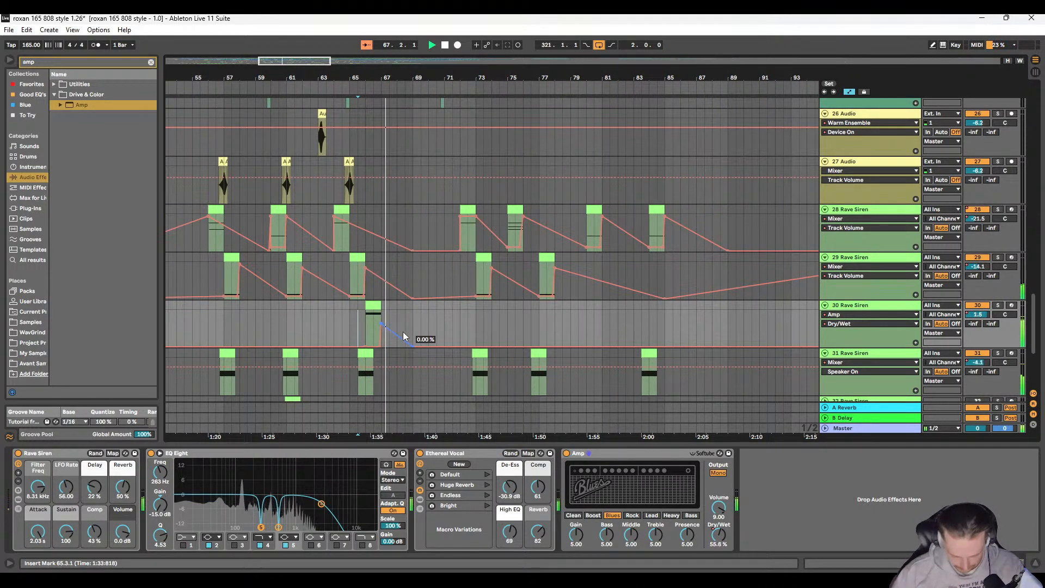
{"action": "key", "text": "space"}
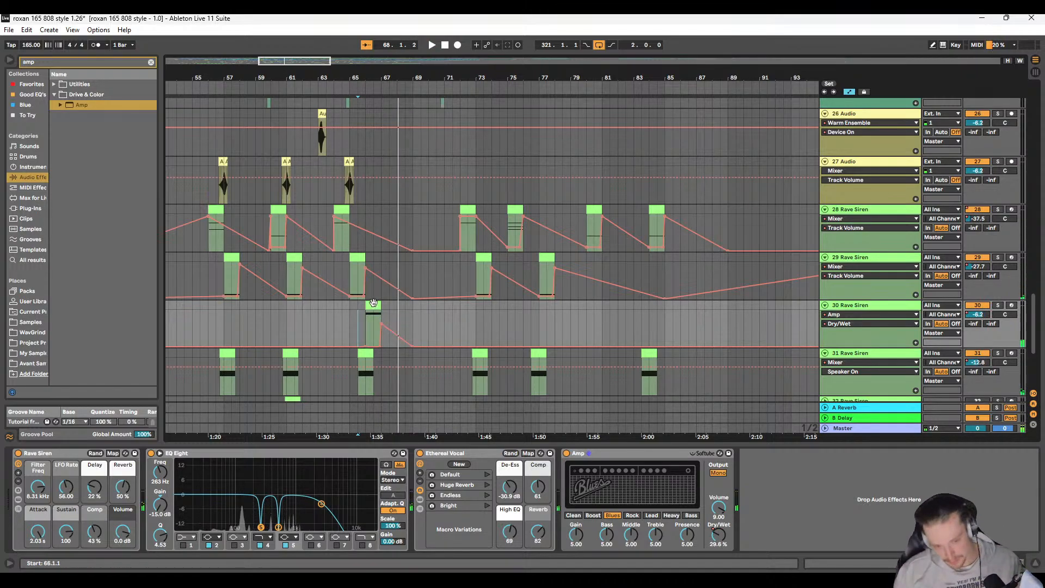
Step: Try the bar 66 siren clip's C2 note at B1 and C#2 during playback and return it to C2
{"action": "left_click", "coordinate": [377, 305]}
{"action": "left_click_drag", "start_coordinate": [404, 443], "coordinate": [429, 199]}
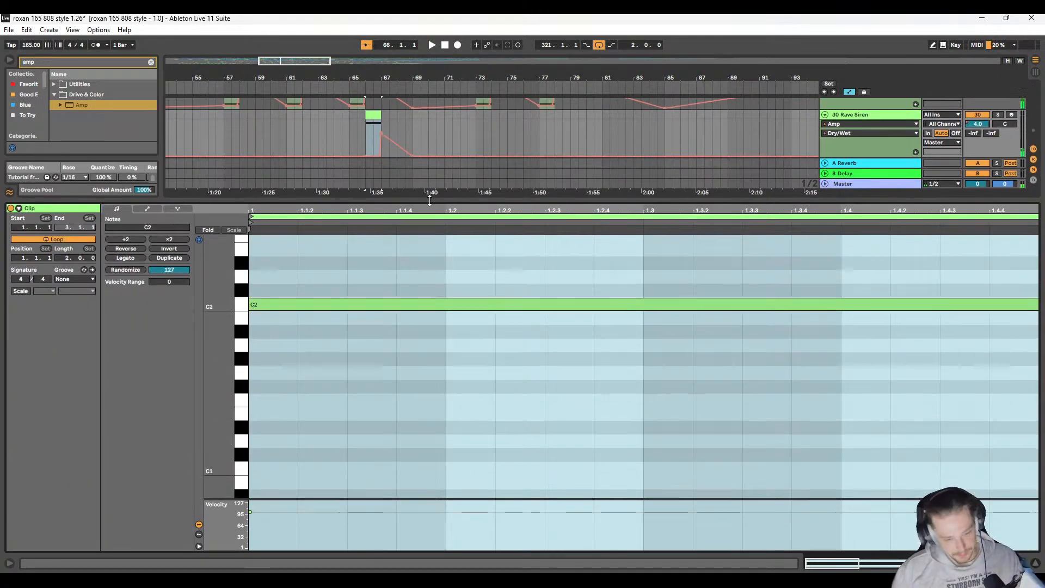
{"action": "left_click", "coordinate": [380, 305]}
{"action": "key", "text": "Down"}
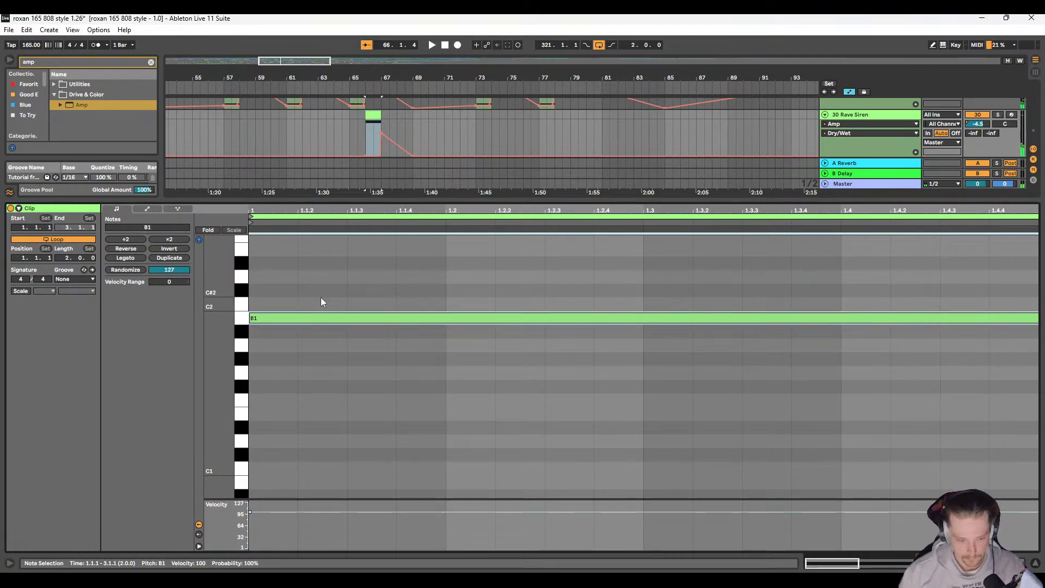
{"action": "key", "text": "space"}
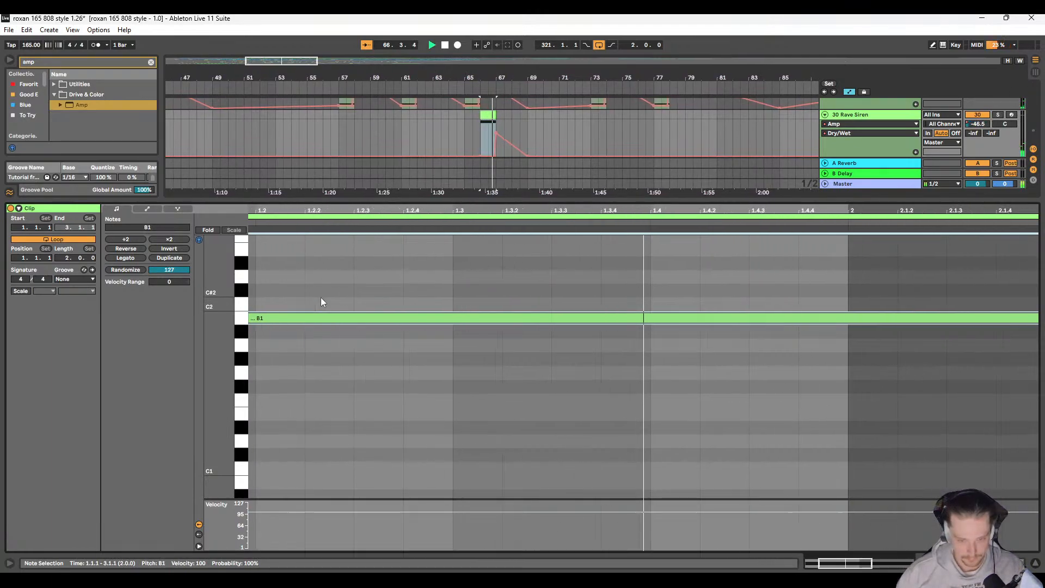
{"action": "key", "text": "Up"}
{"action": "key", "text": "Up"}
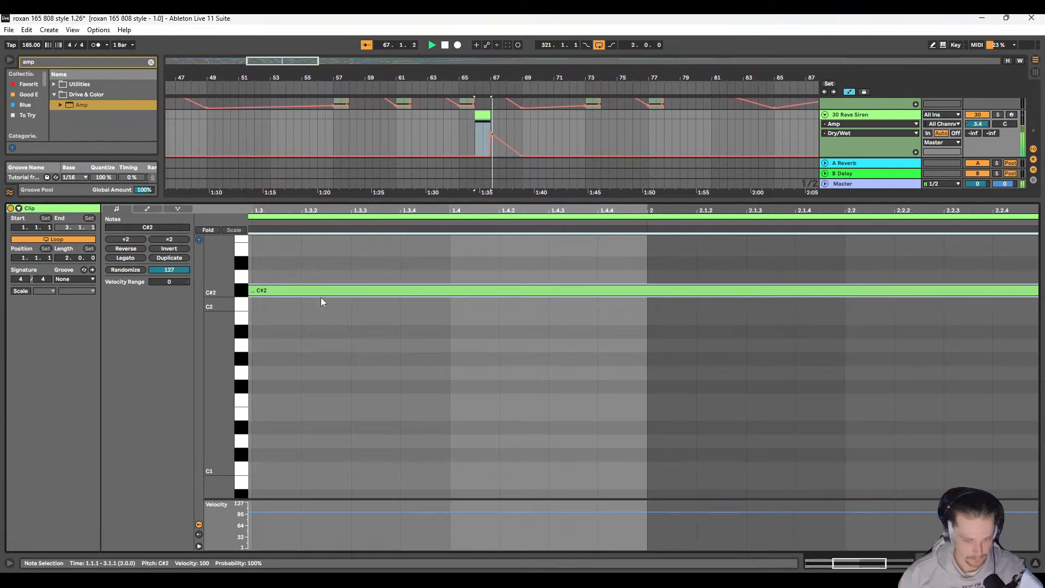
{"action": "key", "text": "Down"}
{"action": "scroll", "coordinate": [330, 297], "scroll_direction": "up", "scroll_amount": 1}
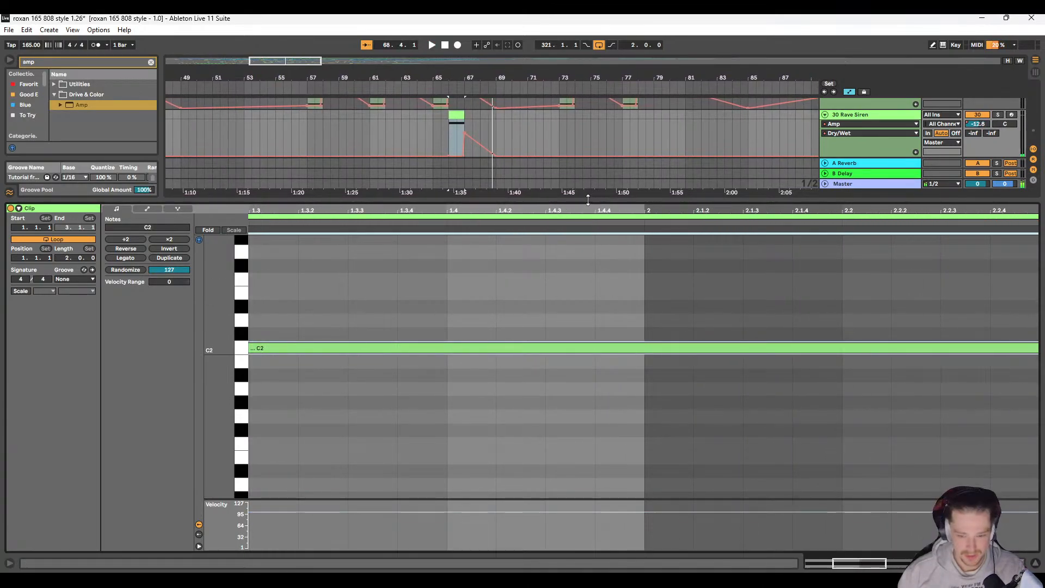
Step: Shrink the clip editor and play the siren with its Amp automation from 65.4.3
{"action": "left_click_drag", "start_coordinate": [588, 201], "coordinate": [582, 409]}
{"action": "scroll", "coordinate": [471, 283], "scroll_direction": "up", "scroll_amount": 4}
{"action": "scroll", "coordinate": [454, 264], "scroll_direction": "up", "scroll_amount": 5}
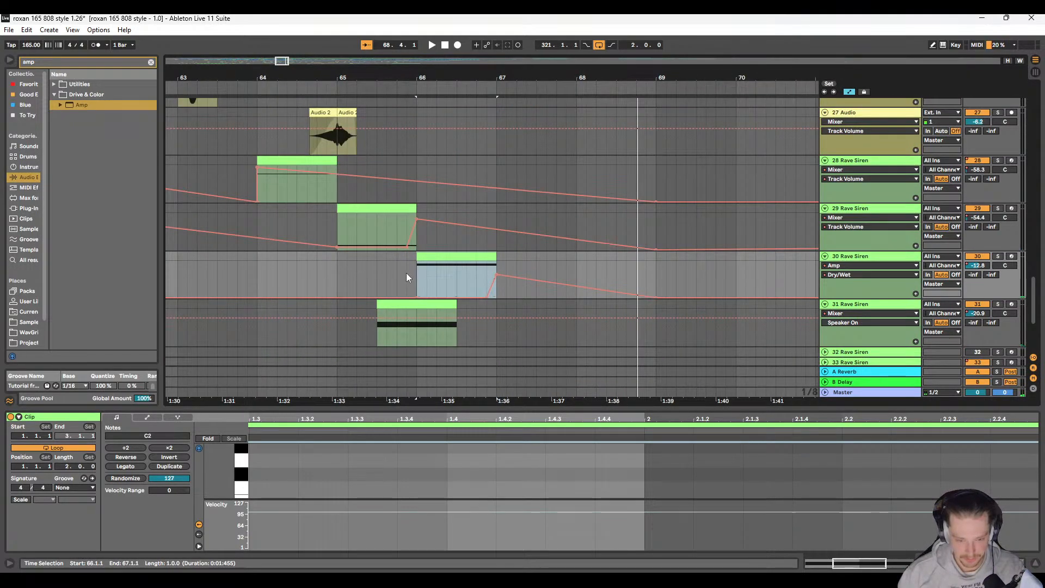
{"action": "left_click", "coordinate": [406, 272]}
{"action": "key", "text": "space"}
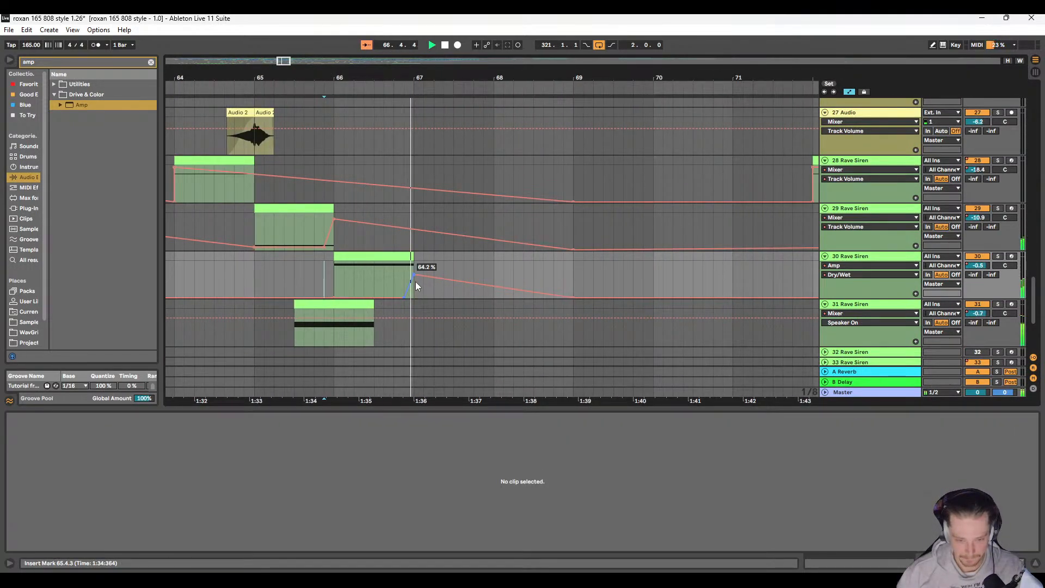
Step: Keep the song playing from bar 66 and look over the siren, drum loop, riser and bass tracks around bars 66 to 77
{"action": "scroll", "coordinate": [416, 282], "scroll_direction": "down", "scroll_amount": 3}
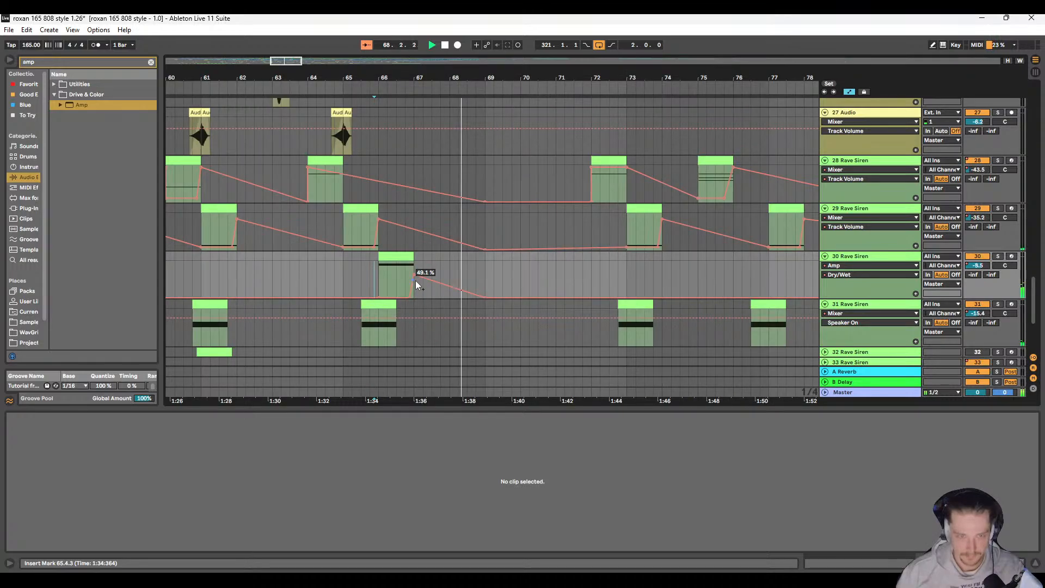
{"action": "scroll", "coordinate": [416, 279], "scroll_direction": "down", "scroll_amount": 3}
{"action": "scroll", "coordinate": [393, 280], "scroll_direction": "up", "scroll_amount": 6}
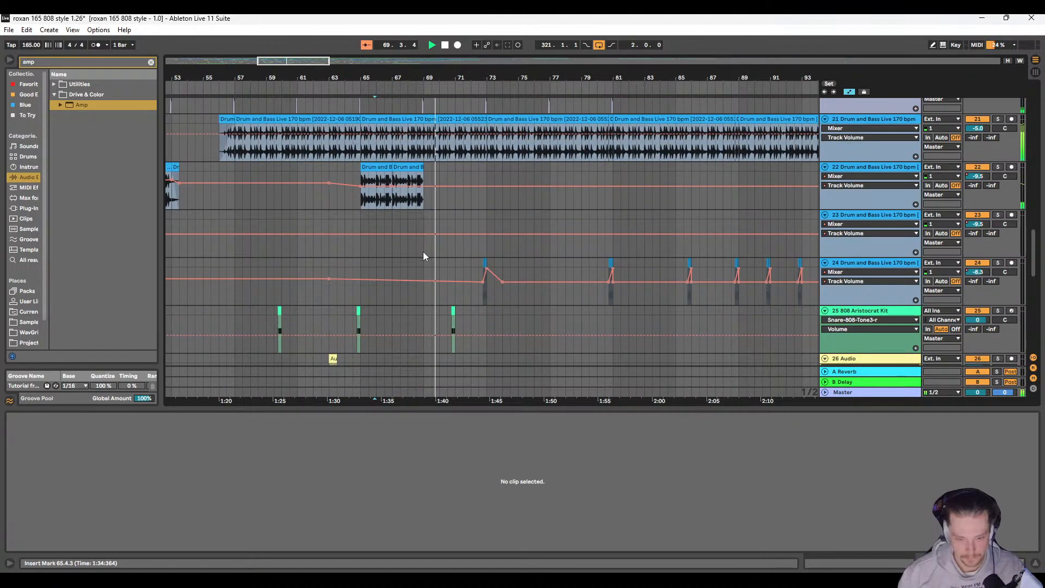
{"action": "scroll", "coordinate": [424, 252], "scroll_direction": "up", "scroll_amount": 2}
{"action": "scroll", "coordinate": [433, 245], "scroll_direction": "down", "scroll_amount": 3}
{"action": "scroll", "coordinate": [495, 213], "scroll_direction": "up", "scroll_amount": 5}
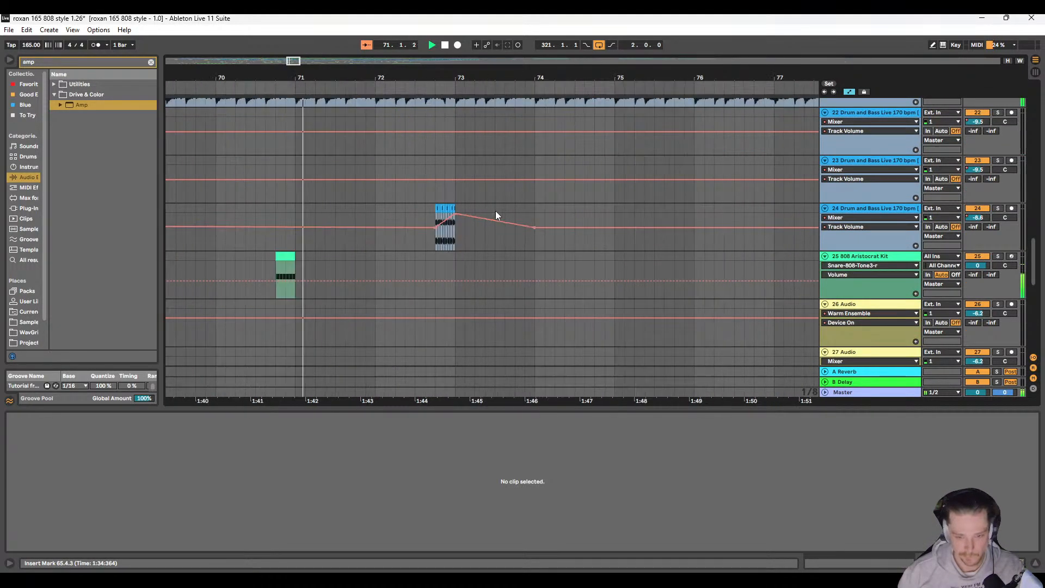
{"action": "scroll", "coordinate": [436, 232], "scroll_direction": "up", "scroll_amount": 8}
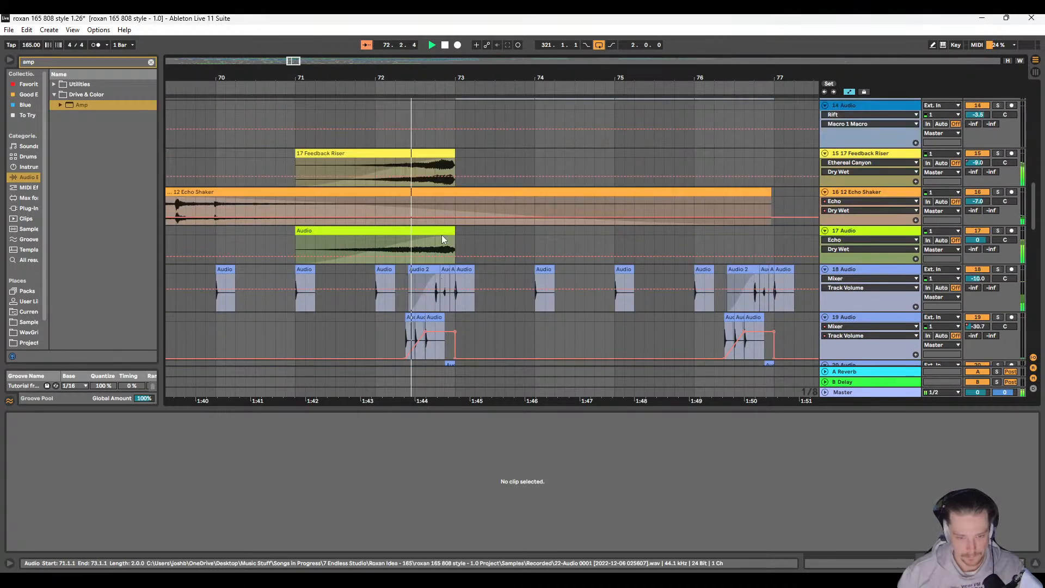
{"action": "scroll", "coordinate": [439, 234], "scroll_direction": "up", "scroll_amount": 4}
{"action": "scroll", "coordinate": [430, 235], "scroll_direction": "down", "scroll_amount": 8}
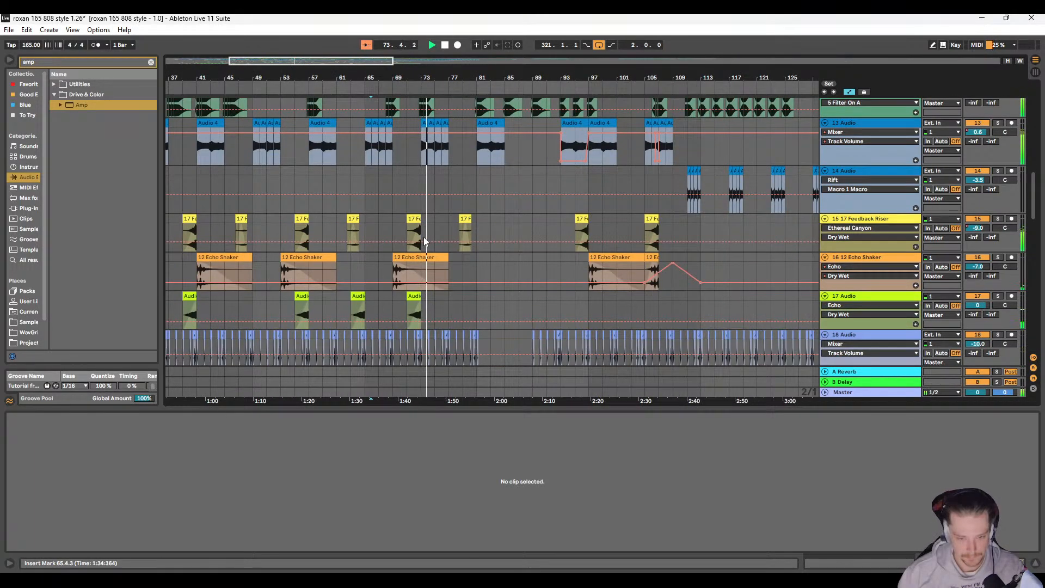
{"action": "scroll", "coordinate": [425, 236], "scroll_direction": "down", "scroll_amount": 3}
{"action": "scroll", "coordinate": [420, 249], "scroll_direction": "up", "scroll_amount": 6}
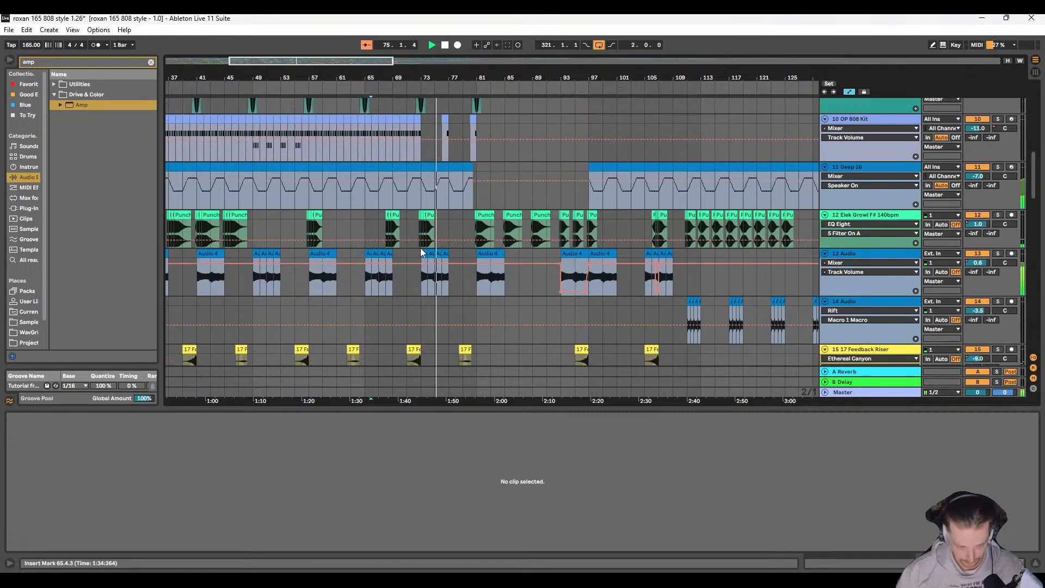
{"action": "scroll", "coordinate": [421, 247], "scroll_direction": "up", "scroll_amount": 2}
{"action": "scroll", "coordinate": [421, 248], "scroll_direction": "up", "scroll_amount": 2}
{"action": "scroll", "coordinate": [424, 242], "scroll_direction": "up", "scroll_amount": 4}
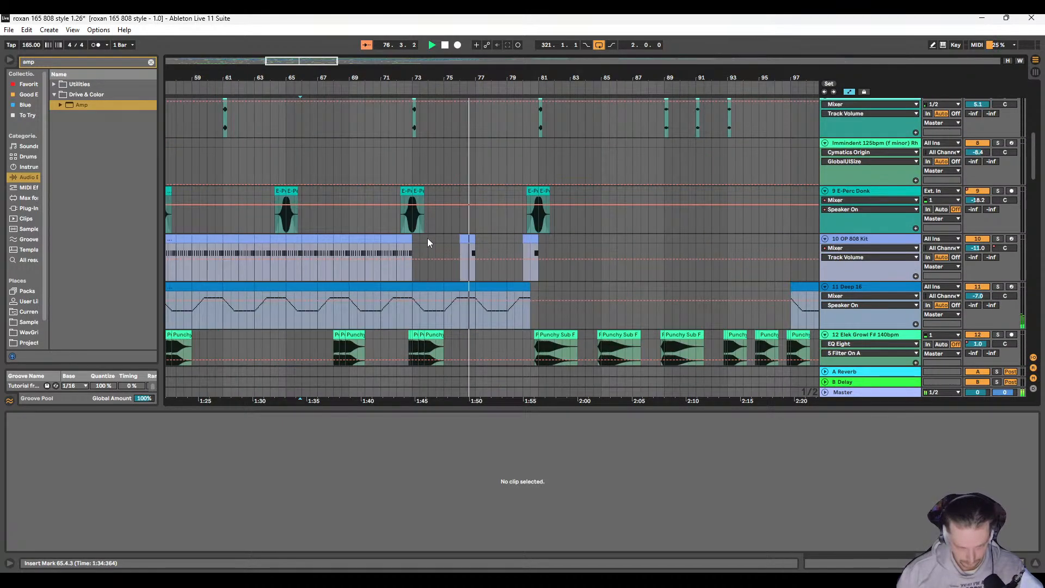
{"action": "scroll", "coordinate": [427, 238], "scroll_direction": "up", "scroll_amount": 4}
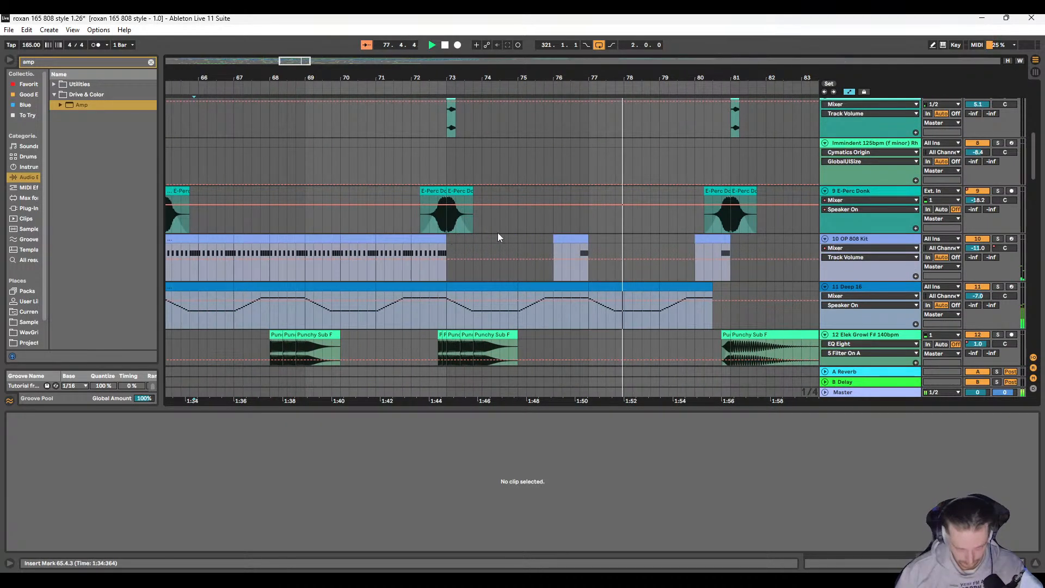
Step: Examine the OP 808 Kit part after bar 72 and compare the other tracks' coverage of the section around bars 81 to 91 during playback
{"action": "scroll", "coordinate": [564, 240], "scroll_direction": "right", "scroll_amount": 2}
{"action": "left_click", "coordinate": [353, 250]}
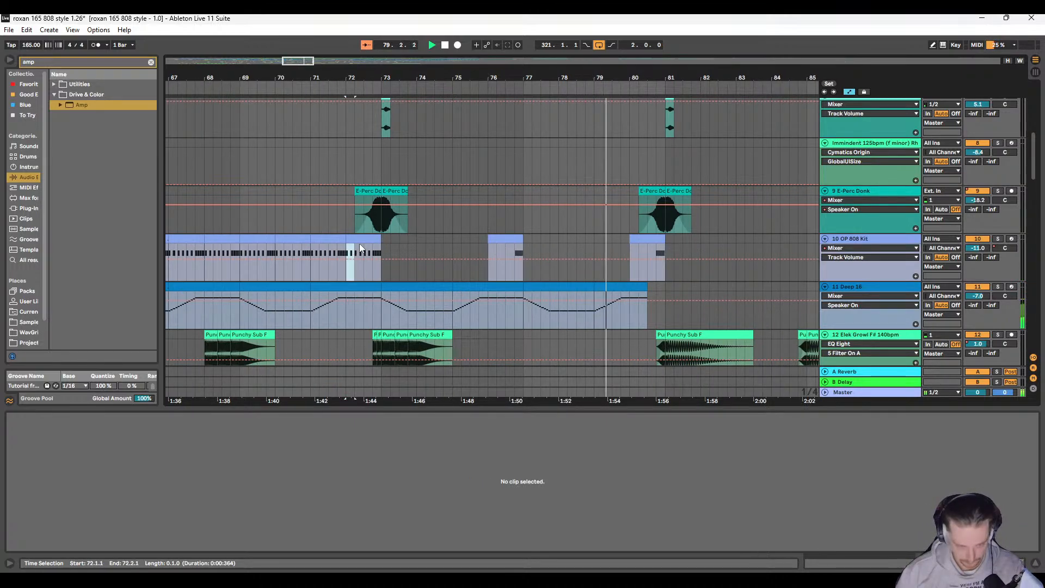
{"action": "scroll", "coordinate": [451, 243], "scroll_direction": "down", "scroll_amount": 4}
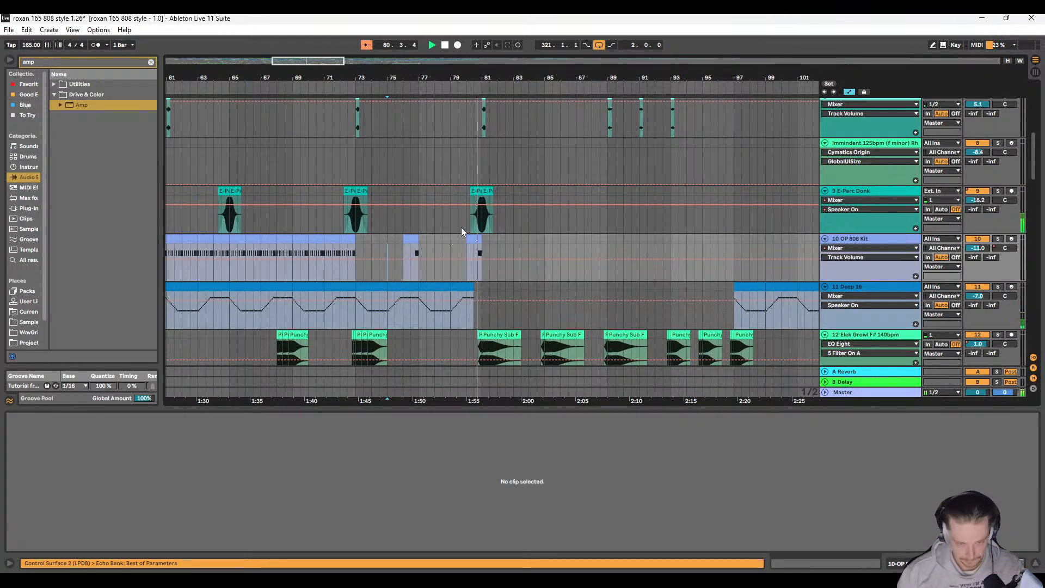
{"action": "scroll", "coordinate": [468, 240], "scroll_direction": "up", "scroll_amount": 4}
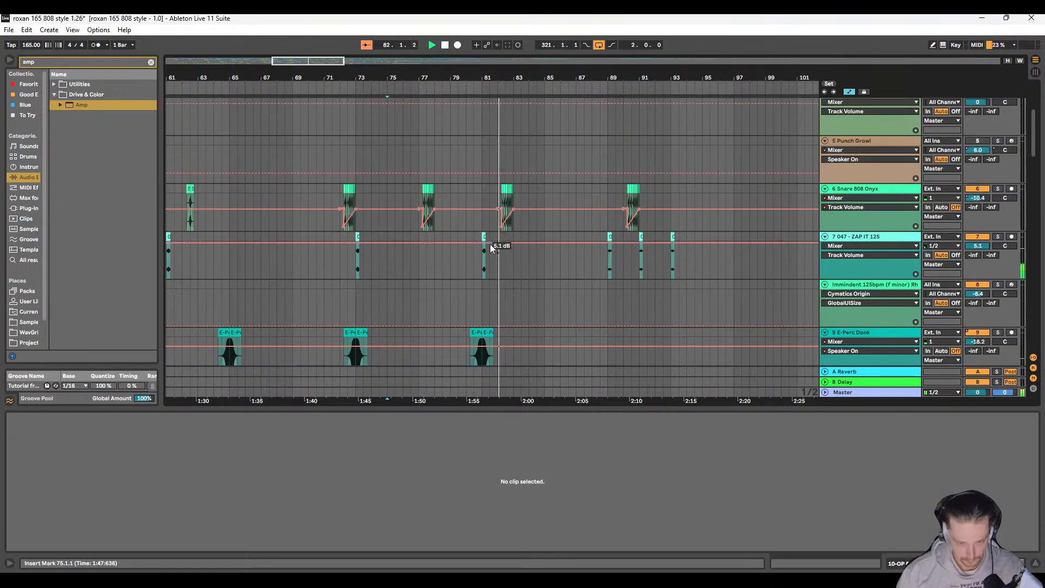
{"action": "scroll", "coordinate": [490, 246], "scroll_direction": "up", "scroll_amount": 4}
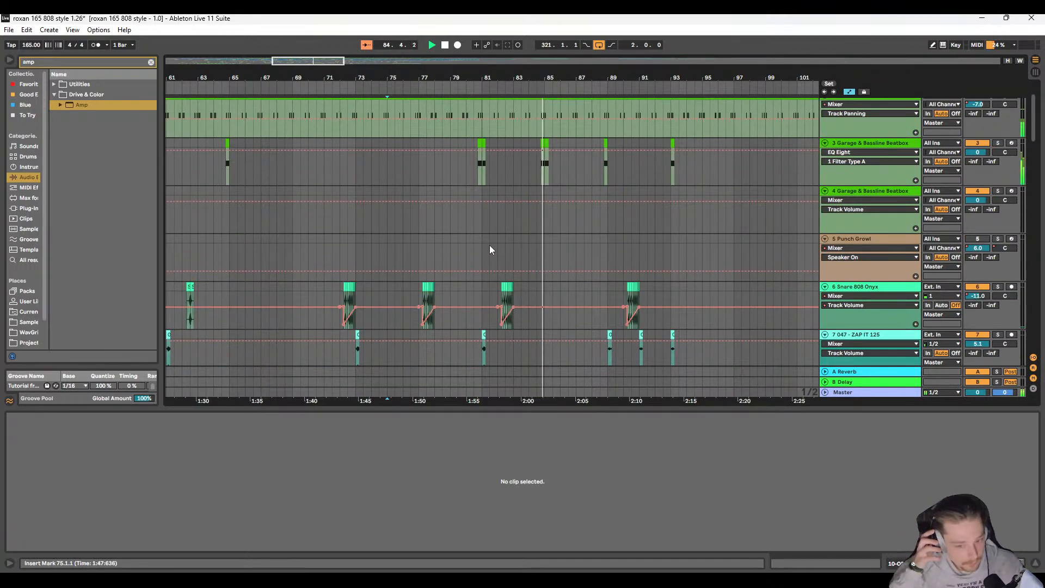
{"action": "scroll", "coordinate": [563, 253], "scroll_direction": "down", "scroll_amount": 5}
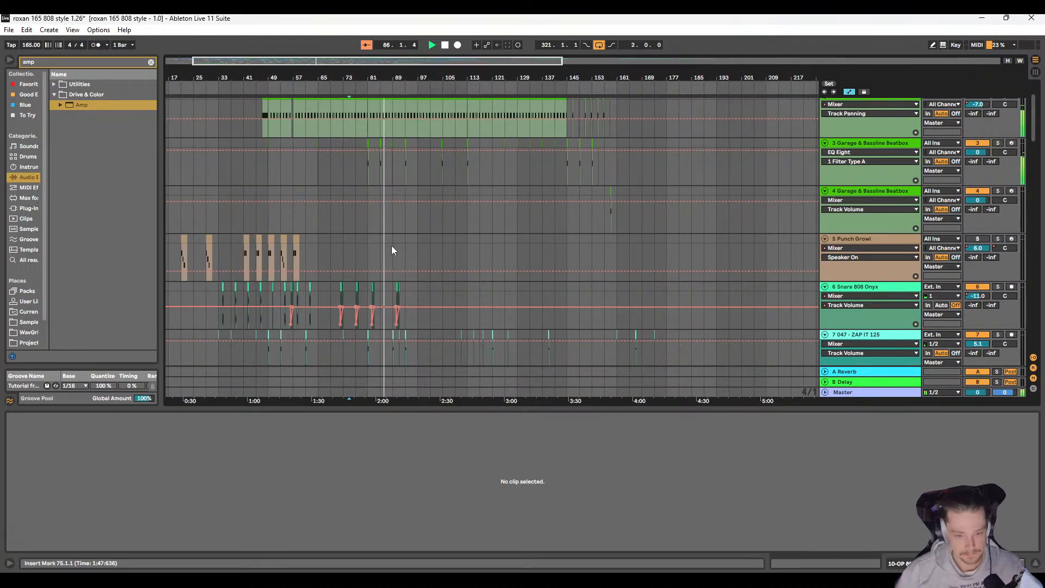
{"action": "scroll", "coordinate": [392, 250], "scroll_direction": "down", "scroll_amount": 15}
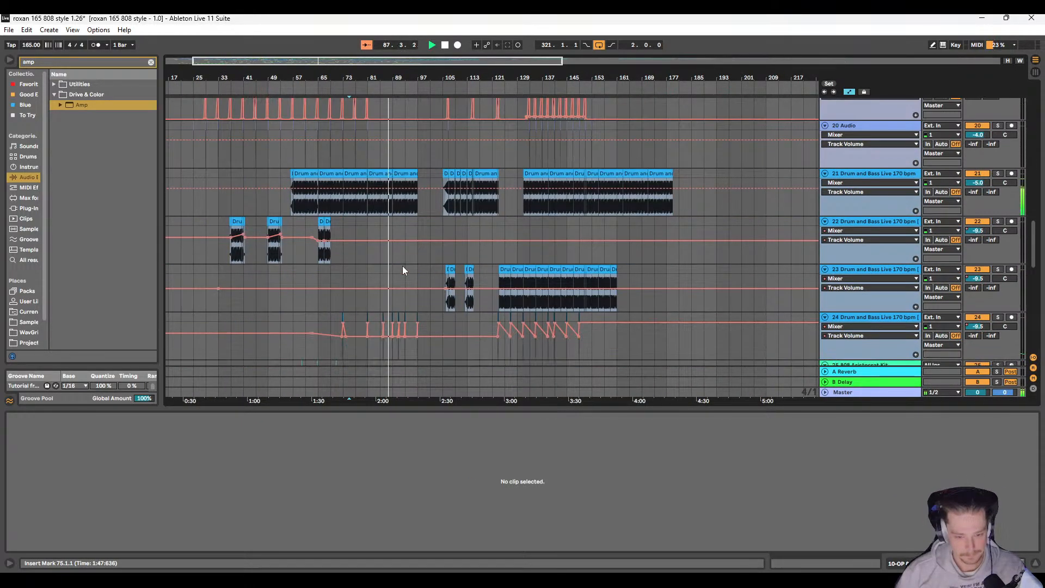
{"action": "scroll", "coordinate": [403, 267], "scroll_direction": "down", "scroll_amount": 8}
{"action": "scroll", "coordinate": [403, 271], "scroll_direction": "up", "scroll_amount": 3}
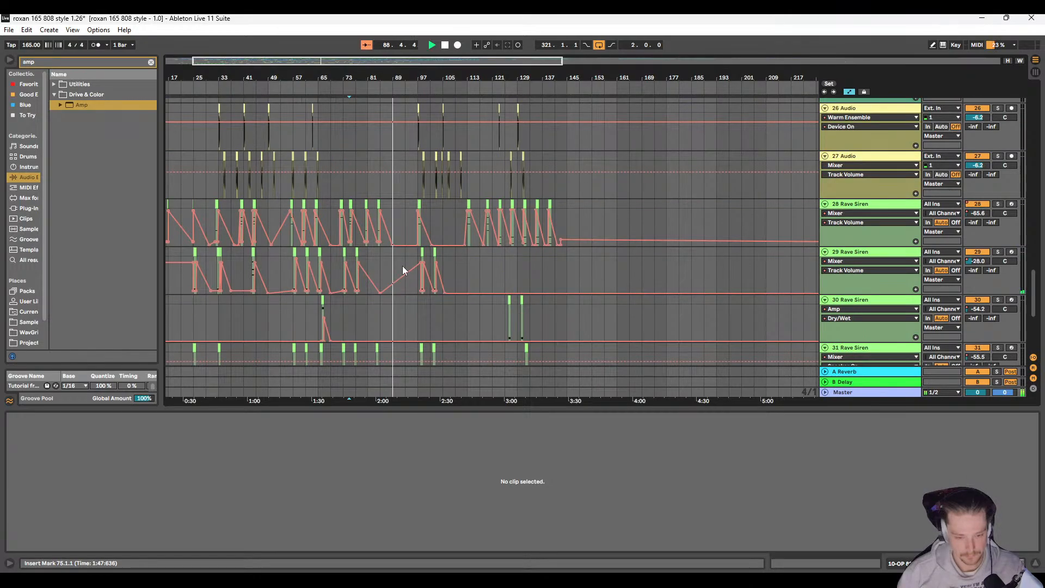
{"action": "scroll", "coordinate": [399, 266], "scroll_direction": "up", "scroll_amount": 8}
{"action": "scroll", "coordinate": [396, 266], "scroll_direction": "up", "scroll_amount": 10}
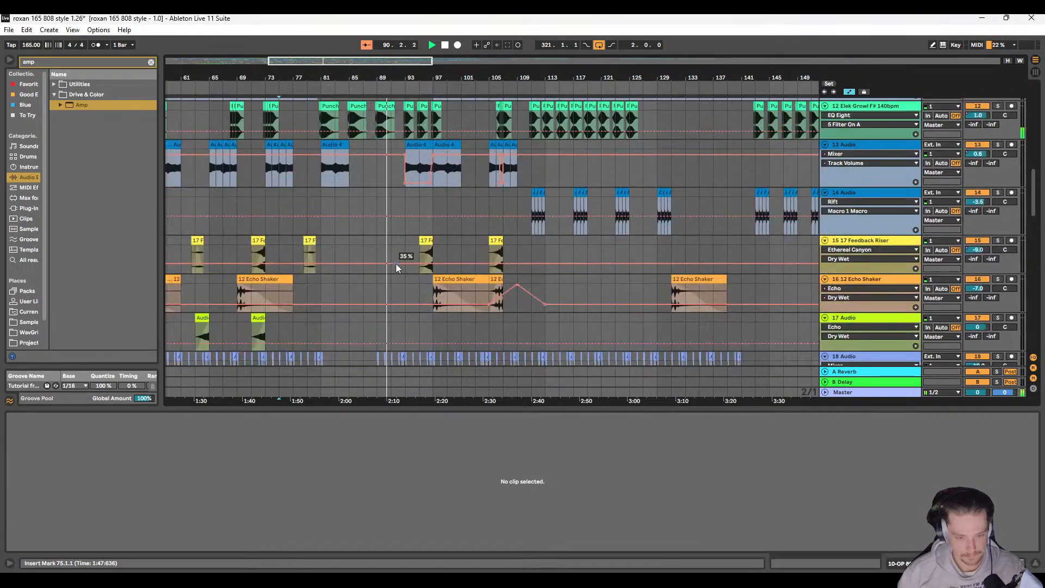
{"action": "scroll", "coordinate": [410, 246], "scroll_direction": "down", "scroll_amount": 3}
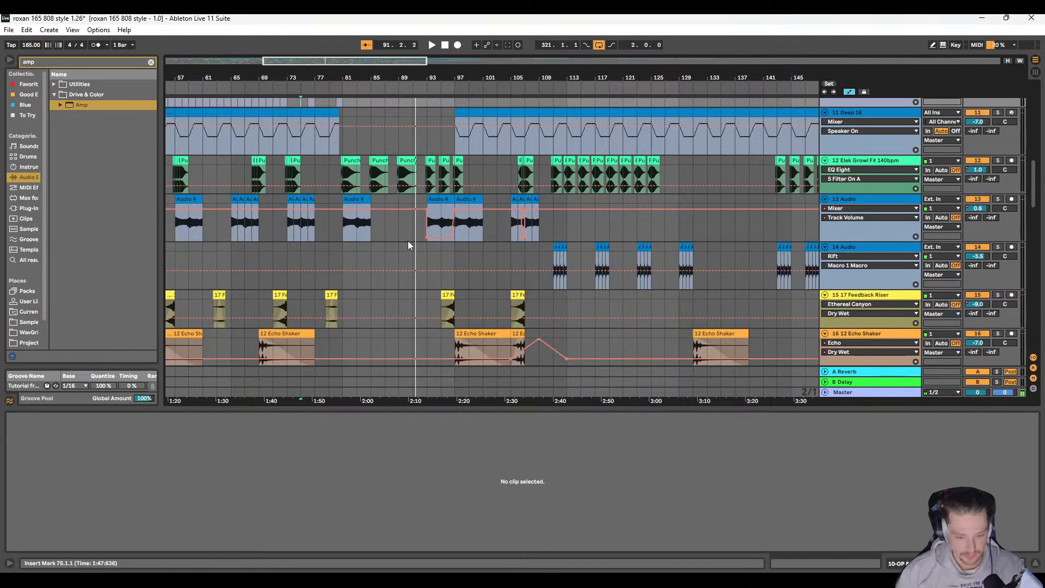
Step: Copy the two-bar group of Audio 3 clips at bar 111 on 14 Audio to bar 85 and duplicate it three times, filling up to bar 93
{"action": "scroll", "coordinate": [404, 248], "scroll_direction": "up", "scroll_amount": 1}
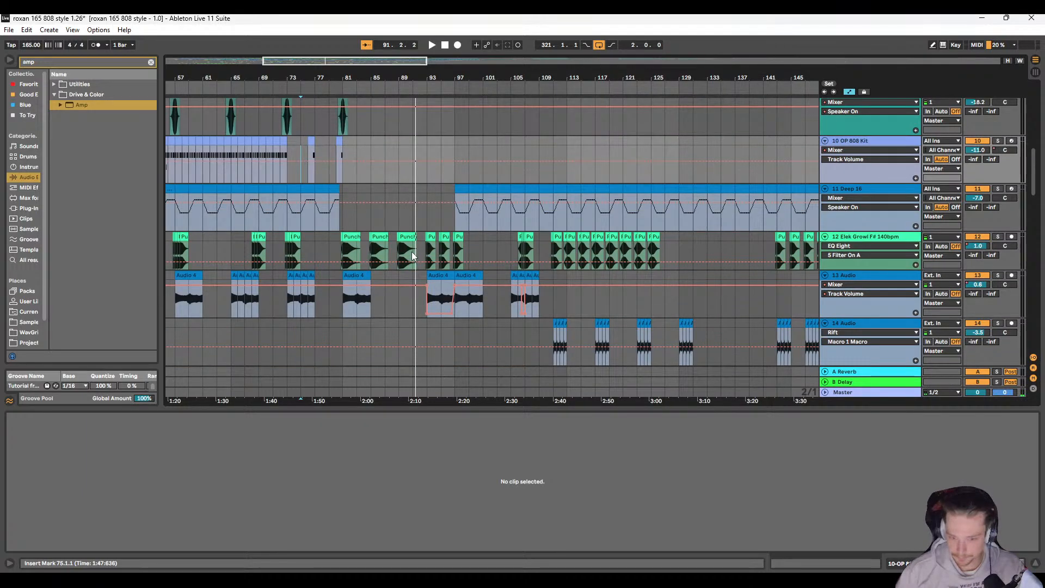
{"action": "scroll", "coordinate": [512, 285], "scroll_direction": "left", "scroll_amount": 1}
{"action": "scroll", "coordinate": [590, 267], "scroll_direction": "down", "scroll_amount": 1}
{"action": "left_click", "coordinate": [597, 268]}
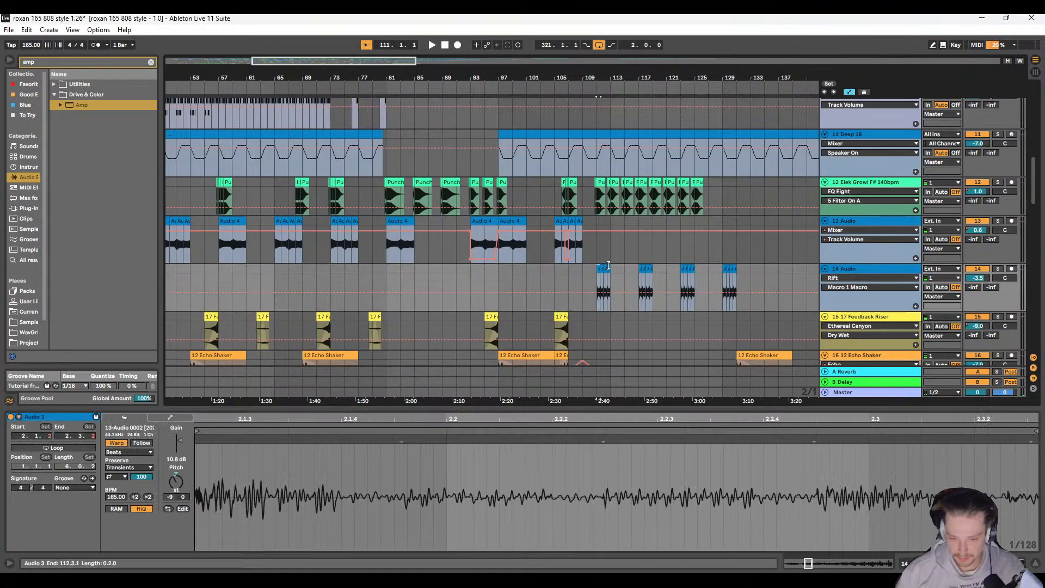
{"action": "left_click", "coordinate": [415, 270]}
{"action": "key", "text": "ctrl+v"}
{"action": "key", "text": "ctrl+d"}
{"action": "key", "text": "ctrl+d"}
{"action": "key", "text": "ctrl+d"}
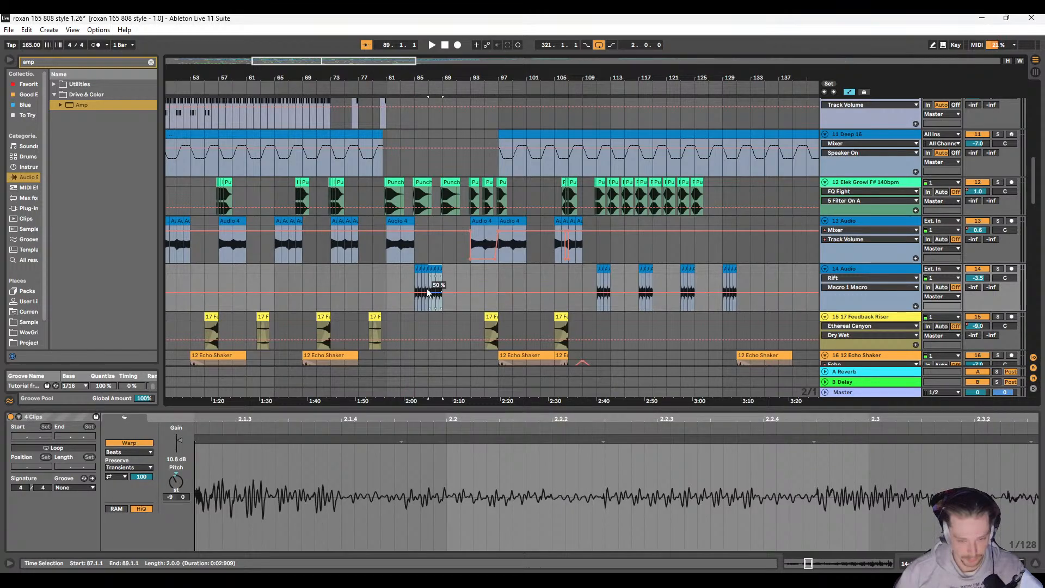
Step: Play the arrangement from 81.1.1 to check the repeated 14 Audio clips at bars 85 to 93
{"action": "left_click", "coordinate": [389, 276]}
{"action": "key", "text": "space"}
{"action": "scroll", "coordinate": [414, 279], "scroll_direction": "right", "scroll_amount": 3}
{"action": "scroll", "coordinate": [381, 275], "scroll_direction": "left", "scroll_amount": 1}
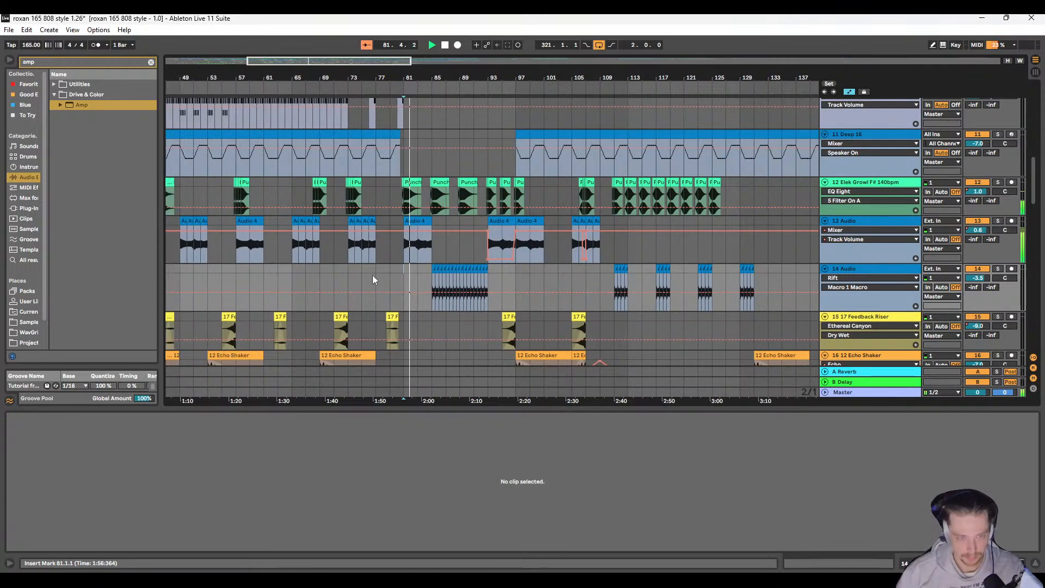
{"action": "scroll", "coordinate": [447, 264], "scroll_direction": "left", "scroll_amount": 1}
{"action": "scroll", "coordinate": [456, 262], "scroll_direction": "up", "scroll_amount": 3}
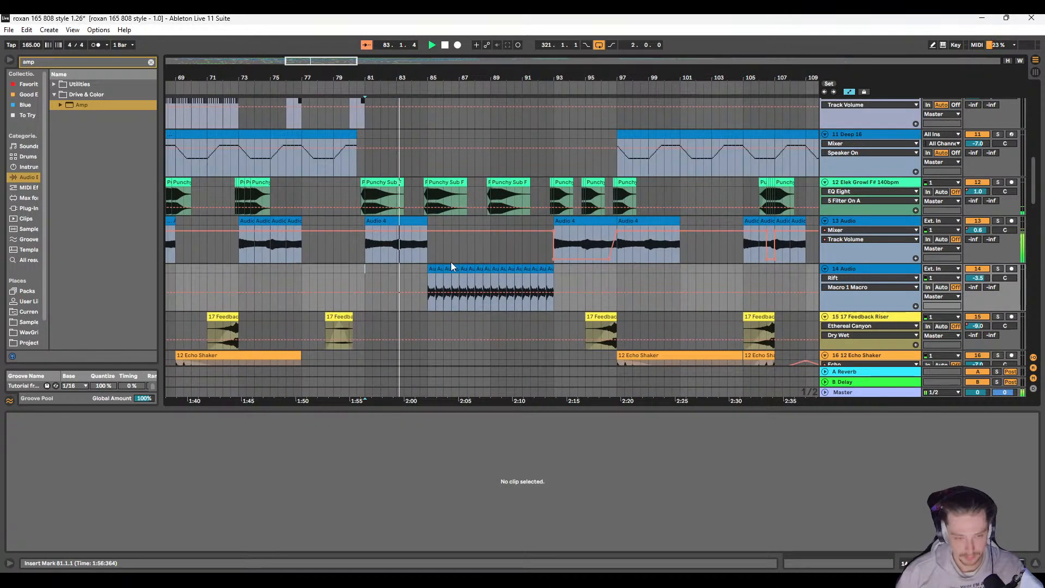
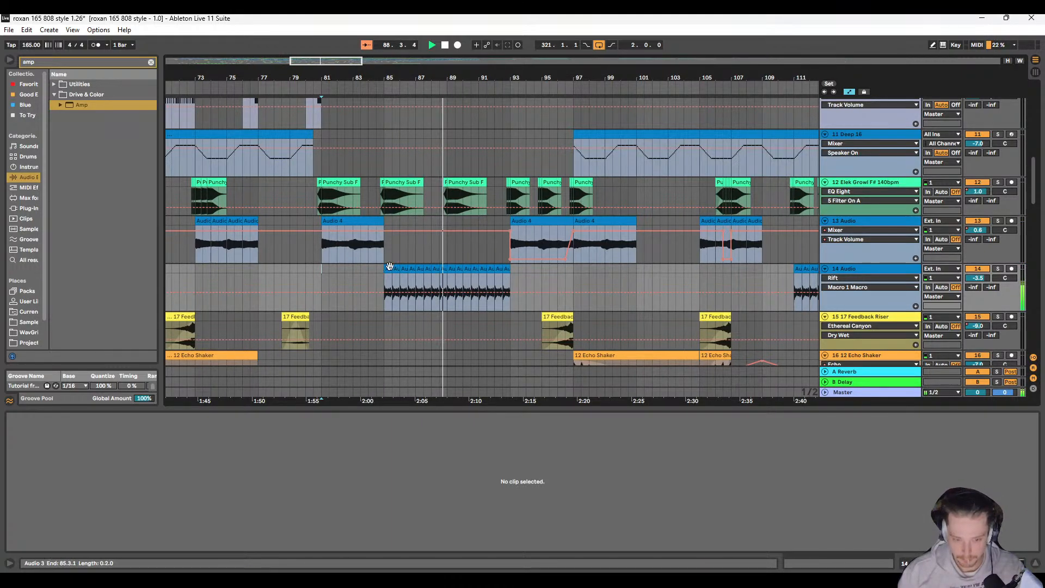
Step: Copy the four-bar group of Audio 3 clips at bar 85 on 14 Audio to bar 77 and to bar 69
{"action": "left_click", "coordinate": [389, 268]}
{"action": "left_click", "coordinate": [444, 270], "text": "shift"}
{"action": "scroll", "coordinate": [351, 283], "scroll_direction": "left", "scroll_amount": 5}
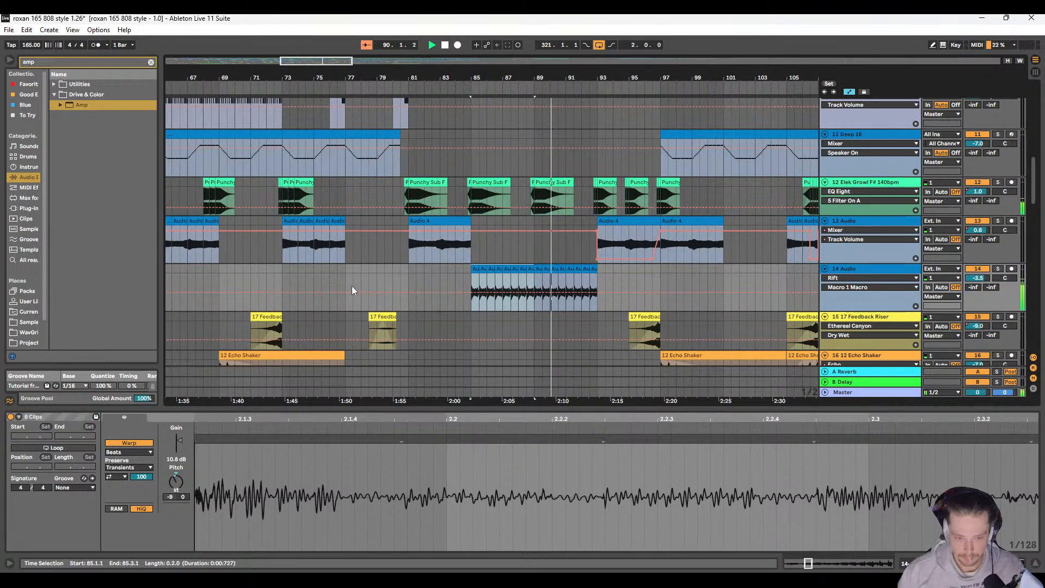
{"action": "left_click", "coordinate": [401, 269]}
{"action": "key", "text": "ctrl+v"}
{"action": "left_click", "coordinate": [278, 269]}
{"action": "key", "text": "ctrl+v"}
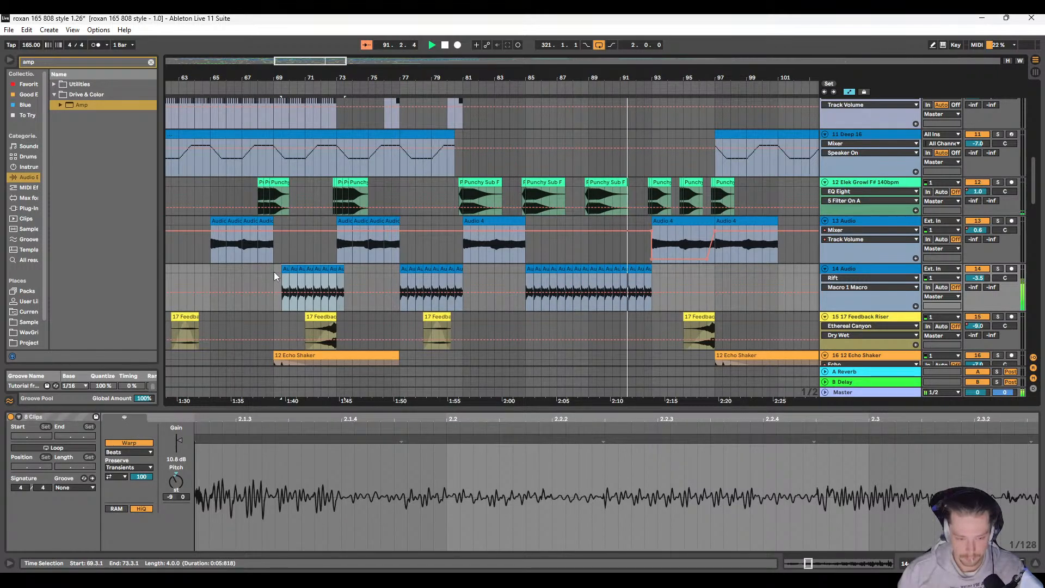
{"action": "key", "text": "ctrl+z"}
{"action": "left_click", "coordinate": [273, 271]}
{"action": "key", "text": "ctrl+v"}
Step: Stop playback and move the 047 - ZAP IT 125 clip at bar 93 one beat earlier, to 92.4
{"action": "scroll", "coordinate": [419, 294], "scroll_direction": "right", "scroll_amount": 4}
{"action": "scroll", "coordinate": [508, 248], "scroll_direction": "up", "scroll_amount": 2}
{"action": "scroll", "coordinate": [510, 242], "scroll_direction": "up", "scroll_amount": 6}
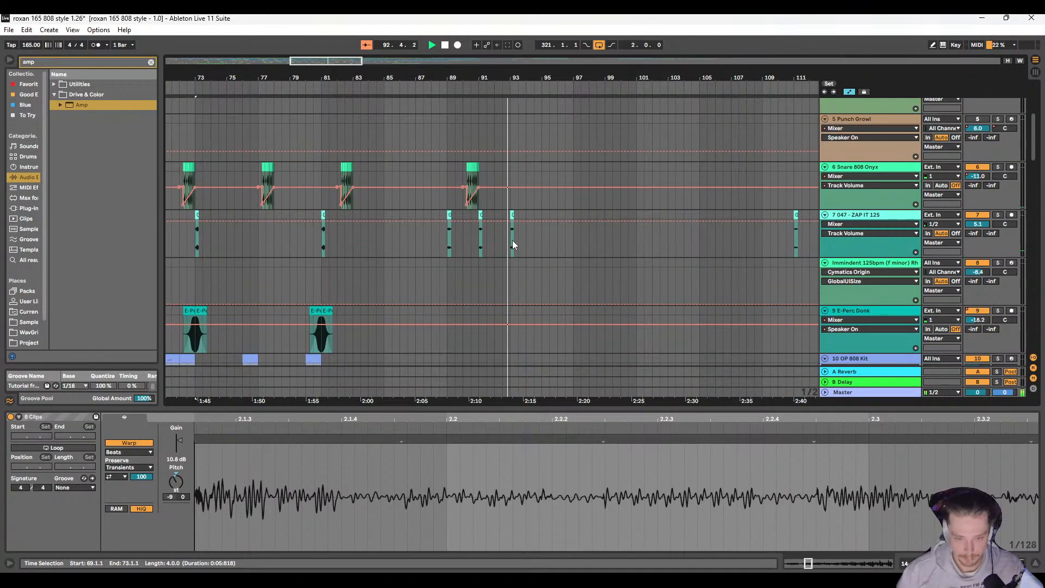
{"action": "key", "text": "space"}
{"action": "scroll", "coordinate": [508, 273], "scroll_direction": "up", "scroll_amount": 5}
{"action": "scroll", "coordinate": [520, 253], "scroll_direction": "down", "scroll_amount": 1}
{"action": "left_click", "coordinate": [521, 257]}
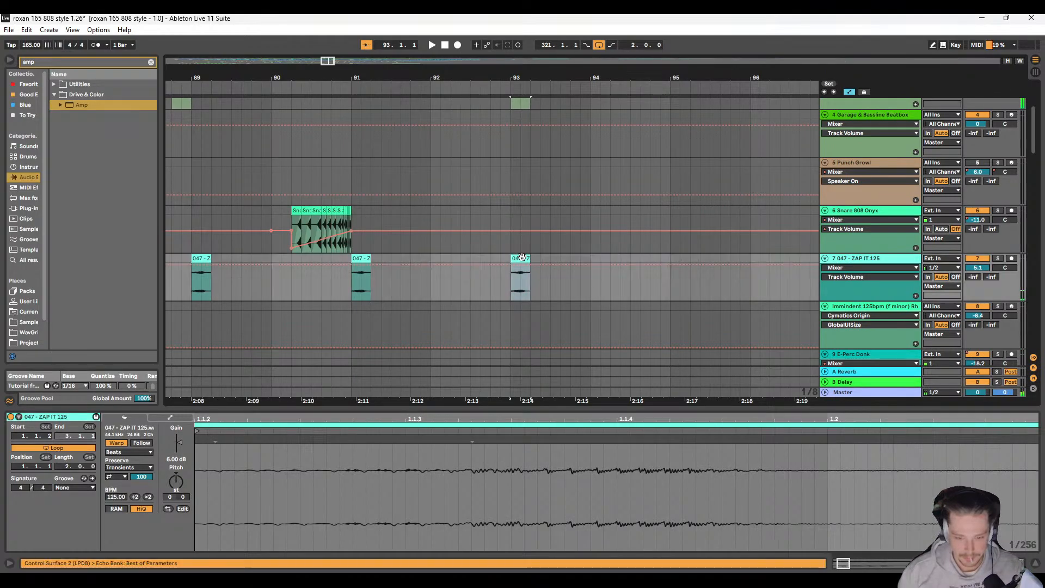
{"action": "left_click", "coordinate": [895, 259]}
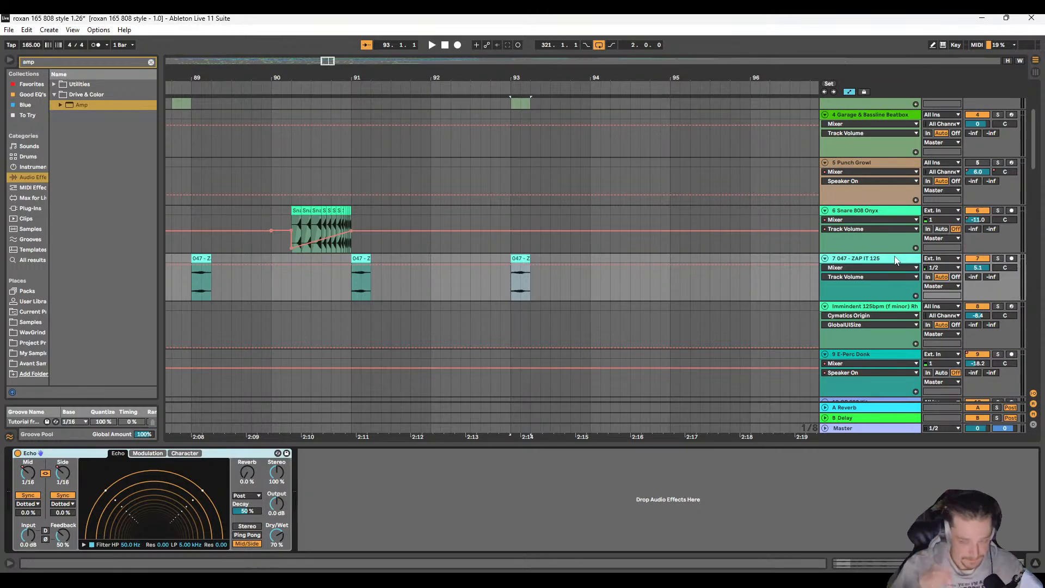
{"action": "left_click_drag", "start_coordinate": [520, 263], "coordinate": [500, 263]}
{"action": "left_click", "coordinate": [529, 261]}
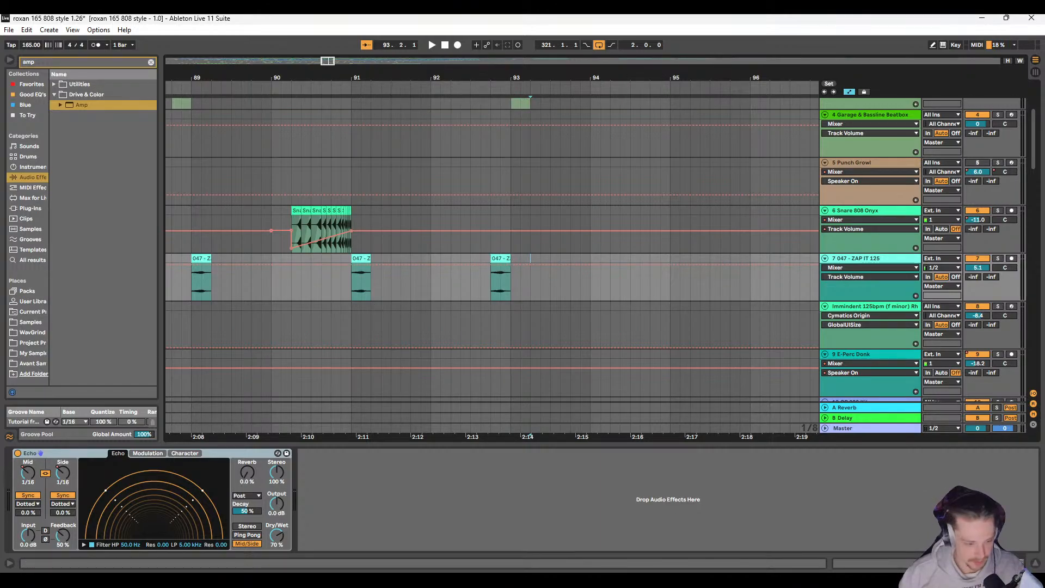
Step: Automate Echo's L Division on the ZAP IT clip at 92.4 with a ramp falling from 1/4 to 1/16, and play it
{"action": "key", "text": "w"}
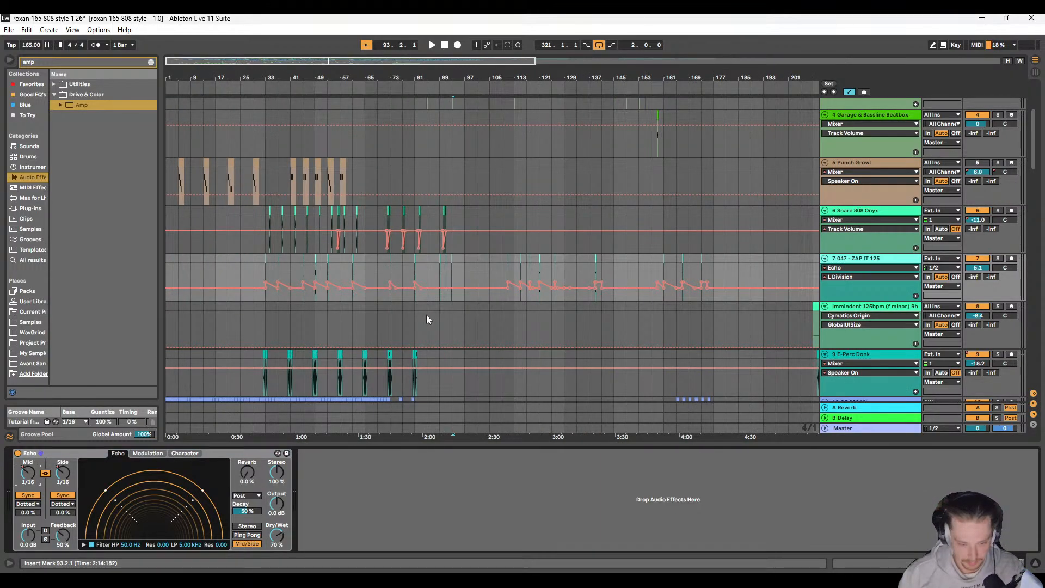
{"action": "scroll", "coordinate": [305, 289], "scroll_direction": "up", "scroll_amount": 5, "text": "ctrl"}
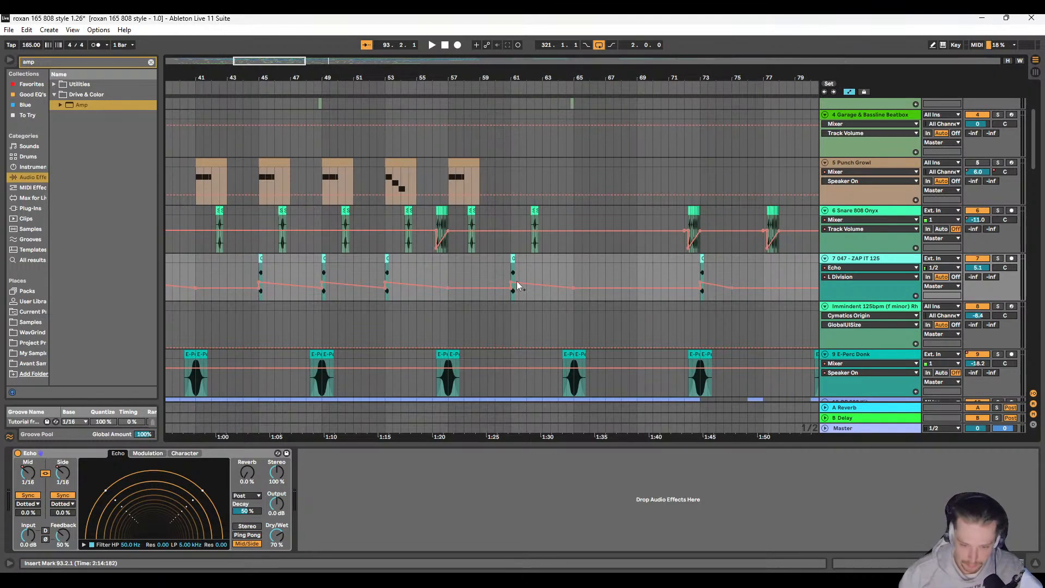
{"action": "scroll", "coordinate": [458, 279], "scroll_direction": "up", "scroll_amount": 10, "text": "ctrl"}
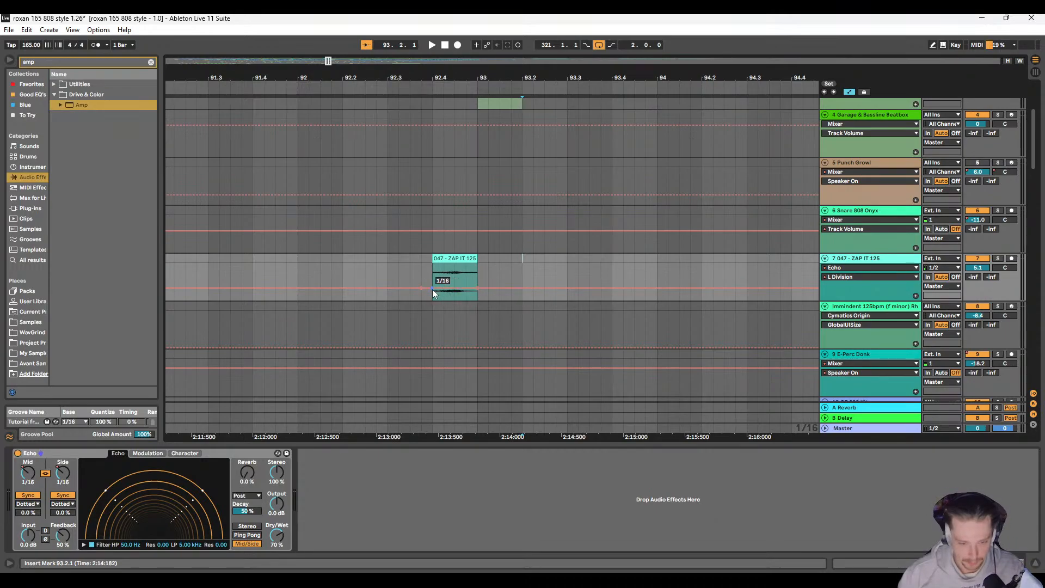
{"action": "left_click", "coordinate": [403, 274]}
{"action": "key", "text": "space"}
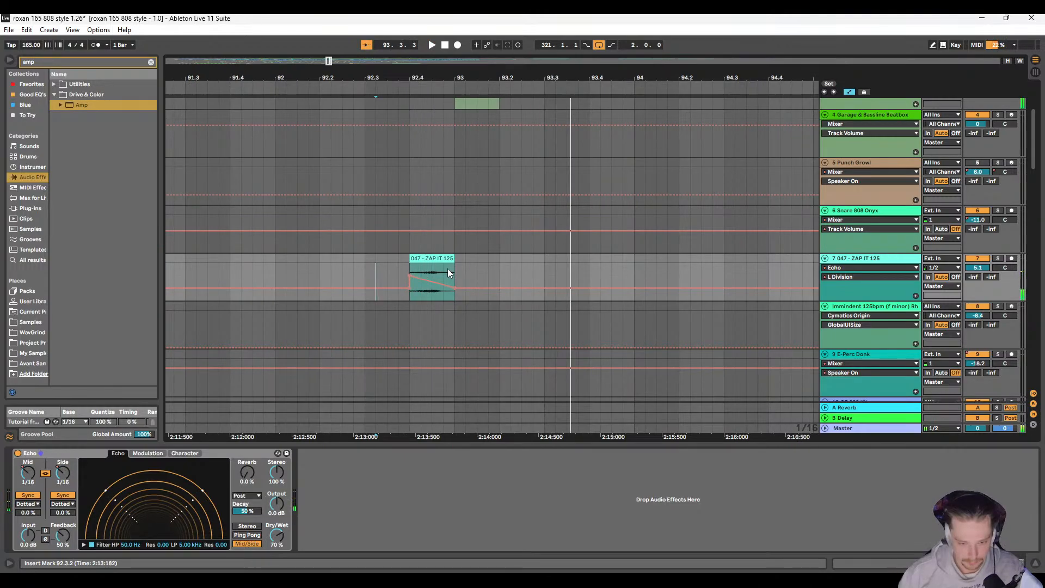
Step: Try the ZAP IT clip one beat earlier, at 92.3, and play it
{"action": "left_click", "coordinate": [366, 266]}
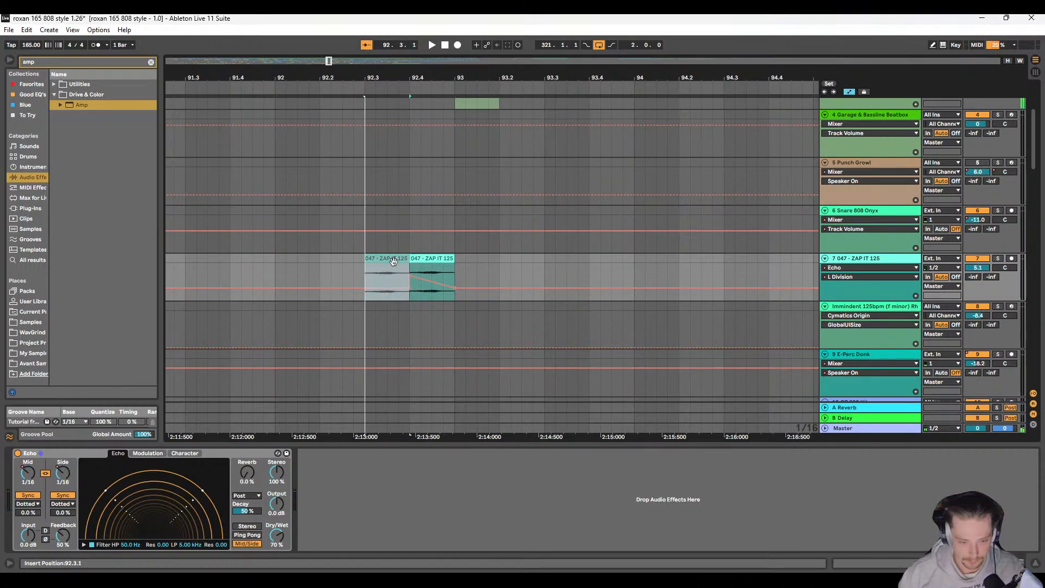
{"action": "key", "text": "space"}
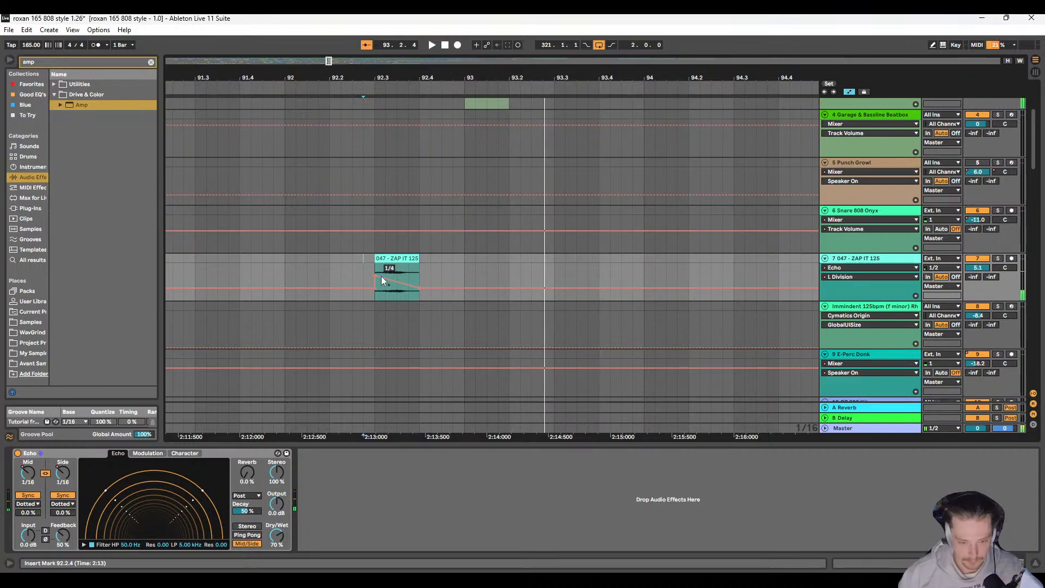
Step: Place the ZAP IT clip at 92.4 and reverse its Echo L Division ramp to rise to 1/4 at the clip's end
{"action": "left_click_drag", "start_coordinate": [374, 275], "coordinate": [465, 259]}
{"action": "key", "text": "space"}
{"action": "scroll", "coordinate": [438, 294], "scroll_direction": "right", "scroll_amount": 2}
{"action": "key", "text": "space"}
Step: Set the gain of the ZAP IT clip at 92.4 to 9 dB and play it
{"action": "double_click", "coordinate": [465, 259]}
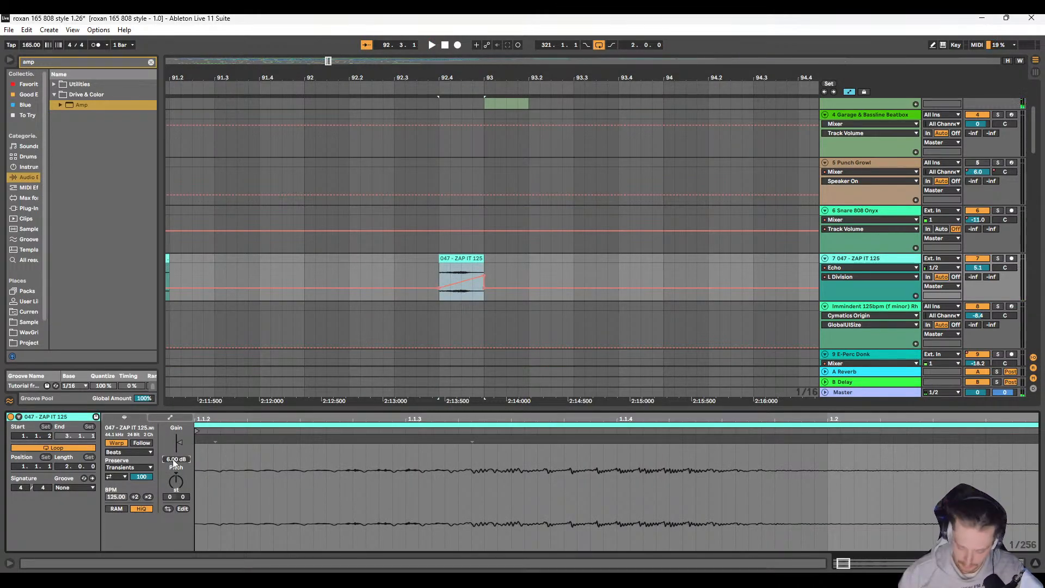
{"action": "type", "text": "9"}
{"action": "key", "text": "Return"}
{"action": "key", "text": "space"}
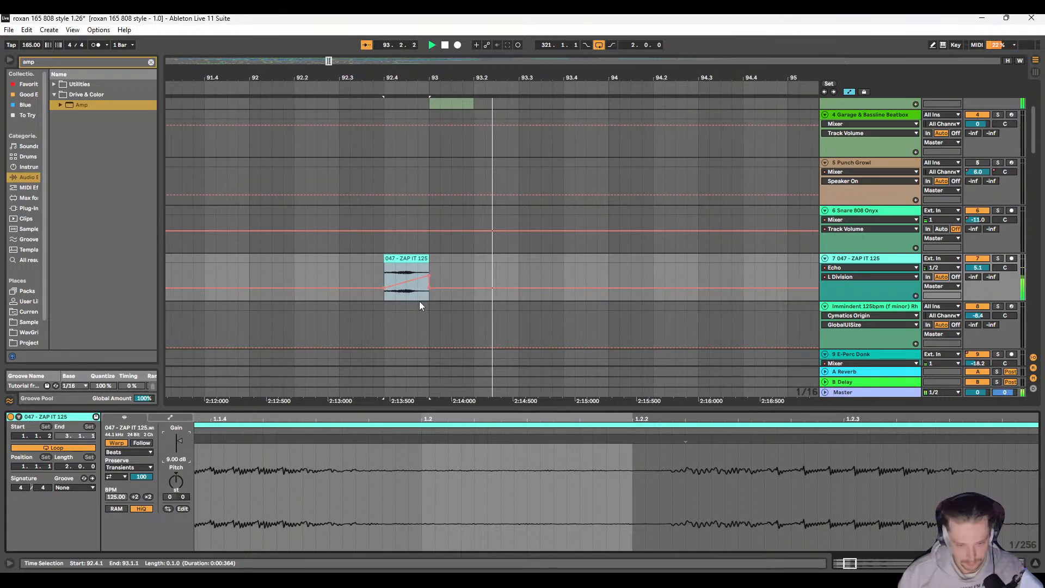
{"action": "scroll", "coordinate": [407, 299], "scroll_direction": "down", "scroll_amount": 5}
{"action": "key", "text": "space"}
Step: Play the arrangement from 91.3.1 and compare the ZAP IT clip's L Division ramp with the track's other Echo automation
{"action": "left_click", "coordinate": [338, 262]}
{"action": "key", "text": "space"}
{"action": "scroll", "coordinate": [351, 257], "scroll_direction": "right", "scroll_amount": 3}
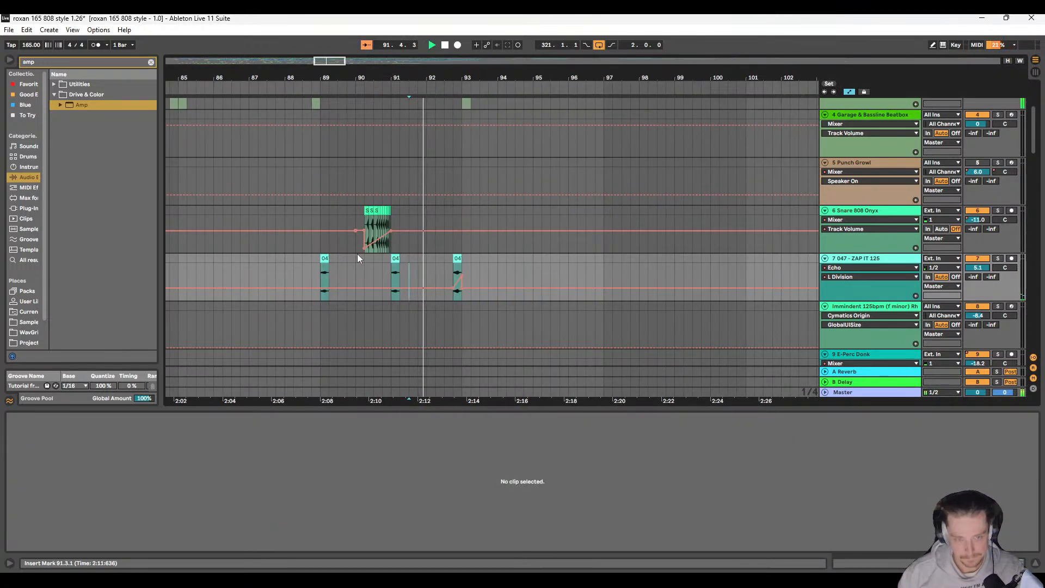
{"action": "scroll", "coordinate": [375, 255], "scroll_direction": "right", "scroll_amount": 2}
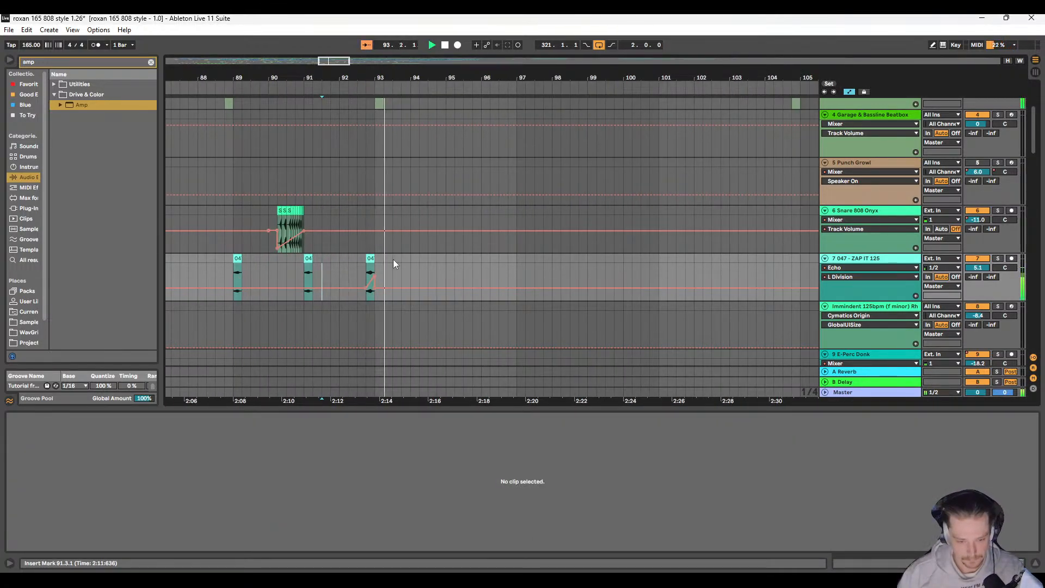
{"action": "scroll", "coordinate": [374, 260], "scroll_direction": "down", "scroll_amount": 4}
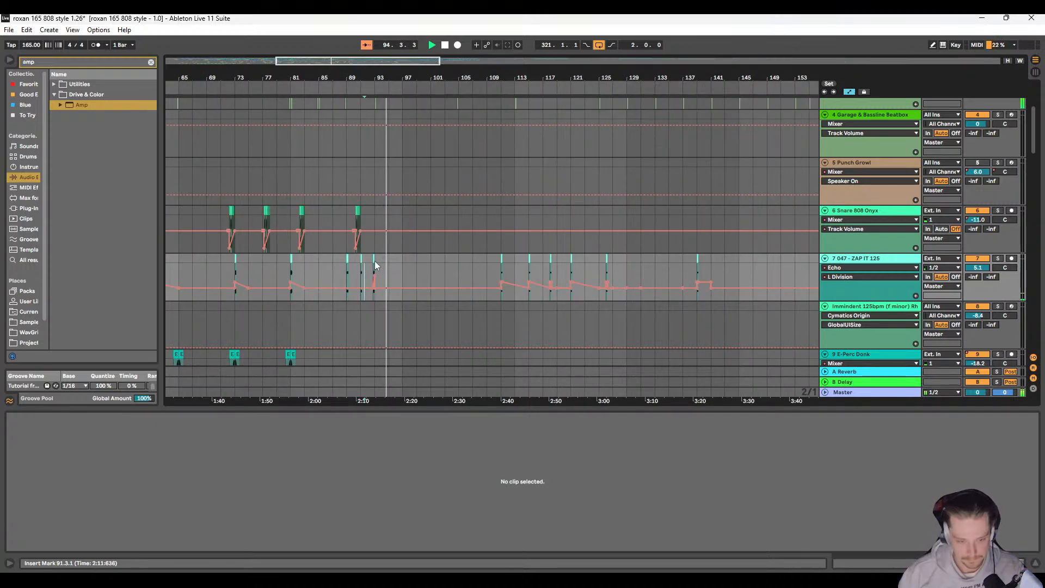
{"action": "scroll", "coordinate": [375, 261], "scroll_direction": "up", "scroll_amount": 4}
{"action": "scroll", "coordinate": [374, 261], "scroll_direction": "left", "scroll_amount": 3}
{"action": "scroll", "coordinate": [376, 264], "scroll_direction": "up", "scroll_amount": 6}
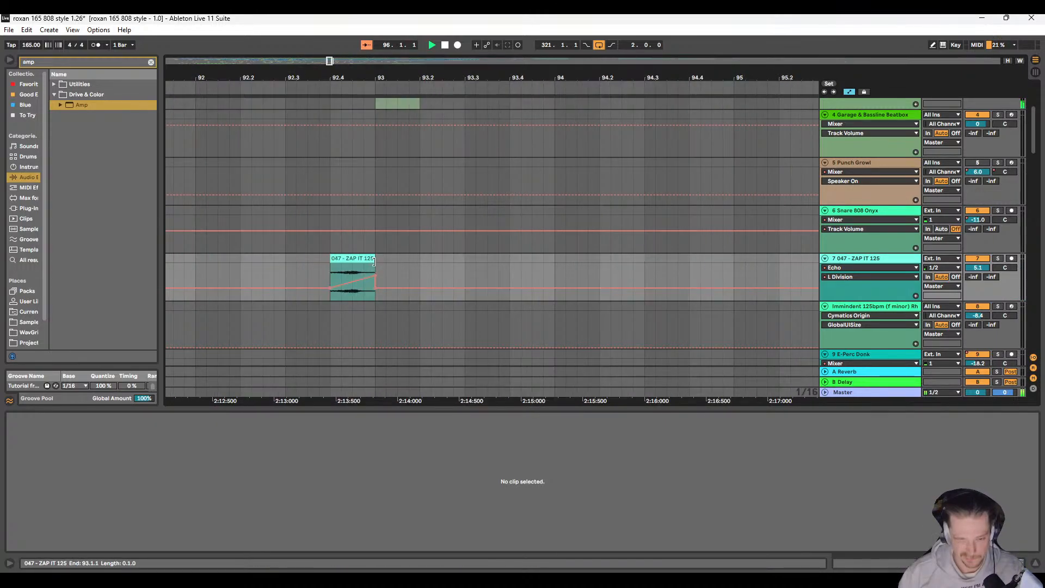
Step: Move the L Division automation peak slightly ahead of the ZAP IT clip's end at bar 93 and play the passage
{"action": "key", "text": "space"}
{"action": "key", "text": "space"}
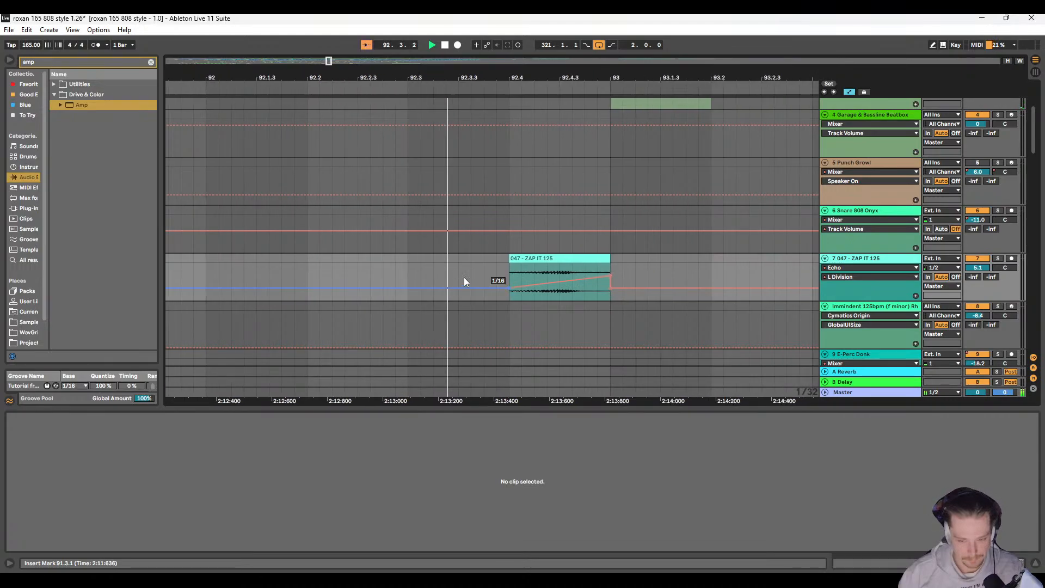
{"action": "key", "text": "space"}
{"action": "left_click_drag", "start_coordinate": [447, 276], "coordinate": [433, 276]}
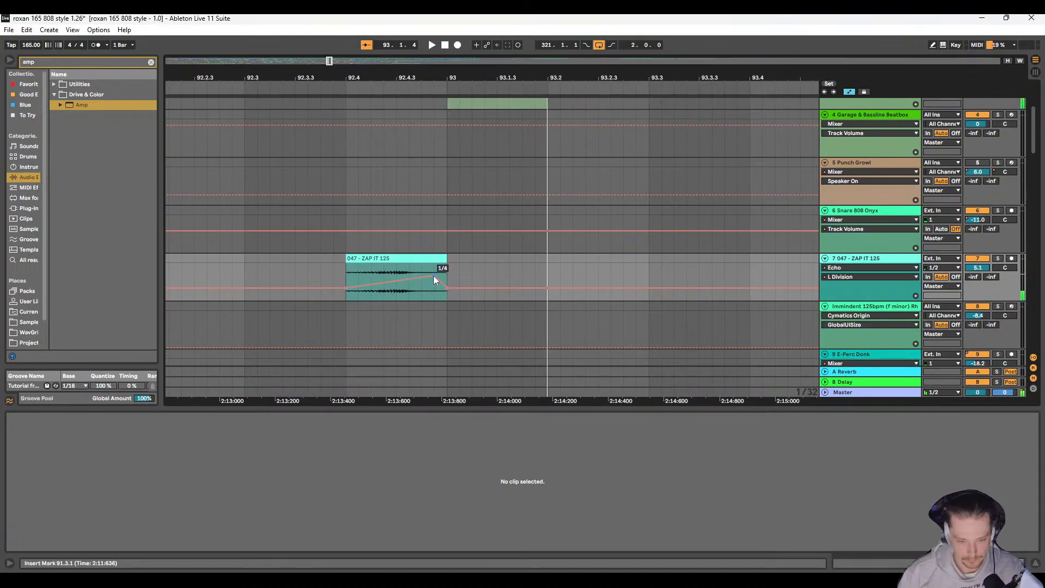
{"action": "key", "text": "space"}
Step: Shift the L Division peak to about two-thirds through the ZAP IT clip and lower it below 1/4, checking from 92.3.1
{"action": "key", "text": "space"}
{"action": "scroll", "coordinate": [342, 284], "scroll_direction": "down", "scroll_amount": 2}
{"action": "scroll", "coordinate": [372, 282], "scroll_direction": "right", "scroll_amount": 3}
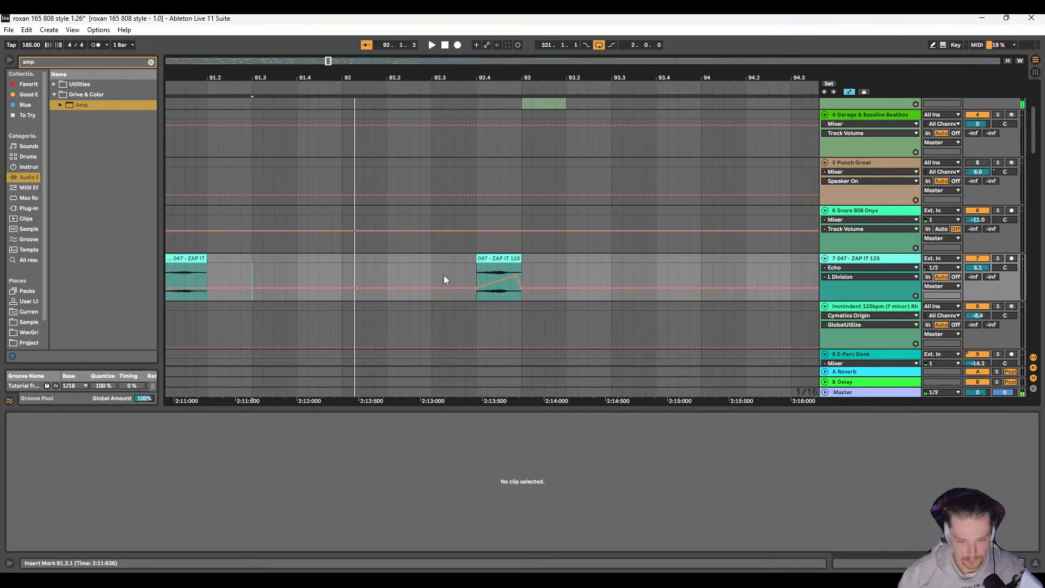
{"action": "left_click", "coordinate": [433, 267]}
{"action": "key", "text": "space"}
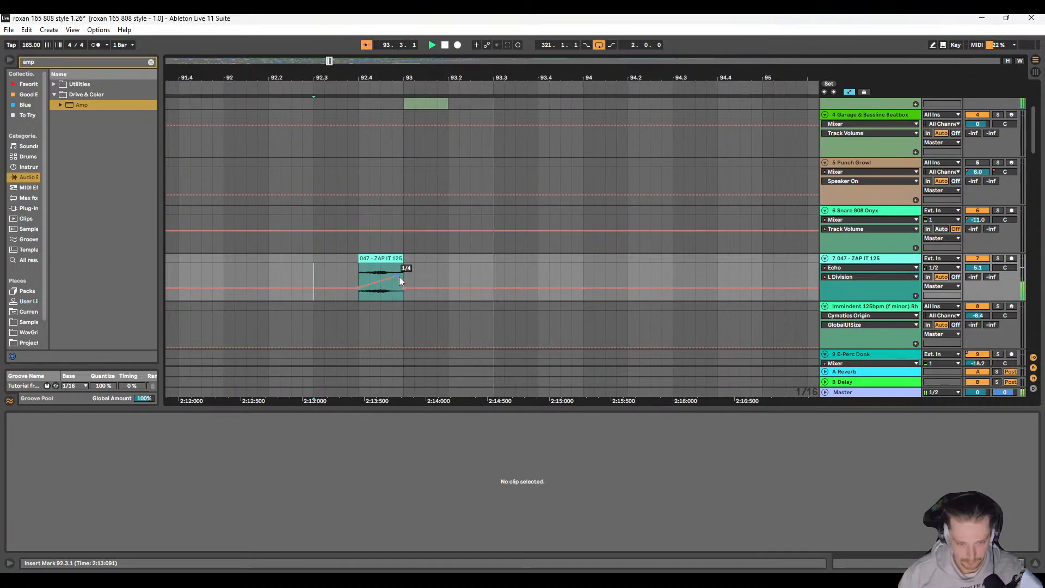
{"action": "left_click_drag", "start_coordinate": [396, 276], "coordinate": [380, 275]}
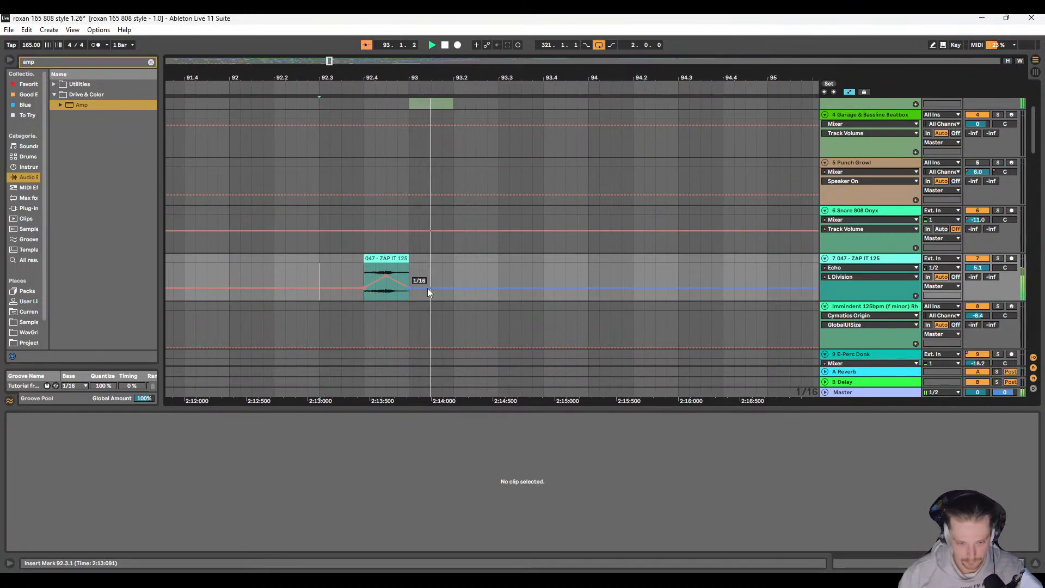
{"action": "scroll", "coordinate": [397, 274], "scroll_direction": "up", "scroll_amount": 4}
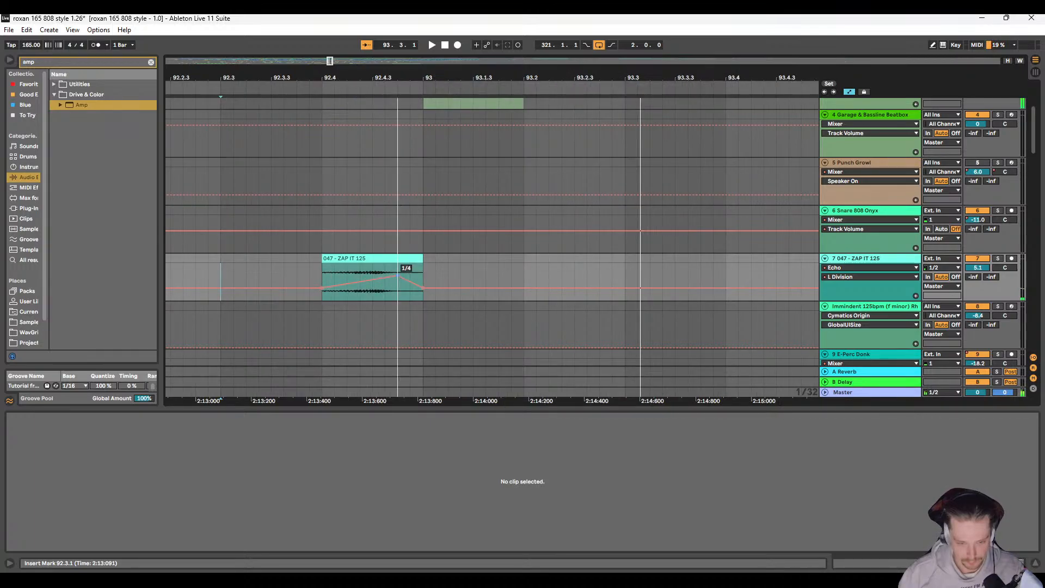
{"action": "scroll", "coordinate": [416, 283], "scroll_direction": "right", "scroll_amount": 3}
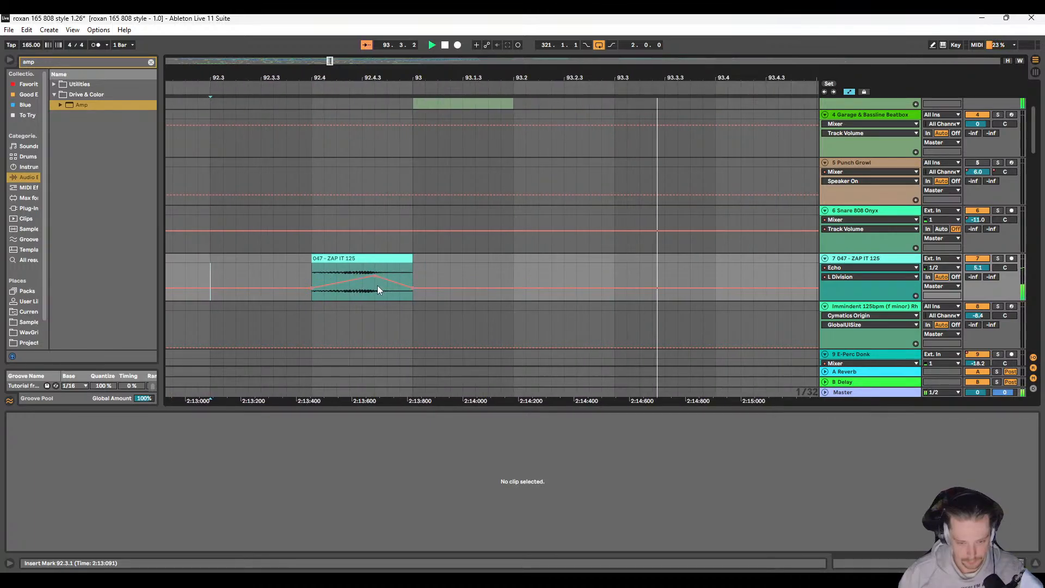
{"action": "left_click_drag", "start_coordinate": [374, 276], "coordinate": [426, 282]}
{"action": "key", "text": "space"}
{"action": "key", "text": "space"}
{"action": "key", "text": "space"}
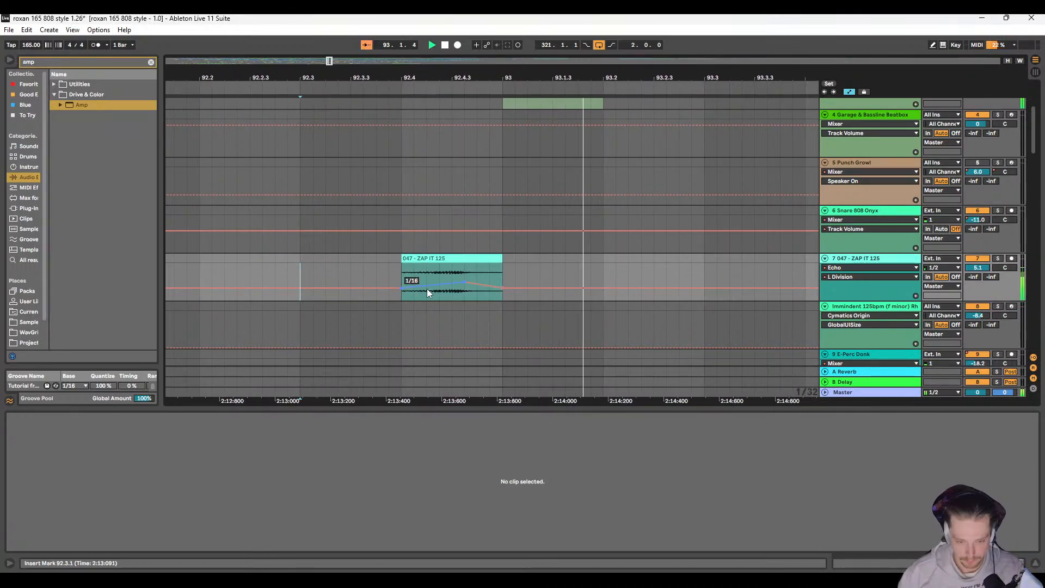
Step: Look over the beatbox, growl, snare, ZAP IT and percussion tracks for sparse spots after bar 93 during playback
{"action": "scroll", "coordinate": [397, 280], "scroll_direction": "down", "scroll_amount": 5}
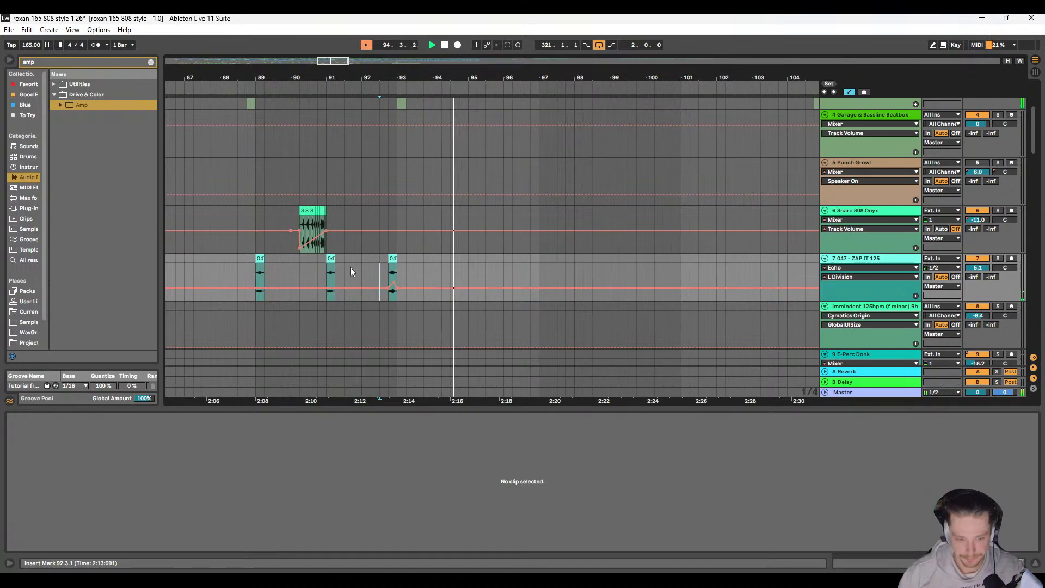
{"action": "scroll", "coordinate": [350, 268], "scroll_direction": "down", "scroll_amount": 5}
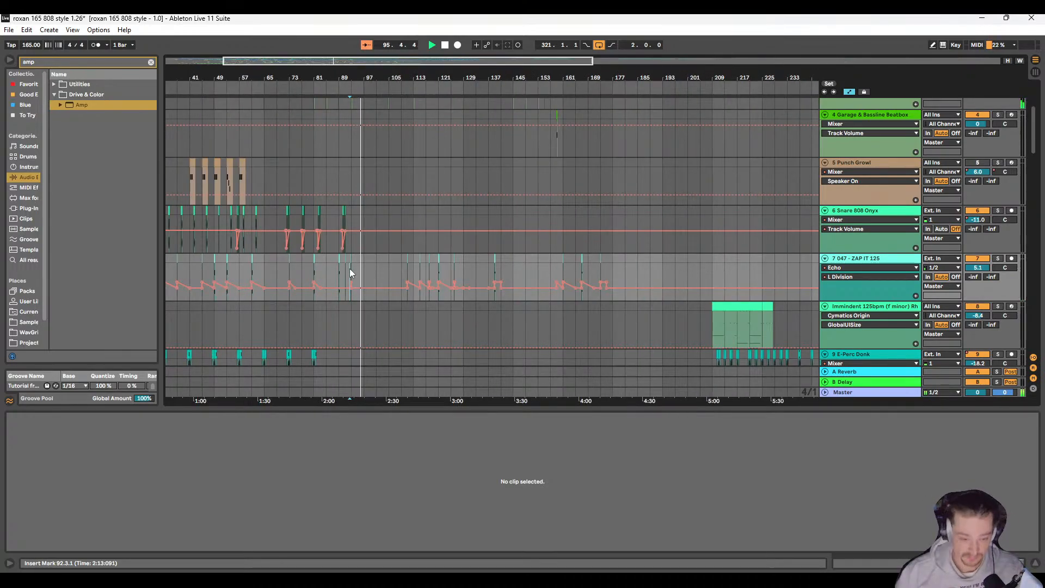
{"action": "scroll", "coordinate": [349, 269], "scroll_direction": "up", "scroll_amount": 3}
{"action": "scroll", "coordinate": [350, 268], "scroll_direction": "up", "scroll_amount": 3}
{"action": "scroll", "coordinate": [351, 269], "scroll_direction": "down", "scroll_amount": 3}
{"action": "scroll", "coordinate": [354, 273], "scroll_direction": "up", "scroll_amount": 3}
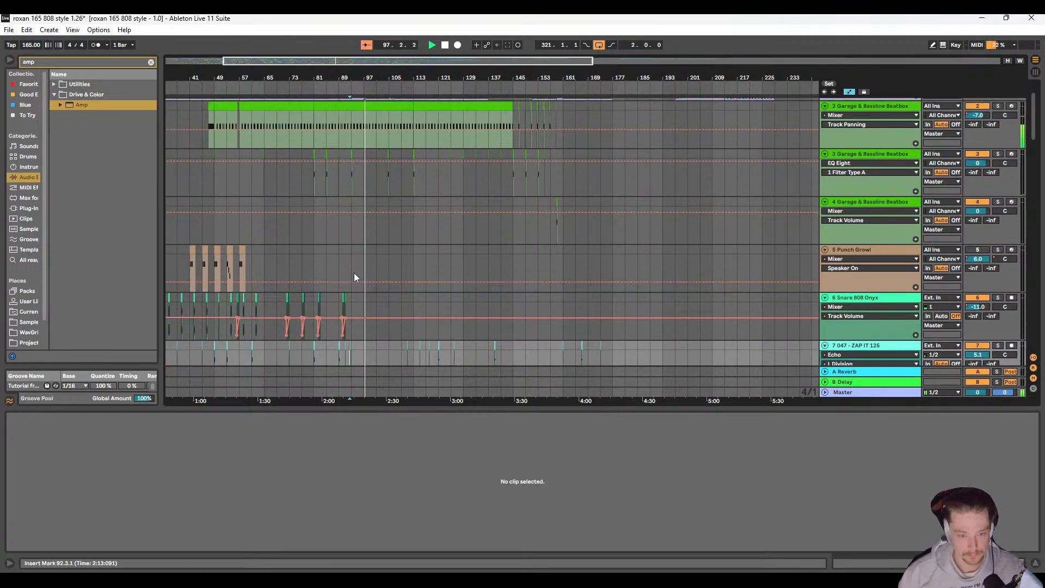
{"action": "scroll", "coordinate": [348, 187], "scroll_direction": "up", "scroll_amount": 5}
{"action": "scroll", "coordinate": [327, 212], "scroll_direction": "down", "scroll_amount": 8}
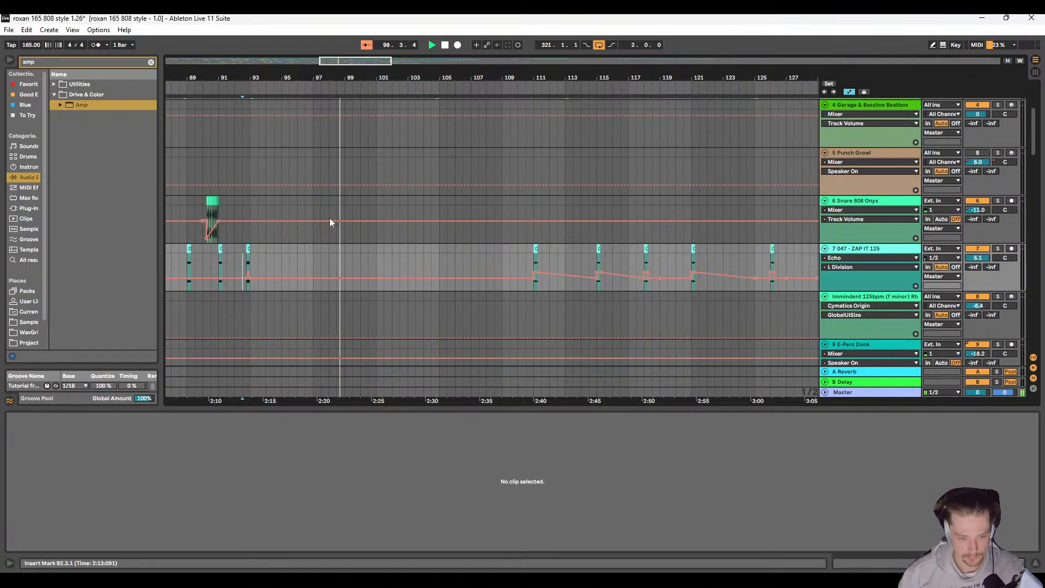
{"action": "scroll", "coordinate": [359, 249], "scroll_direction": "down", "scroll_amount": 3}
{"action": "scroll", "coordinate": [384, 261], "scroll_direction": "up", "scroll_amount": 5}
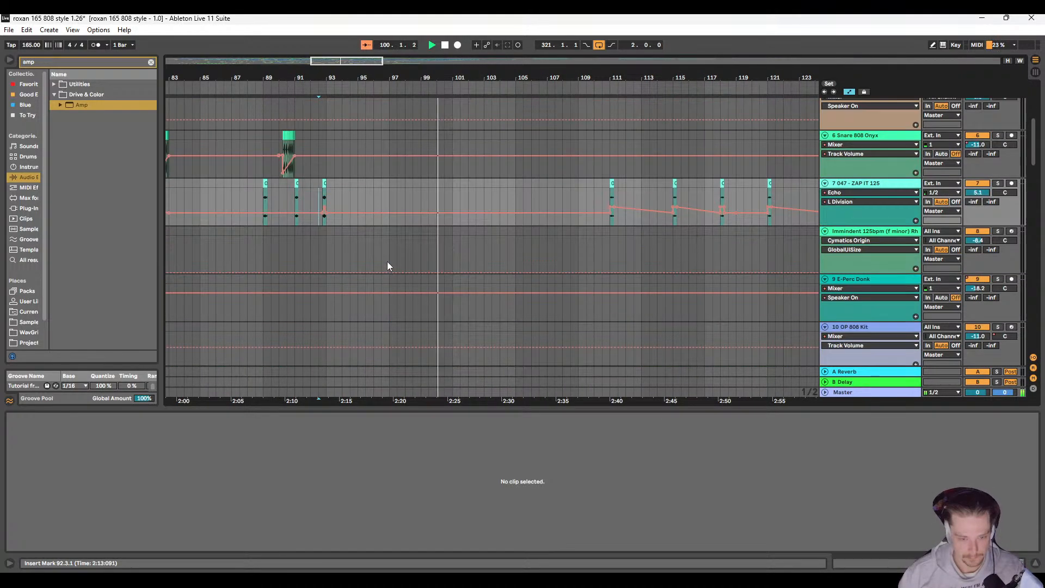
Step: Copy the four-bar group of Audio 3 clips at bar 85 on 14 Audio to bar 101, filling up to bar 105
{"action": "scroll", "coordinate": [384, 255], "scroll_direction": "down", "scroll_amount": 8}
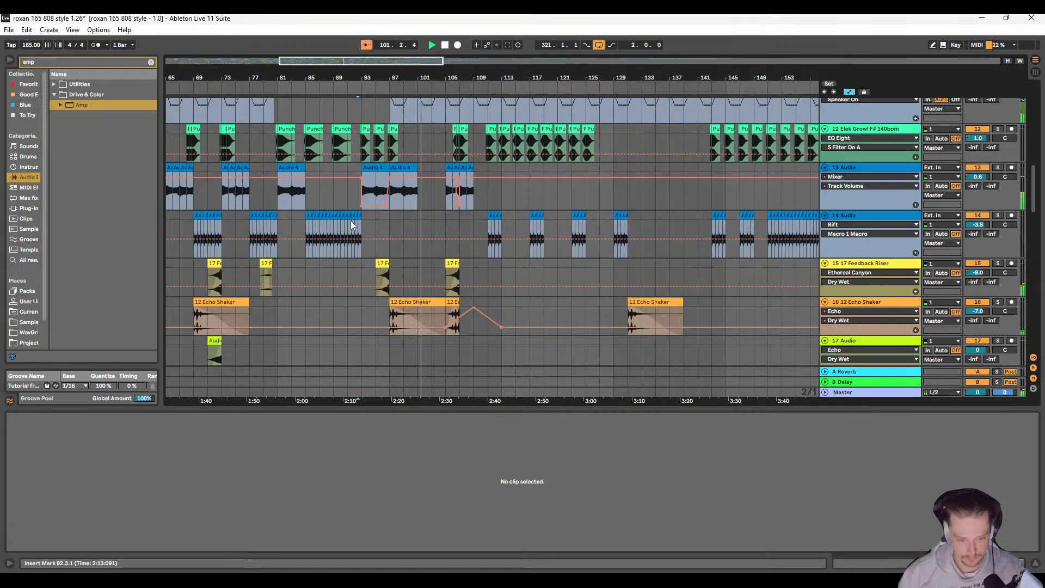
{"action": "scroll", "coordinate": [263, 216], "scroll_direction": "up", "scroll_amount": 5}
{"action": "scroll", "coordinate": [262, 217], "scroll_direction": "left", "scroll_amount": 4}
{"action": "left_click", "coordinate": [251, 215]}
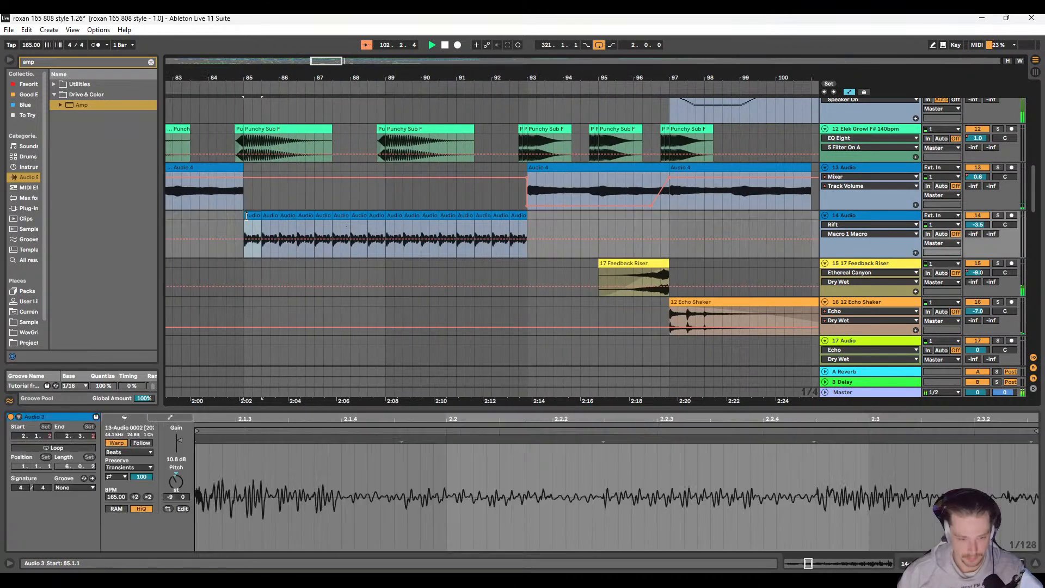
{"action": "left_click", "coordinate": [374, 216], "text": "shift"}
{"action": "scroll", "coordinate": [535, 235], "scroll_direction": "right", "scroll_amount": 2}
{"action": "scroll", "coordinate": [535, 235], "scroll_direction": "right", "scroll_amount": 5}
{"action": "left_click", "coordinate": [496, 214]}
{"action": "key", "text": "ctrl+v"}
{"action": "scroll", "coordinate": [507, 225], "scroll_direction": "right", "scroll_amount": 4}
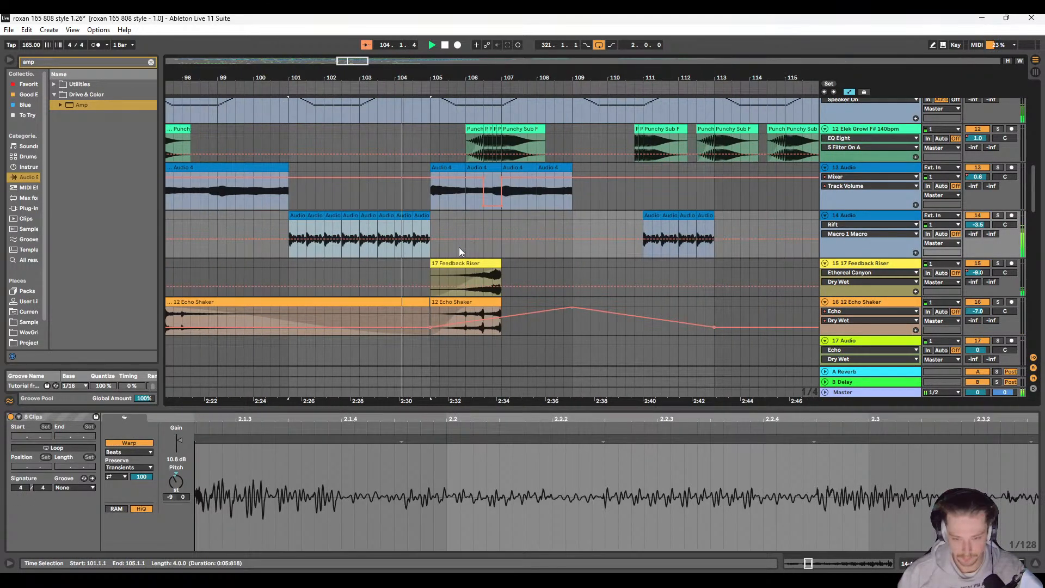
{"action": "scroll", "coordinate": [461, 230], "scroll_direction": "right", "scroll_amount": 4}
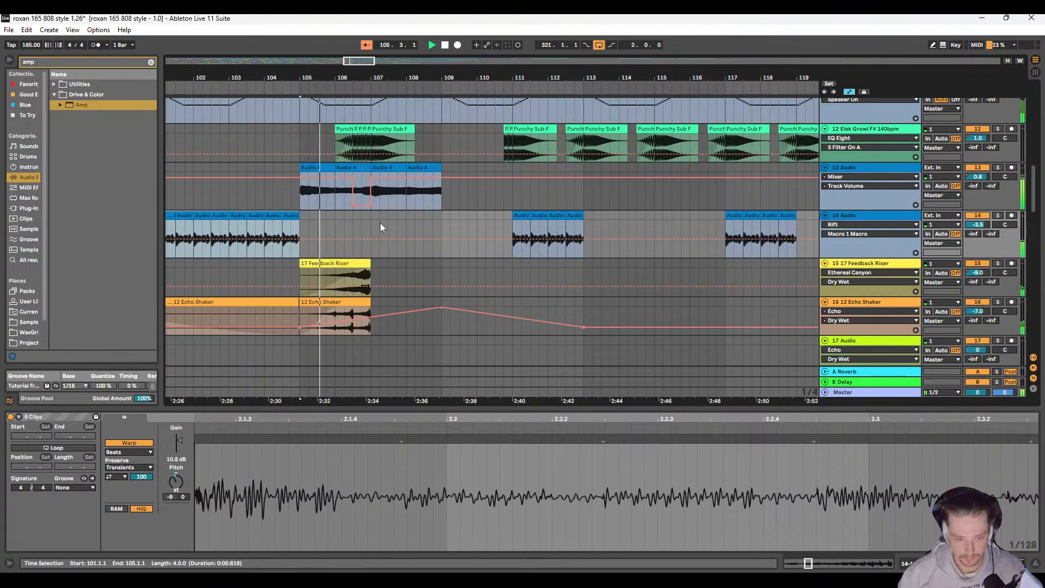
Step: Look over all tracks around bars 100 to 117 for sparse spots, comparing the growl, audio, shaker and percussion parts
{"action": "scroll", "coordinate": [391, 227], "scroll_direction": "left", "scroll_amount": 2}
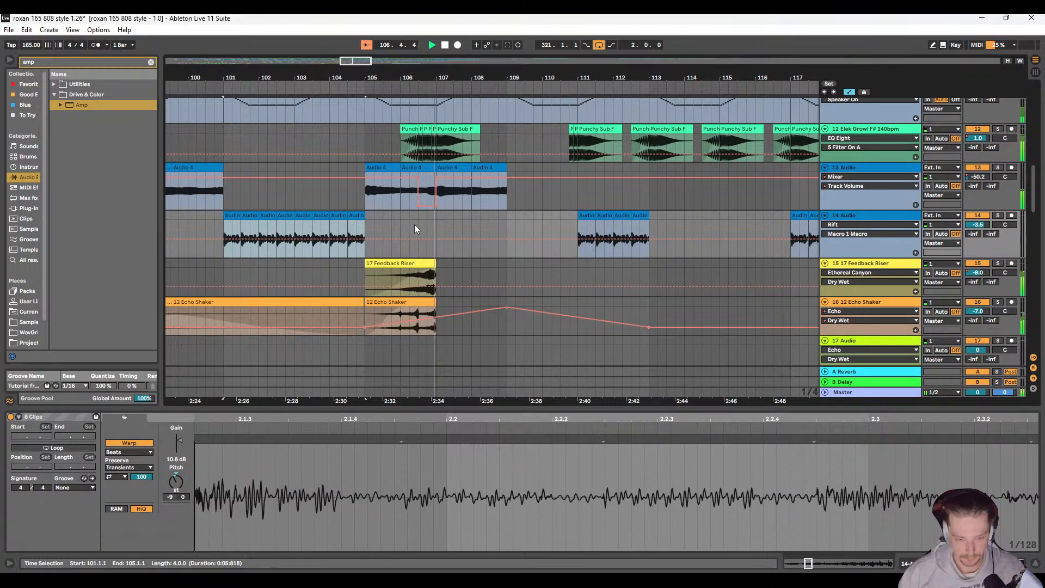
{"action": "scroll", "coordinate": [422, 240], "scroll_direction": "down", "scroll_amount": 5}
{"action": "scroll", "coordinate": [430, 253], "scroll_direction": "up", "scroll_amount": 4}
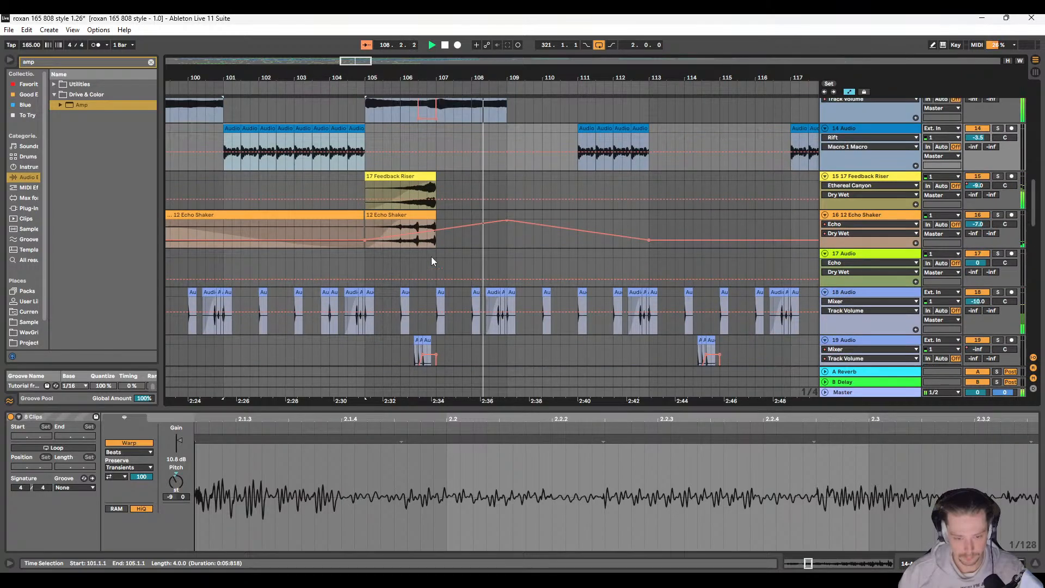
{"action": "scroll", "coordinate": [438, 250], "scroll_direction": "up", "scroll_amount": 6}
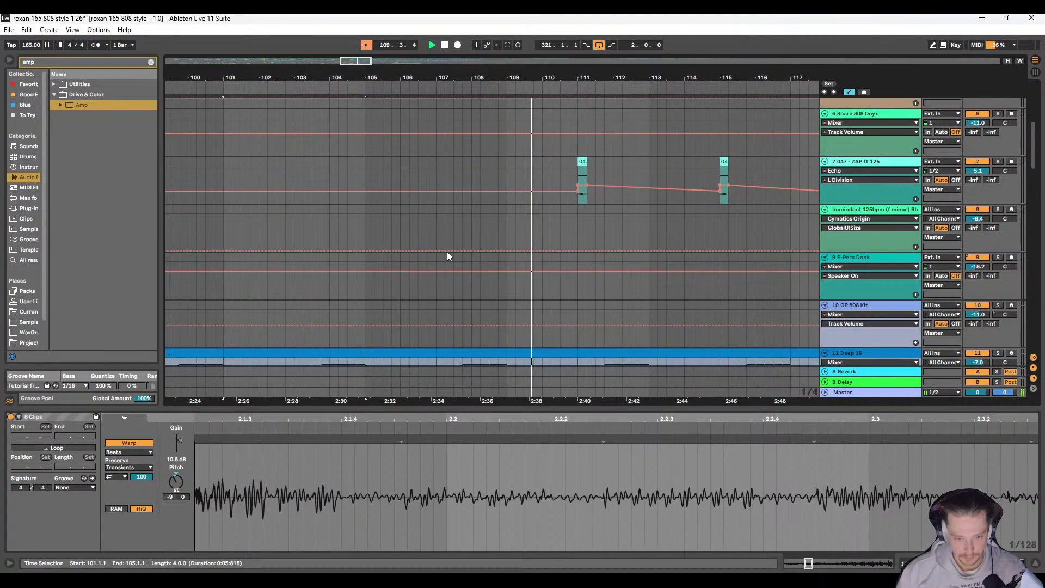
{"action": "scroll", "coordinate": [446, 251], "scroll_direction": "down", "scroll_amount": 5}
{"action": "scroll", "coordinate": [432, 262], "scroll_direction": "down", "scroll_amount": 3}
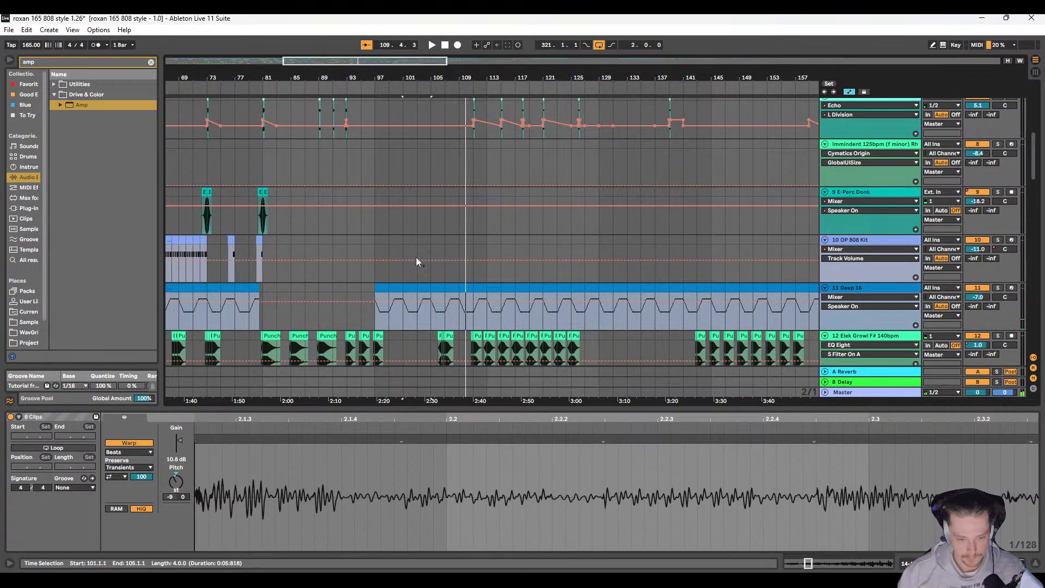
{"action": "scroll", "coordinate": [422, 256], "scroll_direction": "up", "scroll_amount": 8}
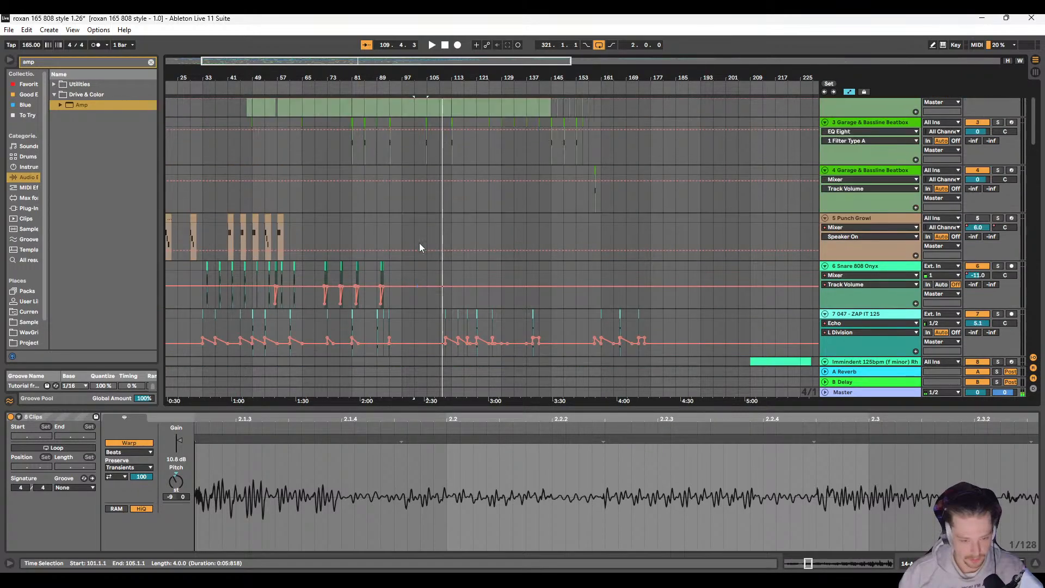
{"action": "scroll", "coordinate": [420, 242], "scroll_direction": "down", "scroll_amount": 12}
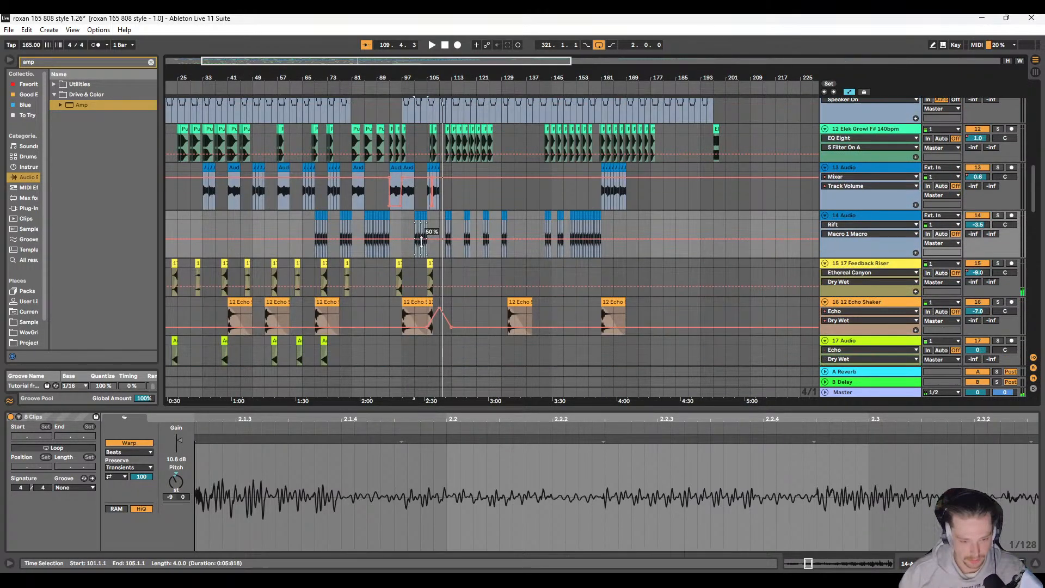
{"action": "scroll", "coordinate": [422, 242], "scroll_direction": "down", "scroll_amount": 1}
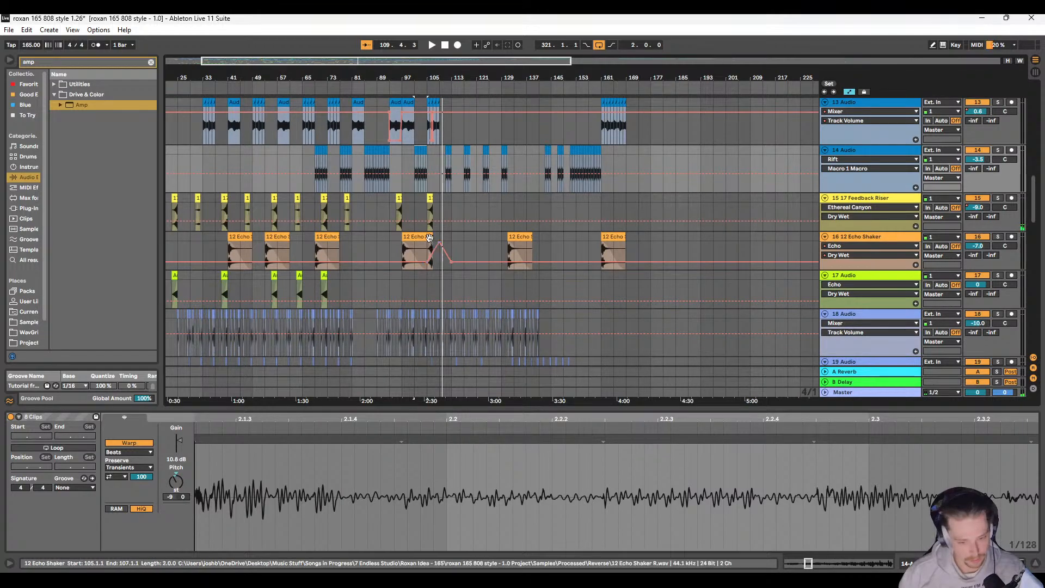
{"action": "scroll", "coordinate": [323, 276], "scroll_direction": "up", "scroll_amount": 3}
{"action": "left_click", "coordinate": [325, 276]}
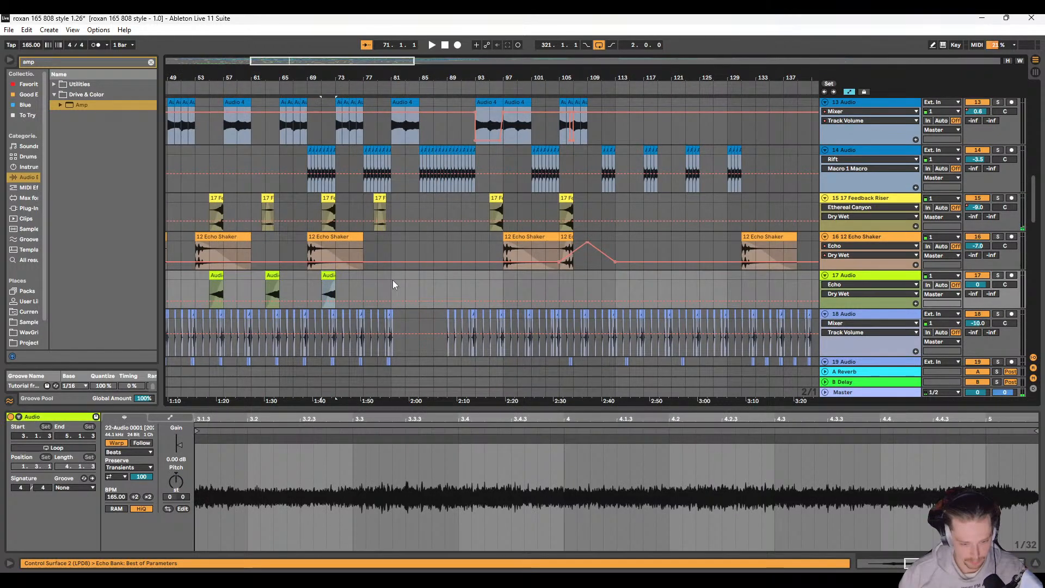
{"action": "scroll", "coordinate": [541, 273], "scroll_direction": "up", "scroll_amount": 3}
{"action": "scroll", "coordinate": [555, 286], "scroll_direction": "up", "scroll_amount": 3}
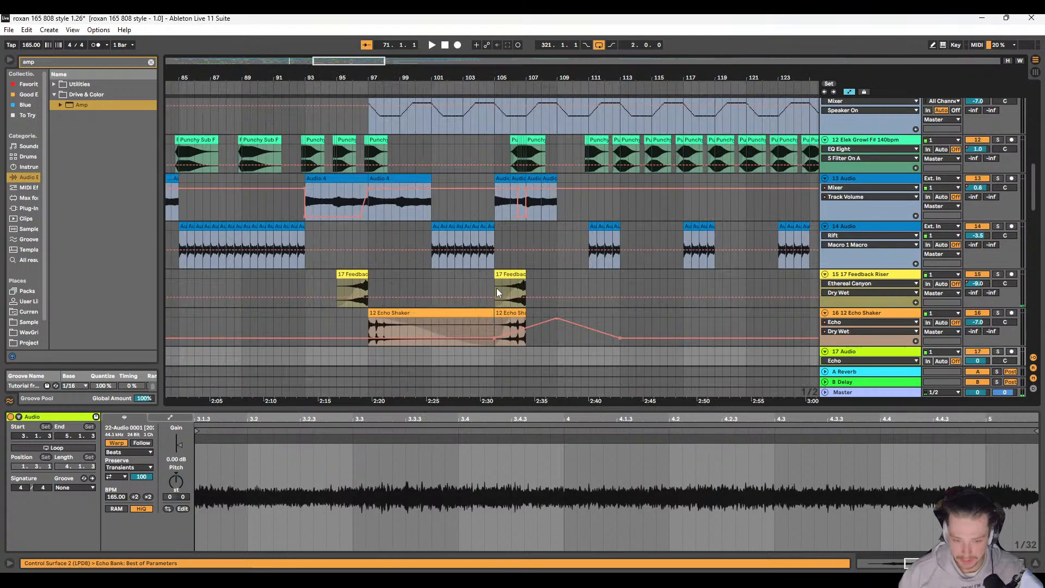
Step: Play the arrangement from bar 101 and follow the growl, Audio 4, riser, shaker and percussion parts through bar 110
{"action": "left_click", "coordinate": [435, 204]}
{"action": "key", "text": "space"}
{"action": "scroll", "coordinate": [440, 244], "scroll_direction": "down", "scroll_amount": 4}
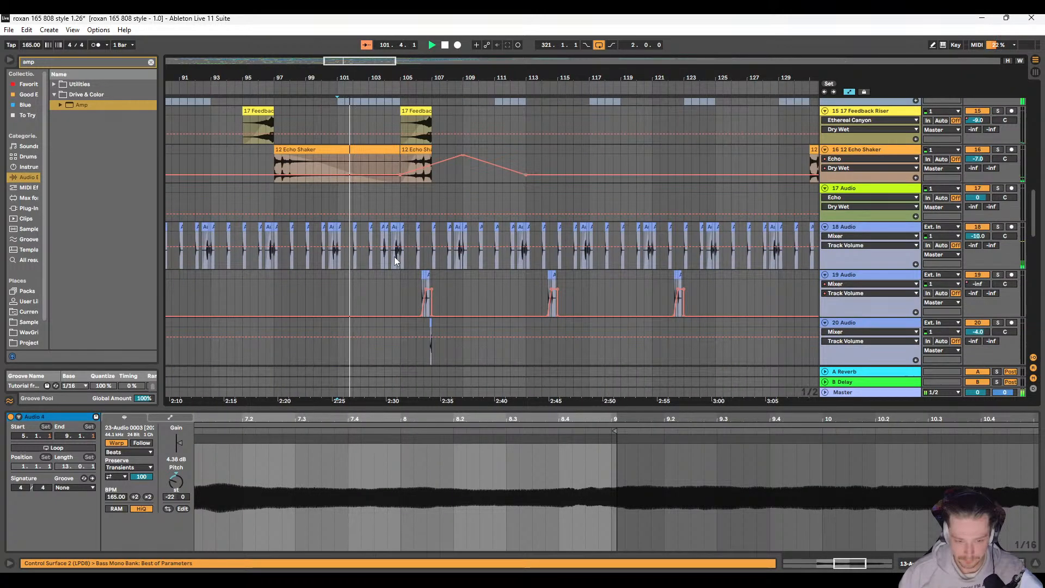
{"action": "scroll", "coordinate": [416, 242], "scroll_direction": "up", "scroll_amount": 2}
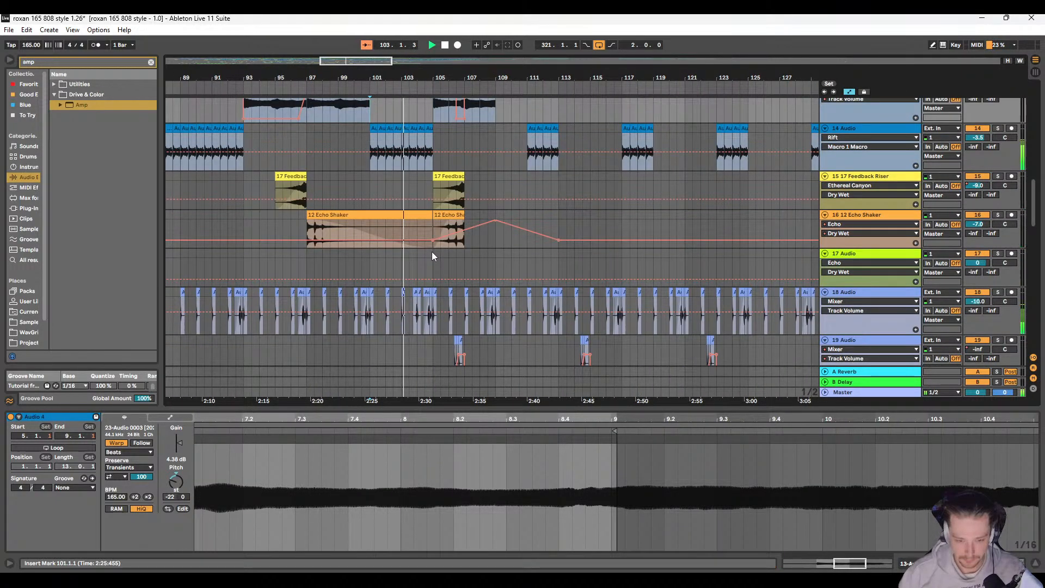
{"action": "scroll", "coordinate": [440, 251], "scroll_direction": "up", "scroll_amount": 3}
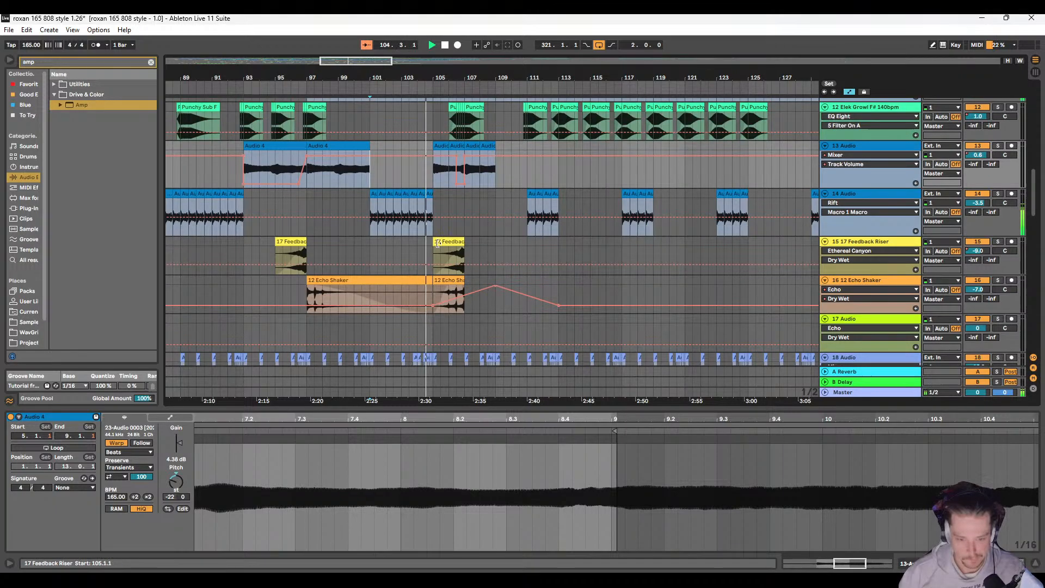
{"action": "scroll", "coordinate": [410, 237], "scroll_direction": "up", "scroll_amount": 8}
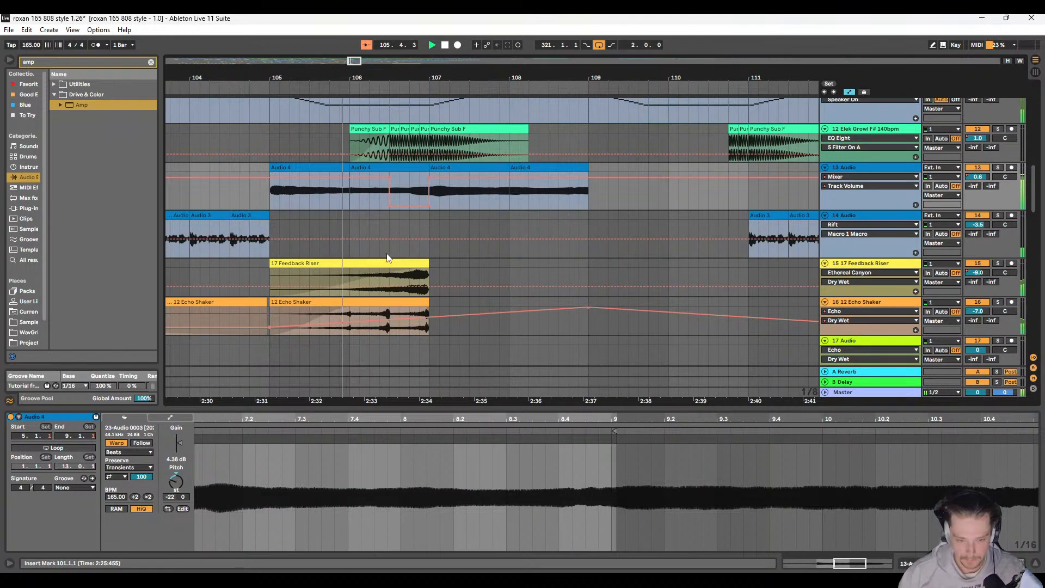
{"action": "scroll", "coordinate": [391, 250], "scroll_direction": "up", "scroll_amount": 2}
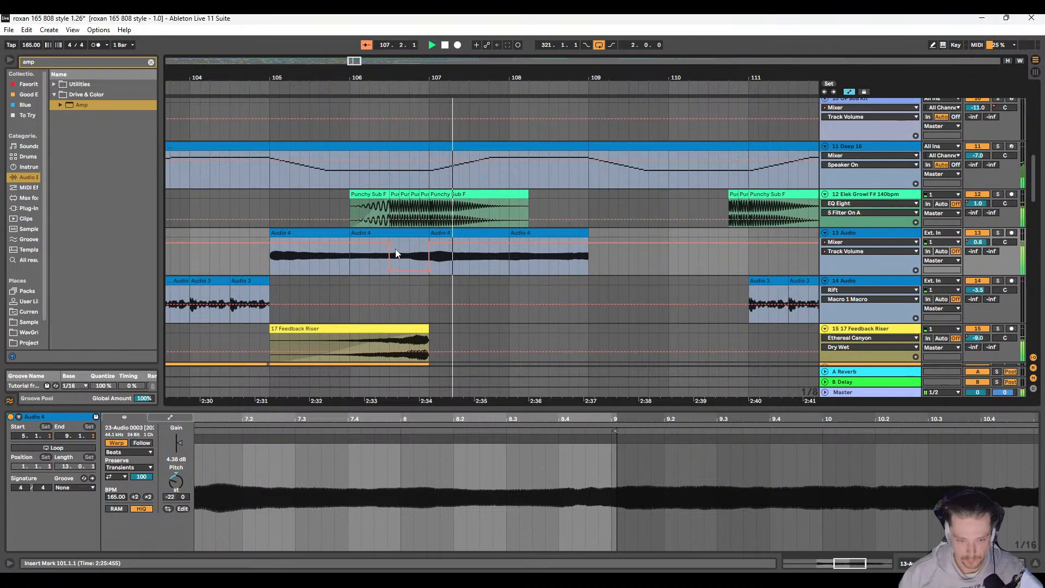
{"action": "scroll", "coordinate": [397, 260], "scroll_direction": "down", "scroll_amount": 3}
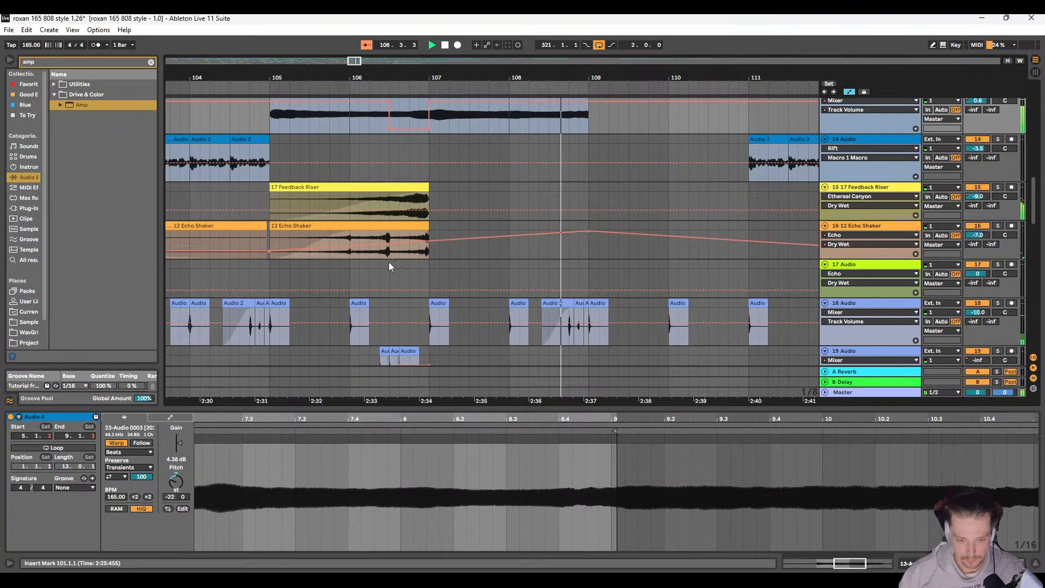
{"action": "scroll", "coordinate": [389, 262], "scroll_direction": "up", "scroll_amount": 1}
{"action": "scroll", "coordinate": [390, 259], "scroll_direction": "down", "scroll_amount": 1}
{"action": "scroll", "coordinate": [426, 230], "scroll_direction": "down", "scroll_amount": 8}
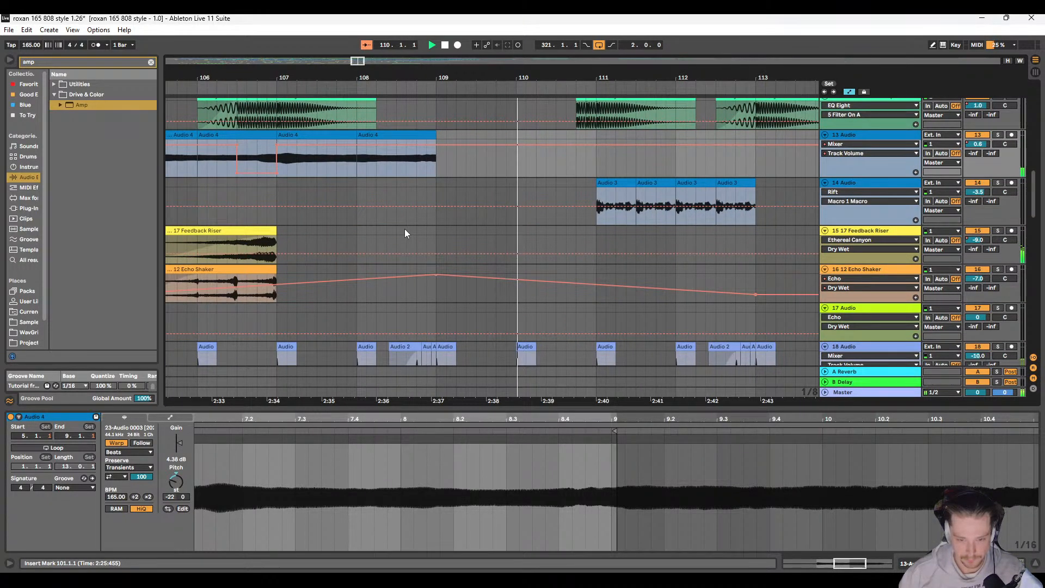
Step: Copy the first two bars of Audio 3 clips at bar 101 on 14 Audio to bar 109, filling the gap before bar 111
{"action": "left_click", "coordinate": [287, 183]}
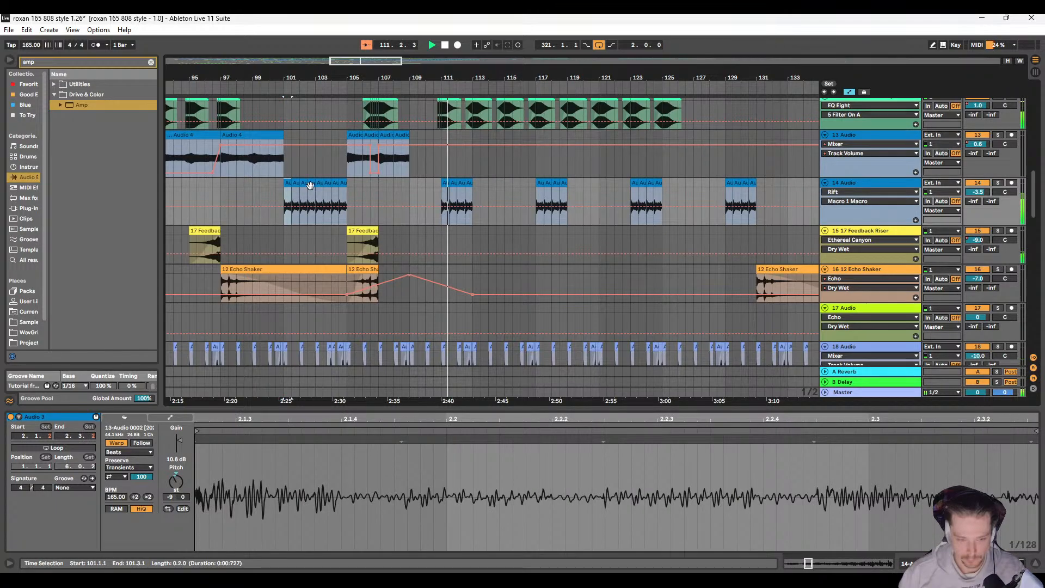
{"action": "left_click", "coordinate": [311, 183], "text": "shift"}
{"action": "key", "text": "ctrl+c"}
{"action": "left_click", "coordinate": [409, 182]}
{"action": "key", "text": "ctrl+v"}
{"action": "scroll", "coordinate": [381, 191], "scroll_direction": "up", "scroll_amount": 1}
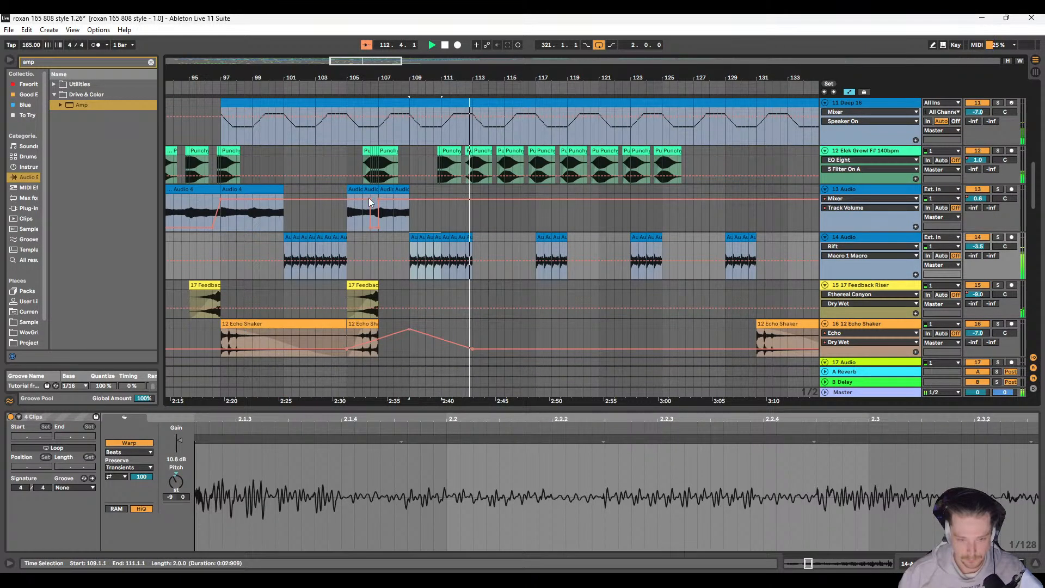
Step: Copy the four-bar Audio 4 clip at bar 97 on 13 Audio to bar 113 and play from 110.3.1
{"action": "left_click", "coordinate": [387, 190]}
{"action": "key", "text": "space"}
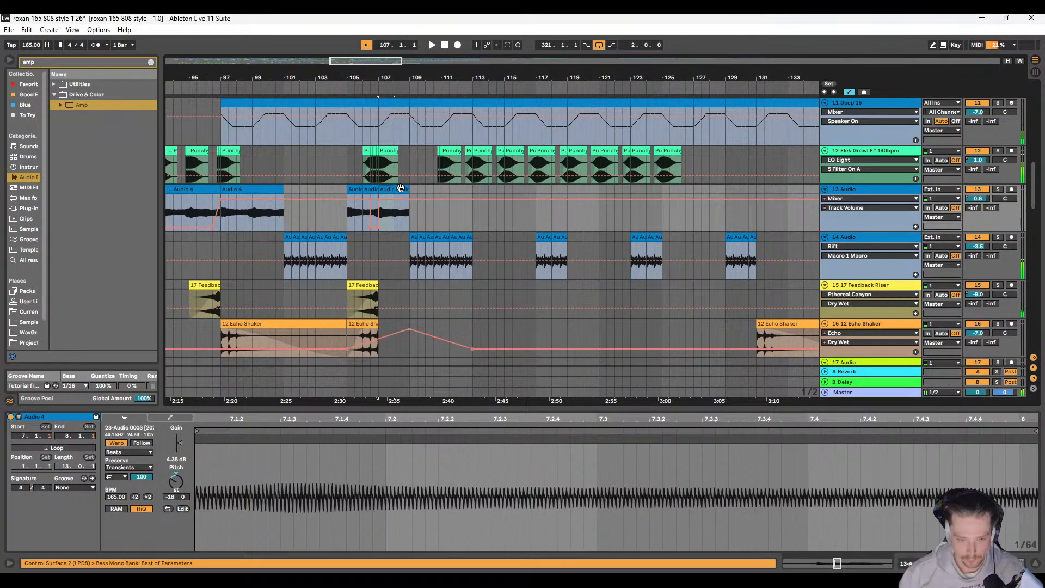
{"action": "left_click", "coordinate": [266, 190]}
{"action": "key", "text": "ctrl+c"}
{"action": "left_click", "coordinate": [472, 192]}
{"action": "key", "text": "ctrl+v"}
{"action": "left_click", "coordinate": [430, 227]}
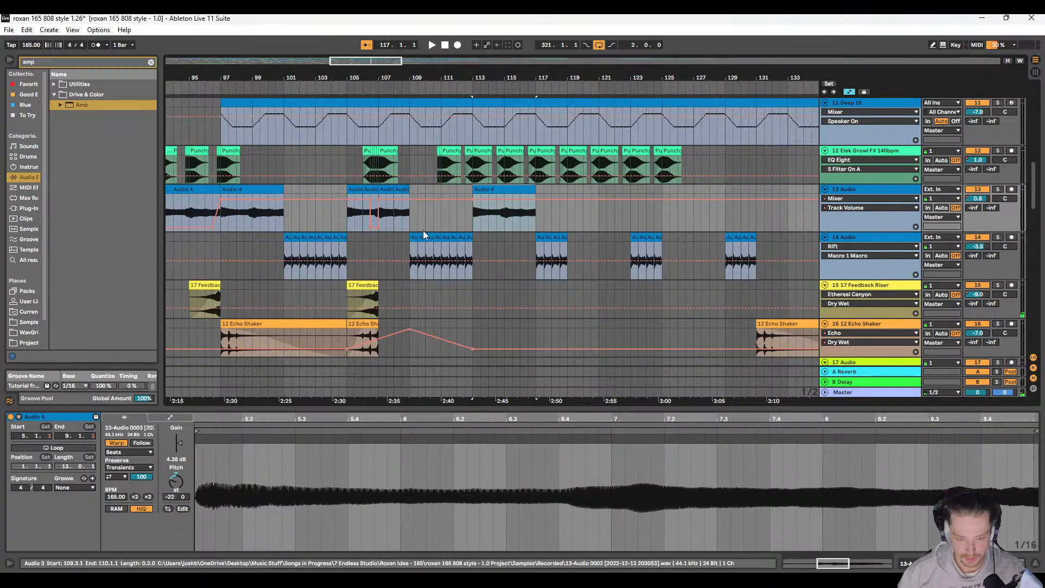
{"action": "key", "text": "space"}
Step: Repeat the four-bar Audio 4 clip from bar 113 at bar 121 on 13 Audio
{"action": "scroll", "coordinate": [415, 219], "scroll_direction": "left", "scroll_amount": 4}
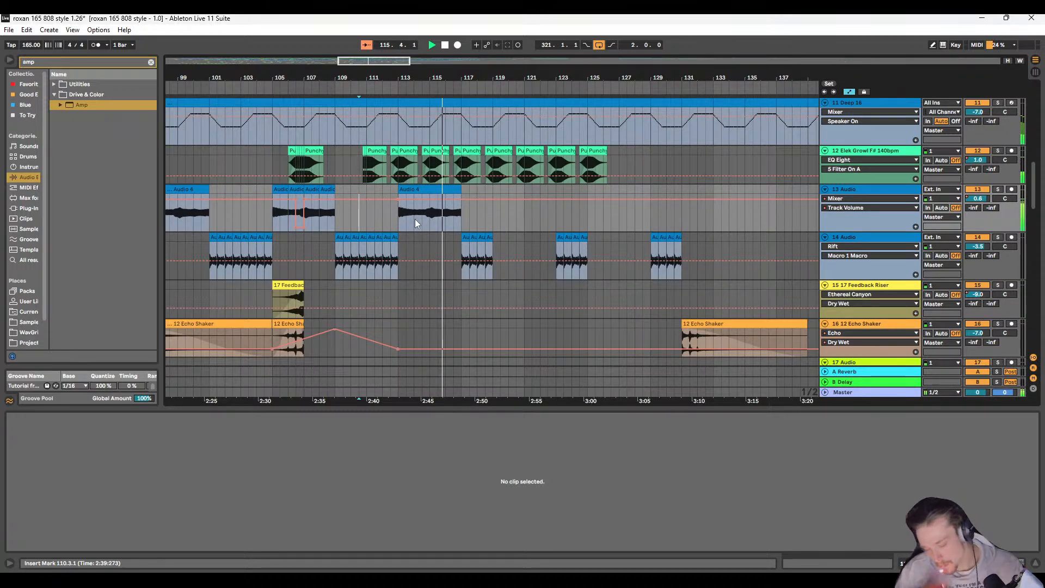
{"action": "scroll", "coordinate": [429, 231], "scroll_direction": "right", "scroll_amount": 7}
{"action": "scroll", "coordinate": [429, 231], "scroll_direction": "right", "scroll_amount": 1}
{"action": "left_click", "coordinate": [359, 190]}
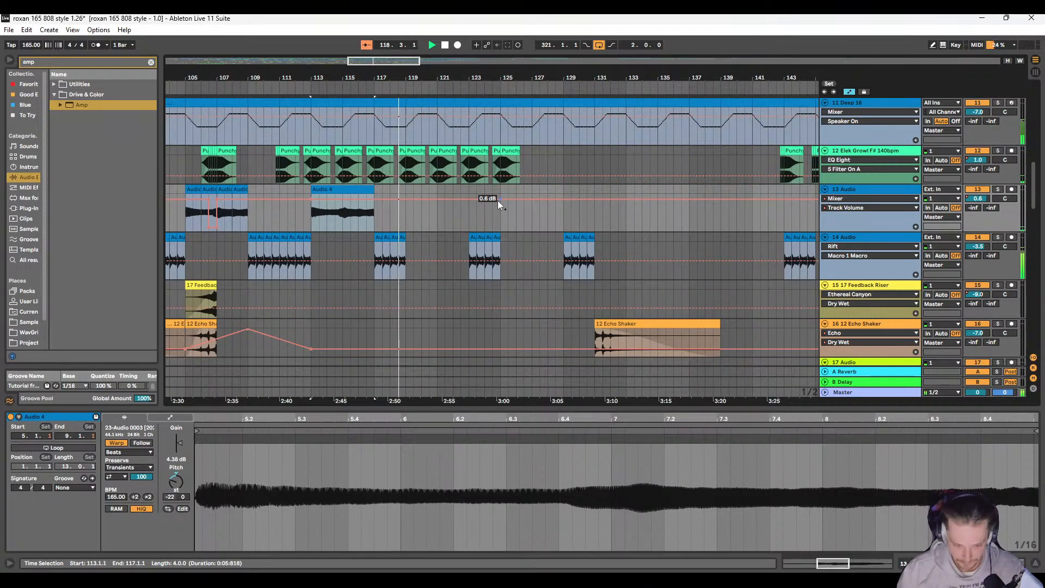
{"action": "scroll", "coordinate": [476, 207], "scroll_direction": "left", "scroll_amount": 6}
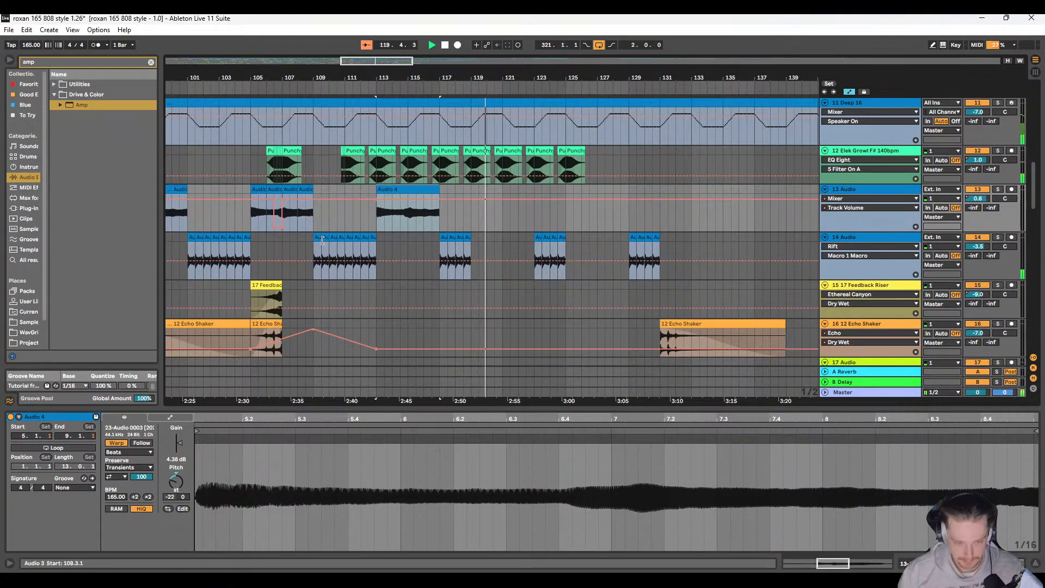
{"action": "scroll", "coordinate": [502, 191], "scroll_direction": "right", "scroll_amount": 8}
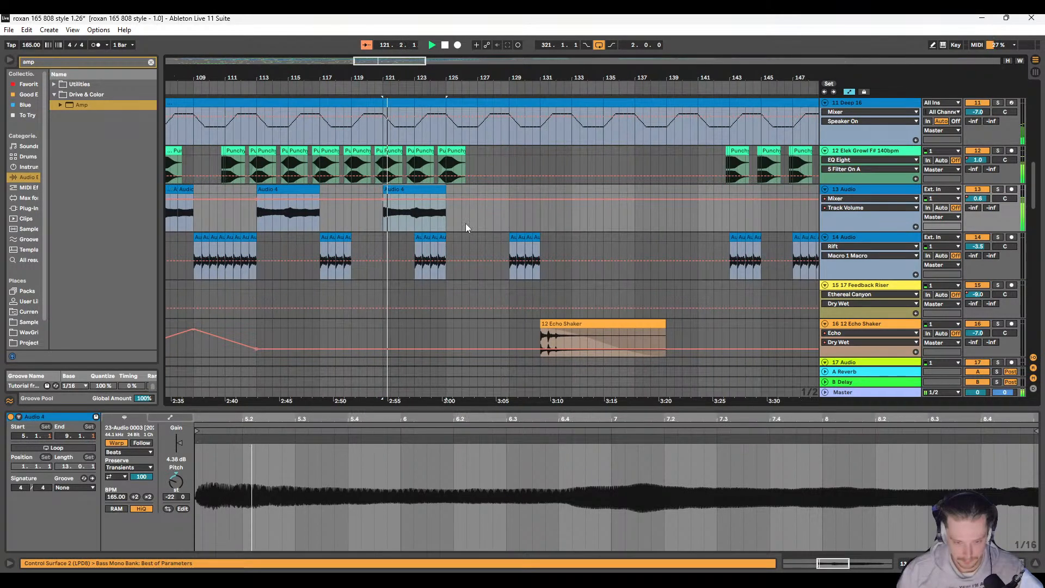
{"action": "left_click", "coordinate": [440, 236]}
{"action": "left_click", "coordinate": [440, 236], "text": "shift"}
{"action": "key", "text": "Delete"}
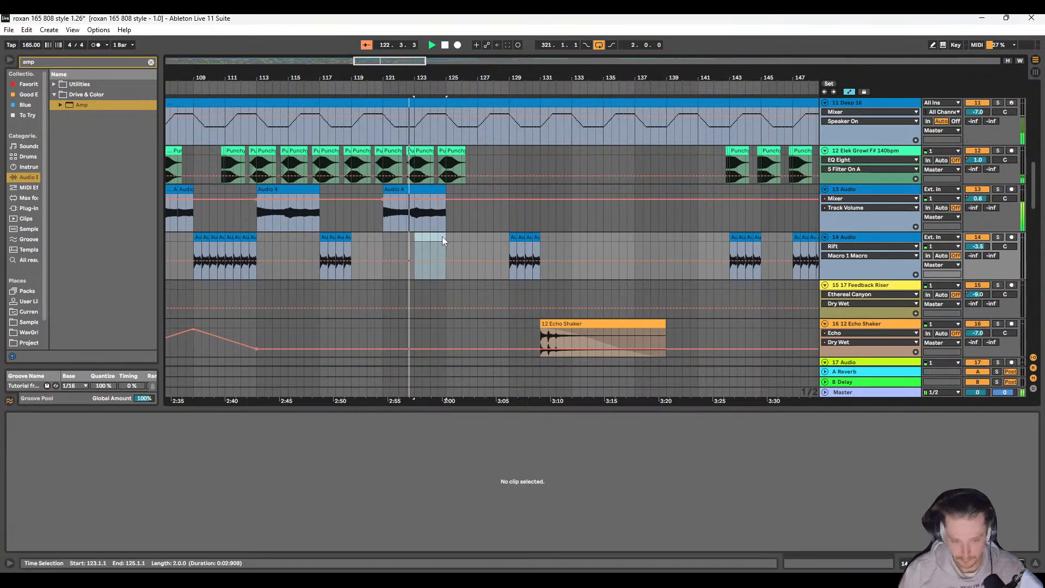
{"action": "key", "text": "ctrl+z"}
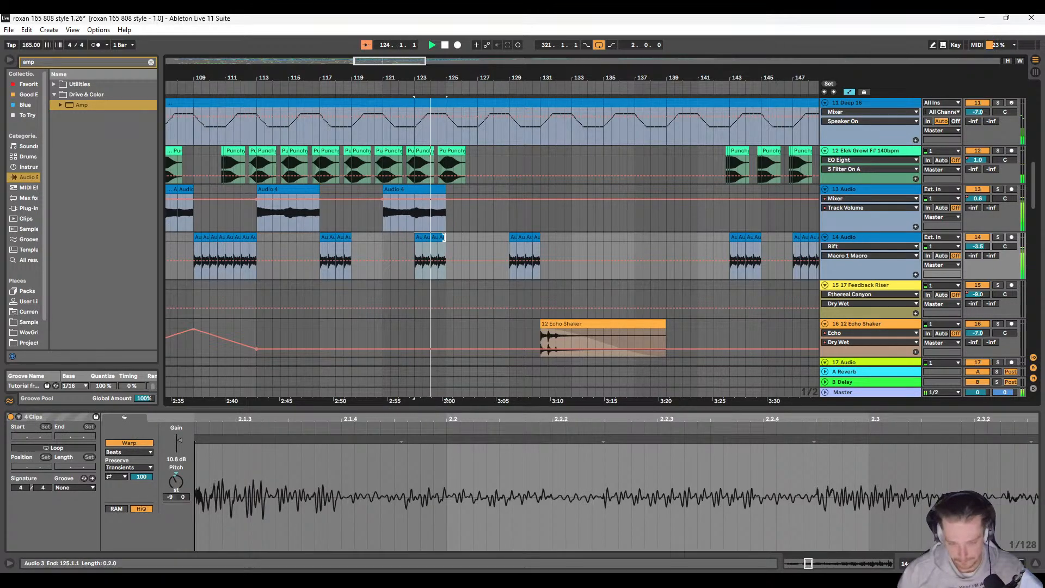
Step: Move the two-bar group of Audio 3 clips on 14 Audio from bar 123 to bar 125, right after Audio 4
{"action": "key", "text": "Right"}
{"action": "key", "text": "Right"}
{"action": "key", "text": "Right"}
{"action": "key", "text": "Right"}
{"action": "left_click_drag", "start_coordinate": [446, 241], "coordinate": [381, 215]}
{"action": "left_click", "coordinate": [414, 222]}
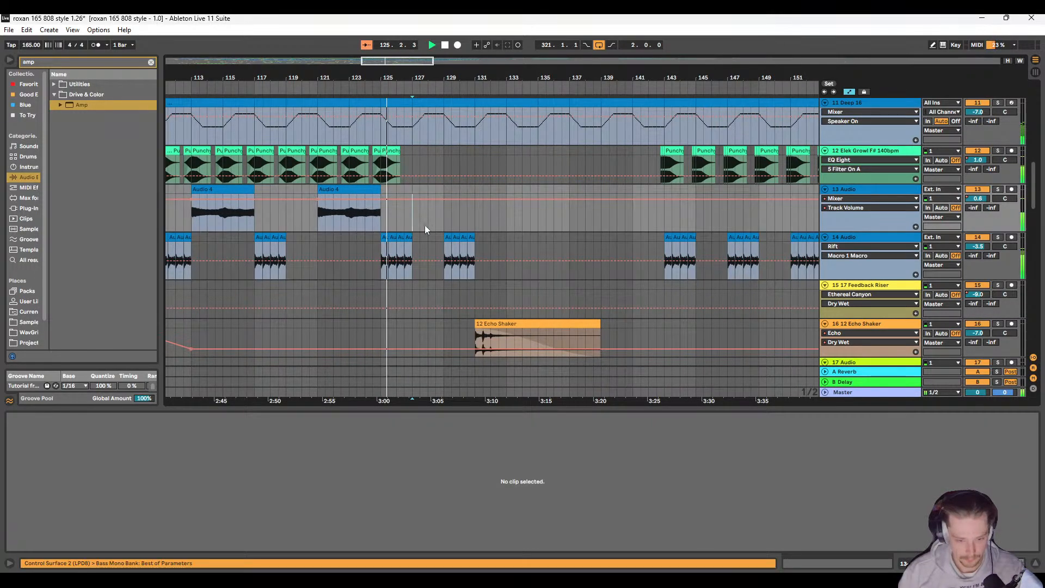
Step: Delete the two-bar group of Audio 3 clips at bar 129 on 14 Audio
{"action": "left_click", "coordinate": [447, 236]}
{"action": "left_click", "coordinate": [469, 237], "text": "shift"}
{"action": "key", "text": "Delete"}
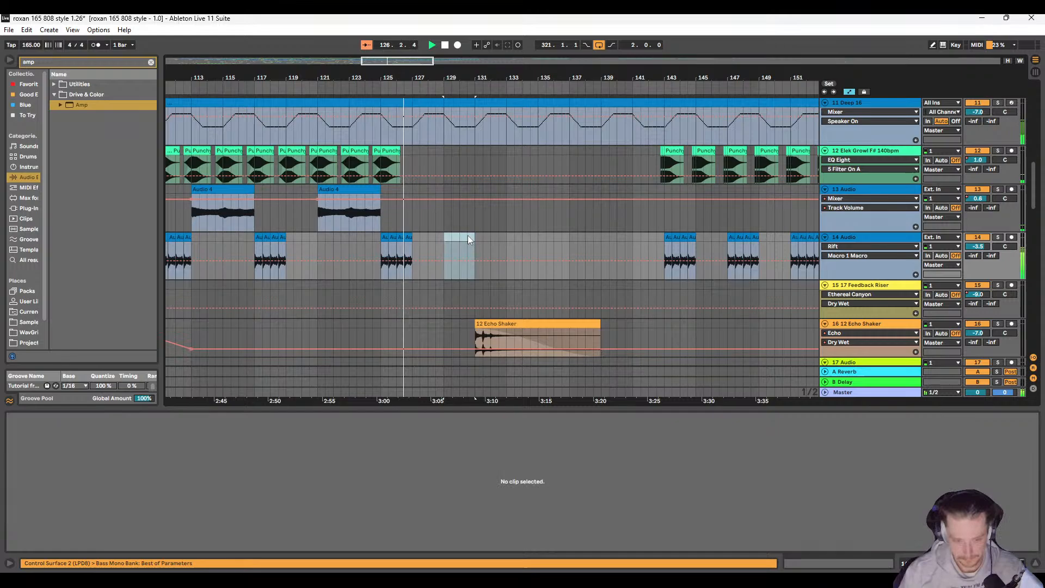
Step: Copy the Audio 4 clip at bar 121 on 13 Audio to bar 129 and play from 126.1.1
{"action": "key", "text": "space"}
{"action": "left_click", "coordinate": [377, 191]}
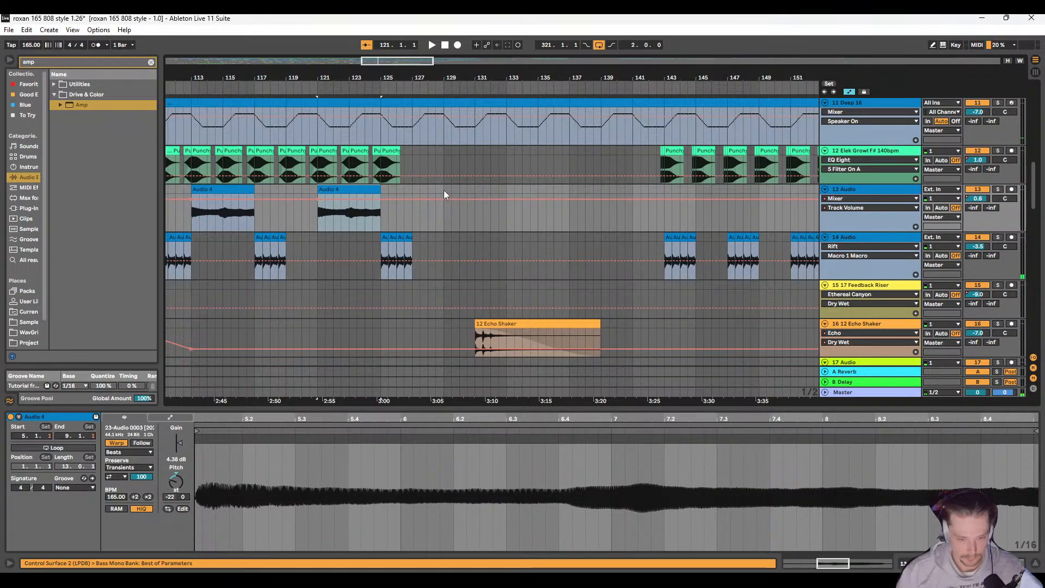
{"action": "left_click", "coordinate": [443, 191]}
{"action": "key", "text": "ctrl+v"}
{"action": "left_click", "coordinate": [397, 190]}
{"action": "key", "text": "space"}
{"action": "scroll", "coordinate": [434, 229], "scroll_direction": "right", "scroll_amount": 3}
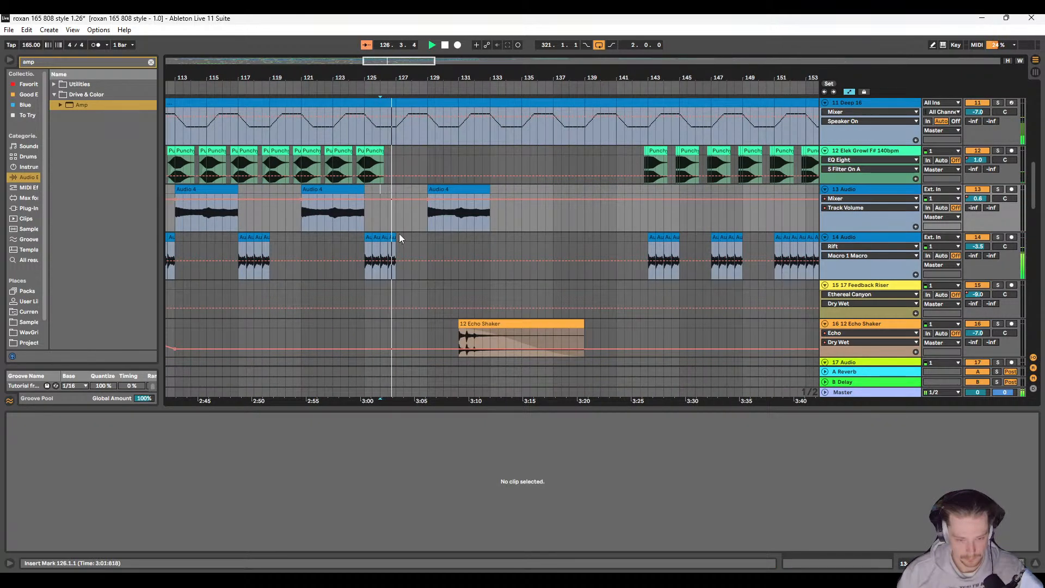
Step: Copy the two-bar group of Audio 3 clips at bar 125 on 14 Audio to bar 133, directly after the Audio 4 clip
{"action": "scroll", "coordinate": [381, 231], "scroll_direction": "up", "scroll_amount": 6}
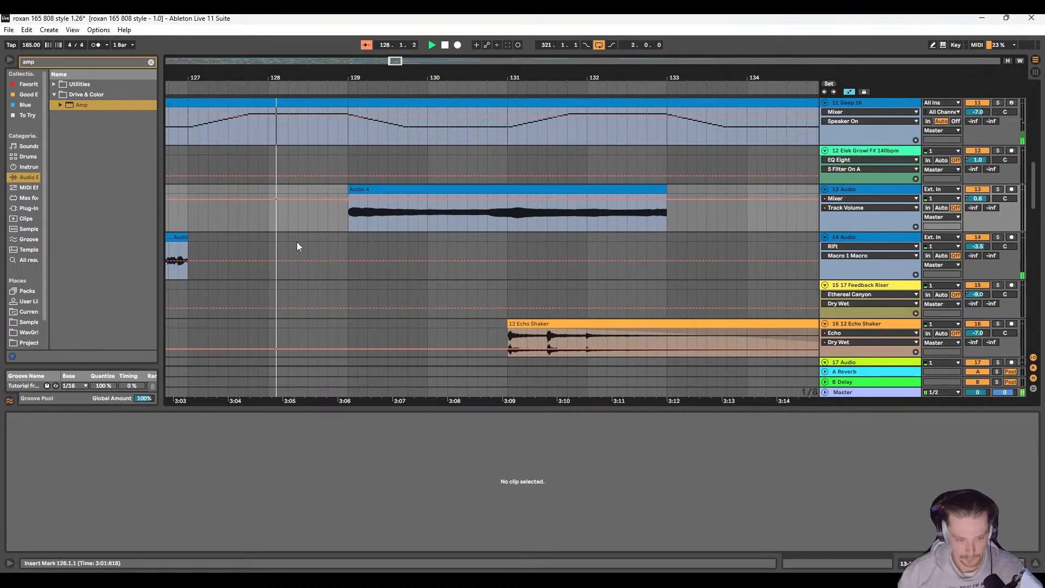
{"action": "scroll", "coordinate": [296, 241], "scroll_direction": "down", "scroll_amount": 5}
{"action": "scroll", "coordinate": [380, 252], "scroll_direction": "up", "scroll_amount": 4}
{"action": "scroll", "coordinate": [380, 248], "scroll_direction": "left", "scroll_amount": 1}
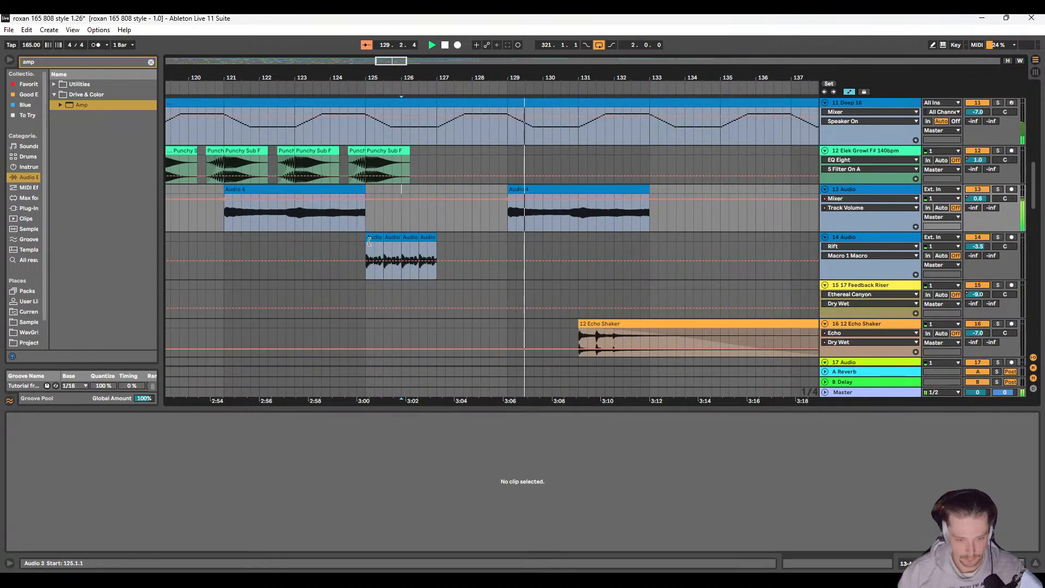
{"action": "left_click_drag", "start_coordinate": [402, 249], "coordinate": [442, 241]}
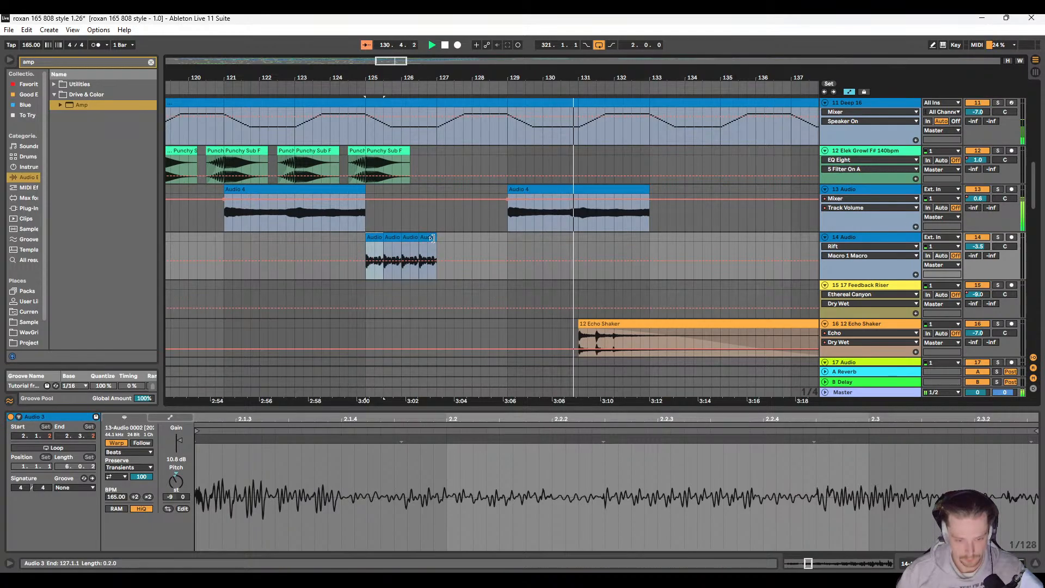
{"action": "scroll", "coordinate": [446, 245], "scroll_direction": "right", "scroll_amount": 4}
{"action": "left_click", "coordinate": [421, 237]}
{"action": "key", "text": "ctrl+v"}
{"action": "scroll", "coordinate": [418, 238], "scroll_direction": "right", "scroll_amount": 2}
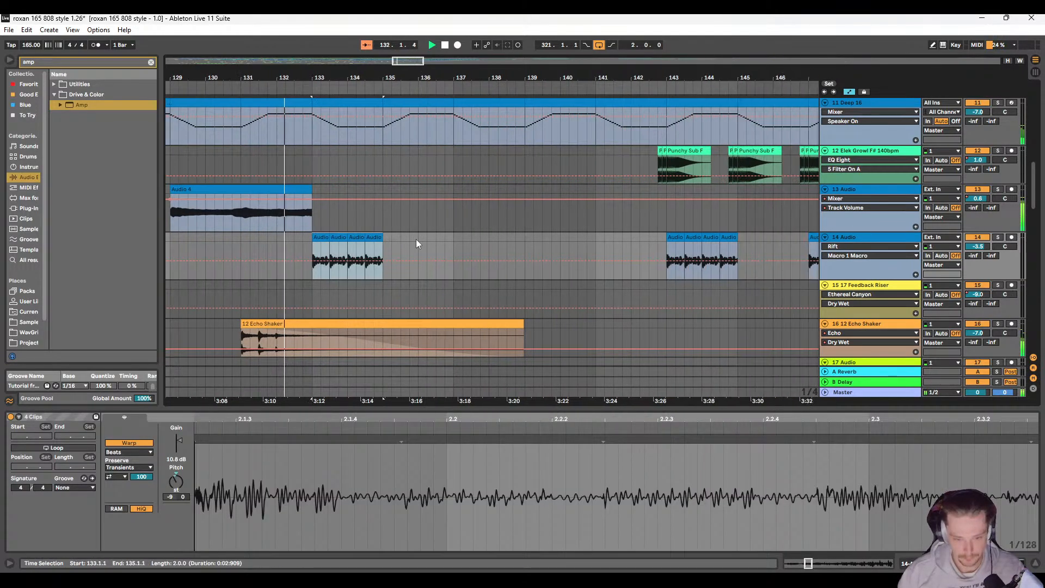
{"action": "scroll", "coordinate": [381, 246], "scroll_direction": "down", "scroll_amount": 2}
{"action": "scroll", "coordinate": [348, 251], "scroll_direction": "up", "scroll_amount": 1}
{"action": "scroll", "coordinate": [359, 252], "scroll_direction": "left", "scroll_amount": 2}
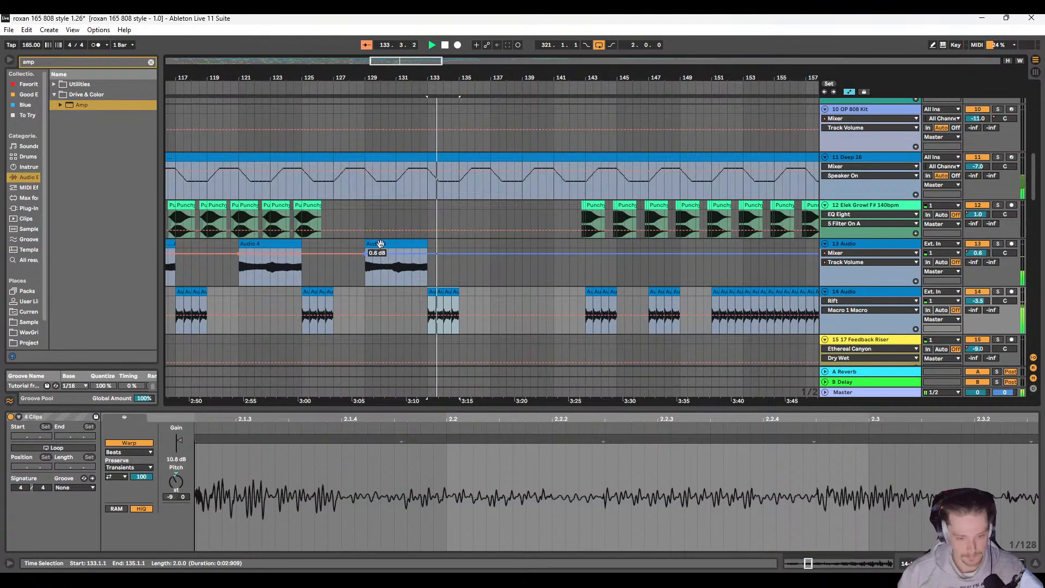
Step: Duplicate the eight-bar Audio 4 and Audio 3 pattern at bars 129–137 on 13 Audio and 14 Audio to bar 137
{"action": "left_click_drag", "start_coordinate": [378, 245], "coordinate": [490, 291]}
{"action": "key", "text": "ctrl+d"}
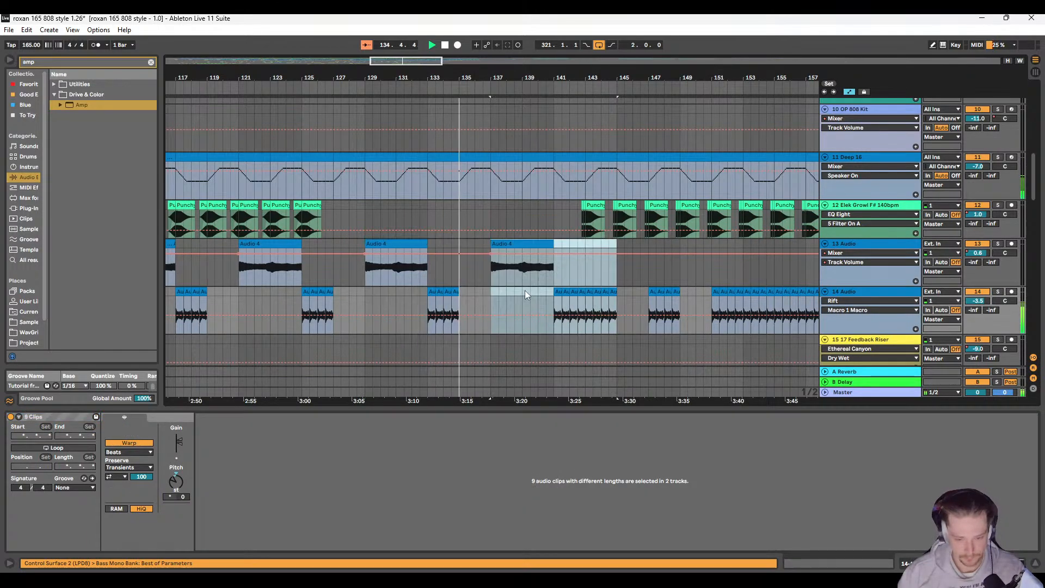
{"action": "key", "text": "ctrl+z"}
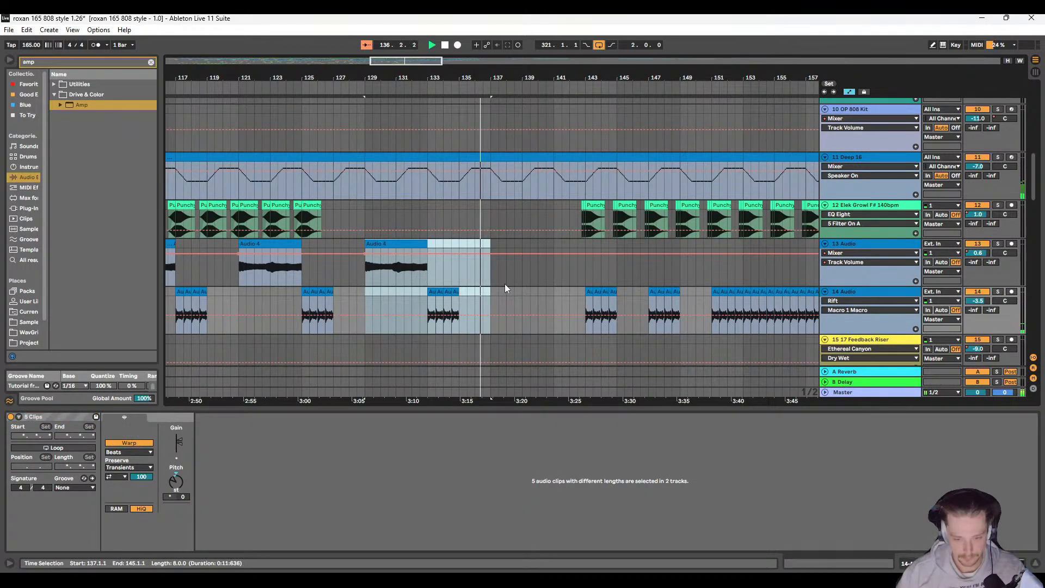
{"action": "key", "text": "ctrl+d"}
{"action": "scroll", "coordinate": [422, 289], "scroll_direction": "up", "scroll_amount": 3, "text": "ctrl"}
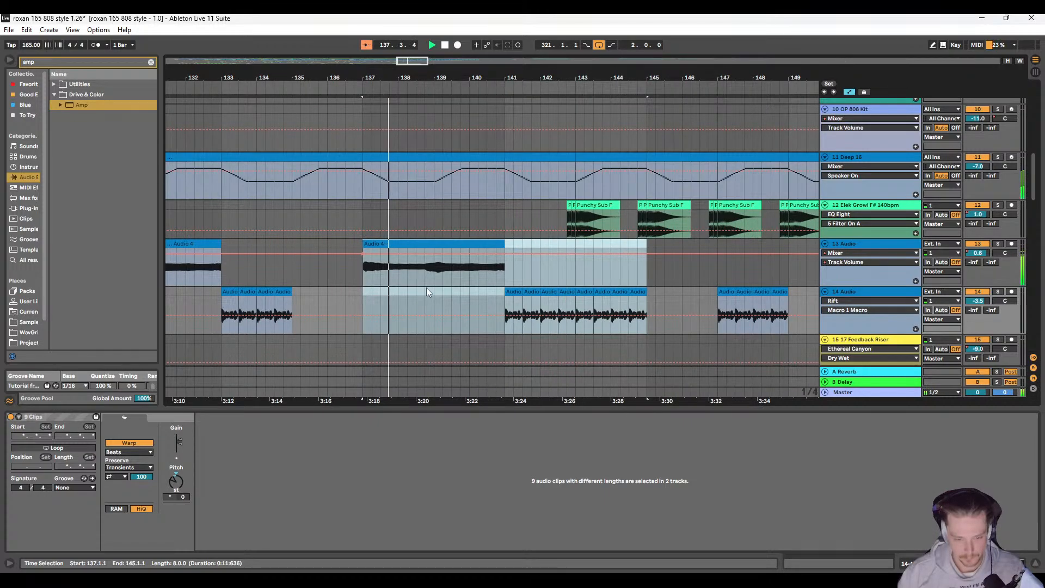
Step: Review the duplicated pattern and the surrounding tracks from about bar 137 to bar 155 during playback
{"action": "scroll", "coordinate": [435, 291], "scroll_direction": "down", "scroll_amount": 3}
{"action": "scroll", "coordinate": [456, 296], "scroll_direction": "up", "scroll_amount": 4}
{"action": "left_click", "coordinate": [436, 123]}
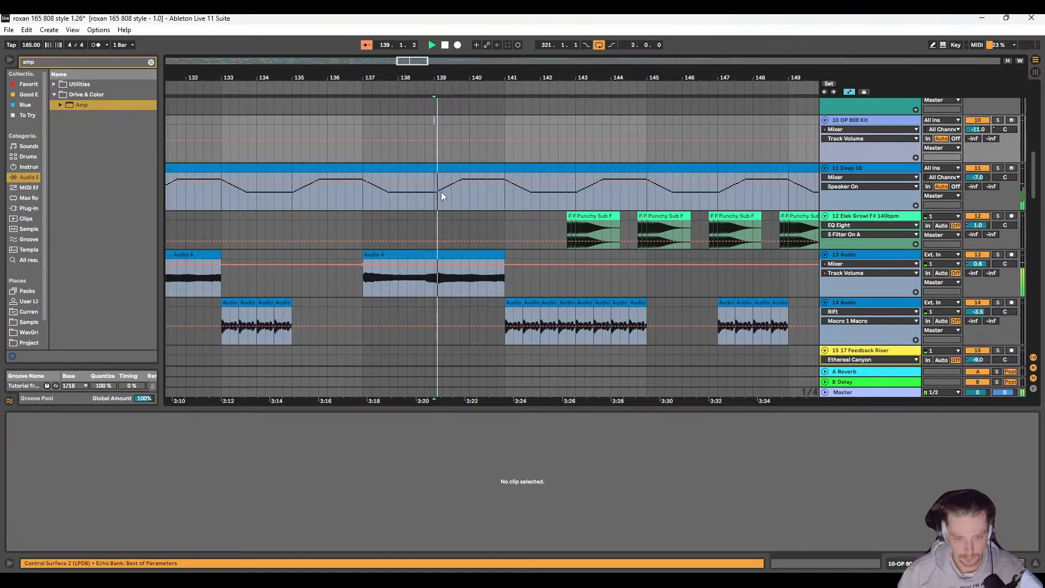
{"action": "scroll", "coordinate": [456, 296], "scroll_direction": "down", "scroll_amount": 5, "text": "ctrl"}
{"action": "scroll", "coordinate": [460, 287], "scroll_direction": "up", "scroll_amount": 5}
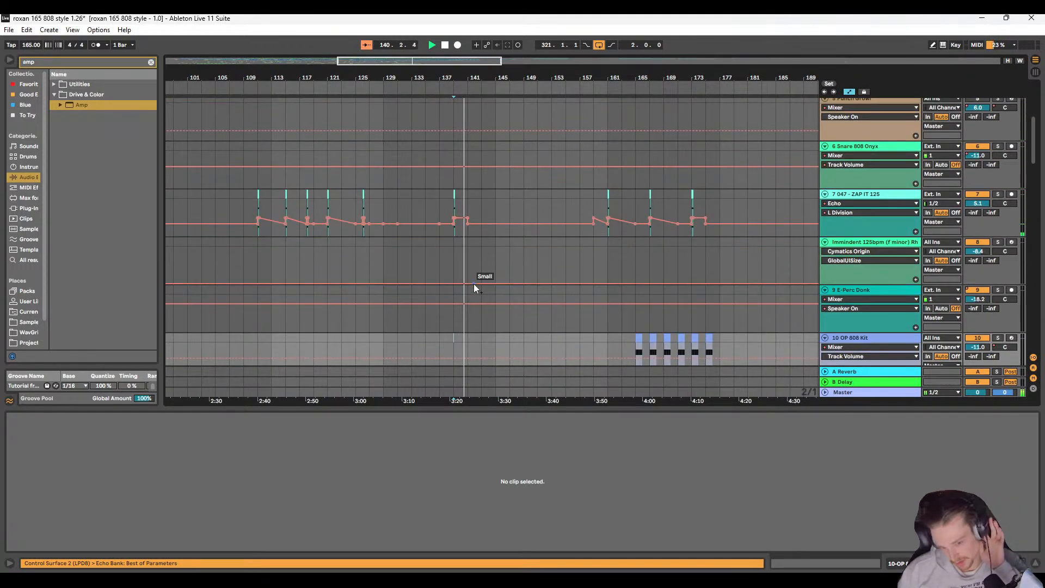
{"action": "scroll", "coordinate": [452, 276], "scroll_direction": "down", "scroll_amount": 5}
{"action": "scroll", "coordinate": [455, 273], "scroll_direction": "down", "scroll_amount": 3}
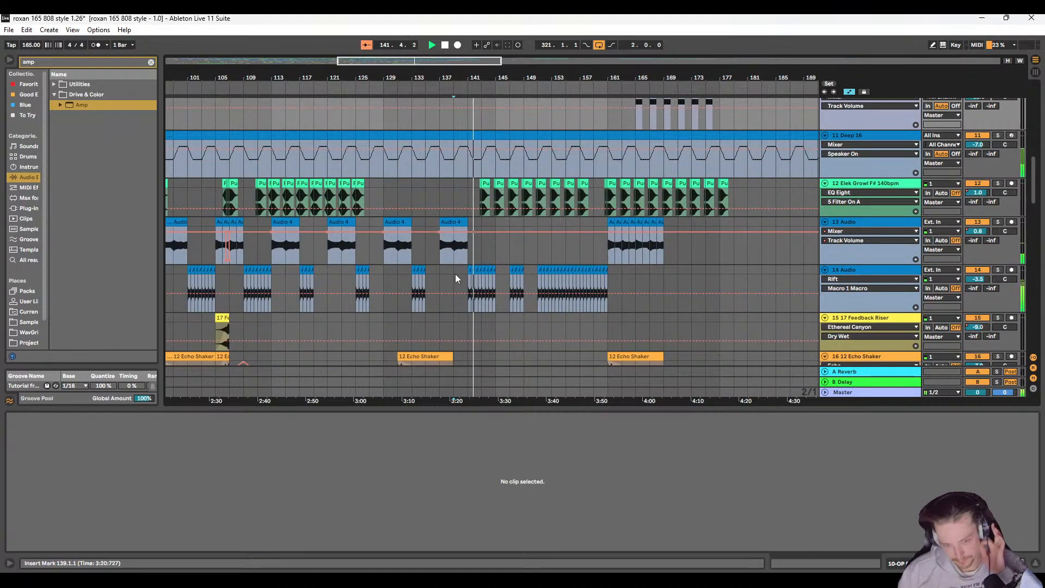
{"action": "scroll", "coordinate": [484, 210], "scroll_direction": "up", "scroll_amount": 5, "text": "ctrl"}
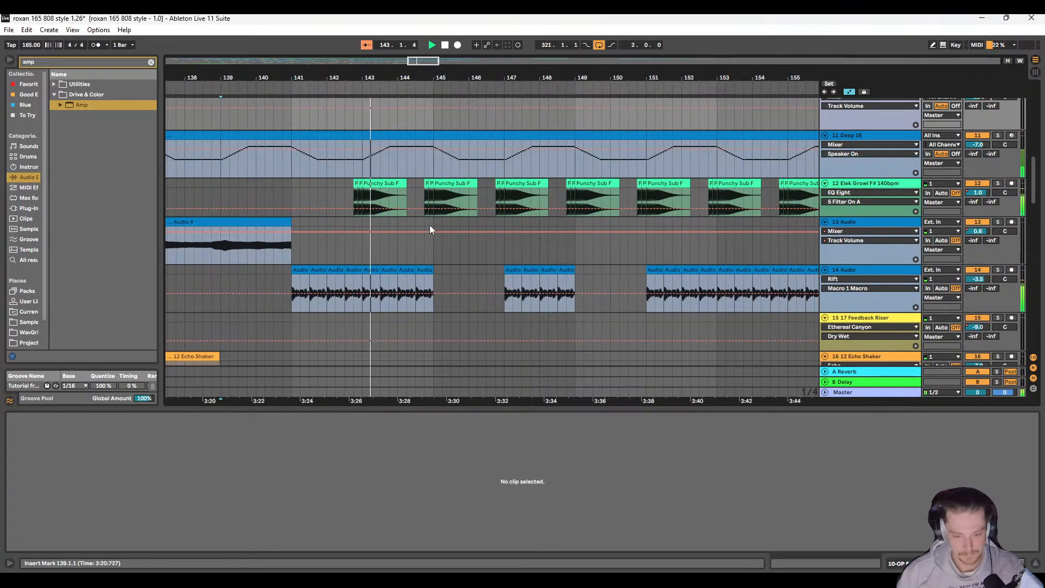
{"action": "scroll", "coordinate": [429, 224], "scroll_direction": "down", "scroll_amount": 5}
{"action": "scroll", "coordinate": [370, 230], "scroll_direction": "down", "scroll_amount": 5, "text": "ctrl"}
Step: Try to copy the first four bars of the 808 Aristocrat Kit clip at bar 151 to bar 145
{"action": "scroll", "coordinate": [370, 230], "scroll_direction": "up", "scroll_amount": 15}
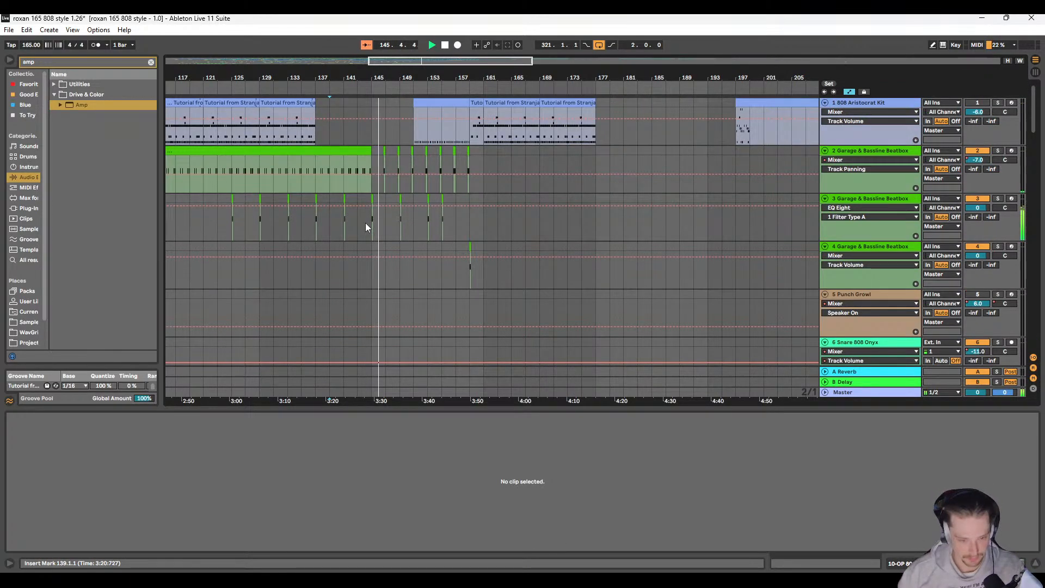
{"action": "scroll", "coordinate": [538, 121], "scroll_direction": "up", "scroll_amount": 3, "text": "ctrl"}
{"action": "left_click", "coordinate": [538, 118]}
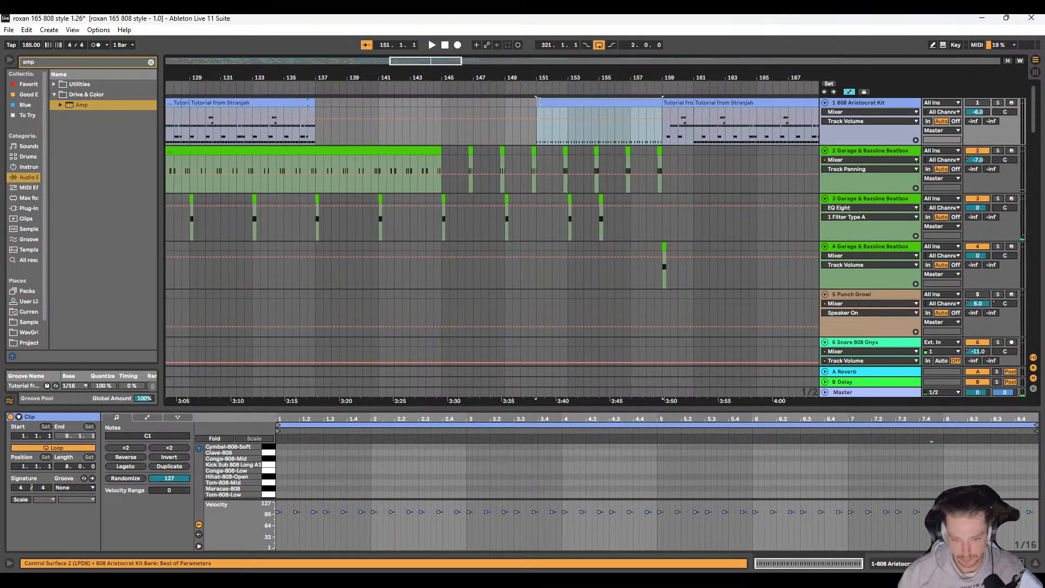
{"action": "left_click", "coordinate": [540, 137]}
{"action": "left_click_drag", "start_coordinate": [539, 136], "coordinate": [597, 107]}
{"action": "key", "text": "ctrl+c"}
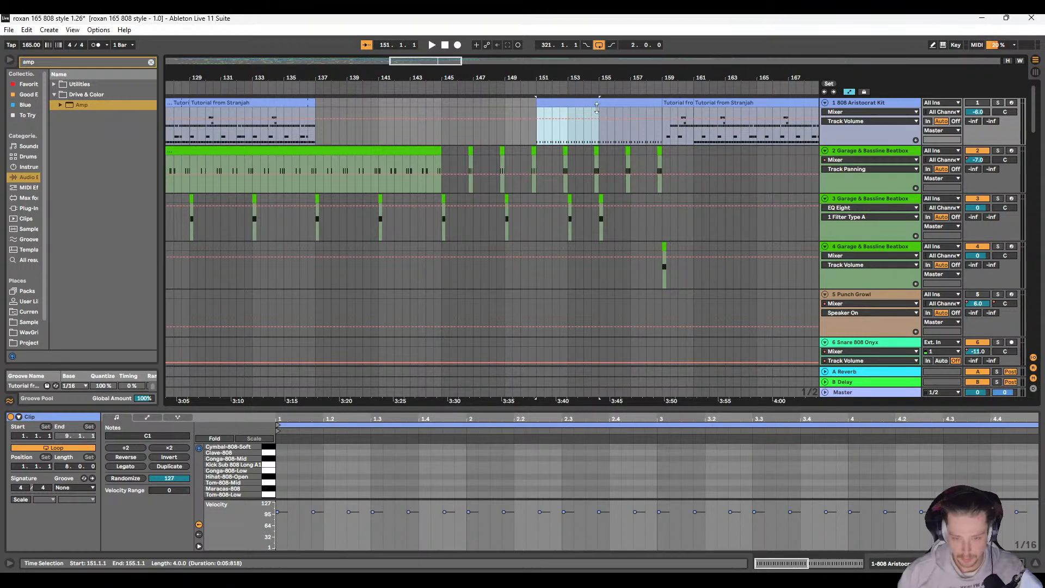
{"action": "left_click", "coordinate": [442, 133]}
{"action": "key", "text": "ctrl+v"}
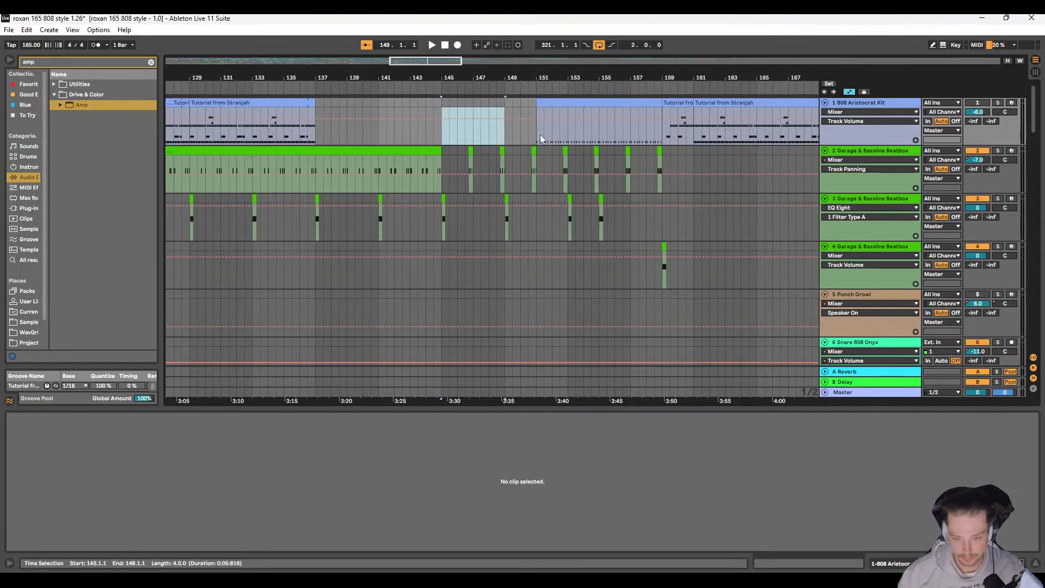
{"action": "left_click_drag", "start_coordinate": [540, 131], "coordinate": [631, 106]}
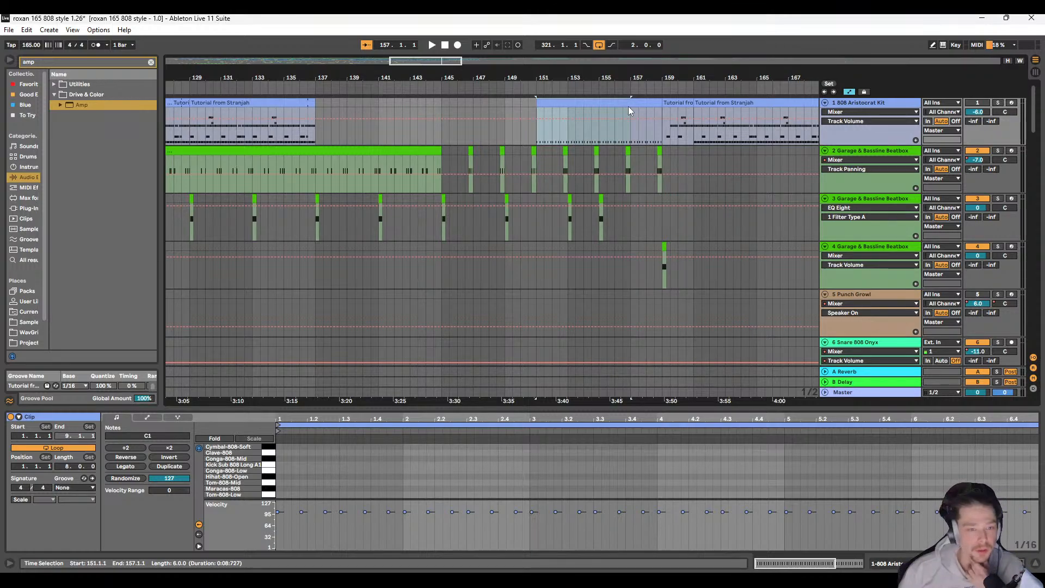
{"action": "left_click", "coordinate": [545, 136]}
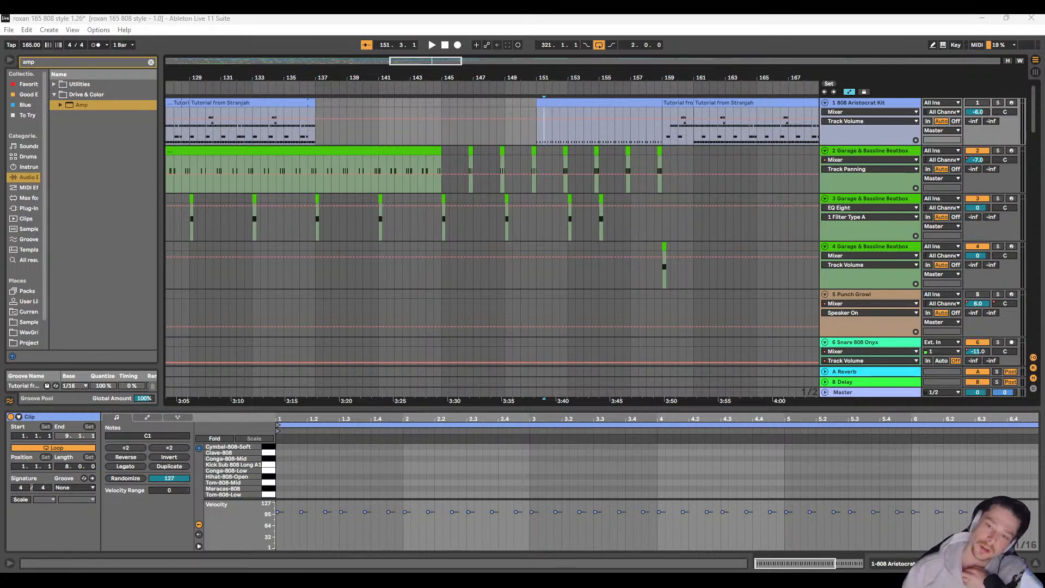
Step: Solo the 11 Deep 16 track and listen to it briefly from 151.3.1
{"action": "scroll", "coordinate": [476, 280], "scroll_direction": "down", "scroll_amount": 10}
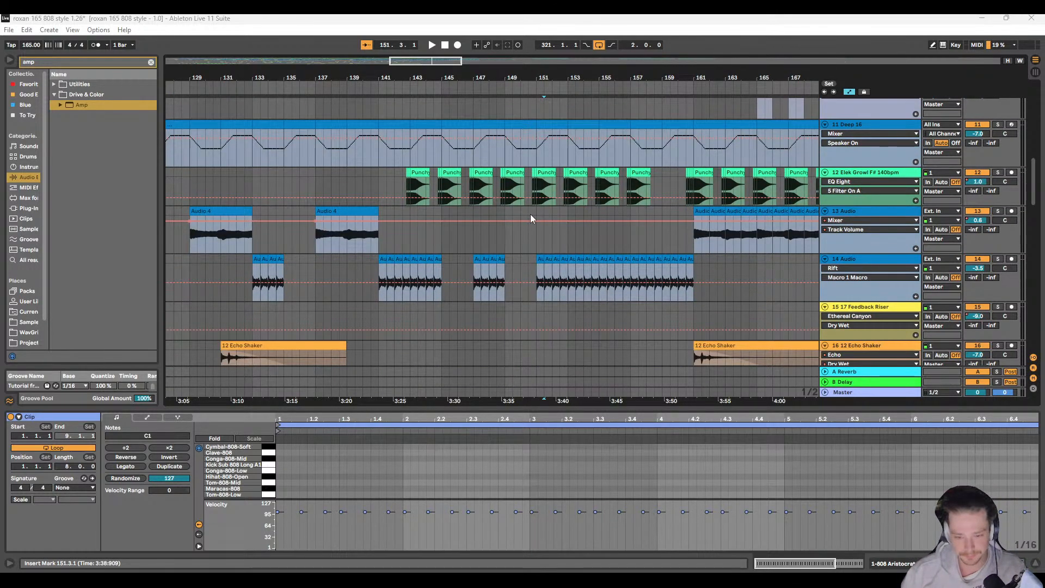
{"action": "scroll", "coordinate": [455, 233], "scroll_direction": "down", "scroll_amount": 3}
{"action": "scroll", "coordinate": [455, 232], "scroll_direction": "up", "scroll_amount": 3}
{"action": "left_click", "coordinate": [997, 213]}
{"action": "key", "text": "space"}
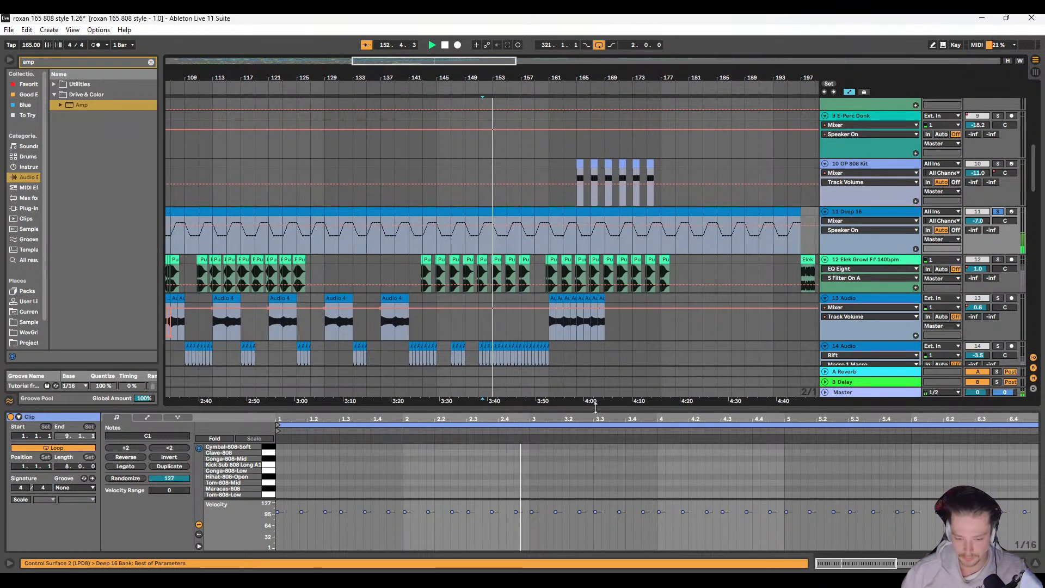
{"action": "mouse_move", "coordinate": [595, 409]}
{"action": "left_mouse_down"}
{"action": "mouse_move", "coordinate": [610, 217]}
{"action": "mouse_move", "coordinate": [622, 216]}
{"action": "mouse_move", "coordinate": [593, 401]}
{"action": "left_mouse_up"}
{"action": "key", "text": "space"}
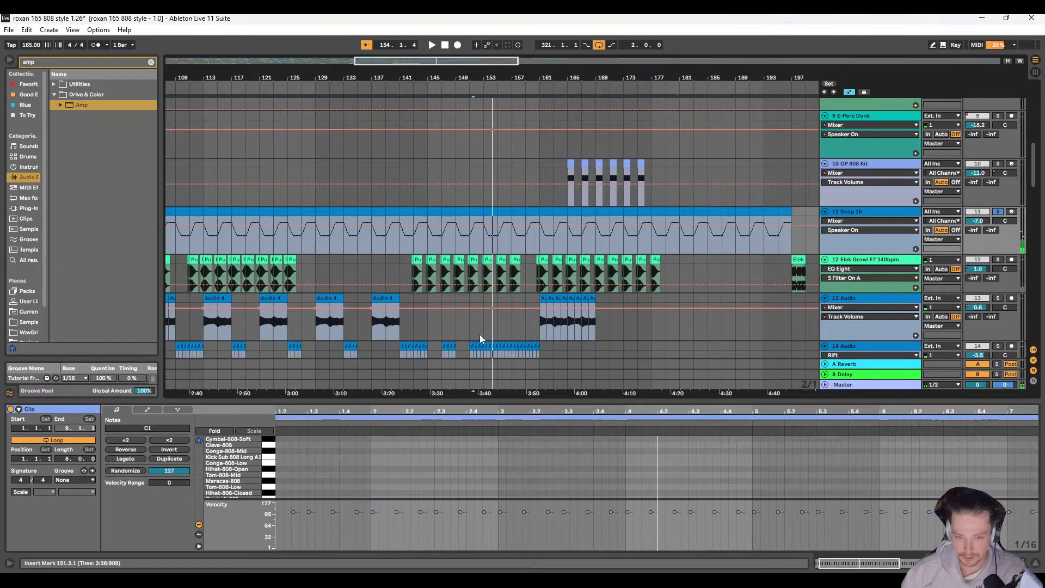
Step: Look over the whole arrangement and the Audio 4 clip with volume automation at bars 93–97 on 13 Audio
{"action": "scroll", "coordinate": [476, 321], "scroll_direction": "up", "scroll_amount": 10}
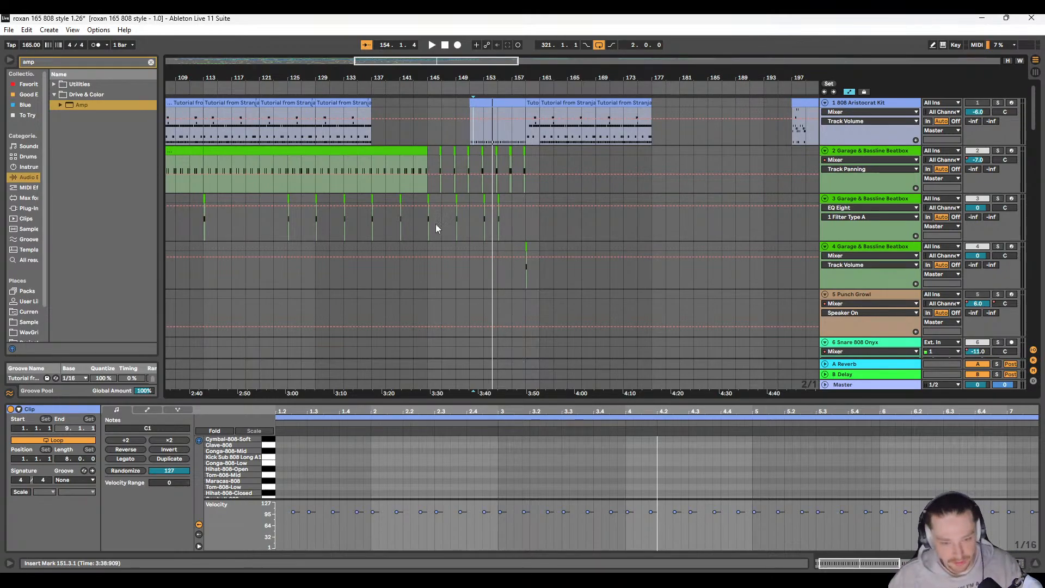
{"action": "scroll", "coordinate": [392, 272], "scroll_direction": "down", "scroll_amount": 5, "text": "ctrl"}
{"action": "scroll", "coordinate": [390, 279], "scroll_direction": "down", "scroll_amount": 5}
{"action": "scroll", "coordinate": [384, 266], "scroll_direction": "down", "scroll_amount": 2}
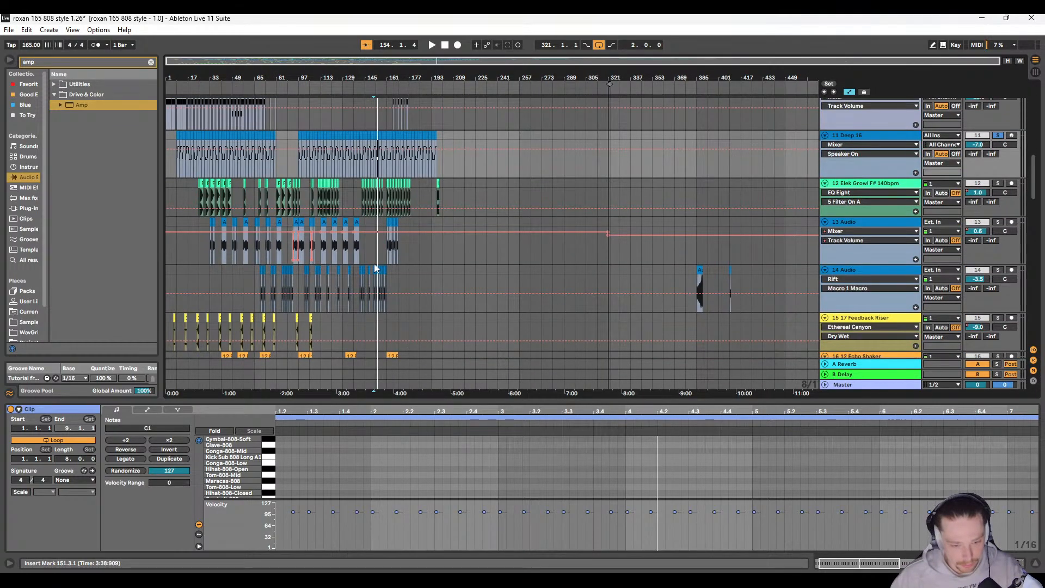
{"action": "scroll", "coordinate": [374, 263], "scroll_direction": "down", "scroll_amount": 2}
{"action": "scroll", "coordinate": [319, 253], "scroll_direction": "down", "scroll_amount": 2}
{"action": "scroll", "coordinate": [321, 198], "scroll_direction": "up", "scroll_amount": 1}
{"action": "scroll", "coordinate": [305, 229], "scroll_direction": "up", "scroll_amount": 8, "text": "ctrl"}
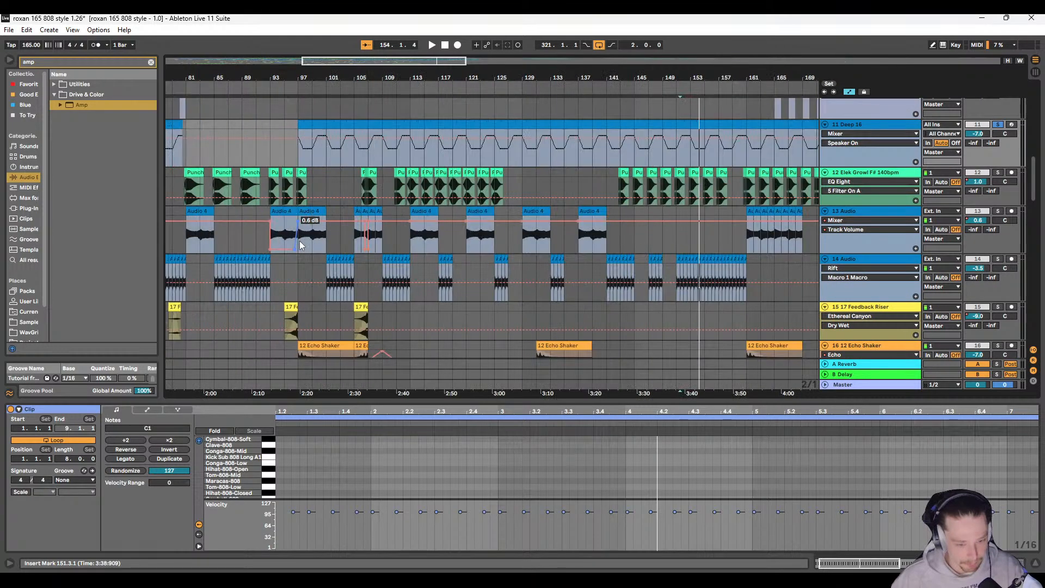
{"action": "scroll", "coordinate": [300, 233], "scroll_direction": "left", "scroll_amount": 3}
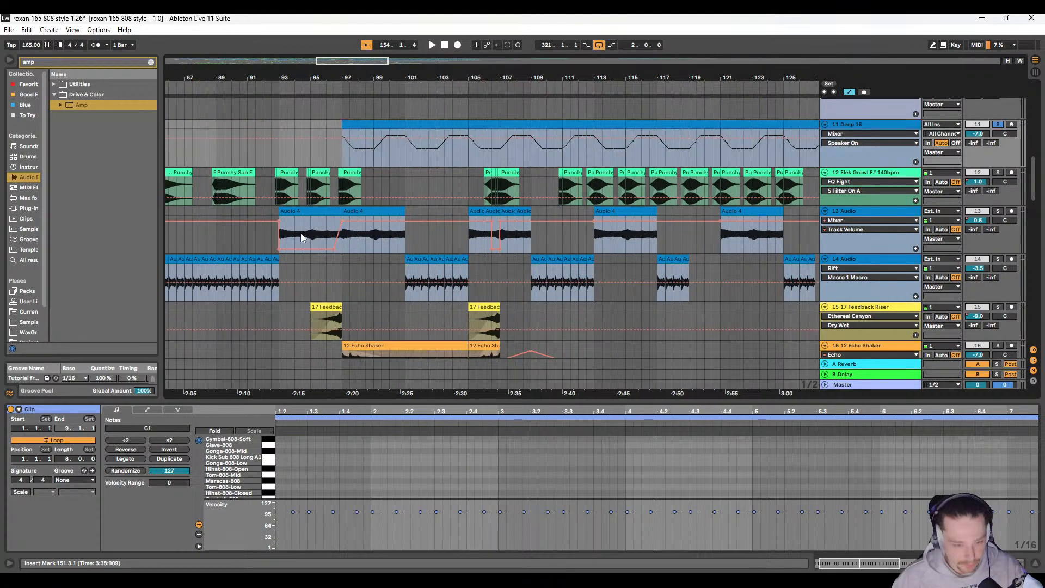
{"action": "left_click", "coordinate": [309, 228]}
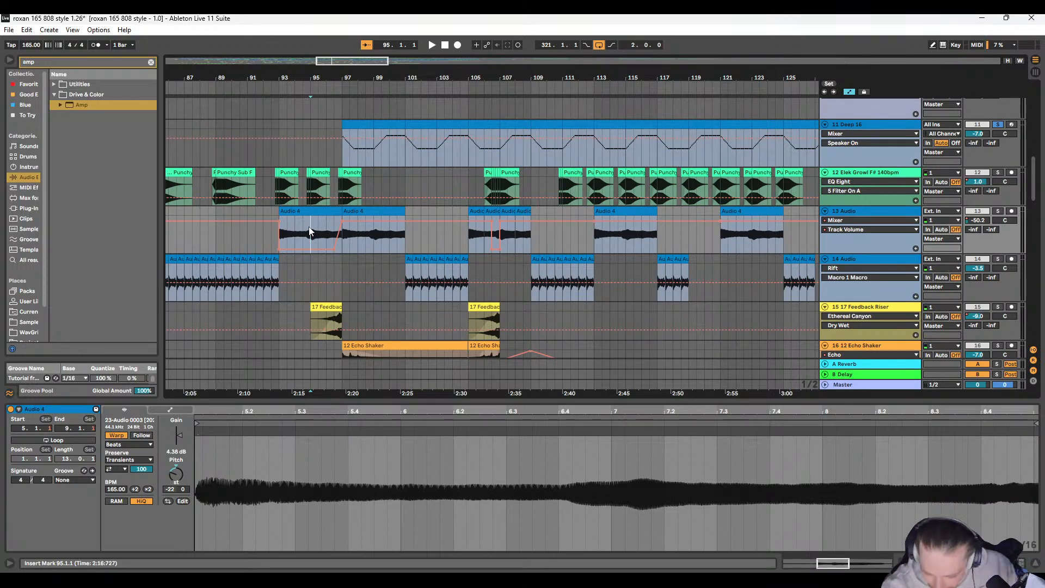
Step: Clear the solo so all tracks sound, and play the full mix from bar 41
{"action": "scroll", "coordinate": [277, 230], "scroll_direction": "down", "scroll_amount": 8}
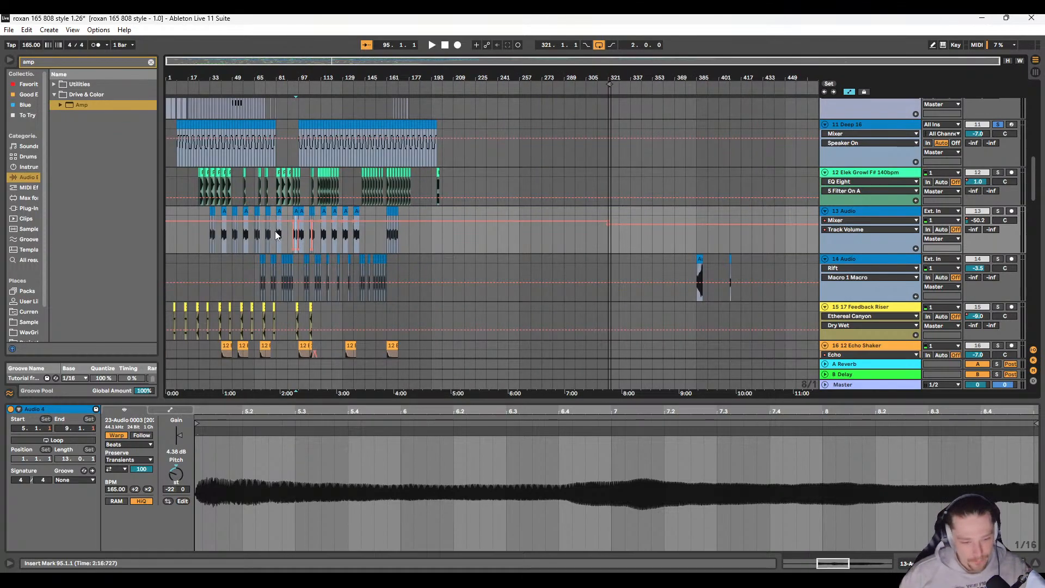
{"action": "scroll", "coordinate": [275, 231], "scroll_direction": "up", "scroll_amount": 5}
{"action": "scroll", "coordinate": [275, 271], "scroll_direction": "left", "scroll_amount": 2}
{"action": "left_click", "coordinate": [194, 264]}
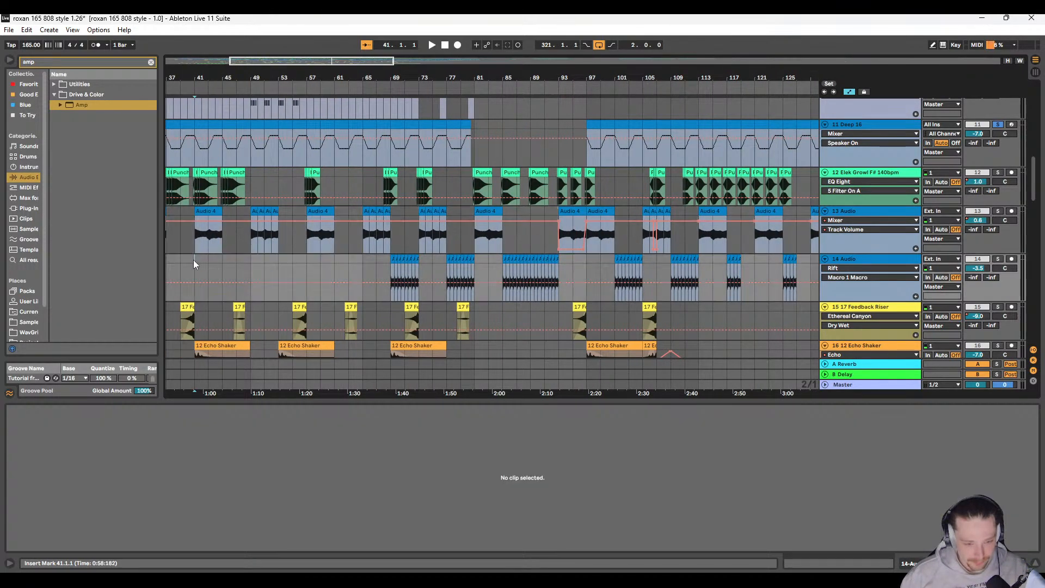
{"action": "key", "text": "space"}
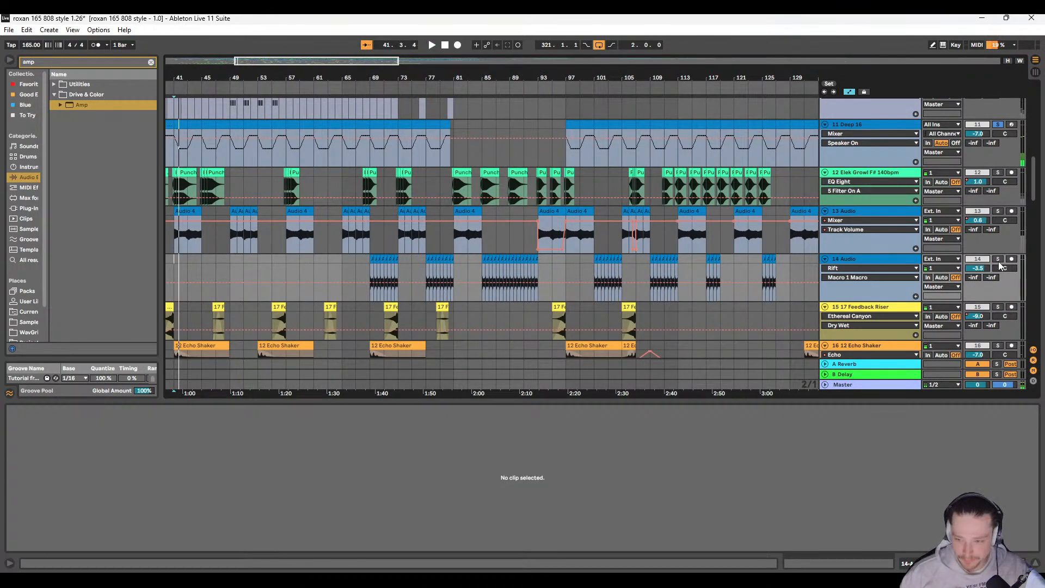
{"action": "double_click", "coordinate": [999, 261]}
{"action": "key", "text": "space"}
Step: Mute the 11 Deep 16 track while the mix plays on from bar 41
{"action": "scroll", "coordinate": [508, 284], "scroll_direction": "right", "scroll_amount": 8}
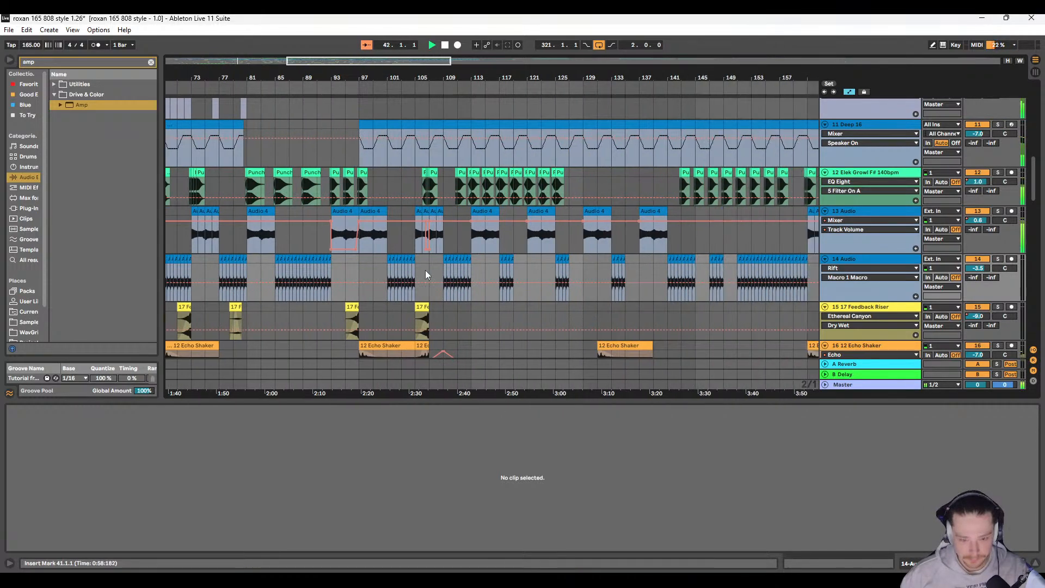
{"action": "scroll", "coordinate": [382, 278], "scroll_direction": "up", "scroll_amount": 5}
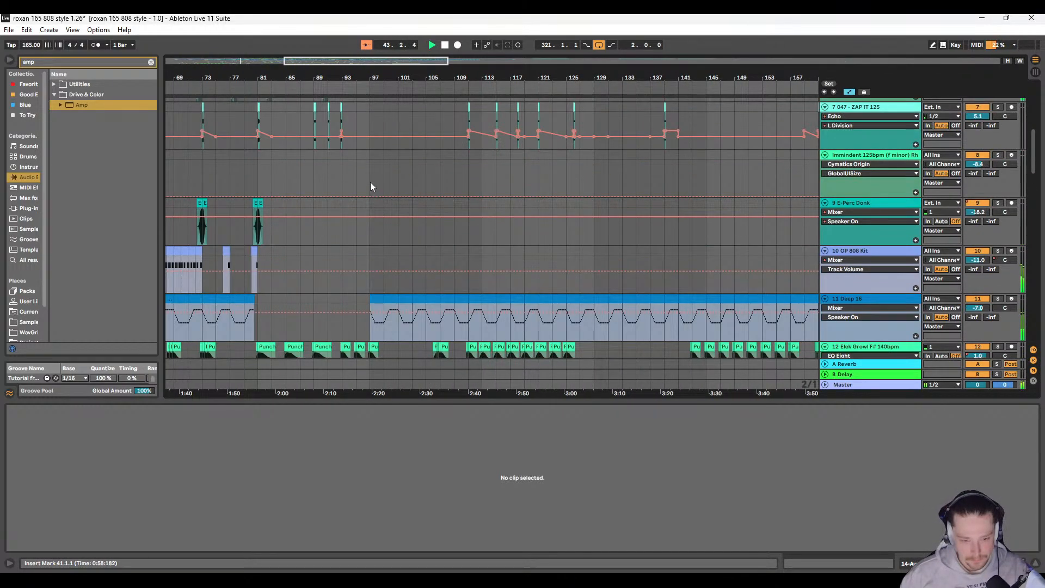
{"action": "scroll", "coordinate": [370, 217], "scroll_direction": "up", "scroll_amount": 4}
{"action": "scroll", "coordinate": [363, 319], "scroll_direction": "left", "scroll_amount": 6}
{"action": "scroll", "coordinate": [376, 305], "scroll_direction": "down", "scroll_amount": 5}
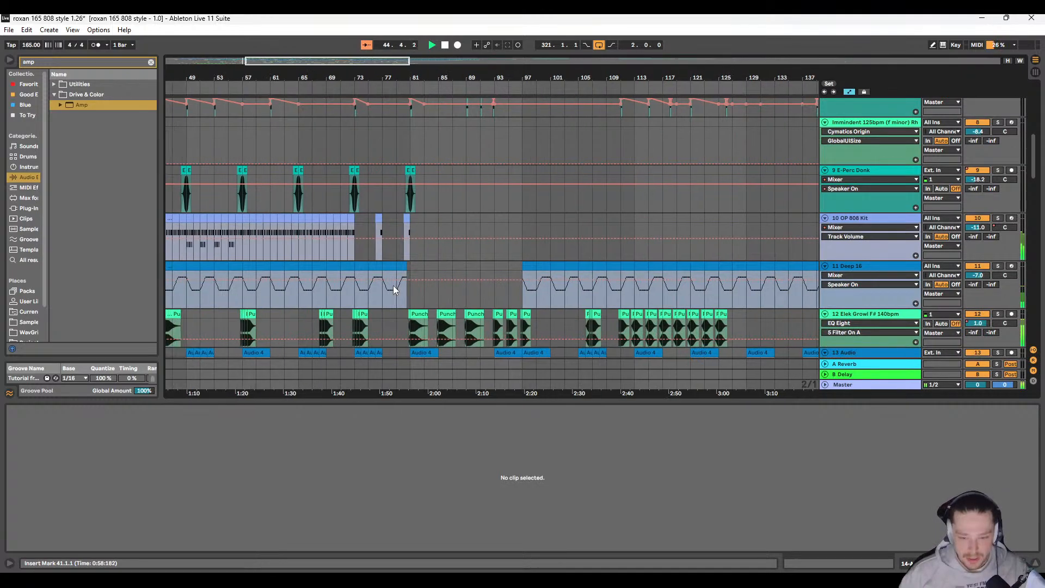
{"action": "scroll", "coordinate": [393, 285], "scroll_direction": "left", "scroll_amount": 10}
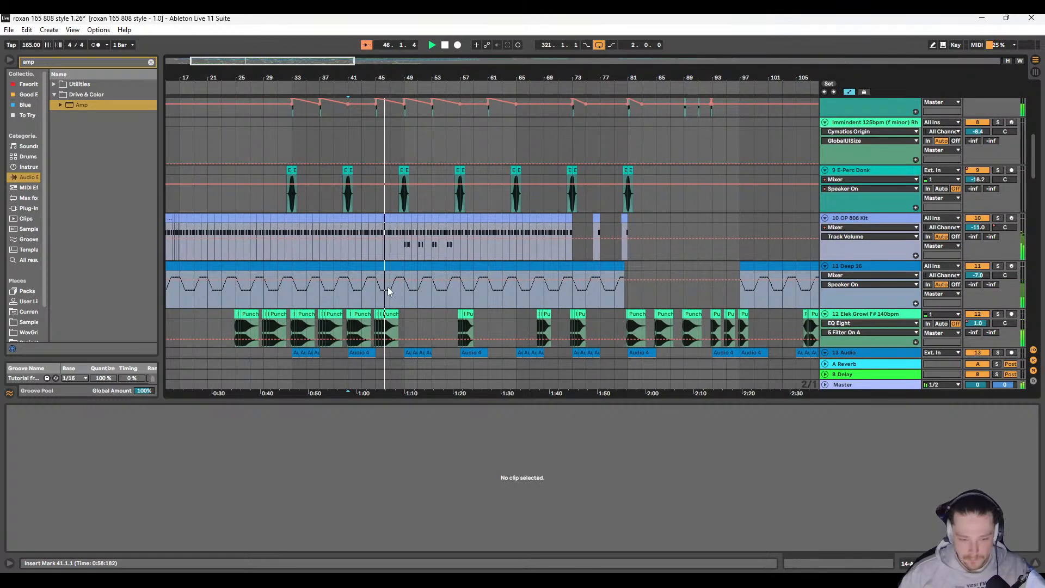
{"action": "scroll", "coordinate": [388, 290], "scroll_direction": "up", "scroll_amount": 4, "text": "ctrl"}
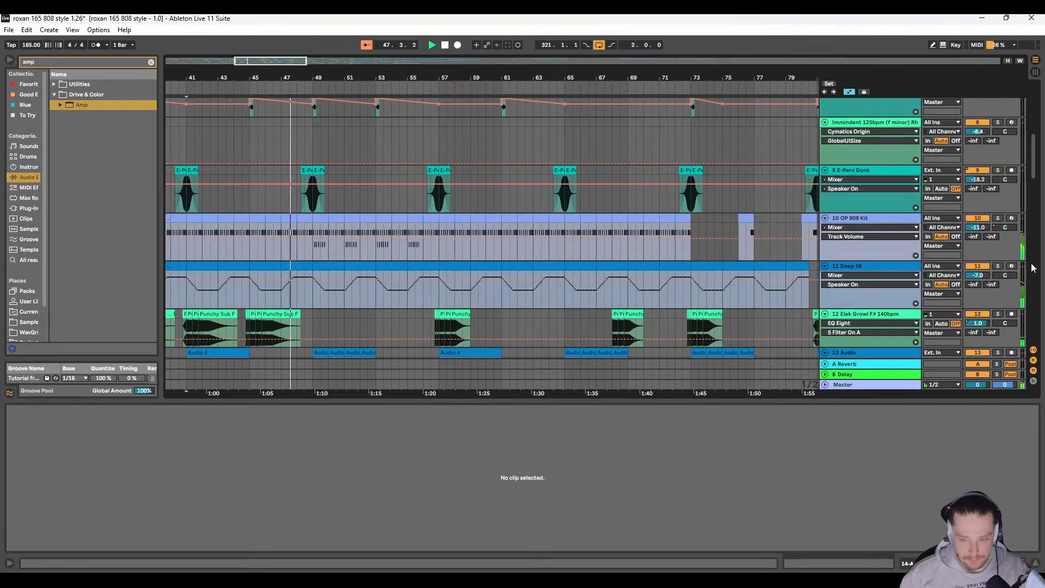
{"action": "left_click", "coordinate": [978, 266]}
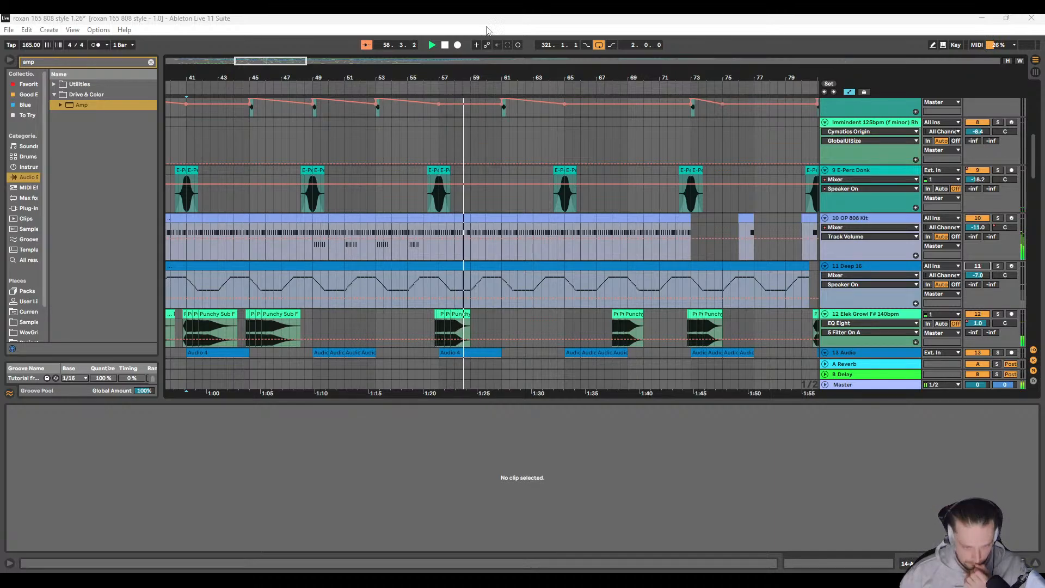
Step: Copy the four-bar group of Audio 3 clips at bar 69 on 14 Audio to bar 61, right after Audio 4
{"action": "left_click", "coordinate": [436, 132]}
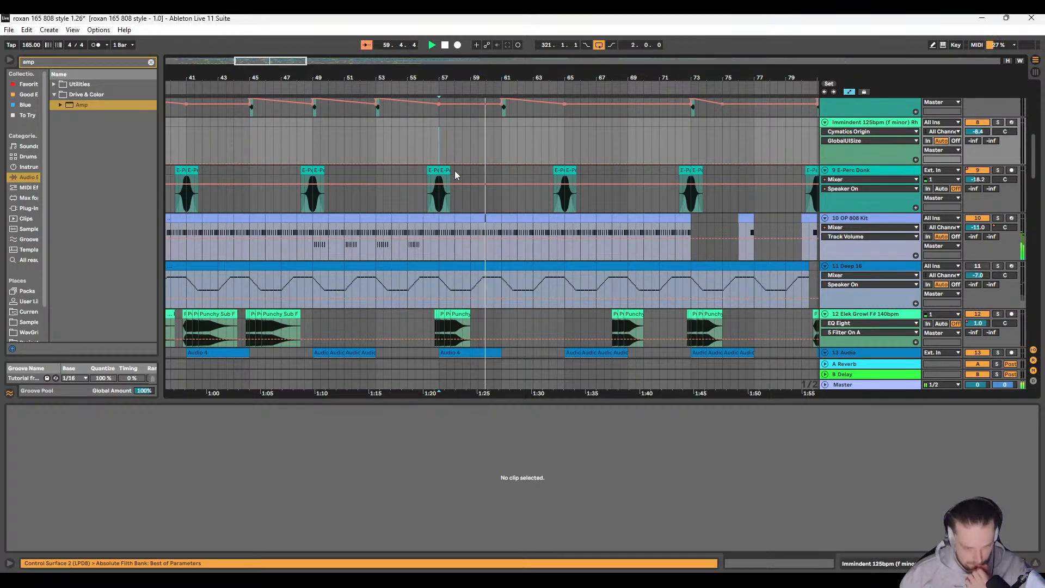
{"action": "scroll", "coordinate": [458, 171], "scroll_direction": "down", "scroll_amount": 2}
{"action": "scroll", "coordinate": [462, 171], "scroll_direction": "up", "scroll_amount": 3}
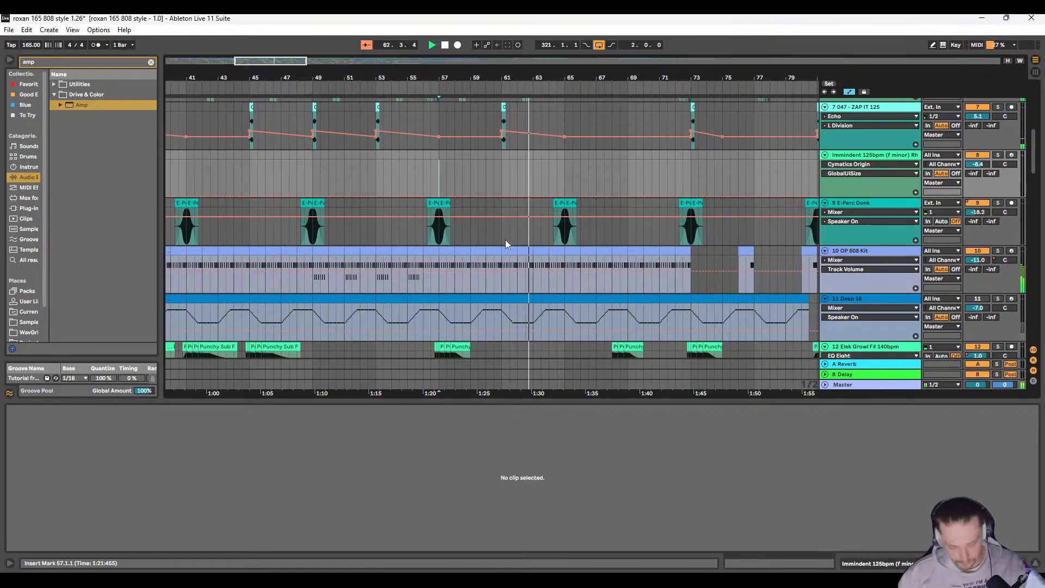
{"action": "scroll", "coordinate": [436, 240], "scroll_direction": "right", "scroll_amount": 3}
{"action": "scroll", "coordinate": [349, 248], "scroll_direction": "down", "scroll_amount": 6}
{"action": "scroll", "coordinate": [408, 201], "scroll_direction": "left", "scroll_amount": 2}
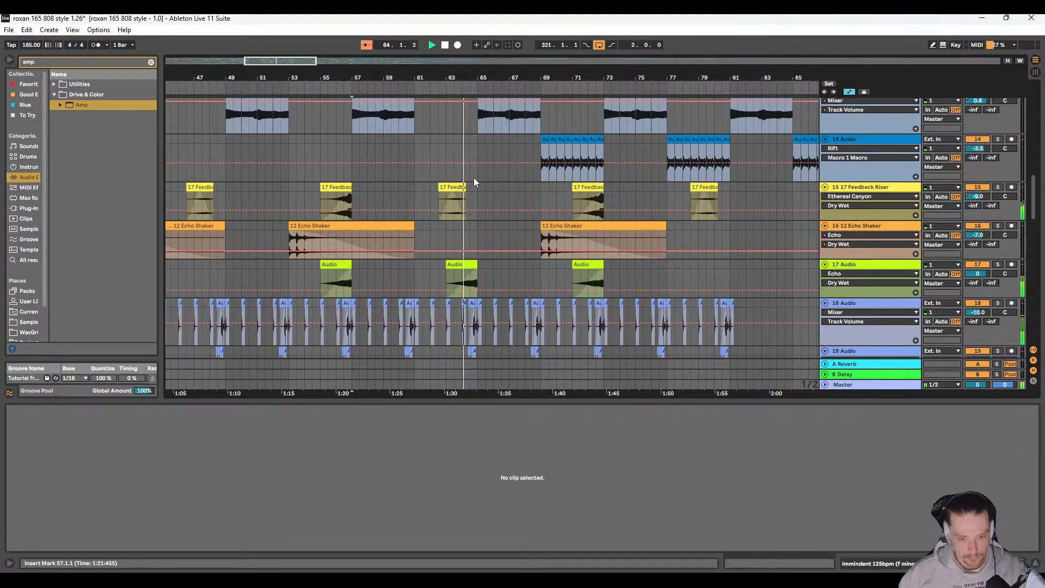
{"action": "left_click_drag", "start_coordinate": [545, 206], "coordinate": [598, 203]}
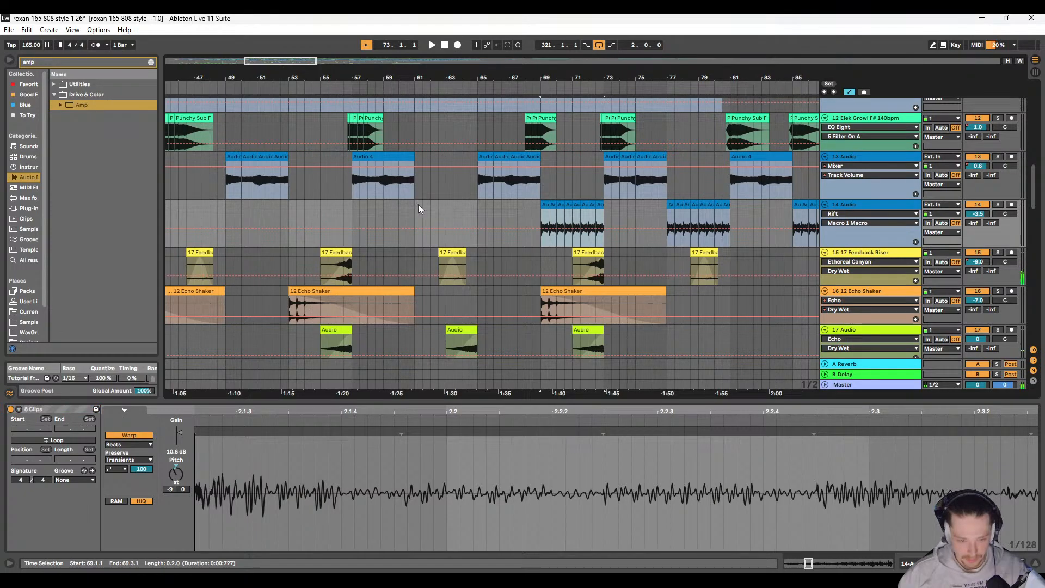
{"action": "scroll", "coordinate": [406, 226], "scroll_direction": "left", "scroll_amount": 3}
{"action": "scroll", "coordinate": [395, 238], "scroll_direction": "up", "scroll_amount": 2}
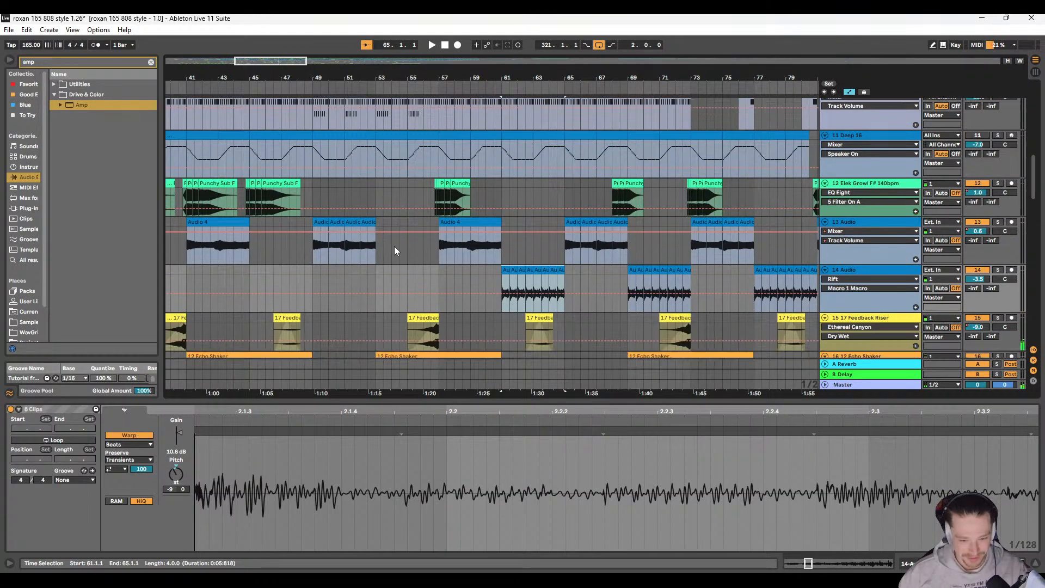
Step: Glance over the lower effect and percussion tracks, and play the full mix from around bar 55
{"action": "scroll", "coordinate": [395, 247], "scroll_direction": "down", "scroll_amount": 6}
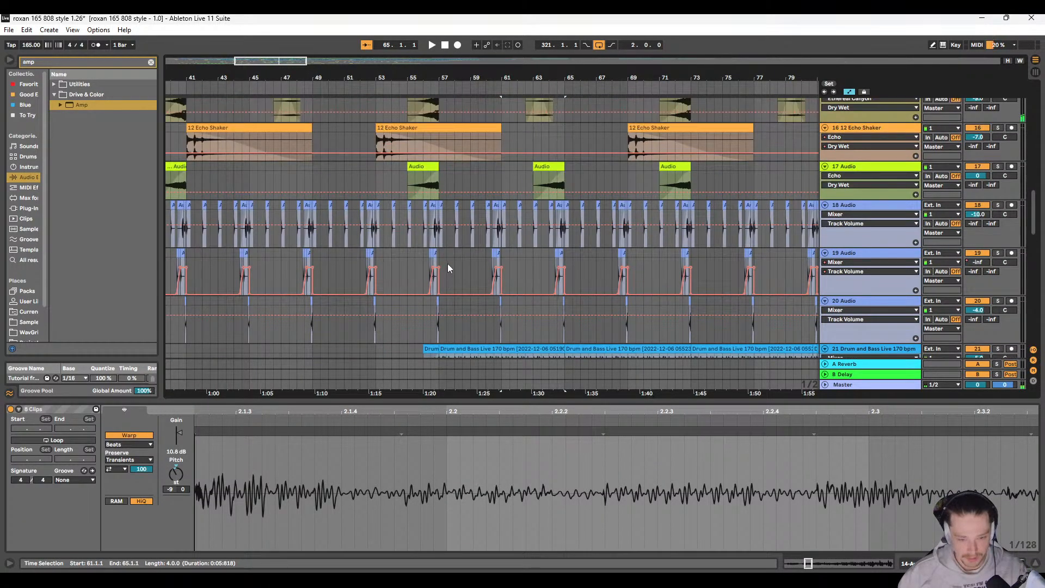
{"action": "scroll", "coordinate": [447, 261], "scroll_direction": "up", "scroll_amount": 5}
{"action": "left_click", "coordinate": [419, 213]}
{"action": "key", "text": "space"}
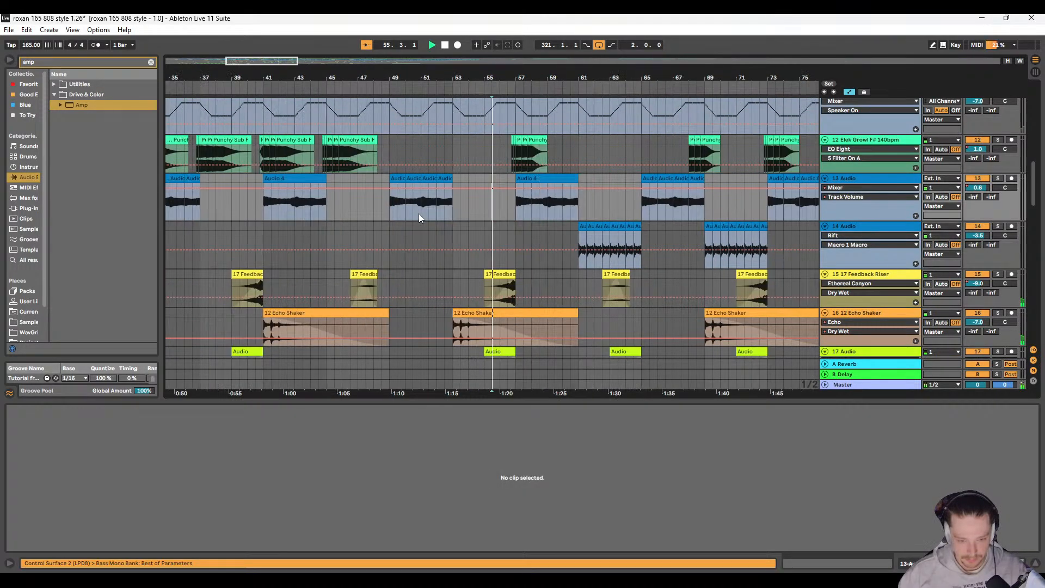
Step: Follow the playback through bars 65–105, examining the clip layout from 9 E-Perc Donk down to the Drum and Bass Live tracks
{"action": "scroll", "coordinate": [406, 211], "scroll_direction": "right", "scroll_amount": 5}
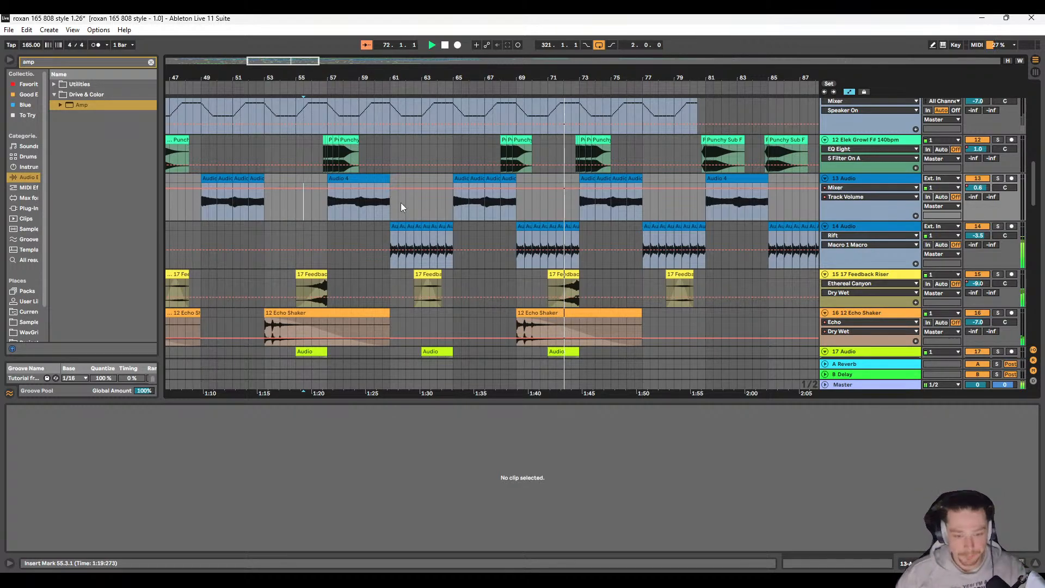
{"action": "scroll", "coordinate": [333, 226], "scroll_direction": "right", "scroll_amount": 10}
{"action": "scroll", "coordinate": [302, 230], "scroll_direction": "down", "scroll_amount": 5}
{"action": "scroll", "coordinate": [302, 230], "scroll_direction": "down", "scroll_amount": 5}
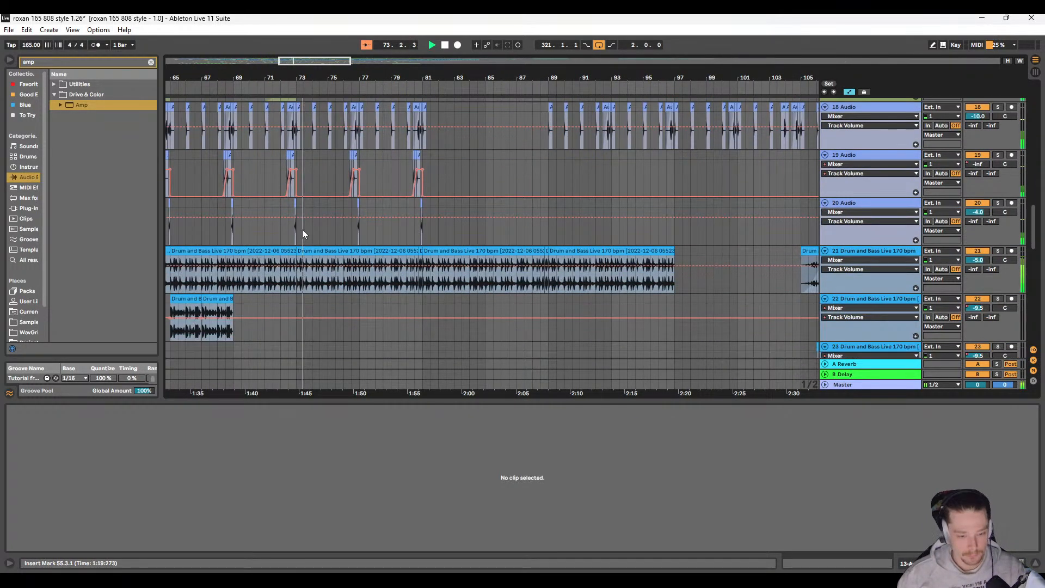
{"action": "scroll", "coordinate": [312, 237], "scroll_direction": "left", "scroll_amount": 3}
{"action": "scroll", "coordinate": [329, 237], "scroll_direction": "up", "scroll_amount": 3}
{"action": "scroll", "coordinate": [335, 238], "scroll_direction": "up", "scroll_amount": 8}
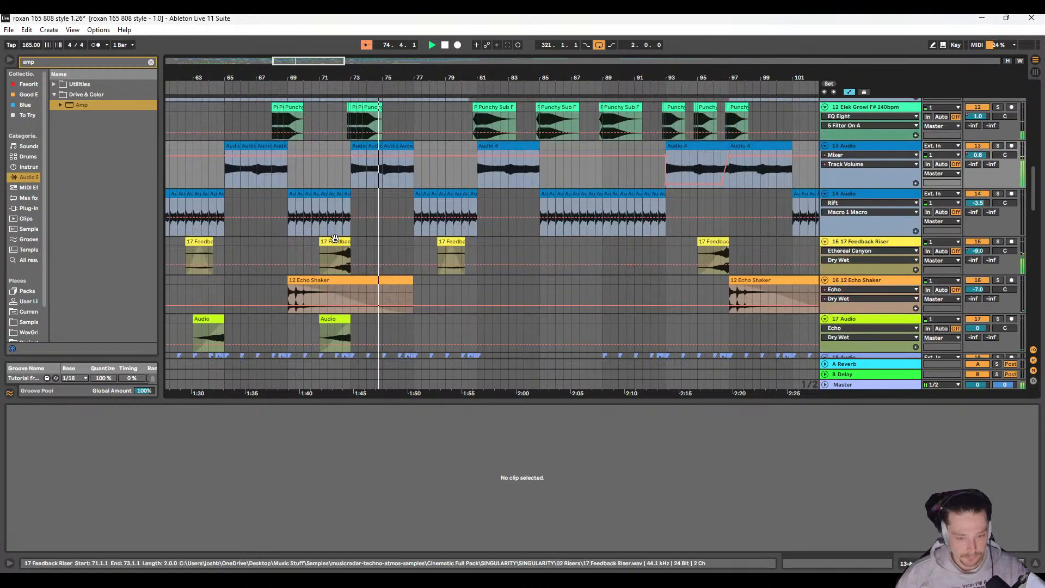
{"action": "scroll", "coordinate": [335, 238], "scroll_direction": "right", "scroll_amount": 2}
{"action": "scroll", "coordinate": [335, 240], "scroll_direction": "right", "scroll_amount": 1}
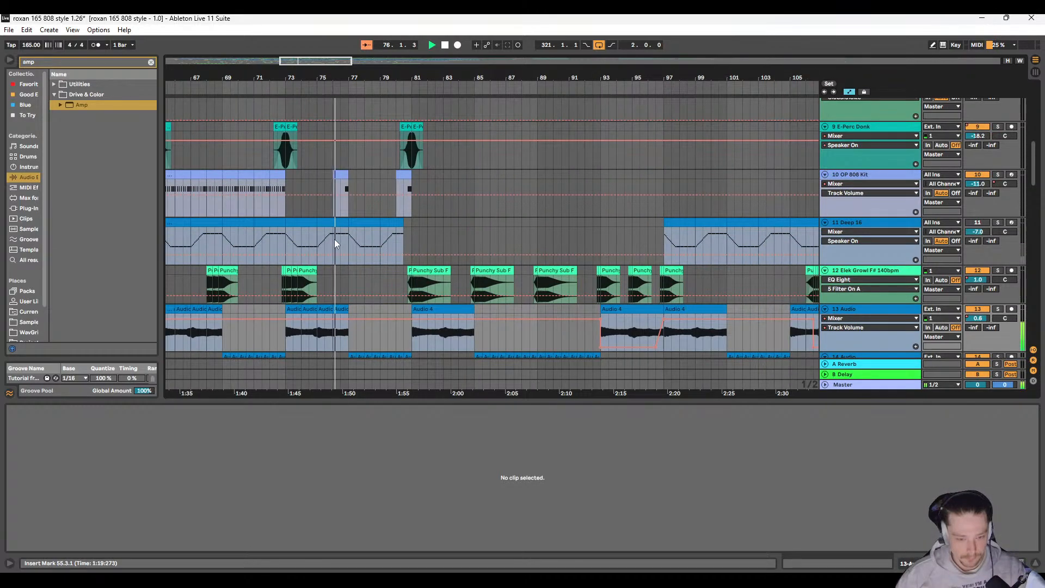
{"action": "scroll", "coordinate": [335, 241], "scroll_direction": "down", "scroll_amount": 4}
Step: Audition 14 Audio's Audio 3 clips in solo around bar 78, and clear the solo to hear the full mix again
{"action": "scroll", "coordinate": [344, 203], "scroll_direction": "up", "scroll_amount": 4}
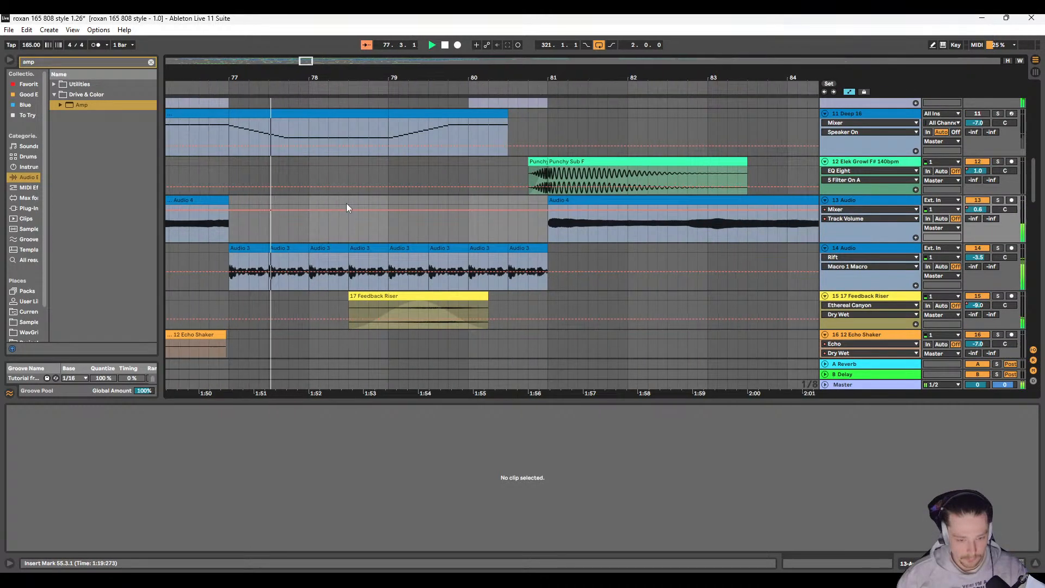
{"action": "scroll", "coordinate": [344, 203], "scroll_direction": "right", "scroll_amount": 3}
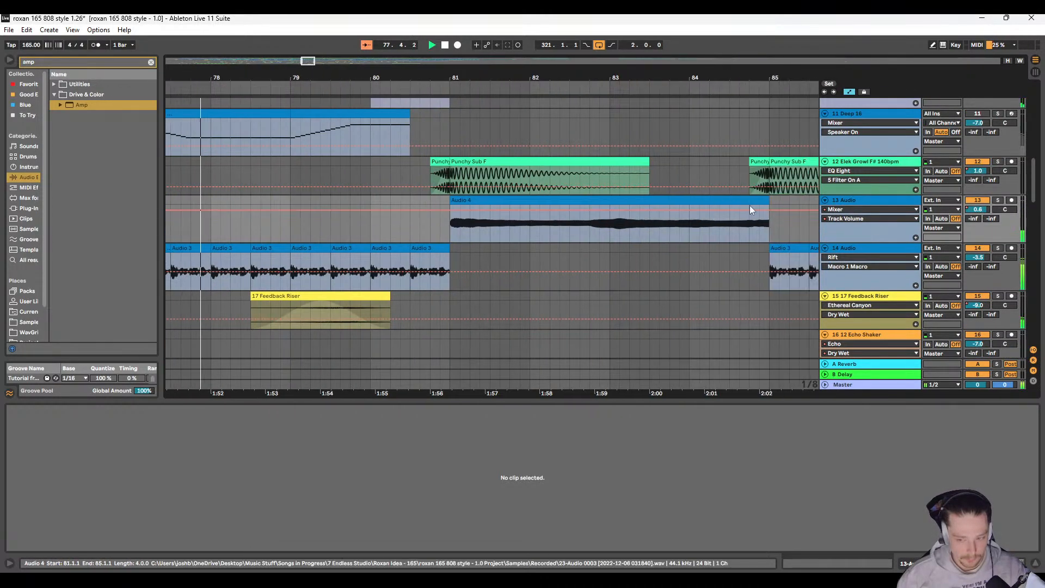
{"action": "left_click", "coordinate": [1002, 249]}
{"action": "scroll", "coordinate": [435, 243], "scroll_direction": "right", "scroll_amount": 1}
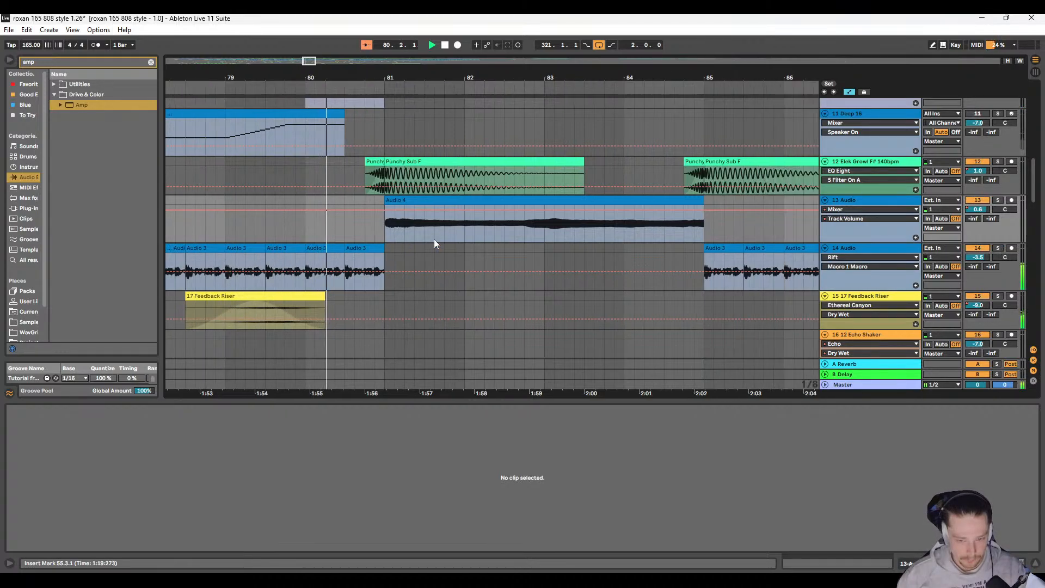
{"action": "scroll", "coordinate": [358, 262], "scroll_direction": "right", "scroll_amount": 3}
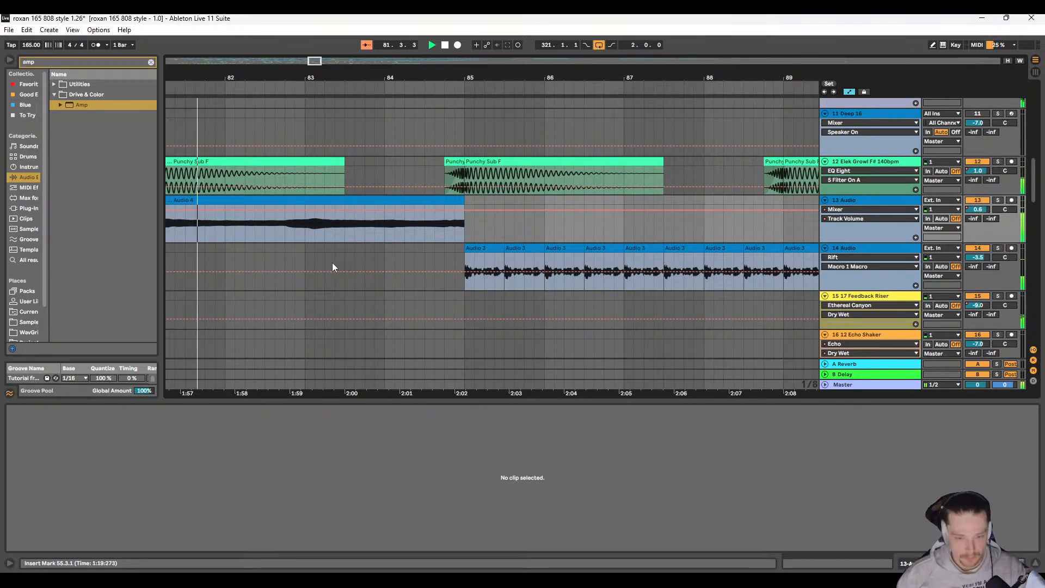
Step: Examine the Audio 4 and Audio 3 clips between bars 77 and 115, and place the insert marker at bar 89 on 13 Audio
{"action": "scroll", "coordinate": [333, 264], "scroll_direction": "down", "scroll_amount": 1}
{"action": "scroll", "coordinate": [335, 265], "scroll_direction": "down", "scroll_amount": 1}
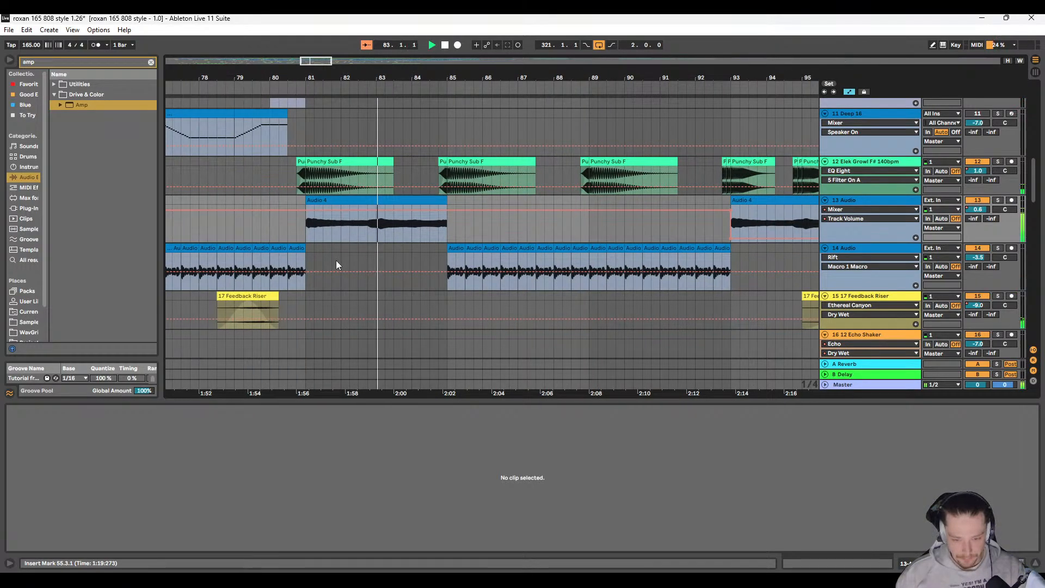
{"action": "scroll", "coordinate": [335, 260], "scroll_direction": "down", "scroll_amount": 4}
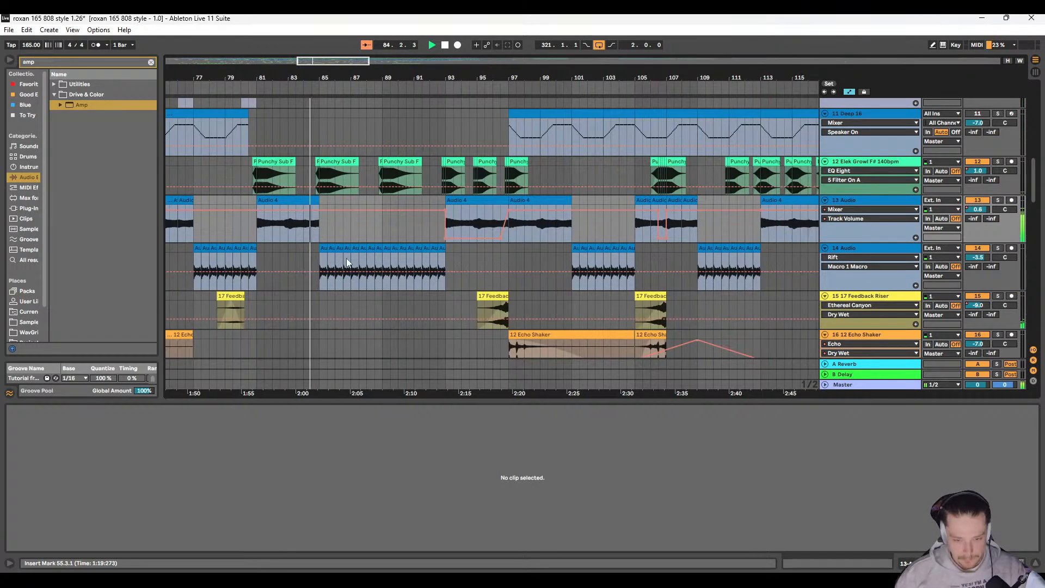
{"action": "scroll", "coordinate": [346, 258], "scroll_direction": "left", "scroll_amount": 4}
{"action": "left_click", "coordinate": [444, 225]}
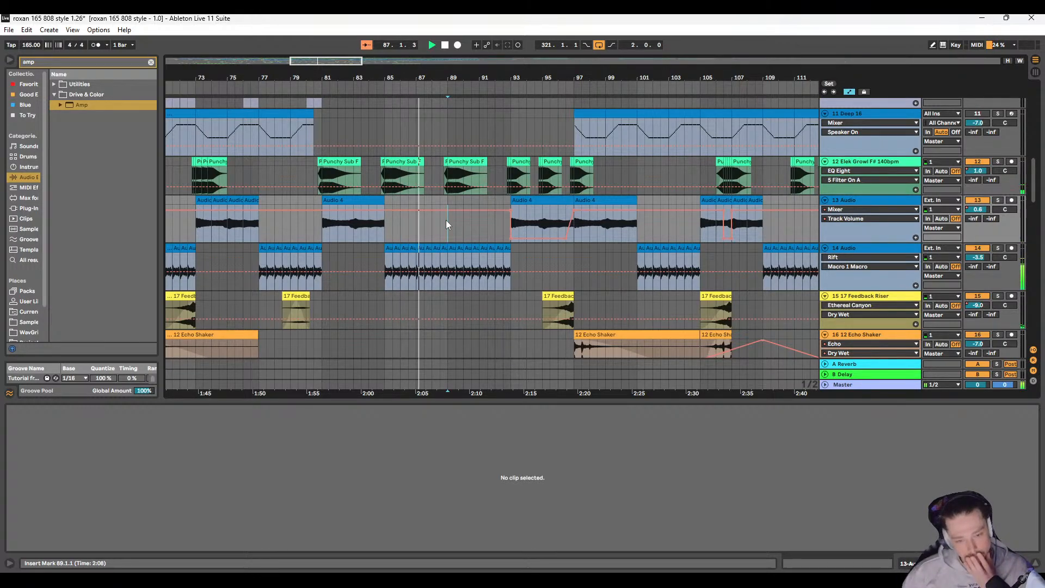
Step: Copy the one-bar snare roll at bars 90–91 on 6 Snare 808 Onyx, including its volume automation
{"action": "scroll", "coordinate": [446, 221], "scroll_direction": "up", "scroll_amount": 5}
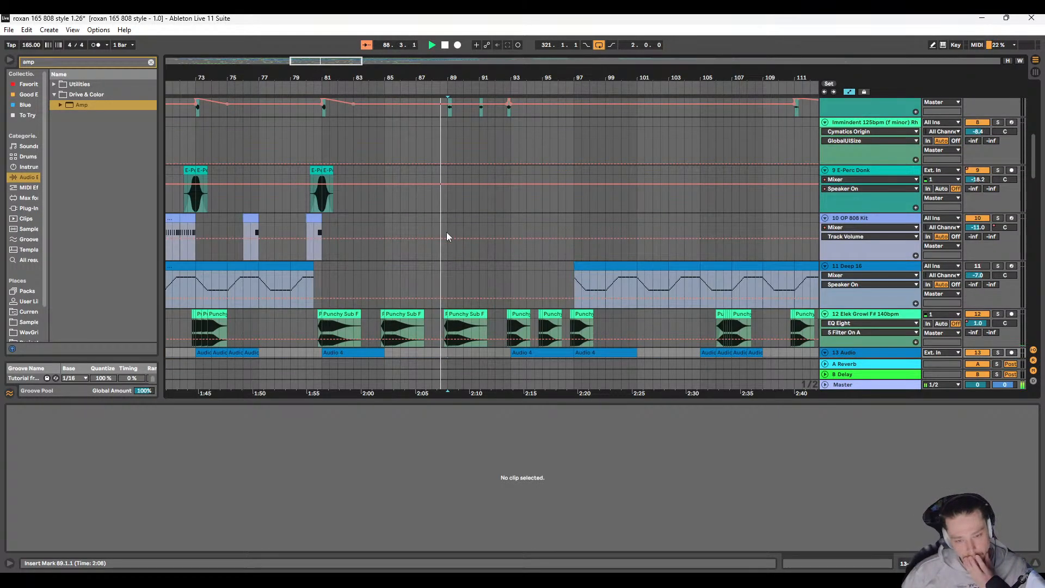
{"action": "scroll", "coordinate": [446, 233], "scroll_direction": "up", "scroll_amount": 3}
{"action": "scroll", "coordinate": [448, 232], "scroll_direction": "up", "scroll_amount": 4}
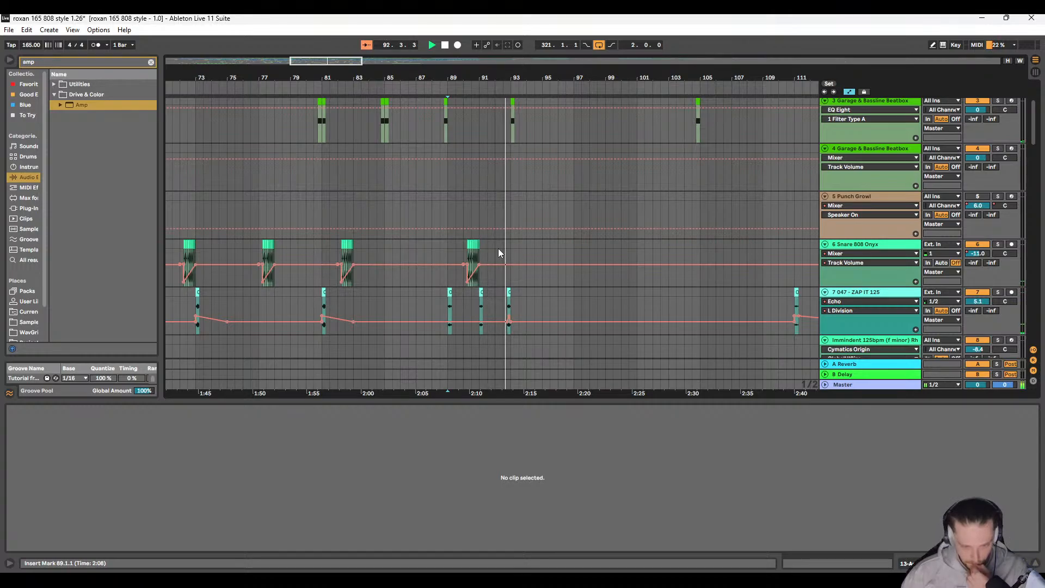
{"action": "scroll", "coordinate": [498, 247], "scroll_direction": "down", "scroll_amount": 2}
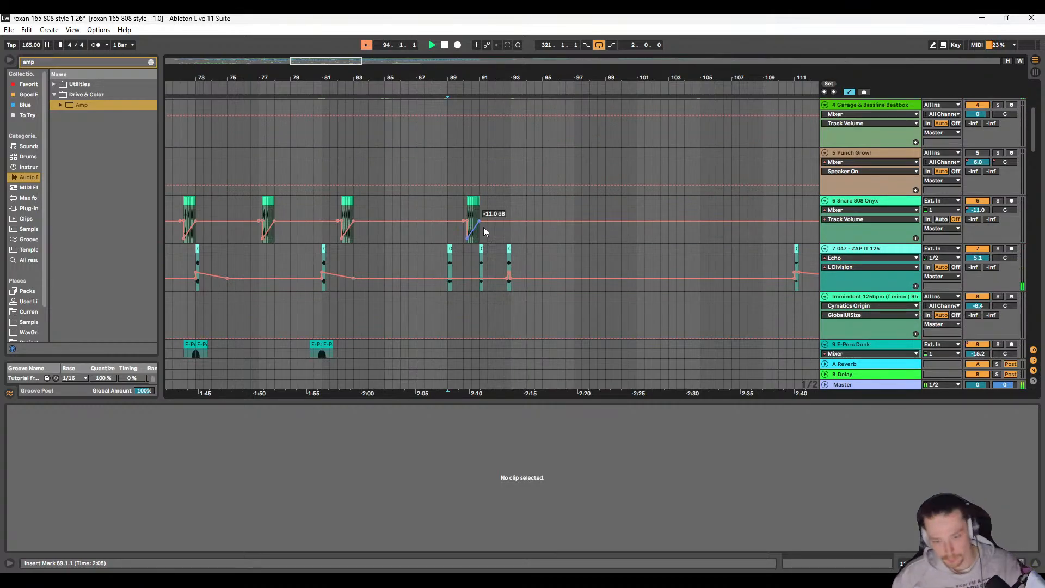
{"action": "scroll", "coordinate": [466, 203], "scroll_direction": "up", "scroll_amount": 5}
{"action": "left_click_drag", "start_coordinate": [364, 204], "coordinate": [528, 199]}
Step: Look through the tracks around bars 93–123, checking the transitions and drum entries for a spot that suits the snare roll
{"action": "scroll", "coordinate": [602, 238], "scroll_direction": "down", "scroll_amount": 3}
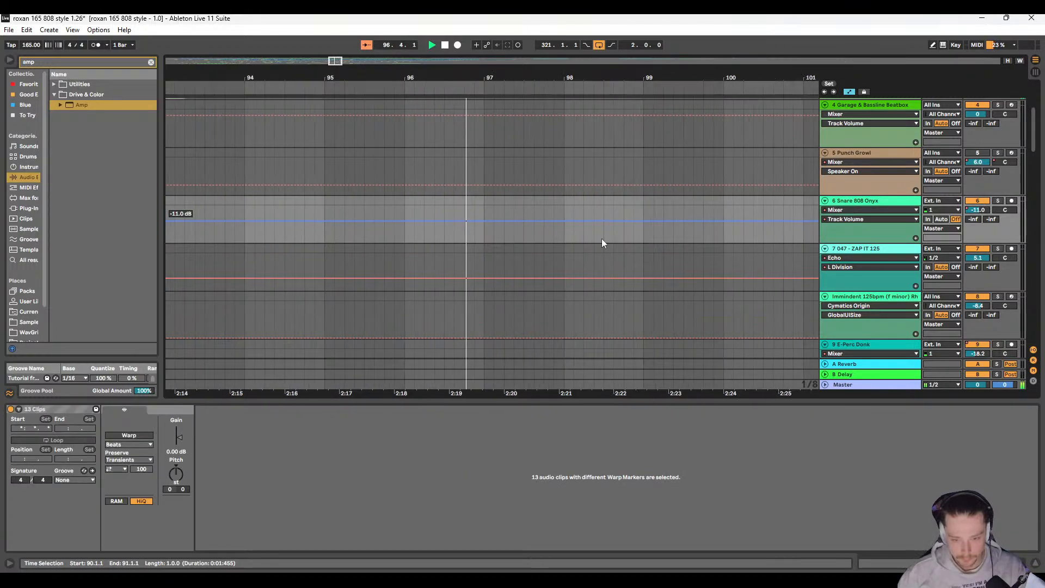
{"action": "scroll", "coordinate": [514, 243], "scroll_direction": "down", "scroll_amount": 8}
{"action": "scroll", "coordinate": [405, 237], "scroll_direction": "up", "scroll_amount": 10}
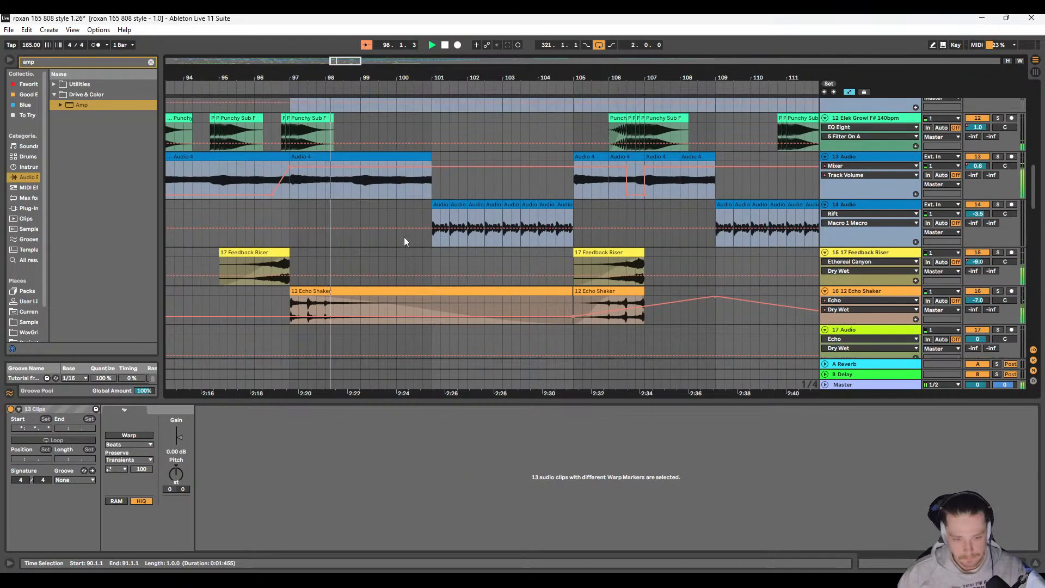
{"action": "scroll", "coordinate": [439, 234], "scroll_direction": "down", "scroll_amount": 3}
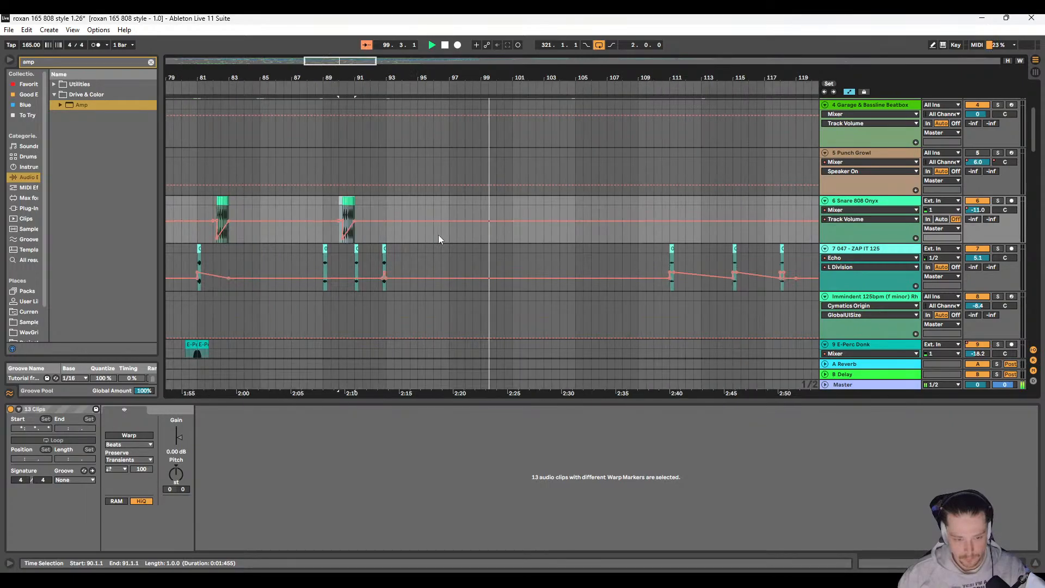
{"action": "scroll", "coordinate": [475, 235], "scroll_direction": "down", "scroll_amount": 4}
{"action": "scroll", "coordinate": [469, 234], "scroll_direction": "right", "scroll_amount": 1}
{"action": "scroll", "coordinate": [435, 245], "scroll_direction": "down", "scroll_amount": 3}
{"action": "scroll", "coordinate": [440, 246], "scroll_direction": "down", "scroll_amount": 3}
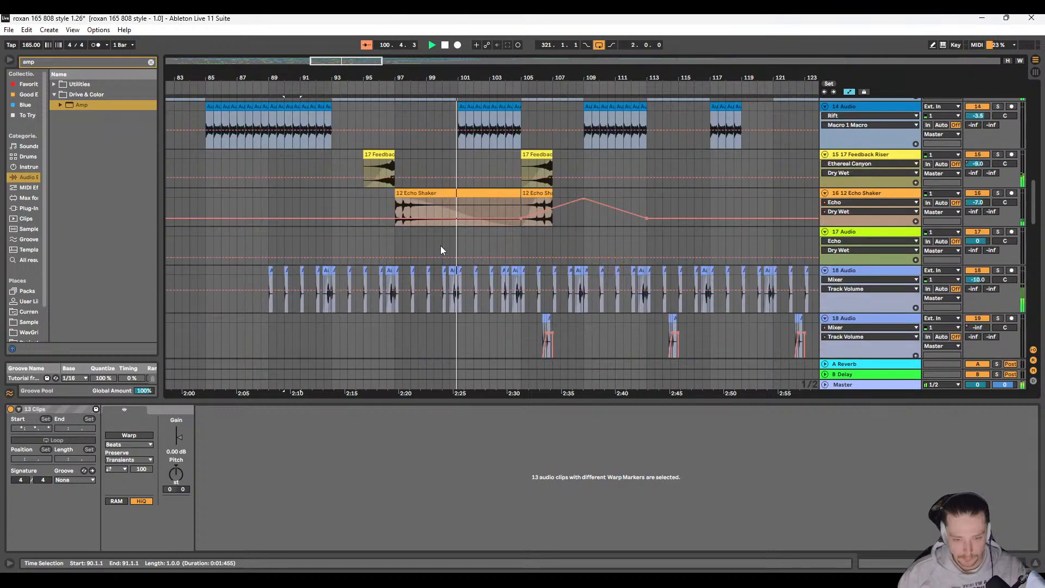
{"action": "scroll", "coordinate": [441, 248], "scroll_direction": "up", "scroll_amount": 6}
{"action": "scroll", "coordinate": [448, 249], "scroll_direction": "down", "scroll_amount": 9}
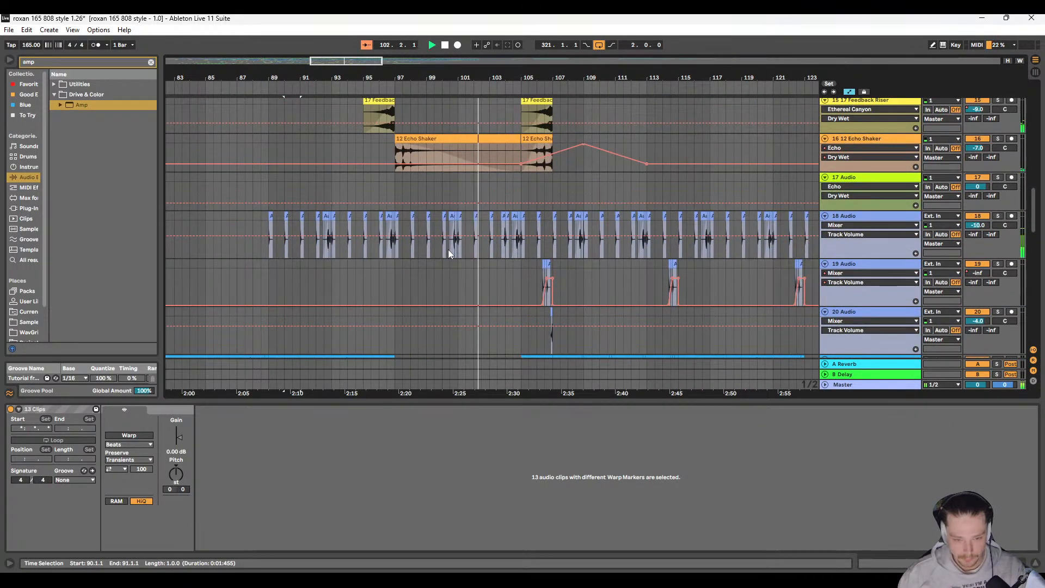
{"action": "scroll", "coordinate": [448, 250], "scroll_direction": "down", "scroll_amount": 3}
{"action": "scroll", "coordinate": [444, 255], "scroll_direction": "up", "scroll_amount": 2}
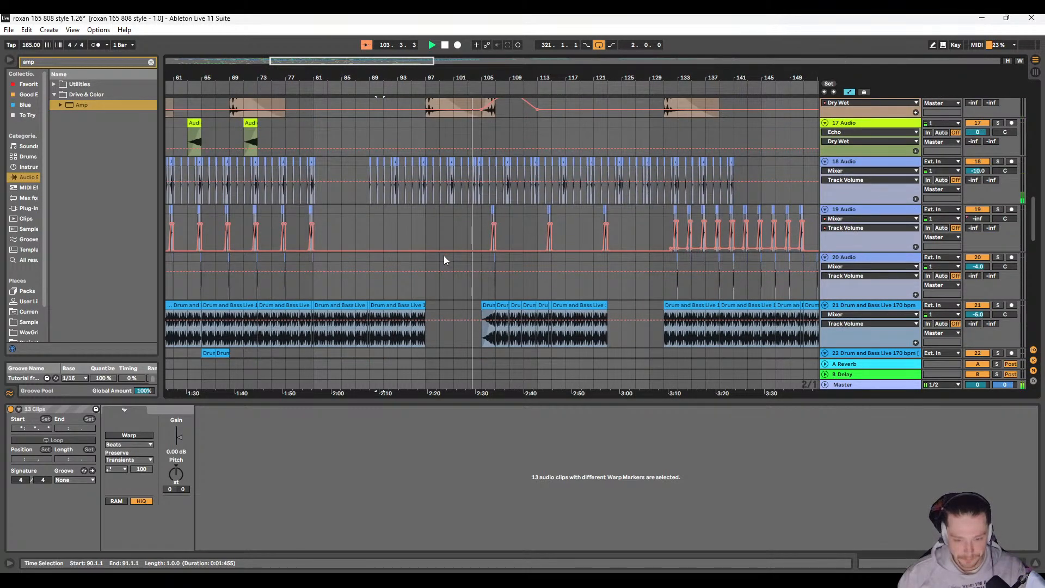
{"action": "scroll", "coordinate": [452, 251], "scroll_direction": "down", "scroll_amount": 3}
{"action": "scroll", "coordinate": [430, 247], "scroll_direction": "right", "scroll_amount": 2}
{"action": "scroll", "coordinate": [405, 249], "scroll_direction": "up", "scroll_amount": 1}
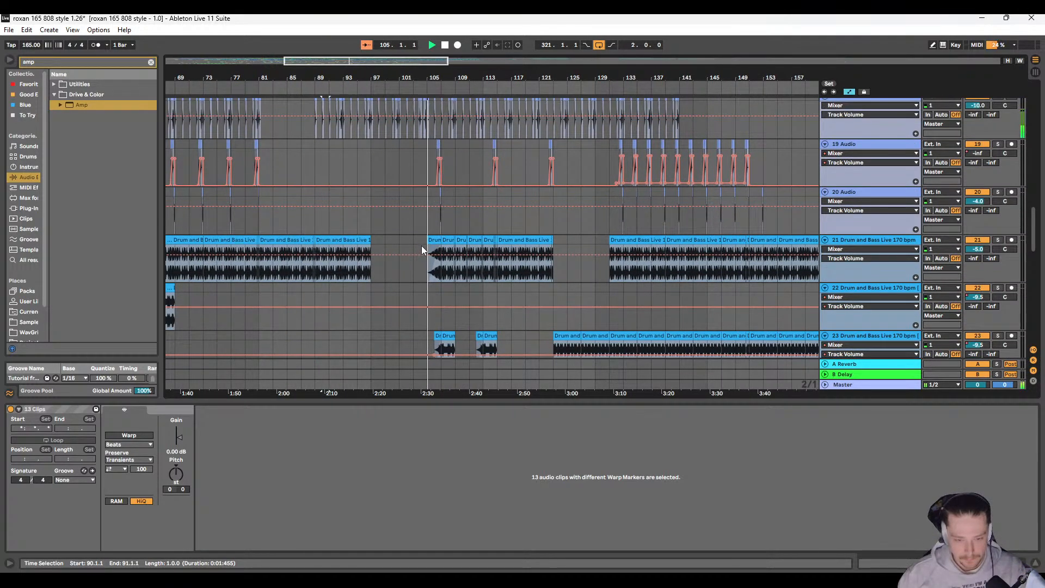
Step: Paste the snare roll at bar 105 on 6 Snare 808 Onyx and move it one bar on to bar 106
{"action": "scroll", "coordinate": [421, 246], "scroll_direction": "up", "scroll_amount": 5}
{"action": "scroll", "coordinate": [391, 251], "scroll_direction": "up", "scroll_amount": 10}
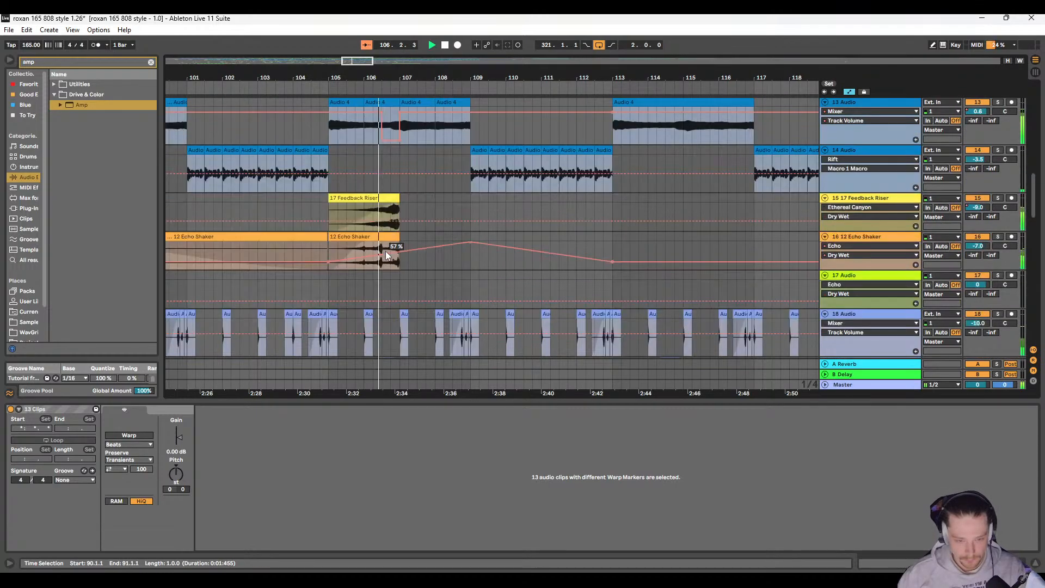
{"action": "scroll", "coordinate": [404, 266], "scroll_direction": "up", "scroll_amount": 3}
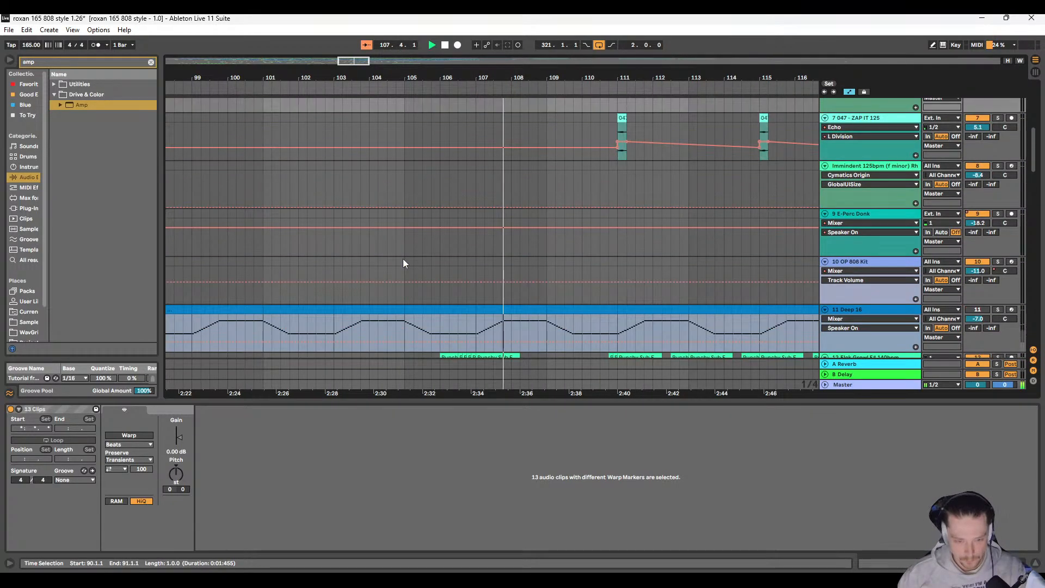
{"action": "left_click", "coordinate": [407, 138]}
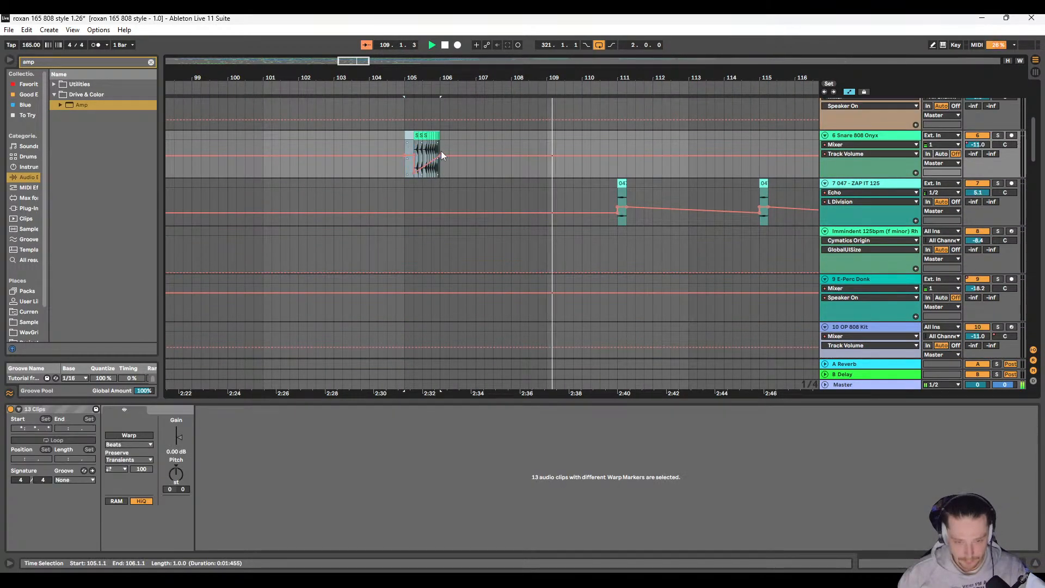
{"action": "key", "text": "ctrl+x"}
{"action": "left_click", "coordinate": [441, 133]}
{"action": "key", "text": "ctrl+v"}
Step: Play the mix from bar 105 to hear the moved snare roll
{"action": "left_click", "coordinate": [404, 143]}
{"action": "key", "text": "space"}
{"action": "key", "text": "space"}
{"action": "scroll", "coordinate": [425, 168], "scroll_direction": "right", "scroll_amount": 5}
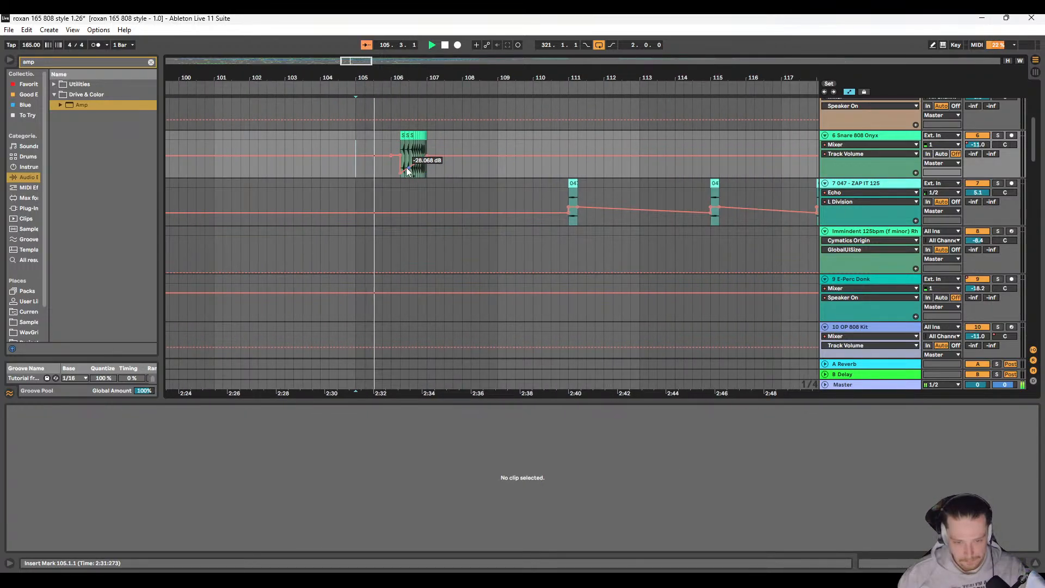
Step: Lower the start of the volume automation under the bar 106 snare roll and bend its ramp into an upward curve
{"action": "scroll", "coordinate": [406, 167], "scroll_direction": "up", "scroll_amount": 6}
{"action": "scroll", "coordinate": [377, 200], "scroll_direction": "left", "scroll_amount": 3}
{"action": "scroll", "coordinate": [377, 201], "scroll_direction": "right", "scroll_amount": 1}
{"action": "scroll", "coordinate": [376, 203], "scroll_direction": "right", "scroll_amount": 2}
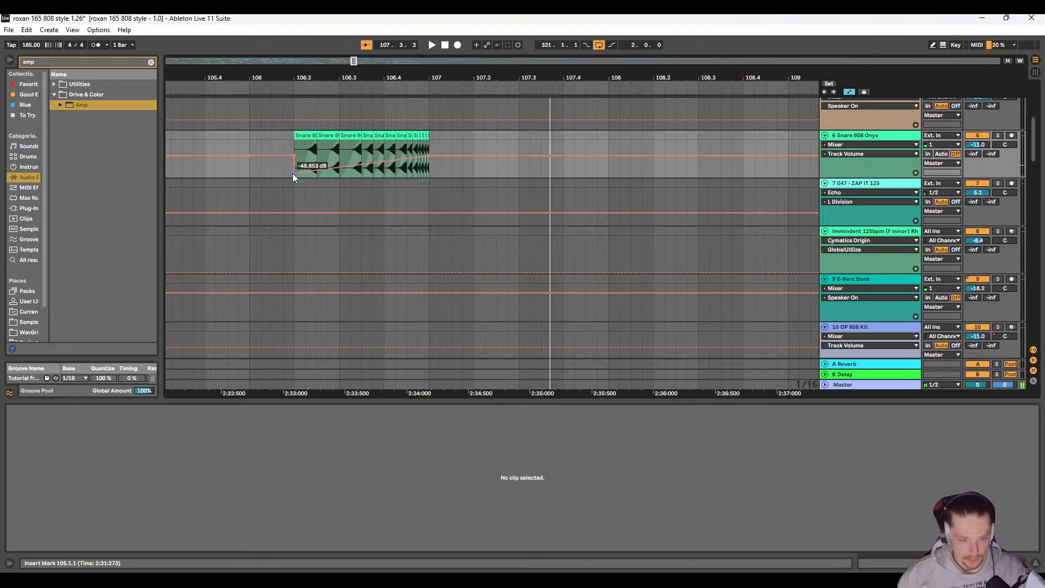
{"action": "left_click_drag", "start_coordinate": [292, 173], "coordinate": [293, 177]}
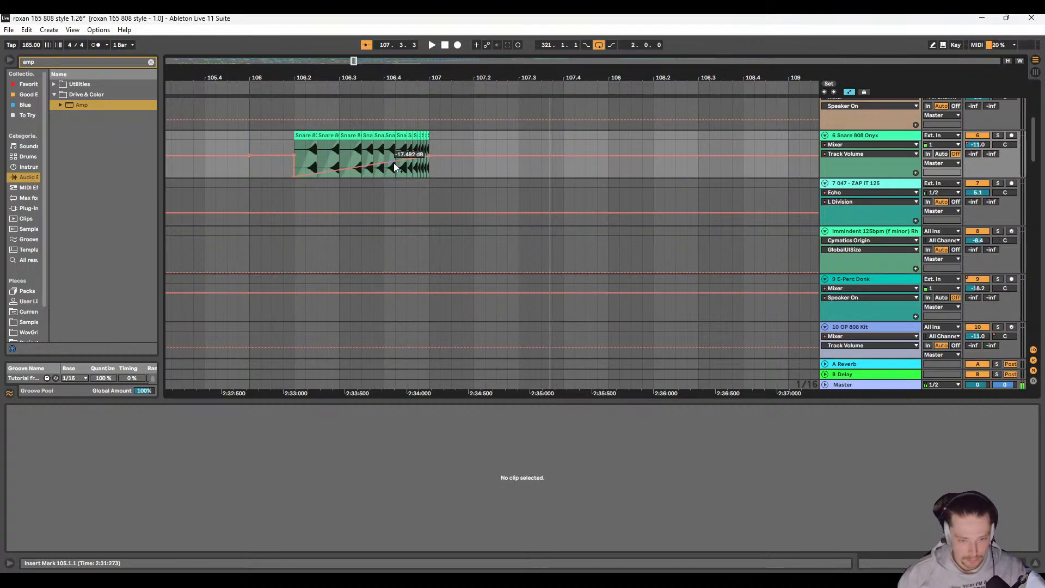
{"action": "left_click_drag", "start_coordinate": [407, 160], "coordinate": [407, 163]}
Step: Play from bar 105 to check the snare roll's reshaped fade-in, and stop playback
{"action": "key", "text": "space"}
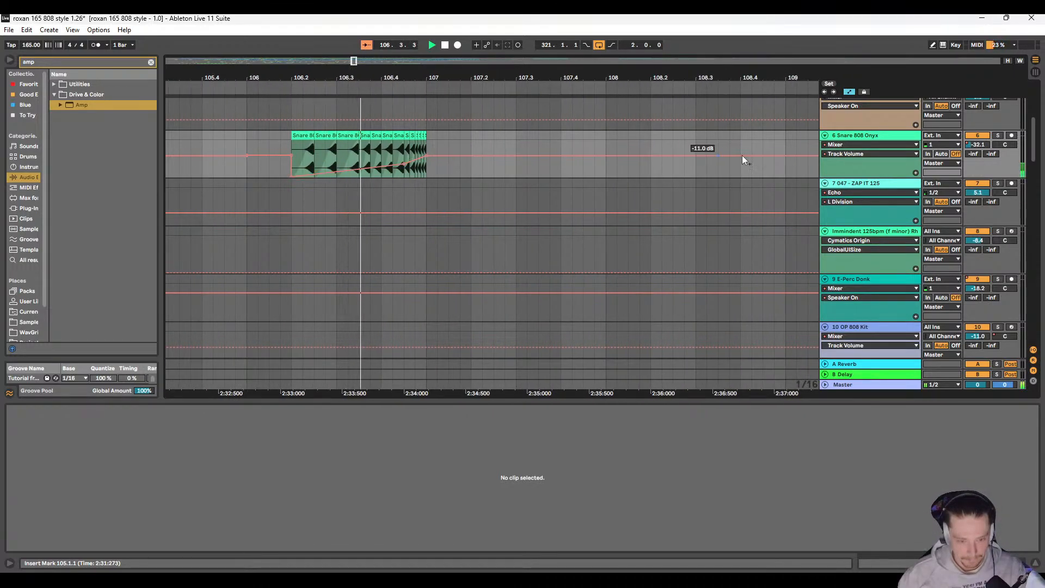
{"action": "key", "text": "minus"}
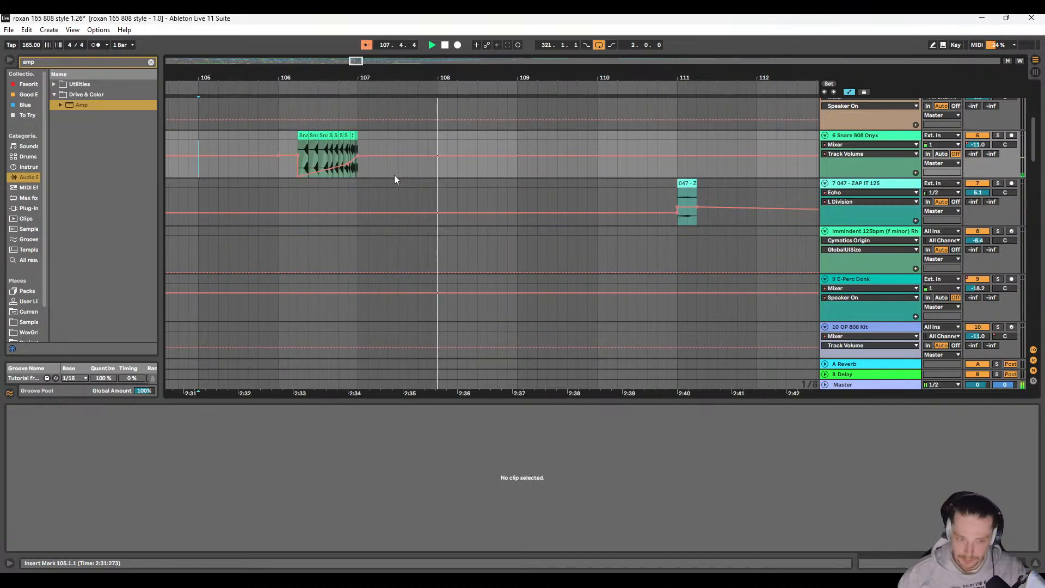
{"action": "key", "text": "space"}
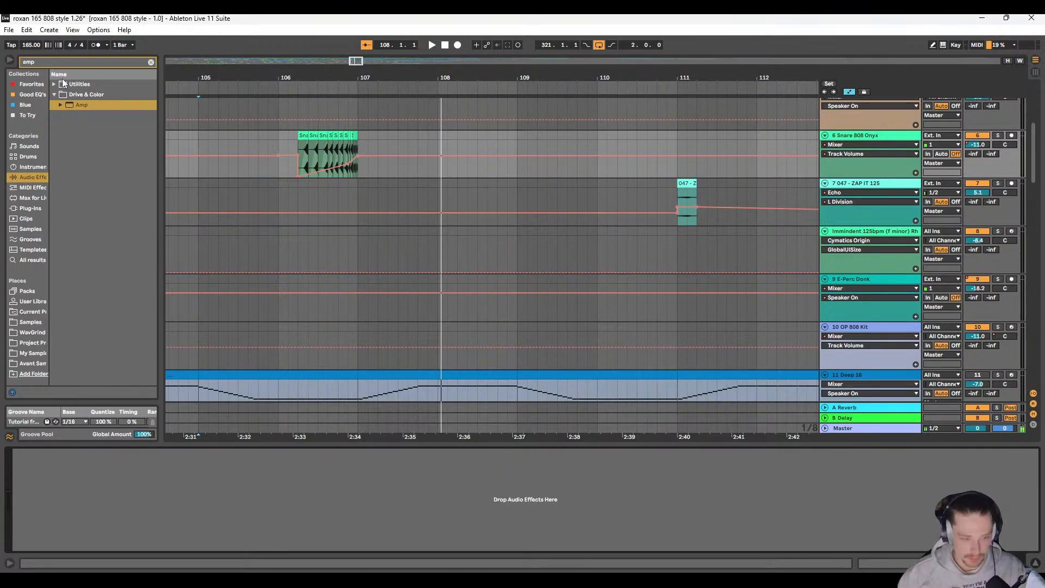
Step: Search the browser for Echo, add it to 6 Snare 808 Onyx, and set its Dry/Wet to 42%
{"action": "key", "text": "ctrl+f"}
{"action": "type", "text": "echo"}
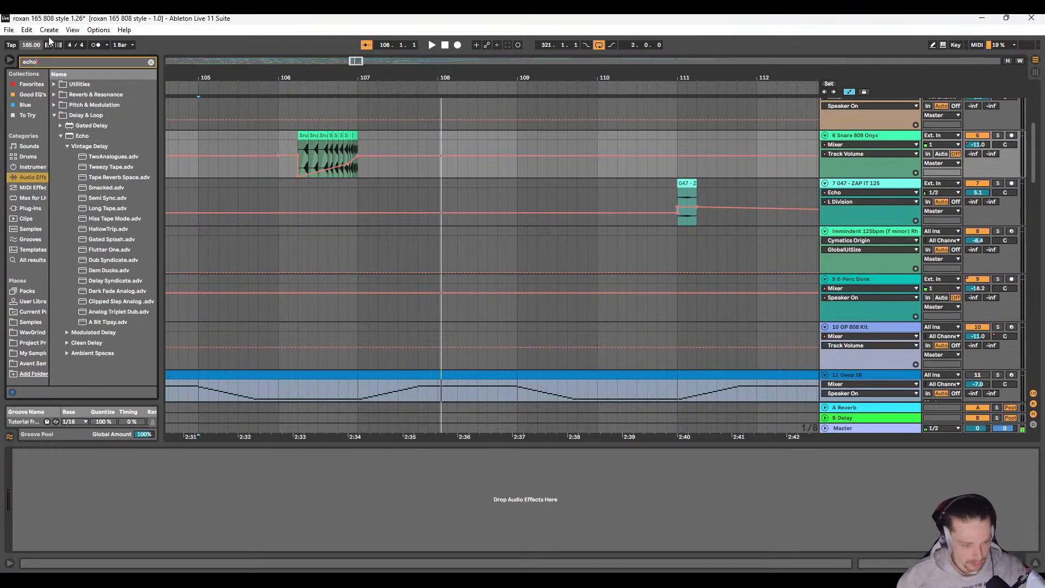
{"action": "left_click", "coordinate": [72, 136]}
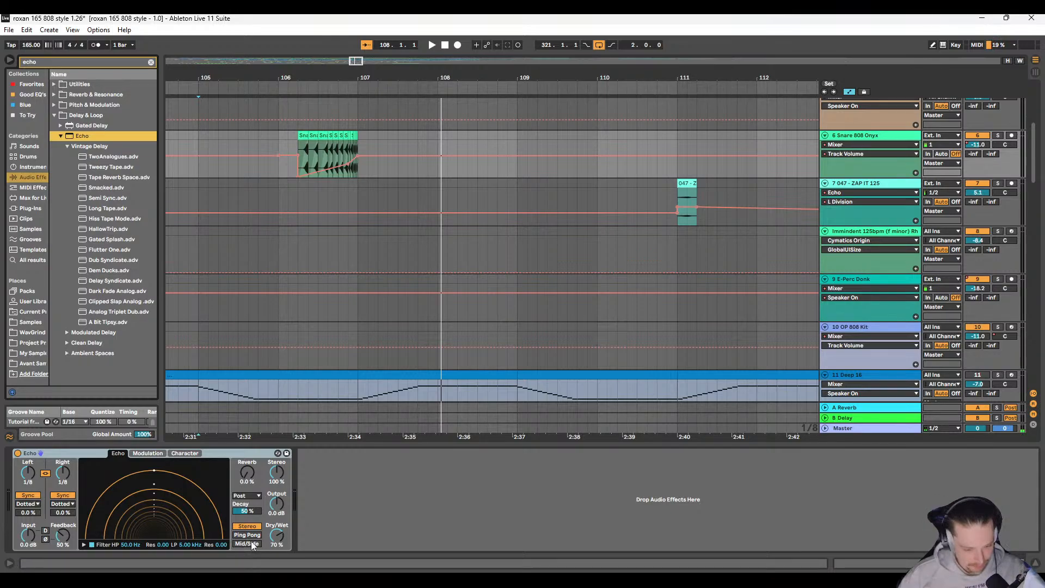
{"action": "left_click_drag", "start_coordinate": [277, 535], "coordinate": [276, 557]}
Step: Play the mix from beat 4 of bar 106 to hear the echoed end of the snare roll
{"action": "key", "text": "space"}
{"action": "scroll", "coordinate": [639, 266], "scroll_direction": "left", "scroll_amount": 5}
{"action": "scroll", "coordinate": [599, 239], "scroll_direction": "right", "scroll_amount": 2}
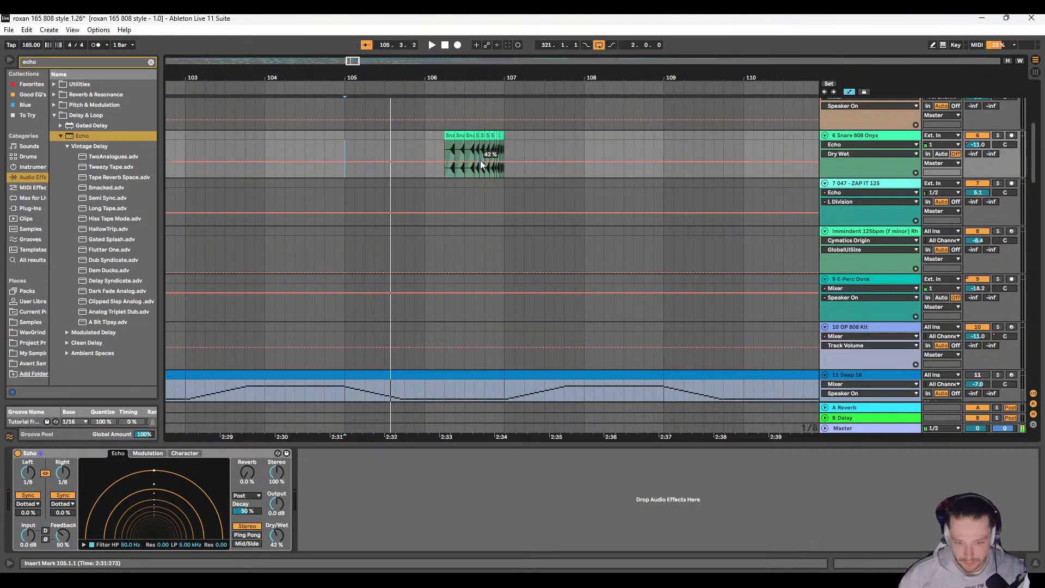
{"action": "left_click", "coordinate": [491, 166]}
{"action": "key", "text": "space"}
{"action": "key", "text": "space"}
{"action": "scroll", "coordinate": [492, 170], "scroll_direction": "right", "scroll_amount": 2}
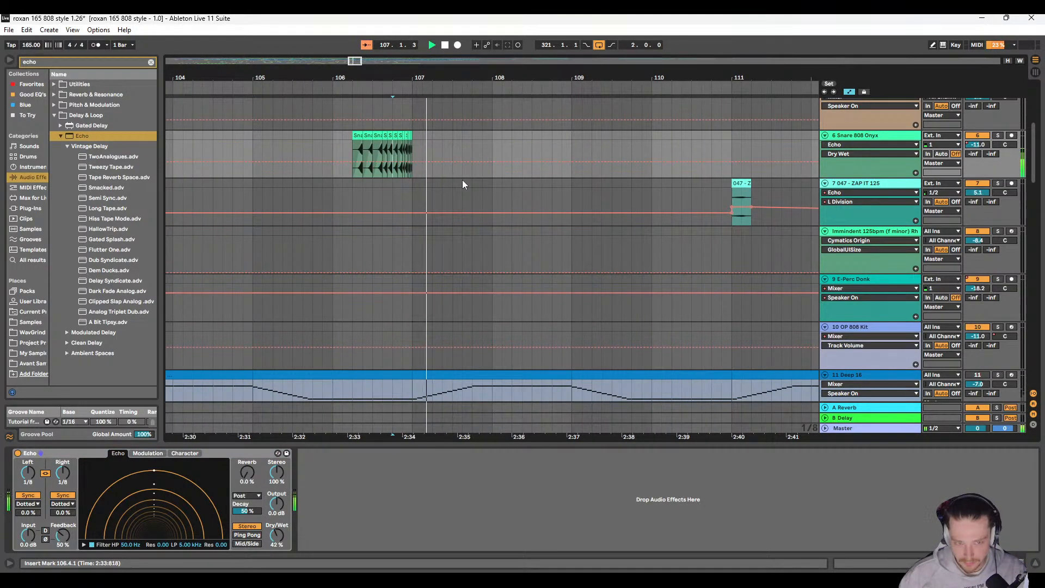
Step: Solo 6 Snare 808 Onyx to hear the snare roll's echo tail, and unsolo it to replay it in the full mix
{"action": "left_click", "coordinate": [999, 135]}
{"action": "key", "text": "space"}
{"action": "key", "text": "space"}
{"action": "mouse_move", "coordinate": [978, 145]}
{"action": "left_mouse_down"}
{"action": "mouse_move", "coordinate": [958, 159]}
{"action": "mouse_move", "coordinate": [978, 133]}
{"action": "left_mouse_up"}
{"action": "scroll", "coordinate": [609, 234], "scroll_direction": "right", "scroll_amount": 2}
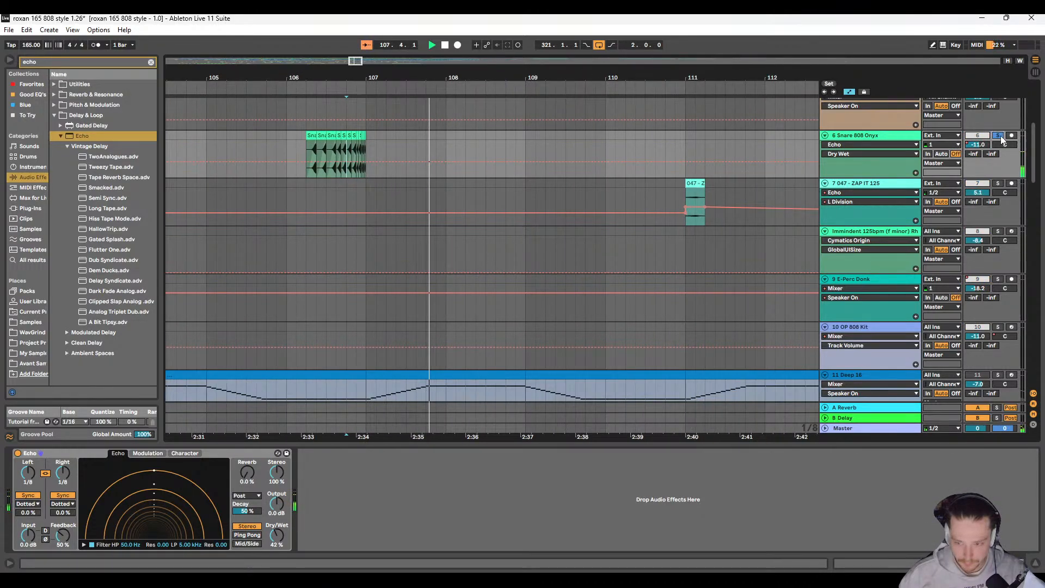
{"action": "left_click", "coordinate": [998, 136]}
{"action": "key", "text": "space"}
{"action": "key", "text": "space"}
{"action": "scroll", "coordinate": [522, 228], "scroll_direction": "right", "scroll_amount": 2}
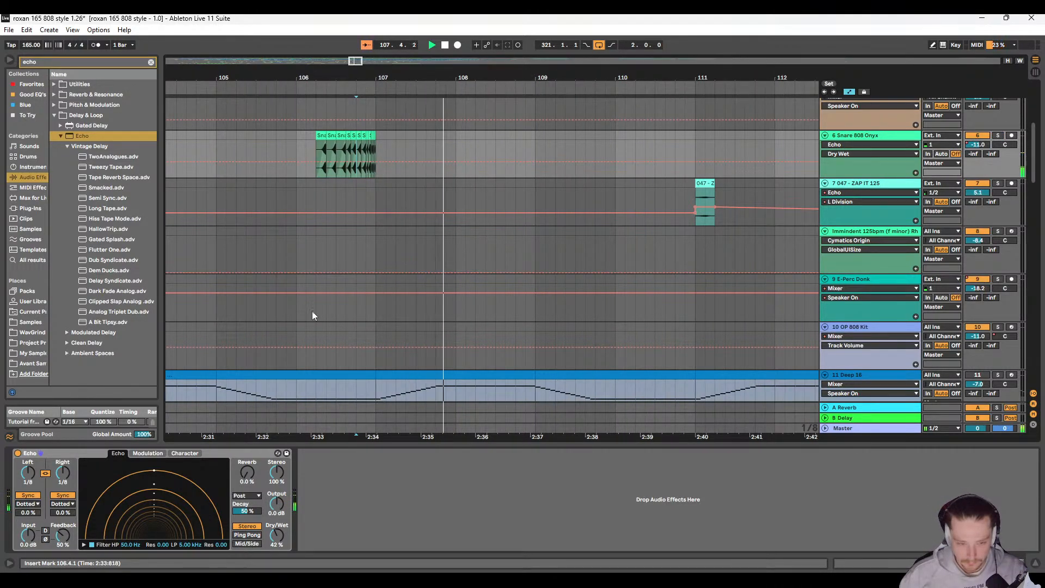
Step: Follow the playback up to bar 116 while examining the clips on the tracks after the snare roll
{"action": "scroll", "coordinate": [439, 242], "scroll_direction": "right", "scroll_amount": 2}
{"action": "scroll", "coordinate": [439, 240], "scroll_direction": "down", "scroll_amount": 5}
{"action": "scroll", "coordinate": [443, 239], "scroll_direction": "down", "scroll_amount": 2}
{"action": "scroll", "coordinate": [452, 230], "scroll_direction": "right", "scroll_amount": 1}
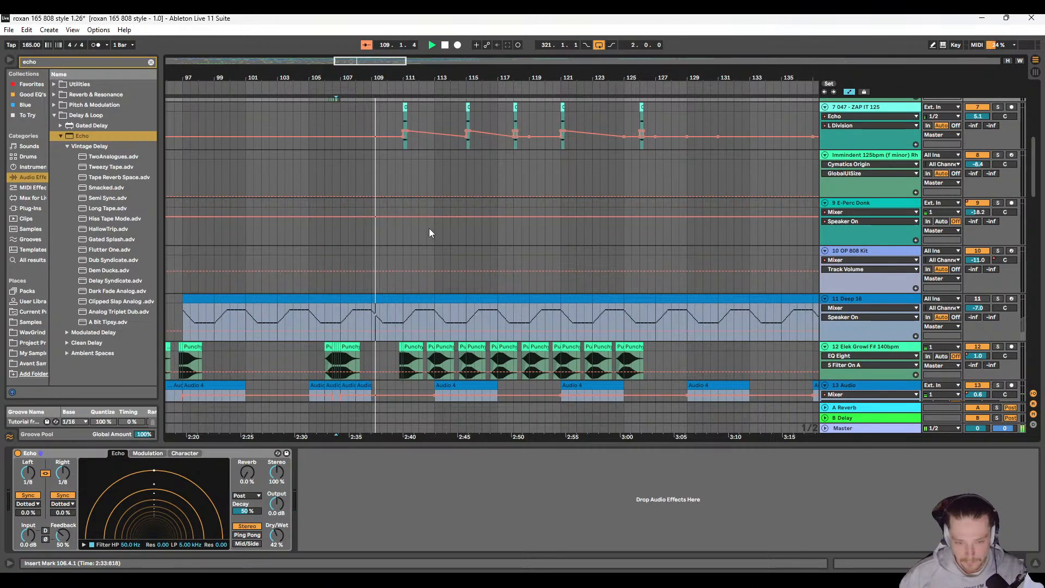
{"action": "scroll", "coordinate": [422, 234], "scroll_direction": "down", "scroll_amount": 4}
{"action": "scroll", "coordinate": [418, 237], "scroll_direction": "down", "scroll_amount": 3}
{"action": "scroll", "coordinate": [419, 236], "scroll_direction": "down", "scroll_amount": 3}
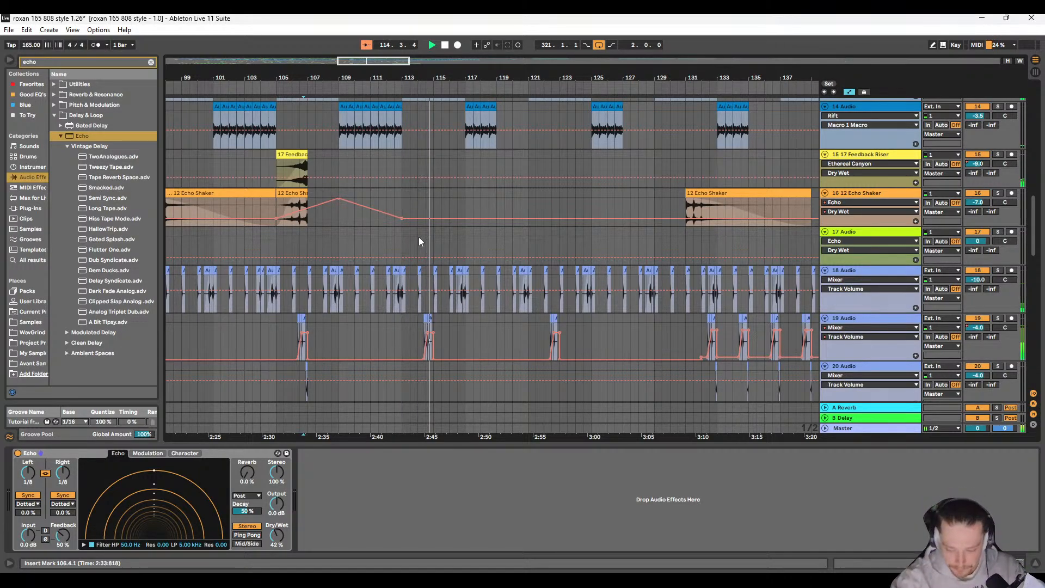
{"action": "scroll", "coordinate": [419, 236], "scroll_direction": "up", "scroll_amount": 5}
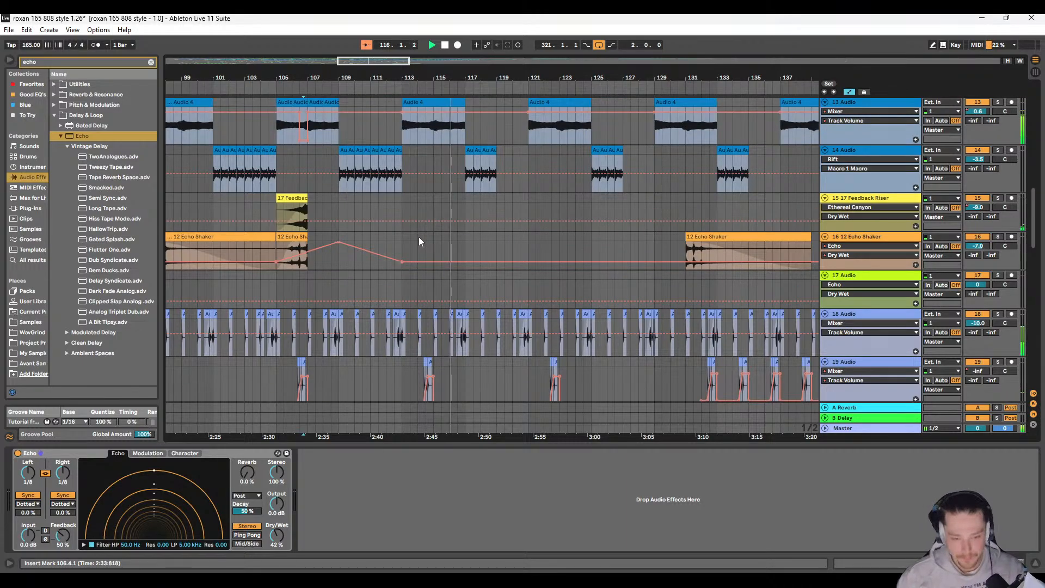
{"action": "scroll", "coordinate": [401, 313], "scroll_direction": "up", "scroll_amount": 15}
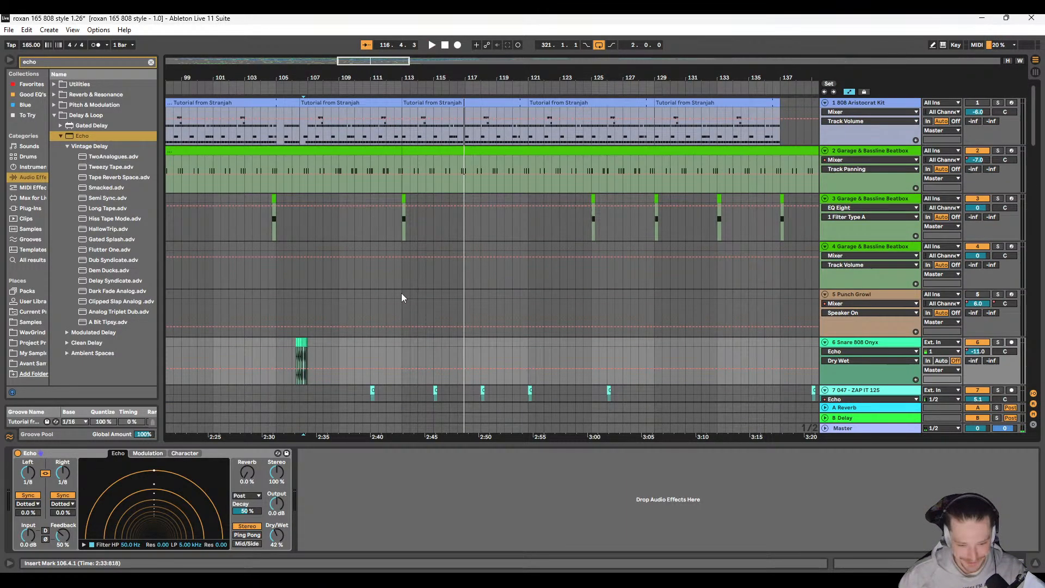
Step: Examine the whole arrangement at full song length, from 1 808 Aristocrat Kit down to 28 Rave Siren
{"action": "scroll", "coordinate": [400, 294], "scroll_direction": "down", "scroll_amount": 4}
{"action": "left_click", "coordinate": [451, 299]}
{"action": "scroll", "coordinate": [424, 315], "scroll_direction": "left", "scroll_amount": 10}
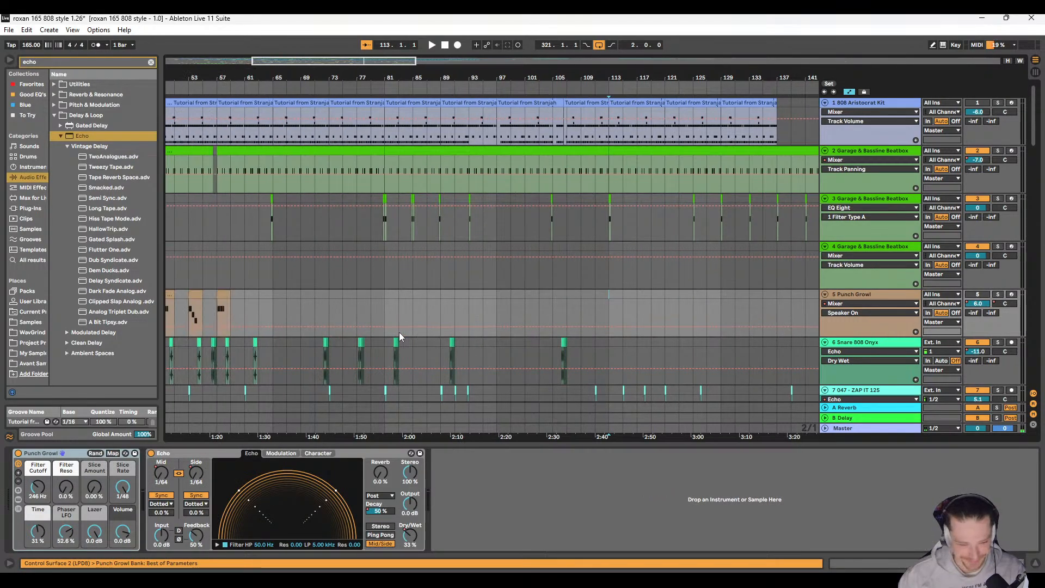
{"action": "scroll", "coordinate": [397, 304], "scroll_direction": "down", "scroll_amount": 4}
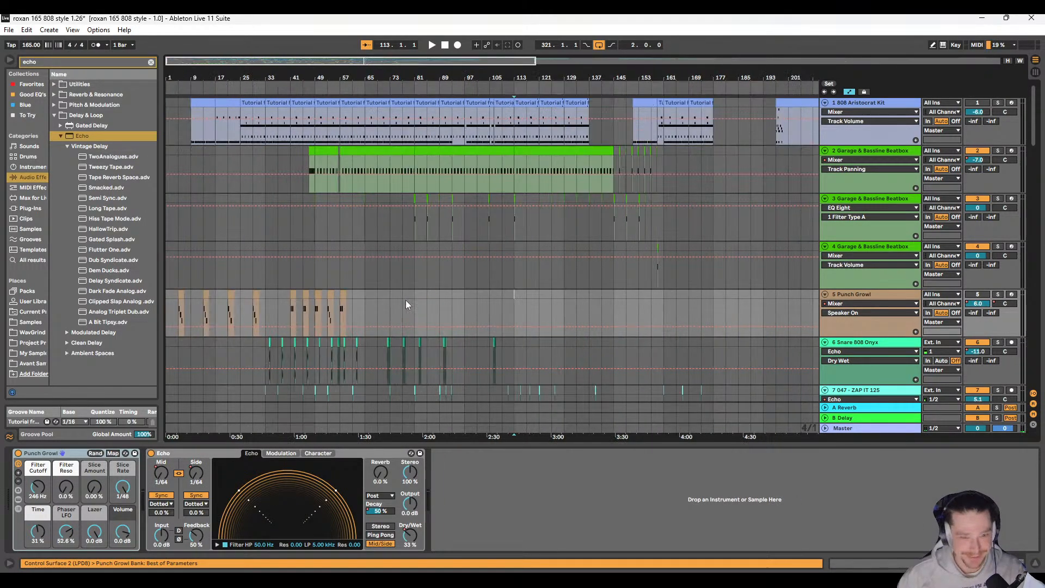
{"action": "scroll", "coordinate": [348, 280], "scroll_direction": "down", "scroll_amount": 4}
{"action": "scroll", "coordinate": [368, 263], "scroll_direction": "down", "scroll_amount": 4}
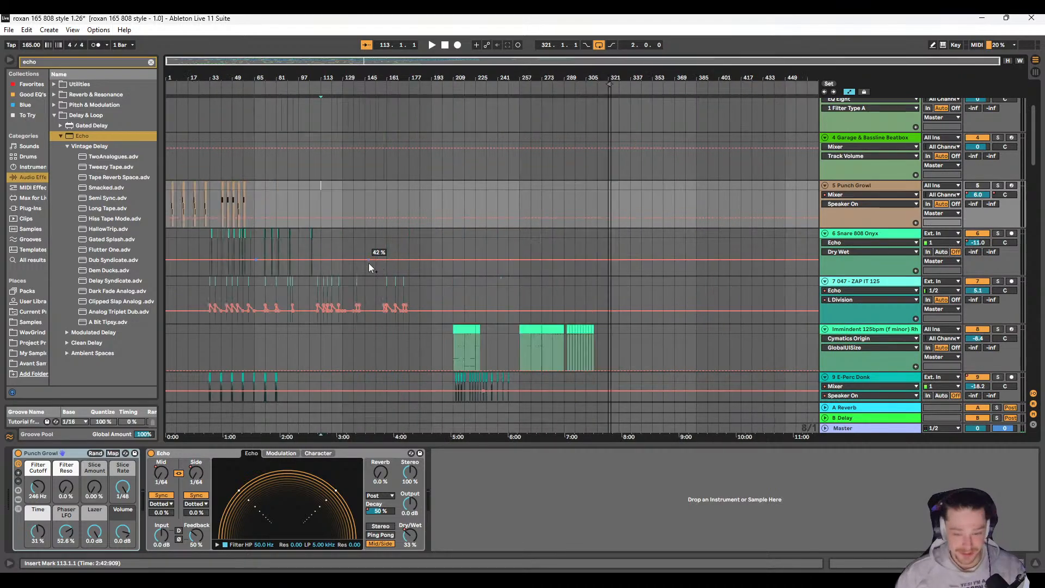
{"action": "scroll", "coordinate": [288, 247], "scroll_direction": "down", "scroll_amount": 5}
{"action": "scroll", "coordinate": [305, 256], "scroll_direction": "down", "scroll_amount": 3}
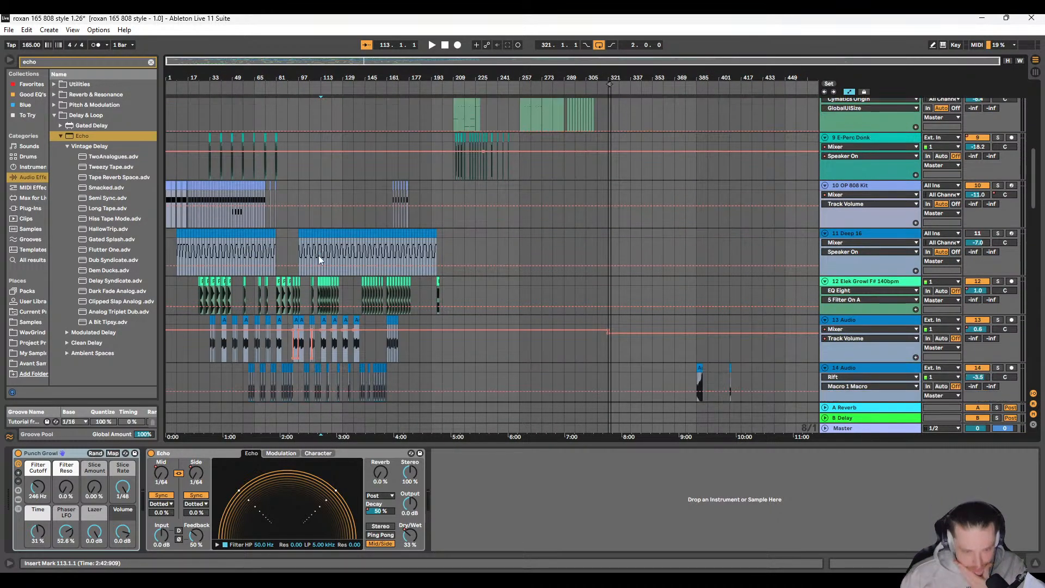
{"action": "scroll", "coordinate": [319, 256], "scroll_direction": "down", "scroll_amount": 10}
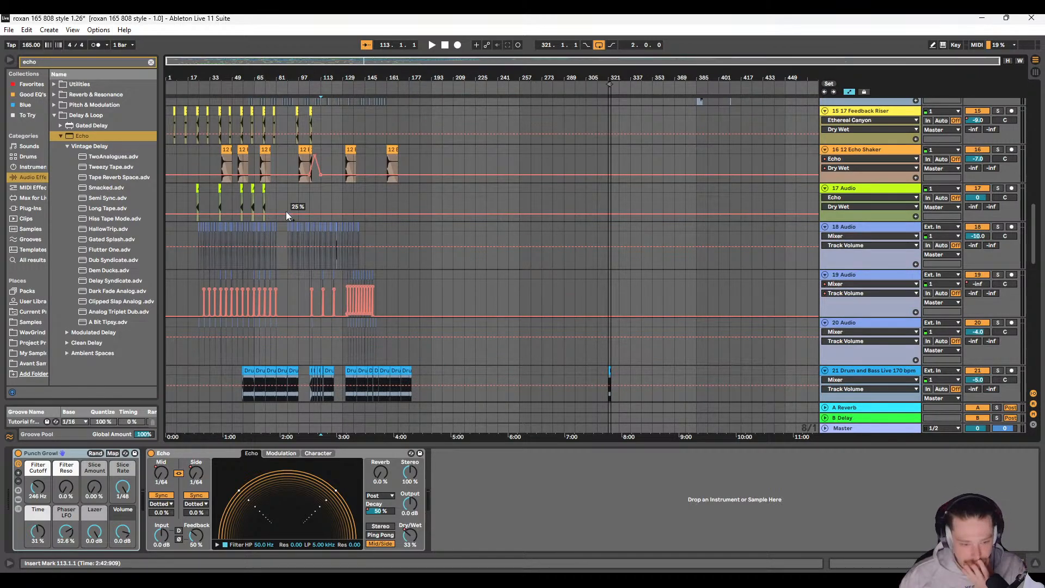
{"action": "scroll", "coordinate": [286, 211], "scroll_direction": "down", "scroll_amount": 3}
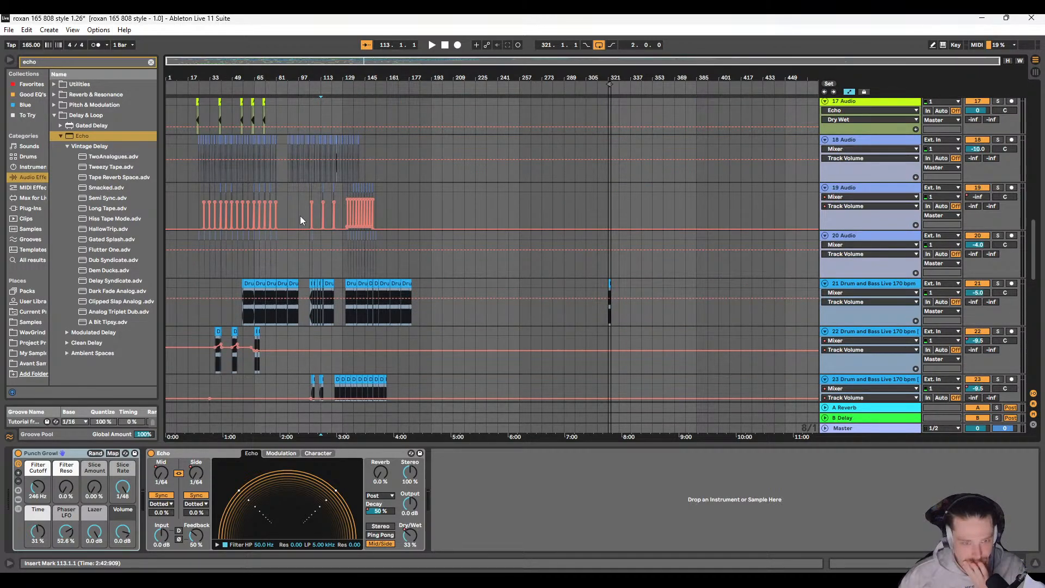
{"action": "scroll", "coordinate": [299, 216], "scroll_direction": "down", "scroll_amount": 4}
{"action": "scroll", "coordinate": [294, 227], "scroll_direction": "down", "scroll_amount": 4}
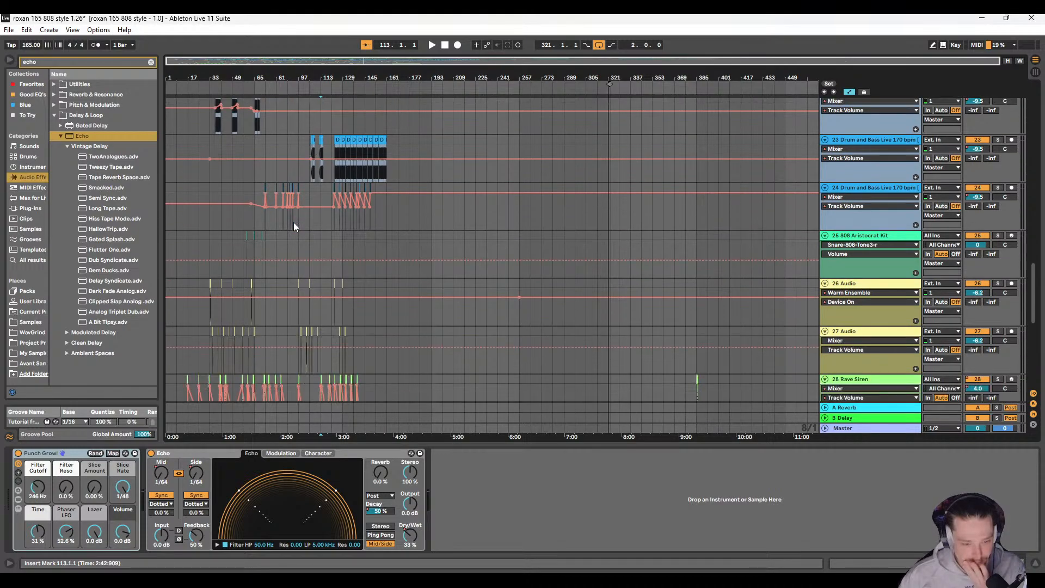
Step: Examine the Drum and Bass Live break layers around bars 59 to 97 and the percussion and bass tracks above them
{"action": "scroll", "coordinate": [293, 222], "scroll_direction": "up", "scroll_amount": 5}
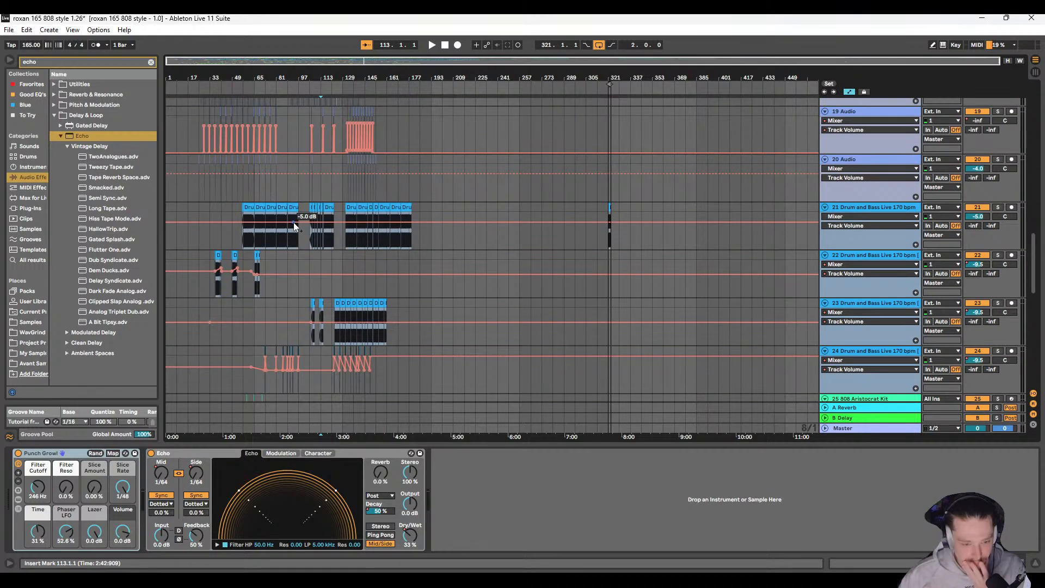
{"action": "scroll", "coordinate": [258, 250], "scroll_direction": "up", "scroll_amount": 8}
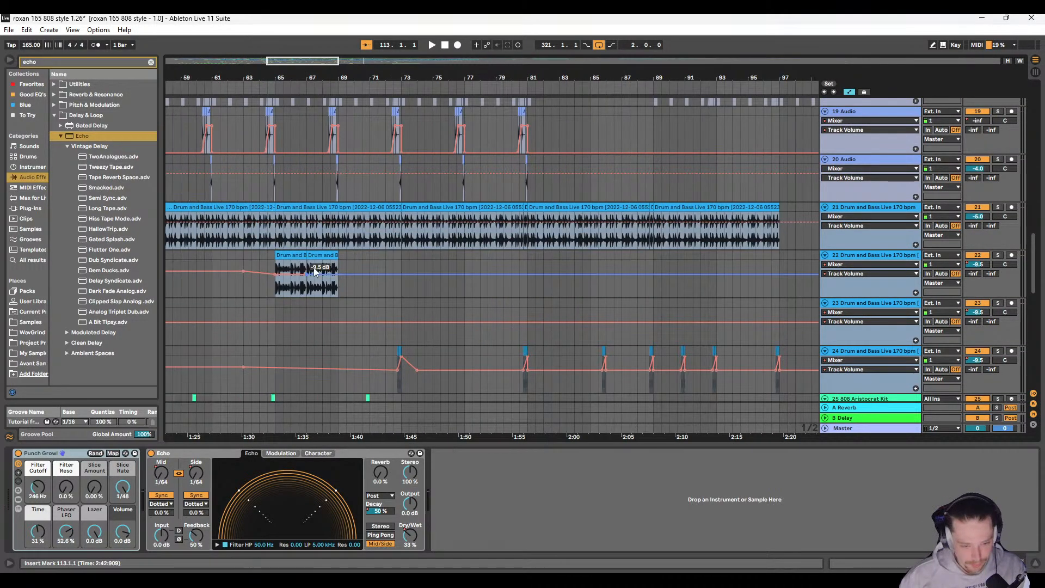
{"action": "scroll", "coordinate": [313, 268], "scroll_direction": "down", "scroll_amount": 5}
{"action": "scroll", "coordinate": [320, 270], "scroll_direction": "up", "scroll_amount": 5}
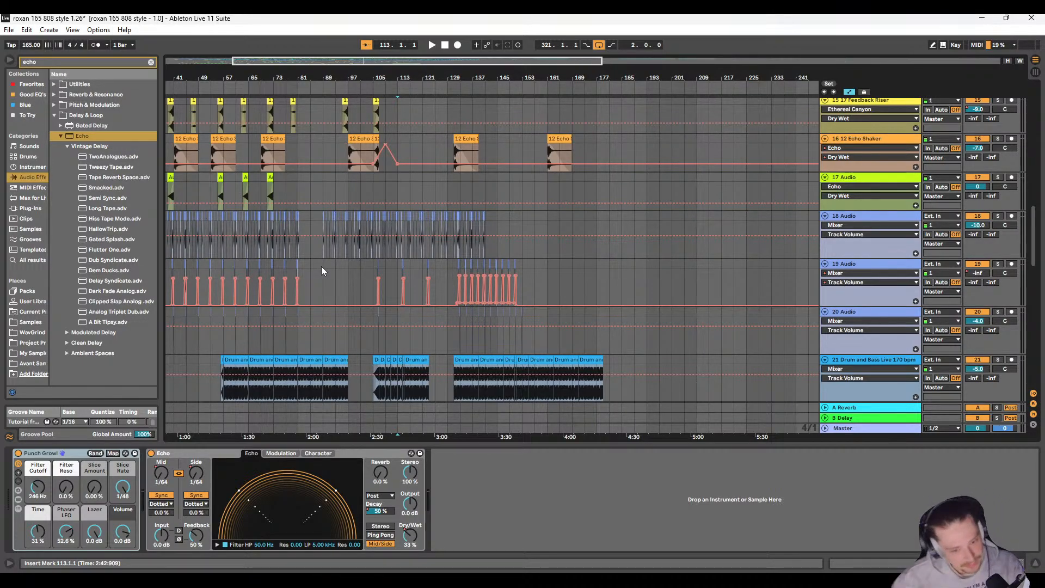
{"action": "scroll", "coordinate": [299, 236], "scroll_direction": "up", "scroll_amount": 4}
{"action": "scroll", "coordinate": [272, 240], "scroll_direction": "down", "scroll_amount": 3}
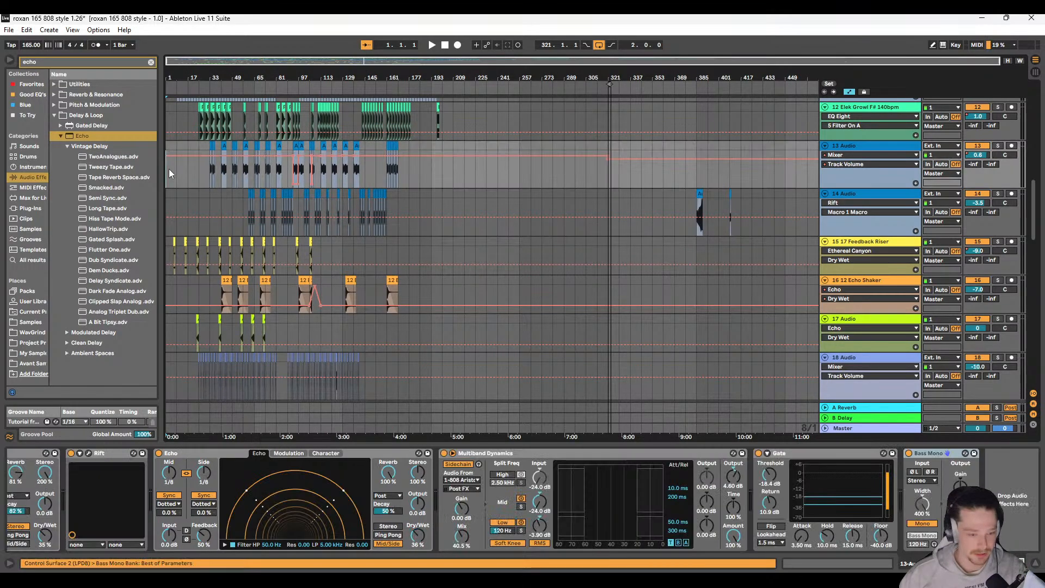
Step: Play the song from bar 1 while examining the intro clips on 10 OP 808 Kit and 11 Deep 16
{"action": "left_click", "coordinate": [169, 168]}
{"action": "key", "text": "space"}
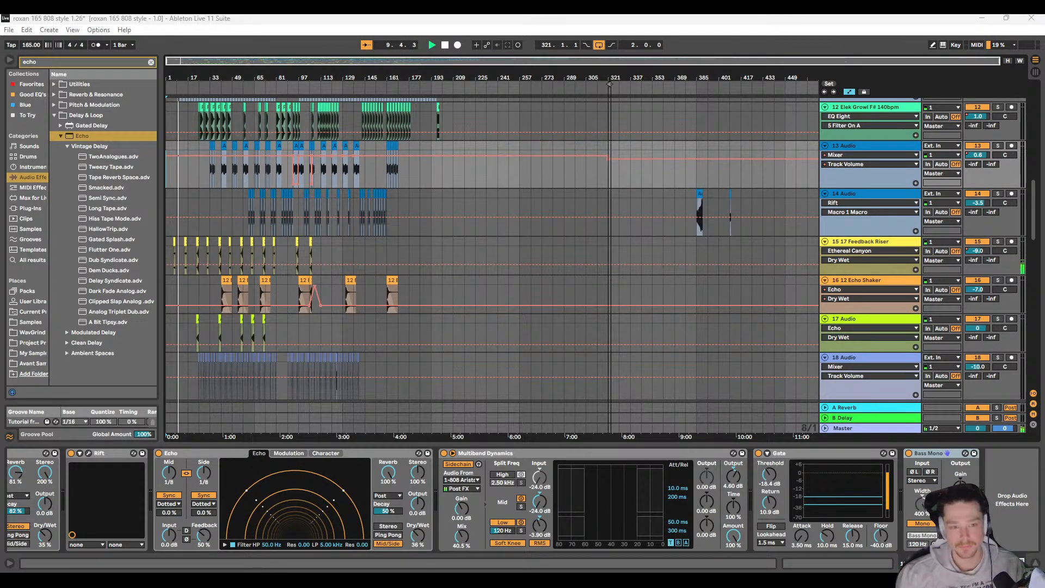
{"action": "scroll", "coordinate": [192, 291], "scroll_direction": "up", "scroll_amount": 5}
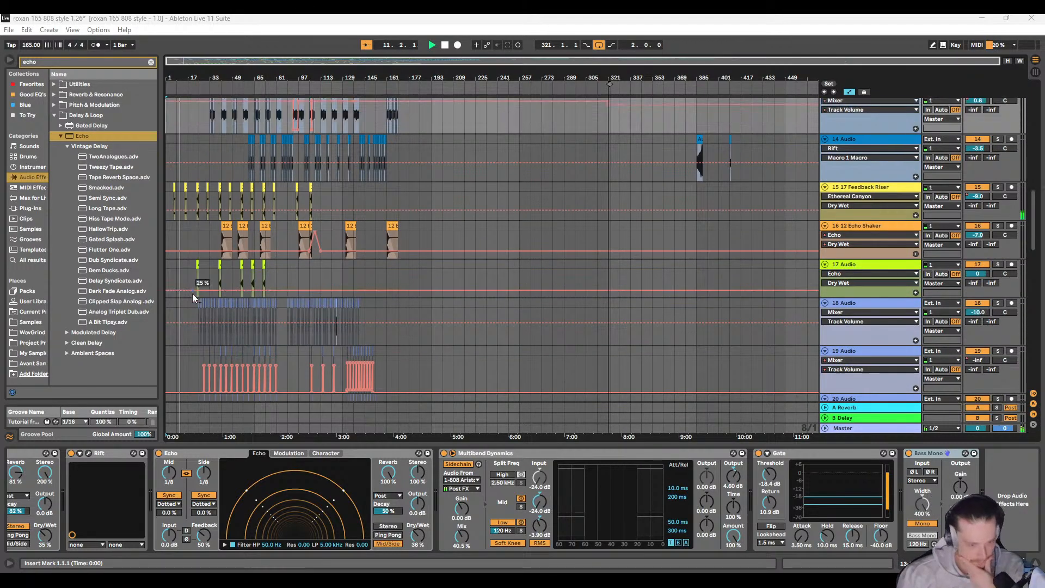
{"action": "scroll", "coordinate": [192, 291], "scroll_direction": "up", "scroll_amount": 5}
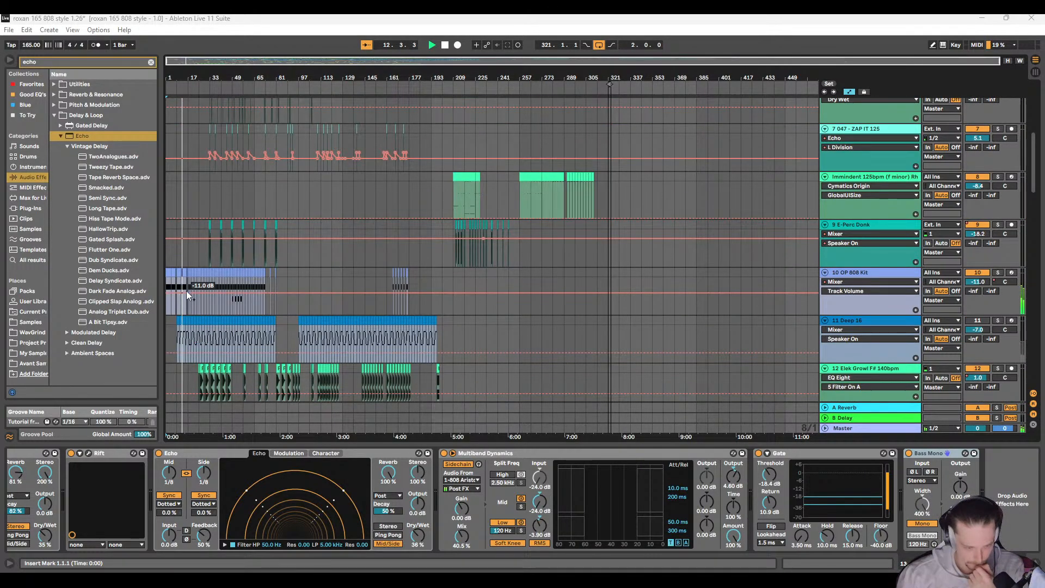
{"action": "key", "text": "plus"}
{"action": "key", "text": "plus"}
{"action": "key", "text": "plus"}
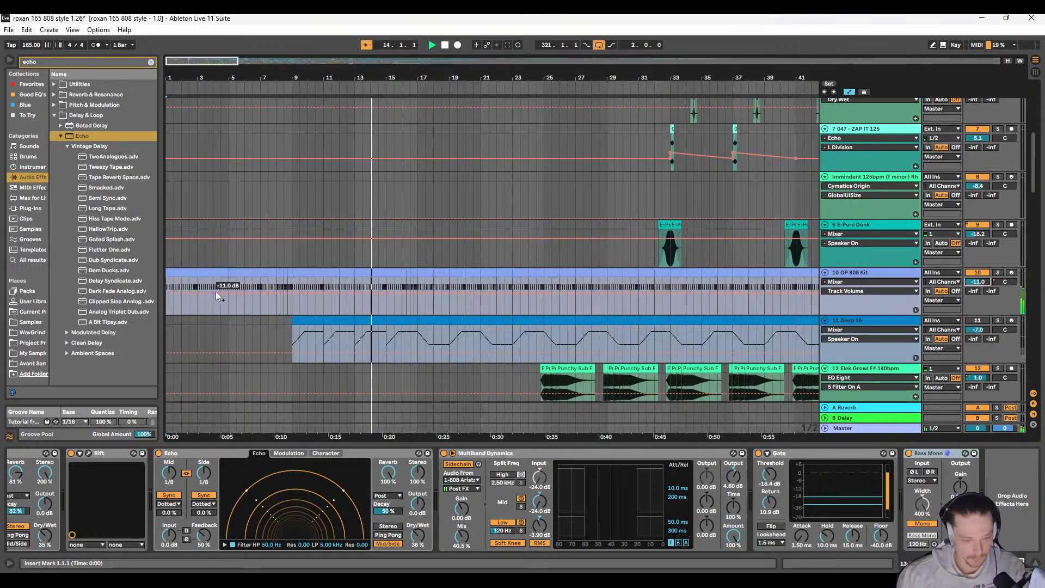
{"action": "scroll", "coordinate": [360, 299], "scroll_direction": "down", "scroll_amount": 2}
{"action": "key", "text": "plus"}
{"action": "key", "text": "plus"}
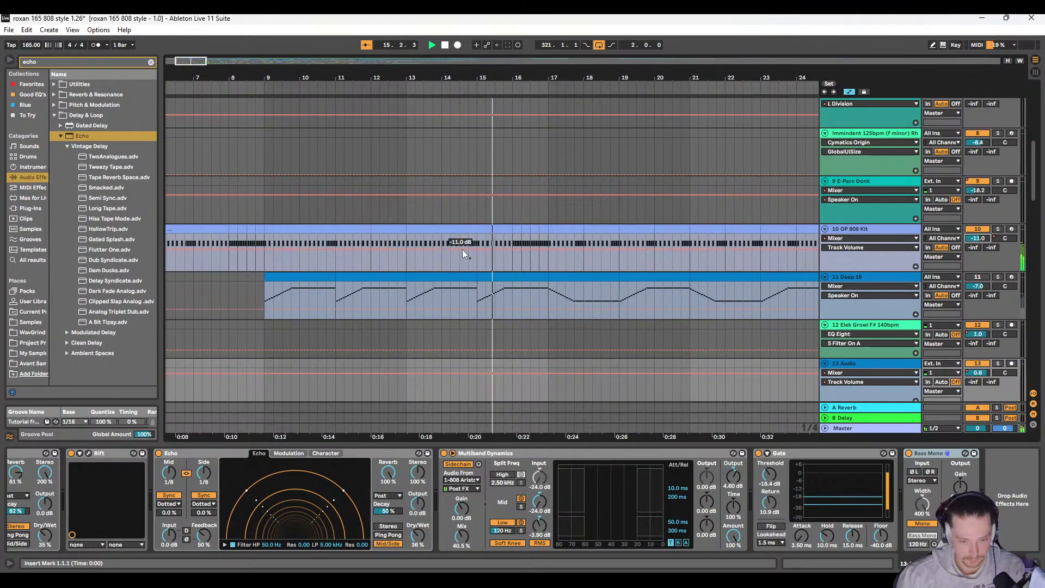
Step: Listen to the intro up to bar 26 while examining 10 OP 808 Kit around bars 17 and 25
{"action": "left_click_drag", "start_coordinate": [450, 252], "coordinate": [394, 253]}
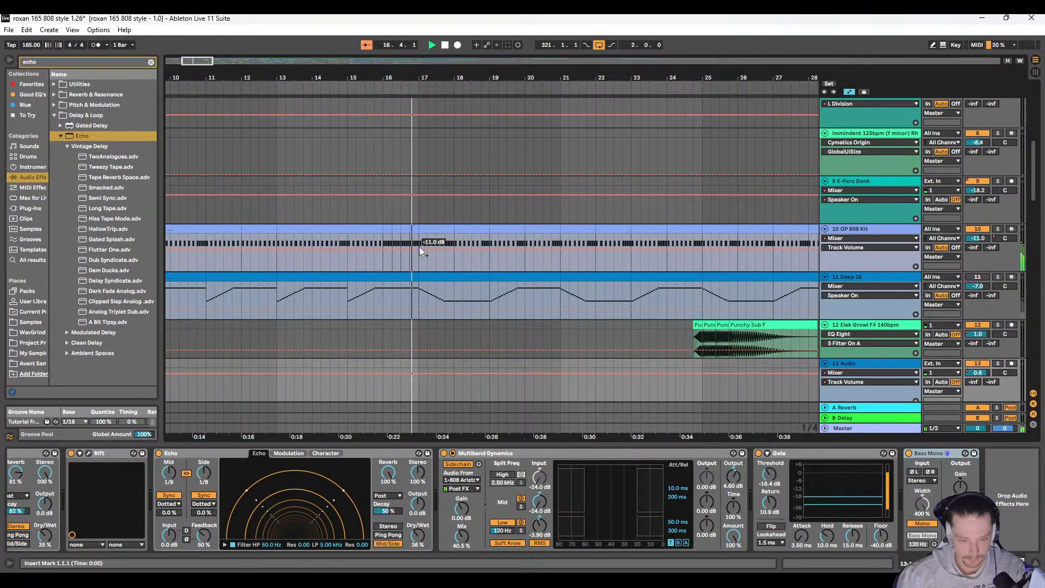
{"action": "left_click", "coordinate": [418, 249]}
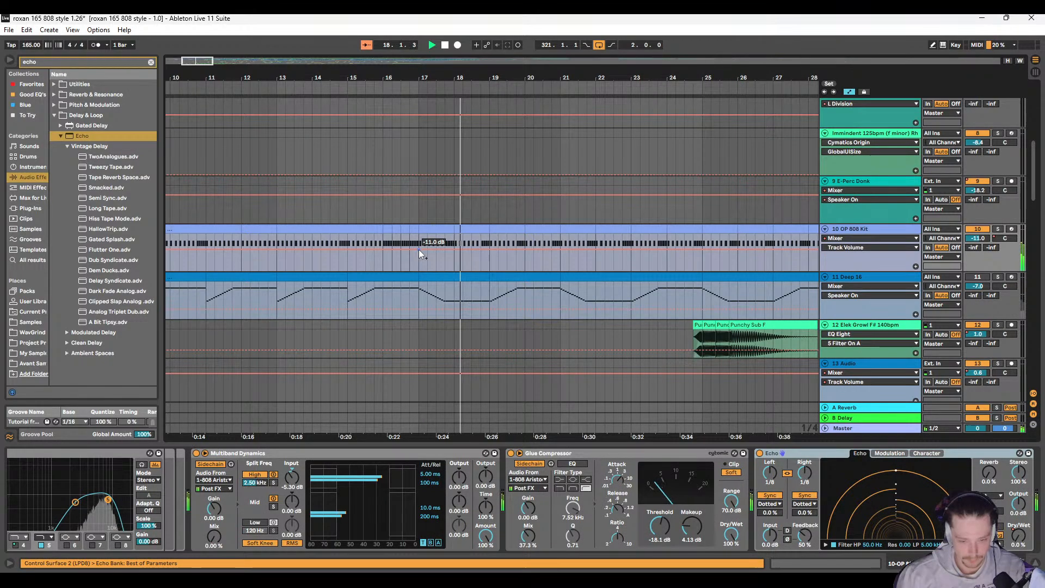
{"action": "scroll", "coordinate": [397, 270], "scroll_direction": "down", "scroll_amount": 5}
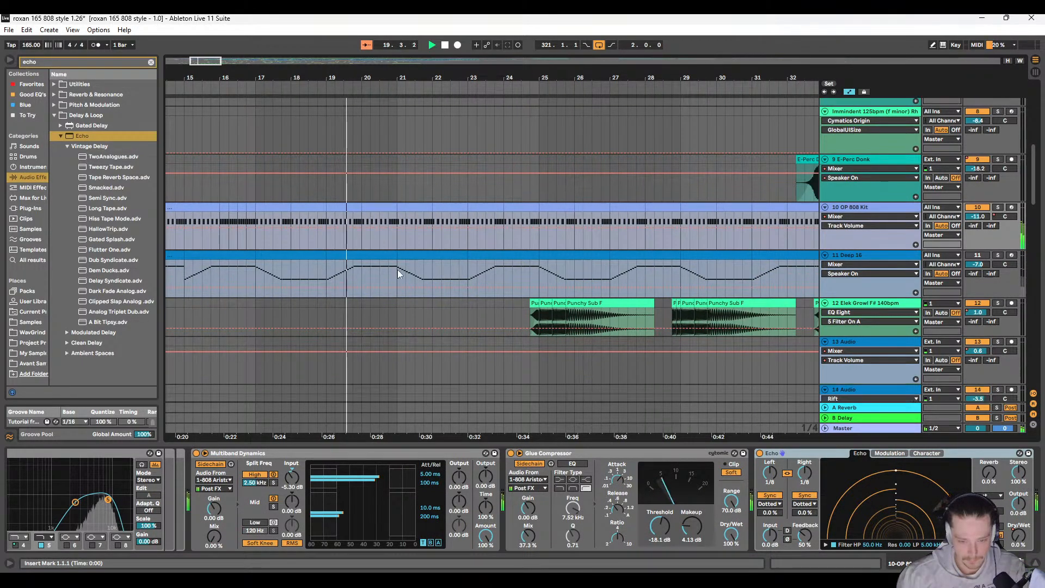
{"action": "scroll", "coordinate": [496, 237], "scroll_direction": "up", "scroll_amount": 2}
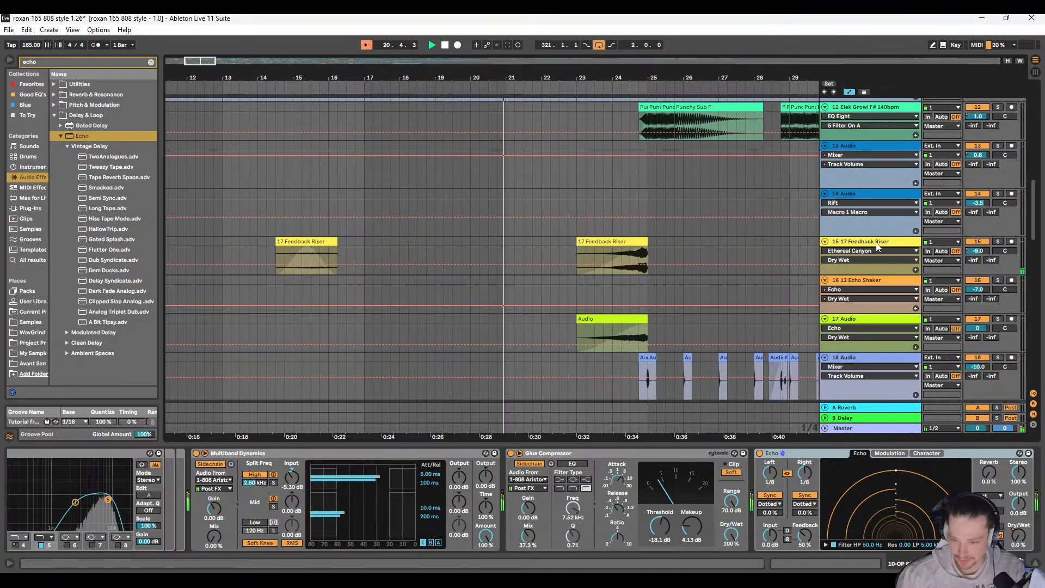
{"action": "scroll", "coordinate": [402, 264], "scroll_direction": "up", "scroll_amount": 3}
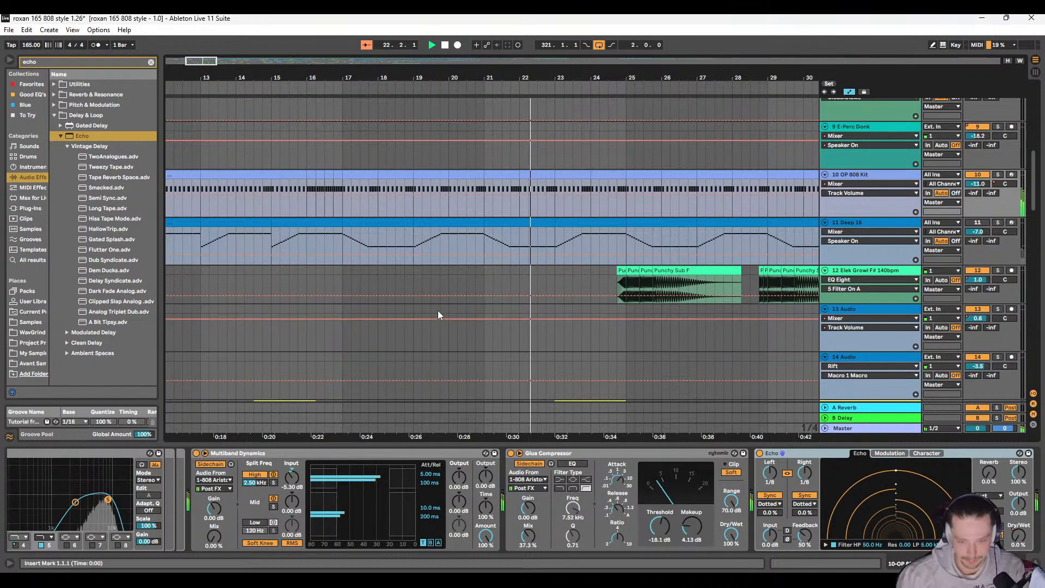
{"action": "scroll", "coordinate": [476, 220], "scroll_direction": "up", "scroll_amount": 1}
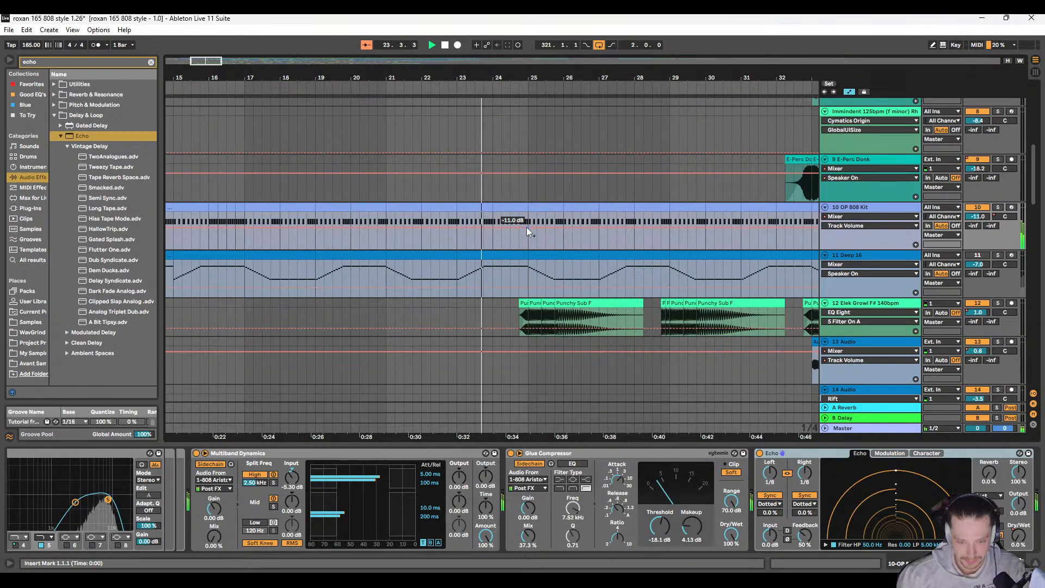
{"action": "left_click_drag", "start_coordinate": [519, 229], "coordinate": [518, 231]}
{"action": "scroll", "coordinate": [517, 231], "scroll_direction": "right", "scroll_amount": 4}
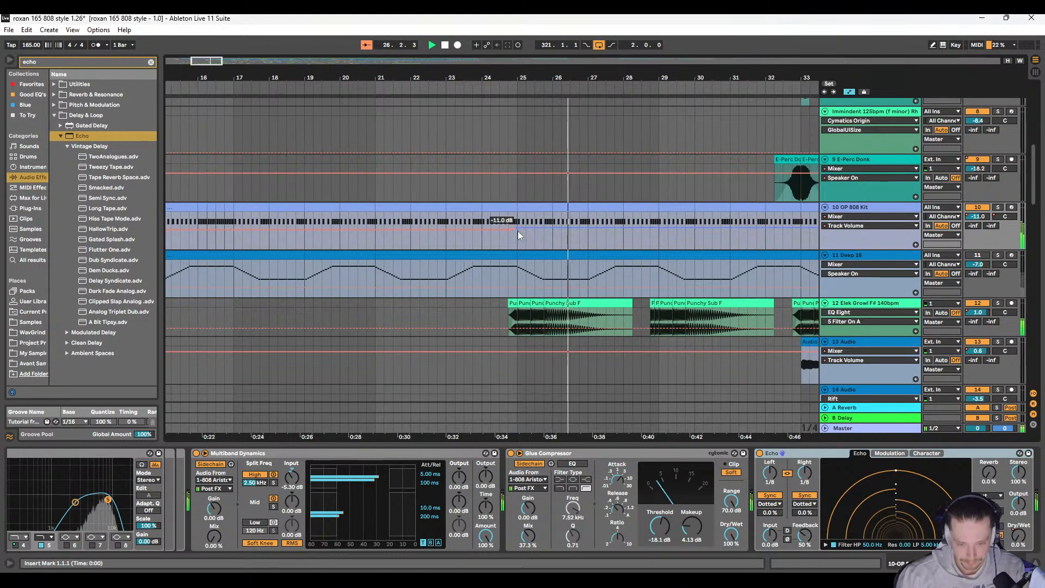
Step: Toggle the track activator of 1 808 Aristocrat Kit during playback around bar 28 to check its part in the mix
{"action": "scroll", "coordinate": [489, 233], "scroll_direction": "right", "scroll_amount": 1}
{"action": "scroll", "coordinate": [308, 238], "scroll_direction": "up", "scroll_amount": 10}
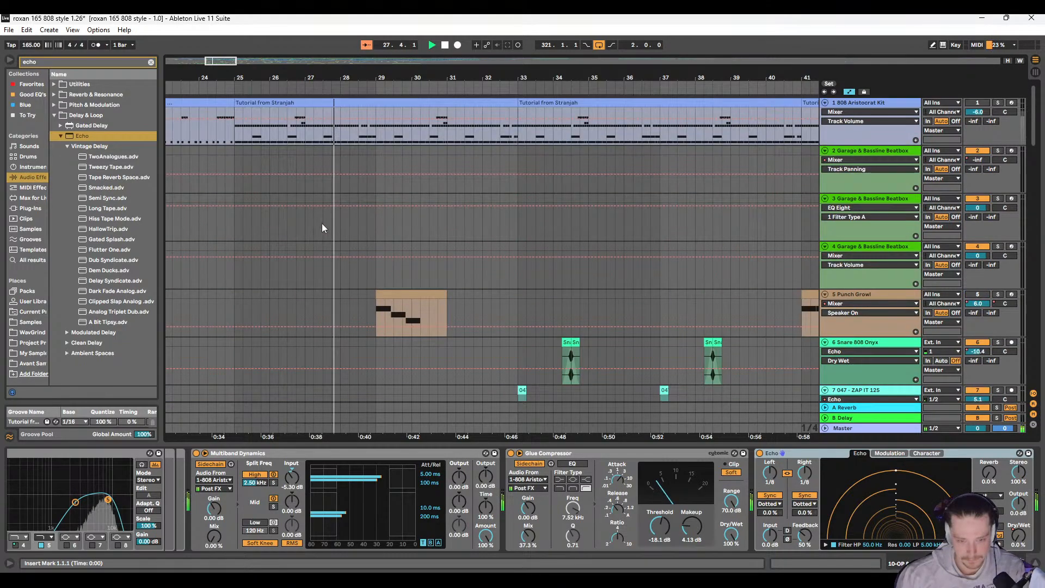
{"action": "scroll", "coordinate": [321, 224], "scroll_direction": "down", "scroll_amount": 3, "text": "ctrl"}
{"action": "left_click", "coordinate": [977, 103]}
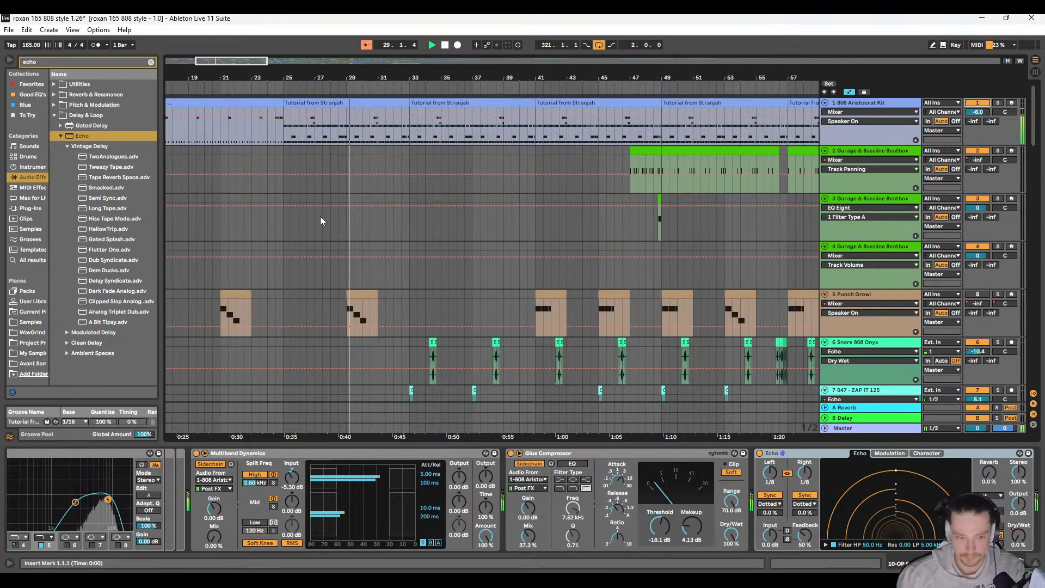
Step: Stop playback and restart the full song from bar 1
{"action": "key", "text": "space"}
{"action": "scroll", "coordinate": [320, 216], "scroll_direction": "down", "scroll_amount": 10, "text": "ctrl"}
{"action": "left_click", "coordinate": [166, 151]}
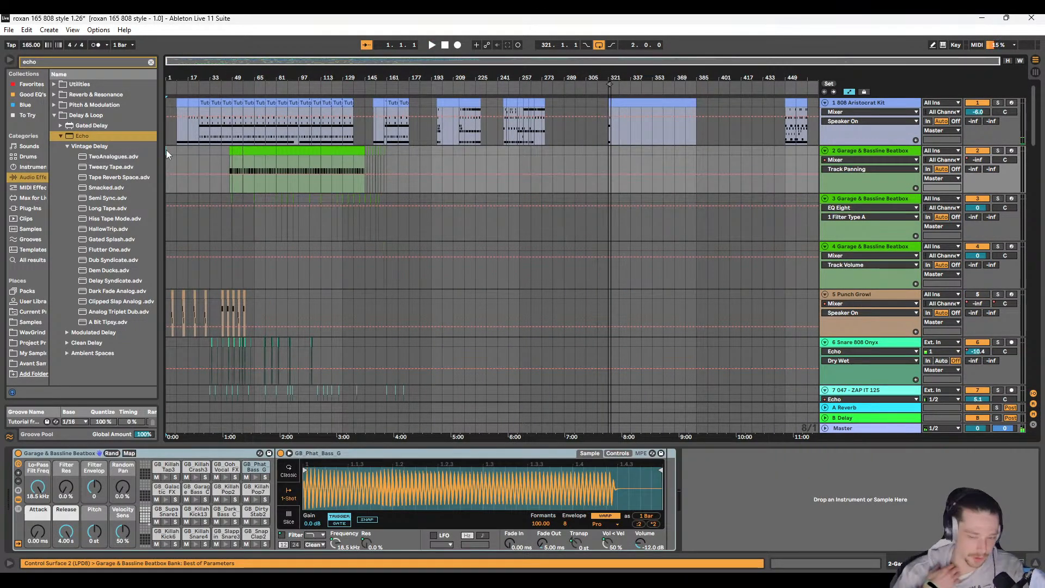
{"action": "key", "text": "space"}
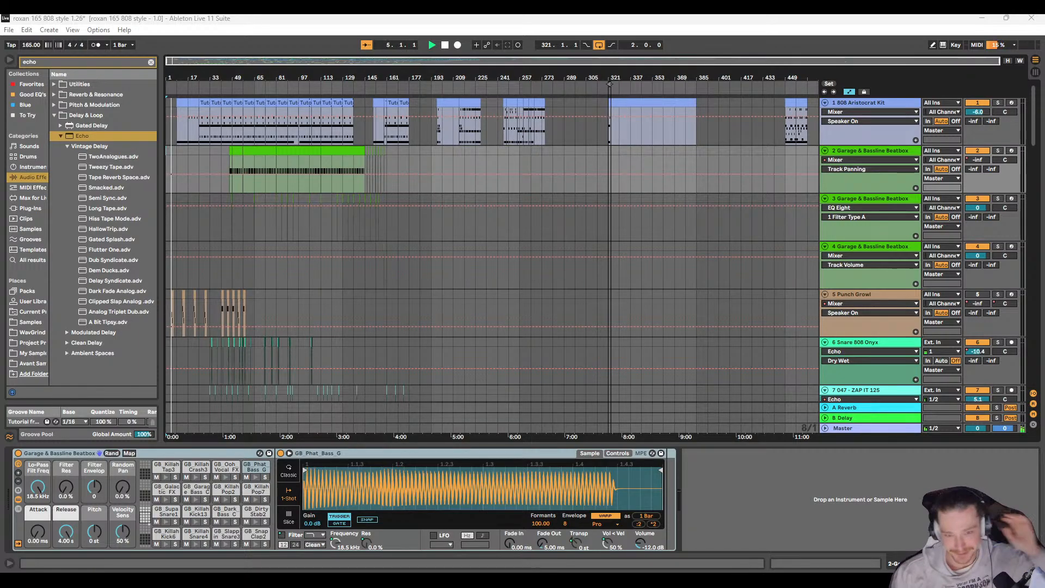
Step: Listen to the song from about bar 36 to 47 while examining the playing clips down to track 36
{"action": "key", "text": "XF86AudioRaiseVolume"}
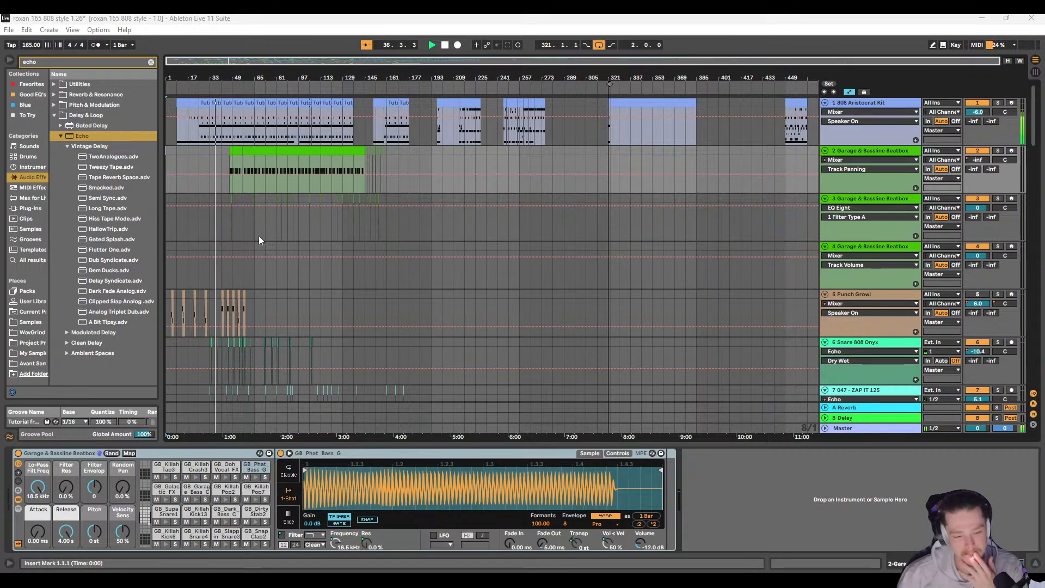
{"action": "scroll", "coordinate": [259, 236], "scroll_direction": "down", "scroll_amount": 6}
{"action": "scroll", "coordinate": [223, 247], "scroll_direction": "down", "scroll_amount": 10}
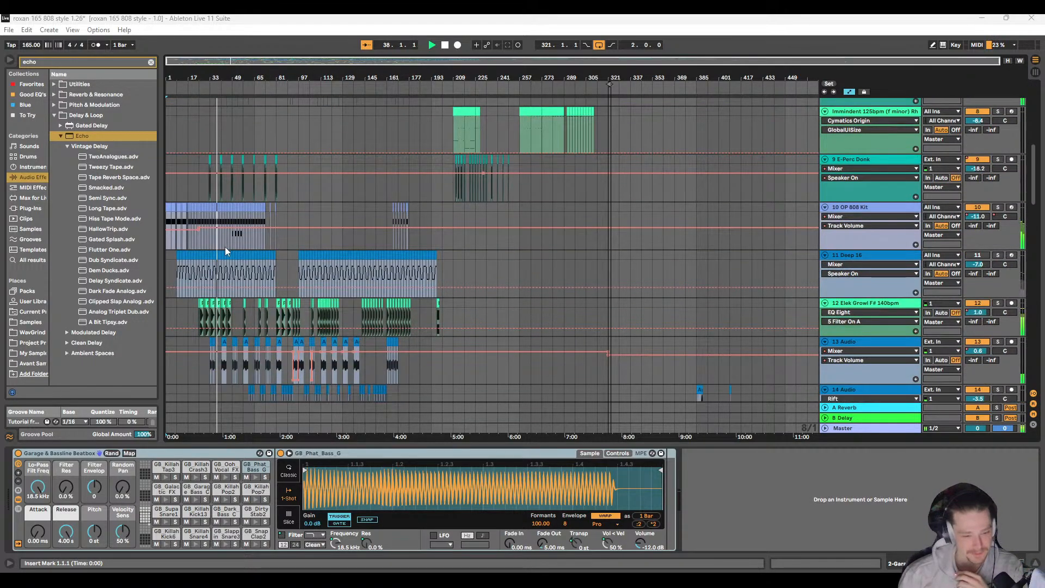
{"action": "scroll", "coordinate": [227, 246], "scroll_direction": "down", "scroll_amount": 5}
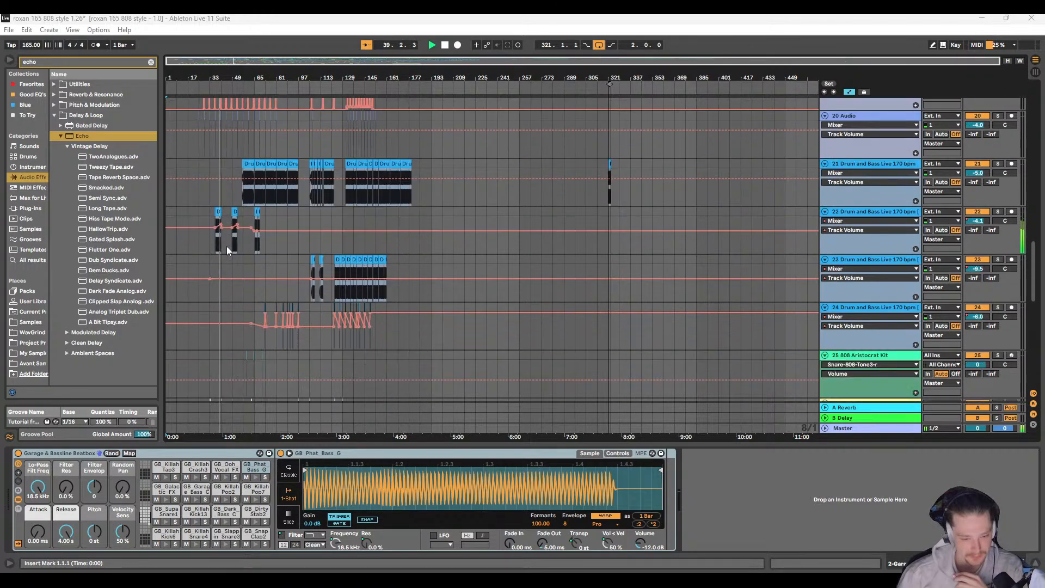
{"action": "scroll", "coordinate": [226, 244], "scroll_direction": "down", "scroll_amount": 2}
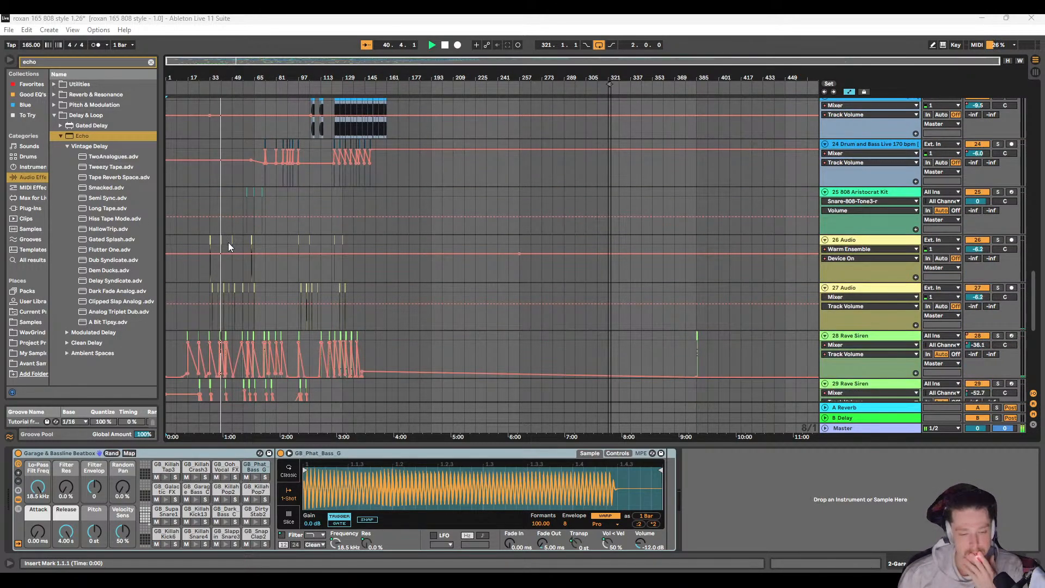
{"action": "scroll", "coordinate": [229, 237], "scroll_direction": "down", "scroll_amount": 3}
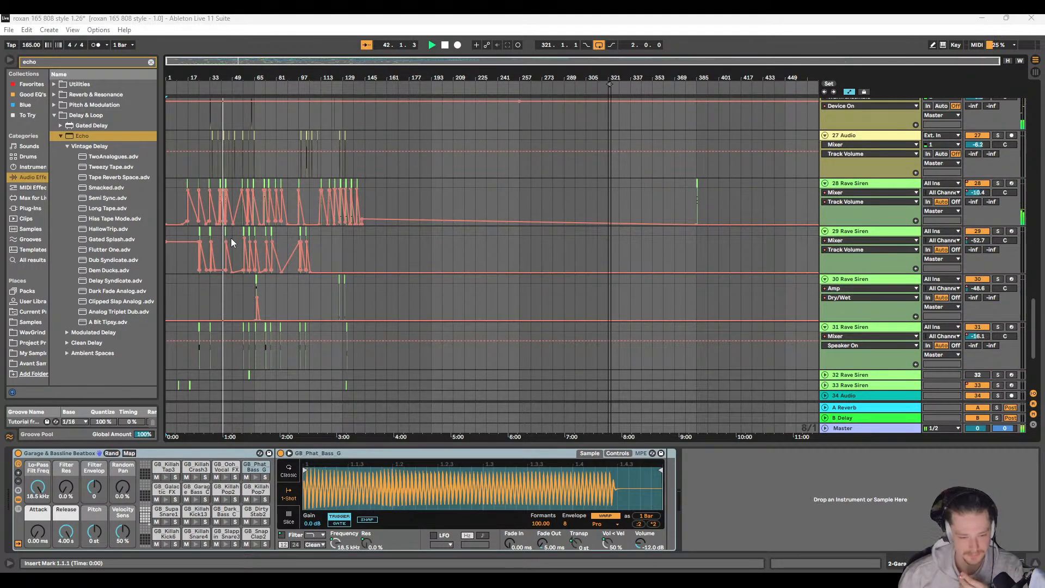
{"action": "scroll", "coordinate": [231, 243], "scroll_direction": "down", "scroll_amount": 3}
{"action": "scroll", "coordinate": [234, 239], "scroll_direction": "up", "scroll_amount": 2}
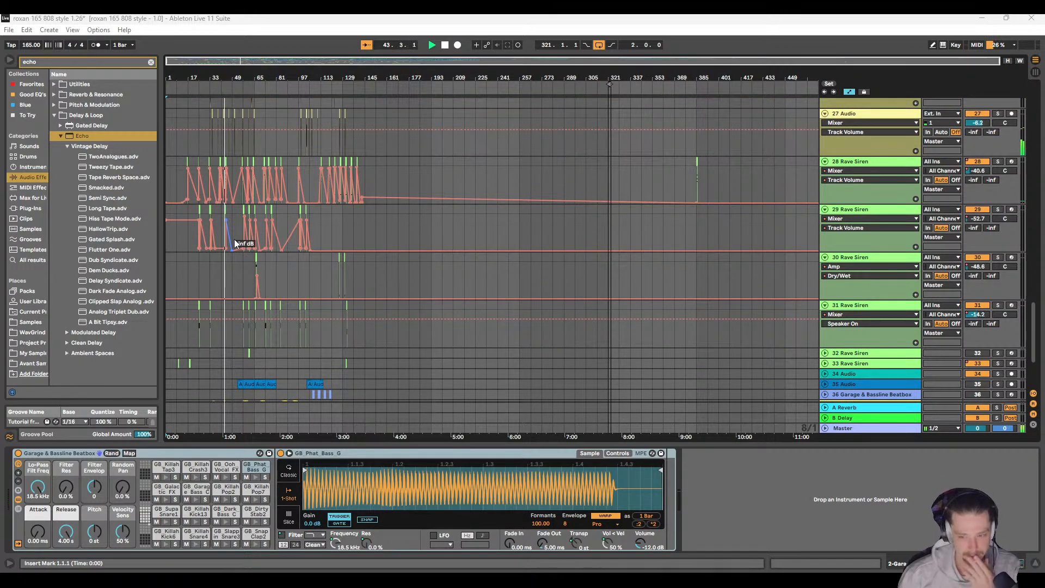
{"action": "scroll", "coordinate": [619, 239], "scroll_direction": "up", "scroll_amount": 2}
{"action": "scroll", "coordinate": [556, 213], "scroll_direction": "up", "scroll_amount": 1}
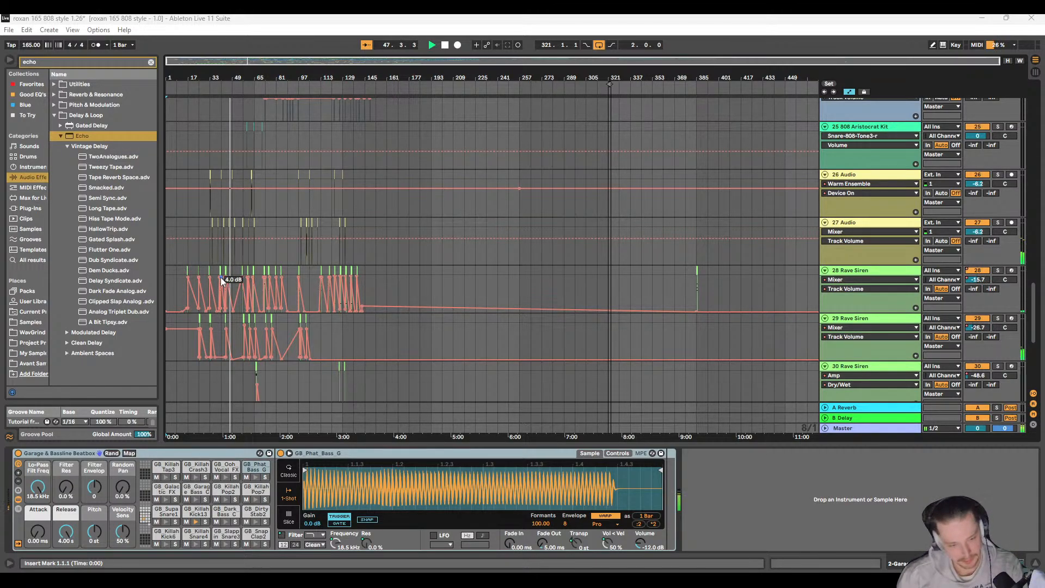
Step: Examine the 28 Rave Siren clips and volume automation between bars 43 and 50
{"action": "scroll", "coordinate": [227, 275], "scroll_direction": "up", "scroll_amount": 5}
{"action": "scroll", "coordinate": [462, 278], "scroll_direction": "up", "scroll_amount": 3}
{"action": "scroll", "coordinate": [455, 276], "scroll_direction": "right", "scroll_amount": 1}
{"action": "left_click", "coordinate": [411, 276]}
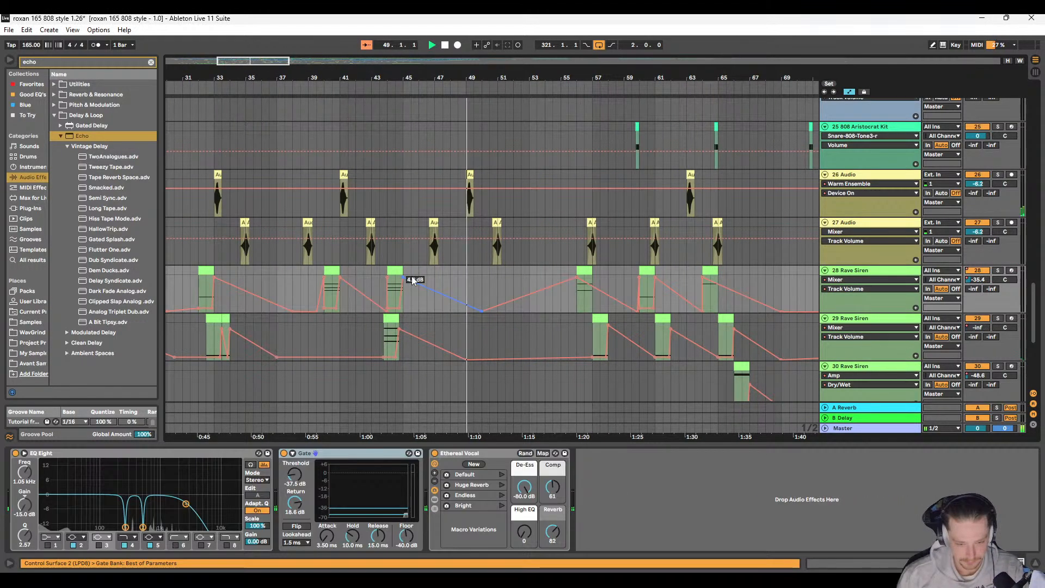
{"action": "left_click_drag", "start_coordinate": [372, 271], "coordinate": [450, 273]}
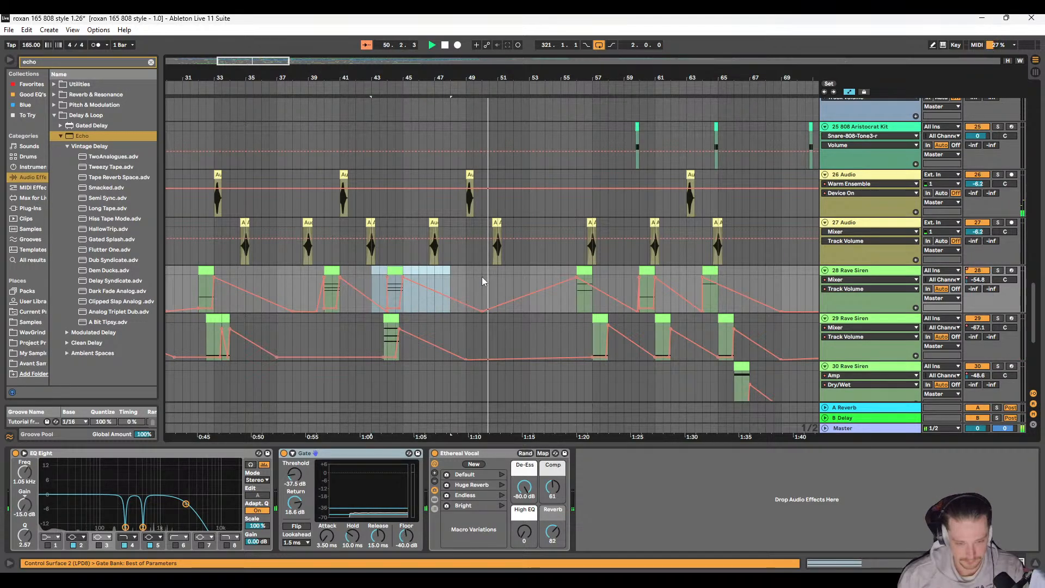
{"action": "left_click", "coordinate": [482, 277]}
{"action": "scroll", "coordinate": [446, 266], "scroll_direction": "down", "scroll_amount": 10}
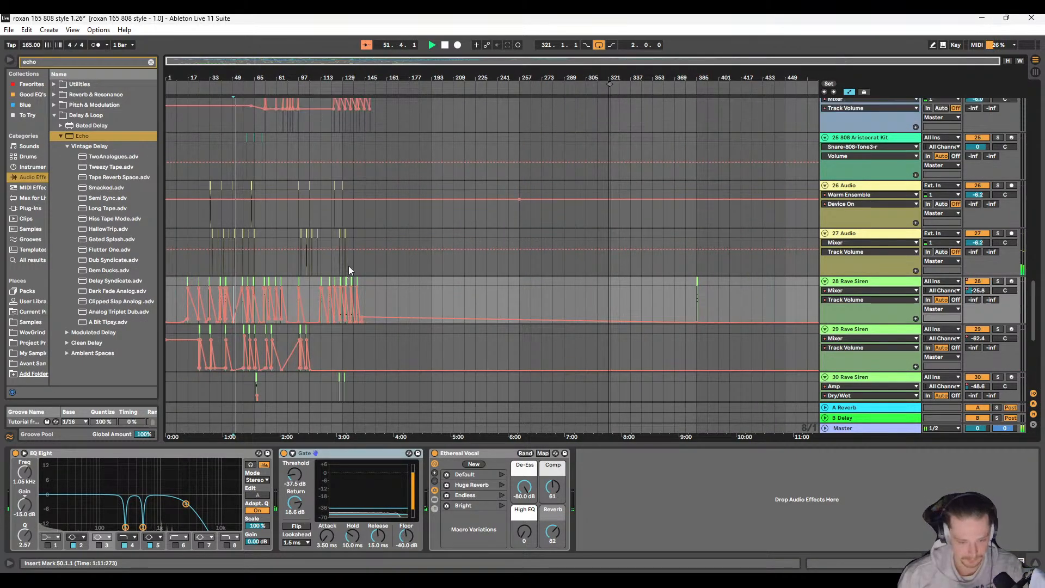
Step: Duplicate the Punchy Sub F clip group at bar 68 on 12 Elek Growl to bar 60
{"action": "scroll", "coordinate": [348, 265], "scroll_direction": "up", "scroll_amount": 12}
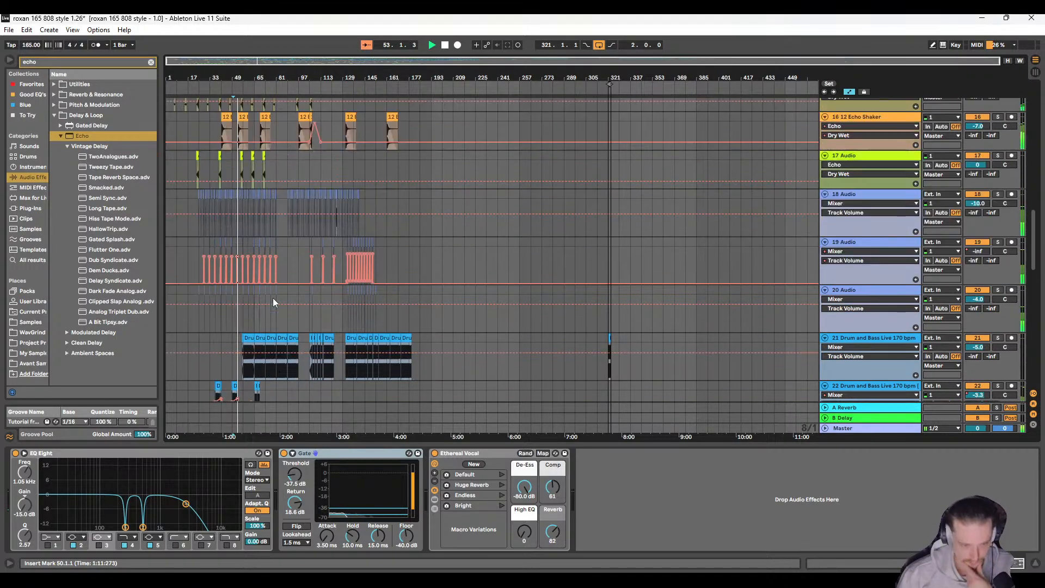
{"action": "scroll", "coordinate": [269, 280], "scroll_direction": "up", "scroll_amount": 4}
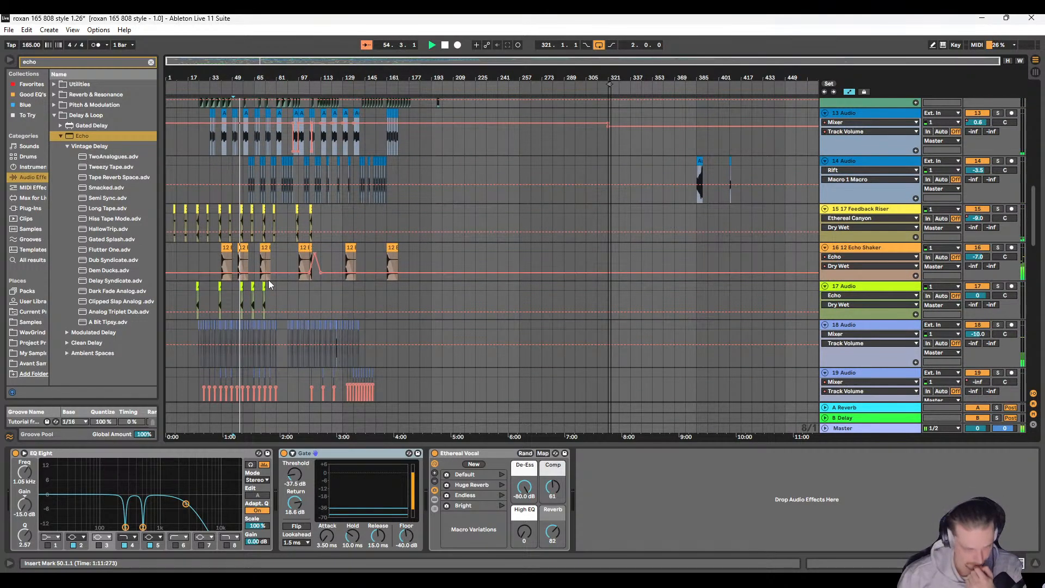
{"action": "scroll", "coordinate": [269, 279], "scroll_direction": "up", "scroll_amount": 4}
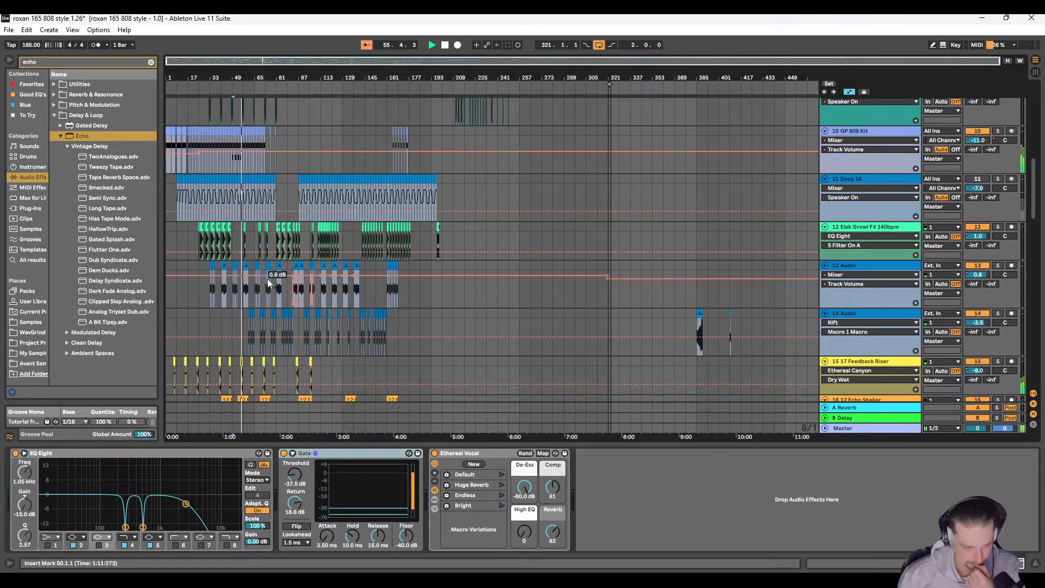
{"action": "scroll", "coordinate": [269, 279], "scroll_direction": "down", "scroll_amount": 1}
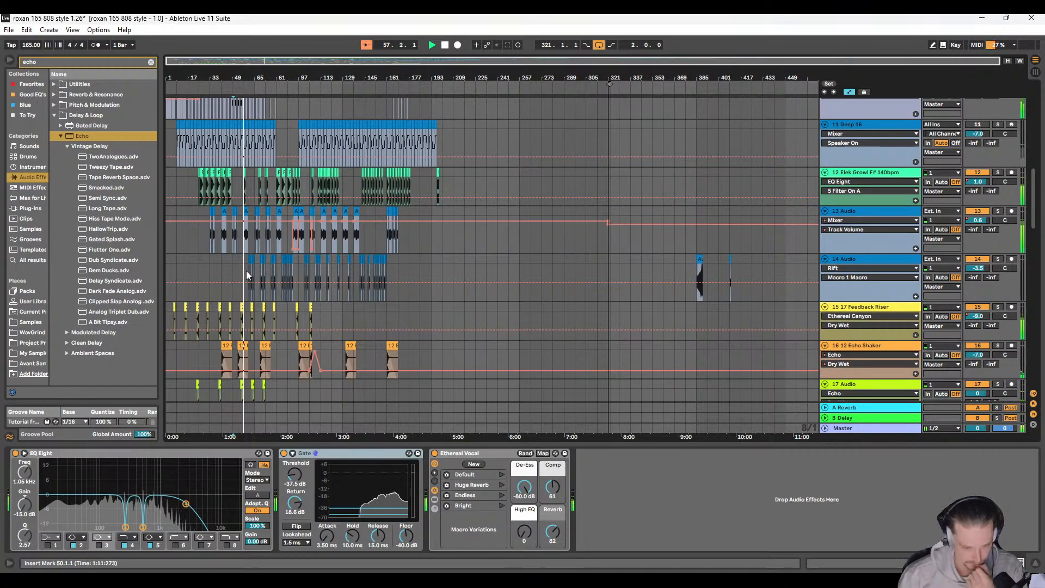
{"action": "scroll", "coordinate": [243, 239], "scroll_direction": "up", "scroll_amount": 1}
{"action": "scroll", "coordinate": [240, 213], "scroll_direction": "up", "scroll_amount": 8}
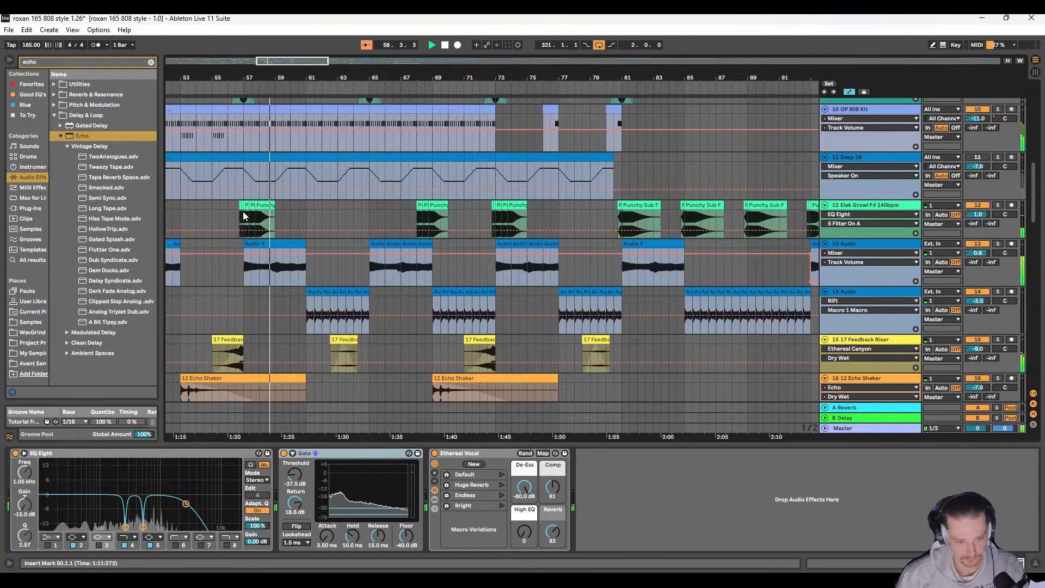
{"action": "scroll", "coordinate": [272, 223], "scroll_direction": "left", "scroll_amount": 4}
{"action": "left_click", "coordinate": [361, 212]}
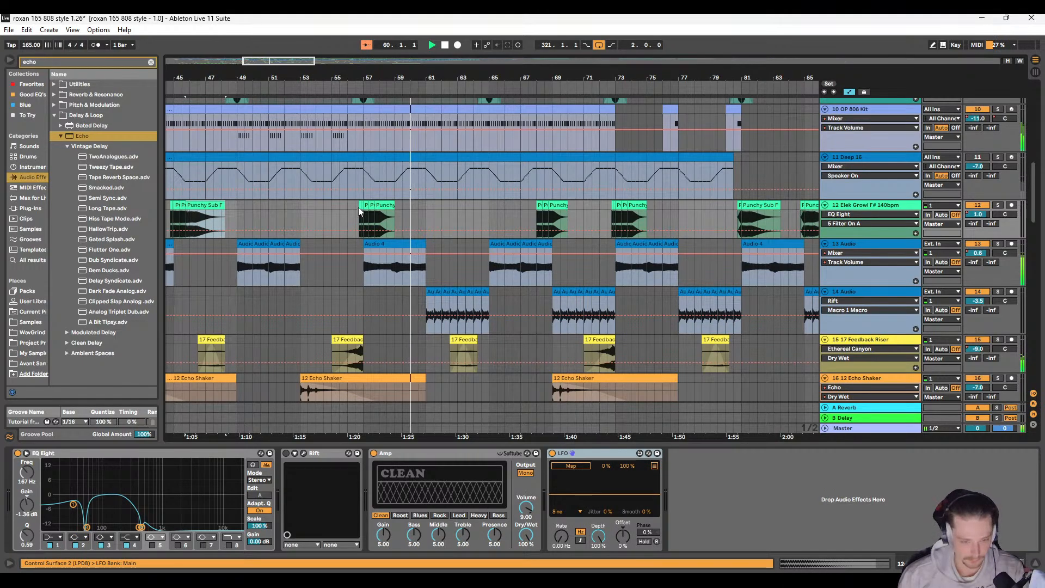
{"action": "scroll", "coordinate": [410, 211], "scroll_direction": "right", "scroll_amount": 4}
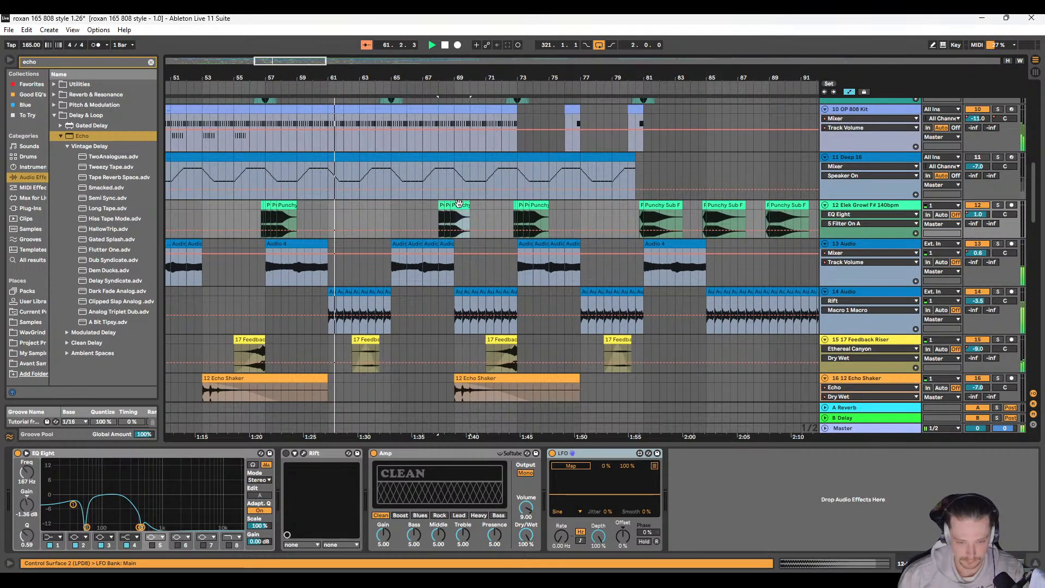
{"action": "left_click", "coordinate": [315, 205]}
{"action": "key", "text": "ctrl+v"}
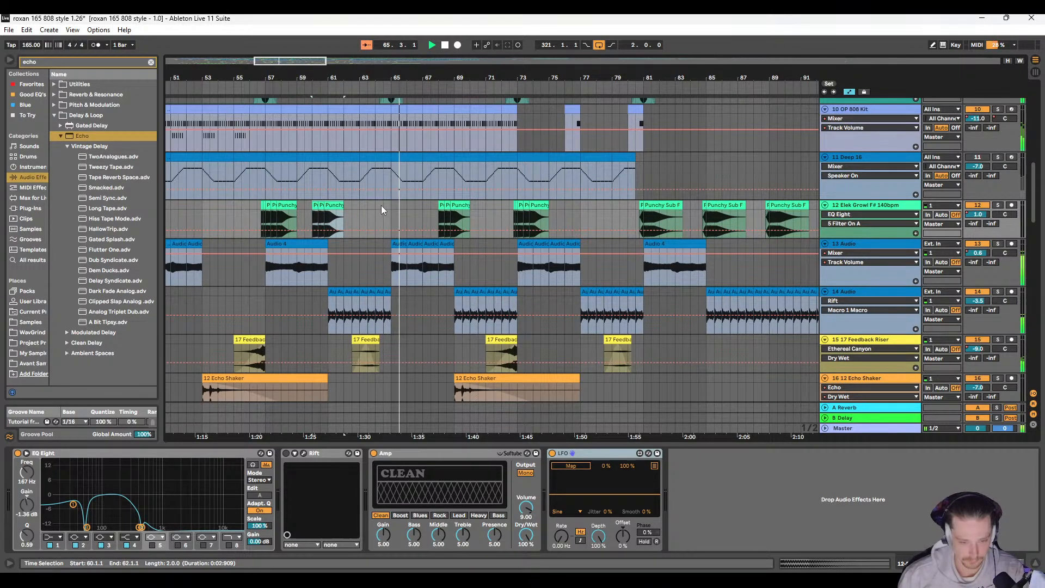
Step: Place another copy of the Punchy Sub F clip group at 64.2.1 on 12 Elek Growl
{"action": "left_click", "coordinate": [376, 204]}
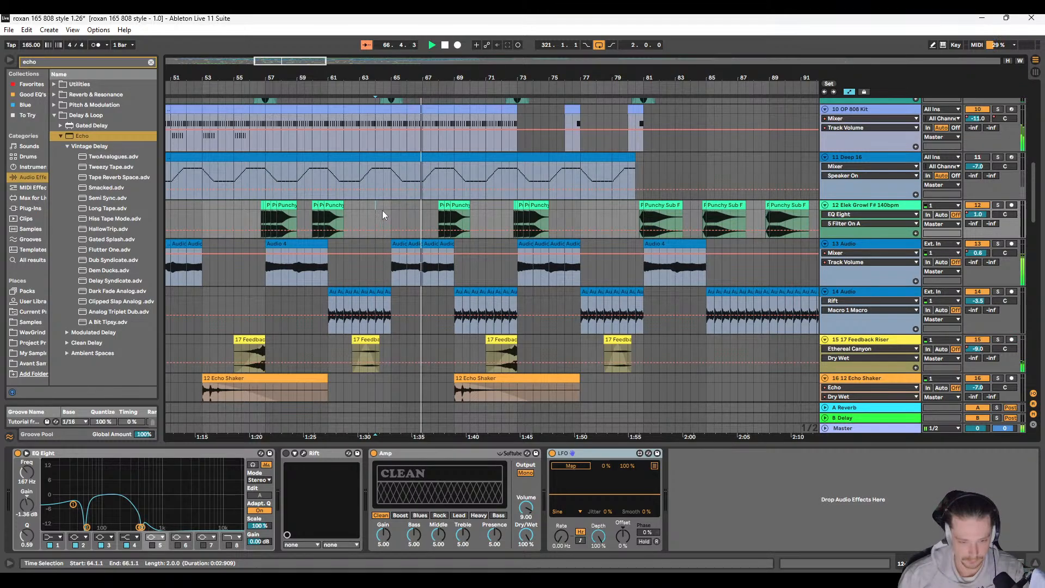
{"action": "scroll", "coordinate": [382, 210], "scroll_direction": "up", "scroll_amount": 3}
{"action": "left_click", "coordinate": [382, 205]}
{"action": "key", "text": "ctrl+v"}
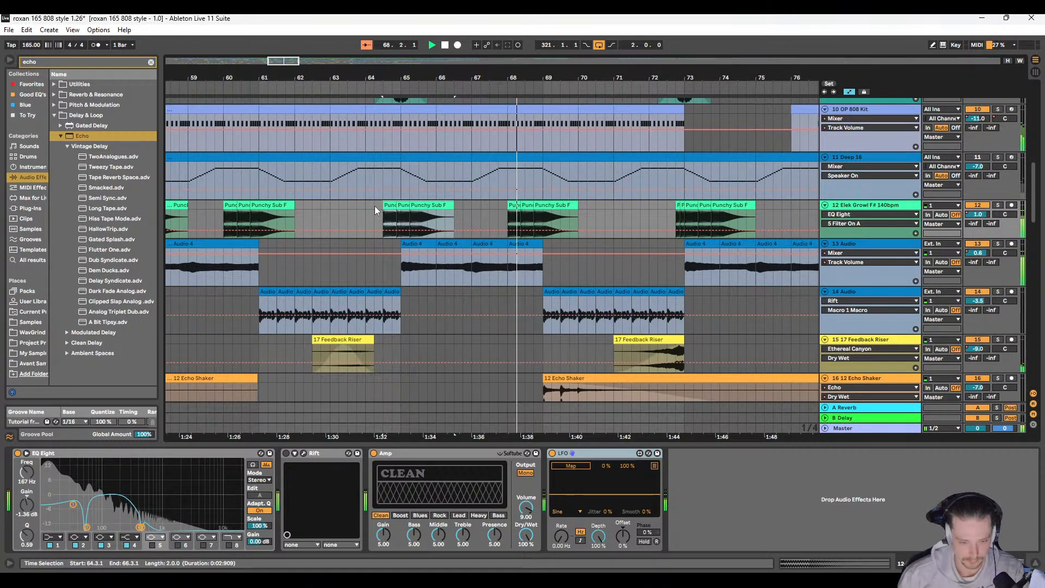
{"action": "key", "text": "ctrl+z"}
{"action": "left_click", "coordinate": [375, 206]}
{"action": "key", "text": "ctrl+v"}
{"action": "scroll", "coordinate": [359, 214], "scroll_direction": "left", "scroll_amount": 1}
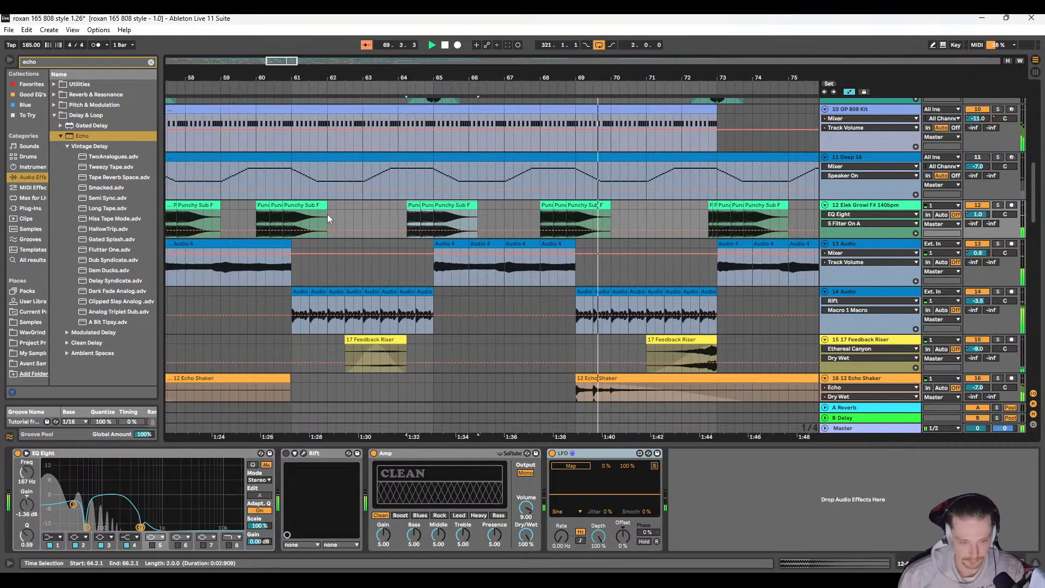
Step: Shift the copied Punchy Sub F clip group at bar 60 one beat later to 60.2.1
{"action": "left_click", "coordinate": [263, 206]}
{"action": "left_click", "coordinate": [301, 205], "text": "shift"}
{"action": "left_click_drag", "start_coordinate": [301, 205], "coordinate": [310, 205]}
{"action": "scroll", "coordinate": [408, 211], "scroll_direction": "right", "scroll_amount": 1}
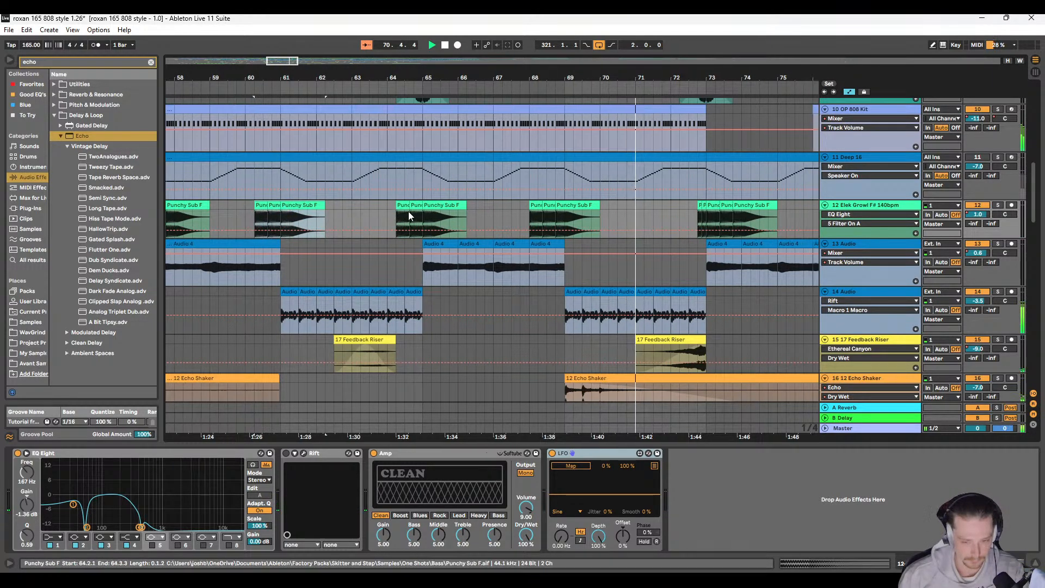
Step: Check the placement of the following 12 Elek Growl clips up to about bar 76
{"action": "scroll", "coordinate": [411, 214], "scroll_direction": "right", "scroll_amount": 5}
{"action": "scroll", "coordinate": [537, 210], "scroll_direction": "right", "scroll_amount": 1}
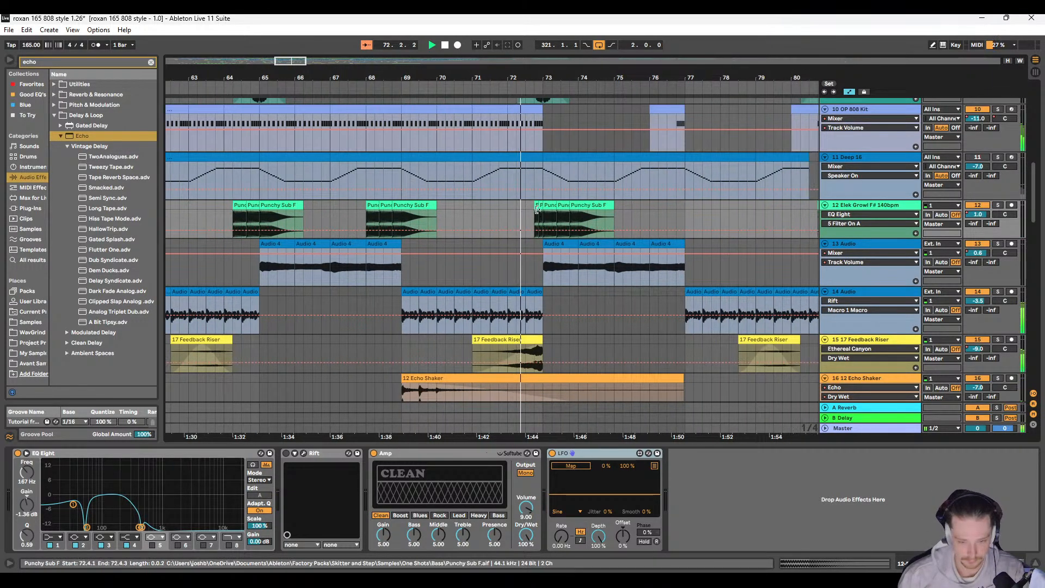
{"action": "scroll", "coordinate": [537, 210], "scroll_direction": "right", "scroll_amount": 2}
{"action": "left_click", "coordinate": [568, 210]}
{"action": "scroll", "coordinate": [567, 210], "scroll_direction": "down", "scroll_amount": 2}
{"action": "scroll", "coordinate": [463, 230], "scroll_direction": "right", "scroll_amount": 3}
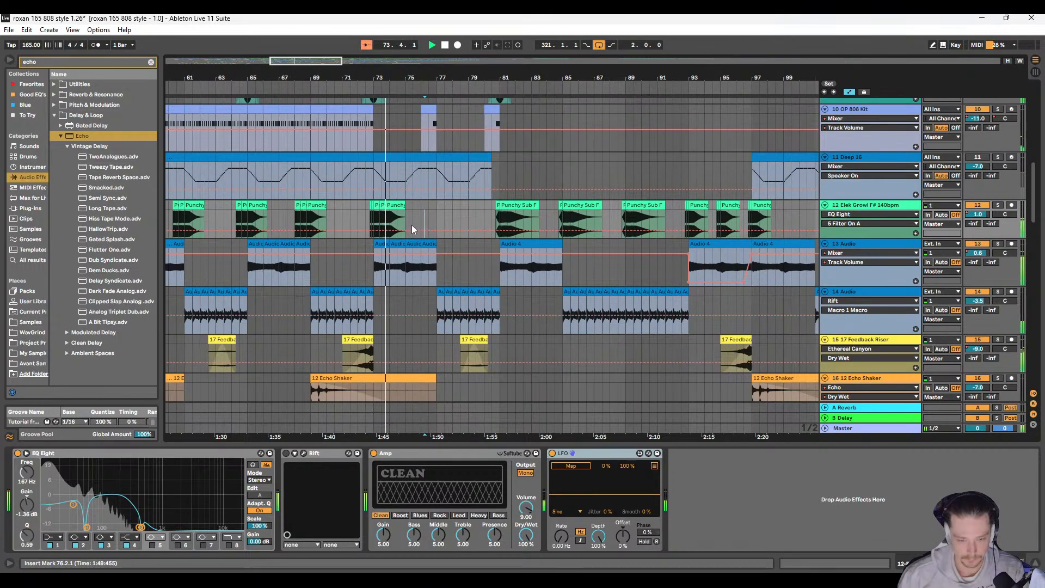
Step: Listen through bars 74 to 83 while examining the clips on tracks 11 to 22
{"action": "scroll", "coordinate": [411, 224], "scroll_direction": "down", "scroll_amount": 10}
{"action": "scroll", "coordinate": [393, 223], "scroll_direction": "down", "scroll_amount": 4}
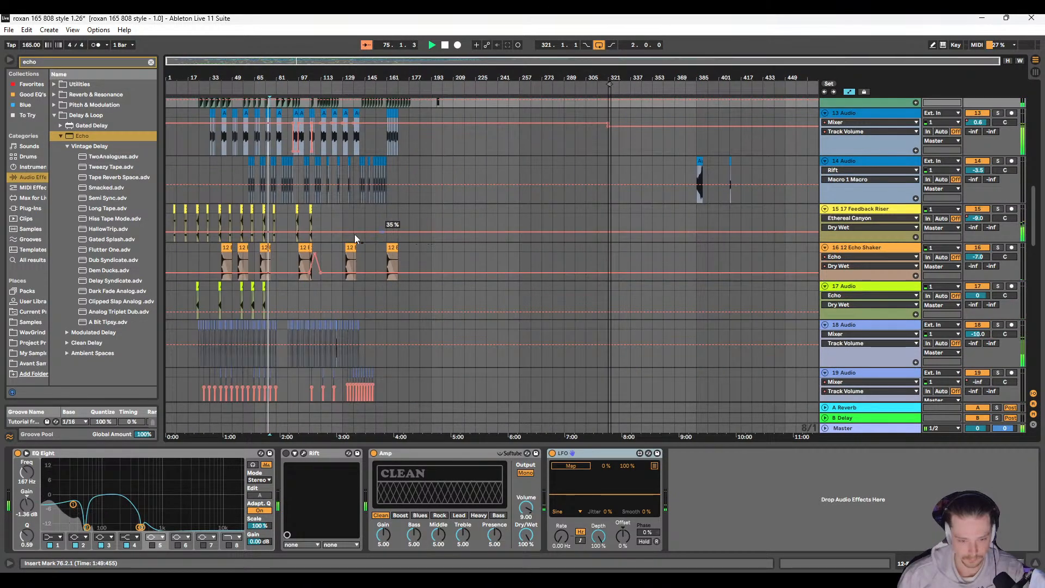
{"action": "scroll", "coordinate": [338, 231], "scroll_direction": "down", "scroll_amount": 3}
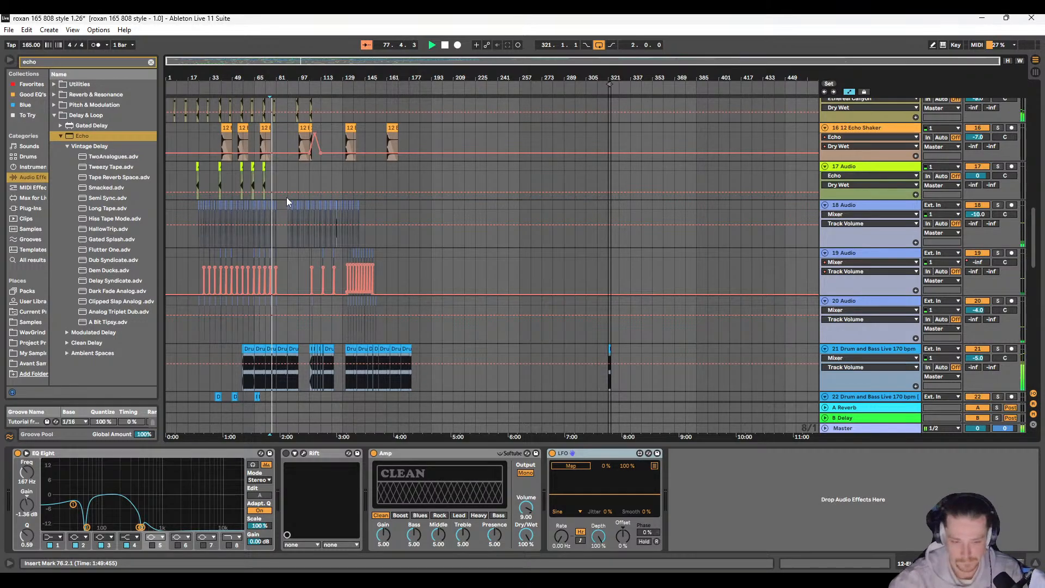
{"action": "scroll", "coordinate": [287, 197], "scroll_direction": "up", "scroll_amount": 3}
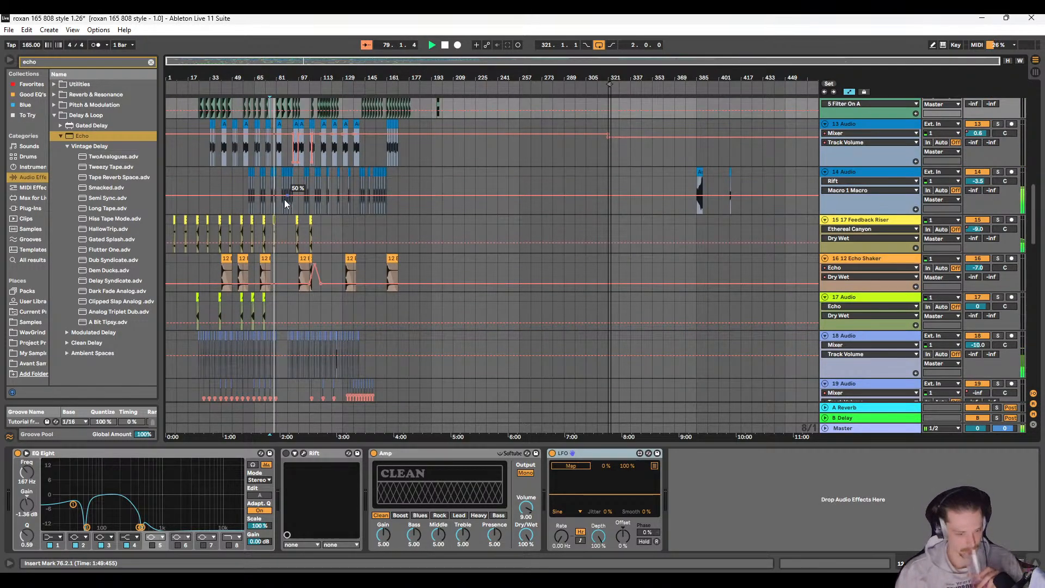
{"action": "scroll", "coordinate": [284, 199], "scroll_direction": "up", "scroll_amount": 2}
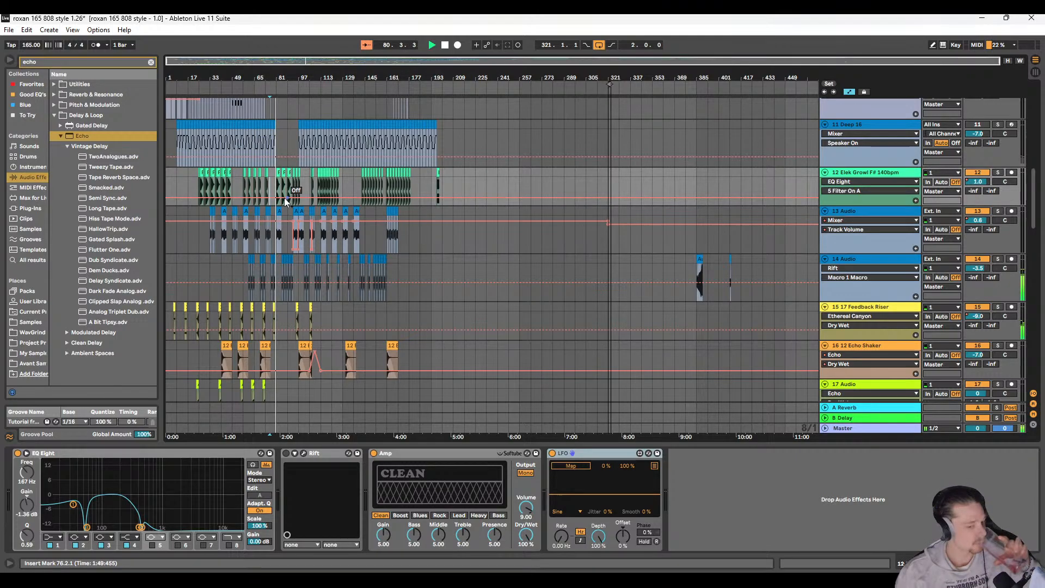
{"action": "scroll", "coordinate": [276, 245], "scroll_direction": "down", "scroll_amount": 5}
{"action": "scroll", "coordinate": [279, 247], "scroll_direction": "down", "scroll_amount": 2}
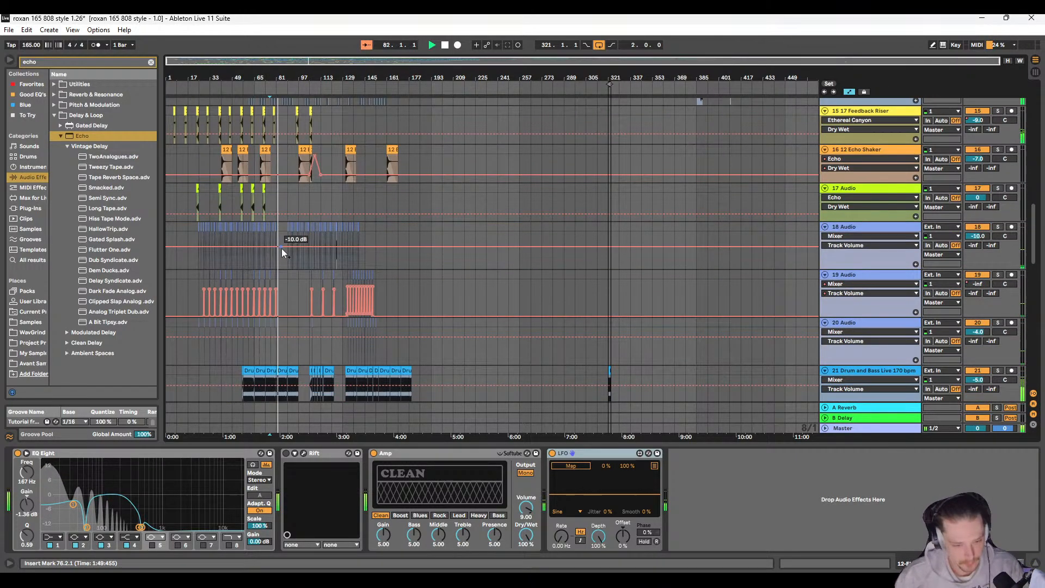
{"action": "scroll", "coordinate": [282, 248], "scroll_direction": "down", "scroll_amount": 2}
{"action": "scroll", "coordinate": [280, 253], "scroll_direction": "up", "scroll_amount": 5}
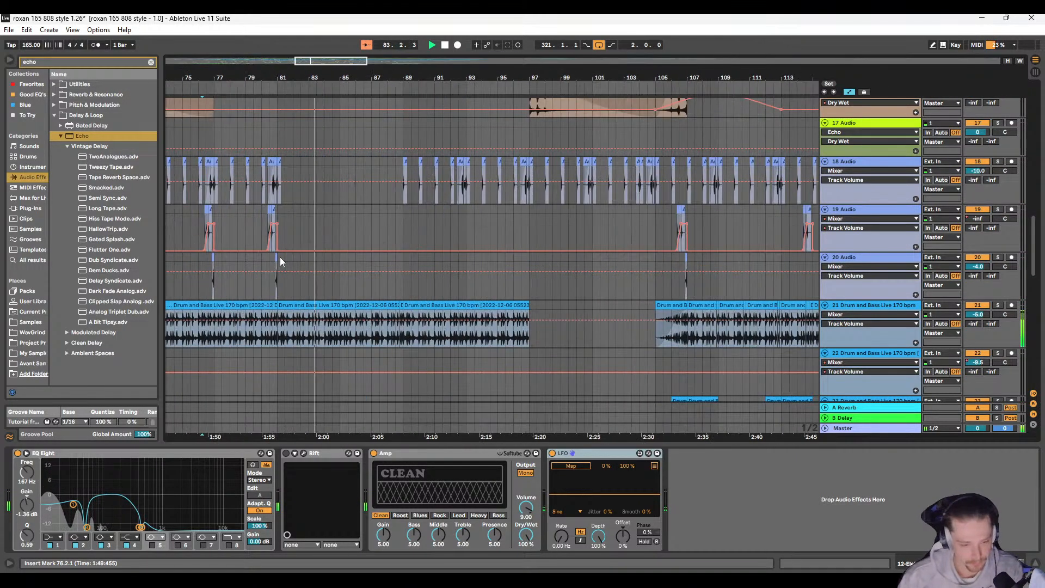
Step: Lower the Echo Dry/Wet on 6 Snare 808 Onyx to 29% during playback of its snare roll near bar 90
{"action": "scroll", "coordinate": [305, 253], "scroll_direction": "up", "scroll_amount": 10}
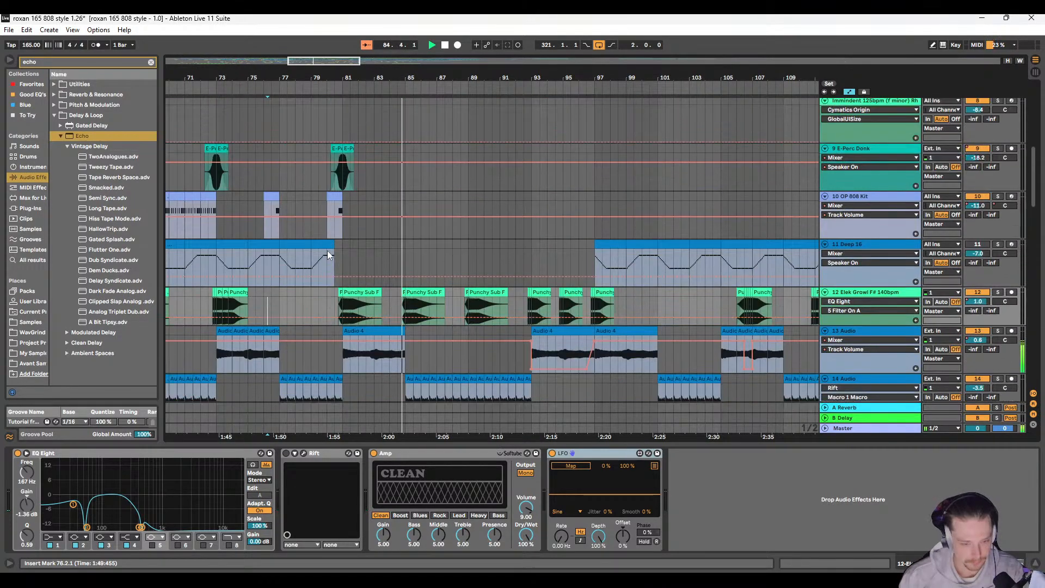
{"action": "scroll", "coordinate": [328, 253], "scroll_direction": "up", "scroll_amount": 2}
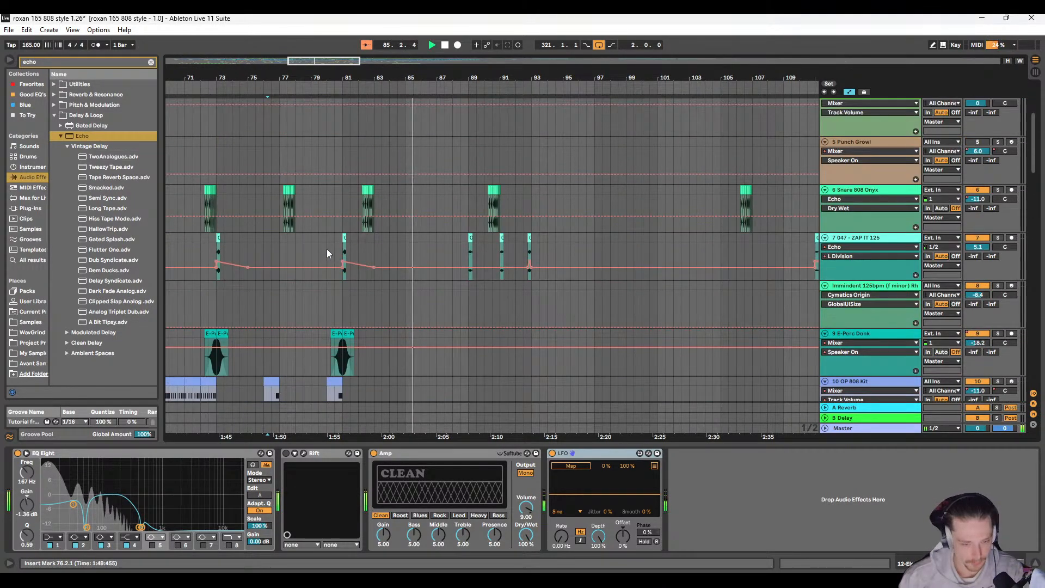
{"action": "left_click", "coordinate": [842, 190]}
{"action": "left_click", "coordinate": [276, 536]}
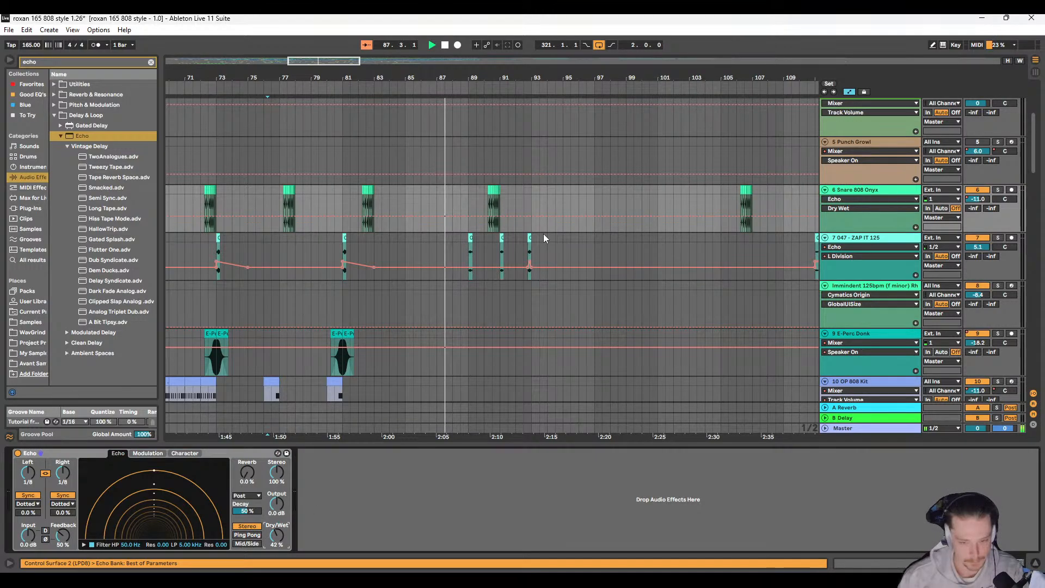
{"action": "scroll", "coordinate": [541, 237], "scroll_direction": "down", "scroll_amount": 5}
{"action": "left_click_drag", "start_coordinate": [280, 533], "coordinate": [280, 543]}
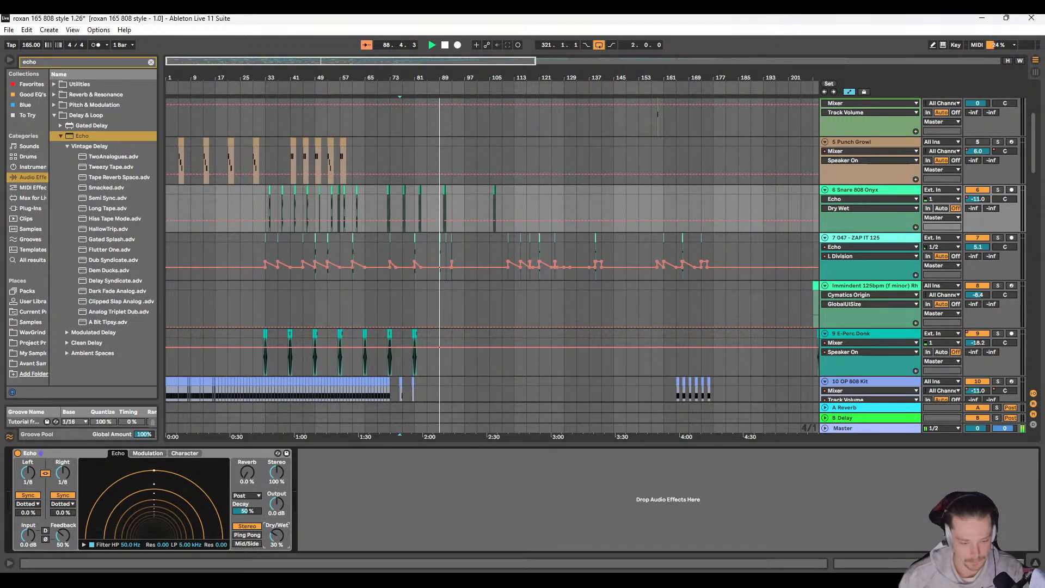
{"action": "scroll", "coordinate": [438, 231], "scroll_direction": "up", "scroll_amount": 8}
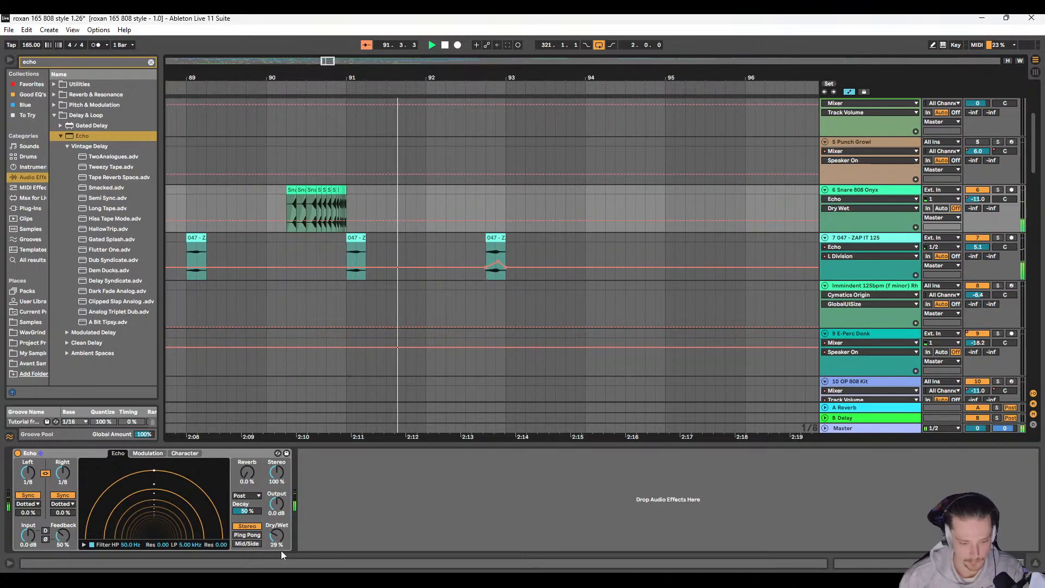
Step: Listen through bars 92 to 104 while examining the clips and automation across tracks 6 to 28
{"action": "scroll", "coordinate": [374, 237], "scroll_direction": "down", "scroll_amount": 6}
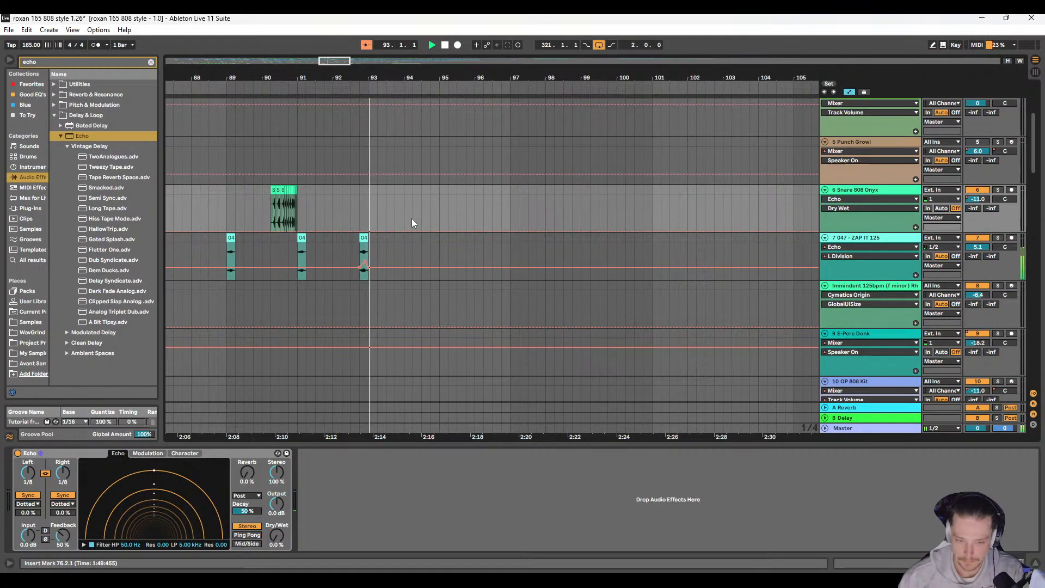
{"action": "scroll", "coordinate": [411, 218], "scroll_direction": "down", "scroll_amount": 10}
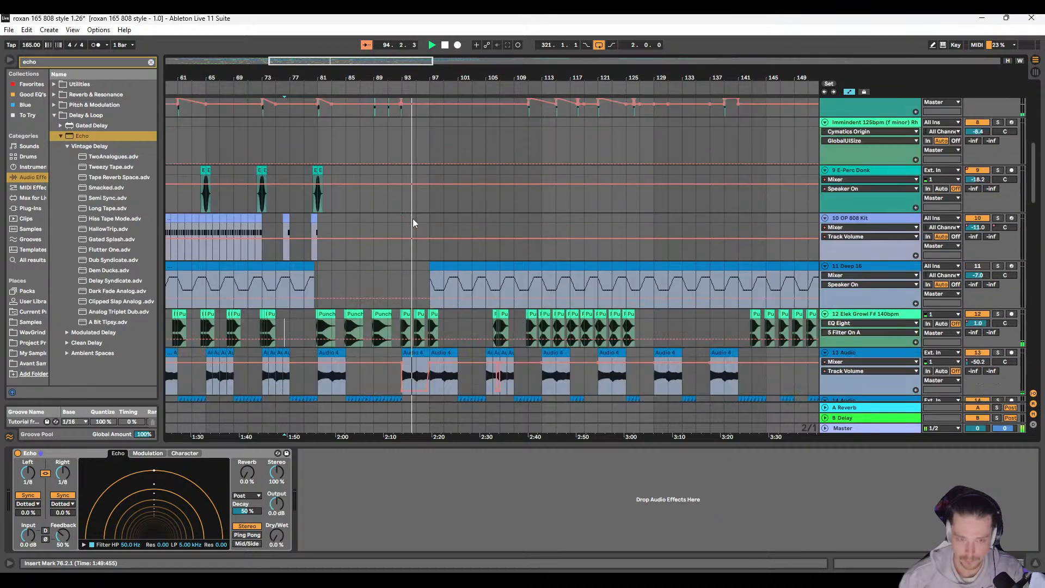
{"action": "scroll", "coordinate": [429, 240], "scroll_direction": "down", "scroll_amount": 2}
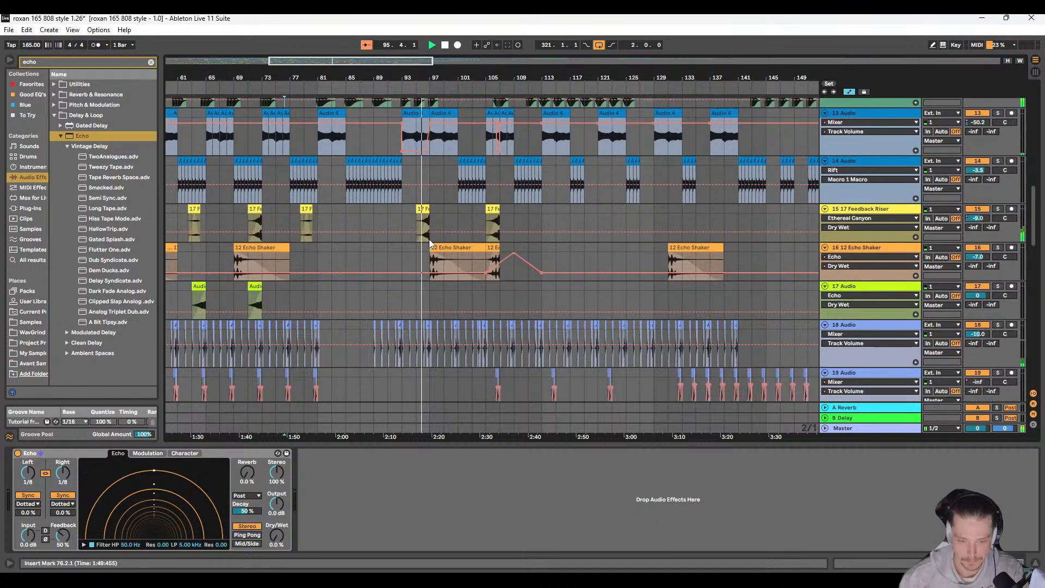
{"action": "scroll", "coordinate": [430, 243], "scroll_direction": "down", "scroll_amount": 10}
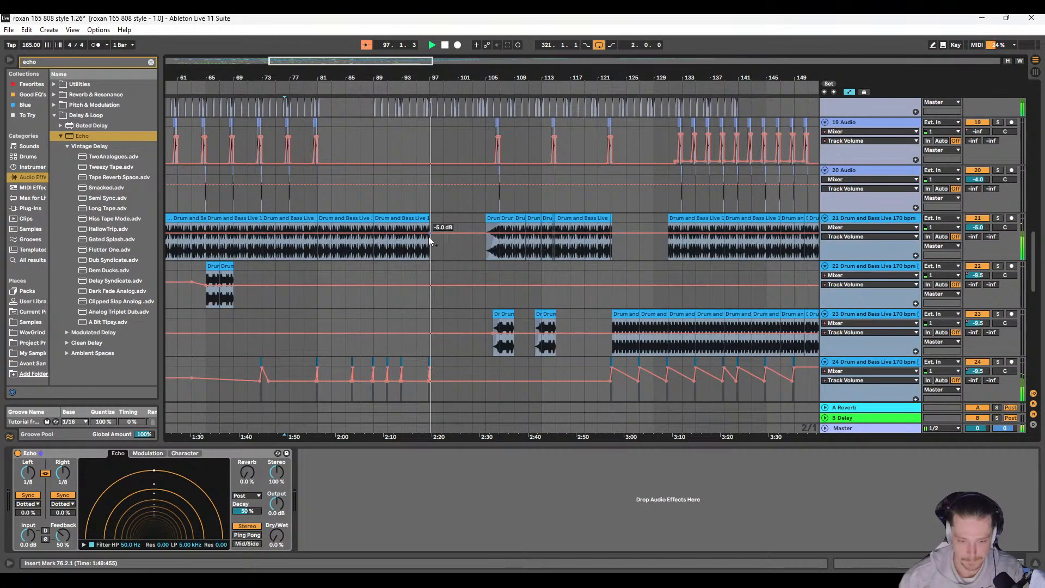
{"action": "scroll", "coordinate": [431, 245], "scroll_direction": "up", "scroll_amount": 15}
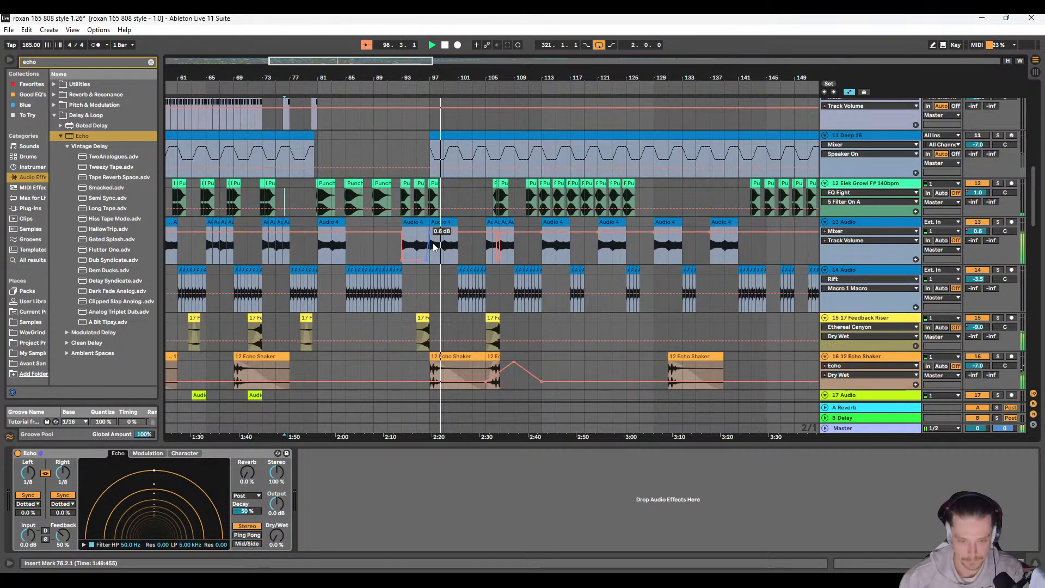
{"action": "scroll", "coordinate": [427, 238], "scroll_direction": "down", "scroll_amount": 4}
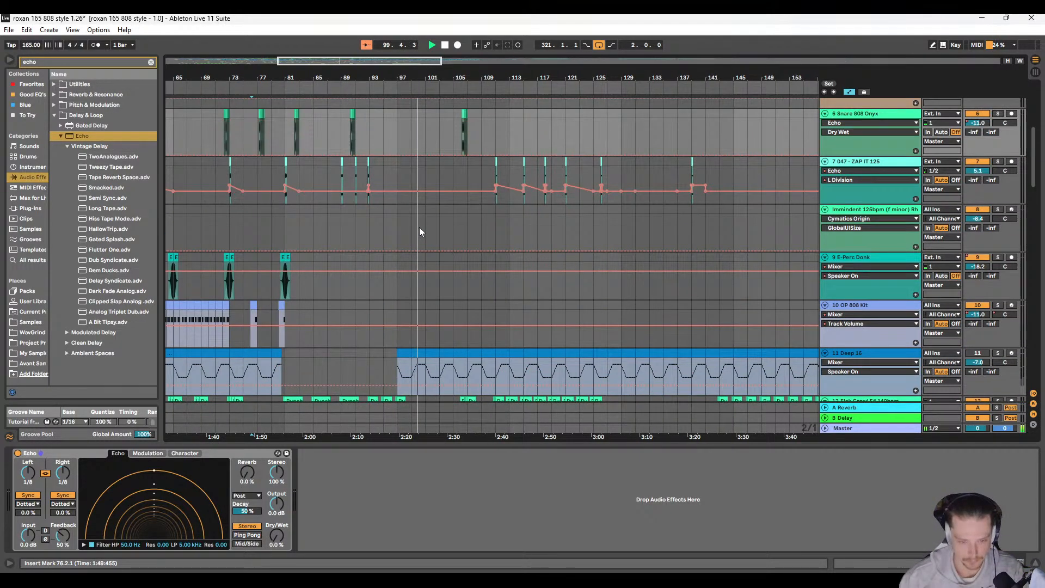
{"action": "scroll", "coordinate": [406, 245], "scroll_direction": "down", "scroll_amount": 8}
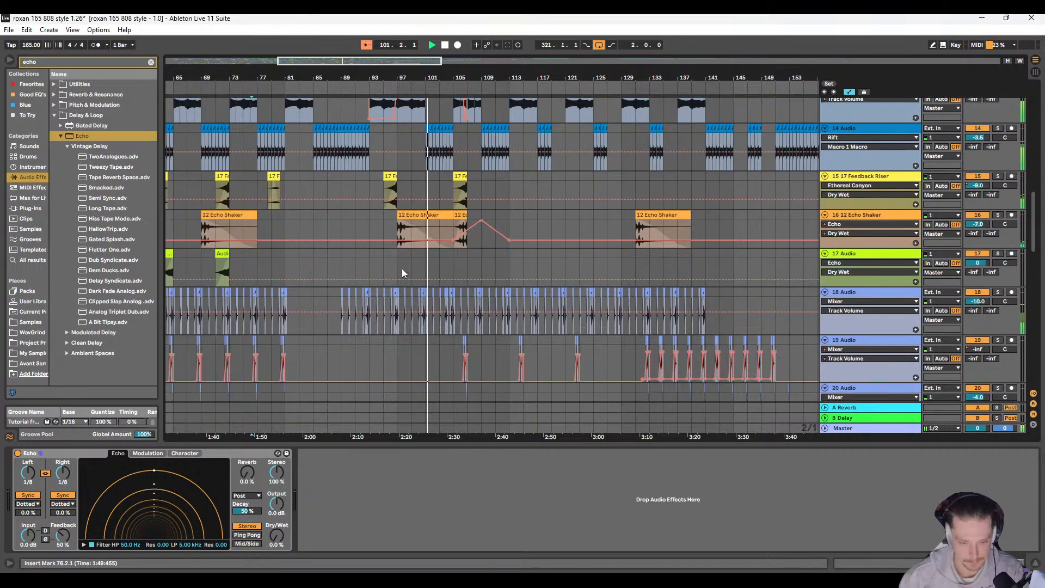
{"action": "scroll", "coordinate": [398, 260], "scroll_direction": "down", "scroll_amount": 9}
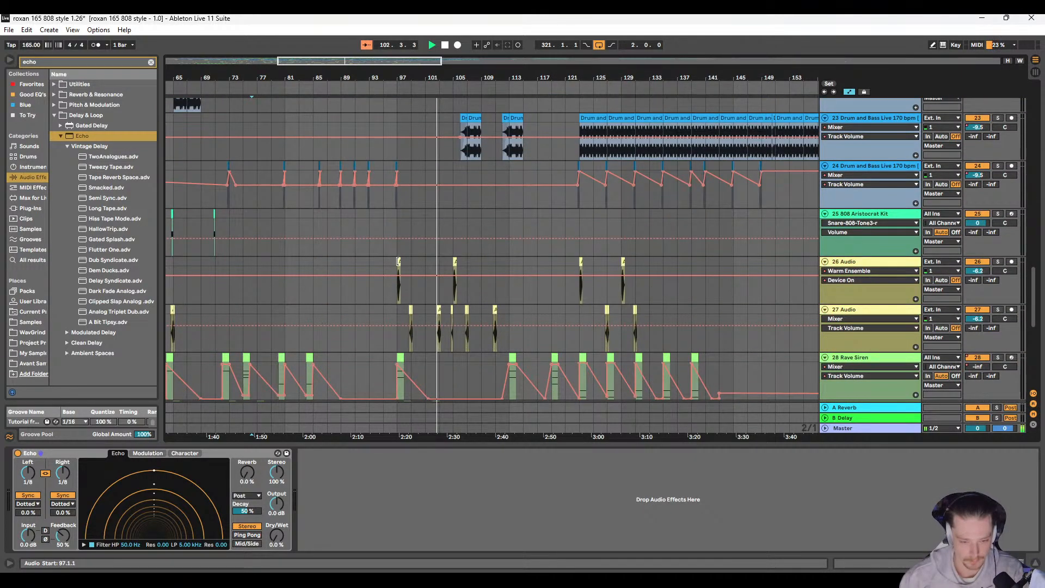
{"action": "scroll", "coordinate": [403, 270], "scroll_direction": "up", "scroll_amount": 4, "text": "ctrl"}
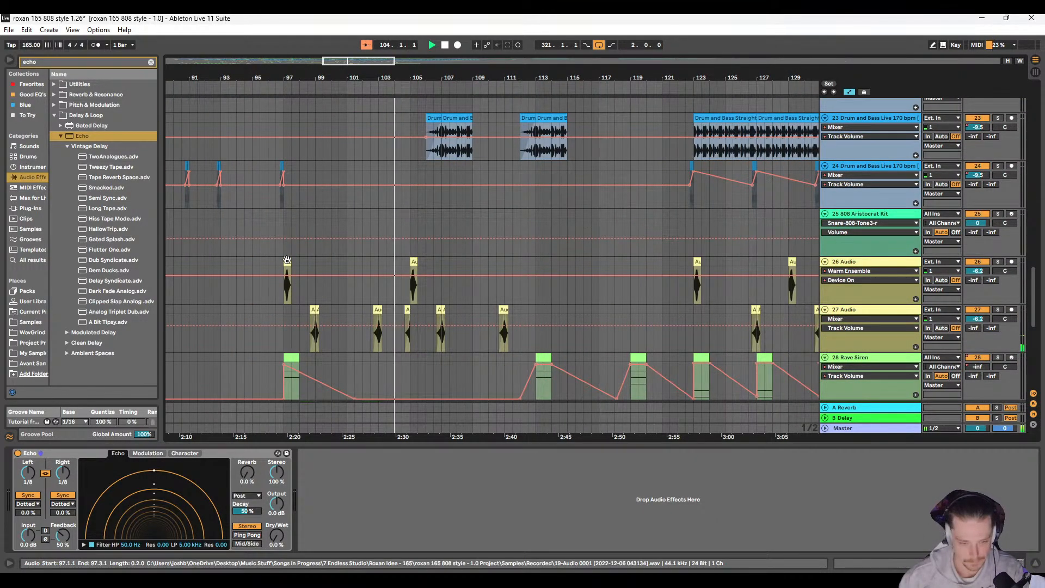
Step: Copy the Audio 2 clip pair spanning 106.3.1 to 107.2.1 on 27 Audio to 116.3.1 on the same track
{"action": "left_click", "coordinate": [413, 281]}
{"action": "scroll", "coordinate": [414, 281], "scroll_direction": "up", "scroll_amount": 3, "text": "ctrl"}
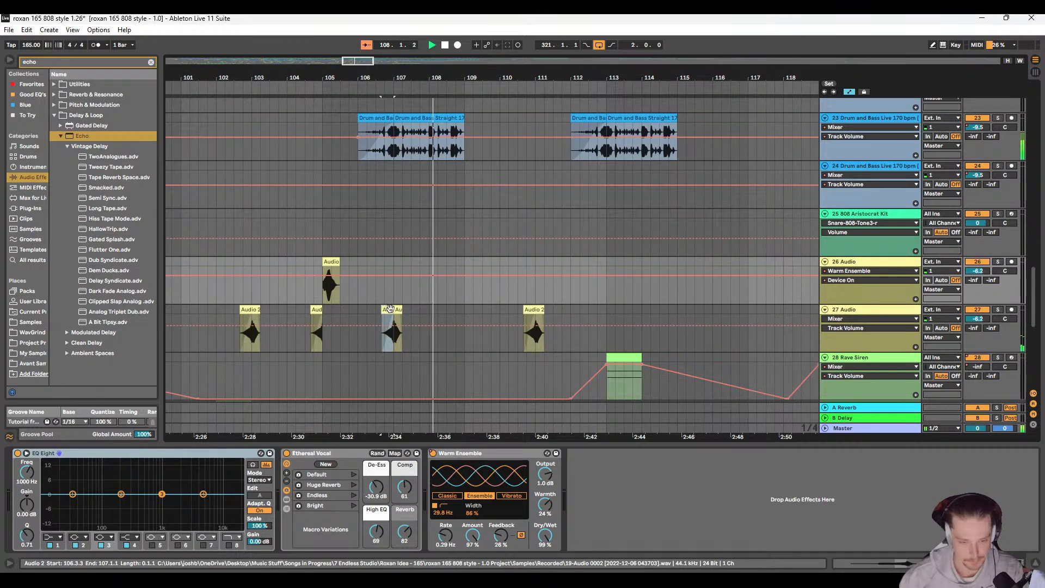
{"action": "left_click", "coordinate": [398, 309]}
{"action": "left_click_drag", "start_coordinate": [382, 309], "coordinate": [376, 309]}
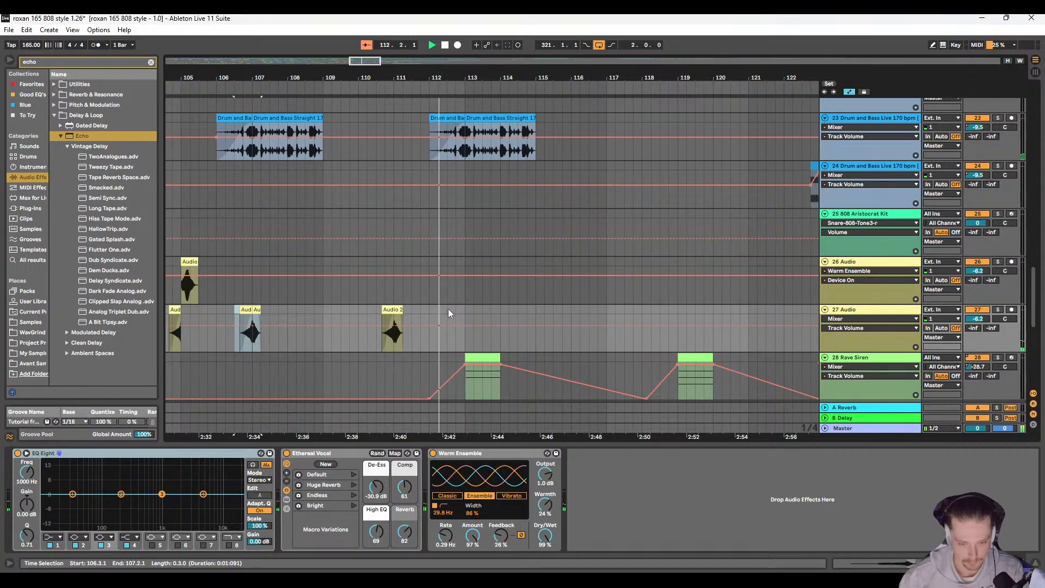
{"action": "left_click", "coordinate": [446, 309]}
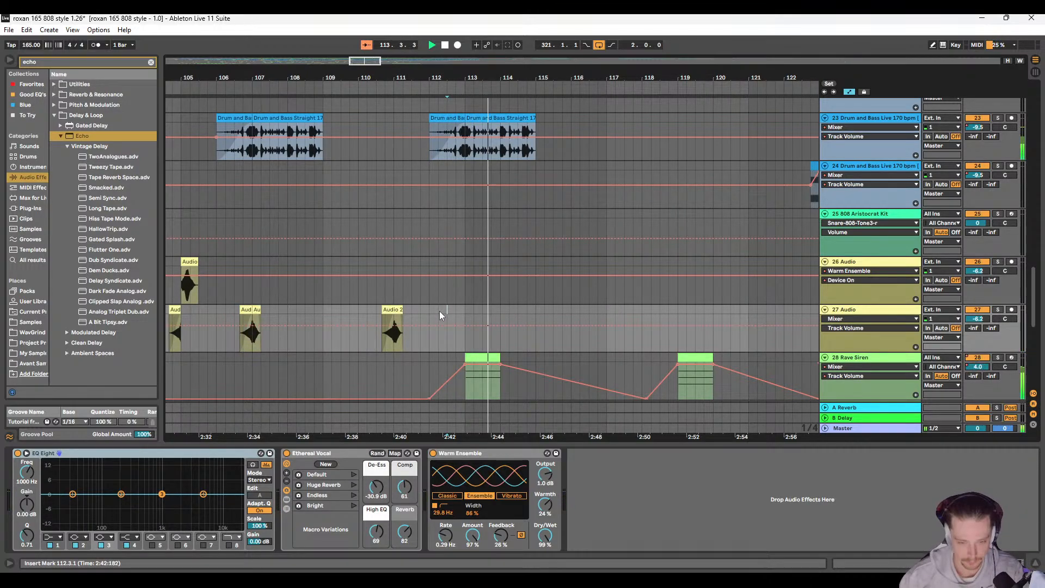
{"action": "scroll", "coordinate": [406, 308], "scroll_direction": "up", "scroll_amount": 3}
{"action": "scroll", "coordinate": [398, 308], "scroll_direction": "down", "scroll_amount": 4}
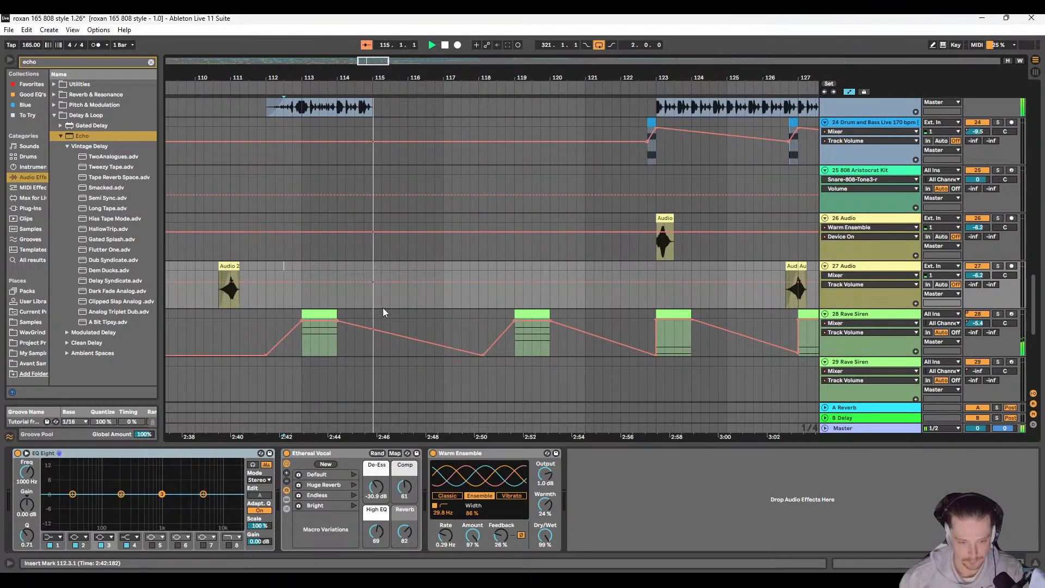
{"action": "left_click", "coordinate": [425, 276]}
{"action": "key", "text": "ctrl+v"}
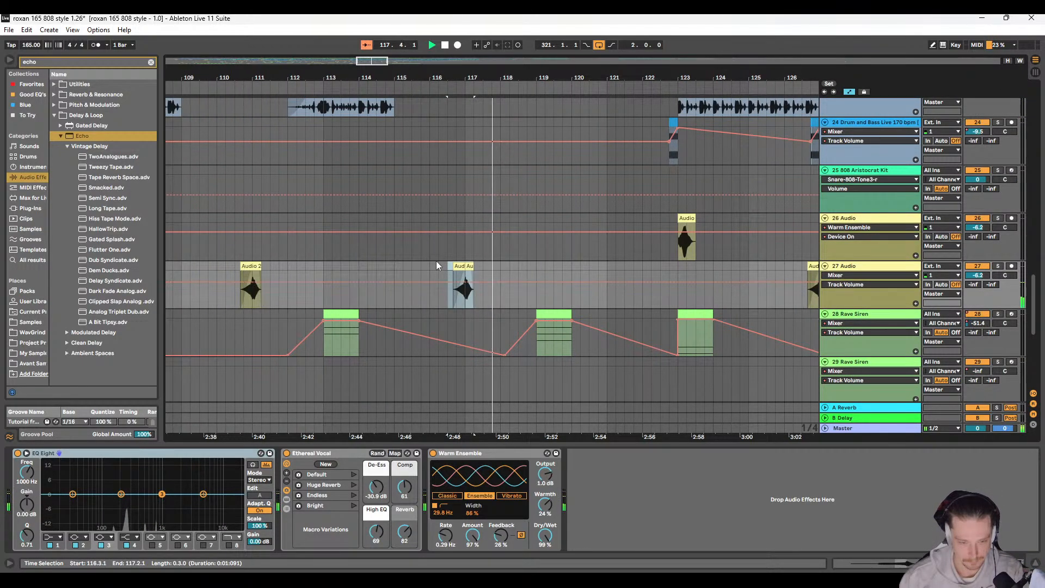
Step: Duplicate the single Audio 2 clip near bar 110 on 27 Audio to 118.4.1
{"action": "left_click_drag", "start_coordinate": [221, 283], "coordinate": [504, 286]}
{"action": "key", "text": "ctrl+x"}
{"action": "left_click", "coordinate": [495, 267]}
{"action": "key", "text": "ctrl+v"}
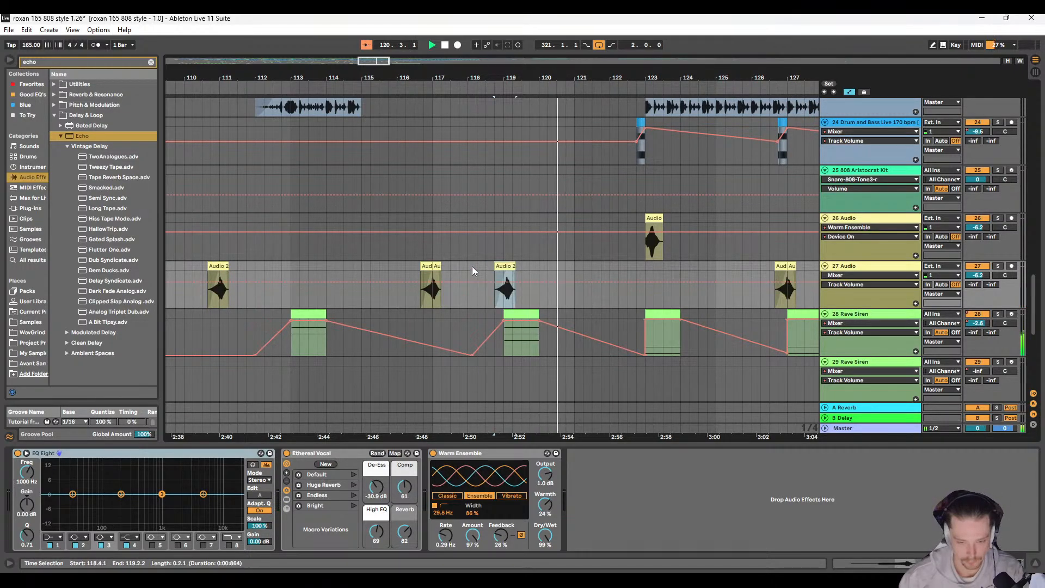
Step: Move the duplicated Audio 2 clip on 27 Audio slightly earlier so it starts at about 118.3.3
{"action": "scroll", "coordinate": [482, 267], "scroll_direction": "up", "scroll_amount": 3}
{"action": "key", "text": "ctrl+x"}
{"action": "left_click", "coordinate": [496, 266]}
{"action": "key", "text": "ctrl+v"}
{"action": "scroll", "coordinate": [491, 266], "scroll_direction": "right", "scroll_amount": 3}
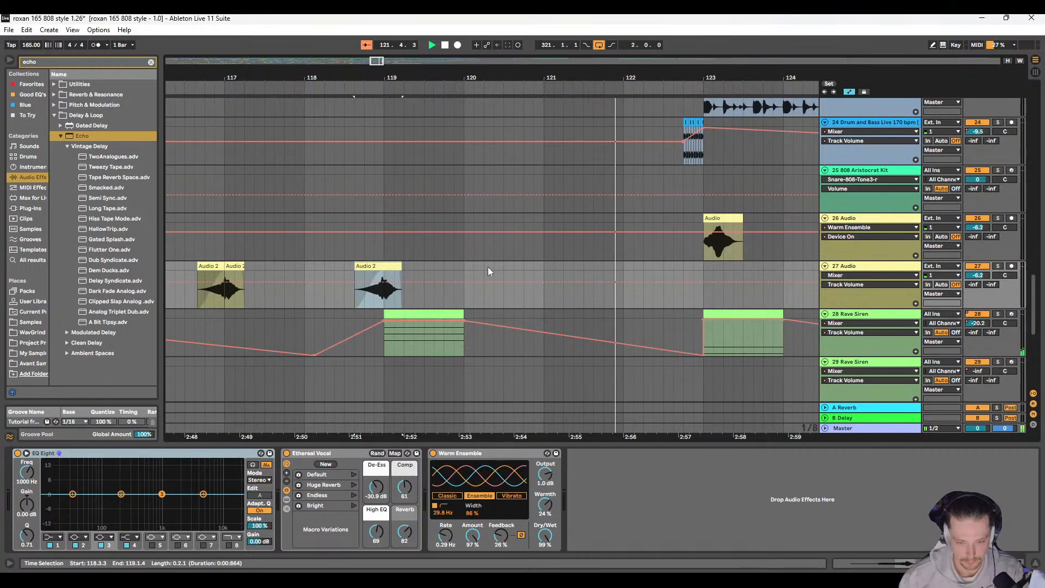
{"action": "scroll", "coordinate": [391, 268], "scroll_direction": "up", "scroll_amount": 5}
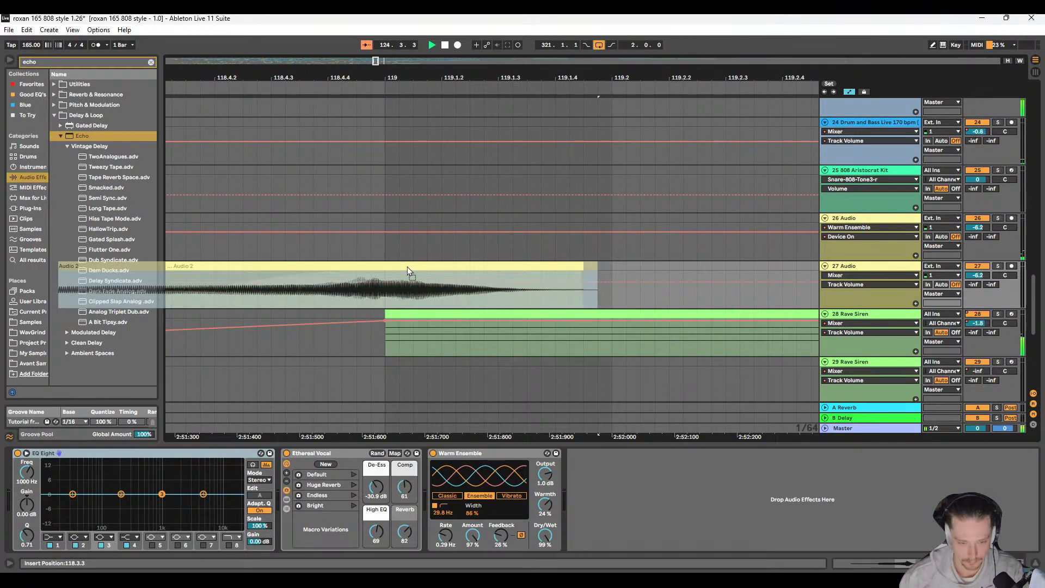
{"action": "scroll", "coordinate": [407, 267], "scroll_direction": "up", "scroll_amount": 3}
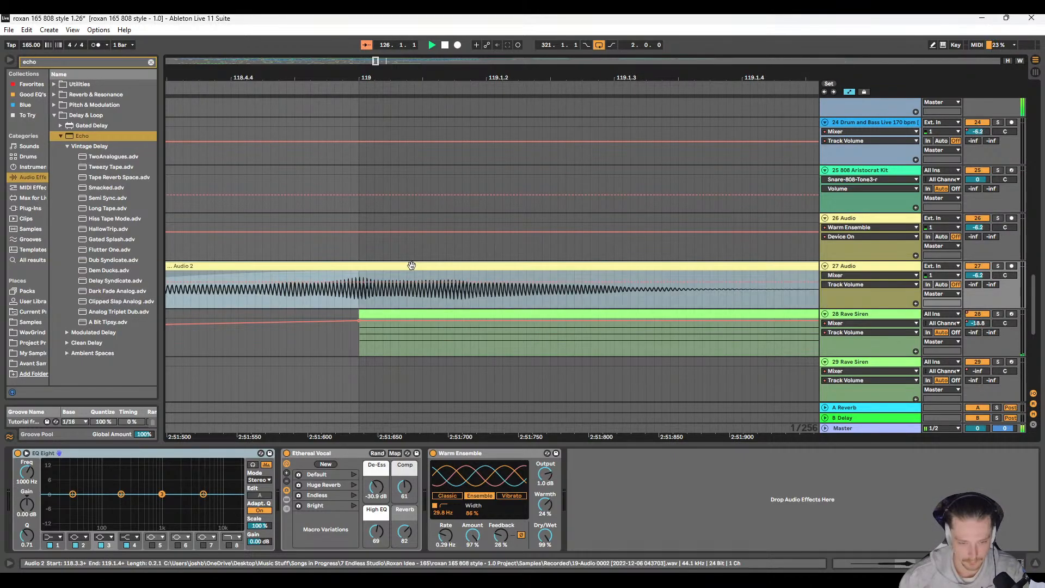
{"action": "scroll", "coordinate": [408, 266], "scroll_direction": "down", "scroll_amount": 8}
{"action": "scroll", "coordinate": [462, 267], "scroll_direction": "down", "scroll_amount": 6}
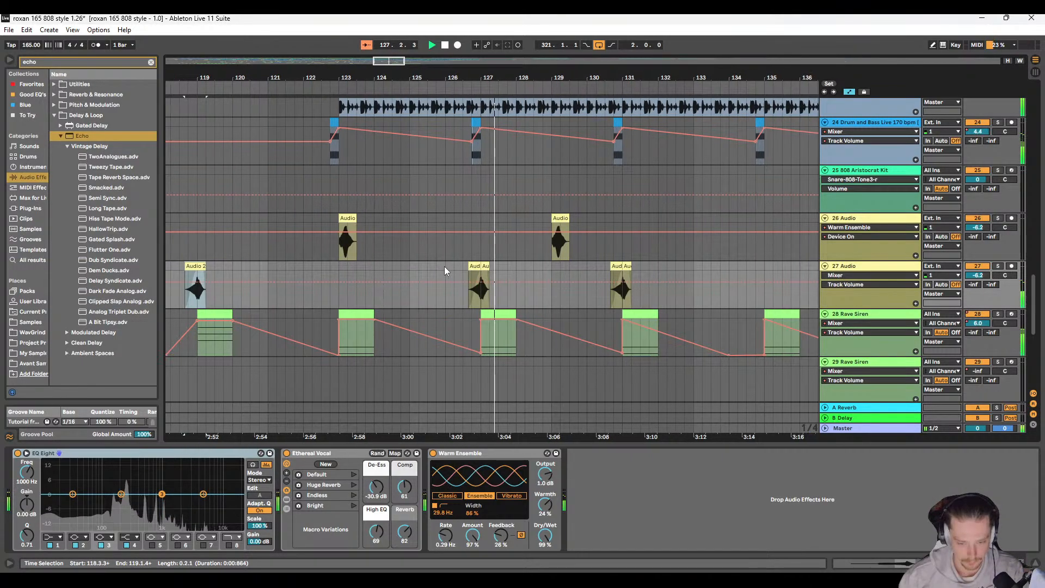
Step: Delete the Audio clip spanning 129.1.1 to 129.3.1 on 26 Audio
{"action": "scroll", "coordinate": [383, 266], "scroll_direction": "up", "scroll_amount": 5}
{"action": "scroll", "coordinate": [387, 263], "scroll_direction": "down", "scroll_amount": 4}
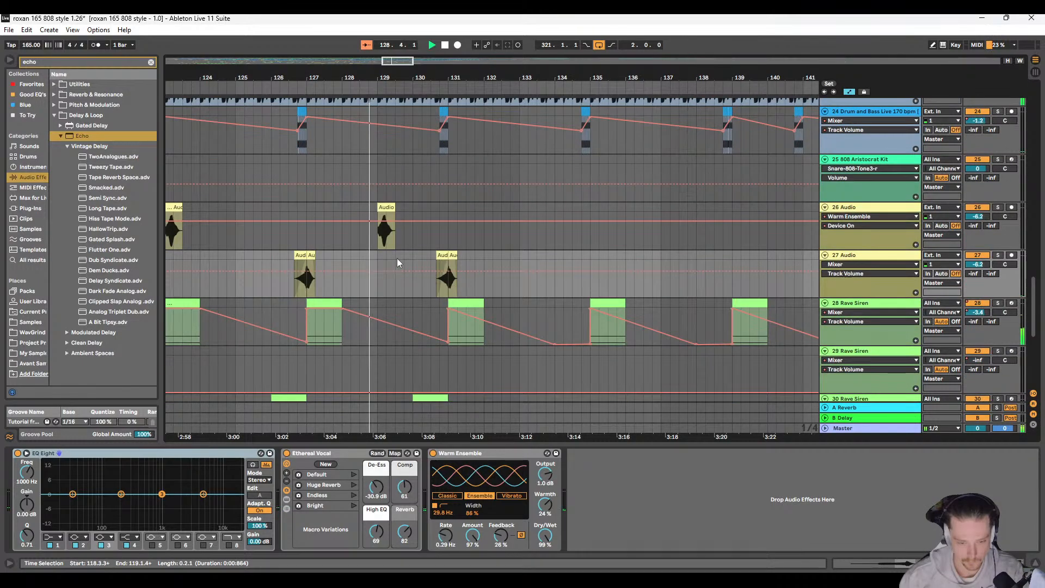
{"action": "scroll", "coordinate": [335, 266], "scroll_direction": "up", "scroll_amount": 3}
{"action": "scroll", "coordinate": [338, 271], "scroll_direction": "down", "scroll_amount": 4}
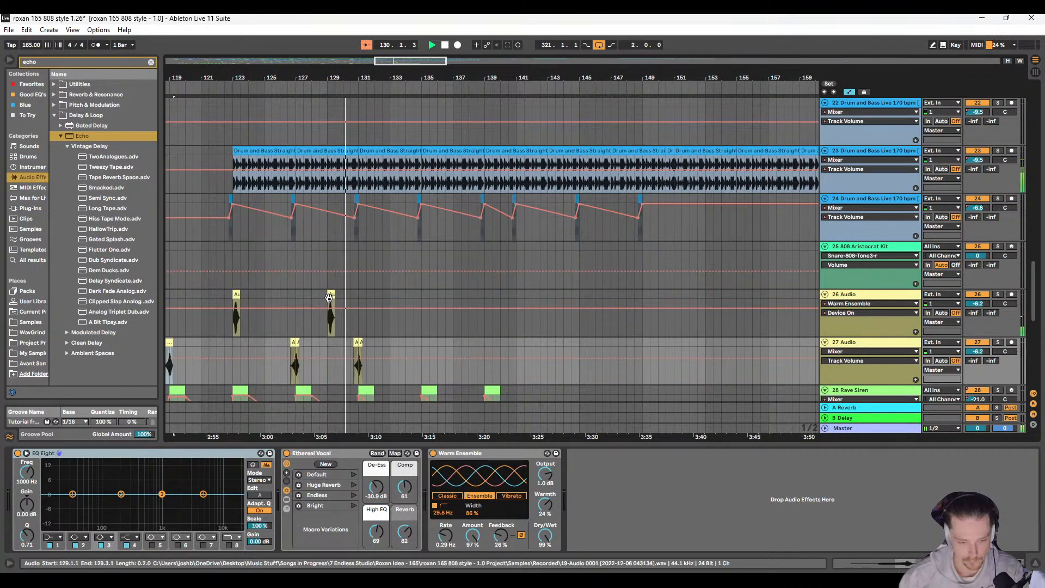
{"action": "key", "text": "Delete"}
Step: Listen through bars 131 to 141 while examining the clips from the Rave Siren tracks up to 1 808 Aristocrat Kit
{"action": "scroll", "coordinate": [342, 288], "scroll_direction": "left", "scroll_amount": 5}
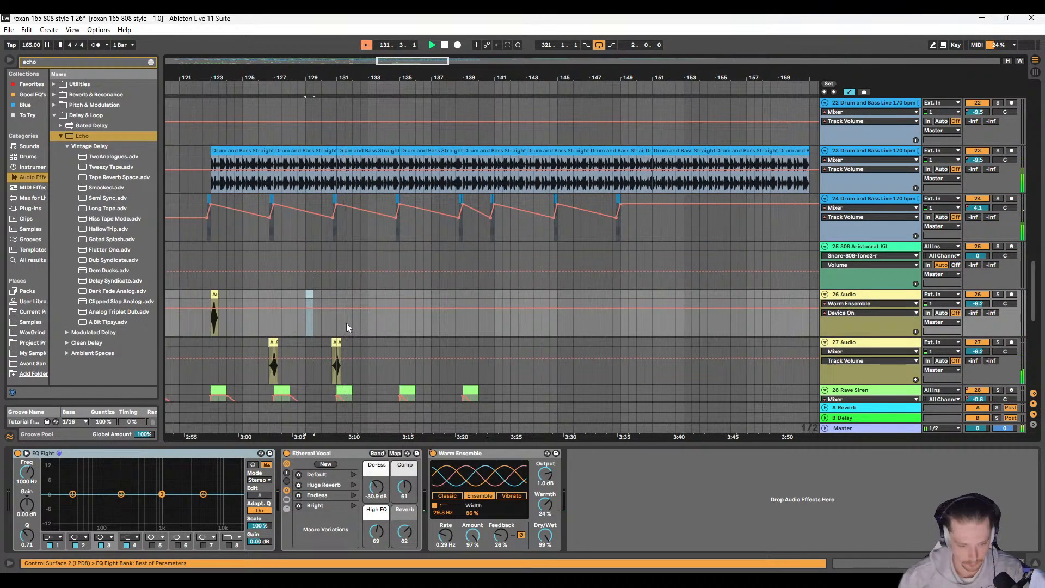
{"action": "scroll", "coordinate": [453, 308], "scroll_direction": "right", "scroll_amount": 3}
{"action": "scroll", "coordinate": [446, 303], "scroll_direction": "down", "scroll_amount": 5}
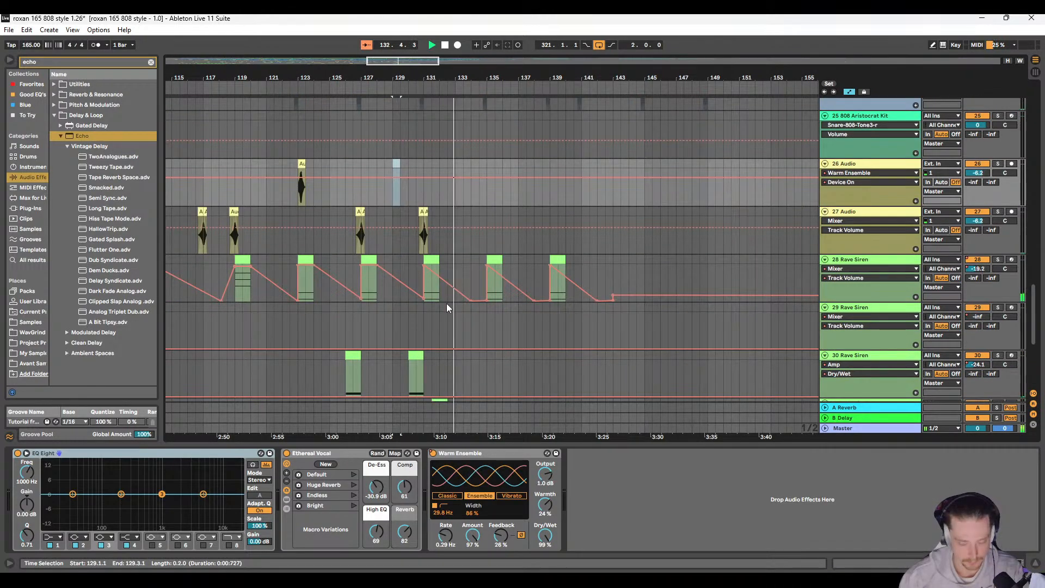
{"action": "scroll", "coordinate": [430, 304], "scroll_direction": "up", "scroll_amount": 10}
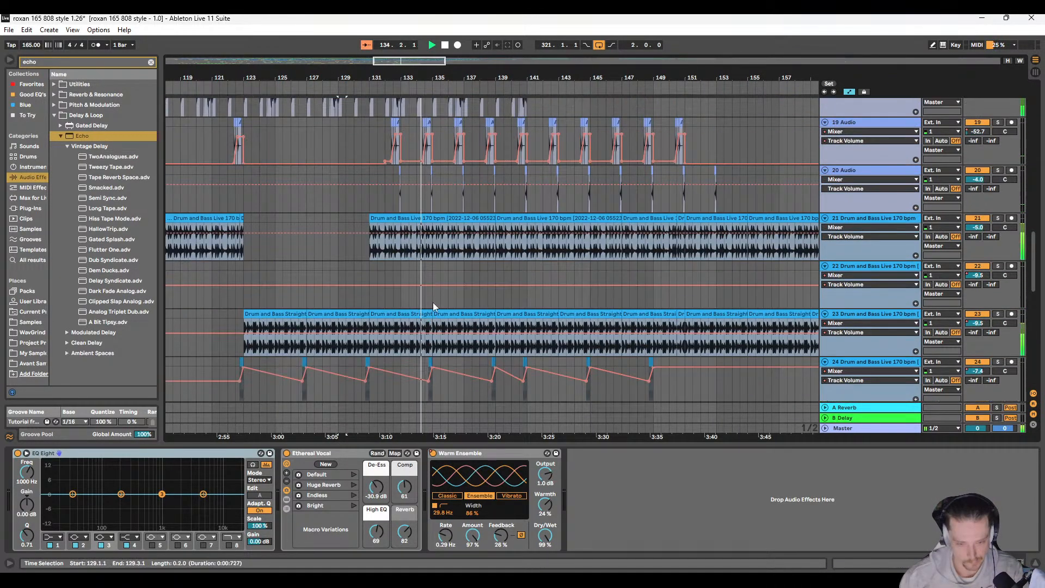
{"action": "scroll", "coordinate": [434, 303], "scroll_direction": "up", "scroll_amount": 15}
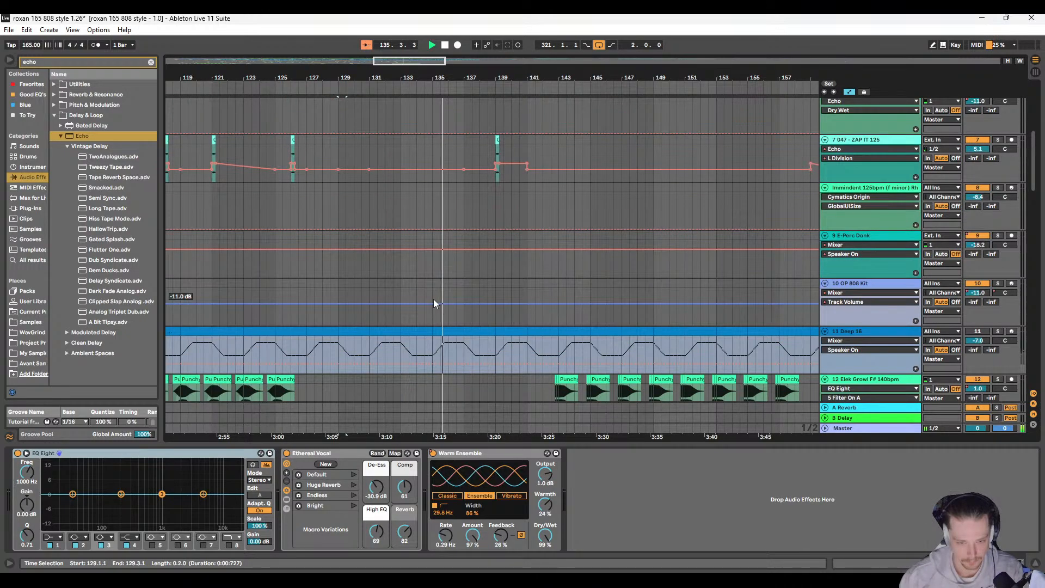
{"action": "scroll", "coordinate": [434, 303], "scroll_direction": "right", "scroll_amount": 4}
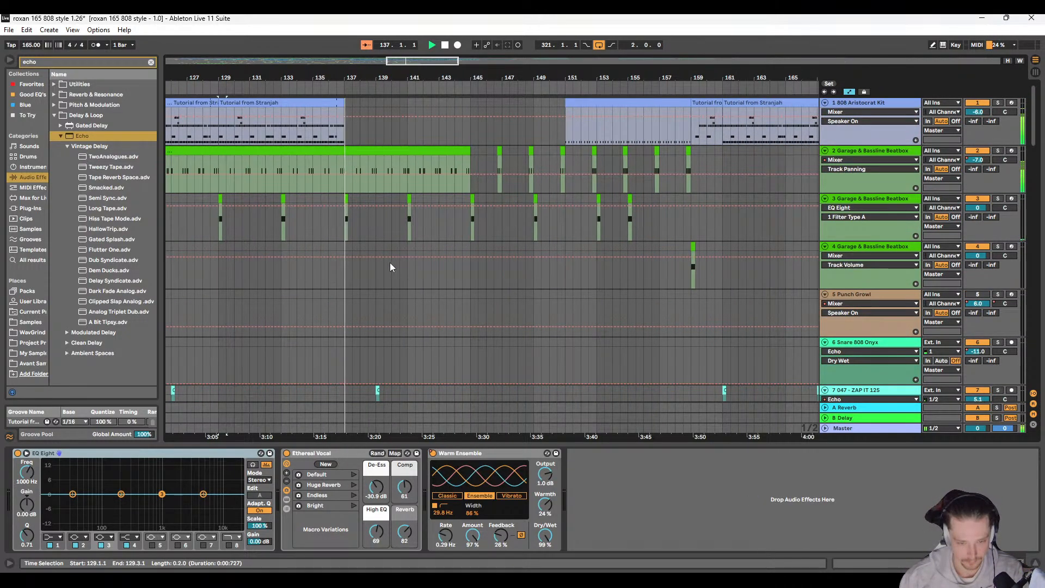
{"action": "scroll", "coordinate": [354, 229], "scroll_direction": "up", "scroll_amount": 3, "text": "ctrl"}
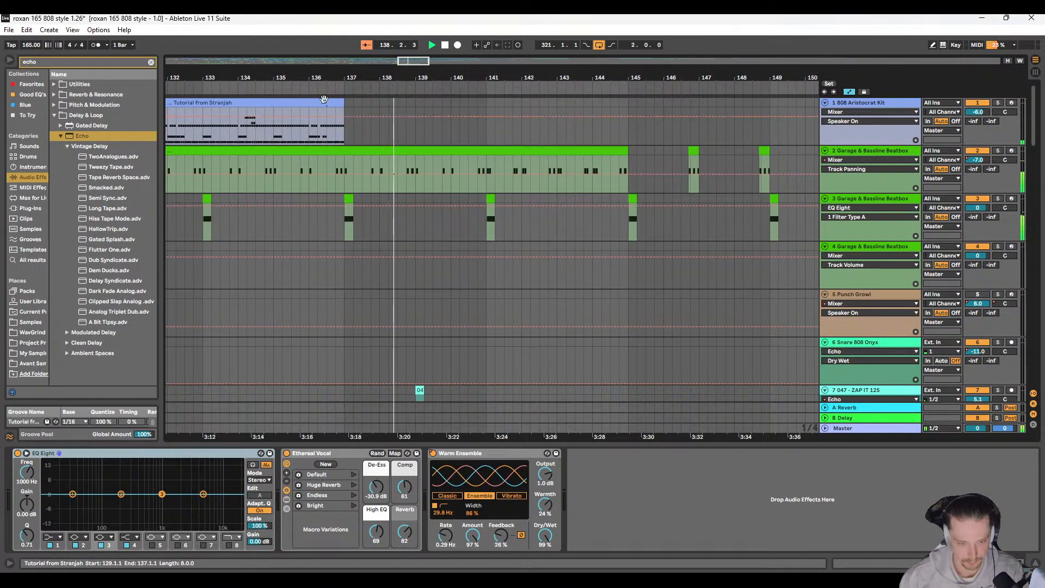
{"action": "scroll", "coordinate": [505, 252], "scroll_direction": "down", "scroll_amount": 3, "text": "ctrl"}
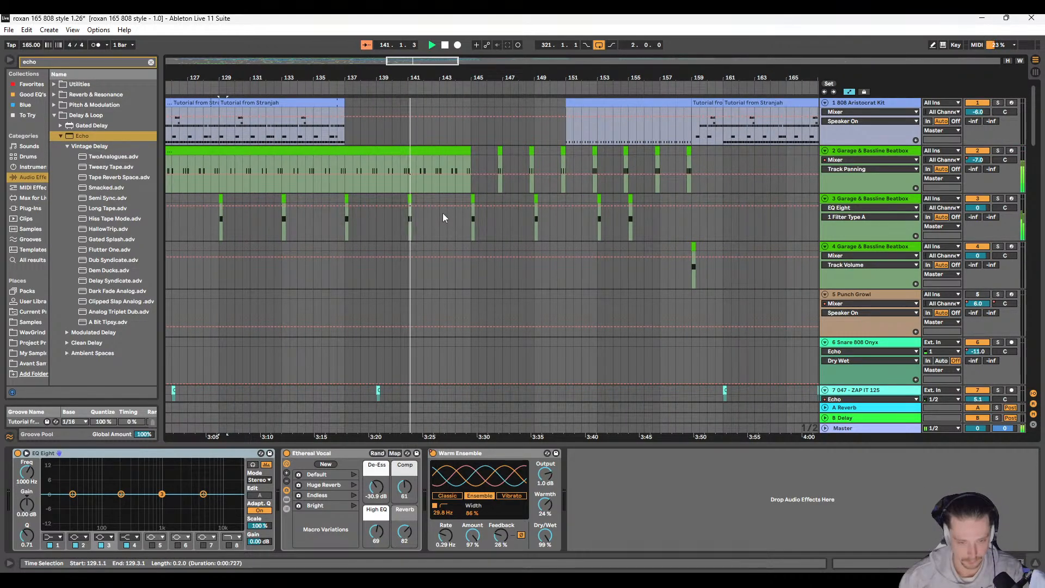
Step: Show the Track Volume automation on 2 Garage & Bassline Beatbox and check it along the long clip ending at bar 145
{"action": "left_click", "coordinate": [452, 178]}
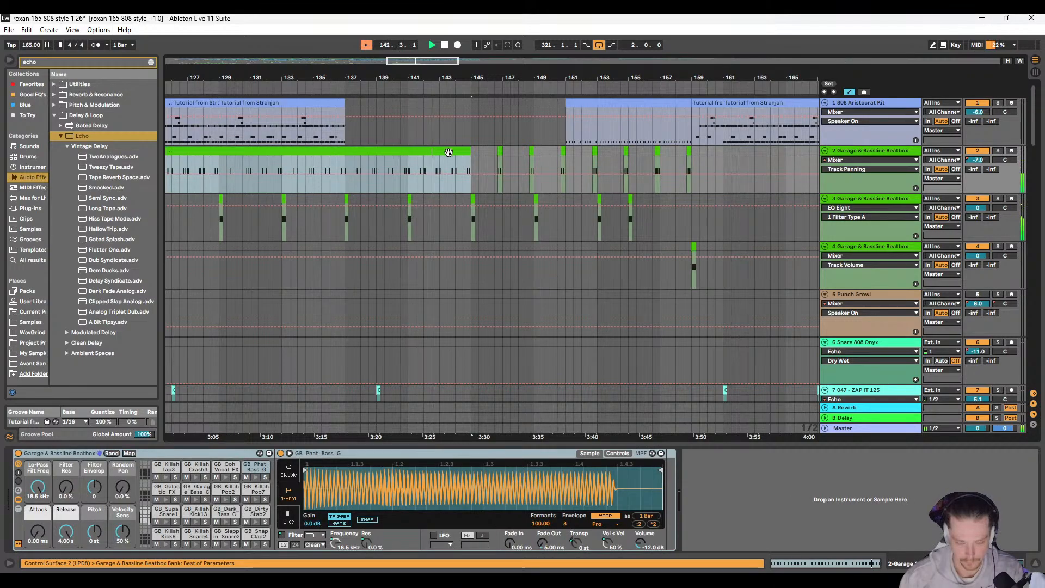
{"action": "left_click", "coordinate": [977, 160]}
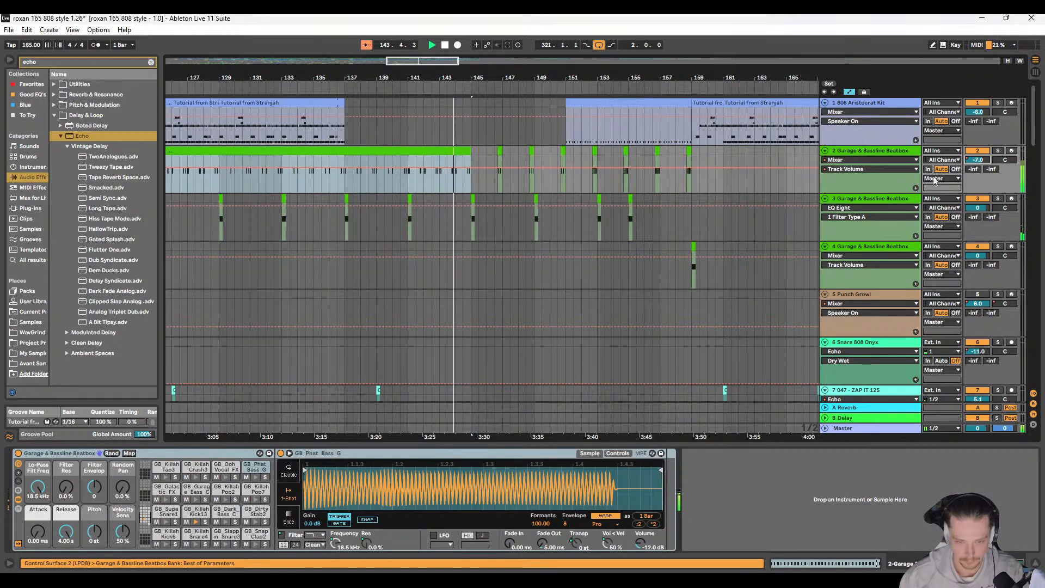
{"action": "scroll", "coordinate": [397, 211], "scroll_direction": "down", "scroll_amount": 5}
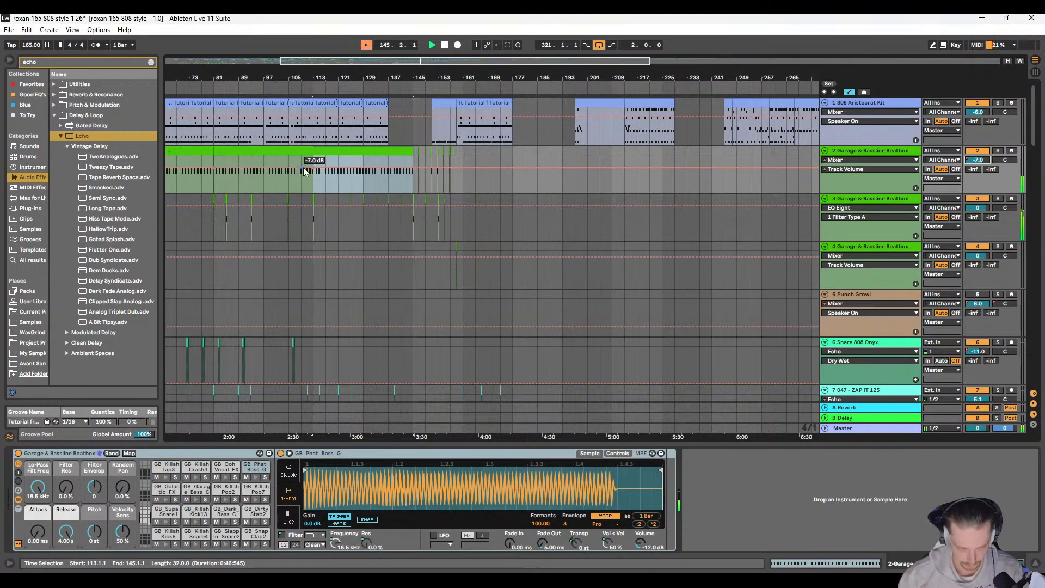
{"action": "left_click", "coordinate": [315, 167]}
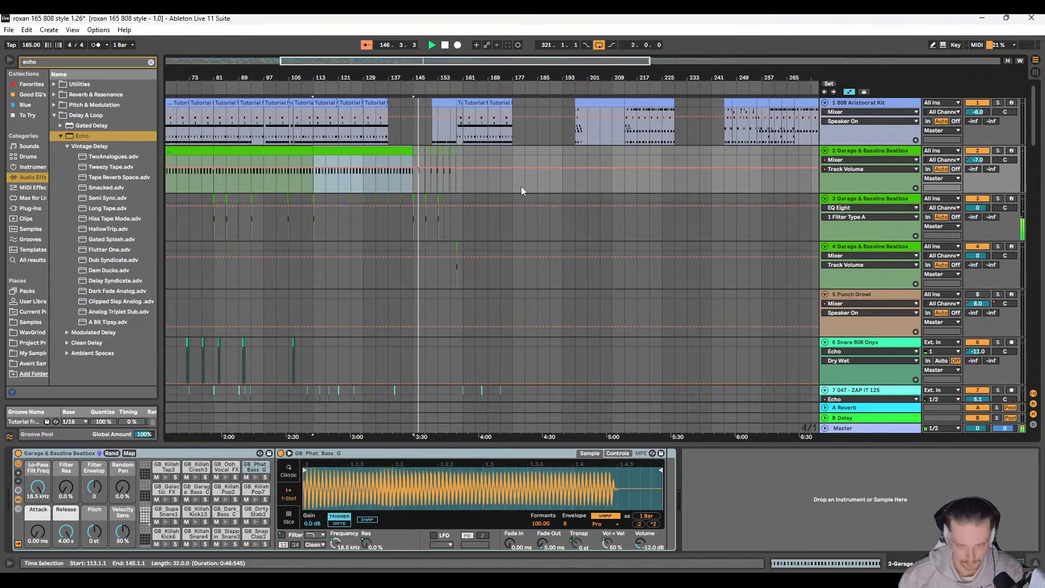
{"action": "scroll", "coordinate": [521, 188], "scroll_direction": "down", "scroll_amount": 4}
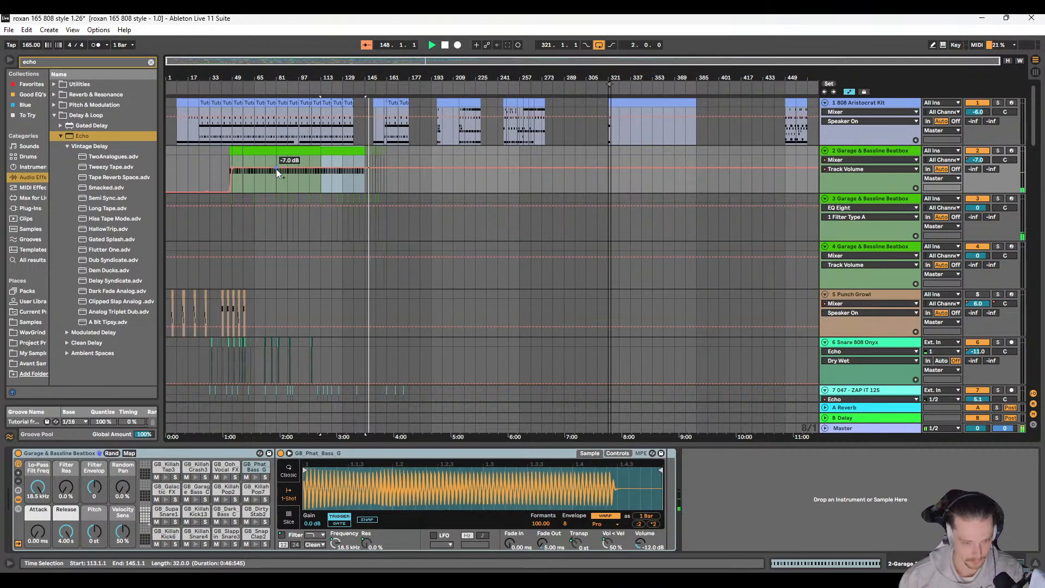
{"action": "scroll", "coordinate": [276, 169], "scroll_direction": "up", "scroll_amount": 8}
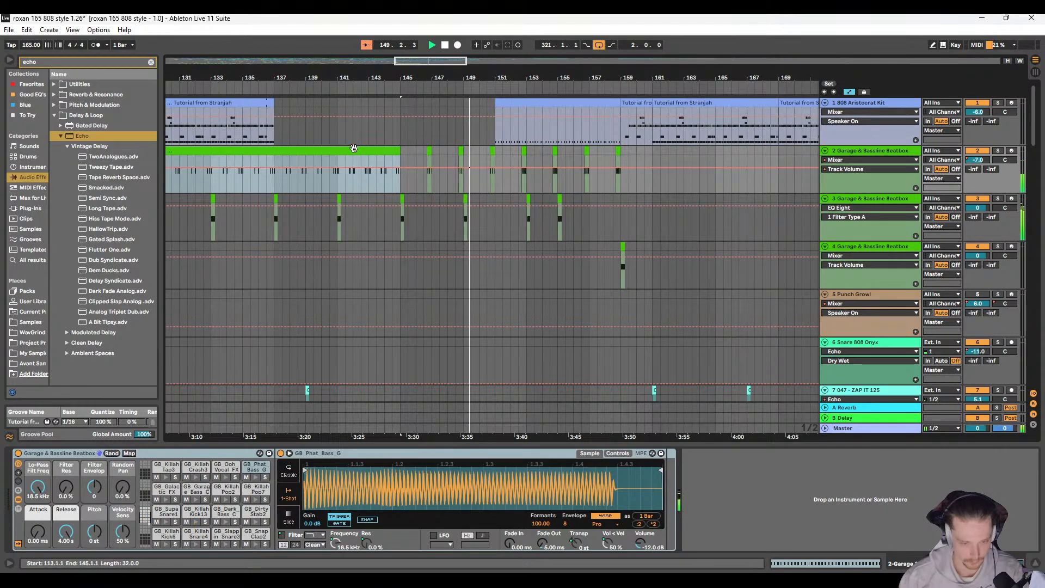
Step: Paste a copy of the 32-bar 2 Garage & Bassline Beatbox clip at 161.1.1 and shorten it to end at bar 177
{"action": "scroll", "coordinate": [495, 176], "scroll_direction": "down", "scroll_amount": 3}
{"action": "left_click", "coordinate": [514, 157]}
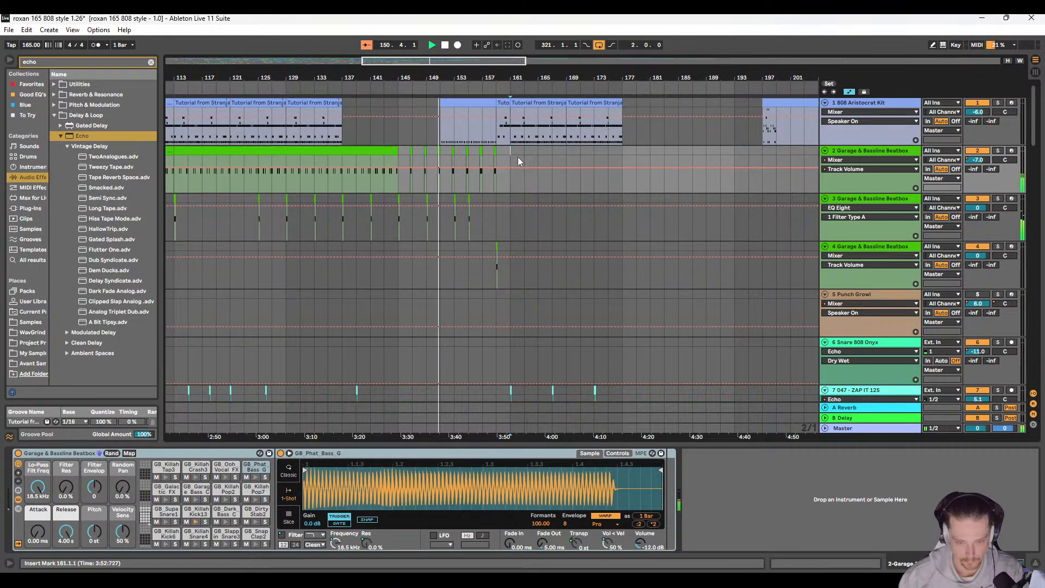
{"action": "key", "text": "ctrl+v"}
{"action": "scroll", "coordinate": [550, 179], "scroll_direction": "right", "scroll_amount": 4}
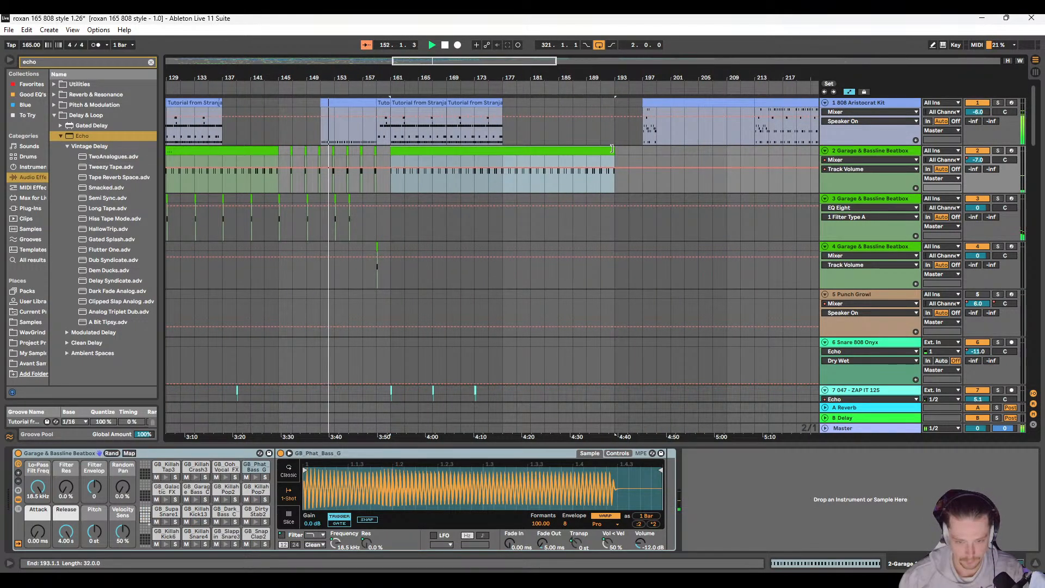
{"action": "left_click_drag", "start_coordinate": [613, 149], "coordinate": [501, 150]}
Step: Open the notes of the 1 808 Aristocrat Kit clip spanning bars 151 to 159
{"action": "scroll", "coordinate": [338, 155], "scroll_direction": "up", "scroll_amount": 3}
{"action": "scroll", "coordinate": [376, 136], "scroll_direction": "left", "scroll_amount": 3}
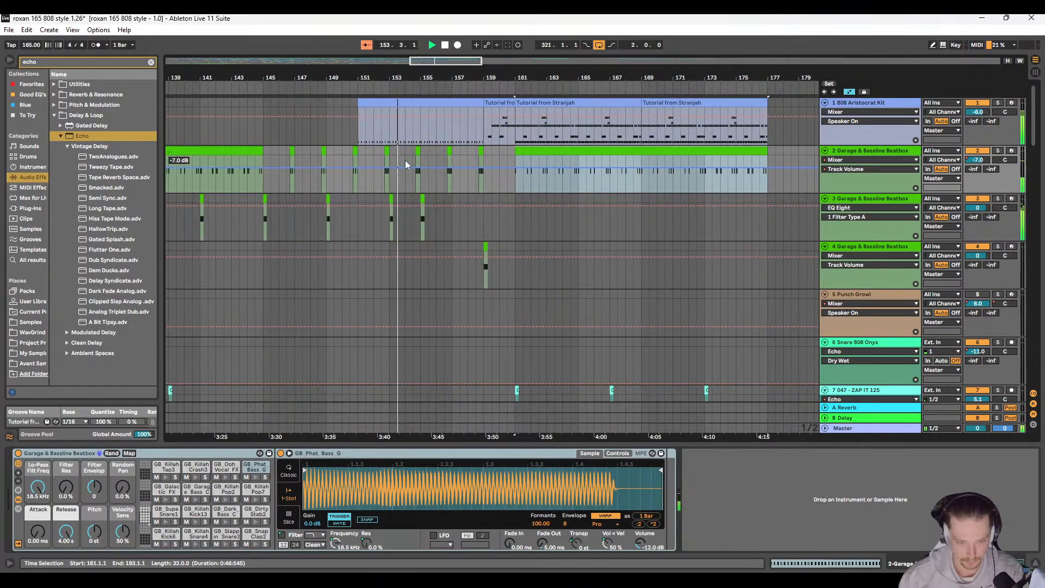
{"action": "left_click", "coordinate": [403, 102]}
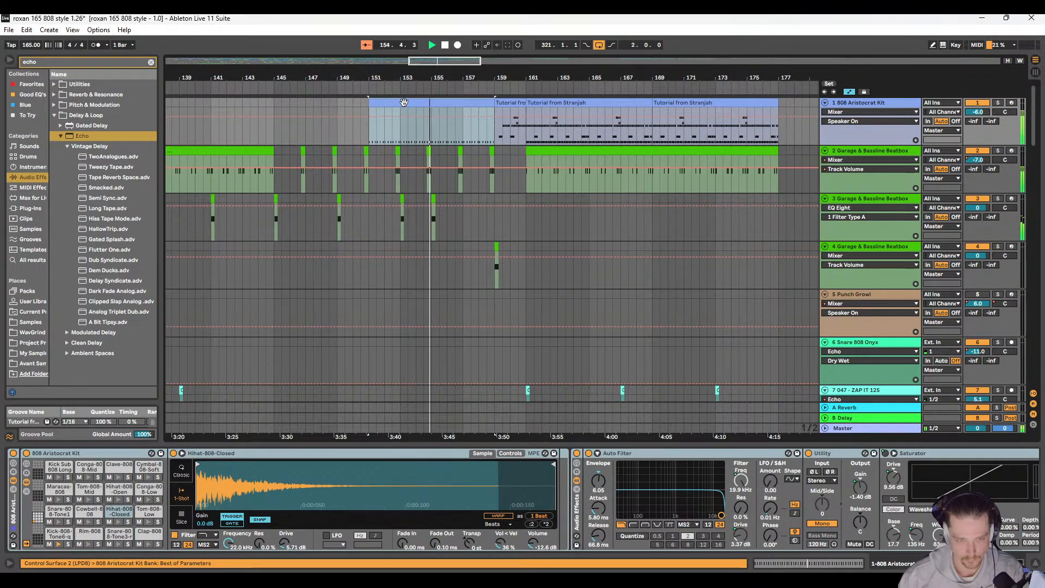
{"action": "double_click", "coordinate": [416, 126]}
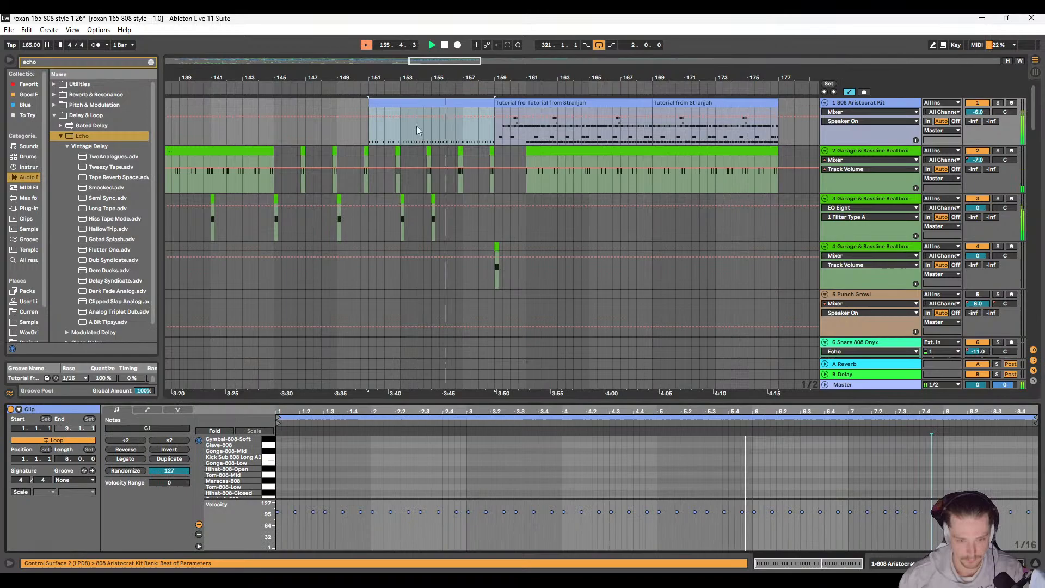
Step: Delete the short clip at 155.1.1 on 3 Garage & Bassline Beatbox
{"action": "left_click", "coordinate": [433, 199]}
{"action": "scroll", "coordinate": [433, 198], "scroll_direction": "left", "scroll_amount": 2}
{"action": "scroll", "coordinate": [433, 198], "scroll_direction": "right", "scroll_amount": 3}
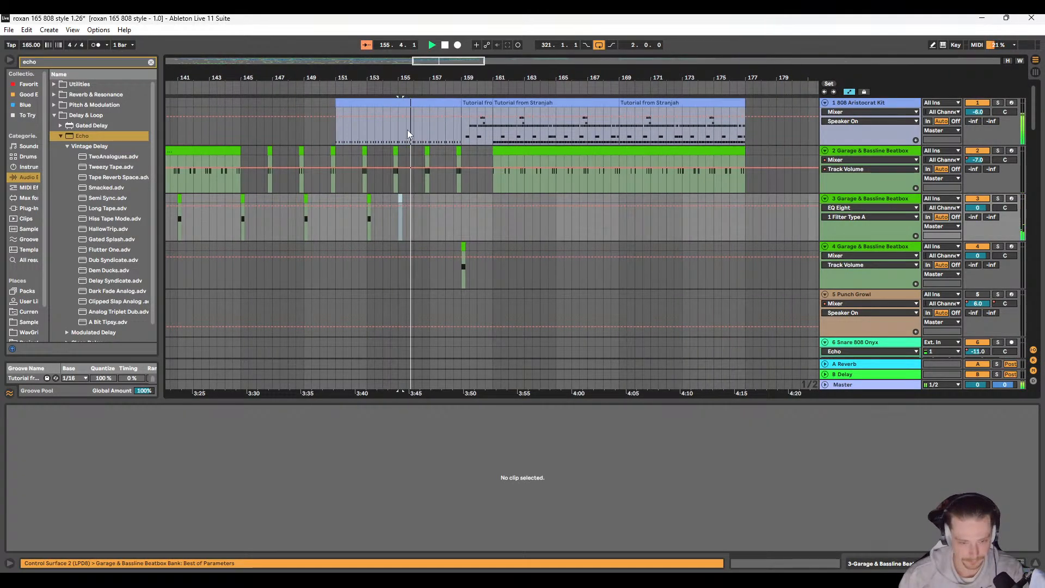
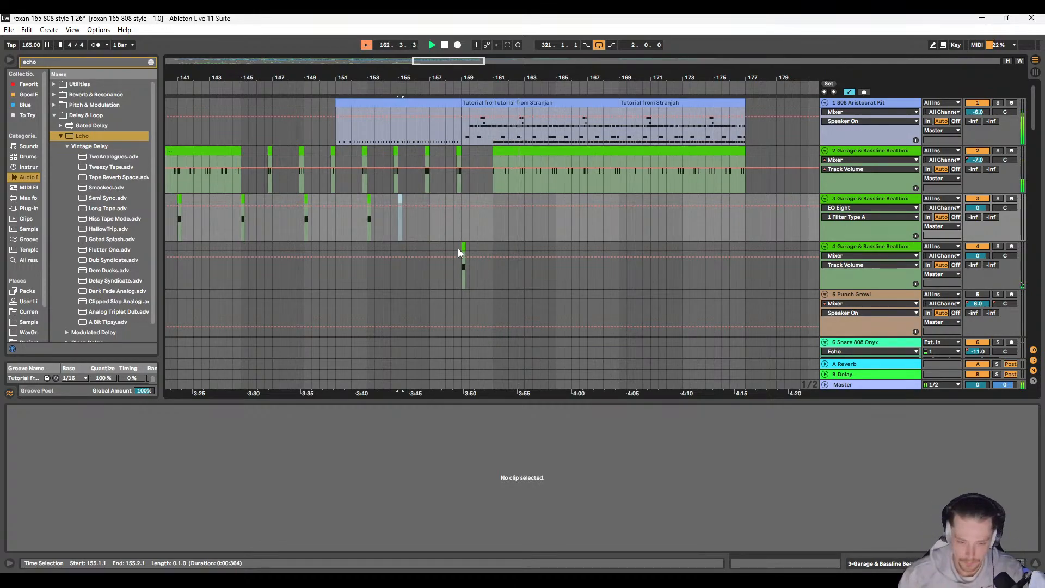
Step: Make the 10 OP 808 Kit Track Volume automation rise from the bottom to -11.0 dB across the one-bar clip at 165.1.1
{"action": "scroll", "coordinate": [435, 267], "scroll_direction": "right", "scroll_amount": 3}
{"action": "scroll", "coordinate": [413, 257], "scroll_direction": "down", "scroll_amount": 3}
{"action": "scroll", "coordinate": [413, 255], "scroll_direction": "down", "scroll_amount": 6}
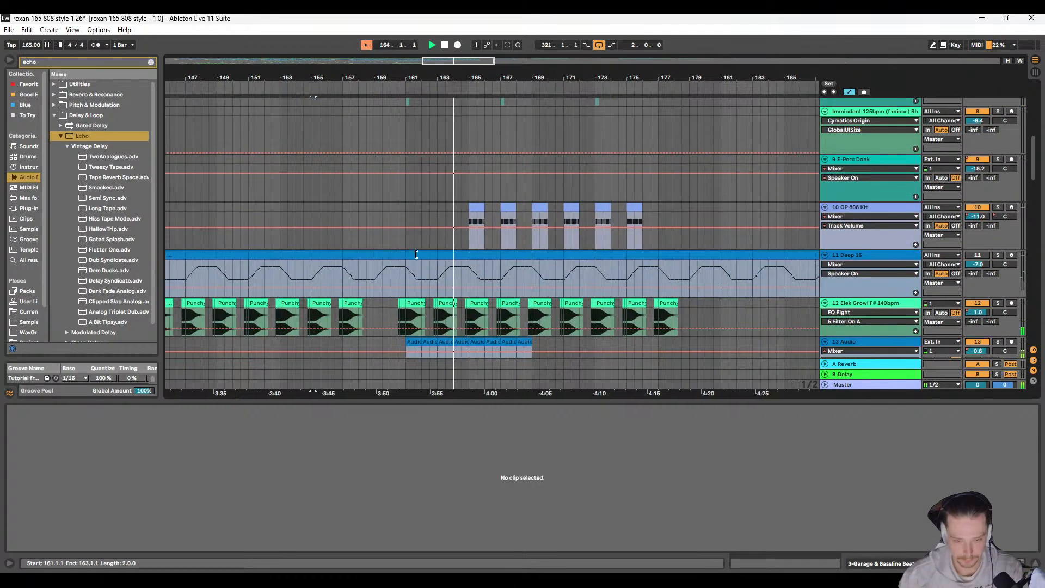
{"action": "scroll", "coordinate": [403, 249], "scroll_direction": "right", "scroll_amount": 3}
{"action": "scroll", "coordinate": [405, 239], "scroll_direction": "up", "scroll_amount": 4}
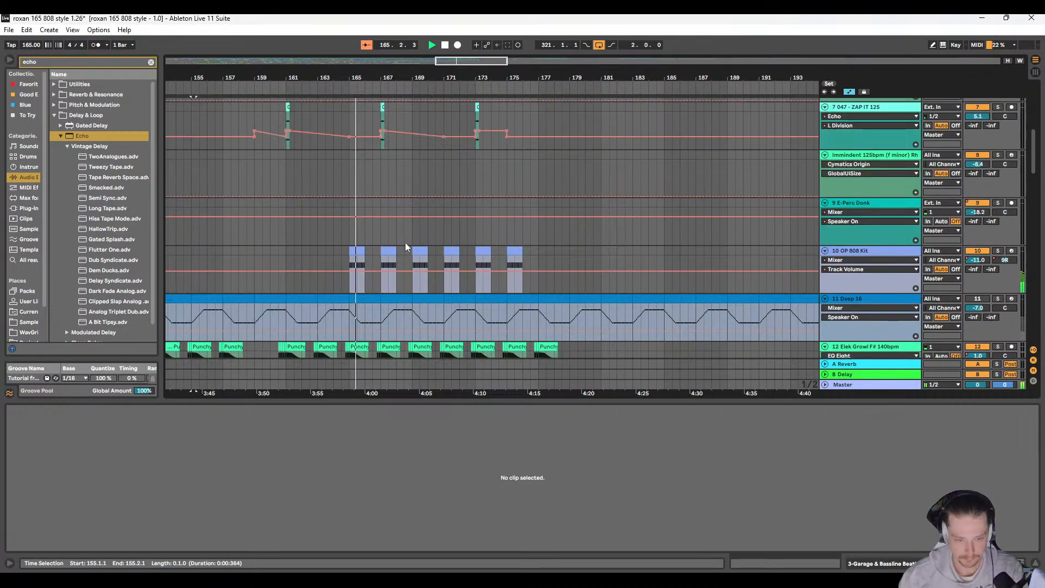
{"action": "scroll", "coordinate": [381, 241], "scroll_direction": "left", "scroll_amount": 1}
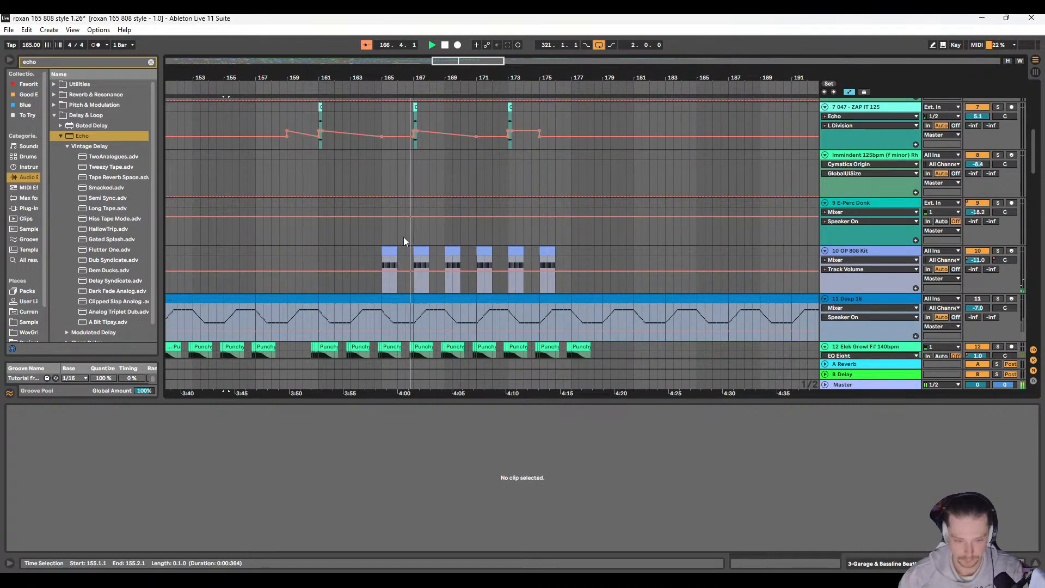
{"action": "scroll", "coordinate": [406, 237], "scroll_direction": "up", "scroll_amount": 2}
{"action": "scroll", "coordinate": [406, 237], "scroll_direction": "right", "scroll_amount": 1}
{"action": "scroll", "coordinate": [407, 237], "scroll_direction": "down", "scroll_amount": 1}
{"action": "scroll", "coordinate": [406, 237], "scroll_direction": "down", "scroll_amount": 2}
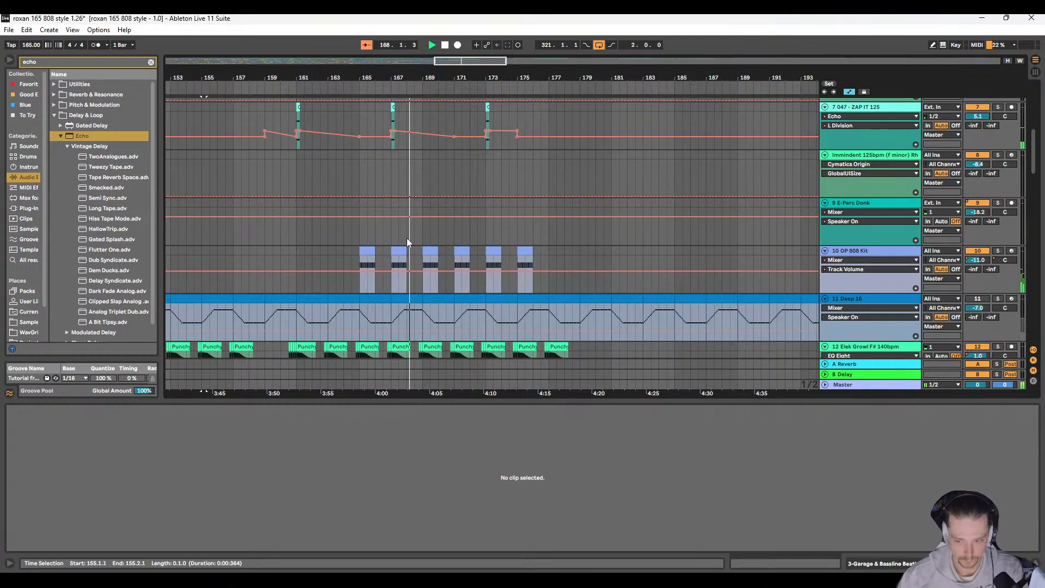
{"action": "scroll", "coordinate": [407, 237], "scroll_direction": "down", "scroll_amount": 1}
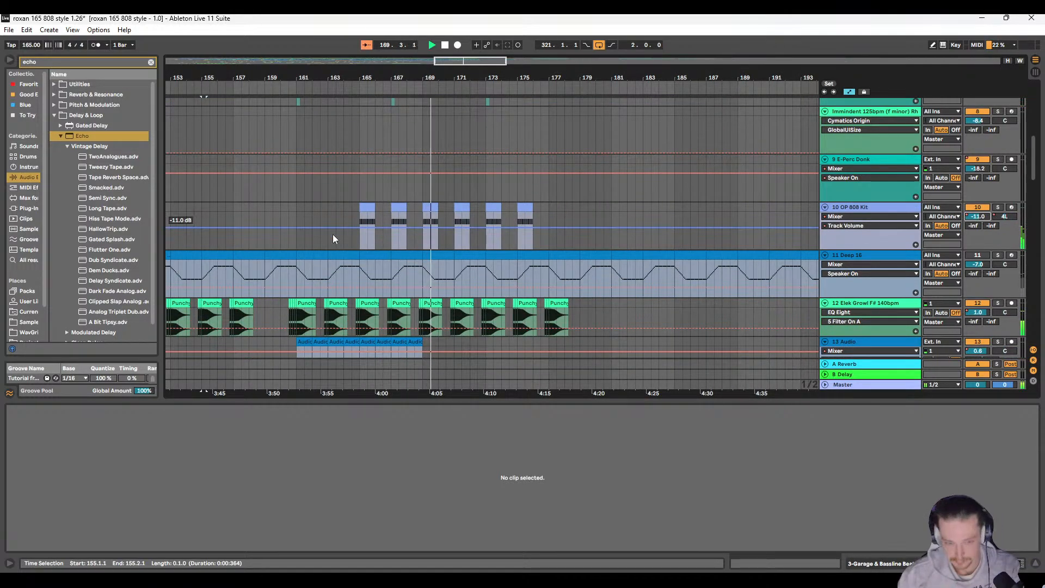
{"action": "left_click", "coordinate": [372, 230]}
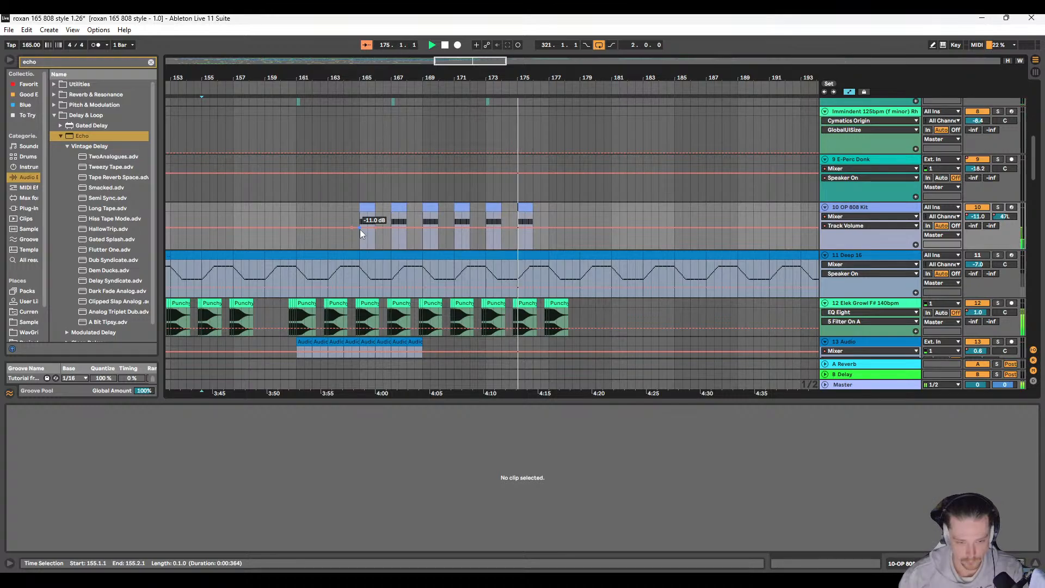
{"action": "mouse_move", "coordinate": [360, 230]}
{"action": "left_mouse_down"}
{"action": "mouse_move", "coordinate": [360, 248]}
{"action": "mouse_move", "coordinate": [359, 228]}
{"action": "mouse_move", "coordinate": [376, 218]}
{"action": "left_mouse_up"}
Step: Copy the 10 OP 808 Kit clip with its volume ramp over the clips at bars 167, 169, 171, 173 and 175
{"action": "key", "text": "ctrl+c"}
{"action": "left_click", "coordinate": [393, 218]}
{"action": "key", "text": "ctrl+v"}
{"action": "left_click", "coordinate": [425, 218]}
{"action": "key", "text": "ctrl+v"}
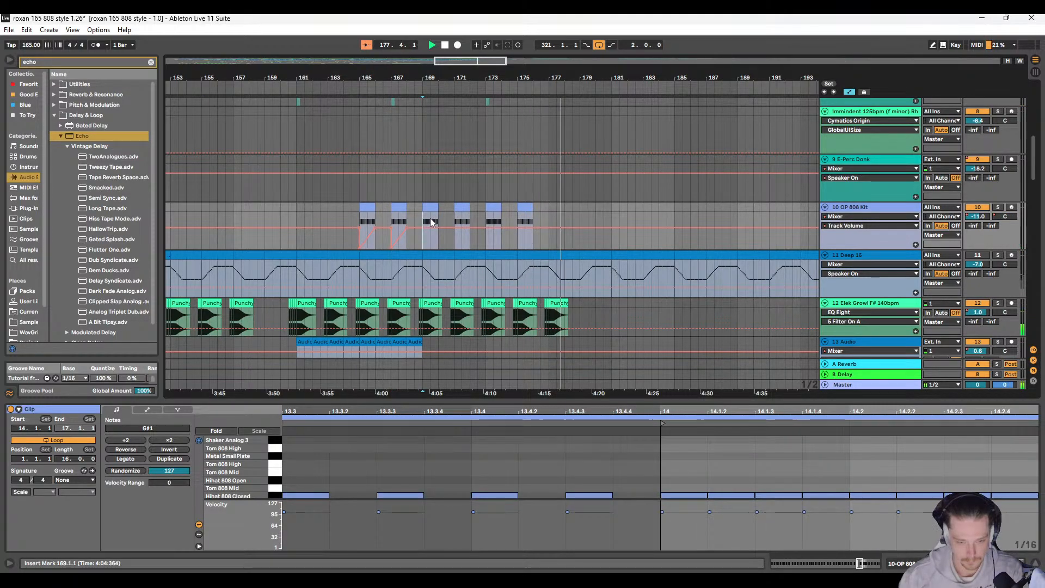
{"action": "left_click", "coordinate": [457, 218]}
{"action": "key", "text": "ctrl+v"}
{"action": "left_click", "coordinate": [488, 217]}
{"action": "key", "text": "ctrl+v"}
{"action": "left_click", "coordinate": [517, 218]}
{"action": "key", "text": "ctrl+v"}
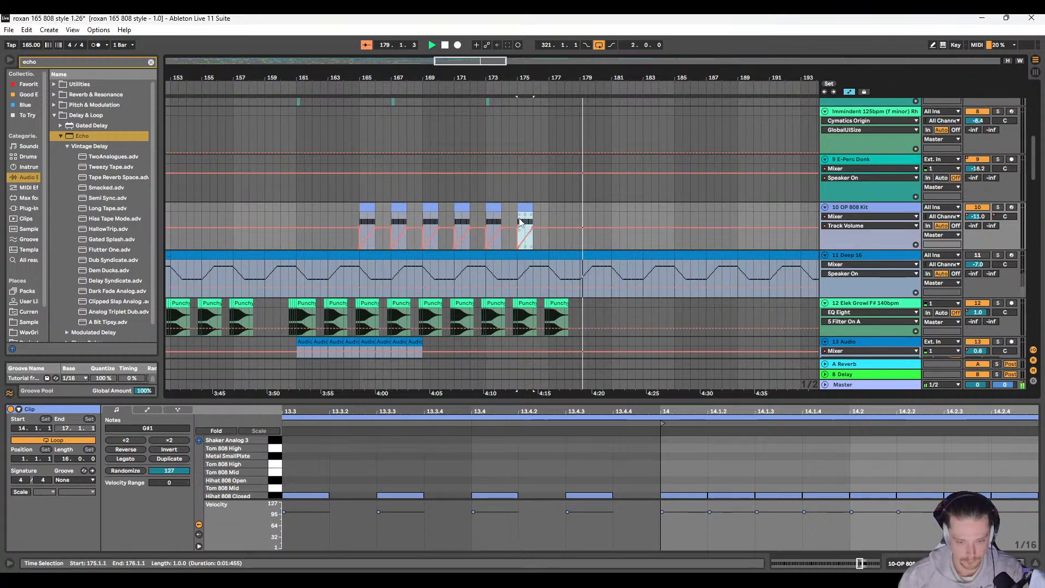
Step: Duplicate the eight-bar clip ending at bar 179 on 21 Drum and Bass Live to fill bars 179 to 187
{"action": "scroll", "coordinate": [406, 224], "scroll_direction": "down", "scroll_amount": 8}
{"action": "scroll", "coordinate": [410, 230], "scroll_direction": "down", "scroll_amount": 3}
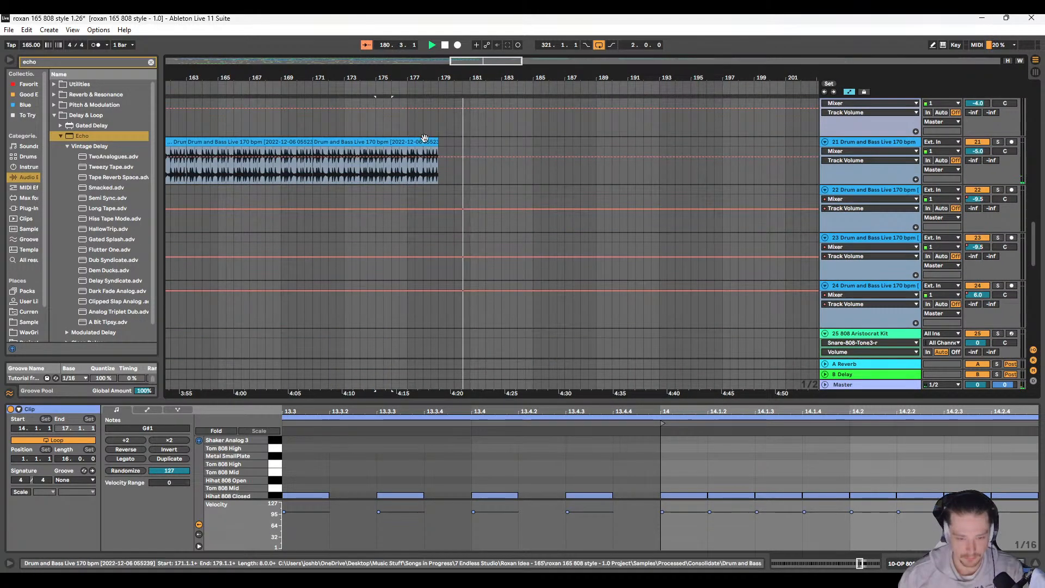
{"action": "scroll", "coordinate": [424, 220], "scroll_direction": "up", "scroll_amount": 2}
{"action": "left_click", "coordinate": [436, 217]}
{"action": "key", "text": "ctrl+d"}
{"action": "scroll", "coordinate": [451, 233], "scroll_direction": "up", "scroll_amount": 6}
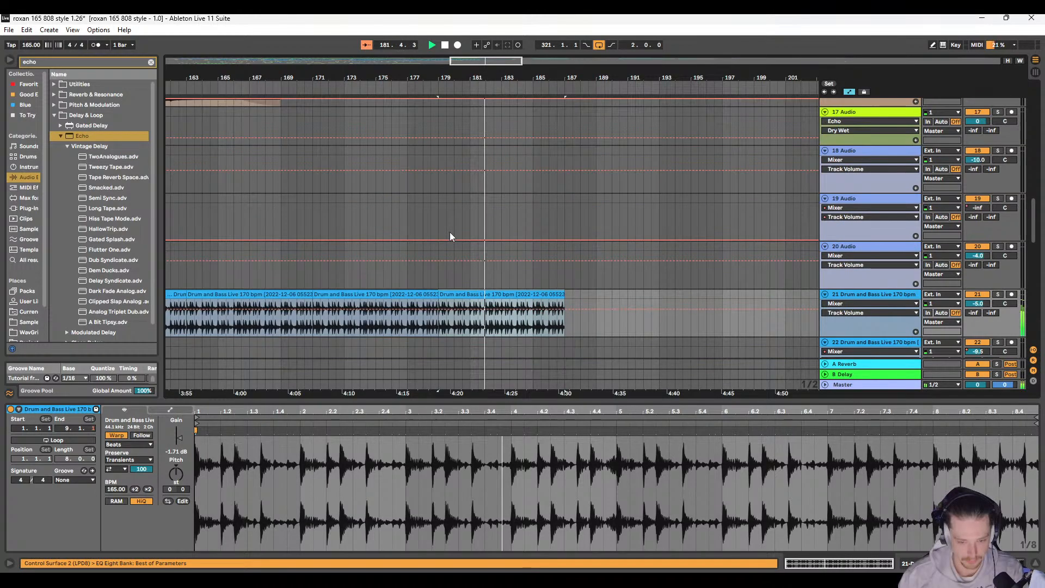
Step: Duplicate the last eight-bar drum clip on 21 Drum and Bass Live once more, extending the drums to 195.1.1
{"action": "scroll", "coordinate": [452, 234], "scroll_direction": "down", "scroll_amount": 3}
{"action": "scroll", "coordinate": [451, 234], "scroll_direction": "down", "scroll_amount": 3}
{"action": "scroll", "coordinate": [452, 238], "scroll_direction": "down", "scroll_amount": 3}
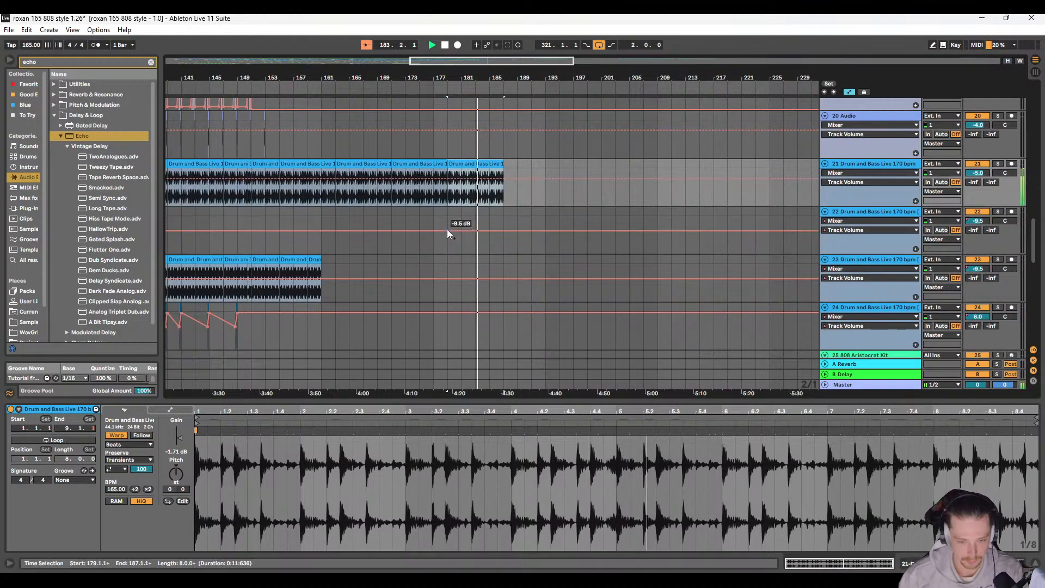
{"action": "scroll", "coordinate": [438, 222], "scroll_direction": "up", "scroll_amount": 3}
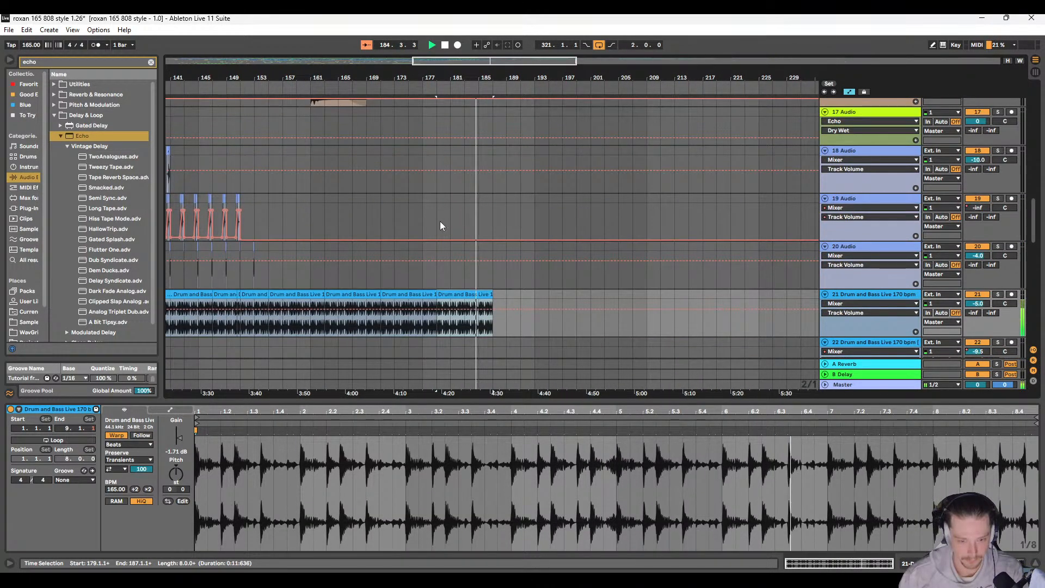
{"action": "left_click", "coordinate": [426, 197]}
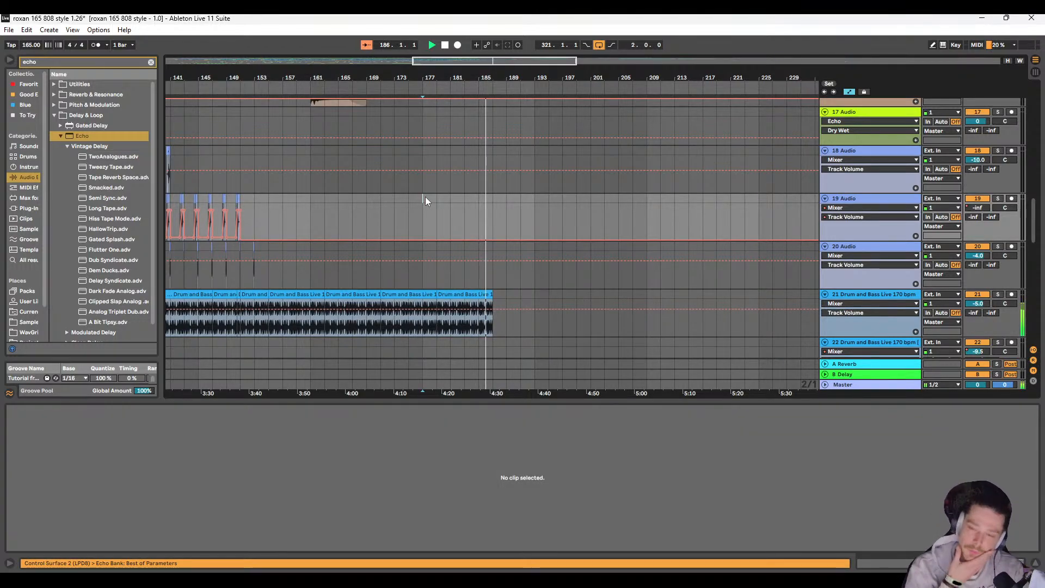
{"action": "scroll", "coordinate": [384, 193], "scroll_direction": "down", "scroll_amount": 3, "text": "ctrl"}
{"action": "scroll", "coordinate": [283, 236], "scroll_direction": "up", "scroll_amount": 10}
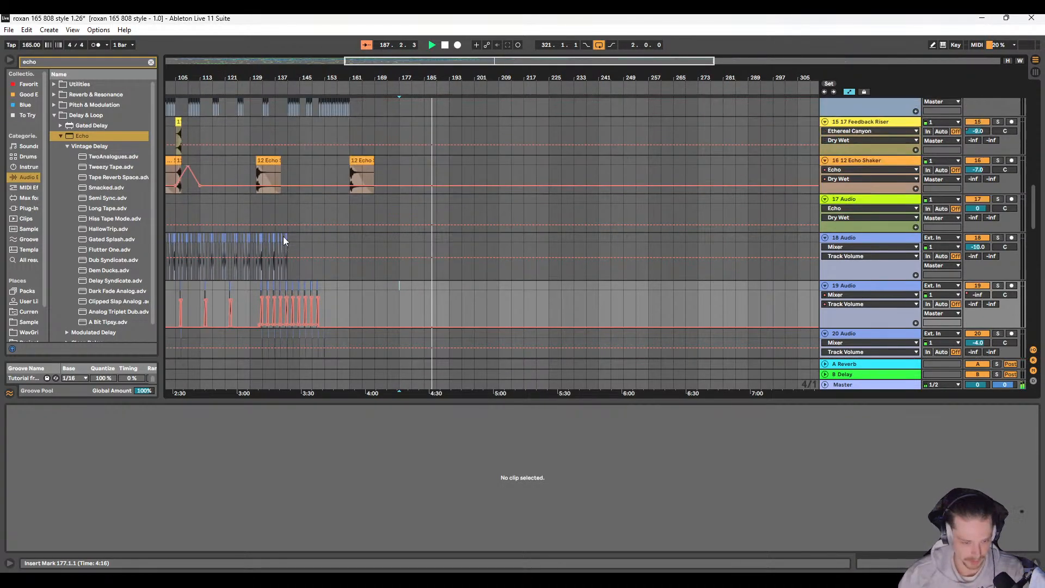
{"action": "scroll", "coordinate": [331, 240], "scroll_direction": "down", "scroll_amount": 12}
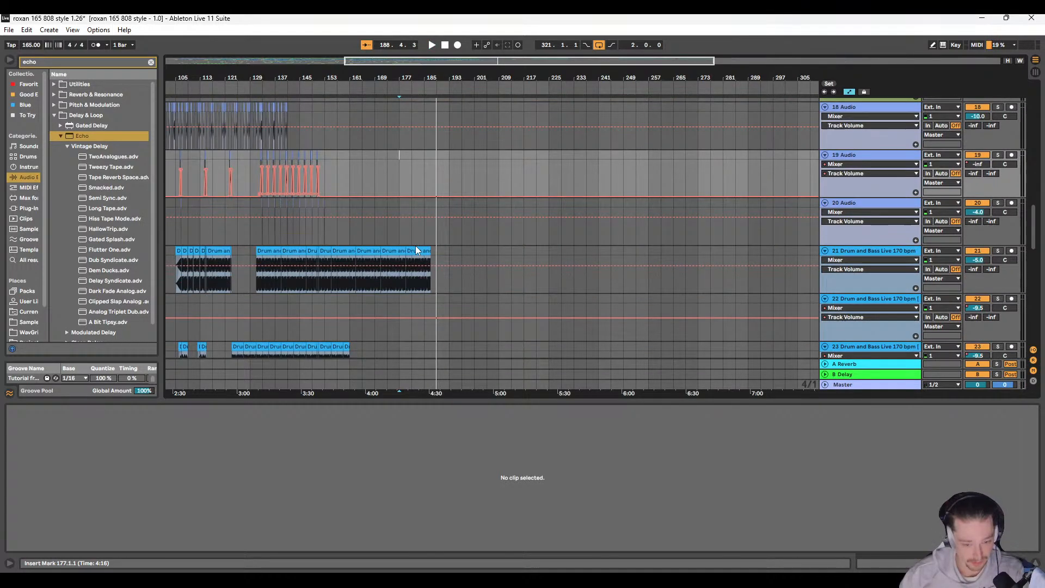
{"action": "left_click", "coordinate": [421, 250]}
{"action": "key", "text": "ctrl+d"}
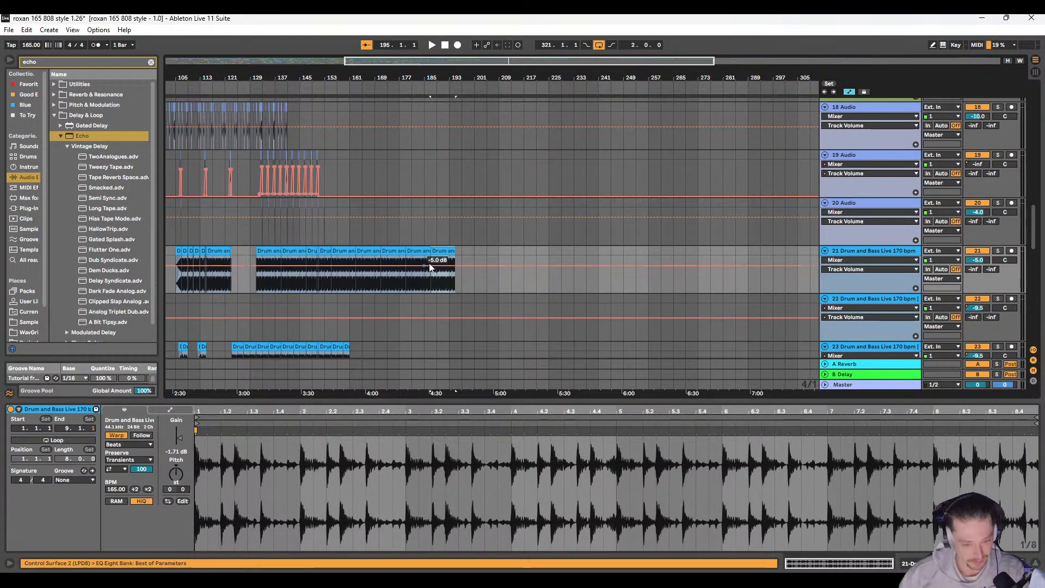
Step: Duplicate the four 10 OP 808 Kit clips from bars 169 to 175 twice, continuing the volume-ramped pattern past 185.1.1
{"action": "scroll", "coordinate": [393, 264], "scroll_direction": "left", "scroll_amount": 3}
{"action": "scroll", "coordinate": [394, 261], "scroll_direction": "up", "scroll_amount": 5}
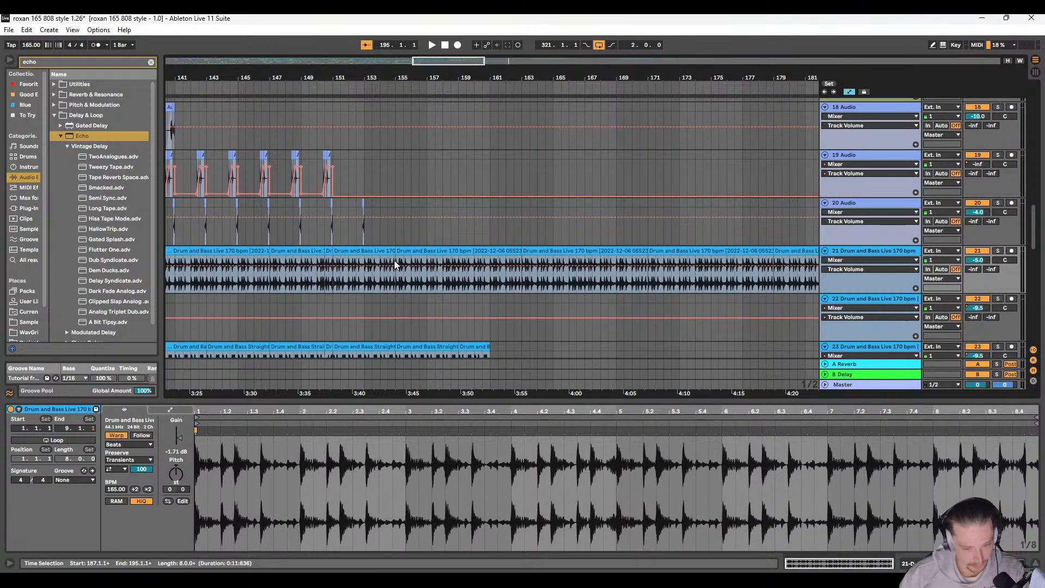
{"action": "scroll", "coordinate": [395, 265], "scroll_direction": "down", "scroll_amount": 5}
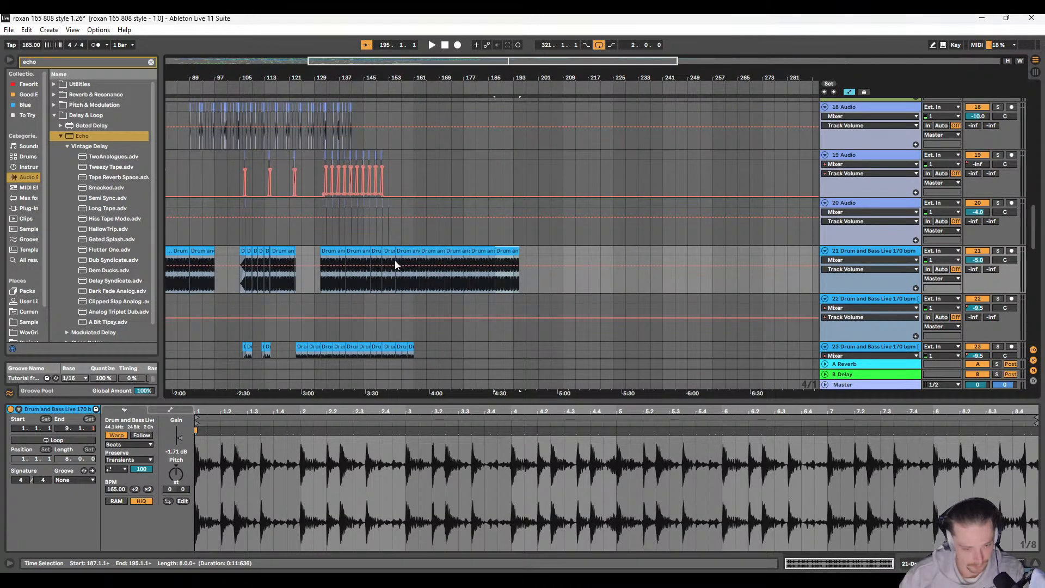
{"action": "scroll", "coordinate": [395, 264], "scroll_direction": "up", "scroll_amount": 10}
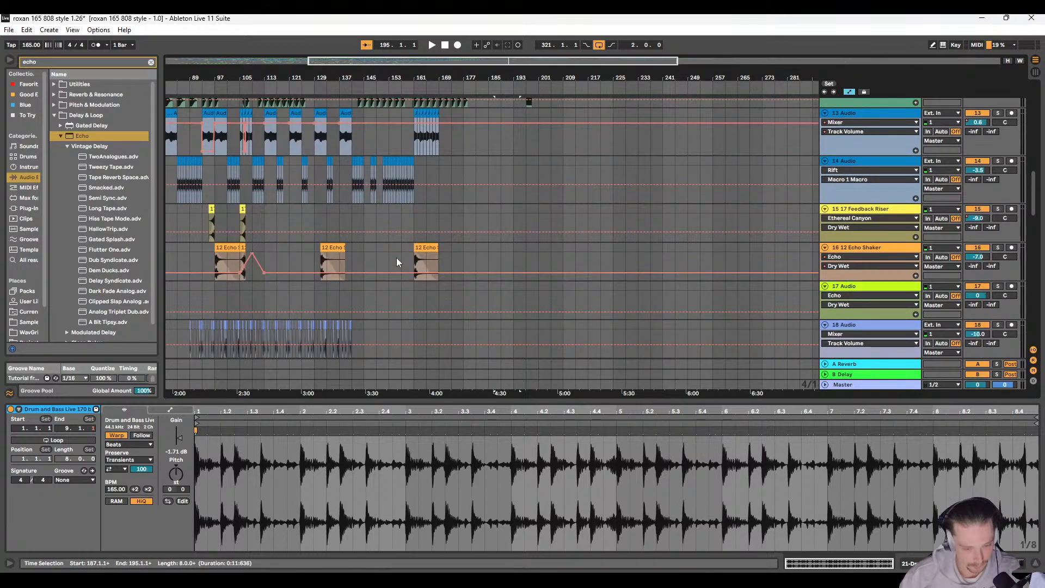
{"action": "scroll", "coordinate": [396, 257], "scroll_direction": "up", "scroll_amount": 20}
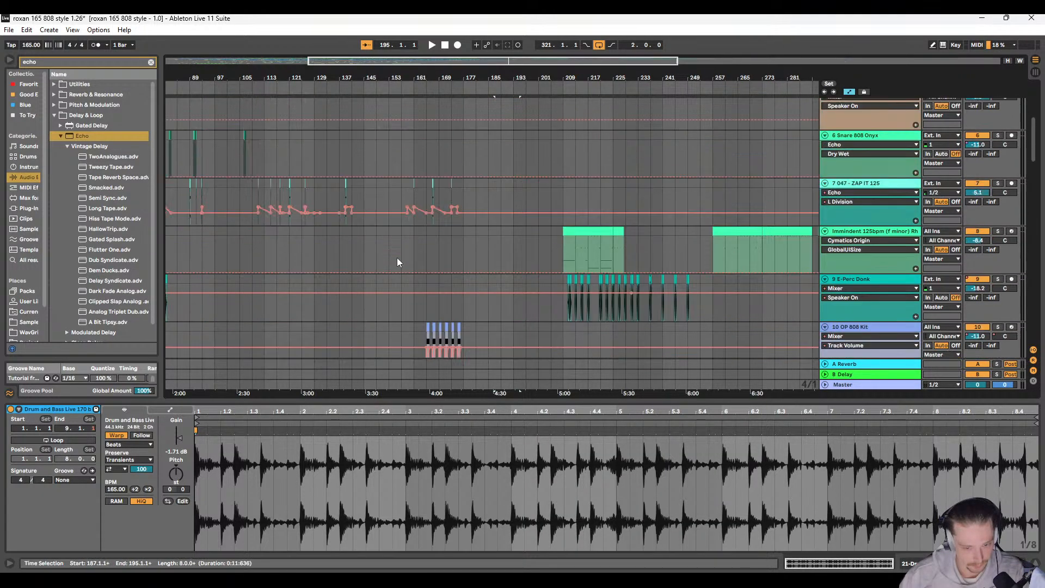
{"action": "scroll", "coordinate": [397, 257], "scroll_direction": "down", "scroll_amount": 8}
{"action": "scroll", "coordinate": [442, 250], "scroll_direction": "up", "scroll_amount": 5}
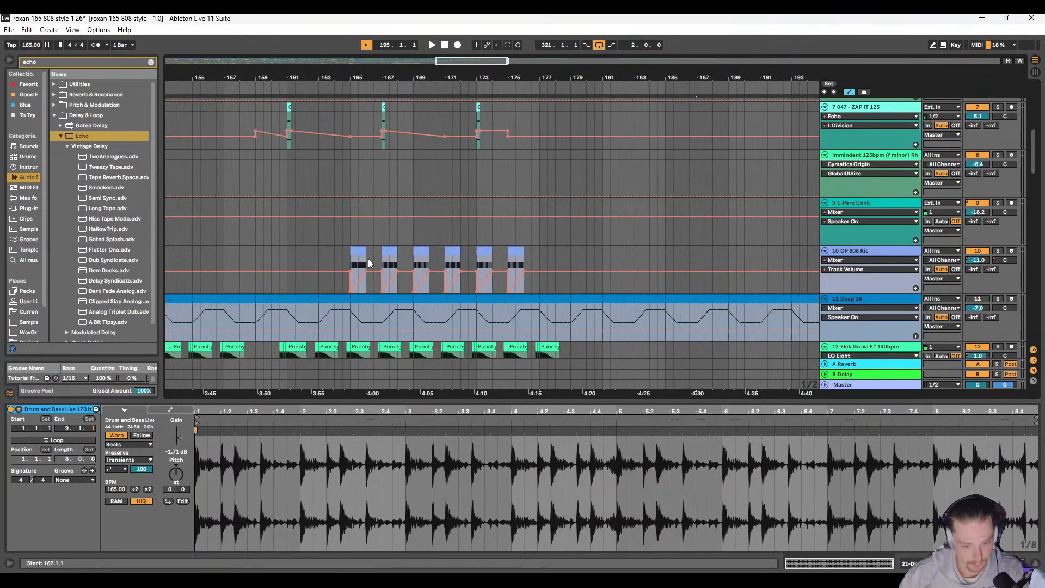
{"action": "left_click", "coordinate": [422, 252]}
{"action": "left_click", "coordinate": [522, 252], "text": "shift"}
{"action": "scroll", "coordinate": [537, 249], "scroll_direction": "down", "scroll_amount": 5}
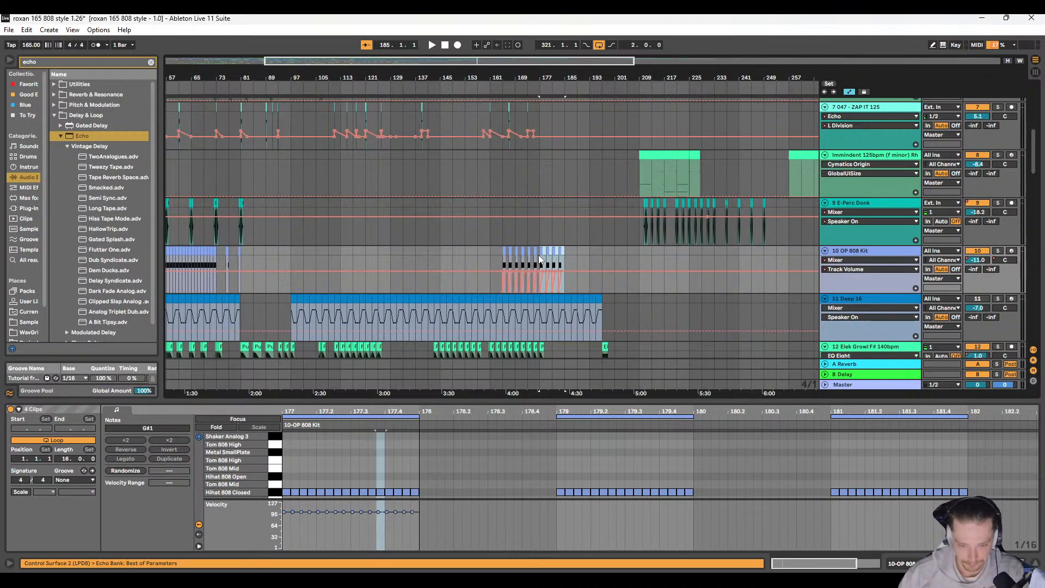
{"action": "scroll", "coordinate": [538, 255], "scroll_direction": "right", "scroll_amount": 2}
{"action": "key", "text": "ctrl+d"}
Step: Play the arrangement from 173.1.1 and listen to 10 OP 808 Kit soloed
{"action": "left_click", "coordinate": [482, 241]}
{"action": "key", "text": "space"}
{"action": "scroll", "coordinate": [480, 245], "scroll_direction": "right", "scroll_amount": 5}
{"action": "scroll", "coordinate": [411, 247], "scroll_direction": "down", "scroll_amount": 4}
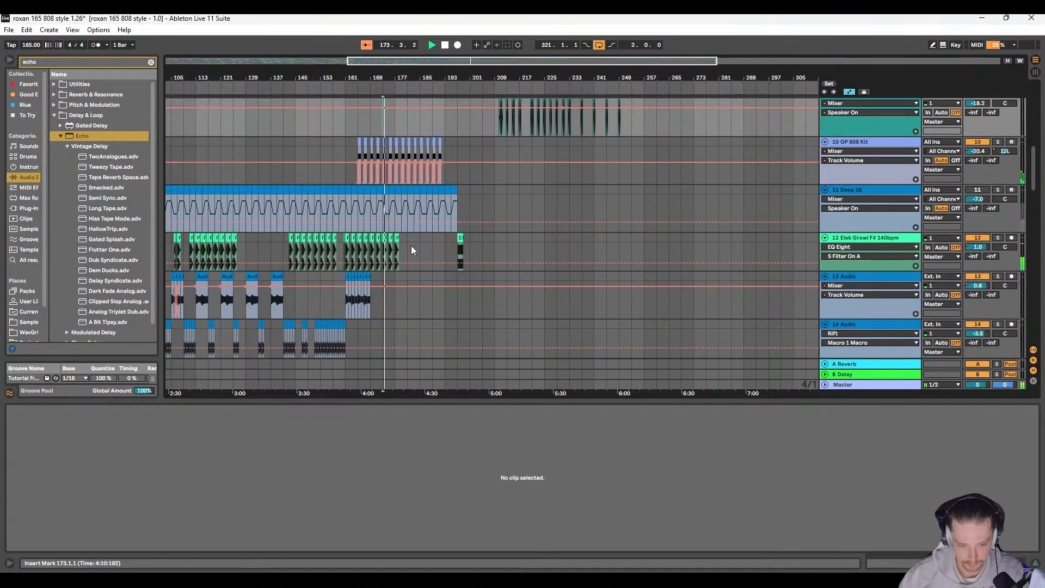
{"action": "scroll", "coordinate": [550, 221], "scroll_direction": "left", "scroll_amount": 3}
{"action": "scroll", "coordinate": [542, 190], "scroll_direction": "left", "scroll_amount": 2}
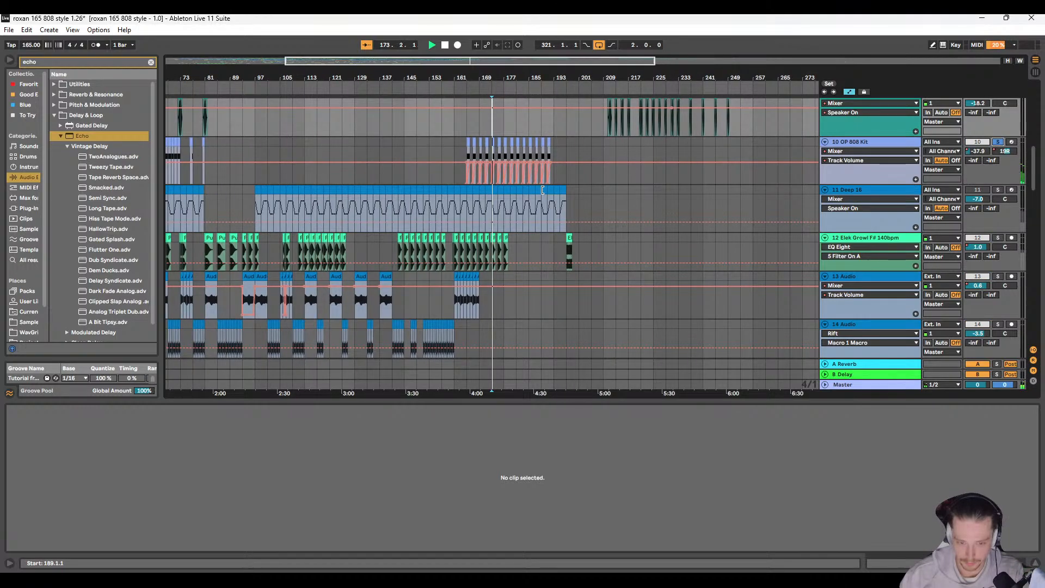
{"action": "scroll", "coordinate": [518, 191], "scroll_direction": "up", "scroll_amount": 5}
{"action": "key", "text": "space"}
Step: Reshape the L Division automation on 7 047 - ZAP IT 125 into a slope falling from bar 173 to 175, and play it
{"action": "left_click", "coordinate": [497, 204]}
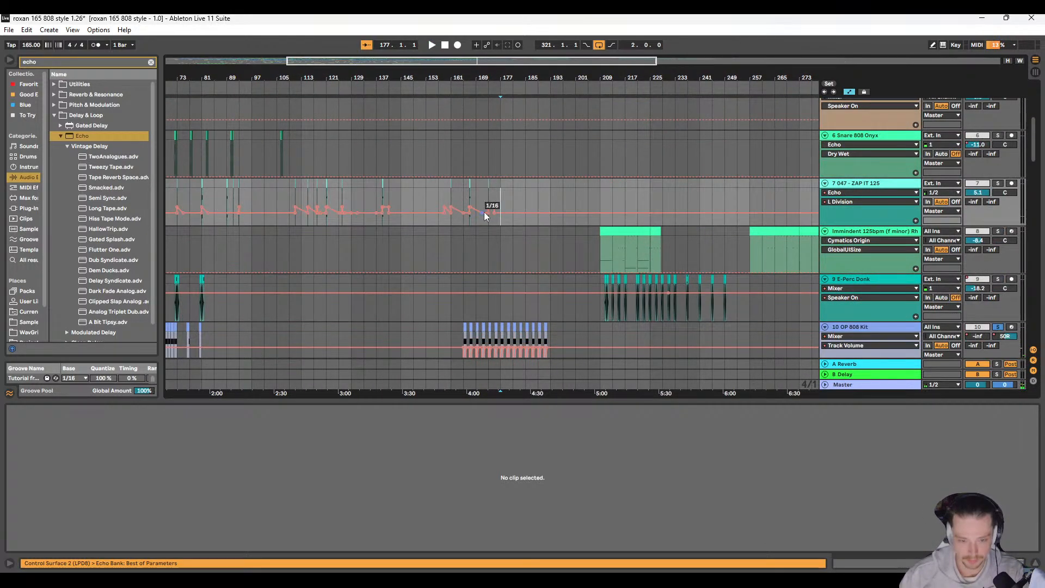
{"action": "scroll", "coordinate": [486, 209], "scroll_direction": "up", "scroll_amount": 5}
{"action": "left_click", "coordinate": [521, 207]}
{"action": "left_click", "coordinate": [482, 194]}
{"action": "key", "text": "space"}
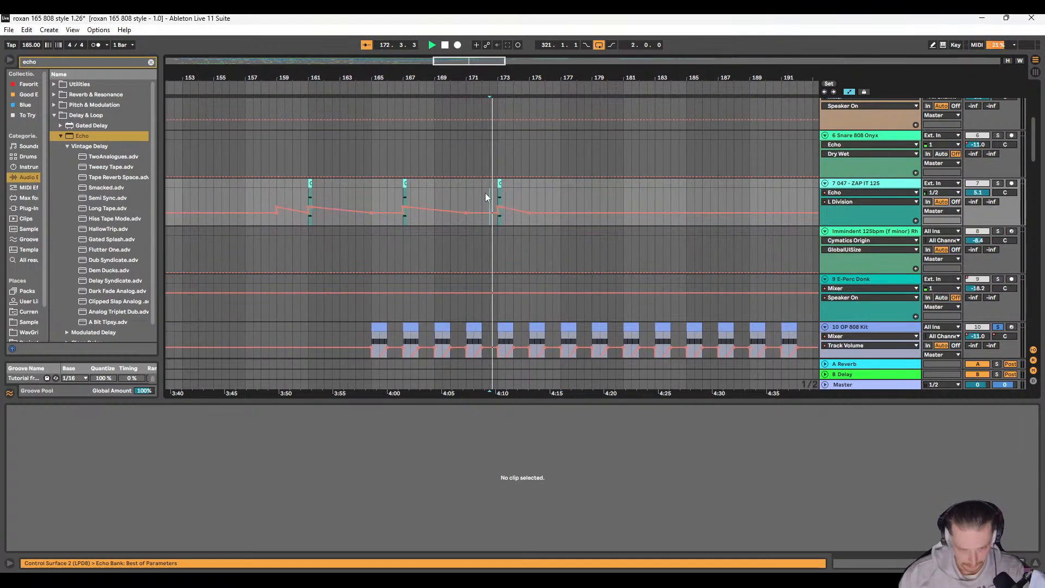
Step: Solo 7 047 - ZAP IT 125, listen to its clip at 173.1.1, and set the range from 173.1.1 to 175.1.1
{"action": "scroll", "coordinate": [485, 193], "scroll_direction": "right", "scroll_amount": 3}
{"action": "left_click", "coordinate": [358, 184]}
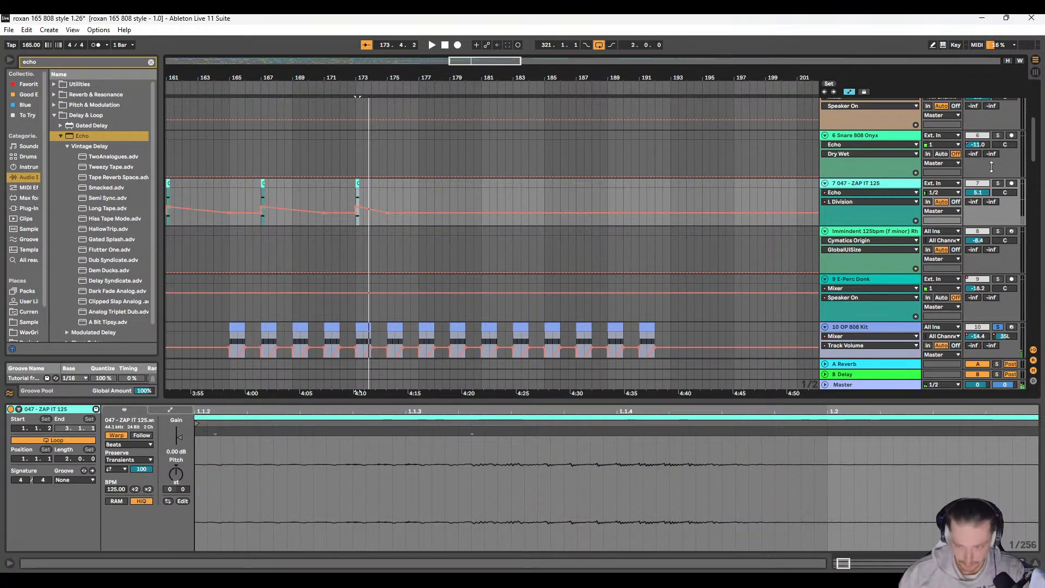
{"action": "key", "text": "space"}
{"action": "scroll", "coordinate": [498, 189], "scroll_direction": "right", "scroll_amount": 2}
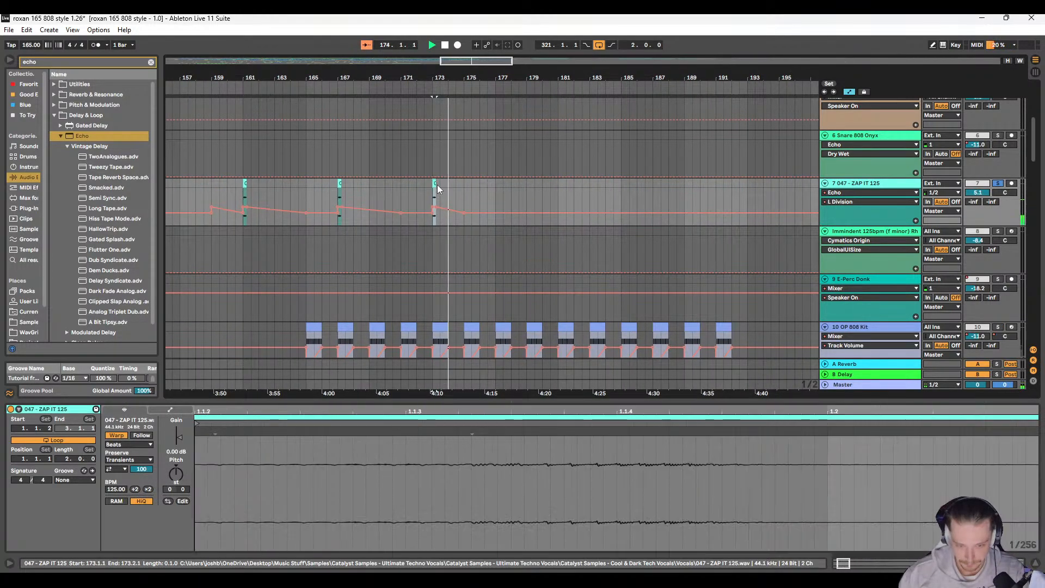
{"action": "left_click", "coordinate": [462, 183], "text": "shift"}
{"action": "scroll", "coordinate": [483, 190], "scroll_direction": "right", "scroll_amount": 2}
{"action": "key", "text": "space"}
Step: Move the three Drum and Bass Live 170 bpm tracks 21 to 23 up to directly below 1 808 Aristocrat Kit
{"action": "scroll", "coordinate": [481, 191], "scroll_direction": "down", "scroll_amount": 8}
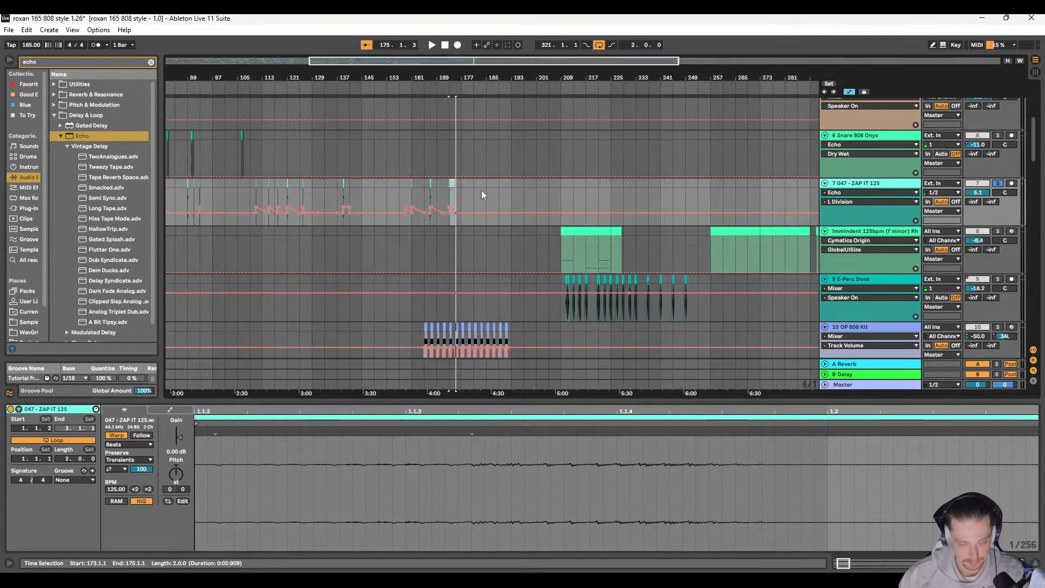
{"action": "scroll", "coordinate": [407, 197], "scroll_direction": "down", "scroll_amount": 3}
{"action": "scroll", "coordinate": [412, 194], "scroll_direction": "down", "scroll_amount": 5}
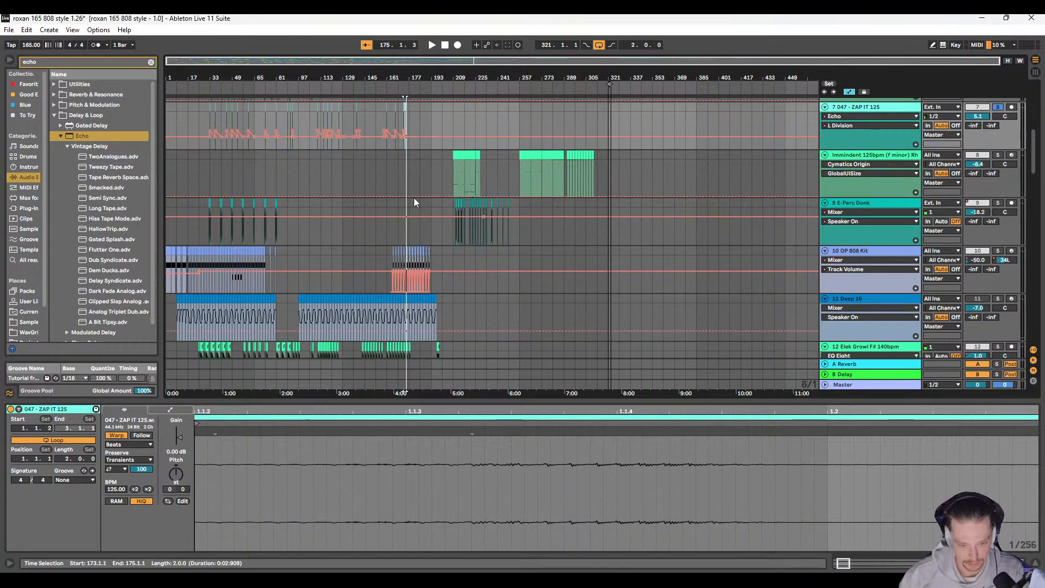
{"action": "scroll", "coordinate": [417, 217], "scroll_direction": "down", "scroll_amount": 8}
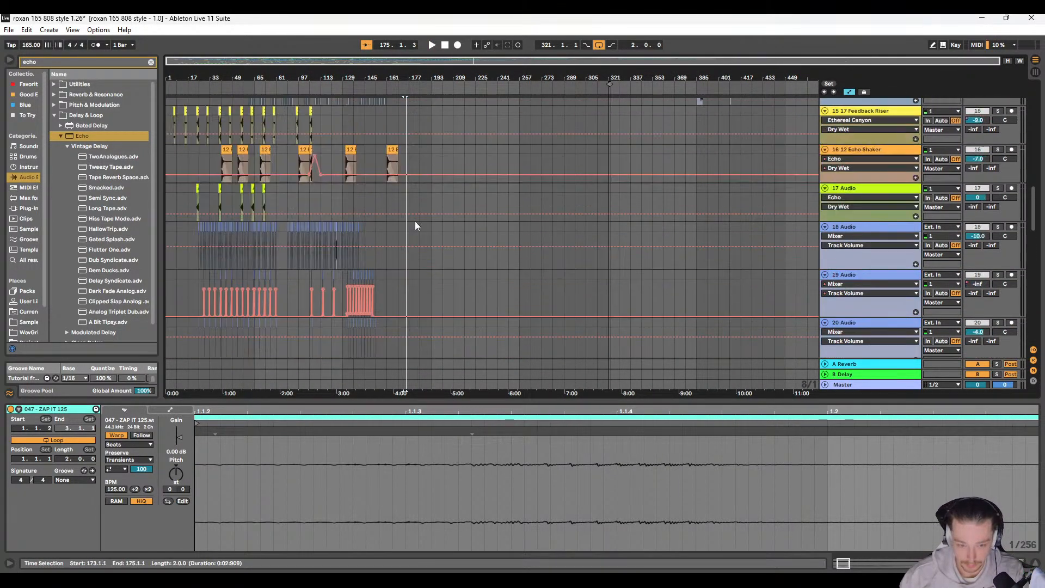
{"action": "left_click", "coordinate": [868, 210]}
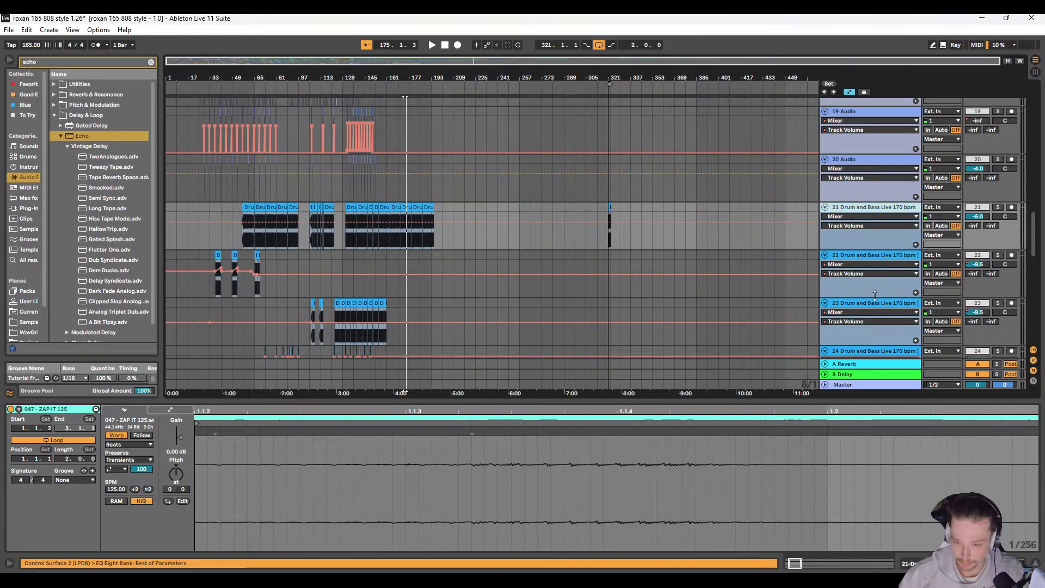
{"action": "left_click", "coordinate": [877, 305]}
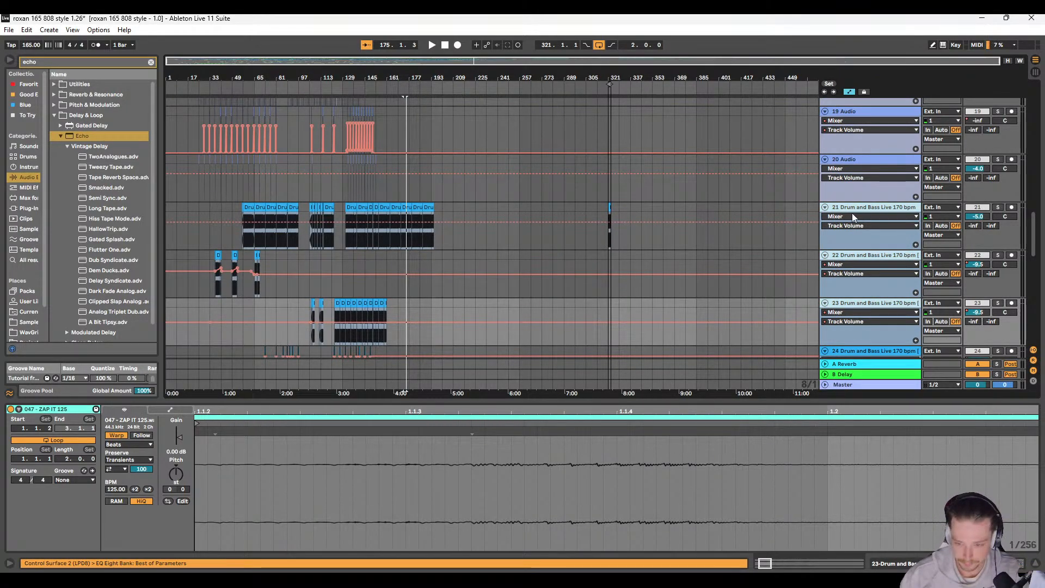
{"action": "left_click_drag", "start_coordinate": [855, 210], "coordinate": [846, 109]}
{"action": "scroll", "coordinate": [845, 99], "scroll_direction": "up", "scroll_amount": 3}
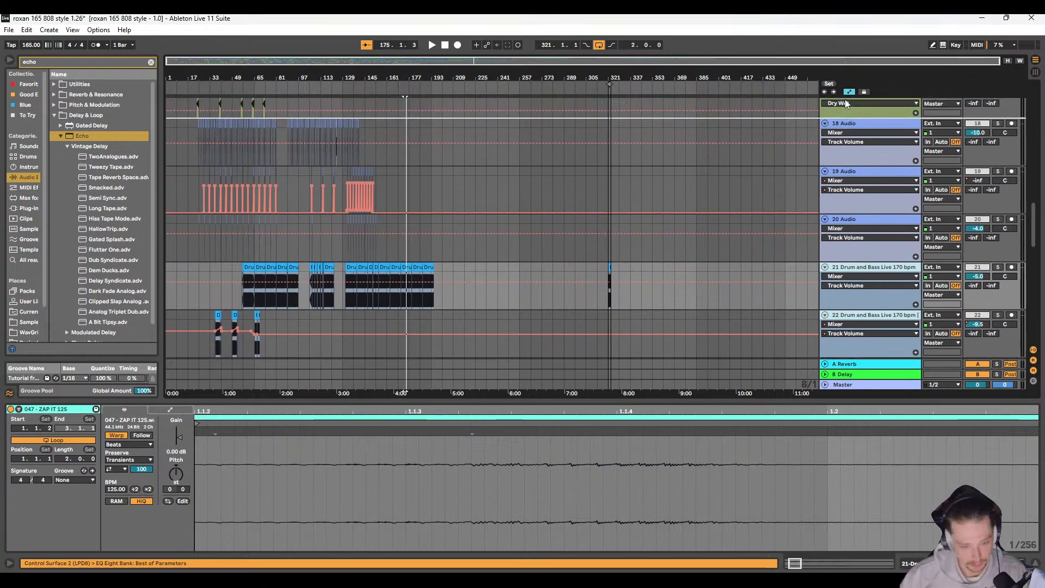
{"action": "scroll", "coordinate": [844, 100], "scroll_direction": "up", "scroll_amount": 4}
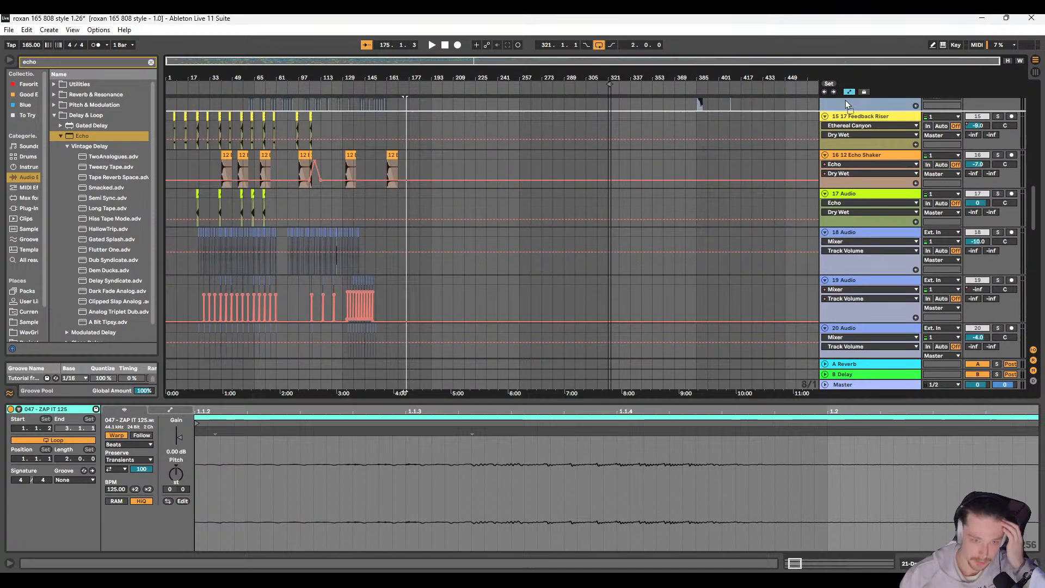
{"action": "scroll", "coordinate": [845, 101], "scroll_direction": "up", "scroll_amount": 5}
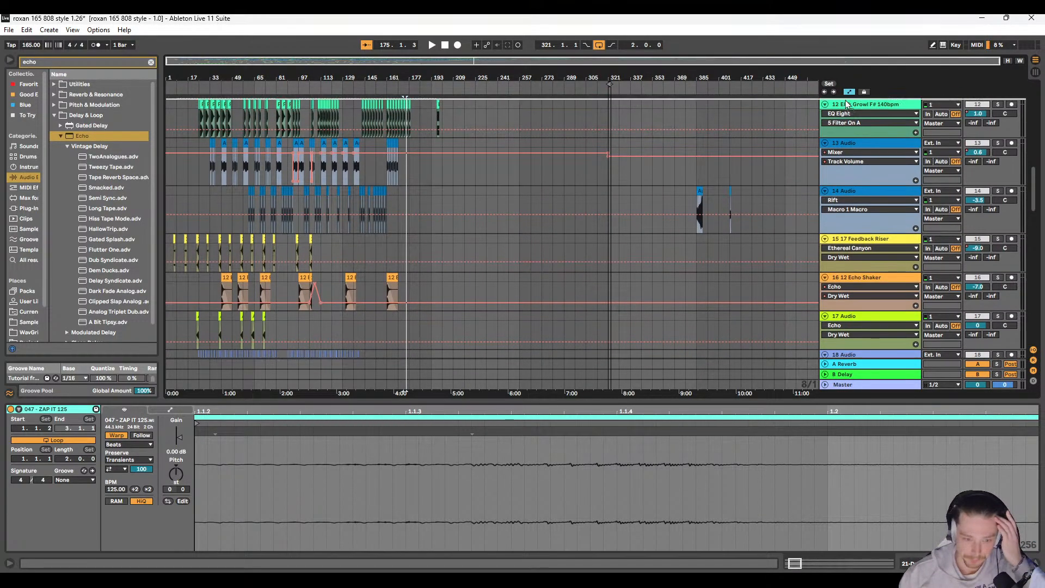
{"action": "scroll", "coordinate": [844, 99], "scroll_direction": "up", "scroll_amount": 4}
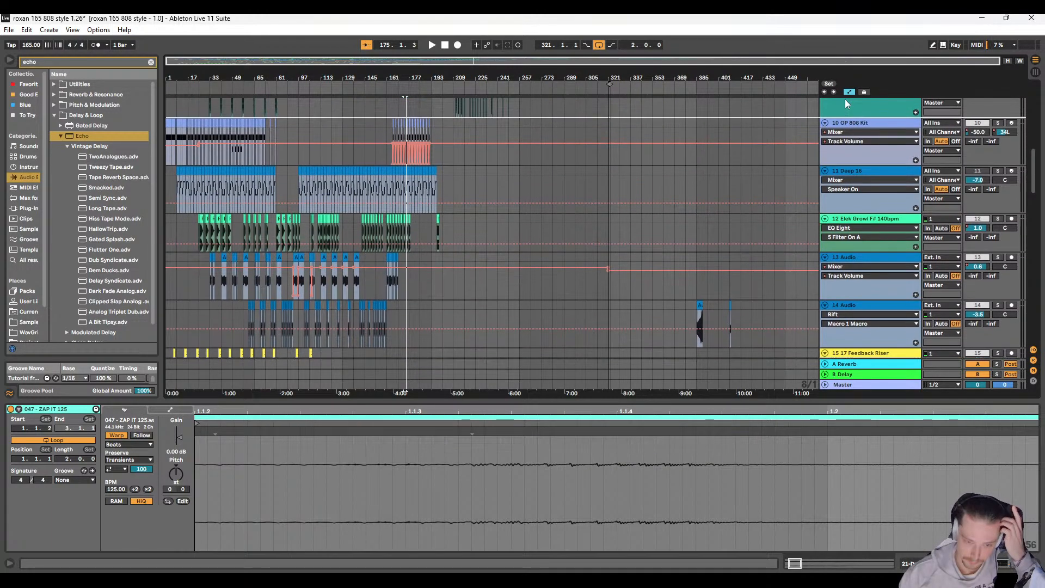
{"action": "scroll", "coordinate": [845, 100], "scroll_direction": "up", "scroll_amount": 5}
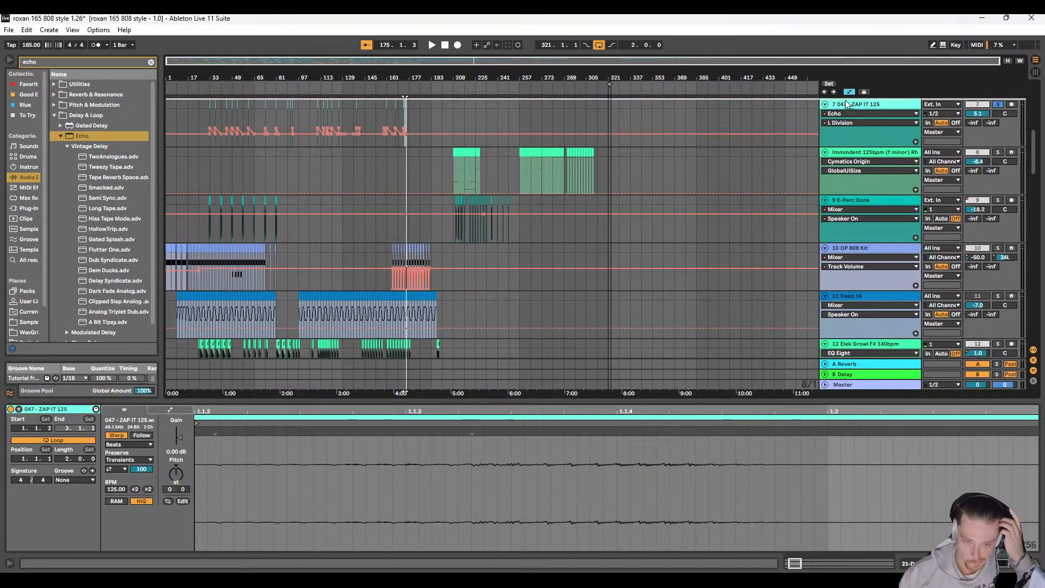
{"action": "scroll", "coordinate": [845, 100], "scroll_direction": "up", "scroll_amount": 5}
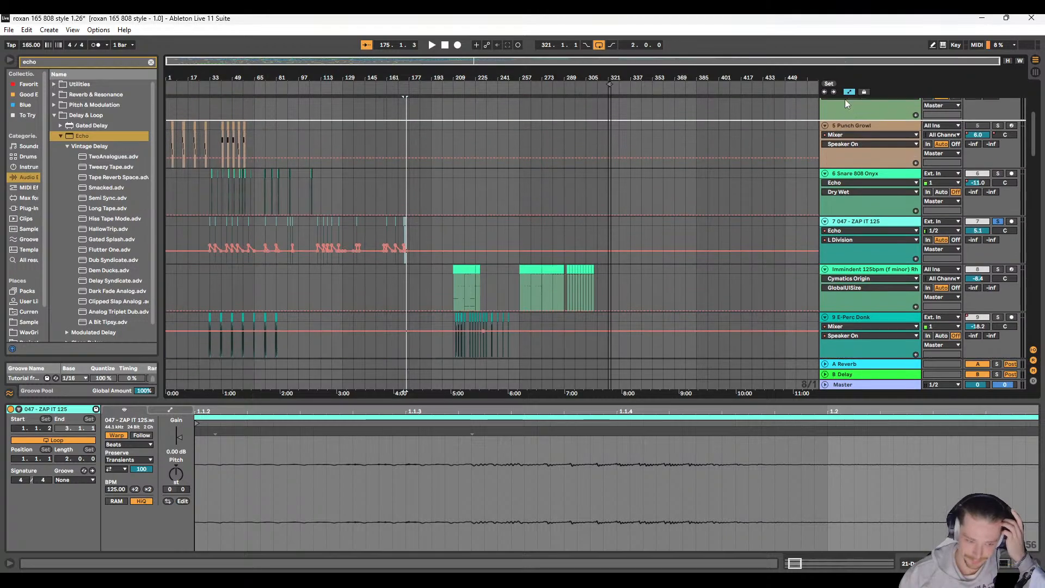
{"action": "scroll", "coordinate": [845, 100], "scroll_direction": "up", "scroll_amount": 3}
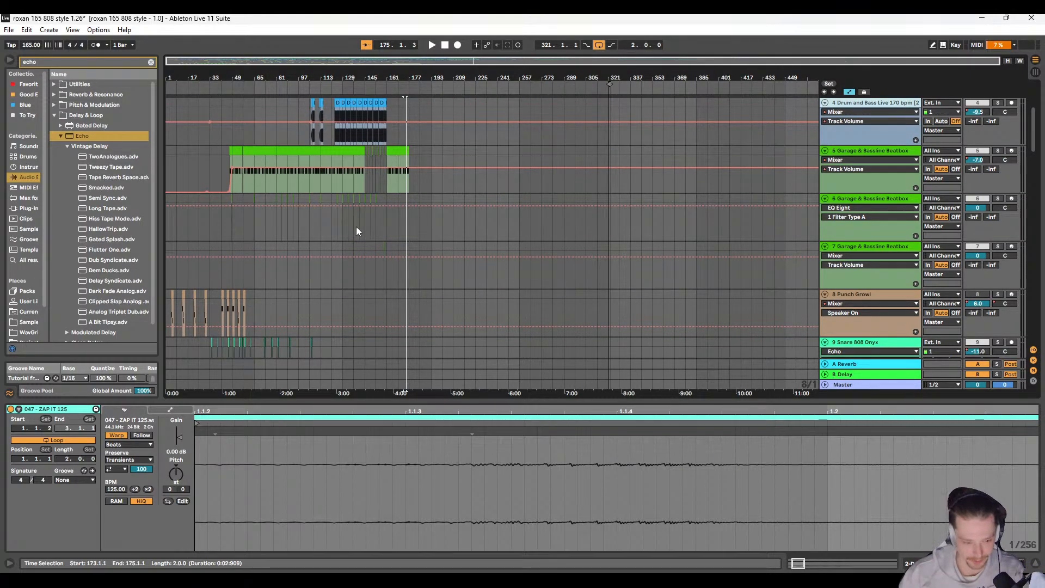
Step: Play the arrangement from bar 173 and turn off the solo on 10 047 - ZAP IT 125 to hear the full mix
{"action": "scroll", "coordinate": [370, 228], "scroll_direction": "up", "scroll_amount": 5}
{"action": "scroll", "coordinate": [390, 227], "scroll_direction": "up", "scroll_amount": 5}
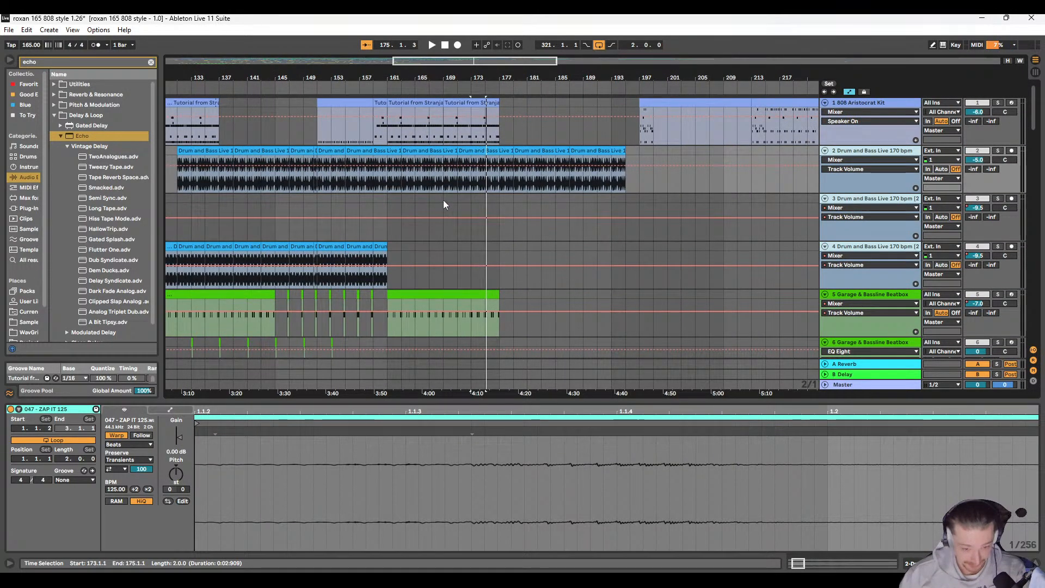
{"action": "left_click", "coordinate": [474, 201]}
{"action": "key", "text": "space"}
{"action": "scroll", "coordinate": [484, 218], "scroll_direction": "down", "scroll_amount": 10}
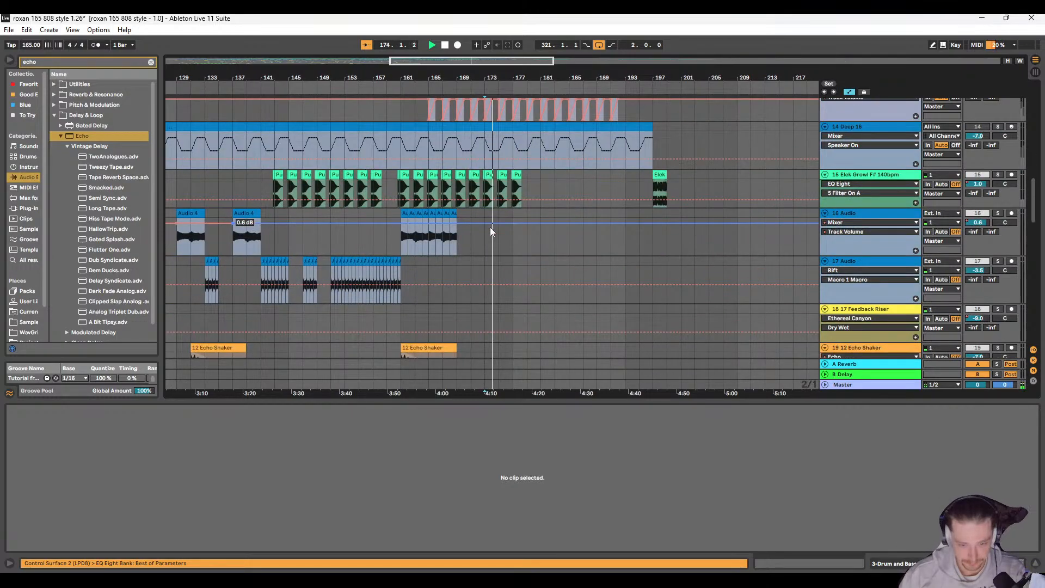
{"action": "scroll", "coordinate": [485, 220], "scroll_direction": "up", "scroll_amount": 3}
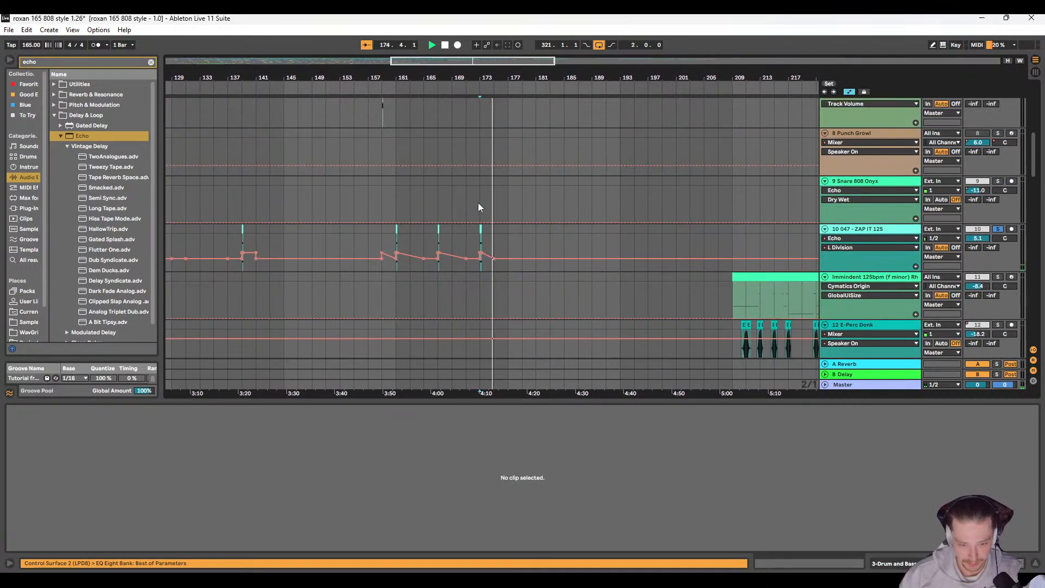
{"action": "left_click", "coordinate": [998, 229]}
{"action": "key", "text": "space"}
Step: Duplicate the four bars from 173.1.1 on 10 047 - ZAP IT 125 so the copy starts at 177.1.1
{"action": "scroll", "coordinate": [480, 223], "scroll_direction": "right", "scroll_amount": 3}
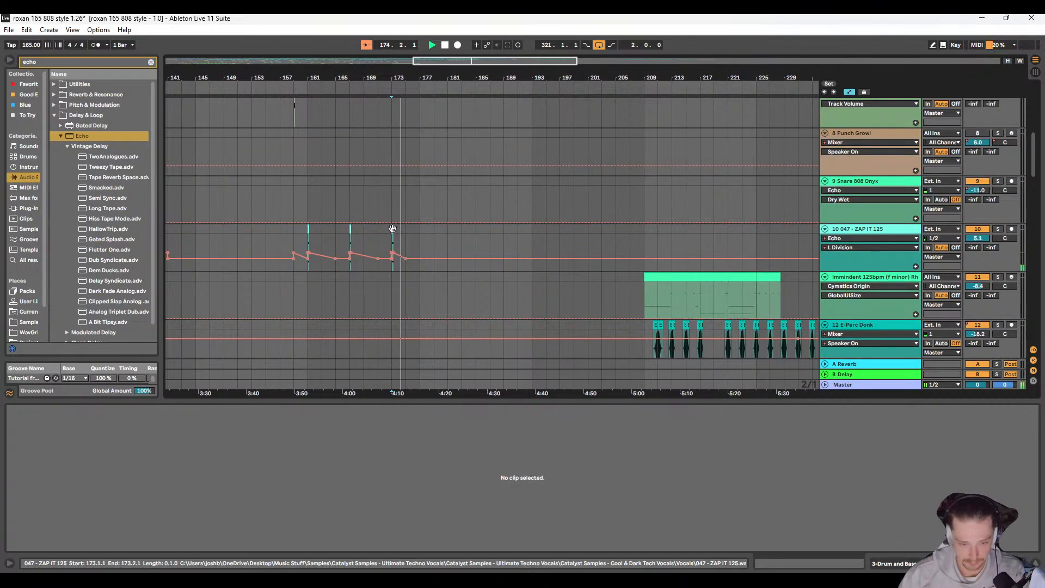
{"action": "left_click", "coordinate": [393, 229]}
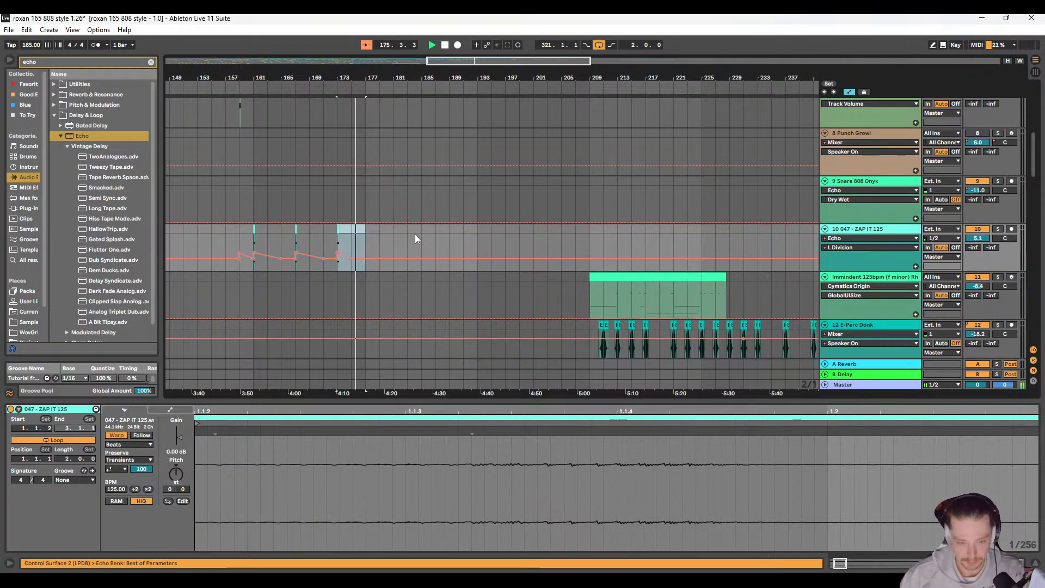
{"action": "key", "text": "ctrl+d"}
{"action": "key", "text": "plus"}
{"action": "key", "text": "plus"}
{"action": "key", "text": "plus"}
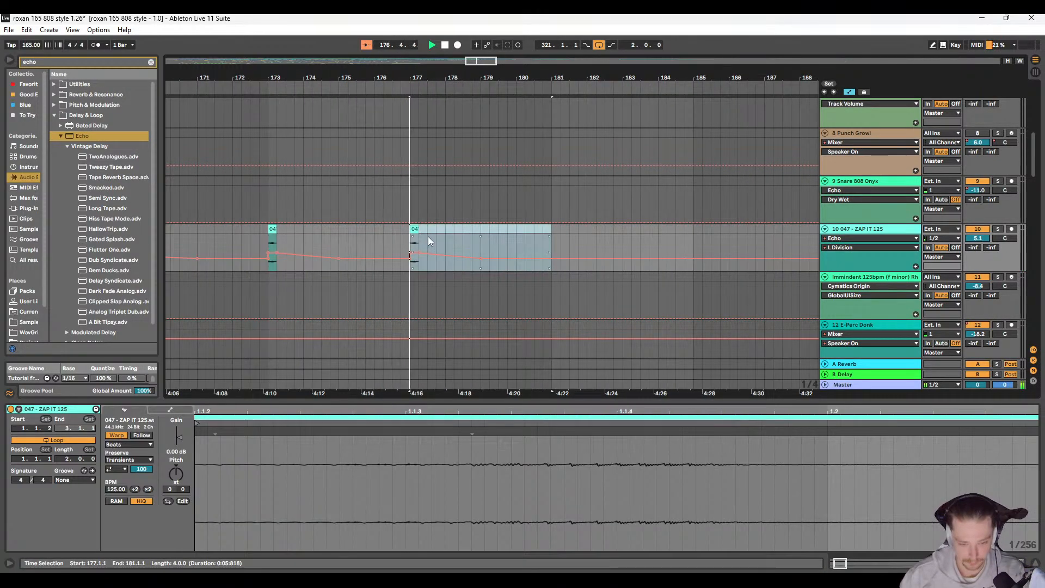
Step: Replace the ZAP IT 125 clip at 177.1.1 with a copy of the clip at 89.1.1
{"action": "left_click", "coordinate": [397, 232]}
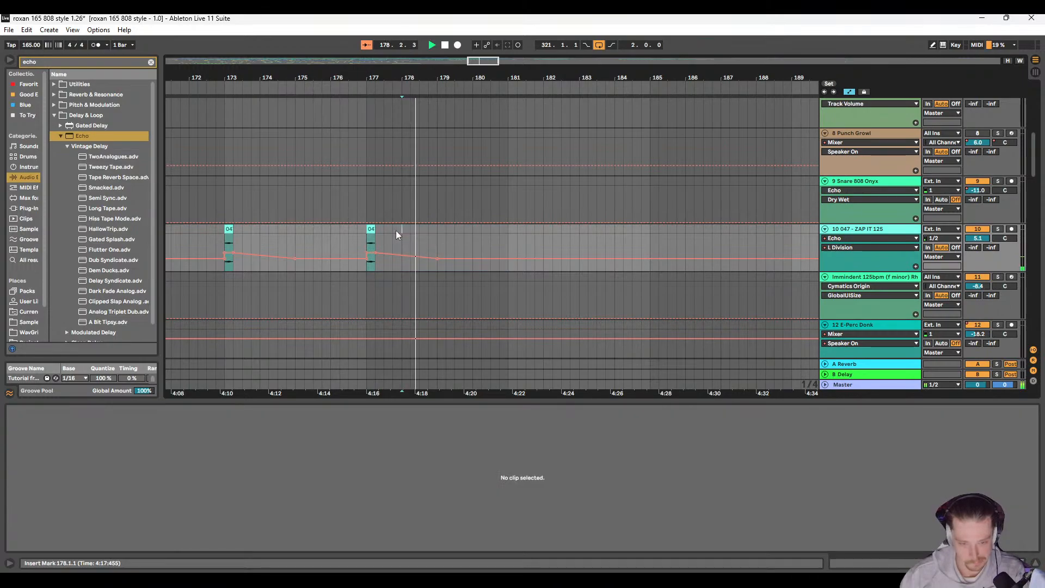
{"action": "left_click", "coordinate": [371, 229]}
{"action": "key", "text": "space"}
{"action": "scroll", "coordinate": [371, 229], "scroll_direction": "down", "scroll_amount": 5}
{"action": "scroll", "coordinate": [371, 229], "scroll_direction": "left", "scroll_amount": 10}
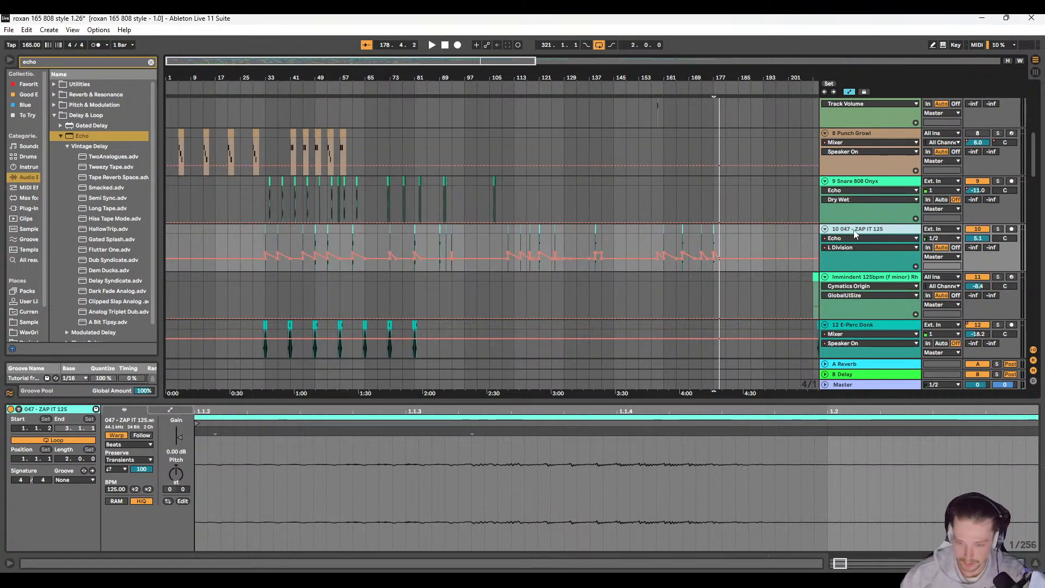
{"action": "scroll", "coordinate": [436, 235], "scroll_direction": "up", "scroll_amount": 3}
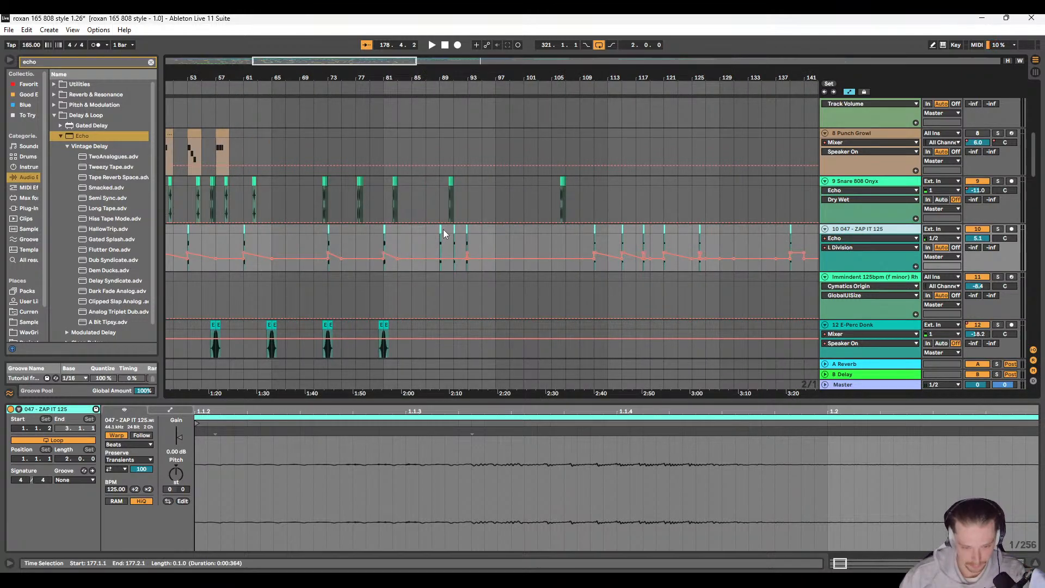
{"action": "left_click", "coordinate": [442, 231]}
{"action": "scroll", "coordinate": [435, 240], "scroll_direction": "right", "scroll_amount": 8}
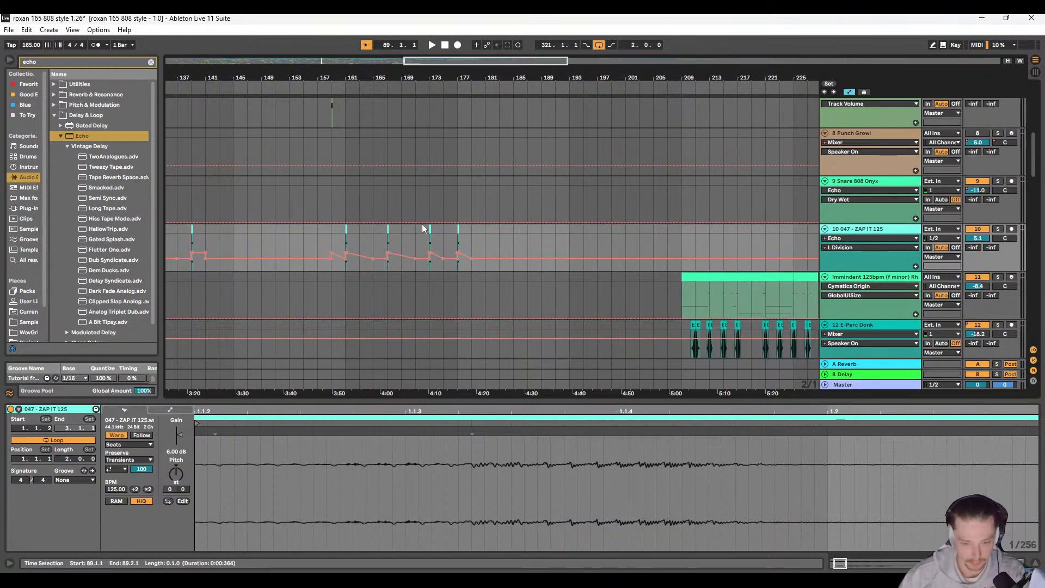
{"action": "left_click", "coordinate": [464, 242]}
{"action": "scroll", "coordinate": [466, 246], "scroll_direction": "up", "scroll_amount": 6}
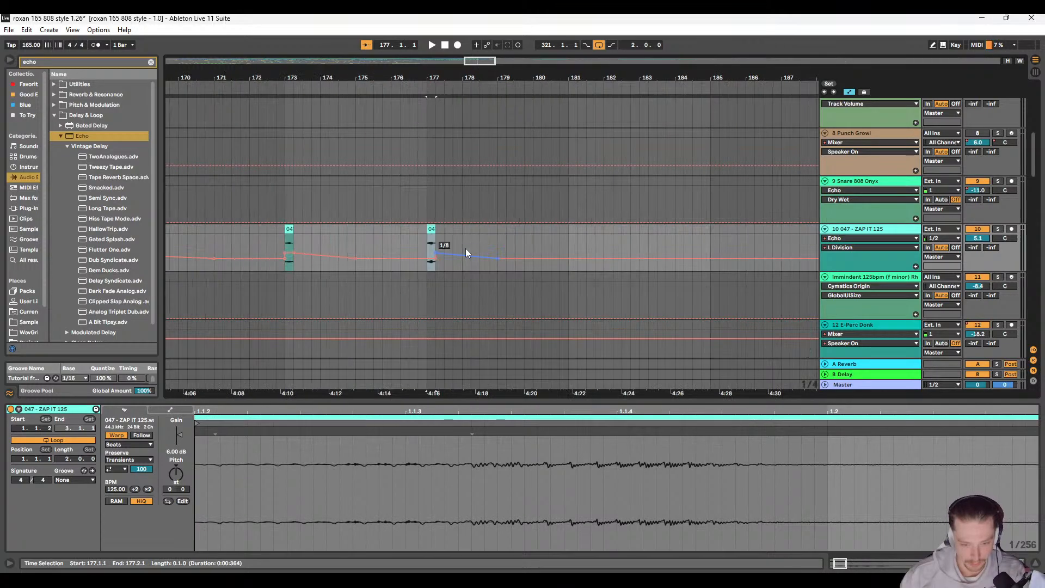
Step: Flatten the L Division automation between bars 177 and 179 on 10 047 - ZAP IT 125, and play from 176.3.1
{"action": "left_click", "coordinate": [436, 252]}
{"action": "left_click", "coordinate": [413, 242]}
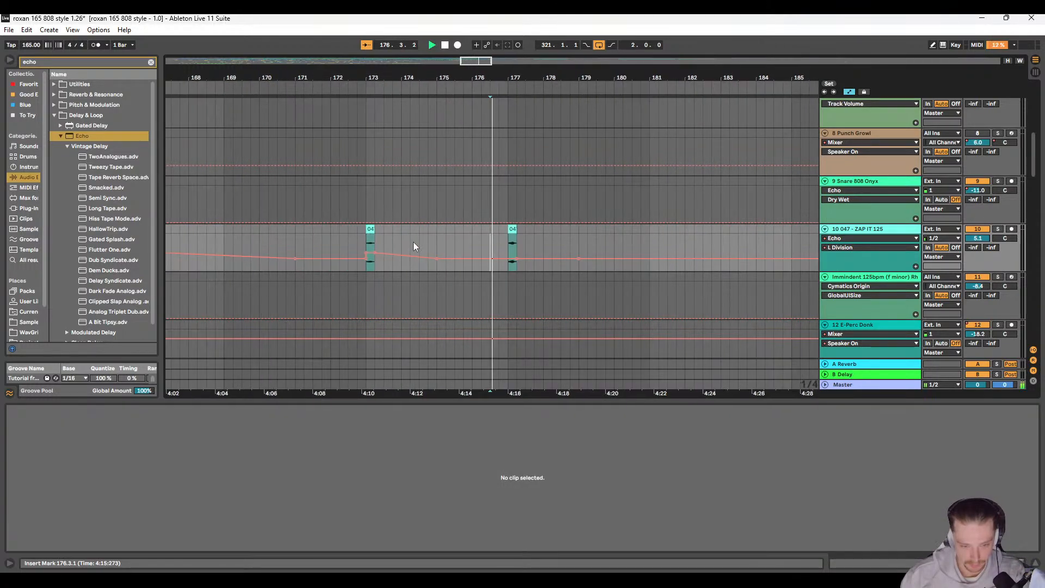
{"action": "key", "text": "space"}
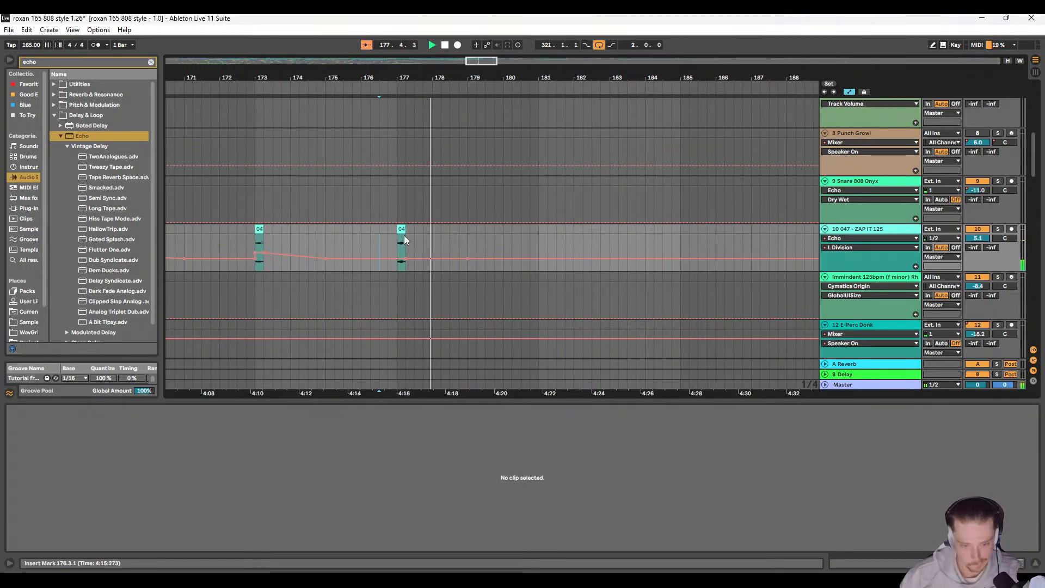
Step: Copy the ZAP IT 125 clip at 177.1.1 to 181.1.1 and 185.1.1
{"action": "left_click", "coordinate": [404, 235]}
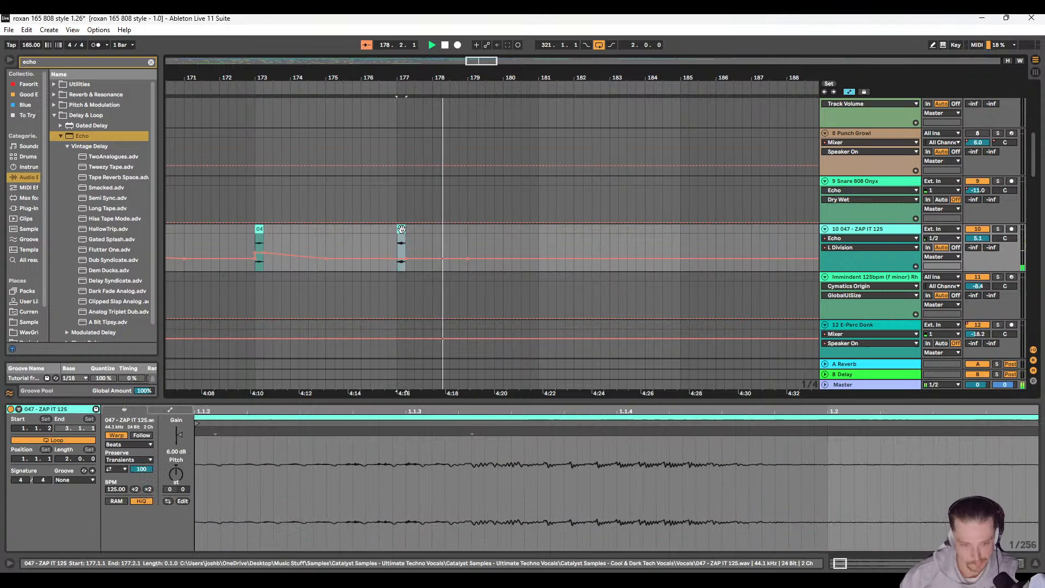
{"action": "left_click", "coordinate": [450, 234]}
{"action": "key", "text": "ctrl+v"}
{"action": "key", "text": "minus"}
{"action": "key", "text": "minus"}
{"action": "scroll", "coordinate": [346, 254], "scroll_direction": "left", "scroll_amount": 2}
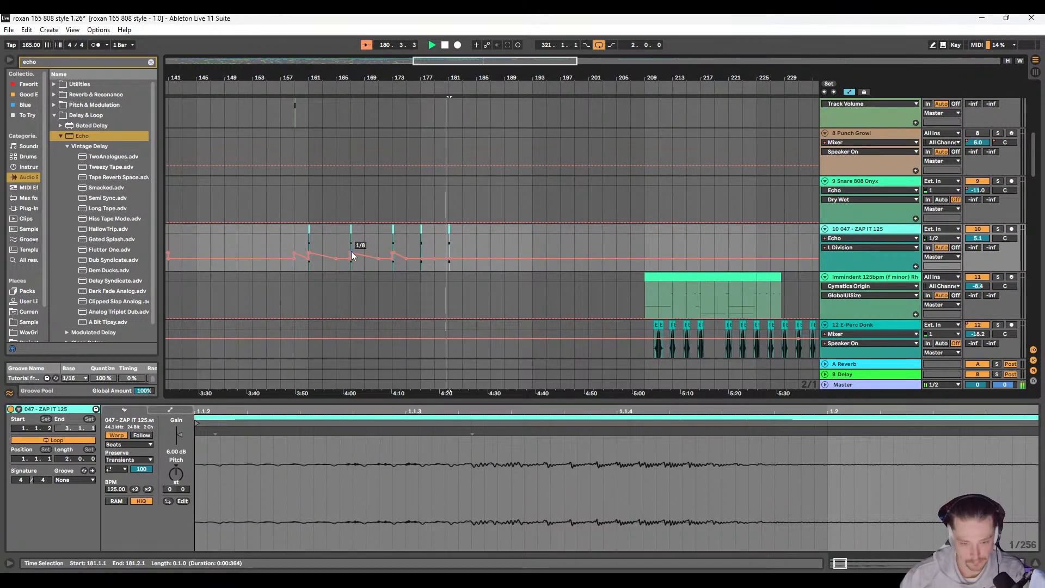
{"action": "scroll", "coordinate": [370, 258], "scroll_direction": "left", "scroll_amount": 2}
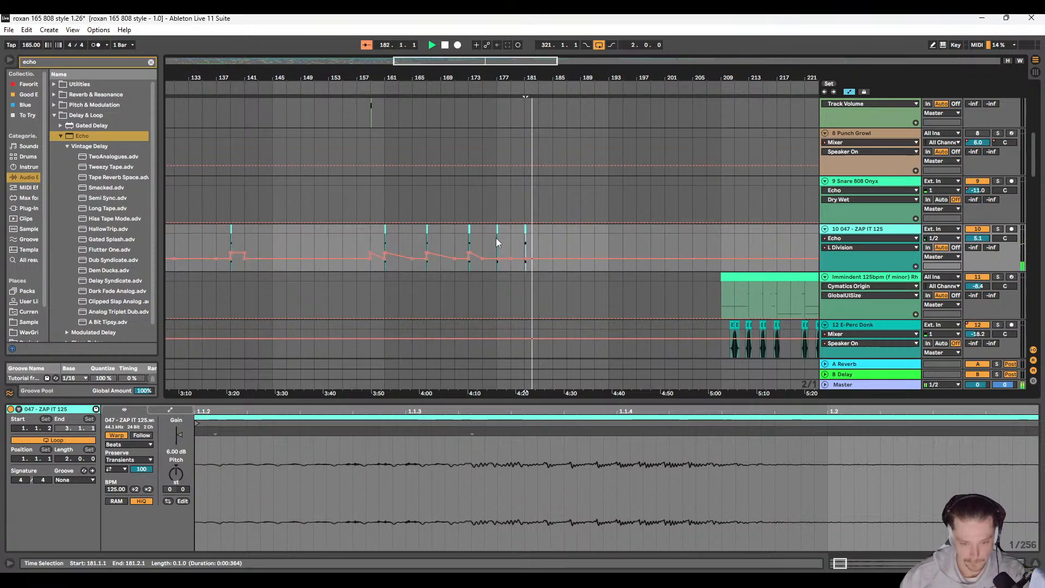
{"action": "key", "text": "minus"}
{"action": "key", "text": "plus"}
{"action": "key", "text": "plus"}
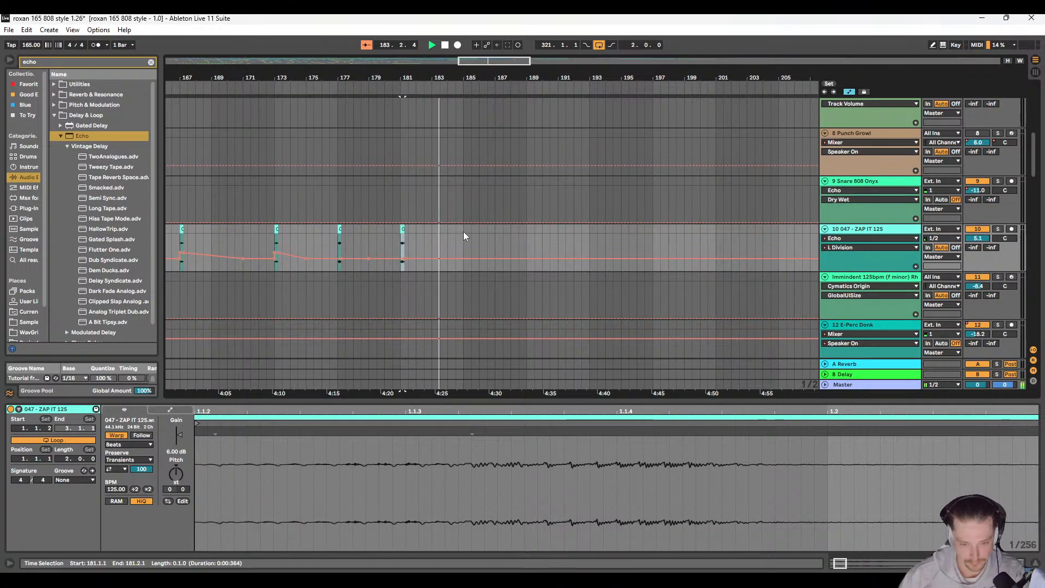
{"action": "left_click", "coordinate": [464, 232]}
{"action": "key", "text": "ctrl+v"}
Step: Double the warp tempo of the ZAP IT 125 clip at 185.1.1 to 250 BPM and extend its end to 185.3.1
{"action": "left_click", "coordinate": [148, 489]}
{"action": "key", "text": "plus"}
{"action": "key", "text": "plus"}
{"action": "key", "text": "plus"}
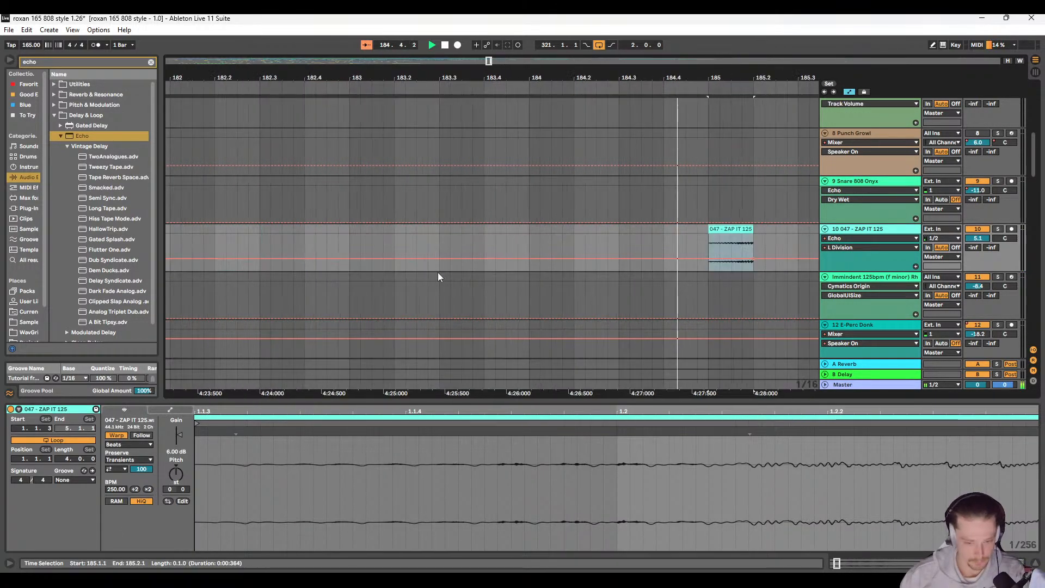
{"action": "left_click_drag", "start_coordinate": [588, 231], "coordinate": [635, 230]}
Step: Listen to the new ZAP IT 125 clips in the full mix, restarting playback from 180.3.1
{"action": "key", "text": "space"}
{"action": "key", "text": "minus"}
{"action": "key", "text": "minus"}
{"action": "scroll", "coordinate": [382, 242], "scroll_direction": "down", "scroll_amount": 5}
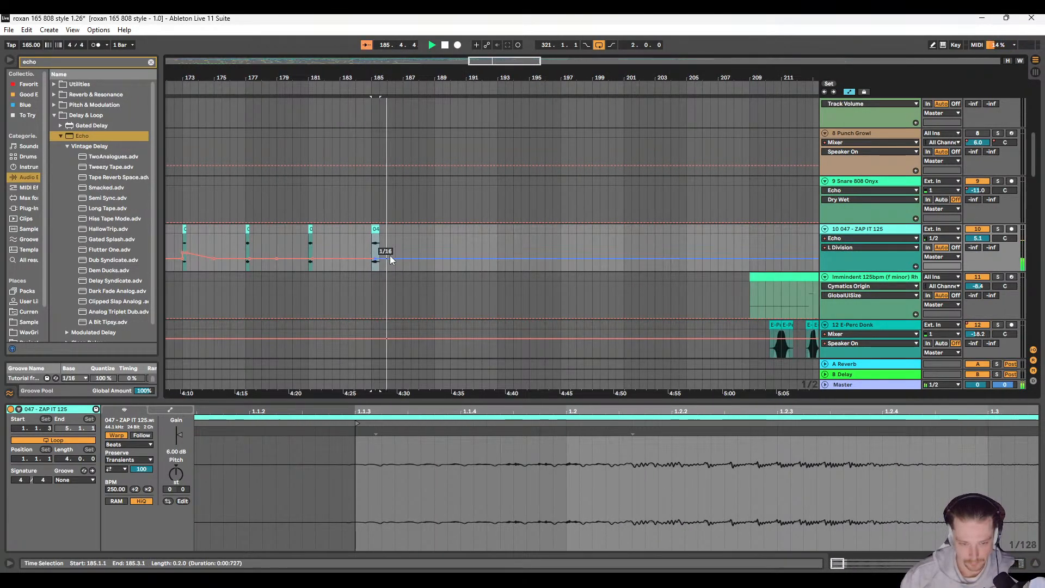
{"action": "scroll", "coordinate": [392, 248], "scroll_direction": "left", "scroll_amount": 2}
{"action": "left_click", "coordinate": [425, 231]}
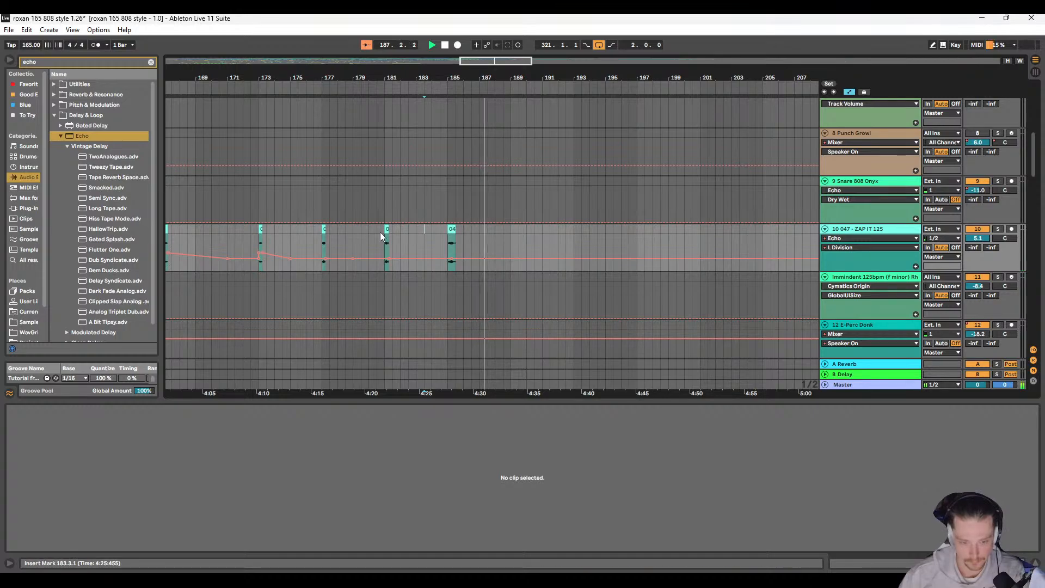
{"action": "scroll", "coordinate": [436, 242], "scroll_direction": "up", "scroll_amount": 8}
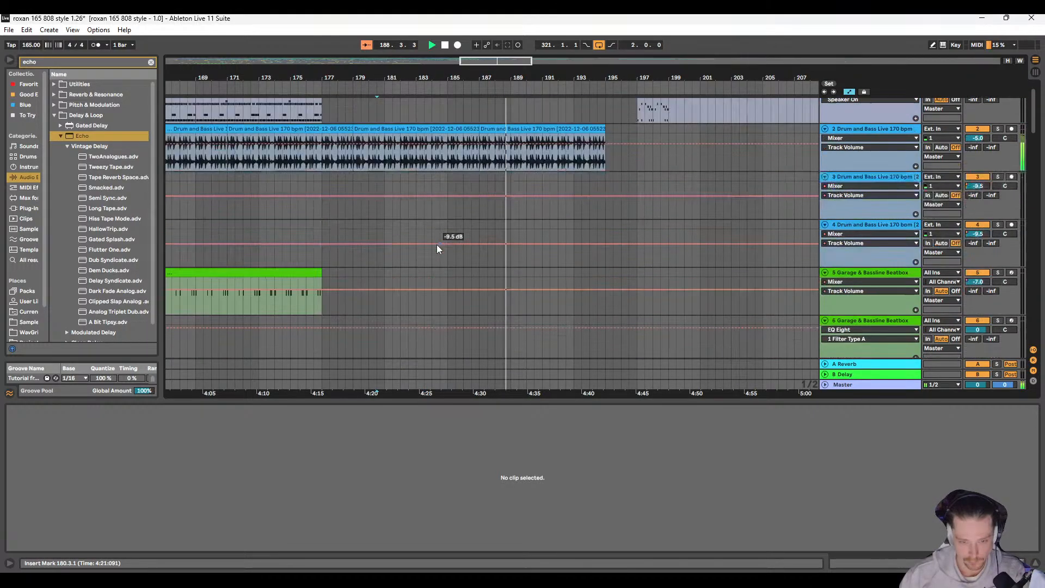
Step: Move all 808 Aristocrat Kit clips from 197.1.1 onward so that they start at 261.1.1
{"action": "key", "text": "w"}
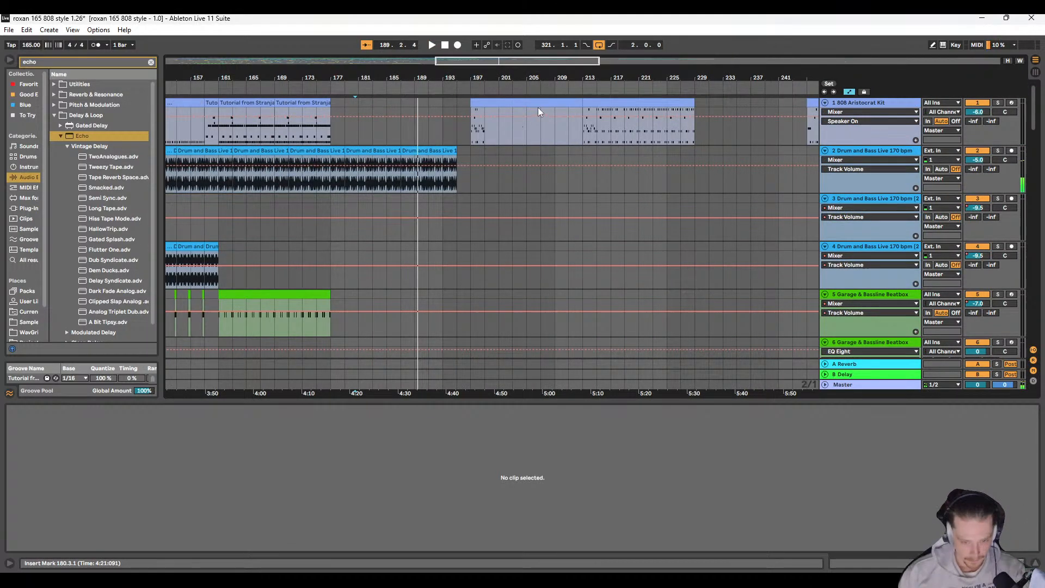
{"action": "left_click", "coordinate": [616, 124]}
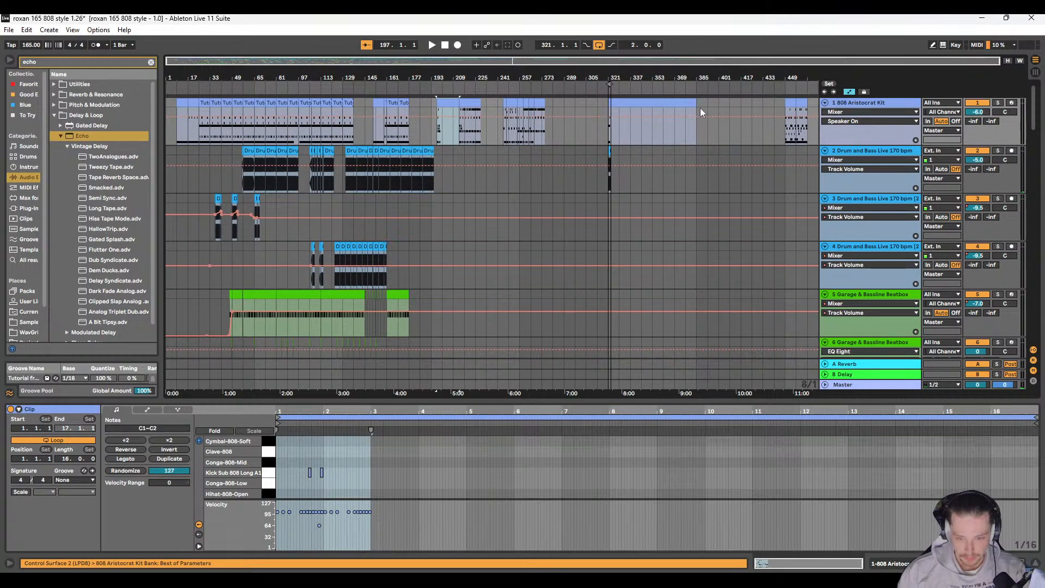
{"action": "left_click", "coordinate": [676, 101], "text": "shift"}
{"action": "left_click_drag", "start_coordinate": [455, 106], "coordinate": [543, 107]}
{"action": "scroll", "coordinate": [406, 122], "scroll_direction": "up", "scroll_amount": 6}
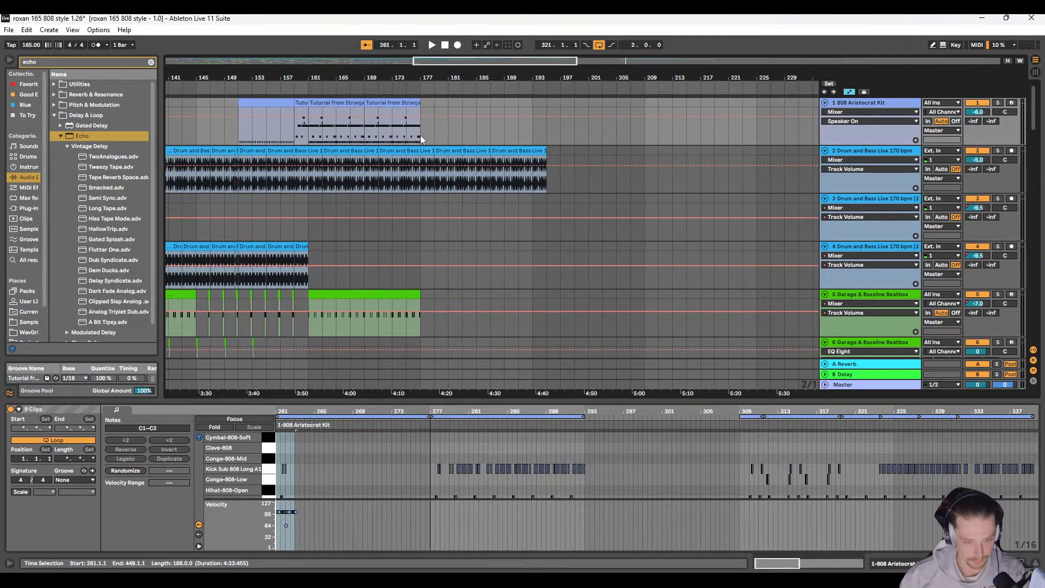
{"action": "scroll", "coordinate": [409, 130], "scroll_direction": "down", "scroll_amount": 6}
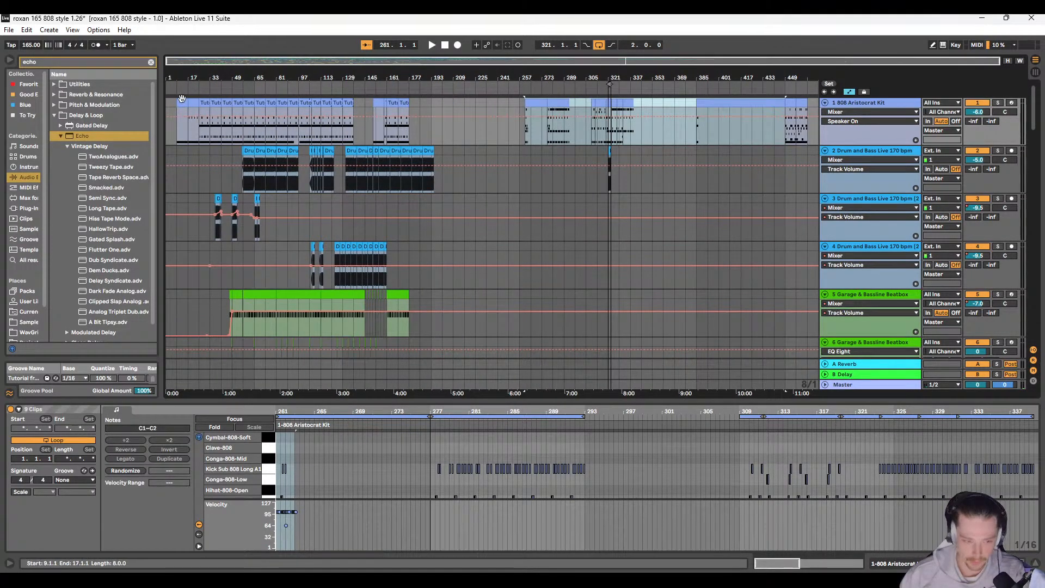
Step: Copy the eight-bar 808 Aristocrat Kit clip at 9.1.1 to 177.1.1 and 185.1.1, and play from 177.1.1
{"action": "left_click", "coordinate": [203, 106]}
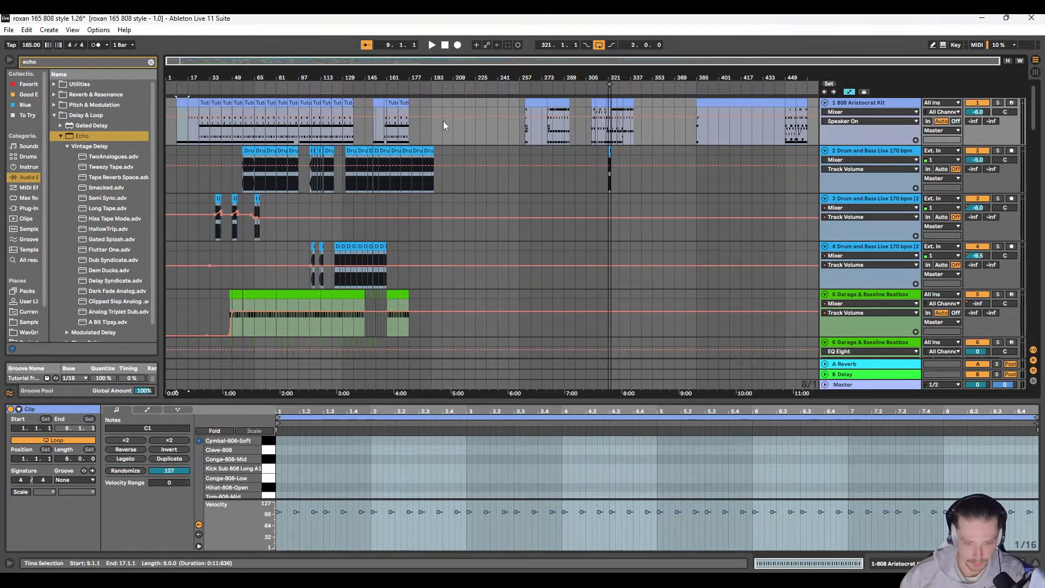
{"action": "scroll", "coordinate": [438, 130], "scroll_direction": "down", "scroll_amount": 8}
{"action": "scroll", "coordinate": [423, 191], "scroll_direction": "up", "scroll_amount": 4}
{"action": "scroll", "coordinate": [430, 211], "scroll_direction": "up", "scroll_amount": 4}
{"action": "left_click", "coordinate": [430, 100]}
{"action": "left_click", "coordinate": [412, 103]}
{"action": "key", "text": "ctrl+v"}
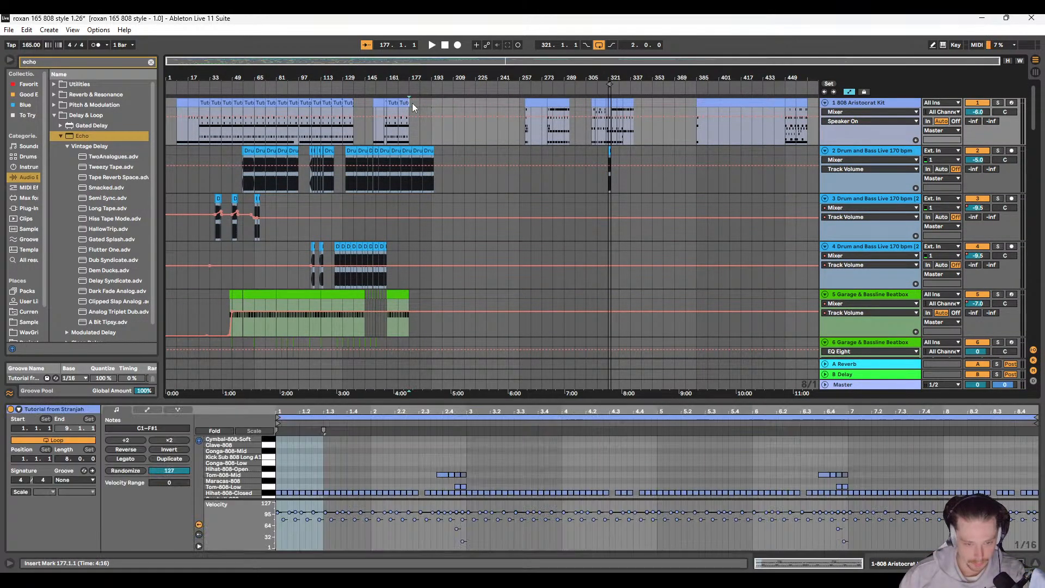
{"action": "left_click", "coordinate": [407, 137]}
{"action": "key", "text": "space"}
Step: Duplicate the 5 Garage & Bassline Beatbox clip at 161.1.1–177.1.1 so the copy fills 177.1.1–193.1.1
{"action": "scroll", "coordinate": [405, 136], "scroll_direction": "up", "scroll_amount": 5}
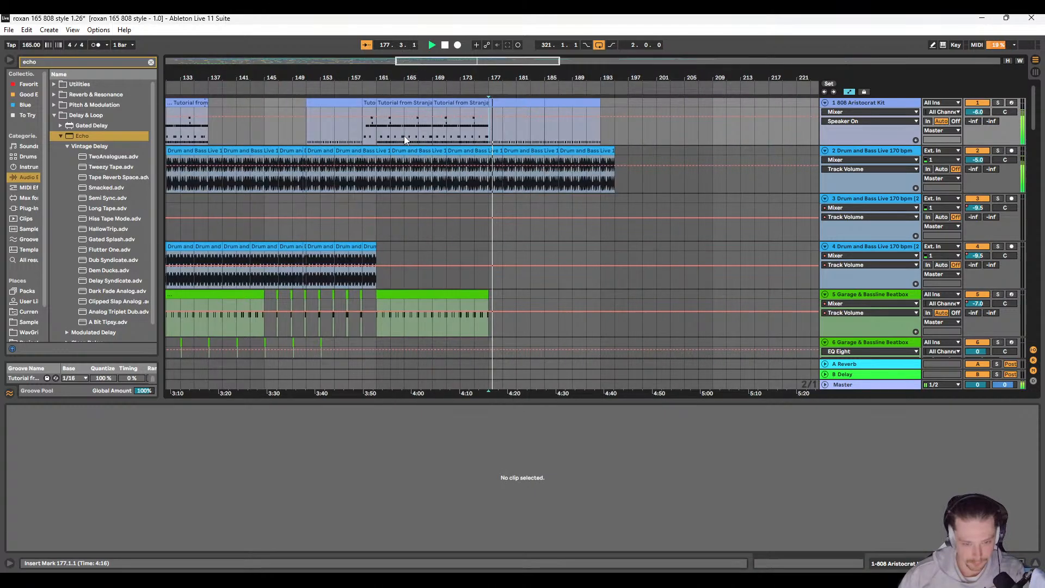
{"action": "scroll", "coordinate": [404, 136], "scroll_direction": "right", "scroll_amount": 3}
{"action": "scroll", "coordinate": [408, 144], "scroll_direction": "down", "scroll_amount": 3}
{"action": "scroll", "coordinate": [424, 165], "scroll_direction": "down", "scroll_amount": 5}
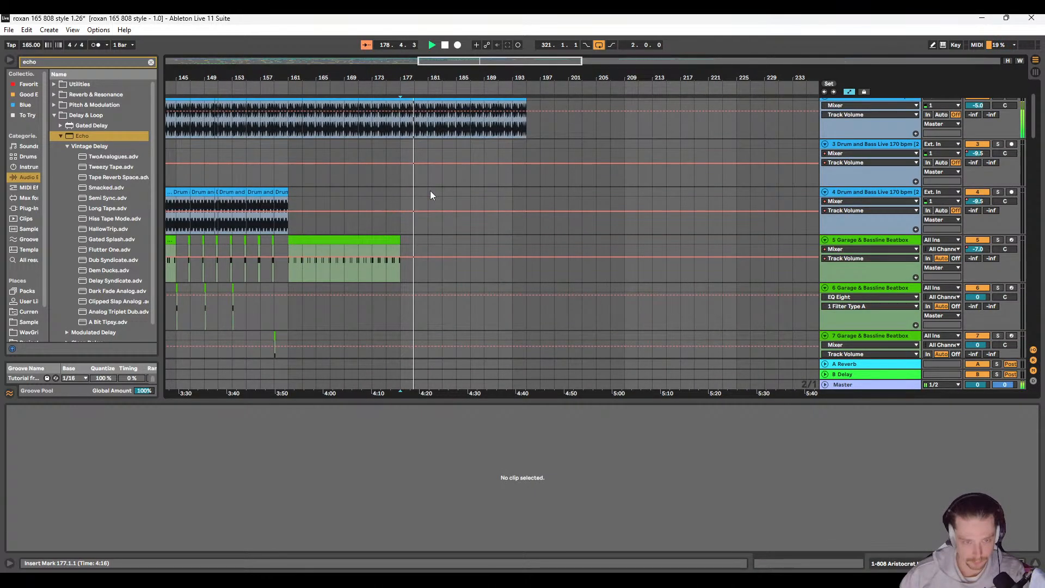
{"action": "scroll", "coordinate": [424, 210], "scroll_direction": "up", "scroll_amount": 4}
{"action": "left_click", "coordinate": [383, 161]}
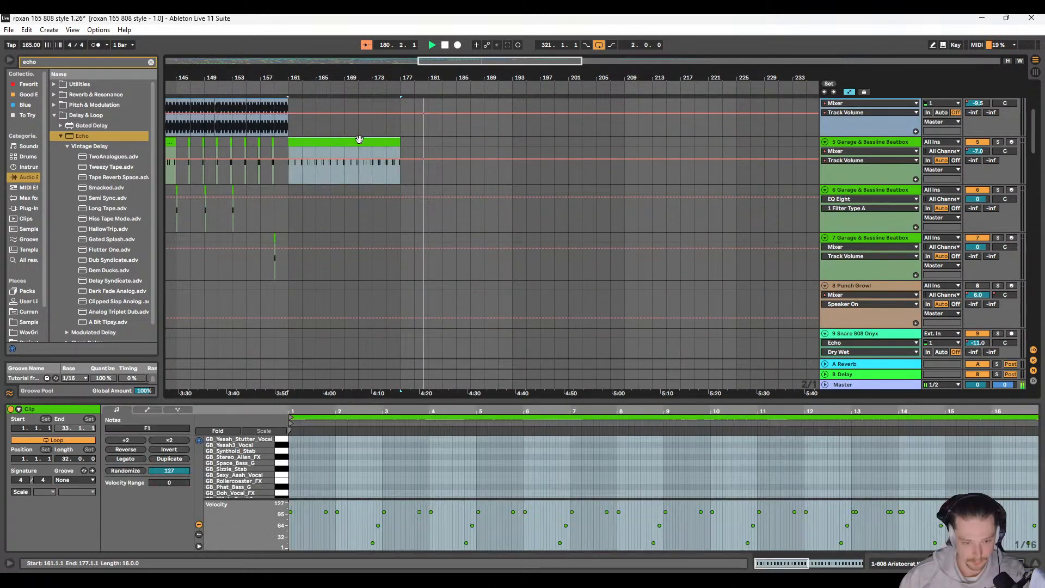
{"action": "key", "text": "ctrl+d"}
Step: Duplicate the four-bar range starting at 185.1.1 on 10 047 - ZAP IT 125 to 189.1.1
{"action": "scroll", "coordinate": [466, 226], "scroll_direction": "up", "scroll_amount": 4}
{"action": "scroll", "coordinate": [444, 236], "scroll_direction": "down", "scroll_amount": 6}
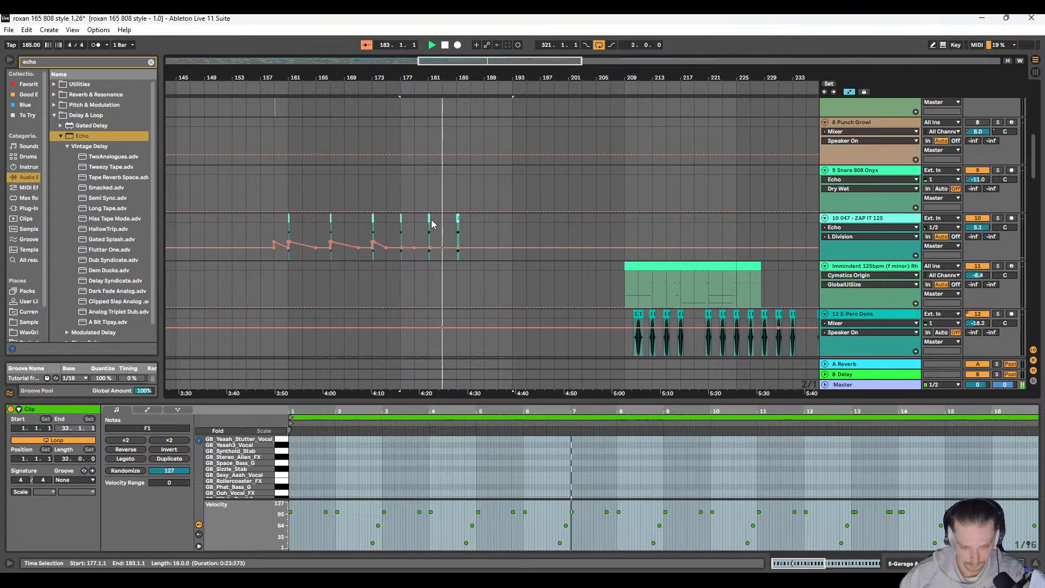
{"action": "left_click", "coordinate": [457, 225]}
{"action": "left_click", "coordinate": [456, 225], "text": "shift"}
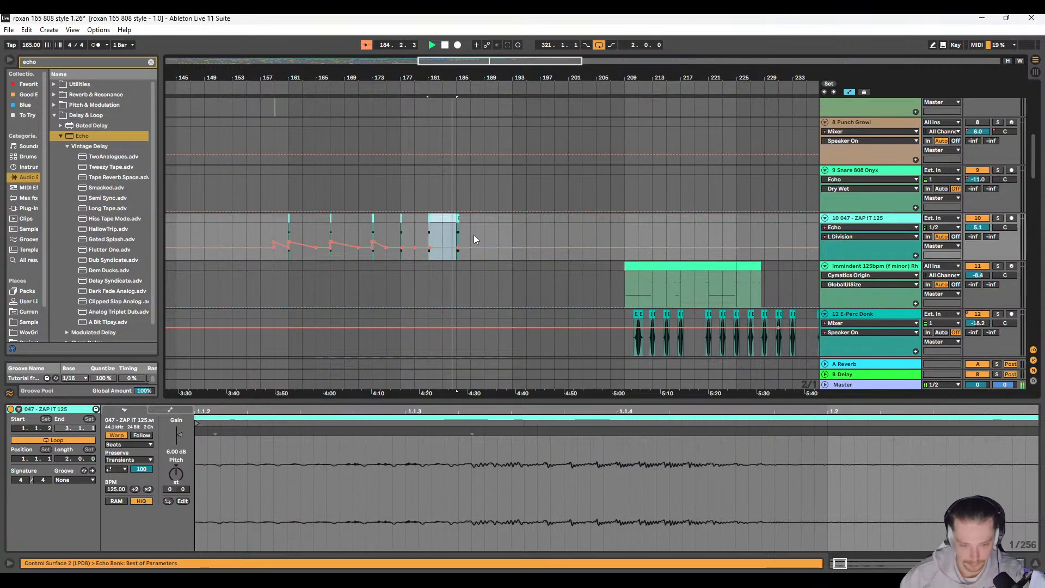
{"action": "scroll", "coordinate": [473, 233], "scroll_direction": "up", "scroll_amount": 5}
{"action": "left_click", "coordinate": [413, 231]}
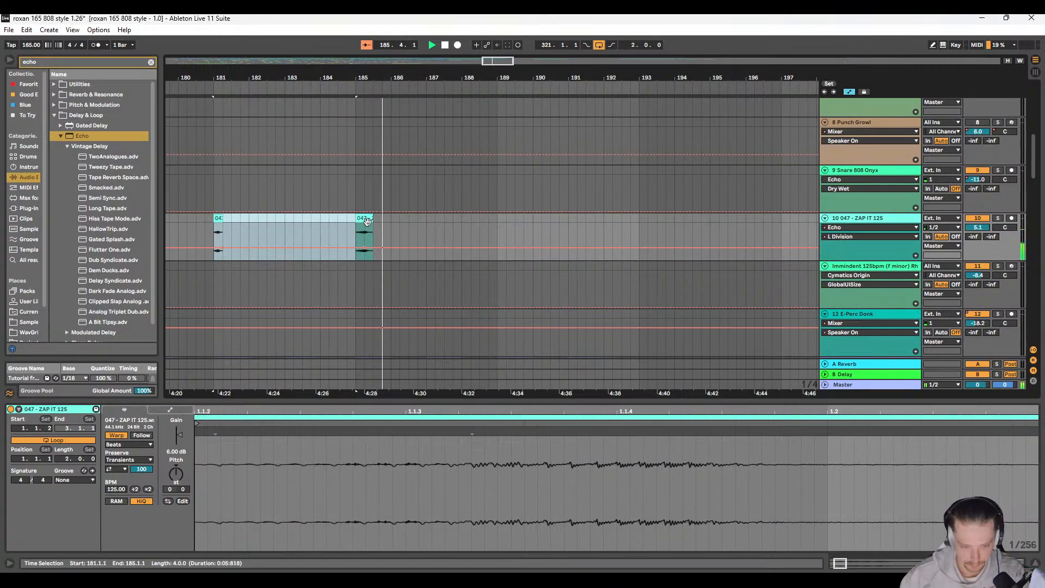
{"action": "left_click", "coordinate": [496, 222], "text": "shift"}
{"action": "scroll", "coordinate": [496, 240], "scroll_direction": "up", "scroll_amount": 2}
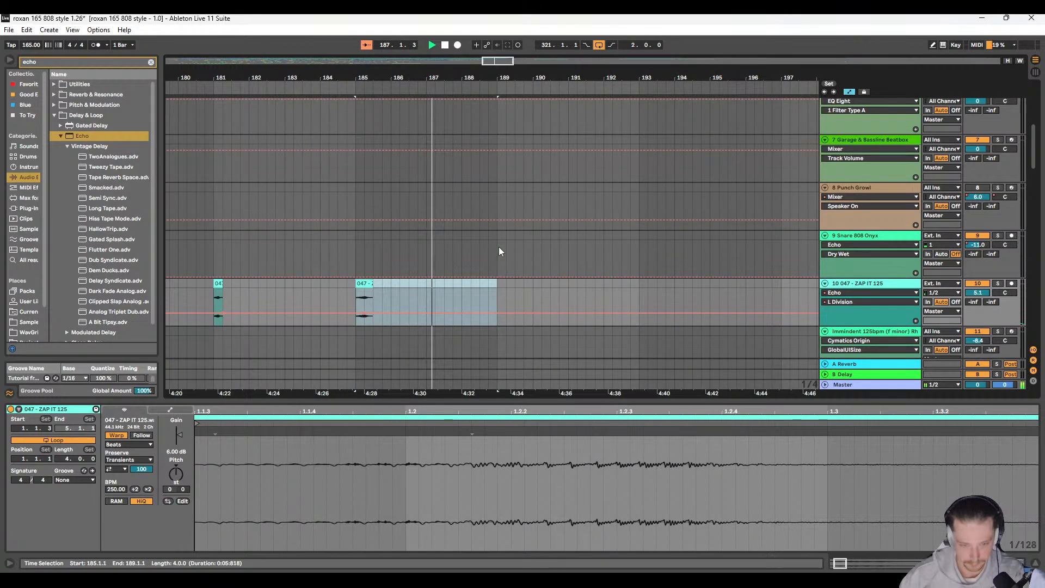
{"action": "key", "text": "ctrl+d"}
Step: Duplicate the four-bar ZAP IT 125 range at 189.1.1 to 193.1.1 and stop playback
{"action": "scroll", "coordinate": [497, 243], "scroll_direction": "up", "scroll_amount": 5}
{"action": "scroll", "coordinate": [495, 240], "scroll_direction": "down", "scroll_amount": 5}
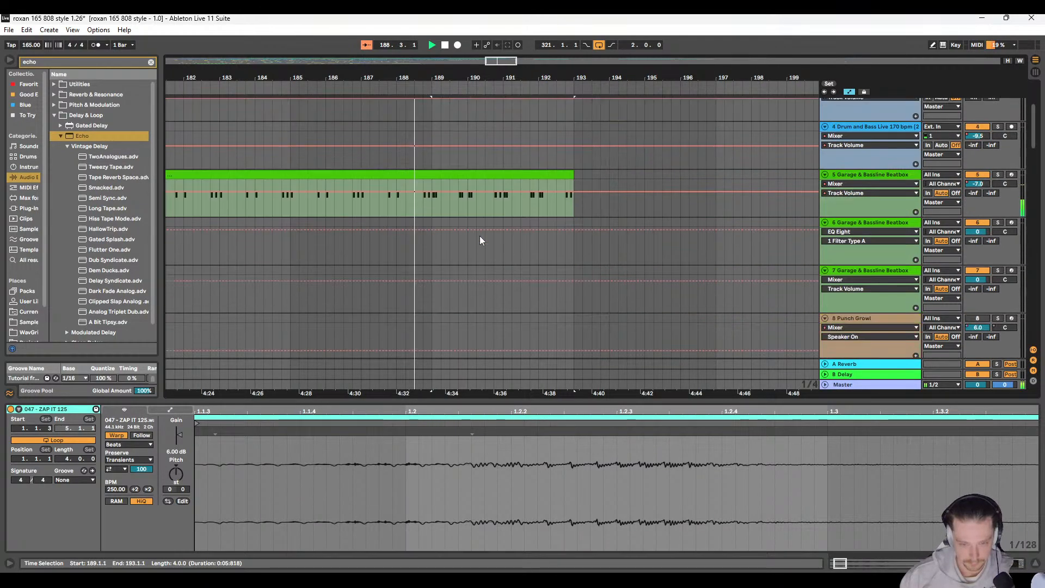
{"action": "scroll", "coordinate": [430, 237], "scroll_direction": "right", "scroll_amount": 2}
{"action": "scroll", "coordinate": [430, 236], "scroll_direction": "up", "scroll_amount": 5}
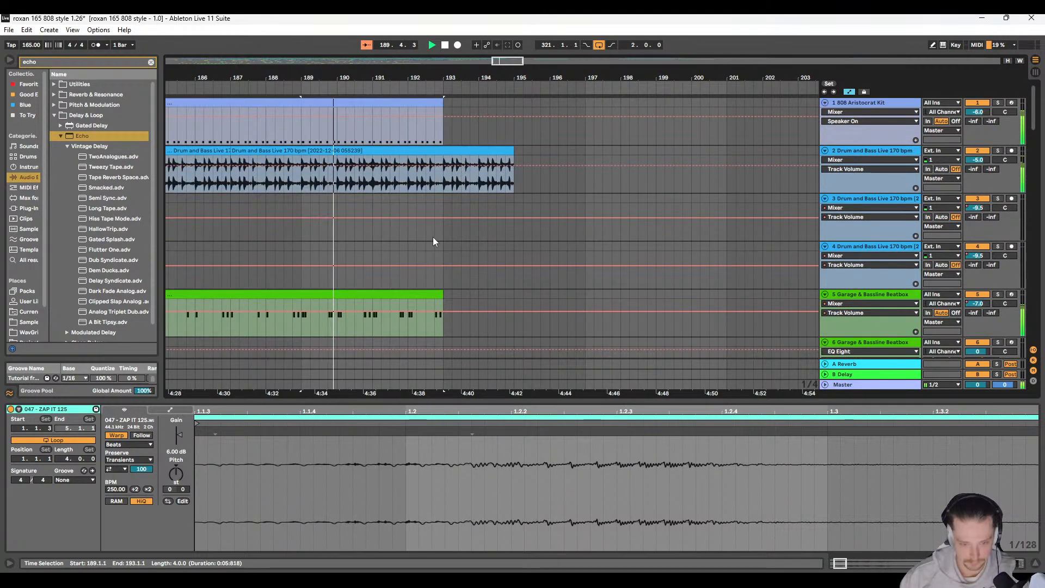
{"action": "scroll", "coordinate": [433, 237], "scroll_direction": "down", "scroll_amount": 2}
{"action": "scroll", "coordinate": [433, 240], "scroll_direction": "down", "scroll_amount": 5}
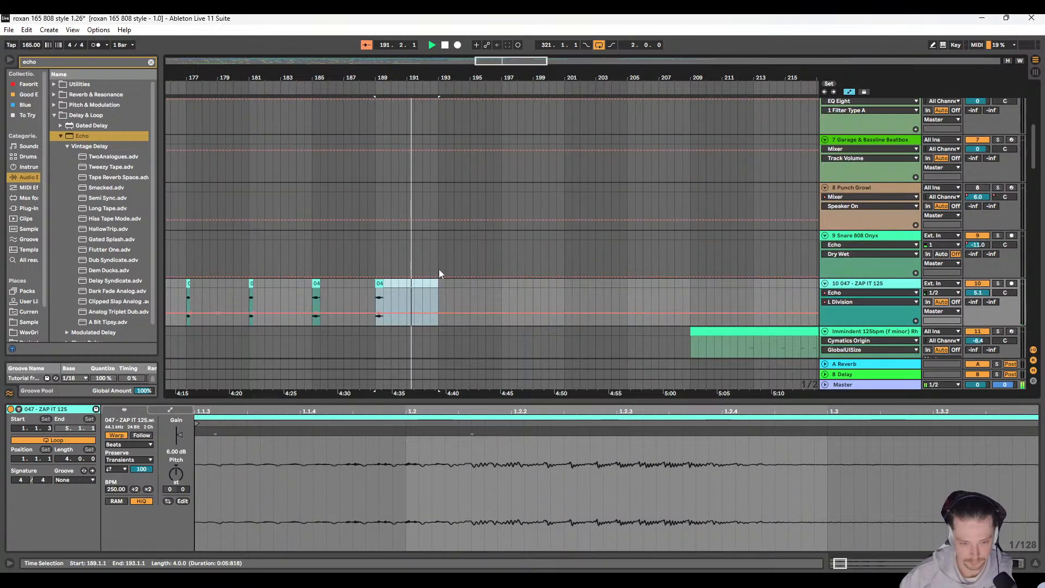
{"action": "key", "text": "ctrl+d"}
{"action": "scroll", "coordinate": [284, 312], "scroll_direction": "left", "scroll_amount": 2}
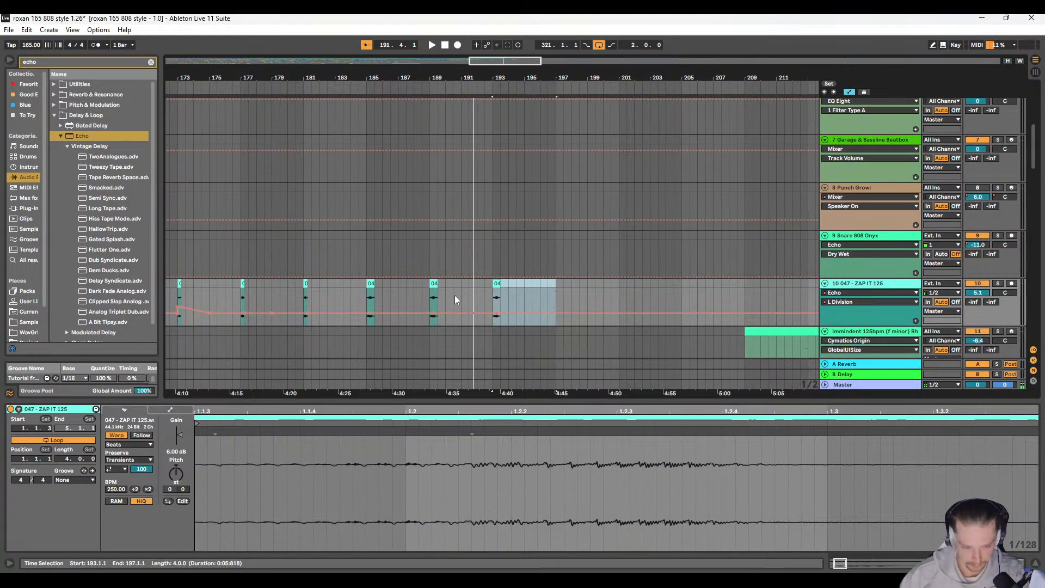
Step: Try a falling L Division automation ramp across the ZAP IT 125 clip at 193.1.1, playing from 192.4.3
{"action": "left_click", "coordinate": [512, 301]}
{"action": "scroll", "coordinate": [502, 321], "scroll_direction": "up", "scroll_amount": 5}
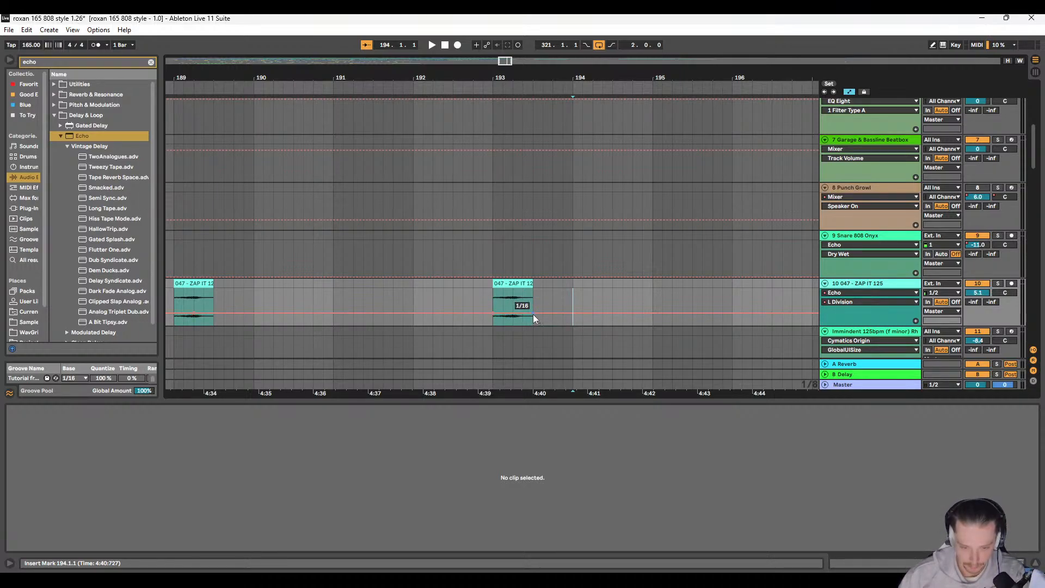
{"action": "left_click_drag", "start_coordinate": [492, 313], "coordinate": [492, 297]}
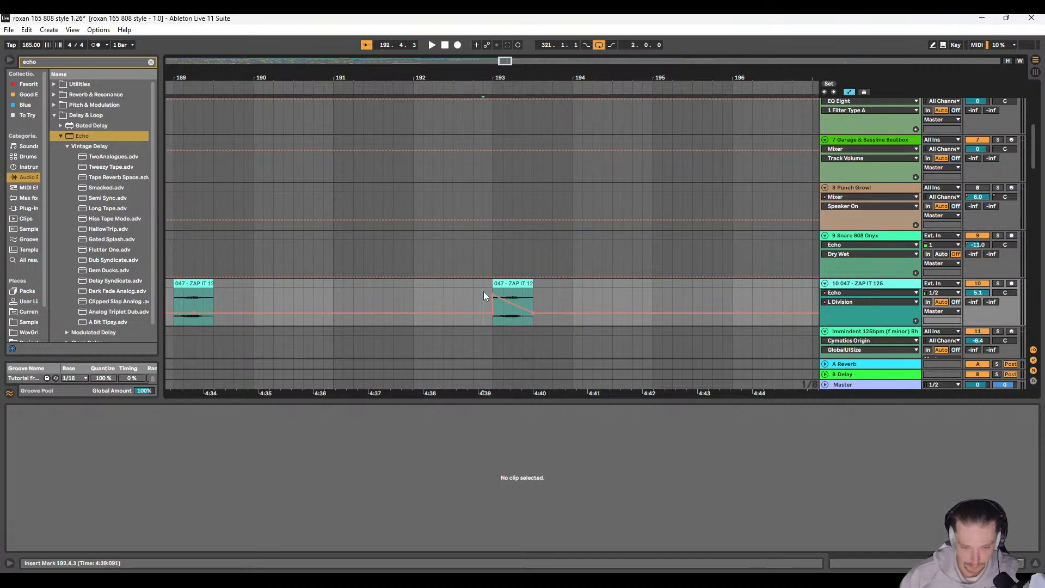
{"action": "key", "text": "space"}
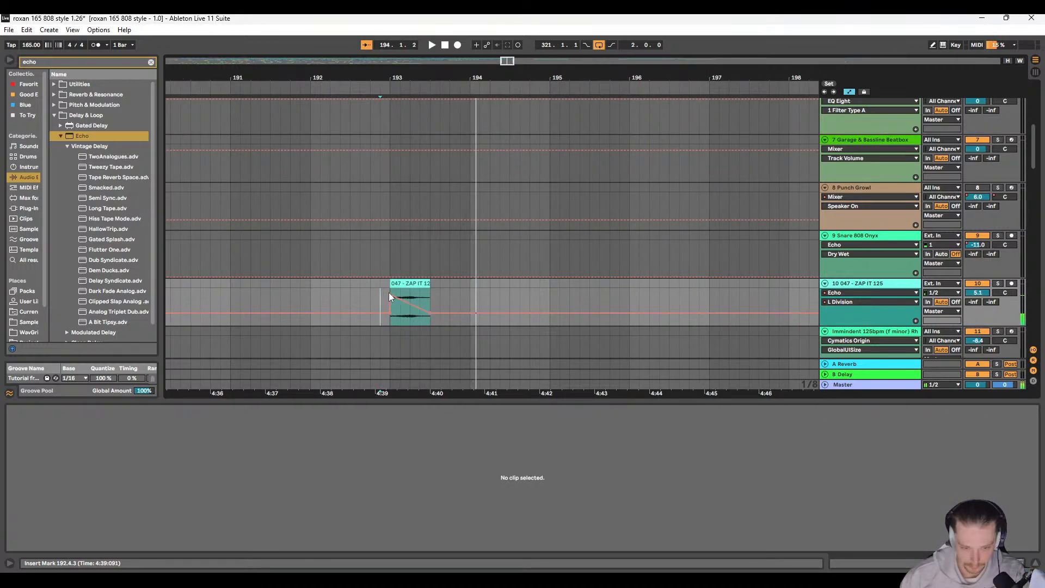
Step: Try a rising L Division automation ramp across the ZAP IT 125 clip at 193.1.1 and listen to it
{"action": "key", "text": "space"}
{"action": "scroll", "coordinate": [439, 312], "scroll_direction": "right", "scroll_amount": 2}
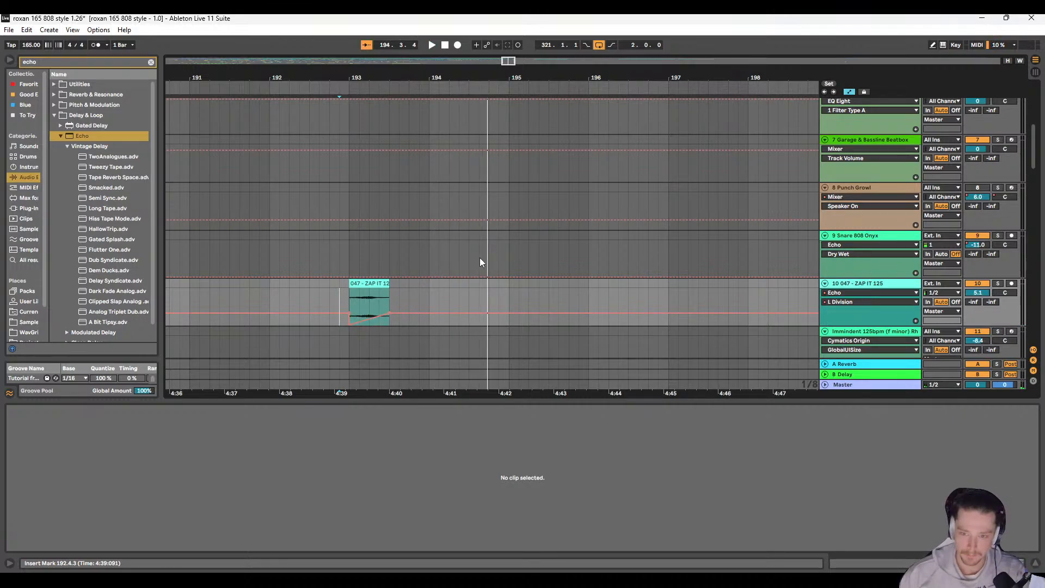
{"action": "scroll", "coordinate": [334, 284], "scroll_direction": "down", "scroll_amount": 5}
{"action": "scroll", "coordinate": [276, 297], "scroll_direction": "left", "scroll_amount": 2}
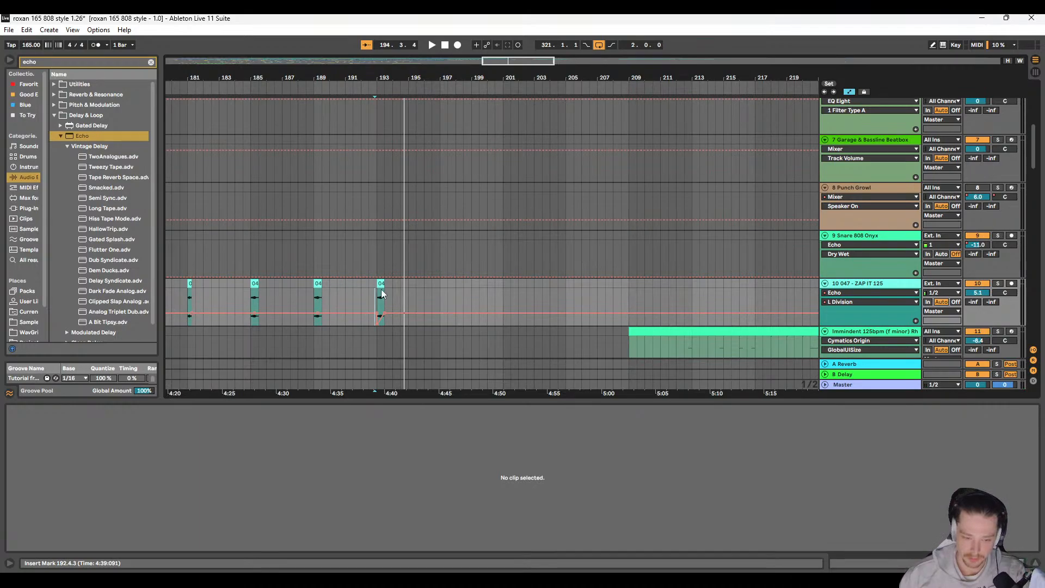
{"action": "scroll", "coordinate": [381, 294], "scroll_direction": "up", "scroll_amount": 5}
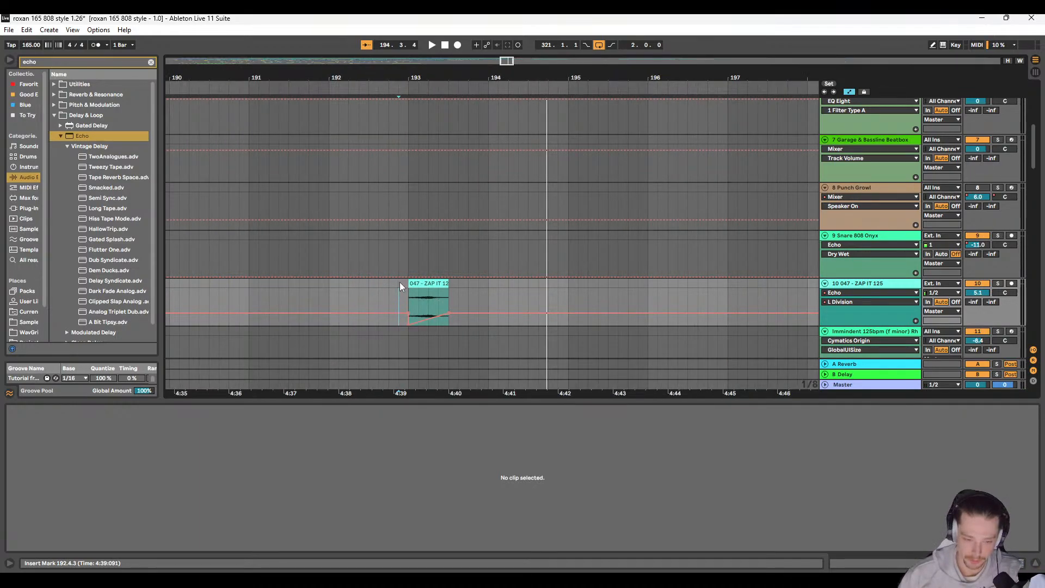
{"action": "left_click", "coordinate": [409, 286]}
{"action": "key", "text": "space"}
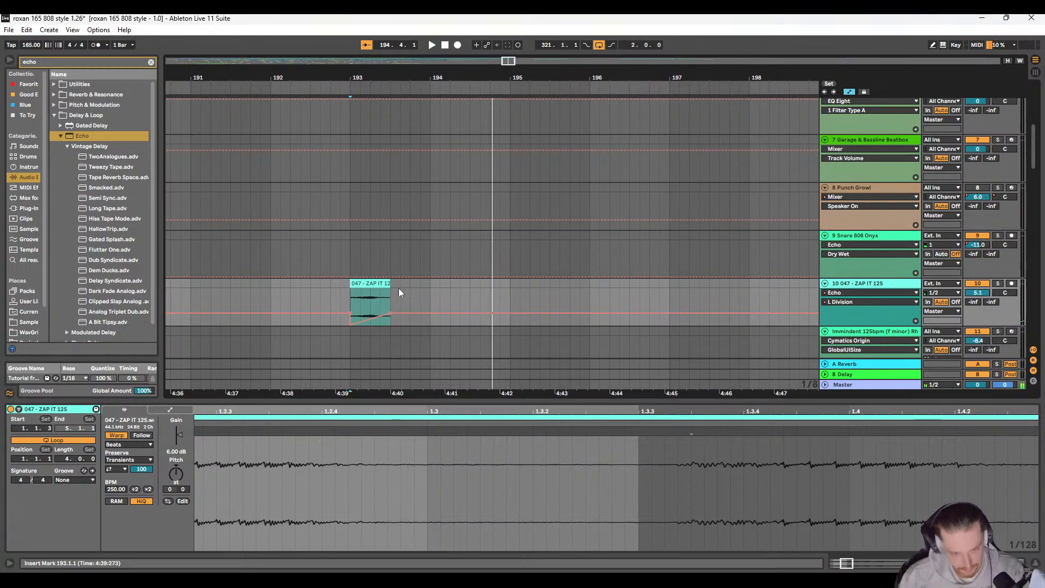
Step: Audition the ZAP IT 125 clip at 173.1.1 and copy its one-bar range, 173.1.1–174.1.1, to 193.1.1
{"action": "scroll", "coordinate": [386, 298], "scroll_direction": "down", "scroll_amount": 8}
{"action": "scroll", "coordinate": [376, 304], "scroll_direction": "up", "scroll_amount": 6}
{"action": "left_click", "coordinate": [547, 297]}
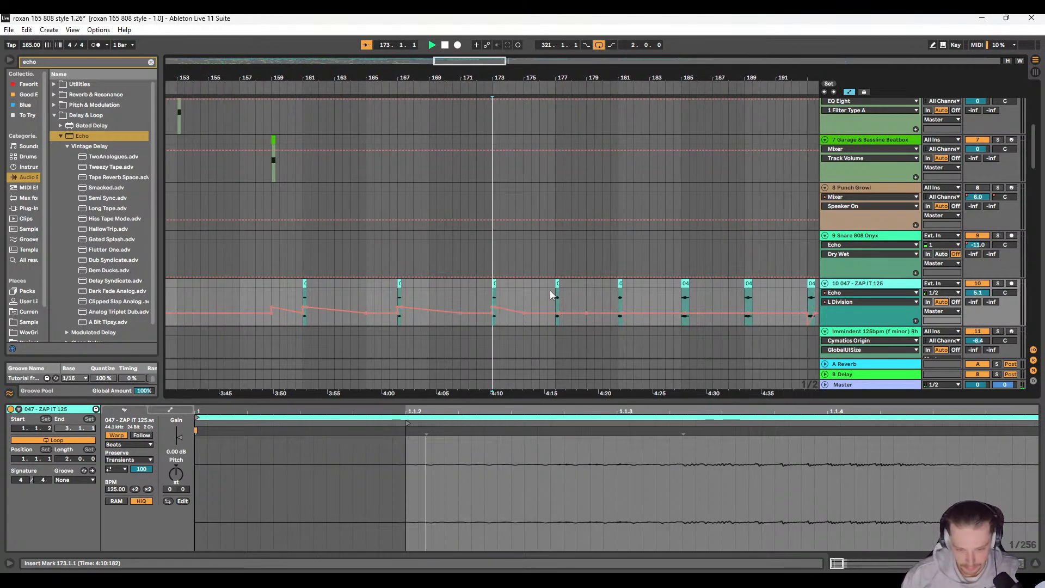
{"action": "key", "text": "space"}
{"action": "key", "text": "space"}
{"action": "scroll", "coordinate": [499, 299], "scroll_direction": "up", "scroll_amount": 8}
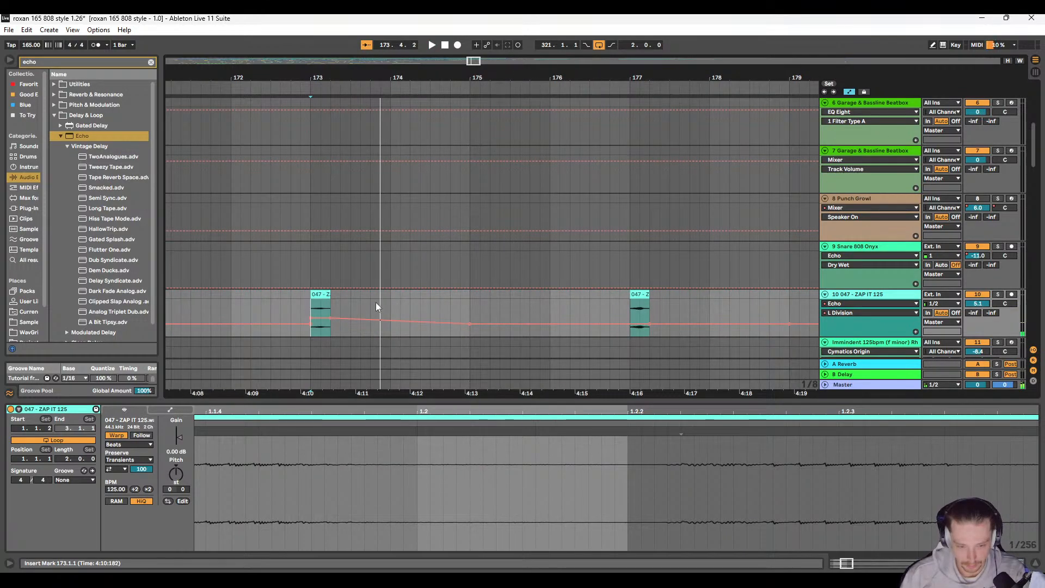
{"action": "left_click", "coordinate": [388, 297], "text": "shift"}
{"action": "scroll", "coordinate": [402, 296], "scroll_direction": "down", "scroll_amount": 6}
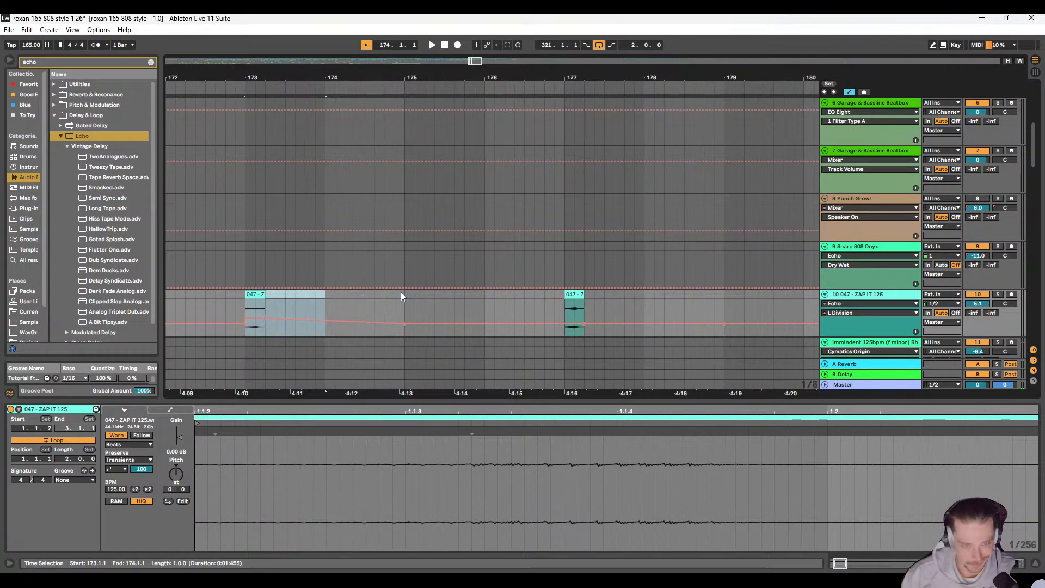
{"action": "scroll", "coordinate": [521, 296], "scroll_direction": "right", "scroll_amount": 8}
{"action": "left_click", "coordinate": [325, 295]}
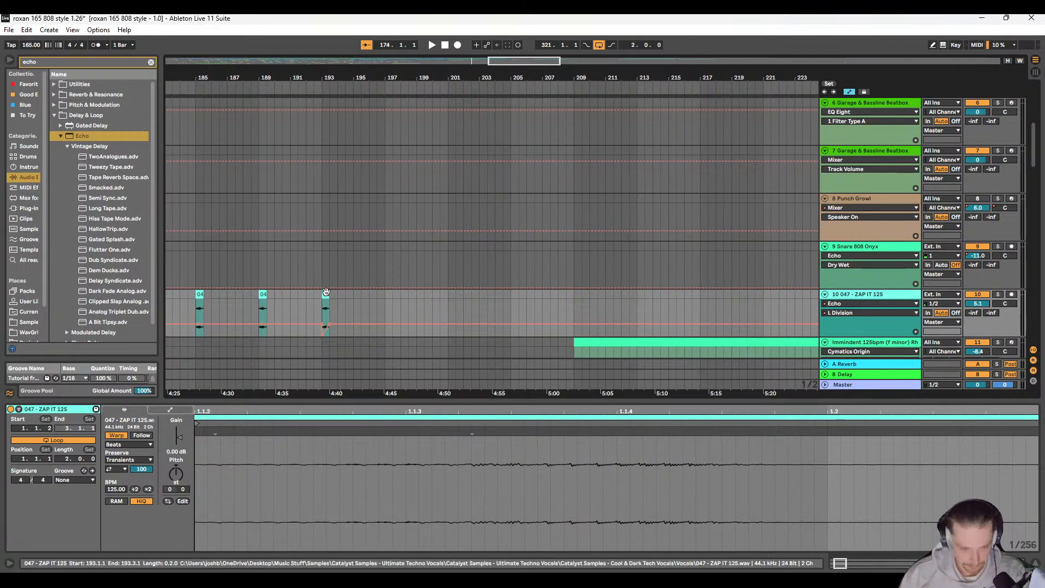
{"action": "key", "text": "ctrl+v"}
Step: Delete the leftover ZAP IT 125 segment between 193.2.1 and 193.3.1, checking the result in playback
{"action": "left_click", "coordinate": [317, 306]}
{"action": "key", "text": "space"}
{"action": "scroll", "coordinate": [479, 298], "scroll_direction": "up", "scroll_amount": 3}
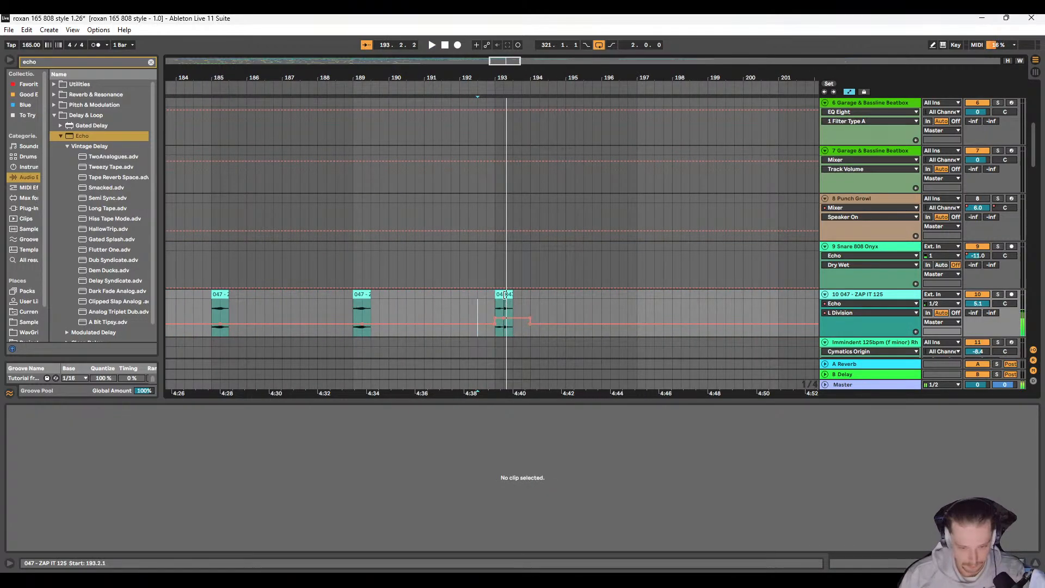
{"action": "key", "text": "space"}
{"action": "left_click", "coordinate": [502, 294]}
{"action": "left_click", "coordinate": [510, 295]}
{"action": "key", "text": "Delete"}
{"action": "key", "text": "space"}
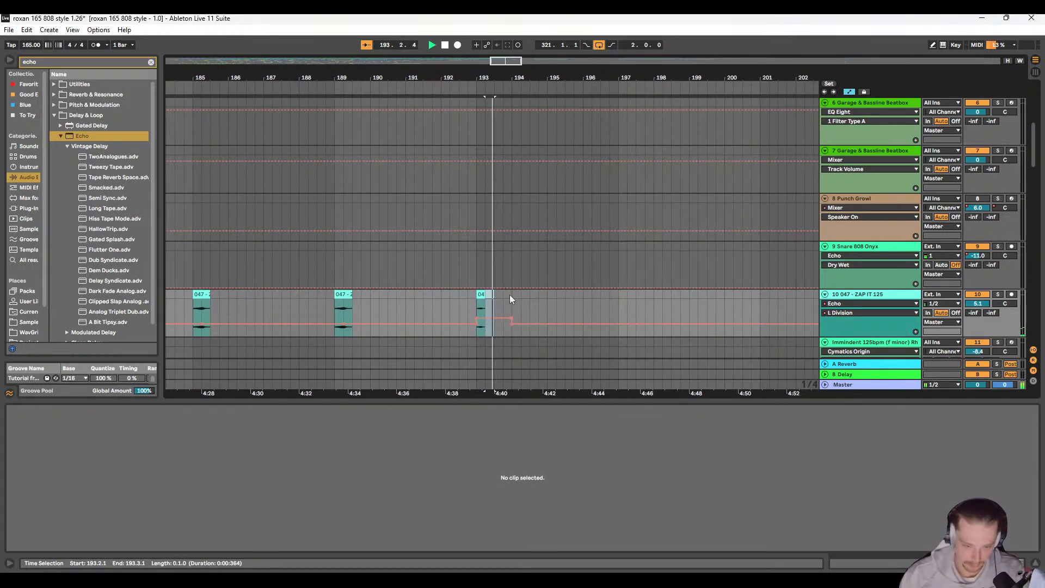
{"action": "key", "text": "space"}
Step: Slope the L Division automation down from 193.1.1 to 194.1.1 while playing from 192.4.1
{"action": "left_click", "coordinate": [461, 306]}
{"action": "key", "text": "space"}
{"action": "scroll", "coordinate": [463, 309], "scroll_direction": "right", "scroll_amount": 2}
{"action": "scroll", "coordinate": [440, 309], "scroll_direction": "up", "scroll_amount": 3}
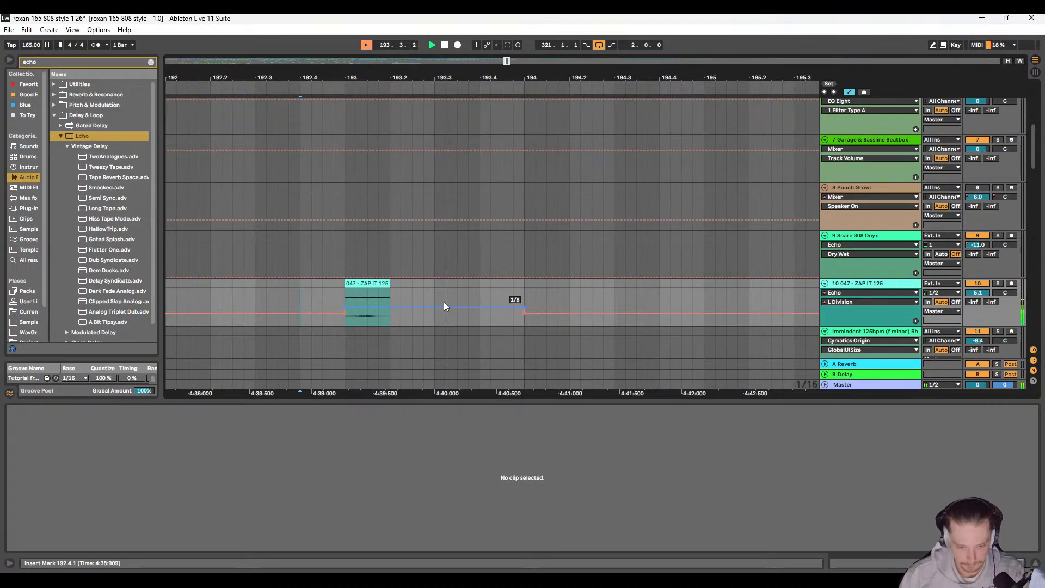
{"action": "scroll", "coordinate": [479, 306], "scroll_direction": "down", "scroll_amount": 4}
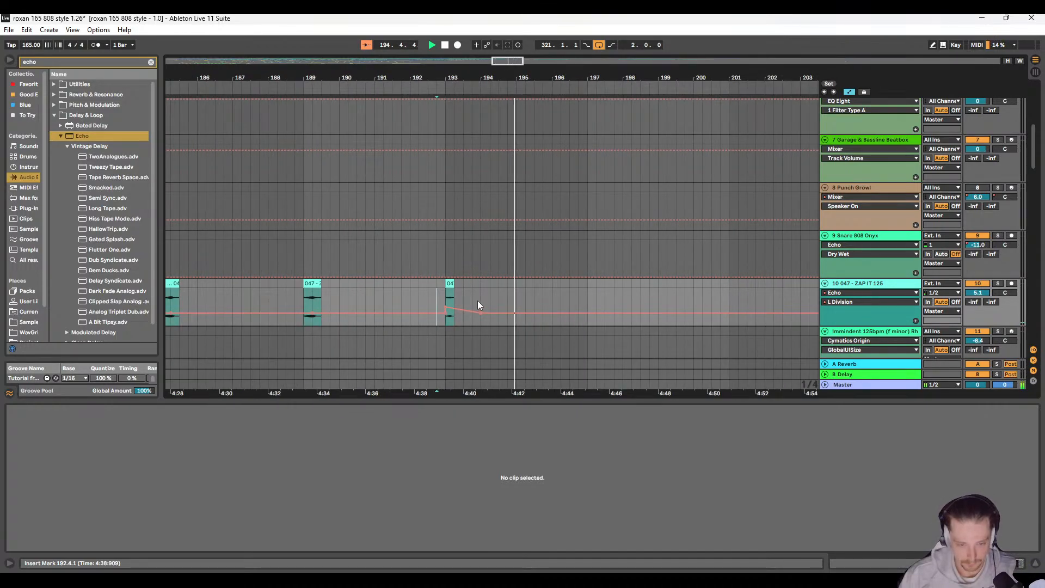
Step: Select 193.1.1 to 195.1.1 on the 10 047 - ZAP IT 125 track and stop playback
{"action": "left_click", "coordinate": [373, 297]}
{"action": "left_click_drag", "start_coordinate": [378, 283], "coordinate": [440, 284]}
{"action": "scroll", "coordinate": [450, 289], "scroll_direction": "up", "scroll_amount": 5}
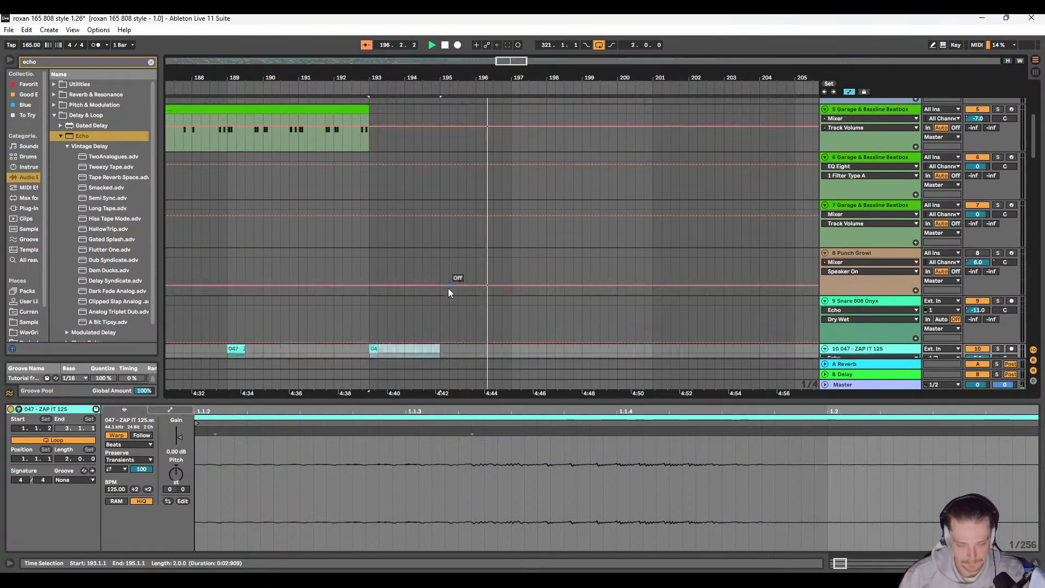
{"action": "key", "text": "space"}
Step: Duplicate the eight-bar 808 Aristocrat Kit clip at 185.1.1 to 193.1.1, and play from 193.1.1
{"action": "scroll", "coordinate": [424, 193], "scroll_direction": "down", "scroll_amount": 2}
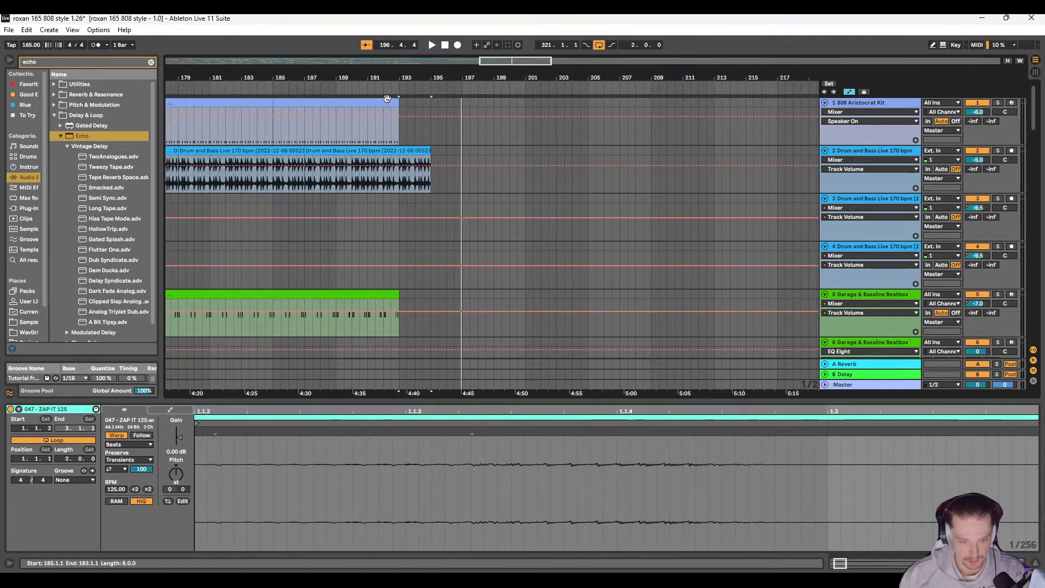
{"action": "left_click", "coordinate": [388, 102]}
{"action": "key", "text": "ctrl+d"}
{"action": "left_click", "coordinate": [397, 200]}
{"action": "key", "text": "space"}
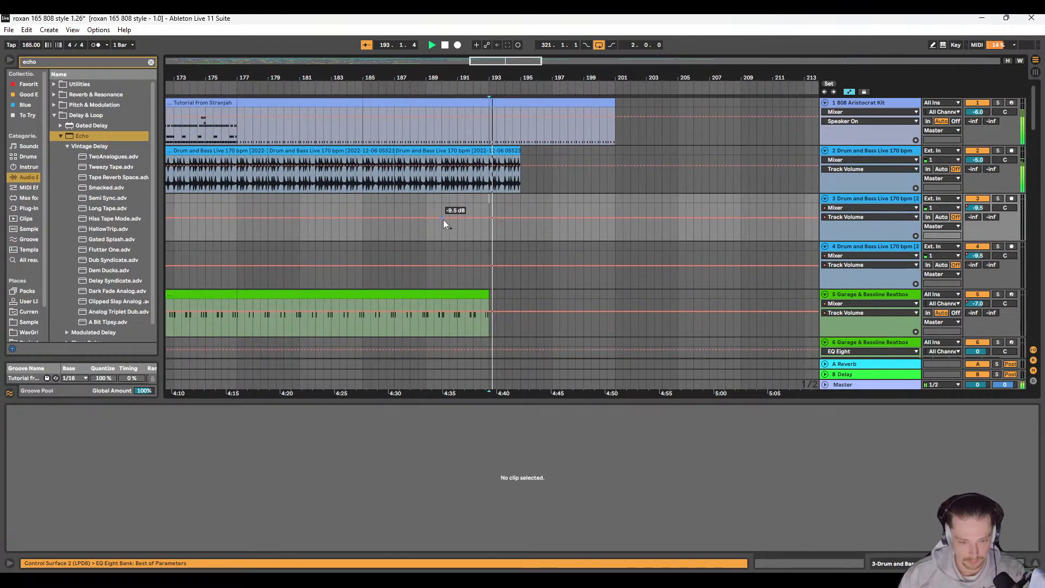
Step: Cut the track 2 Drum and Bass Live loop back to end at 193.1.1, and play from 192.1.1
{"action": "scroll", "coordinate": [509, 154], "scroll_direction": "up", "scroll_amount": 3}
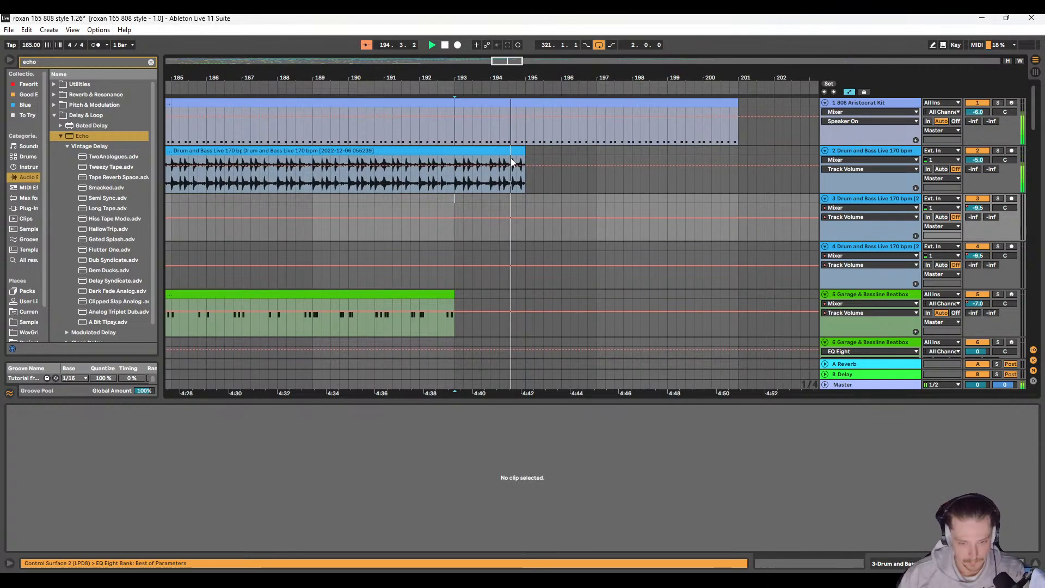
{"action": "left_click_drag", "start_coordinate": [454, 149], "coordinate": [389, 153]}
{"action": "left_click", "coordinate": [355, 178]}
{"action": "key", "text": "space"}
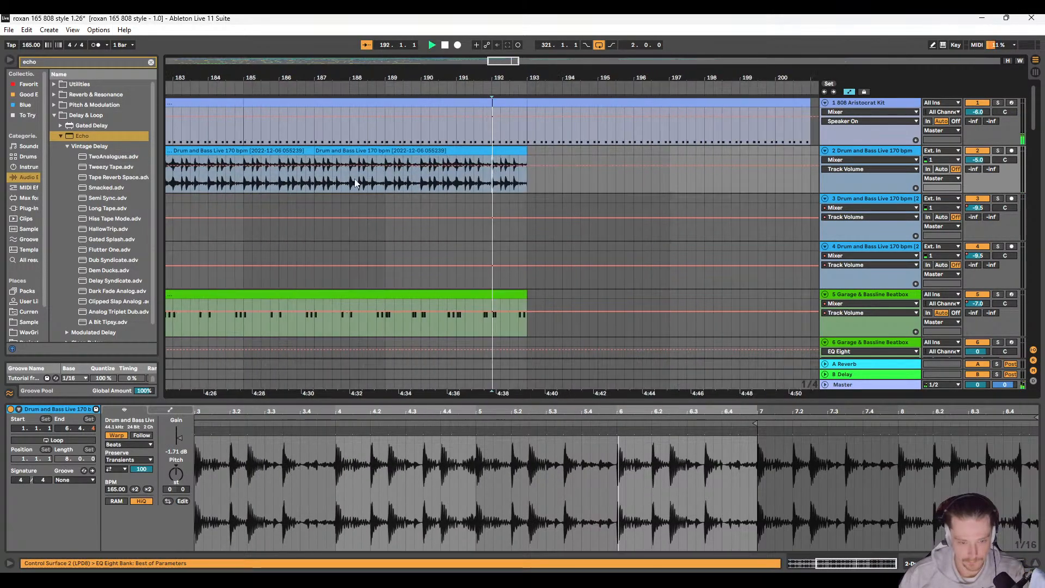
Step: Place Echo ahead of Drum Buss on track 2 and bring up its Dry/Wet automation at 0%
{"action": "left_click", "coordinate": [553, 357]}
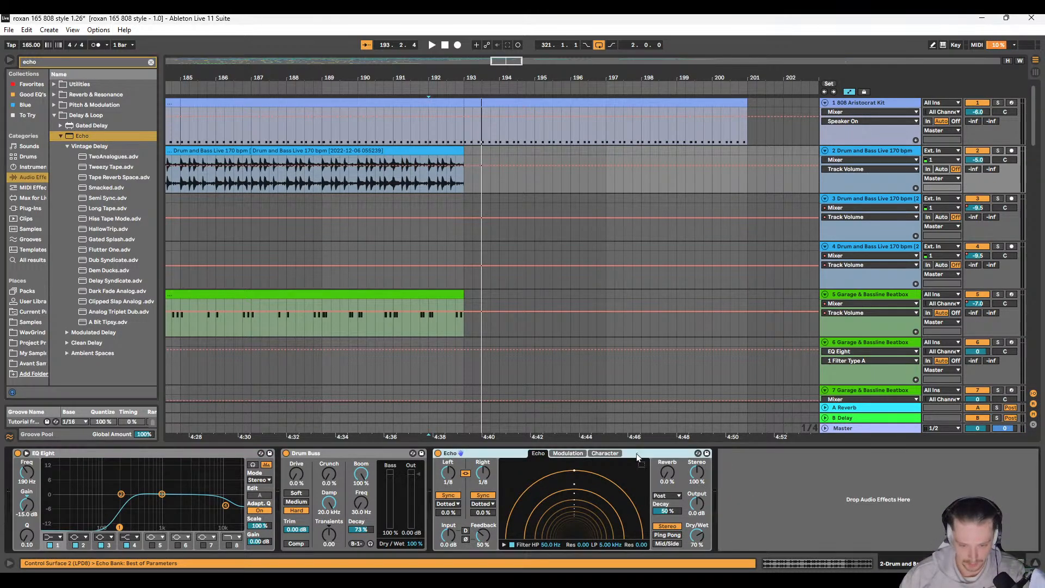
{"action": "left_click", "coordinate": [299, 461]}
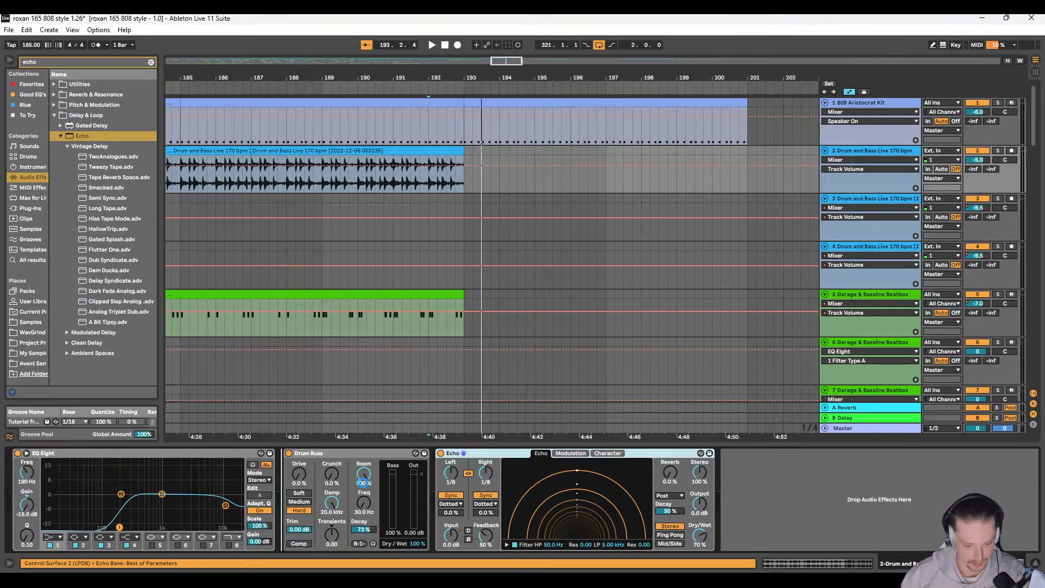
{"action": "left_click", "coordinate": [541, 538]}
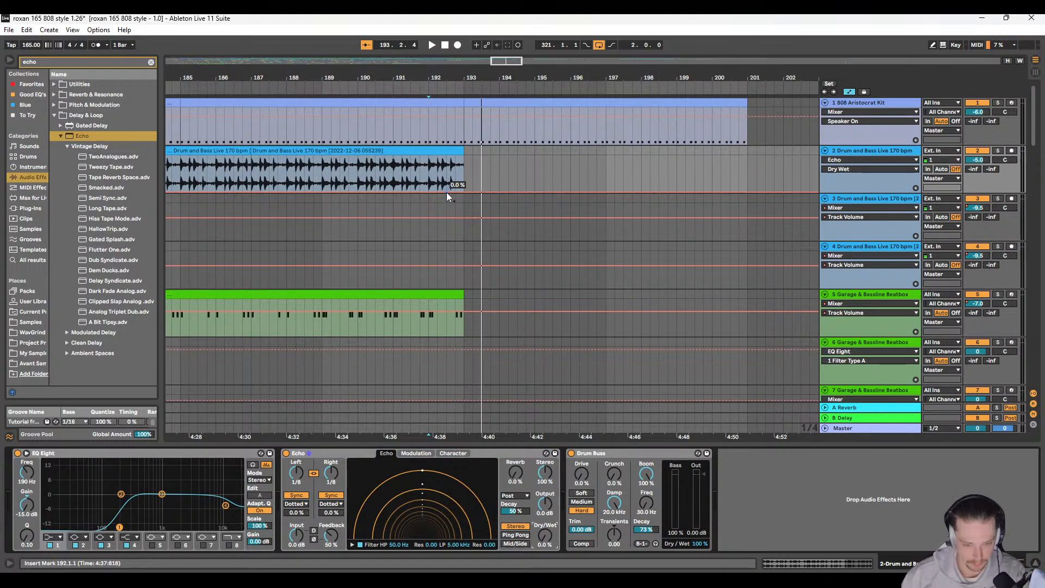
Step: Ramp track 2's Echo Dry/Wet automation up from 0% into 193.1.1, and play from 192.2.1
{"action": "left_click_drag", "start_coordinate": [463, 193], "coordinate": [464, 155]}
{"action": "left_click", "coordinate": [440, 165]}
{"action": "key", "text": "space"}
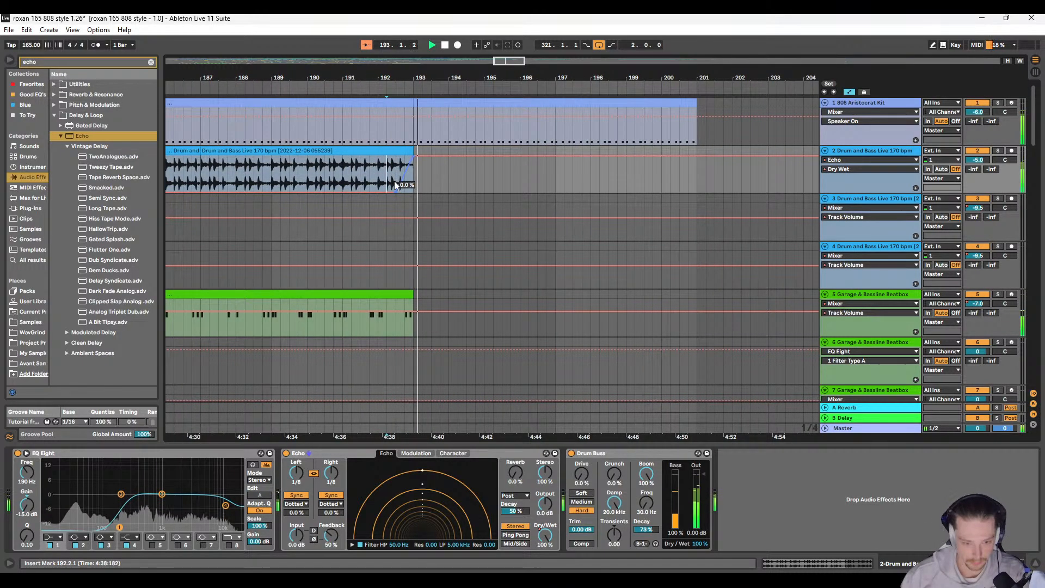
Step: Stop playback and play the arrangement from 185.1.1 to hear the lead-in to bar 193
{"action": "scroll", "coordinate": [390, 182], "scroll_direction": "down", "scroll_amount": 8}
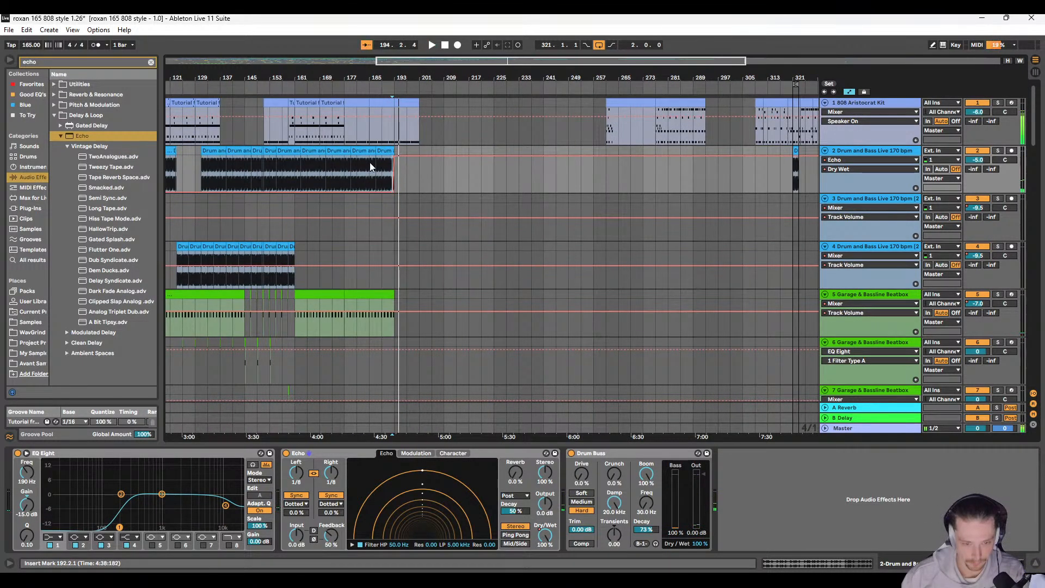
{"action": "left_click", "coordinate": [370, 162]}
{"action": "key", "text": "space"}
{"action": "key", "text": "space"}
{"action": "left_click_drag", "start_coordinate": [485, 192], "coordinate": [387, 181]}
{"action": "scroll", "coordinate": [389, 181], "scroll_direction": "right", "scroll_amount": 1}
{"action": "scroll", "coordinate": [388, 180], "scroll_direction": "down", "scroll_amount": 4}
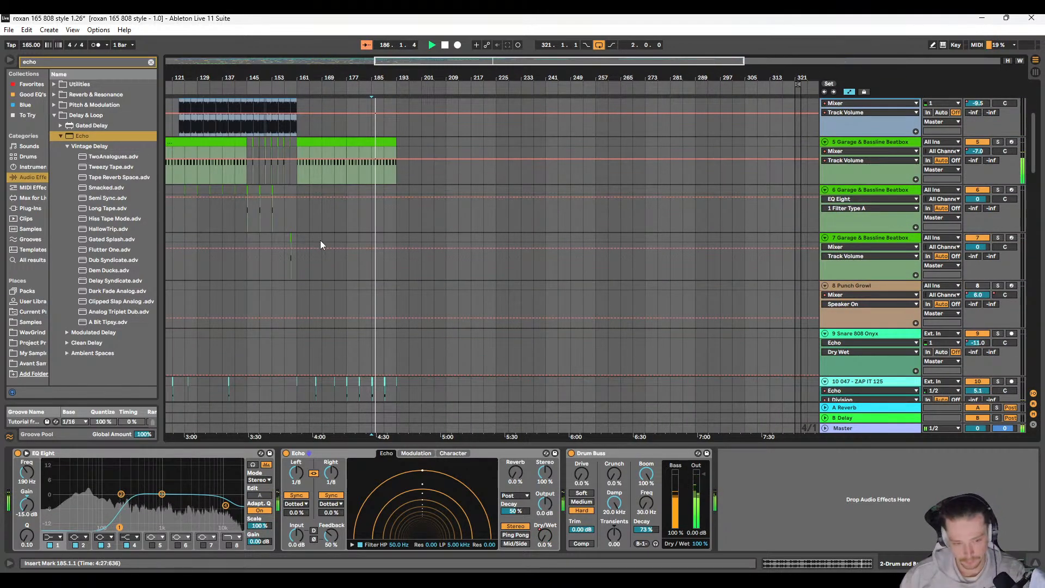
Step: Copy the short Garage & Bassline Beatbox clip at 153.1.1 on track 6 and paste it at 193.1.1
{"action": "scroll", "coordinate": [348, 226], "scroll_direction": "left", "scroll_amount": 3}
{"action": "scroll", "coordinate": [363, 234], "scroll_direction": "up", "scroll_amount": 2}
{"action": "scroll", "coordinate": [361, 267], "scroll_direction": "up", "scroll_amount": 5}
{"action": "left_click", "coordinate": [334, 253]}
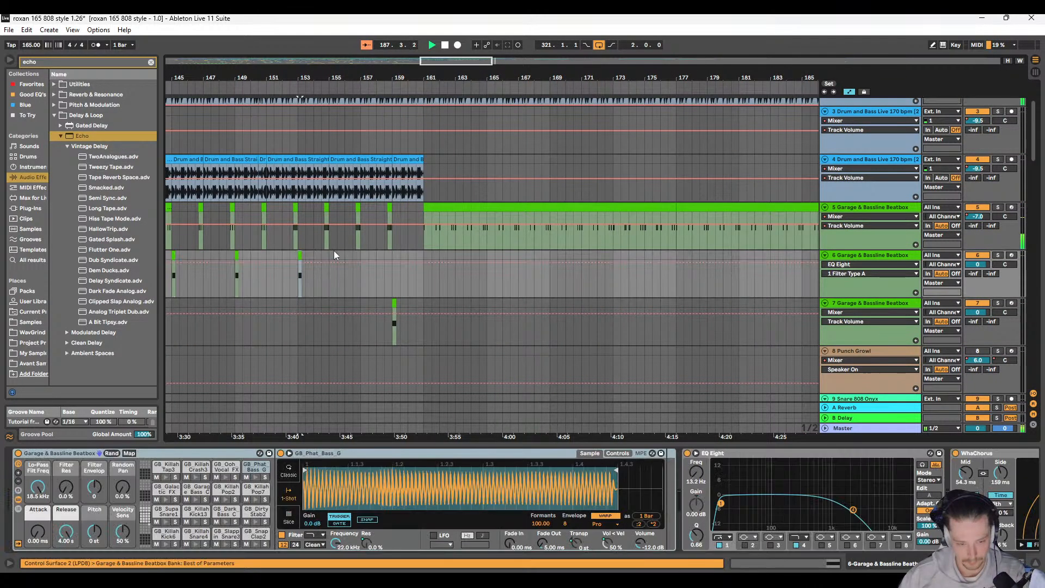
{"action": "scroll", "coordinate": [492, 237], "scroll_direction": "right", "scroll_amount": 5}
{"action": "scroll", "coordinate": [492, 237], "scroll_direction": "right", "scroll_amount": 5}
{"action": "scroll", "coordinate": [485, 247], "scroll_direction": "up", "scroll_amount": 2}
{"action": "scroll", "coordinate": [484, 246], "scroll_direction": "down", "scroll_amount": 2}
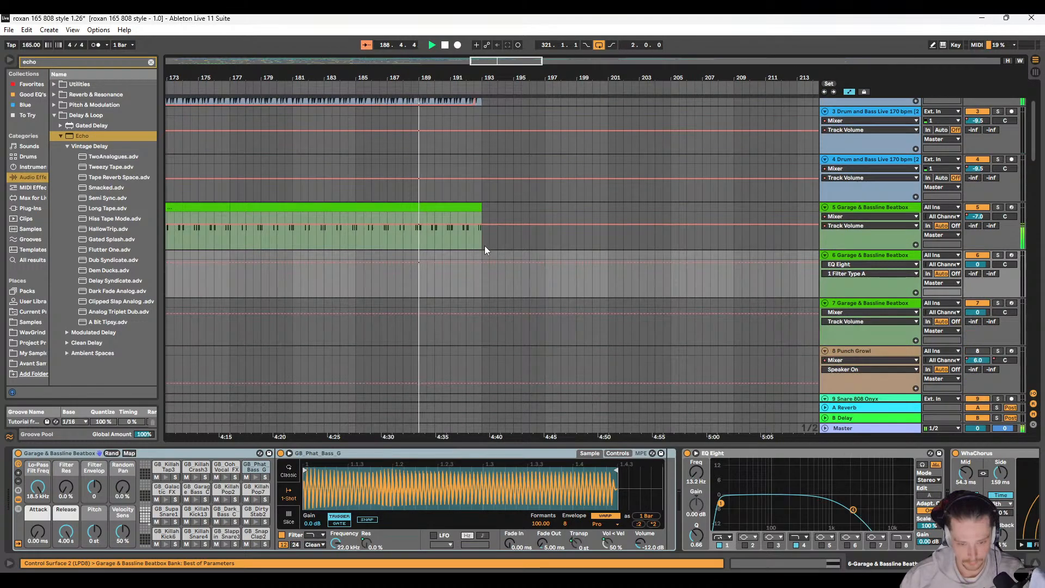
{"action": "scroll", "coordinate": [482, 255], "scroll_direction": "up", "scroll_amount": 3}
{"action": "left_click", "coordinate": [482, 255]}
{"action": "key", "text": "ctrl+v"}
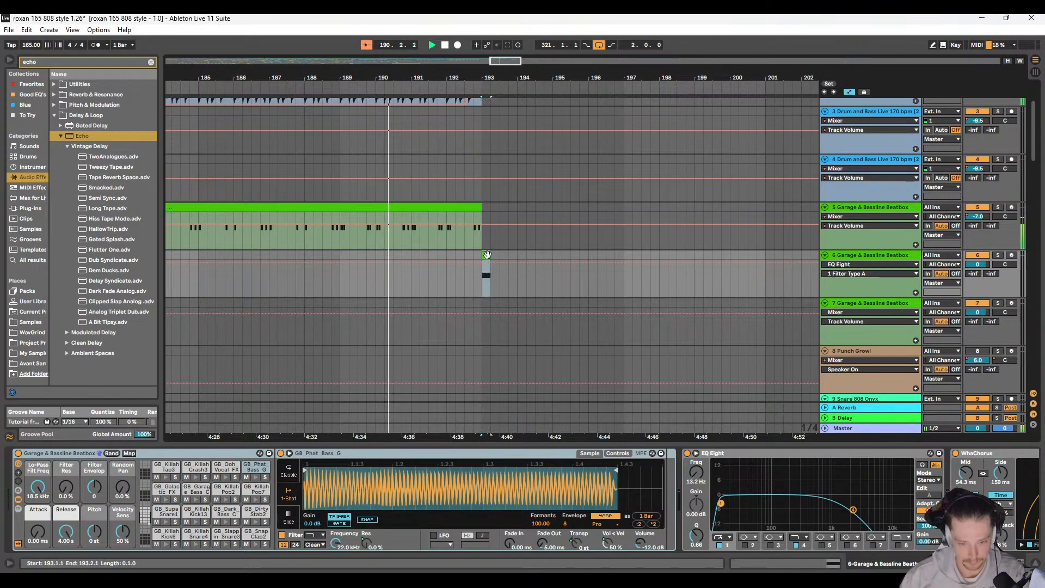
Step: Duplicate the 16-bar Garage & Bassline Beatbox clip at 177.1.1 on track 5 to 193.1.1
{"action": "scroll", "coordinate": [488, 255], "scroll_direction": "up", "scroll_amount": 1}
{"action": "scroll", "coordinate": [487, 255], "scroll_direction": "left", "scroll_amount": 1}
{"action": "scroll", "coordinate": [488, 255], "scroll_direction": "right", "scroll_amount": 2}
{"action": "left_click", "coordinate": [401, 251]}
{"action": "scroll", "coordinate": [444, 246], "scroll_direction": "down", "scroll_amount": 5}
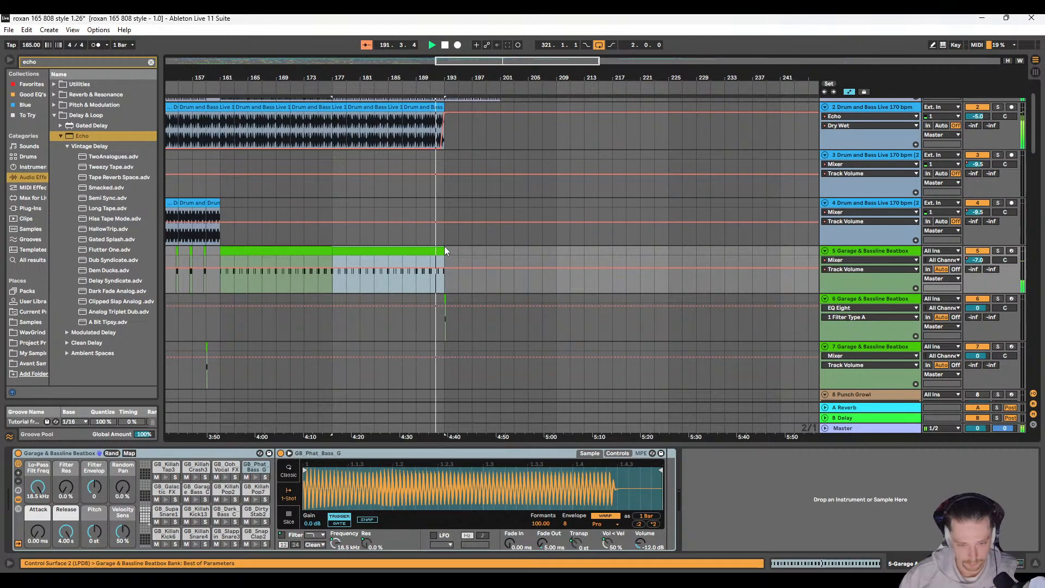
{"action": "key", "text": "ctrl+d"}
Step: Copy the ZAP IT 125 clip and its L Division automation from 193.1.1–194.1.1 to 197.1.1
{"action": "scroll", "coordinate": [455, 246], "scroll_direction": "up", "scroll_amount": 1}
{"action": "scroll", "coordinate": [455, 251], "scroll_direction": "down", "scroll_amount": 3}
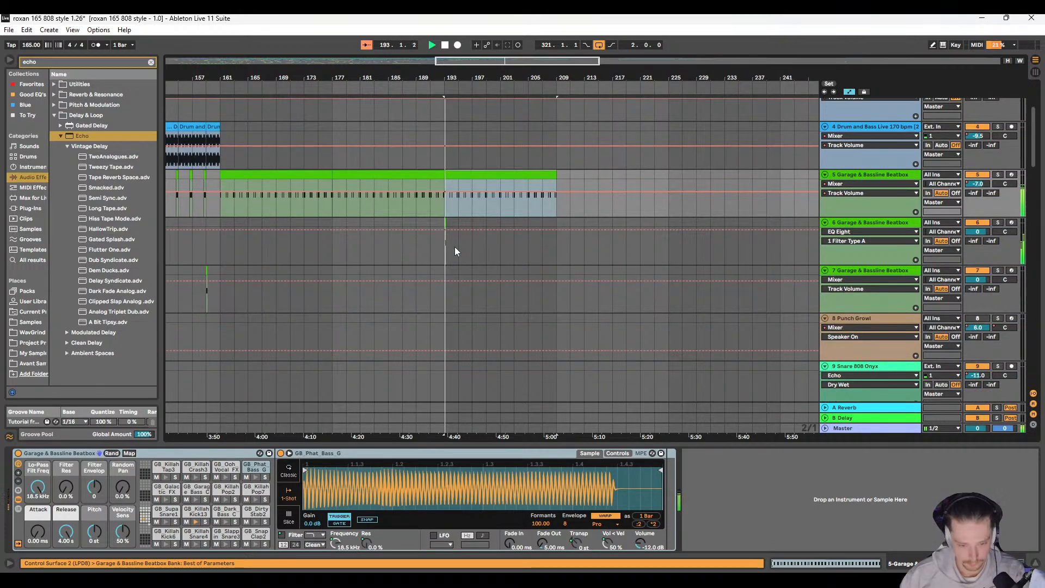
{"action": "scroll", "coordinate": [455, 246], "scroll_direction": "up", "scroll_amount": 5}
{"action": "scroll", "coordinate": [436, 249], "scroll_direction": "down", "scroll_amount": 5}
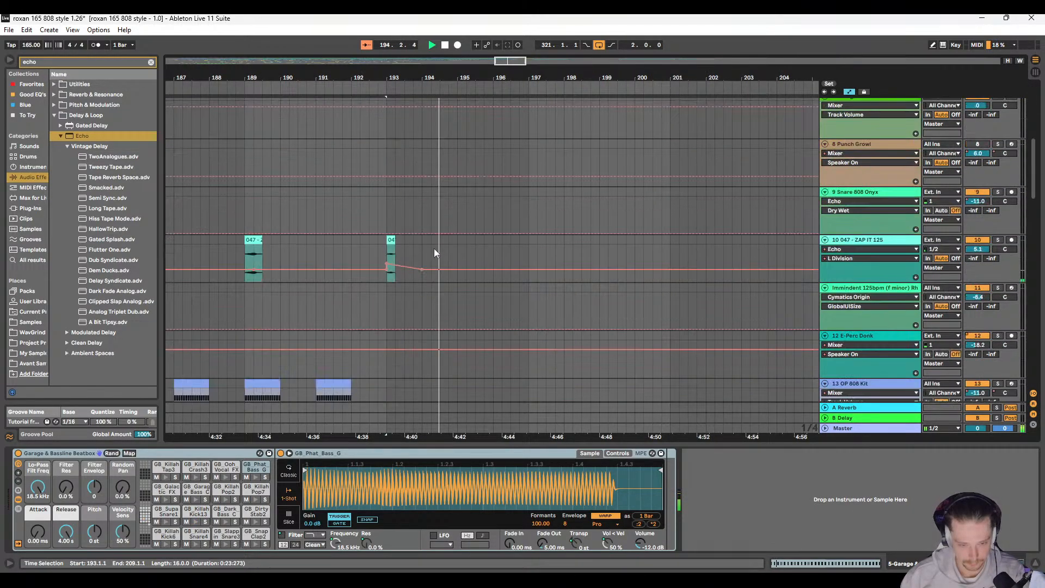
{"action": "scroll", "coordinate": [429, 246], "scroll_direction": "up", "scroll_amount": 3}
{"action": "left_click_drag", "start_coordinate": [392, 322], "coordinate": [422, 320]}
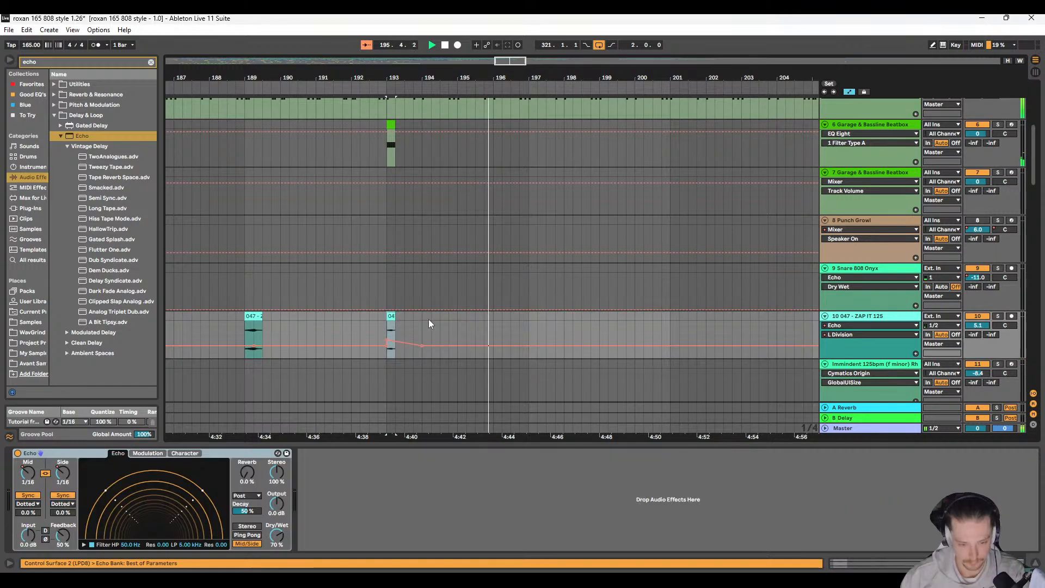
{"action": "left_click_drag", "start_coordinate": [526, 329], "coordinate": [563, 328]}
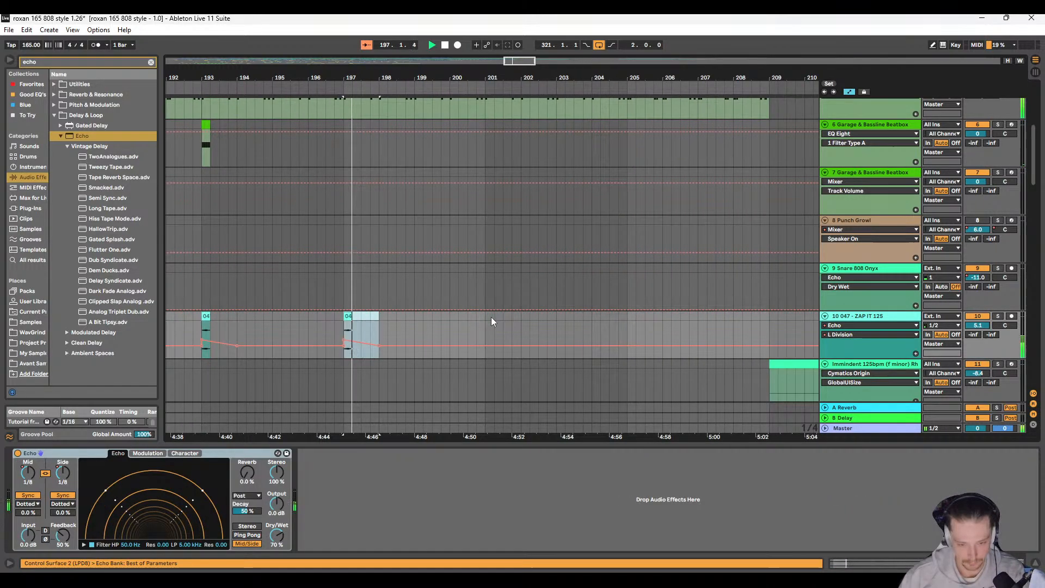
Step: Stop playback and move the Elek Growl clip on track 15 from 197.1.1 to 209.1.1
{"action": "scroll", "coordinate": [491, 317], "scroll_direction": "down", "scroll_amount": 5}
{"action": "scroll", "coordinate": [410, 270], "scroll_direction": "up", "scroll_amount": 3}
{"action": "scroll", "coordinate": [406, 272], "scroll_direction": "down", "scroll_amount": 6}
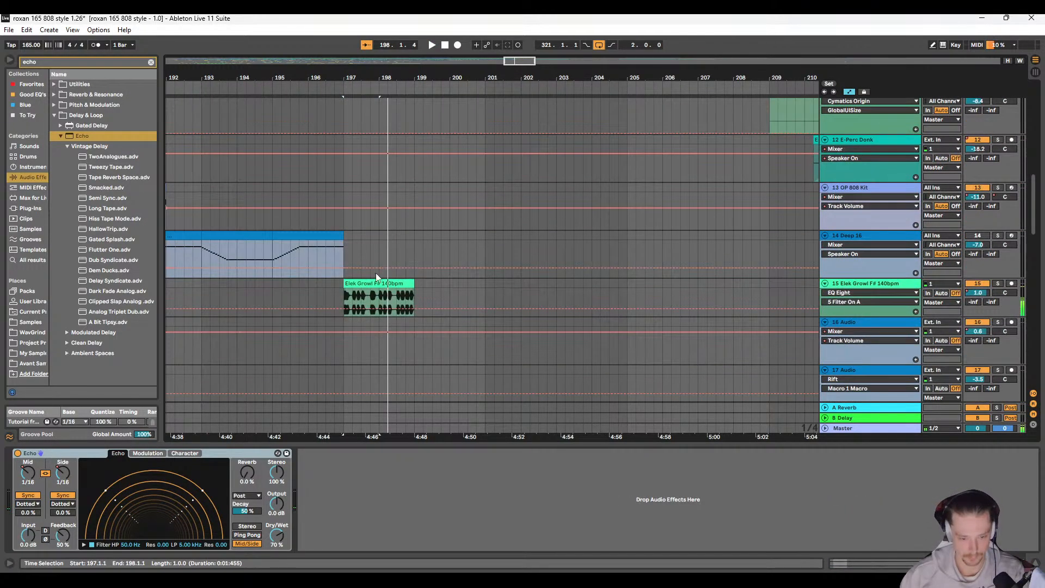
{"action": "left_click", "coordinate": [370, 283]}
{"action": "key", "text": "space"}
{"action": "scroll", "coordinate": [370, 284], "scroll_direction": "down", "scroll_amount": 5}
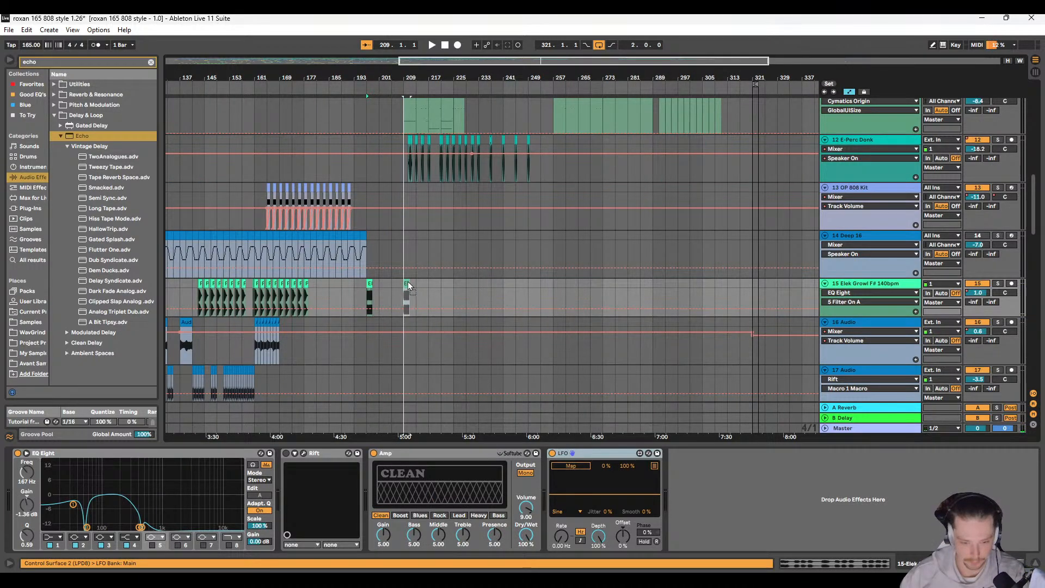
{"action": "scroll", "coordinate": [408, 283], "scroll_direction": "up", "scroll_amount": 3}
Step: Play from 193.1.1 to check the new section
{"action": "key", "text": "space"}
{"action": "left_click", "coordinate": [397, 175]}
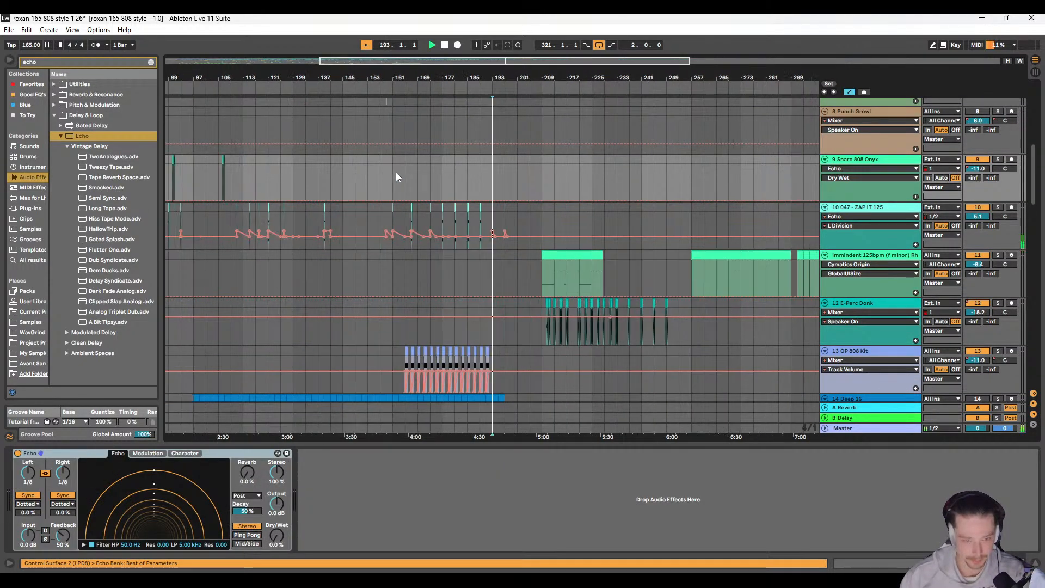
{"action": "scroll", "coordinate": [489, 204], "scroll_direction": "up", "scroll_amount": 5}
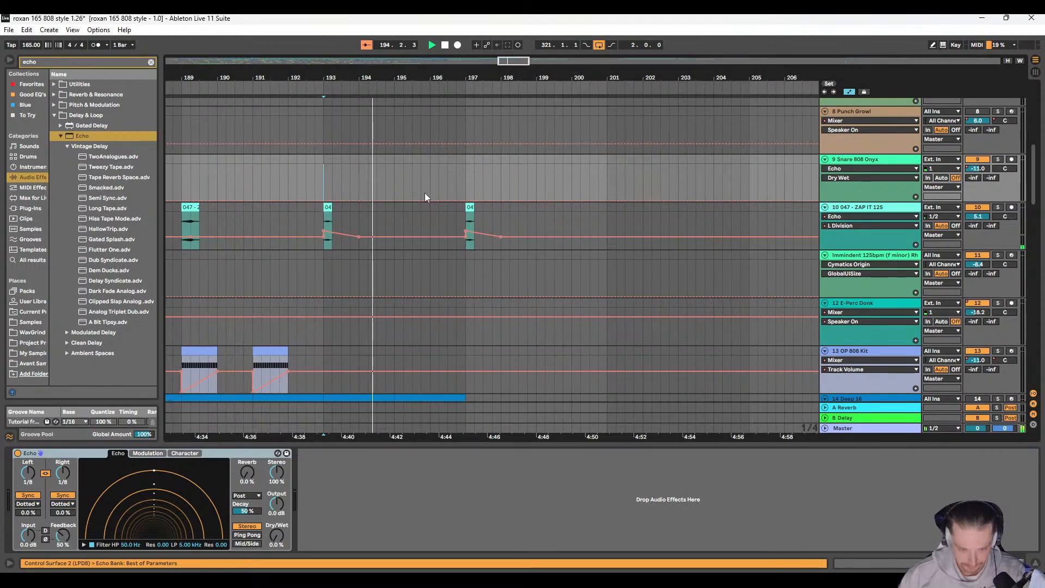
{"action": "scroll", "coordinate": [316, 214], "scroll_direction": "up", "scroll_amount": 10}
Step: Search the audio effects for "eq" and add EQ Eight to the track 5 Garage & Bassline Beatbox
{"action": "left_click", "coordinate": [597, 218]}
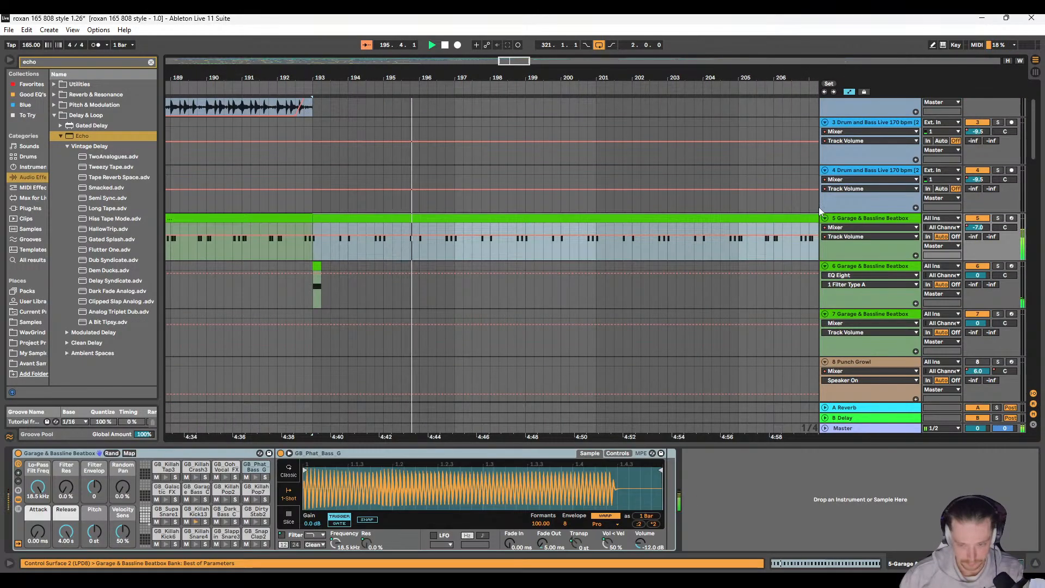
{"action": "left_click", "coordinate": [87, 64]}
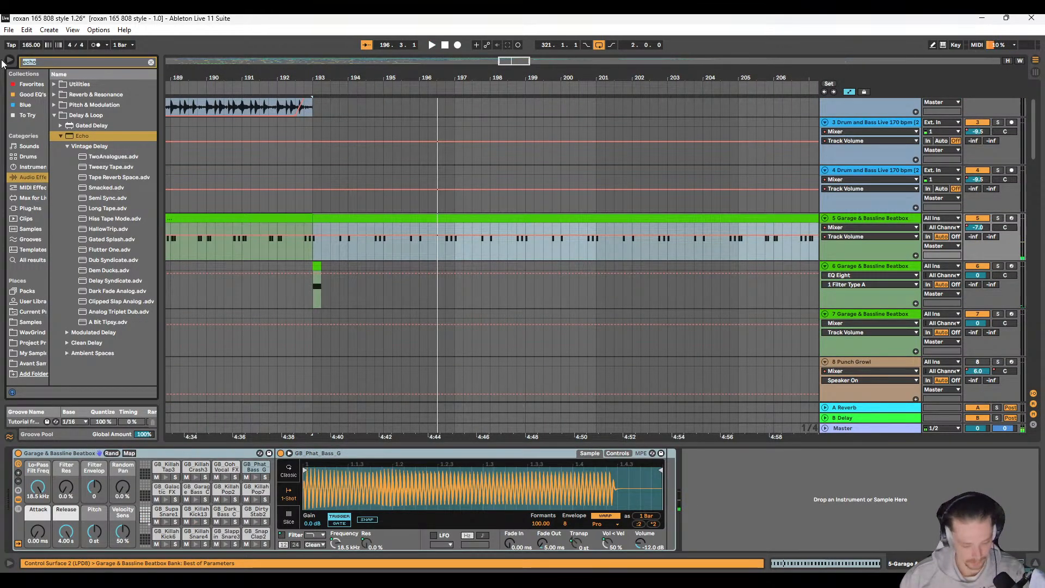
{"action": "type", "text": "eq"}
{"action": "left_click", "coordinate": [52, 94]}
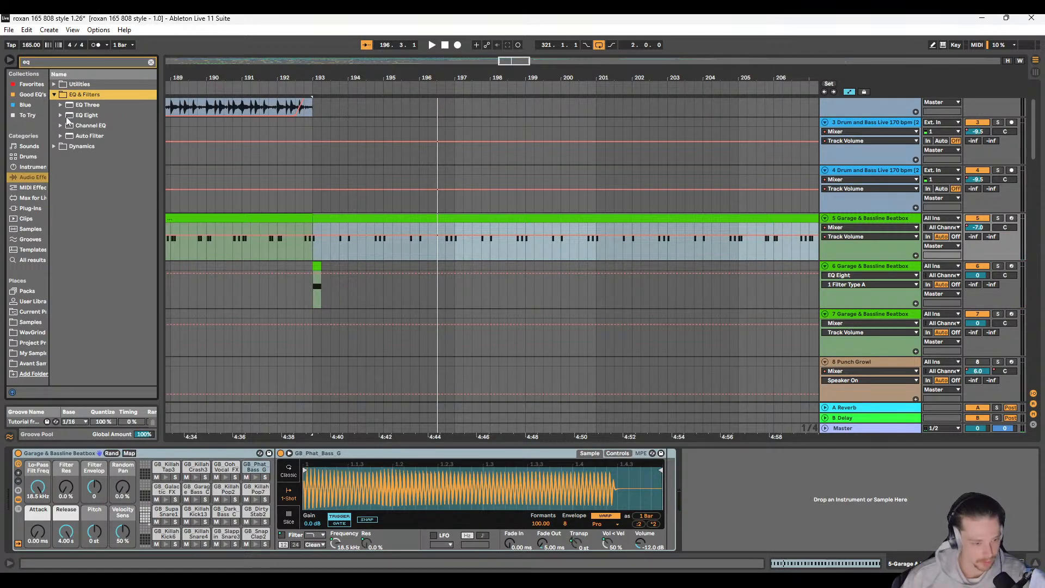
{"action": "left_click", "coordinate": [76, 116]}
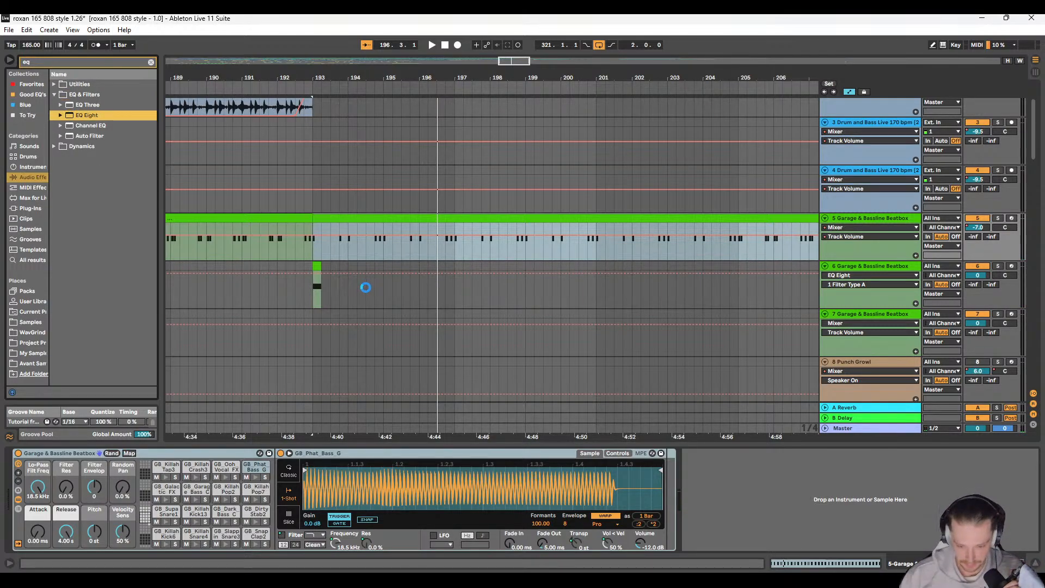
Step: Play from 193.1.1, solo track 5 and listen to the beatbox on its own
{"action": "key", "text": "space"}
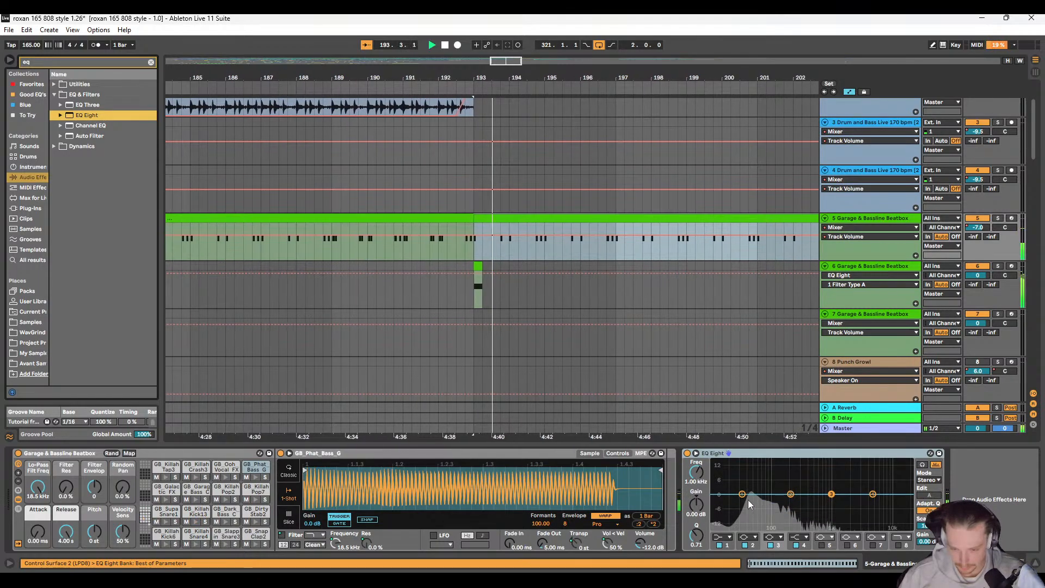
{"action": "key", "text": "space"}
{"action": "left_click", "coordinate": [998, 218]}
{"action": "key", "text": "space"}
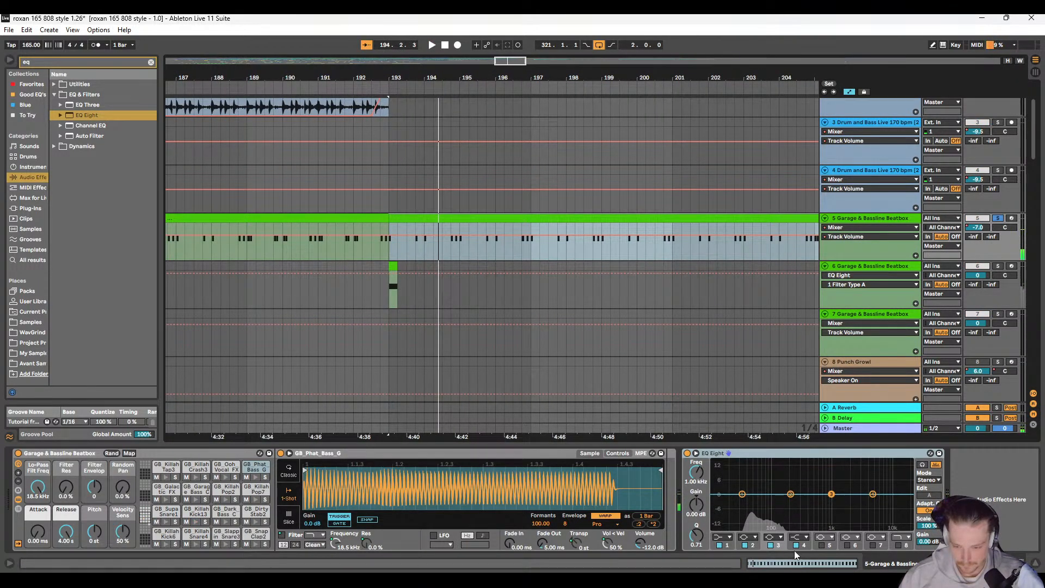
Step: In track 5's EQ Eight, disable bands 2 and 3 and make band 4 a high cut at 6.67 kHz with Q 0.21
{"action": "left_click", "coordinate": [770, 545]}
{"action": "left_click", "coordinate": [744, 545]}
{"action": "left_click", "coordinate": [798, 537]}
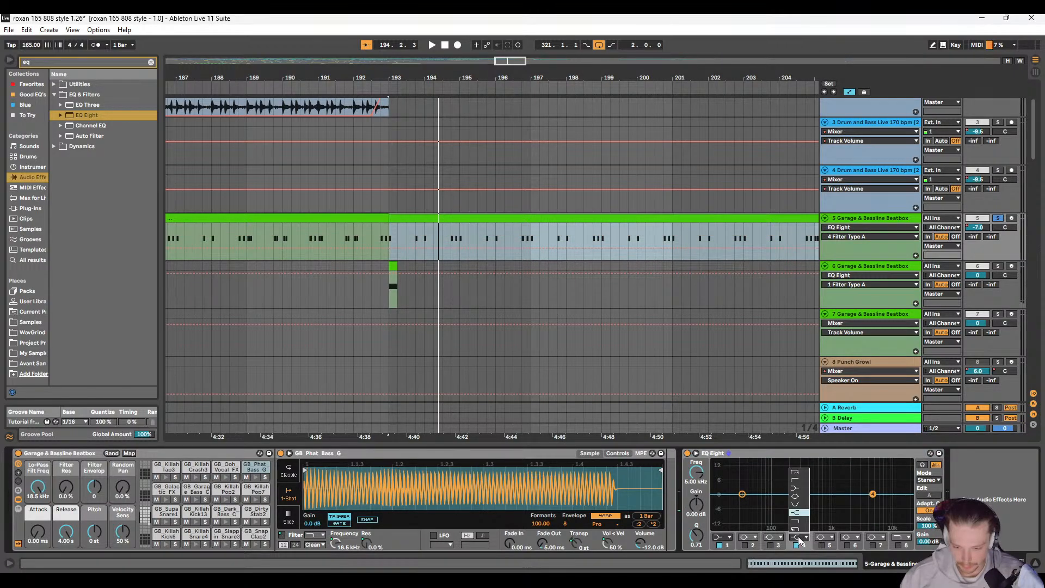
{"action": "left_click", "coordinate": [799, 523]}
{"action": "key", "text": "space"}
{"action": "mouse_move", "coordinate": [873, 502]}
{"action": "left_mouse_down"}
{"action": "mouse_move", "coordinate": [808, 503]}
{"action": "mouse_move", "coordinate": [855, 503]}
{"action": "mouse_move", "coordinate": [866, 523]}
{"action": "mouse_move", "coordinate": [869, 511]}
{"action": "mouse_move", "coordinate": [880, 517]}
{"action": "left_mouse_up"}
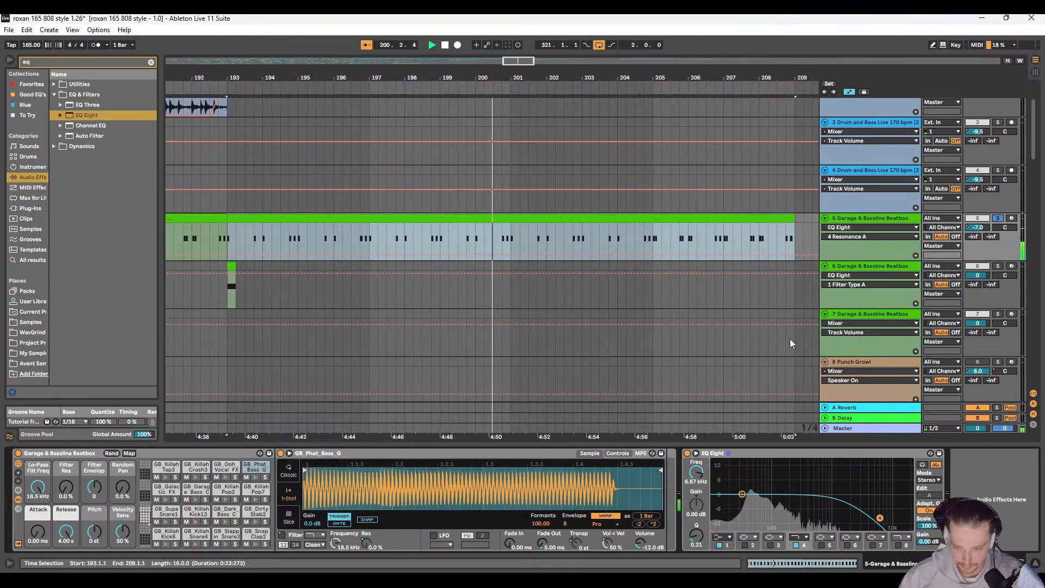
Step: Take track 5 out of solo, then play the full mix from 153.1.1 while looking over the tracks
{"action": "scroll", "coordinate": [564, 298], "scroll_direction": "right", "scroll_amount": 2}
{"action": "key", "text": "space"}
{"action": "key", "text": "w"}
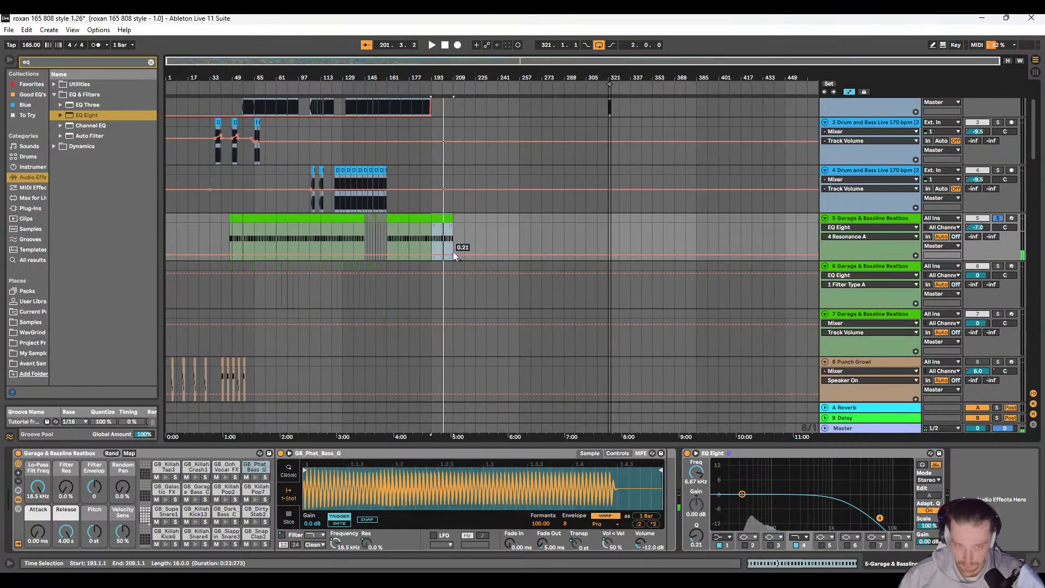
{"action": "left_click", "coordinate": [373, 238]}
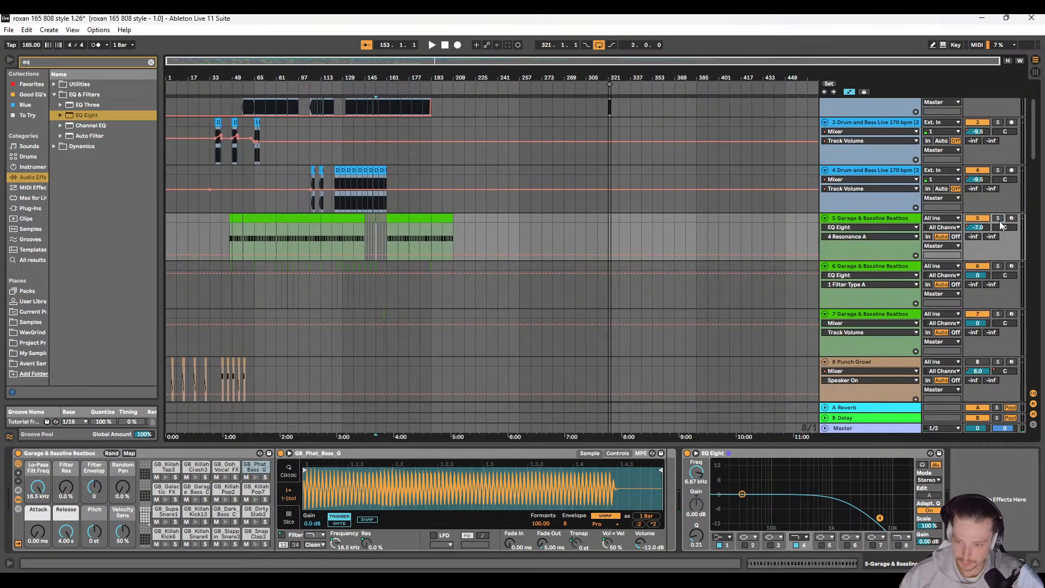
{"action": "key", "text": "space"}
{"action": "scroll", "coordinate": [355, 274], "scroll_direction": "down", "scroll_amount": 3}
{"action": "scroll", "coordinate": [355, 273], "scroll_direction": "down", "scroll_amount": 8}
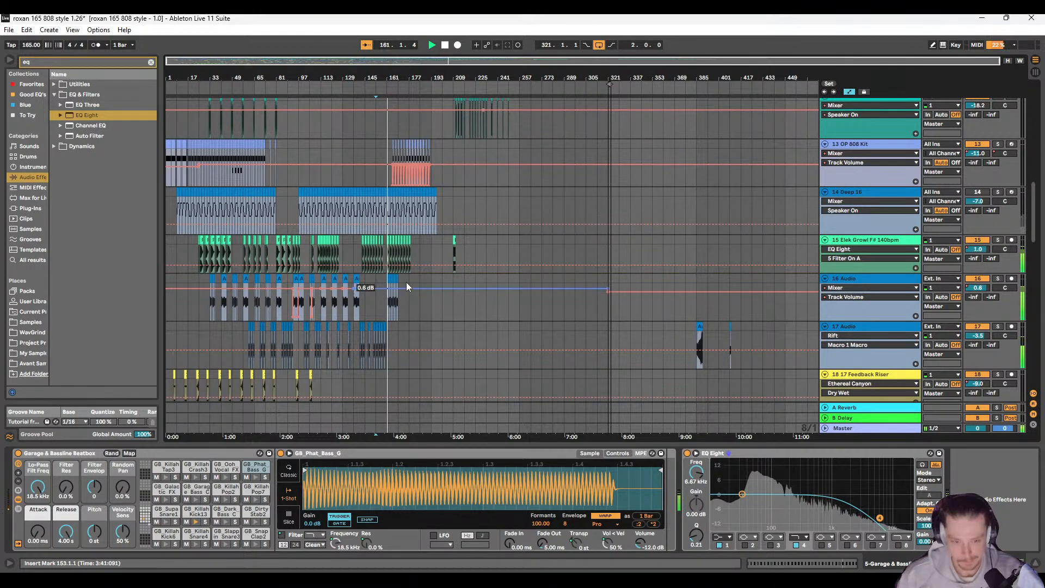
{"action": "scroll", "coordinate": [385, 229], "scroll_direction": "up", "scroll_amount": 10}
{"action": "scroll", "coordinate": [384, 226], "scroll_direction": "up", "scroll_amount": 3}
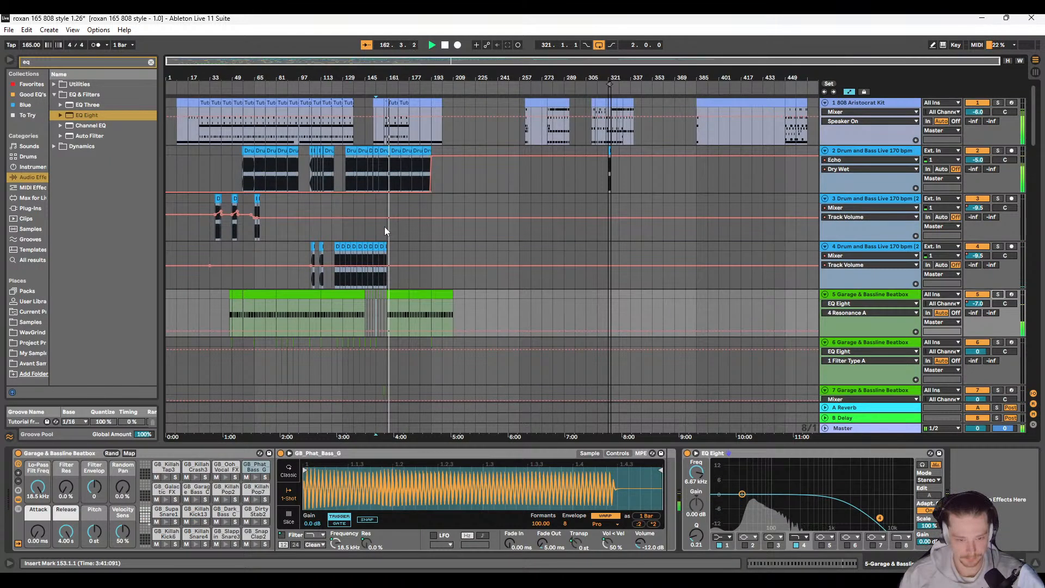
{"action": "scroll", "coordinate": [384, 226], "scroll_direction": "down", "scroll_amount": 8}
Step: Stop and replay the mix from 153.1.1, examining how the lower tracks are arranged toward bar 209
{"action": "left_click", "coordinate": [383, 173]}
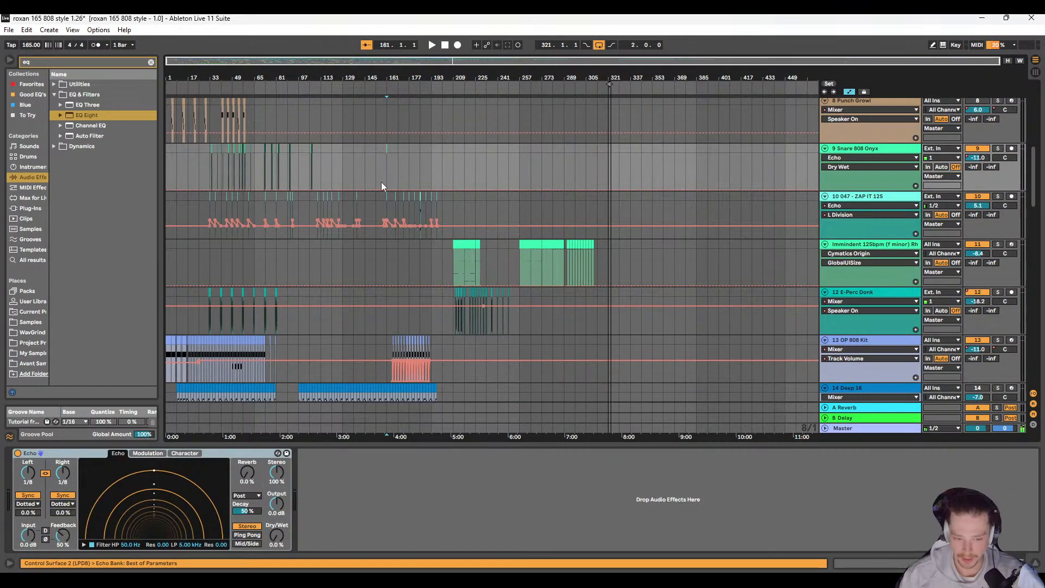
{"action": "scroll", "coordinate": [378, 174], "scroll_direction": "up", "scroll_amount": 4}
{"action": "left_click", "coordinate": [377, 171]}
{"action": "key", "text": "space"}
{"action": "scroll", "coordinate": [379, 183], "scroll_direction": "down", "scroll_amount": 4}
{"action": "scroll", "coordinate": [379, 180], "scroll_direction": "up", "scroll_amount": 6, "text": "ctrl"}
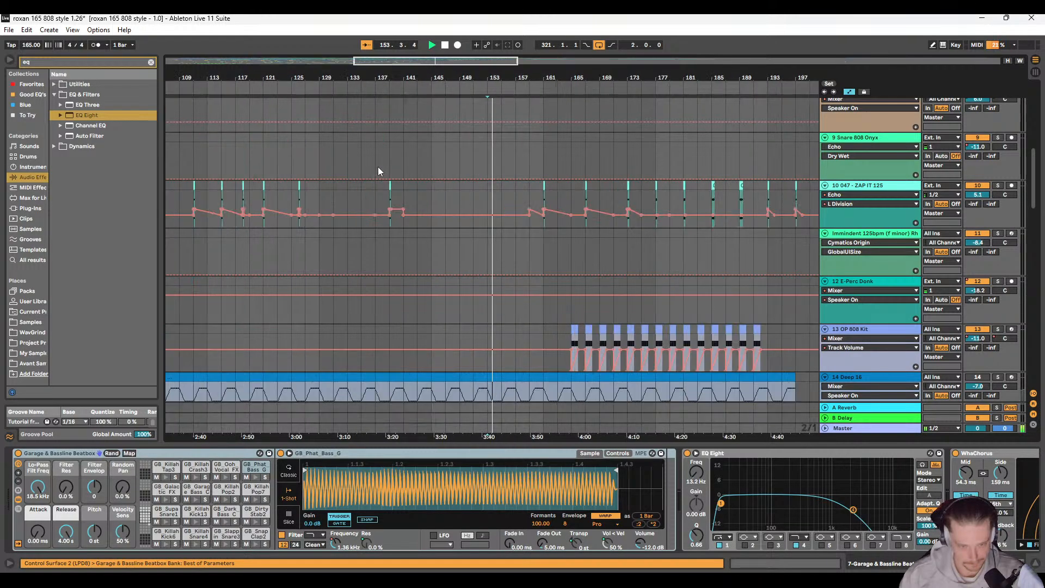
{"action": "scroll", "coordinate": [452, 201], "scroll_direction": "down", "scroll_amount": 3}
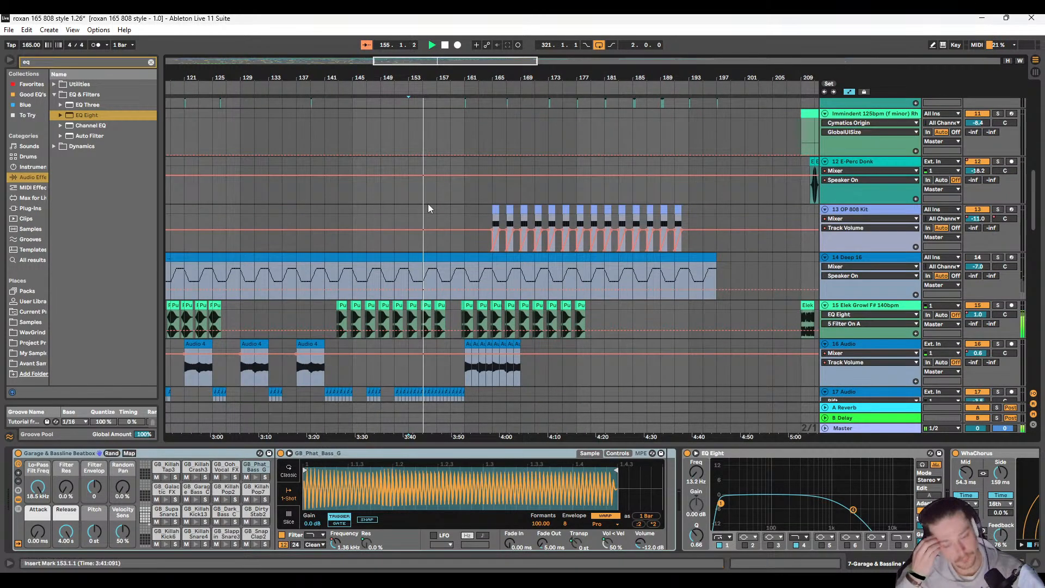
Step: Add a one-bar OP 808 Kit clip at bar 161 on track 13, then play the transition from 158.3.1
{"action": "scroll", "coordinate": [474, 230], "scroll_direction": "up", "scroll_amount": 3, "text": "ctrl"}
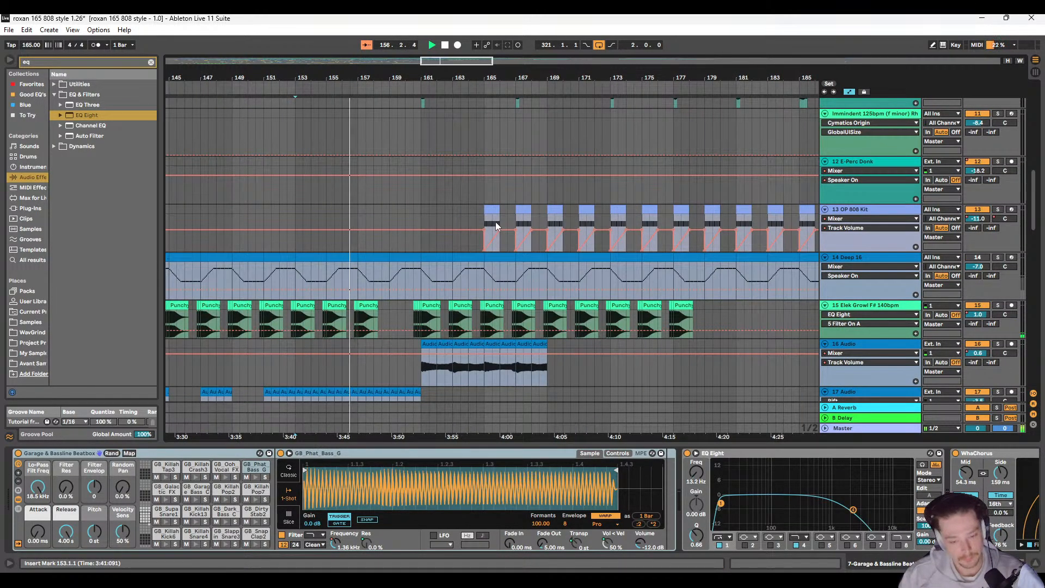
{"action": "left_click", "coordinate": [457, 211]}
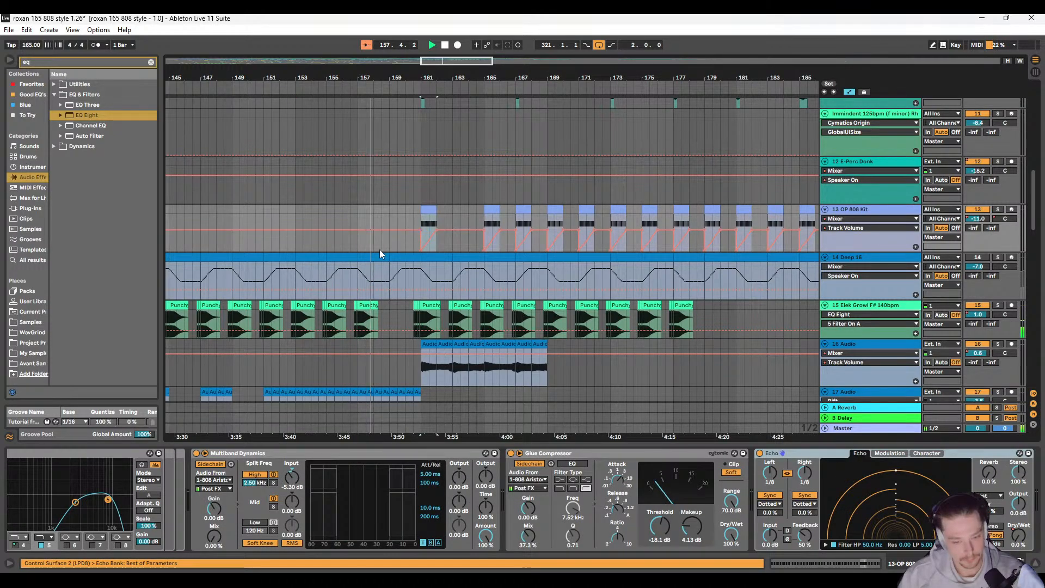
{"action": "scroll", "coordinate": [380, 249], "scroll_direction": "down", "scroll_amount": 6}
{"action": "scroll", "coordinate": [391, 238], "scroll_direction": "up", "scroll_amount": 2, "text": "ctrl"}
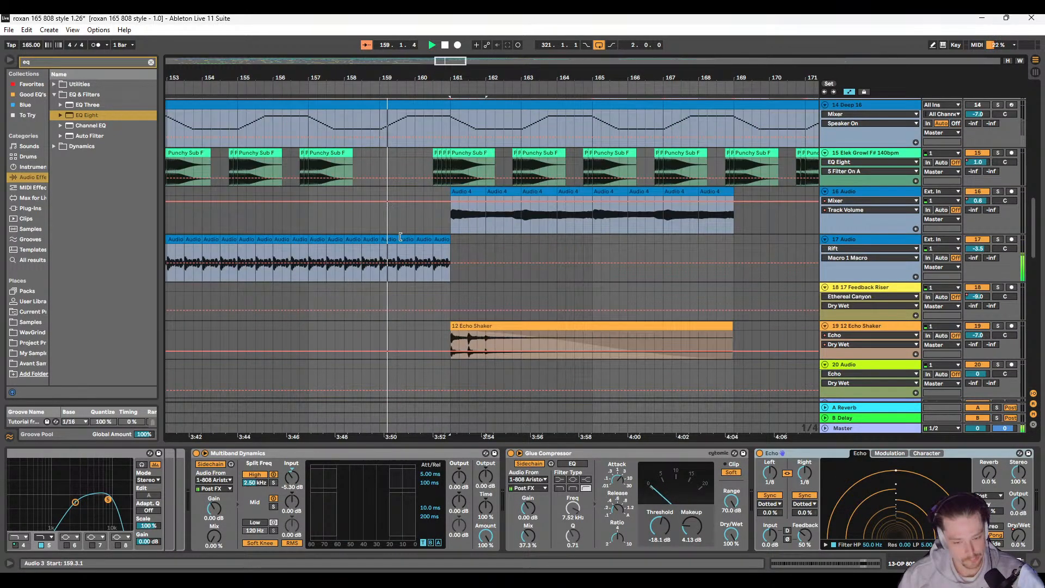
{"action": "left_click", "coordinate": [412, 239]}
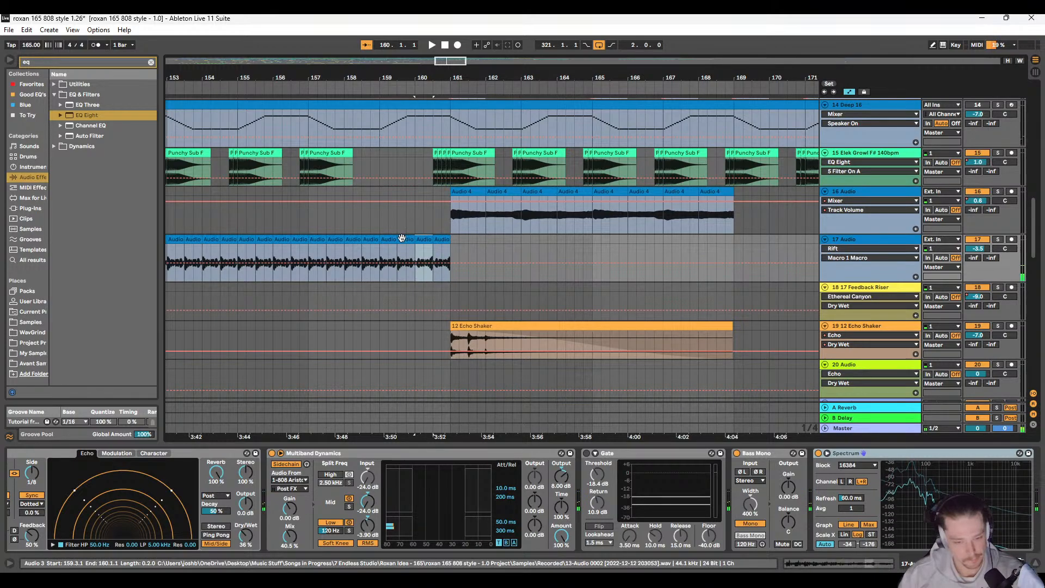
{"action": "left_click", "coordinate": [368, 221]}
{"action": "key", "text": "space"}
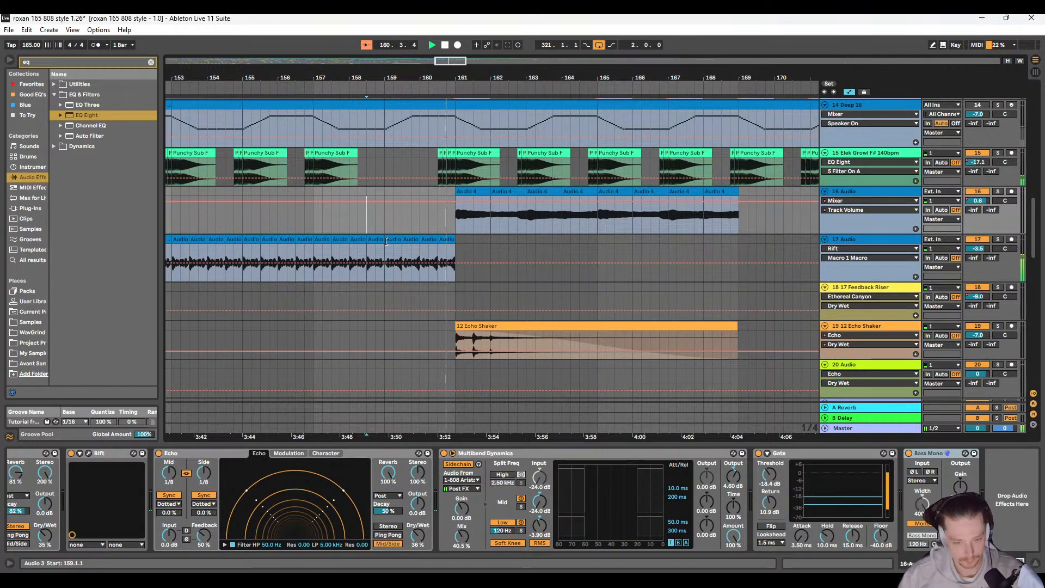
{"action": "key", "text": "space"}
Step: Look through the lower and upper tracks before bar 161 for an earlier fill that can be reused
{"action": "scroll", "coordinate": [397, 249], "scroll_direction": "down", "scroll_amount": 4, "text": "ctrl"}
{"action": "scroll", "coordinate": [334, 260], "scroll_direction": "down", "scroll_amount": 3}
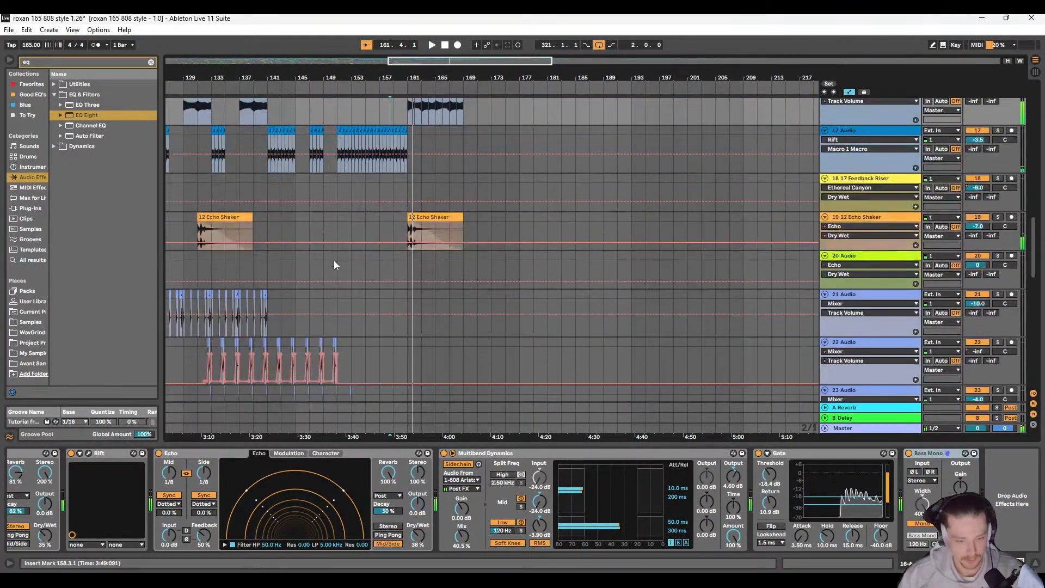
{"action": "scroll", "coordinate": [367, 269], "scroll_direction": "left", "scroll_amount": 6}
{"action": "scroll", "coordinate": [375, 268], "scroll_direction": "down", "scroll_amount": 5}
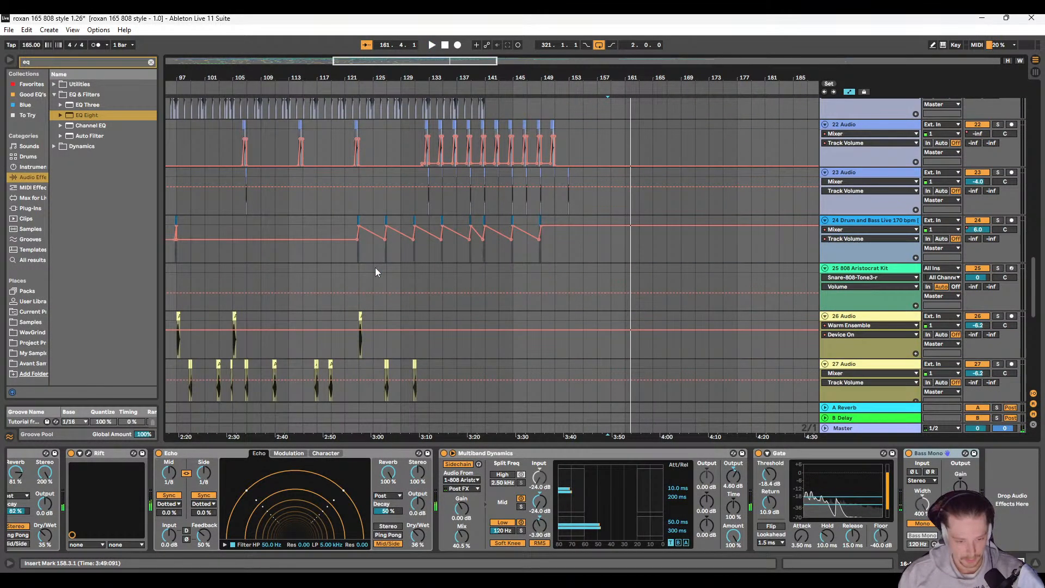
{"action": "scroll", "coordinate": [375, 267], "scroll_direction": "up", "scroll_amount": 10}
{"action": "scroll", "coordinate": [376, 263], "scroll_direction": "up", "scroll_amount": 5}
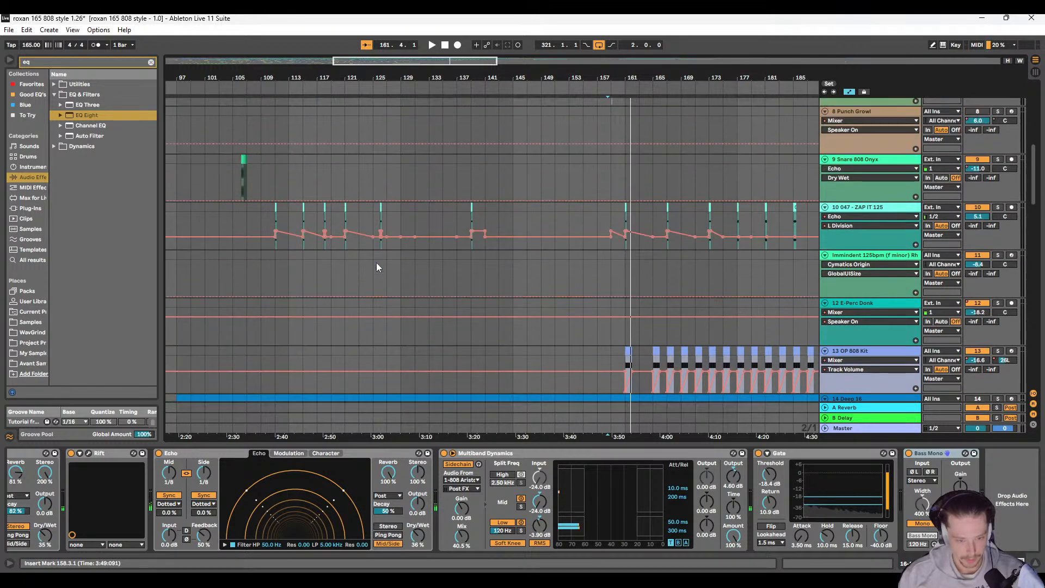
{"action": "scroll", "coordinate": [374, 257], "scroll_direction": "down", "scroll_amount": 5, "text": "ctrl"}
{"action": "scroll", "coordinate": [319, 201], "scroll_direction": "up", "scroll_amount": 1}
{"action": "scroll", "coordinate": [312, 190], "scroll_direction": "up", "scroll_amount": 8, "text": "ctrl"}
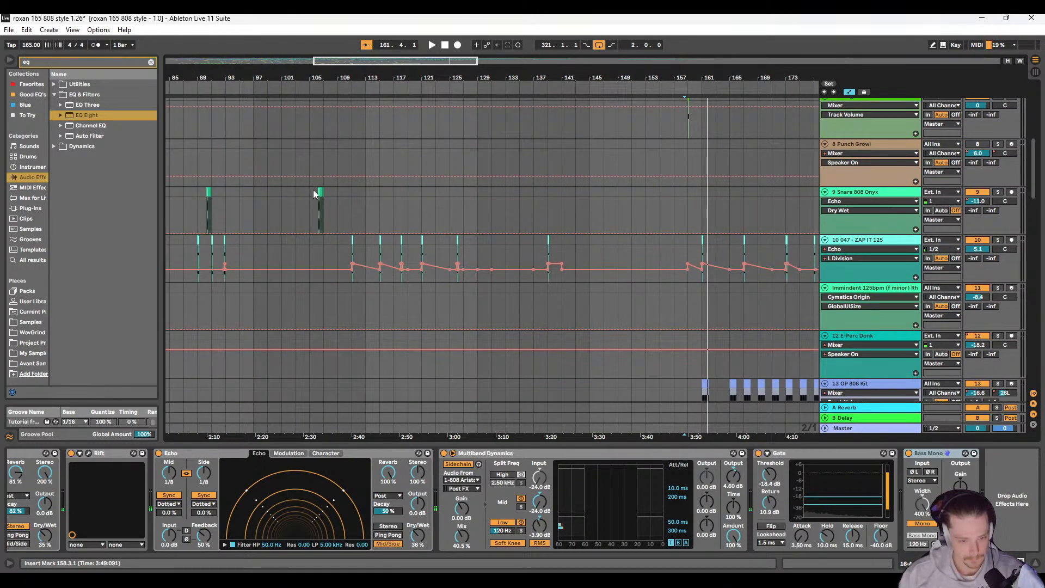
Step: Try to copy the one-bar Snare 808 Onyx fill on track 9 from bar 106 to bar 159
{"action": "left_click_drag", "start_coordinate": [312, 190], "coordinate": [338, 190]}
{"action": "scroll", "coordinate": [403, 199], "scroll_direction": "right", "scroll_amount": 12}
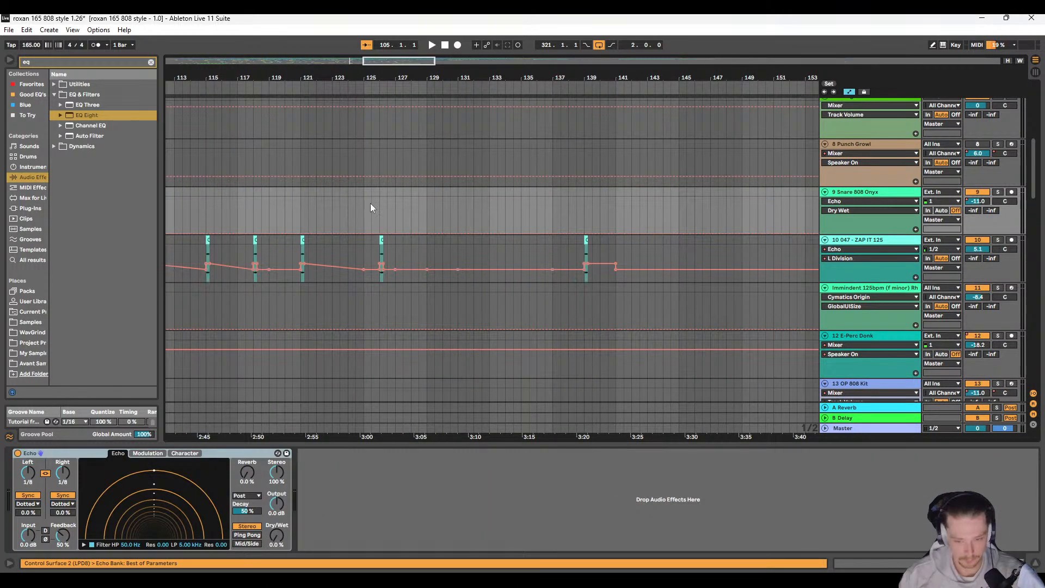
{"action": "scroll", "coordinate": [370, 204], "scroll_direction": "left", "scroll_amount": 9}
{"action": "scroll", "coordinate": [261, 194], "scroll_direction": "up", "scroll_amount": 1}
{"action": "scroll", "coordinate": [261, 195], "scroll_direction": "up", "scroll_amount": 3, "text": "ctrl"}
{"action": "scroll", "coordinate": [261, 195], "scroll_direction": "up", "scroll_amount": 3, "text": "ctrl"}
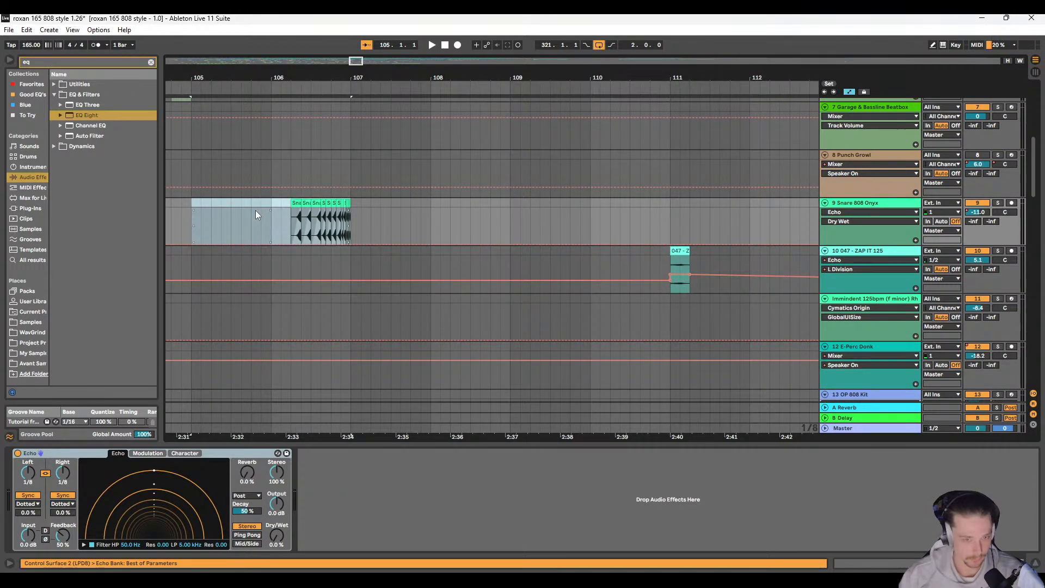
{"action": "left_click", "coordinate": [371, 205]}
{"action": "left_click_drag", "start_coordinate": [273, 203], "coordinate": [351, 210]}
{"action": "scroll", "coordinate": [391, 208], "scroll_direction": "down", "scroll_amount": 5, "text": "ctrl"}
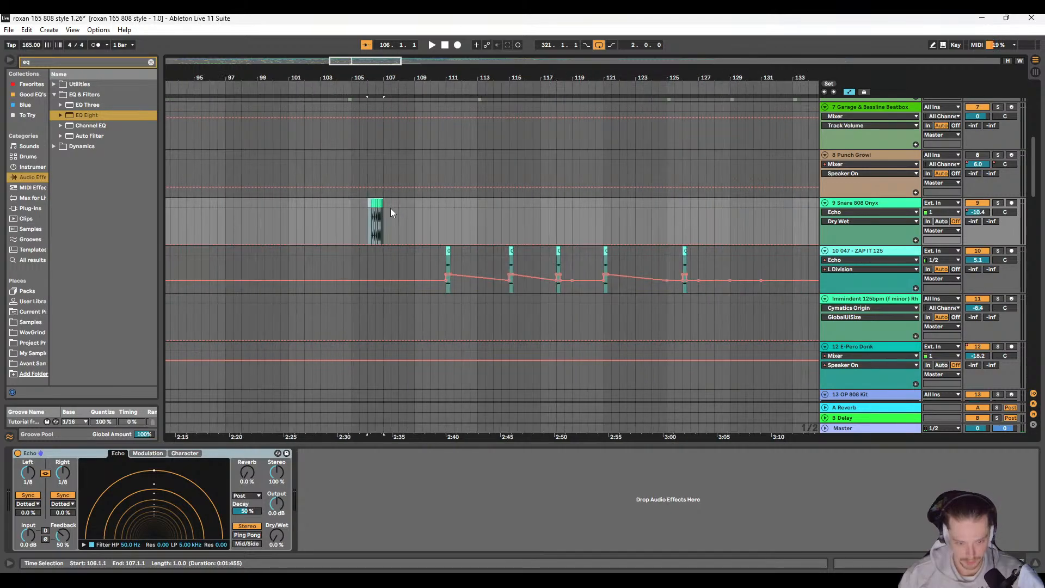
{"action": "scroll", "coordinate": [397, 213], "scroll_direction": "right", "scroll_amount": 10}
{"action": "scroll", "coordinate": [491, 203], "scroll_direction": "up", "scroll_amount": 3, "text": "ctrl"}
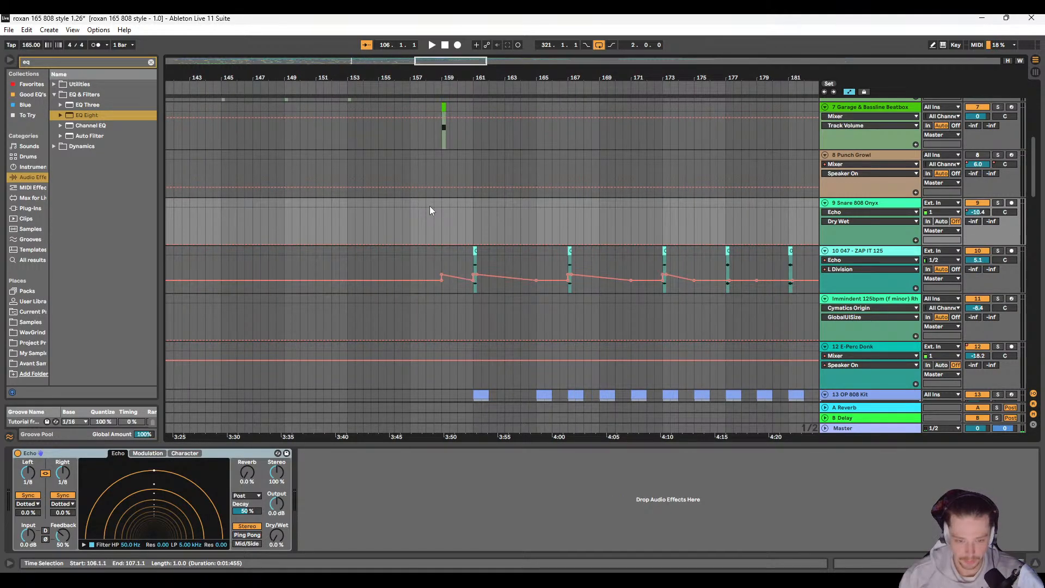
{"action": "left_click", "coordinate": [442, 204]}
{"action": "key", "text": "ctrl+v"}
Step: Turn off the second Limiter in the Master chain and play the mix from 159.1.1
{"action": "scroll", "coordinate": [461, 217], "scroll_direction": "up", "scroll_amount": 3}
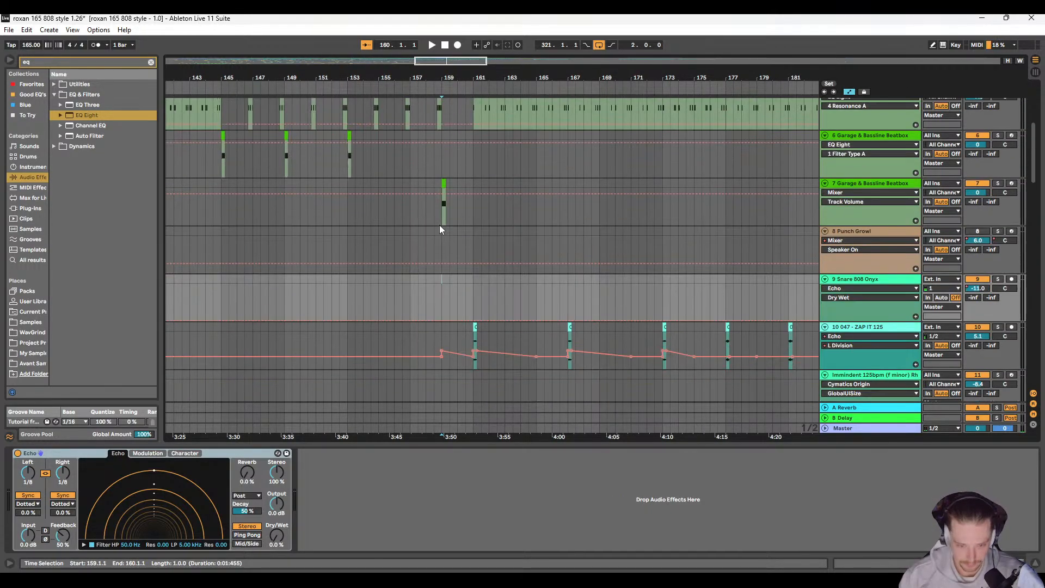
{"action": "scroll", "coordinate": [467, 260], "scroll_direction": "up", "scroll_amount": 3}
{"action": "scroll", "coordinate": [468, 258], "scroll_direction": "up", "scroll_amount": 1}
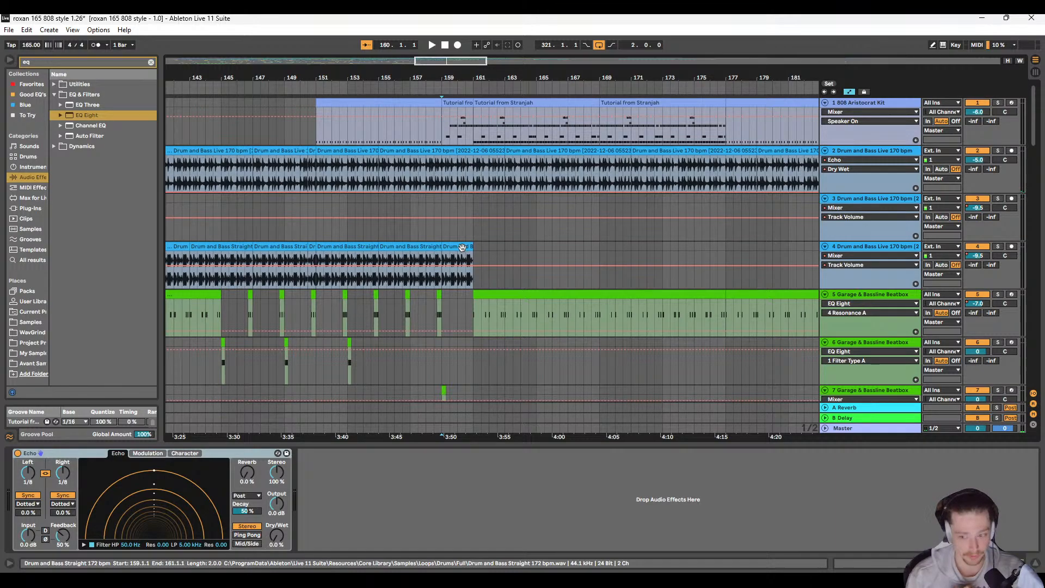
{"action": "left_click", "coordinate": [877, 430]}
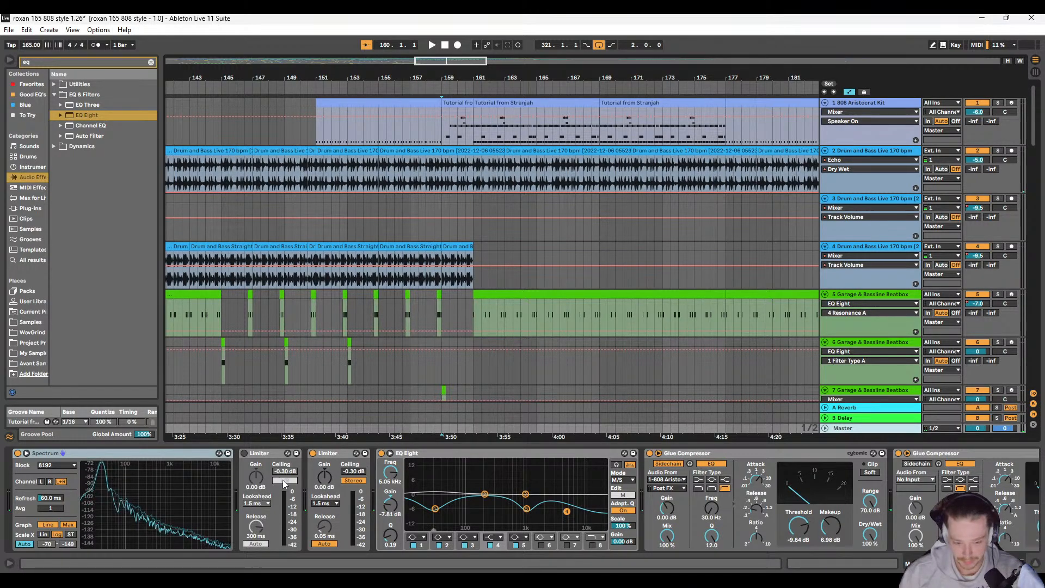
{"action": "left_click", "coordinate": [312, 453]}
{"action": "key", "text": "space"}
{"action": "left_click_drag", "start_coordinate": [495, 297], "coordinate": [430, 297]}
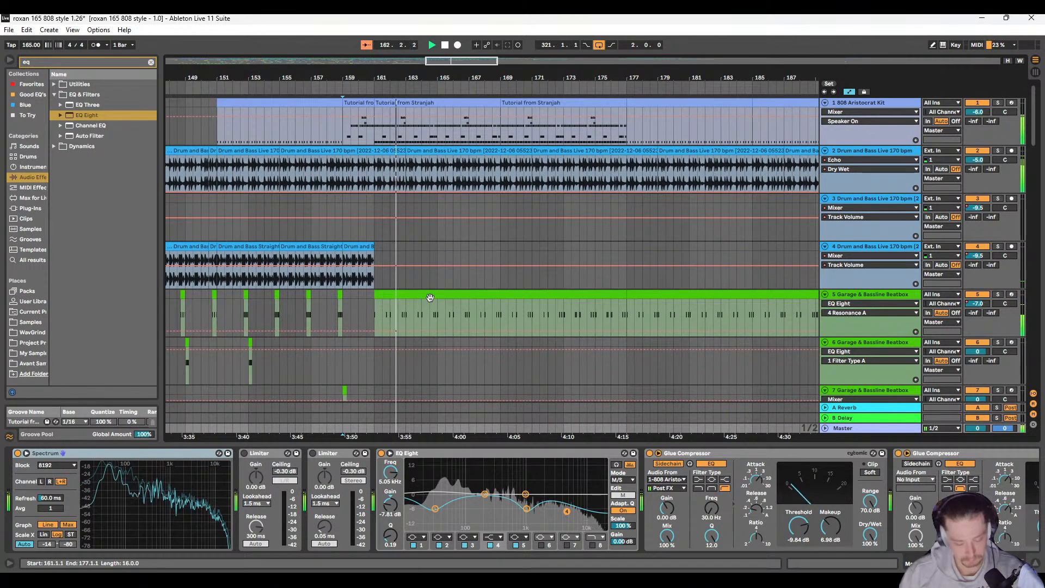
{"action": "scroll", "coordinate": [468, 330], "scroll_direction": "right", "scroll_amount": 5}
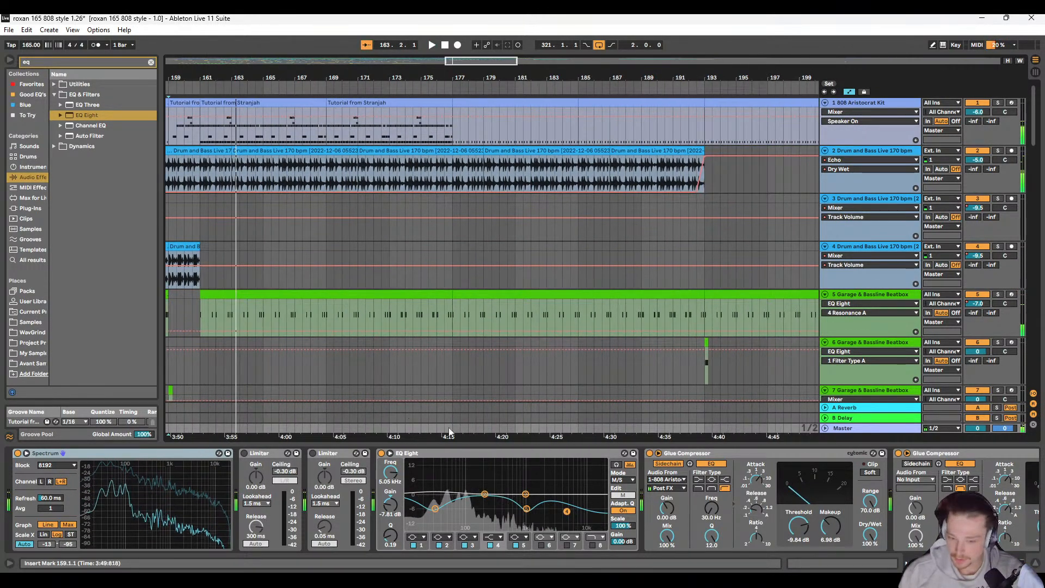
Step: Look over the Master device chain and set the first Spectrum's block size to 16384
{"action": "scroll", "coordinate": [510, 481], "scroll_direction": "right", "scroll_amount": 5}
{"action": "scroll", "coordinate": [511, 482], "scroll_direction": "right", "scroll_amount": 5}
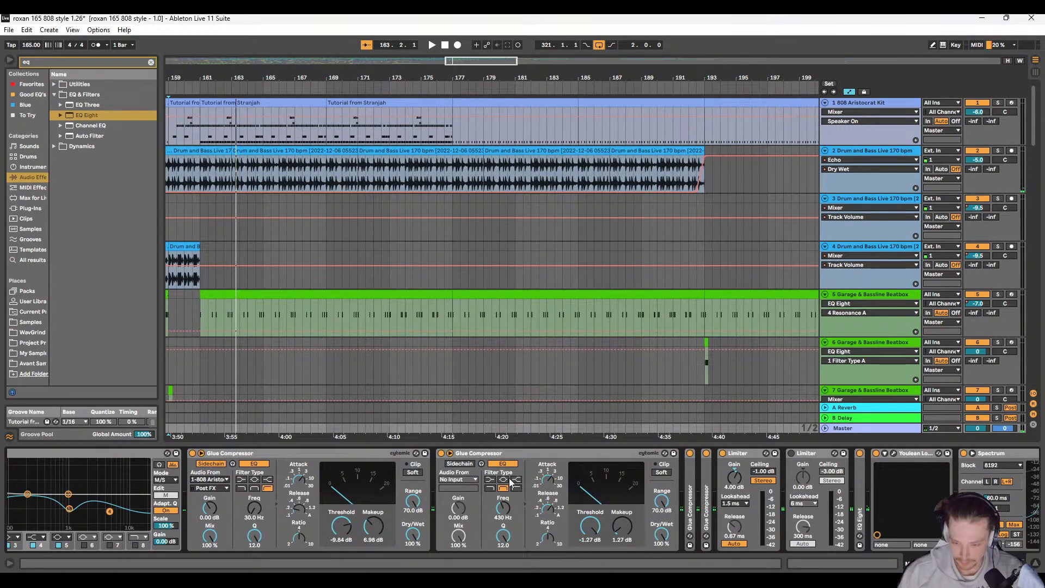
{"action": "scroll", "coordinate": [510, 481], "scroll_direction": "right", "scroll_amount": 5}
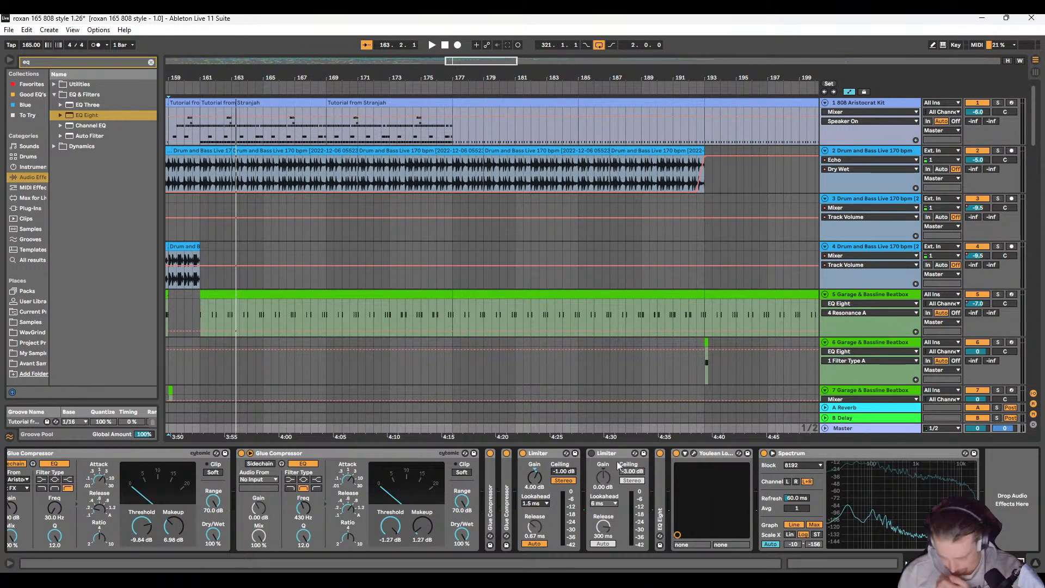
{"action": "scroll", "coordinate": [463, 506], "scroll_direction": "left", "scroll_amount": 4}
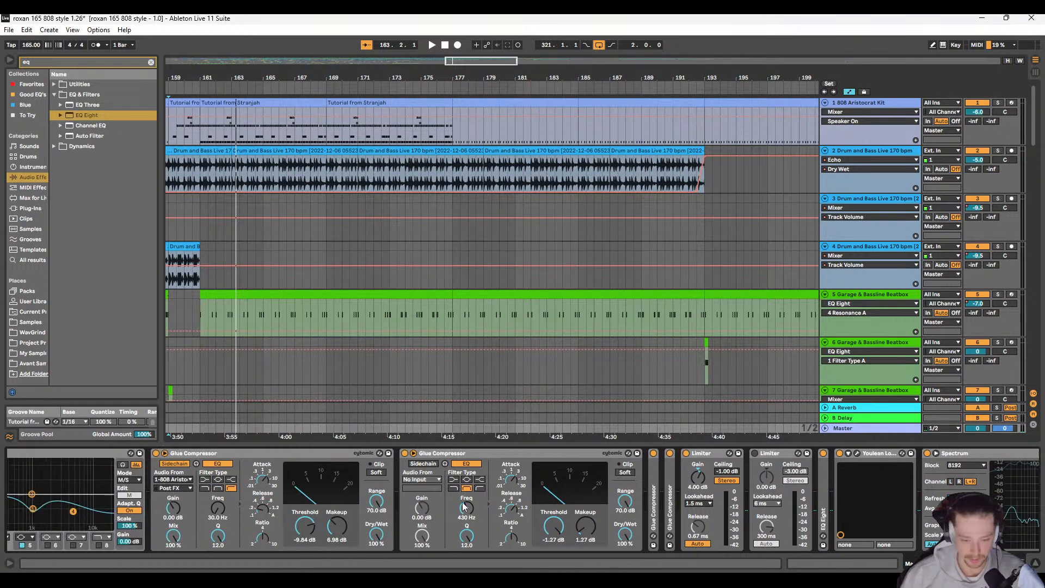
{"action": "scroll", "coordinate": [464, 506], "scroll_direction": "left", "scroll_amount": 12}
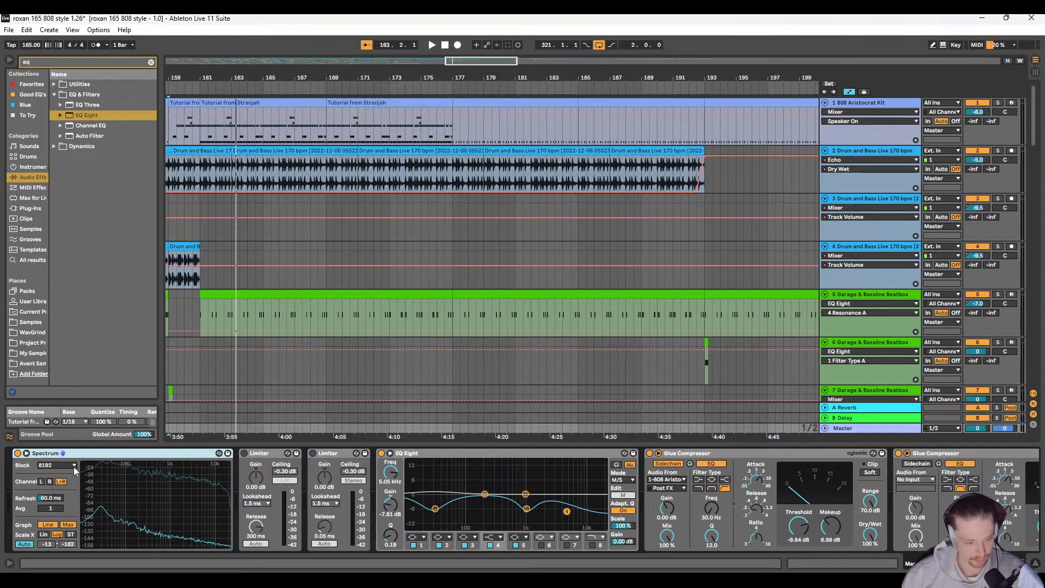
{"action": "mouse_move", "coordinate": [97, 487]}
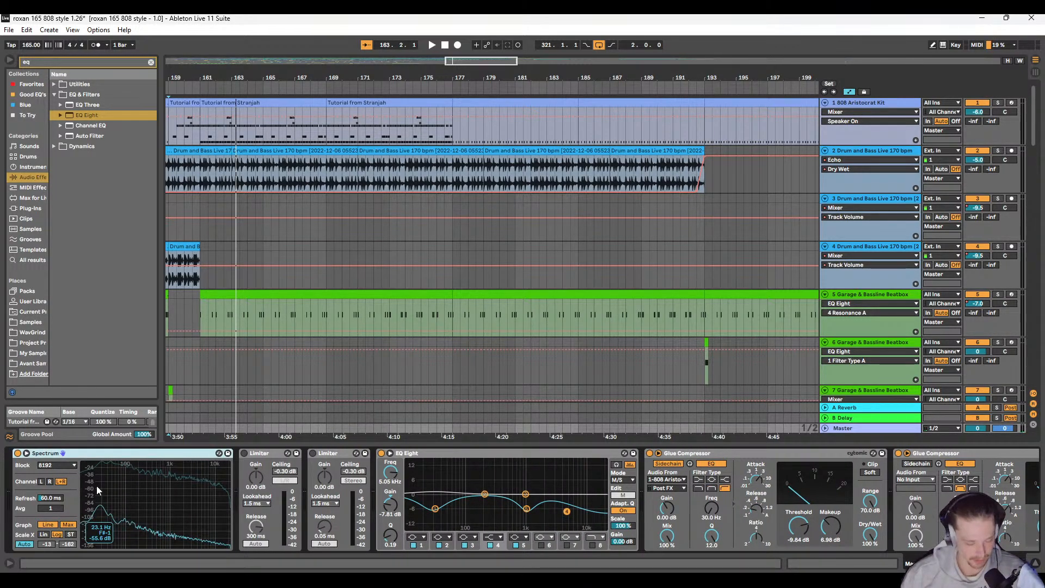
{"action": "left_click", "coordinate": [71, 466]}
{"action": "left_click", "coordinate": [57, 475]}
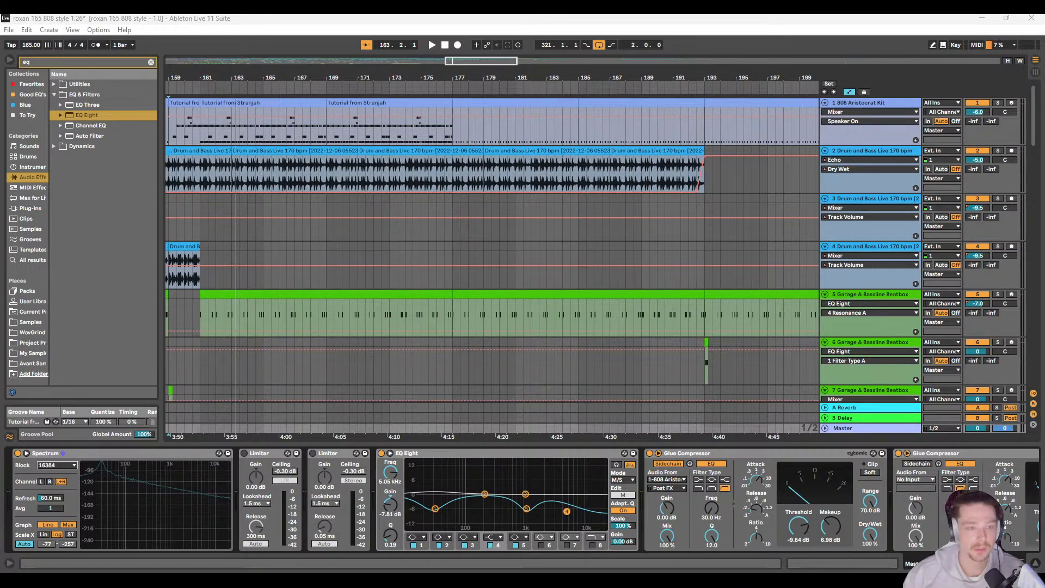
Step: Consult the Wikipedia article on pink noise in the browser, then minimise it to return to Ableton Live
{"action": "left_click_drag", "start_coordinate": [0, 54], "coordinate": [911, 53]}
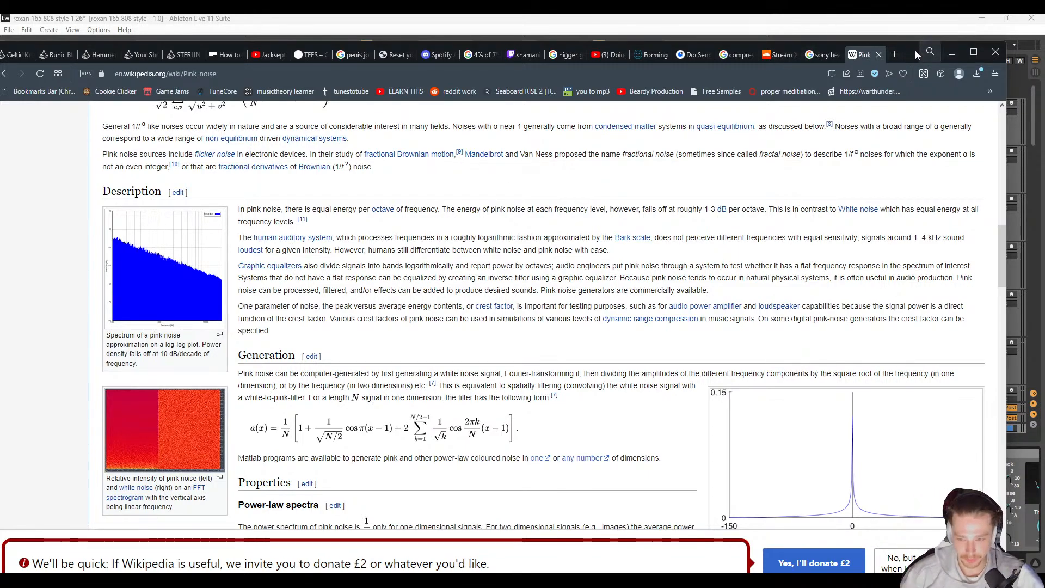
{"action": "left_click", "coordinate": [952, 53]}
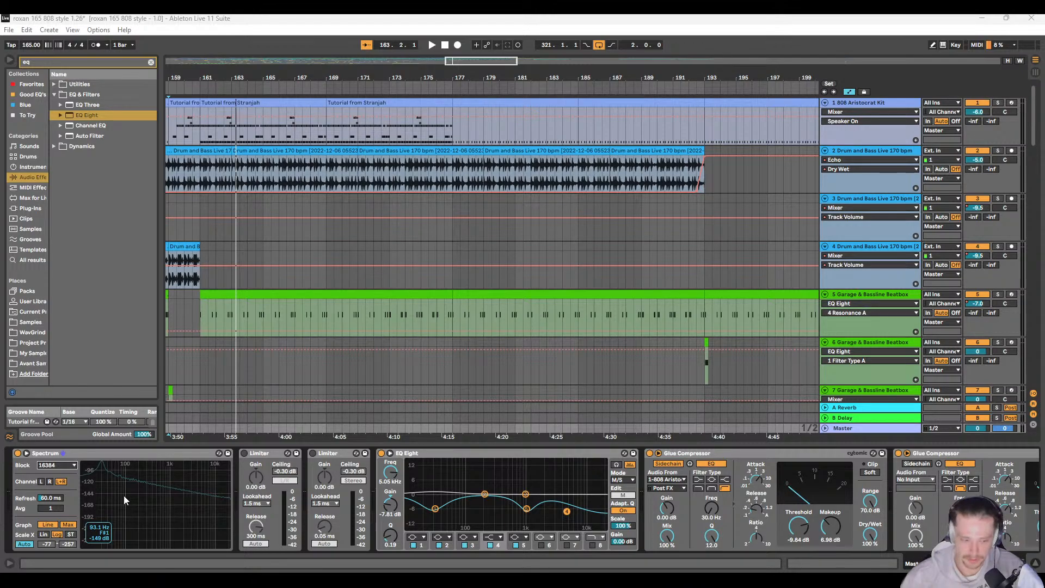
Step: Play the mix from bar 163 and examine its frequency balance in the Master track's Spectrum
{"action": "left_click", "coordinate": [240, 238]}
{"action": "key", "text": "space"}
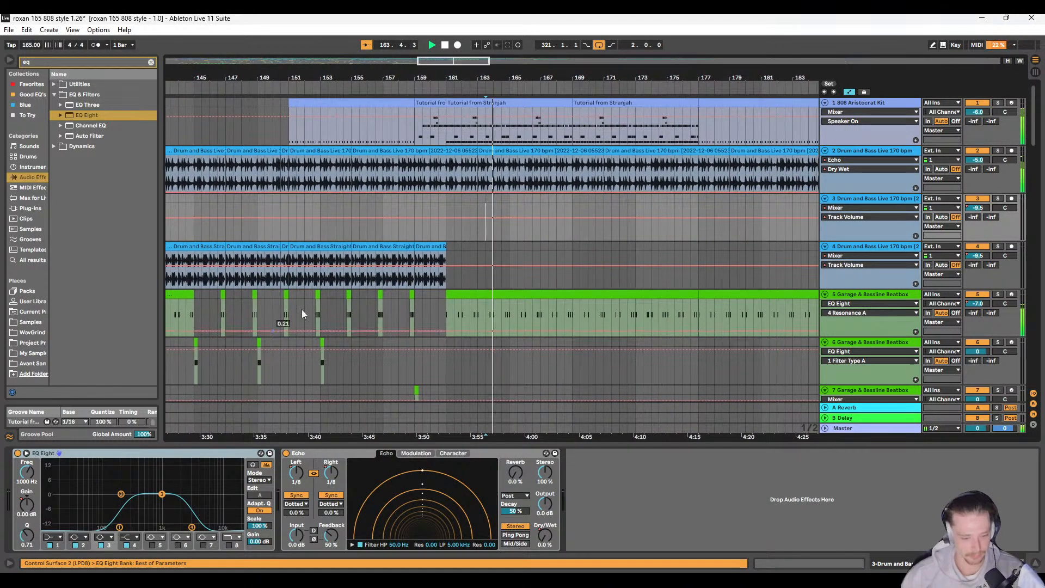
{"action": "left_click", "coordinate": [909, 430]}
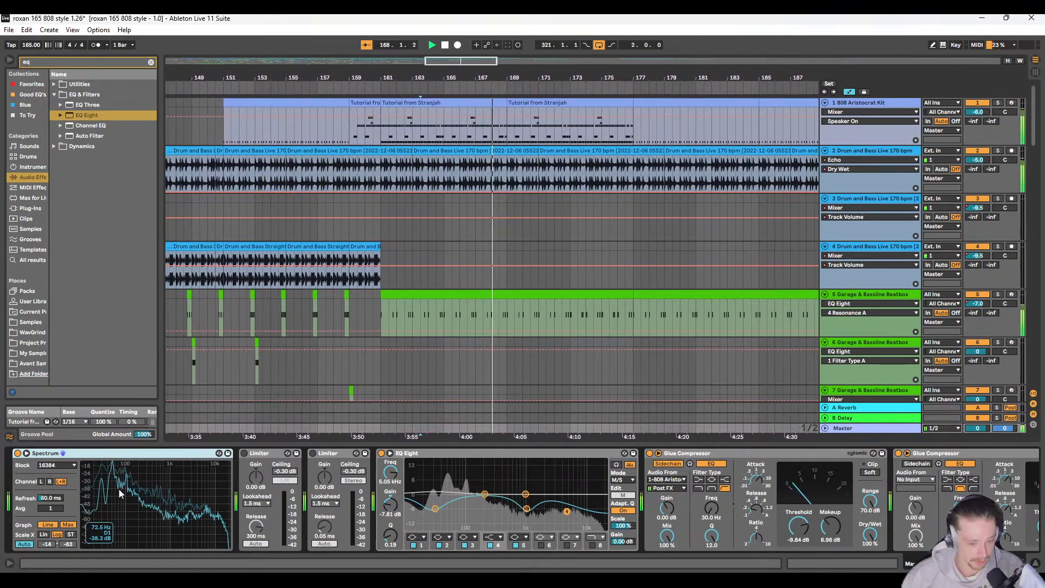
{"action": "key", "text": "space"}
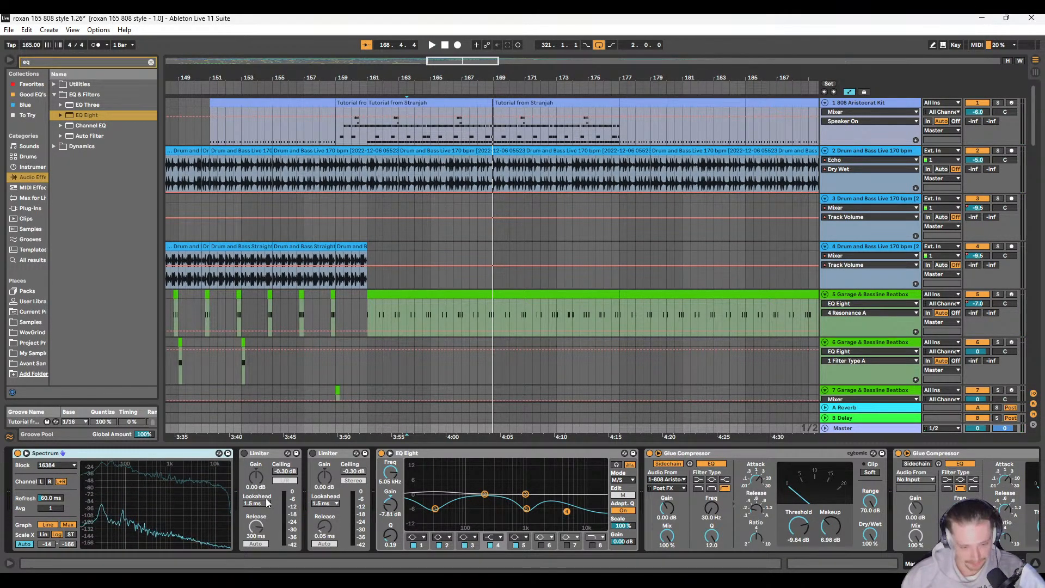
Step: Look over the two bypassed Limiters and unfold the two collapsed Glue Compressors in the Master chain
{"action": "left_click", "coordinate": [270, 454]}
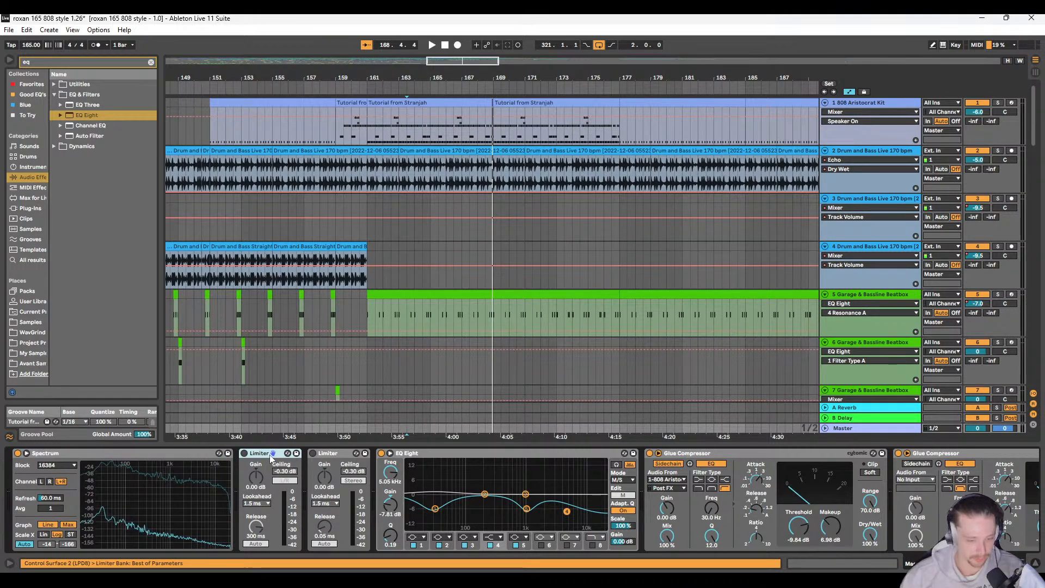
{"action": "left_click", "coordinate": [334, 455]}
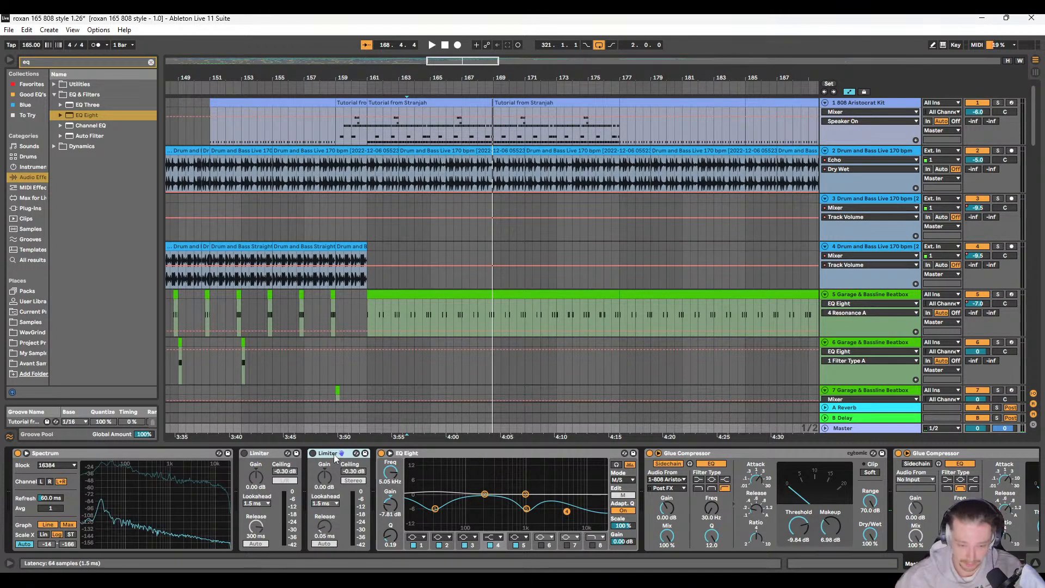
{"action": "scroll", "coordinate": [329, 488], "scroll_direction": "down", "scroll_amount": 2}
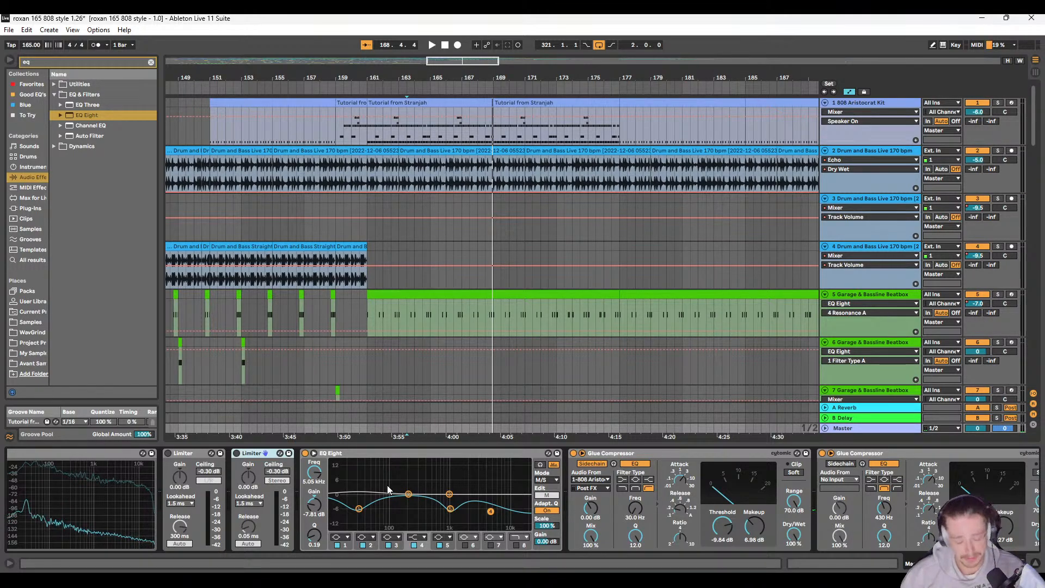
{"action": "scroll", "coordinate": [387, 485], "scroll_direction": "down", "scroll_amount": 5}
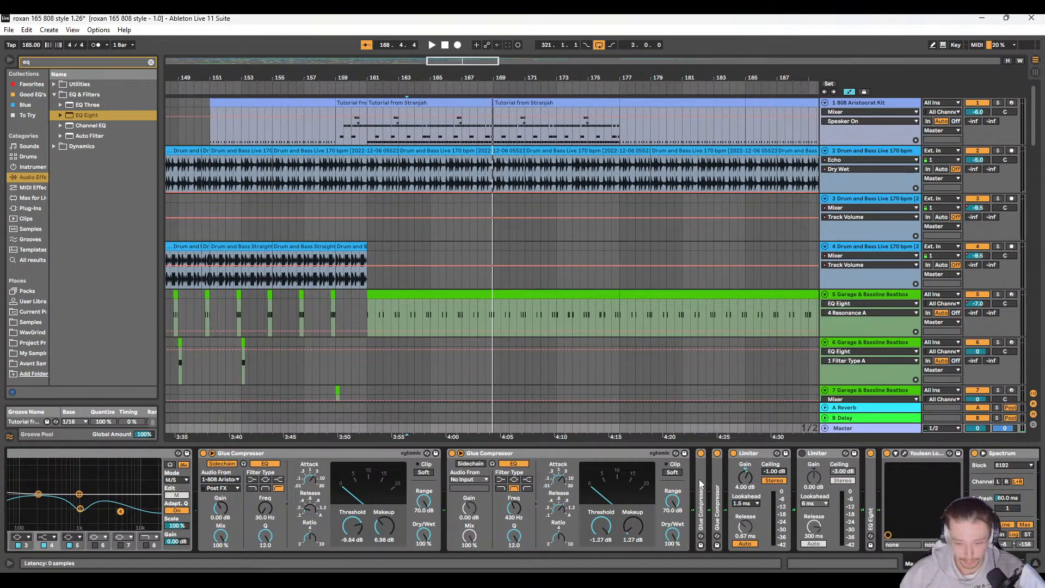
{"action": "left_click", "coordinate": [700, 479]}
{"action": "double_click", "coordinate": [700, 479]}
{"action": "key", "text": "ctrl+d"}
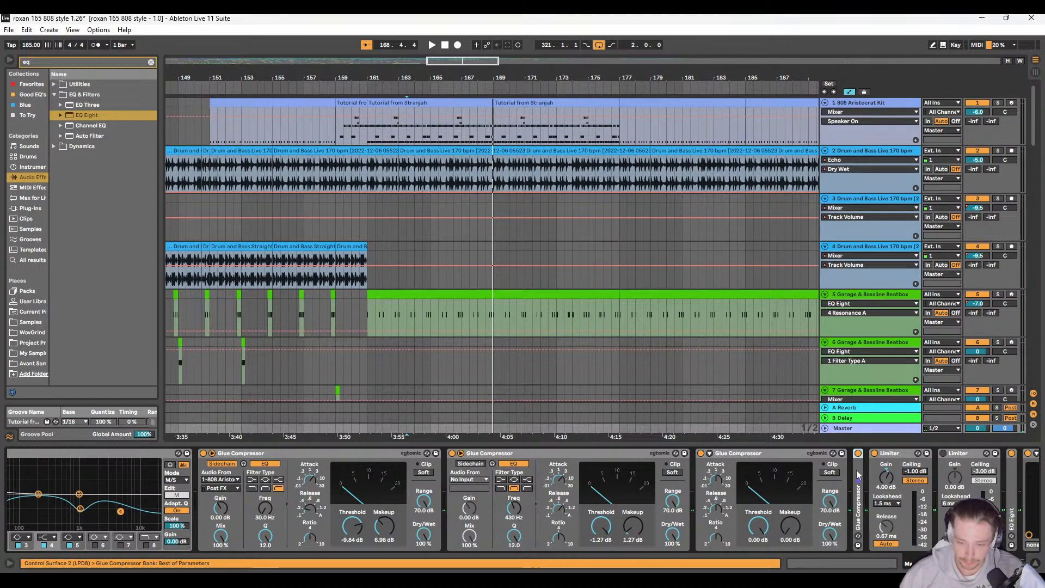
{"action": "scroll", "coordinate": [459, 486], "scroll_direction": "down", "scroll_amount": 2}
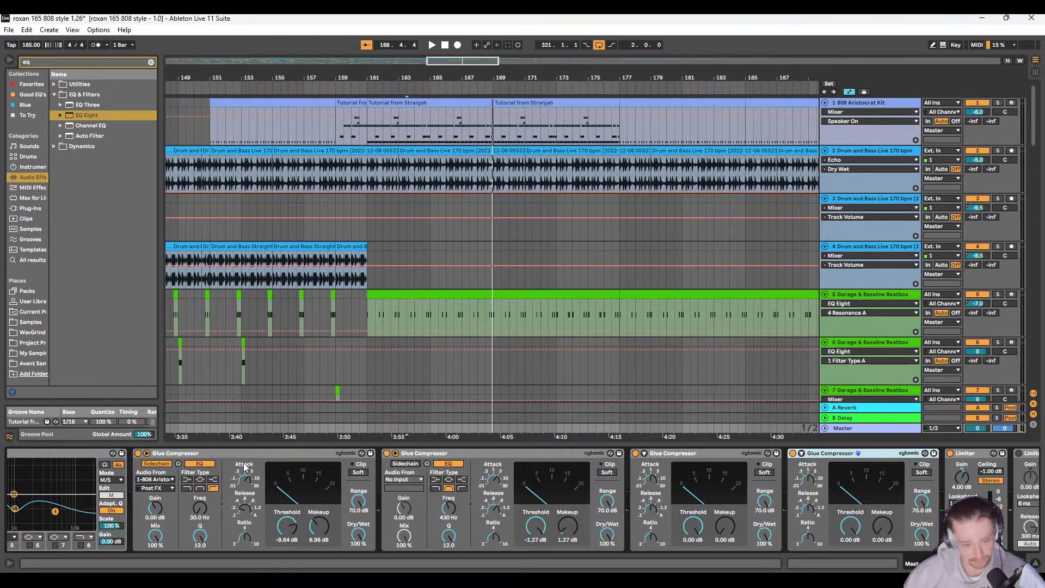
Step: Review the mix's loudness readings in the Master chain's Youlean Loudness Meter 2, then close the meter's window
{"action": "scroll", "coordinate": [243, 466], "scroll_direction": "down", "scroll_amount": 4}
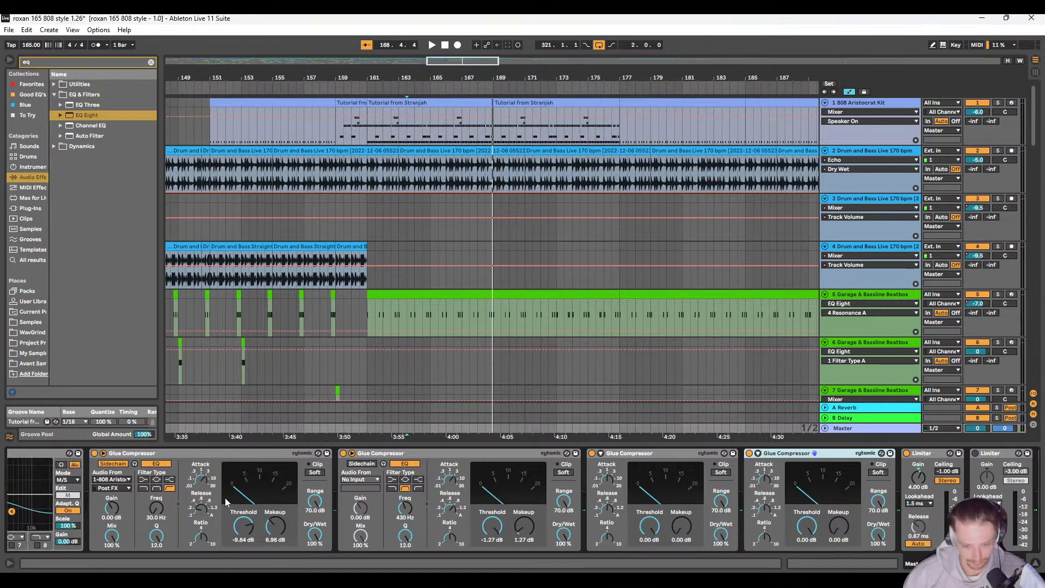
{"action": "scroll", "coordinate": [208, 497], "scroll_direction": "down", "scroll_amount": 10}
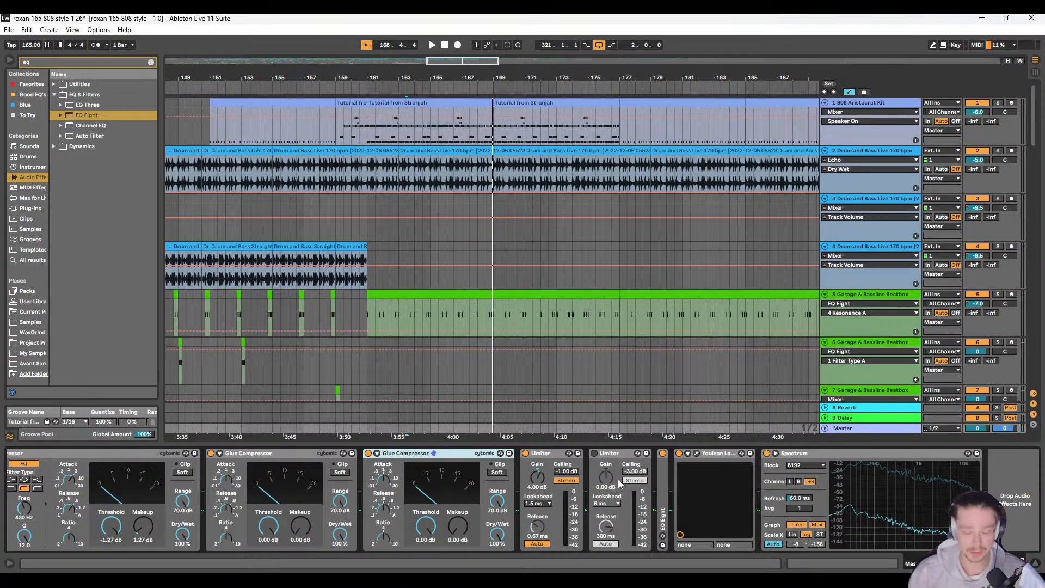
{"action": "left_click", "coordinate": [691, 453]}
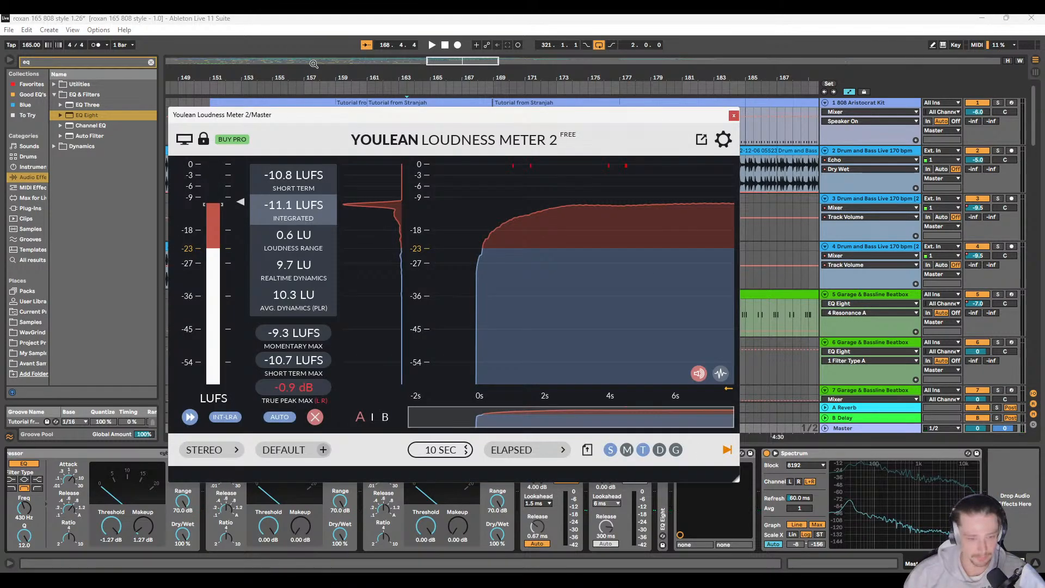
{"action": "left_click_drag", "start_coordinate": [371, 114], "coordinate": [584, 193]}
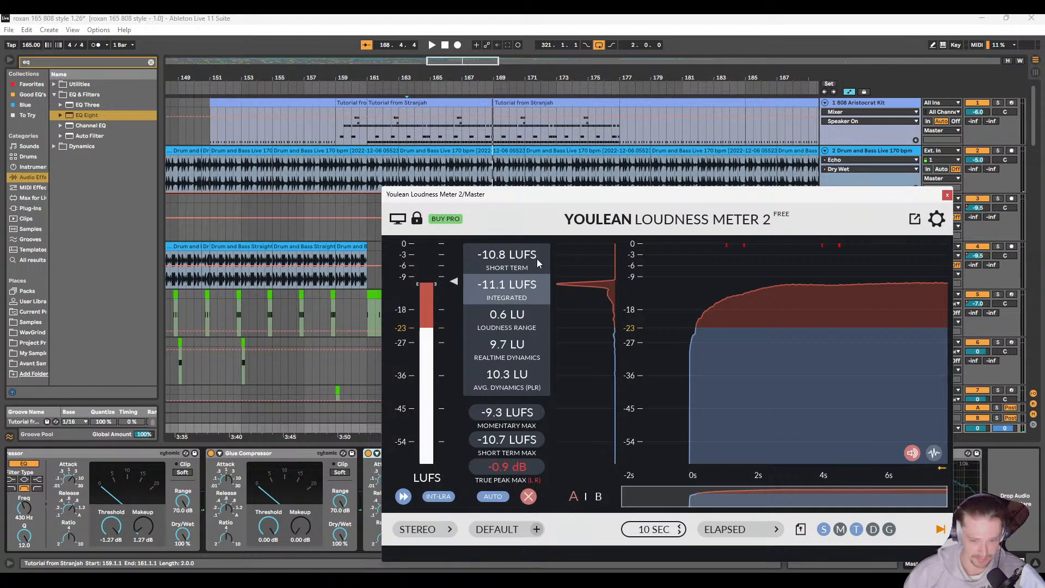
{"action": "left_click_drag", "start_coordinate": [708, 201], "coordinate": [608, 202]}
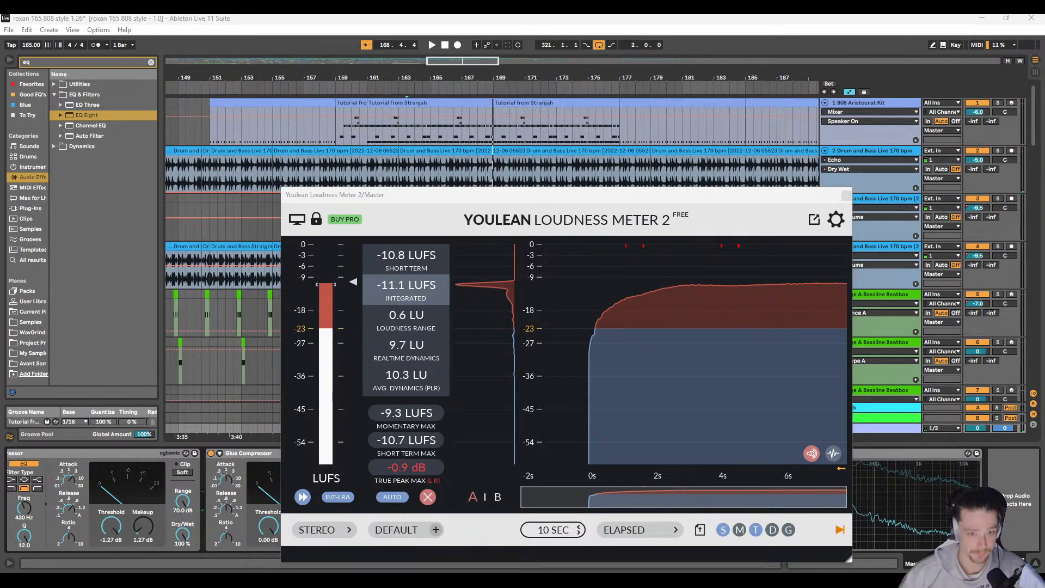
{"action": "left_click_drag", "start_coordinate": [582, 197], "coordinate": [551, 130]}
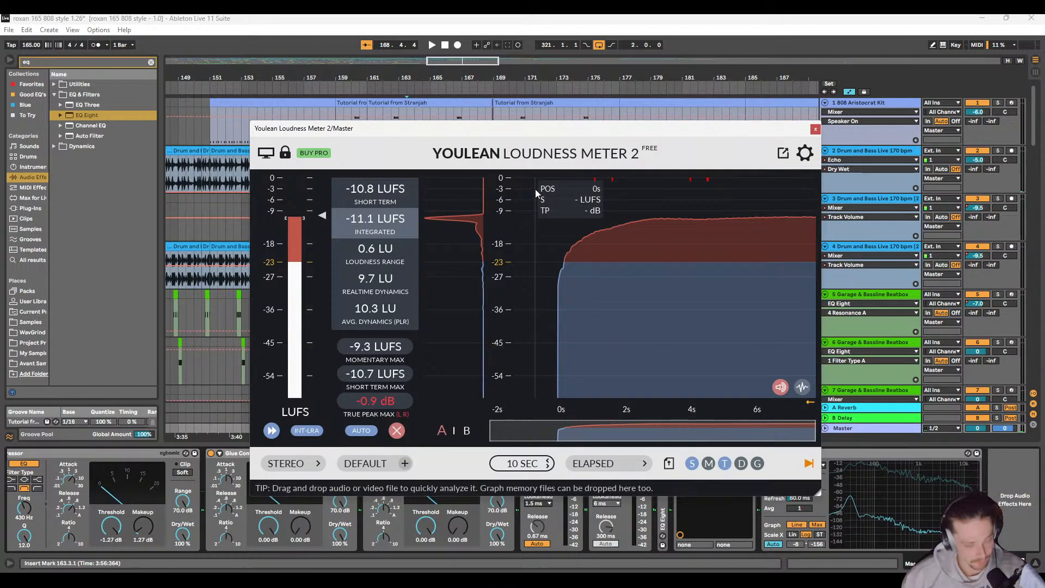
{"action": "left_click", "coordinate": [816, 129]}
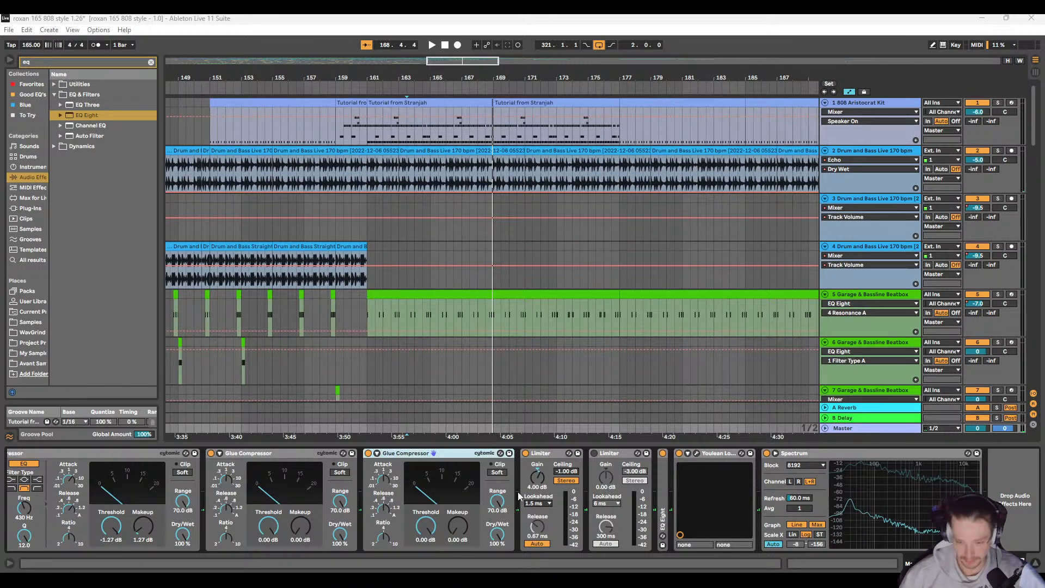
Step: Set the block size of the last Spectrum in the Master chain to 16384, matching the first Spectrum
{"action": "scroll", "coordinate": [481, 493], "scroll_direction": "left", "scroll_amount": 5}
{"action": "scroll", "coordinate": [460, 482], "scroll_direction": "left", "scroll_amount": 10}
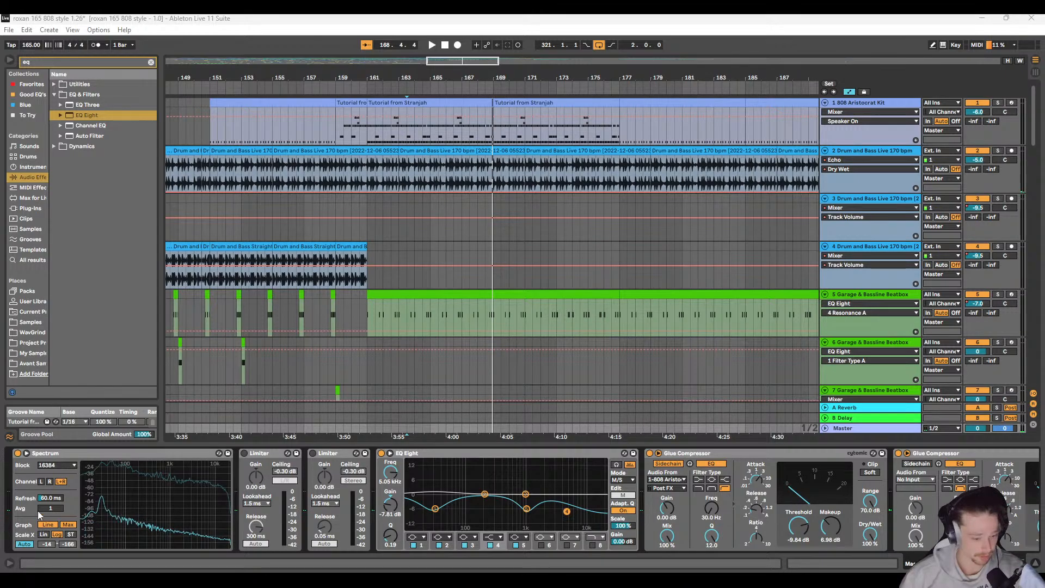
{"action": "scroll", "coordinate": [418, 490], "scroll_direction": "right", "scroll_amount": 10}
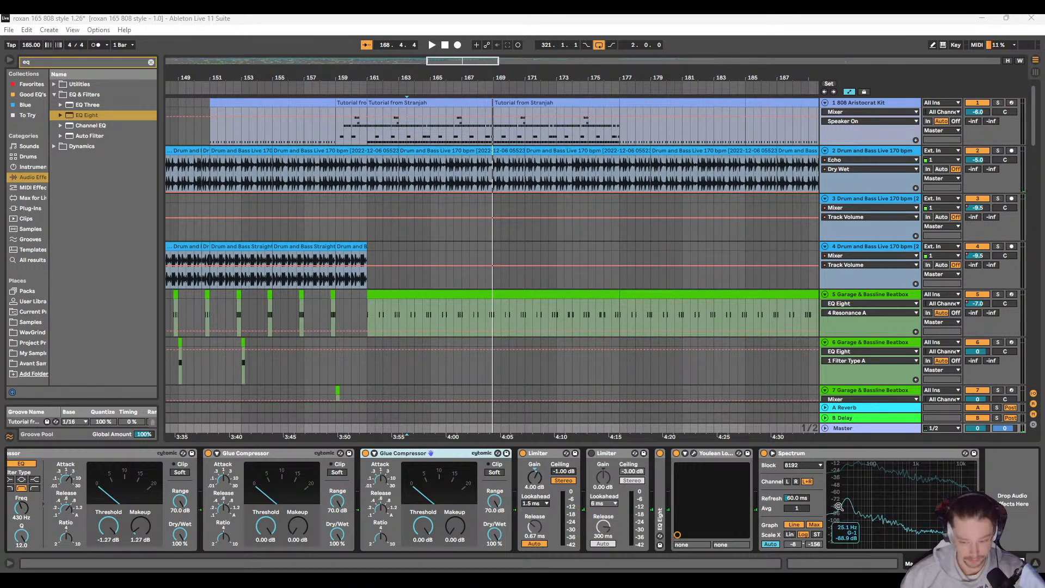
{"action": "left_click", "coordinate": [809, 466]}
{"action": "left_click", "coordinate": [802, 498]}
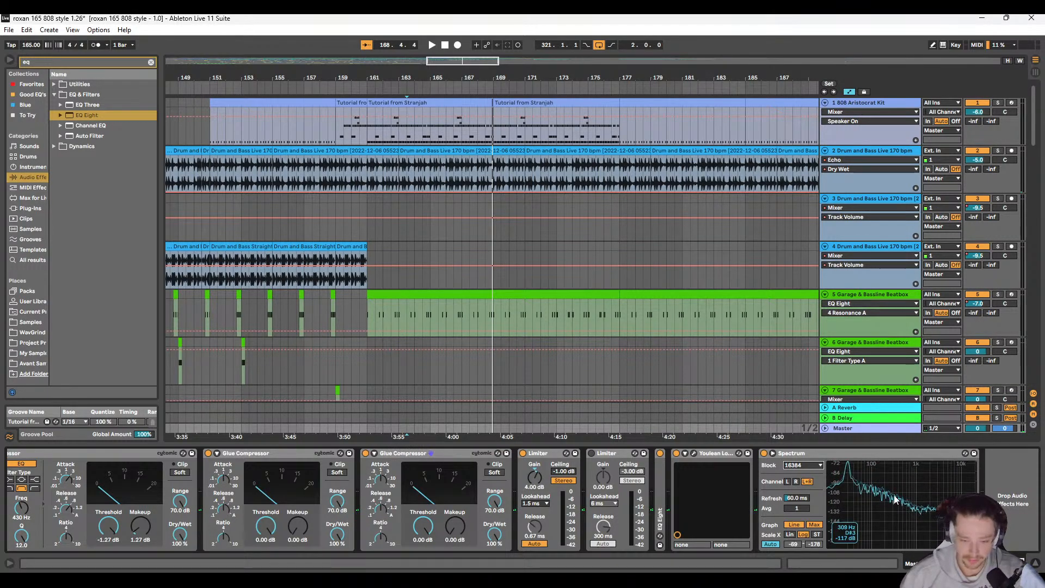
Step: Play the mix from bar 163 and compare the frequency curves of the first and last Spectrum on the Master
{"action": "key", "text": "space"}
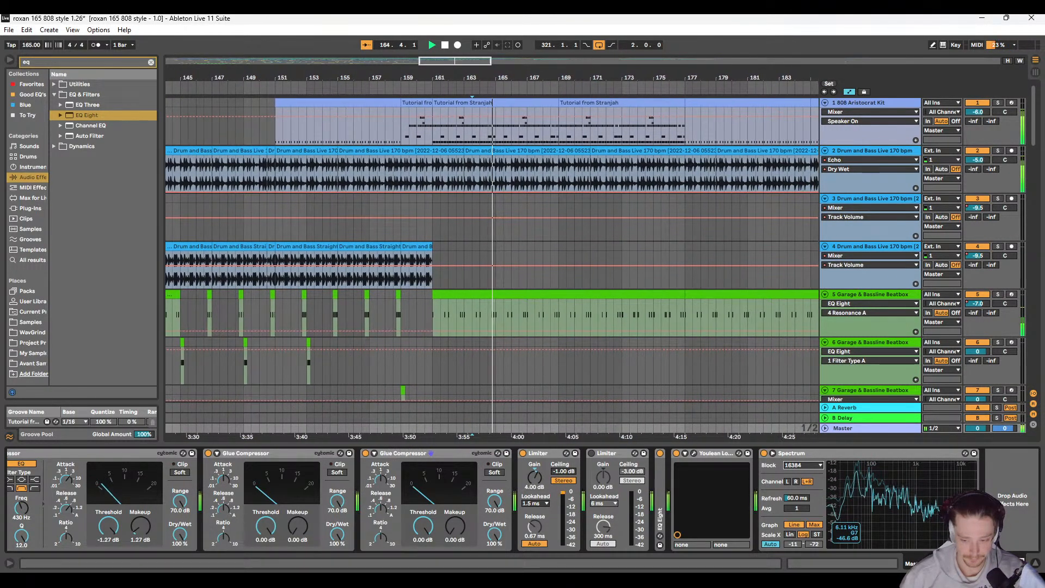
{"action": "scroll", "coordinate": [771, 512], "scroll_direction": "right", "scroll_amount": 12}
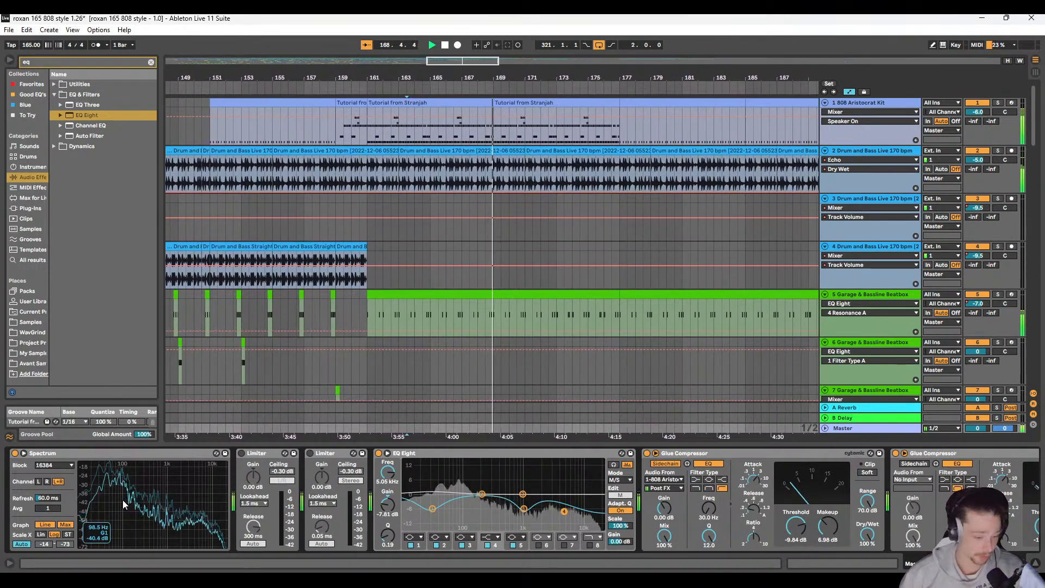
{"action": "scroll", "coordinate": [510, 516], "scroll_direction": "right", "scroll_amount": 5}
{"action": "scroll", "coordinate": [510, 516], "scroll_direction": "right", "scroll_amount": 8}
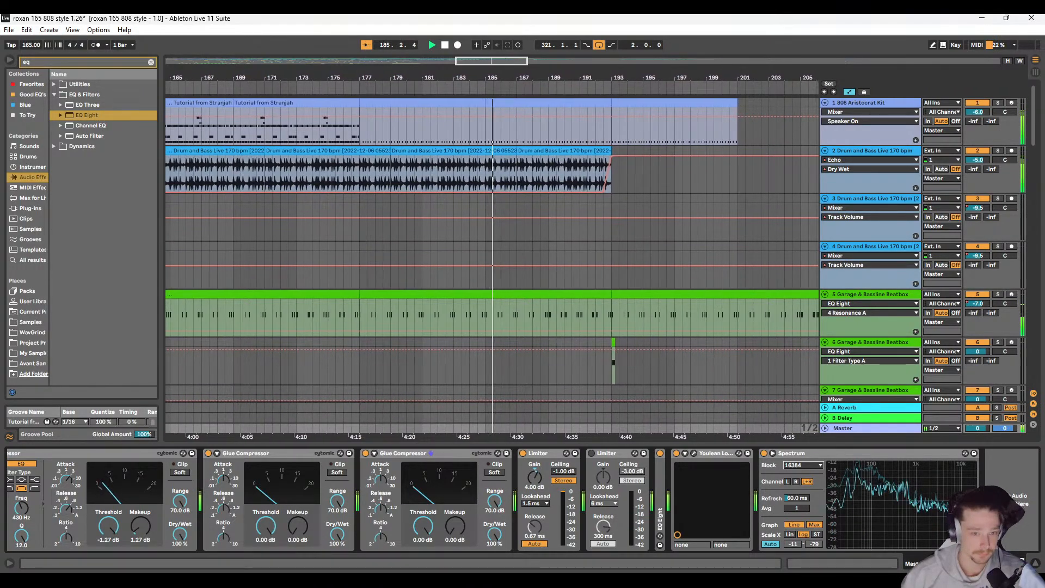
Step: Play the earlier section from around bar 81, examine it in the Master's last Spectrum, and stop playback
{"action": "left_click", "coordinate": [499, 240]}
{"action": "key", "text": "w"}
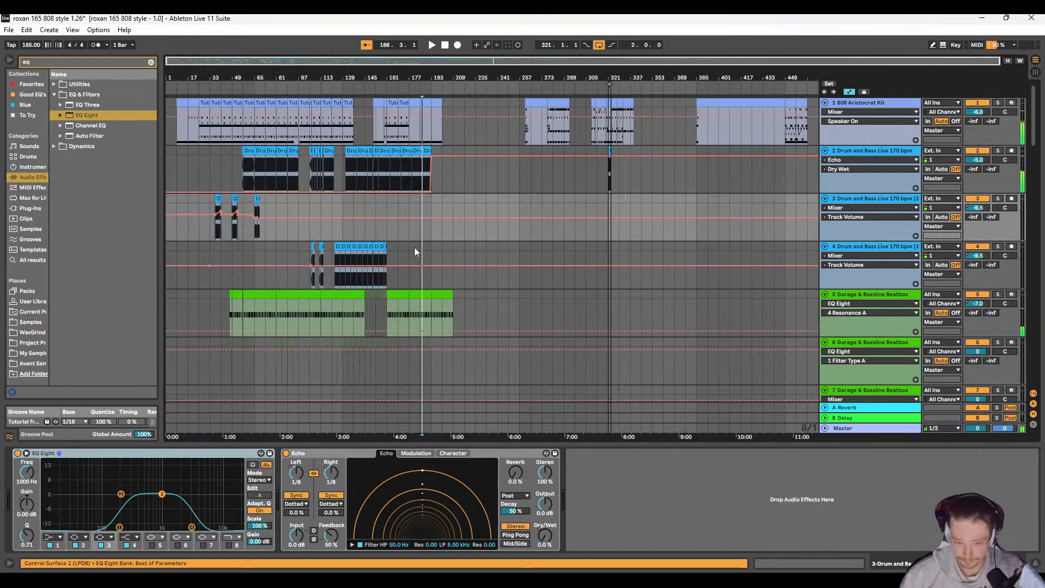
{"action": "key", "text": "space"}
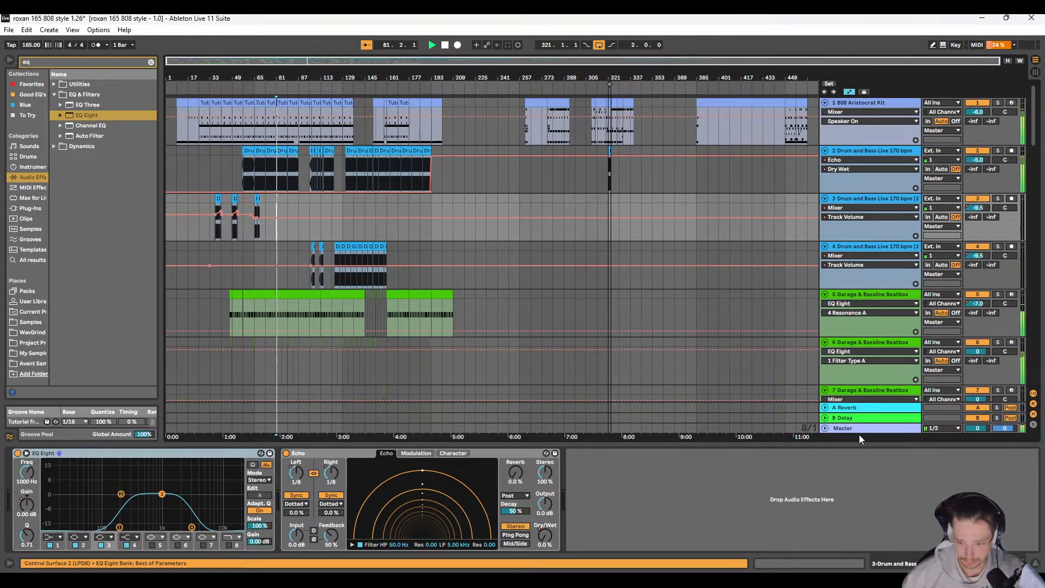
{"action": "left_click", "coordinate": [859, 429]}
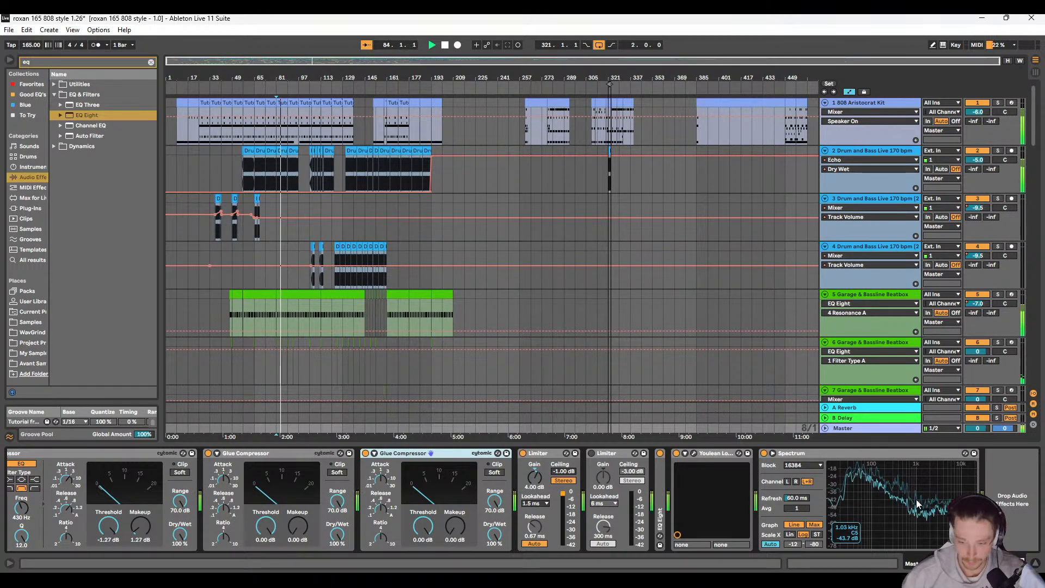
{"action": "scroll", "coordinate": [415, 495], "scroll_direction": "left", "scroll_amount": 3}
{"action": "scroll", "coordinate": [390, 513], "scroll_direction": "left", "scroll_amount": 1}
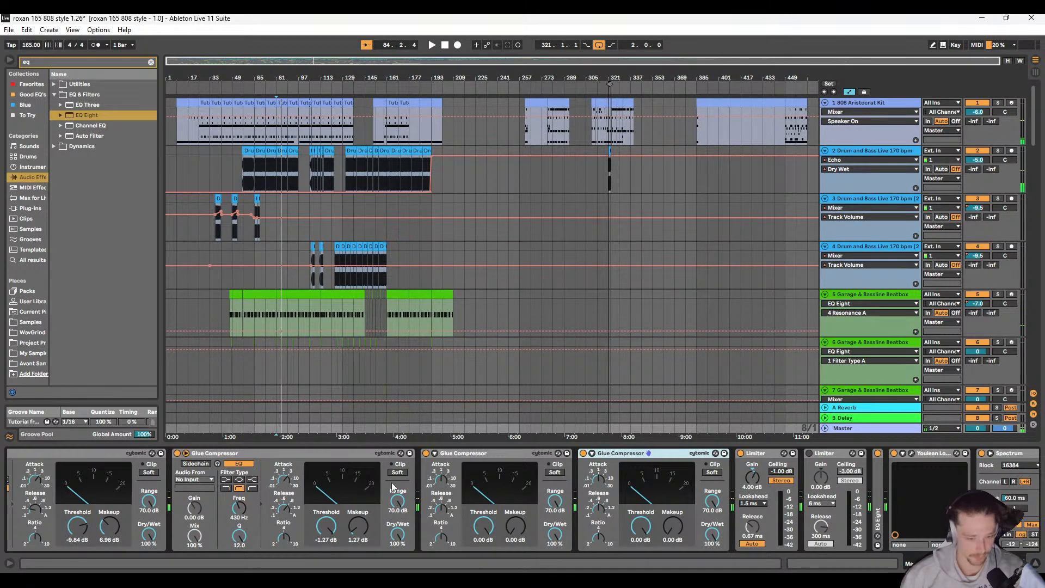
{"action": "key", "text": "space"}
Step: Look through the whole arrangement's tracks and their automation, then place the insert marker at bar 129 on the Immindent 125bpm track
{"action": "left_click", "coordinate": [170, 232]}
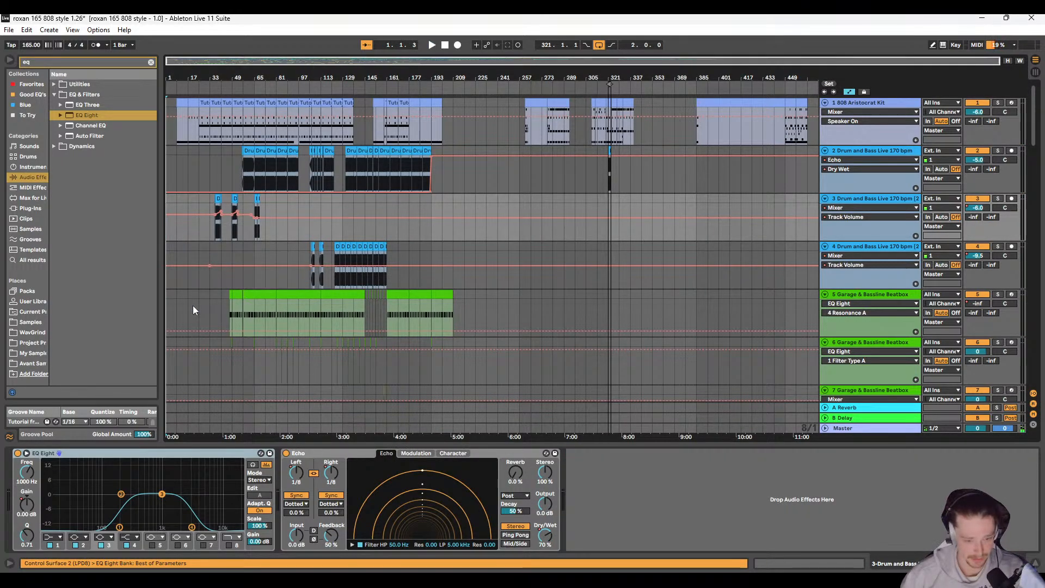
{"action": "scroll", "coordinate": [193, 306], "scroll_direction": "down", "scroll_amount": 10}
{"action": "scroll", "coordinate": [227, 307], "scroll_direction": "down", "scroll_amount": 15}
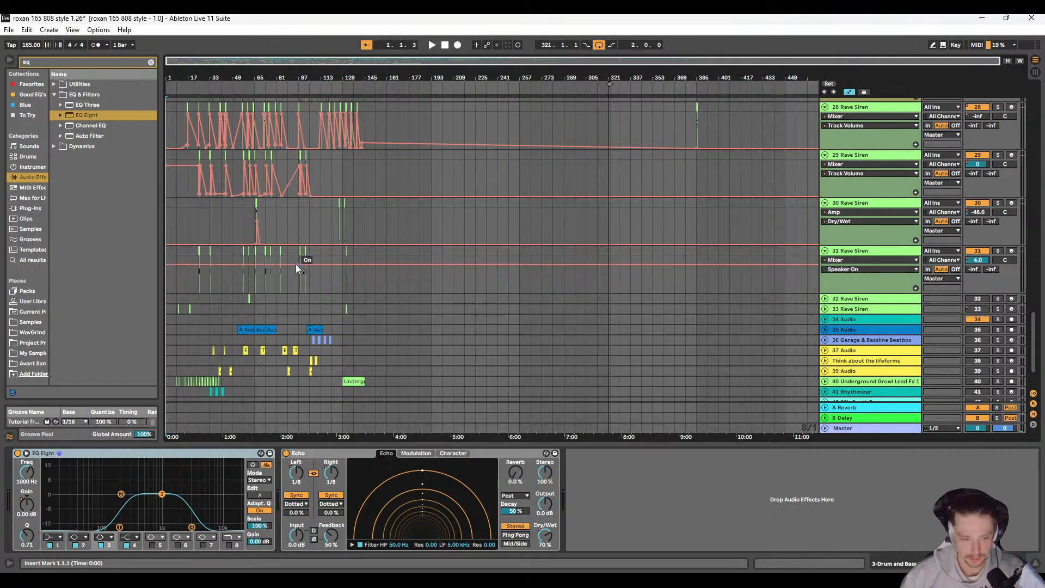
{"action": "scroll", "coordinate": [244, 315], "scroll_direction": "up", "scroll_amount": 3}
{"action": "scroll", "coordinate": [244, 319], "scroll_direction": "up", "scroll_amount": 10}
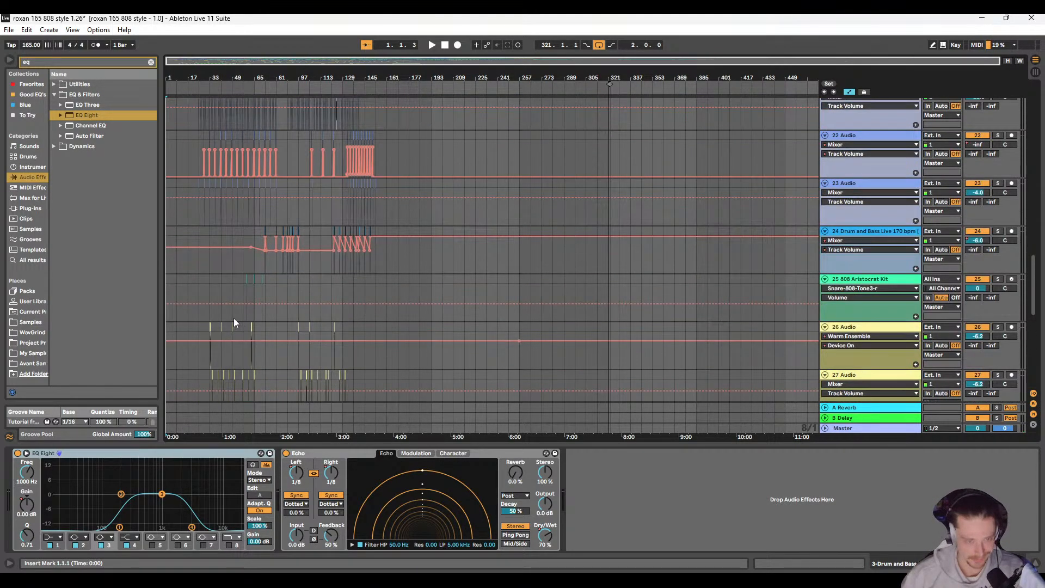
{"action": "scroll", "coordinate": [254, 290], "scroll_direction": "up", "scroll_amount": 5}
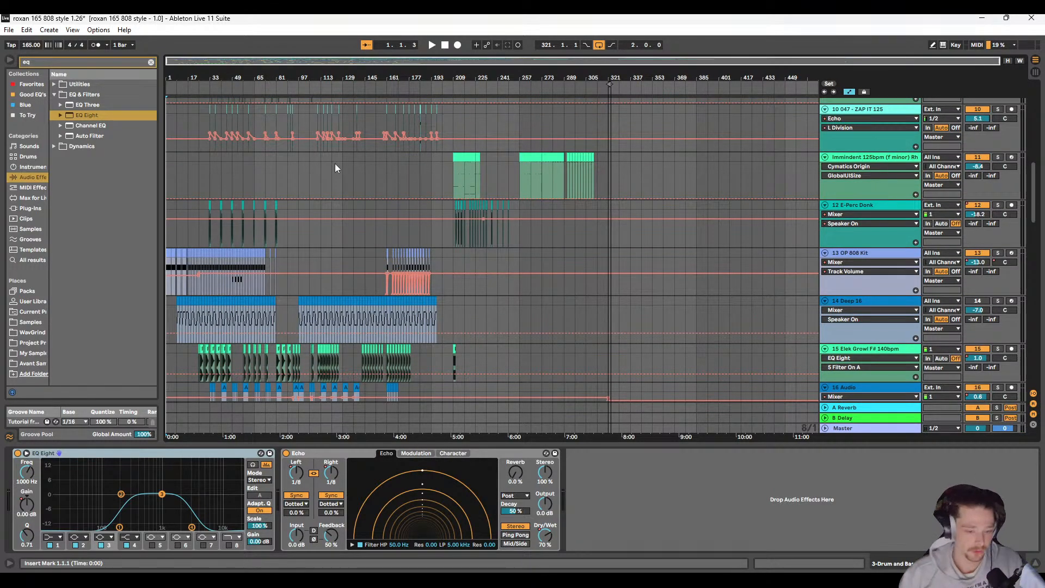
{"action": "left_click", "coordinate": [340, 169]}
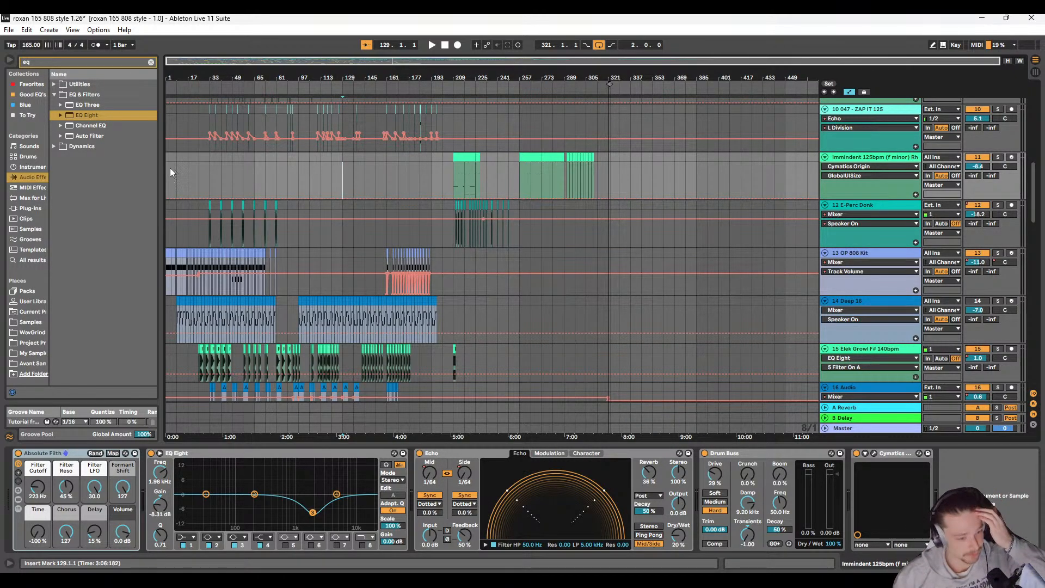
Step: Clear the EQ search from the browser and look over the Rave Siren tracks
{"action": "left_click", "coordinate": [150, 63]}
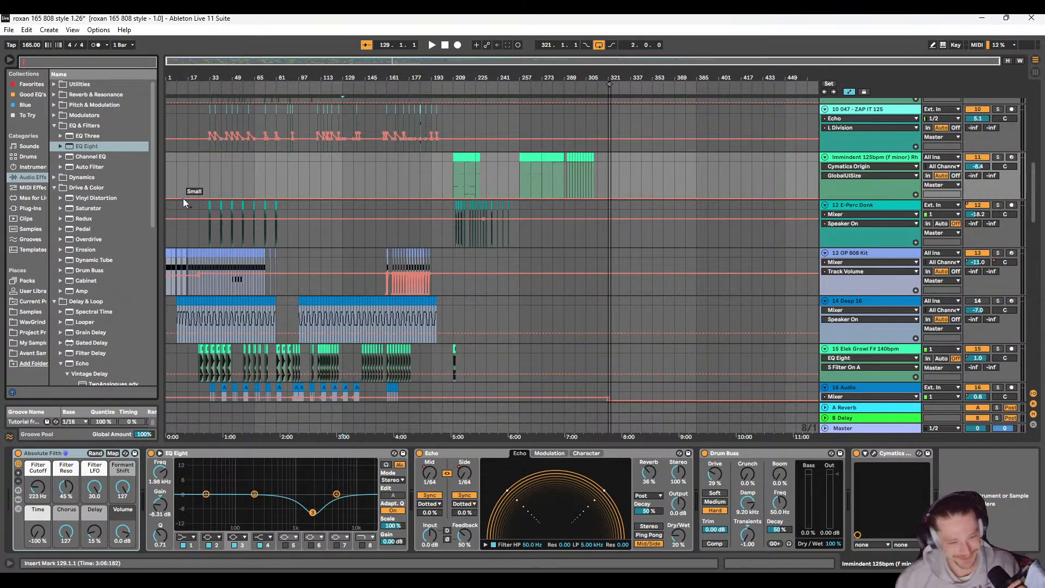
{"action": "scroll", "coordinate": [204, 293], "scroll_direction": "down", "scroll_amount": 10}
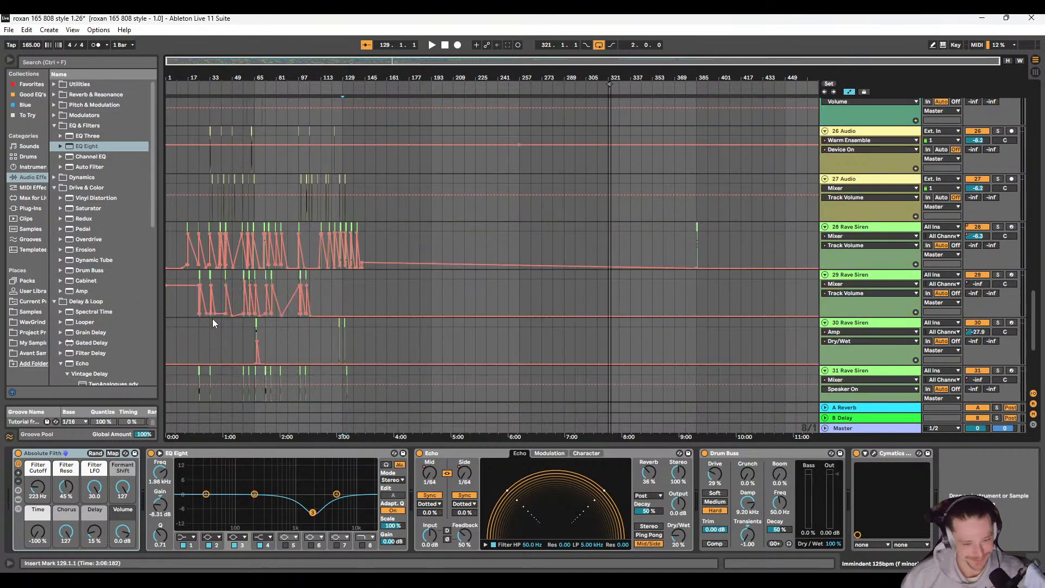
{"action": "scroll", "coordinate": [212, 321], "scroll_direction": "down", "scroll_amount": 1}
{"action": "scroll", "coordinate": [212, 321], "scroll_direction": "up", "scroll_amount": 1}
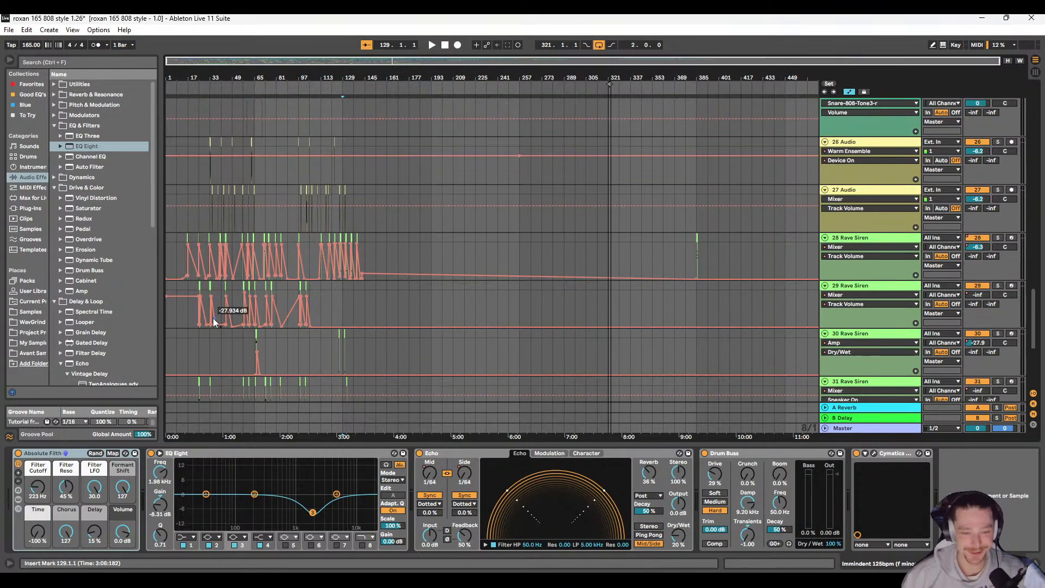
Step: Play the mix from bar 129 and from bar 65 while examining the Master's compressors, limiters and Spectrum
{"action": "left_click", "coordinate": [861, 430]}
{"action": "scroll", "coordinate": [622, 511], "scroll_direction": "right", "scroll_amount": 5}
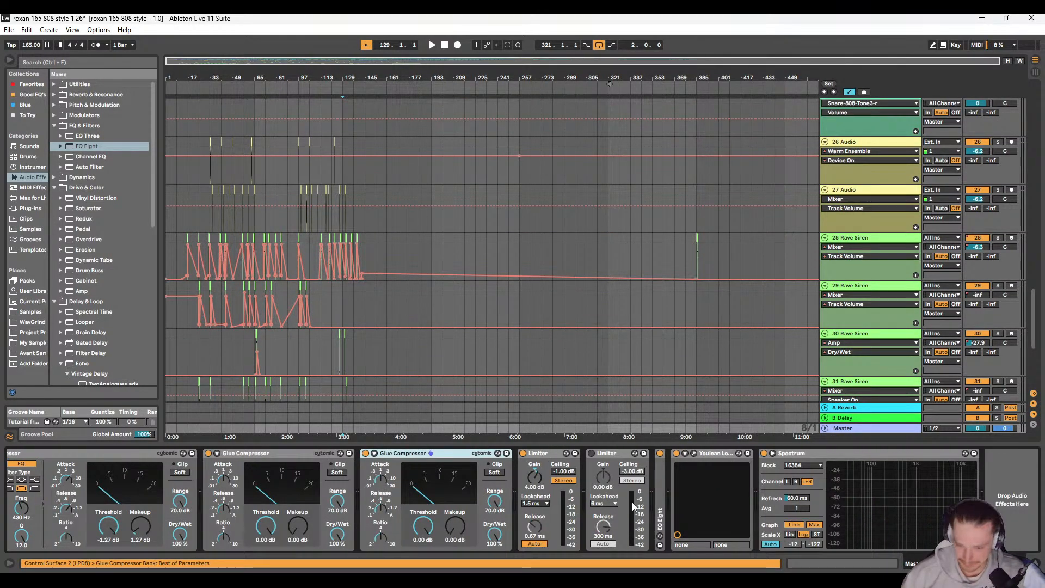
{"action": "key", "text": "space"}
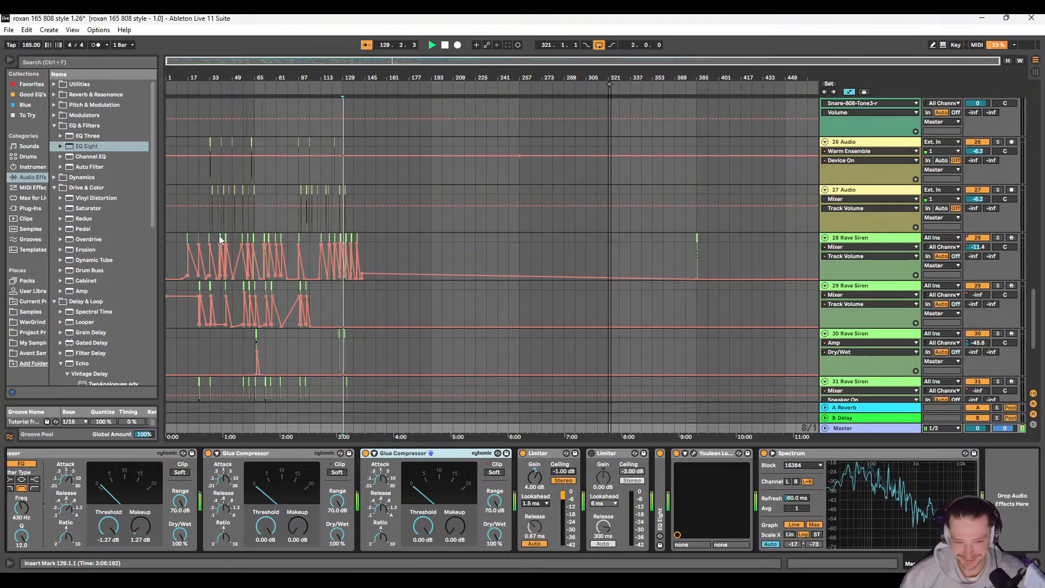
{"action": "left_click", "coordinate": [254, 193]}
{"action": "key", "text": "space"}
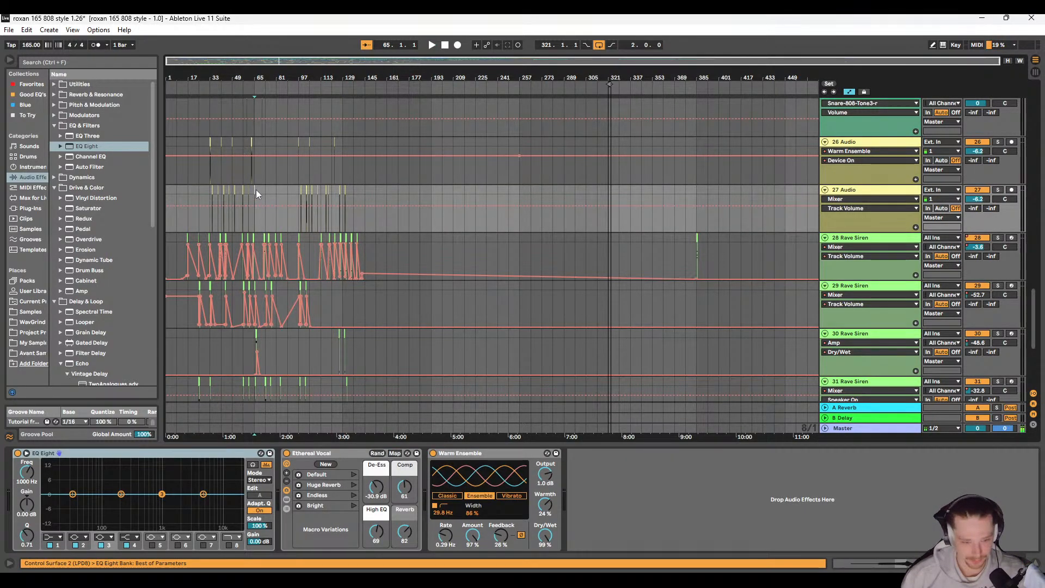
{"action": "key", "text": "space"}
{"action": "left_click", "coordinate": [871, 428]}
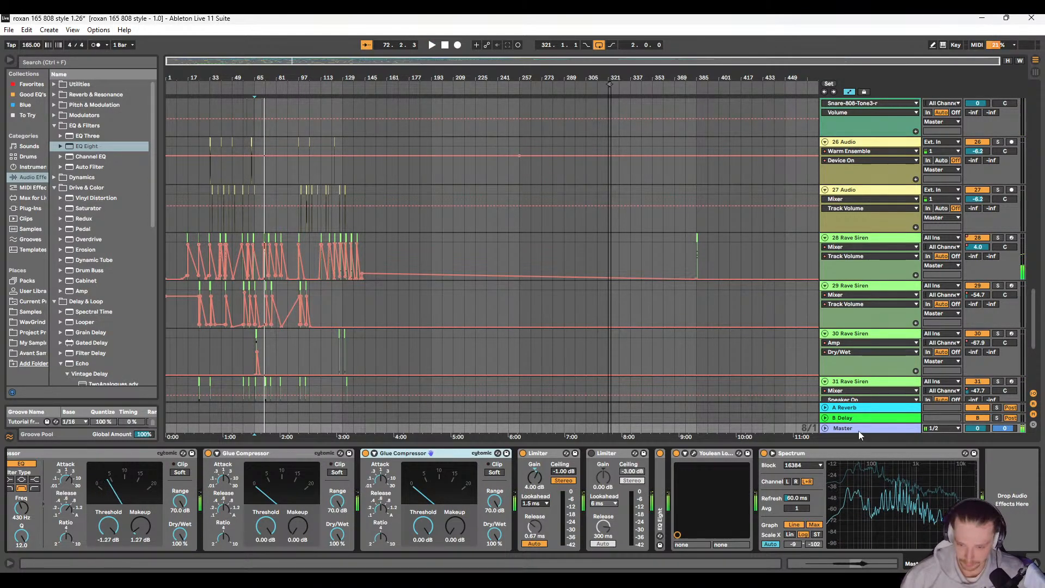
Step: Unfold the third Glue Compressor's sidechain section in the Master chain and enable its EQ as a band-pass at 1.25 kHz with Q 0.47
{"action": "scroll", "coordinate": [382, 455], "scroll_direction": "up", "scroll_amount": 5}
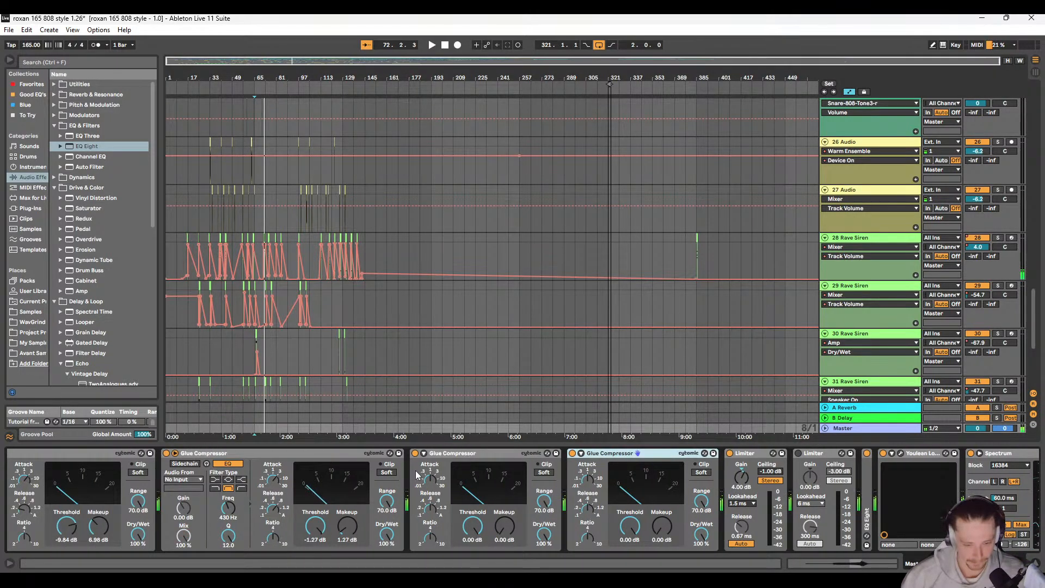
{"action": "left_click", "coordinate": [424, 453]}
{"action": "left_click", "coordinate": [167, 218]}
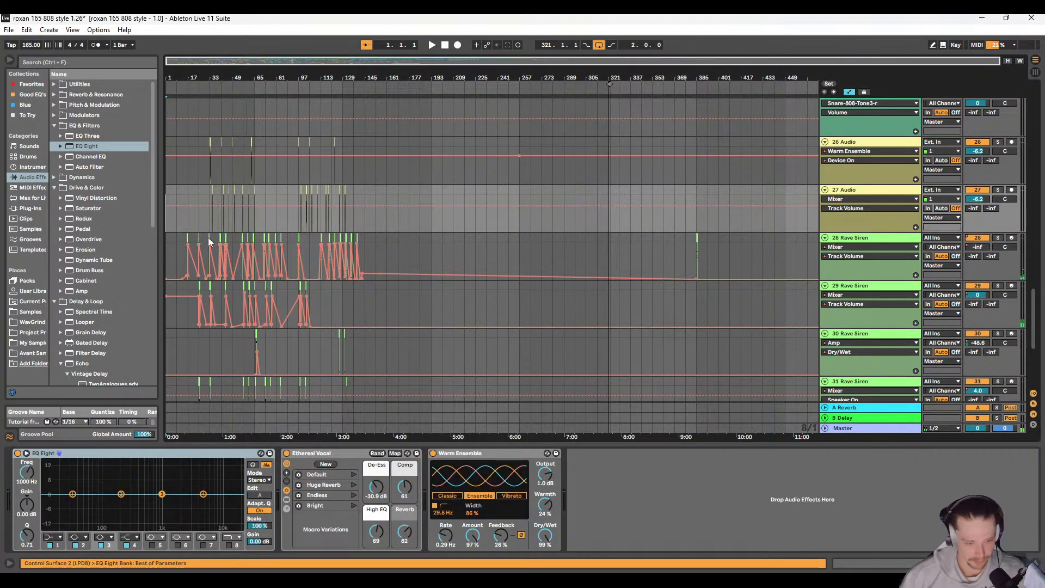
{"action": "left_click", "coordinate": [889, 430]}
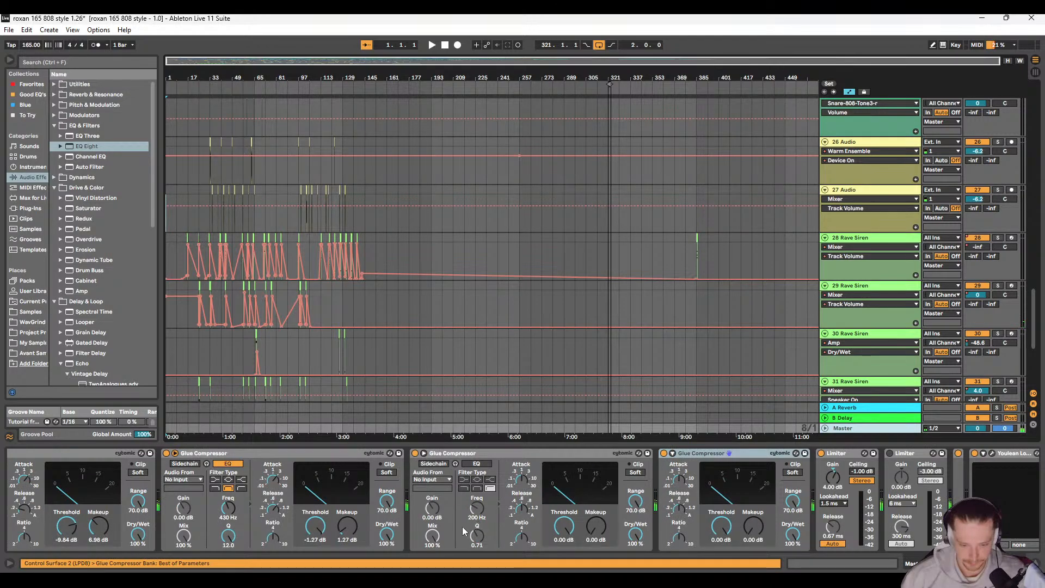
{"action": "left_click_drag", "start_coordinate": [474, 508], "coordinate": [479, 485]}
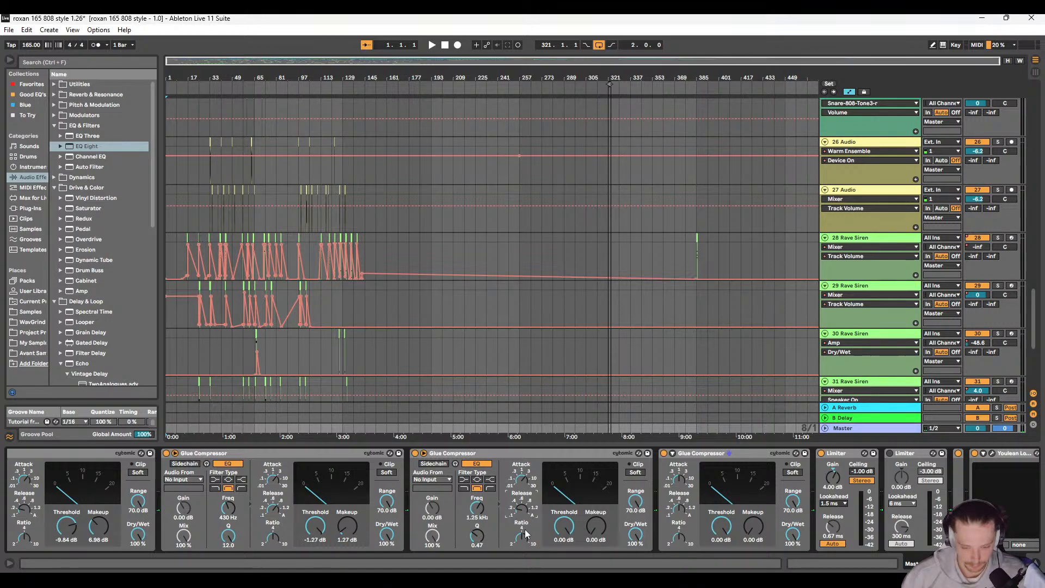
{"action": "key", "text": "space"}
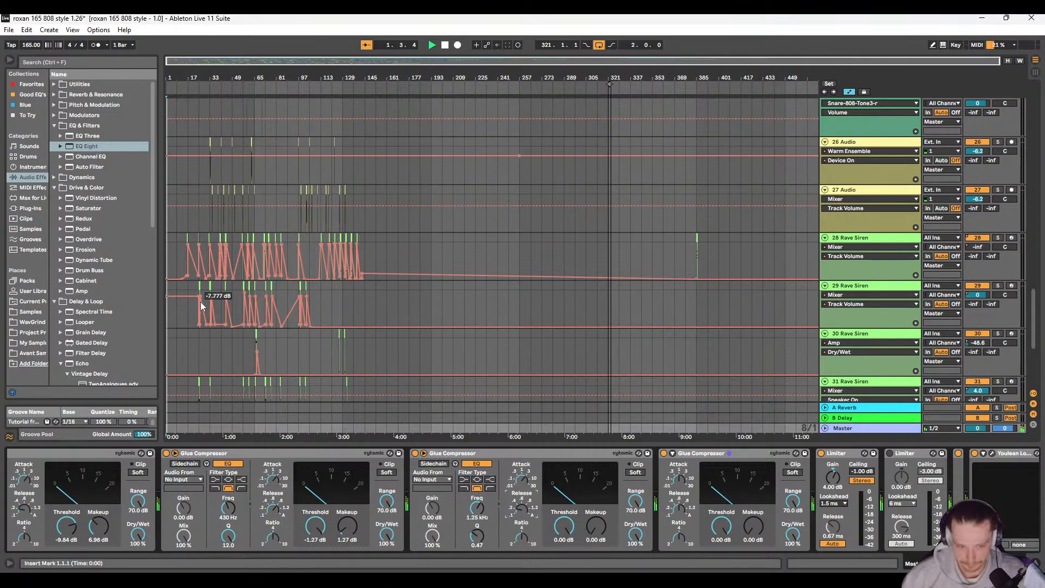
{"action": "left_click", "coordinate": [257, 184]}
{"action": "key", "text": "space"}
{"action": "double_click", "coordinate": [863, 431]}
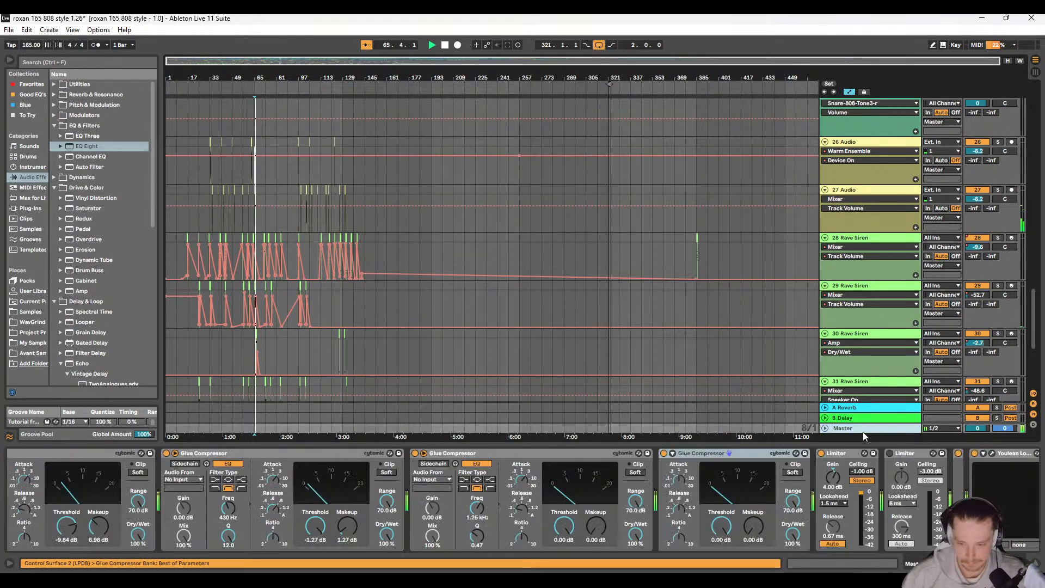
Step: Adjust the third Glue Compressor in the Master chain during playback, ending with its threshold at 0 dB and makeup at 0.95 dB
{"action": "scroll", "coordinate": [253, 514], "scroll_direction": "right", "scroll_amount": 5}
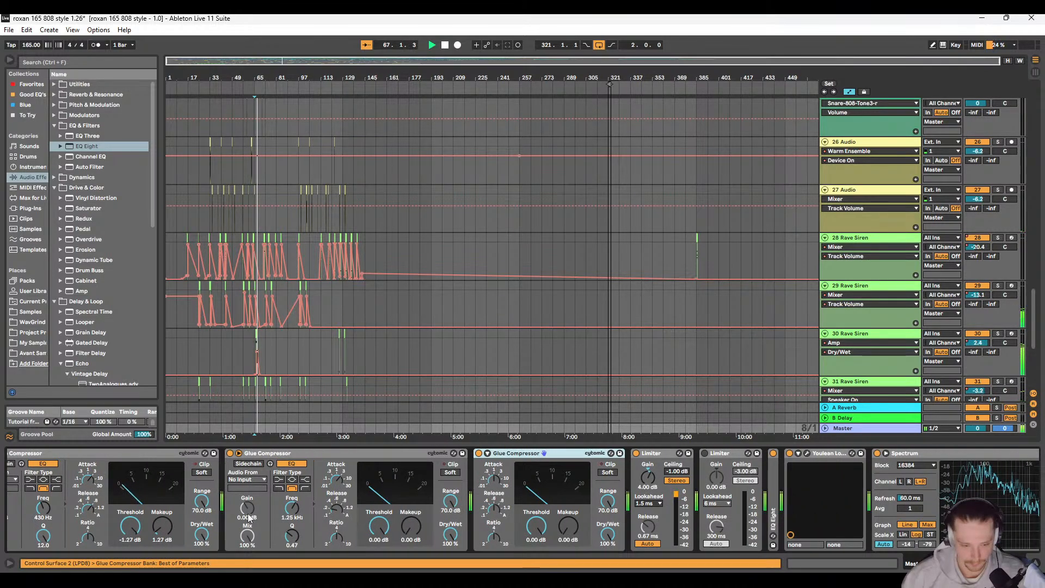
{"action": "scroll", "coordinate": [252, 515], "scroll_direction": "right", "scroll_amount": 1}
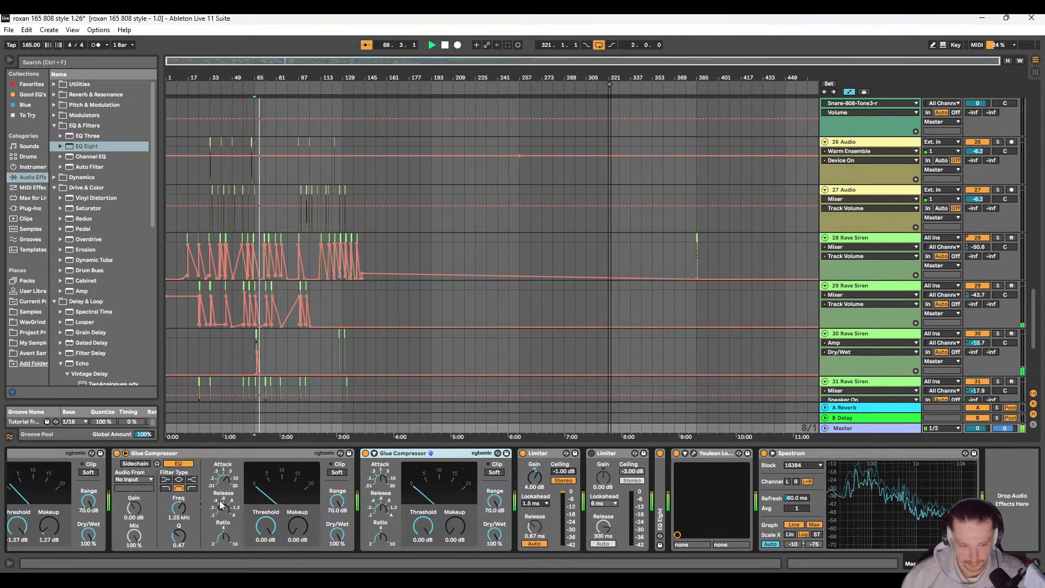
{"action": "mouse_move", "coordinate": [274, 532]}
{"action": "left_mouse_down"}
{"action": "mouse_move", "coordinate": [274, 564]}
{"action": "mouse_move", "coordinate": [297, 509]}
{"action": "mouse_move", "coordinate": [298, 530]}
{"action": "mouse_move", "coordinate": [274, 526]}
{"action": "mouse_move", "coordinate": [274, 540]}
{"action": "left_mouse_up"}
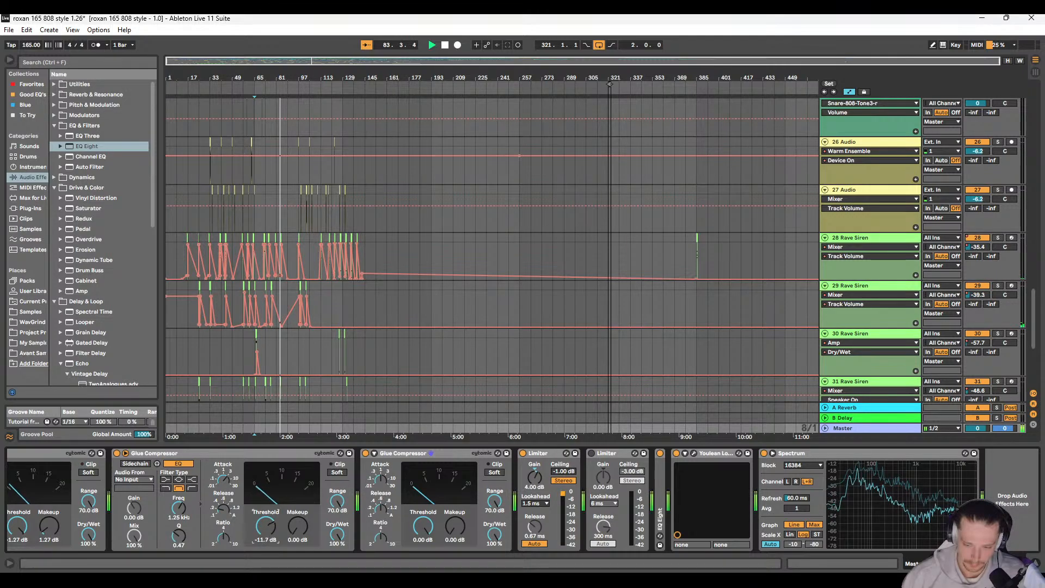
{"action": "left_click_drag", "start_coordinate": [271, 531], "coordinate": [271, 531]}
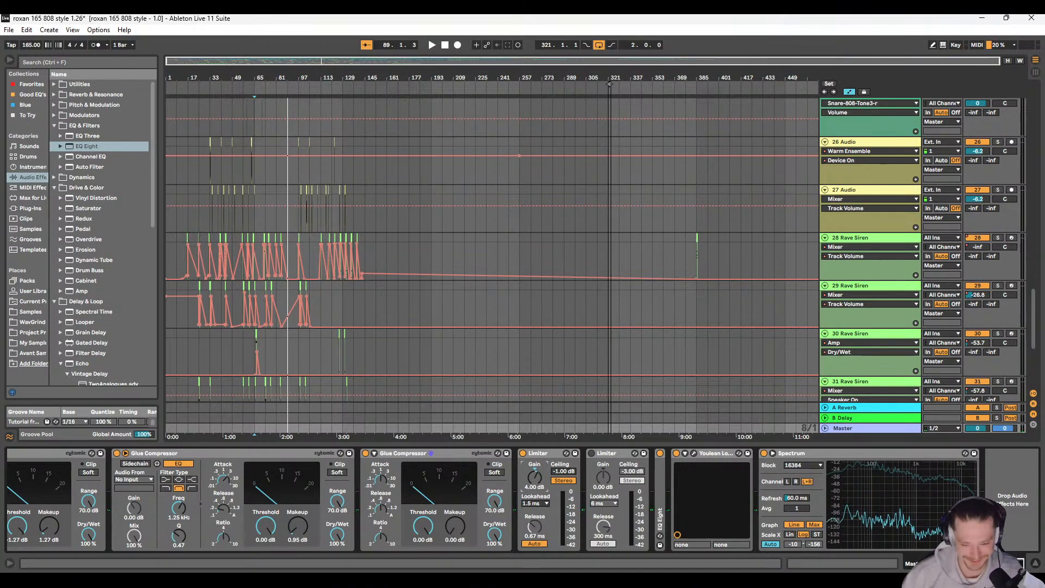
Step: Fold the four Glue Compressors and the EQ Eight before them to compact the Master chain
{"action": "scroll", "coordinate": [176, 498], "scroll_direction": "left", "scroll_amount": 10}
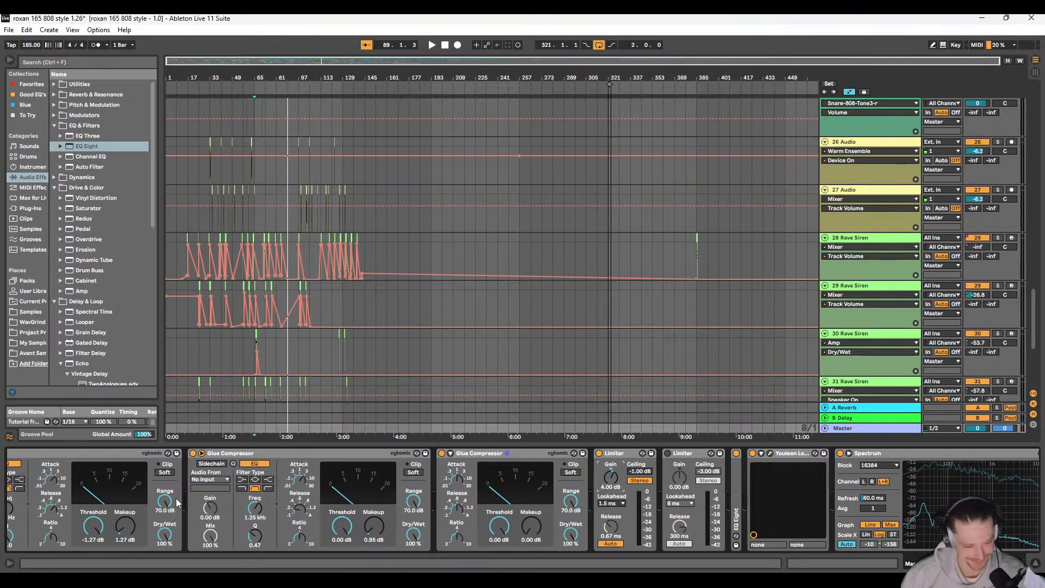
{"action": "double_click", "coordinate": [347, 454]}
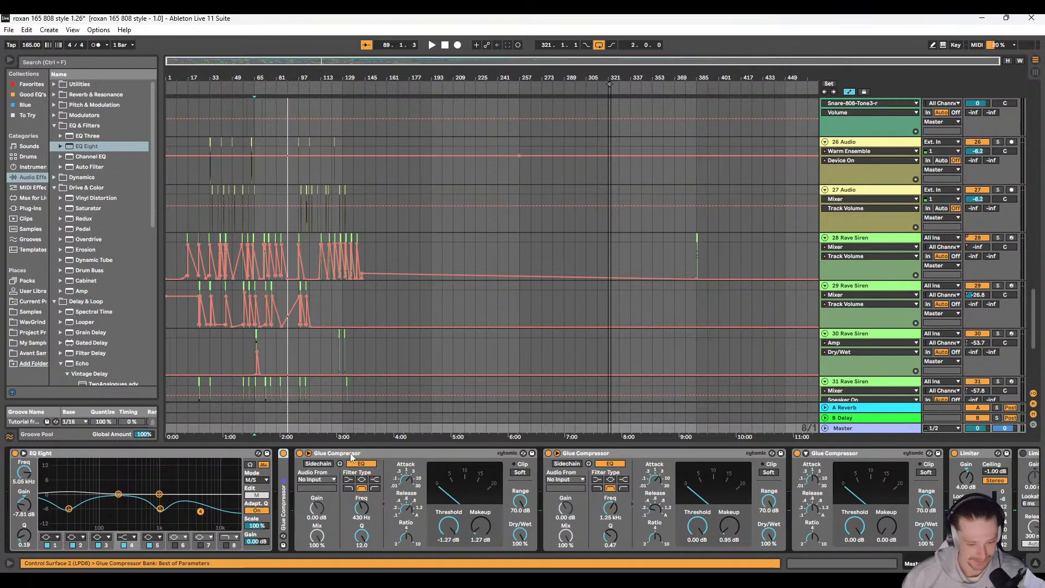
{"action": "double_click", "coordinate": [378, 453]}
{"action": "double_click", "coordinate": [390, 454]}
{"action": "double_click", "coordinate": [393, 454]}
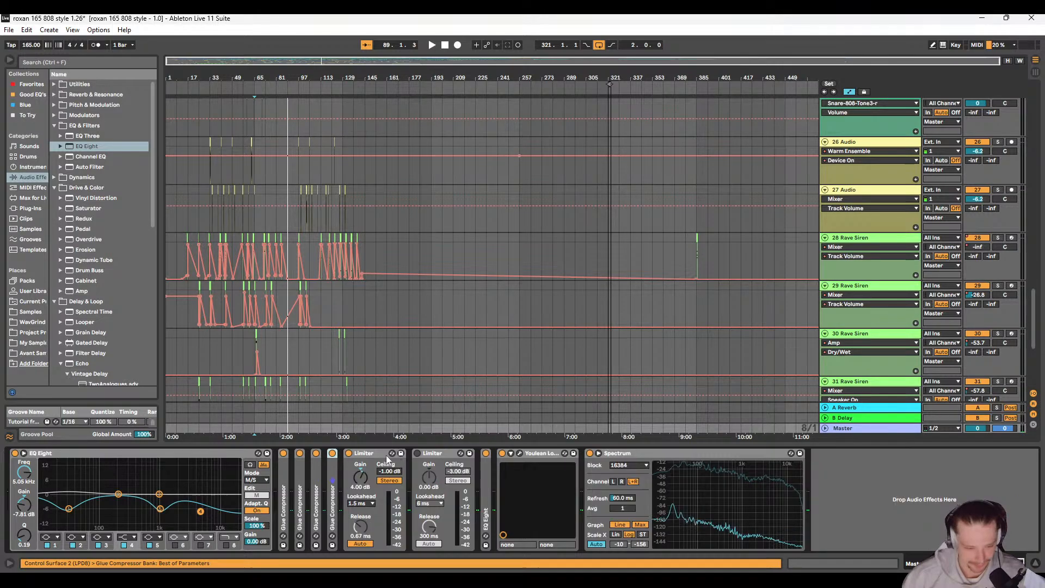
{"action": "scroll", "coordinate": [220, 481], "scroll_direction": "left", "scroll_amount": 5}
{"action": "left_click", "coordinate": [259, 457]}
{"action": "double_click", "coordinate": [259, 457]}
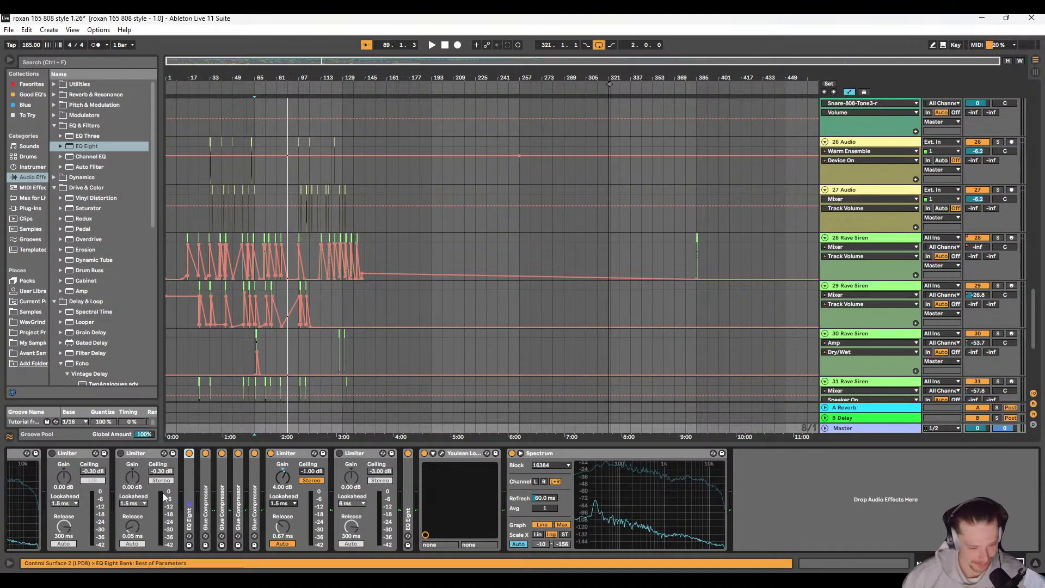
Step: Enable the first Limiter after the leading Spectrum in the Master chain and play the mix from bar 65
{"action": "scroll", "coordinate": [190, 489], "scroll_direction": "left", "scroll_amount": 5}
{"action": "scroll", "coordinate": [252, 488], "scroll_direction": "left", "scroll_amount": 1}
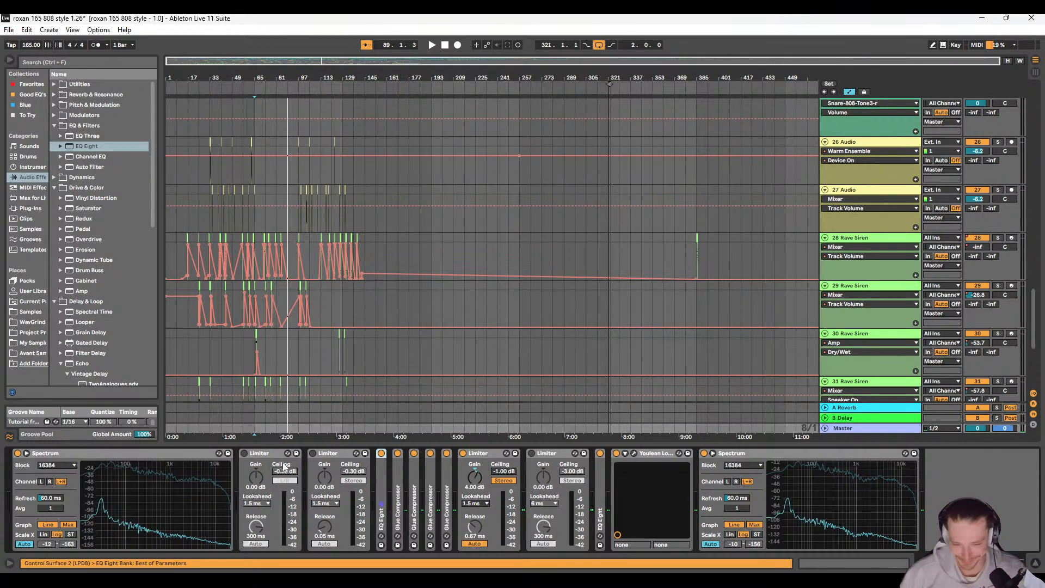
{"action": "left_click", "coordinate": [244, 453]}
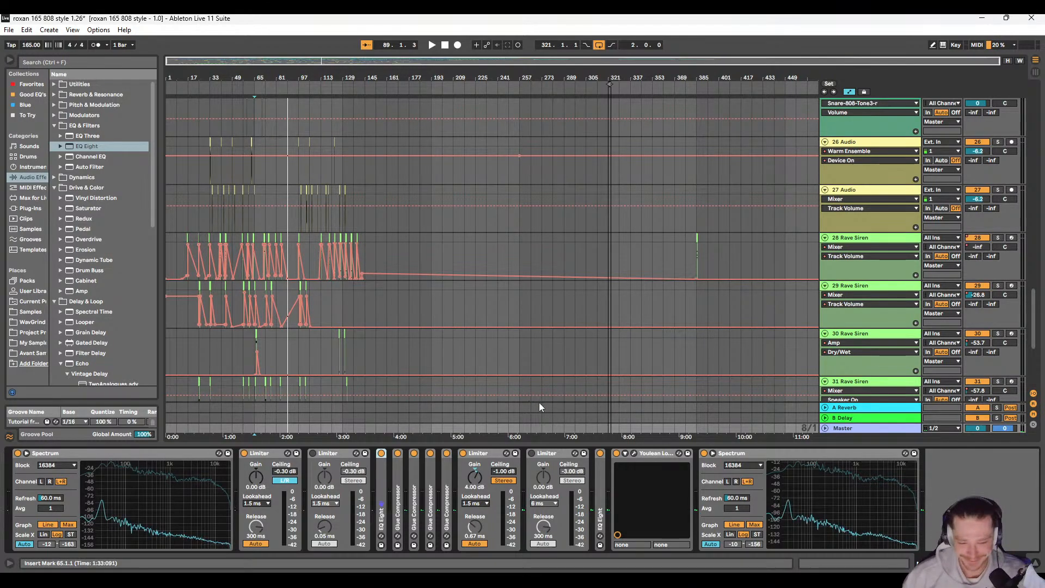
{"action": "key", "text": "space"}
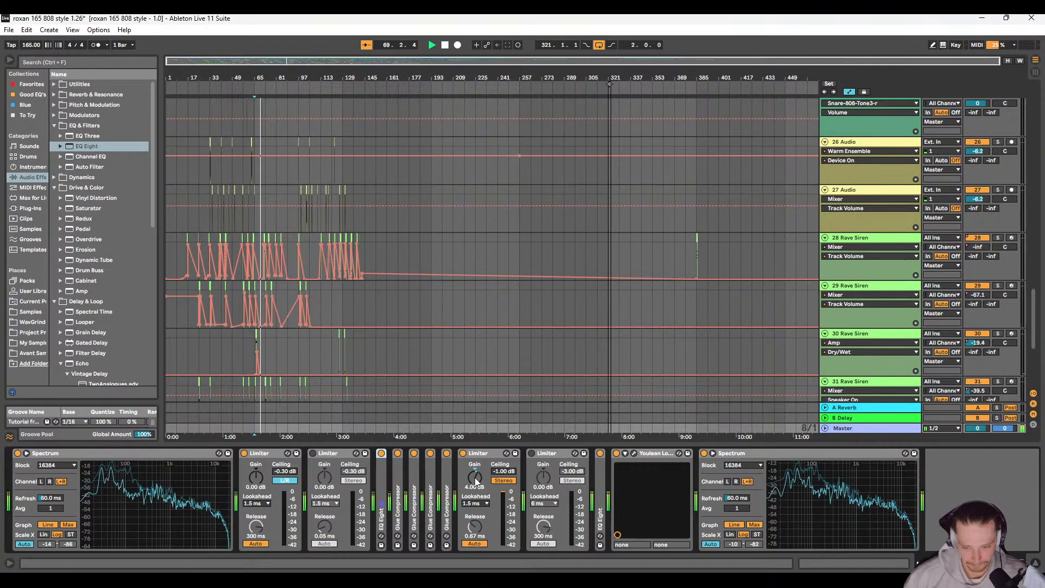
Step: Raise the gain of the Limiter with the -1 dB ceiling to 7 dB while the mix plays
{"action": "left_click_drag", "start_coordinate": [474, 478], "coordinate": [474, 462]}
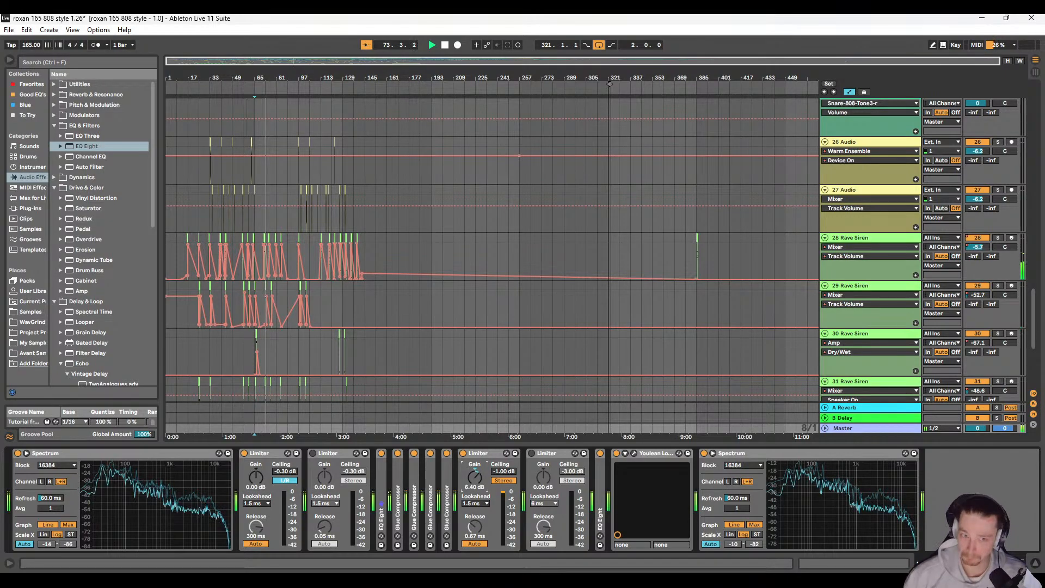
{"action": "left_click_drag", "start_coordinate": [475, 477], "coordinate": [475, 476]}
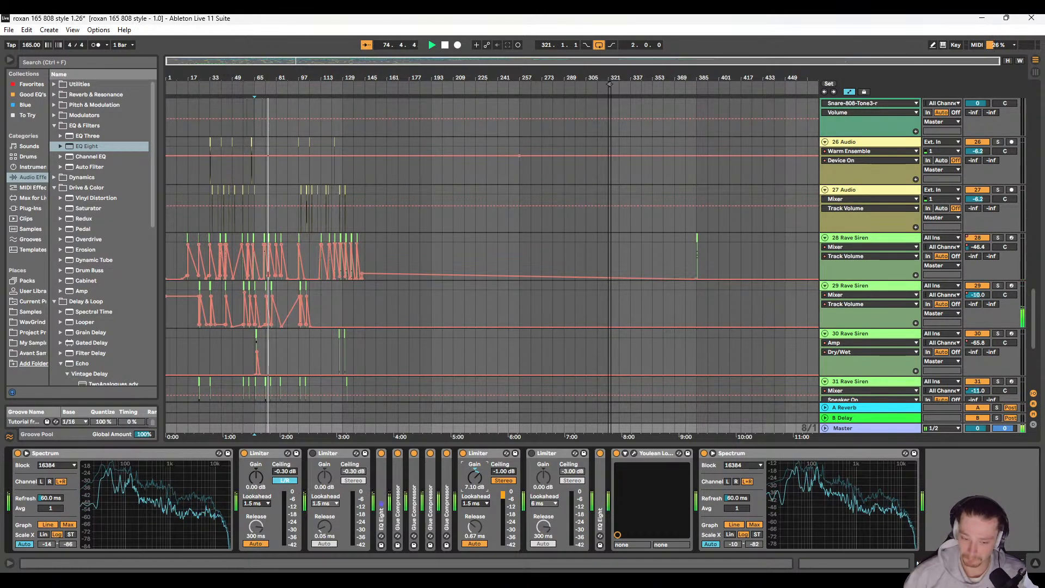
{"action": "left_click_drag", "start_coordinate": [474, 476], "coordinate": [474, 473]}
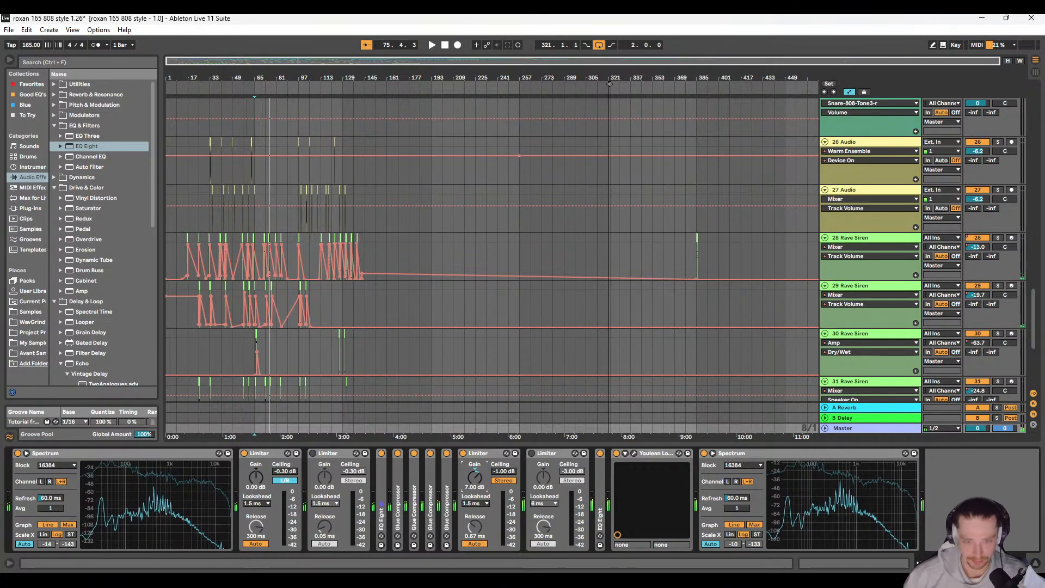
Step: Check the mix's loudness from bar 65 in the Youlean Loudness Meter and close the meter window
{"action": "left_click", "coordinate": [634, 452]}
{"action": "key", "text": "space"}
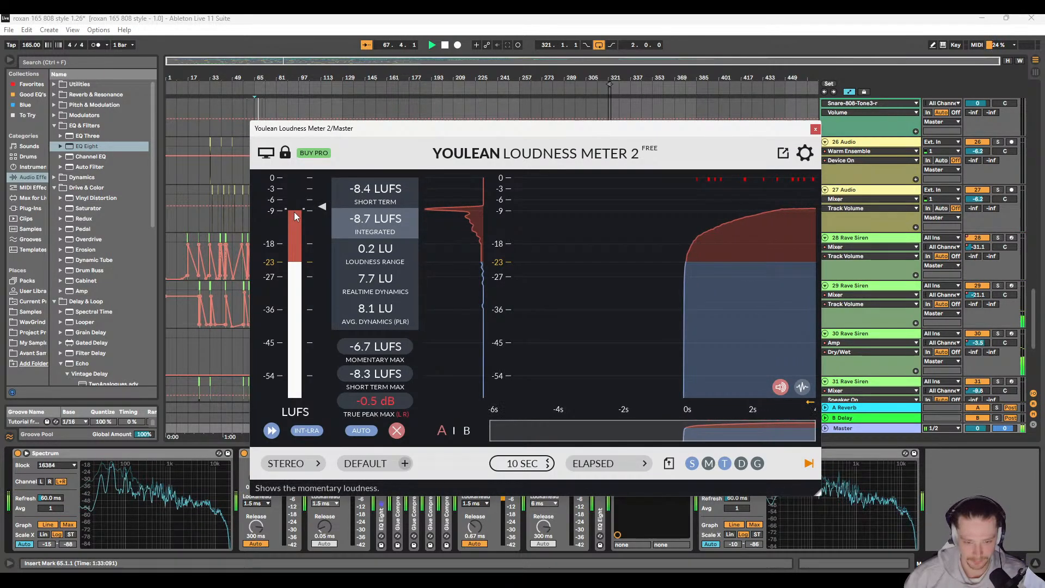
{"action": "left_click", "coordinate": [814, 129]}
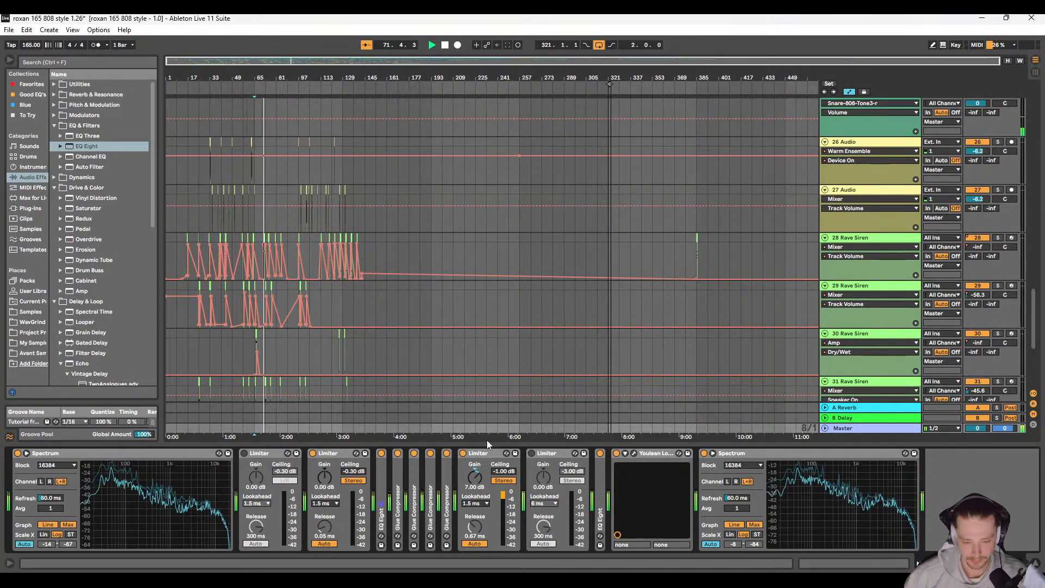
Step: Enable the Limiter with the -3 dB ceiling and set its gain to 6.2 dB and release to 55 ms during playback
{"action": "left_click", "coordinate": [531, 453]}
{"action": "left_click_drag", "start_coordinate": [546, 483], "coordinate": [544, 466]}
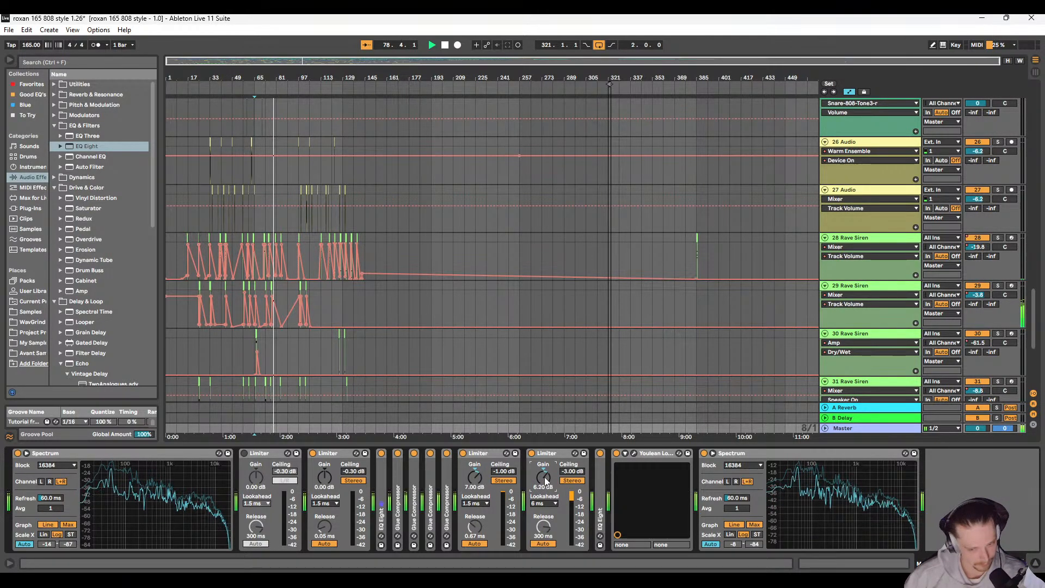
{"action": "key", "text": "space"}
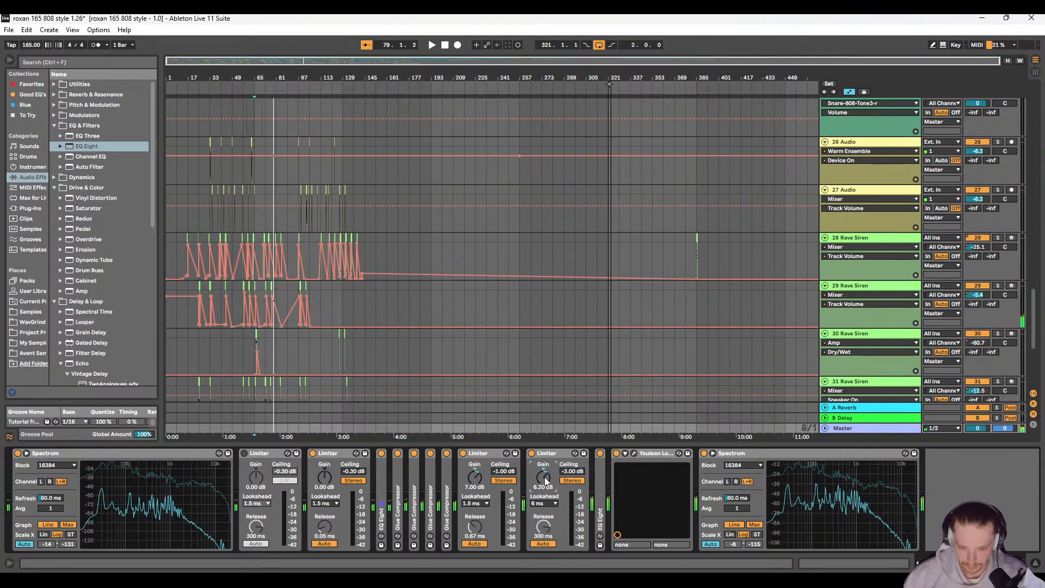
{"action": "key", "text": "space"}
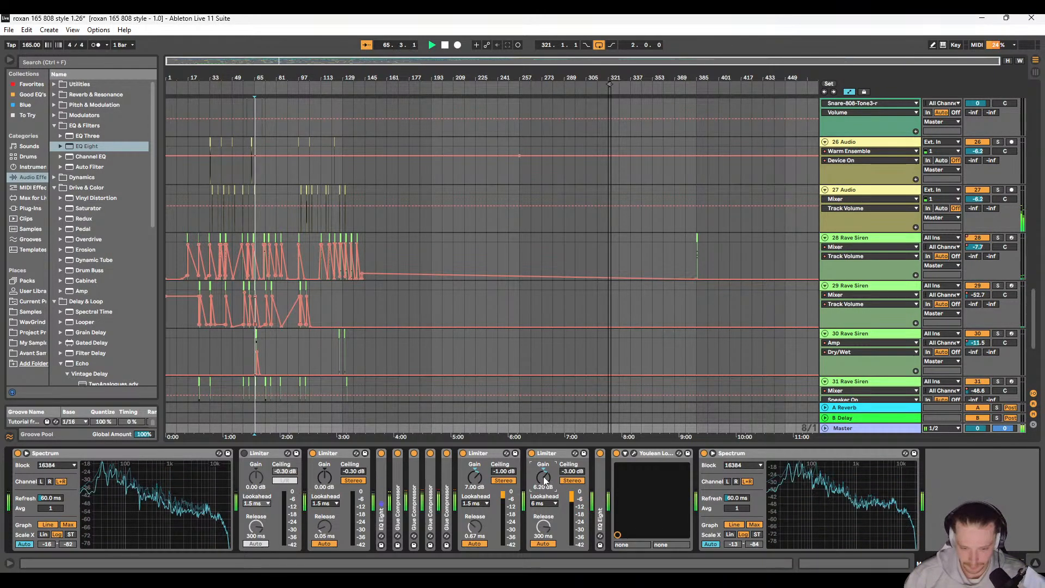
{"action": "left_click_drag", "start_coordinate": [544, 527], "coordinate": [544, 572]}
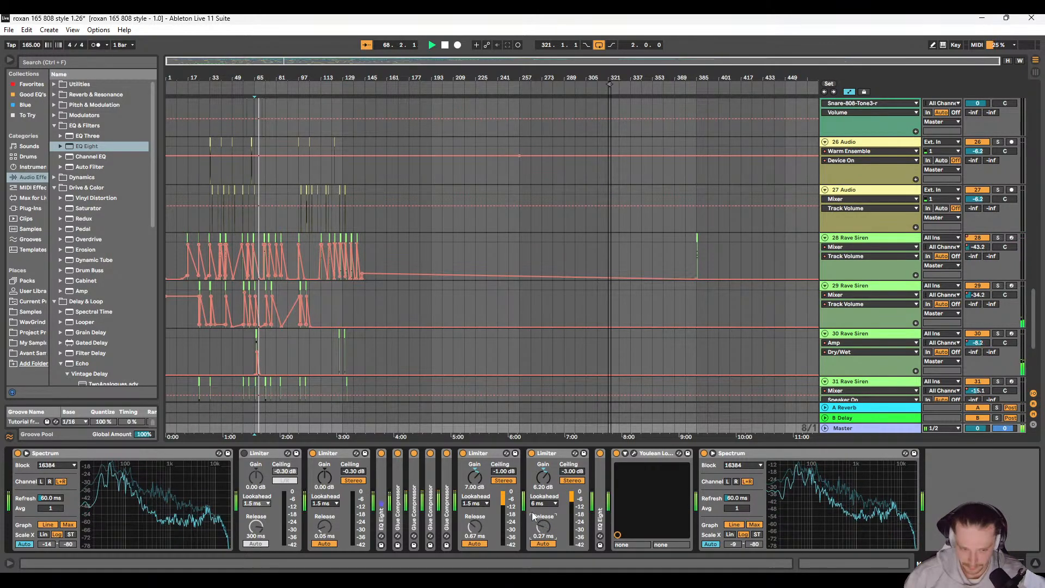
{"action": "type", "text": "55"}
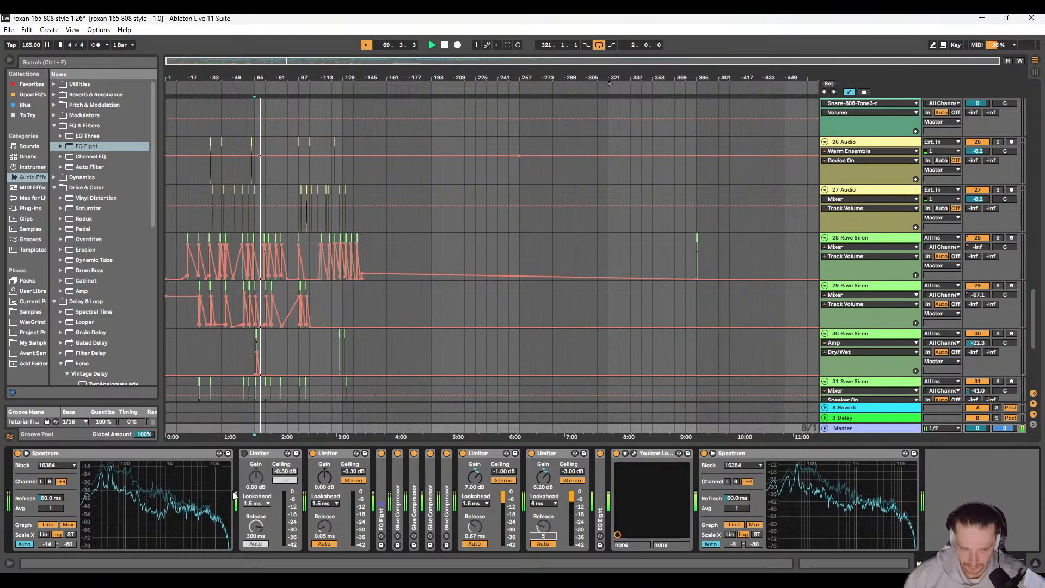
Step: Bypass the second Limiter and the Limiter with the -3 dB ceiling, replaying the mix from bar 65
{"action": "left_click", "coordinate": [313, 453]}
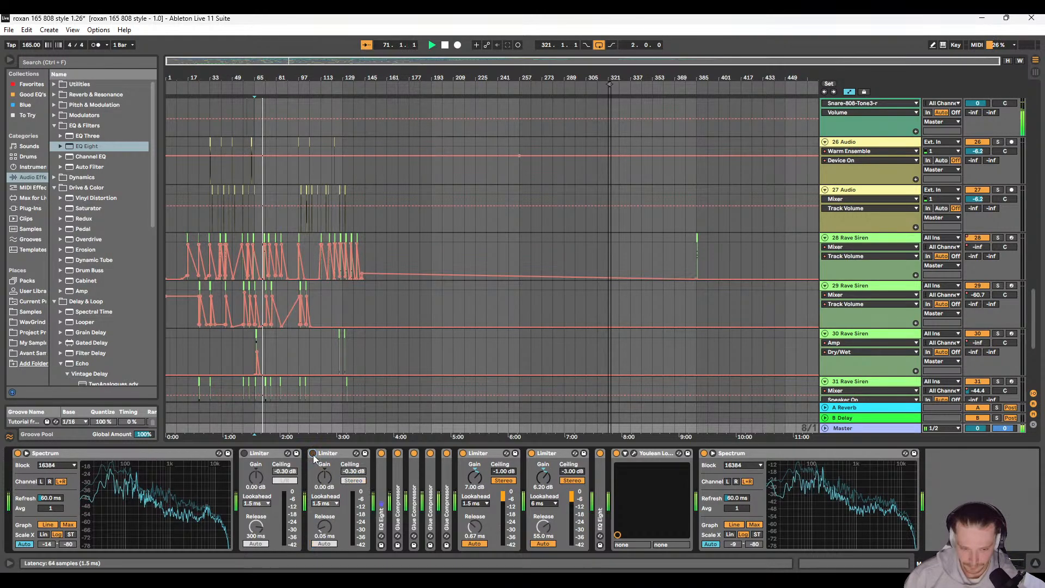
{"action": "left_click", "coordinate": [535, 453]}
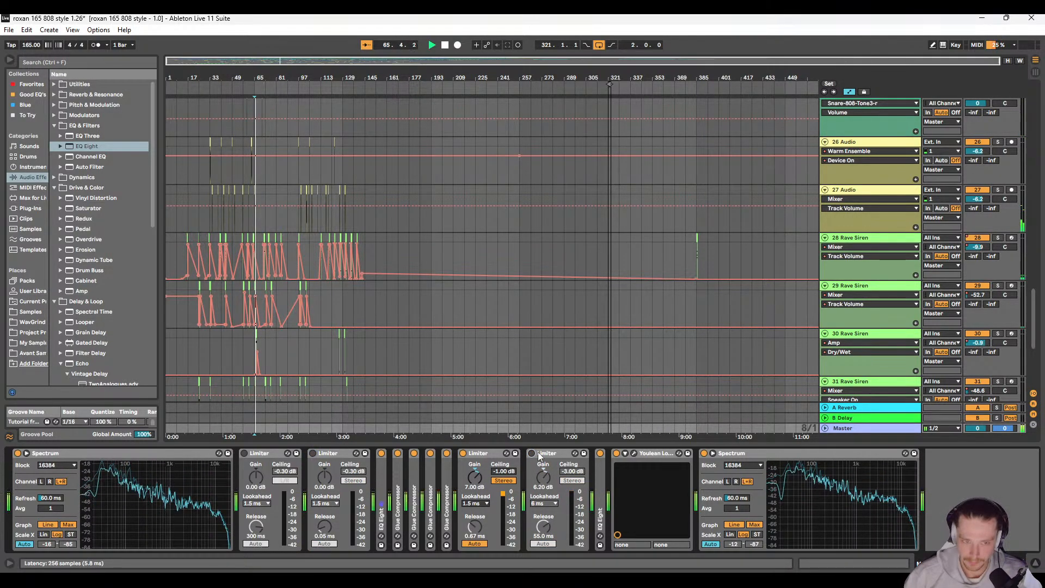
{"action": "scroll", "coordinate": [289, 322], "scroll_direction": "up", "scroll_amount": 2}
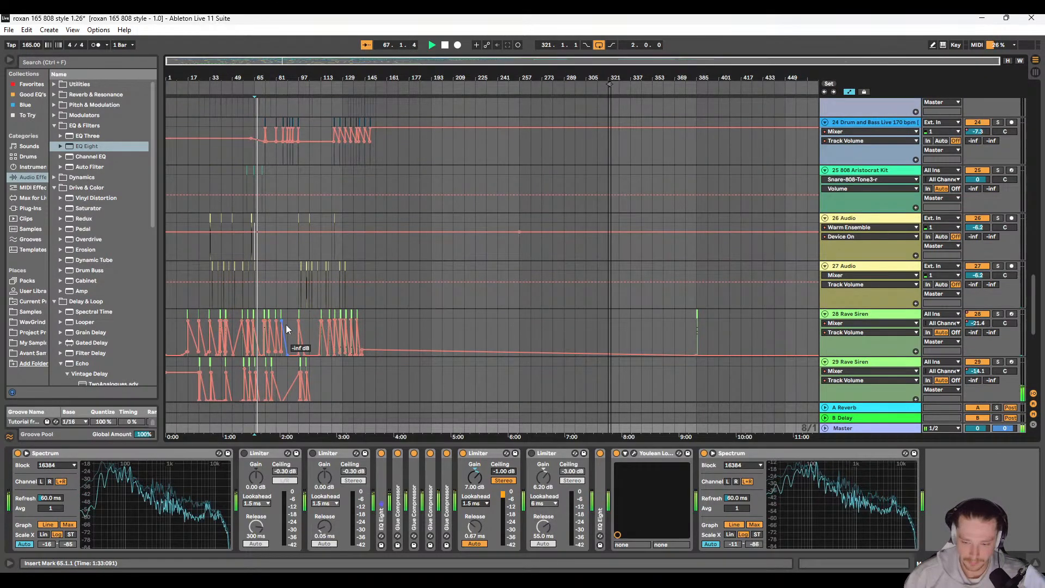
{"action": "mouse_move", "coordinate": [893, 498]}
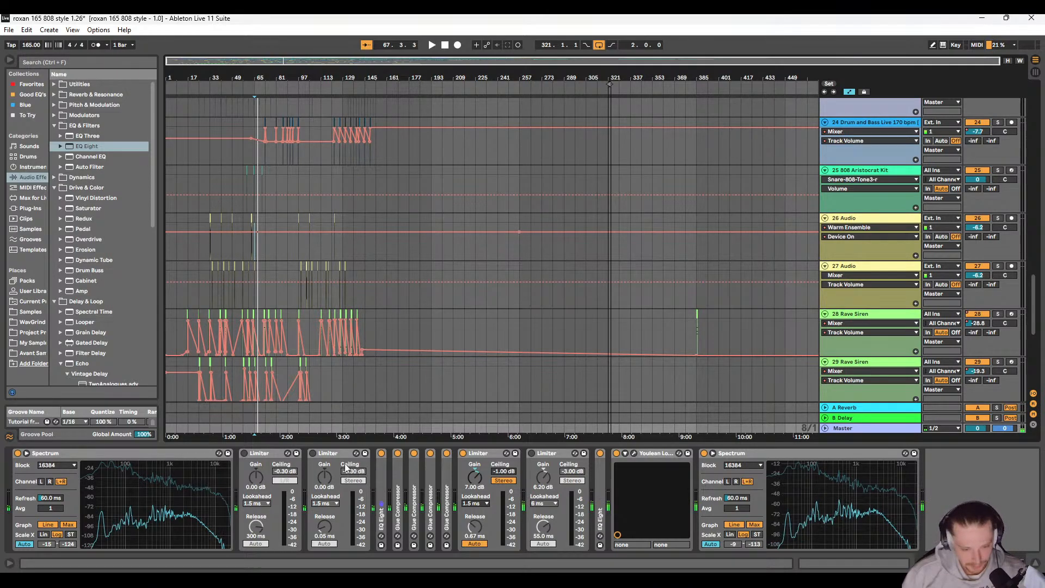
Step: Move the insert mark to bar 1 and unfold the Master's Glue Compressors one by one to review their settings
{"action": "left_click", "coordinate": [169, 247]}
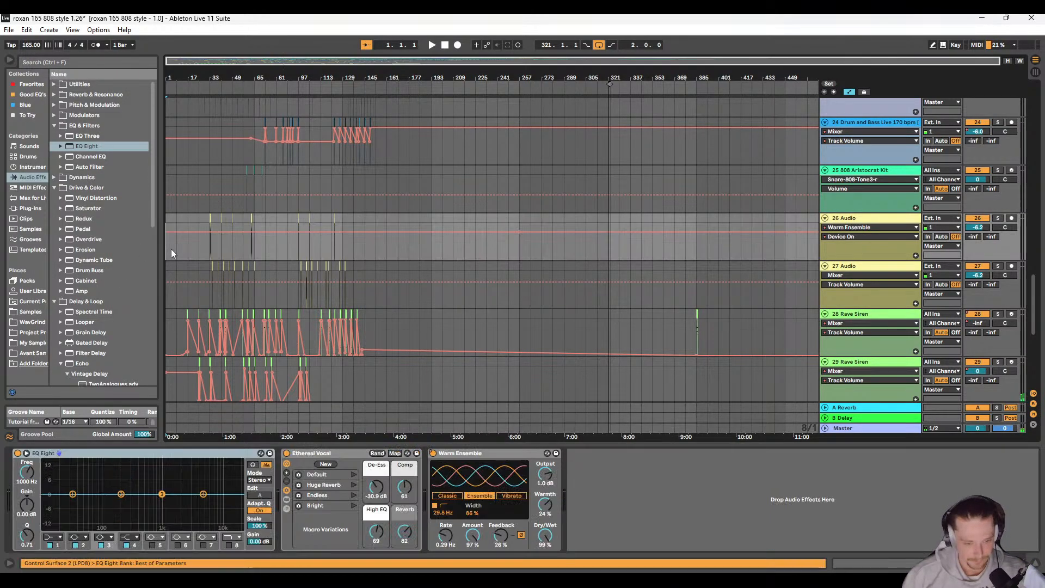
{"action": "left_click", "coordinate": [882, 428]}
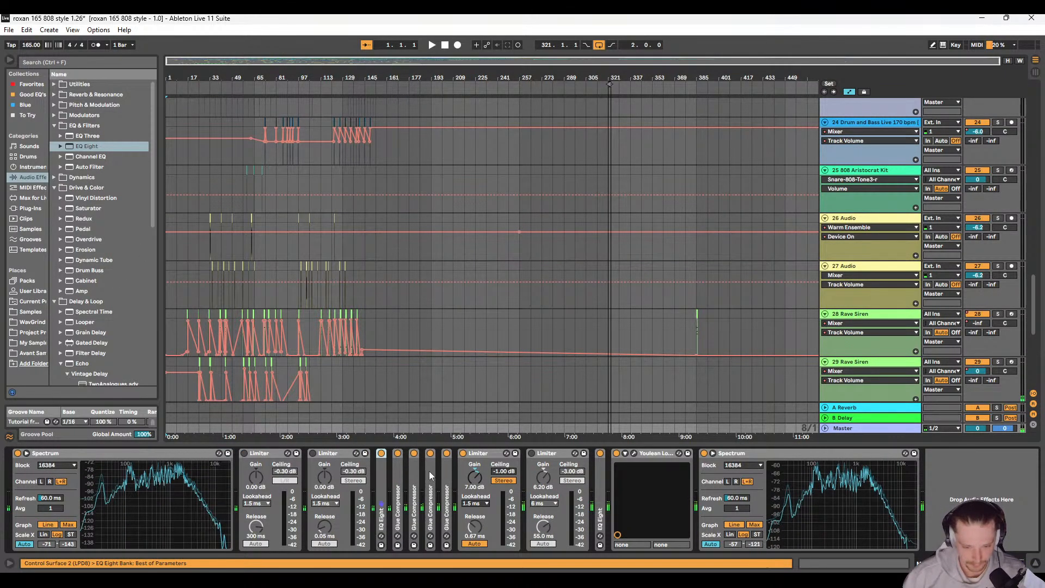
{"action": "double_click", "coordinate": [413, 472]}
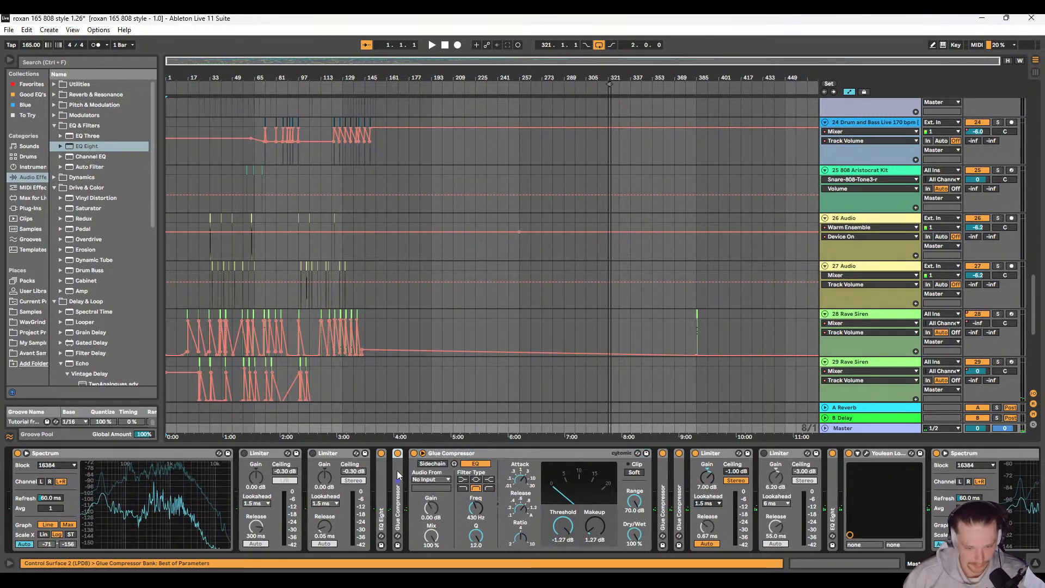
{"action": "double_click", "coordinate": [397, 490]}
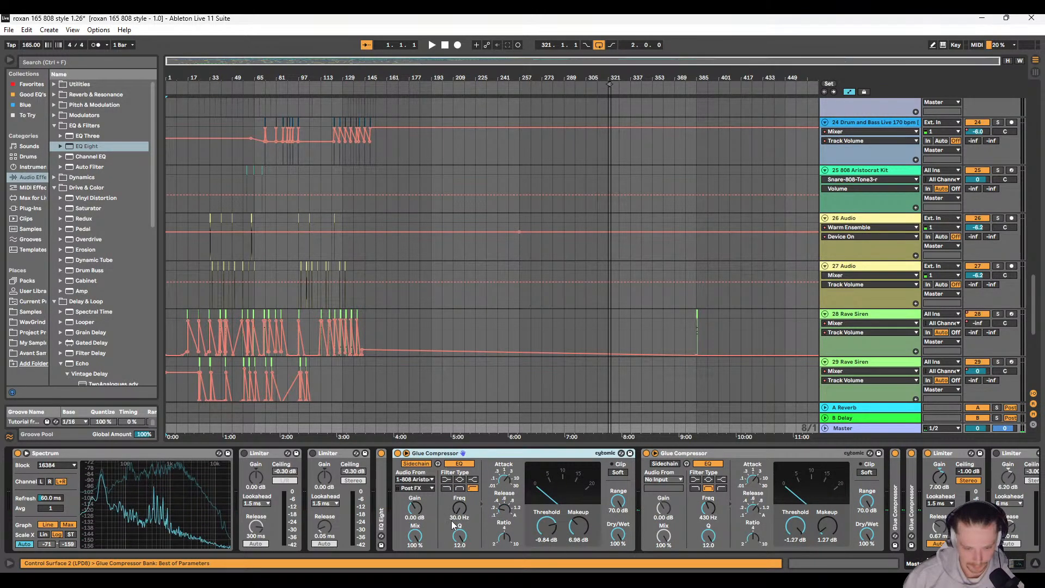
{"action": "double_click", "coordinate": [501, 453]}
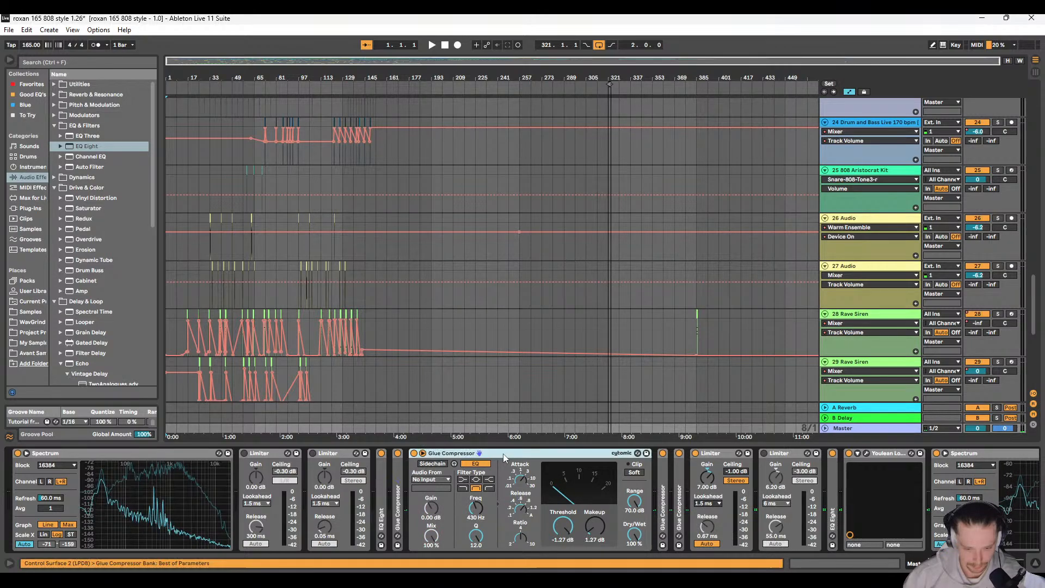
{"action": "double_click", "coordinate": [503, 453]}
{"action": "double_click", "coordinate": [428, 472]}
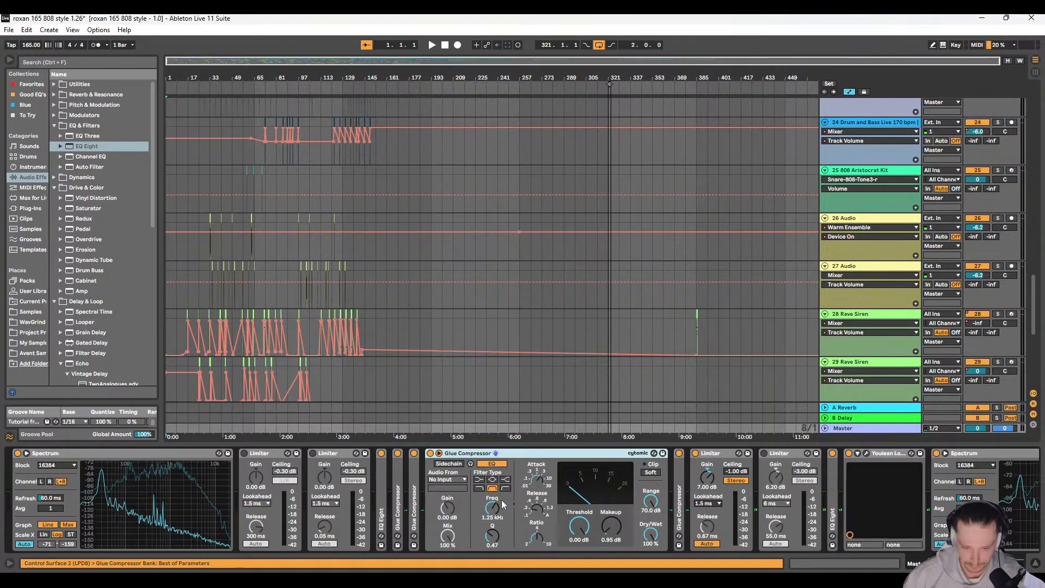
{"action": "double_click", "coordinate": [508, 455]}
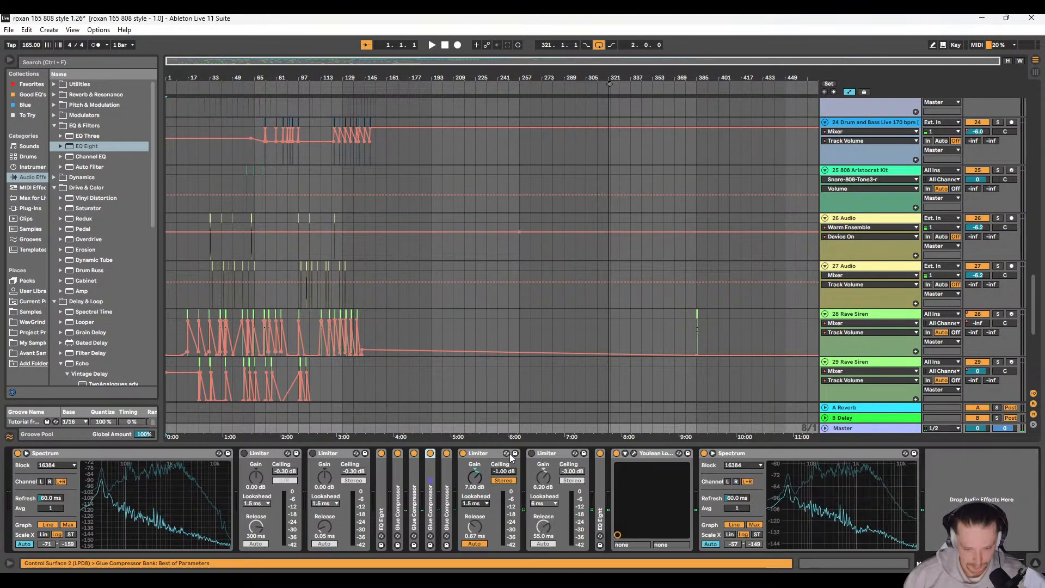
{"action": "double_click", "coordinate": [490, 453]}
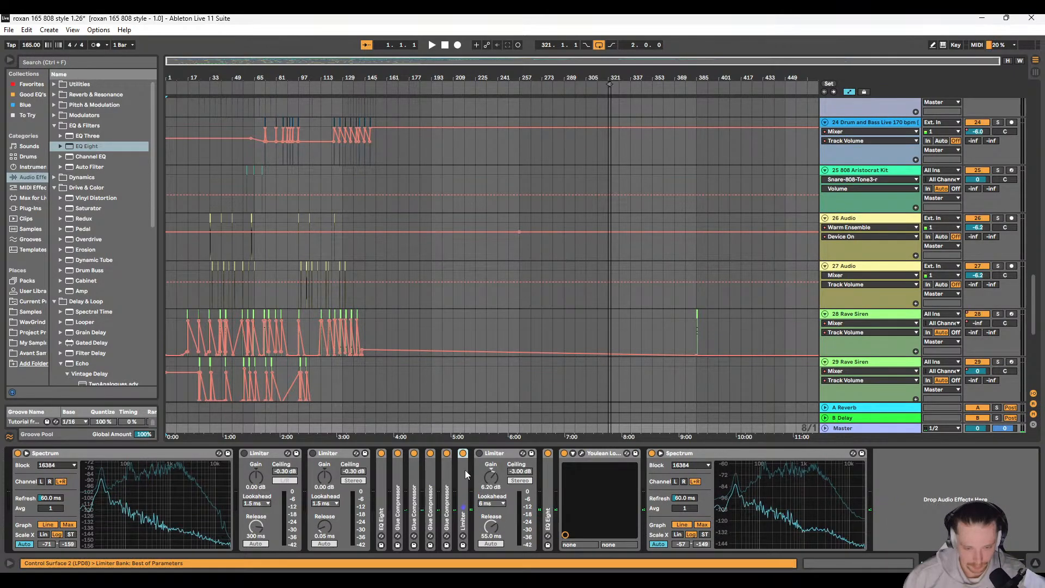
{"action": "double_click", "coordinate": [463, 463]}
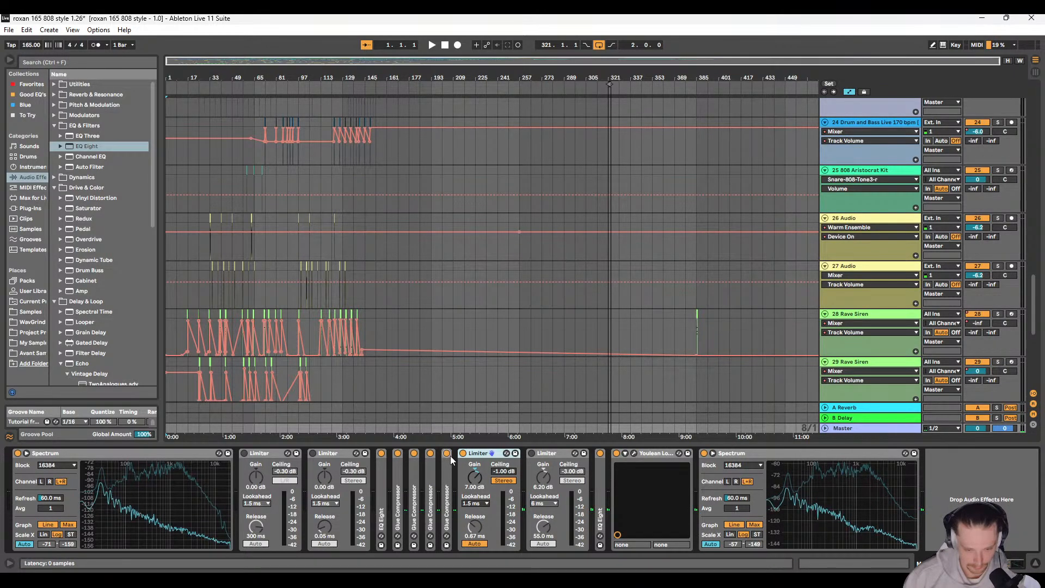
{"action": "double_click", "coordinate": [450, 458]}
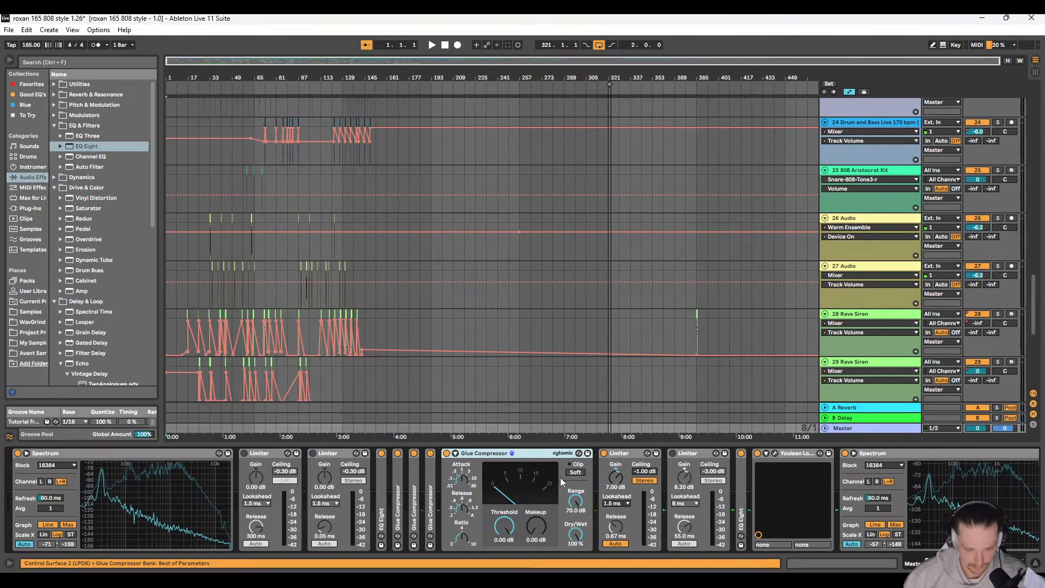
Step: Show the sidechain section of the Master's fourth Glue Compressor and turn on its sidechain EQ
{"action": "left_click", "coordinate": [455, 452]}
{"action": "left_click", "coordinate": [510, 464]}
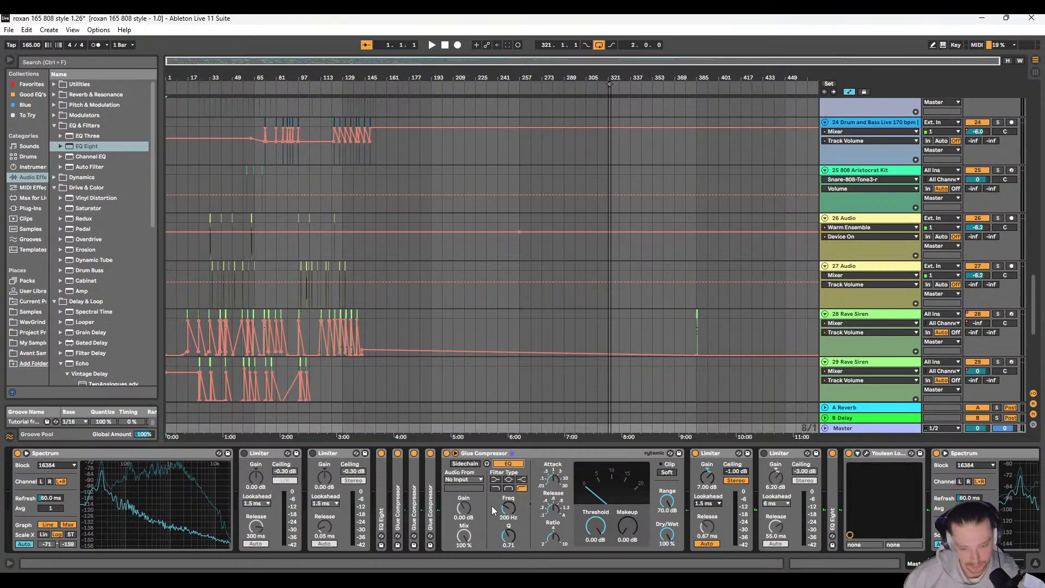
Step: Play the mix from bar 89 and examine the Master's final Spectrum, stopping playback after a few bars
{"action": "scroll", "coordinate": [824, 518], "scroll_direction": "right", "scroll_amount": 3}
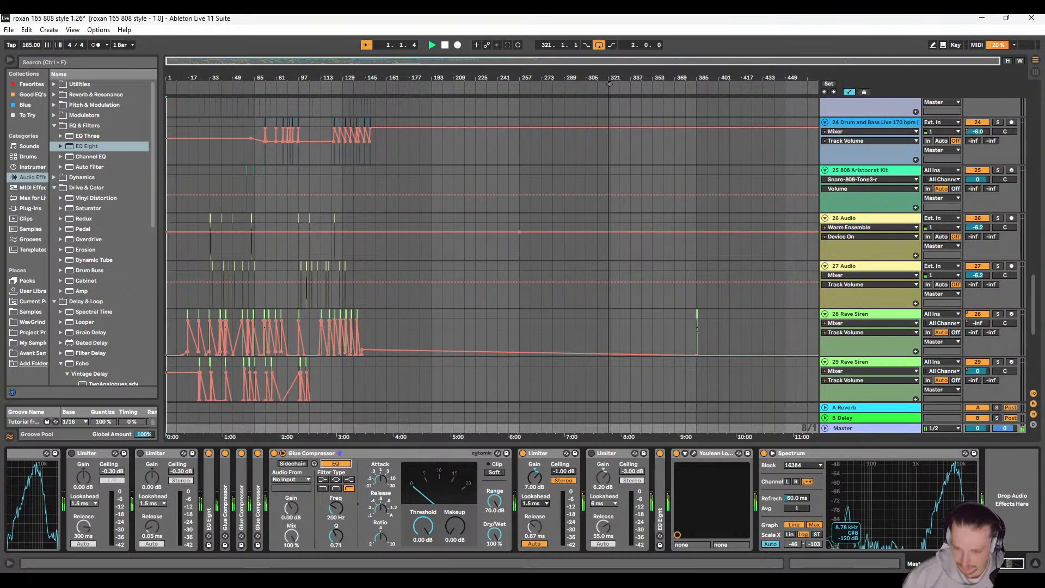
{"action": "left_click", "coordinate": [286, 265]}
{"action": "key", "text": "space"}
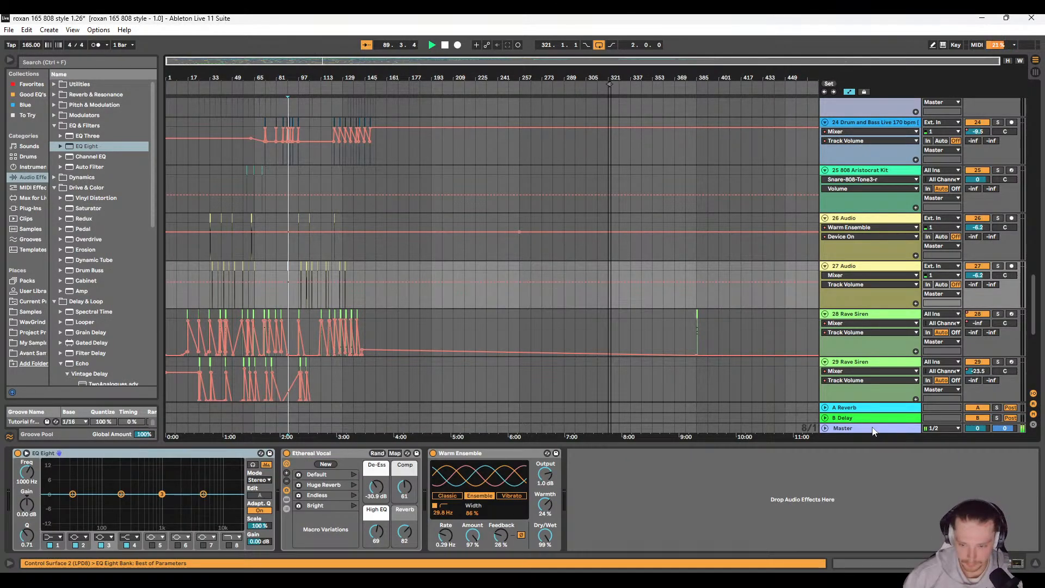
{"action": "left_click", "coordinate": [849, 428]}
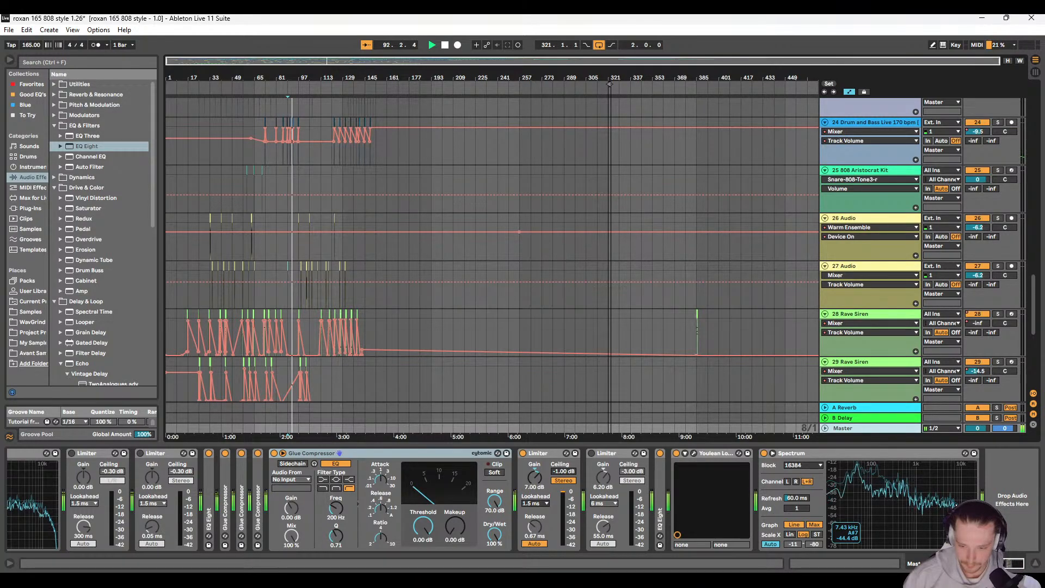
{"action": "key", "text": "space"}
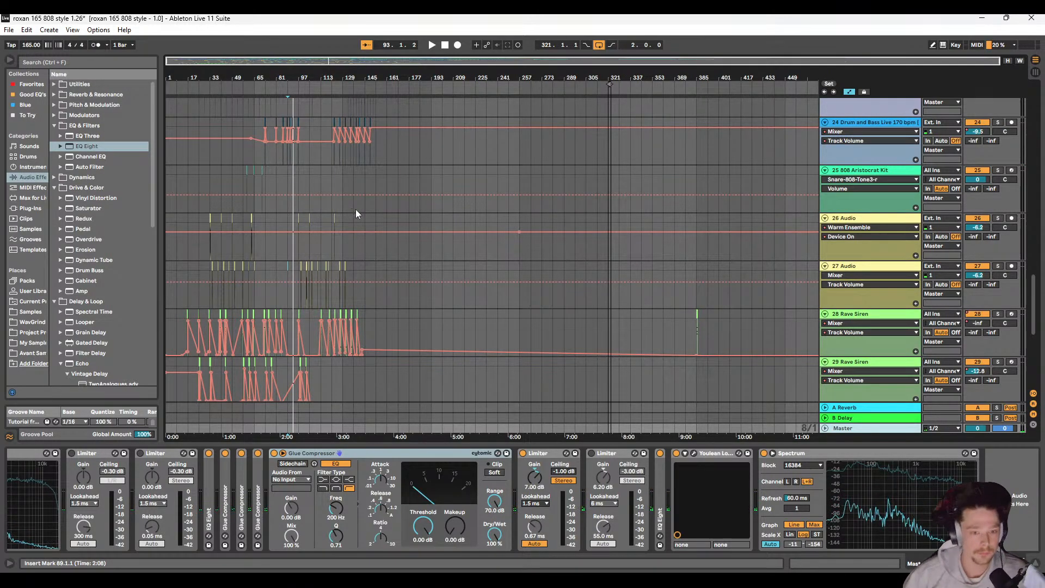
{"action": "scroll", "coordinate": [289, 226], "scroll_direction": "down", "scroll_amount": 4}
{"action": "scroll", "coordinate": [273, 224], "scroll_direction": "up", "scroll_amount": 4}
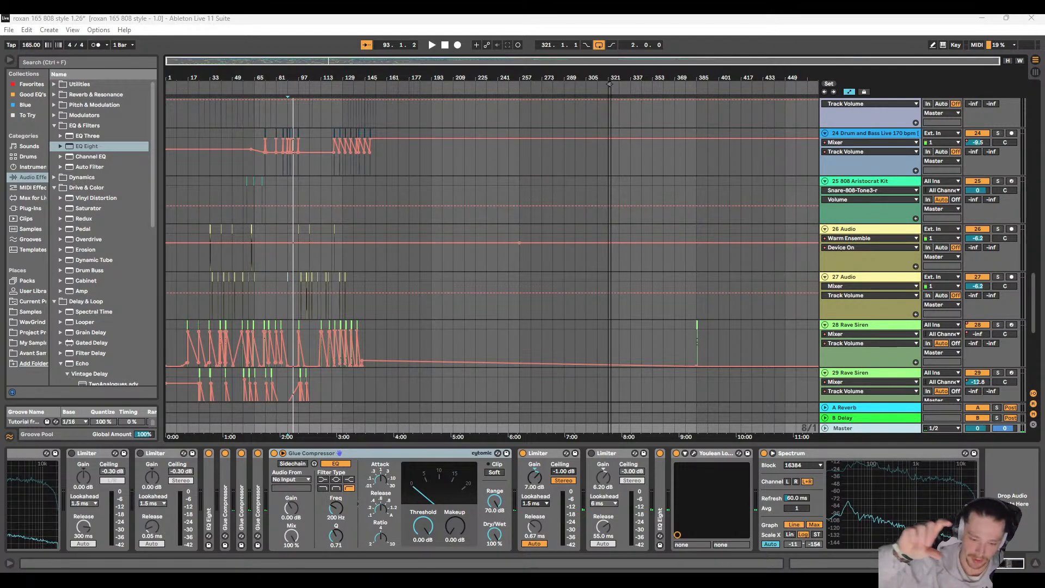
{"action": "left_click", "coordinate": [275, 184]}
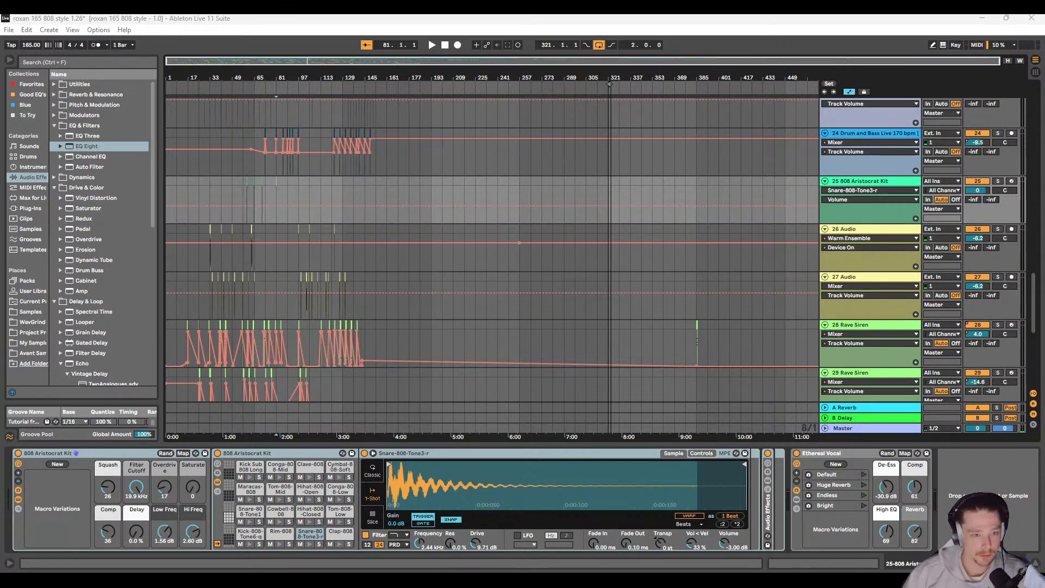
{"action": "left_click", "coordinate": [881, 428]}
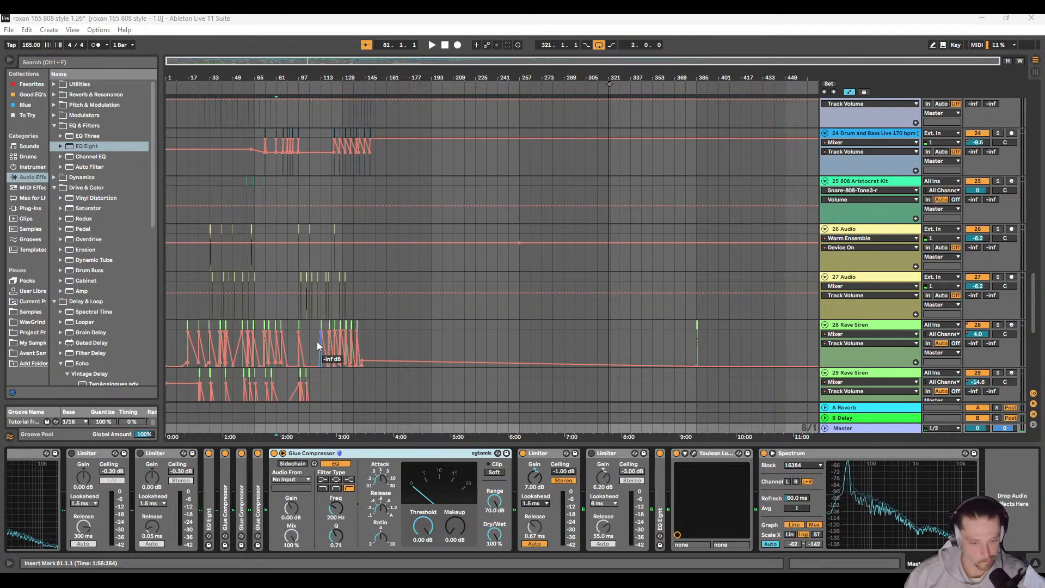
Step: Unfold the Master's first three Glue Compressors side by side to examine their sidechain EQ and threshold settings
{"action": "scroll", "coordinate": [317, 341], "scroll_direction": "down", "scroll_amount": 3}
{"action": "double_click", "coordinate": [223, 462]}
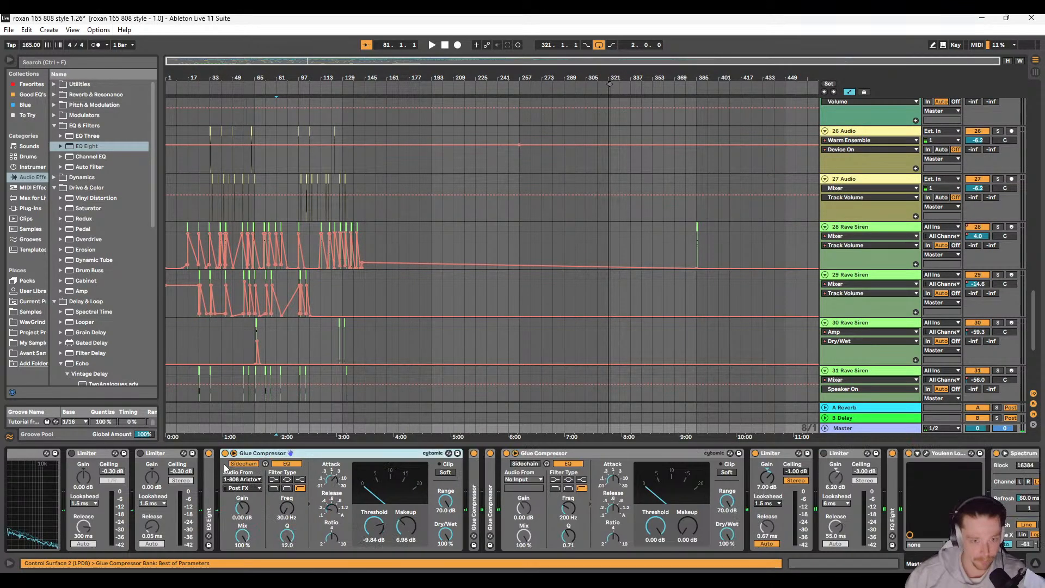
{"action": "double_click", "coordinate": [475, 466]}
{"action": "double_click", "coordinate": [722, 480]}
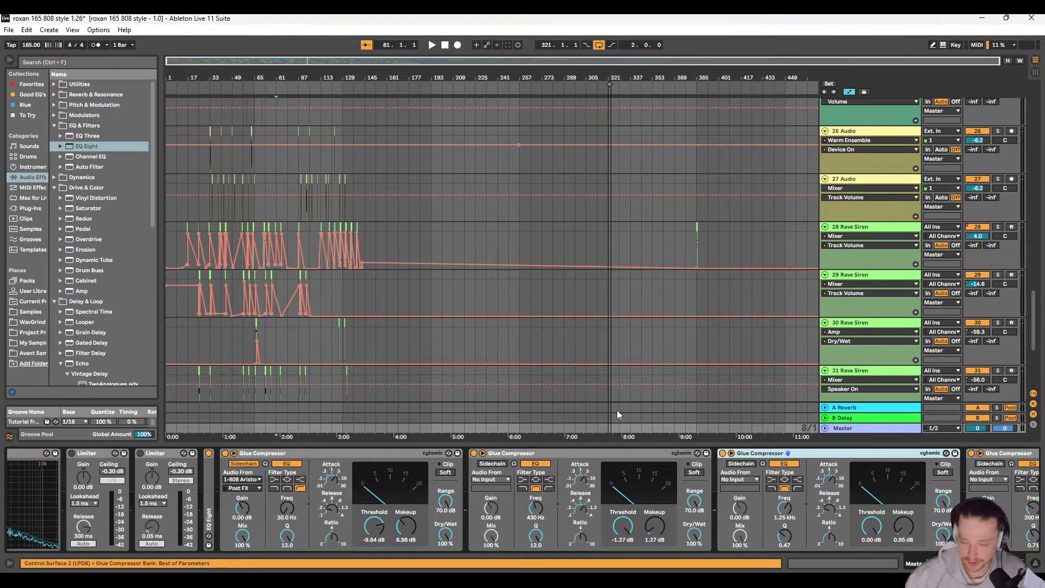
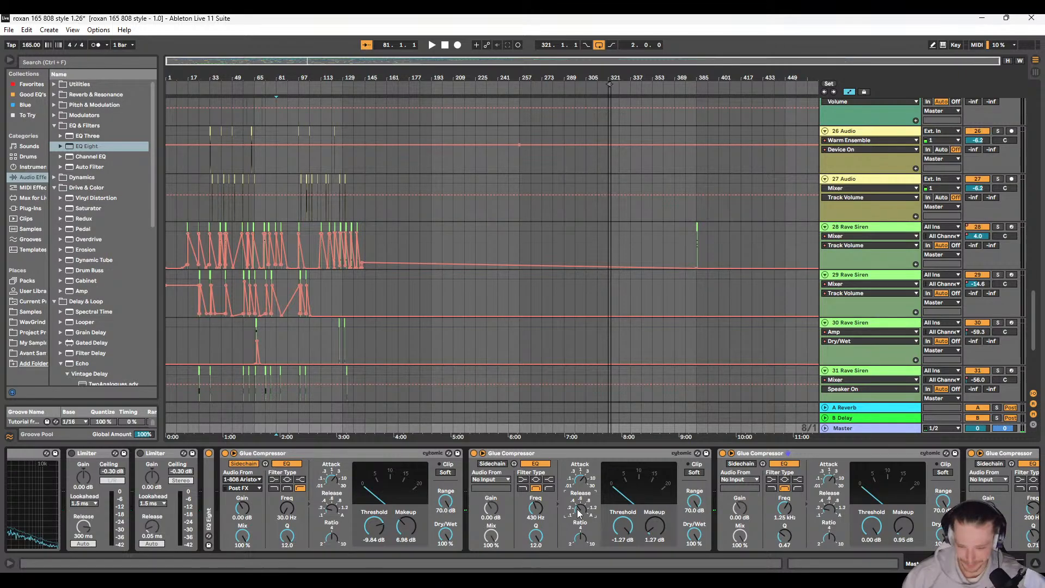
Step: Play the track from bar 81 and examine the Spectrum and Glue Compressors in the master chain
{"action": "key", "text": "space"}
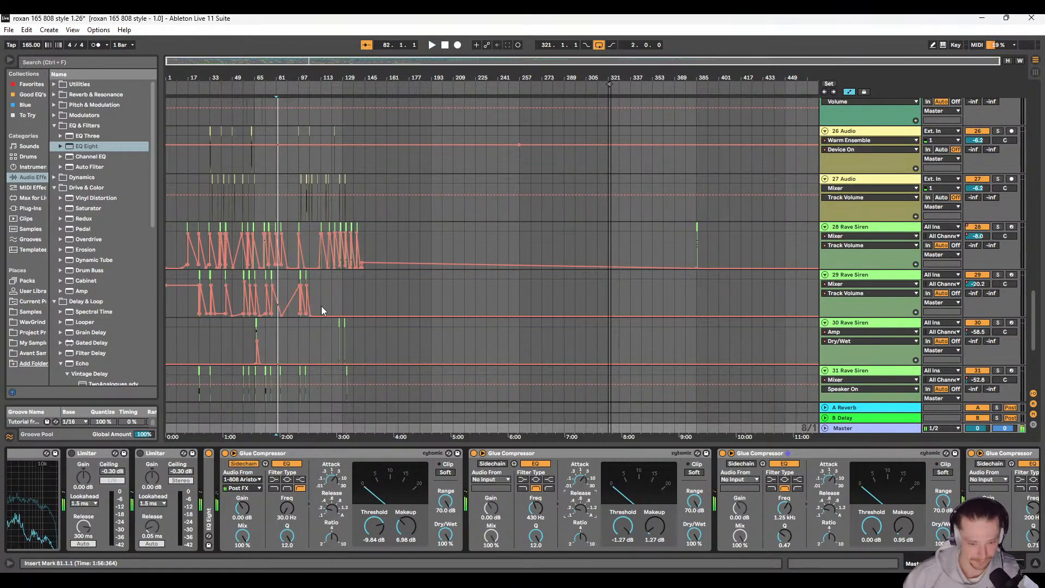
{"action": "scroll", "coordinate": [144, 487], "scroll_direction": "up", "scroll_amount": 5}
{"action": "scroll", "coordinate": [144, 487], "scroll_direction": "up", "scroll_amount": 1}
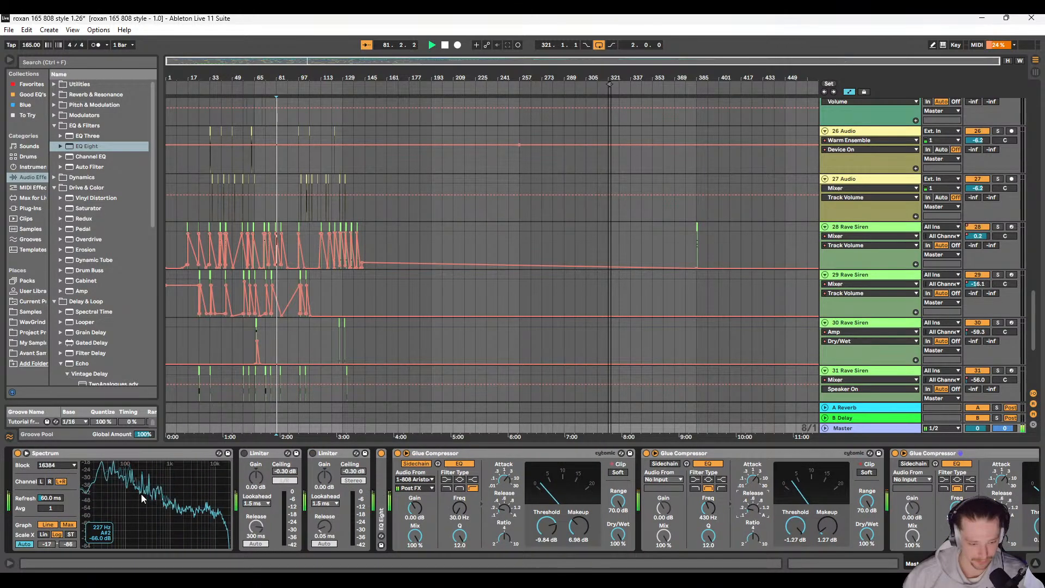
{"action": "scroll", "coordinate": [577, 527], "scroll_direction": "down", "scroll_amount": 20}
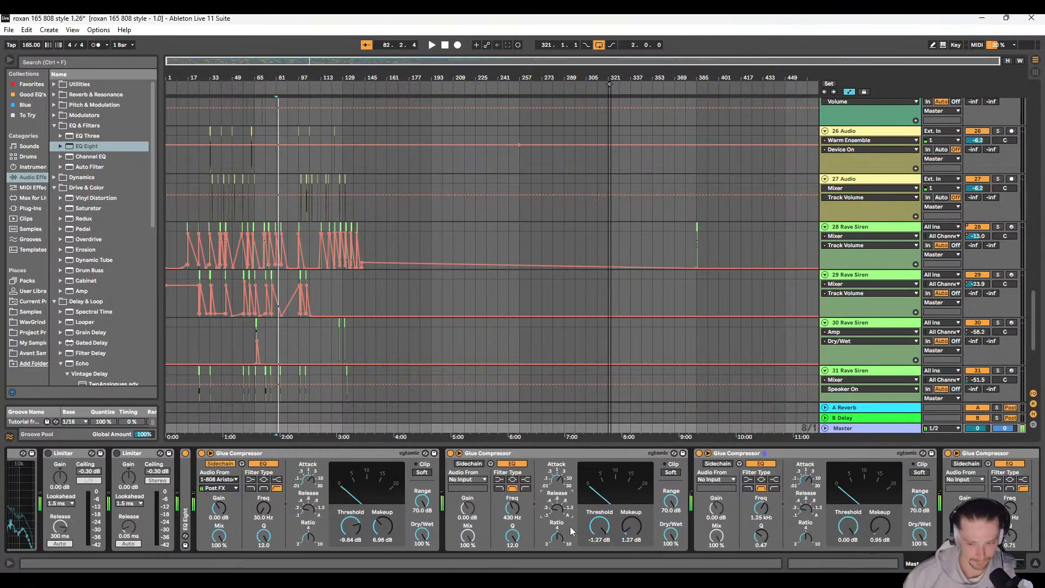
Step: On the master's last two limiters, set the first's gain to 4.00 dB and the second's gain to 3.10 dB and release to 0.10 ms
{"action": "key", "text": "space"}
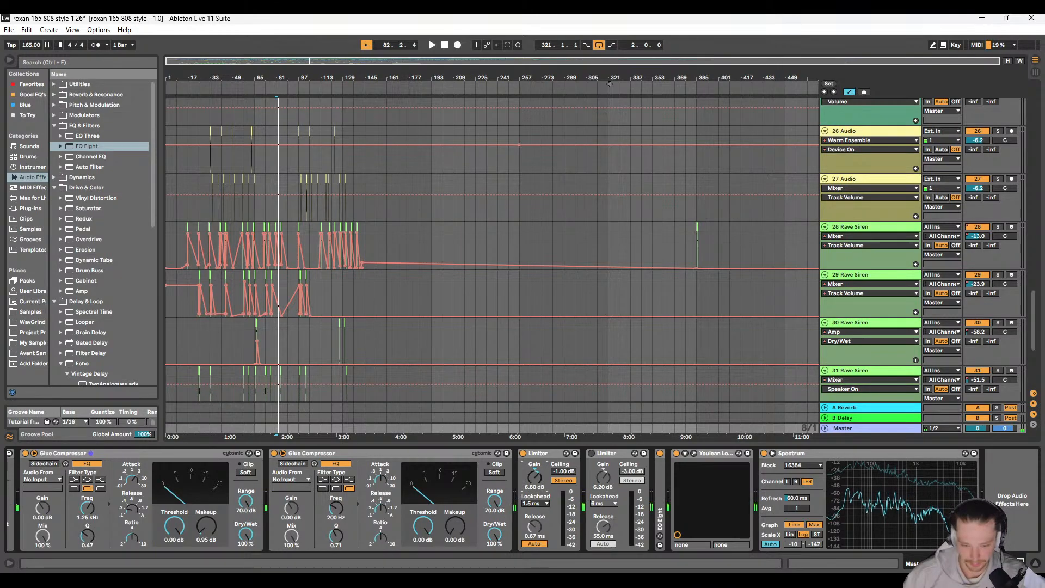
{"action": "key", "text": "space"}
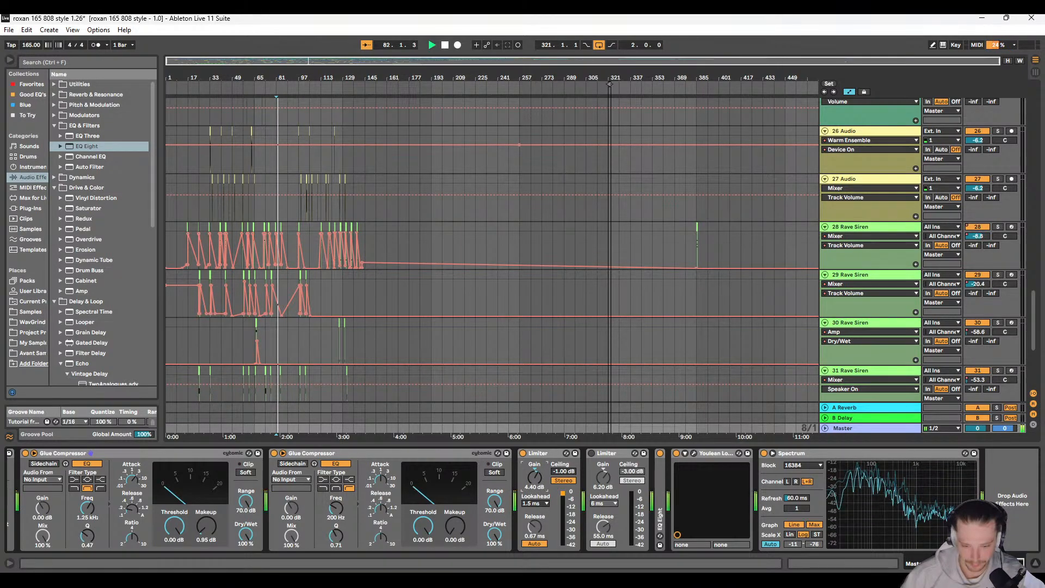
{"action": "scroll", "coordinate": [352, 504], "scroll_direction": "up", "scroll_amount": 10}
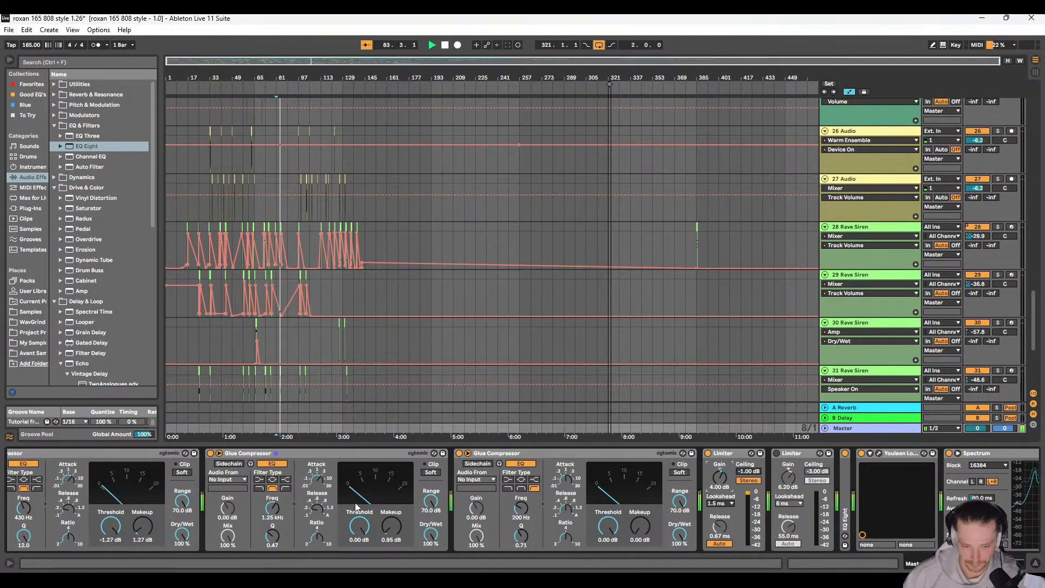
{"action": "scroll", "coordinate": [353, 504], "scroll_direction": "down", "scroll_amount": 8}
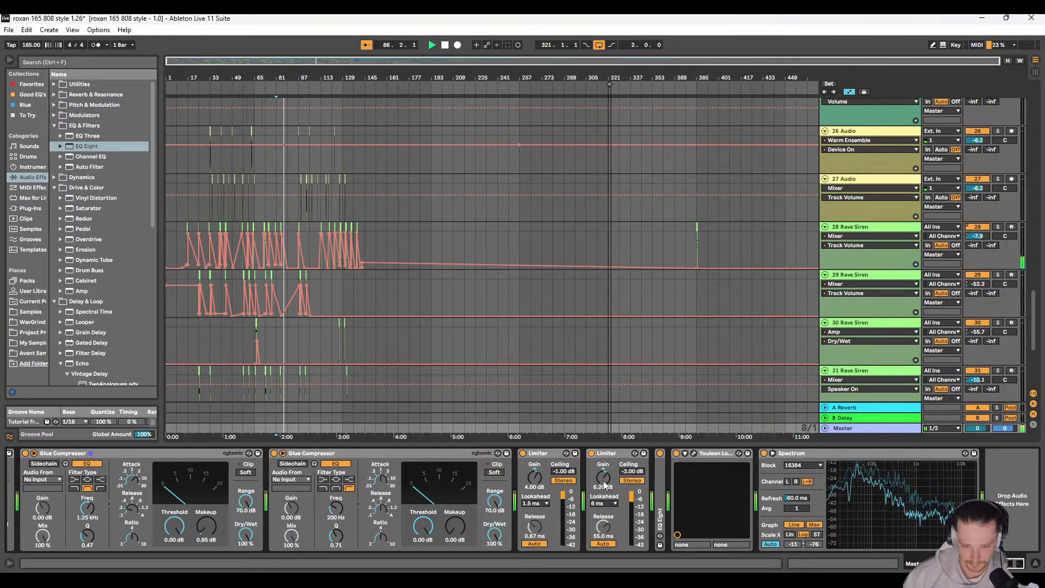
{"action": "left_click_drag", "start_coordinate": [603, 477], "coordinate": [603, 489]}
{"action": "left_click_drag", "start_coordinate": [602, 528], "coordinate": [601, 567]}
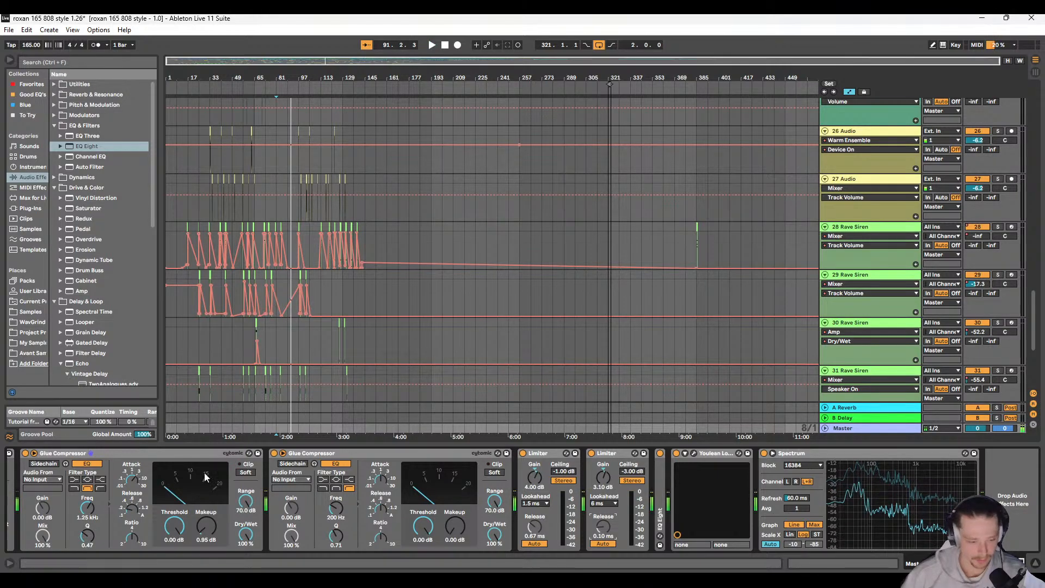
Step: Set the master's sidechained Glue Compressor to a threshold of -7.30 dB and a makeup of 3.17 dB
{"action": "scroll", "coordinate": [190, 486], "scroll_direction": "up", "scroll_amount": 3}
{"action": "scroll", "coordinate": [191, 486], "scroll_direction": "up", "scroll_amount": 9}
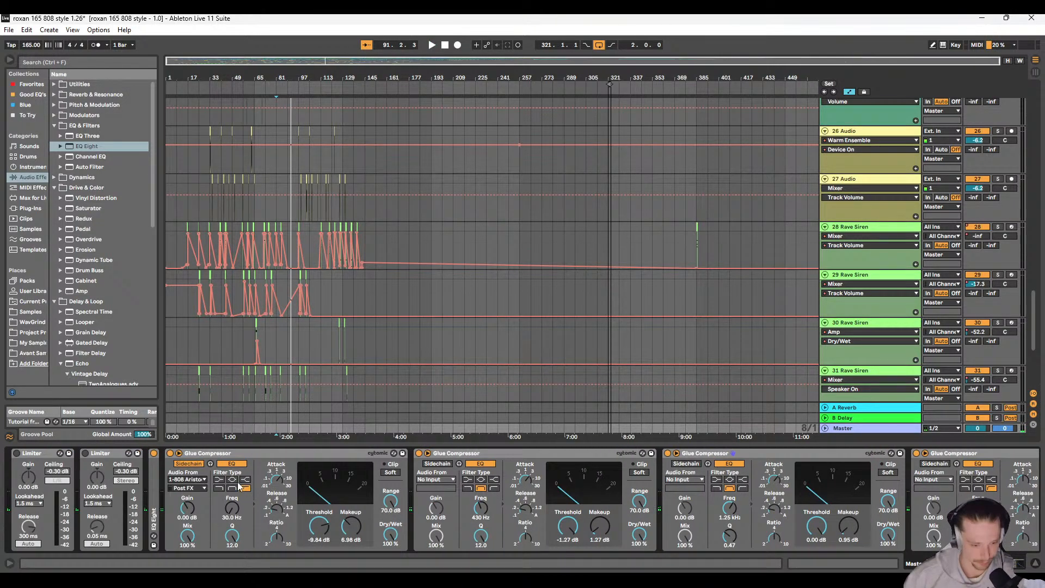
{"action": "scroll", "coordinate": [240, 482], "scroll_direction": "up", "scroll_amount": 1}
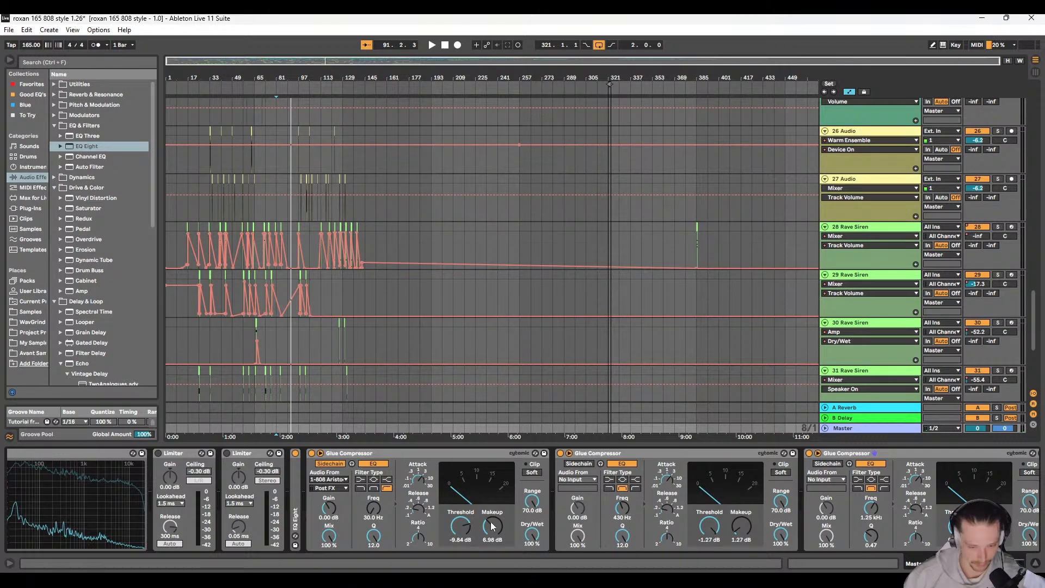
{"action": "key", "text": "space"}
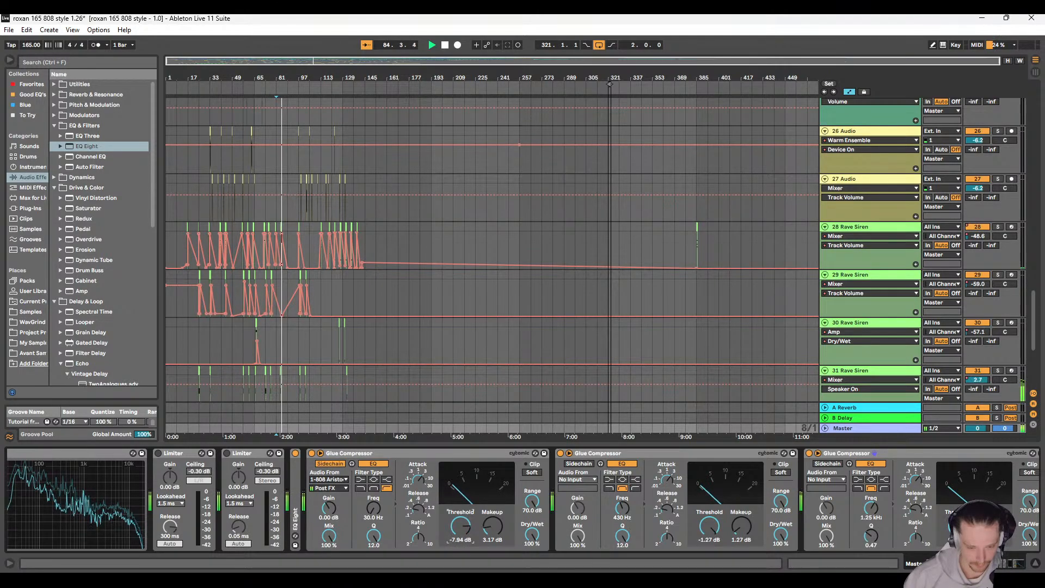
{"action": "left_click_drag", "start_coordinate": [460, 526], "coordinate": [461, 521]}
{"action": "scroll", "coordinate": [105, 494], "scroll_direction": "left", "scroll_amount": 3}
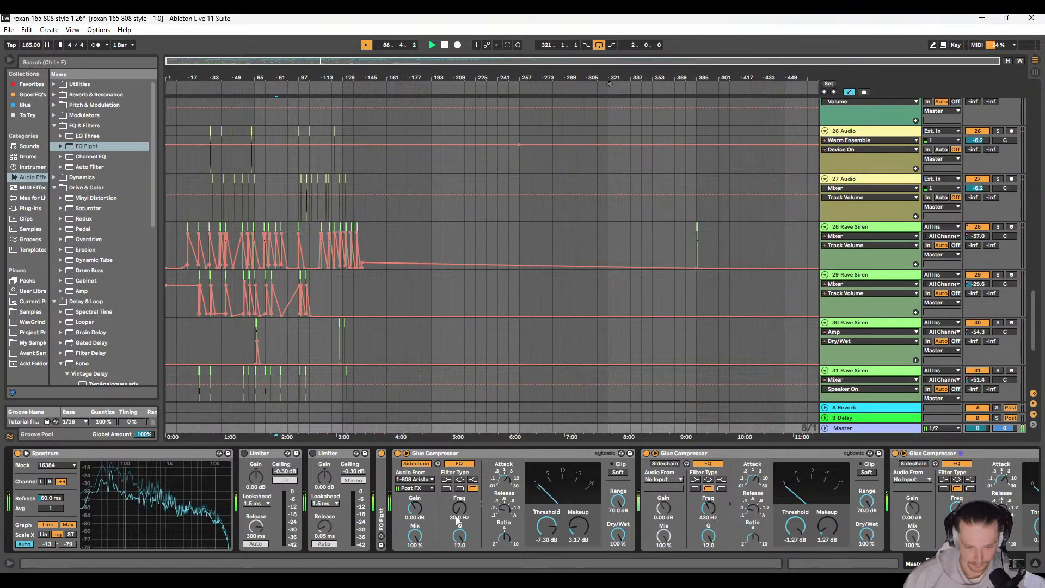
Step: Set the sidechain EQ's Q to 0.16 on the master's first Glue Compressor and replay the section from bar 81
{"action": "scroll", "coordinate": [455, 519], "scroll_direction": "right", "scroll_amount": 3}
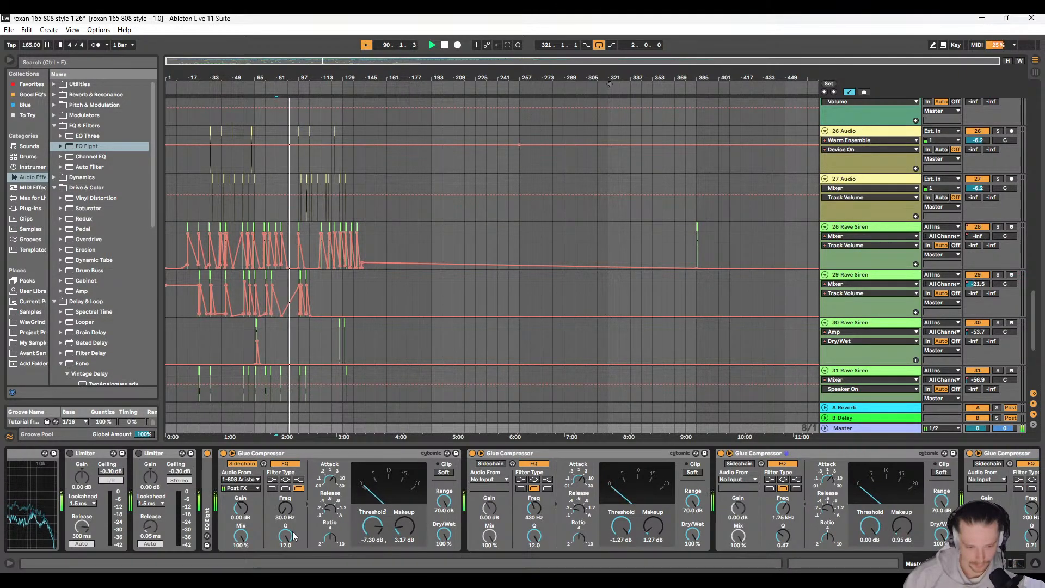
{"action": "left_click_drag", "start_coordinate": [285, 536], "coordinate": [285, 555]}
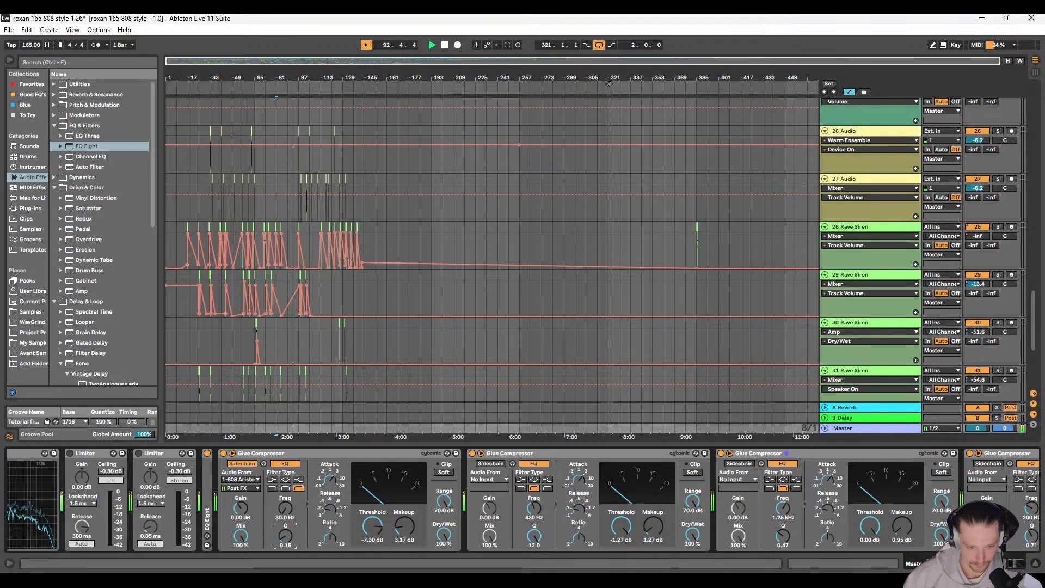
{"action": "key", "text": "space"}
{"action": "key", "text": "space"}
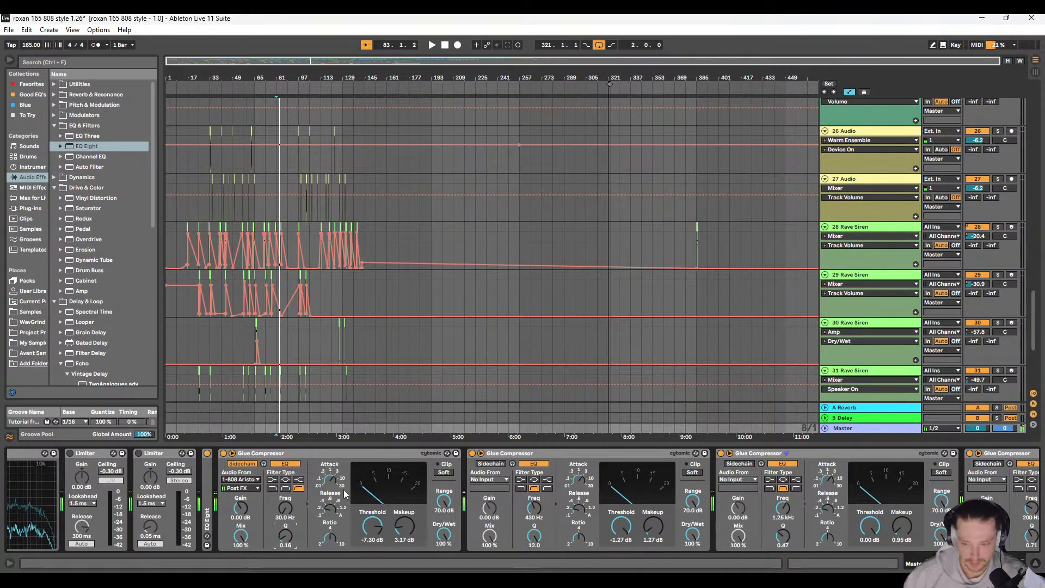
Step: Solo the Elek Growl F# 140bpm track and play it from bar 81
{"action": "scroll", "coordinate": [277, 276], "scroll_direction": "up", "scroll_amount": 15}
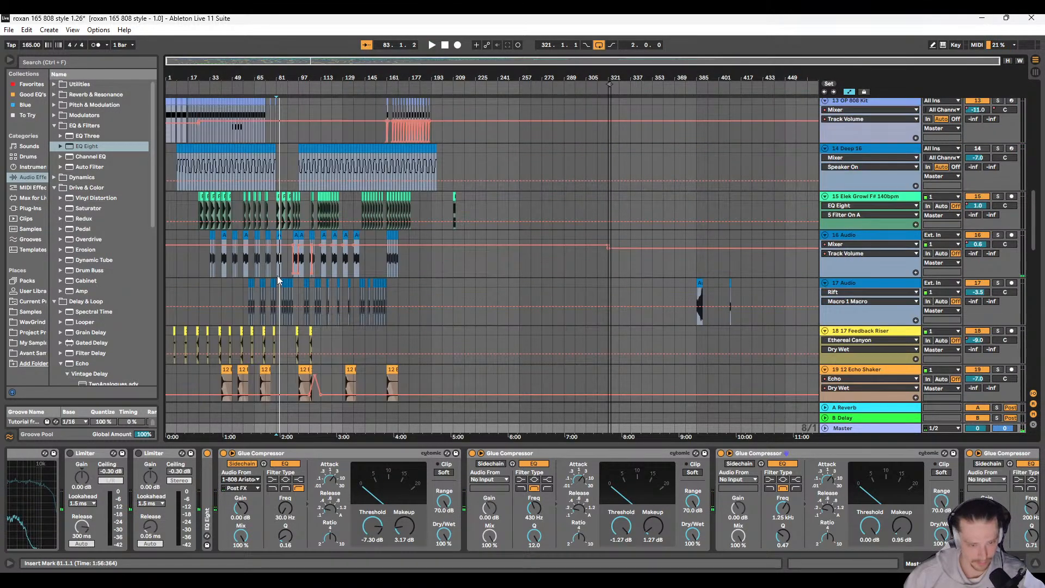
{"action": "scroll", "coordinate": [277, 275], "scroll_direction": "up", "scroll_amount": 10, "text": "ctrl"}
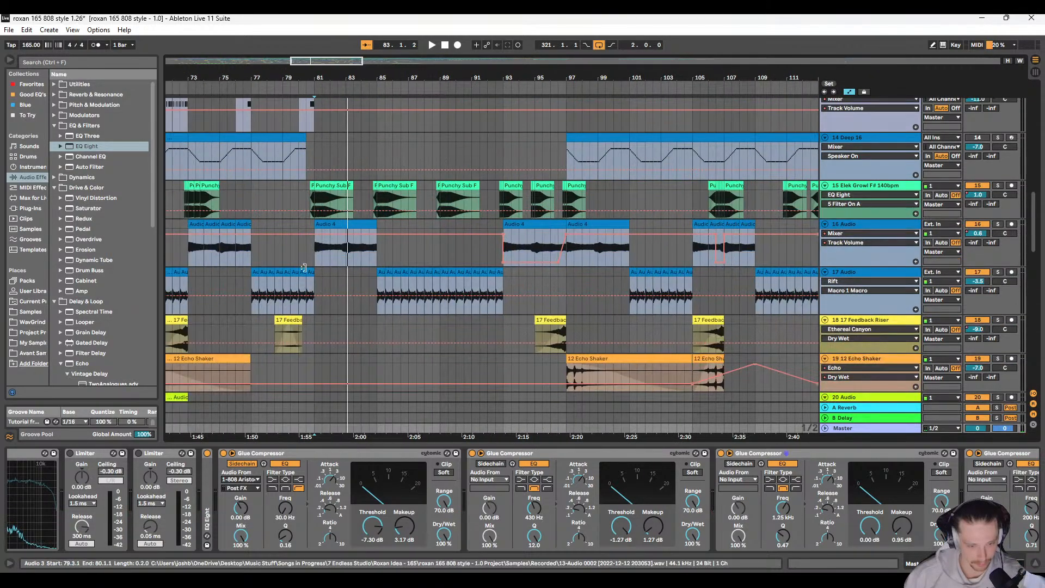
{"action": "scroll", "coordinate": [306, 281], "scroll_direction": "up", "scroll_amount": 5}
{"action": "left_click", "coordinate": [449, 289]}
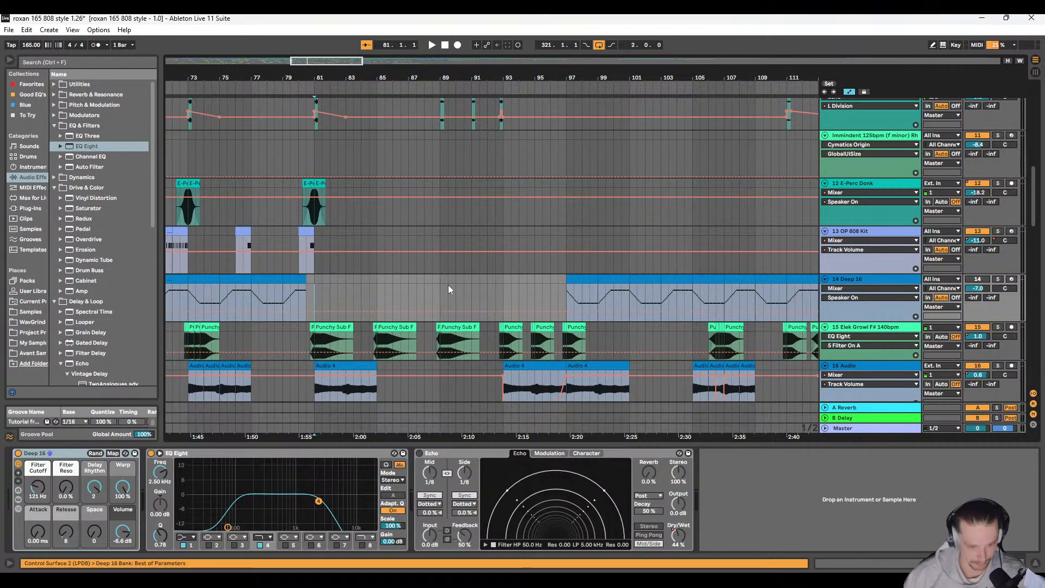
{"action": "left_click", "coordinate": [999, 329]}
{"action": "key", "text": "space"}
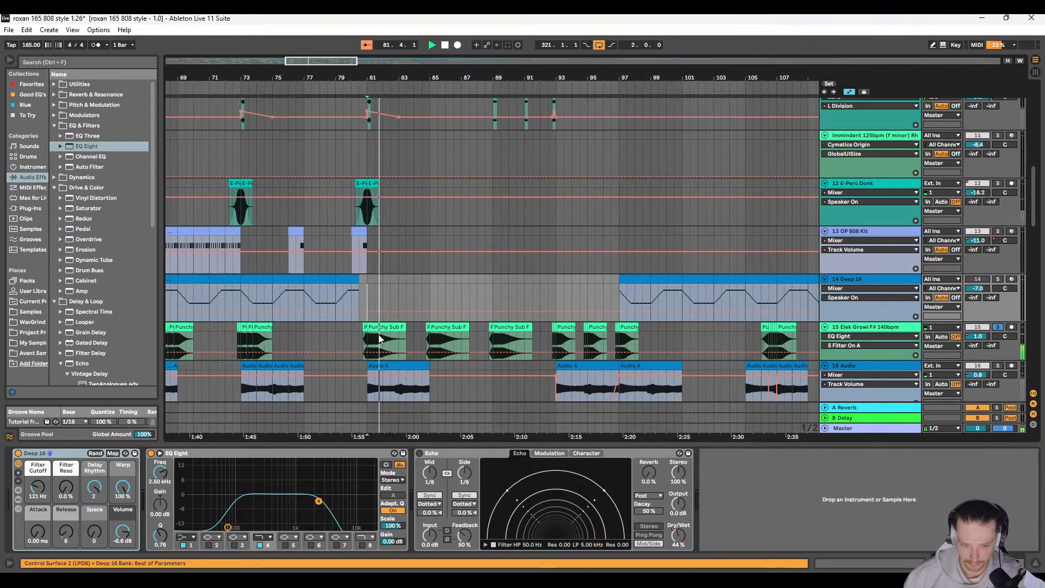
Step: Lower the Elek Growl track's volume automation to -2.0 dB from the start to bar 321, and replay from bar 81
{"action": "scroll", "coordinate": [373, 325], "scroll_direction": "down", "scroll_amount": 10, "text": "ctrl"}
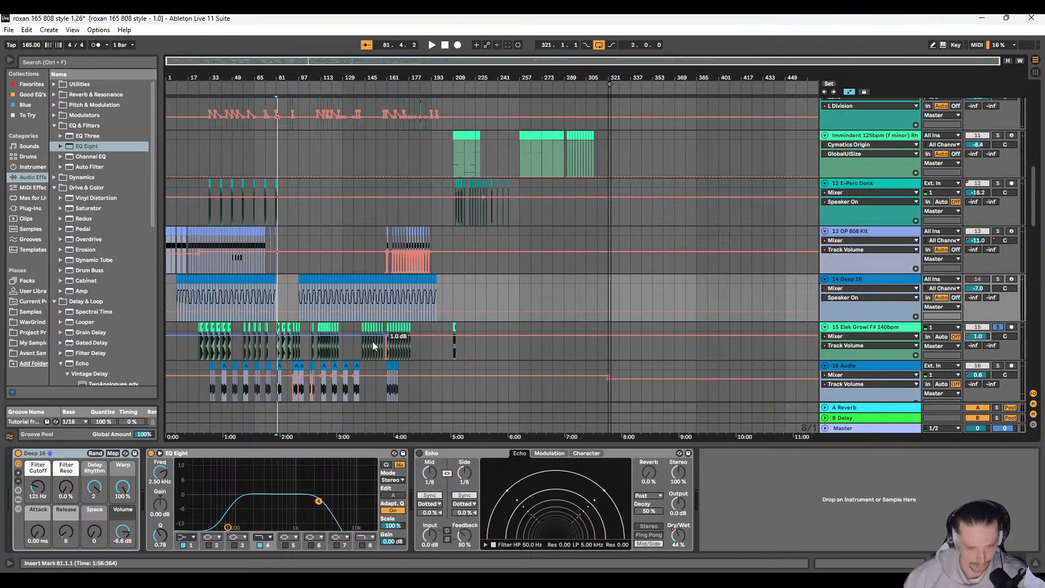
{"action": "key", "text": "space"}
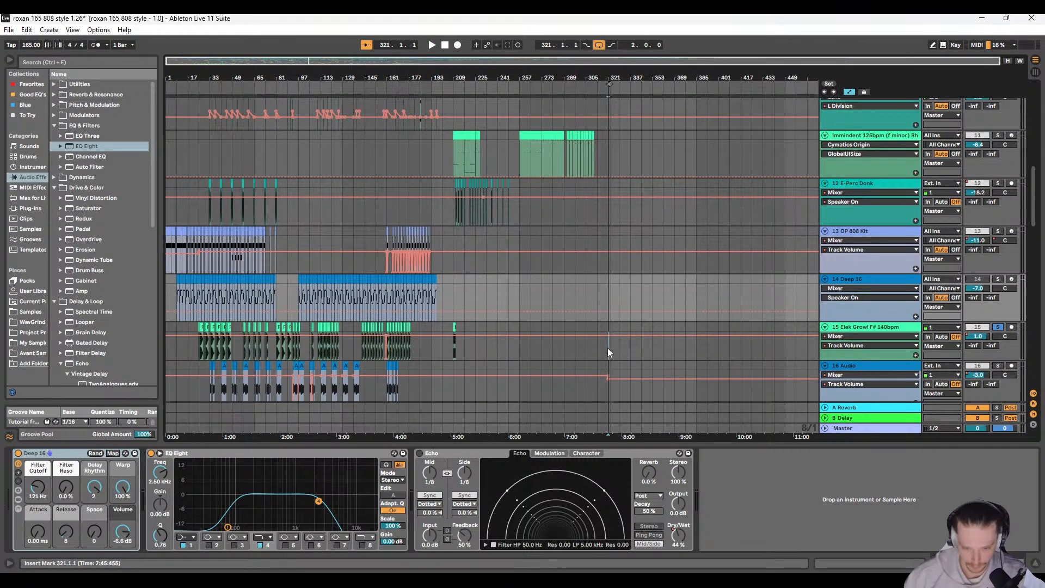
{"action": "left_click_drag", "start_coordinate": [608, 348], "coordinate": [167, 348]}
{"action": "left_click_drag", "start_coordinate": [286, 342], "coordinate": [287, 345]}
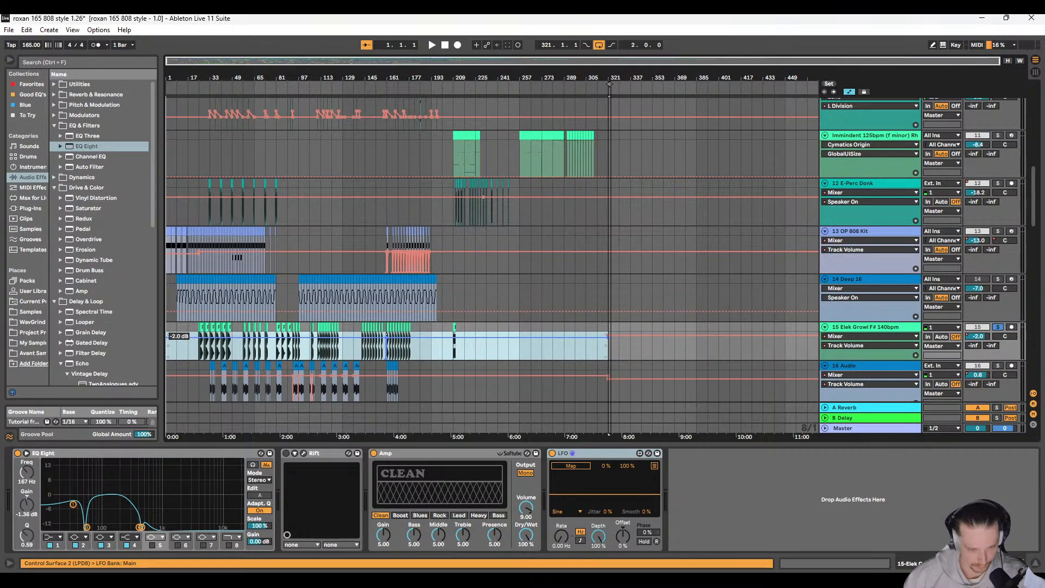
{"action": "key", "text": "space"}
{"action": "left_click", "coordinate": [275, 331]}
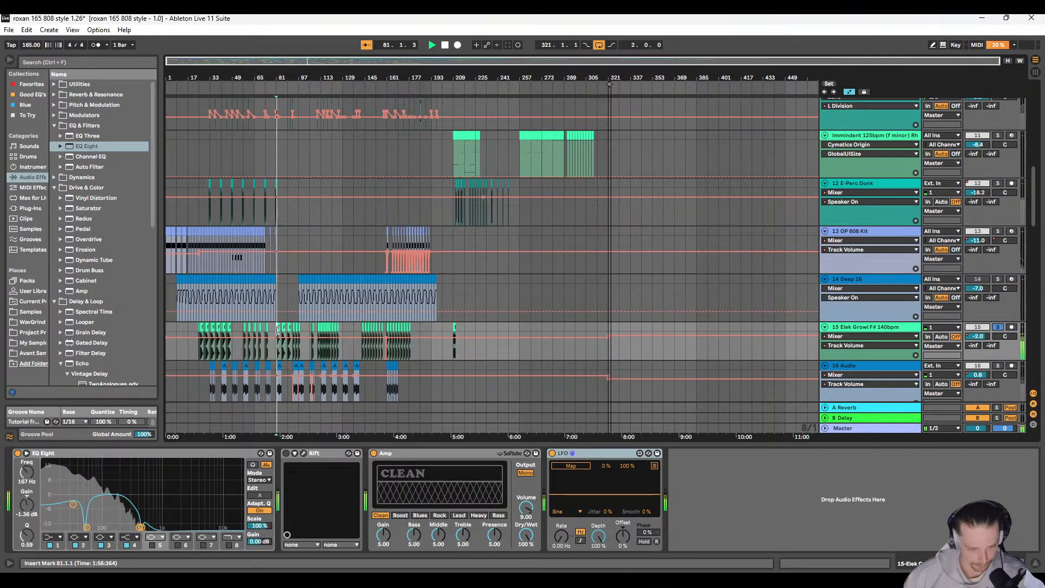
Step: Unsolo the Elek Growl track and listen to the full mix from bar 81 while reviewing the arrangement's tracks
{"action": "scroll", "coordinate": [354, 317], "scroll_direction": "down", "scroll_amount": 3}
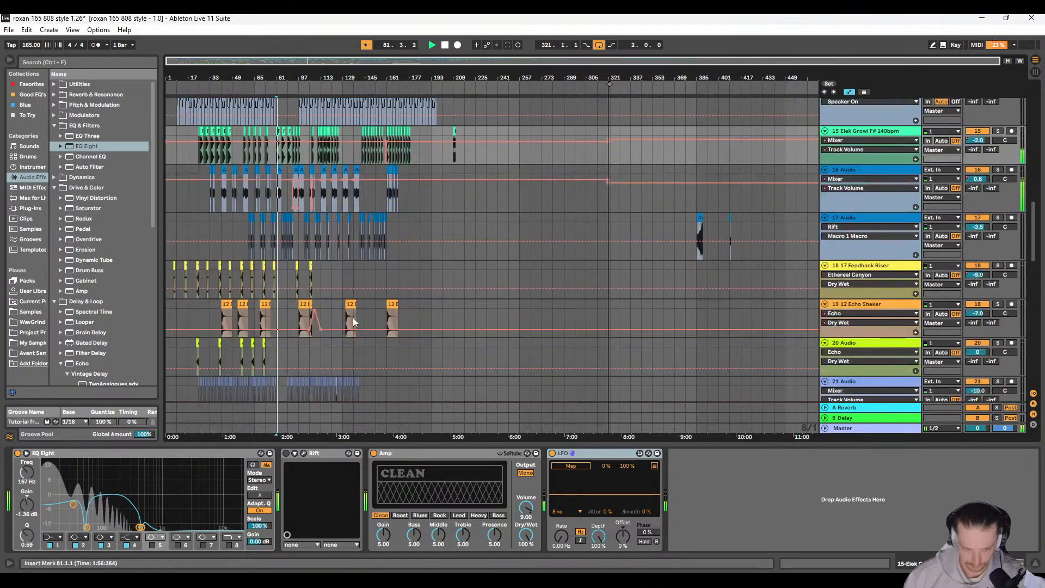
{"action": "scroll", "coordinate": [270, 281], "scroll_direction": "up", "scroll_amount": 4}
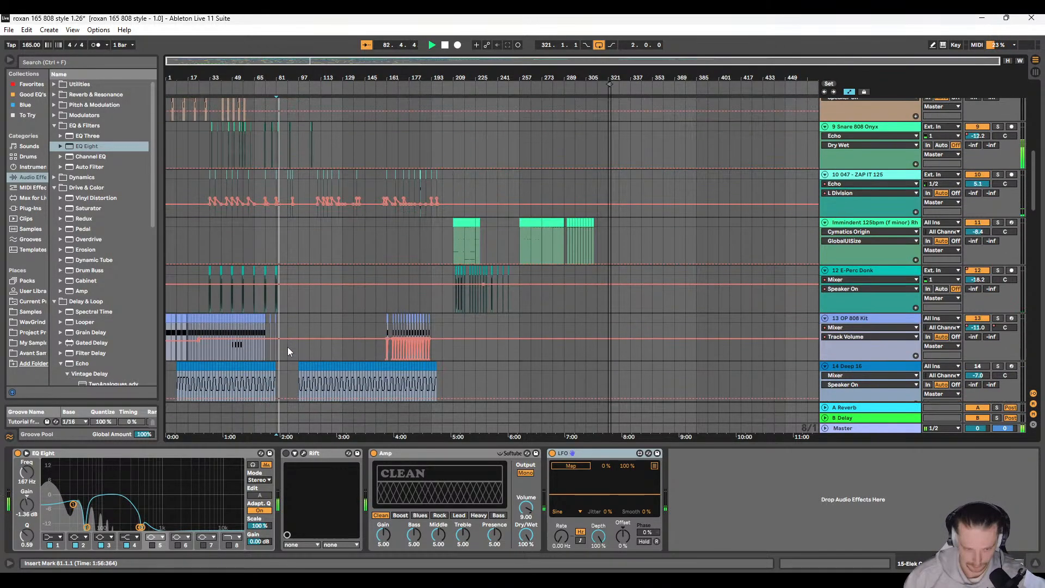
{"action": "scroll", "coordinate": [273, 376], "scroll_direction": "up", "scroll_amount": 5}
{"action": "scroll", "coordinate": [435, 344], "scroll_direction": "down", "scroll_amount": 8}
{"action": "key", "text": "space"}
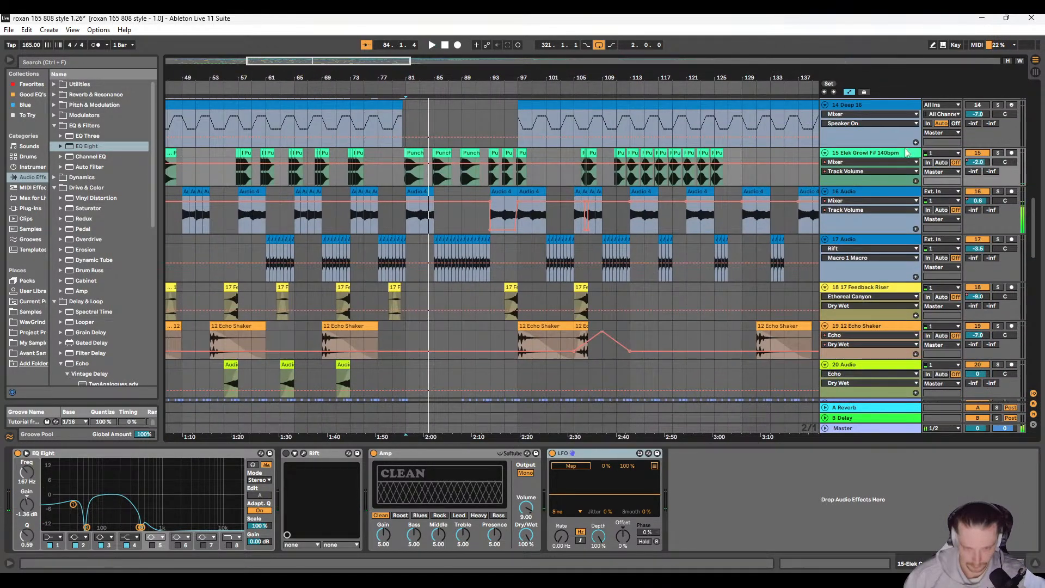
{"action": "key", "text": "space"}
{"action": "scroll", "coordinate": [558, 310], "scroll_direction": "down", "scroll_amount": 2}
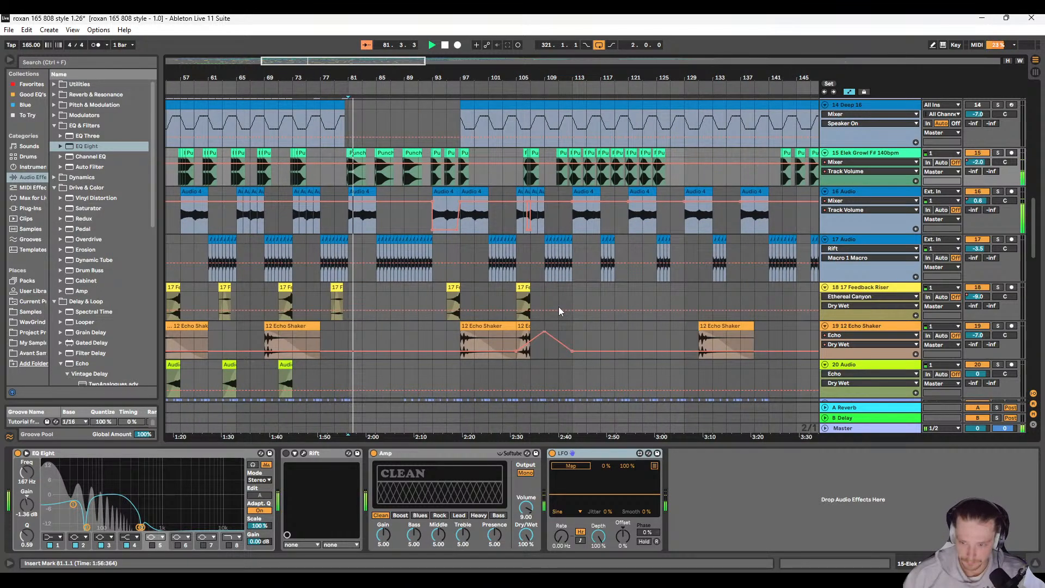
{"action": "scroll", "coordinate": [556, 310], "scroll_direction": "up", "scroll_amount": 5}
{"action": "scroll", "coordinate": [542, 313], "scroll_direction": "down", "scroll_amount": 6}
{"action": "scroll", "coordinate": [527, 316], "scroll_direction": "down", "scroll_amount": 6}
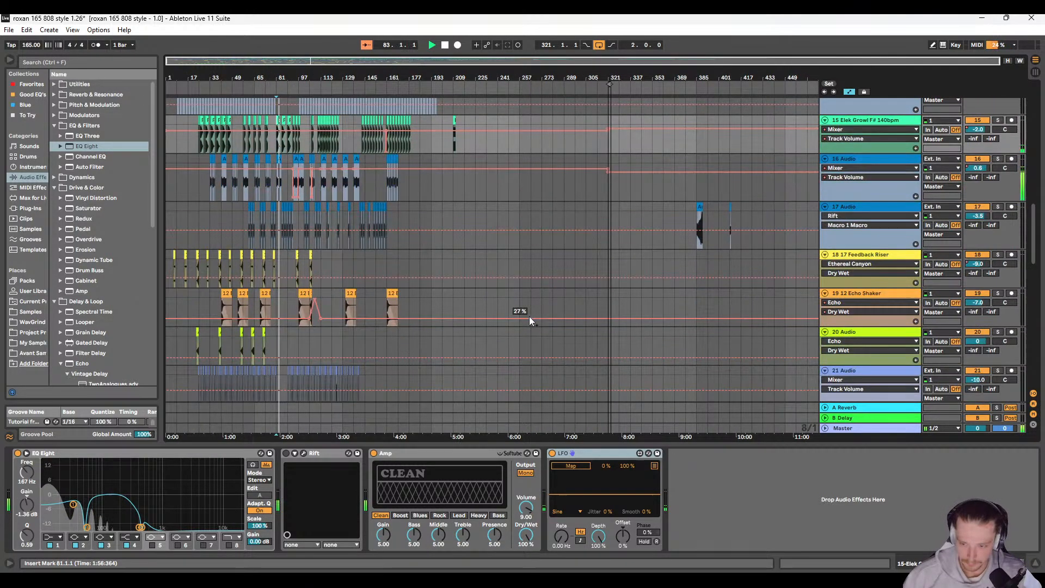
Step: Audition the 808 Aristocrat Kit track in solo, return to the full mix and stop playback
{"action": "scroll", "coordinate": [501, 316], "scroll_direction": "up", "scroll_amount": 4}
{"action": "scroll", "coordinate": [457, 321], "scroll_direction": "up", "scroll_amount": 12}
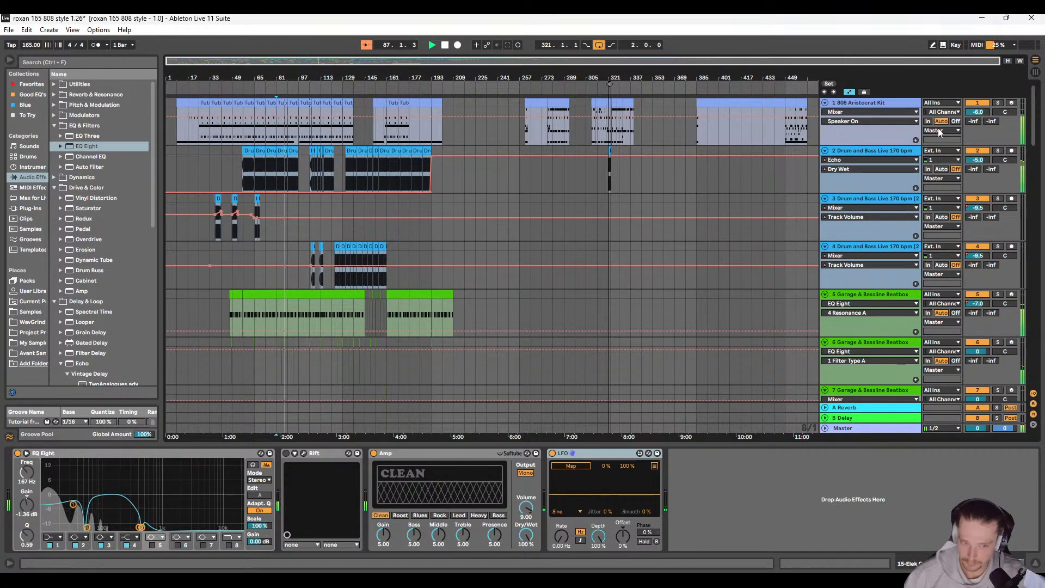
{"action": "left_click", "coordinate": [998, 103]}
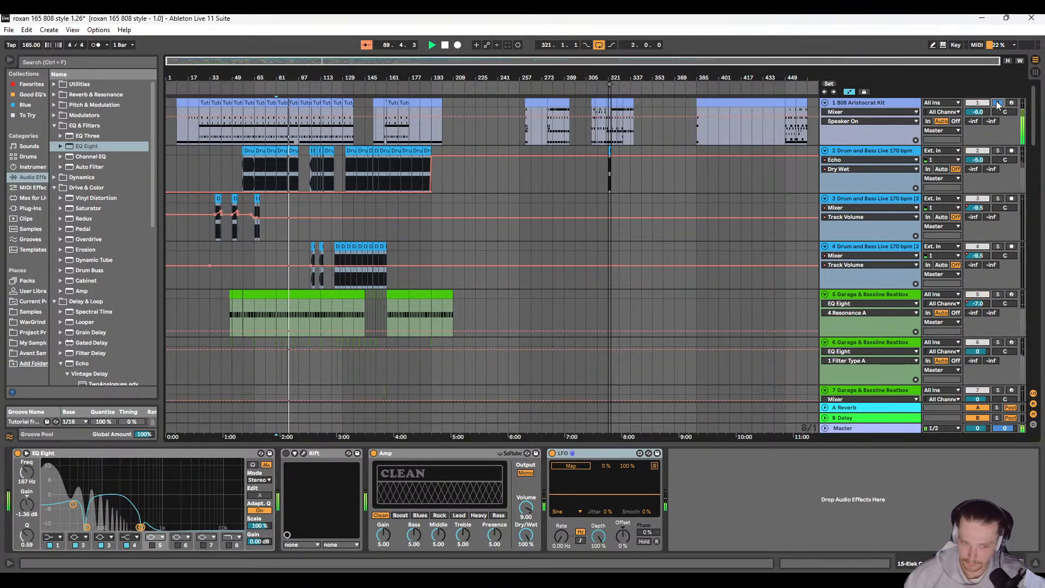
{"action": "left_click", "coordinate": [998, 103]}
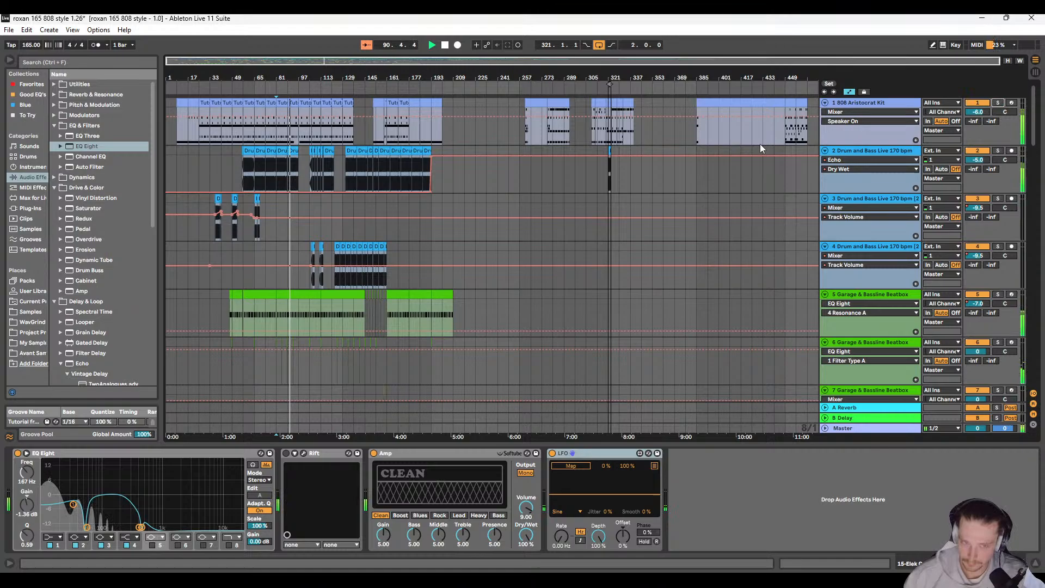
Step: Search the audio effects for "side" for the Drum and Bass Live 170 bpm track and examine the Dynamics and Utilities matches
{"action": "left_click", "coordinate": [832, 179]}
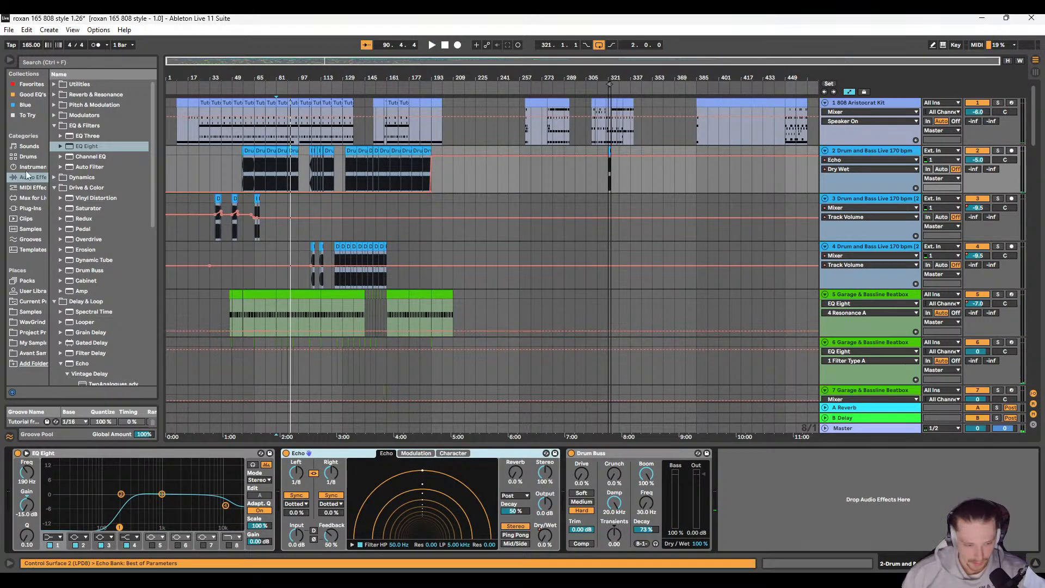
{"action": "left_click", "coordinate": [58, 61]}
{"action": "type", "text": "side"}
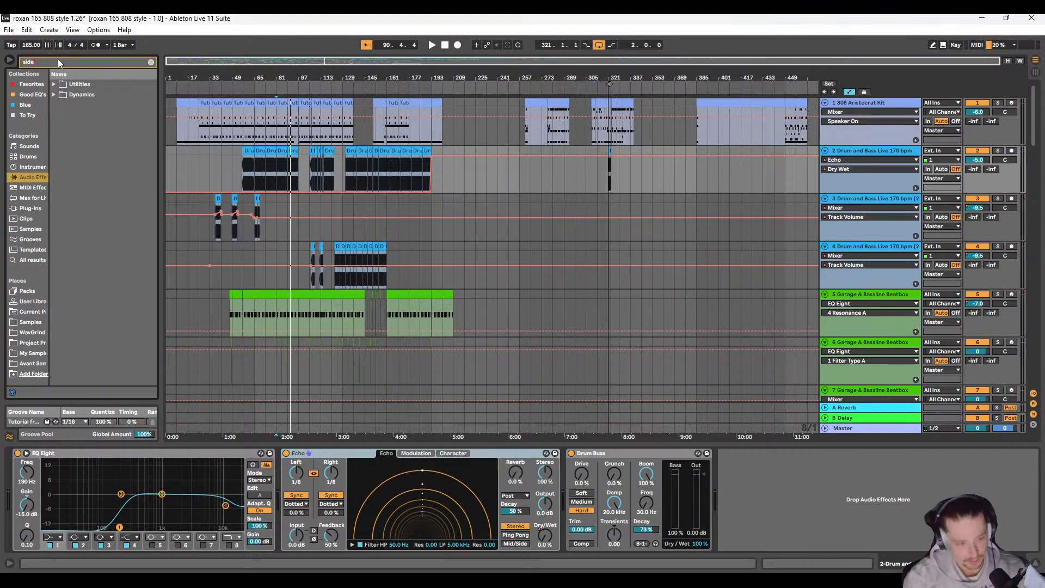
{"action": "left_click", "coordinate": [54, 95]}
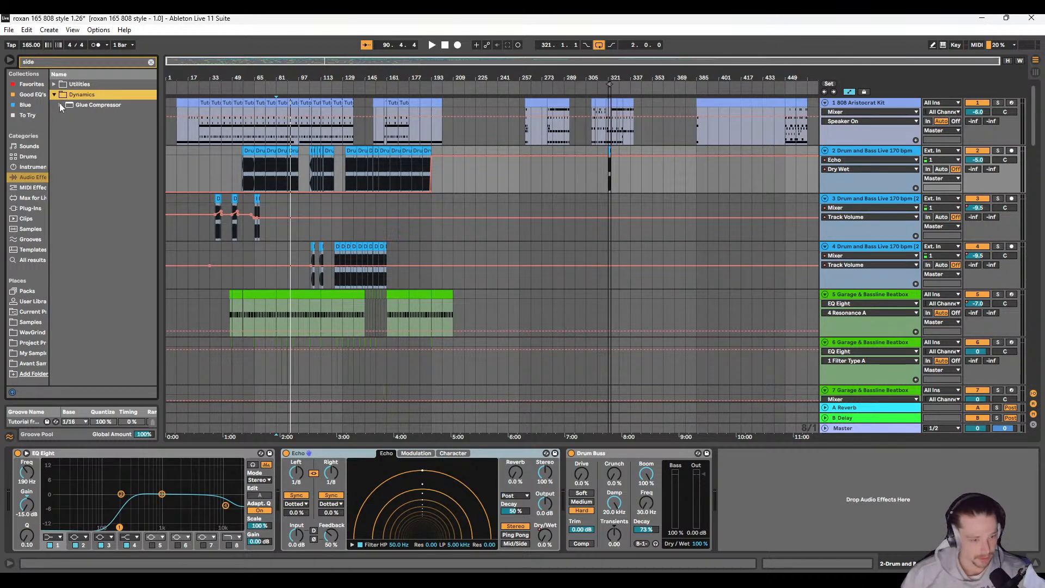
{"action": "left_click", "coordinate": [54, 84]}
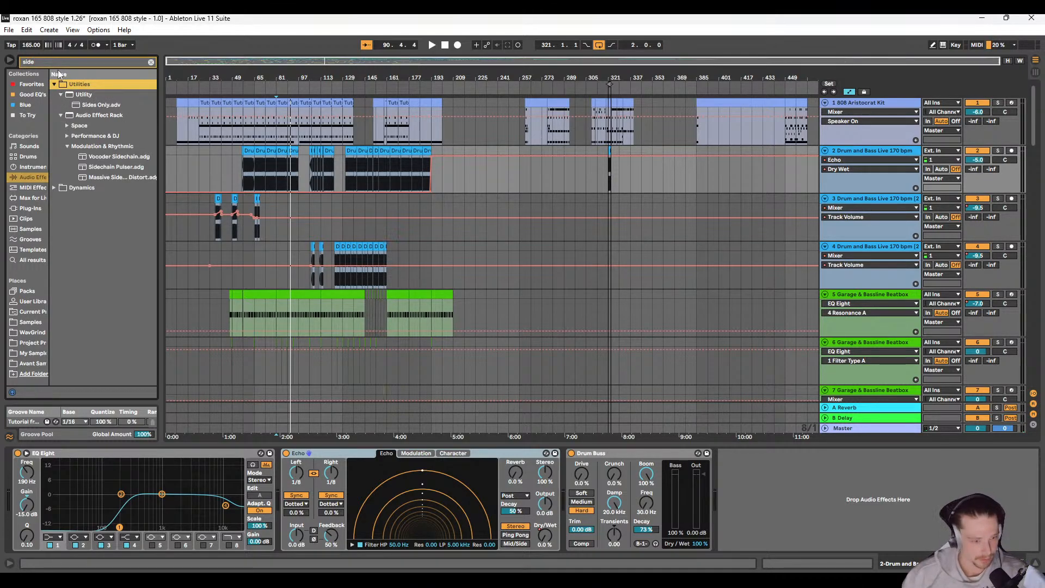
Step: Search for "multiband" and add Multiband Dynamics to the Drum and Bass Live 170 bpm track's effect chain
{"action": "key", "text": "ctrl+f"}
{"action": "type", "text": "multiband"}
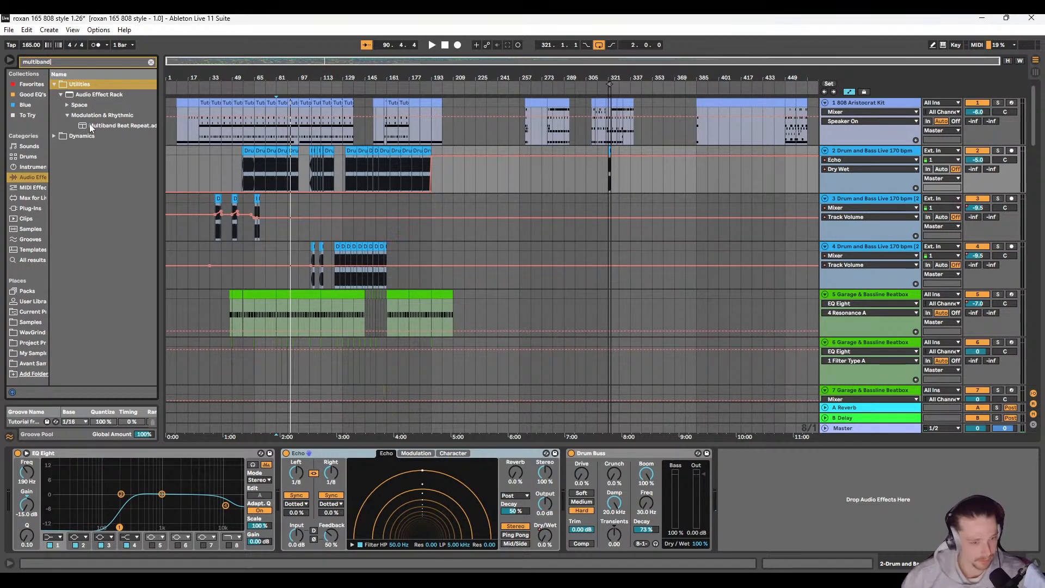
{"action": "left_click", "coordinate": [55, 136]}
{"action": "left_click", "coordinate": [69, 104]}
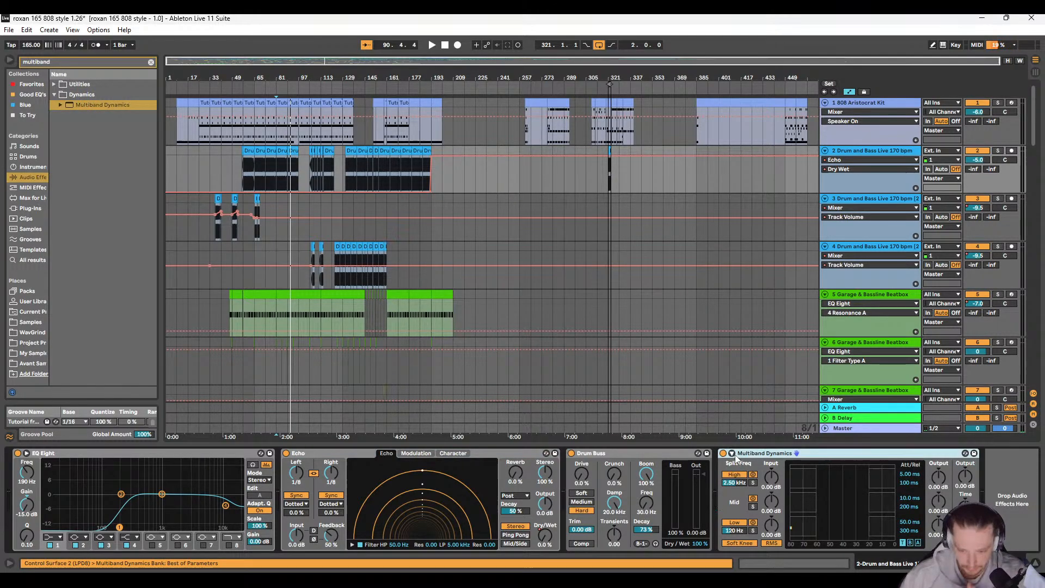
Step: Set the Multiband Dynamics sidechain source to the 1-808 Aristocrat Kit track
{"action": "left_click", "coordinate": [732, 453]}
{"action": "left_click", "coordinate": [745, 482]}
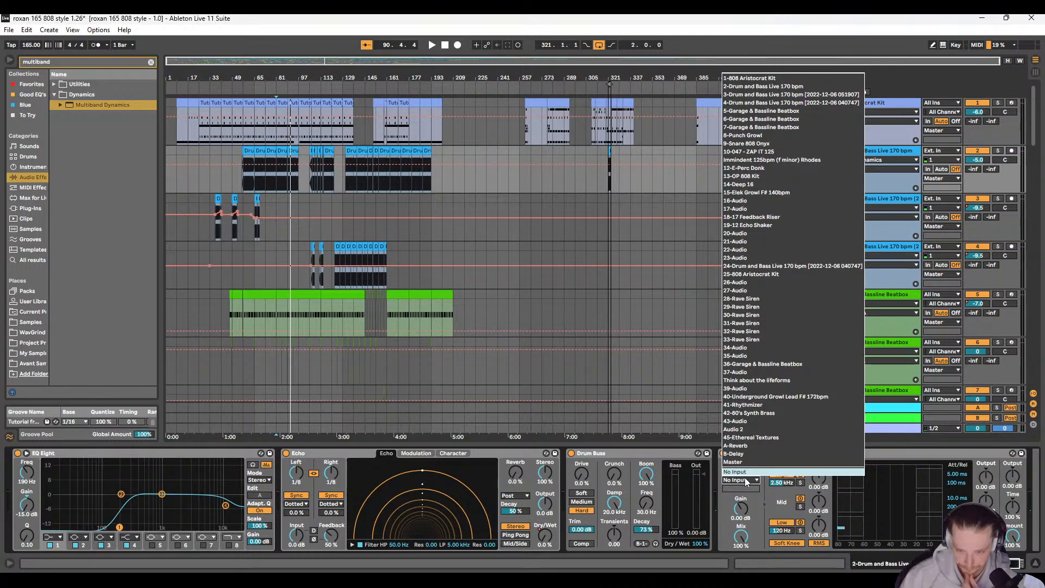
{"action": "left_click", "coordinate": [800, 81]}
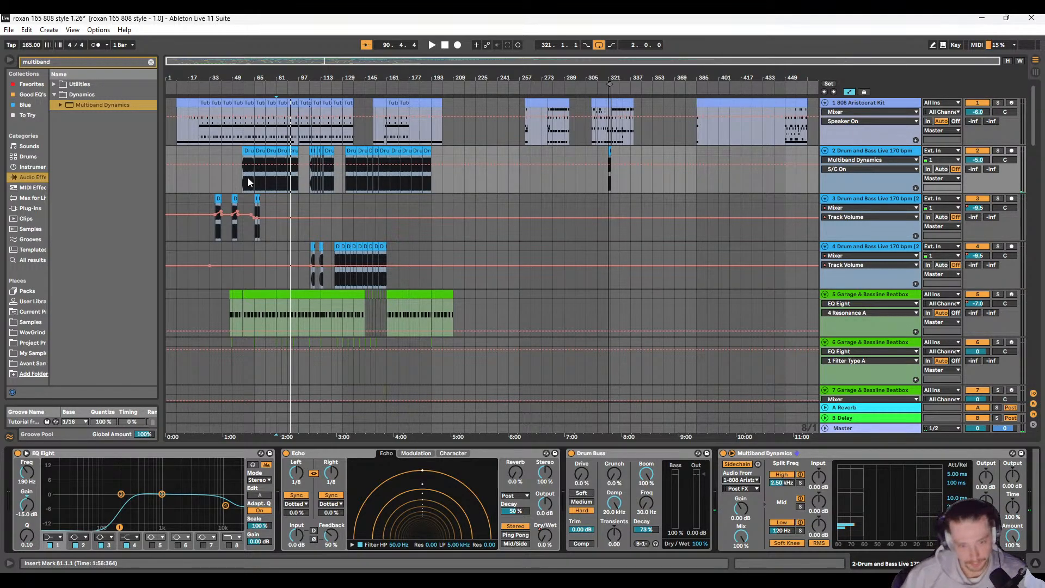
Step: Duplicate the 808 Aristocrat Kit track and delete the original's kick-only clip at bars 9 to 17
{"action": "left_click", "coordinate": [185, 101]}
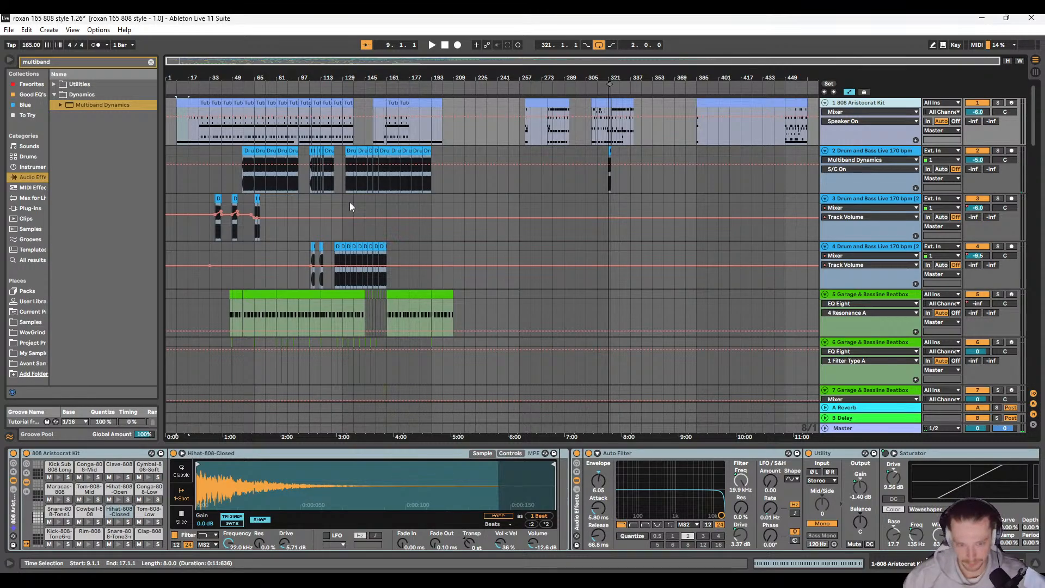
{"action": "key", "text": "ctrl+d"}
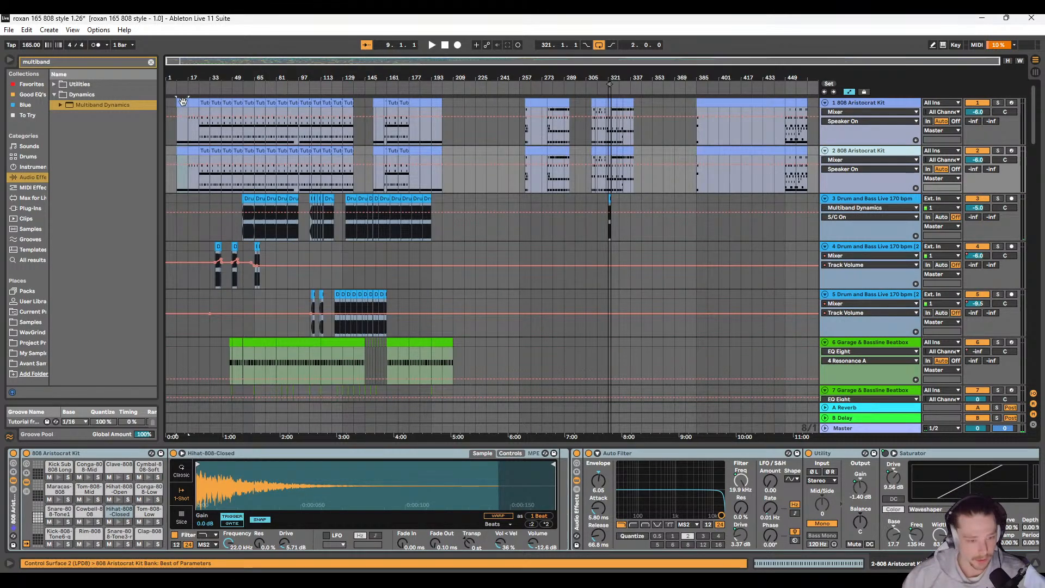
{"action": "double_click", "coordinate": [183, 103]}
{"action": "left_click_drag", "start_coordinate": [501, 399], "coordinate": [493, 183]}
{"action": "left_click", "coordinate": [180, 102]}
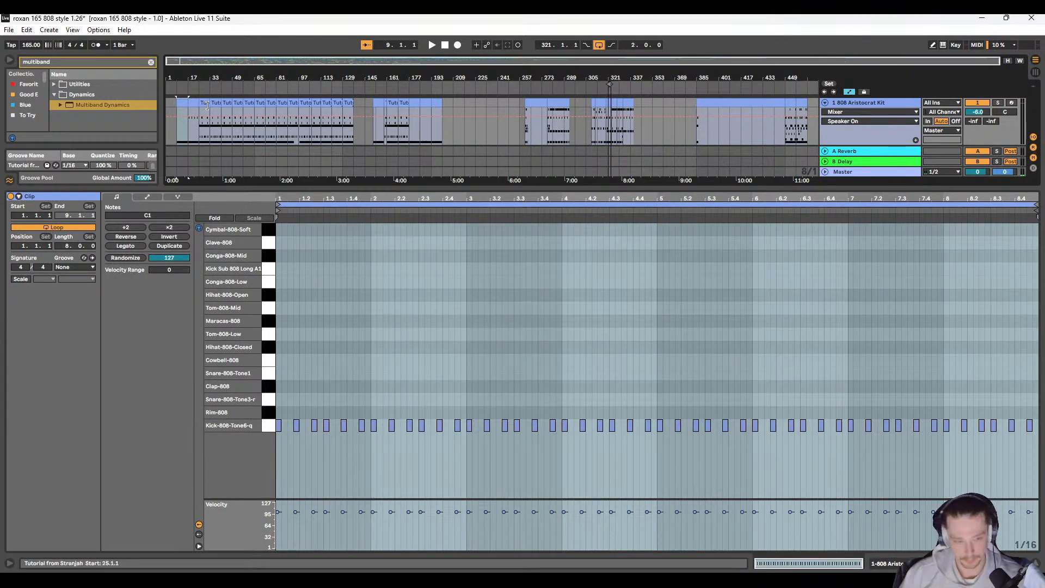
{"action": "key", "text": "Delete"}
Step: Delete all Kick-808 notes from the original kit track's clips starting at bars 17, 25 and 33
{"action": "left_click", "coordinate": [195, 103]}
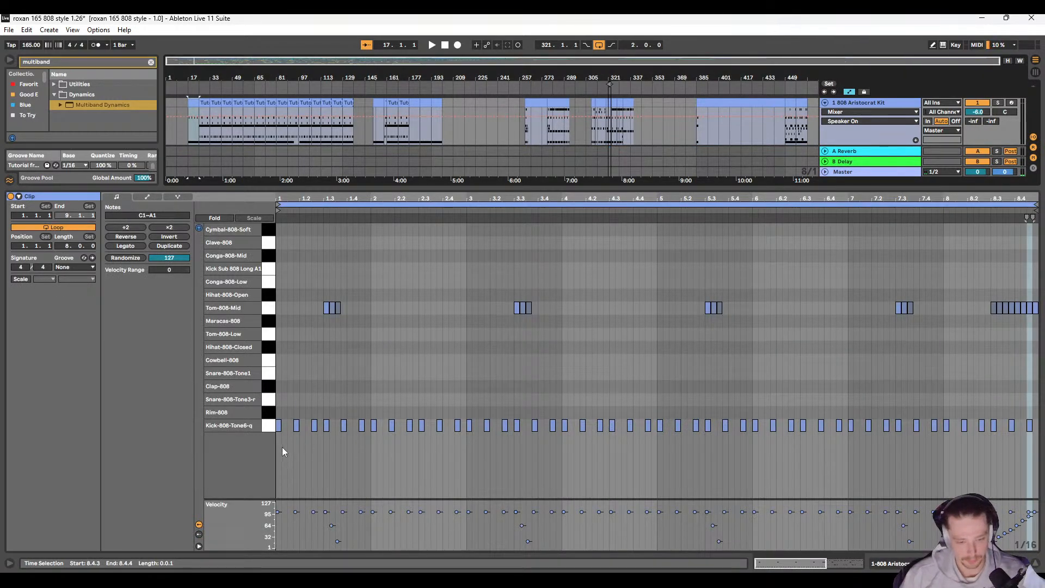
{"action": "left_click_drag", "start_coordinate": [279, 441], "coordinate": [1041, 416]}
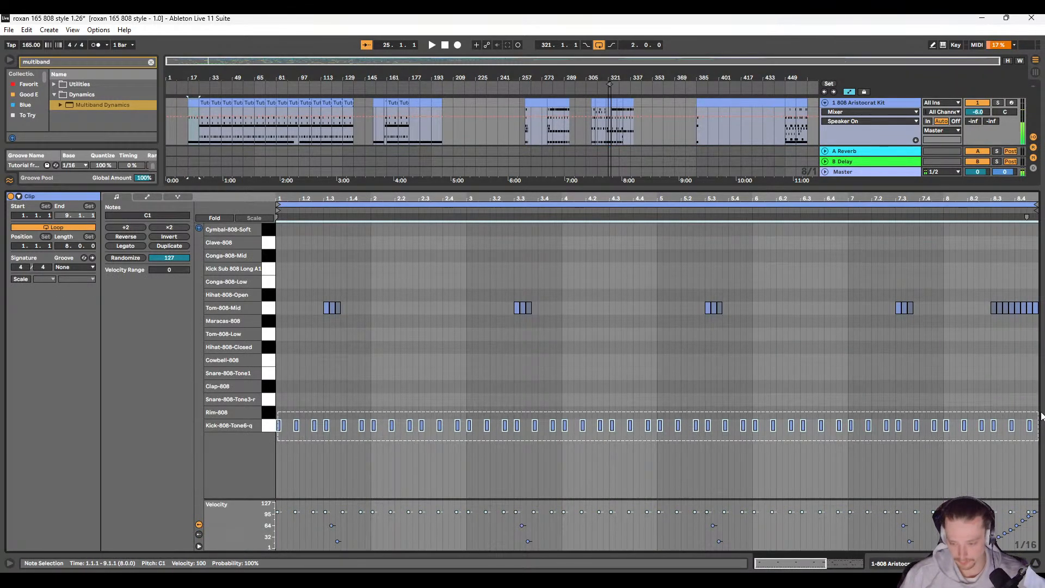
{"action": "left_click", "coordinate": [201, 113]}
{"action": "left_click", "coordinate": [229, 425]}
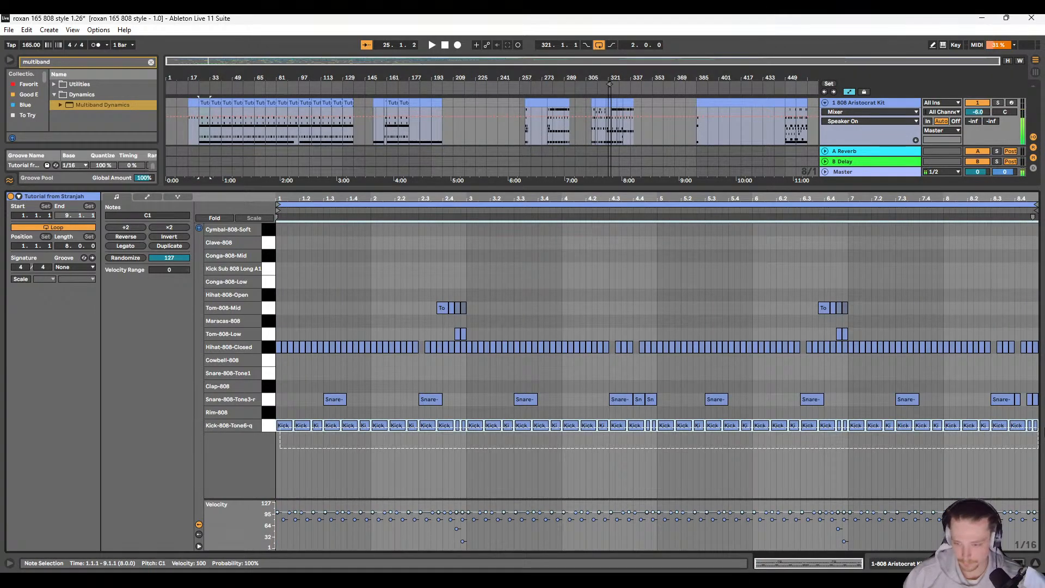
{"action": "key", "text": "Delete"}
{"action": "left_click", "coordinate": [216, 101]}
{"action": "left_click_drag", "start_coordinate": [283, 445], "coordinate": [1041, 417]}
{"action": "key", "text": "Delete"}
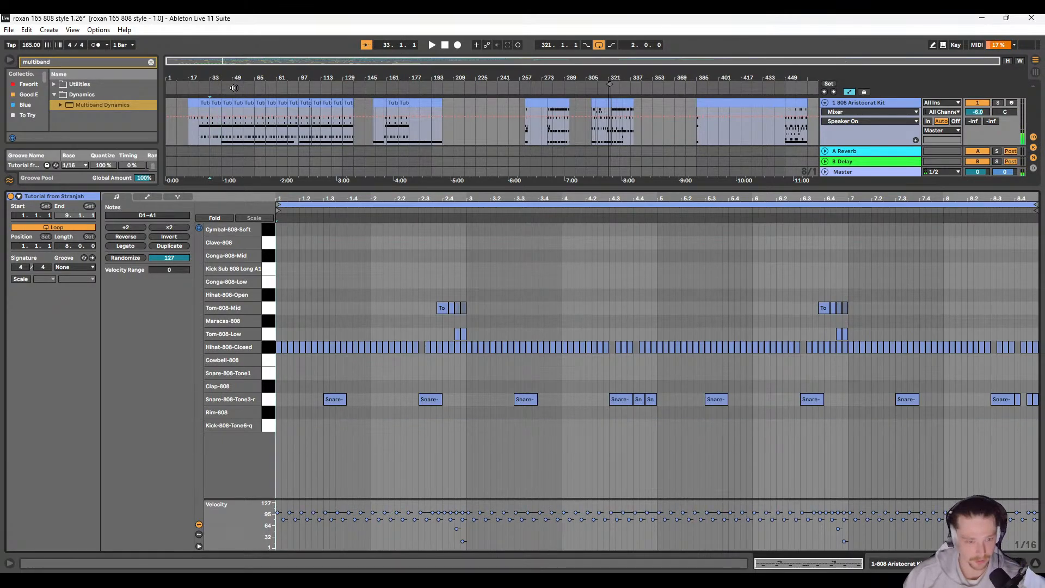
Step: Delete all Kick-808 notes from the original kit track's clips starting at bars 41, 49 and 57
{"action": "left_click", "coordinate": [228, 101]}
{"action": "left_click_drag", "start_coordinate": [298, 459], "coordinate": [1037, 423]}
{"action": "key", "text": "Delete"}
{"action": "left_click", "coordinate": [241, 101]}
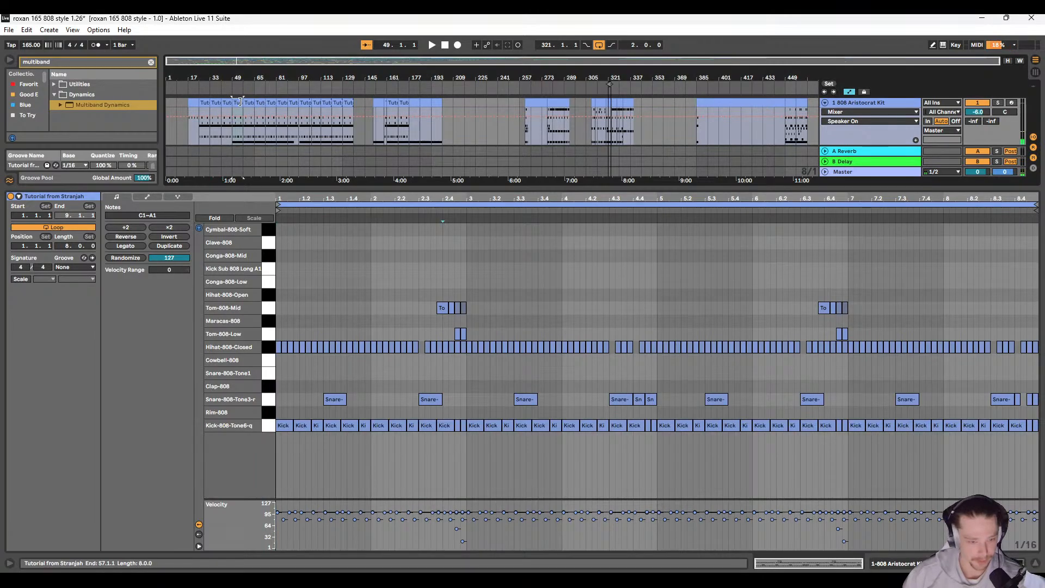
{"action": "left_click_drag", "start_coordinate": [302, 428], "coordinate": [1037, 435]}
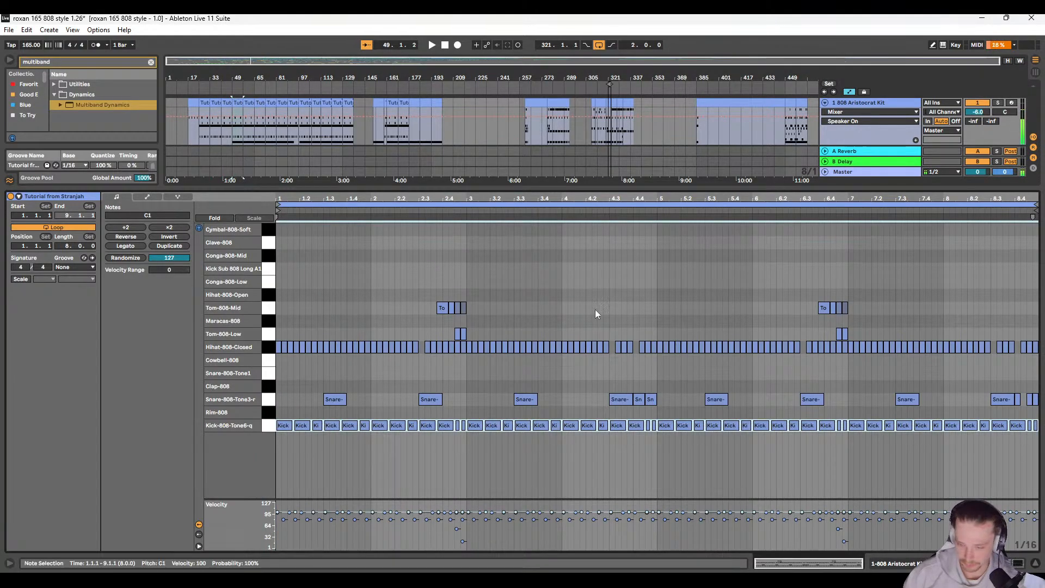
{"action": "key", "text": "Delete"}
{"action": "left_click", "coordinate": [249, 102]}
{"action": "left_click_drag", "start_coordinate": [276, 435], "coordinate": [1037, 433]}
{"action": "key", "text": "Delete"}
Step: Delete all Kick-808 notes from the original kit track's clips starting at bars 65 and 73
{"action": "left_click", "coordinate": [259, 102]}
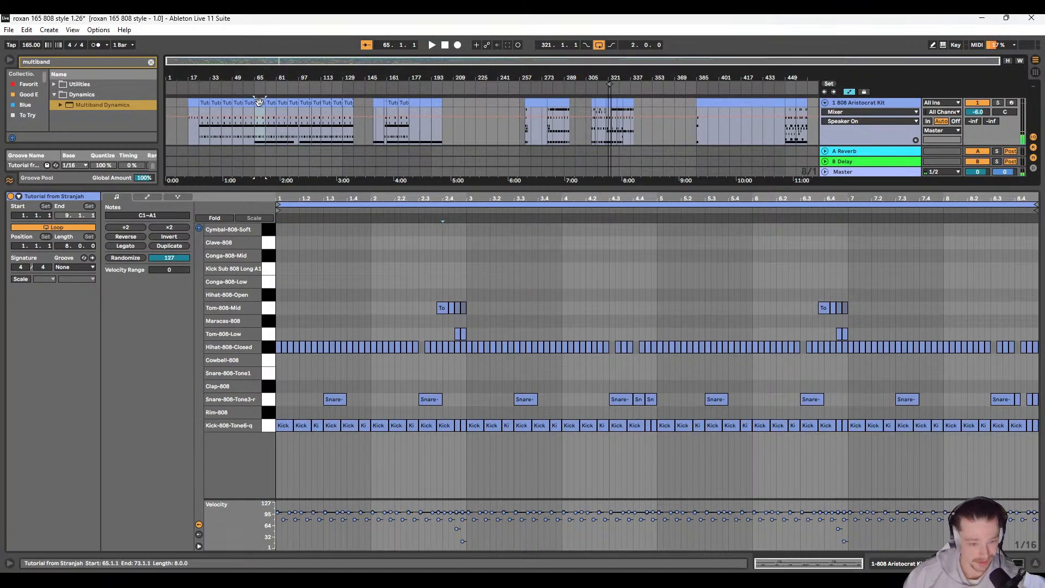
{"action": "left_click_drag", "start_coordinate": [278, 443], "coordinate": [1040, 418]}
{"action": "key", "text": "Delete"}
{"action": "left_click", "coordinate": [264, 112]}
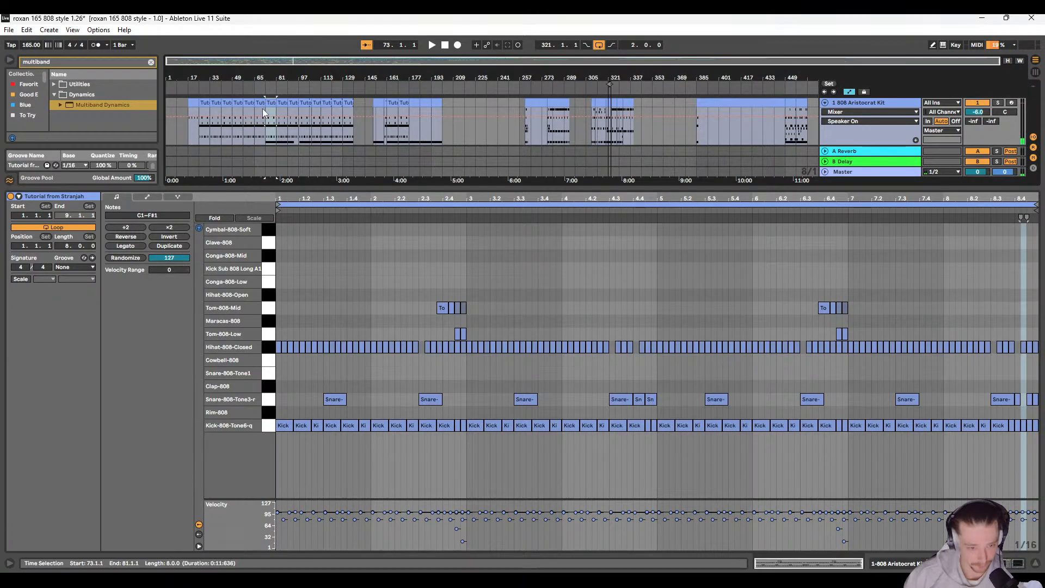
{"action": "left_click_drag", "start_coordinate": [286, 411], "coordinate": [1037, 479]}
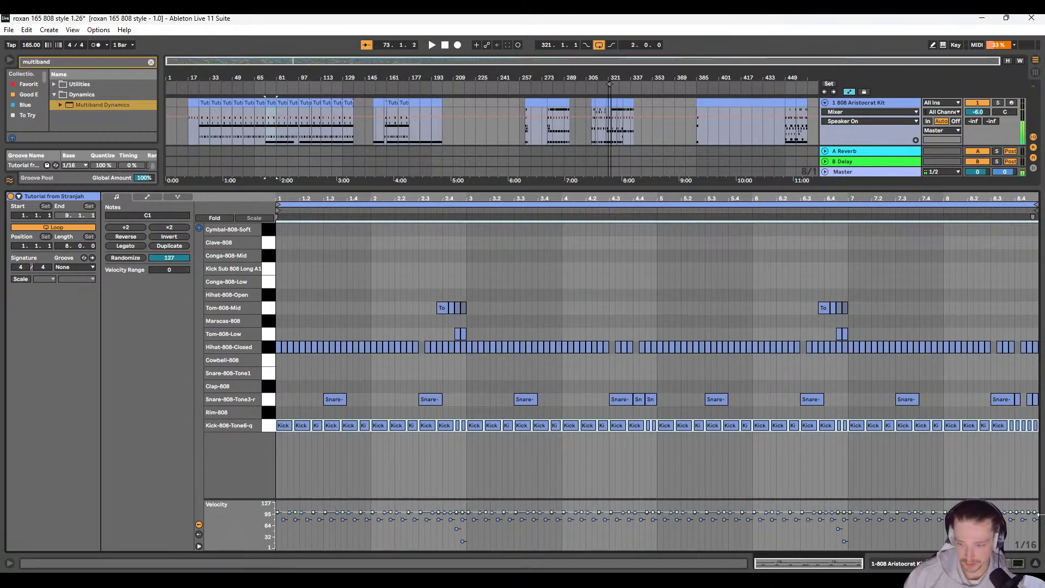
{"action": "key", "text": "Delete"}
{"action": "left_click", "coordinate": [340, 329]}
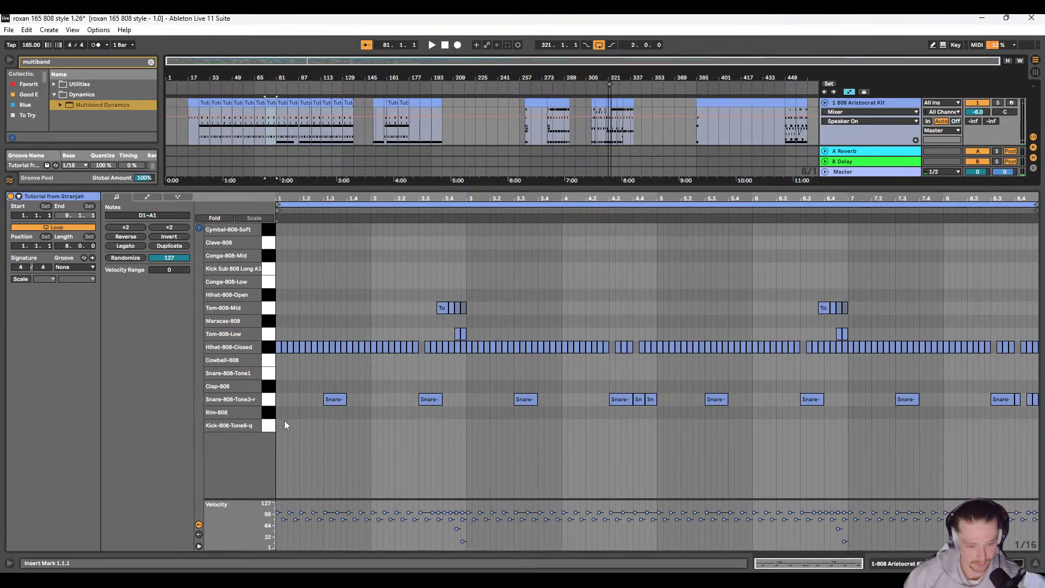
Step: Delete all Kick-808 notes from the original kit track's clips starting at bars 81 and 89
{"action": "left_click", "coordinate": [282, 101]}
{"action": "left_click_drag", "start_coordinate": [284, 407], "coordinate": [250, 408]}
{"action": "left_click", "coordinate": [1023, 469]}
{"action": "key", "text": "Delete"}
{"action": "left_click", "coordinate": [297, 104]}
{"action": "left_click", "coordinate": [295, 104]}
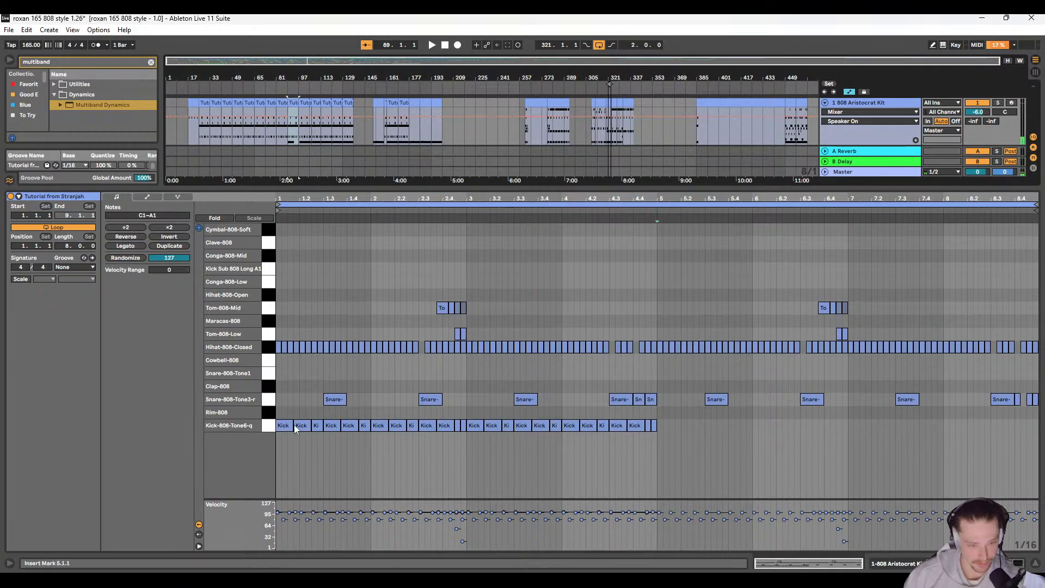
{"action": "left_click_drag", "start_coordinate": [281, 458], "coordinate": [733, 423]}
{"action": "key", "text": "Delete"}
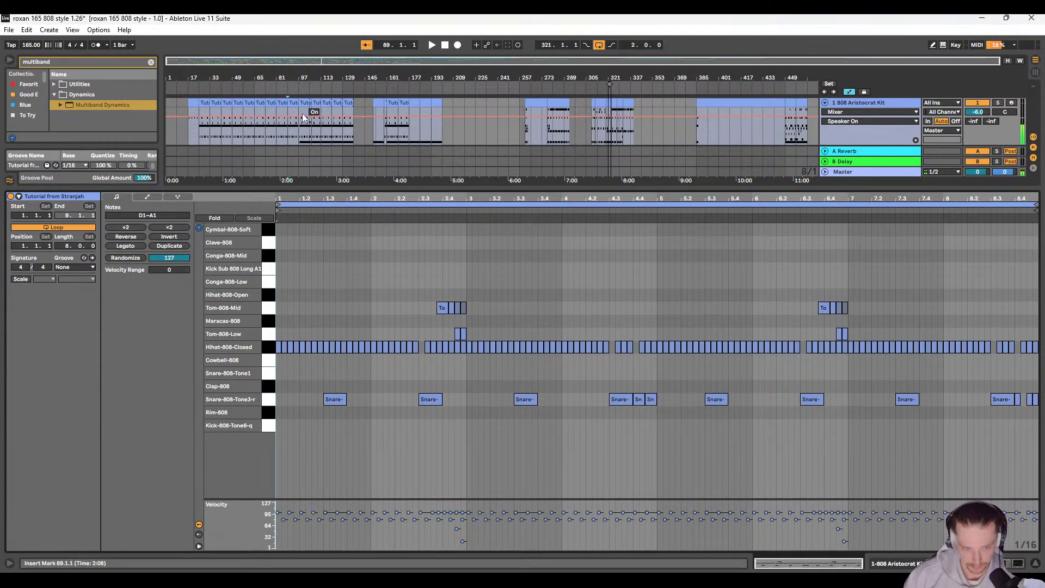
Step: Delete all Kick-808 notes from the two original kit track clips between bars 97 and 113
{"action": "left_click", "coordinate": [305, 103]}
{"action": "left_click_drag", "start_coordinate": [298, 451], "coordinate": [1044, 416]}
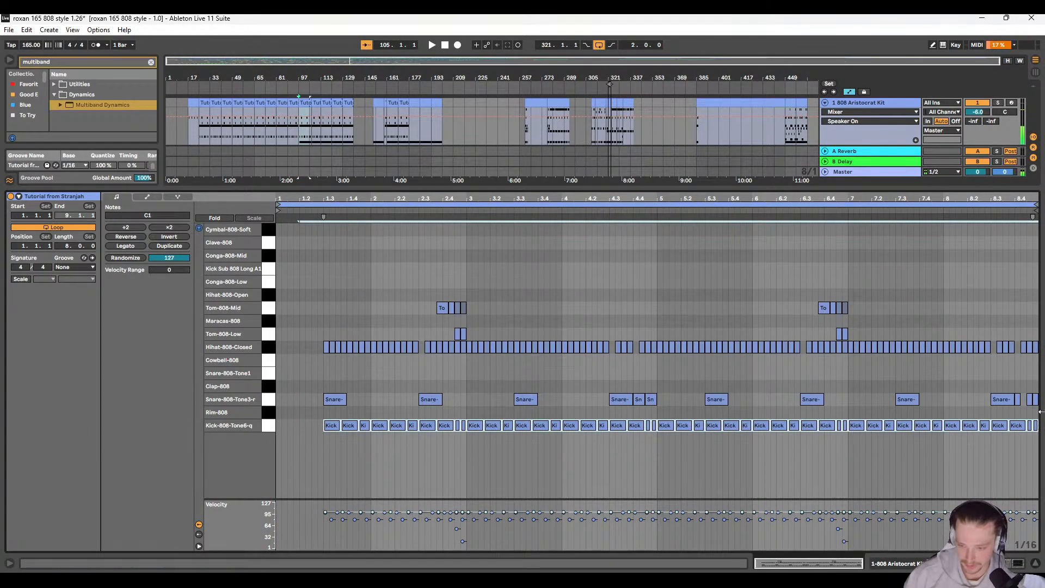
{"action": "key", "text": "Delete"}
{"action": "left_click", "coordinate": [315, 104]}
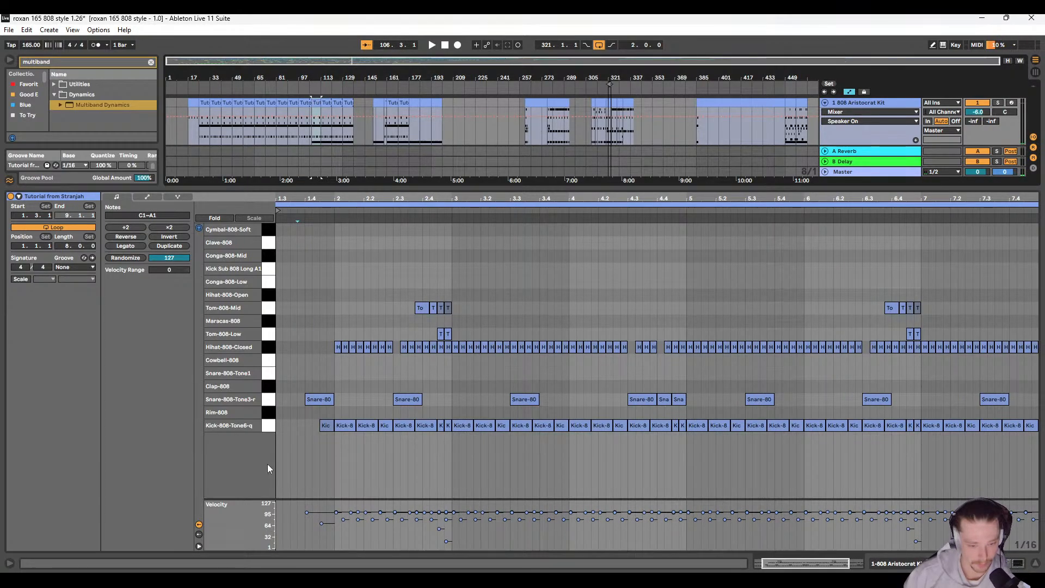
{"action": "mouse_move", "coordinate": [315, 462]}
{"action": "left_mouse_down"}
{"action": "mouse_move", "coordinate": [569, 436]}
{"action": "mouse_move", "coordinate": [1038, 415]}
{"action": "left_mouse_up"}
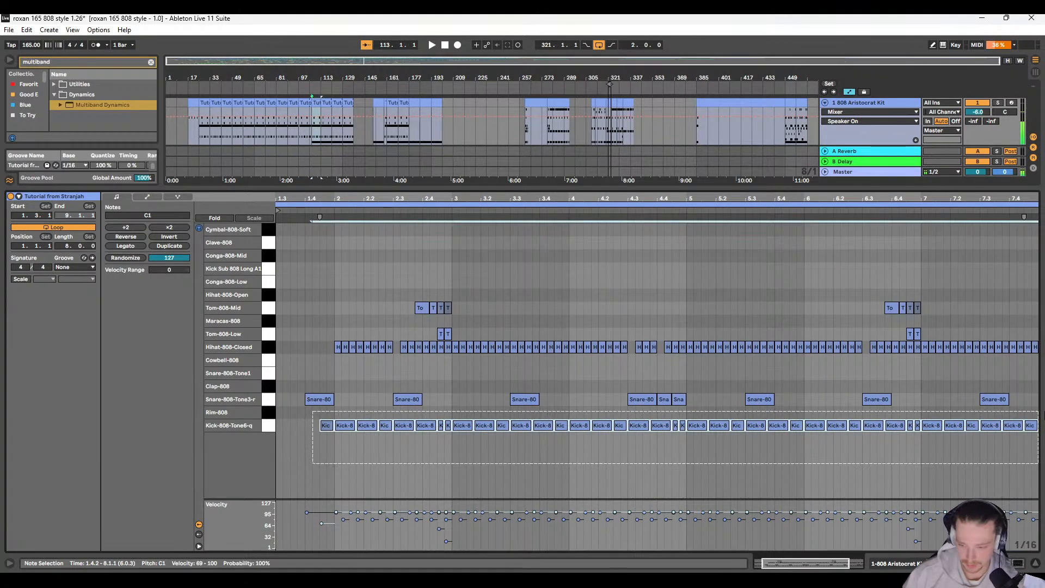
{"action": "key", "text": "Delete"}
Step: Delete all Kick-808 notes from the two original kit track clips between bar 113 and about bar 128
{"action": "left_click", "coordinate": [330, 101]}
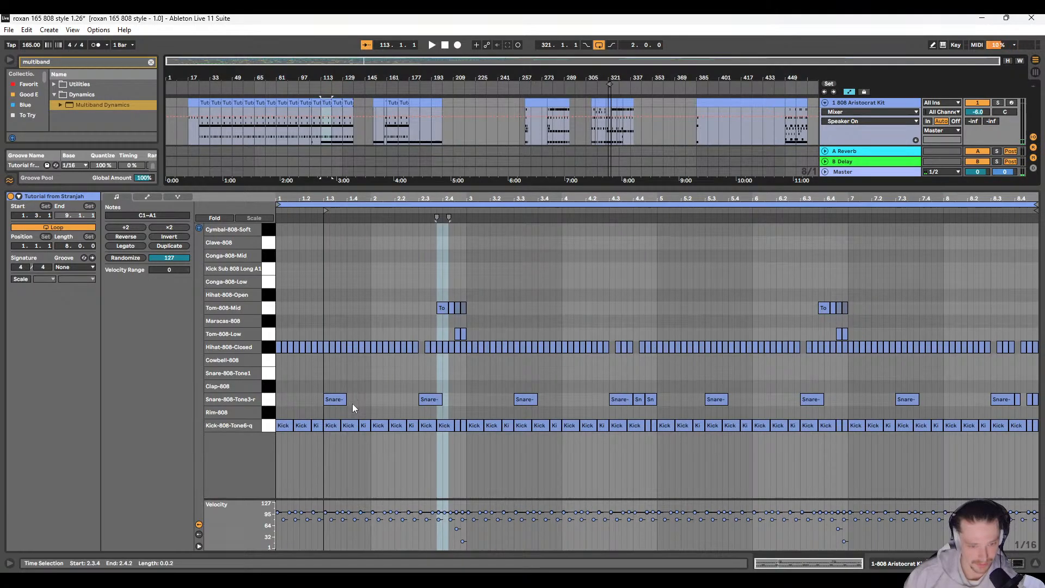
{"action": "left_click_drag", "start_coordinate": [279, 451], "coordinate": [1037, 419]}
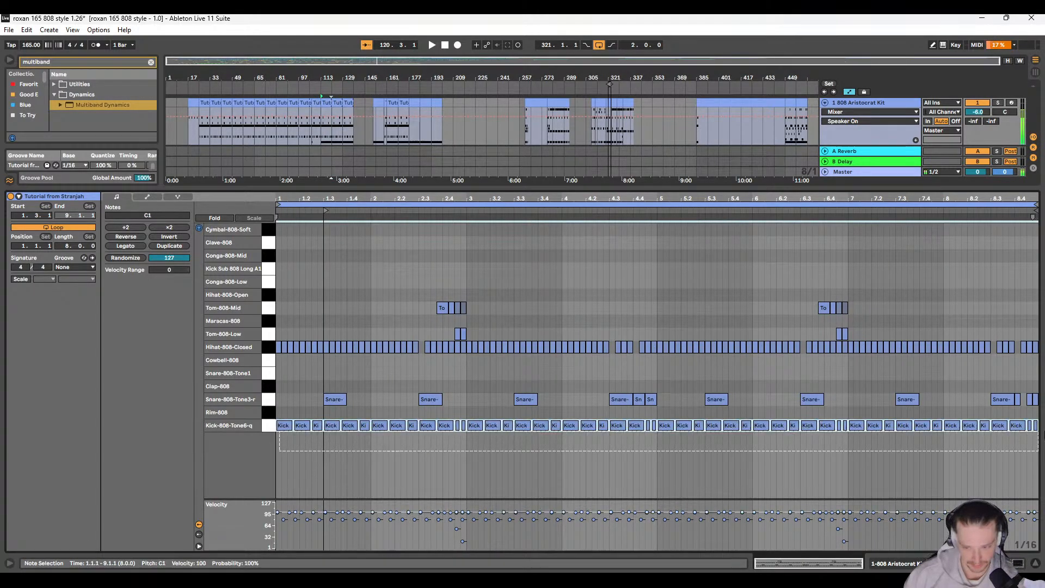
{"action": "key", "text": "Delete"}
{"action": "left_click", "coordinate": [338, 101]}
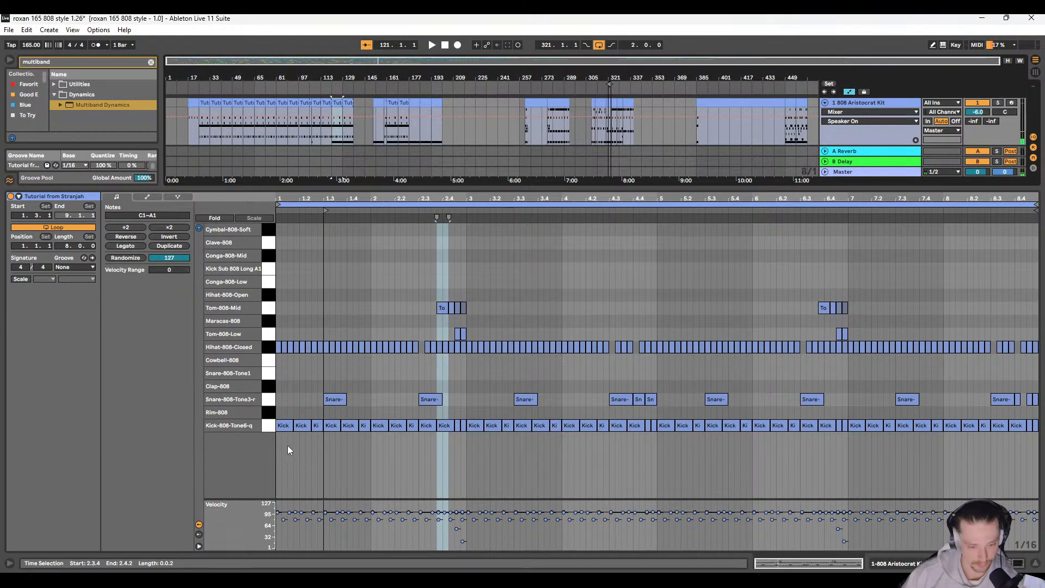
{"action": "left_click_drag", "start_coordinate": [280, 446], "coordinate": [1037, 420]}
{"action": "key", "text": "Delete"}
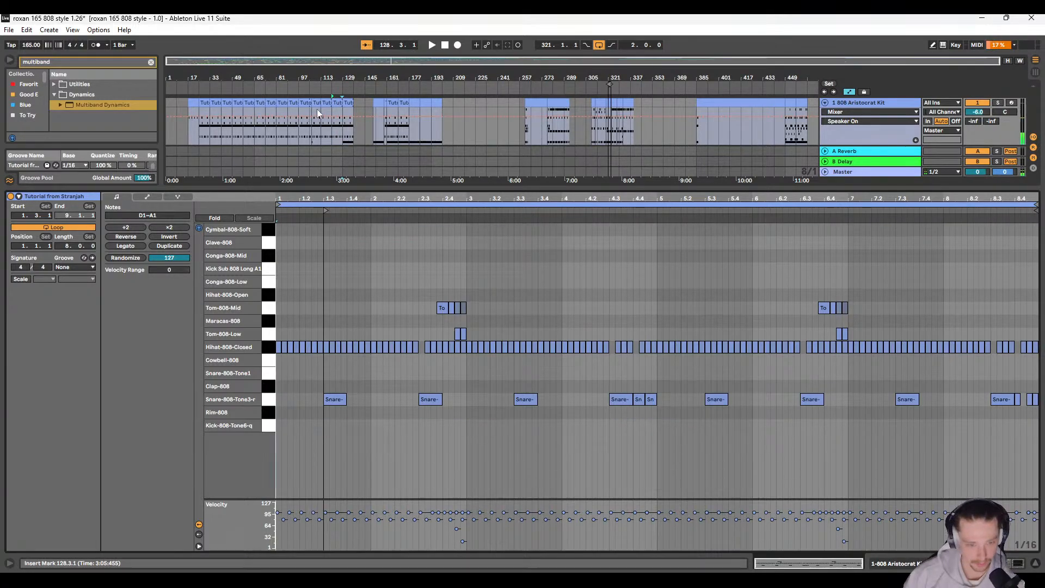
Step: Delete the Kick-808 notes from the clip at about bar 129 and remove the kick-only clip at bar 151
{"action": "left_click", "coordinate": [346, 102]}
{"action": "left_click_drag", "start_coordinate": [290, 436], "coordinate": [1034, 427]}
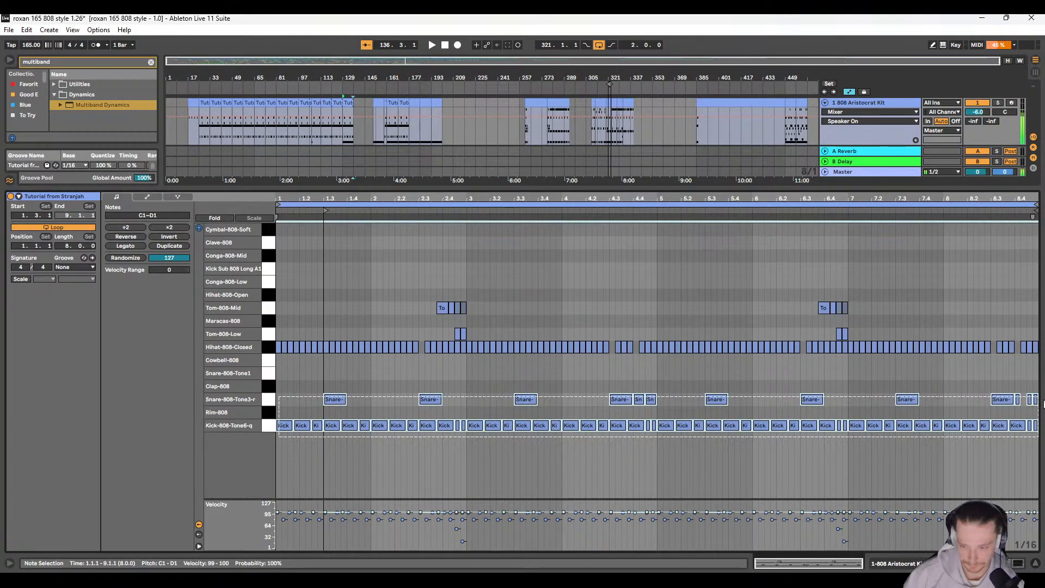
{"action": "key", "text": "Delete"}
{"action": "left_click", "coordinate": [374, 114]}
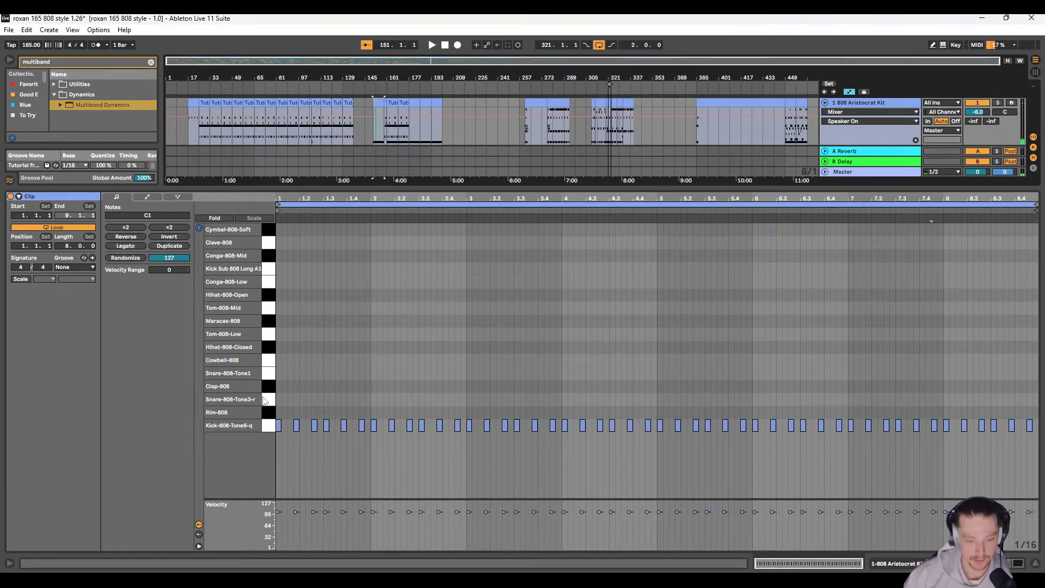
{"action": "key", "text": "Delete"}
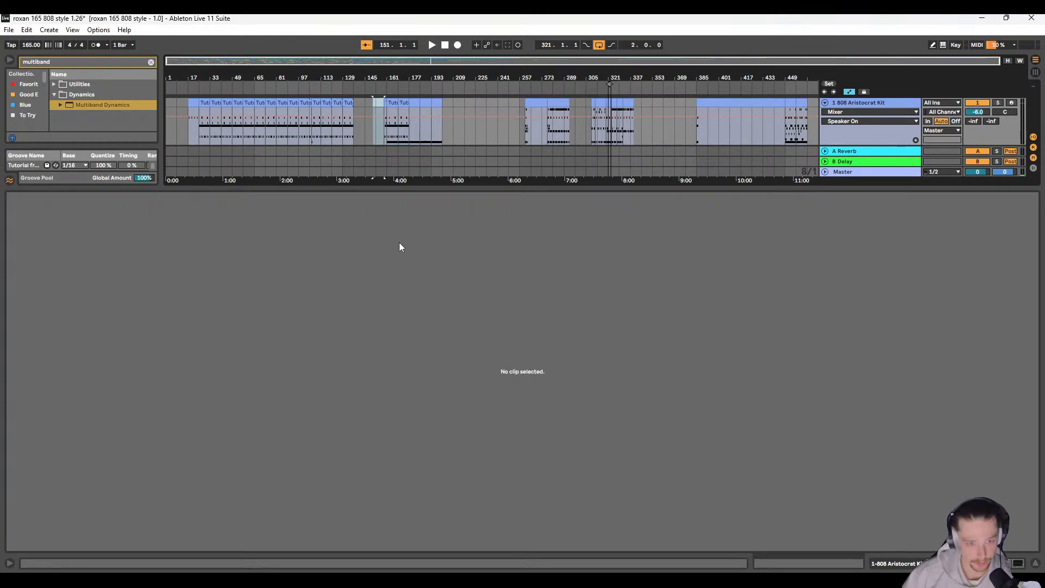
Step: Delete all Kick-808 notes from the original kit track's two 8-bar clips starting at bars 161 and 169
{"action": "left_click", "coordinate": [384, 100]}
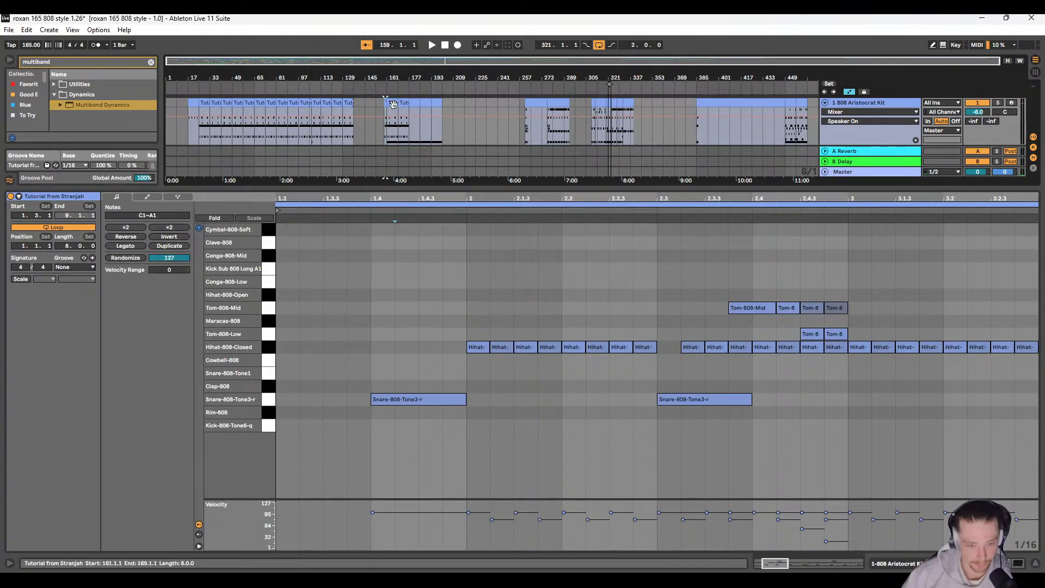
{"action": "left_click", "coordinate": [393, 103]}
{"action": "left_click_drag", "start_coordinate": [281, 454], "coordinate": [1038, 427]}
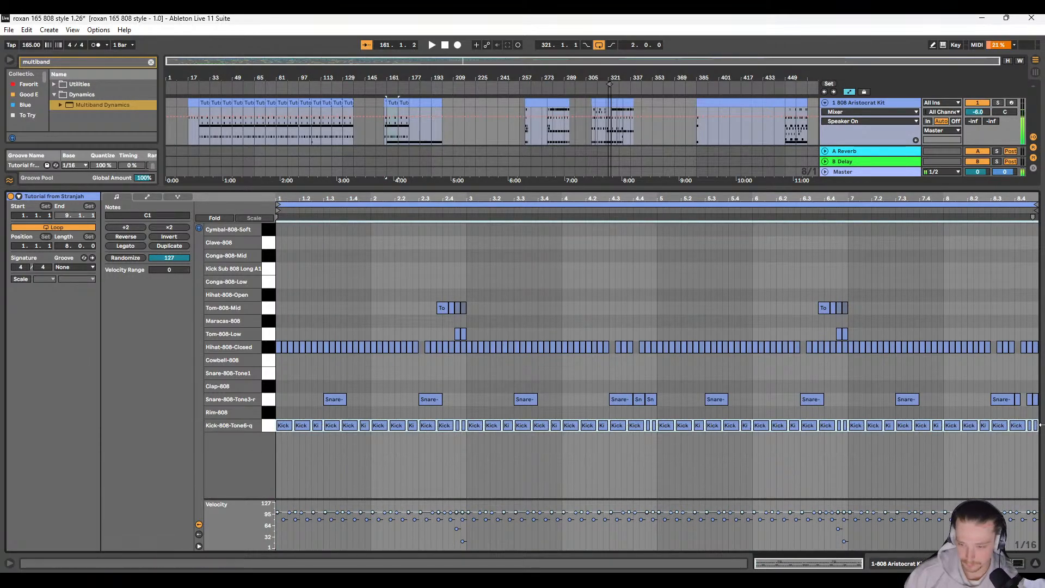
{"action": "key", "text": "Delete"}
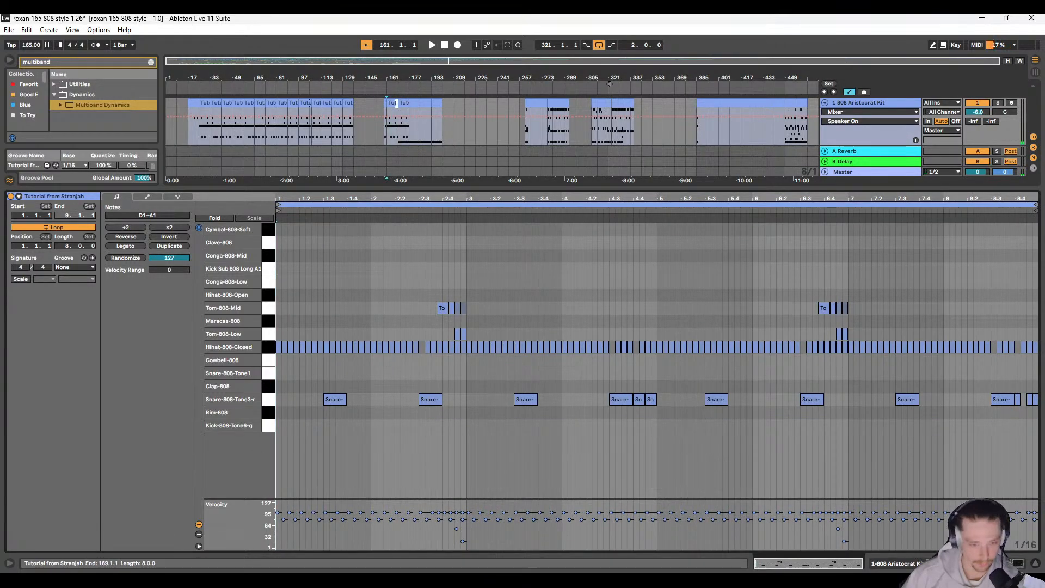
{"action": "left_click", "coordinate": [404, 103]}
{"action": "left_click_drag", "start_coordinate": [282, 445], "coordinate": [1038, 409]}
{"action": "key", "text": "Delete"}
Step: Remove the original kit track's kick-only clips between bars 177 and 201
{"action": "left_click", "coordinate": [411, 102]}
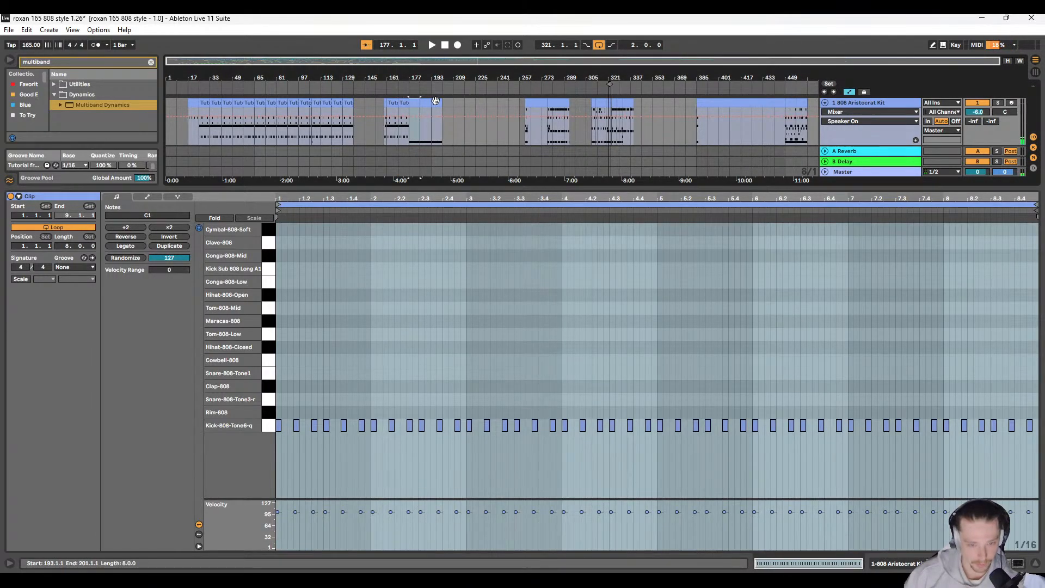
{"action": "key", "text": "Delete"}
{"action": "key", "text": "ctrl+d"}
{"action": "key", "text": "ctrl+d"}
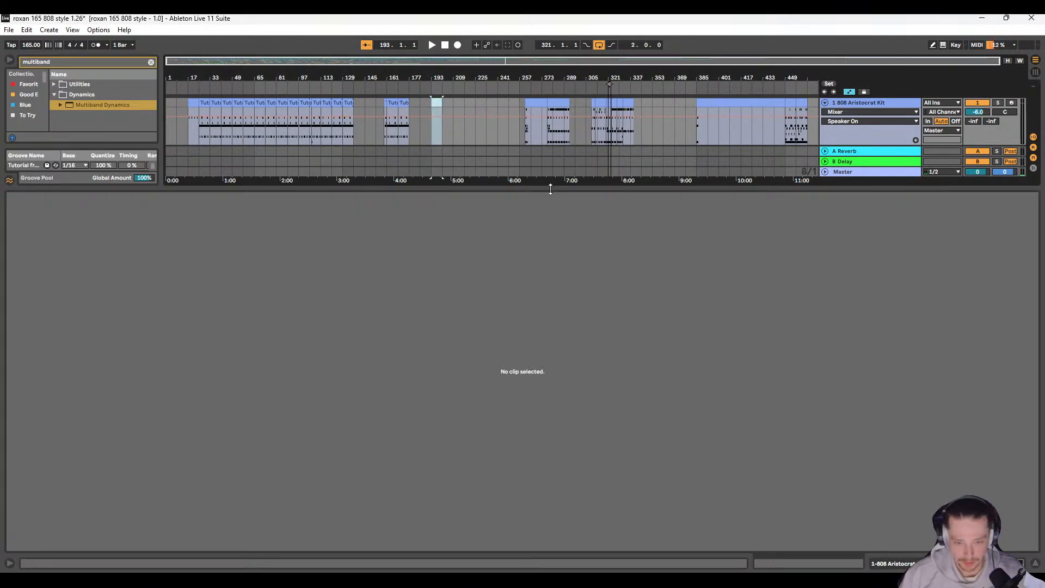
Step: Delete the Tom-808-Mid notes from the duplicate kit track's clip at bar 17, leaving only its kick notes
{"action": "left_click_drag", "start_coordinate": [550, 189], "coordinate": [550, 441]}
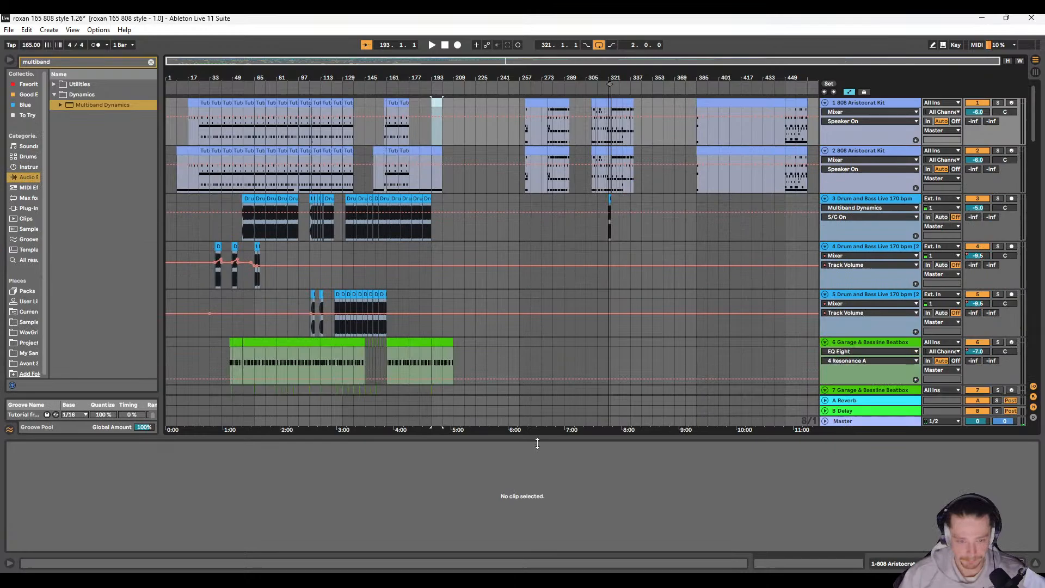
{"action": "left_click", "coordinate": [198, 154]}
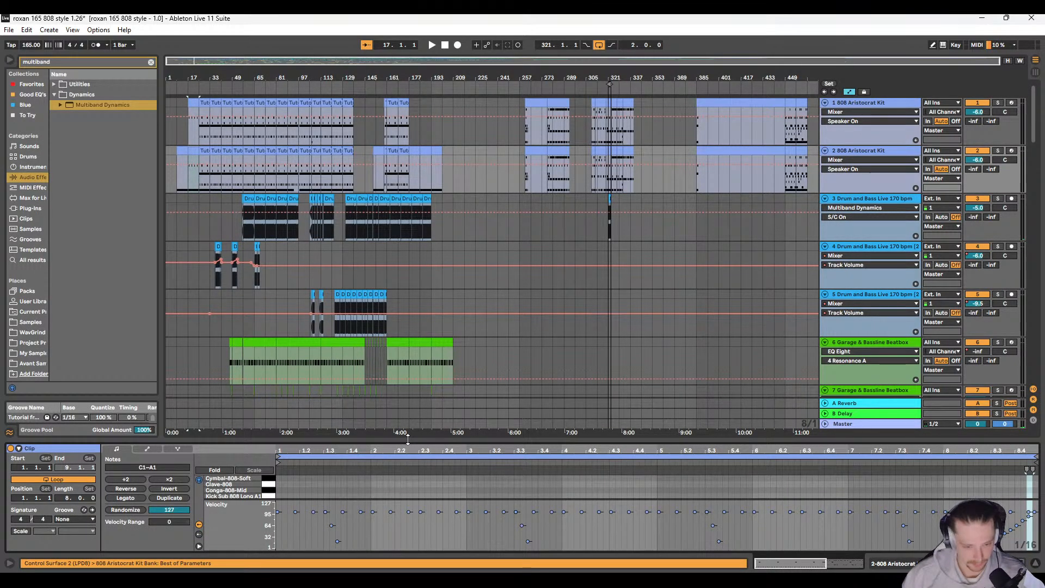
{"action": "left_click_drag", "start_coordinate": [408, 439], "coordinate": [403, 280]}
{"action": "left_click_drag", "start_coordinate": [299, 352], "coordinate": [1041, 459]}
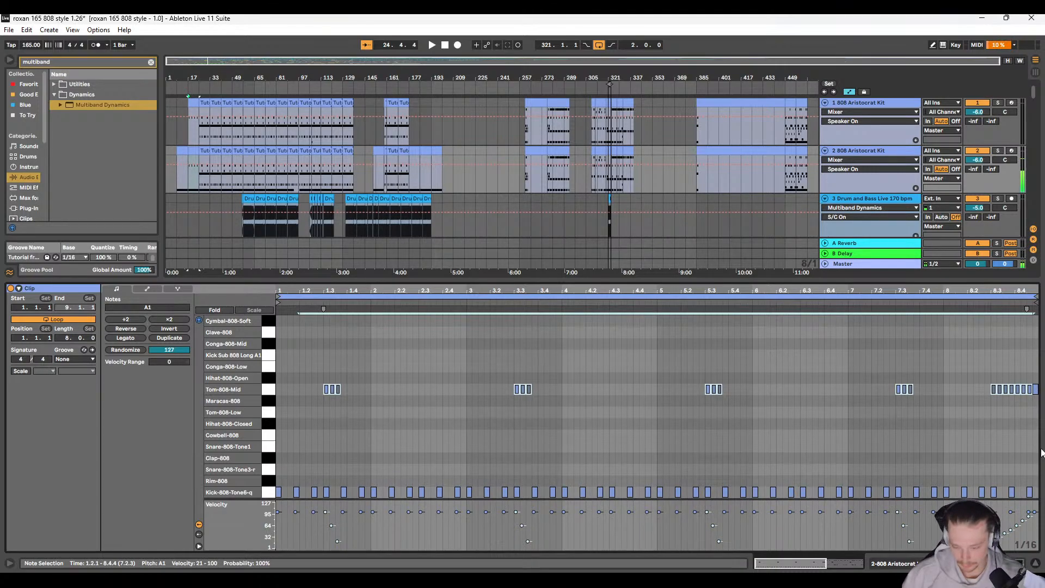
{"action": "left_click", "coordinate": [877, 442]}
{"action": "left_click_drag", "start_coordinate": [311, 349], "coordinate": [1041, 458]}
{"action": "key", "text": "Delete"}
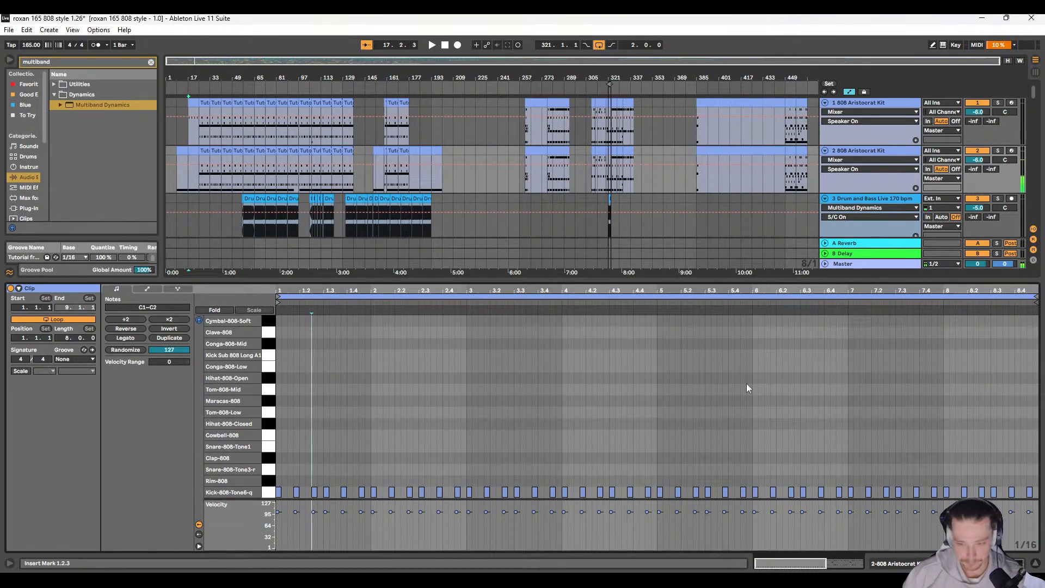
Step: Delete every note except the Kick-808 from the duplicate kit track's clips starting at bars 25 and 33
{"action": "left_click", "coordinate": [203, 148]}
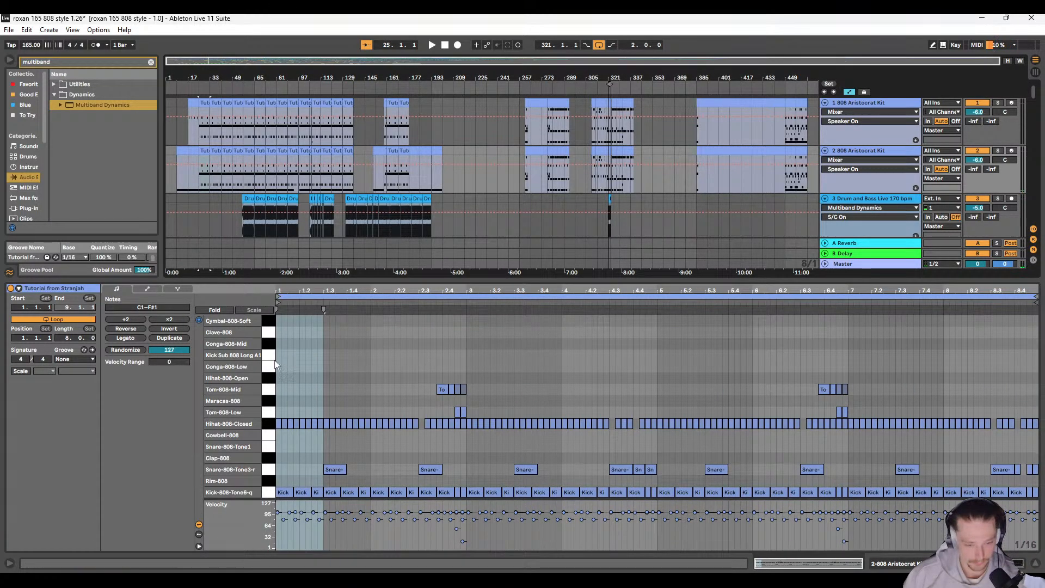
{"action": "left_click_drag", "start_coordinate": [279, 348], "coordinate": [1040, 484]}
{"action": "key", "text": "Delete"}
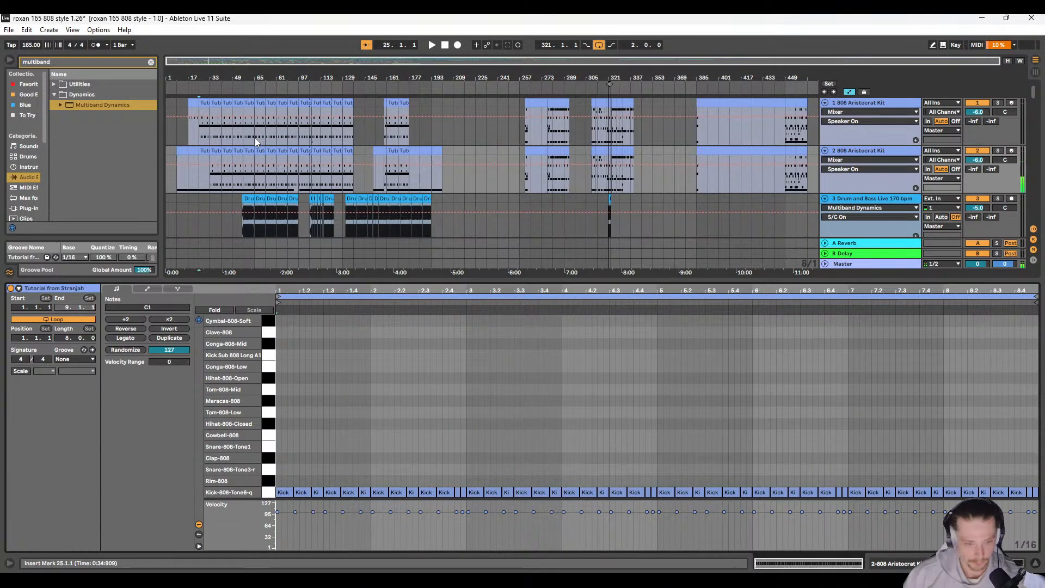
{"action": "left_click", "coordinate": [214, 149]}
{"action": "left_click_drag", "start_coordinate": [278, 370], "coordinate": [1037, 481]}
{"action": "key", "text": "Delete"}
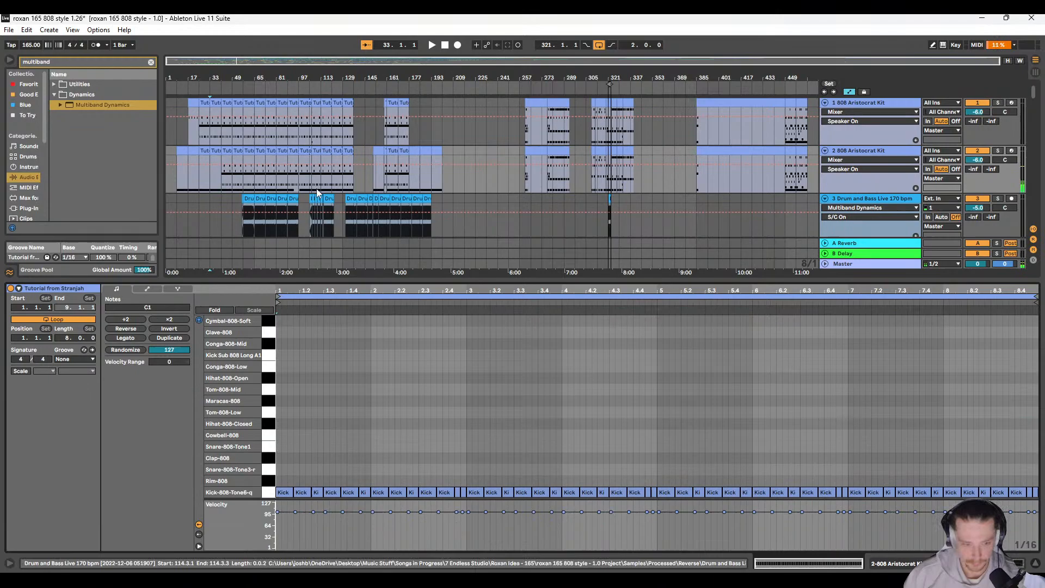
Step: Delete every non-kick note from the duplicate kit track's clips starting at bars 41 and 49
{"action": "left_click", "coordinate": [225, 158]}
{"action": "left_click", "coordinate": [225, 150]}
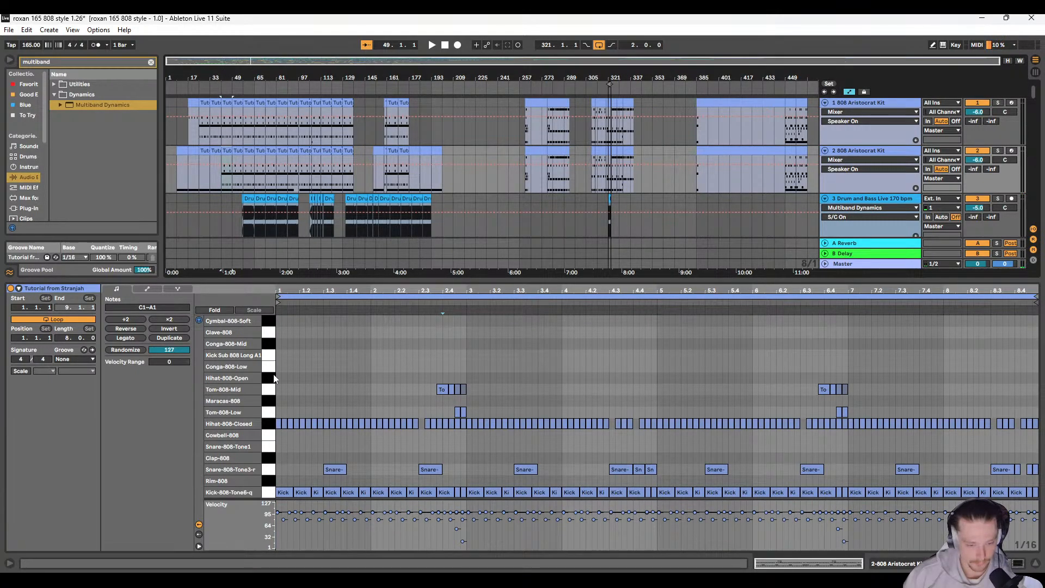
{"action": "left_click_drag", "start_coordinate": [276, 362], "coordinate": [1039, 476]}
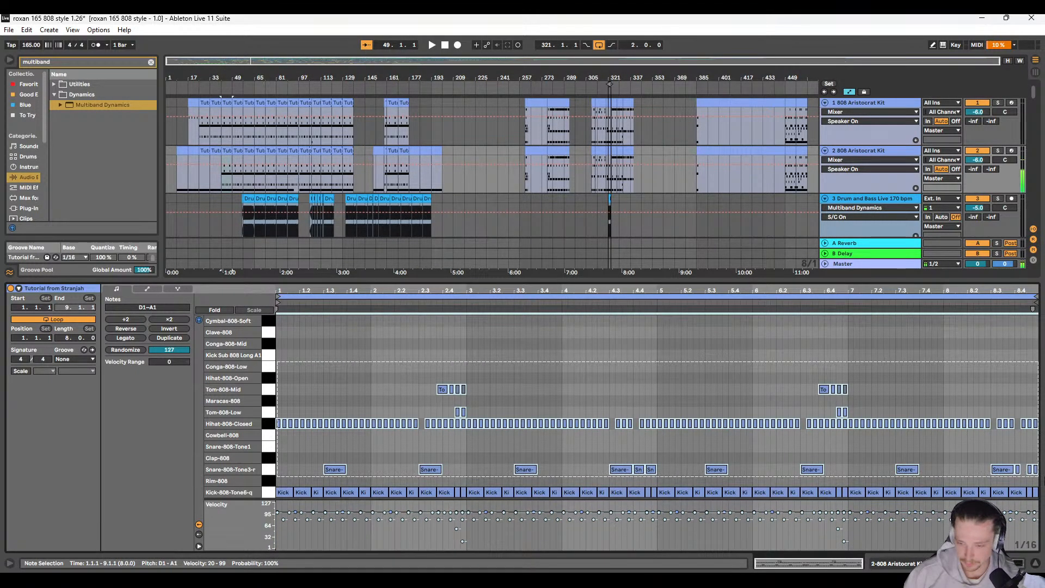
{"action": "key", "text": "Delete"}
{"action": "left_click", "coordinate": [240, 152]}
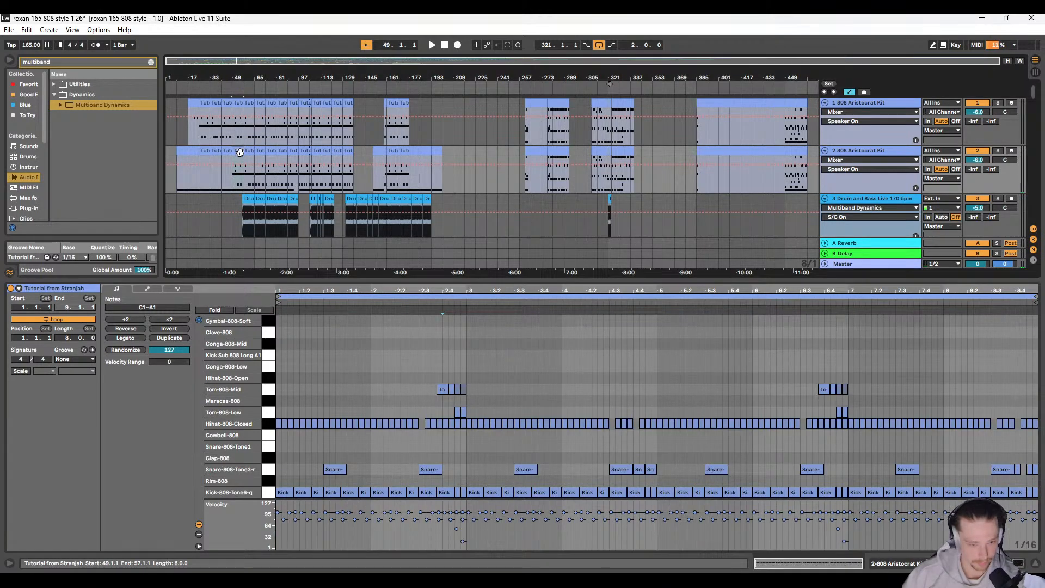
{"action": "left_click_drag", "start_coordinate": [279, 368], "coordinate": [1038, 474]}
{"action": "key", "text": "Delete"}
Step: Clear the toms, hi-hats and snares from the duplicate kit track's clips starting at bars 57 and 65
{"action": "left_click", "coordinate": [250, 151]}
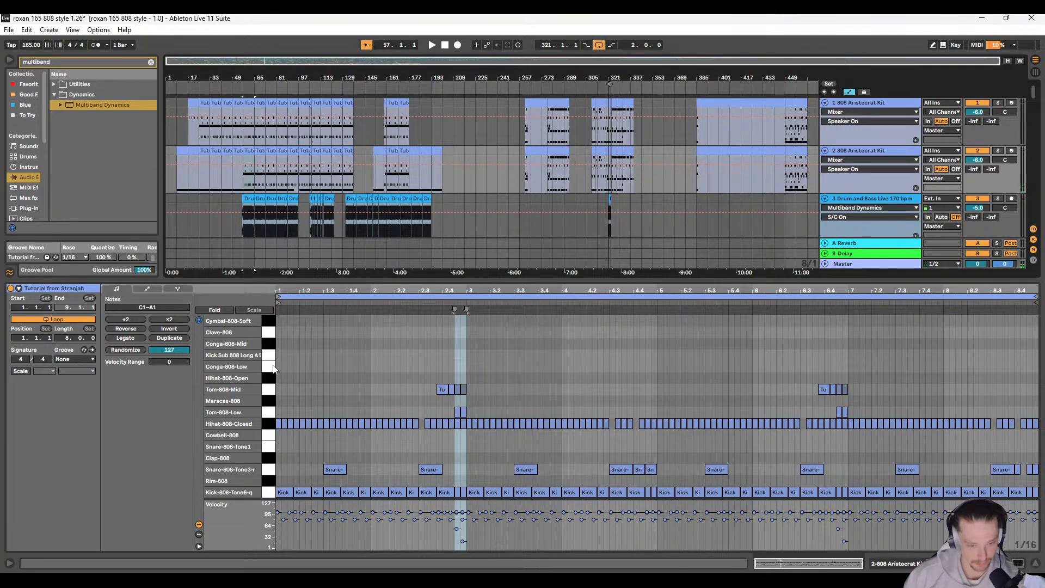
{"action": "left_click_drag", "start_coordinate": [276, 357], "coordinate": [1042, 479]}
{"action": "key", "text": "Delete"}
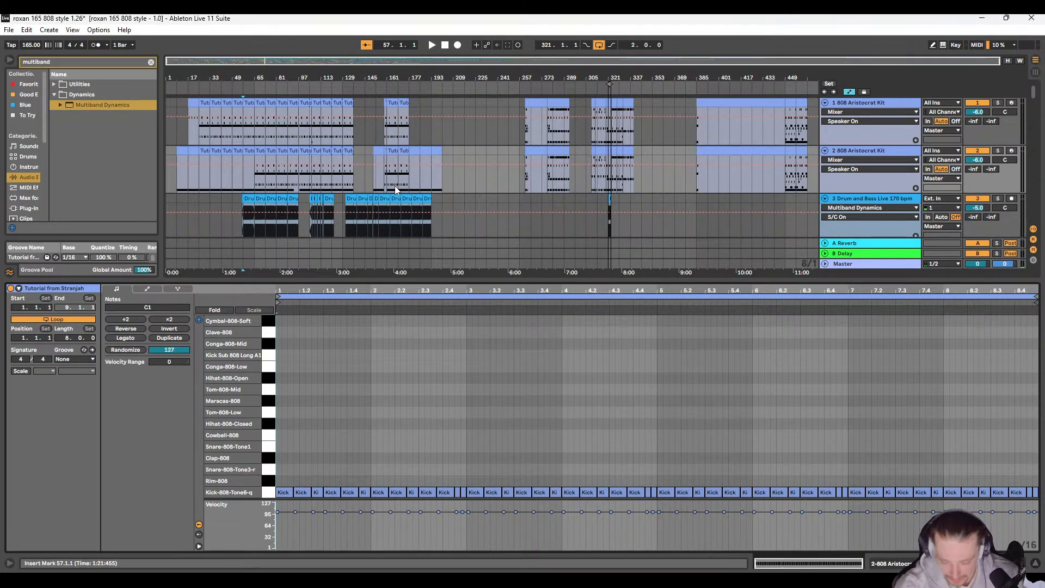
{"action": "left_click", "coordinate": [260, 151]}
{"action": "mouse_move", "coordinate": [278, 343]}
{"action": "left_mouse_down"}
{"action": "mouse_move", "coordinate": [325, 476]}
{"action": "mouse_move", "coordinate": [1040, 482]}
{"action": "left_mouse_up"}
{"action": "key", "text": "Delete"}
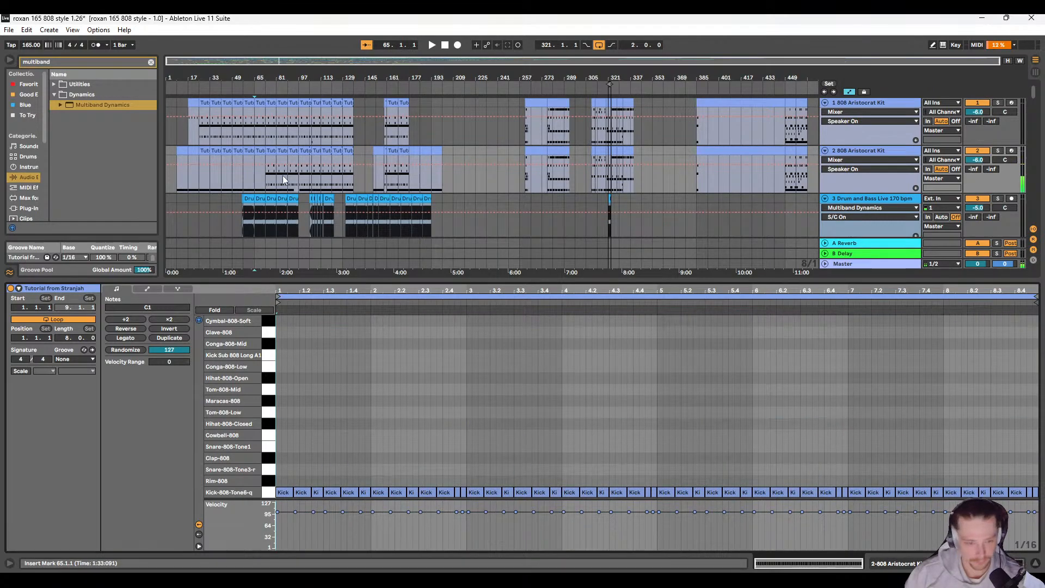
Step: Delete all non-kick notes from the duplicate kit track's clip at bar 73
{"action": "left_click", "coordinate": [270, 150]}
{"action": "left_click_drag", "start_coordinate": [276, 364], "coordinate": [1037, 521]}
{"action": "key", "text": "Delete"}
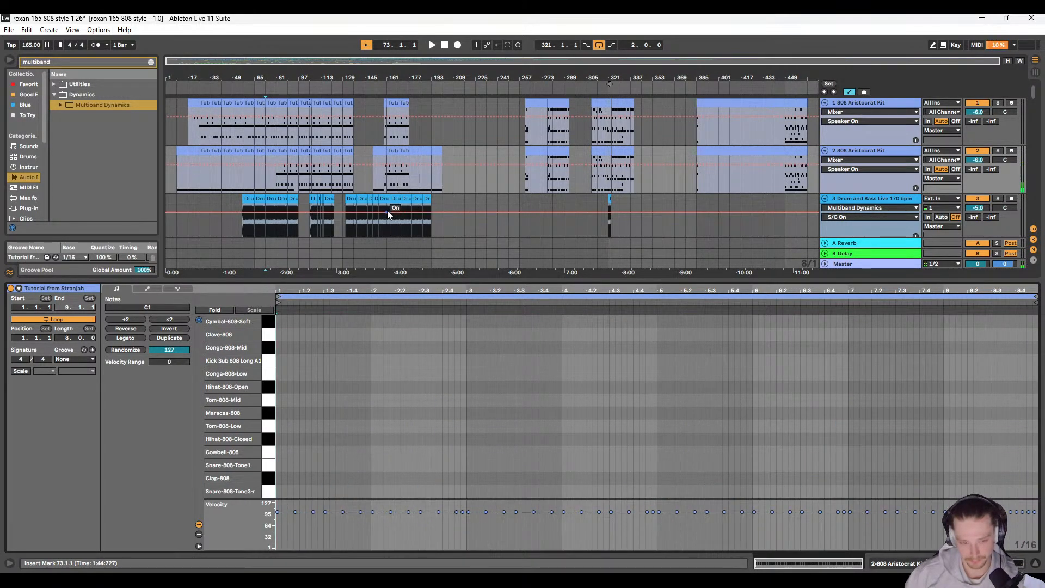
{"action": "left_click", "coordinate": [284, 150]}
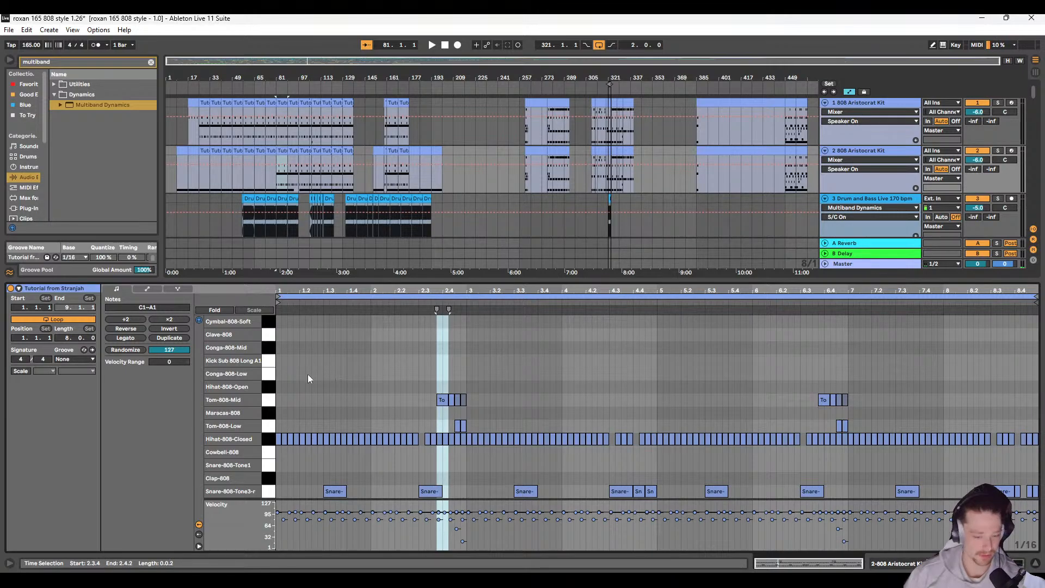
Step: Solo the OP 808 Kit track and play it from bar 1
{"action": "scroll", "coordinate": [190, 152], "scroll_direction": "down", "scroll_amount": 10}
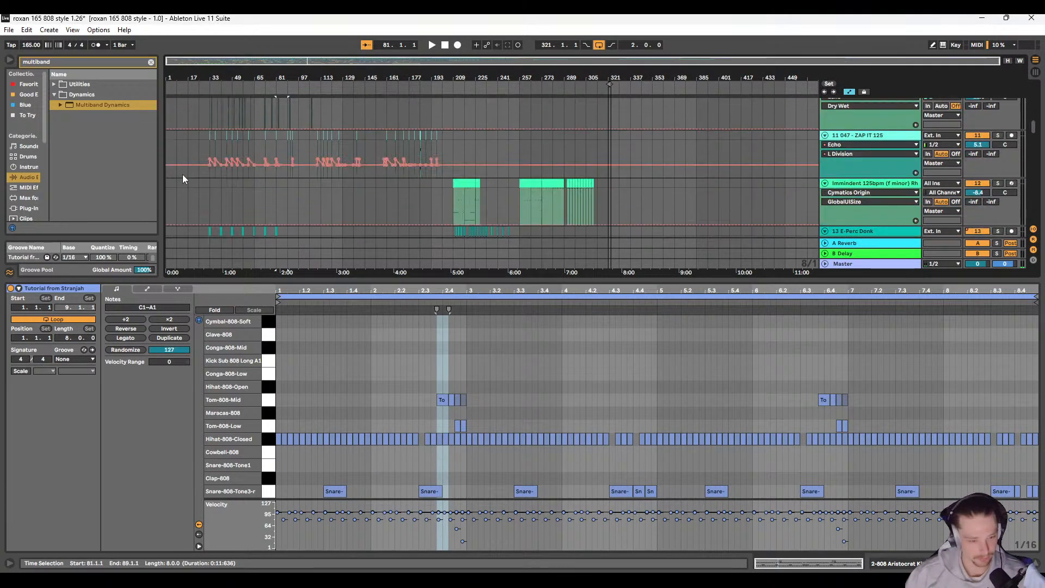
{"action": "scroll", "coordinate": [181, 174], "scroll_direction": "down", "scroll_amount": 4}
{"action": "left_click", "coordinate": [170, 131]}
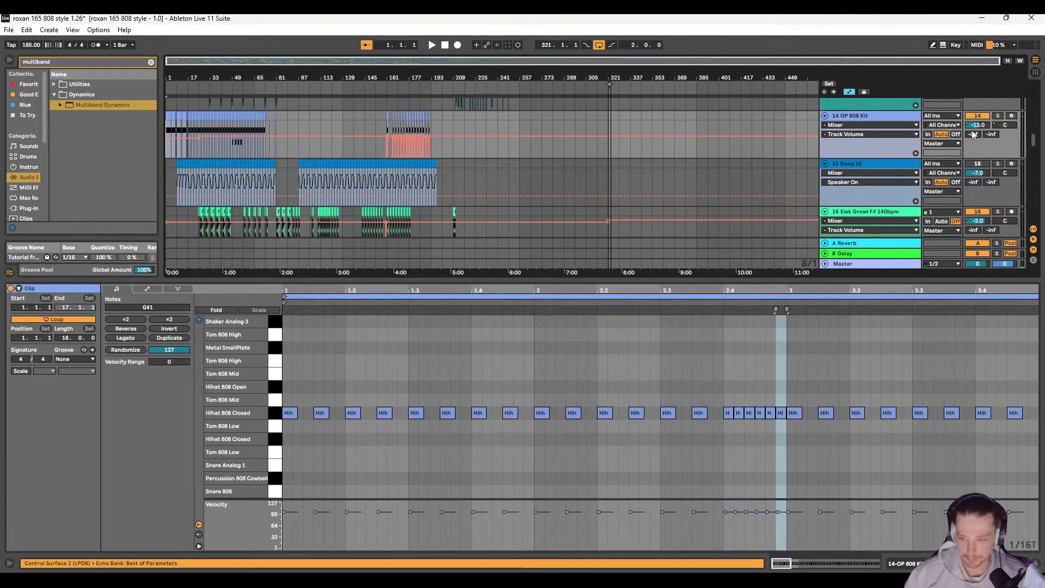
{"action": "left_click", "coordinate": [997, 115]}
{"action": "key", "text": "space"}
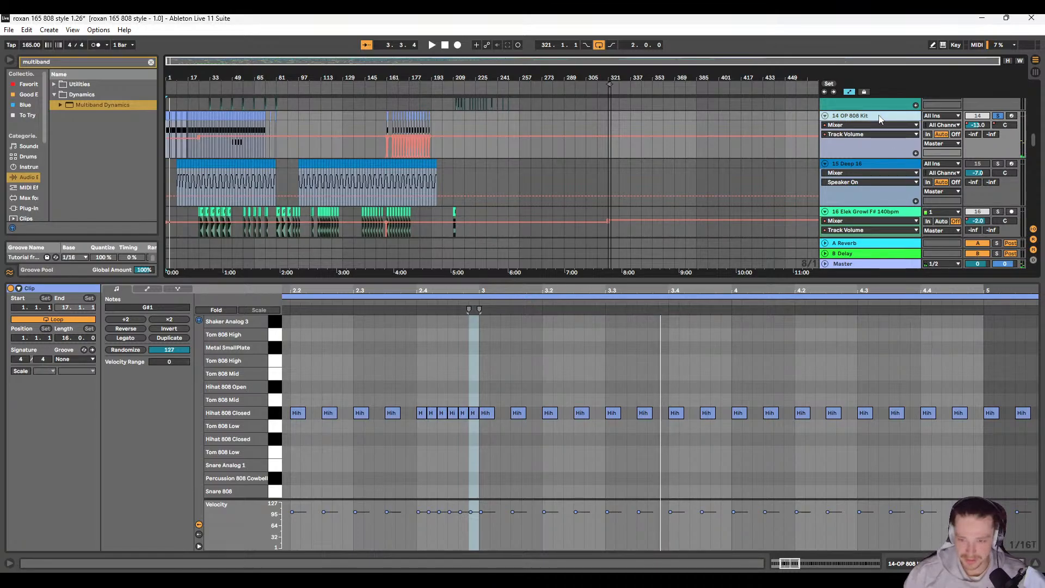
Step: Examine the OP 808 Kit track's device chain and its clips and volume automation in the arrangement
{"action": "double_click", "coordinate": [879, 116]}
{"action": "scroll", "coordinate": [675, 503], "scroll_direction": "down", "scroll_amount": 2}
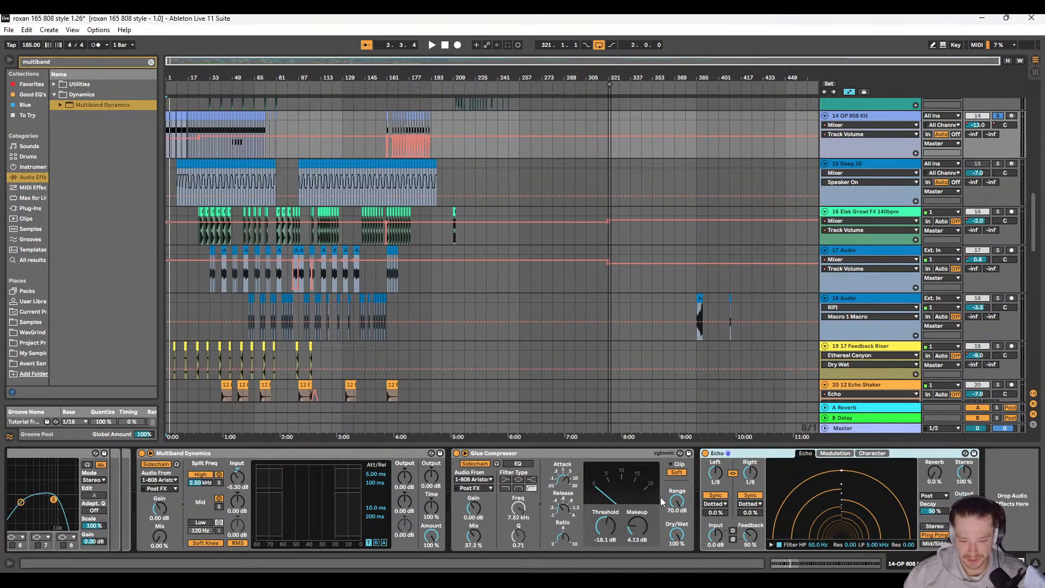
{"action": "scroll", "coordinate": [663, 502], "scroll_direction": "up", "scroll_amount": 5}
{"action": "scroll", "coordinate": [375, 509], "scroll_direction": "up", "scroll_amount": 4}
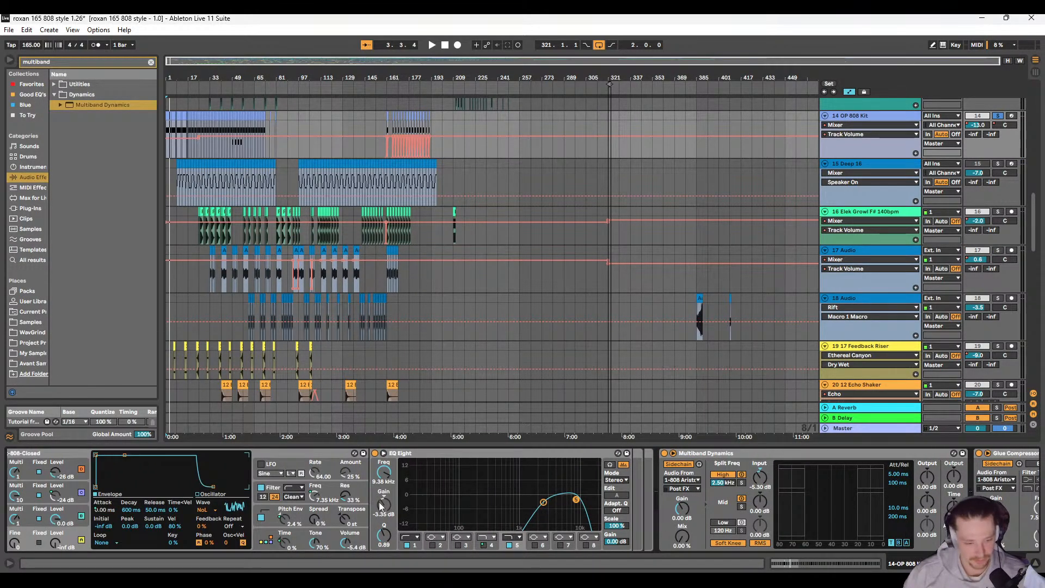
{"action": "scroll", "coordinate": [403, 503], "scroll_direction": "down", "scroll_amount": 9}
{"action": "scroll", "coordinate": [384, 286], "scroll_direction": "up", "scroll_amount": 8}
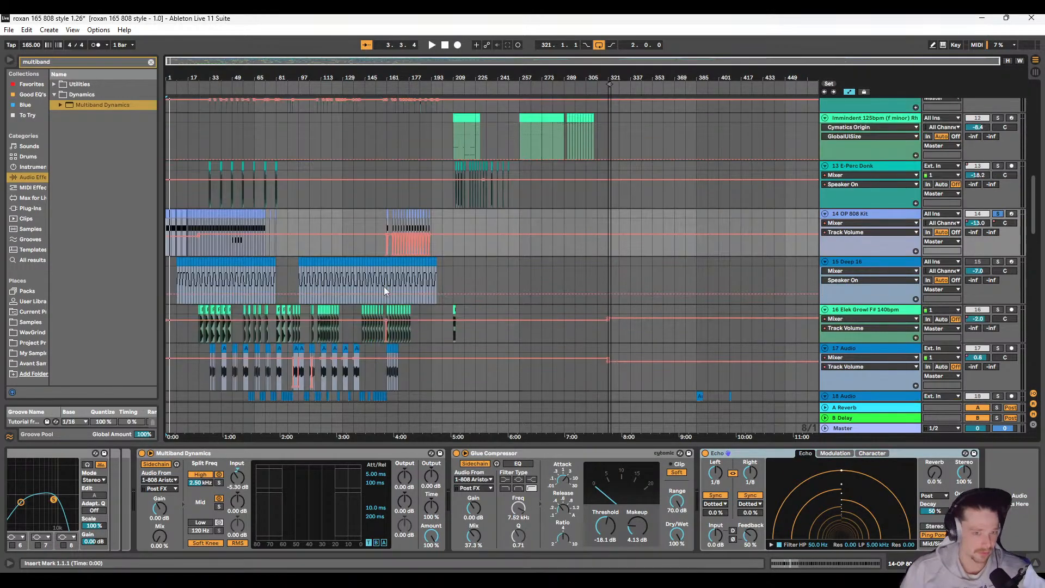
{"action": "scroll", "coordinate": [381, 286], "scroll_direction": "down", "scroll_amount": 4}
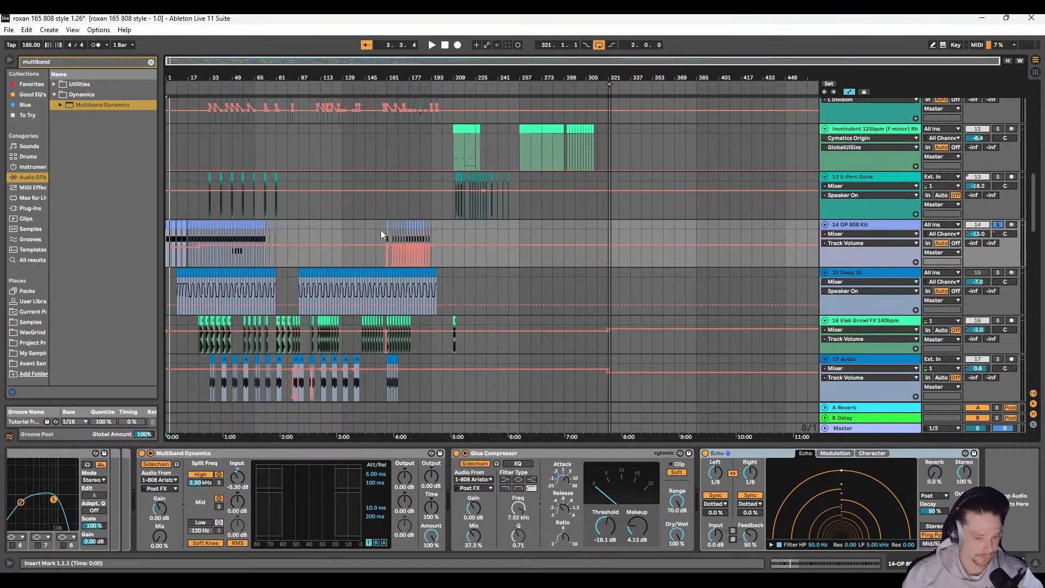
{"action": "scroll", "coordinate": [387, 231], "scroll_direction": "up", "scroll_amount": 8}
{"action": "scroll", "coordinate": [419, 231], "scroll_direction": "down", "scroll_amount": 6}
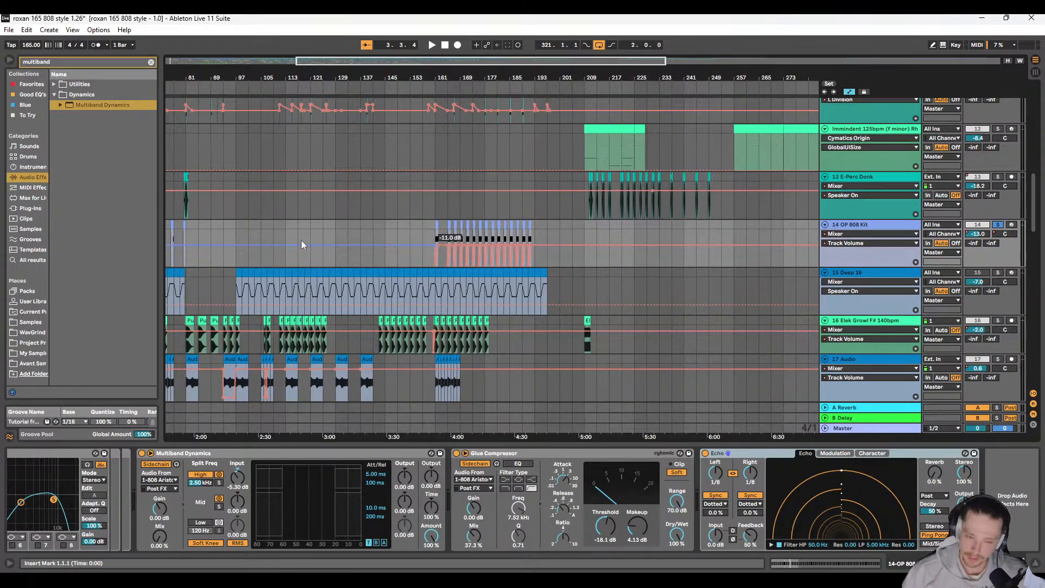
{"action": "scroll", "coordinate": [240, 234], "scroll_direction": "down", "scroll_amount": 3}
{"action": "scroll", "coordinate": [210, 227], "scroll_direction": "up", "scroll_amount": 12}
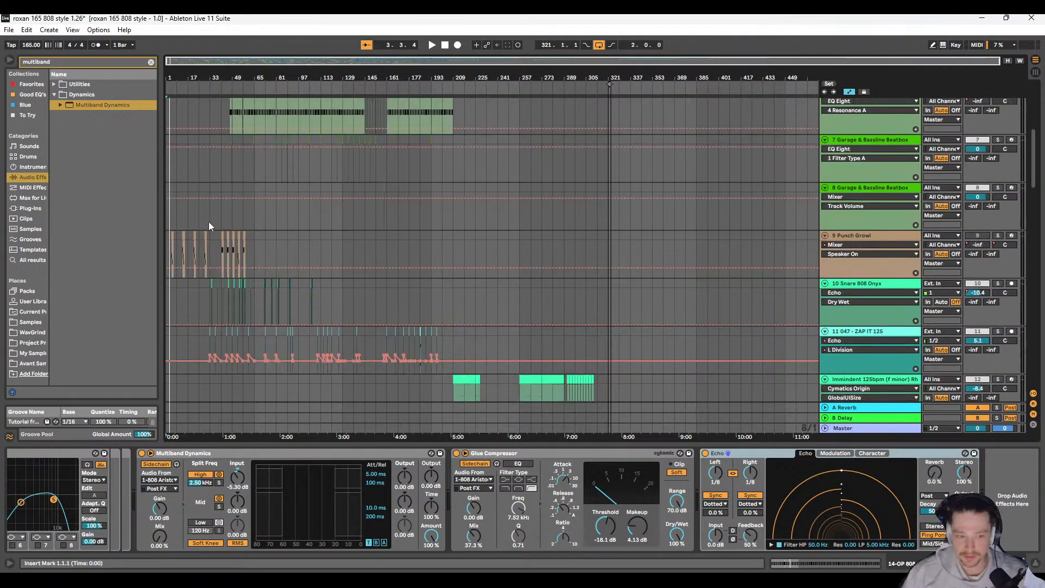
Step: Delete all tom, hi-hat and snare notes from the duplicate kit track's clips starting at bars 81 and 89
{"action": "double_click", "coordinate": [280, 155]}
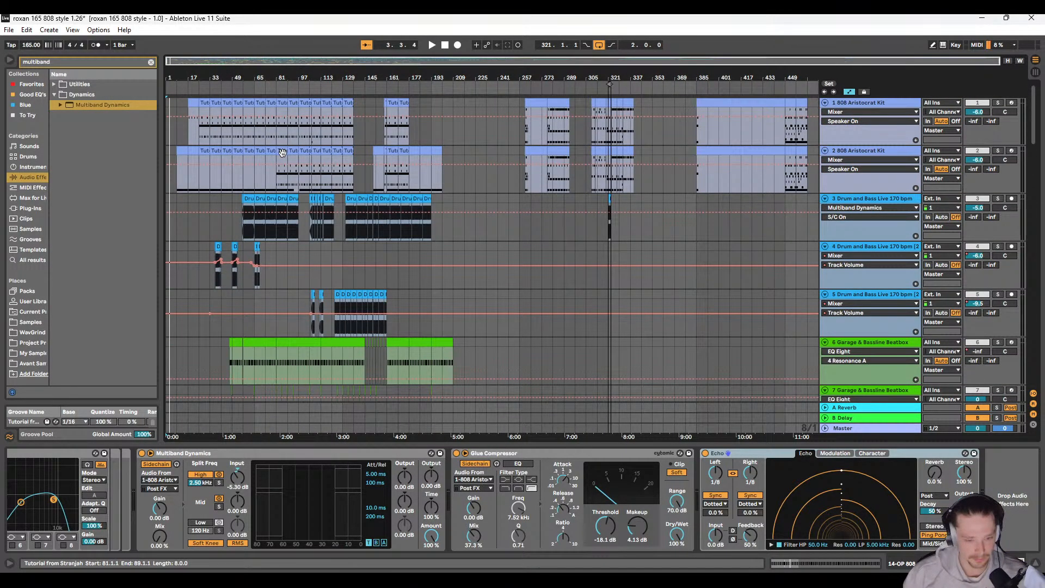
{"action": "left_click_drag", "start_coordinate": [277, 368], "coordinate": [1041, 504]}
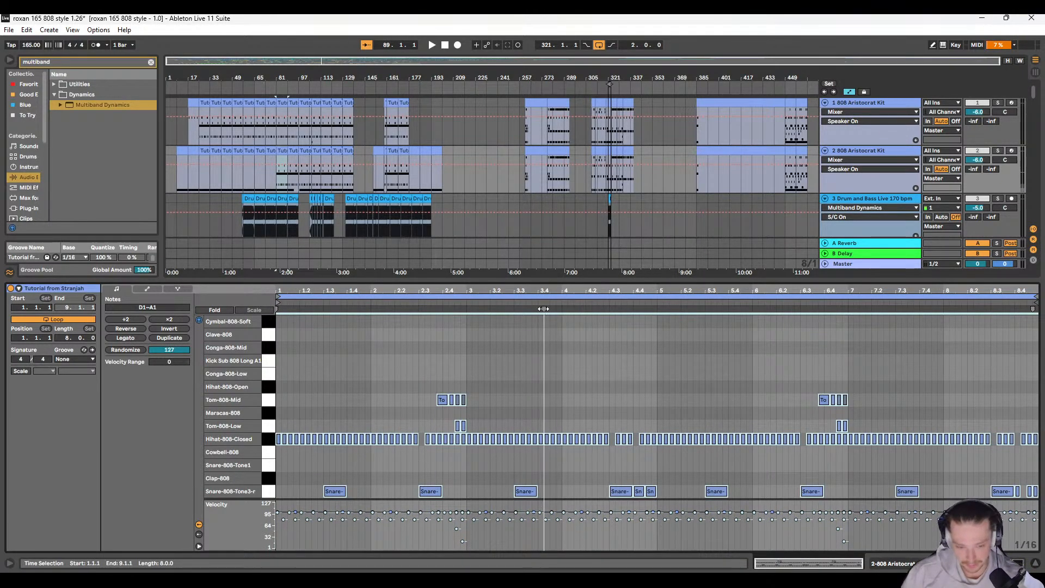
{"action": "key", "text": "Delete"}
{"action": "left_click", "coordinate": [294, 148]}
{"action": "double_click", "coordinate": [295, 148]}
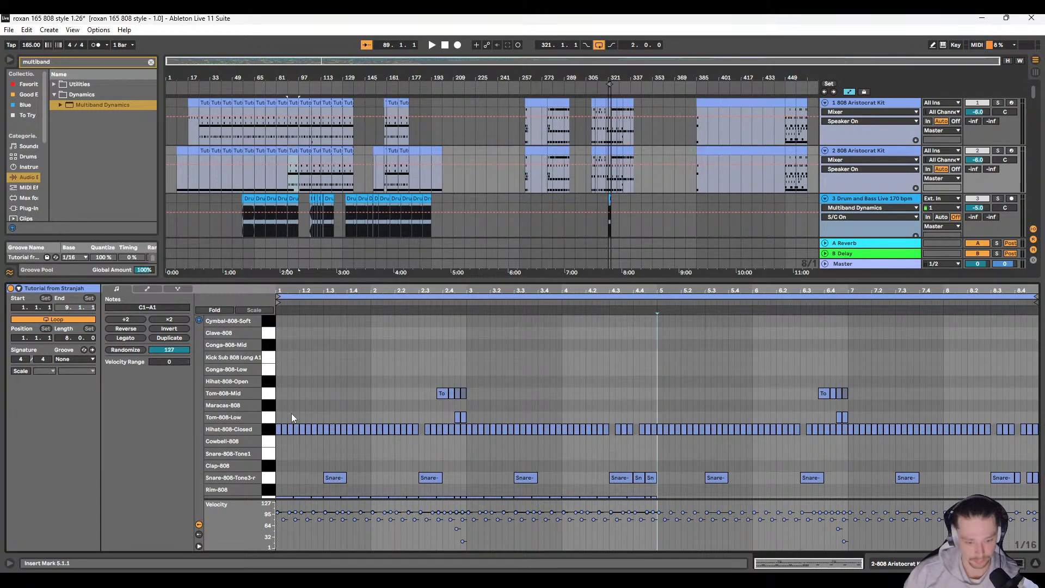
{"action": "left_click_drag", "start_coordinate": [276, 369], "coordinate": [1039, 493]}
{"action": "key", "text": "Delete"}
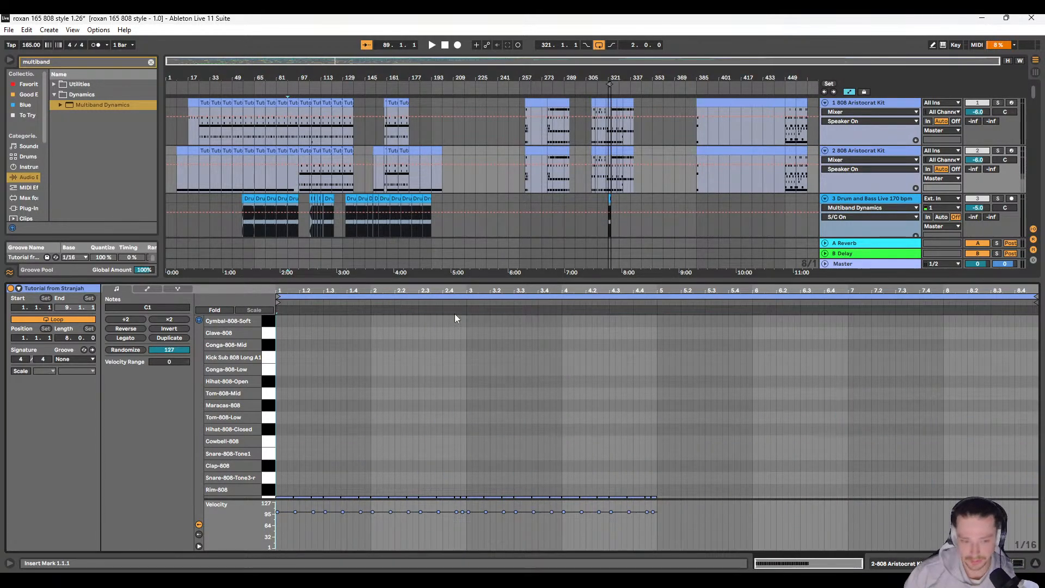
Step: Delete all non-kick notes from the duplicate kit track's clip at bar 97
{"action": "left_click", "coordinate": [304, 147]}
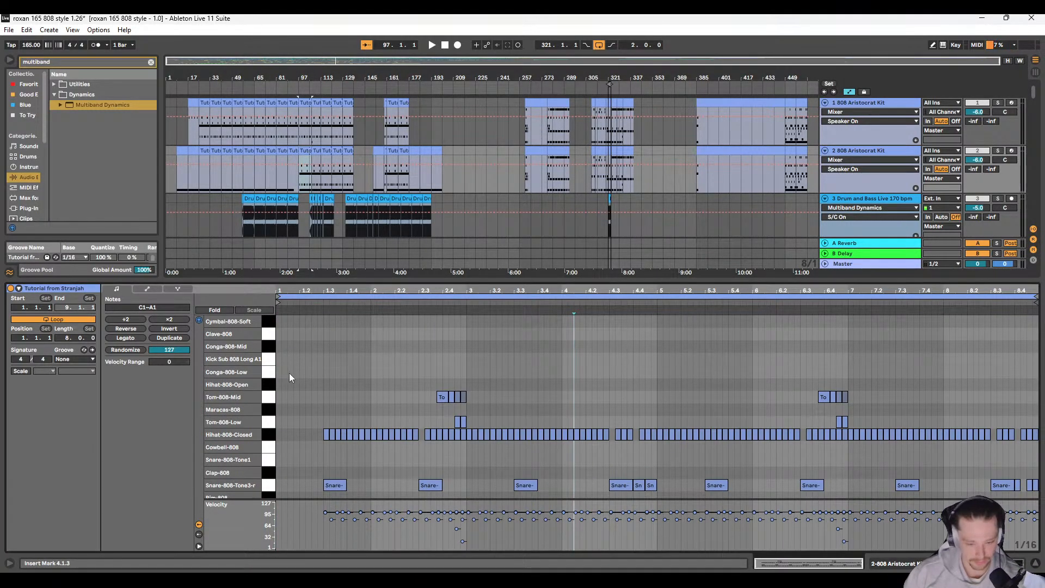
{"action": "left_click_drag", "start_coordinate": [278, 360], "coordinate": [1037, 493]}
{"action": "key", "text": "Delete"}
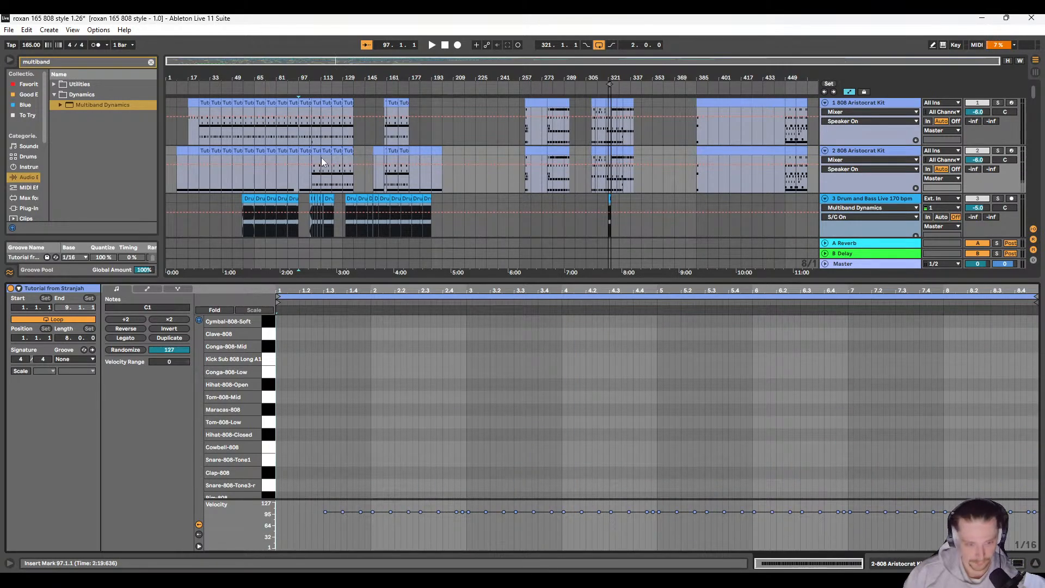
Step: Delete all tom, hi-hat and snare notes from the duplicate 808 kit track's clips starting in bars 106 and 113
{"action": "left_click", "coordinate": [321, 158]}
{"action": "left_click_drag", "start_coordinate": [282, 355], "coordinate": [1036, 475]}
{"action": "key", "text": "Delete"}
{"action": "left_click", "coordinate": [326, 151]}
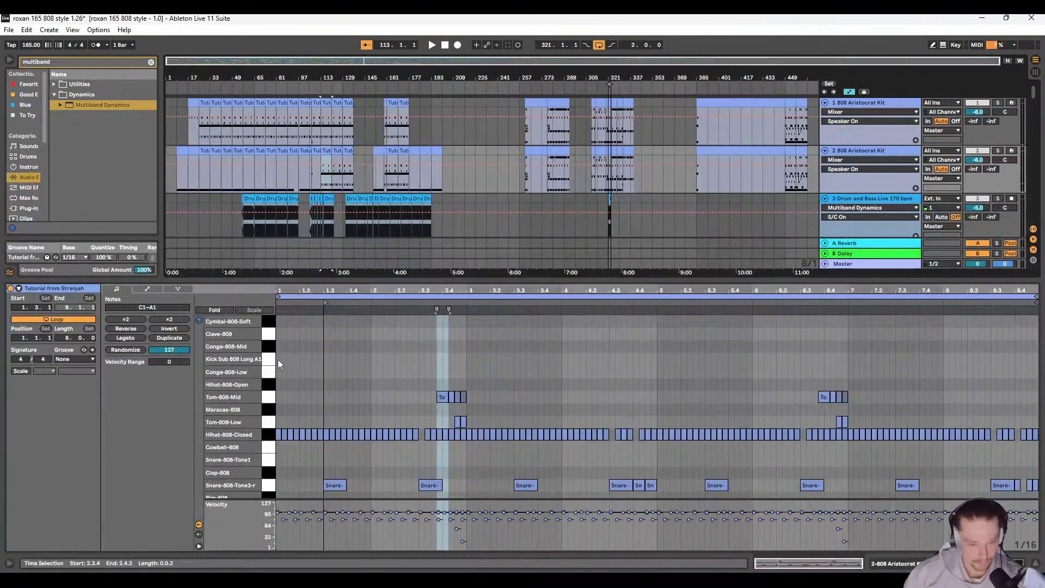
{"action": "left_click_drag", "start_coordinate": [277, 364], "coordinate": [990, 493]}
{"action": "key", "text": "Delete"}
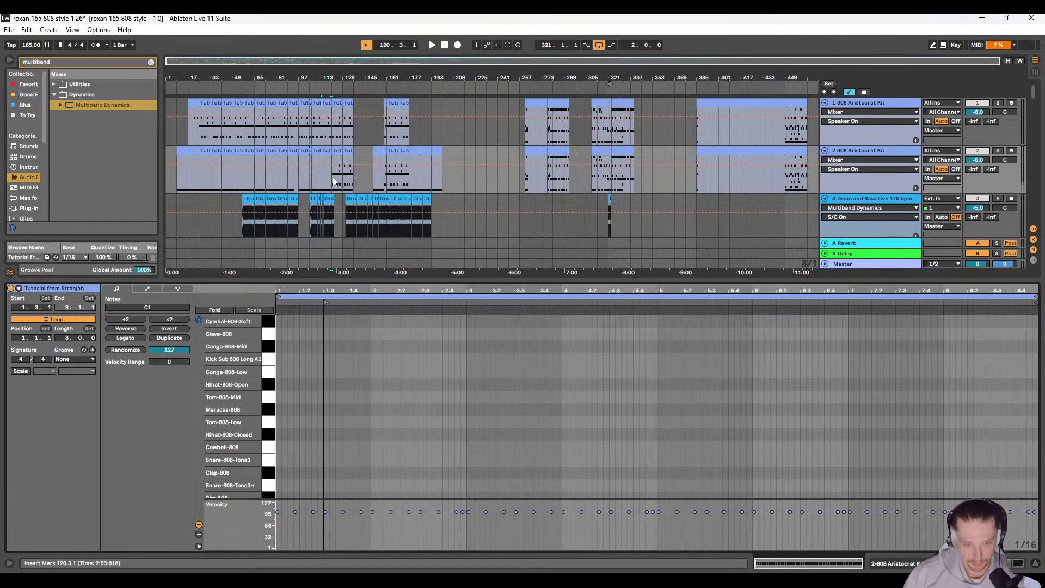
Step: Delete all tom, hi-hat and snare notes from the duplicate kit track's clips starting at bars 121 and 129
{"action": "left_click", "coordinate": [340, 153]}
{"action": "left_click_drag", "start_coordinate": [279, 370], "coordinate": [1038, 486]}
{"action": "key", "text": "Delete"}
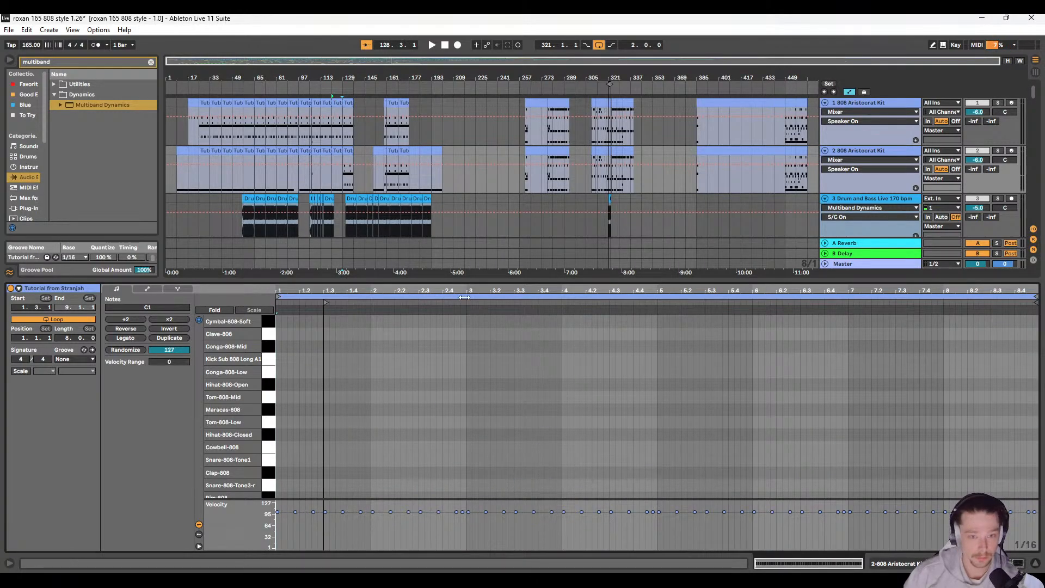
{"action": "left_click", "coordinate": [349, 153]}
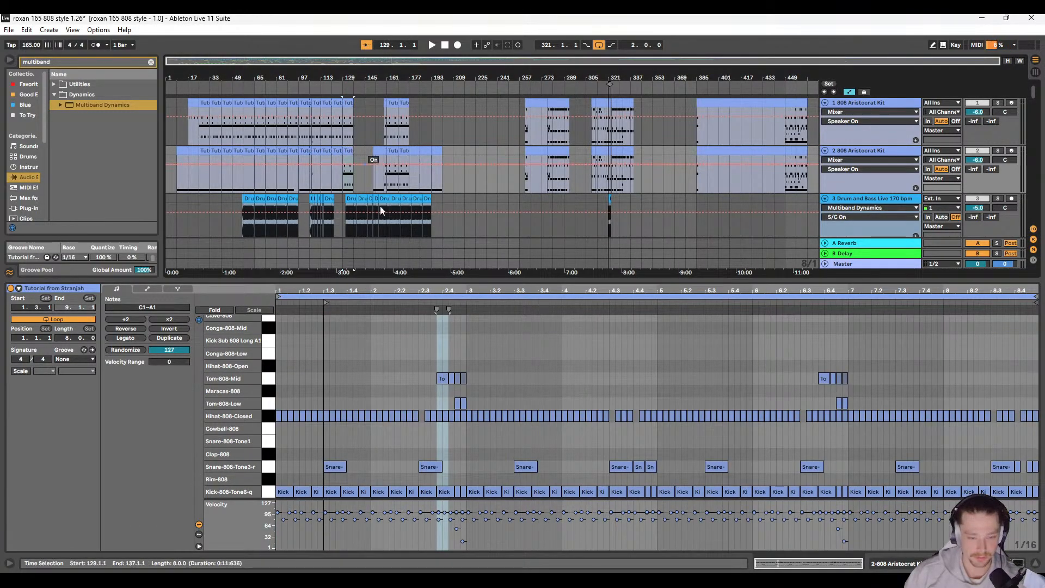
{"action": "left_click_drag", "start_coordinate": [278, 359], "coordinate": [1037, 479]}
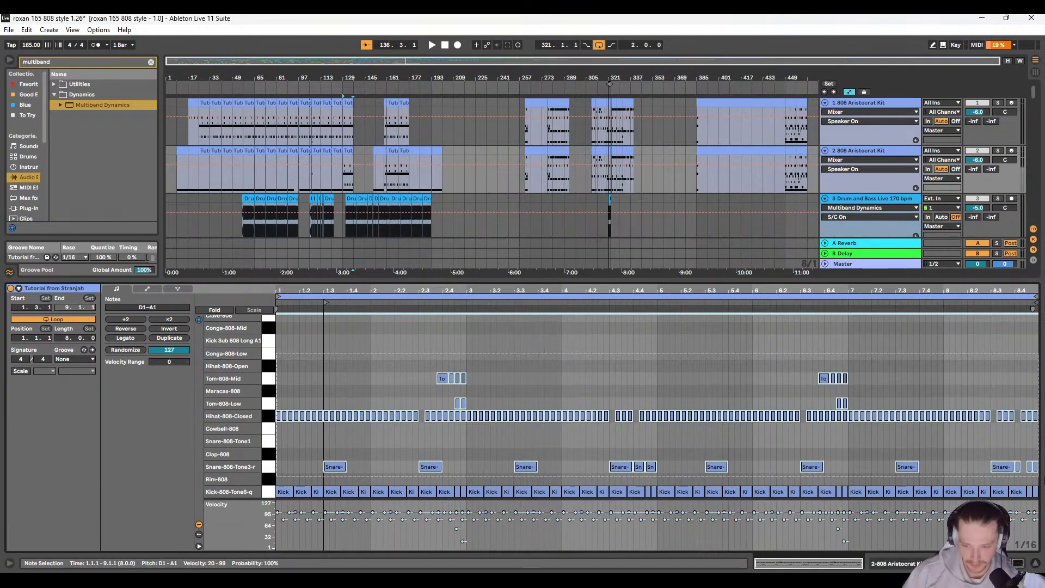
{"action": "key", "text": "Delete"}
Step: Examine the duplicate kit track's clips around bars 105 to 113 for leftover non-kick notes
{"action": "left_click", "coordinate": [316, 153]}
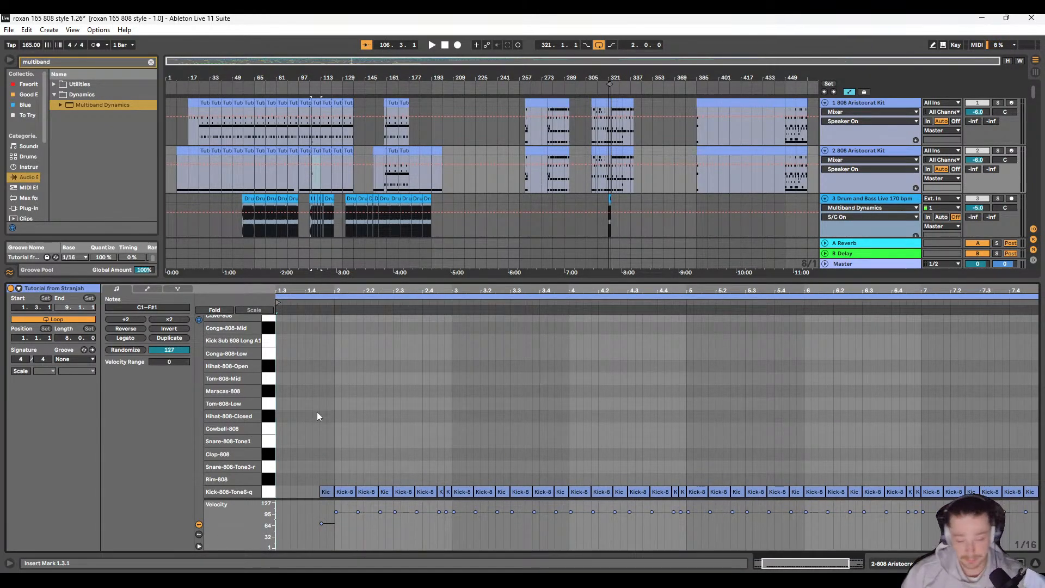
{"action": "scroll", "coordinate": [320, 409], "scroll_direction": "down", "scroll_amount": 2}
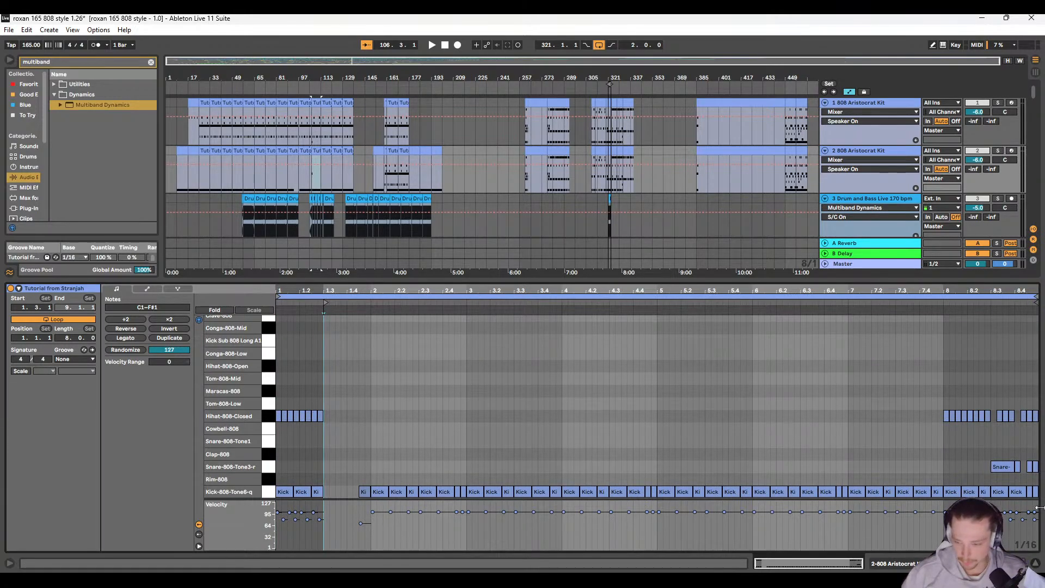
{"action": "scroll", "coordinate": [310, 178], "scroll_direction": "up", "scroll_amount": 4}
{"action": "scroll", "coordinate": [314, 177], "scroll_direction": "down", "scroll_amount": 4}
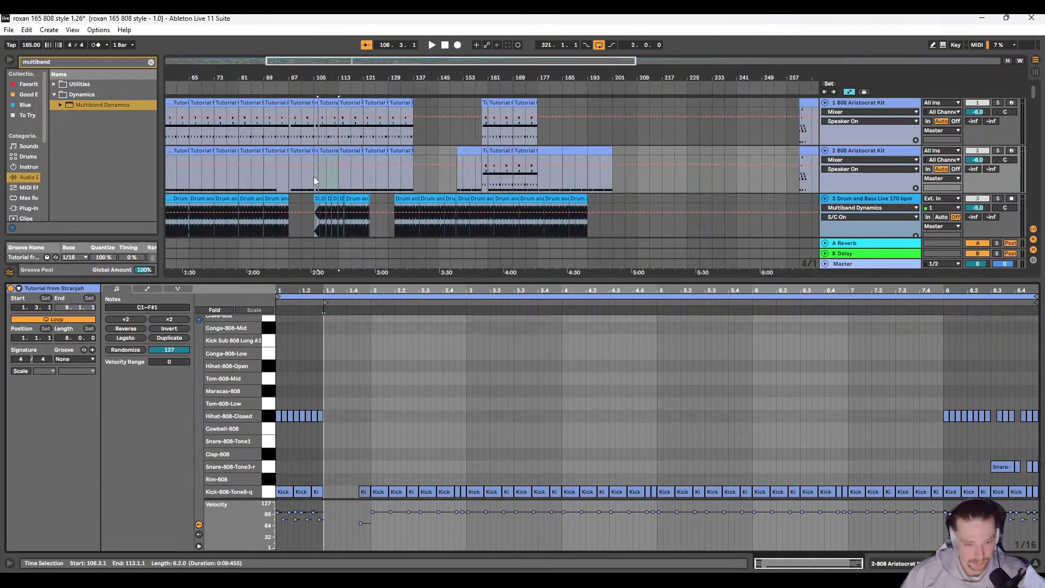
{"action": "left_click", "coordinate": [345, 179]}
{"action": "scroll", "coordinate": [316, 177], "scroll_direction": "up", "scroll_amount": 4}
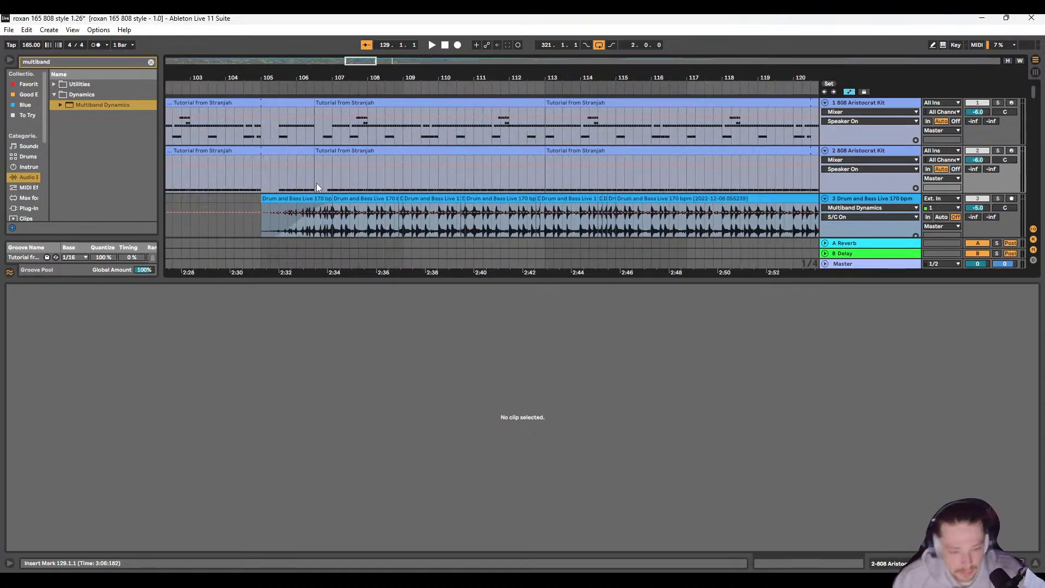
{"action": "scroll", "coordinate": [320, 178], "scroll_direction": "down", "scroll_amount": 4}
{"action": "scroll", "coordinate": [324, 180], "scroll_direction": "down", "scroll_amount": 2}
{"action": "scroll", "coordinate": [326, 180], "scroll_direction": "up", "scroll_amount": 2}
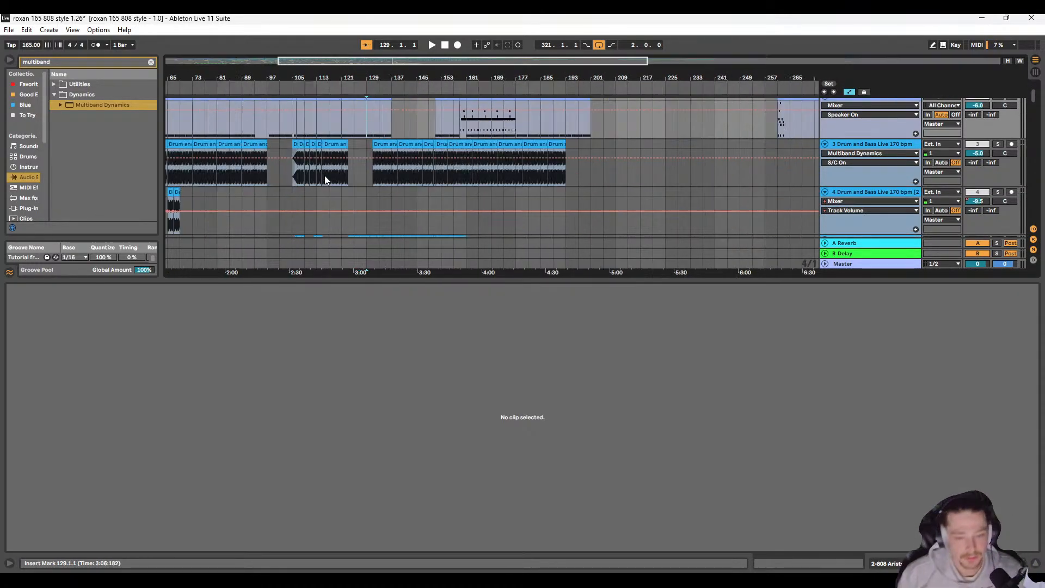
{"action": "scroll", "coordinate": [329, 179], "scroll_direction": "up", "scroll_amount": 2}
{"action": "scroll", "coordinate": [333, 183], "scroll_direction": "down", "scroll_amount": 2}
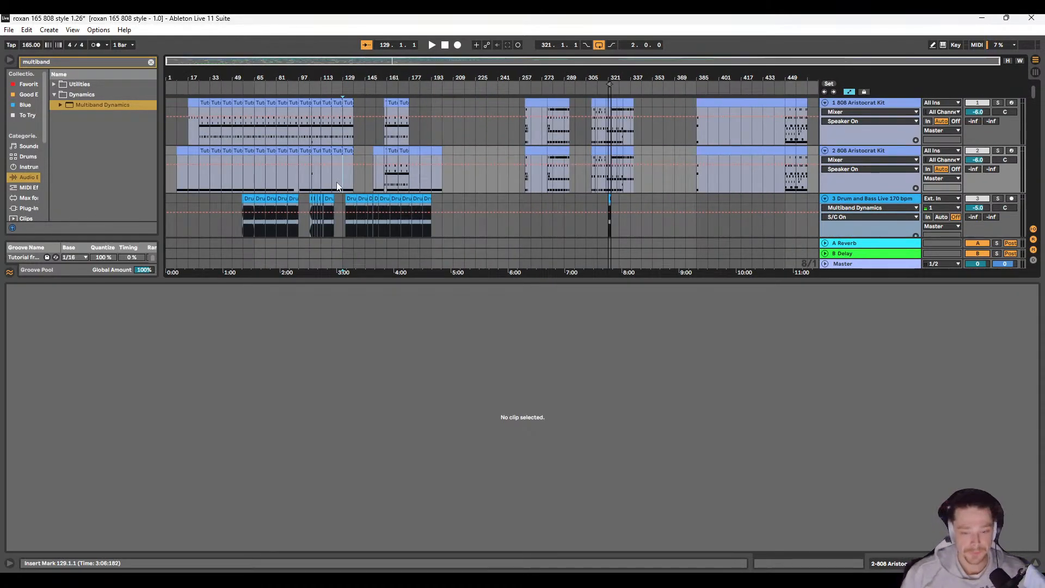
Step: Delete all tom, hi-hat and snare notes from the duplicate kit track's clip starting at bar 161
{"action": "left_click", "coordinate": [404, 151]}
{"action": "double_click", "coordinate": [276, 354]}
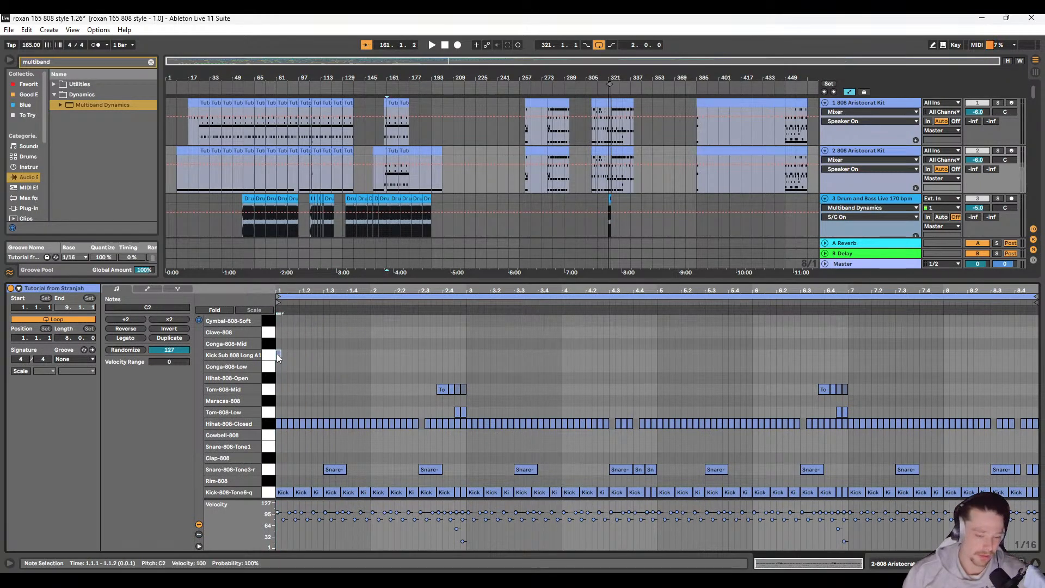
{"action": "mouse_move", "coordinate": [276, 354]}
{"action": "left_mouse_down"}
{"action": "mouse_move", "coordinate": [724, 346]}
{"action": "mouse_move", "coordinate": [876, 473]}
{"action": "left_mouse_up"}
{"action": "key", "text": "ctrl+z"}
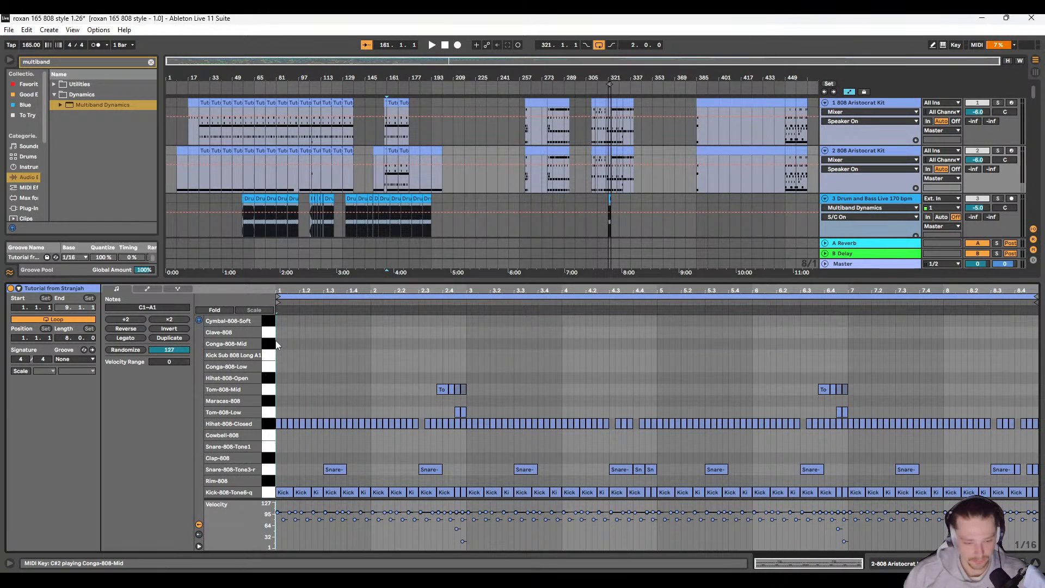
{"action": "left_click_drag", "start_coordinate": [281, 351], "coordinate": [1037, 479]}
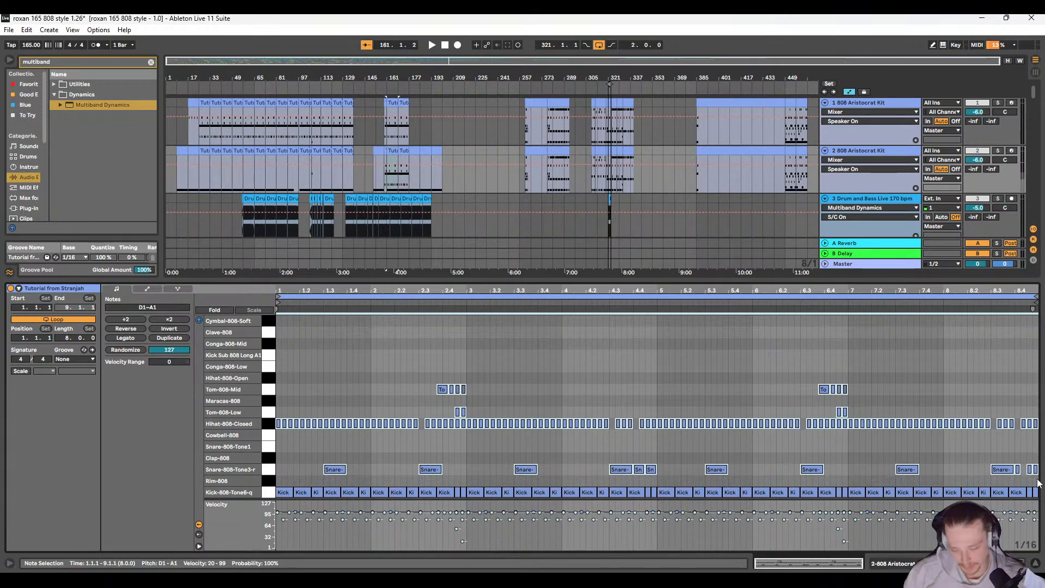
{"action": "key", "text": "Delete"}
Step: Delete all tom, hi-hat and snare notes from the duplicate kit track's short clip starting at bar 159
{"action": "key", "text": "ctrl+z"}
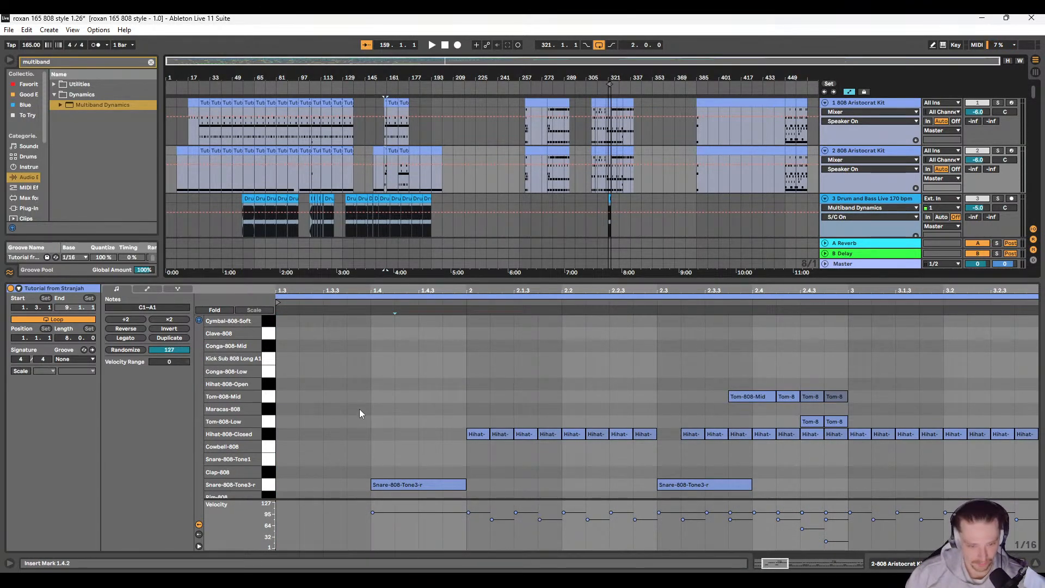
{"action": "scroll", "coordinate": [381, 163], "scroll_direction": "up", "scroll_amount": 5}
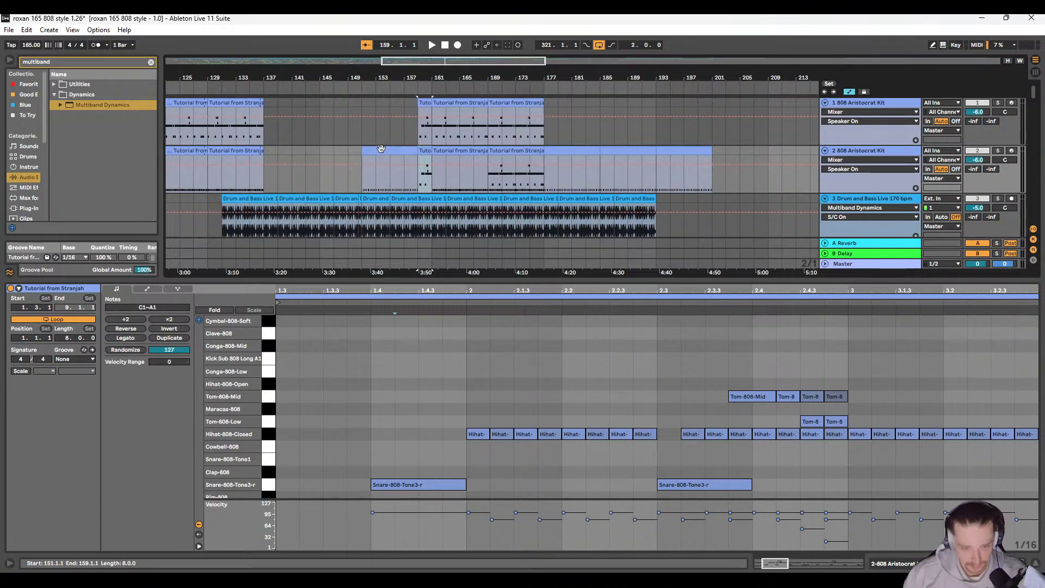
{"action": "scroll", "coordinate": [396, 168], "scroll_direction": "right", "scroll_amount": 2}
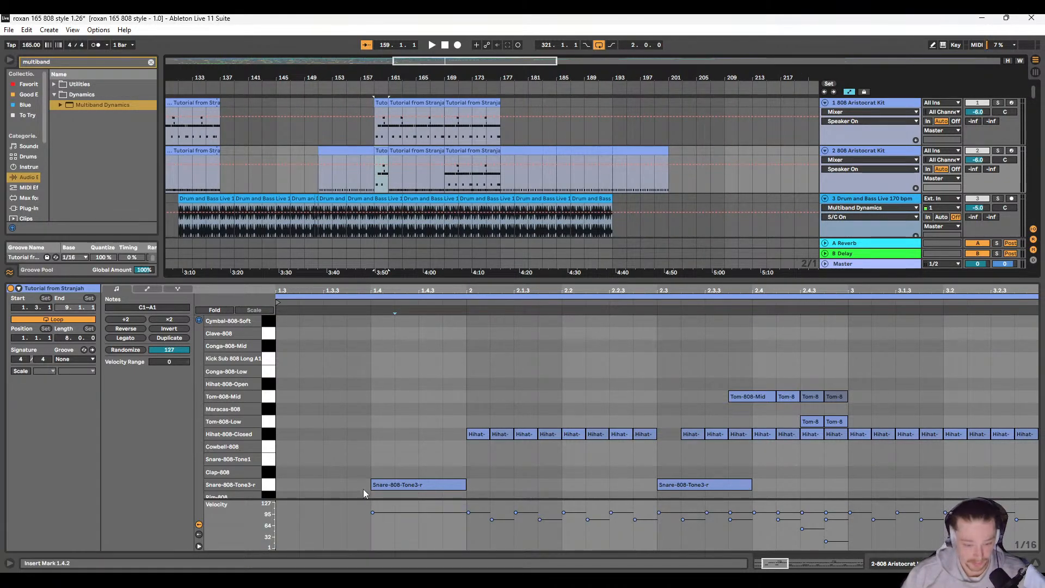
{"action": "left_click_drag", "start_coordinate": [364, 489], "coordinate": [1040, 377]}
{"action": "key", "text": "Delete"}
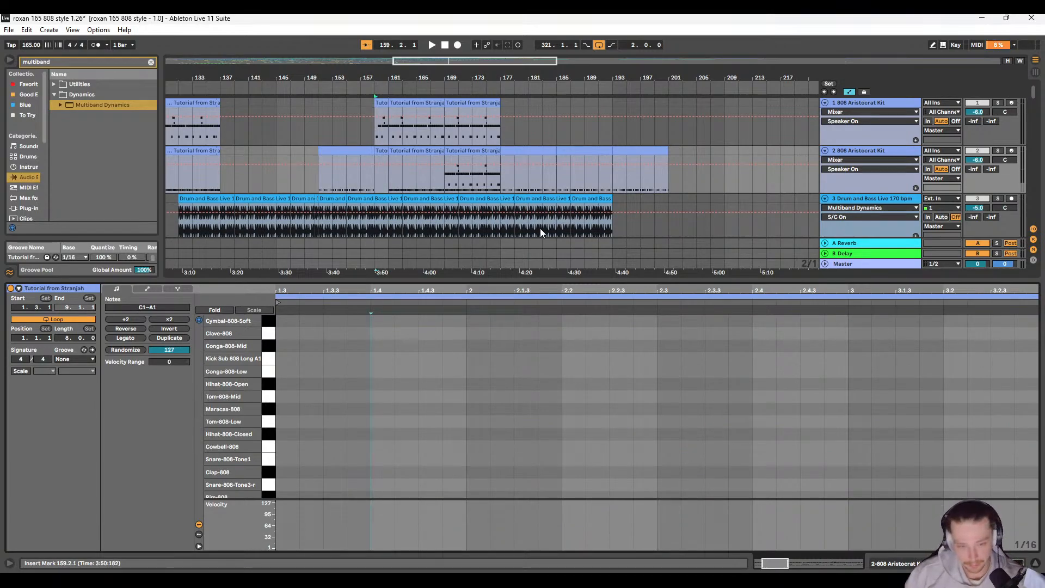
Step: Delete all tom, hi-hat and snare notes from the duplicate kit track's clip starting at bar 169
{"action": "key", "text": "ctrl+z"}
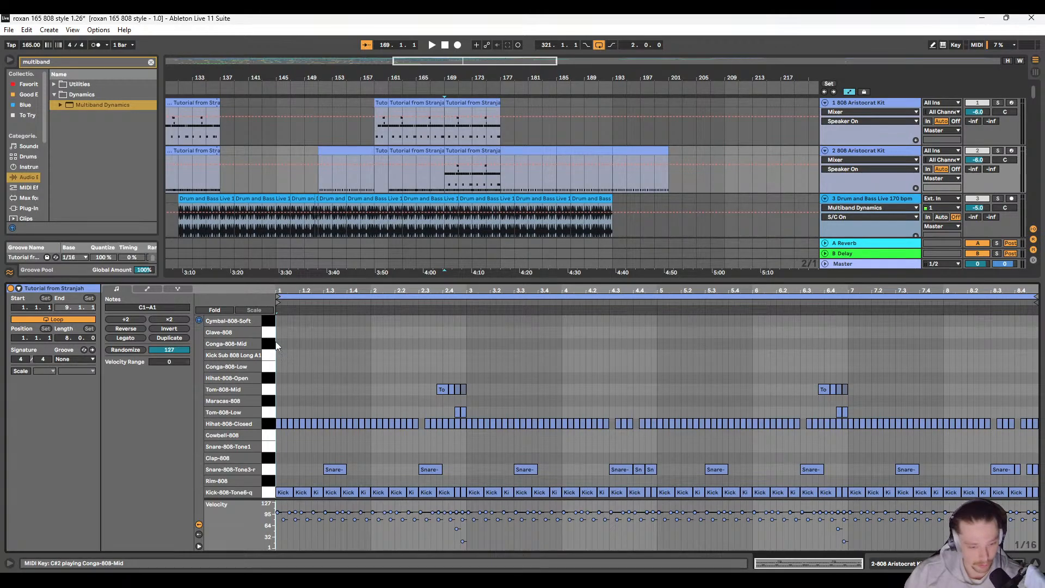
{"action": "left_click_drag", "start_coordinate": [277, 343], "coordinate": [1036, 478]}
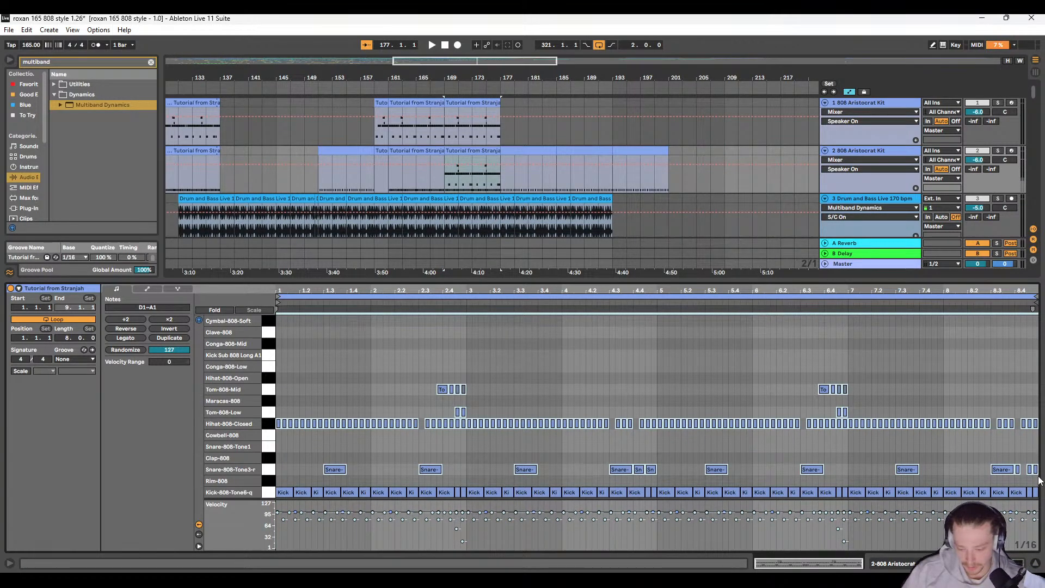
{"action": "key", "text": "Delete"}
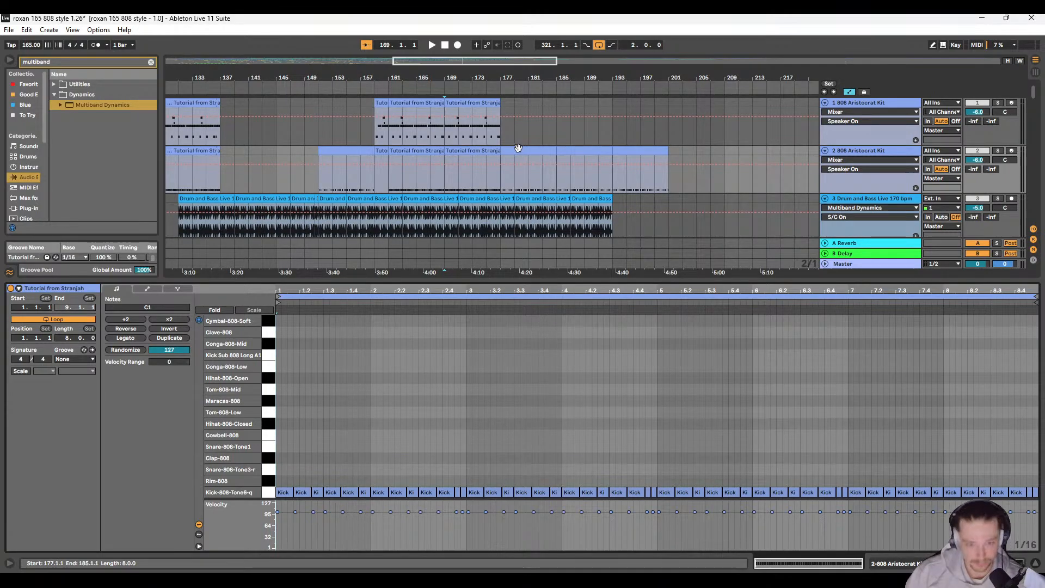
Step: Enlarge the arrangement area to show more tracks and start playback from bar 1
{"action": "key", "text": "x"}
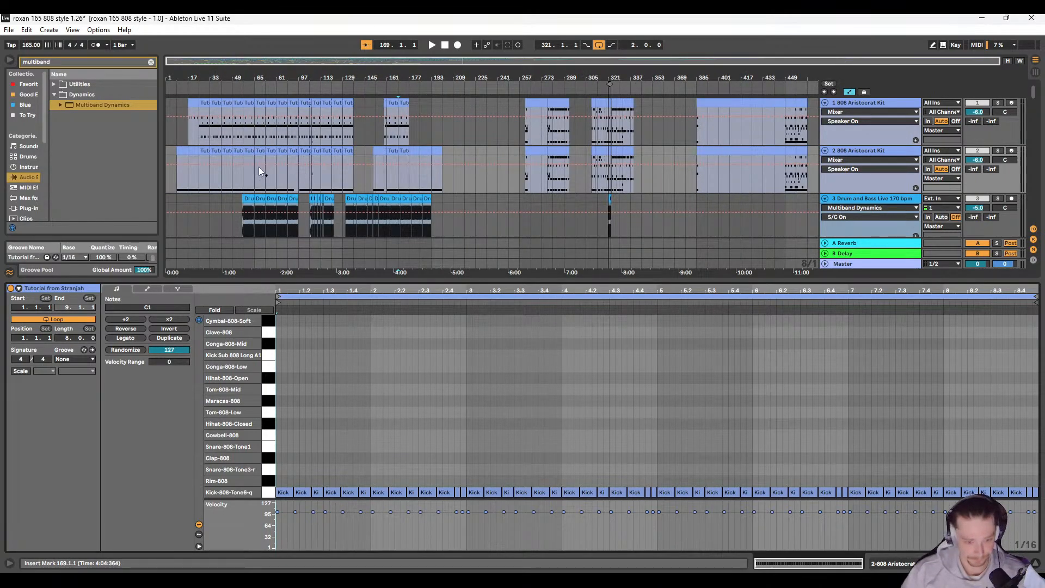
{"action": "left_click", "coordinate": [168, 135]}
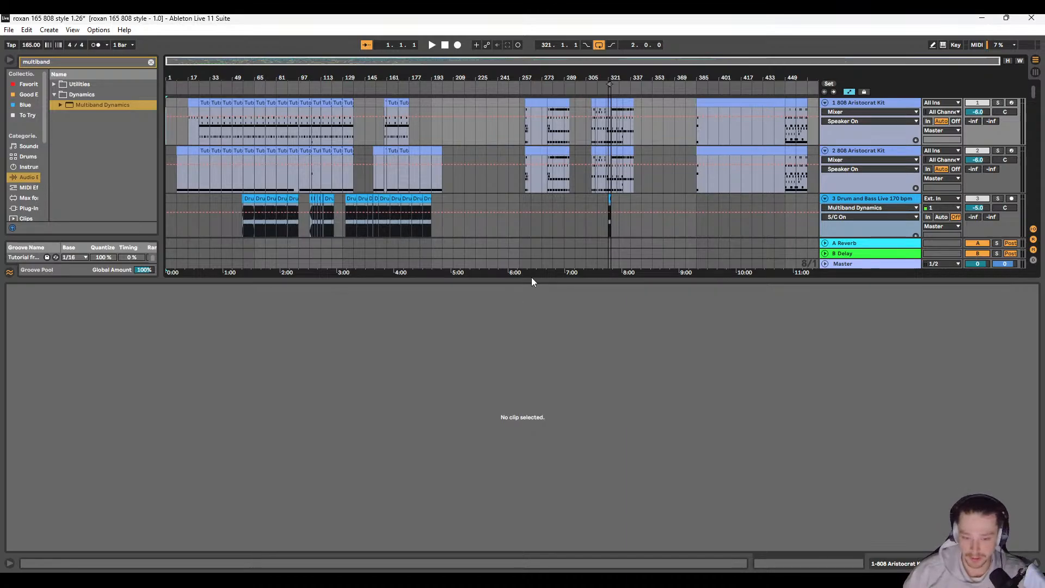
{"action": "left_click_drag", "start_coordinate": [537, 305], "coordinate": [512, 469]}
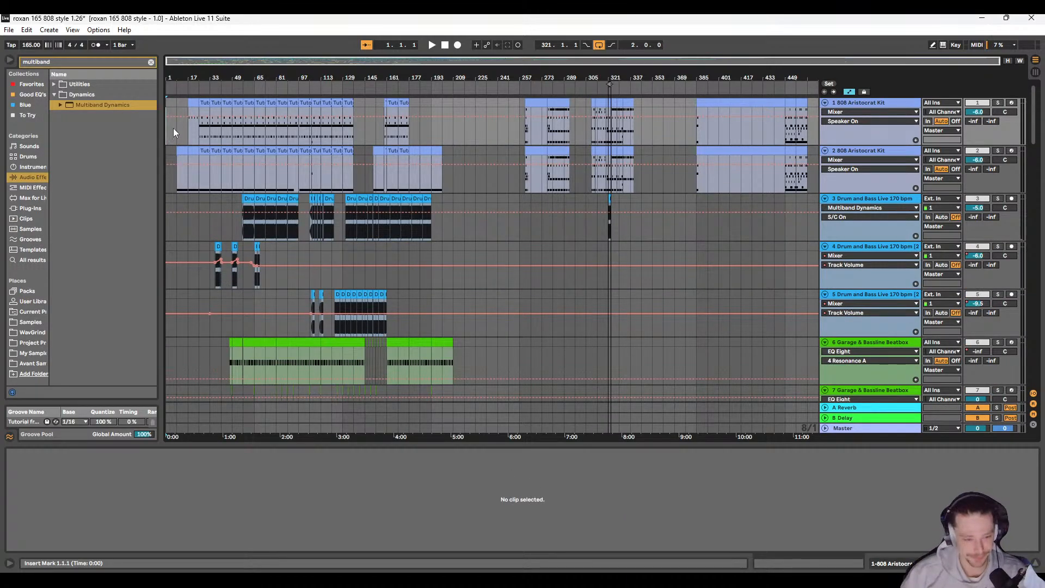
{"action": "key", "text": "space"}
Step: Set the playback position to bar 65 and turn off solo on the OP 808 Kit track
{"action": "scroll", "coordinate": [344, 243], "scroll_direction": "down", "scroll_amount": 10}
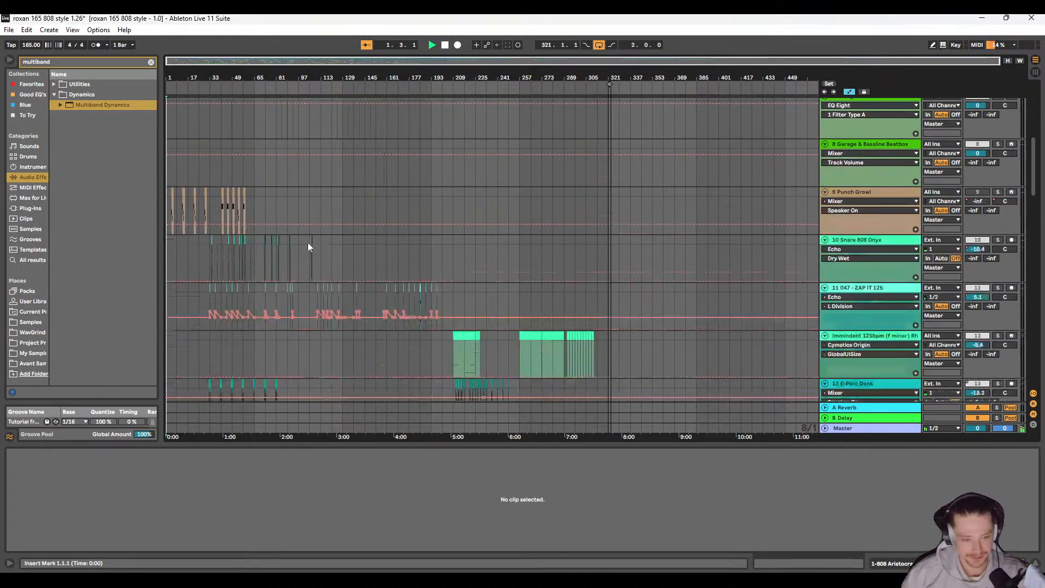
{"action": "scroll", "coordinate": [196, 238], "scroll_direction": "down", "scroll_amount": 1}
{"action": "scroll", "coordinate": [198, 220], "scroll_direction": "up", "scroll_amount": 5}
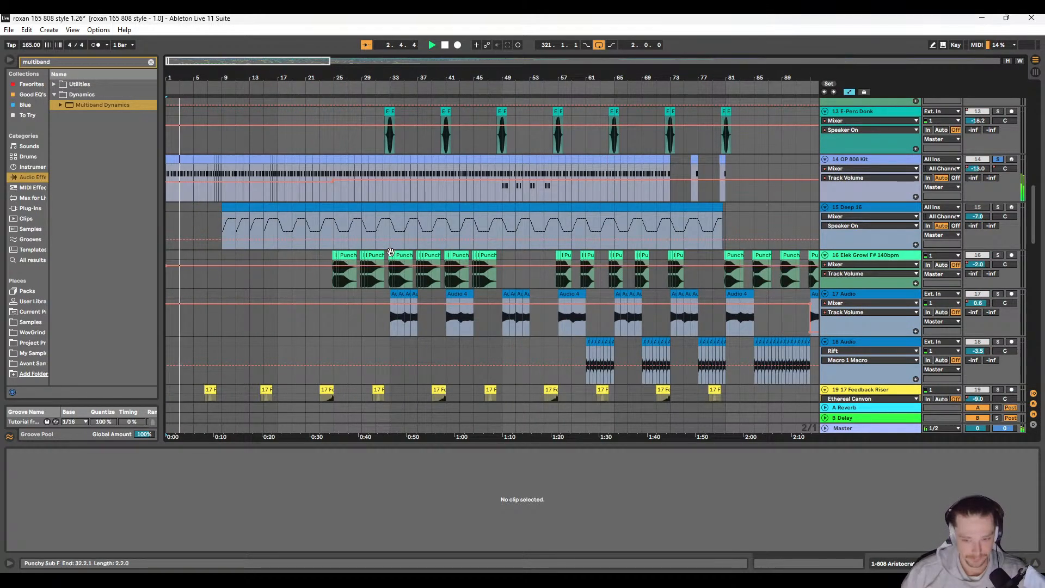
{"action": "scroll", "coordinate": [402, 241], "scroll_direction": "right", "scroll_amount": 5}
{"action": "scroll", "coordinate": [390, 238], "scroll_direction": "down", "scroll_amount": 10}
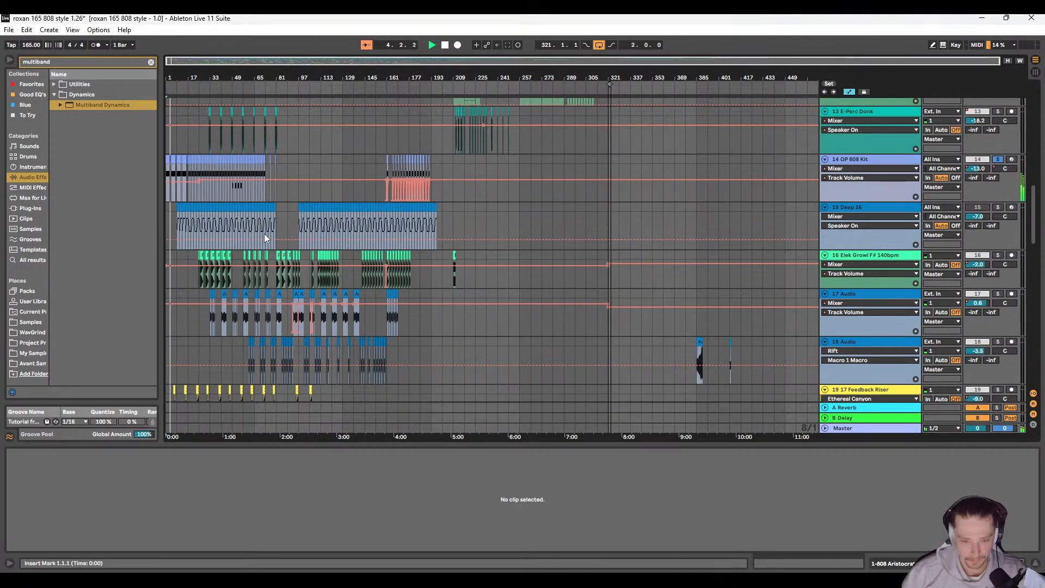
{"action": "scroll", "coordinate": [258, 239], "scroll_direction": "up", "scroll_amount": 1}
{"action": "scroll", "coordinate": [254, 246], "scroll_direction": "up", "scroll_amount": 1}
{"action": "left_click", "coordinate": [252, 166]}
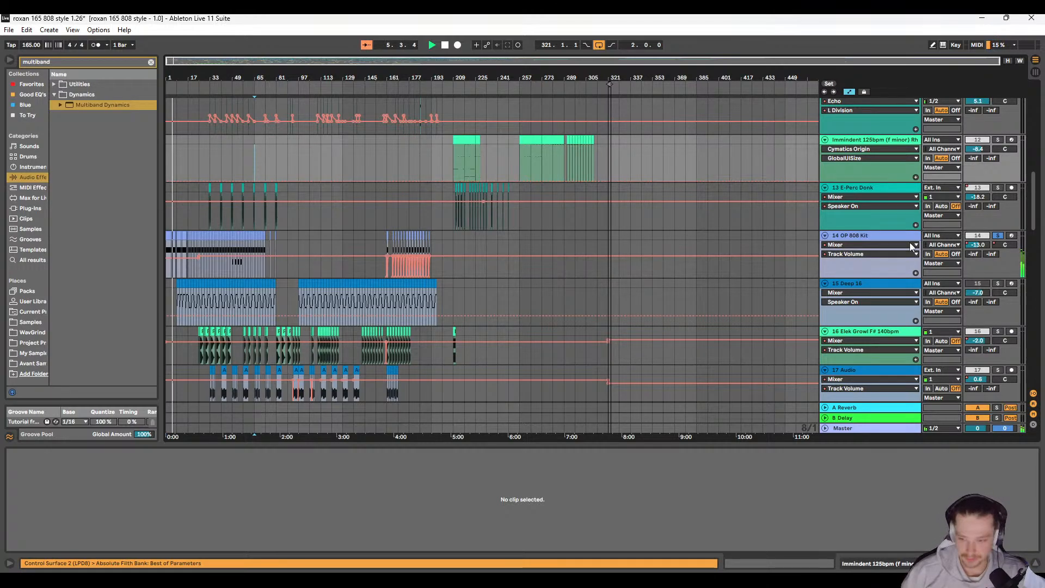
{"action": "left_click", "coordinate": [998, 237]}
Step: Play the full mix from bar 63 and look over the drum and bass loop tracks in the arrangement
{"action": "scroll", "coordinate": [267, 239], "scroll_direction": "up", "scroll_amount": 3}
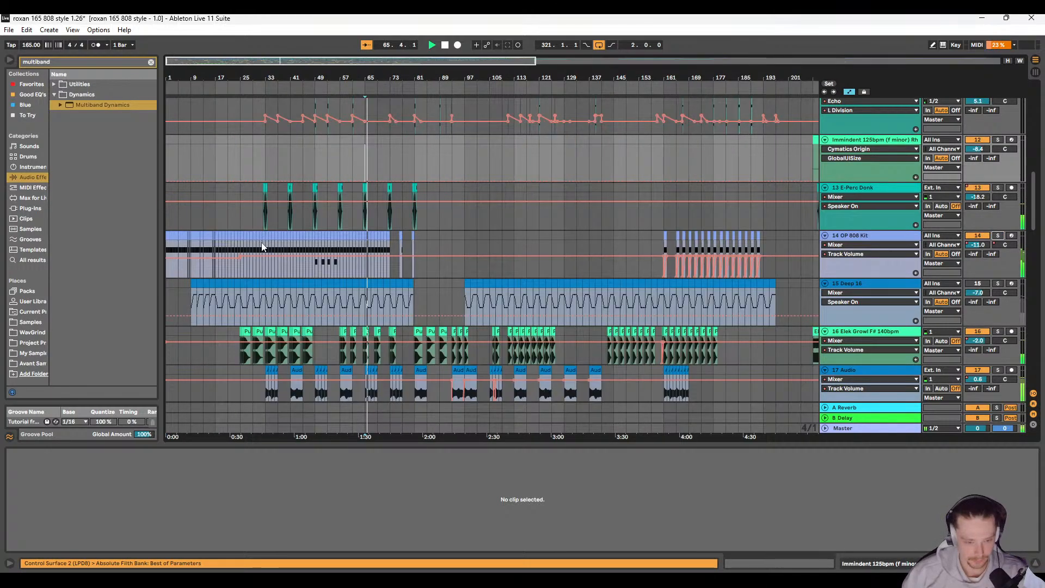
{"action": "scroll", "coordinate": [348, 243], "scroll_direction": "up", "scroll_amount": 3}
{"action": "key", "text": "space"}
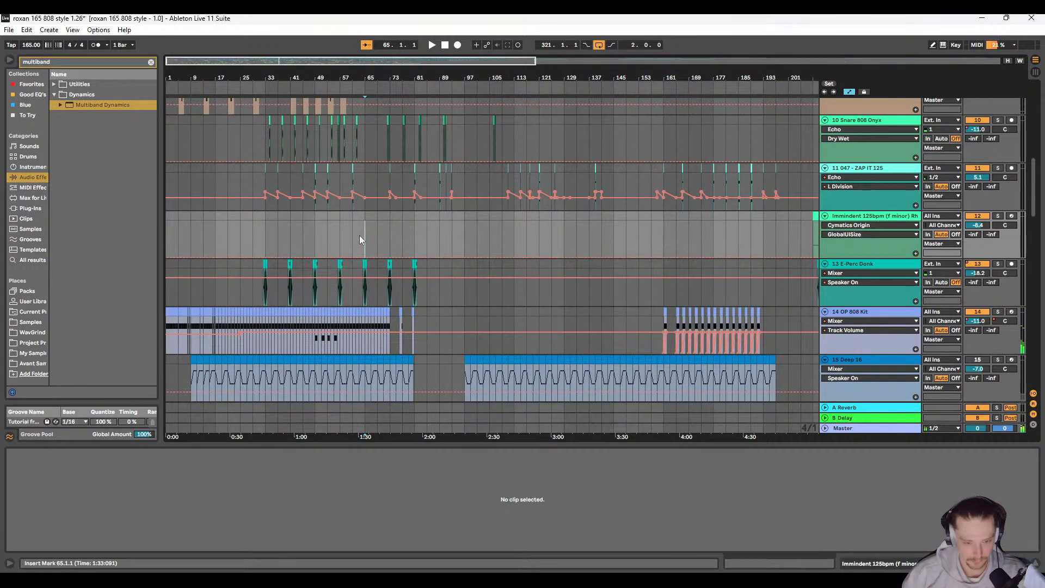
{"action": "scroll", "coordinate": [360, 235], "scroll_direction": "up", "scroll_amount": 3}
{"action": "key", "text": "Left"}
{"action": "key", "text": "space"}
{"action": "left_click_drag", "start_coordinate": [567, 241], "coordinate": [413, 244]}
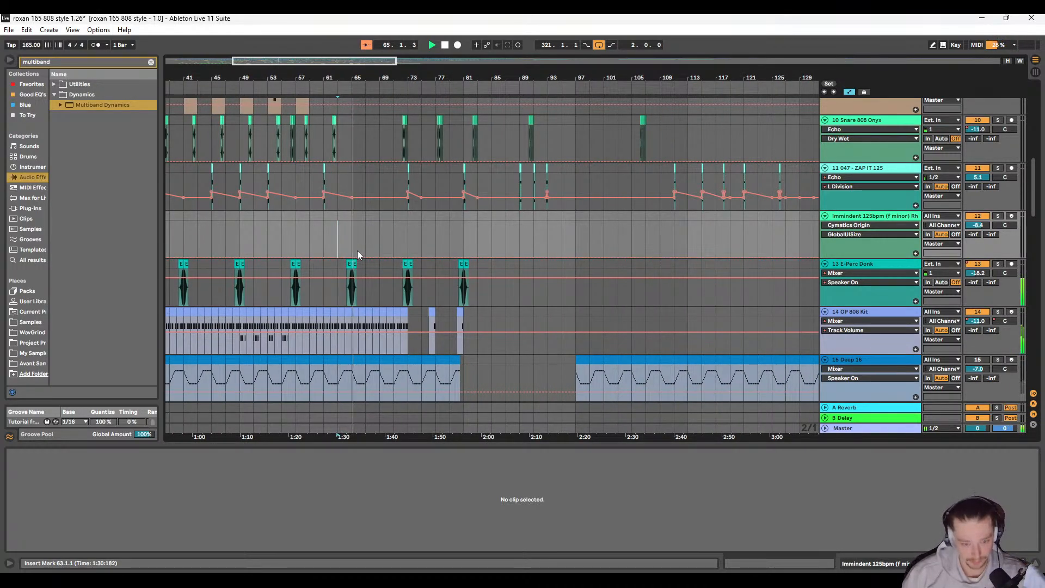
{"action": "scroll", "coordinate": [355, 256], "scroll_direction": "up", "scroll_amount": 6}
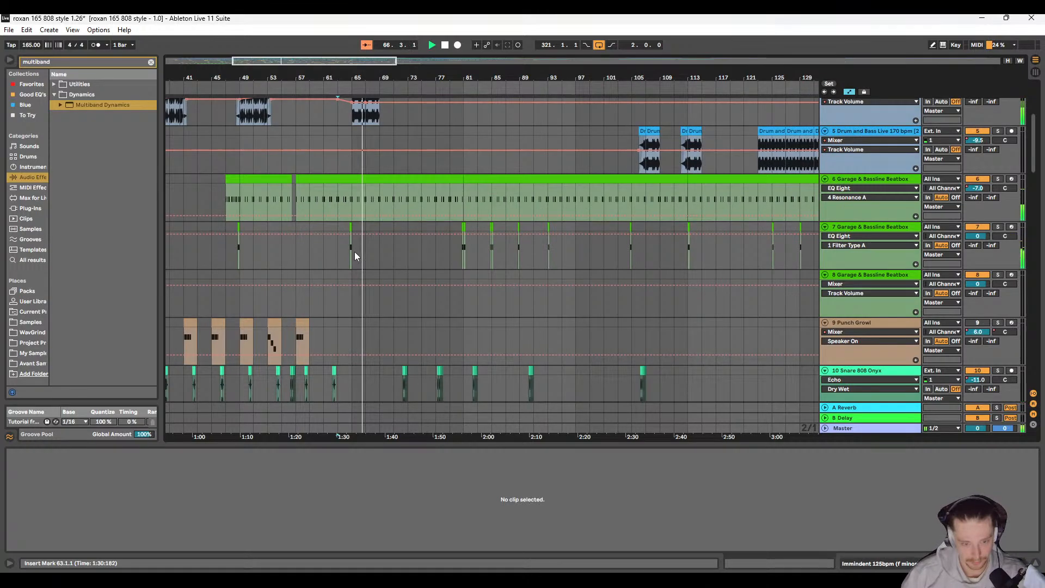
{"action": "scroll", "coordinate": [332, 254], "scroll_direction": "up", "scroll_amount": 2}
{"action": "scroll", "coordinate": [313, 257], "scroll_direction": "left", "scroll_amount": 2}
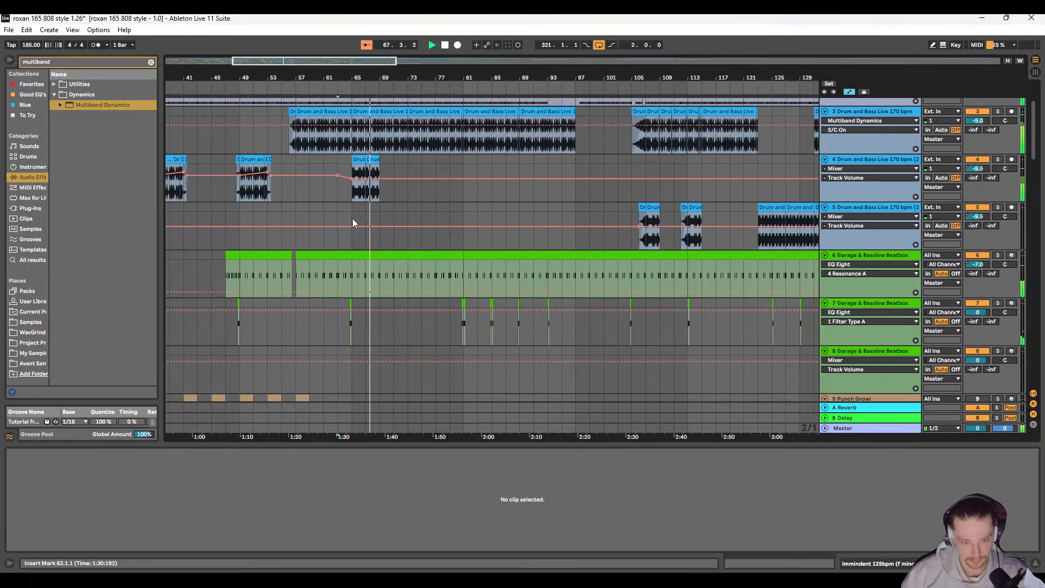
{"action": "left_click", "coordinate": [383, 195]}
{"action": "scroll", "coordinate": [379, 219], "scroll_direction": "up", "scroll_amount": 1}
Step: Show the Master track's device chain from its first device to examine the limiters and Glue Compressors
{"action": "left_click", "coordinate": [867, 429]}
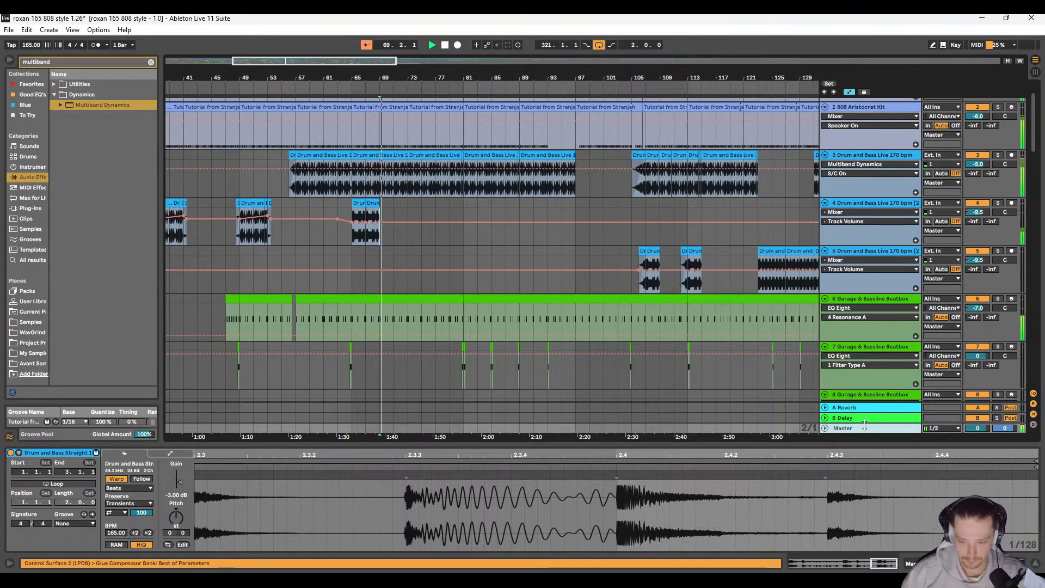
{"action": "left_click", "coordinate": [863, 421]}
{"action": "double_click", "coordinate": [864, 428]}
{"action": "scroll", "coordinate": [657, 504], "scroll_direction": "left", "scroll_amount": 2}
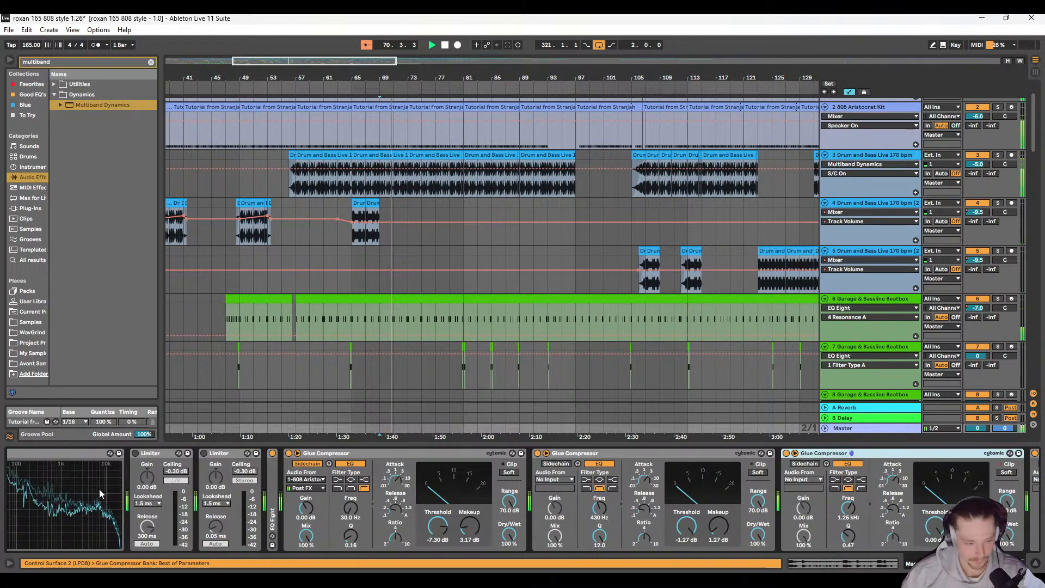
Step: Enlarge the Spectrum at the end of the Master chain to examine the frequency content left after playback, and hide it again
{"action": "scroll", "coordinate": [657, 504], "scroll_direction": "right", "scroll_amount": 5}
{"action": "scroll", "coordinate": [659, 506], "scroll_direction": "right", "scroll_amount": 5}
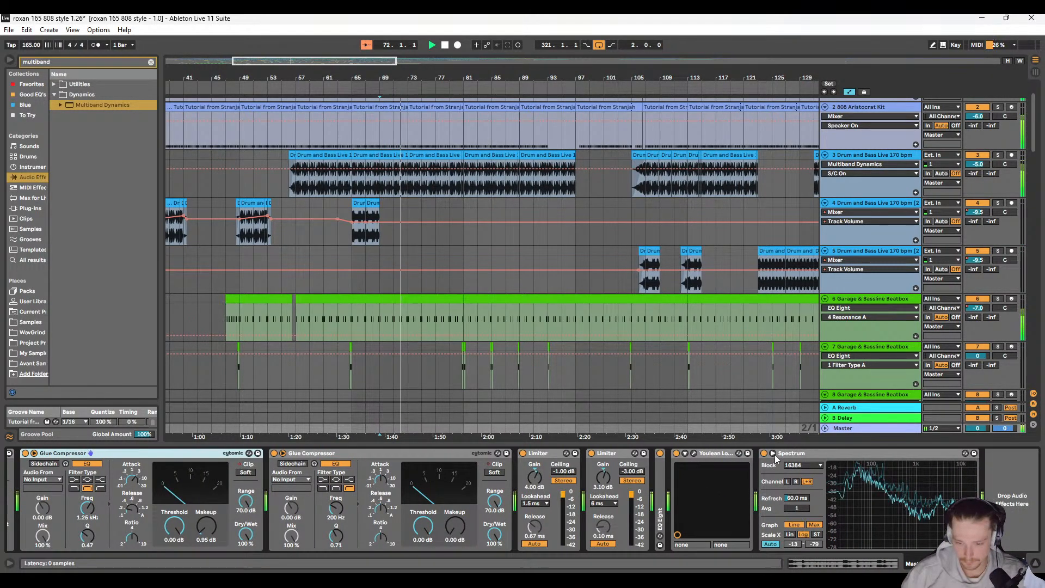
{"action": "left_click", "coordinate": [772, 453]}
{"action": "left_click_drag", "start_coordinate": [647, 353], "coordinate": [655, 147]}
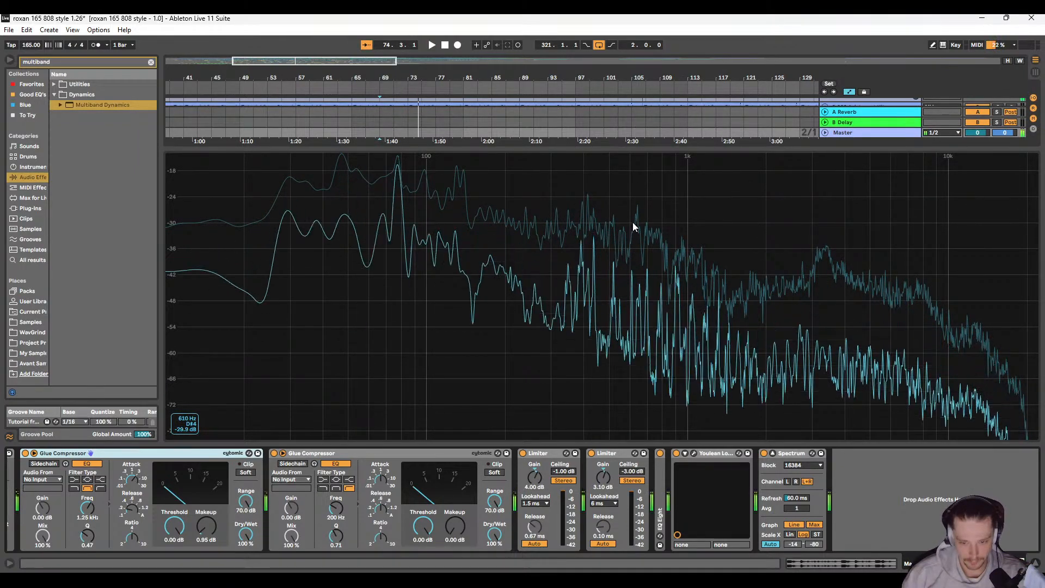
{"action": "scroll", "coordinate": [277, 510], "scroll_direction": "left", "scroll_amount": 3}
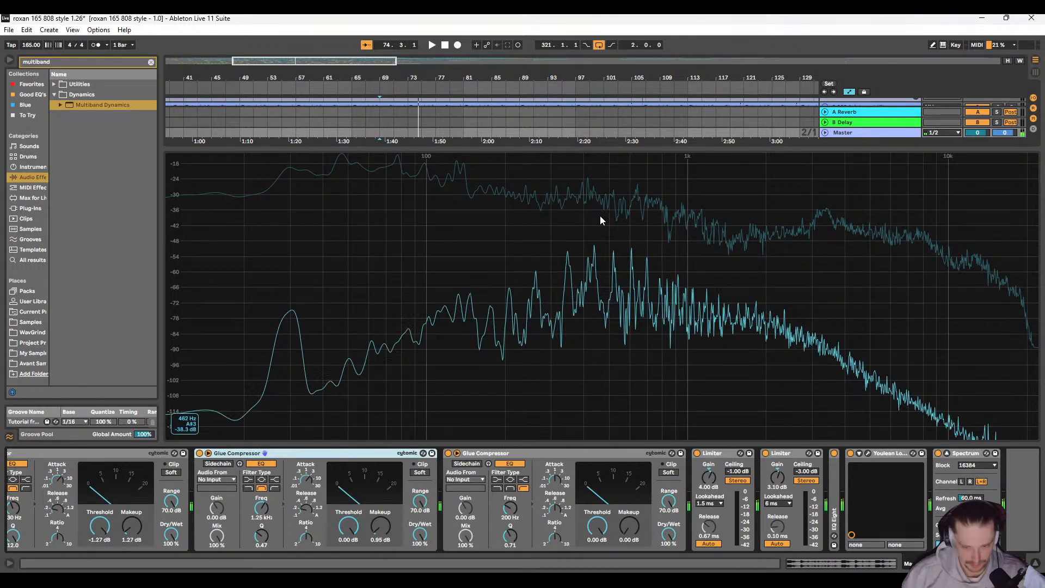
{"action": "left_click_drag", "start_coordinate": [675, 147], "coordinate": [661, 351]}
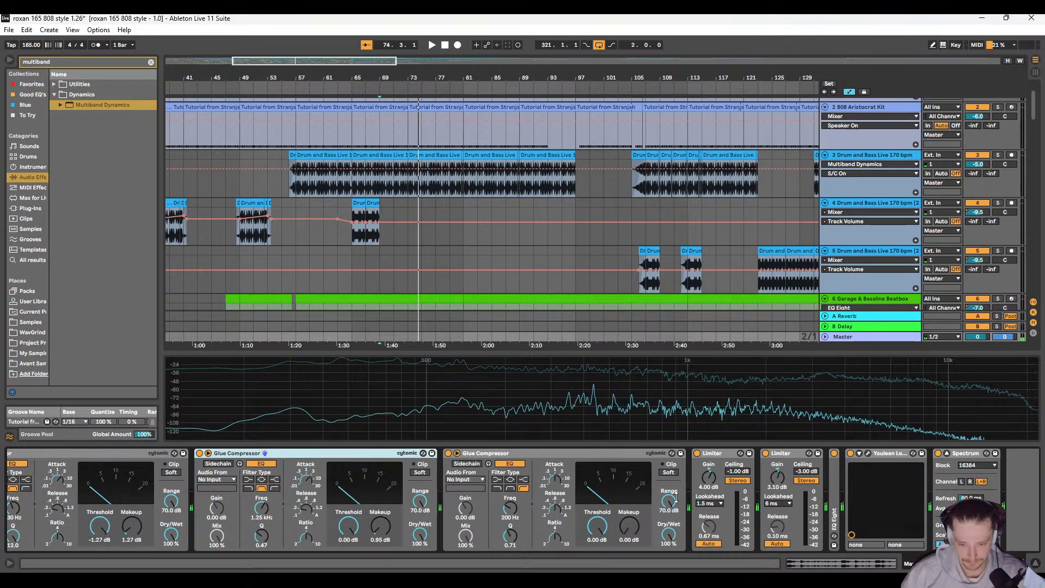
{"action": "double_click", "coordinate": [742, 351]}
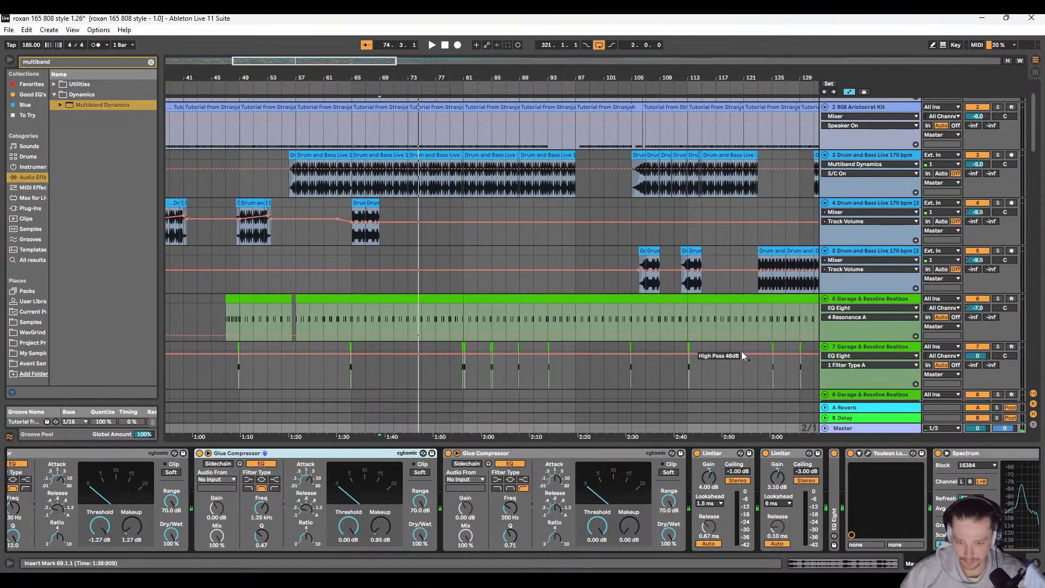
Step: Play the mix from bar 69 in Session View and examine the level meters across all tracks
{"action": "left_click_drag", "start_coordinate": [636, 315], "coordinate": [570, 262]}
{"action": "scroll", "coordinate": [570, 261], "scroll_direction": "down", "scroll_amount": 9}
{"action": "key", "text": "w"}
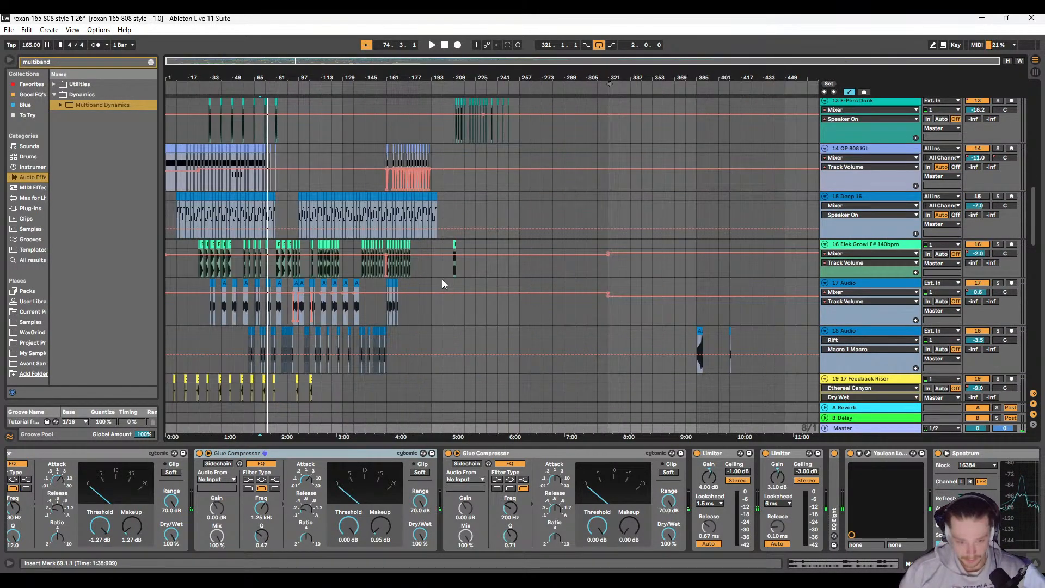
{"action": "left_click", "coordinate": [1036, 73]}
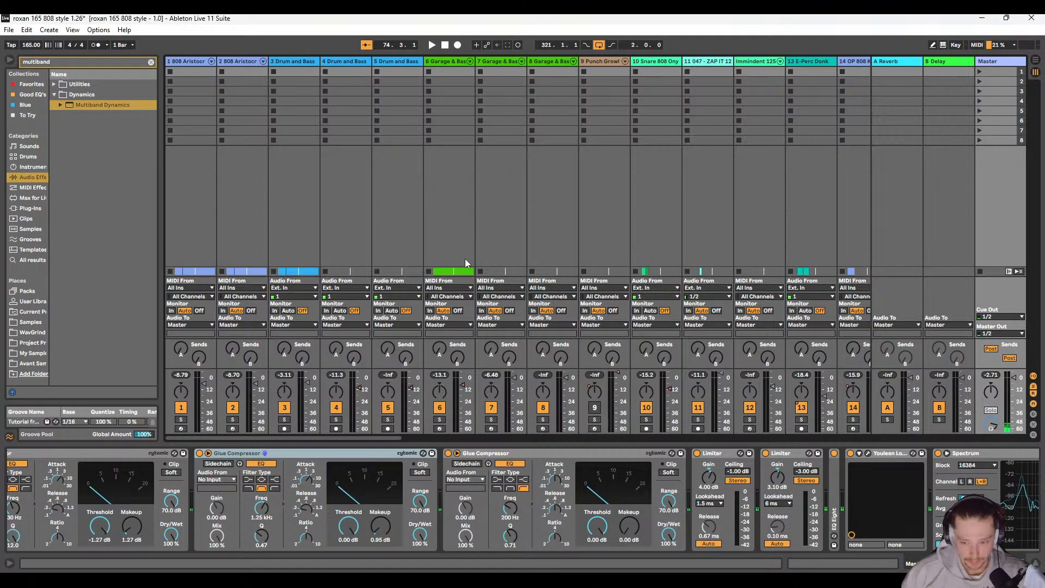
{"action": "key", "text": "space"}
{"action": "scroll", "coordinate": [463, 338], "scroll_direction": "right", "scroll_amount": 5}
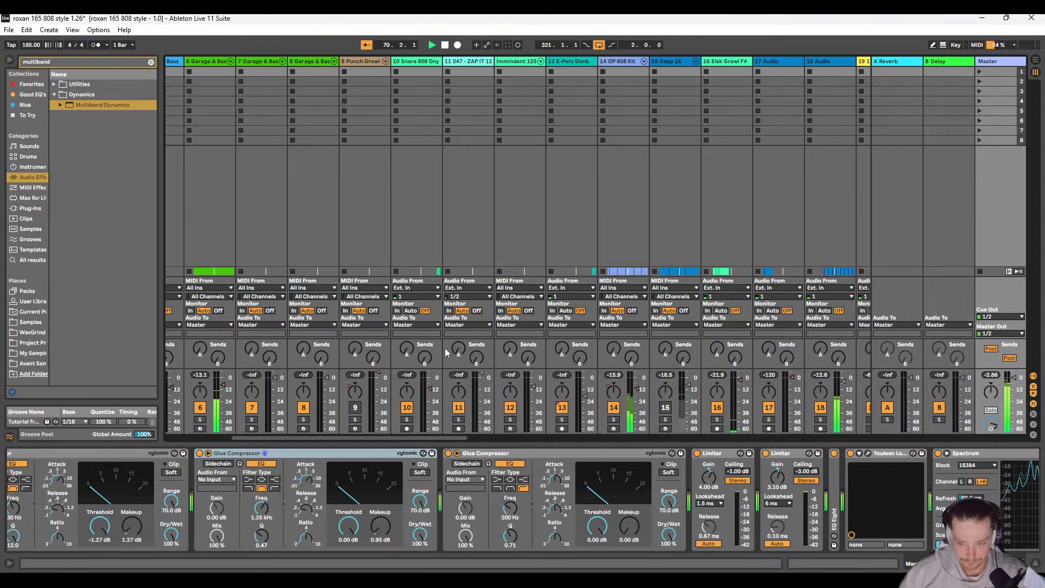
{"action": "scroll", "coordinate": [445, 348], "scroll_direction": "right", "scroll_amount": 14}
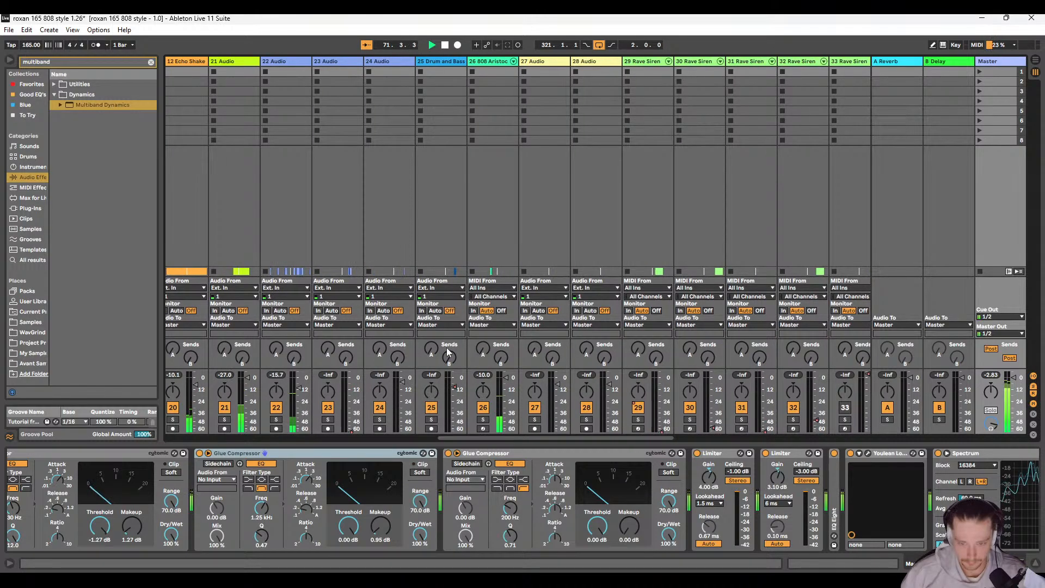
{"action": "scroll", "coordinate": [448, 352], "scroll_direction": "left", "scroll_amount": 14}
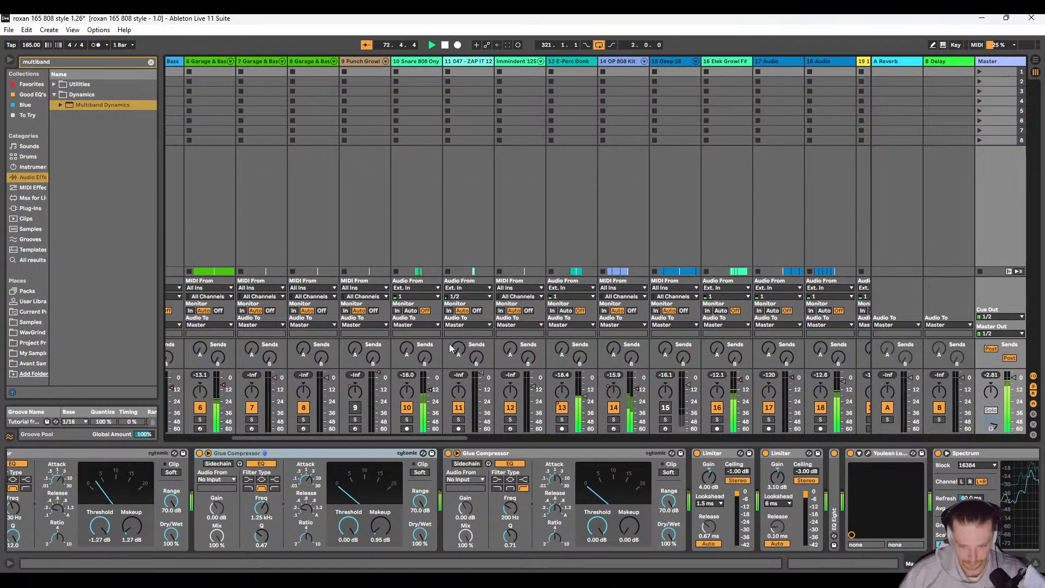
{"action": "scroll", "coordinate": [449, 349], "scroll_direction": "left", "scroll_amount": 5}
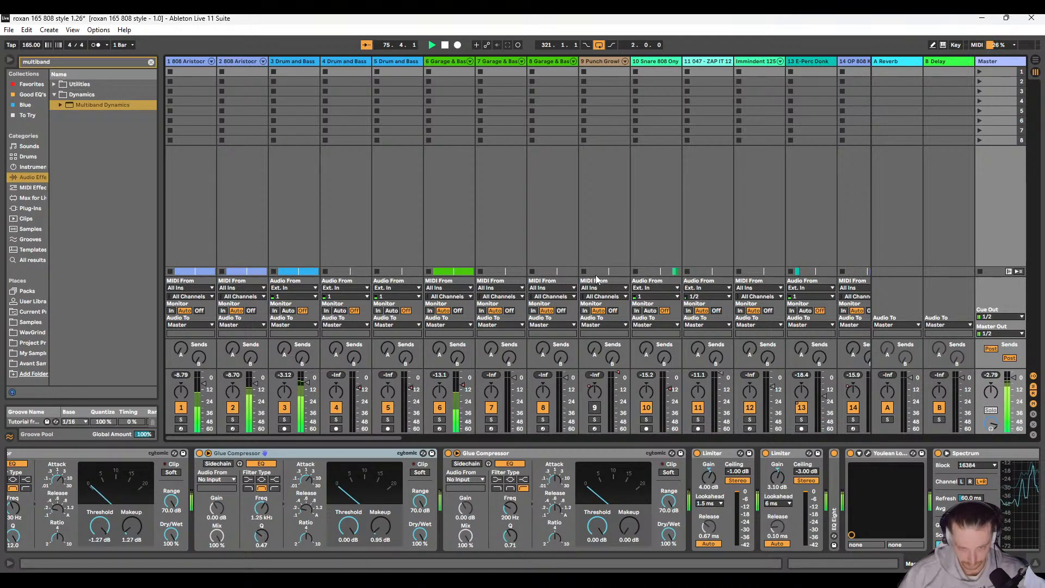
Step: Stop playback, check the meters for tracks still ringing out, and show the 17 Feedback Riser device chain in Arrangement View
{"action": "key", "text": "space"}
{"action": "scroll", "coordinate": [404, 375], "scroll_direction": "right", "scroll_amount": 10}
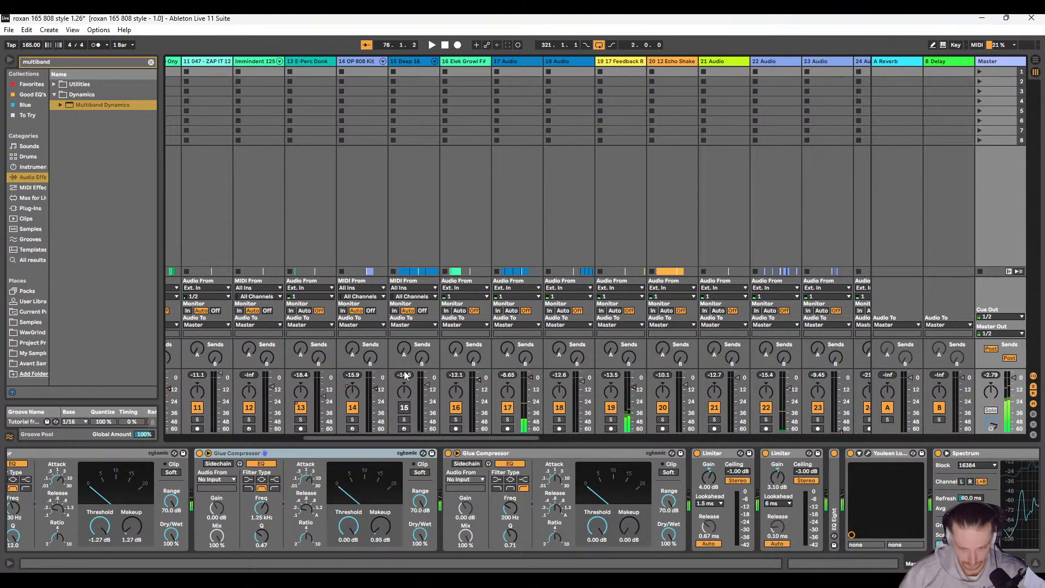
{"action": "left_click", "coordinate": [632, 61]}
{"action": "scroll", "coordinate": [596, 245], "scroll_direction": "right", "scroll_amount": 3}
{"action": "left_click", "coordinate": [1035, 61]}
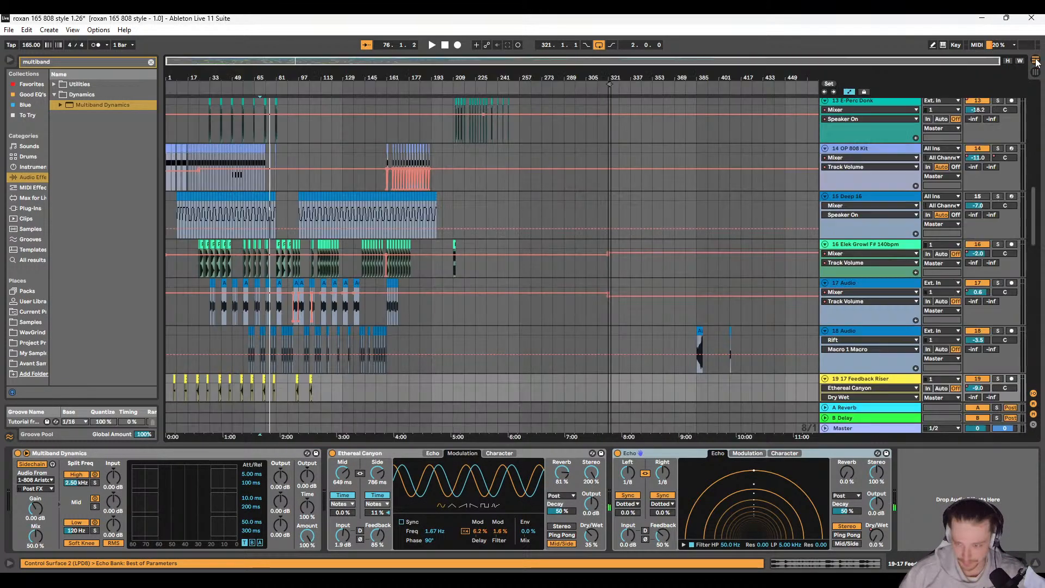
Step: Show Track Volume automation on 17 Feedback Riser and fade it to -inf dB between the clip ending at bar 57 and the next clip
{"action": "scroll", "coordinate": [360, 336], "scroll_direction": "down", "scroll_amount": 4}
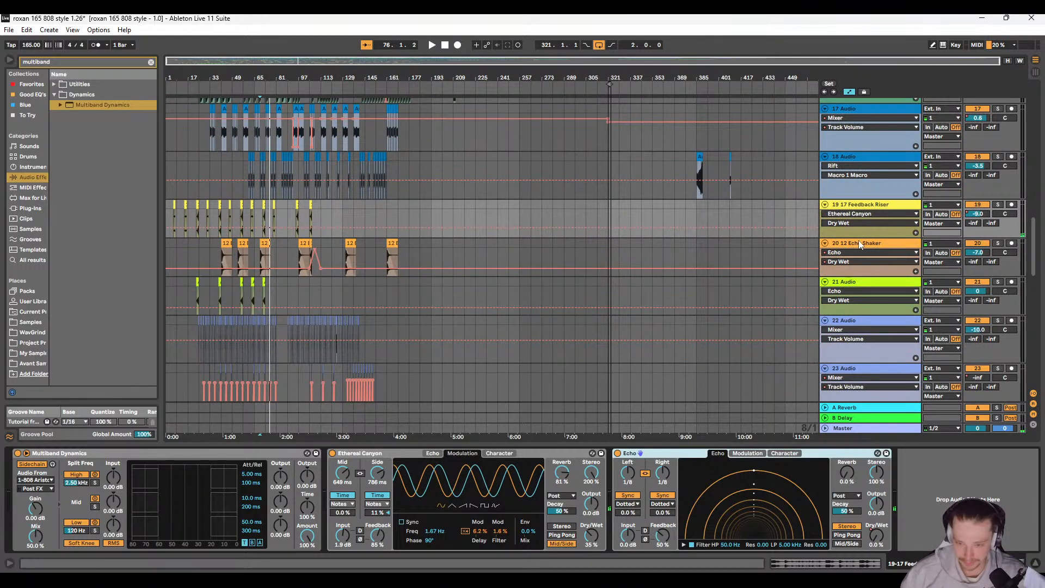
{"action": "left_click", "coordinate": [986, 213]}
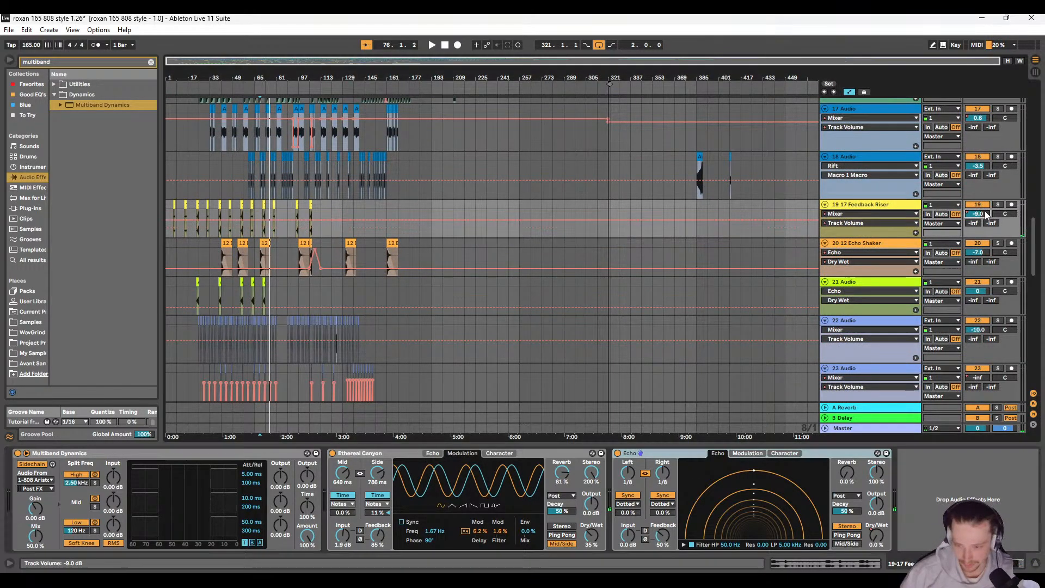
{"action": "scroll", "coordinate": [283, 221], "scroll_direction": "up", "scroll_amount": 5}
{"action": "scroll", "coordinate": [305, 231], "scroll_direction": "left", "scroll_amount": 5}
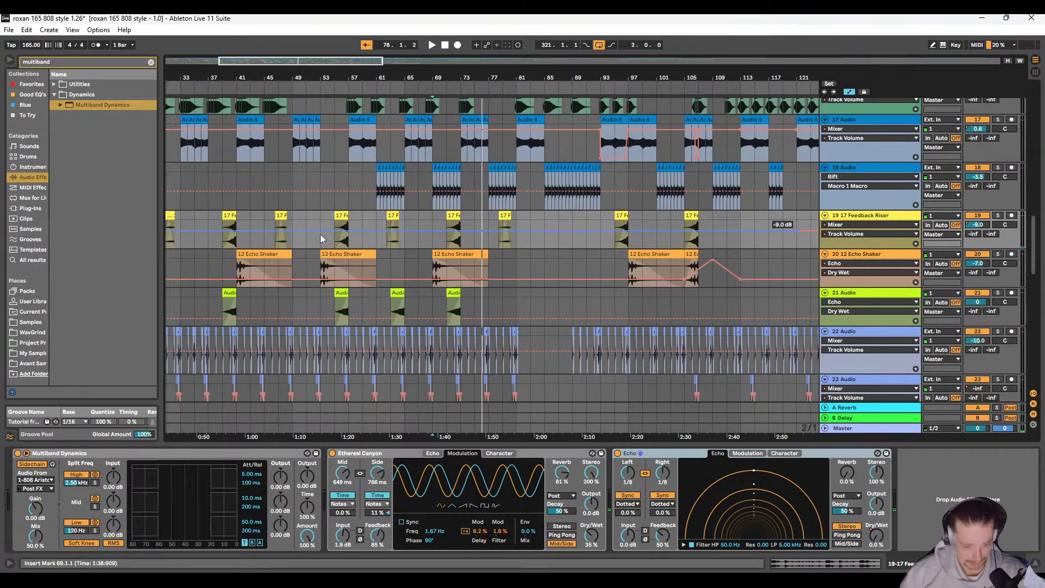
{"action": "scroll", "coordinate": [320, 239], "scroll_direction": "left", "scroll_amount": 3}
{"action": "scroll", "coordinate": [467, 239], "scroll_direction": "up", "scroll_amount": 3}
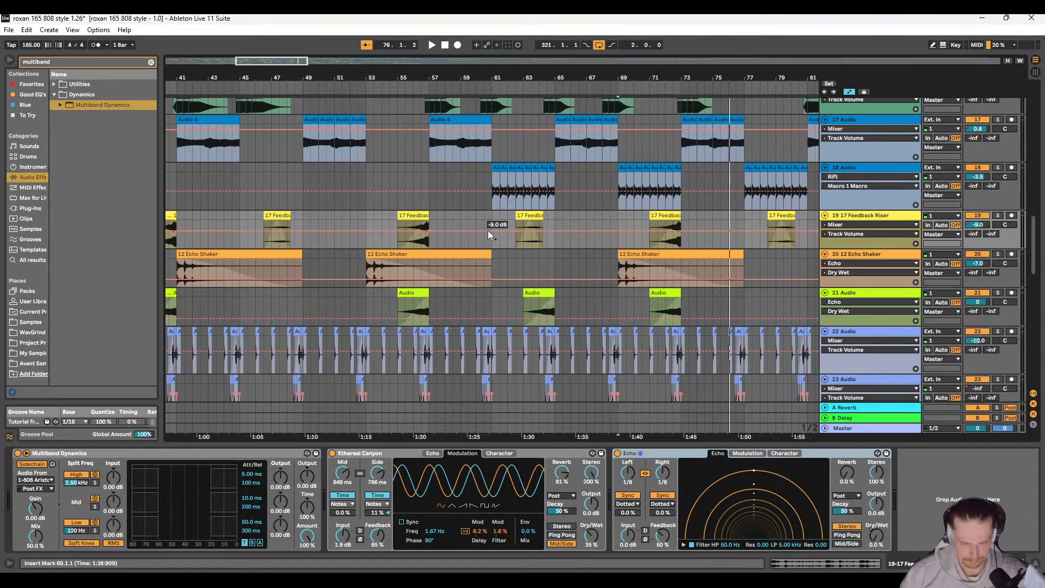
{"action": "left_click_drag", "start_coordinate": [493, 230], "coordinate": [485, 243]}
Step: Play the arrangement around the riser clip, from bars 56 and 57, to hear the volume fade
{"action": "key", "text": "space"}
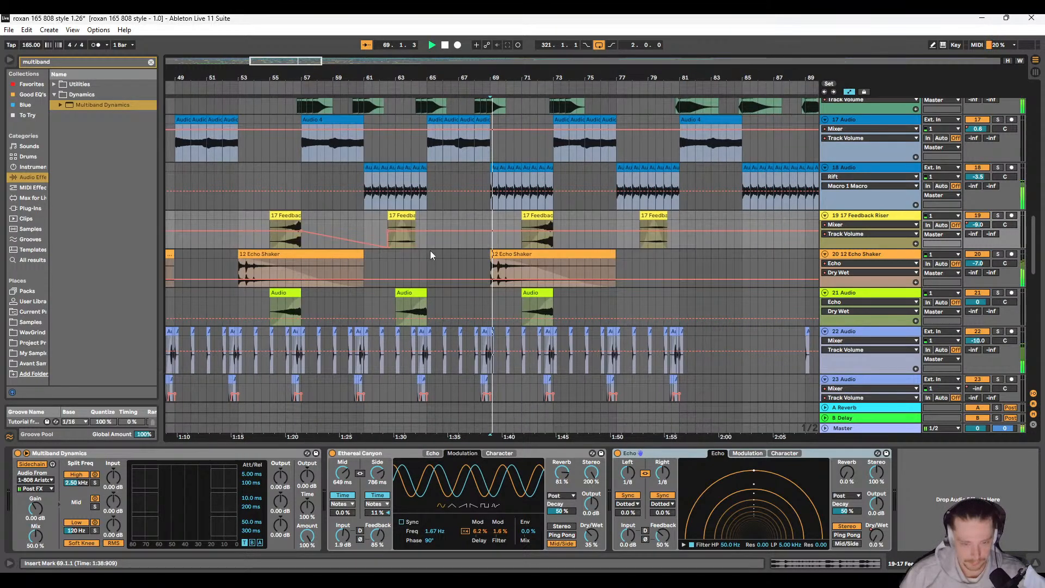
{"action": "left_click", "coordinate": [283, 220]}
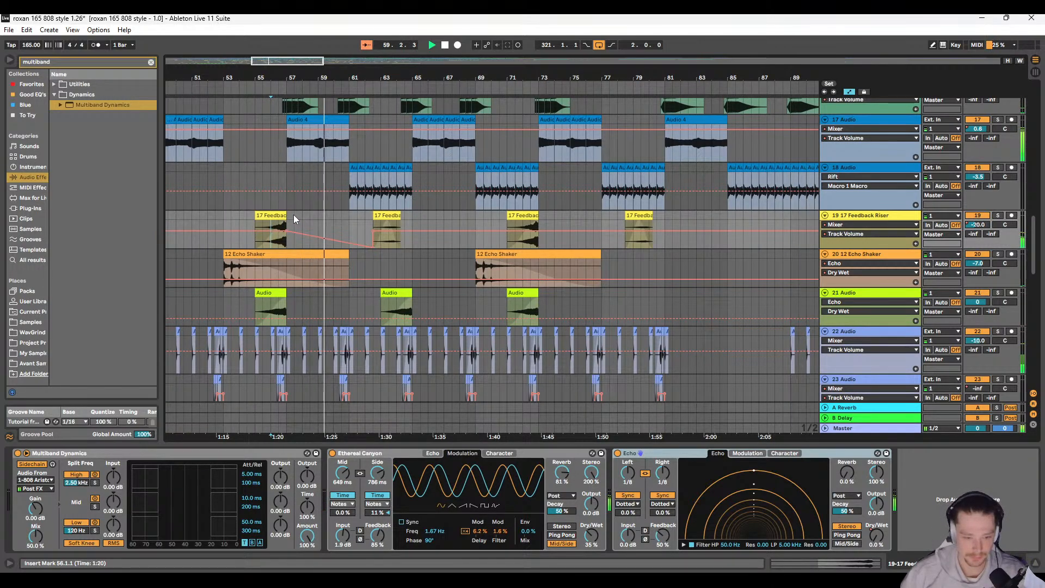
{"action": "left_click", "coordinate": [289, 214]}
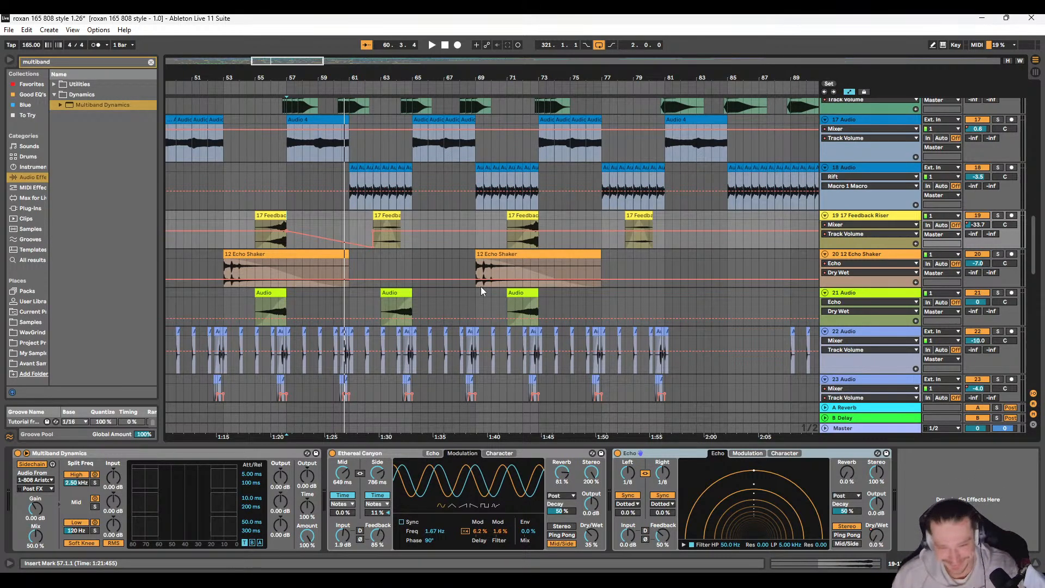
Step: Fade the Feedback Riser's volume to -inf dB between the clip ending at bar 73 and the next clip
{"action": "scroll", "coordinate": [492, 269], "scroll_direction": "right", "scroll_amount": 3}
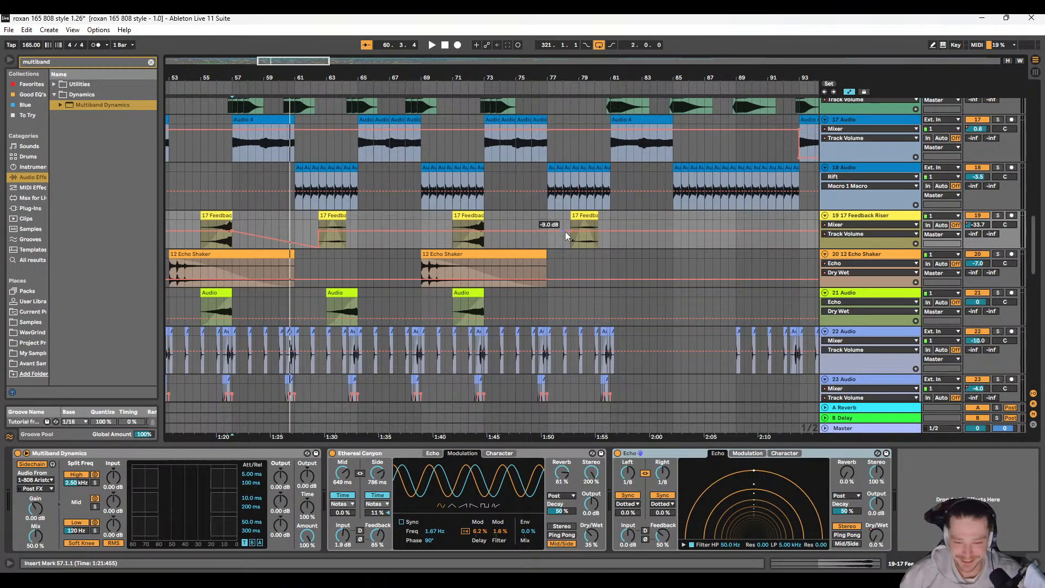
{"action": "left_click", "coordinate": [485, 231]}
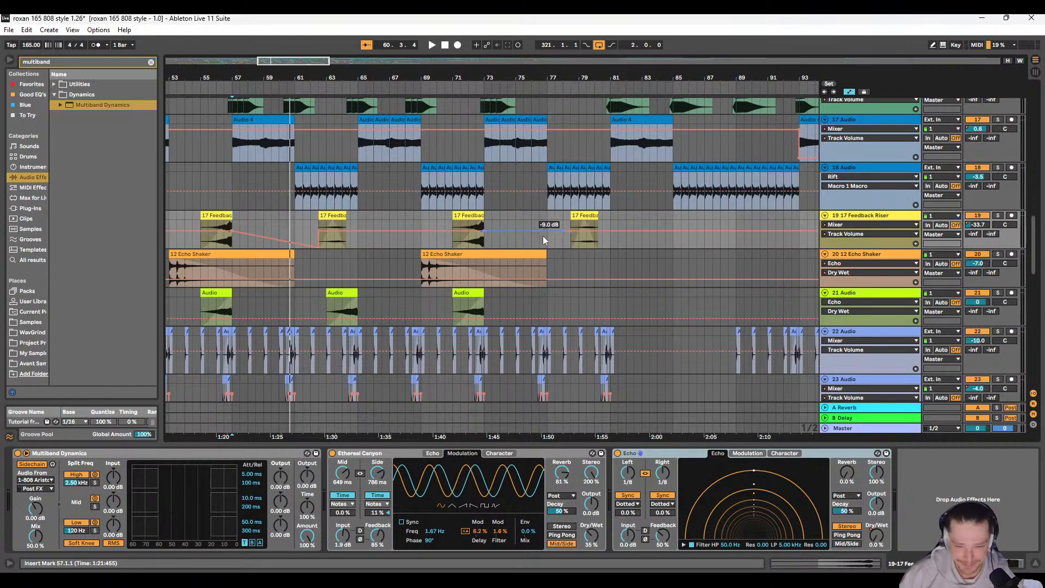
{"action": "left_click_drag", "start_coordinate": [563, 230], "coordinate": [570, 248]}
{"action": "scroll", "coordinate": [389, 240], "scroll_direction": "left", "scroll_amount": 10}
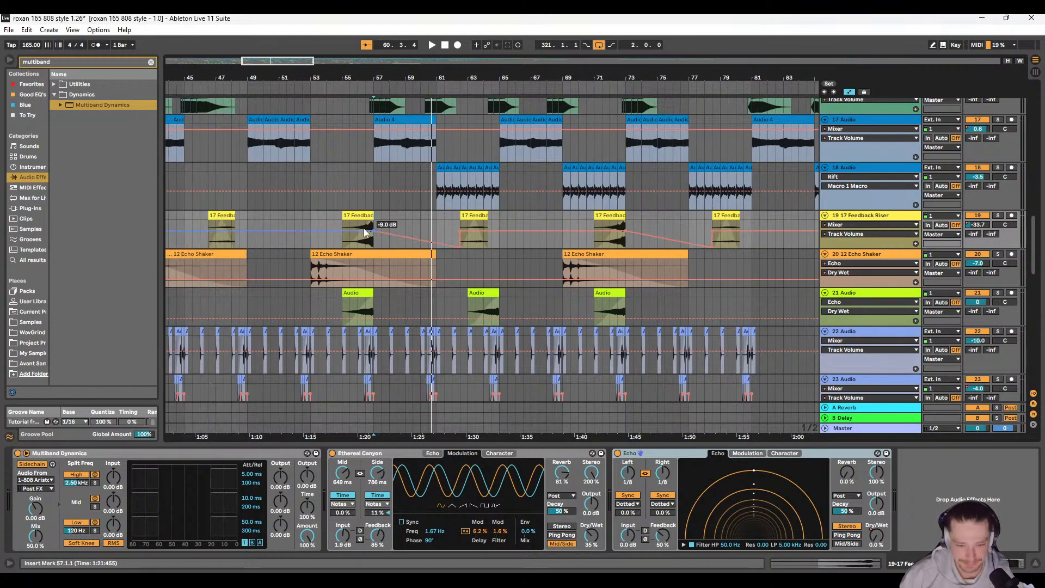
Step: Add matching volume fades to -inf dB after the Feedback Riser clips ending at bars 41 and 25
{"action": "scroll", "coordinate": [420, 236], "scroll_direction": "left", "scroll_amount": 4}
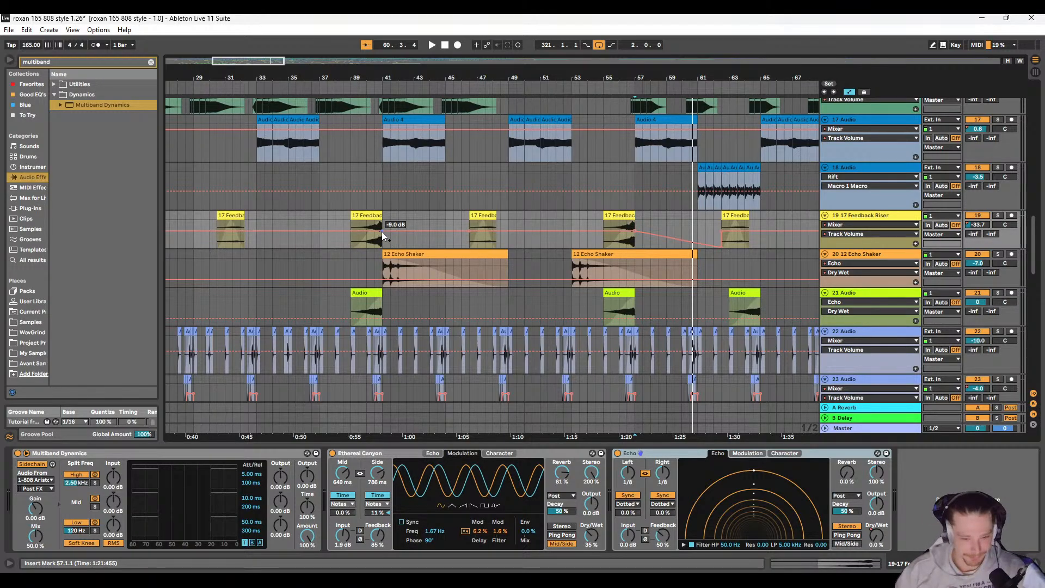
{"action": "scroll", "coordinate": [408, 245], "scroll_direction": "left", "scroll_amount": 8}
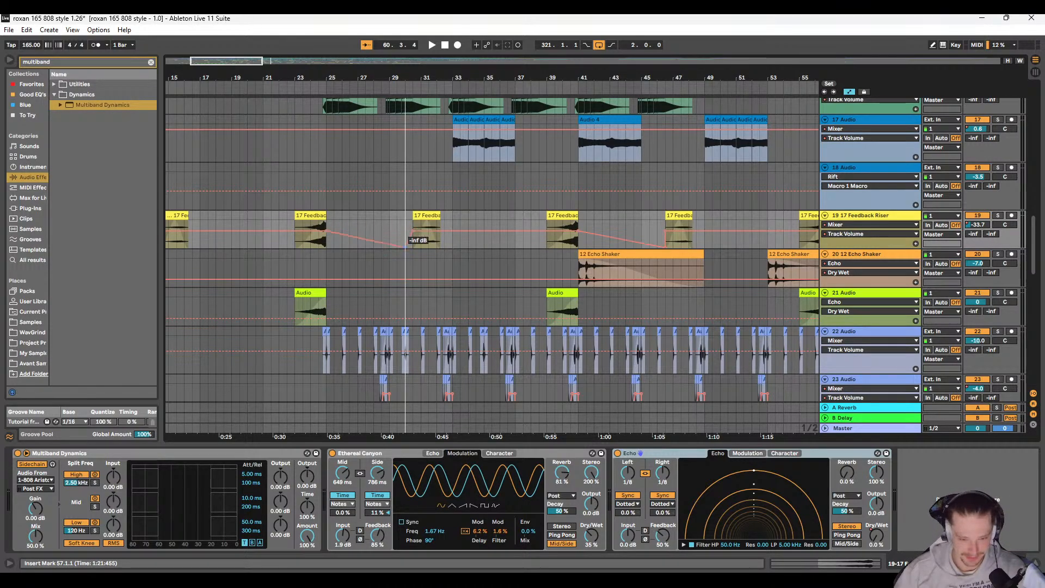
{"action": "scroll", "coordinate": [381, 240], "scroll_direction": "left", "scroll_amount": 8}
Step: Play the arrangement briefly from bar 21, before the earliest volume fade
{"action": "scroll", "coordinate": [355, 237], "scroll_direction": "down", "scroll_amount": 5}
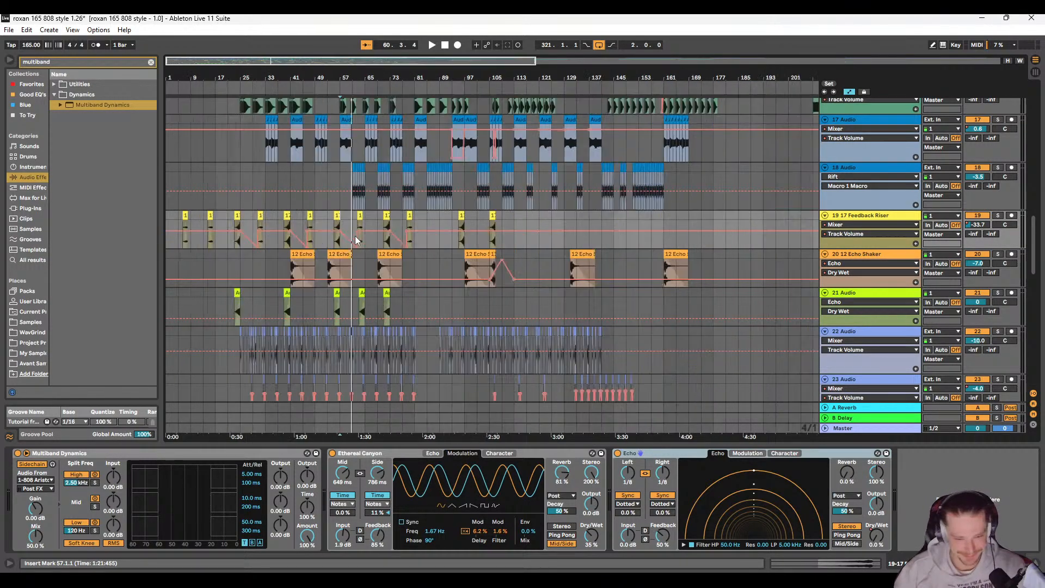
{"action": "left_click", "coordinate": [229, 240]}
{"action": "key", "text": "space"}
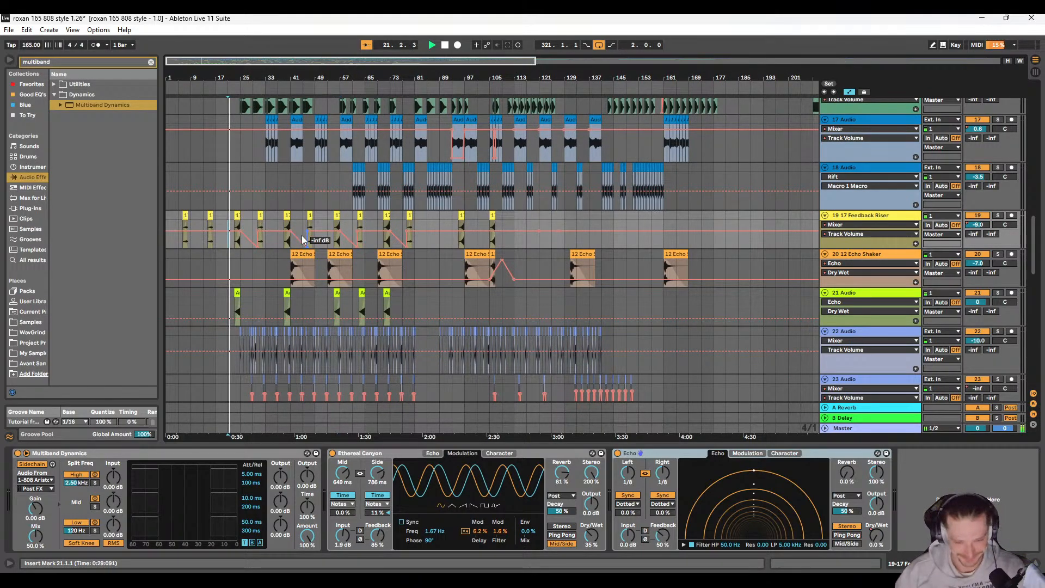
Step: Fade the Feedback Riser's volume to -inf dB between bars 97 and 105, and set the playback position to bar 95
{"action": "scroll", "coordinate": [470, 228], "scroll_direction": "up", "scroll_amount": 5}
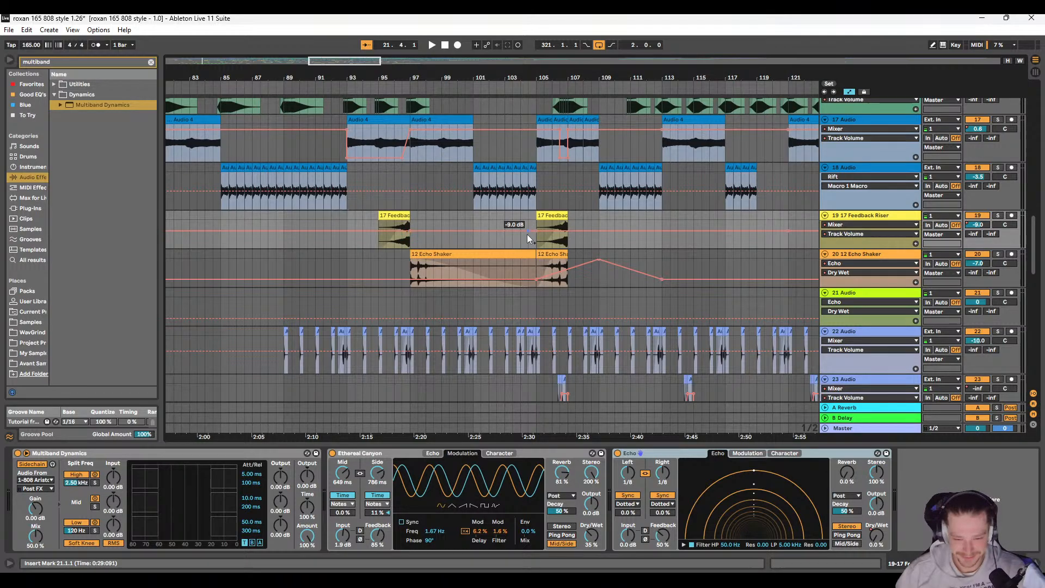
{"action": "left_click_drag", "start_coordinate": [527, 235], "coordinate": [526, 246]}
{"action": "scroll", "coordinate": [423, 235], "scroll_direction": "down", "scroll_amount": 3}
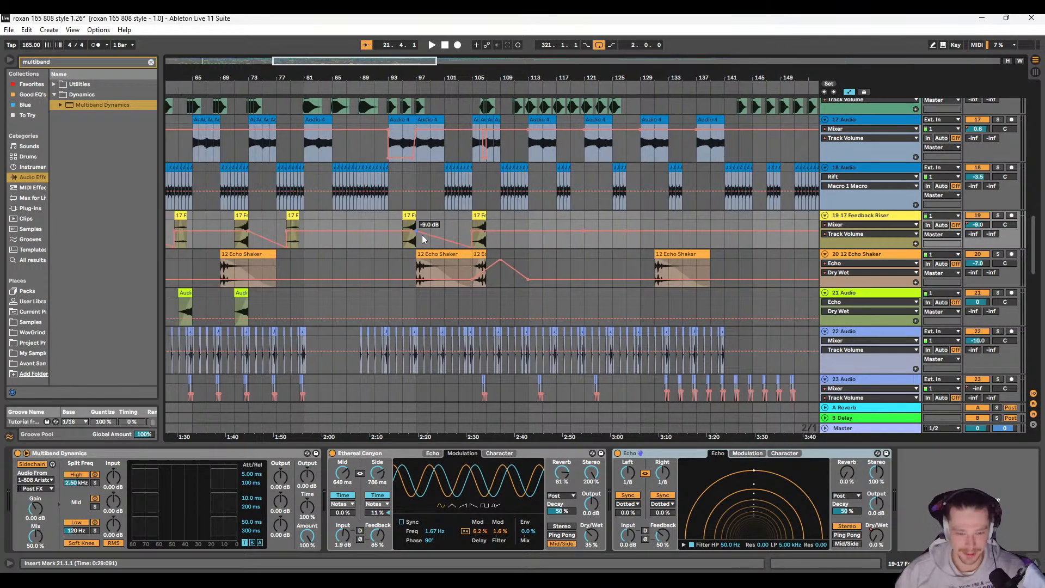
{"action": "left_click", "coordinate": [448, 224]}
{"action": "left_click", "coordinate": [446, 250]}
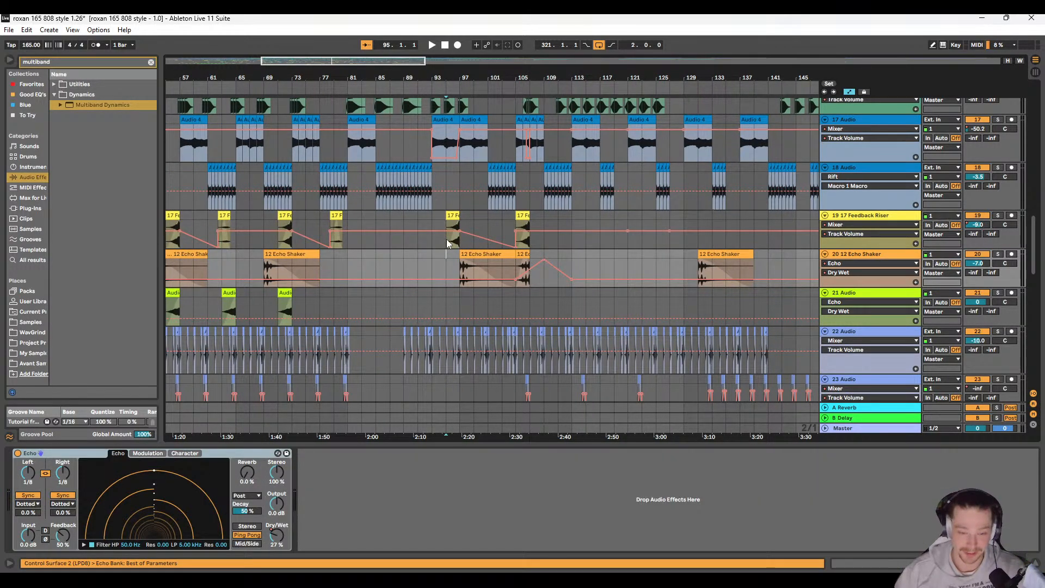
{"action": "left_click", "coordinate": [447, 240]}
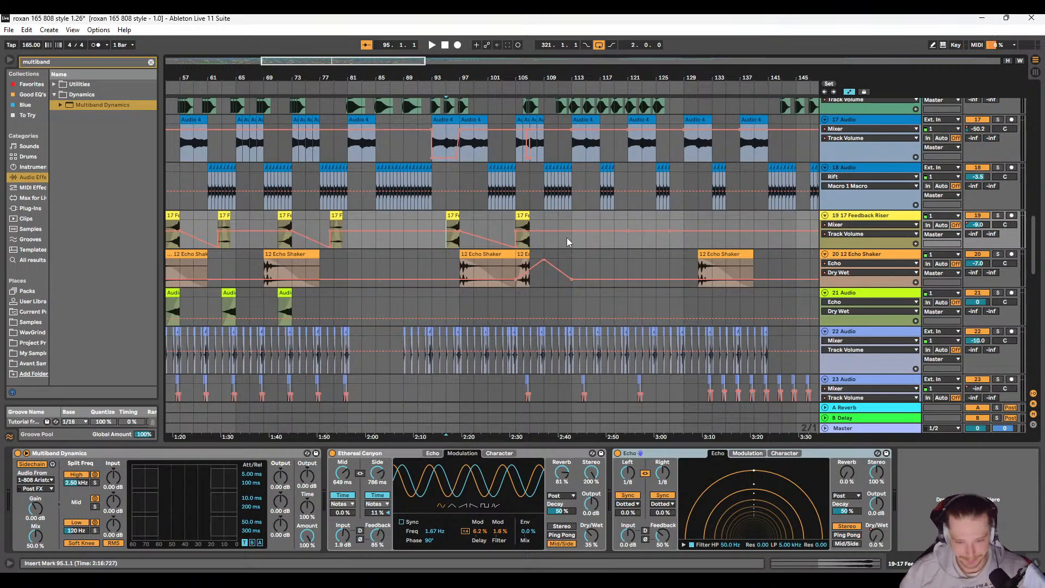
Step: Fade the Feedback Riser's volume from bar 107 to -inf dB by bar 113 and keep it silent through the rest of the arrangement
{"action": "scroll", "coordinate": [567, 237], "scroll_direction": "up", "scroll_amount": 2, "text": "ctrl"}
{"action": "scroll", "coordinate": [564, 238], "scroll_direction": "up", "scroll_amount": 2, "text": "ctrl"}
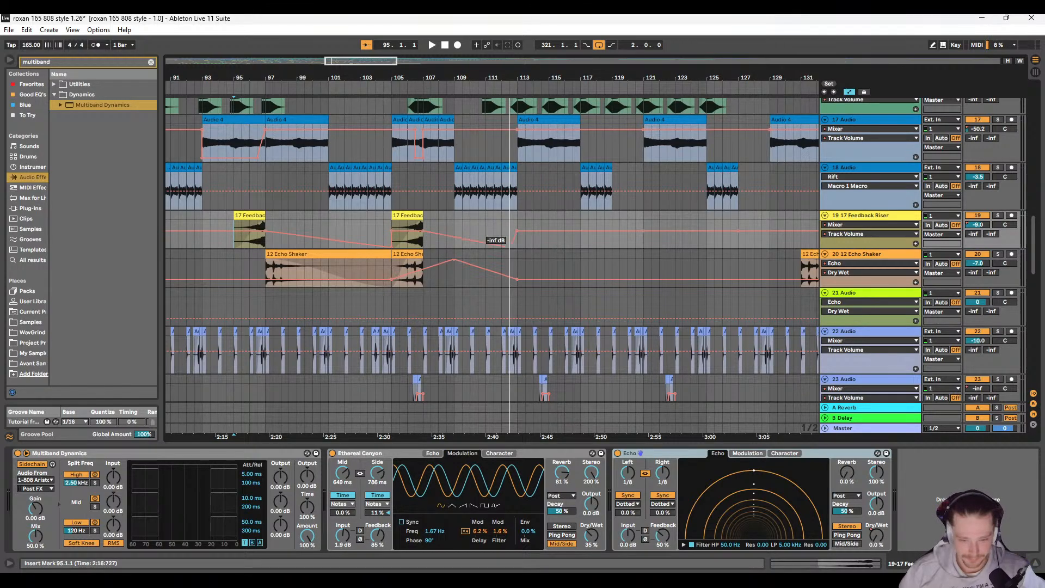
{"action": "left_click_drag", "start_coordinate": [517, 231], "coordinate": [689, 241]}
{"action": "scroll", "coordinate": [501, 237], "scroll_direction": "down", "scroll_amount": 5, "text": "ctrl"}
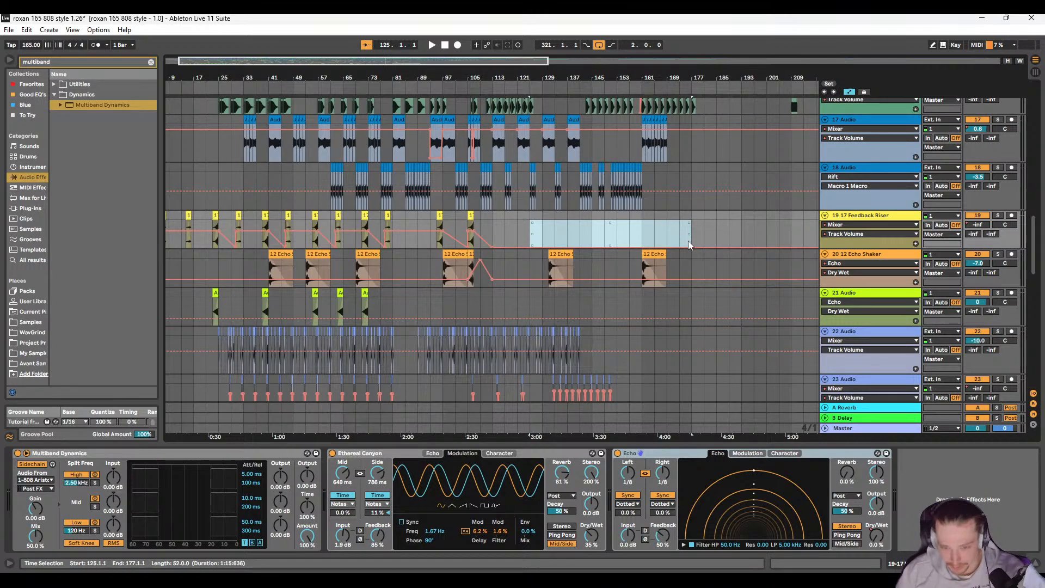
Step: Play the arrangement from bar 17 and from bar 15 to listen to the early Feedback Riser clips
{"action": "left_click", "coordinate": [192, 184]}
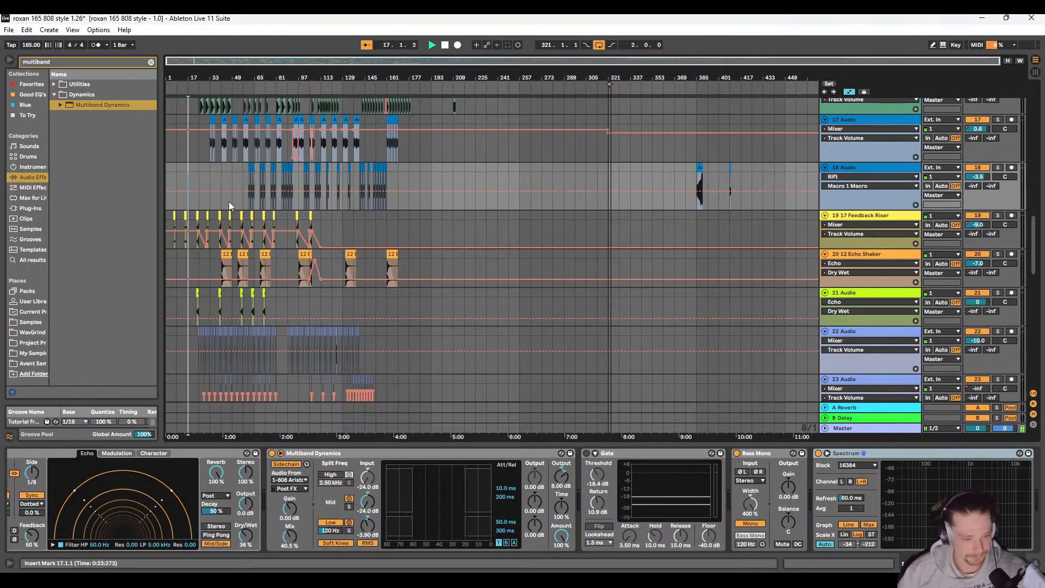
{"action": "key", "text": "space"}
{"action": "scroll", "coordinate": [215, 215], "scroll_direction": "up", "scroll_amount": 4, "text": "ctrl"}
{"action": "left_click", "coordinate": [265, 189]}
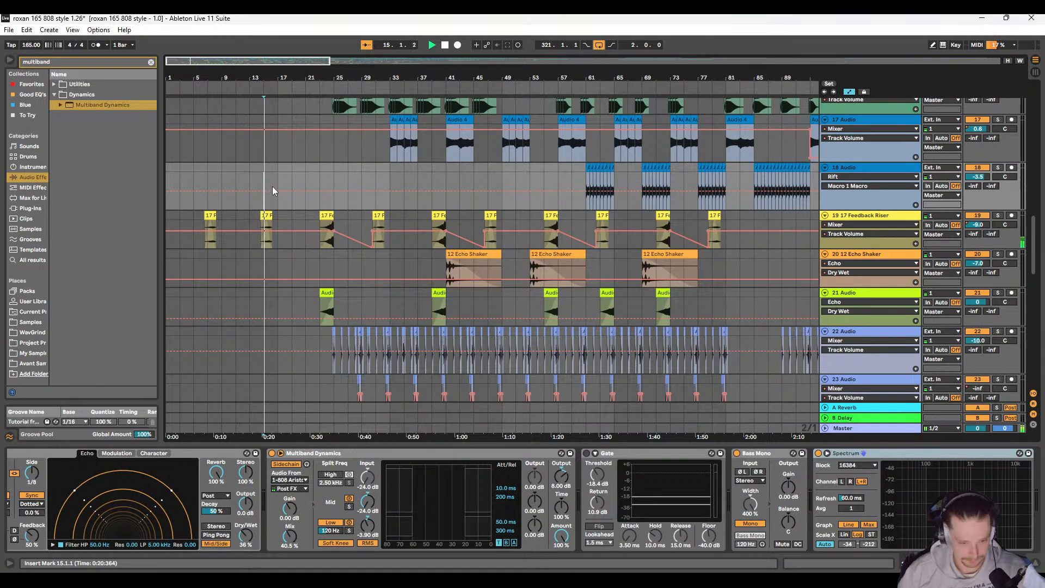
Step: Fade the Feedback Riser's volume from the clip end at bar 16 to -inf dB by bar 19, holding it silent until bar 23
{"action": "scroll", "coordinate": [256, 247], "scroll_direction": "up", "scroll_amount": 2, "text": "ctrl"}
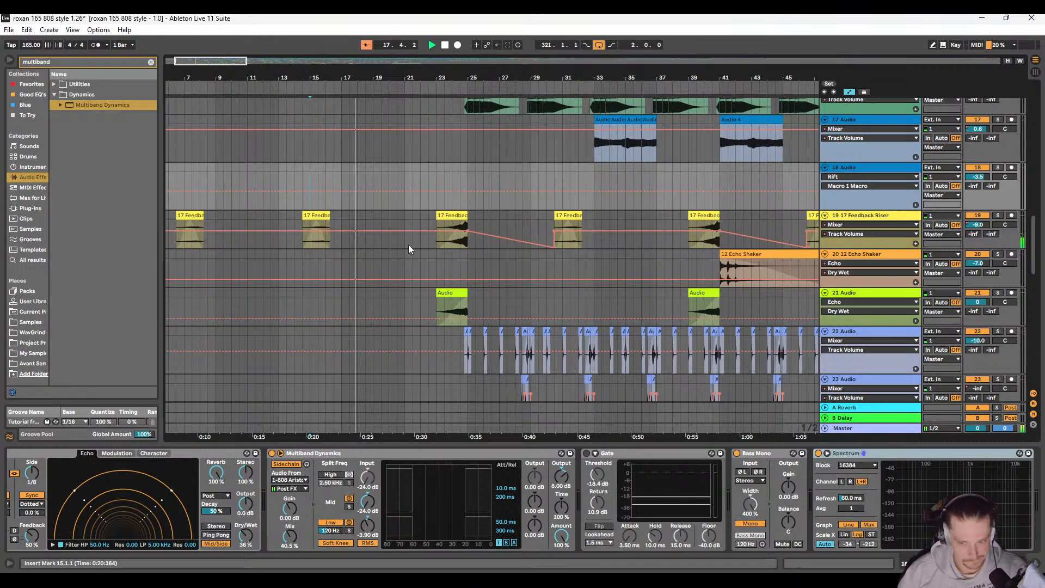
{"action": "key", "text": "space"}
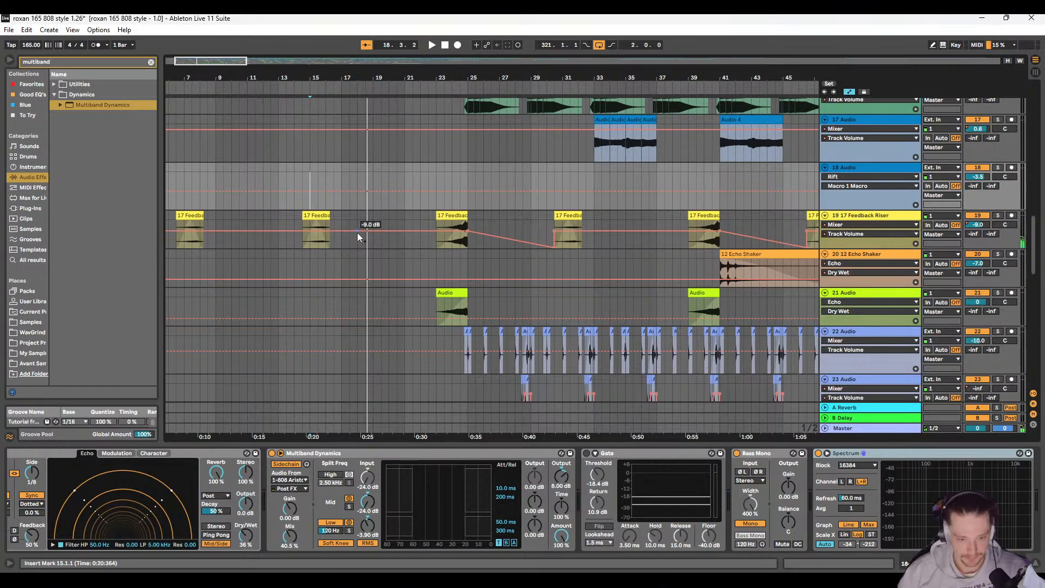
{"action": "scroll", "coordinate": [359, 233], "scroll_direction": "up", "scroll_amount": 3, "text": "ctrl"}
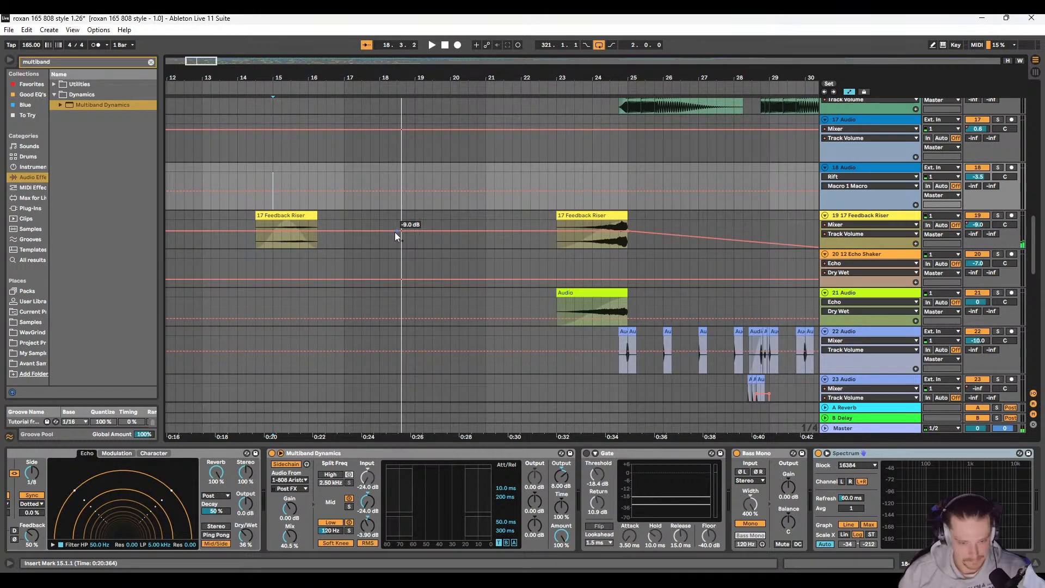
{"action": "left_click", "coordinate": [396, 232]}
{"action": "scroll", "coordinate": [412, 233], "scroll_direction": "down", "scroll_amount": 4, "text": "ctrl"}
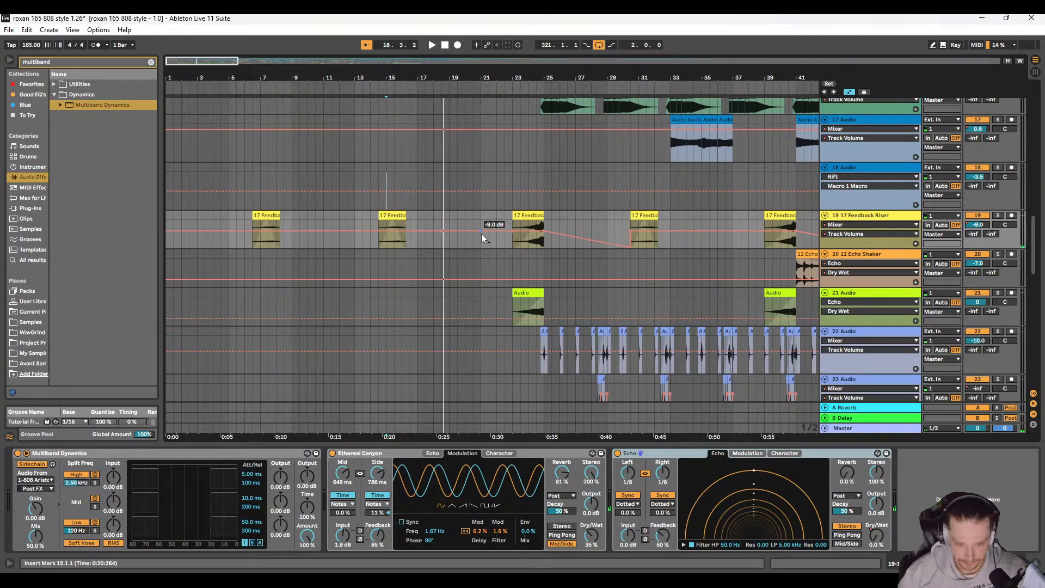
{"action": "mouse_move", "coordinate": [481, 233]}
{"action": "left_mouse_down"}
{"action": "mouse_move", "coordinate": [442, 246]}
{"action": "mouse_move", "coordinate": [481, 247]}
{"action": "left_mouse_up"}
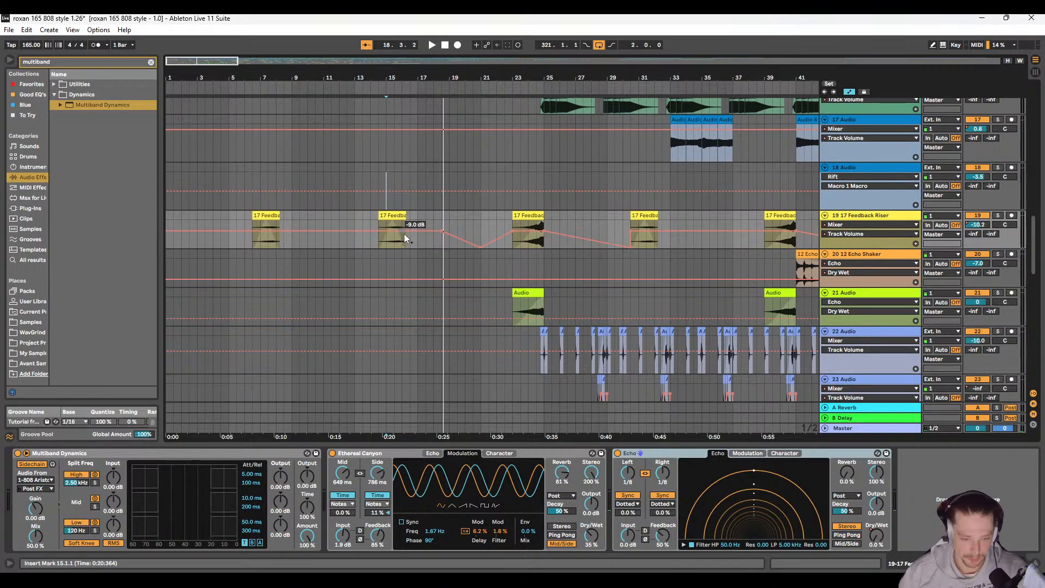
{"action": "scroll", "coordinate": [406, 231], "scroll_direction": "up", "scroll_amount": 3}
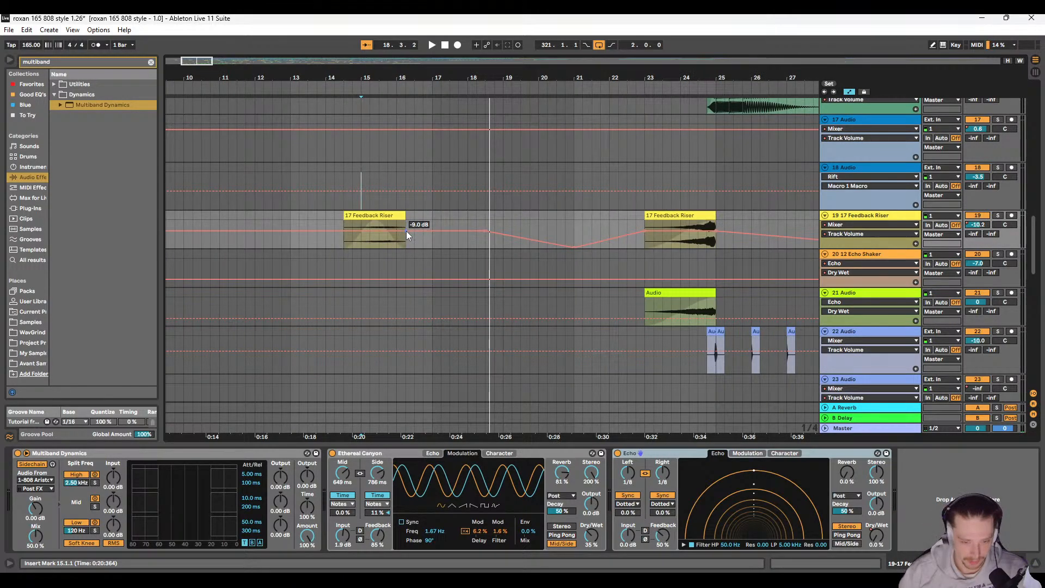
{"action": "left_click", "coordinate": [485, 231]}
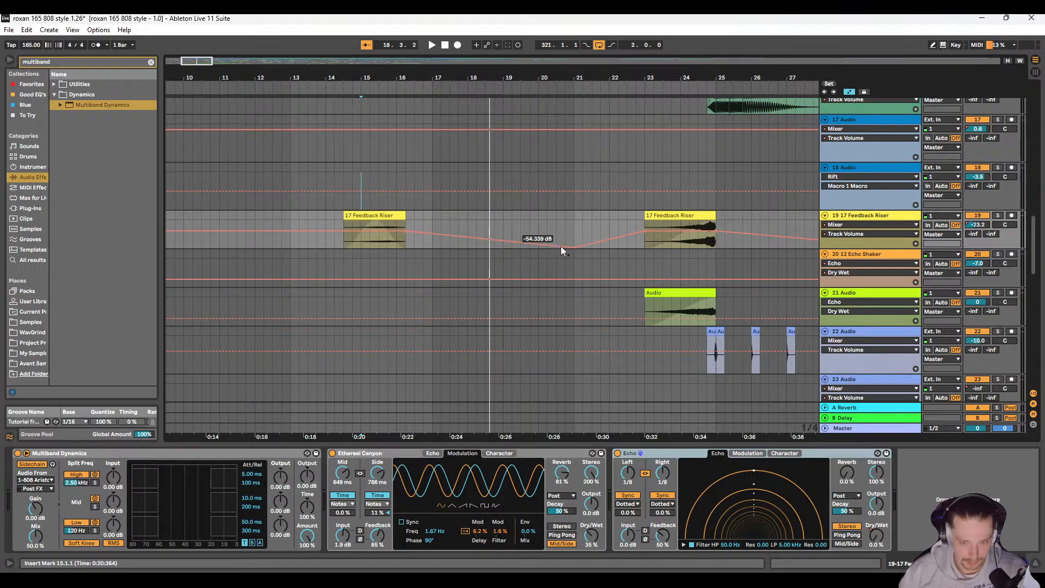
{"action": "left_click_drag", "start_coordinate": [573, 247], "coordinate": [503, 247]}
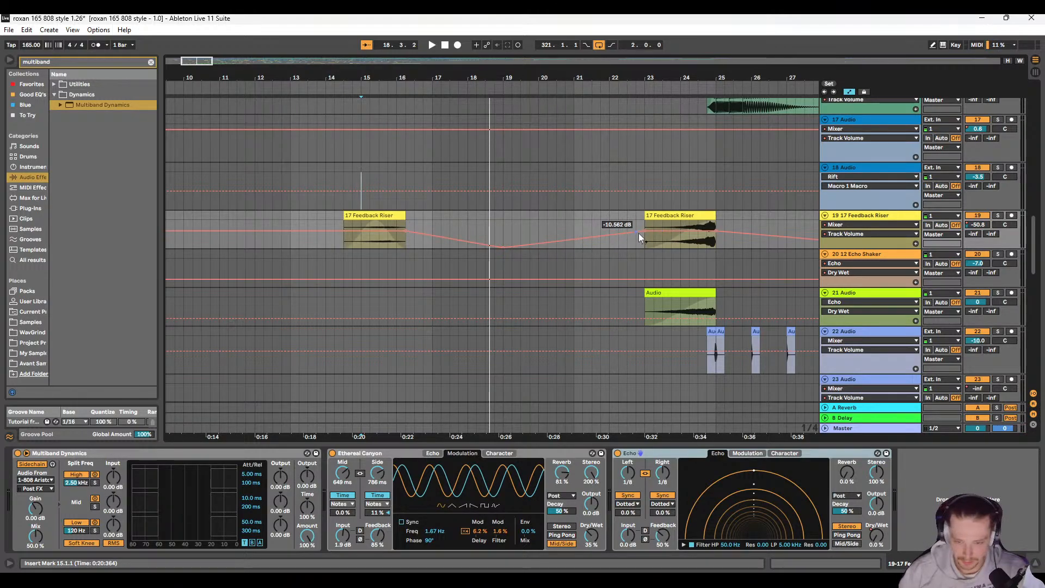
{"action": "left_click_drag", "start_coordinate": [638, 233], "coordinate": [645, 248]}
Step: Copy the Feedback Riser section from 14.3.1 to 19.1.1 with its volume fade and paste it over the first riser clip at 6.3.1
{"action": "scroll", "coordinate": [328, 243], "scroll_direction": "left", "scroll_amount": 3}
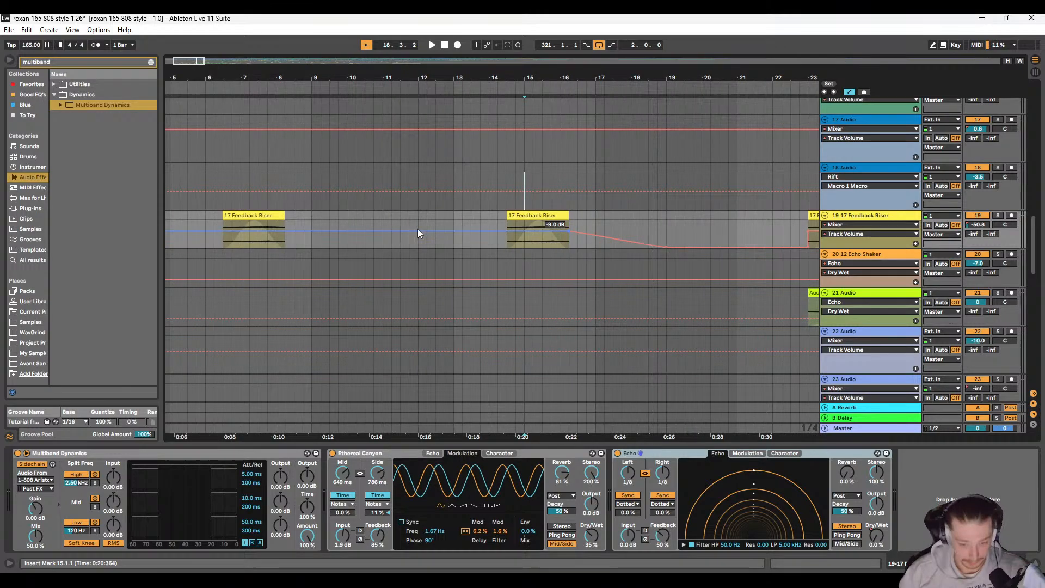
{"action": "left_click", "coordinate": [555, 218]}
{"action": "left_click", "coordinate": [666, 218], "text": "shift"}
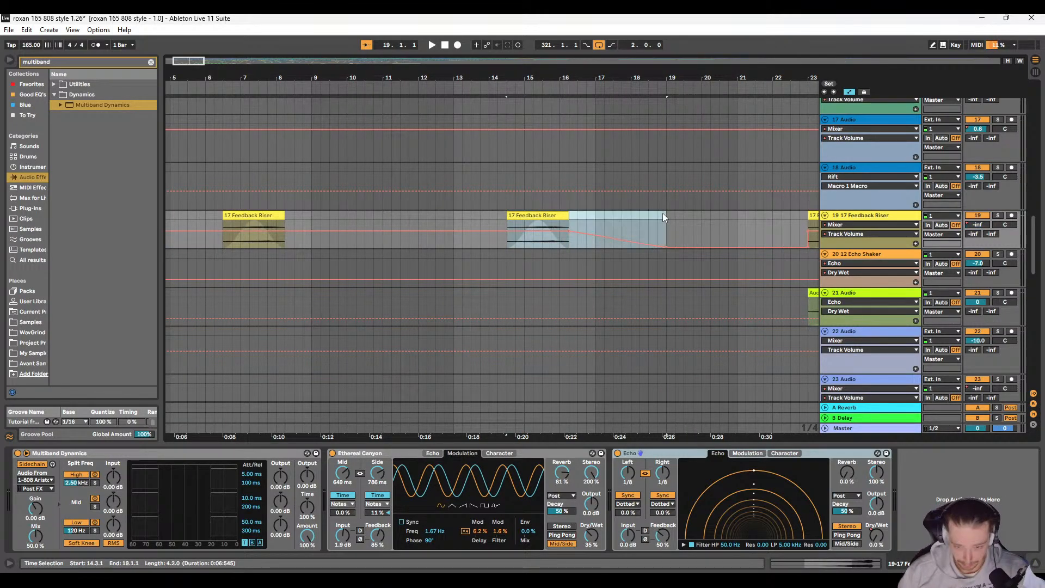
{"action": "key", "text": "ctrl+c"}
{"action": "left_click", "coordinate": [242, 216]}
{"action": "key", "text": "ctrl+v"}
{"action": "scroll", "coordinate": [247, 218], "scroll_direction": "down", "scroll_amount": 5}
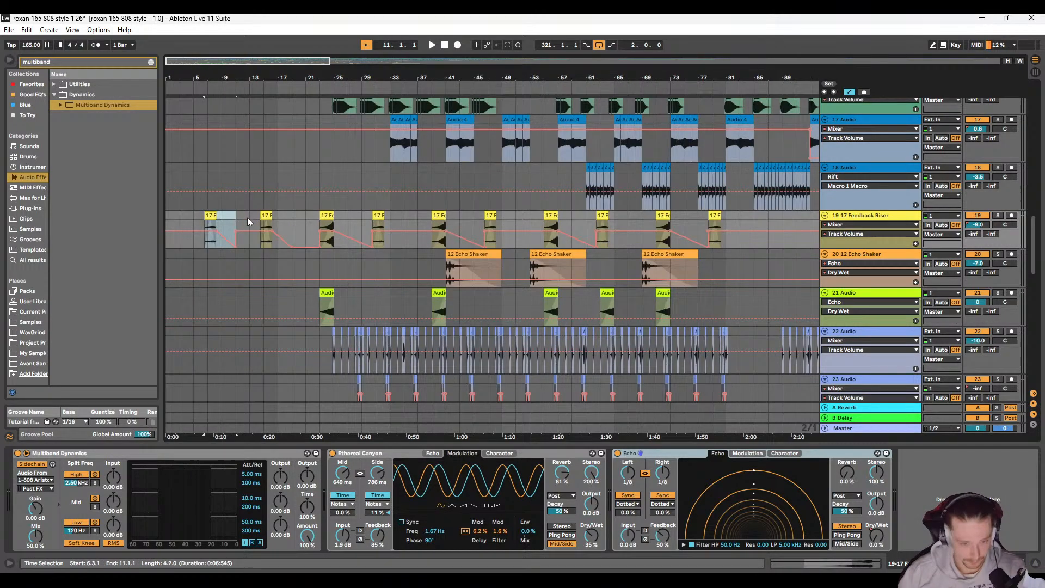
Step: Hold the Feedback Riser's volume at -inf dB from bar 11 until the second riser clip starts
{"action": "left_click", "coordinate": [250, 225]}
{"action": "scroll", "coordinate": [259, 232], "scroll_direction": "up", "scroll_amount": 4}
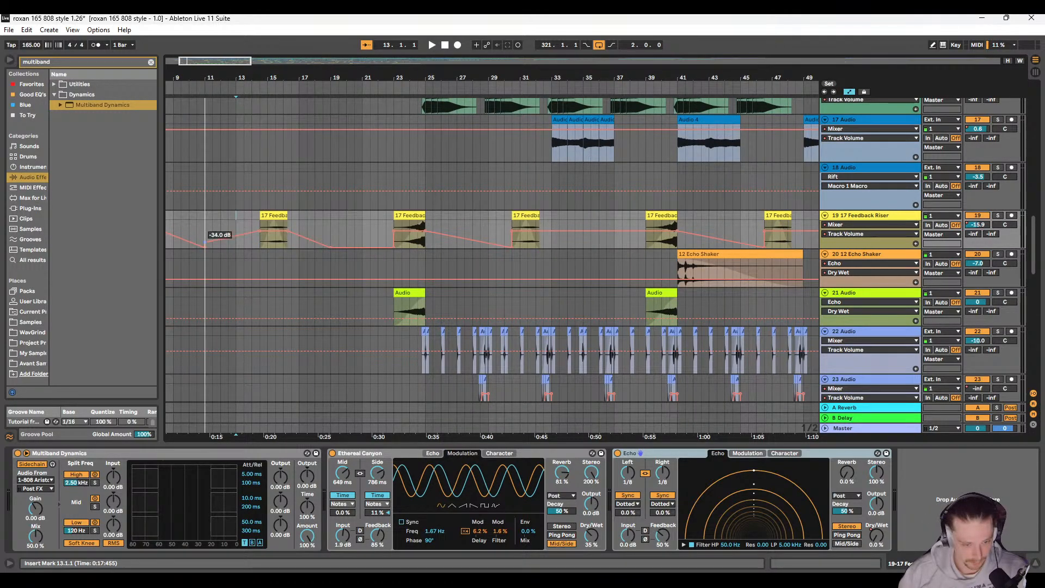
{"action": "left_click", "coordinate": [207, 230]}
Step: Play the arrangement from 5.3.1 to listen to the first riser clip's volume fade
{"action": "scroll", "coordinate": [251, 247], "scroll_direction": "left", "scroll_amount": 4}
{"action": "left_click", "coordinate": [236, 218]}
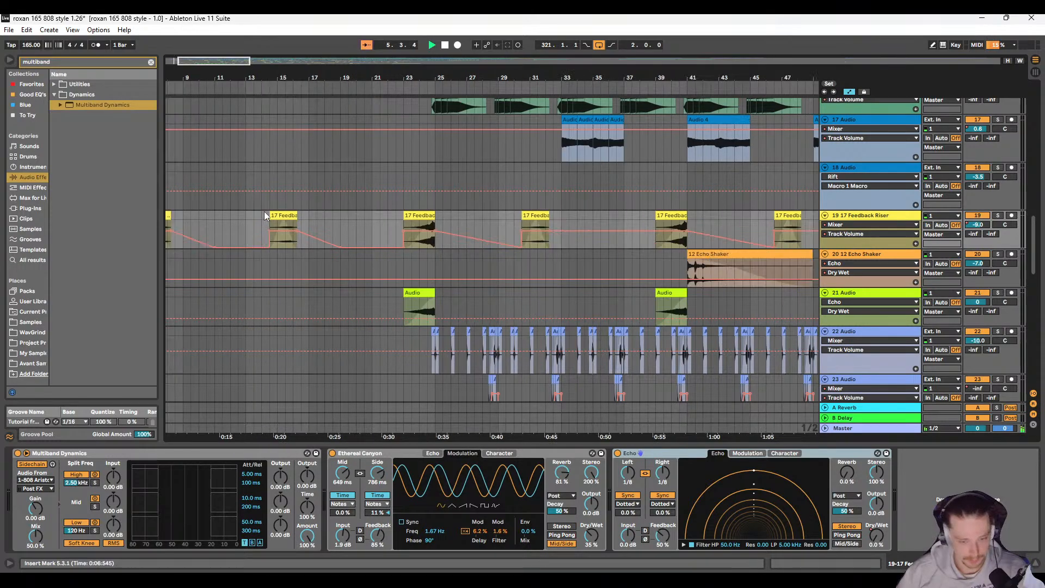
{"action": "scroll", "coordinate": [263, 211], "scroll_direction": "right", "scroll_amount": 2}
{"action": "key", "text": "space"}
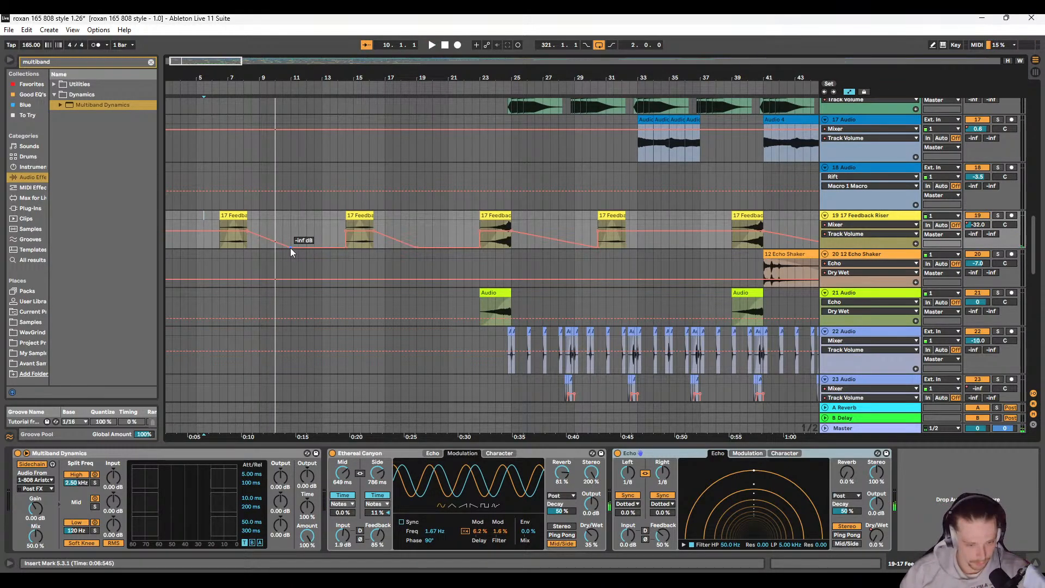
Step: Lengthen the first two volume fades so each reaches -inf dB only at the start of the following riser clip, and replay them
{"action": "left_click_drag", "start_coordinate": [290, 248], "coordinate": [345, 247]}
{"action": "key", "text": "space"}
{"action": "scroll", "coordinate": [367, 255], "scroll_direction": "right", "scroll_amount": 4}
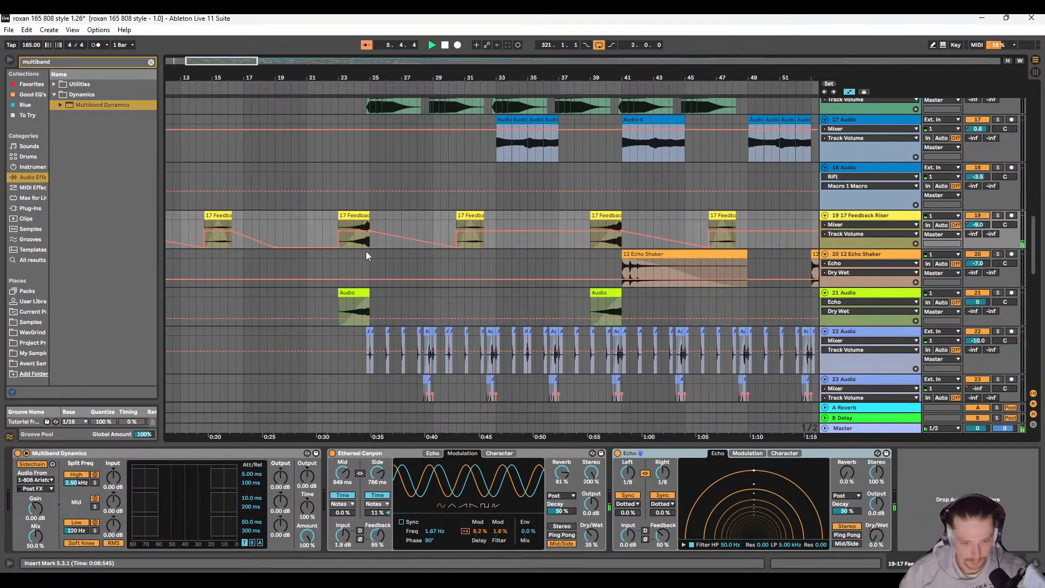
{"action": "scroll", "coordinate": [255, 250], "scroll_direction": "left", "scroll_amount": 4}
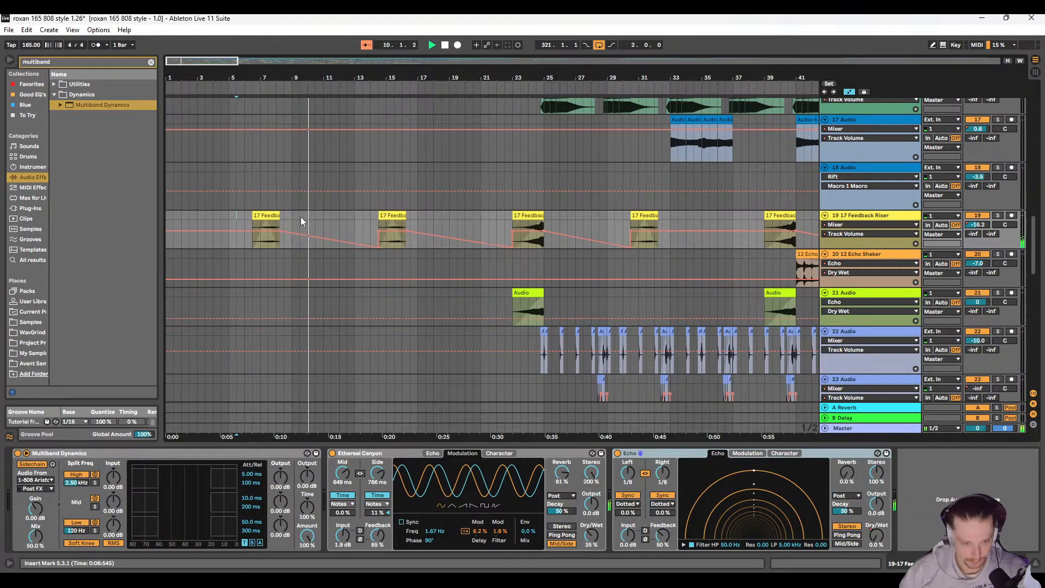
Step: Play the arrangement from 10.3.1 to hear the lengthened fades, looking over the Feedback Riser automation across the whole song
{"action": "left_click", "coordinate": [293, 217], "text": "shift"}
{"action": "left_click", "coordinate": [315, 217]}
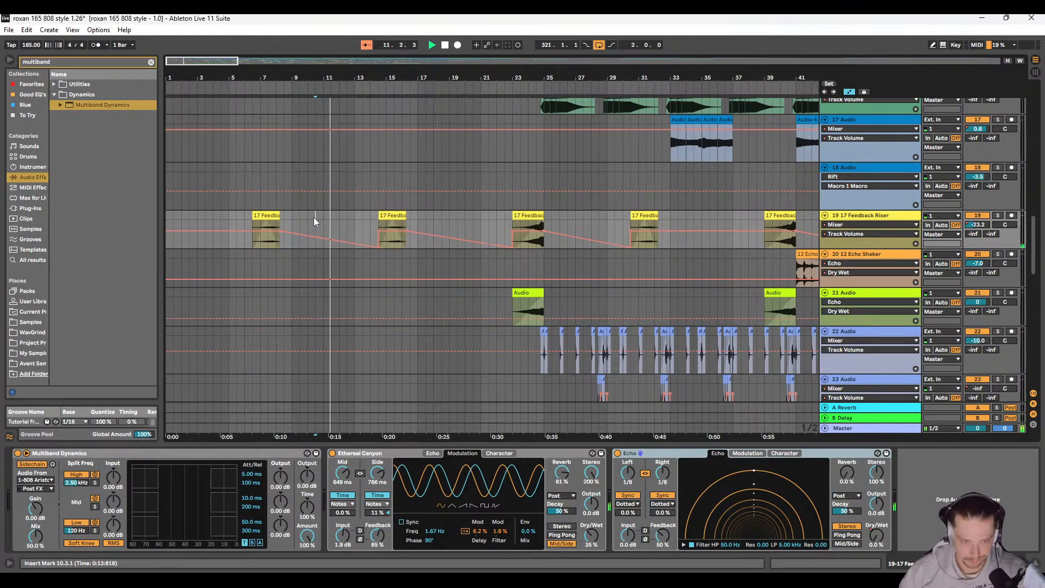
{"action": "key", "text": "w"}
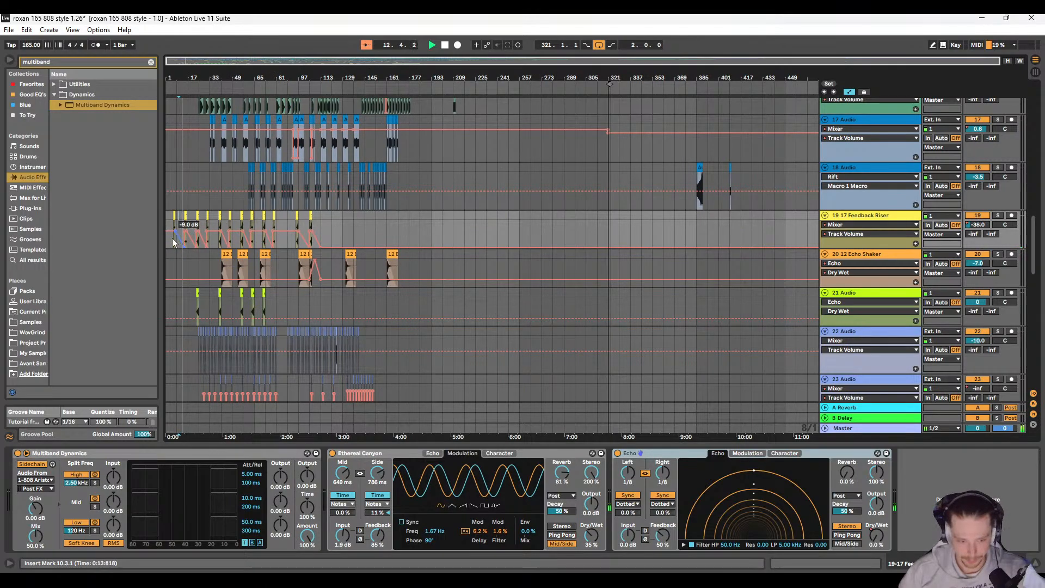
{"action": "key", "text": "w"}
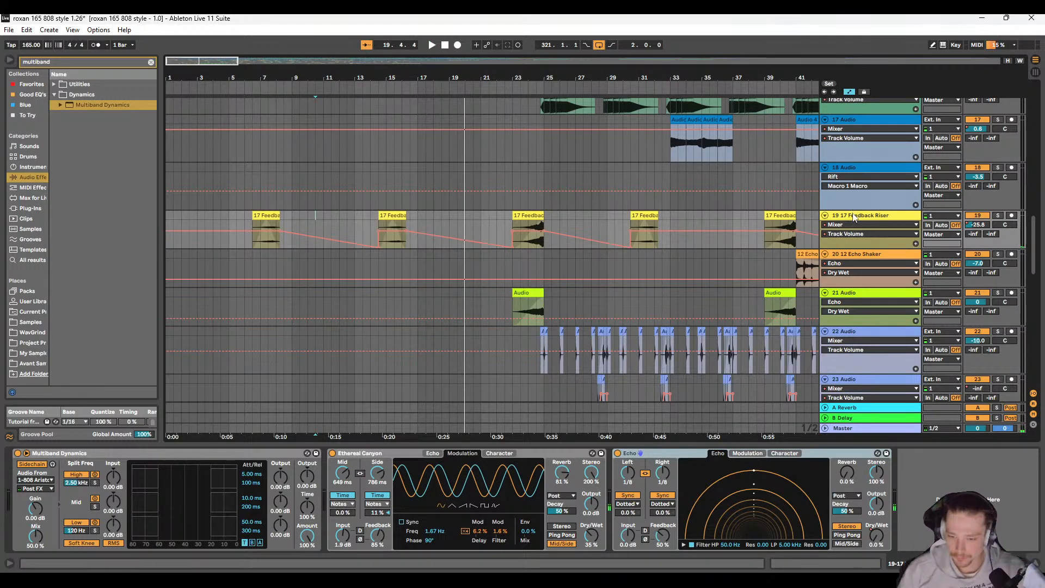
Step: Automate Ethereal Canyon's Dry/Wet on the Feedback Riser from 35% after the first clip to 0% at the second clip's start
{"action": "left_click", "coordinate": [876, 536]}
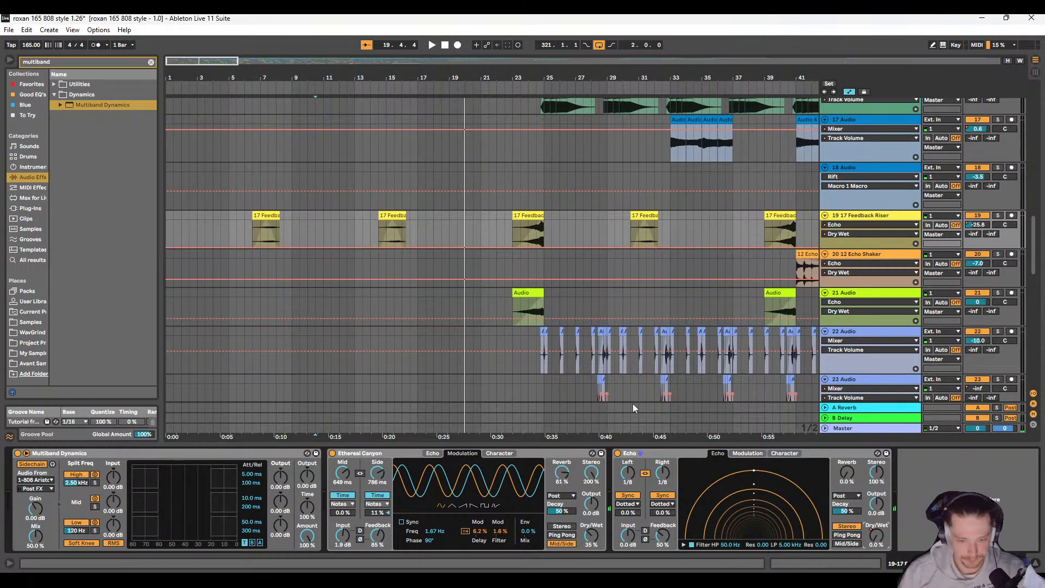
{"action": "key", "text": "w"}
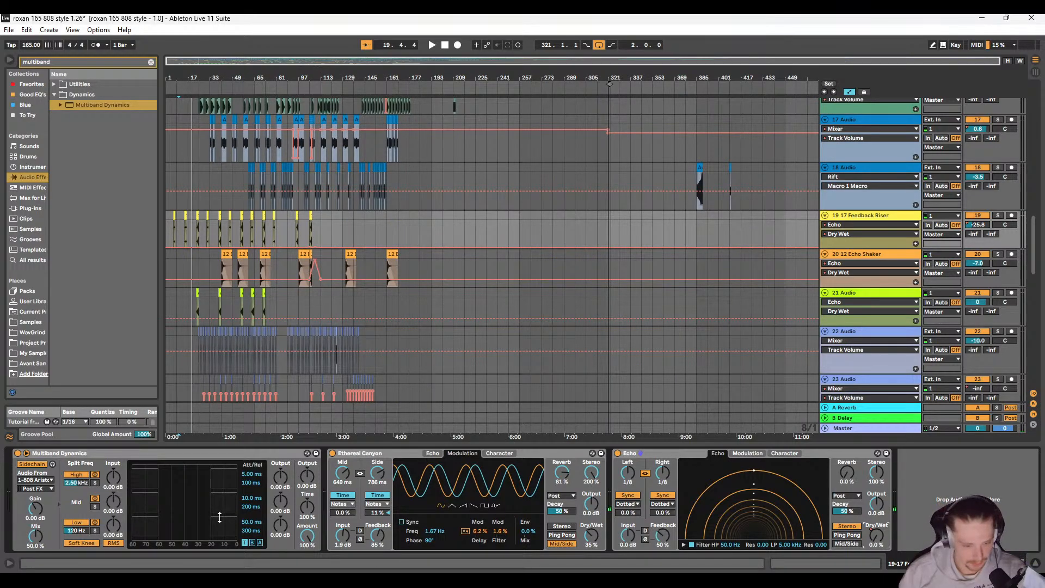
{"action": "left_click", "coordinate": [590, 539]}
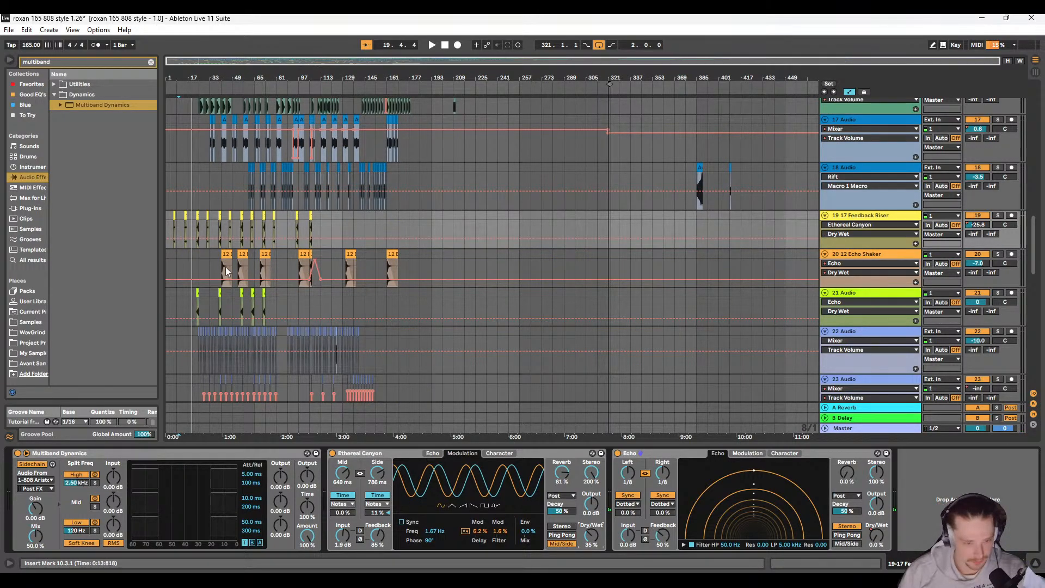
{"action": "scroll", "coordinate": [224, 254], "scroll_direction": "up", "scroll_amount": 4}
{"action": "scroll", "coordinate": [224, 250], "scroll_direction": "left", "scroll_amount": 3}
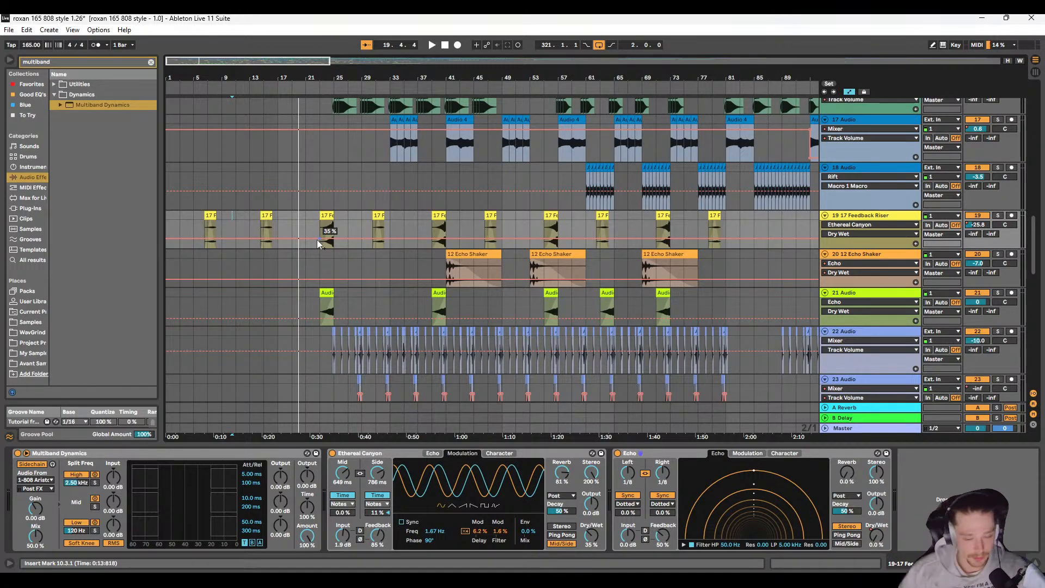
{"action": "scroll", "coordinate": [279, 242], "scroll_direction": "up", "scroll_amount": 4}
{"action": "scroll", "coordinate": [286, 246], "scroll_direction": "left", "scroll_amount": 3}
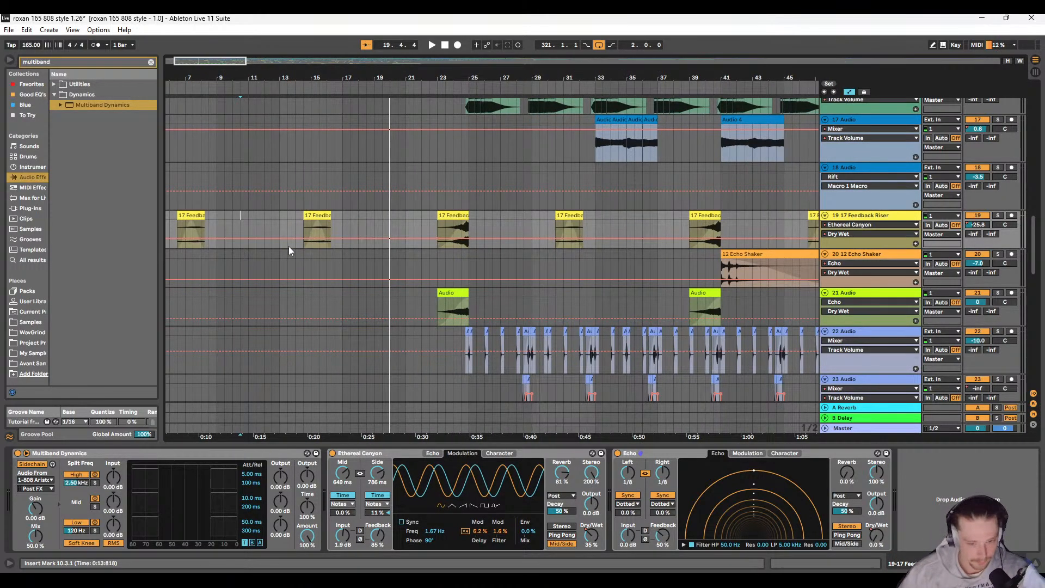
{"action": "scroll", "coordinate": [288, 247], "scroll_direction": "left", "scroll_amount": 2}
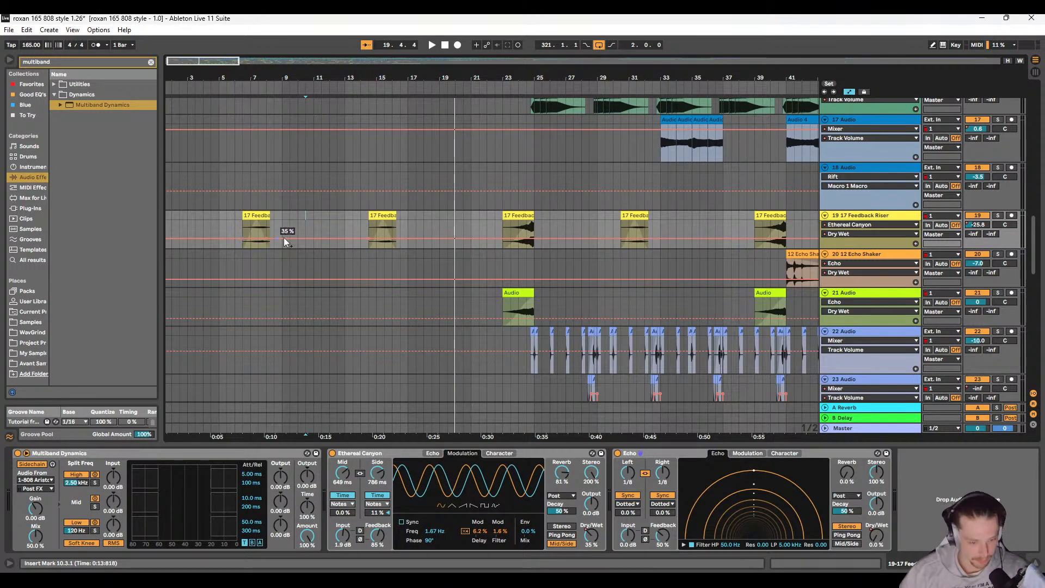
{"action": "left_click_drag", "start_coordinate": [359, 241], "coordinate": [368, 249]}
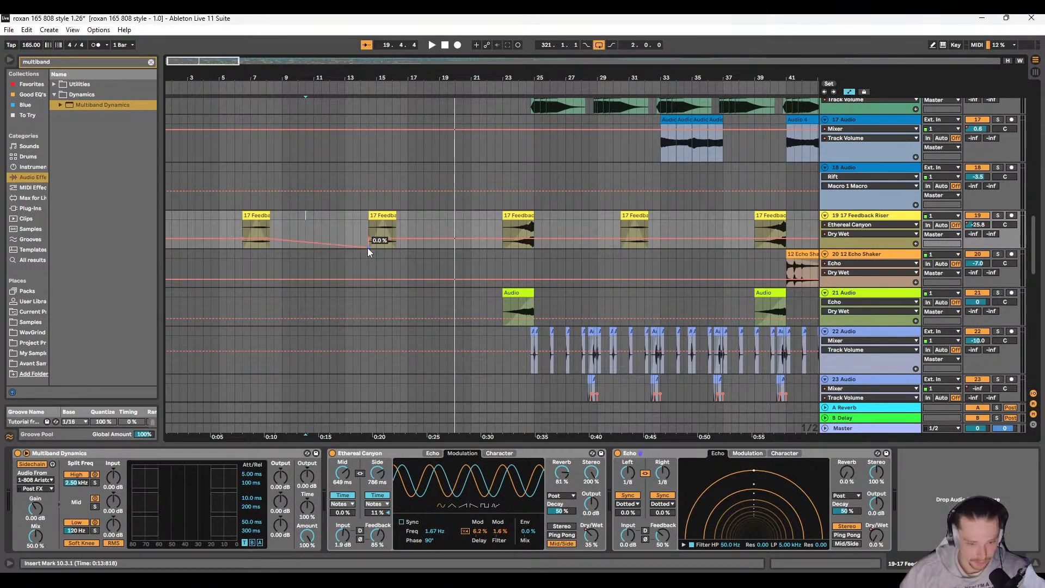
Step: Play the arrangement from 7.3.1 and from 6.1.1 to listen to the Dry/Wet fade after the first riser clip
{"action": "left_click", "coordinate": [258, 228]}
{"action": "key", "text": "space"}
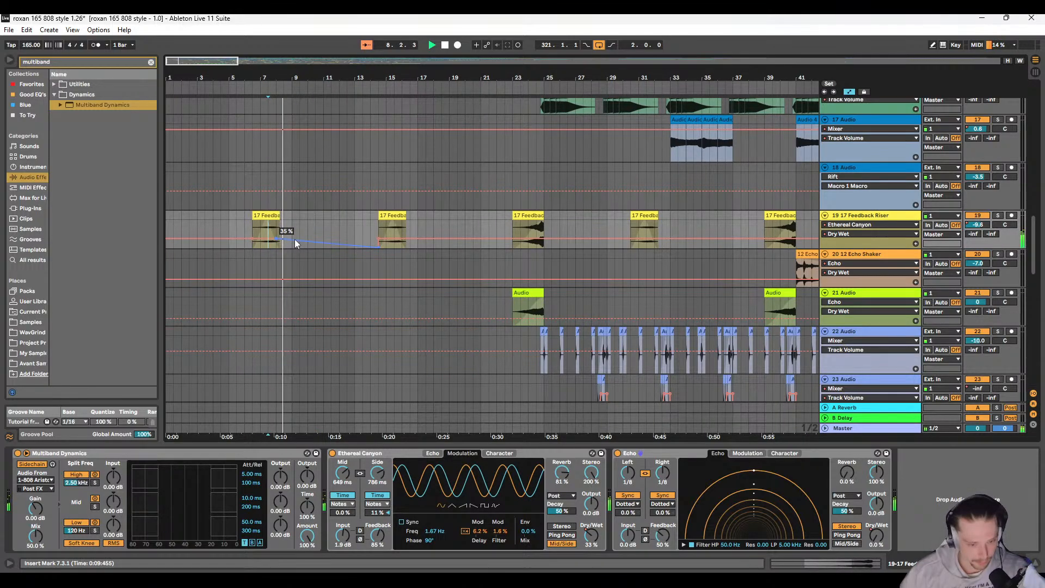
{"action": "left_click", "coordinate": [242, 203]}
{"action": "key", "text": "space"}
{"action": "scroll", "coordinate": [242, 203], "scroll_direction": "down", "scroll_amount": 1}
{"action": "scroll", "coordinate": [243, 204], "scroll_direction": "right", "scroll_amount": 2}
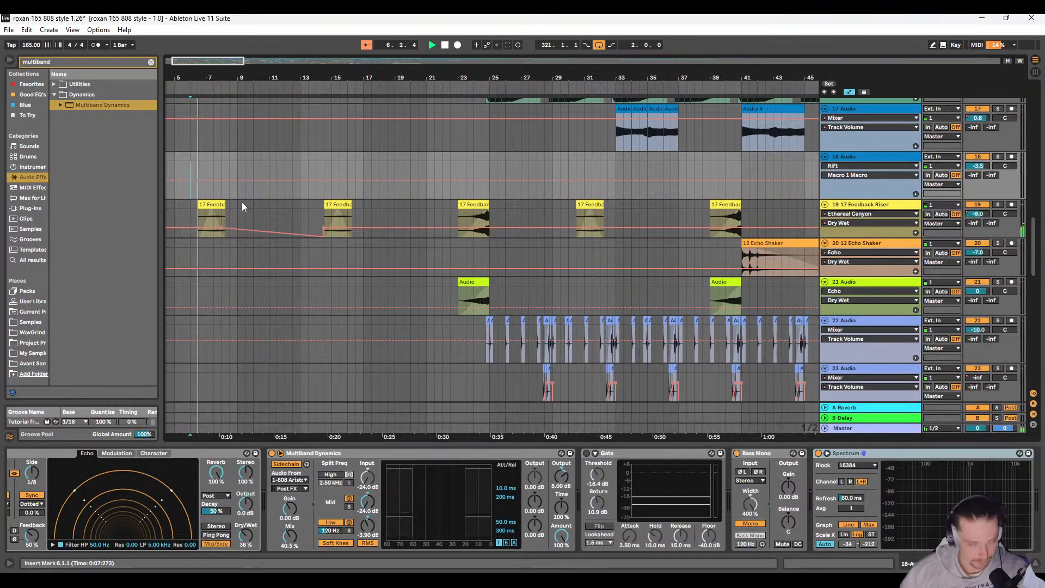
{"action": "scroll", "coordinate": [242, 204], "scroll_direction": "left", "scroll_amount": 2}
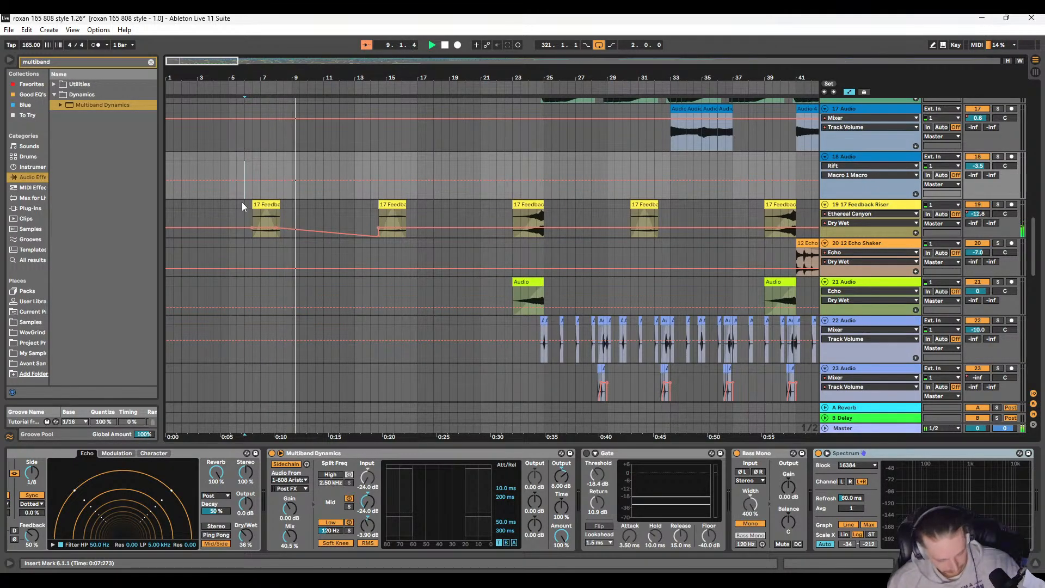
{"action": "key", "text": "space"}
Step: Remove the Feedback Riser's volume fades between the first three riser clips and replay the section from bar 6
{"action": "left_click", "coordinate": [978, 214]}
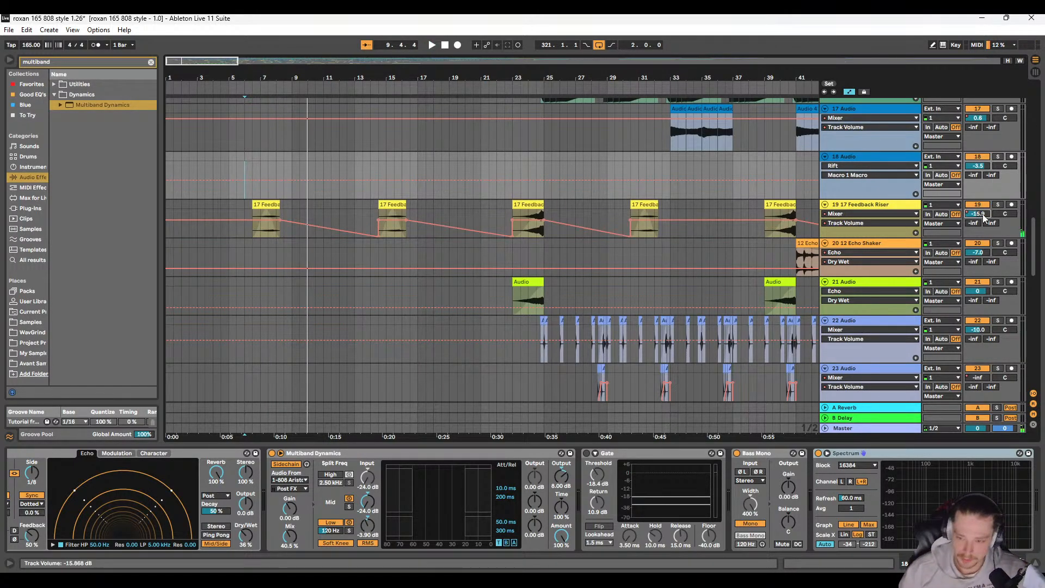
{"action": "left_click", "coordinate": [377, 235]}
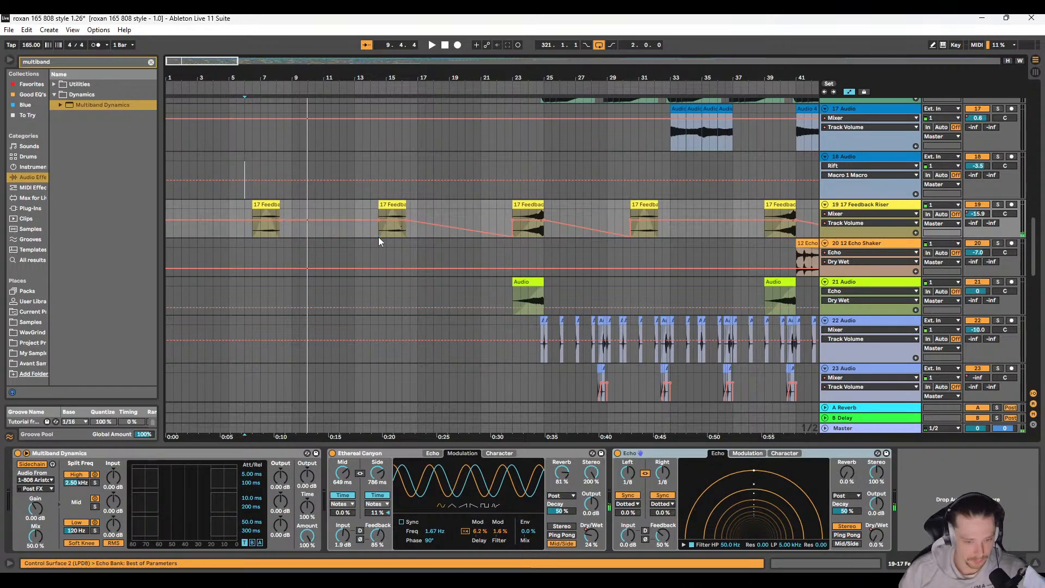
{"action": "key", "text": "space"}
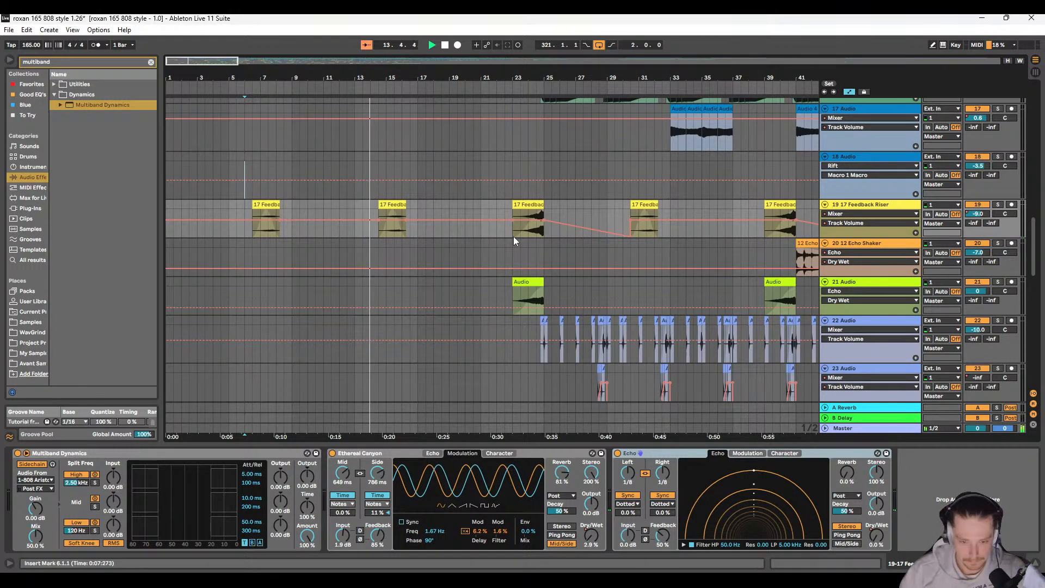
Step: Fade Ethereal Canyon's Dry/Wet from 35% after the second riser clip down to 0% at bar 23
{"action": "left_click", "coordinate": [591, 536]}
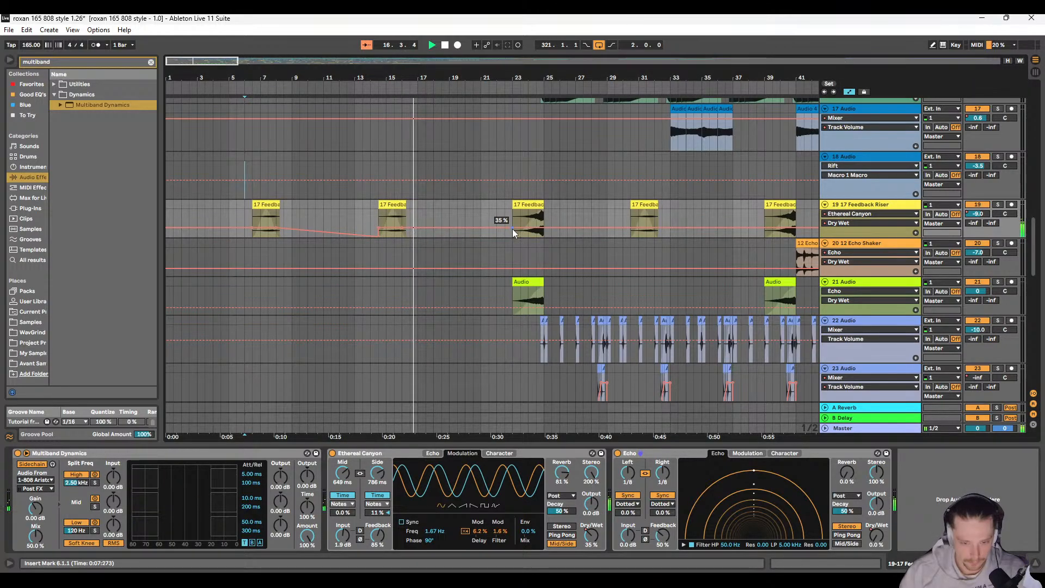
{"action": "left_click_drag", "start_coordinate": [512, 227], "coordinate": [513, 237]}
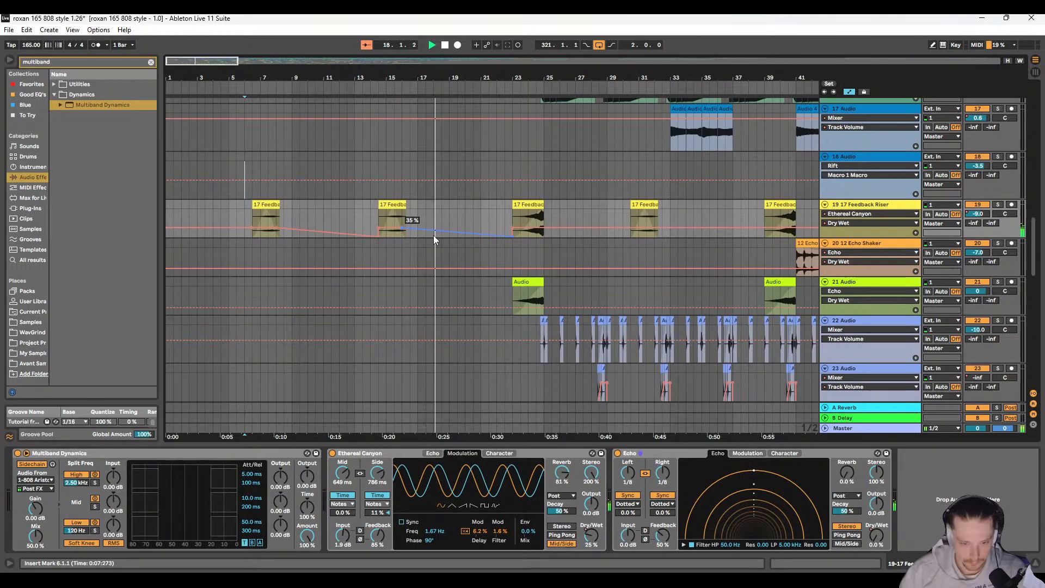
{"action": "scroll", "coordinate": [403, 229], "scroll_direction": "right", "scroll_amount": 1}
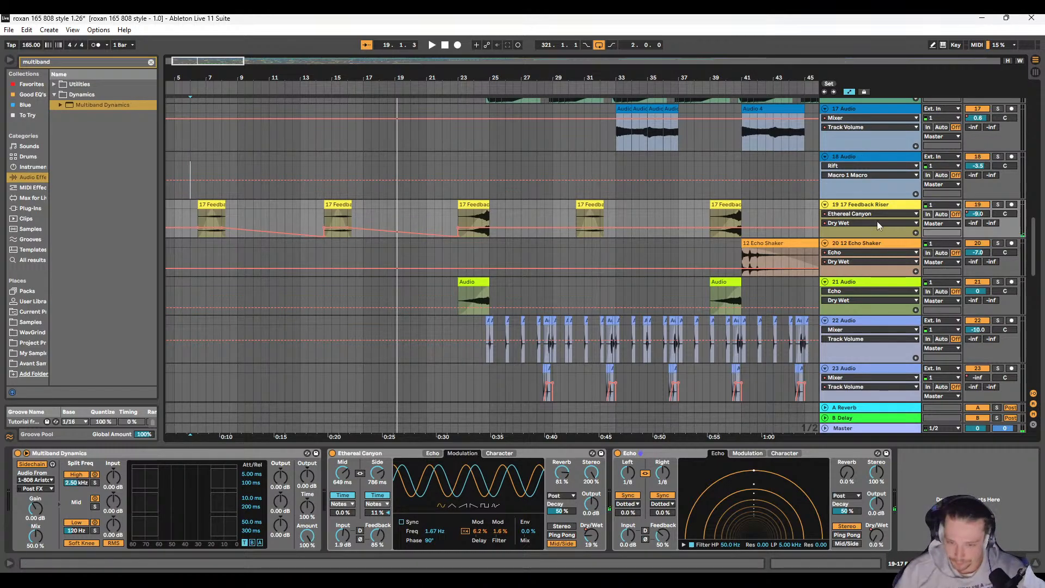
Step: Find Gate among the audio effects and add it after Echo on the Feedback Riser track
{"action": "left_click", "coordinate": [978, 214]}
{"action": "scroll", "coordinate": [330, 183], "scroll_direction": "left", "scroll_amount": 1}
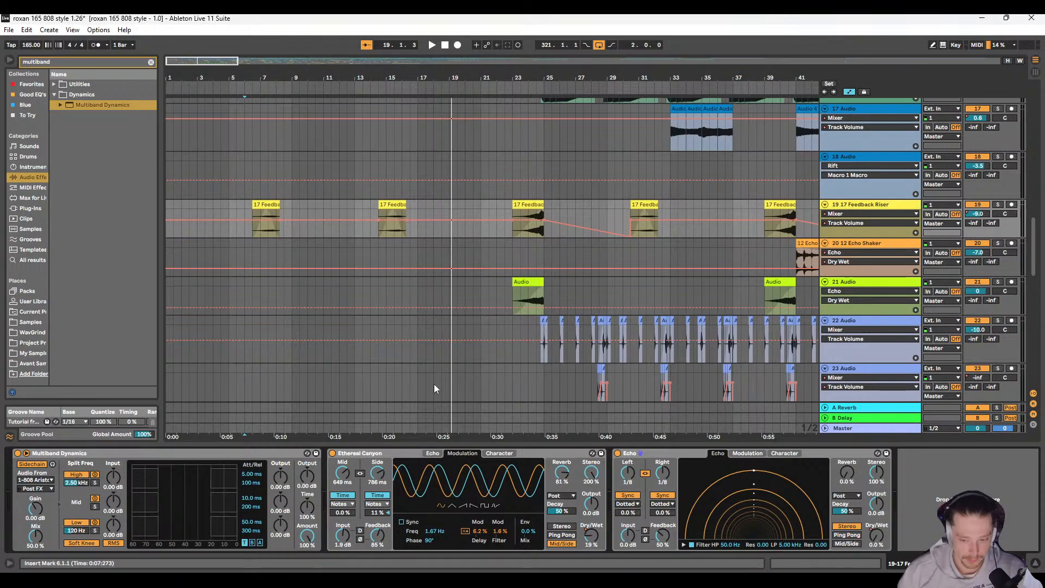
{"action": "key", "text": "ctrl+f"}
{"action": "type", "text": "gate"}
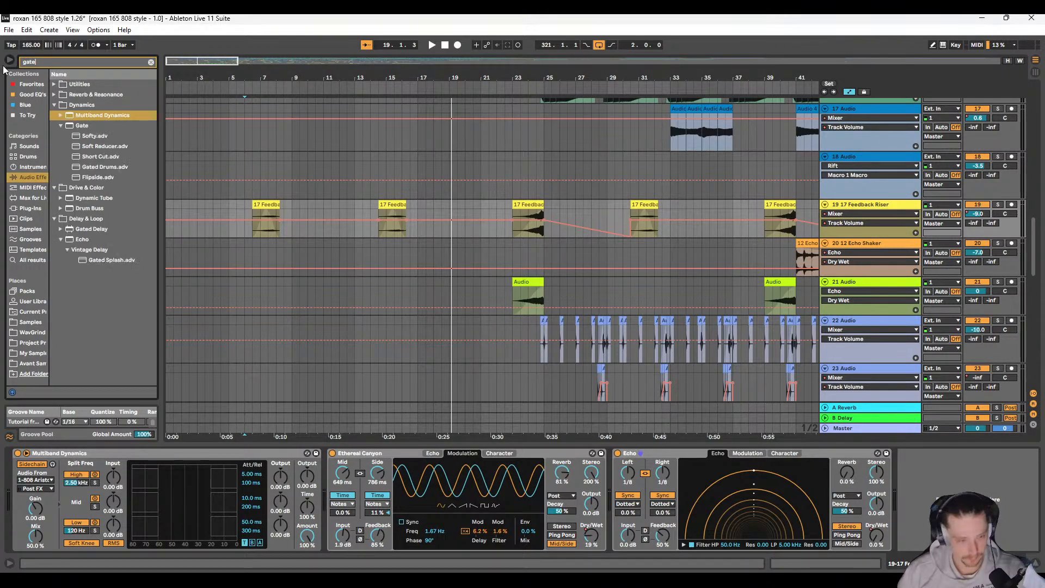
{"action": "left_click", "coordinate": [83, 126]}
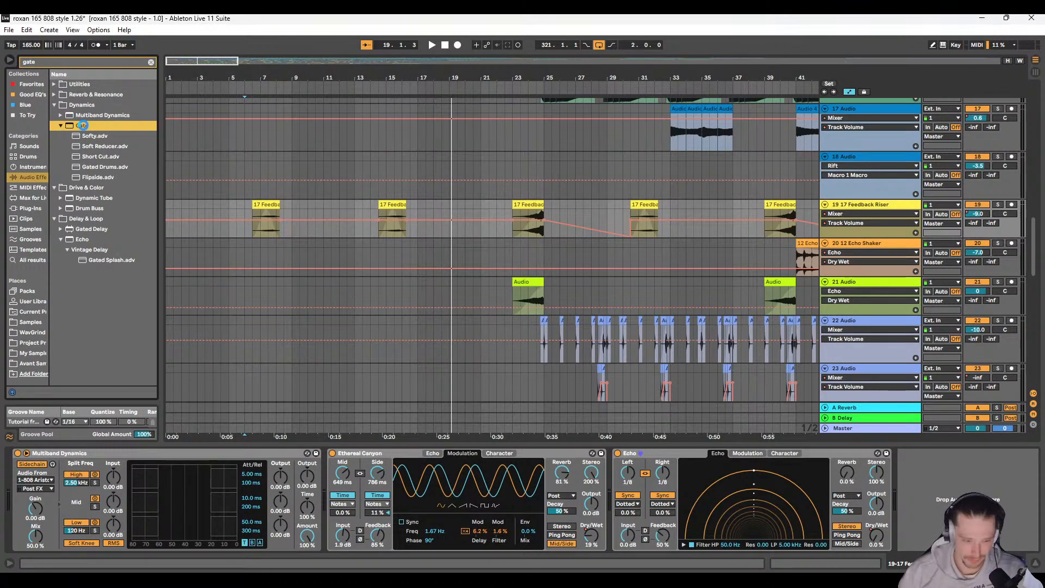
{"action": "left_click_drag", "start_coordinate": [601, 412], "coordinate": [603, 417]}
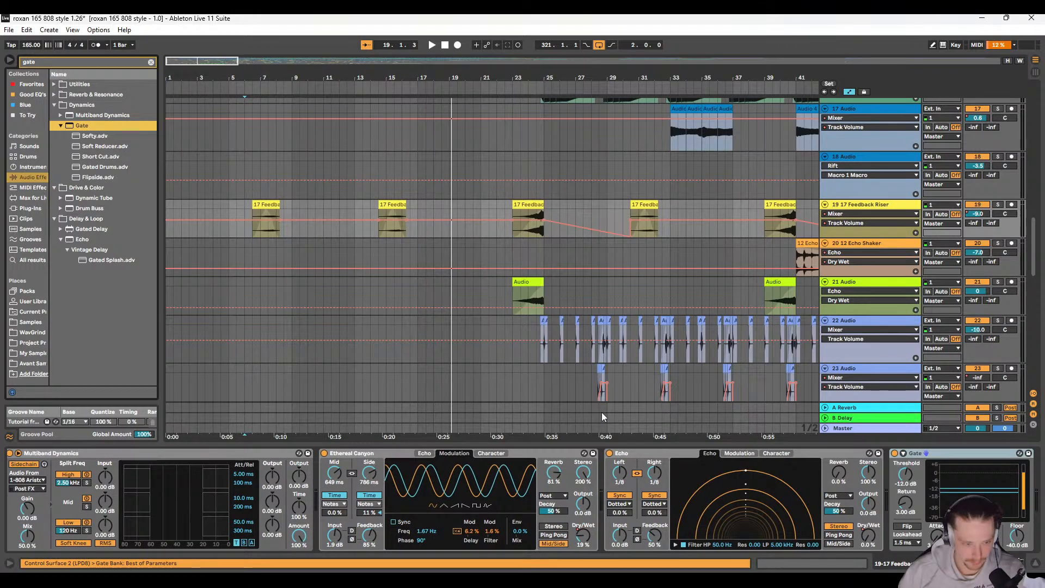
Step: Try the Feedback Riser's Gate at a -43.3 dB threshold and 4.95 dB return during playback, and remove the Gate
{"action": "left_click_drag", "start_coordinate": [912, 488], "coordinate": [912, 512]}
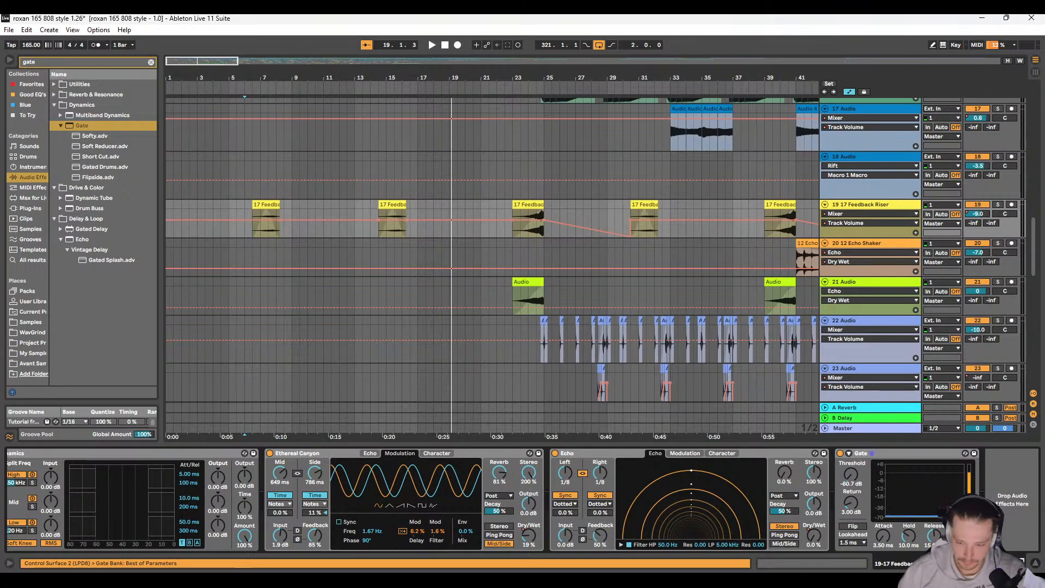
{"action": "key", "text": "space"}
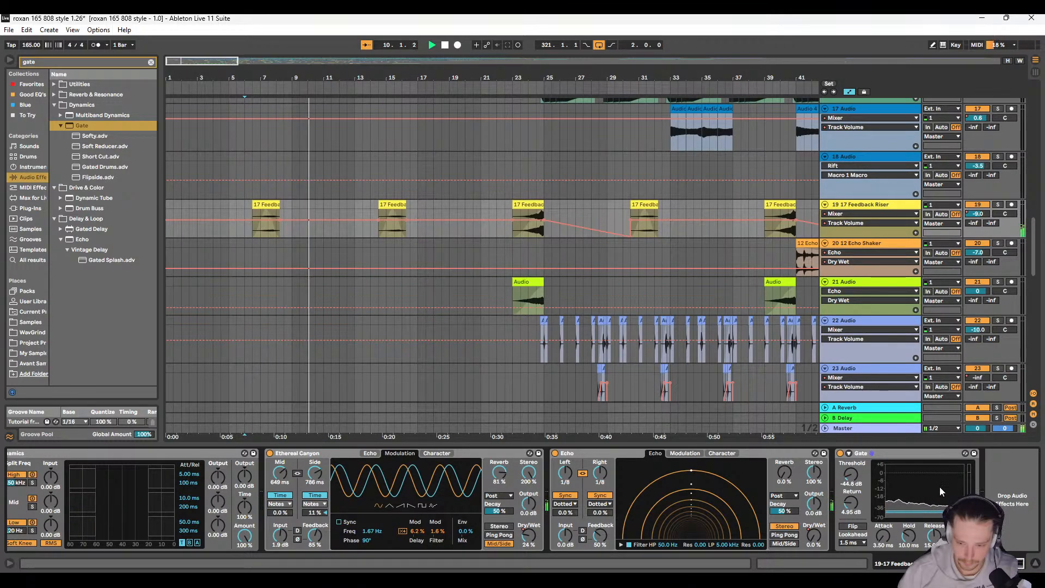
{"action": "left_click_drag", "start_coordinate": [932, 510], "coordinate": [932, 508]}
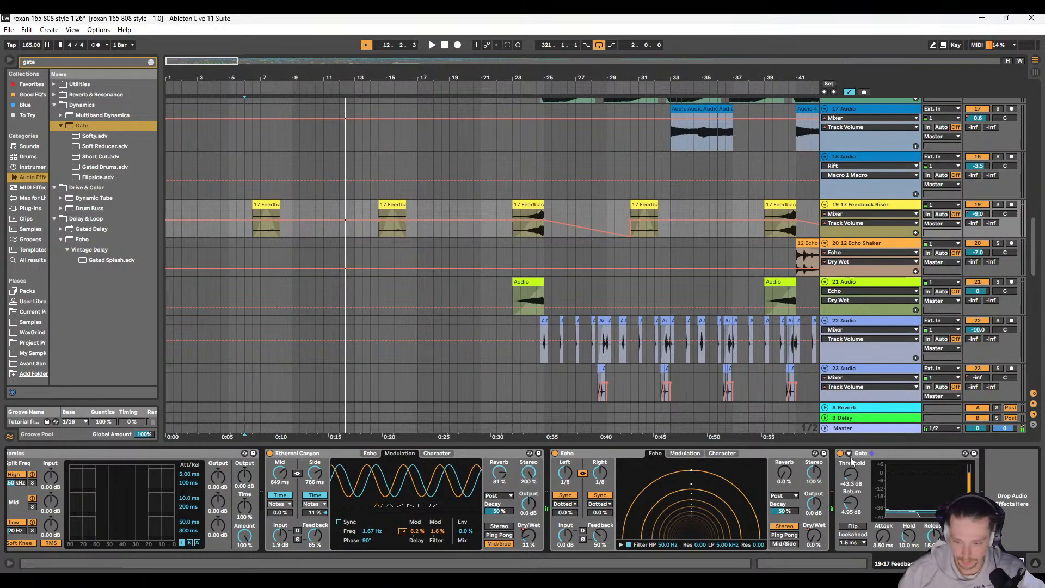
{"action": "right_click", "coordinate": [879, 453]}
{"action": "key", "text": "Escape"}
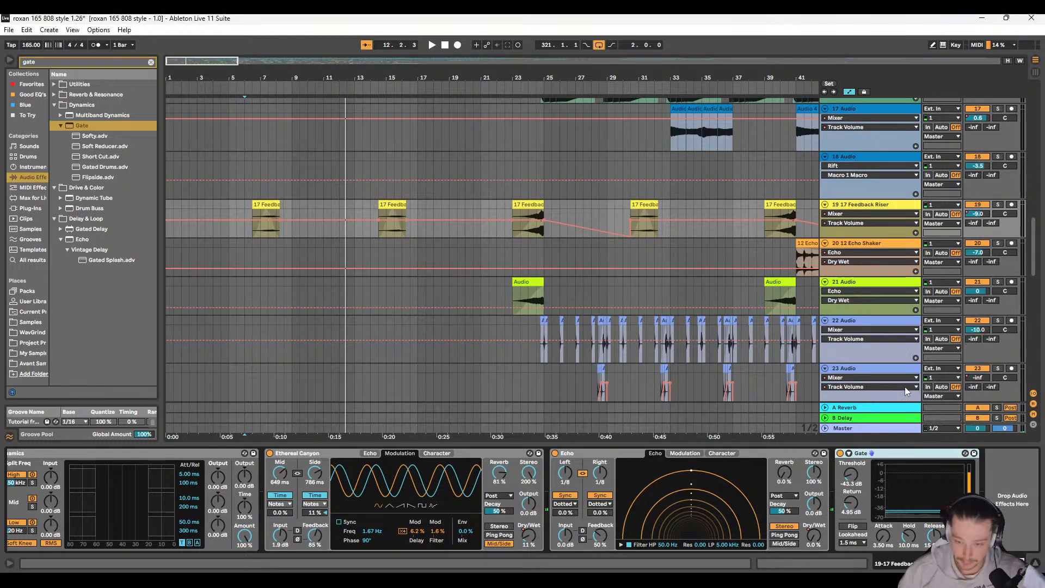
{"action": "key", "text": "Delete"}
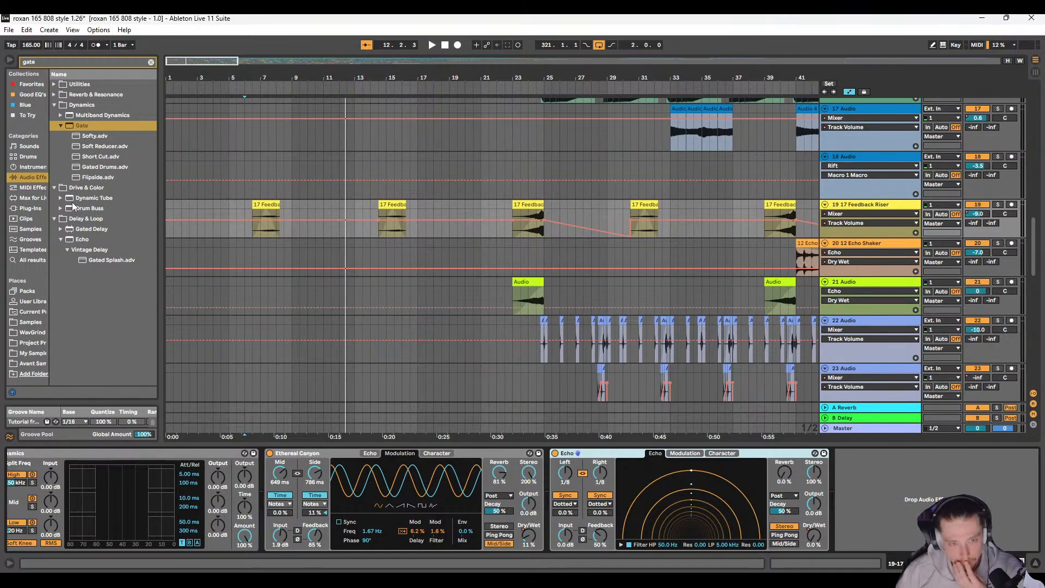
Step: Add the Hybrid Reverb drum preset Gated & Ambience after Echo on the Feedback Riser track
{"action": "left_click", "coordinate": [54, 95]}
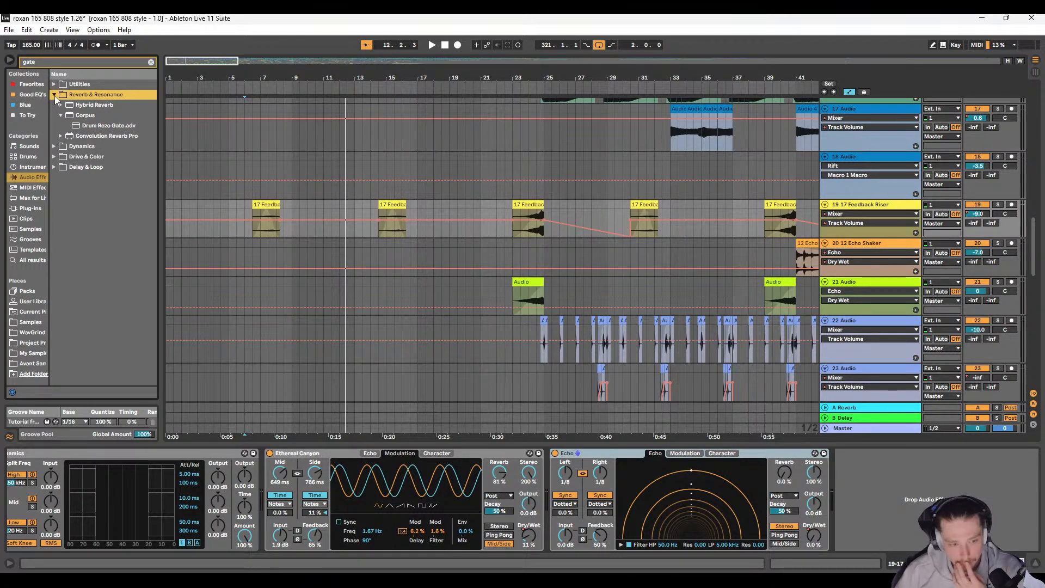
{"action": "left_click", "coordinate": [58, 105]}
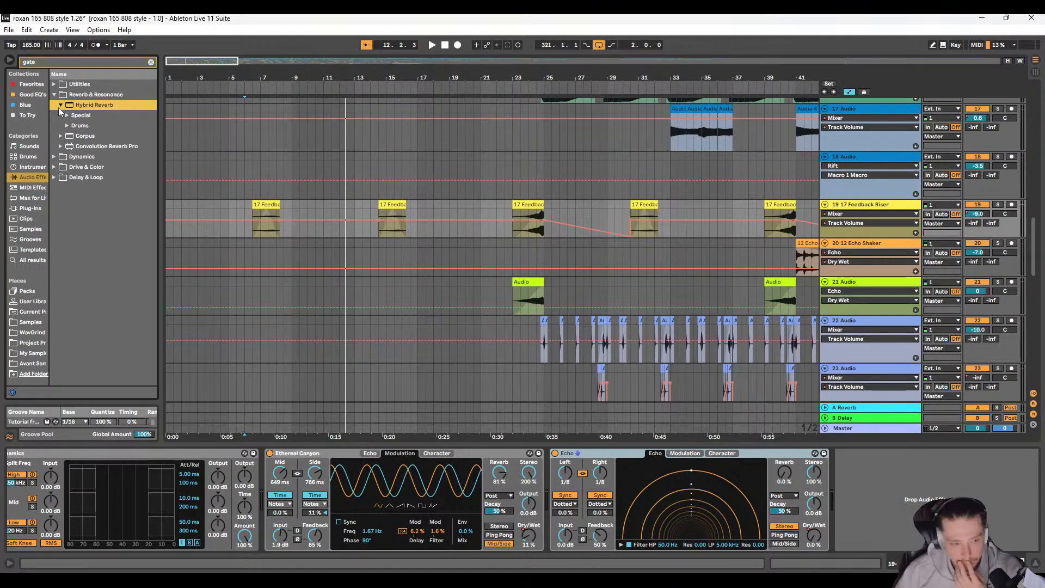
{"action": "left_click", "coordinate": [66, 125]}
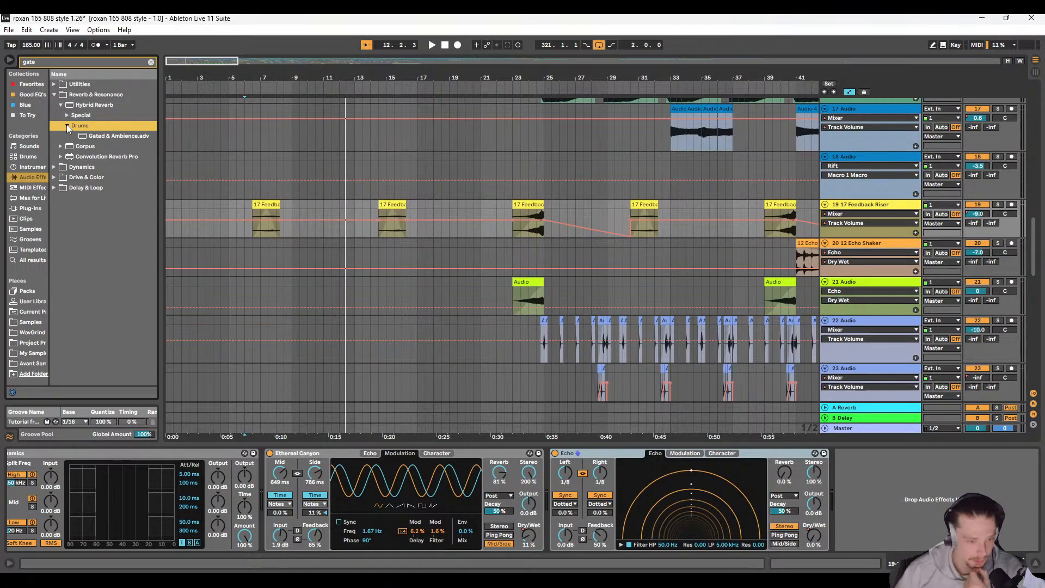
{"action": "left_click", "coordinate": [89, 135]}
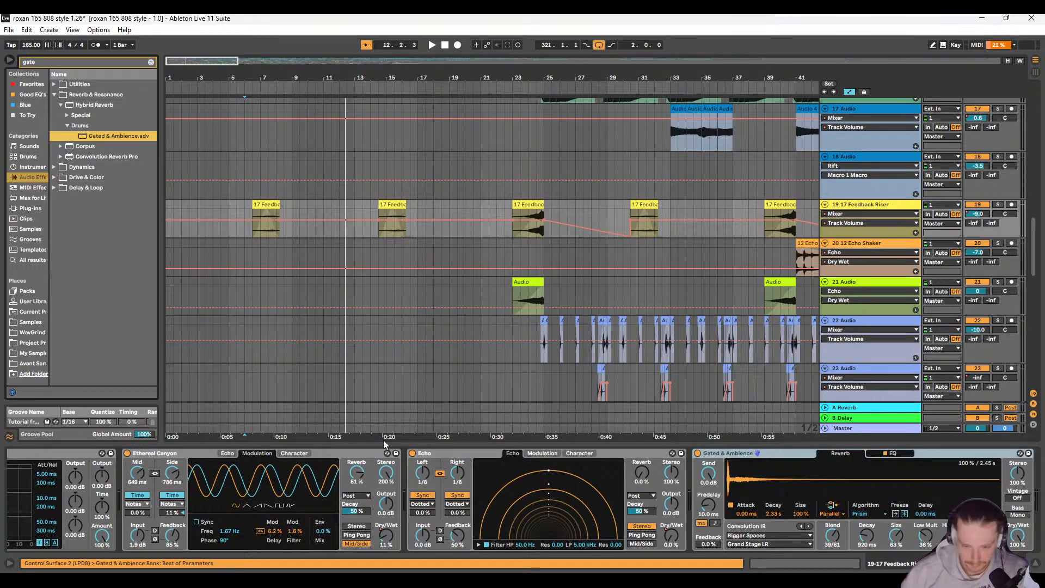
Step: Audition the Feedback Riser's new reverb from bar 6 and switch Ethereal Canyon back on for comparison
{"action": "left_click", "coordinate": [248, 313]}
{"action": "key", "text": "space"}
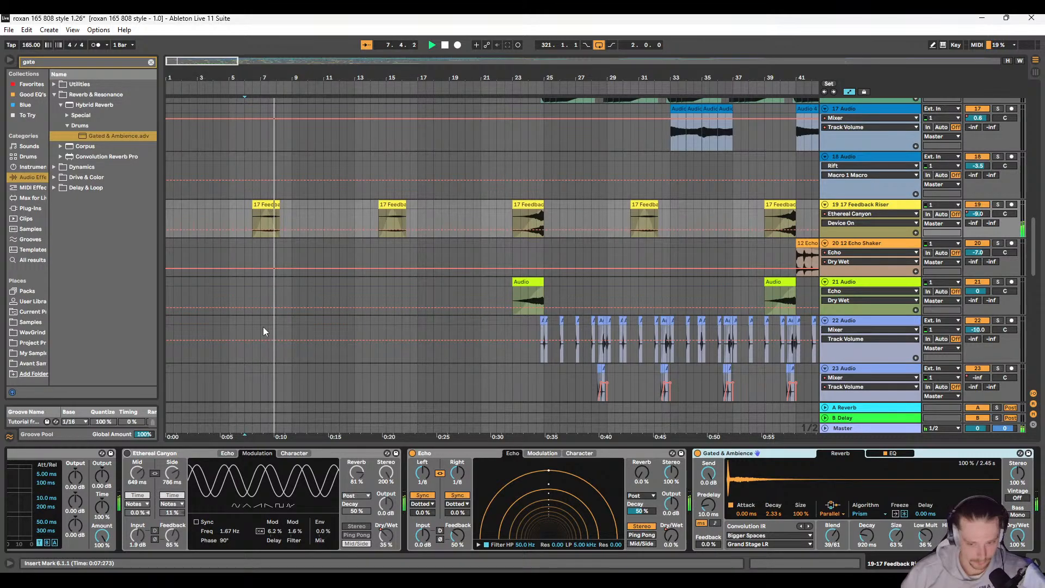
{"action": "left_click", "coordinate": [128, 453]}
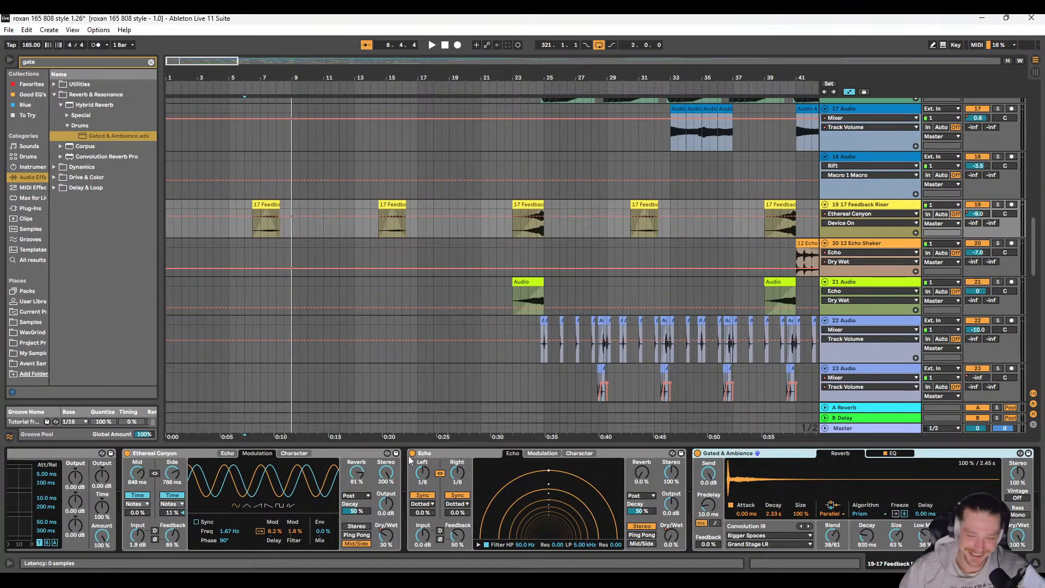
{"action": "key", "text": "space"}
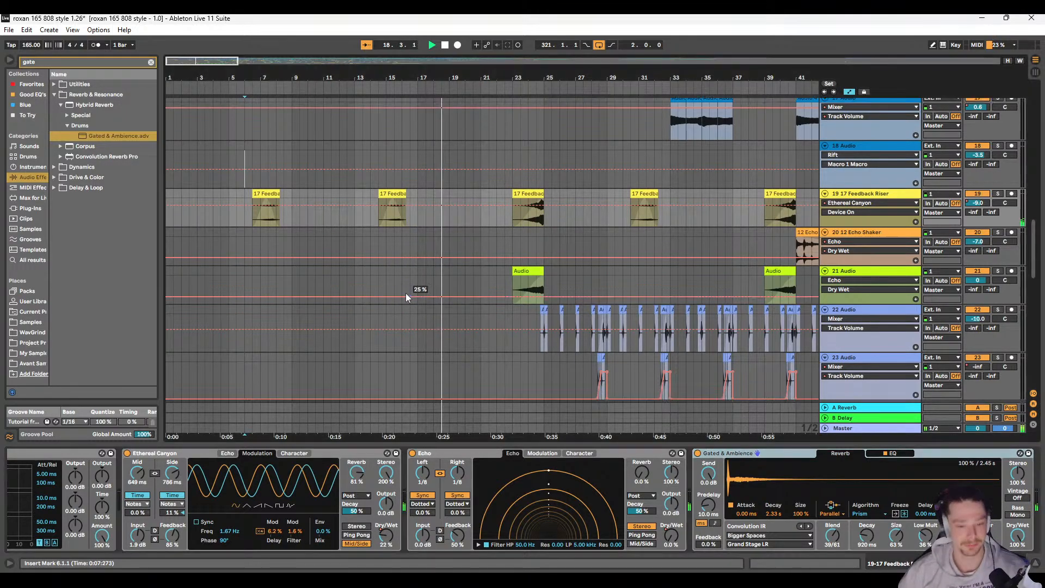
Step: Lower the 29 Rave Siren volume fade to -inf dB at the second clip's start and replay from 14.1.1
{"action": "scroll", "coordinate": [419, 292], "scroll_direction": "down", "scroll_amount": 10}
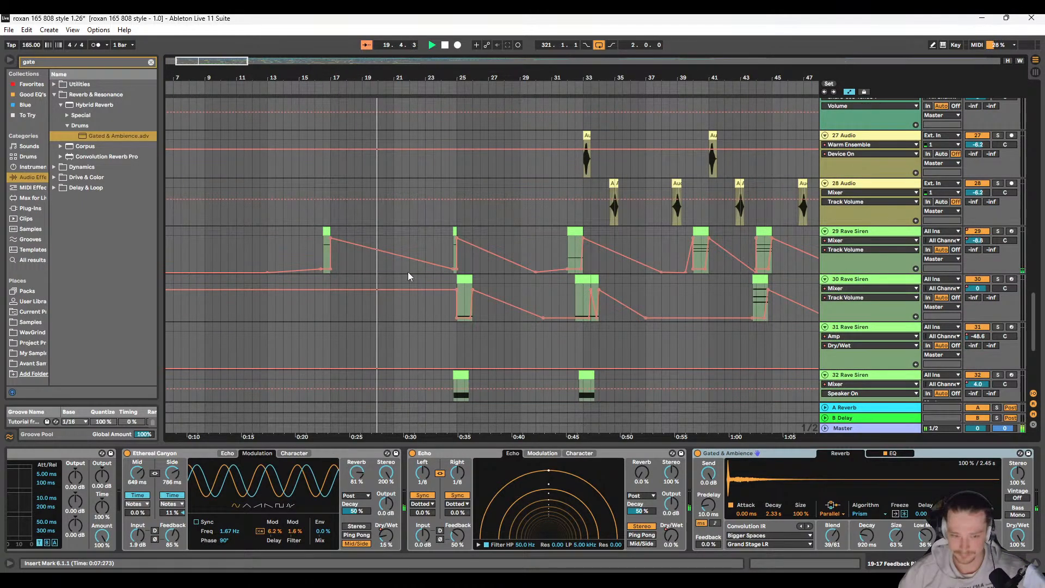
{"action": "left_click", "coordinate": [454, 269]}
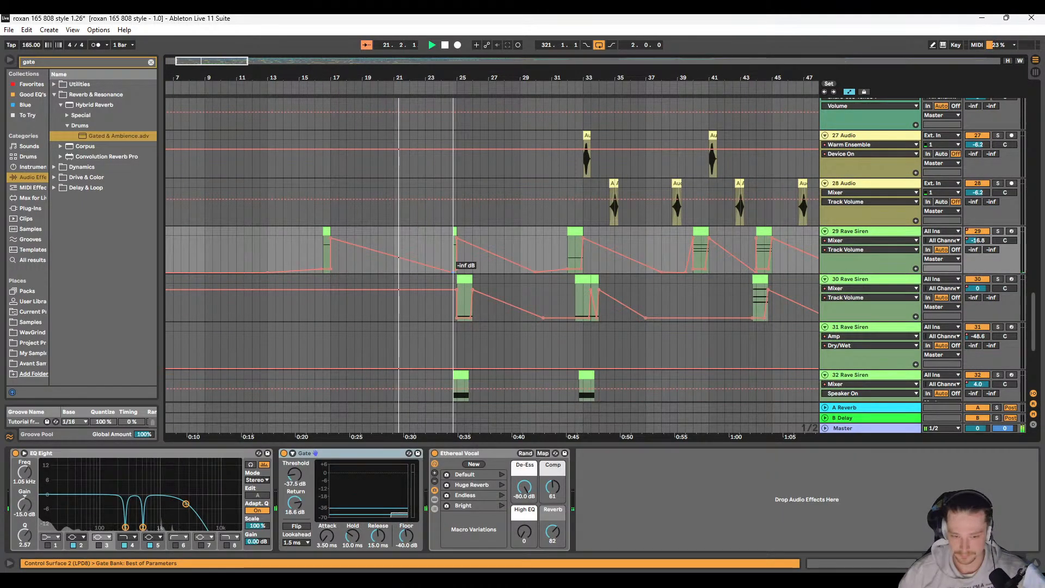
{"action": "scroll", "coordinate": [375, 271], "scroll_direction": "up", "scroll_amount": 10}
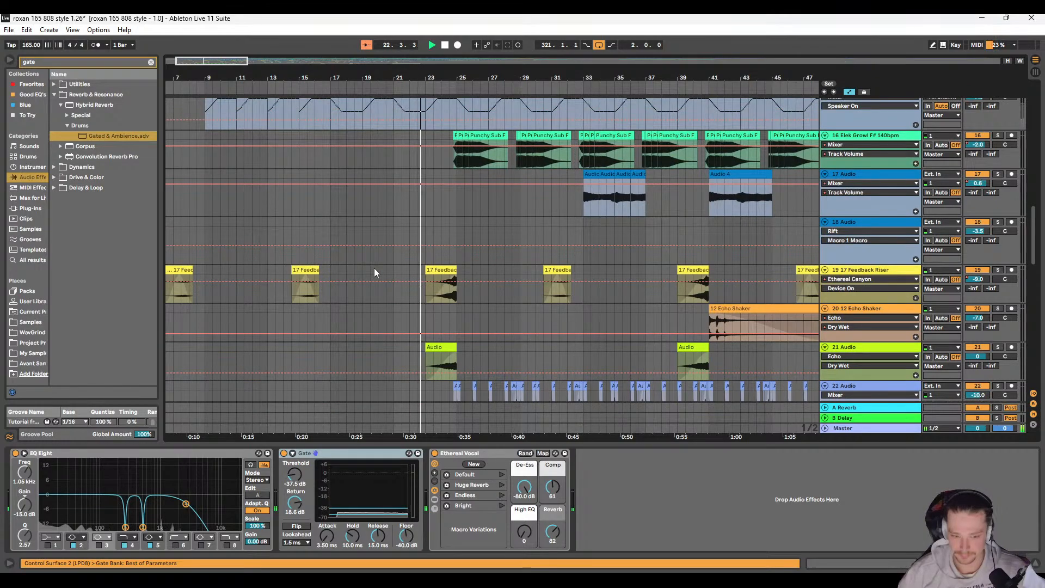
{"action": "left_click", "coordinate": [300, 253]}
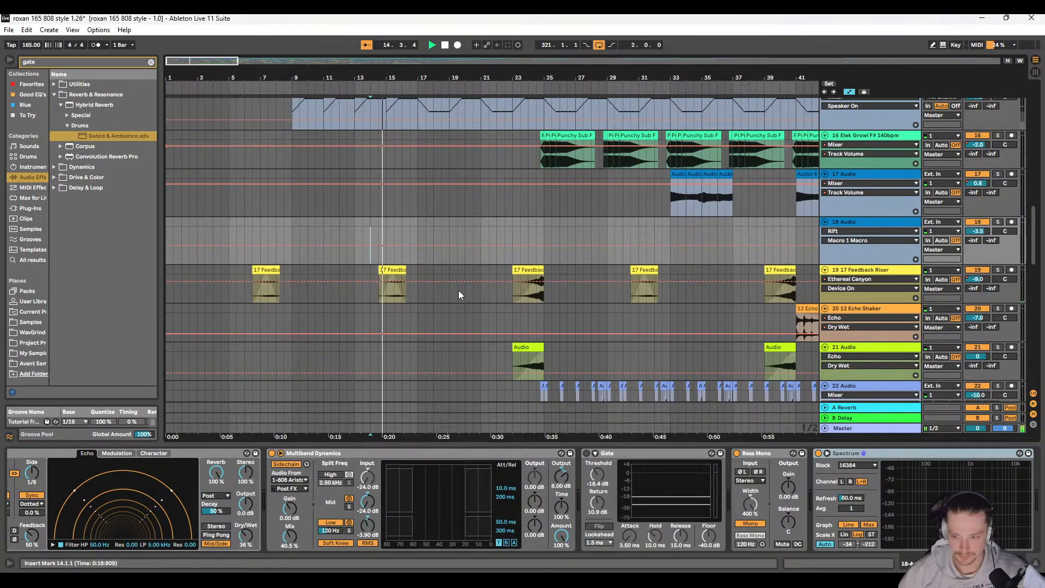
{"action": "scroll", "coordinate": [458, 290], "scroll_direction": "down", "scroll_amount": 2}
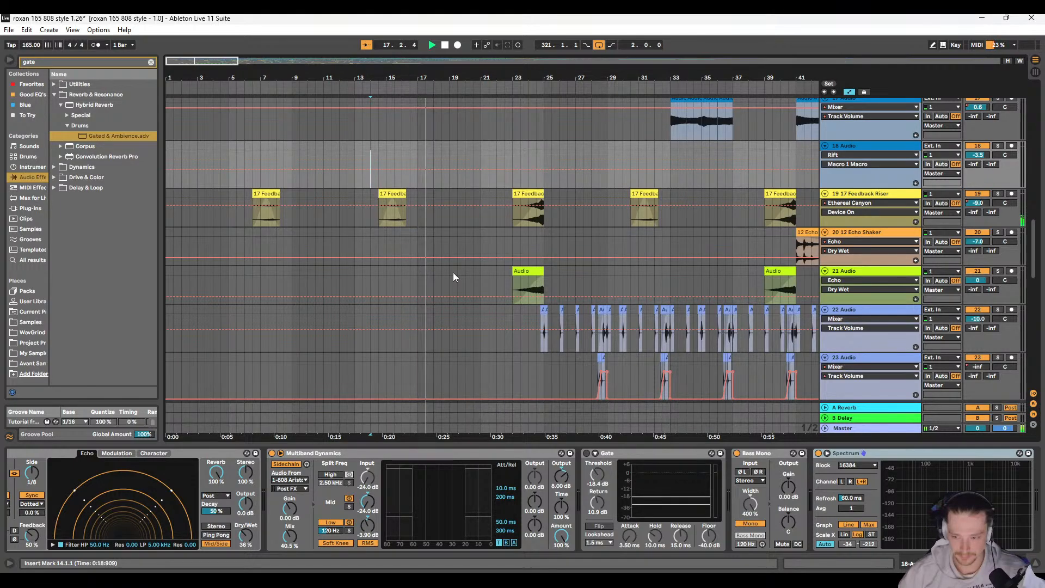
{"action": "scroll", "coordinate": [453, 273], "scroll_direction": "down", "scroll_amount": 4}
{"action": "scroll", "coordinate": [453, 276], "scroll_direction": "up", "scroll_amount": 4}
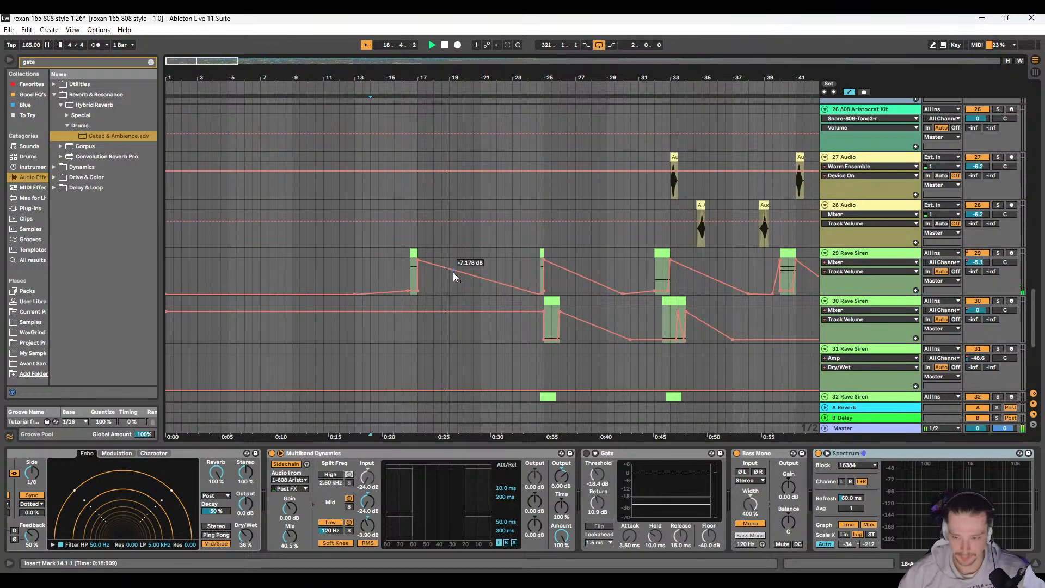
{"action": "scroll", "coordinate": [656, 301], "scroll_direction": "down", "scroll_amount": 4}
{"action": "scroll", "coordinate": [656, 301], "scroll_direction": "up", "scroll_amount": 4}
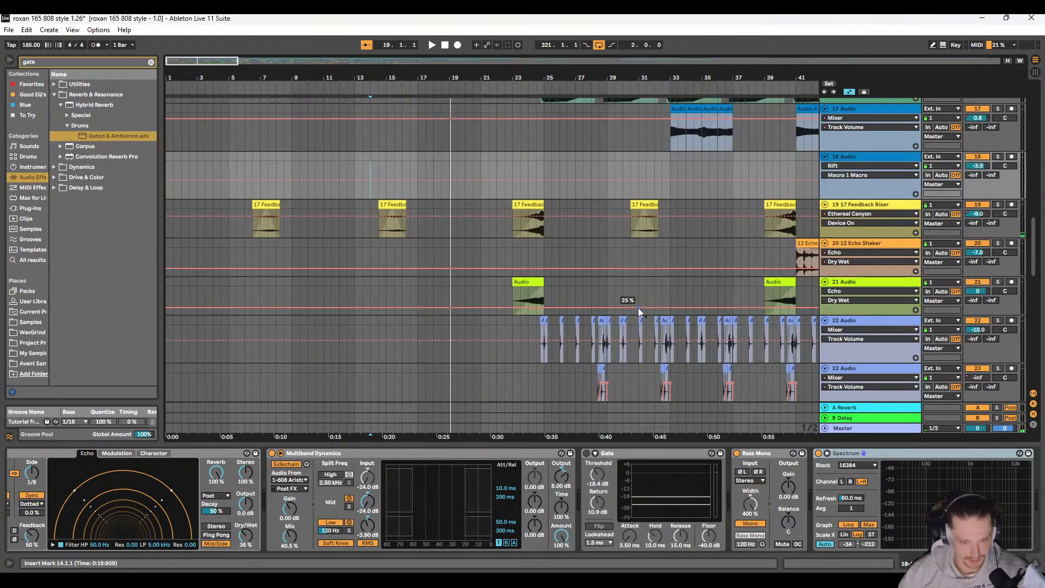
Step: Copy Gated & Ambience from the Feedback Riser to the end of 29 Rave Siren's chain and play with its Gate bypassed
{"action": "left_click", "coordinate": [867, 205]}
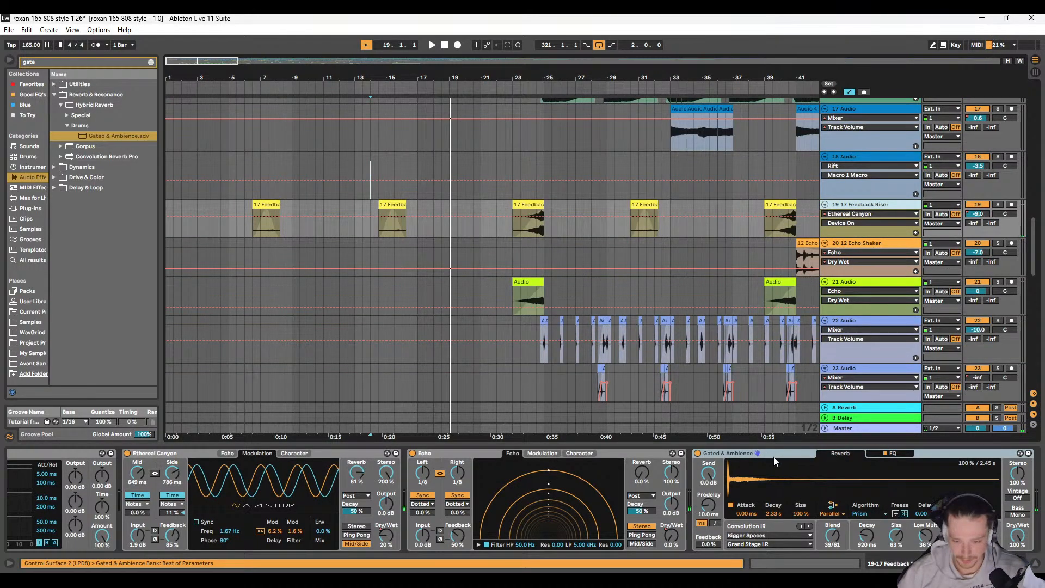
{"action": "scroll", "coordinate": [557, 311], "scroll_direction": "down", "scroll_amount": 10}
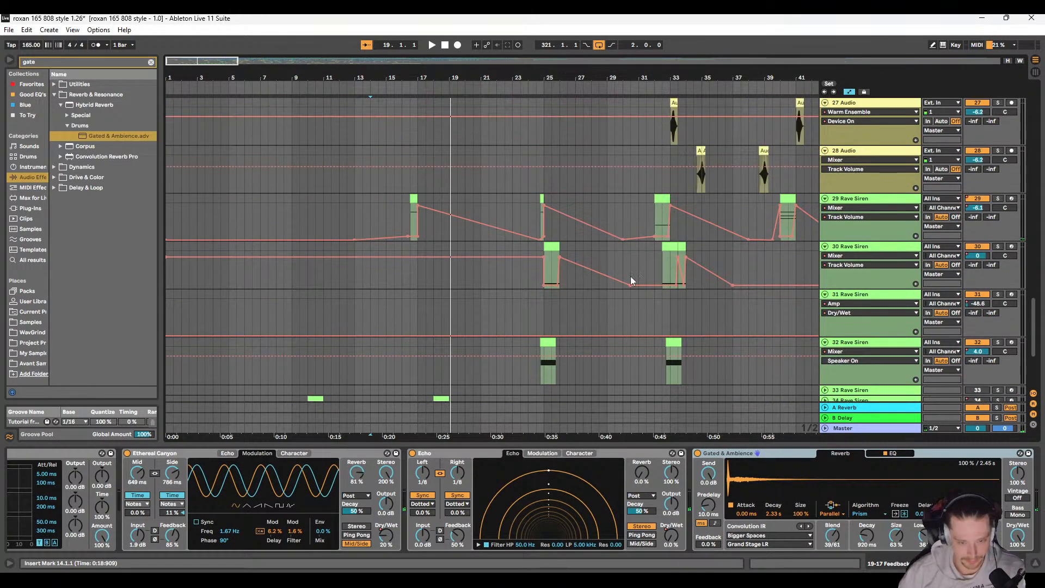
{"action": "left_click", "coordinate": [862, 203]}
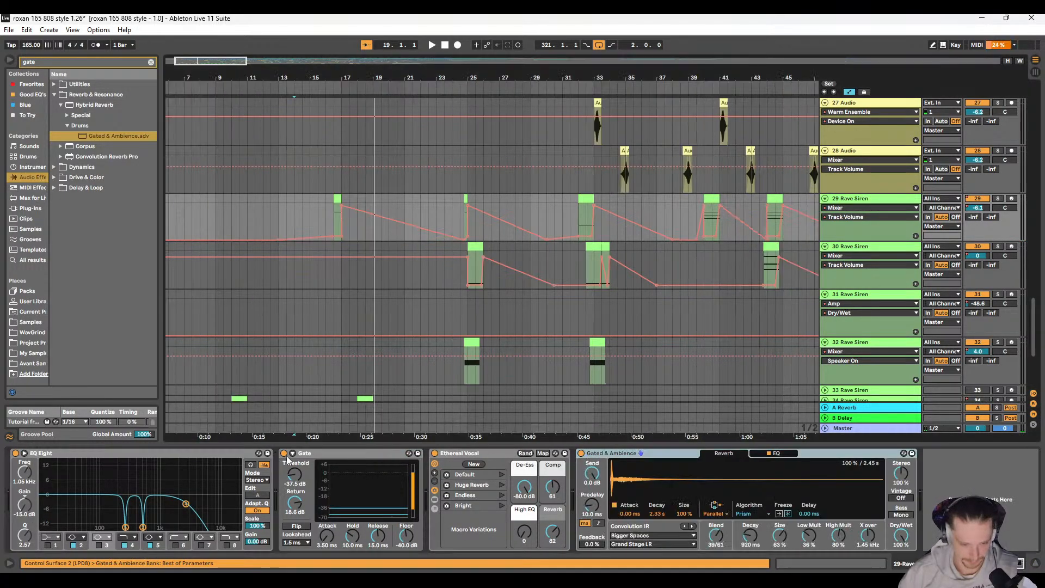
{"action": "left_click", "coordinate": [284, 453]}
{"action": "key", "text": "space"}
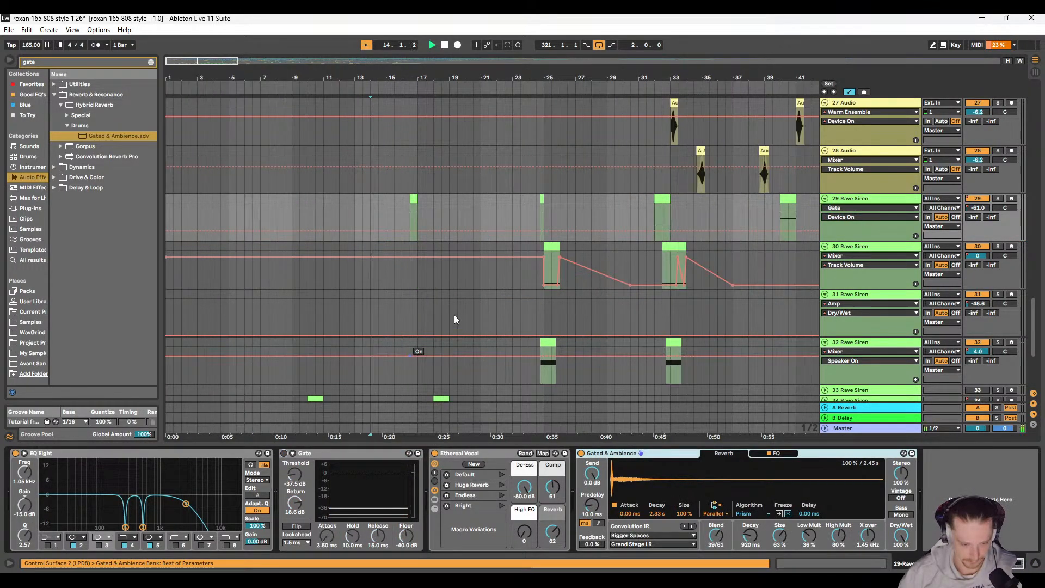
Step: Audition 29 Rave Siren with the copied reverb from bars 14 and 16, and remove Gated & Ambience from it
{"action": "scroll", "coordinate": [341, 268], "scroll_direction": "right", "scroll_amount": 1}
{"action": "scroll", "coordinate": [365, 271], "scroll_direction": "up", "scroll_amount": 2}
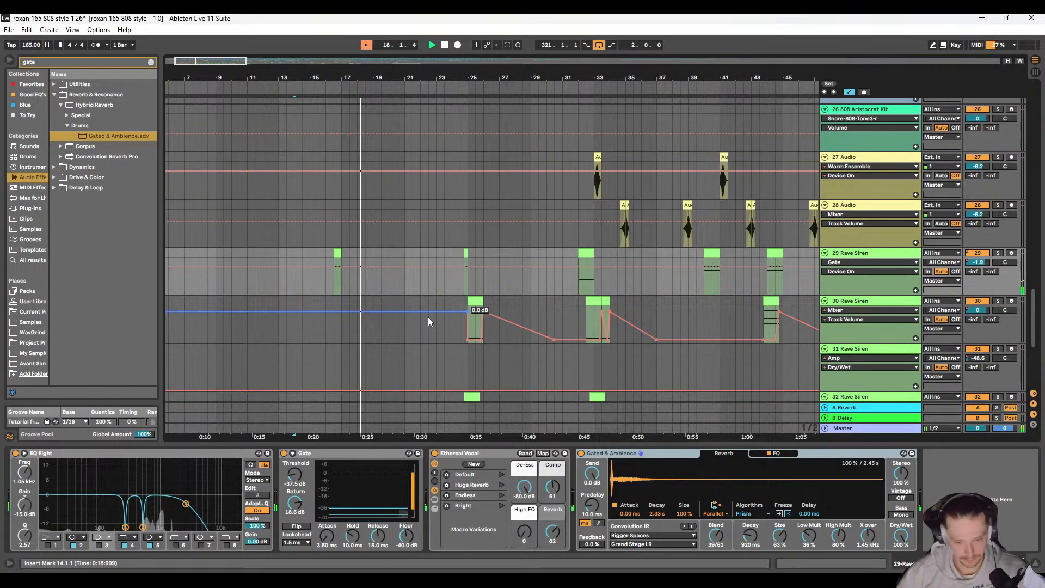
{"action": "key", "text": "space"}
{"action": "key", "text": "space"}
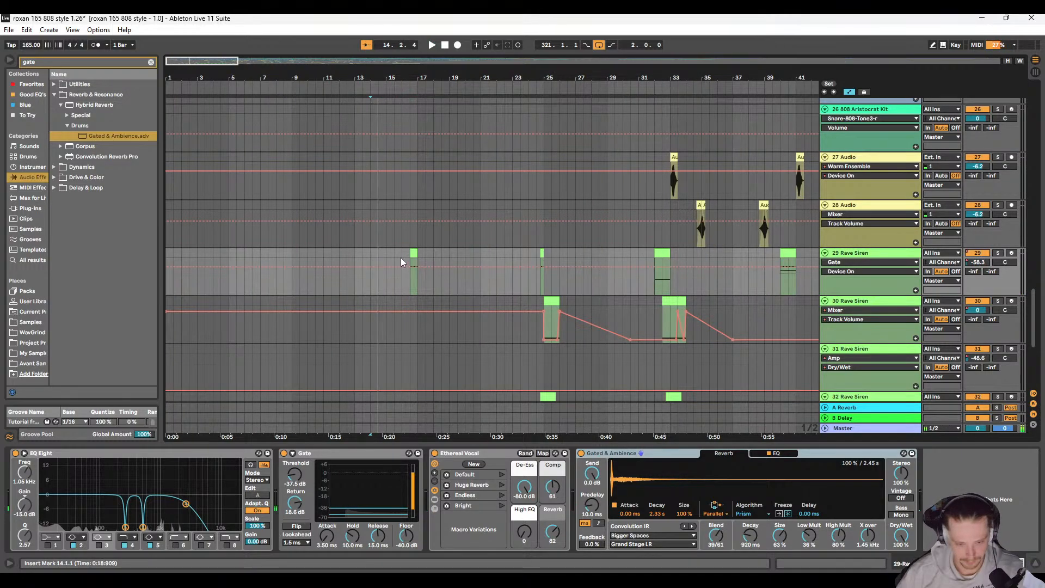
{"action": "left_click", "coordinate": [400, 257]}
{"action": "key", "text": "space"}
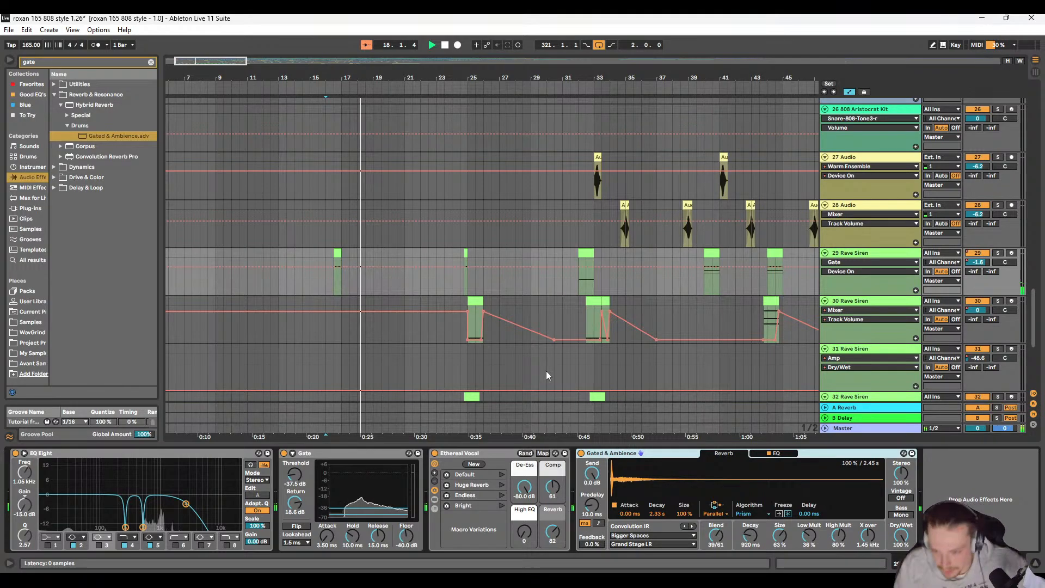
{"action": "key", "text": "Delete"}
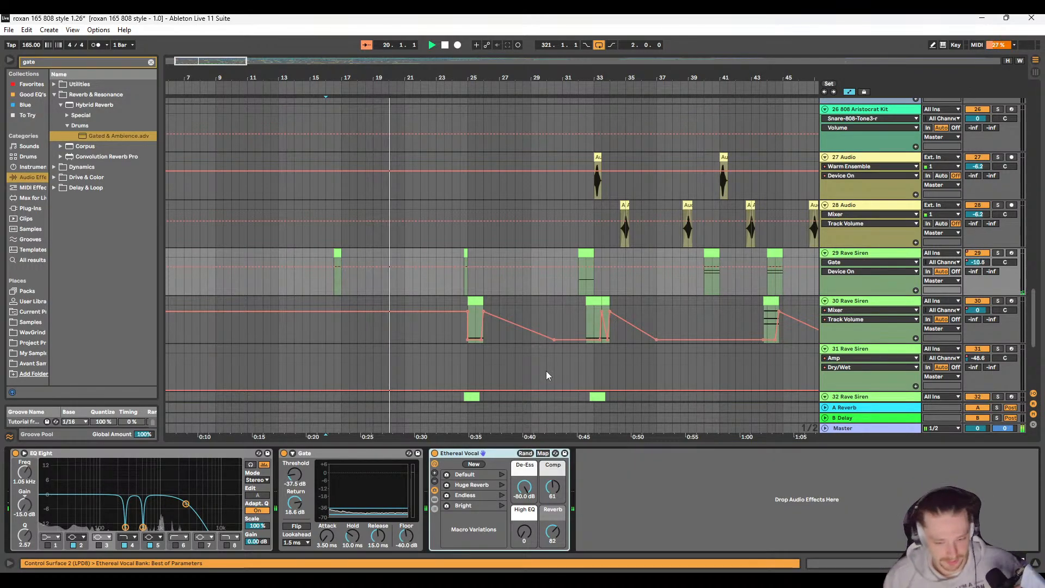
Step: Replay the arrangement from 16.3.1 and look over the tracks above the Rave Sirens
{"action": "left_click", "coordinate": [329, 256]}
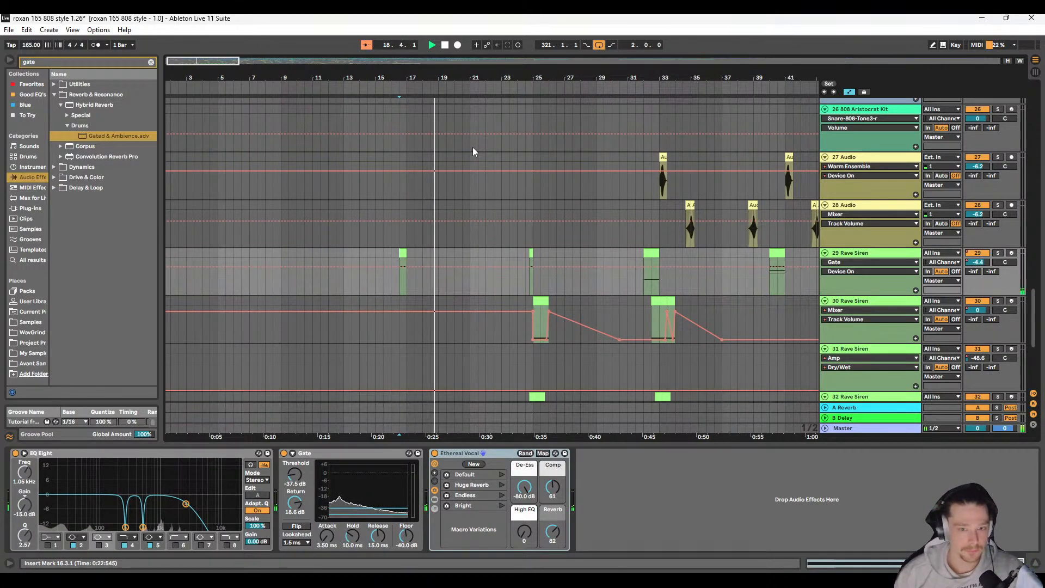
{"action": "scroll", "coordinate": [473, 148], "scroll_direction": "up", "scroll_amount": 3}
{"action": "scroll", "coordinate": [473, 147], "scroll_direction": "up", "scroll_amount": 15}
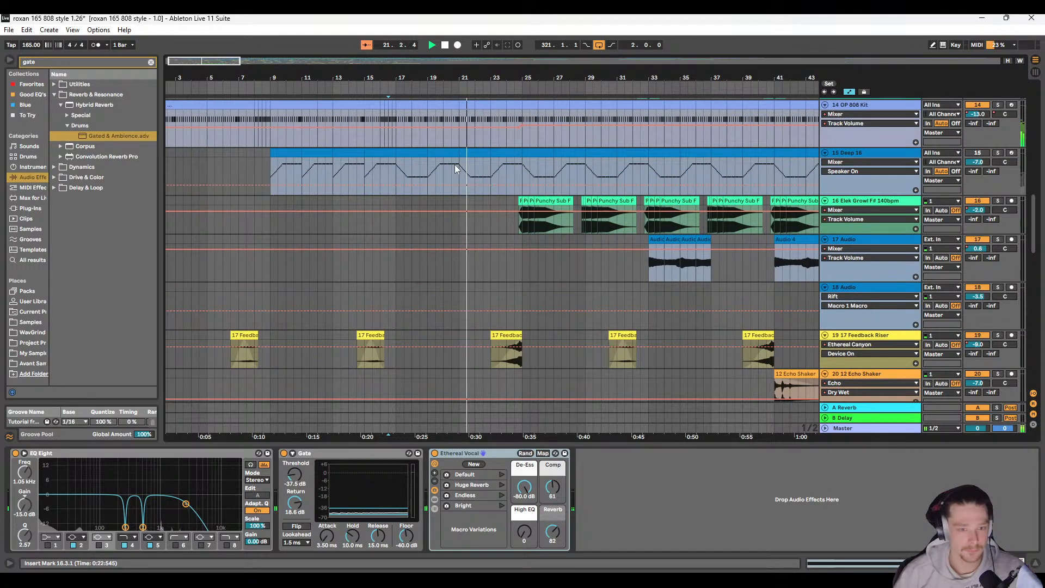
{"action": "scroll", "coordinate": [456, 164], "scroll_direction": "down", "scroll_amount": 5}
{"action": "scroll", "coordinate": [354, 200], "scroll_direction": "up", "scroll_amount": 13}
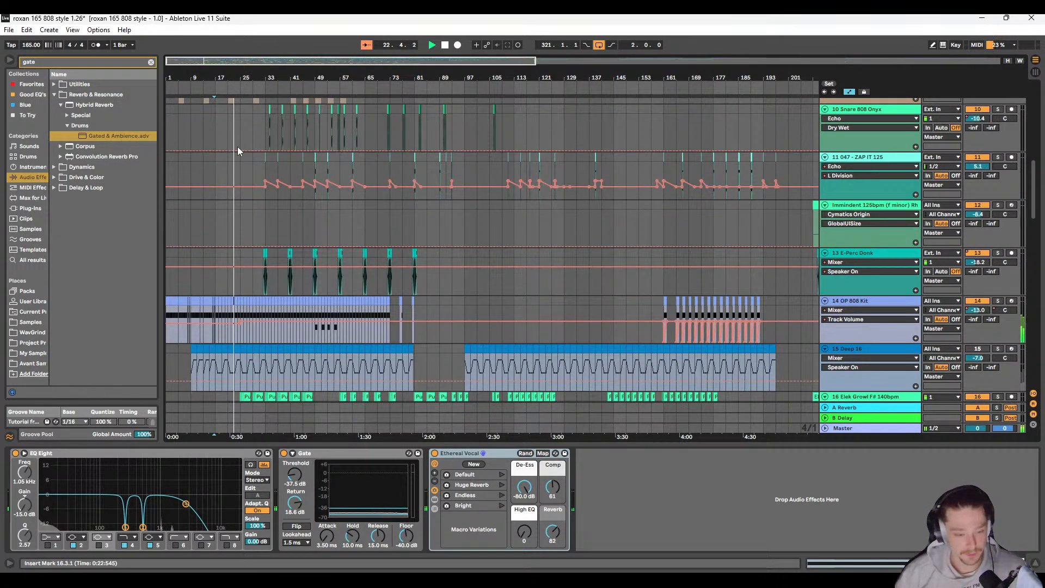
{"action": "scroll", "coordinate": [235, 138], "scroll_direction": "up", "scroll_amount": 4}
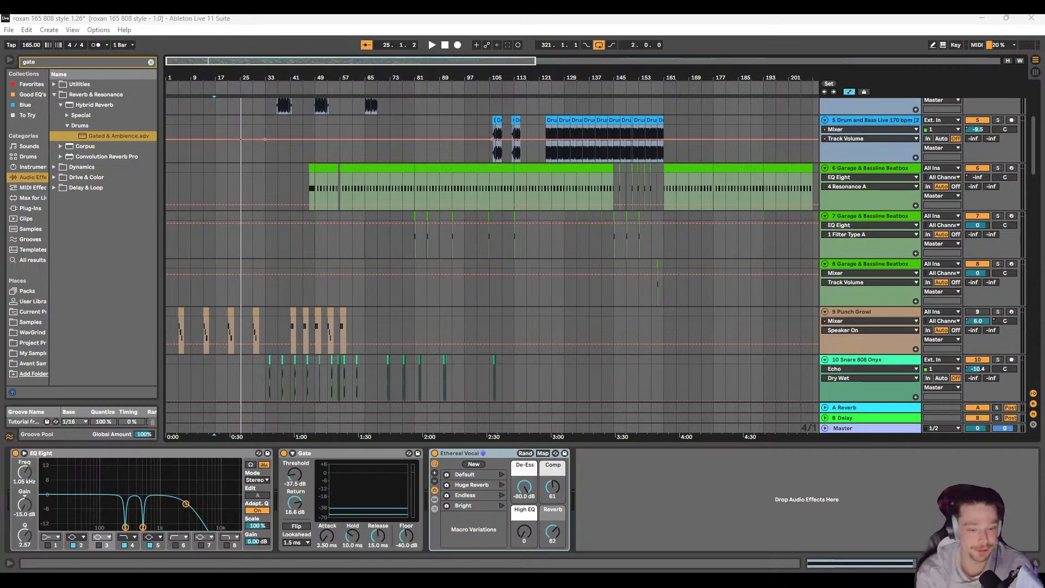
Step: Play the arrangement from 25.1.1 and look over the tracks down to 20 12 Echo Shaker
{"action": "scroll", "coordinate": [243, 212], "scroll_direction": "up", "scroll_amount": 6}
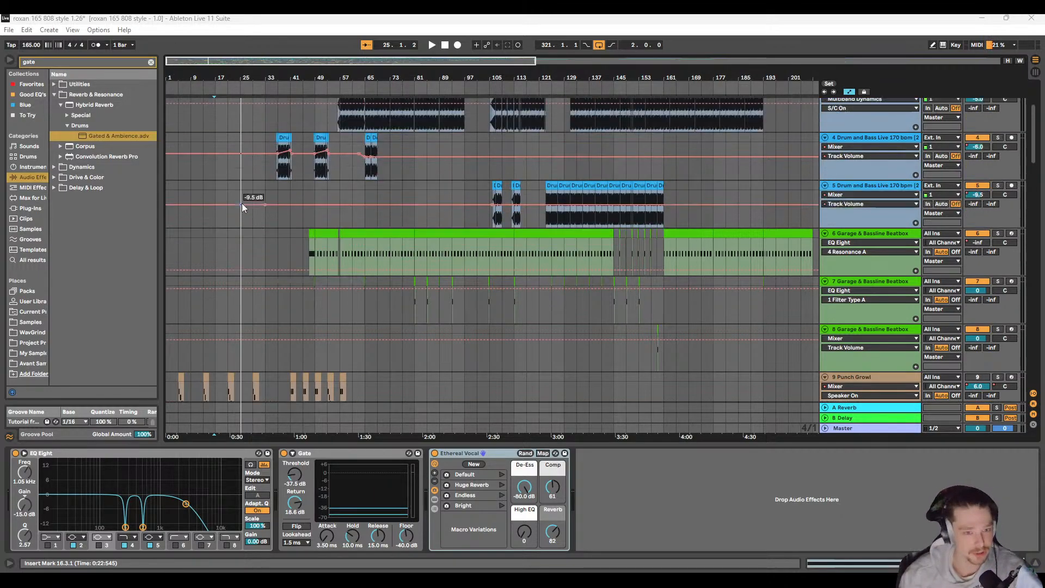
{"action": "left_click", "coordinate": [263, 198]}
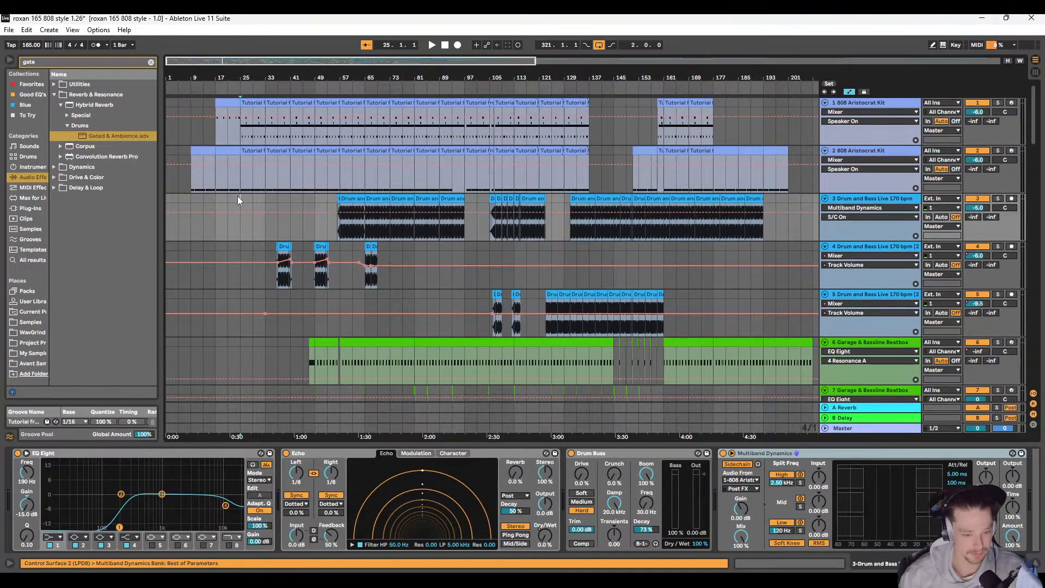
{"action": "key", "text": "space"}
{"action": "scroll", "coordinate": [250, 223], "scroll_direction": "down", "scroll_amount": 5}
{"action": "scroll", "coordinate": [250, 224], "scroll_direction": "down", "scroll_amount": 7}
{"action": "scroll", "coordinate": [211, 202], "scroll_direction": "down", "scroll_amount": 3}
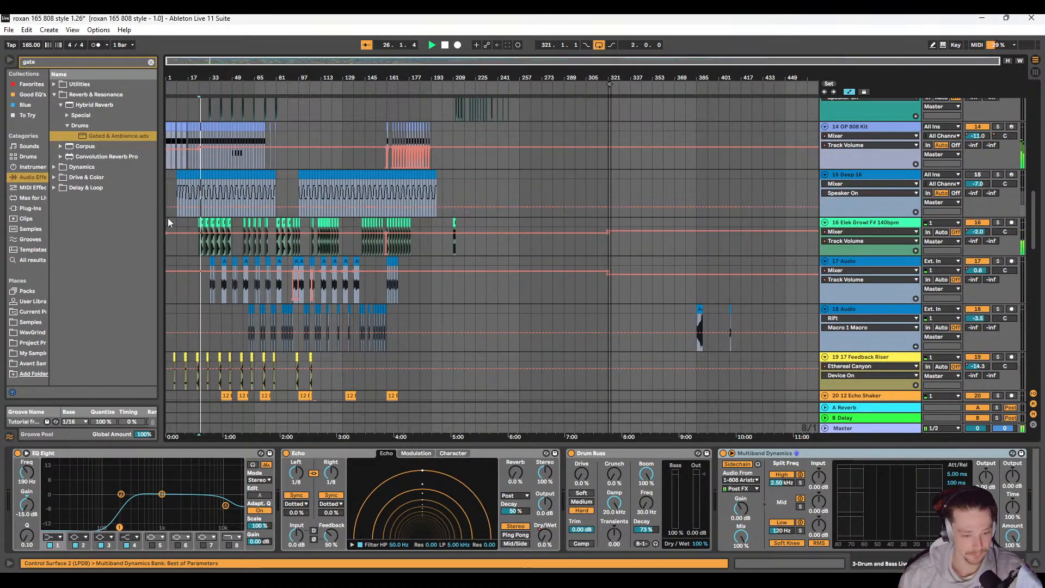
{"action": "scroll", "coordinate": [169, 217], "scroll_direction": "down", "scroll_amount": 4}
{"action": "scroll", "coordinate": [169, 197], "scroll_direction": "up", "scroll_amount": 4}
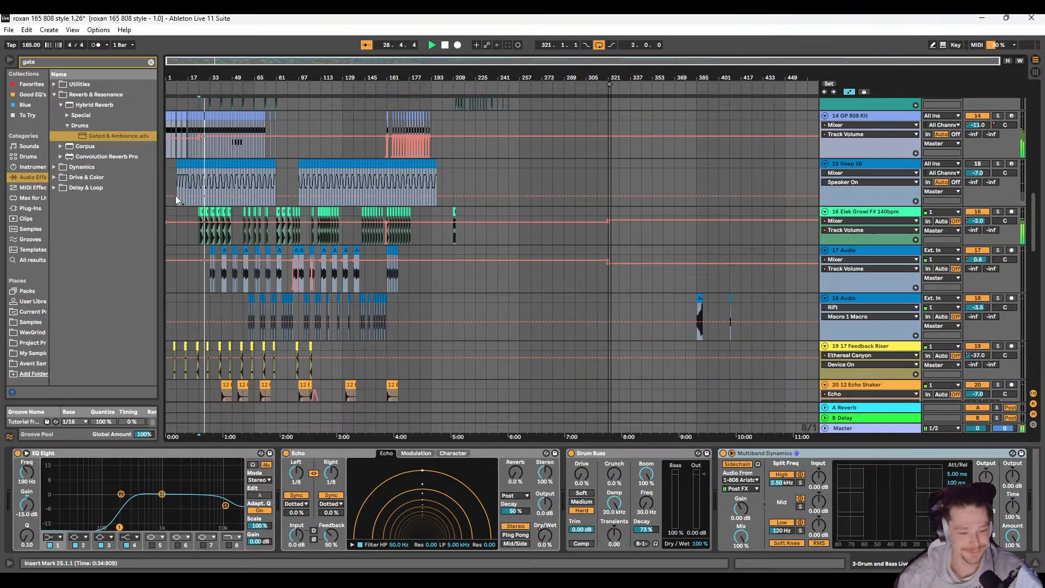
Step: Show the device chain of 16 Elek Growl F# 140bpm, followed by that of the Immindent 125bpm track
{"action": "left_click", "coordinate": [168, 223]}
{"action": "scroll", "coordinate": [451, 241], "scroll_direction": "up", "scroll_amount": 4}
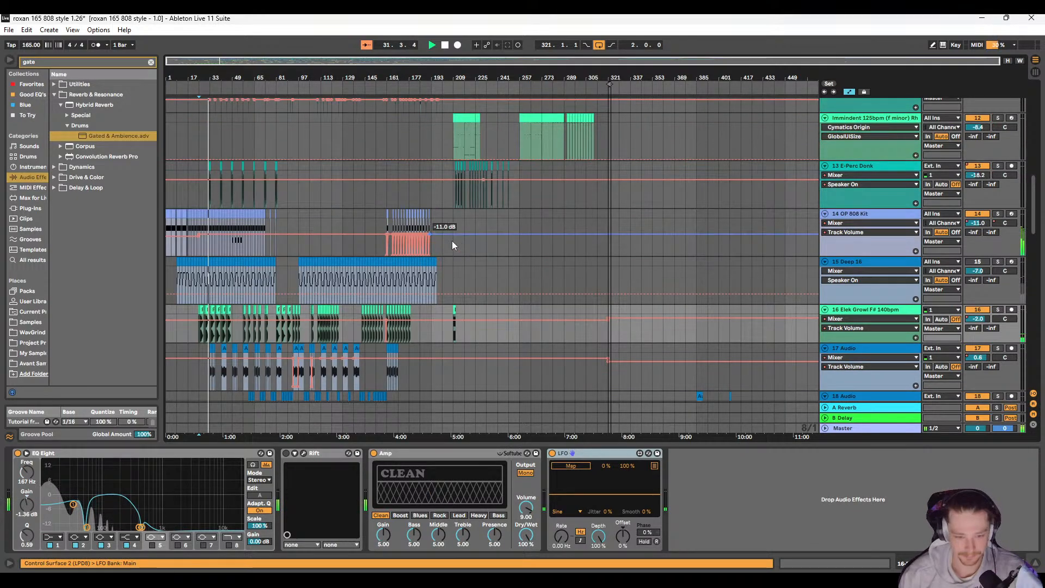
{"action": "left_click", "coordinate": [168, 208]}
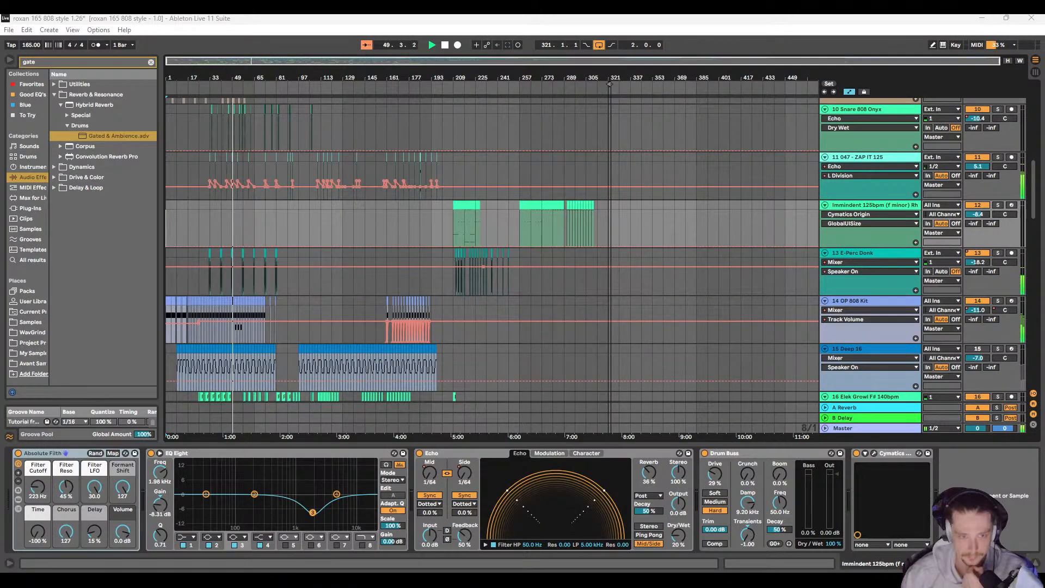
Step: Examine the clips and automation of tracks 10 to 24 around bars 41 to 129 during playback
{"action": "scroll", "coordinate": [398, 220], "scroll_direction": "down", "scroll_amount": 8}
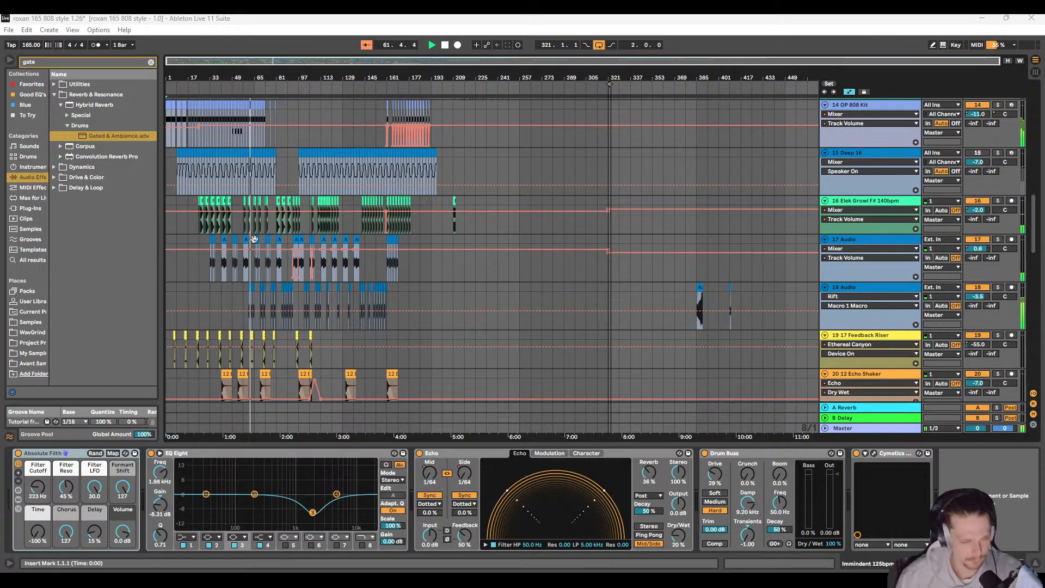
{"action": "scroll", "coordinate": [243, 239], "scroll_direction": "down", "scroll_amount": 3}
{"action": "scroll", "coordinate": [243, 240], "scroll_direction": "down", "scroll_amount": 3}
{"action": "scroll", "coordinate": [259, 200], "scroll_direction": "up", "scroll_amount": 4}
{"action": "scroll", "coordinate": [237, 223], "scroll_direction": "left", "scroll_amount": 6}
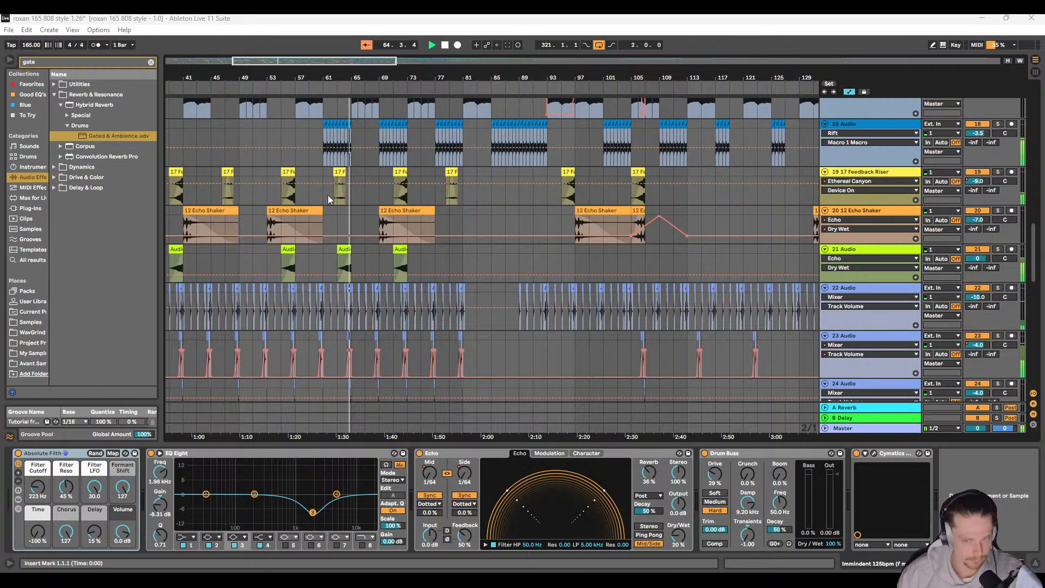
{"action": "scroll", "coordinate": [328, 195], "scroll_direction": "down", "scroll_amount": 3}
{"action": "scroll", "coordinate": [328, 207], "scroll_direction": "up", "scroll_amount": 10}
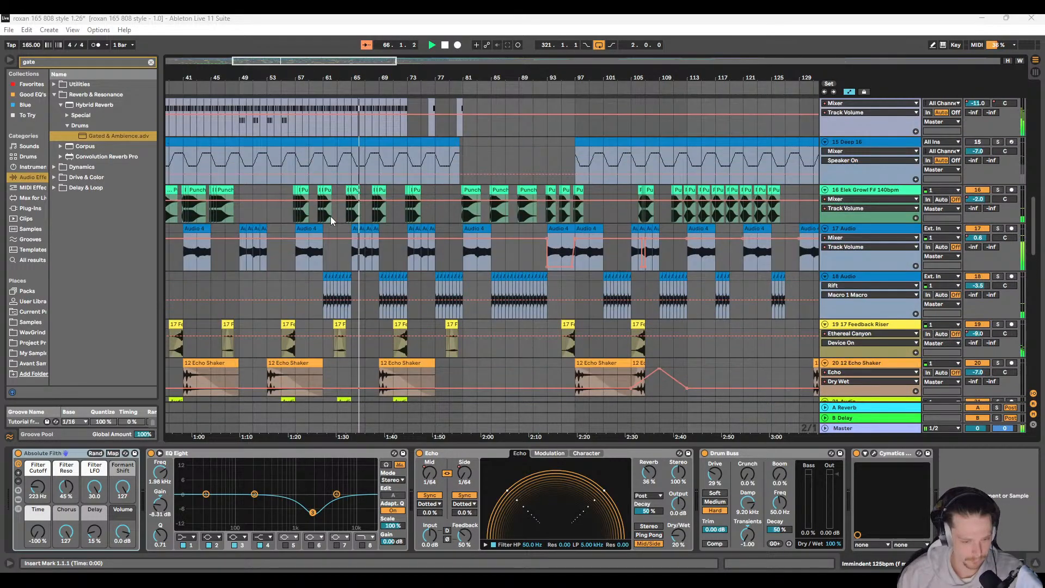
{"action": "scroll", "coordinate": [330, 218], "scroll_direction": "up", "scroll_amount": 3}
{"action": "scroll", "coordinate": [331, 218], "scroll_direction": "down", "scroll_amount": 4}
{"action": "scroll", "coordinate": [332, 217], "scroll_direction": "up", "scroll_amount": 4}
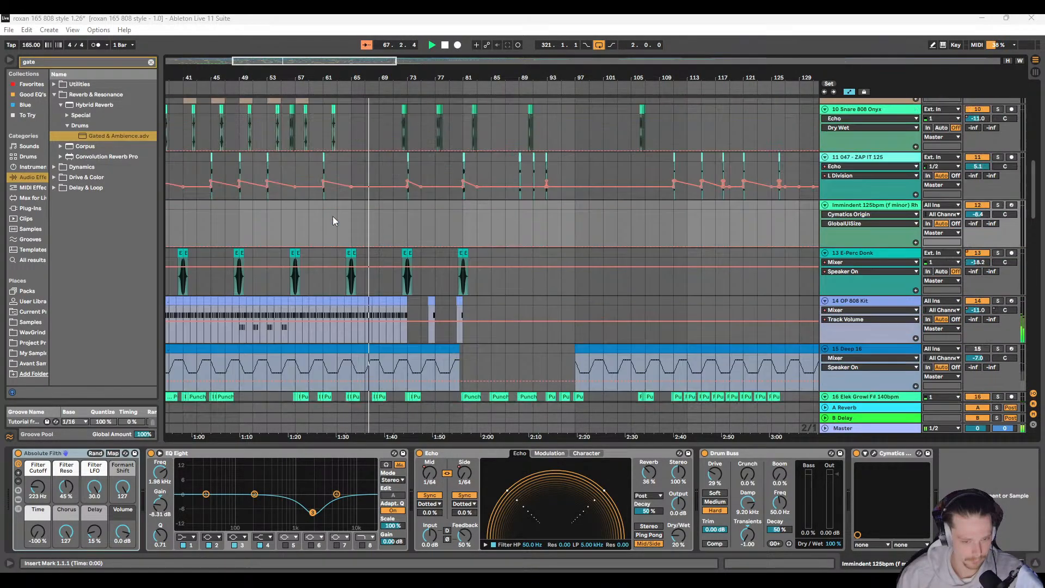
Step: Replay the arrangement from 63.3.1 and again from 56.1.1
{"action": "scroll", "coordinate": [351, 243], "scroll_direction": "up", "scroll_amount": 3}
{"action": "left_click", "coordinate": [357, 224]}
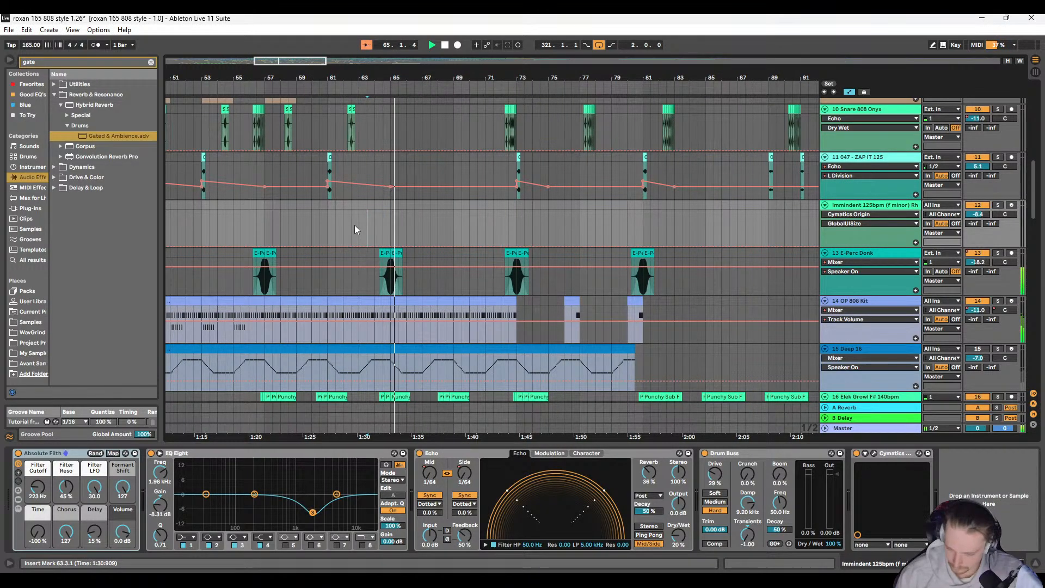
{"action": "scroll", "coordinate": [349, 224], "scroll_direction": "left", "scroll_amount": 3}
{"action": "left_click", "coordinate": [349, 226]}
{"action": "scroll", "coordinate": [356, 223], "scroll_direction": "left", "scroll_amount": 4}
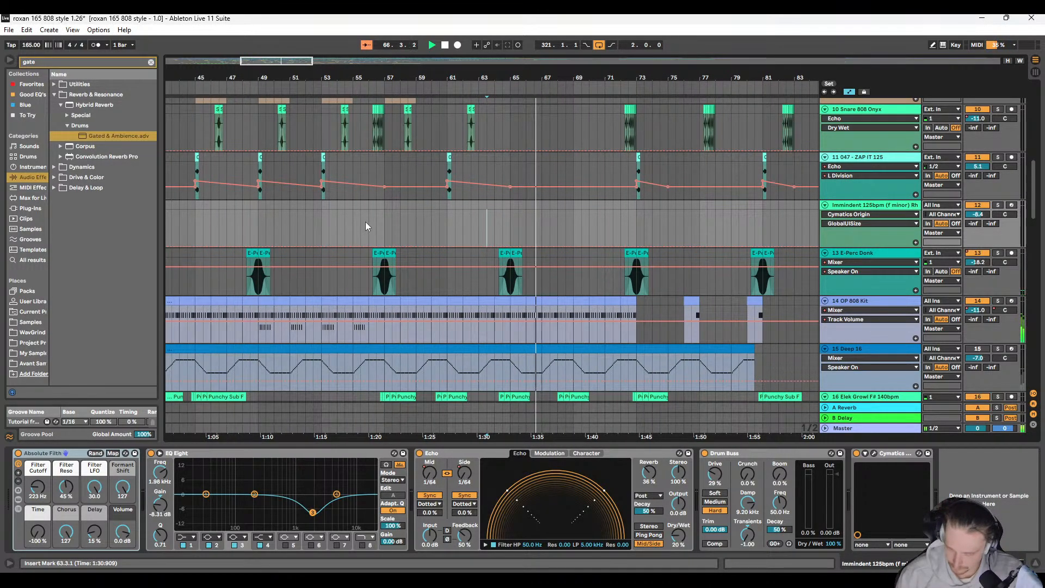
{"action": "scroll", "coordinate": [365, 227], "scroll_direction": "right", "scroll_amount": 3}
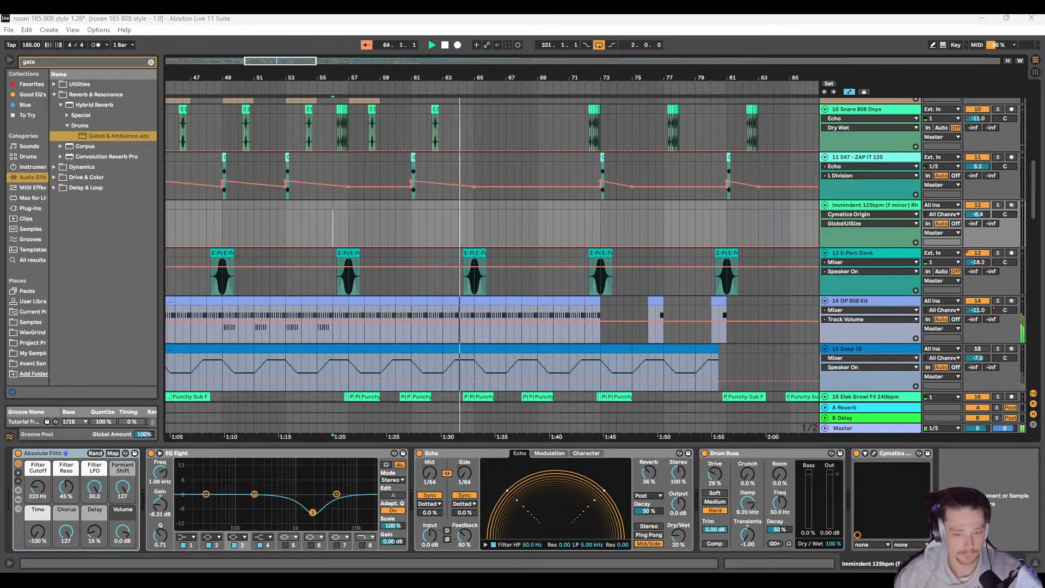
{"action": "scroll", "coordinate": [445, 220], "scroll_direction": "down", "scroll_amount": 2}
{"action": "scroll", "coordinate": [261, 227], "scroll_direction": "down", "scroll_amount": 4}
{"action": "scroll", "coordinate": [270, 228], "scroll_direction": "down", "scroll_amount": 3}
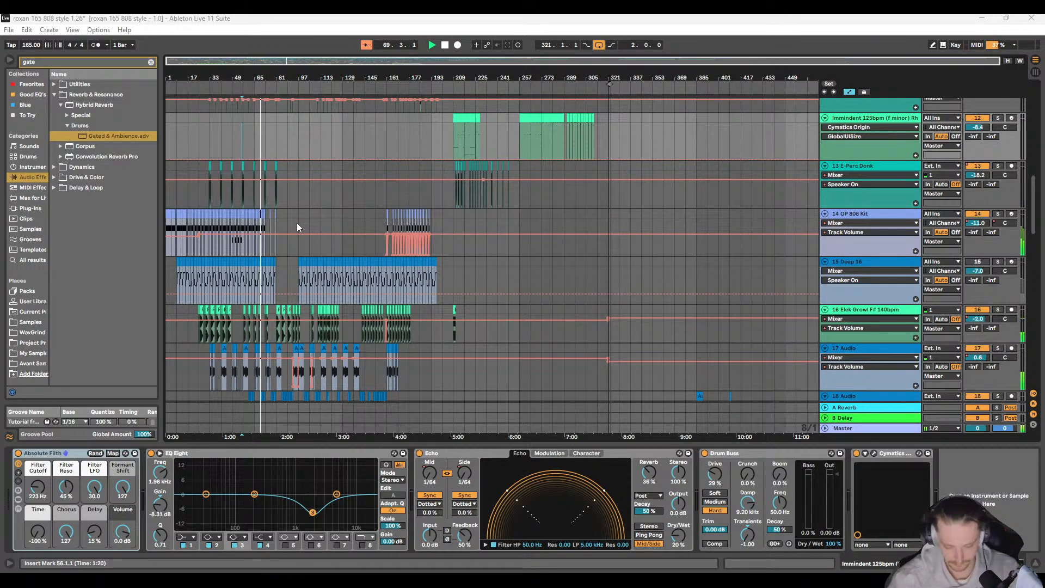
{"action": "scroll", "coordinate": [335, 247], "scroll_direction": "down", "scroll_amount": 15}
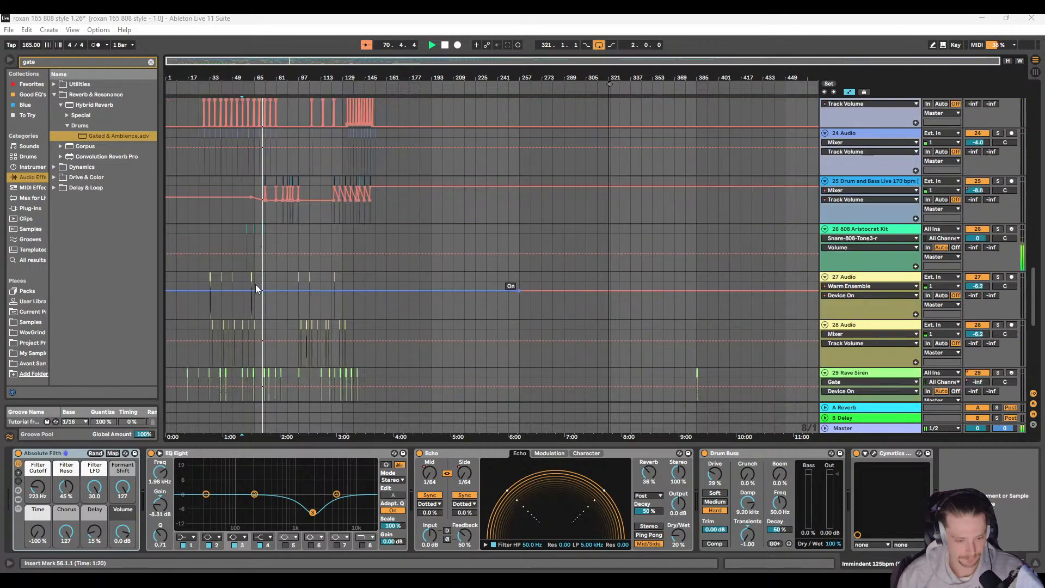
{"action": "scroll", "coordinate": [256, 280], "scroll_direction": "down", "scroll_amount": 1}
{"action": "scroll", "coordinate": [267, 215], "scroll_direction": "up", "scroll_amount": 8}
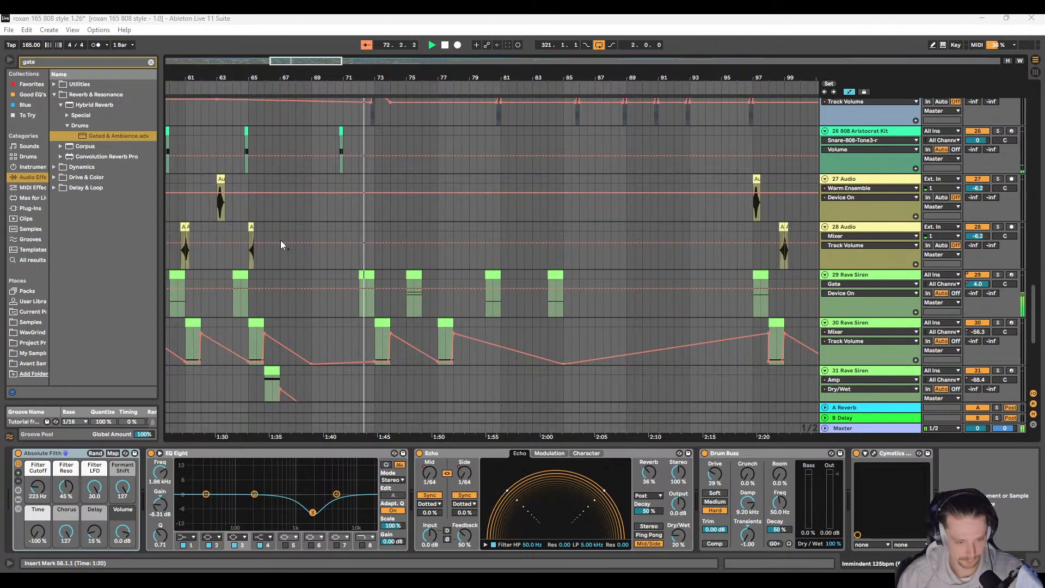
{"action": "scroll", "coordinate": [296, 241], "scroll_direction": "left", "scroll_amount": 4}
{"action": "scroll", "coordinate": [332, 250], "scroll_direction": "down", "scroll_amount": 3}
{"action": "left_click", "coordinate": [390, 295]}
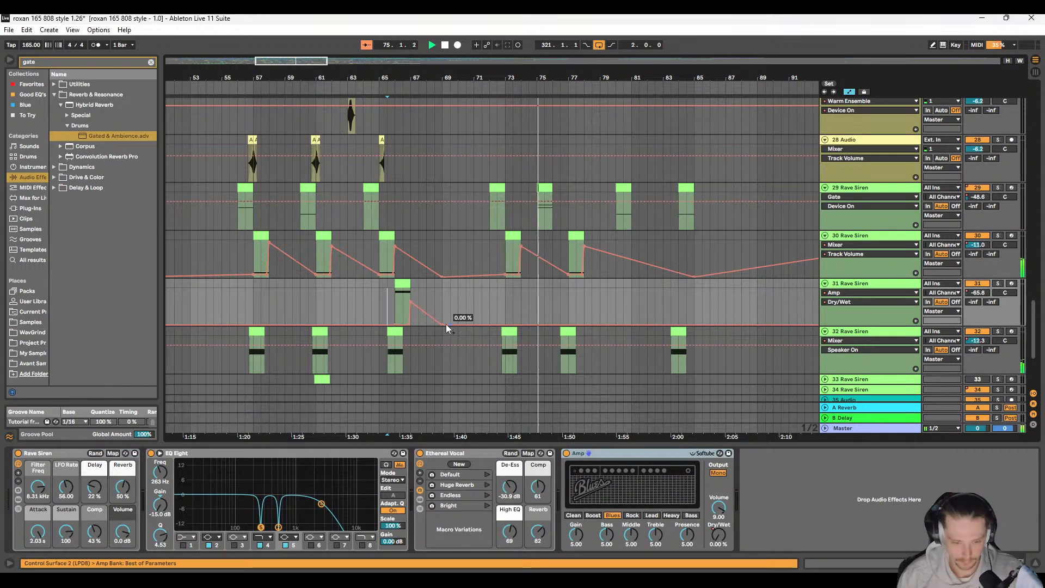
Step: Audition 31 Rave Siren's clip at bar 66 and its Amp tail from 66.3.1 and 65.4.1
{"action": "left_click", "coordinate": [409, 293]}
{"action": "scroll", "coordinate": [400, 297], "scroll_direction": "right", "scroll_amount": 3}
{"action": "scroll", "coordinate": [401, 299], "scroll_direction": "up", "scroll_amount": 1}
{"action": "scroll", "coordinate": [436, 324], "scroll_direction": "up", "scroll_amount": 5}
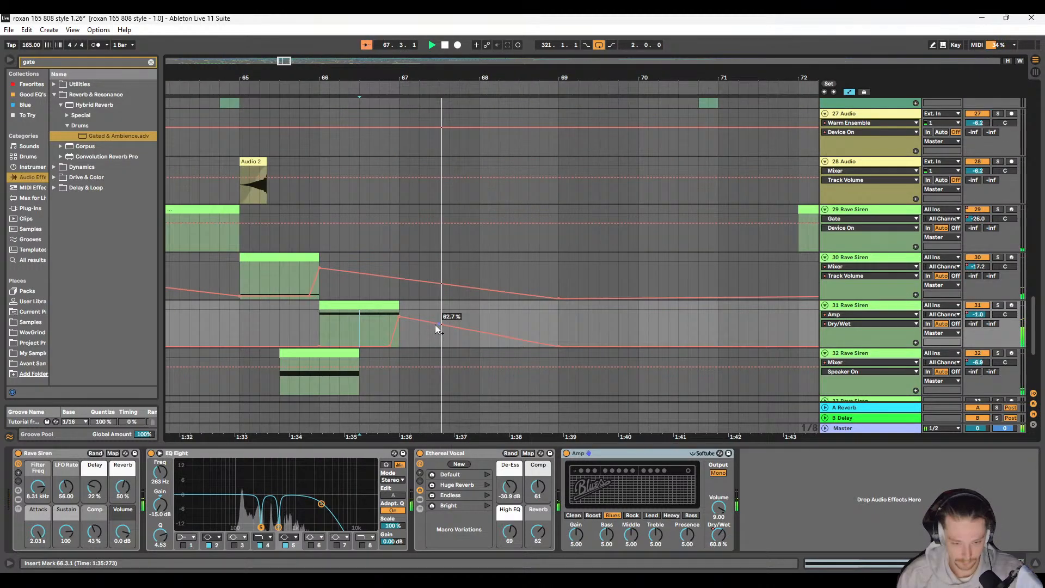
{"action": "scroll", "coordinate": [414, 322], "scroll_direction": "right", "scroll_amount": 1}
{"action": "key", "text": "space"}
{"action": "left_click", "coordinate": [266, 324]}
{"action": "key", "text": "space"}
{"action": "scroll", "coordinate": [302, 309], "scroll_direction": "right", "scroll_amount": 5}
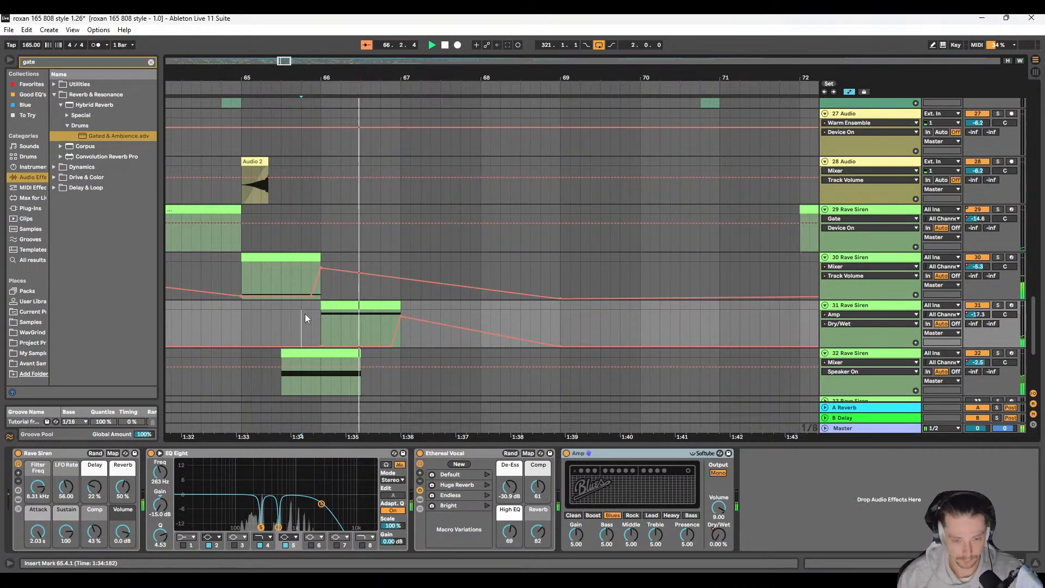
Step: Raise 31 Rave Siren's Amp Dry/Wet automation point at the clip's end to 97.0 % and replay from 65.4.1
{"action": "left_click_drag", "start_coordinate": [303, 317], "coordinate": [302, 313]}
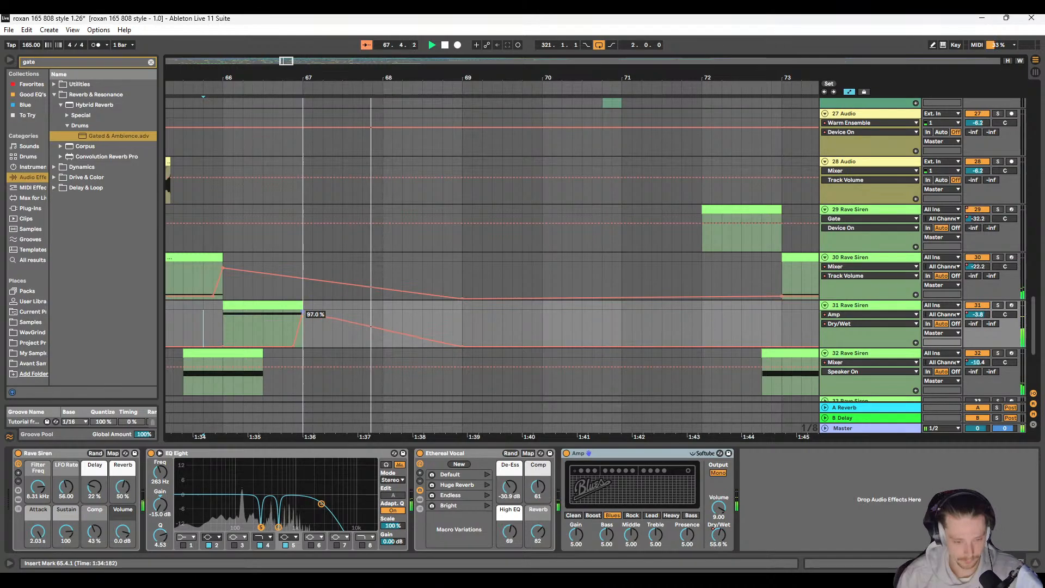
{"action": "key", "text": "space"}
{"action": "key", "text": "space"}
{"action": "scroll", "coordinate": [354, 312], "scroll_direction": "right", "scroll_amount": 5}
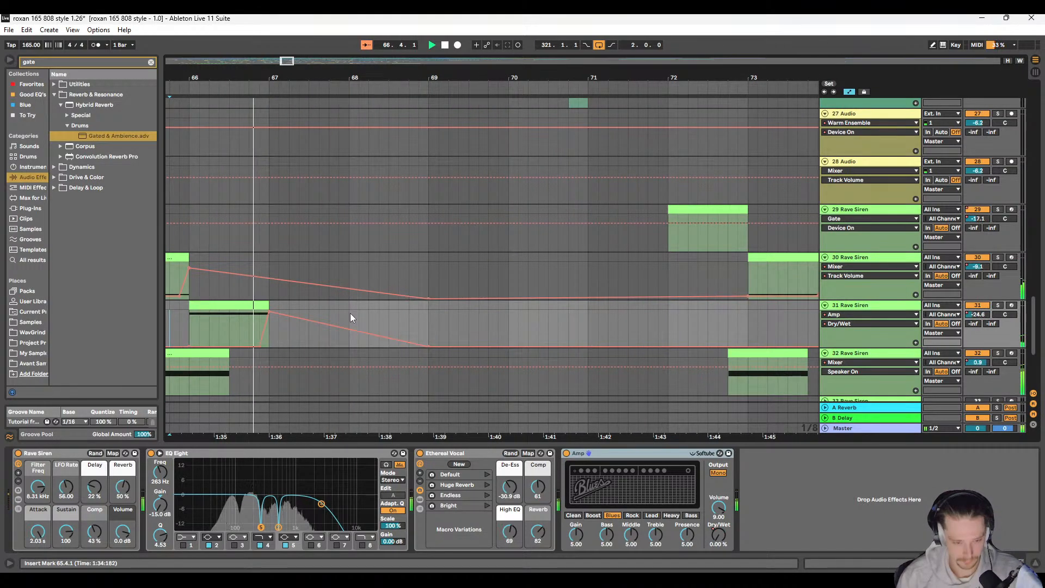
{"action": "scroll", "coordinate": [349, 317], "scroll_direction": "down", "scroll_amount": 5}
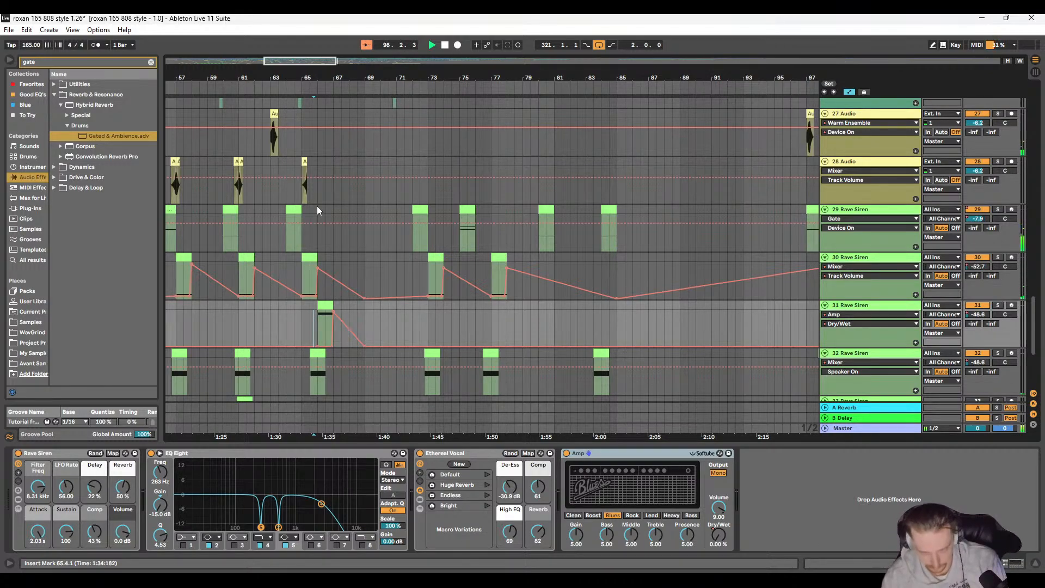
Step: Open the Master track's device chain and switch on the second of the two Limiters after Spectrum
{"action": "left_click", "coordinate": [863, 428]}
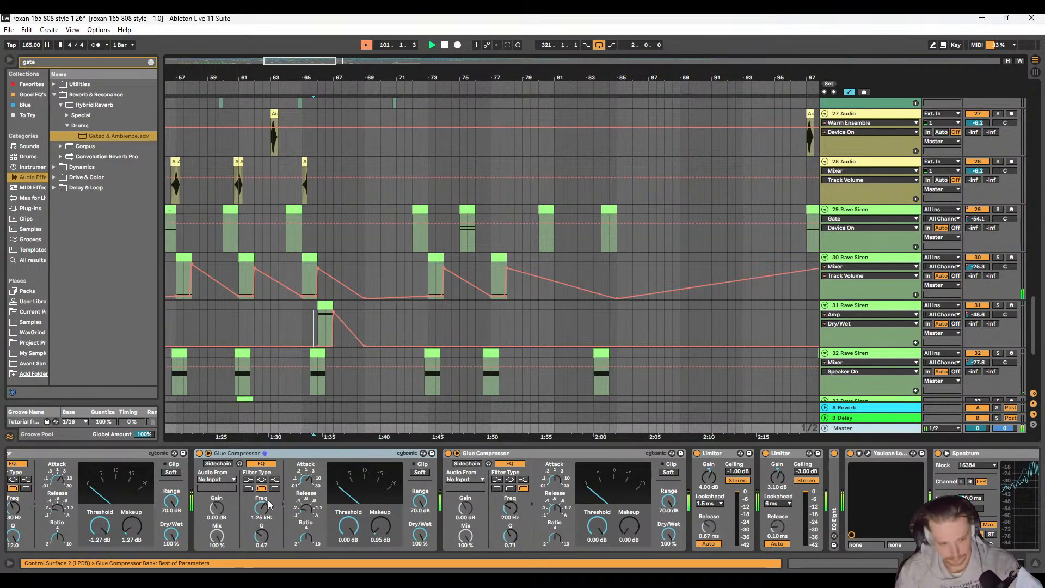
{"action": "scroll", "coordinate": [313, 522], "scroll_direction": "up", "scroll_amount": 10}
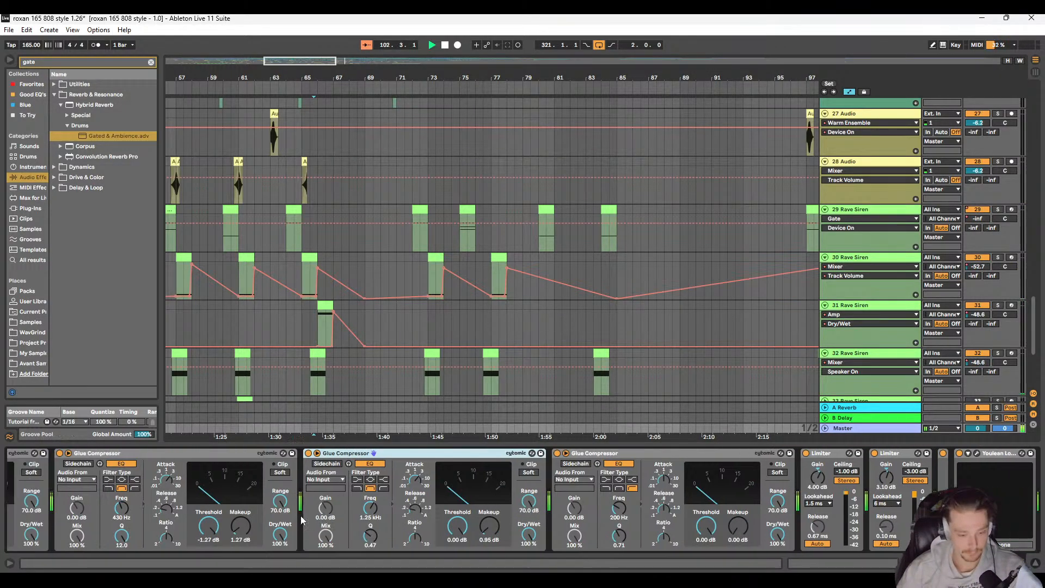
{"action": "scroll", "coordinate": [296, 519], "scroll_direction": "up", "scroll_amount": 8}
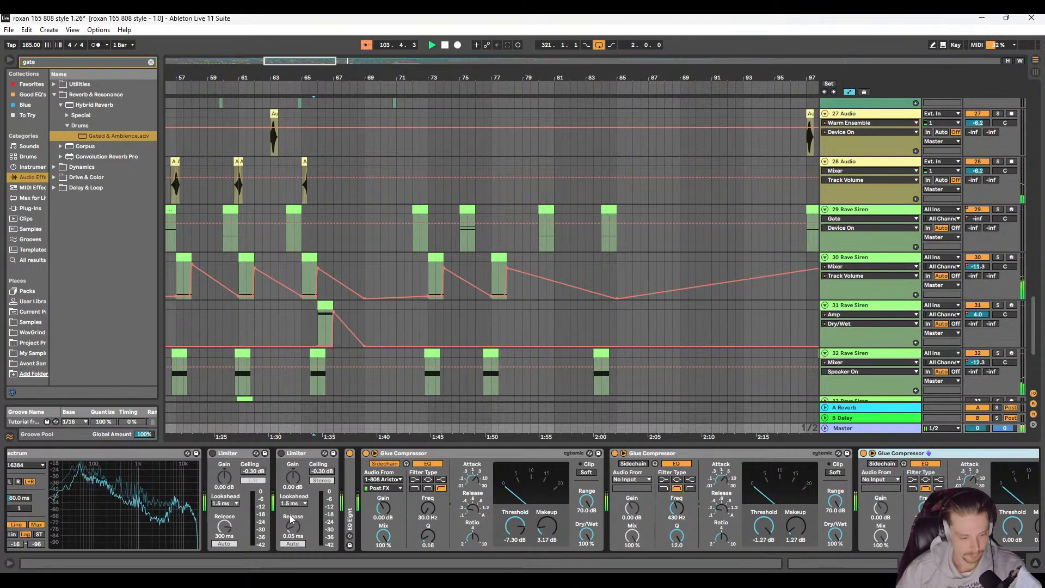
{"action": "left_click", "coordinate": [315, 455]}
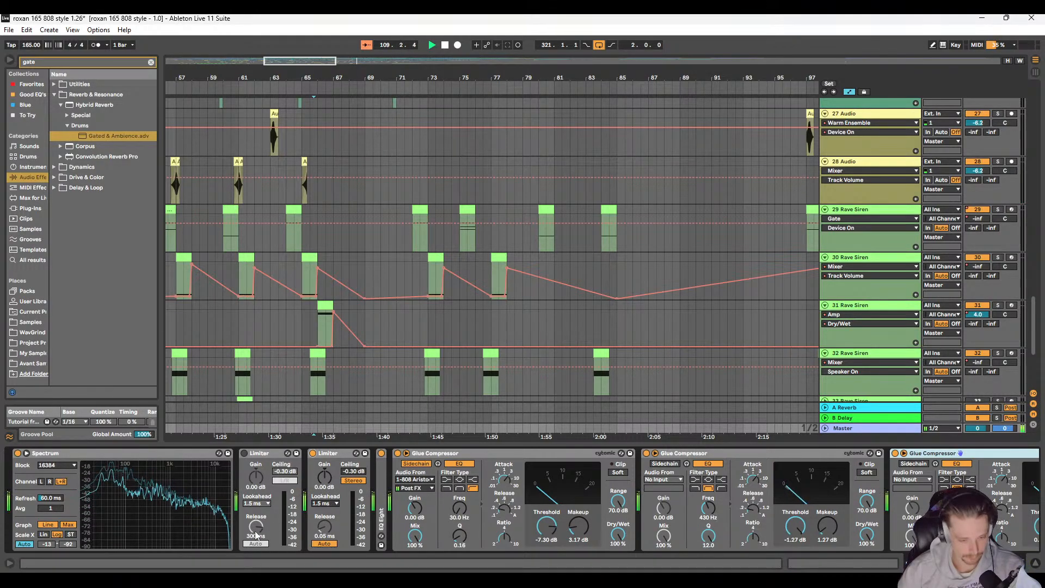
Step: Switch on the Master's first Limiter after Spectrum and set its release to 3.00 s
{"action": "left_click_drag", "start_coordinate": [256, 535], "coordinate": [256, 566]}
{"action": "left_click", "coordinate": [243, 453]}
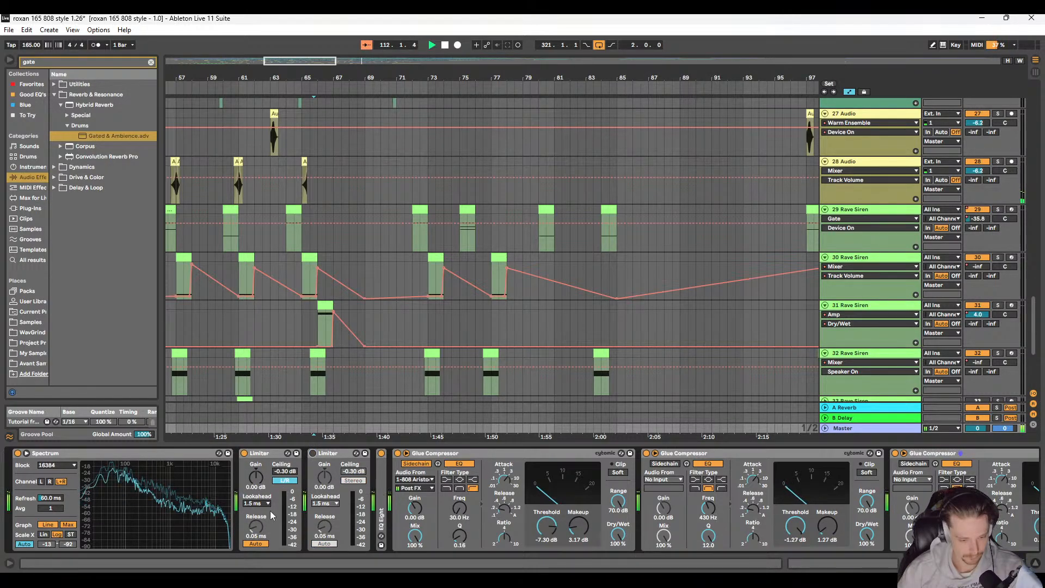
{"action": "left_click_drag", "start_coordinate": [256, 527], "coordinate": [256, 506]}
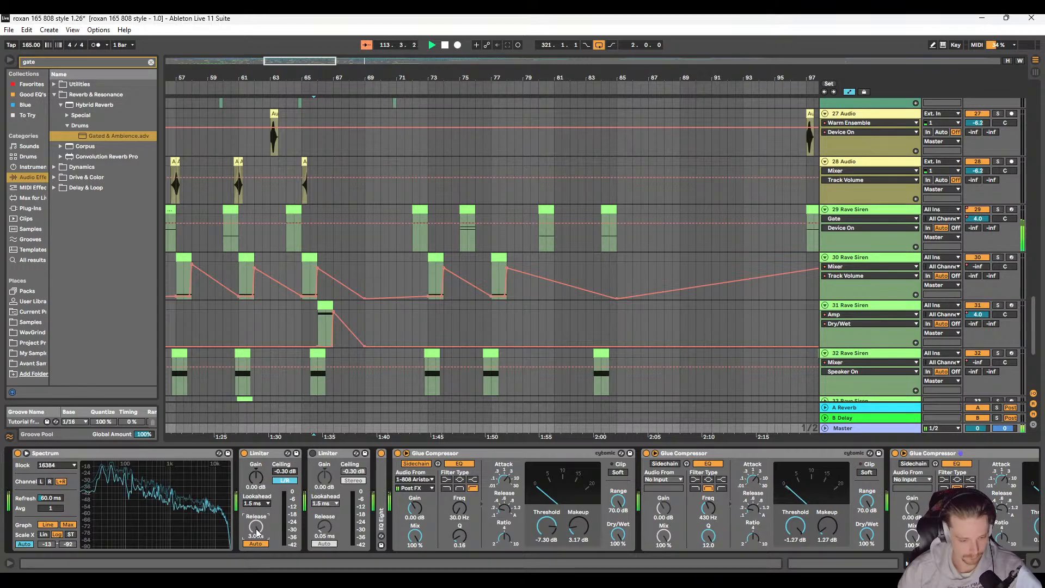
Step: Switch the second Limiter back on with a 3.00 s release and deactivate the first Limiter
{"action": "left_click", "coordinate": [312, 453]}
{"action": "left_click_drag", "start_coordinate": [324, 527], "coordinate": [324, 519]}
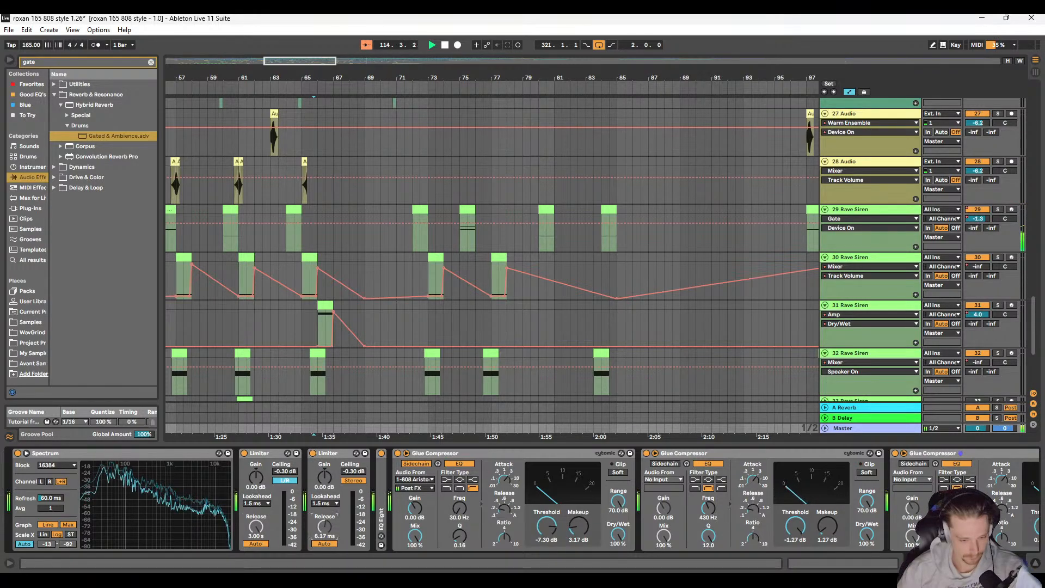
{"action": "left_click", "coordinate": [249, 462]}
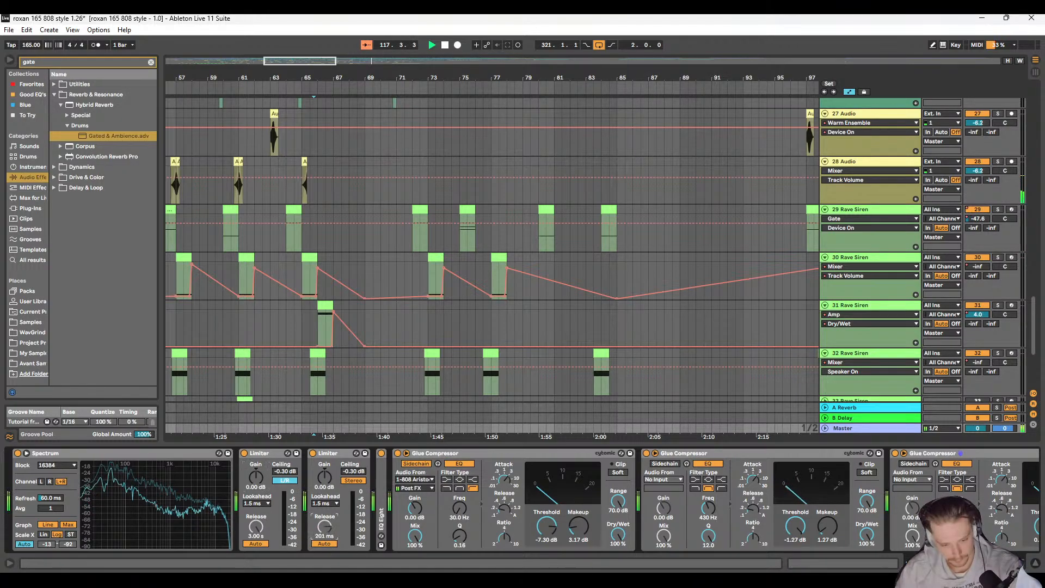
{"action": "left_click", "coordinate": [281, 454]}
{"action": "key", "text": "0"}
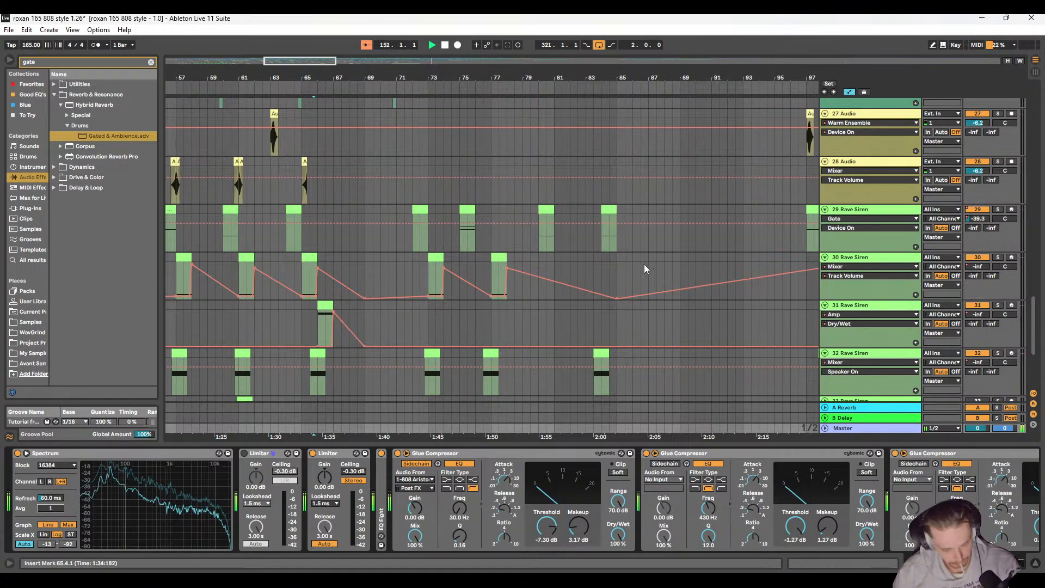
Step: Examine the drum and beatbox tracks around bars 143 to 181 while the arrangement plays
{"action": "scroll", "coordinate": [645, 269], "scroll_direction": "down", "scroll_amount": 10}
{"action": "scroll", "coordinate": [383, 273], "scroll_direction": "up", "scroll_amount": 8}
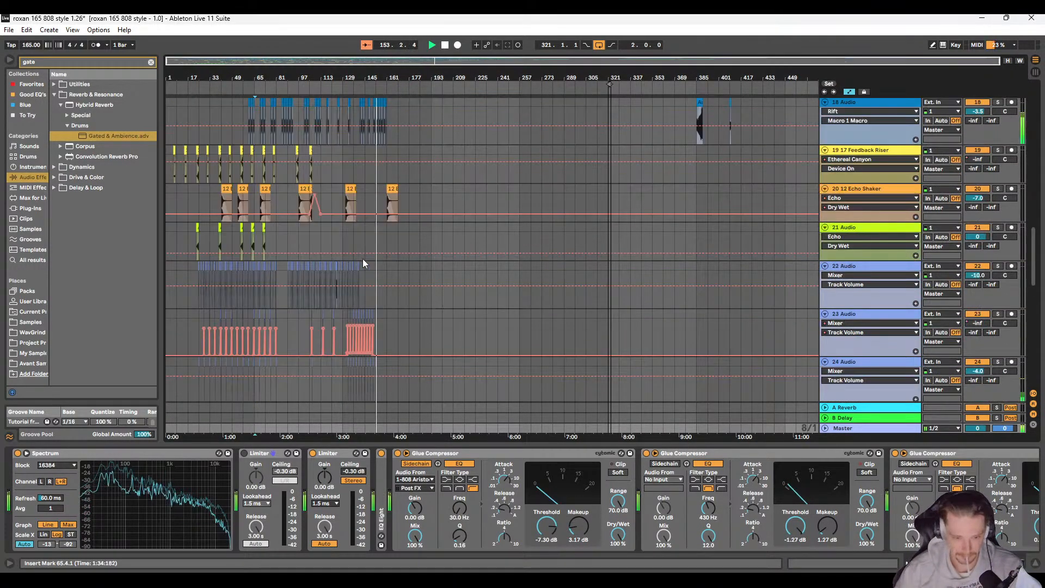
{"action": "scroll", "coordinate": [370, 228], "scroll_direction": "up", "scroll_amount": 5}
{"action": "scroll", "coordinate": [376, 197], "scroll_direction": "up", "scroll_amount": 10}
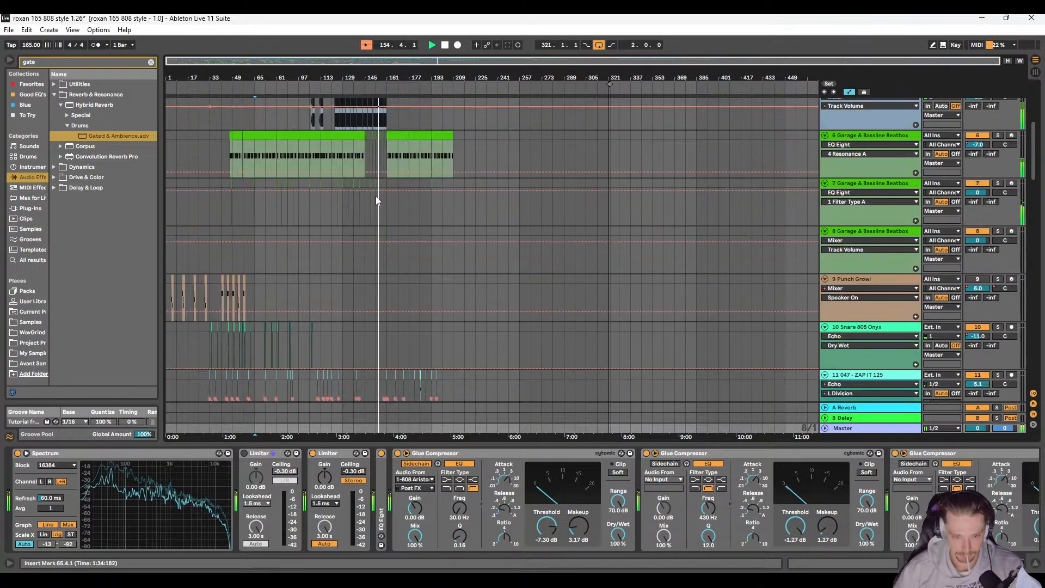
{"action": "scroll", "coordinate": [372, 342], "scroll_direction": "up", "scroll_amount": 5}
{"action": "scroll", "coordinate": [373, 340], "scroll_direction": "up", "scroll_amount": 3}
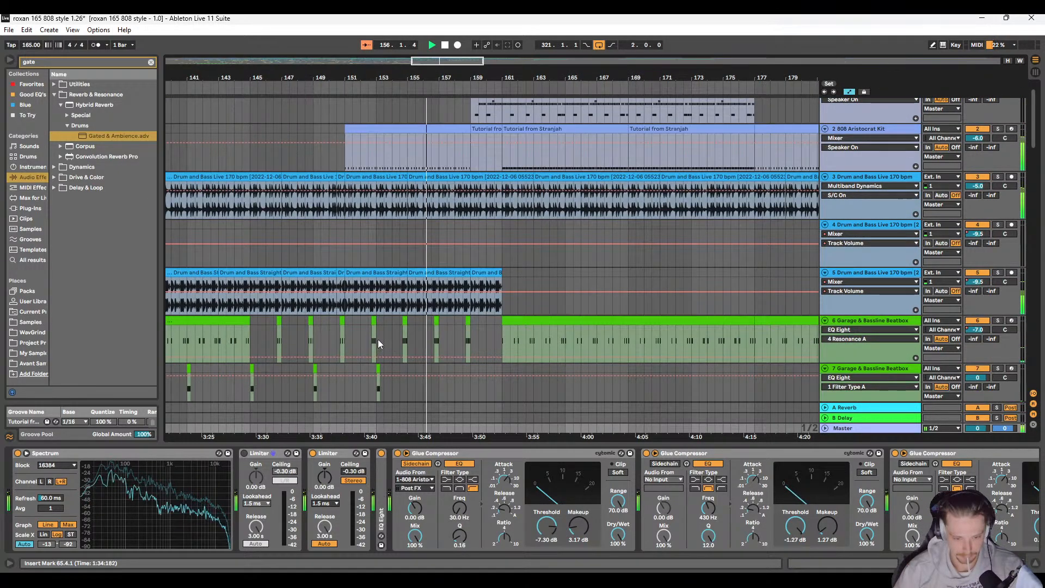
{"action": "scroll", "coordinate": [381, 330], "scroll_direction": "up", "scroll_amount": 4}
{"action": "scroll", "coordinate": [383, 320], "scroll_direction": "up", "scroll_amount": 1}
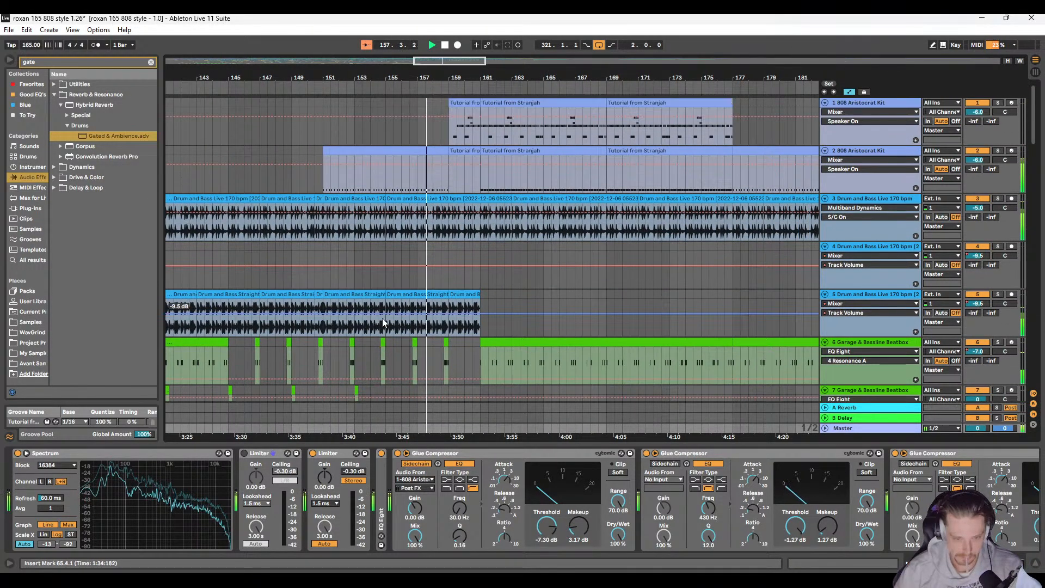
Step: Open the second 808 Aristocrat Kit track's clip at bars 159 to 161 and check its Kick-808 row for notes
{"action": "left_click_drag", "start_coordinate": [446, 199], "coordinate": [404, 212]}
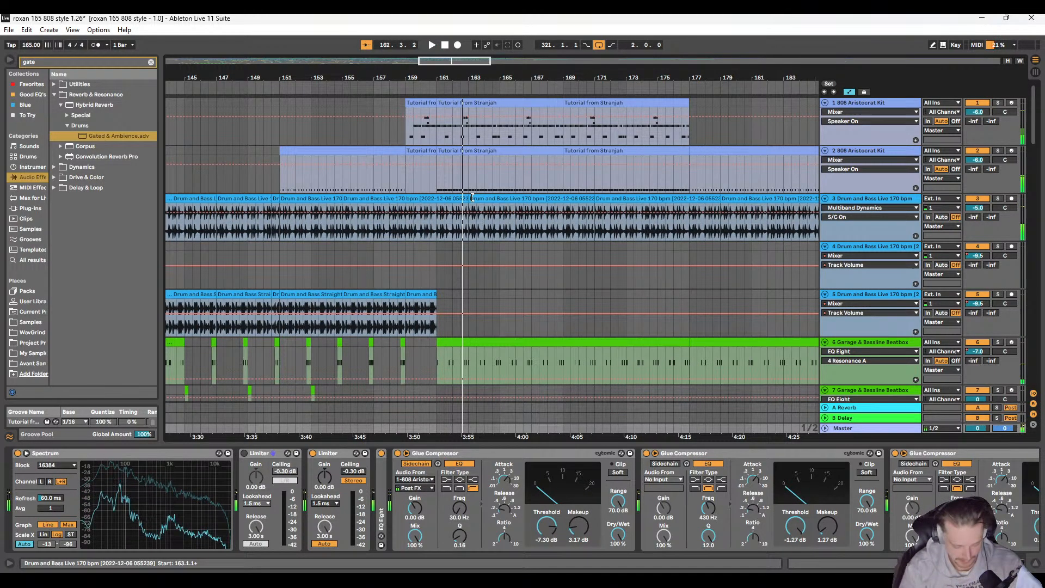
{"action": "double_click", "coordinate": [420, 151]}
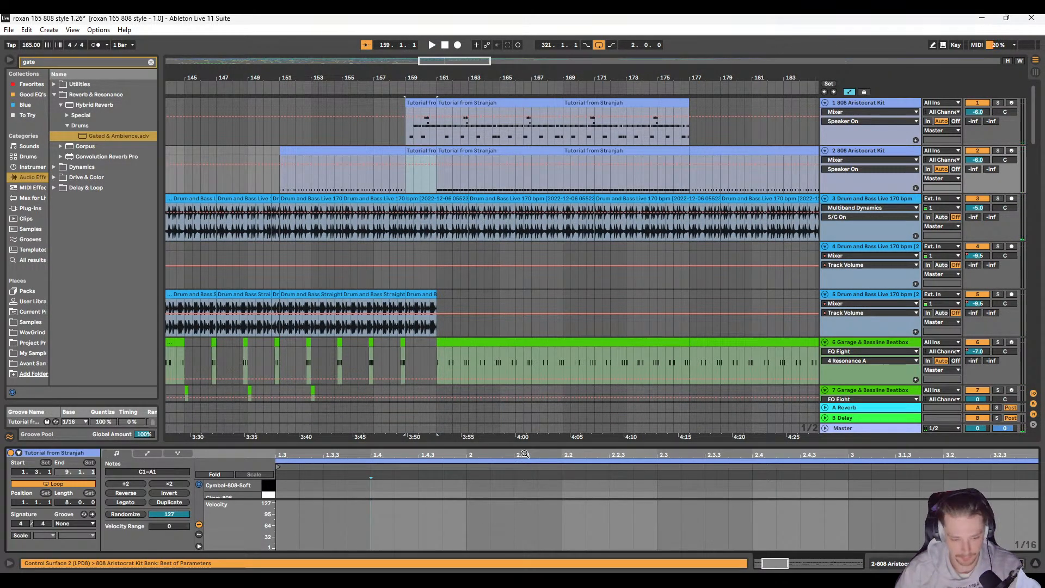
{"action": "left_click_drag", "start_coordinate": [529, 446], "coordinate": [529, 143]}
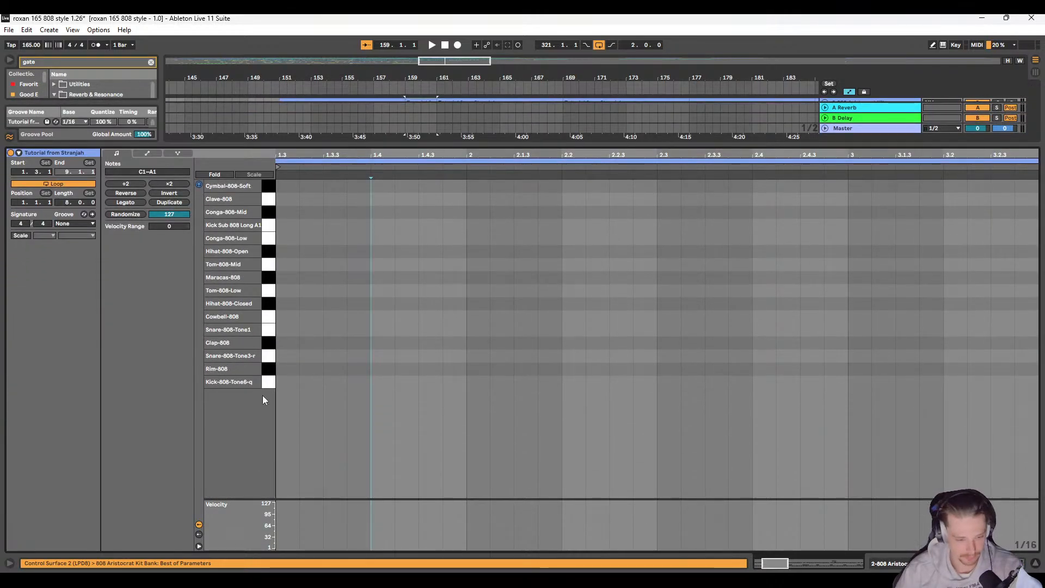
{"action": "left_click", "coordinate": [267, 382]}
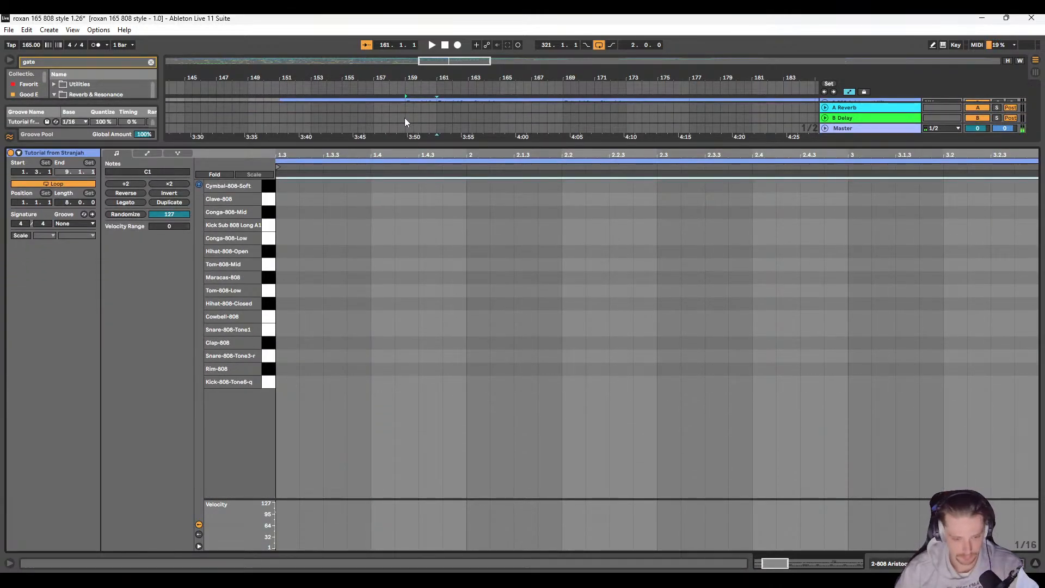
Step: Duplicate bars 157 to 159 of the second 808 Aristocrat Kit track's kick pattern over bars 159 to 161
{"action": "left_click_drag", "start_coordinate": [404, 144], "coordinate": [398, 356]}
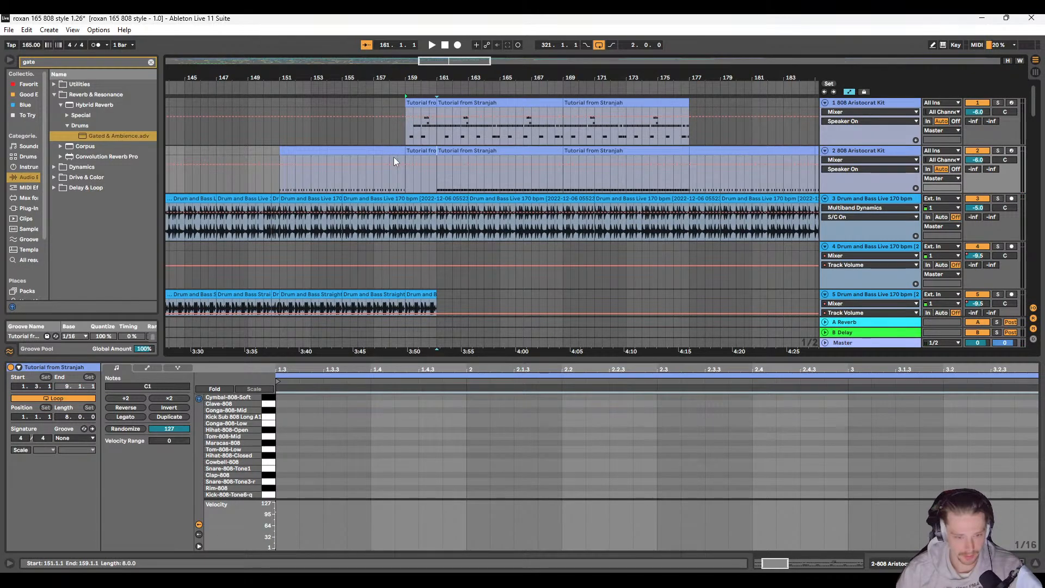
{"action": "left_click_drag", "start_coordinate": [391, 158], "coordinate": [374, 178]}
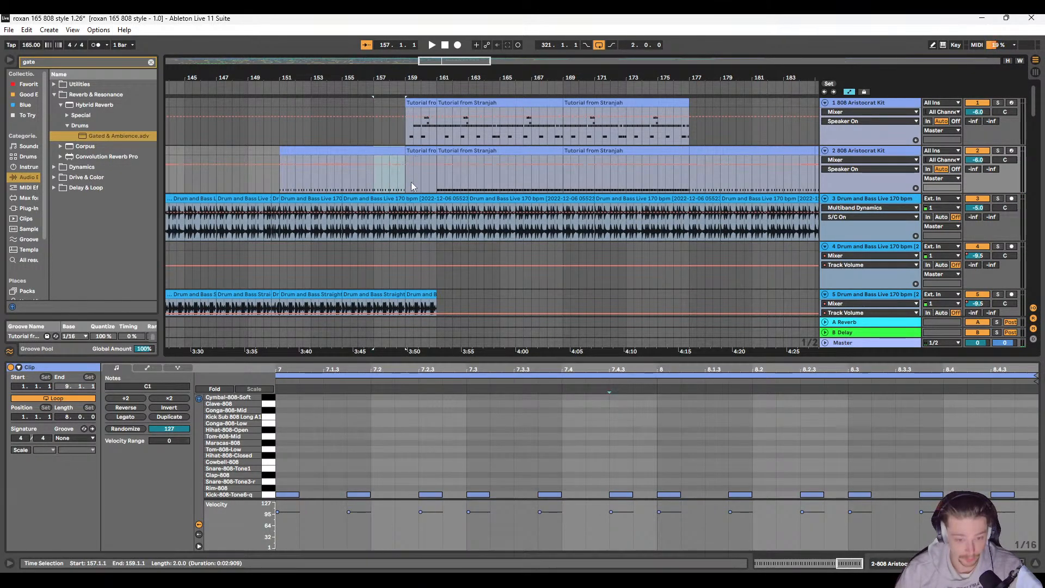
{"action": "key", "text": "ctrl+d"}
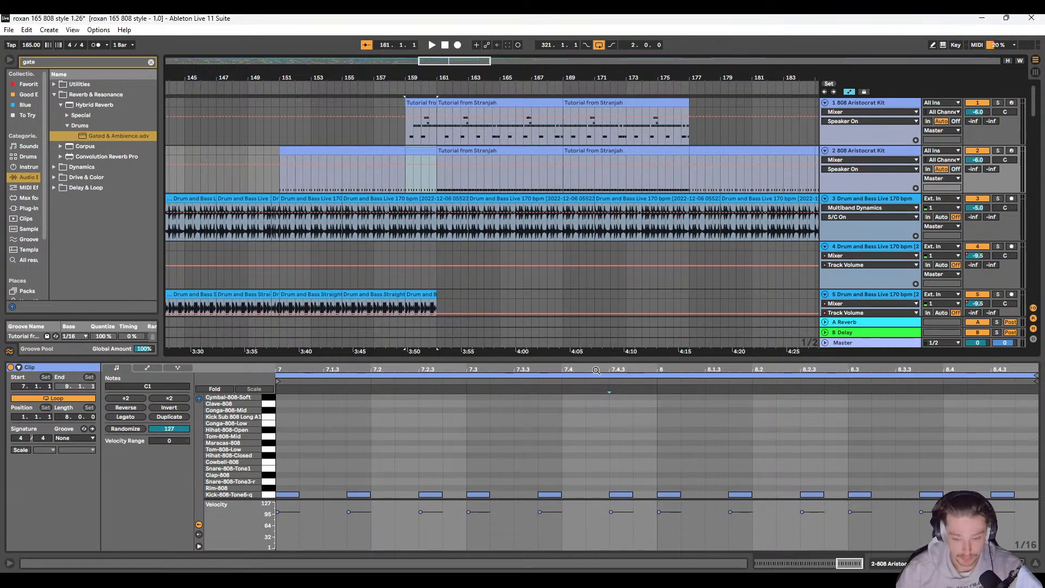
Step: Draw a rising velocity ramp from near 1 to about 100 across the duplicated clip's kick notes and play it back
{"action": "left_click_drag", "start_coordinate": [604, 359], "coordinate": [619, 227]}
{"action": "left_click", "coordinate": [933, 45]}
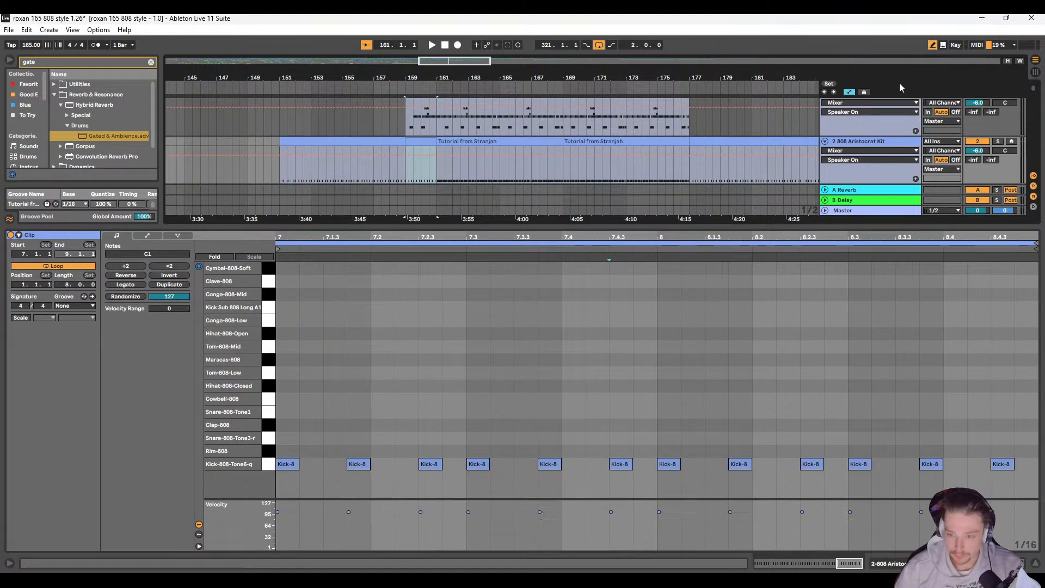
{"action": "left_click_drag", "start_coordinate": [283, 544], "coordinate": [925, 511]}
{"action": "key", "text": "space"}
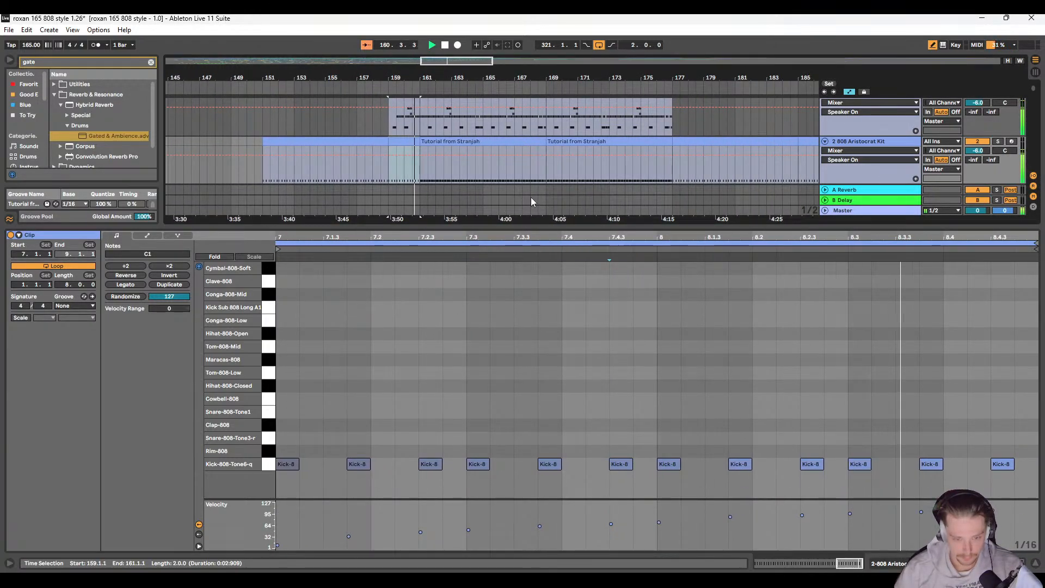
{"action": "key", "text": "space"}
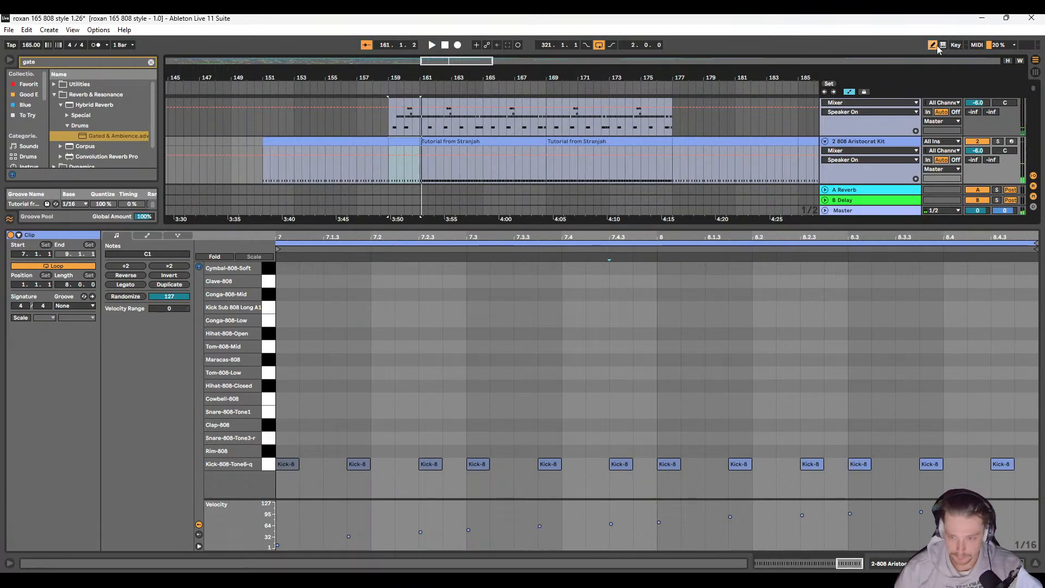
{"action": "key", "text": "b"}
Step: Add sixteenth kick notes at 8.4.1, 8.4.2 and 8.4.4 to fill the duplicated clip's last beat
{"action": "double_click", "coordinate": [958, 462]}
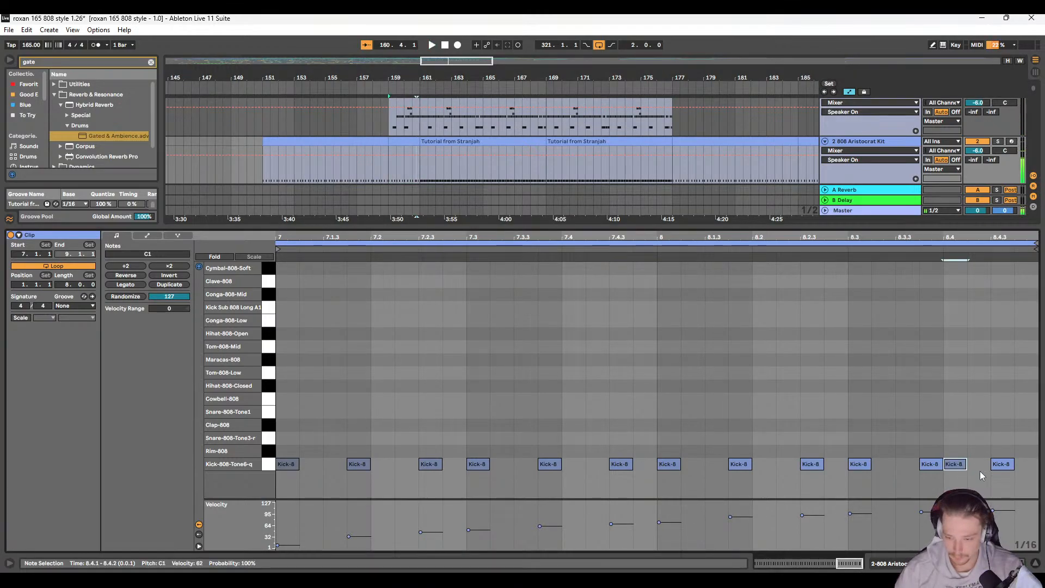
{"action": "key", "text": "ctrl+z"}
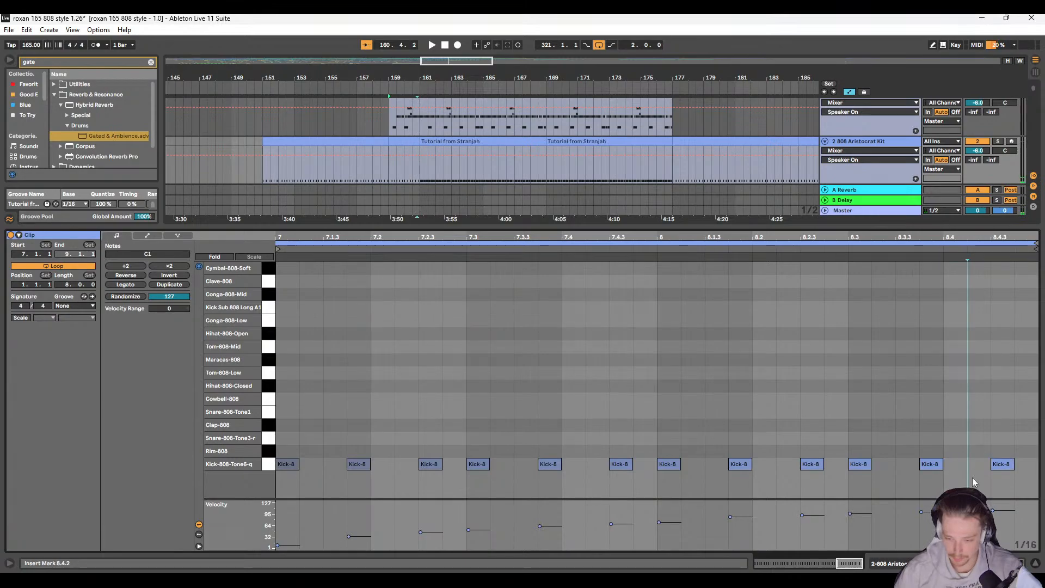
{"action": "left_click_drag", "start_coordinate": [1002, 466], "coordinate": [1026, 465]}
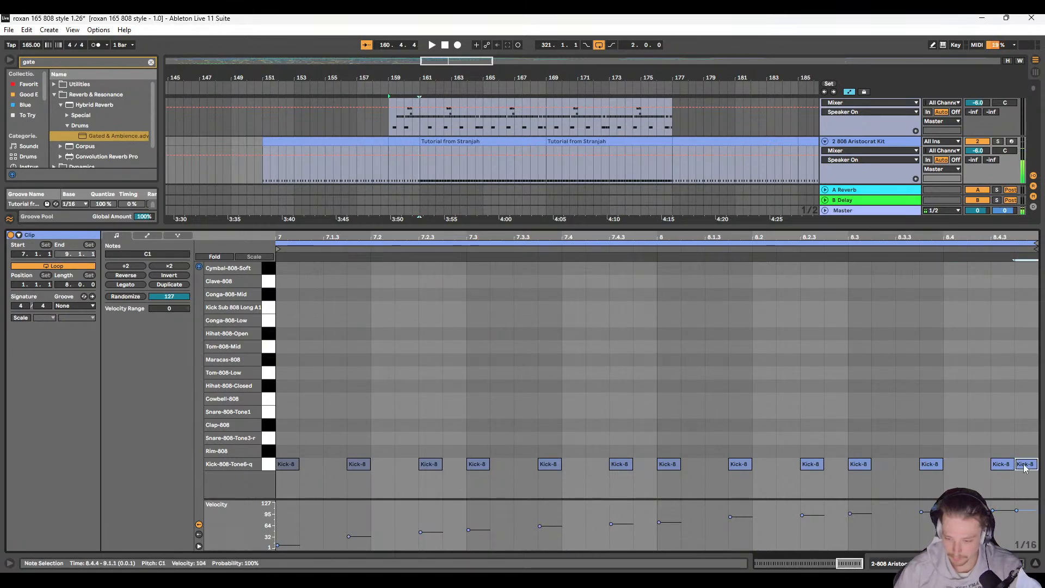
{"action": "double_click", "coordinate": [970, 464]}
{"action": "double_click", "coordinate": [953, 465]}
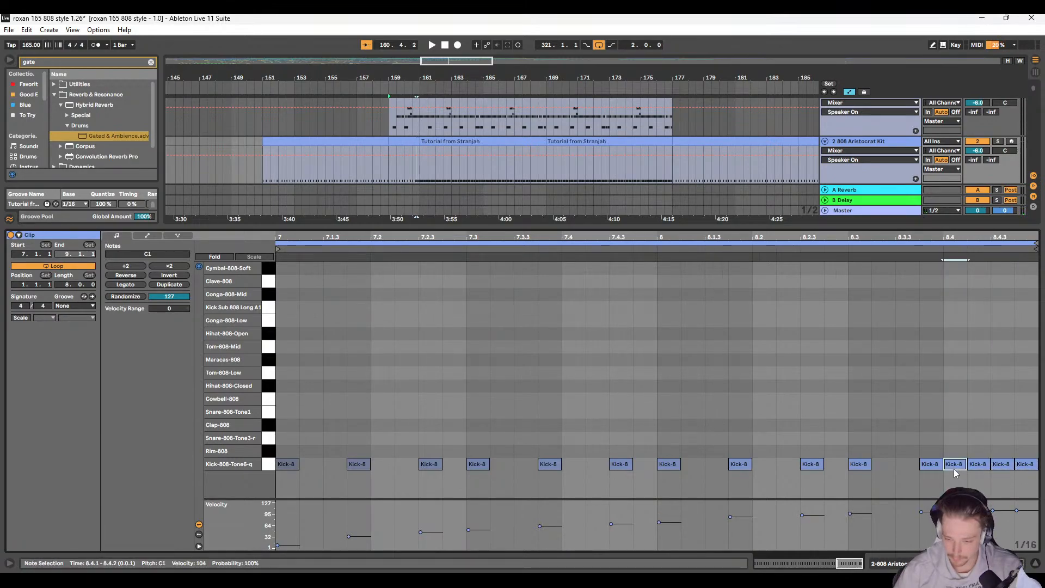
Step: Play the new kick build-up into the following section and review the whole arrangement
{"action": "key", "text": "space"}
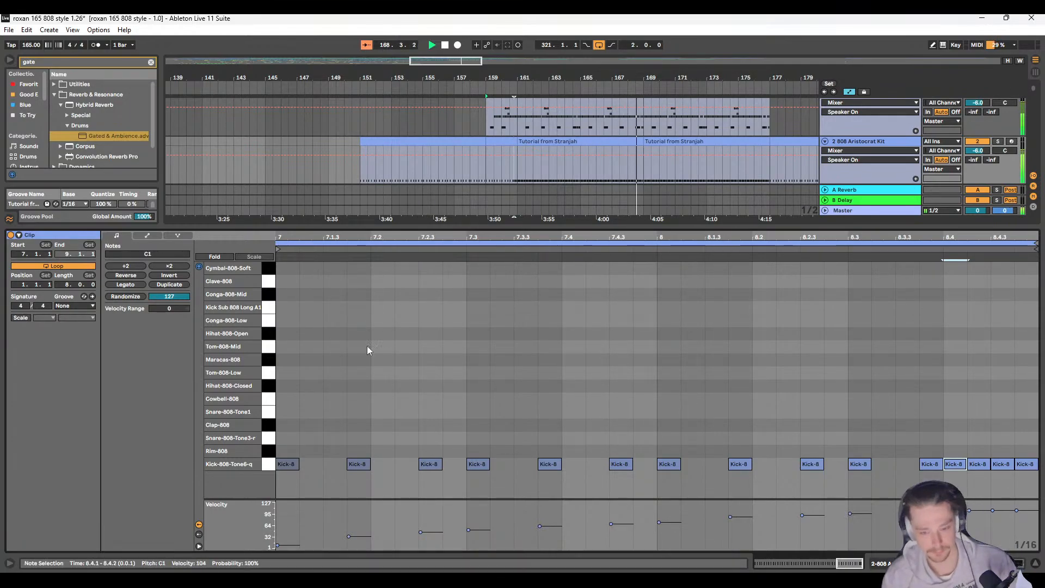
{"action": "scroll", "coordinate": [433, 159], "scroll_direction": "down", "scroll_amount": 10}
{"action": "left_click_drag", "start_coordinate": [521, 229], "coordinate": [518, 433]}
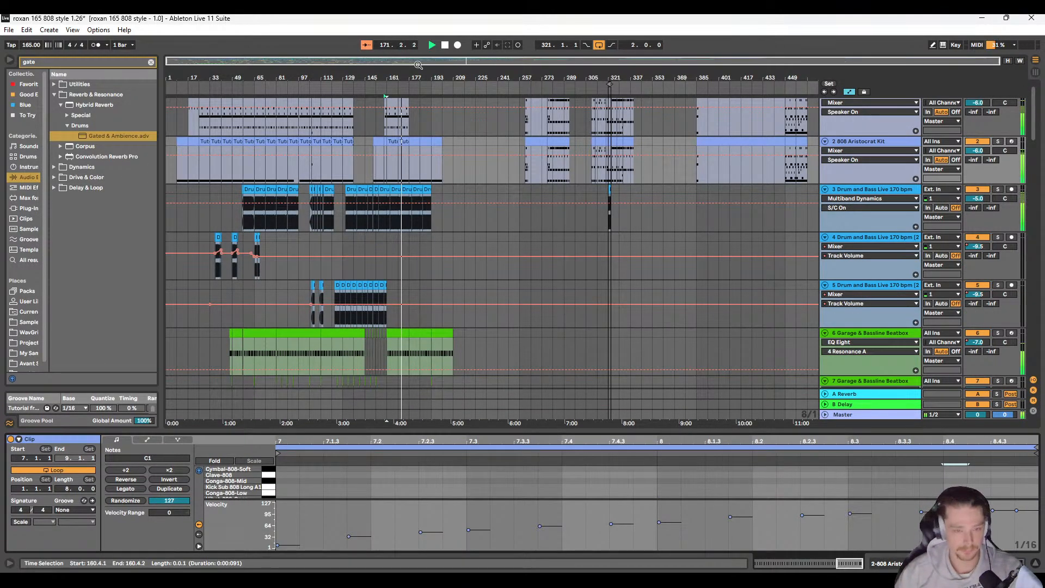
{"action": "key", "text": "space"}
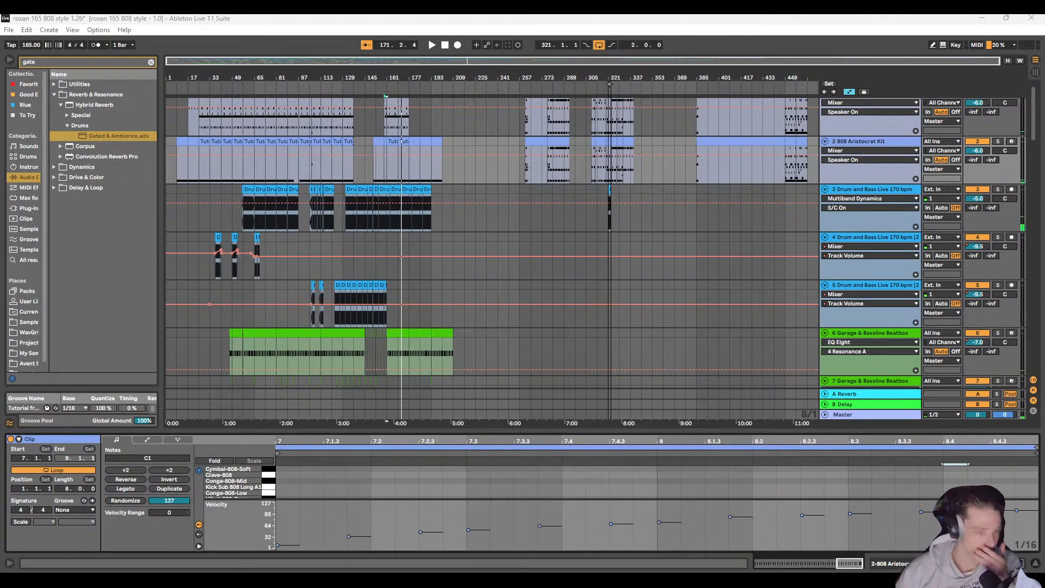
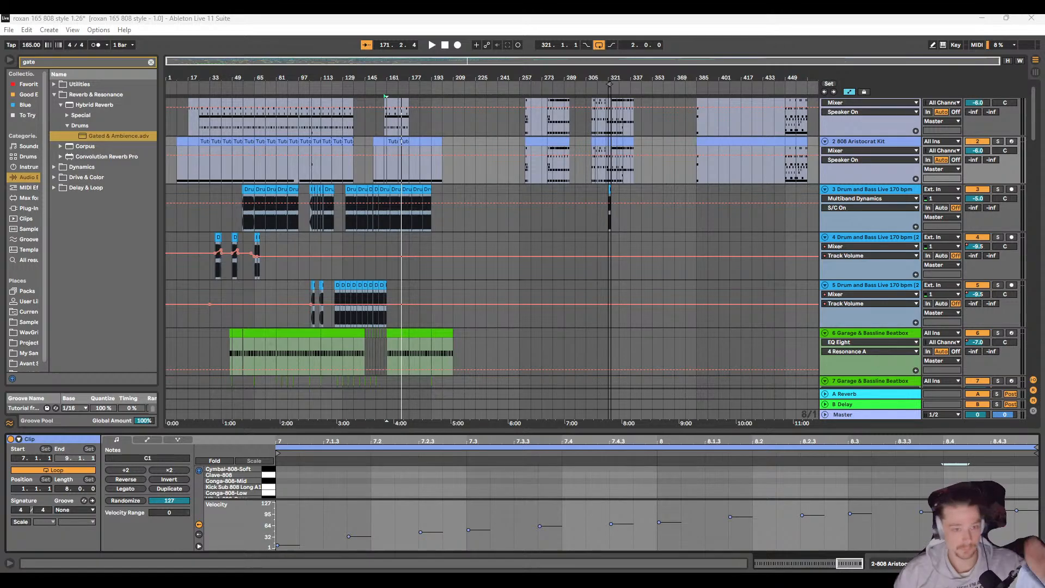
Step: Play the arrangement from bar 137 and review the clips across the drum, bass and effect tracks
{"action": "left_click", "coordinate": [385, 96]}
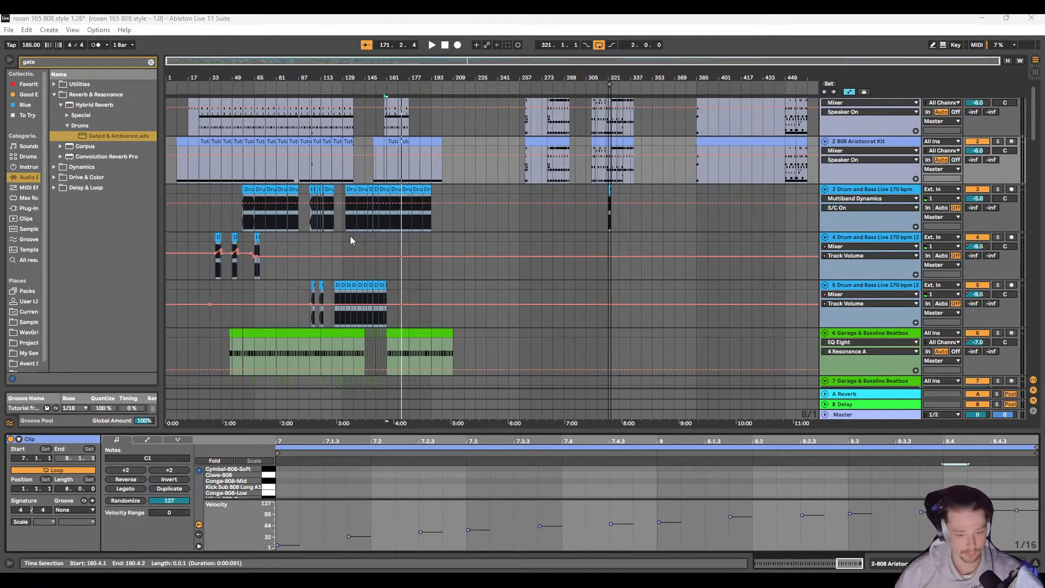
{"action": "left_click", "coordinate": [351, 236]}
{"action": "key", "text": "space"}
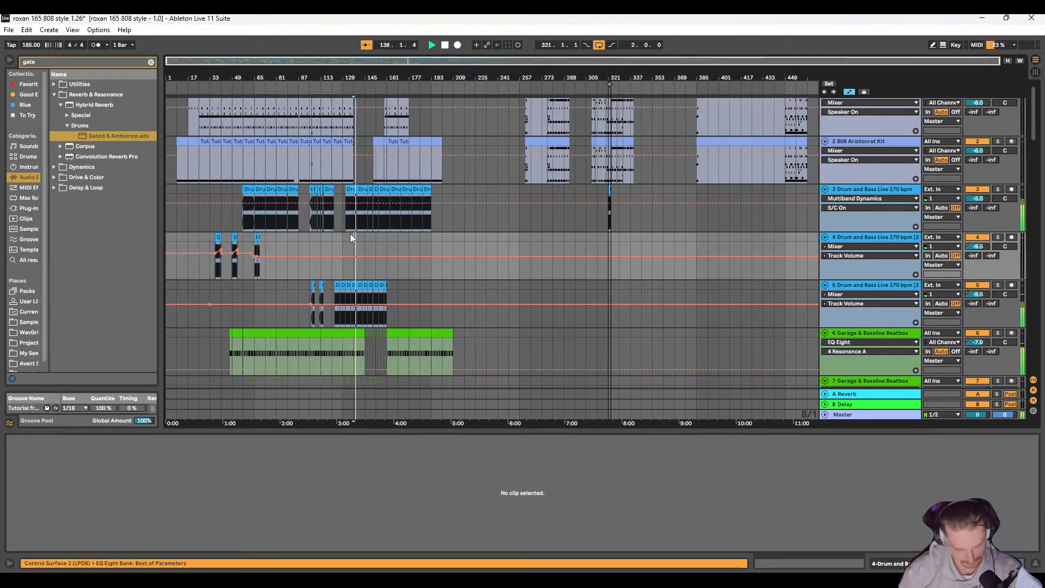
{"action": "scroll", "coordinate": [347, 261], "scroll_direction": "down", "scroll_amount": 5}
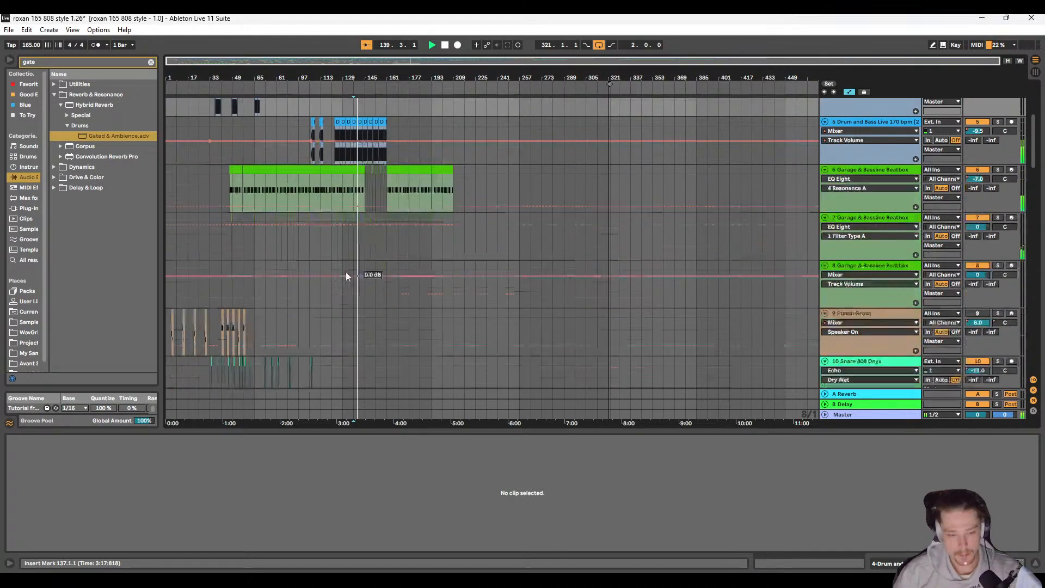
{"action": "scroll", "coordinate": [346, 275], "scroll_direction": "down", "scroll_amount": 10}
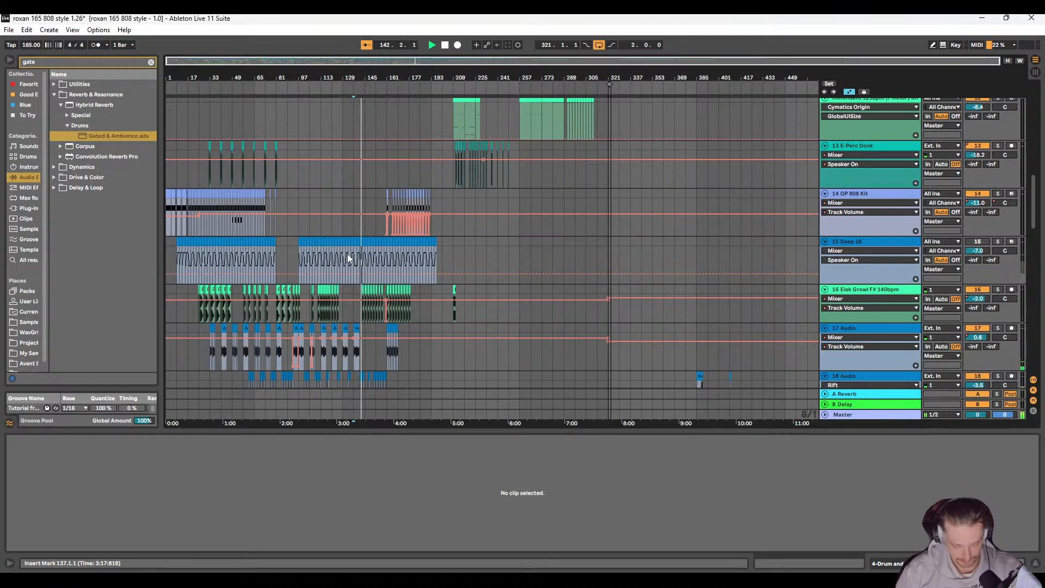
{"action": "scroll", "coordinate": [383, 231], "scroll_direction": "down", "scroll_amount": 2}
{"action": "scroll", "coordinate": [384, 231], "scroll_direction": "down", "scroll_amount": 6}
{"action": "scroll", "coordinate": [365, 248], "scroll_direction": "up", "scroll_amount": 5}
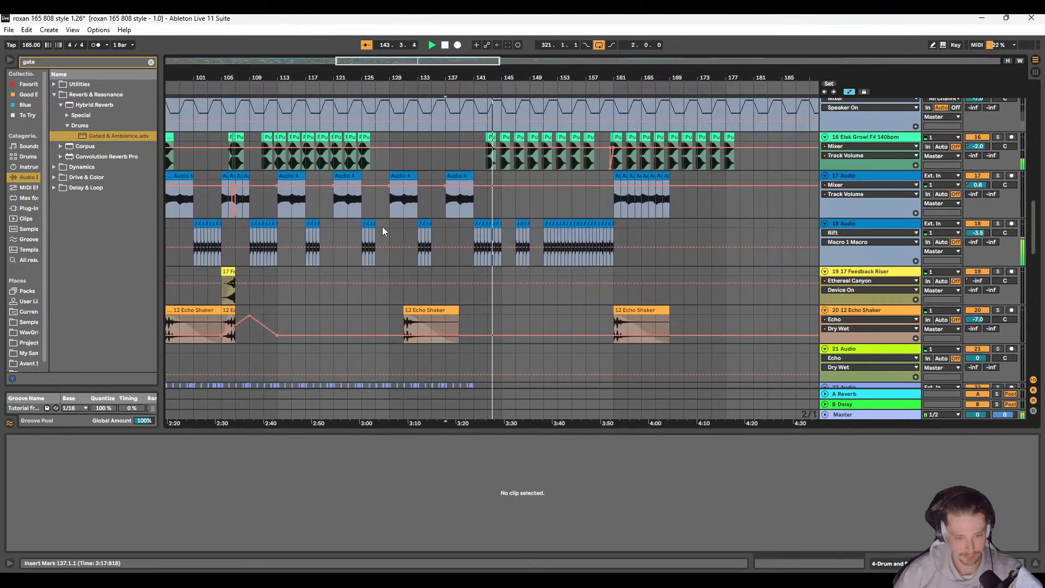
{"action": "scroll", "coordinate": [484, 179], "scroll_direction": "up", "scroll_amount": 3}
{"action": "scroll", "coordinate": [461, 217], "scroll_direction": "up", "scroll_amount": 5}
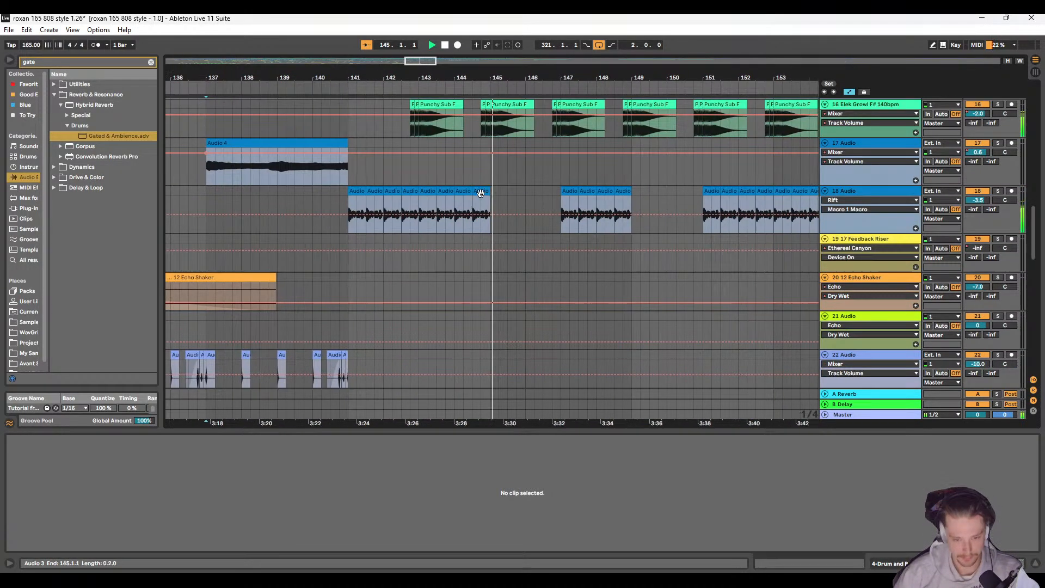
{"action": "scroll", "coordinate": [397, 234], "scroll_direction": "down", "scroll_amount": 5}
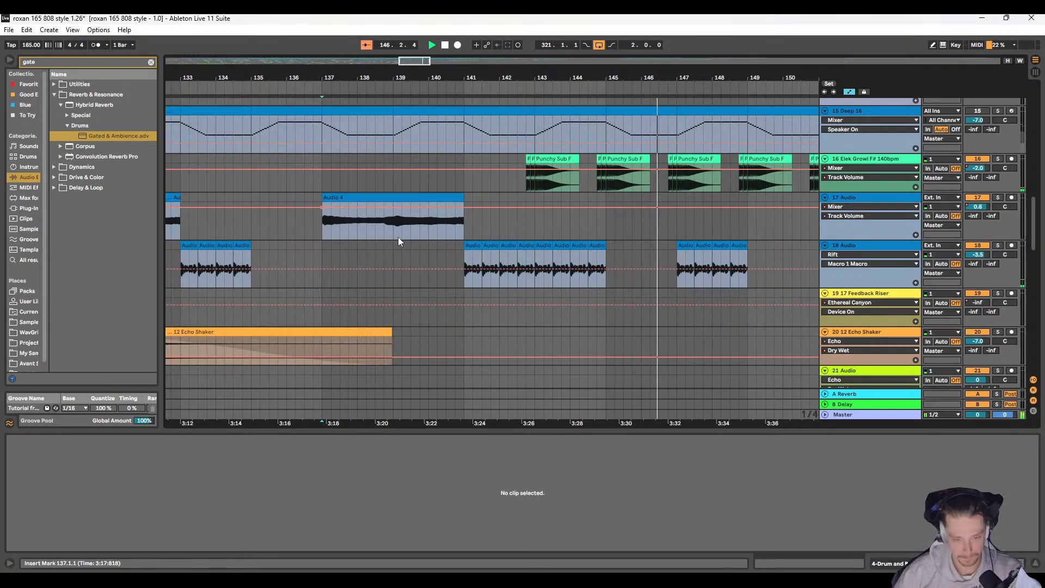
{"action": "scroll", "coordinate": [380, 238], "scroll_direction": "left", "scroll_amount": 3}
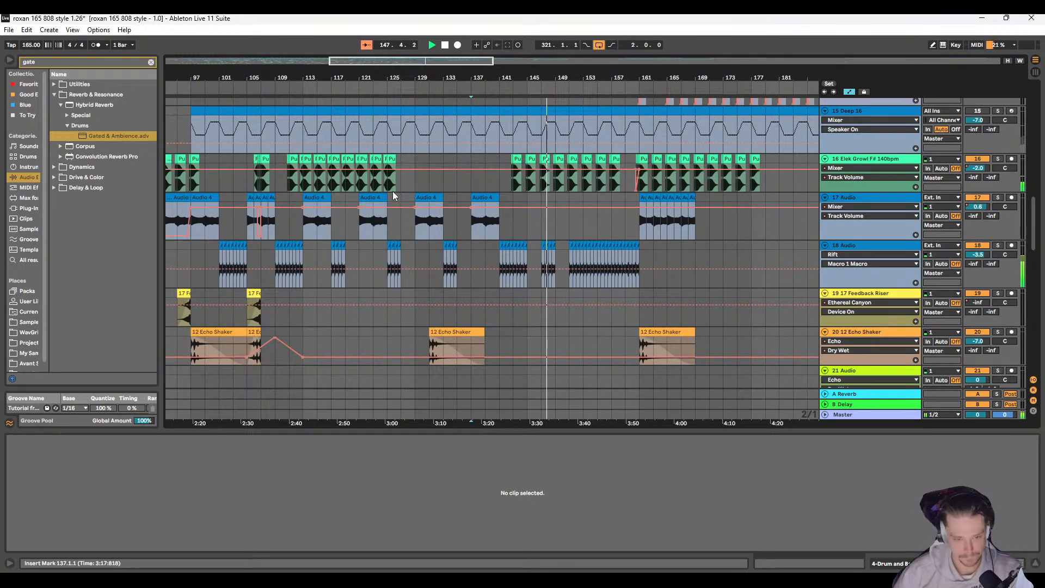
{"action": "scroll", "coordinate": [338, 204], "scroll_direction": "right", "scroll_amount": 4}
{"action": "scroll", "coordinate": [288, 207], "scroll_direction": "left", "scroll_amount": 2}
Step: Play from bar 121 and examine the Audio 4 clips on track 17 against the neighbouring bass and sub tracks
{"action": "key", "text": "space"}
{"action": "left_click", "coordinate": [295, 205]}
{"action": "key", "text": "space"}
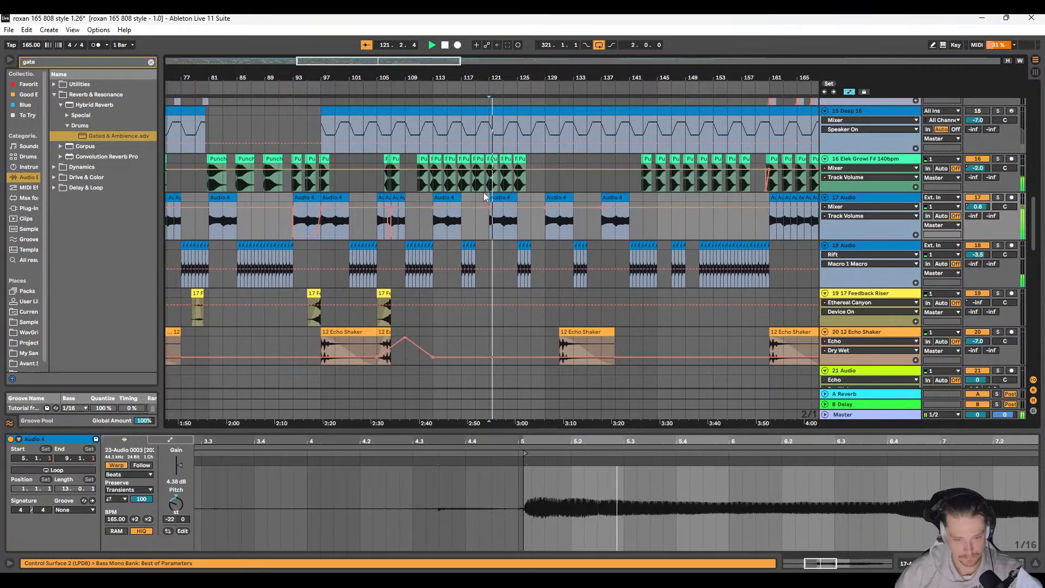
{"action": "scroll", "coordinate": [497, 193], "scroll_direction": "up", "scroll_amount": 5}
{"action": "left_click_drag", "start_coordinate": [497, 192], "coordinate": [434, 201]}
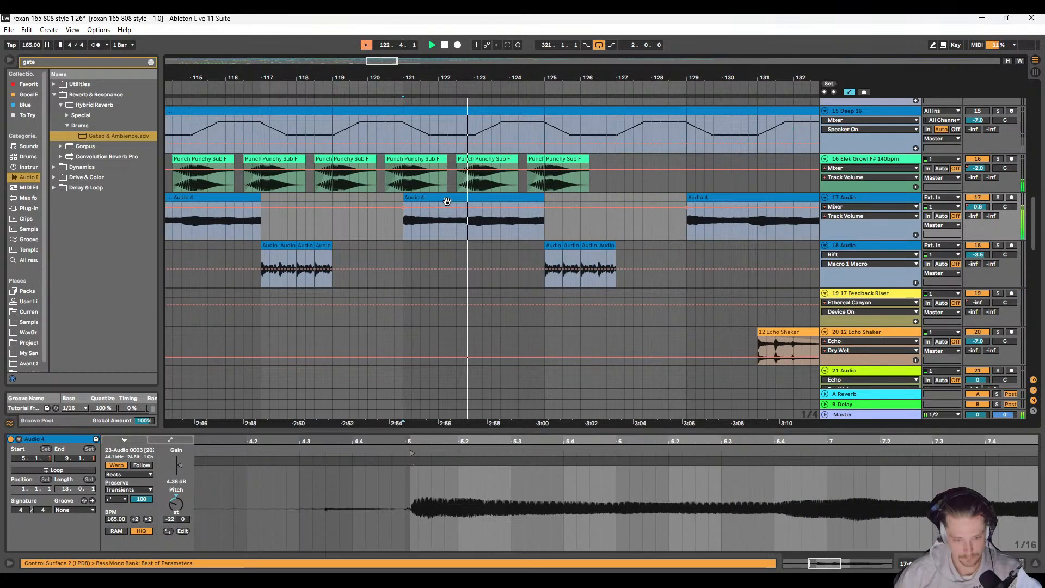
{"action": "scroll", "coordinate": [446, 202], "scroll_direction": "right", "scroll_amount": 1}
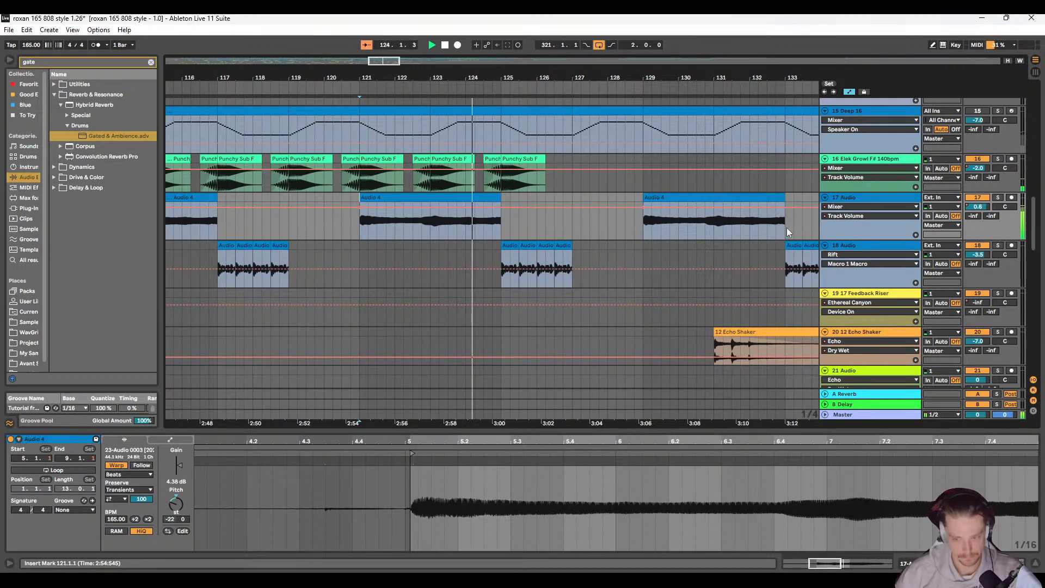
{"action": "scroll", "coordinate": [556, 233], "scroll_direction": "down", "scroll_amount": 8}
{"action": "scroll", "coordinate": [482, 256], "scroll_direction": "up", "scroll_amount": 3}
{"action": "scroll", "coordinate": [553, 285], "scroll_direction": "up", "scroll_amount": 5}
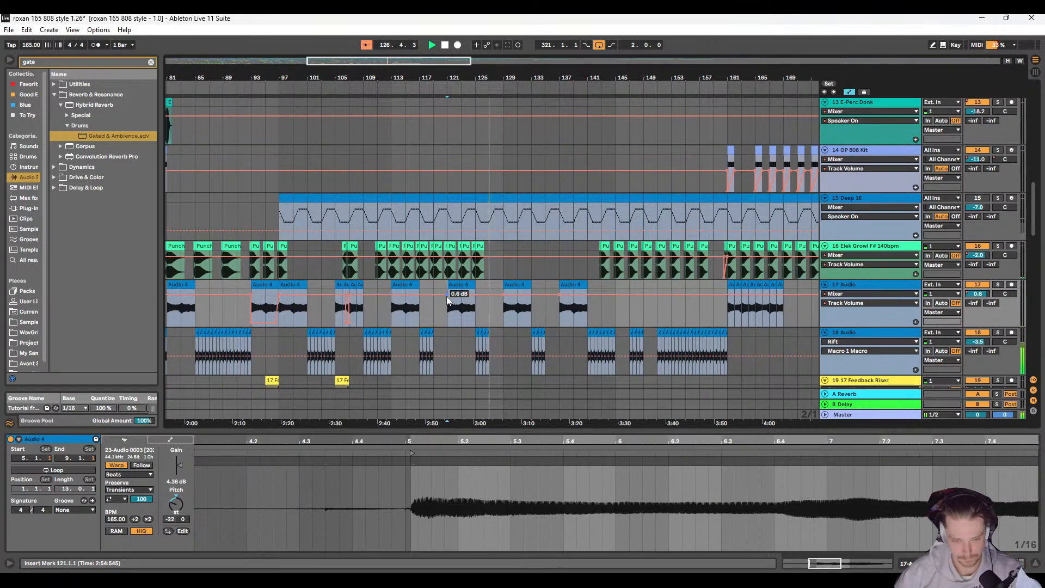
{"action": "scroll", "coordinate": [529, 298], "scroll_direction": "right", "scroll_amount": 5}
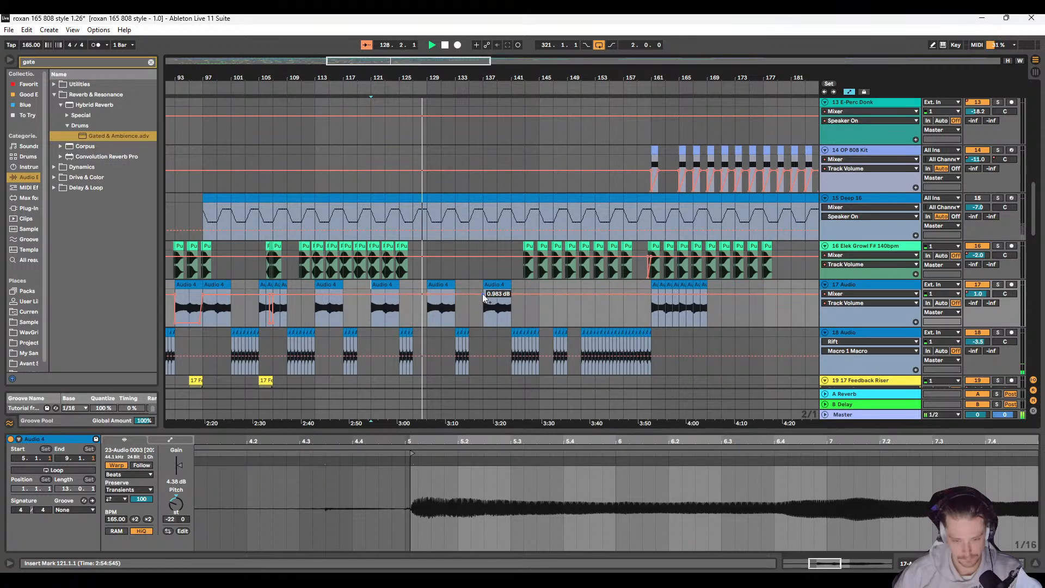
{"action": "scroll", "coordinate": [428, 308], "scroll_direction": "down", "scroll_amount": 8}
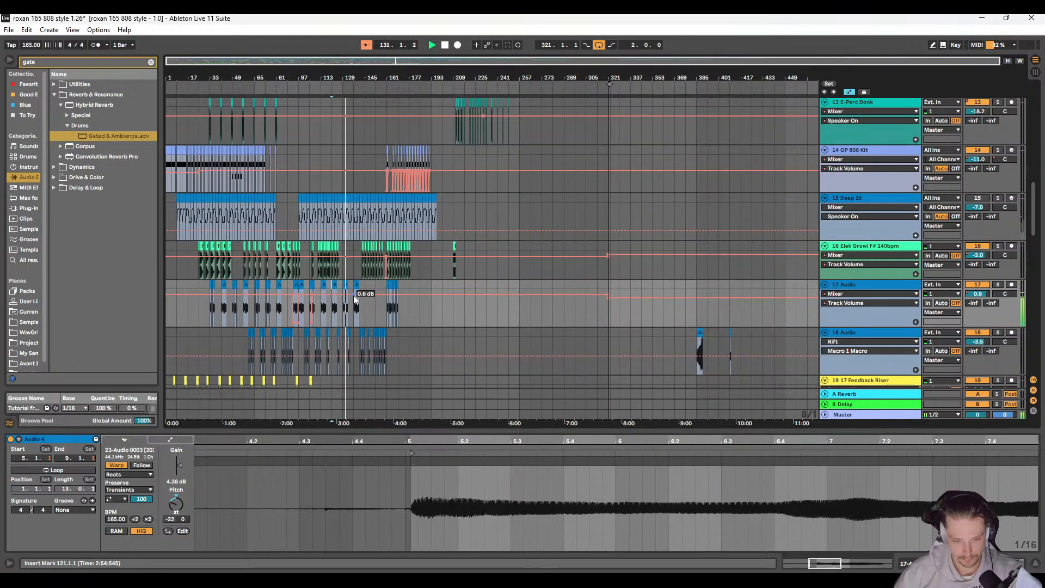
{"action": "left_click", "coordinate": [376, 312]}
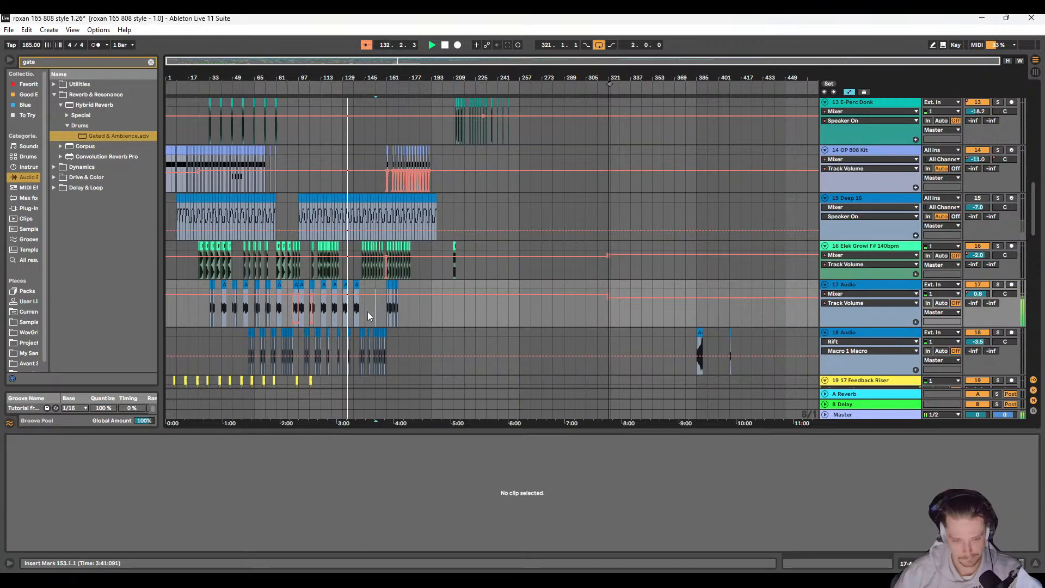
Step: Clear the clip on track 25, Drum and Bass Live 170 bpm, within the range 140.1.1 to 143.2.1
{"action": "scroll", "coordinate": [353, 305], "scroll_direction": "down", "scroll_amount": 5}
{"action": "scroll", "coordinate": [342, 296], "scroll_direction": "down", "scroll_amount": 4}
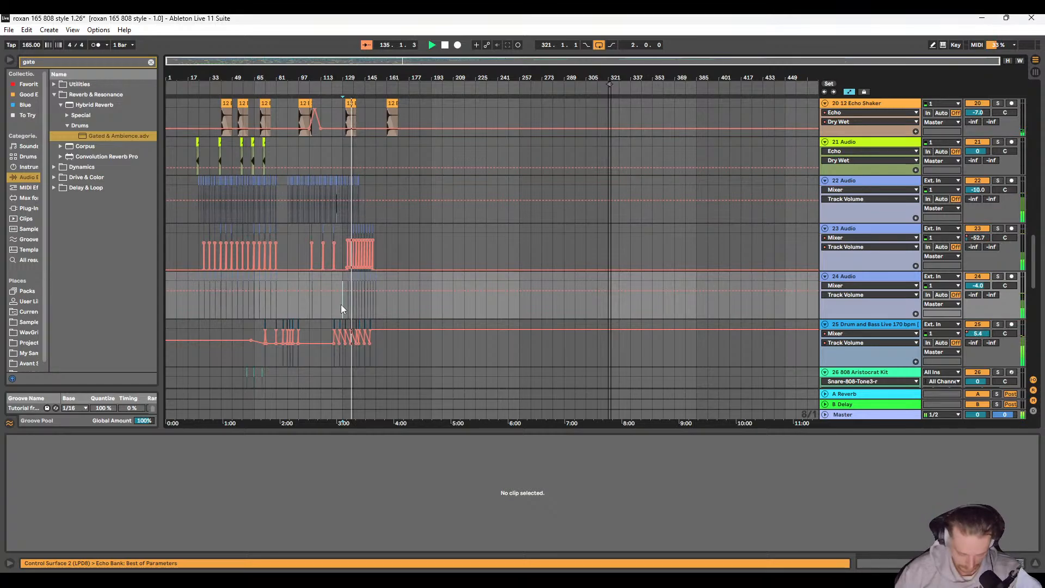
{"action": "scroll", "coordinate": [359, 291], "scroll_direction": "up", "scroll_amount": 10}
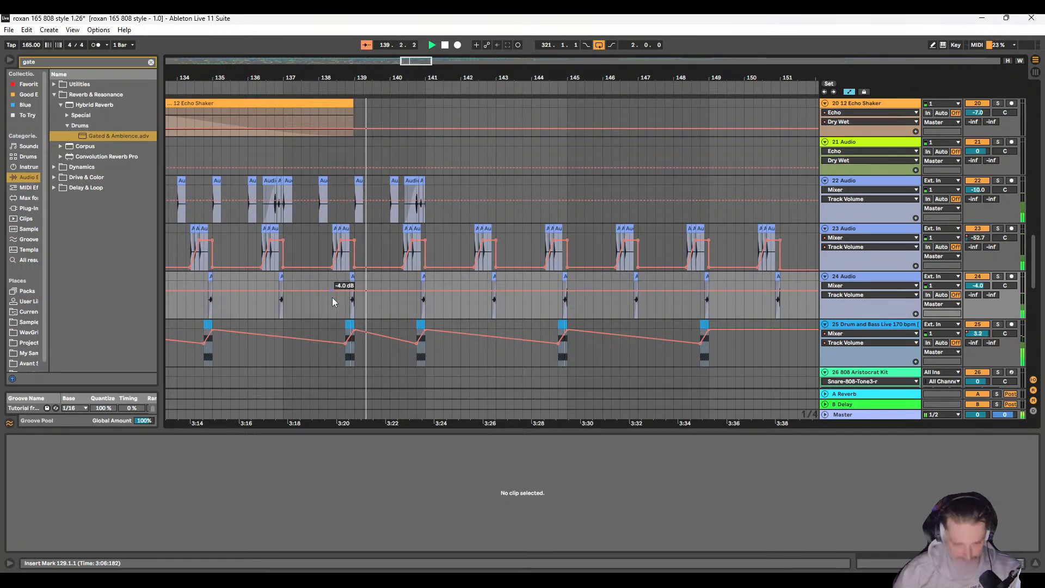
{"action": "scroll", "coordinate": [332, 297], "scroll_direction": "left", "scroll_amount": 1}
{"action": "left_click_drag", "start_coordinate": [410, 326], "coordinate": [514, 323]}
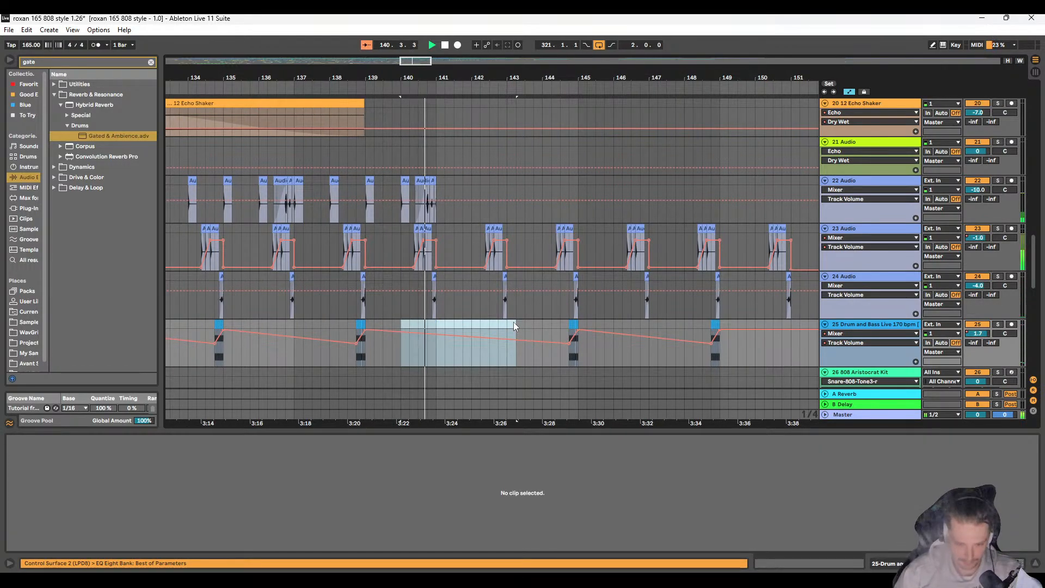
{"action": "scroll", "coordinate": [305, 322], "scroll_direction": "left", "scroll_amount": 3}
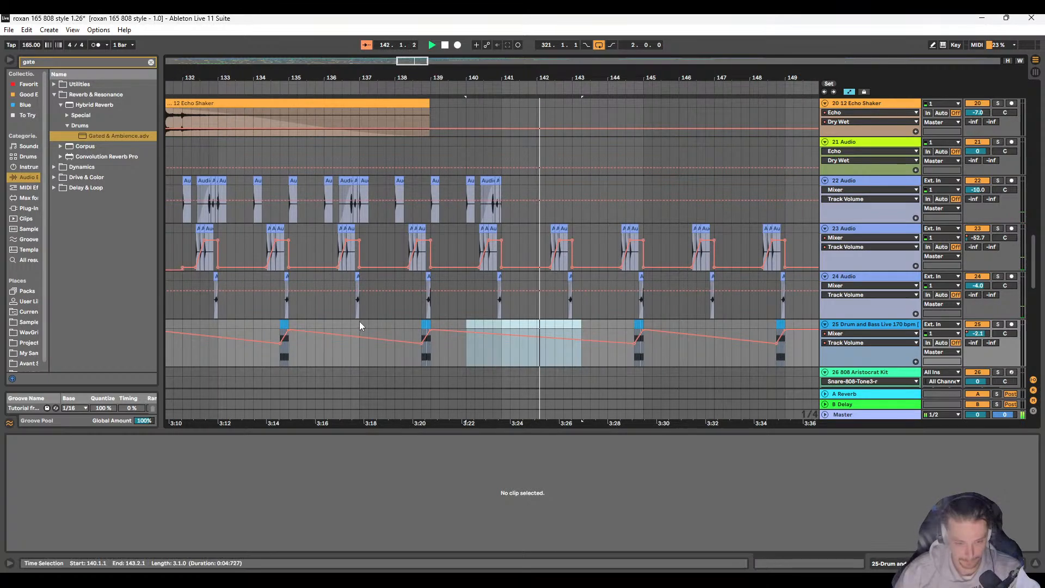
Step: Duplicate bars 137 to 141 of track 25 over bars 141 to 145 and clear the leftover clip between 144.3.1 and 146.1.1
{"action": "left_click_drag", "start_coordinate": [359, 321], "coordinate": [558, 324]}
{"action": "key", "text": "ctrl+d"}
{"action": "scroll", "coordinate": [553, 336], "scroll_direction": "right", "scroll_amount": 5}
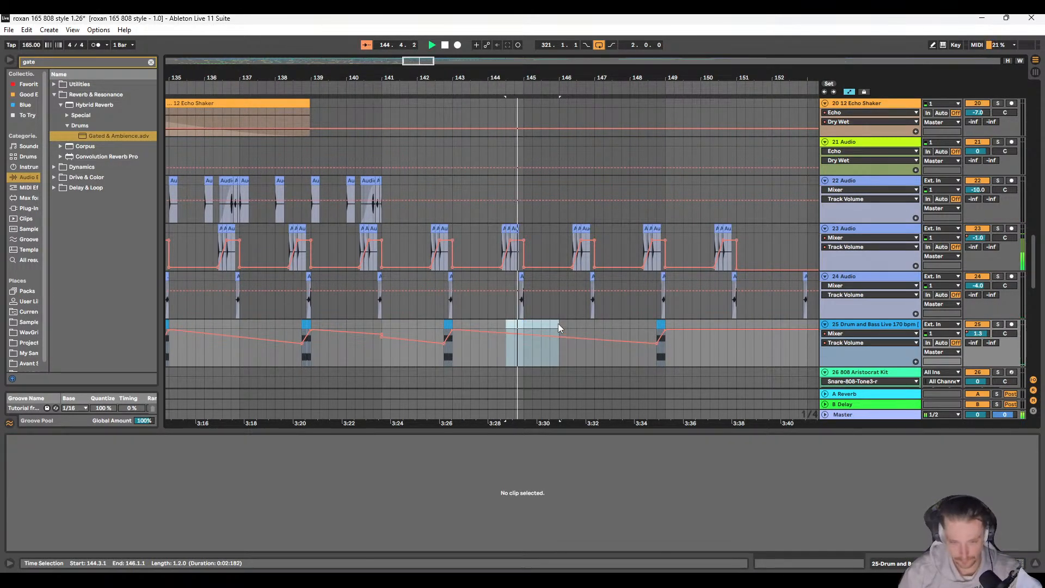
{"action": "scroll", "coordinate": [560, 325], "scroll_direction": "right", "scroll_amount": 5}
{"action": "scroll", "coordinate": [490, 330], "scroll_direction": "right", "scroll_amount": 2}
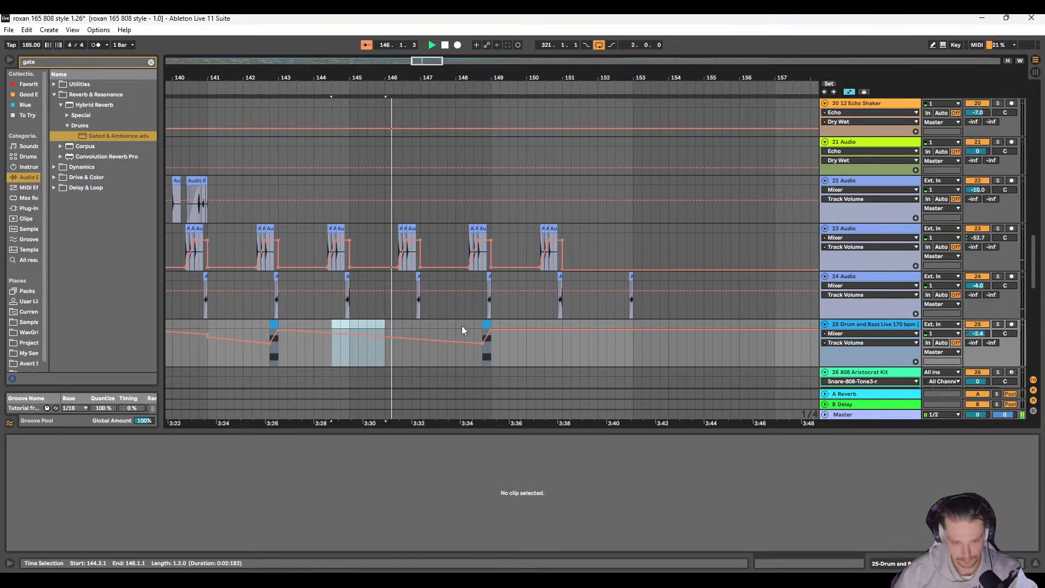
Step: Duplicate bars 141 to 145 of track 25 over bars 145 to 149 and clear the leftover clip between 148.2.1 and 150.1.1
{"action": "left_click_drag", "start_coordinate": [209, 324], "coordinate": [348, 324]}
{"action": "key", "text": "ctrl+d"}
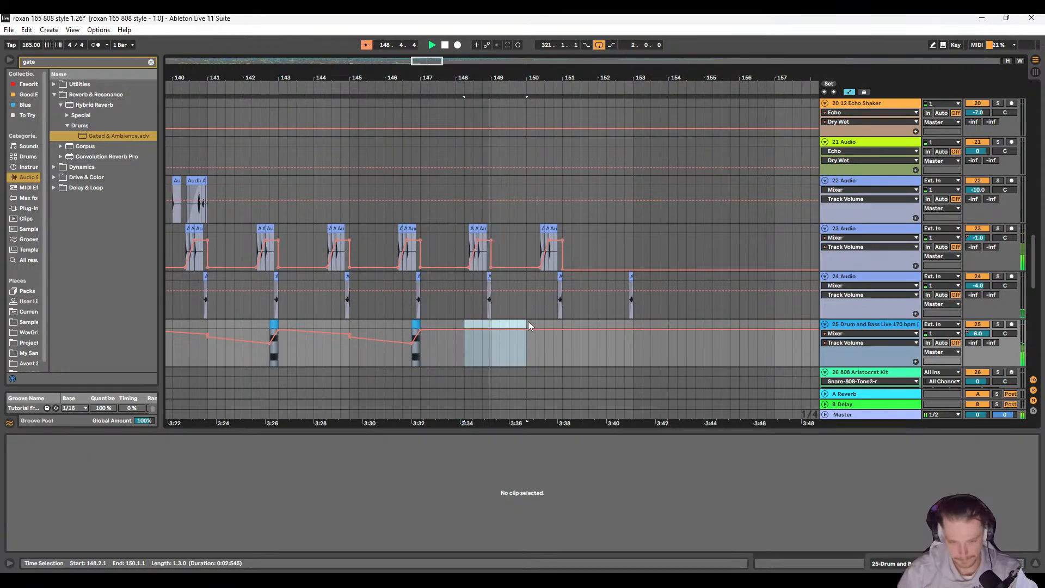
{"action": "key", "text": "Delete"}
{"action": "left_click_drag", "start_coordinate": [210, 326], "coordinate": [351, 326]}
{"action": "key", "text": "ctrl+d"}
{"action": "key", "text": "space"}
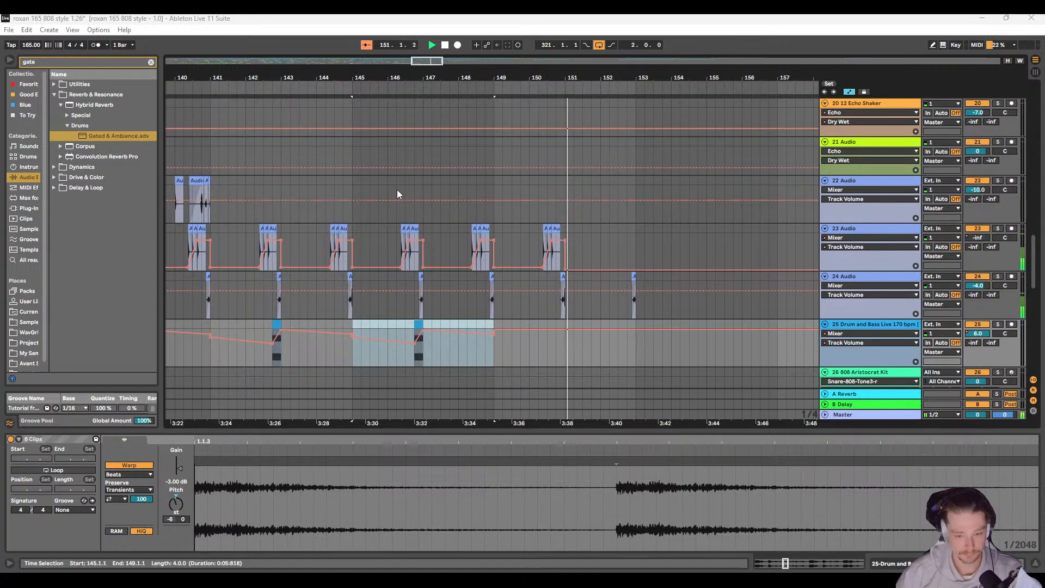
Step: Set the playback start to bar 105 and examine the clips and automation of the earlier tracks between bars 89 and 177
{"action": "key", "text": "x"}
{"action": "left_click", "coordinate": [310, 146]}
{"action": "key", "text": "space"}
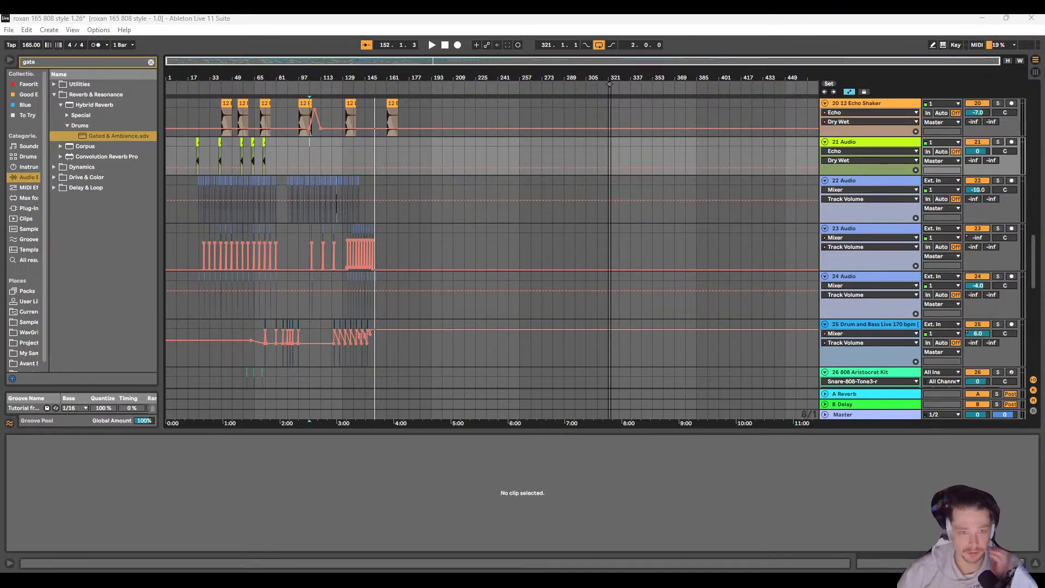
{"action": "scroll", "coordinate": [382, 243], "scroll_direction": "up", "scroll_amount": 5}
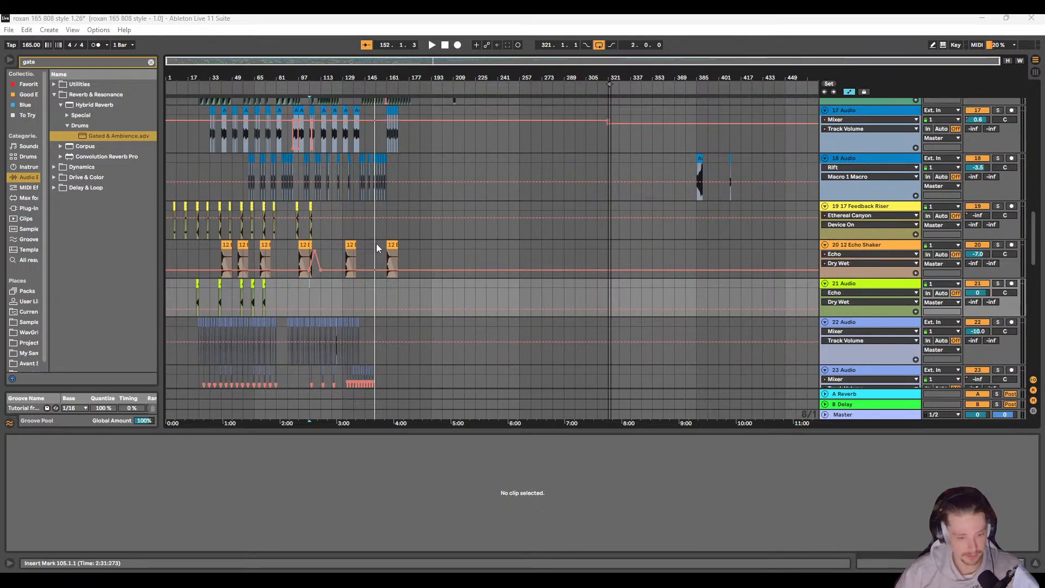
{"action": "scroll", "coordinate": [375, 255], "scroll_direction": "up", "scroll_amount": 1}
{"action": "scroll", "coordinate": [331, 306], "scroll_direction": "up", "scroll_amount": 5}
{"action": "scroll", "coordinate": [394, 303], "scroll_direction": "left", "scroll_amount": 1}
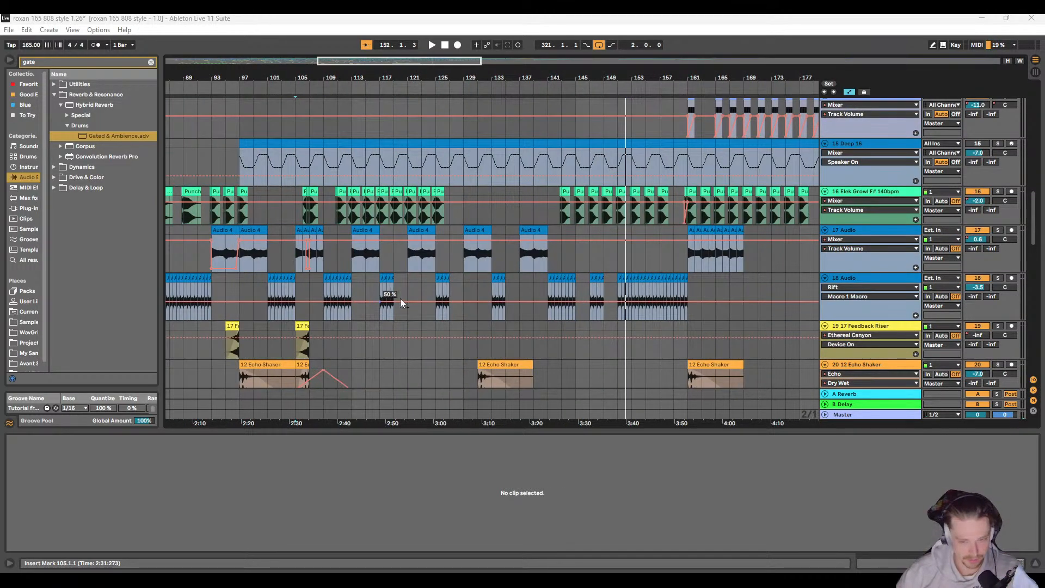
{"action": "scroll", "coordinate": [480, 309], "scroll_direction": "up", "scroll_amount": 2}
{"action": "scroll", "coordinate": [490, 300], "scroll_direction": "up", "scroll_amount": 5}
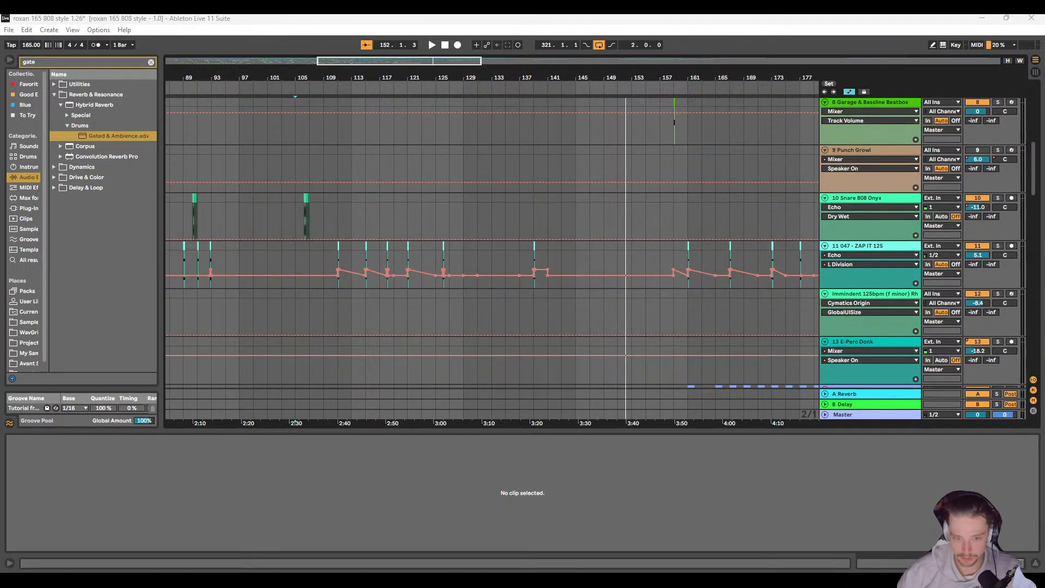